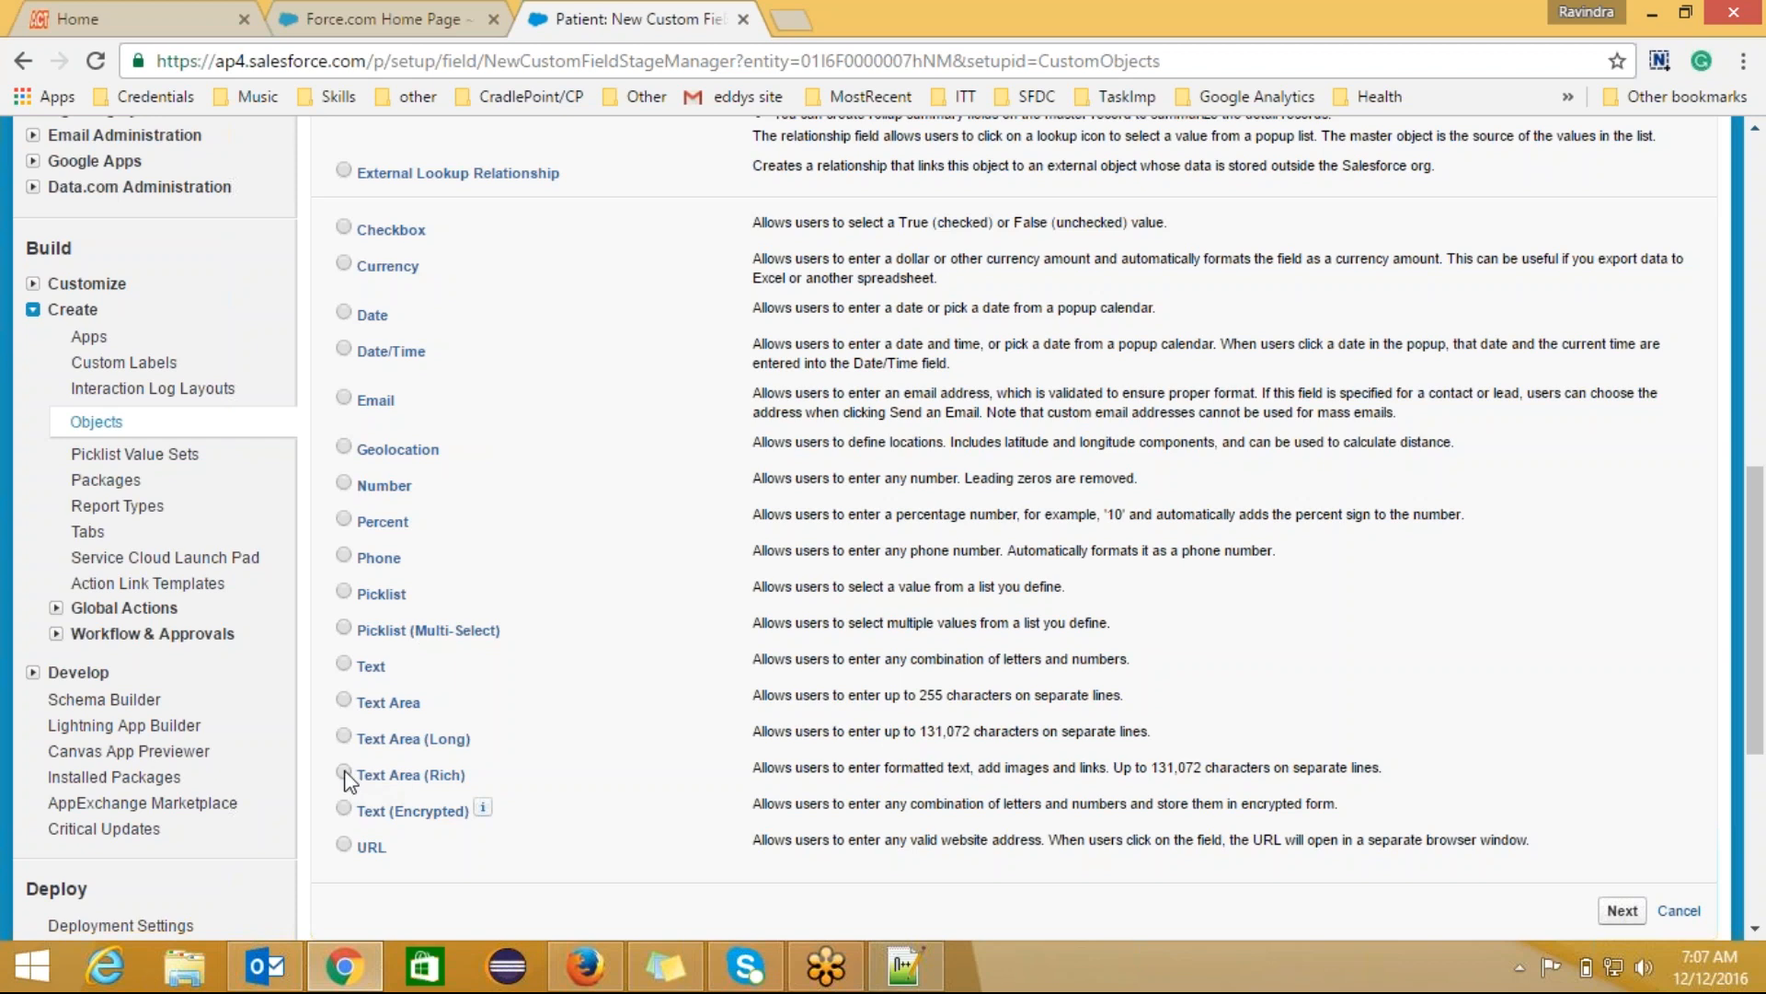
Step: Scroll to the top of the data type list and set the field type to Formula instead of Auto Number
mouse_move(921, 970)
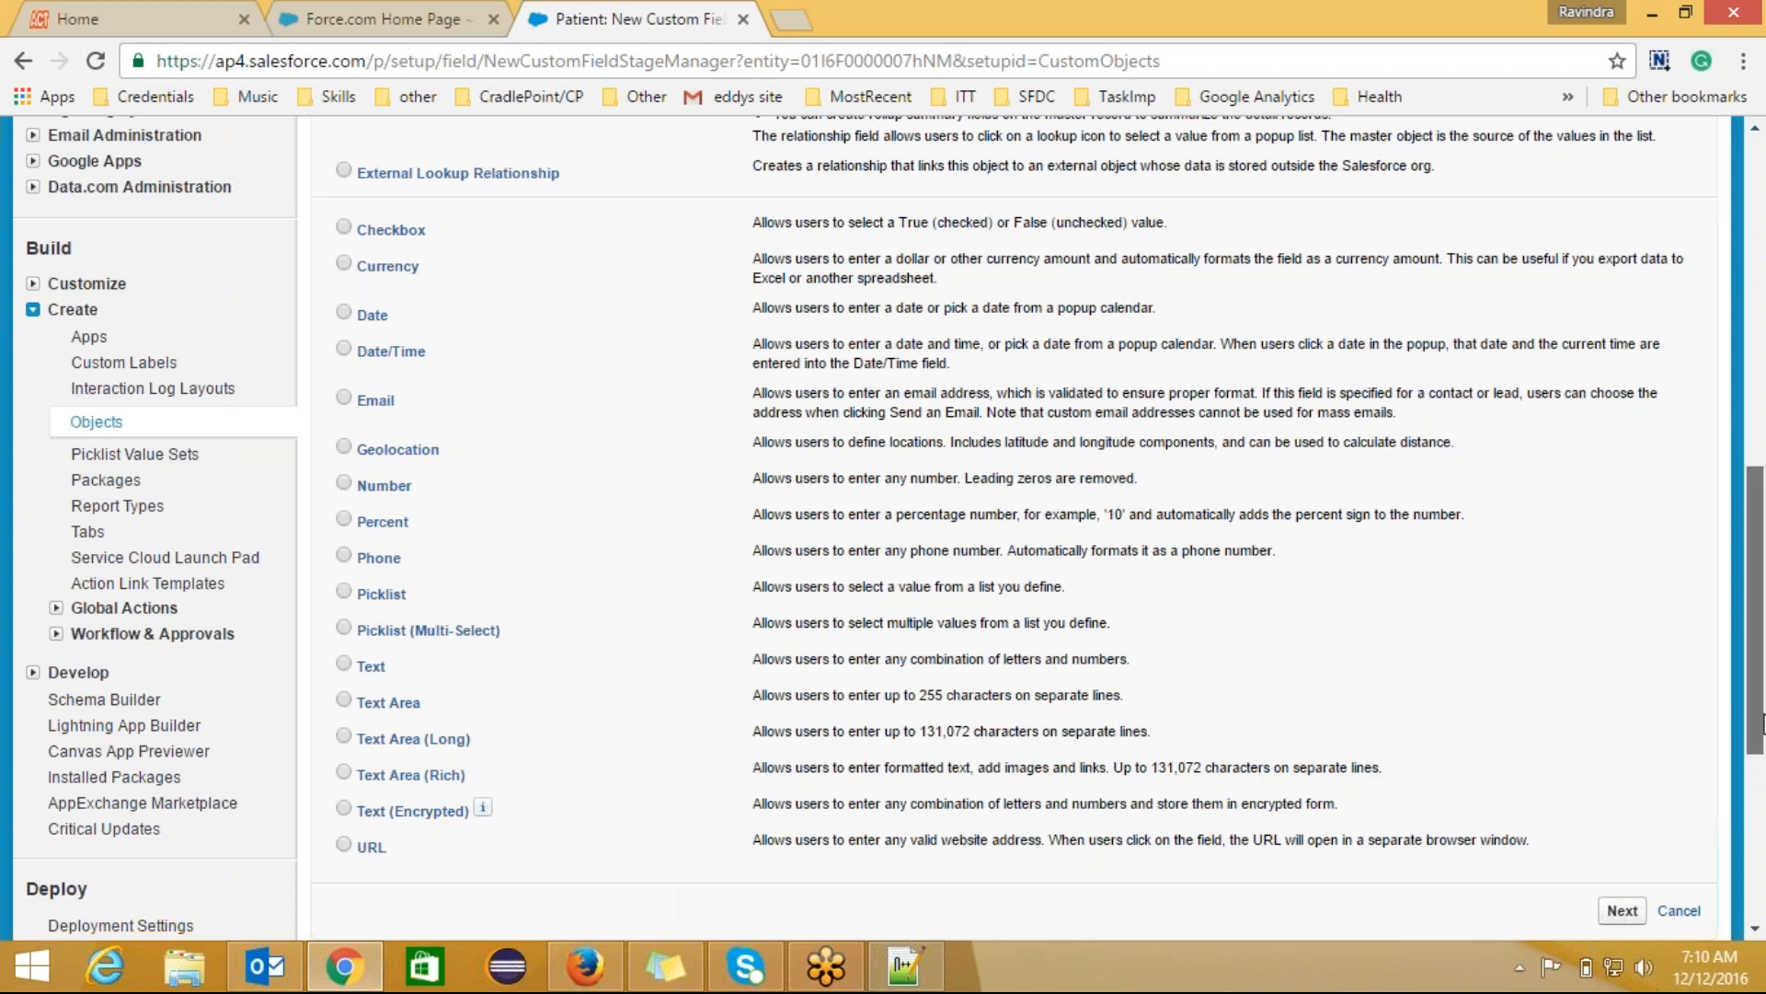
left_click_drag(1757, 718, 1761, 537)
left_click_drag(1761, 530, 1761, 540)
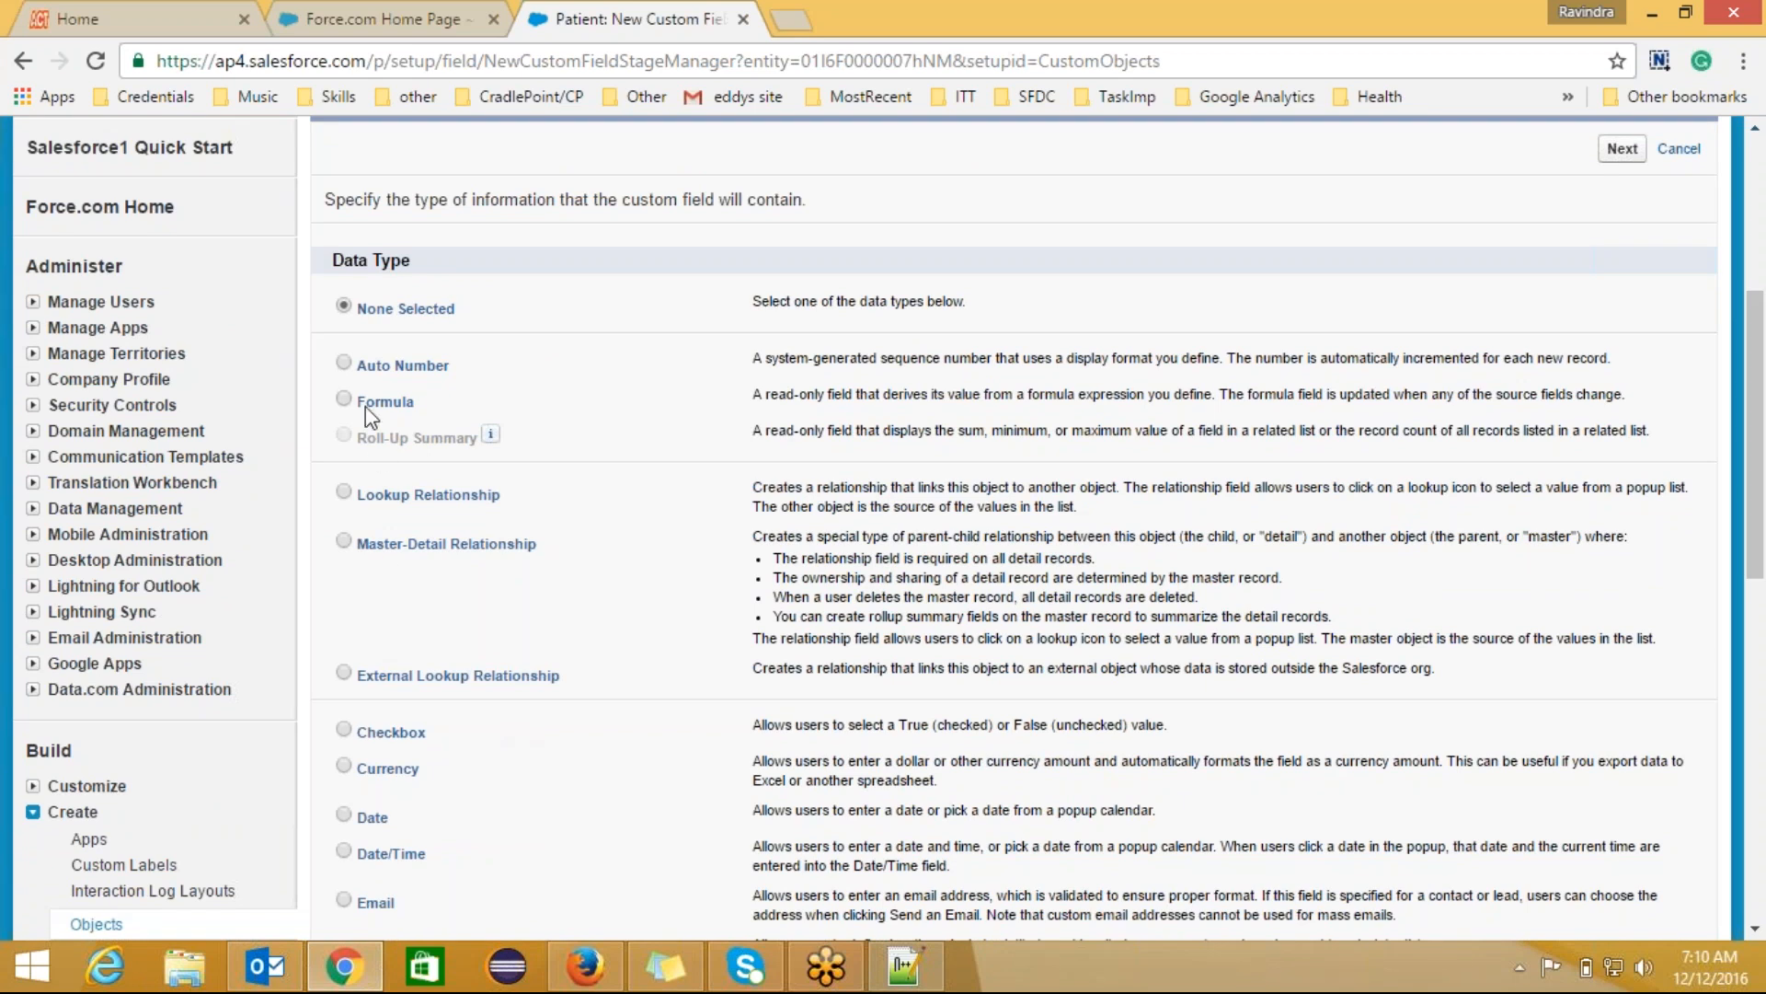
left_click(344, 361)
left_click(344, 400)
left_click(924, 972)
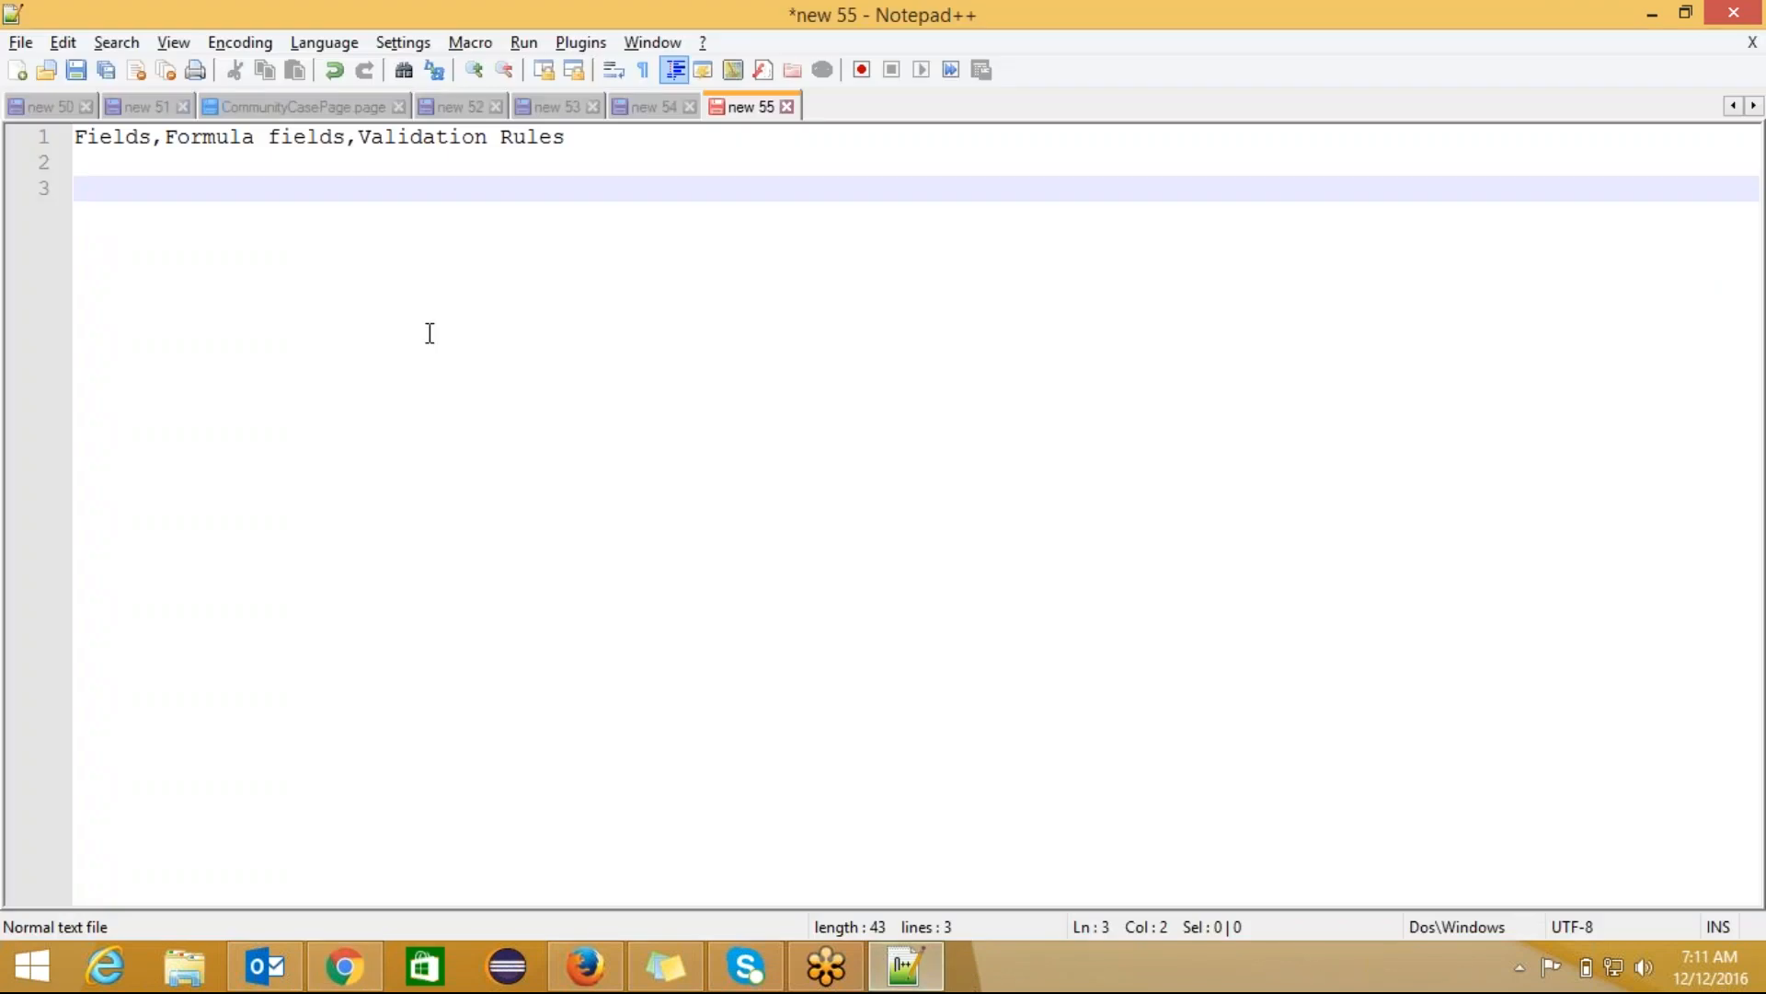
Step: Add the heading 'Formula Fields:' on line 3 of the notes
type("Fi")
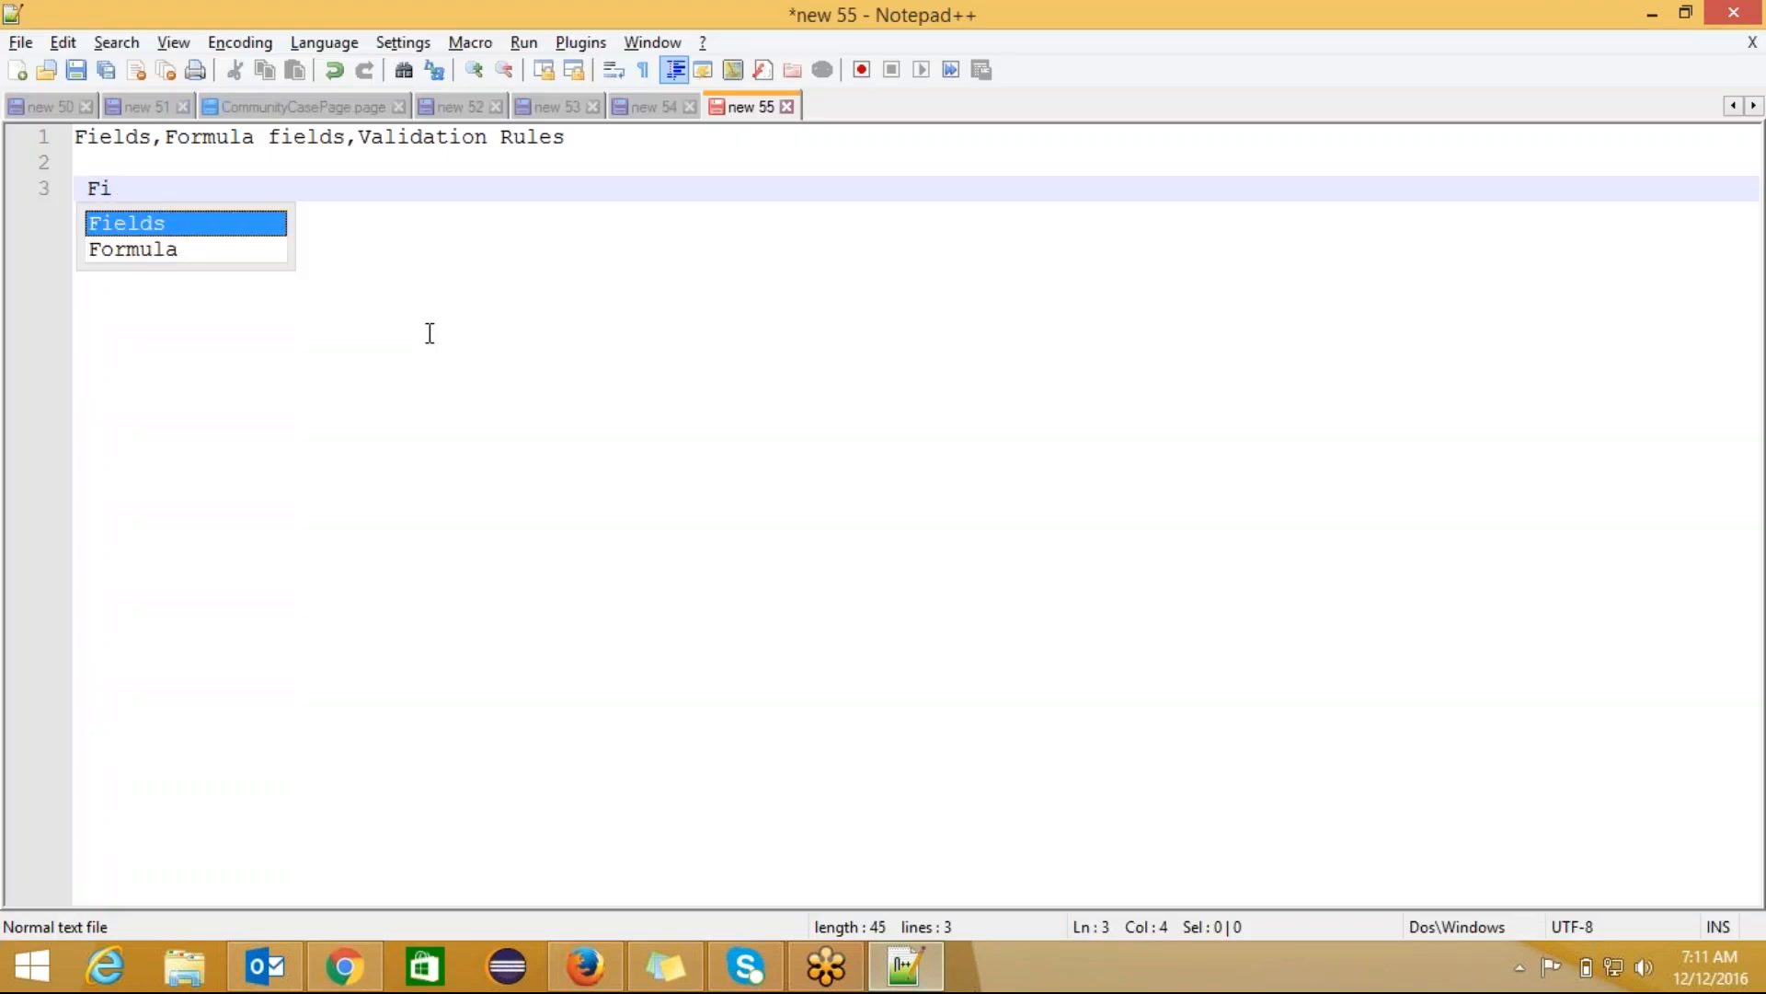
key("BackSpace")
key("BackSpace")
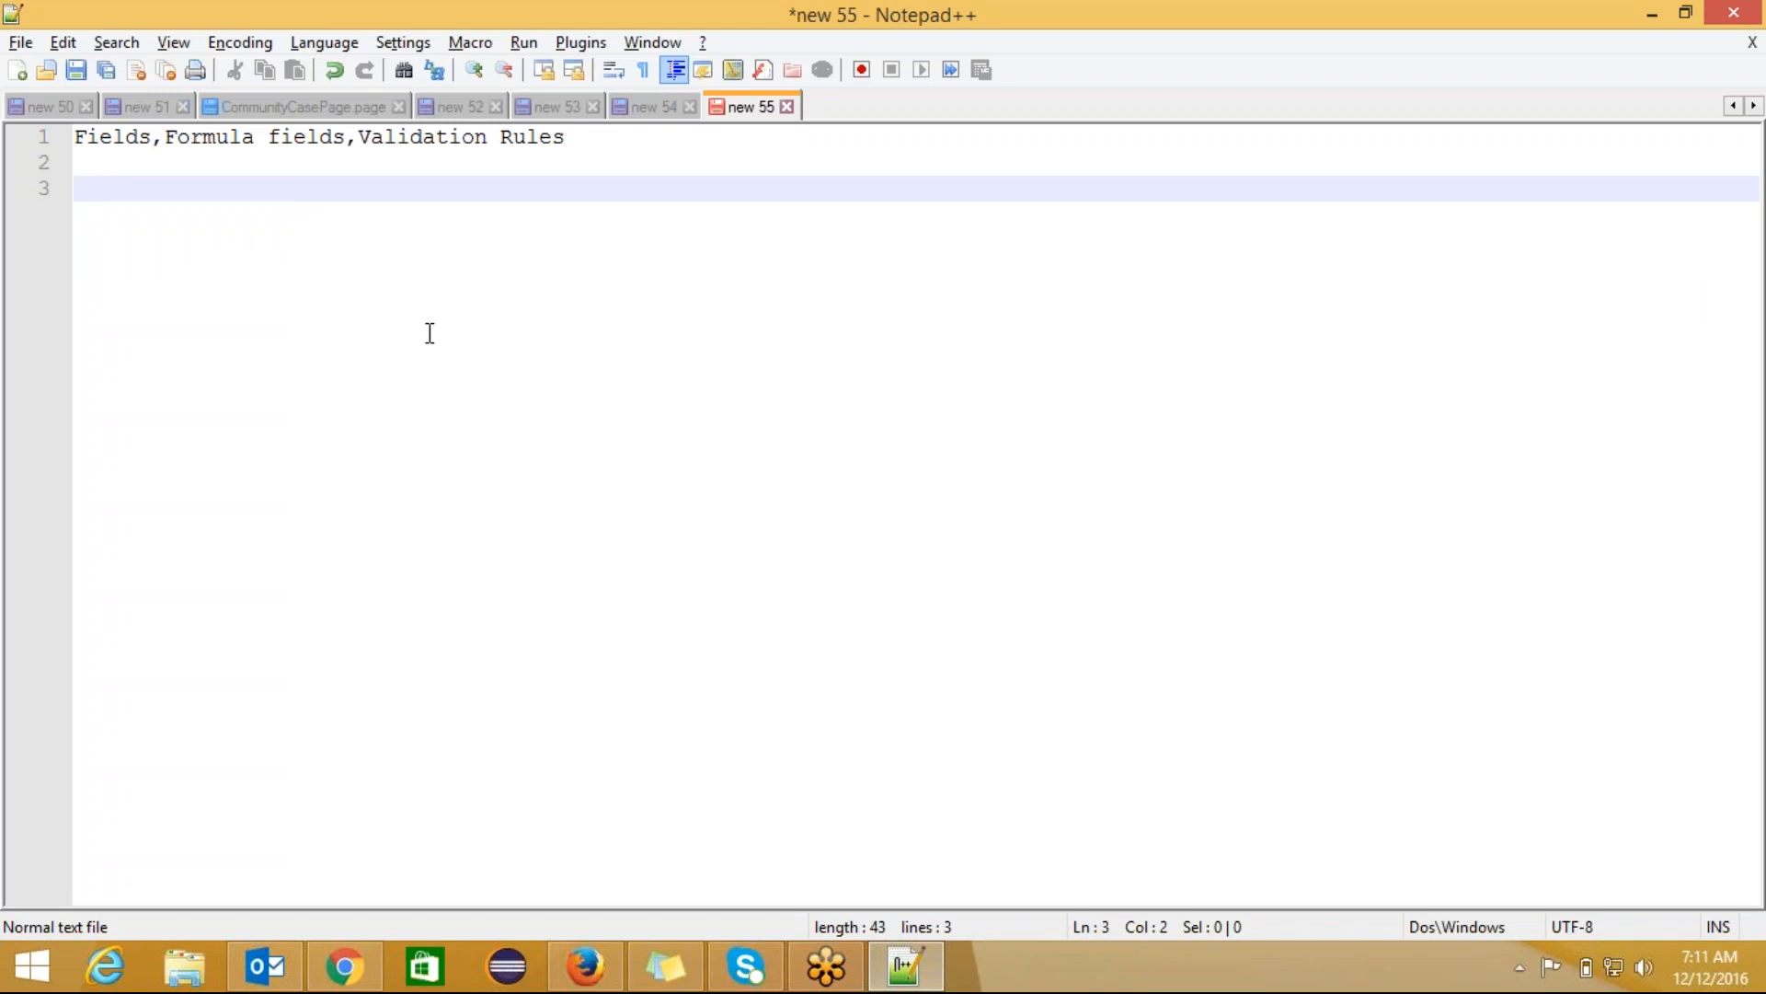
type("For")
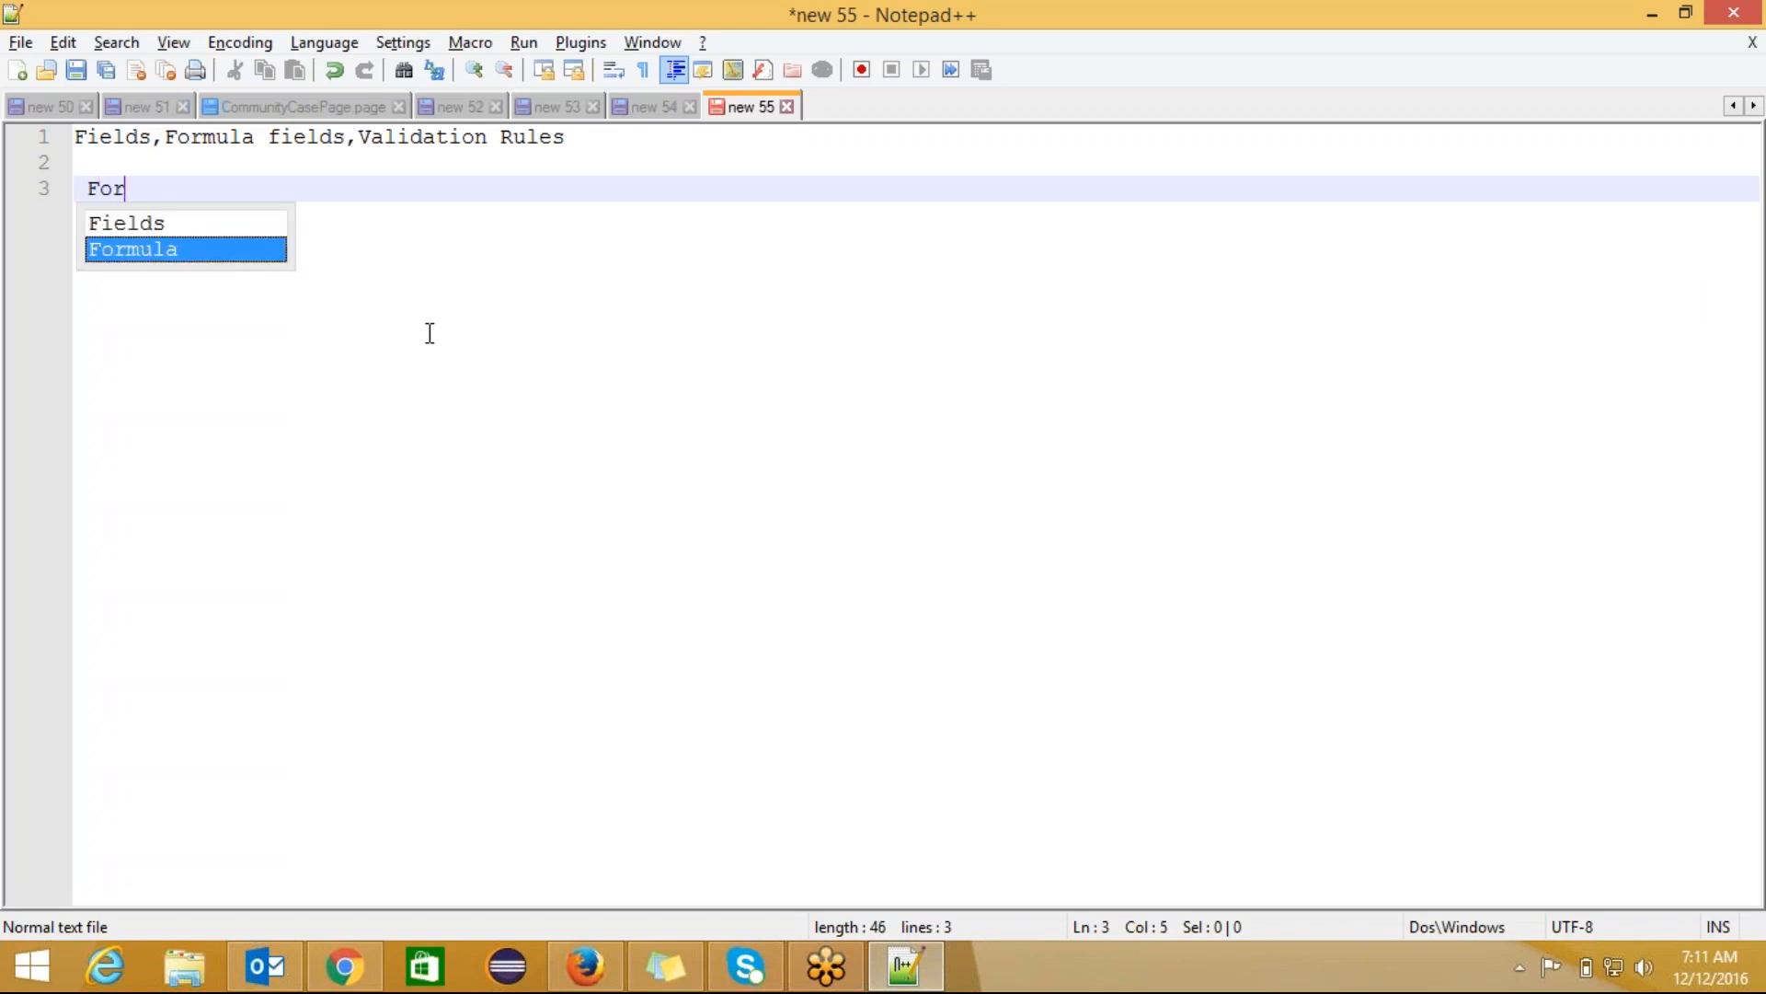
type("mula ")
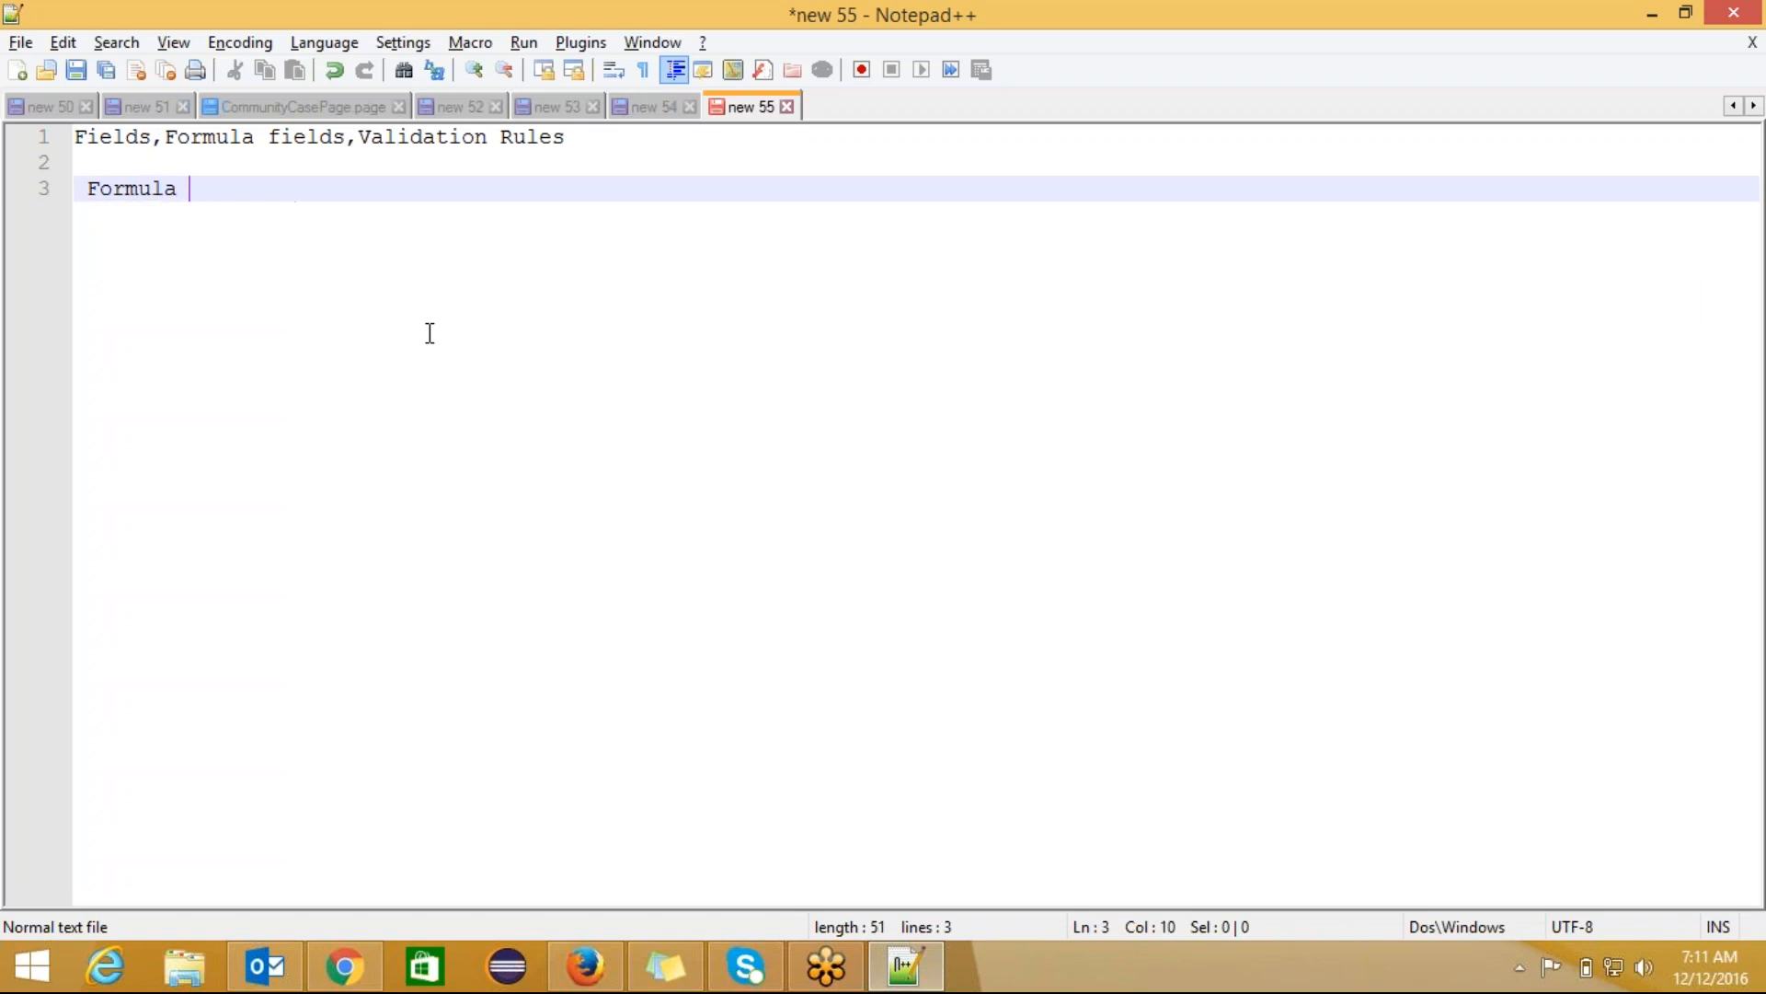
type("Fields")
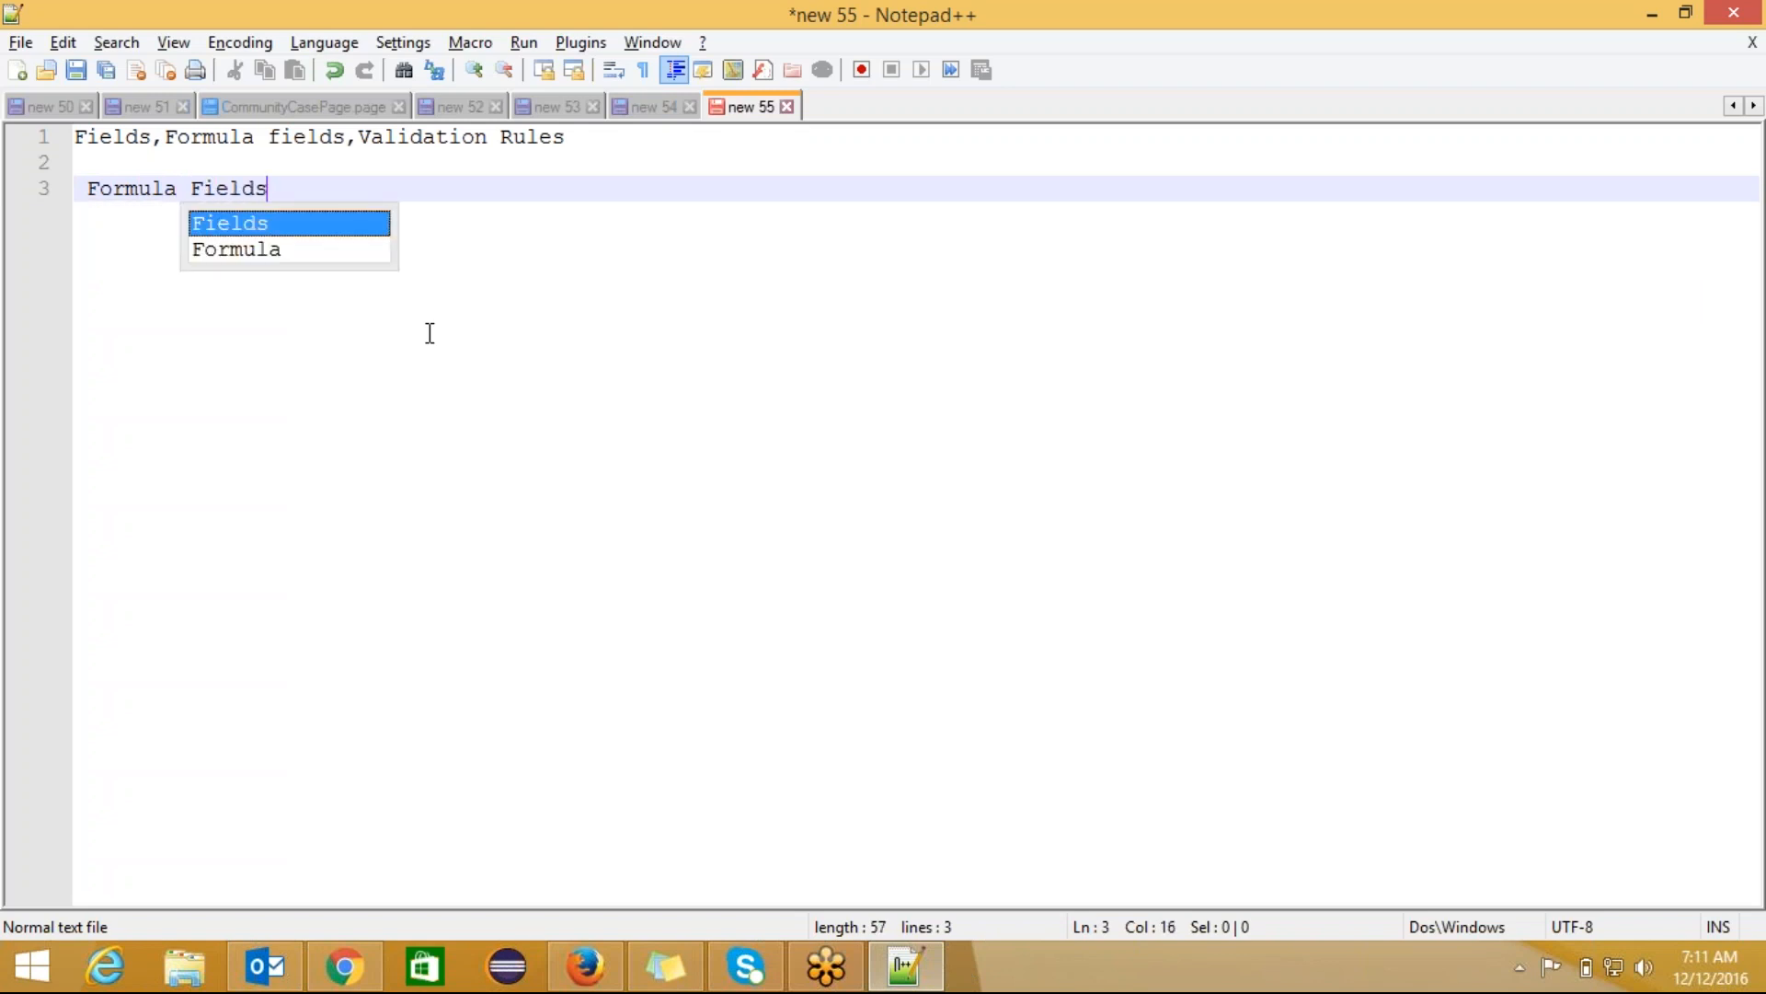
type(":")
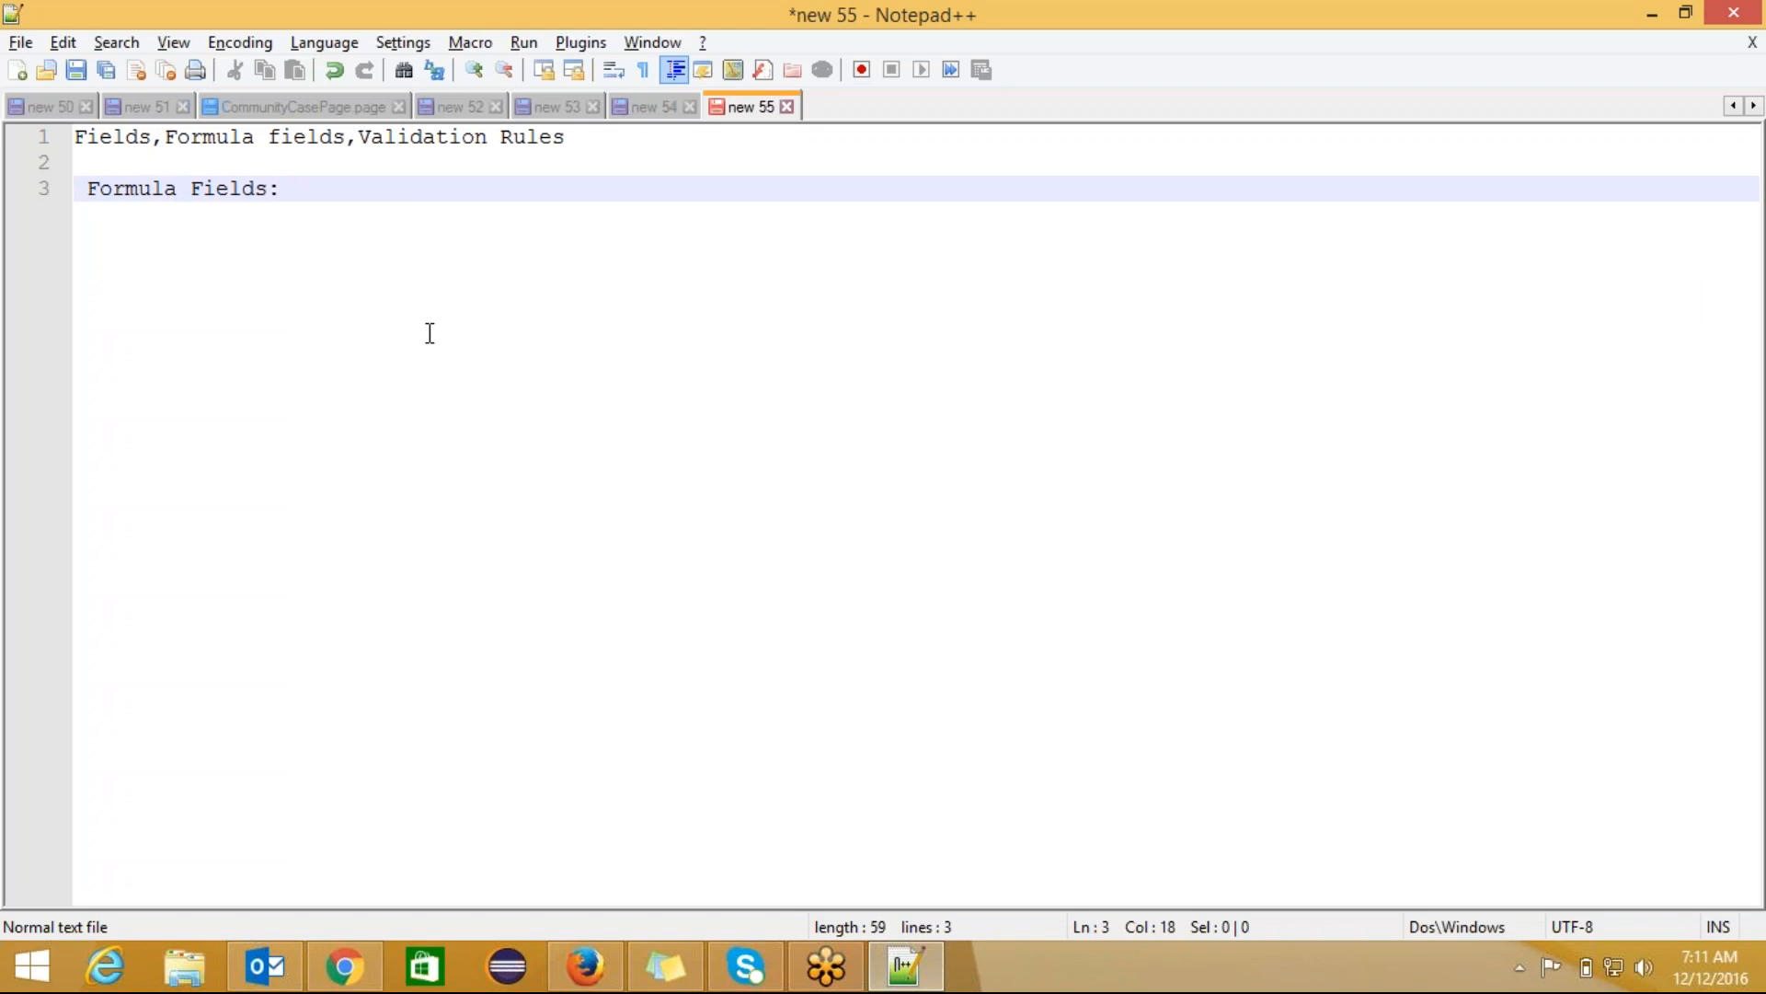
left_click(585, 964)
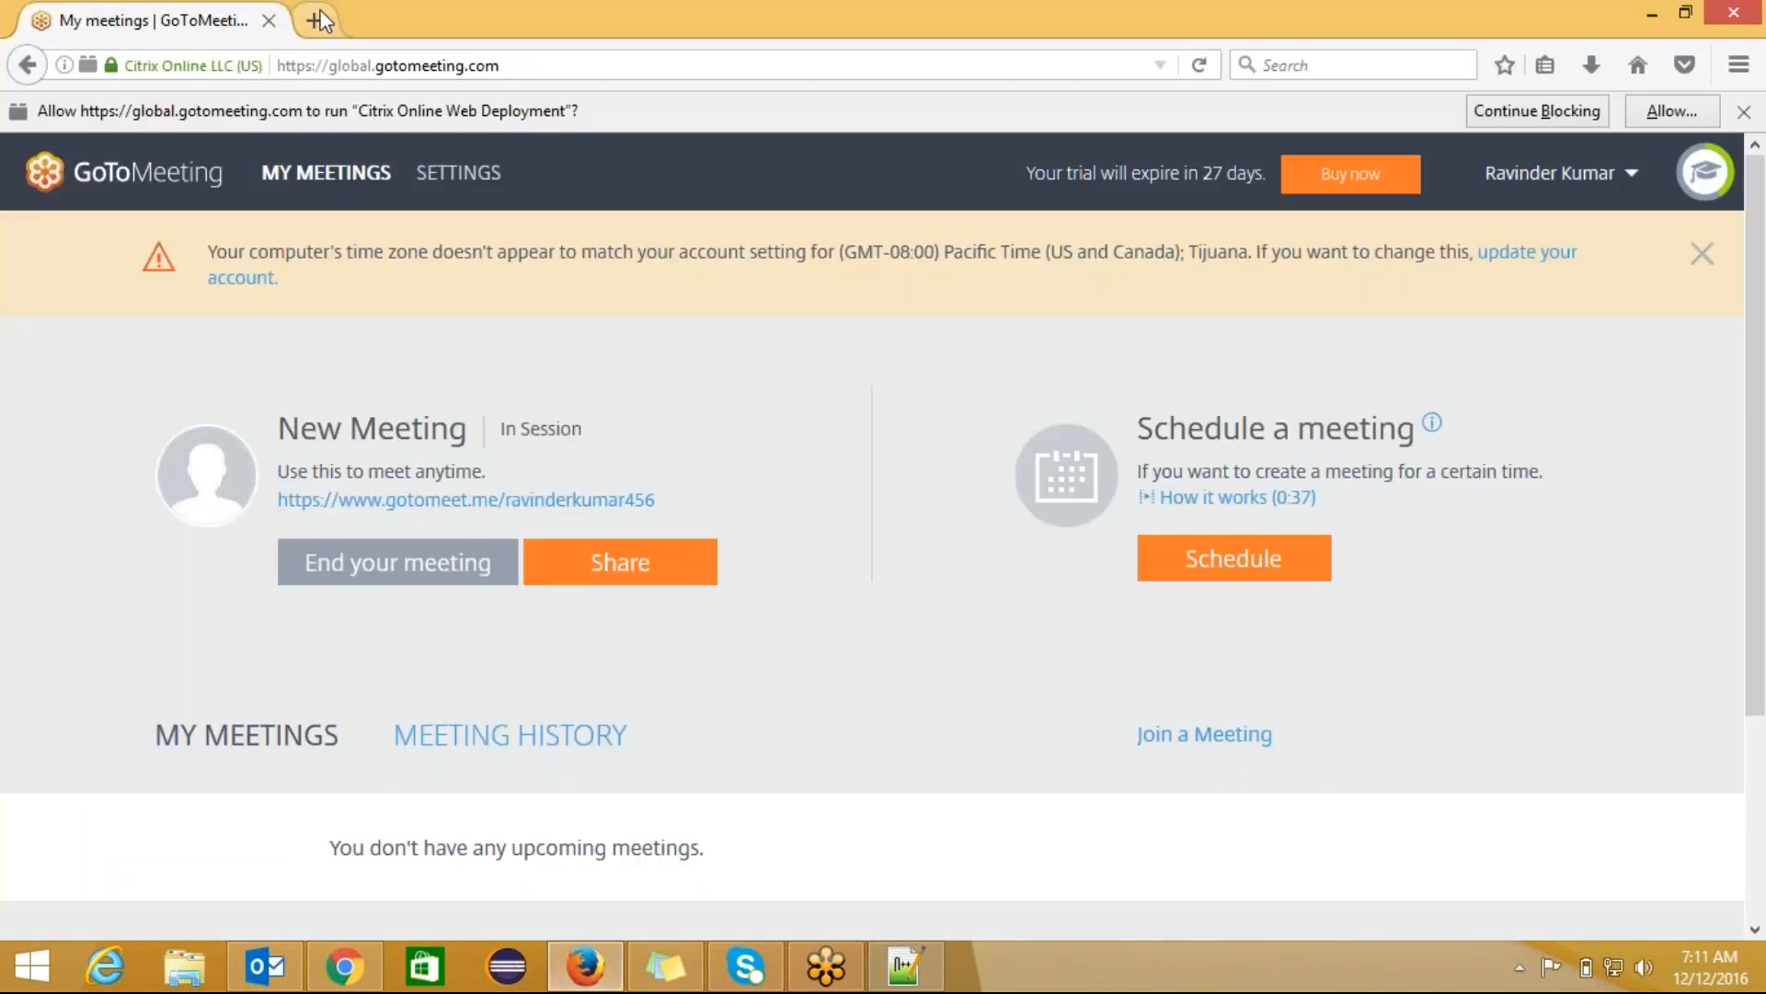
Step: Open the Salesforce login page in a new Firefox tab
left_click(329, 20)
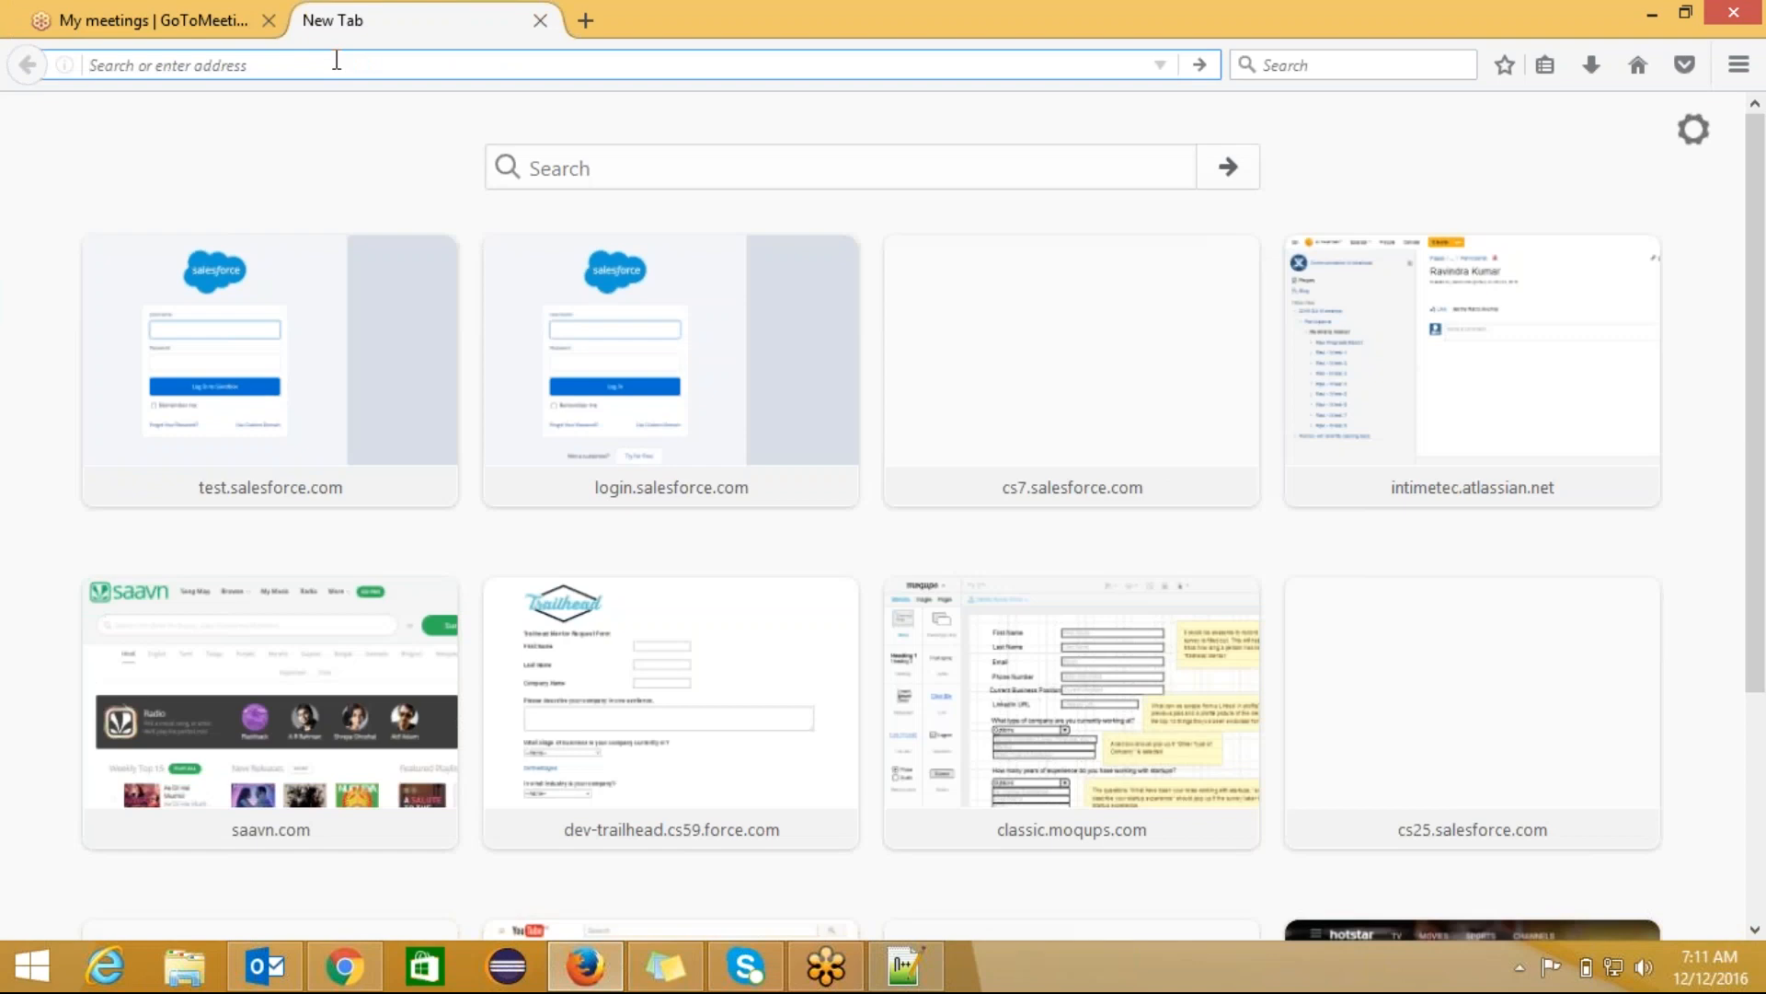
type("login.salesforce.com/")
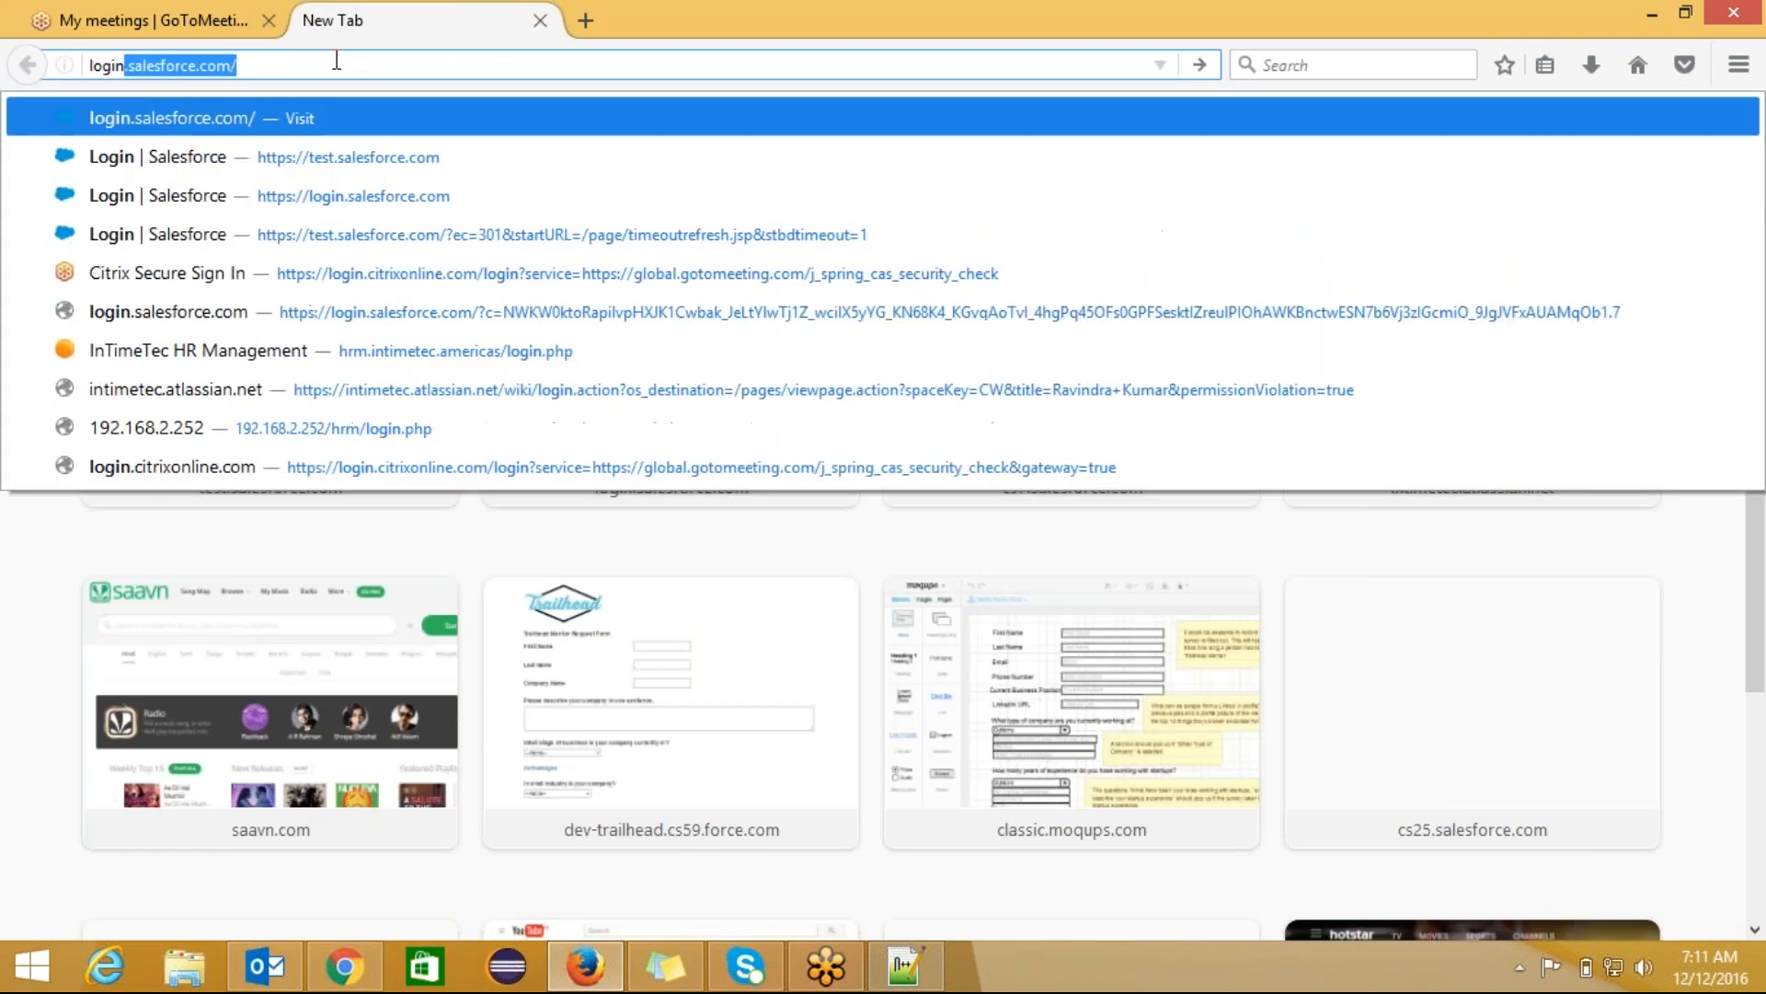
key("Return")
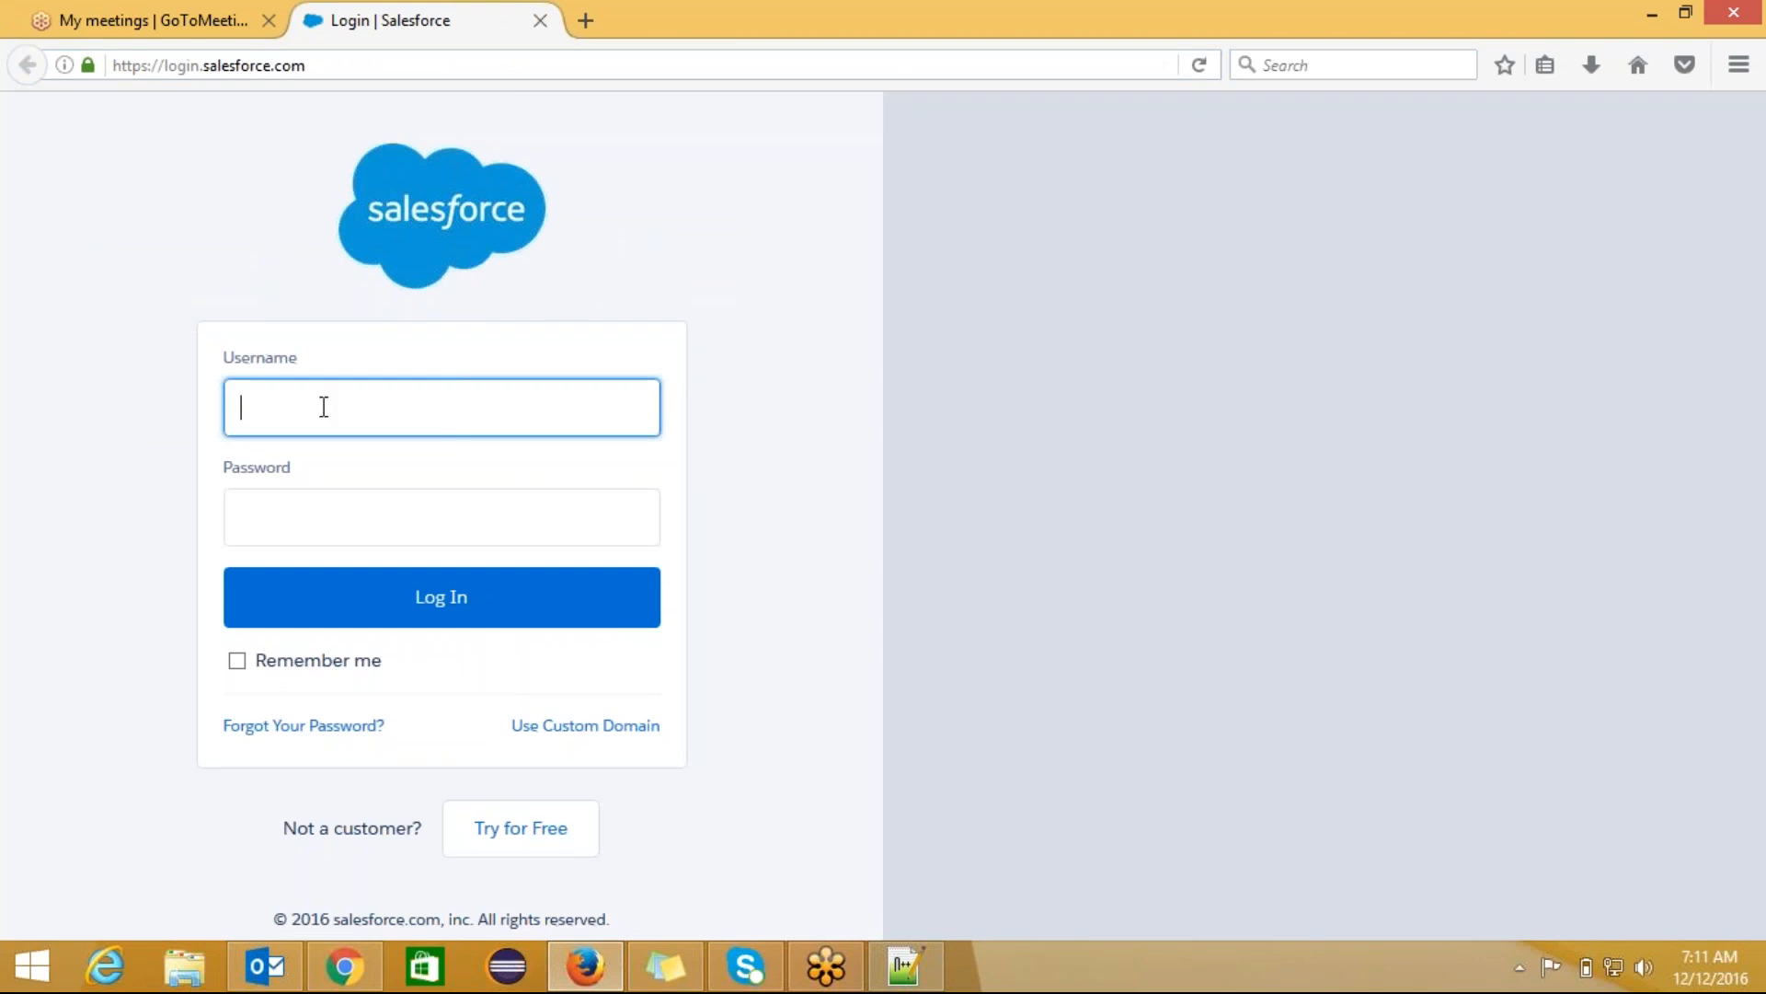
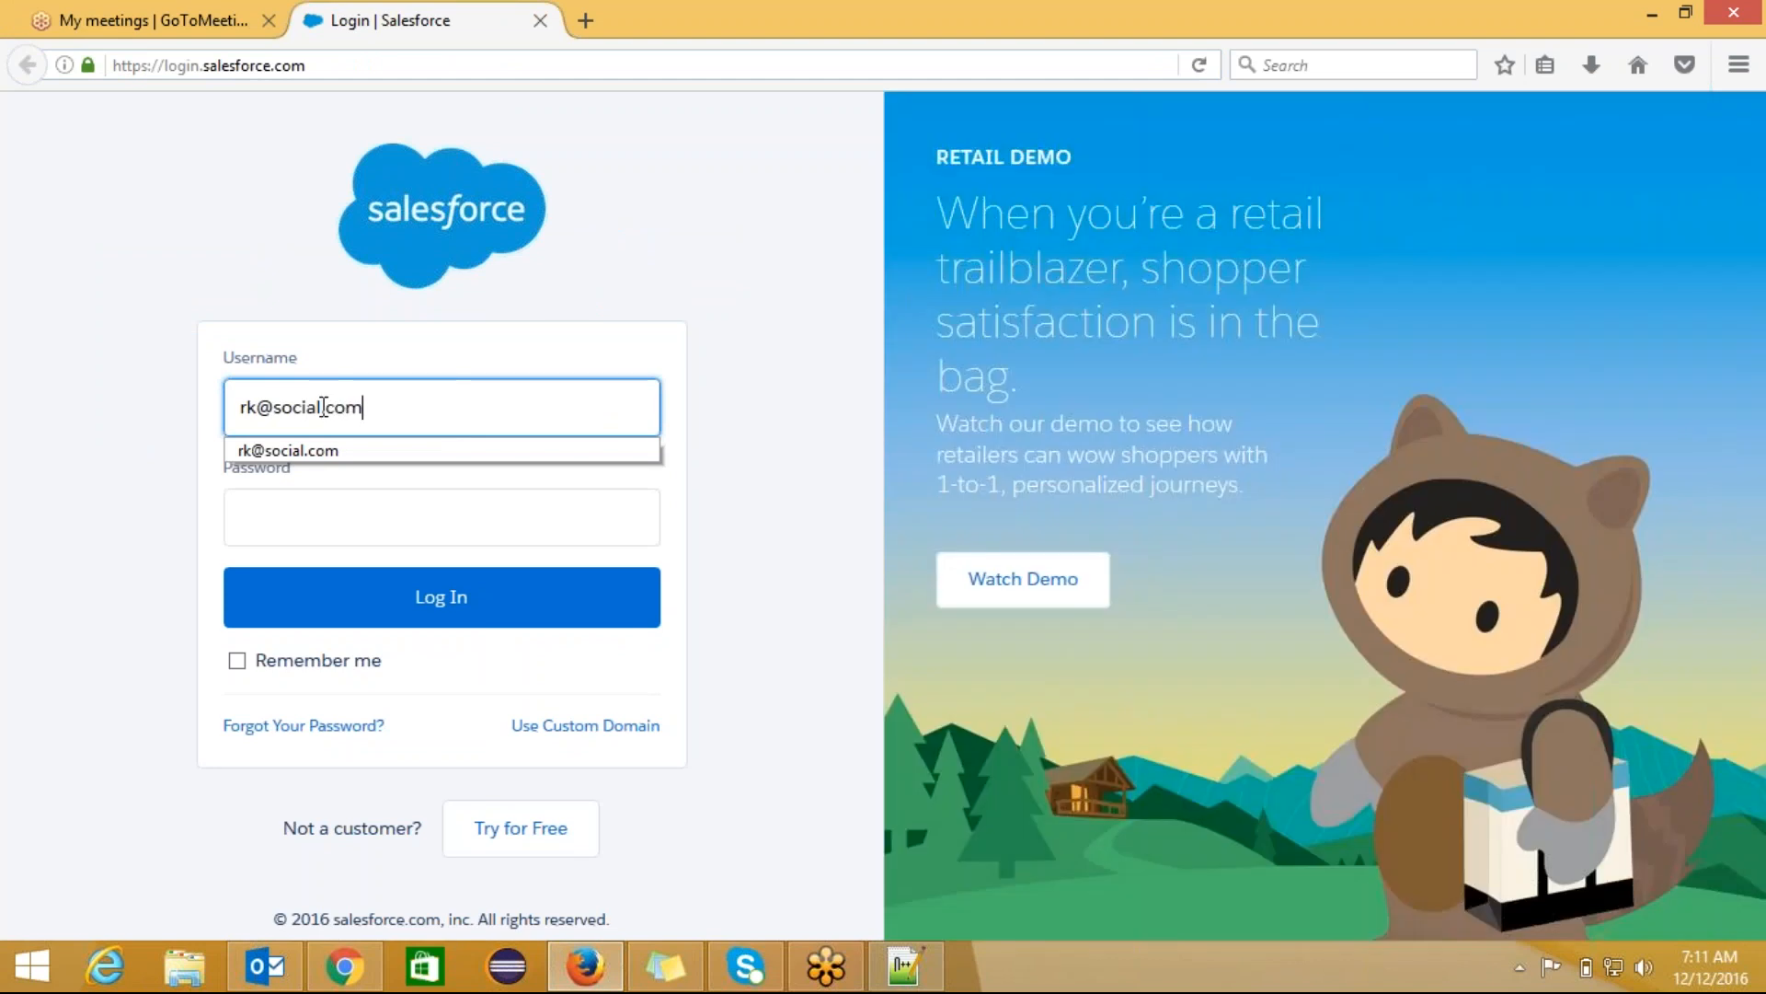
Step: Log in with the account's username and password and update Firefox's saved login
key("Escape")
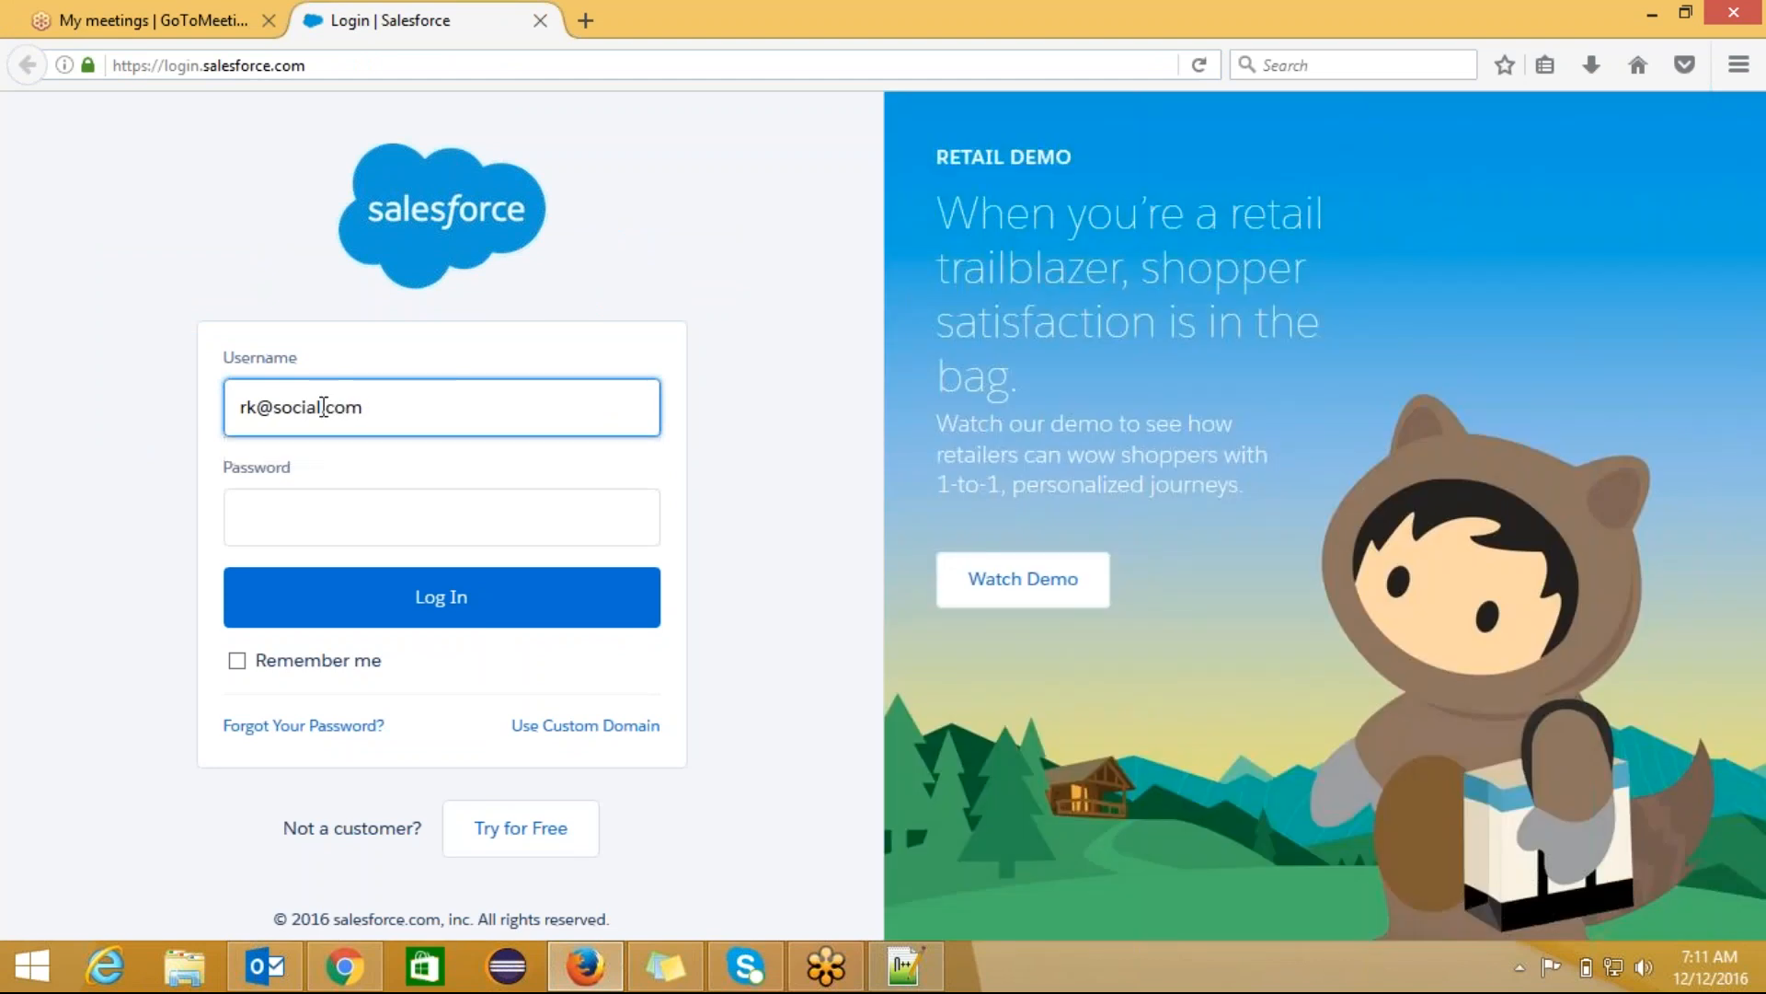
key("Tab")
type("•••••••••••••")
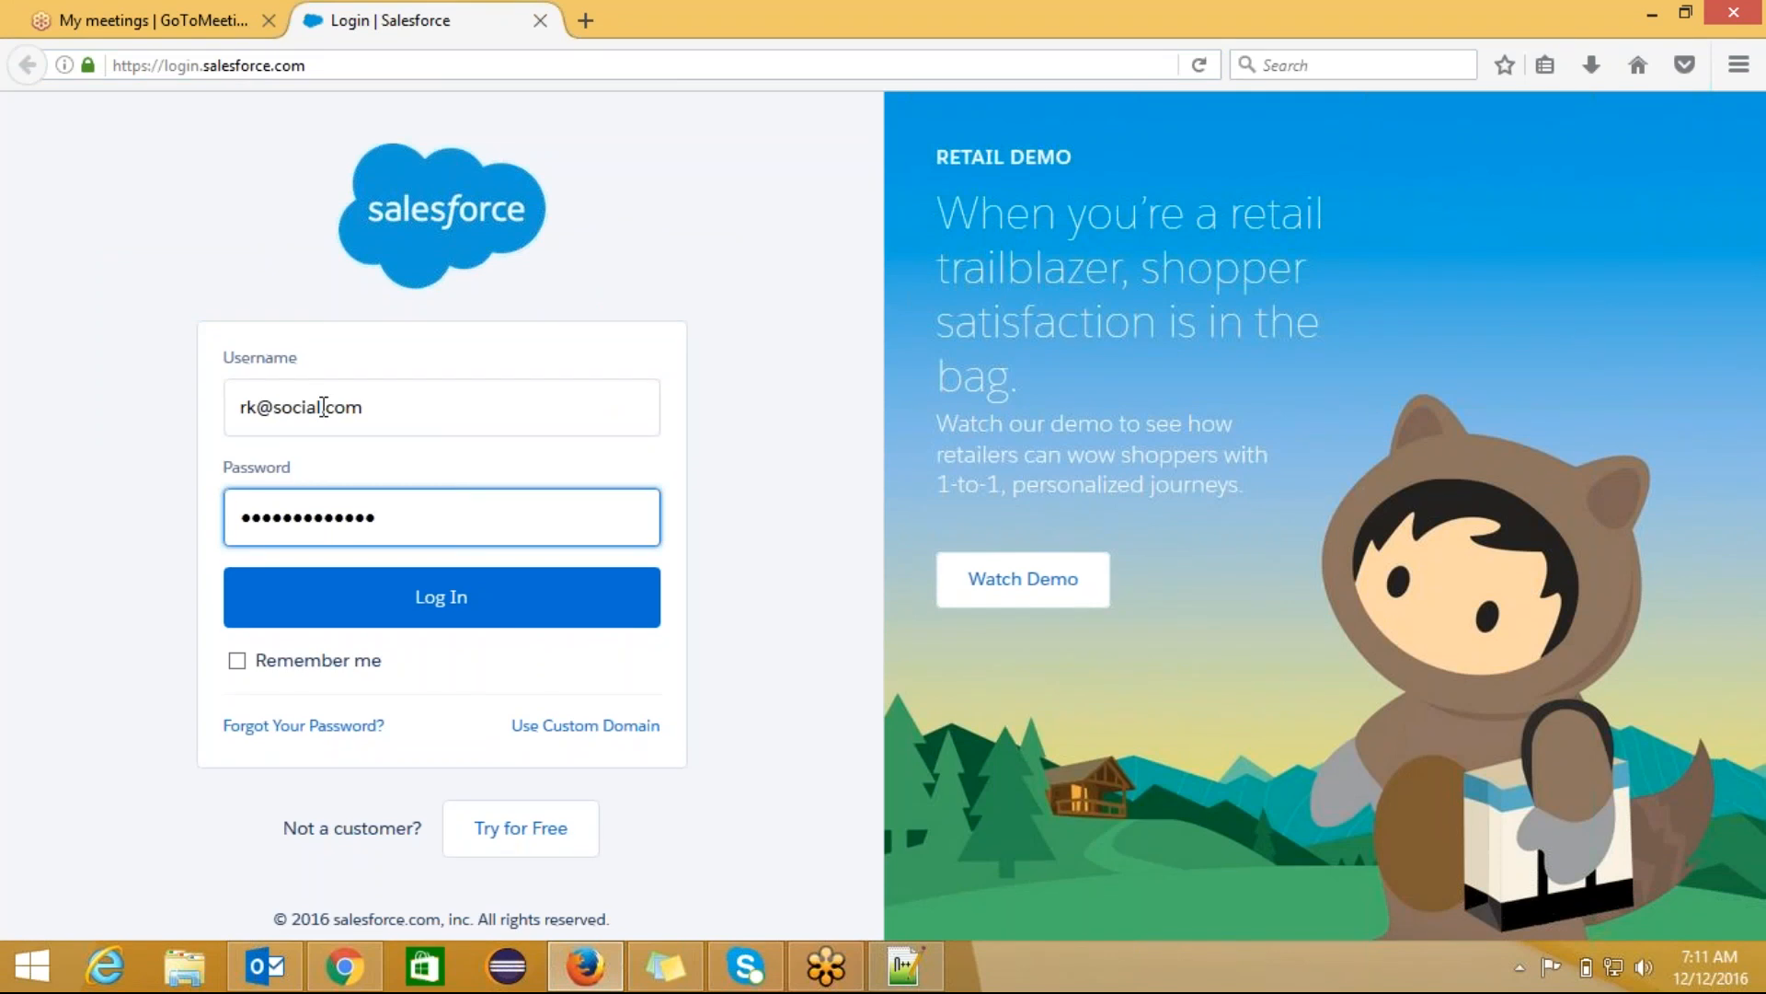
key("BackSpace")
key("BackSpace")
key("BackSpace")
key("BackSpace")
key("BackSpace")
key("BackSpace")
key("BackSpace")
key("BackSpace")
key("BackSpace")
key("BackSpace")
key("BackSpace")
key("BackSpace")
key("BackSpace")
type("••••••••••")
key("Return")
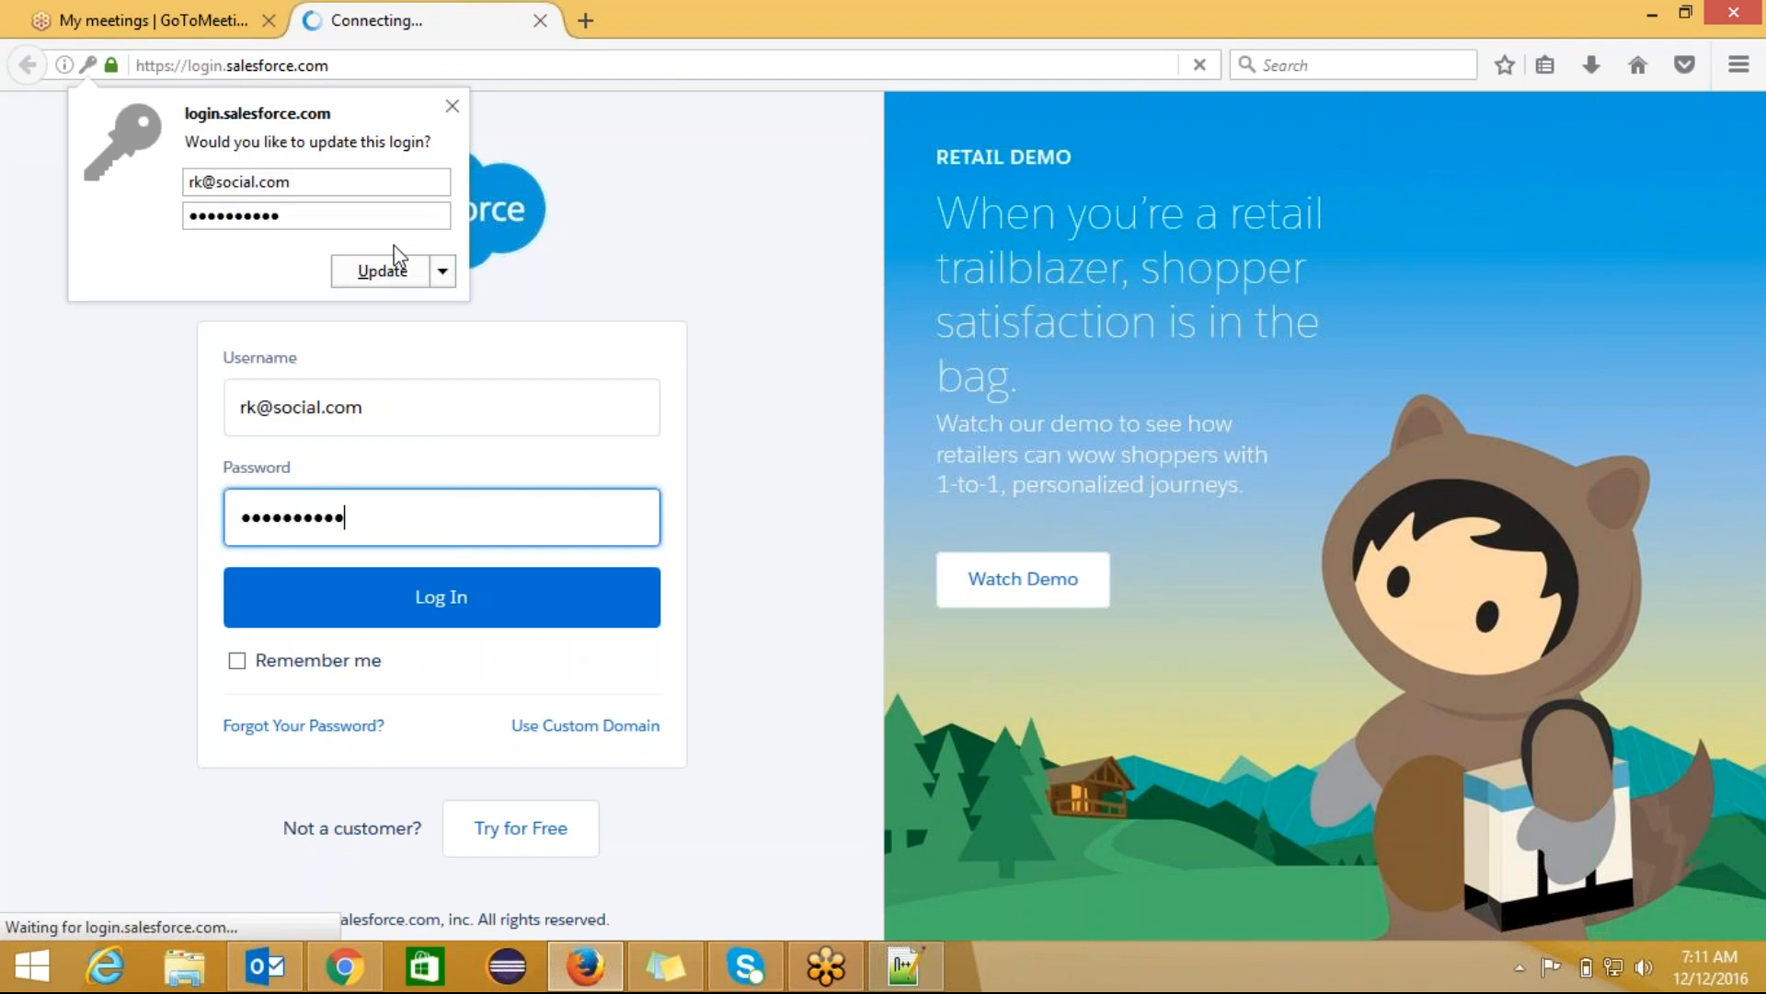
left_click(379, 269)
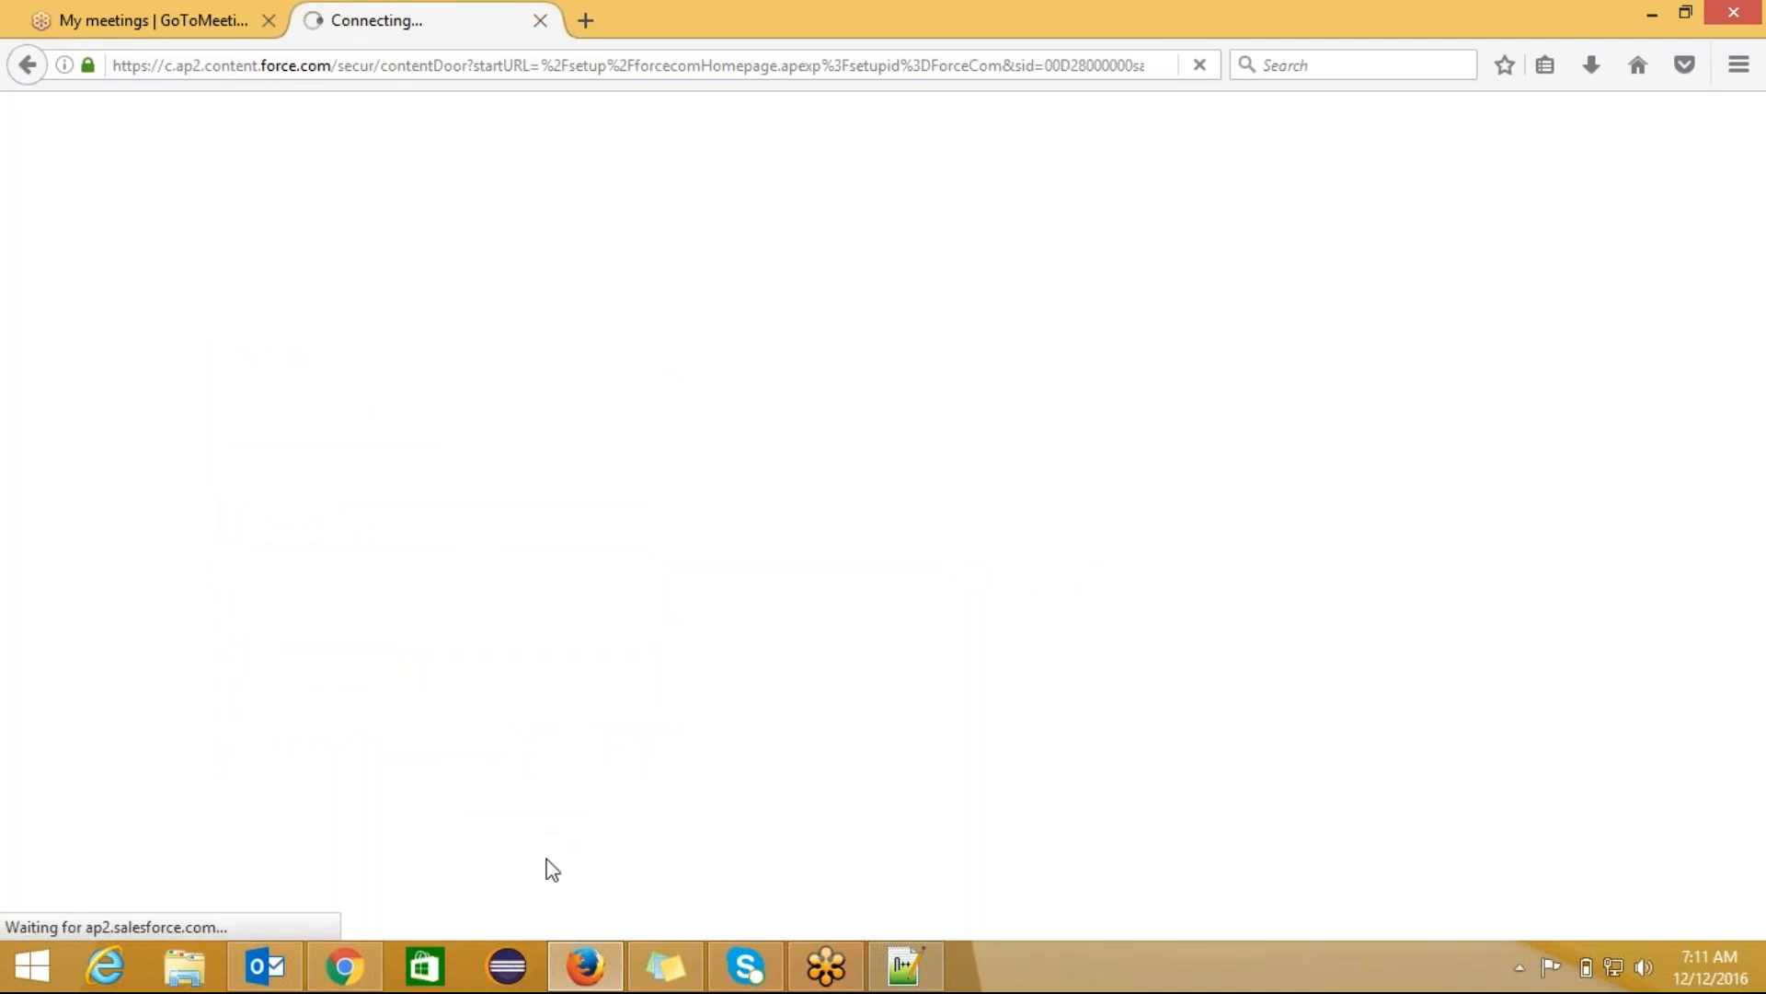
left_click(904, 971)
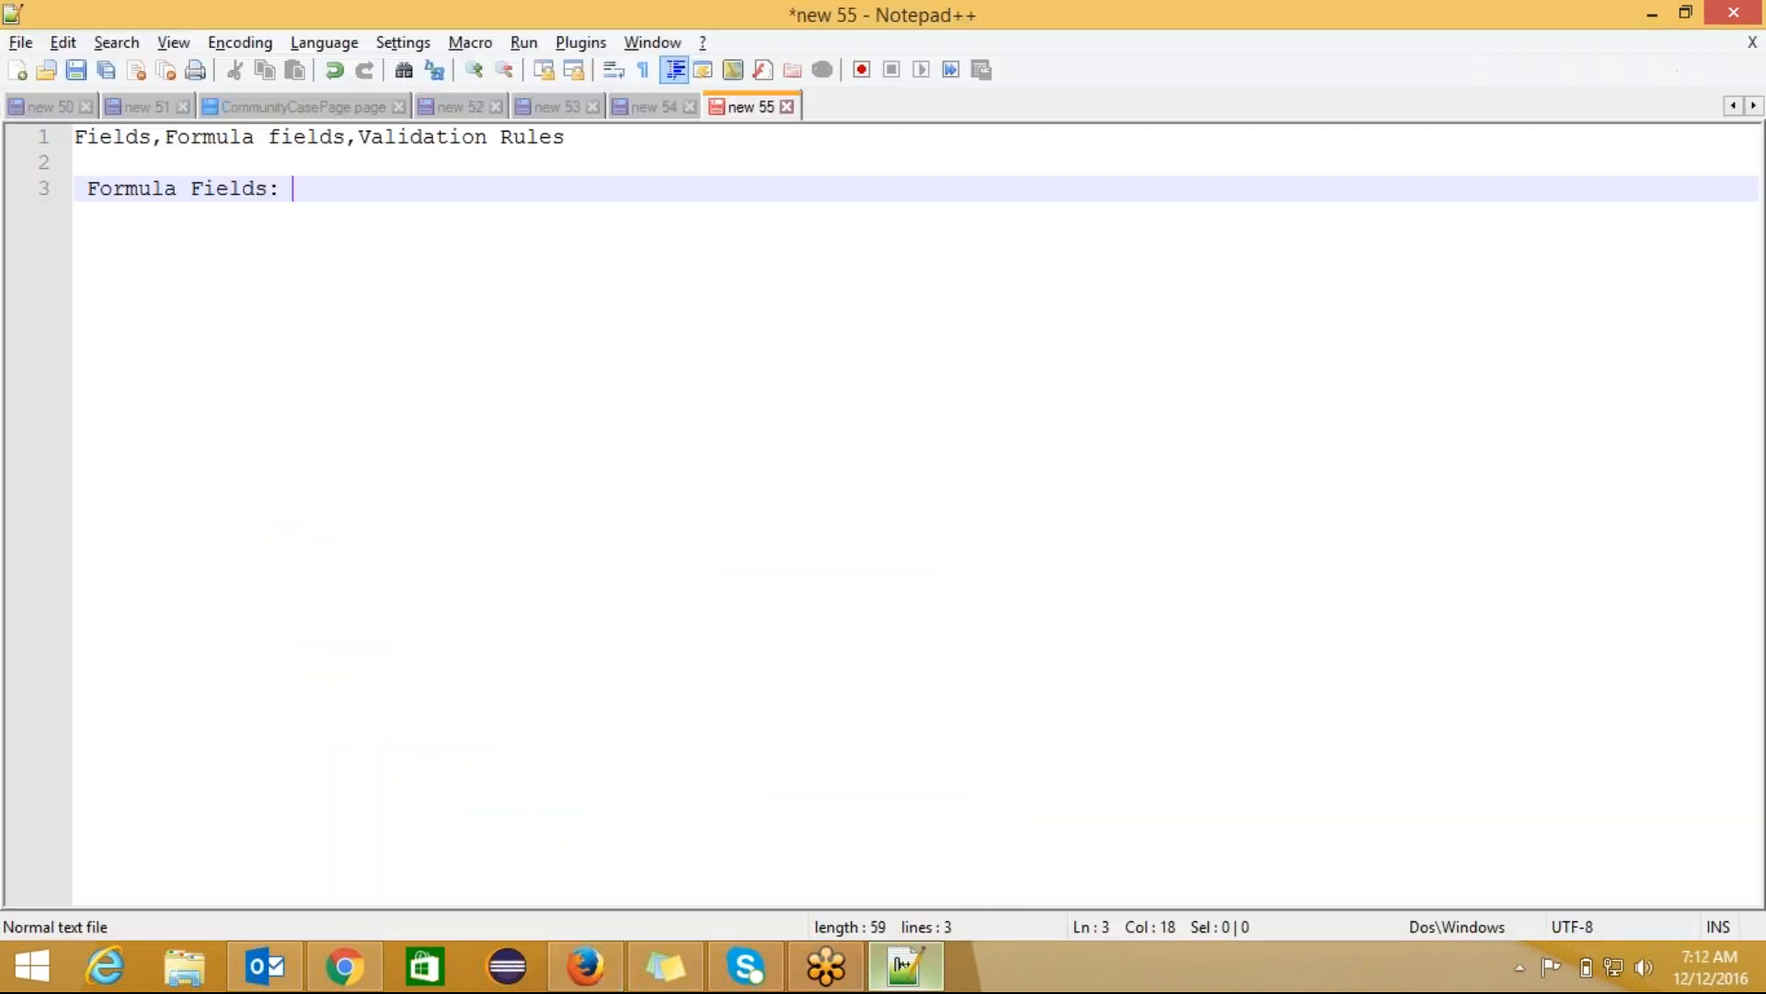
Step: Insert 'Normal field:user has to input some data' on a new line above Formula Fields
left_click(142, 161)
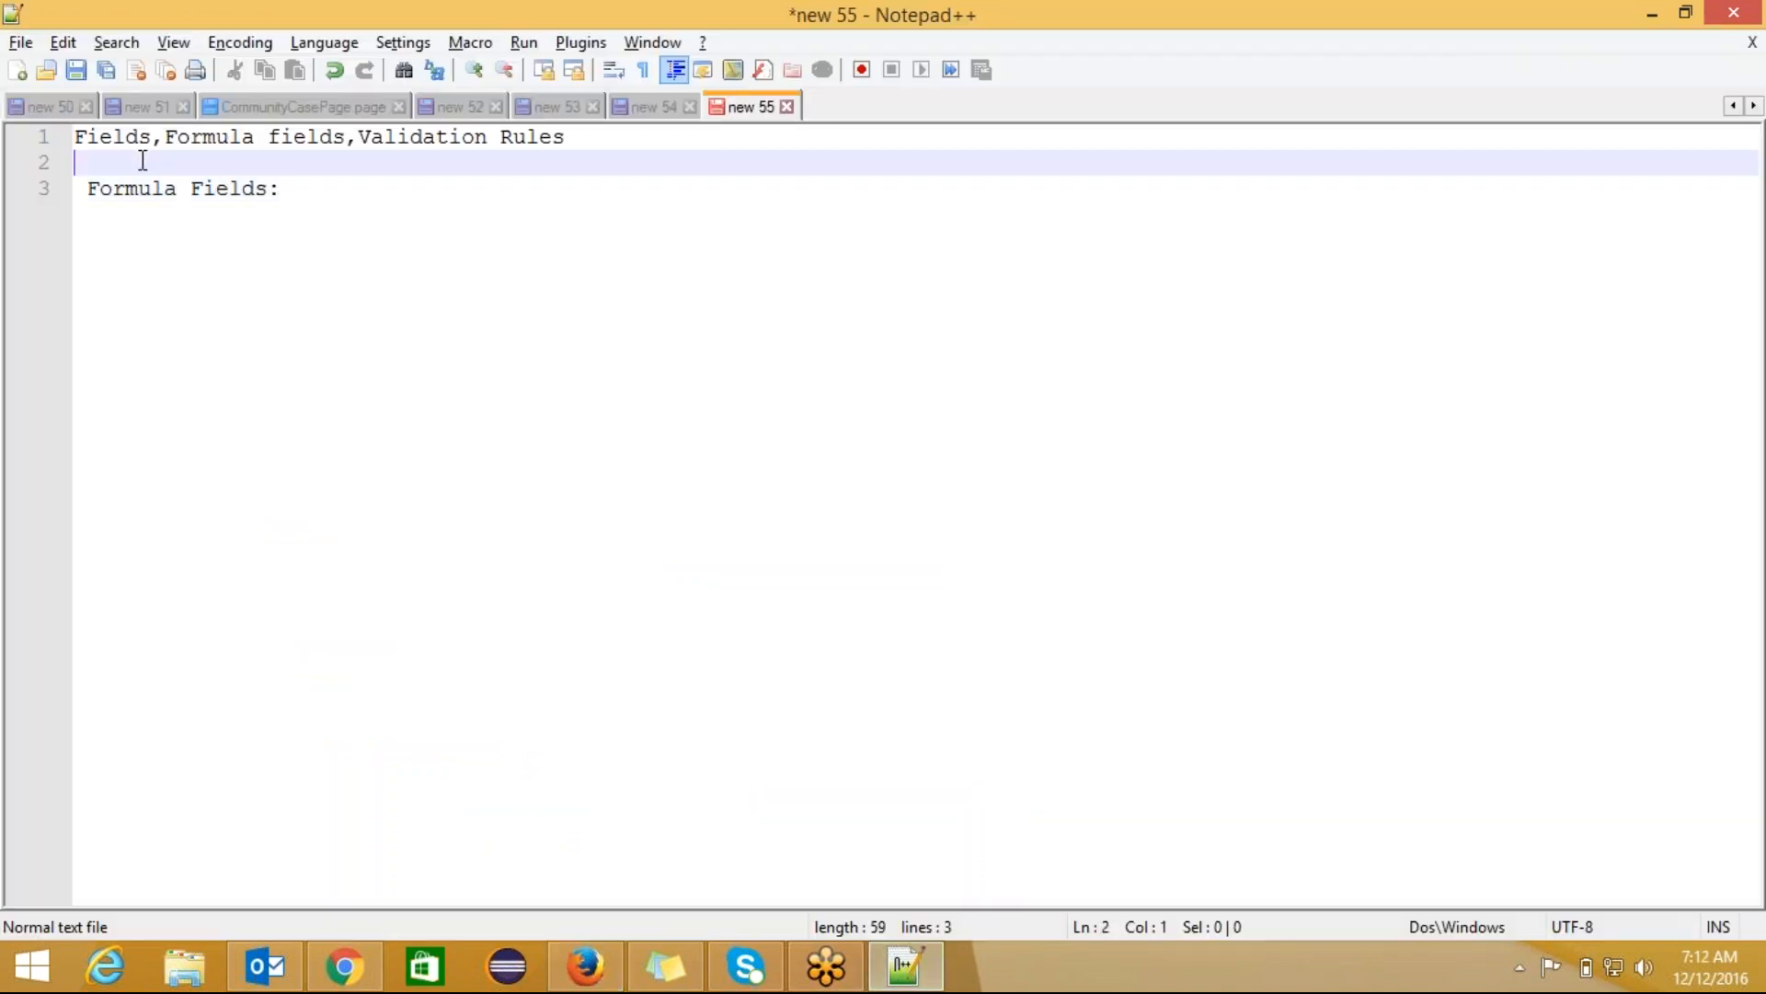
key("Return")
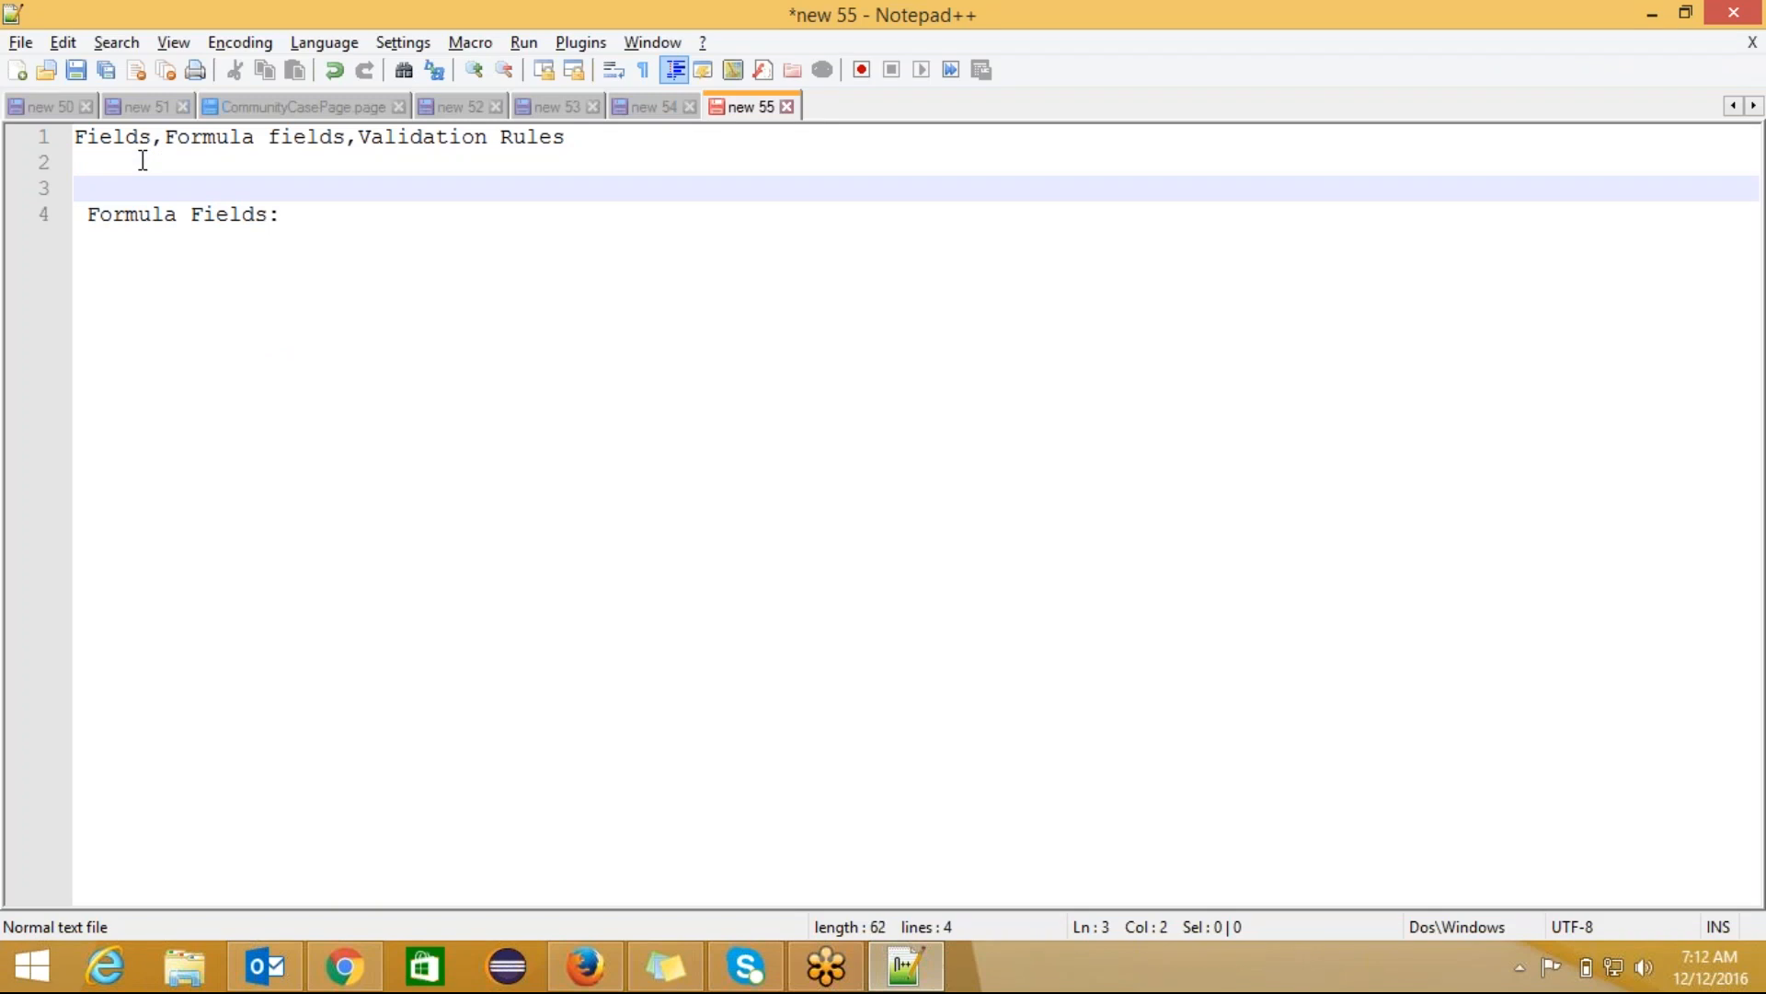
type("Normal field")
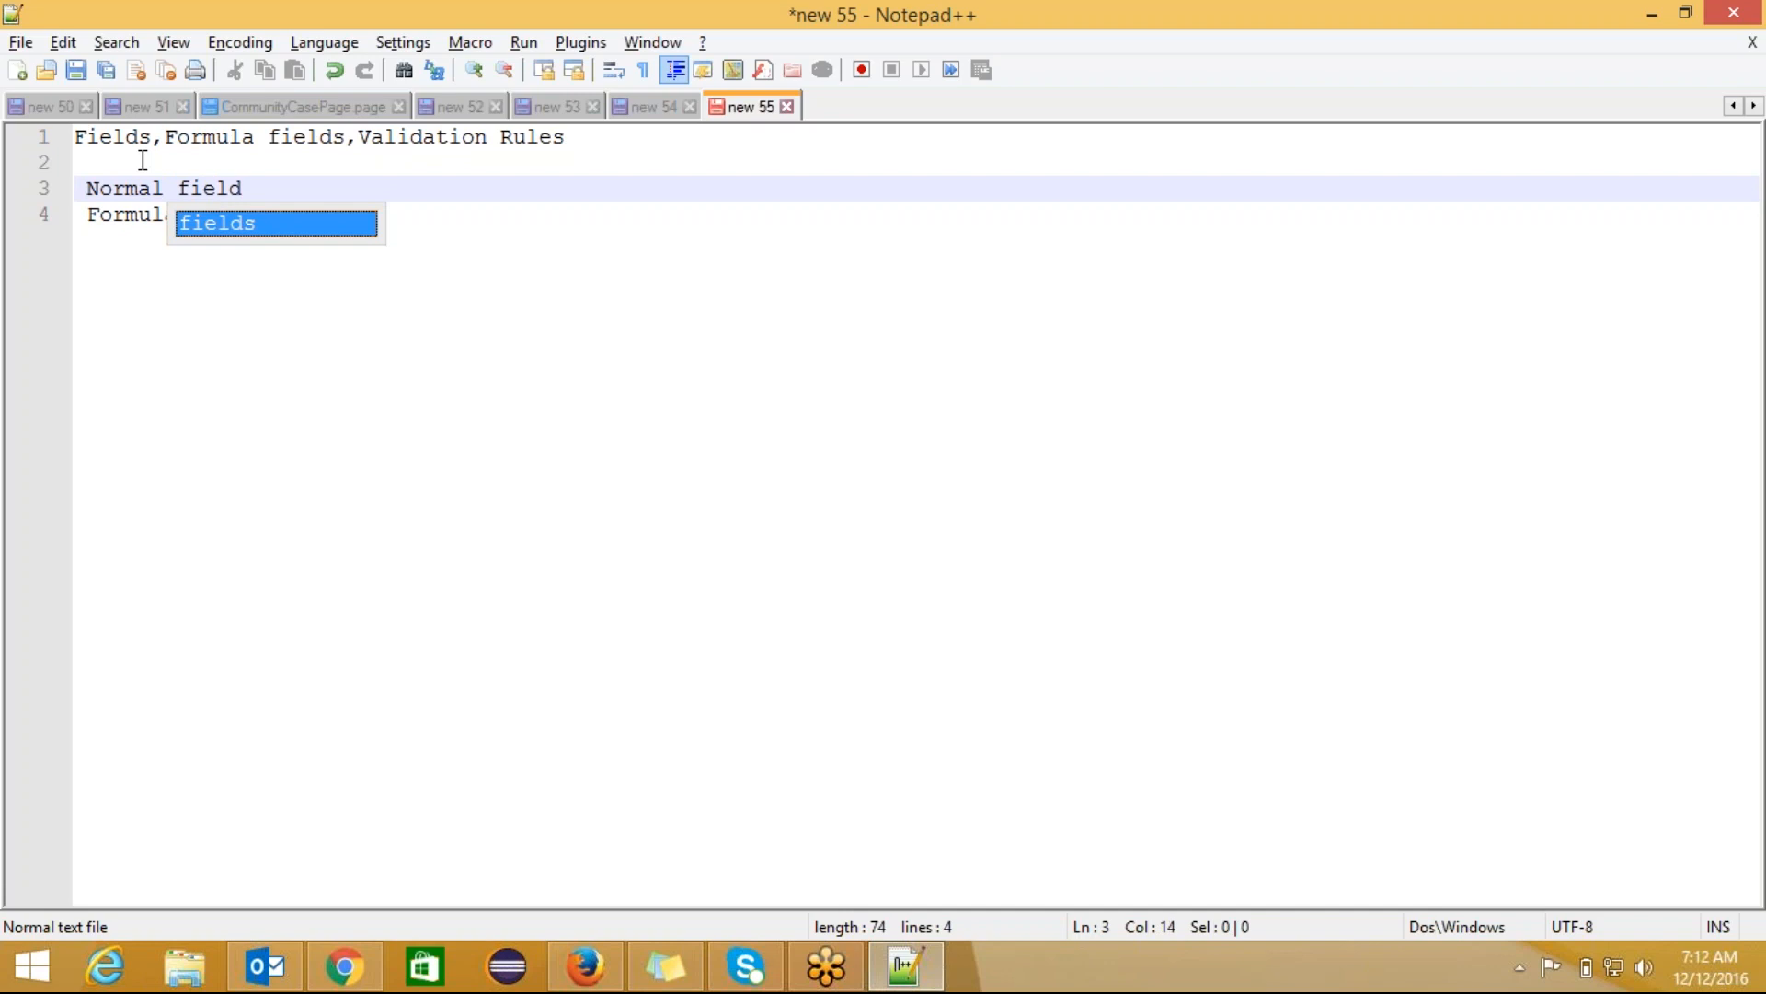
type(":u")
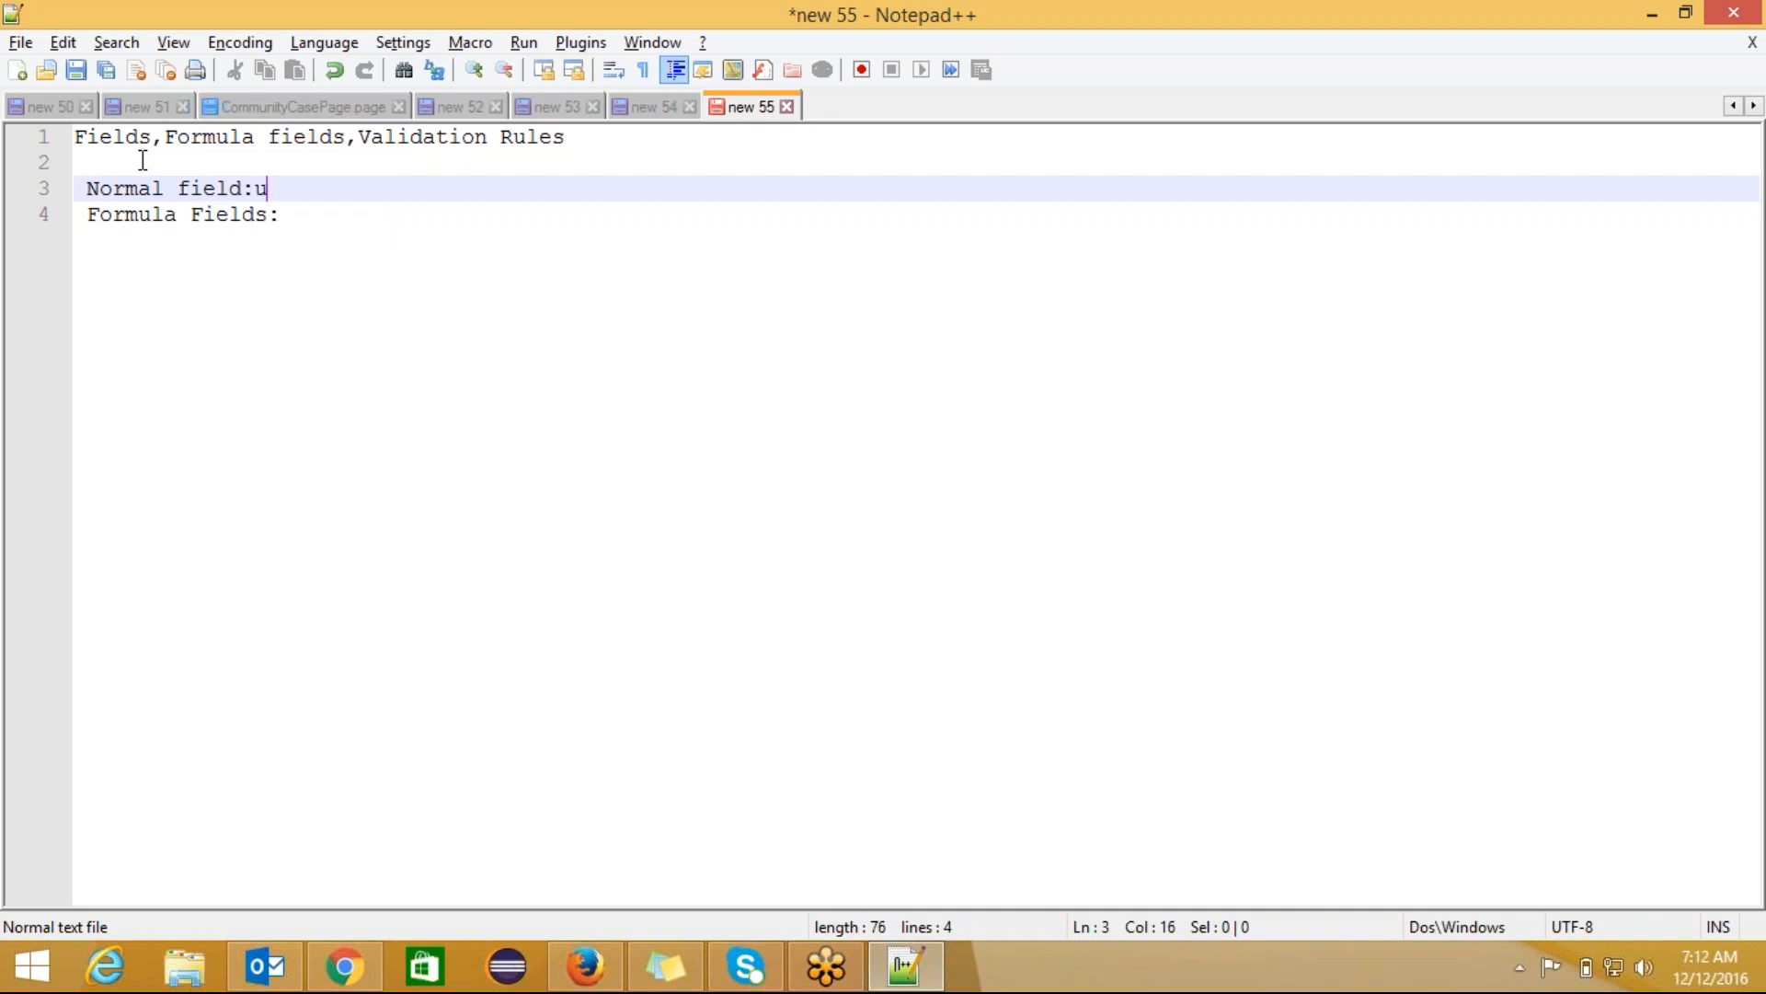
type("ser has to in")
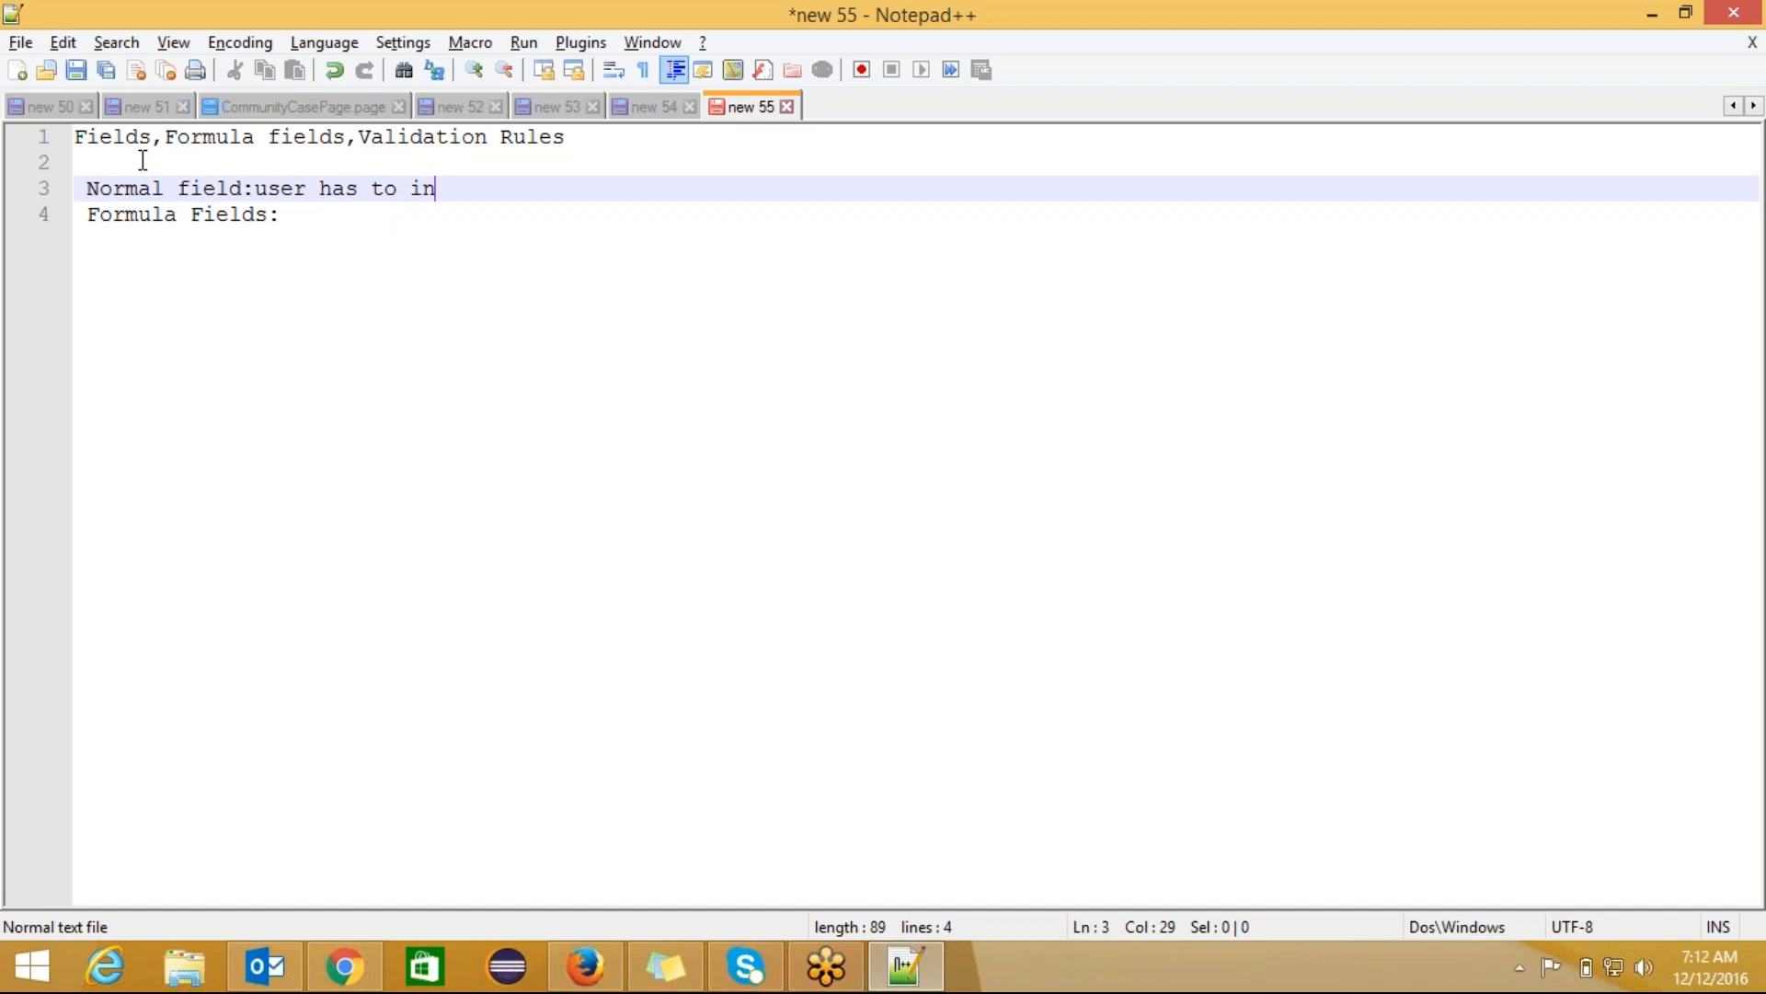
type("put son")
key("BackSpace")
type("me data")
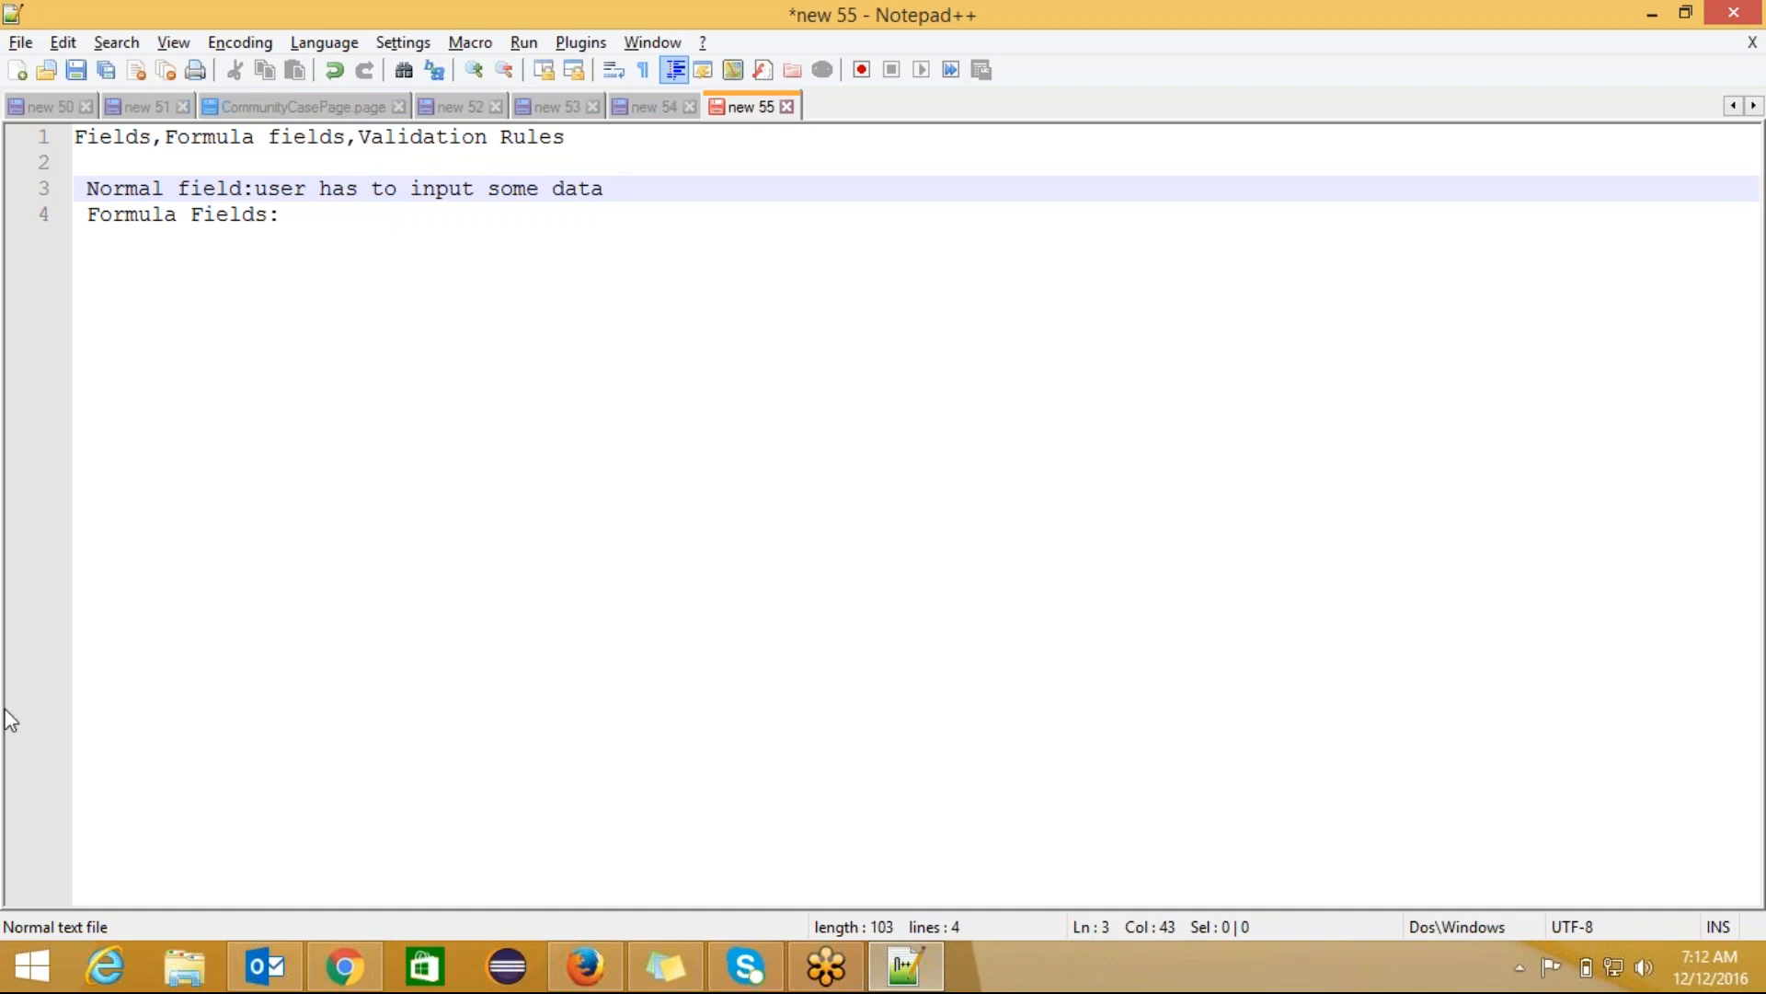
left_click(331, 976)
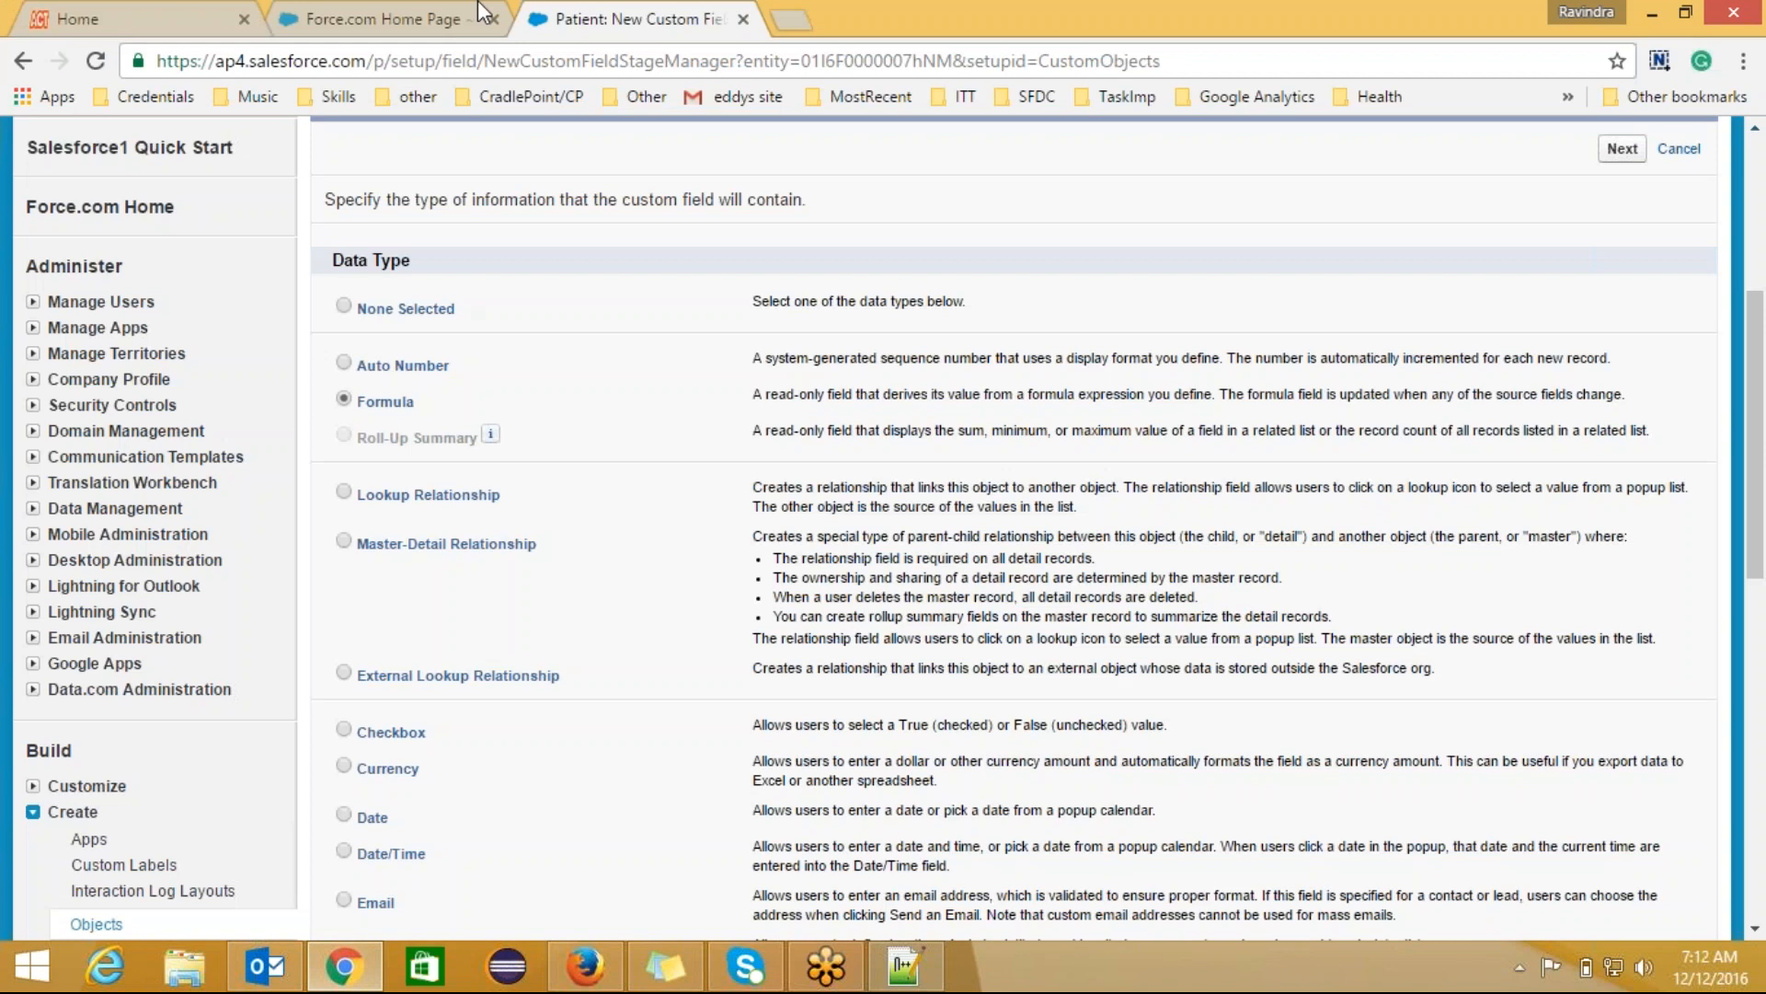
Step: Open the Doctors home page from Force.com Home and start a new Doctors record
left_click(396, 19)
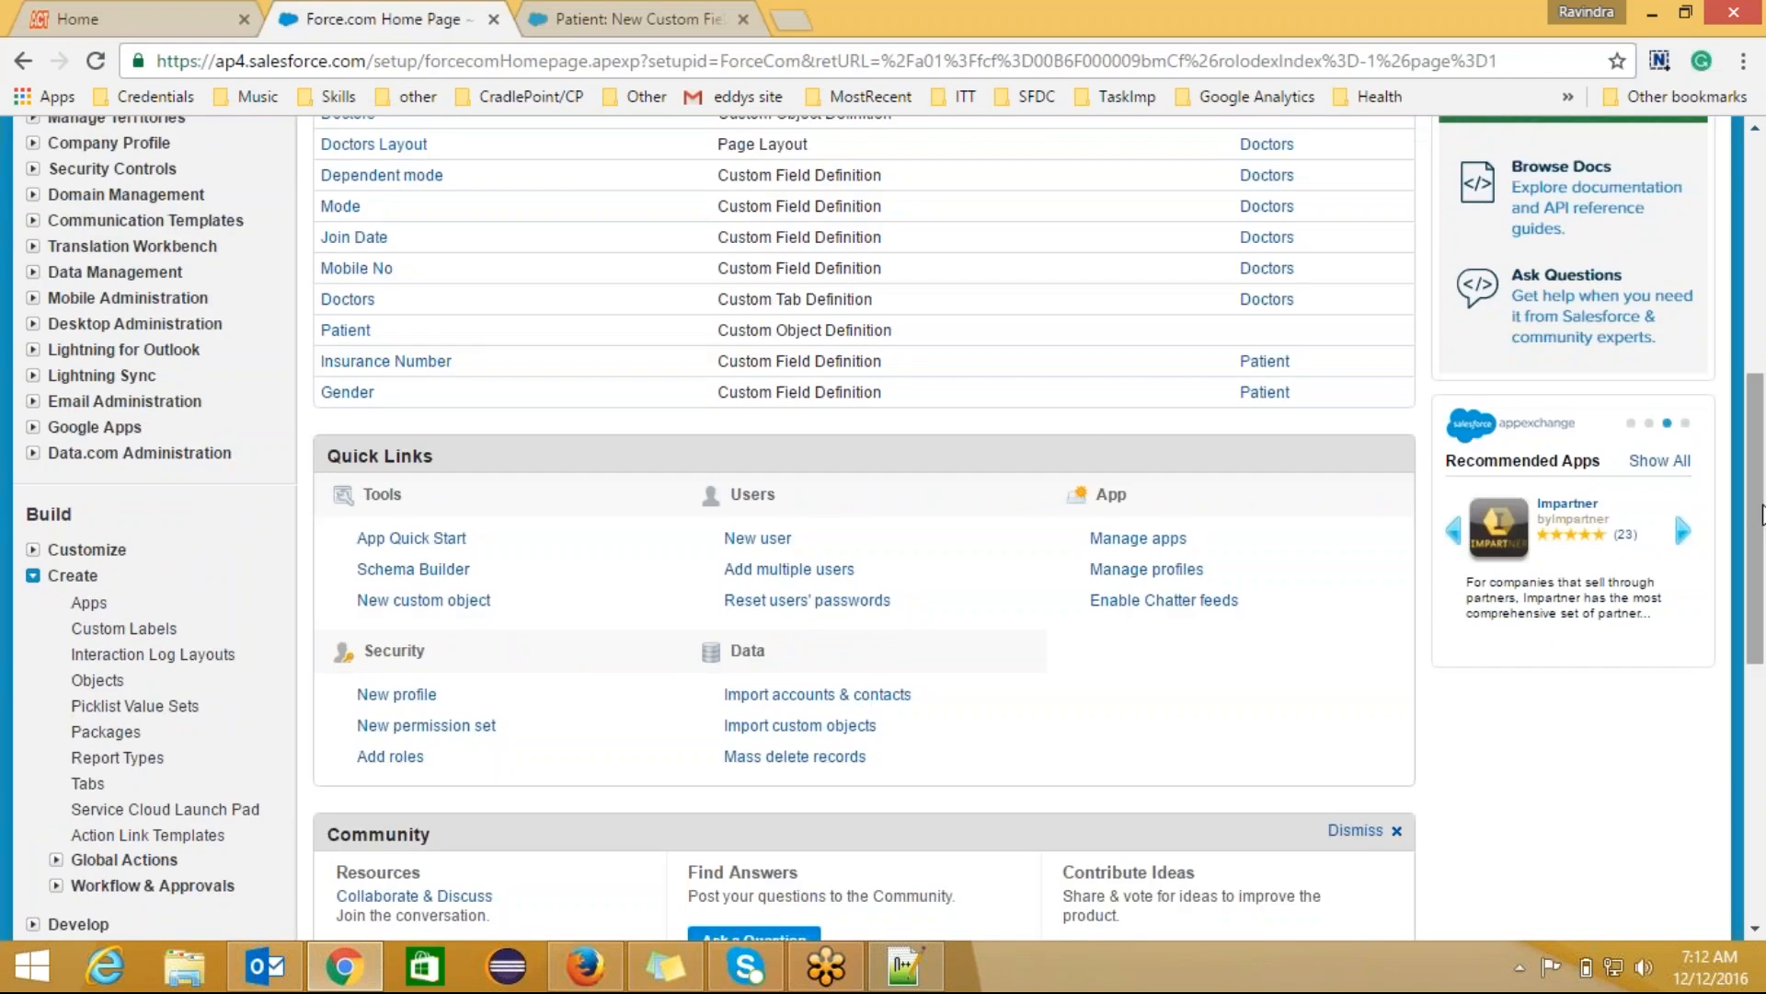
left_click_drag(1757, 518, 1758, 283)
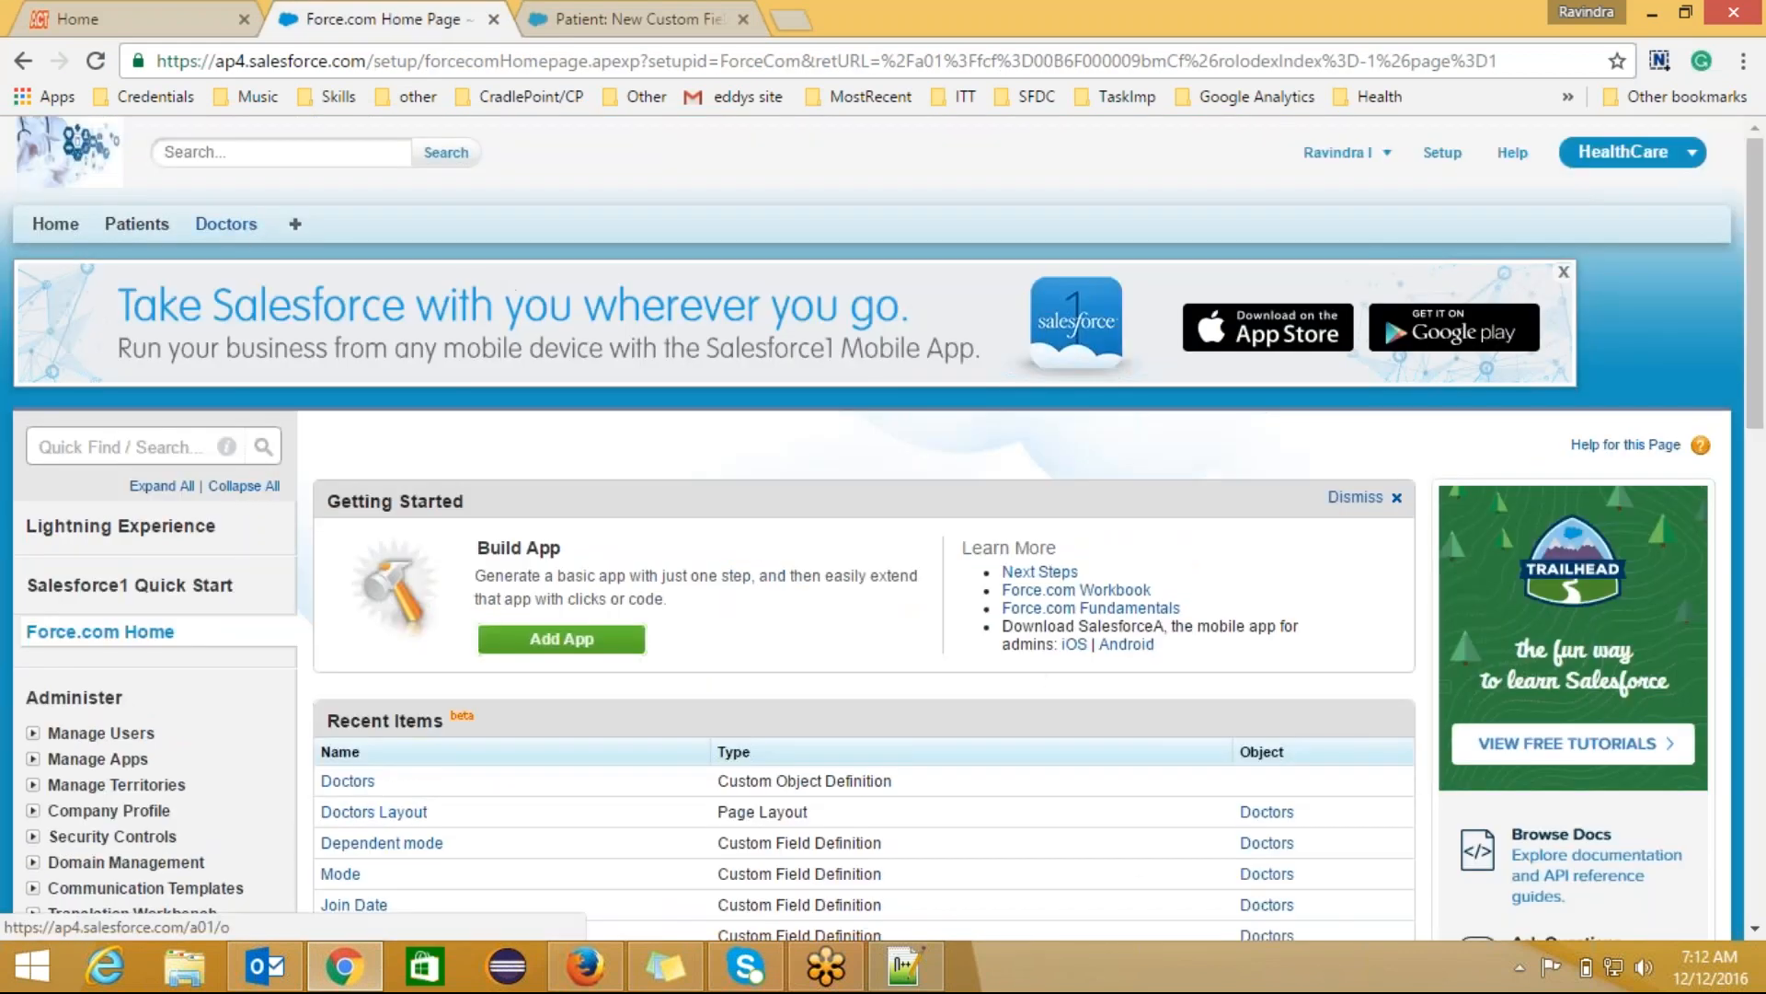
left_click(242, 223)
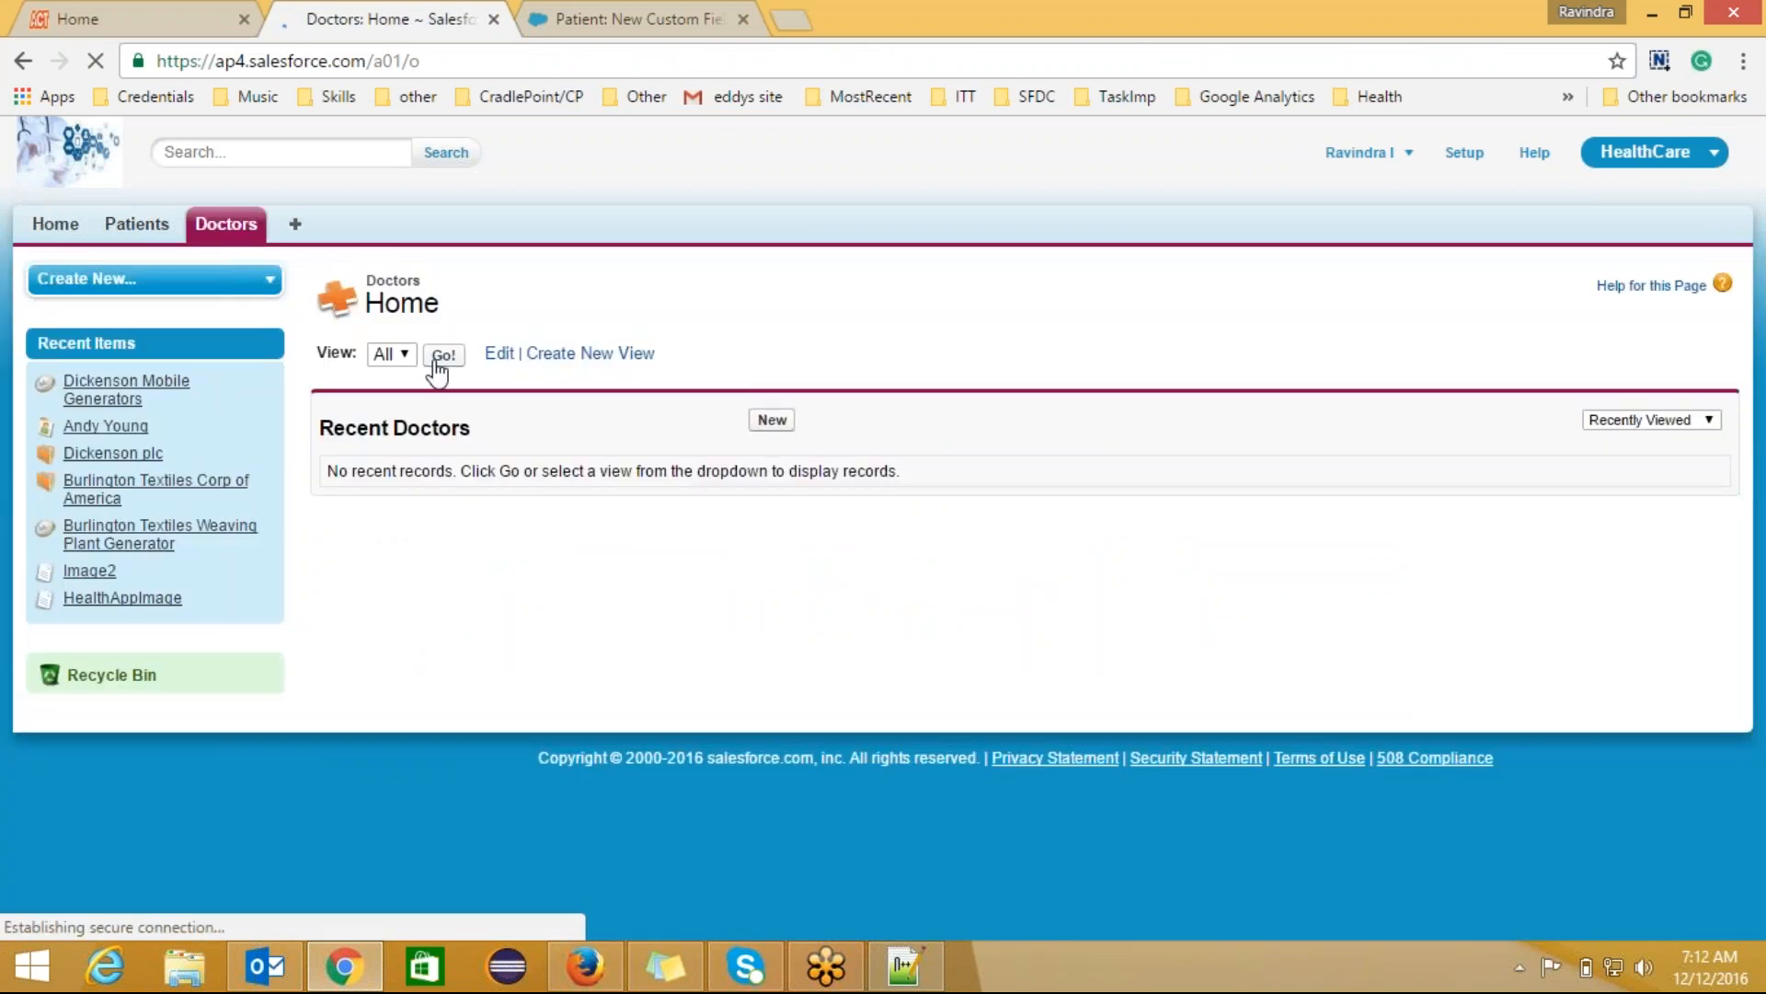
left_click(772, 420)
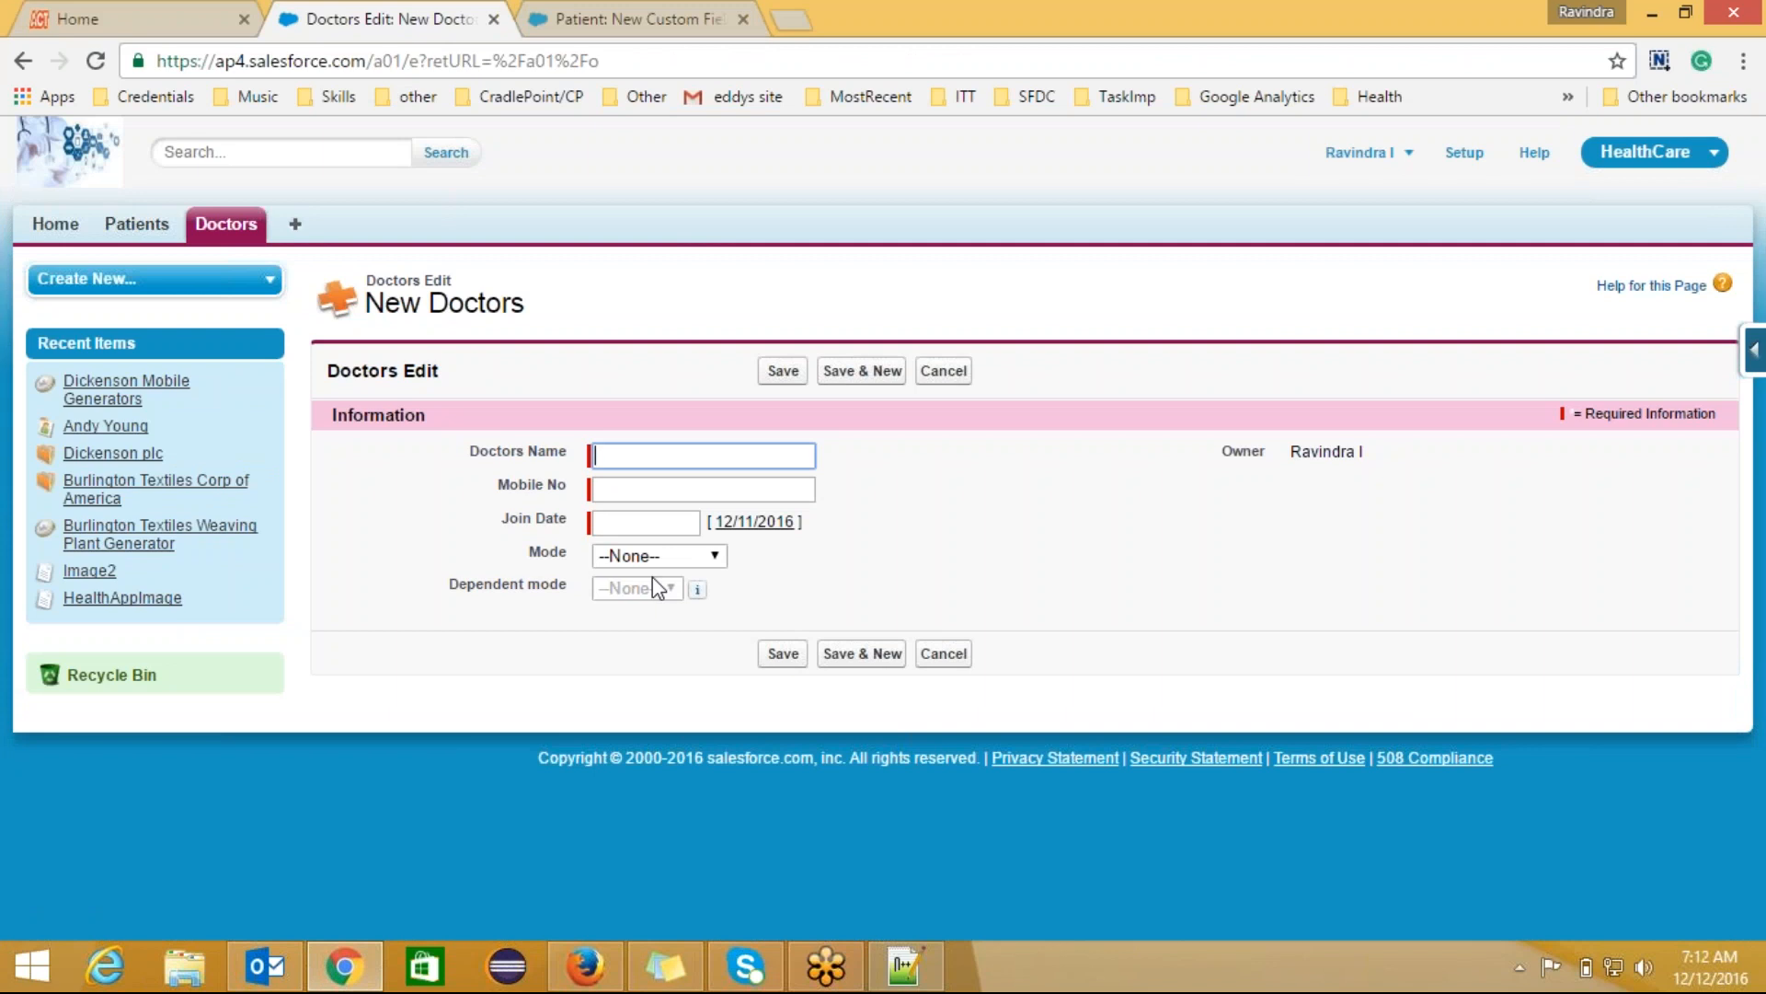
key("alt+Tab")
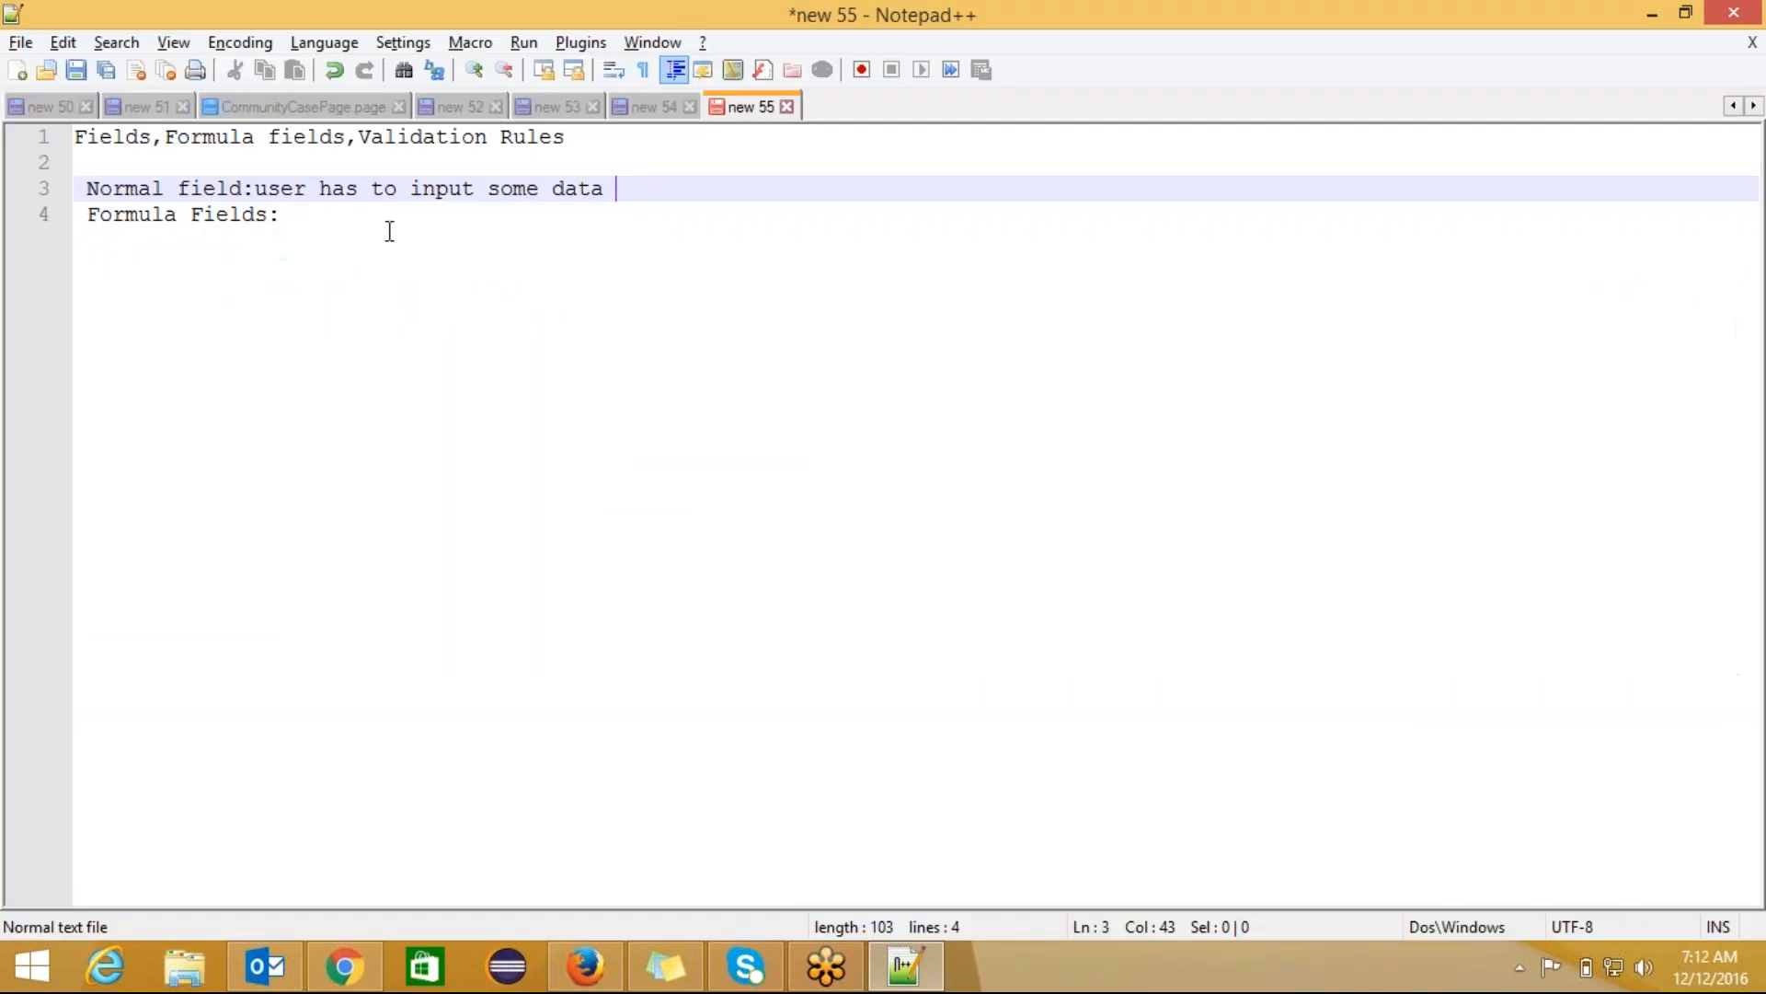
Step: After 'Formula Fields:', explain that the formula recalculates whenever a record is saved or edited
left_click(316, 221)
type("w")
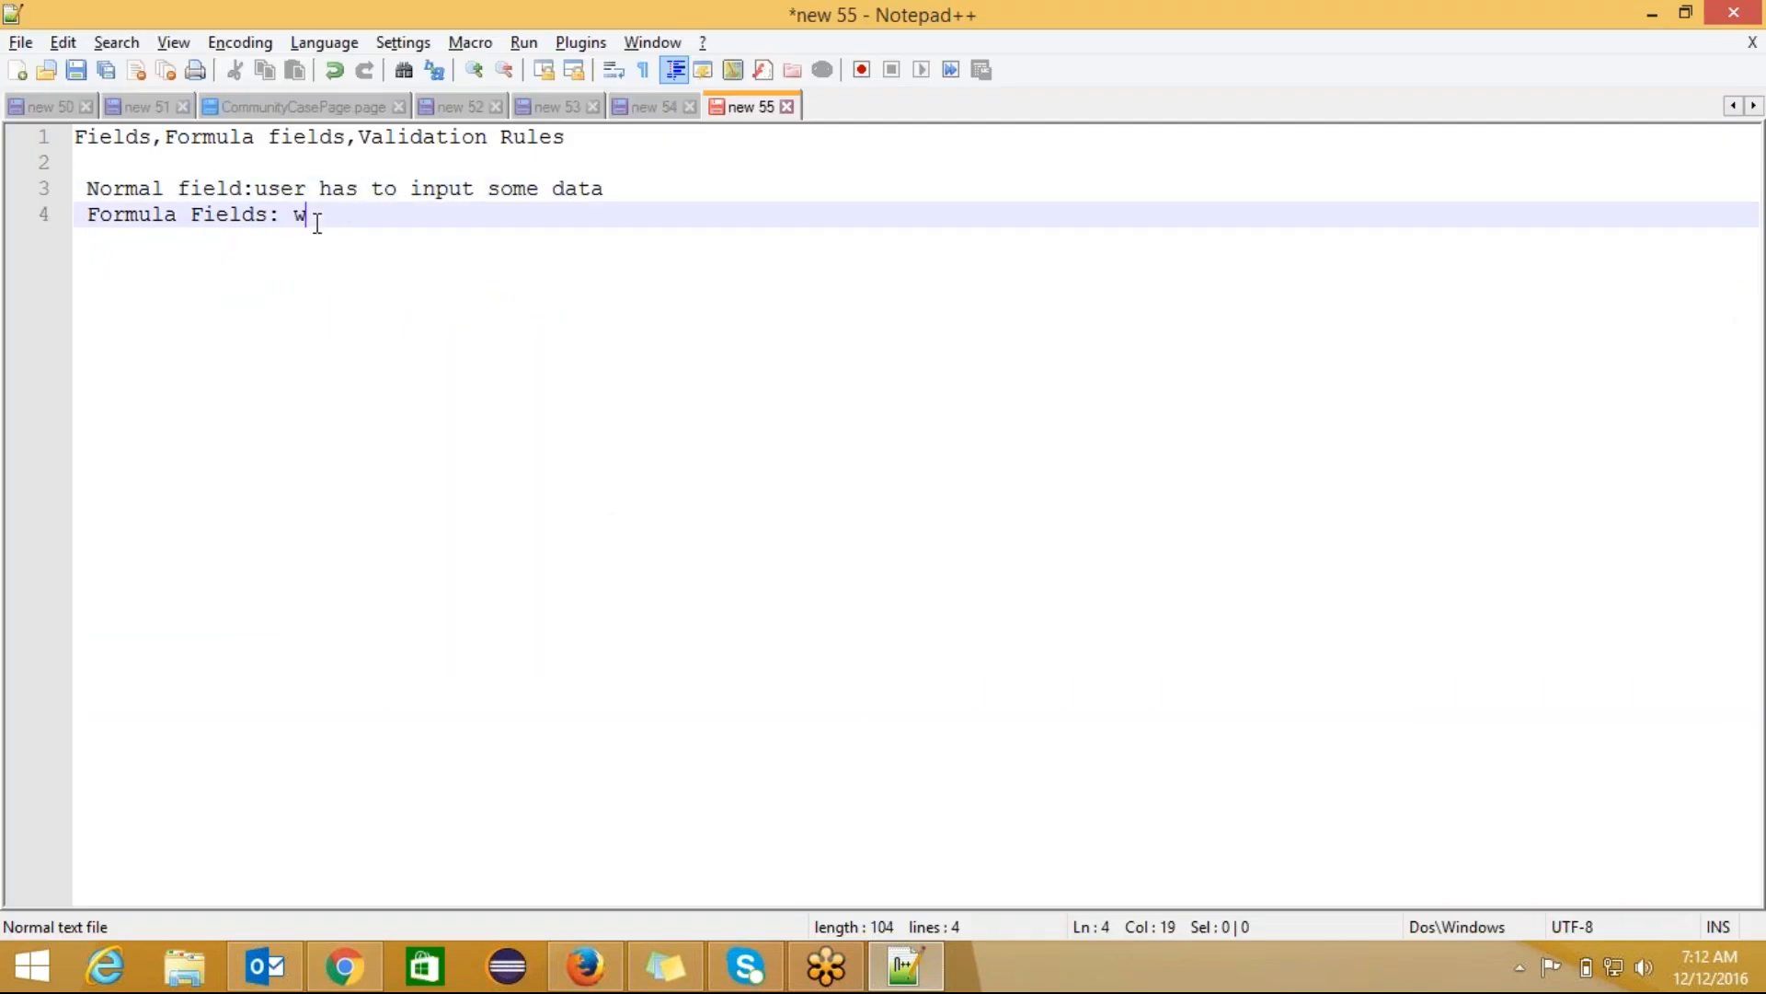
type("e will calculate")
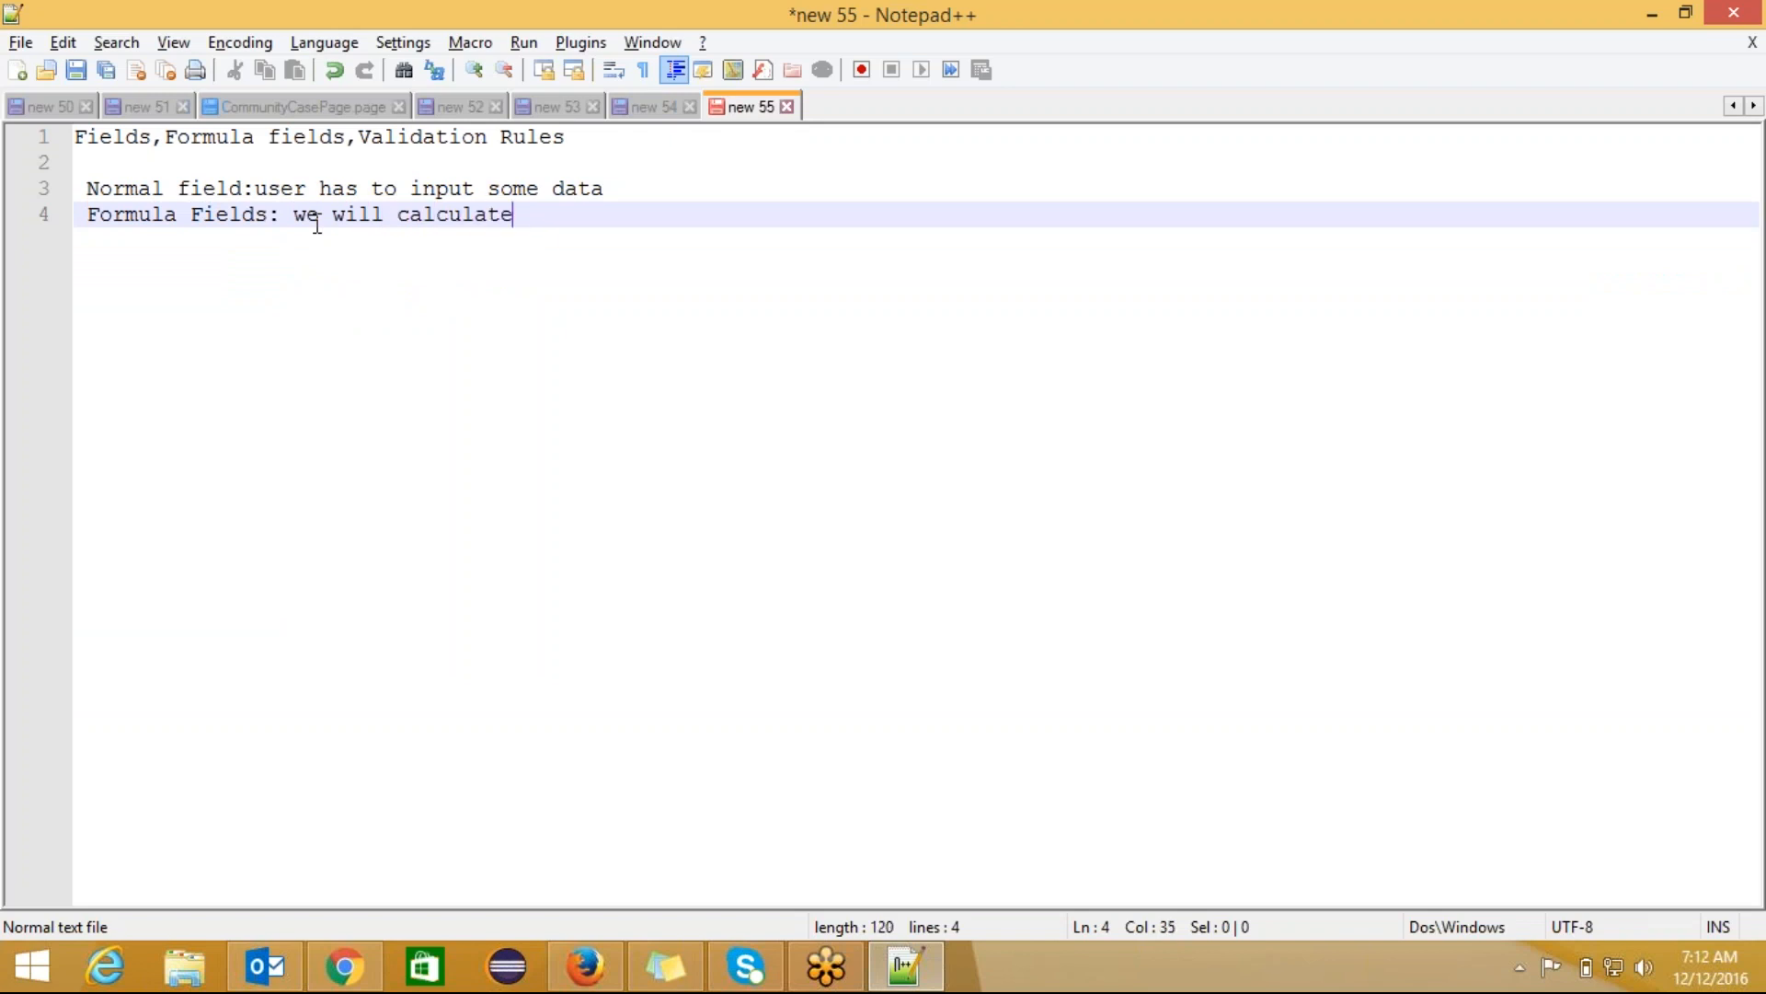
key("BackSpace")
key("BackSpace")
key("BackSpace")
key("BackSpace")
key("BackSpace")
key("BackSpace")
key("BackSpace")
key("BackSpace")
key("BackSpace")
type("provide a formula")
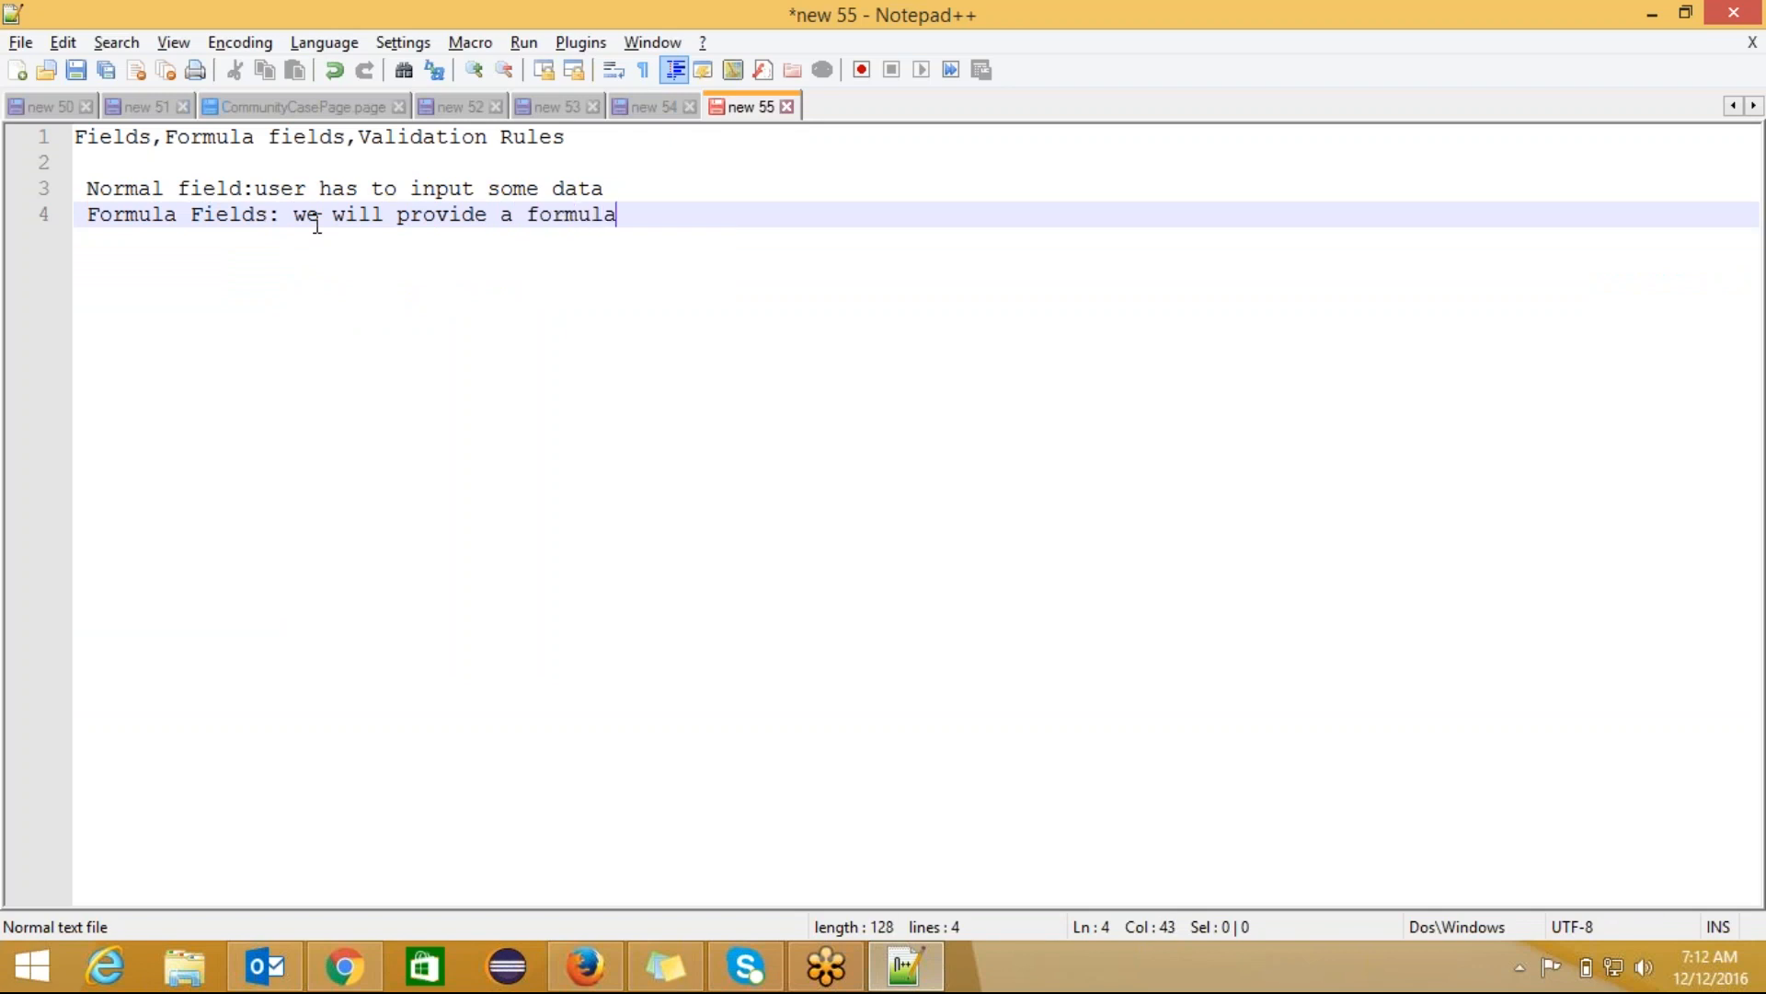
type(" and it will ")
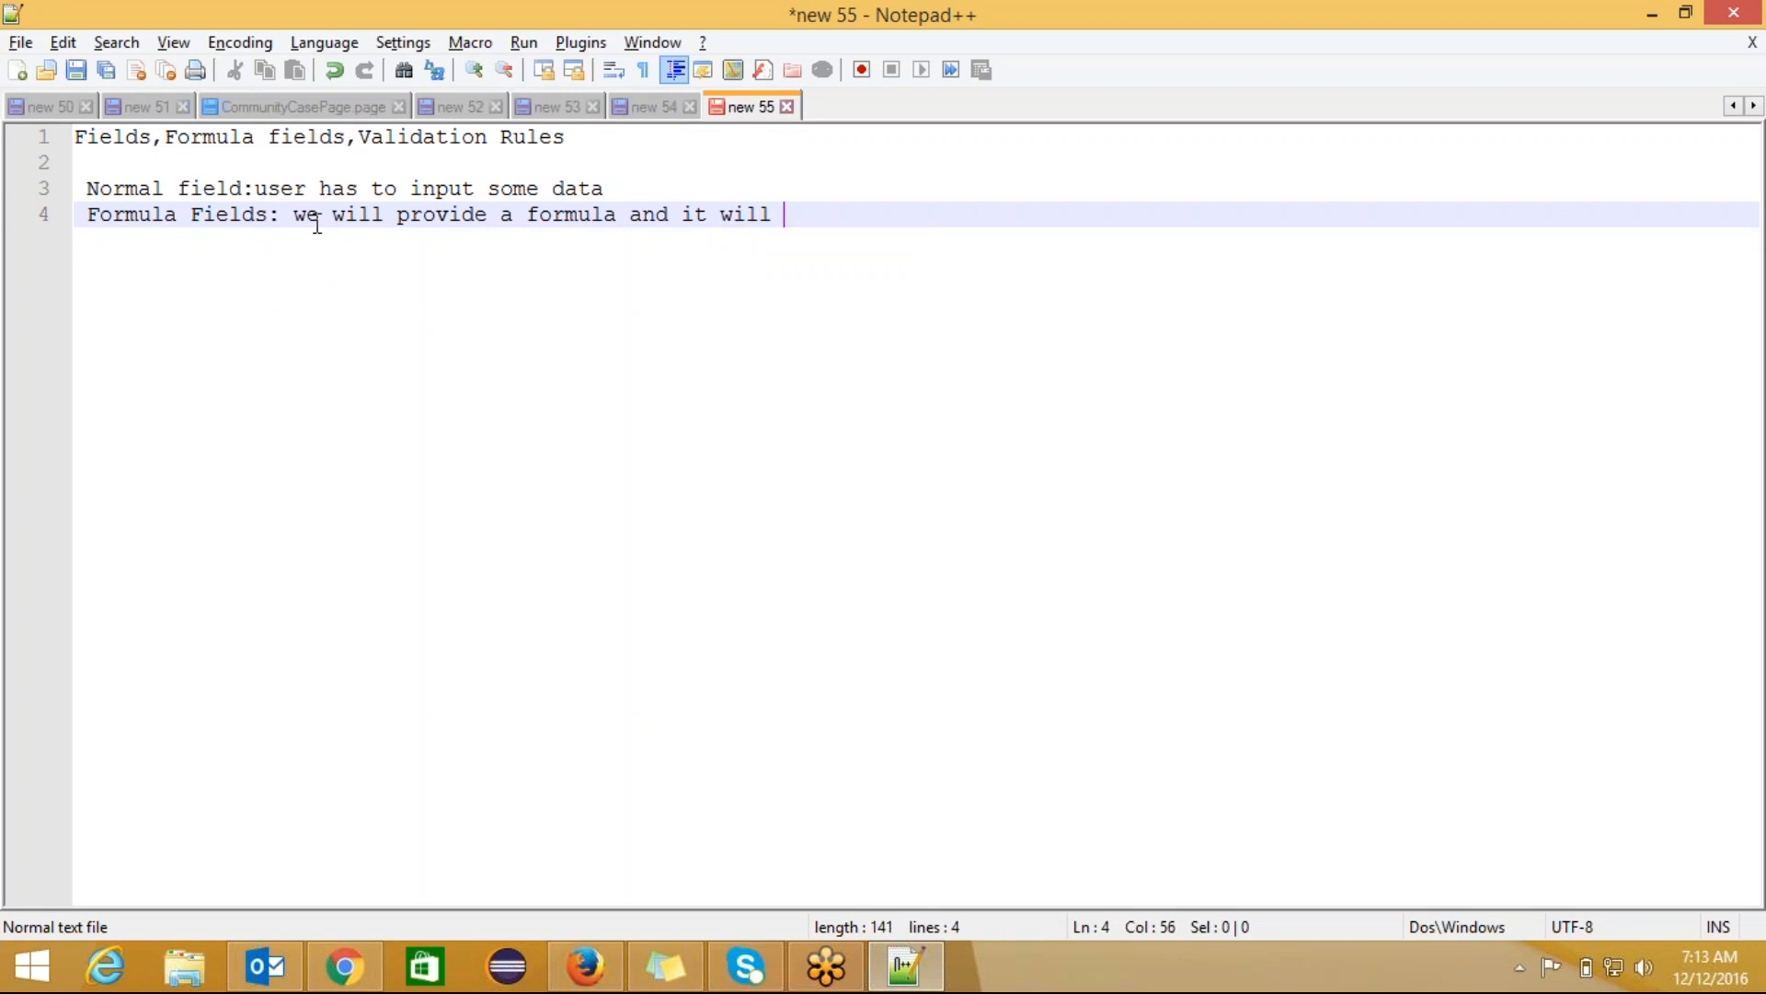
type("calcualte whene")
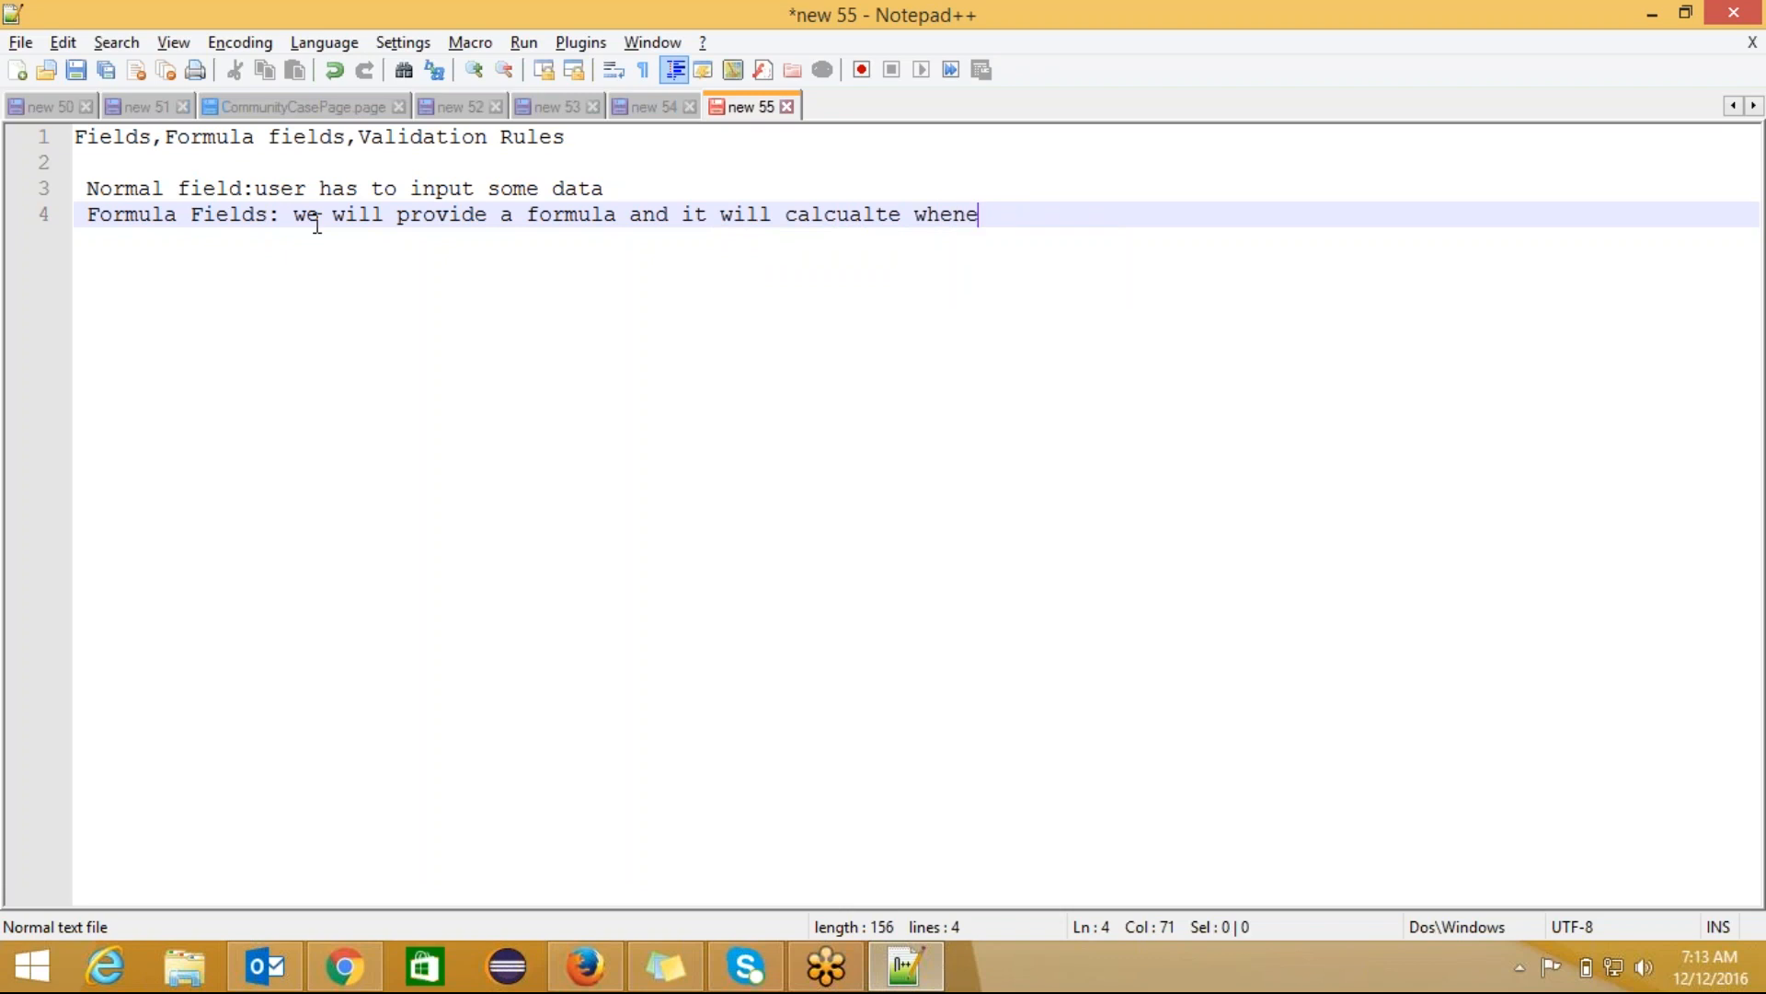
type("ver a")
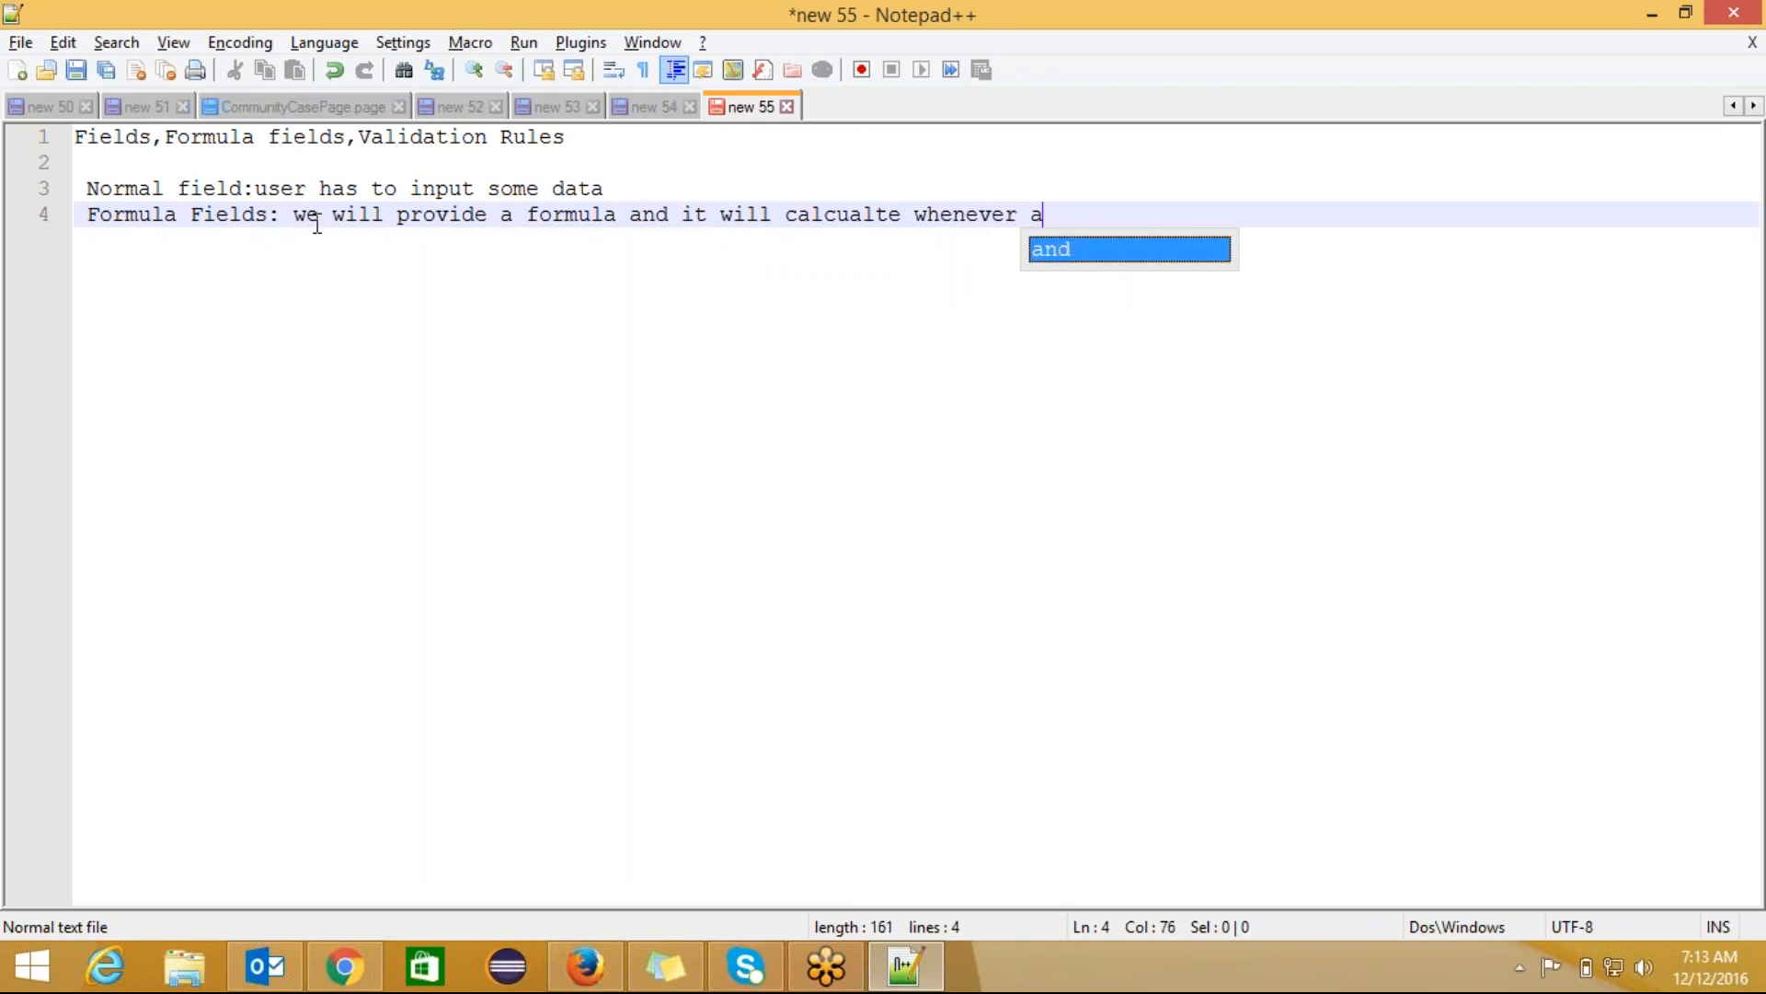
type(" record ")
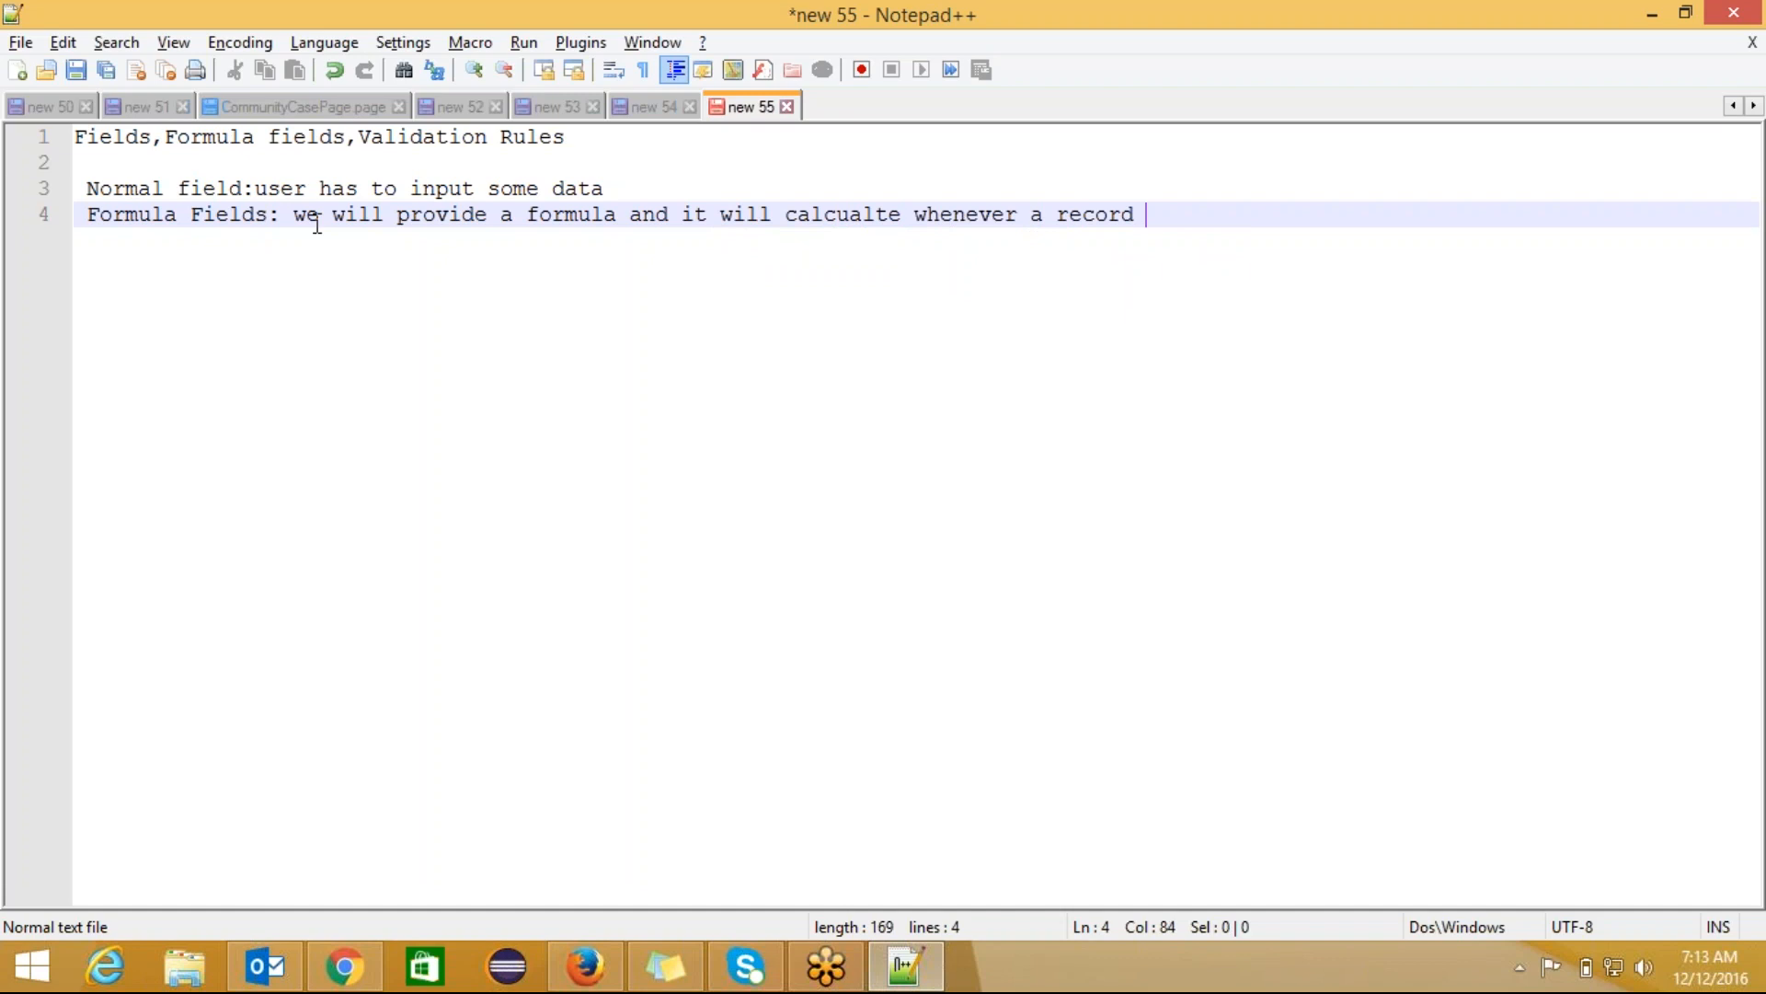
type("is save d")
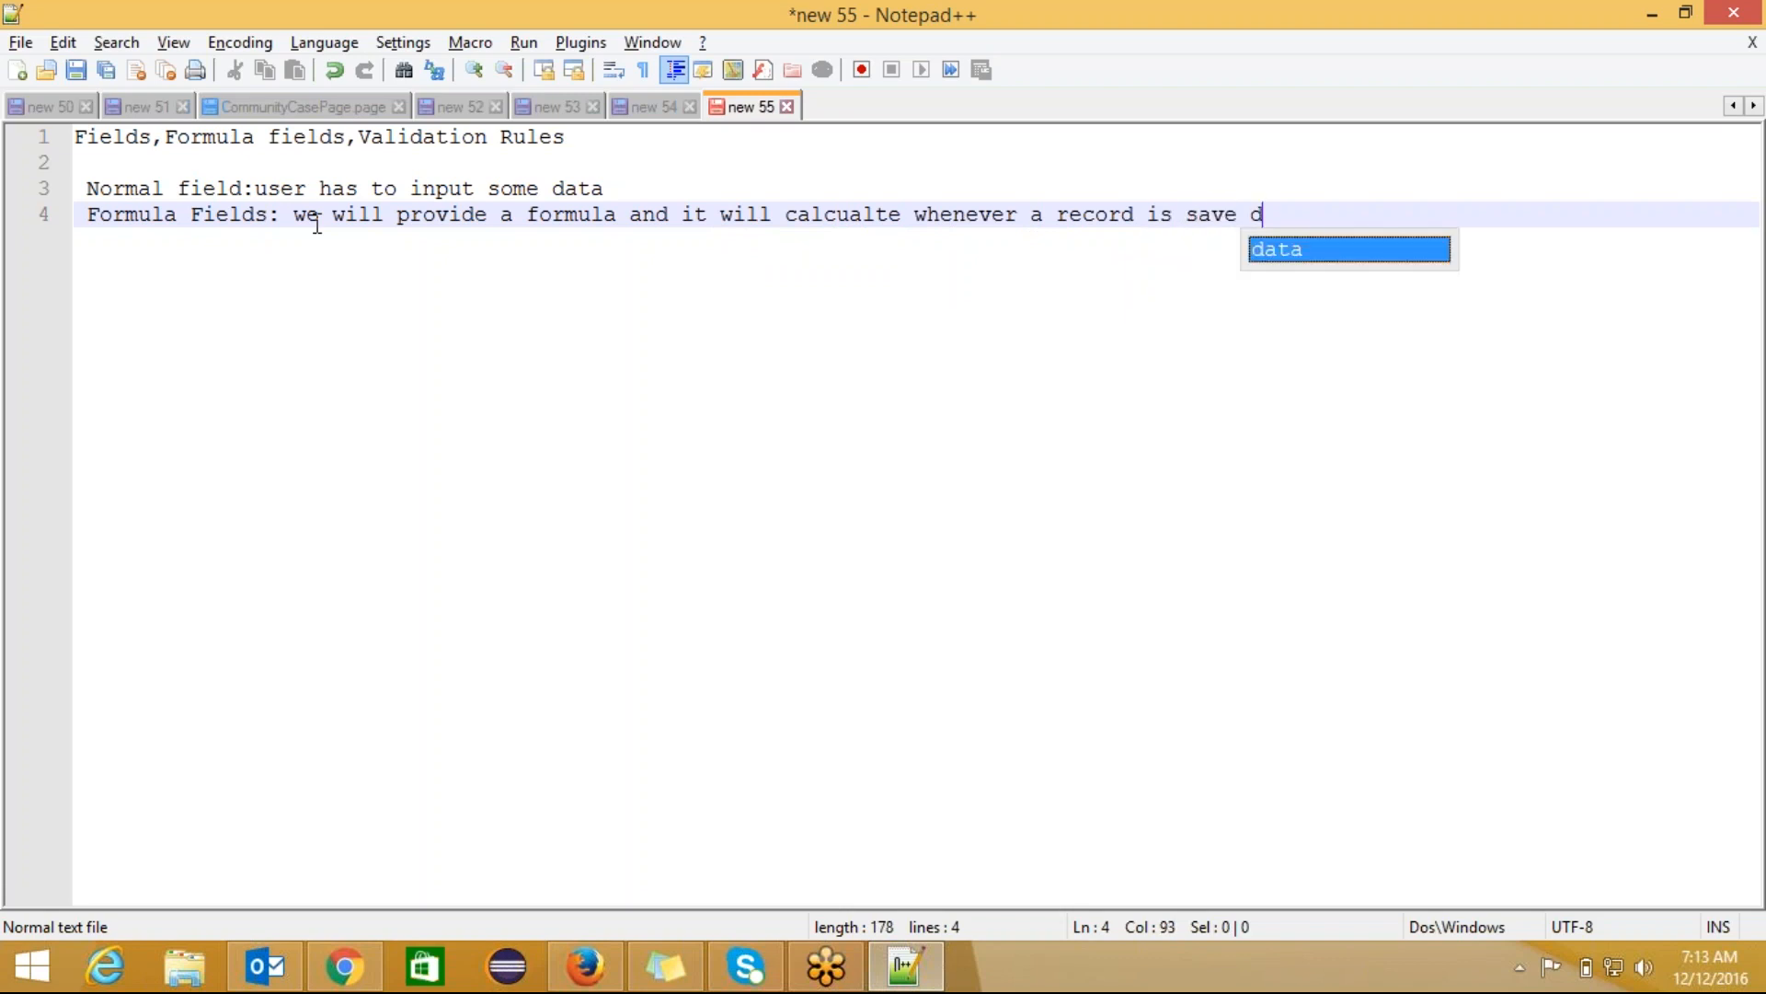
key("BackSpace")
key("BackSpace")
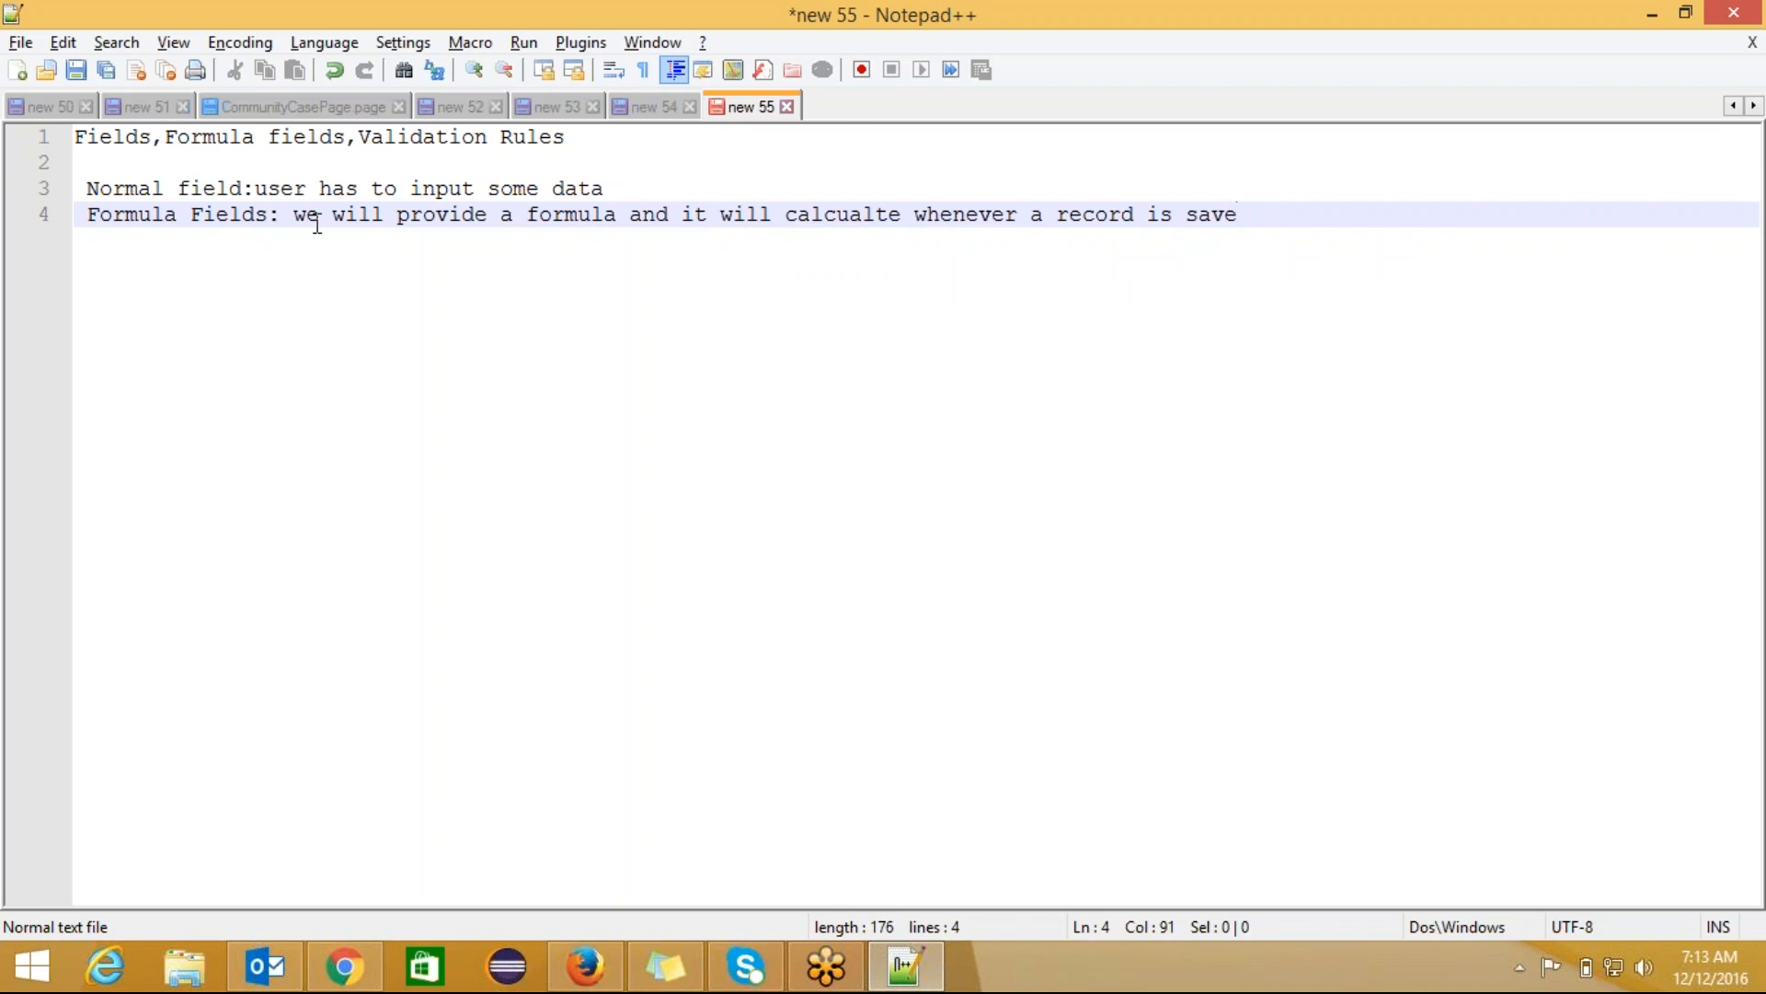
key("BackSpace")
type("ed aor")
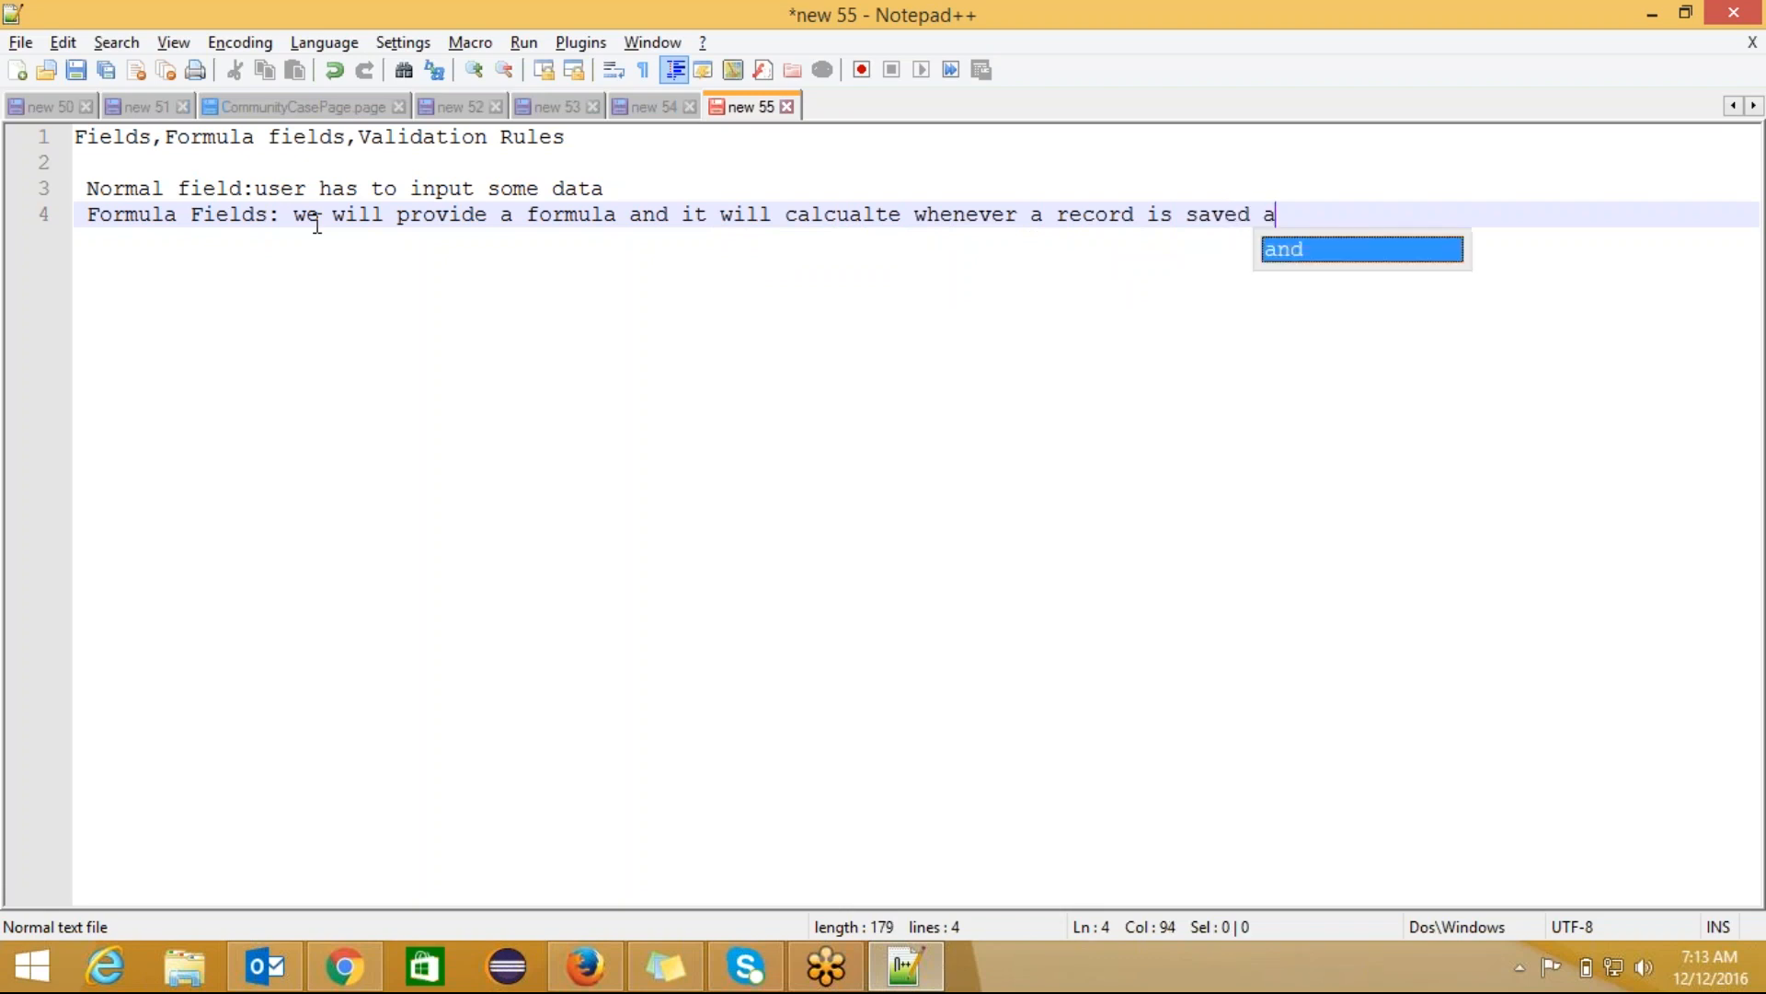
key("BackSpace")
key("BackSpace")
key("BackSpace")
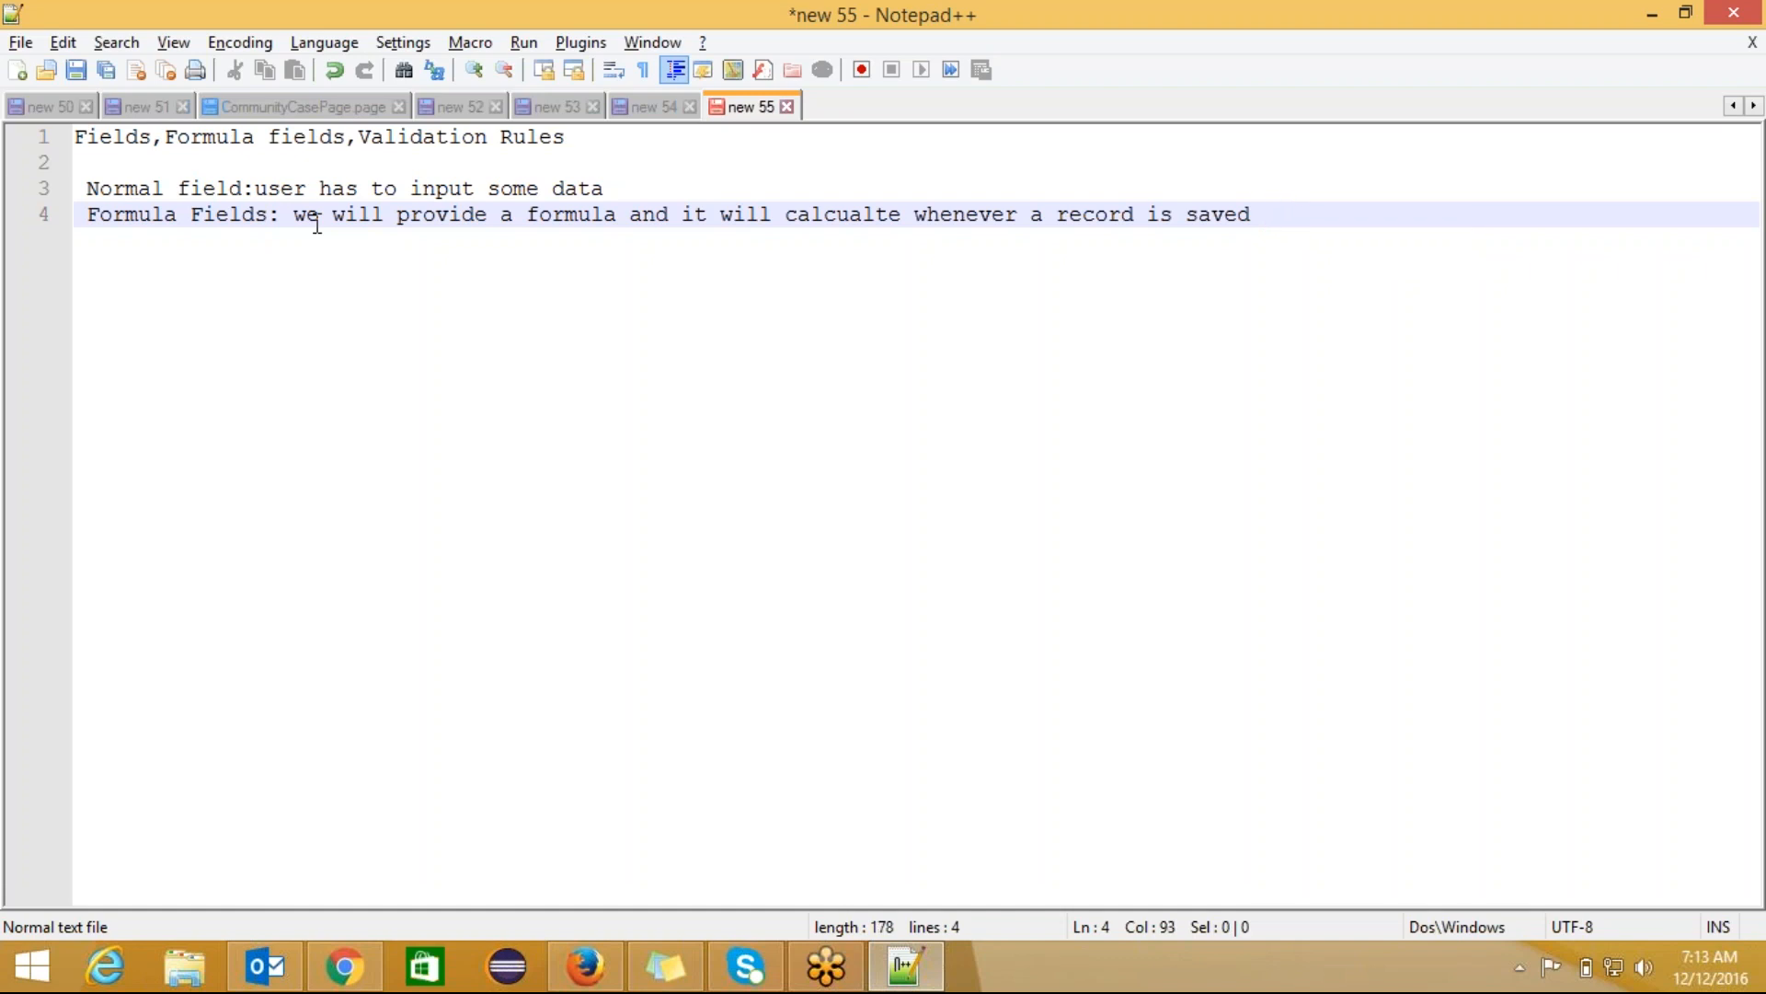
type("or re")
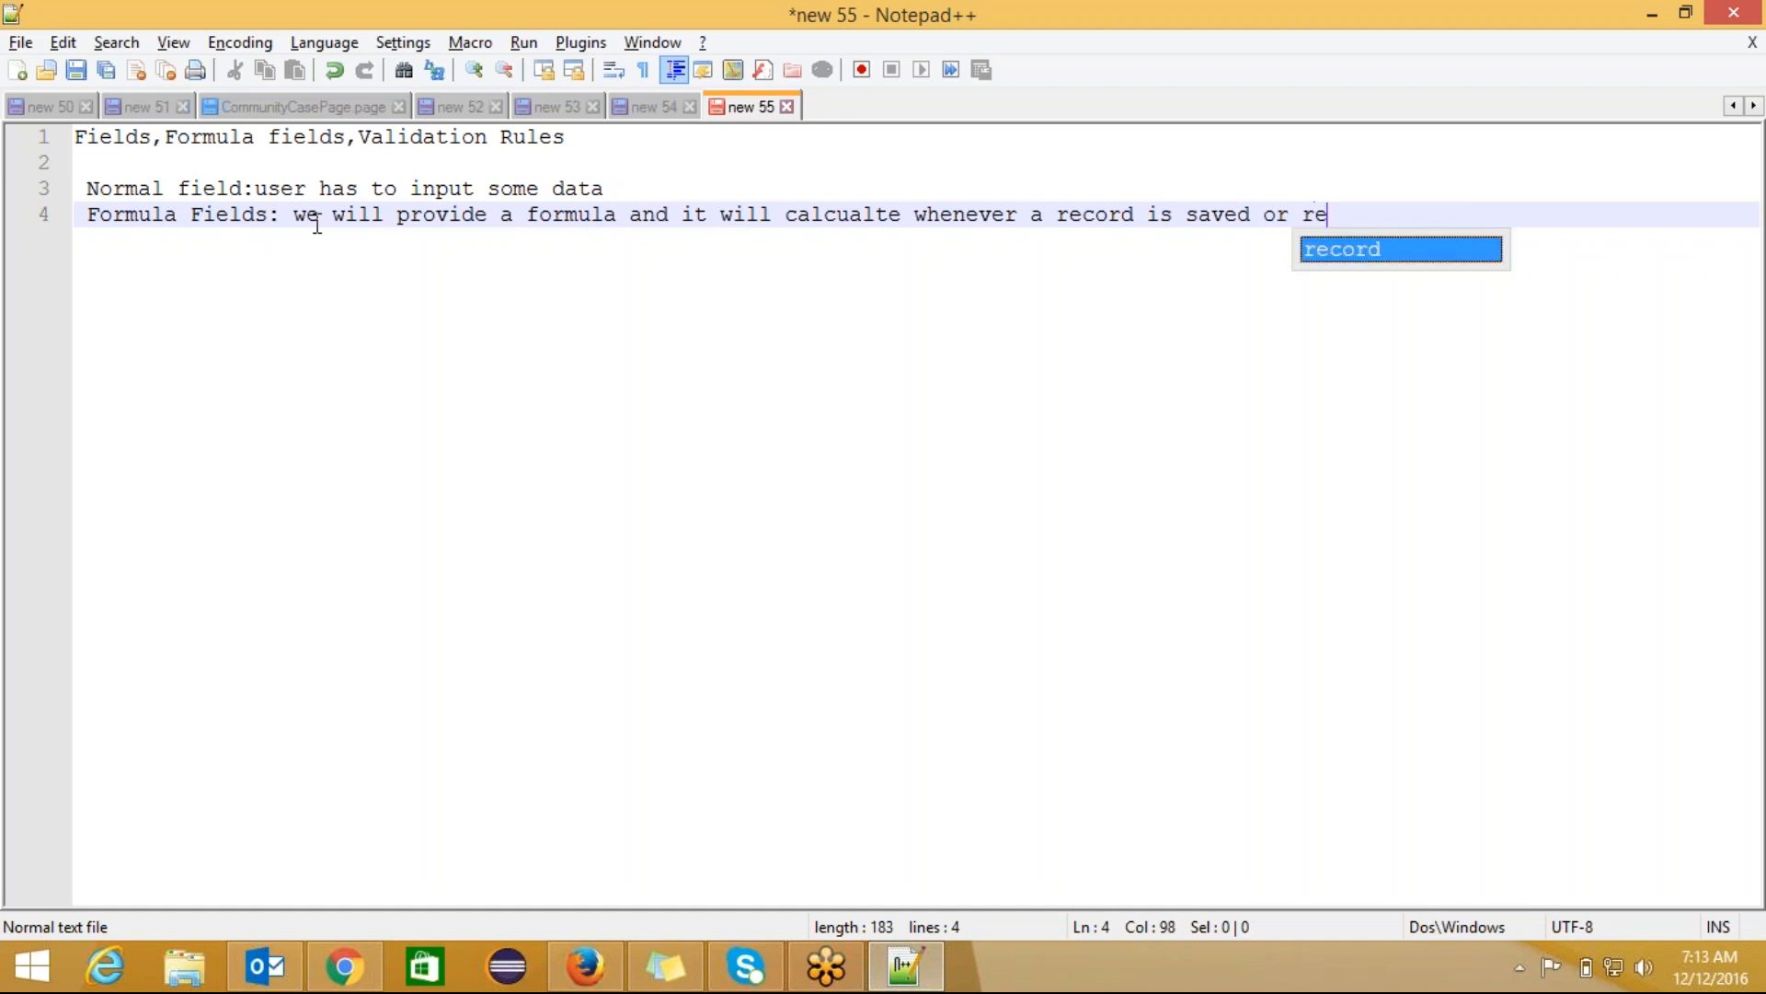
key("BackSpace")
key("BackSpace")
key("BackSpace")
type("editing ")
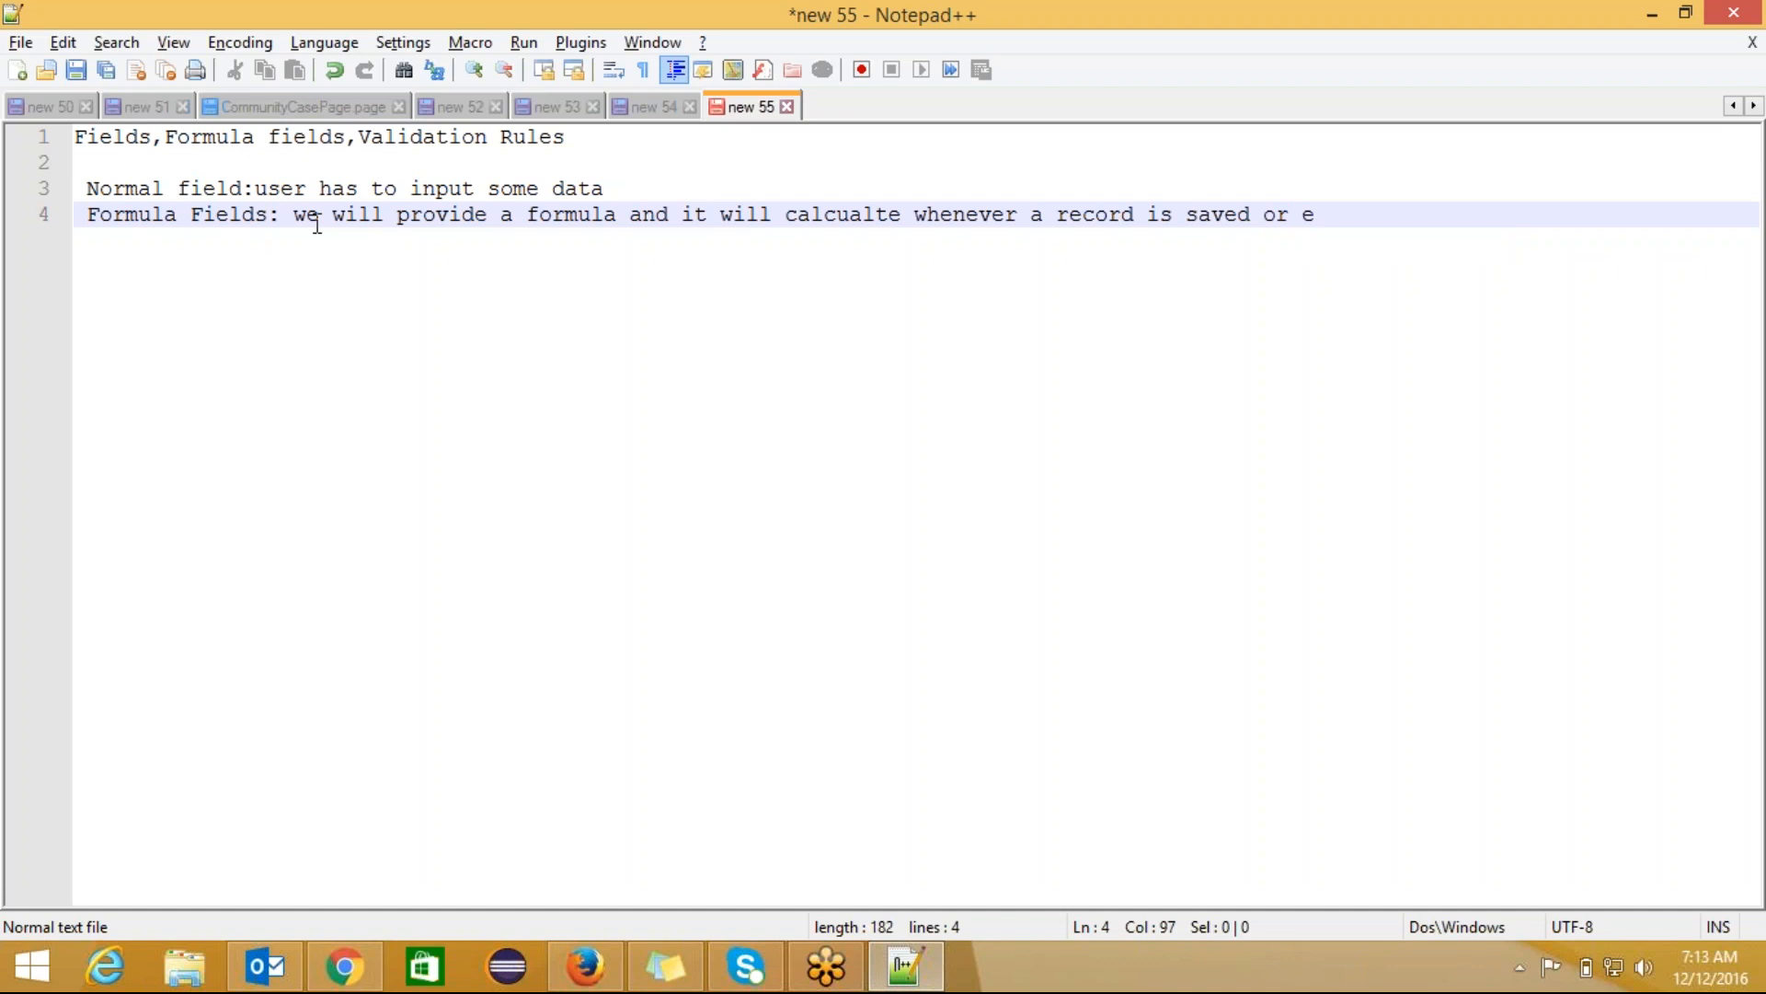
type("a record")
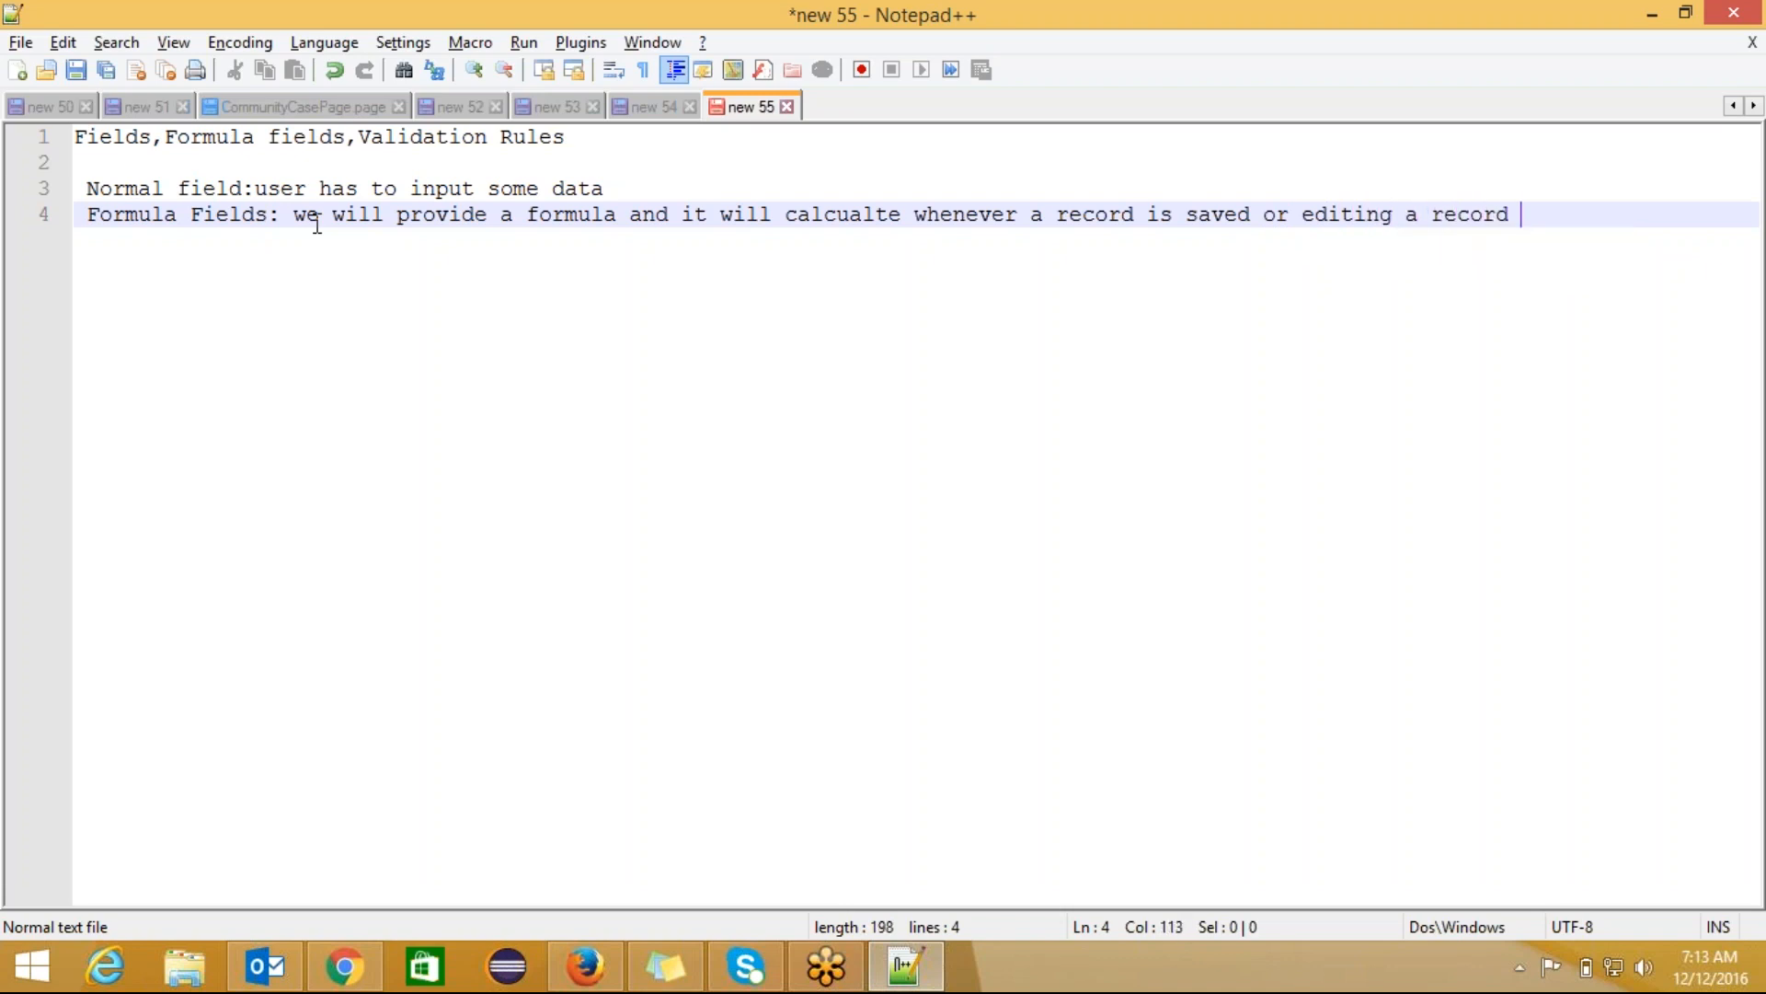
type(" value will be ")
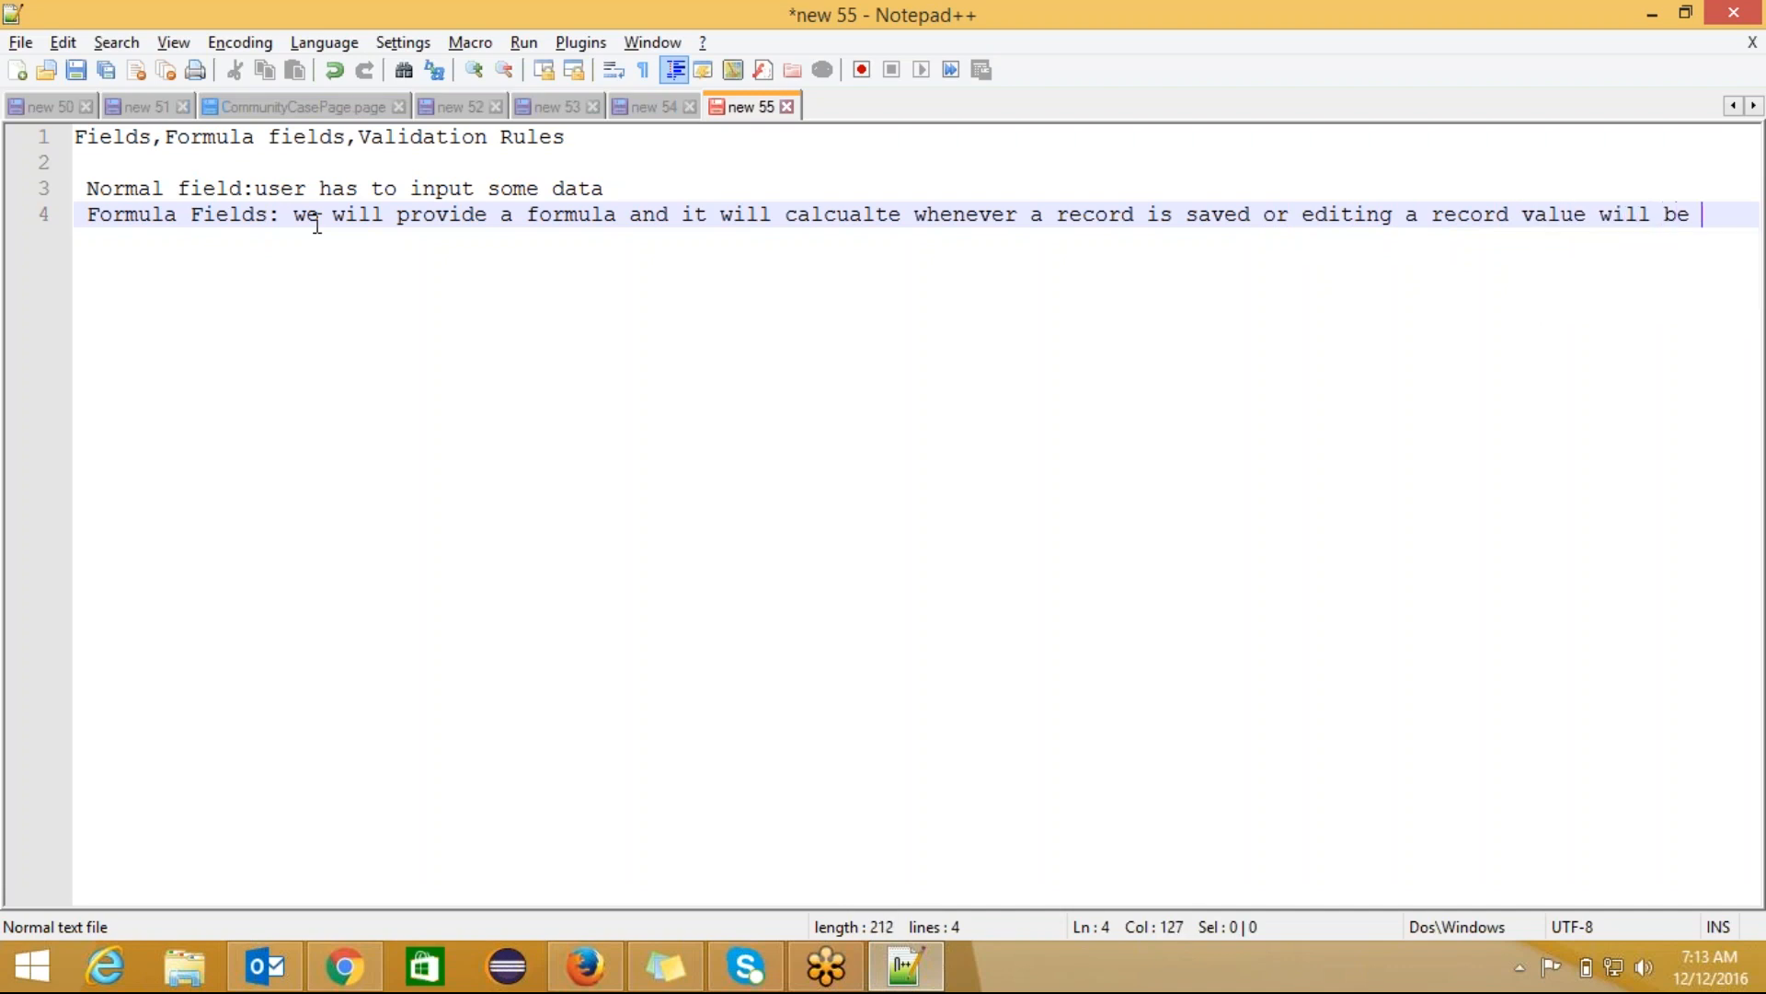
type("change d")
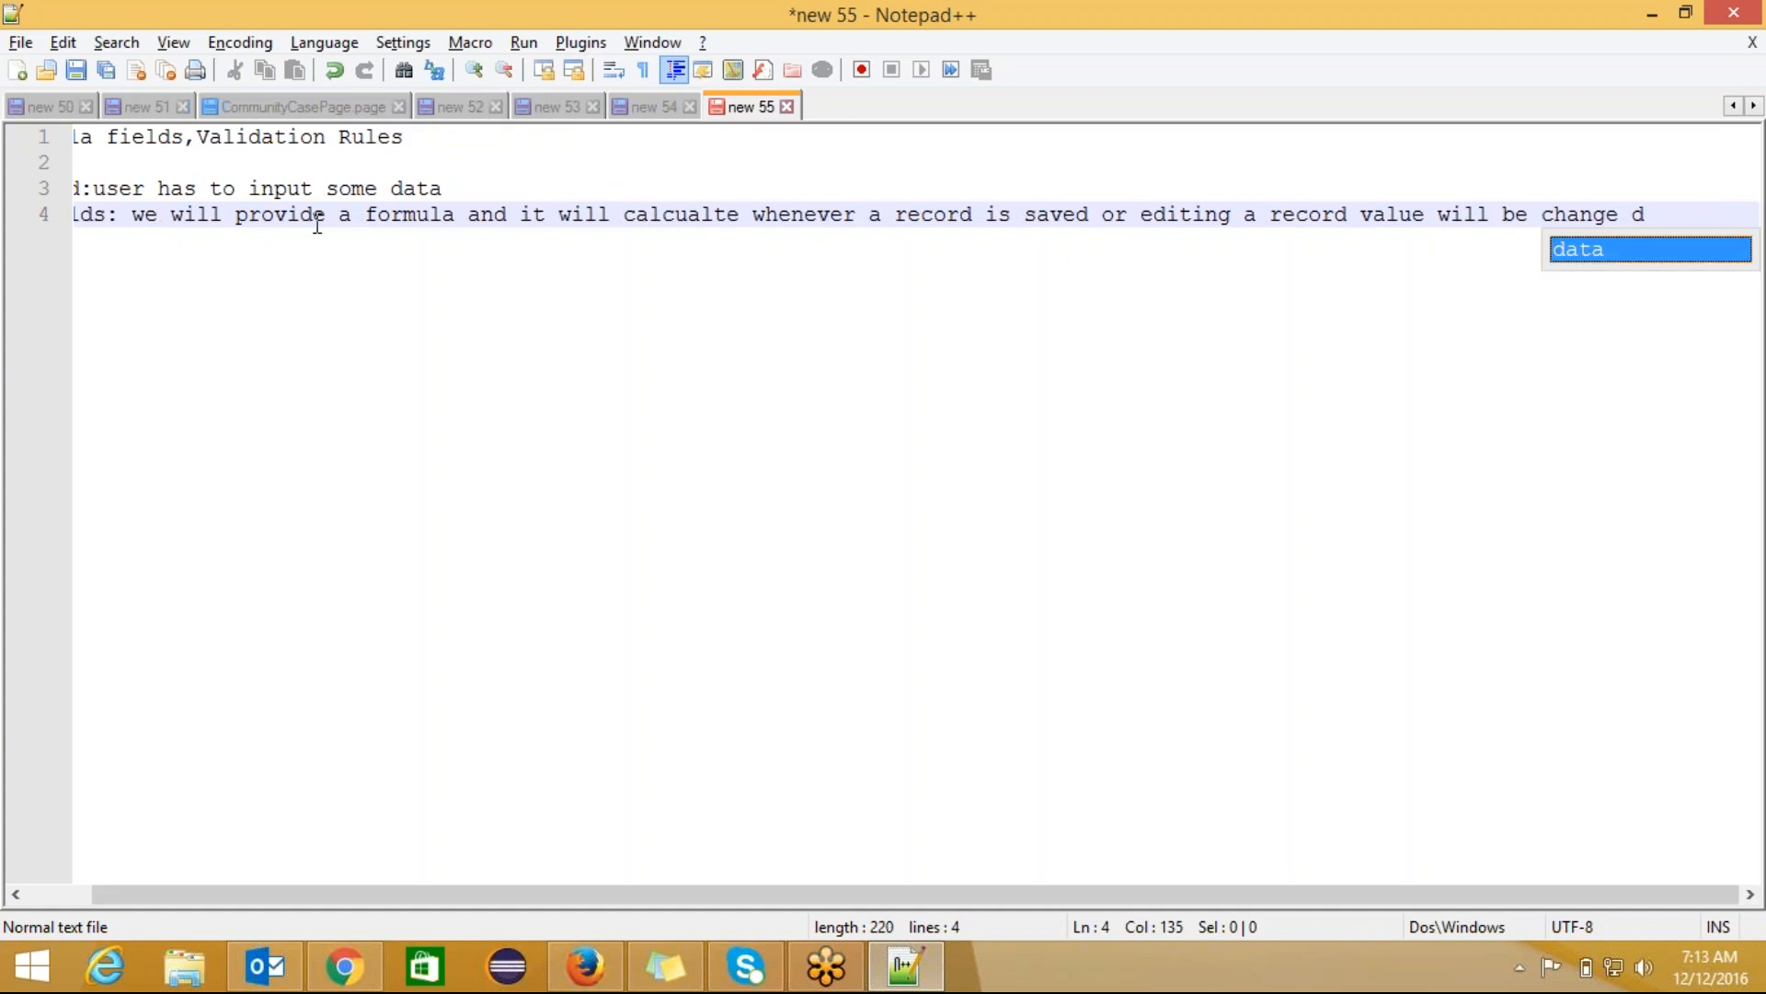
key("BackSpace")
key("BackSpace")
type("d in f")
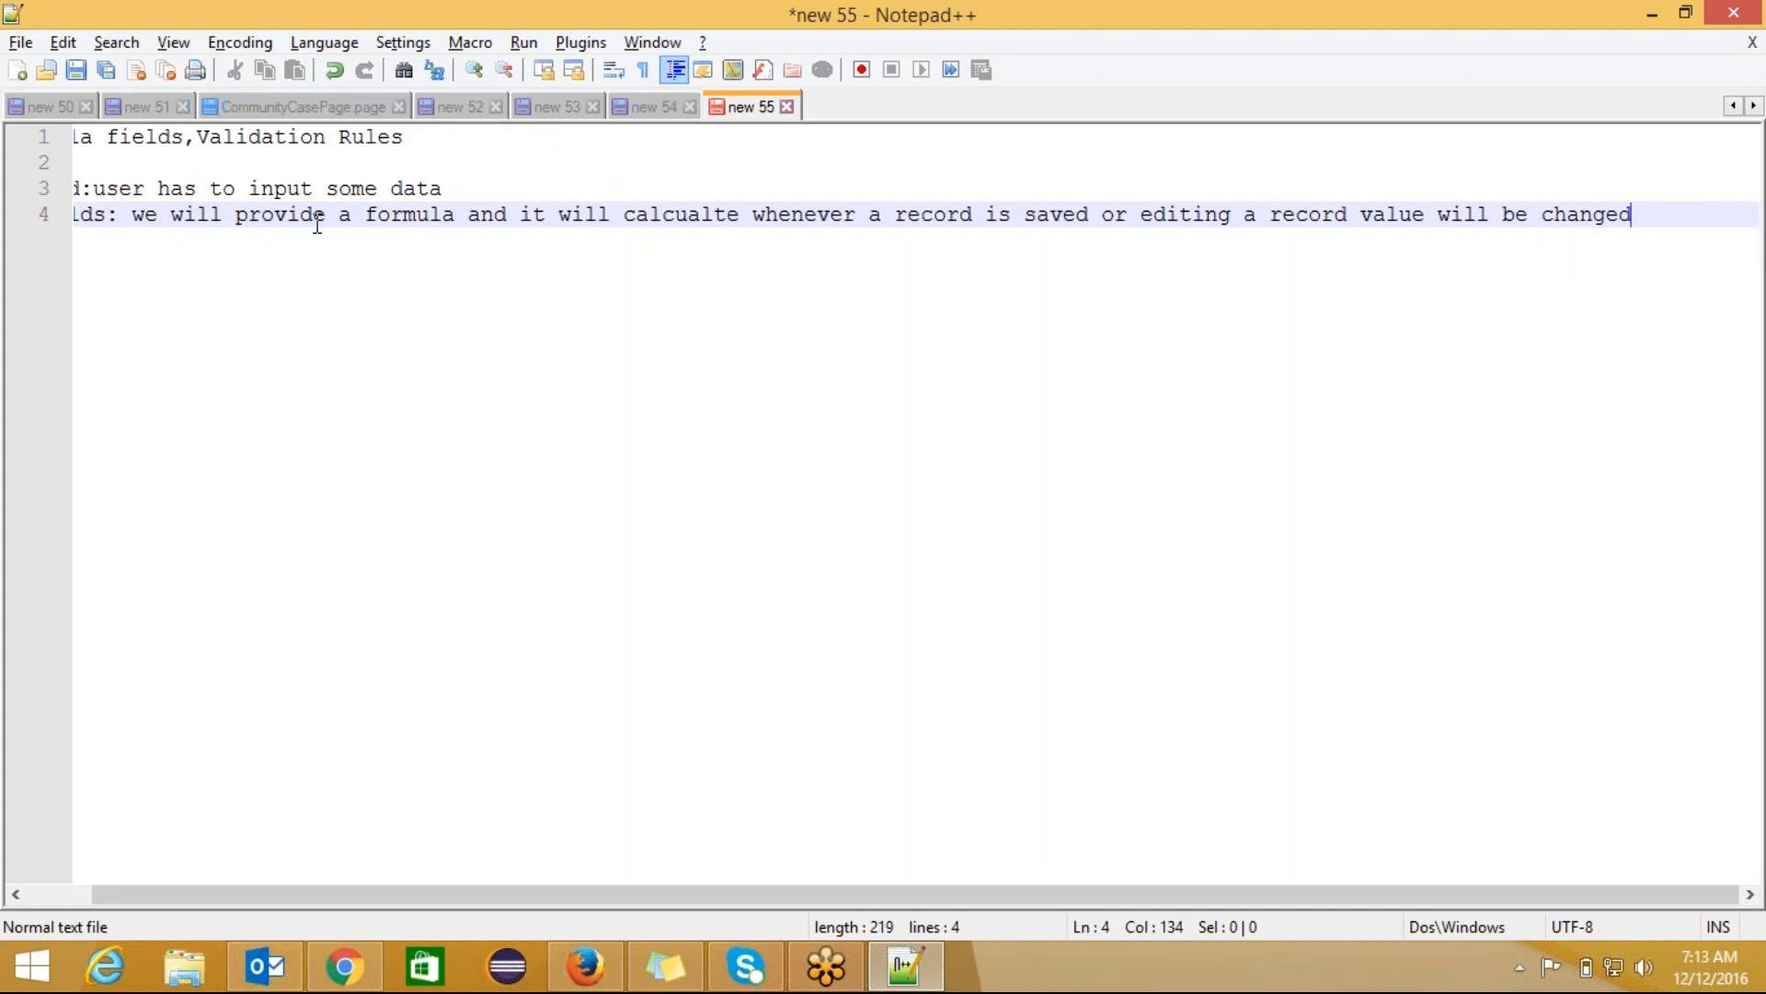
type("ormula f")
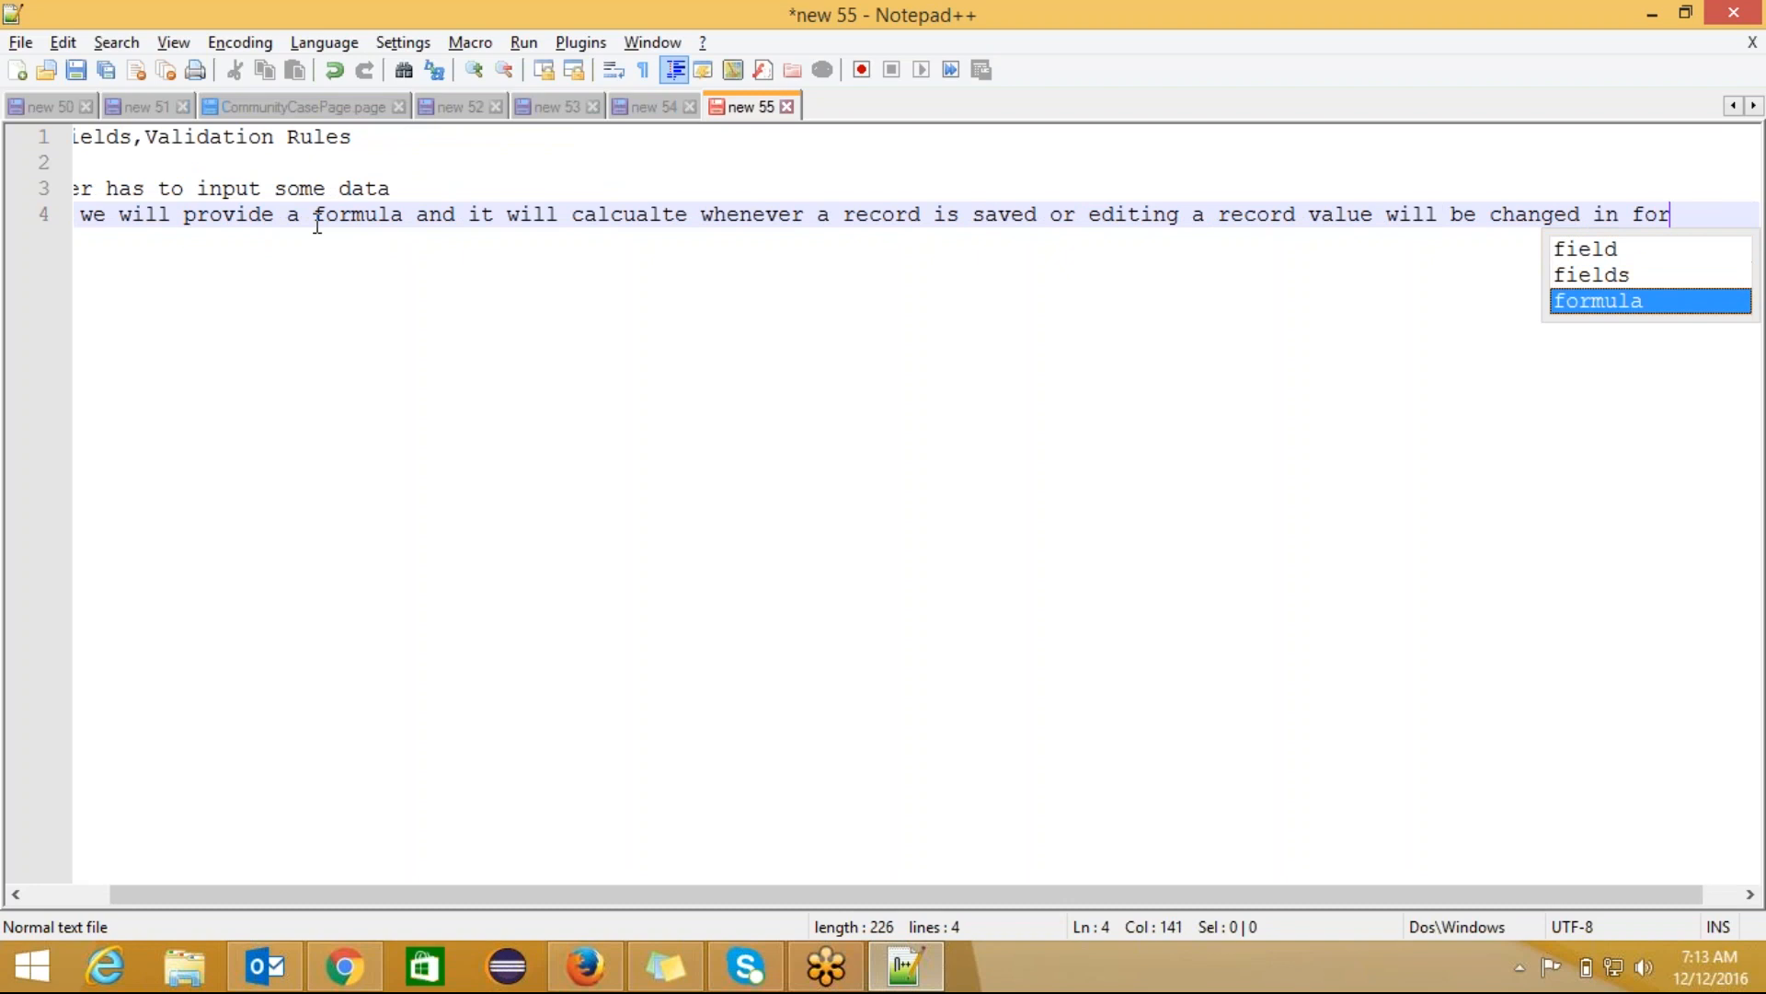
type("ield.")
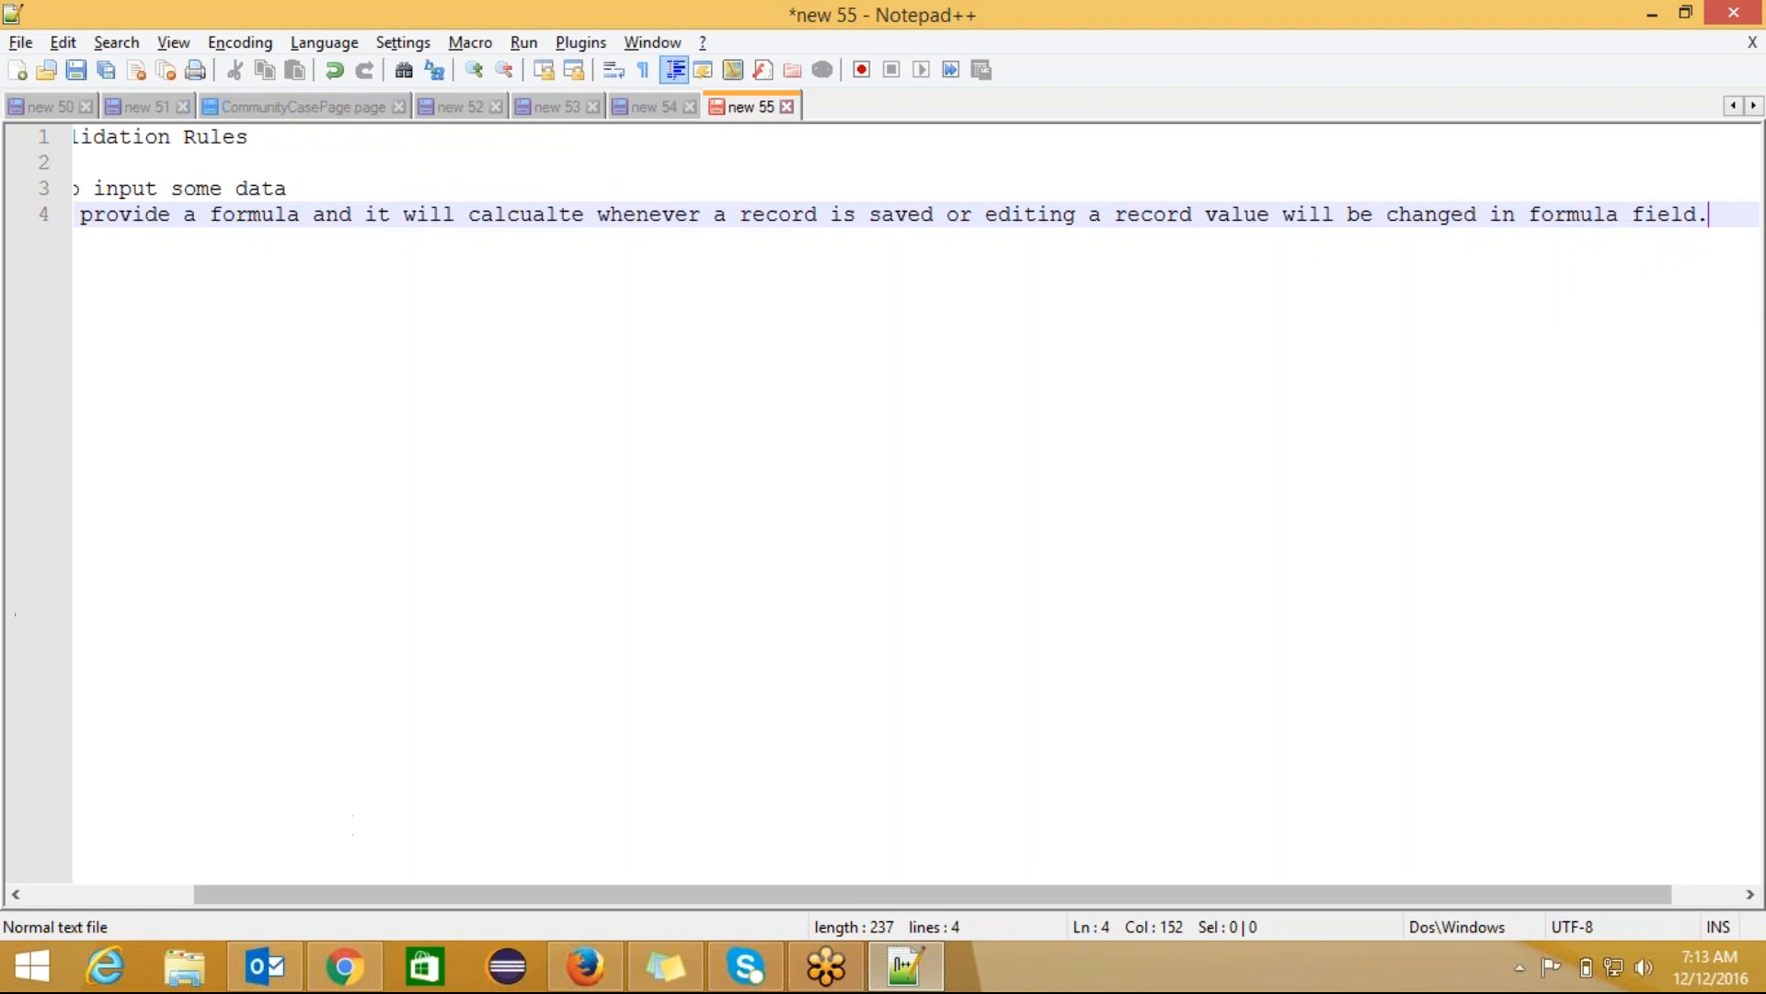
Step: Glance at the Salesforce New Doctors form and return to the Formula Fields line
left_click_drag(267, 894, 92, 894)
key("alt+Tab")
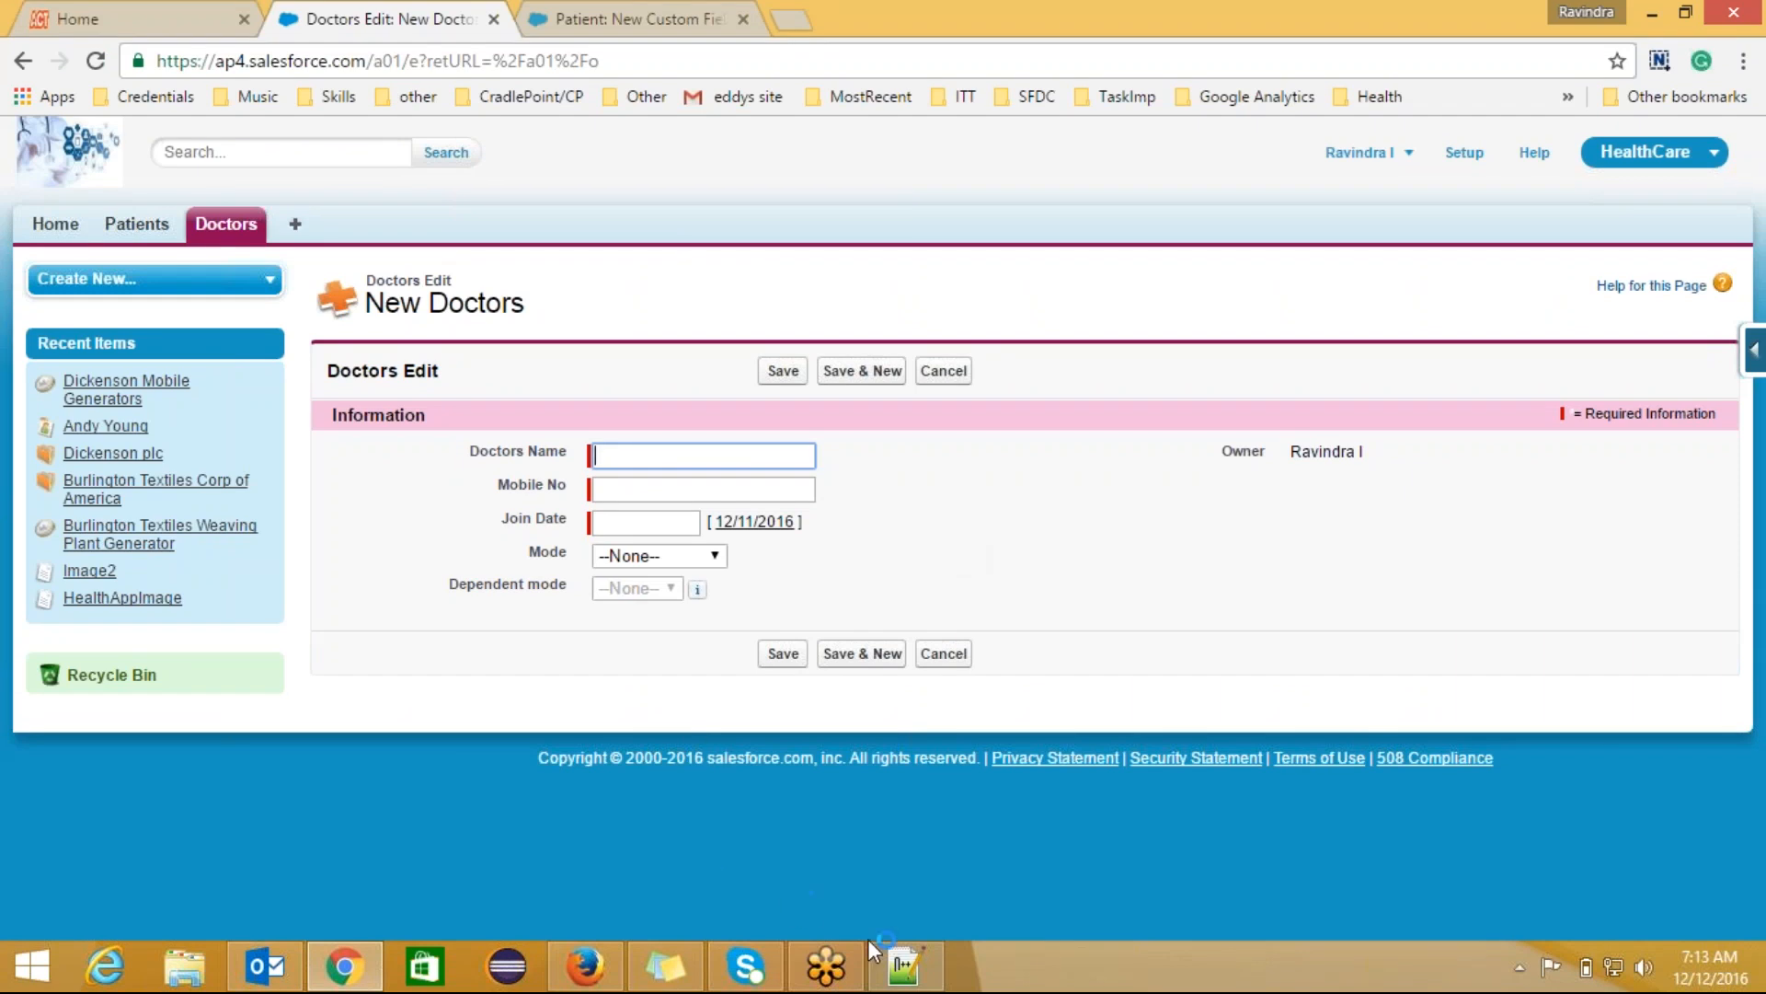
left_click(906, 962)
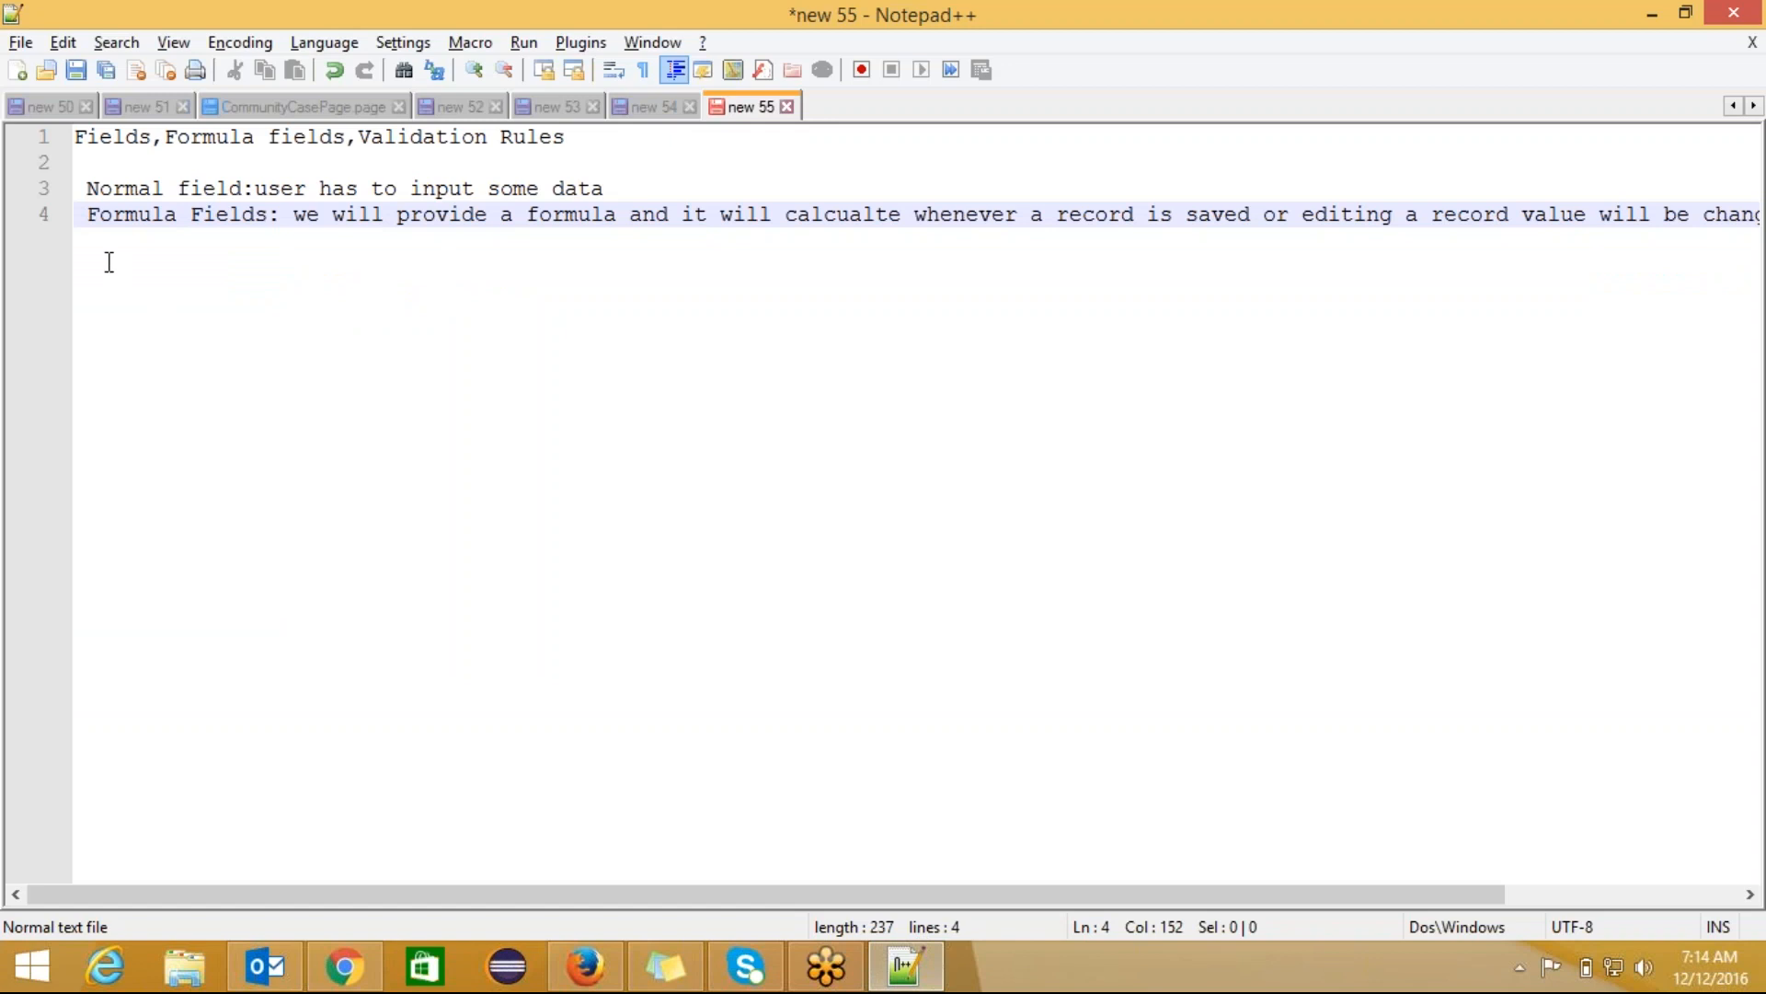
left_click(287, 213)
Step: Add the lines 'we will just provide DOB' and 'what is his current age' below the note
key("End")
key("Return")
key("Return")
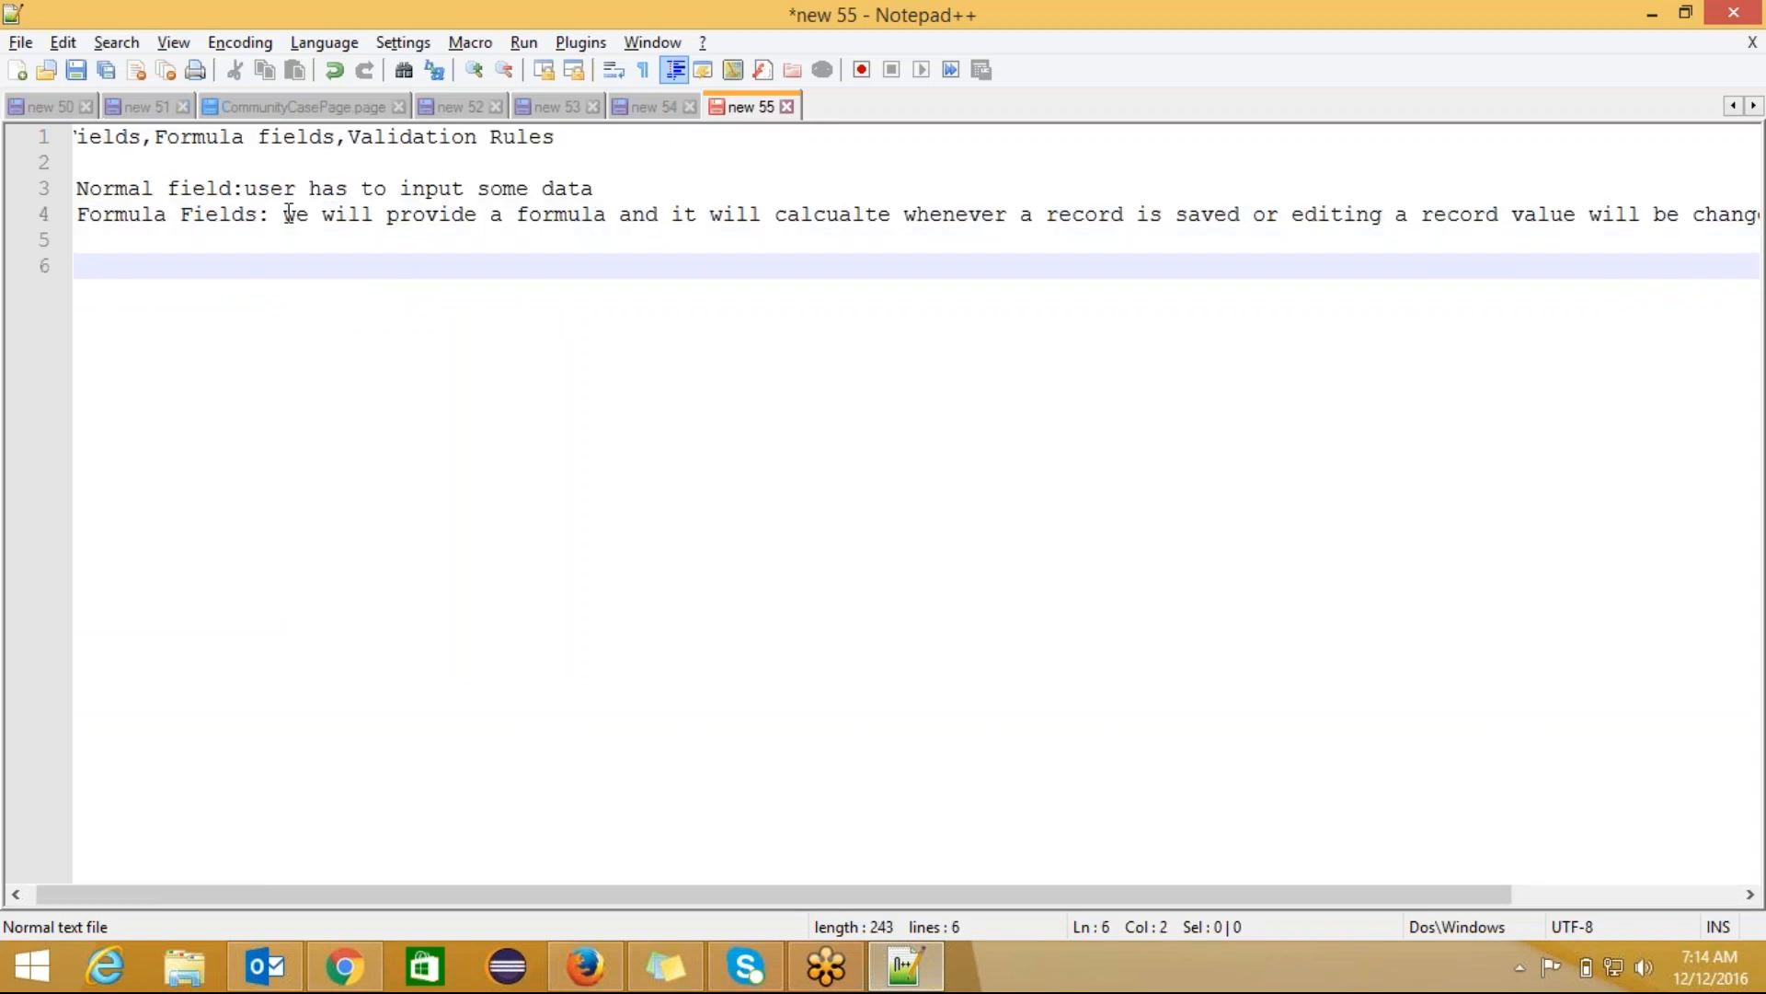
type("we will")
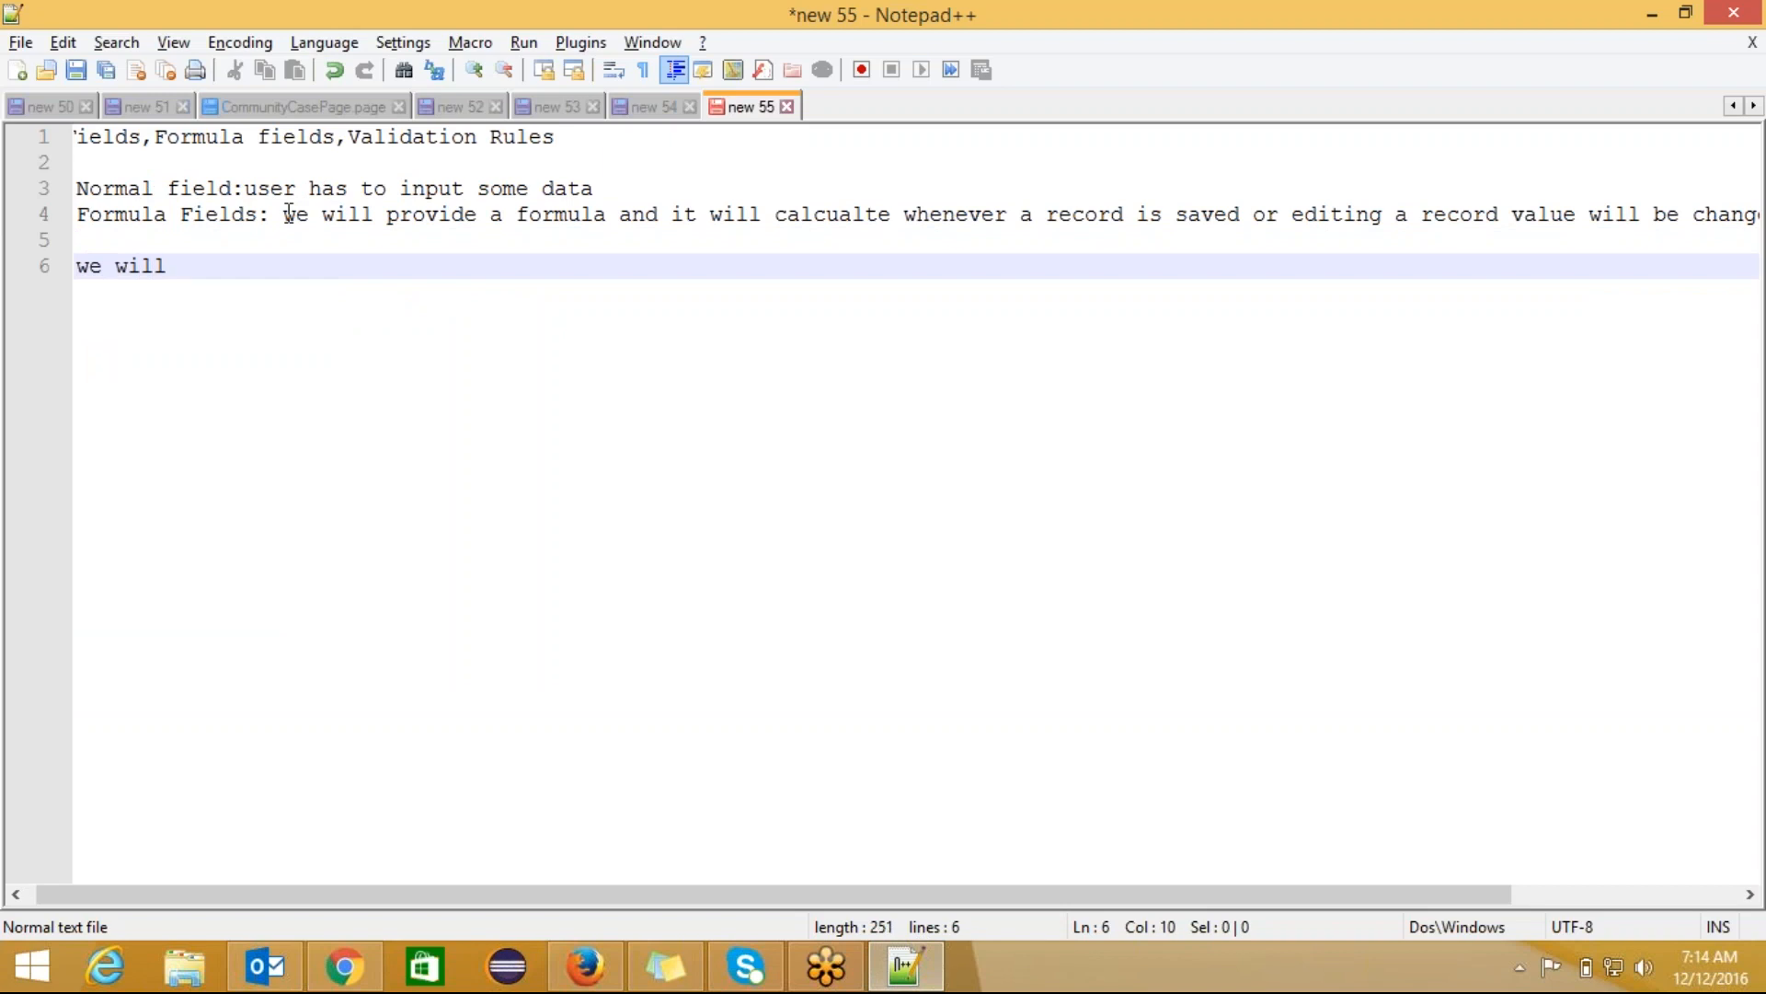
type(" just pr")
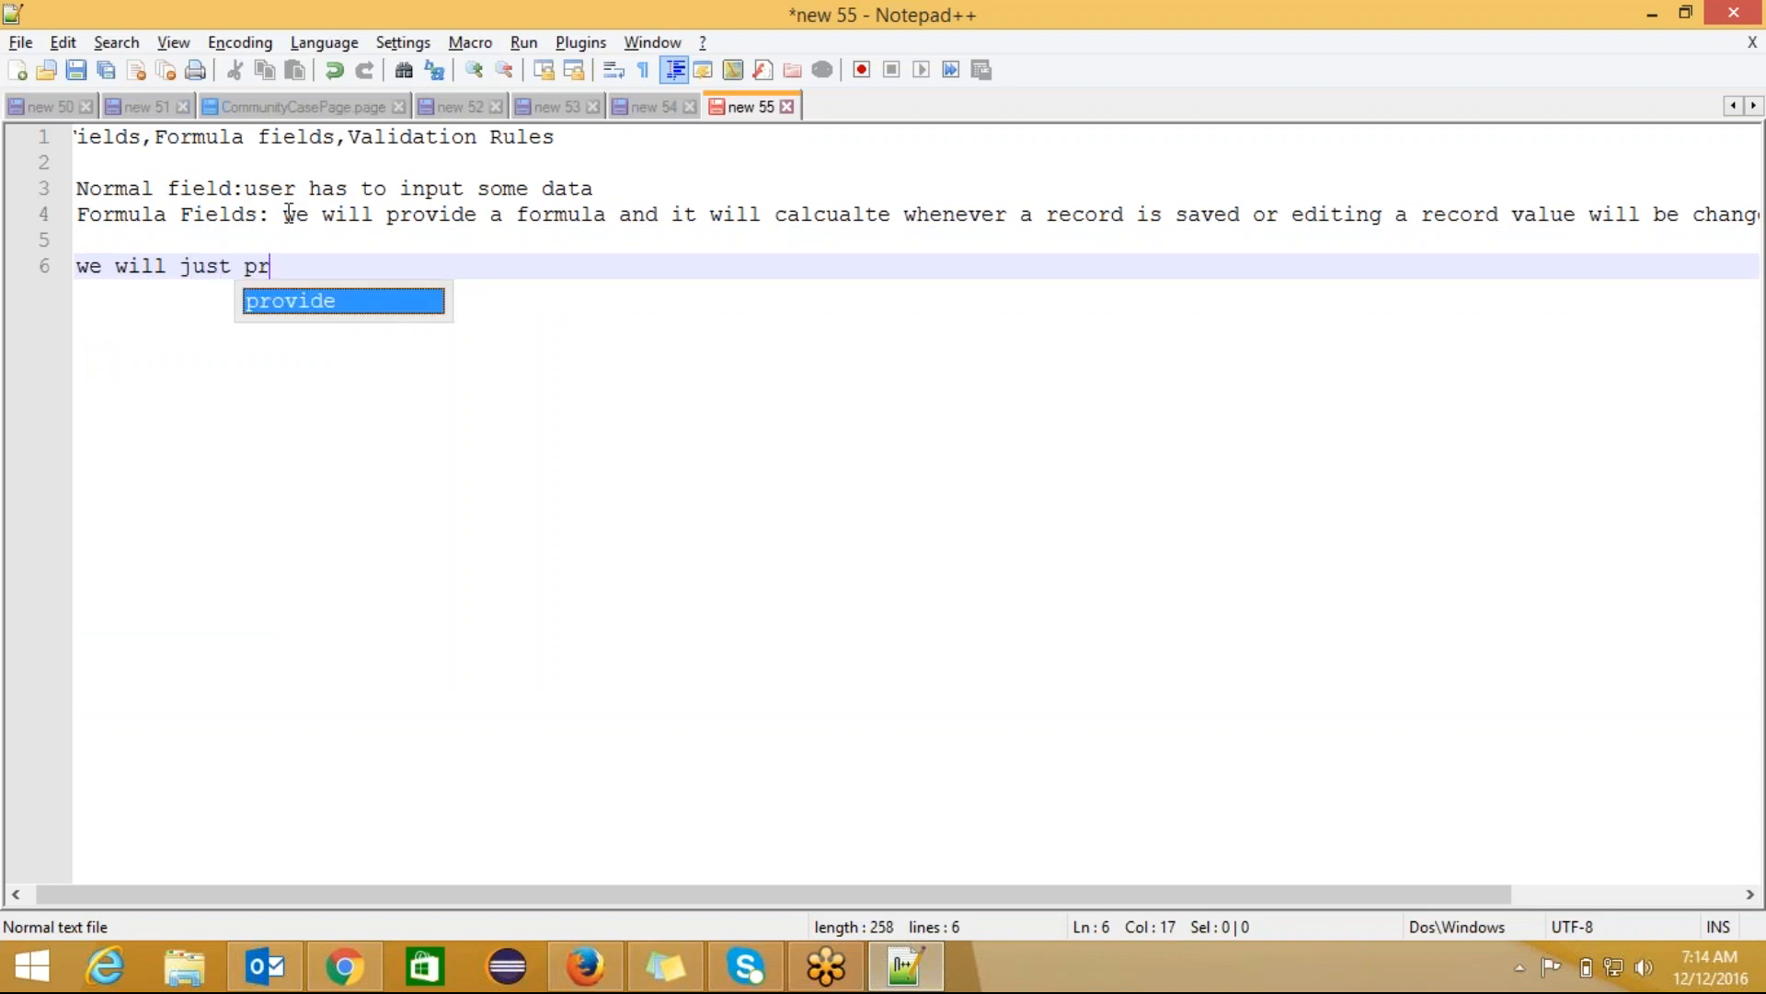
type("ovide ")
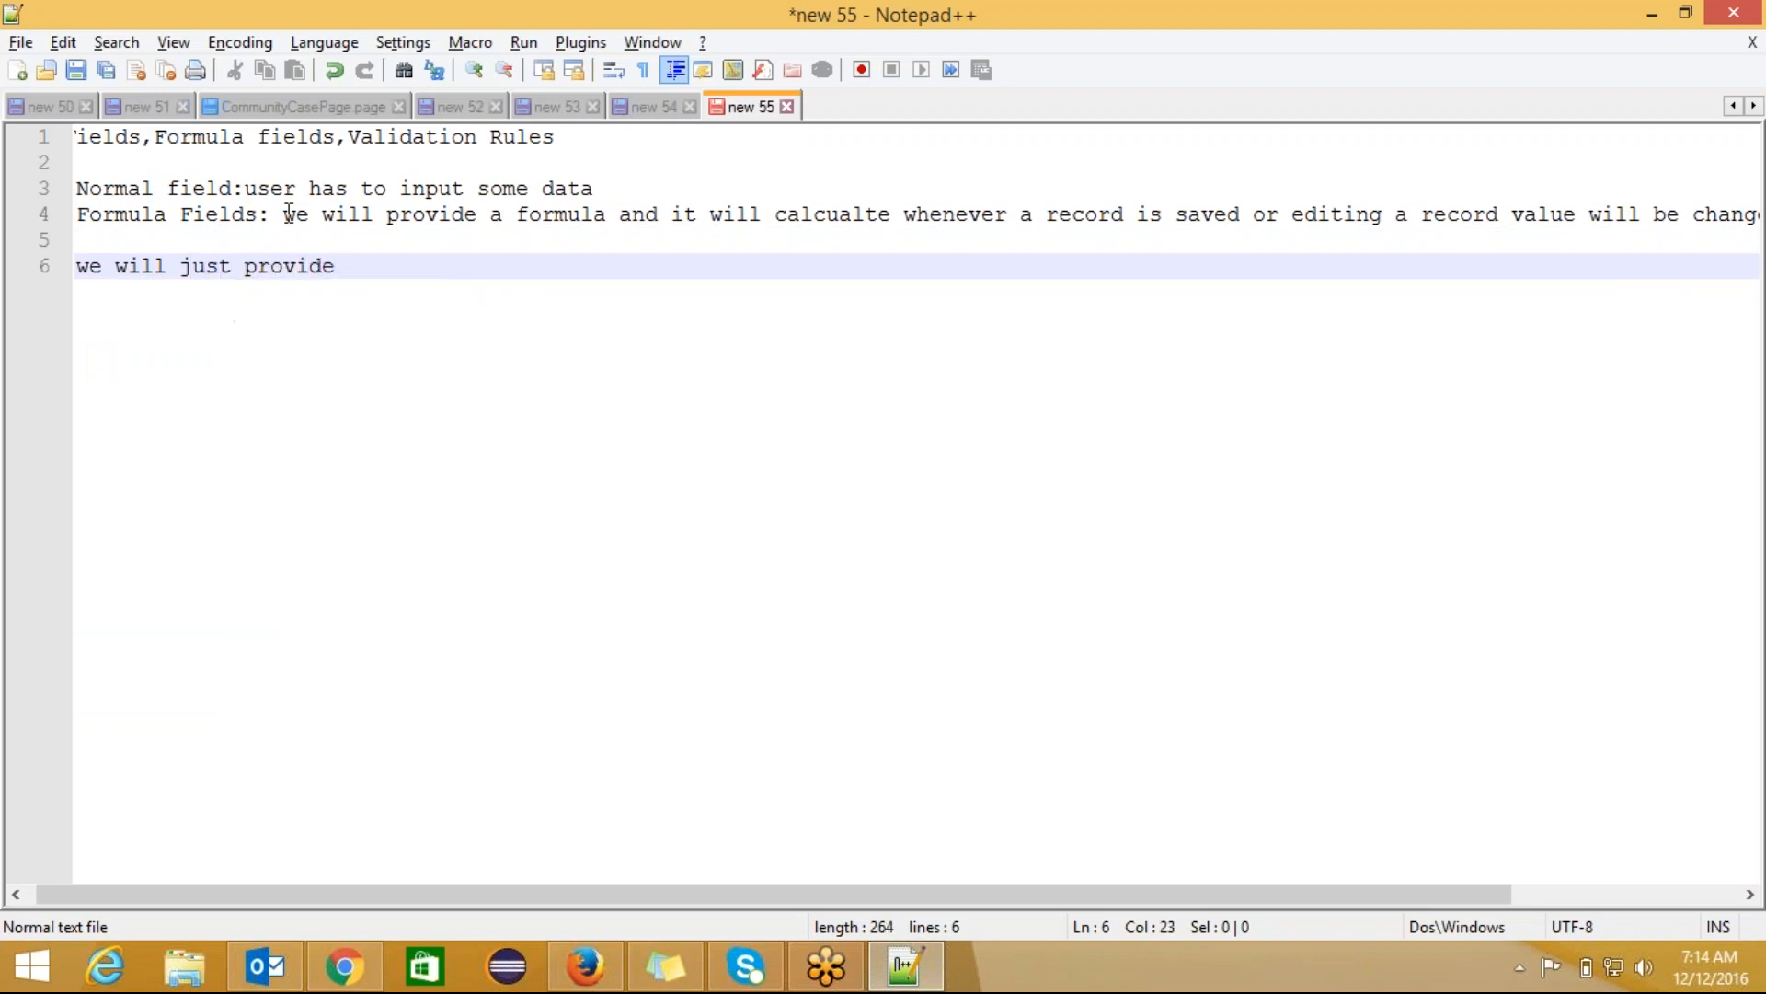
type("DO")
type("B")
key("Return")
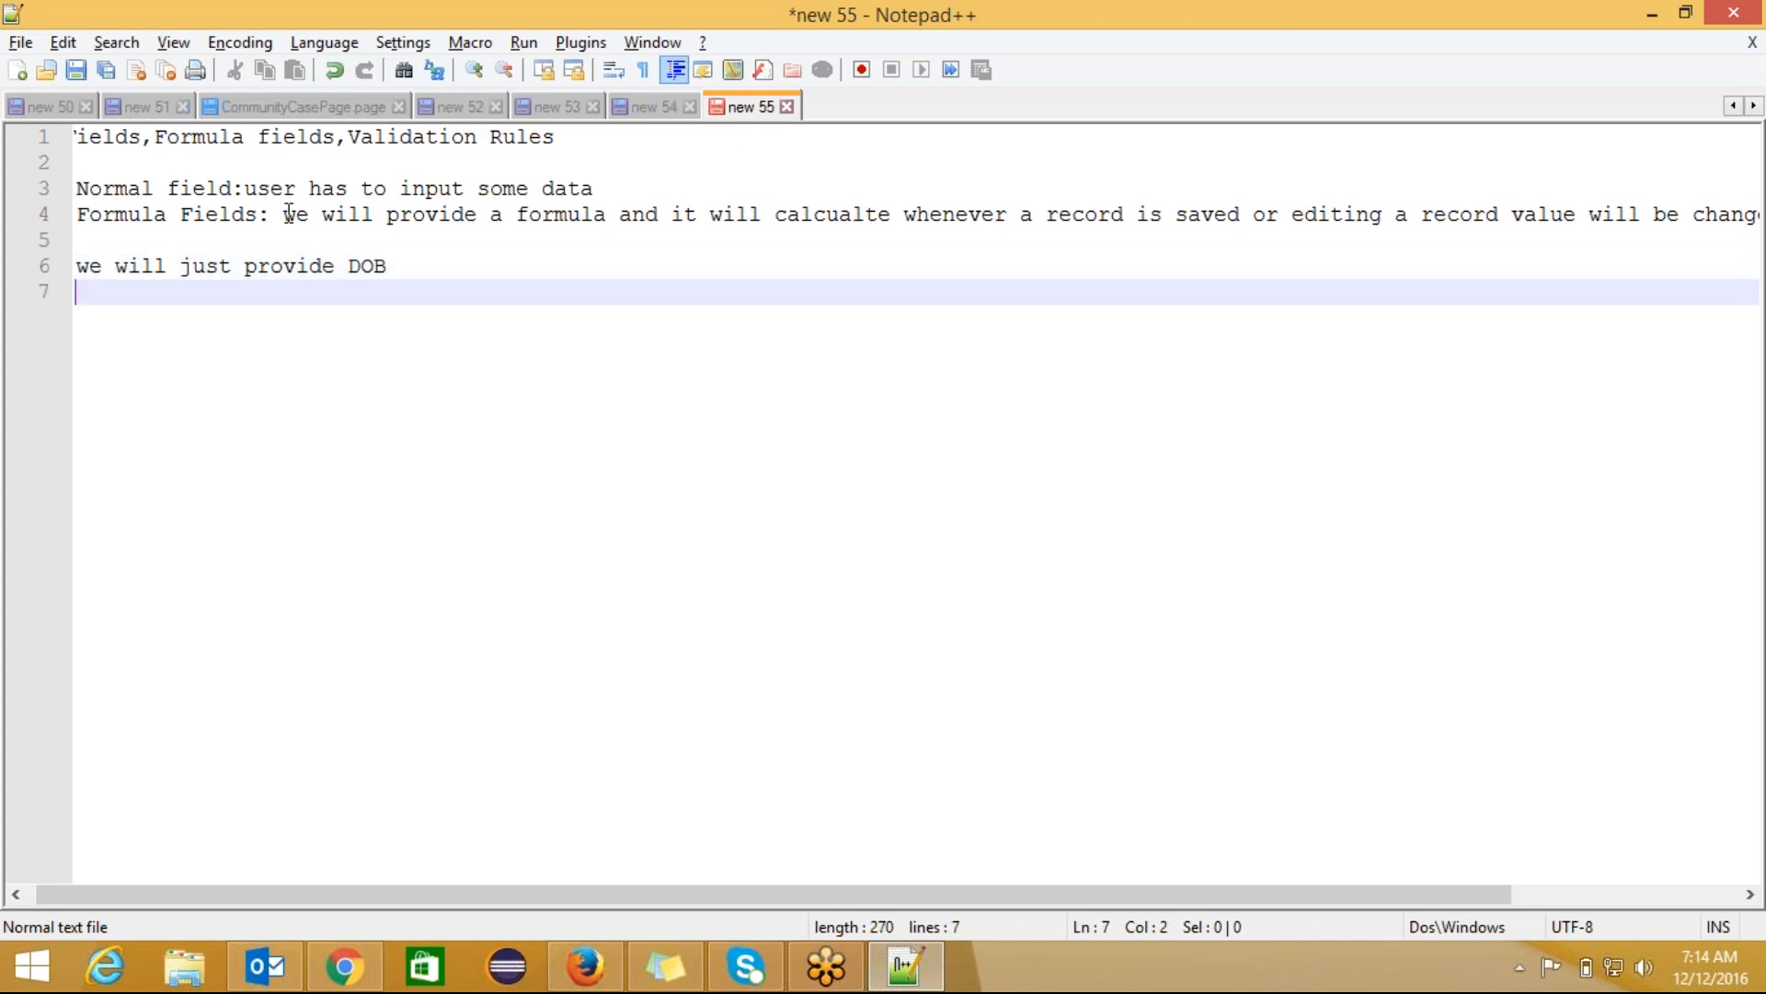
type("Age")
key("BackSpace")
key("BackSpace")
key("BackSpace")
key("BackSpace")
type("what is hi s")
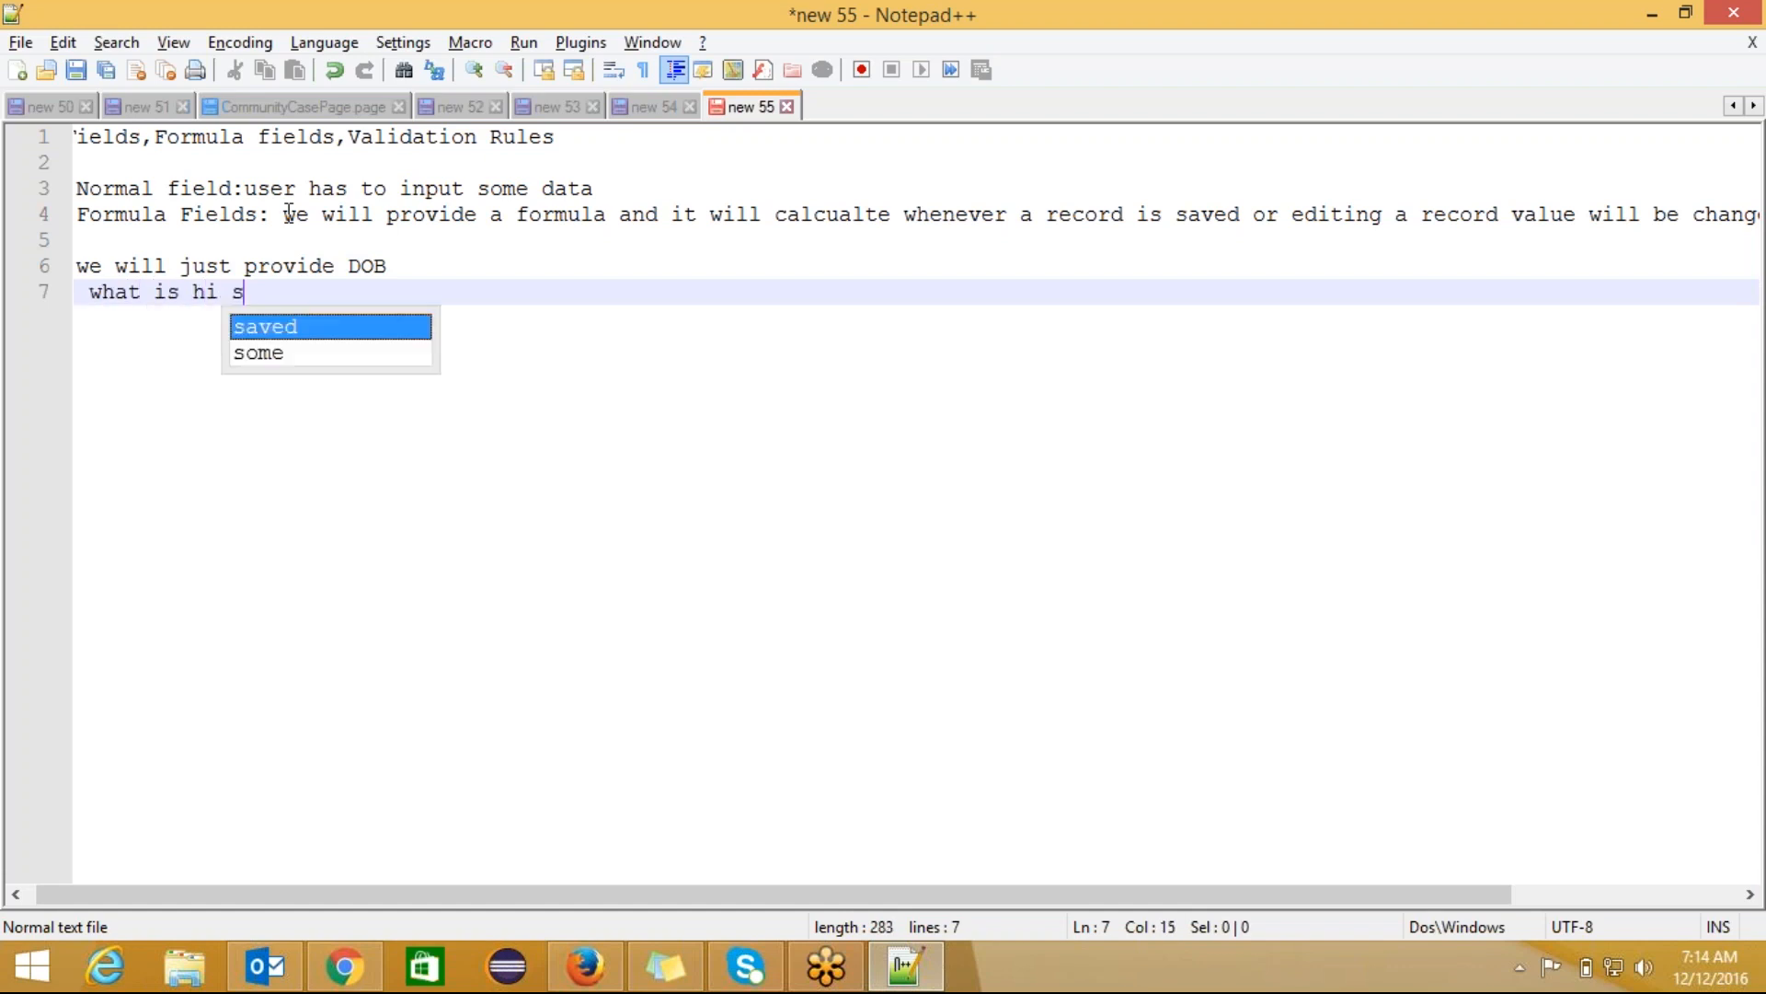
key("BackSpace")
key("BackSpace")
type("s ")
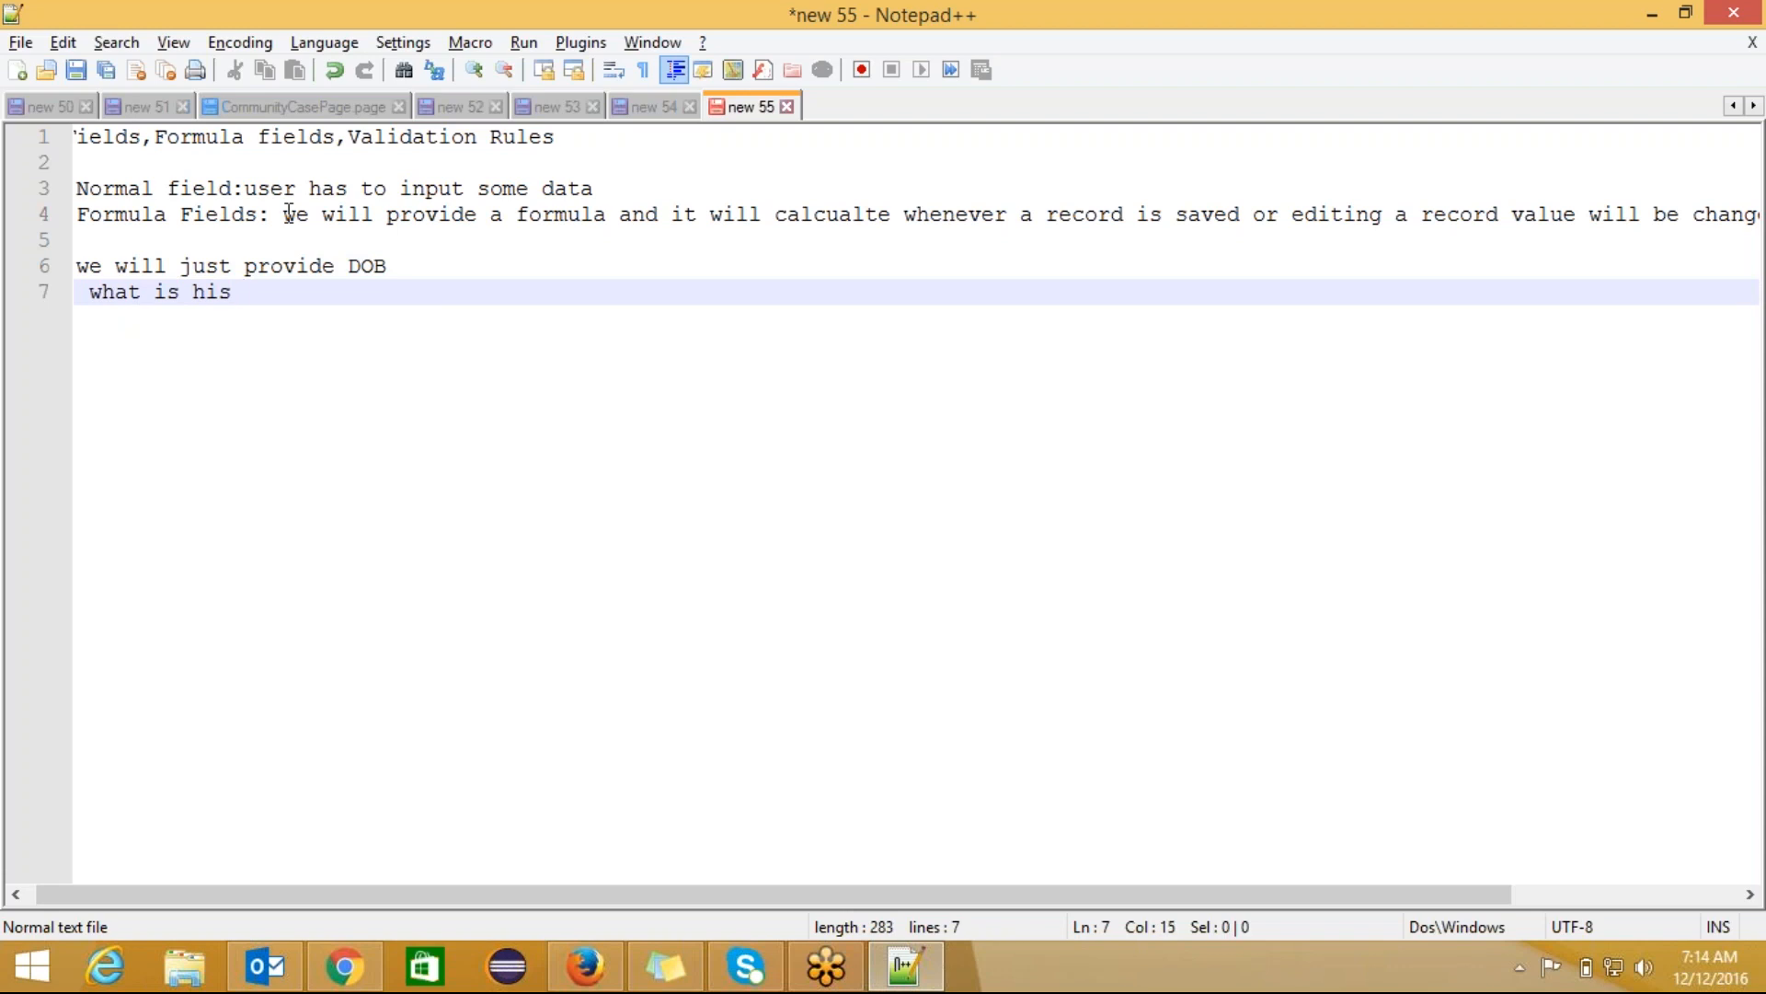
type("current age")
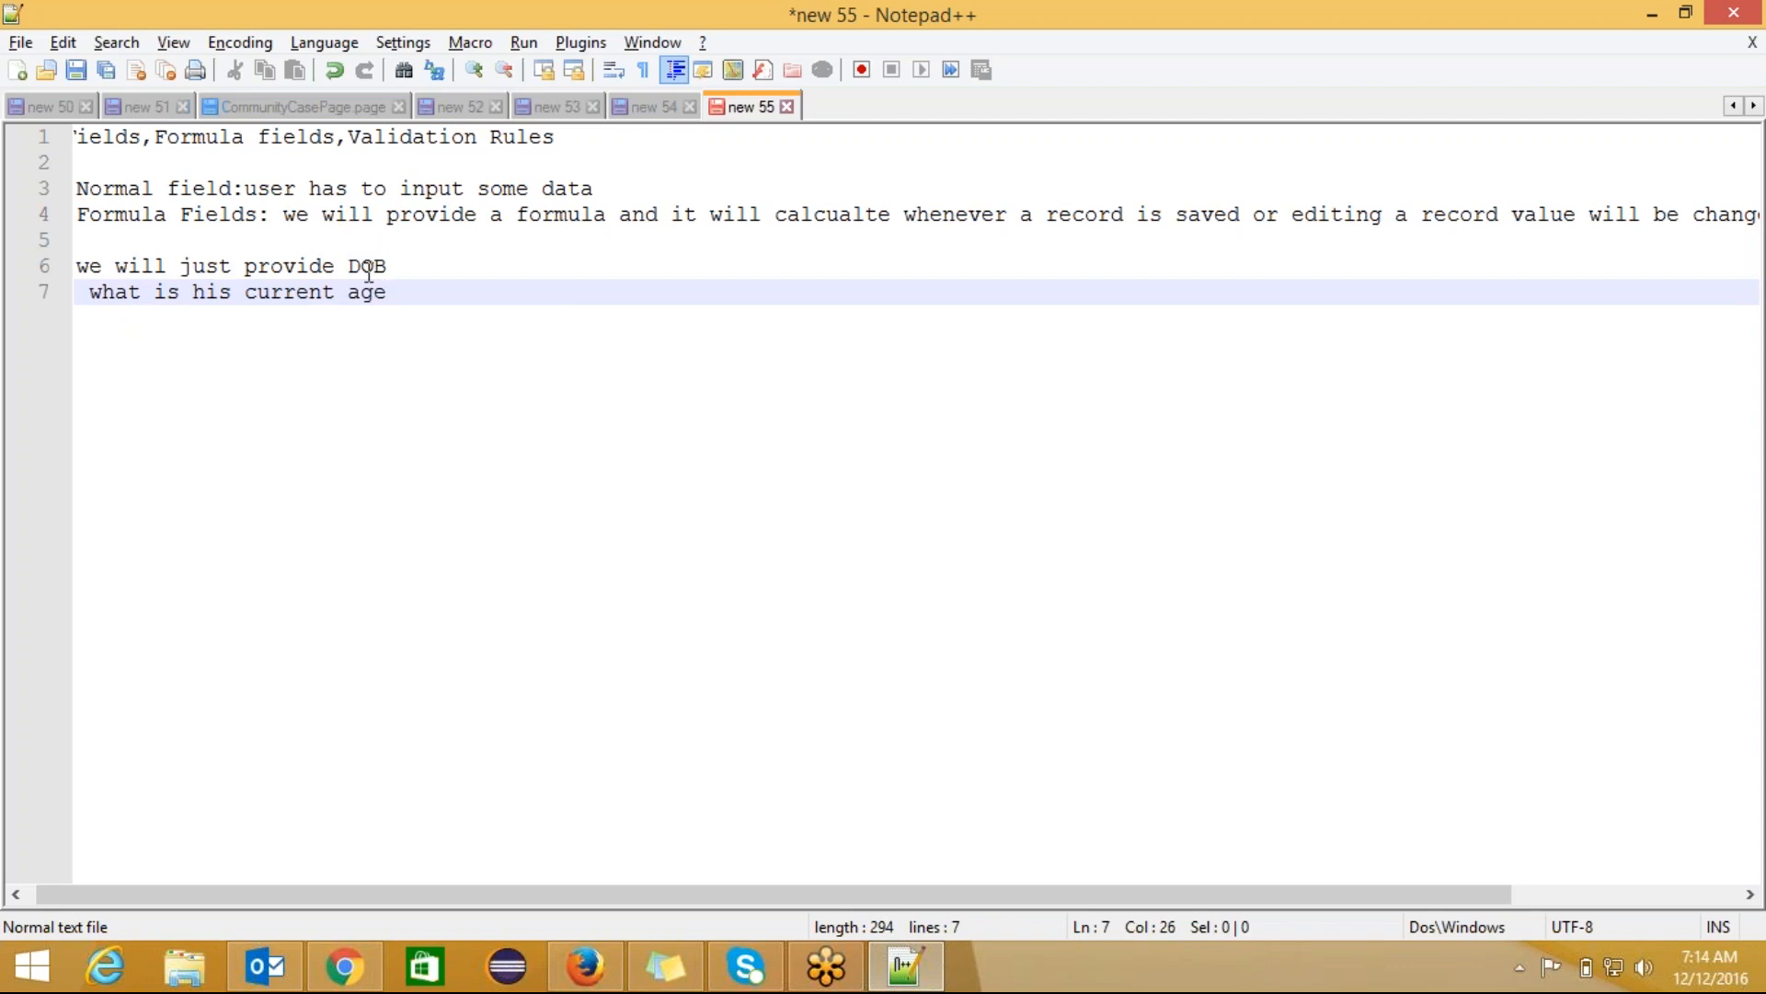
Step: Highlight the words DOB and age for emphasis, then clear the highlights
left_click_drag(387, 265, 352, 266)
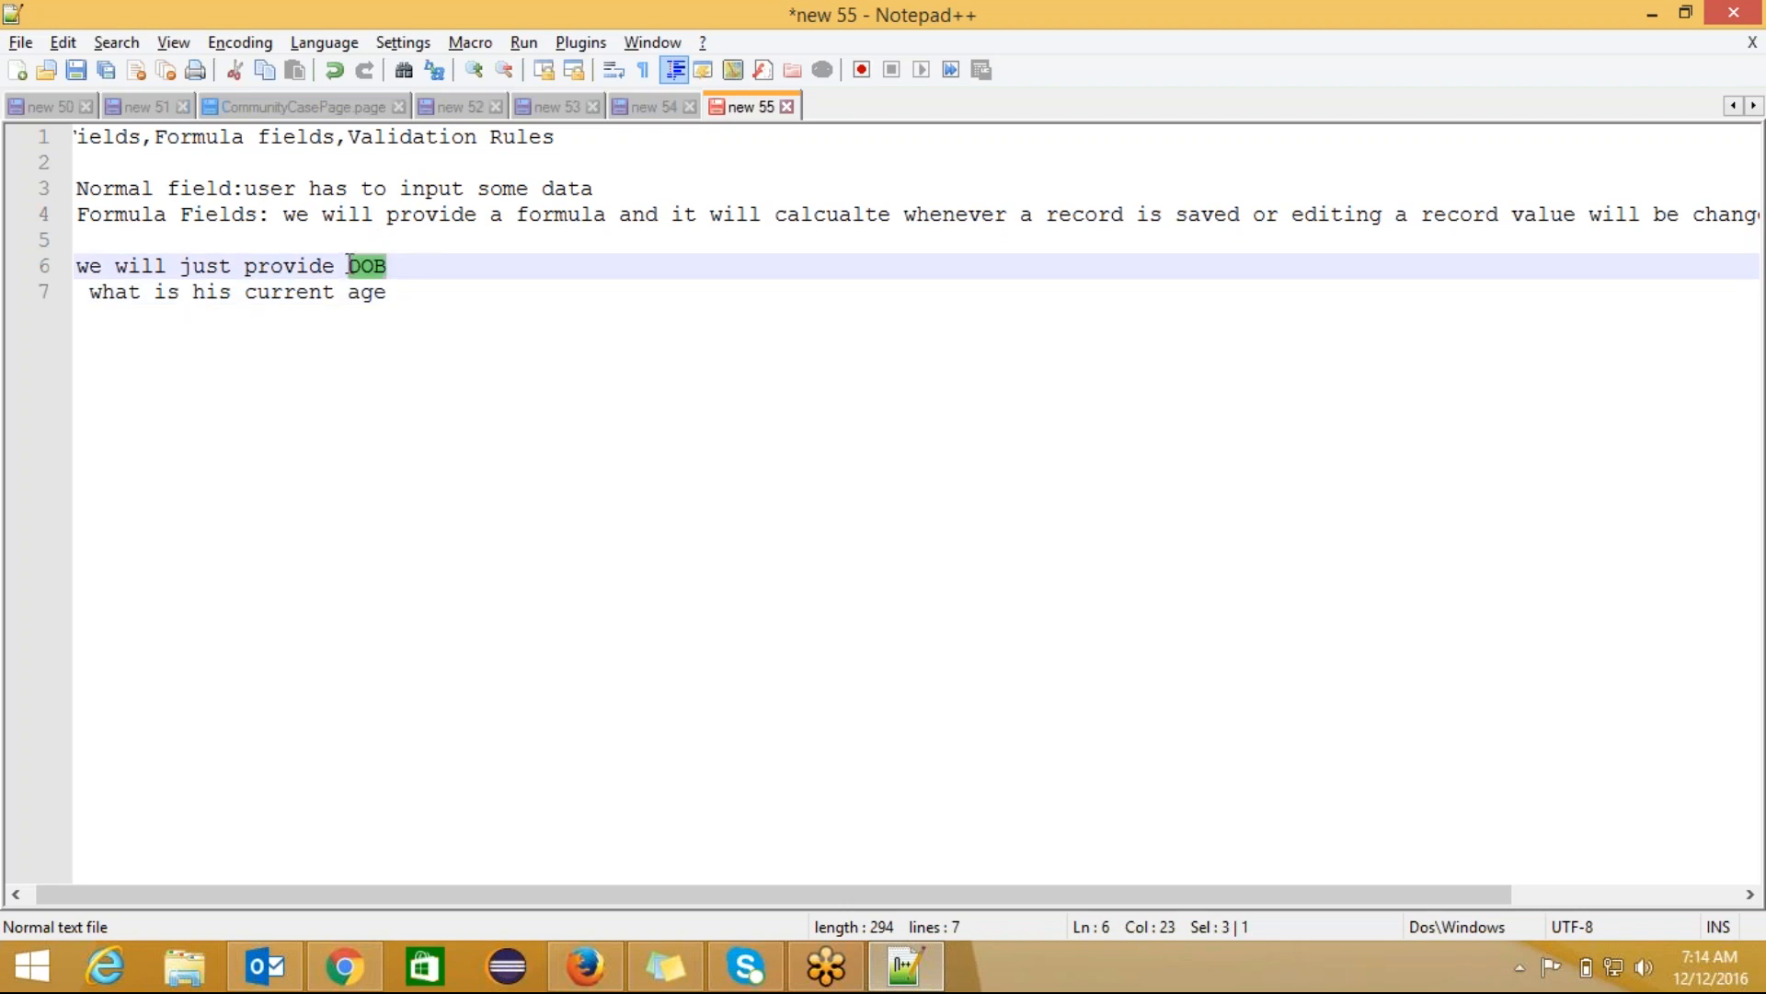
left_click(399, 265)
left_click_drag(386, 293, 365, 293)
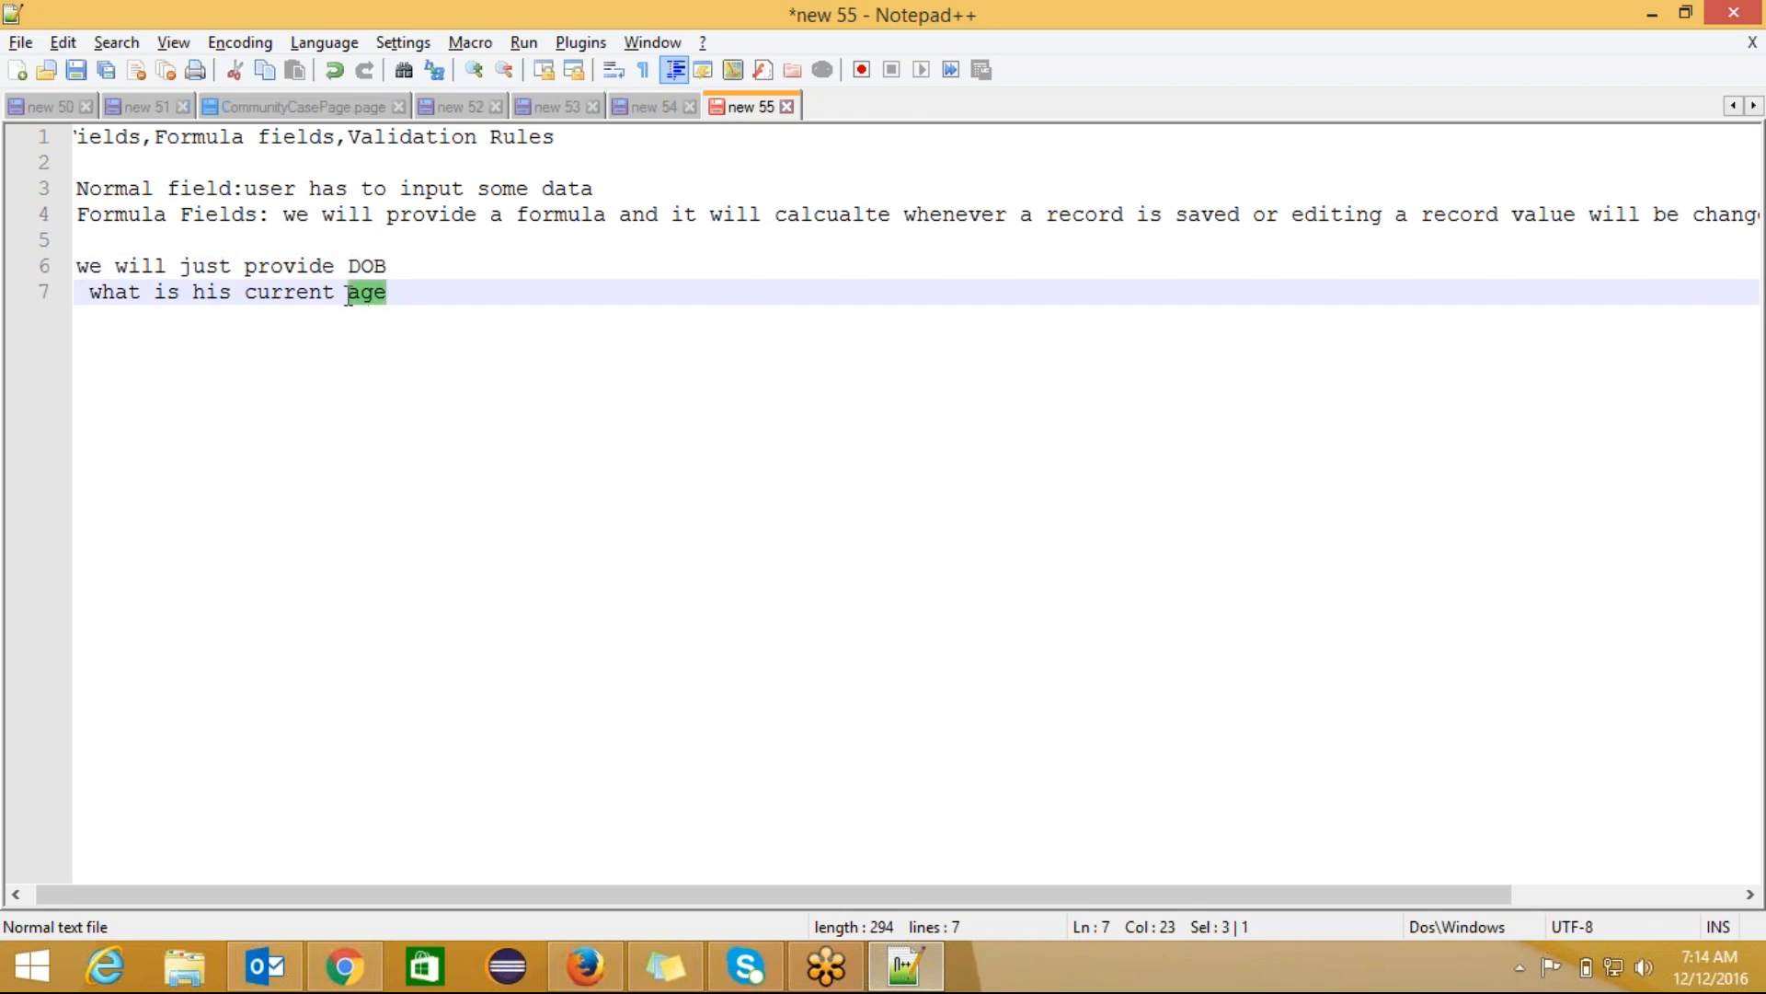
left_click(397, 269)
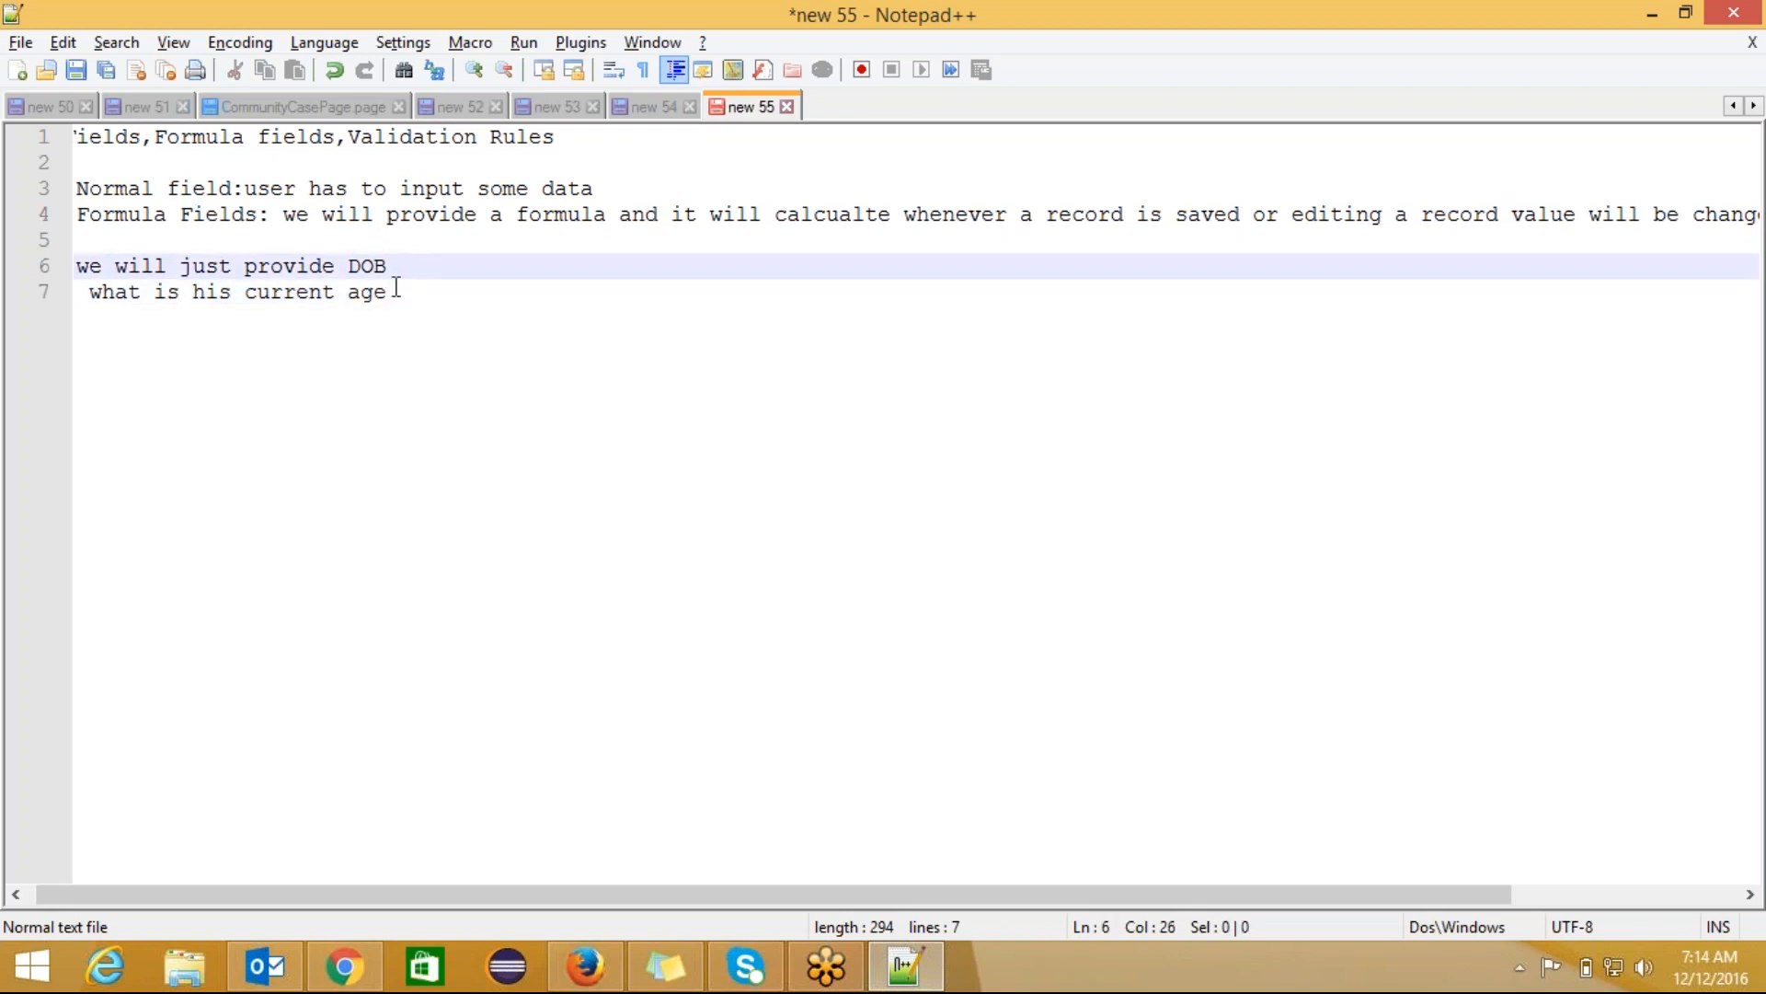
left_click_drag(396, 292, 349, 294)
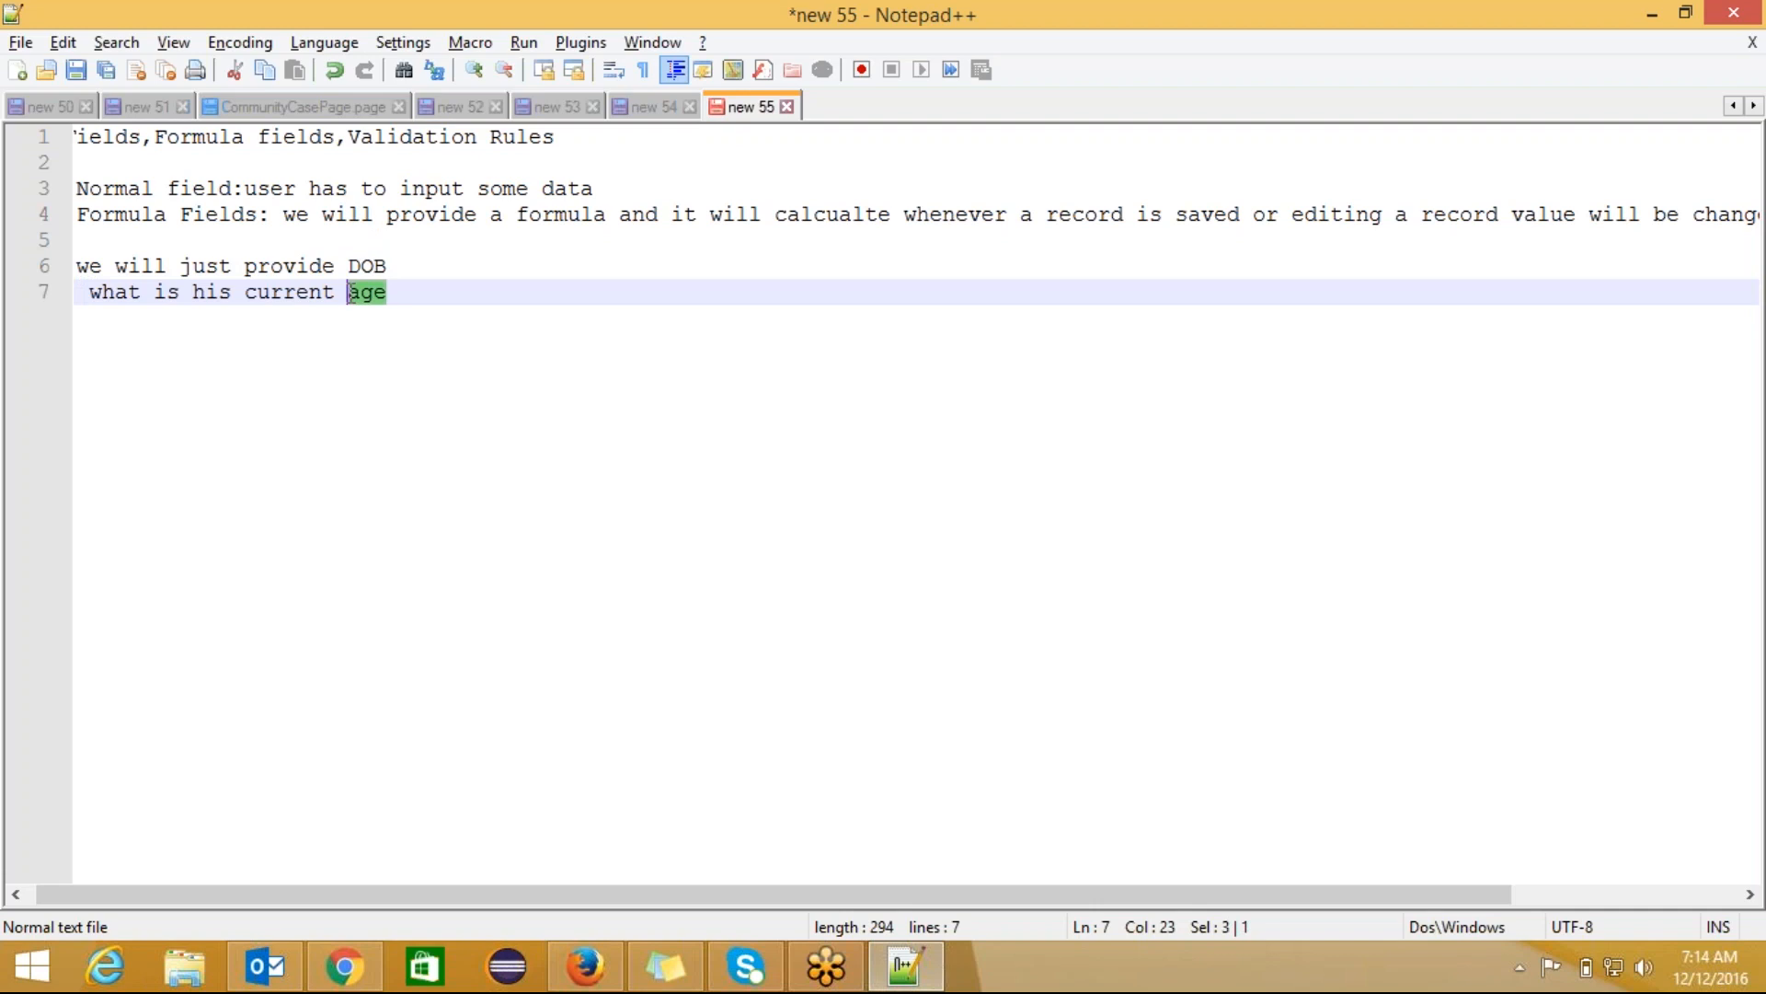
left_click(386, 268)
left_click(397, 292)
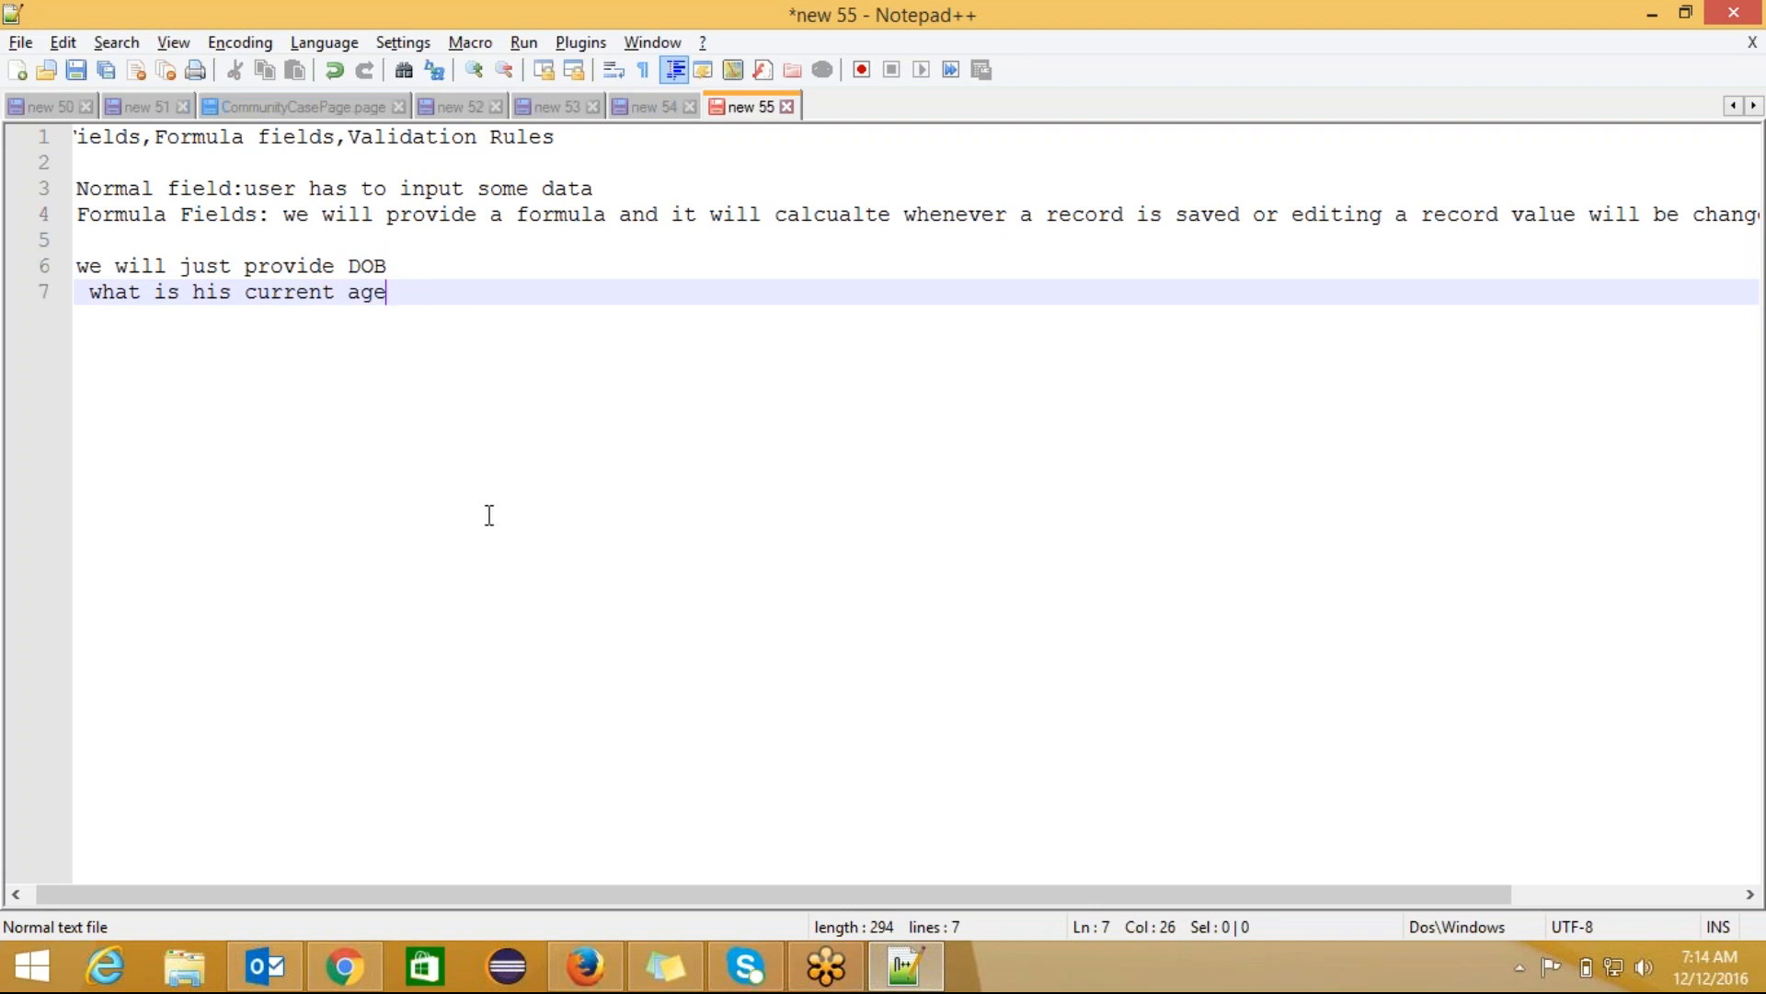
left_click(366, 968)
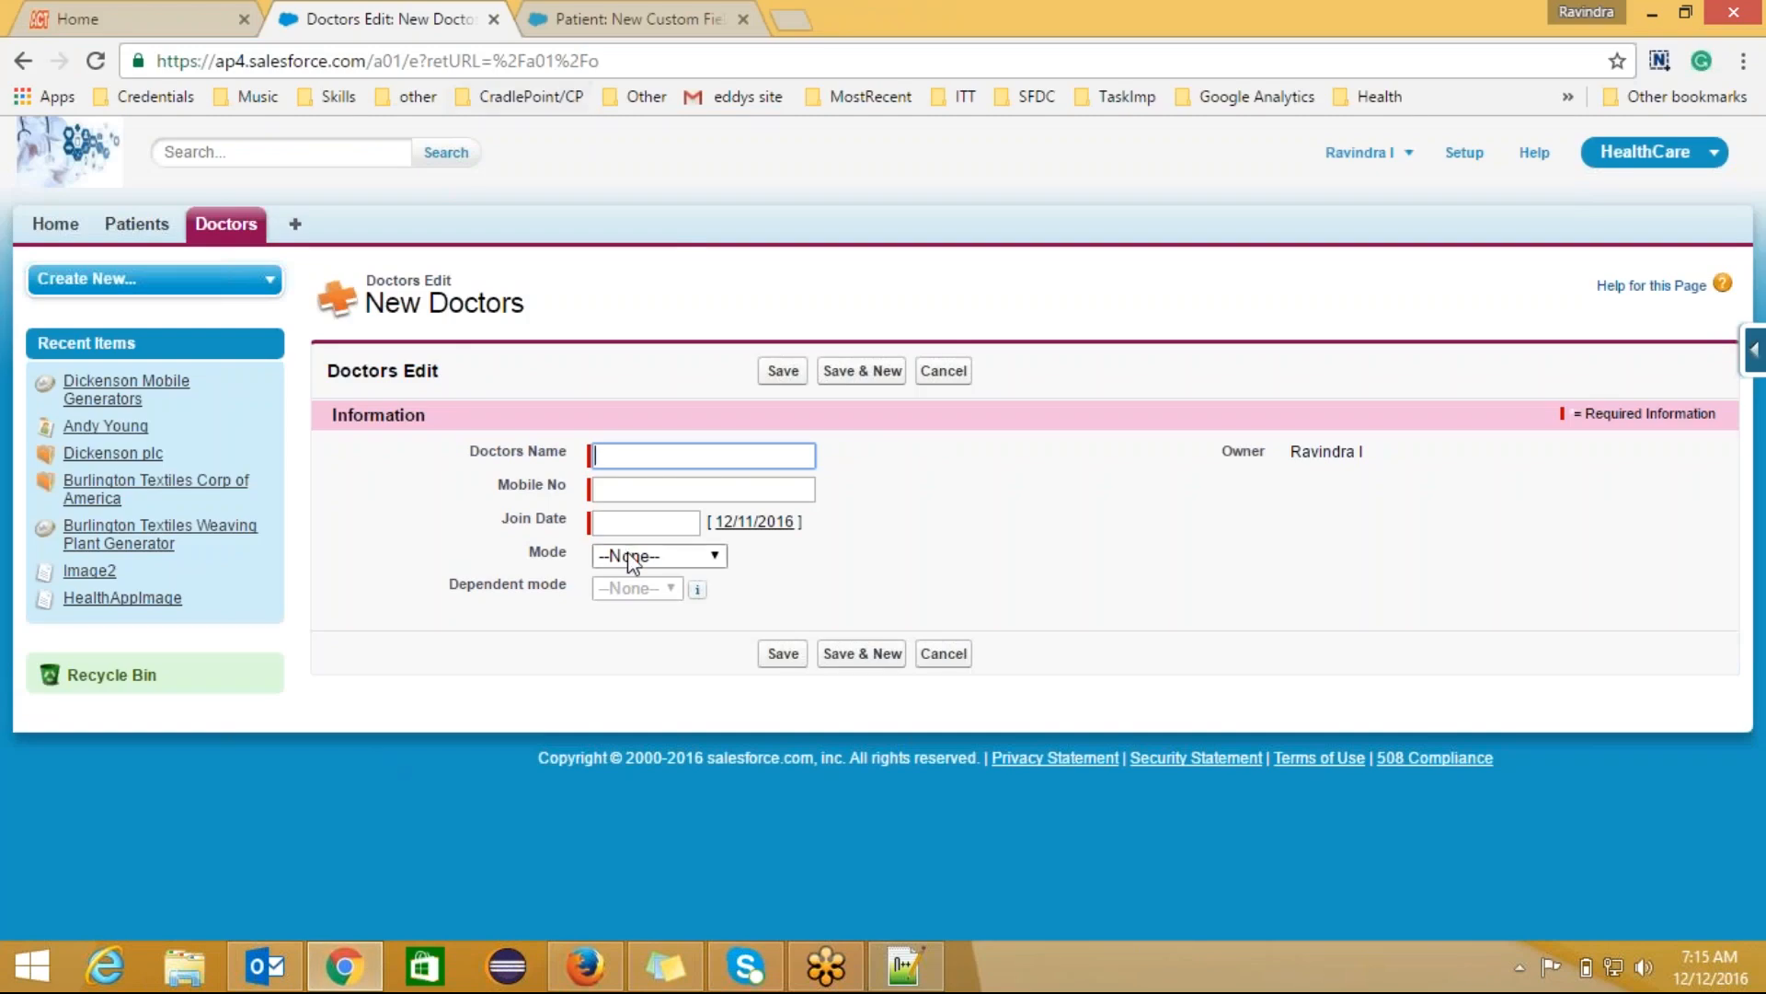
left_click(583, 964)
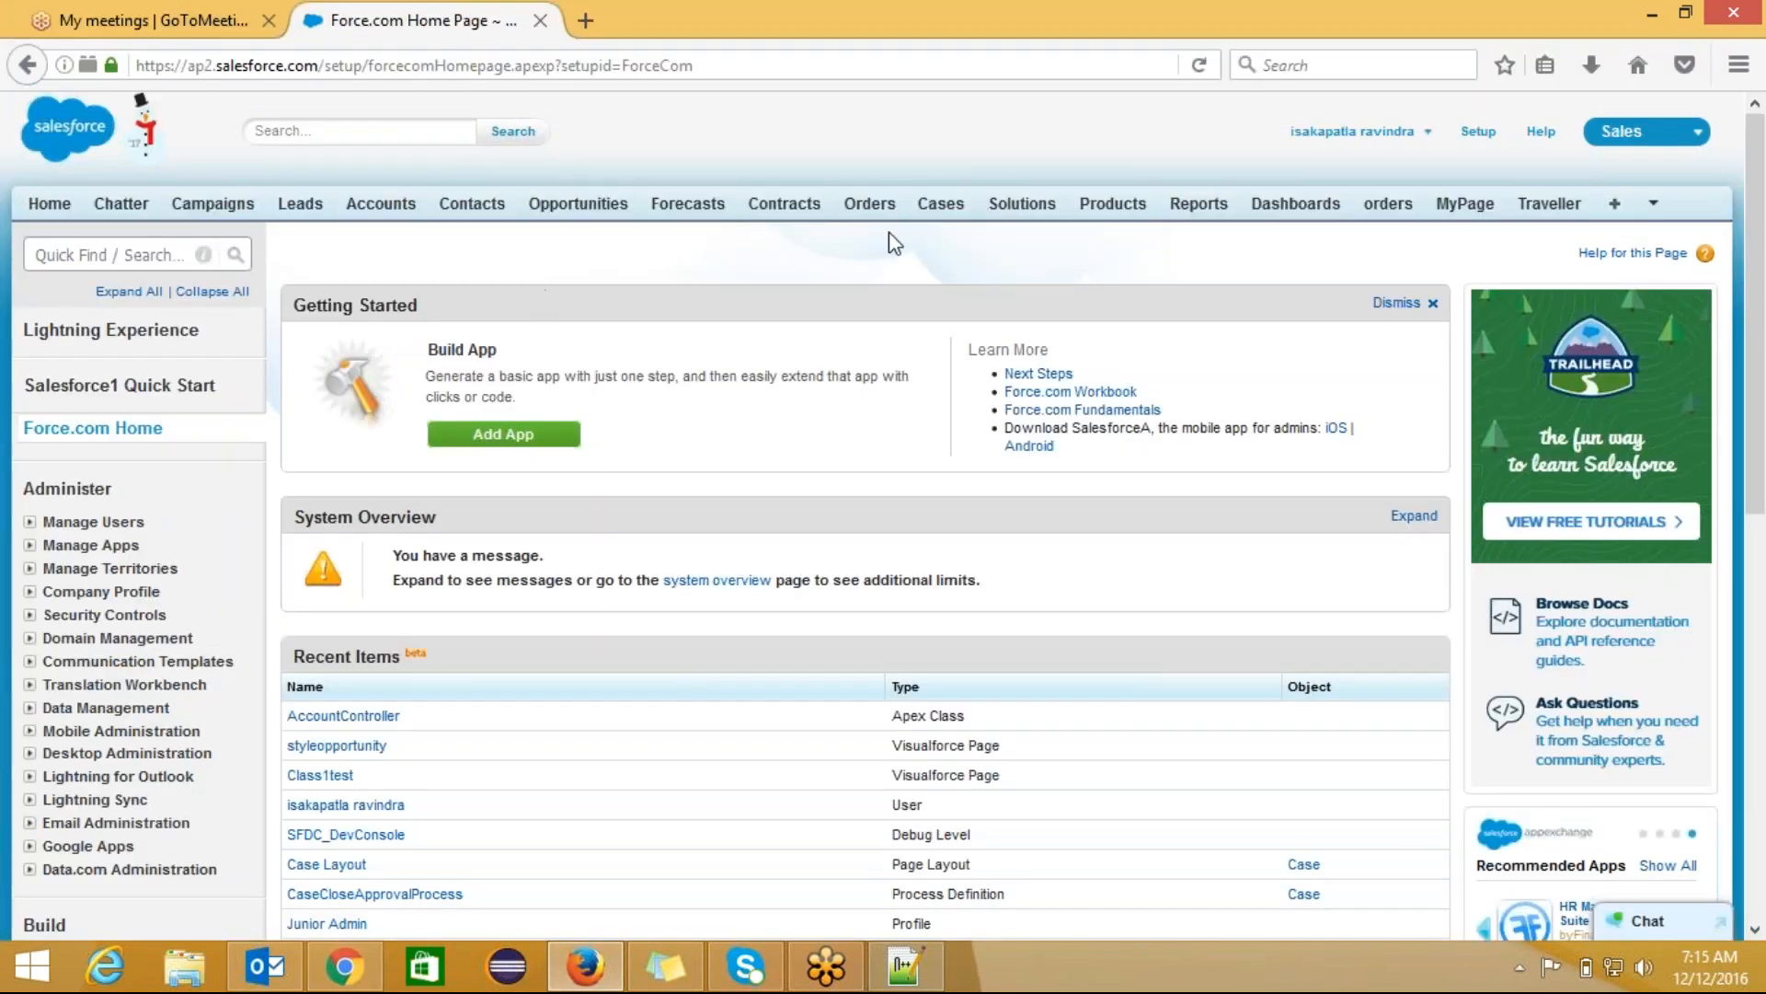
left_click(1637, 132)
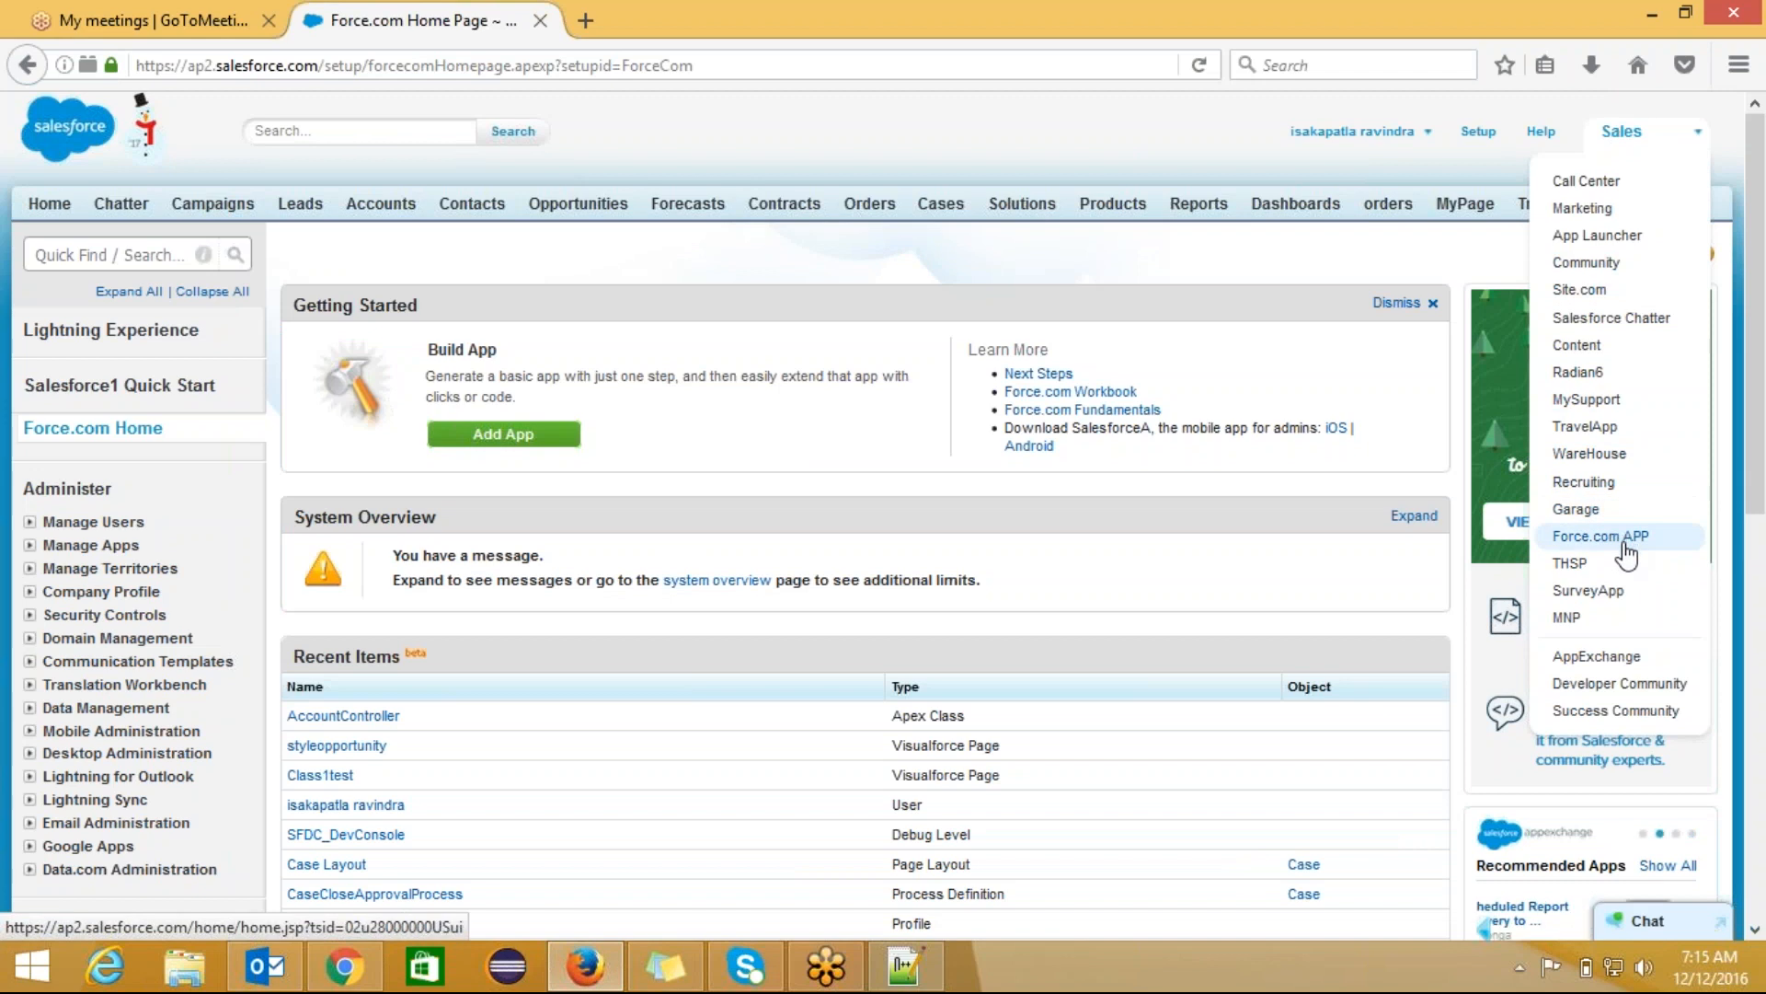
left_click(1610, 426)
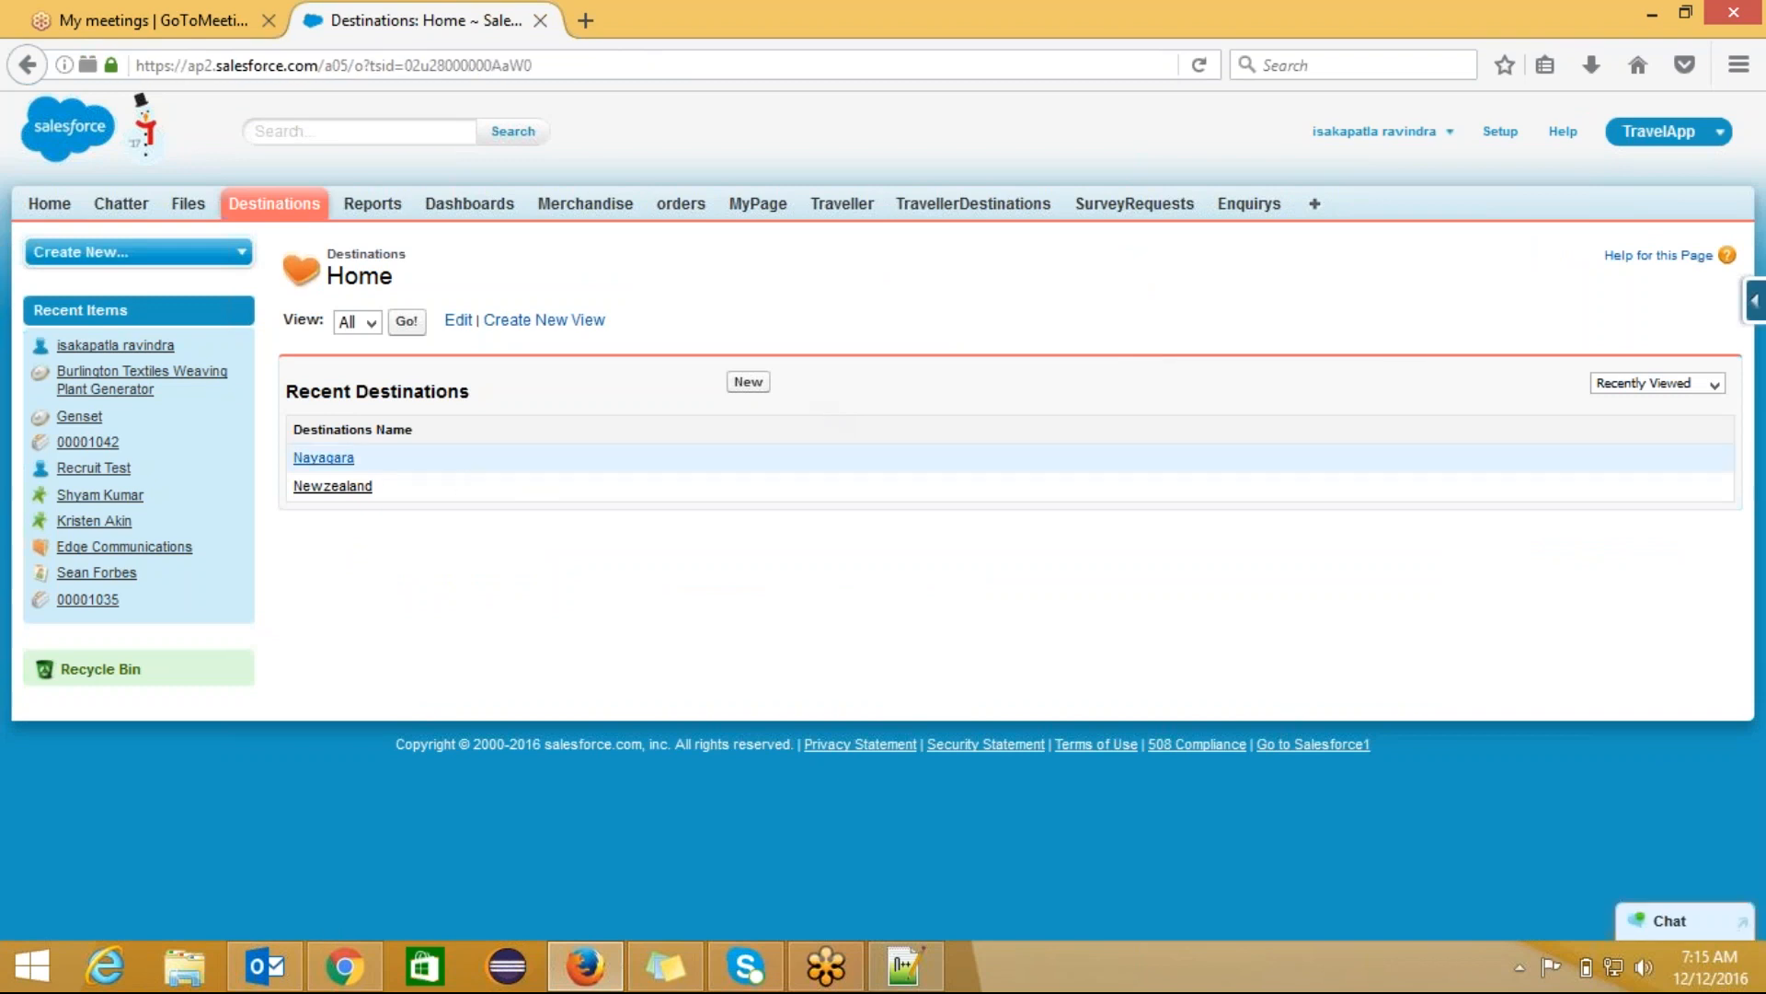
left_click(323, 458)
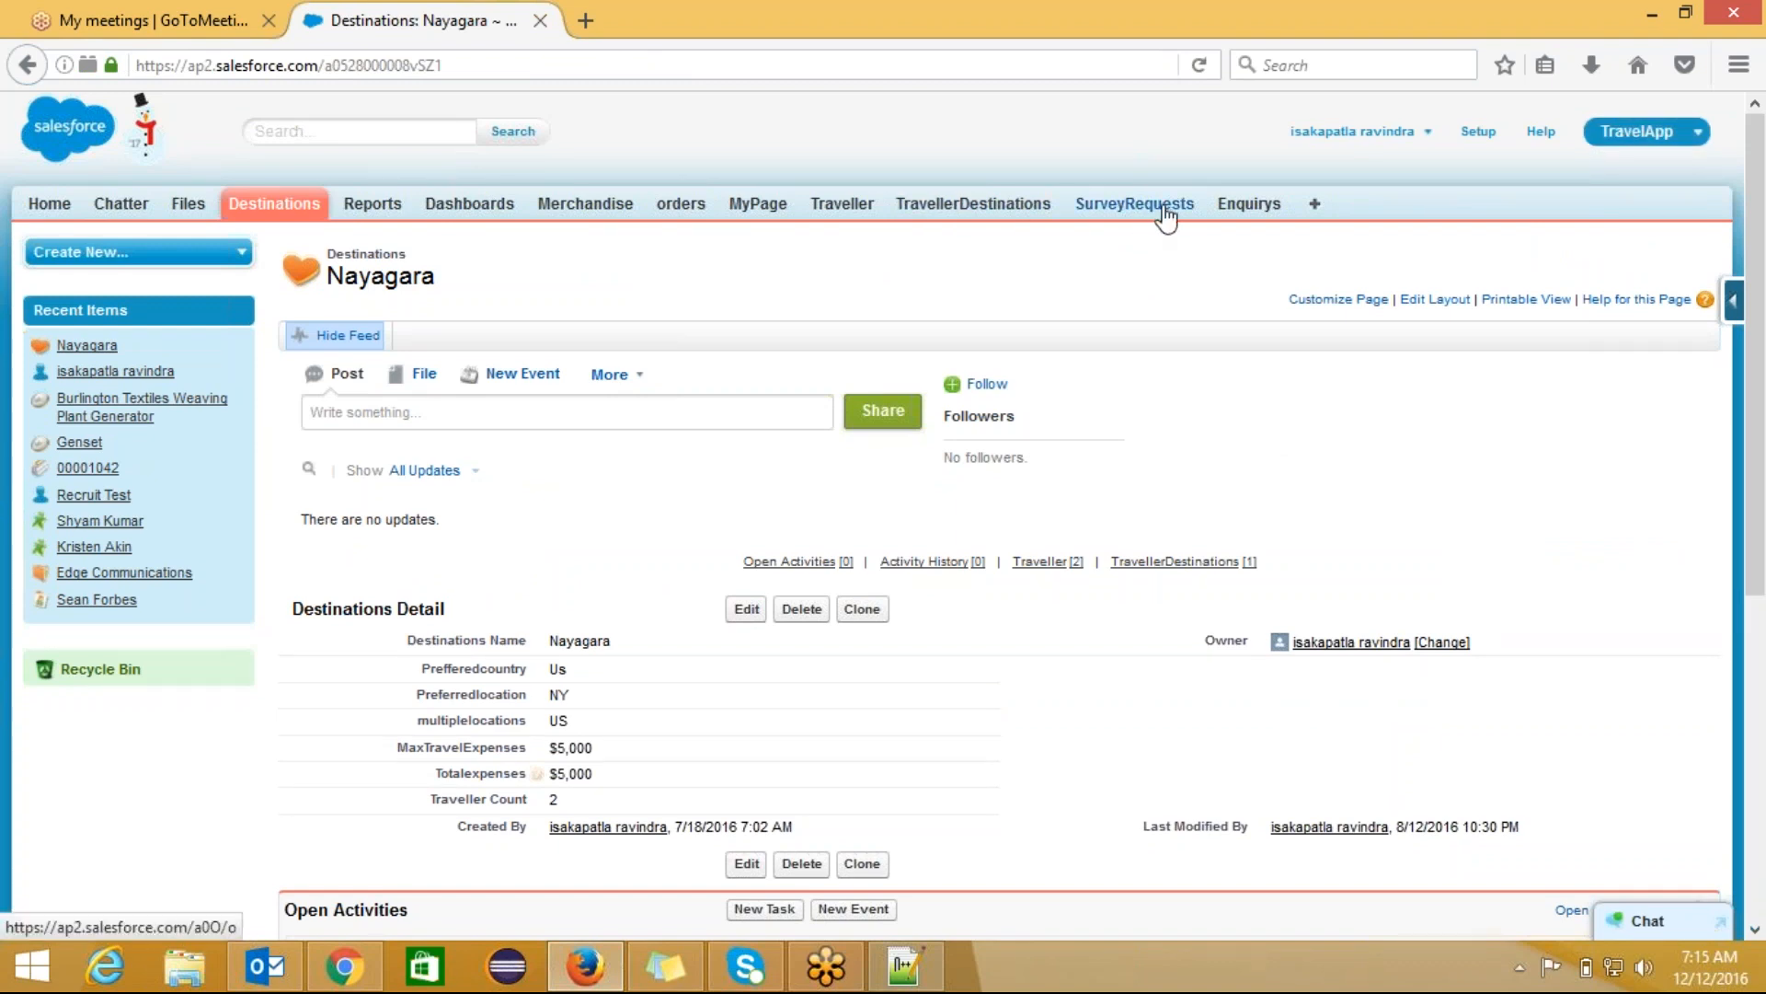
left_click(1133, 203)
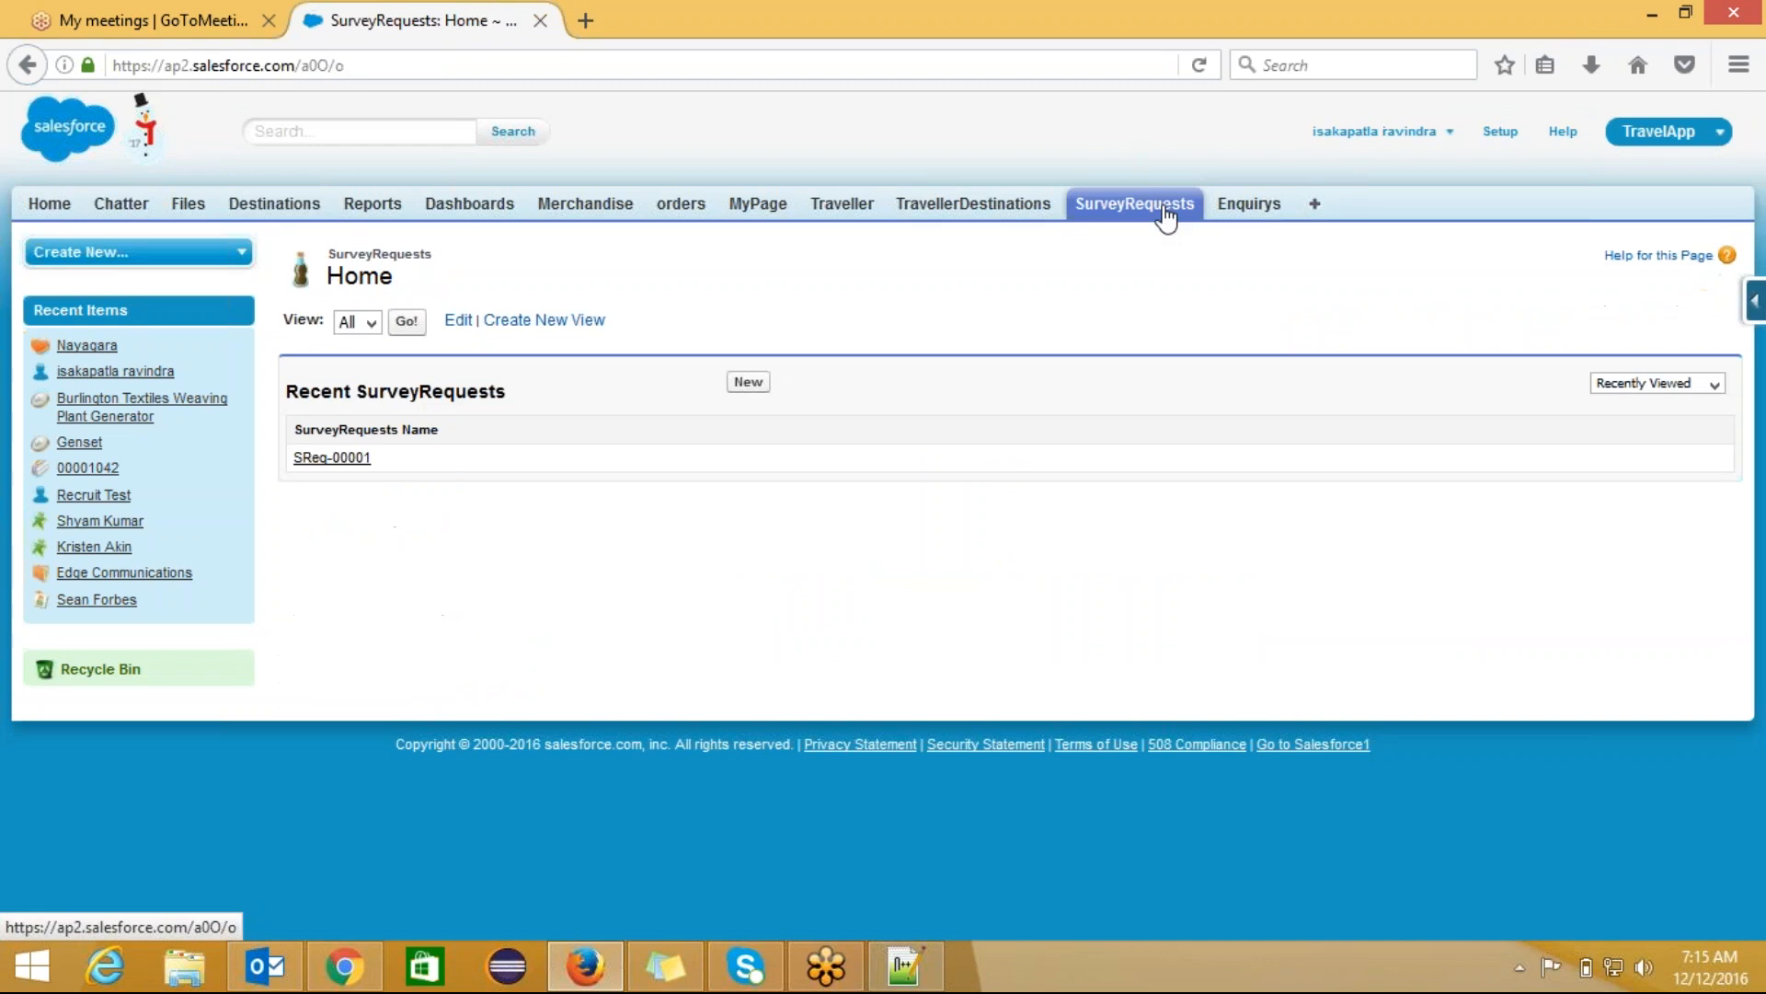
left_click(333, 458)
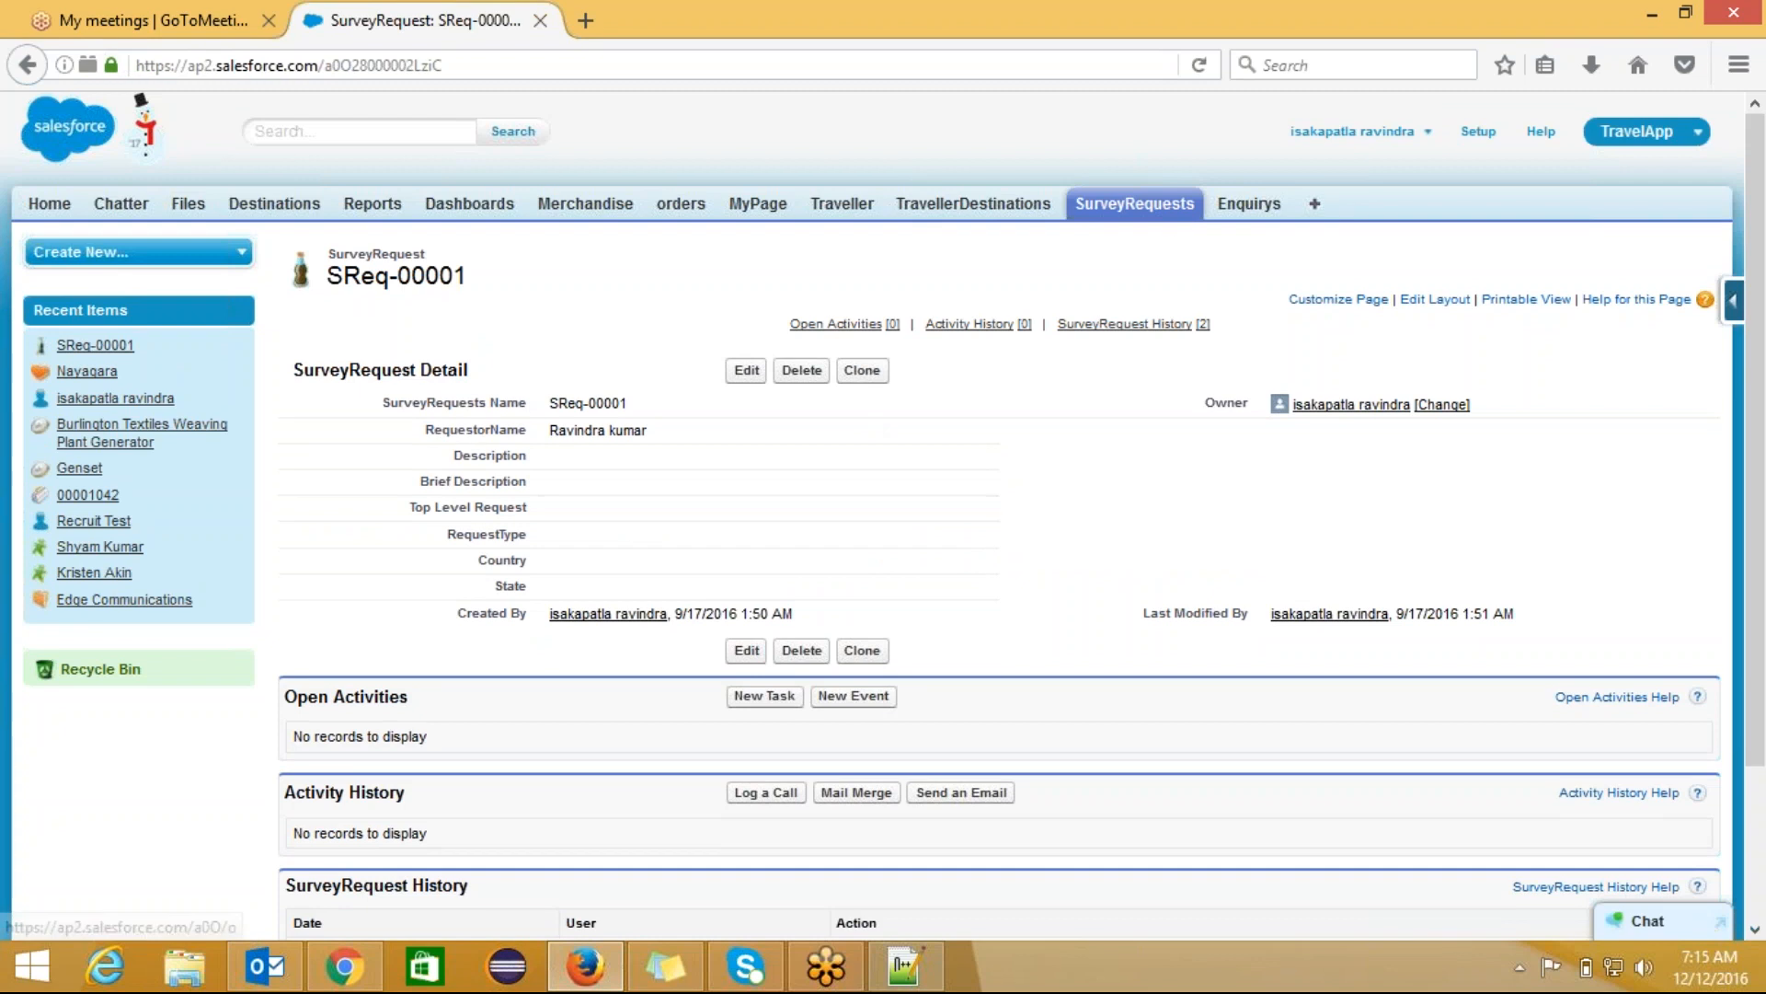
left_click(1244, 207)
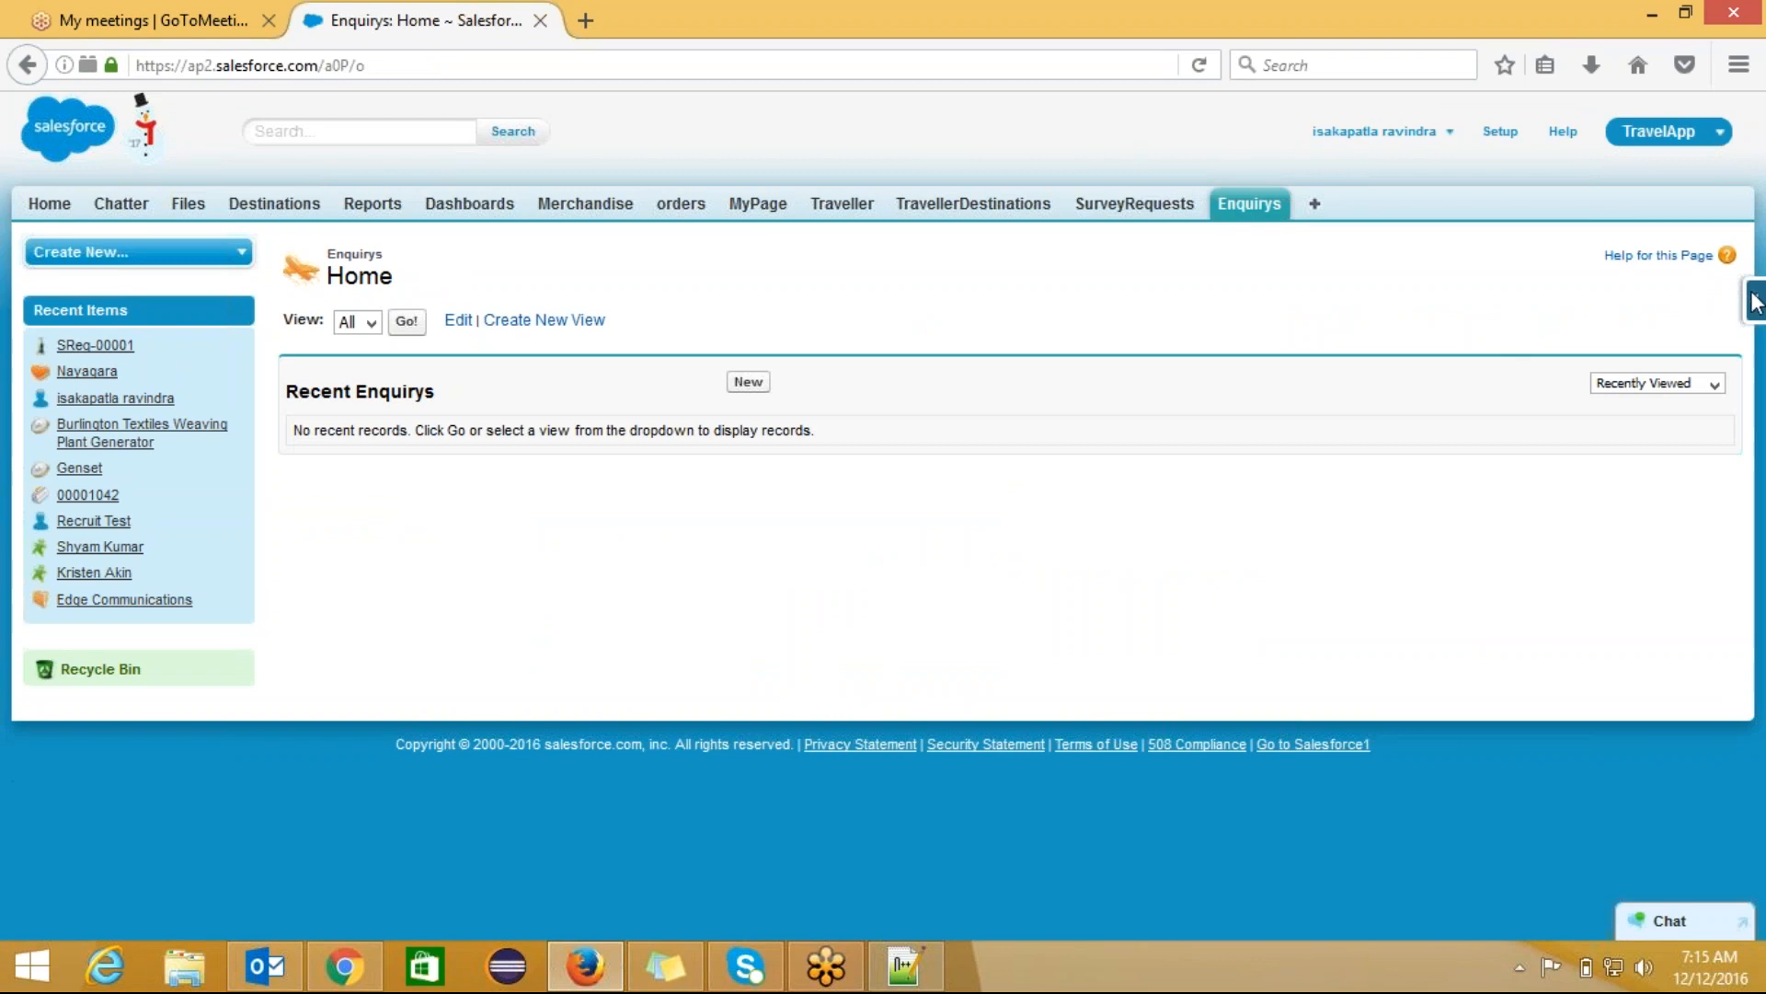
left_click(748, 383)
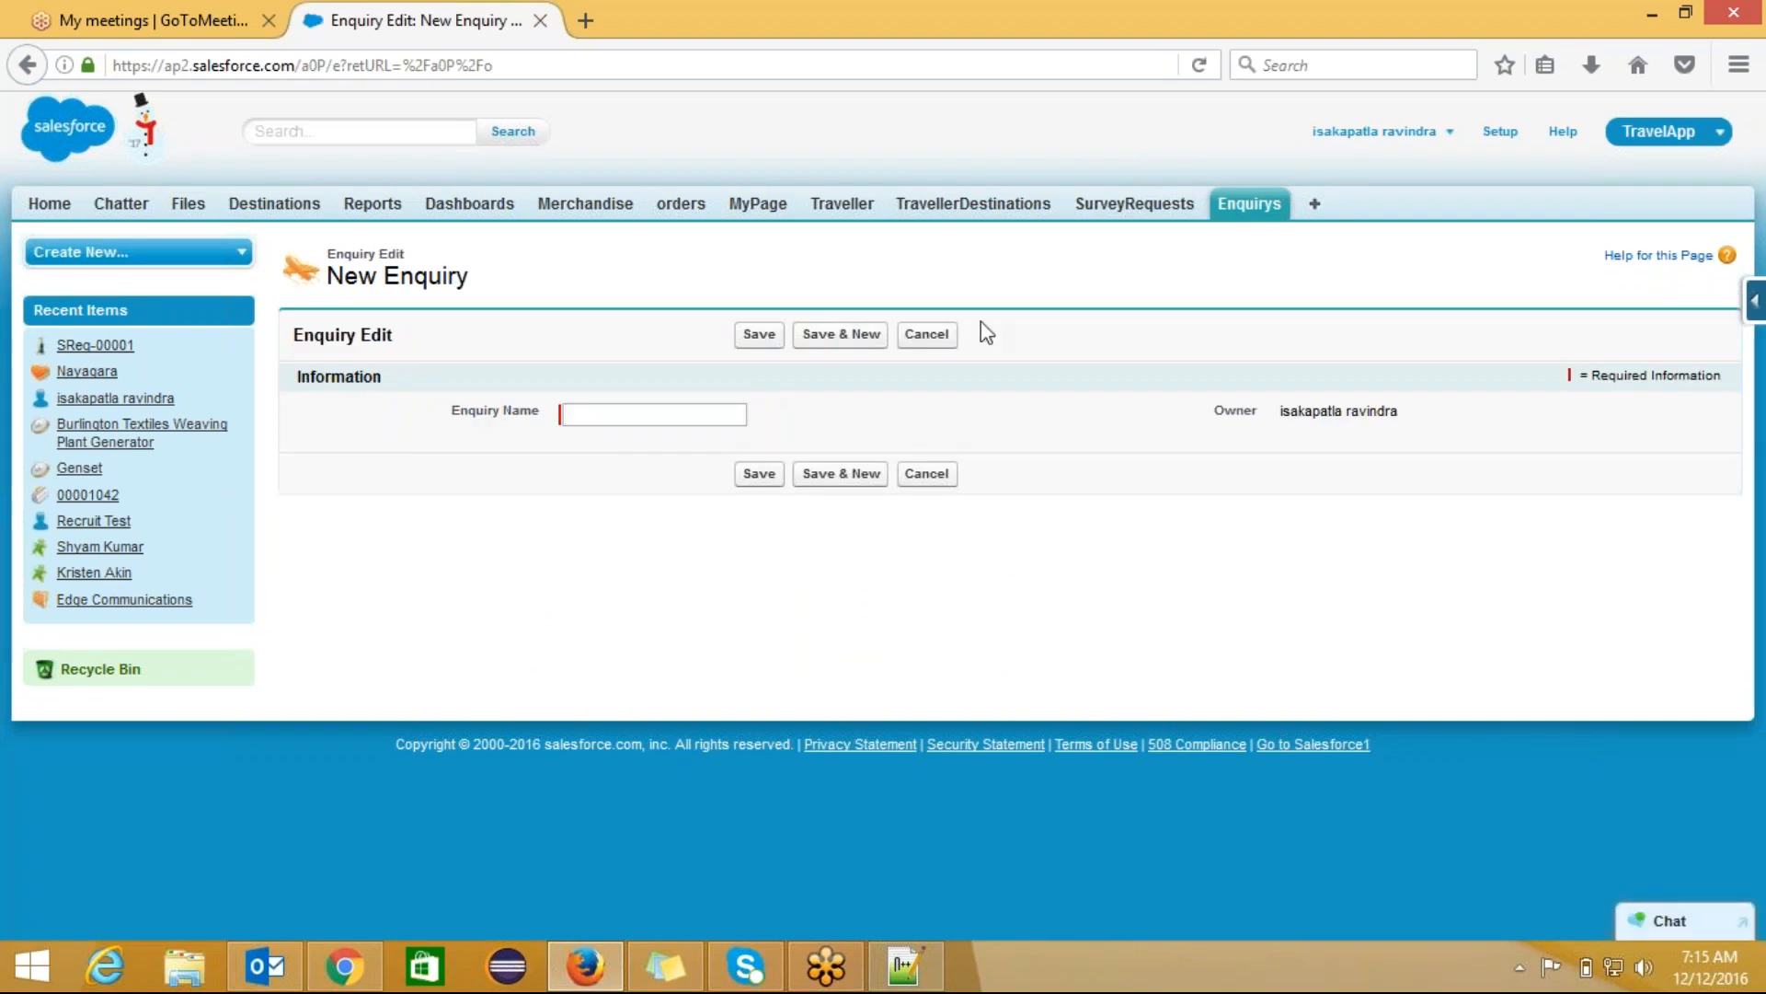
left_click(540, 20)
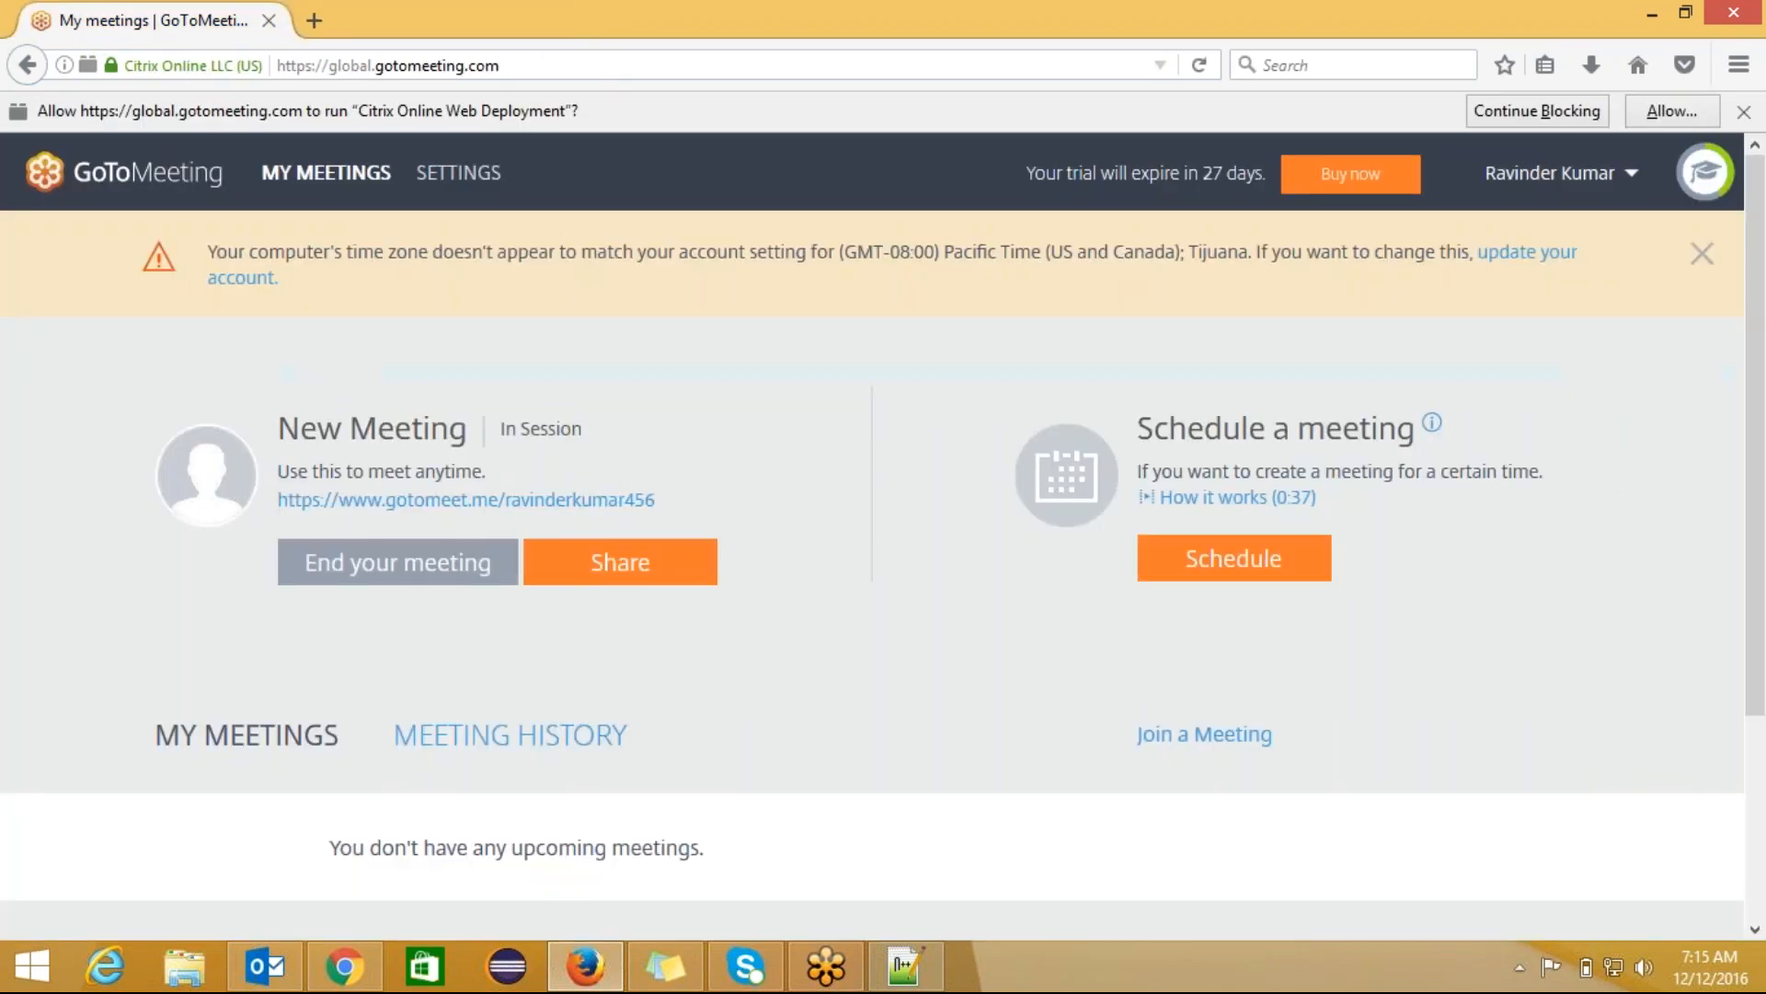
left_click(341, 968)
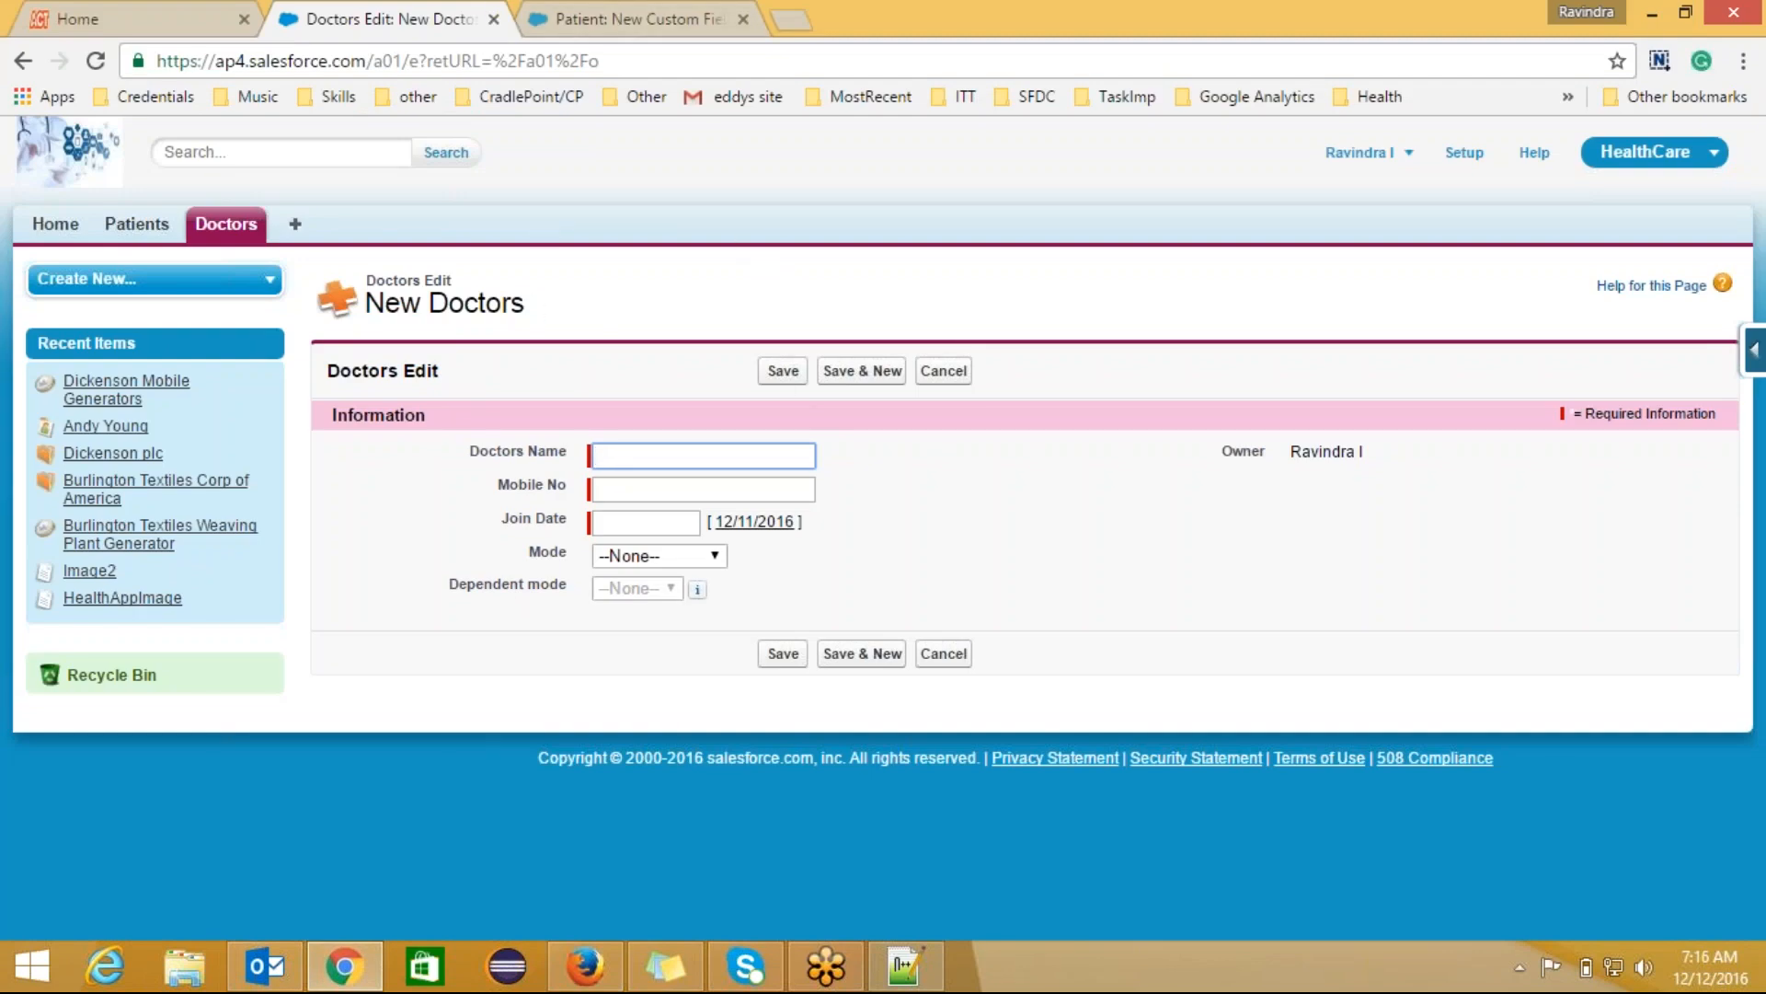
Step: Open the Patients tab and start a new patient record
left_click(136, 223)
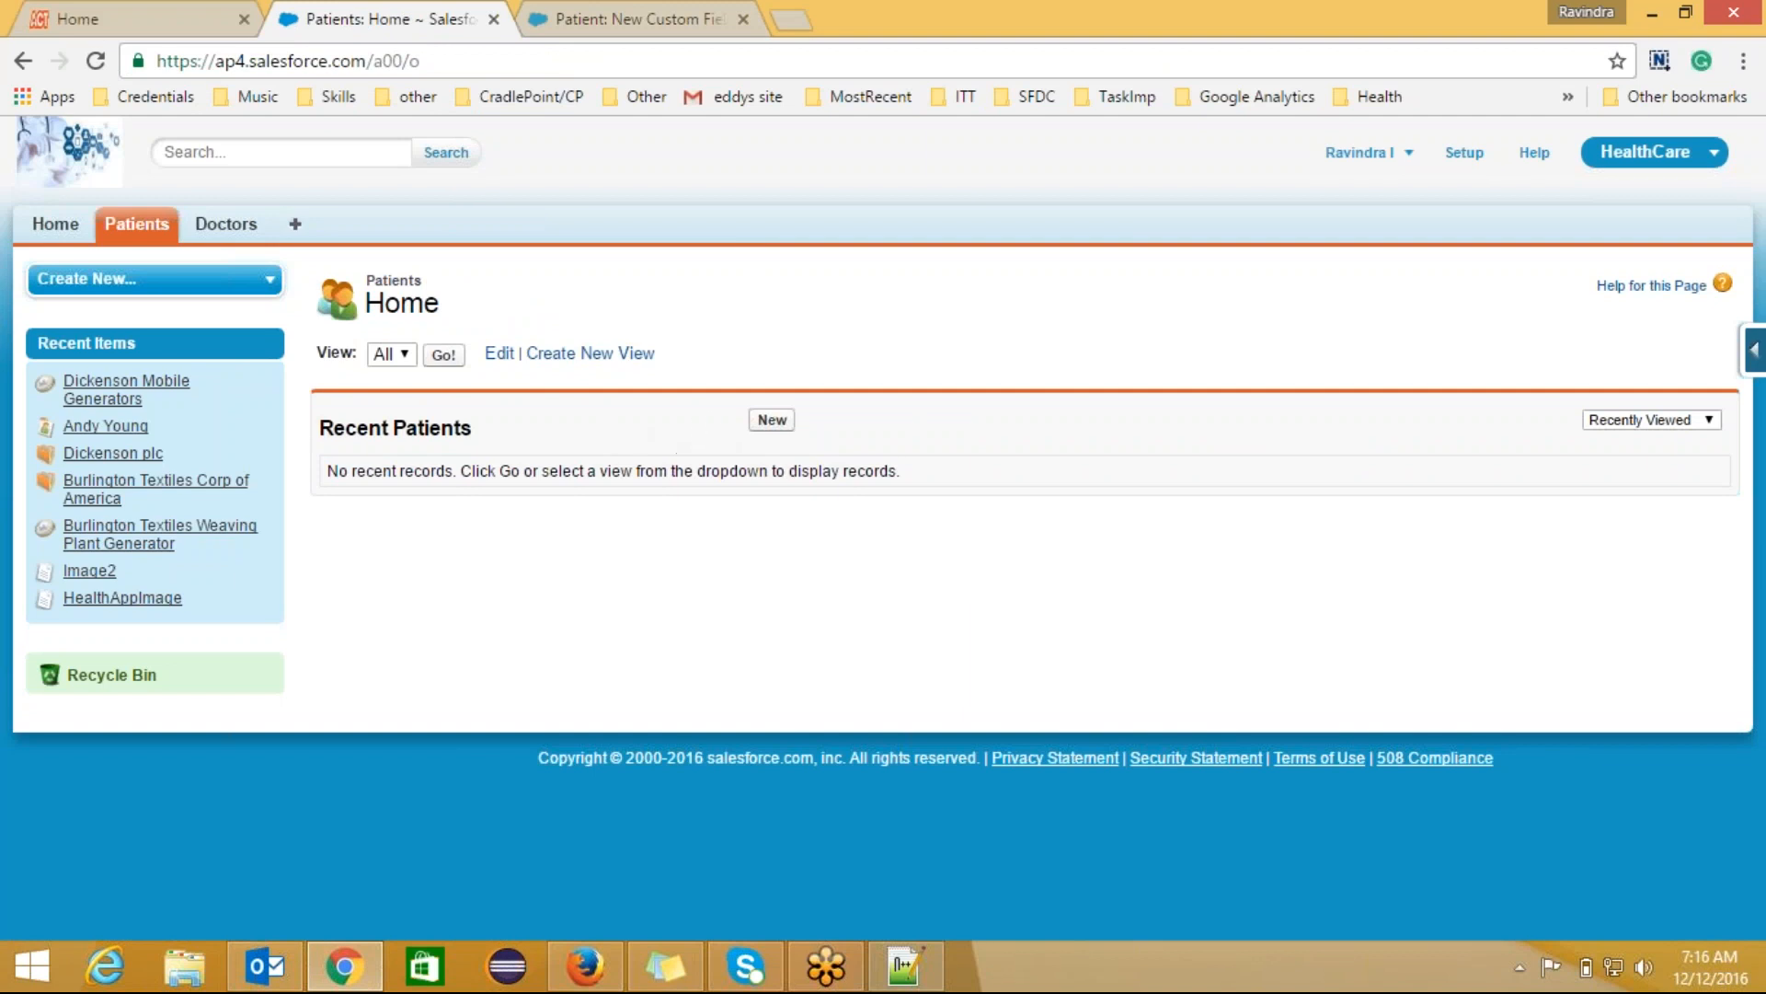
left_click(769, 421)
left_click(772, 419)
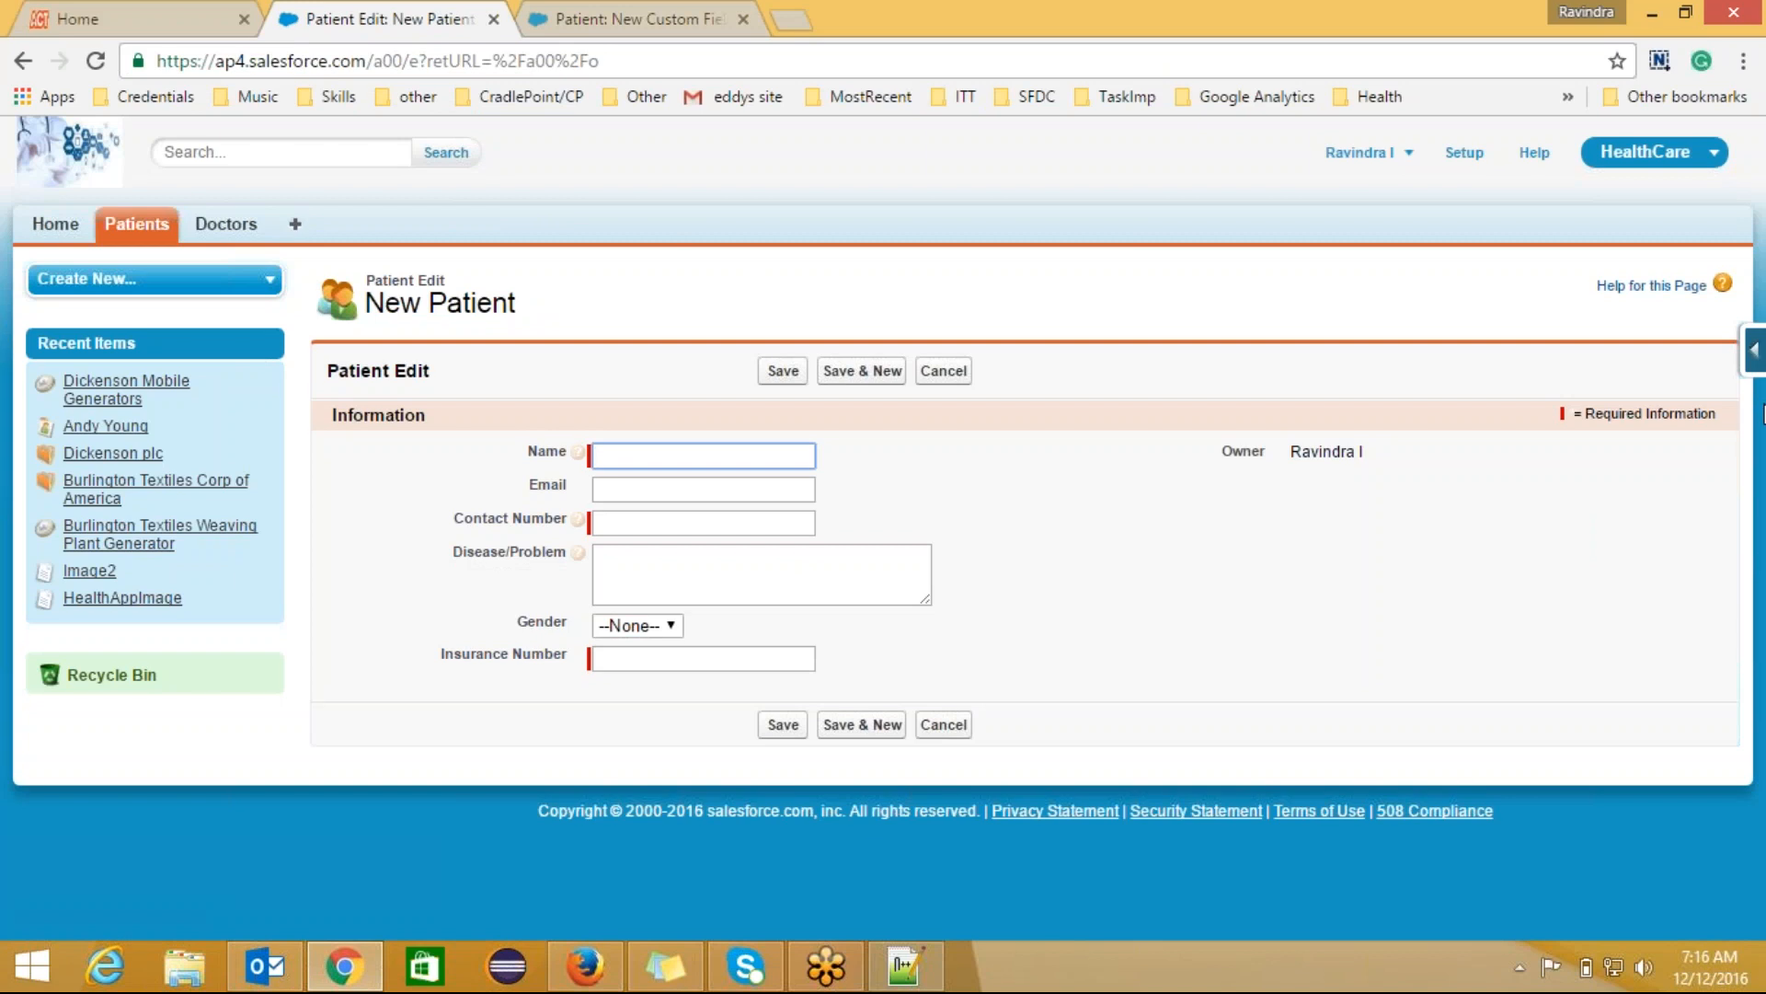
Step: Via View Fields, begin a new Patient custom field of type Date and continue
left_click(1755, 347)
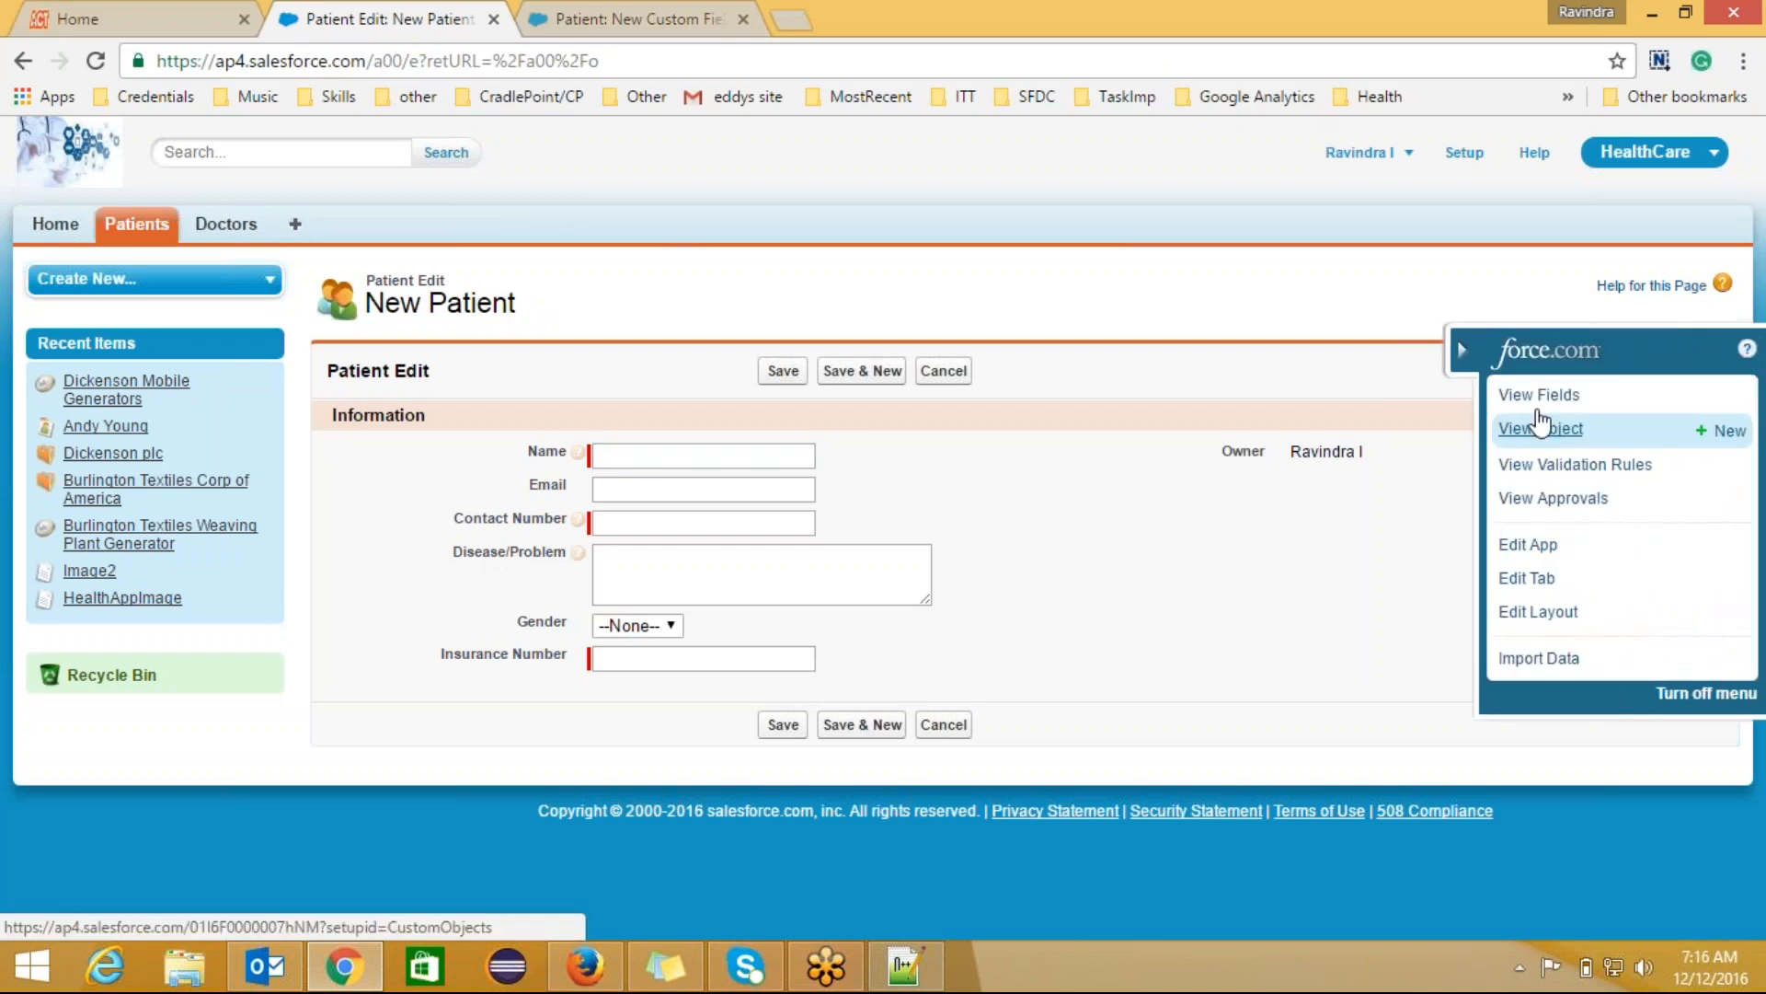
left_click(1534, 406)
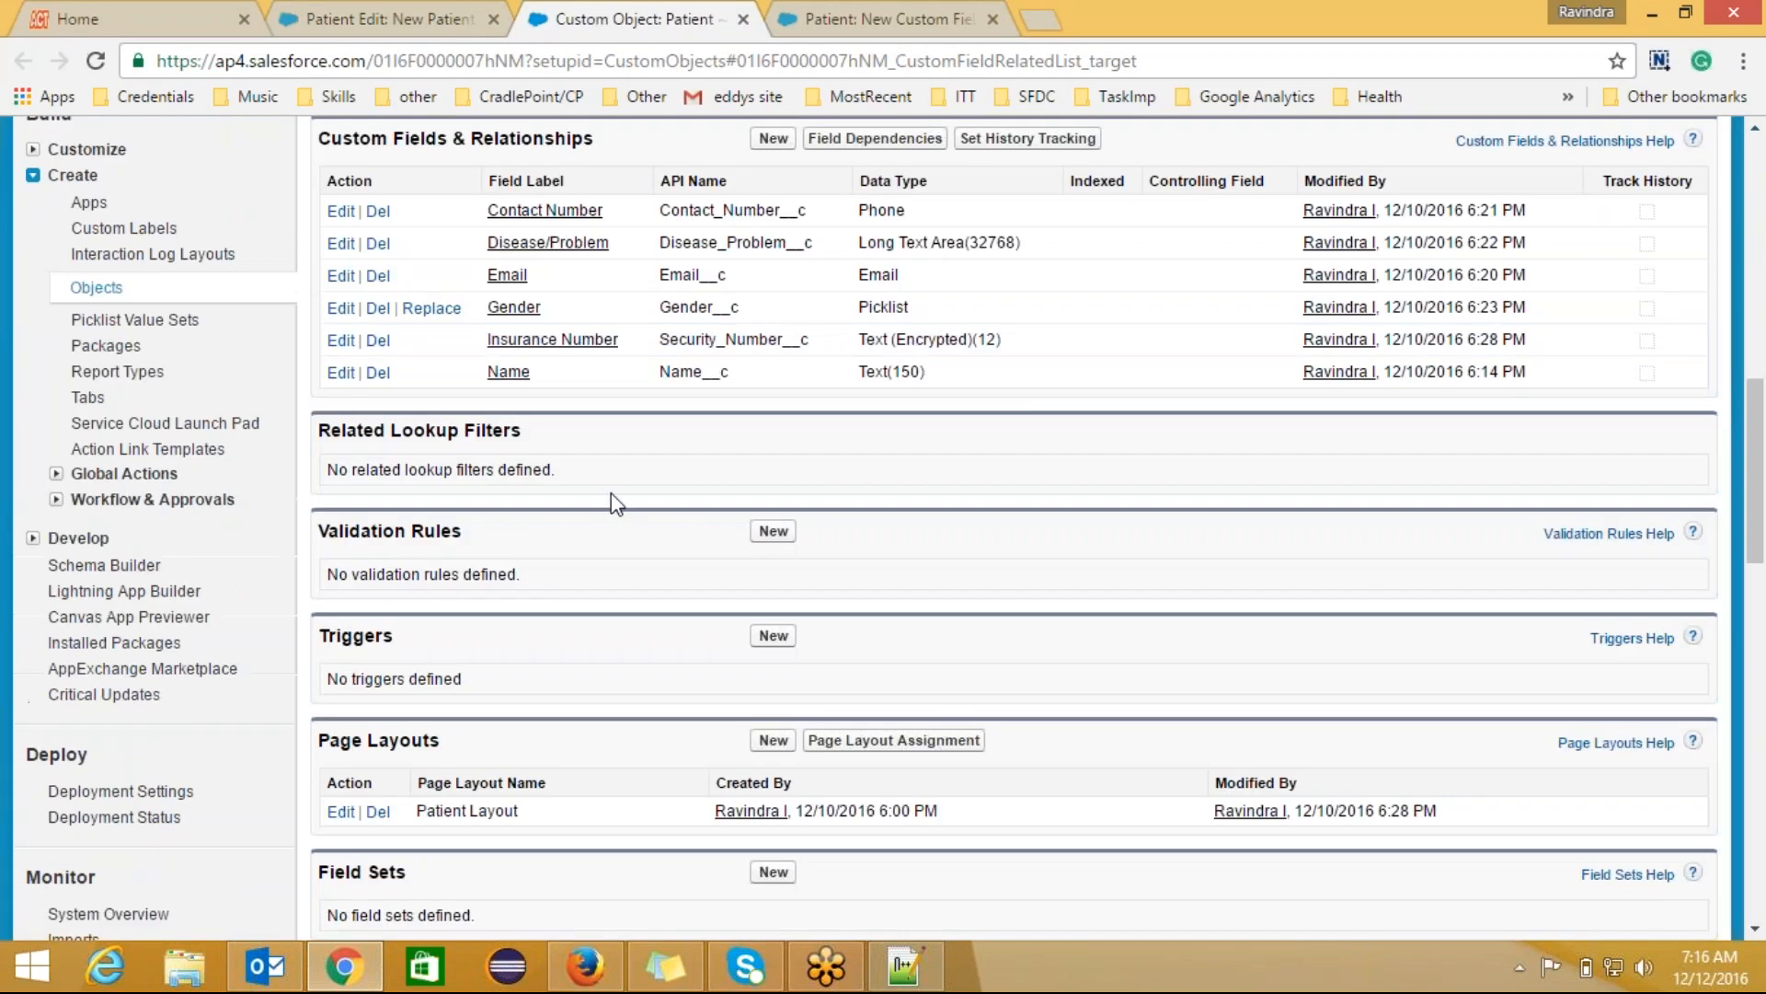
left_click(774, 138)
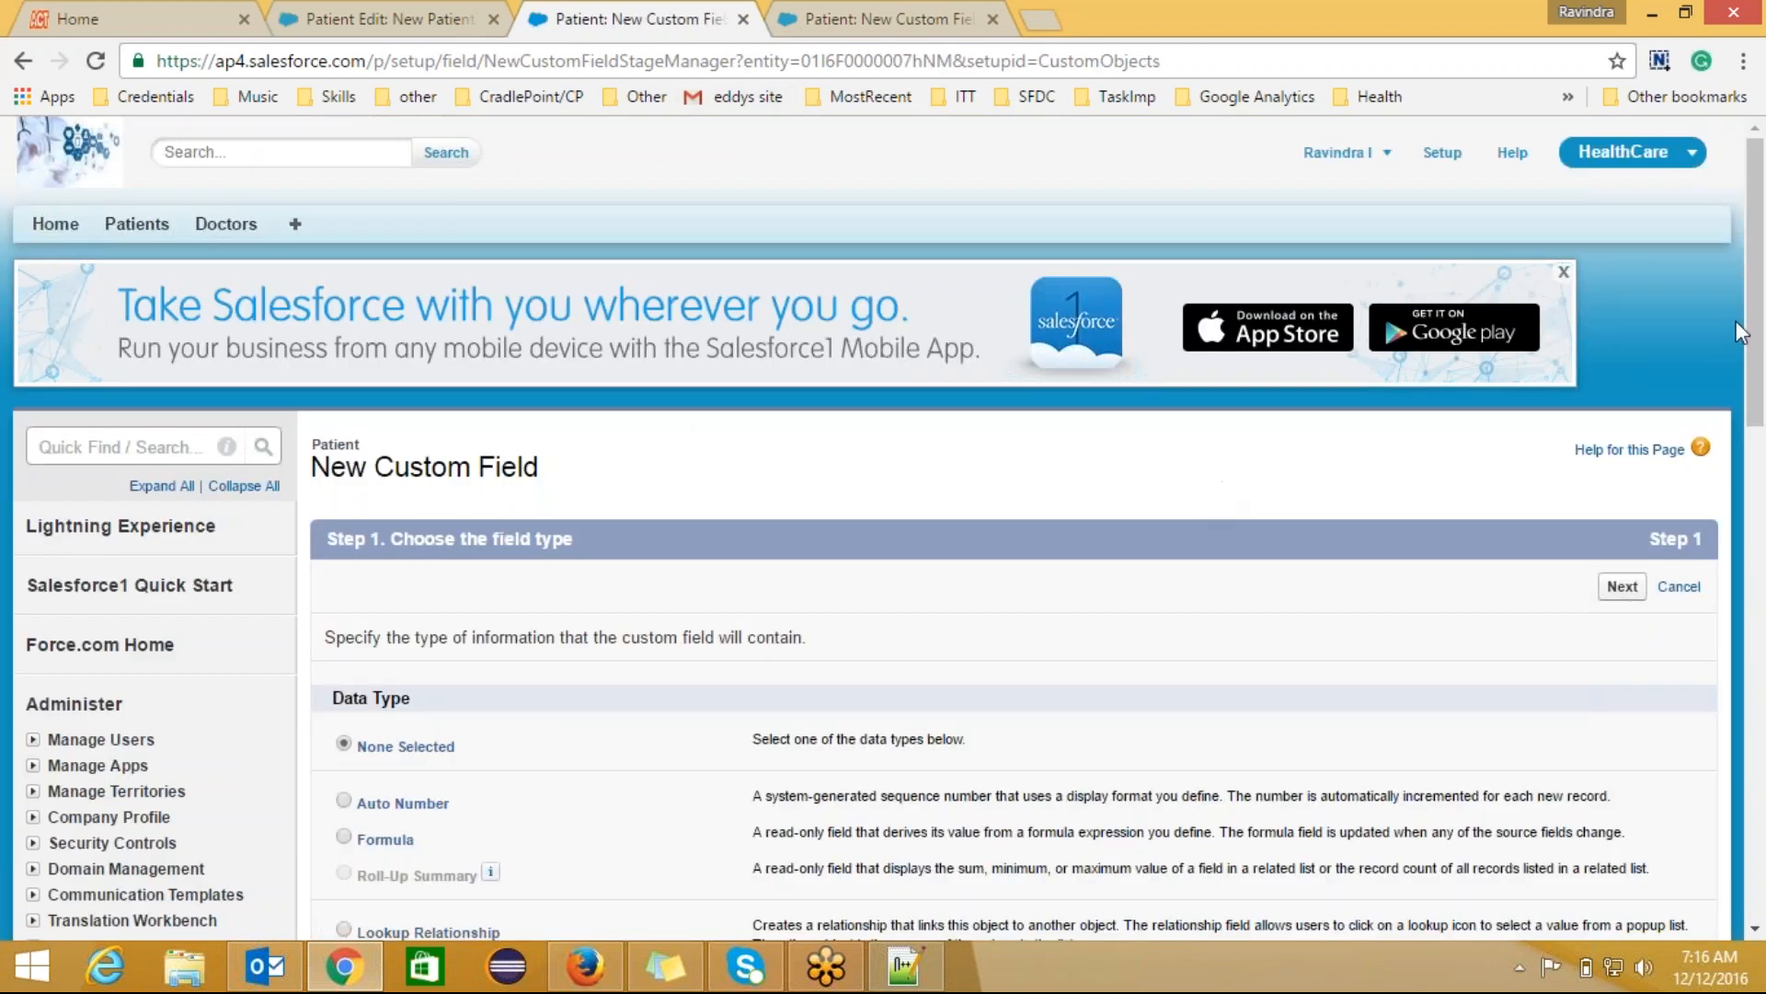
scroll(499, 344, "down", 5)
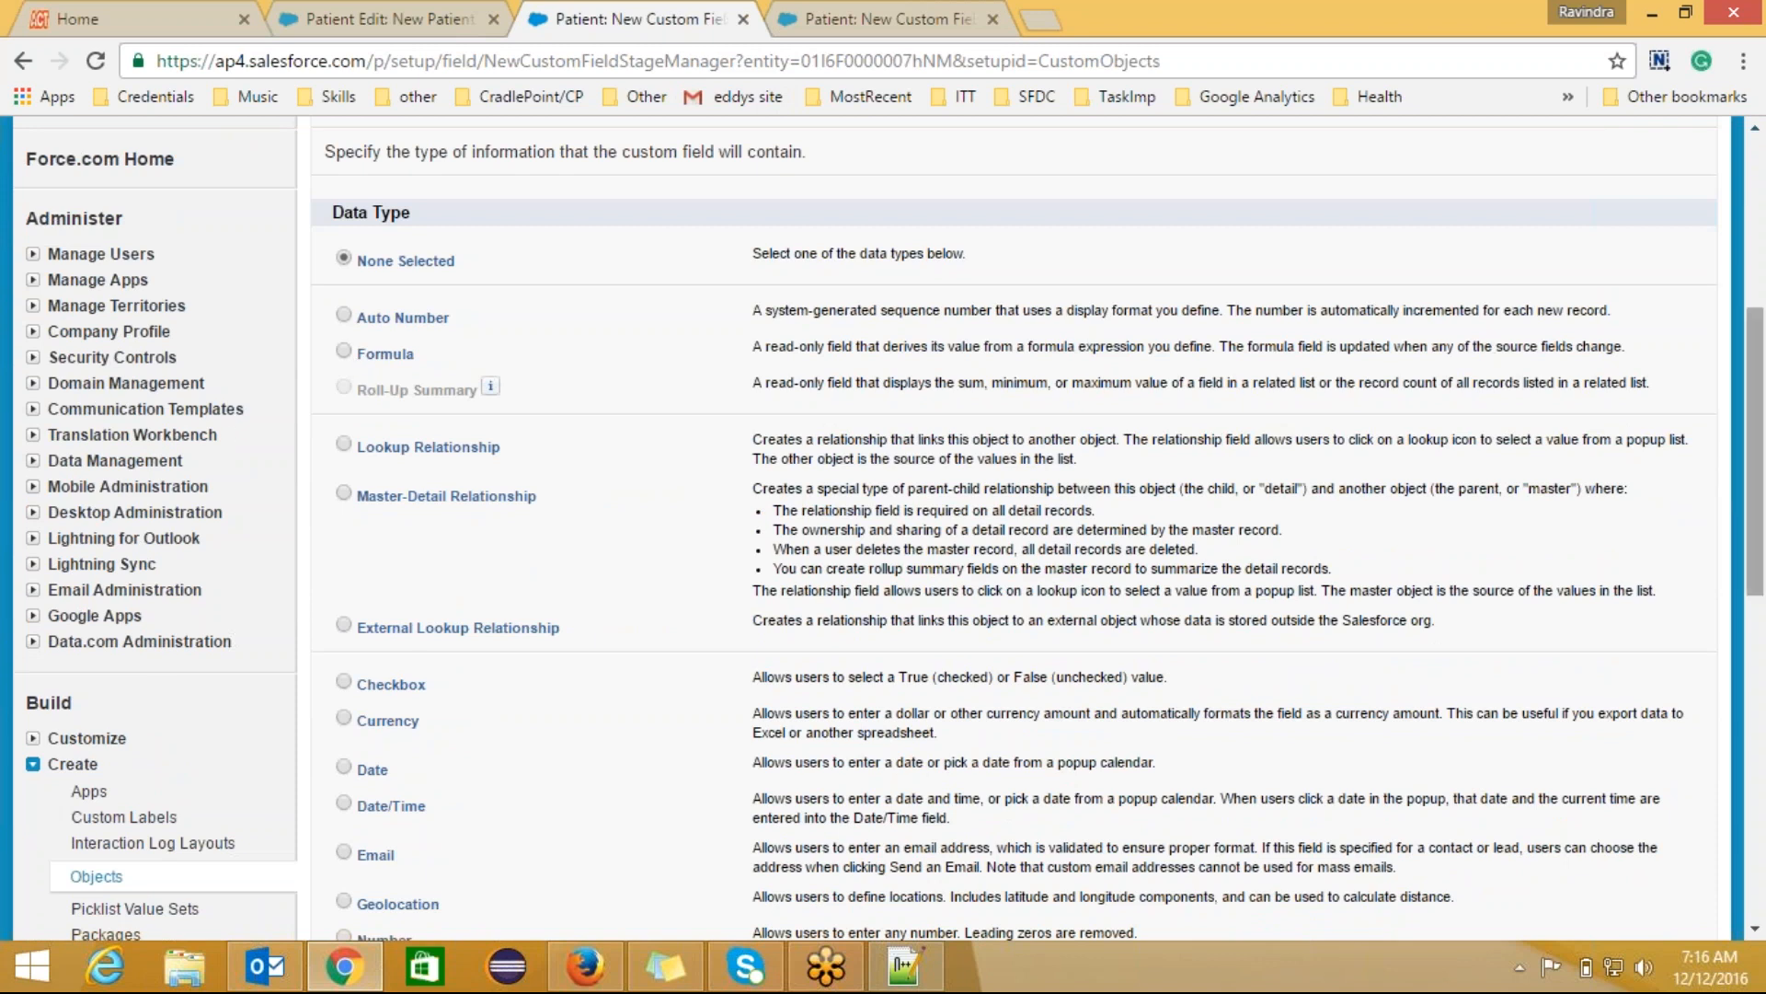
scroll(1761, 407, "down", 3)
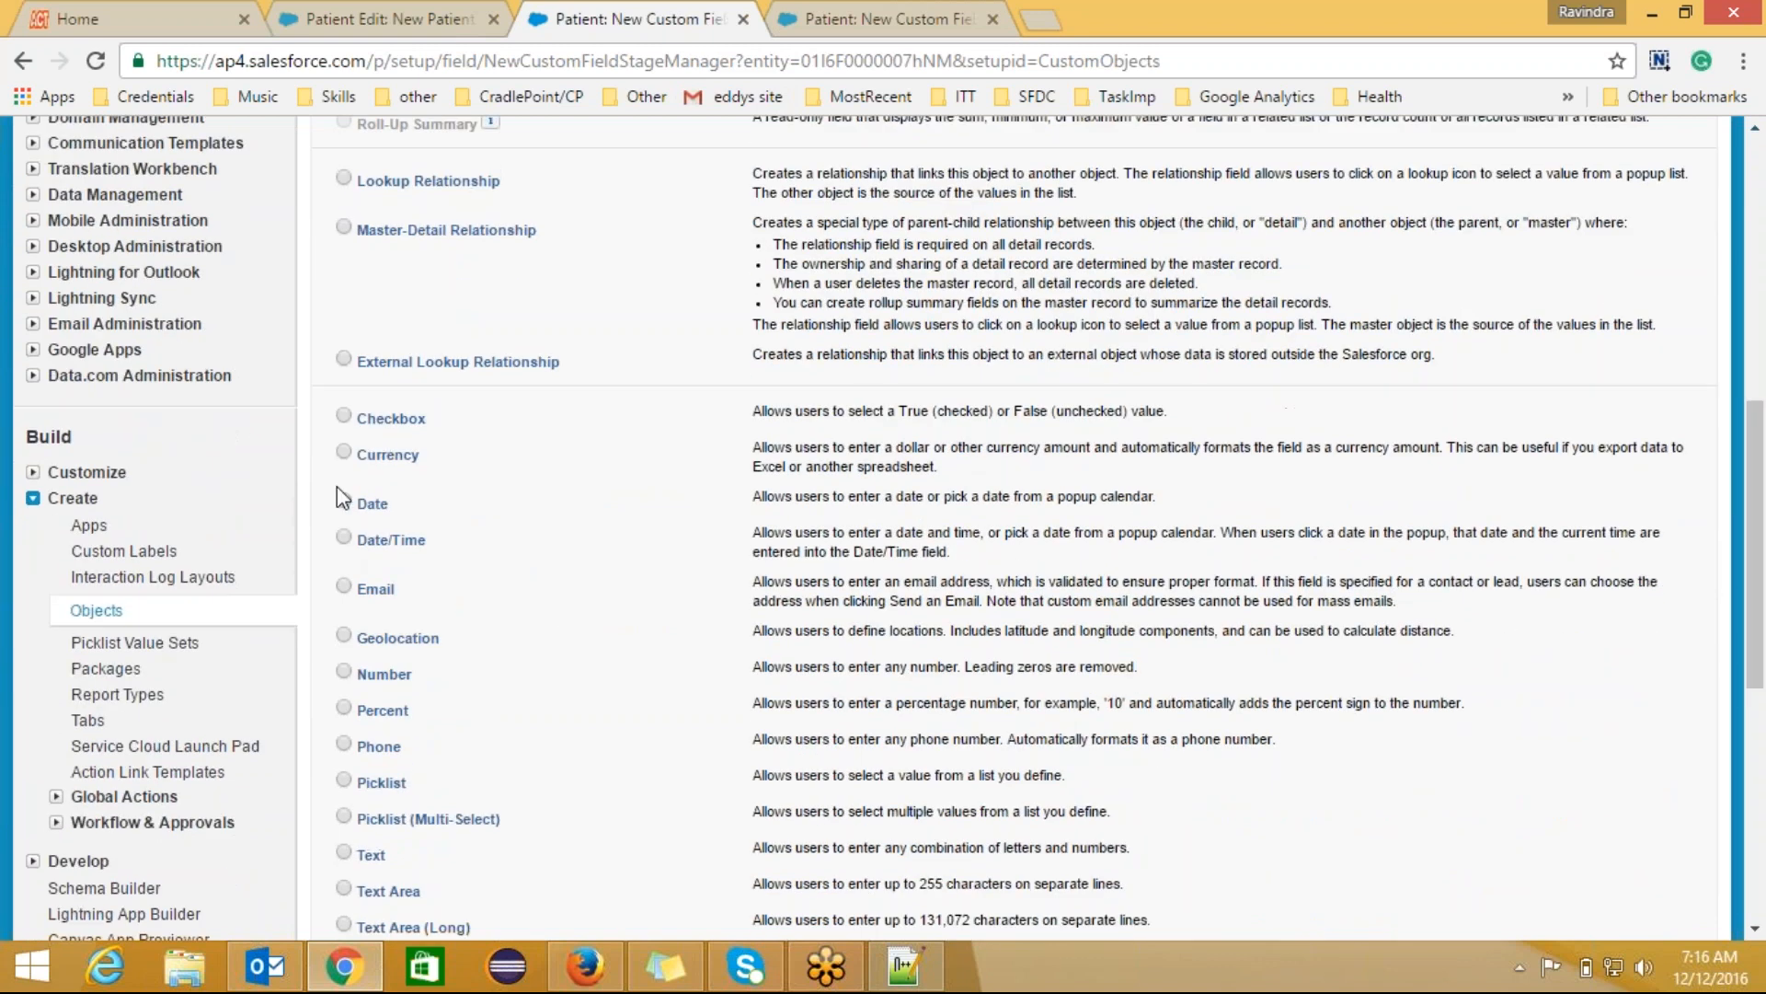
left_click(343, 502)
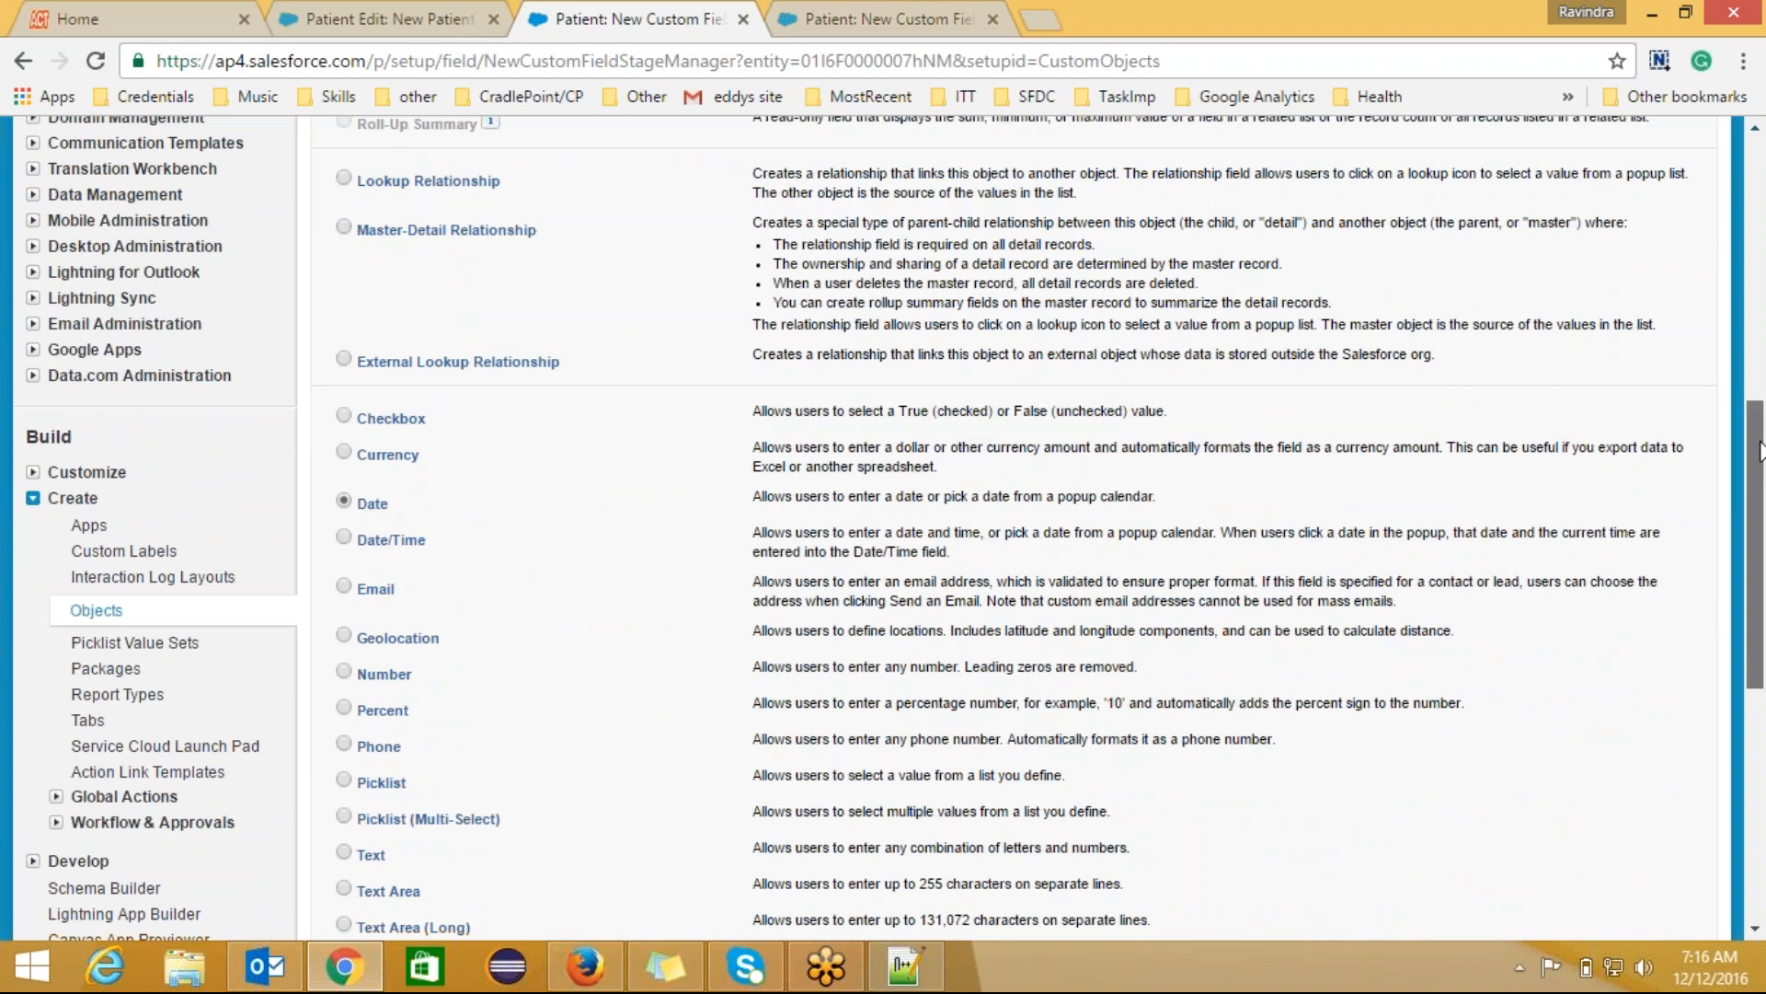
scroll(1757, 541, "down", 3)
left_click(1622, 826)
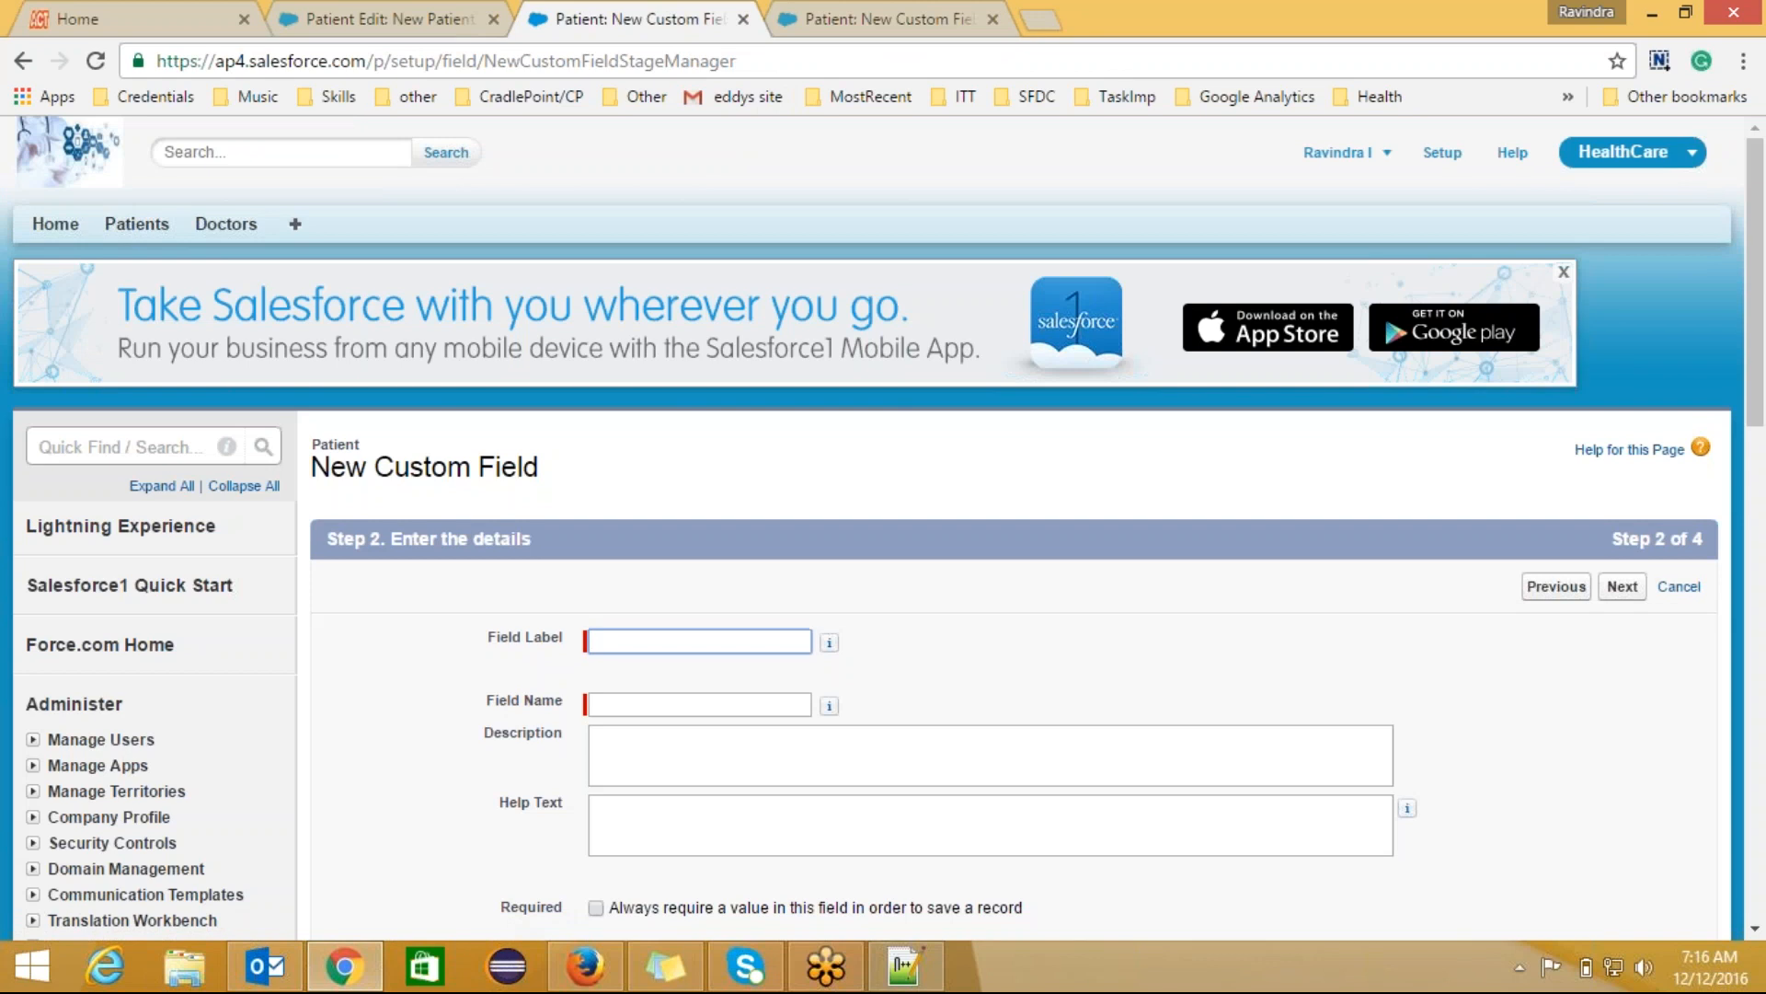
Step: Label the field DOB, describe it as 'Stores DOB of Patient', and mark it required
type("DO")
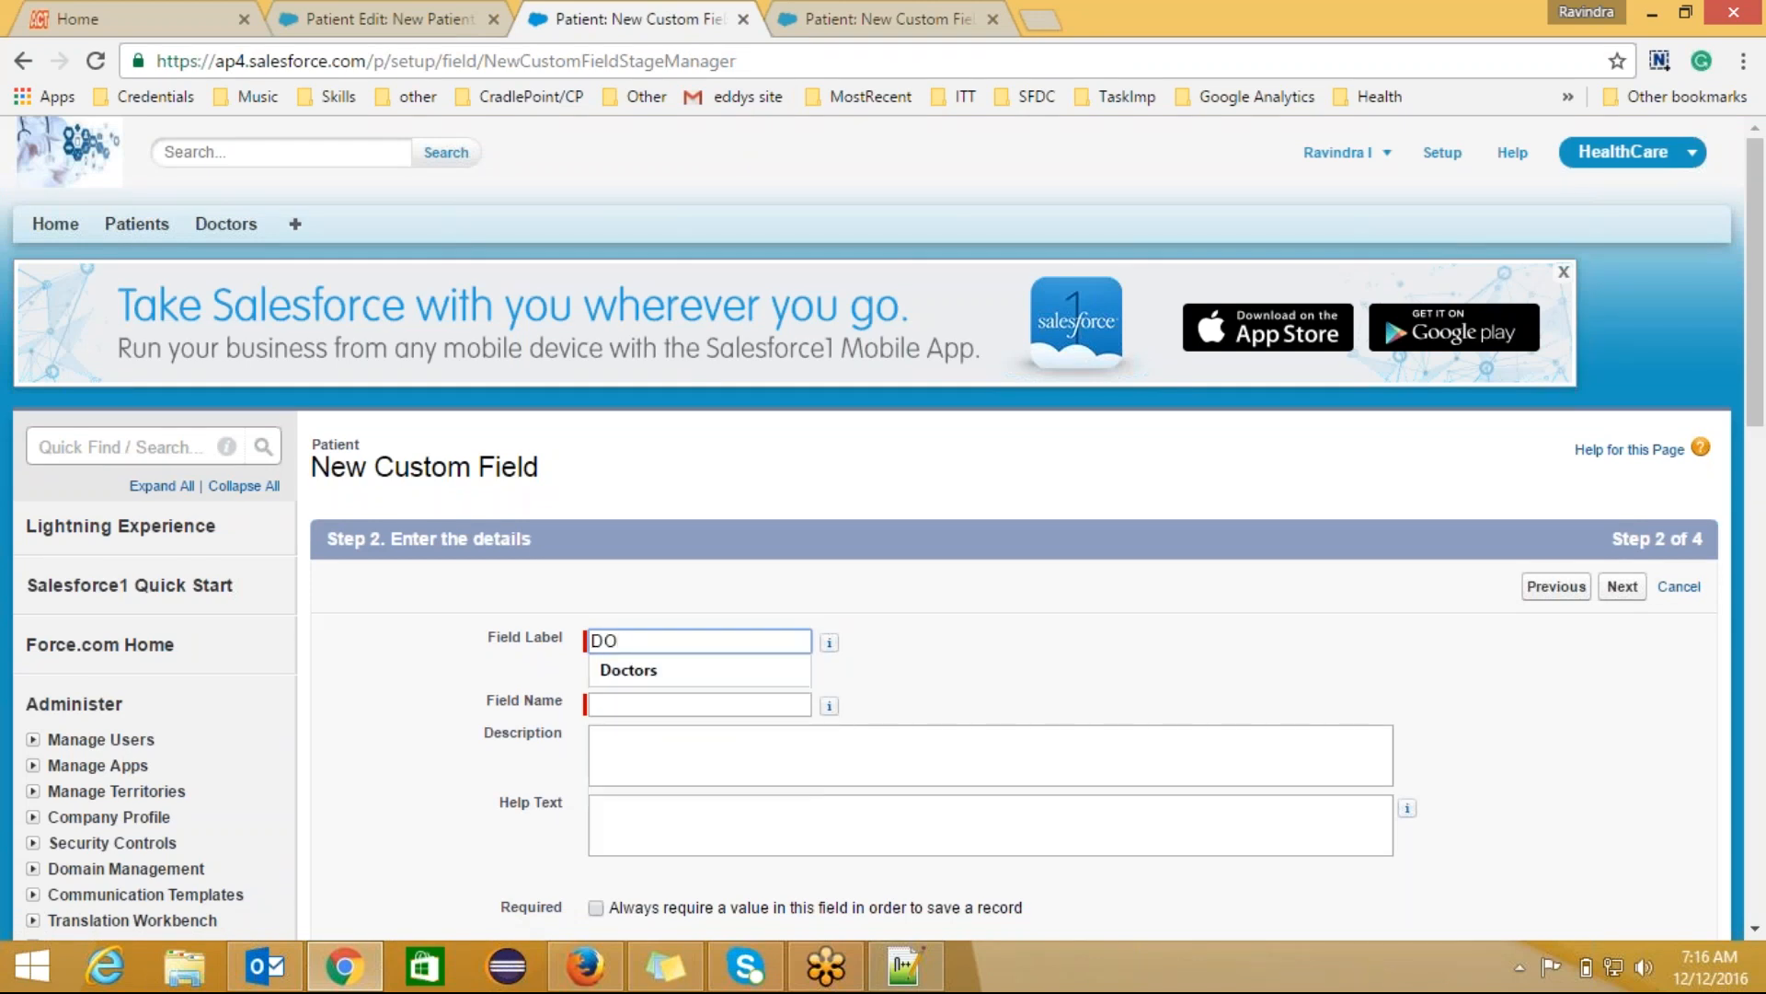
type("B")
left_click(674, 706)
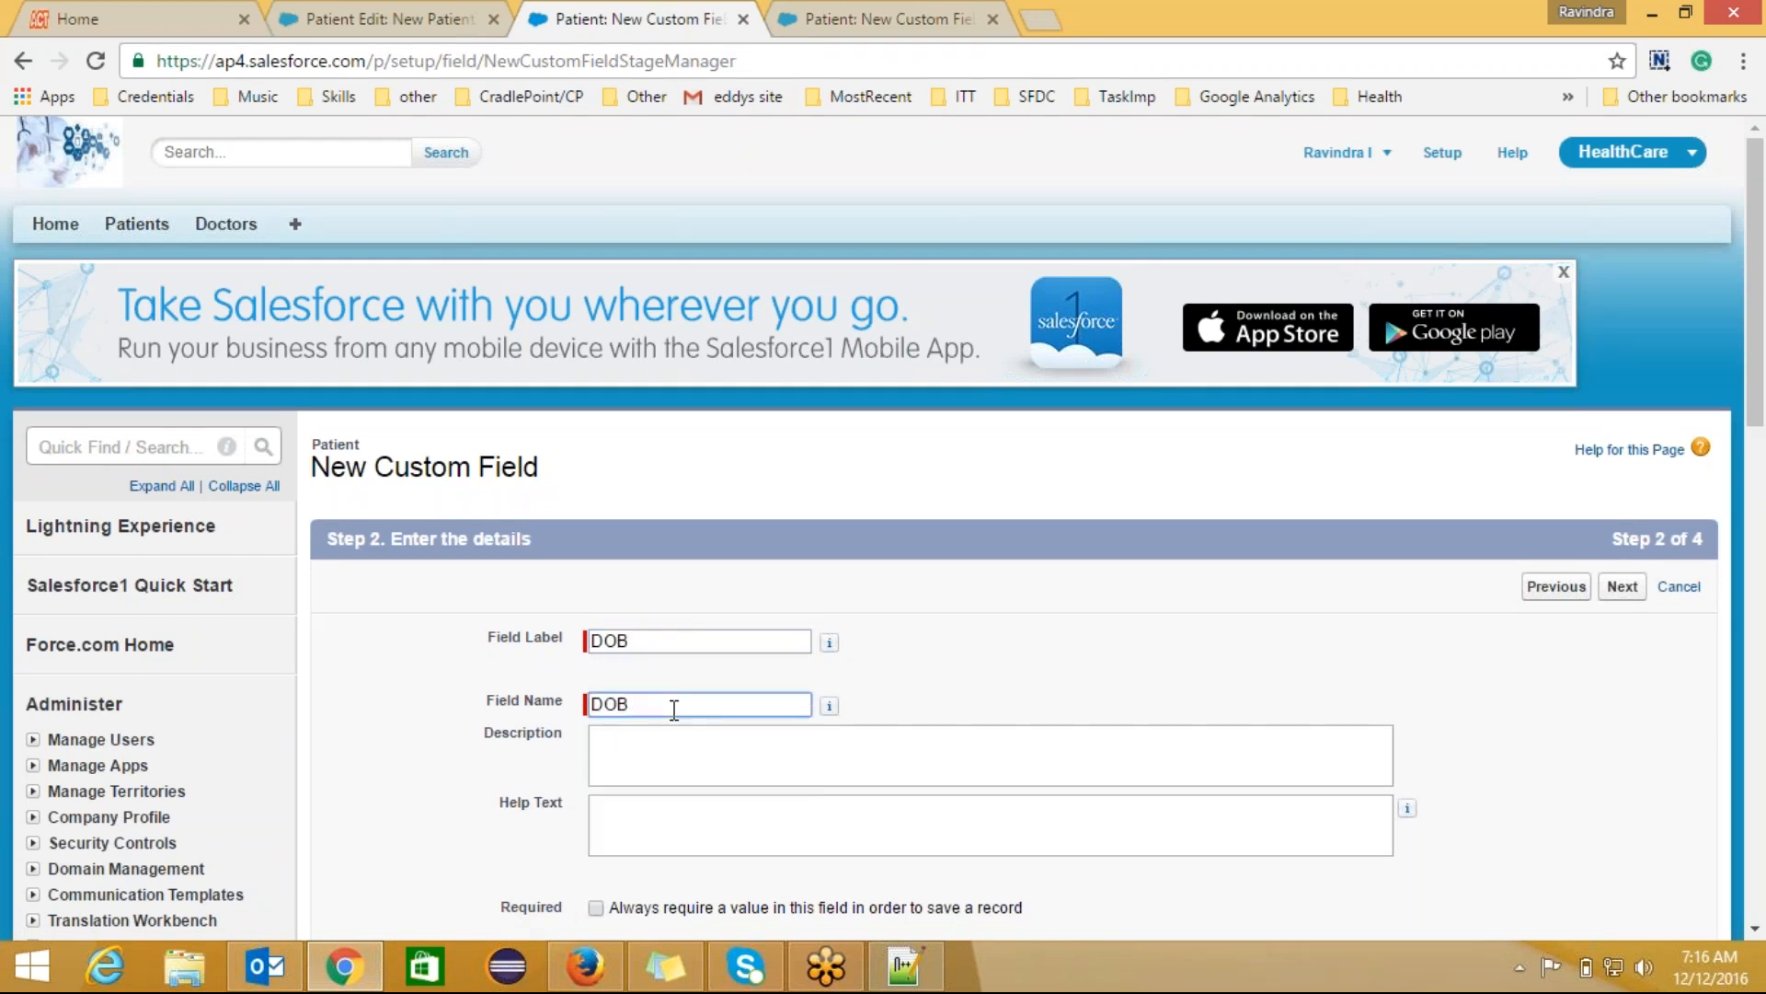
left_click(690, 750)
type("S")
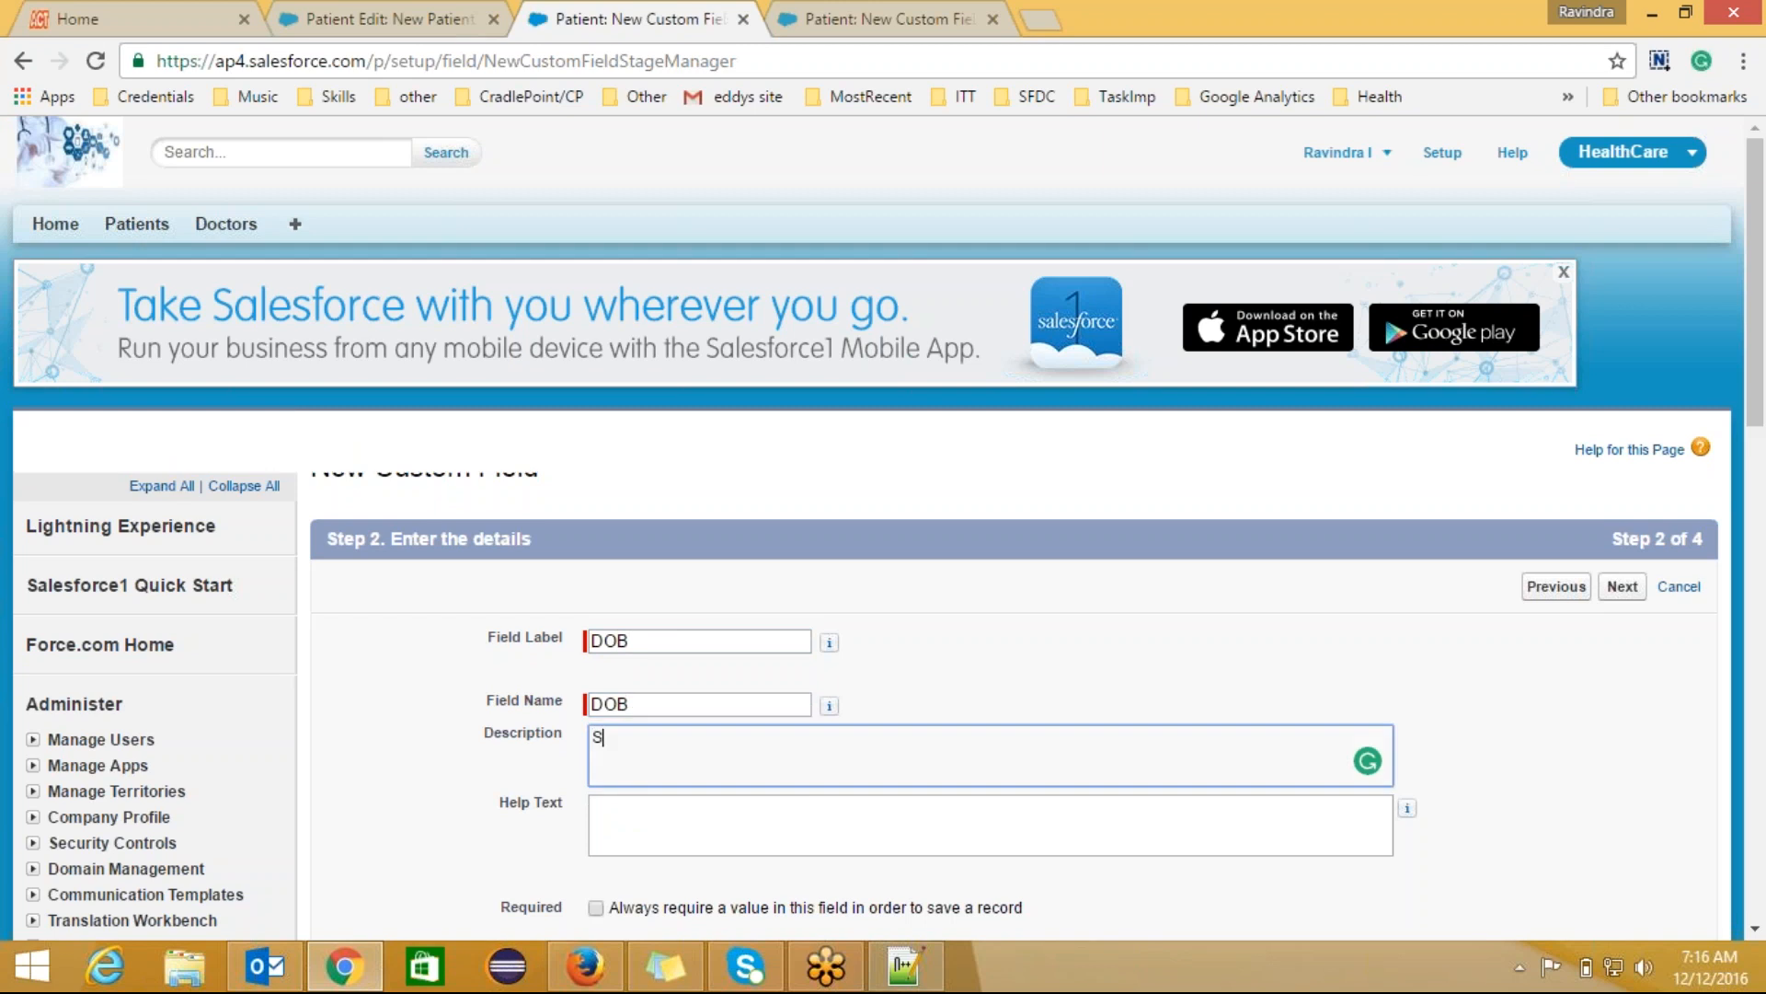
type("tores")
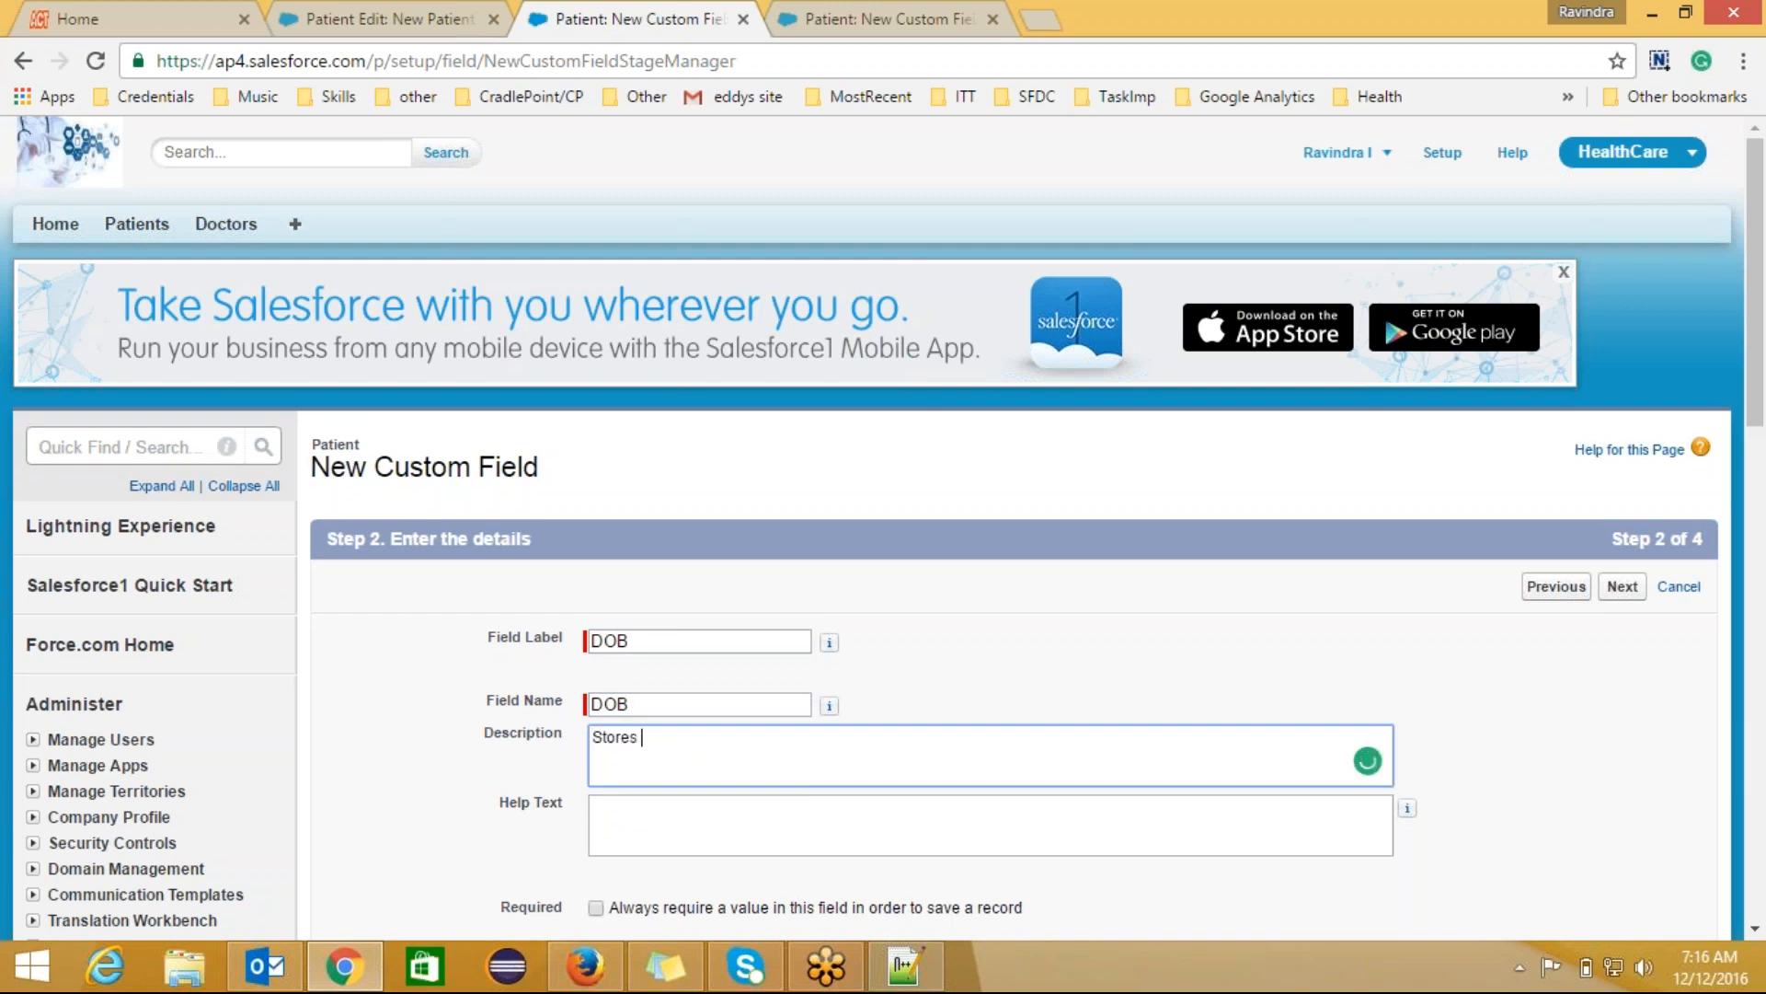
type(" DOB of Patient")
left_click_drag(1758, 394, 1757, 508)
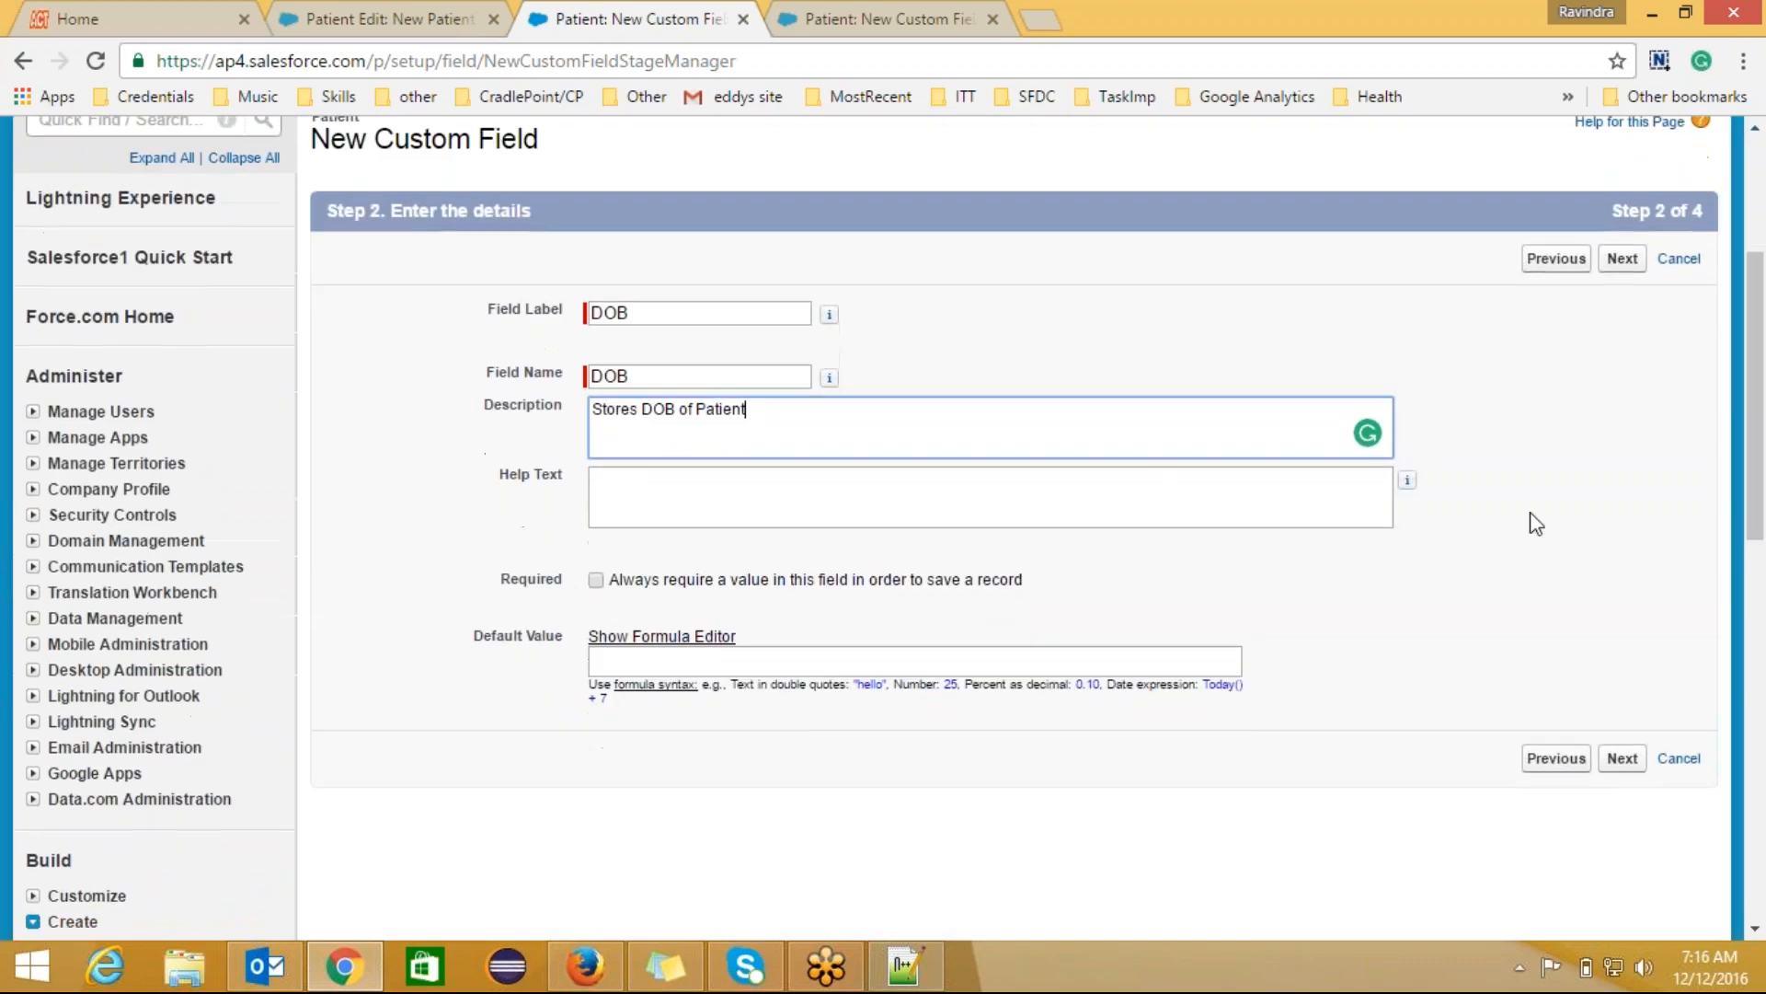
left_click(597, 579)
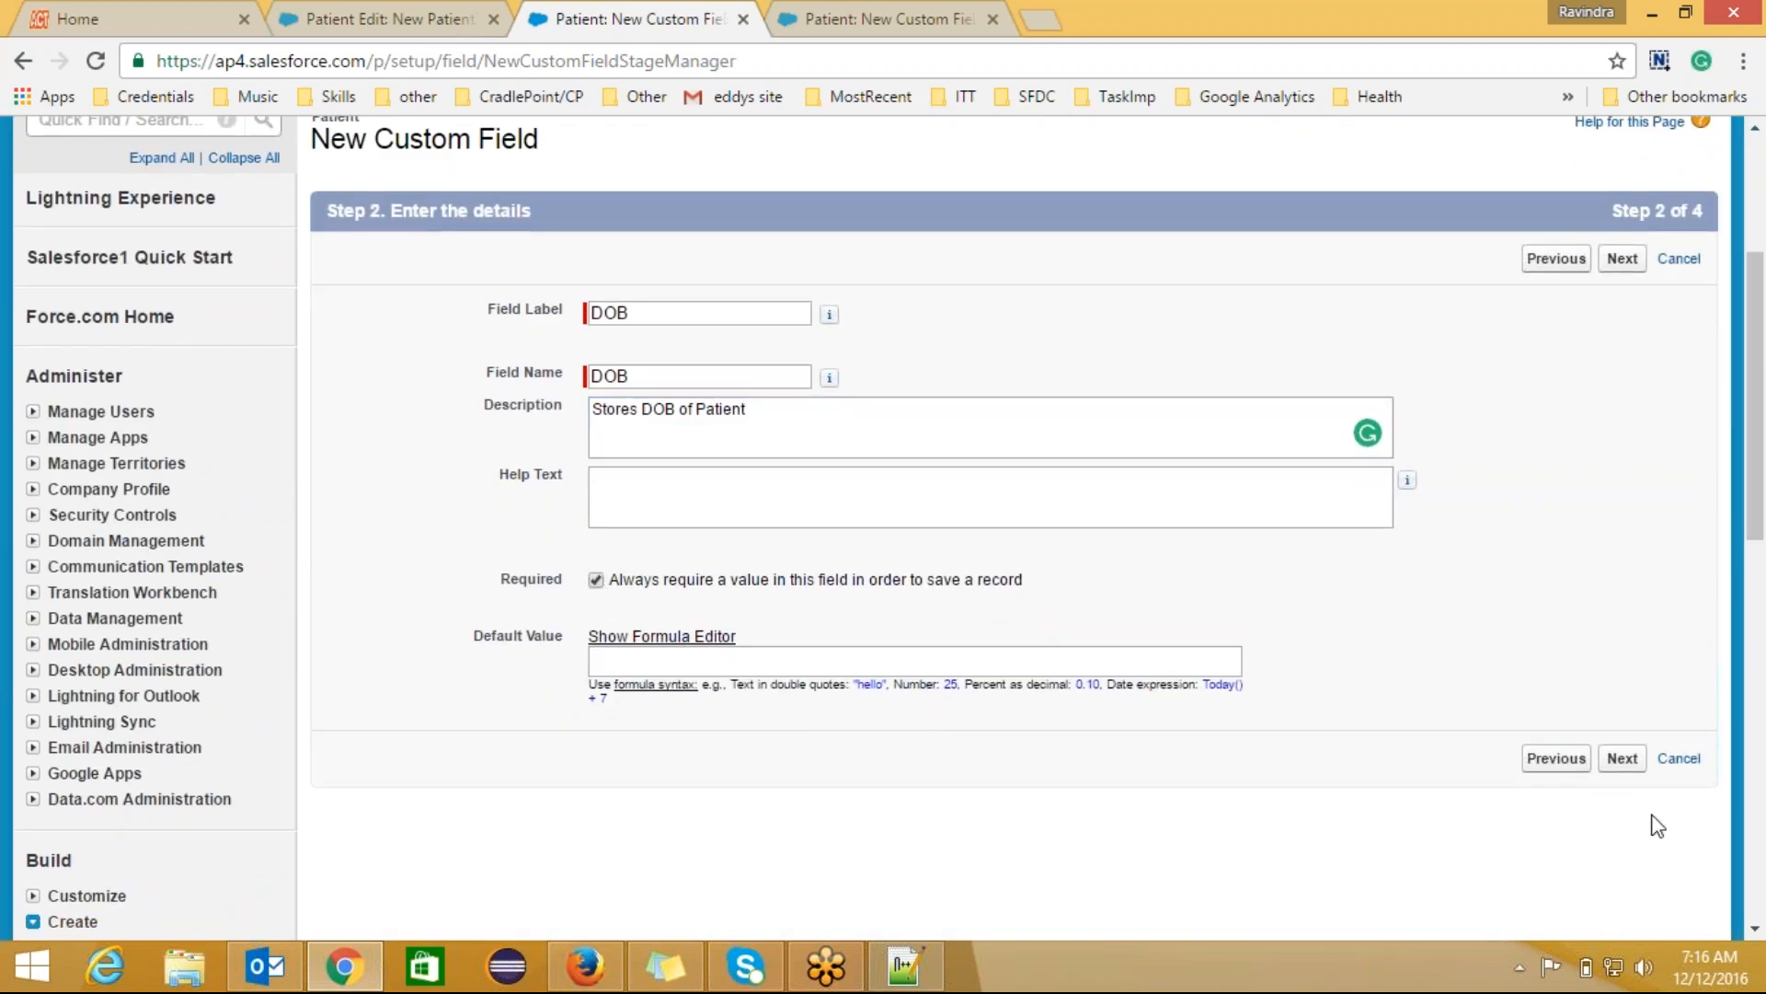
left_click(1622, 763)
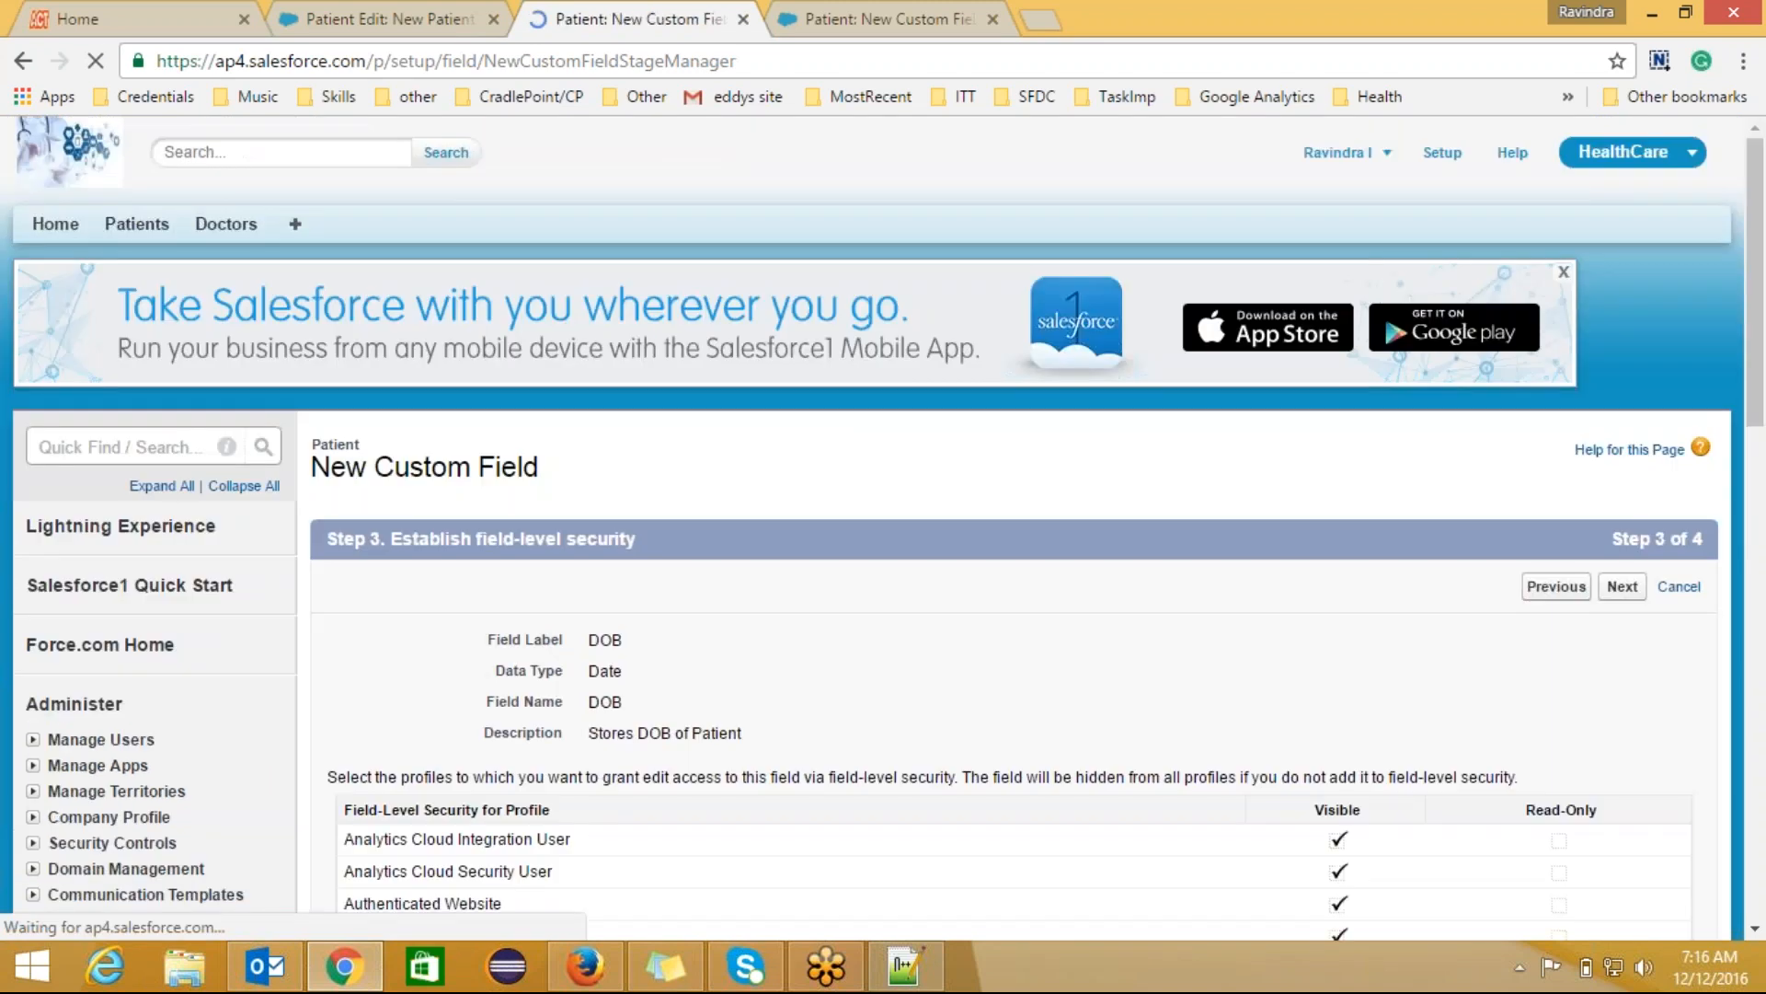
Step: Pass field-level security, save DOB onto the Patient Layout, and begin another Patient custom field
left_click(1623, 586)
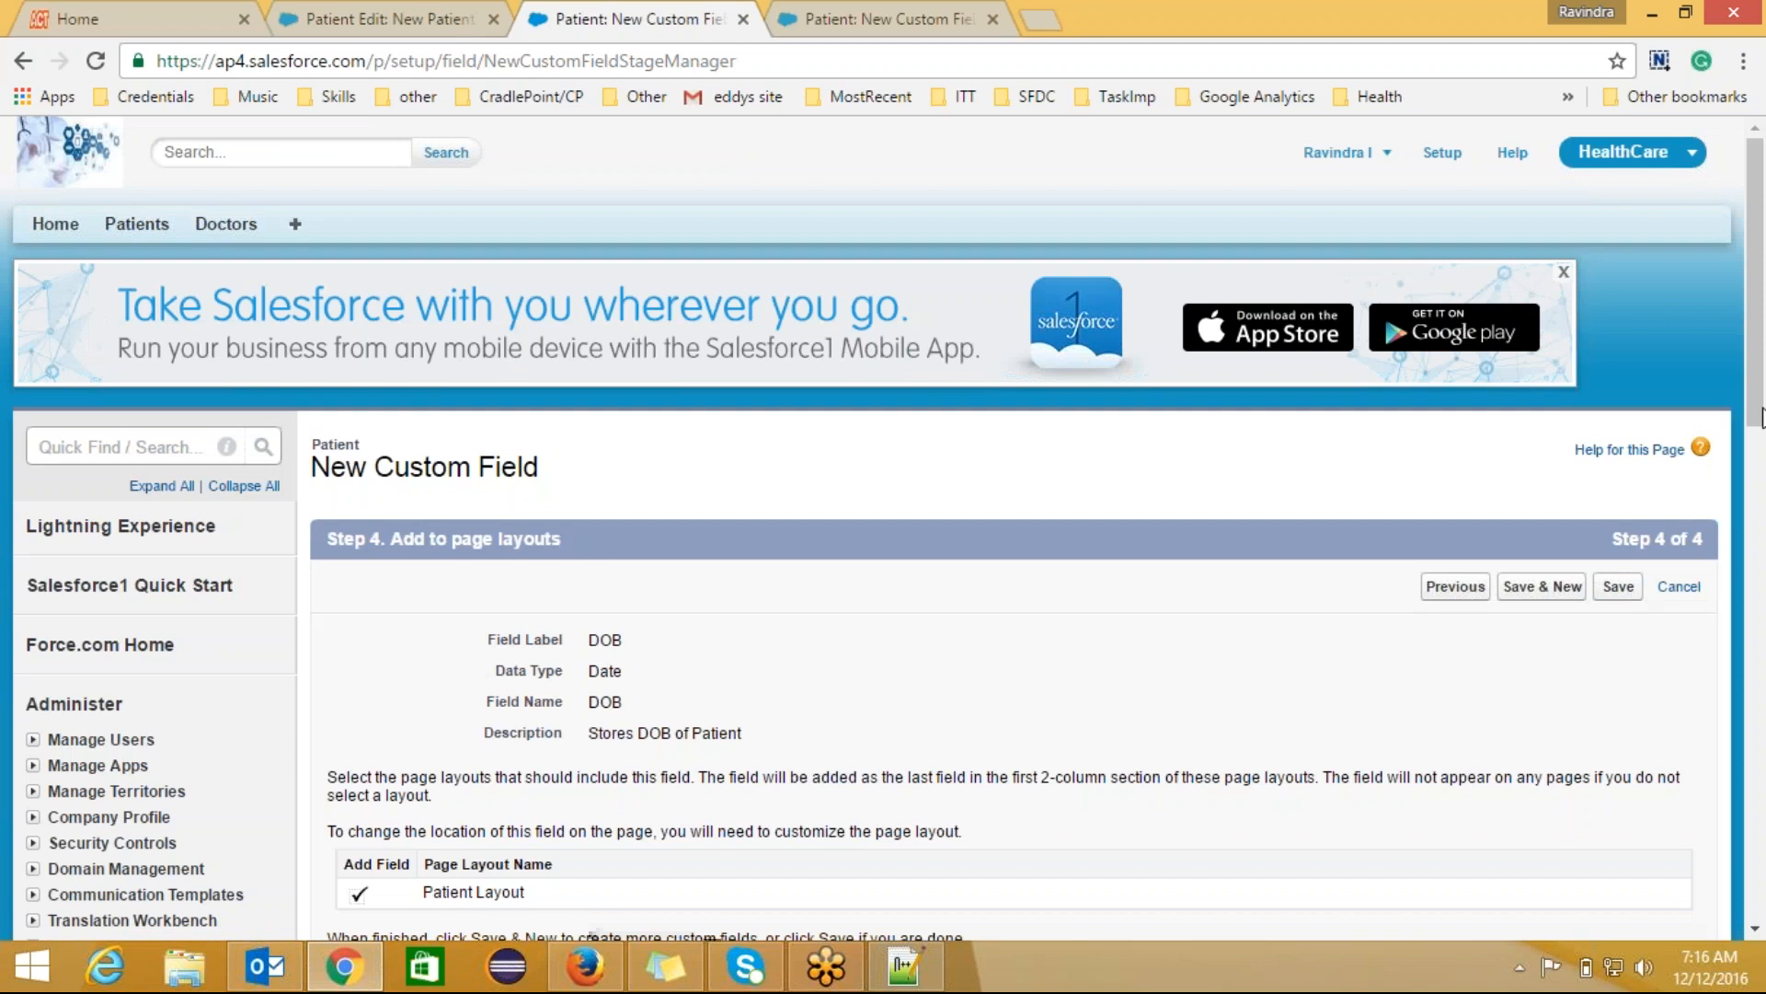
left_click_drag(1757, 414, 1757, 536)
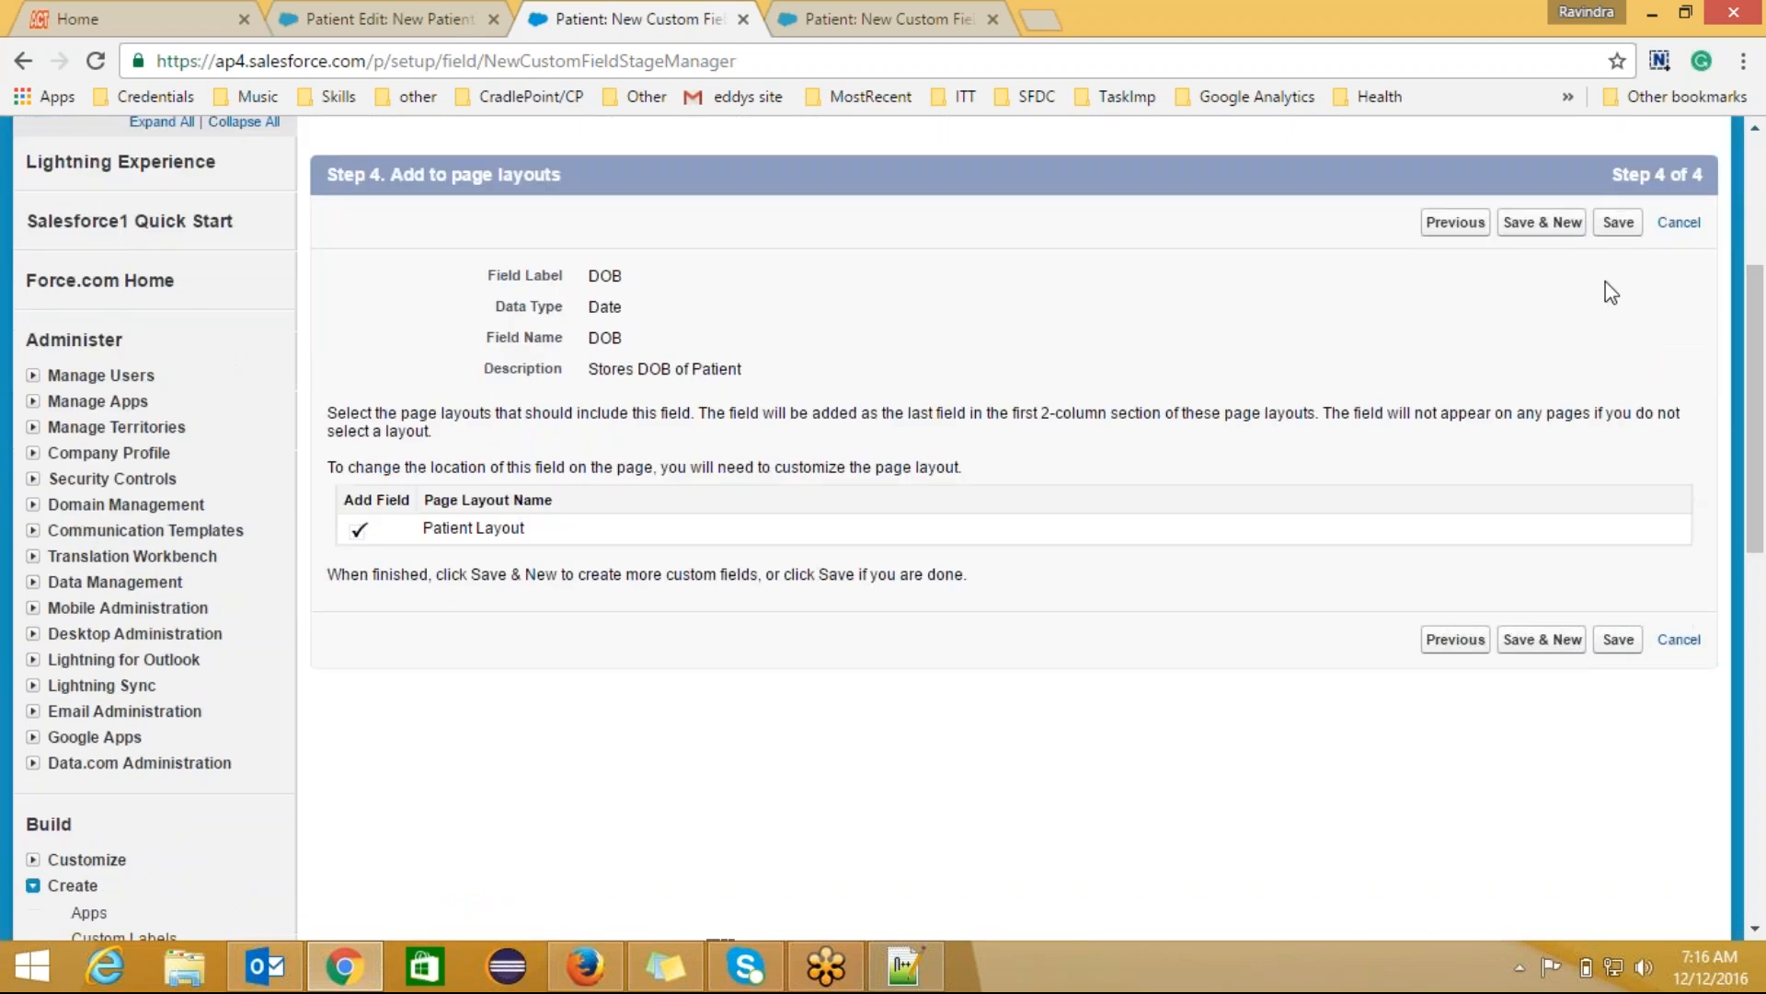
left_click(1619, 222)
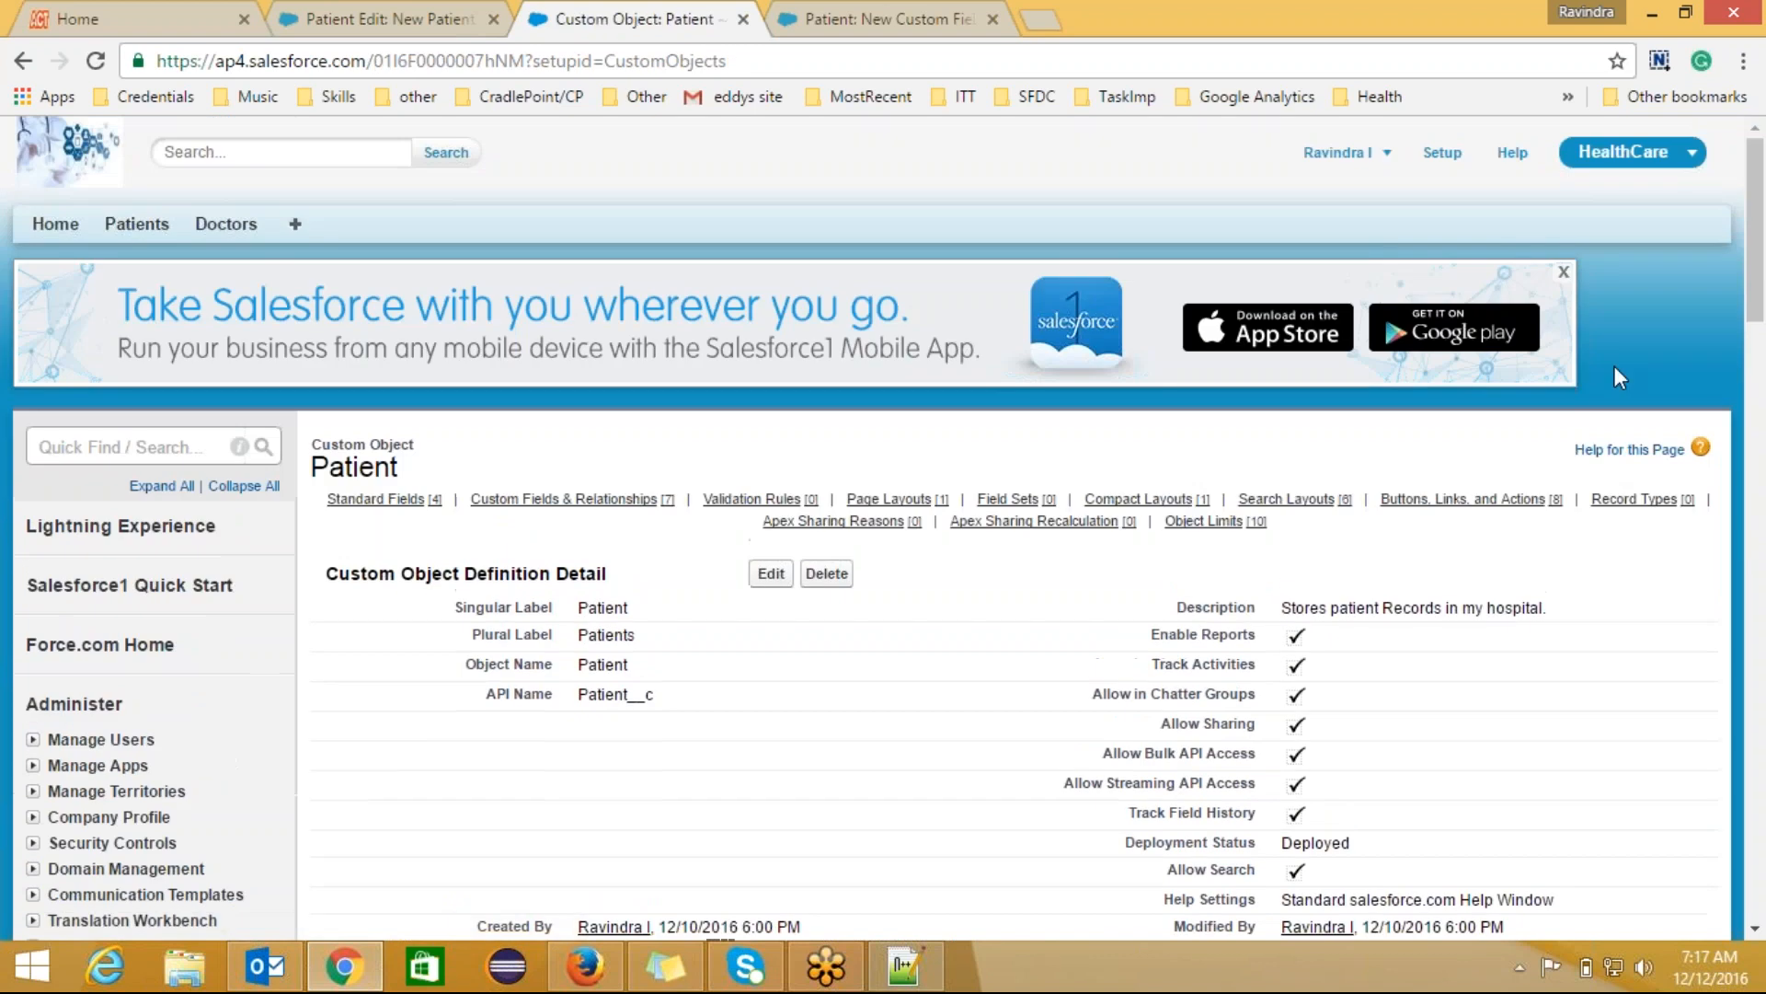
left_click_drag(1760, 327, 1760, 534)
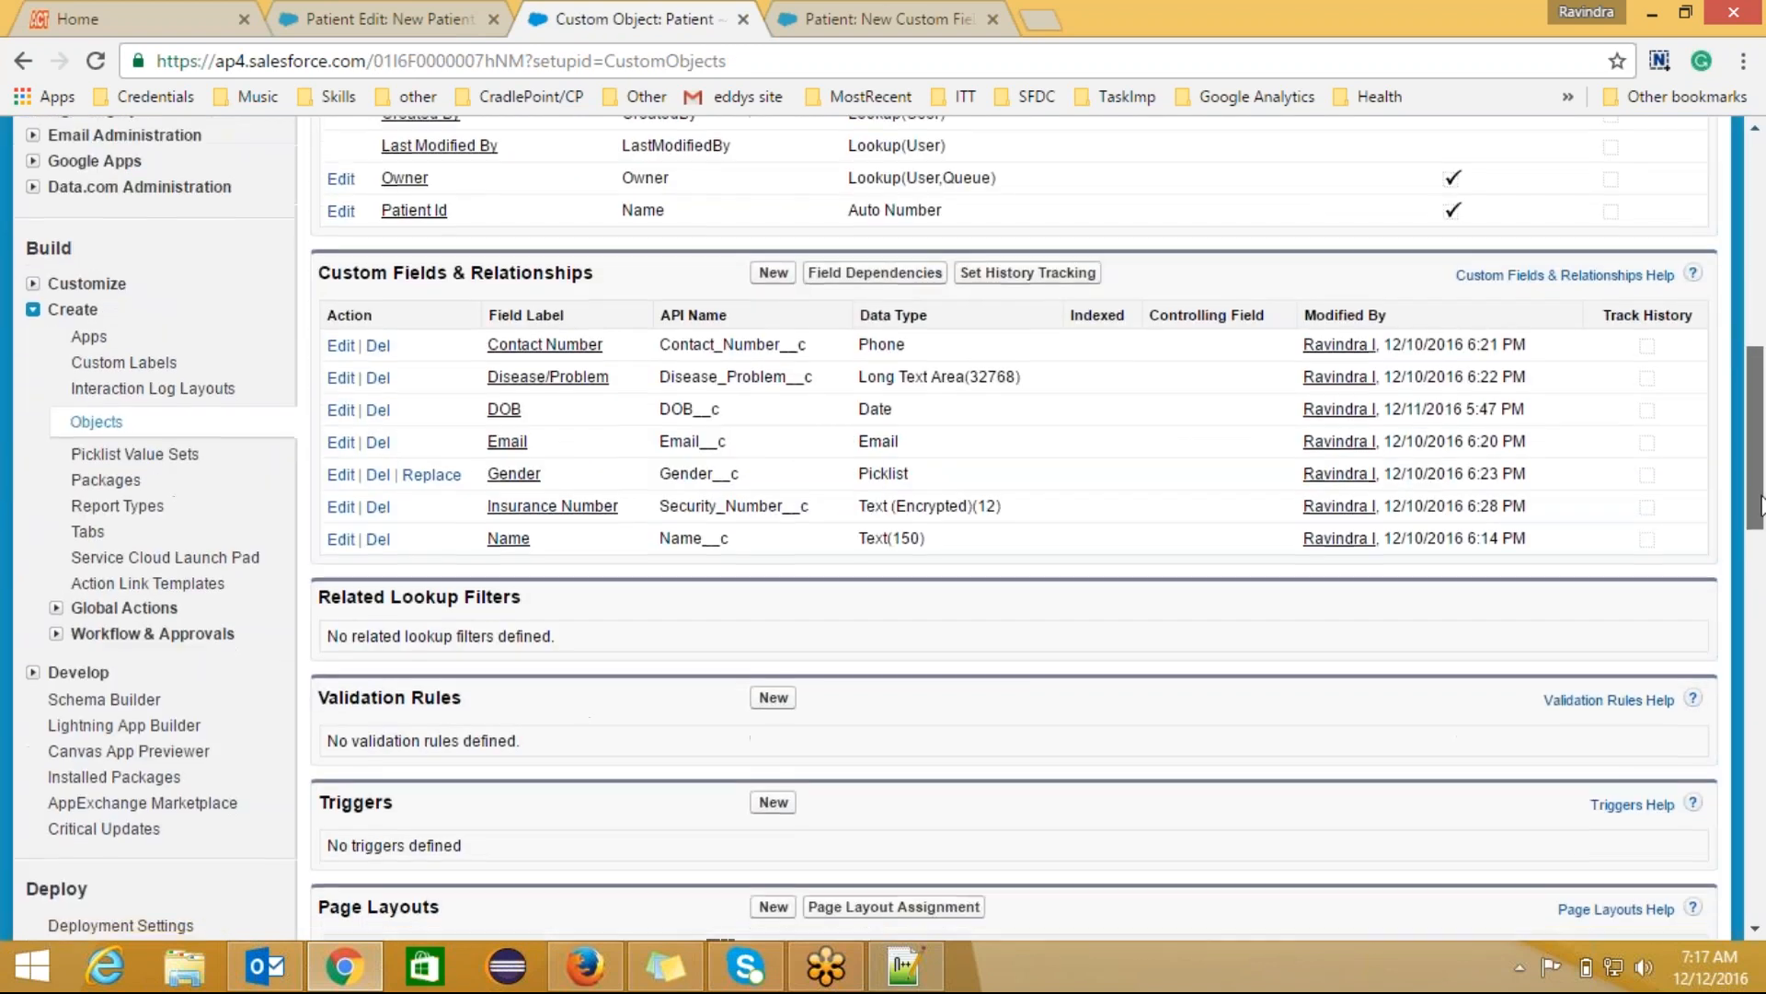
left_click(774, 273)
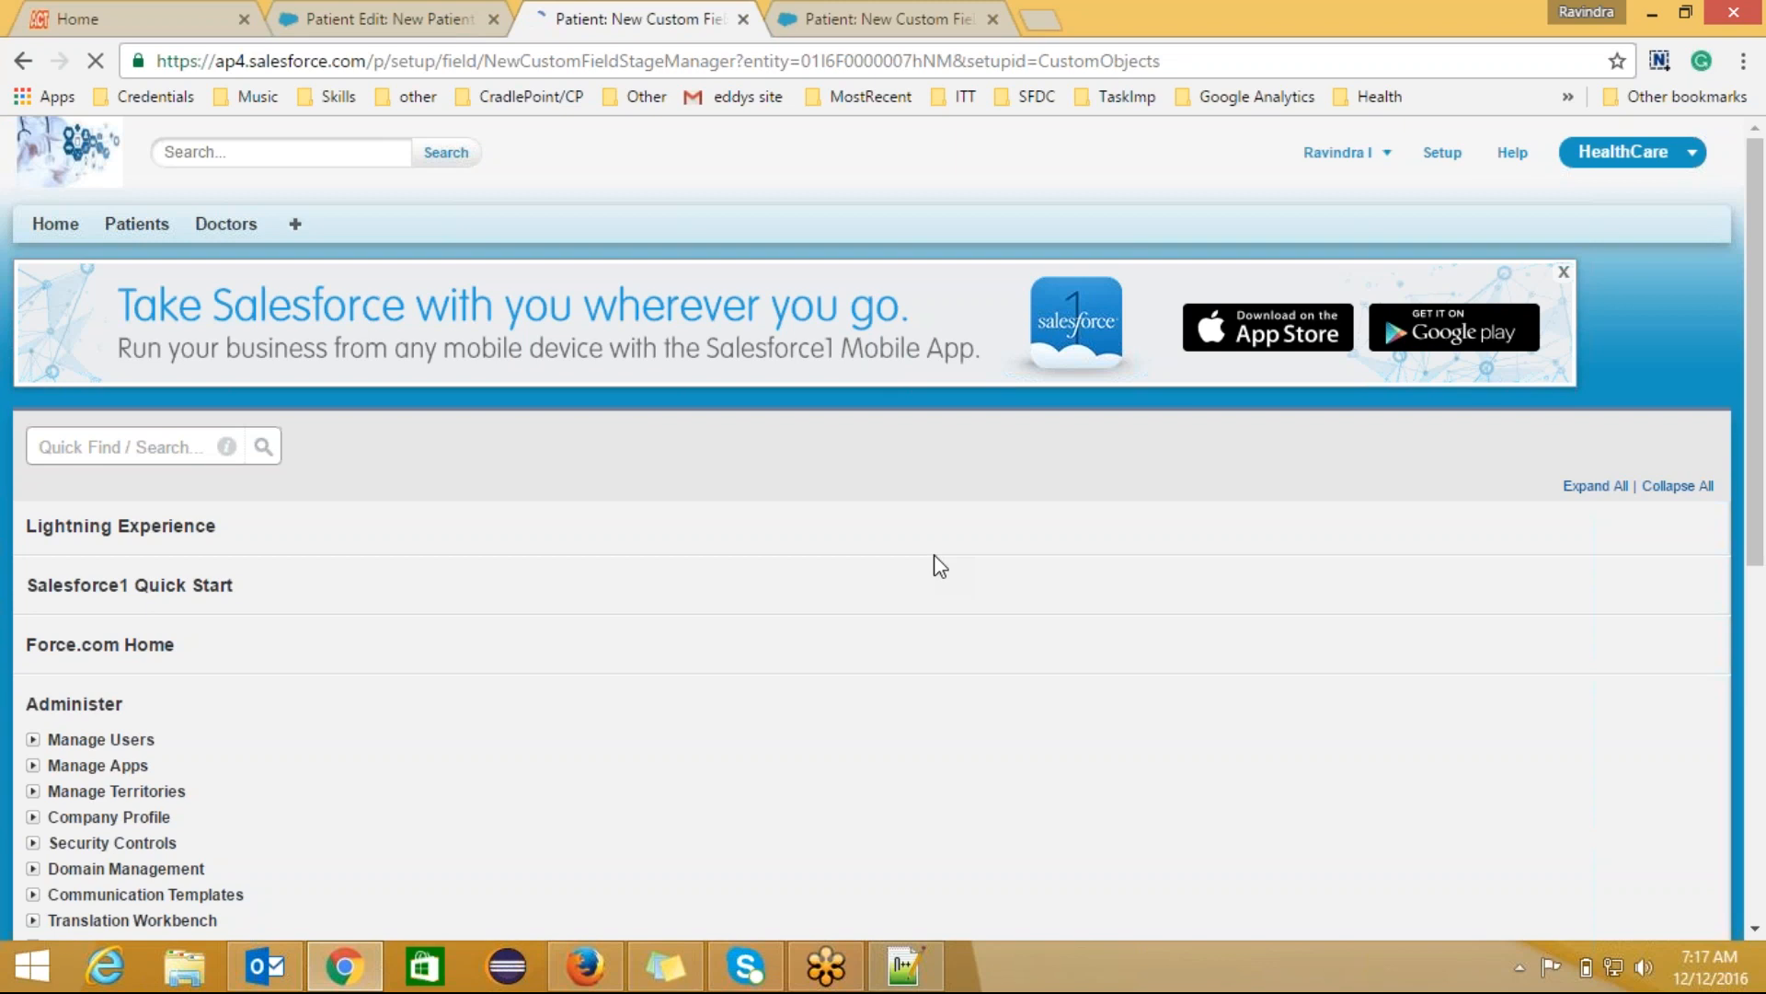
Step: Choose the Formula data type for the new Patient field and advance to output-type selection
left_click_drag(1760, 395, 1760, 547)
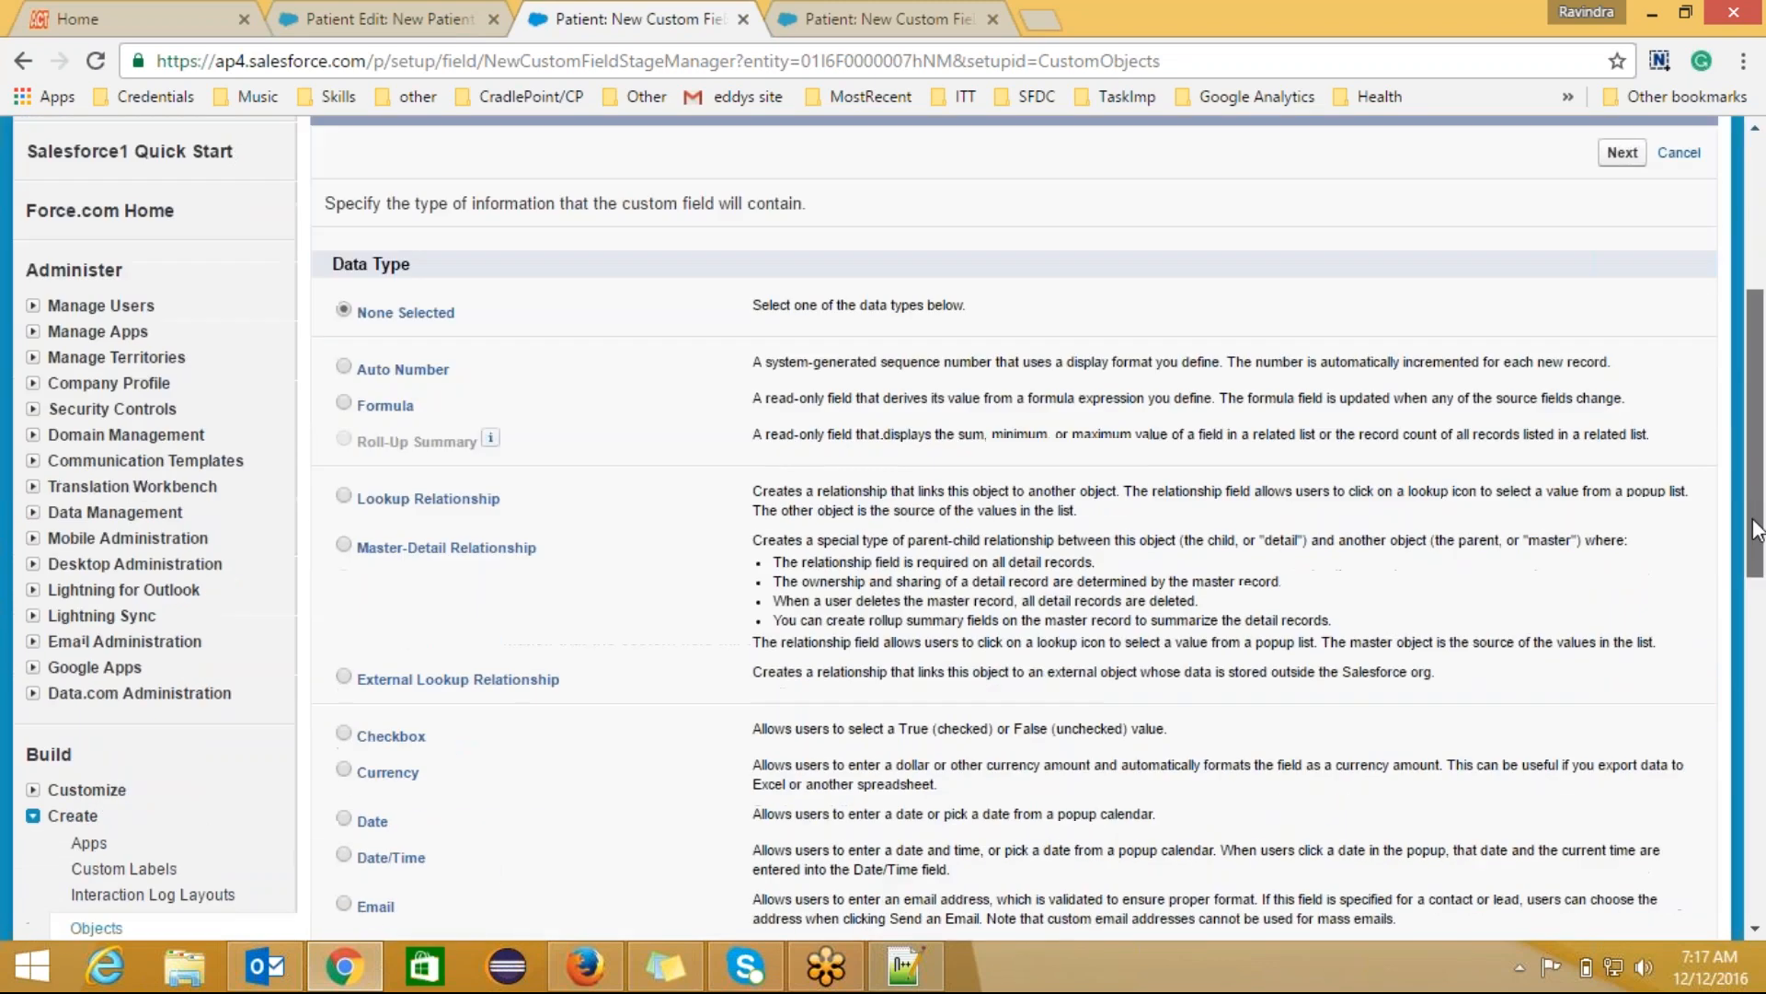
left_click(342, 403)
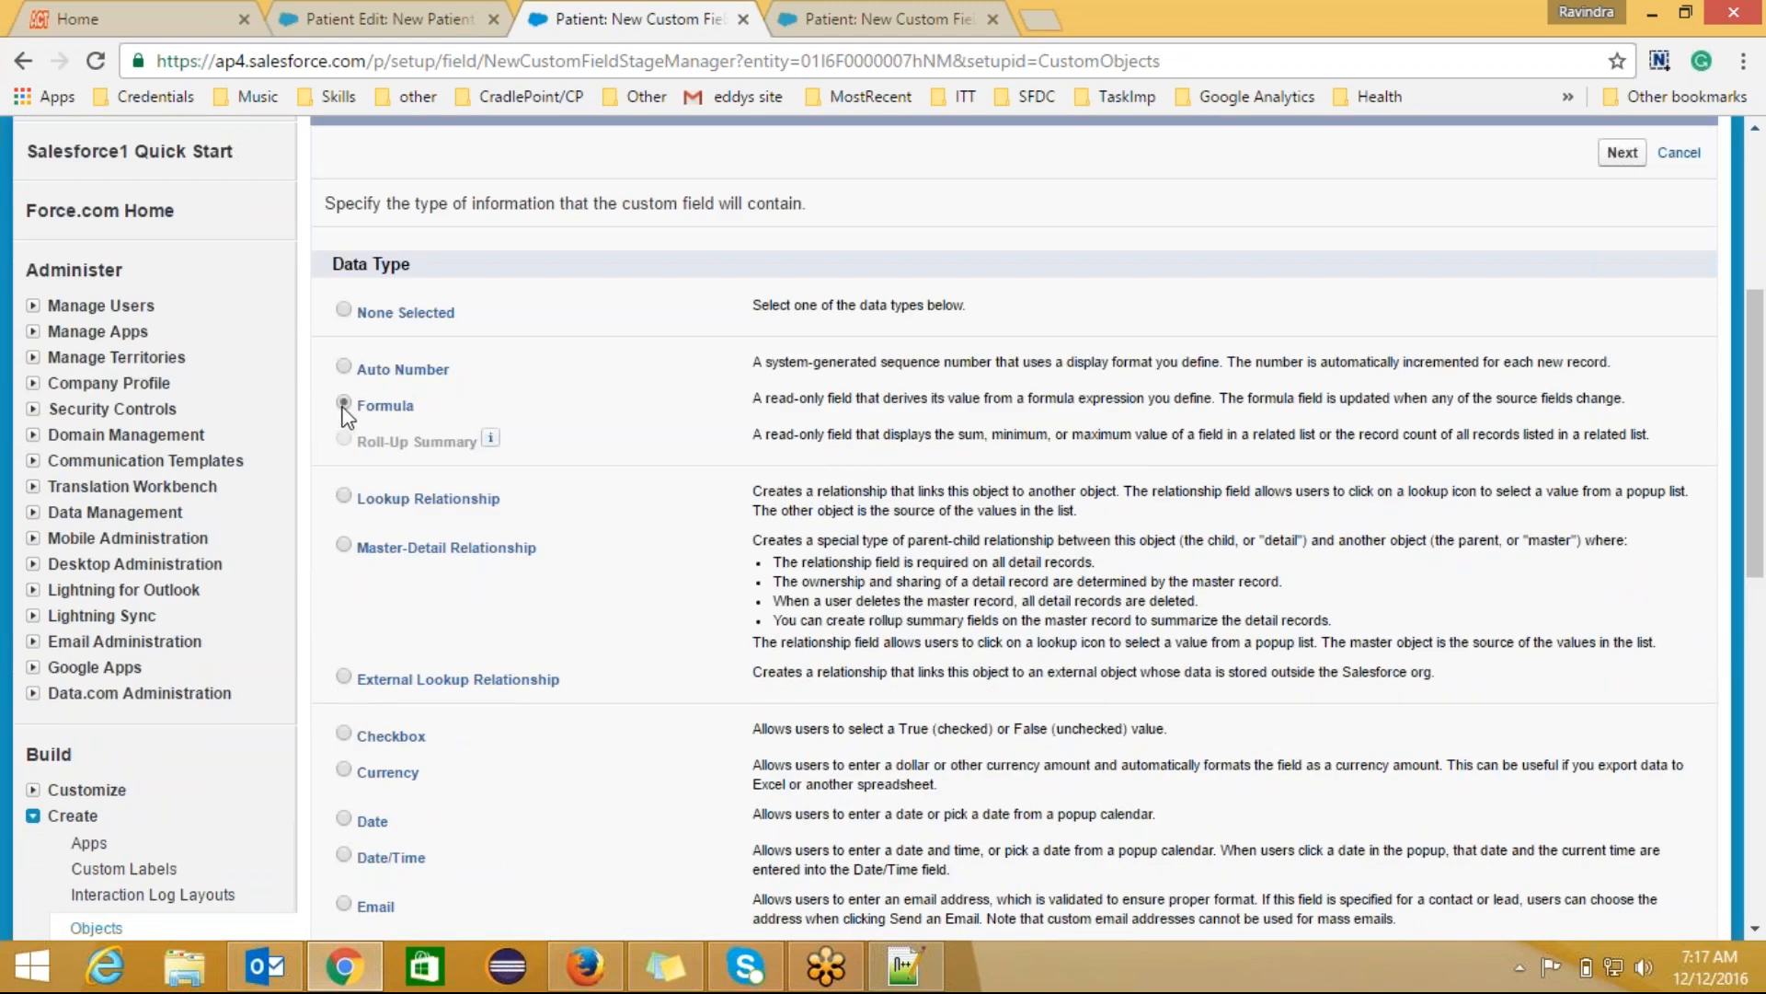
left_click(1622, 153)
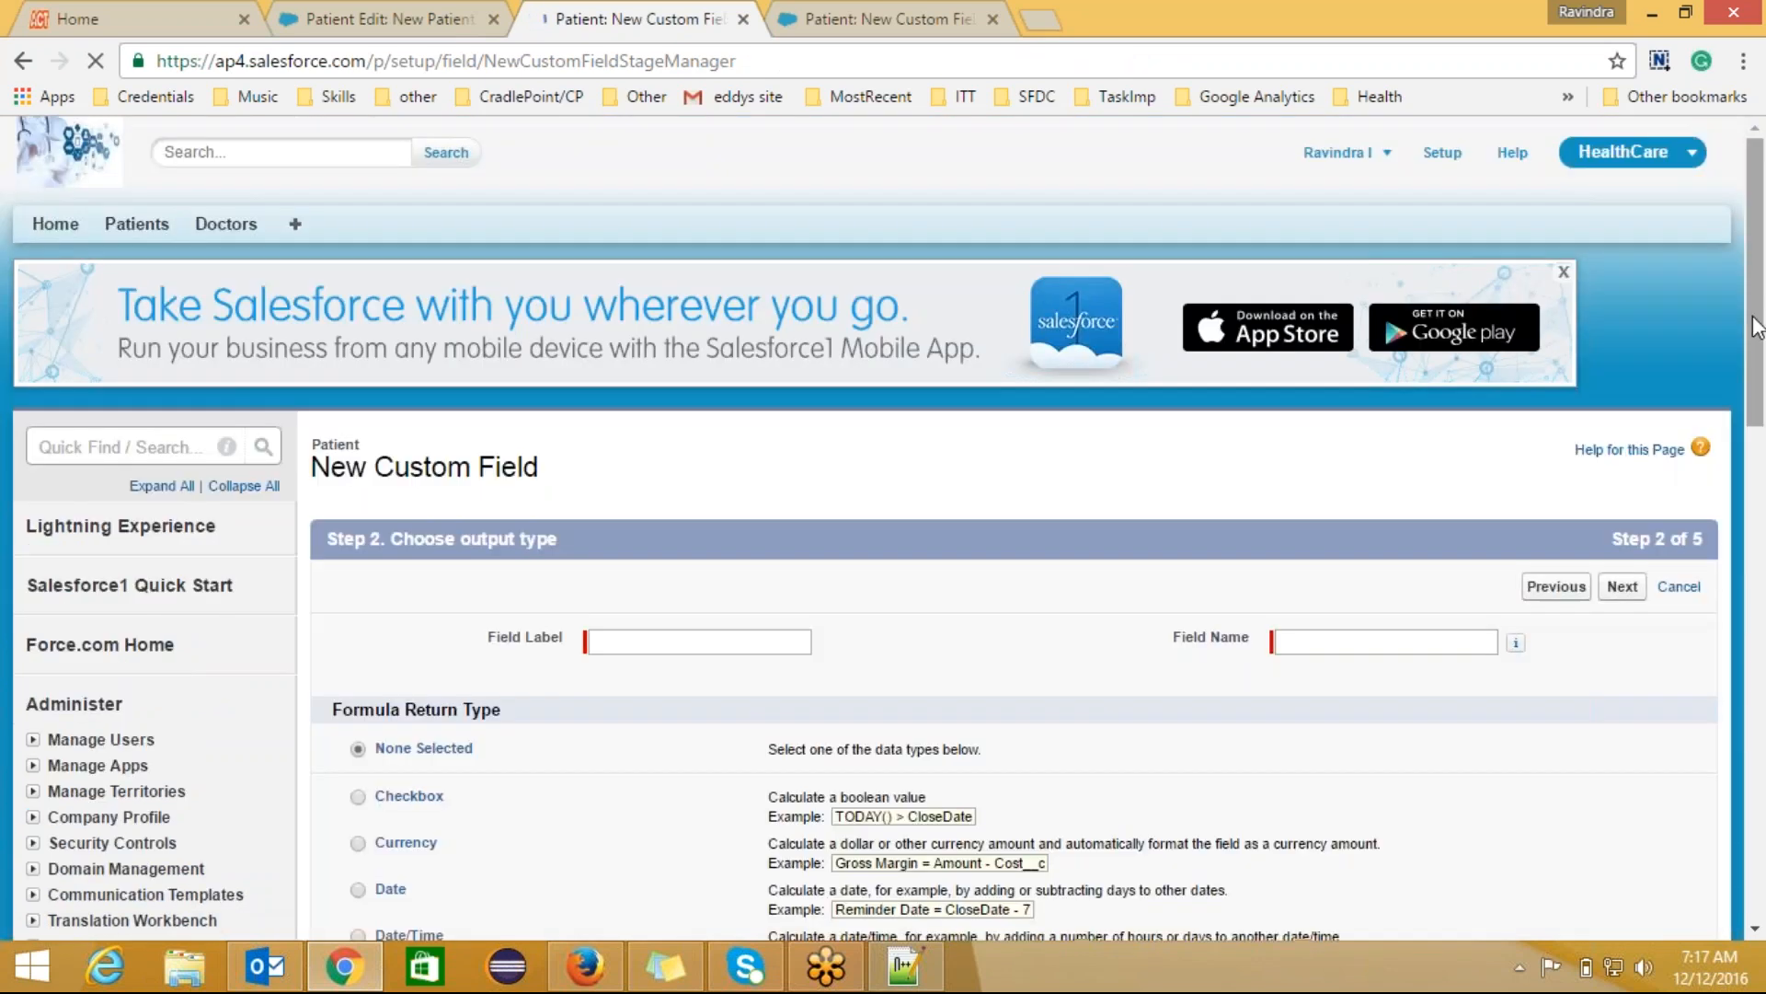
scroll(1759, 460, "down", 4)
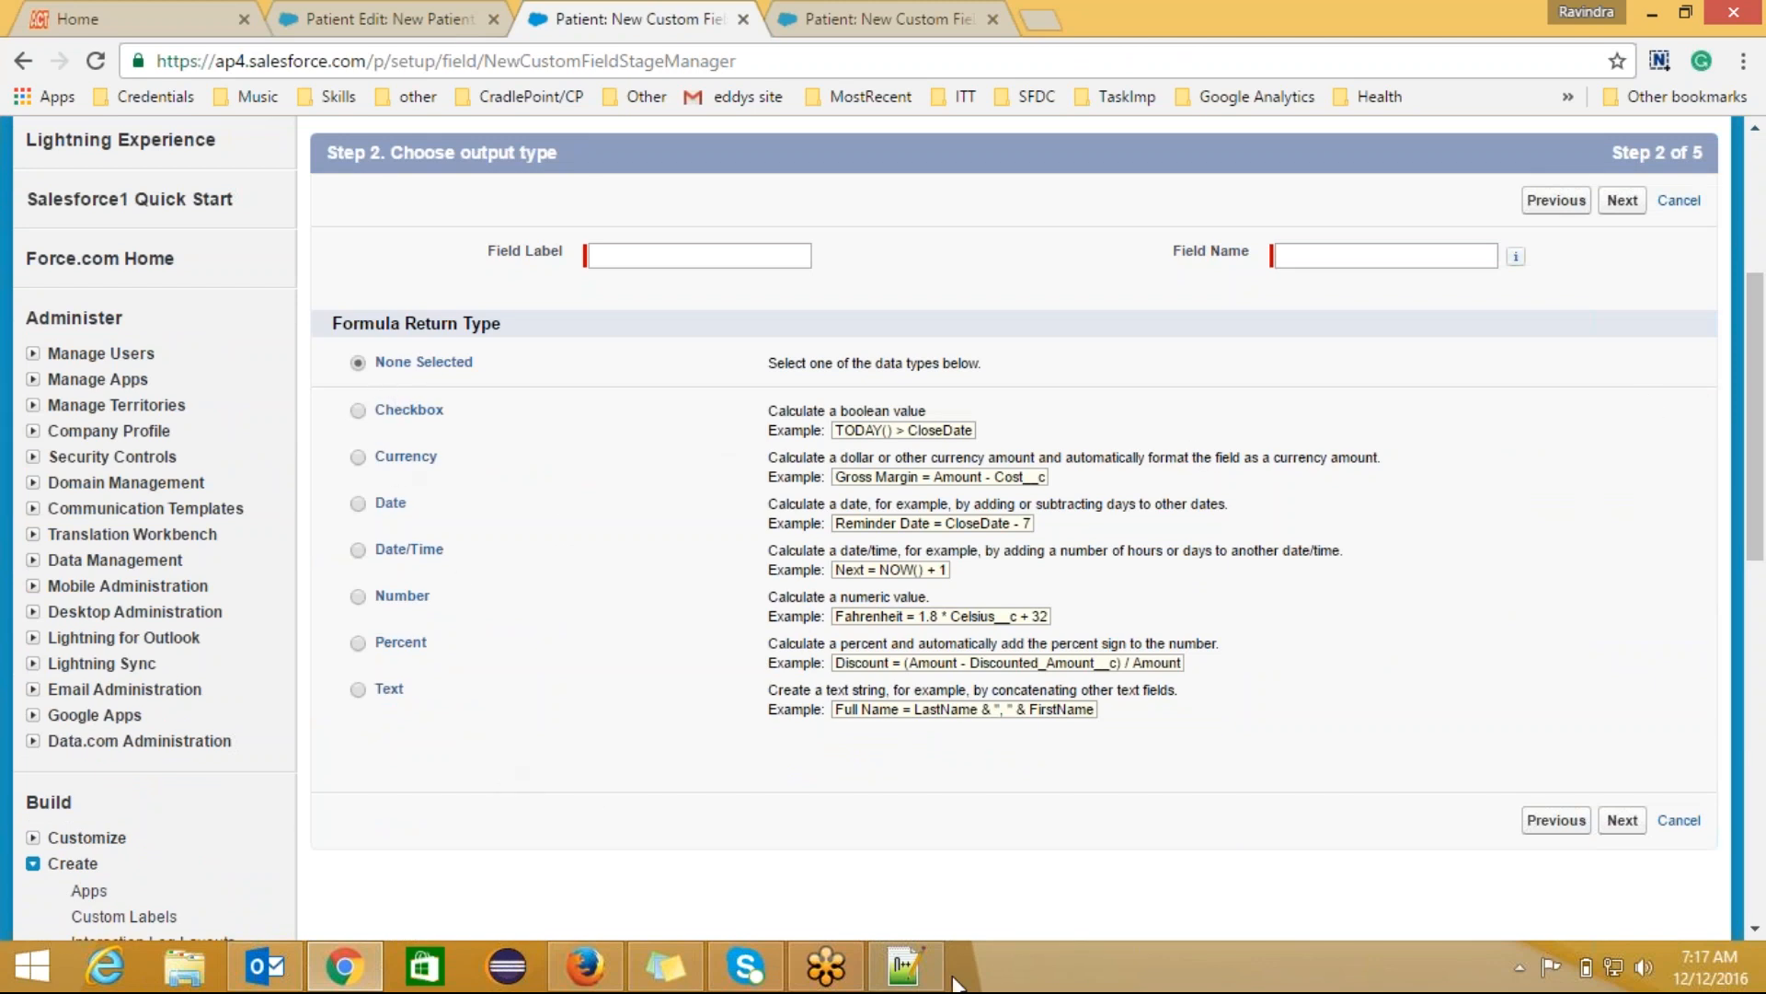
left_click(902, 968)
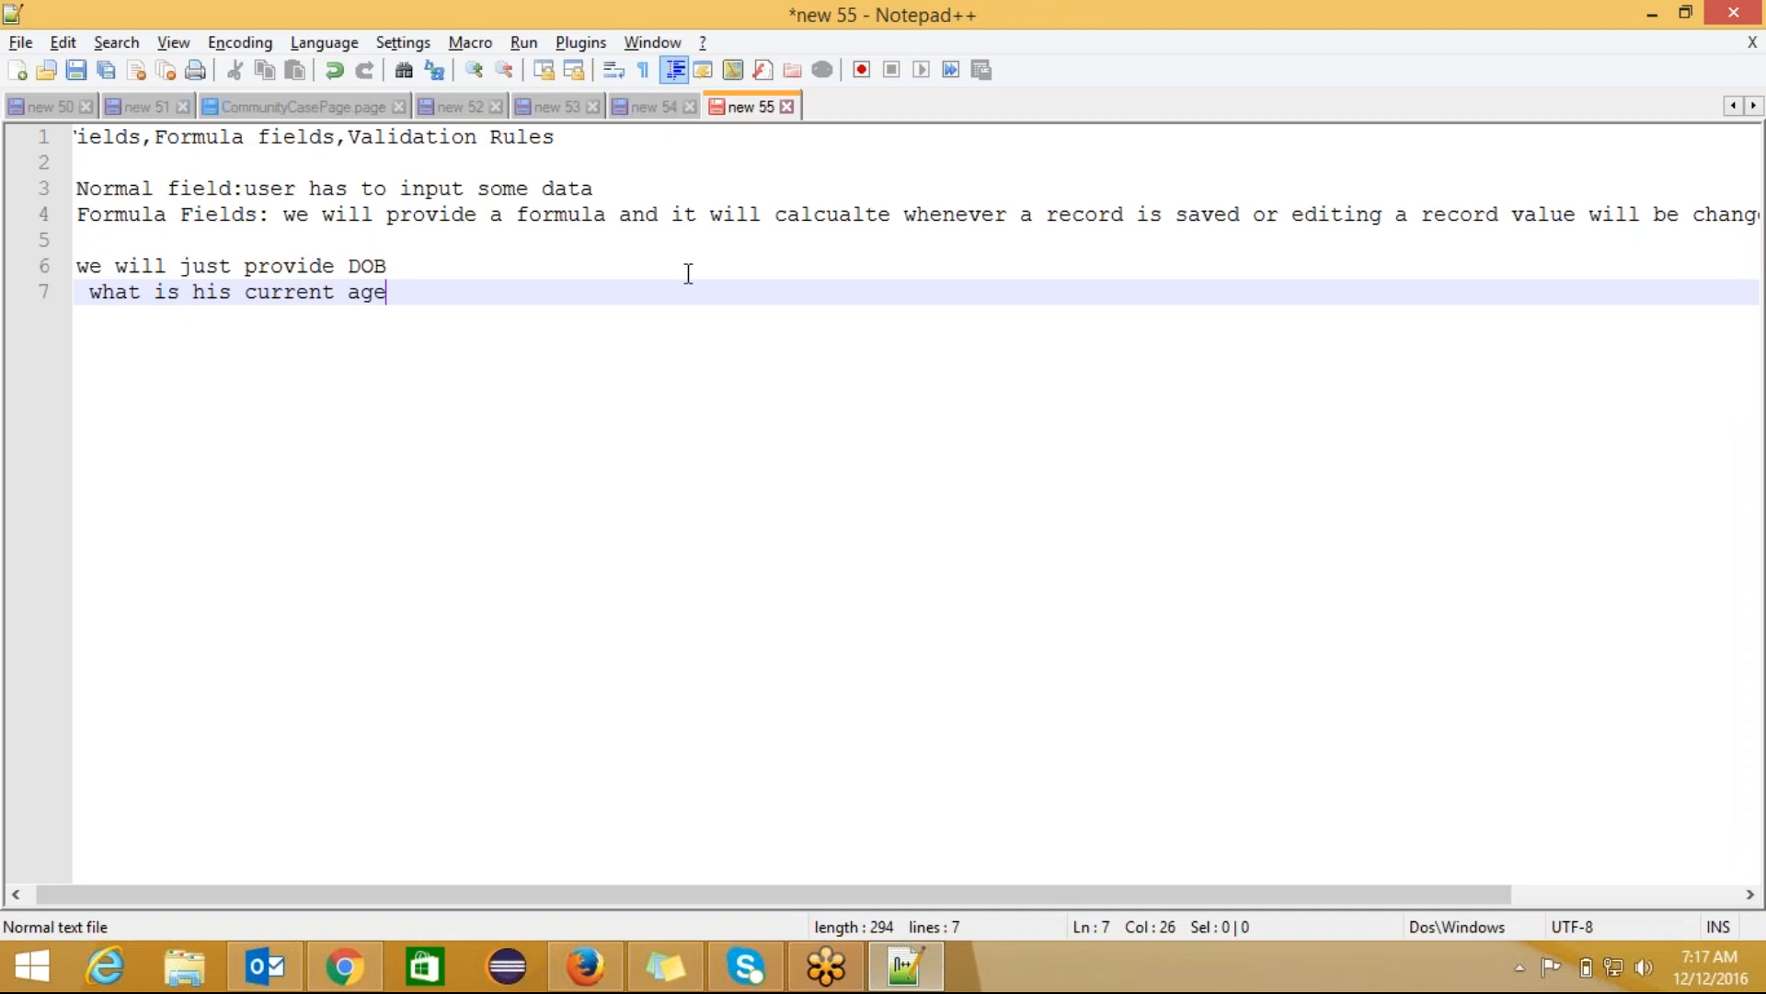
Step: Add the line 'firstname +lastname- string' below the Formula Fields note
left_click(448, 244)
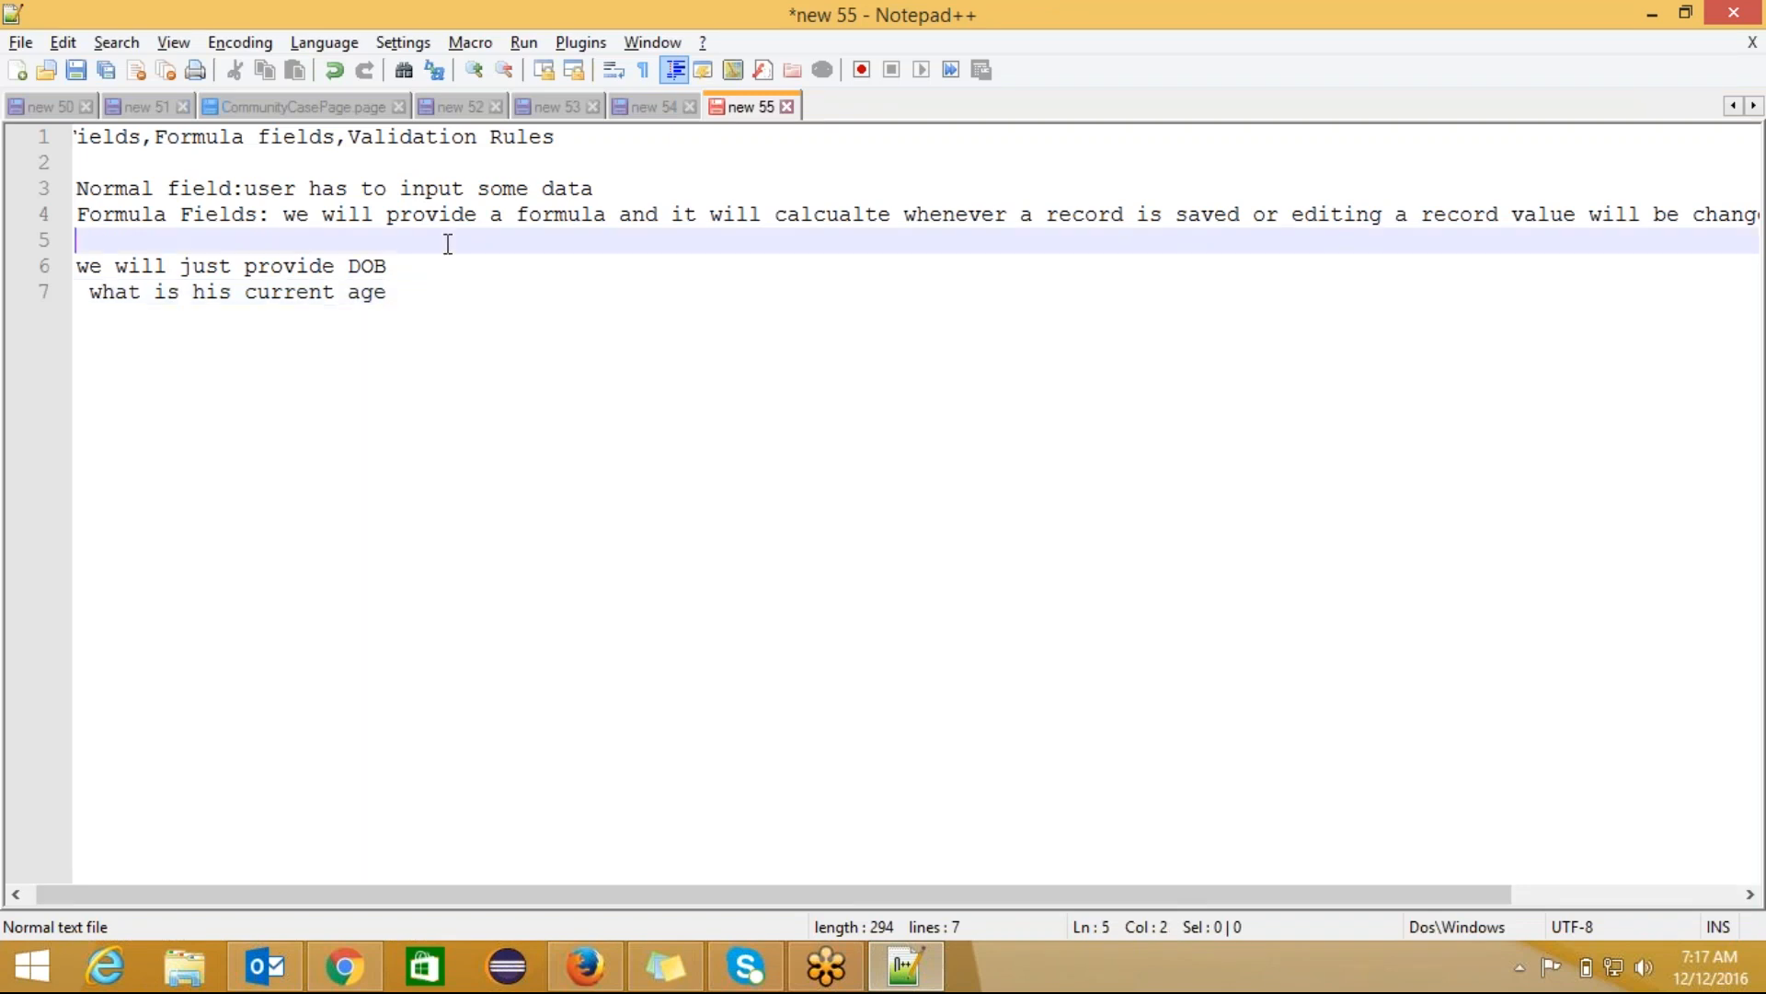
key("Return")
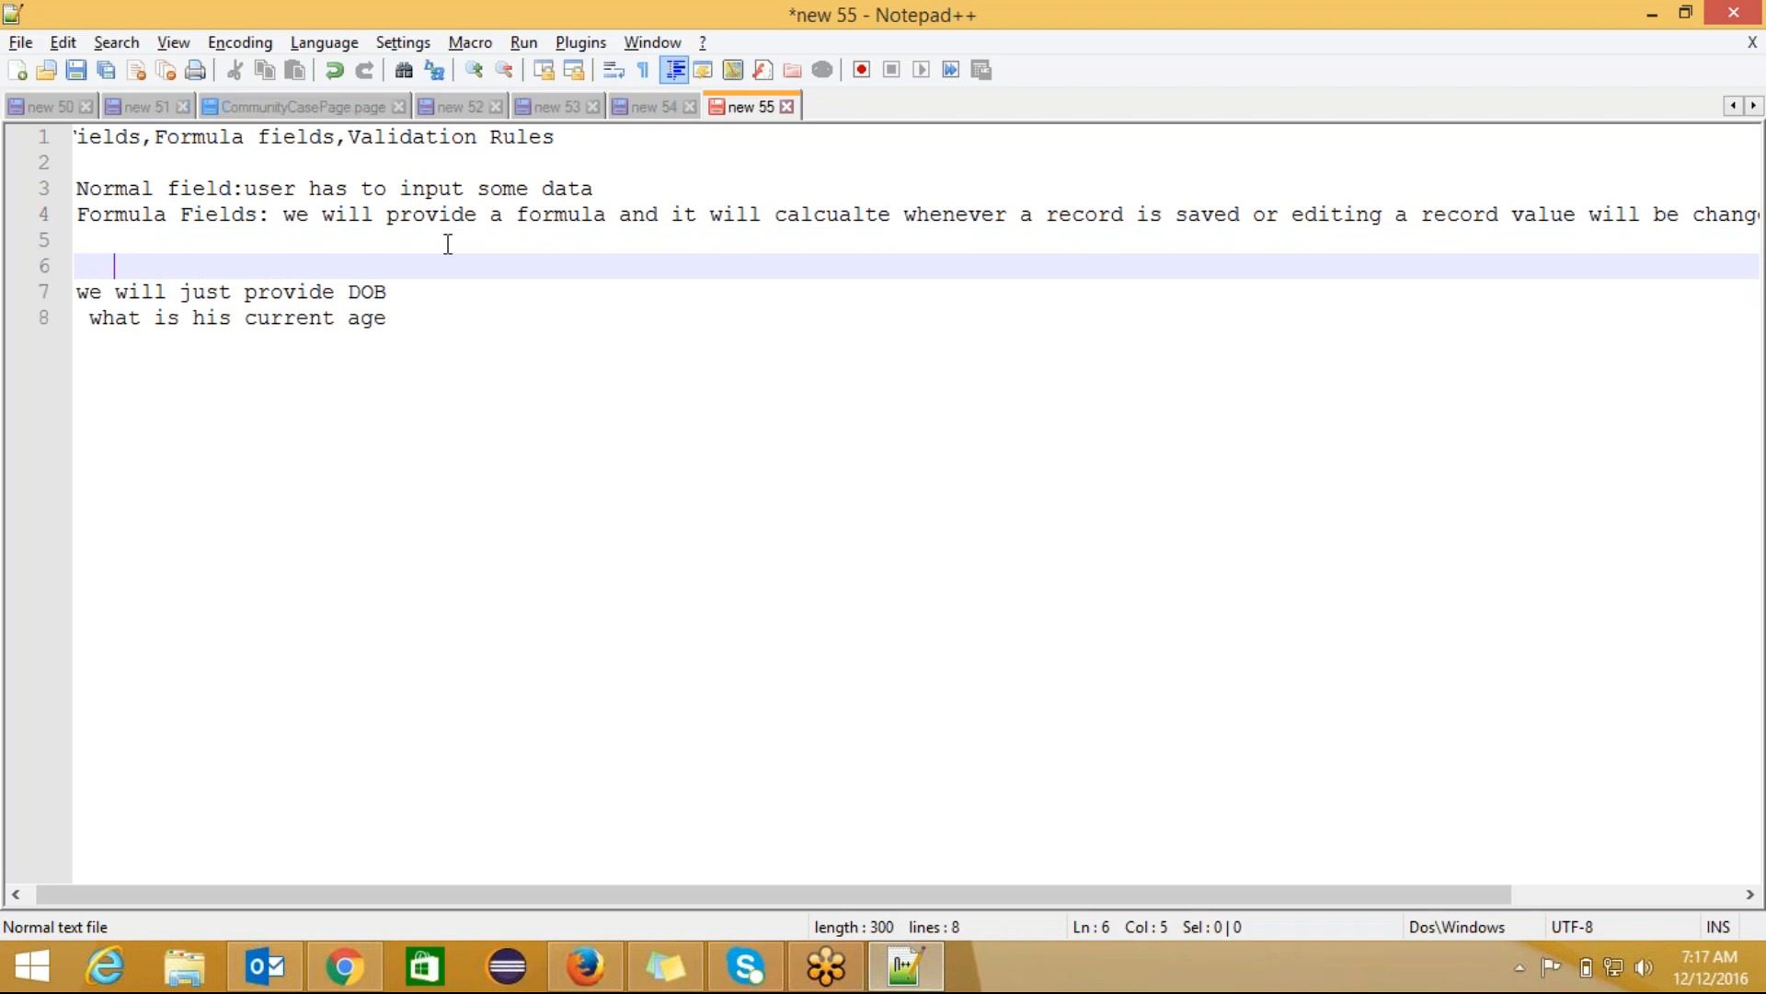
type("first")
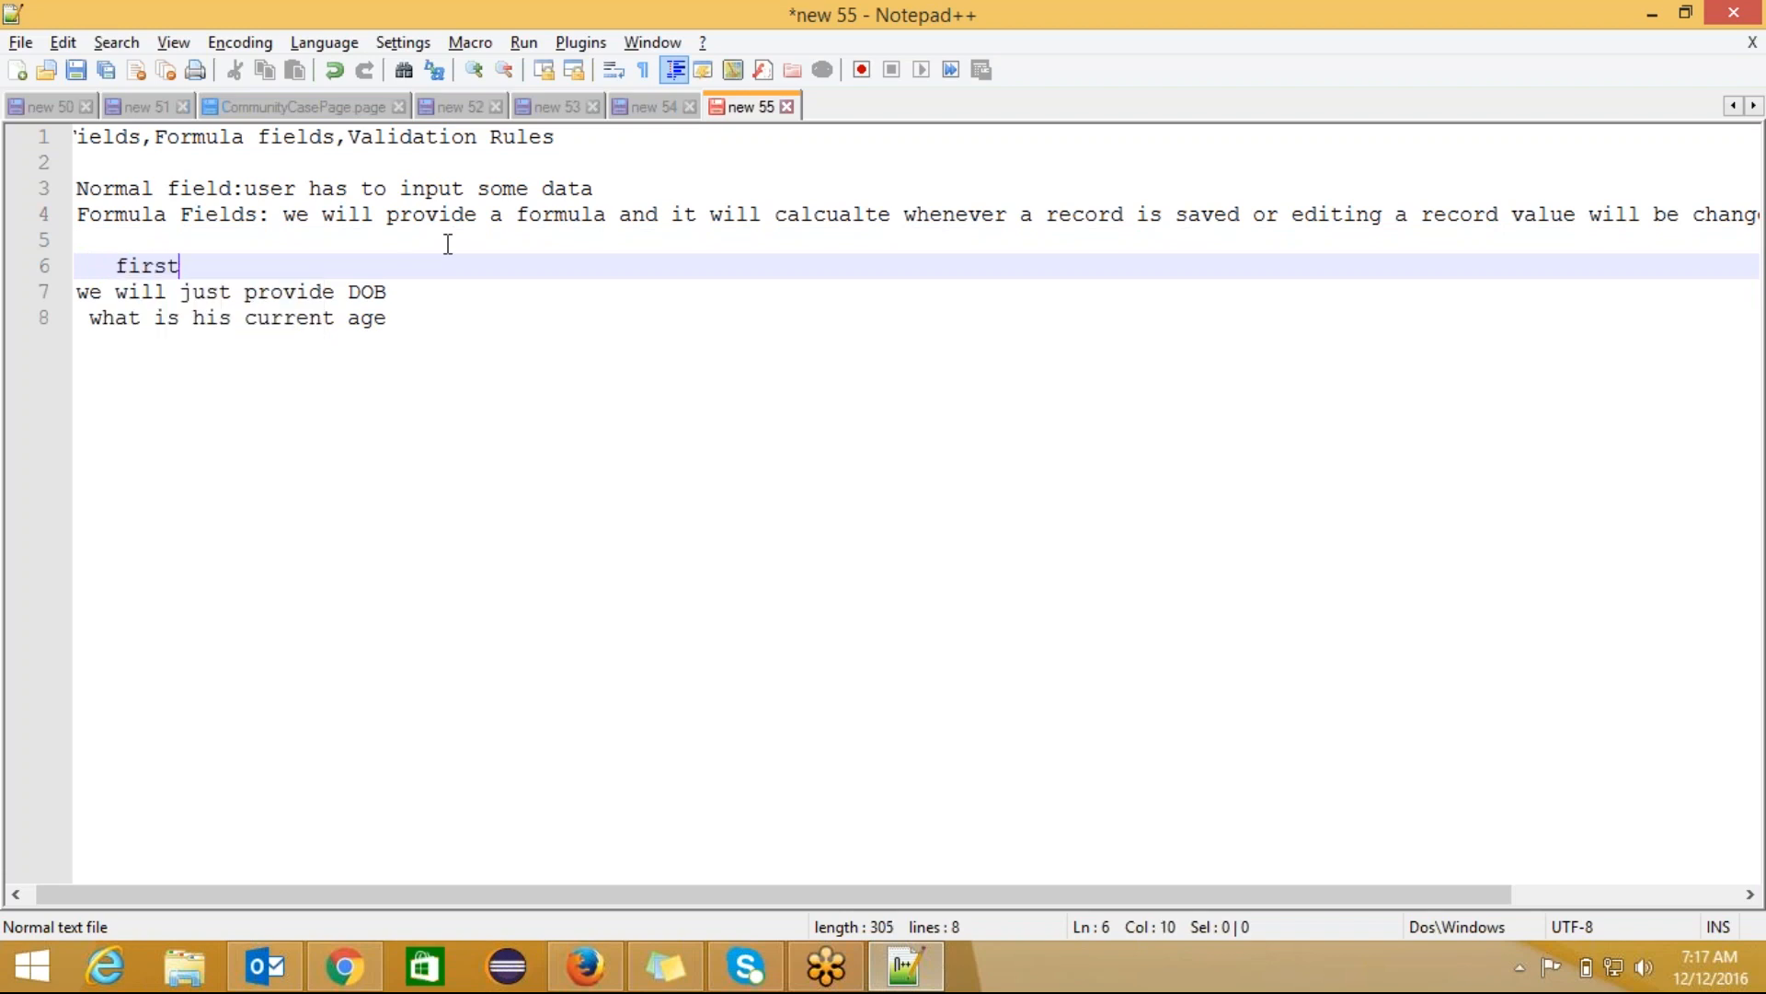
type("name +lastname")
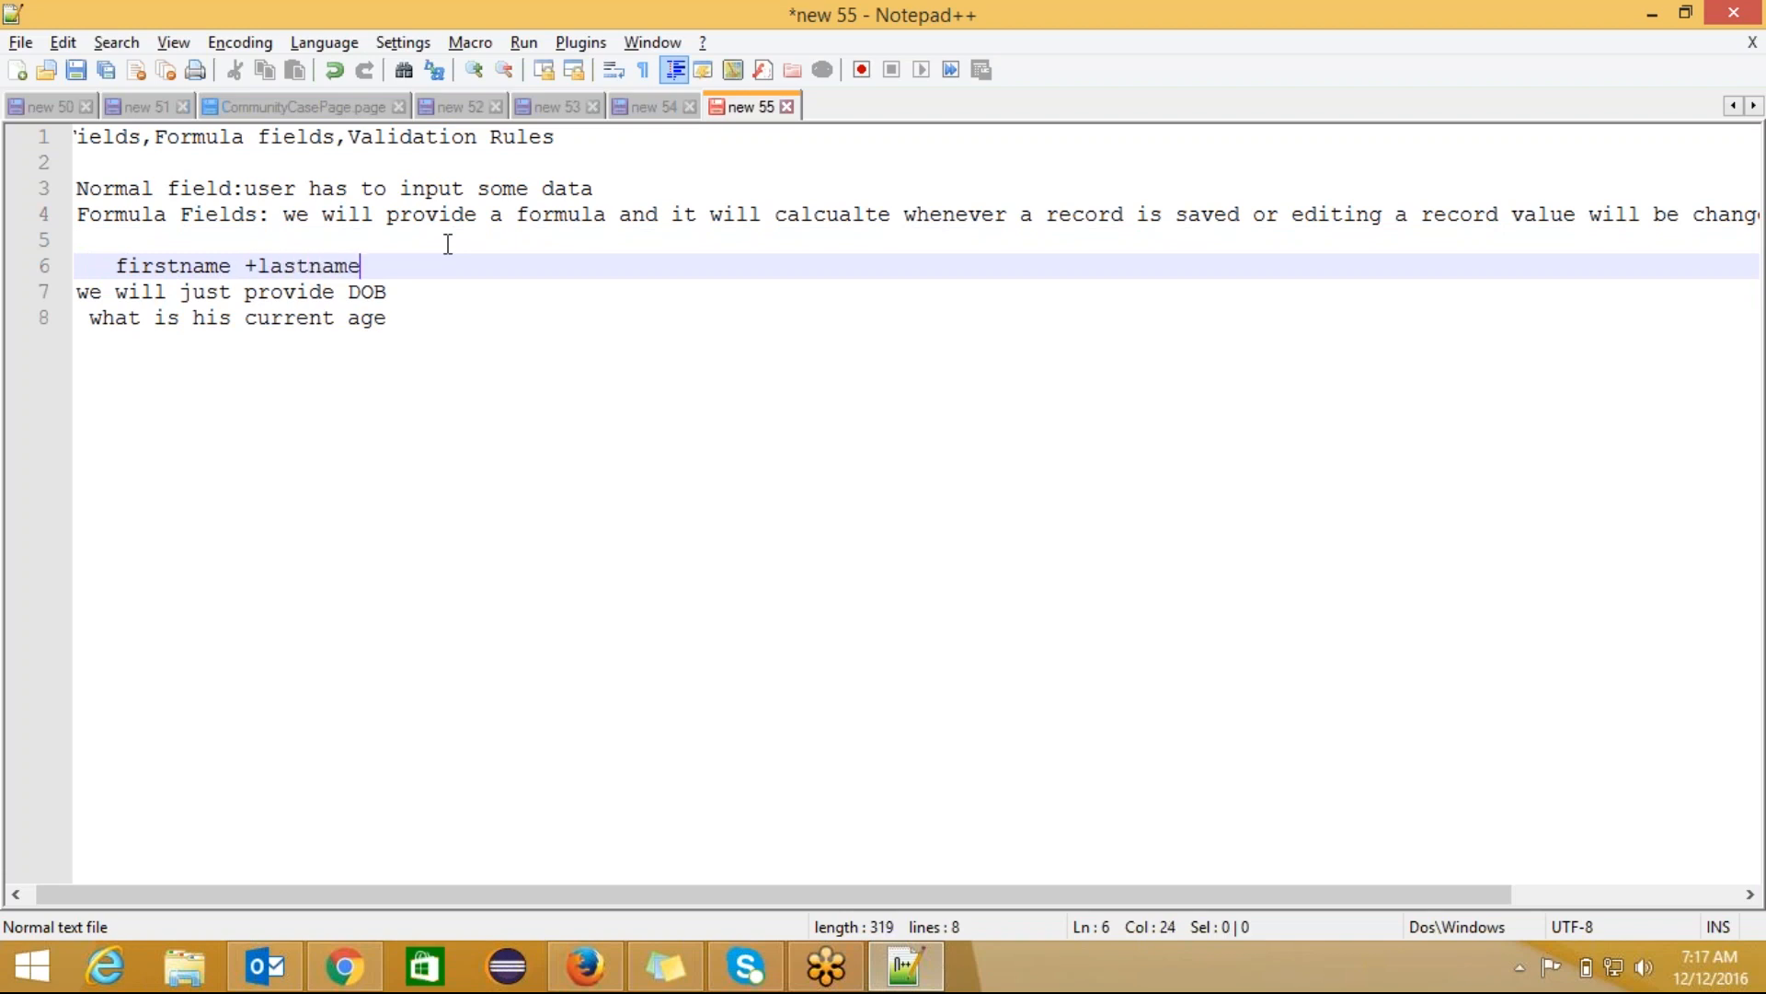
type("-")
key("Left")
key("shift+Left")
key("shift+Left")
key("shift+Left")
key("shift+Left")
key("shift+Left")
key("shift+Left")
key("shift+Left")
key("shift+Left")
key("shift+Left")
key("shift+Left")
key("shift+Left")
key("shift+Left")
key("shift+Left")
key("shift+Left")
key("shift+Left")
key("shift+Left")
key("shift+Left")
key("shift+Left")
key("shift+Left")
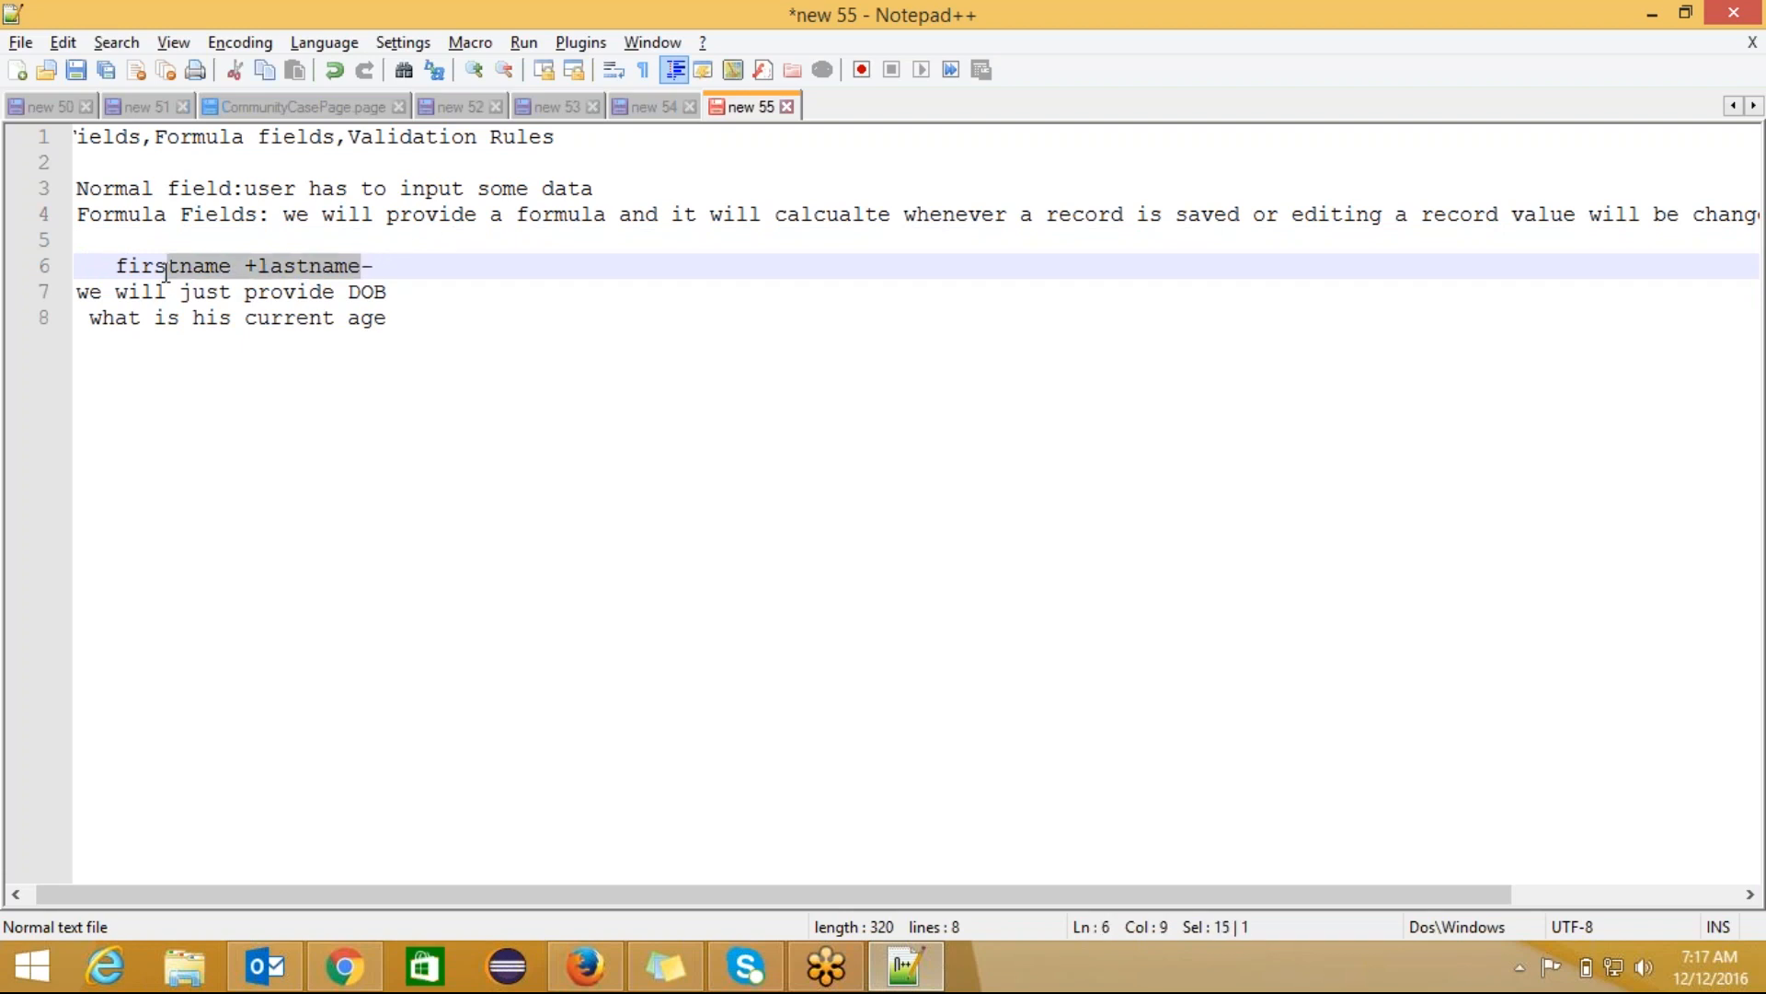
left_click(385, 267)
type("s")
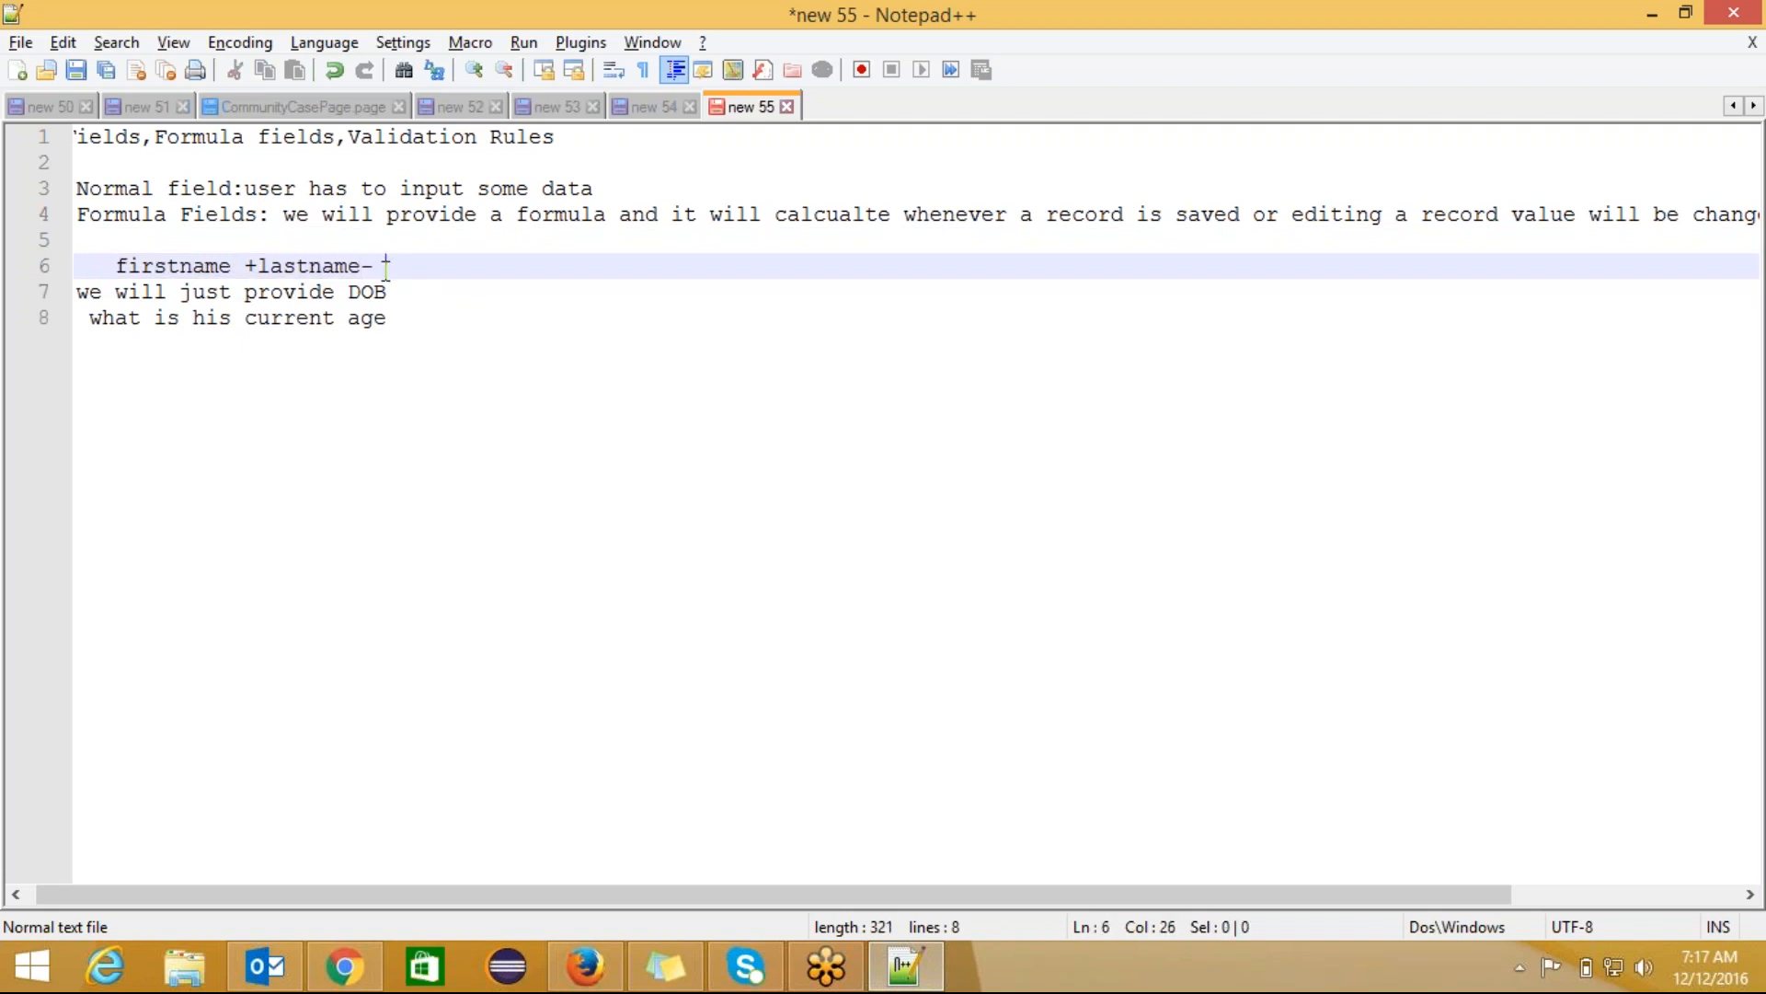
type("tring")
key("Return")
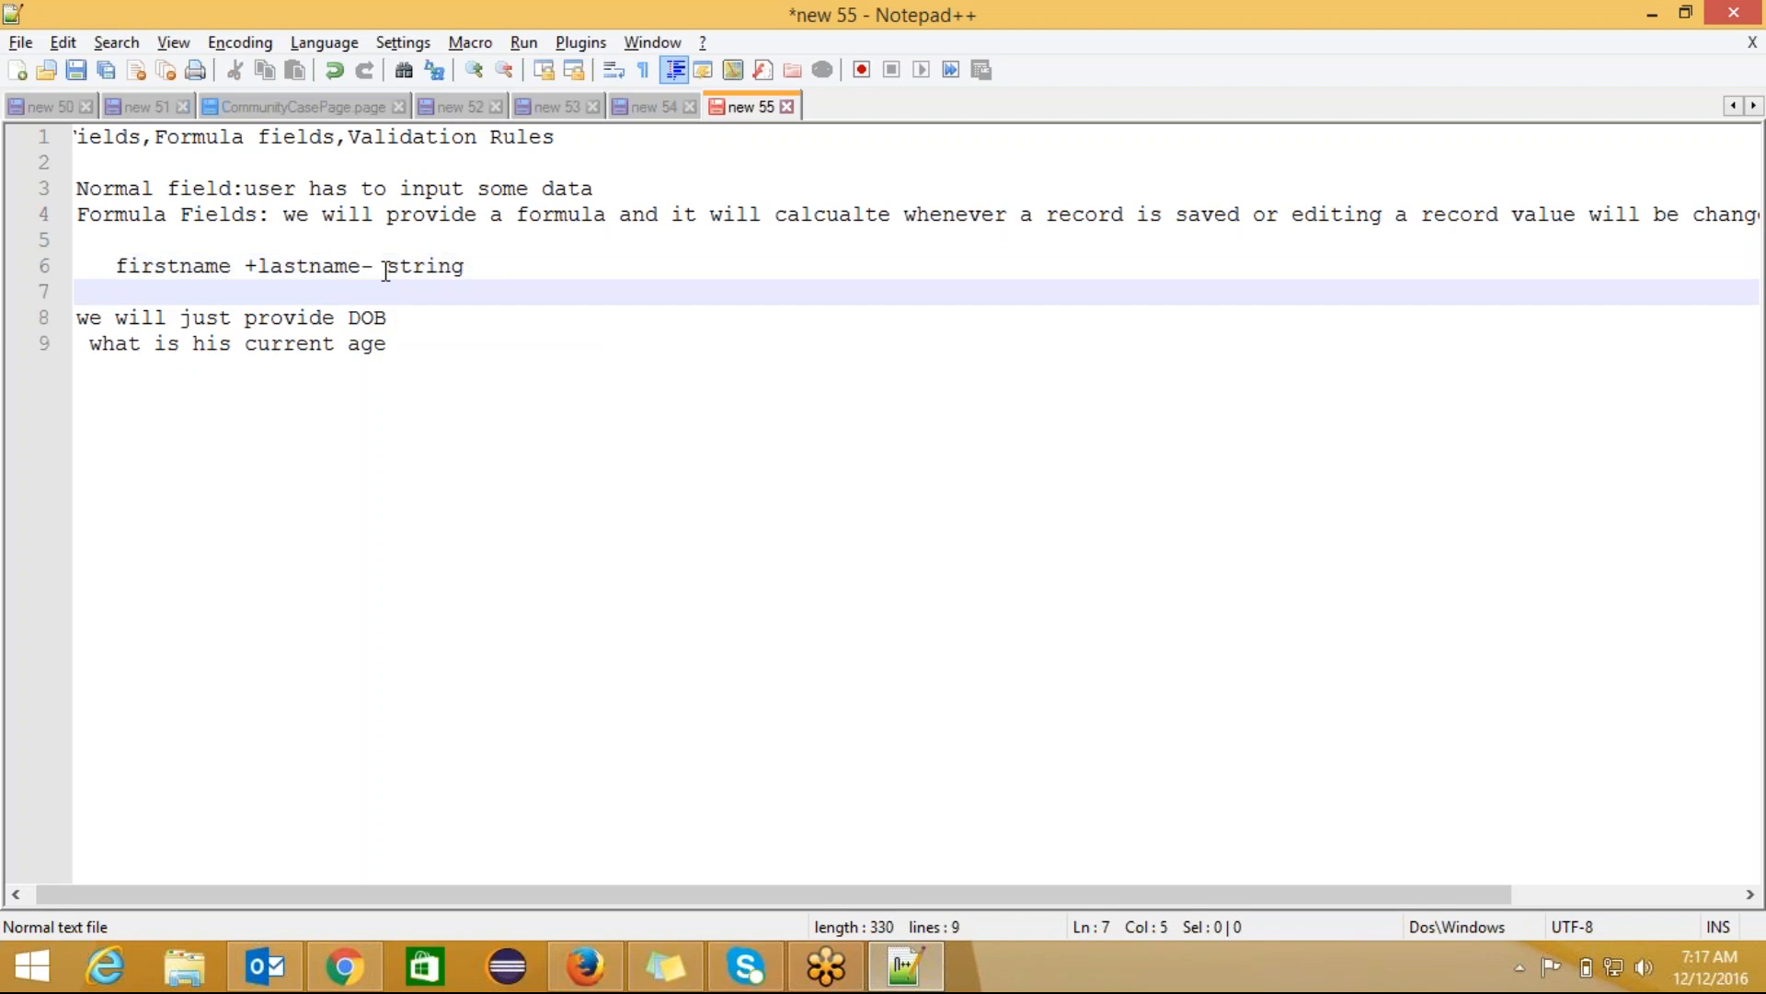
Step: Add the line 'amount-discount- number' beneath the first example
type("amount+")
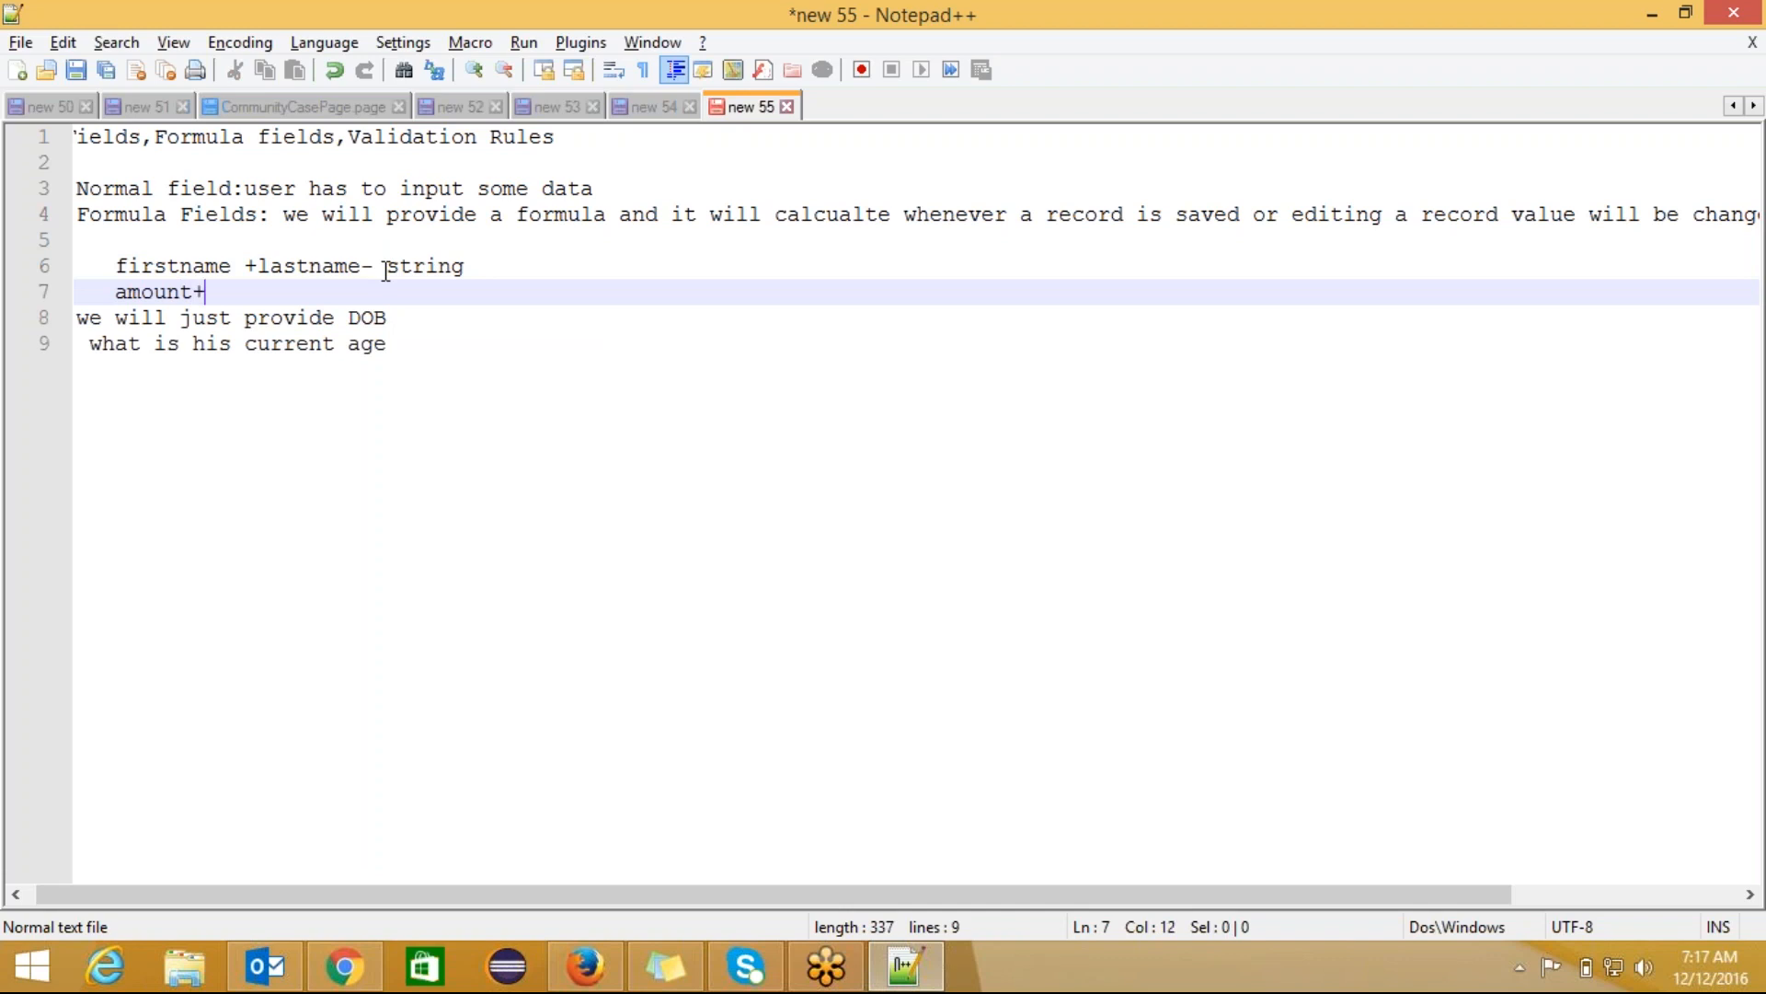
key("BackSpace")
type("-discount- number")
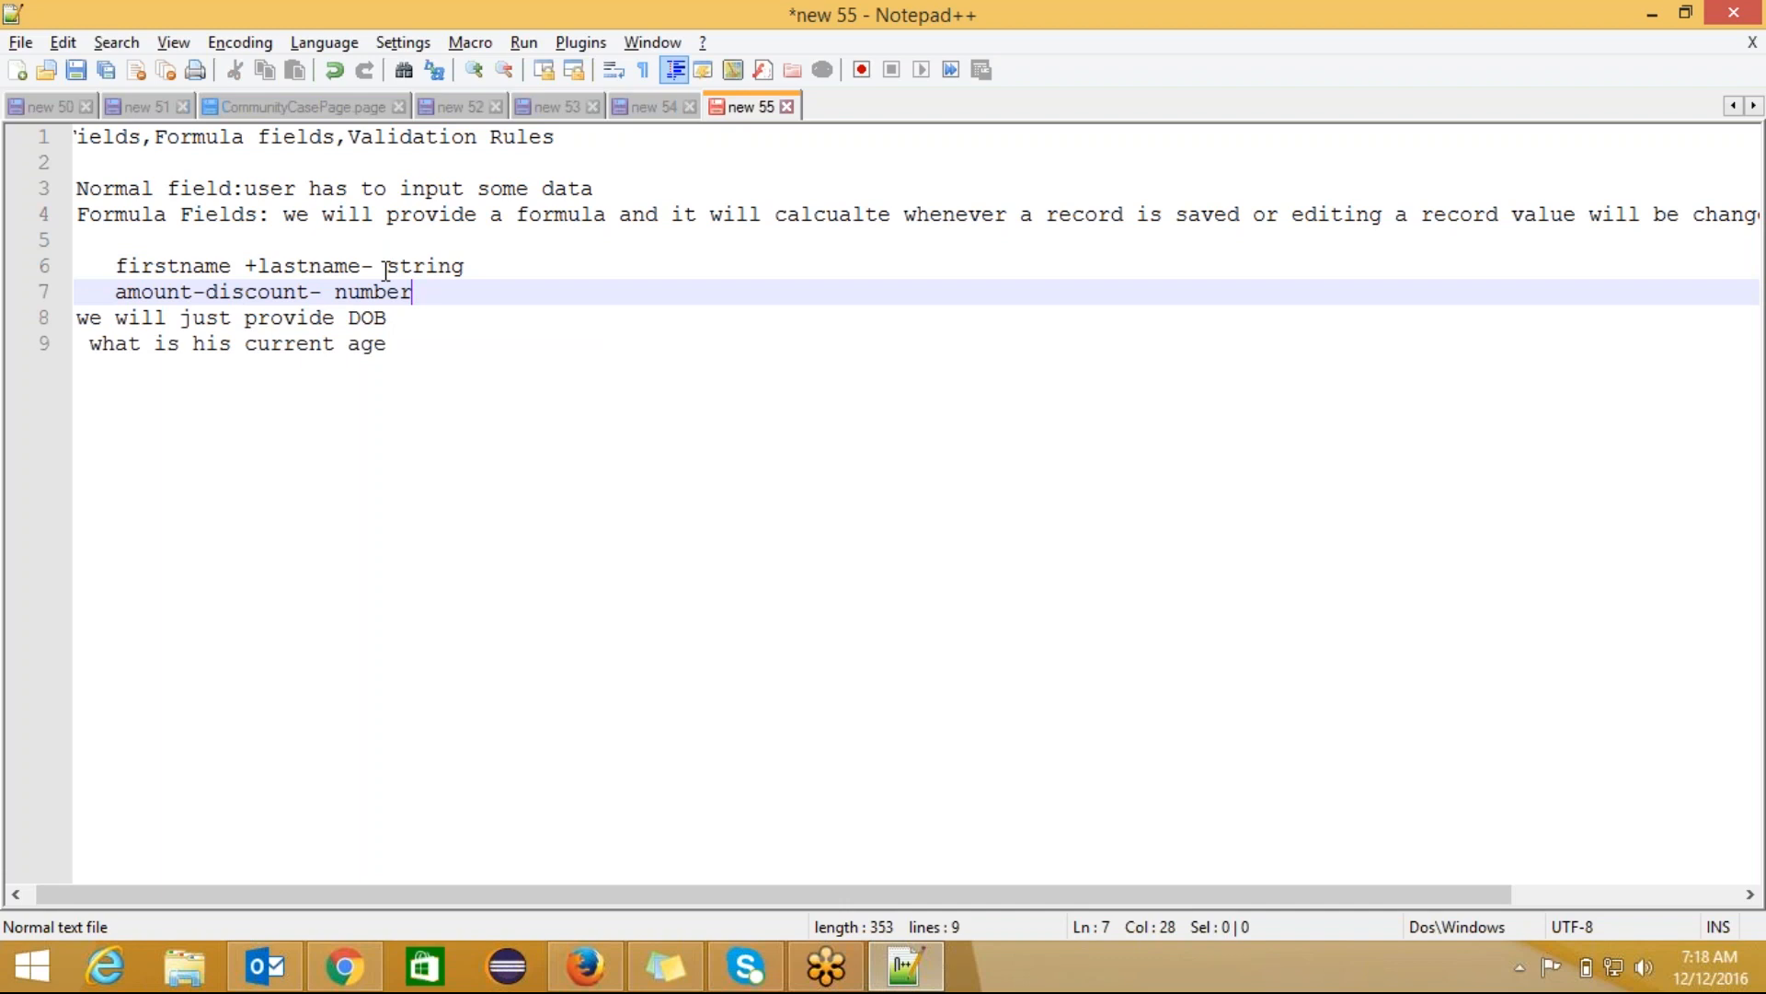
key("Return")
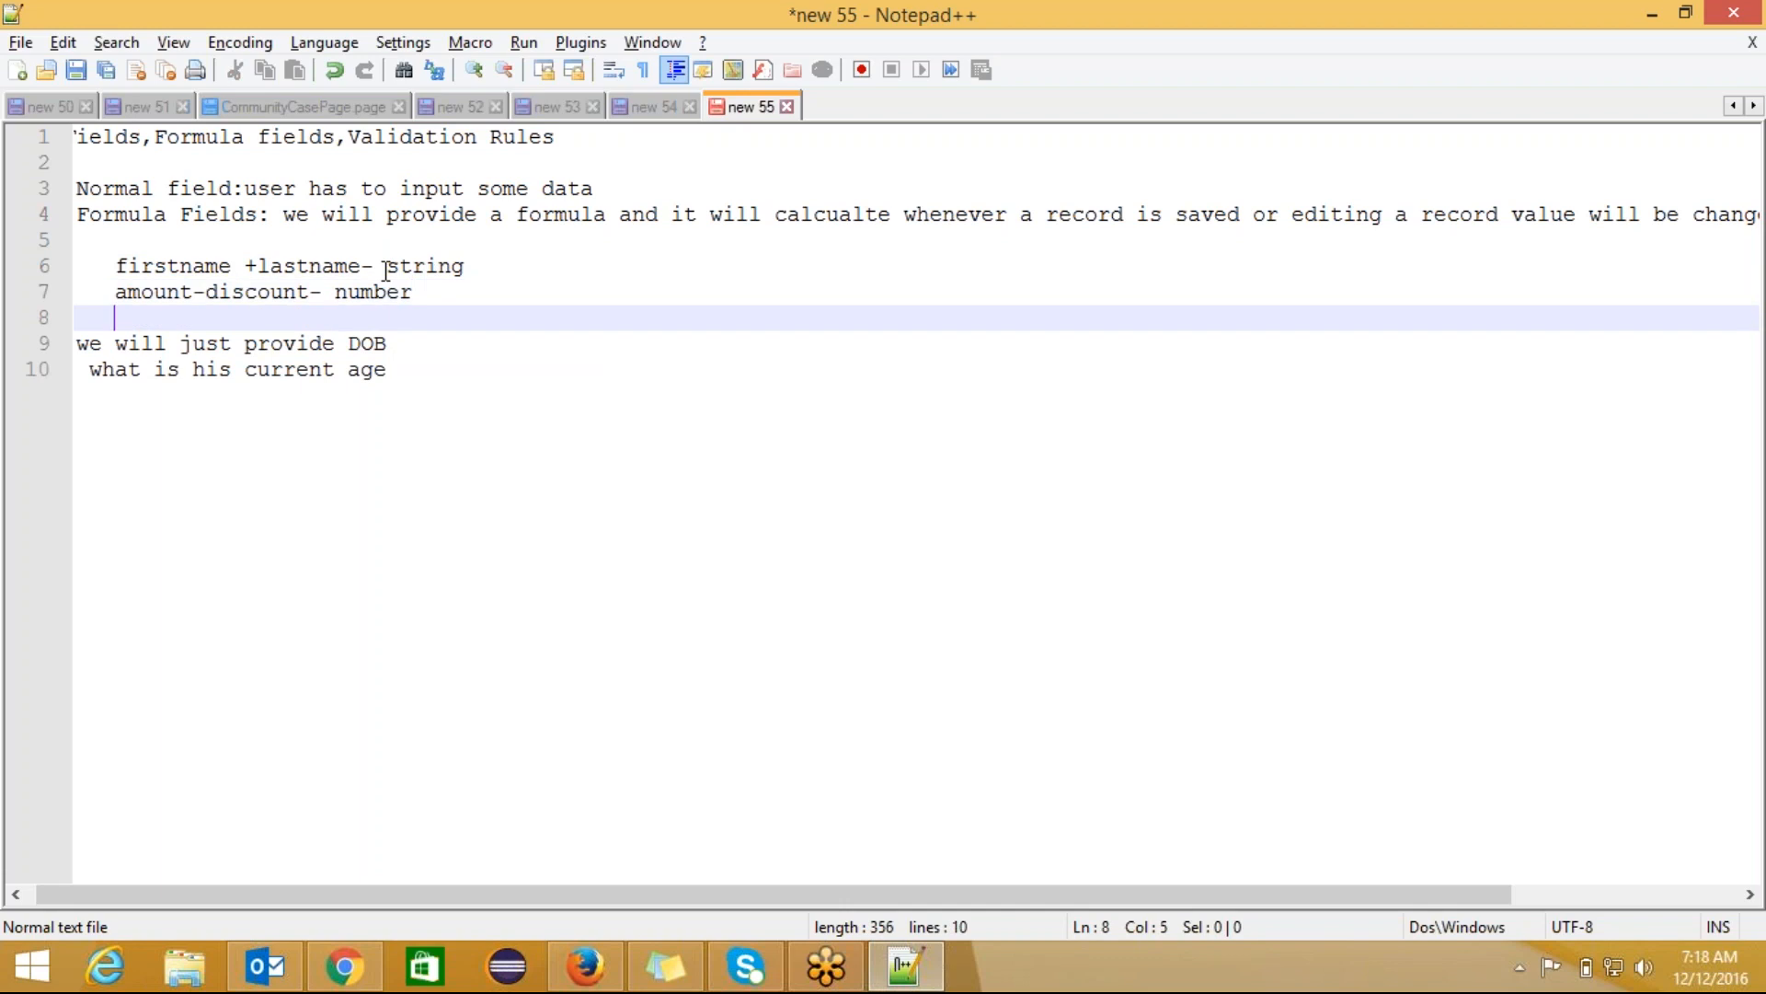
key("alt+Tab")
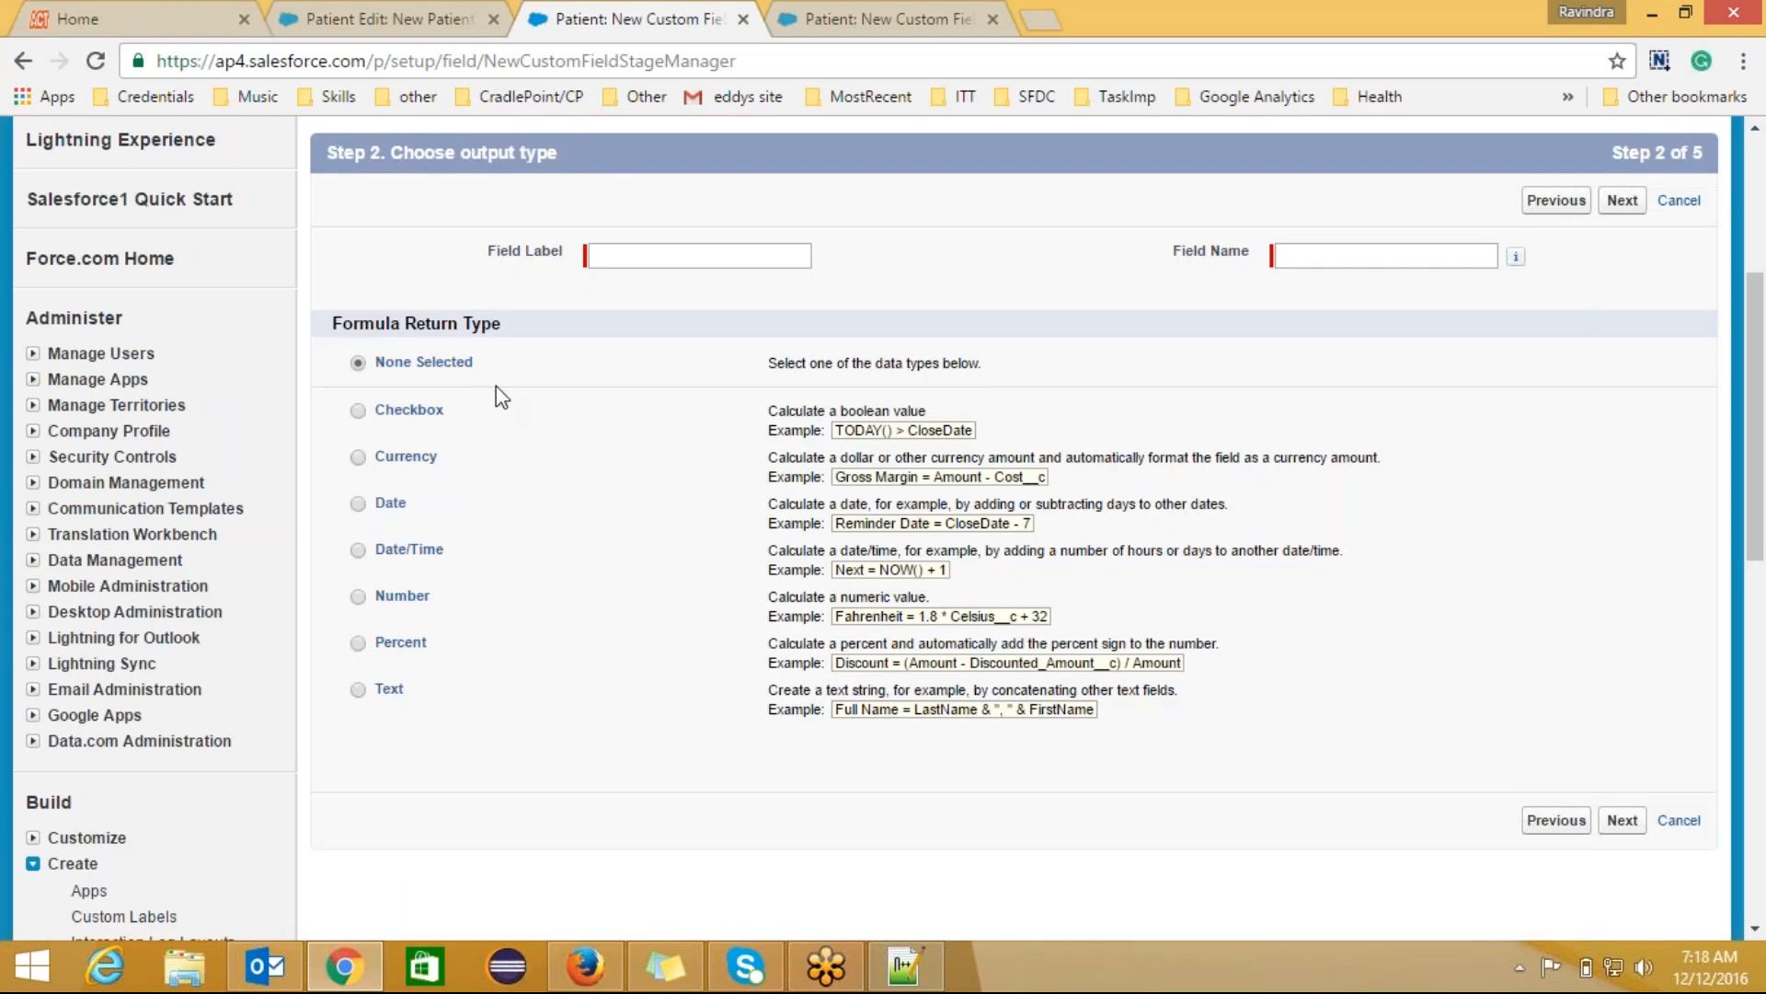
key("alt+Tab")
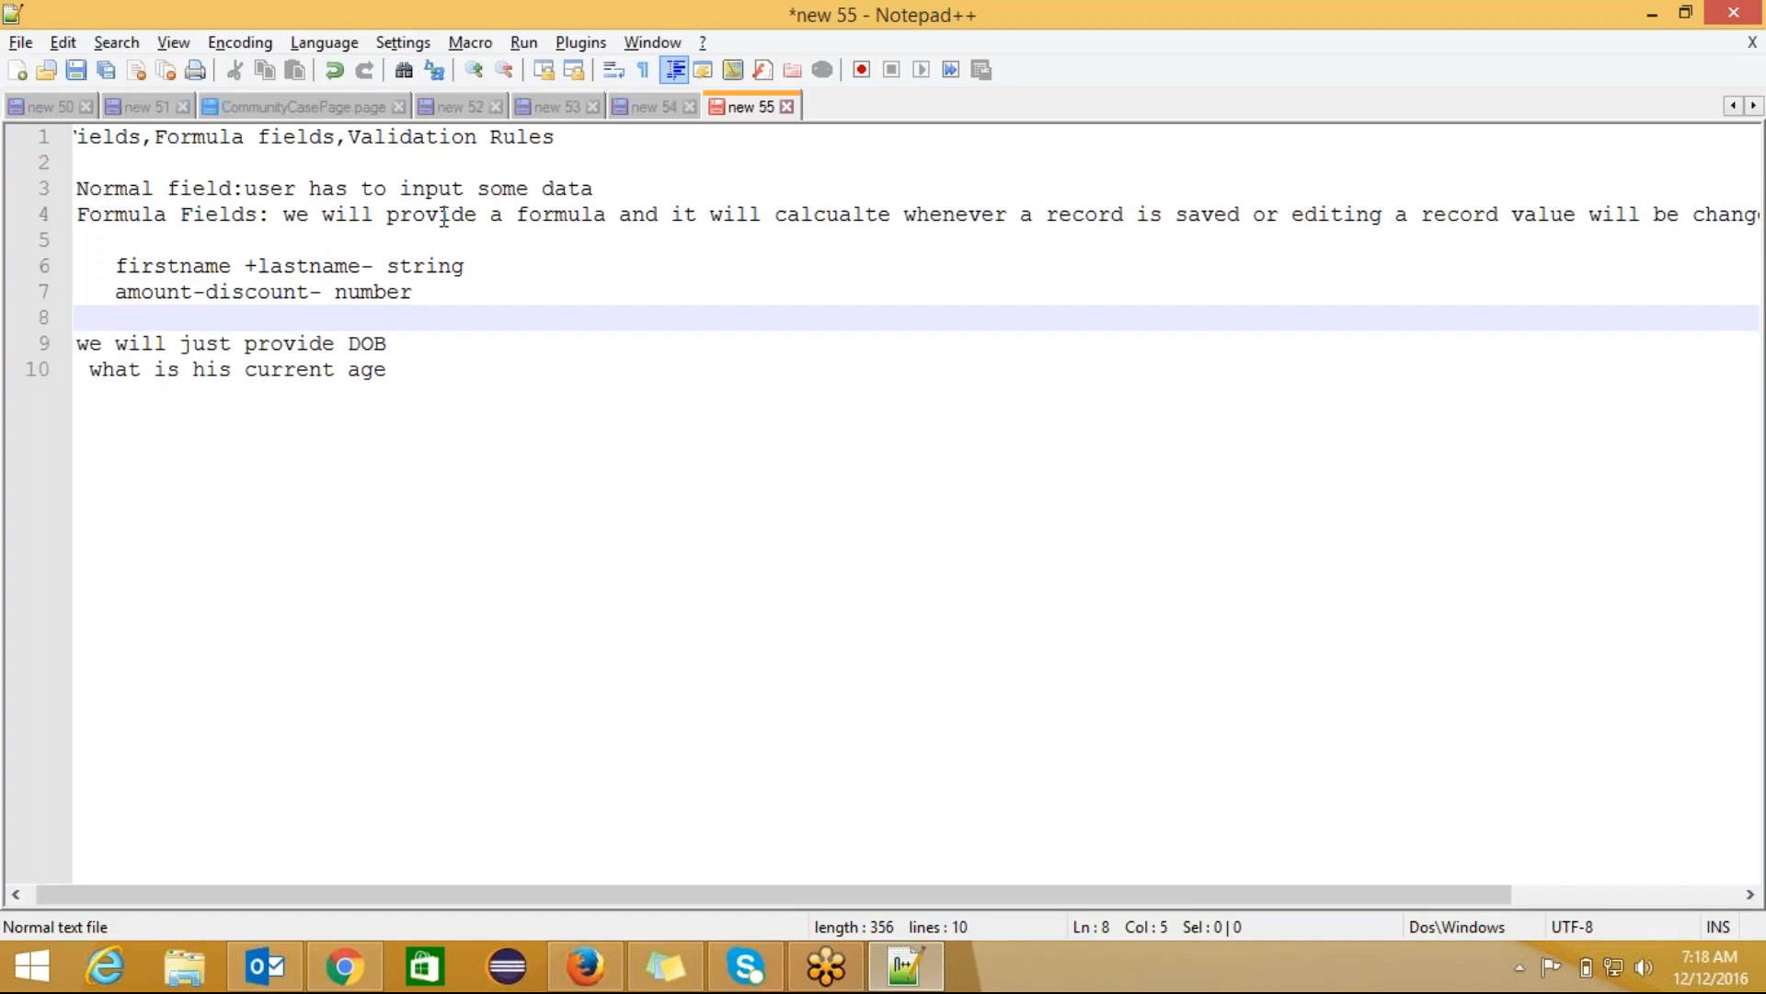
Step: Switch from Notepad++ back to Chrome's Salesforce Step 2 output-type page
key("alt+Tab")
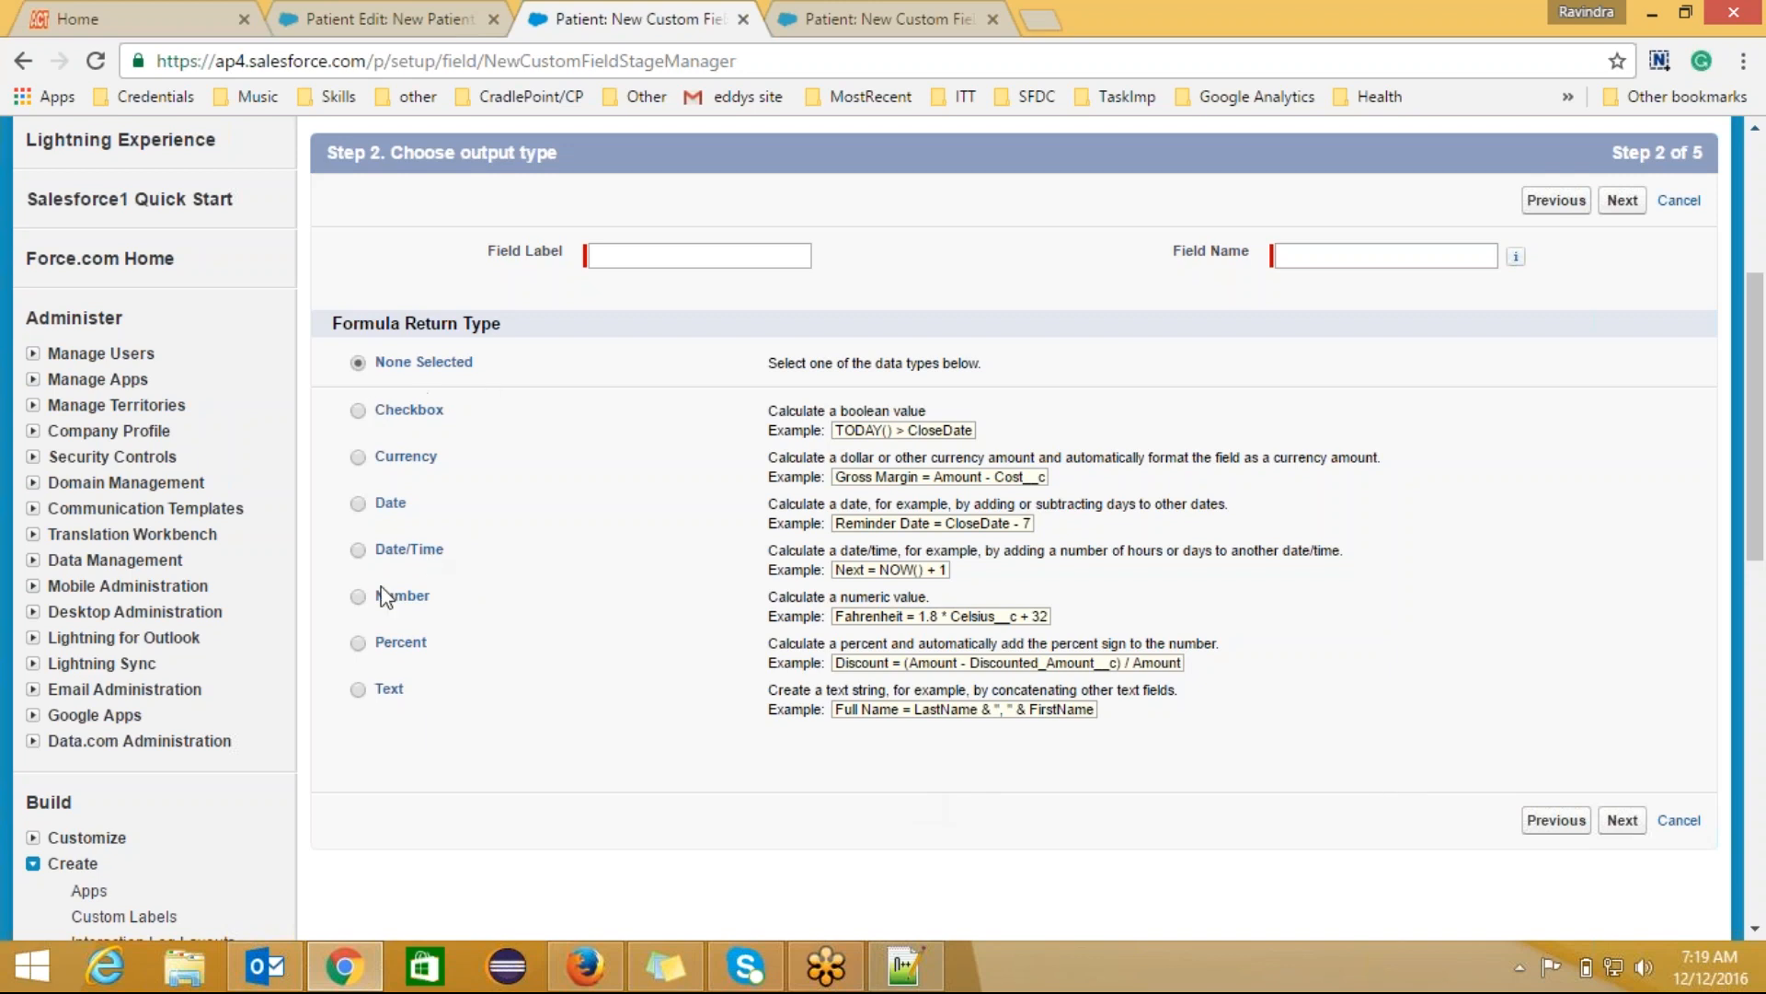
Step: Set the formula to return Number with 0 decimal places, labelled and named AGE
left_click(358, 598)
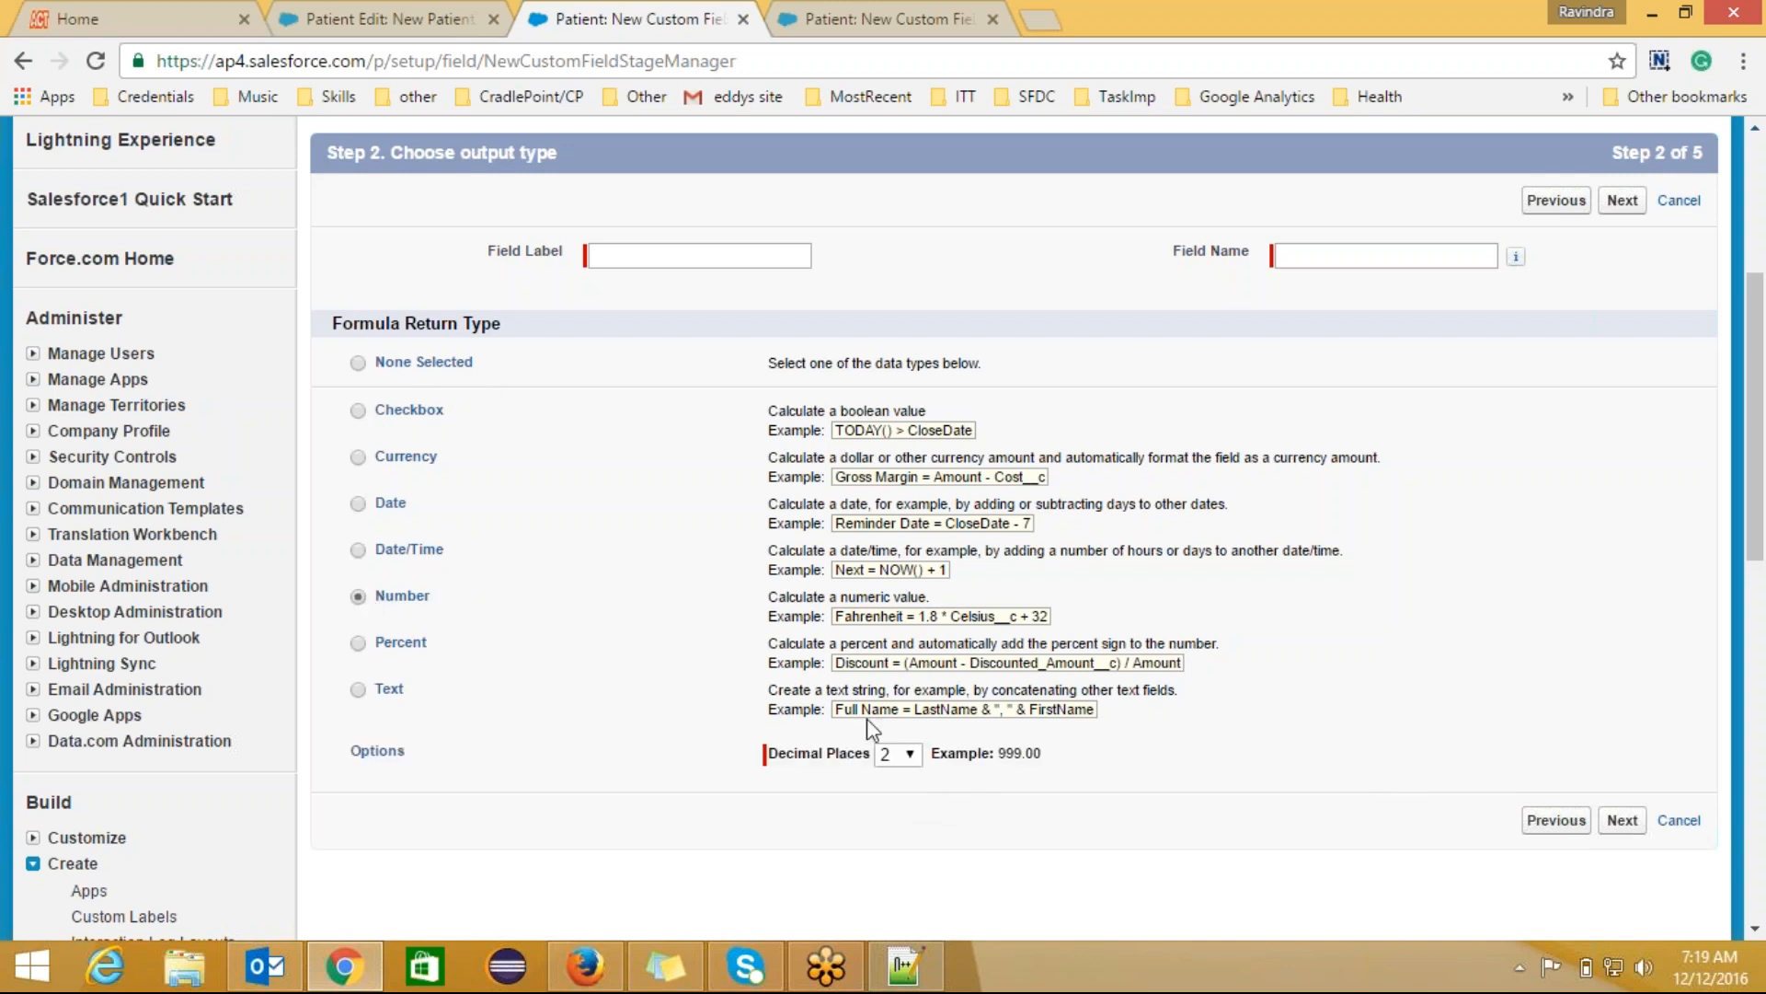
left_click(898, 754)
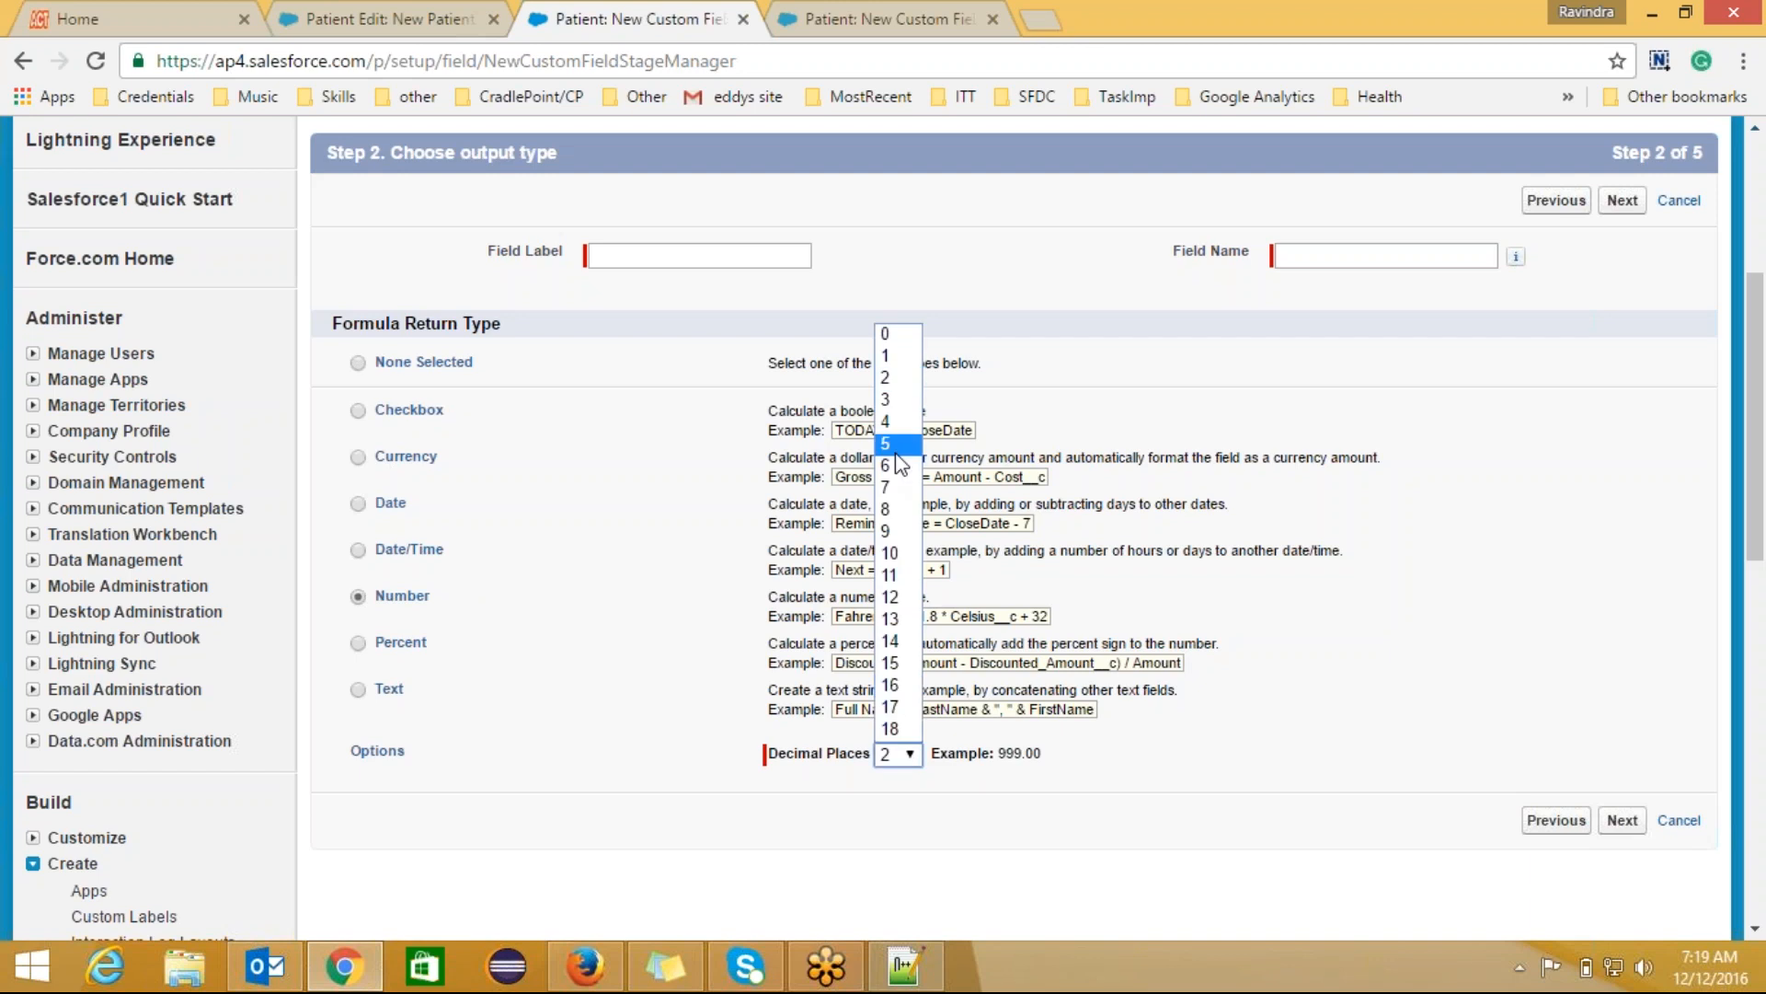
left_click(900, 335)
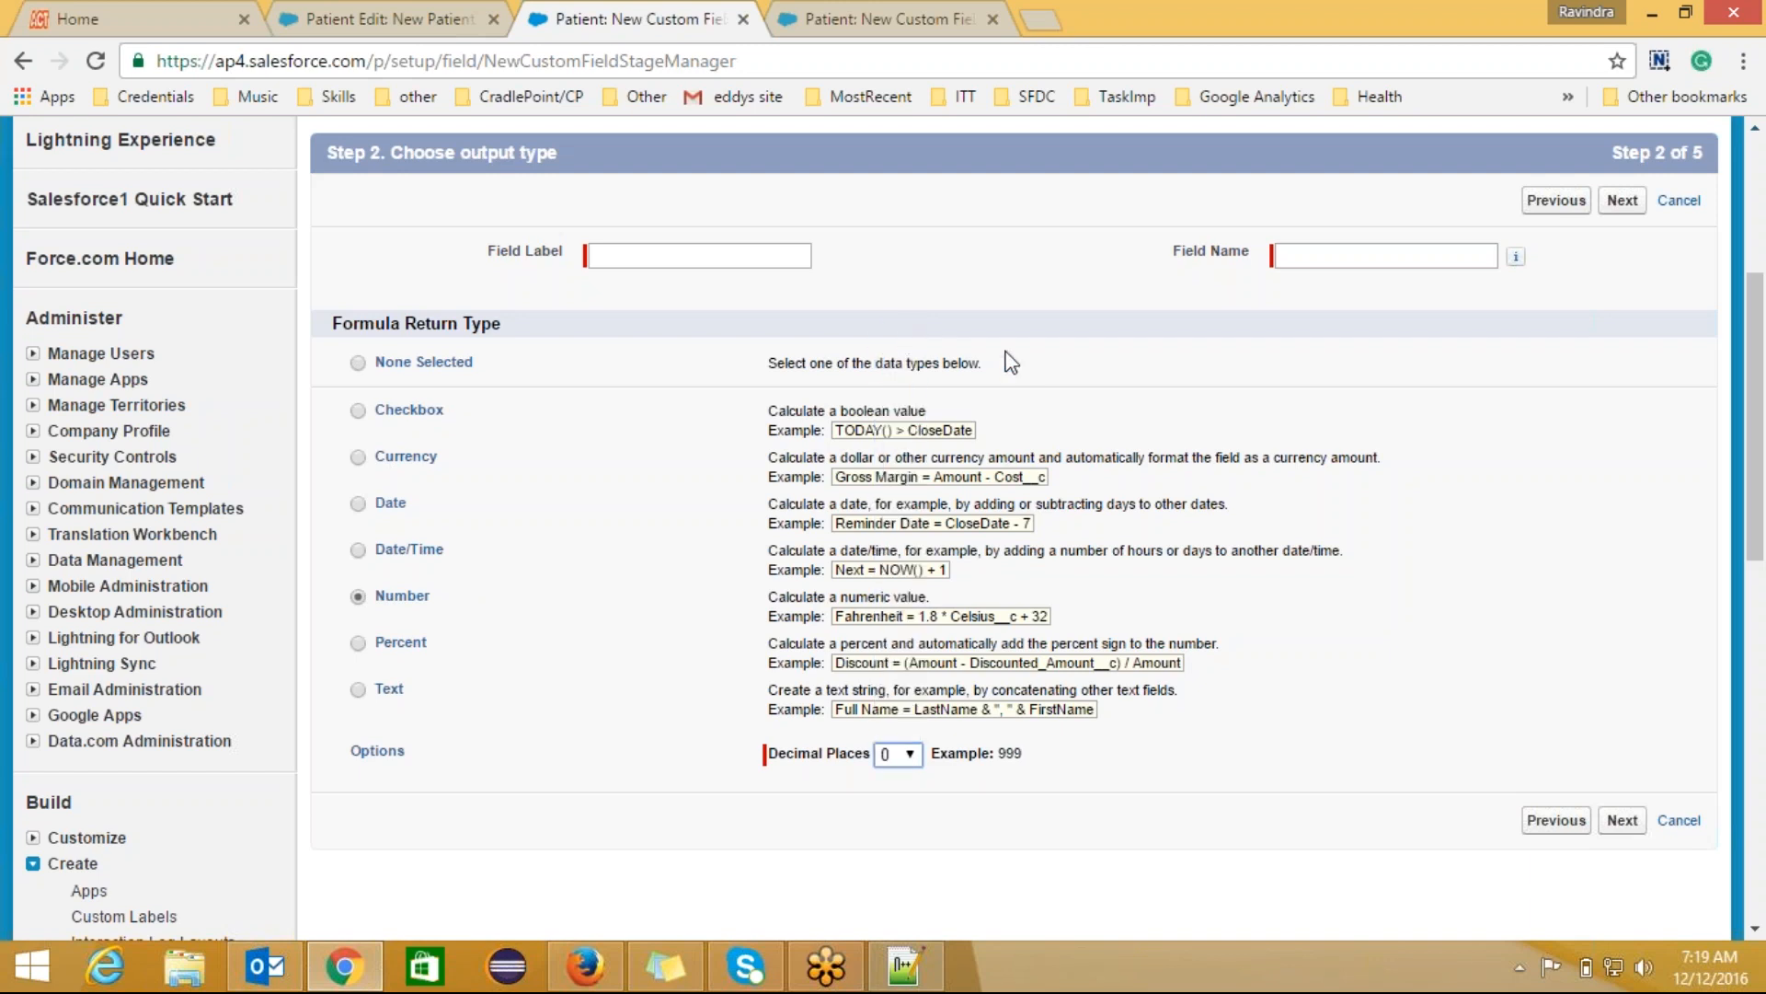
left_click(611, 258)
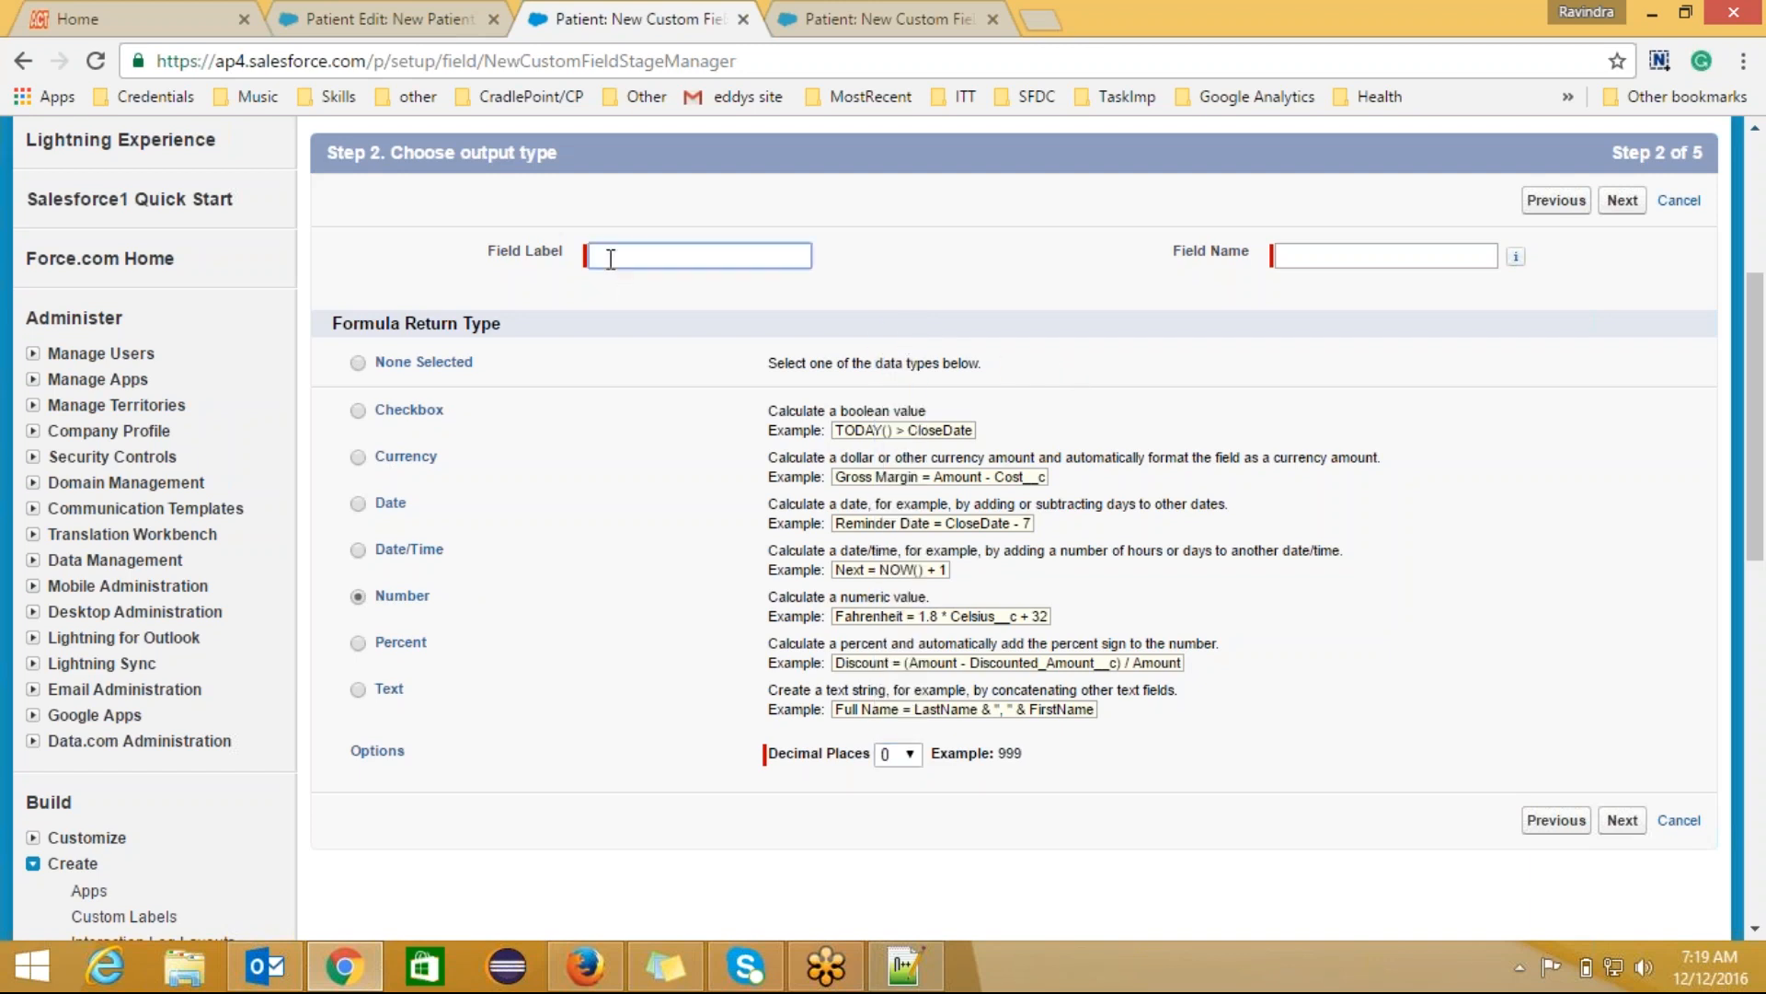
type("AGe")
key("BackSpace")
type("E")
left_click(1312, 249)
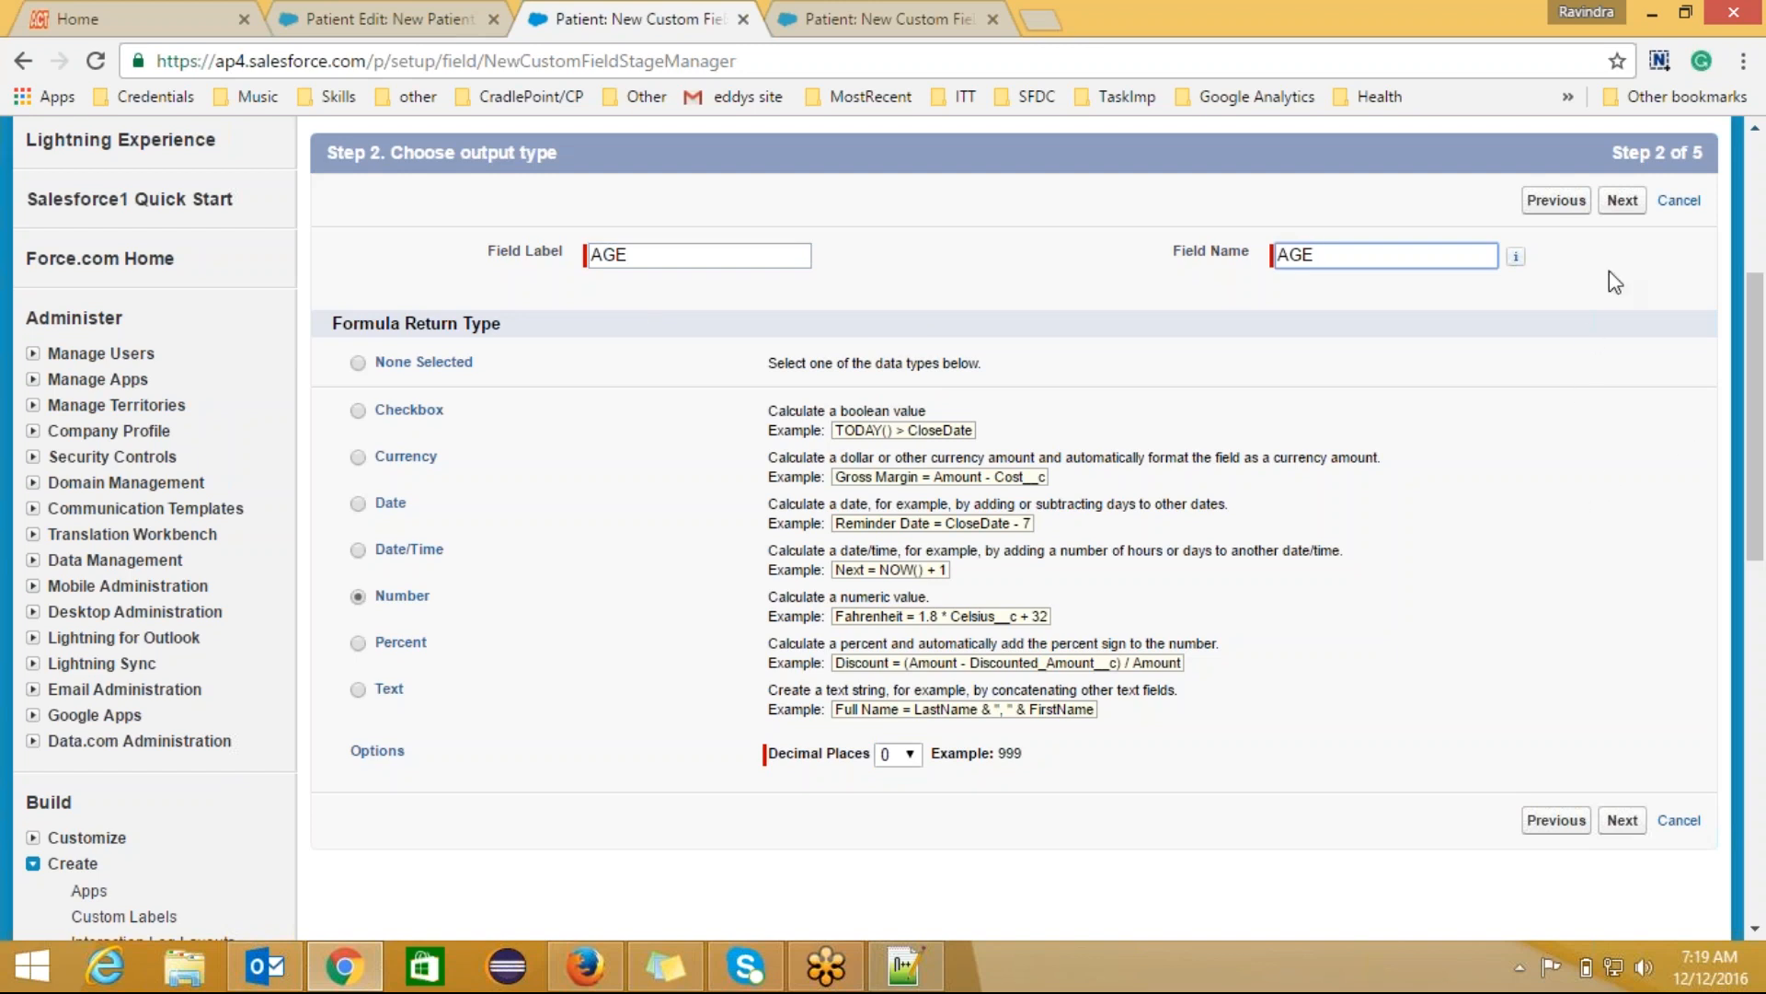
left_click(1623, 204)
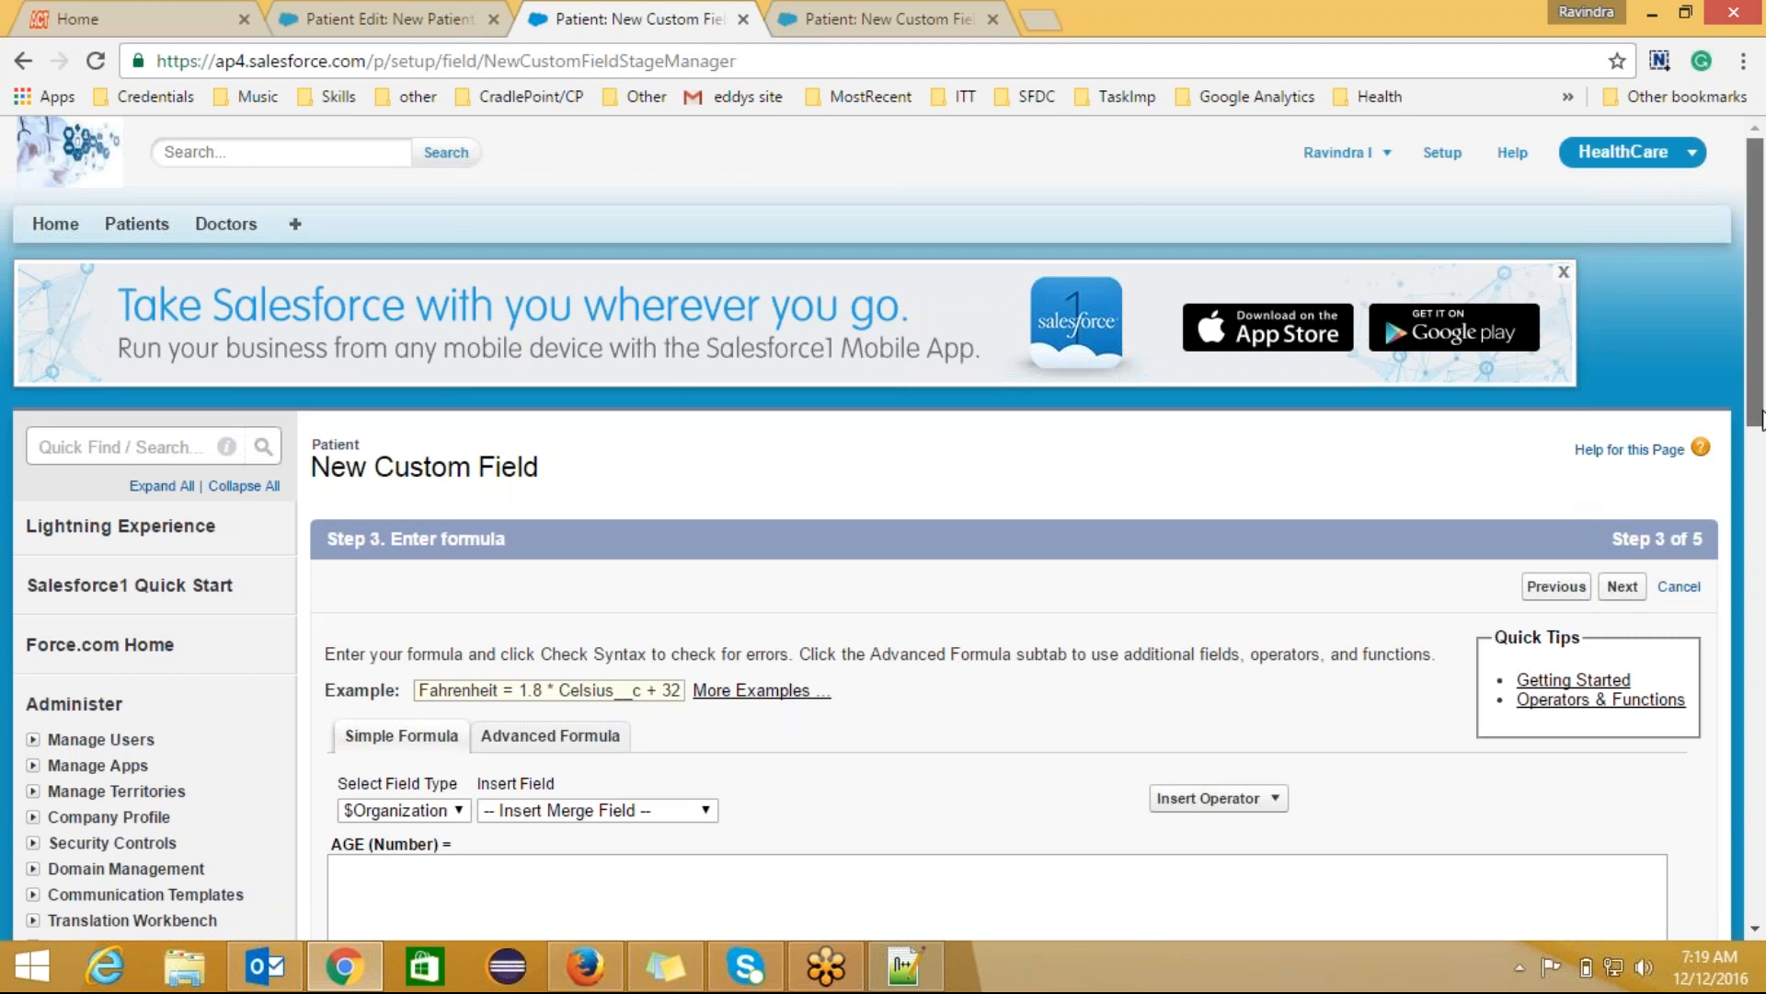
Step: Switch to the Advanced Formula editor for the AGE field
left_click_drag(1757, 391, 1762, 541)
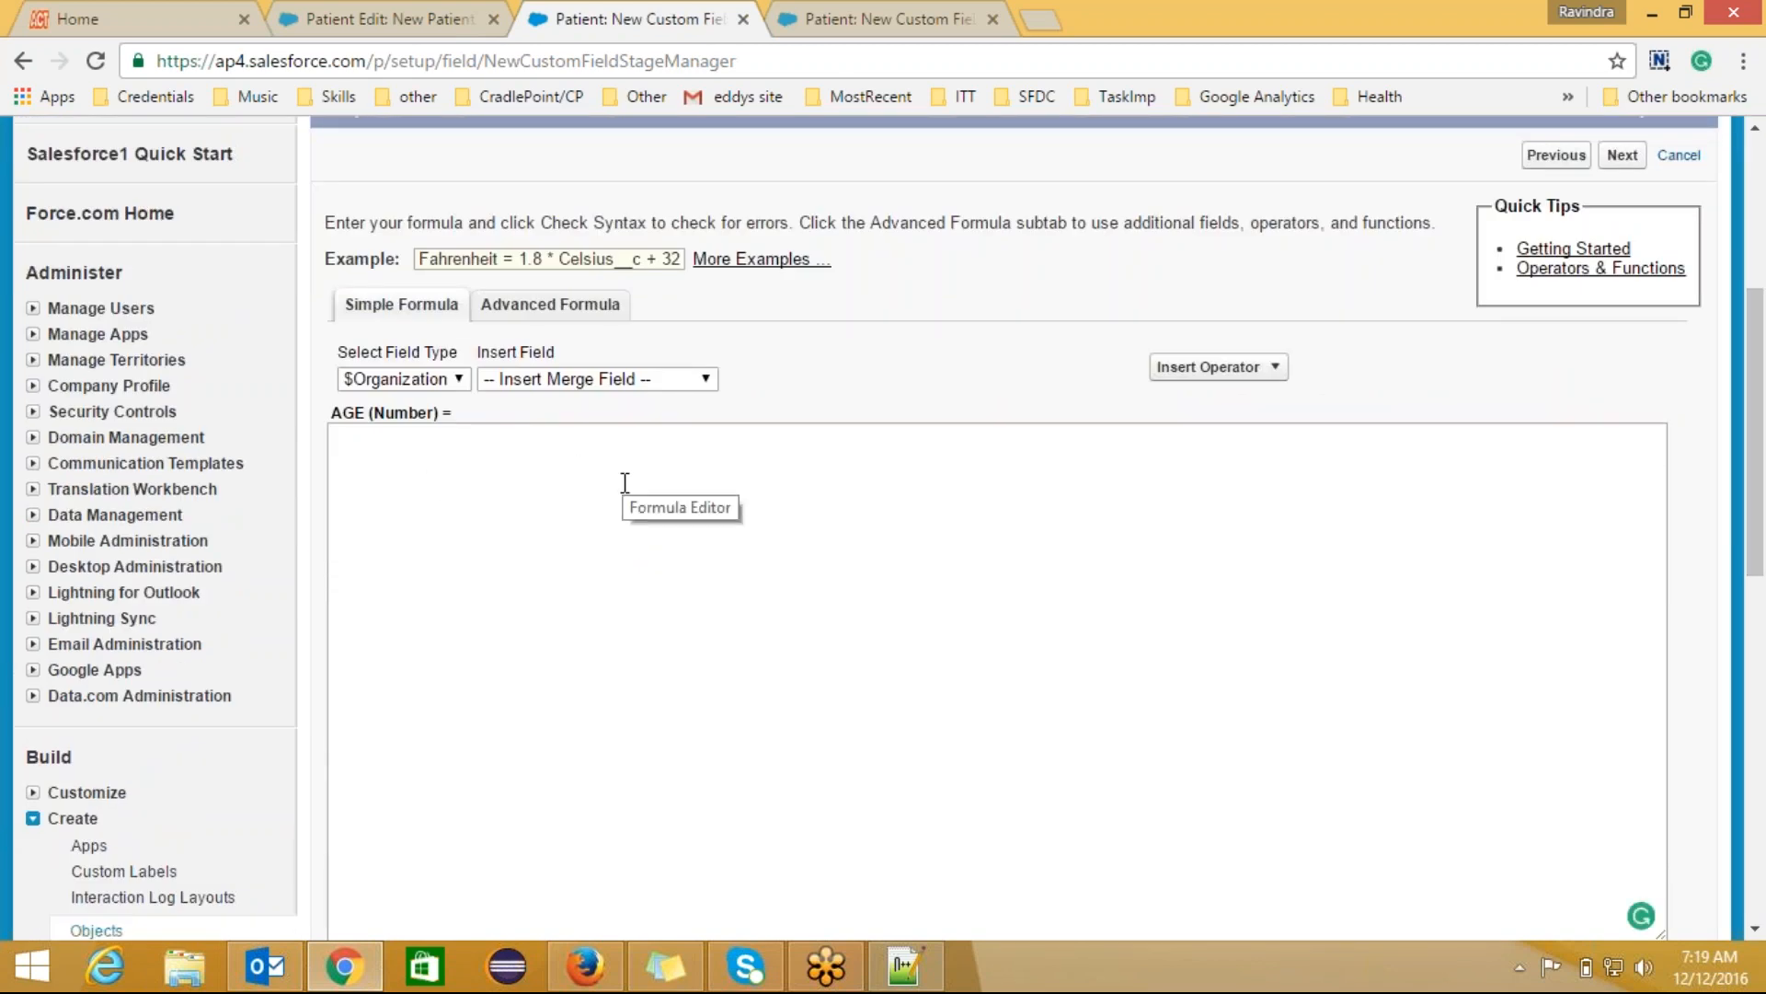
left_click(585, 313)
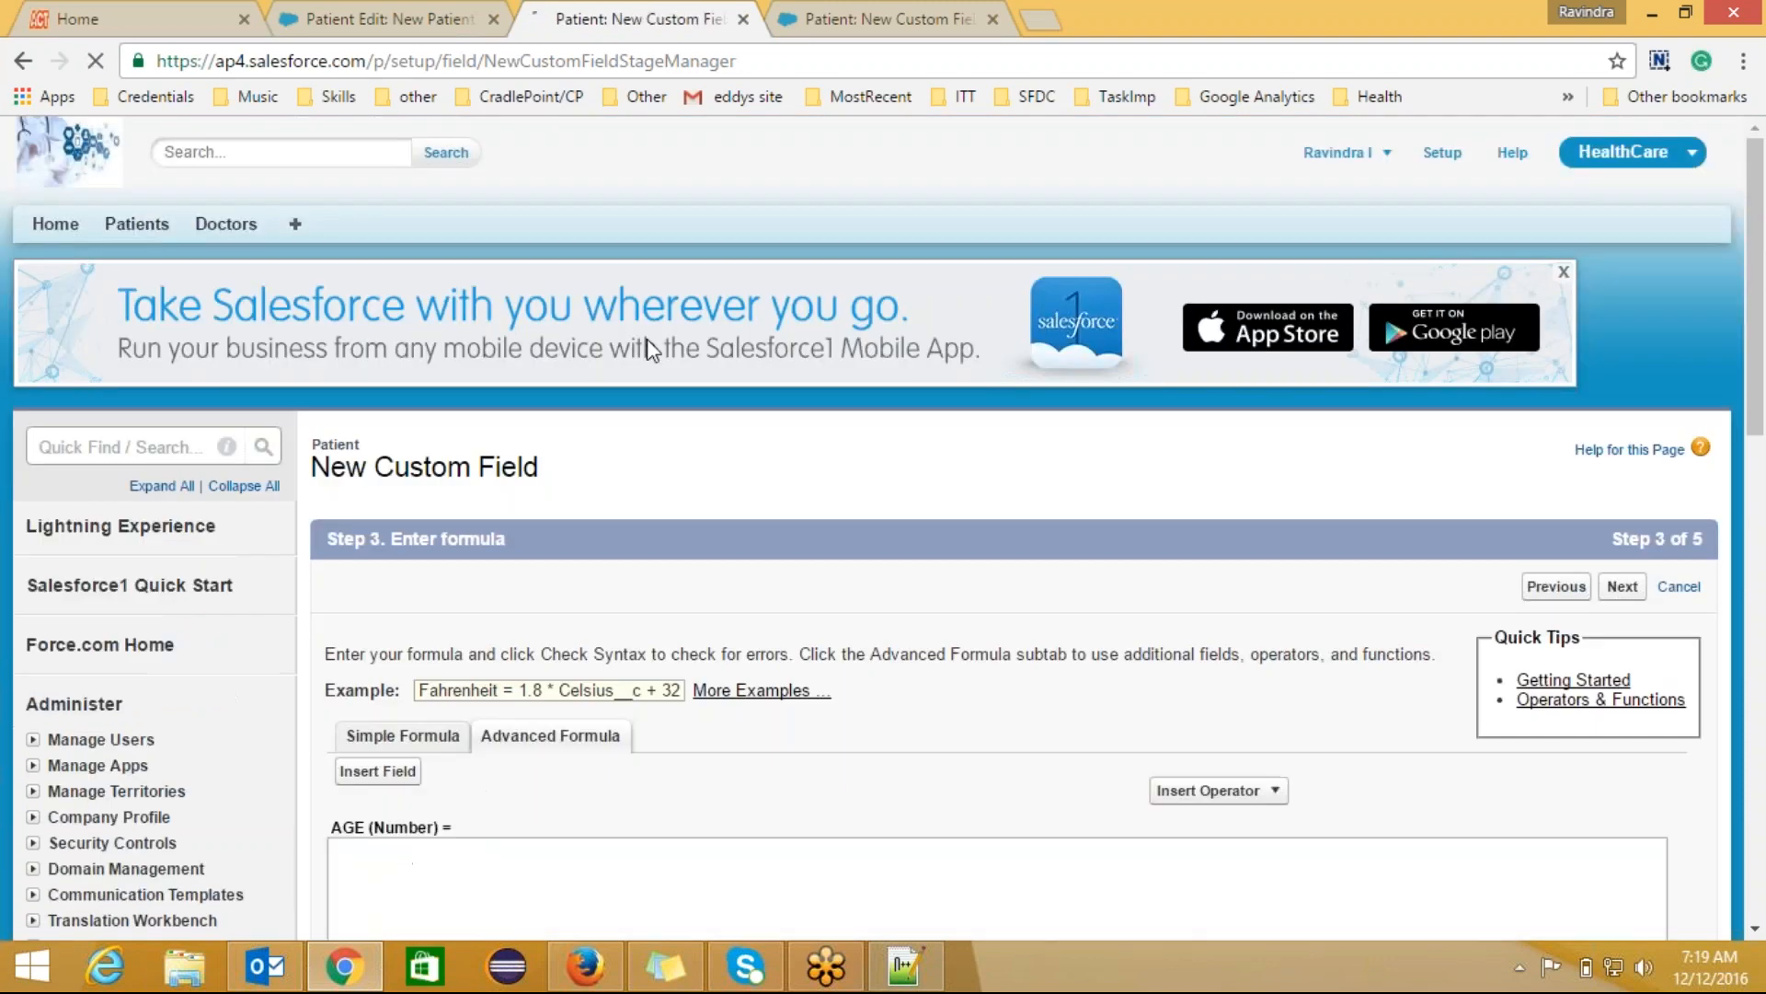
left_click_drag(1758, 354, 1762, 474)
mouse_move(1600, 519)
left_mouse_down()
mouse_move(1598, 594)
mouse_move(1588, 495)
mouse_move(1596, 607)
mouse_move(1594, 502)
left_mouse_up()
Step: Insert the TODAY() function followed by a minus sign into the AGE formula
left_click(585, 527)
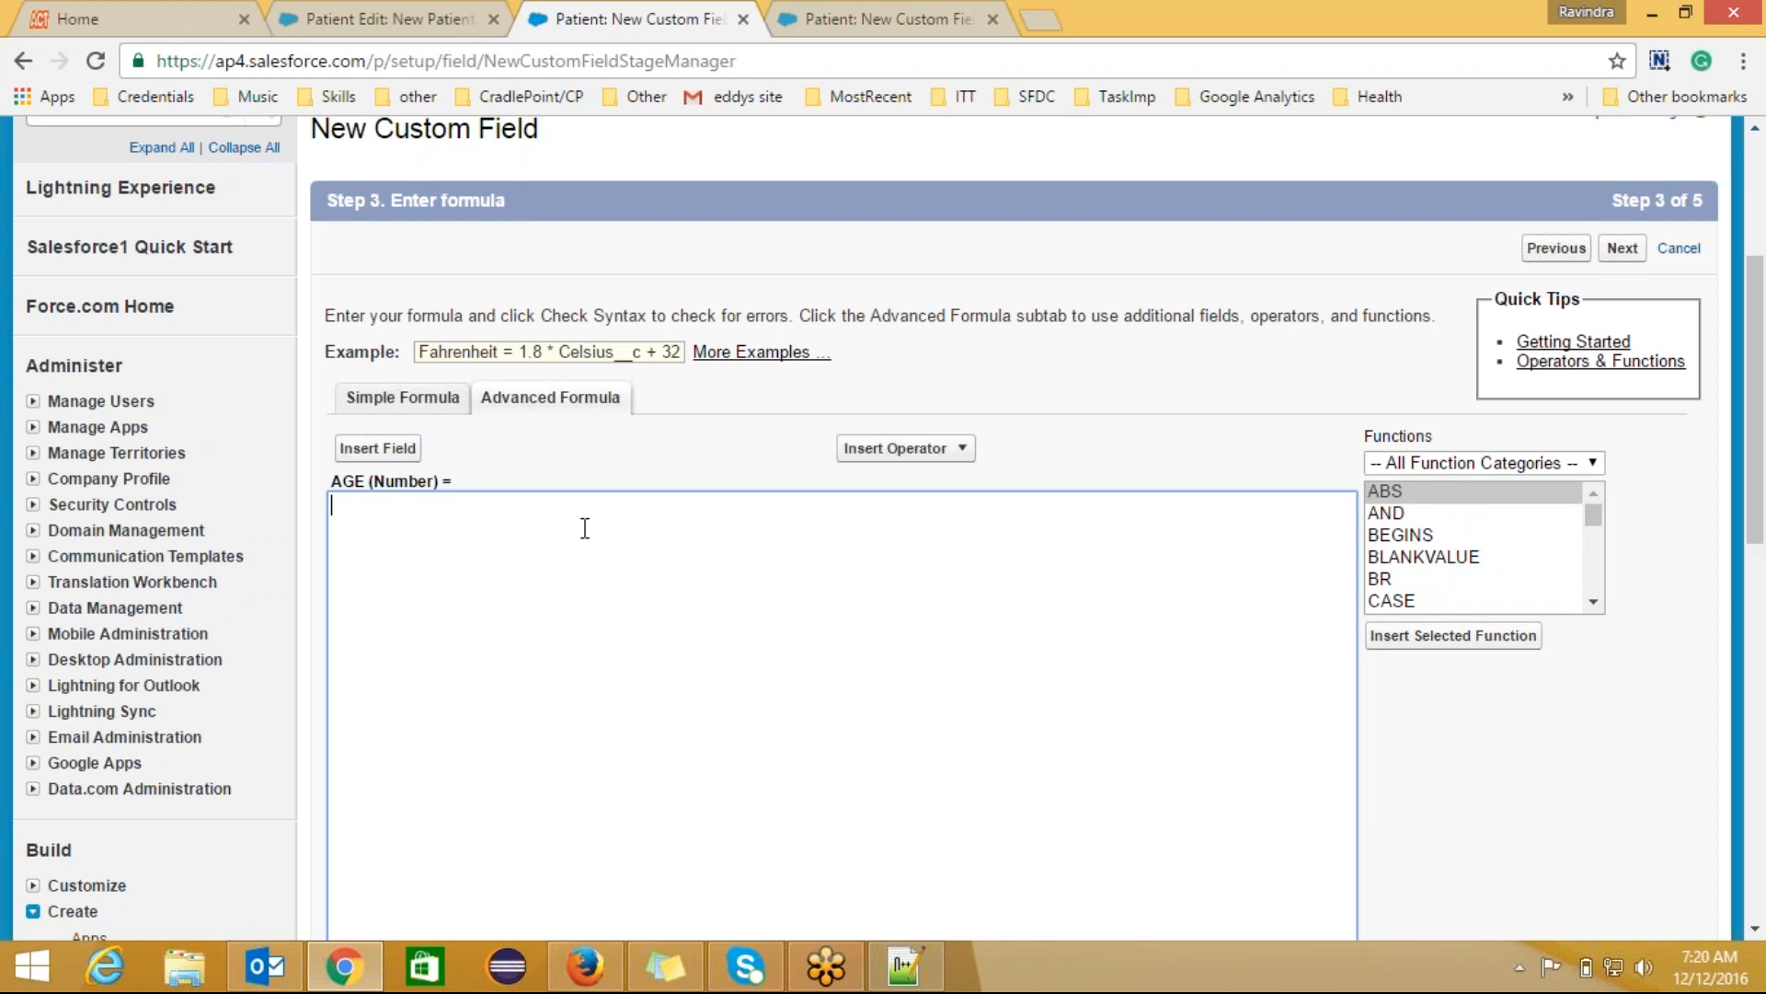
type("I")
key("BackSpace")
left_click_drag(1594, 604, 1597, 614)
left_click(1594, 605)
left_click(1594, 604)
left_click(1423, 541)
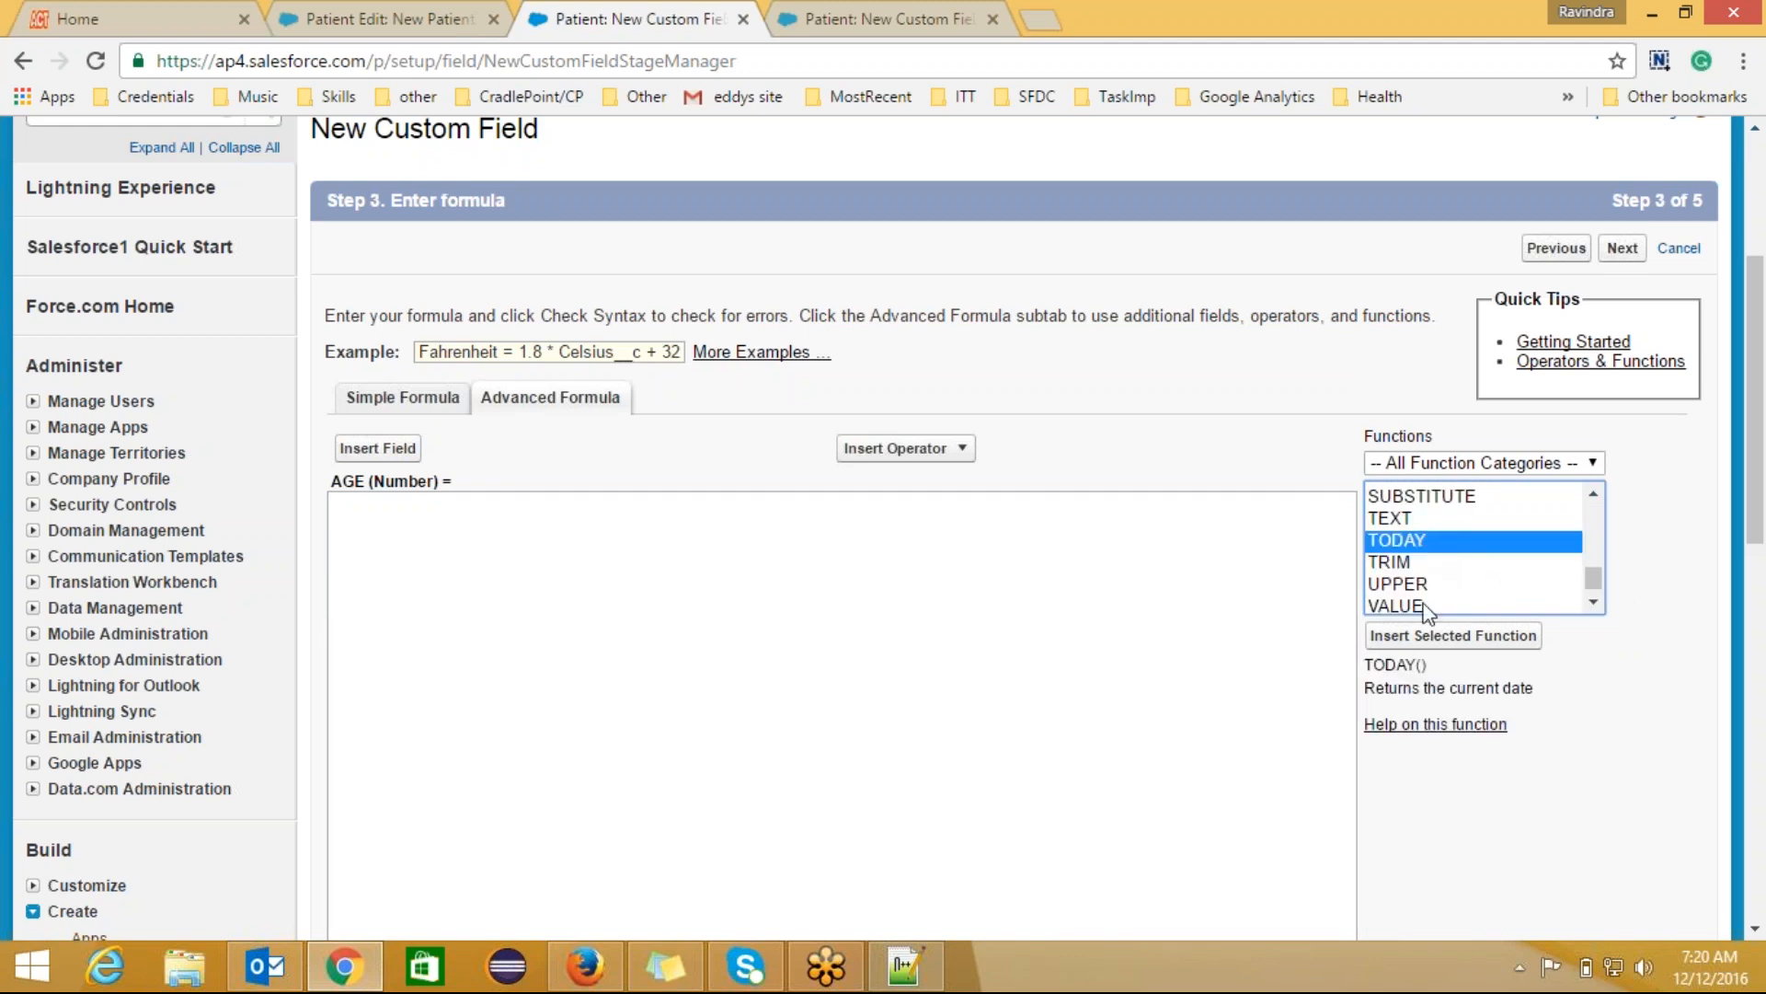
left_click(1432, 644)
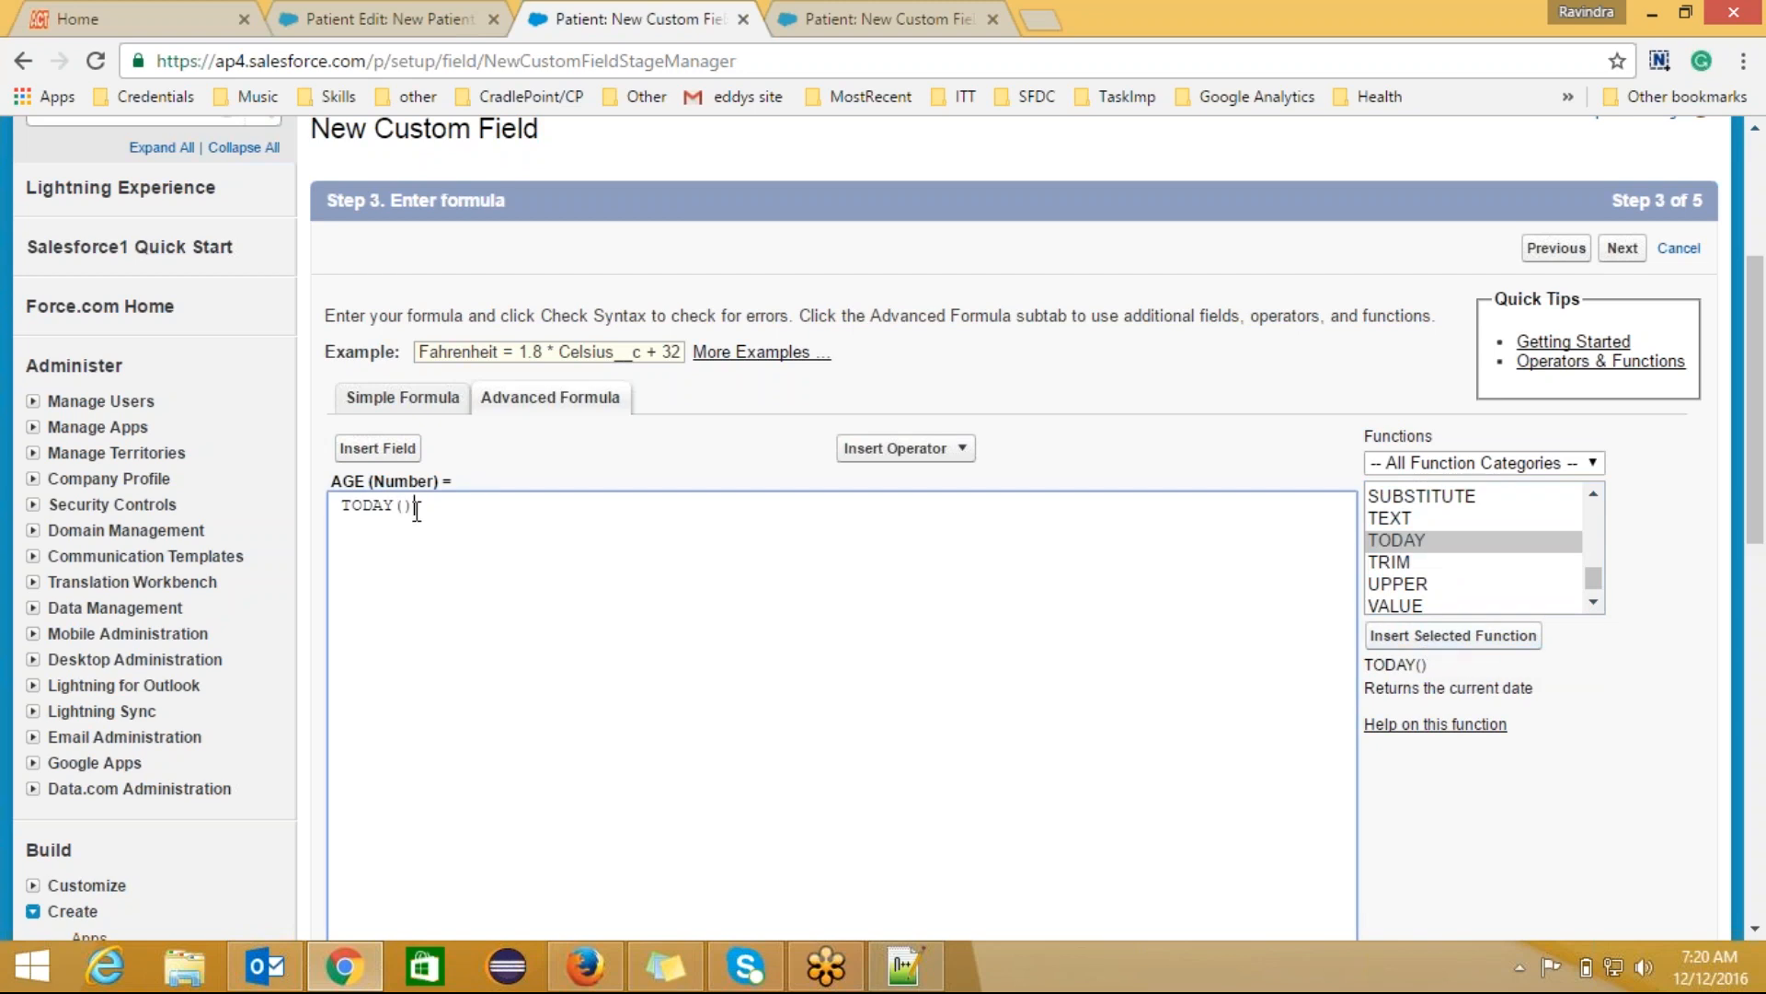
type("-")
Step: Insert Patient DOB after the minus and complete the formula as (TODAY()- DOB__c )/365
left_click(378, 449)
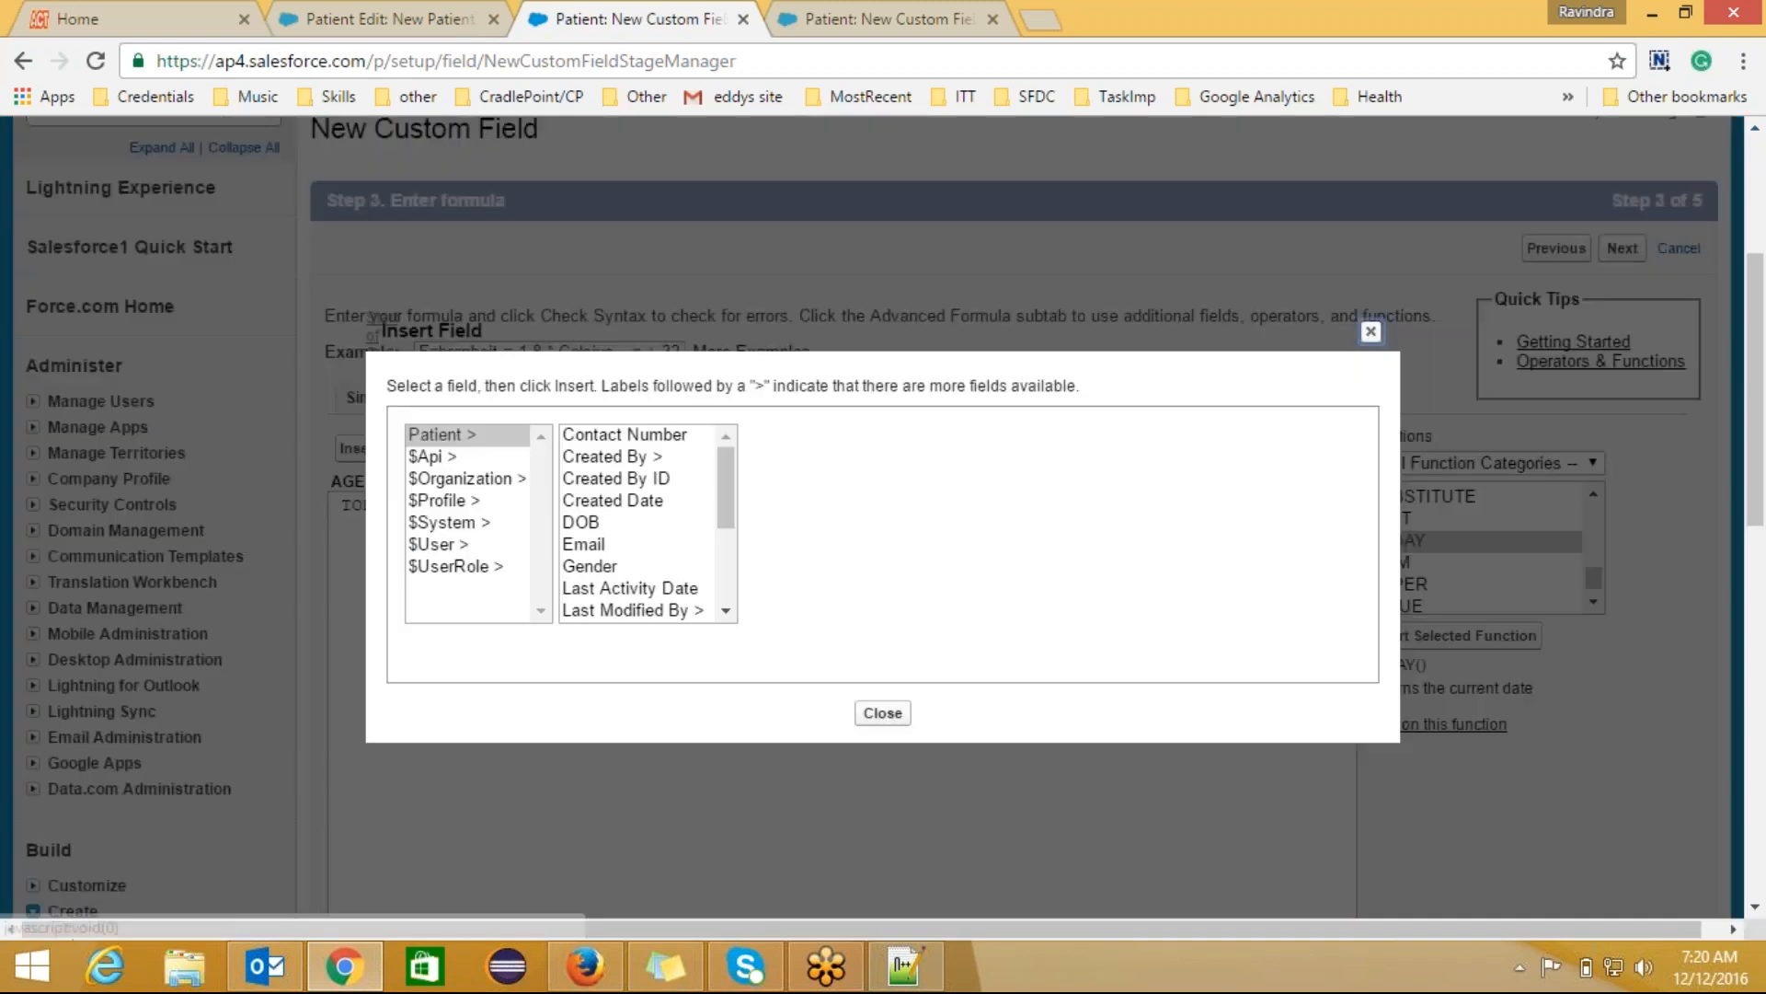
left_click(596, 532)
left_click(802, 578)
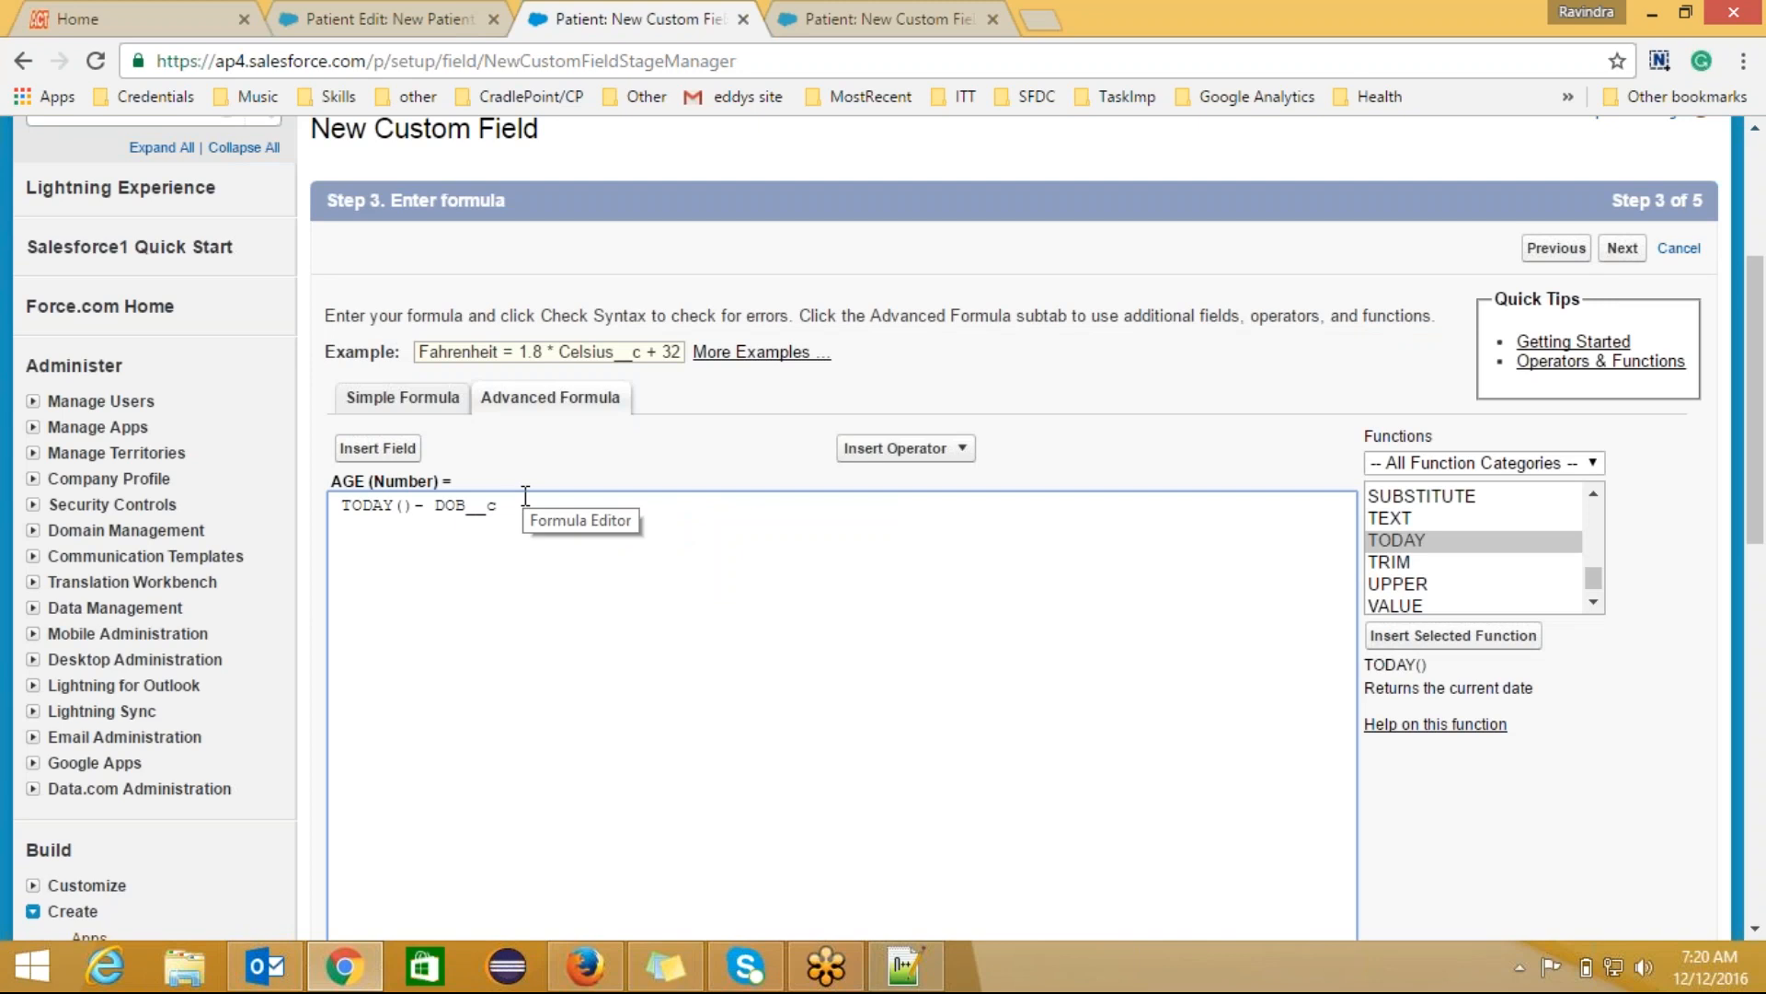
type(")")
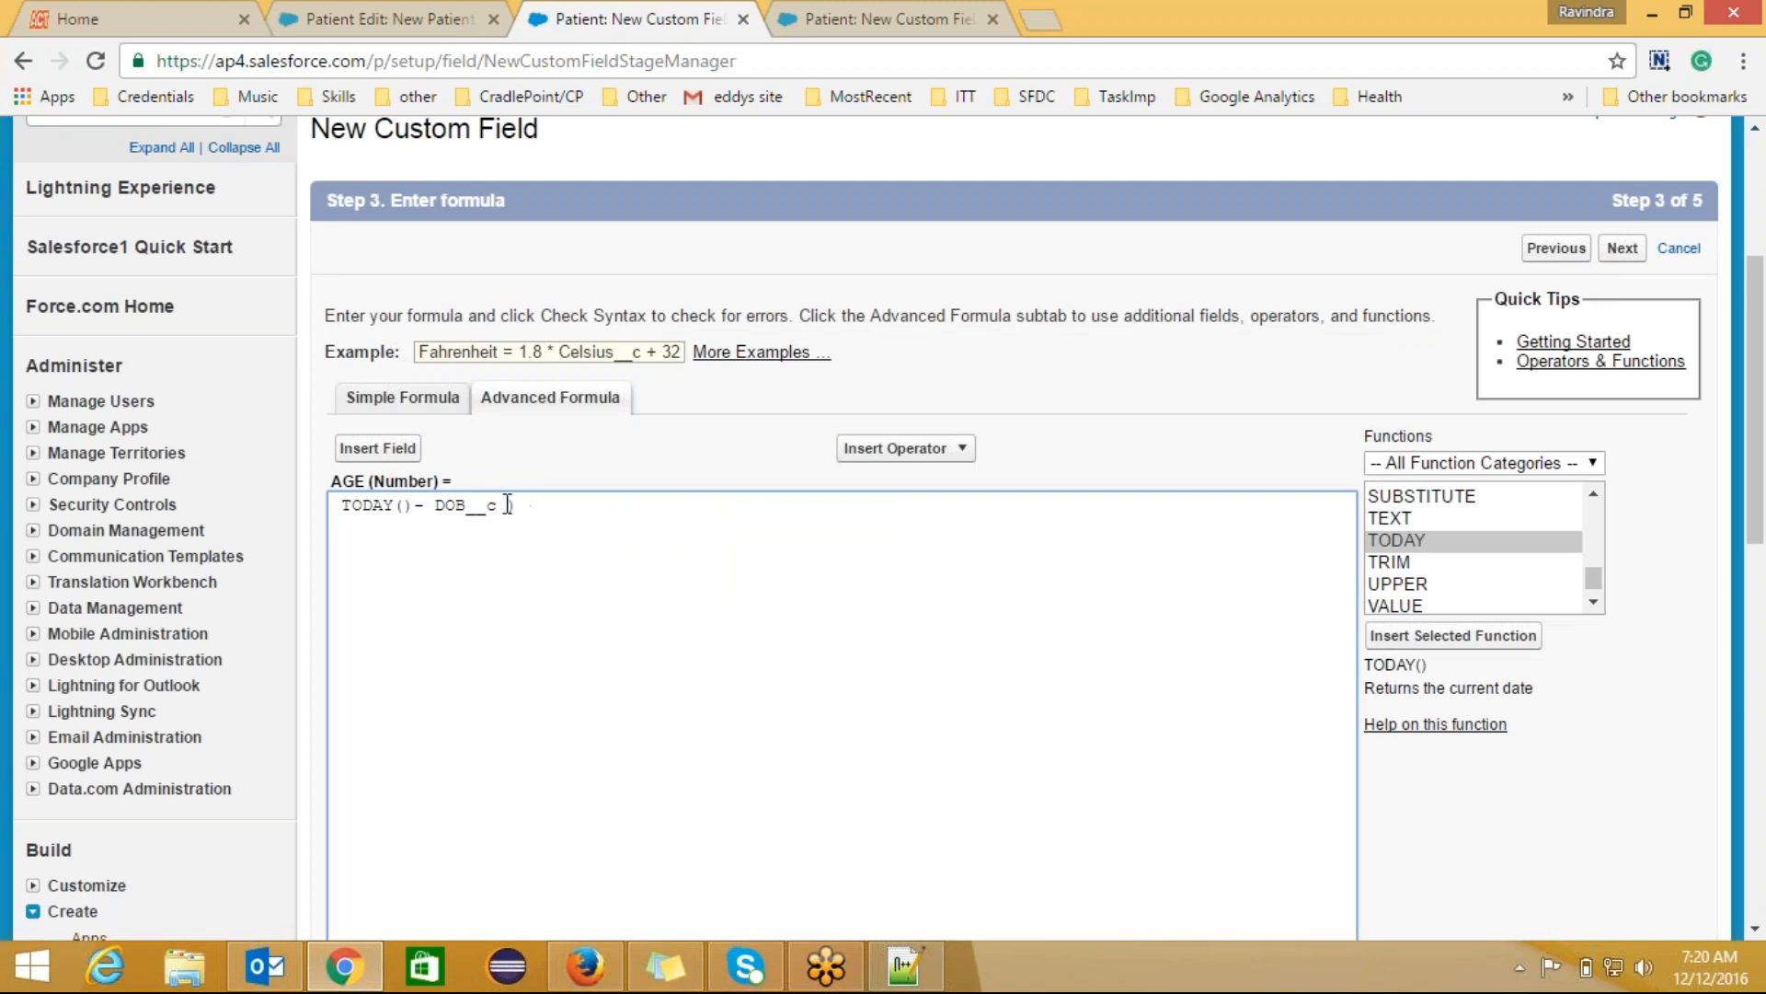
left_click(341, 504)
type("(")
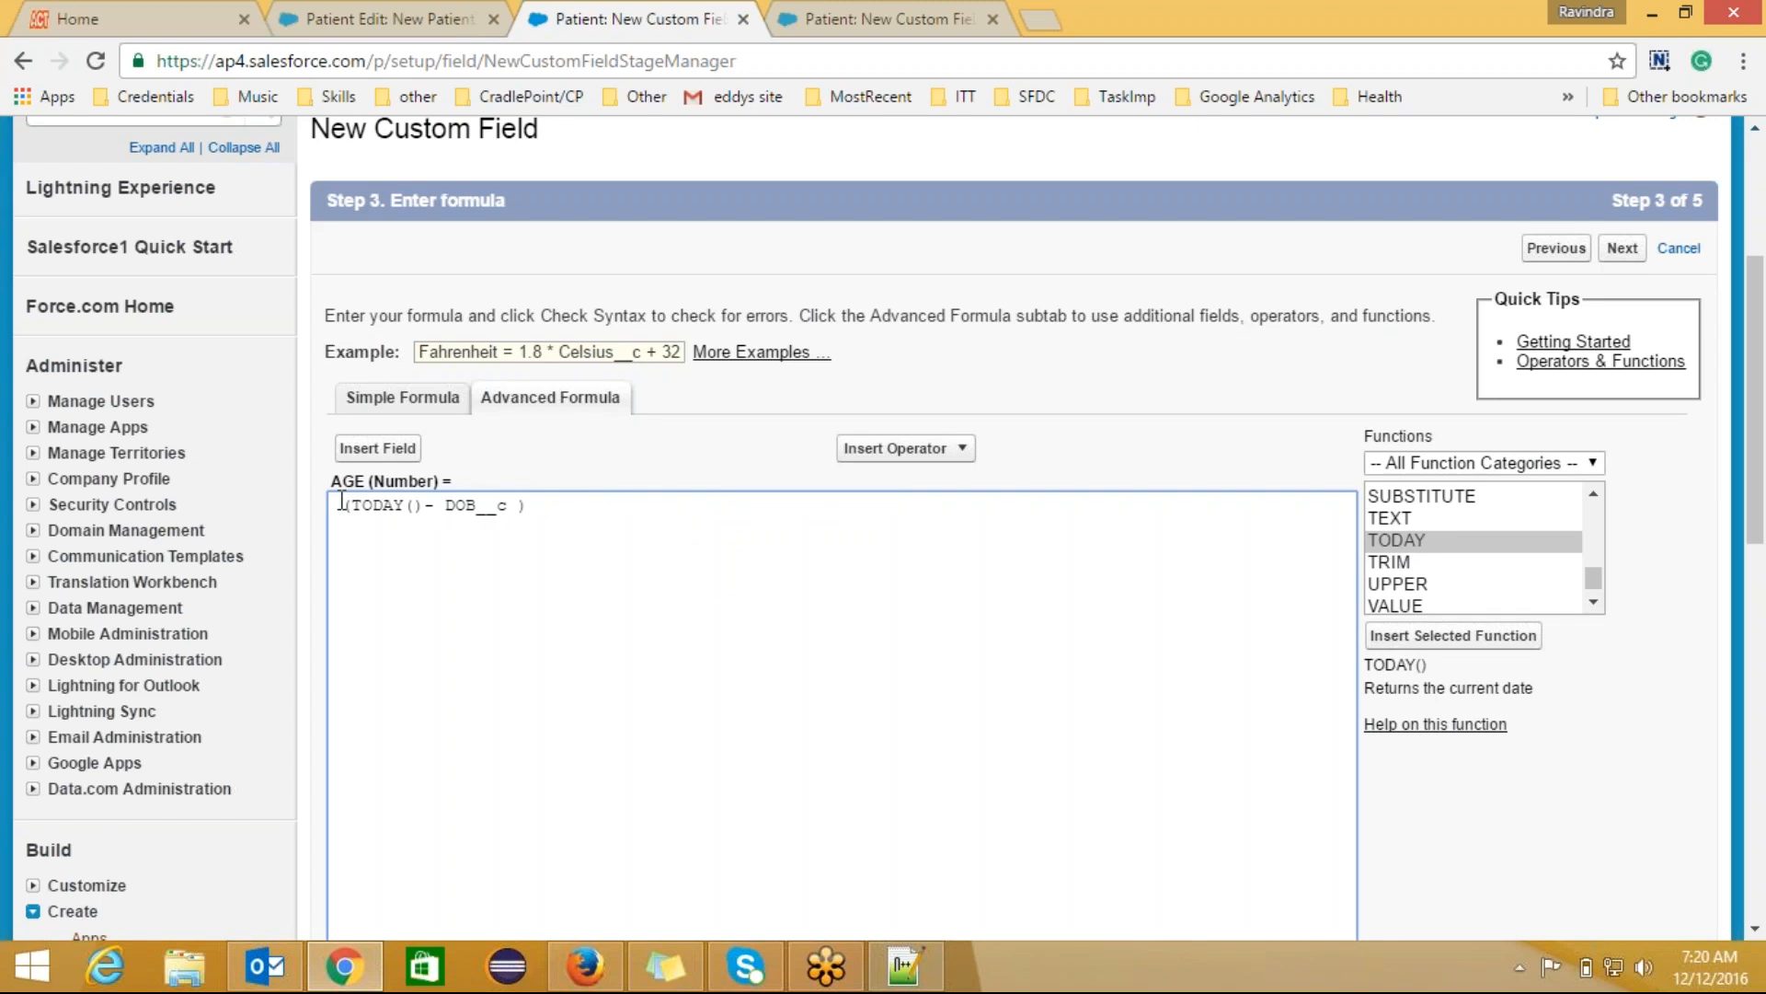
left_click(546, 511)
type("/365")
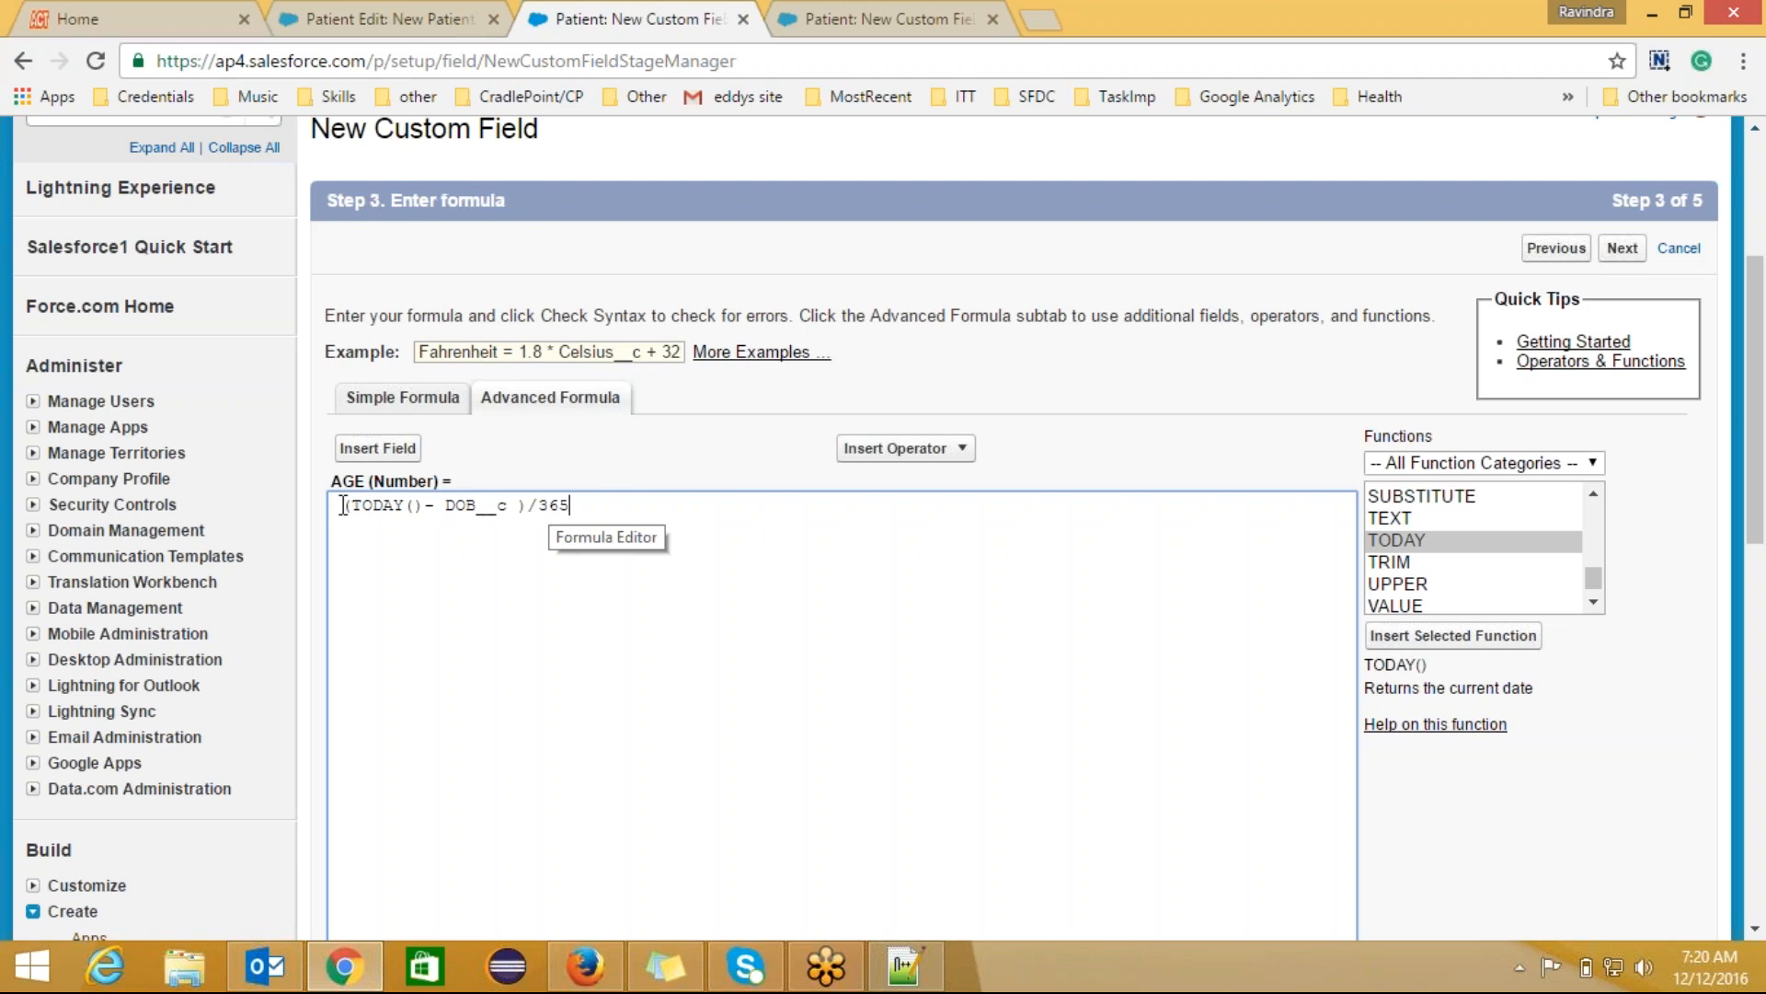
left_click_drag(349, 506, 513, 506)
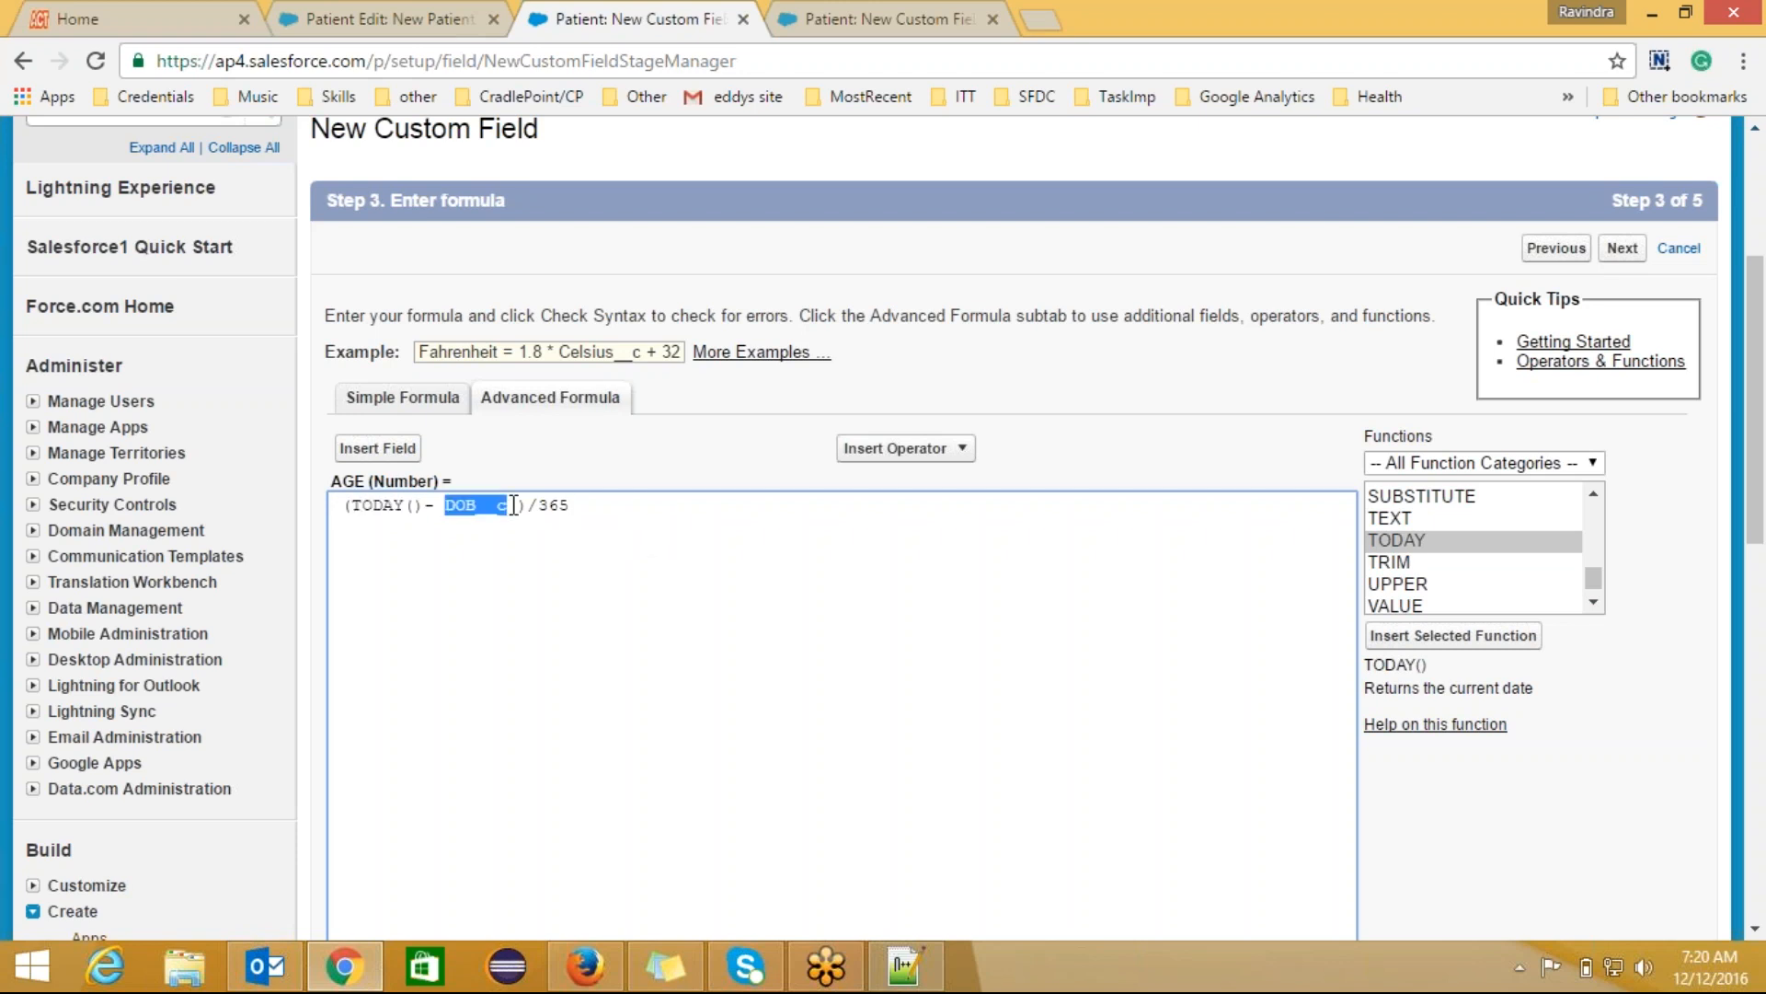
left_click(425, 22)
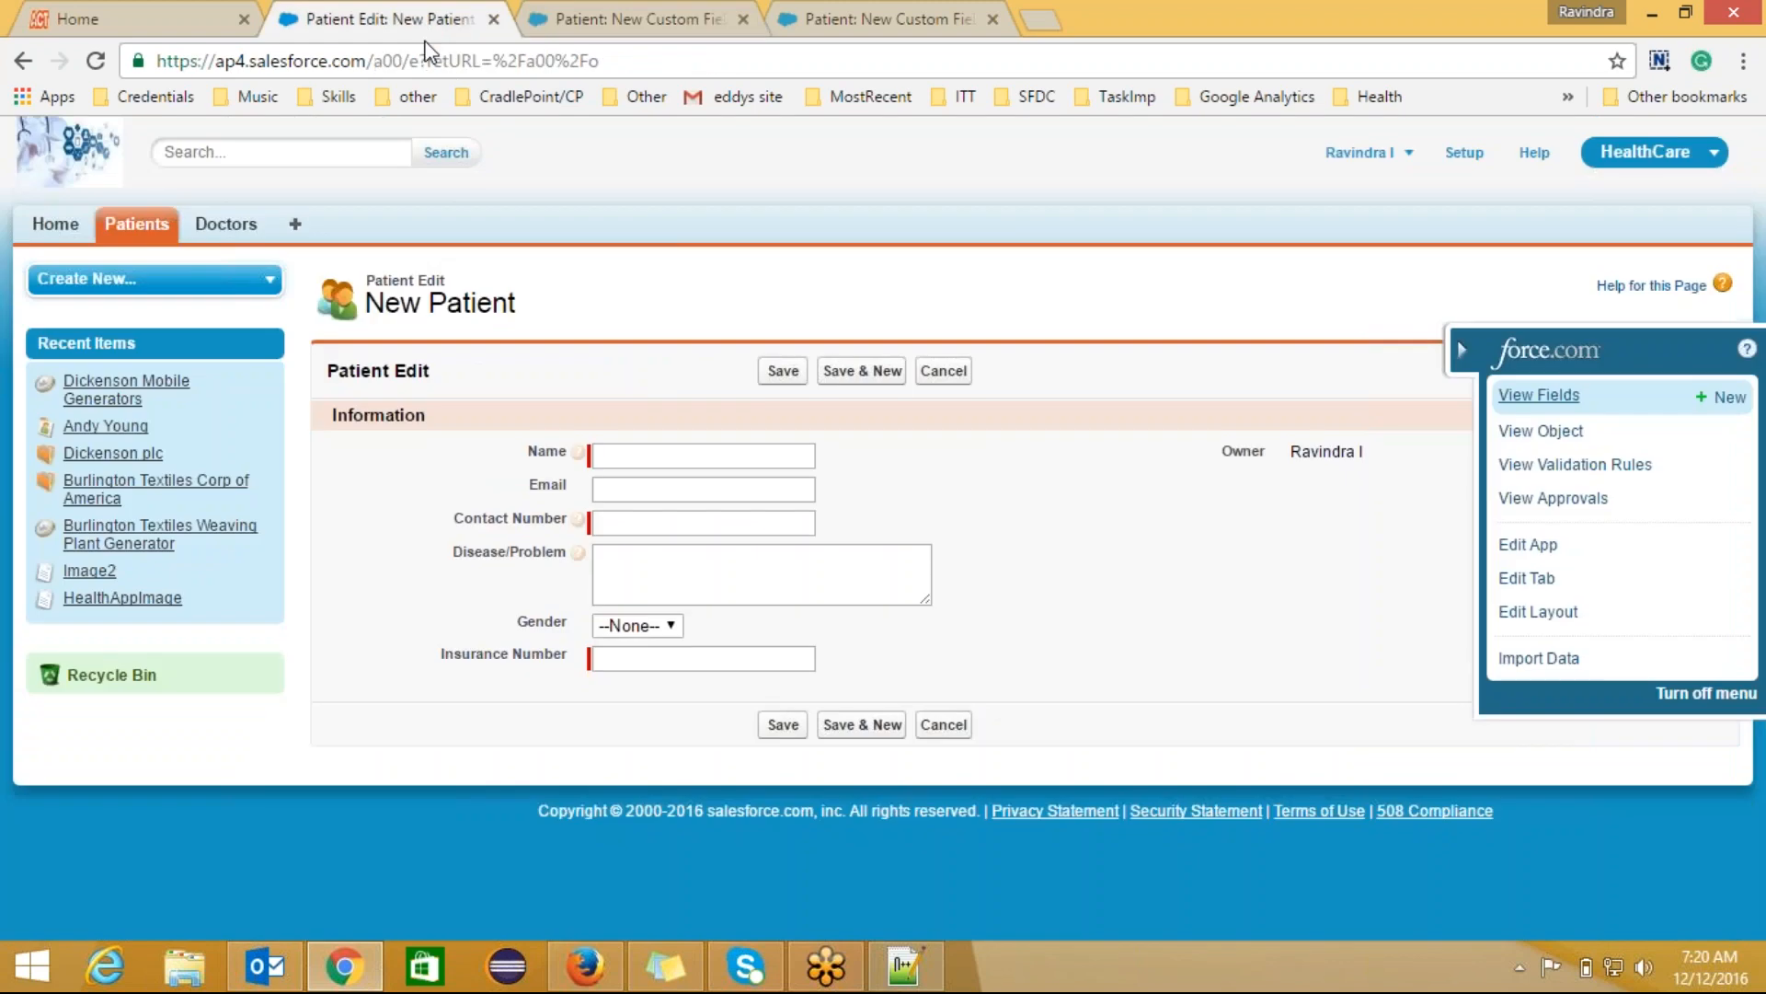
left_click(427, 61)
key("Return")
left_click(649, 692)
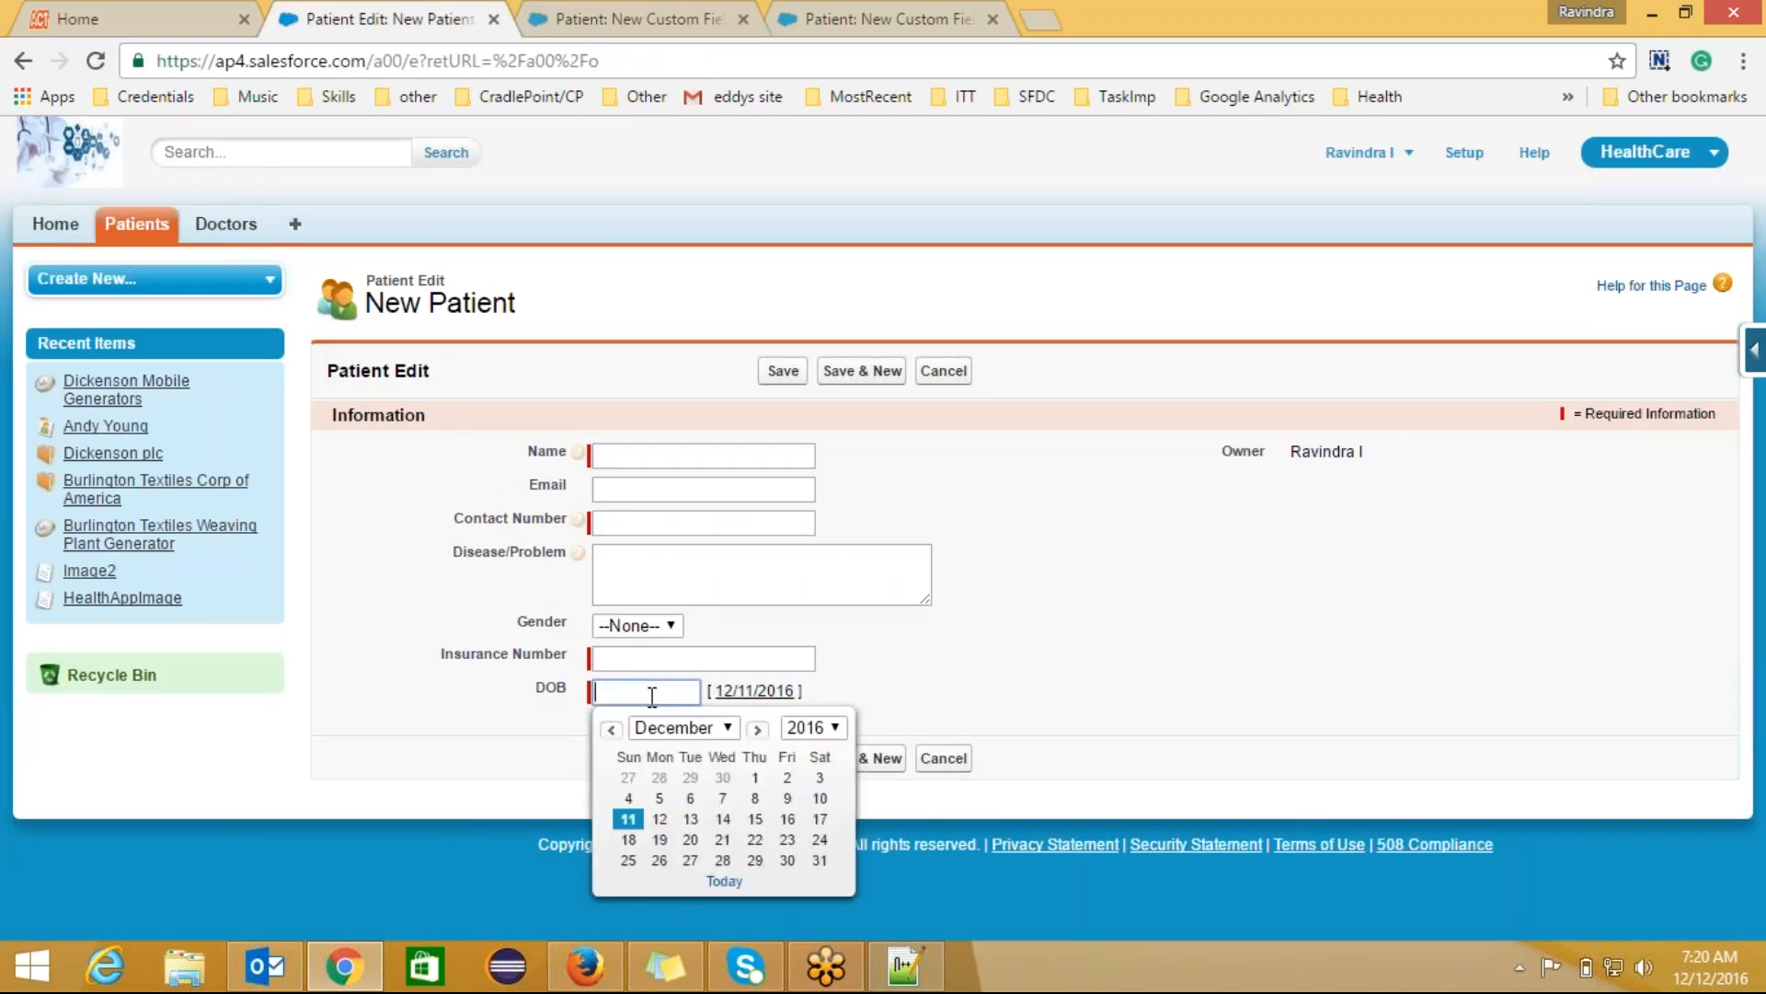
left_click(650, 22)
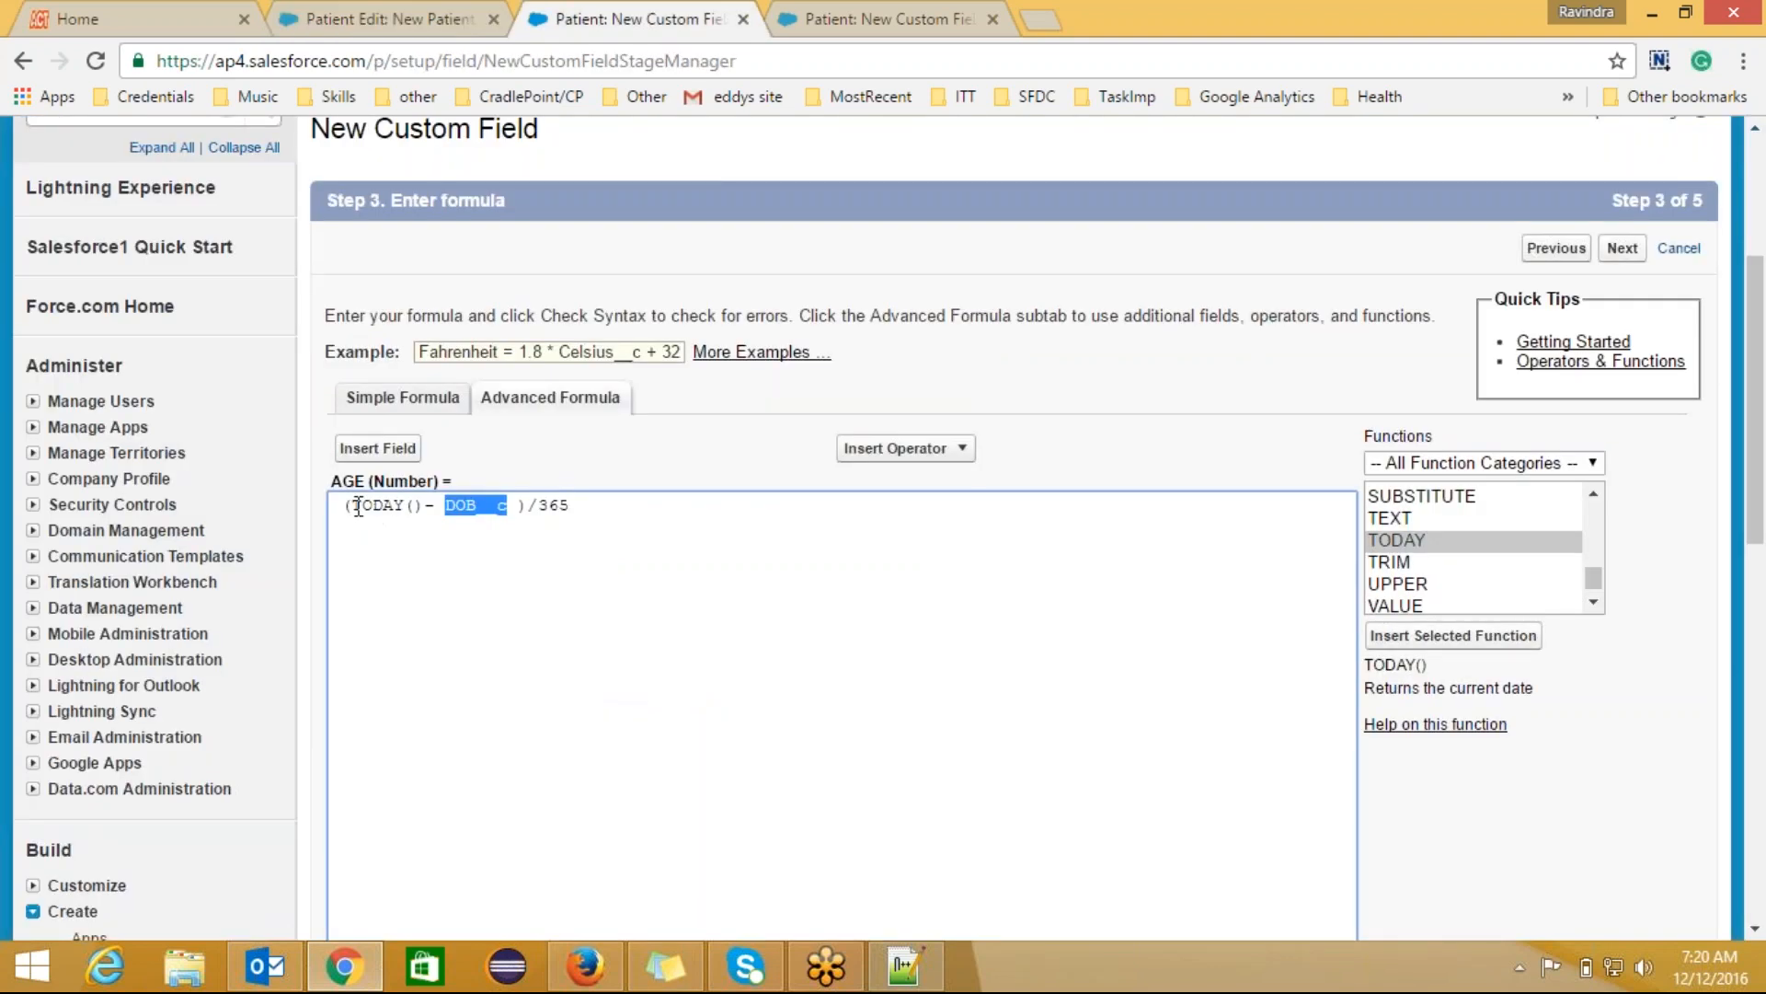
left_click(512, 504)
left_click_drag(583, 505, 332, 522)
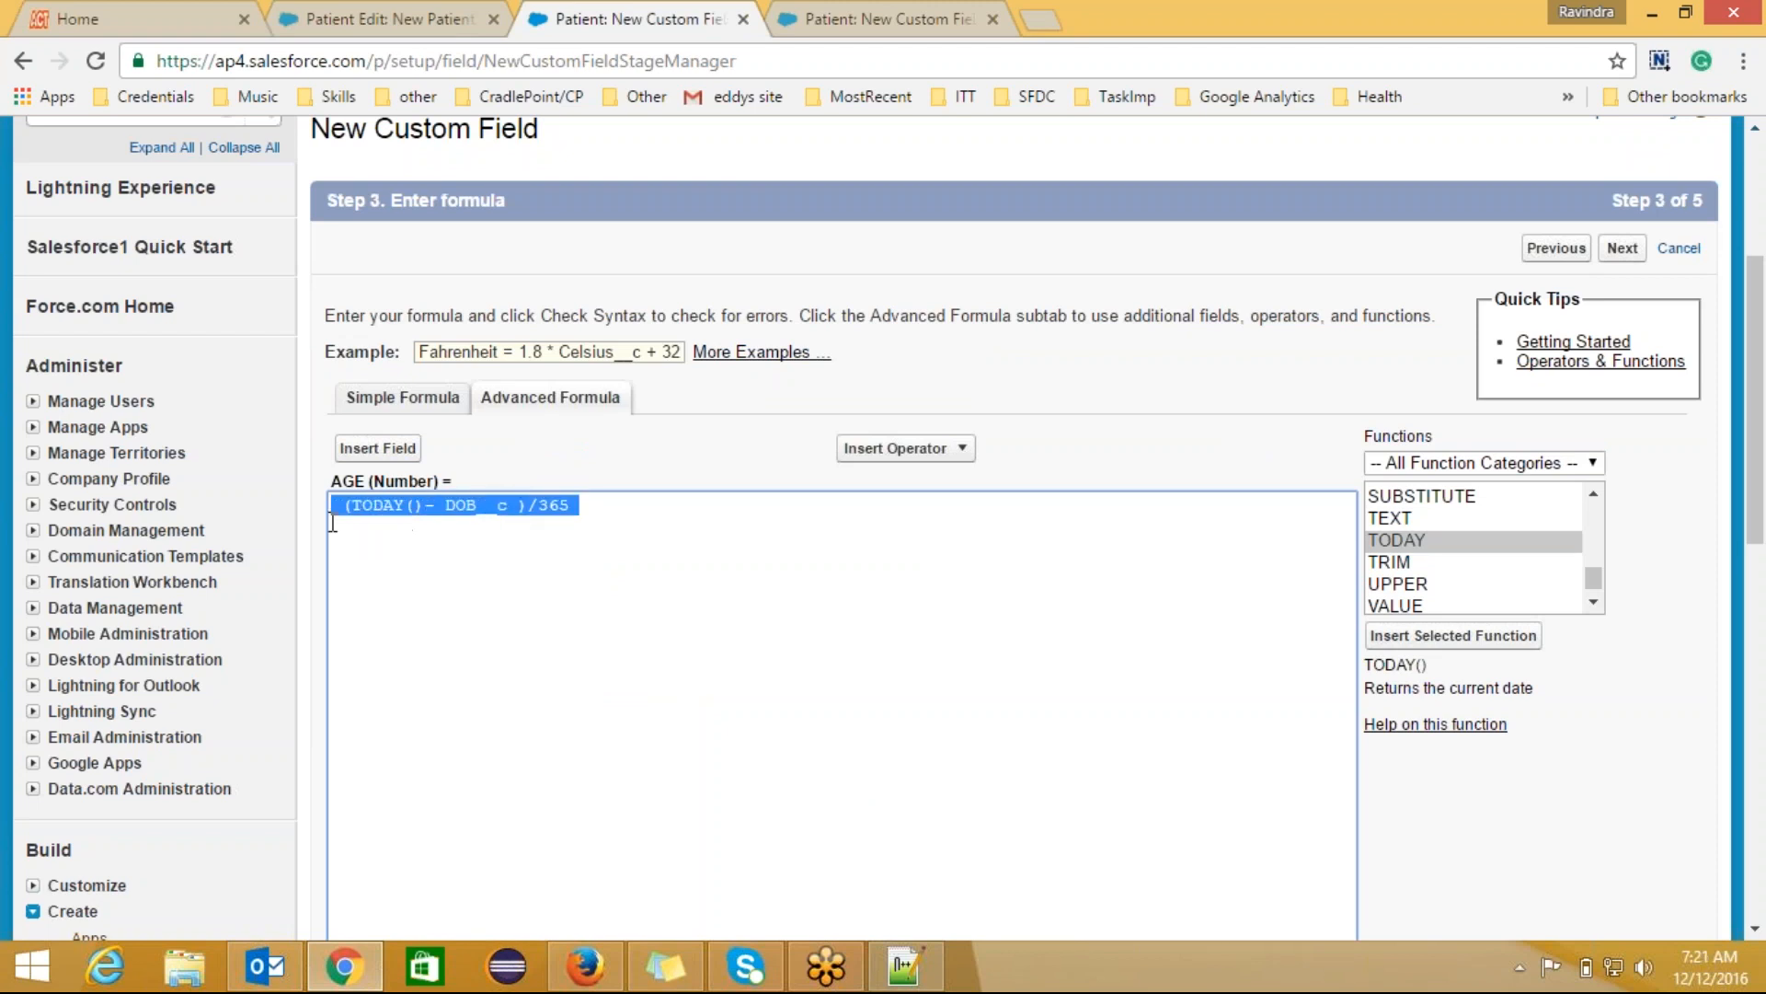
left_click(437, 587)
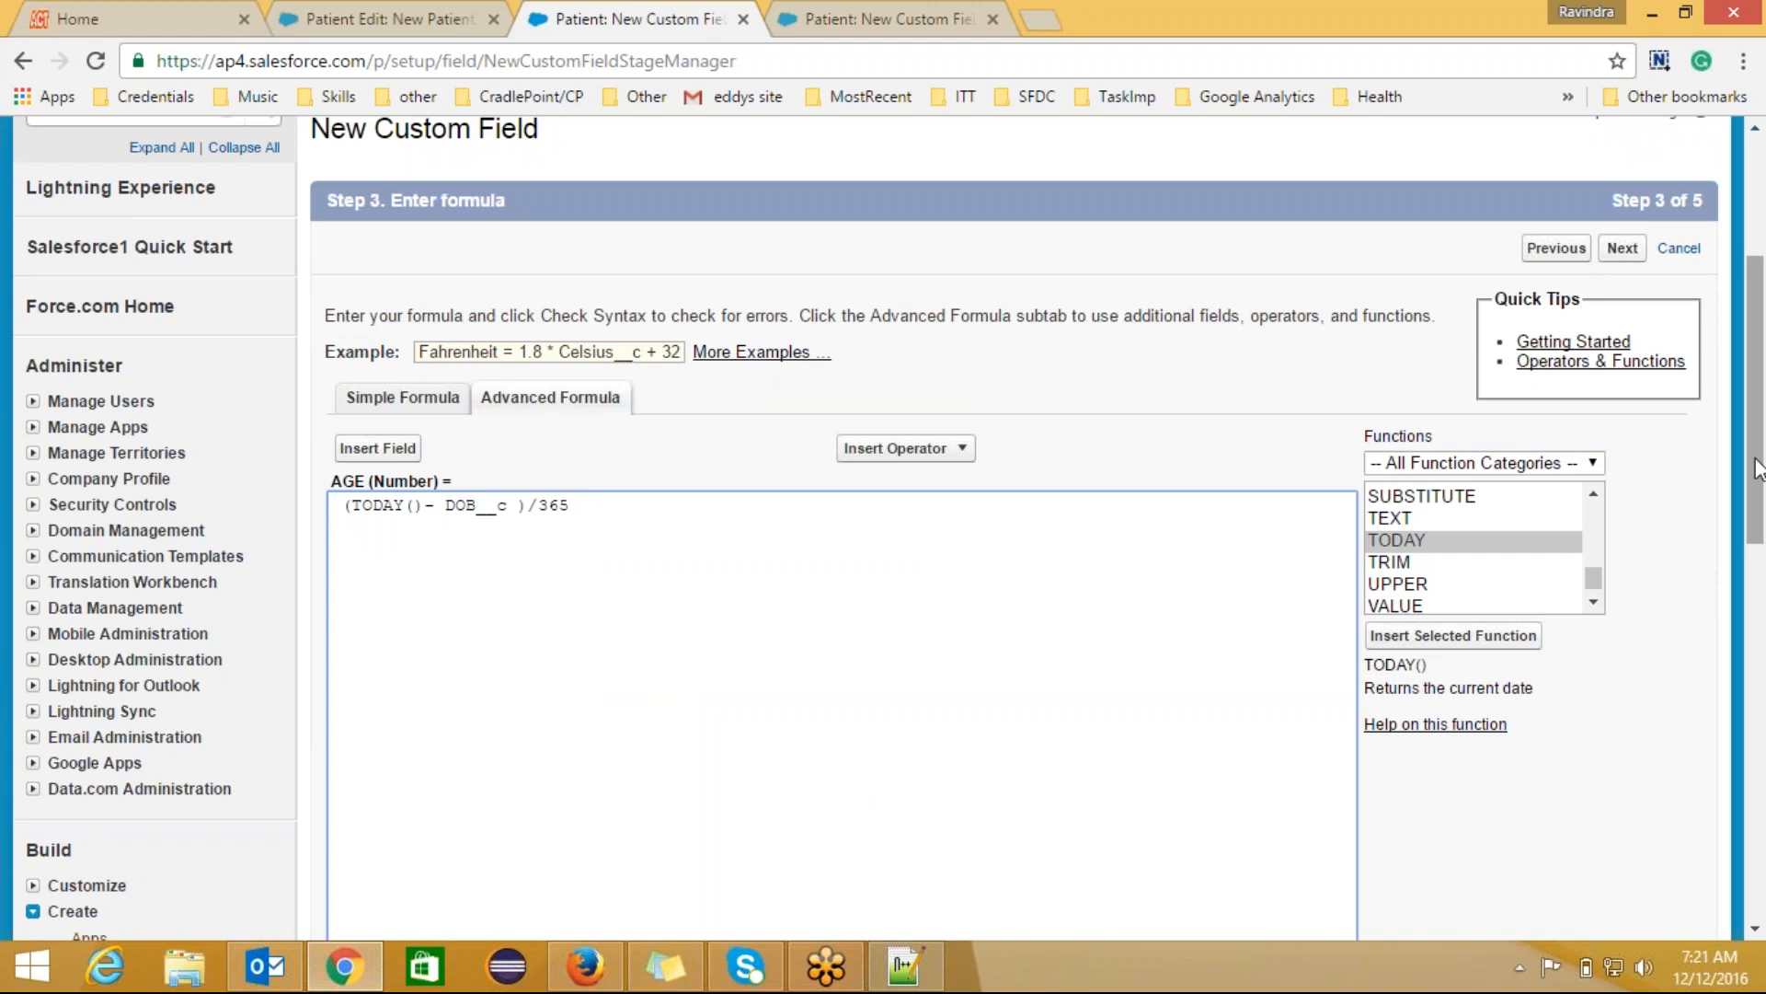
left_click_drag(1757, 471, 1761, 597)
Step: Check the AGE formula syntax (no errors, 39 characters compiled) and proceed to the next page
left_click(411, 675)
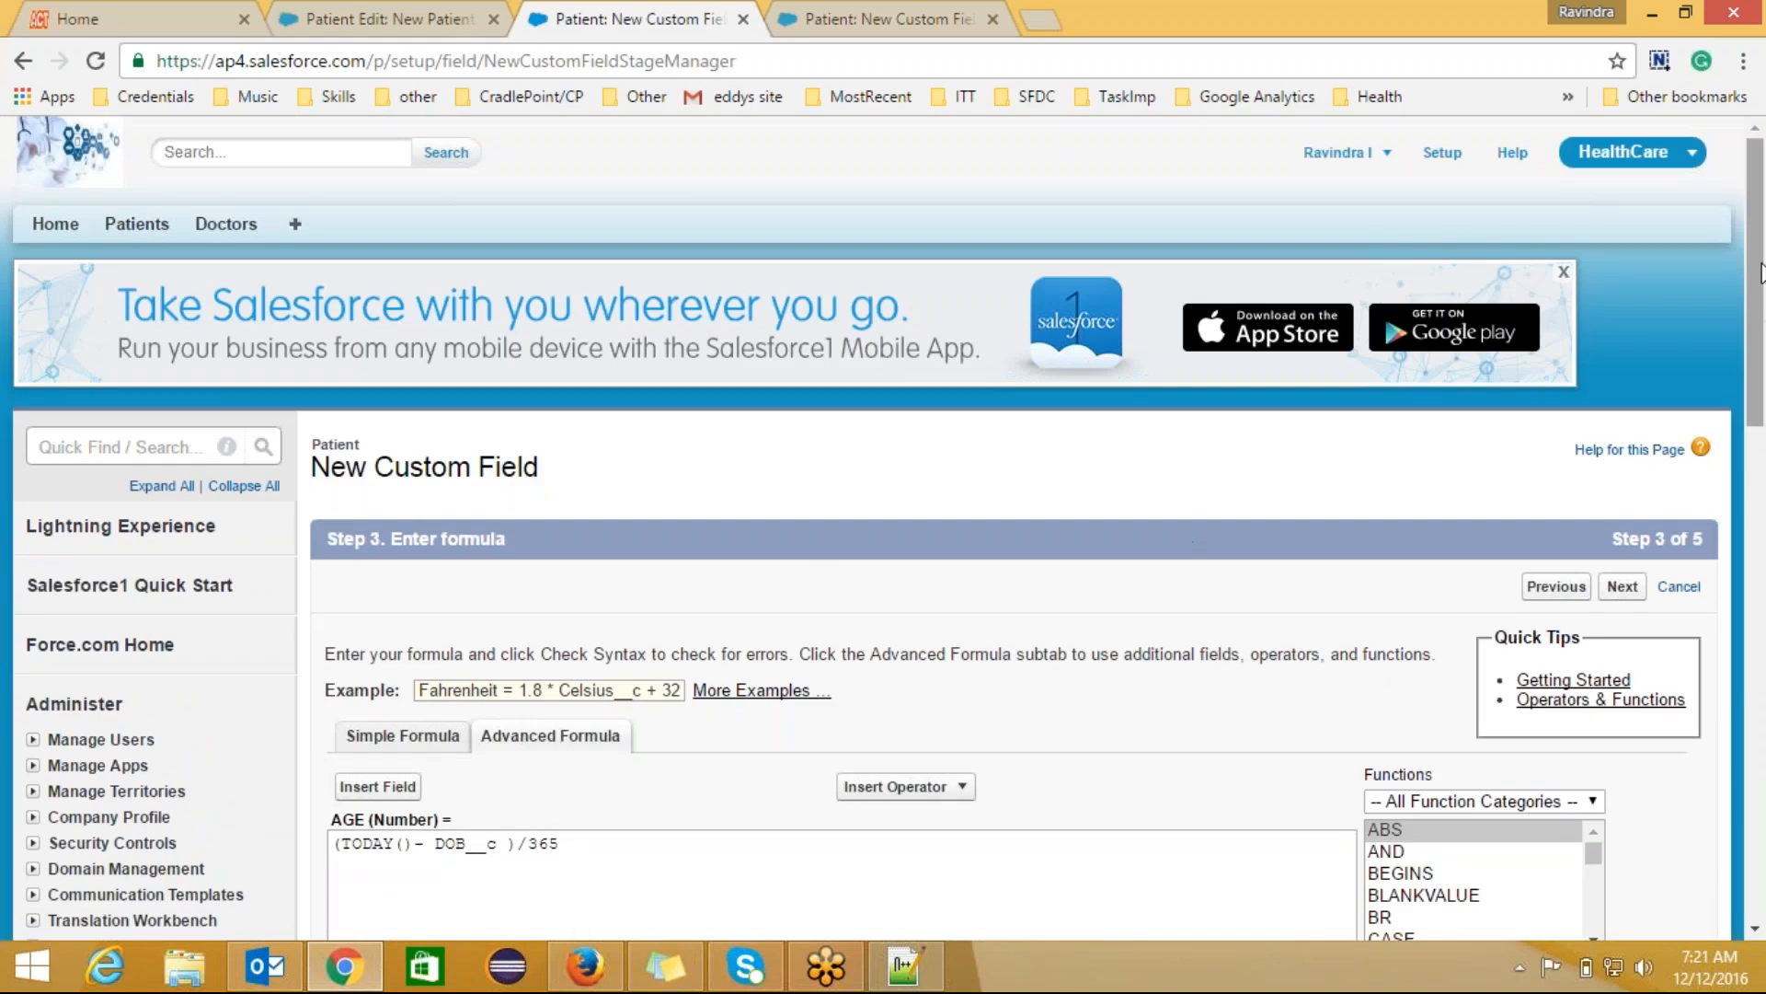
left_click_drag(1764, 308, 1764, 589)
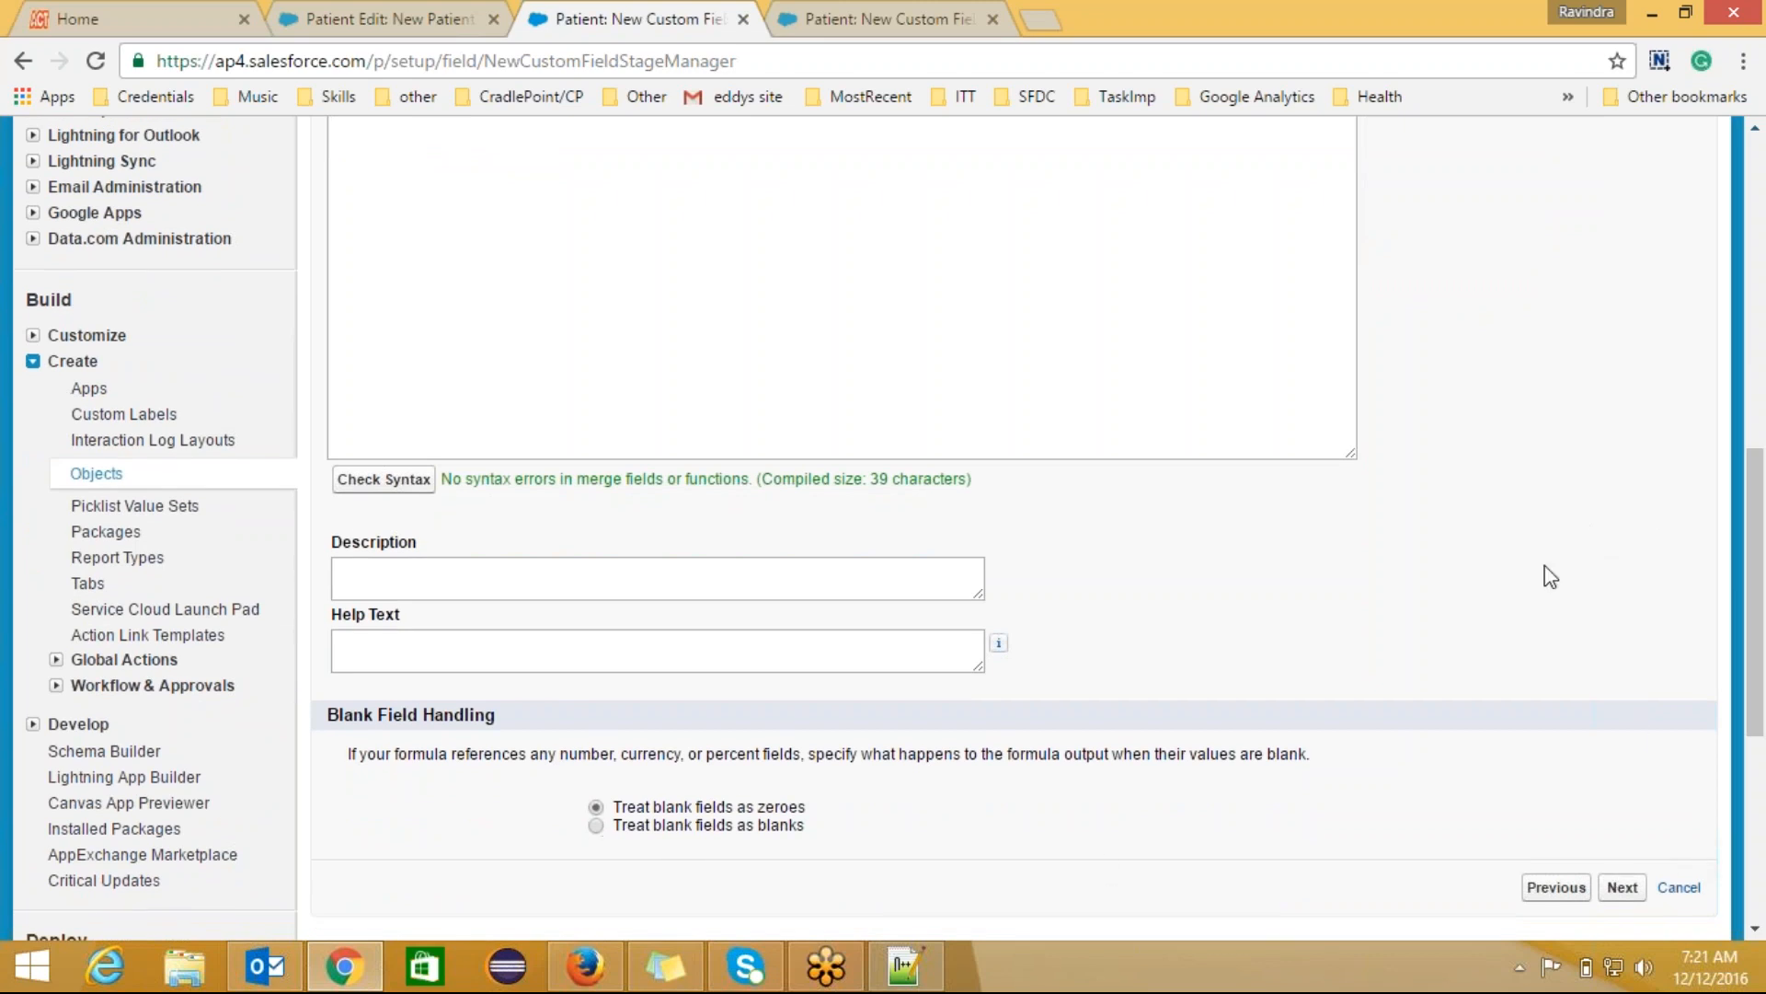
left_click_drag(1757, 549, 1754, 365)
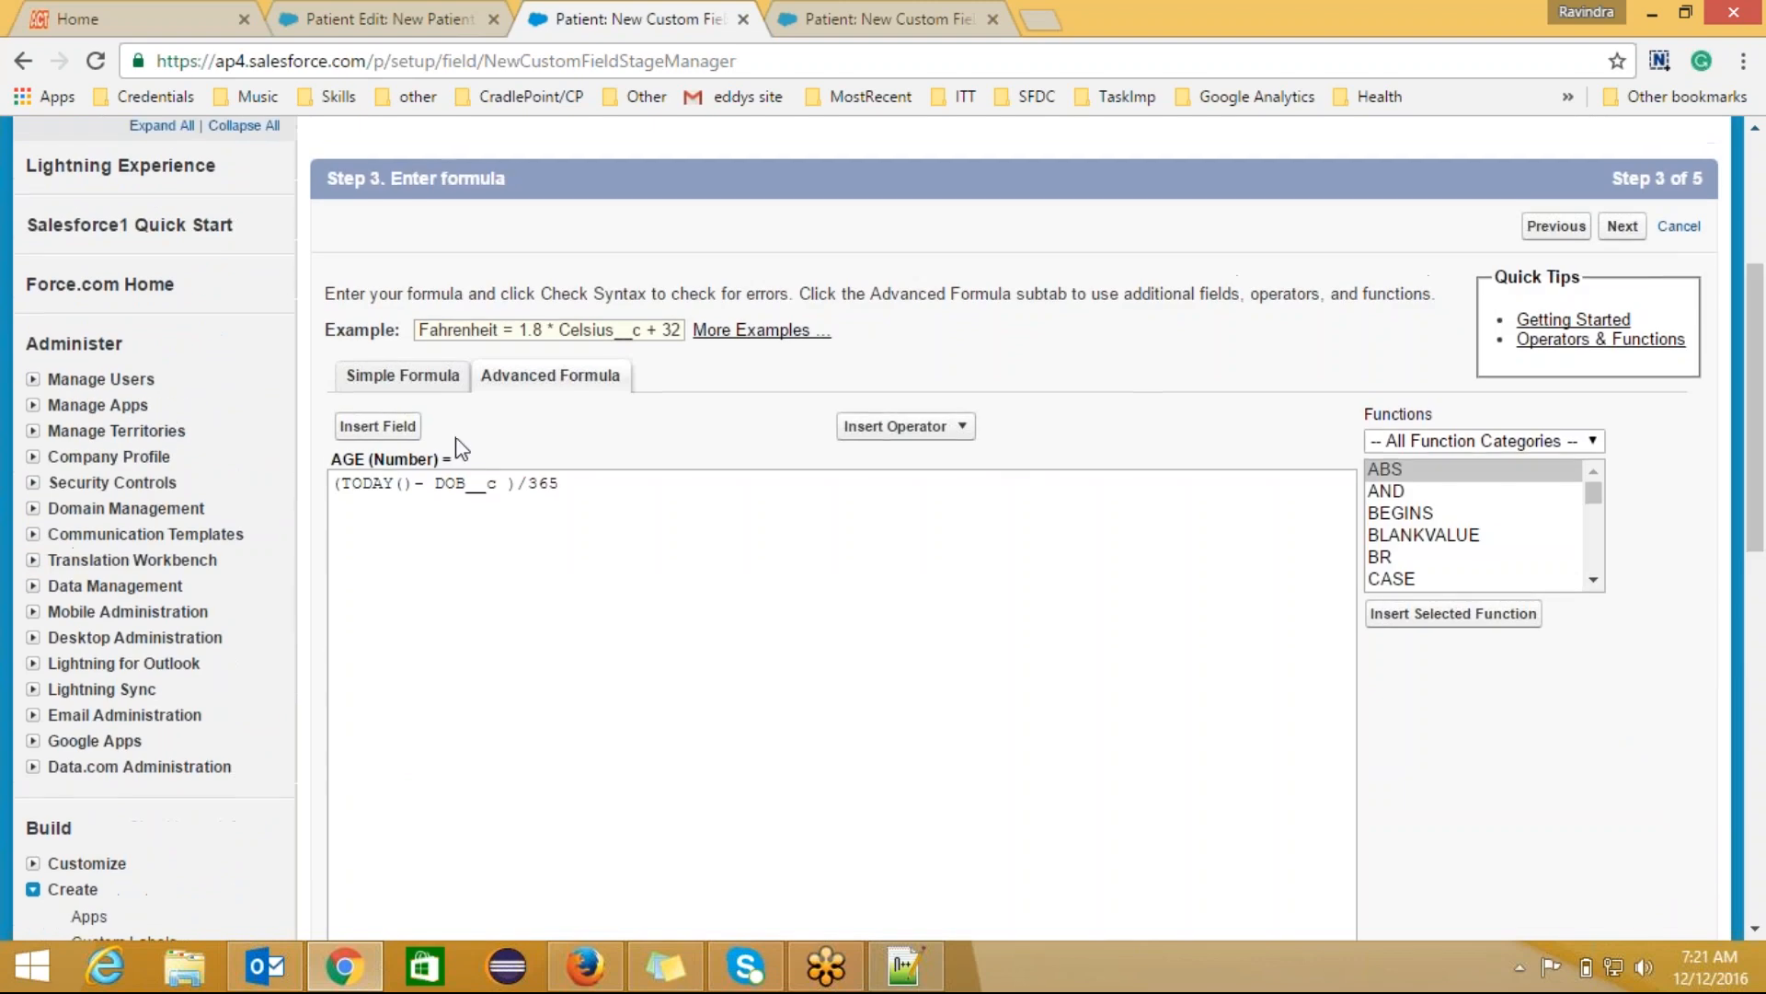
left_click(505, 479)
key("Left")
key("Left")
key("Left")
key("Left")
key("Left")
key("Left")
key("Left")
key("shift+Right")
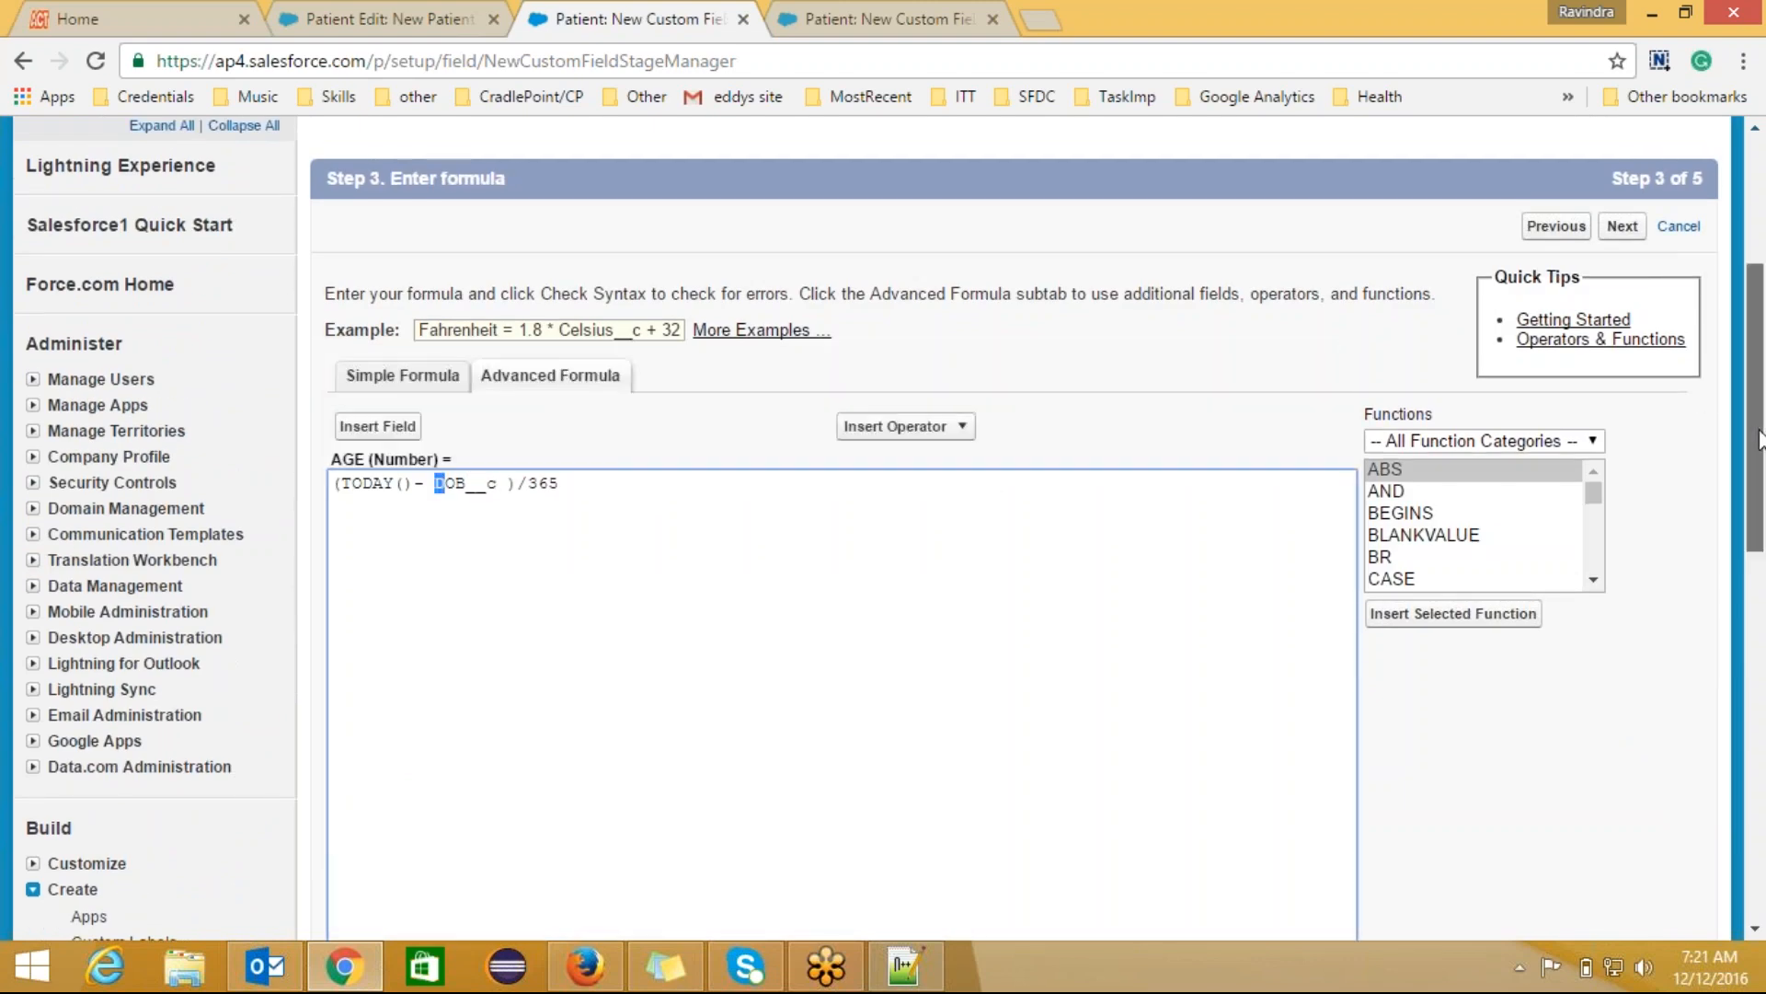
scroll(1405, 648, "down", 9)
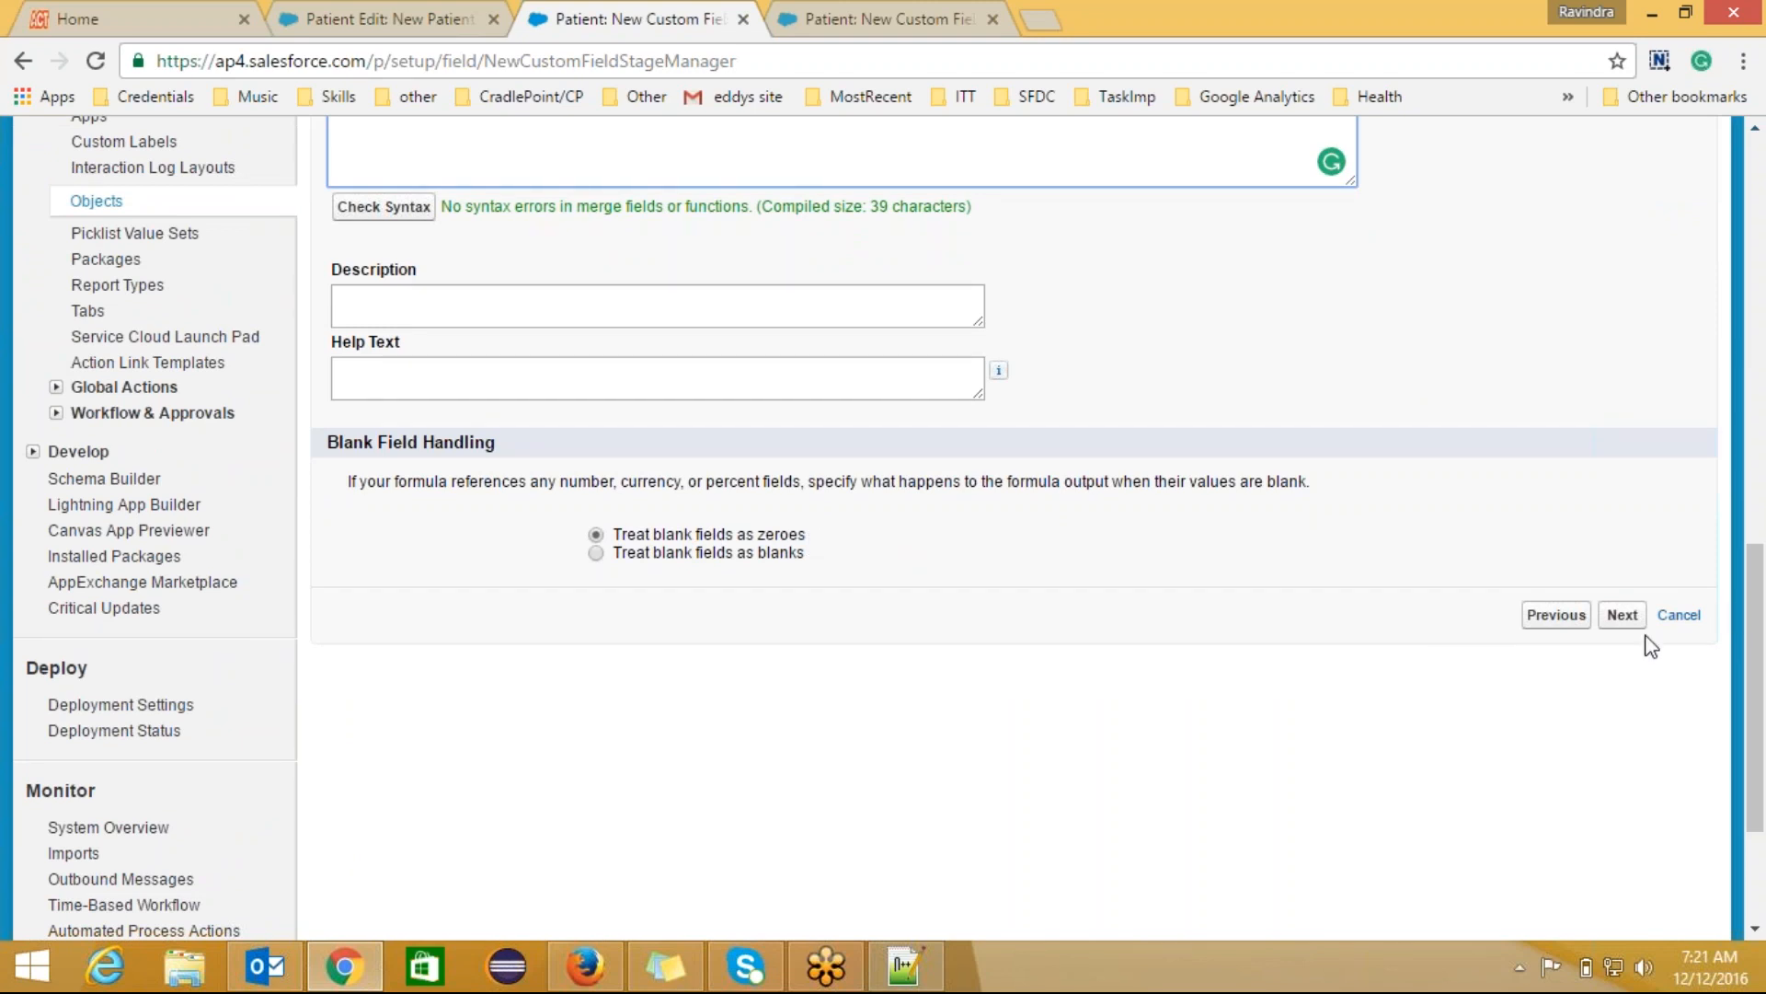
left_click(1624, 618)
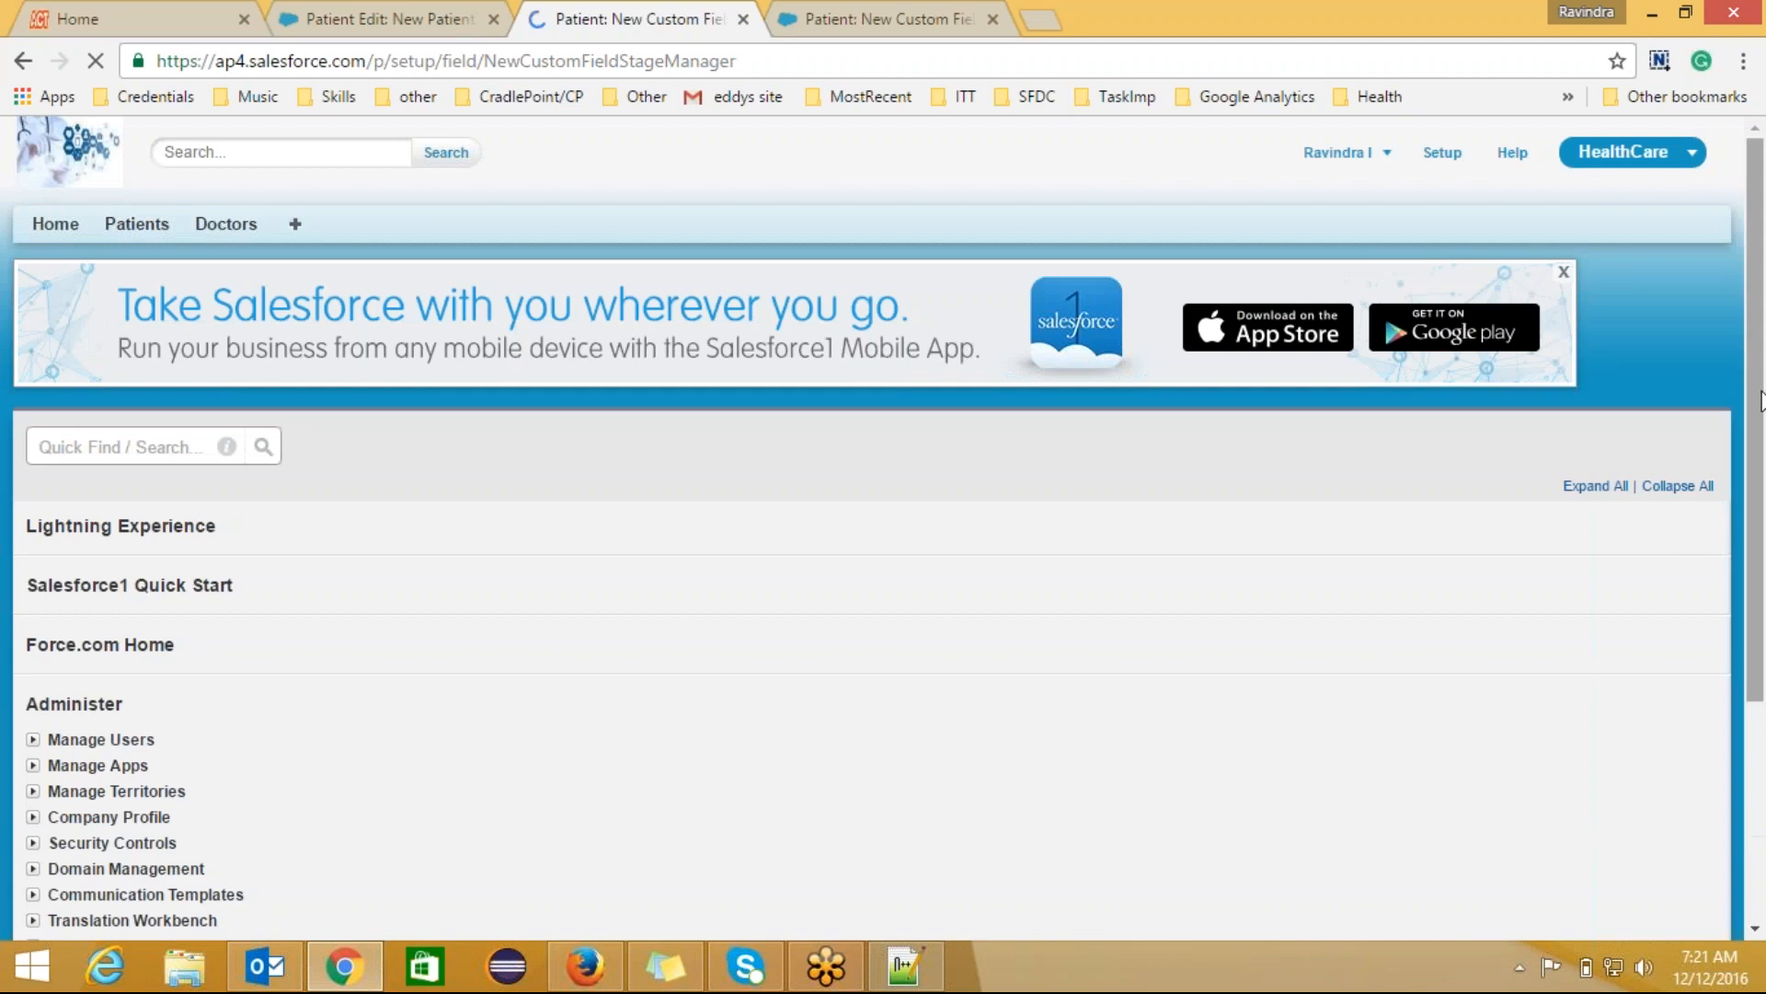
Step: Continue past Step 4 and save AGE with Patient Layout kept checked
left_click_drag(1758, 316, 1757, 658)
left_click(1622, 700)
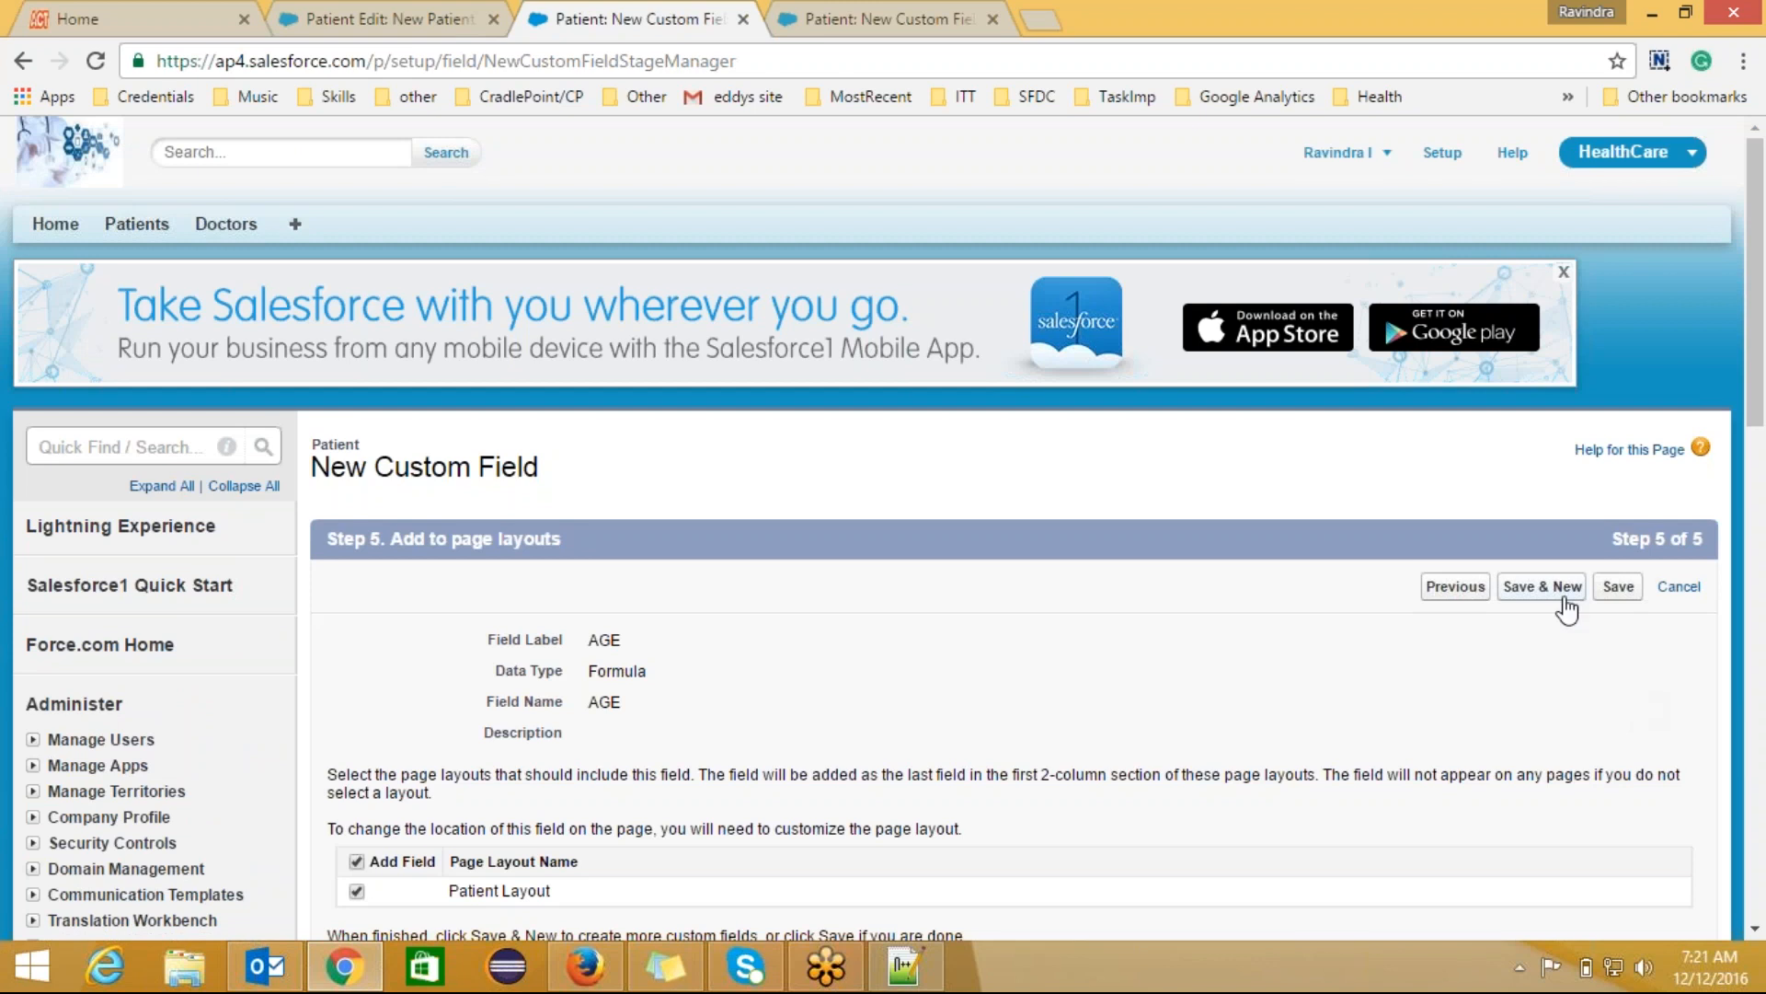
left_click_drag(1757, 348, 1759, 448)
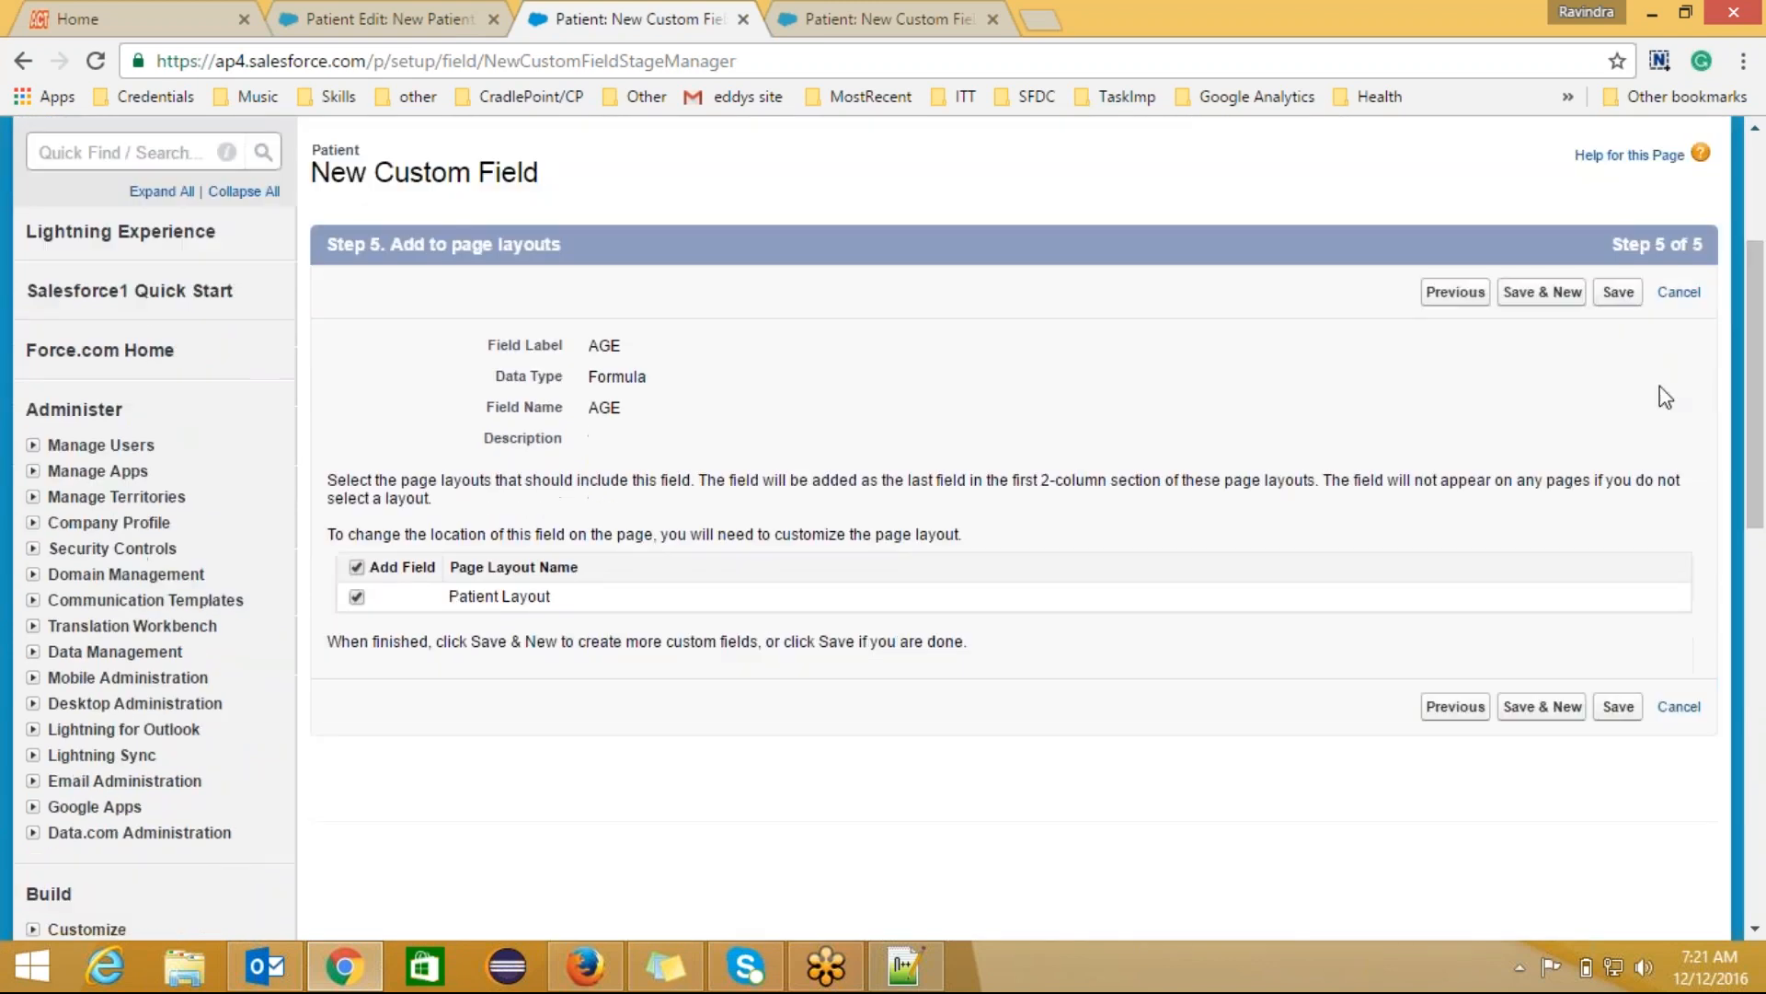
left_click(1624, 296)
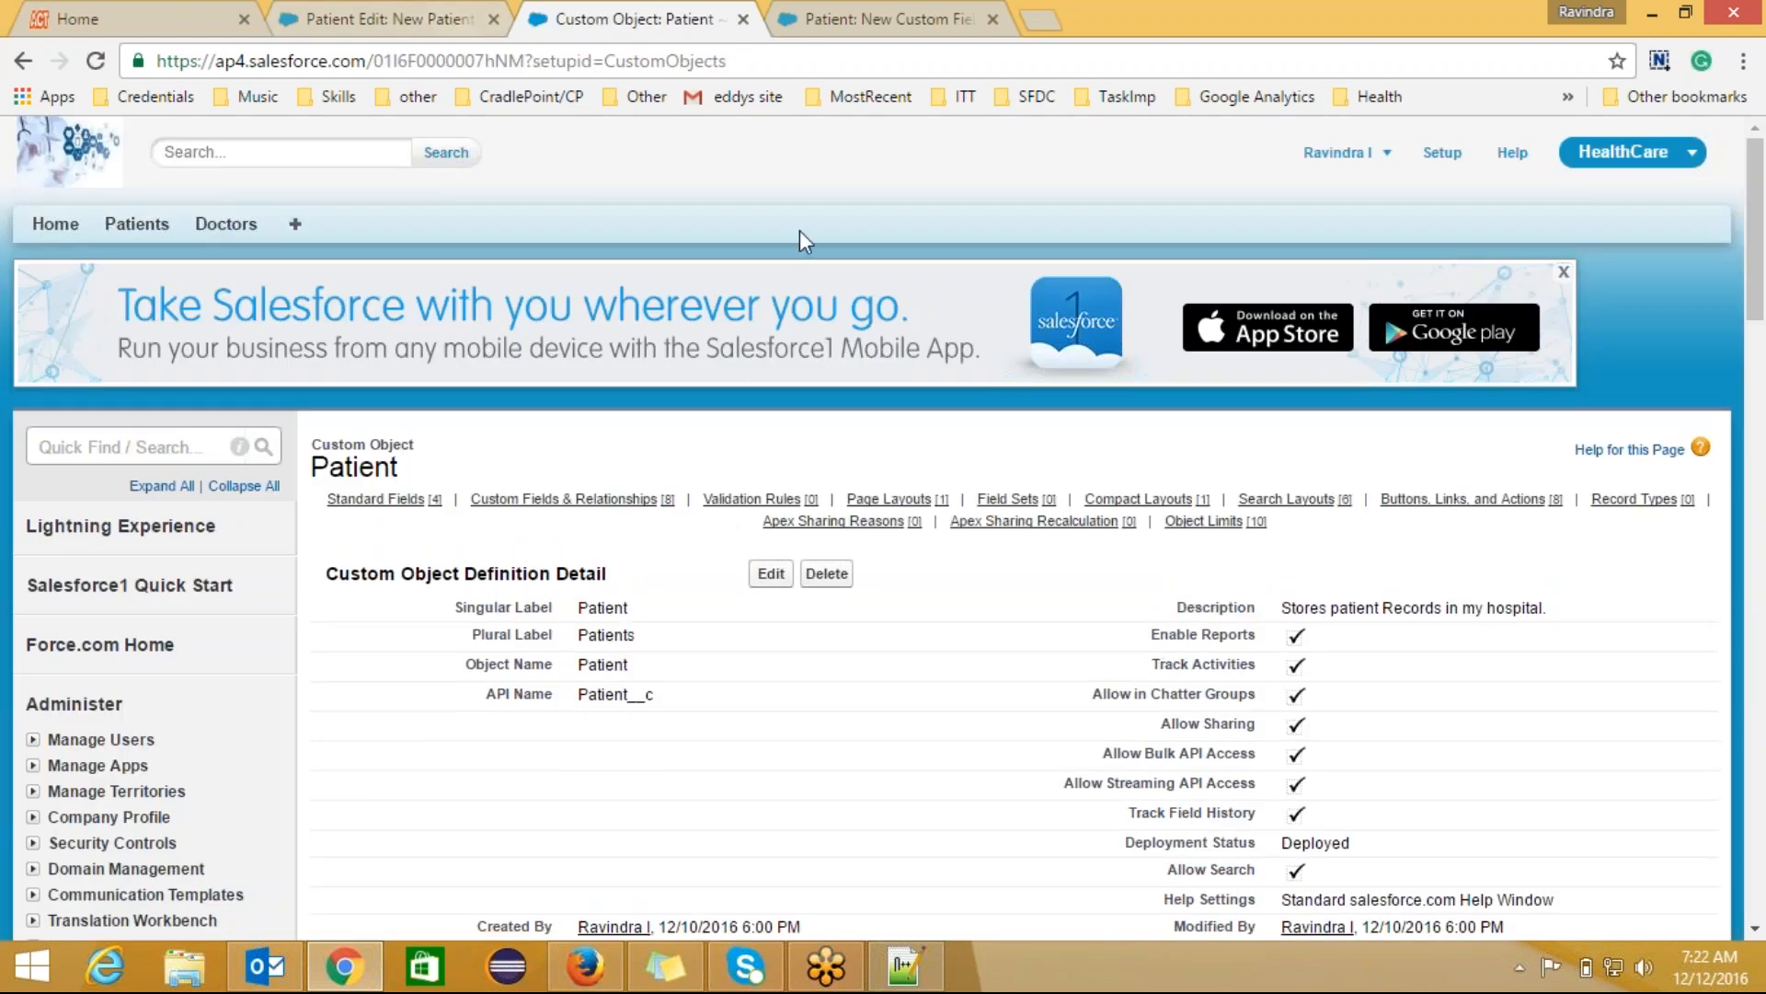
Step: Reload the New Patient form and enter name, email, contact number, Fever, Male and insurance number
left_click(433, 23)
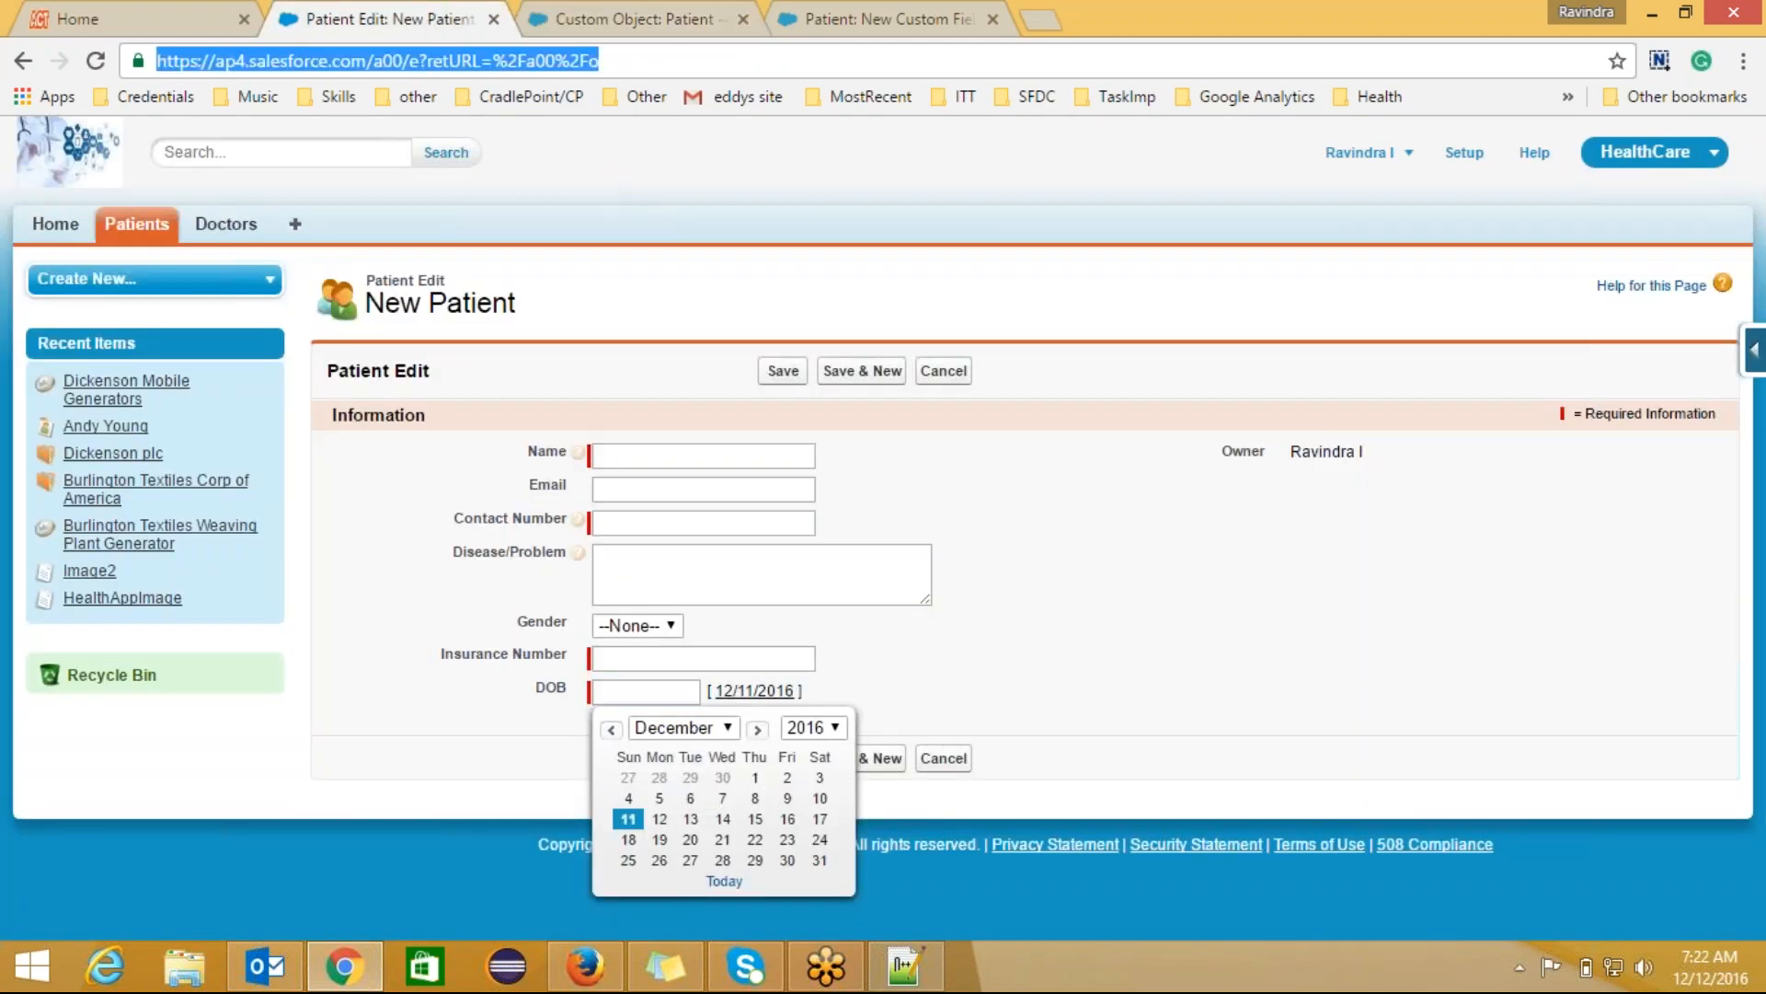
key("Return")
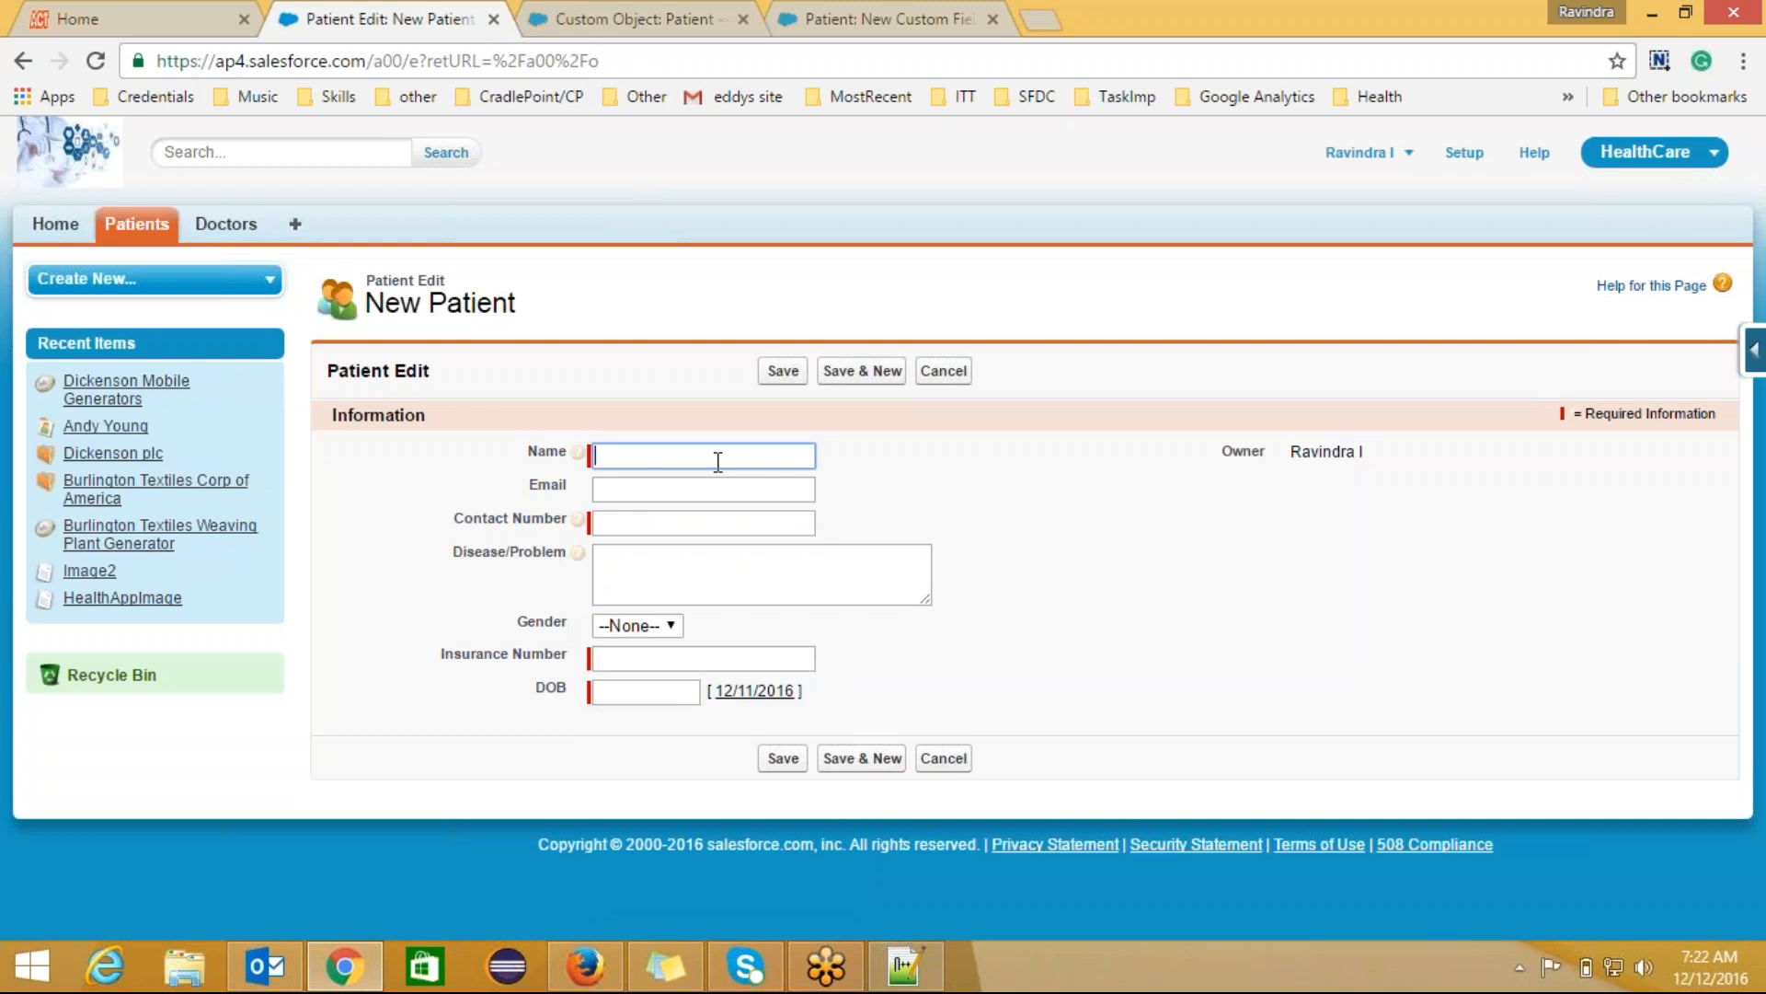
type("SRee")
key("Tab")
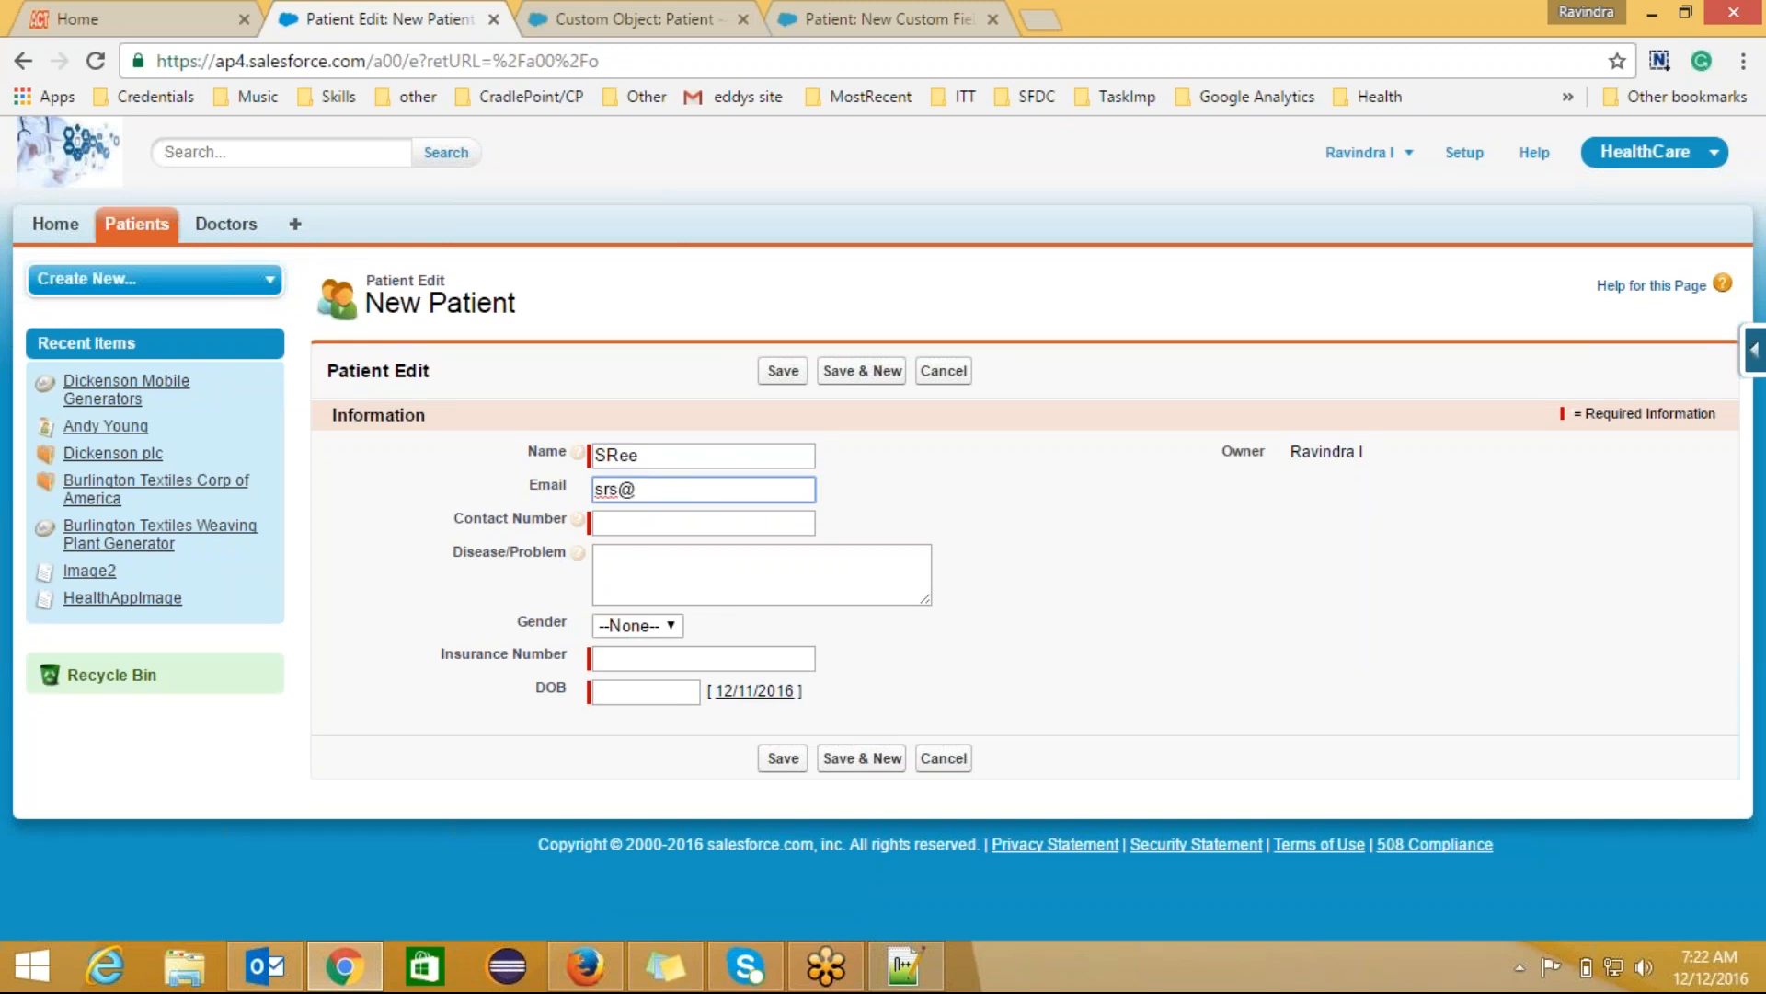
key("Tab")
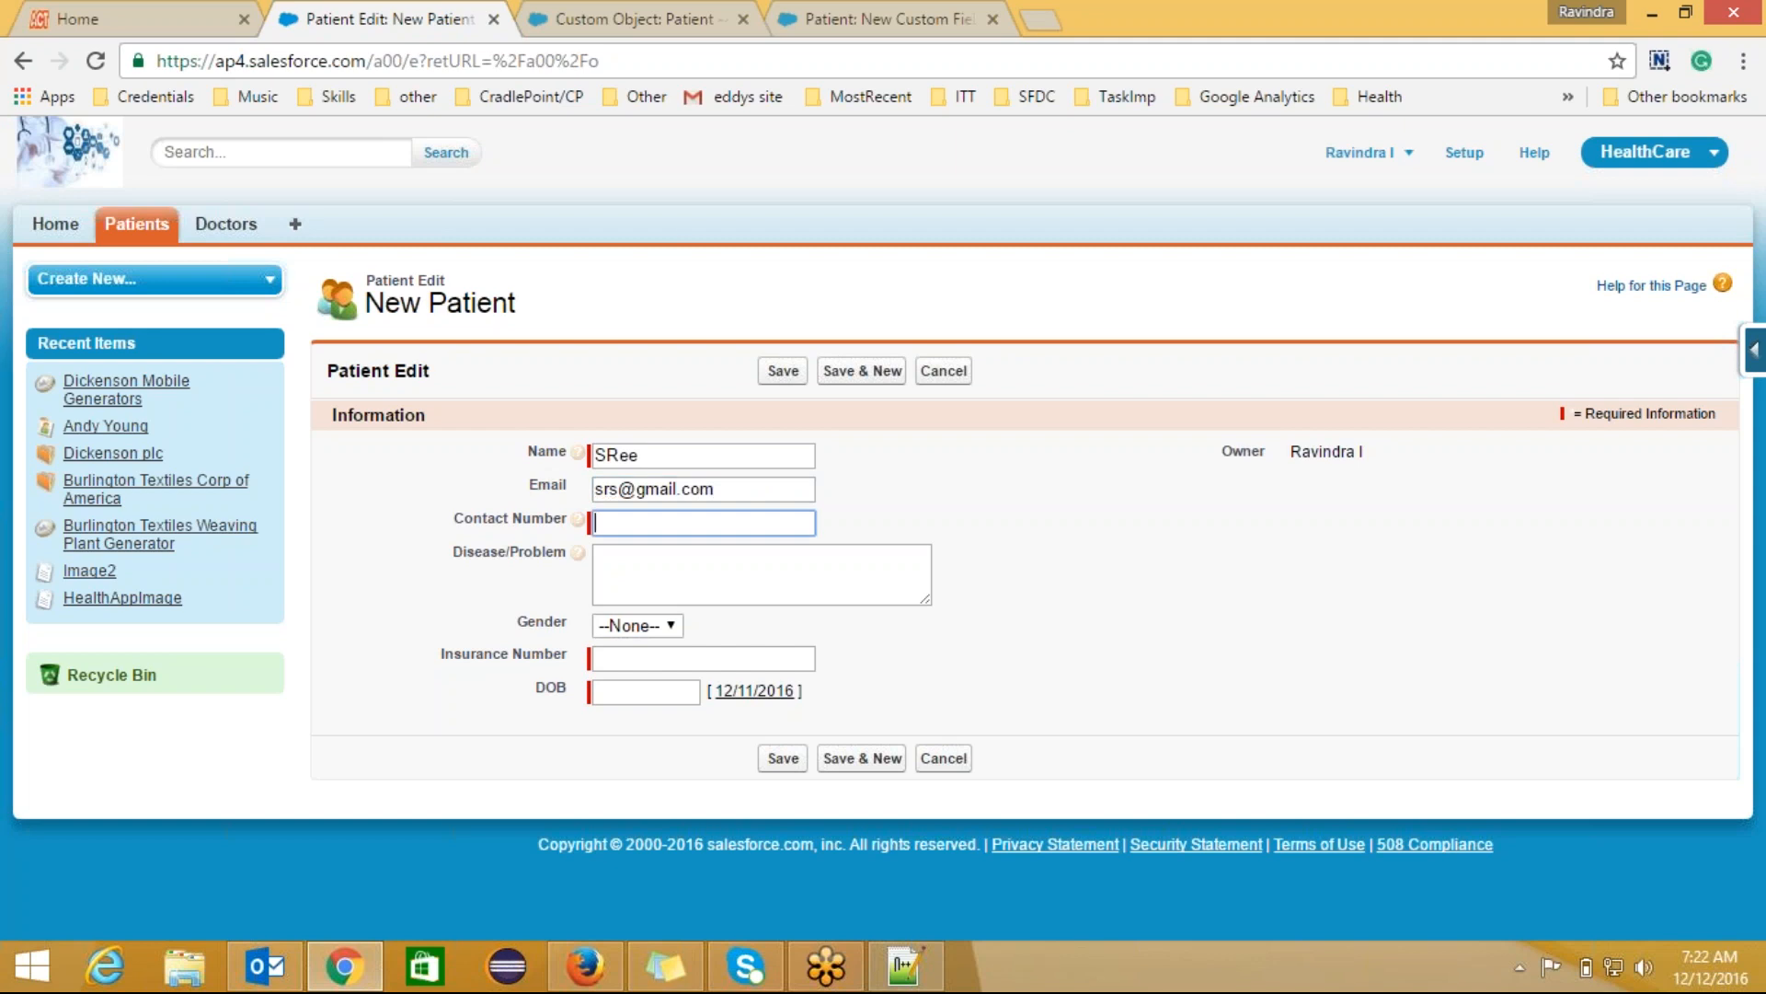
type("897851443")
left_click(675, 560)
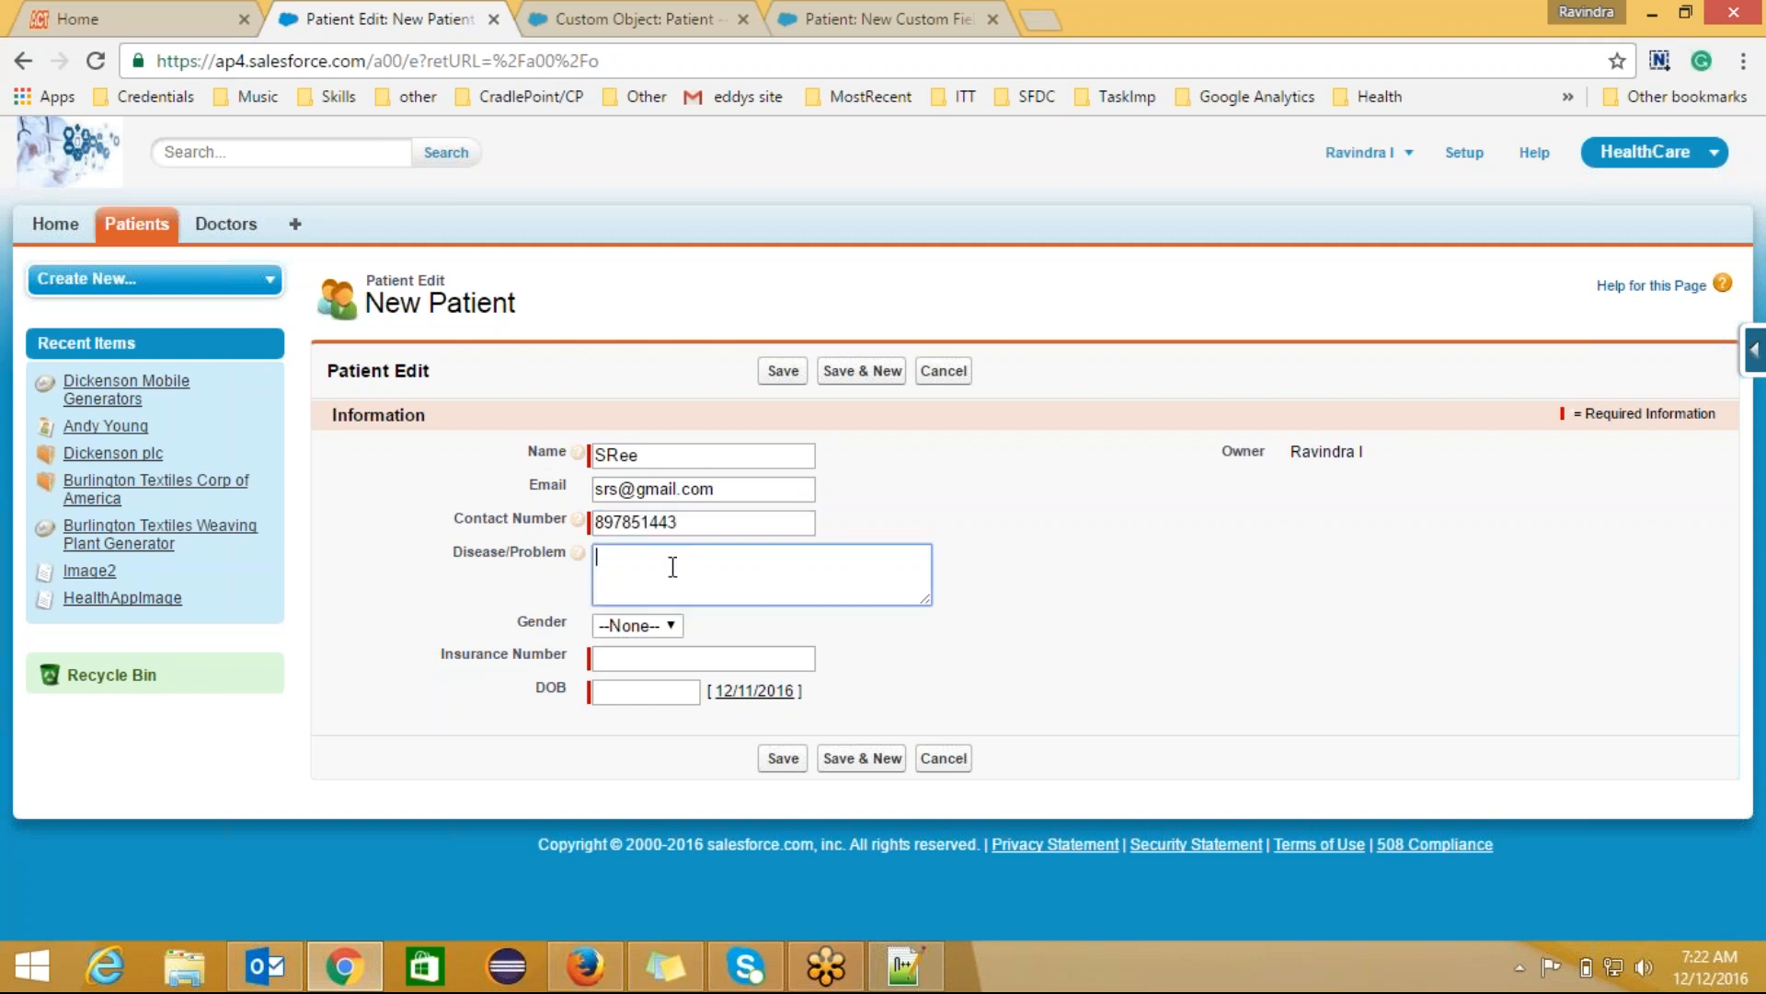
type("Fever")
left_click(644, 626)
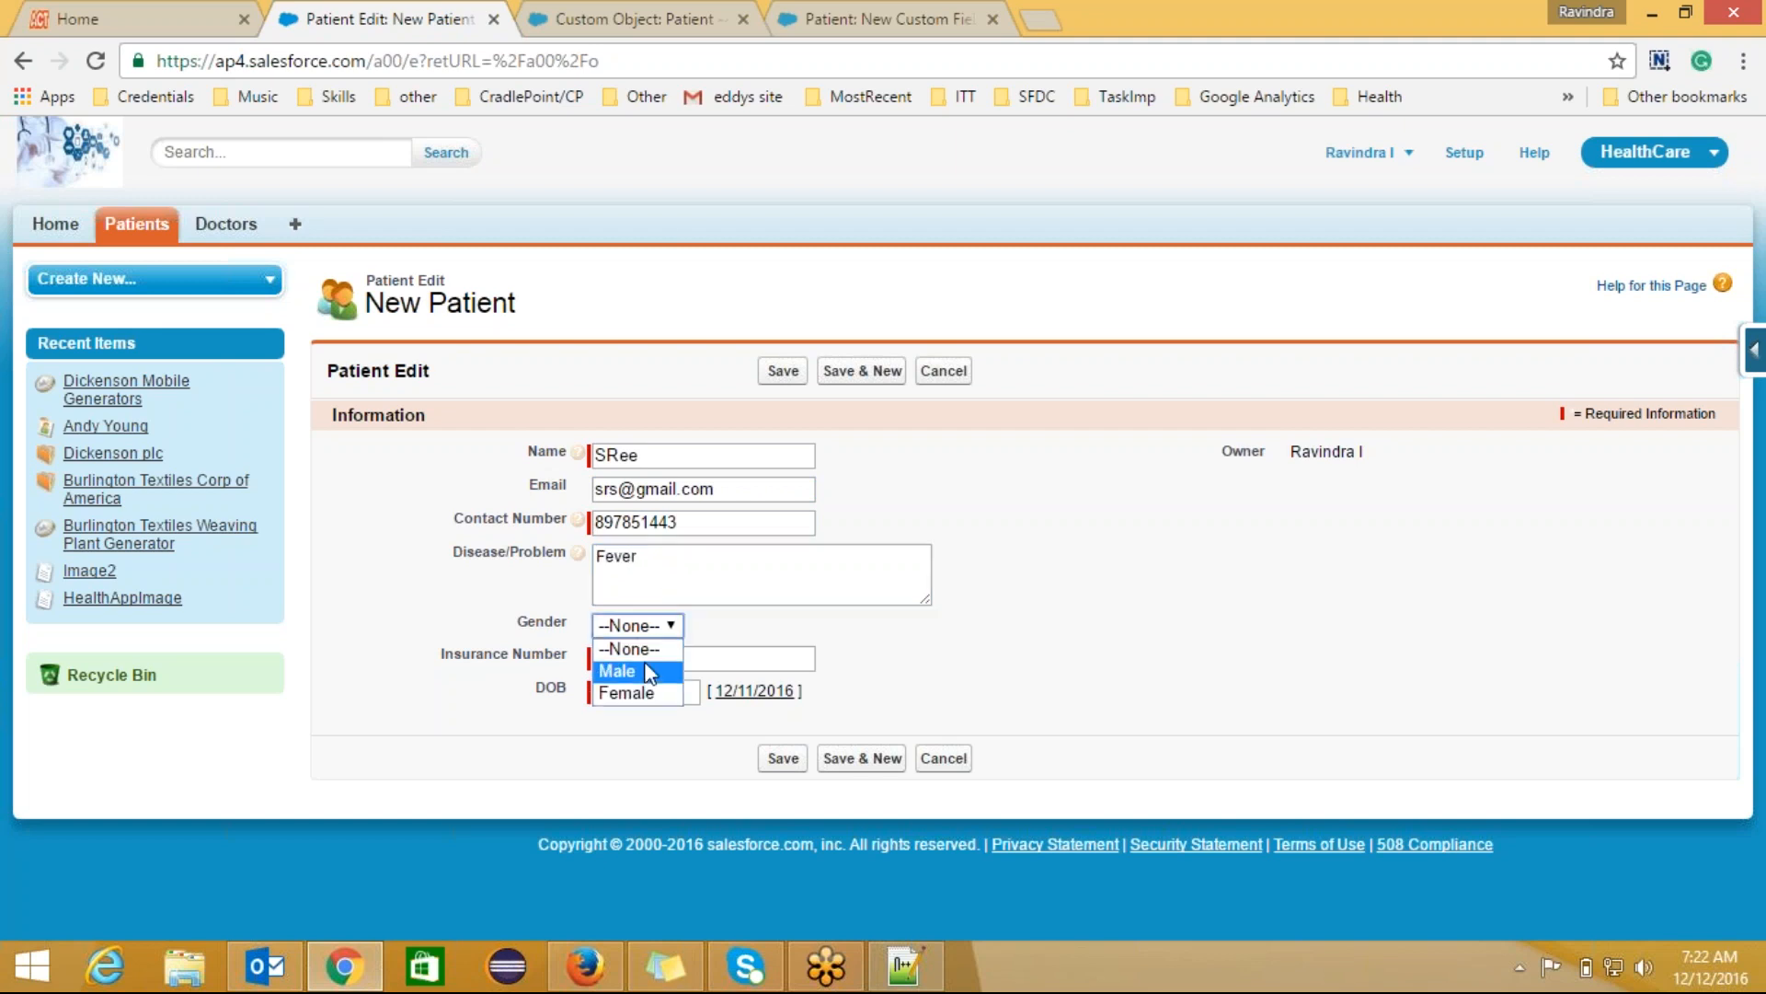
left_click(646, 667)
left_click(660, 664)
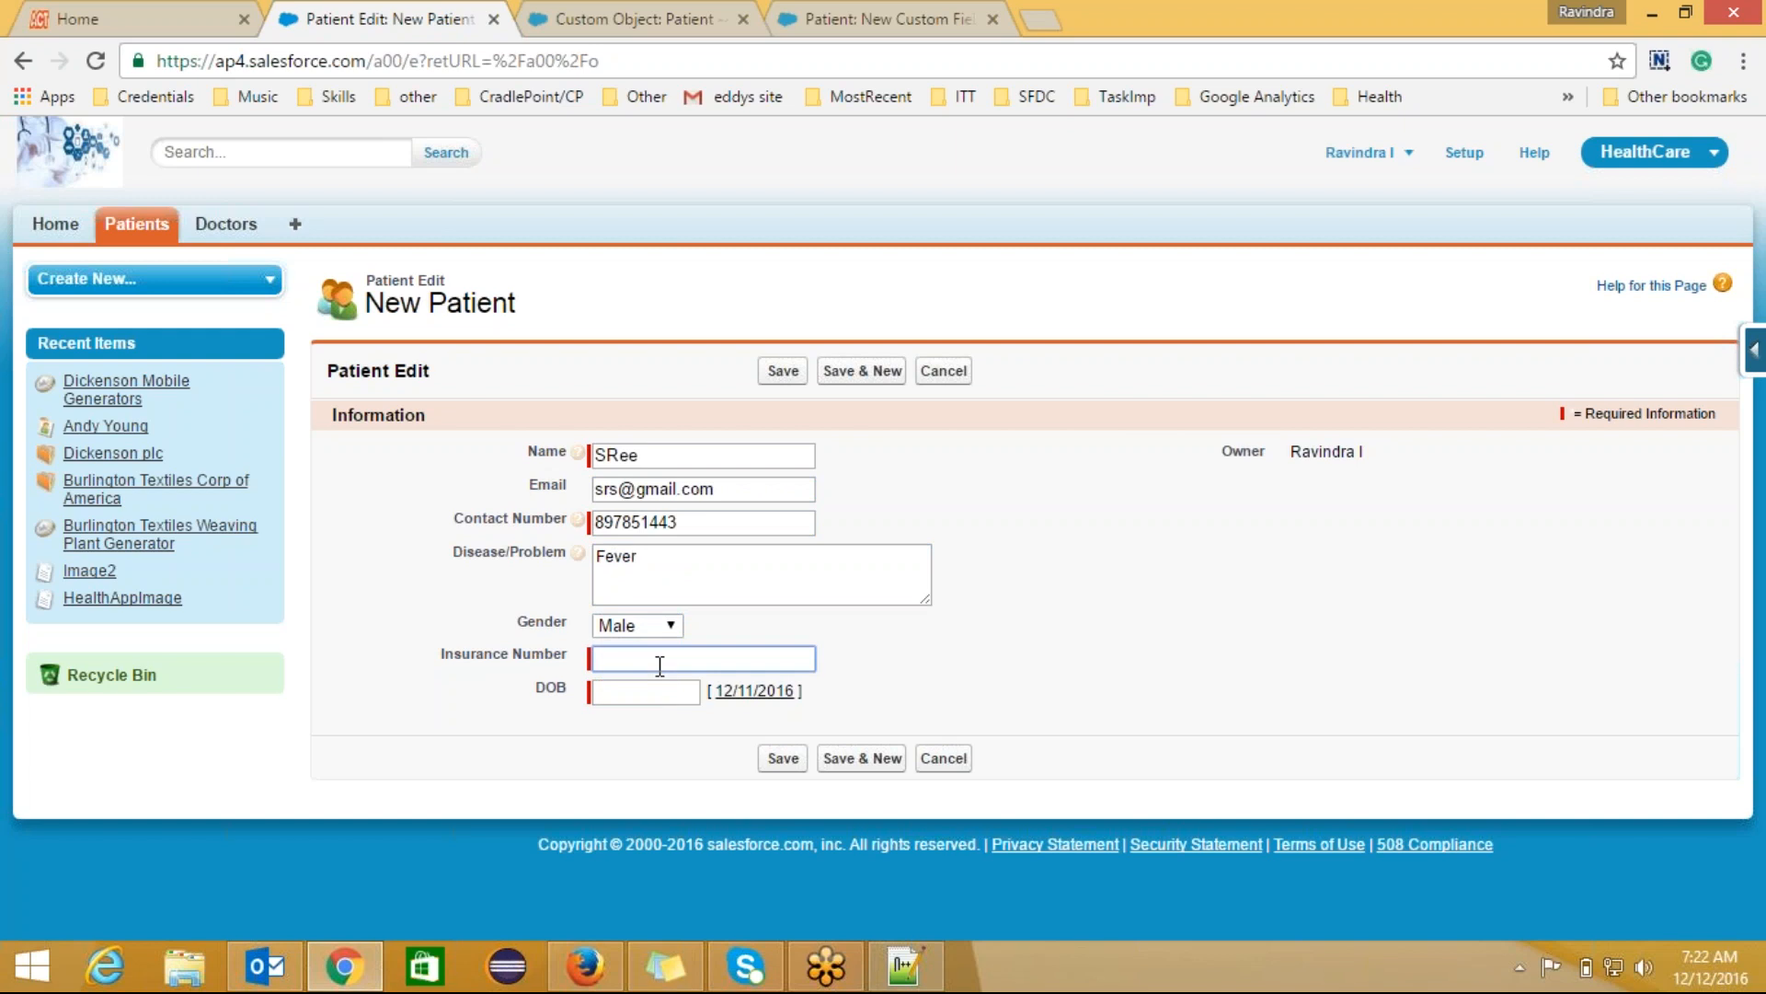
type("1234321")
left_click(672, 691)
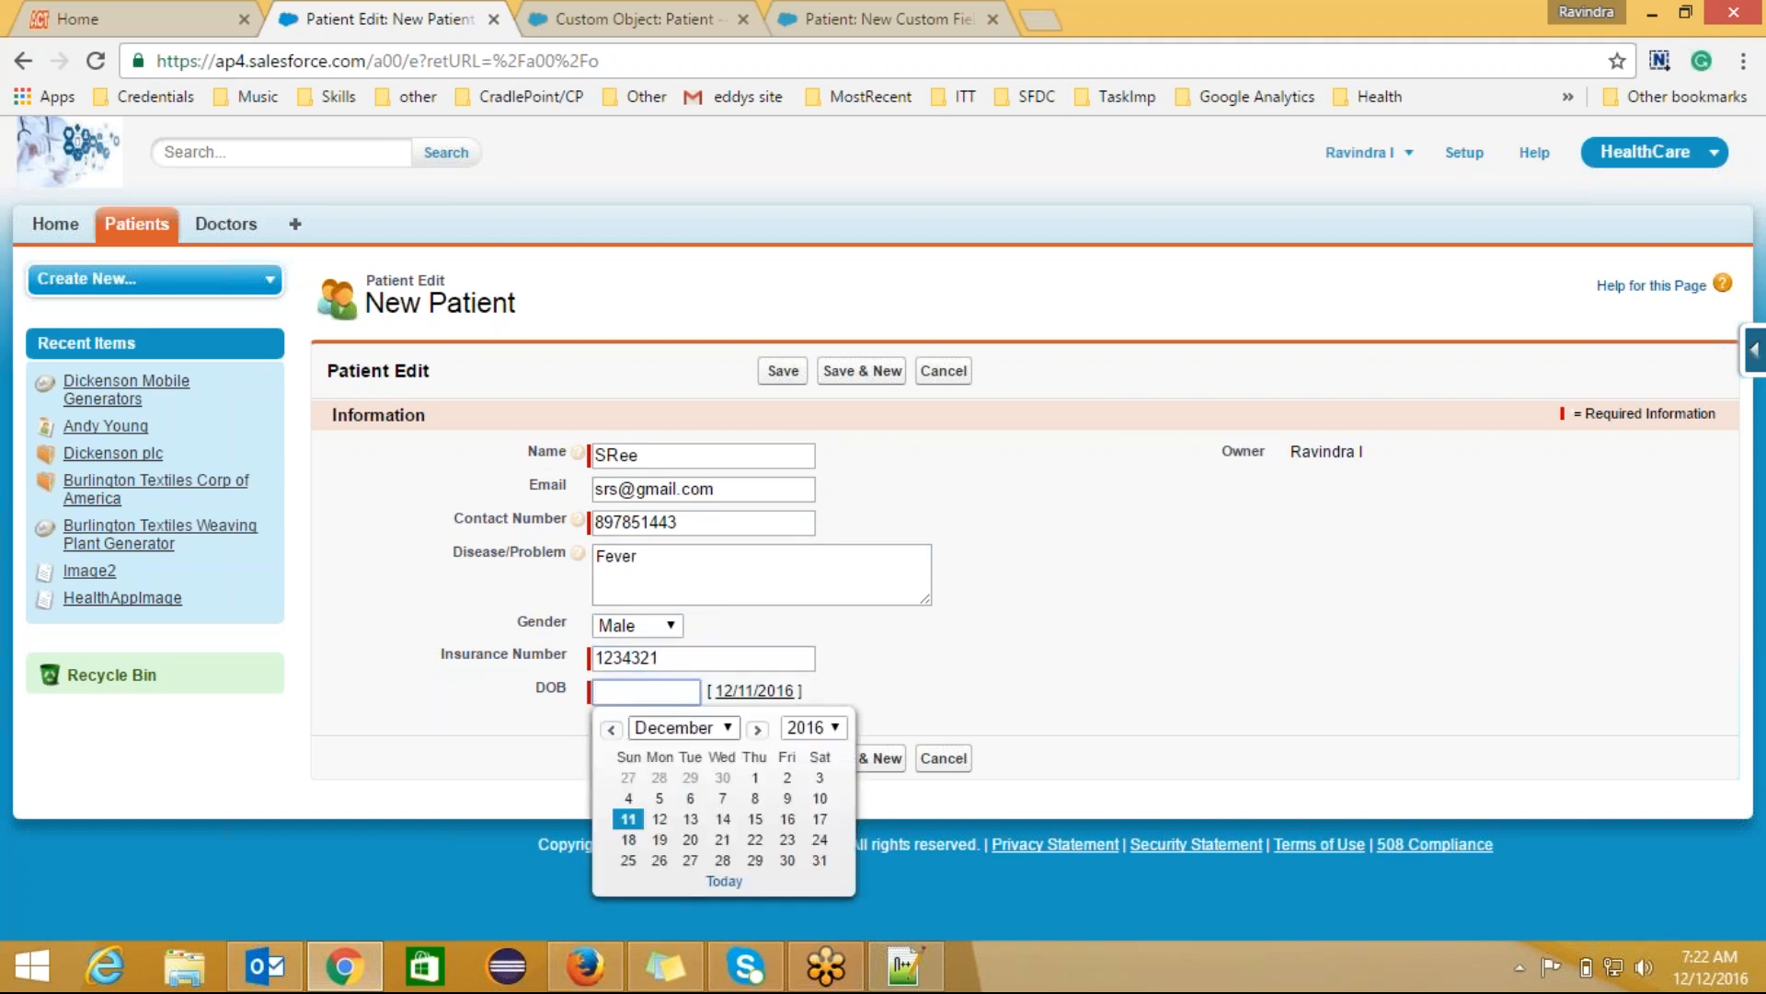
left_click(834, 729)
left_click(806, 751)
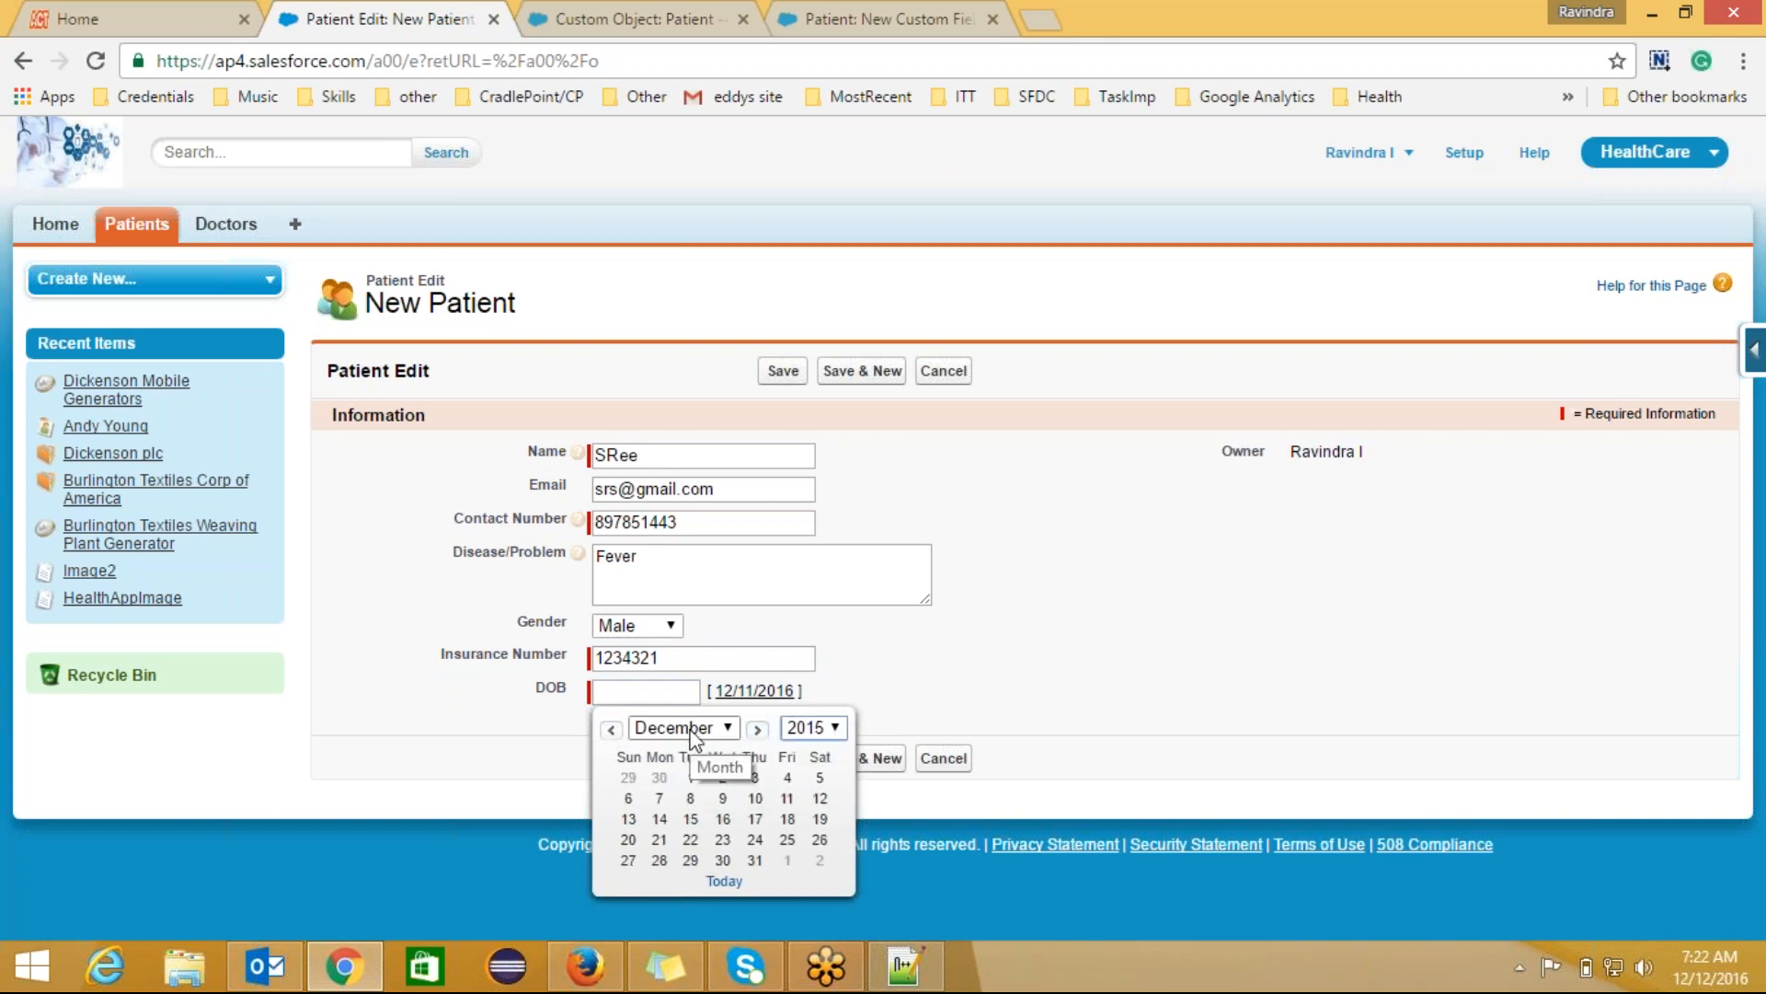
left_click(611, 729)
left_click(611, 728)
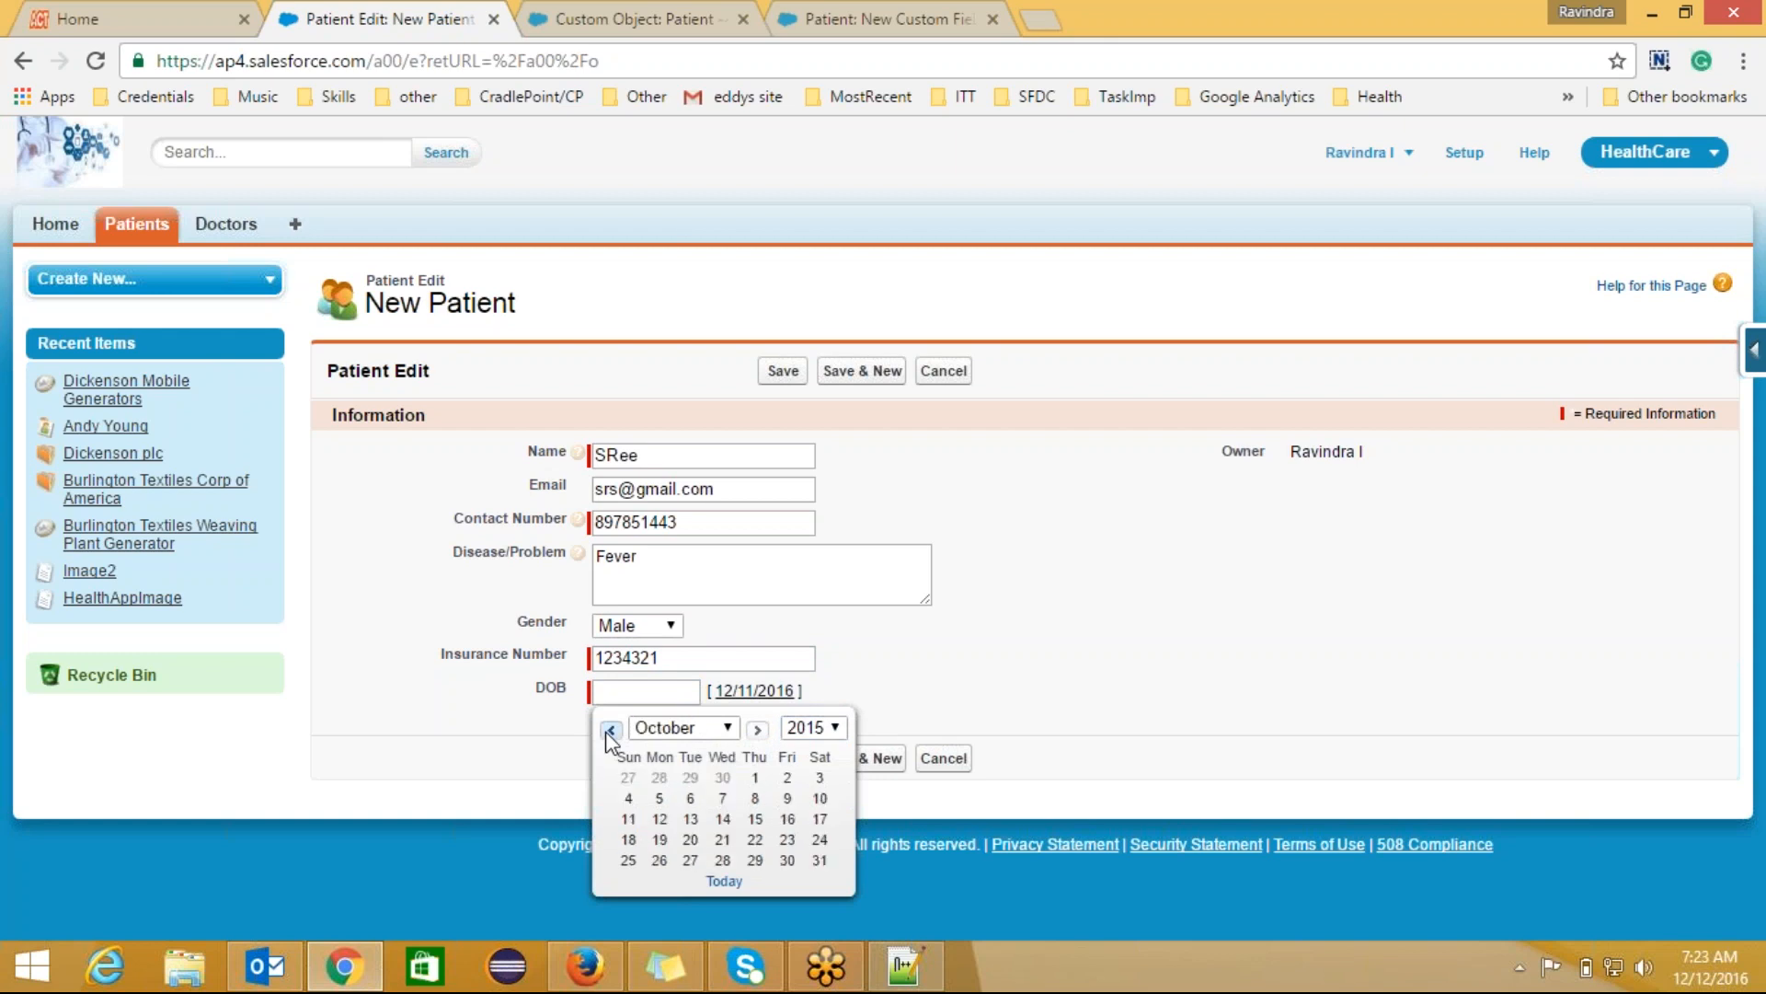
left_click(703, 733)
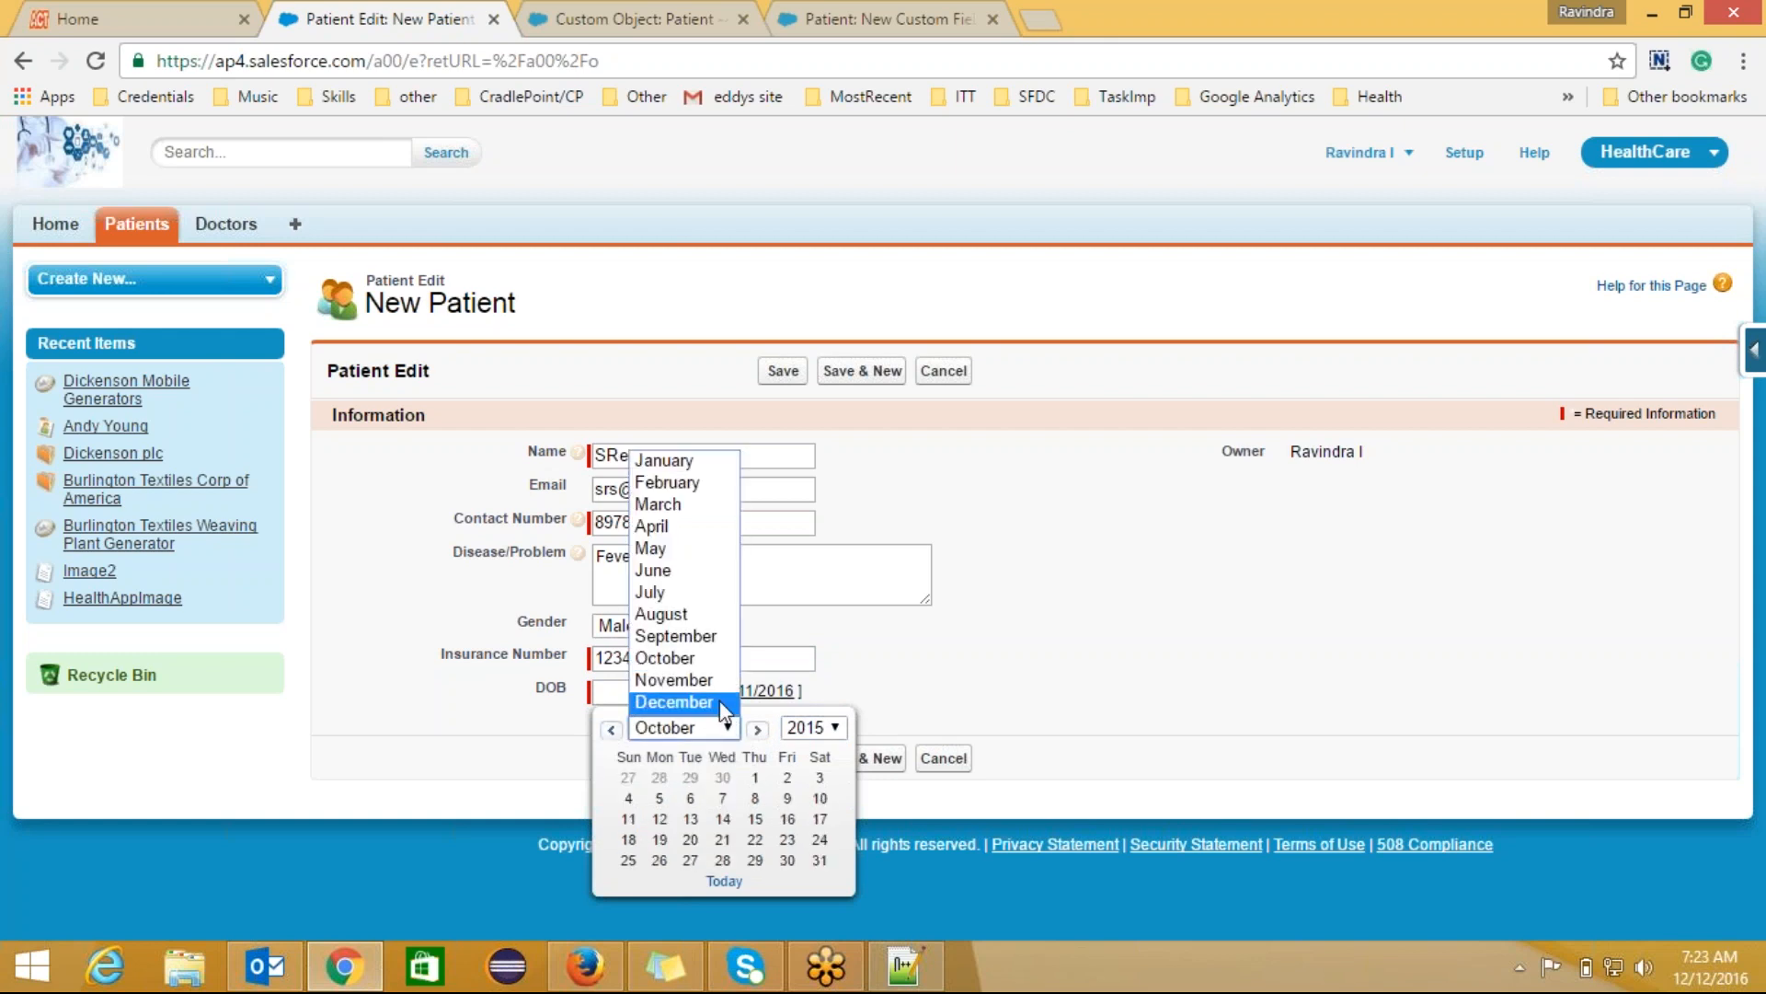
left_click(699, 465)
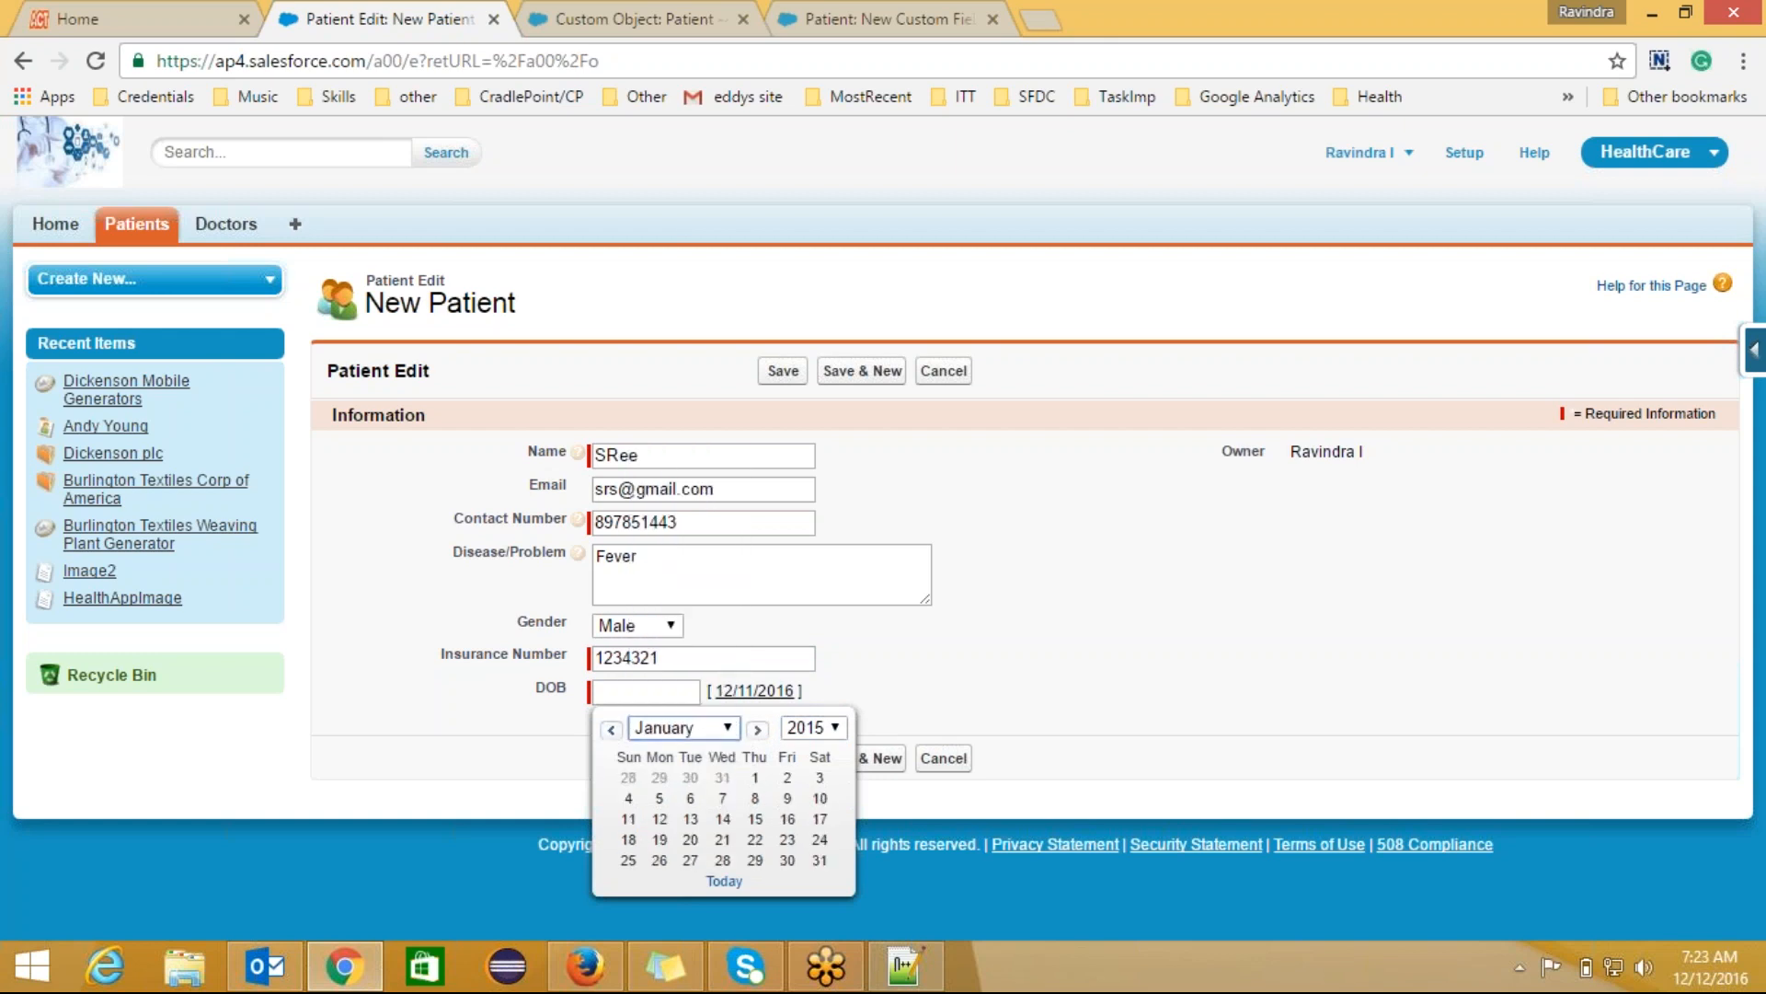
left_click(613, 728)
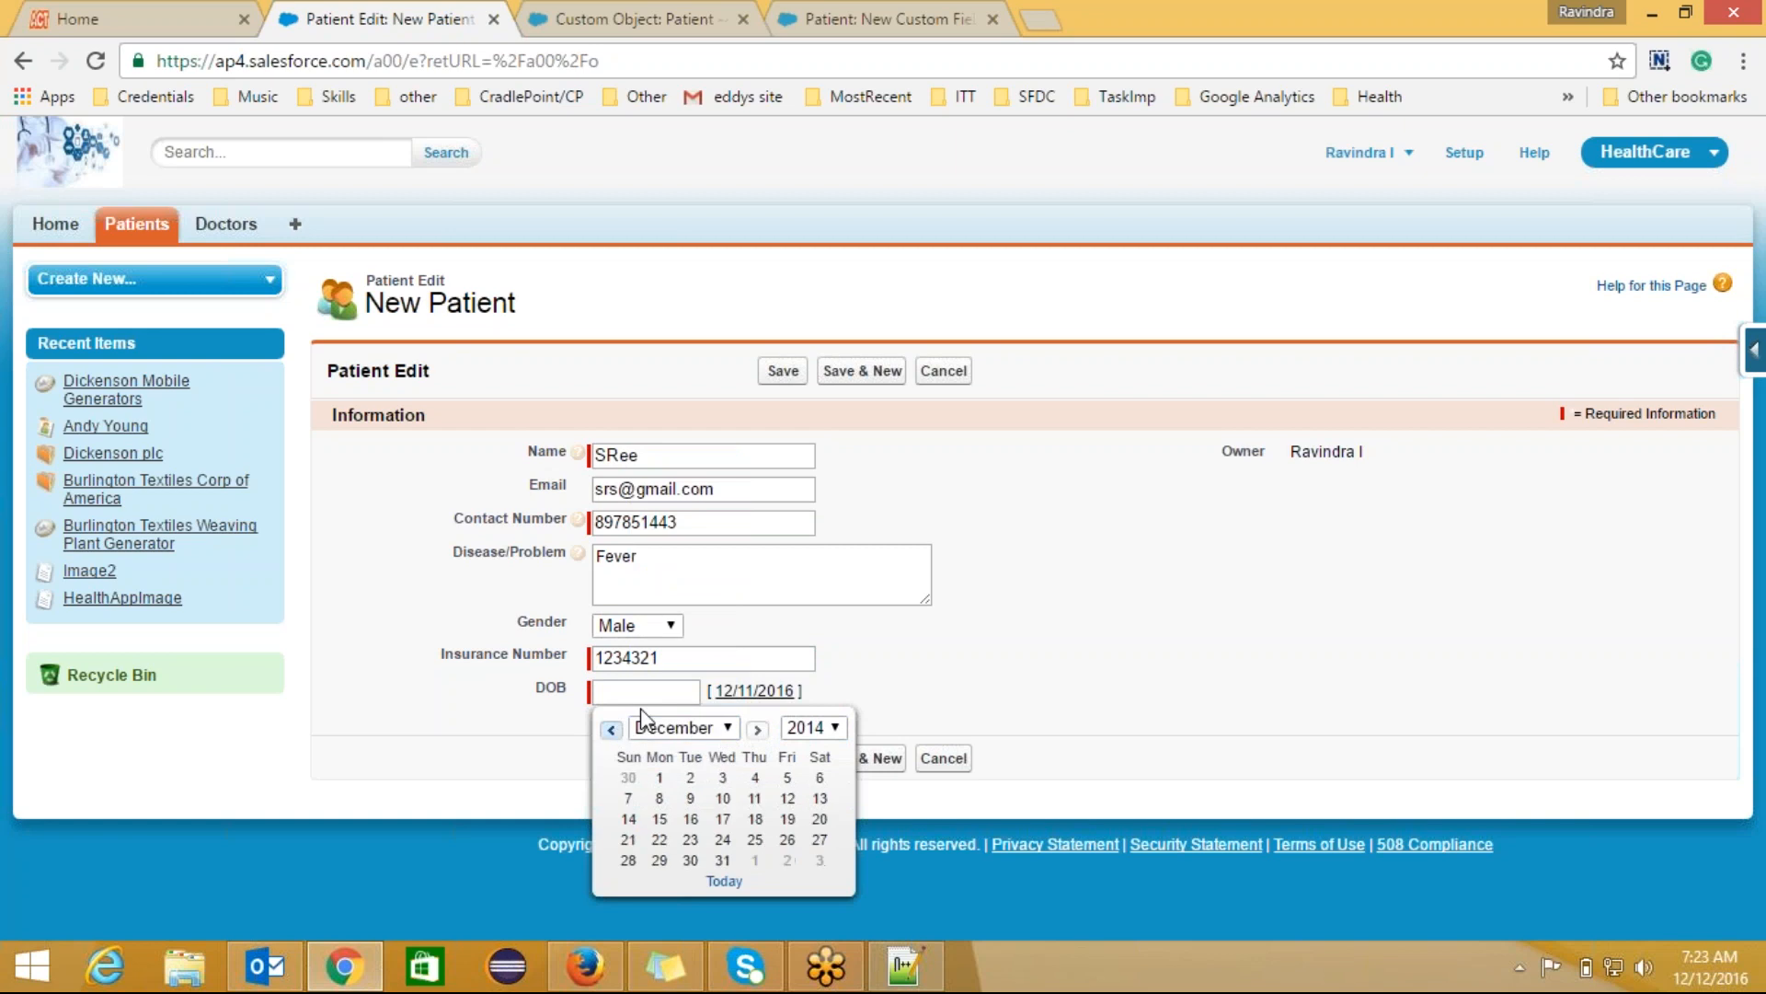
left_click(685, 690)
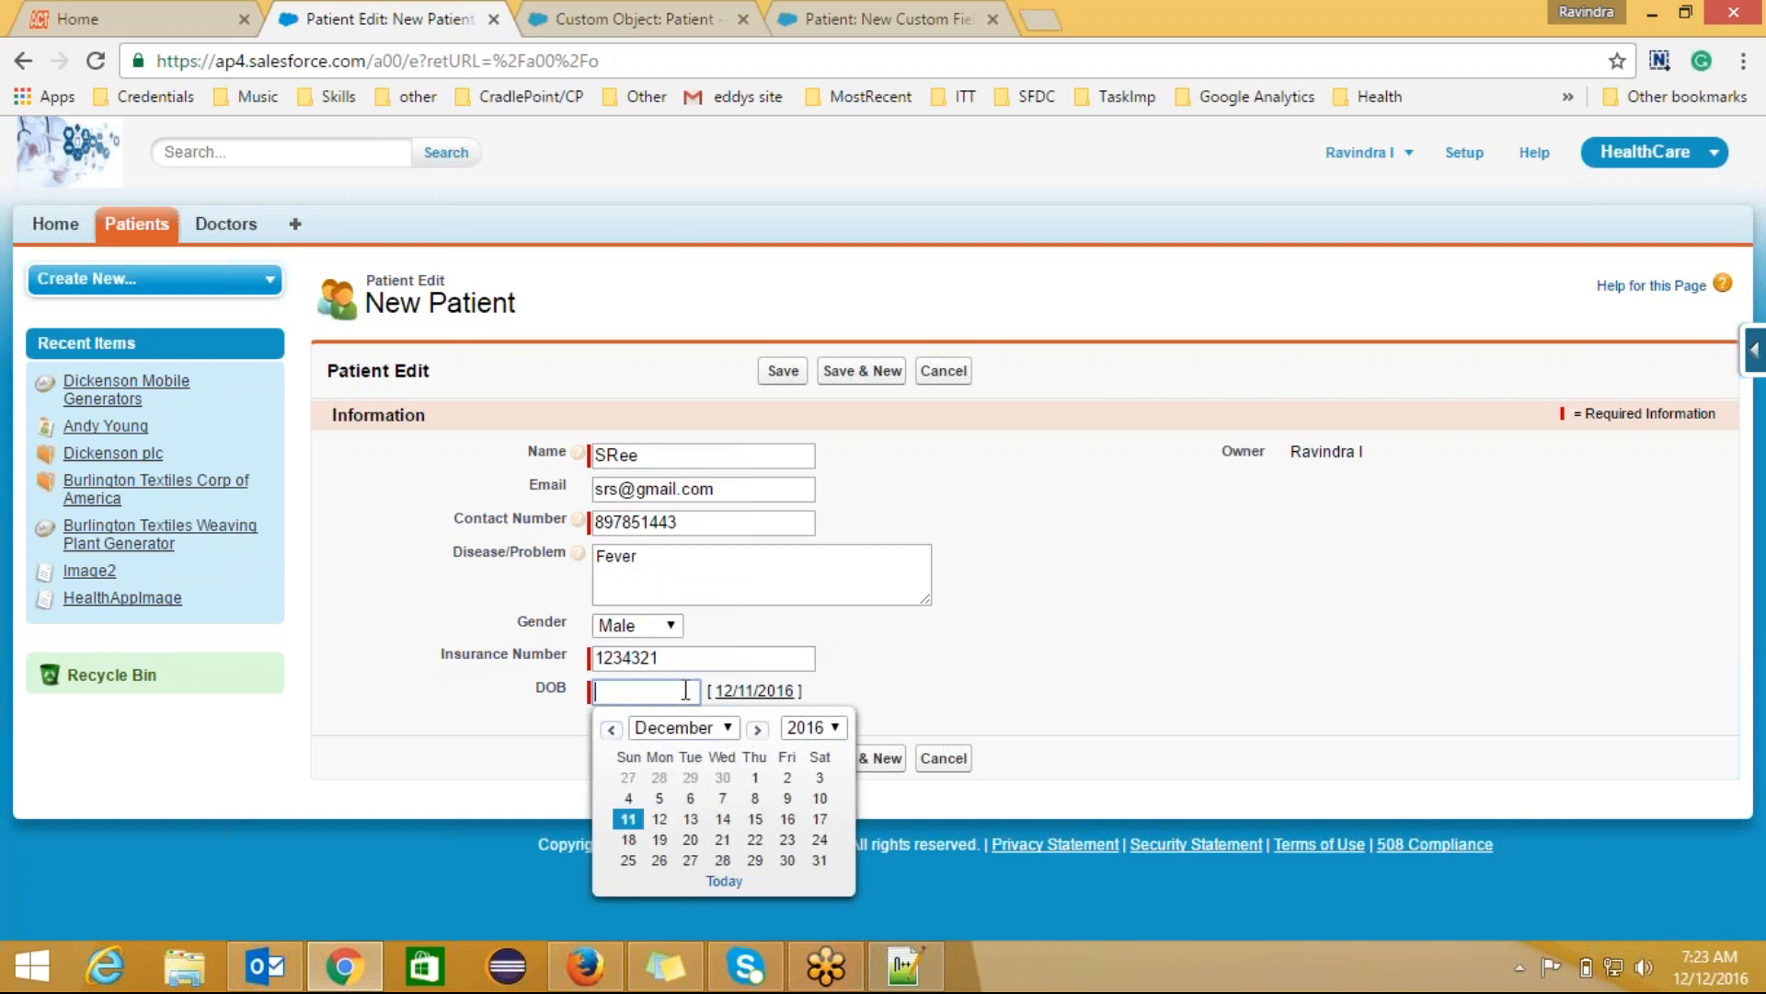
left_click(721, 862)
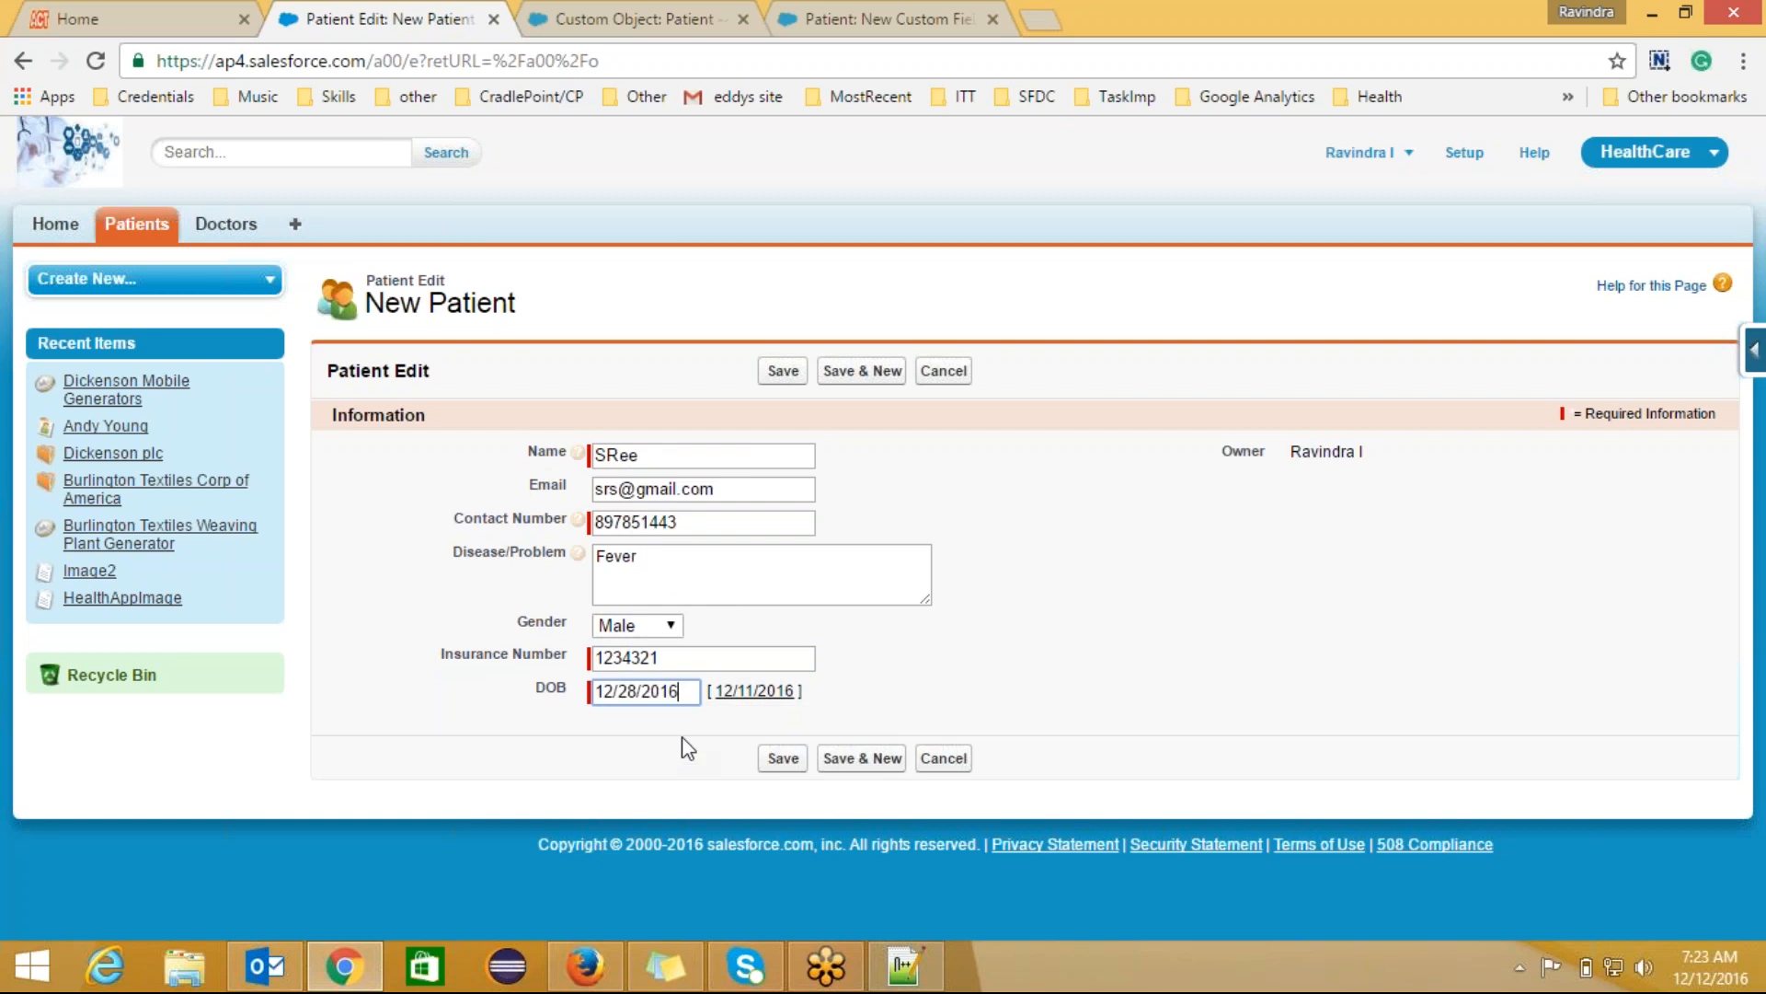
key("BackSpace")
key("BackSpace")
type("00")
left_click(783, 758)
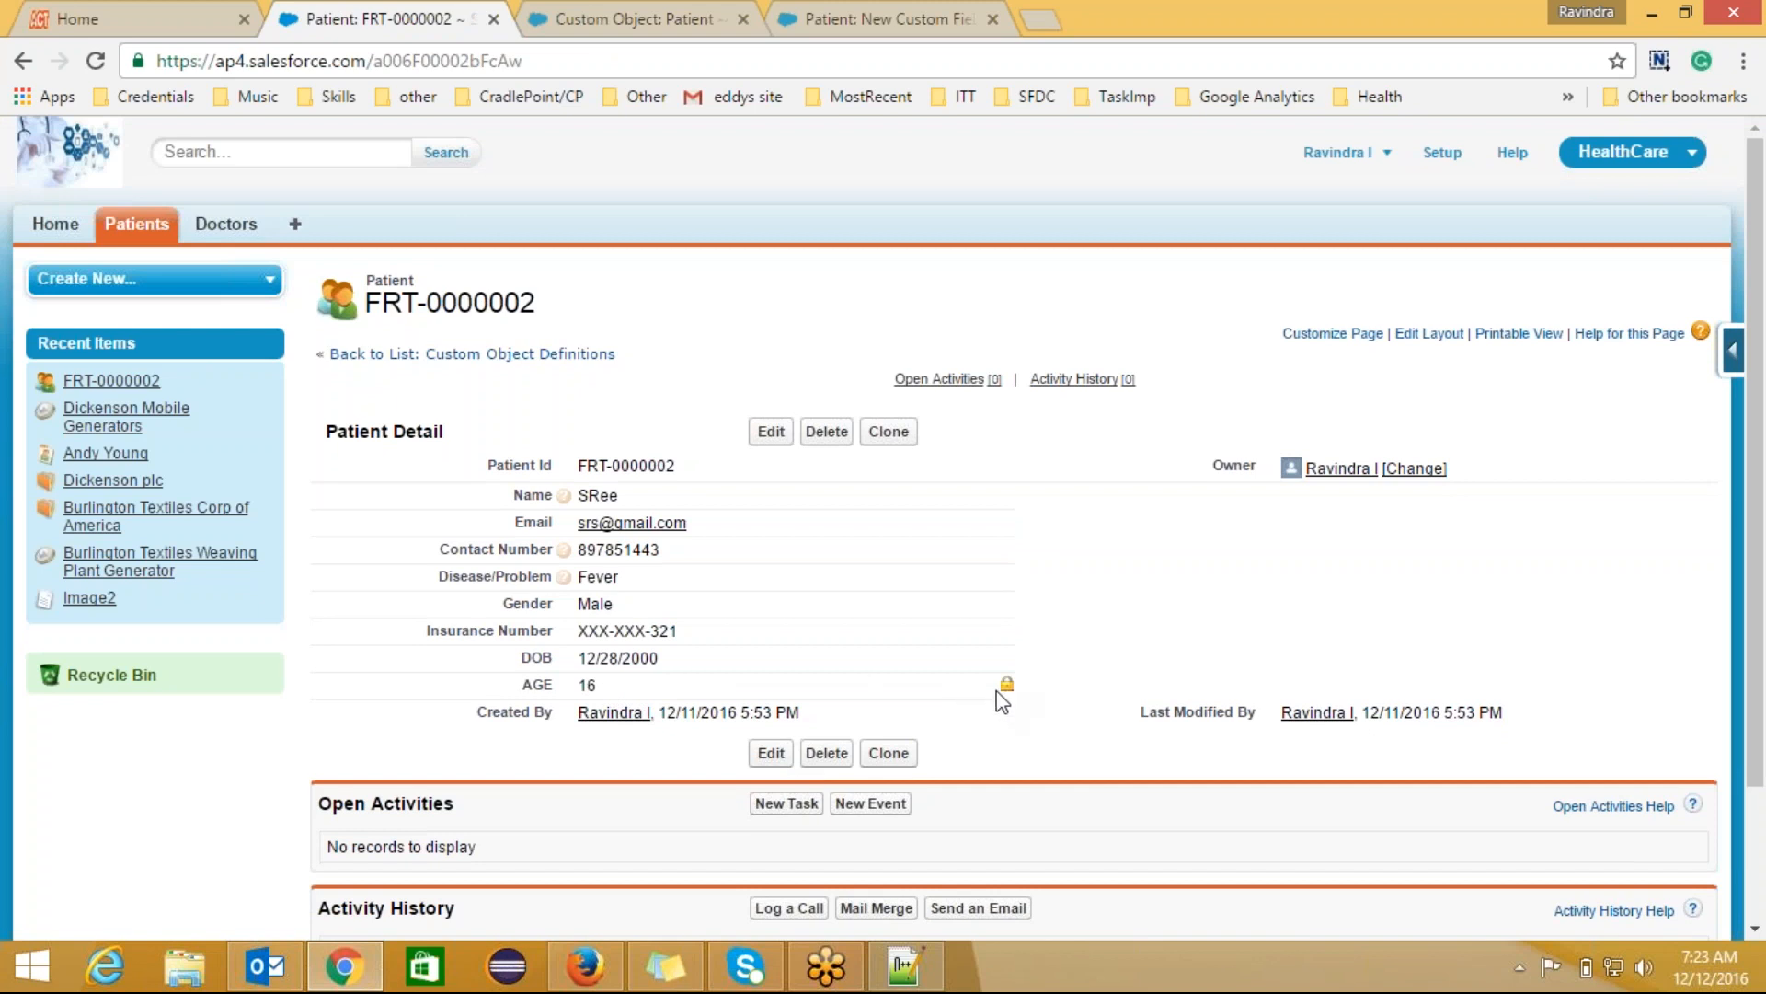
Step: Change DOB to 12/28/1999 inline, confirm AGE shows 17, then open the Patient object definition
double_click(717, 660)
left_click(704, 662)
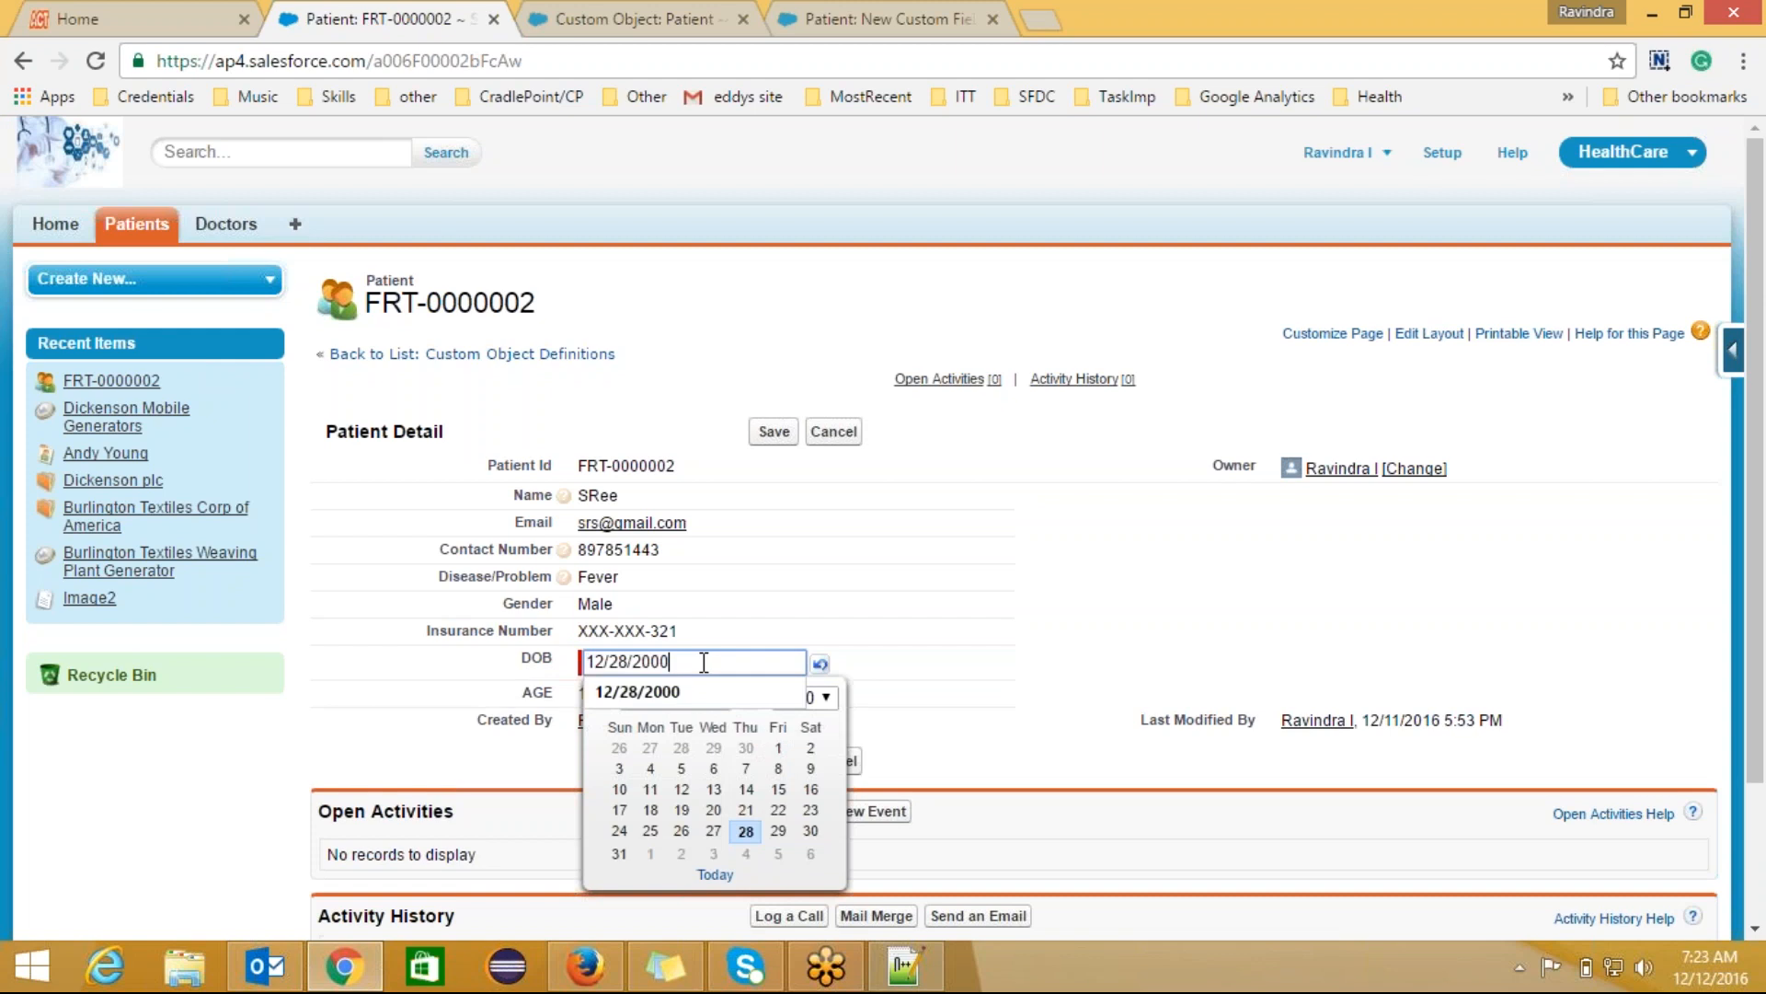
key("BackSpace")
key("BackSpace")
key("BackSpace")
key("BackSpace")
type("1999")
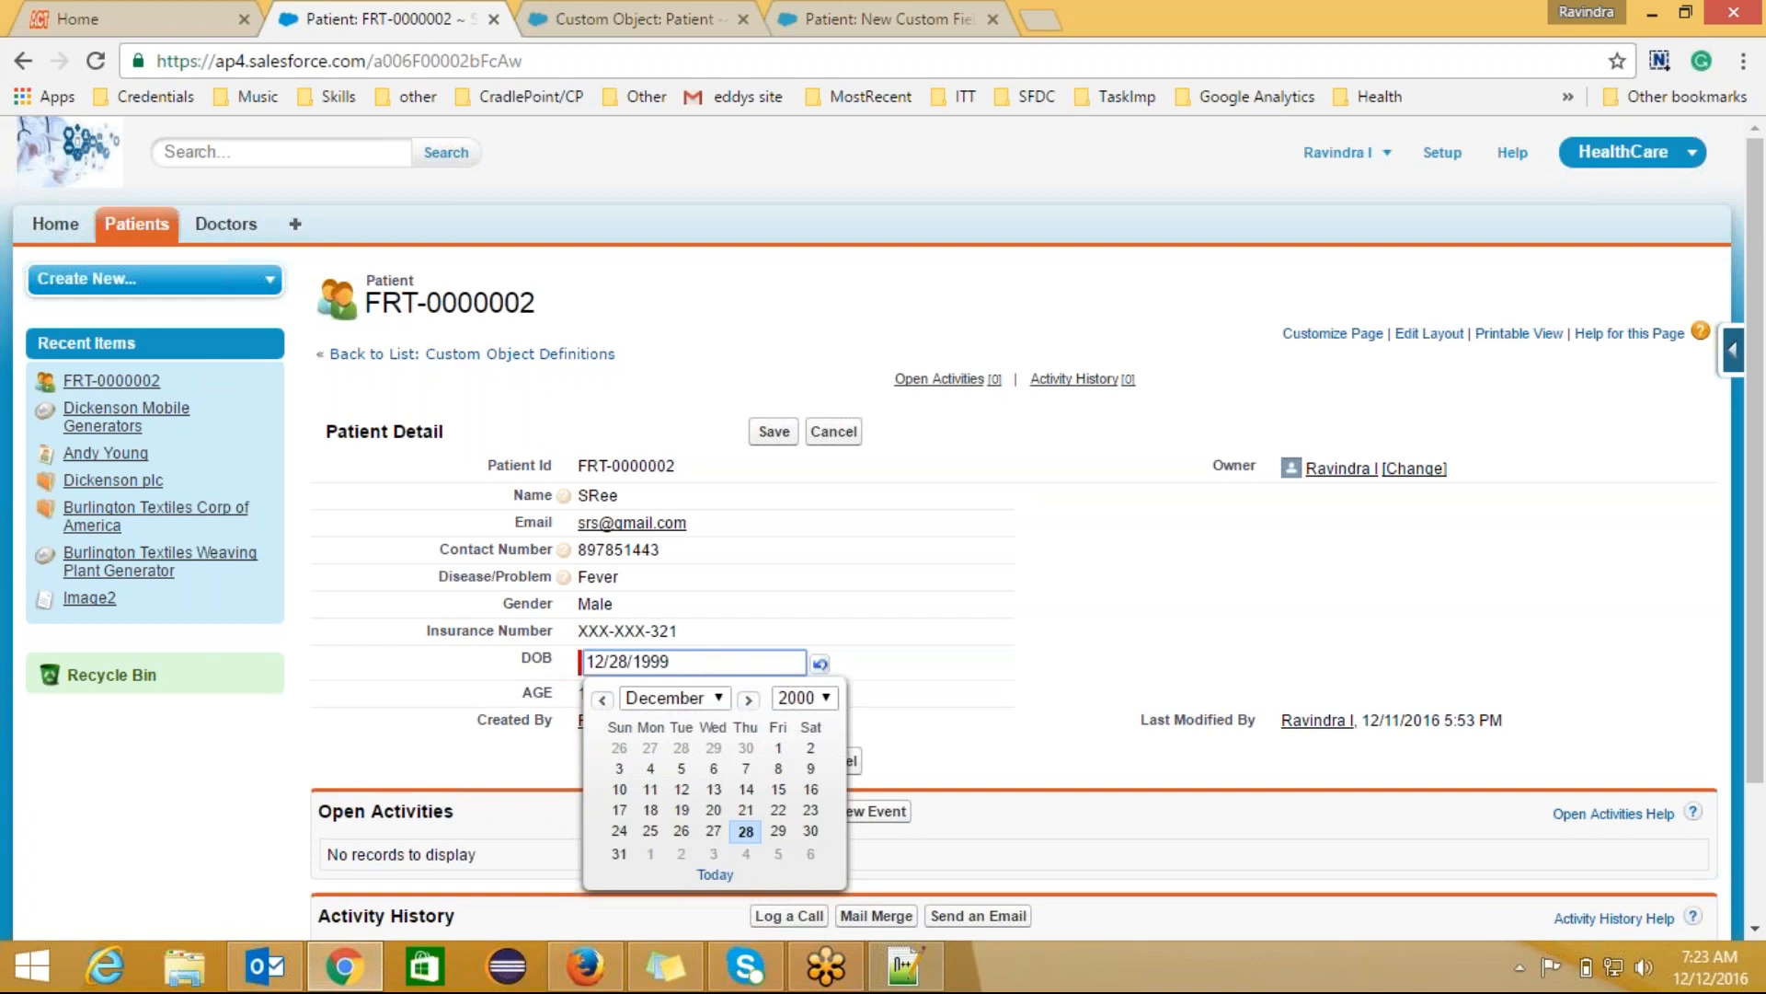
left_click(774, 432)
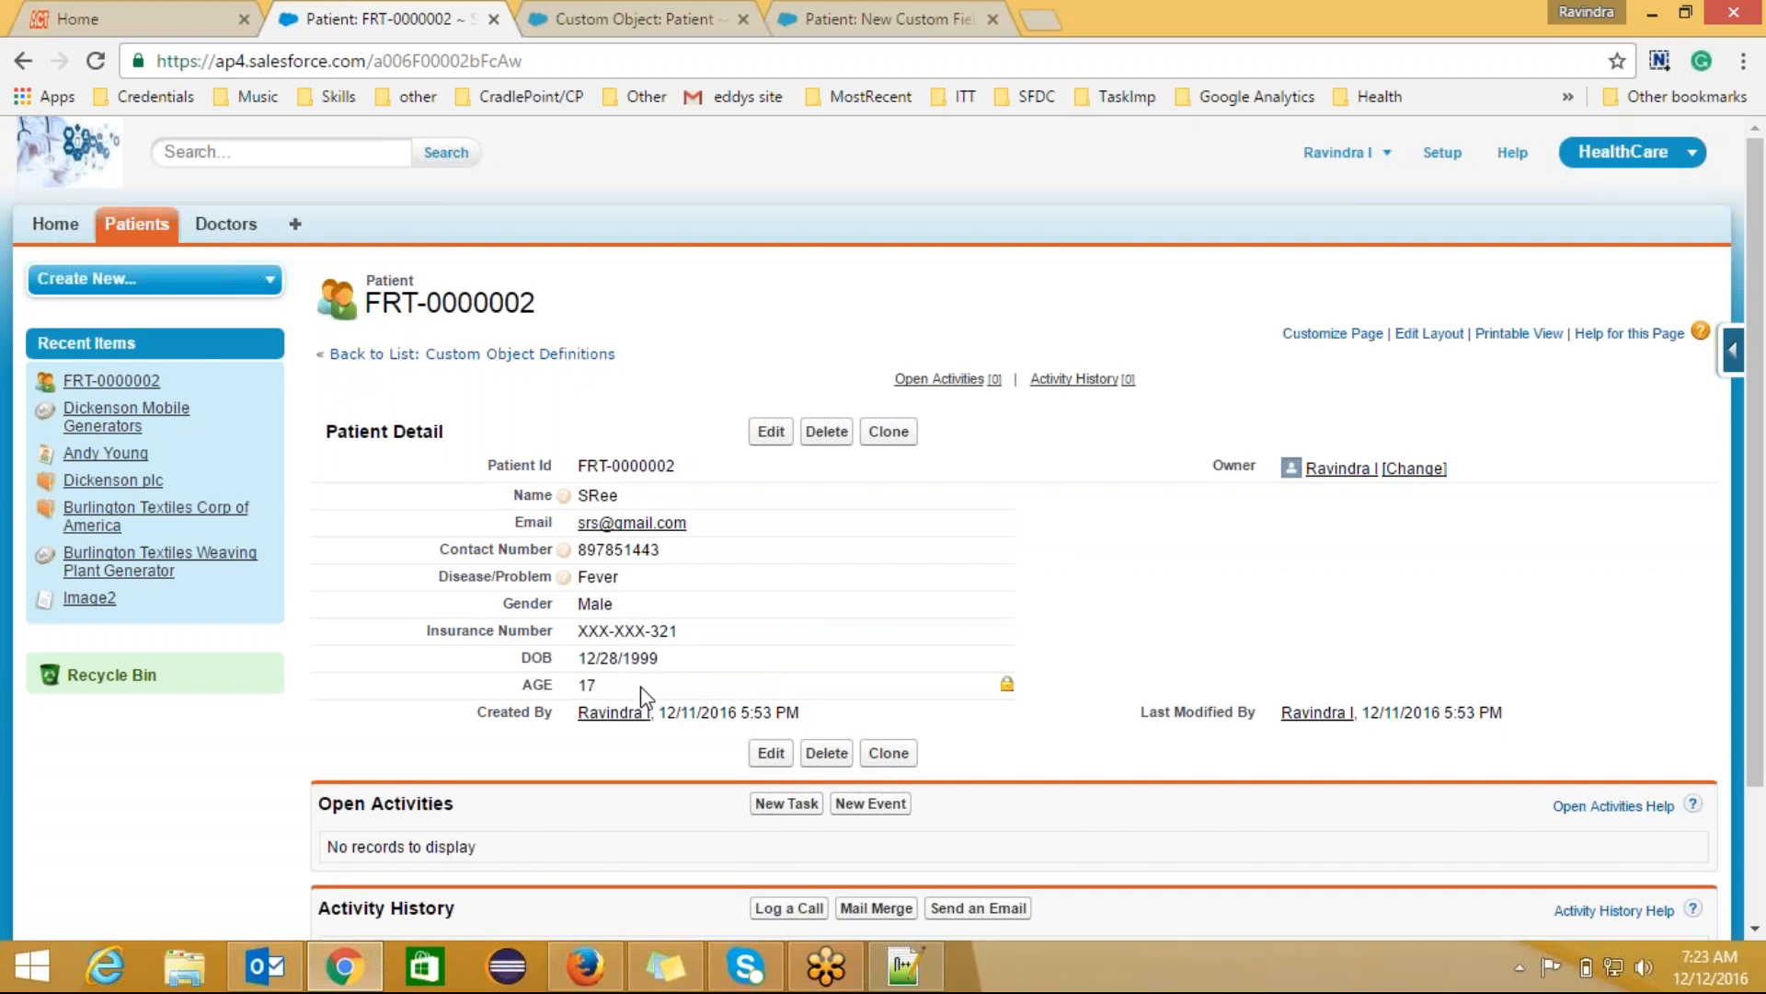
double_click(1007, 688)
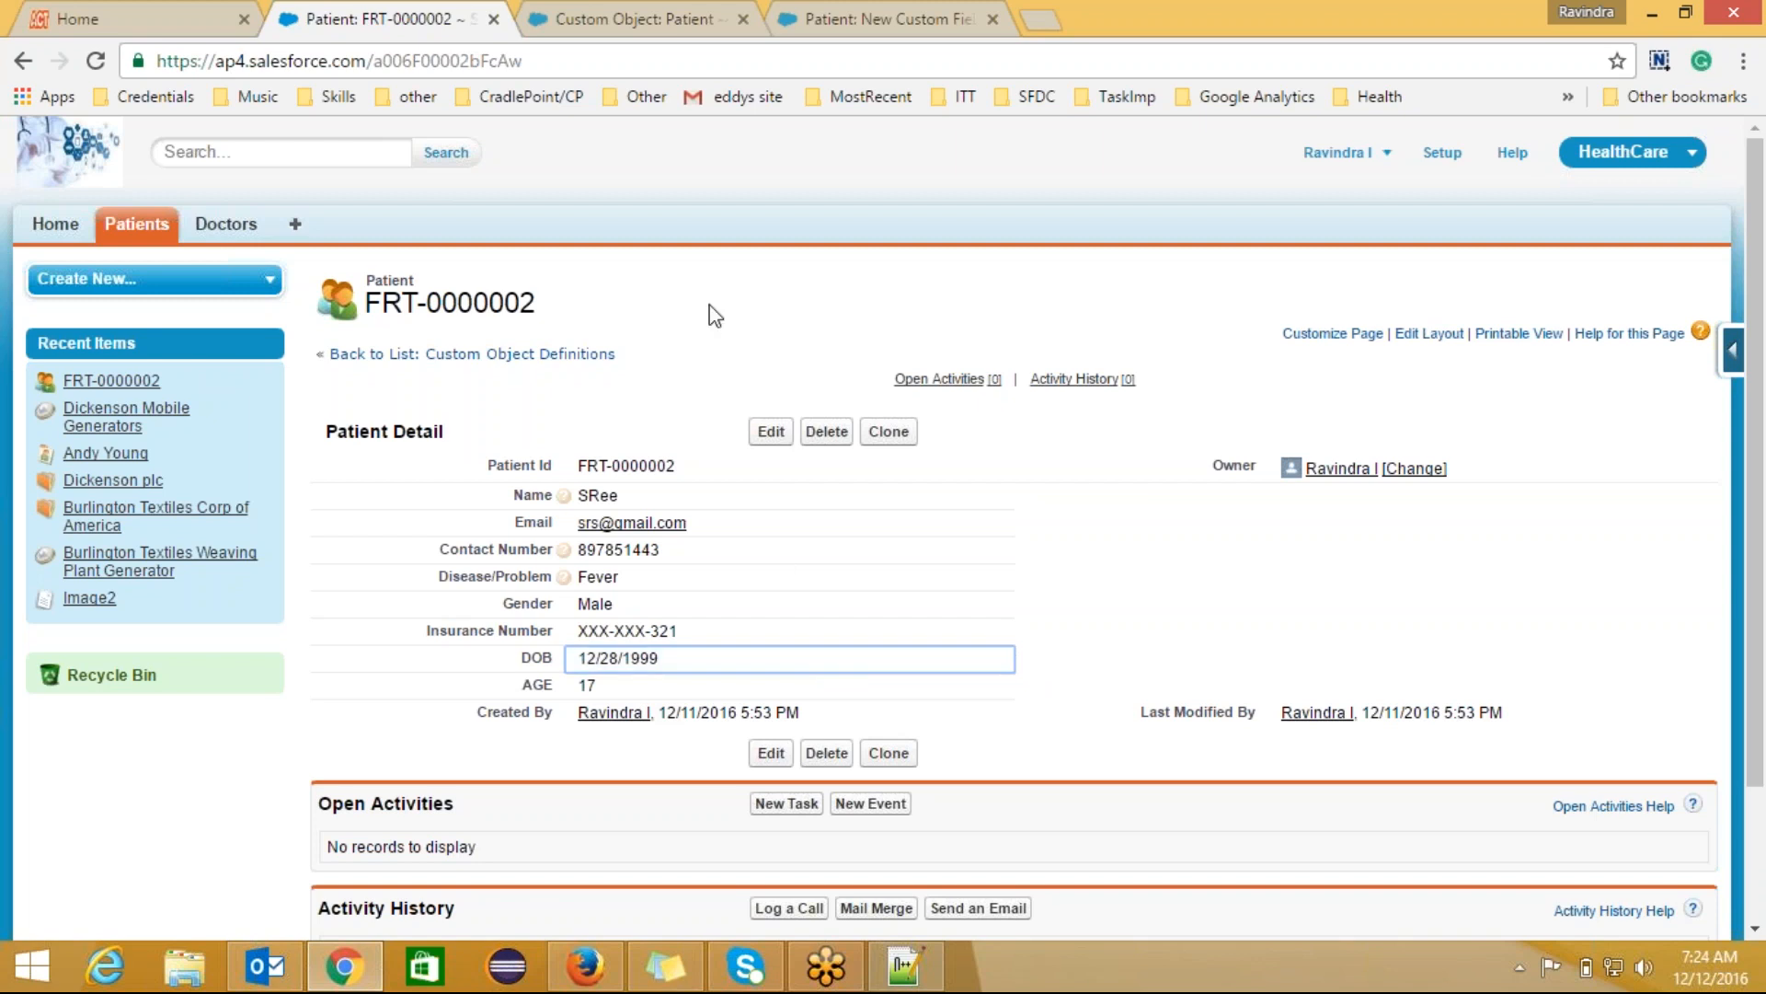
left_click(588, 17)
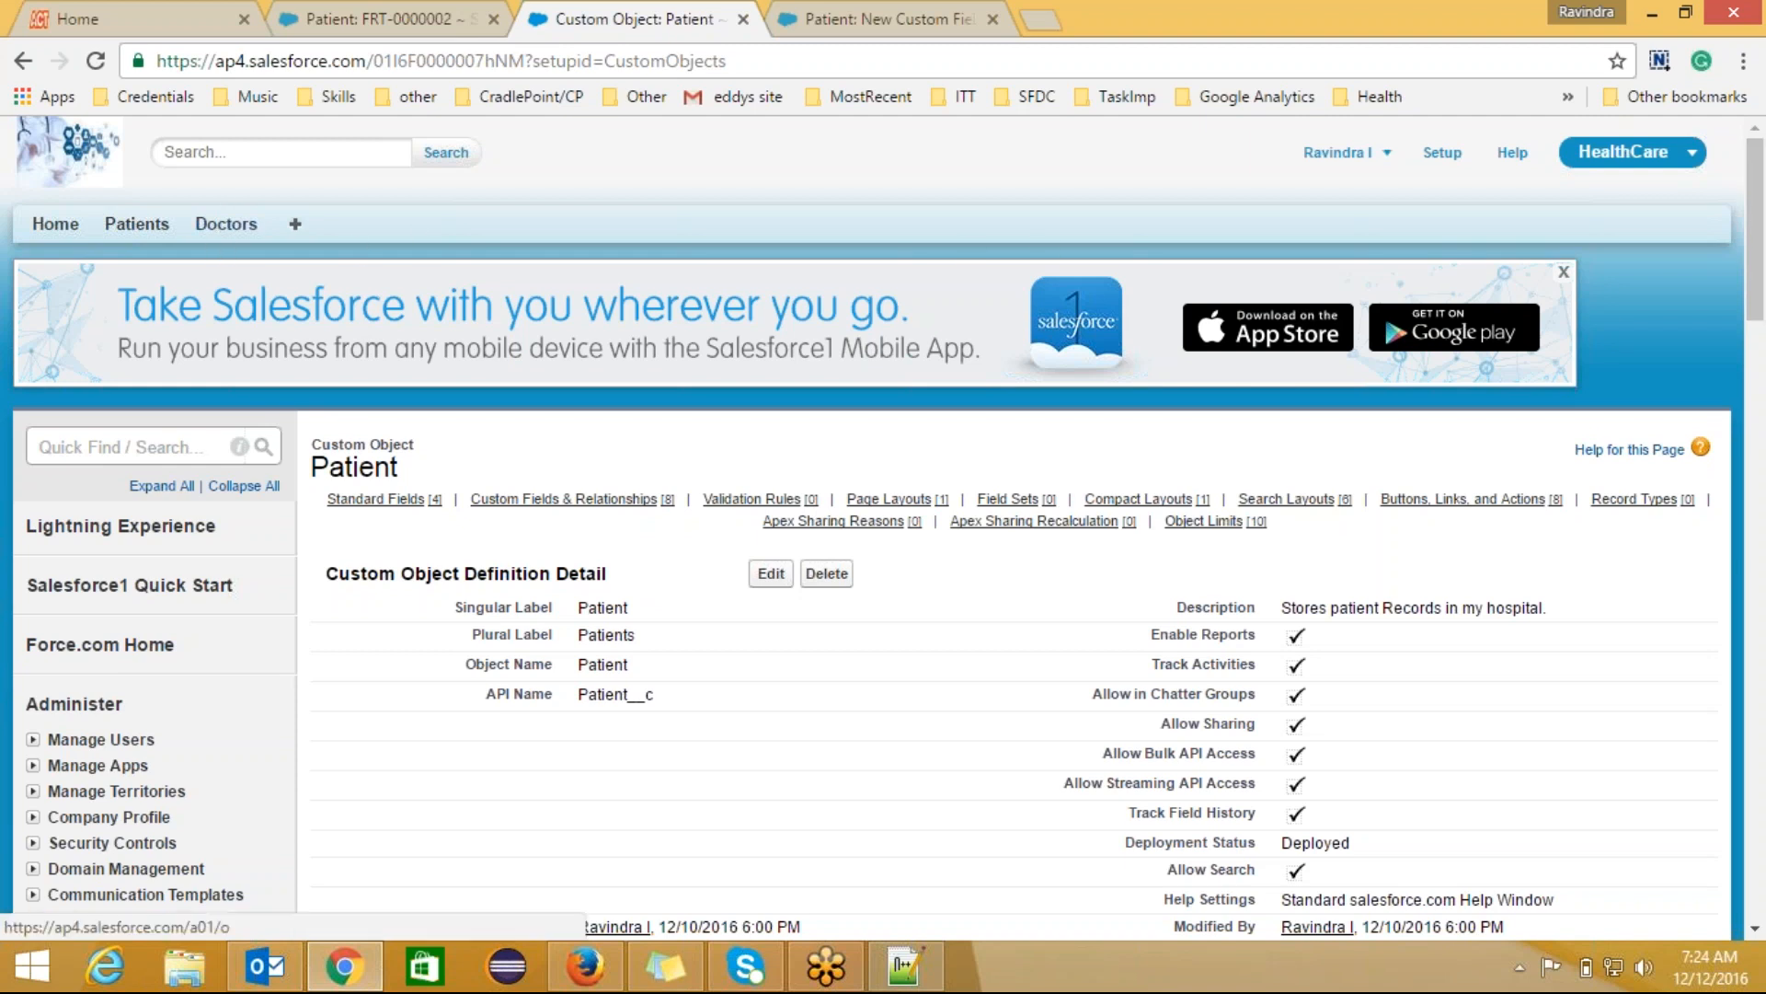
Step: Go from the patient record to the Doctors home page and start a new Doctors record
left_click(375, 21)
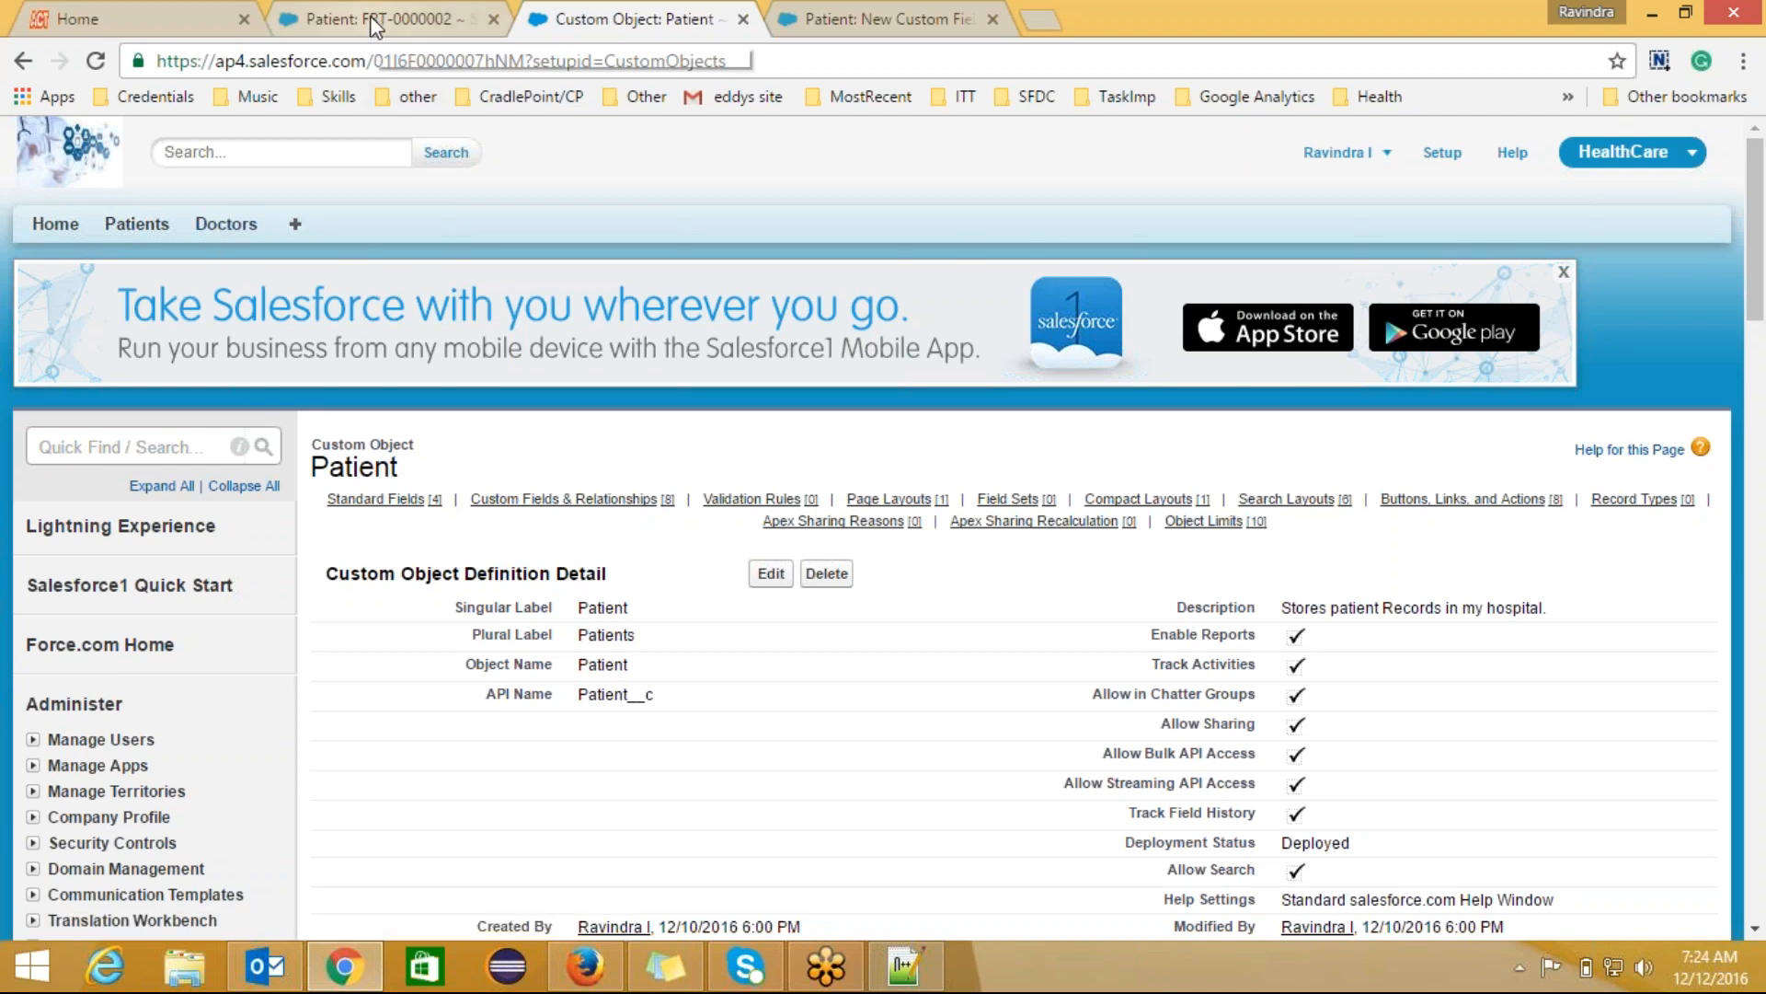
left_click(229, 235)
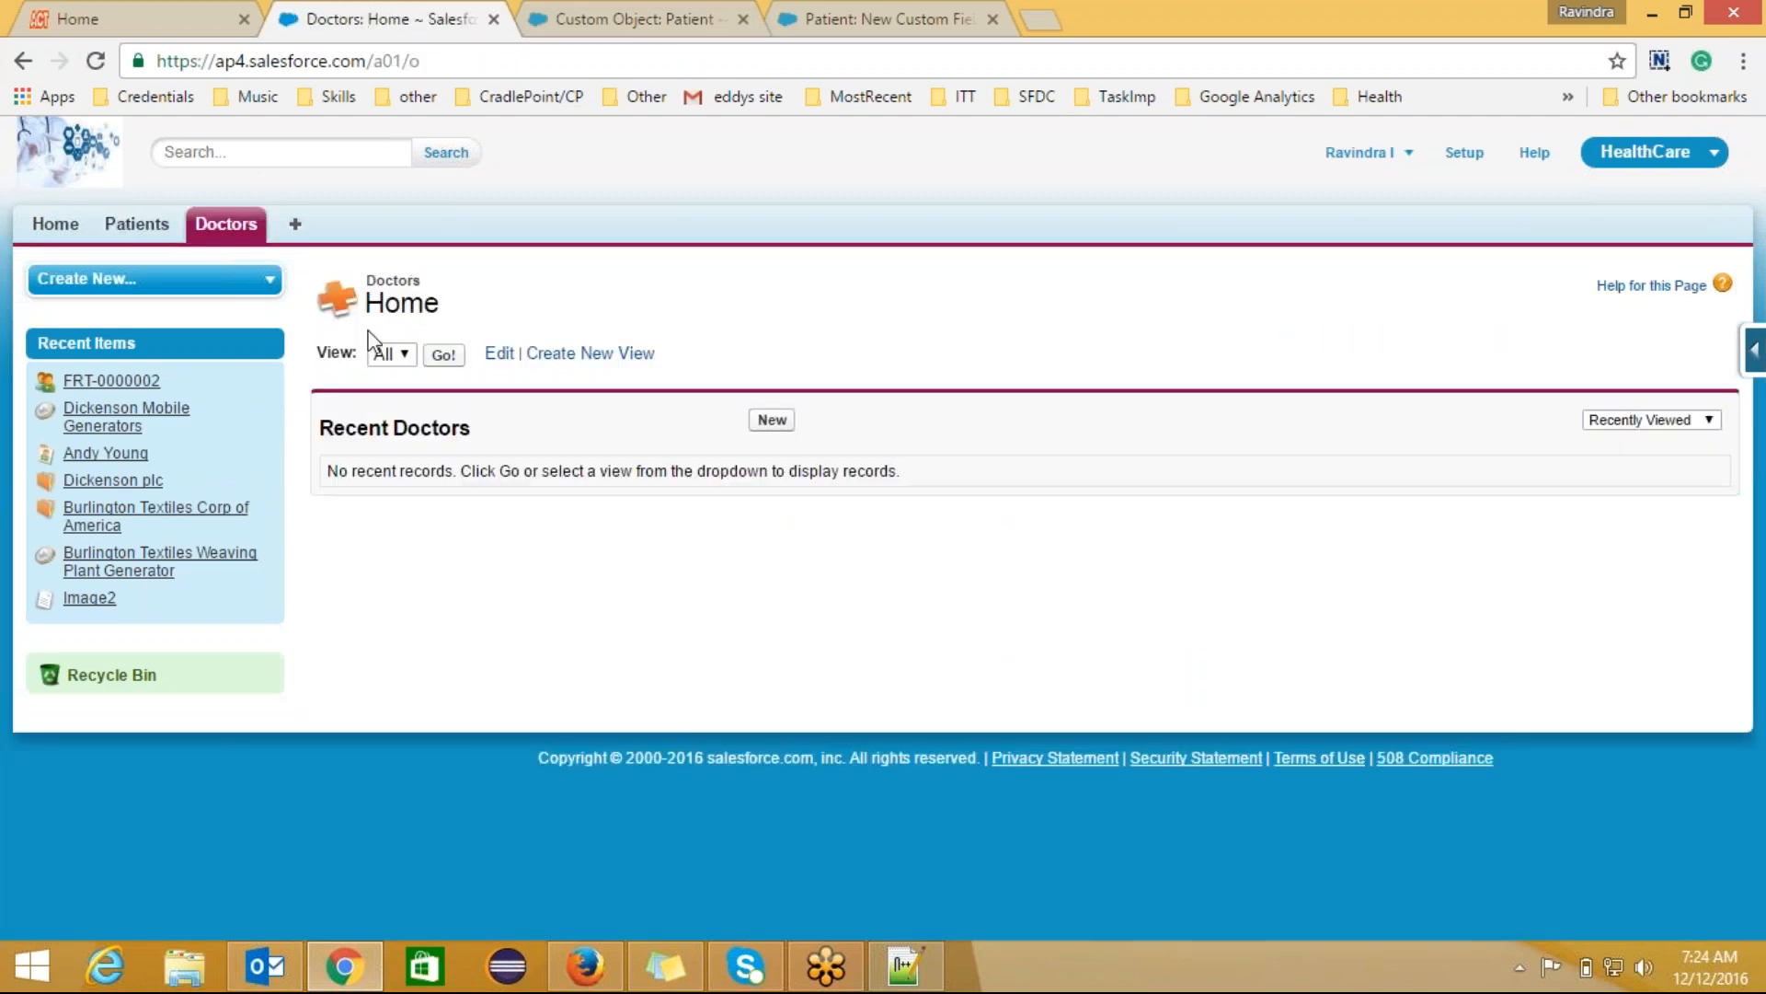
left_click(773, 421)
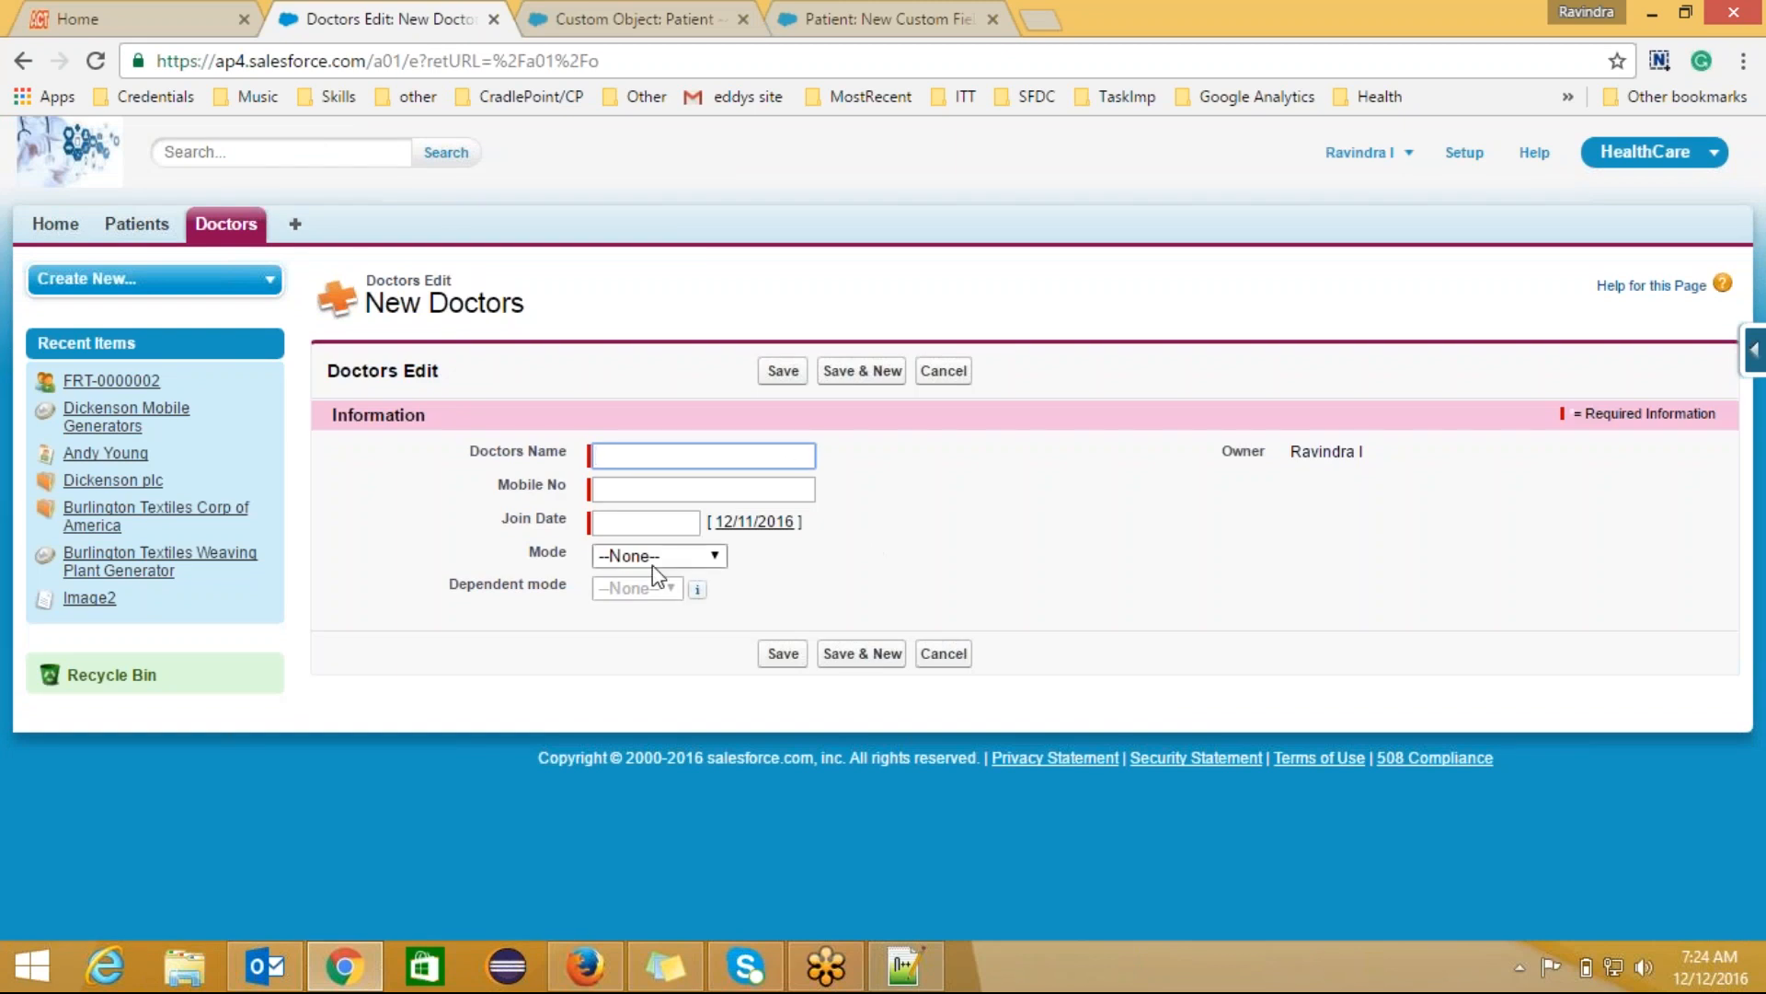
left_click(716, 558)
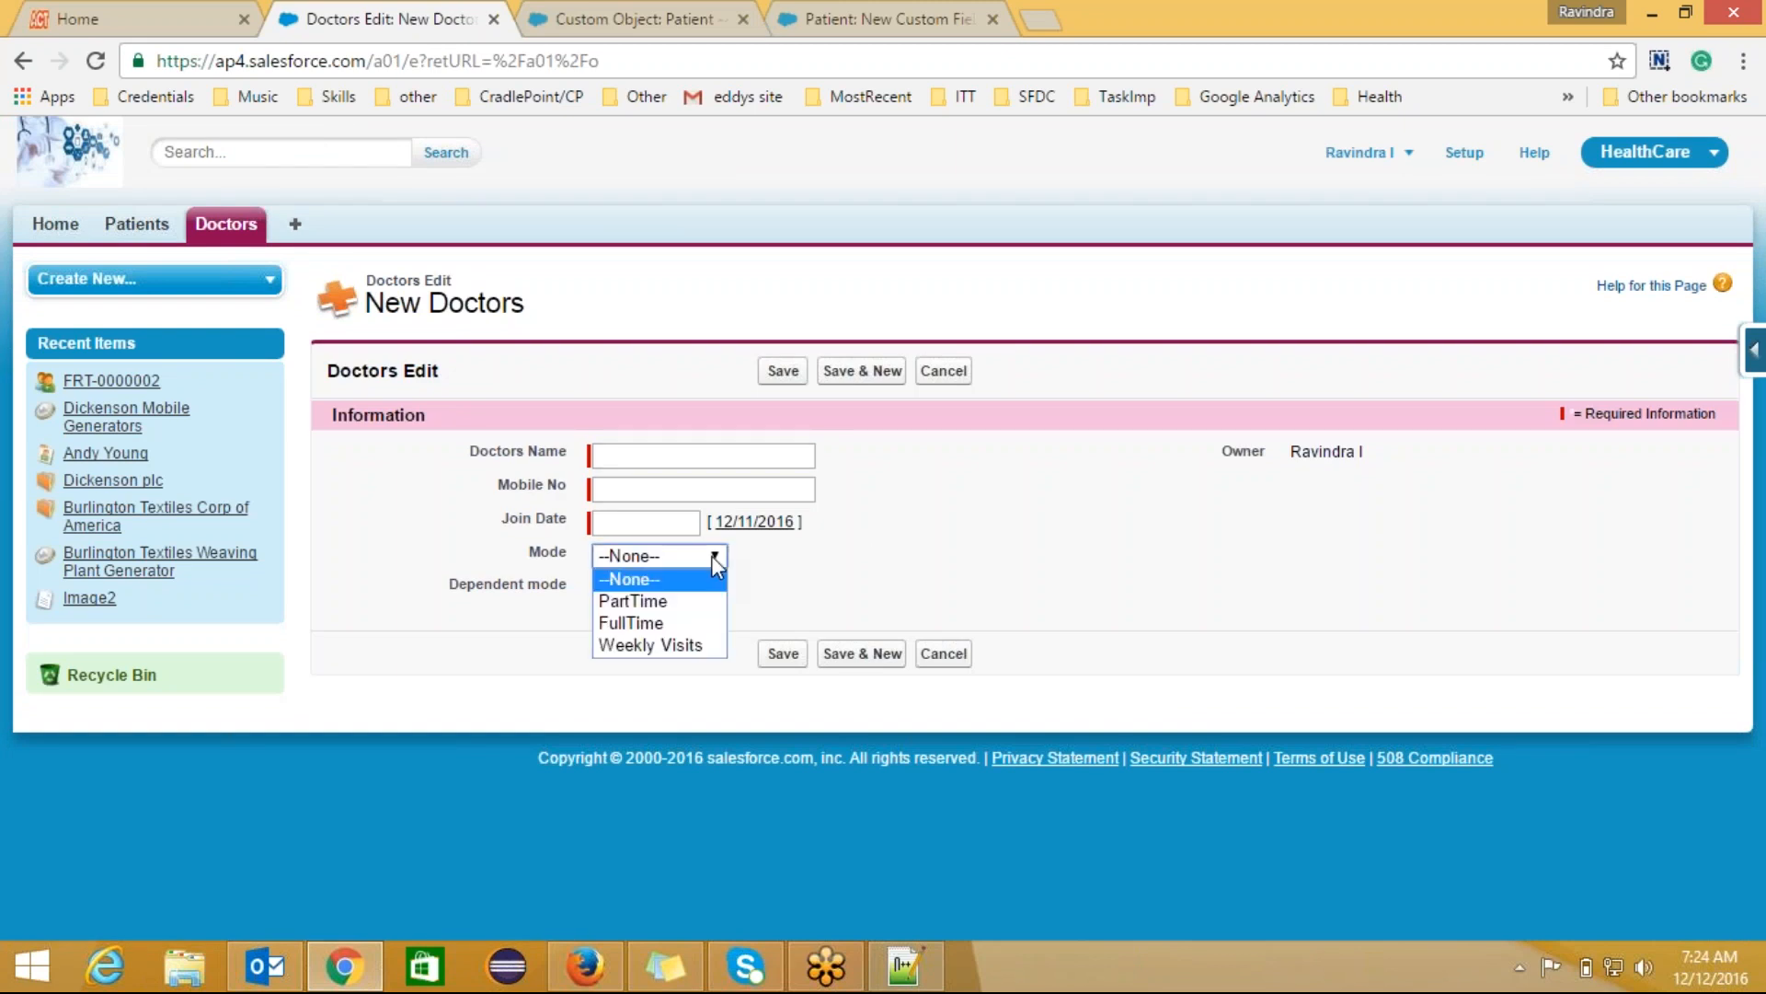
left_click(710, 556)
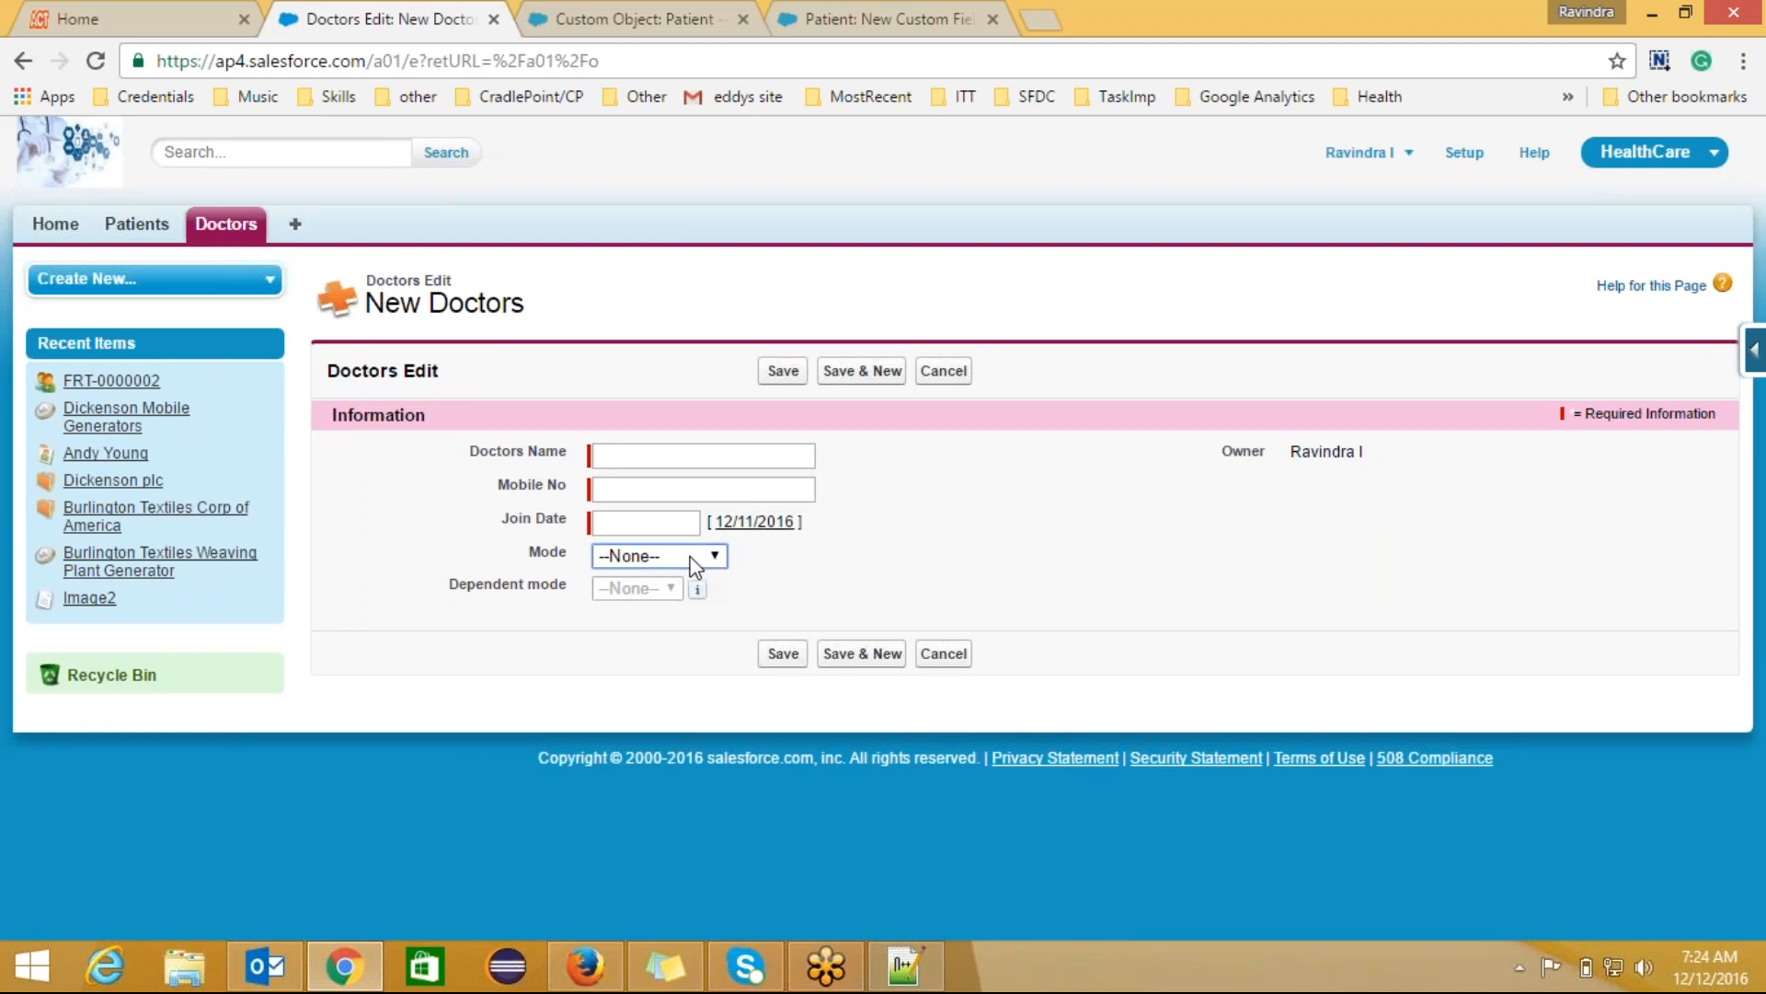
Step: Preview the Dependent mode options for Mode FullTime and then PartTime without choosing one
left_click(694, 557)
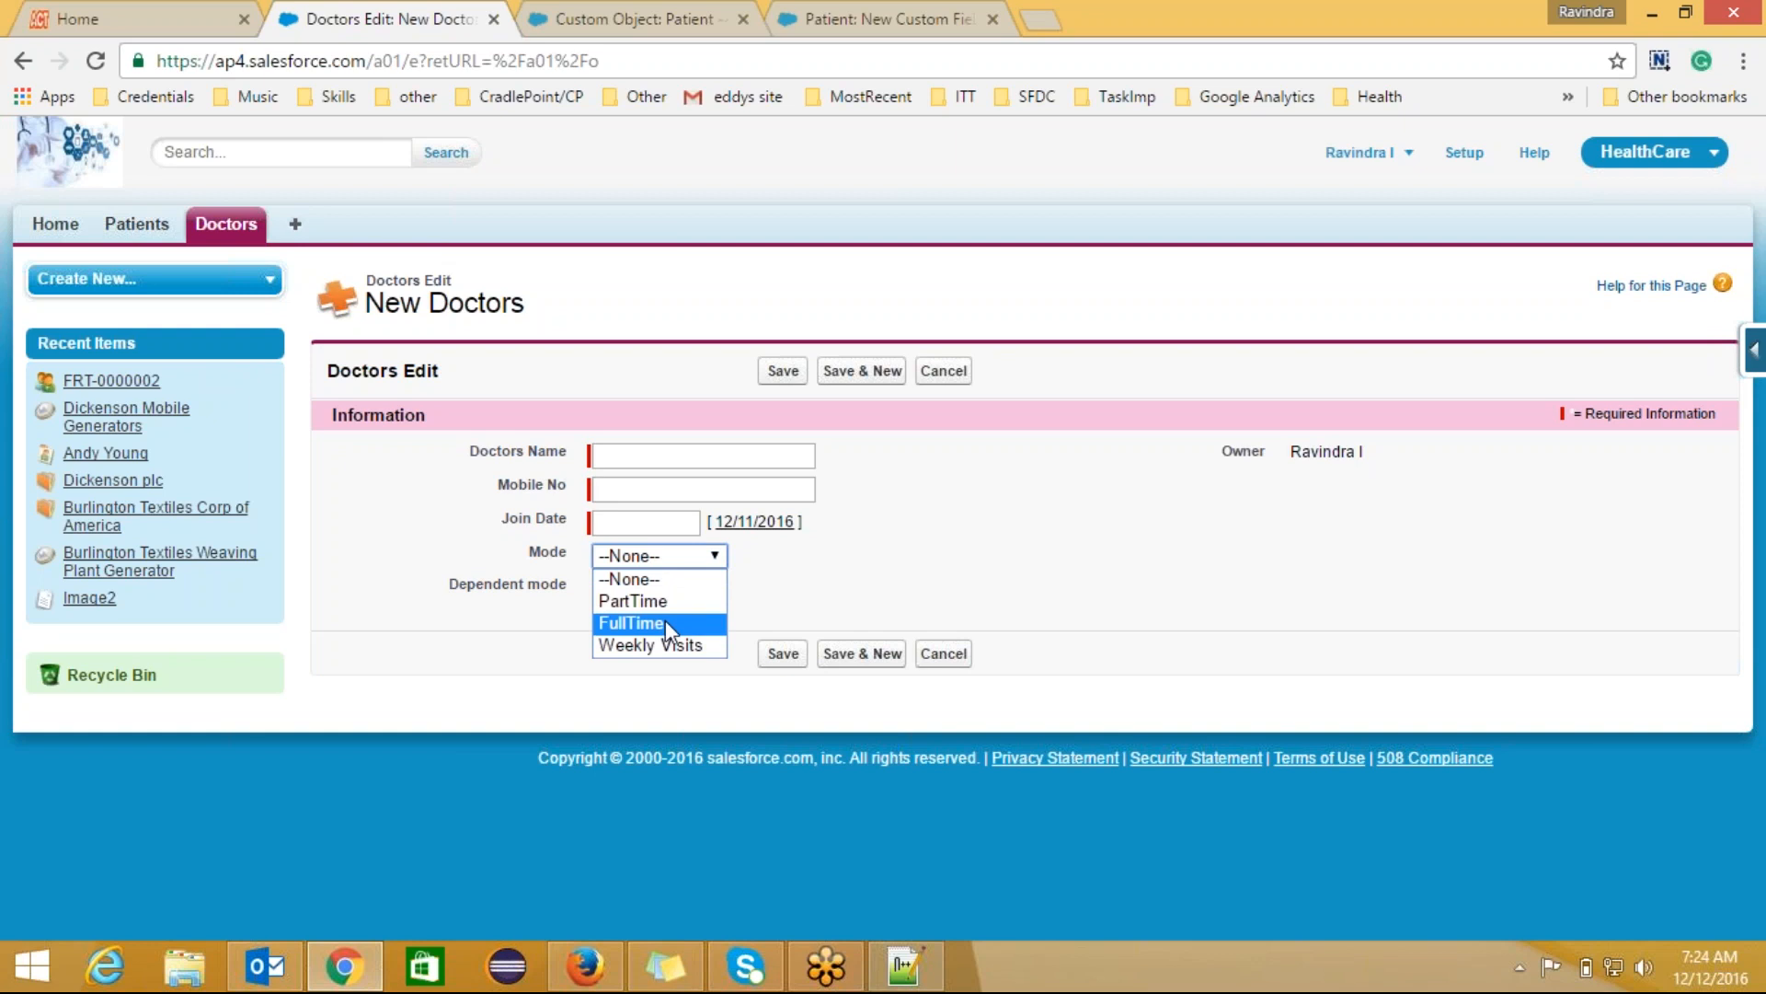
left_click(666, 623)
left_click(664, 589)
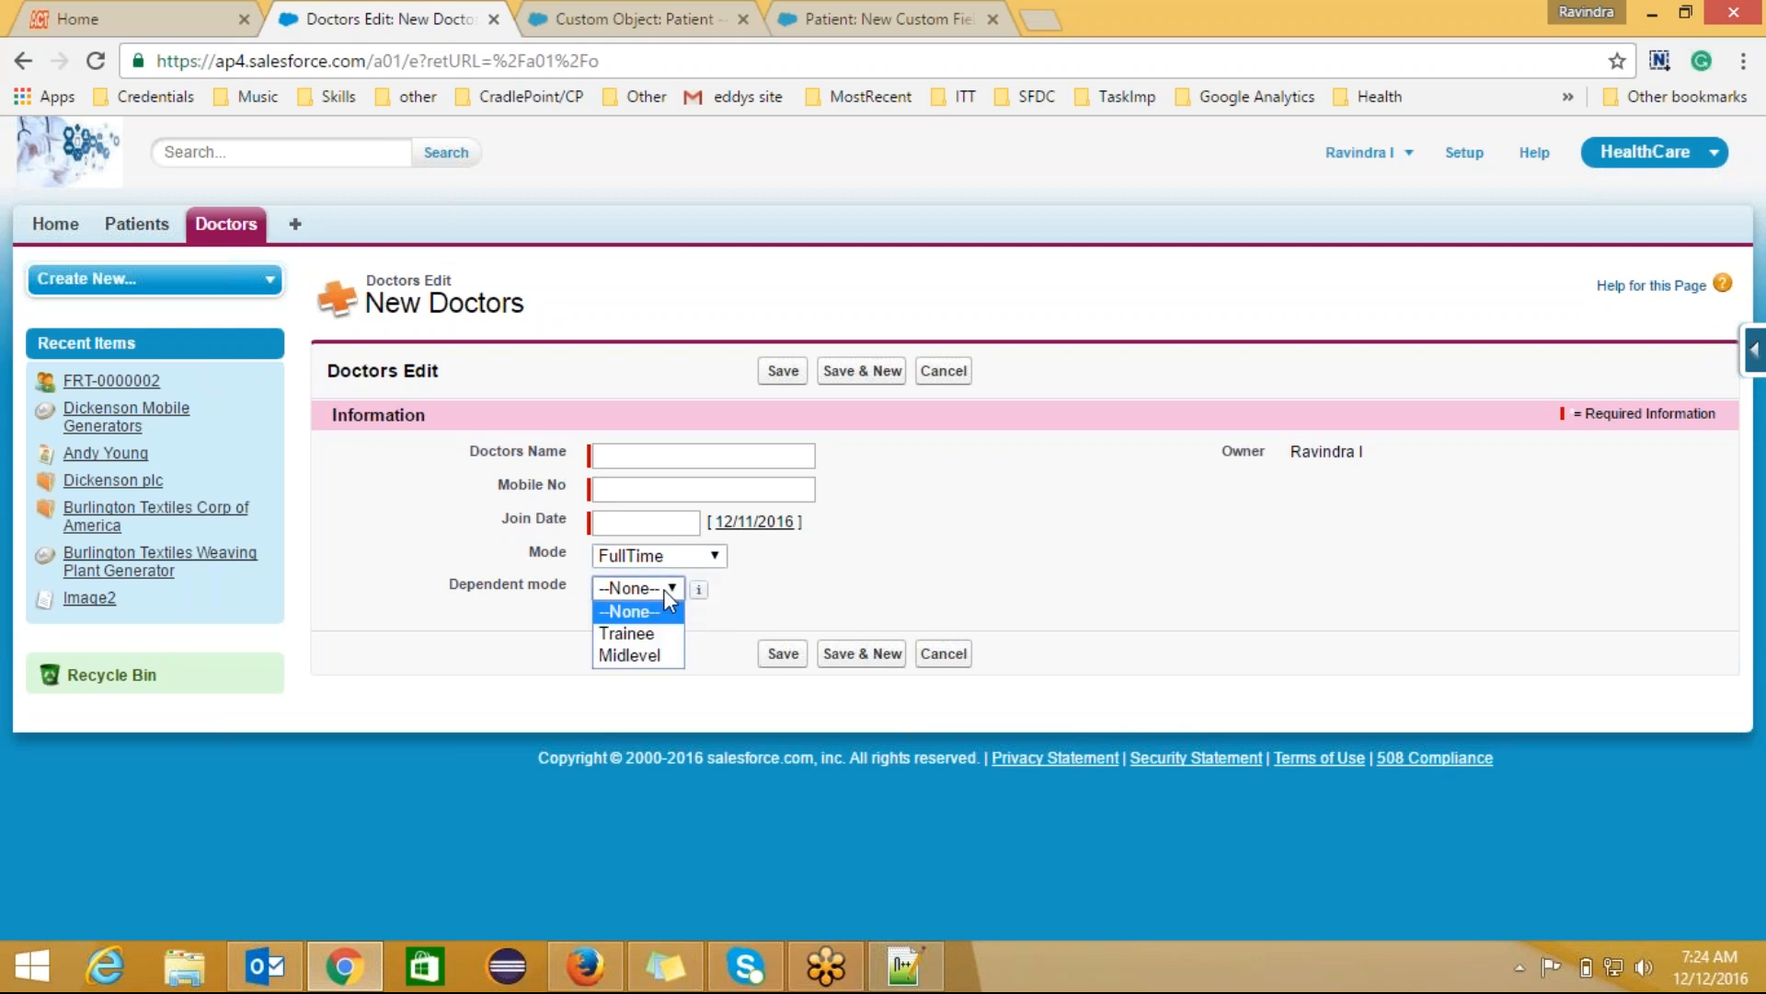
left_click(666, 588)
left_click(714, 548)
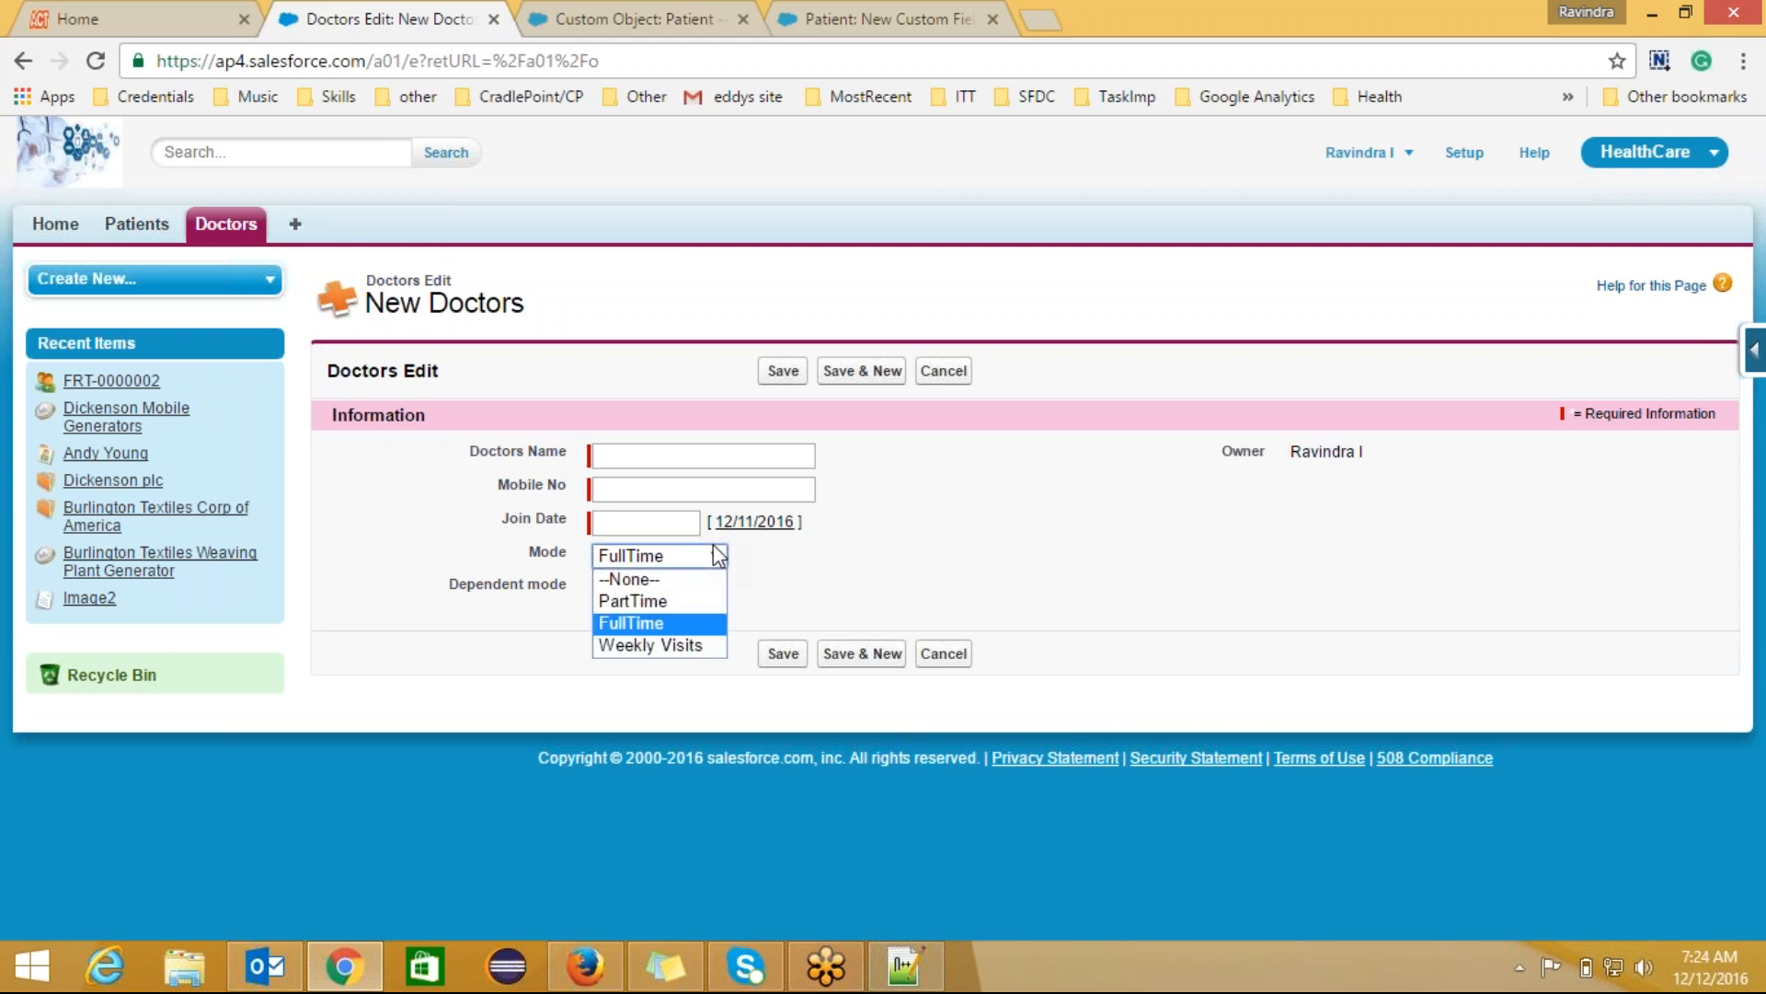
left_click(696, 602)
left_click(684, 593)
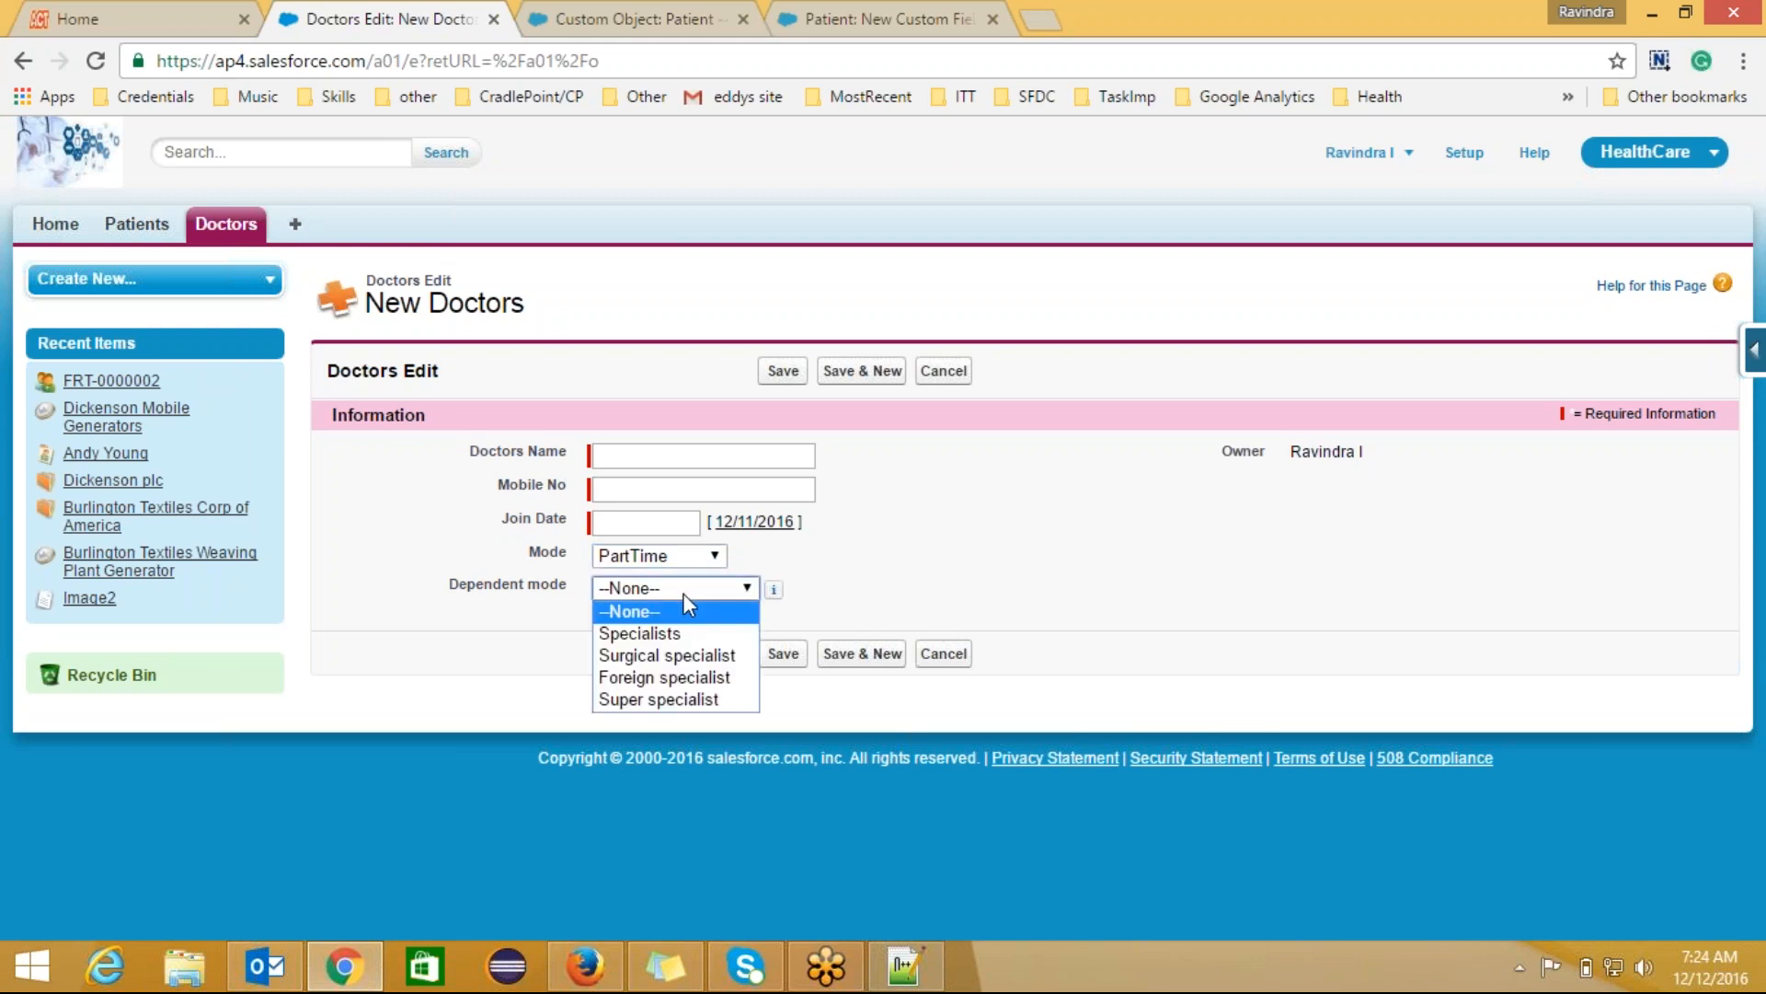
left_click(850, 587)
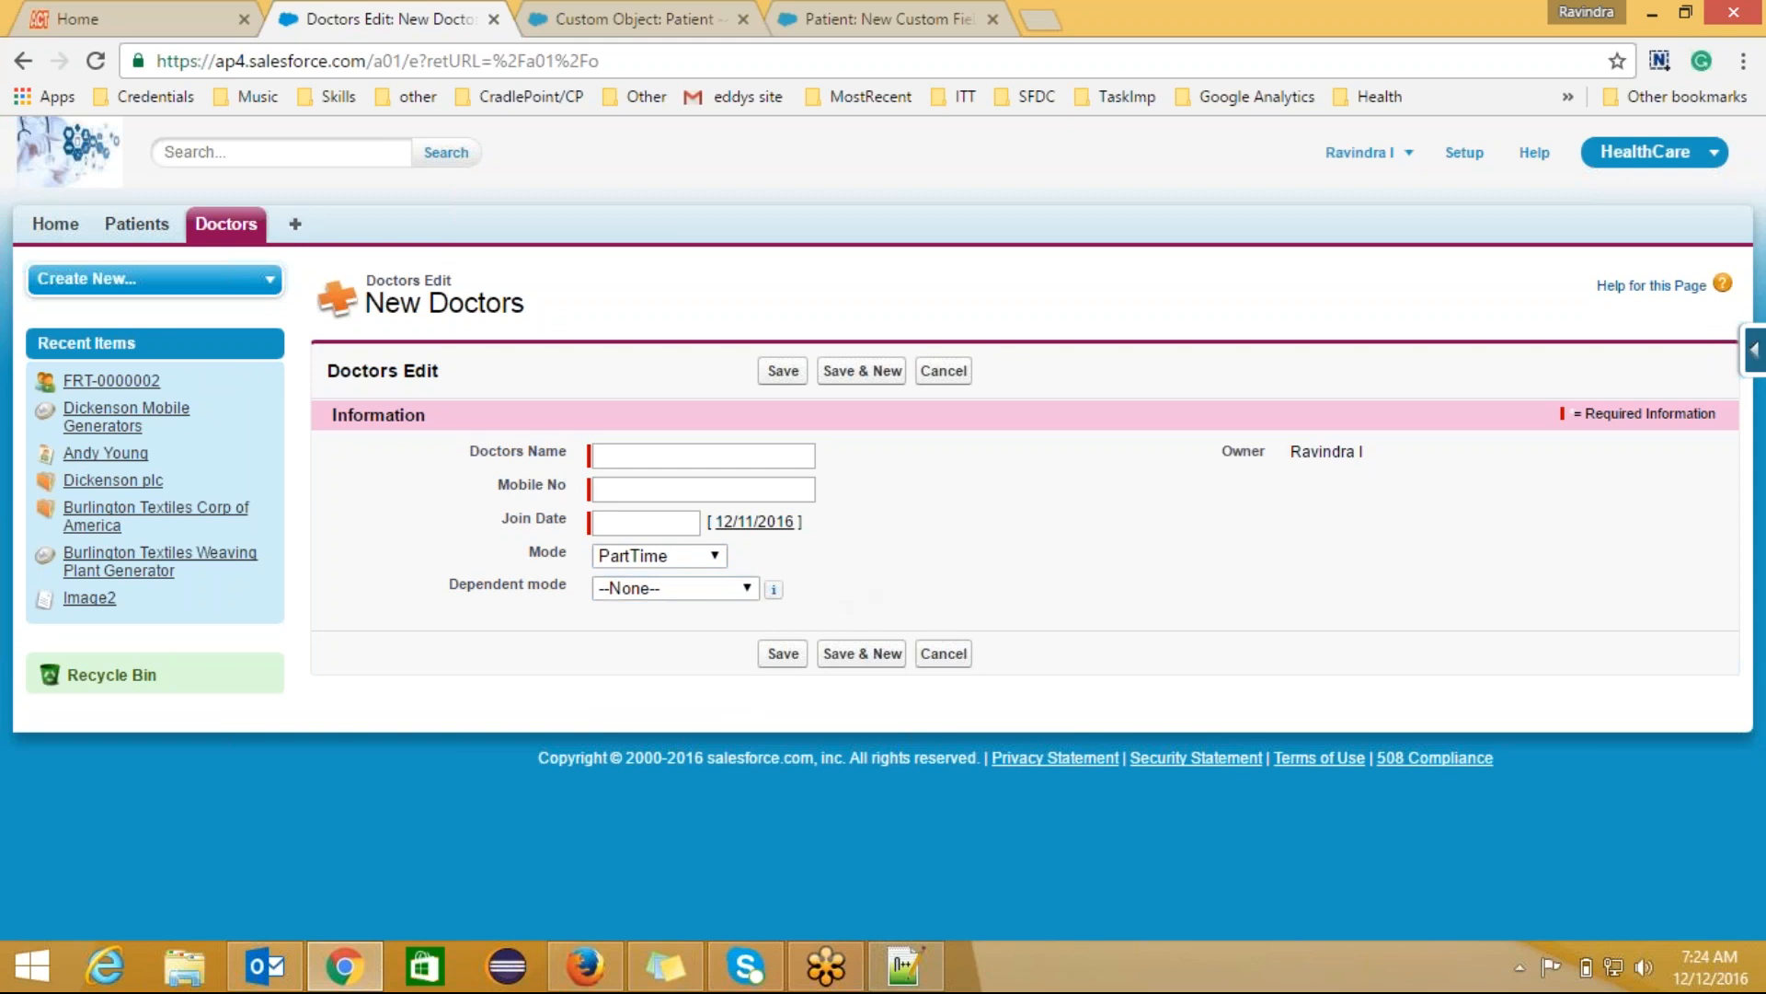
Step: Preview the Dependent mode options available for Mode Weekly Visits
left_click(694, 556)
left_click(690, 646)
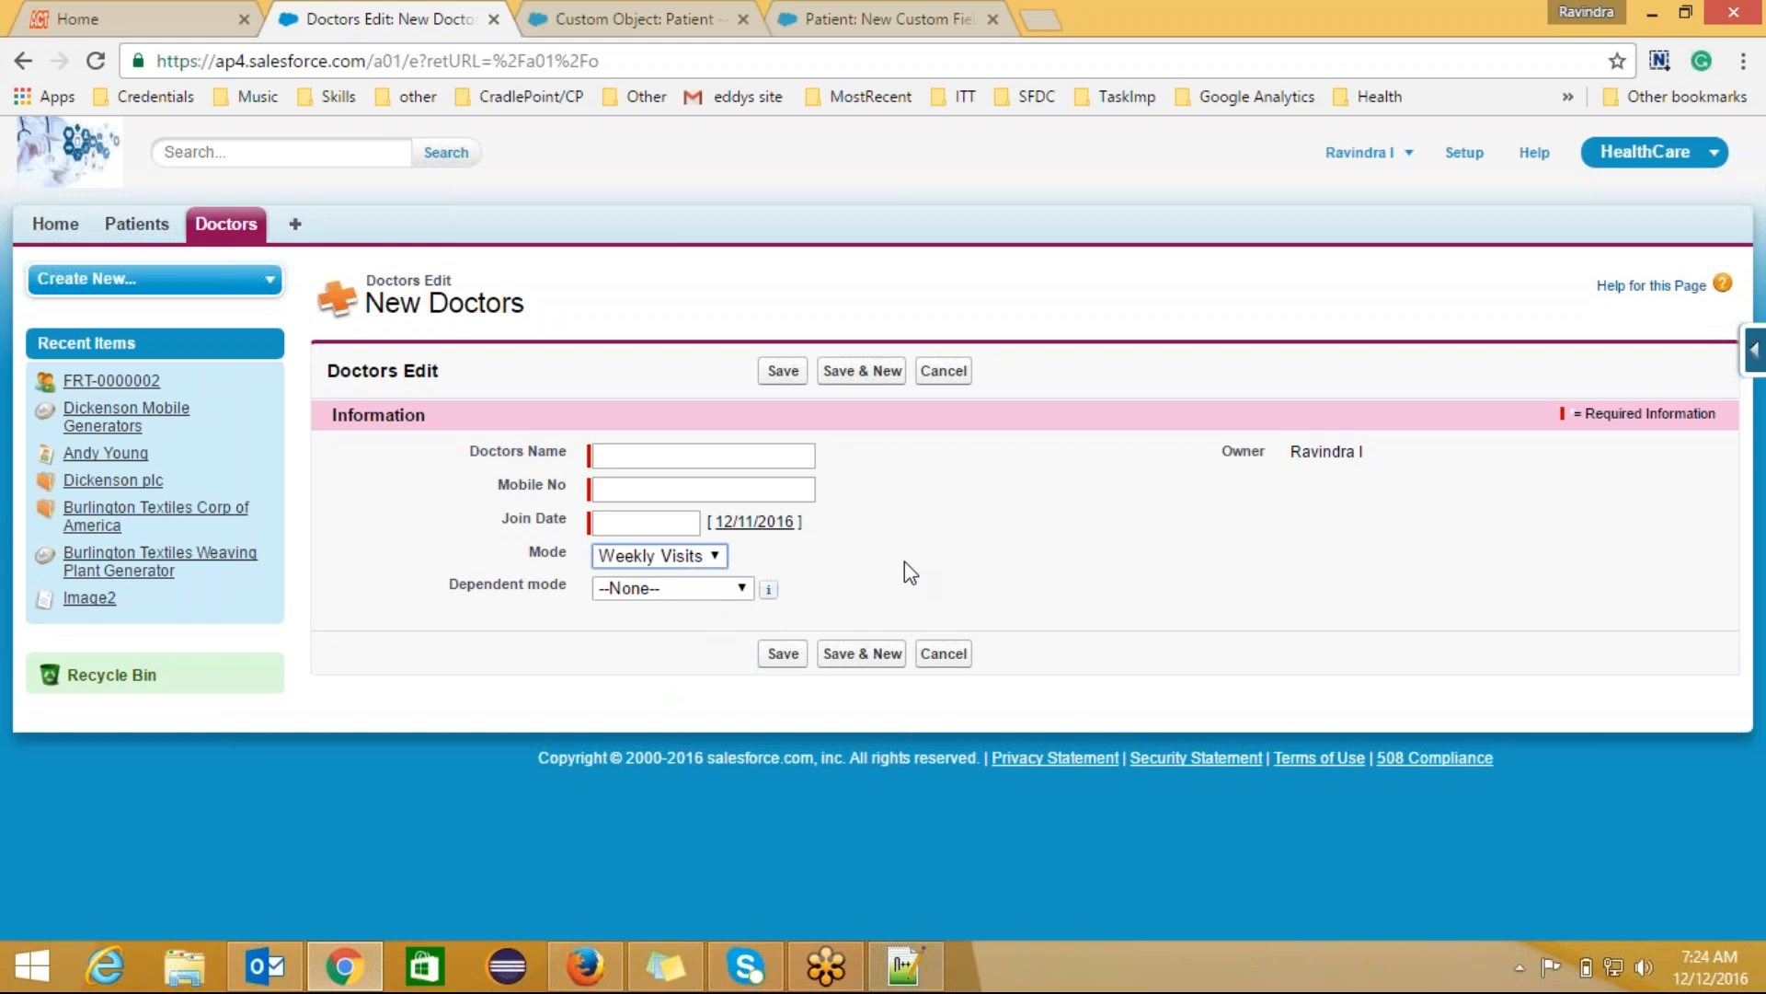
left_click(746, 587)
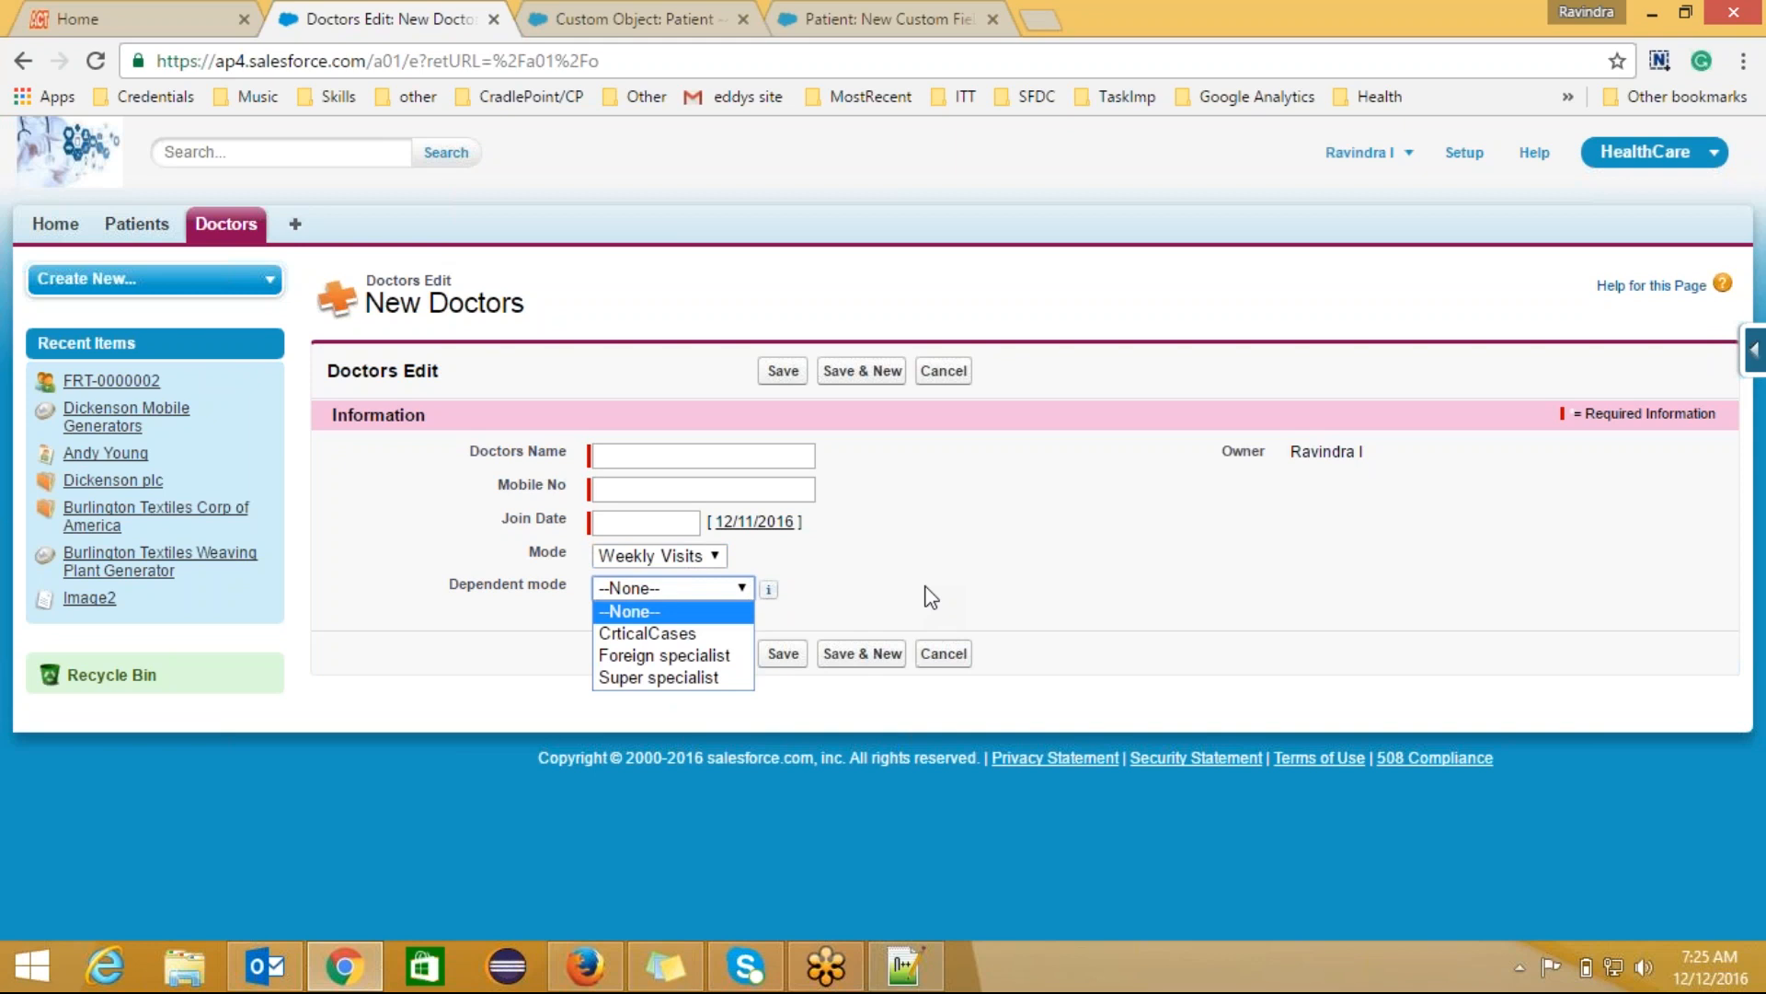
left_click(931, 597)
left_click(738, 594)
Step: Set Mode back to FullTime and choose Midlevel as the Dependent mode
left_click(659, 555)
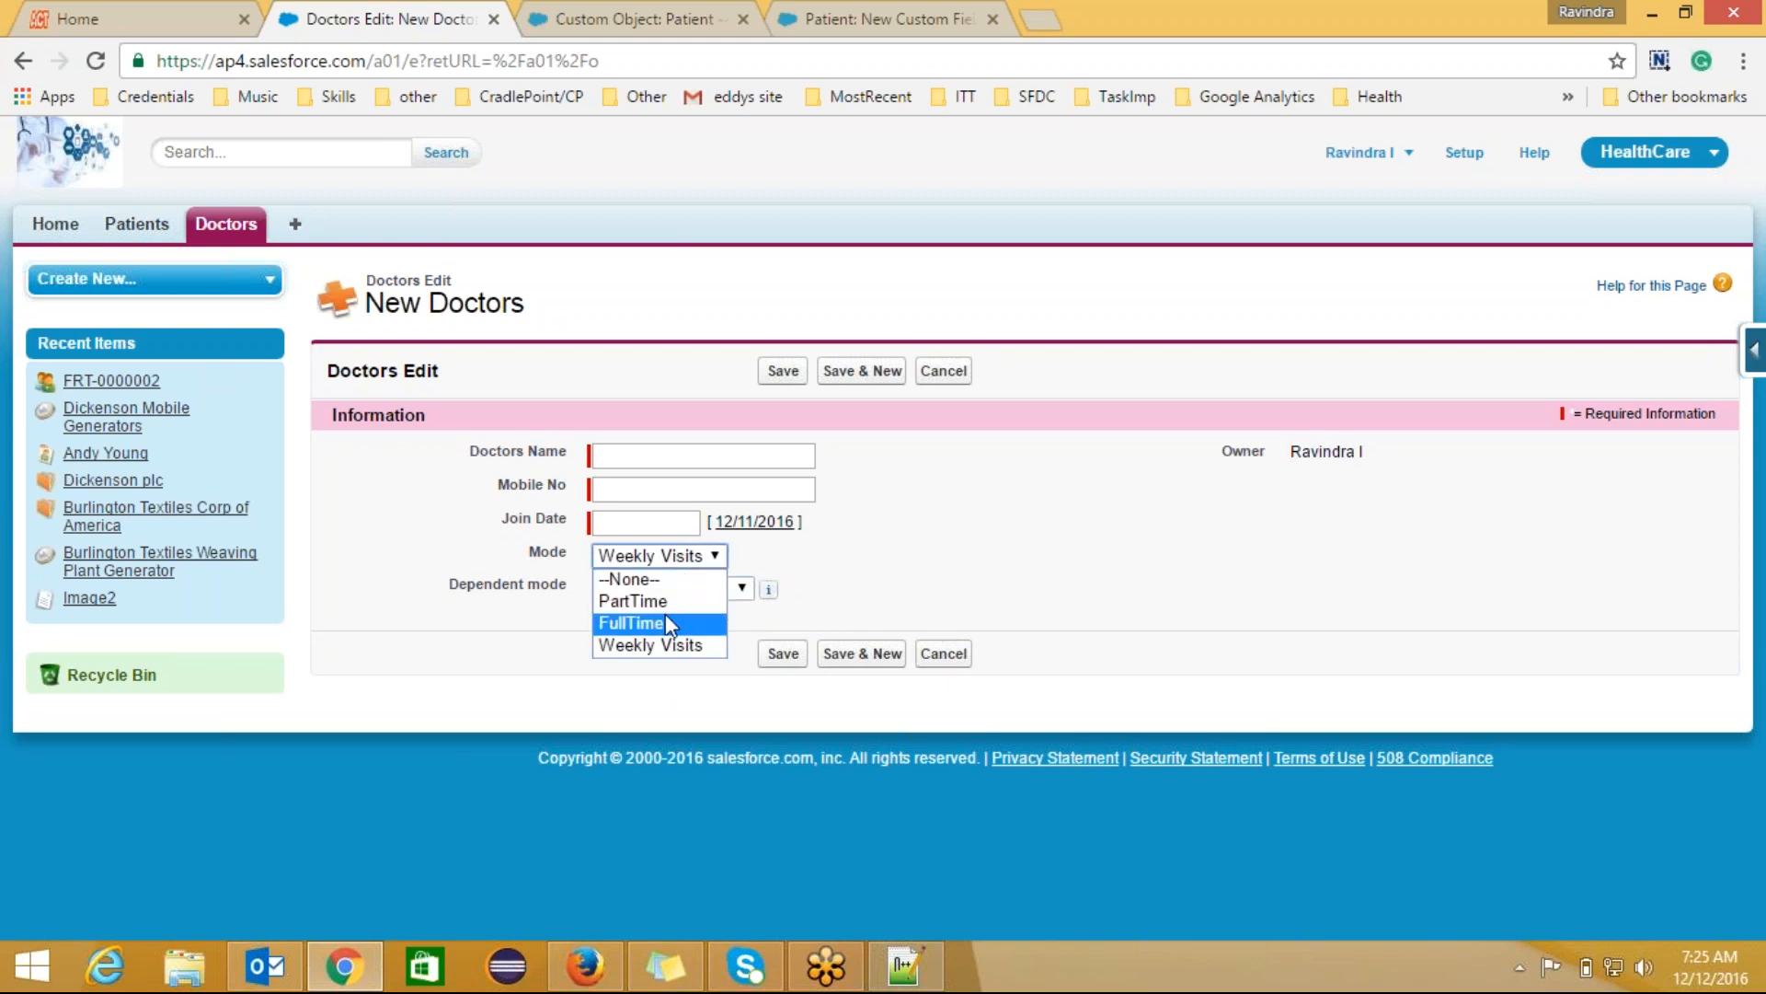
left_click(666, 617)
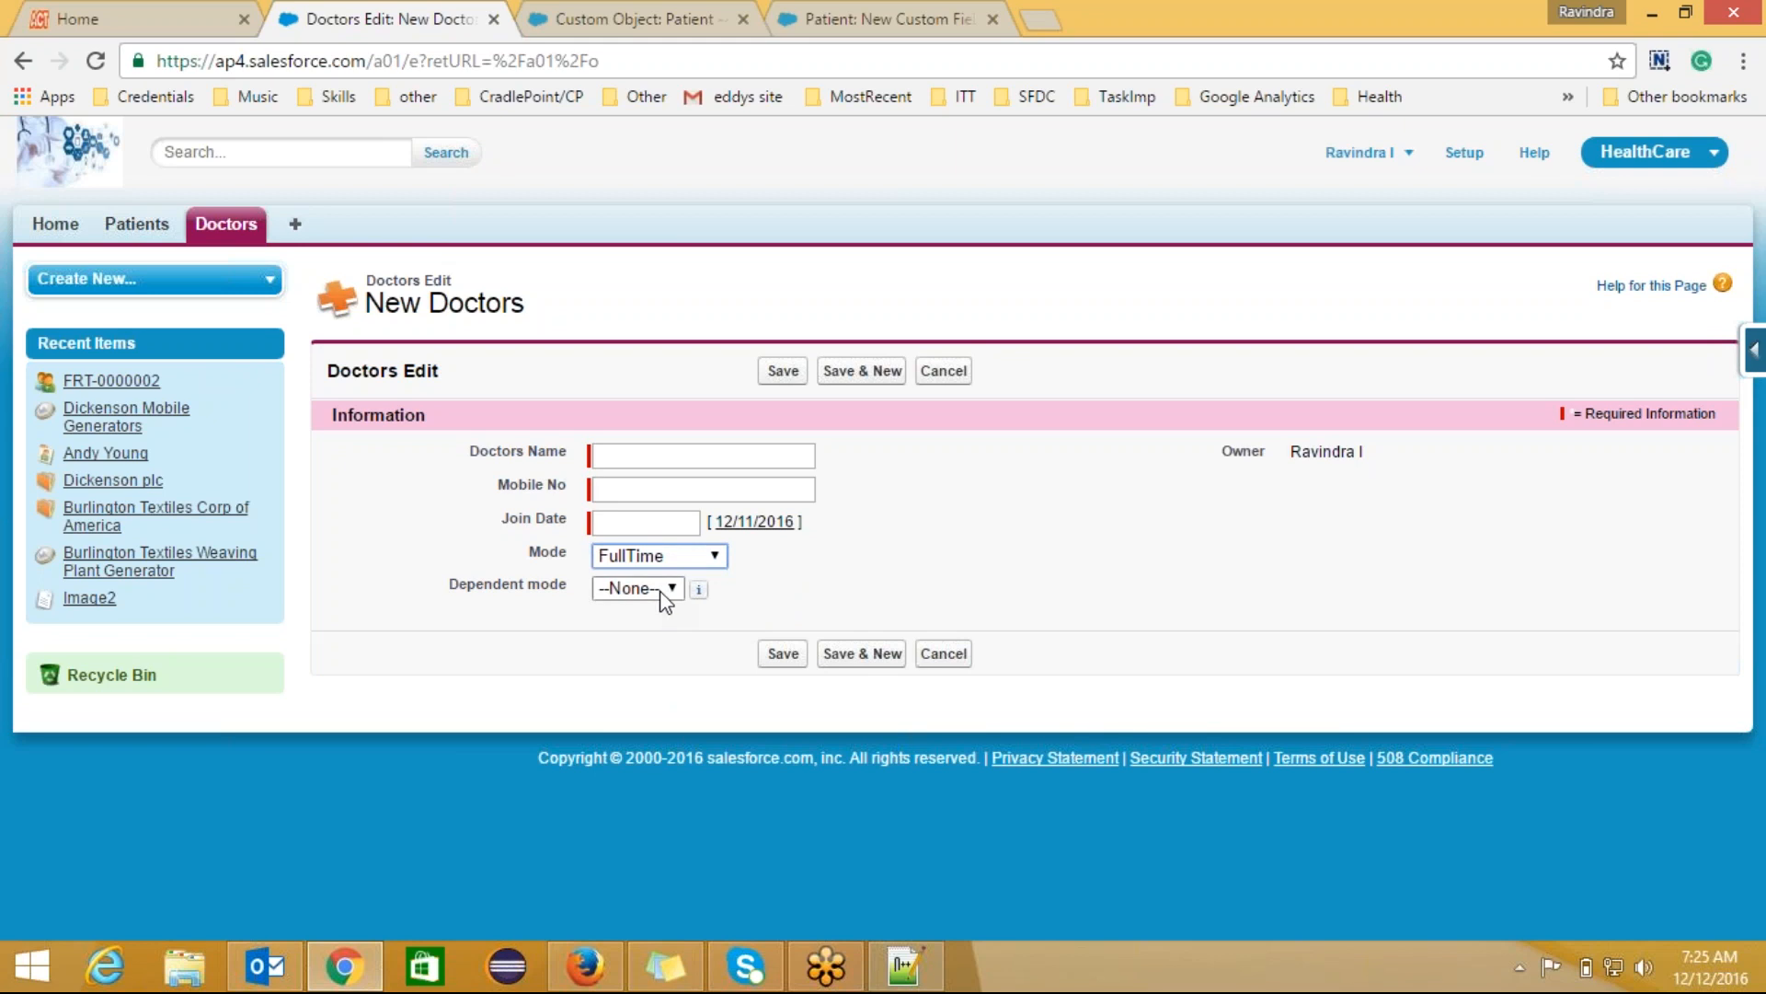
left_click(664, 594)
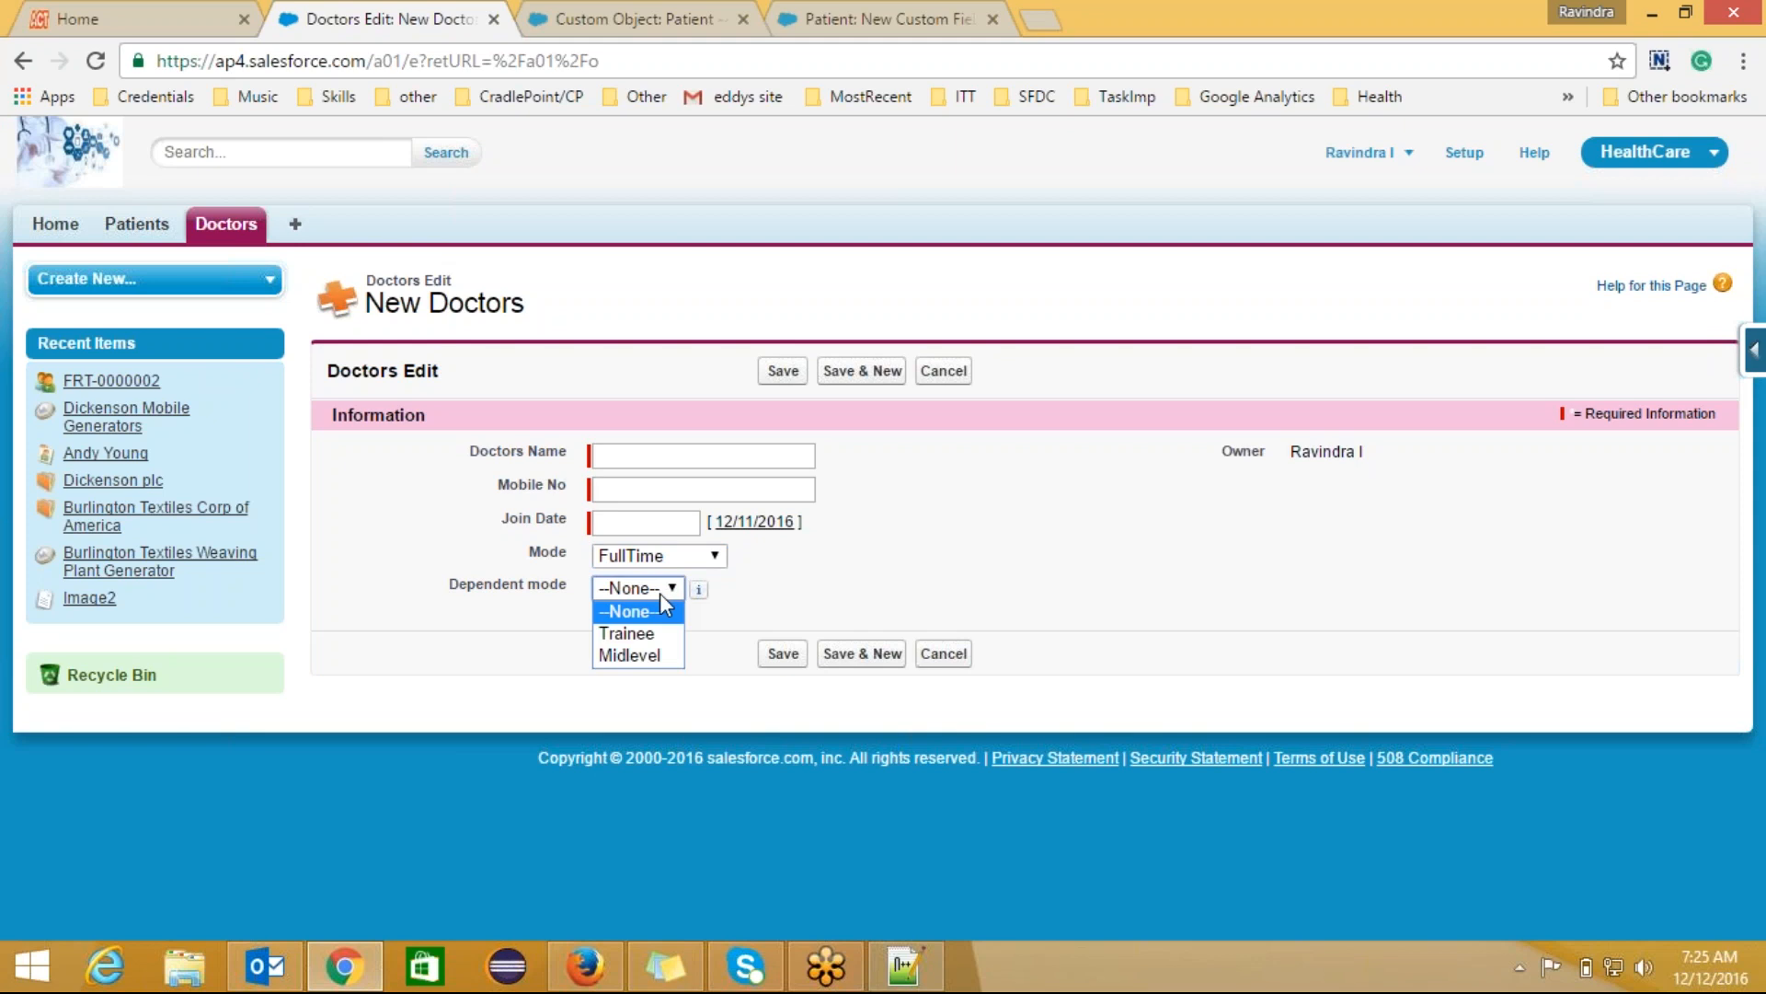
left_click(654, 657)
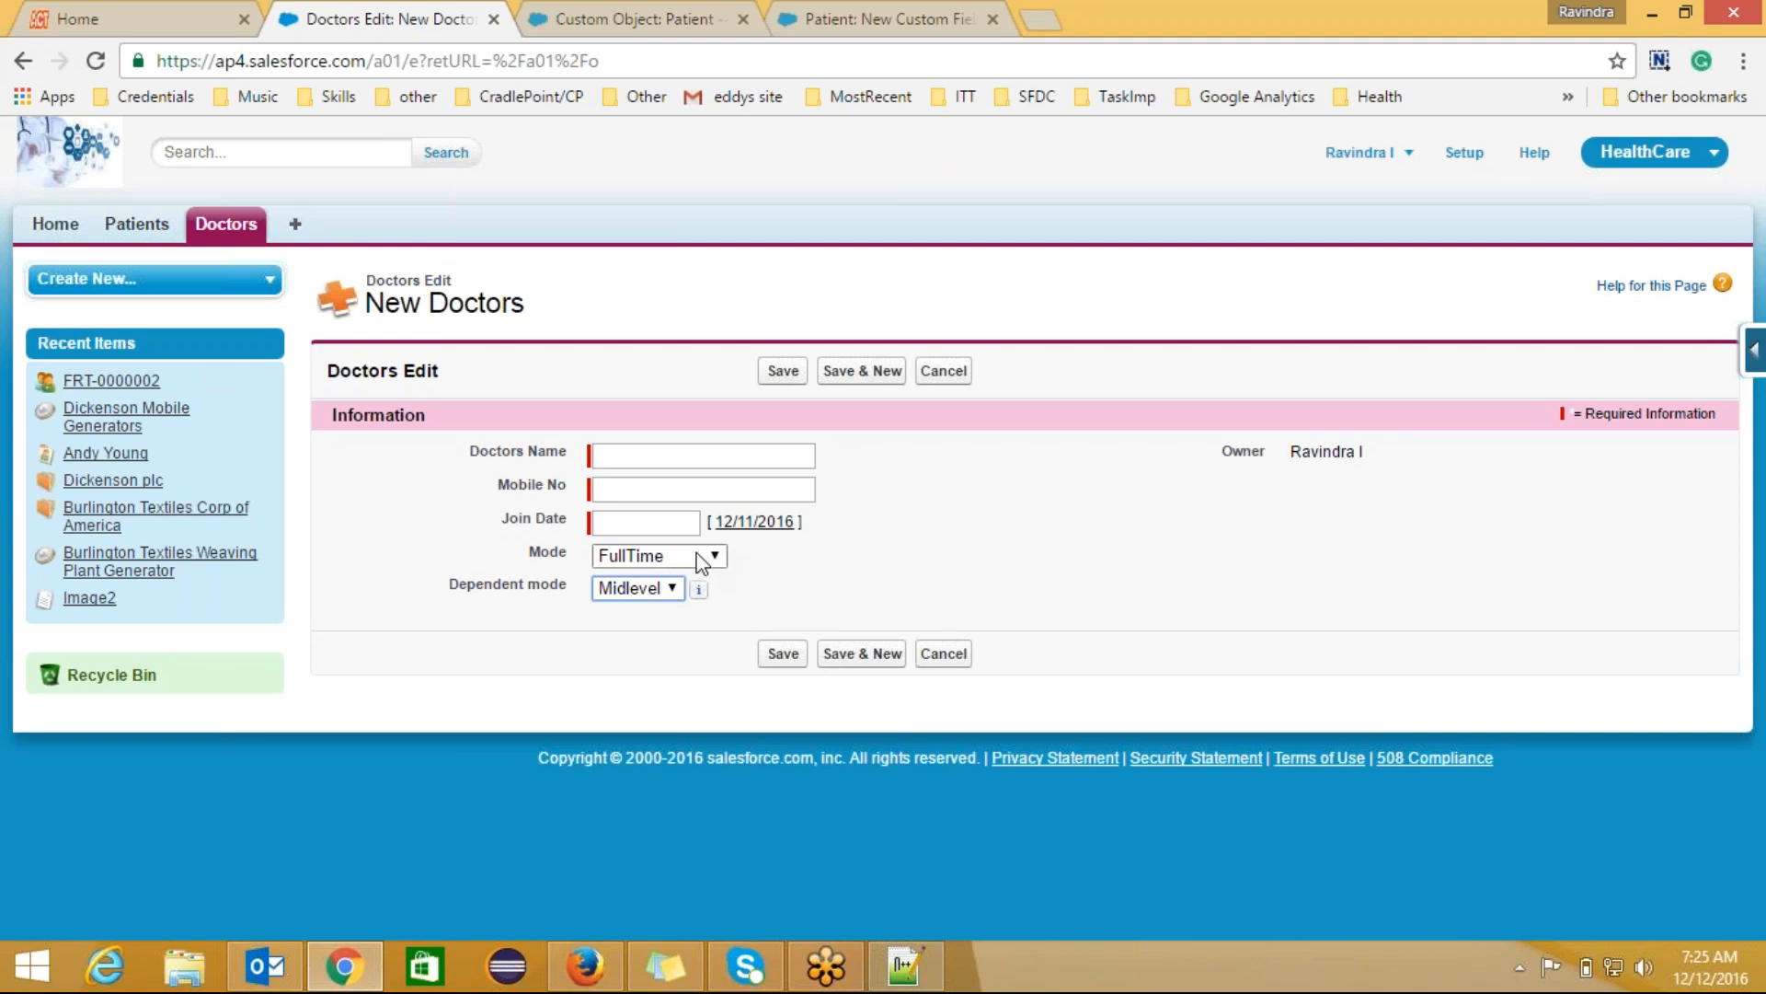
Step: Keep Mode on FullTime and check its Dependent mode list, leaving Midlevel selected
left_click(698, 554)
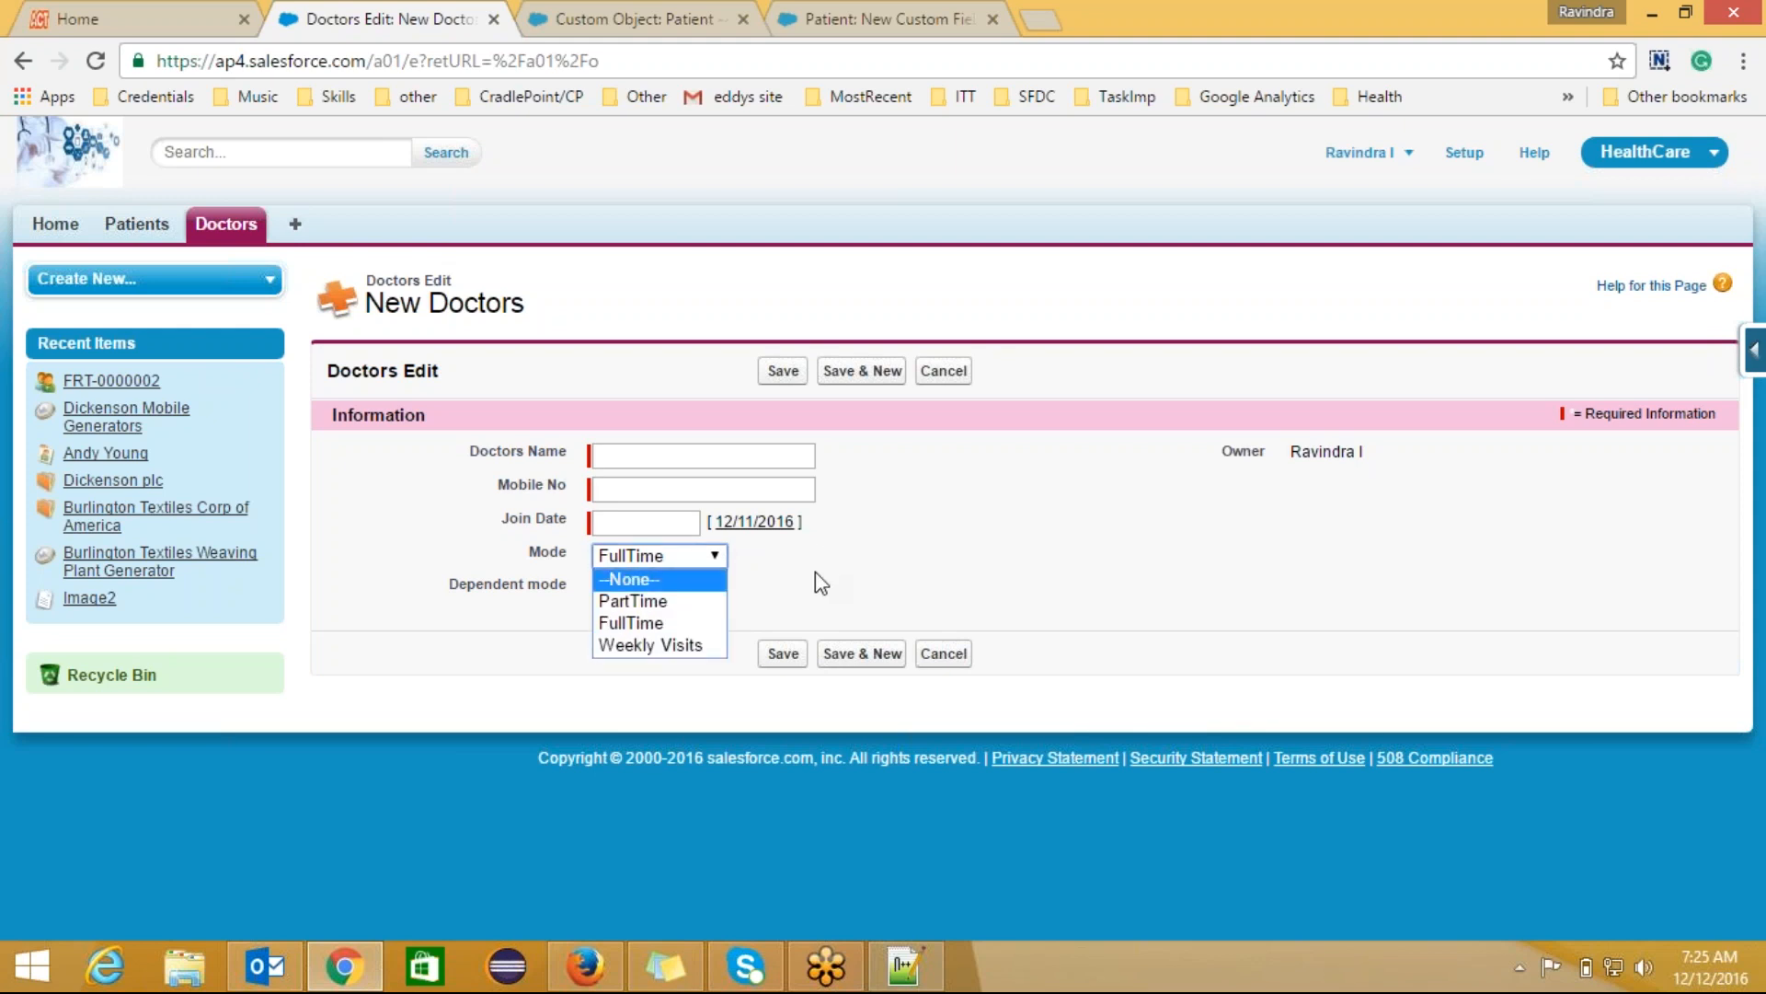
left_click(815, 572)
double_click(666, 594)
left_click(668, 594)
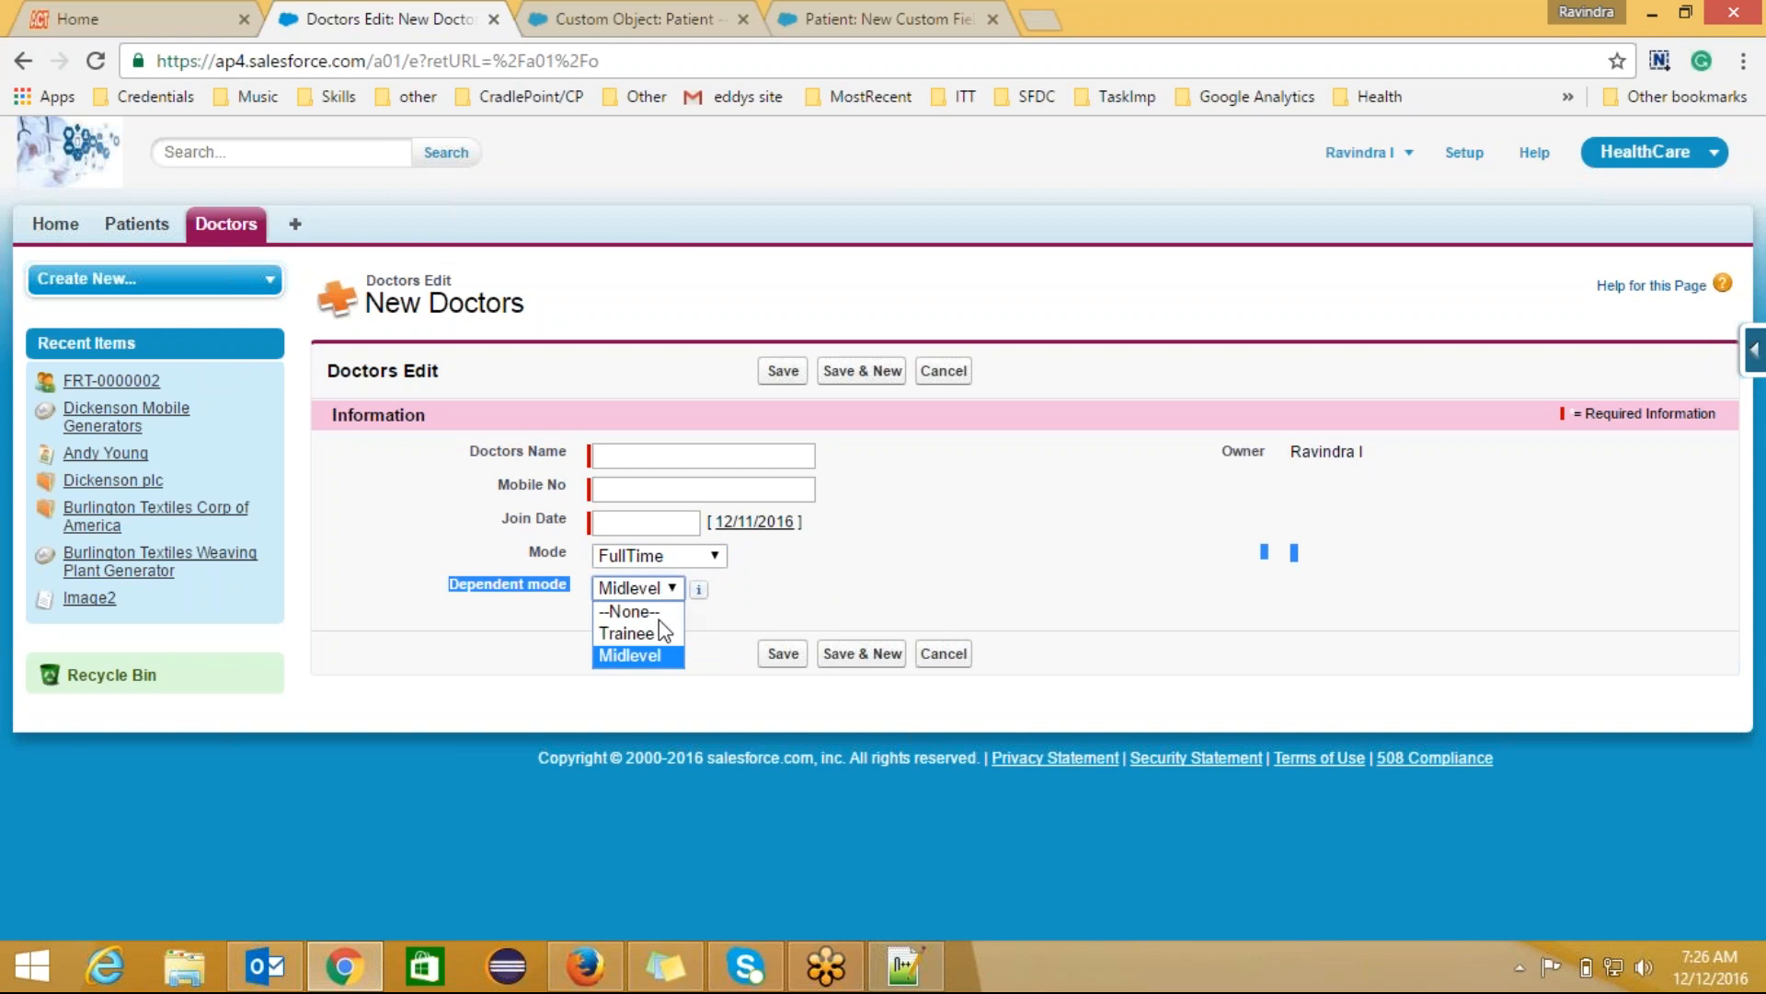
left_click(655, 555)
Step: Compare Dependent mode options for PartTime and Weekly Visits, then resume the Notepad++ notes after line 10
left_click(655, 554)
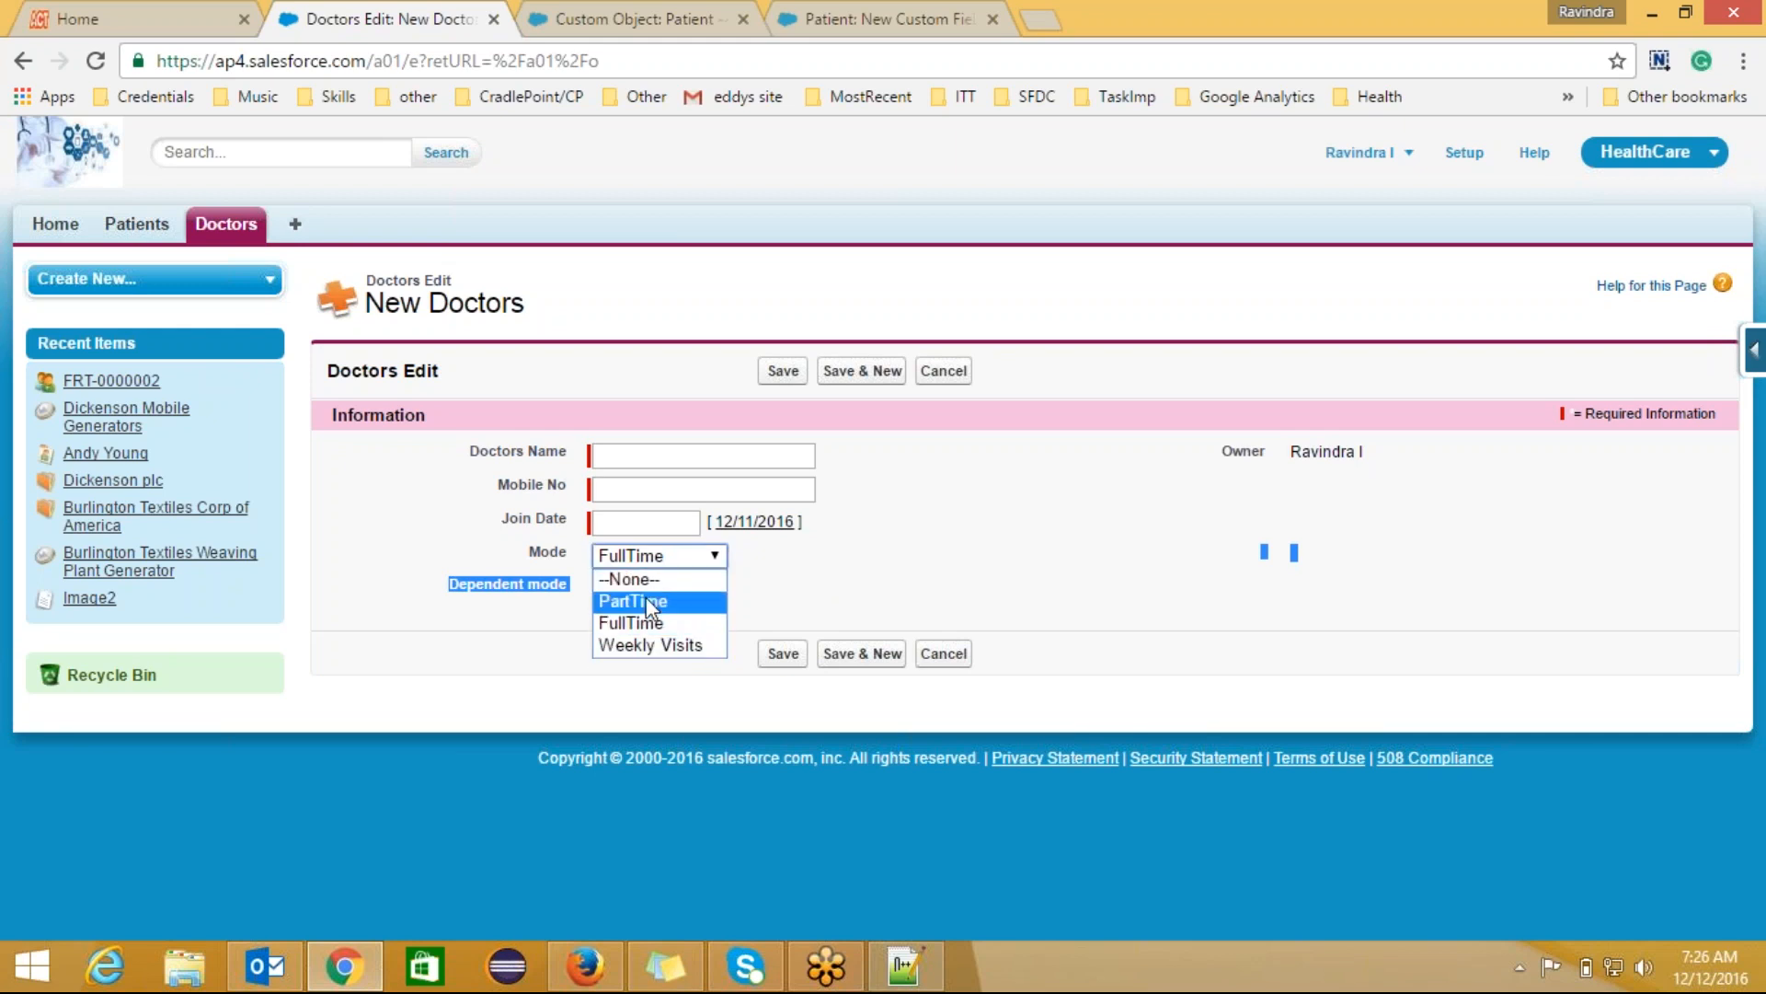
left_click(651, 603)
left_click(670, 595)
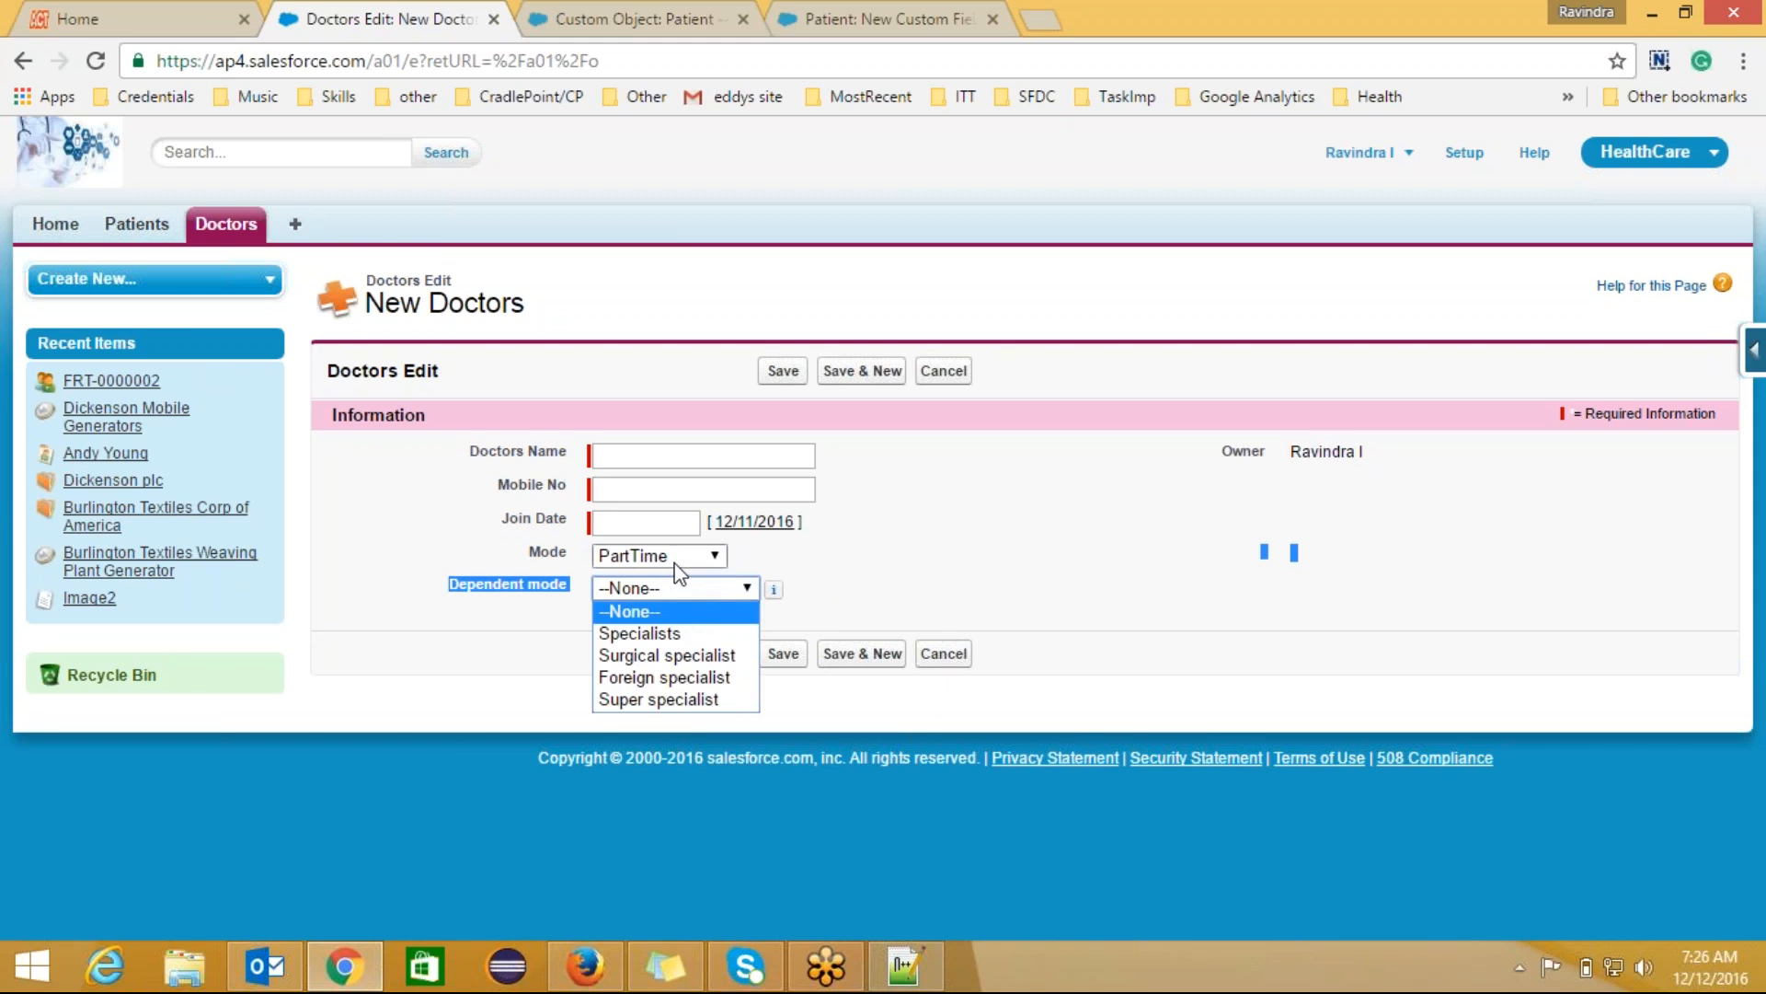
left_click(677, 556)
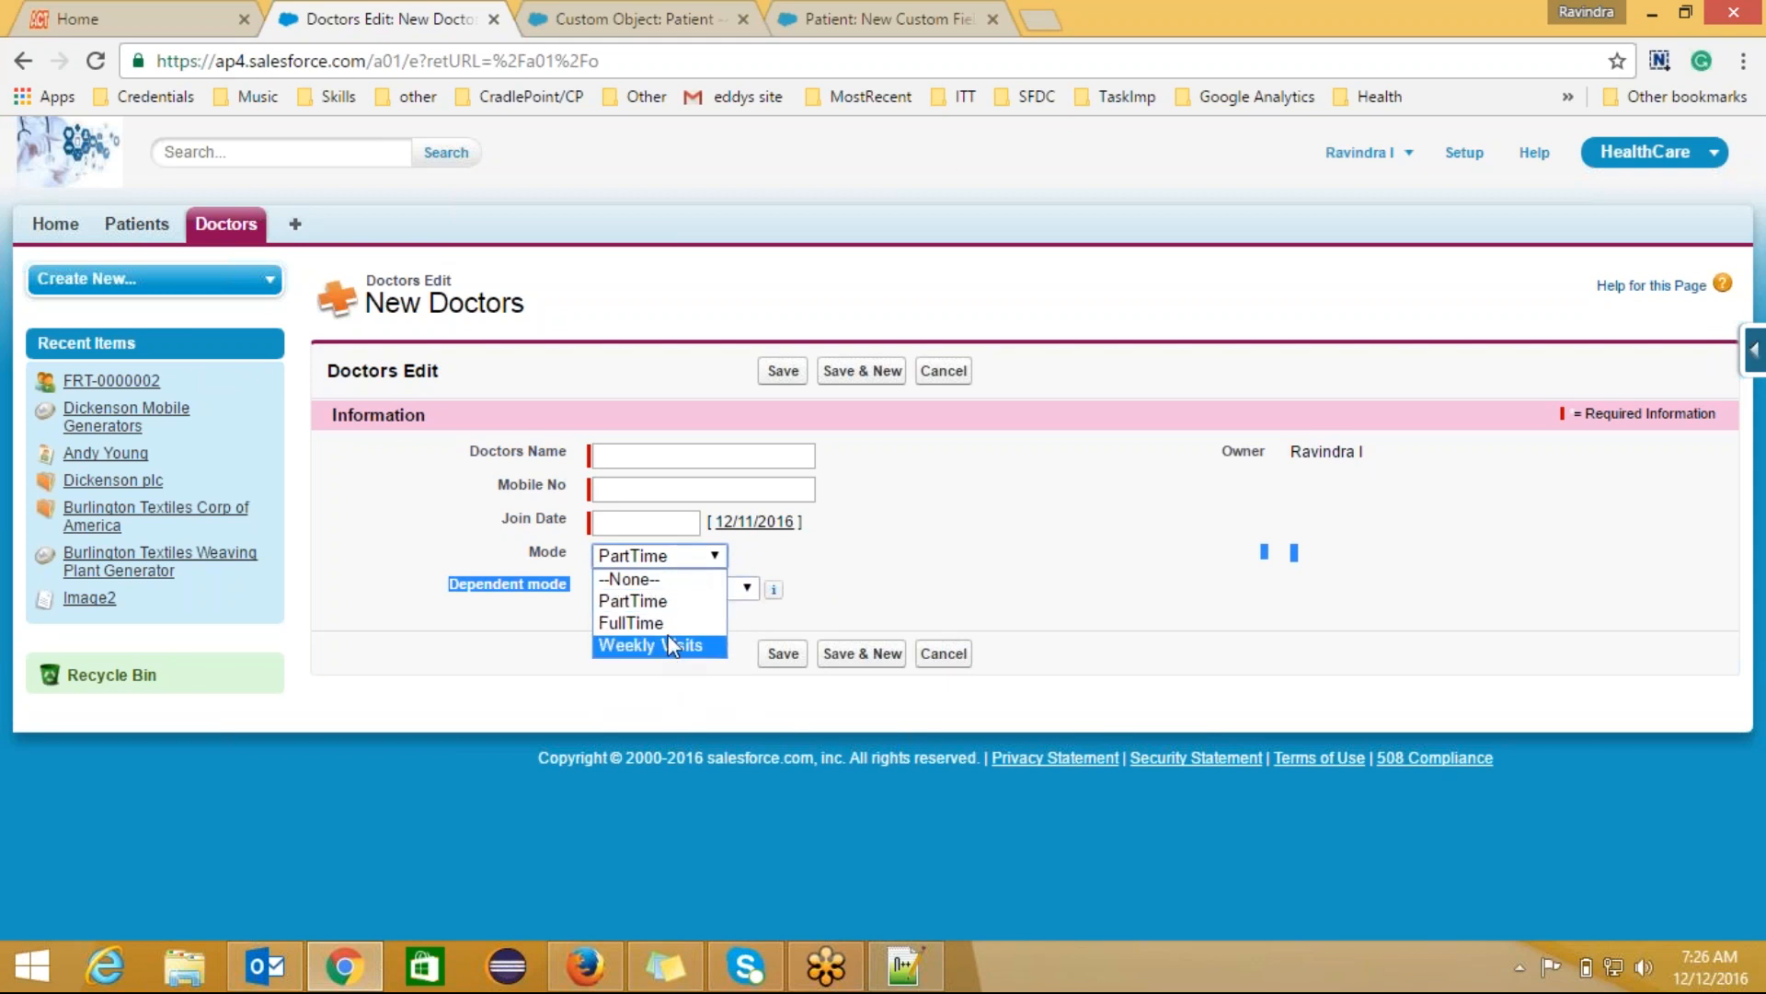
left_click(671, 647)
left_click(662, 588)
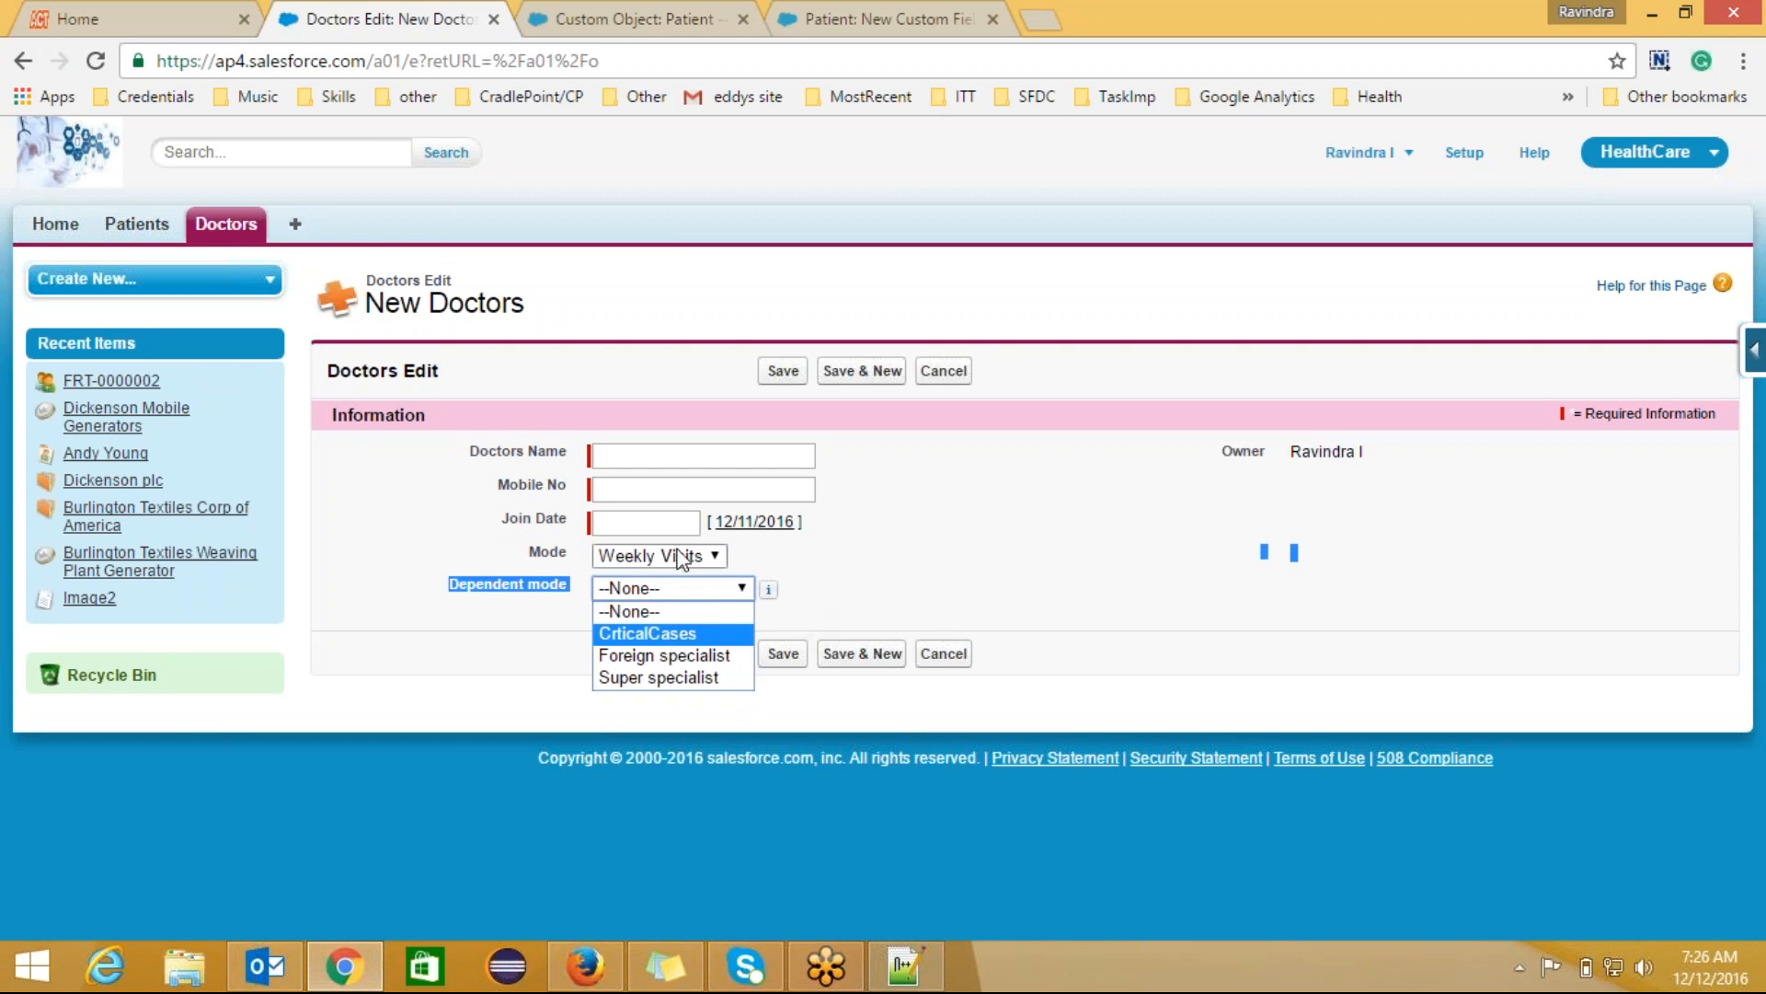
left_click(938, 974)
left_click(428, 379)
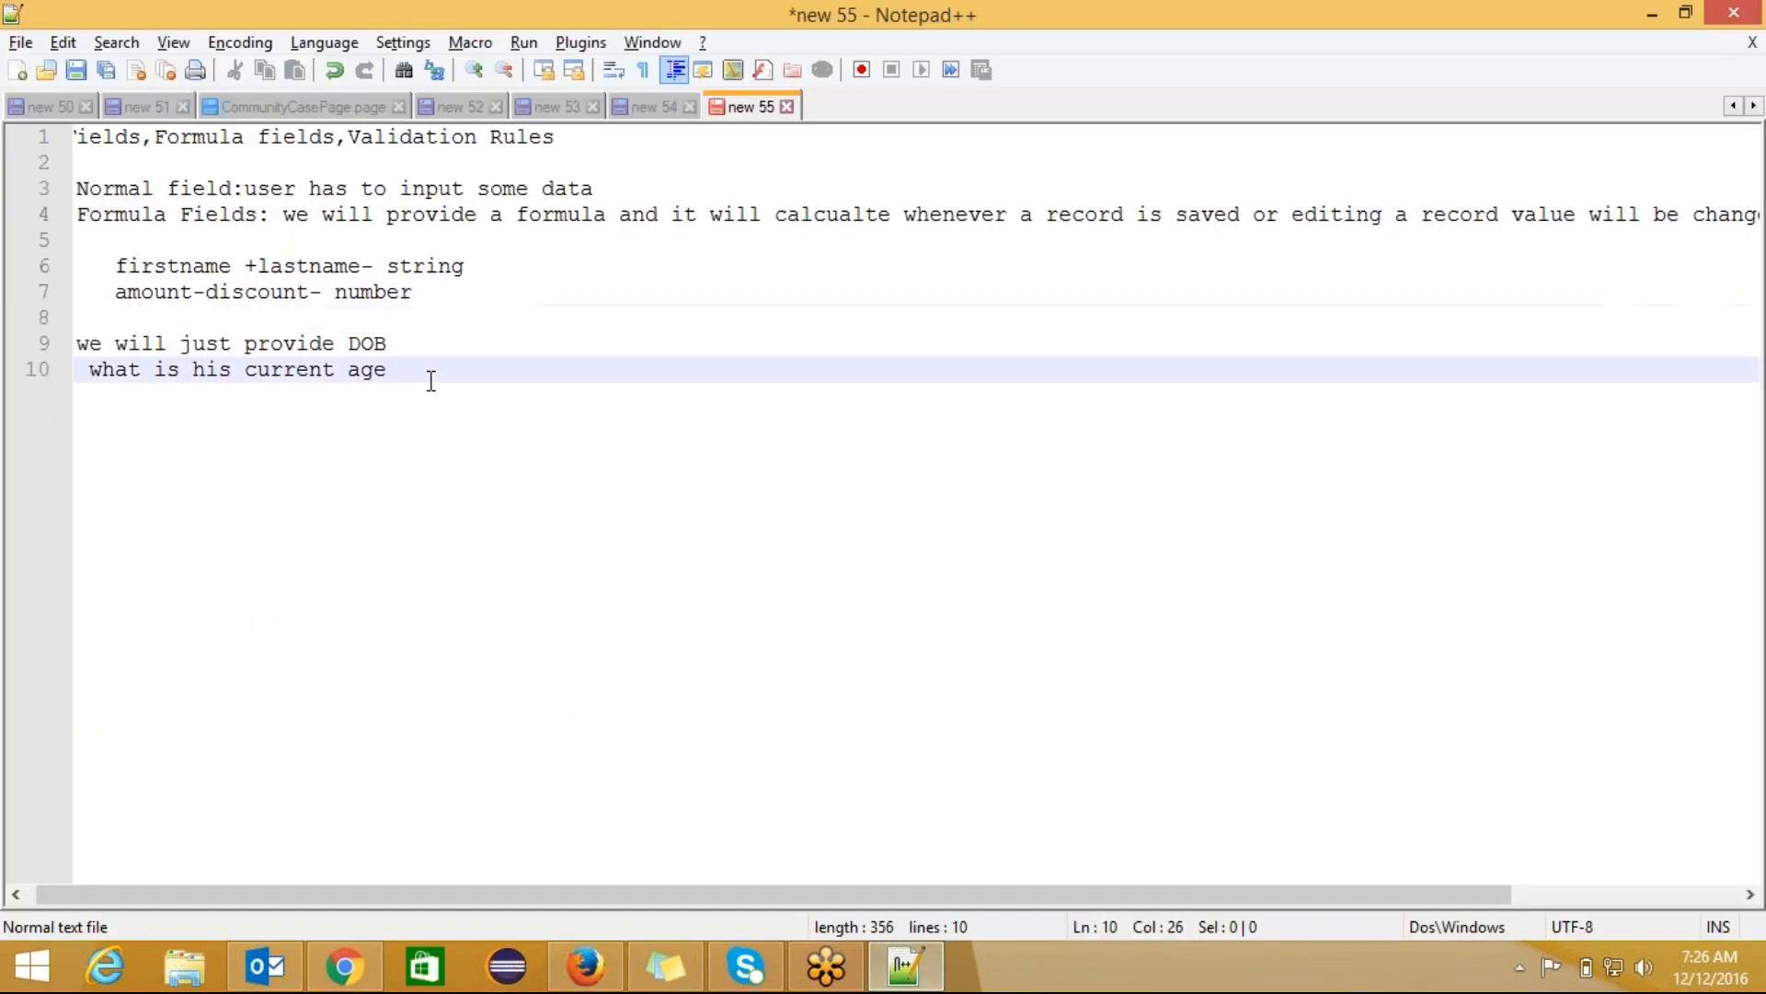
Step: Add the heading 'Handle critical case -checkbox' with 'true if' on the next line
key("Return")
key("Return")
key("Return")
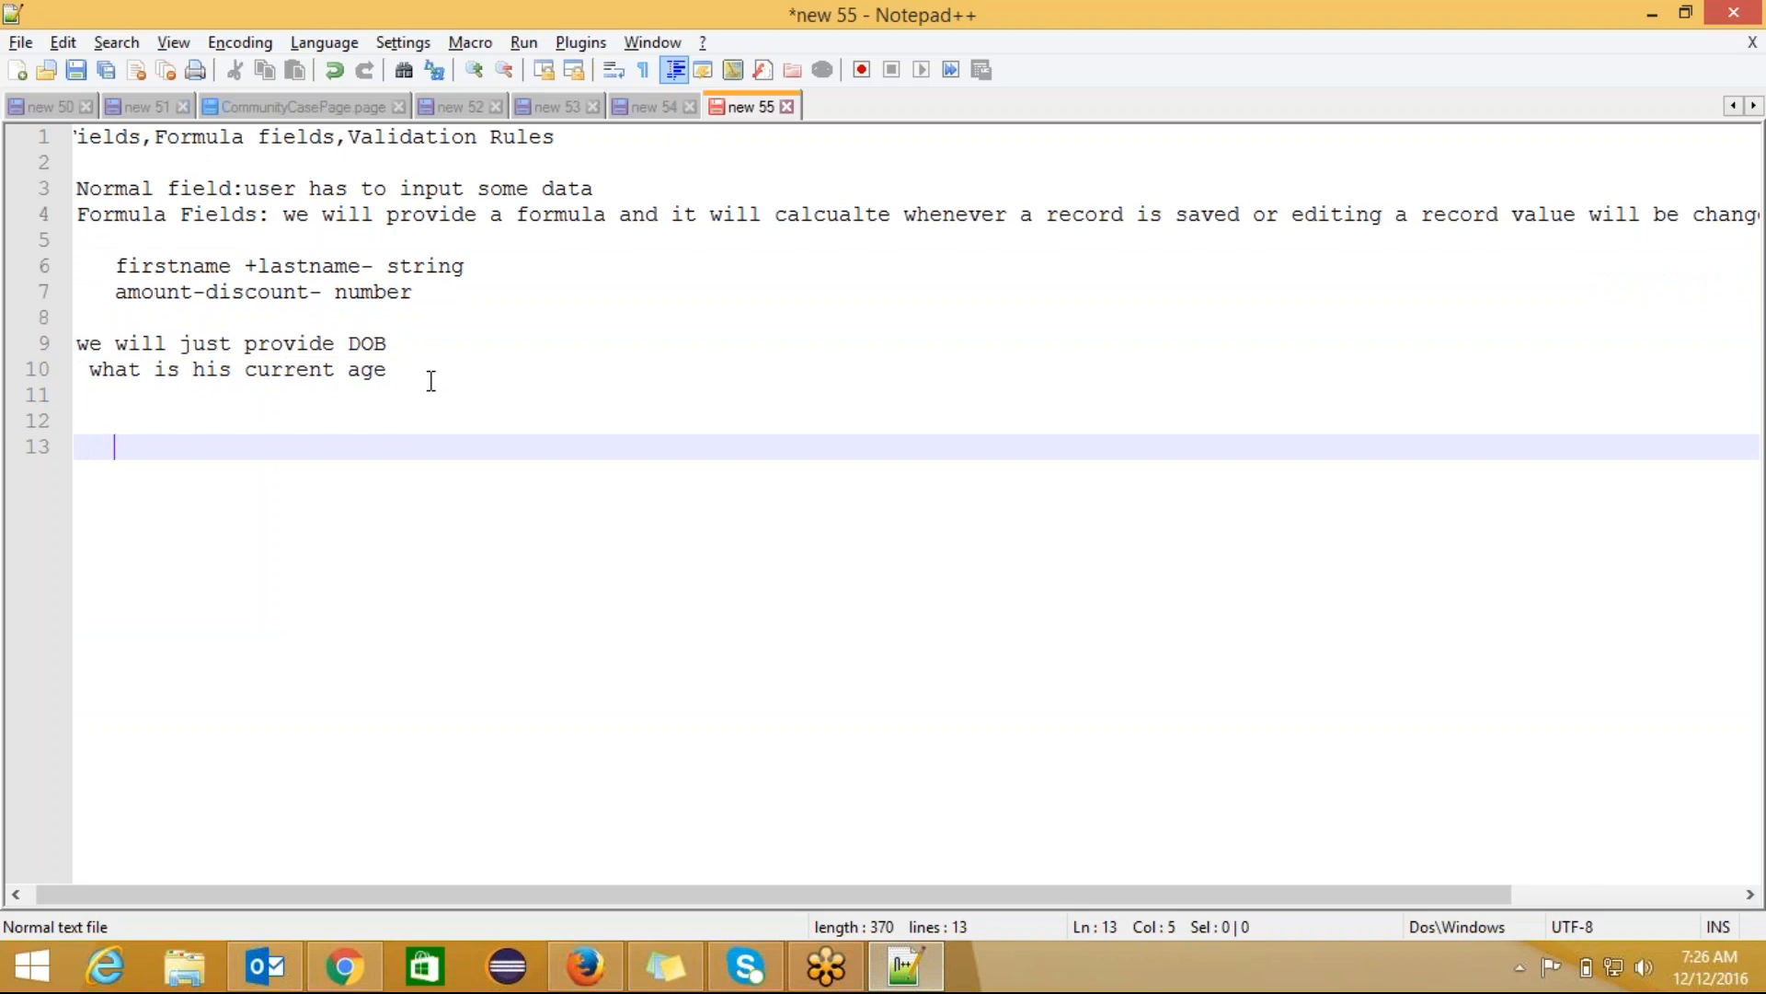
type("Eligible")
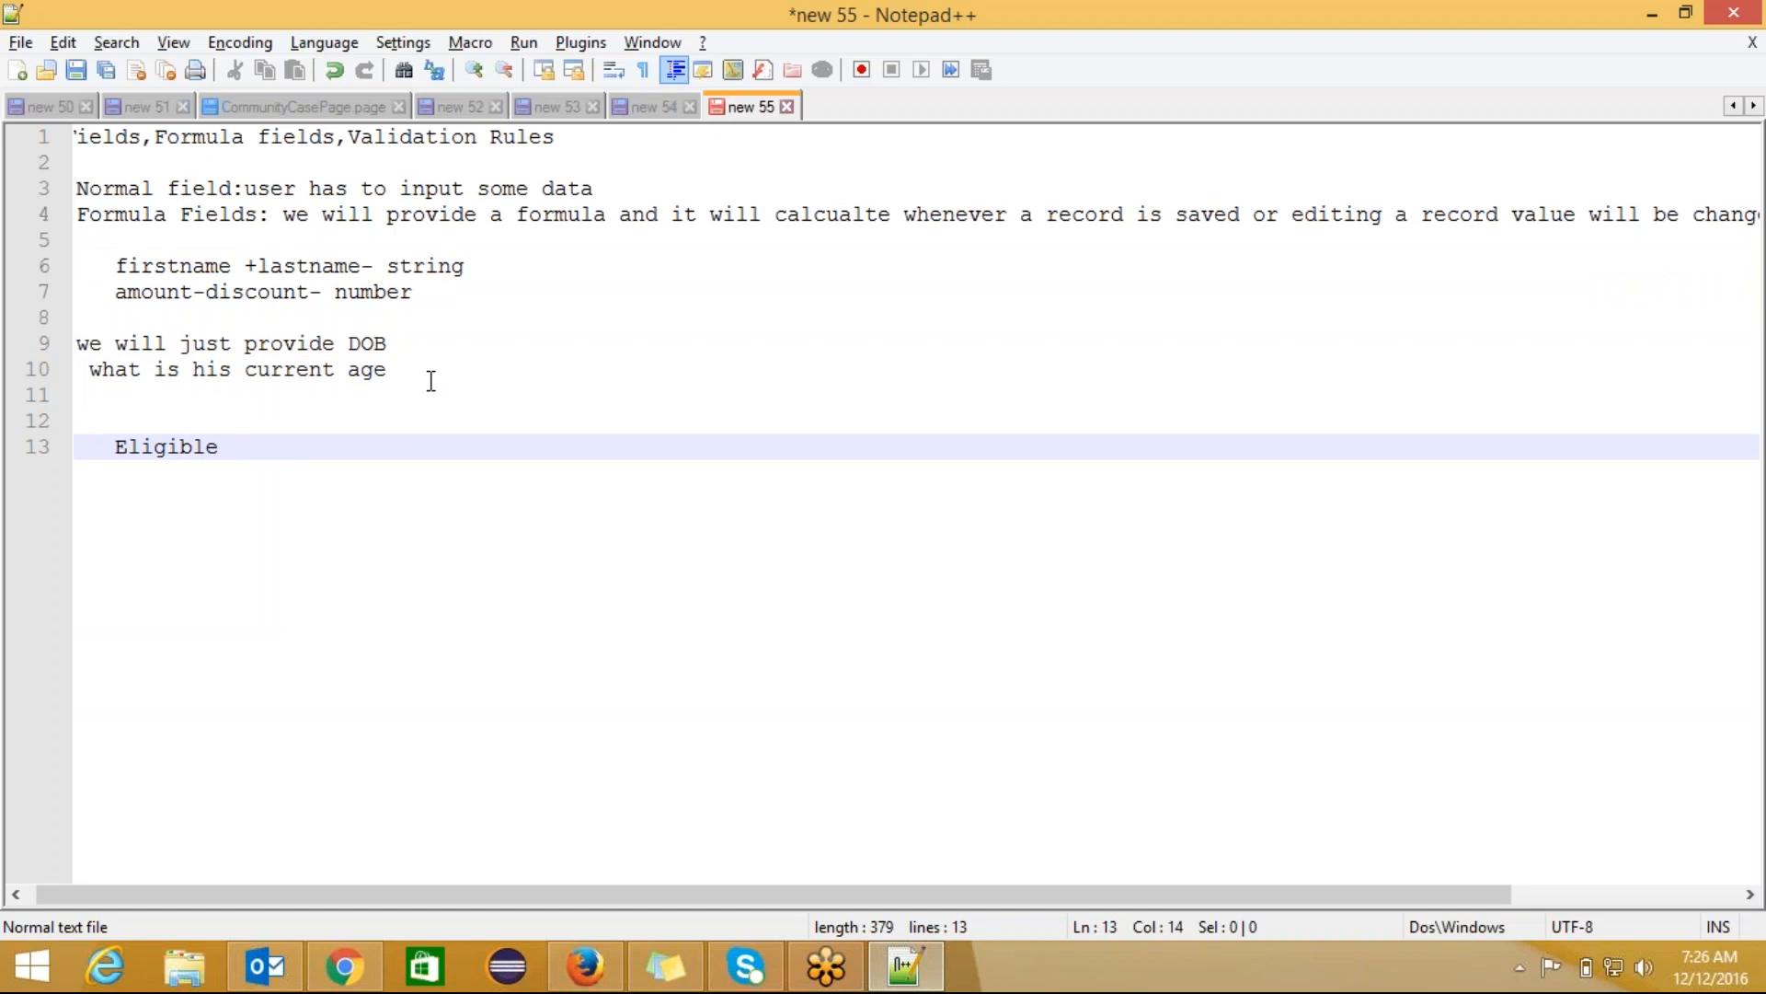
key("BackSpace")
key("BackSpace")
key("BackSpace")
key("BackSpace")
key("BackSpace")
key("BackSpace")
key("BackSpace")
key("BackSpace")
key("BackSpace")
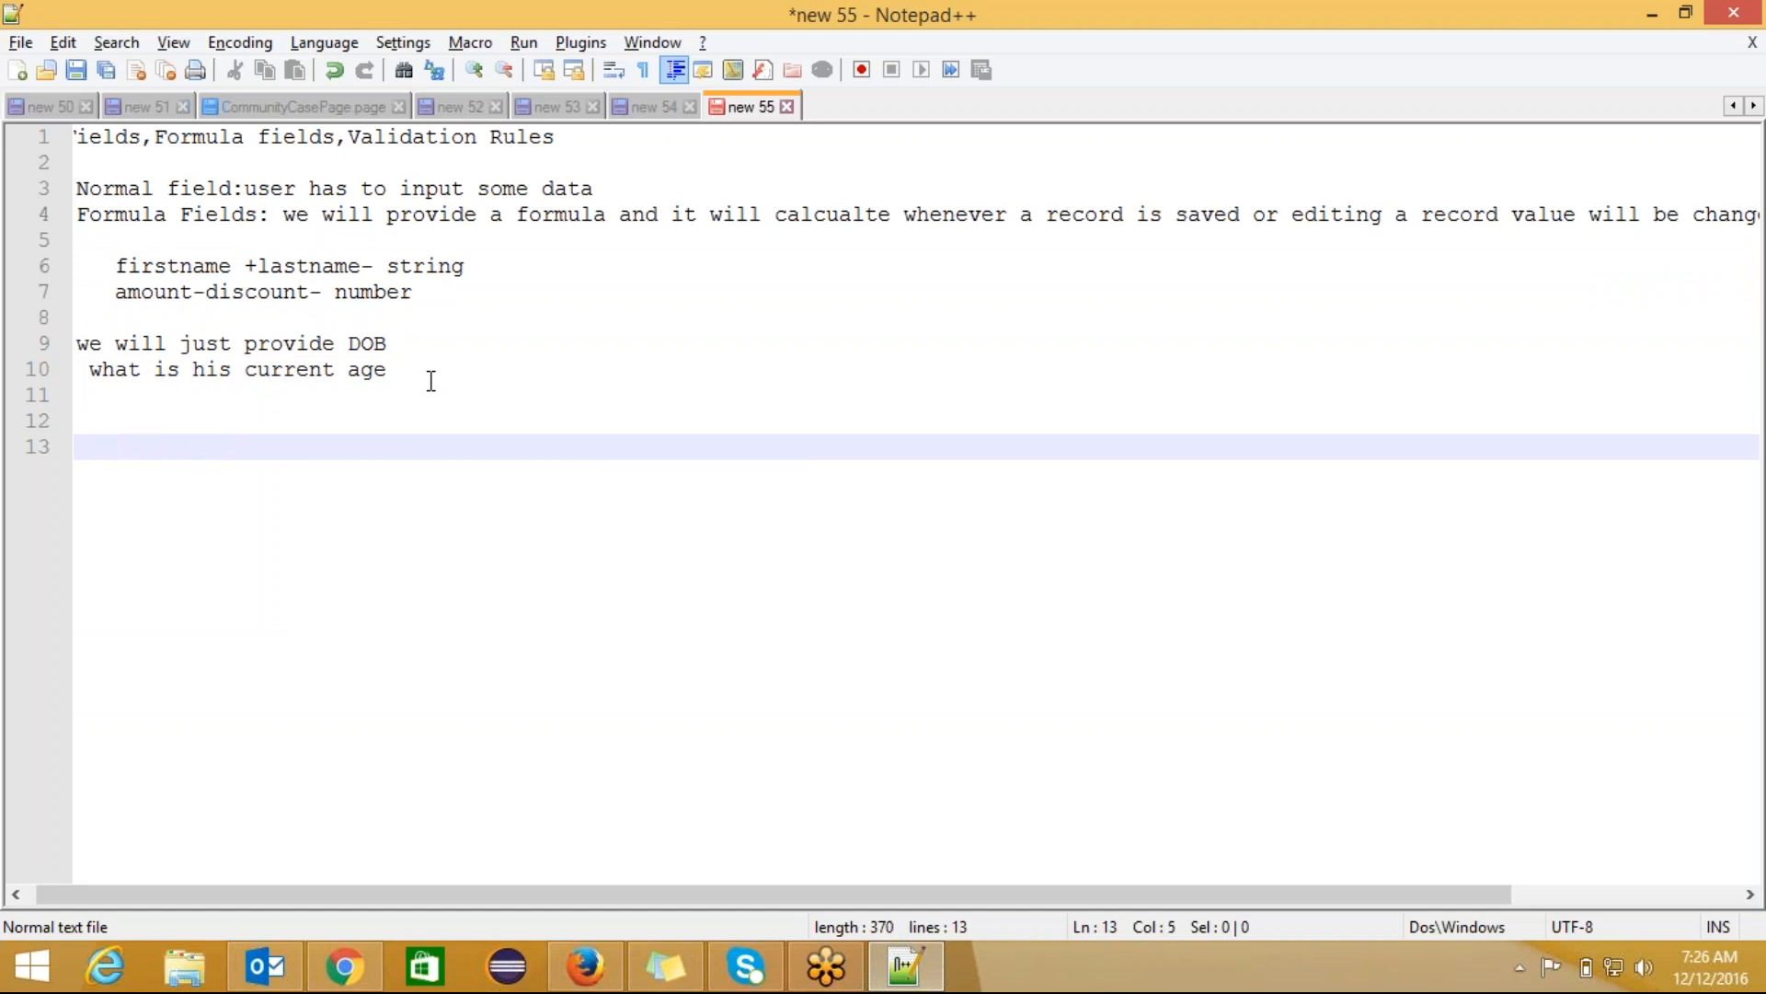
type("A")
key("BackSpace")
key("BackSpace")
type("Handle")
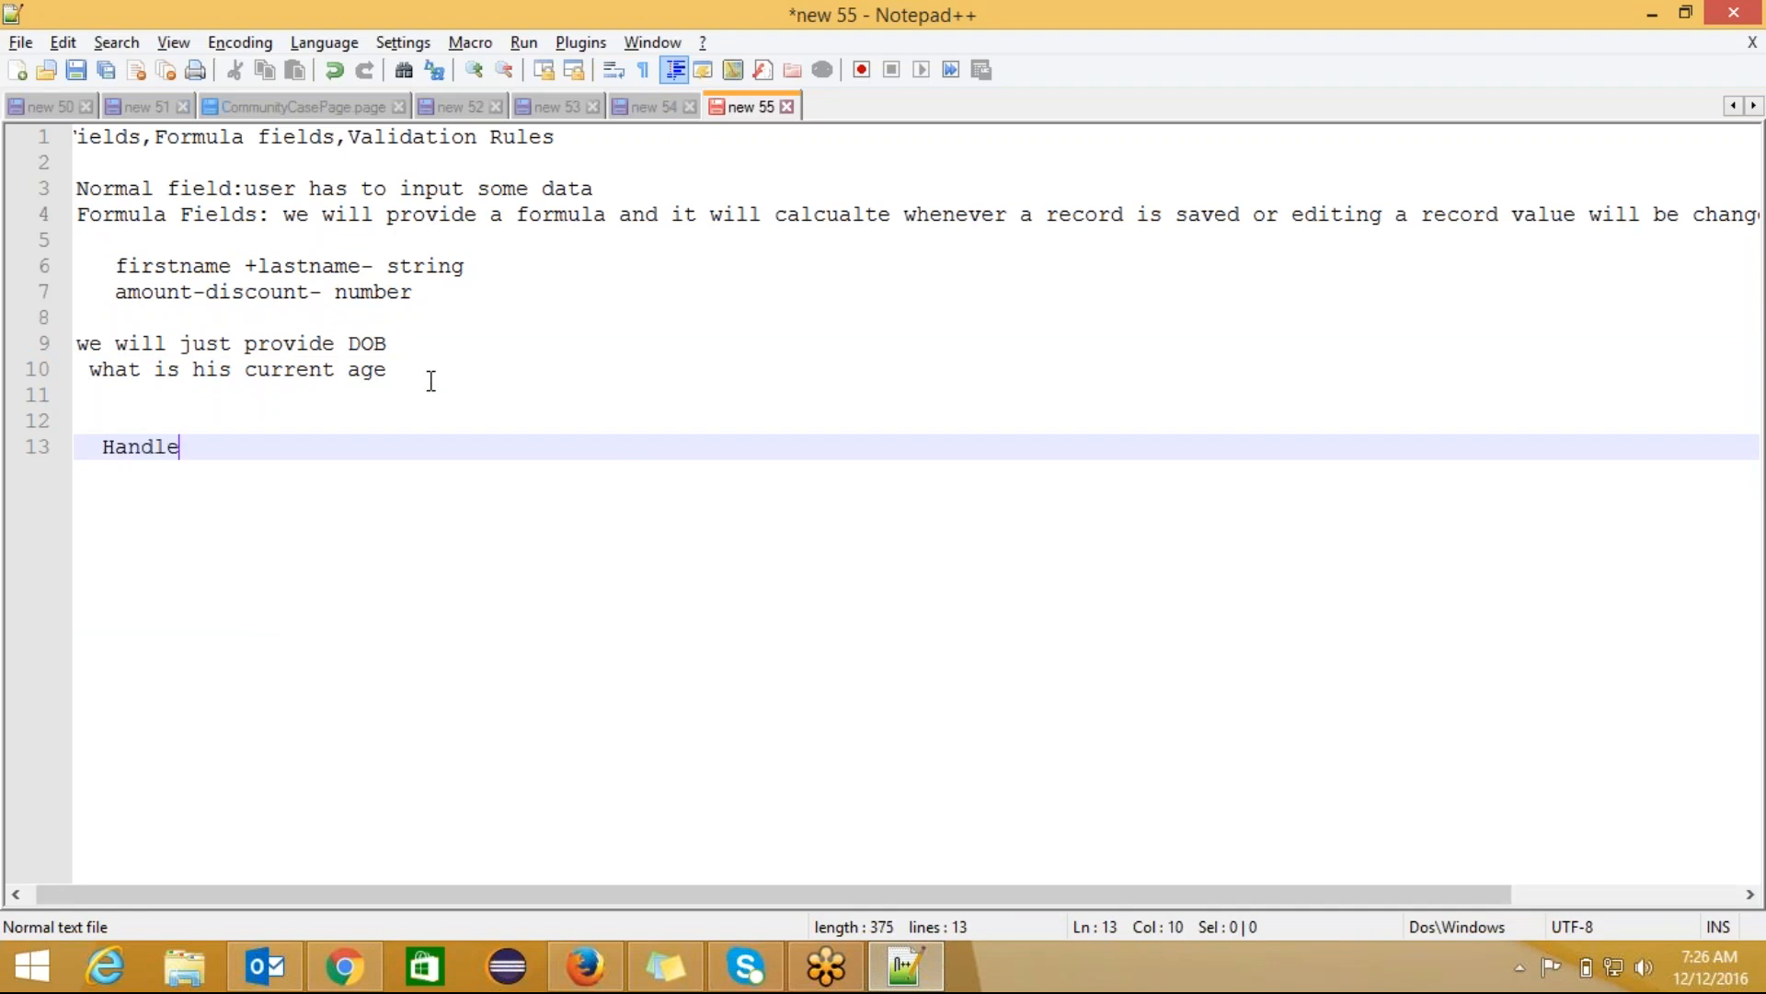
type(" criticl")
key("BackSpace")
type("al case")
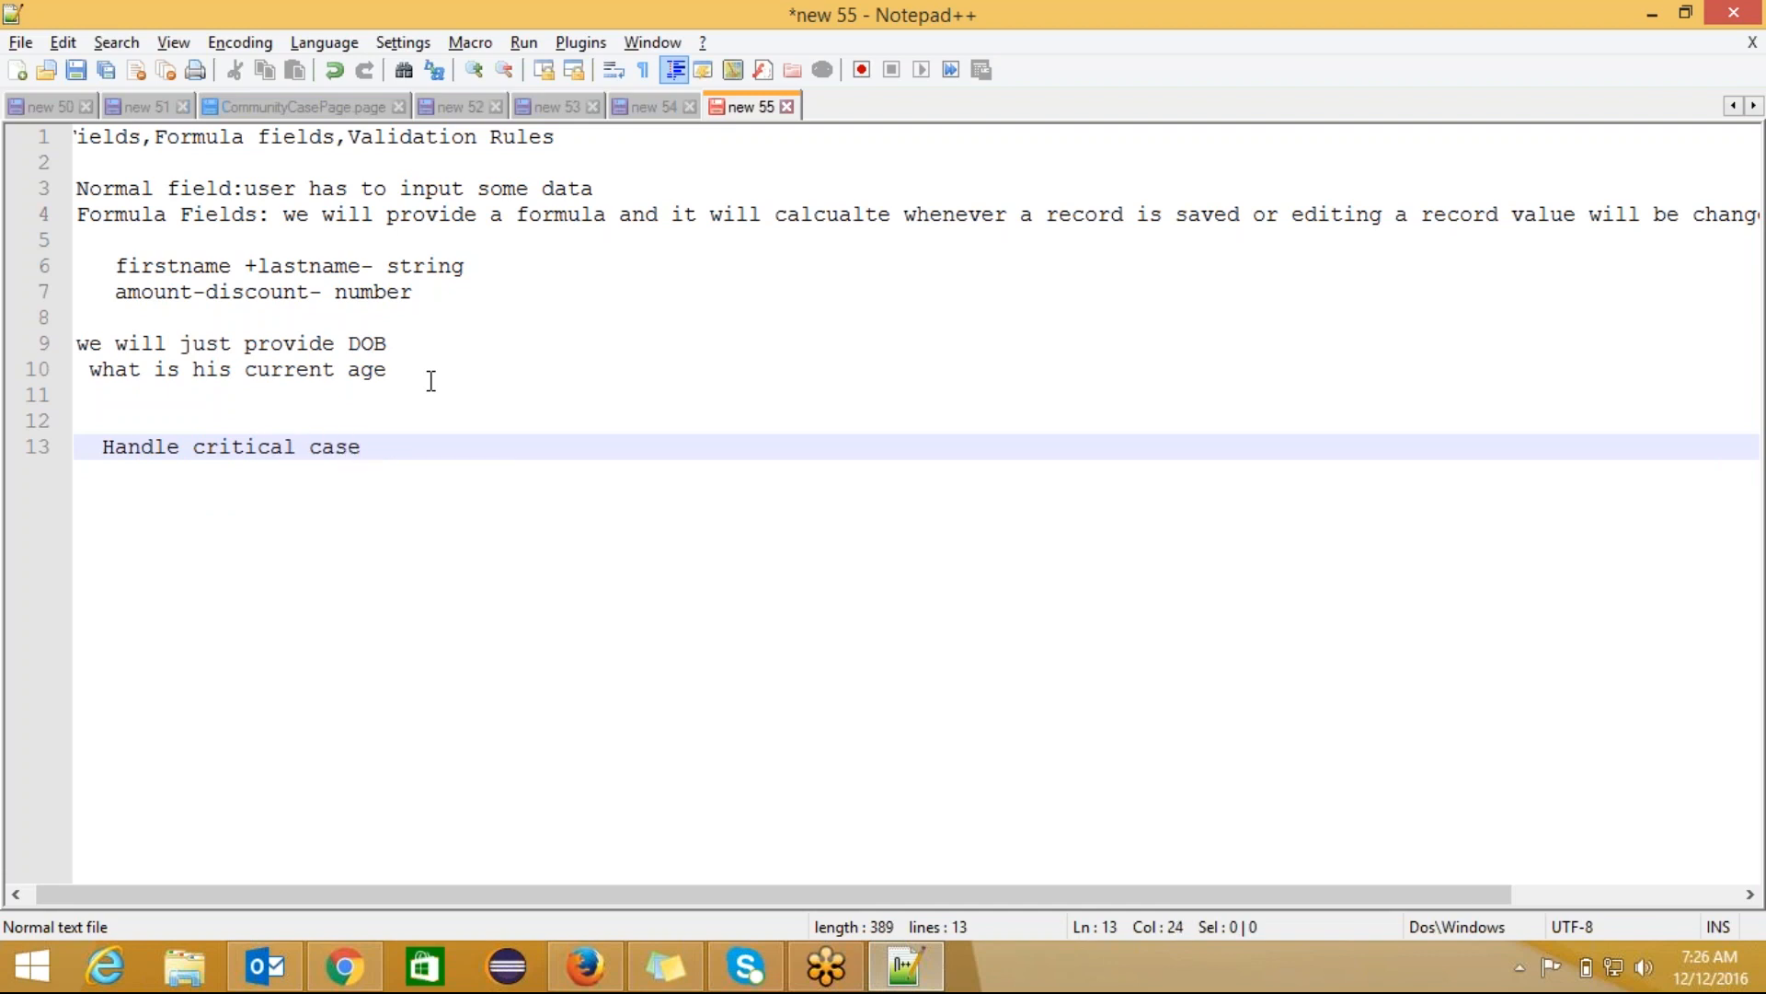
type(" -checkbox")
key("Return")
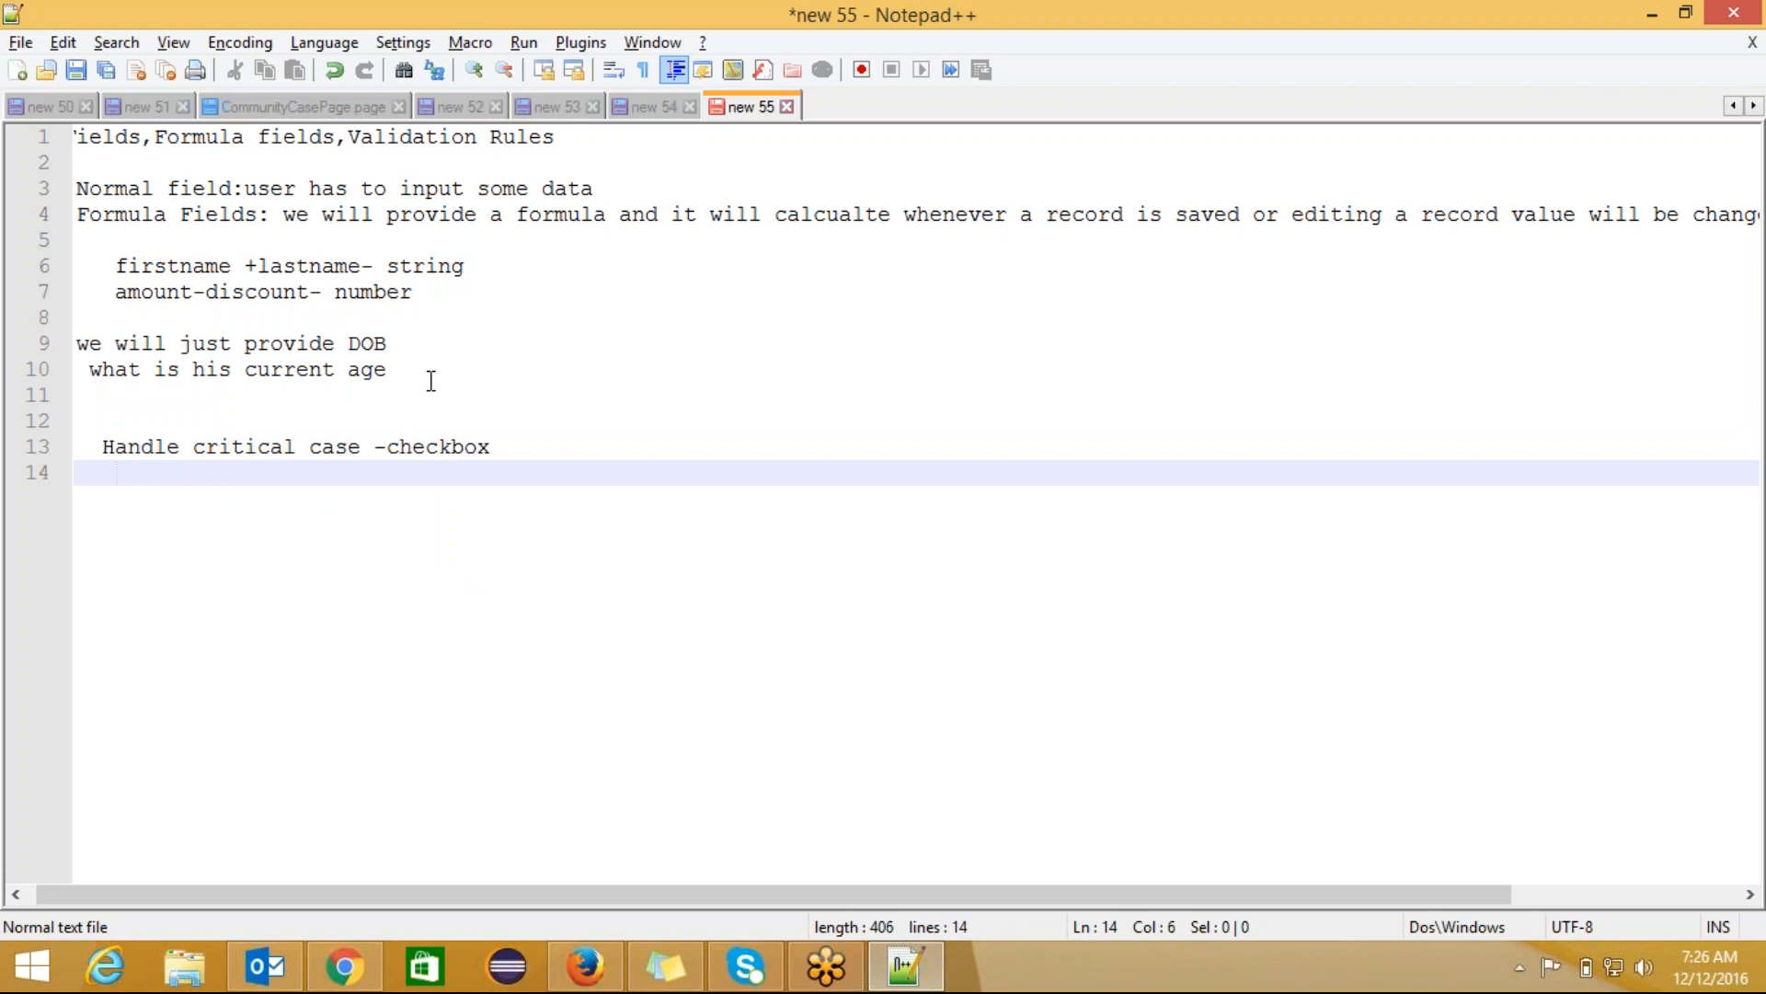
type("true if")
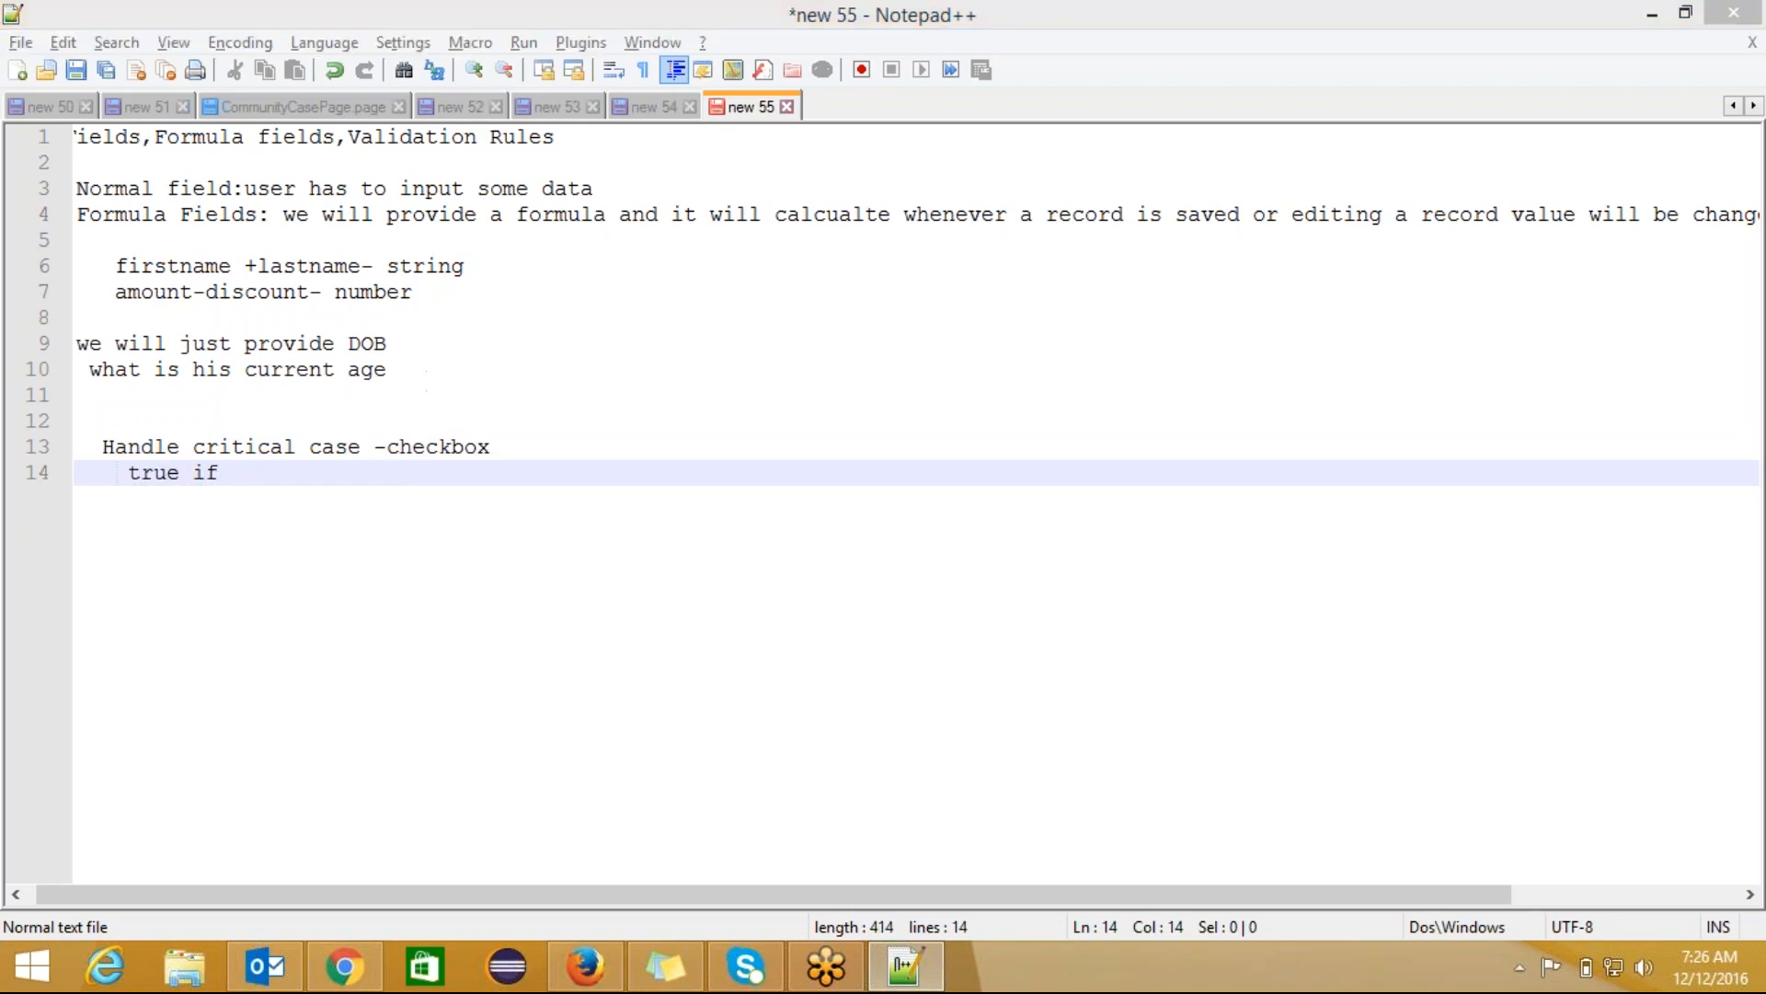
Step: Set the New Doctors form's Mode back to FullTime, then return to the notes
key("alt+Tab")
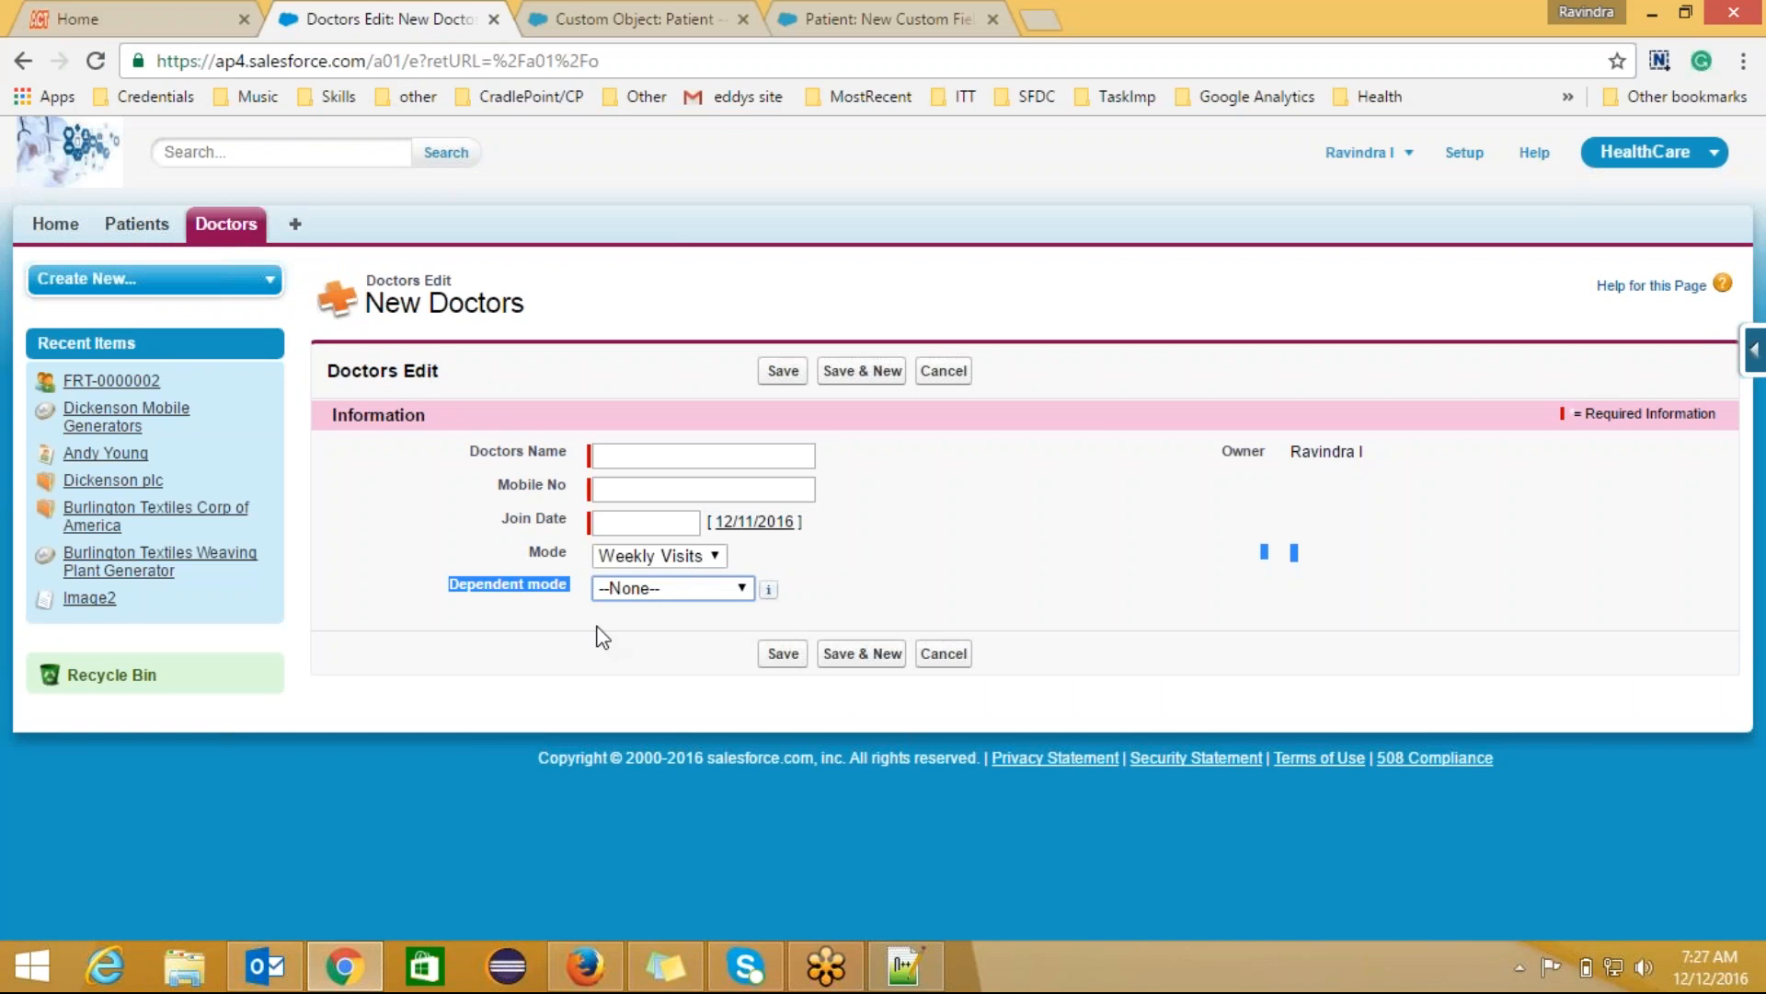
left_click(679, 561)
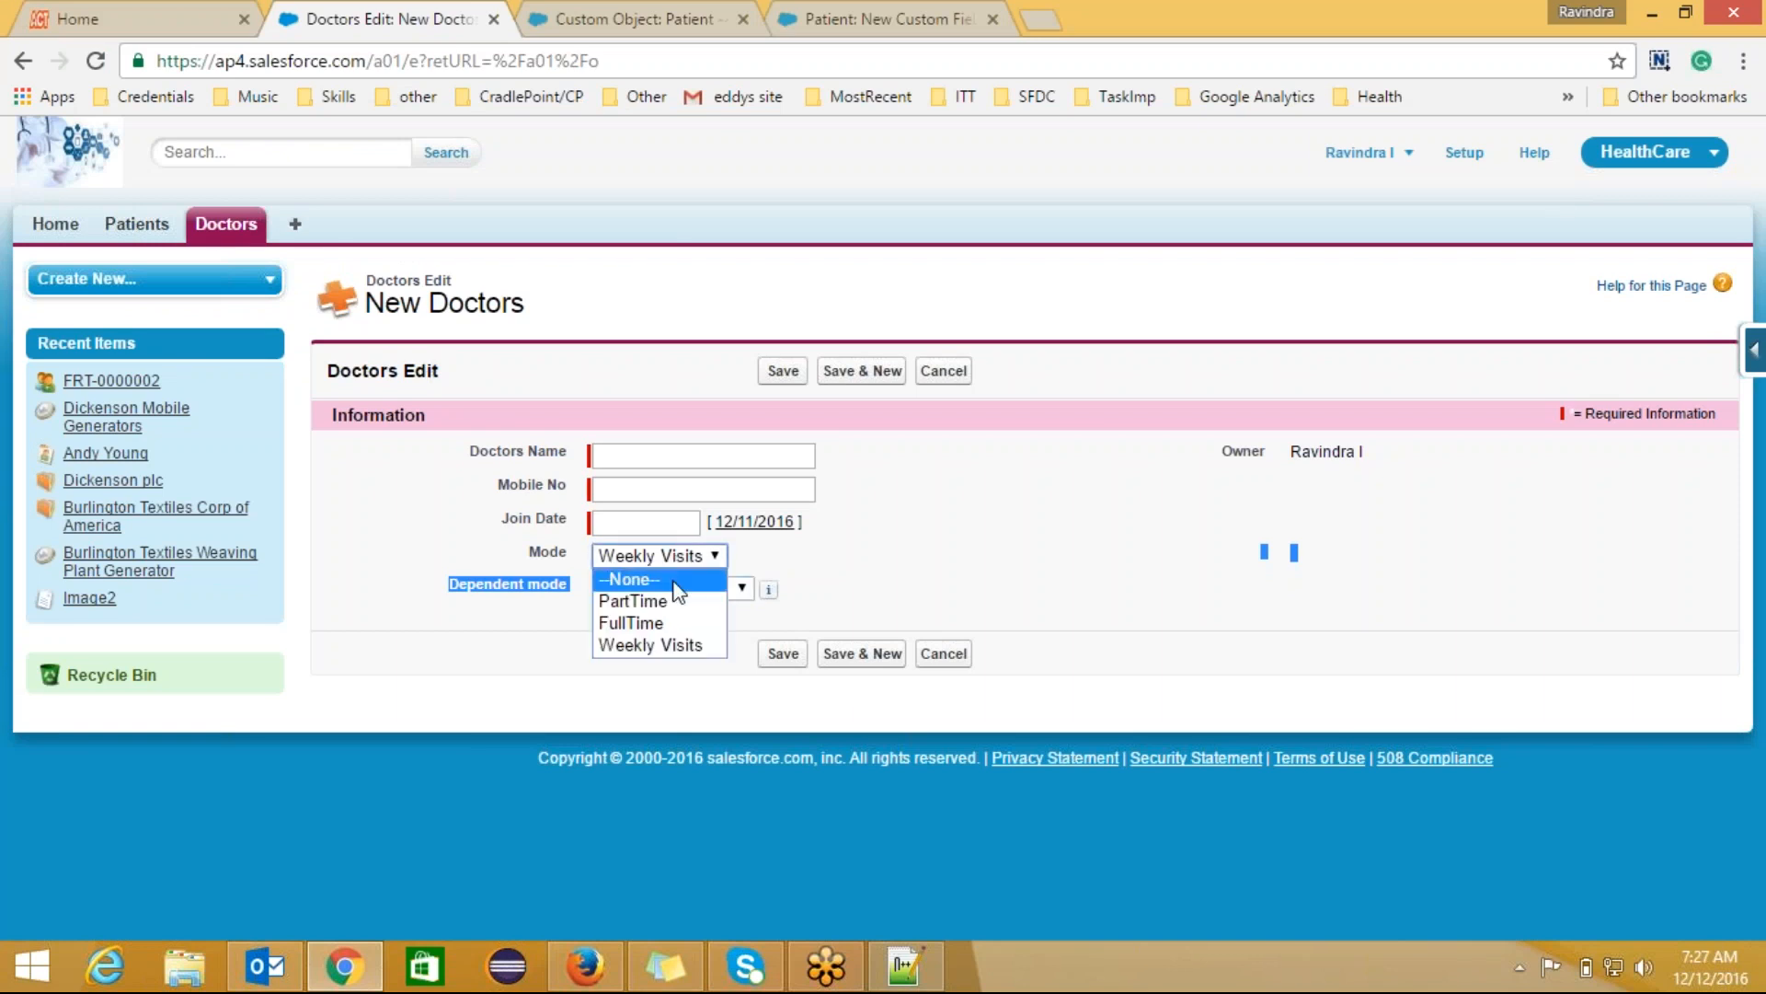
left_click(665, 620)
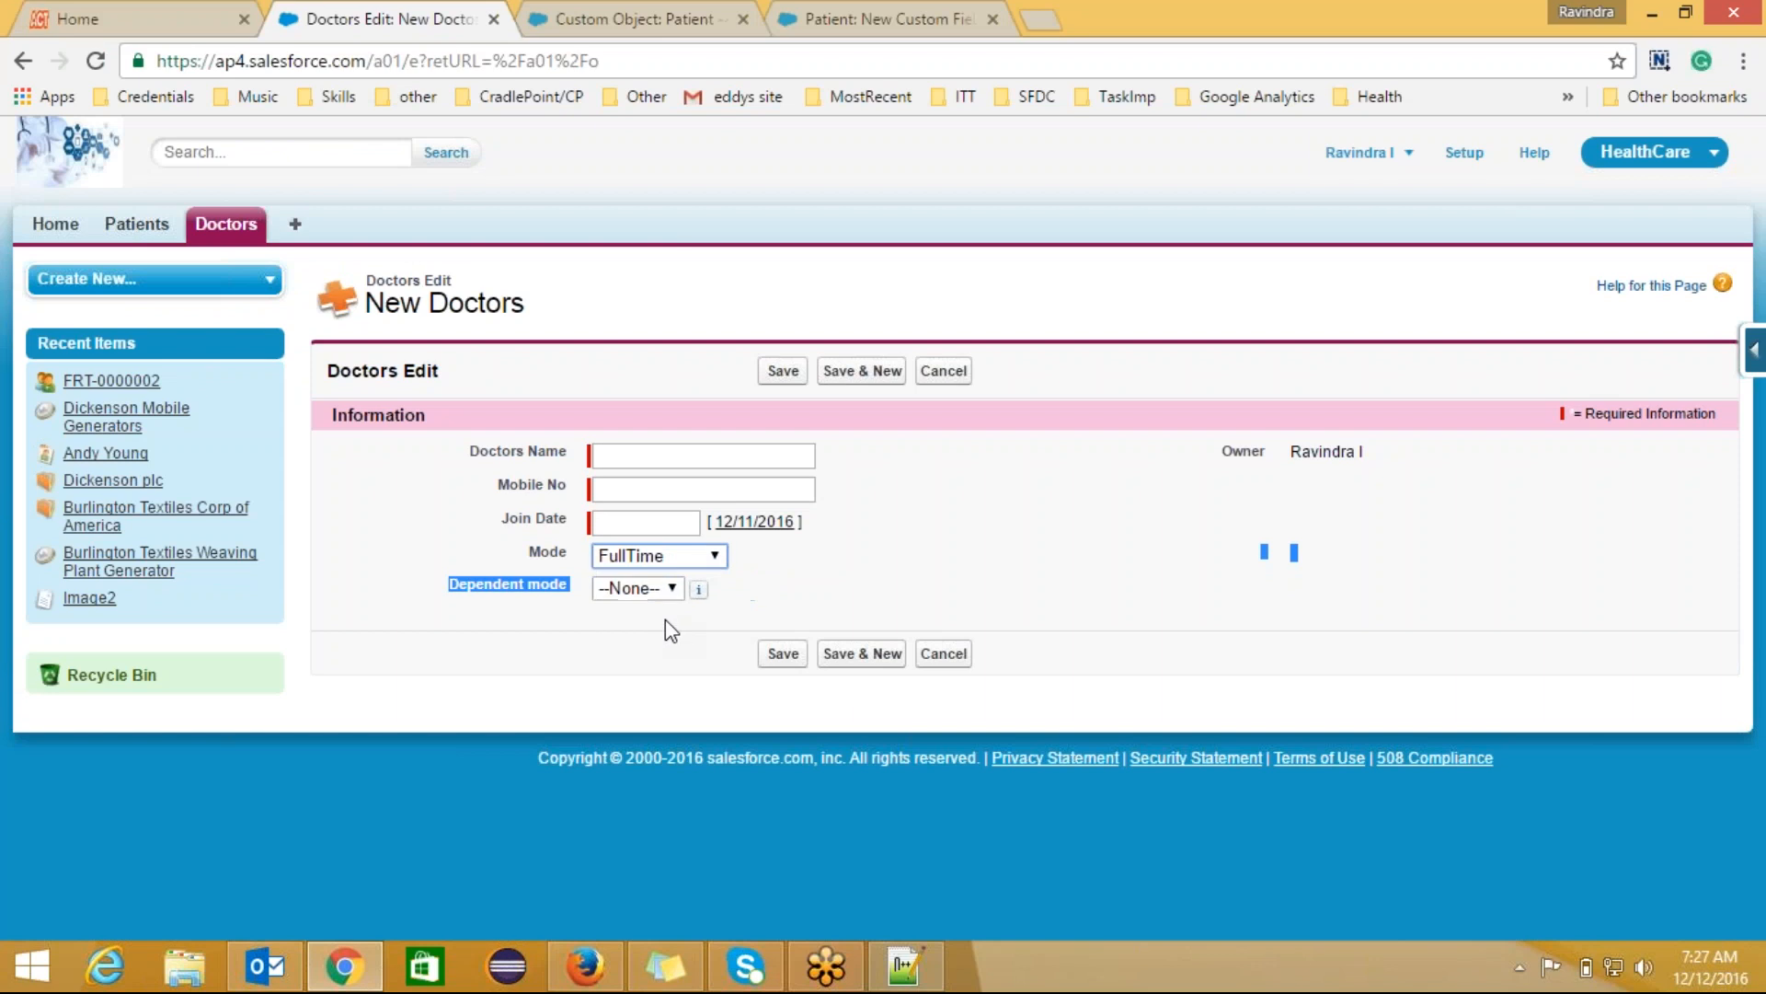
key("alt+Tab")
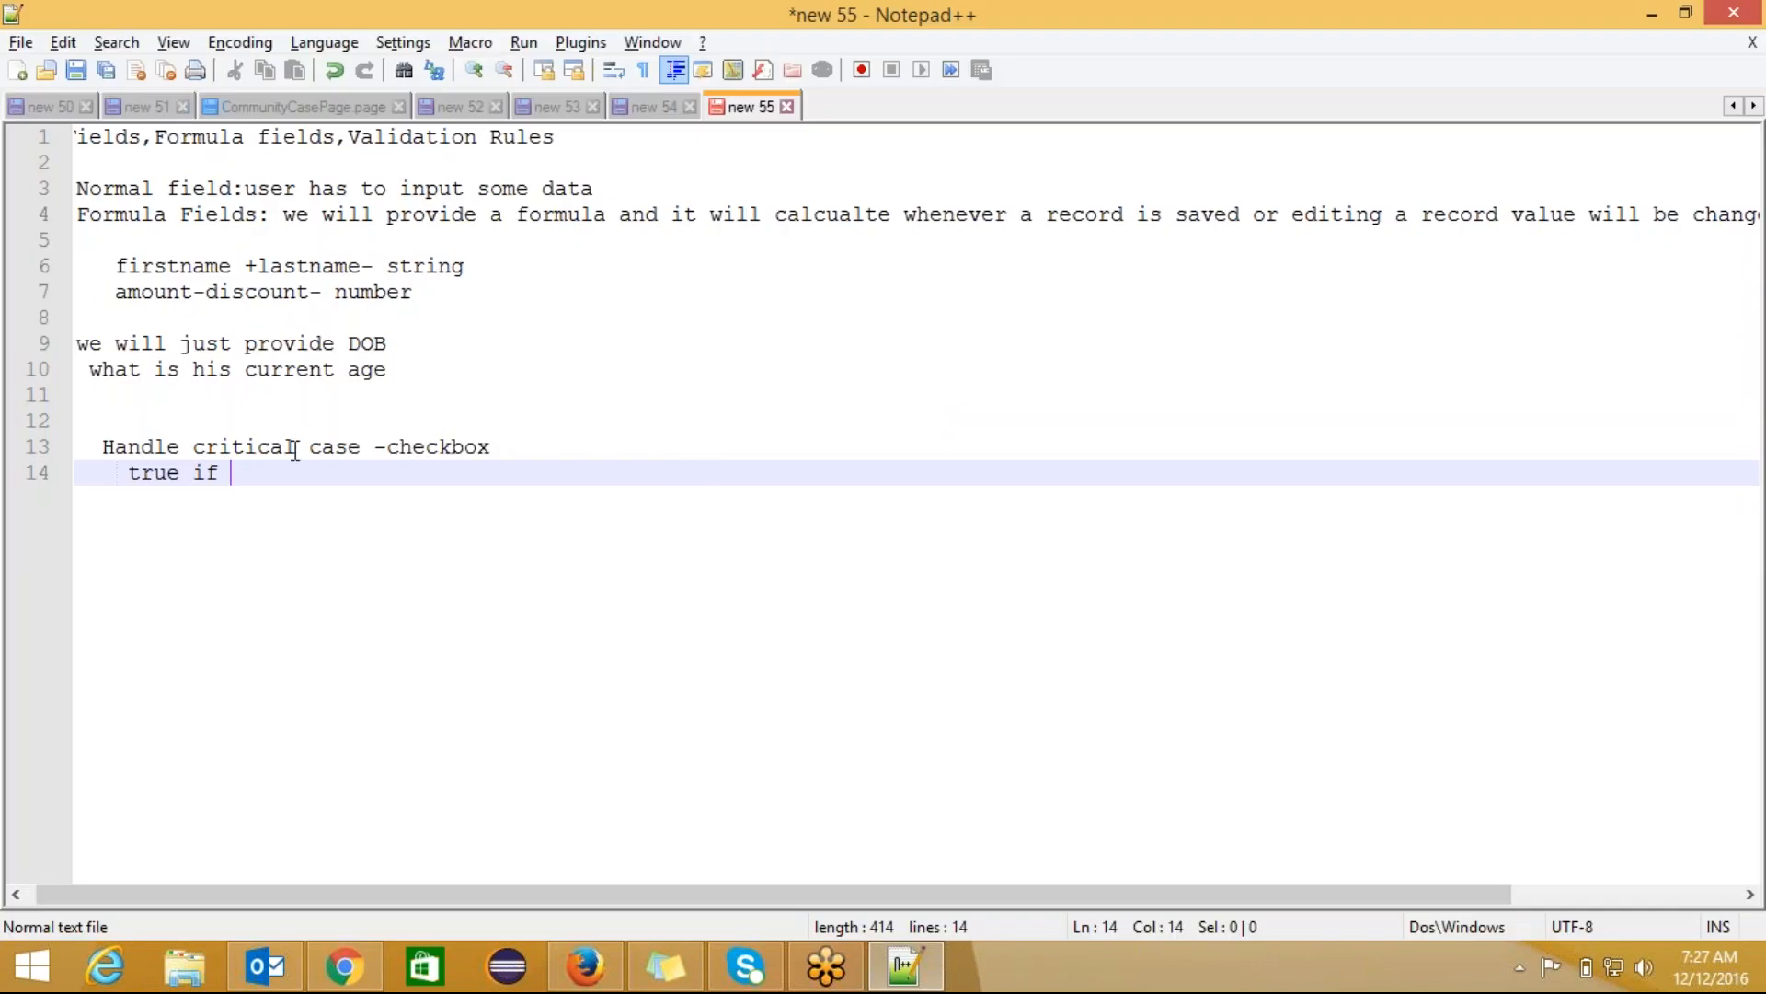
Step: Finish the first condition: 'mode is fulltime and dependent mode is midlevel'
type("mode i")
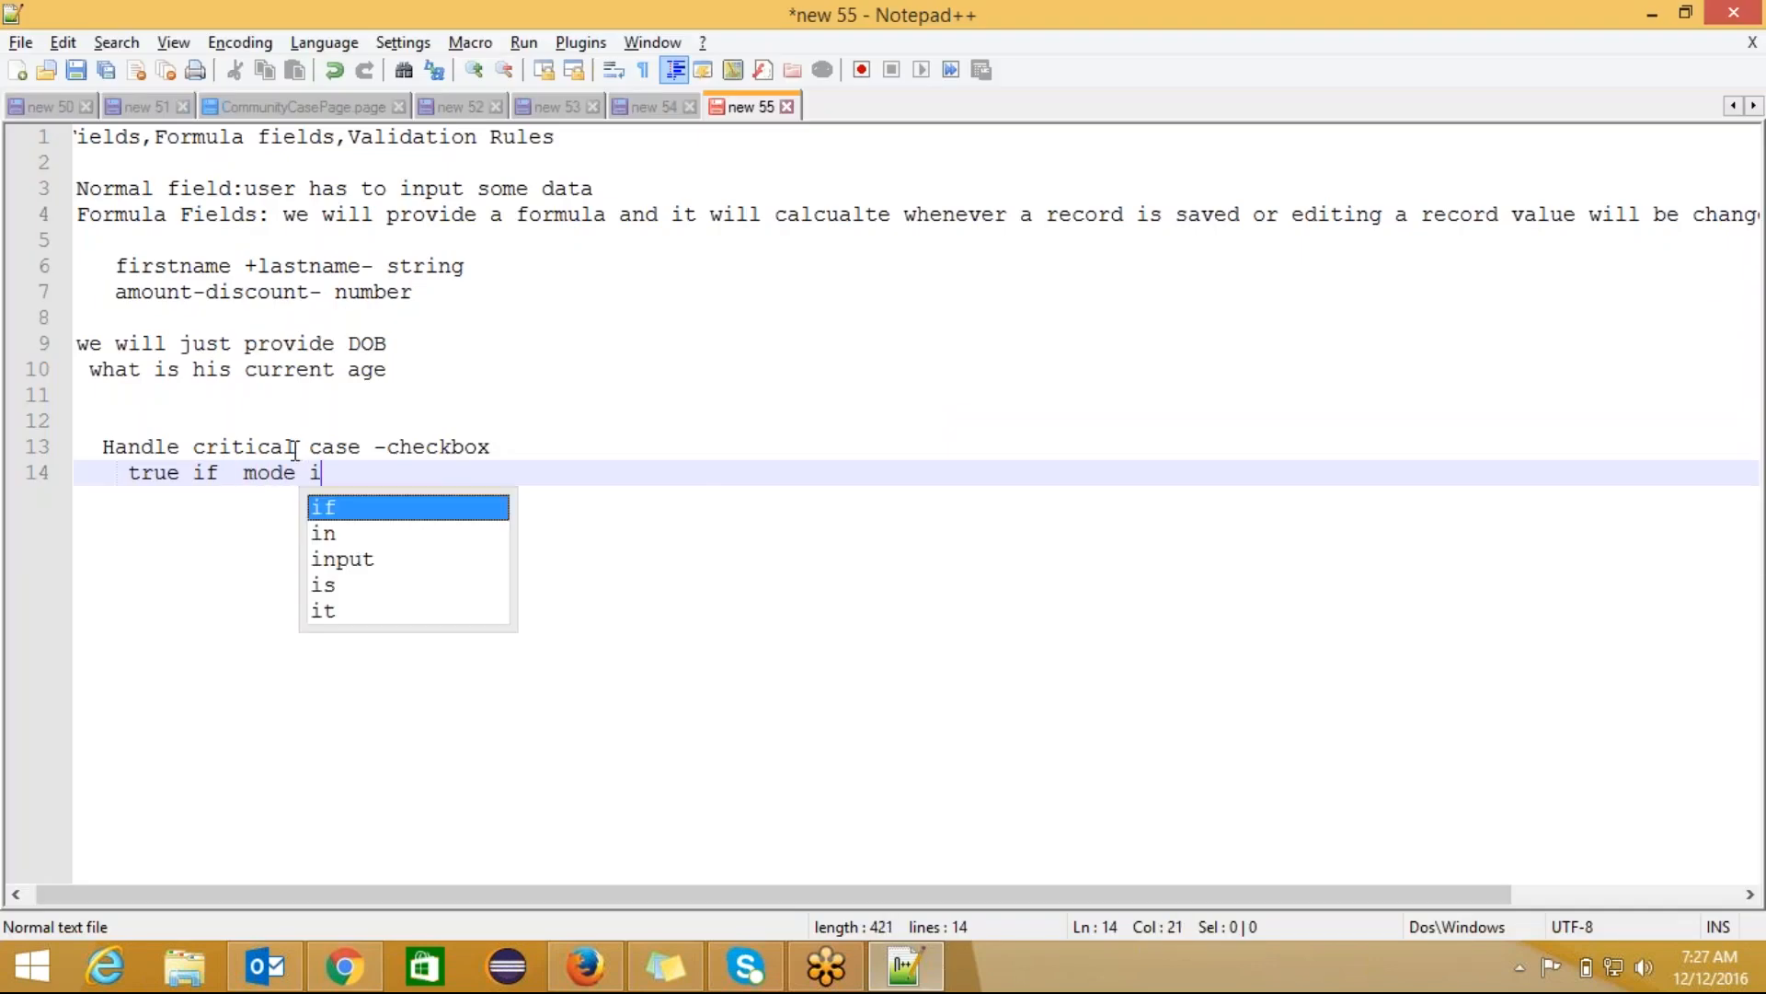
type("s full")
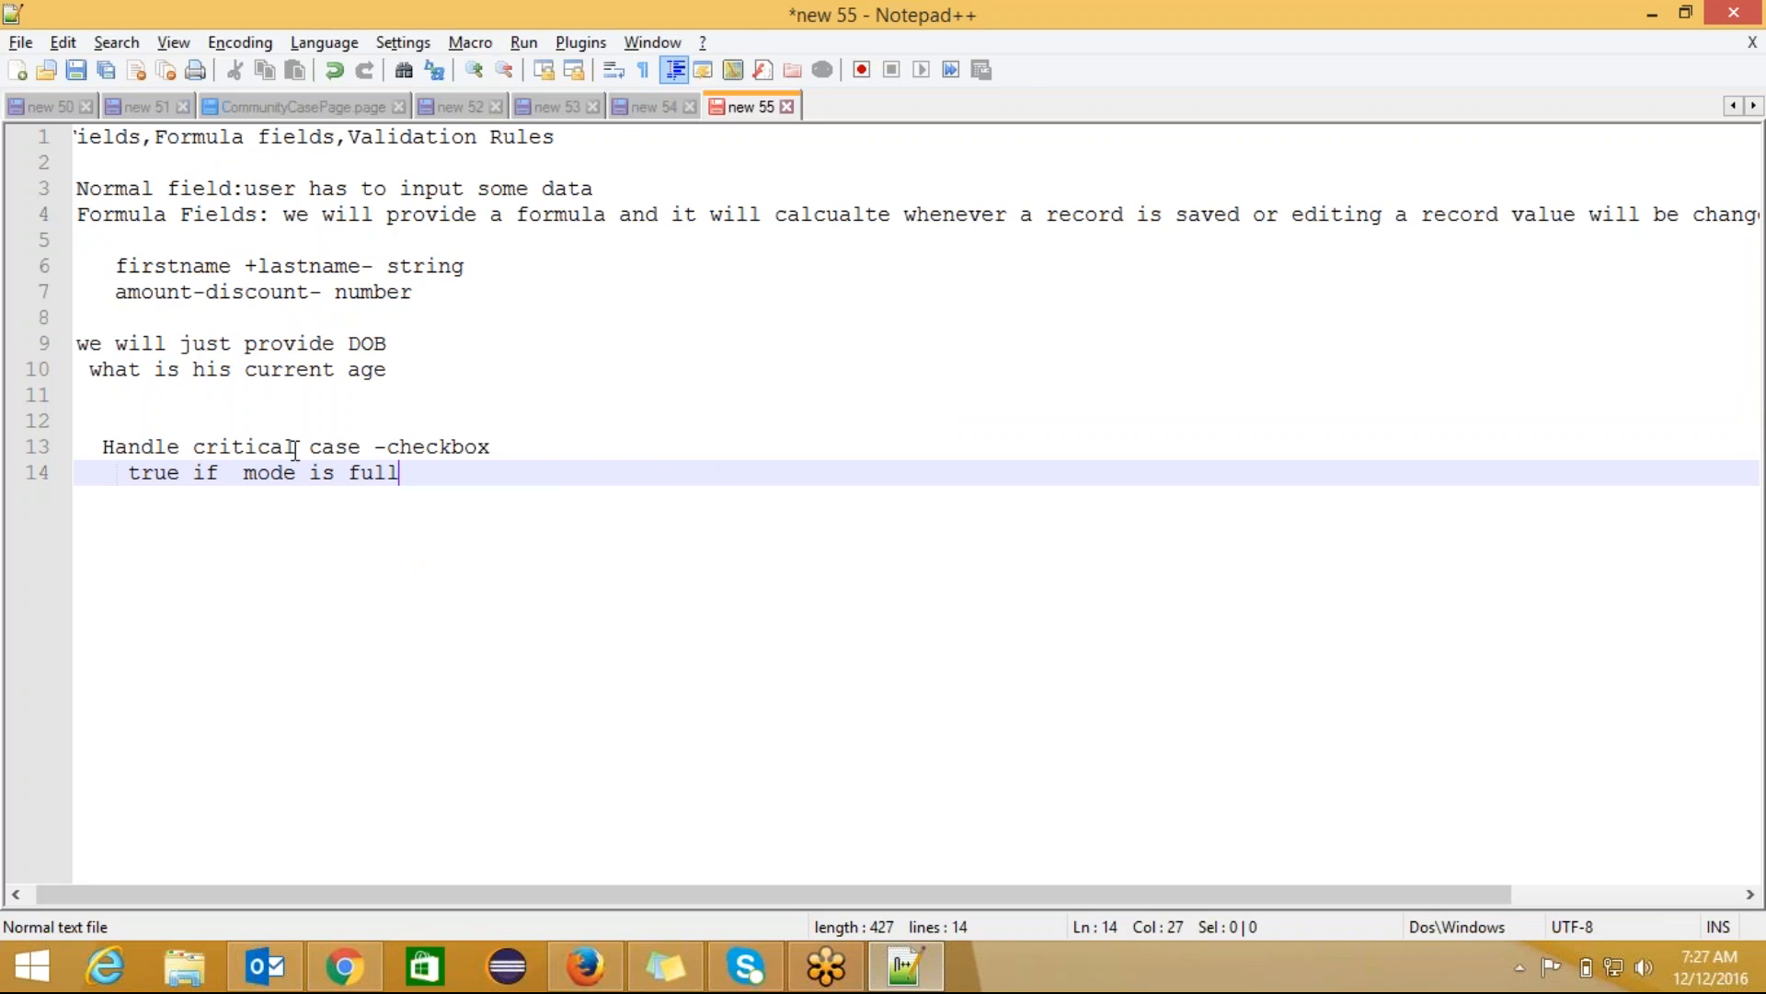
type("time an")
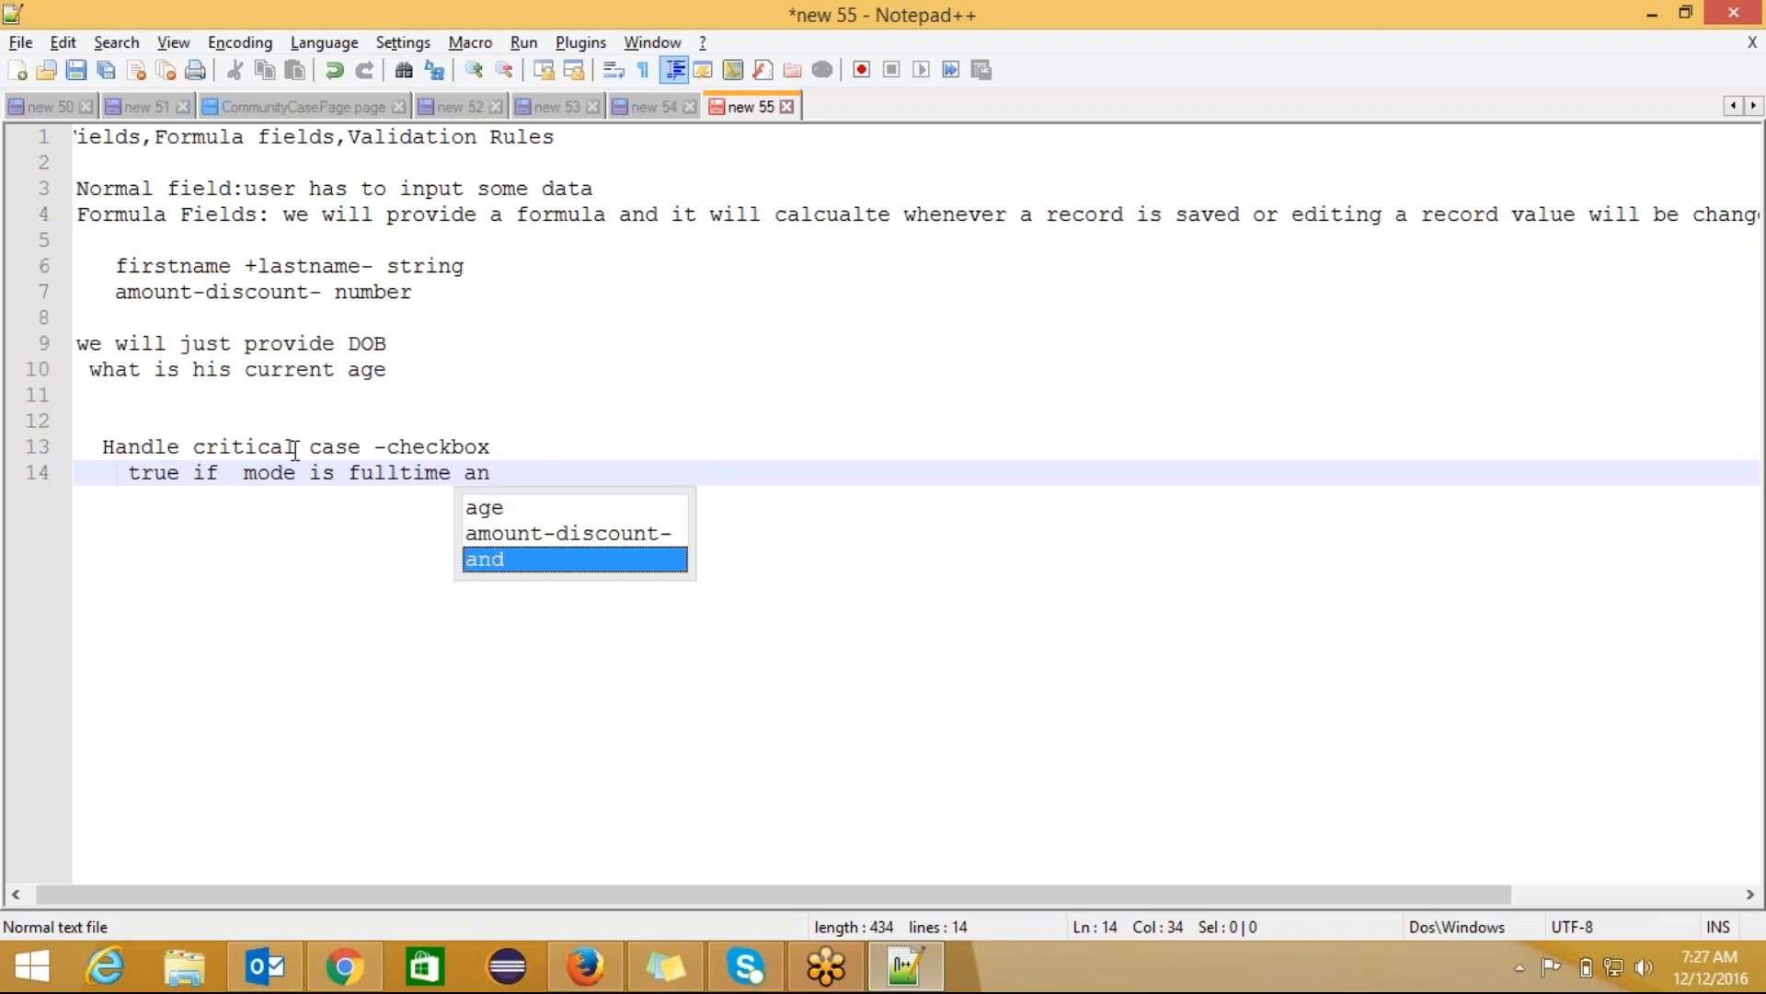
type("d dep")
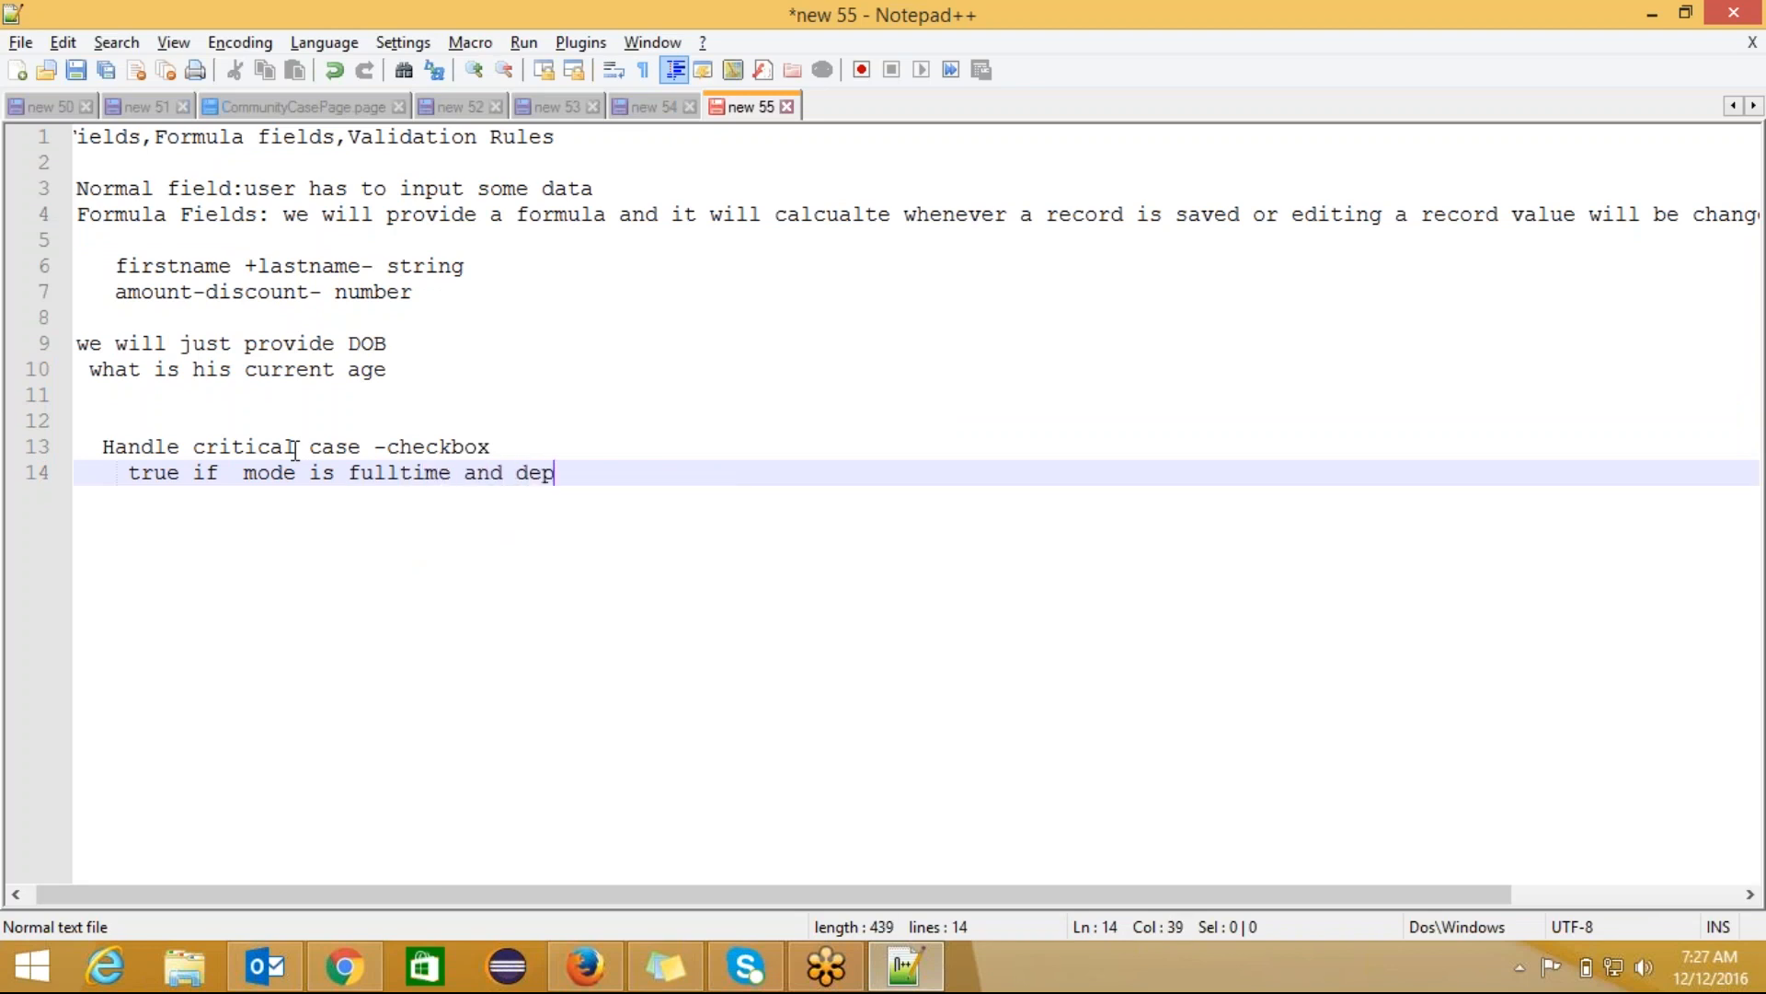
type("endent mo")
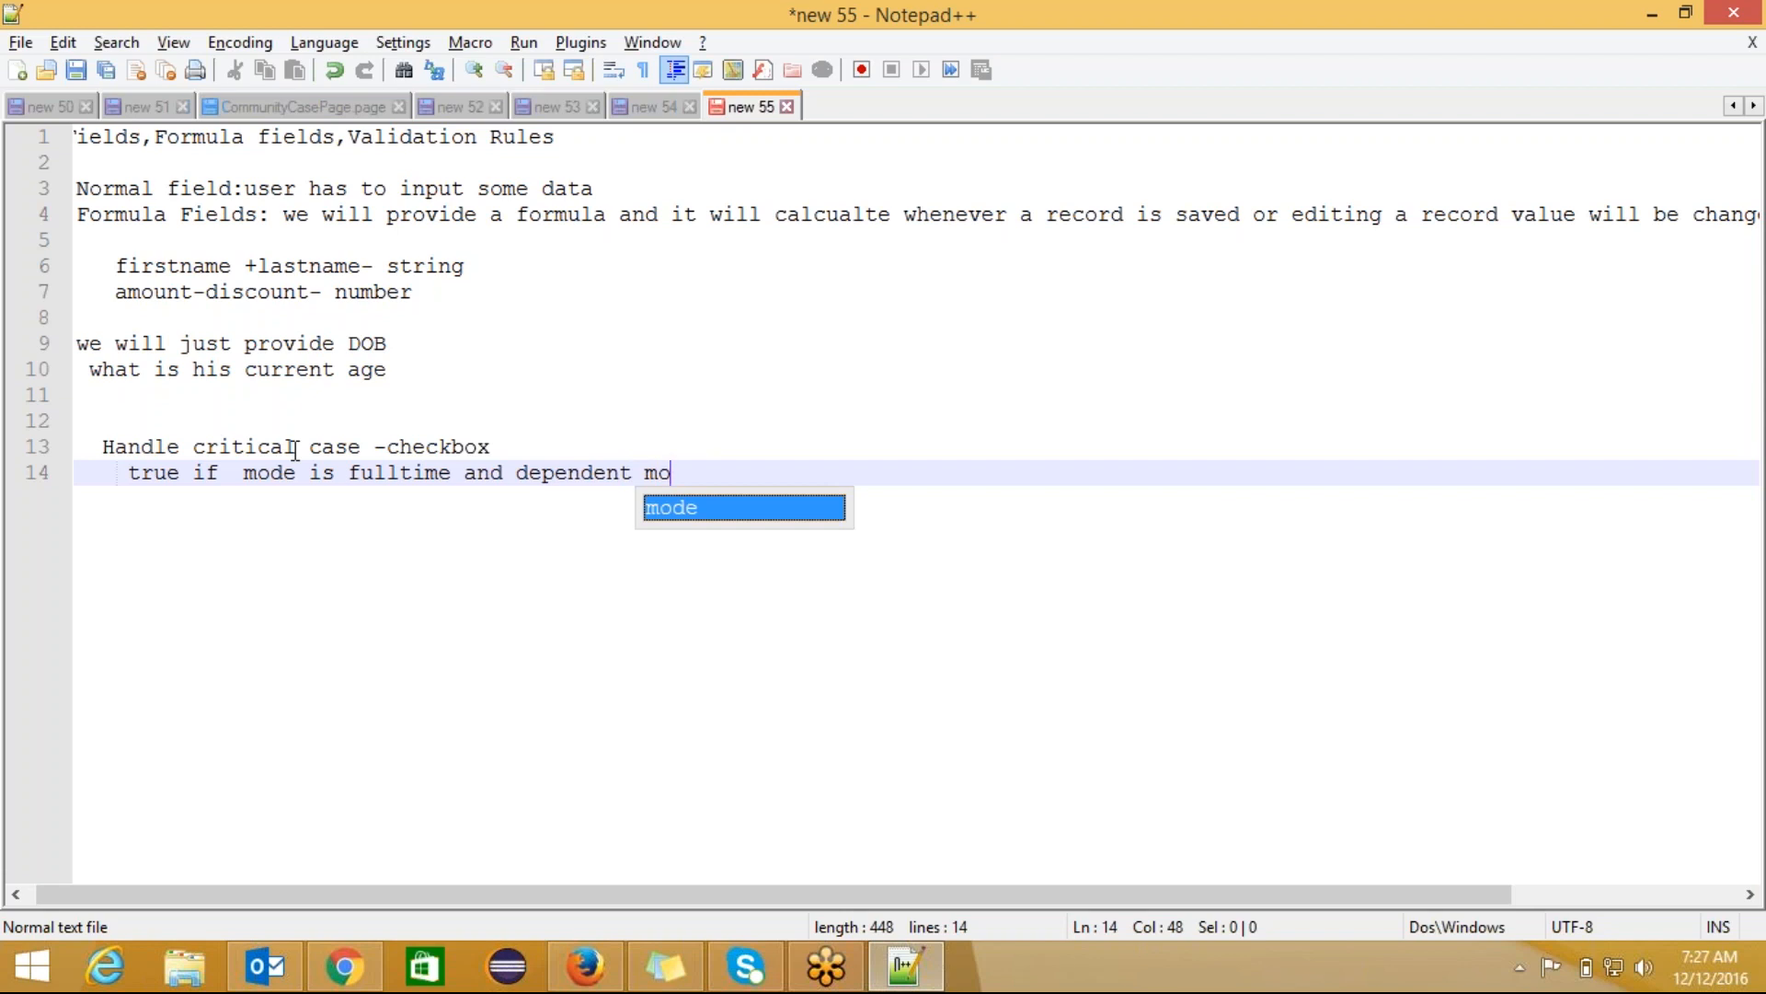
type("de is")
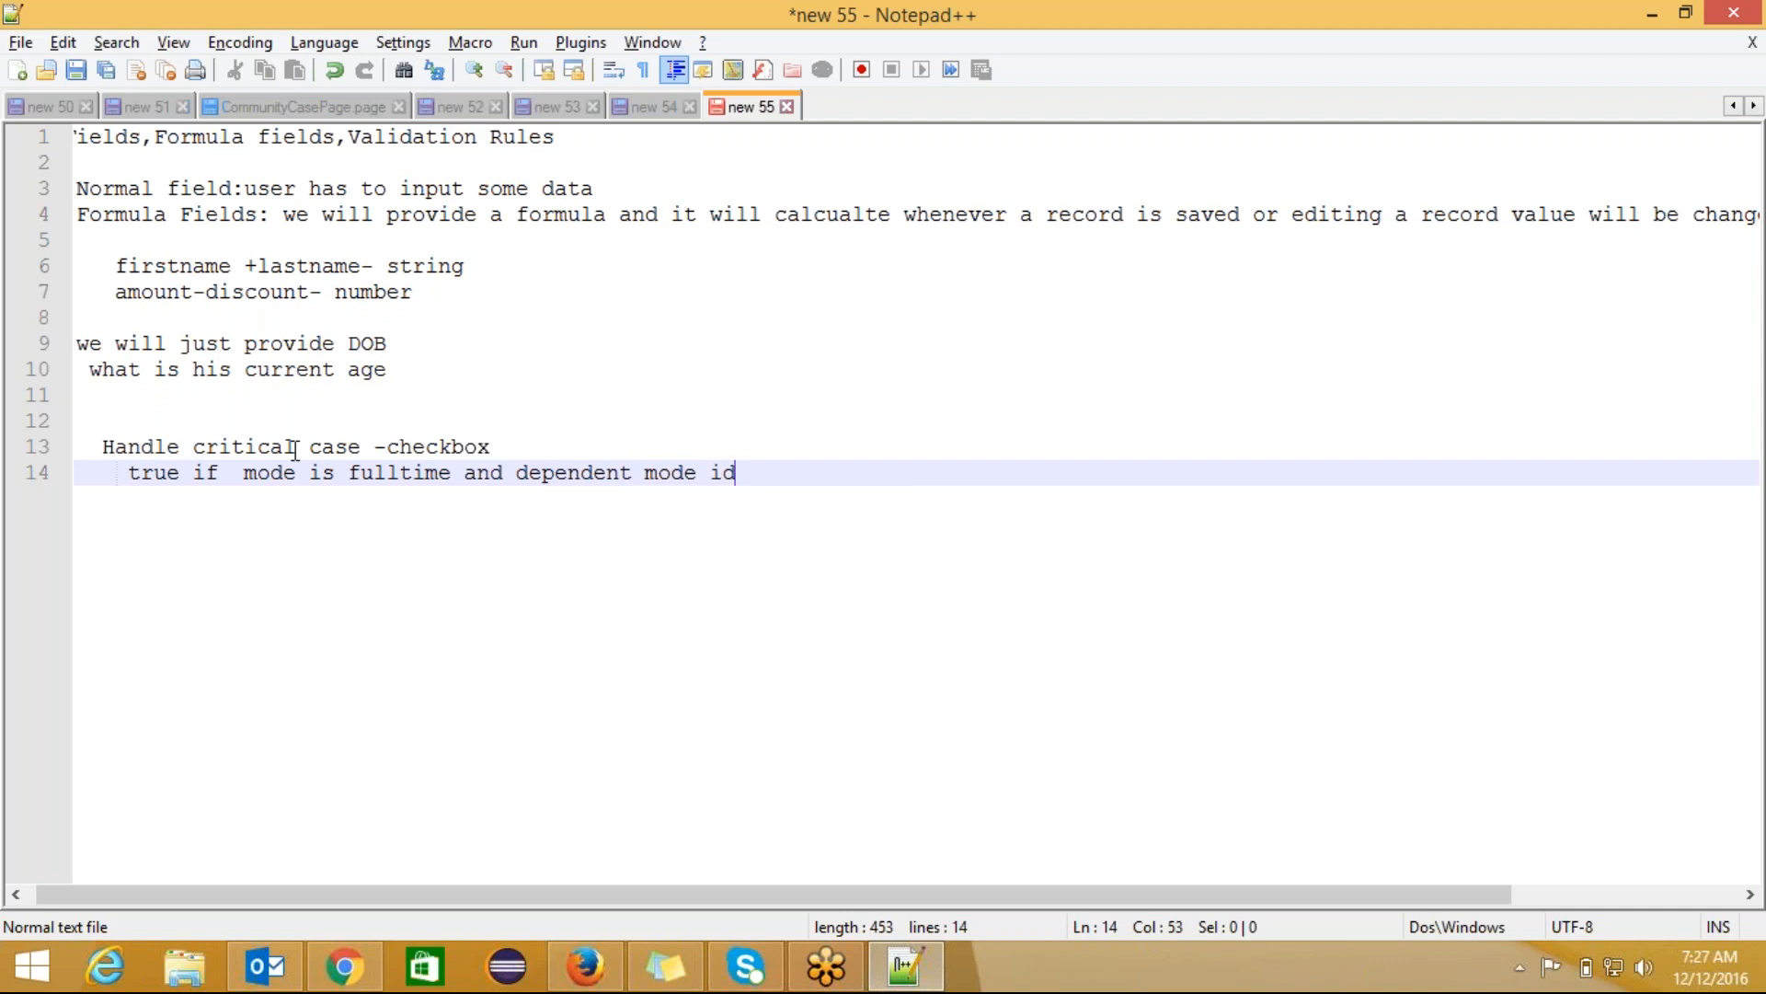
key("alt+Tab")
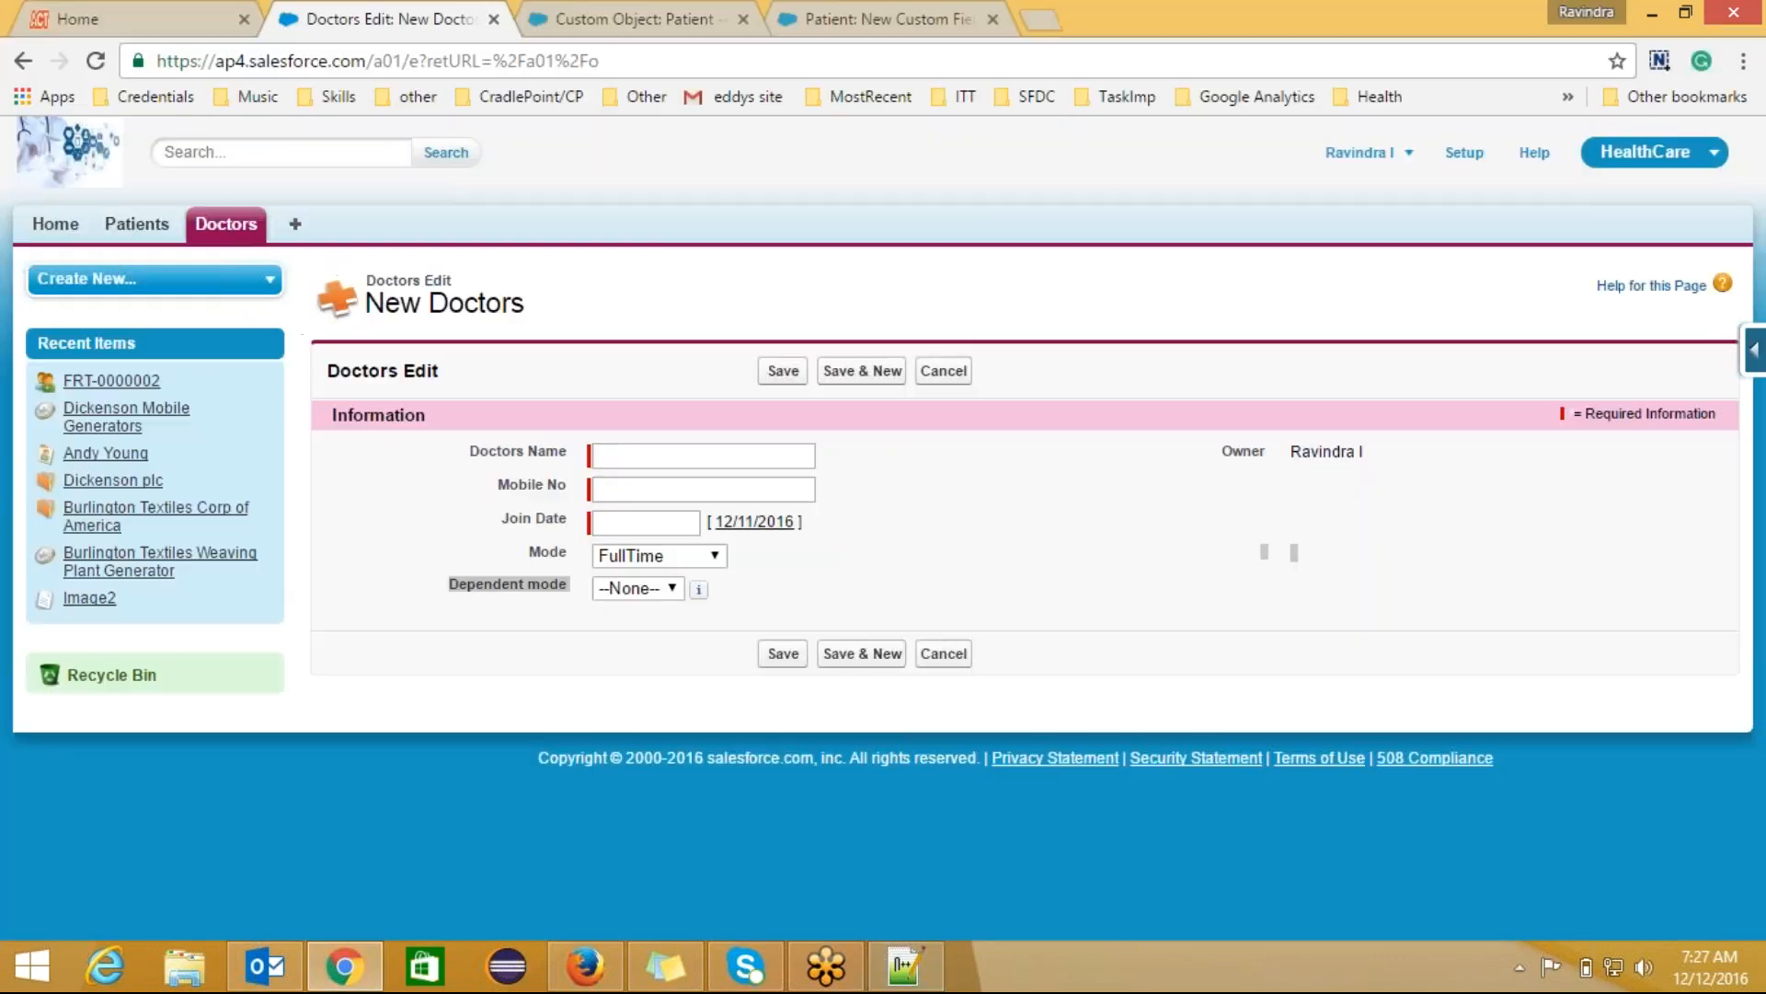
key("alt+Tab")
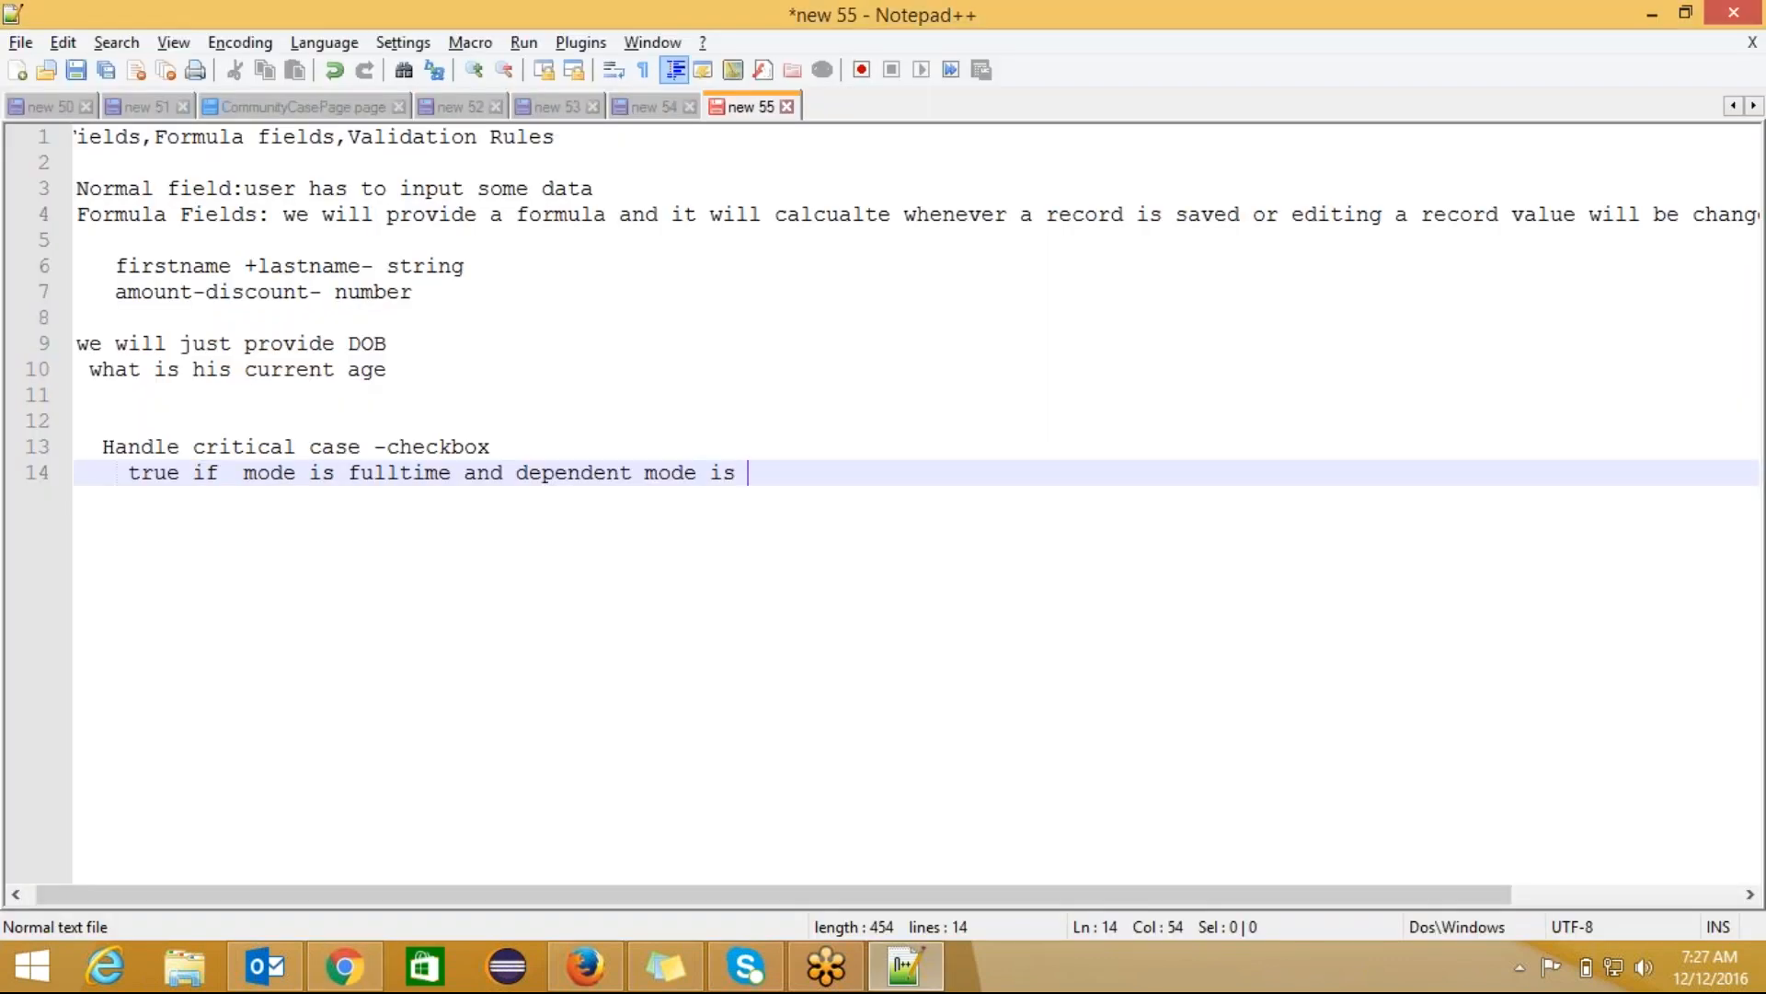
type("midlevel")
Step: Start a new line reading 'or if dependent mode is'
key("Return")
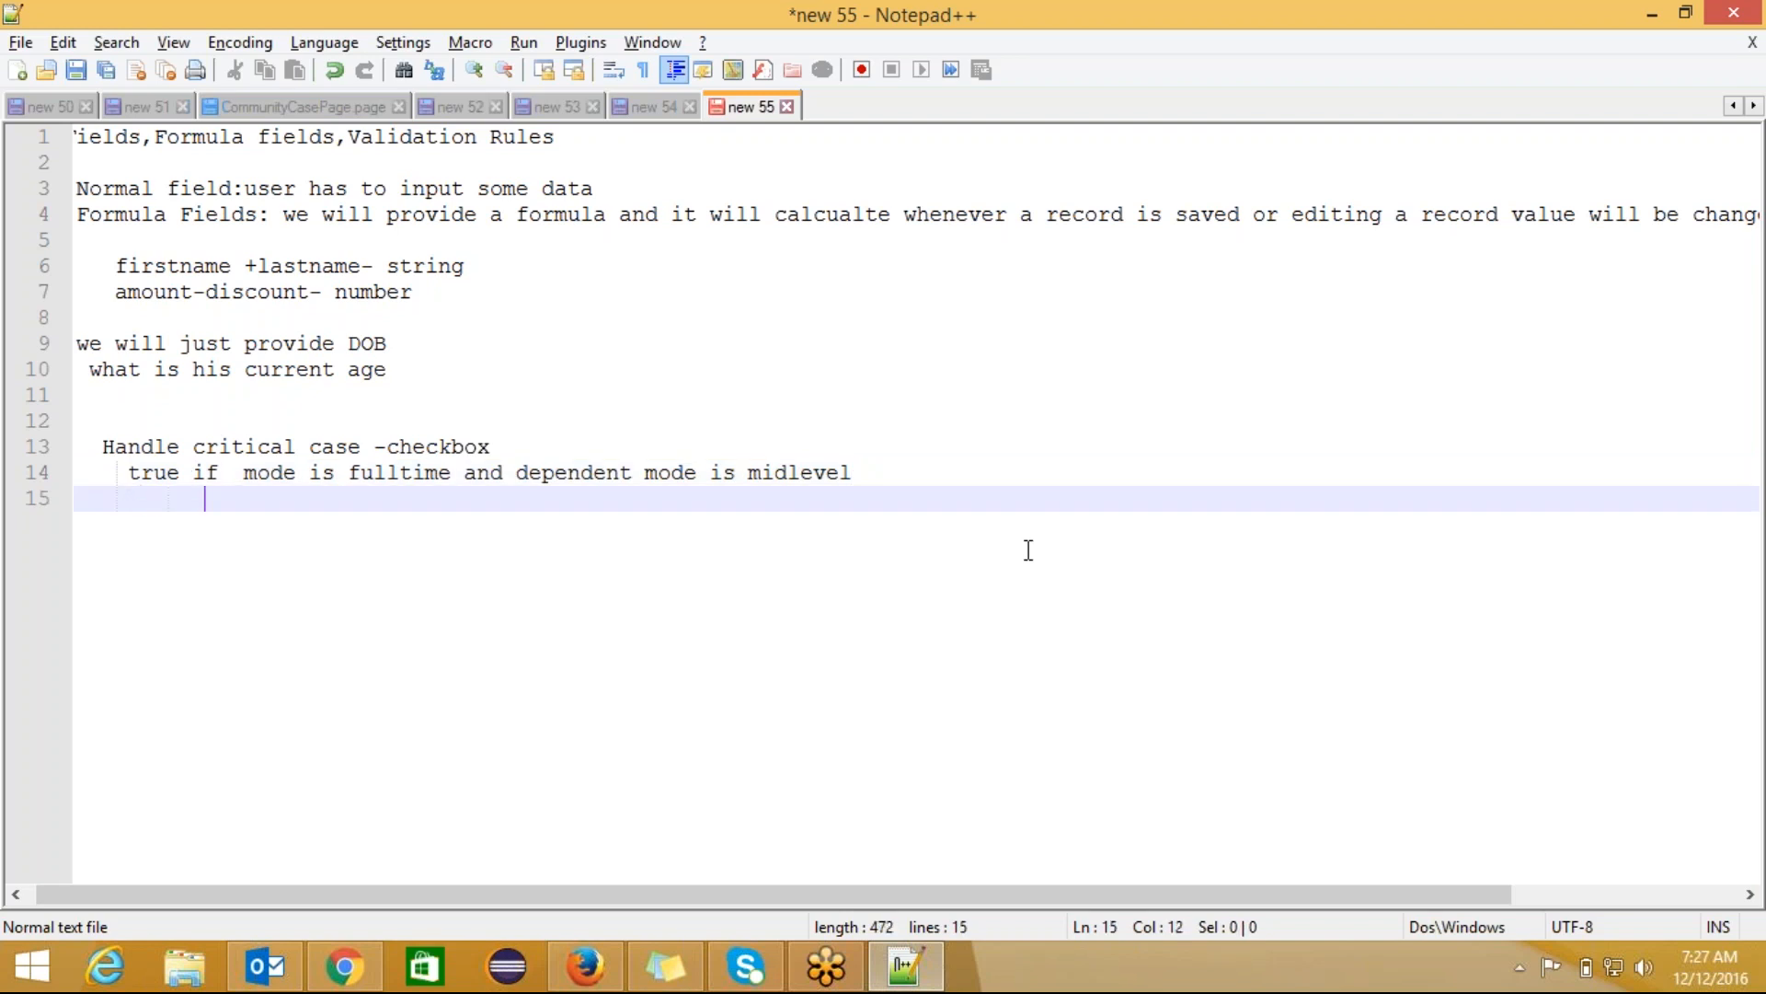
type("or if depend")
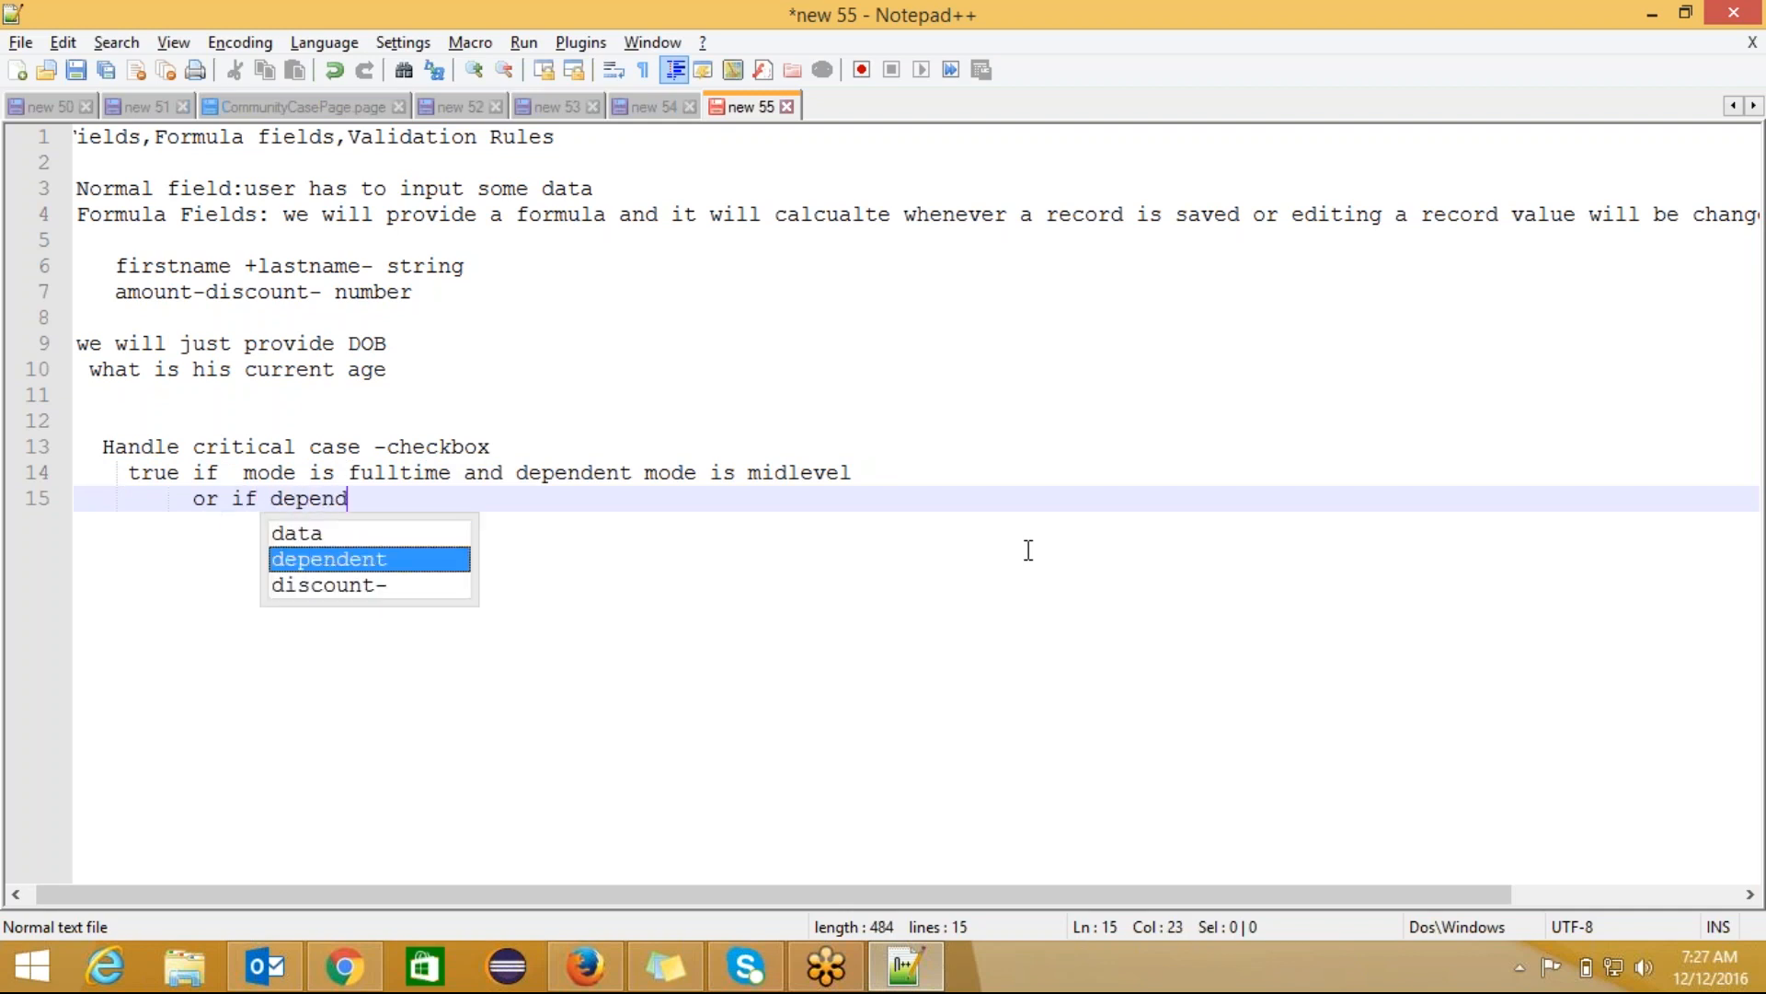
type("ent m")
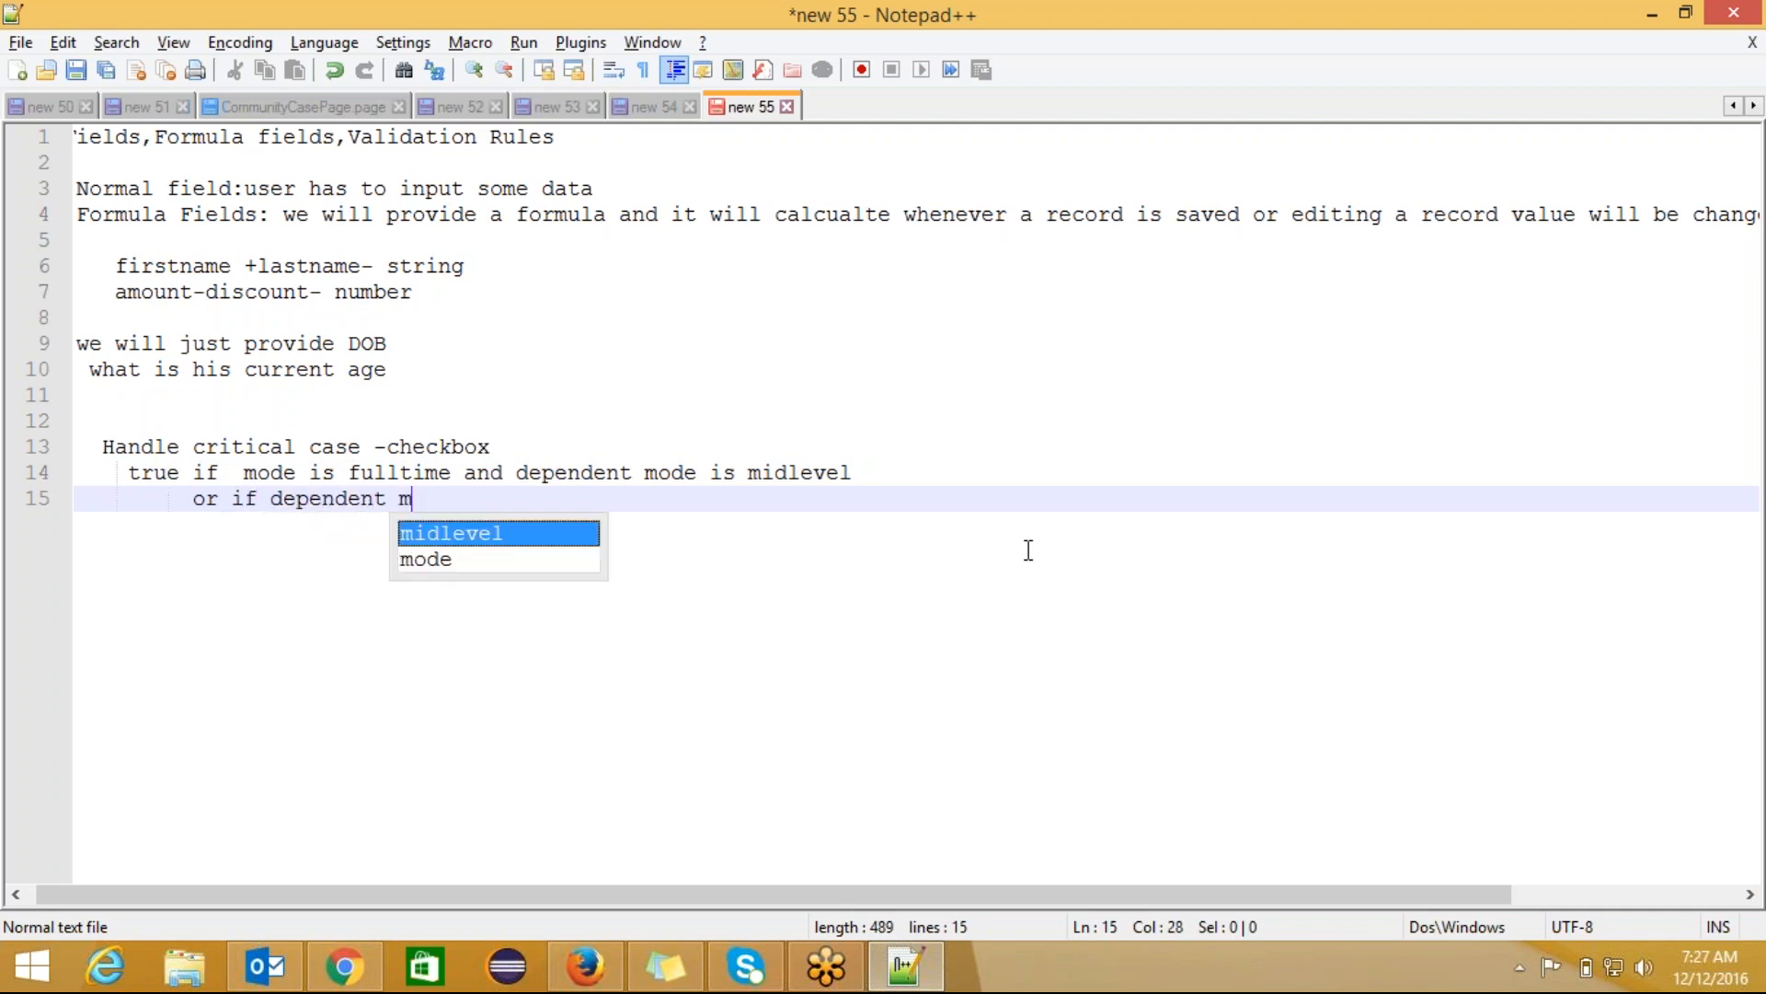
type("ode is")
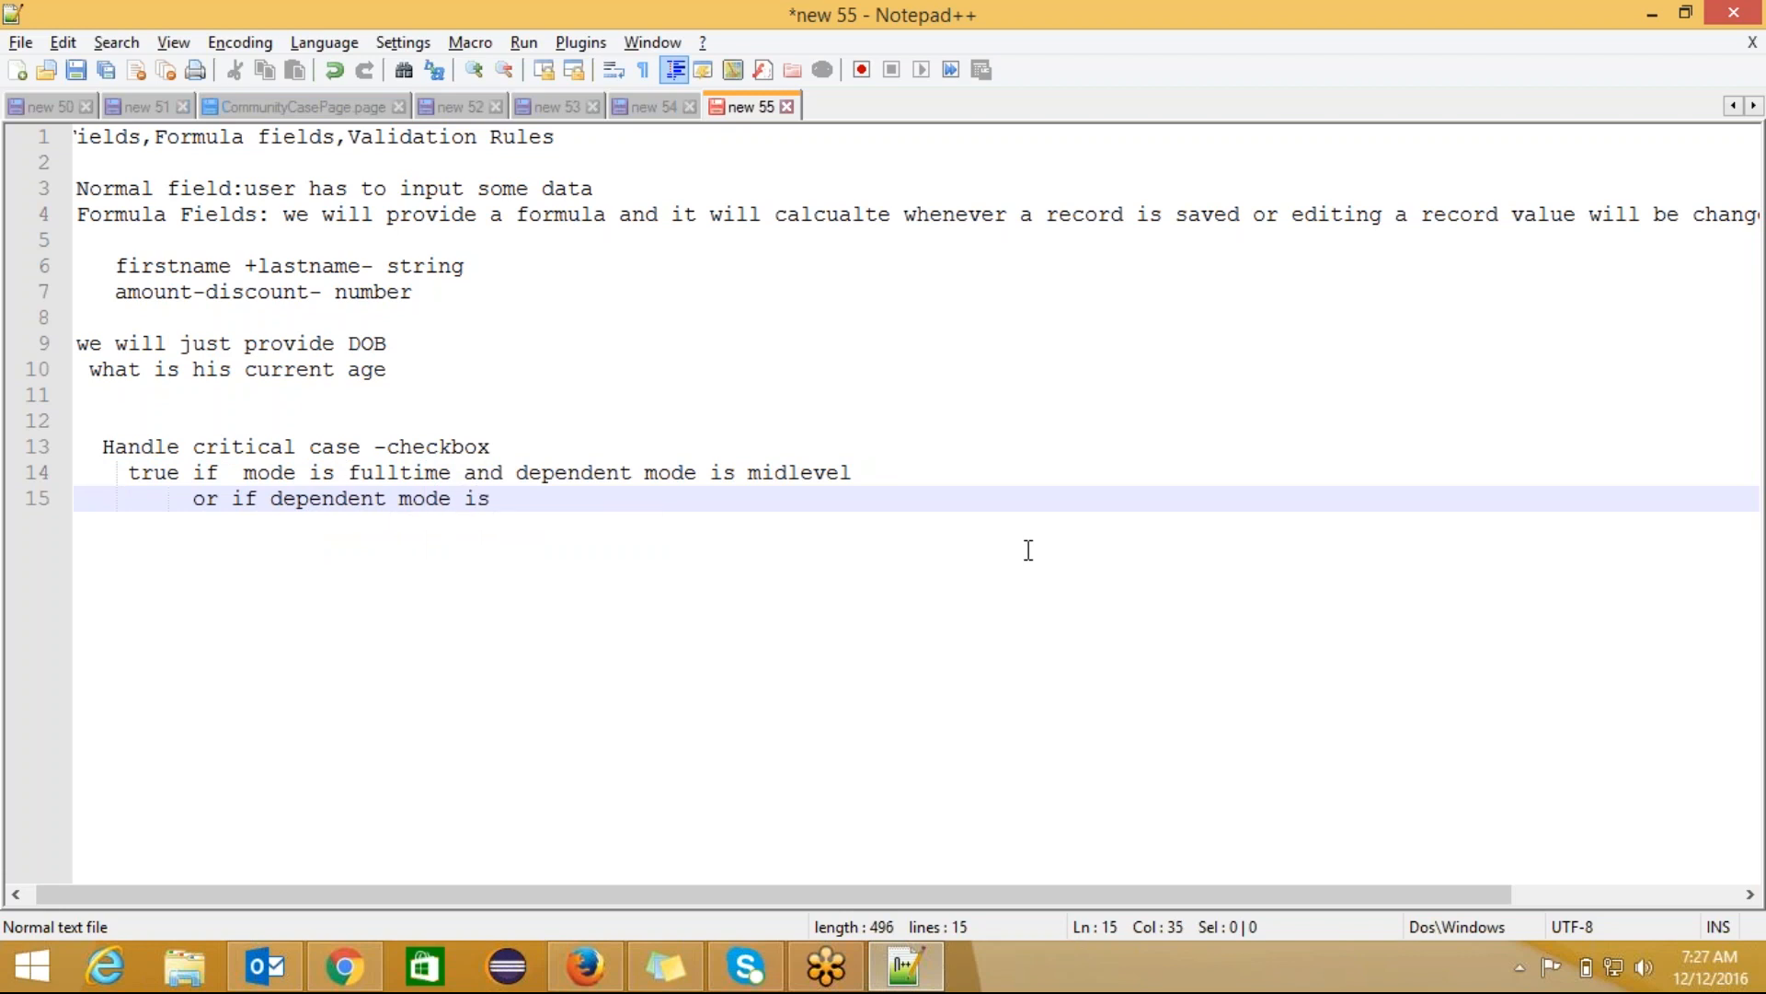
key("alt+Tab")
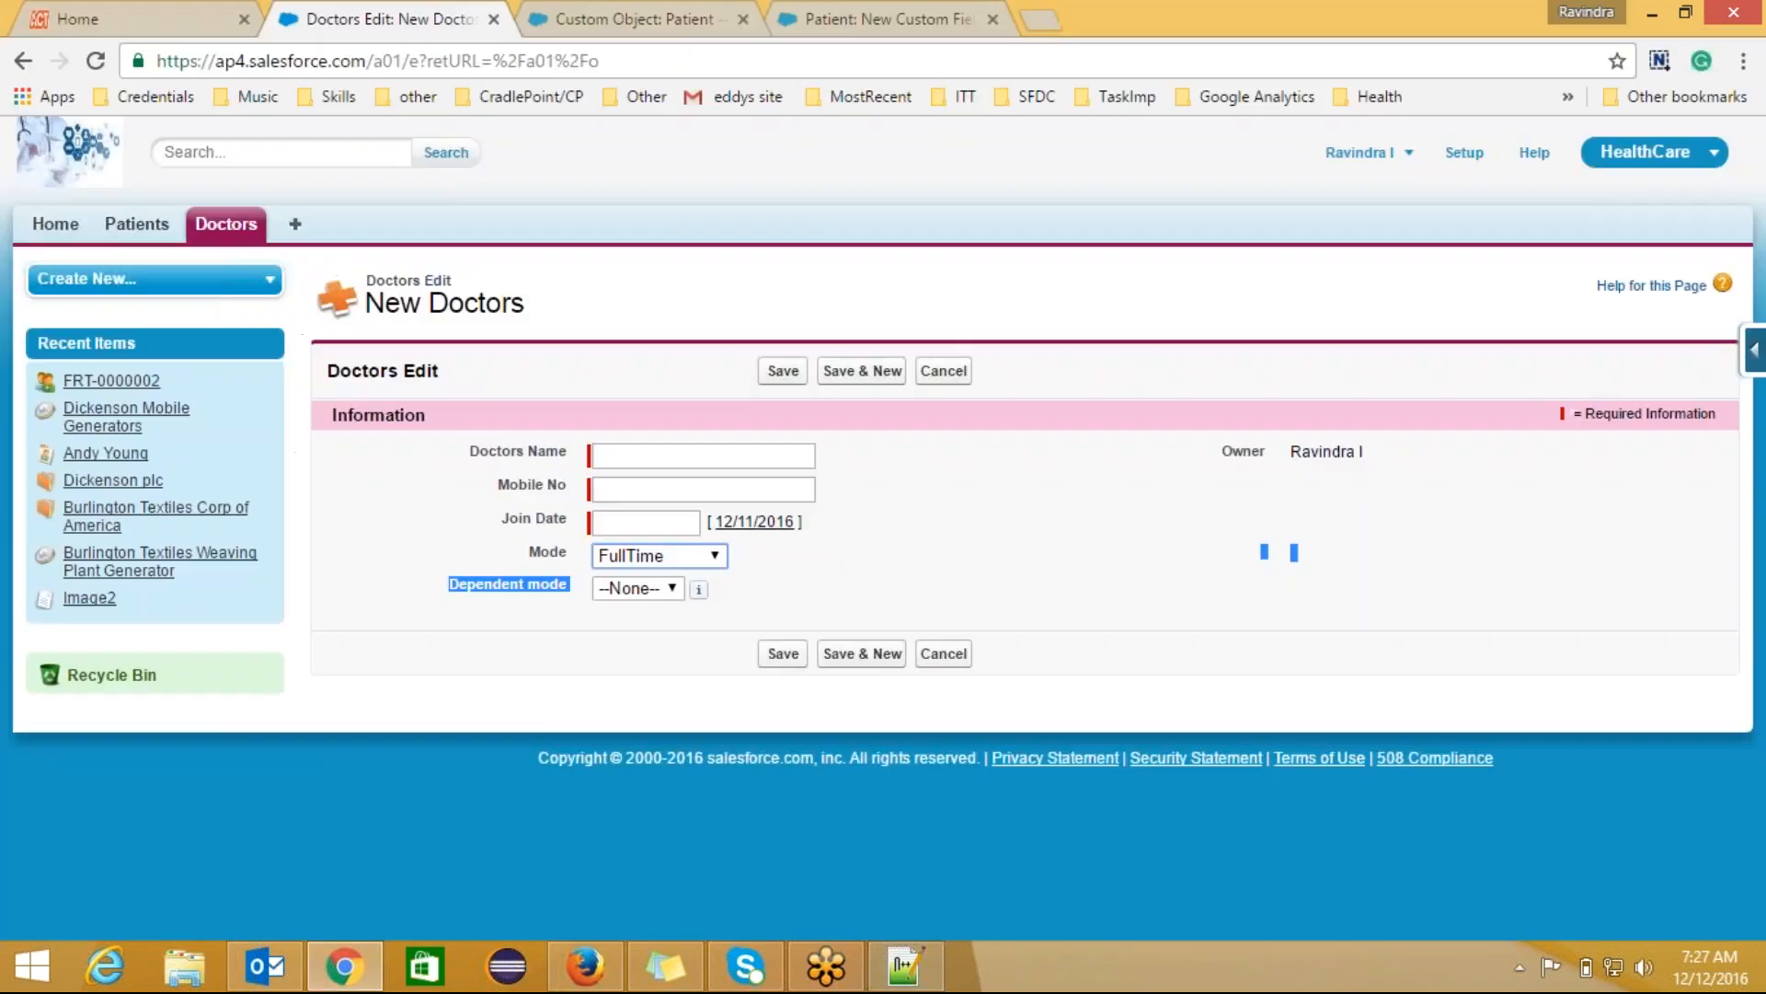
Step: Set Mode to PartTime and view its Dependent mode choices
left_click(677, 589)
left_click(692, 555)
left_click(692, 555)
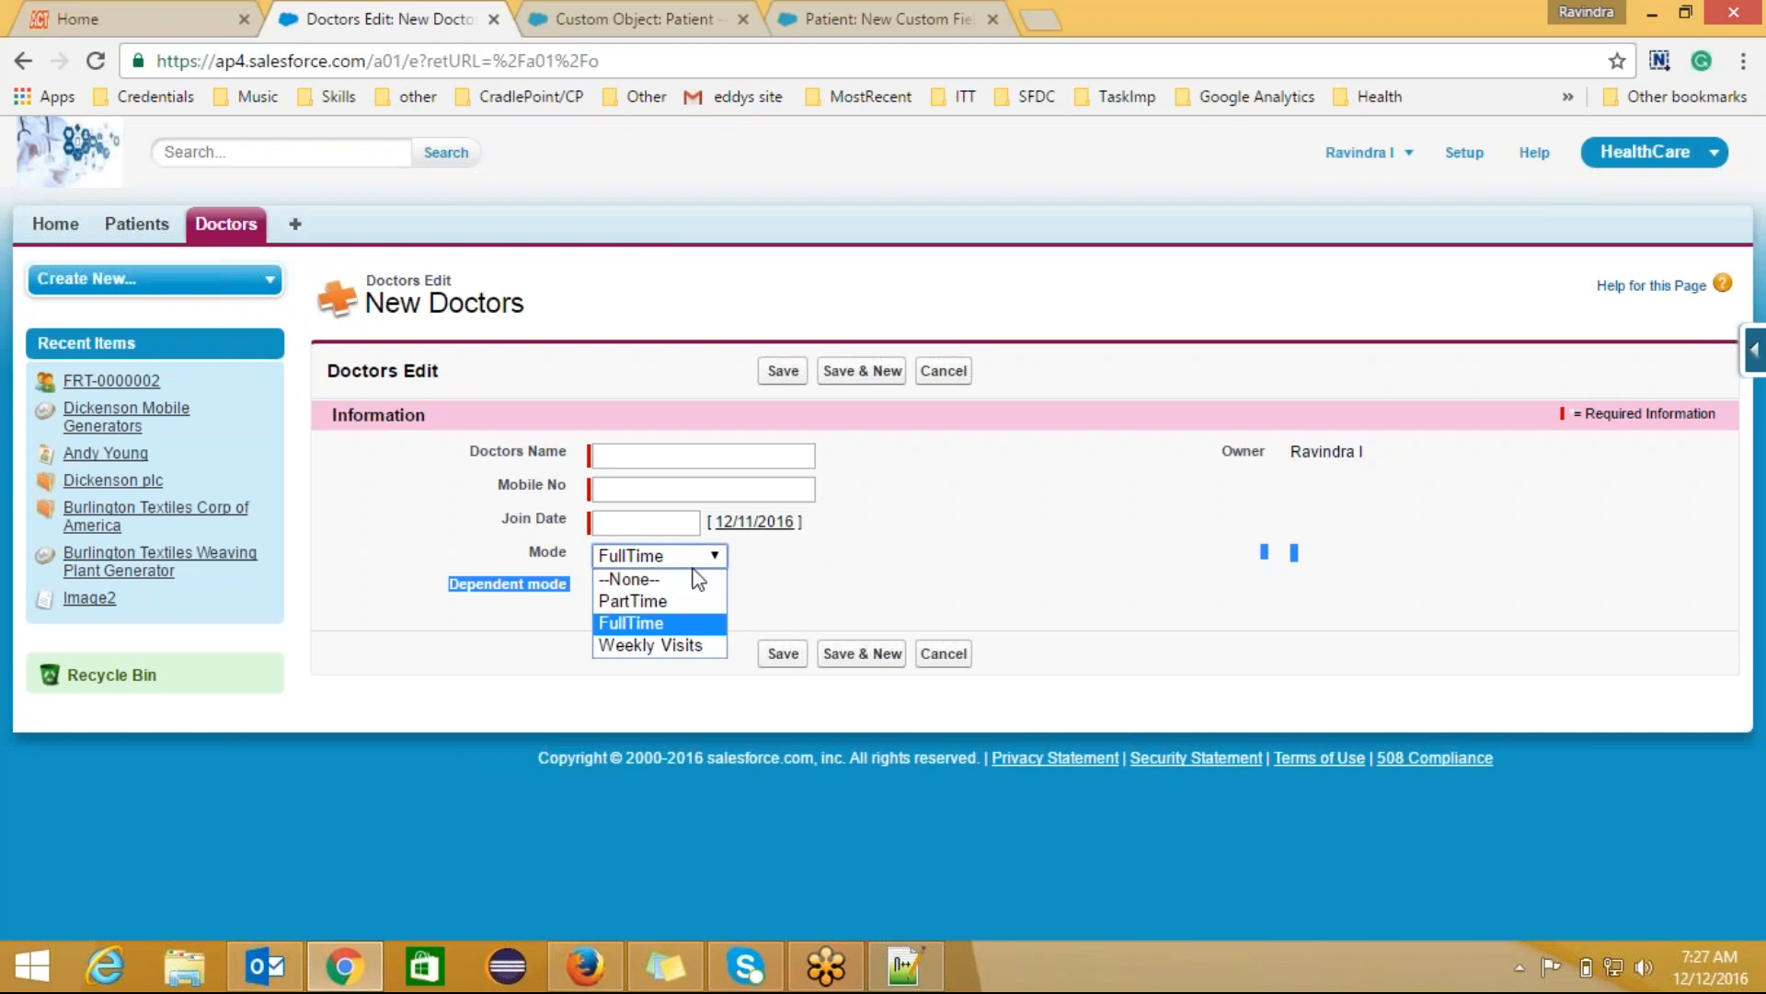
left_click(696, 601)
left_click(682, 593)
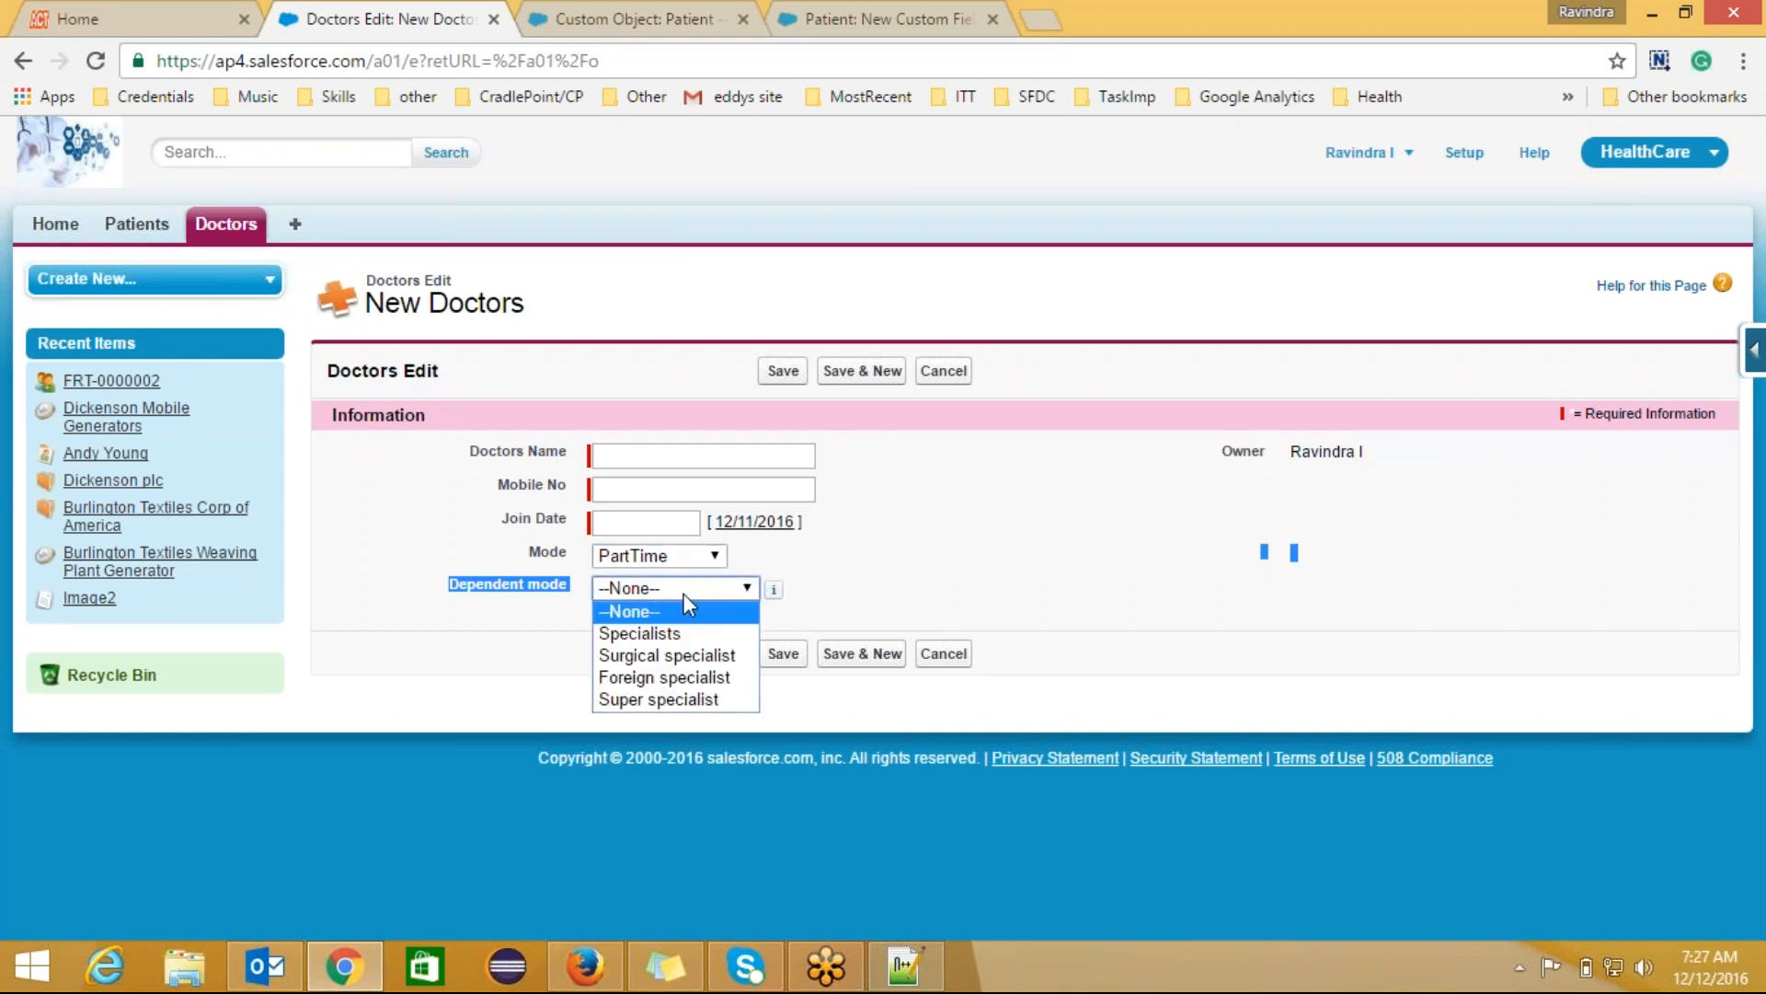
Step: Switch Mode to Weekly Visits, view its Dependent mode choices, then close the list
left_click(698, 555)
left_click(697, 555)
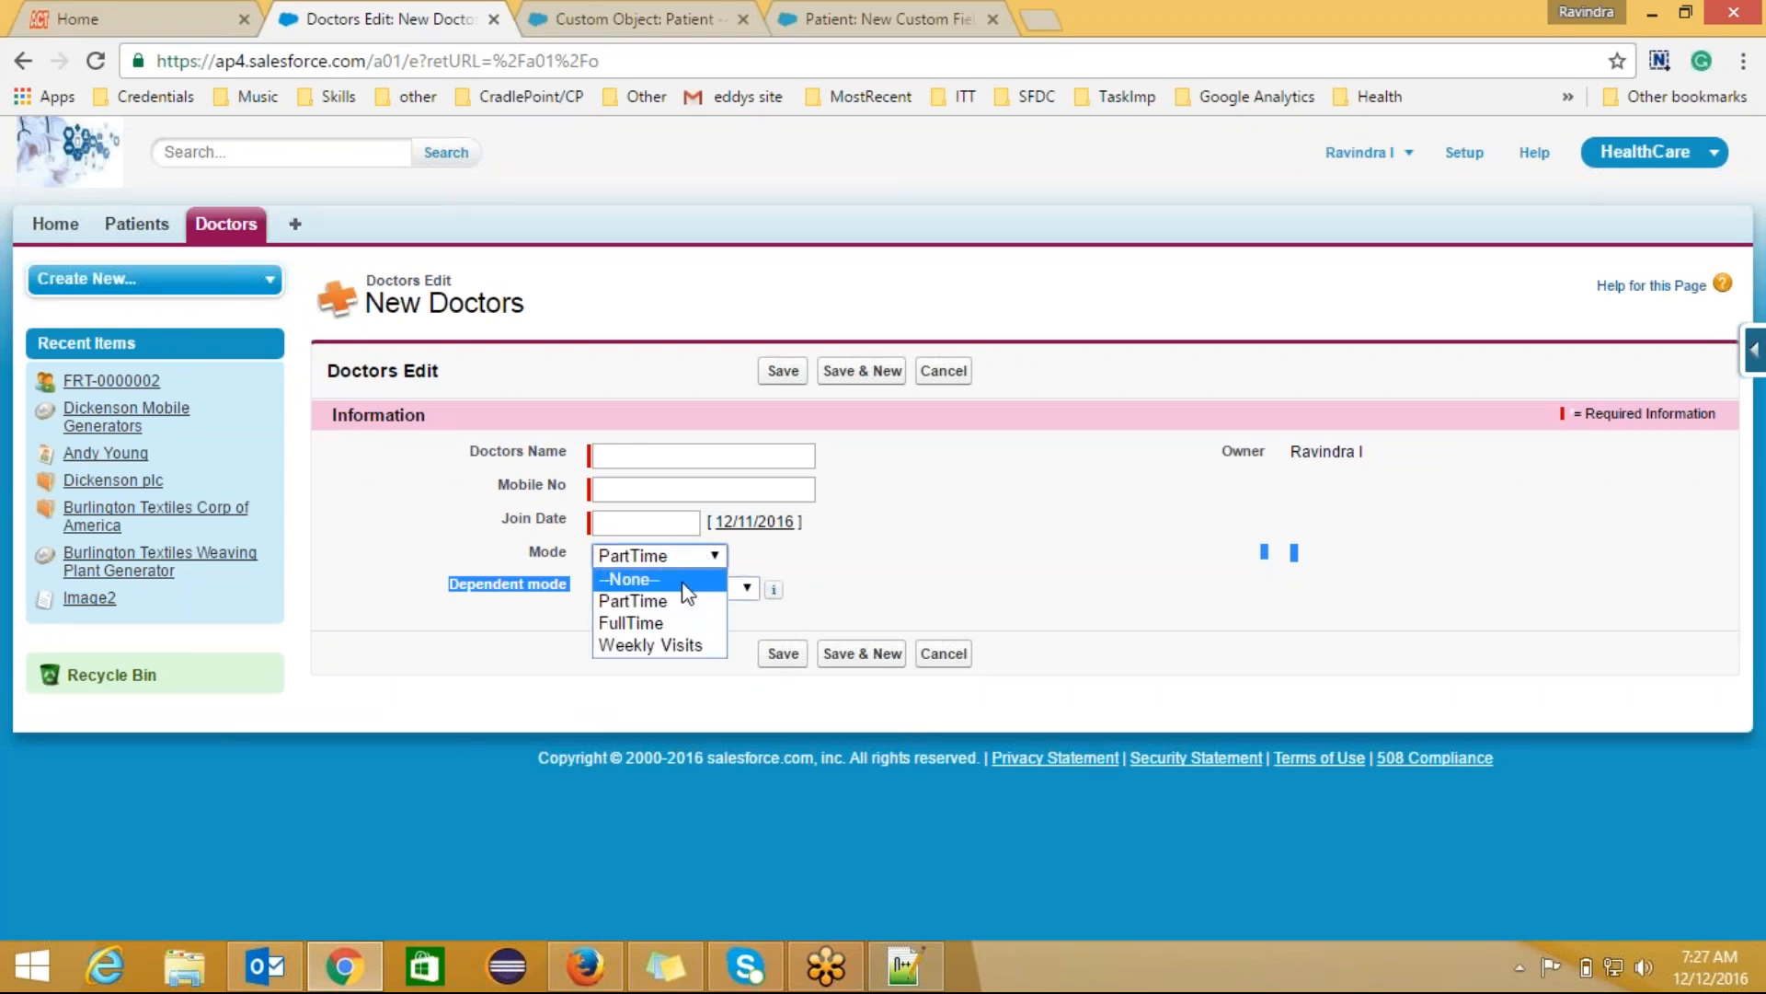
left_click(677, 637)
left_click(697, 592)
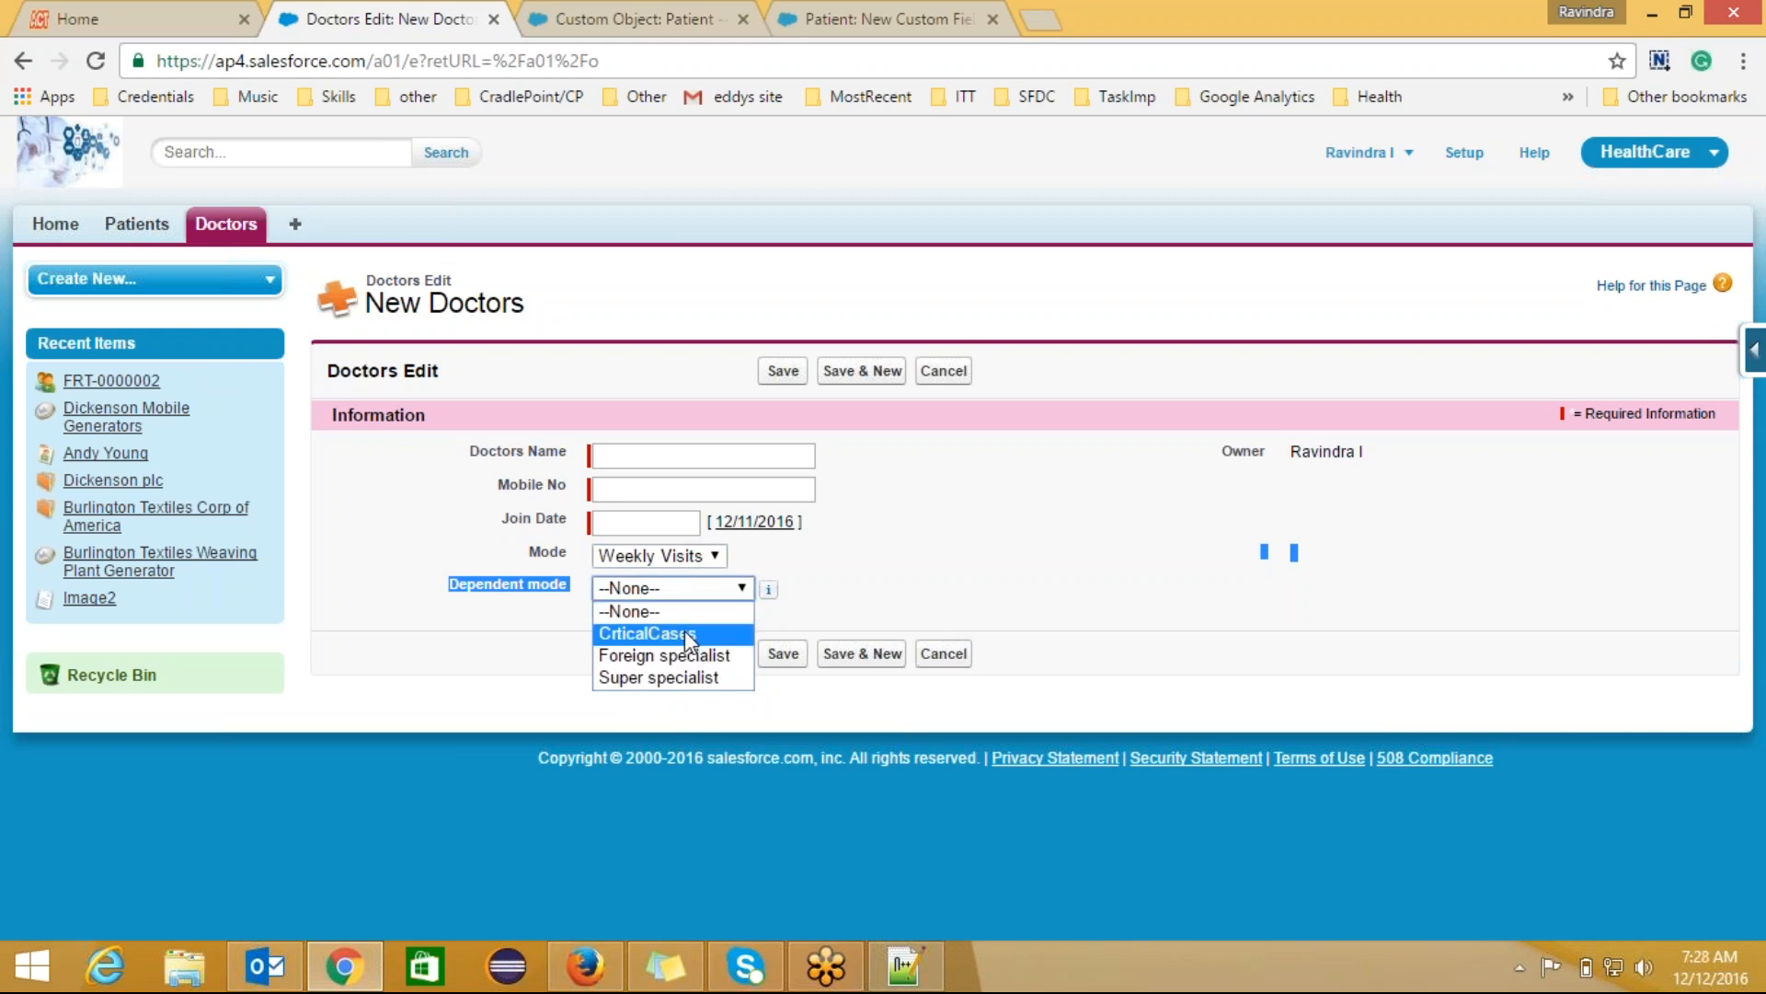
key("alt+Tab")
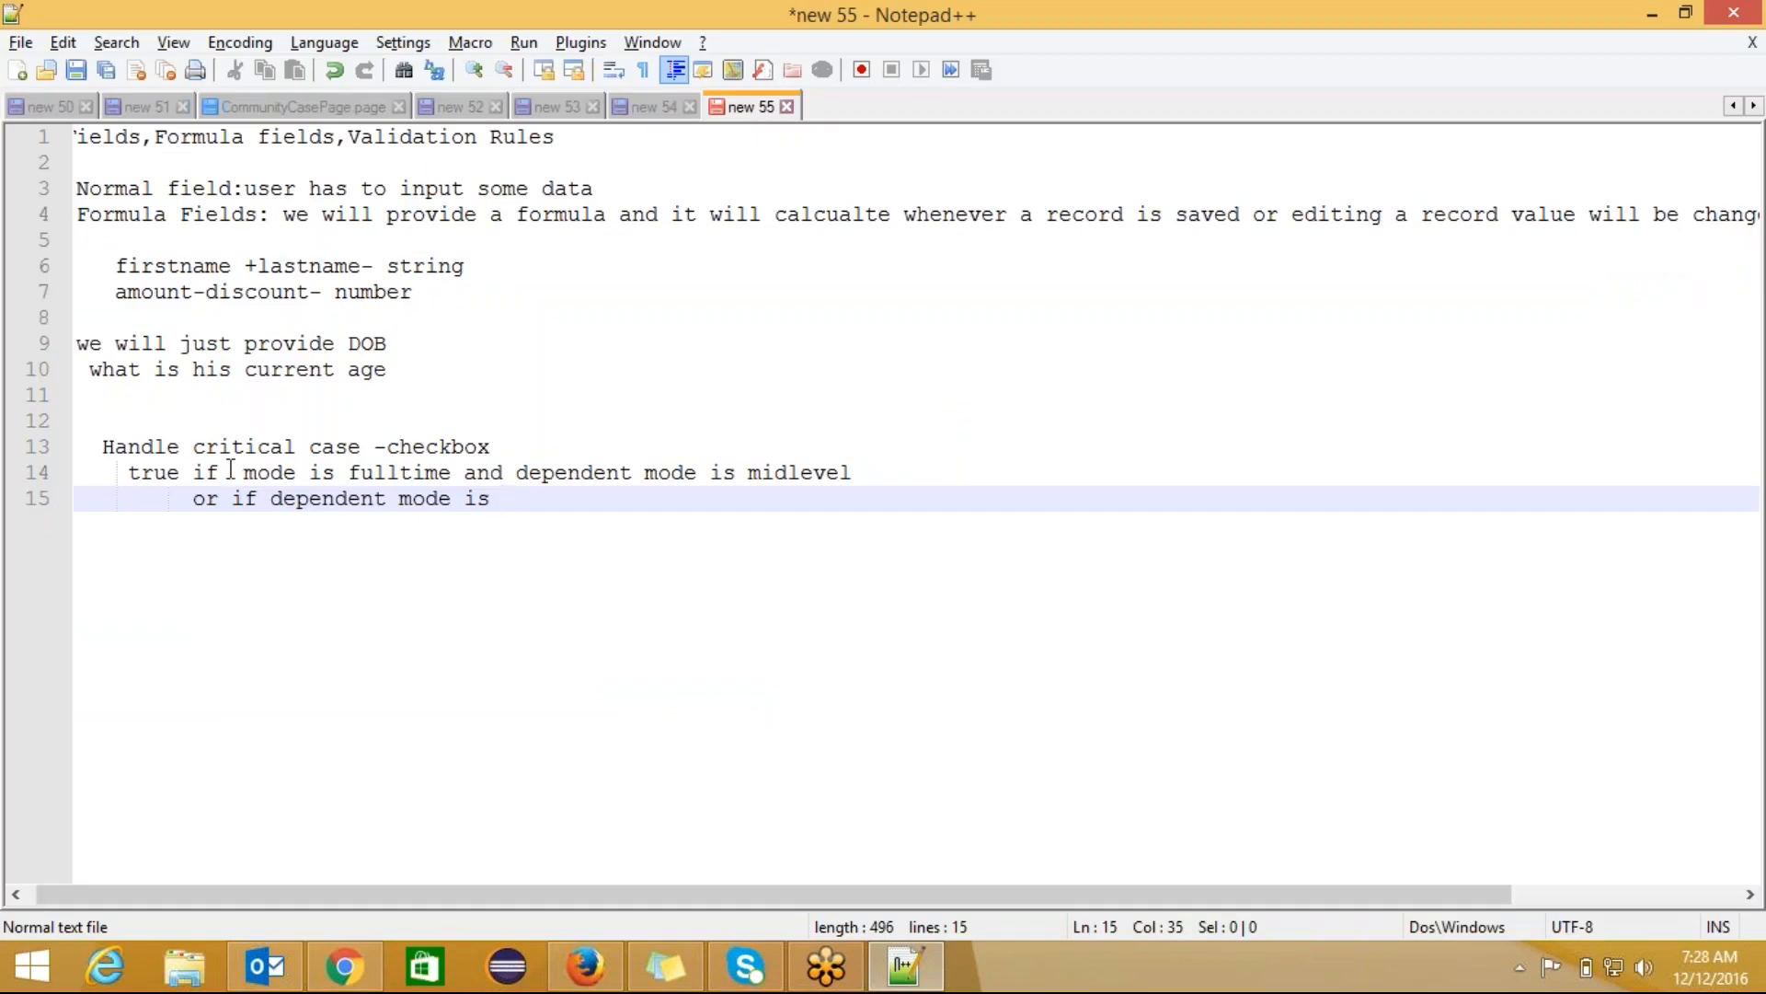
key("alt+Tab")
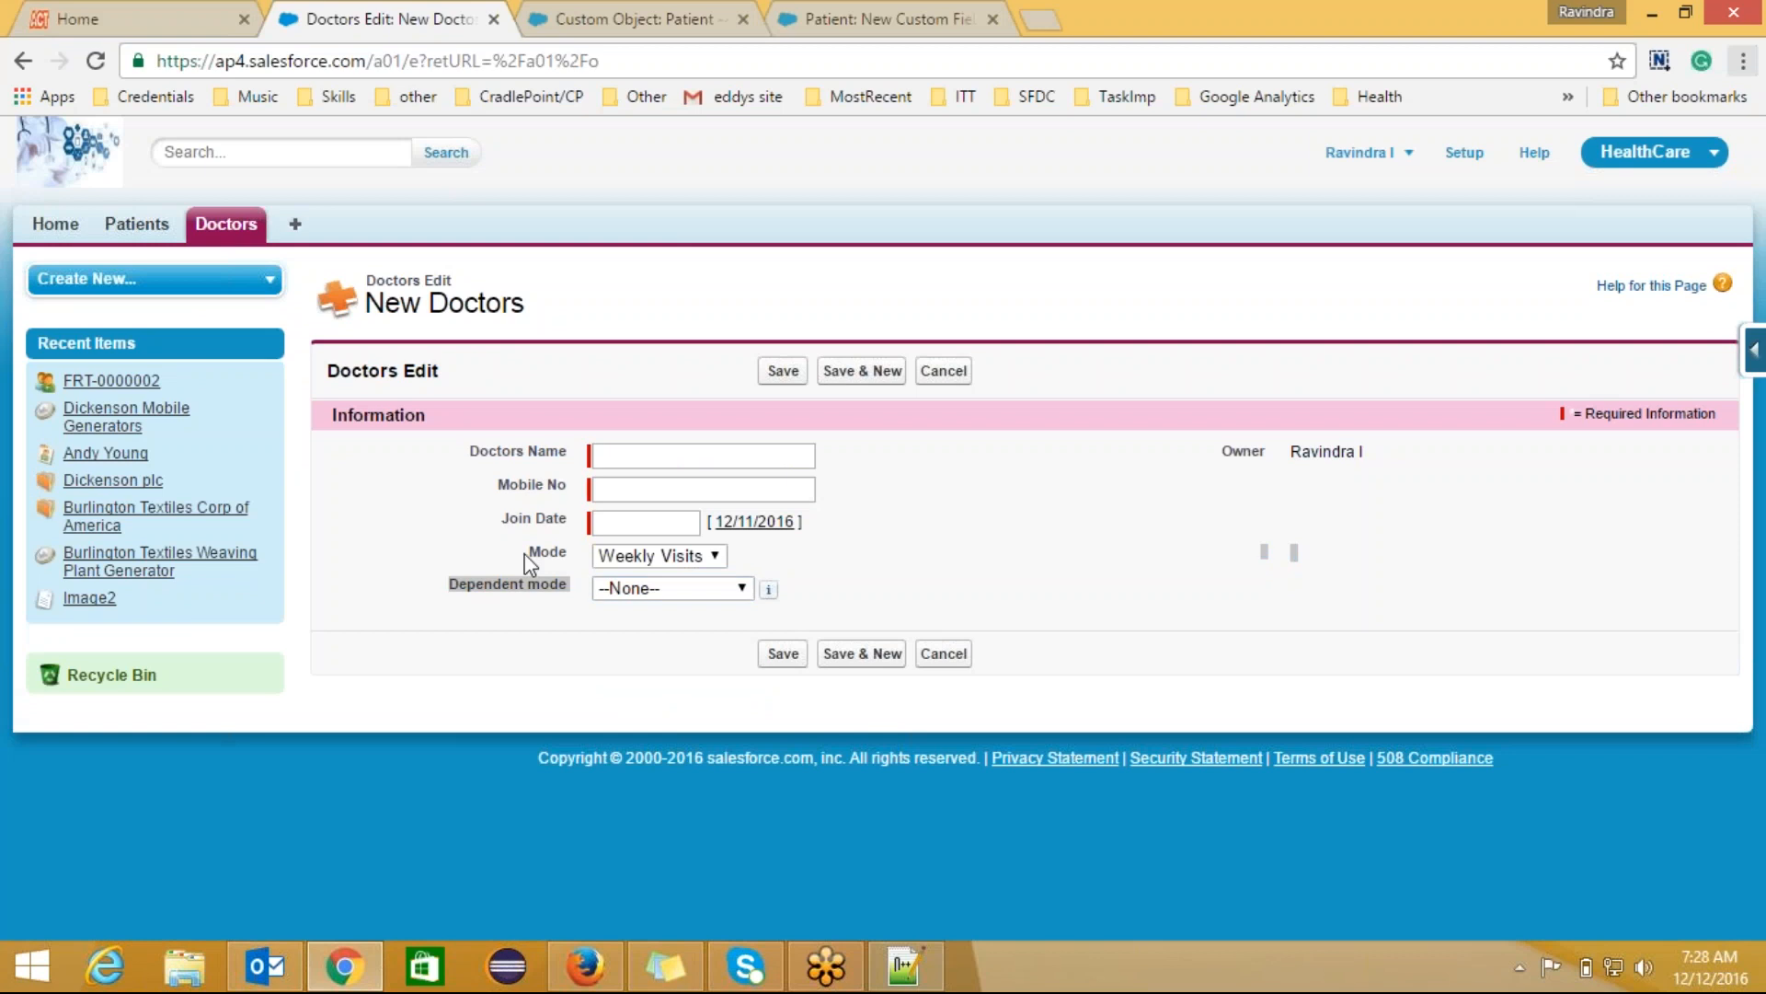
left_click(620, 589)
key("alt+Tab")
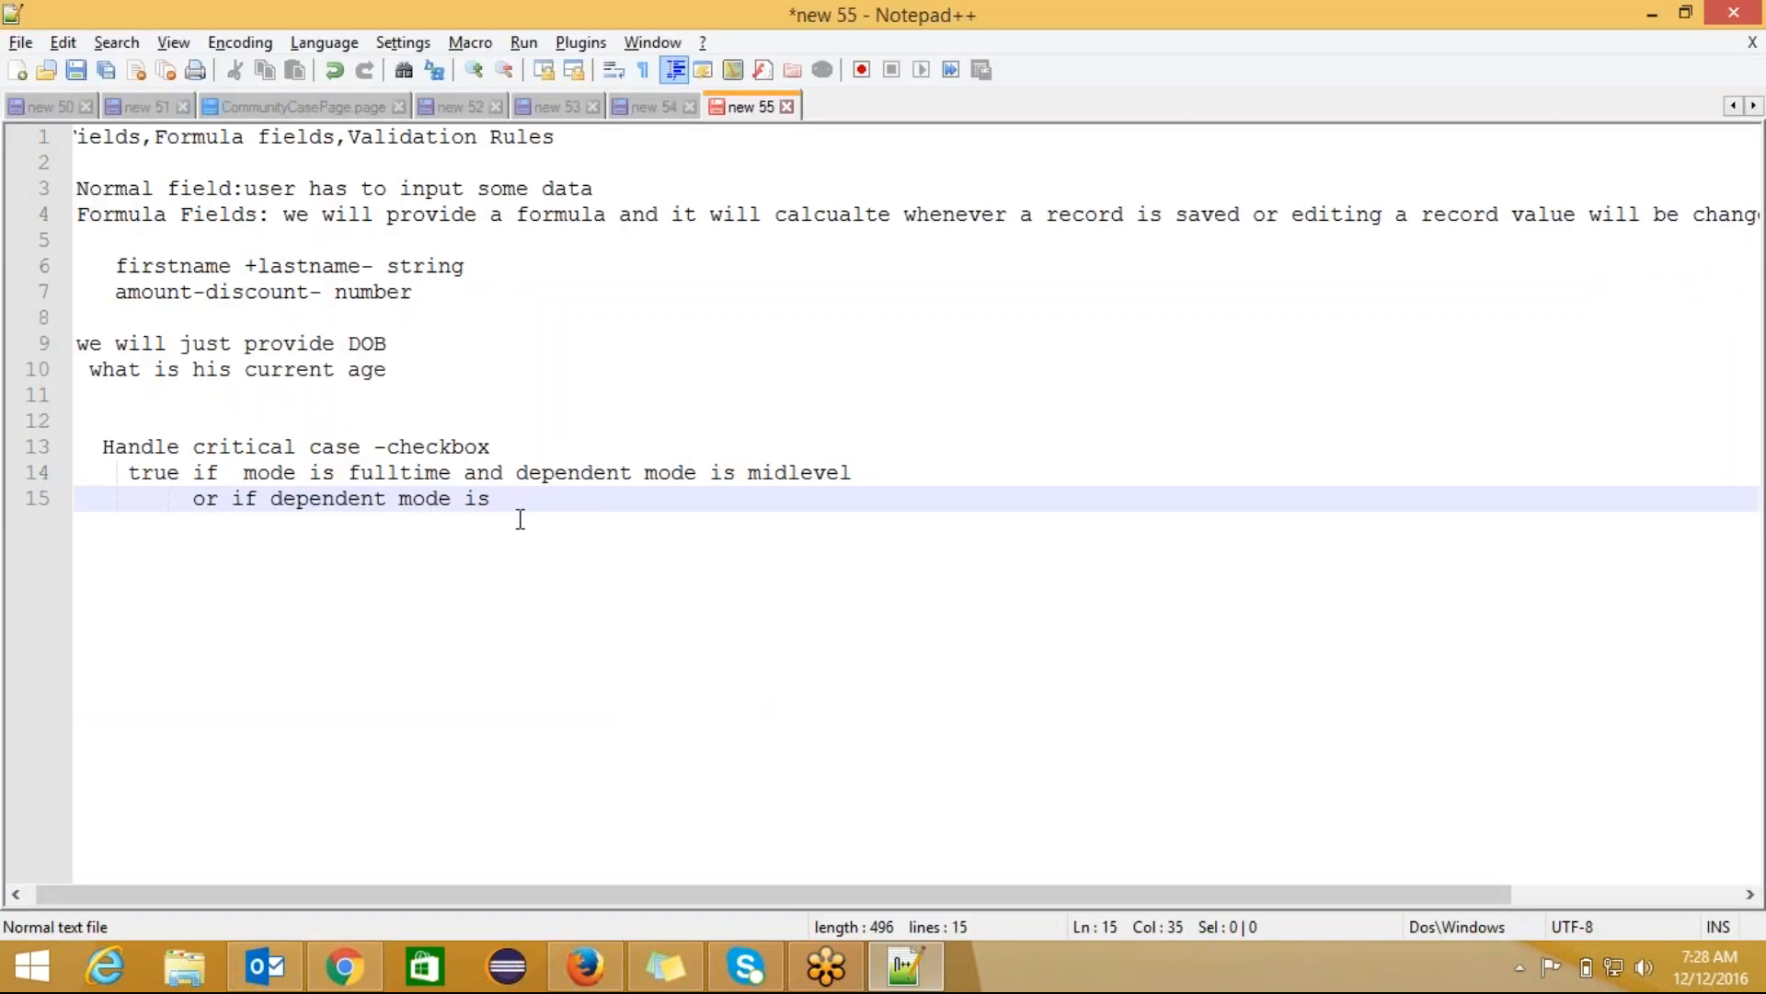
Step: End the second condition line with 'CriticalCases' and review both condition lines
type("CriticalCases")
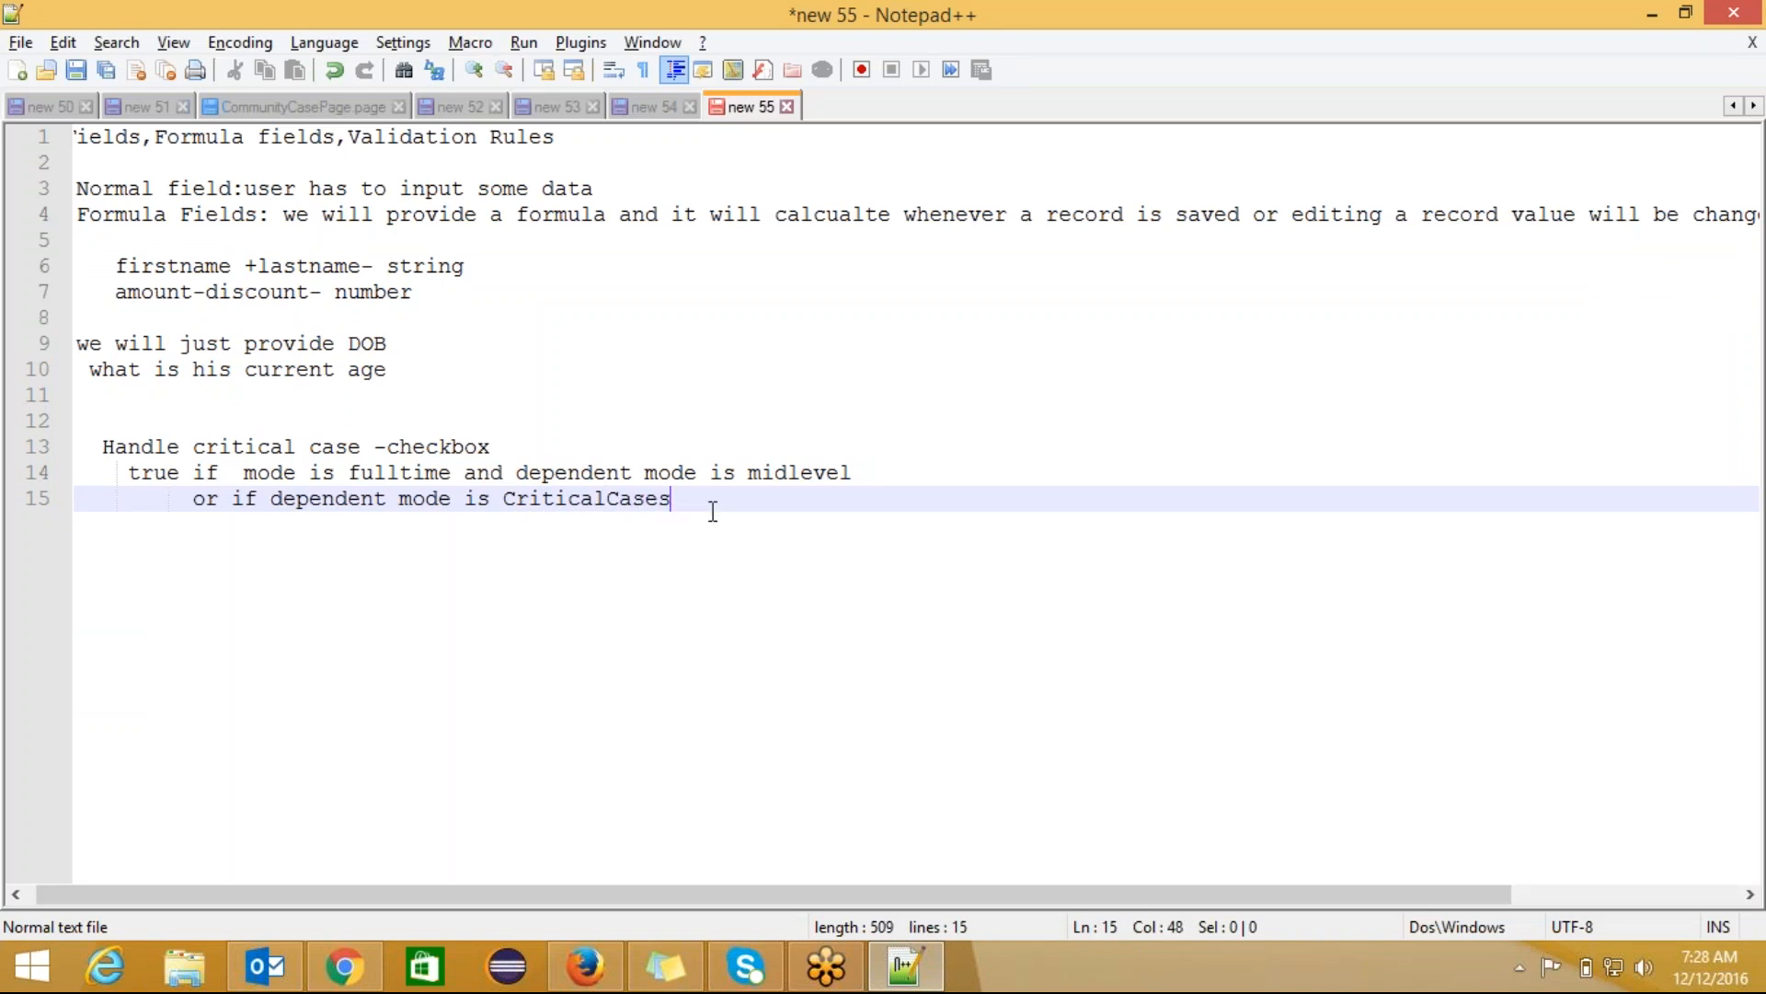
left_click_drag(673, 499, 133, 474)
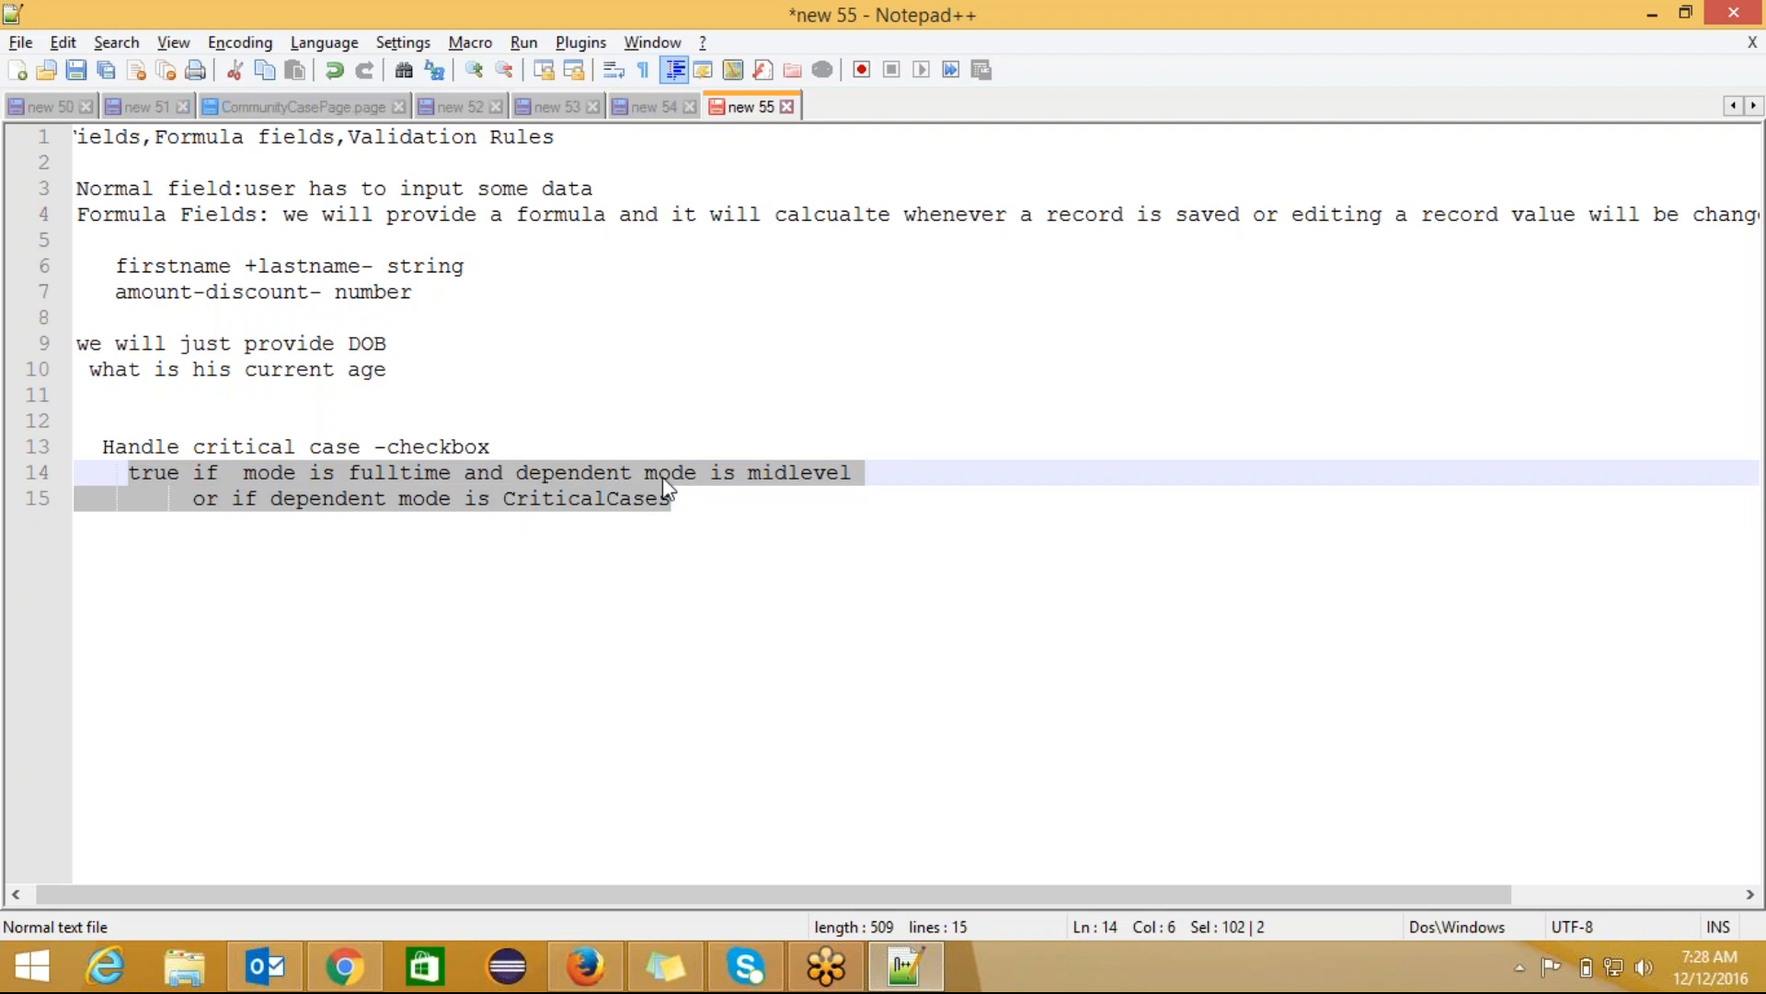
left_click(686, 497)
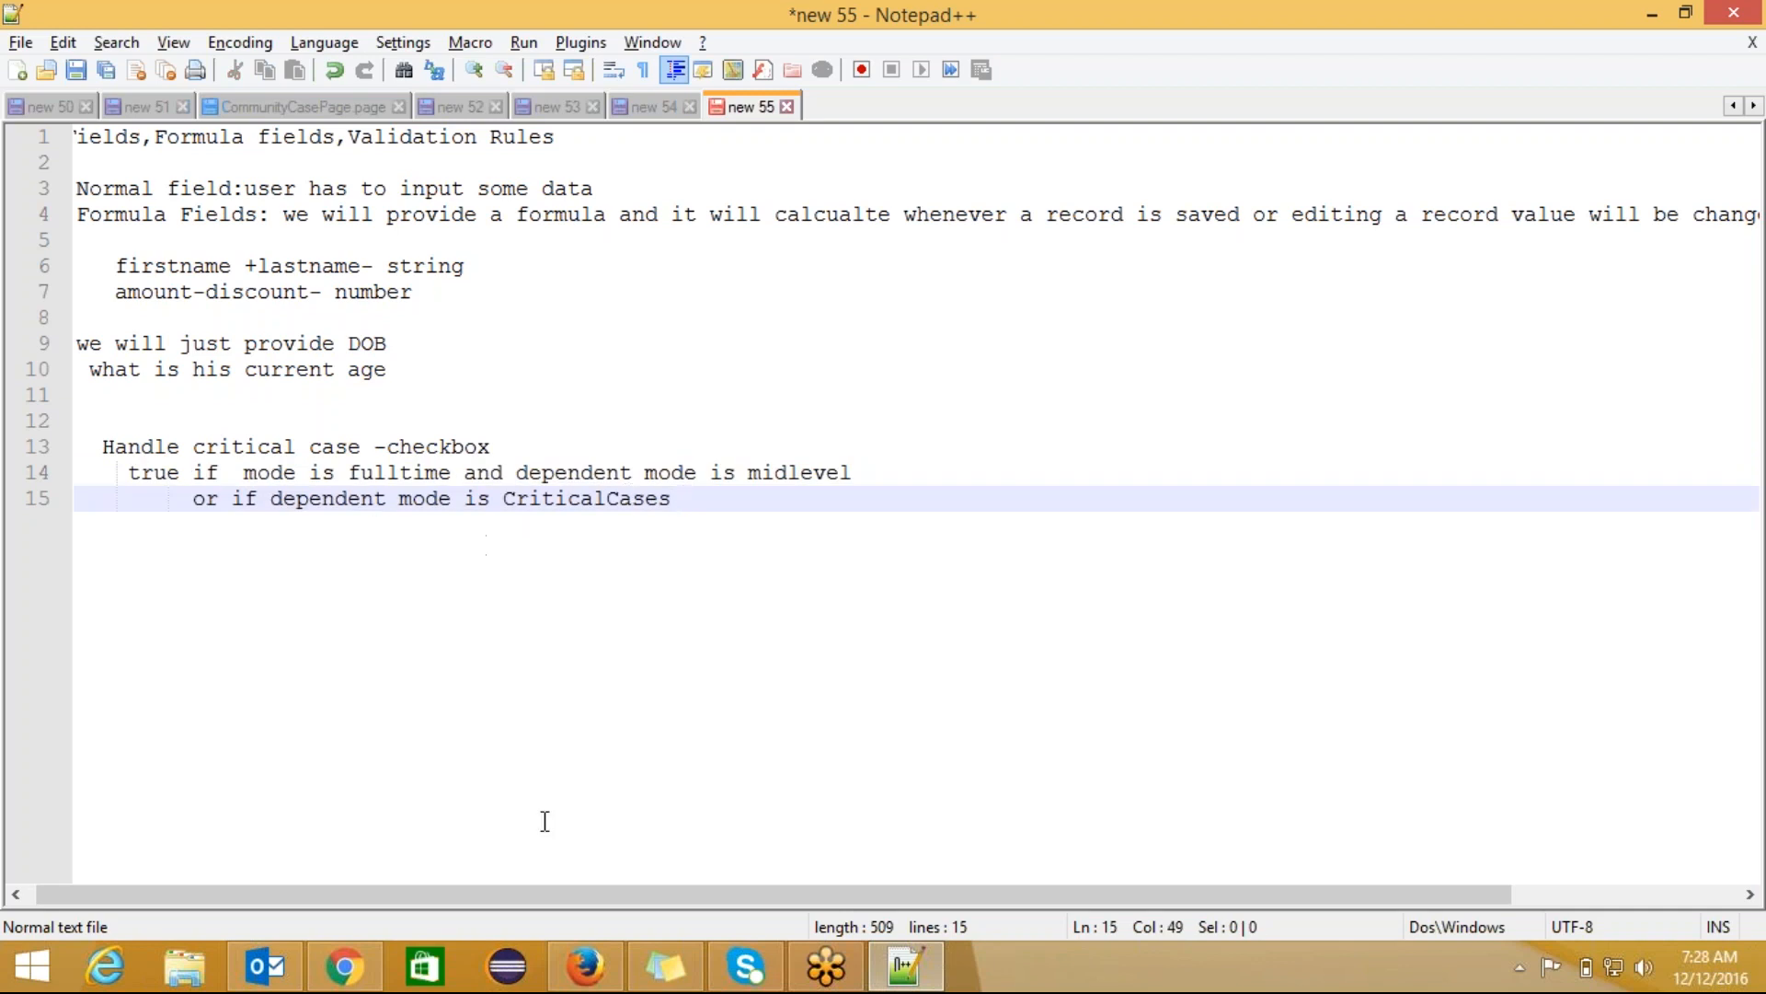
left_click(360, 973)
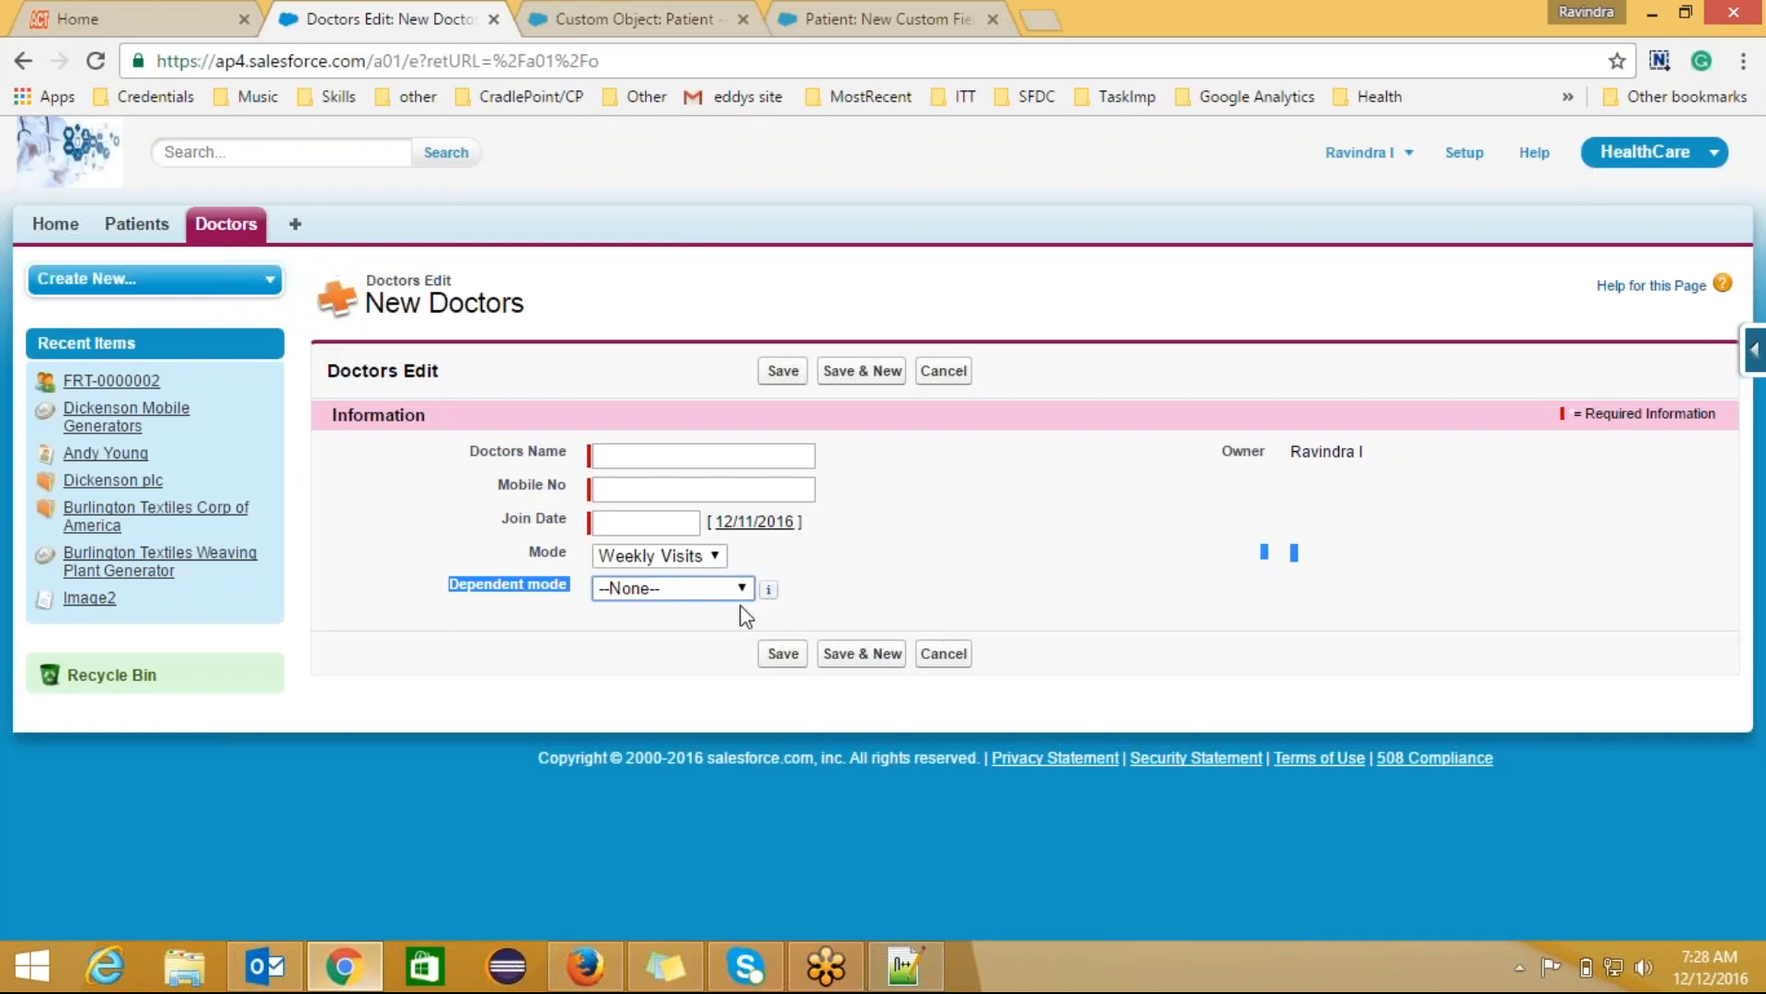
Step: Set Mode to FullTime with Dependent mode Midlevel
left_click(681, 555)
left_click(676, 621)
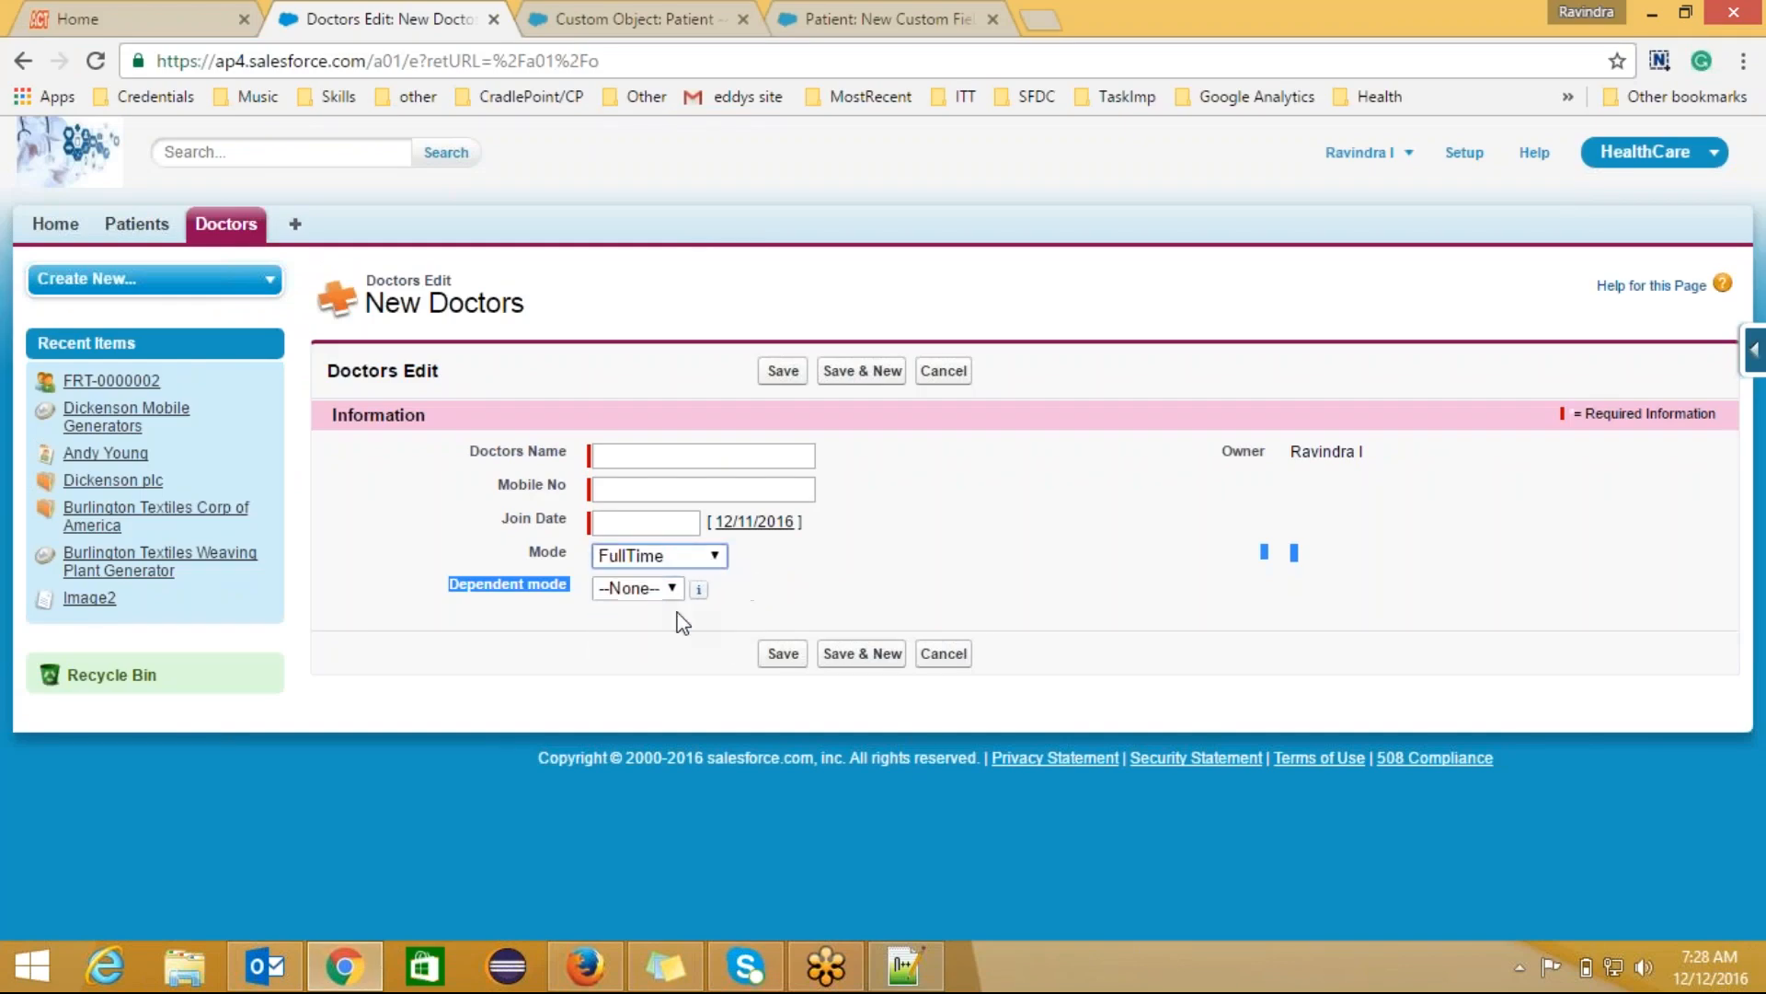
left_click(672, 587)
left_click(659, 655)
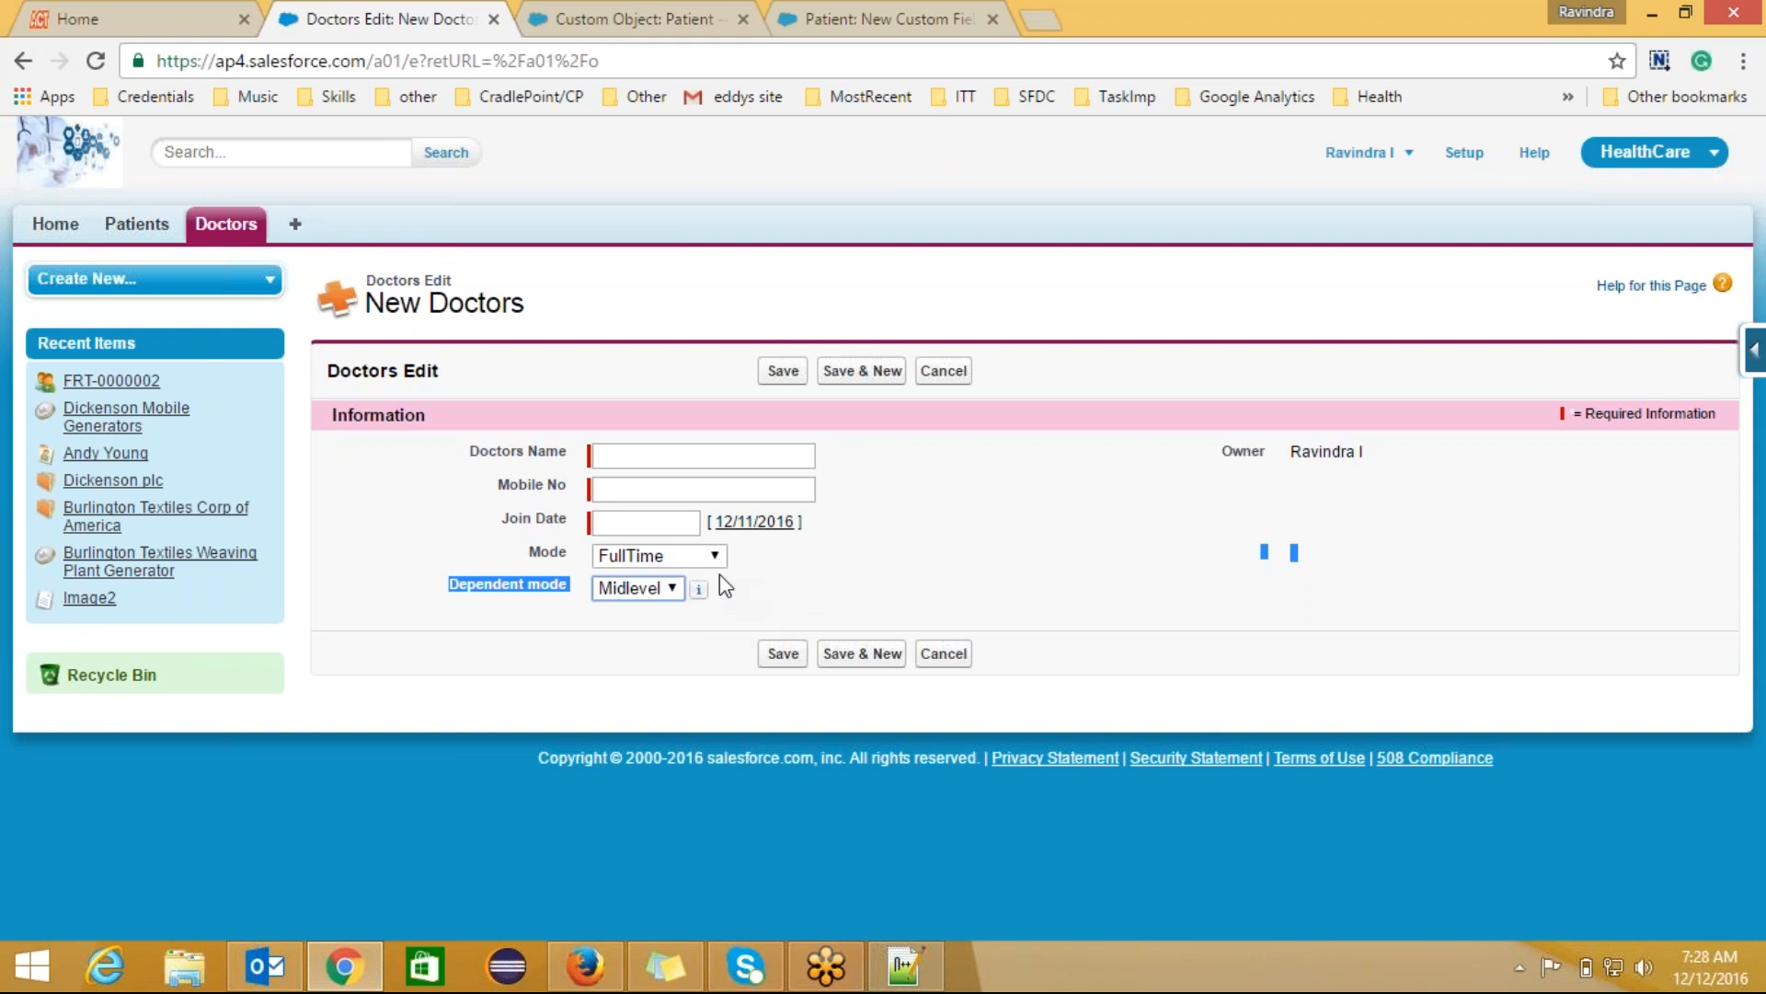
Step: Try PartTime, then set Mode to Weekly Visits with Dependent mode CrticalCases
left_click(693, 555)
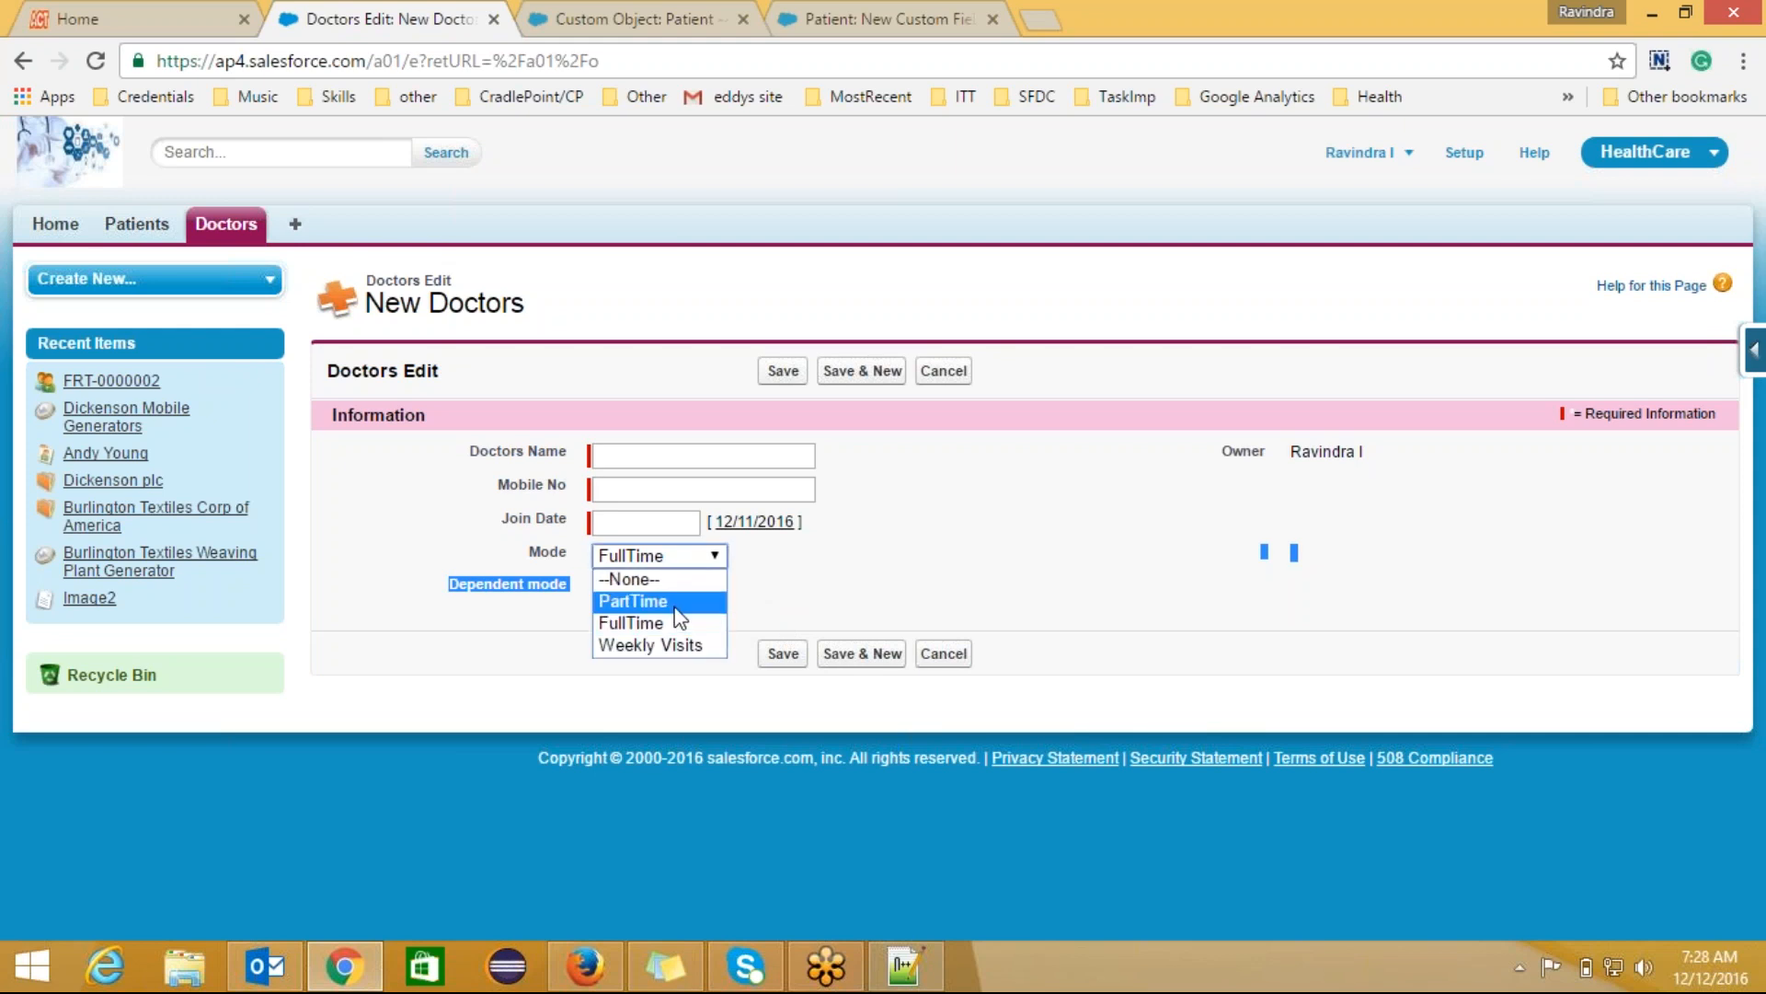
left_click(675, 607)
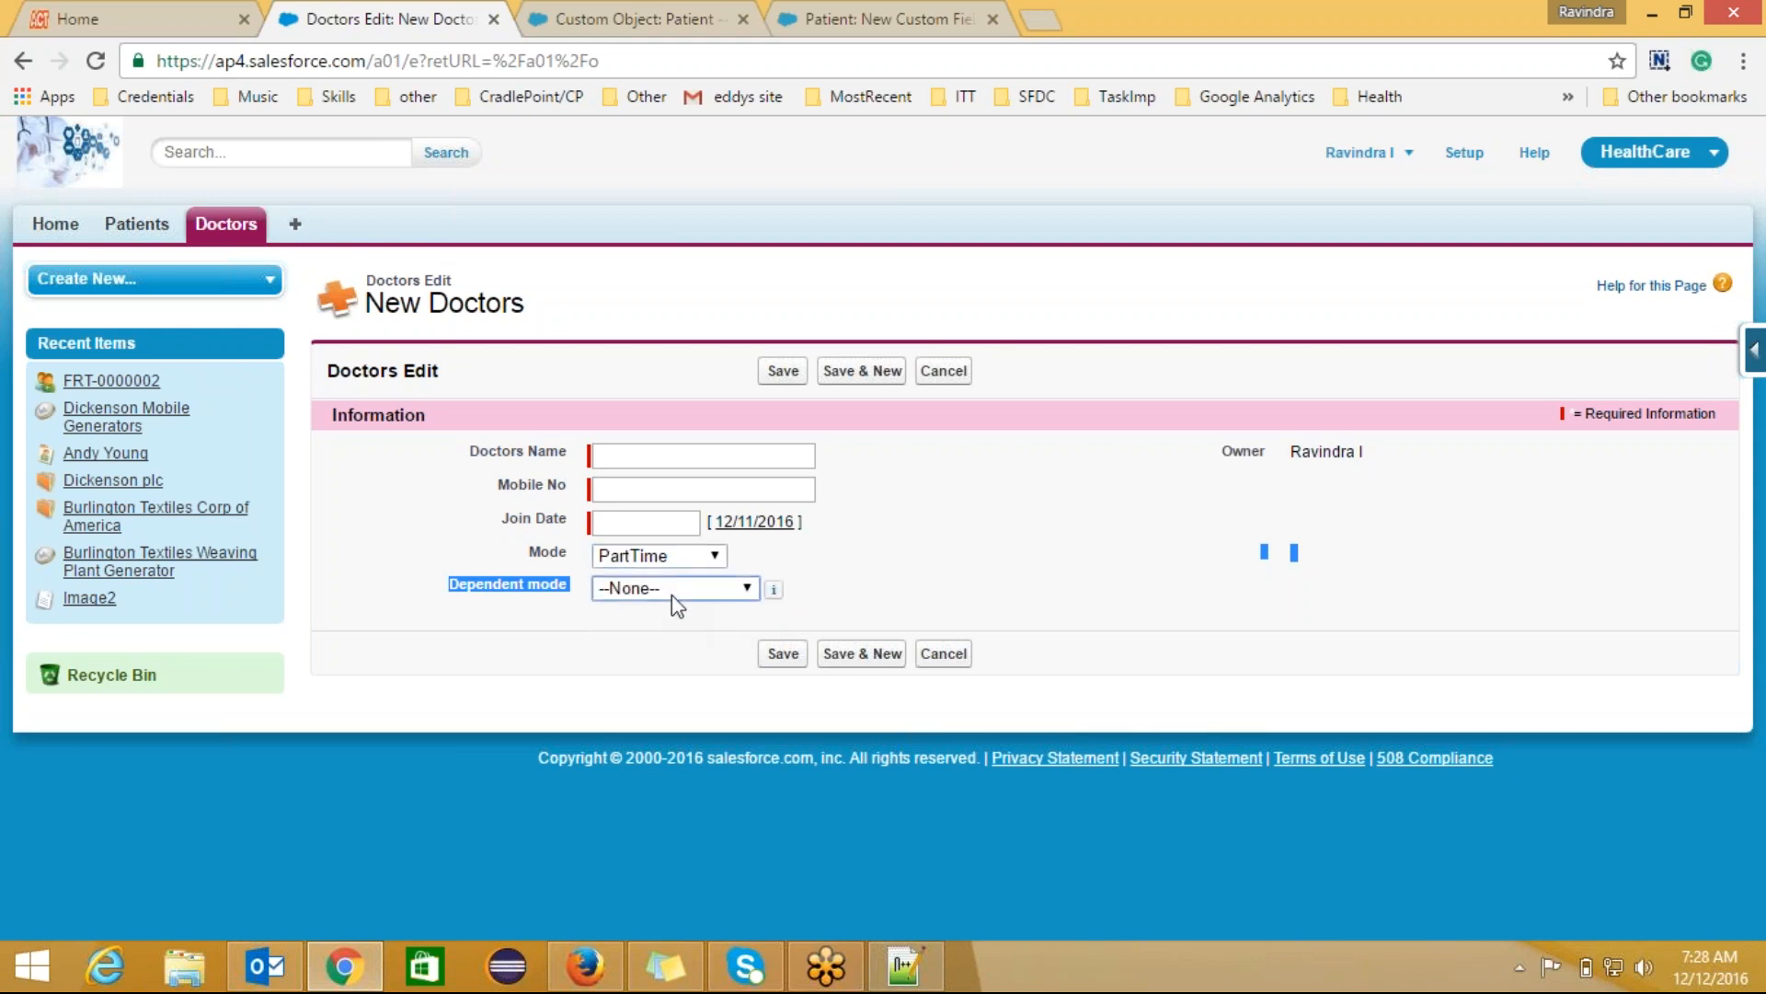
left_click(676, 589)
left_click(677, 558)
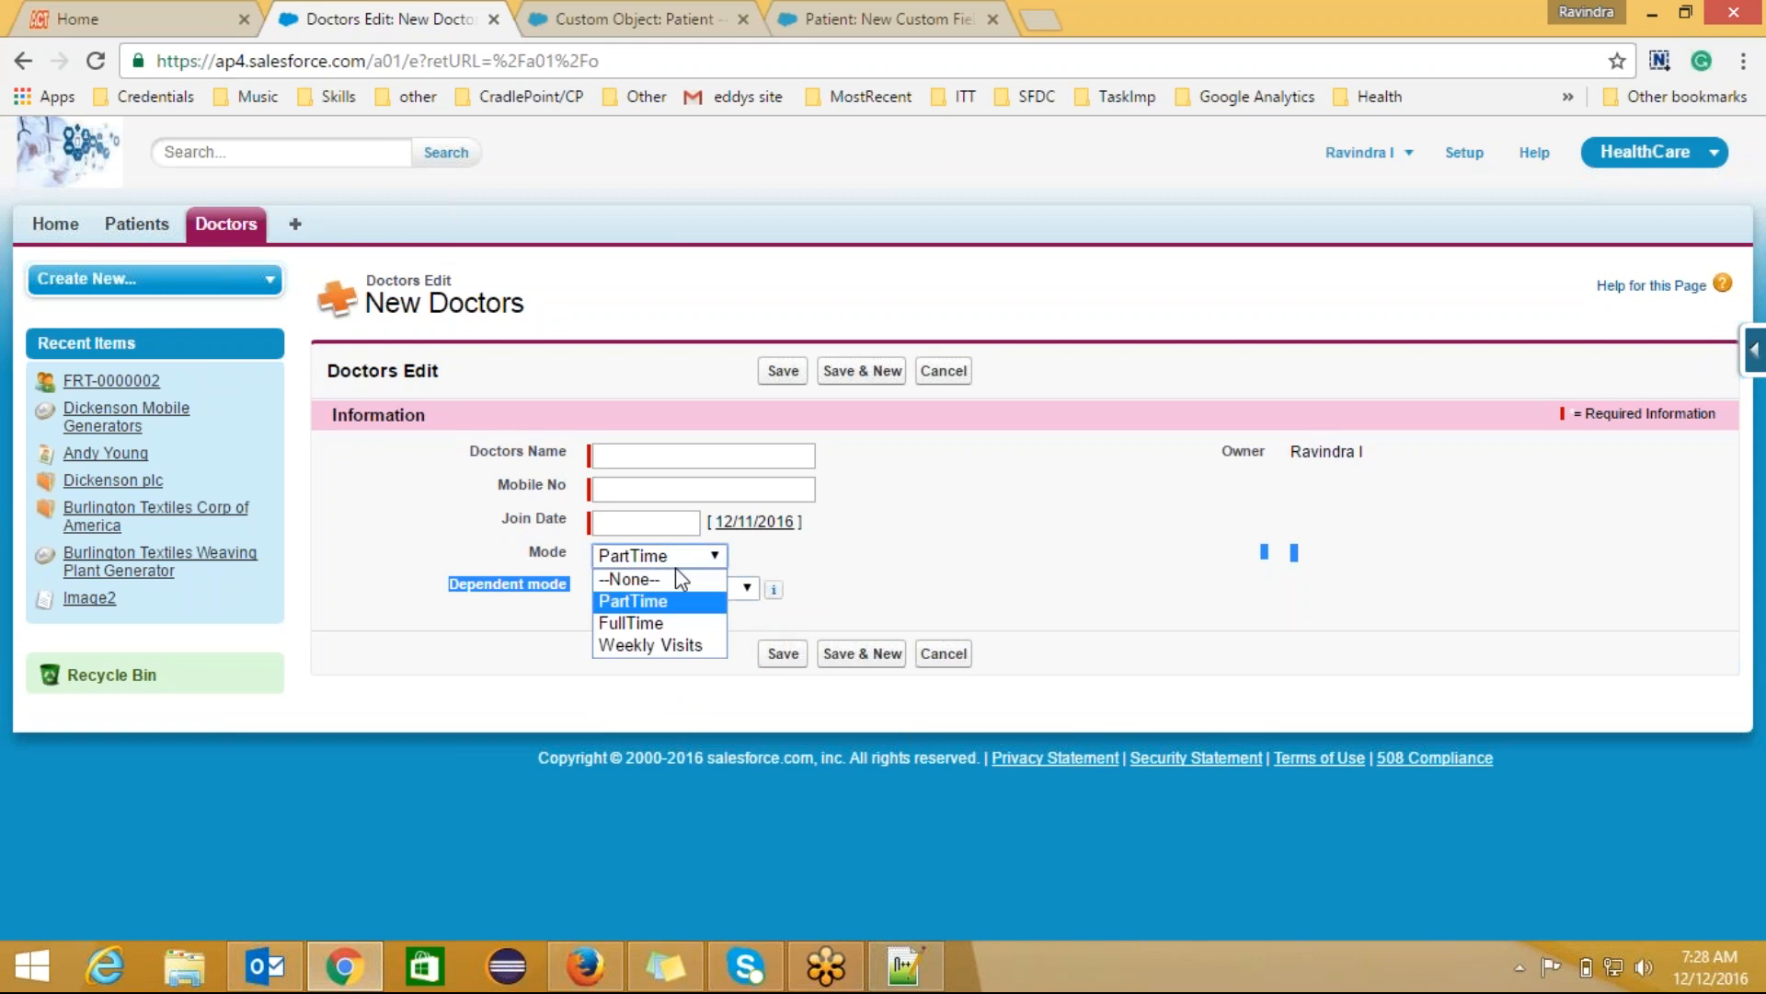
left_click(681, 647)
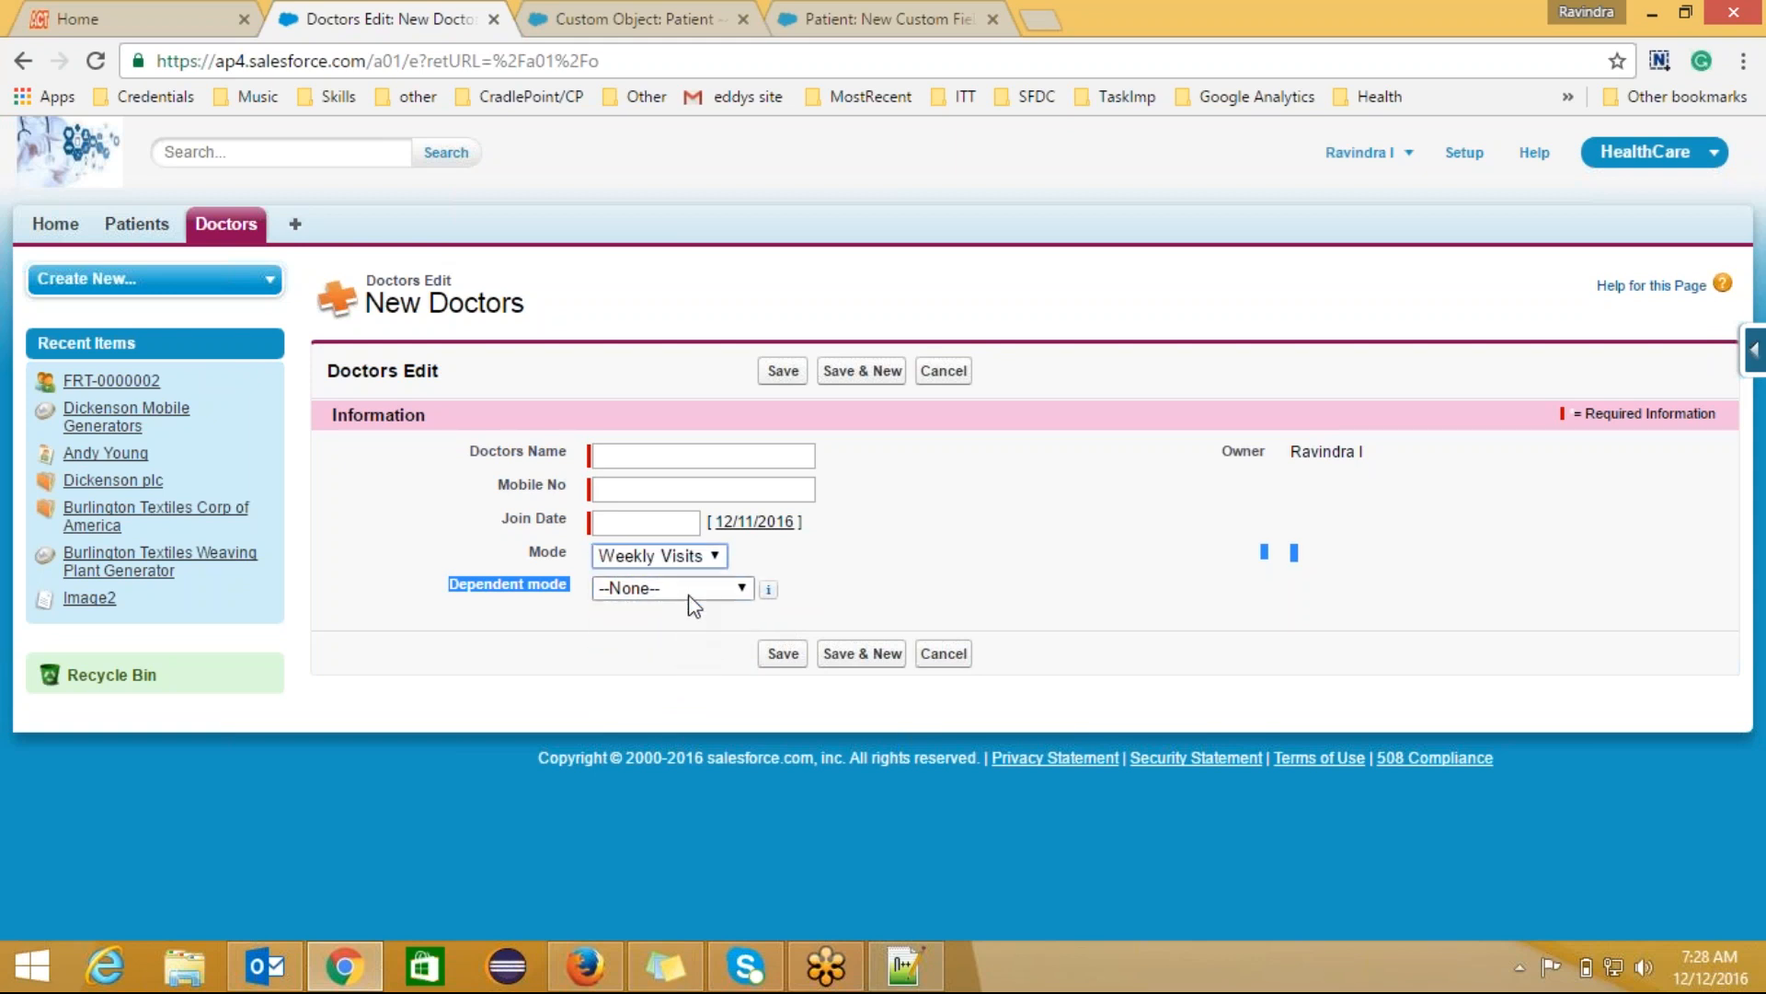
left_click(689, 591)
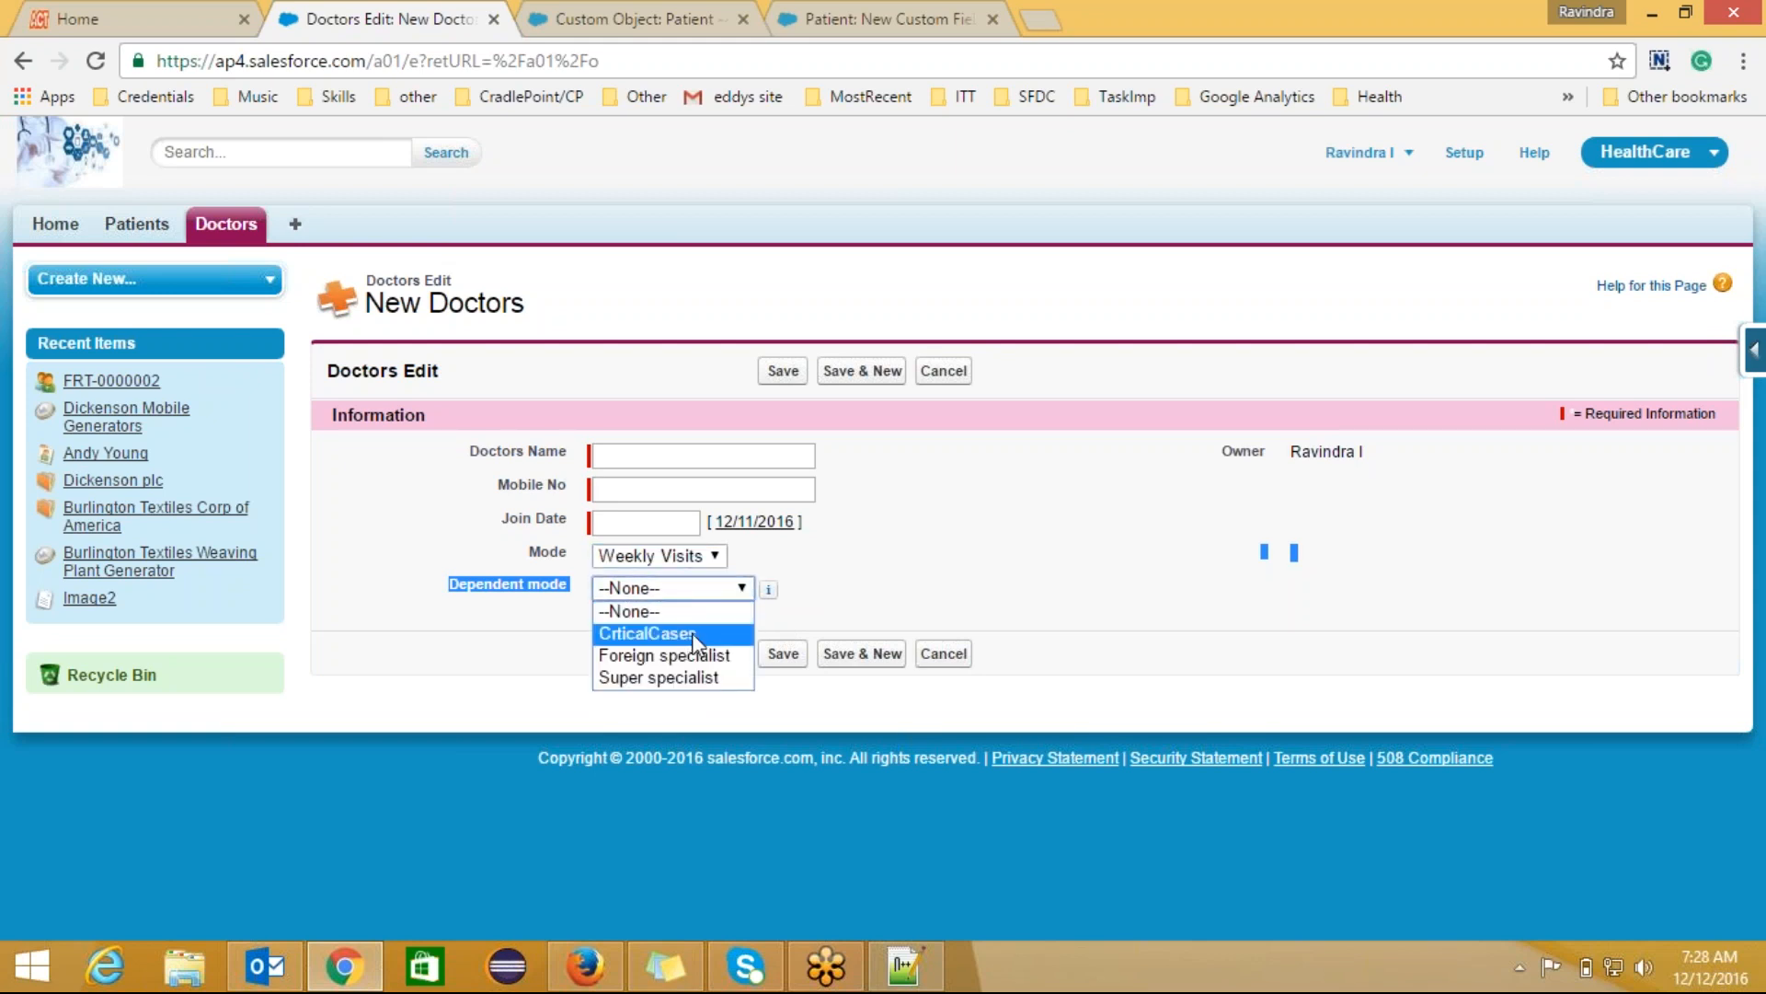
left_click(692, 634)
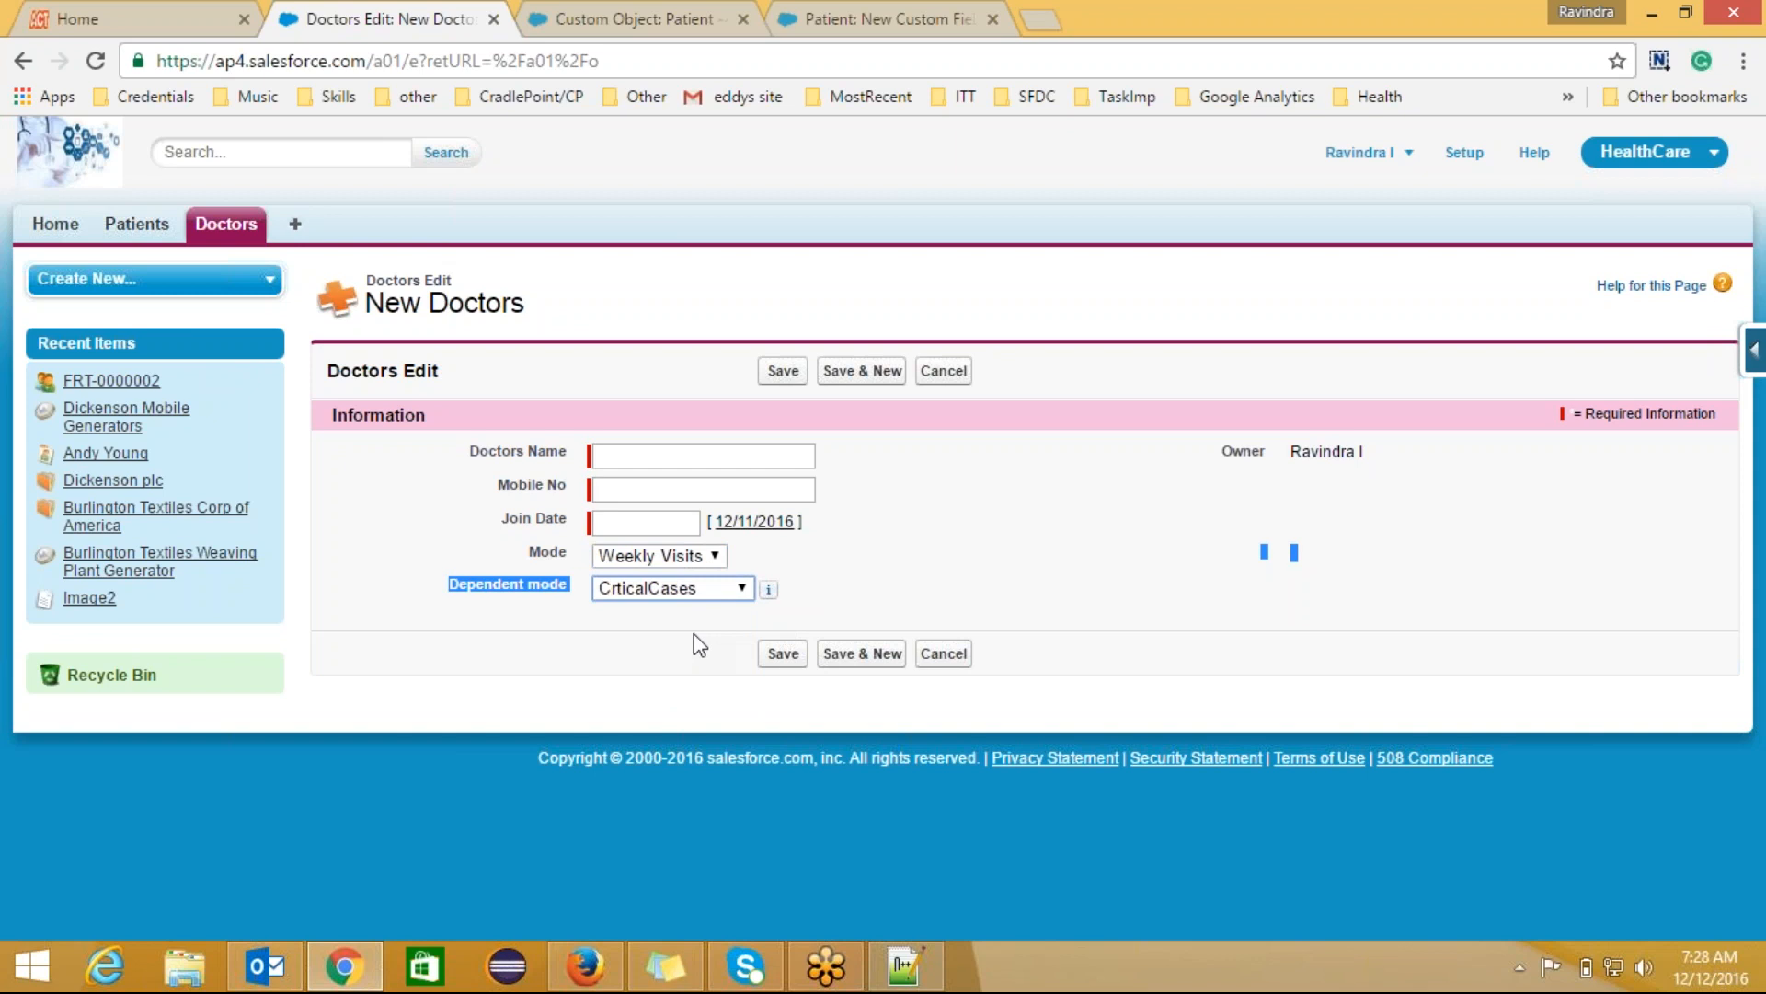
left_click(907, 616)
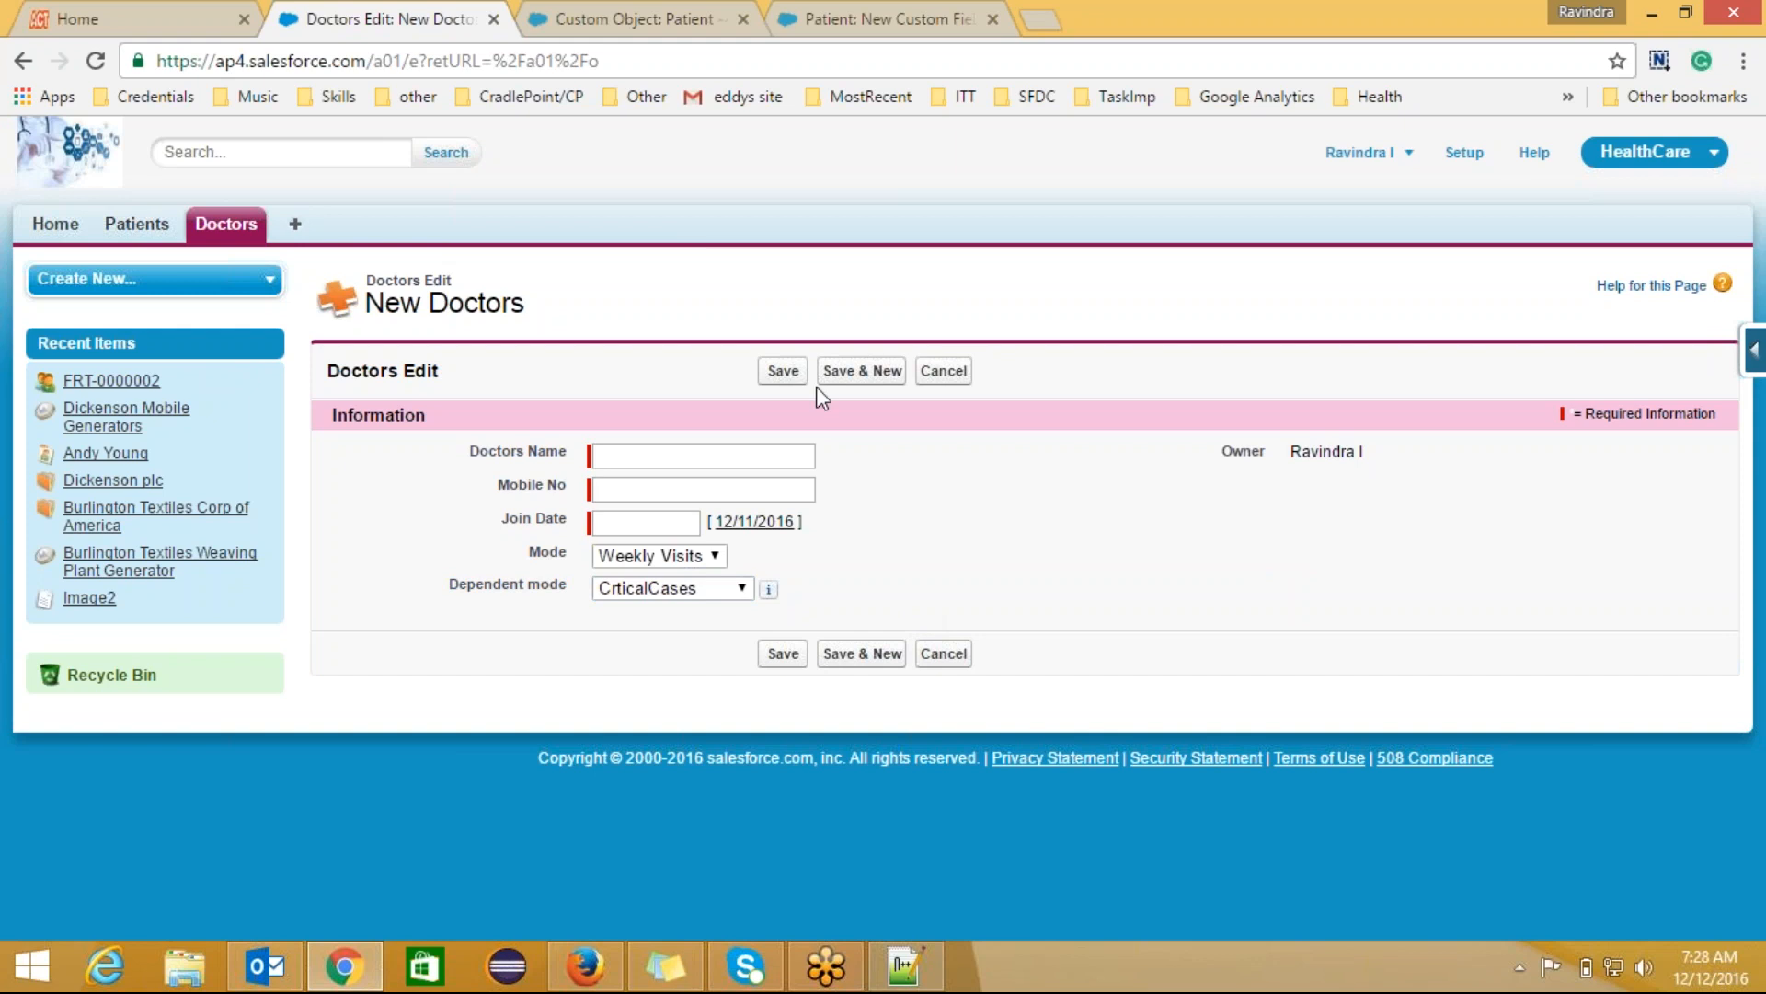
Step: Go from the Patient setup page to the Doctors object and scroll to its custom fields
left_click(681, 20)
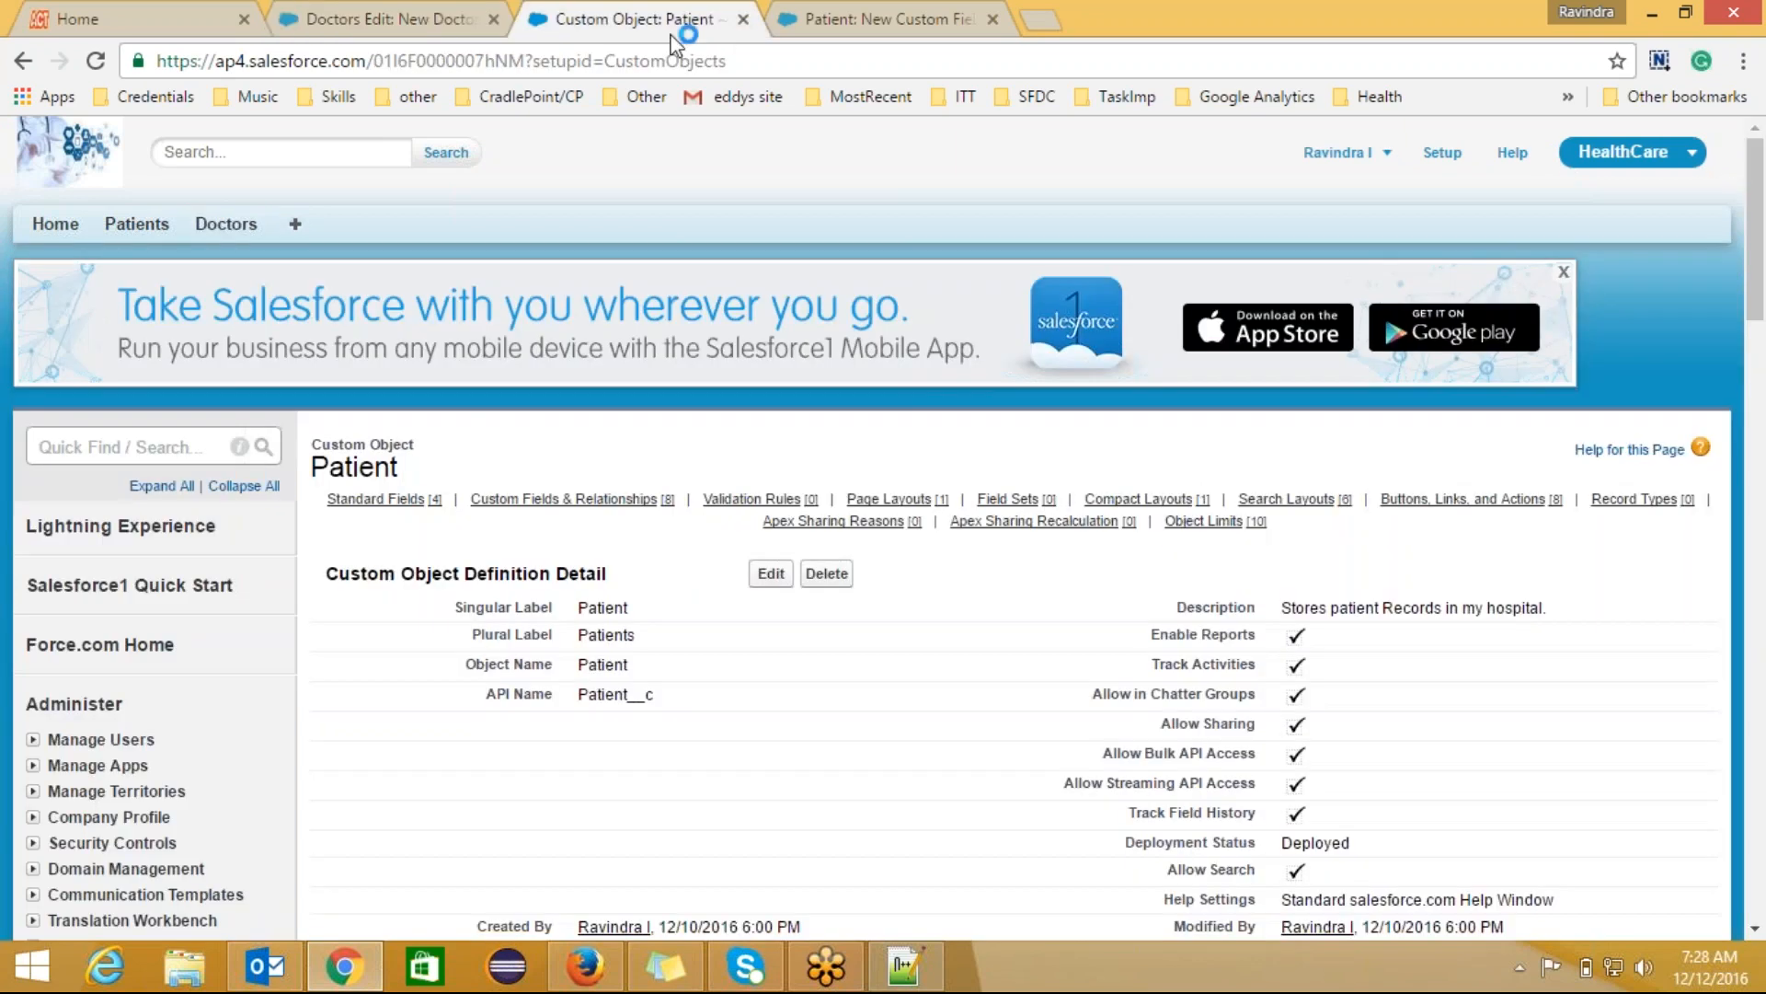
left_click_drag(1757, 341, 1753, 532)
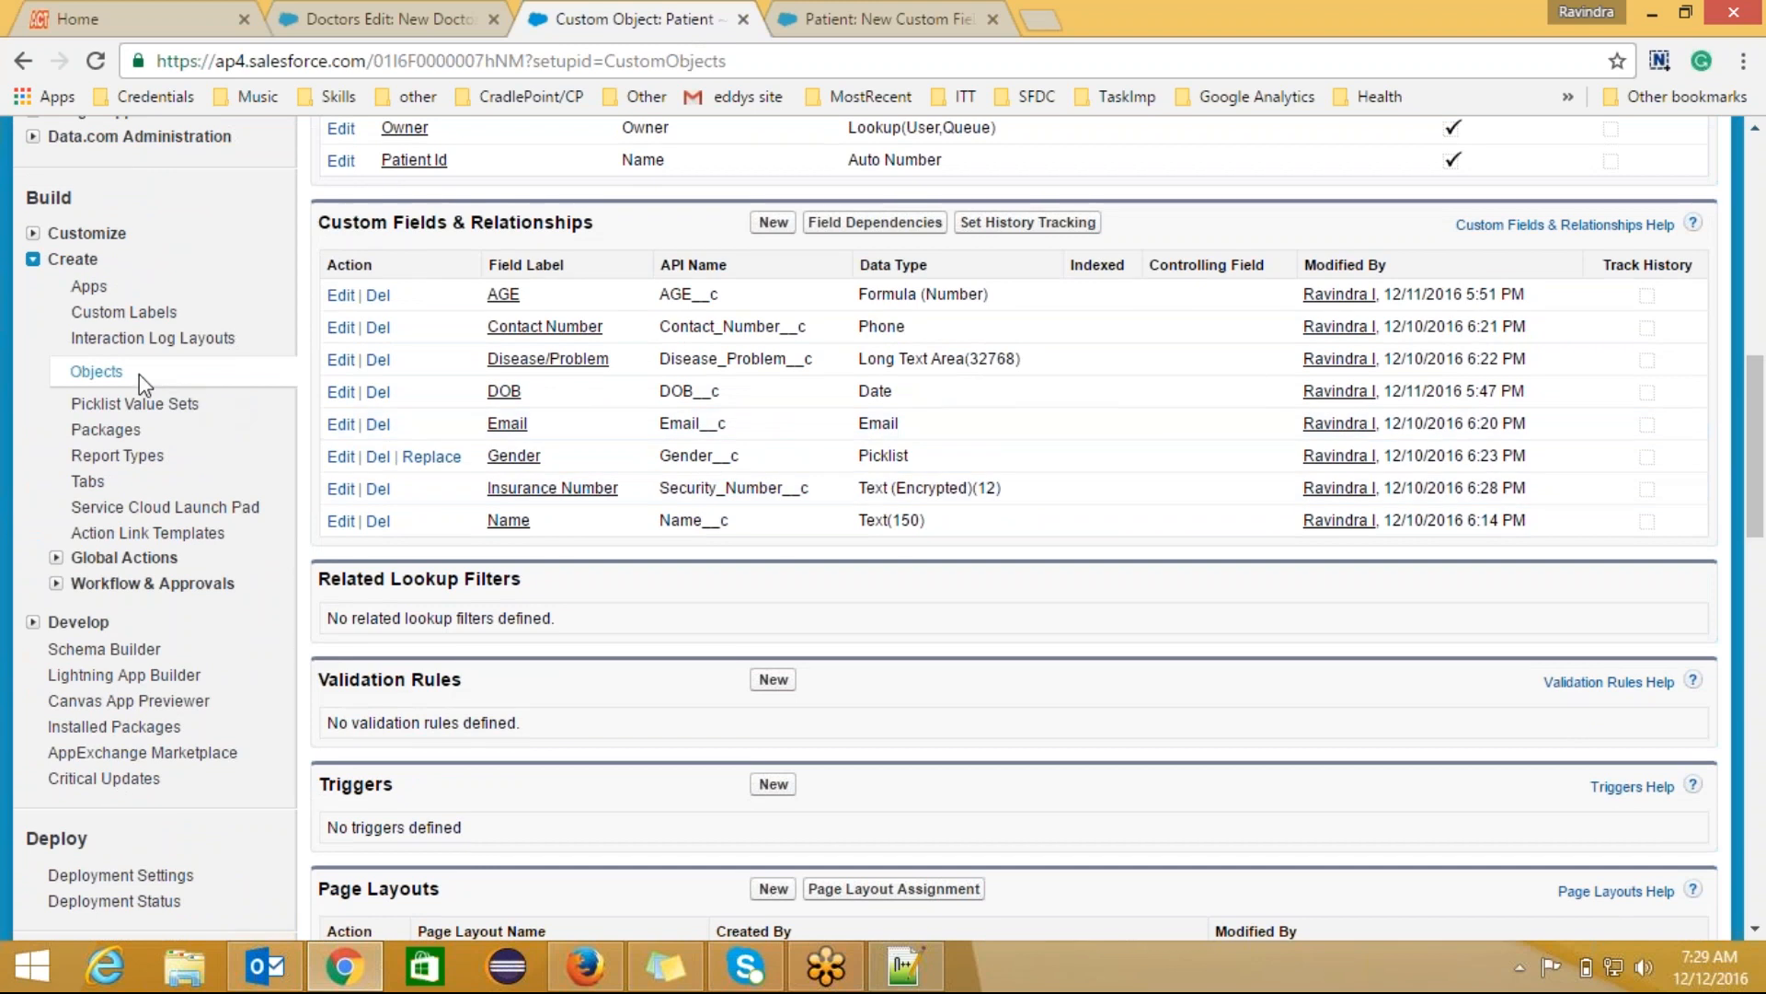
left_click(140, 375)
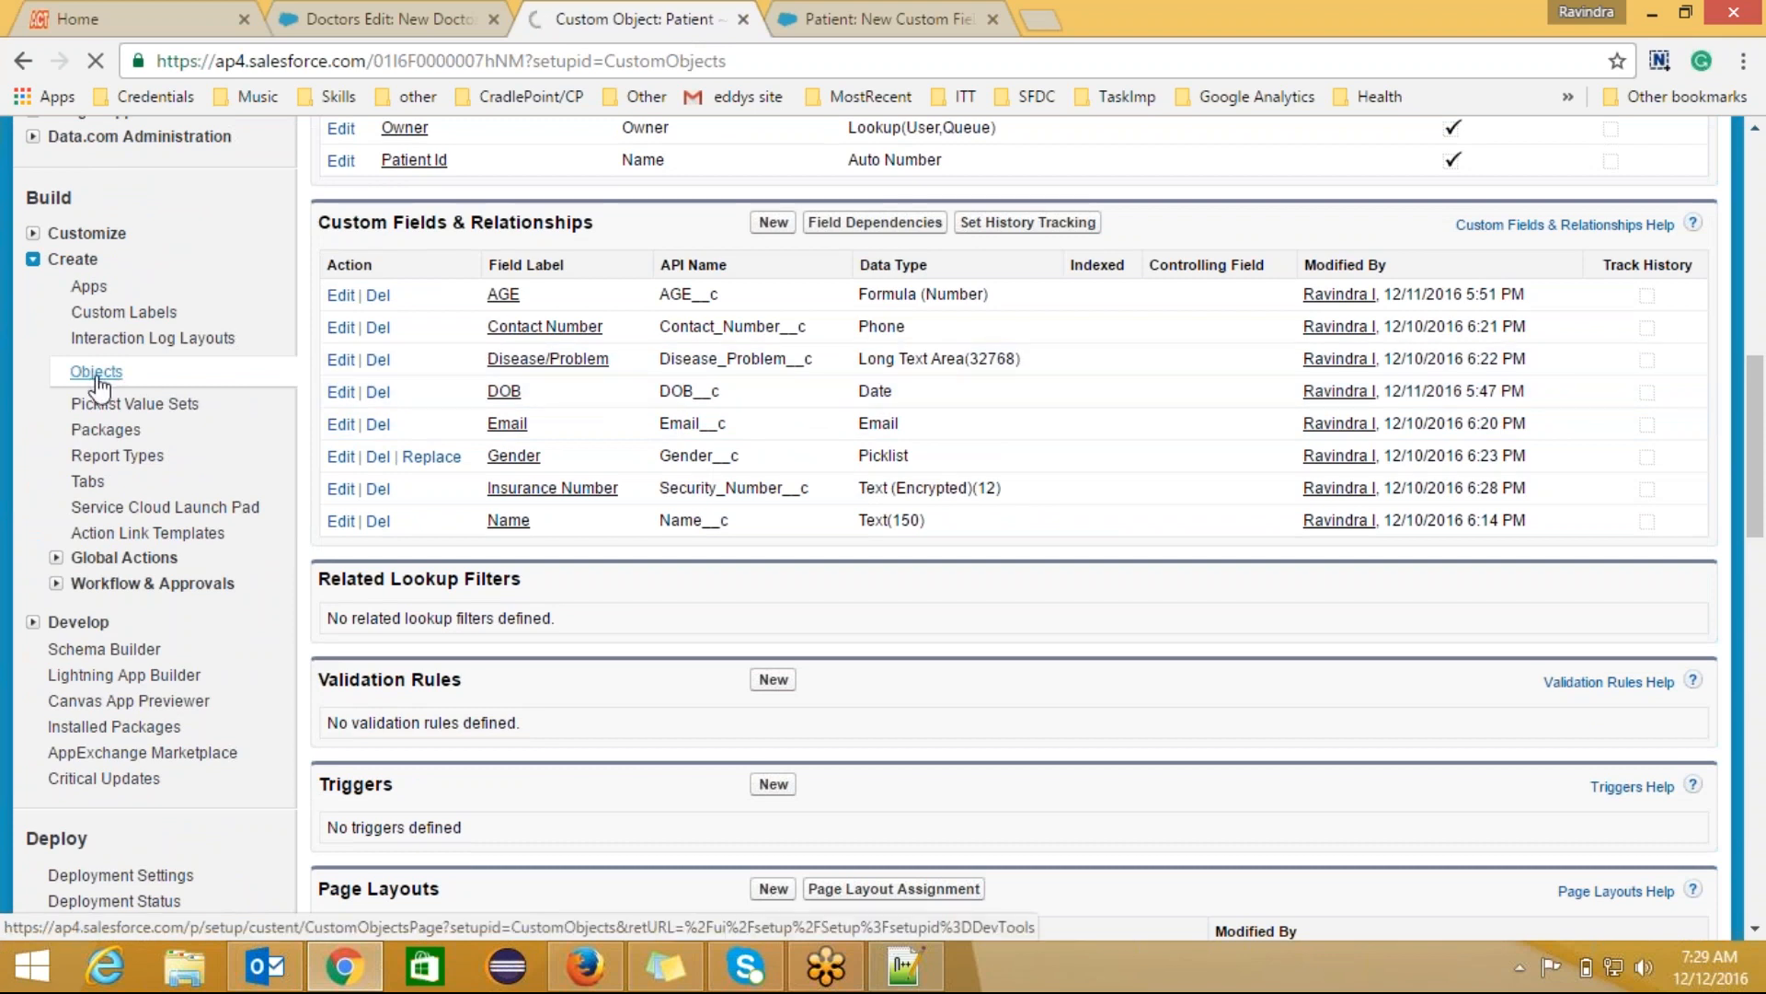
left_click(368, 19)
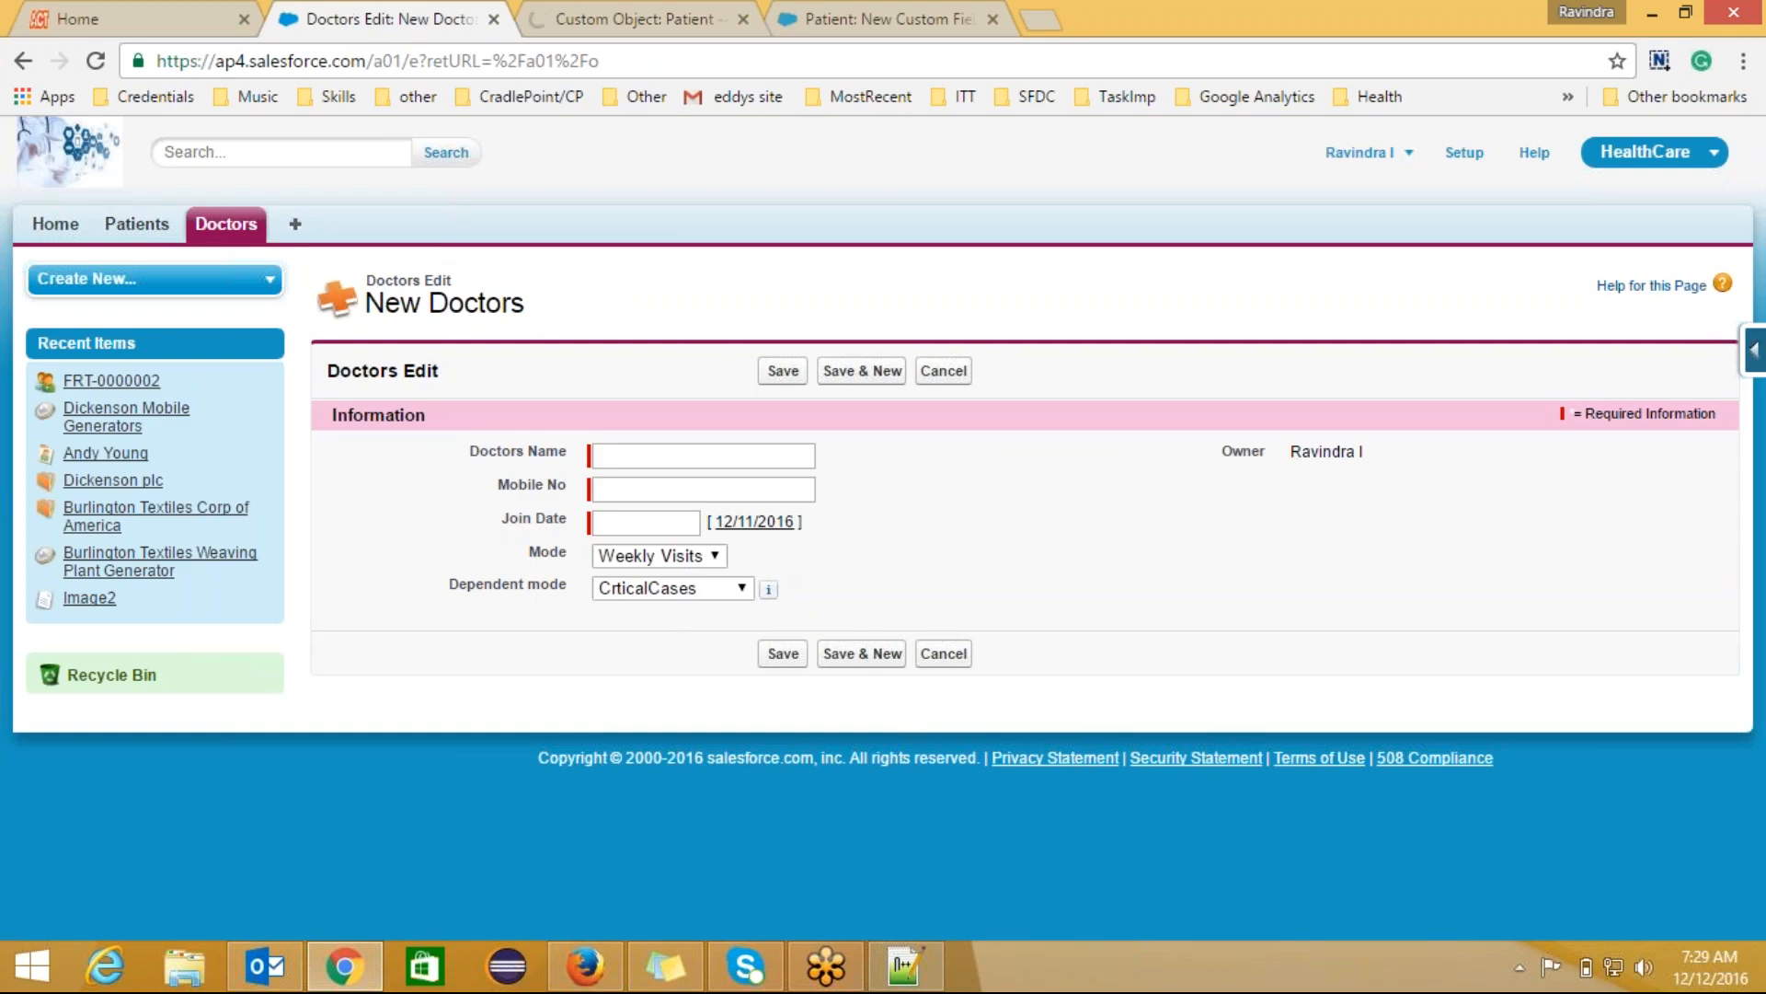
left_click(669, 23)
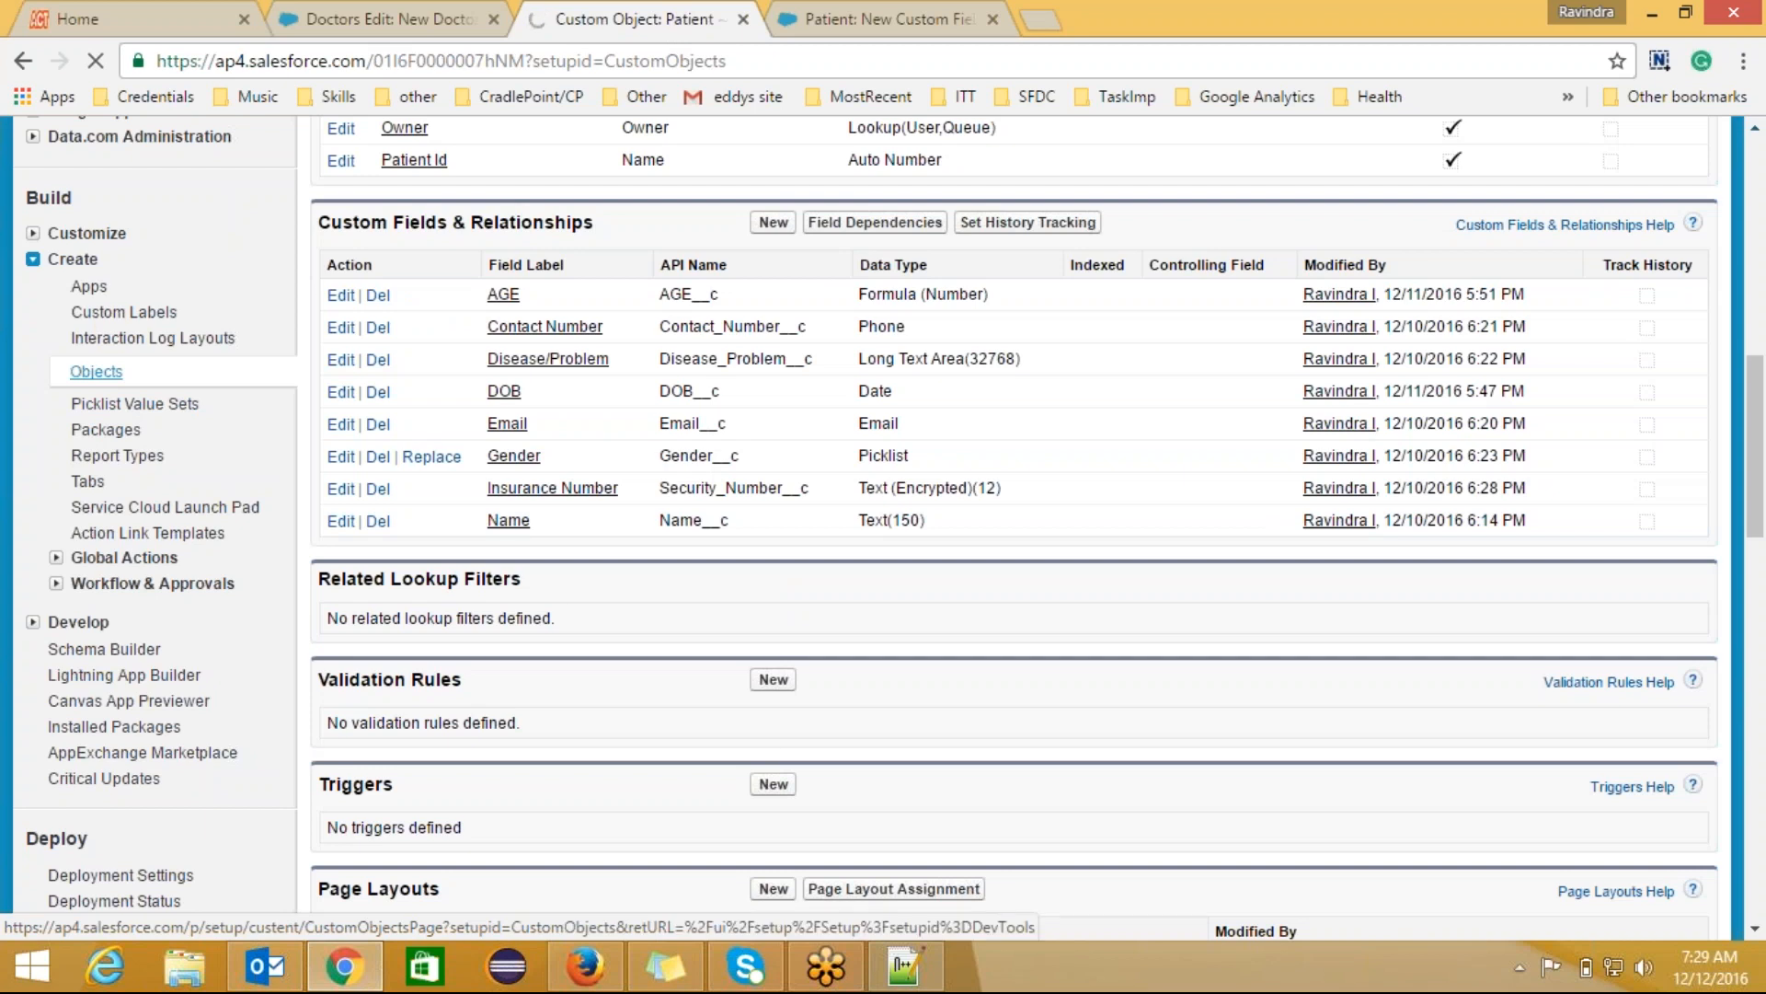
left_click(189, 366)
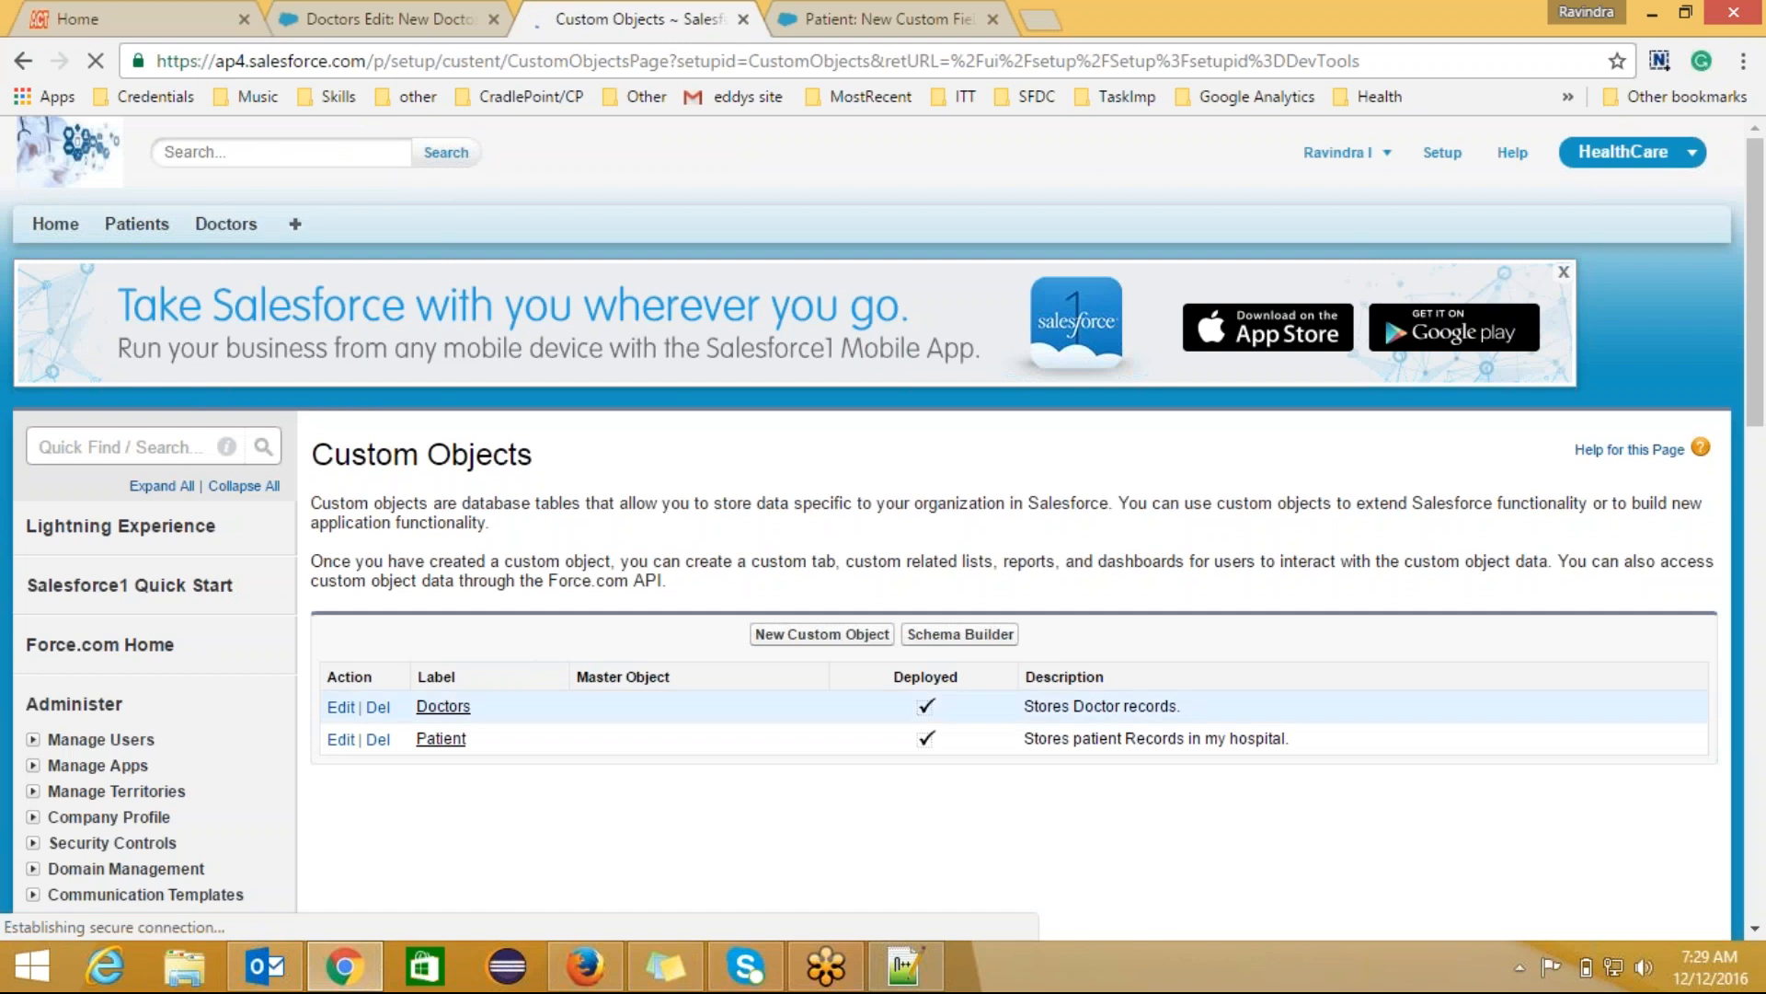
left_click(443, 707)
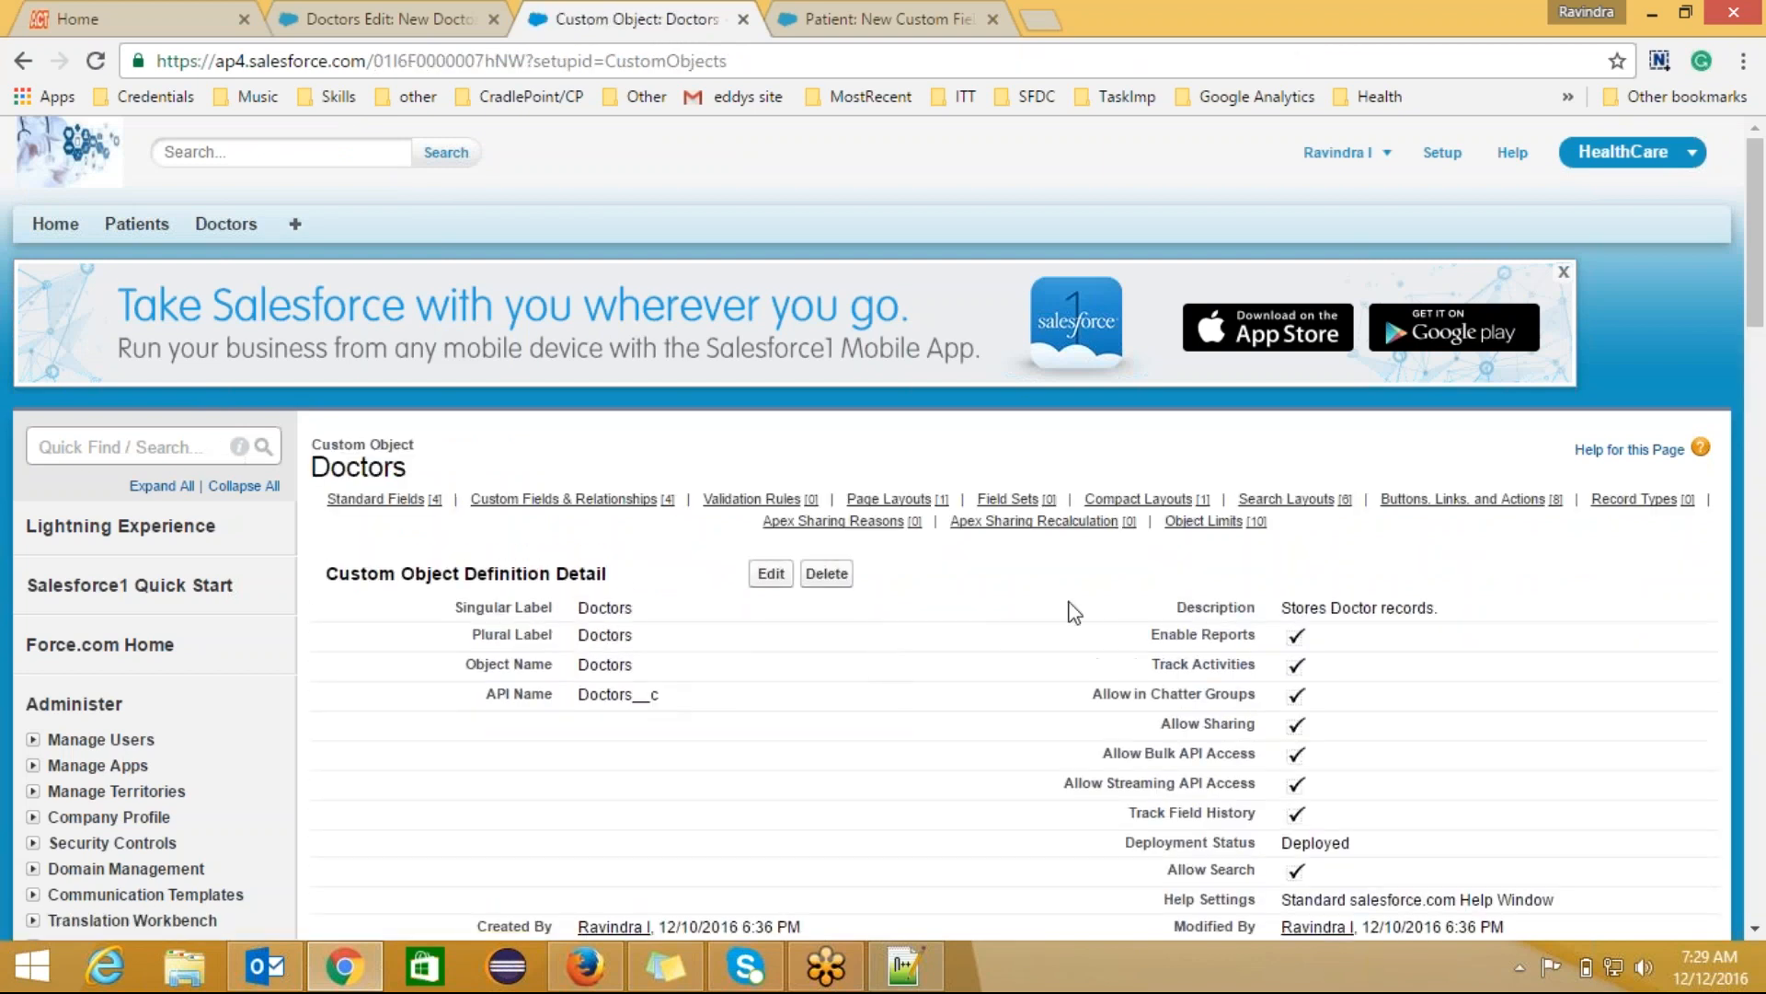
left_click_drag(1756, 235, 1764, 438)
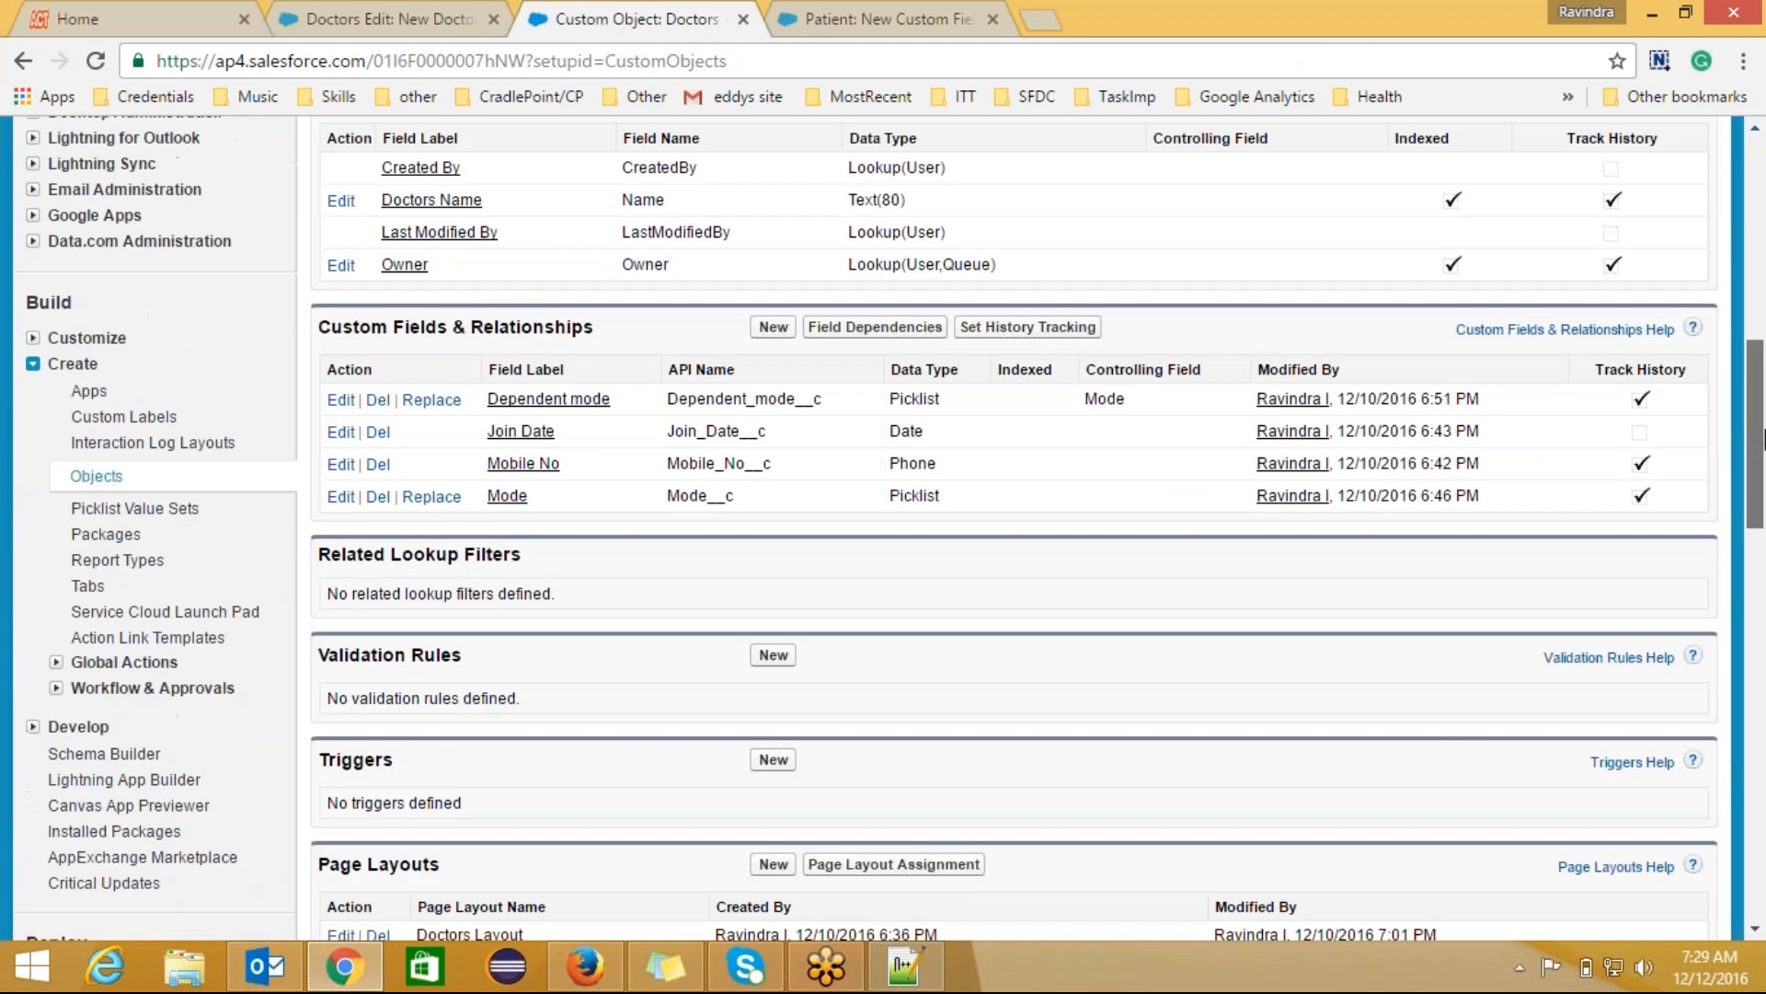
Step: Create a Doctors Formula field labelled 'Eligible to Handle Critical Cases' returning Checkbox
left_click(774, 322)
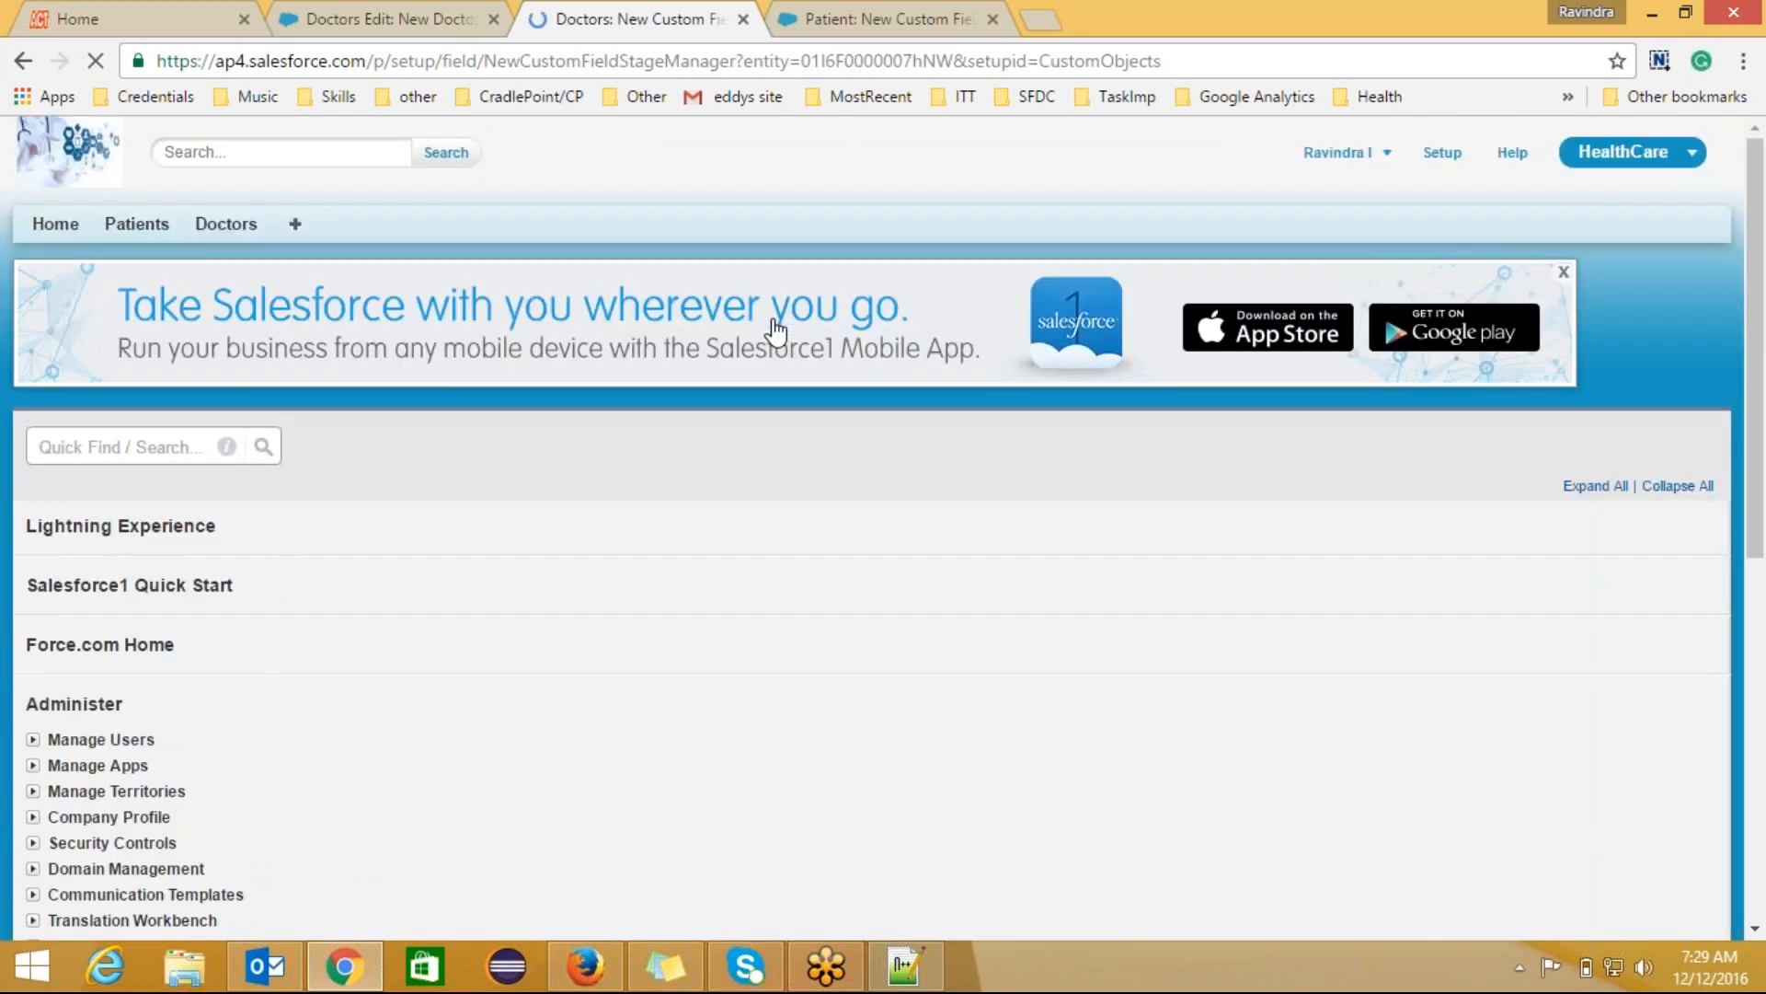
scroll(1764, 311, "down", 3)
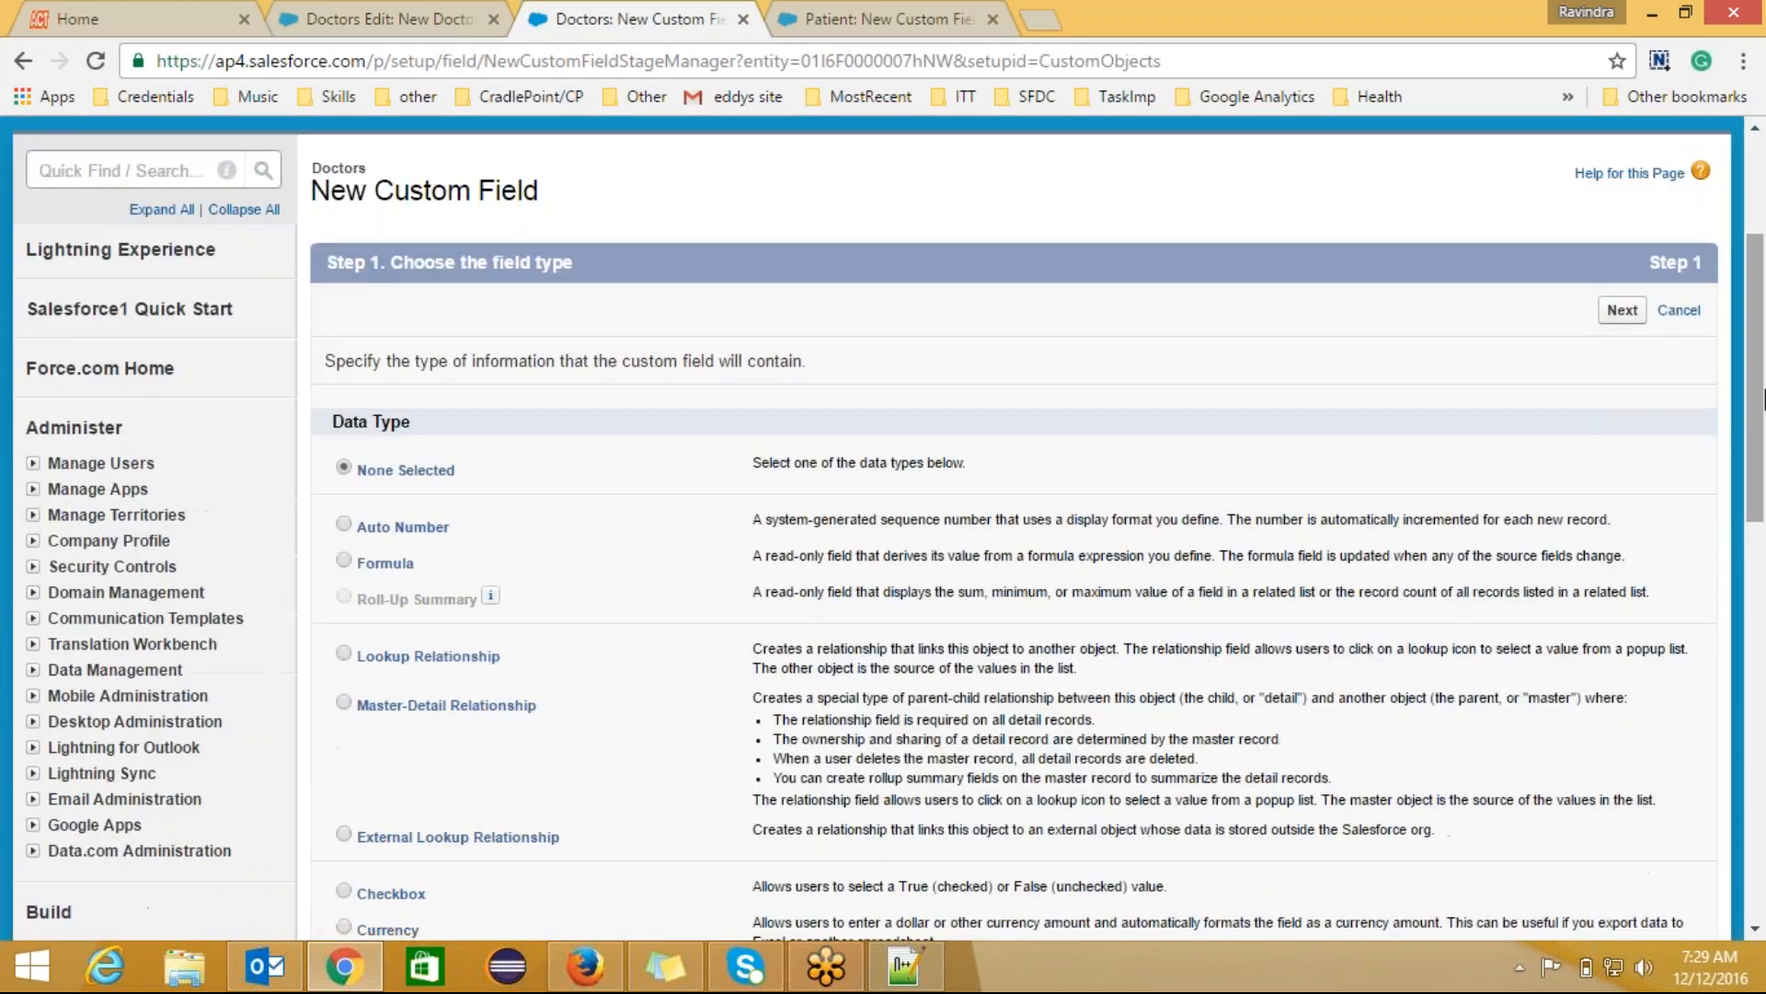
left_click(344, 562)
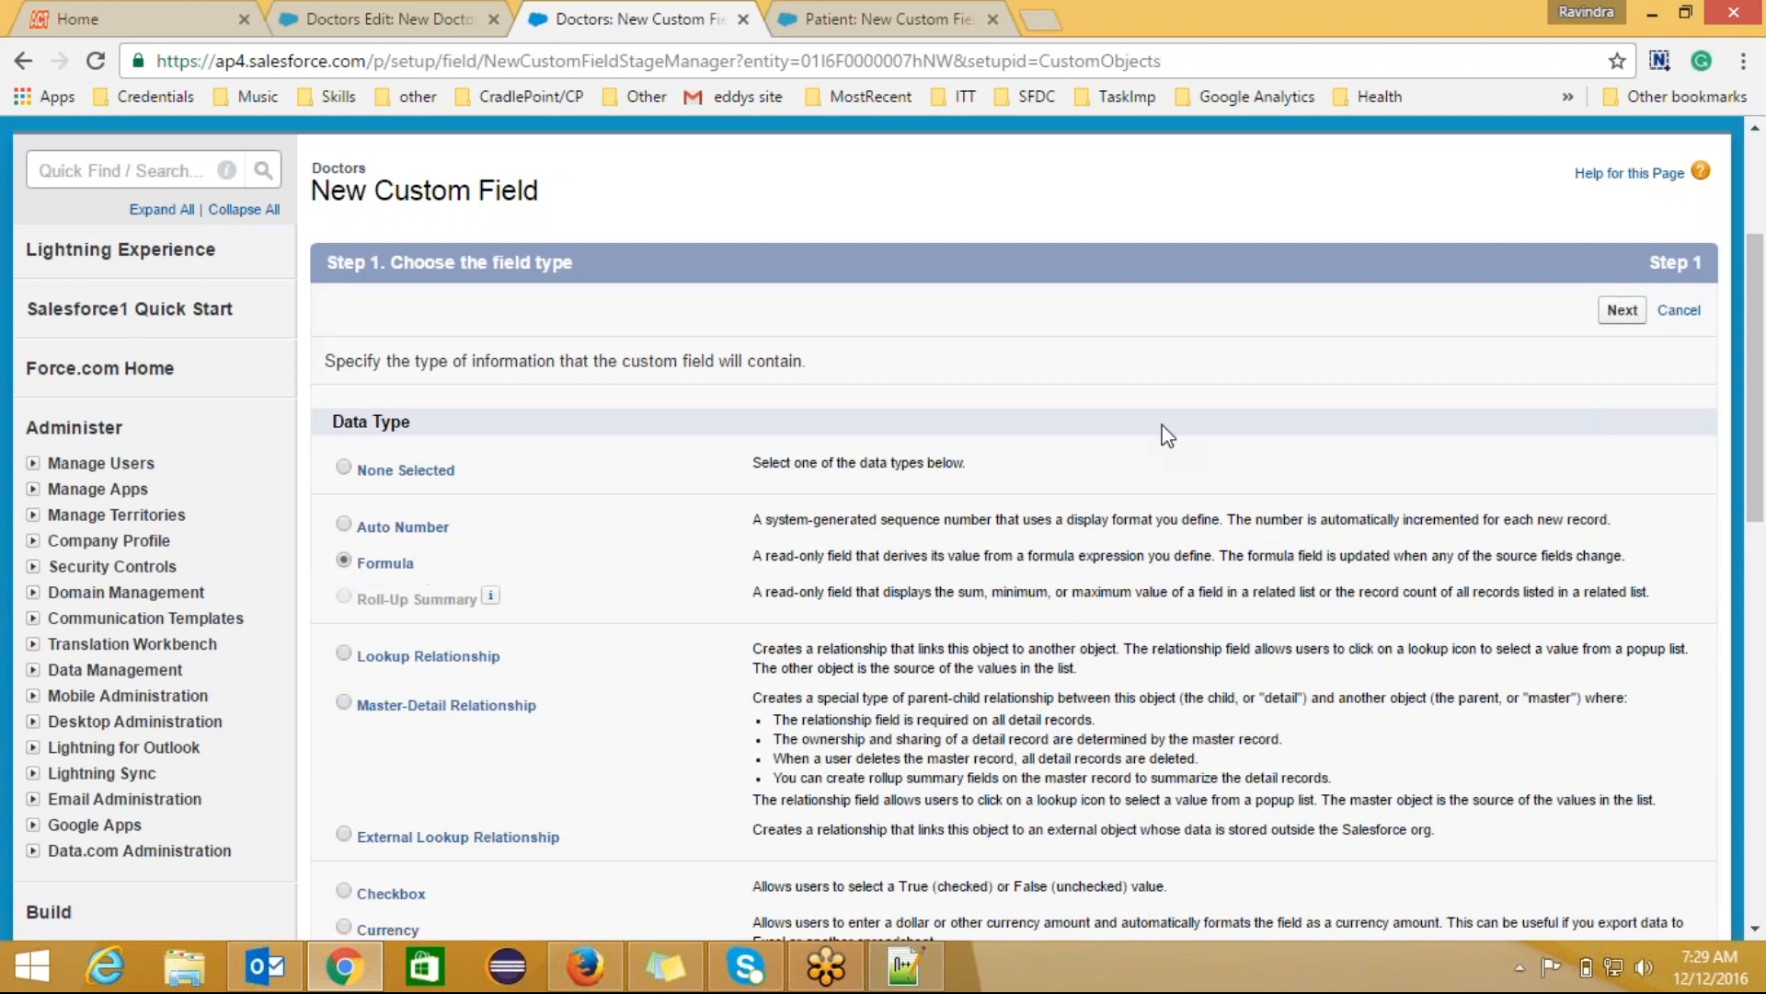
left_click(1622, 310)
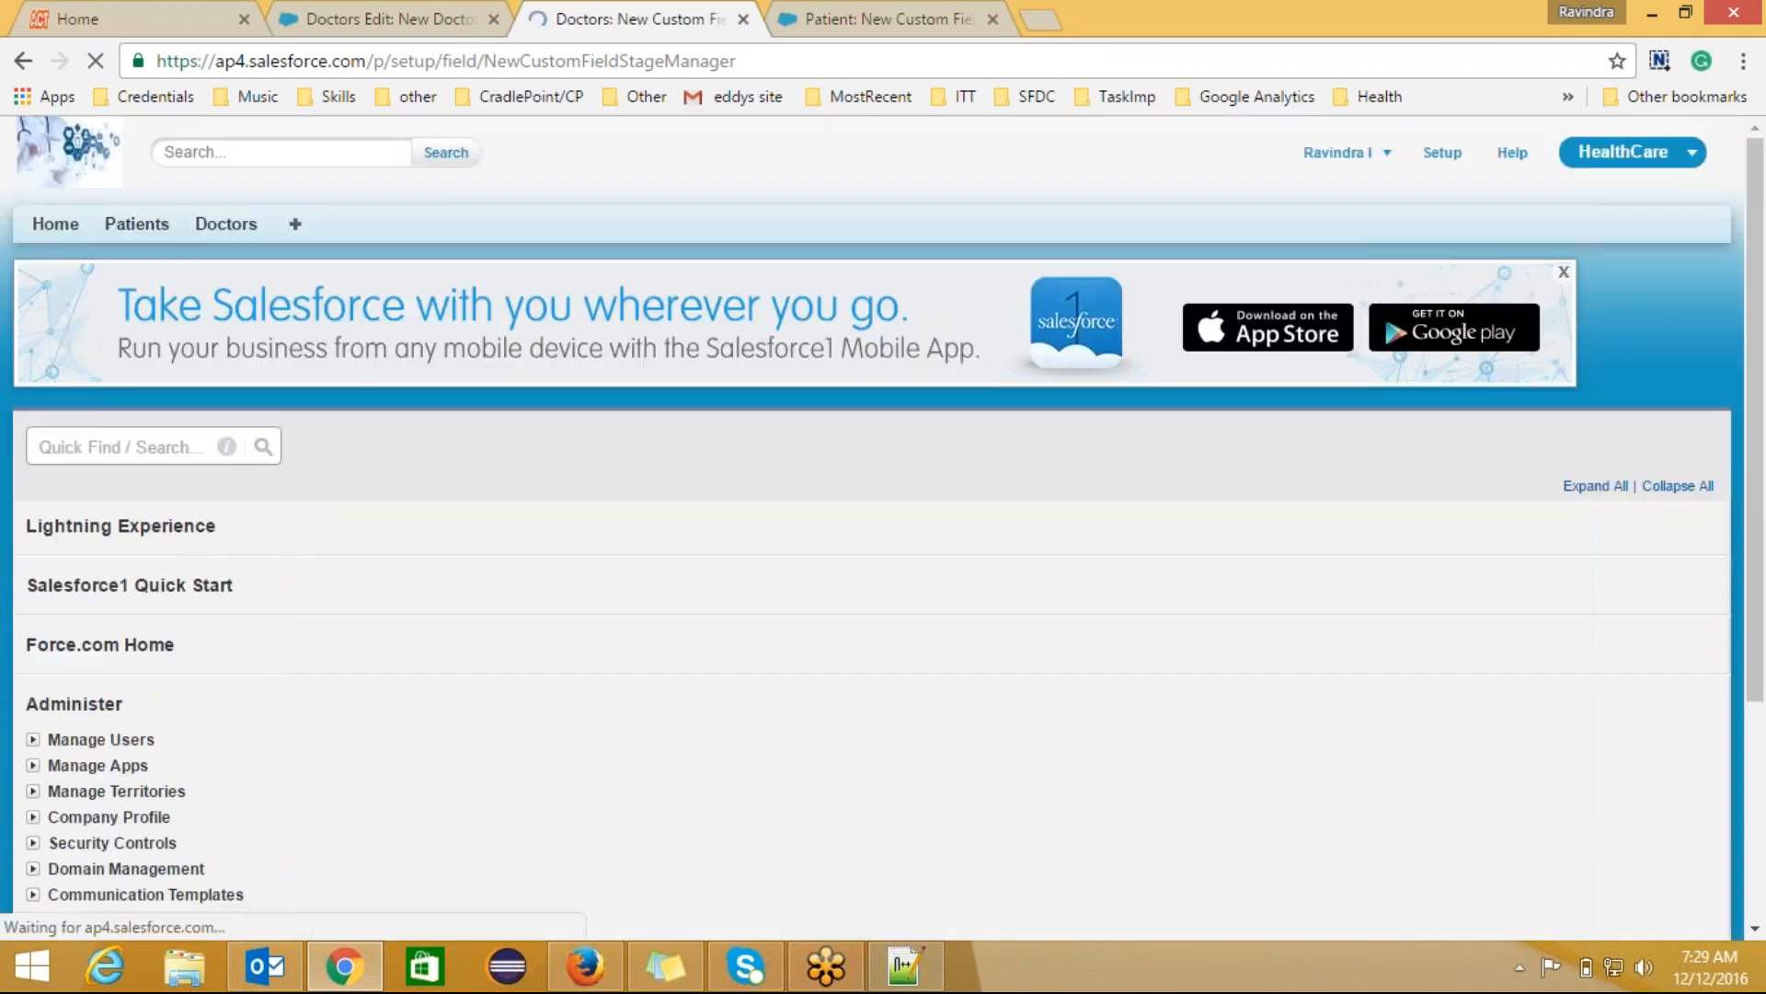
left_click(748, 640)
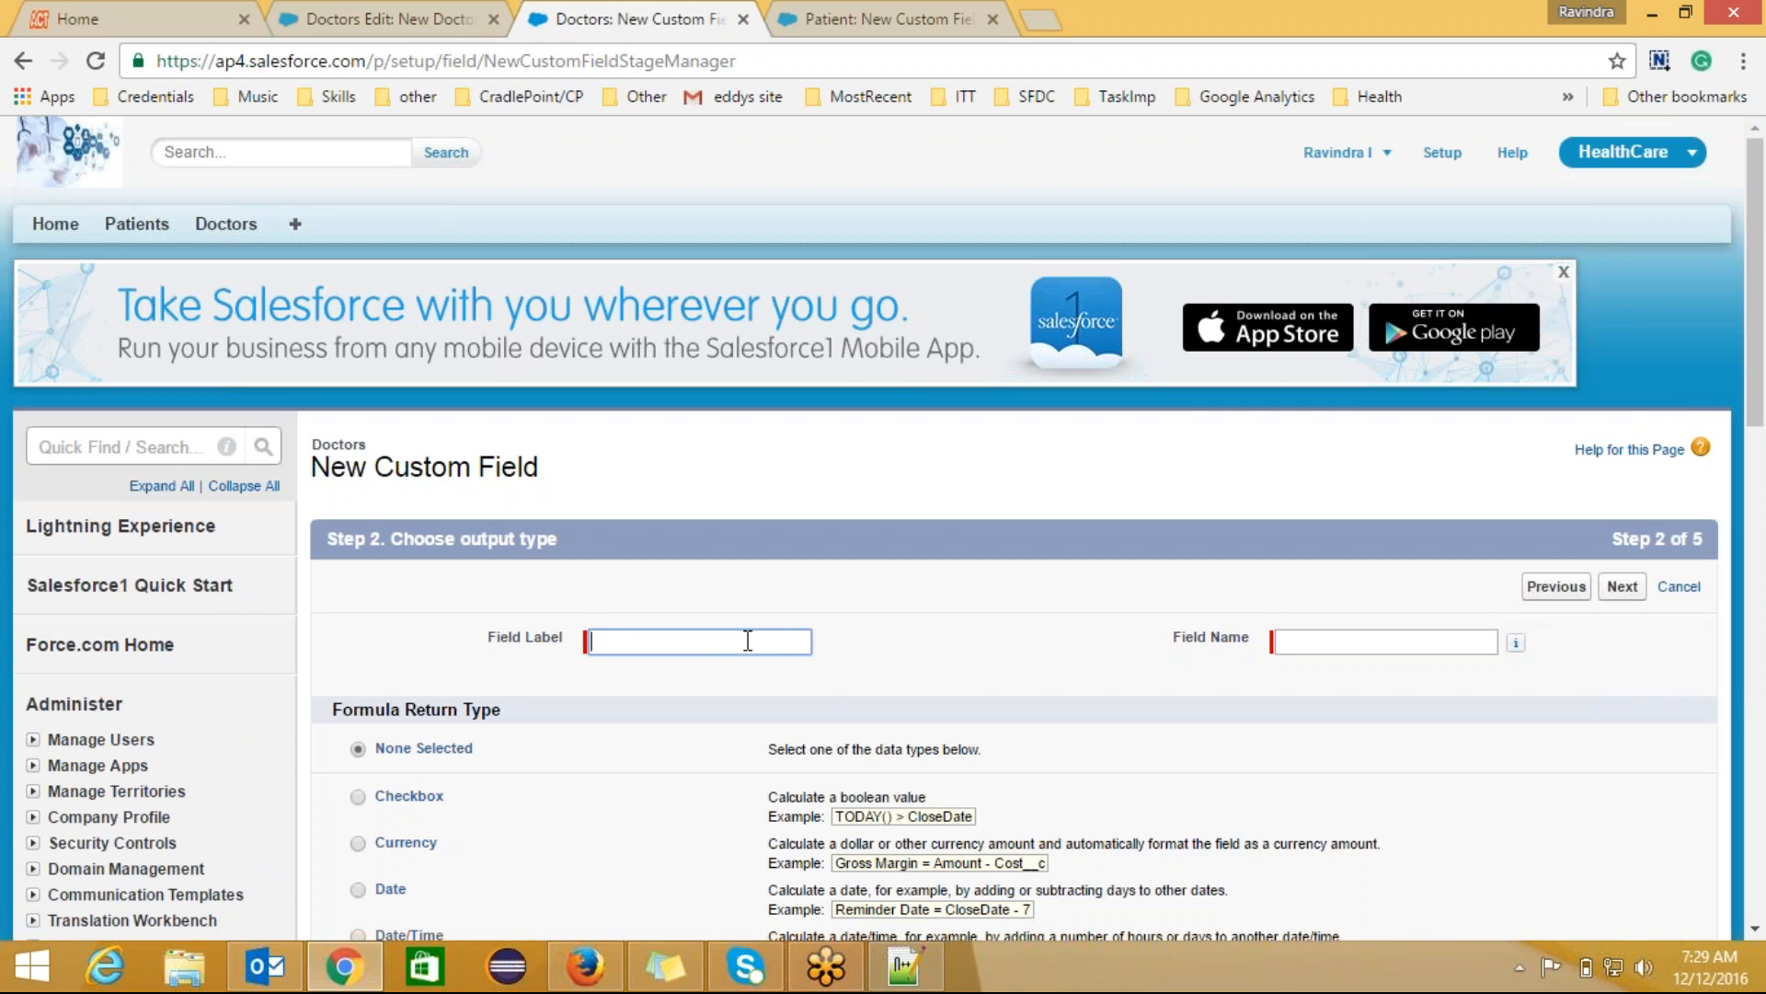
type("E")
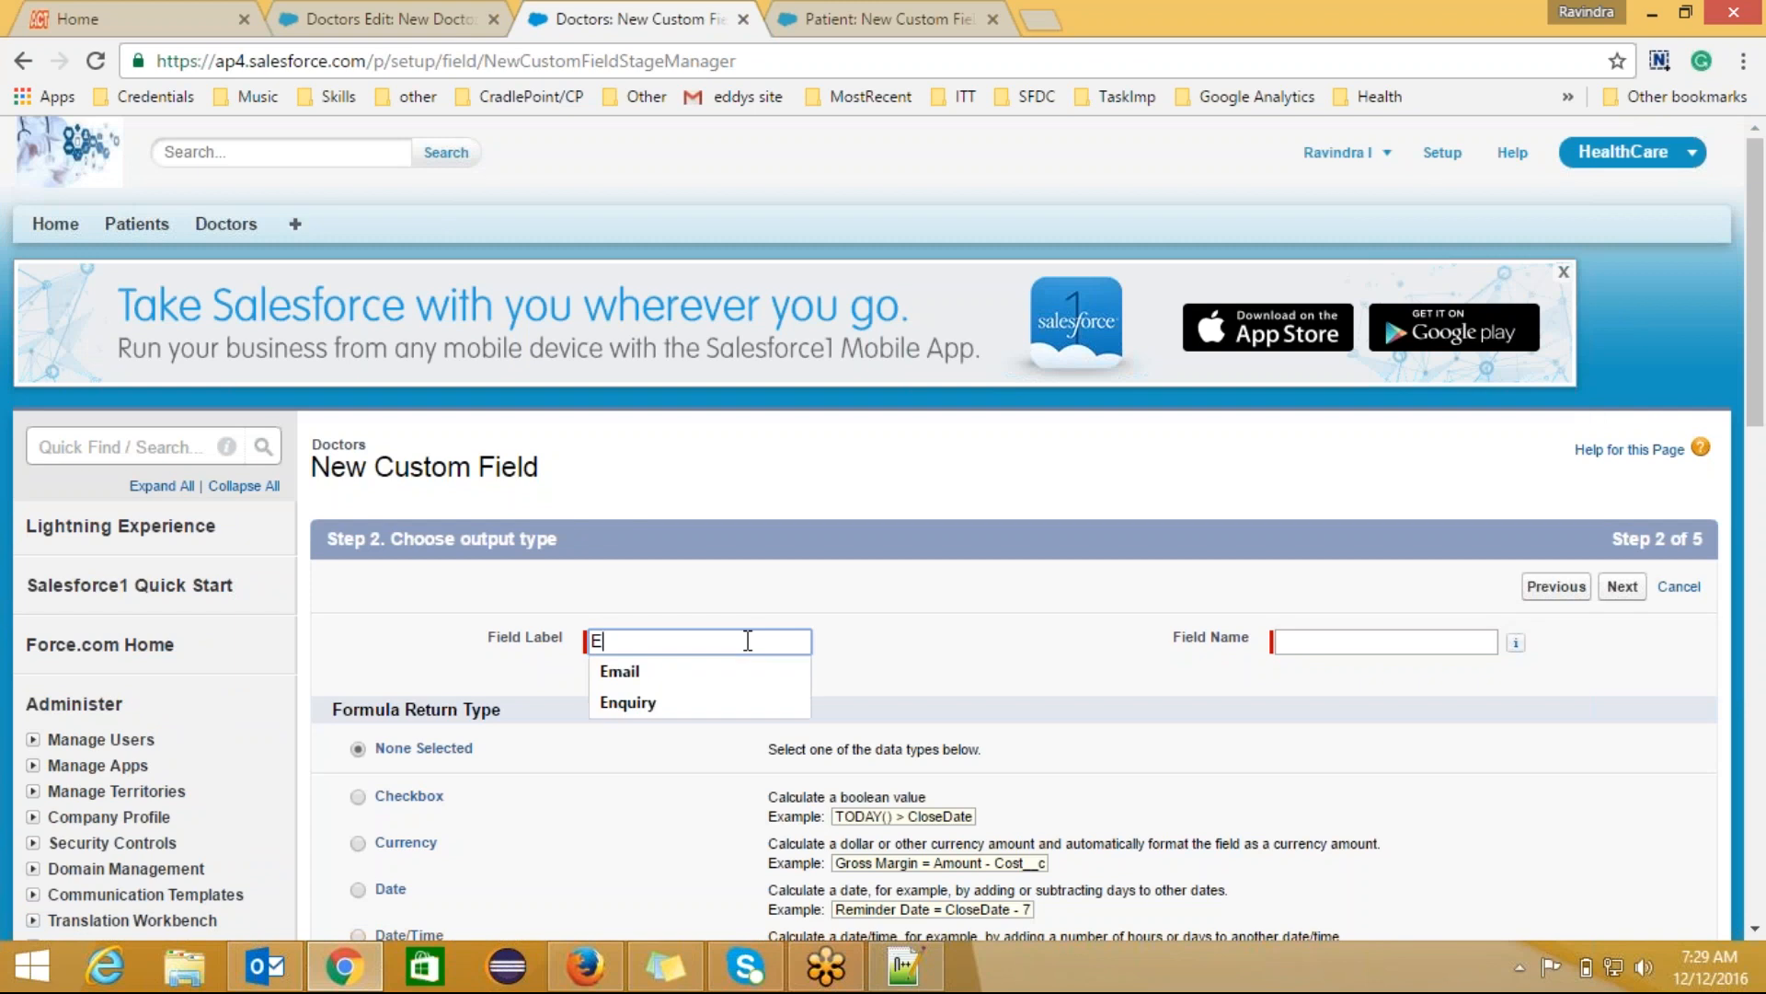
type("ligib")
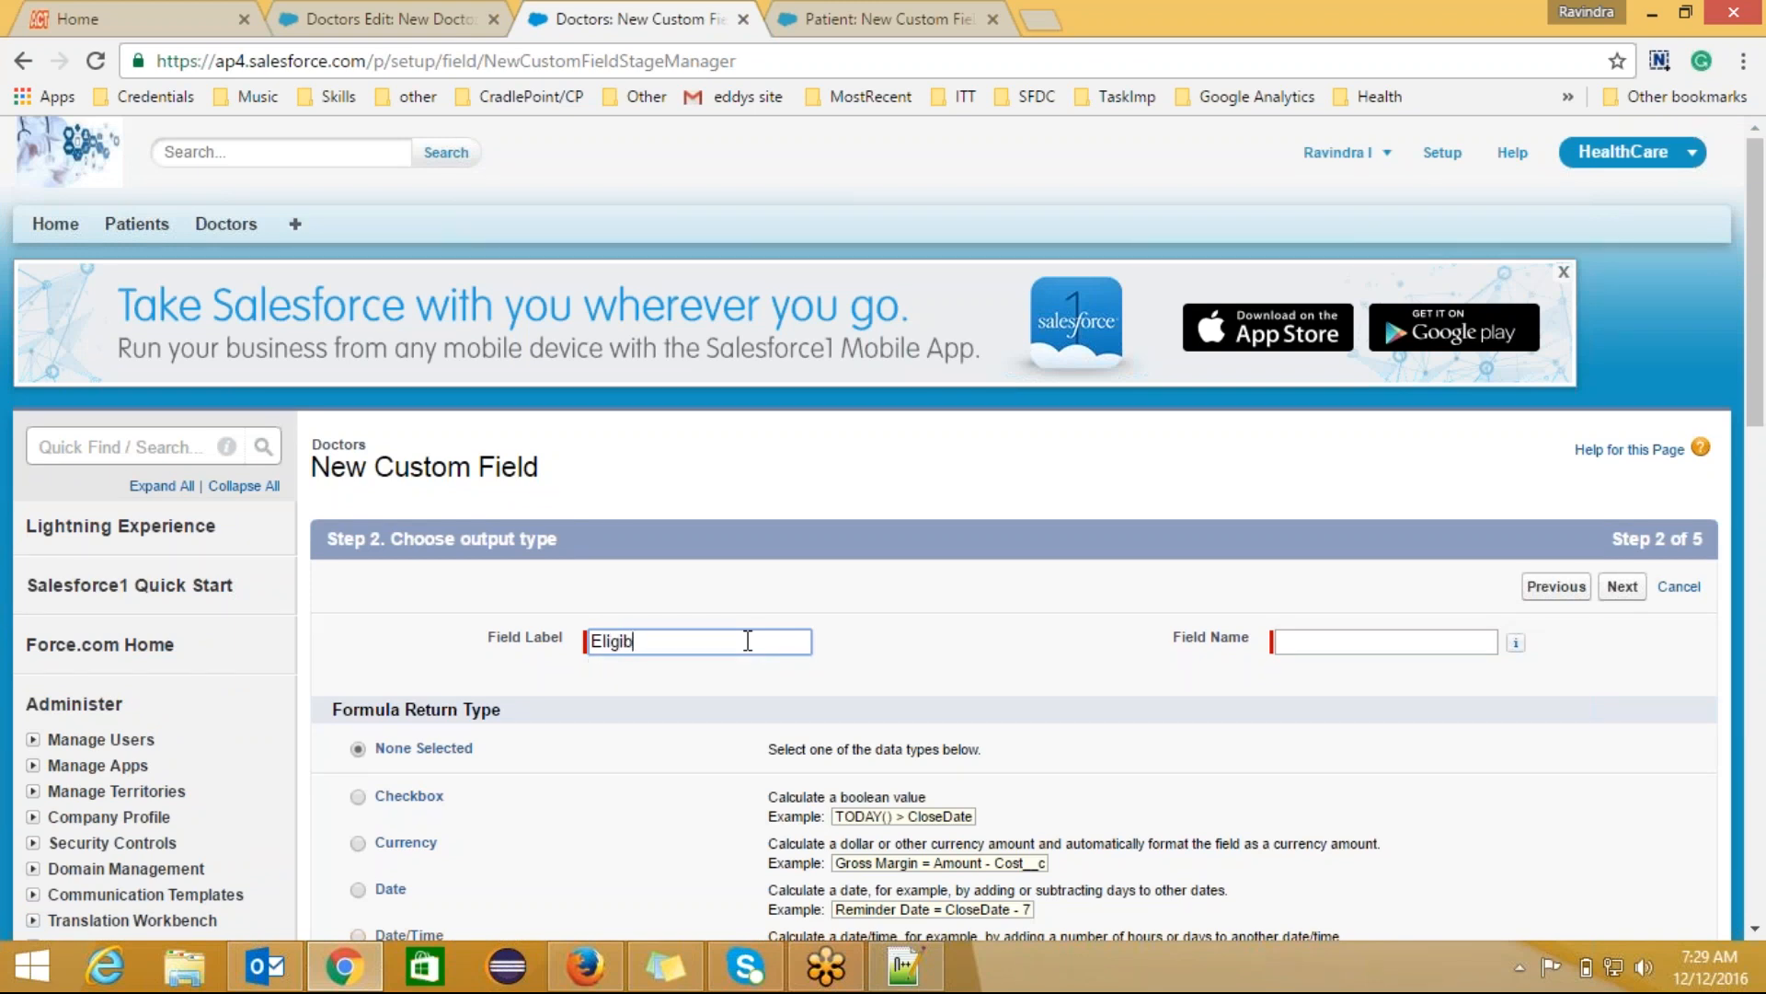
type("le to Handle Critical Cases")
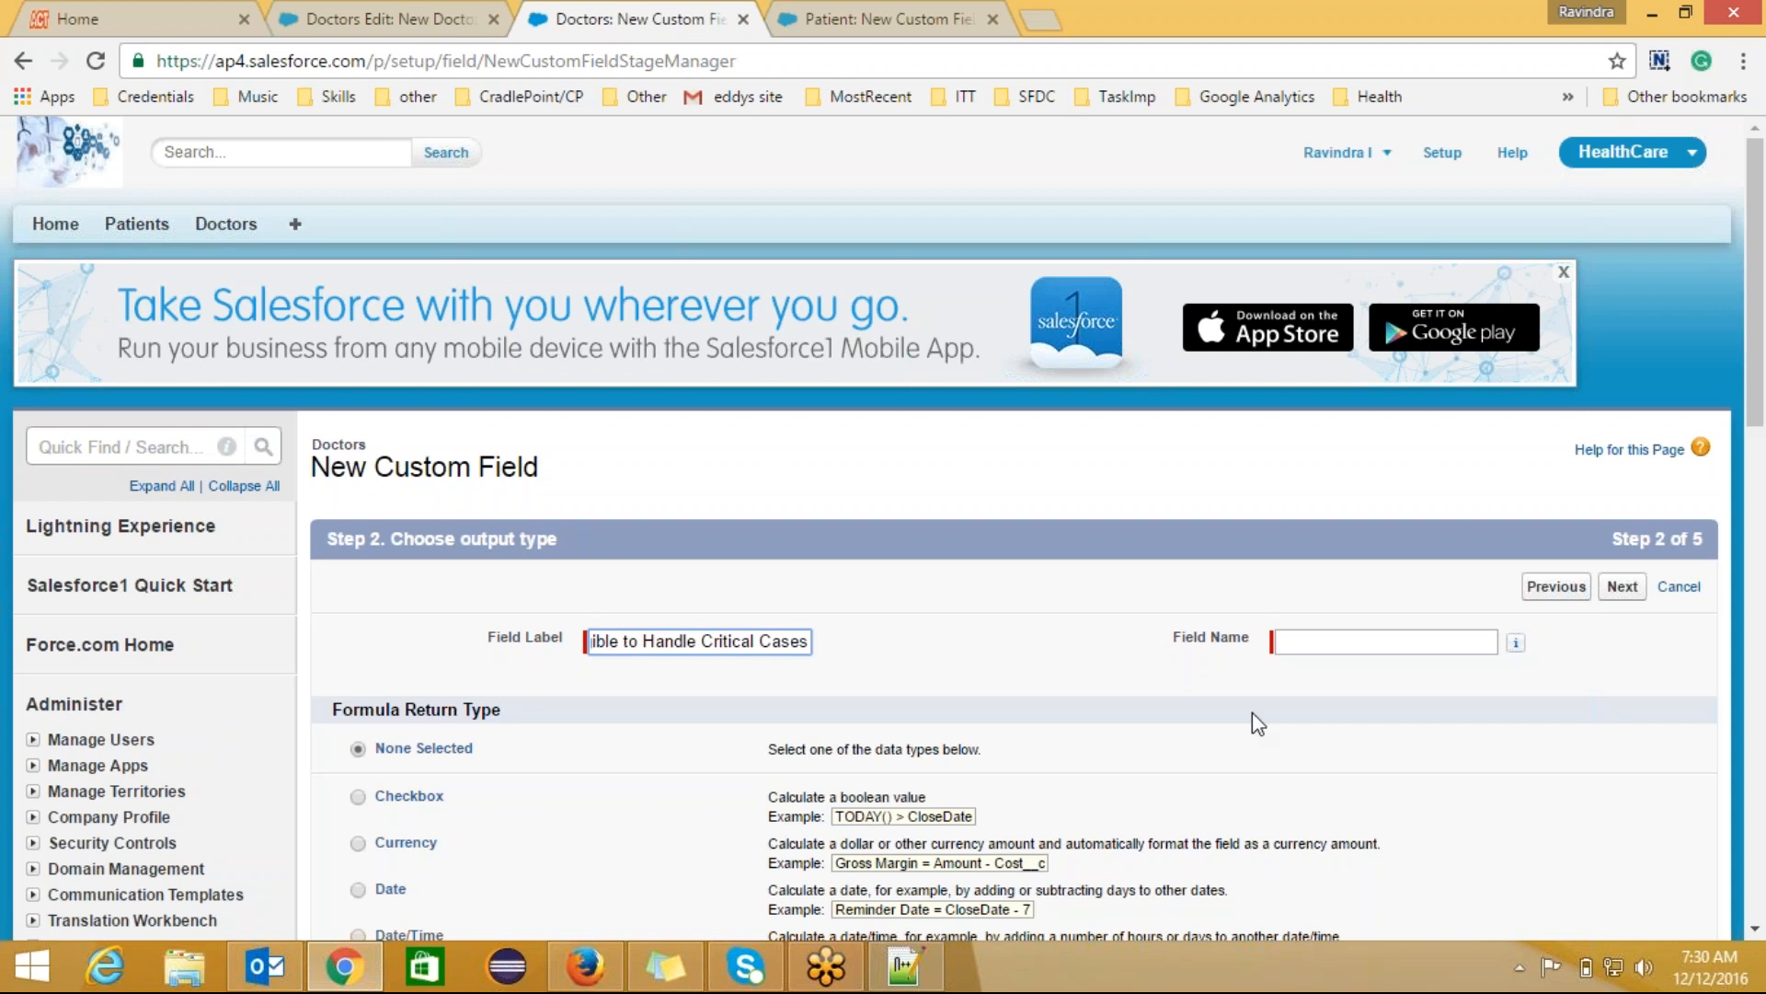
key("Tab")
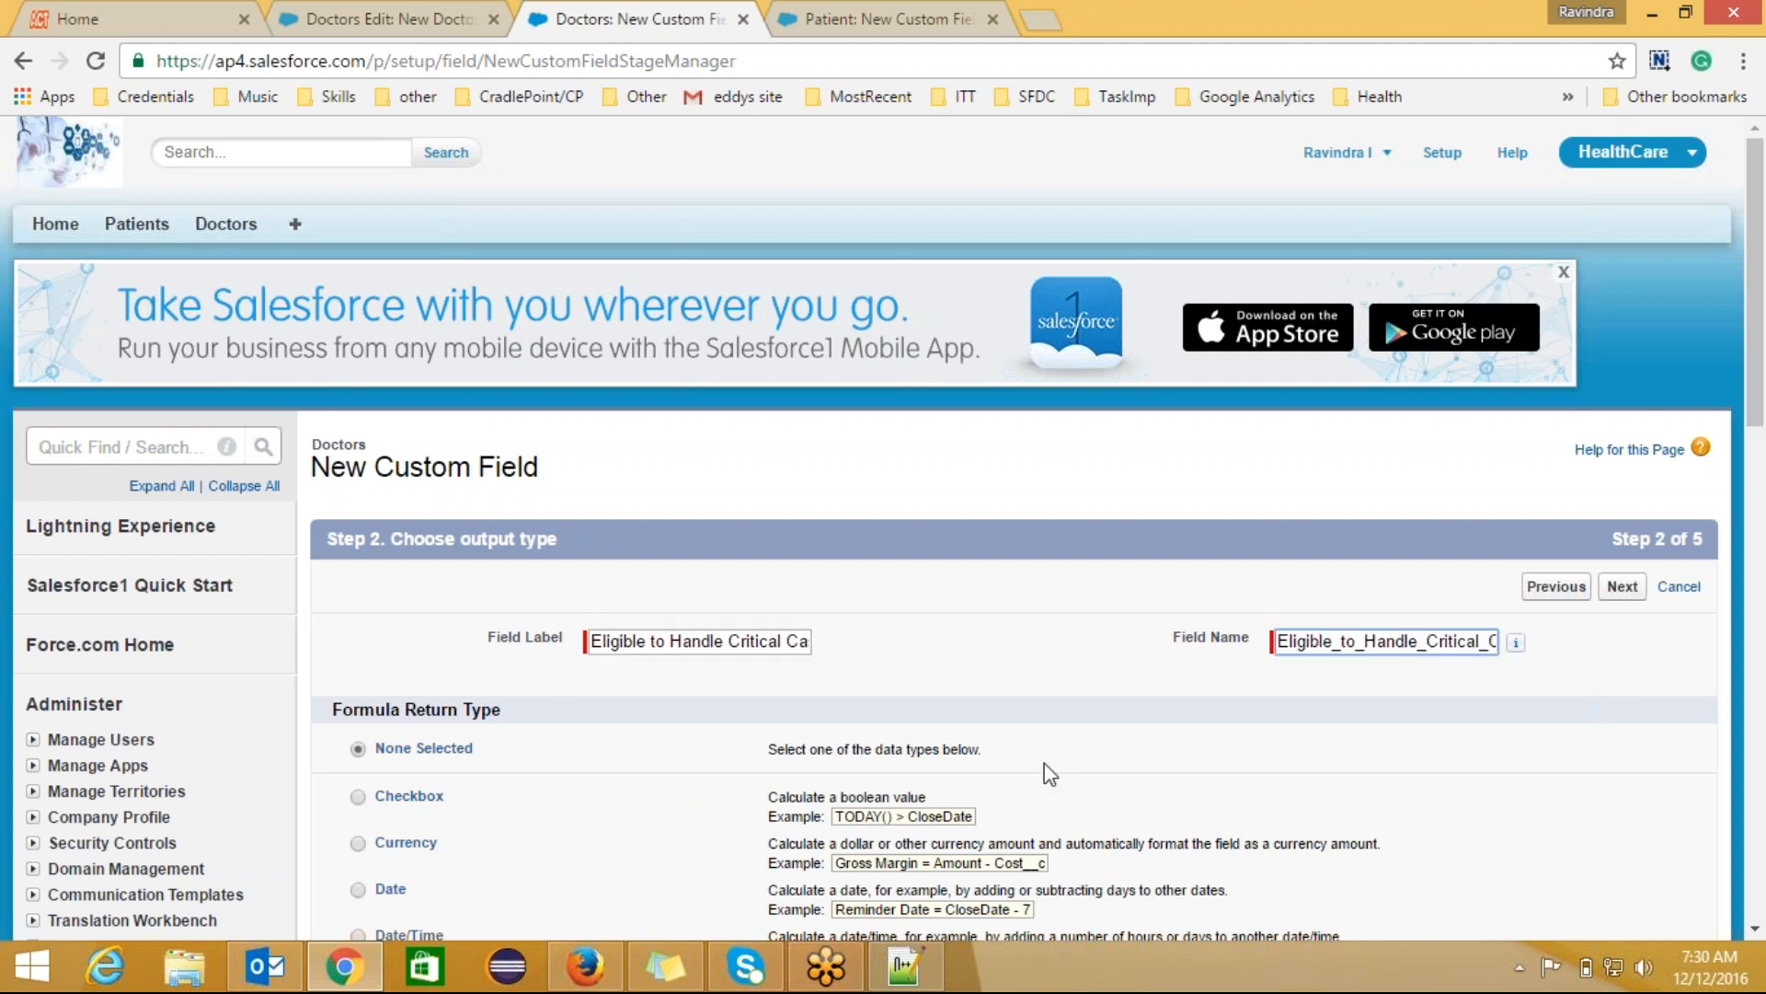
scroll(1756, 405, "down", 4)
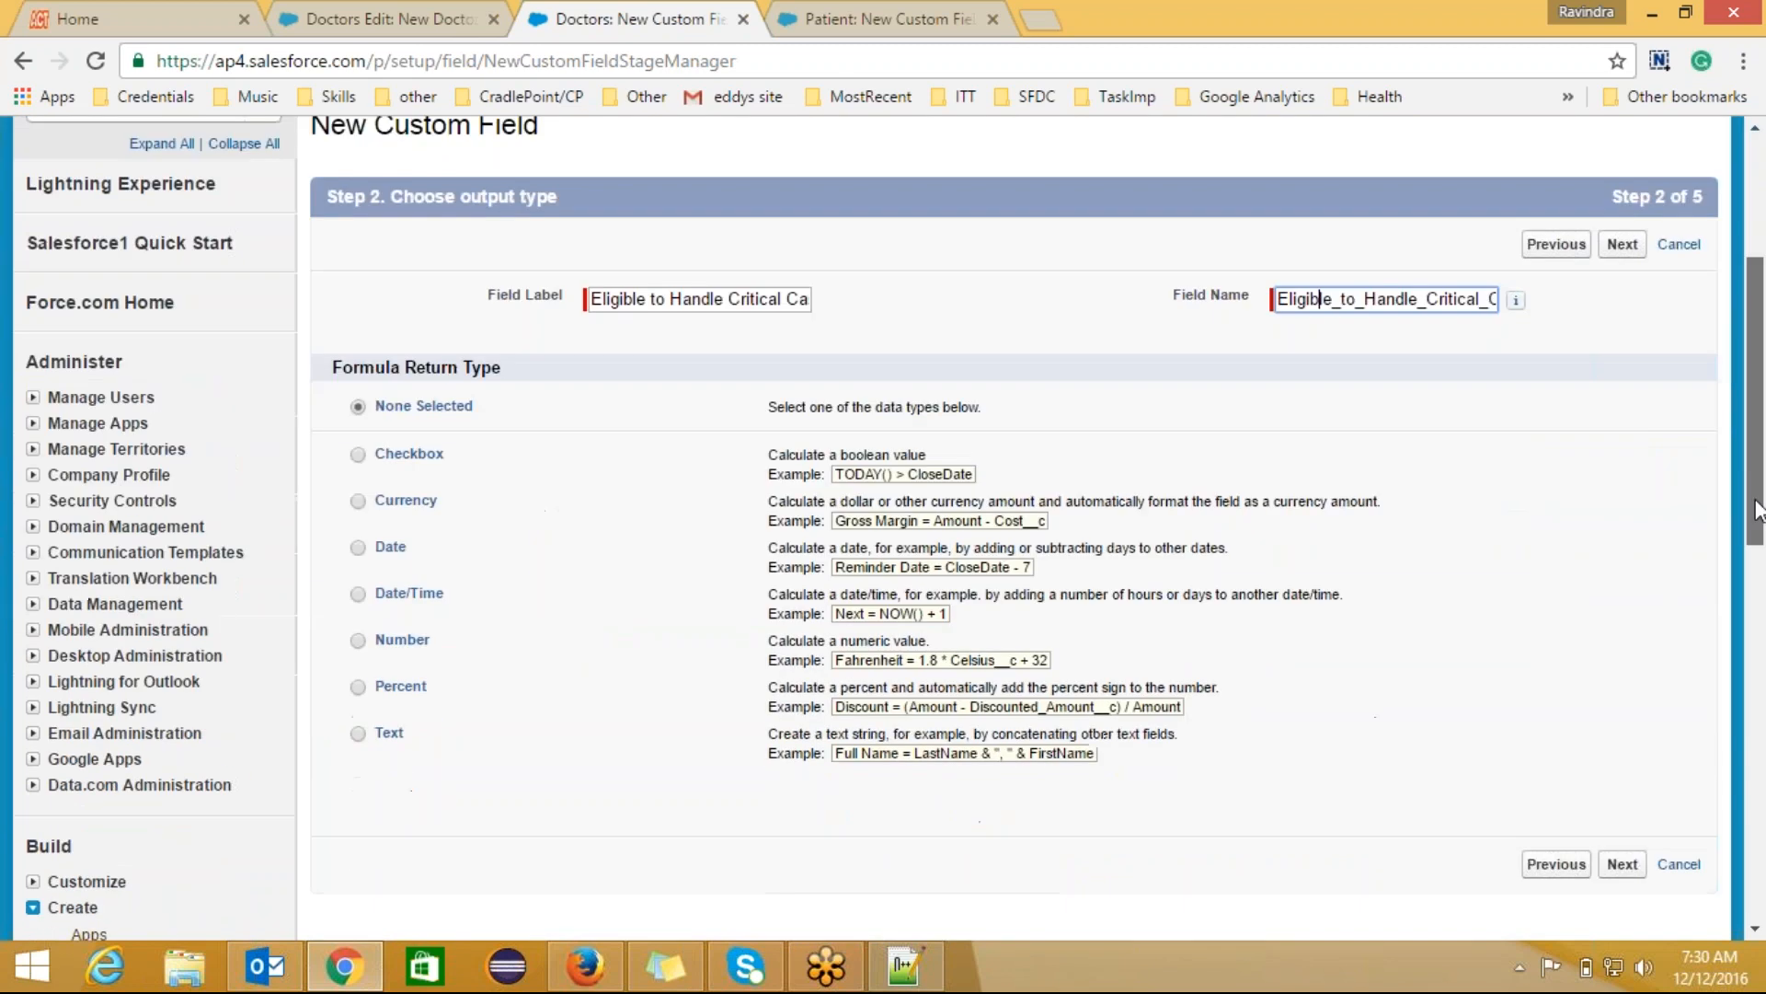
left_click(358, 455)
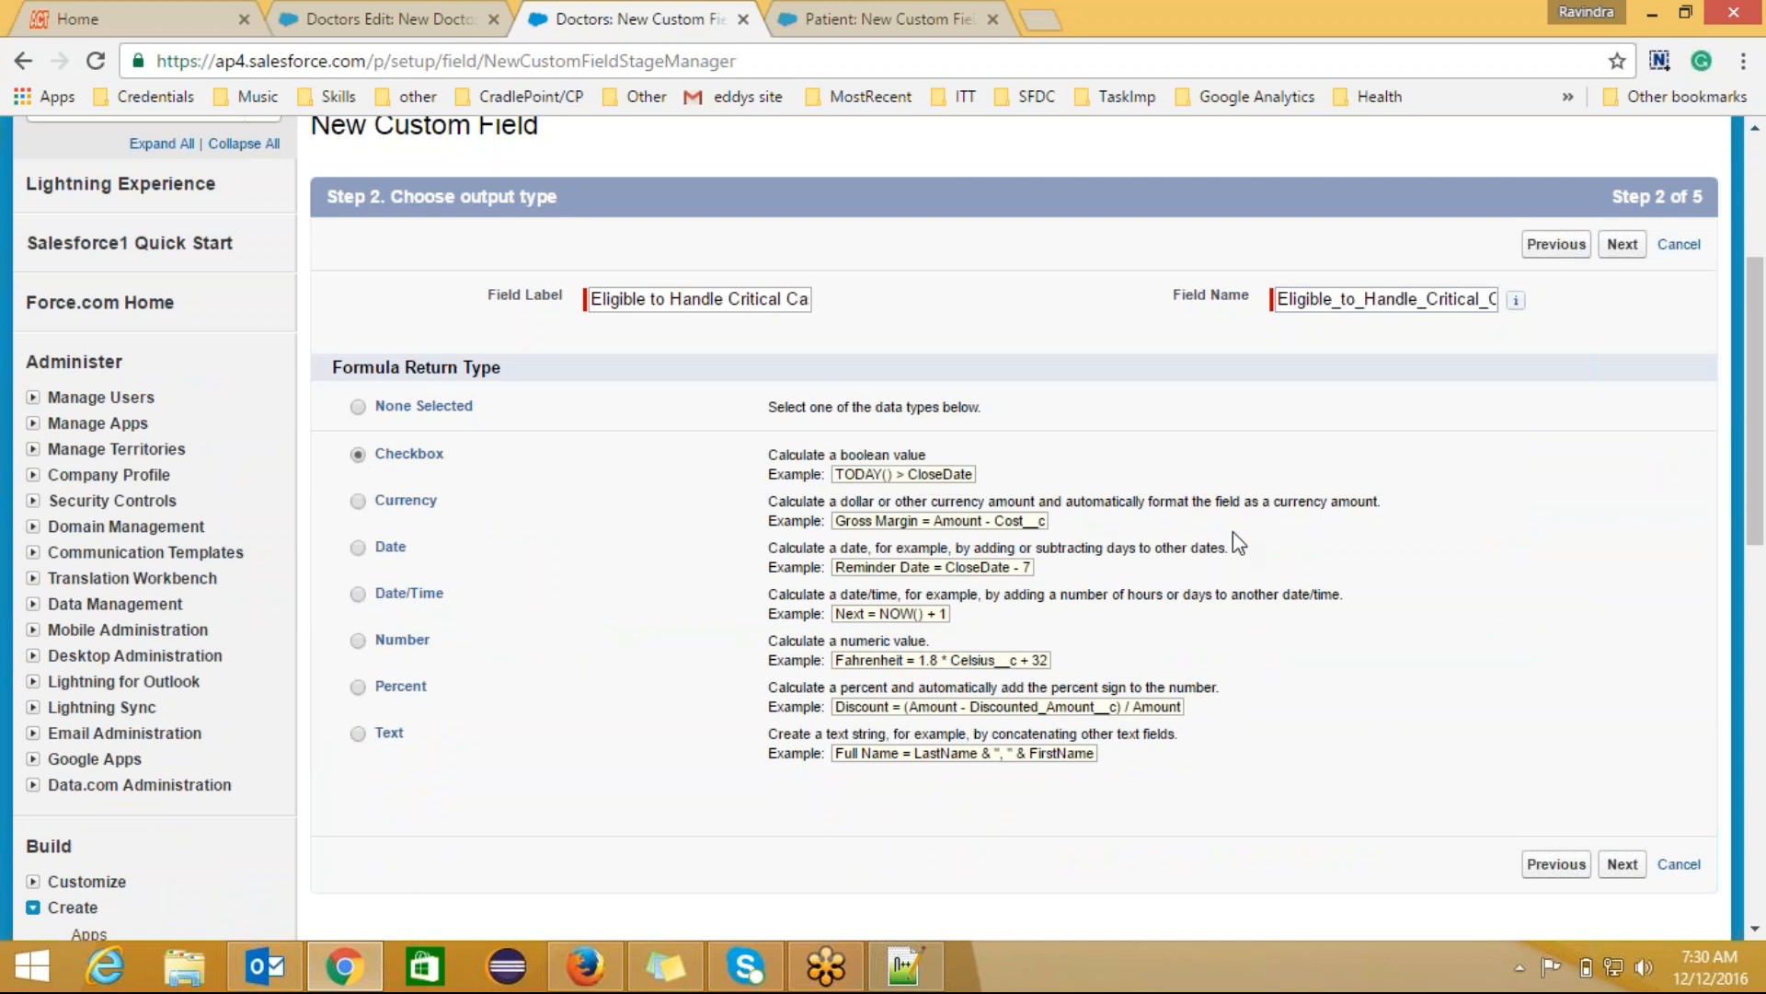
left_click_drag(1752, 463, 1751, 570)
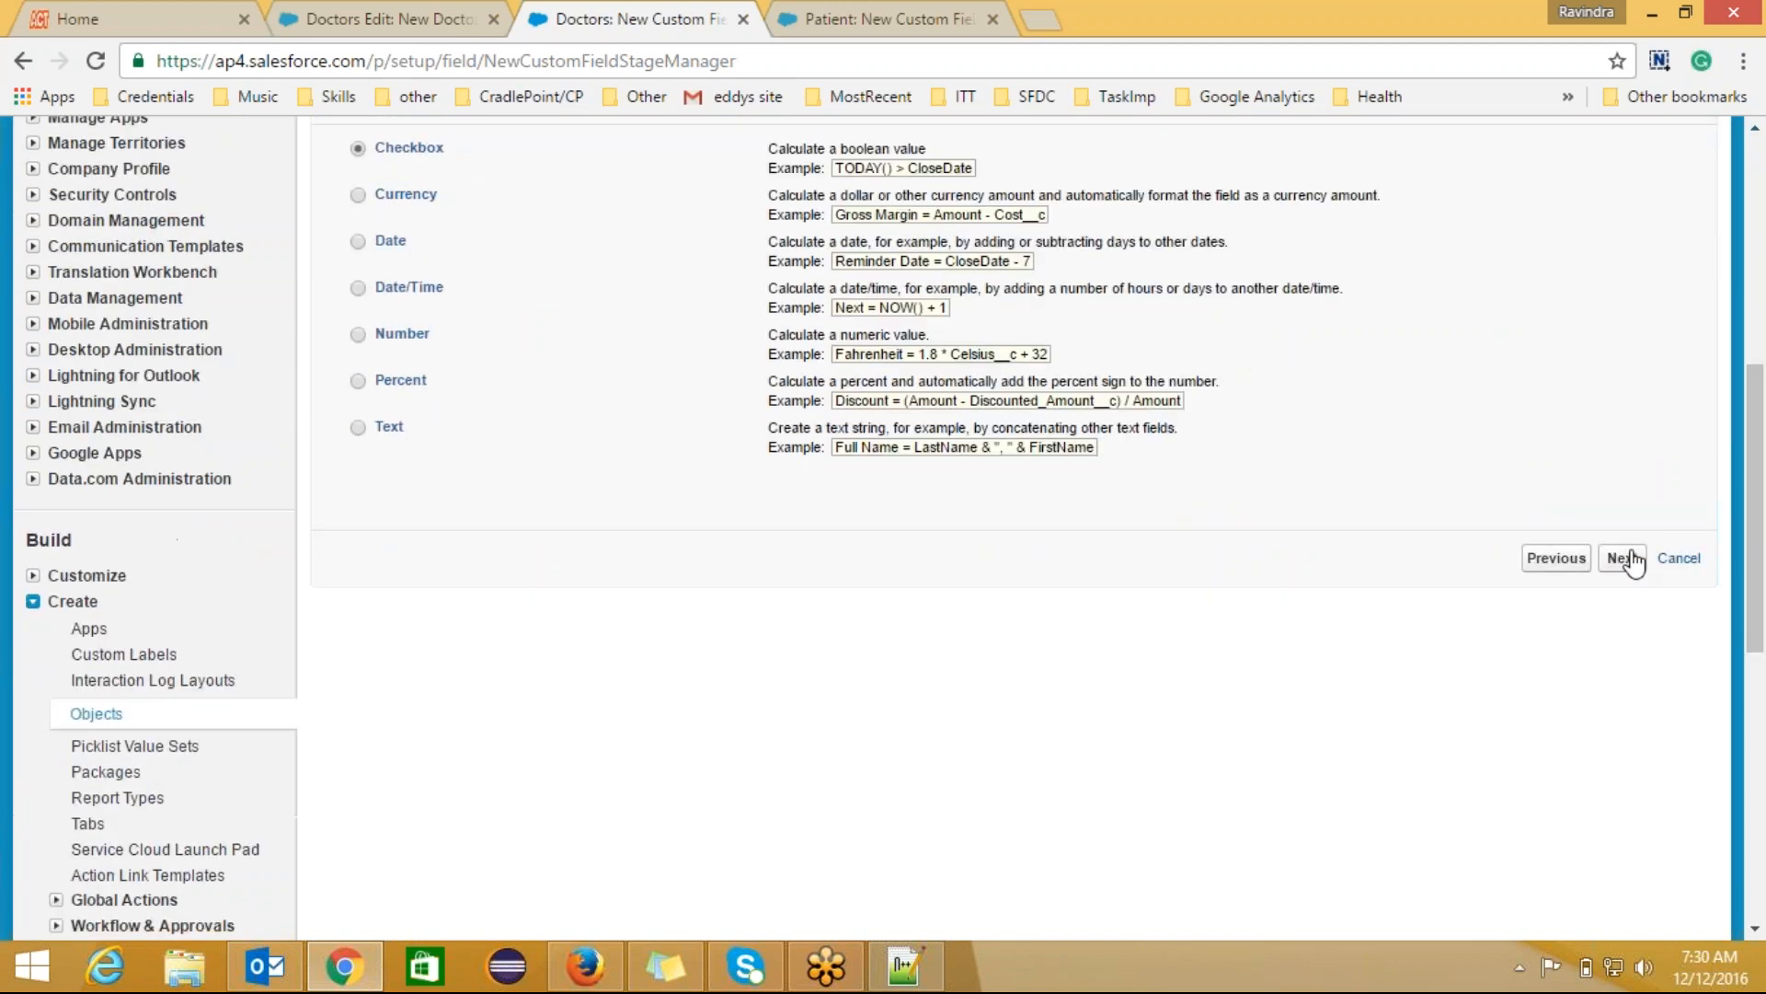
left_click(1622, 557)
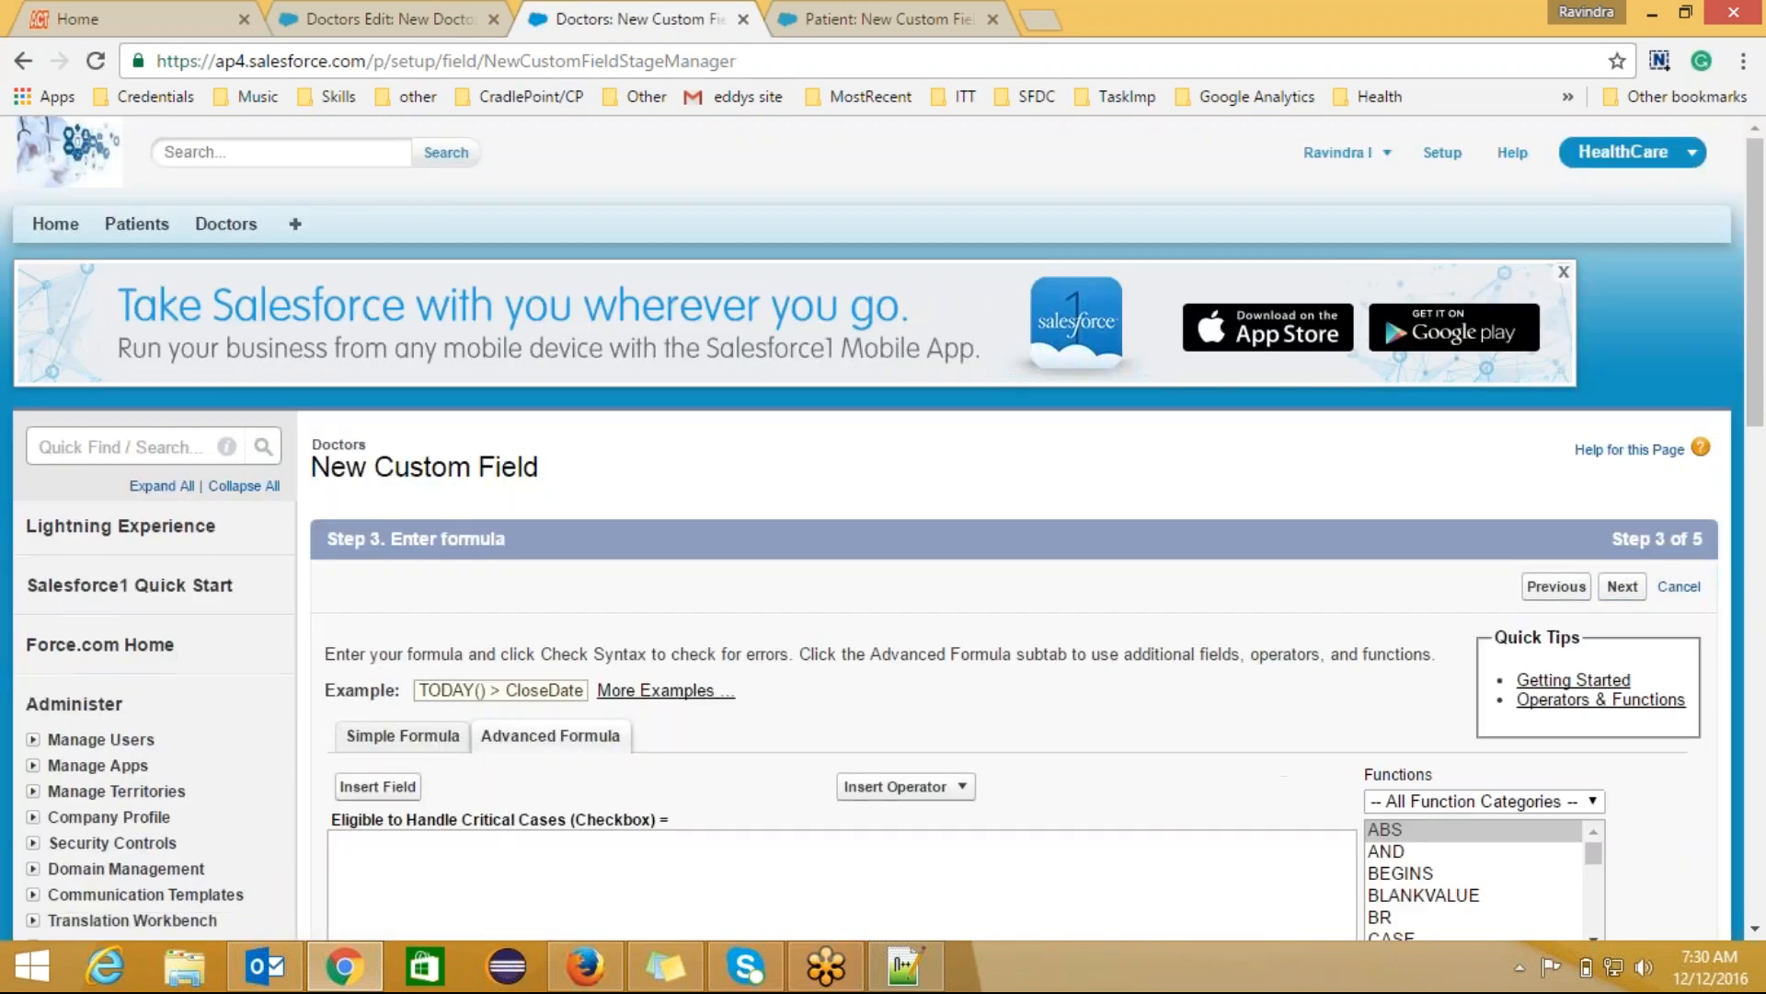
Step: Switch the empty formula to the Advanced Formula editor
left_click_drag(1752, 365, 1751, 543)
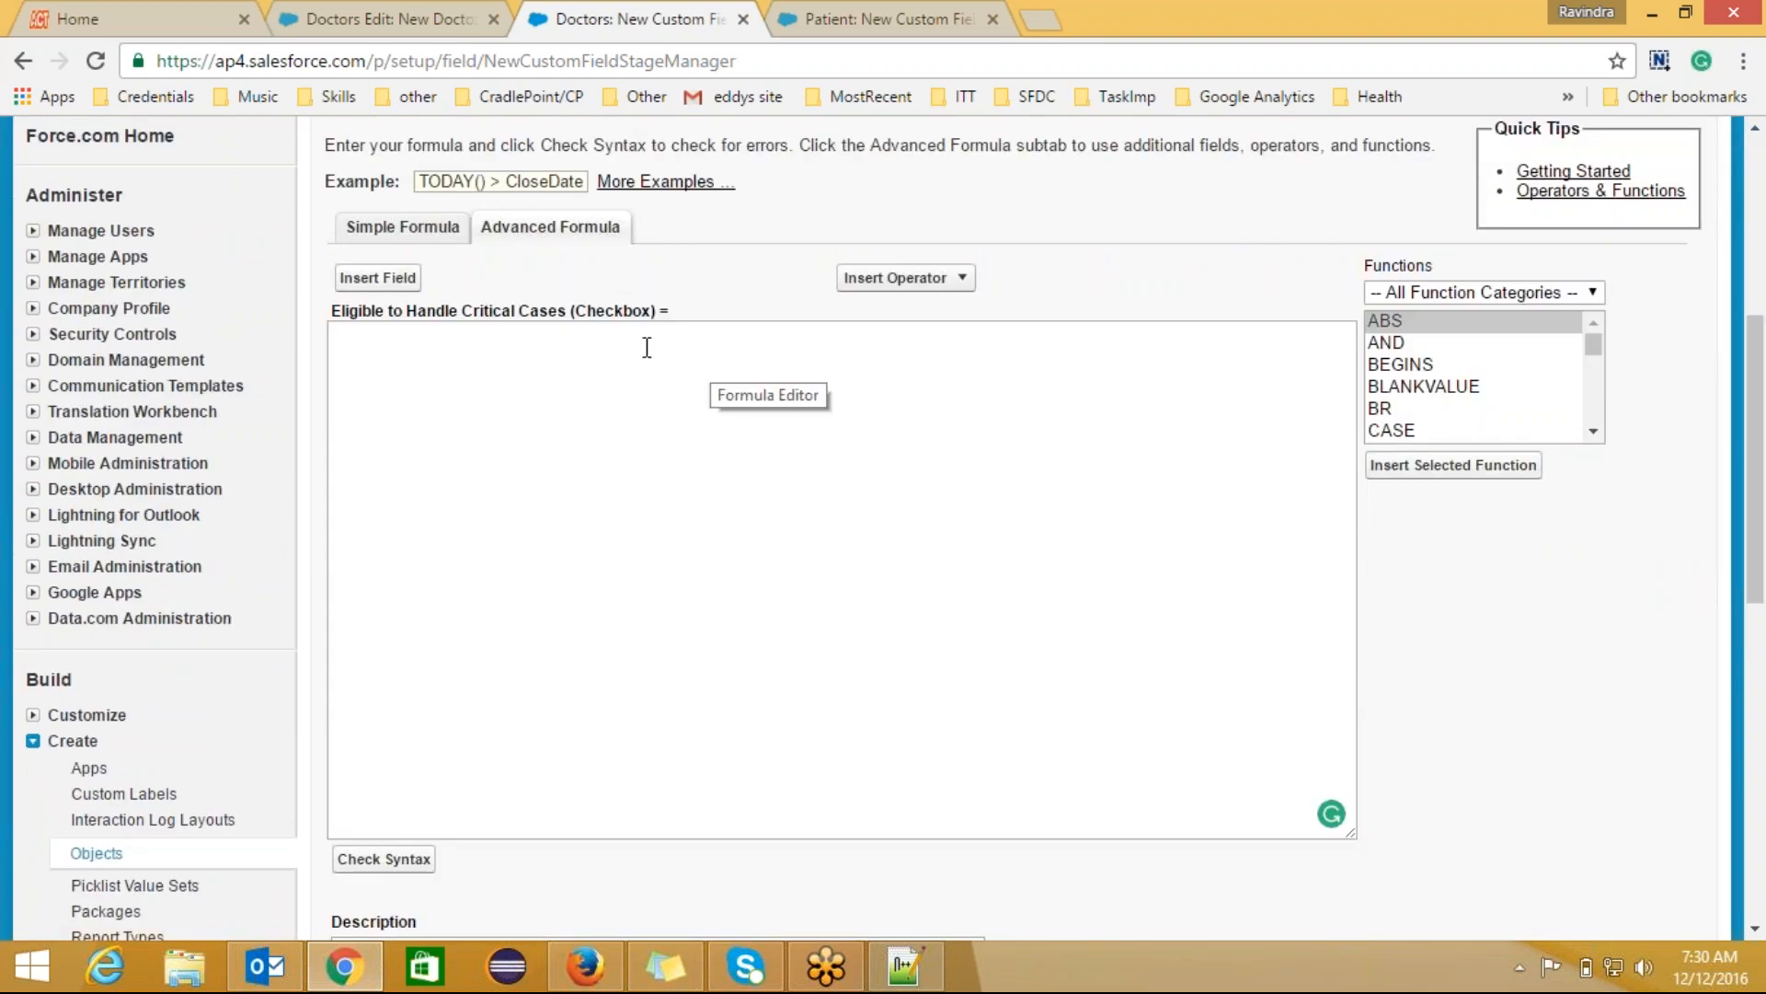
left_click(583, 387)
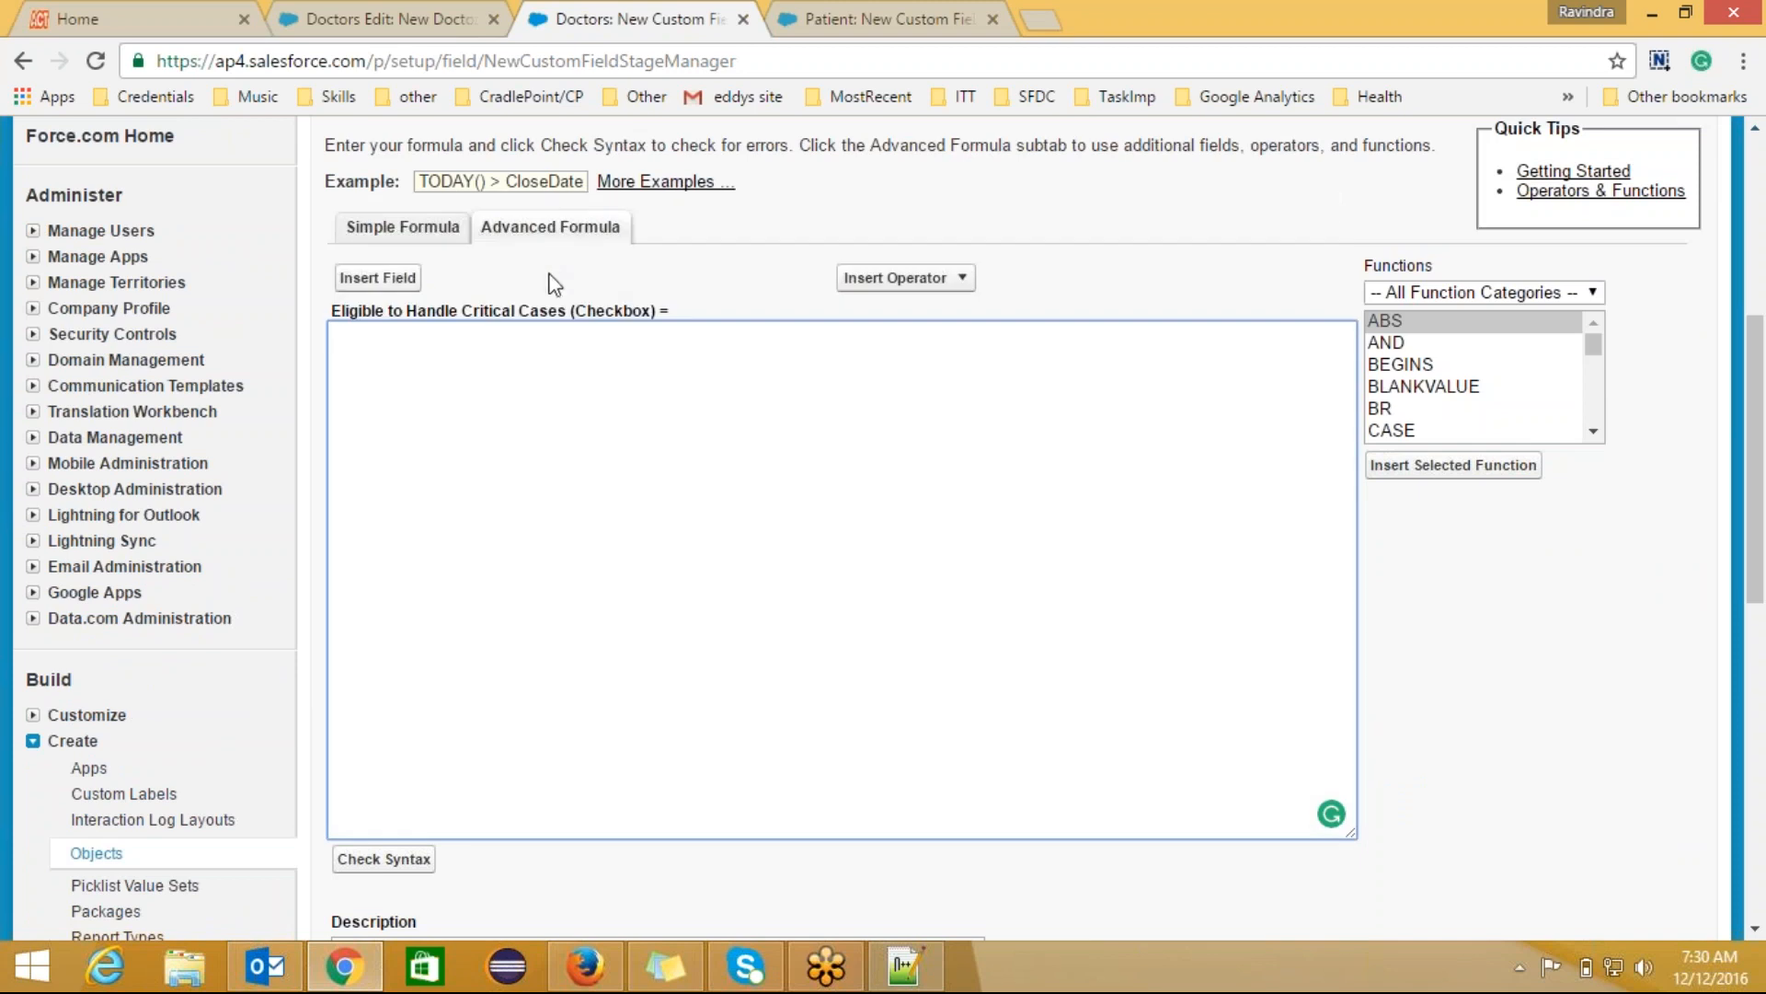
left_click(549, 237)
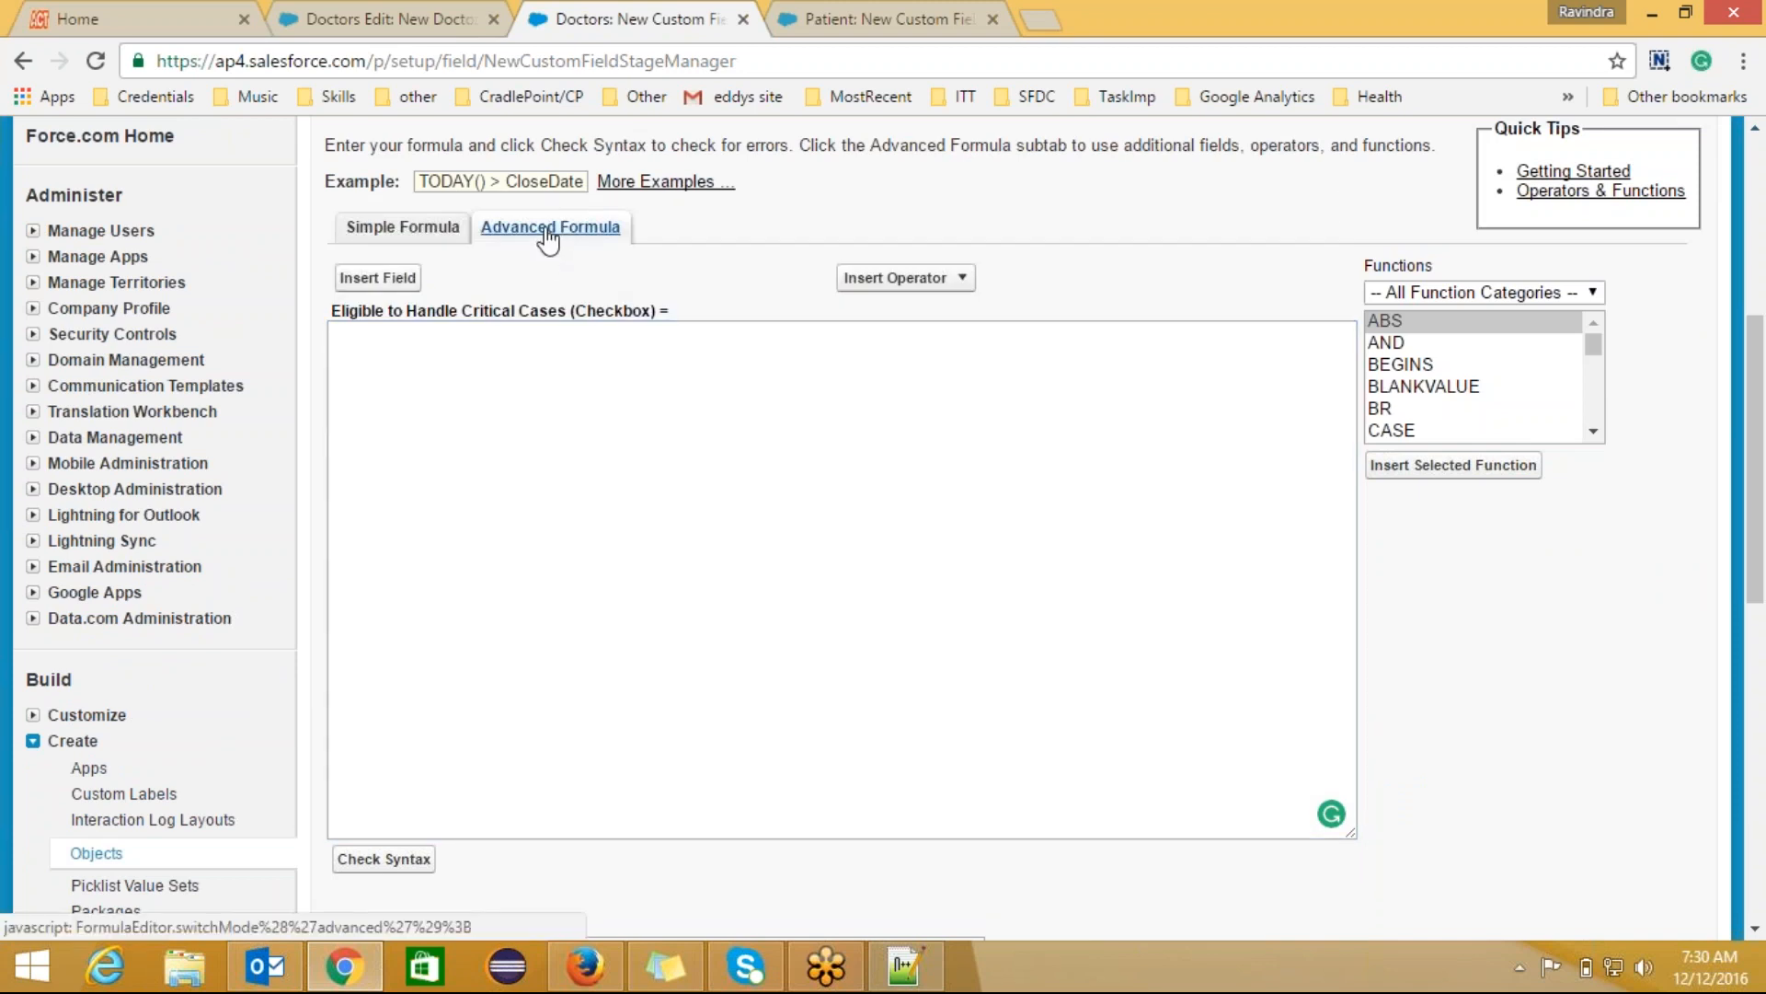
left_click(478, 362)
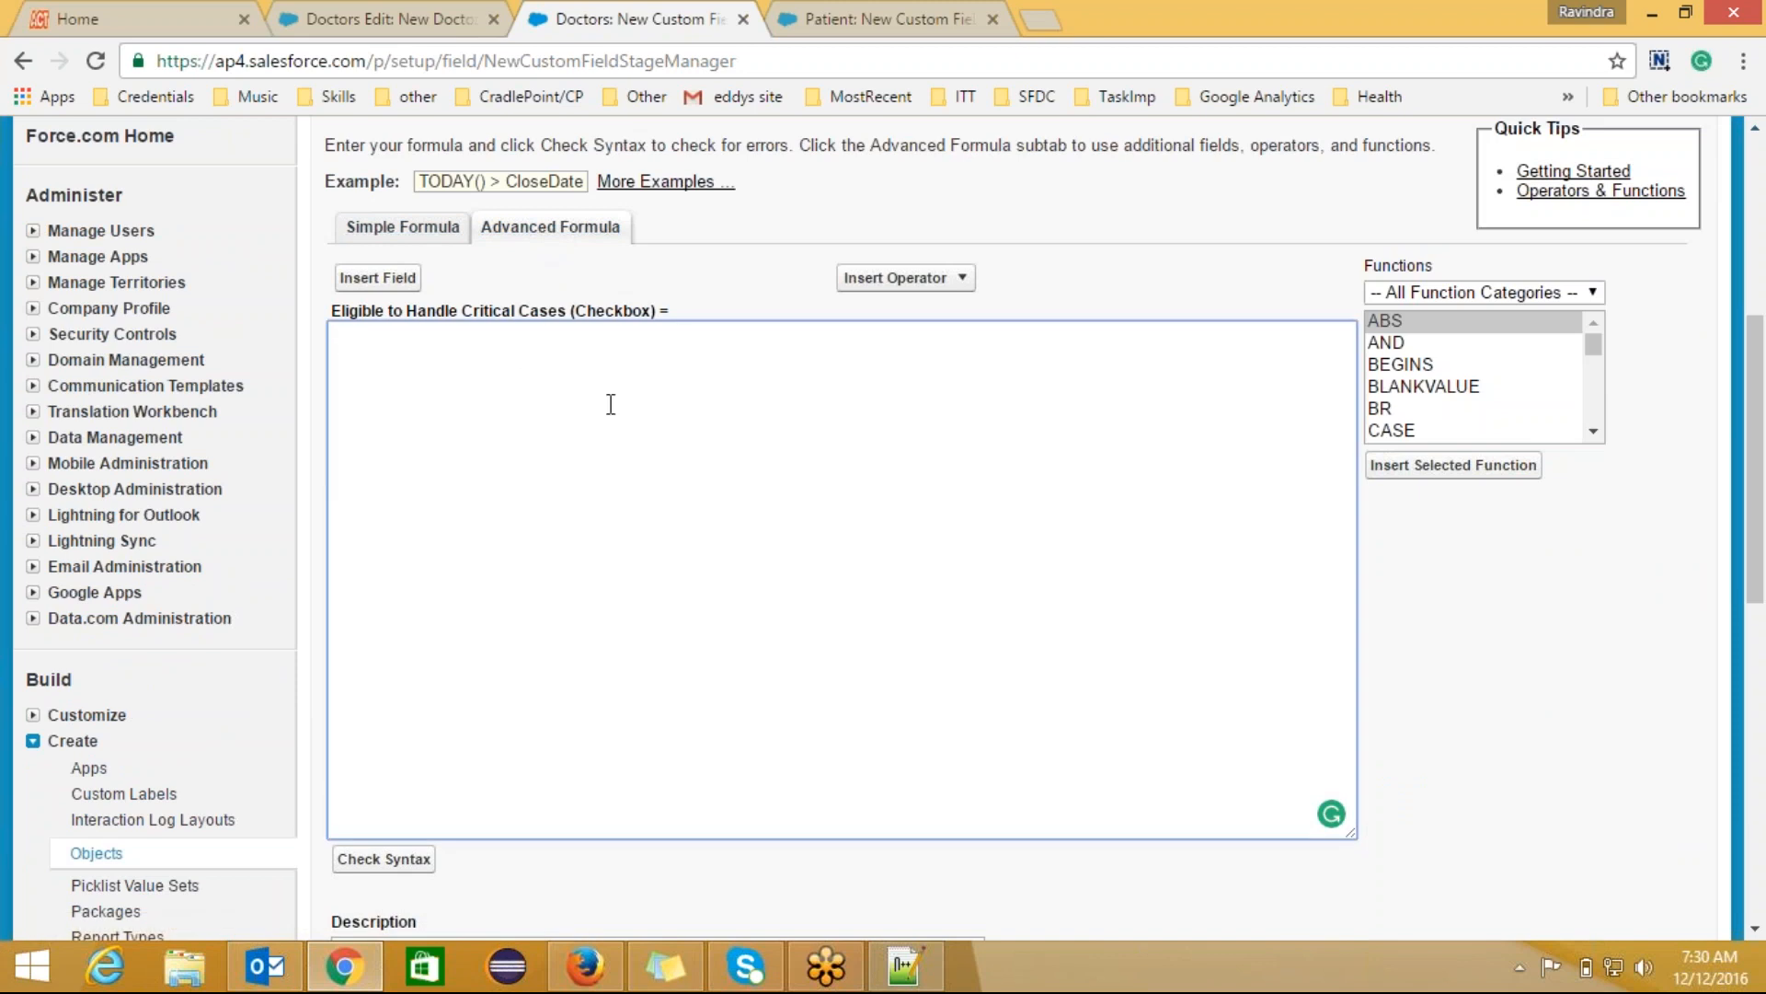
Step: Check the Mode picklist values on the New Doctors form, then go to the Patient field setup
left_click(357, 7)
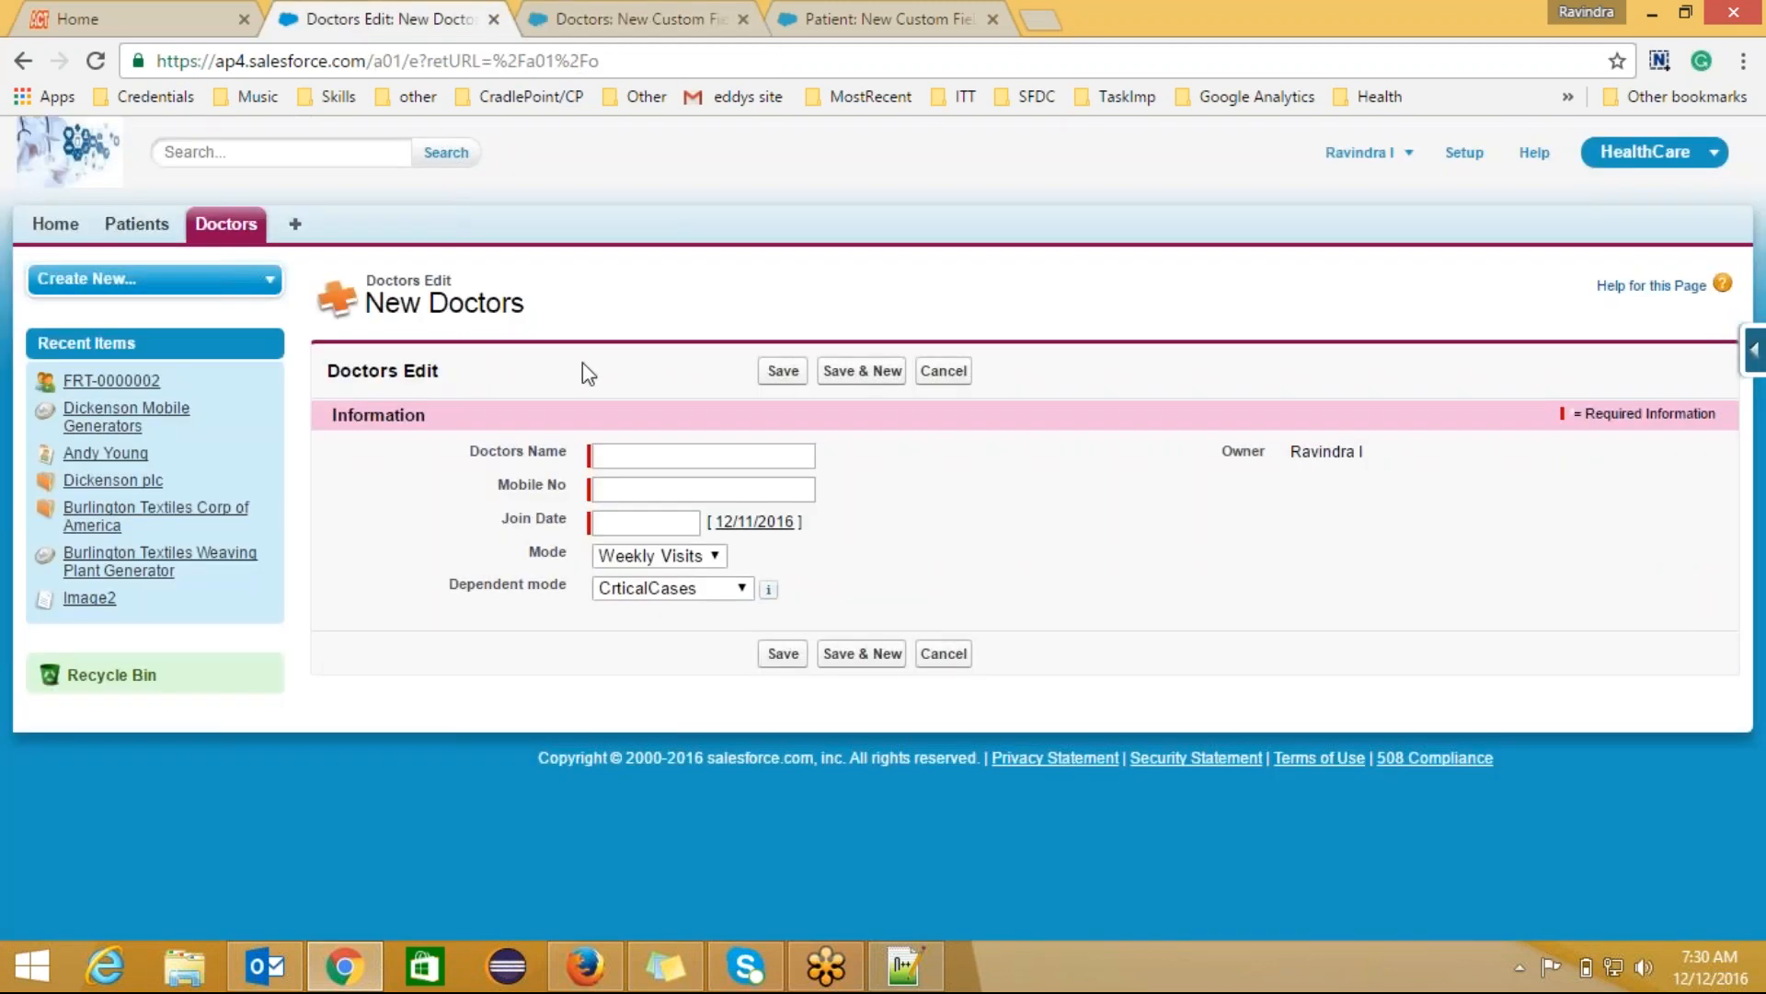
left_click(657, 560)
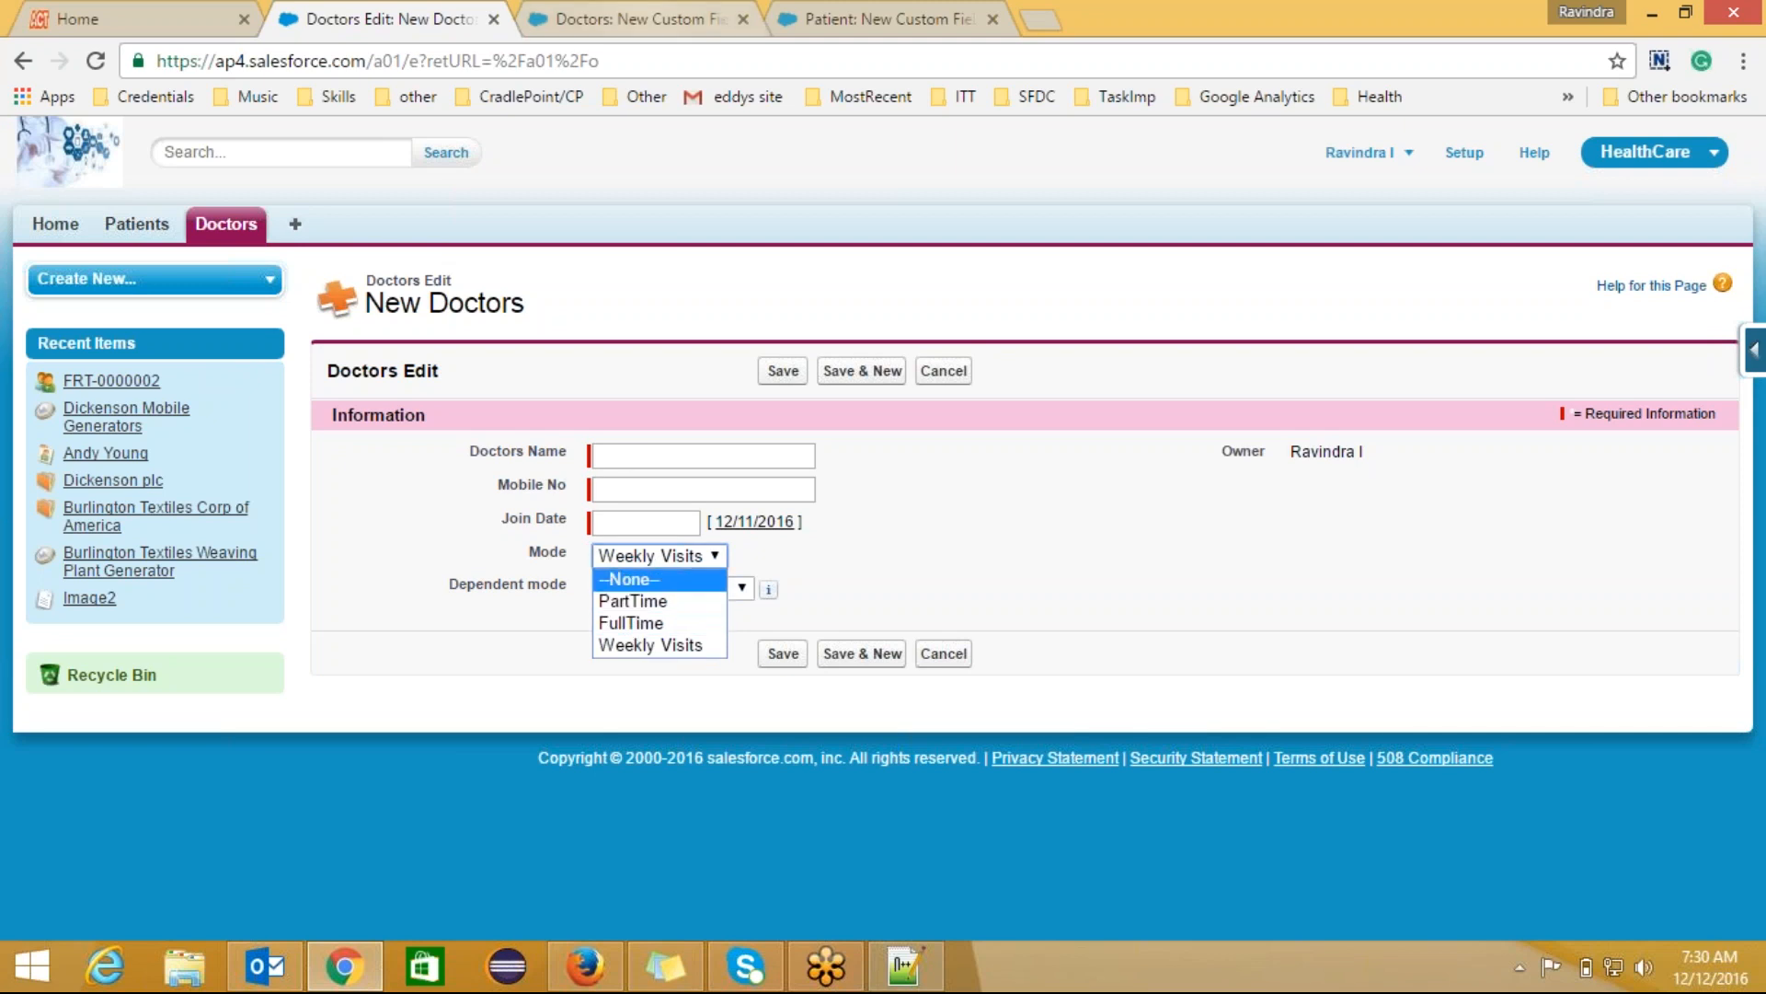
left_click(647, 20)
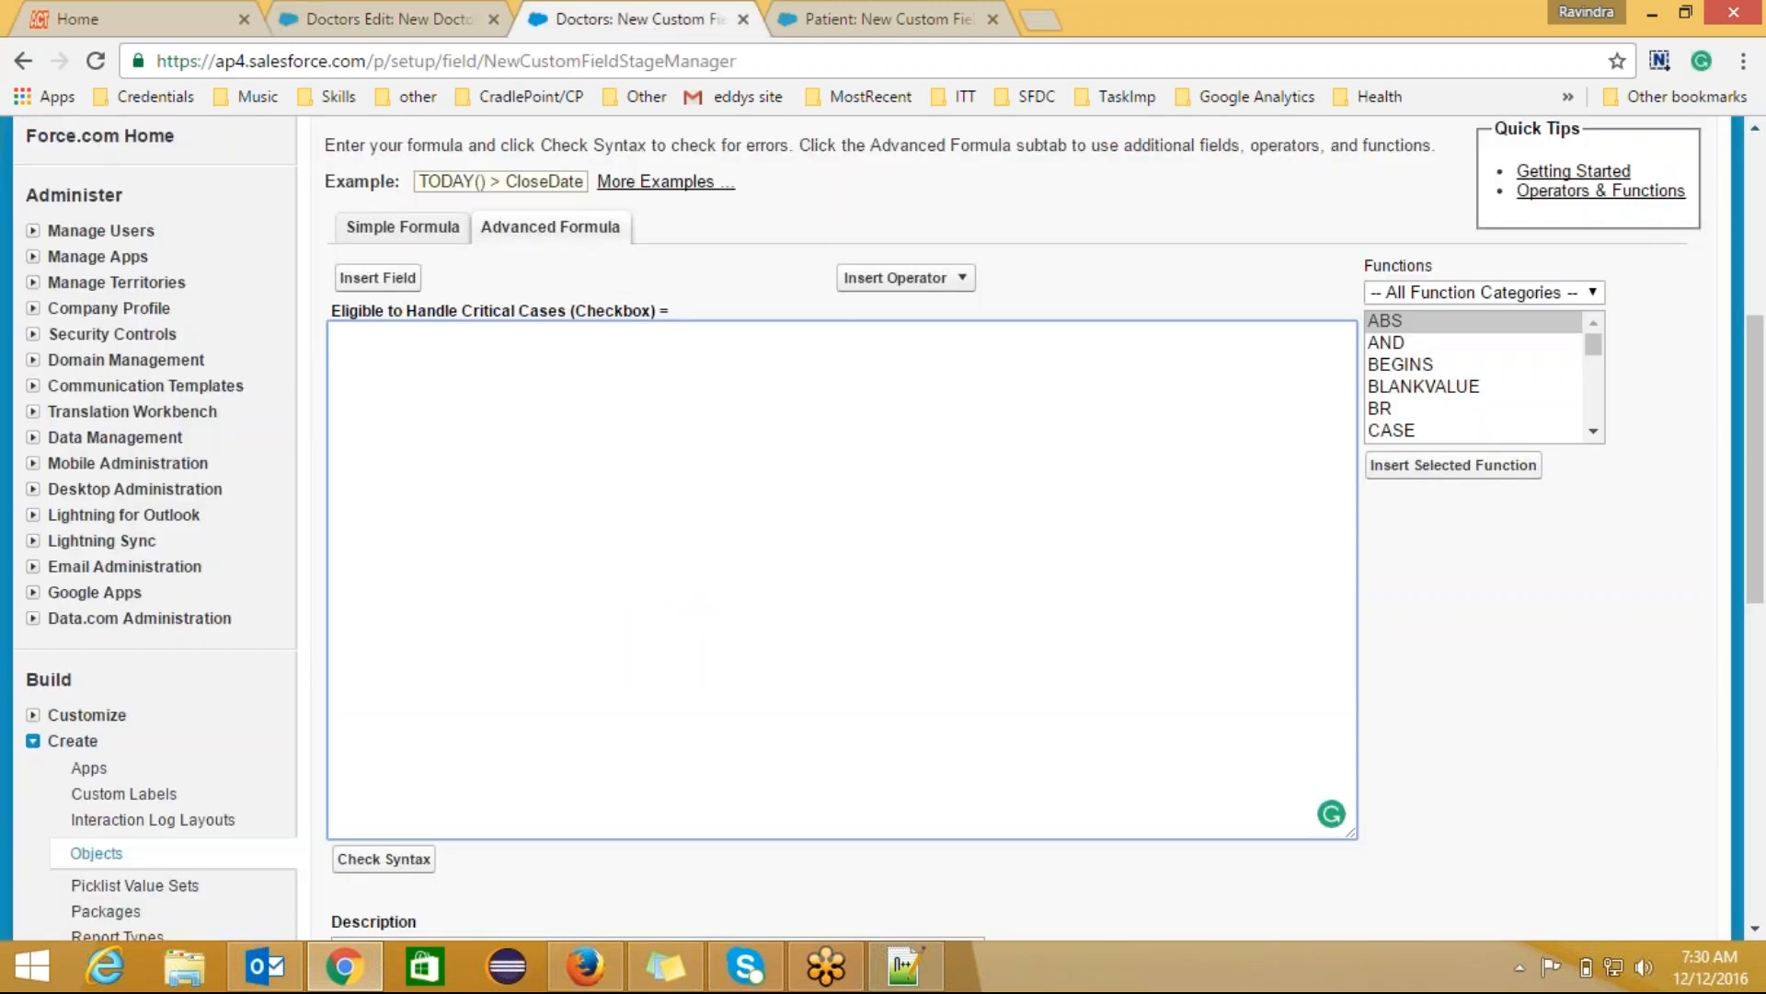
left_click(410, 9)
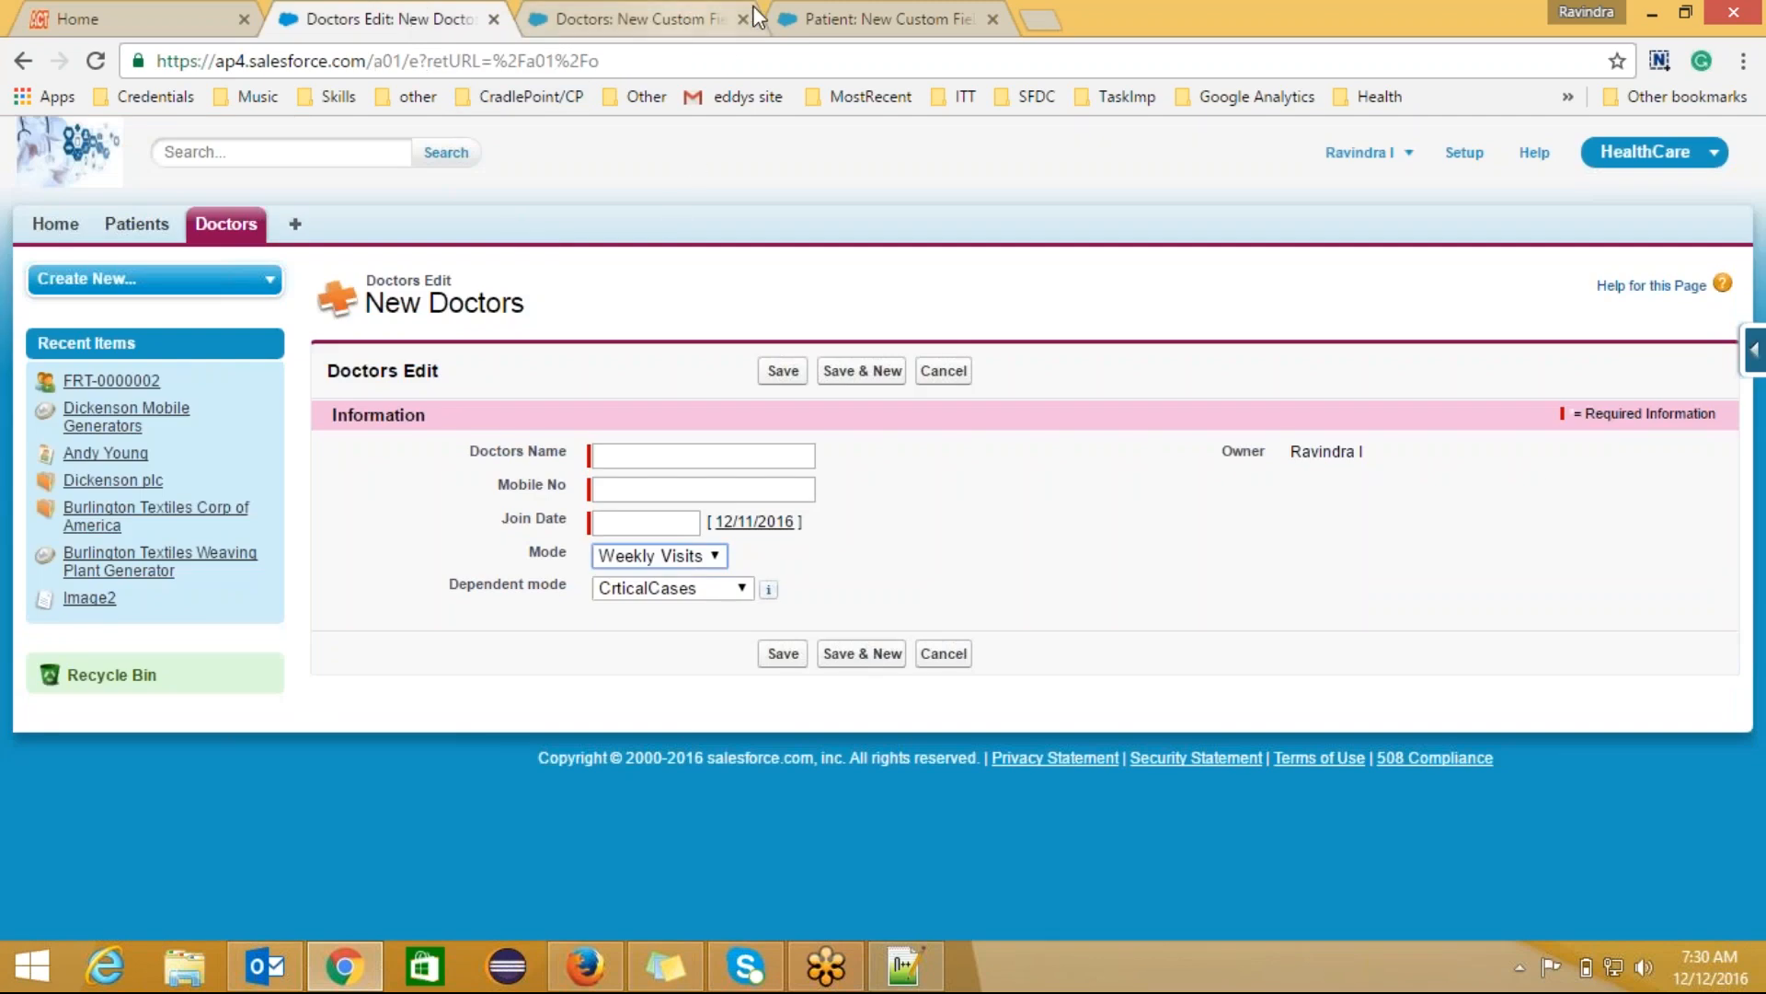
left_click(828, 27)
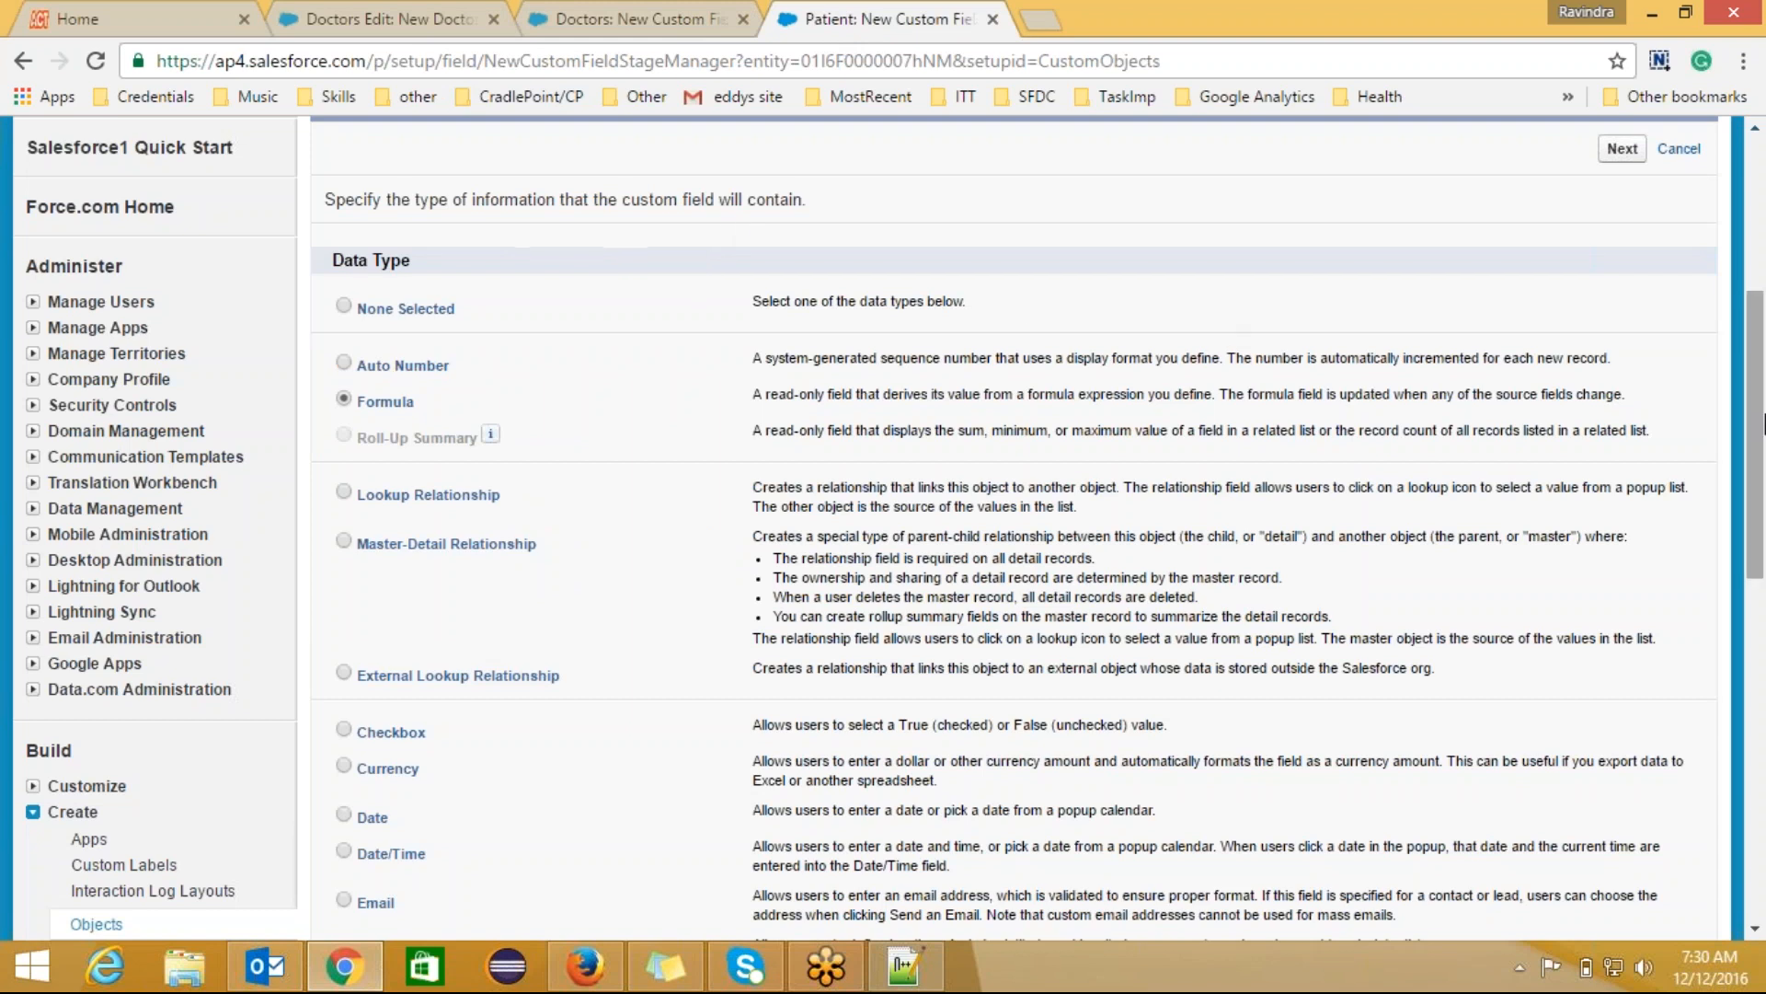
Step: Open the Doctors custom object's details from the custom objects list
scroll(1757, 377, "up", 2)
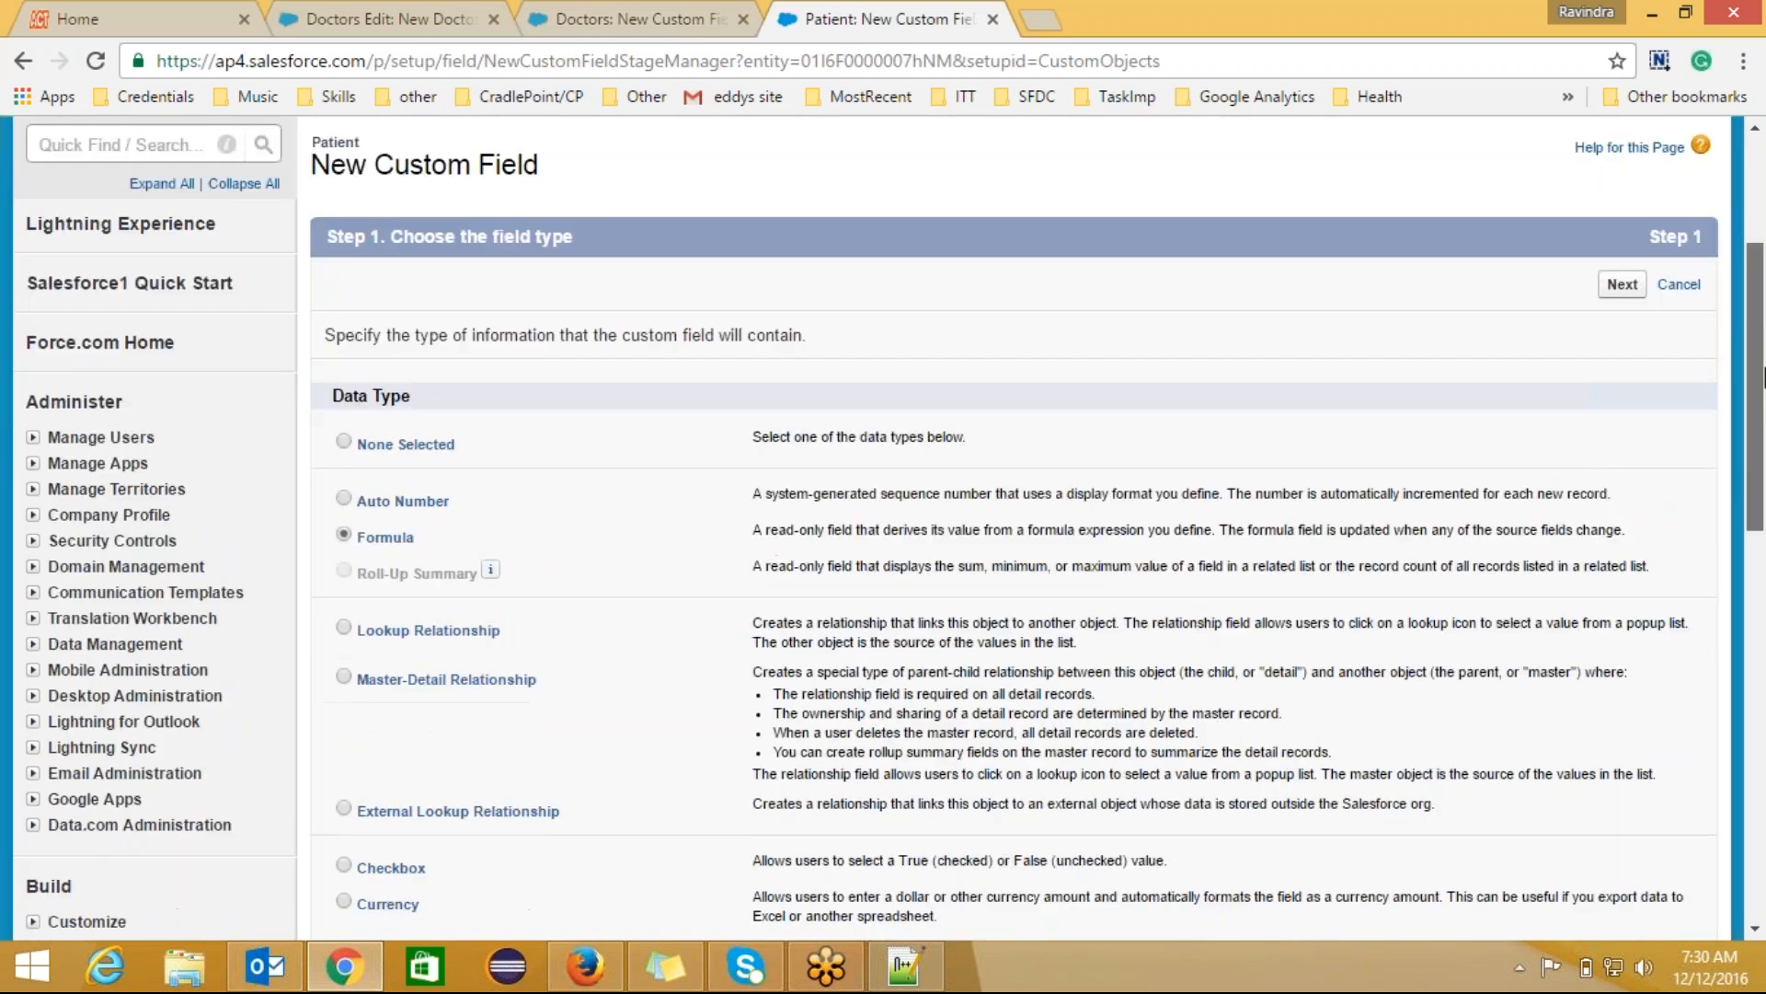
mouse_move(1764, 368)
left_mouse_down()
mouse_move(1764, 292)
mouse_move(1765, 497)
mouse_move(1758, 344)
left_mouse_up()
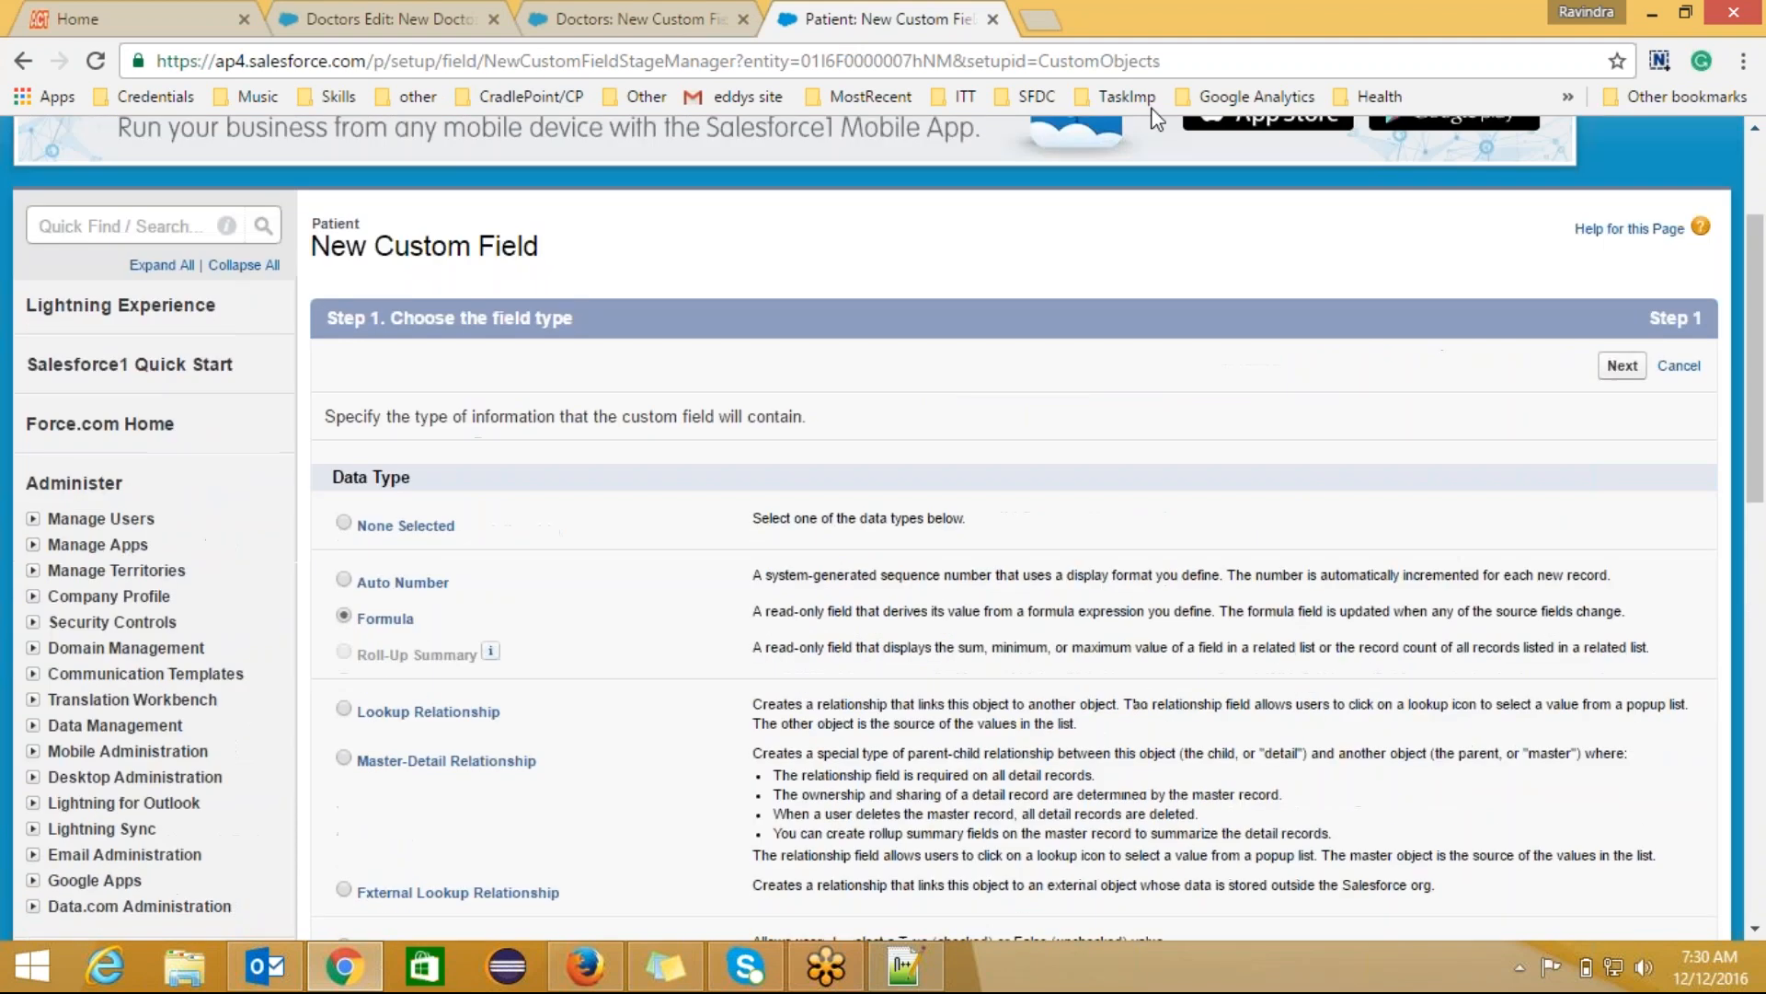
left_click(612, 16)
left_click(793, 20)
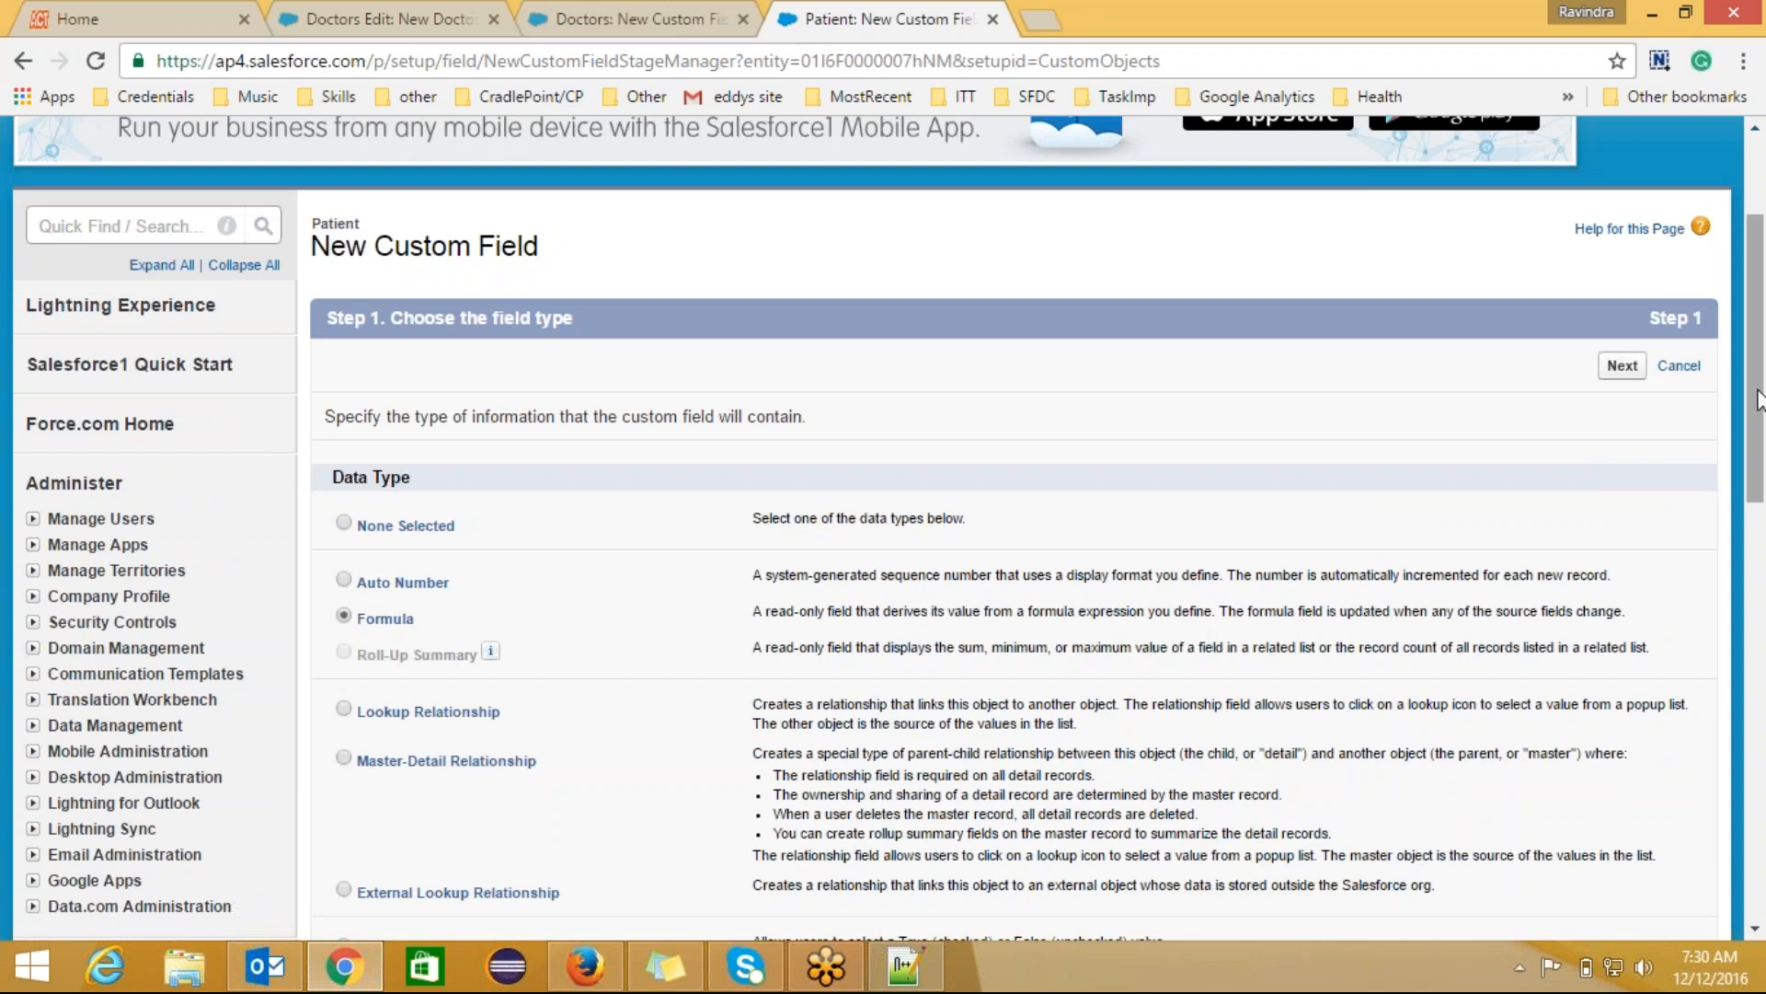
scroll(1760, 400, "down", 7)
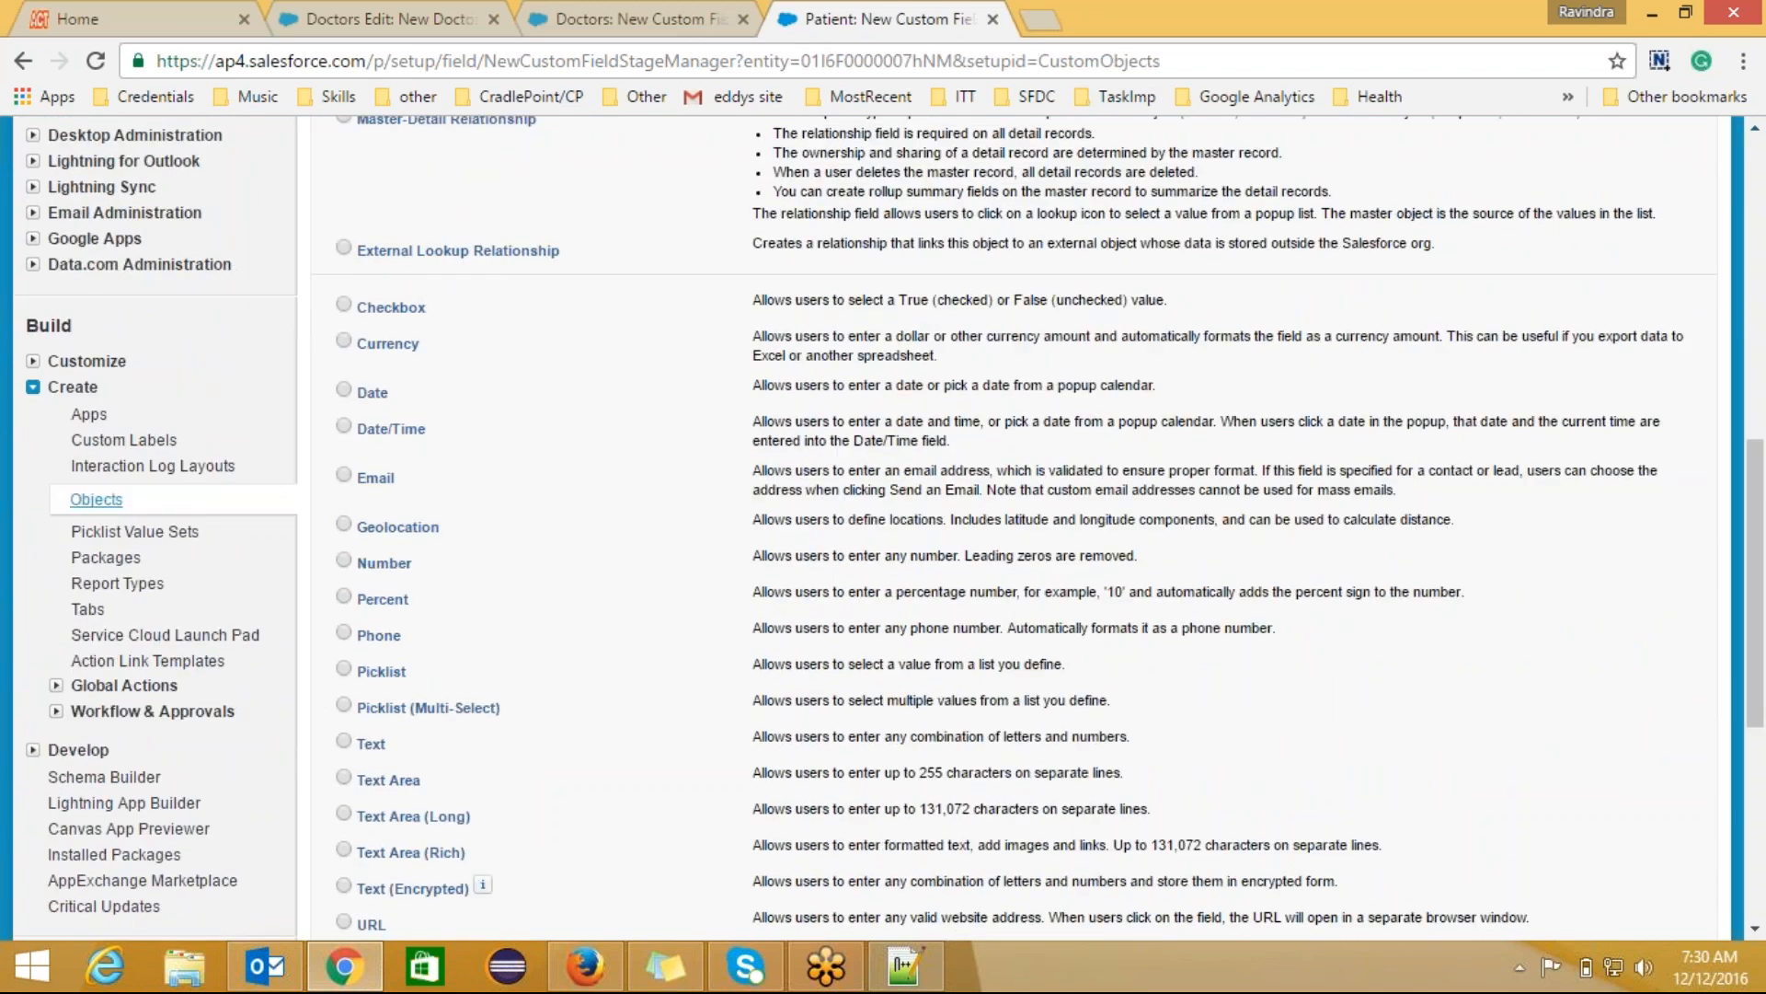
left_click(96, 499)
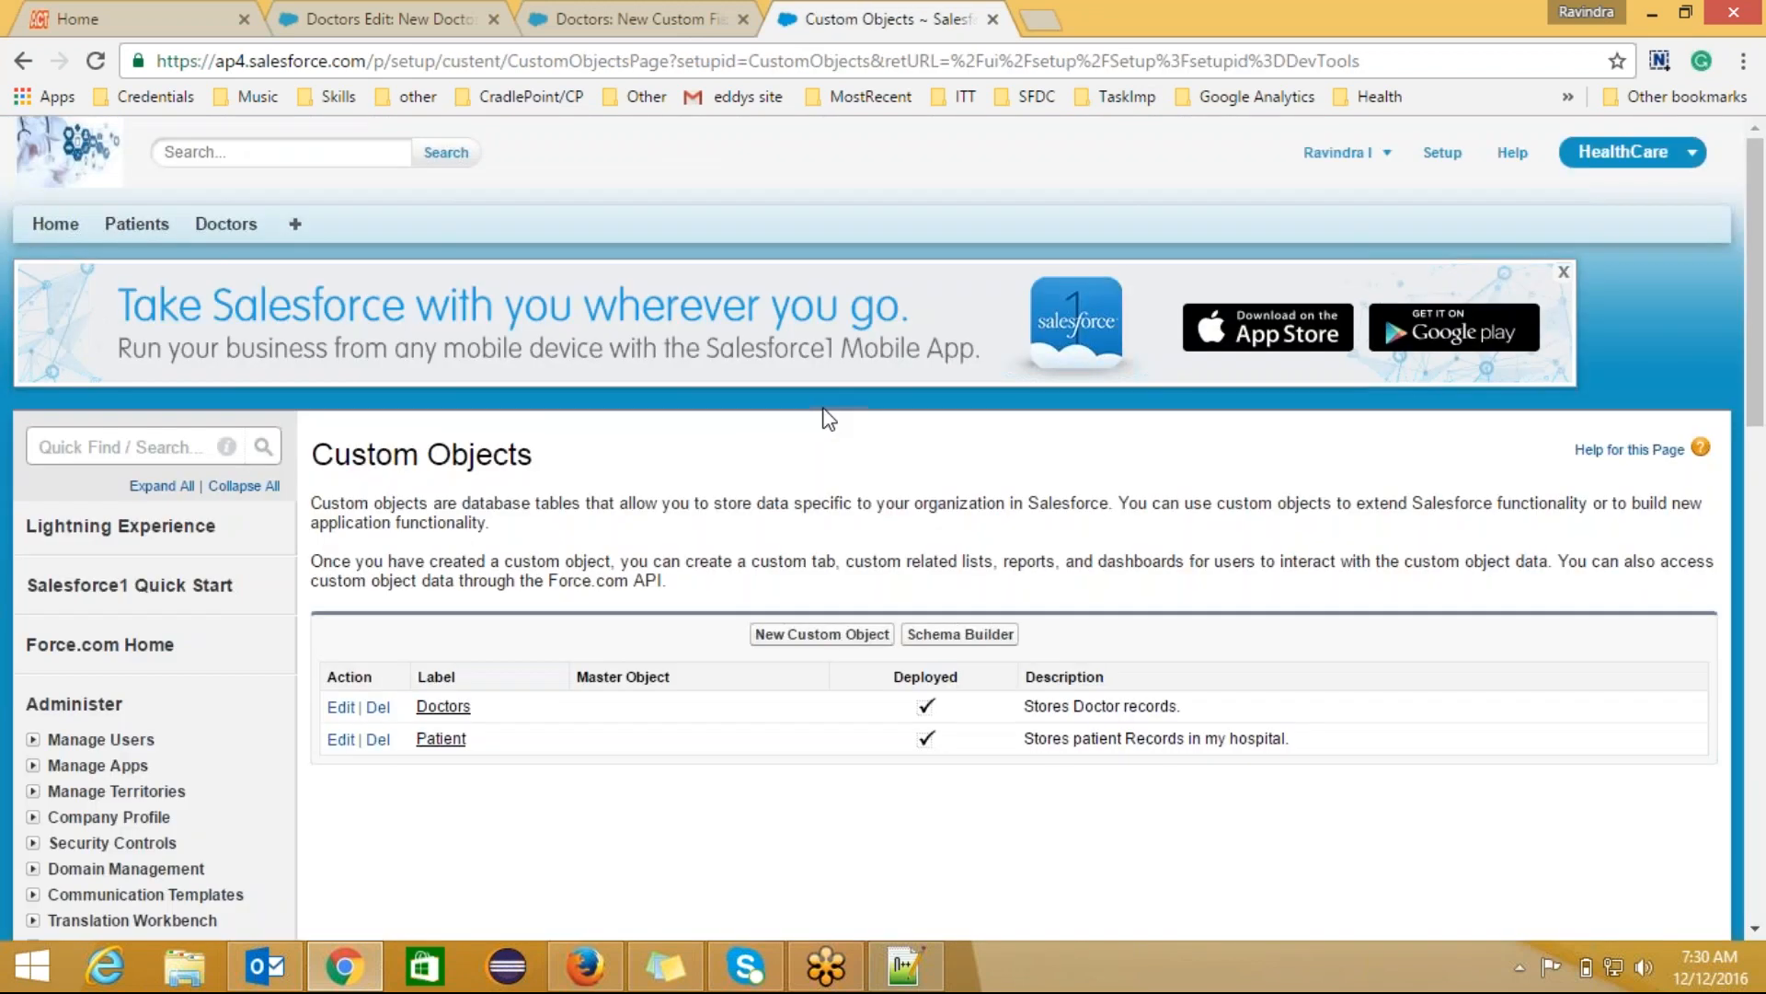
left_click(444, 705)
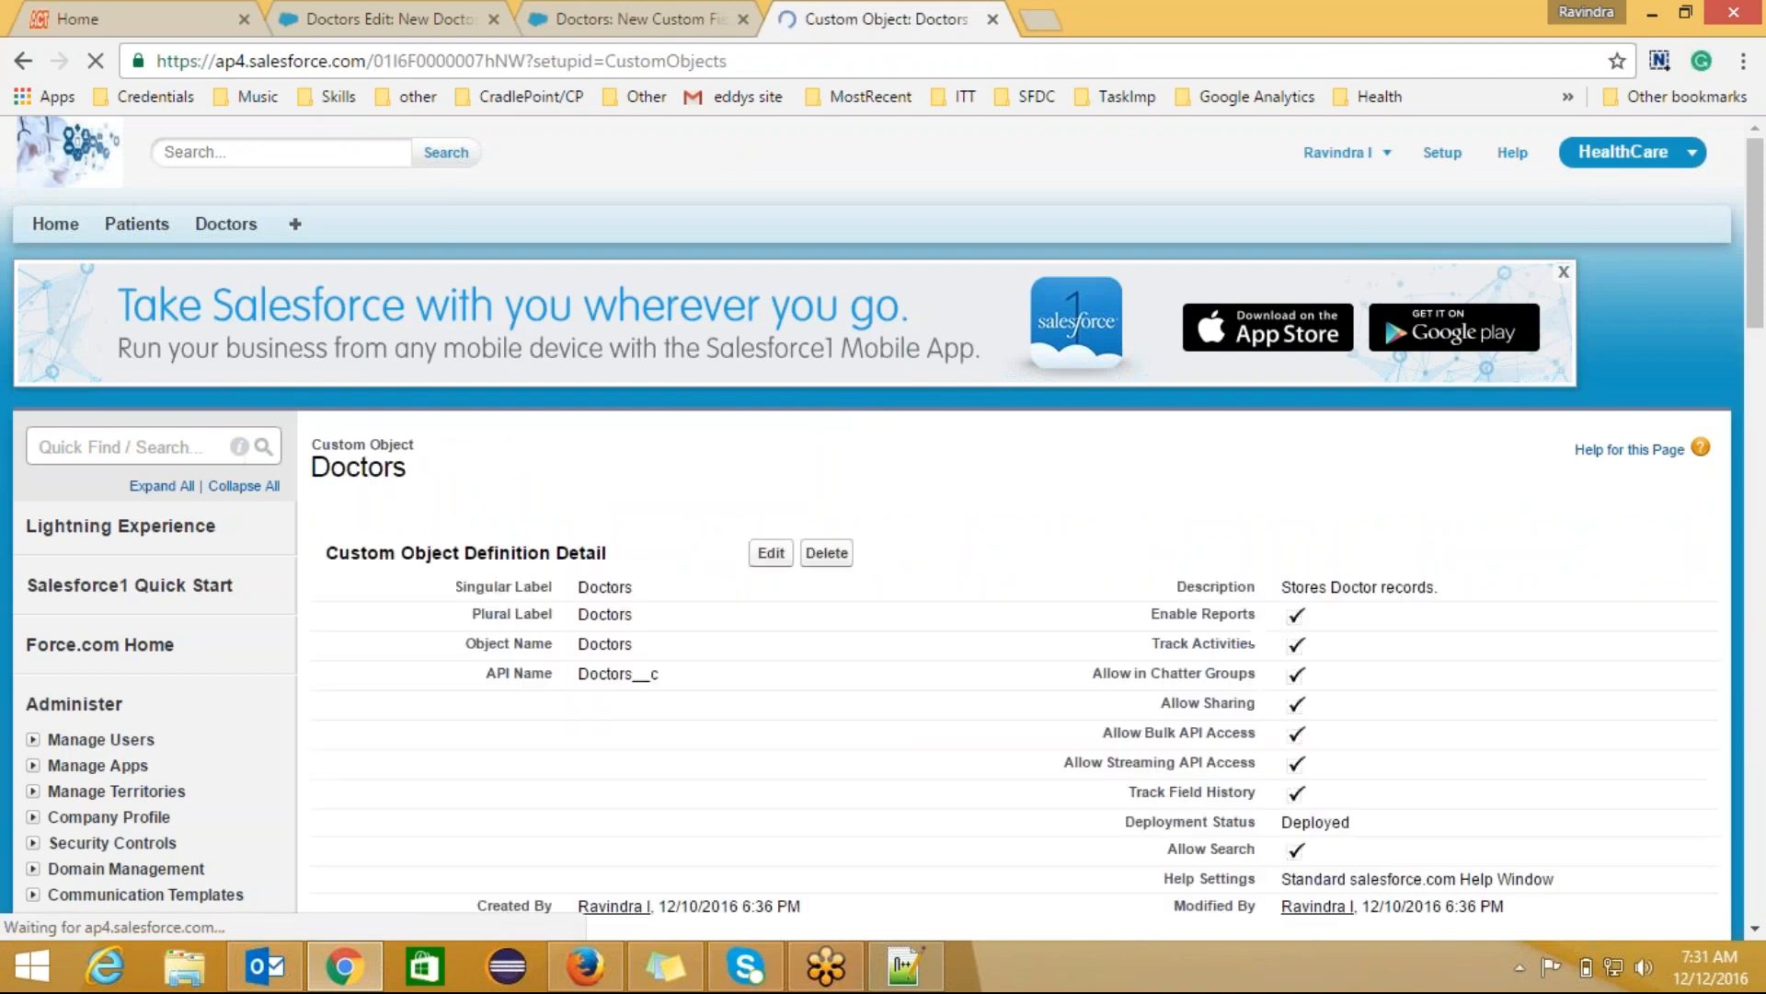
Step: Read the Mode field's API name Mode__c, then return to the formula editor
scroll(1761, 445, "down", 7)
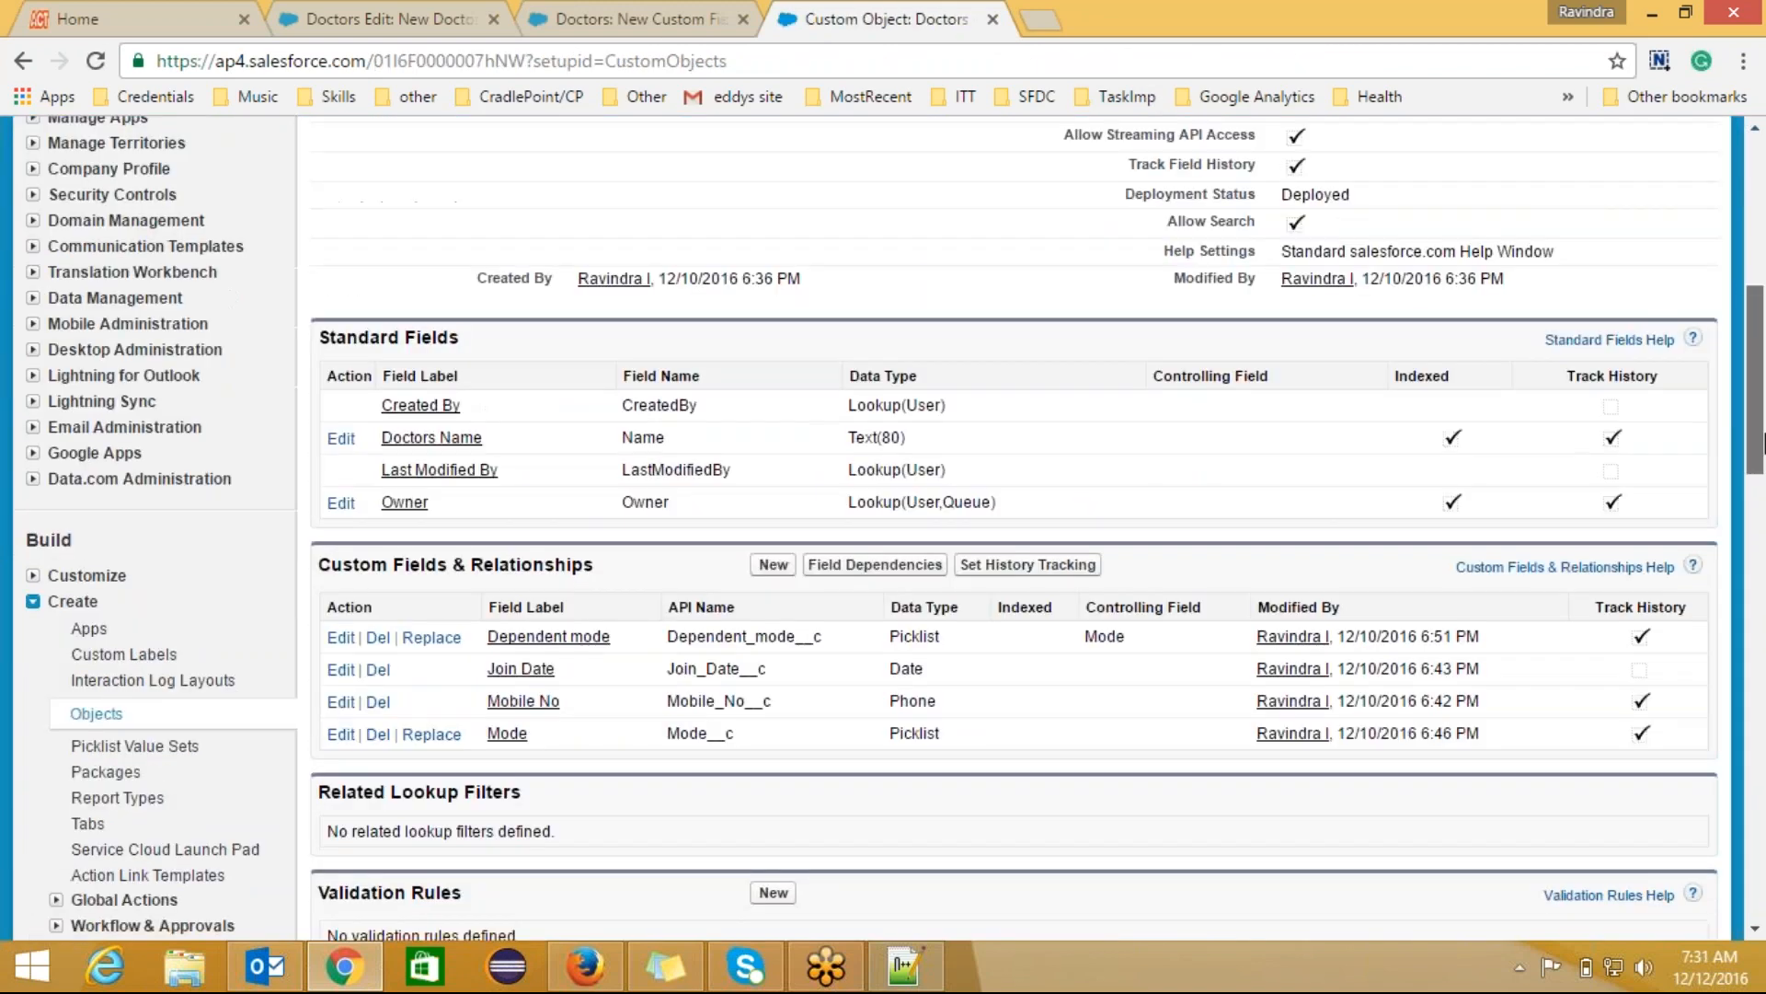
scroll(1762, 445, "down", 1)
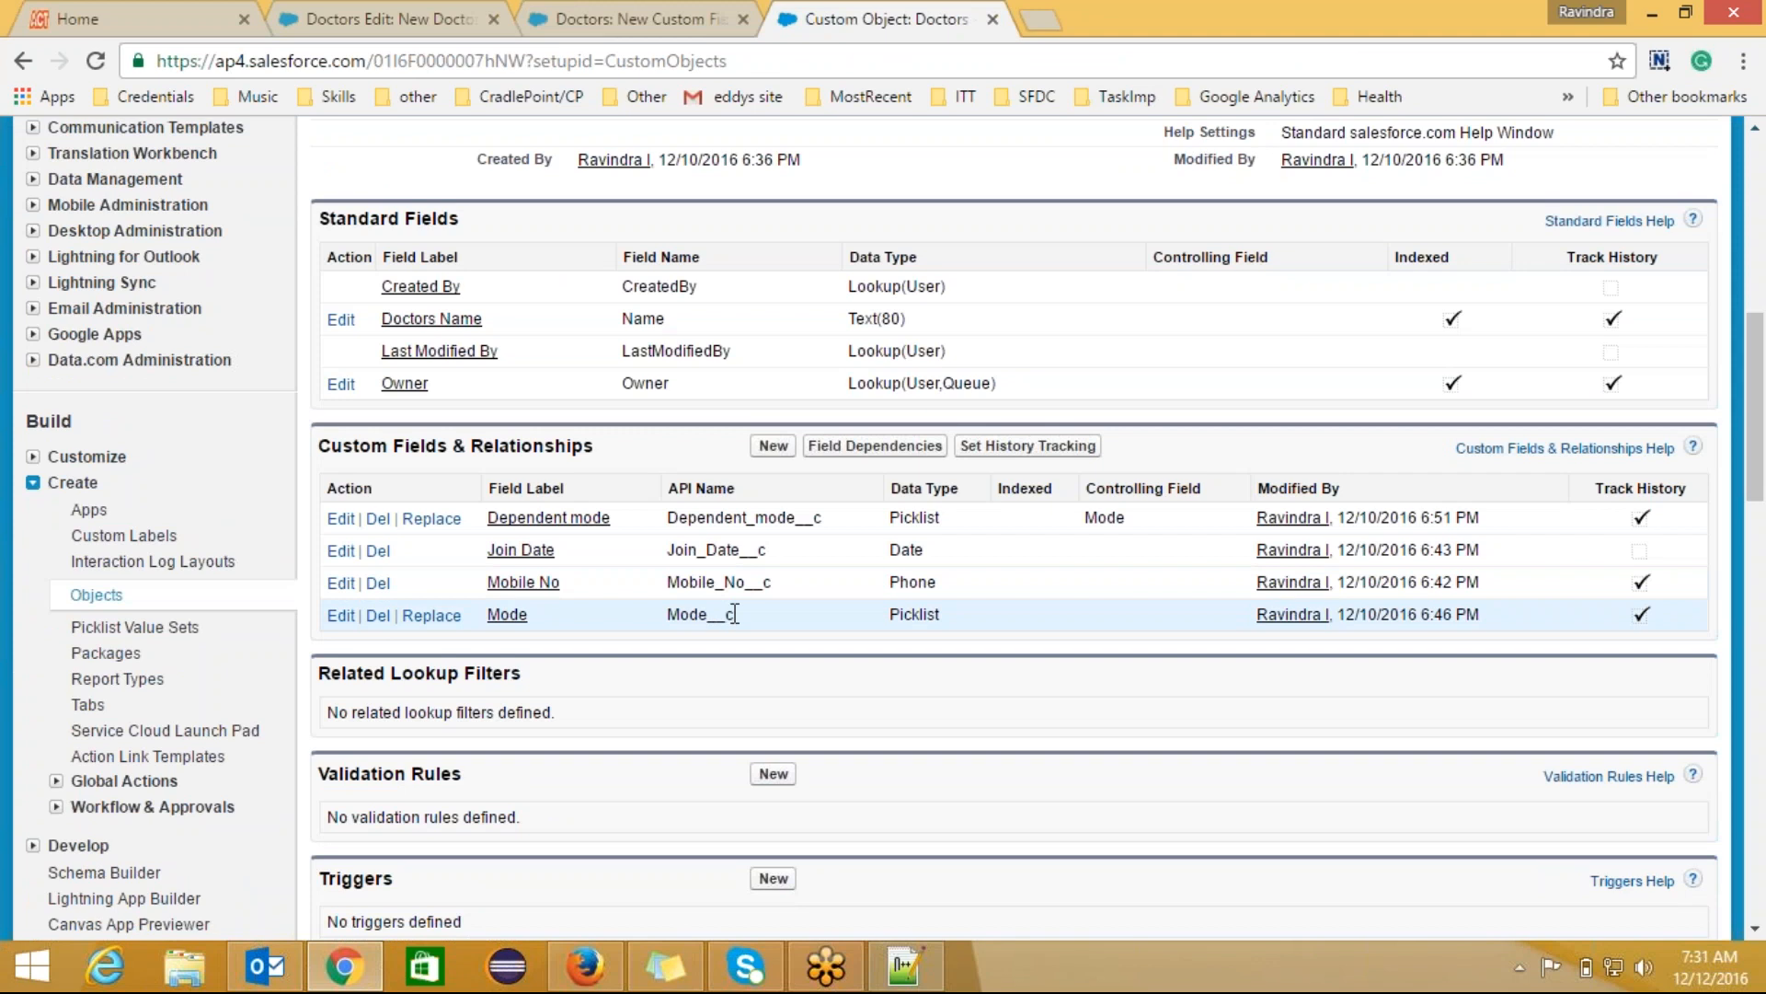
left_click_drag(735, 614, 669, 616)
left_click(747, 615)
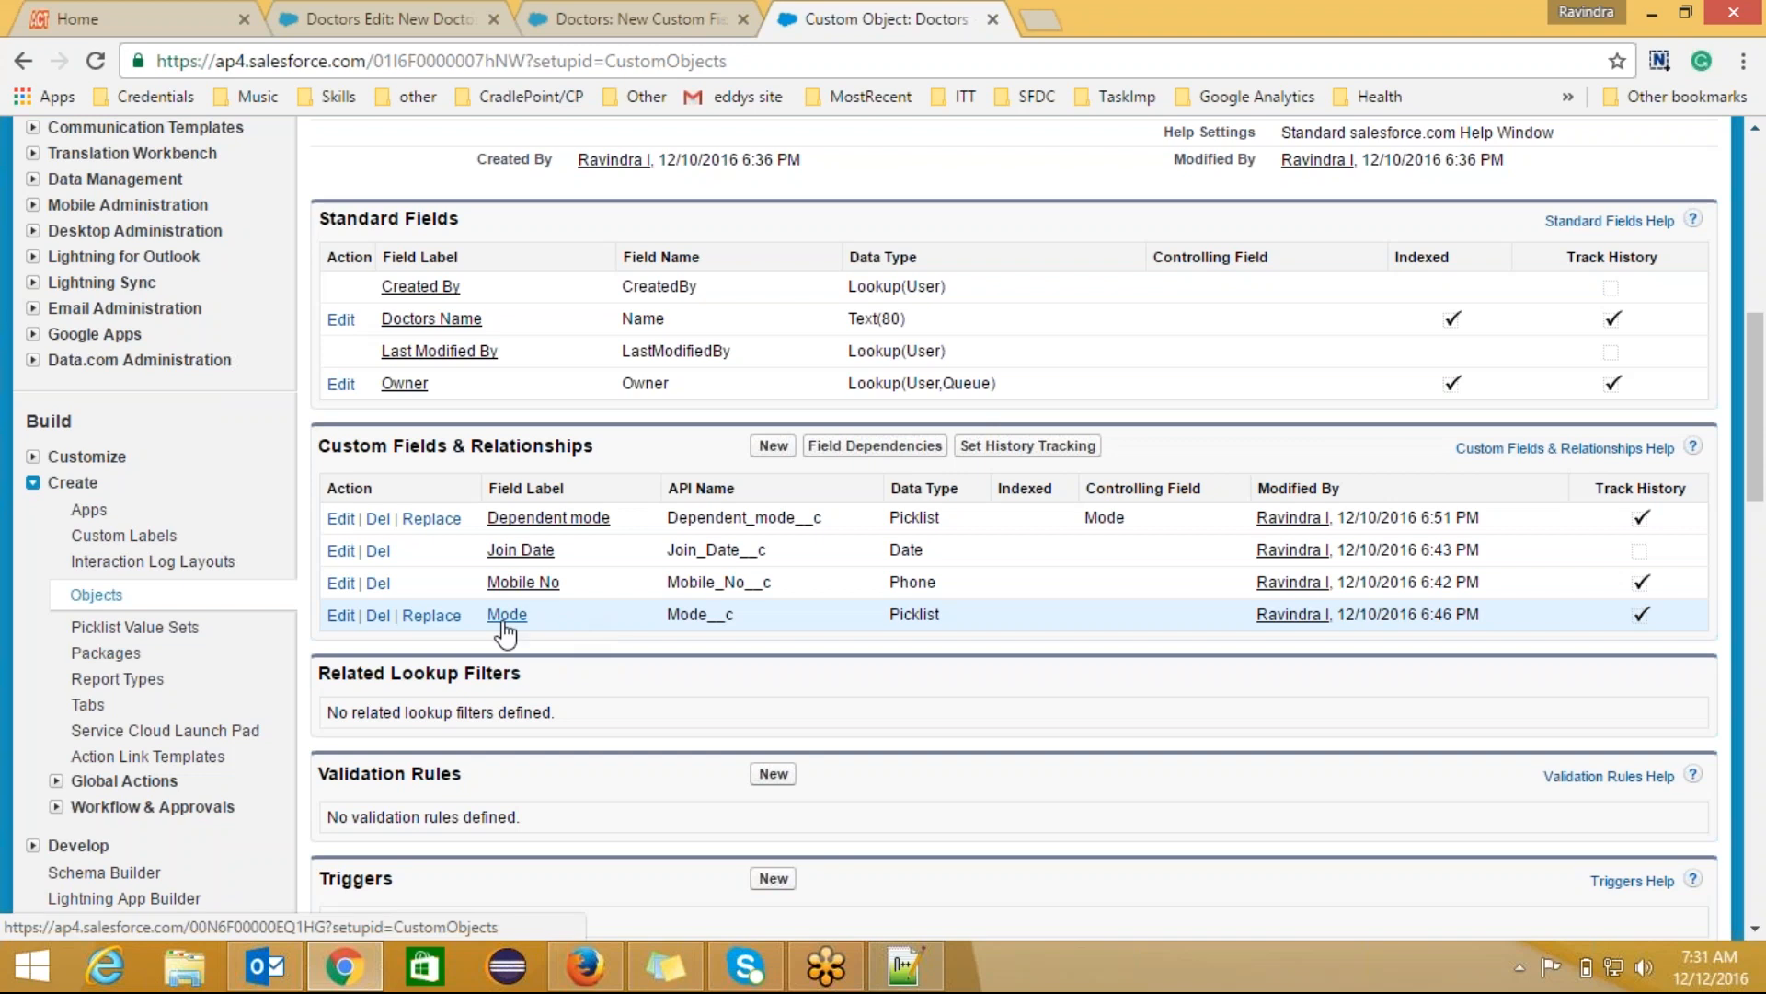
left_click_drag(736, 614, 669, 614)
left_click(734, 620)
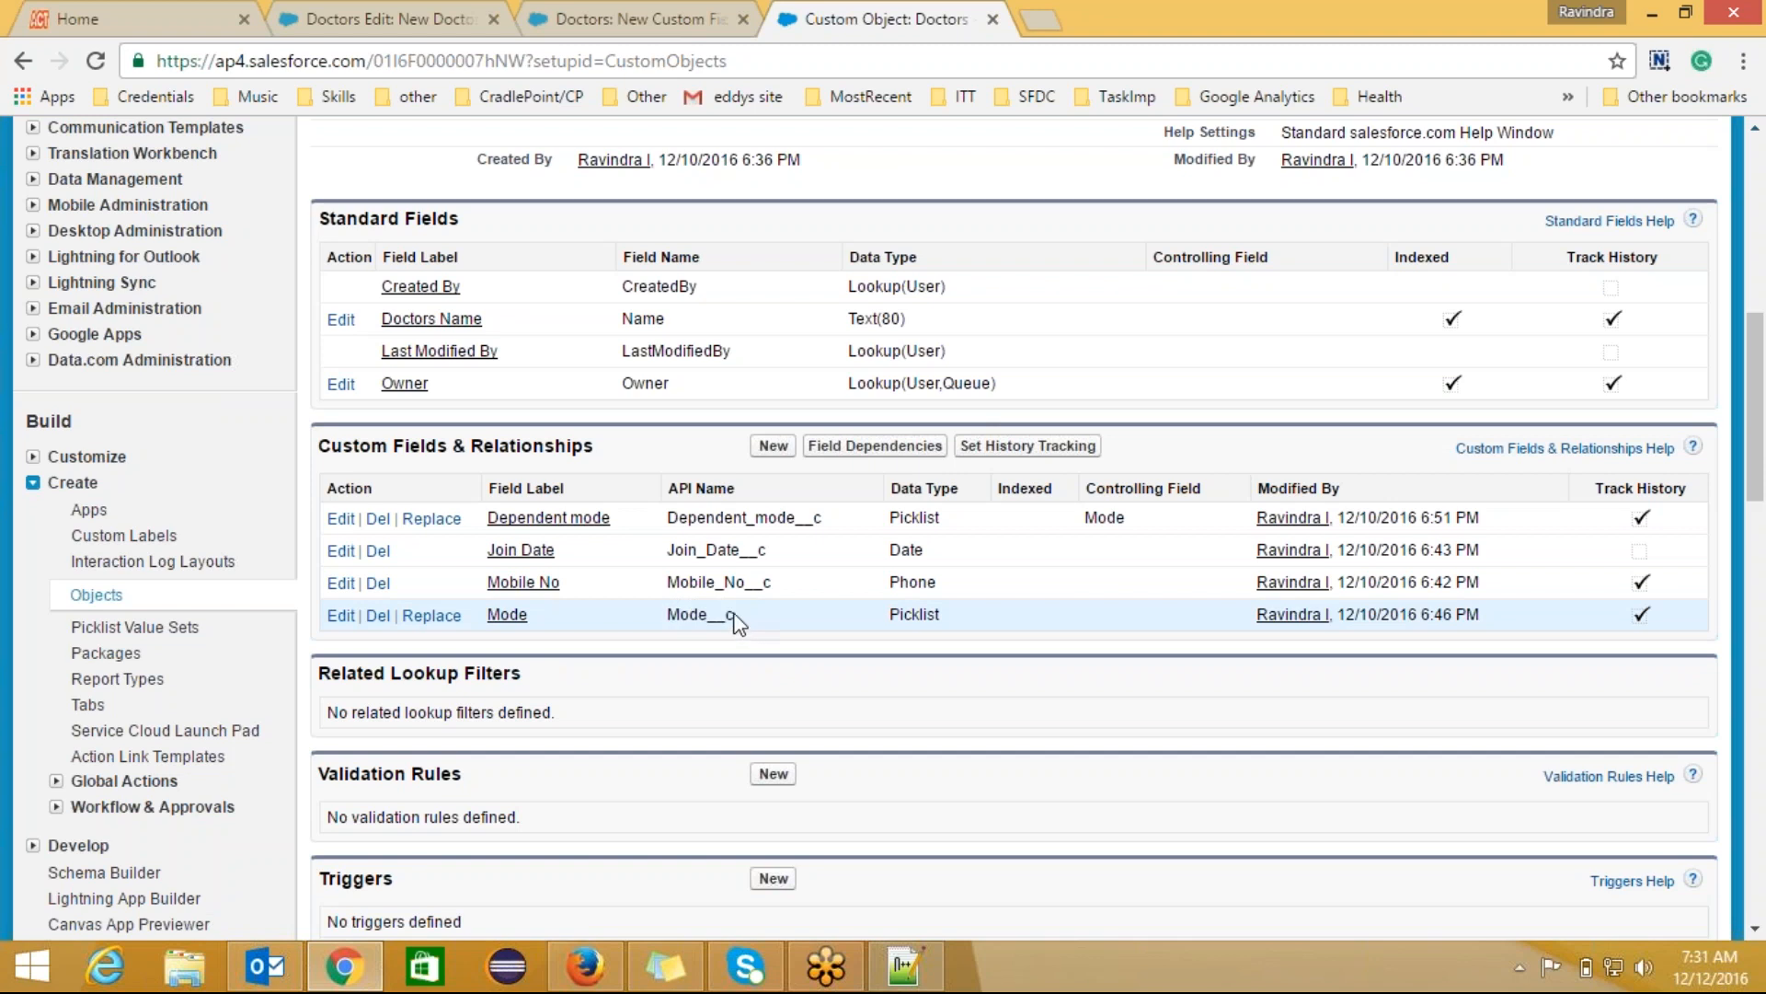
left_click_drag(736, 613, 711, 617)
left_click(758, 621)
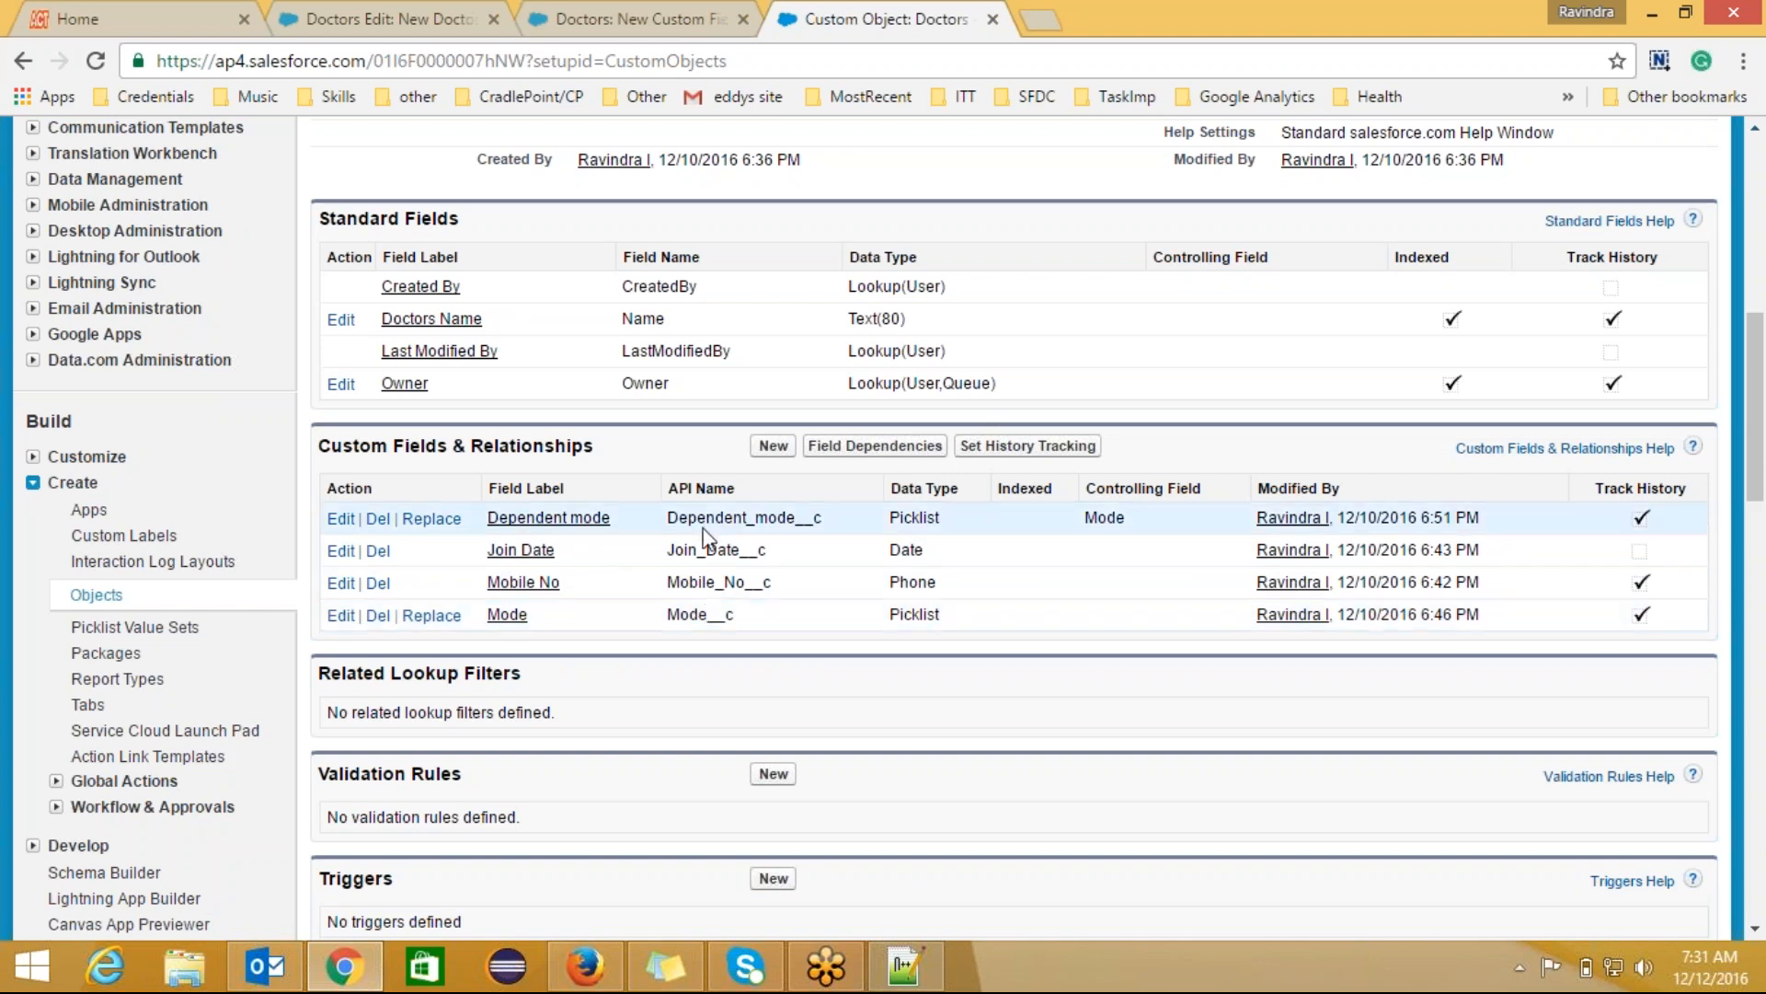
left_click(621, 14)
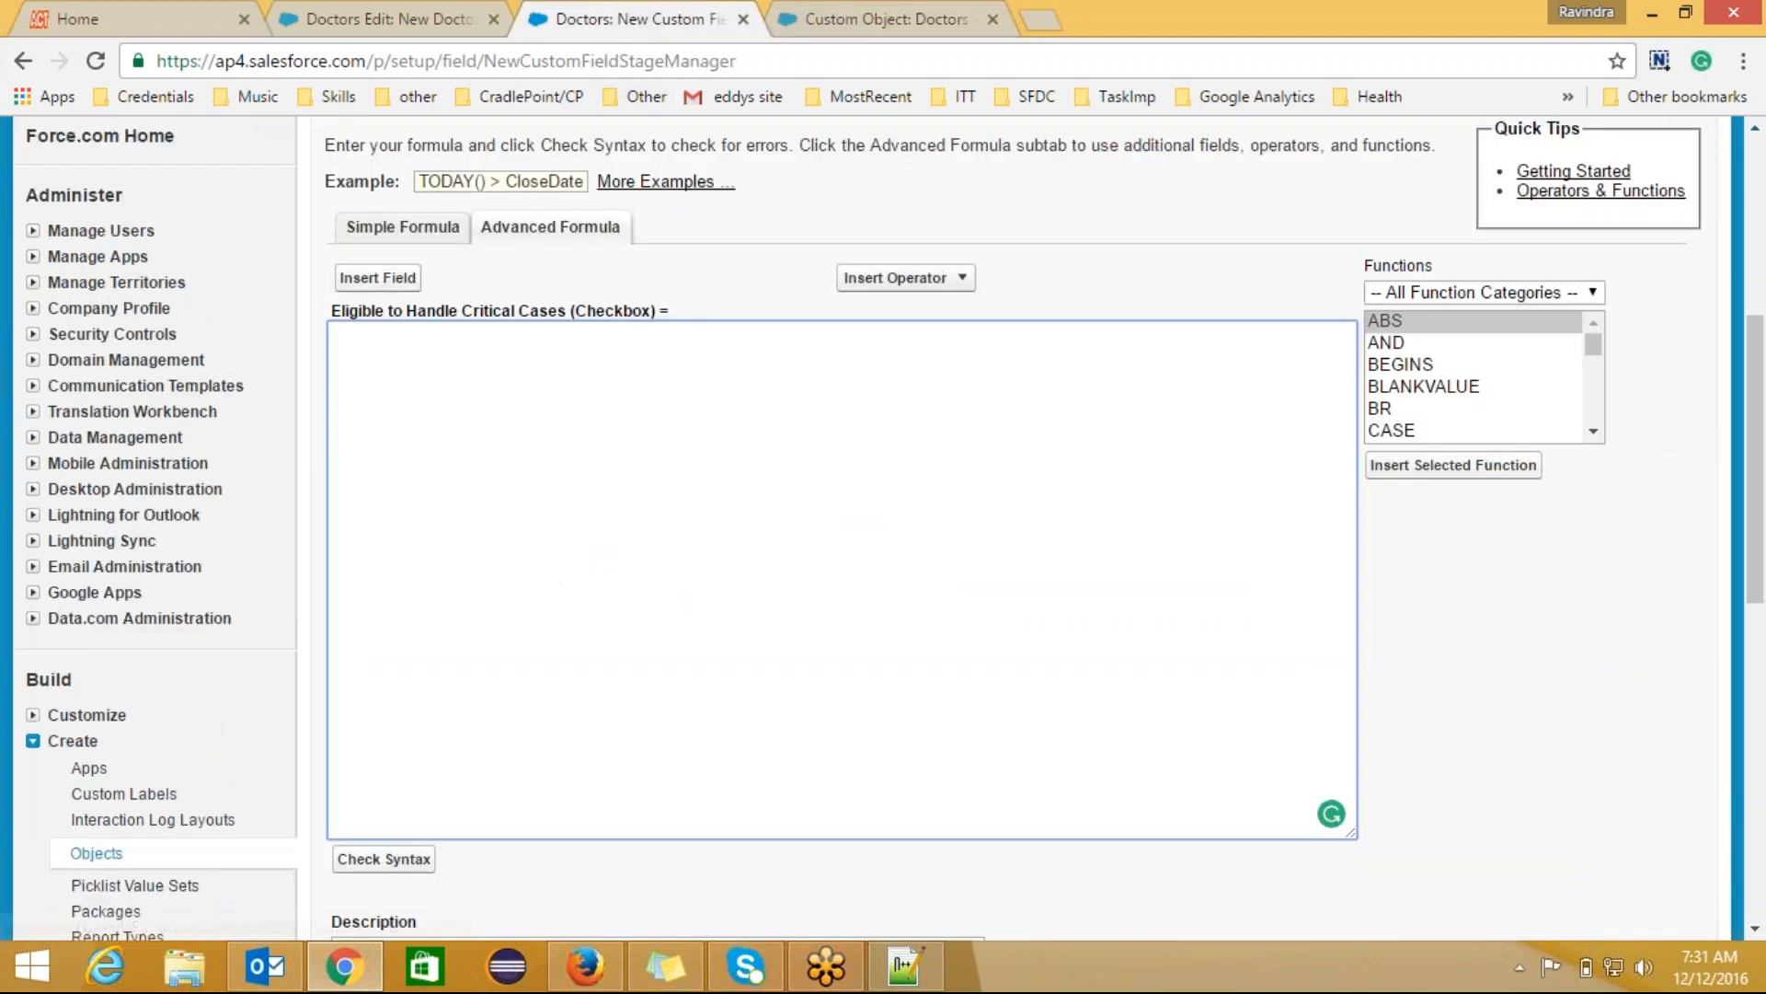
Step: Insert the Doctors Mode field (Mode__c) into the advanced formula
left_click(377, 279)
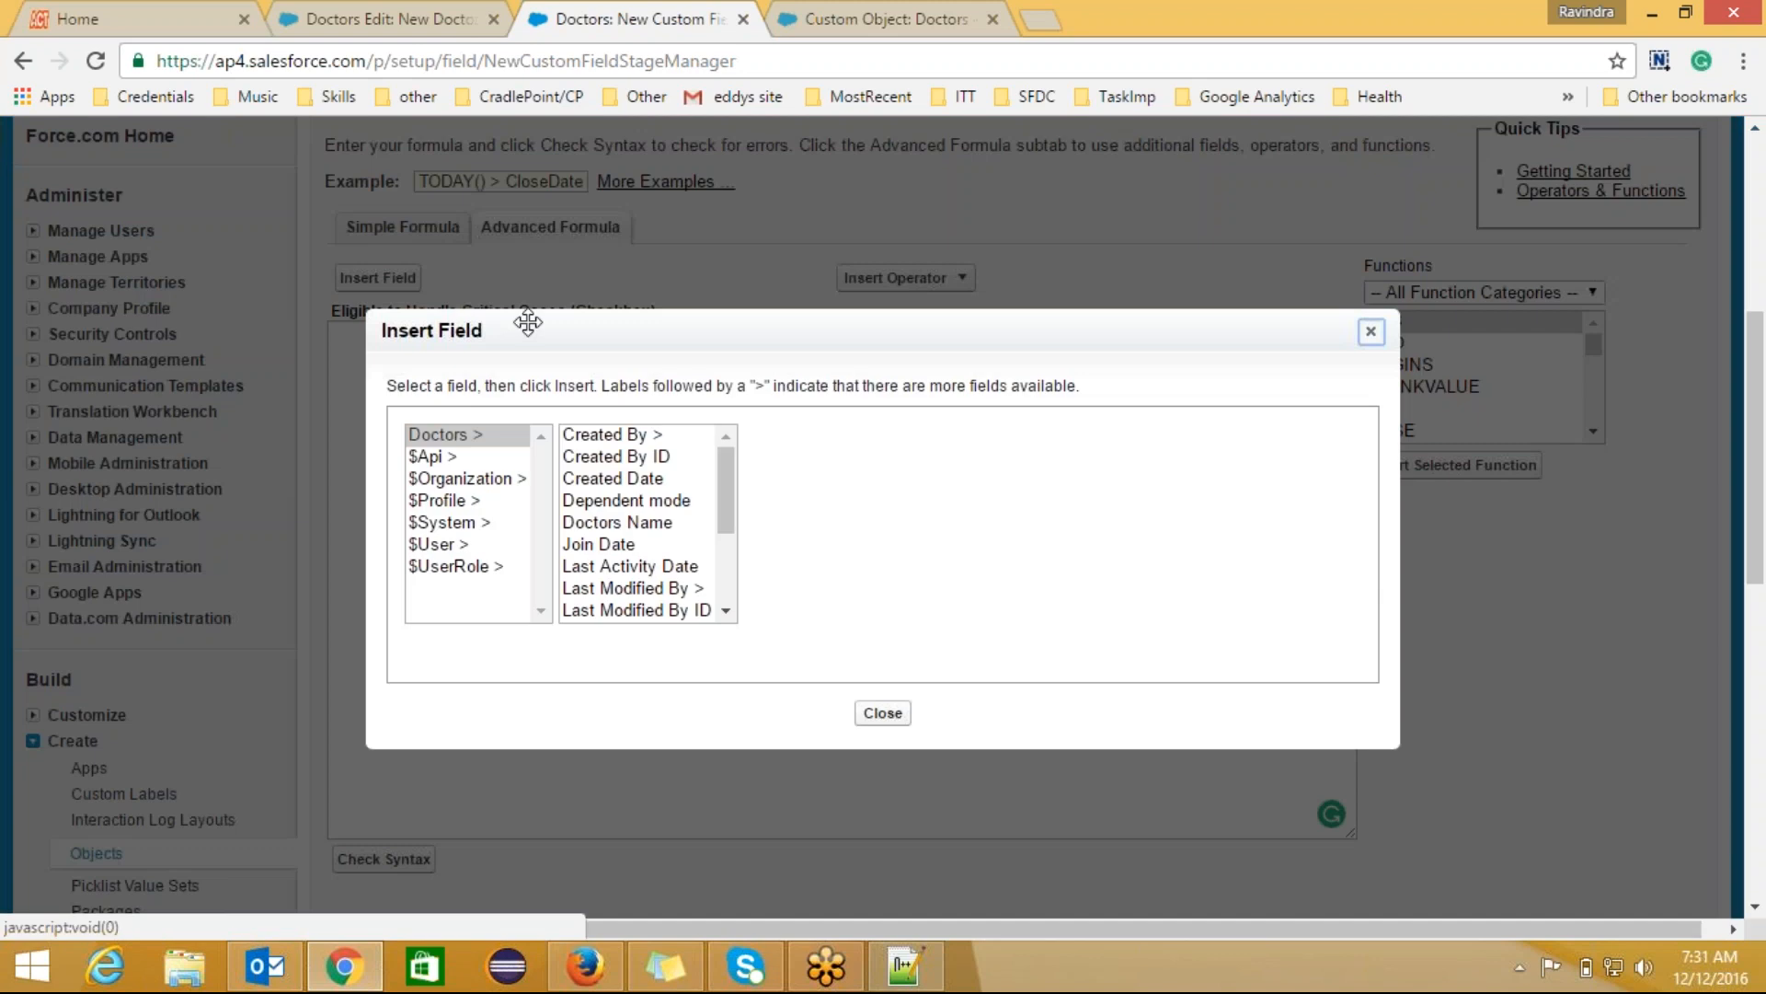
left_click_drag(720, 462, 722, 515)
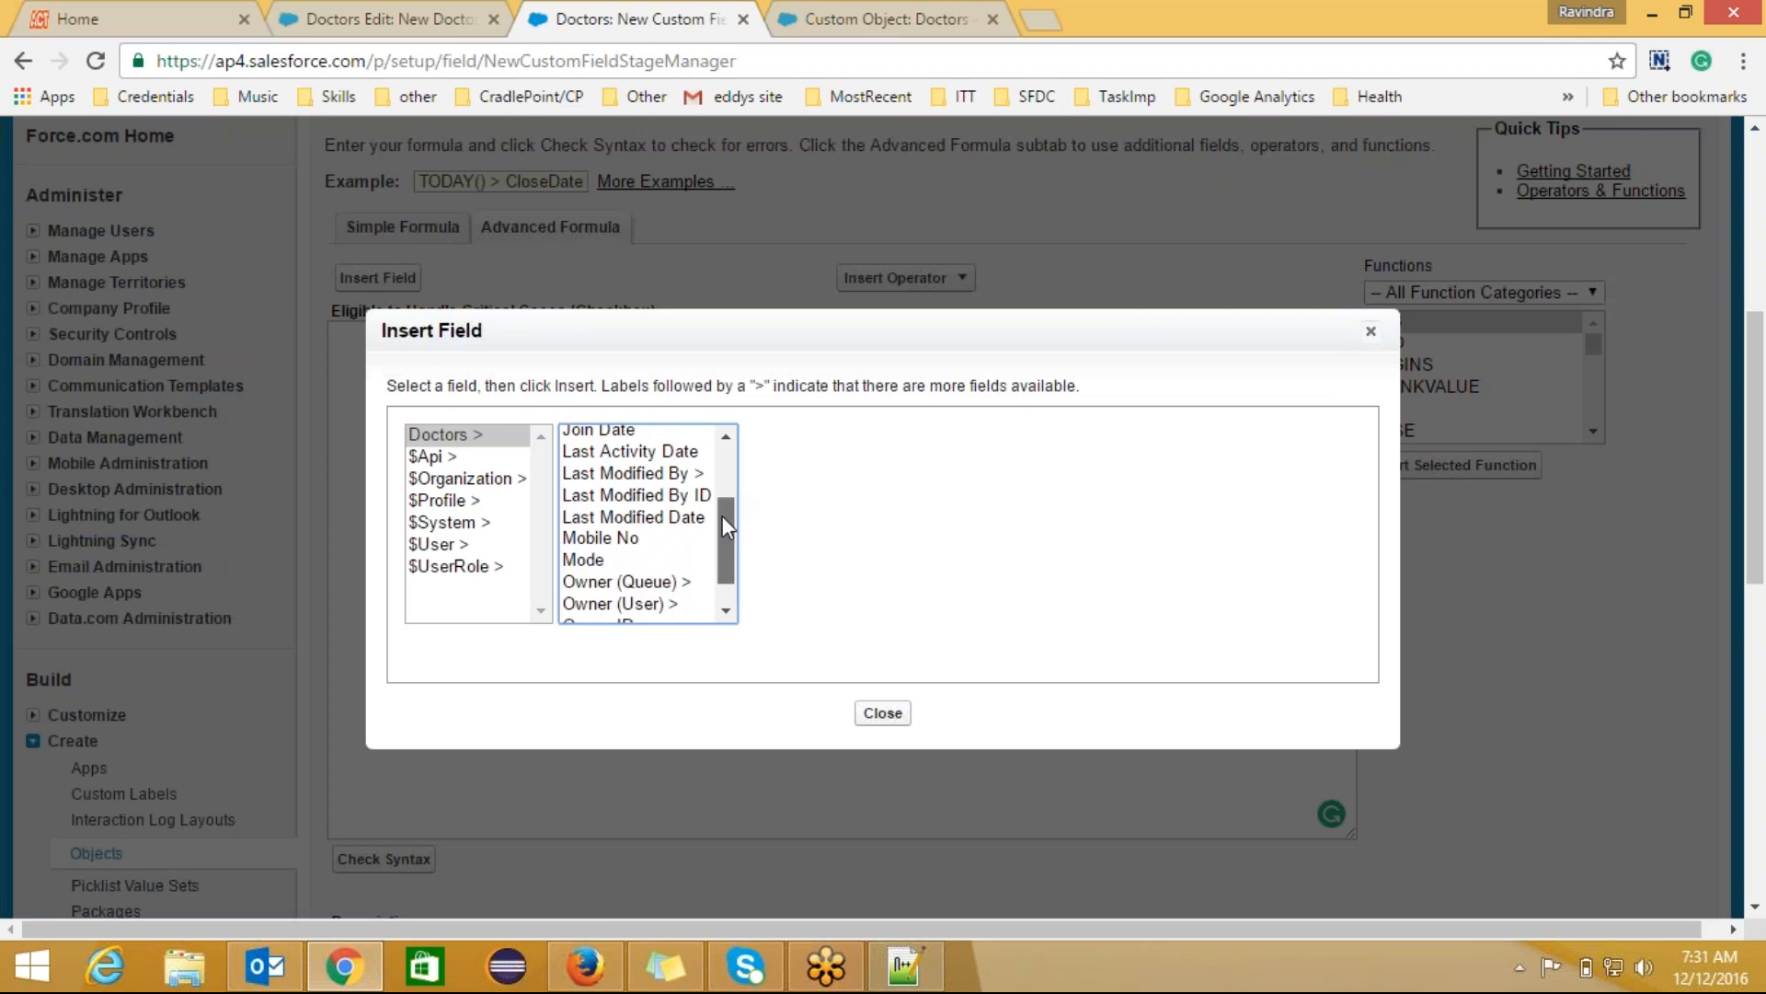
left_click(598, 554)
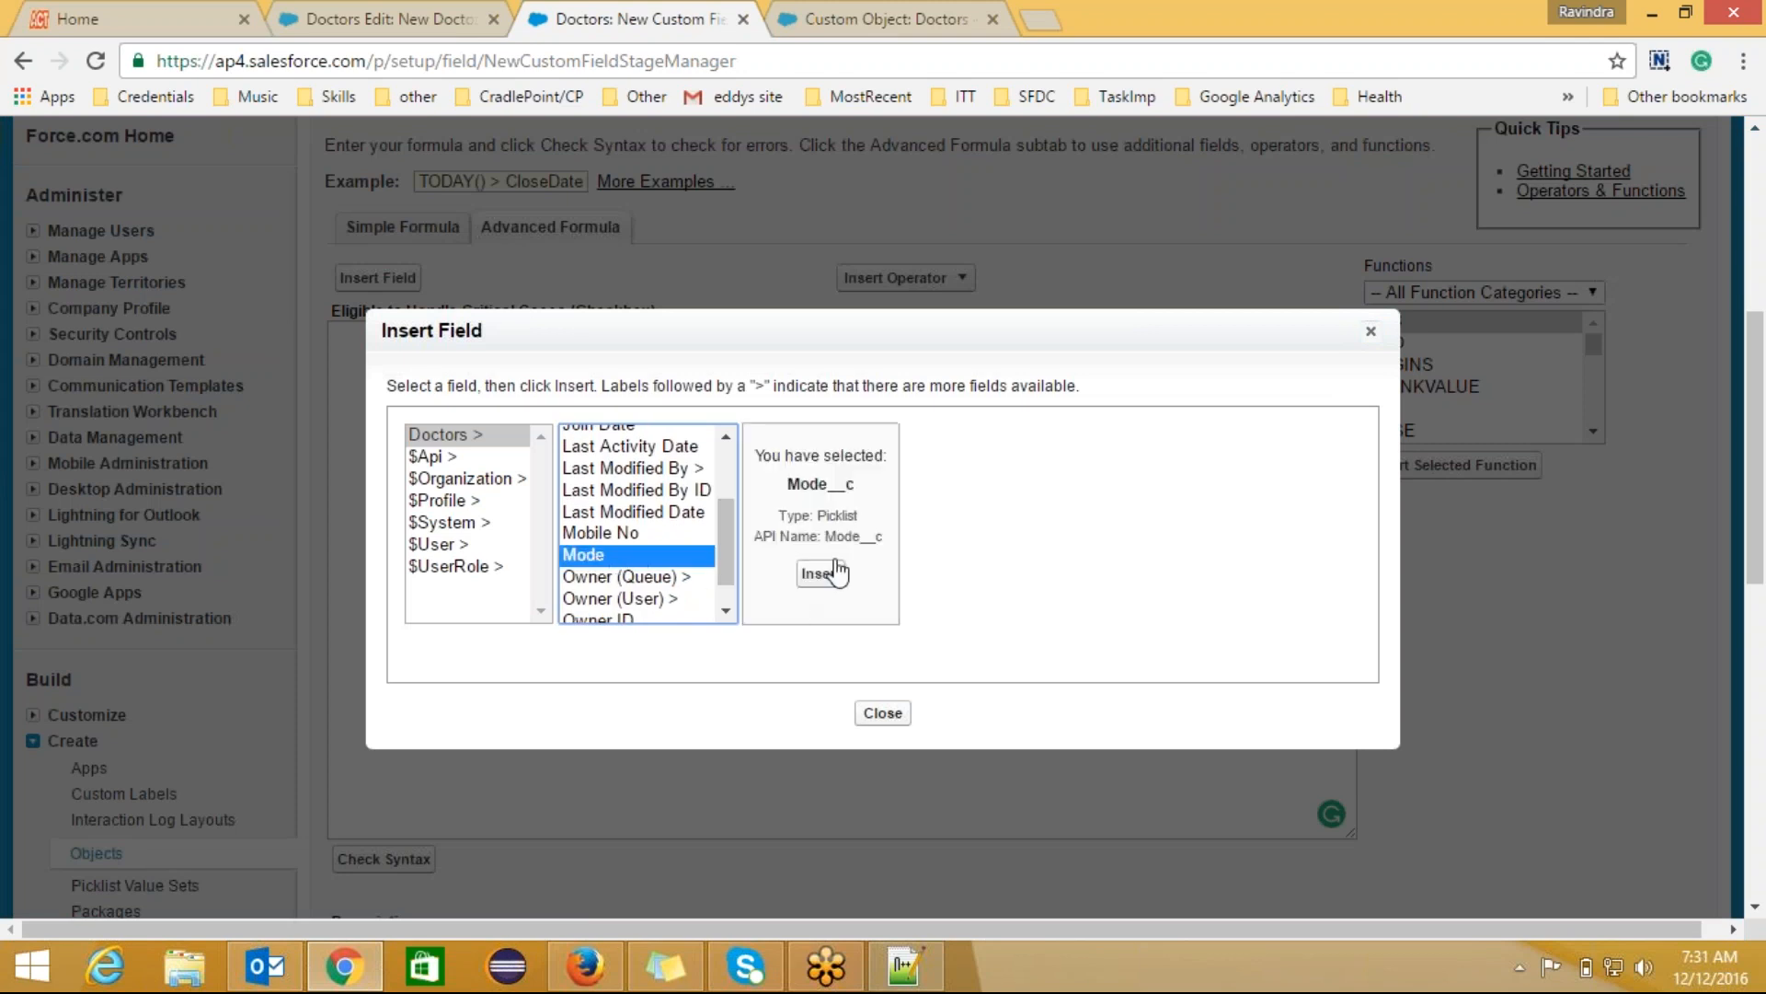
left_click(817, 574)
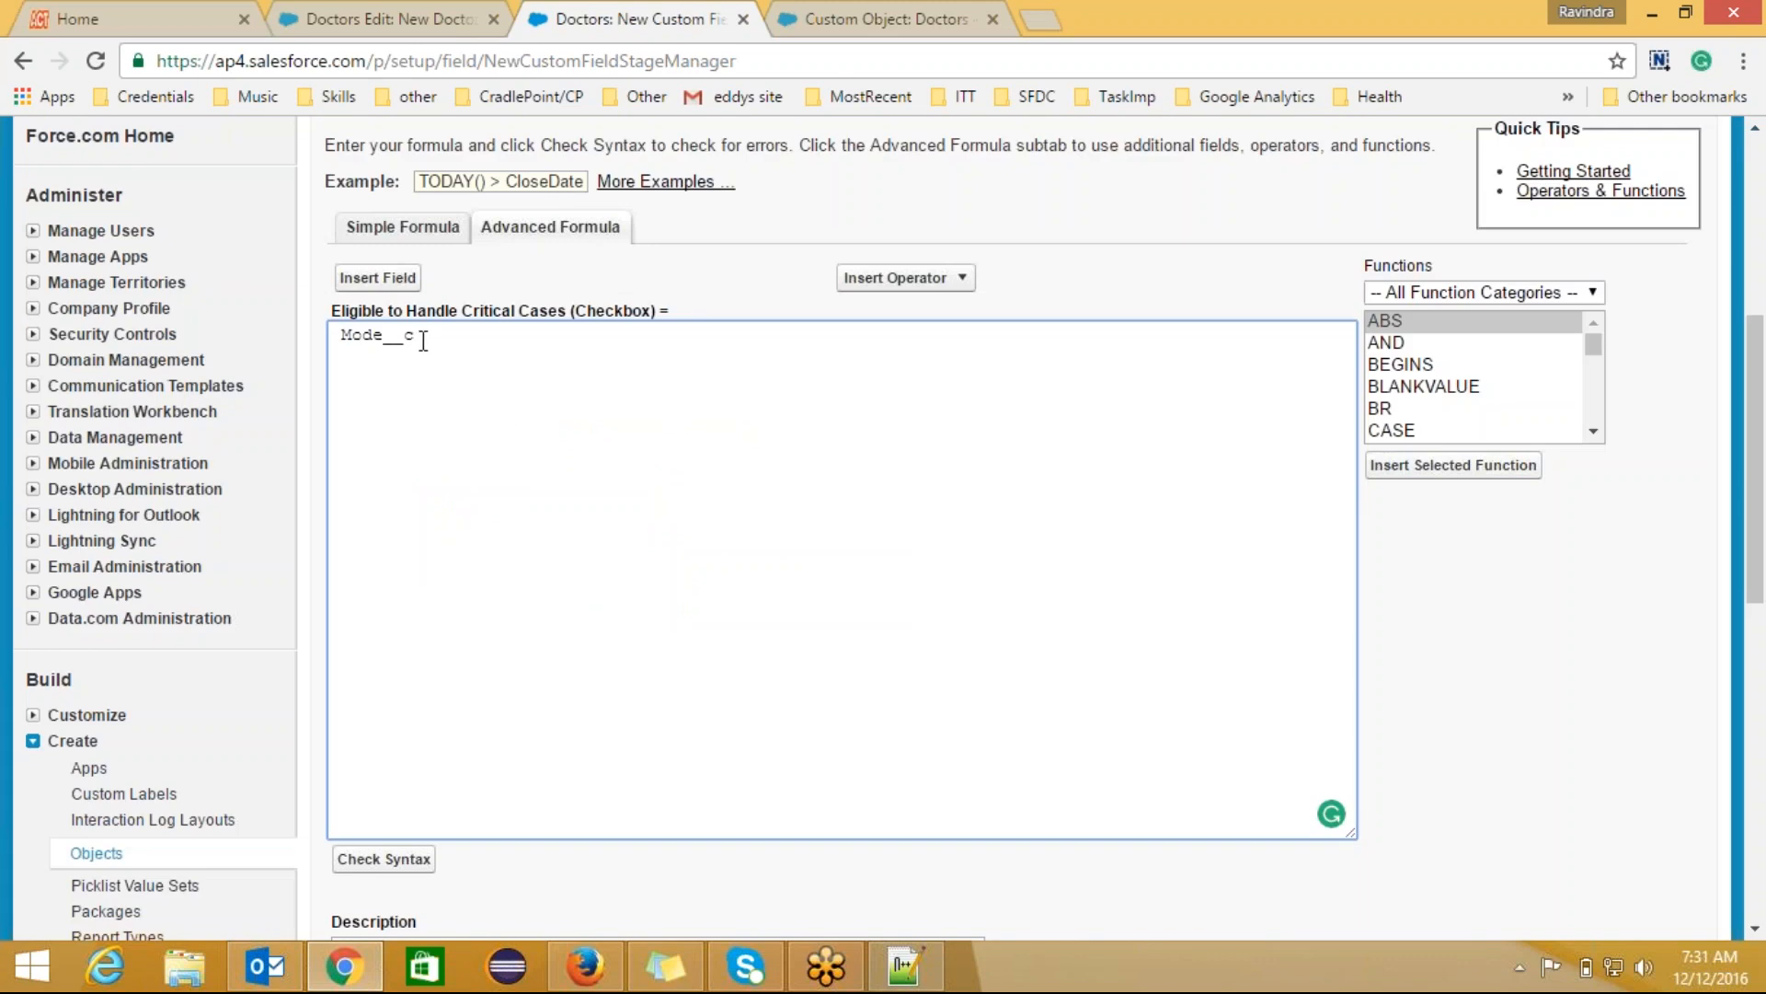
left_click_drag(425, 335, 336, 334)
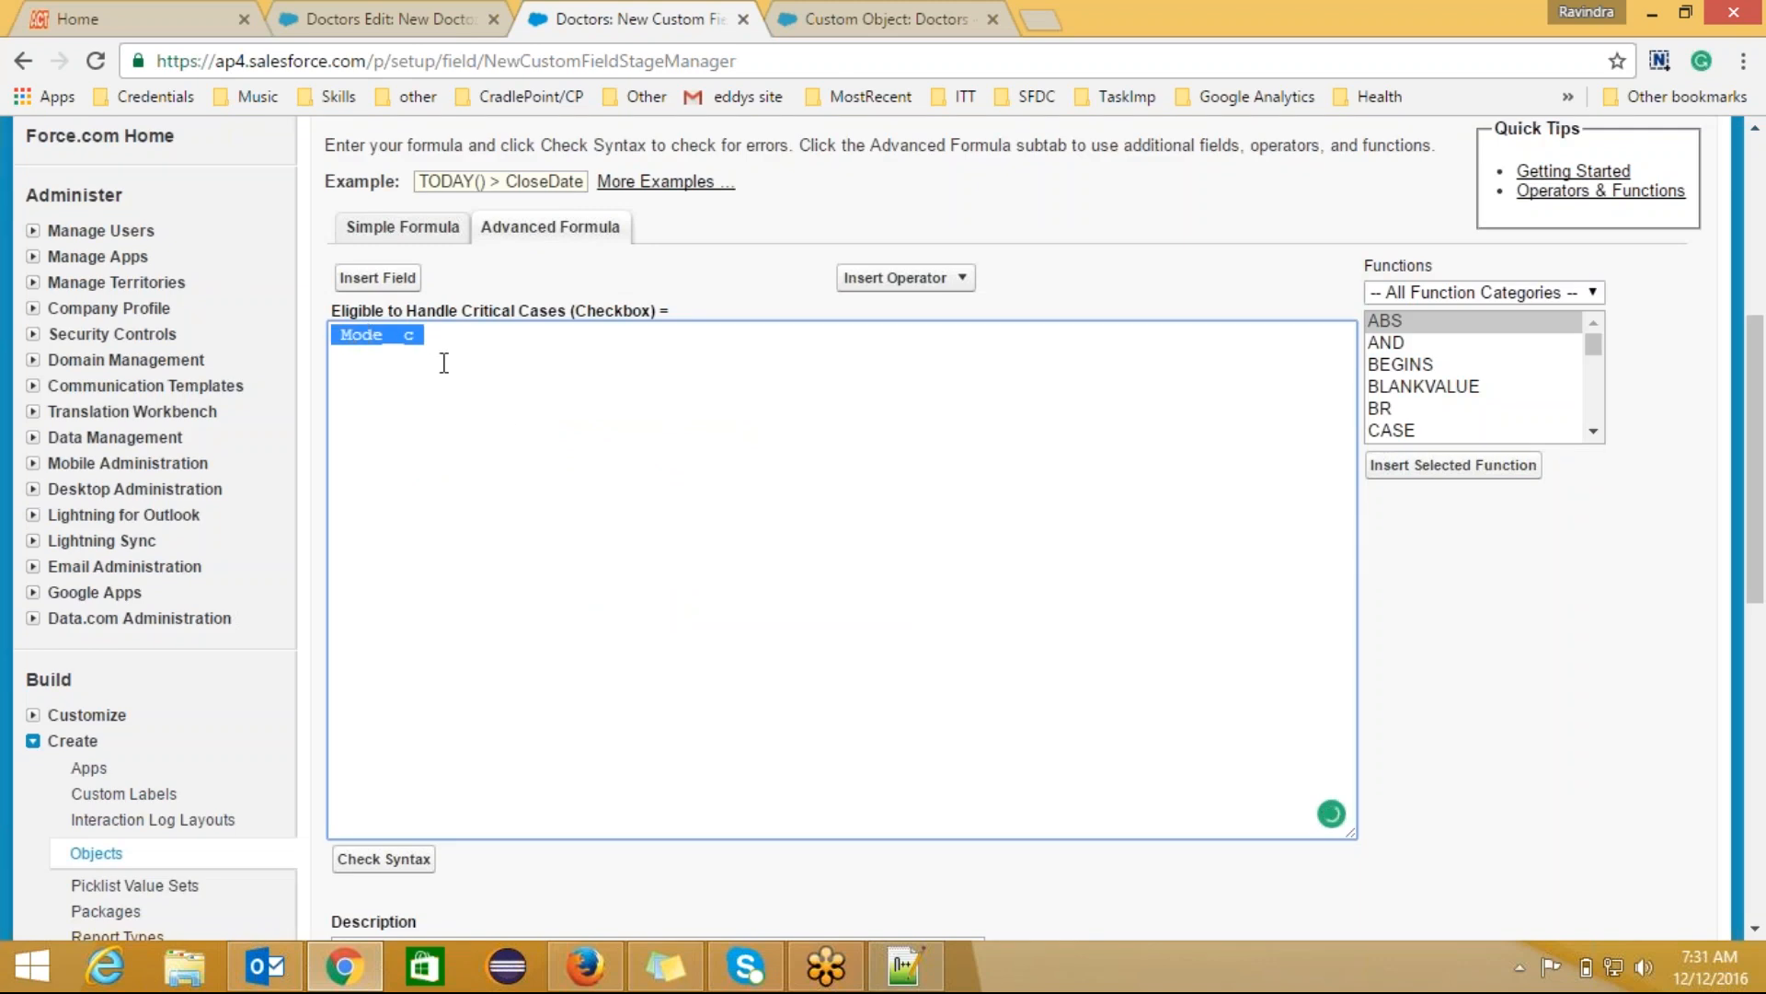
left_click(427, 333)
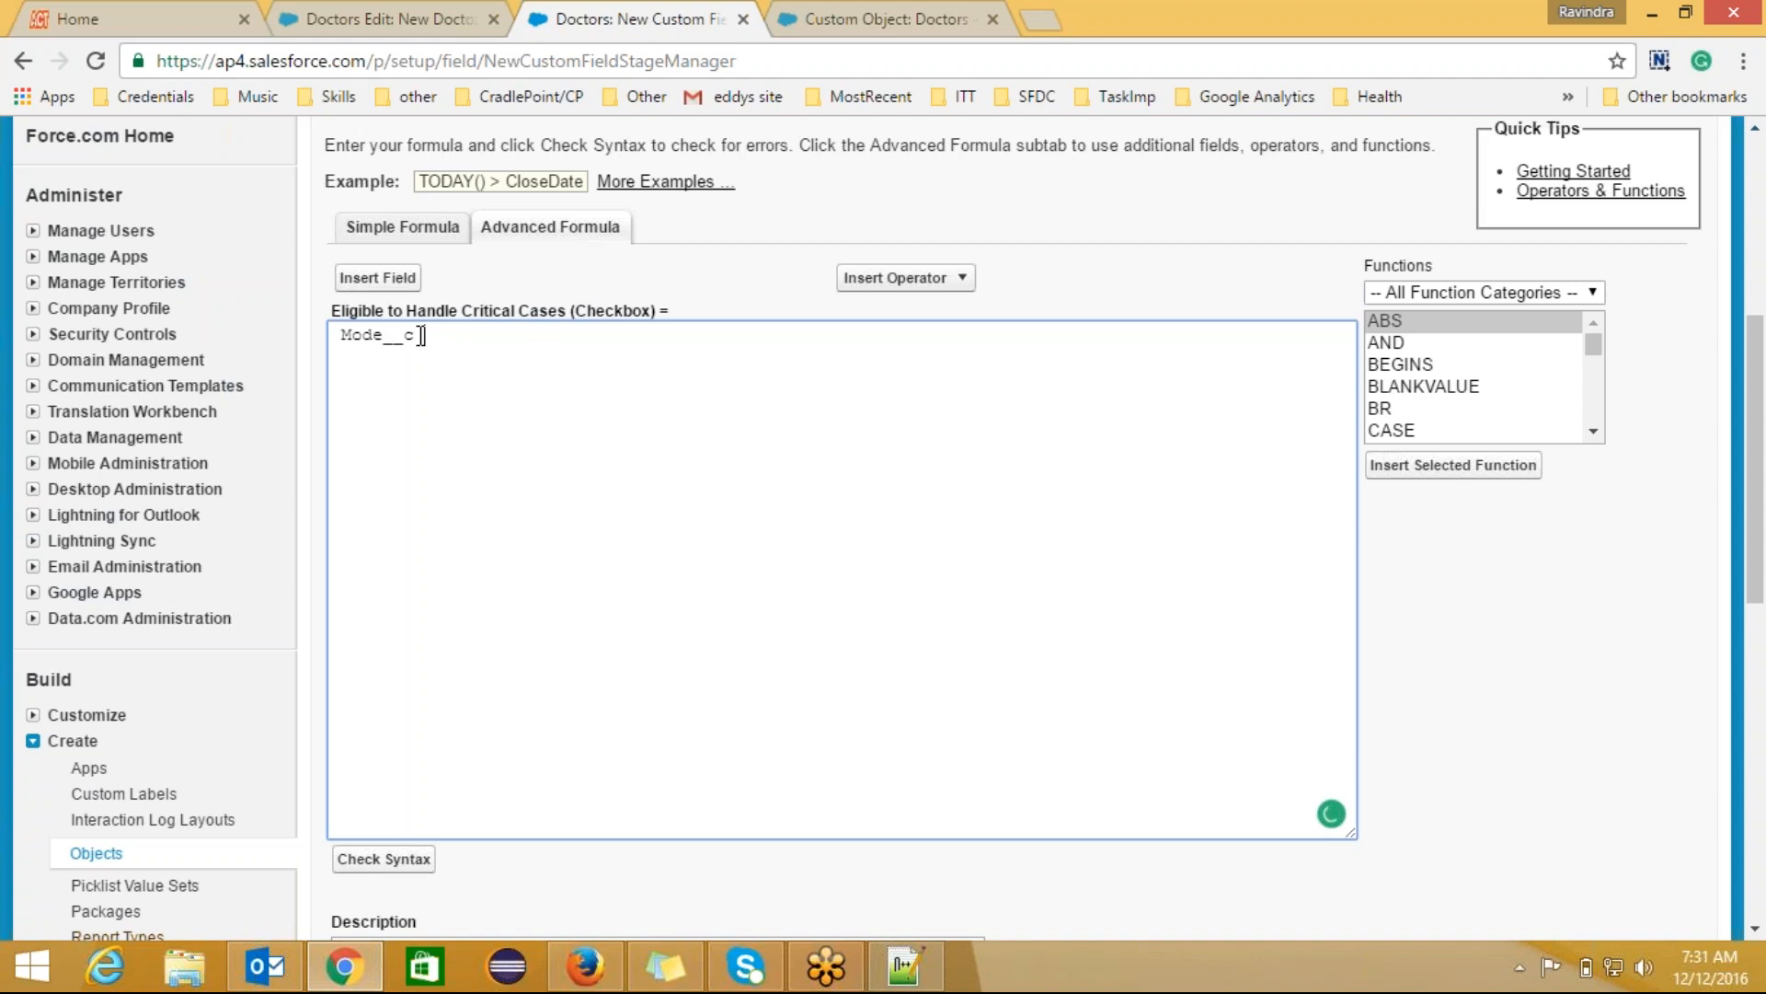
left_click_drag(415, 335, 341, 335)
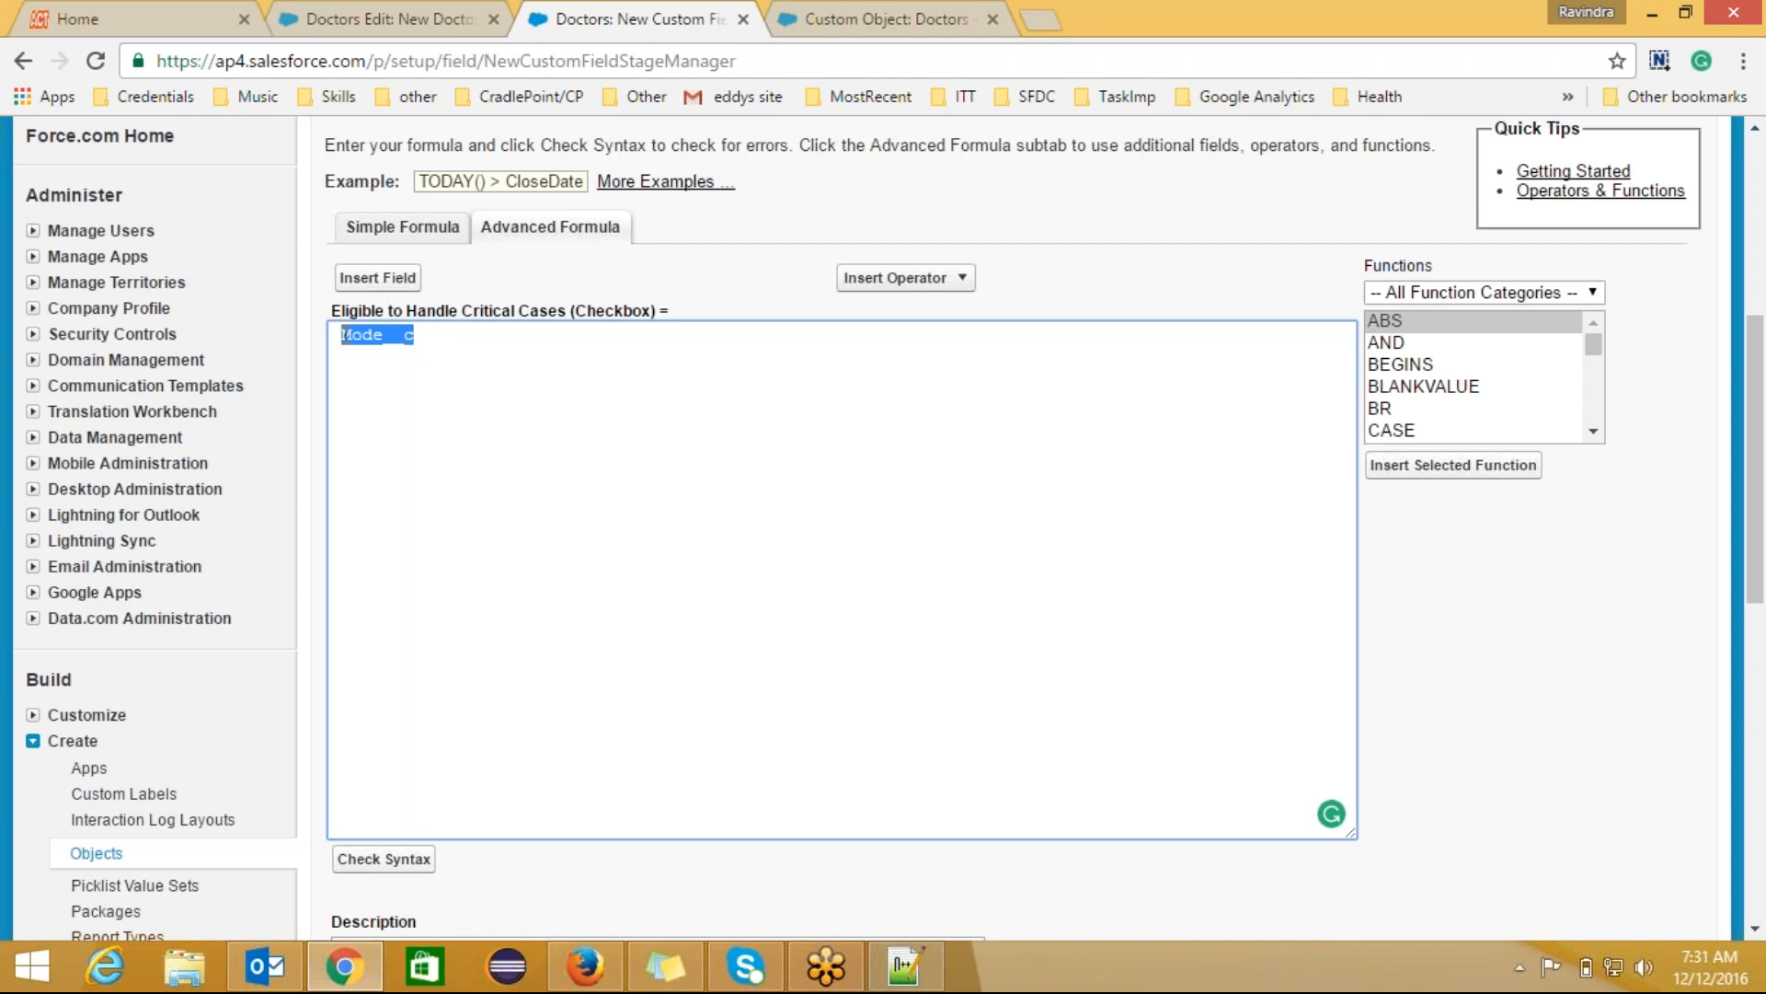
Step: Type If( before Mode__c so the formula begins If(Mode__c
left_click(397, 25)
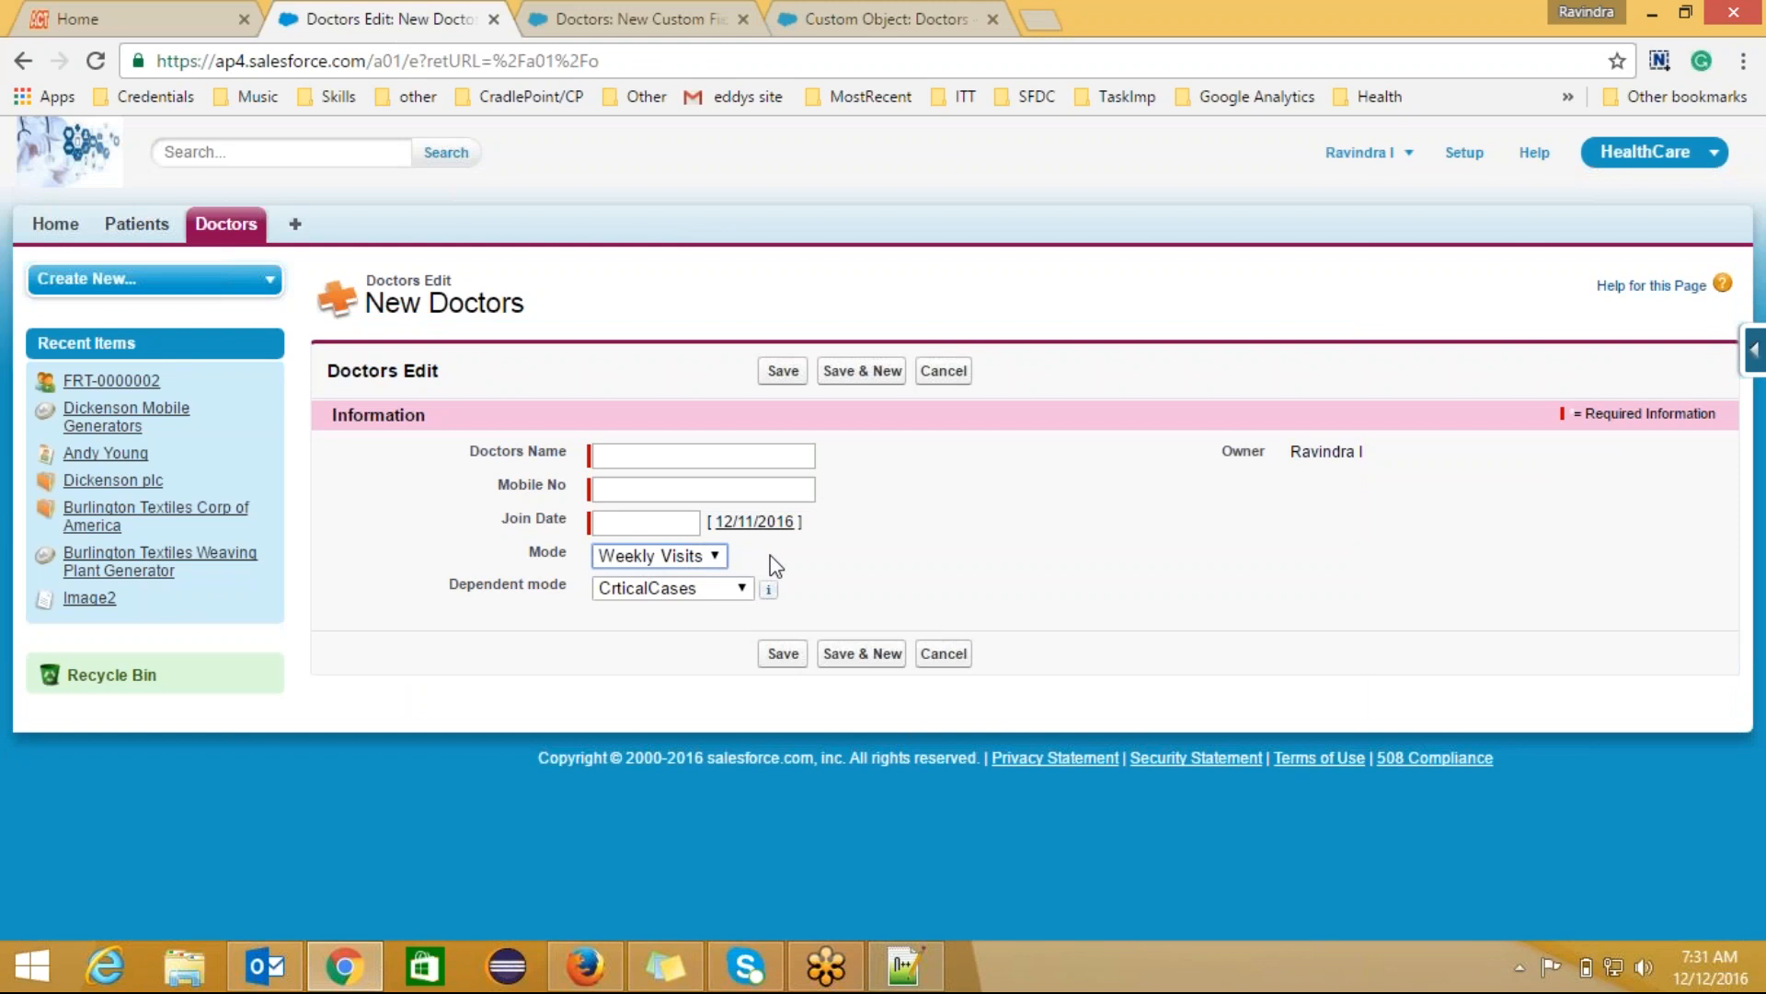
left_click(637, 18)
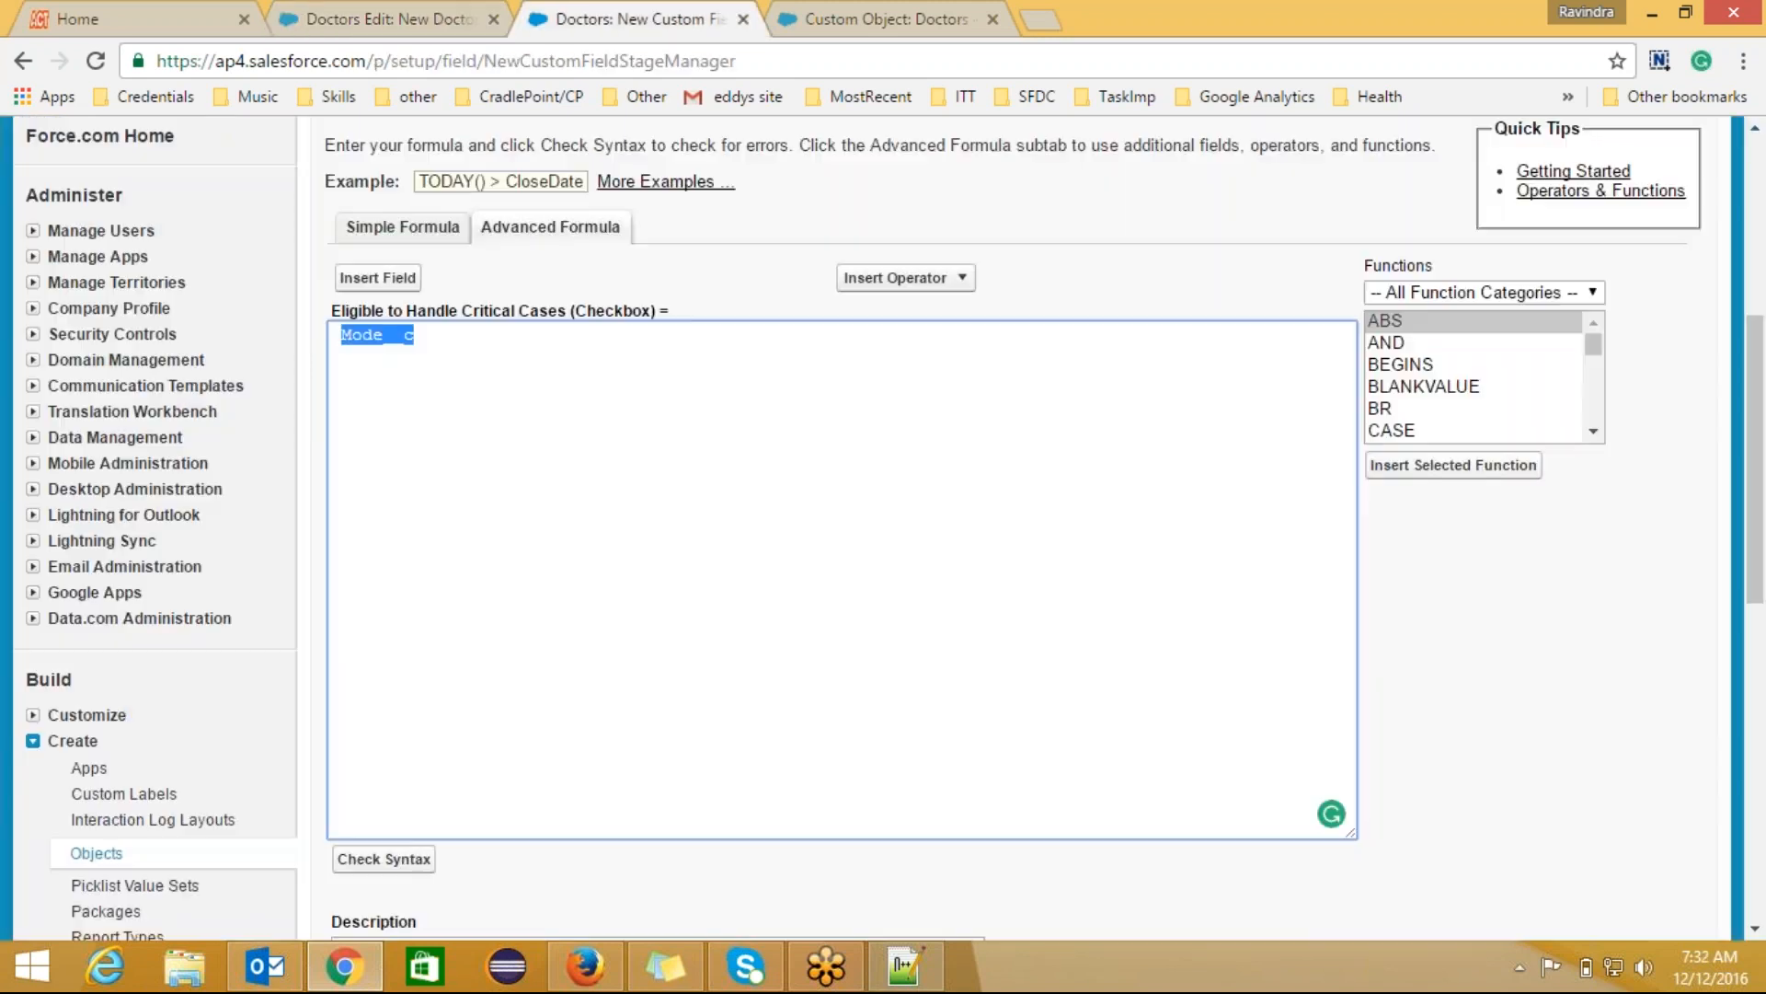
left_click(447, 333)
left_click(341, 335)
type("If(")
key("ctrl+plus")
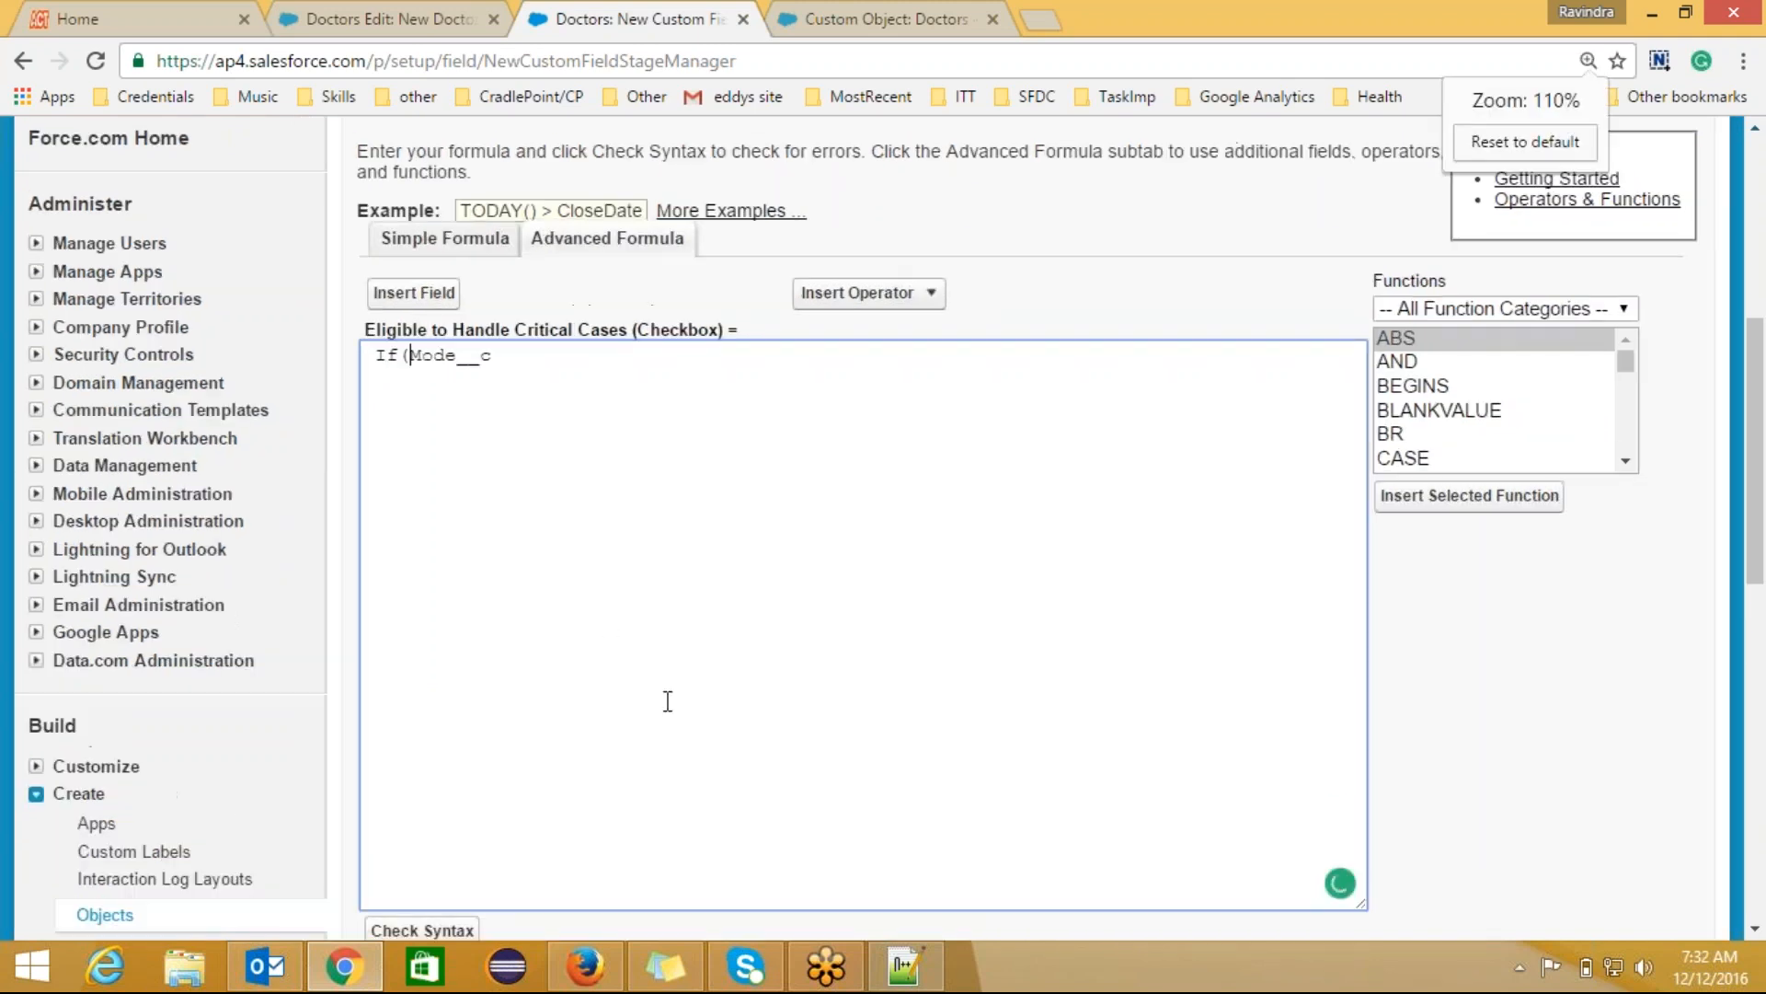
left_click(904, 966)
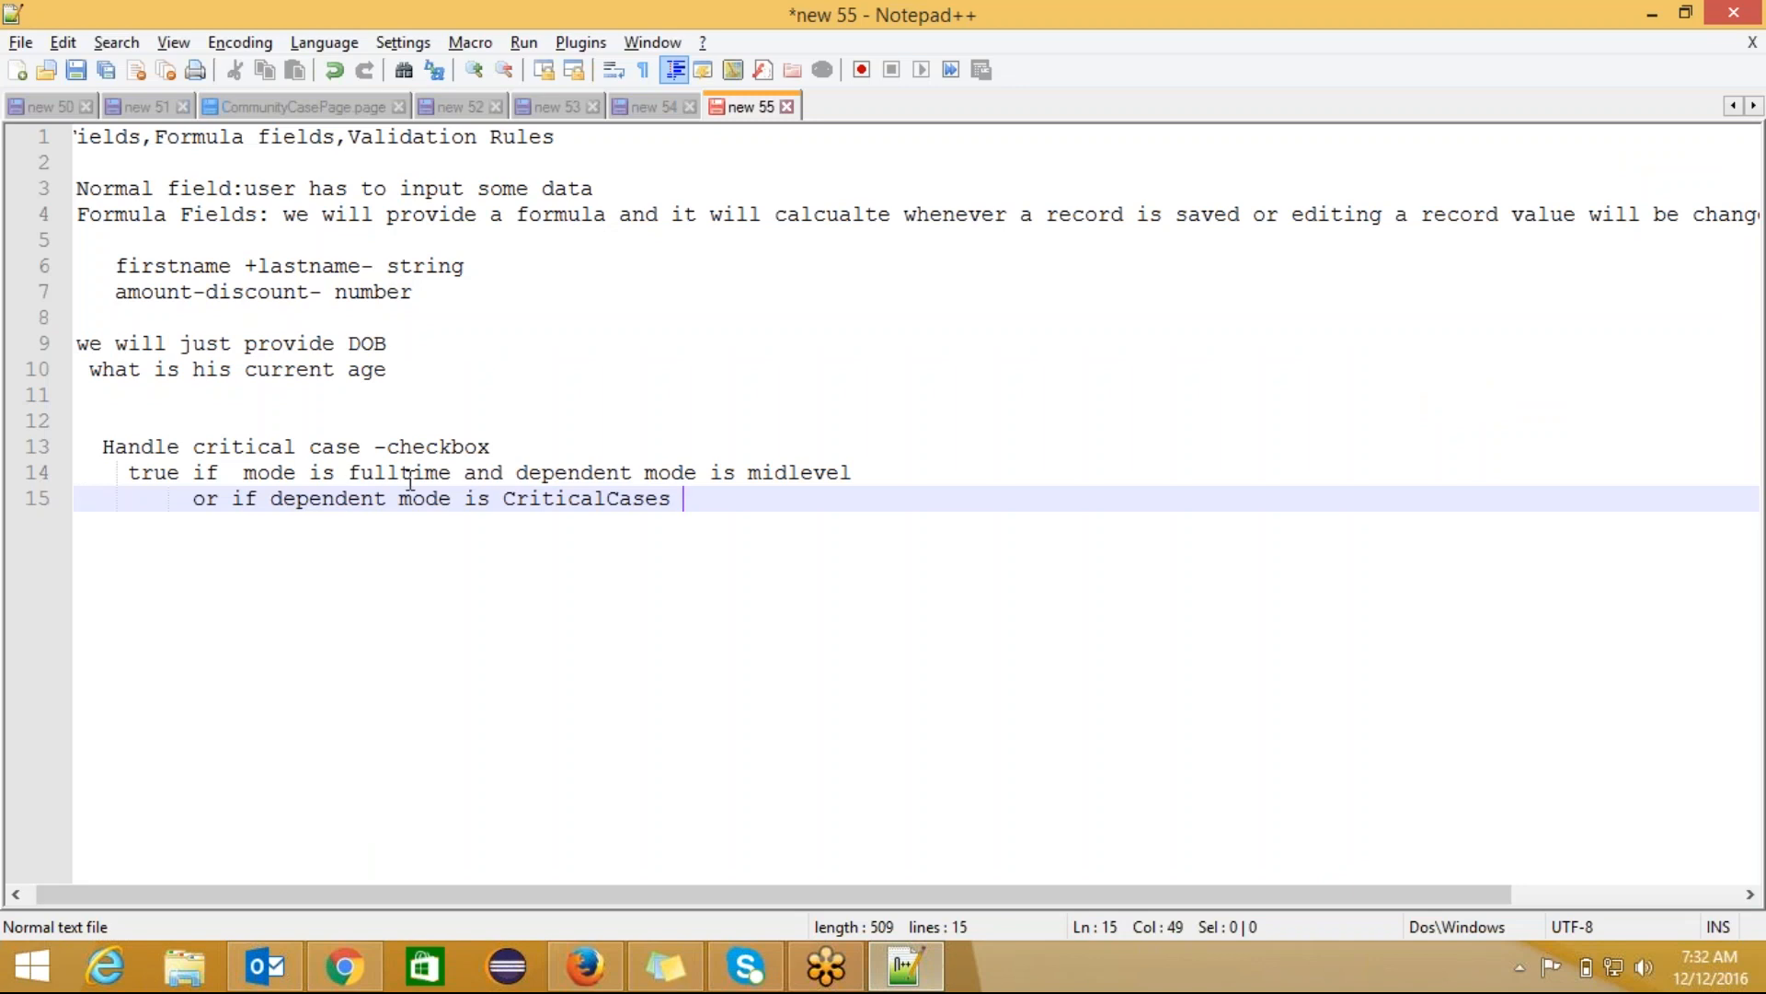
Step: Review the notes' critical-case condition: fulltime mode and midlevel dependent mode
double_click(457, 472)
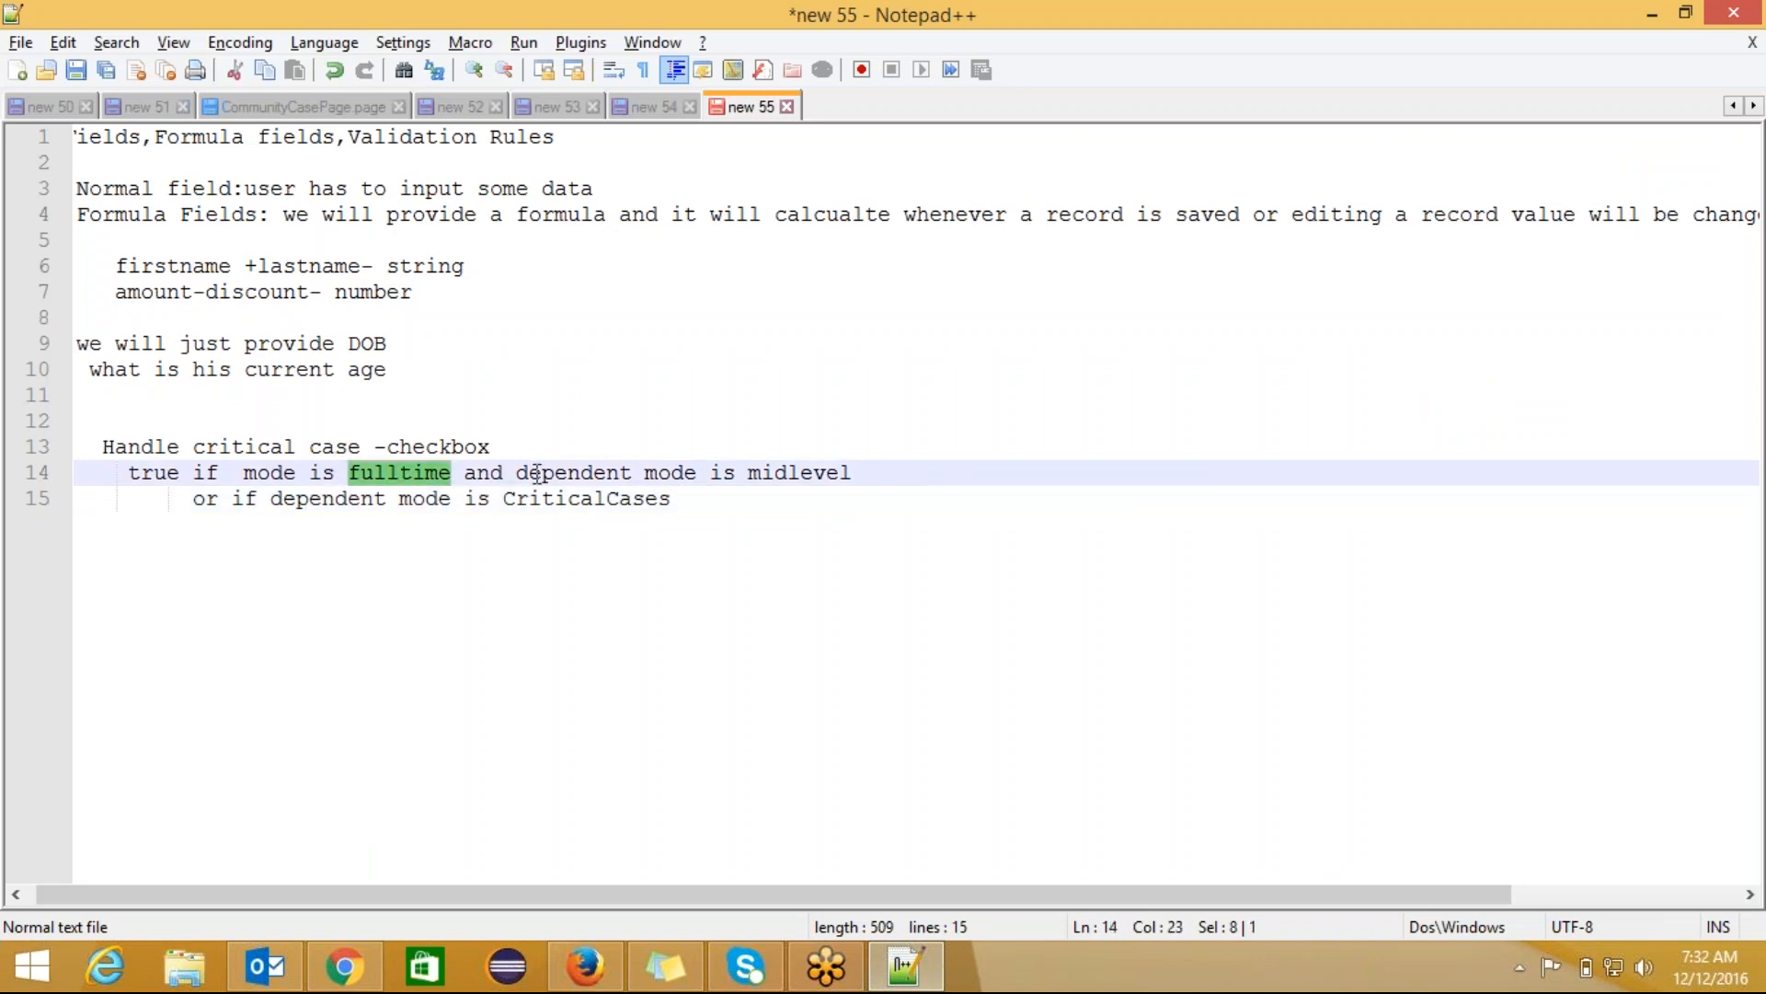
left_click(751, 473)
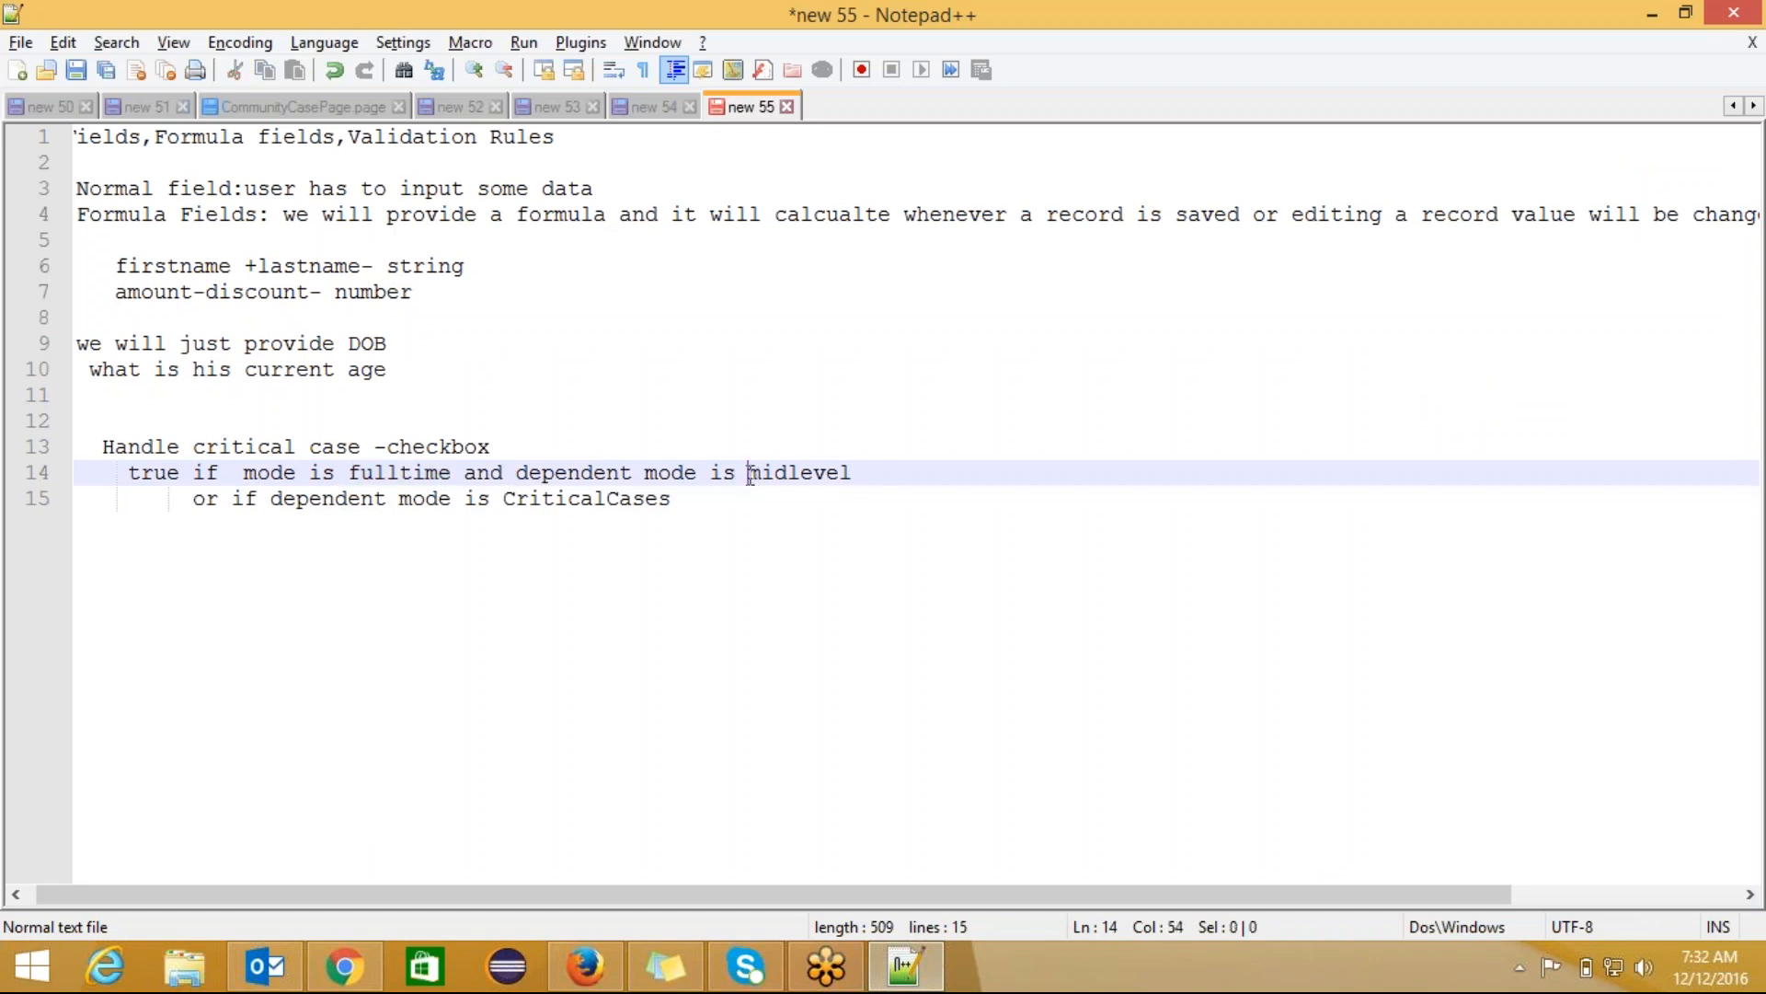
left_click_drag(751, 474, 863, 470)
key("alt+Tab")
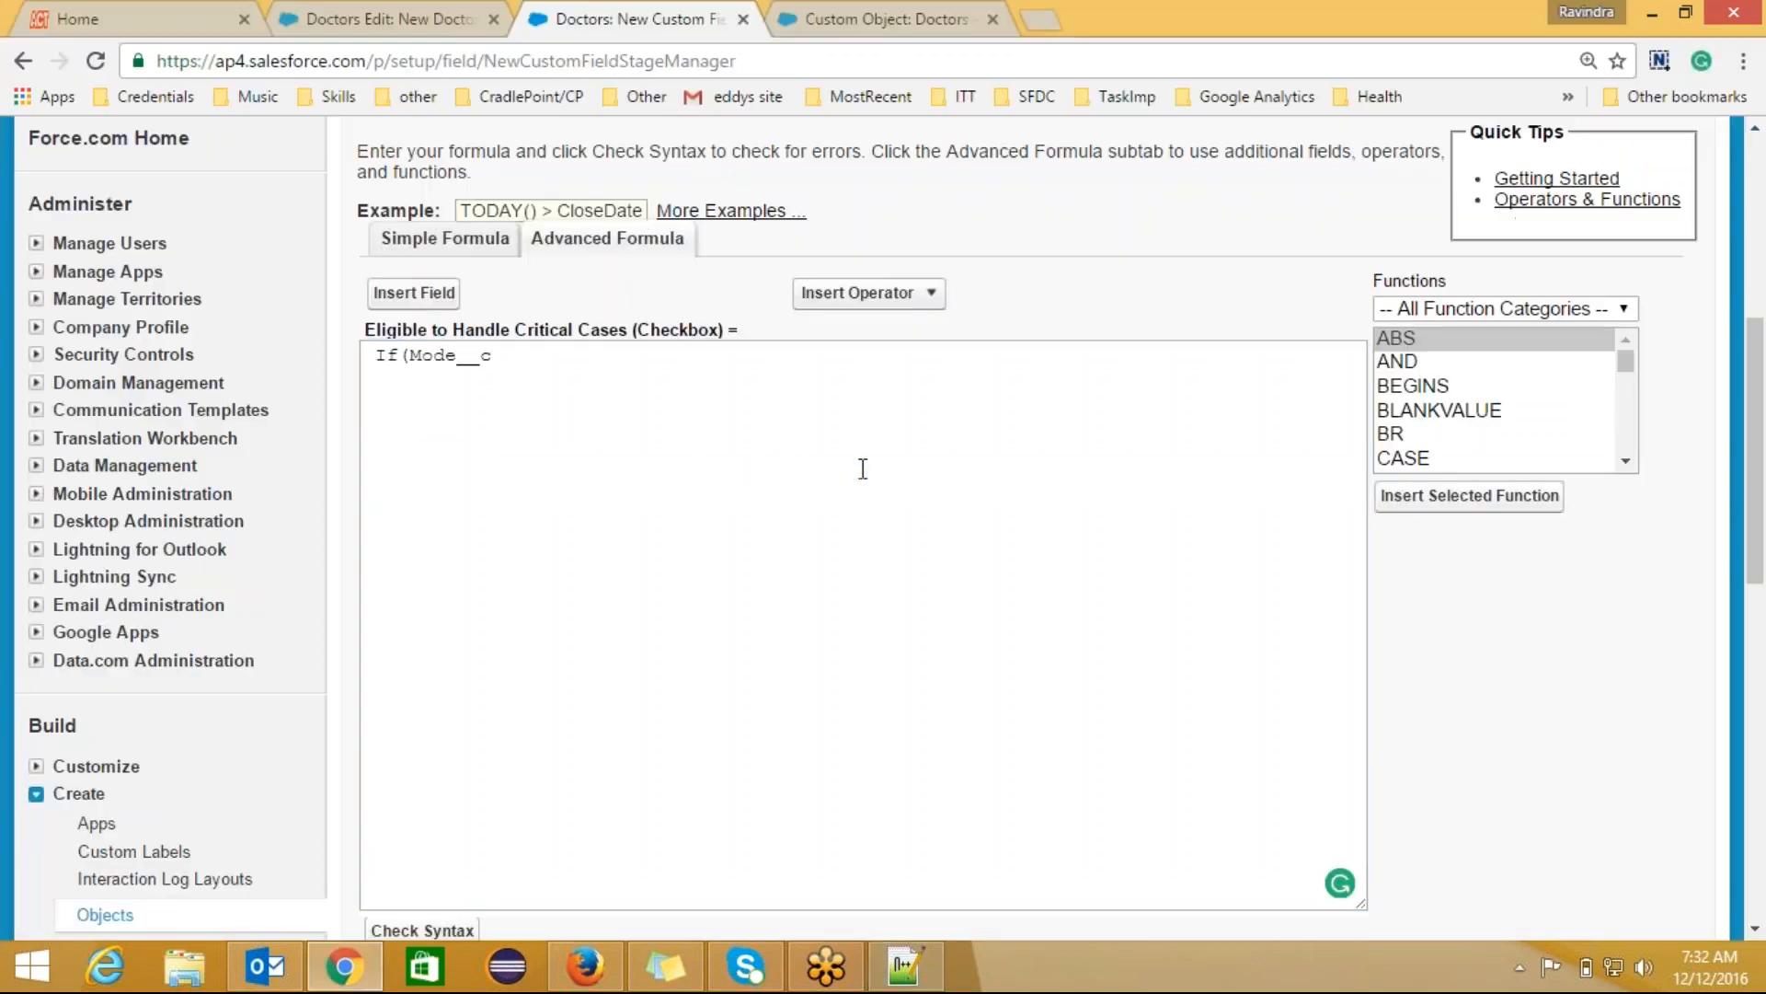
Step: Add a space after If( and type =="" after Mode__c
left_click(414, 354)
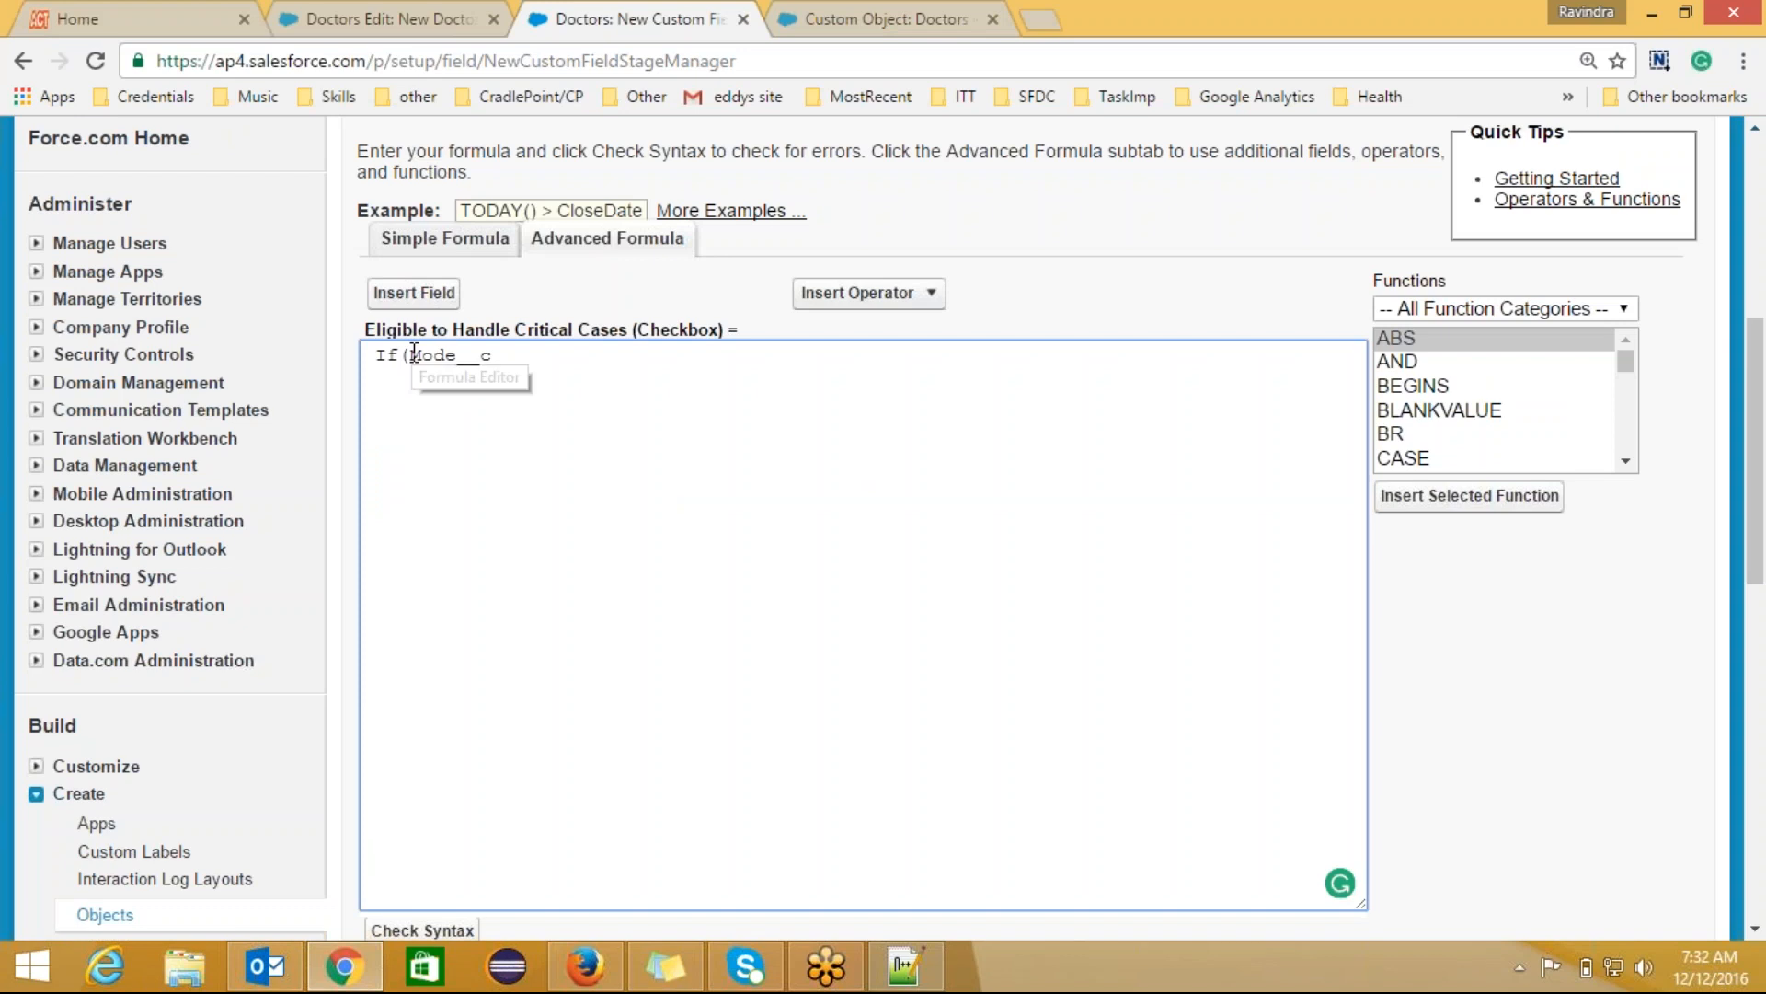
left_click(507, 358)
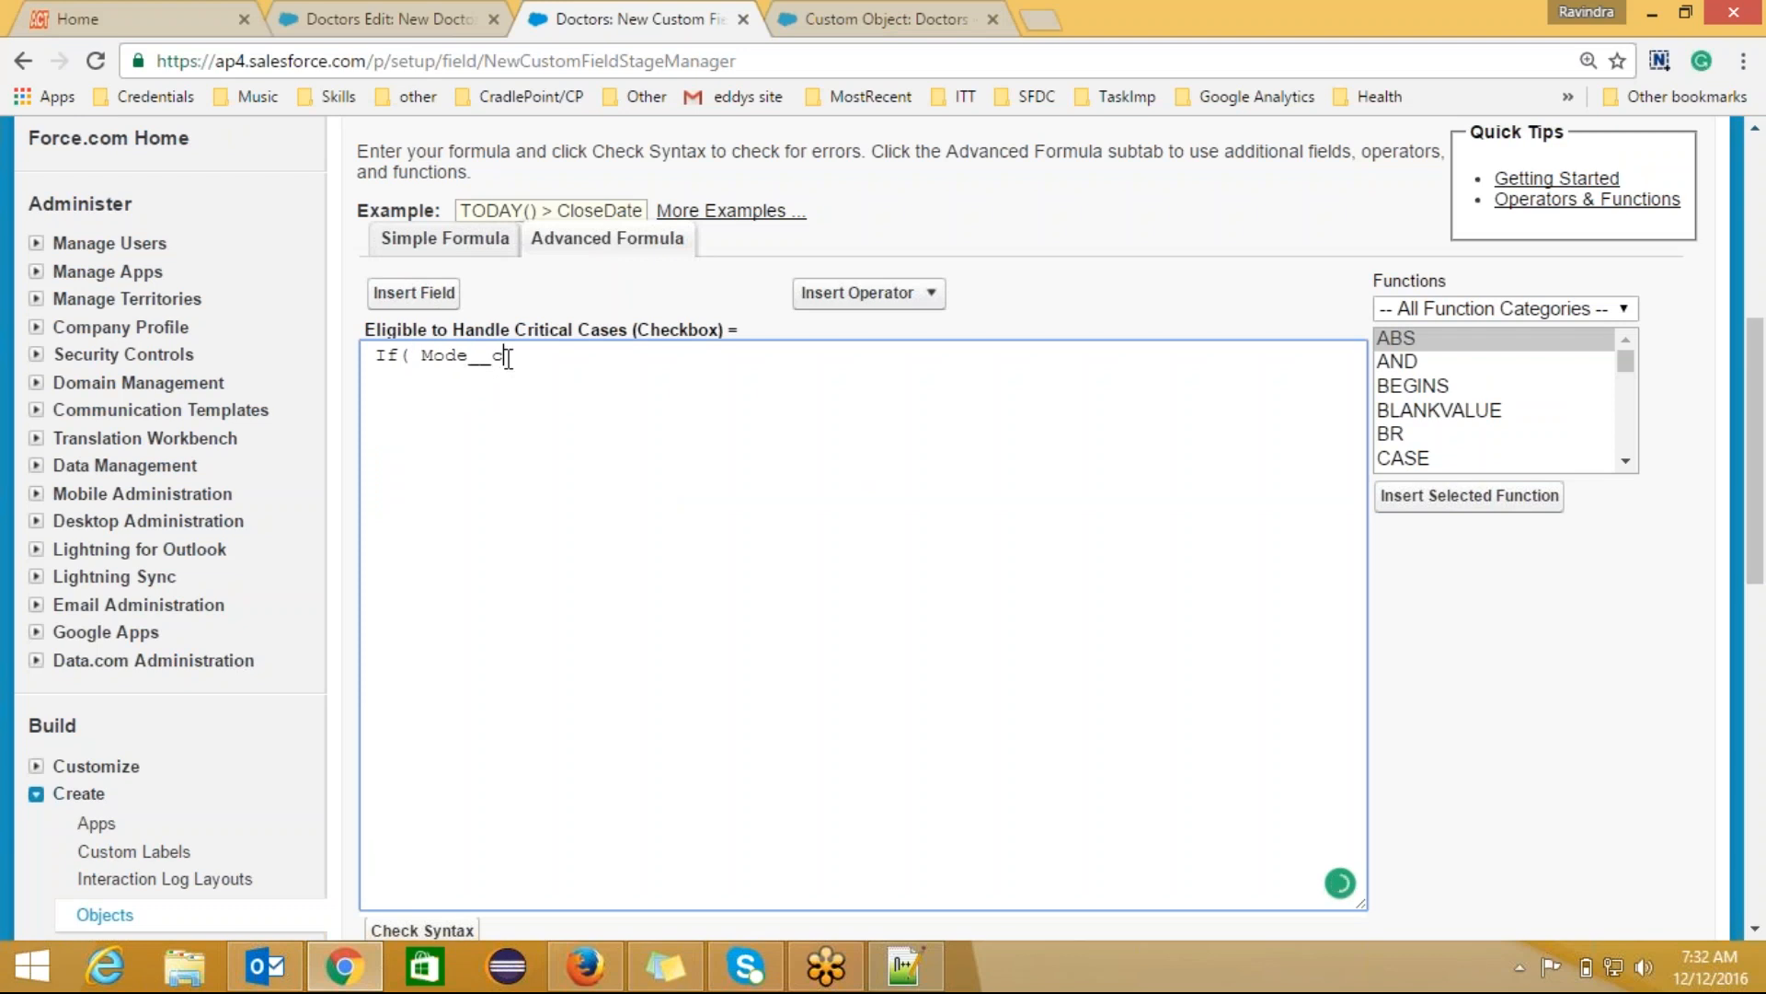
left_click(410, 27)
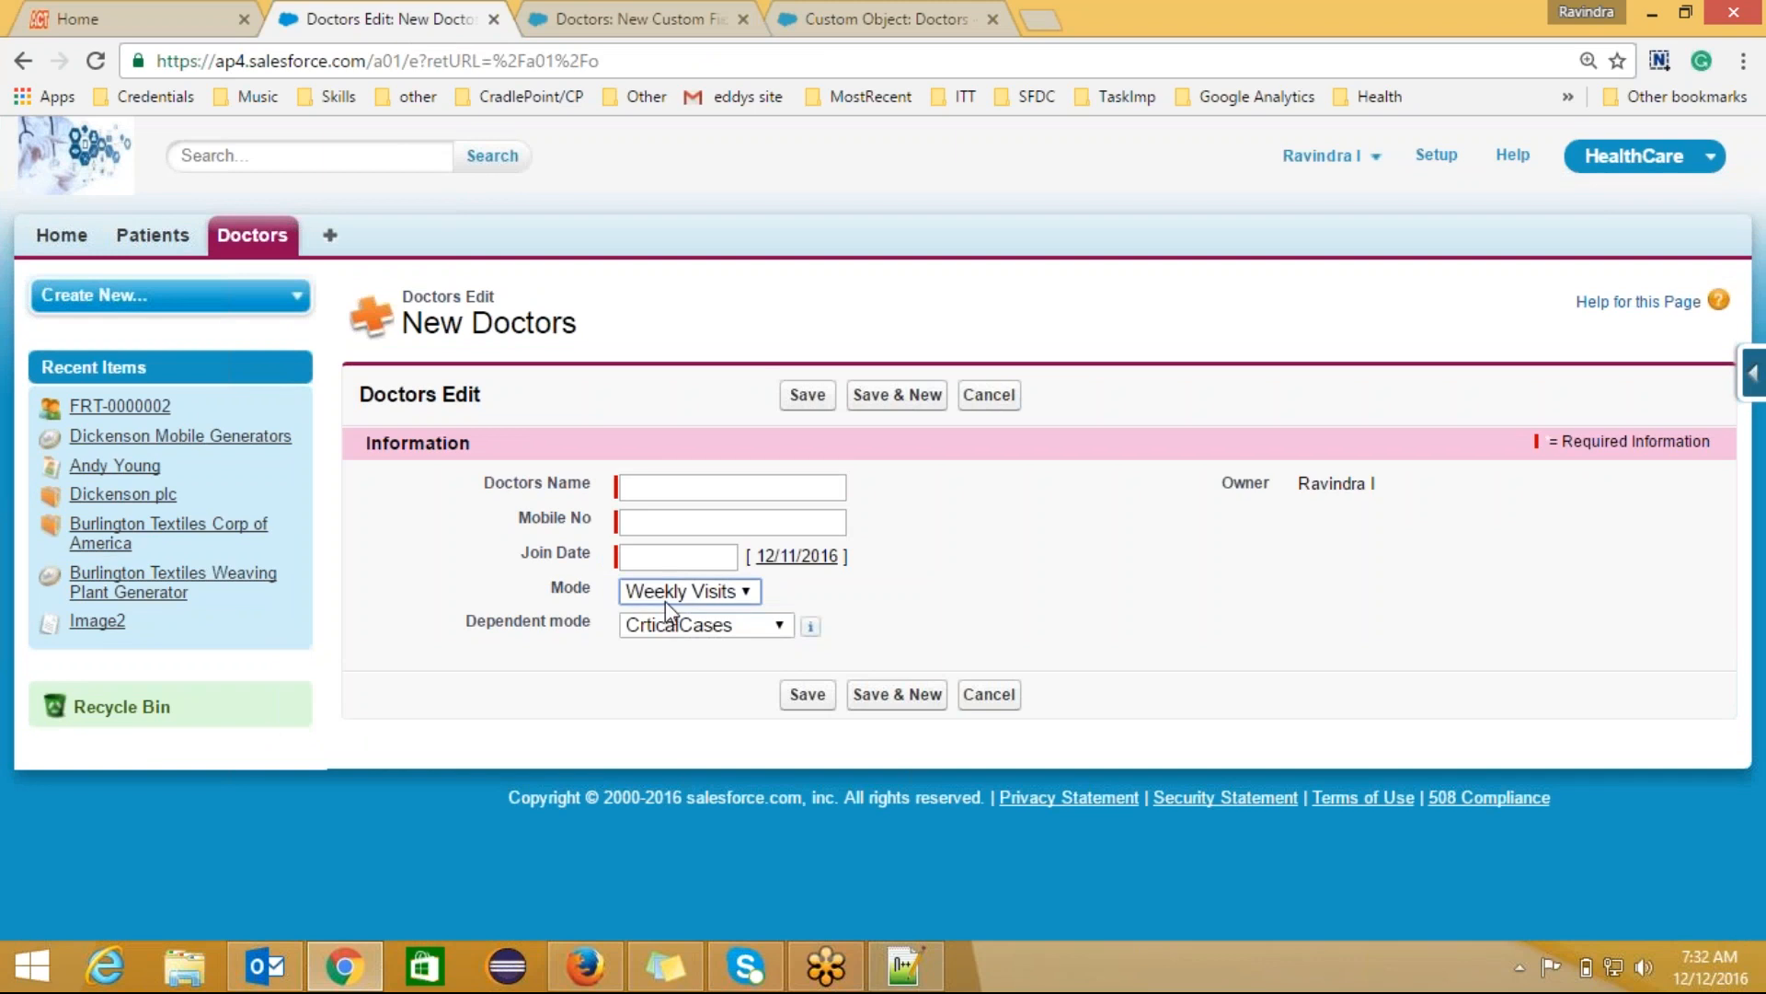
key("alt+Tab")
key("alt+Tab")
left_click(659, 23)
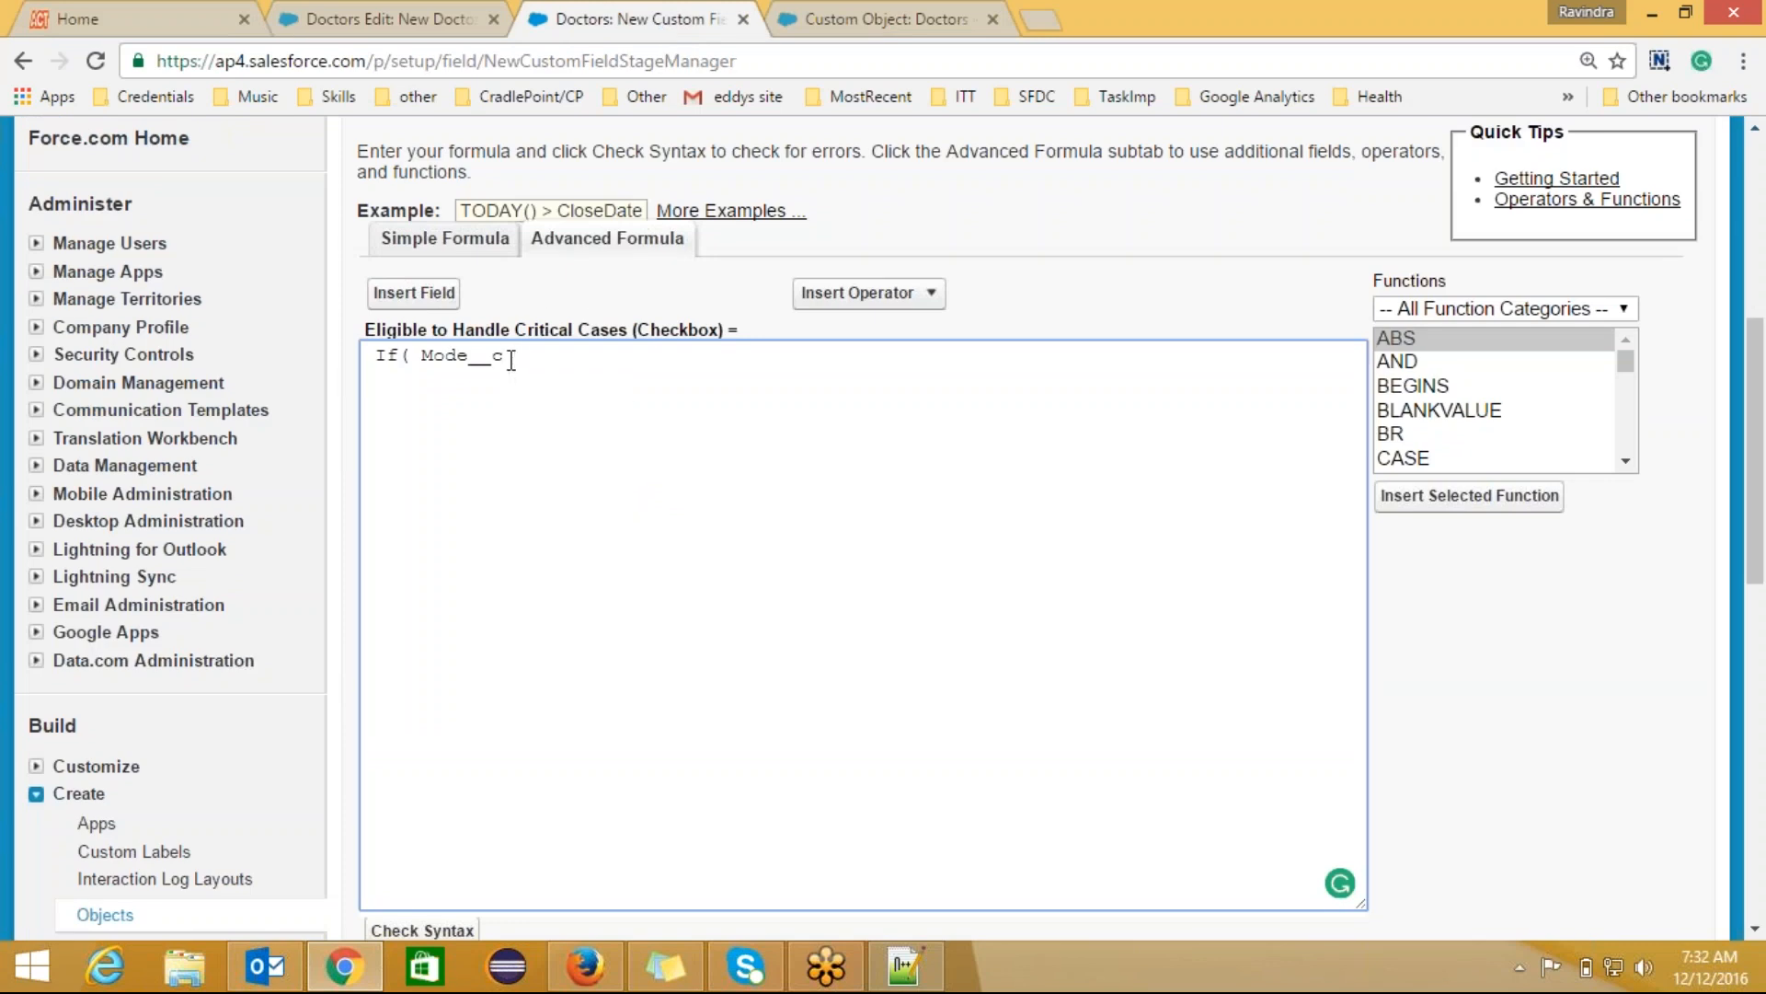
type("=='")
key("BackSpace")
type("\"\"")
Step: Fill in FullTime and remove the ==, leaving If( Mode__c"FullTime"
key("alt+Tab")
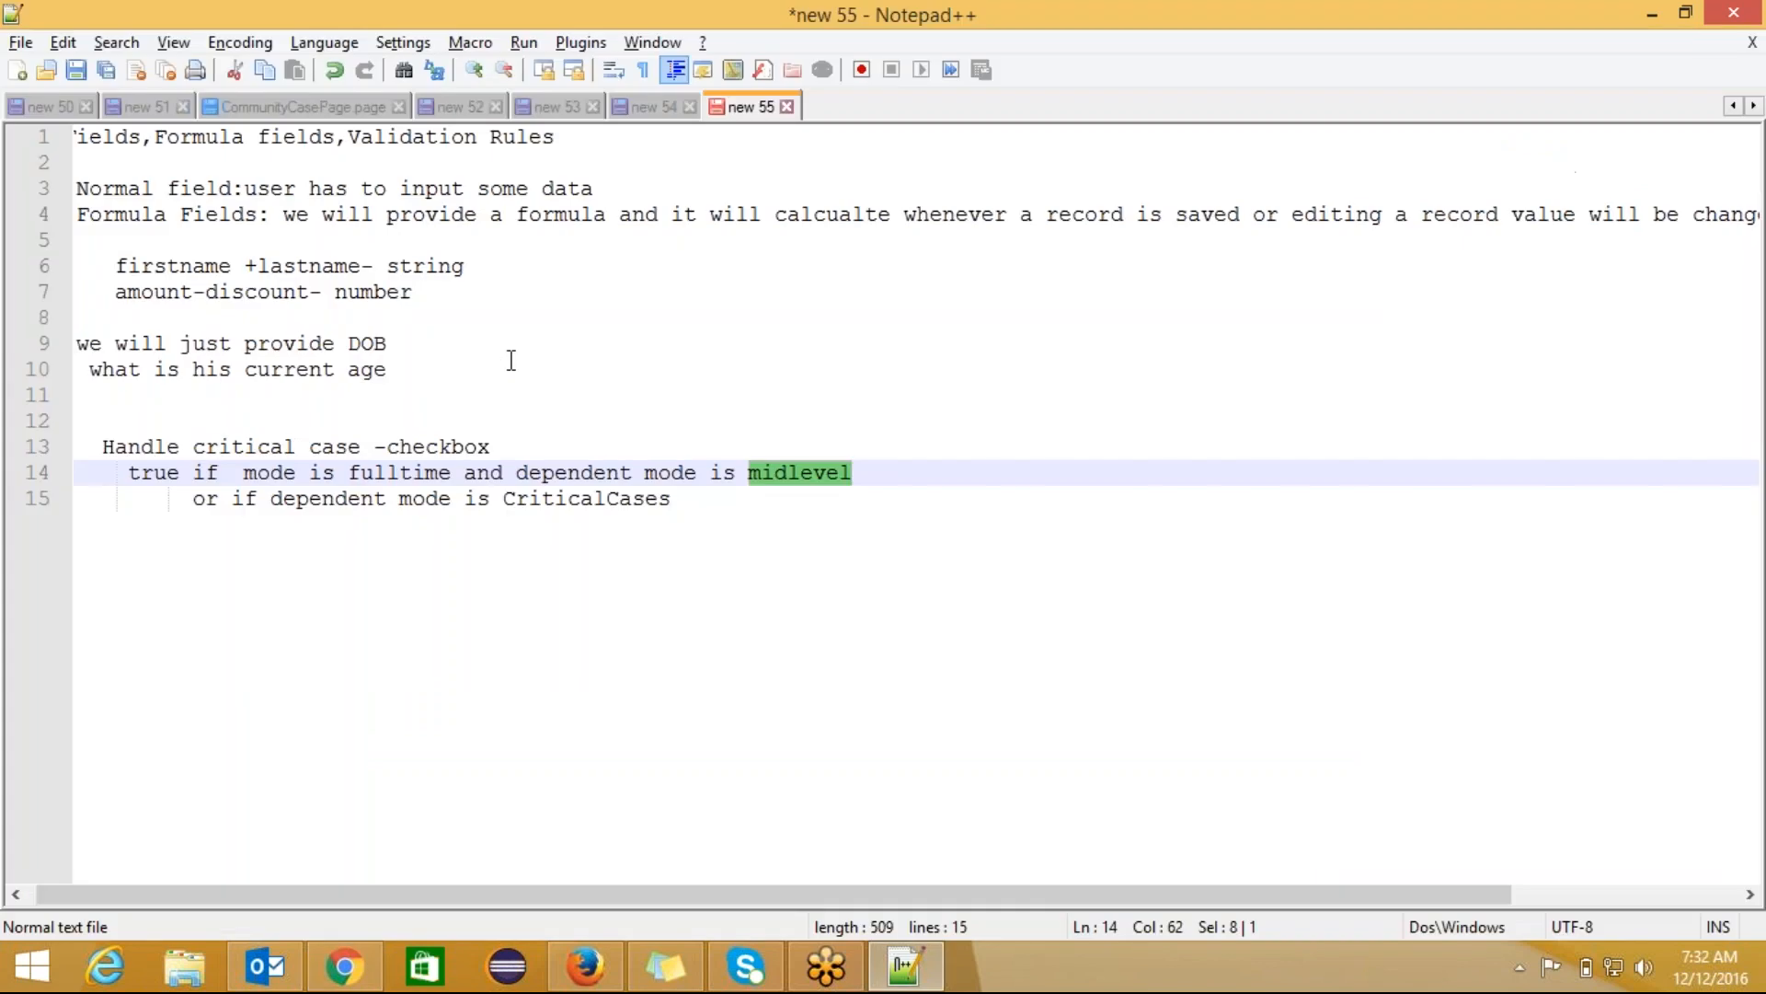
key("alt+Tab")
type("FullT")
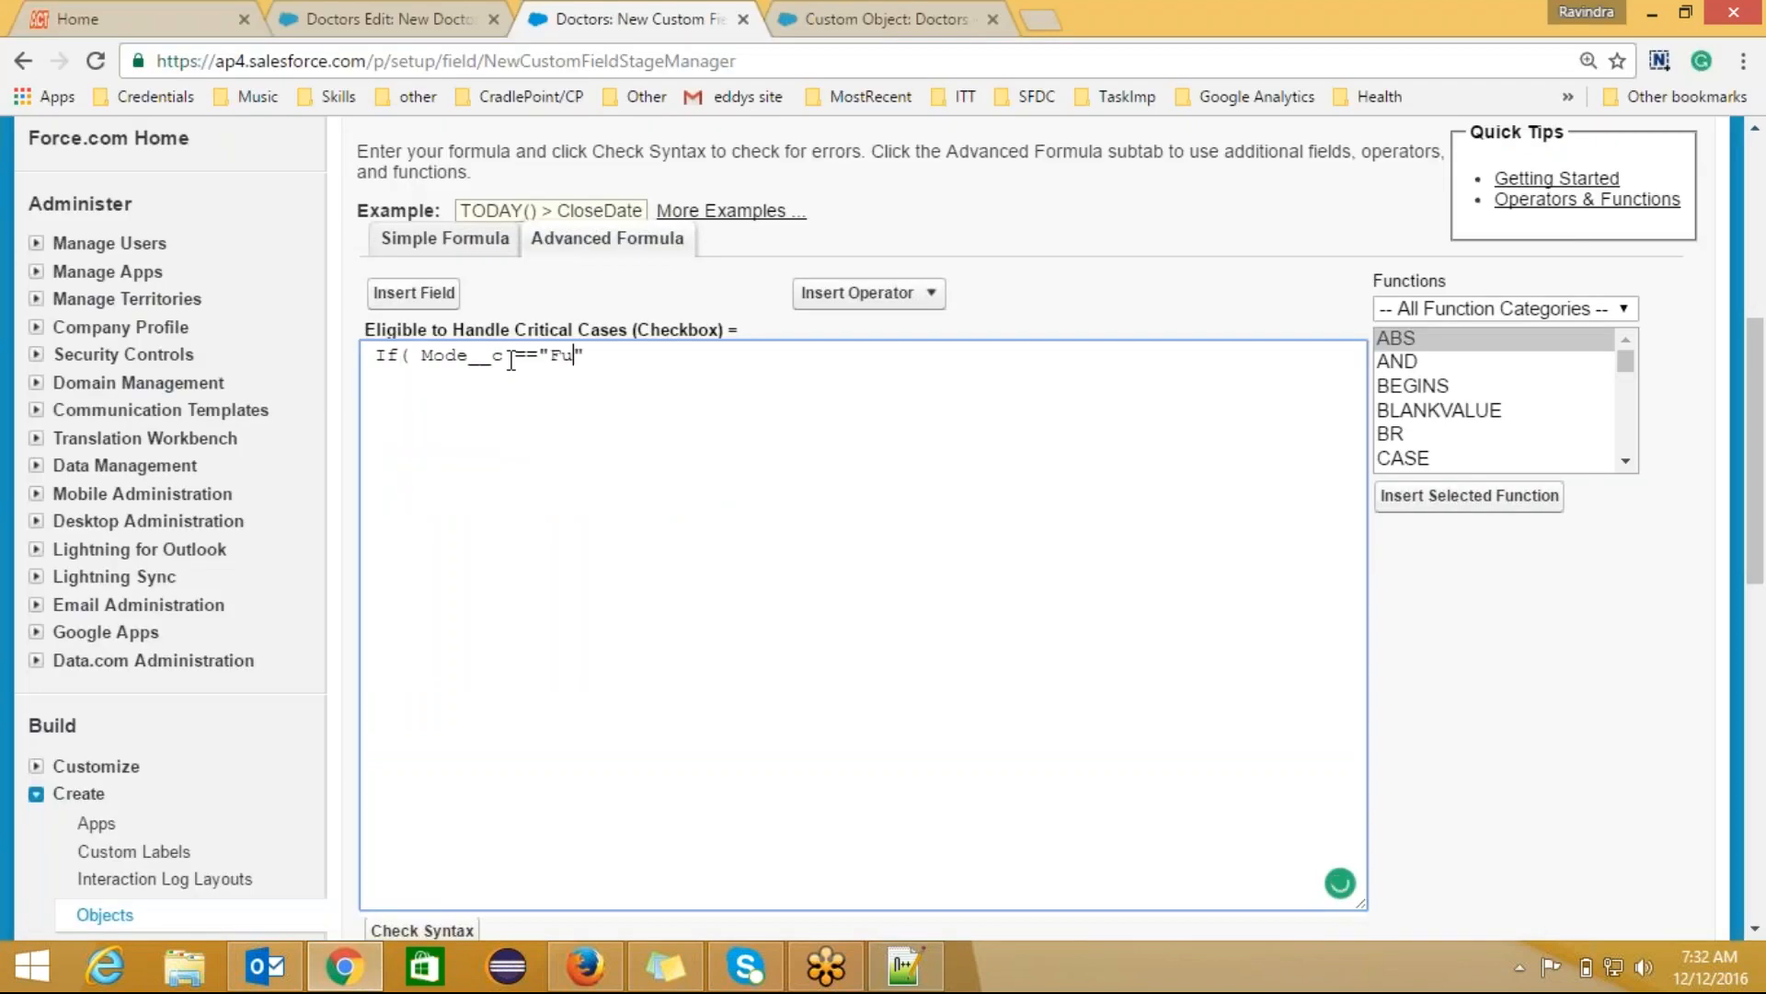
type("ime")
double_click(463, 354)
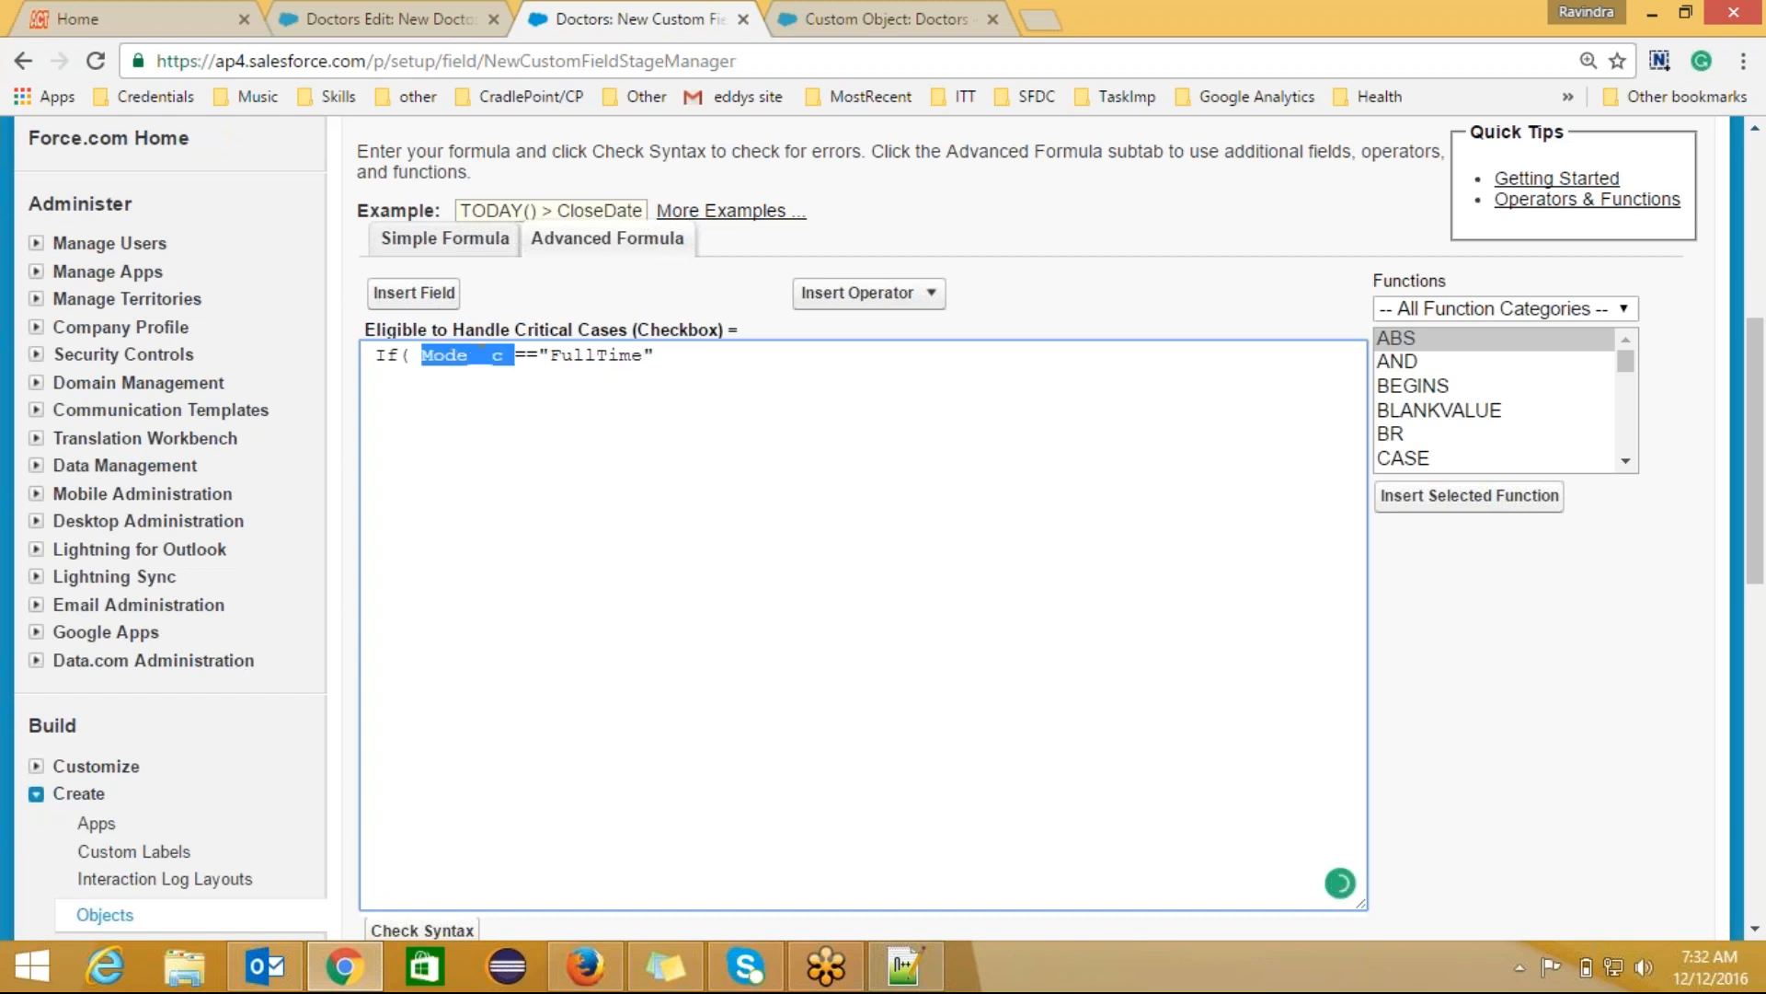
left_click(507, 357)
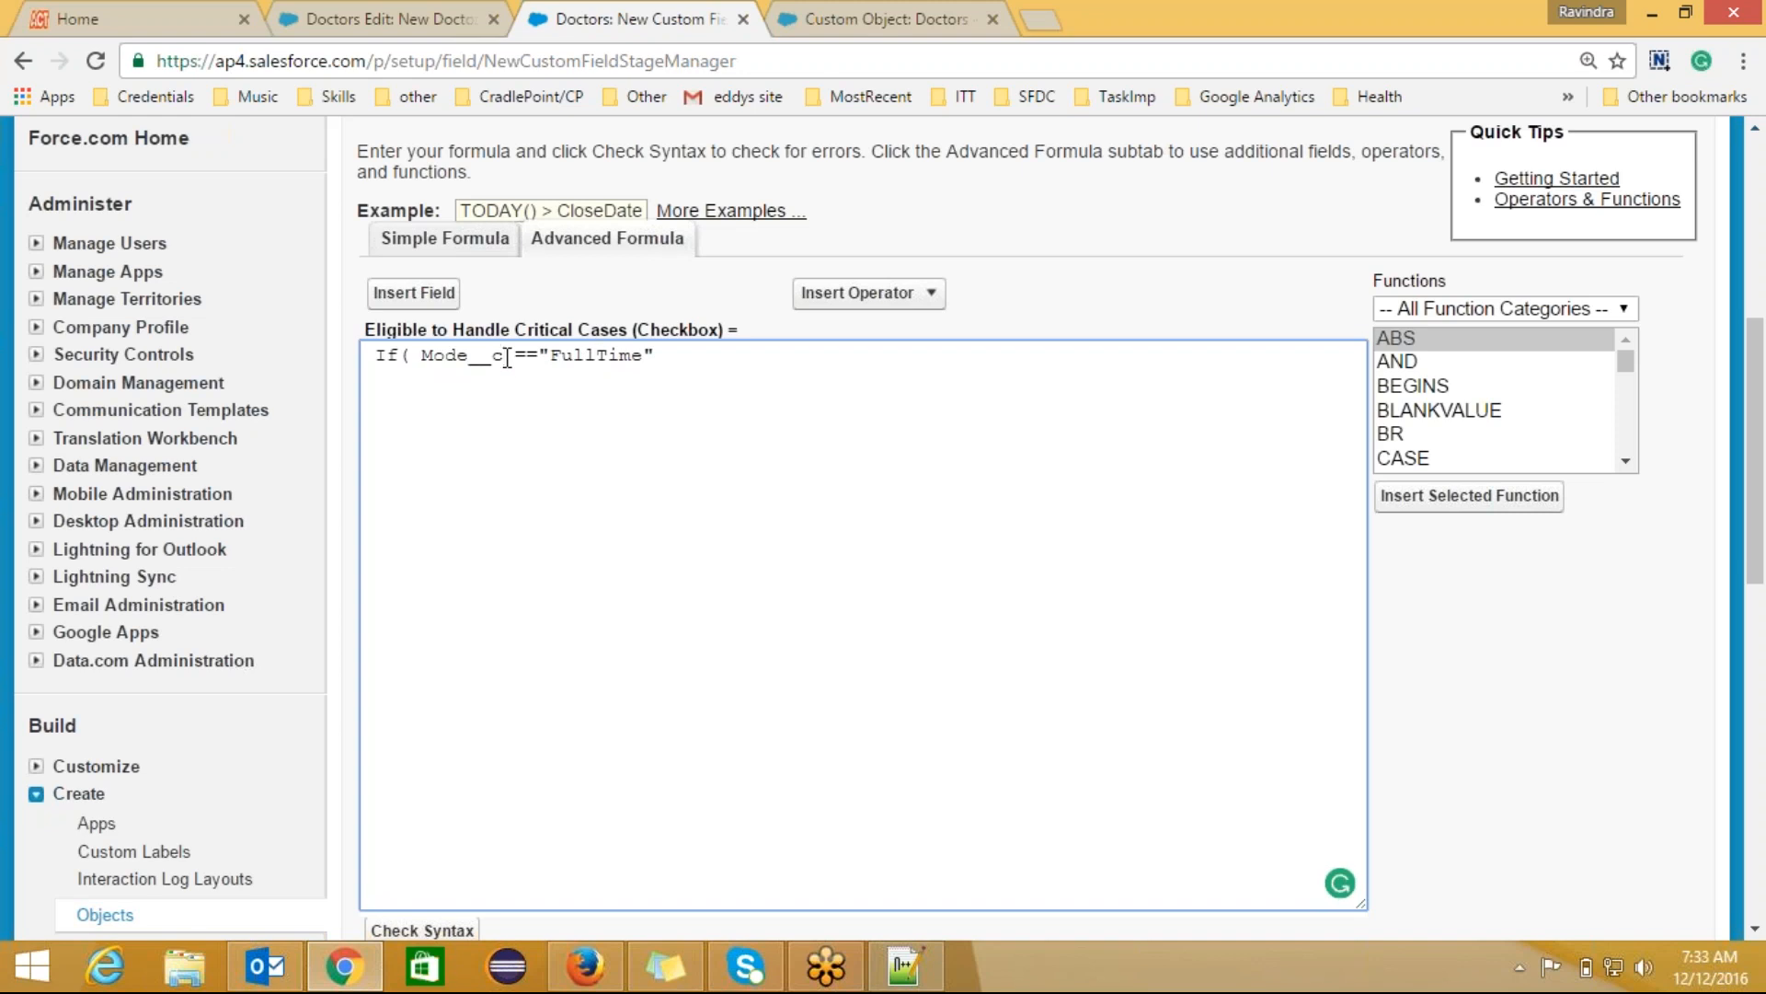
left_click_drag(505, 357, 422, 355)
left_click(538, 355)
key("BackSpace")
key("BackSpace")
key("BackSpace")
left_click(1627, 460)
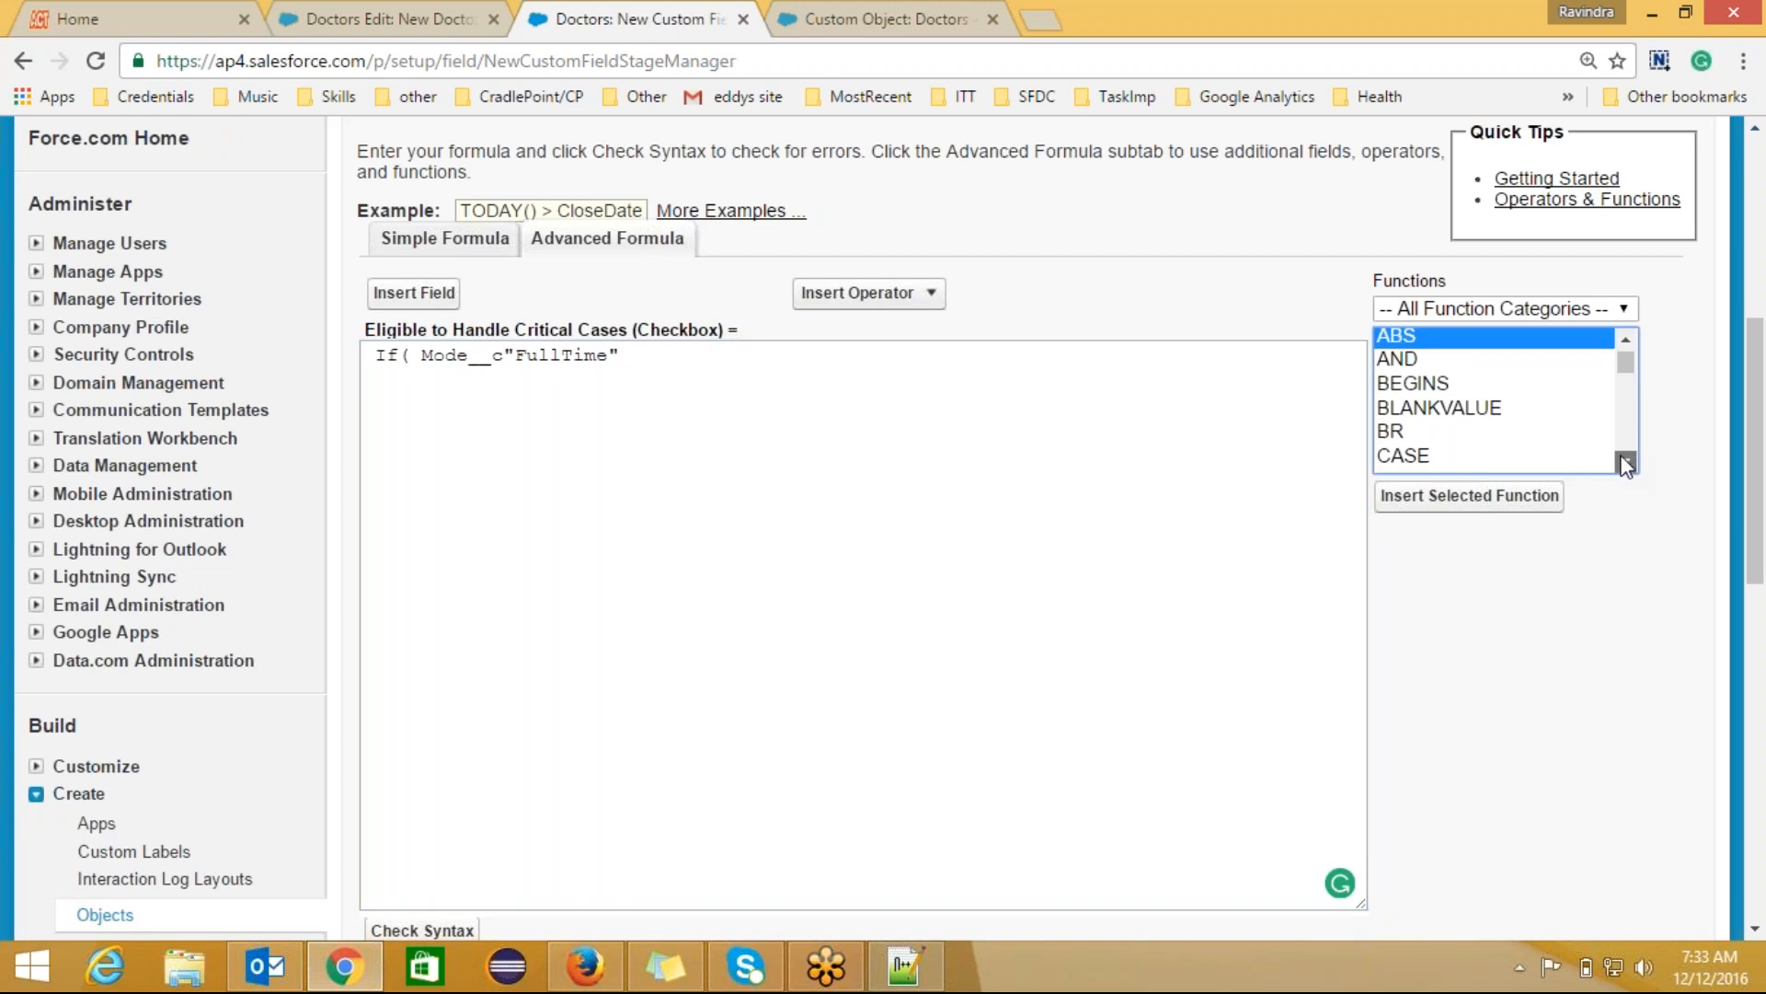
Step: Read ISPICKVAL's syntax and its picklist_field and text_literal arguments against the requirement notes
left_click_drag(1624, 460, 1624, 460)
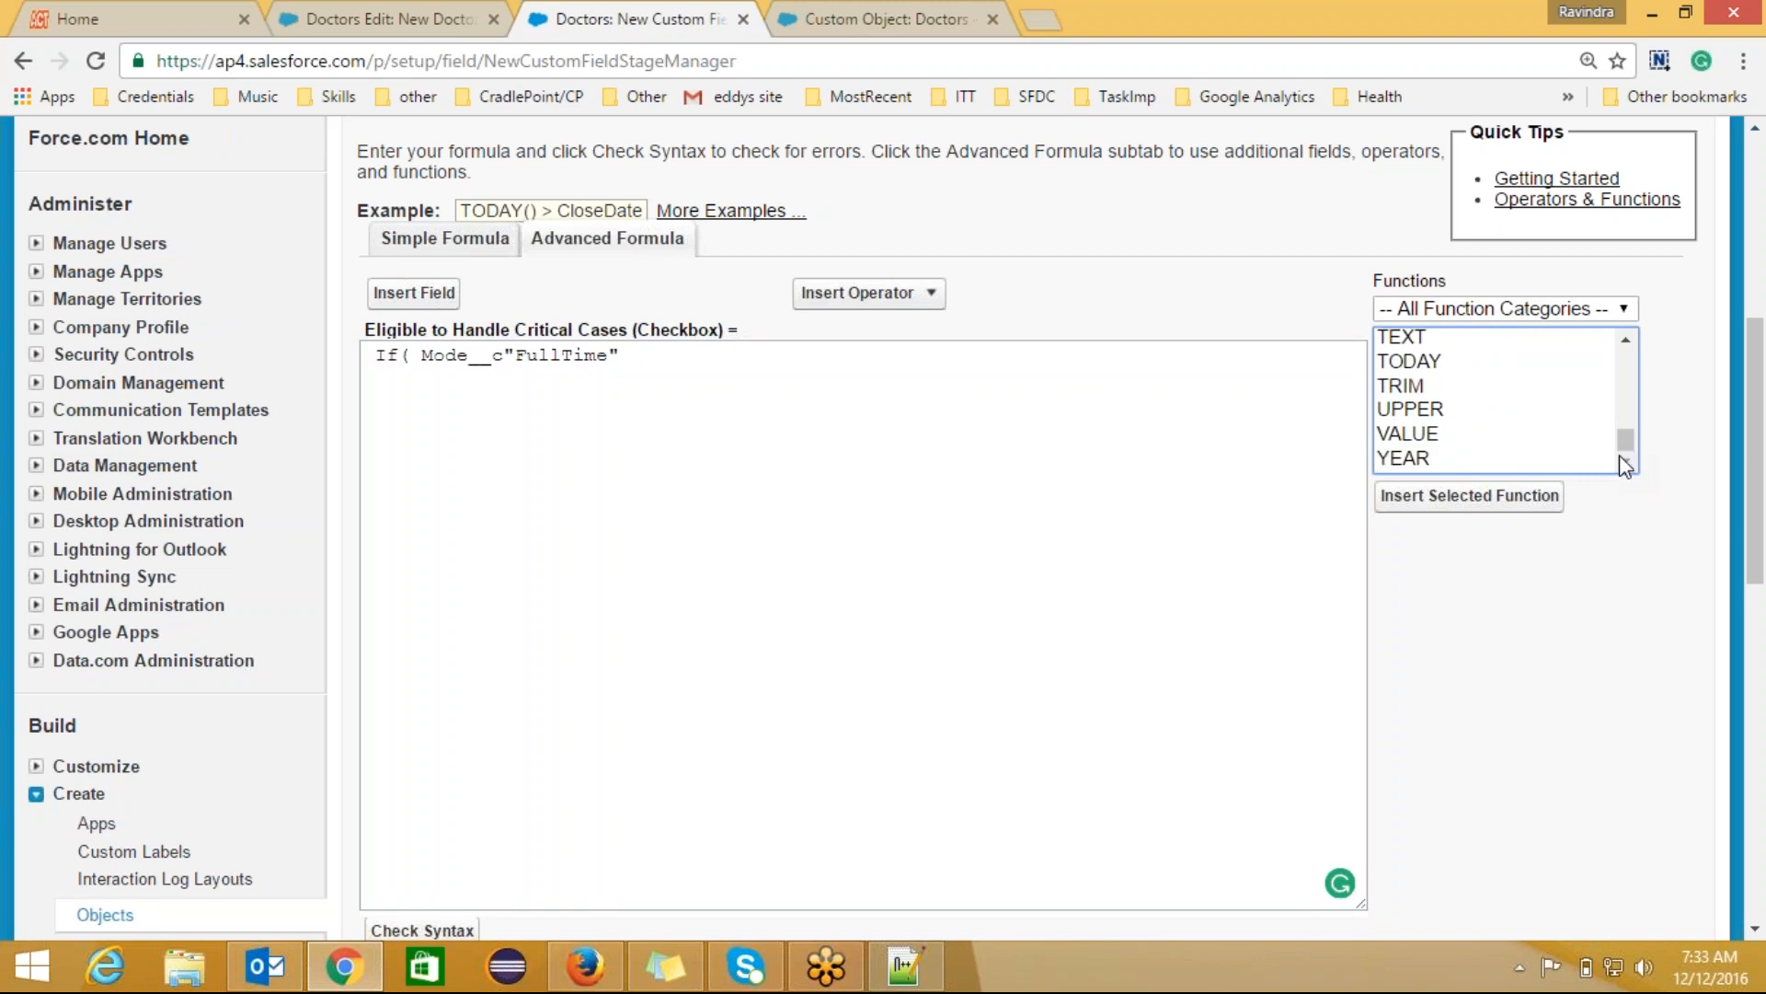
left_click_drag(1626, 339, 1626, 339)
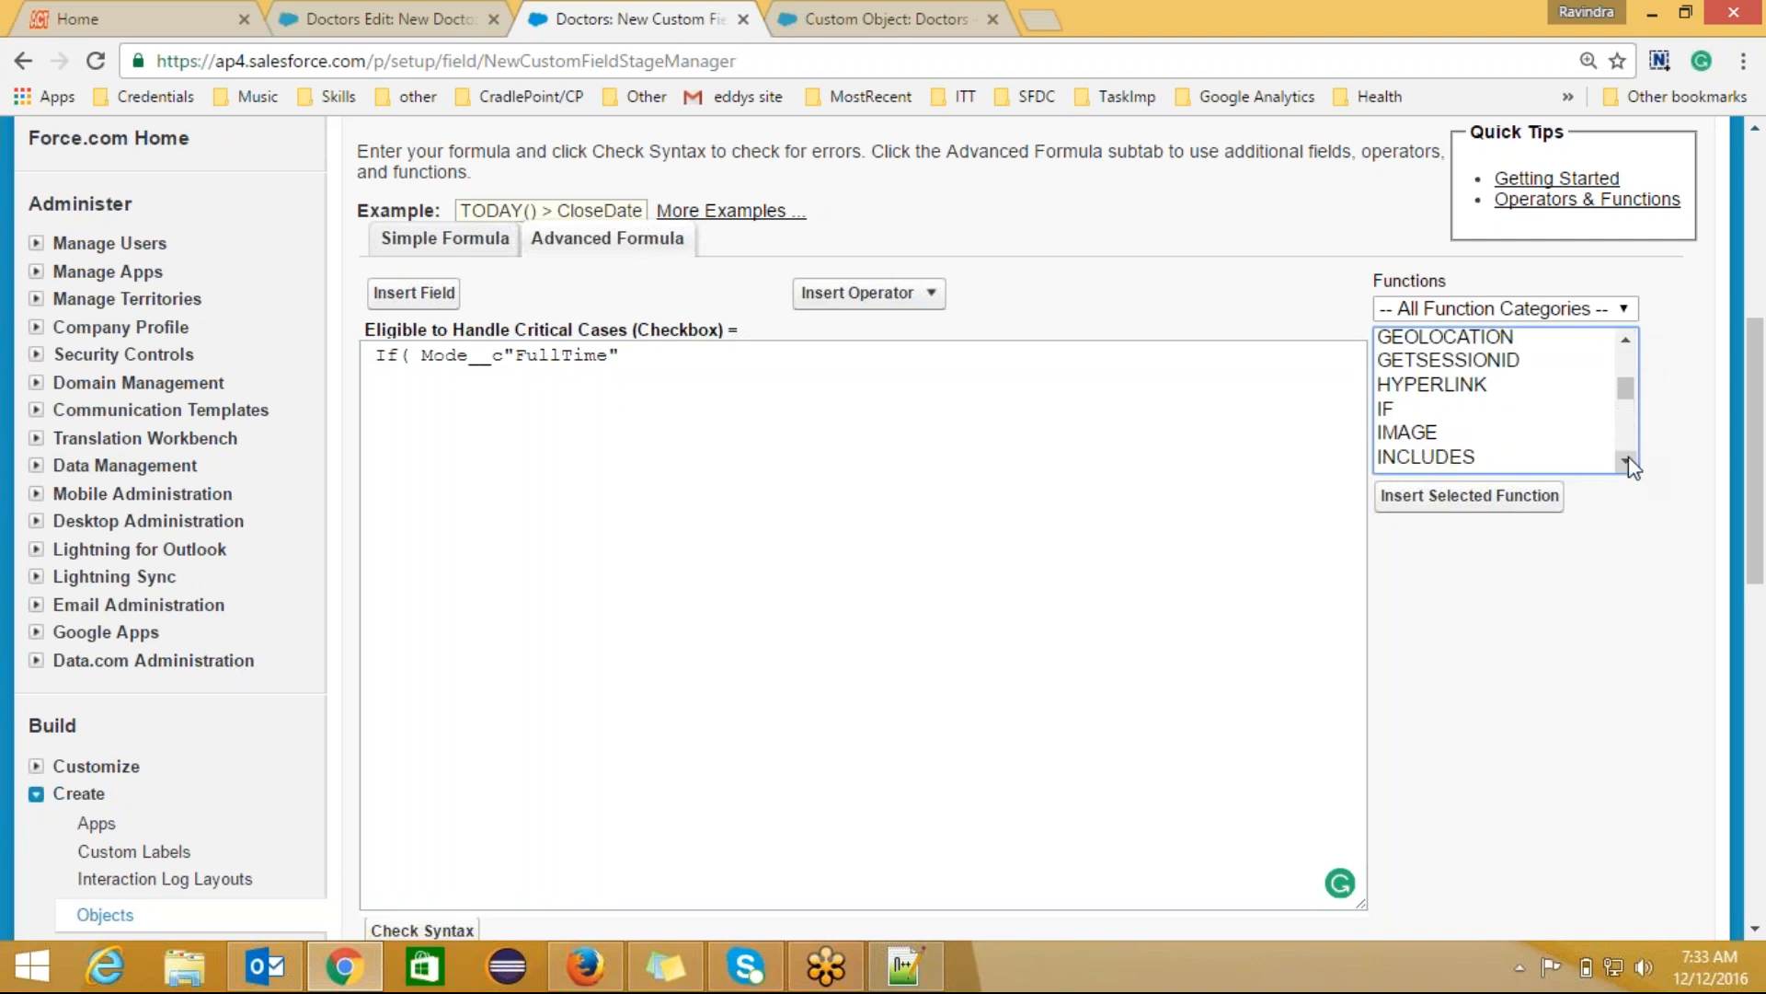
left_click_drag(1626, 460, 1625, 460)
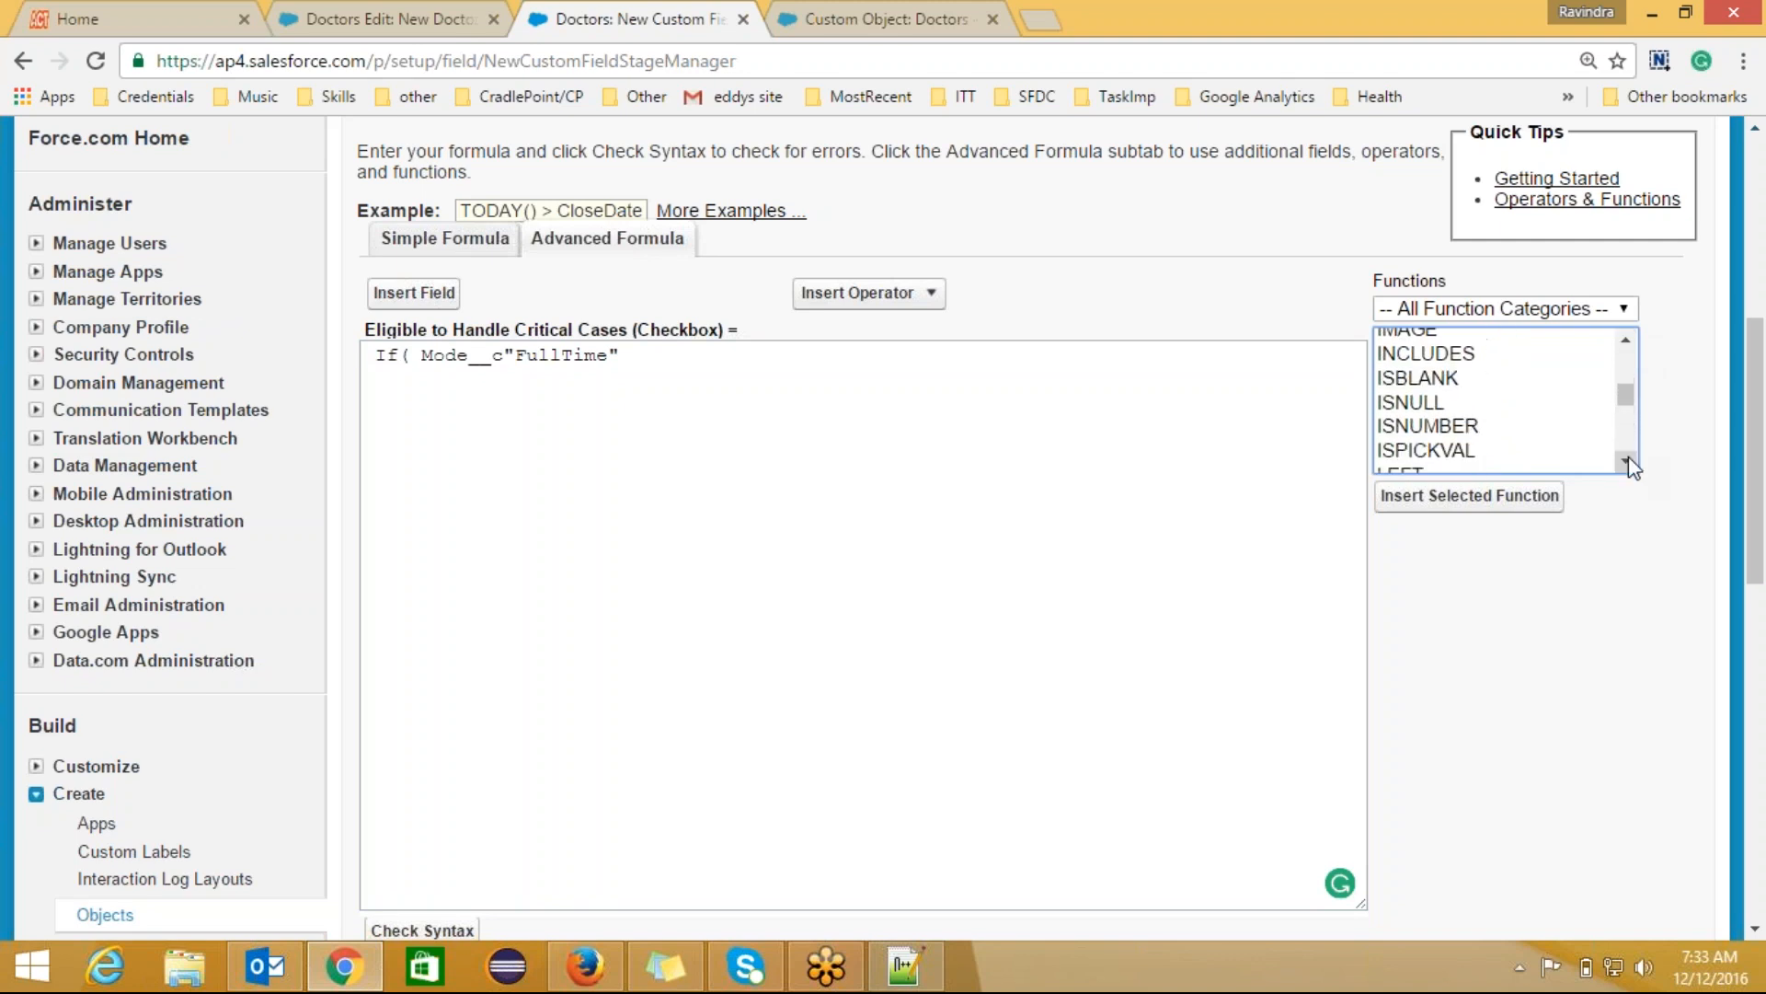
left_click(1441, 451)
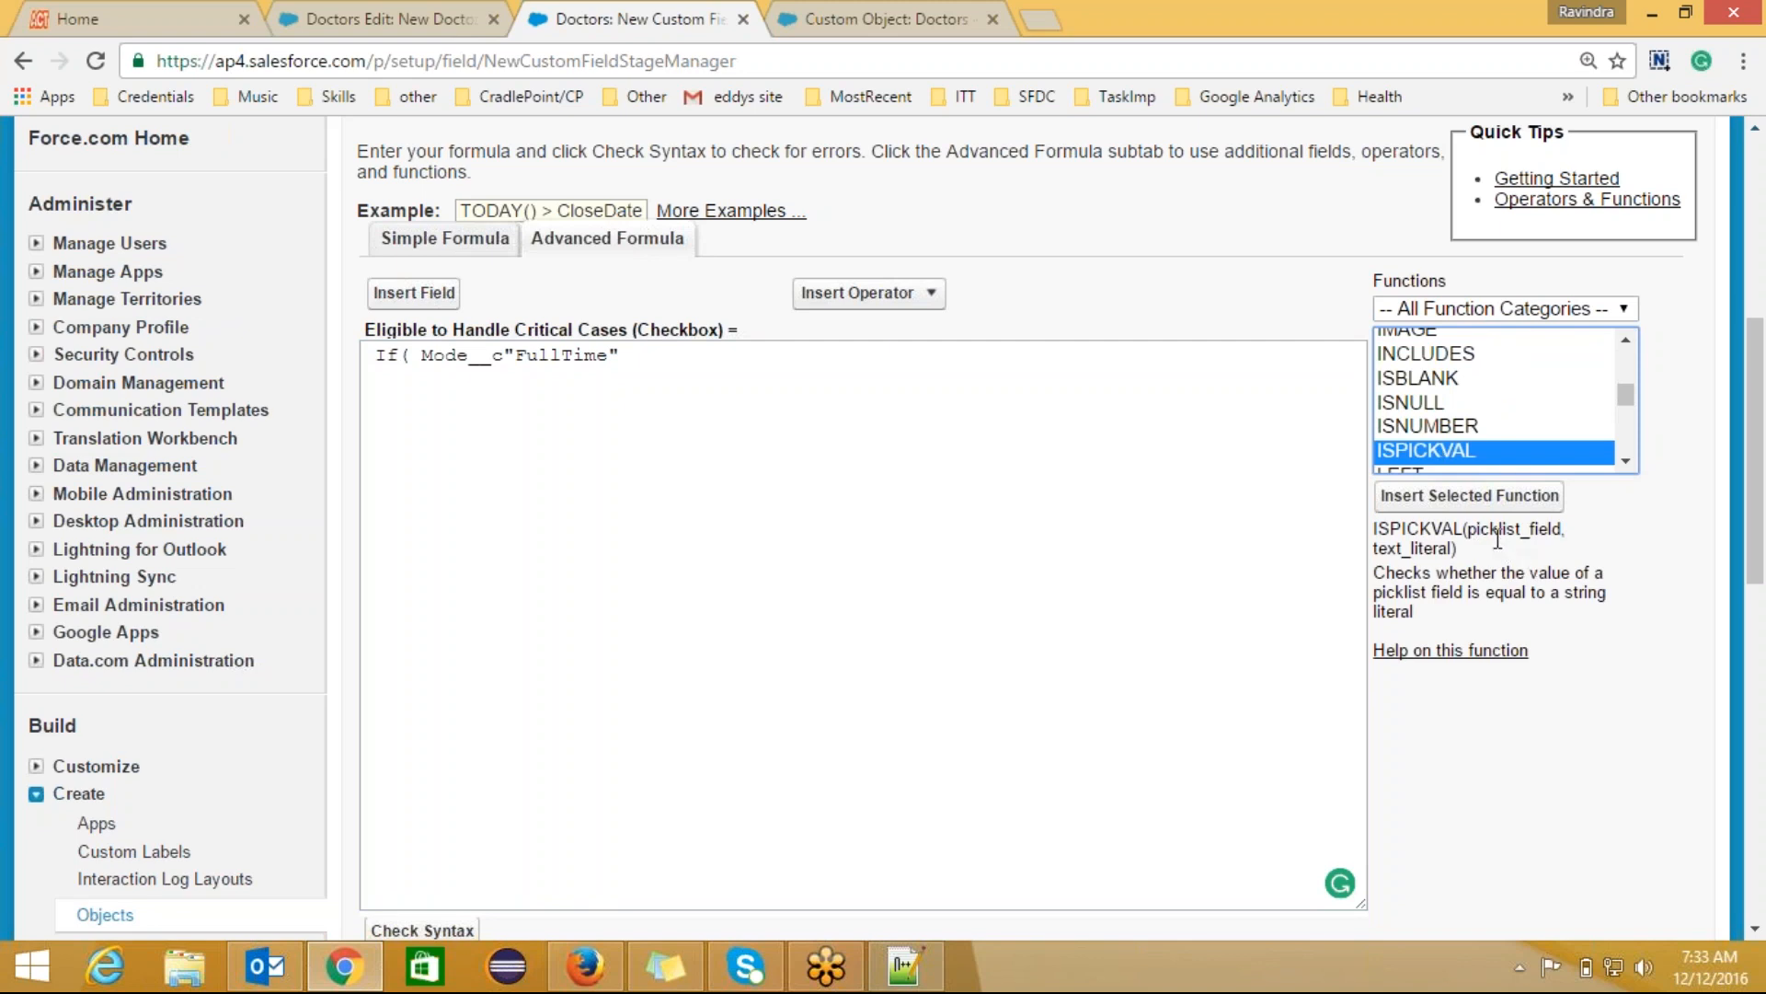
left_click_drag(1469, 530, 1561, 525)
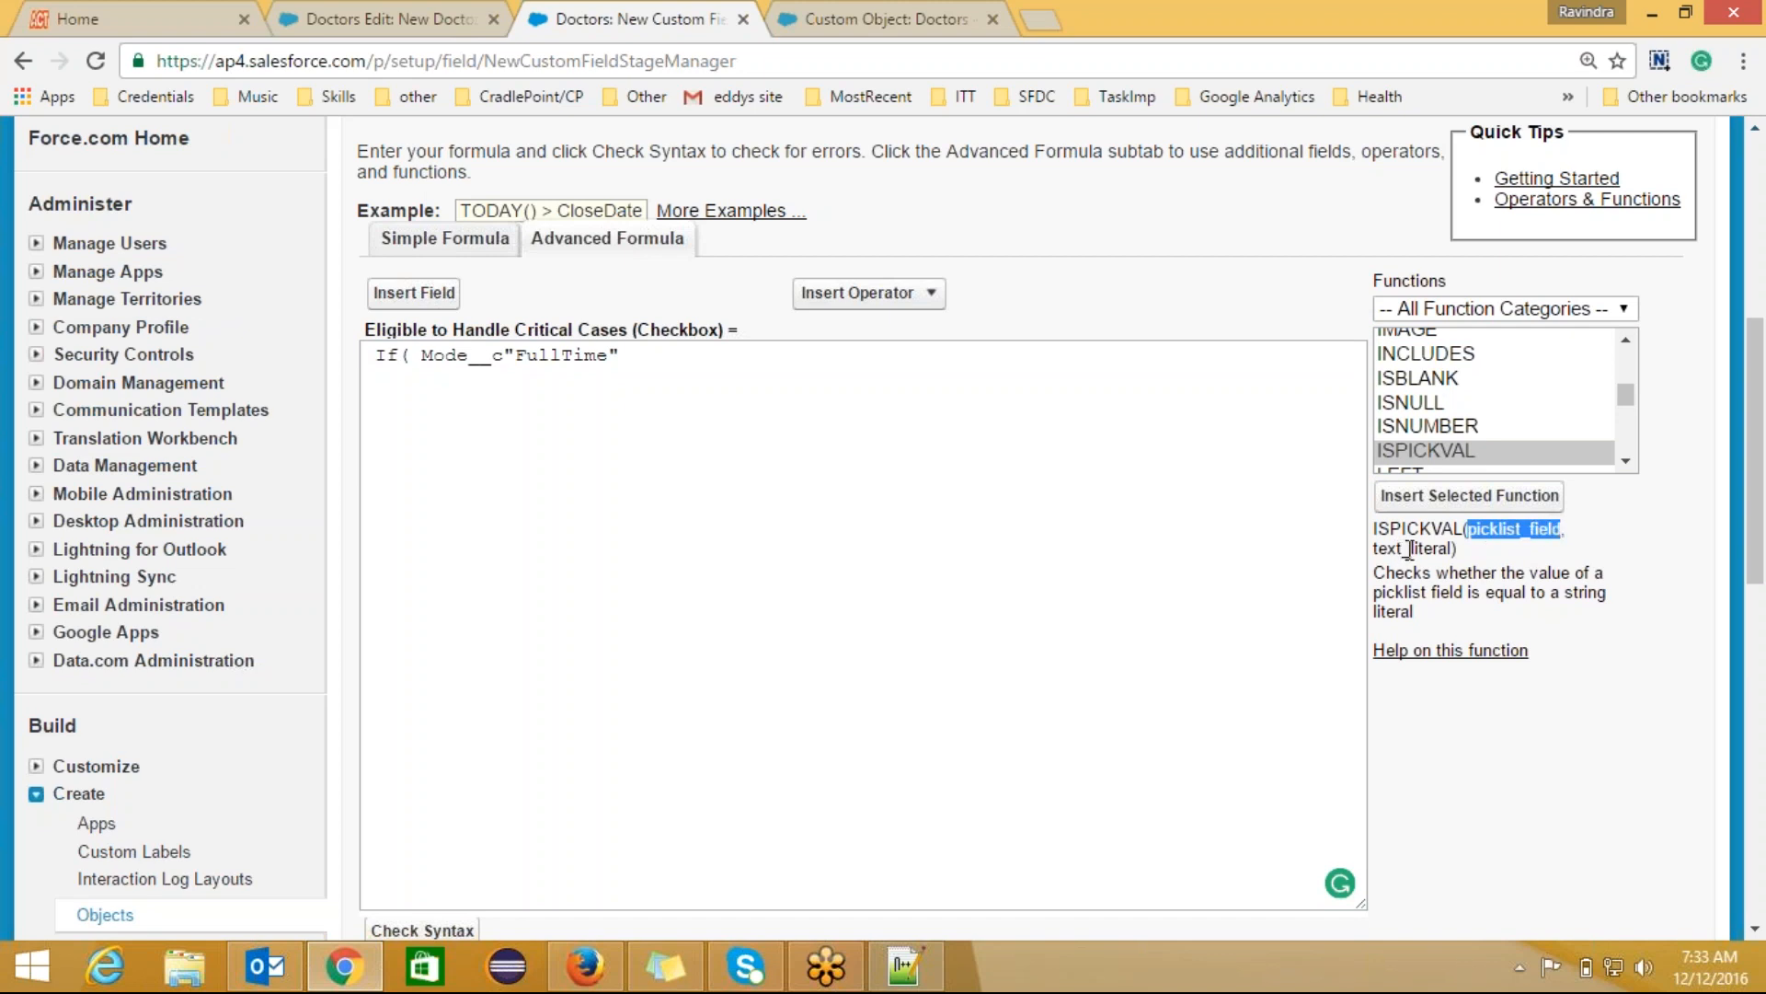
left_click_drag(1451, 550, 1376, 534)
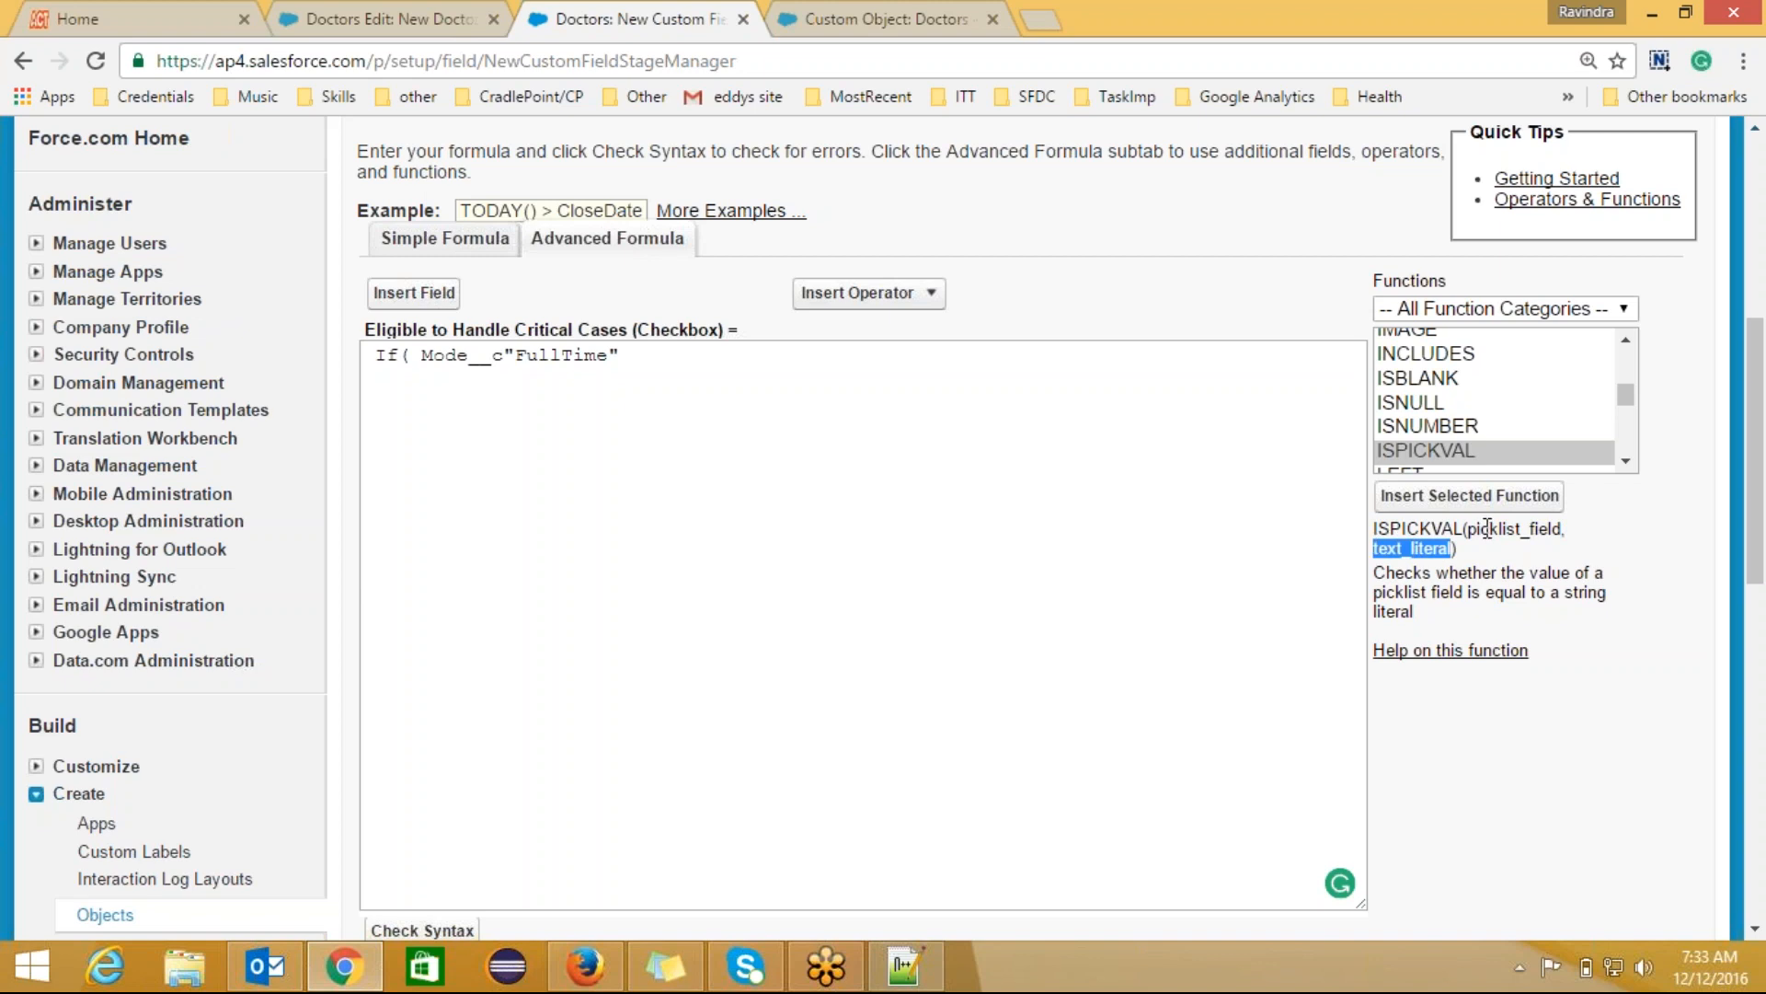
key("alt+Tab")
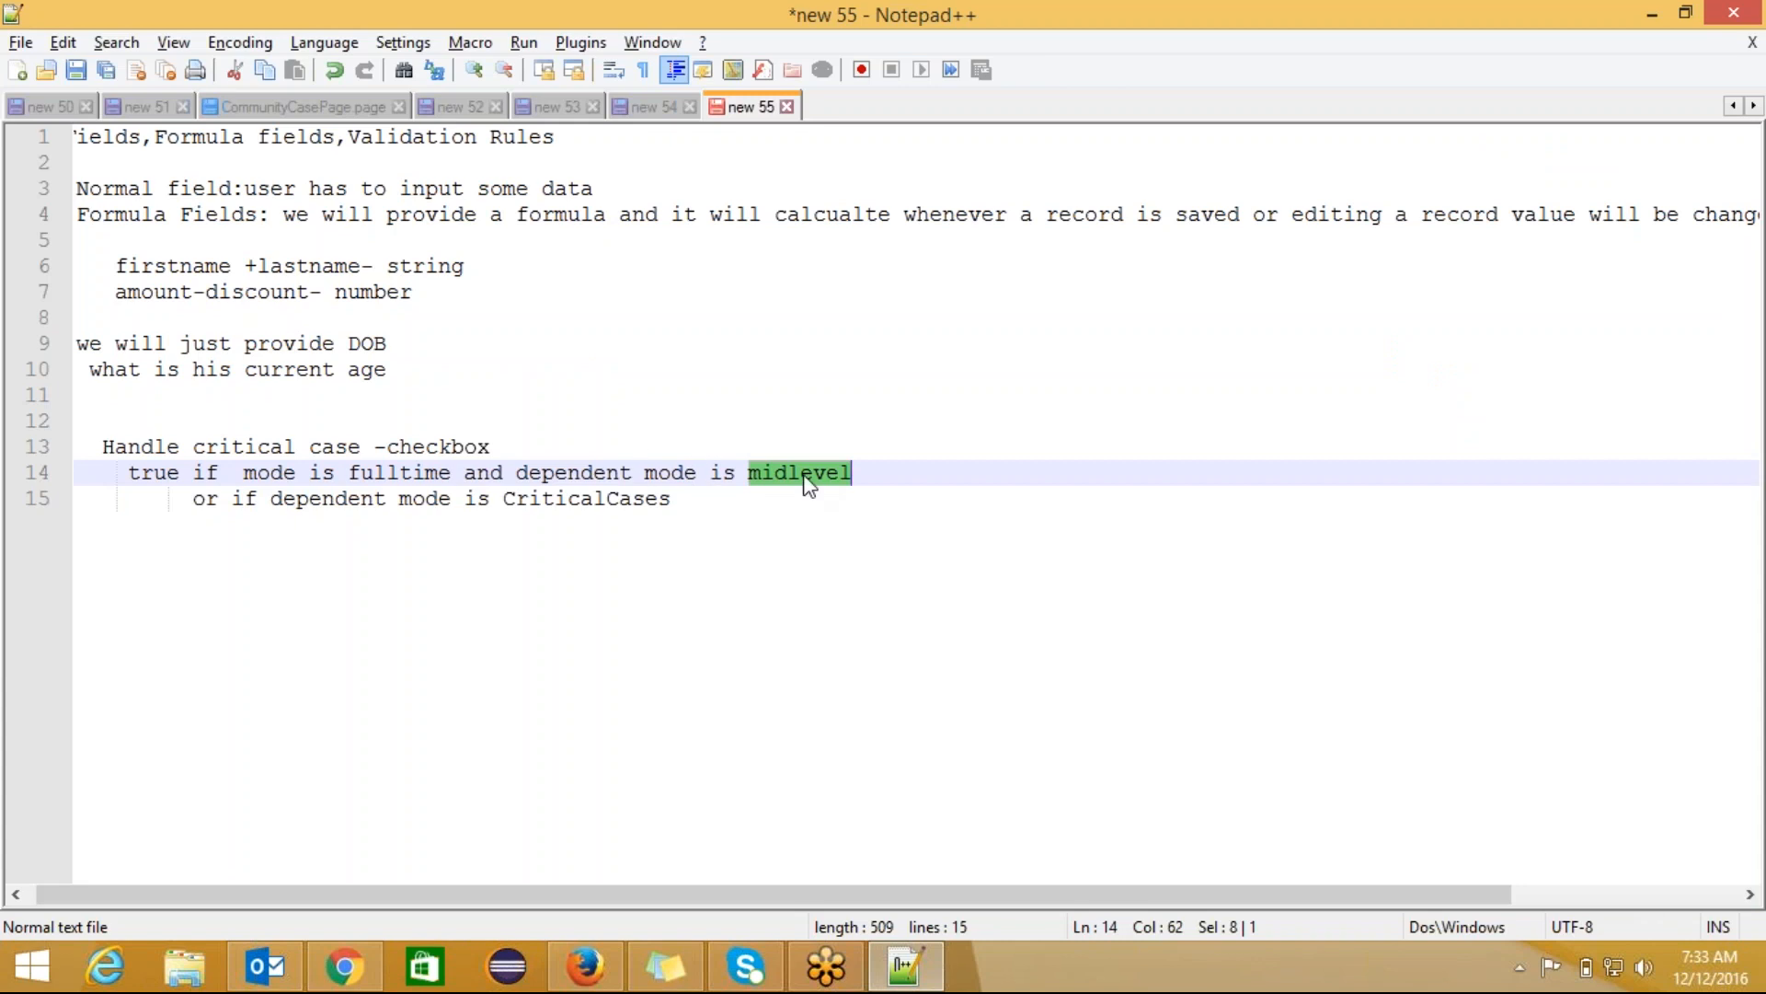
key("alt+Tab")
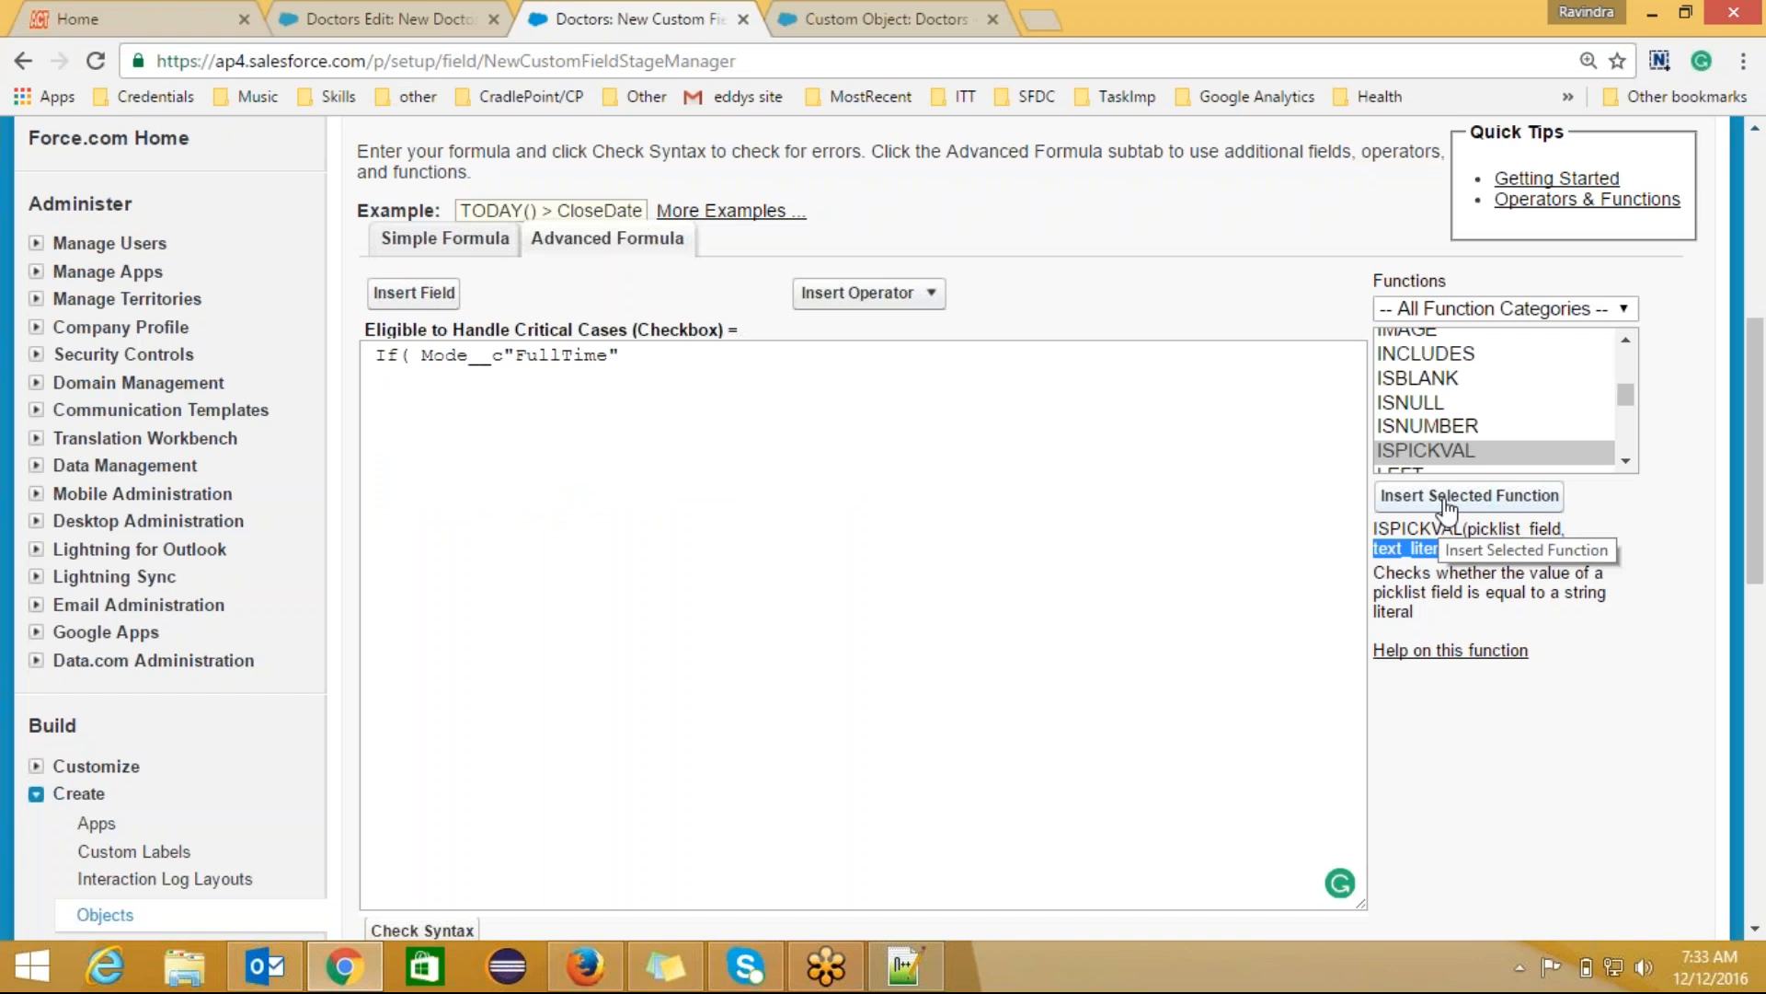
left_click(418, 354)
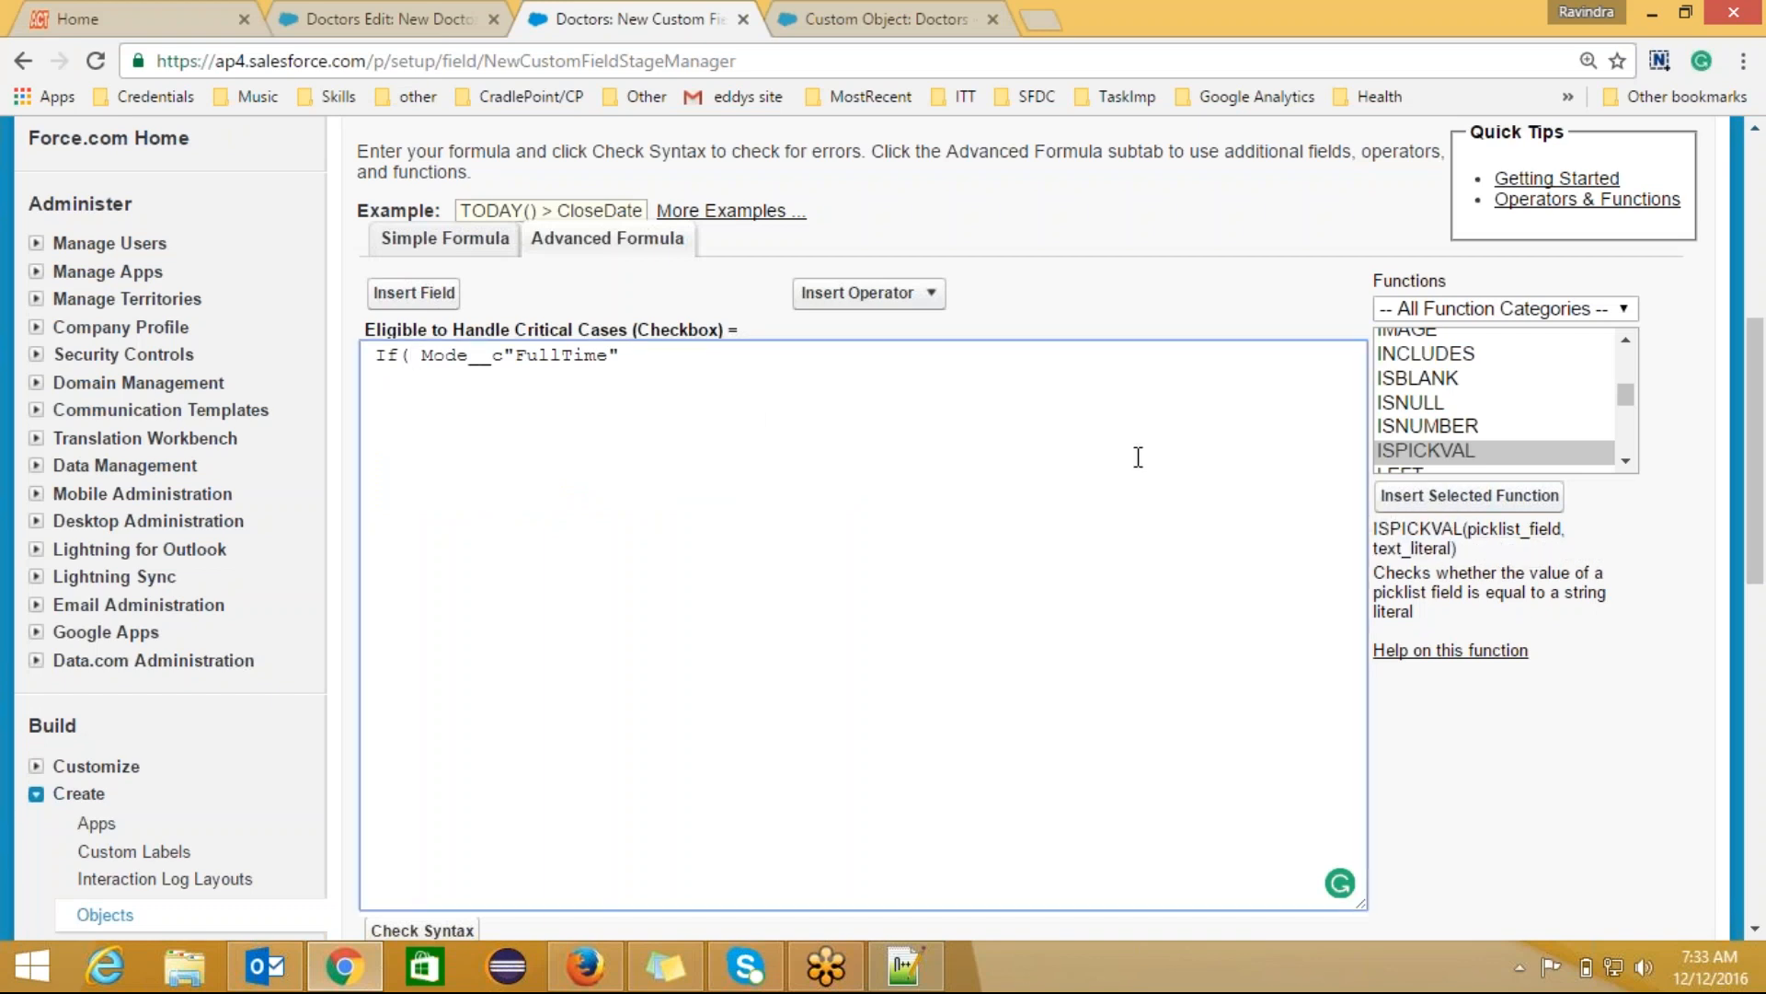
Step: Insert ISPICKVAL and move Mode__c in as its picklist_field argument
left_click(1469, 497)
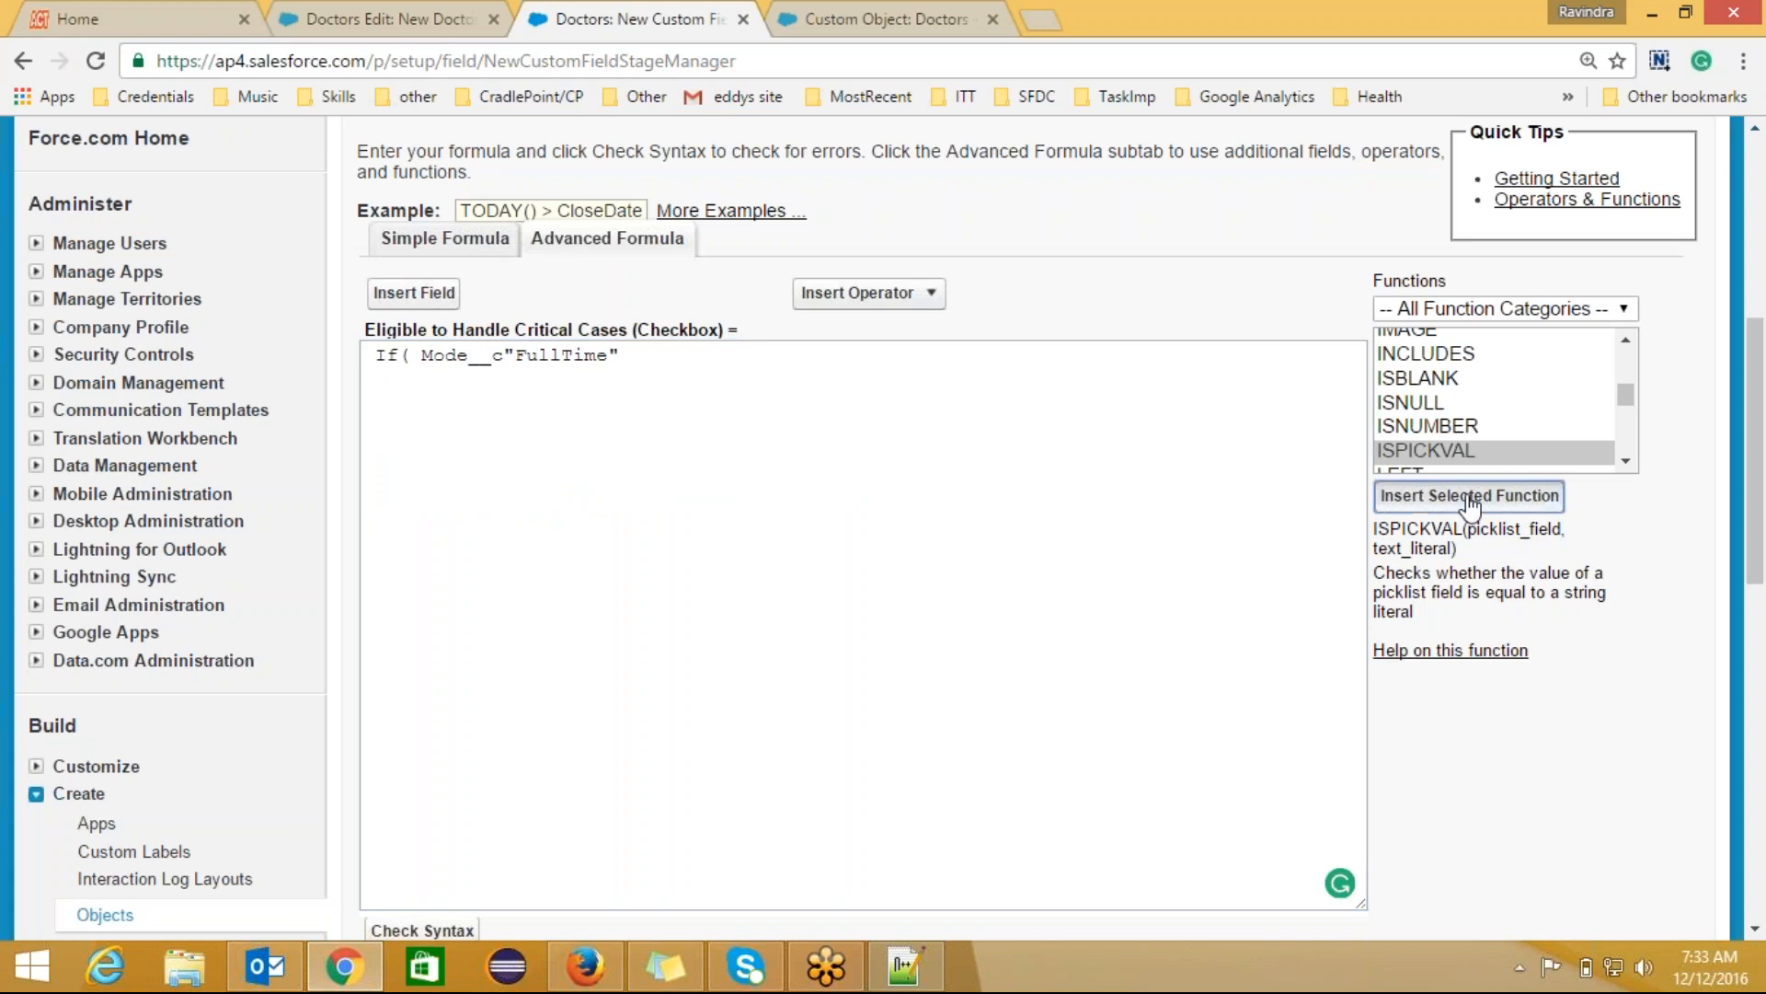
left_click(701, 355)
key("BackSpace")
key("BackSpace")
key("BackSpace")
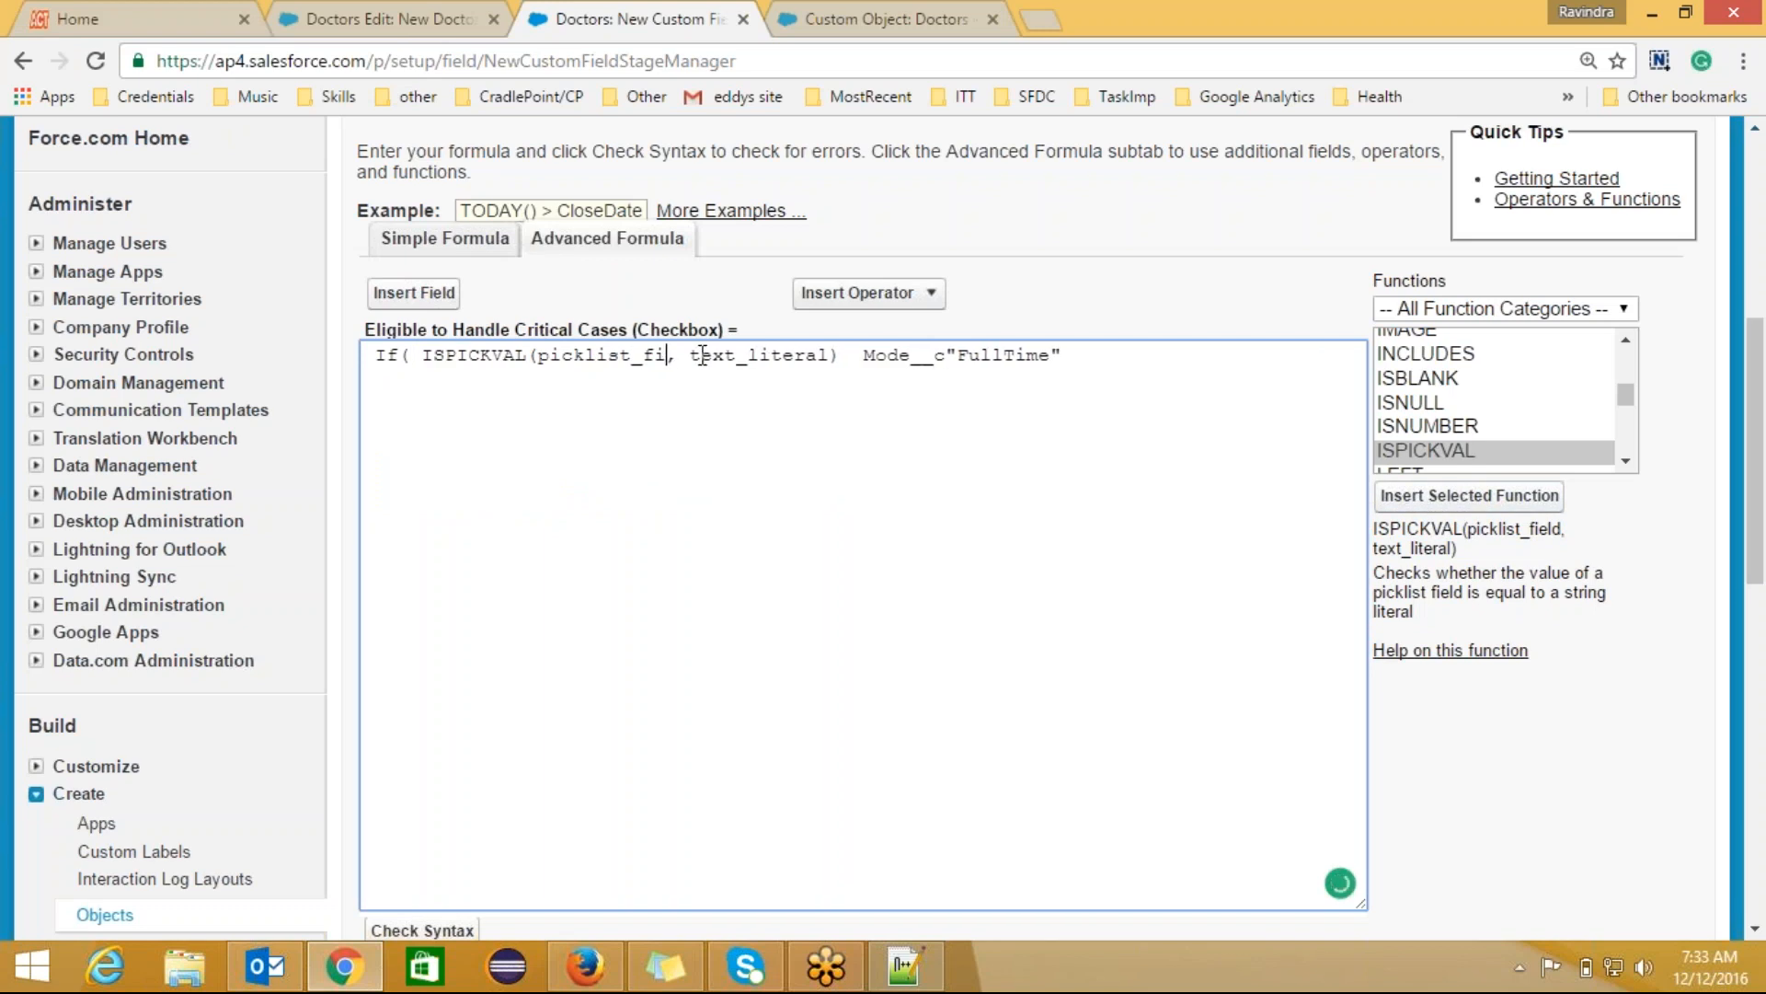
key("BackSpace")
key("BackSpace")
key("BackSpace")
key("BackSpace")
key("BackSpace")
key("BackSpace")
key("BackSpace")
key("BackSpace")
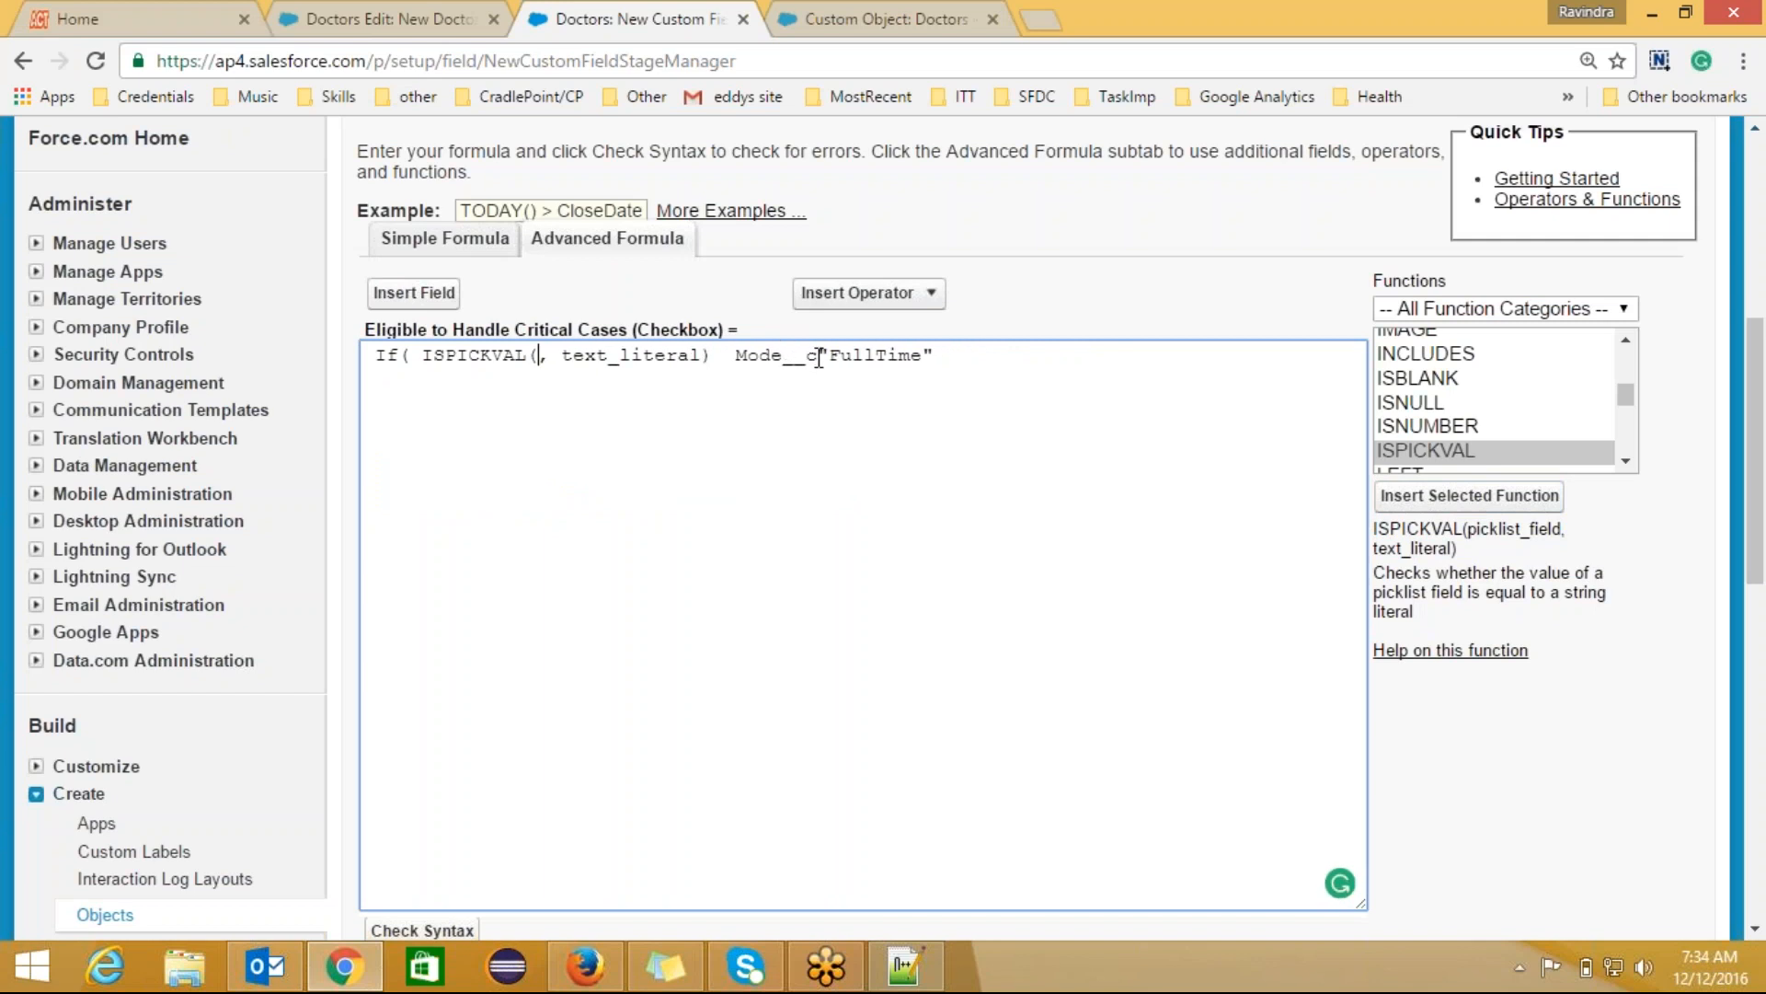
left_click_drag(817, 355, 738, 359)
key("ctrl+c")
key("BackSpace")
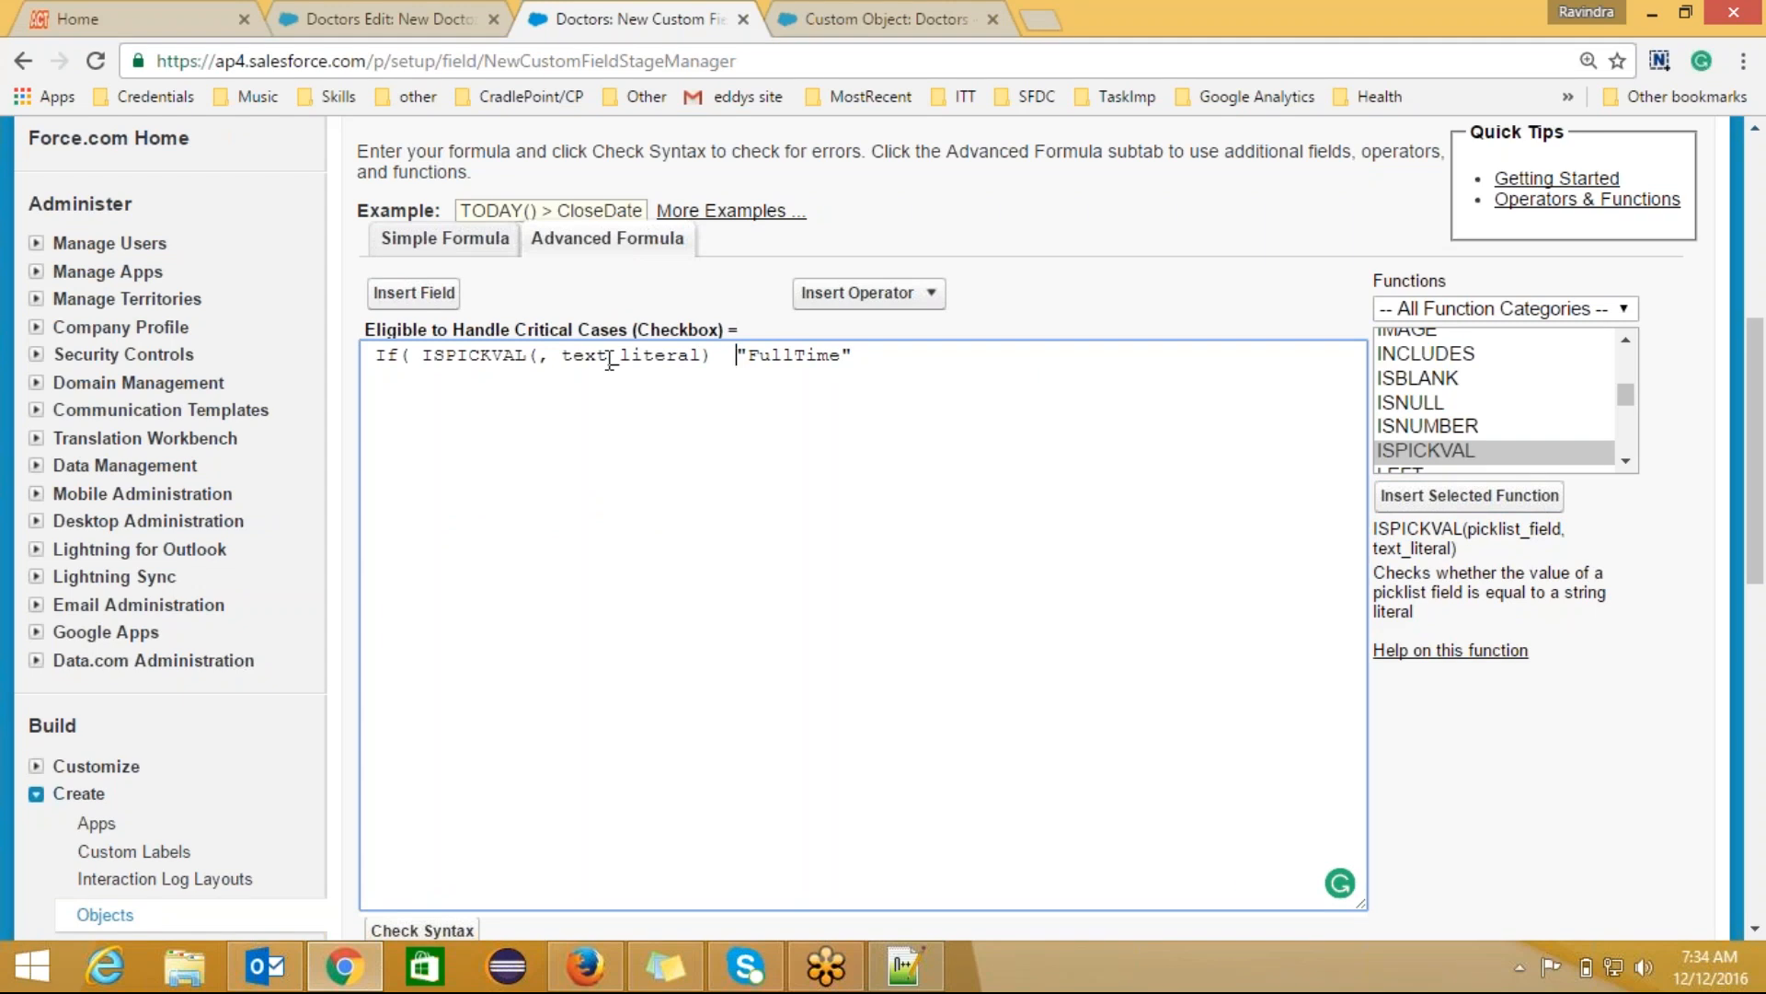
left_click(542, 353)
key("ctrl+v")
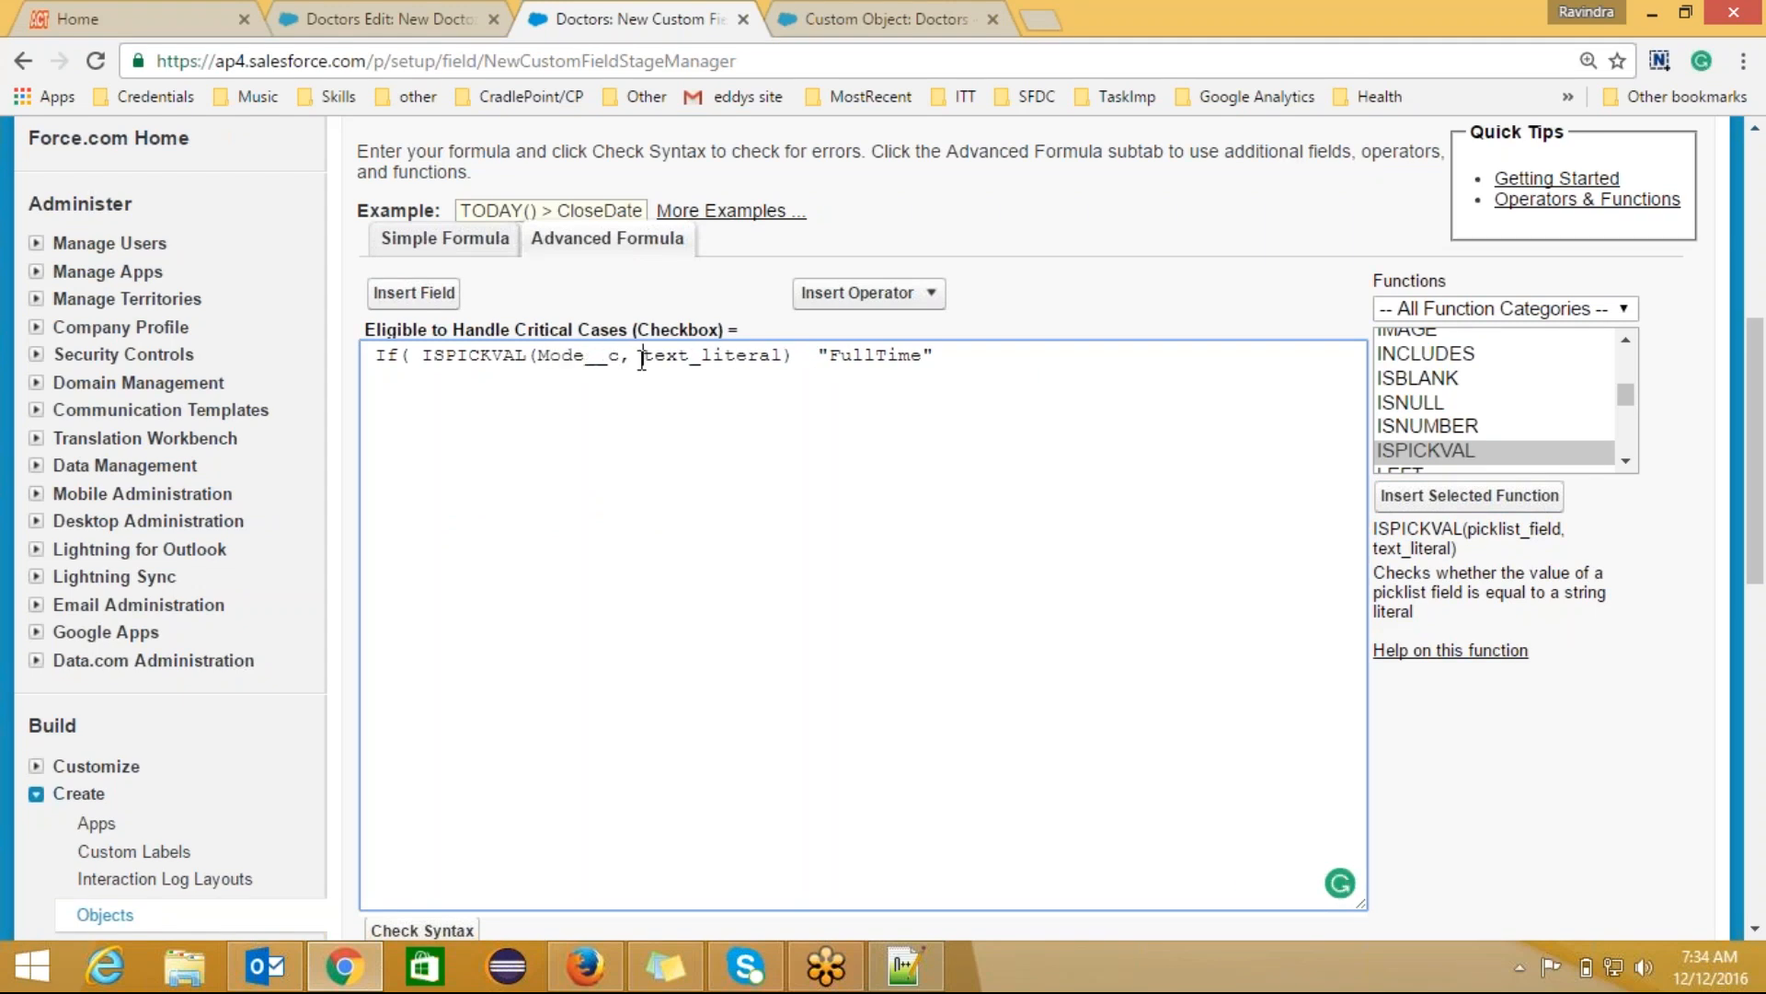
Step: Replace the text_literal placeholder with "FullTime"
key("Delete")
key("Delete")
key("Delete")
key("Delete")
key("Delete")
key("Delete")
key("Delete")
key("Delete")
key("Delete")
key("Delete")
key("Delete")
key("Delete")
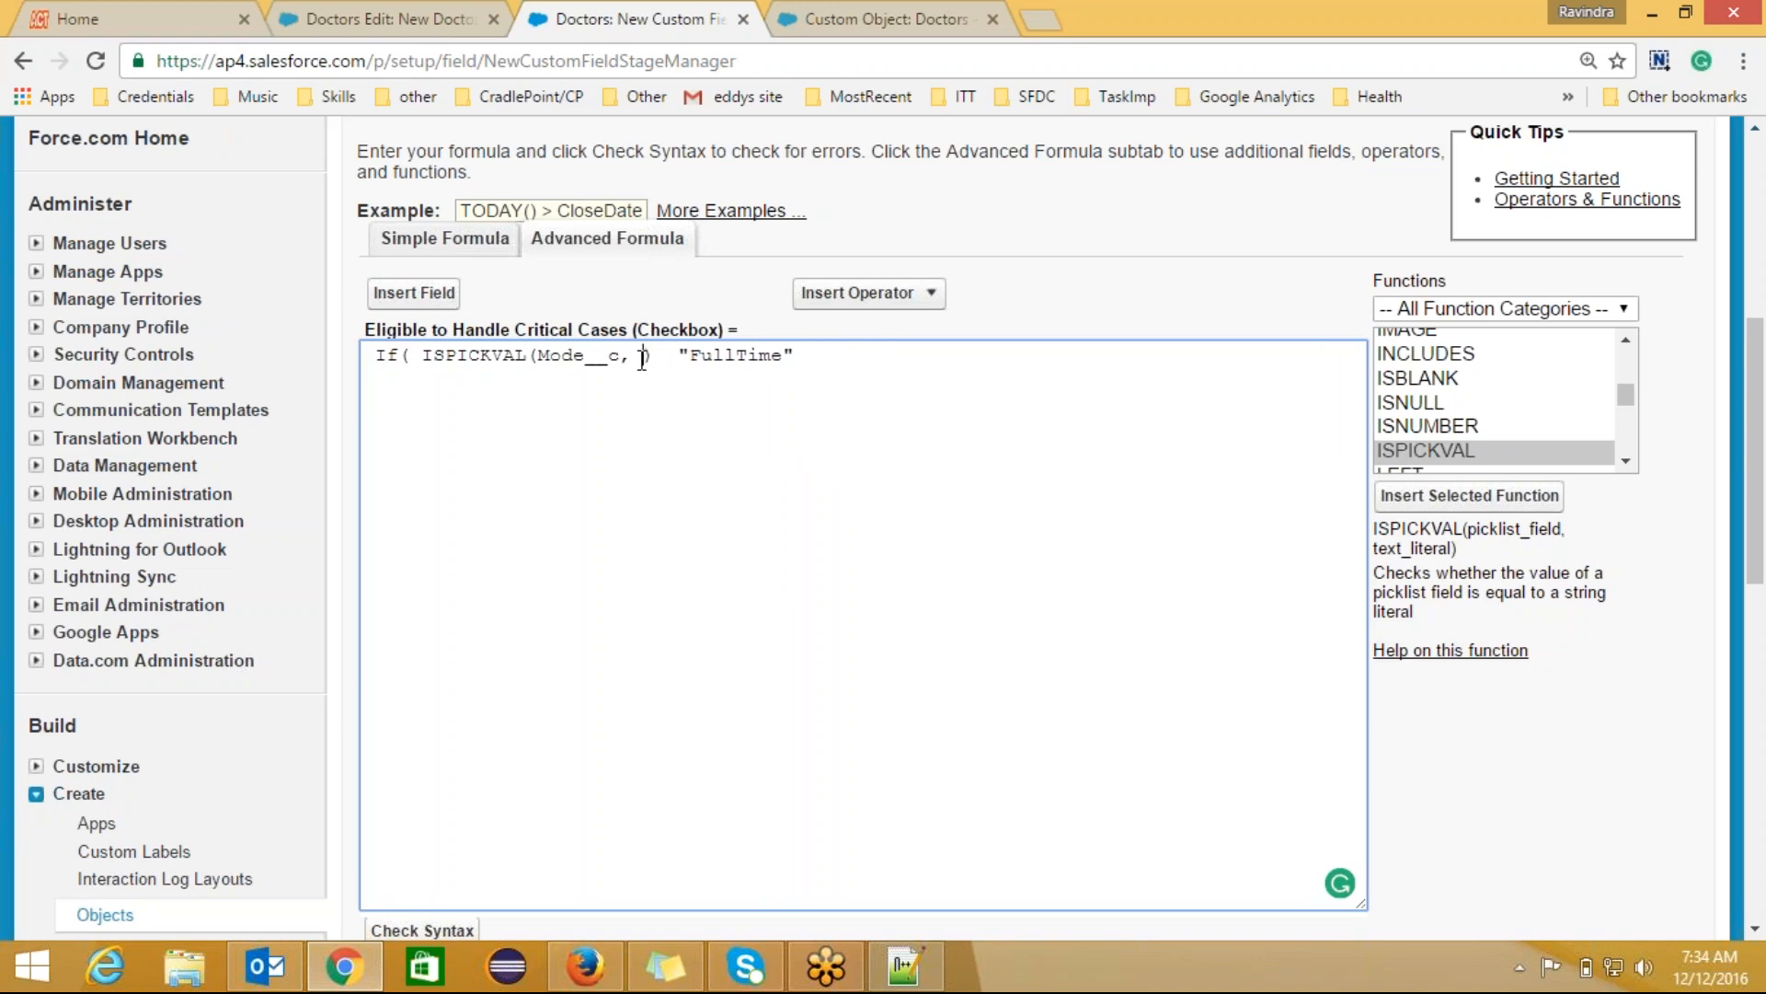
key("BackSpace")
left_click_drag(789, 355, 655, 355)
key("ctrl+c")
key("Delete")
key("ctrl+v")
left_click(424, 20)
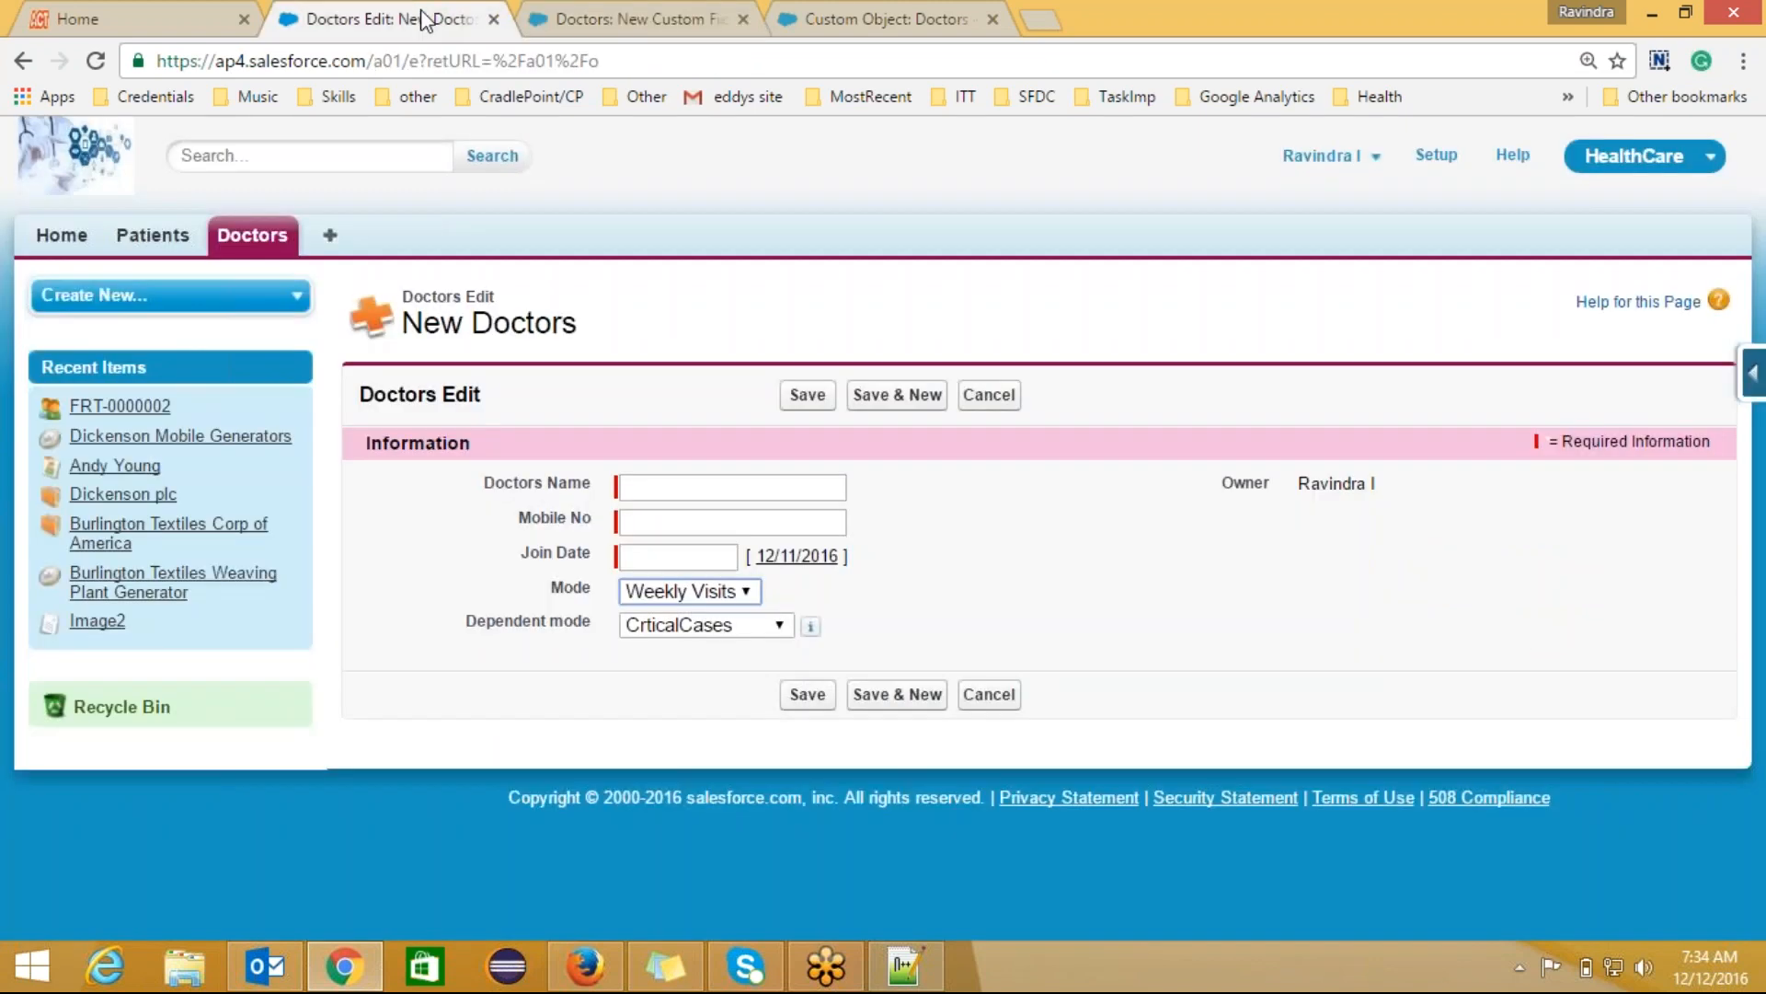
left_click(746, 592)
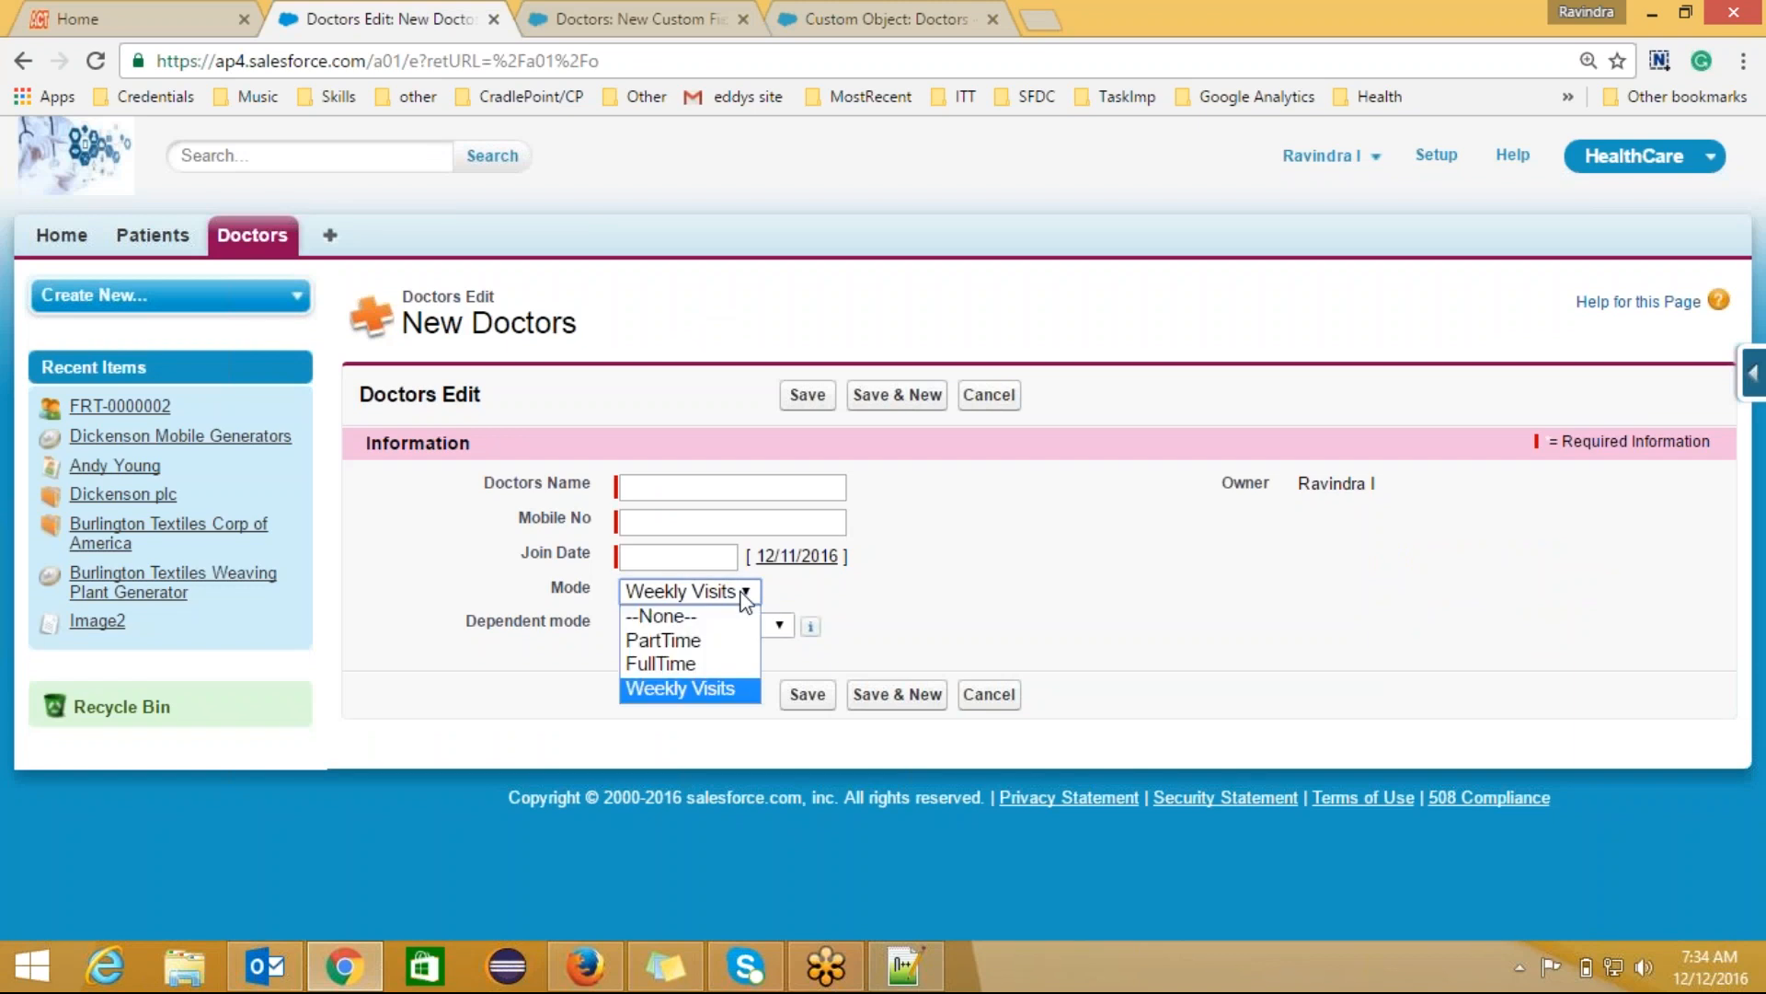
left_click(710, 664)
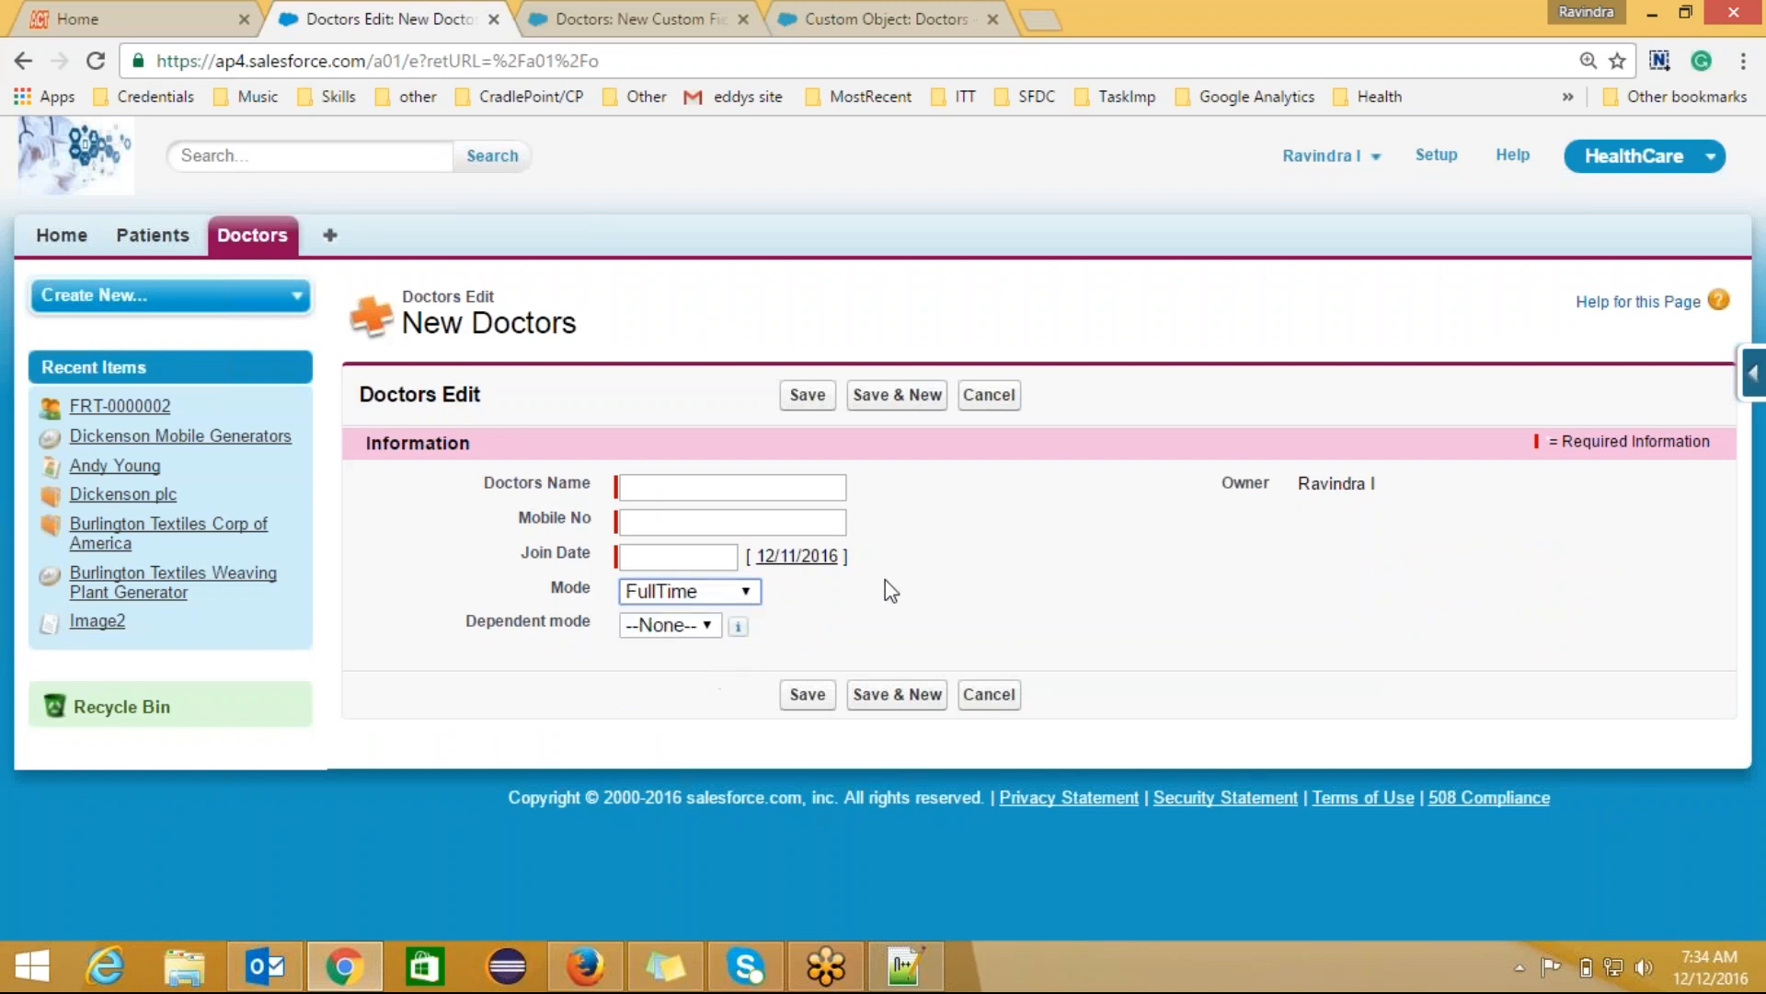
left_click(704, 625)
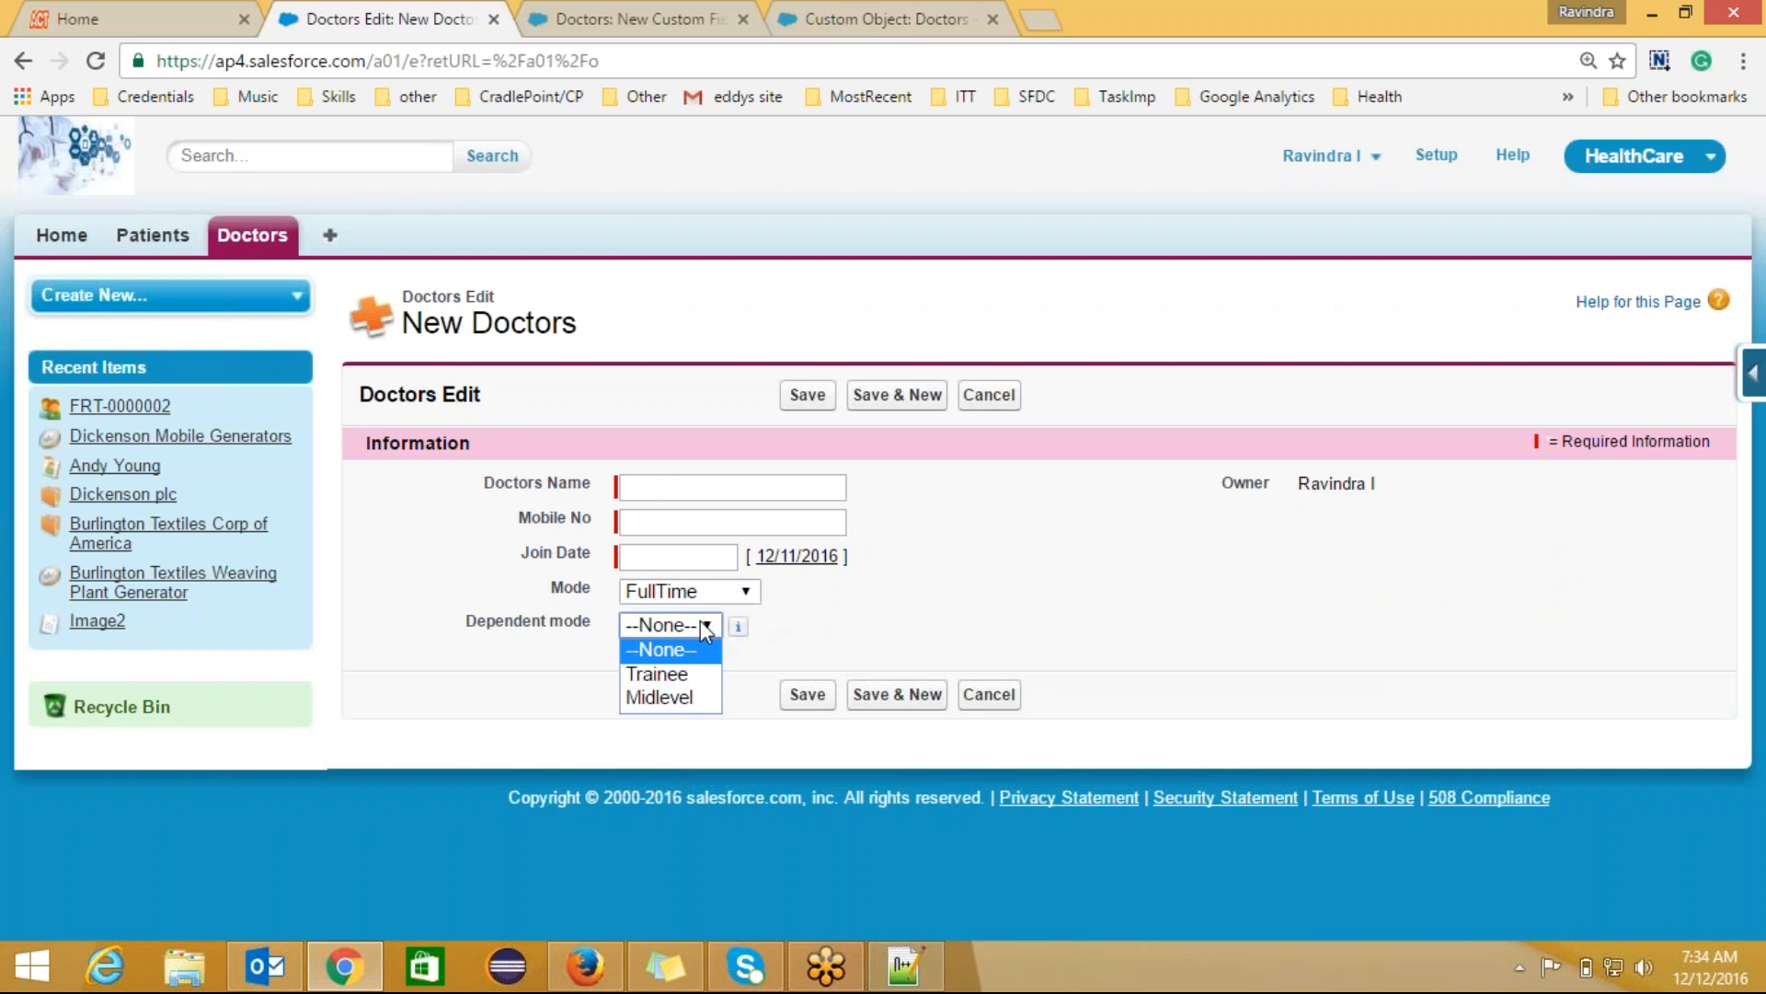
key("alt+Tab")
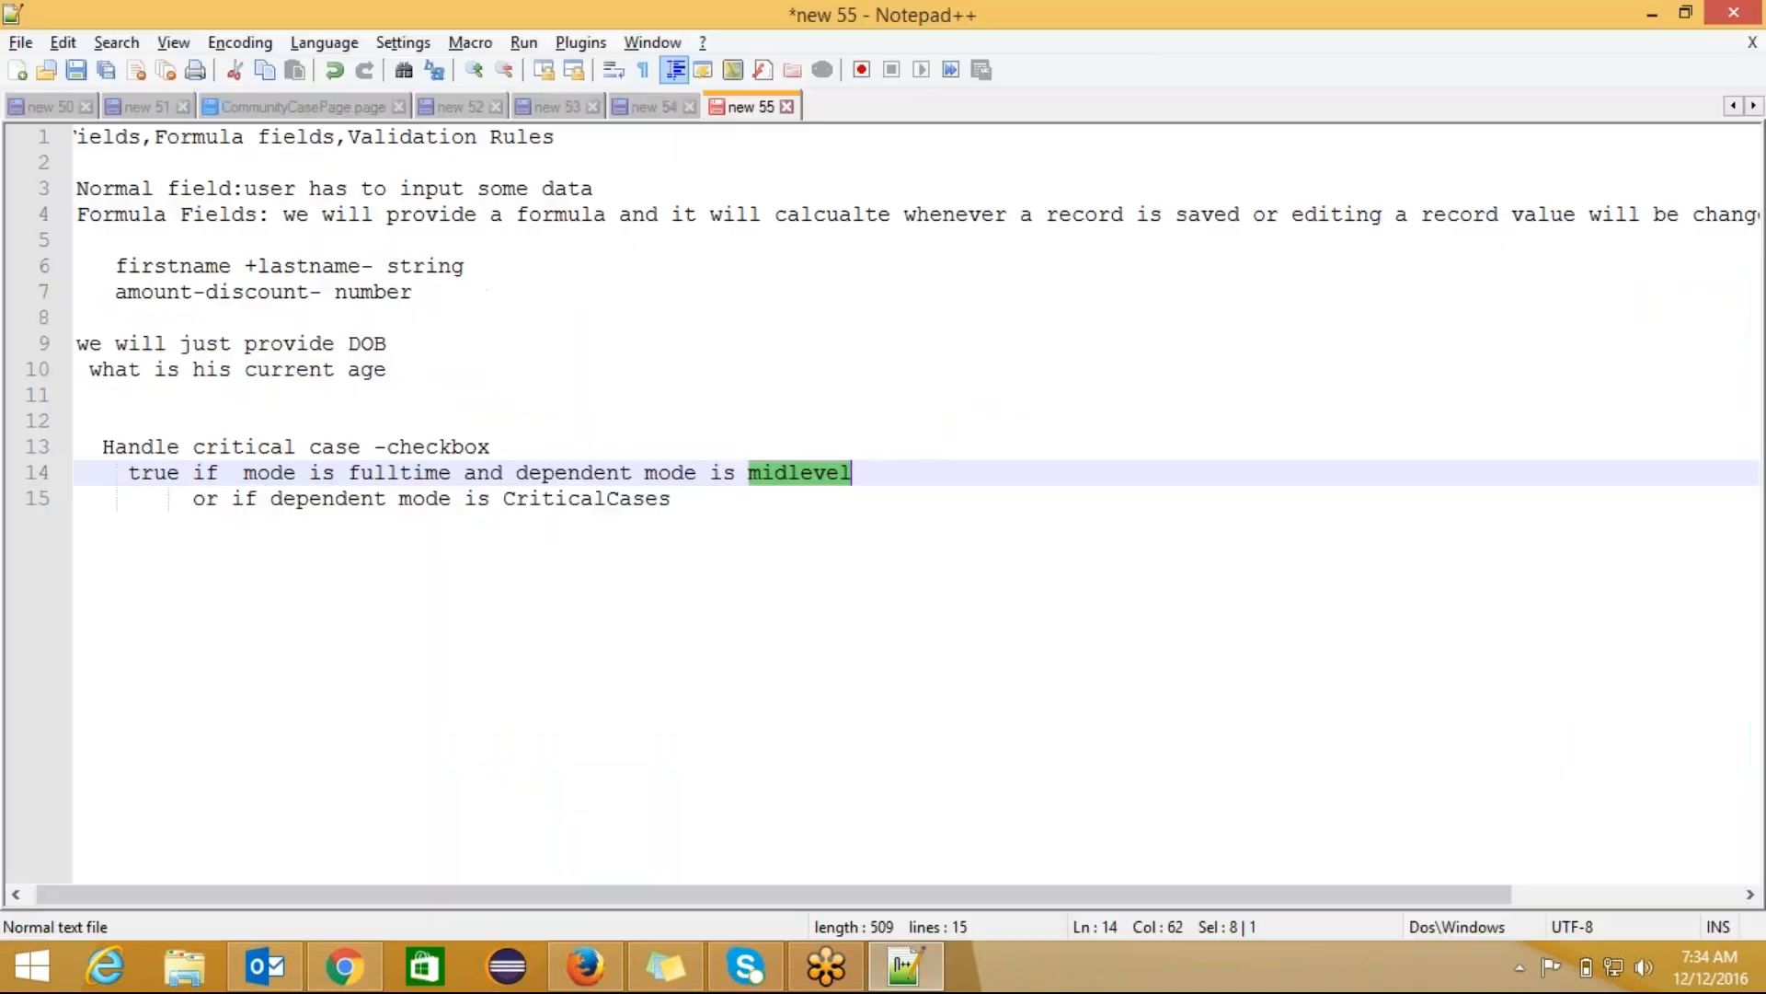
key("alt+Tab")
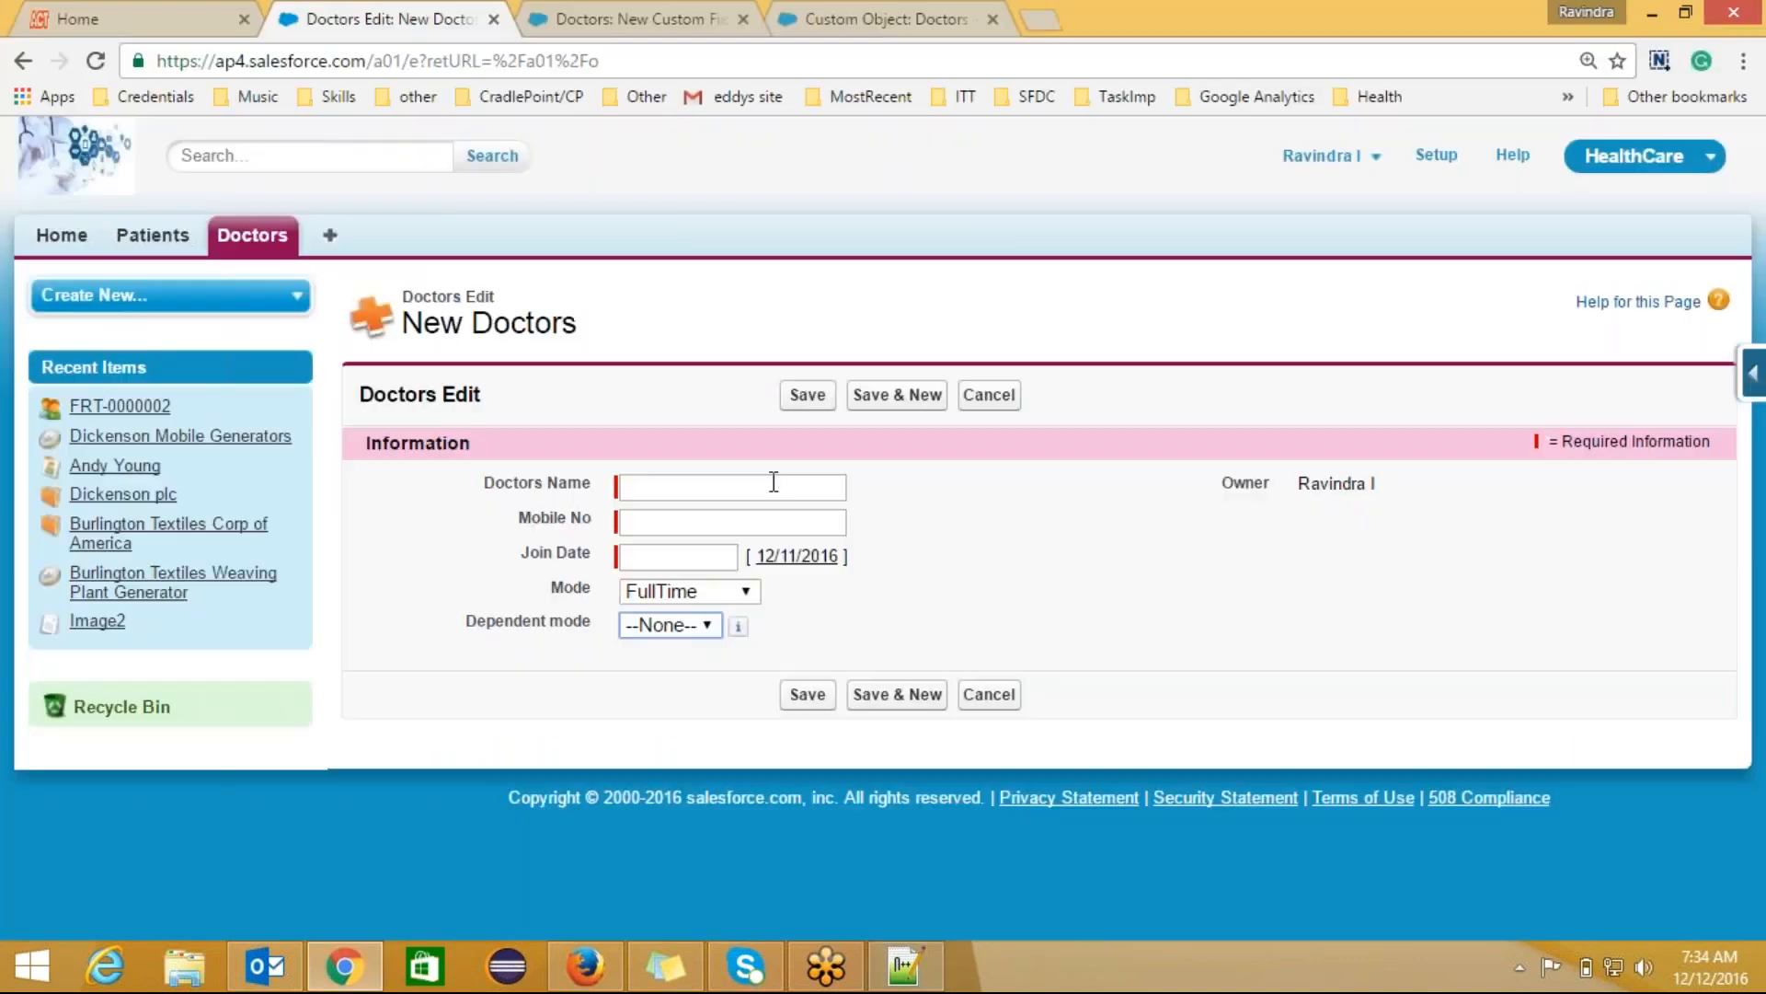
left_click(672, 7)
left_click(422, 356)
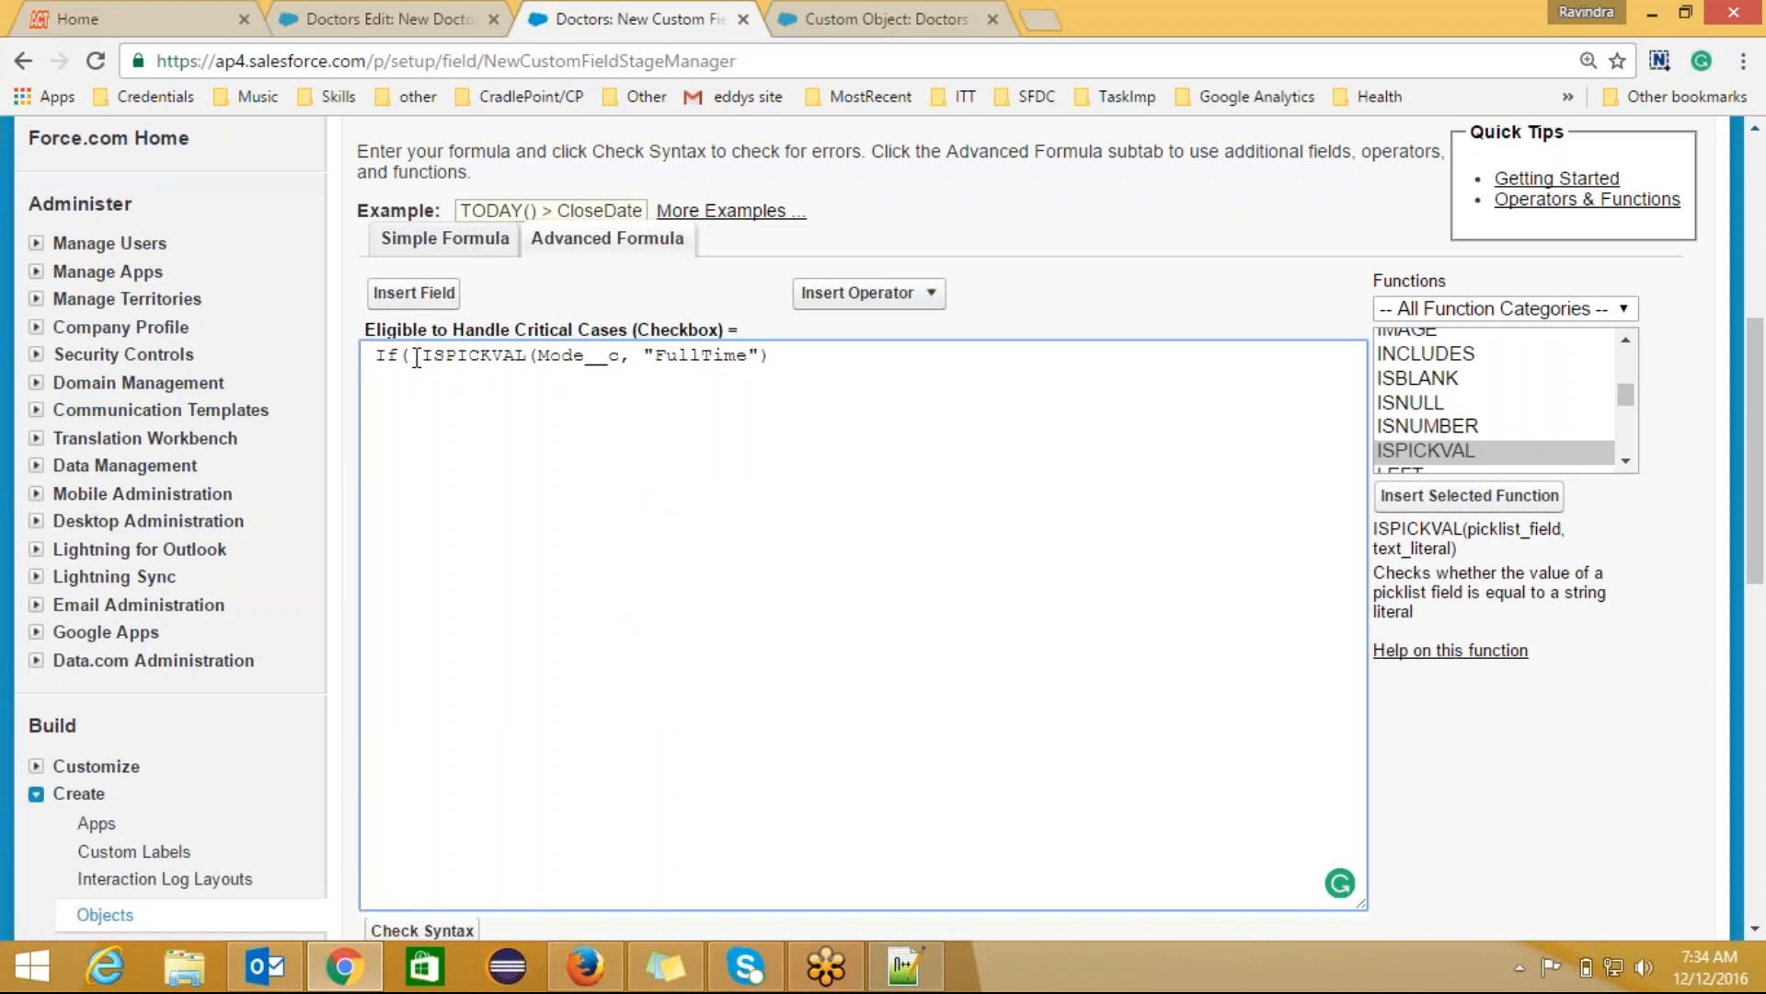
Step: Wrap the ISPICKVAL(Mode__c, "FullTime") condition in AND( ), checking AND's usage
type("A")
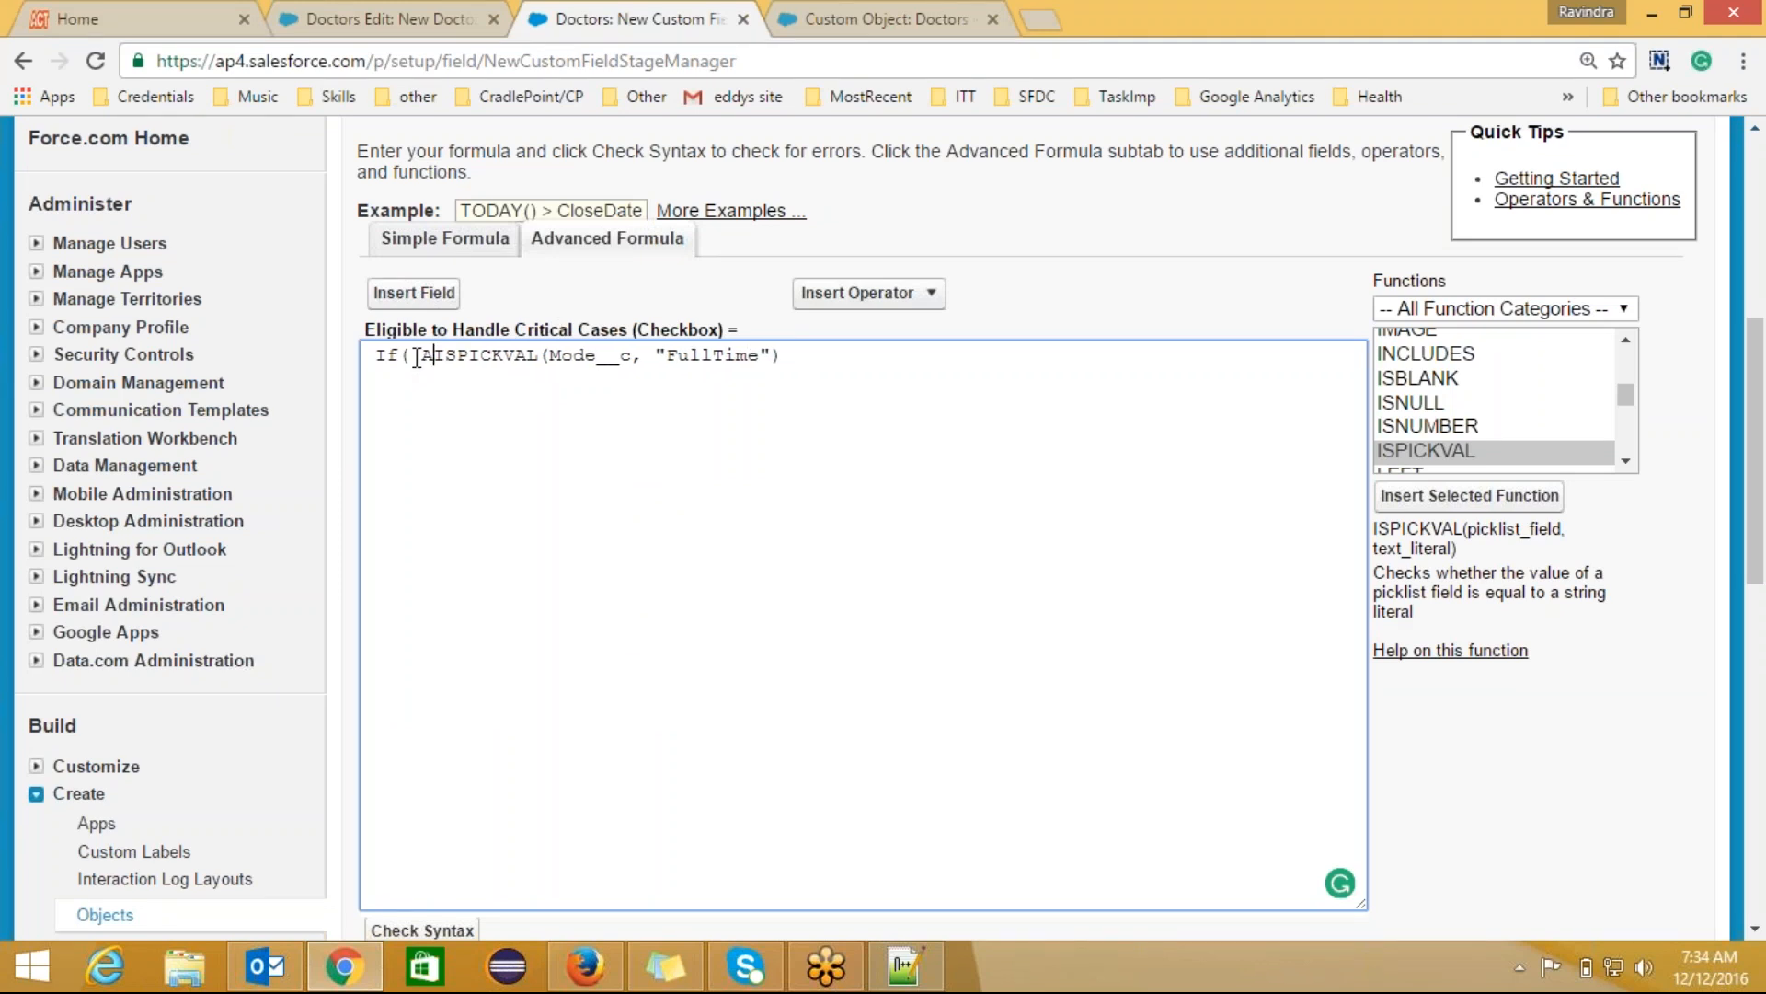
type("ND")
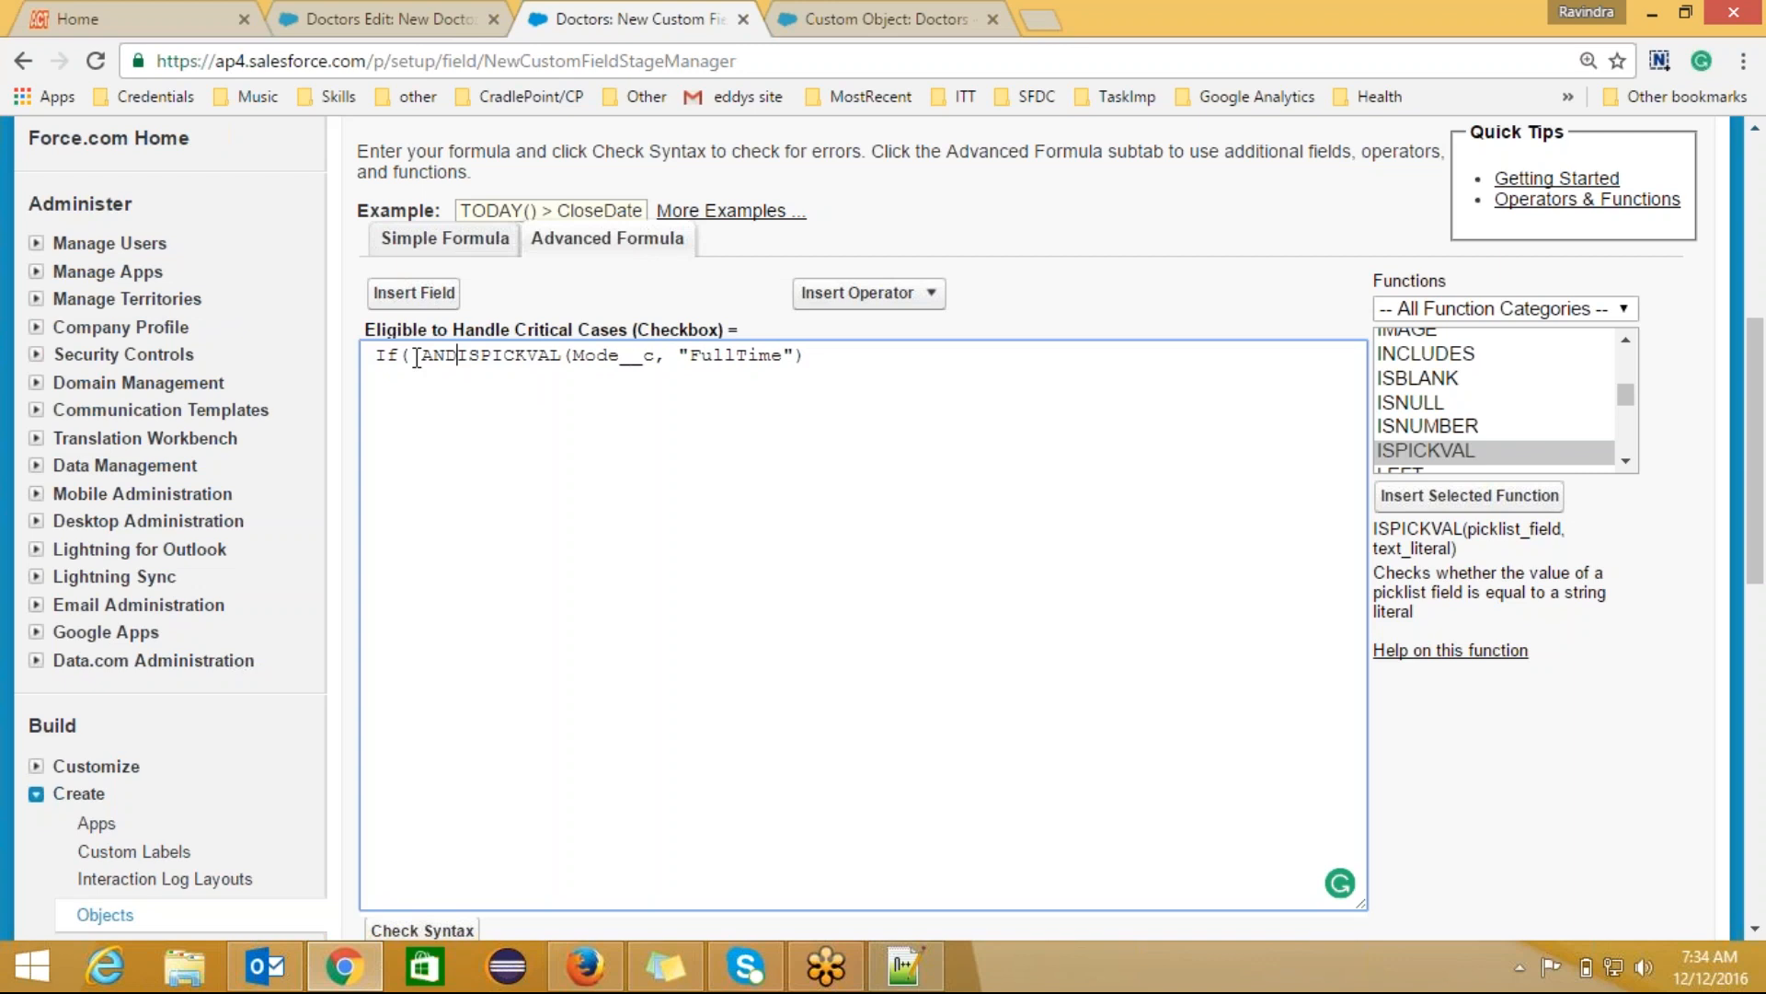
type("(")
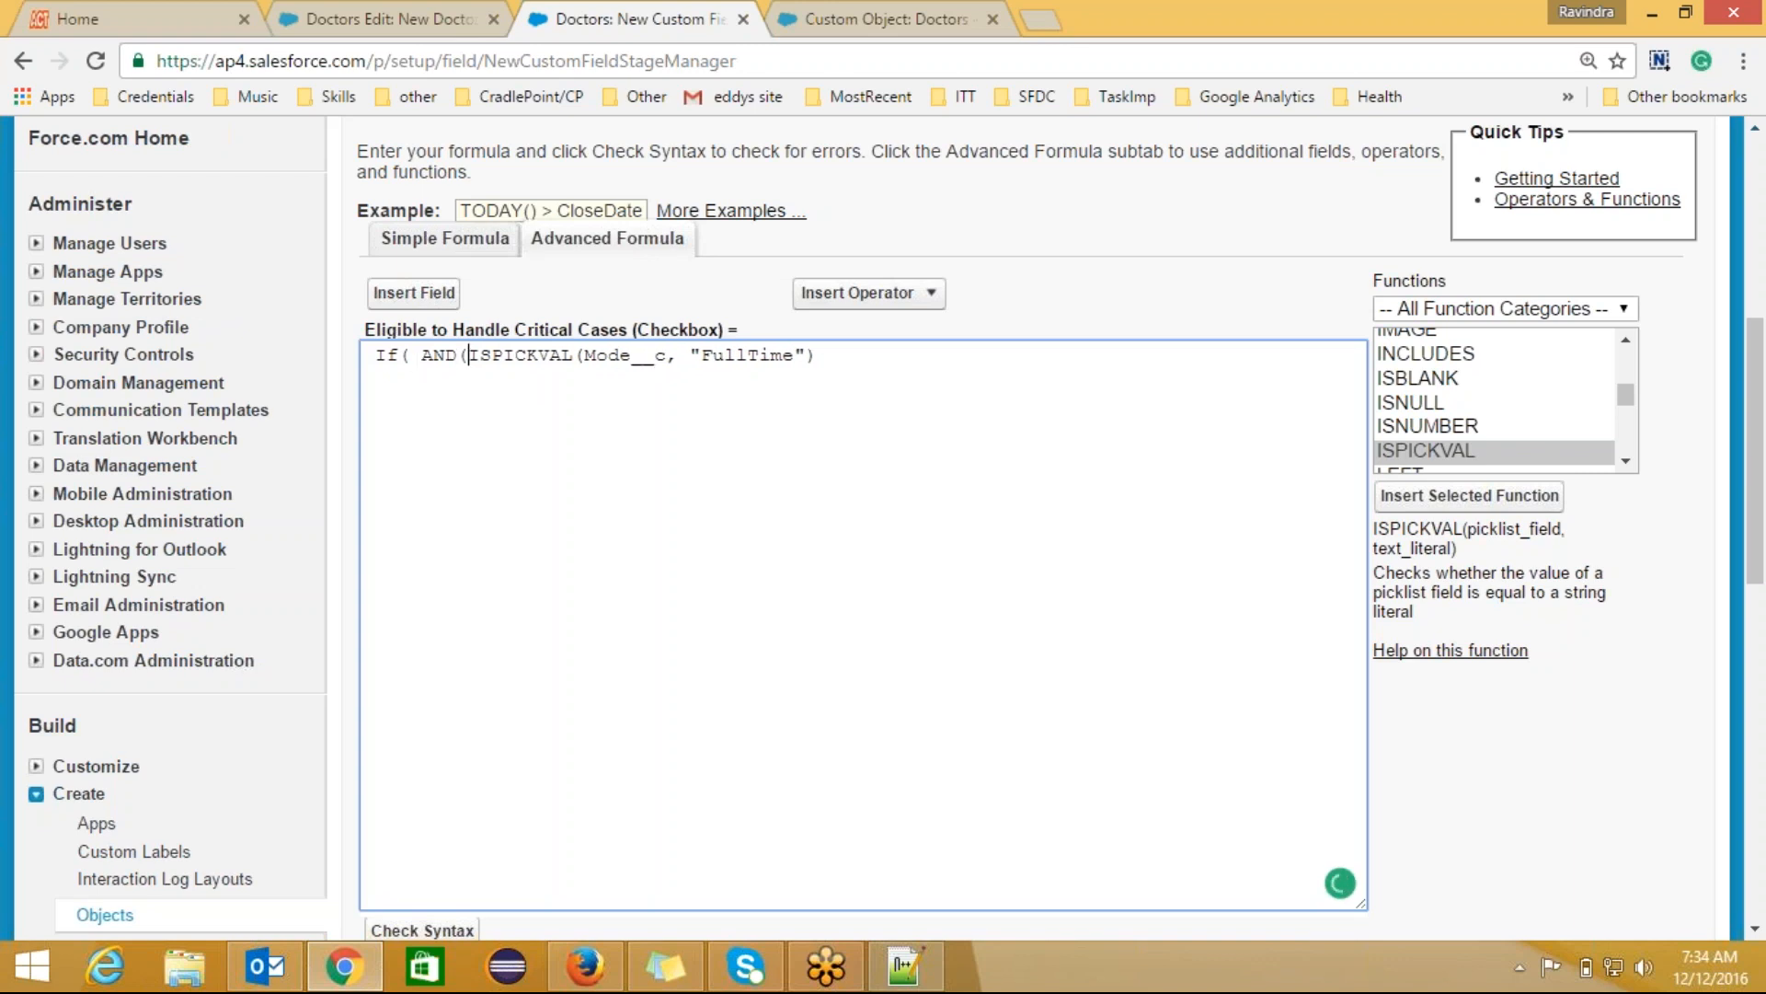
left_click(828, 362)
type(")")
left_click(1626, 397)
left_click_drag(1632, 405, 1625, 356)
left_click(1407, 364)
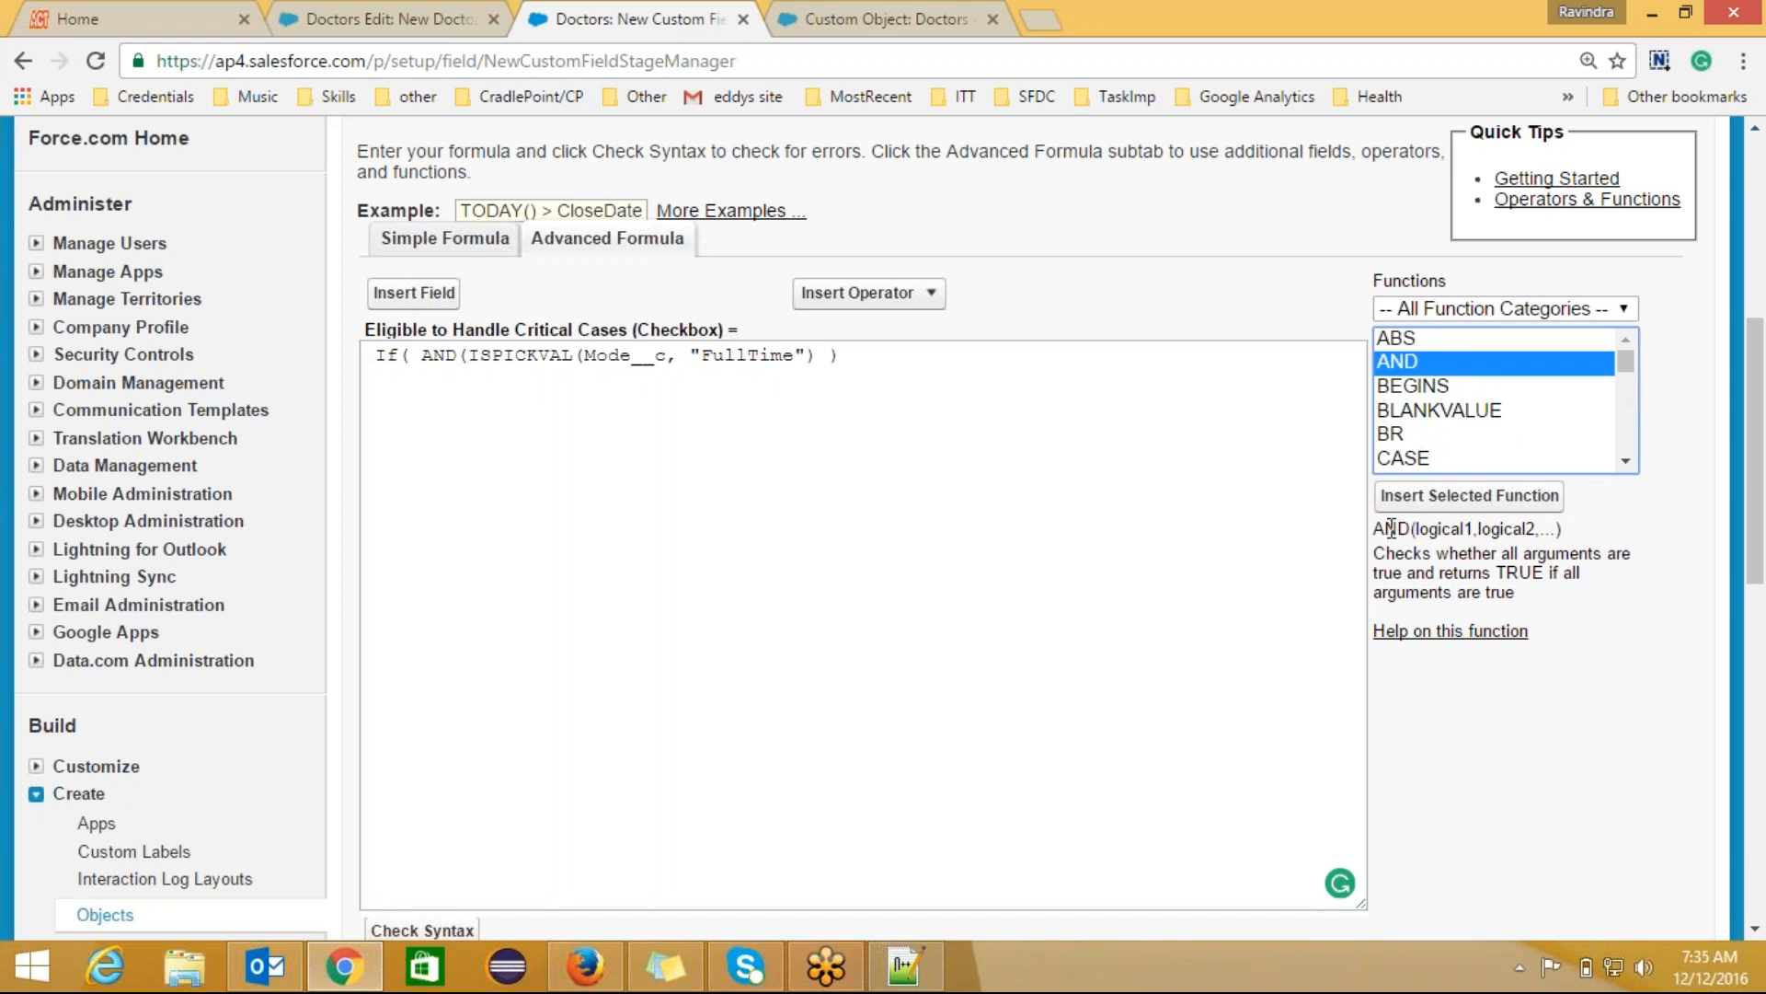
left_click(1436, 527)
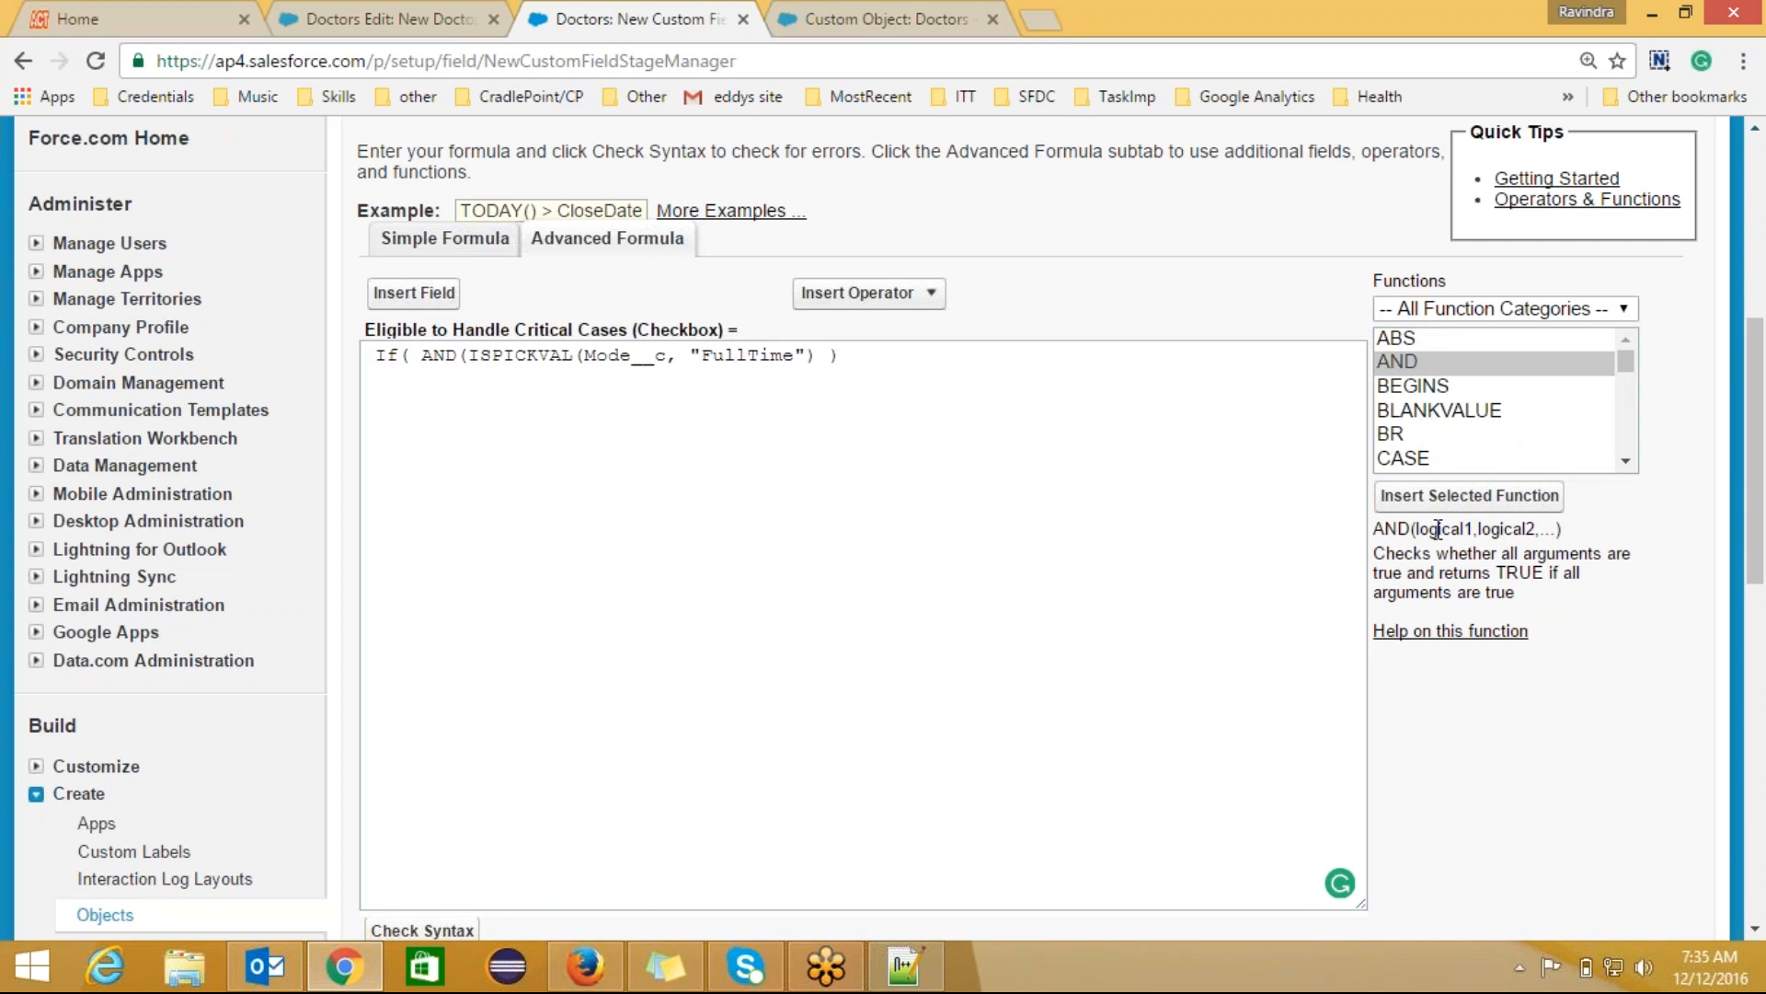
Step: Add a comma and a copy of the ISPICKVAL condition with Mode__c removed
left_click_drag(813, 356, 469, 368)
key("ctrl+c")
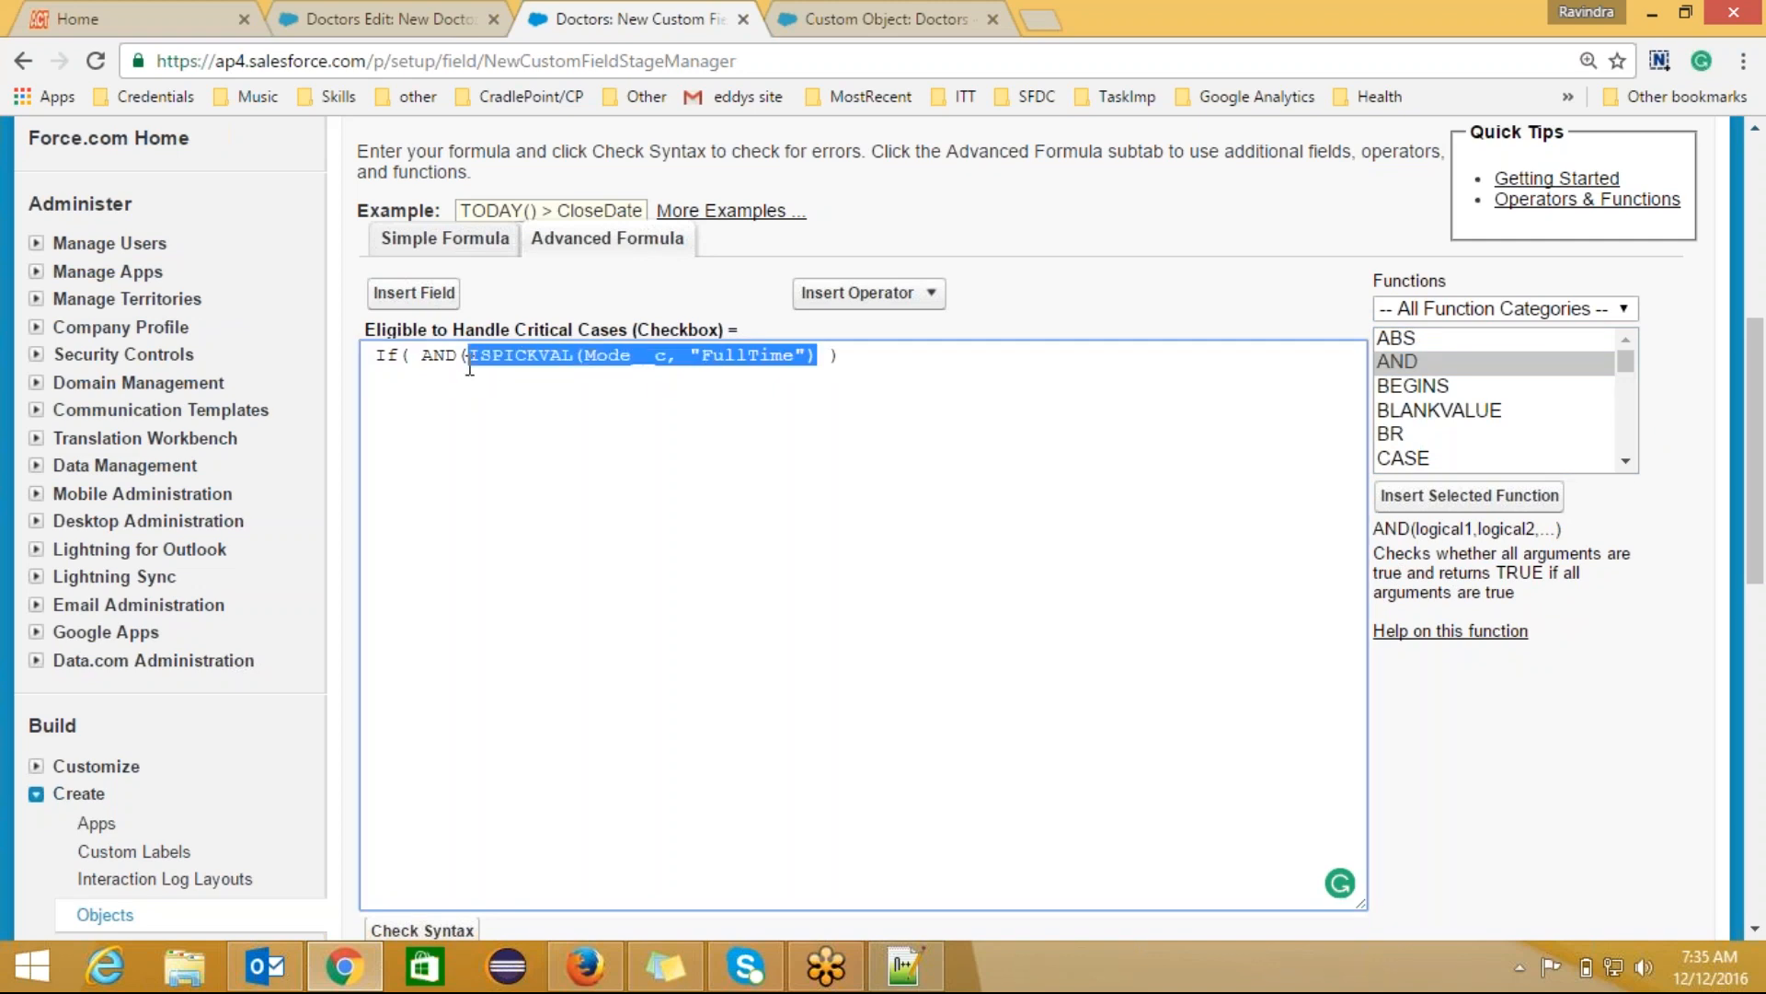
left_click(820, 355)
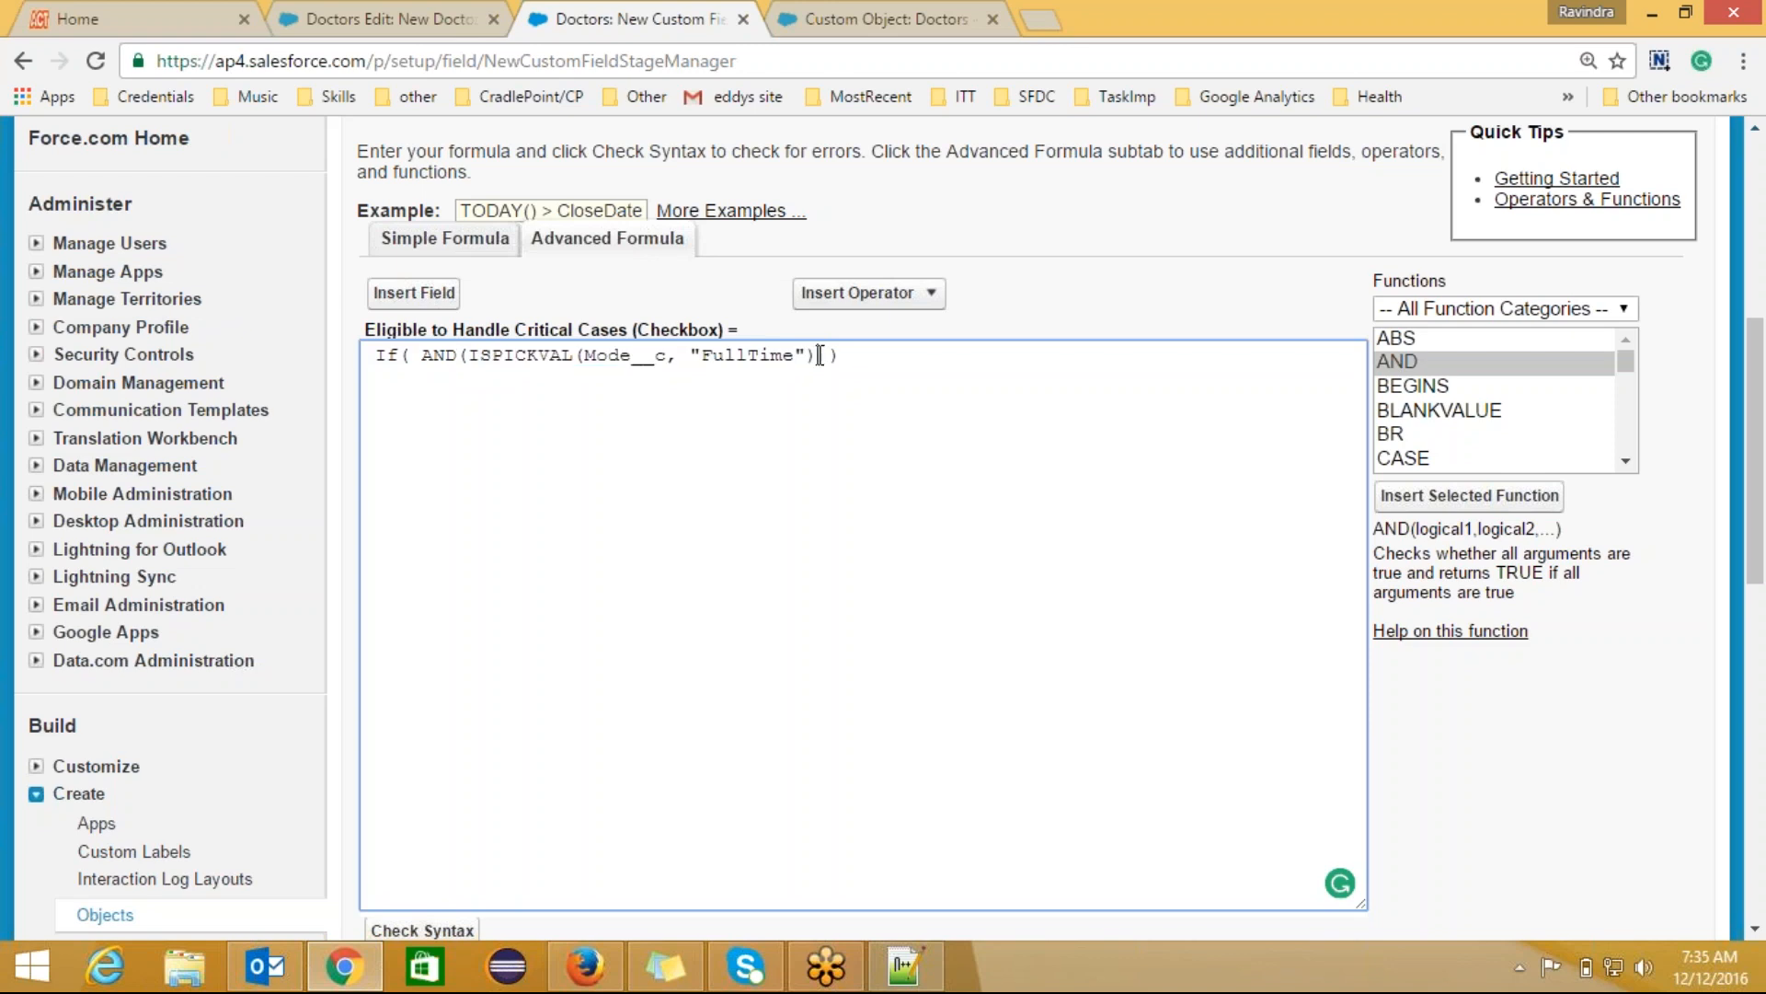
type(",")
left_click_drag(484, 355, 815, 358)
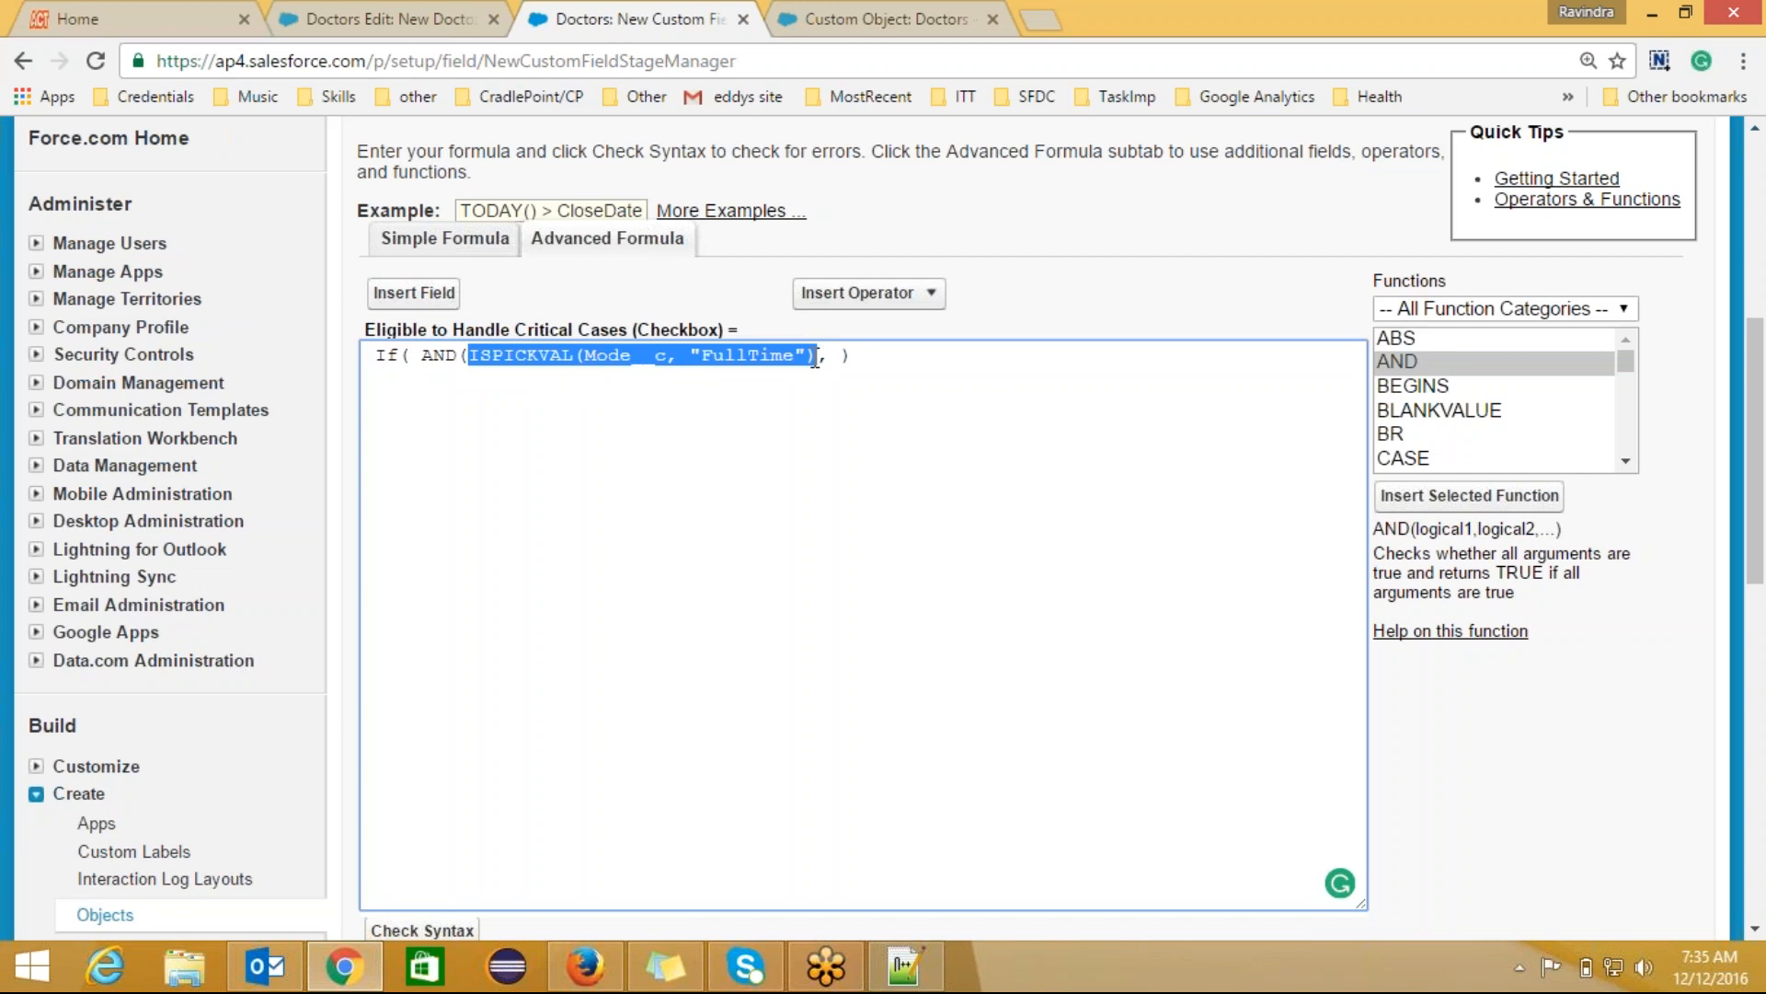
left_click(828, 357)
key("ctrl+v")
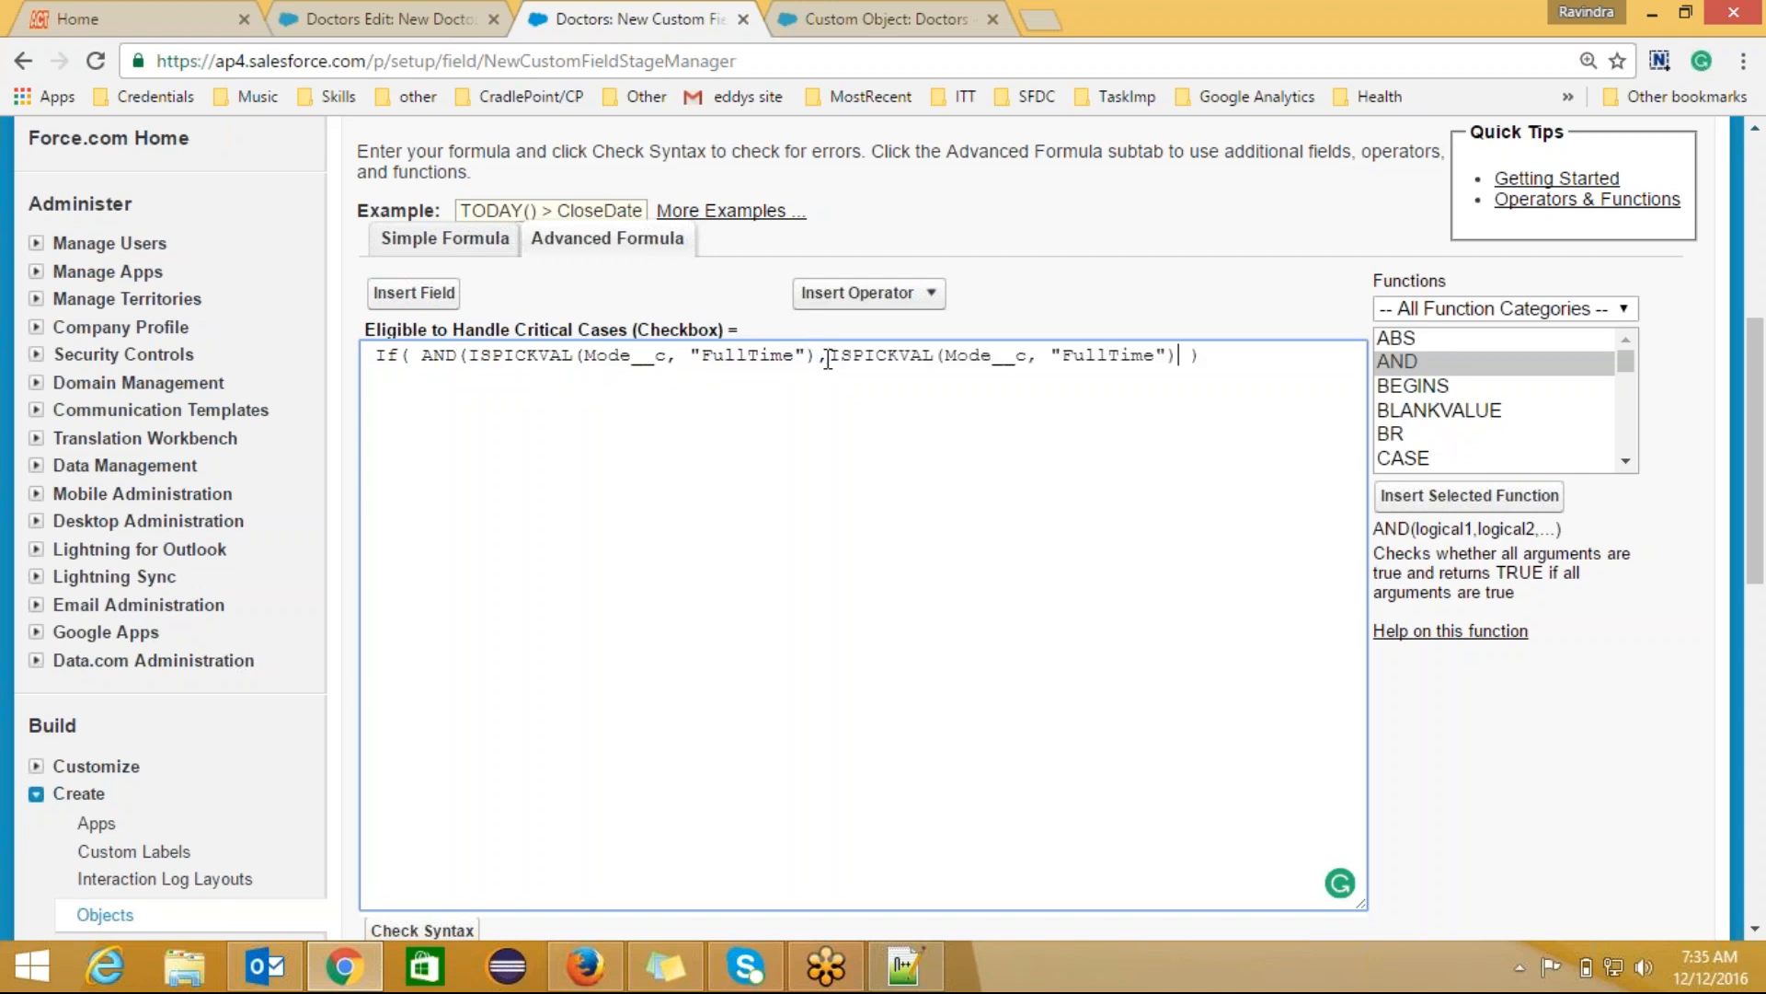
left_click(1032, 359)
key("BackSpace")
key("BackSpace")
key("BackSpace")
key("BackSpace")
key("BackSpace")
key("BackSpace")
key("BackSpace")
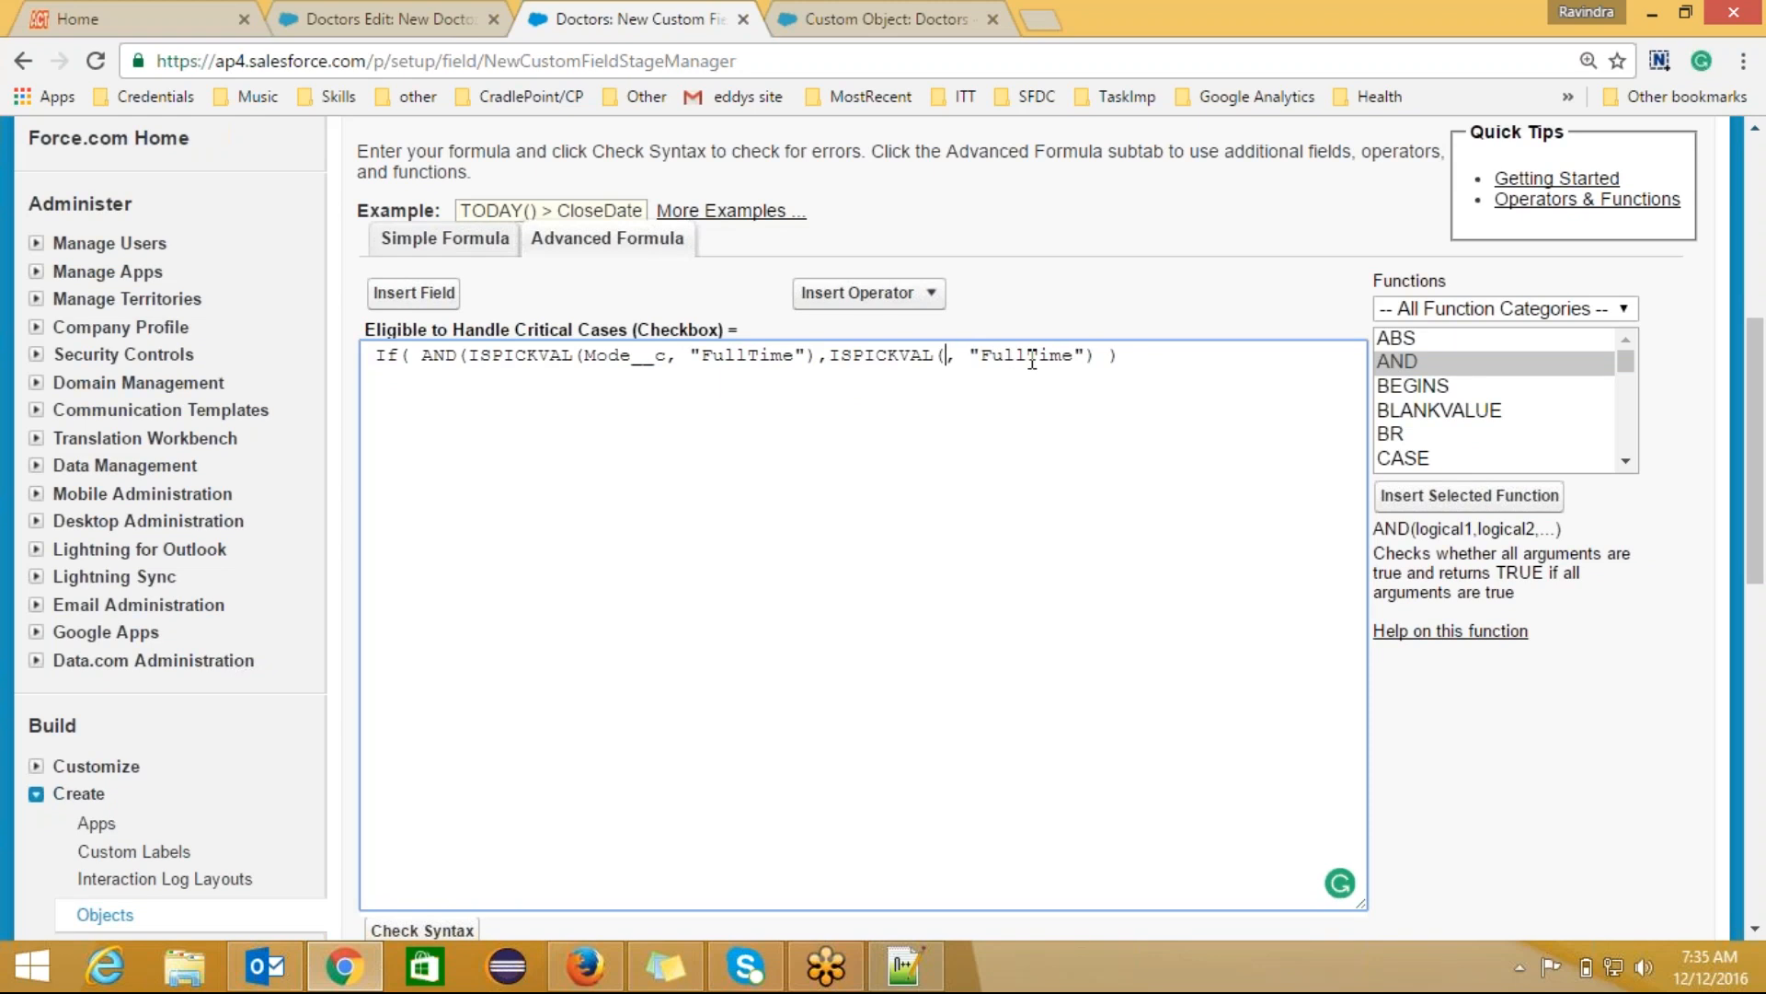
left_click(416, 294)
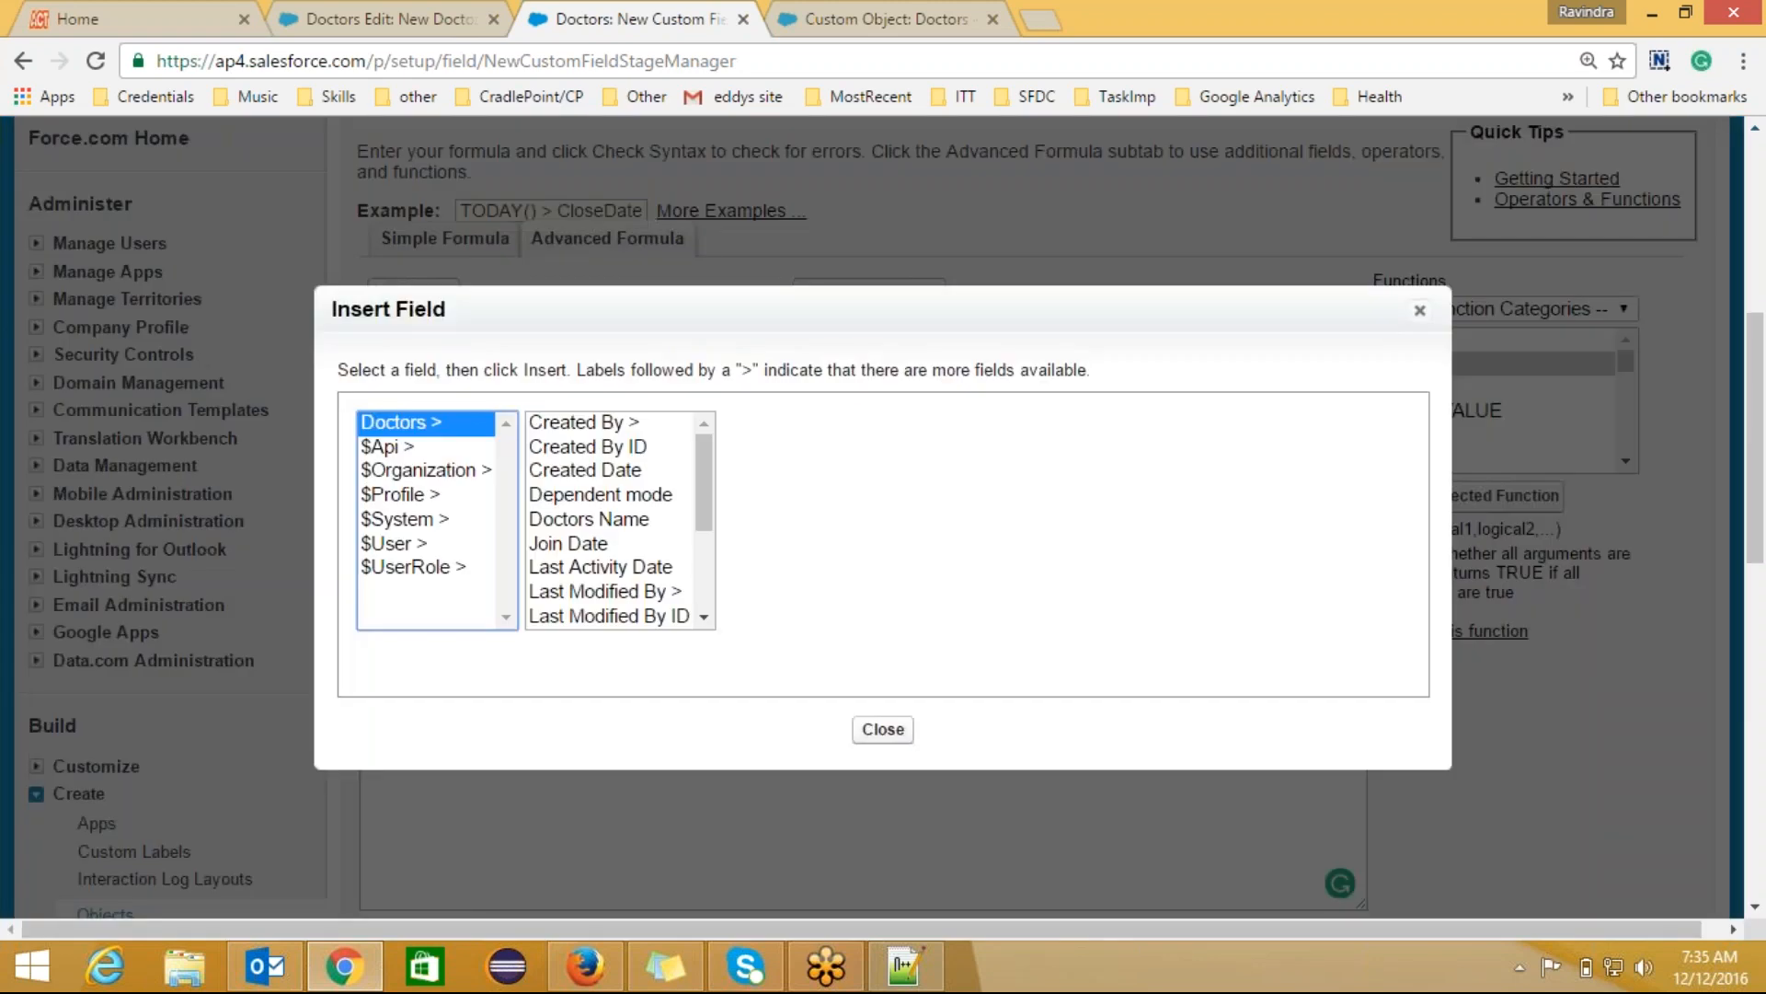
Step: Make the second condition test Dependent_mode__c against "Midlevel", confirming the picklist value
left_click(654, 494)
left_click(852, 576)
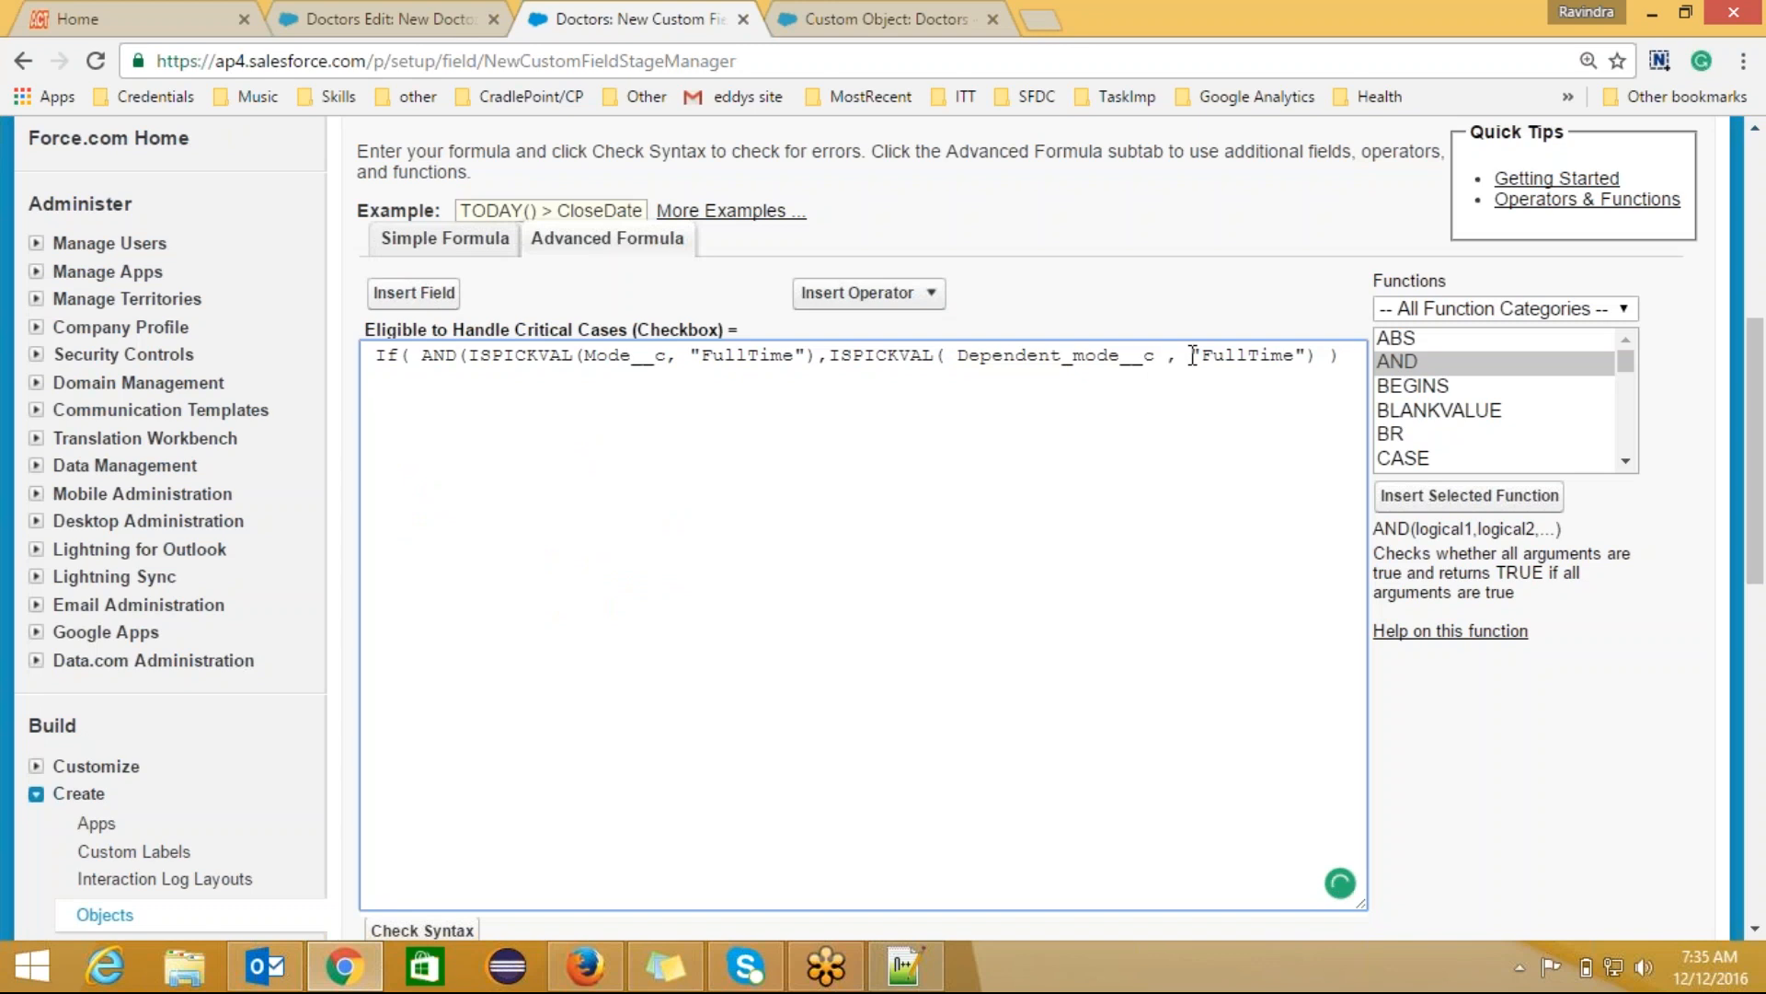
key("Delete")
key("Delete")
key("Delete")
key("Delete")
key("Delete")
key("Delete")
key("Delete")
key("Delete")
type("Mid")
key("alt+Tab")
key("alt+Tab")
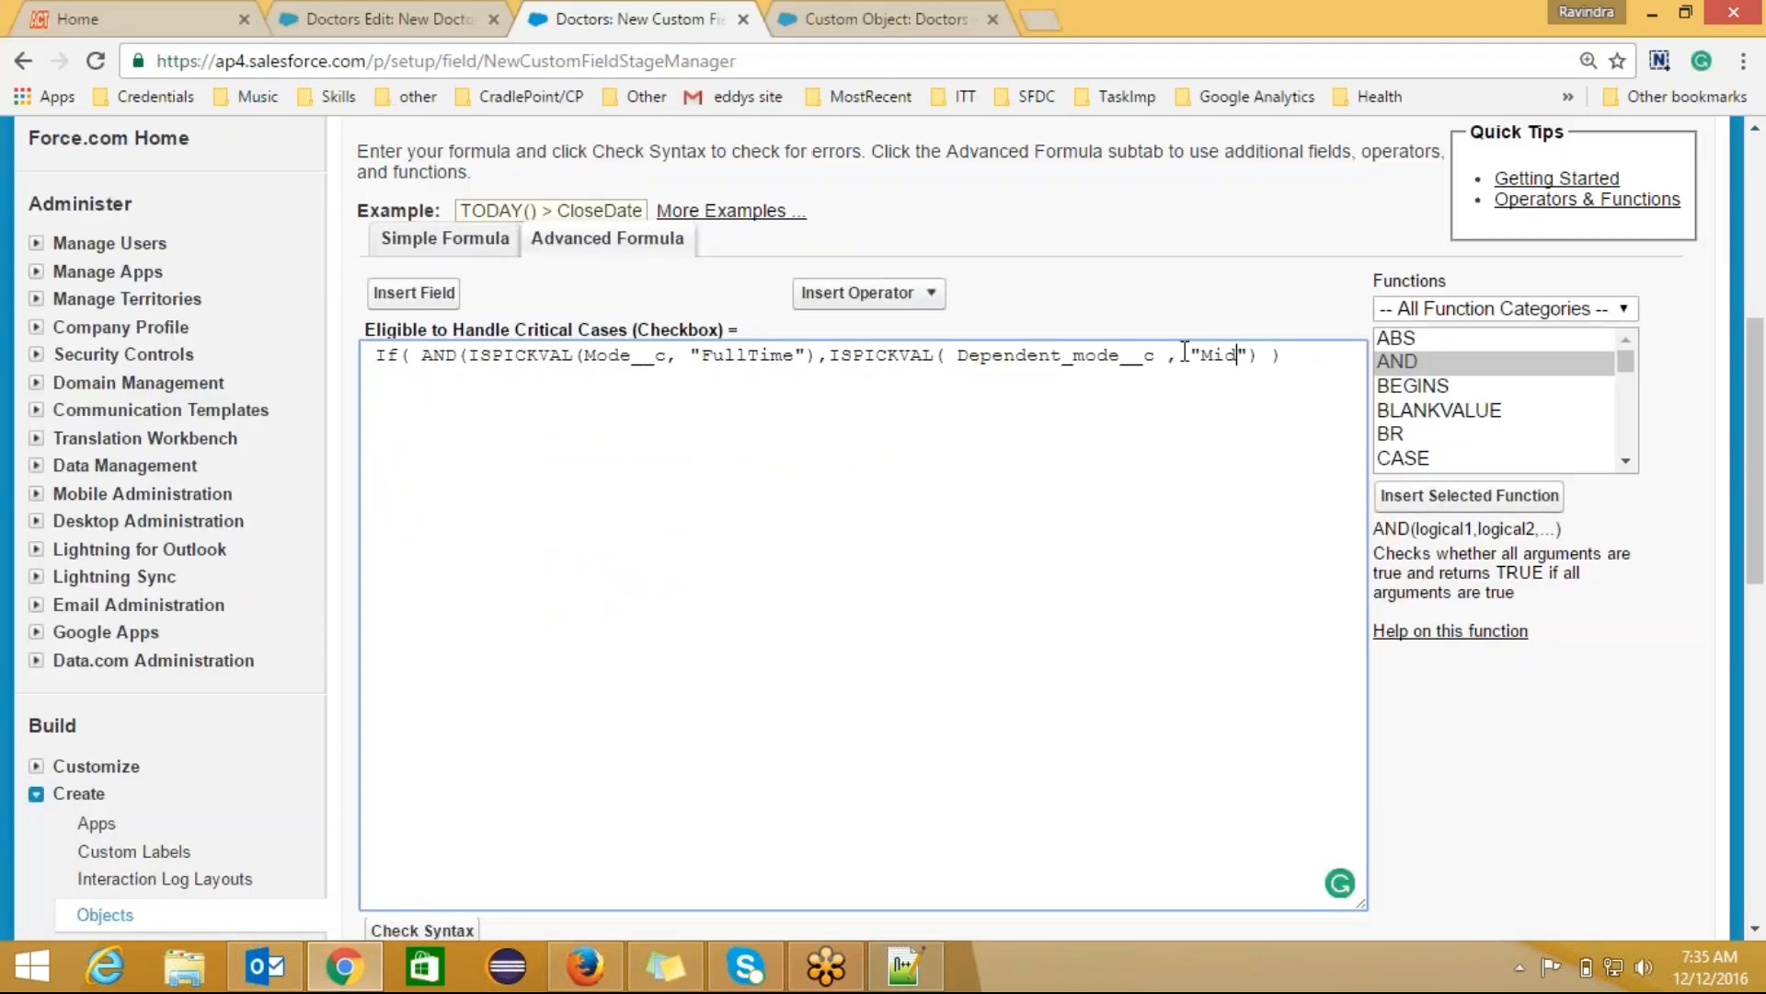
left_click(426, 23)
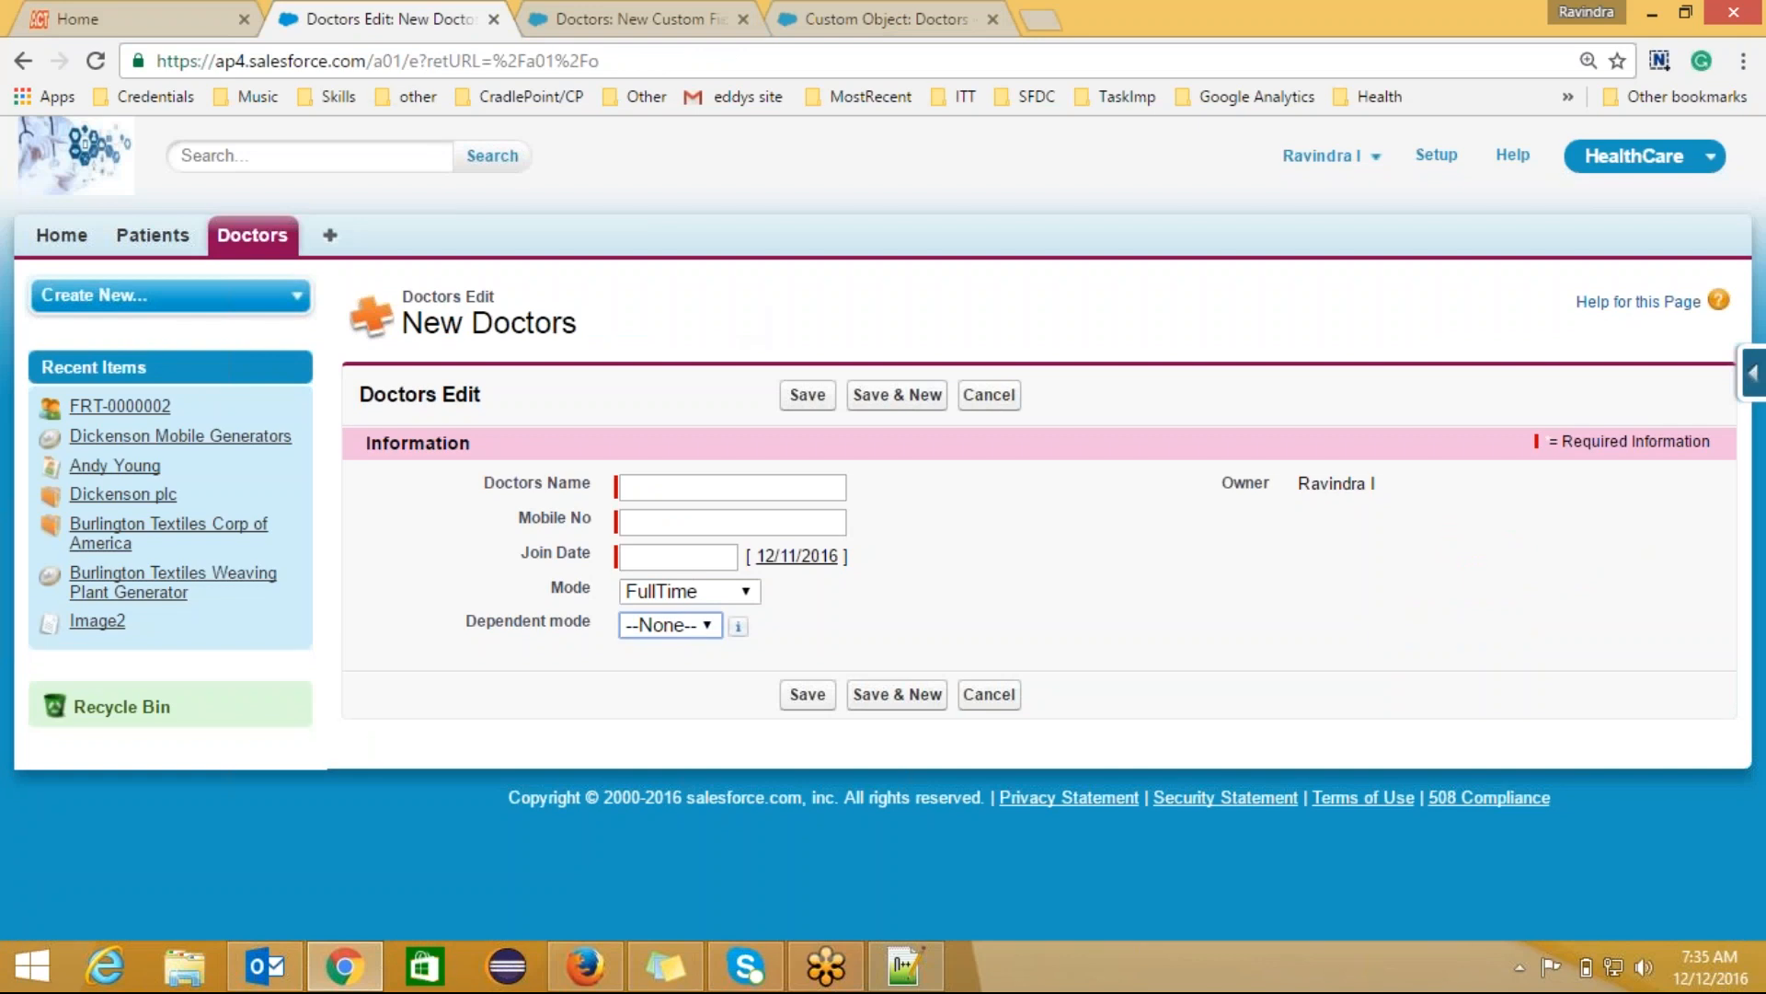
left_click(707, 625)
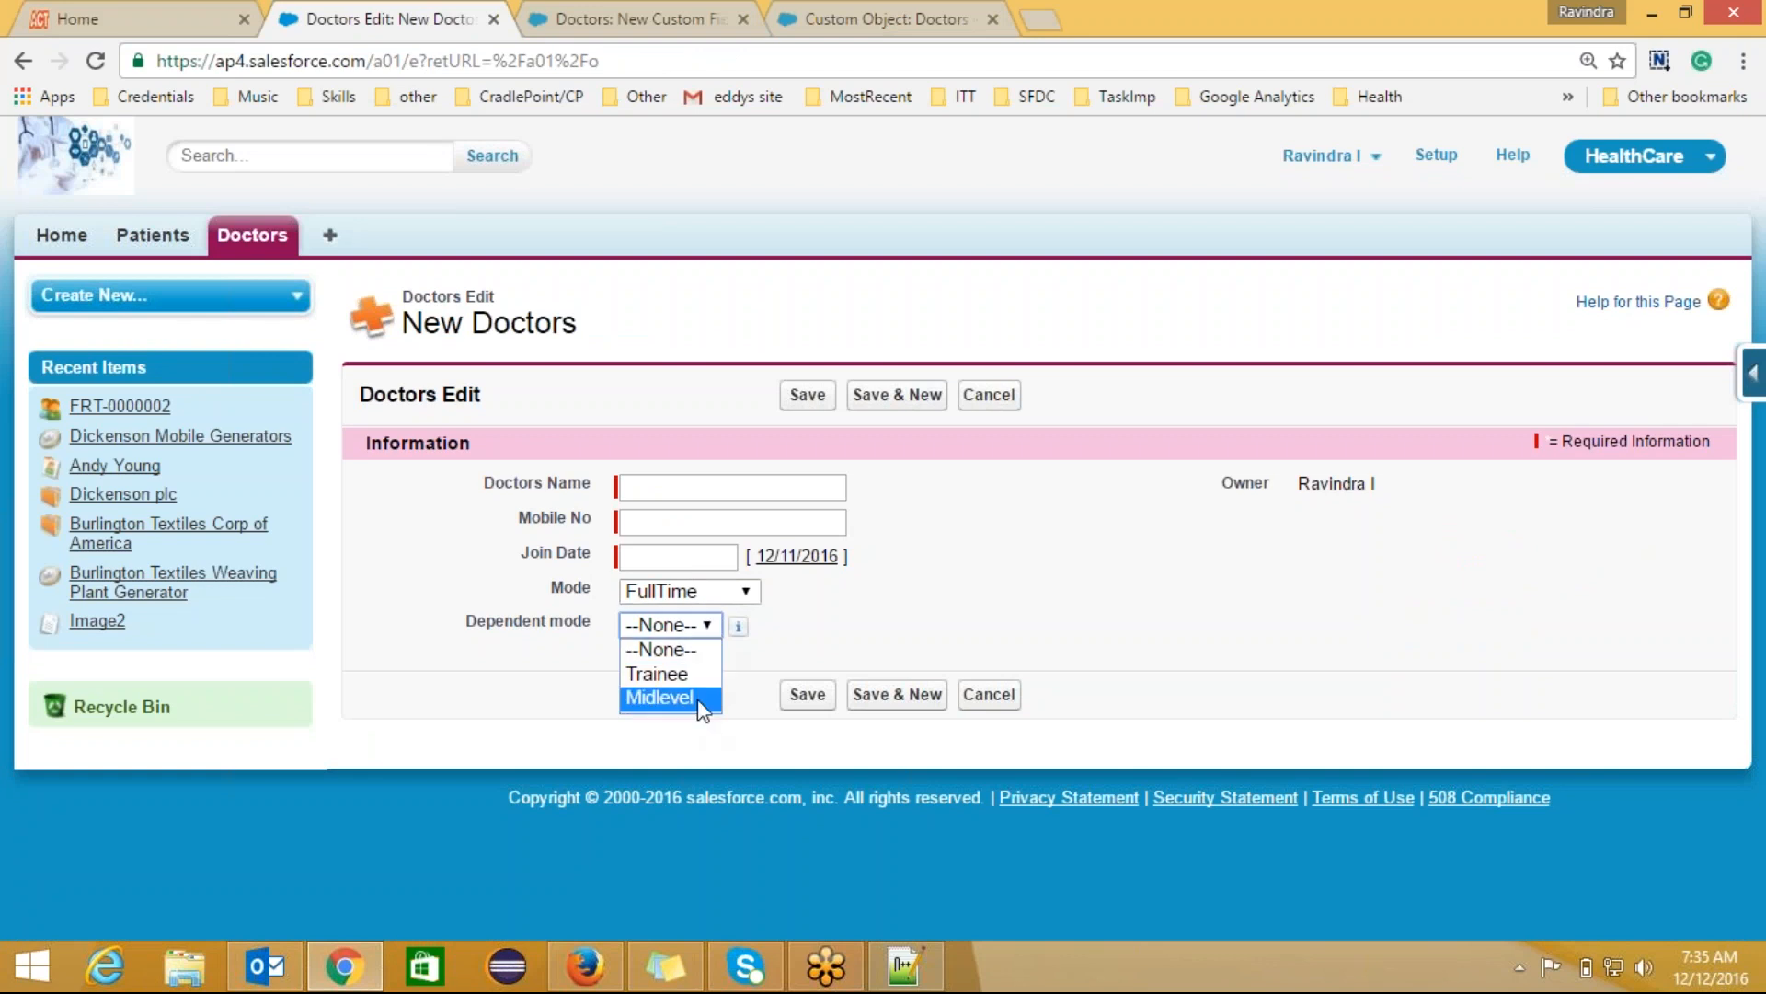
left_click(660, 697)
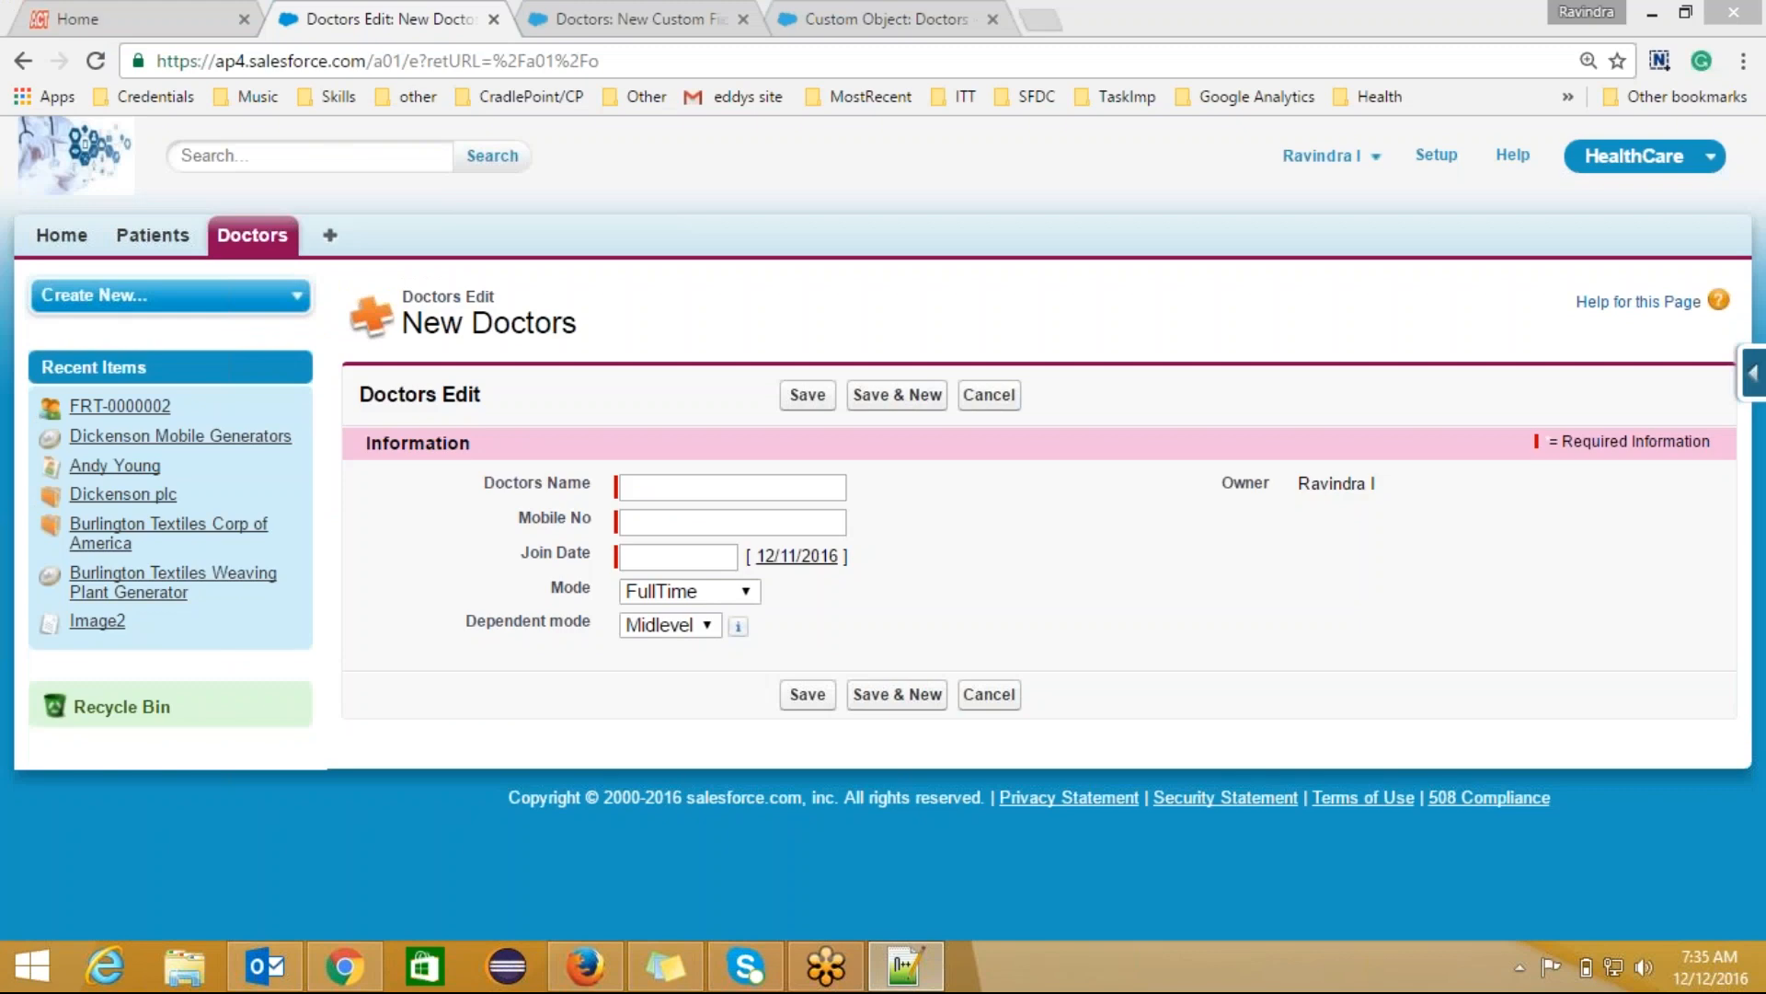
left_click(690, 14)
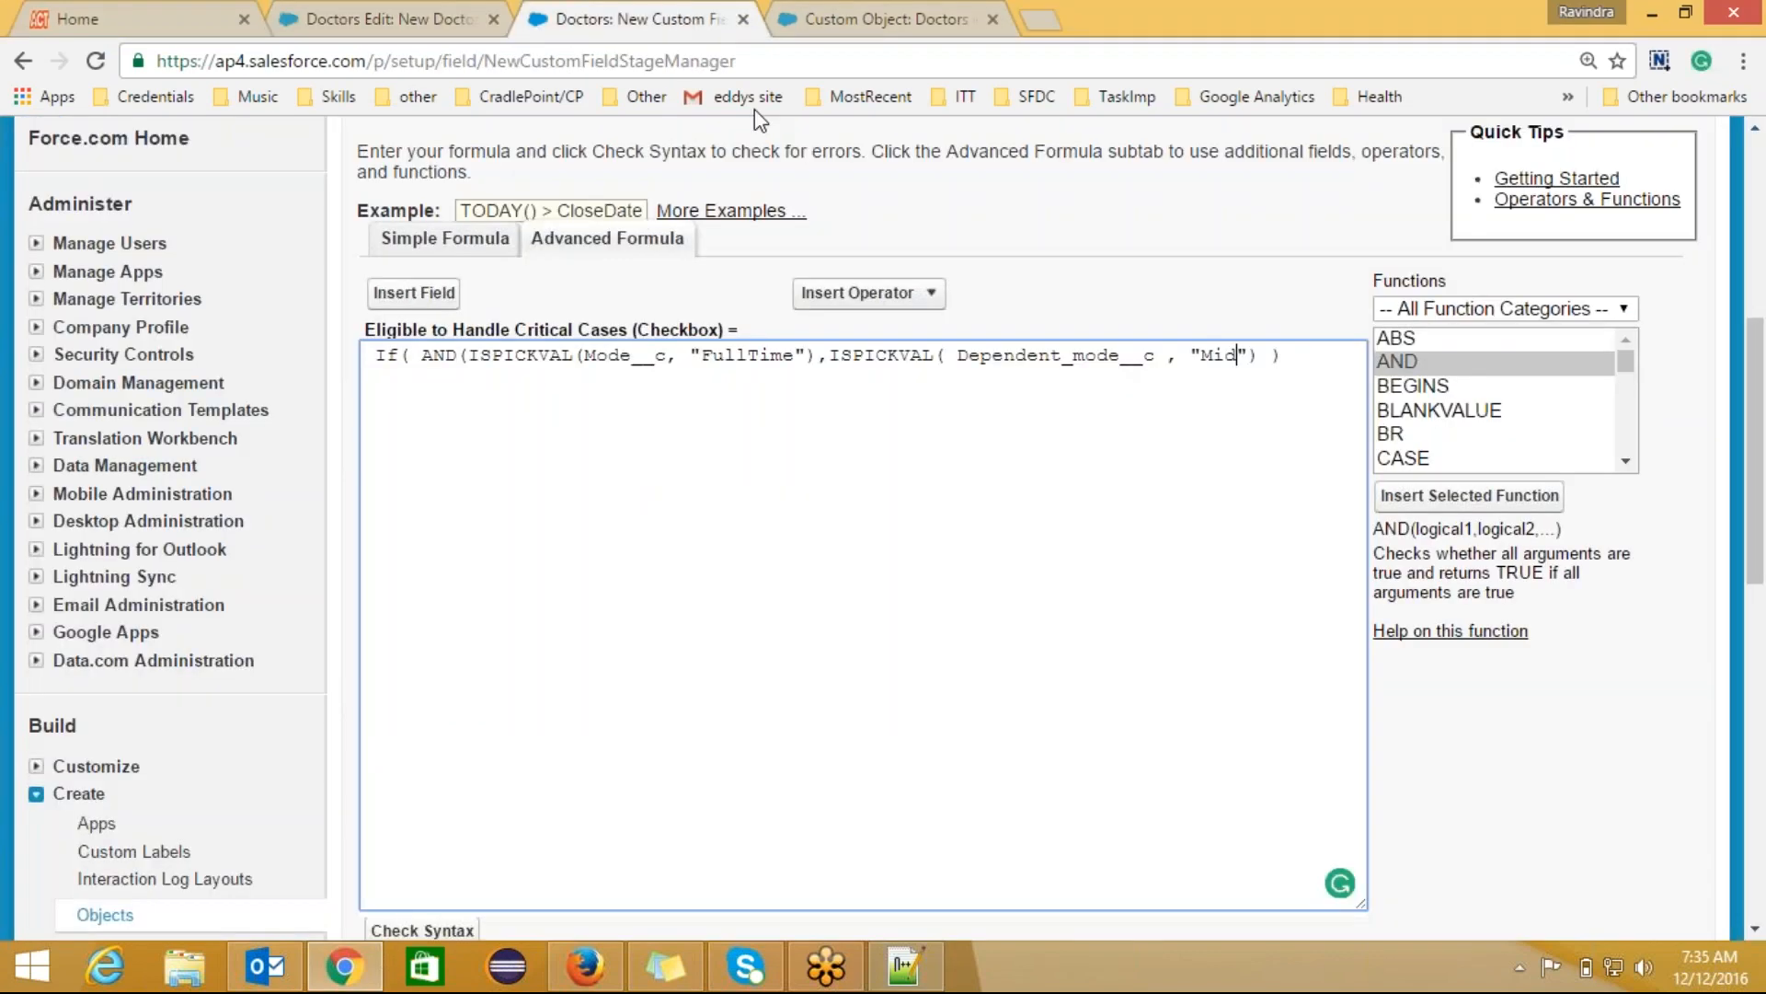
type("level")
Step: Move the closing parenthesis to a new line and add a comma after the Midlevel condition
key("Return")
left_click(414, 354)
left_click(424, 375)
type(",")
Step: Jot an IF(condition,"","") template two lines below line 15 of the notes
left_click(905, 966)
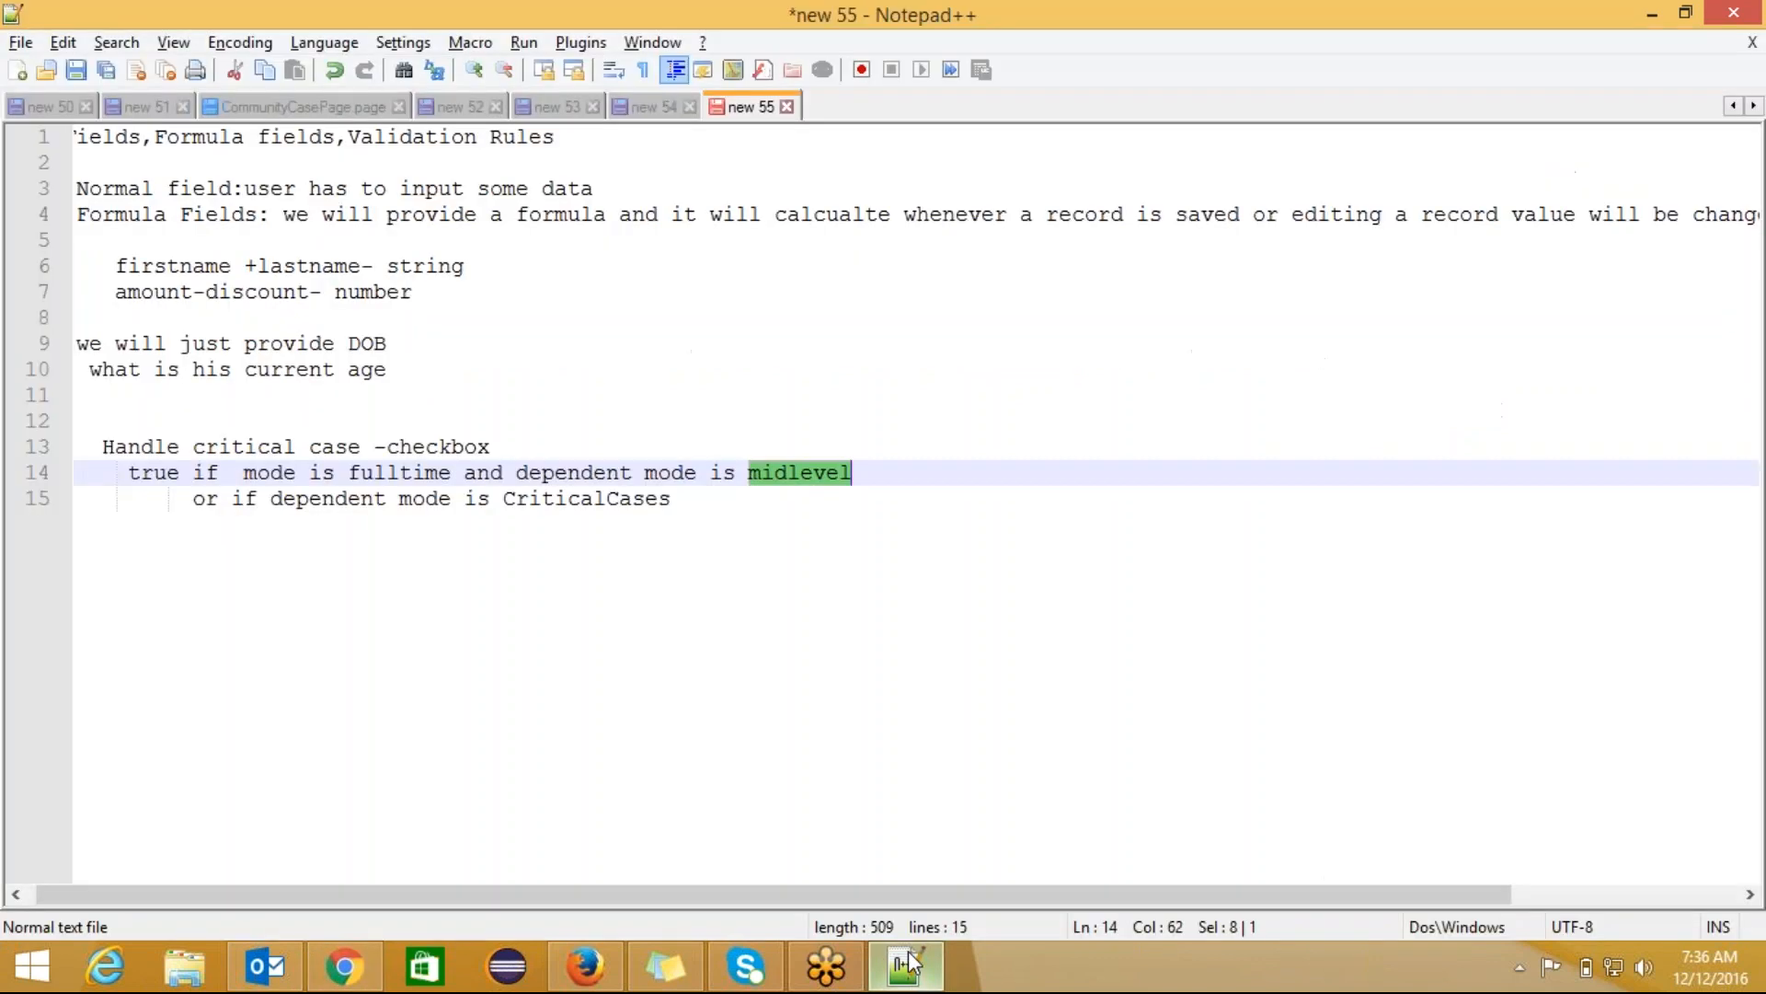
left_click(720, 501)
key("Return")
key("Return")
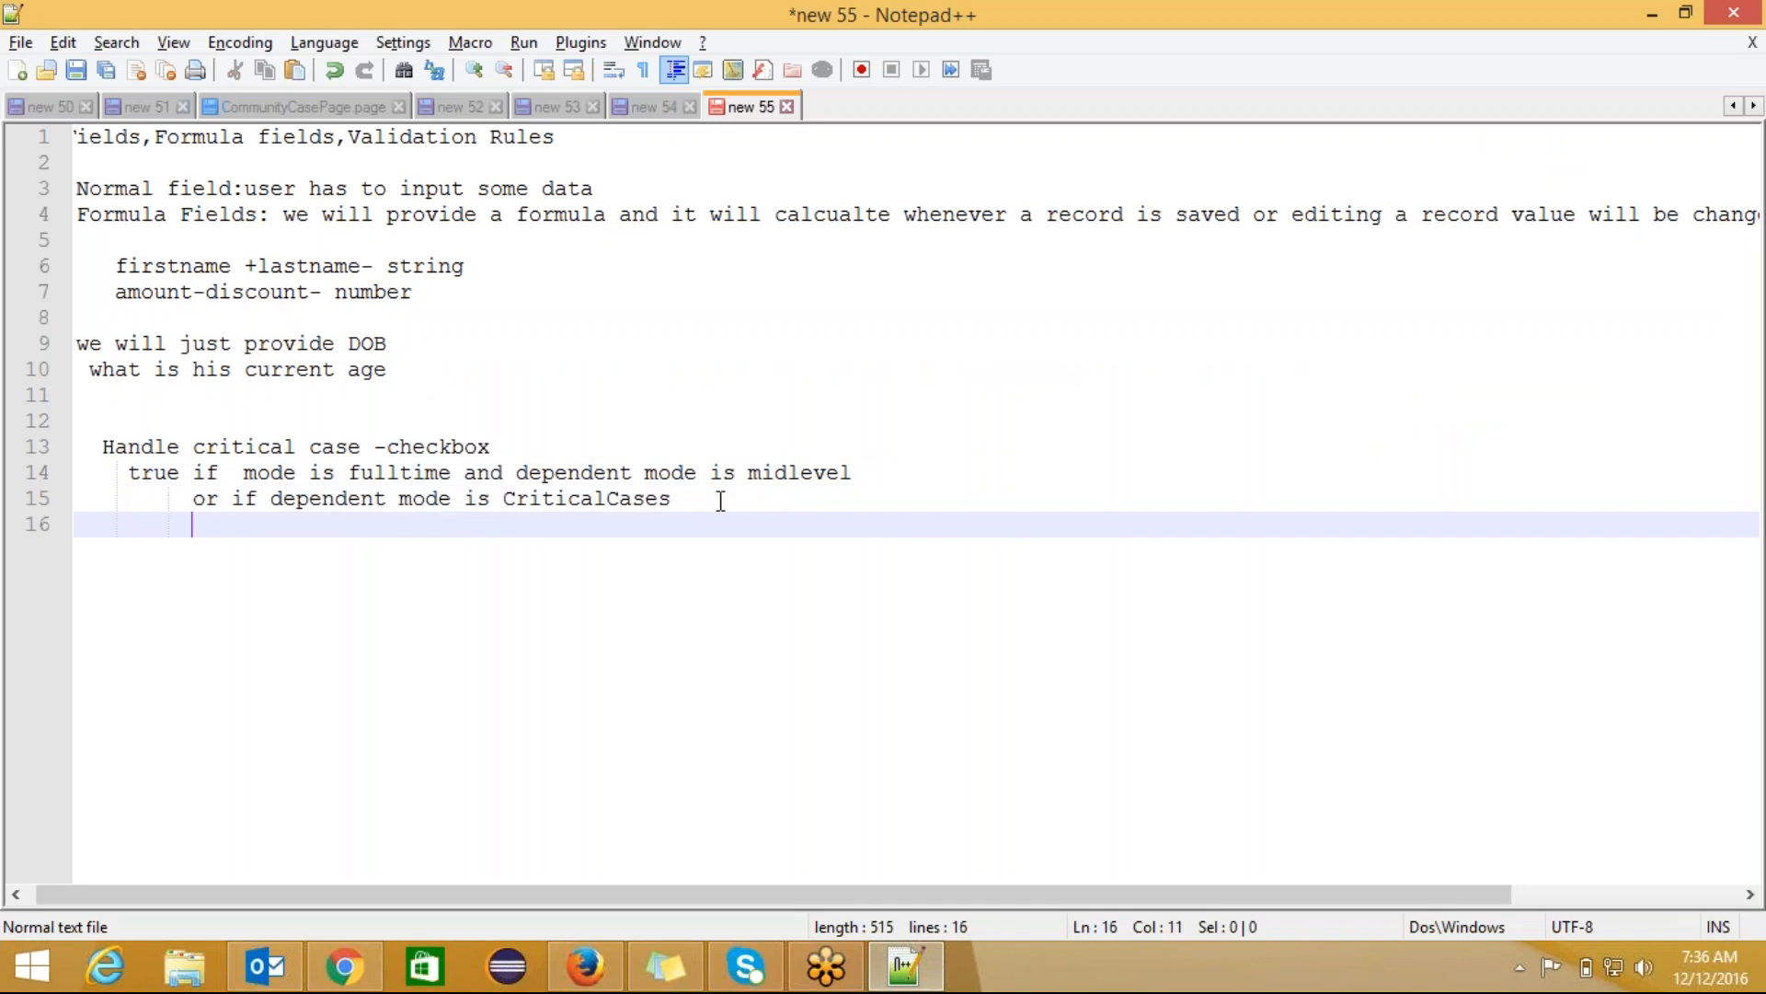
type("I")
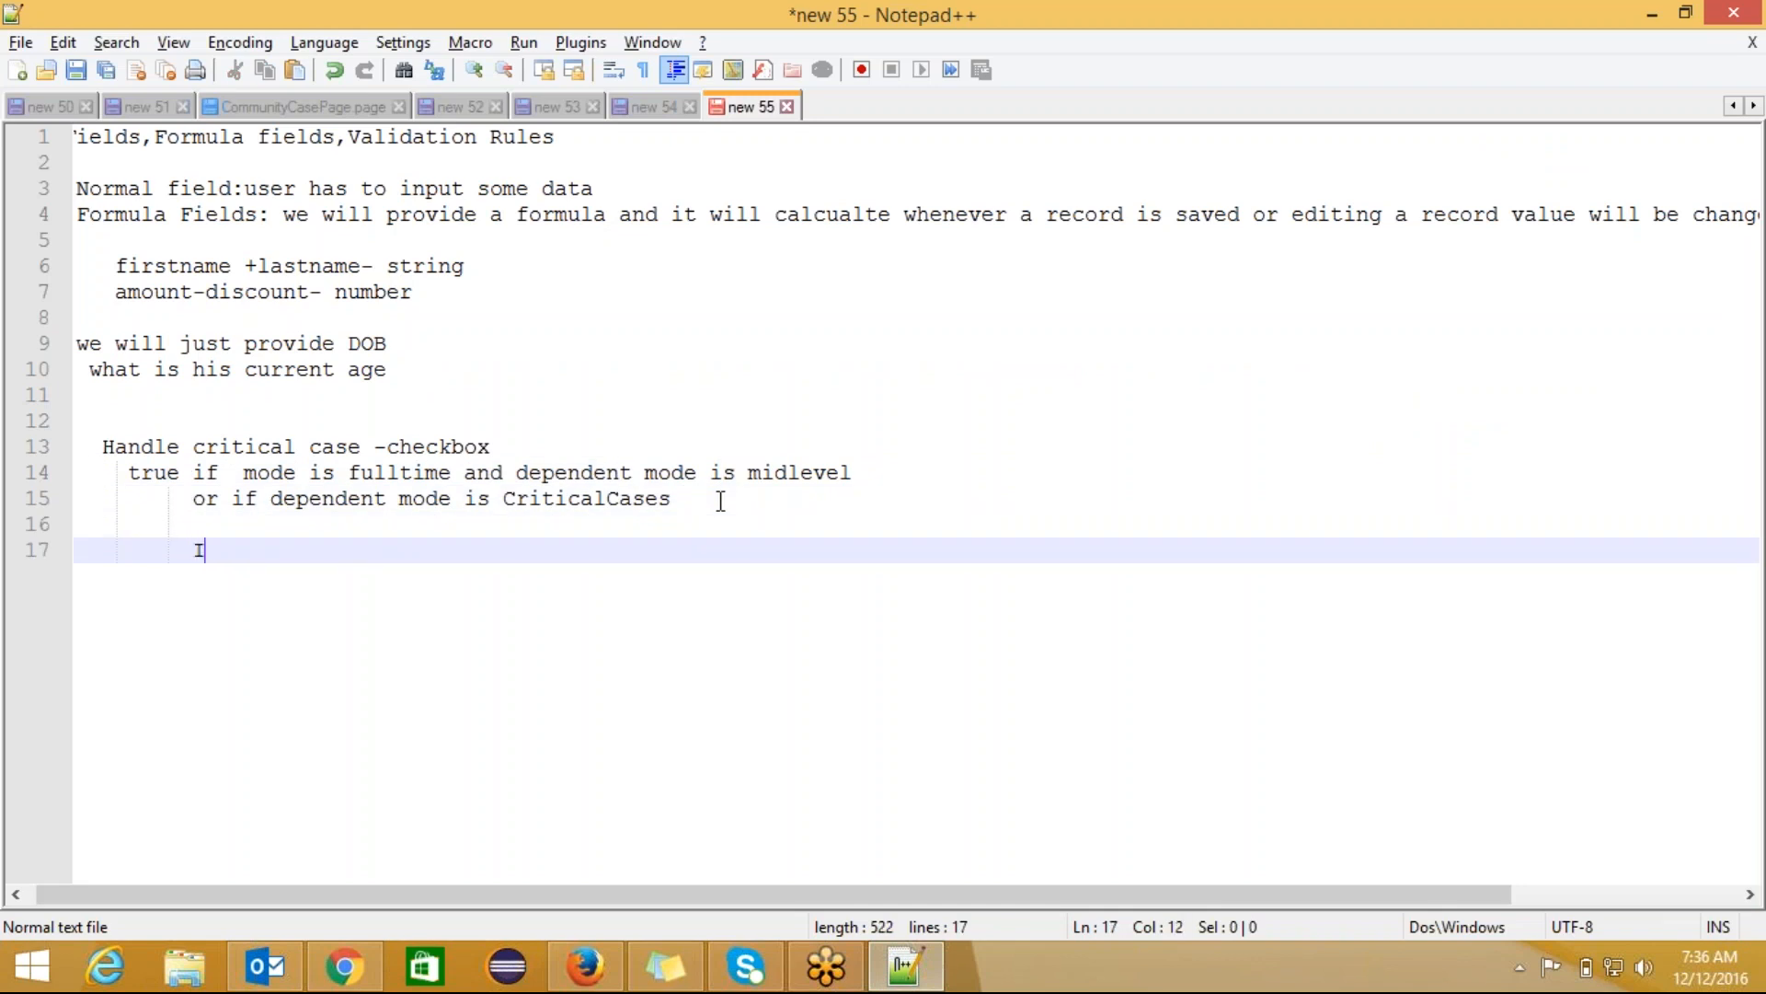
type("F(conditio")
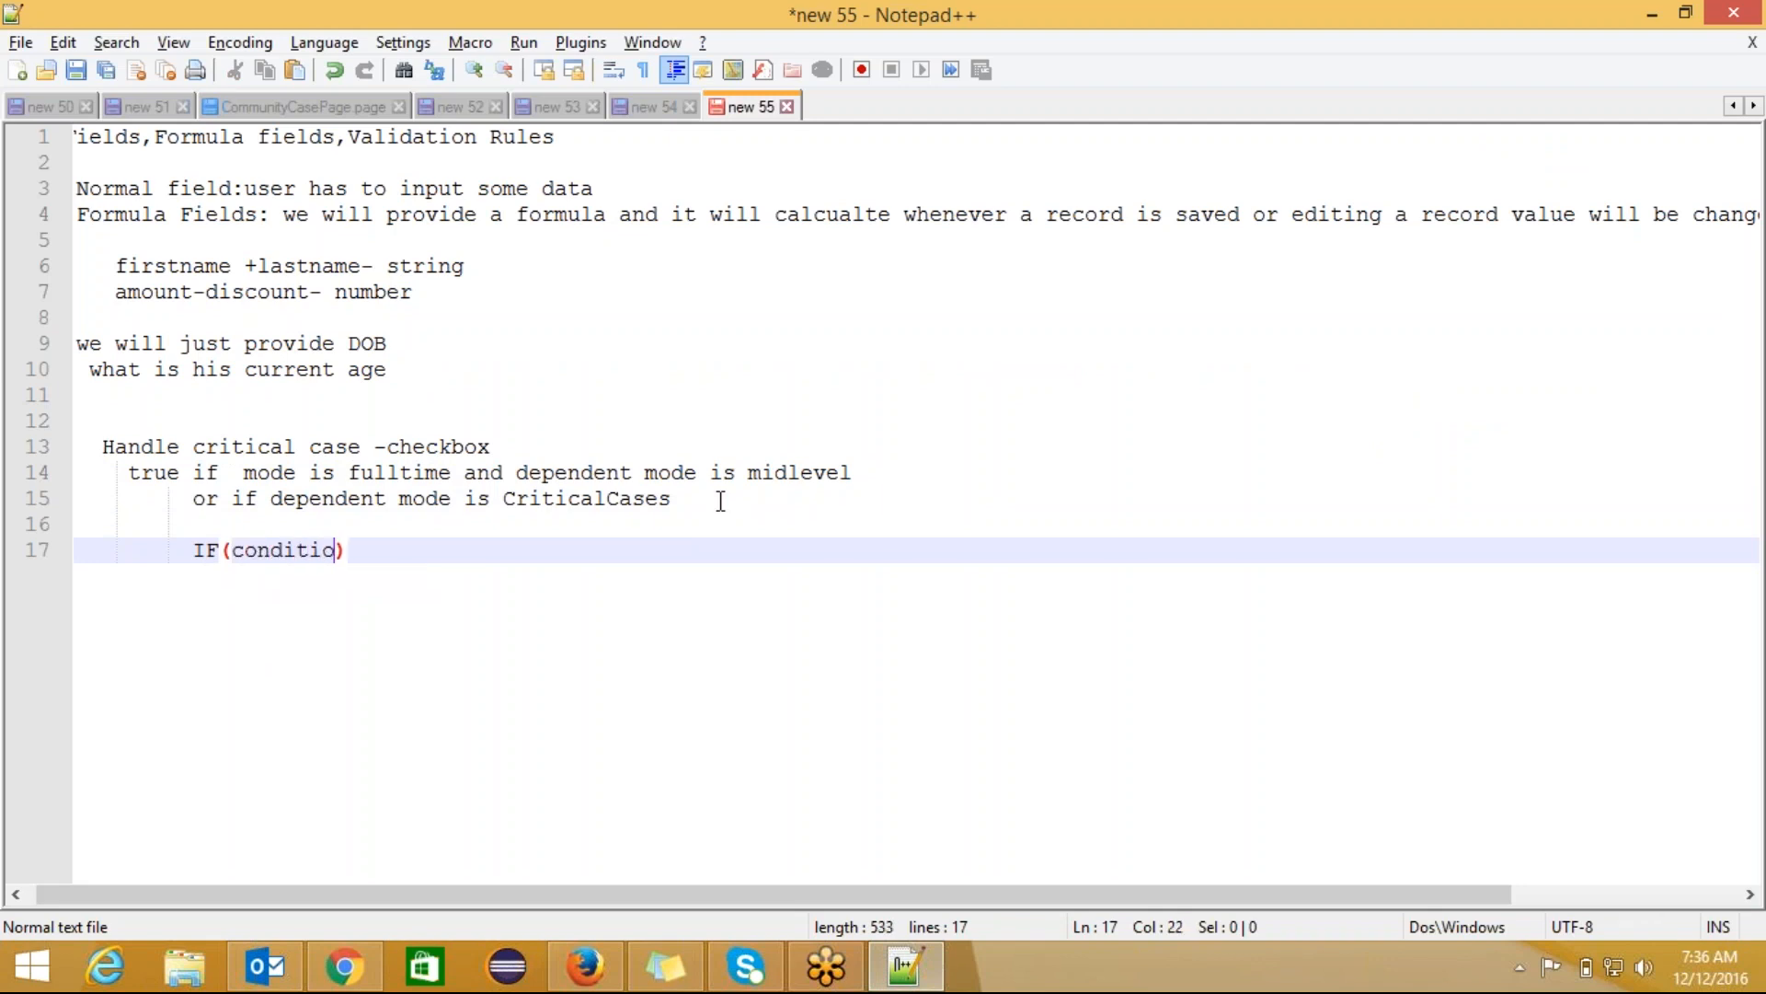
type("n,\"\",")
left_click(375, 549)
left_click(401, 550)
type("\"\"")
Step: Strip the If( wrapper and trailing comma so only the AND expression remains, then check syntax
left_click(411, 549)
key("alt+Tab")
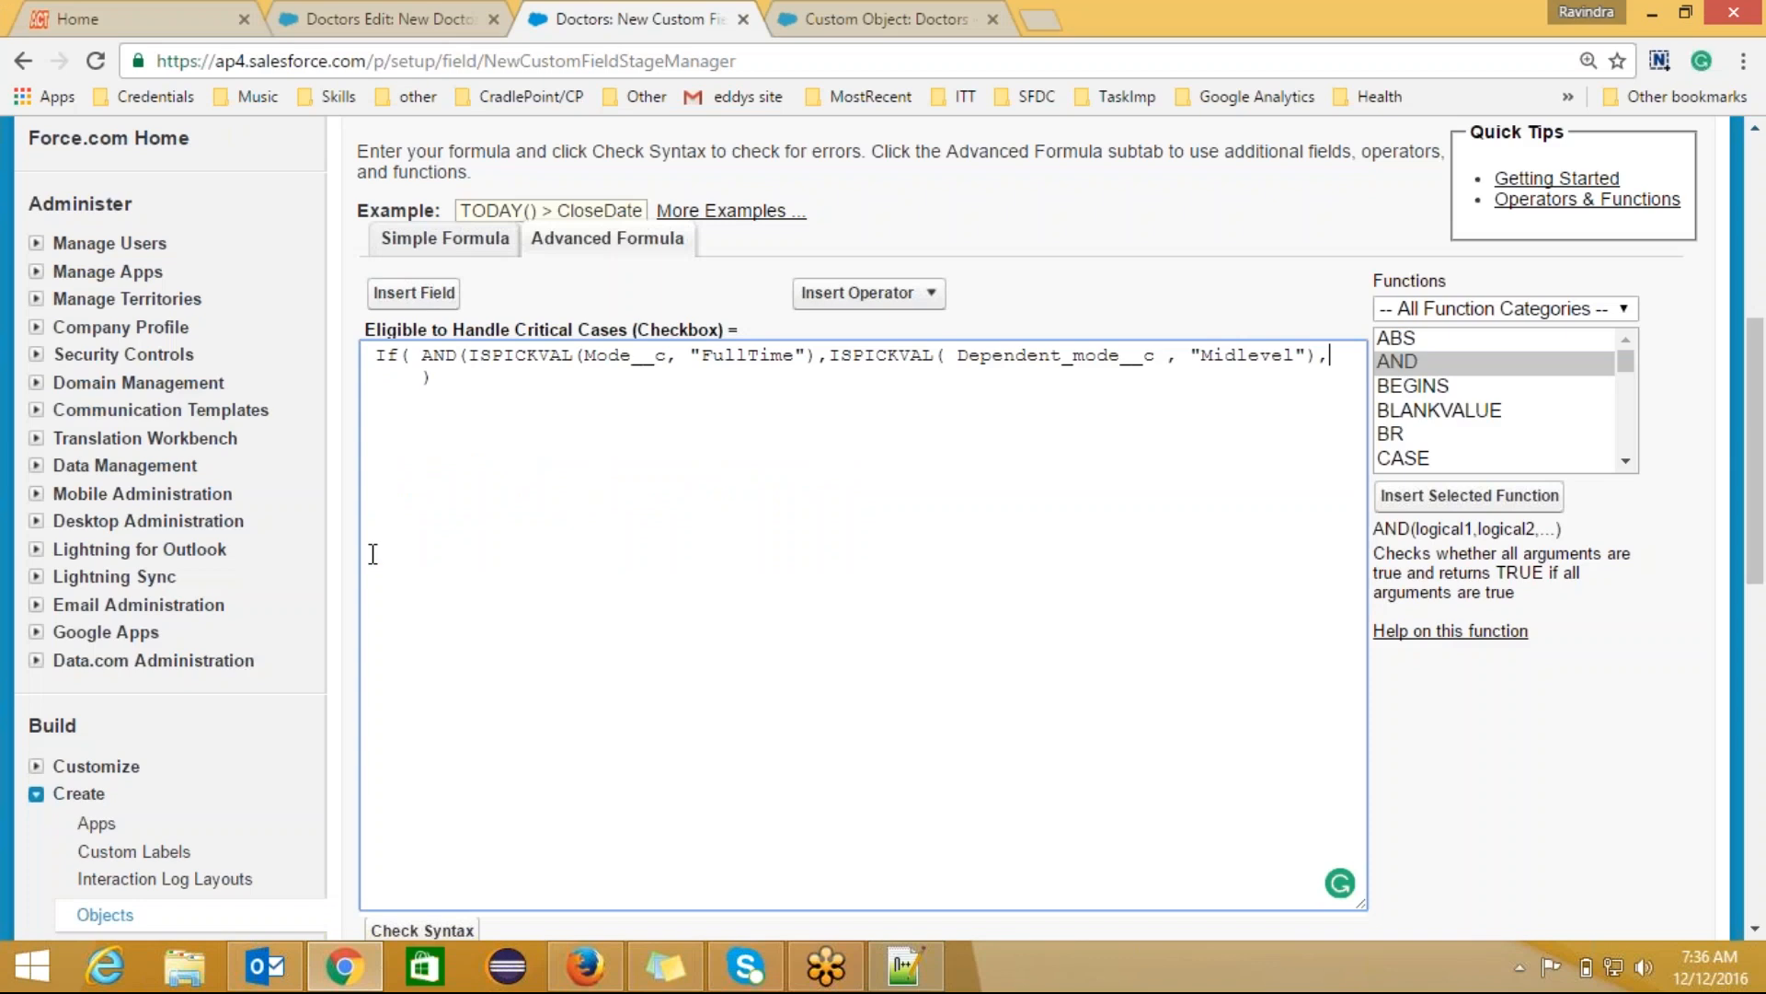
left_click(436, 377)
key("BackSpace")
key("BackSpace")
key("BackSpace")
key("BackSpace")
key("BackSpace")
key("BackSpace")
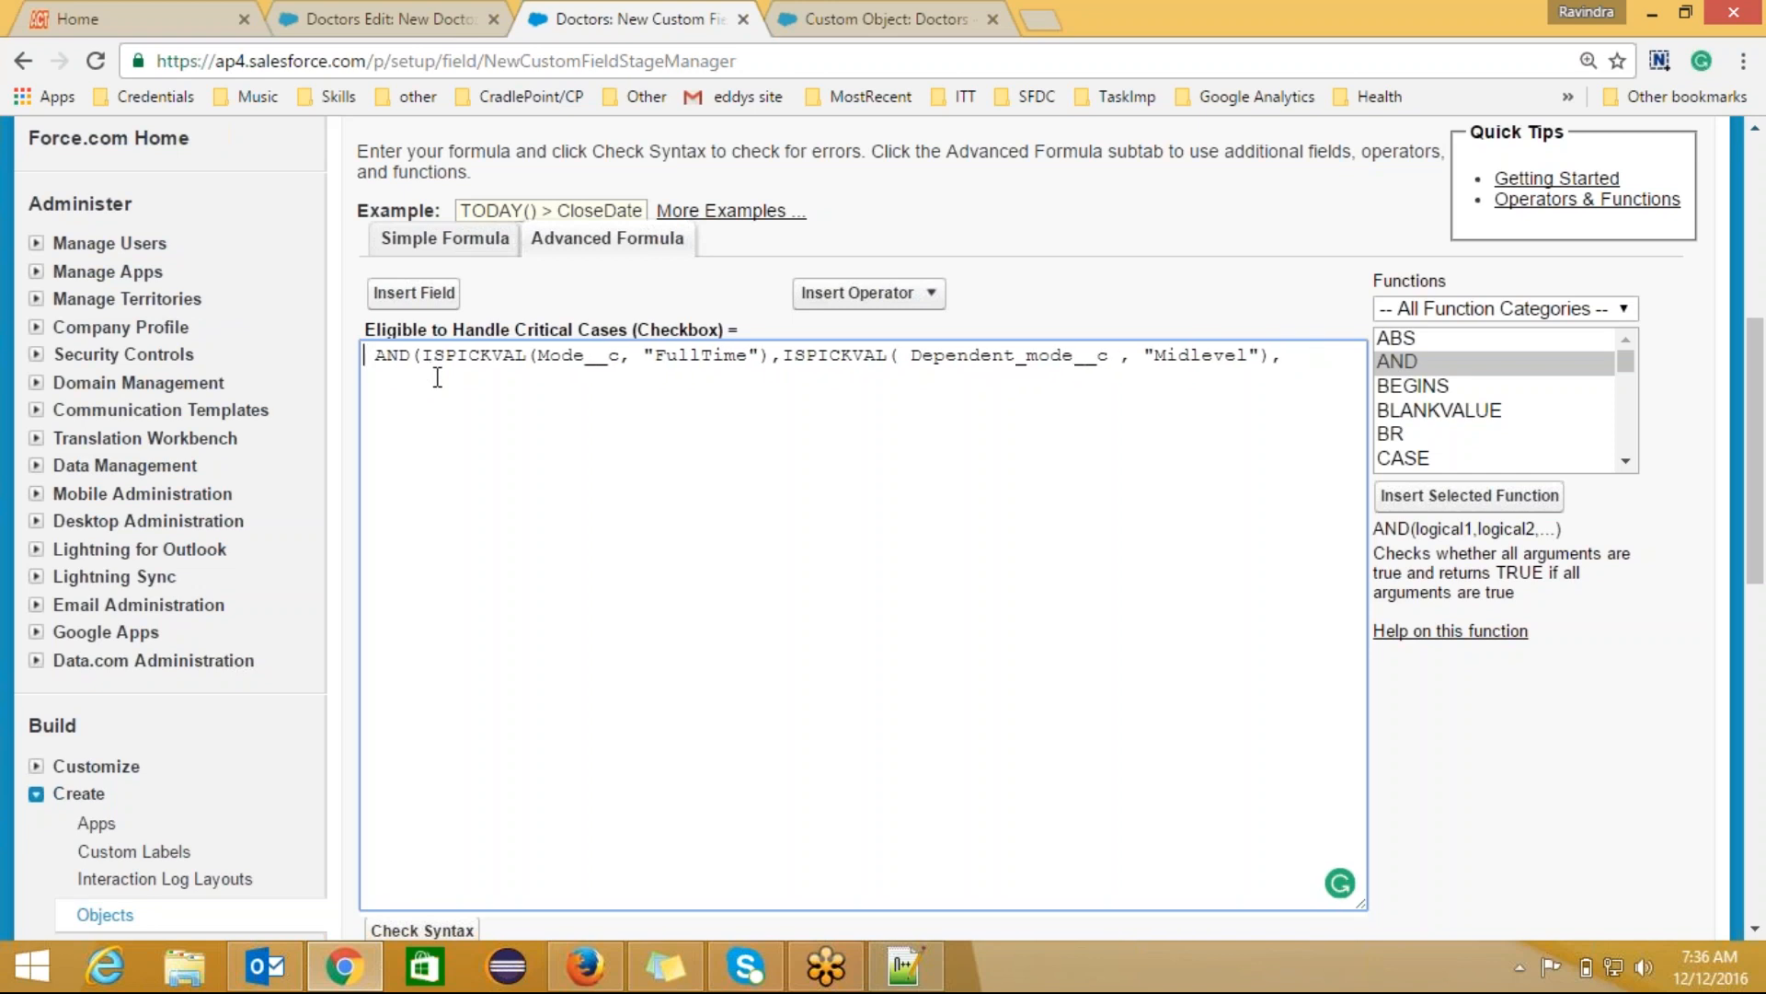
key("Delete")
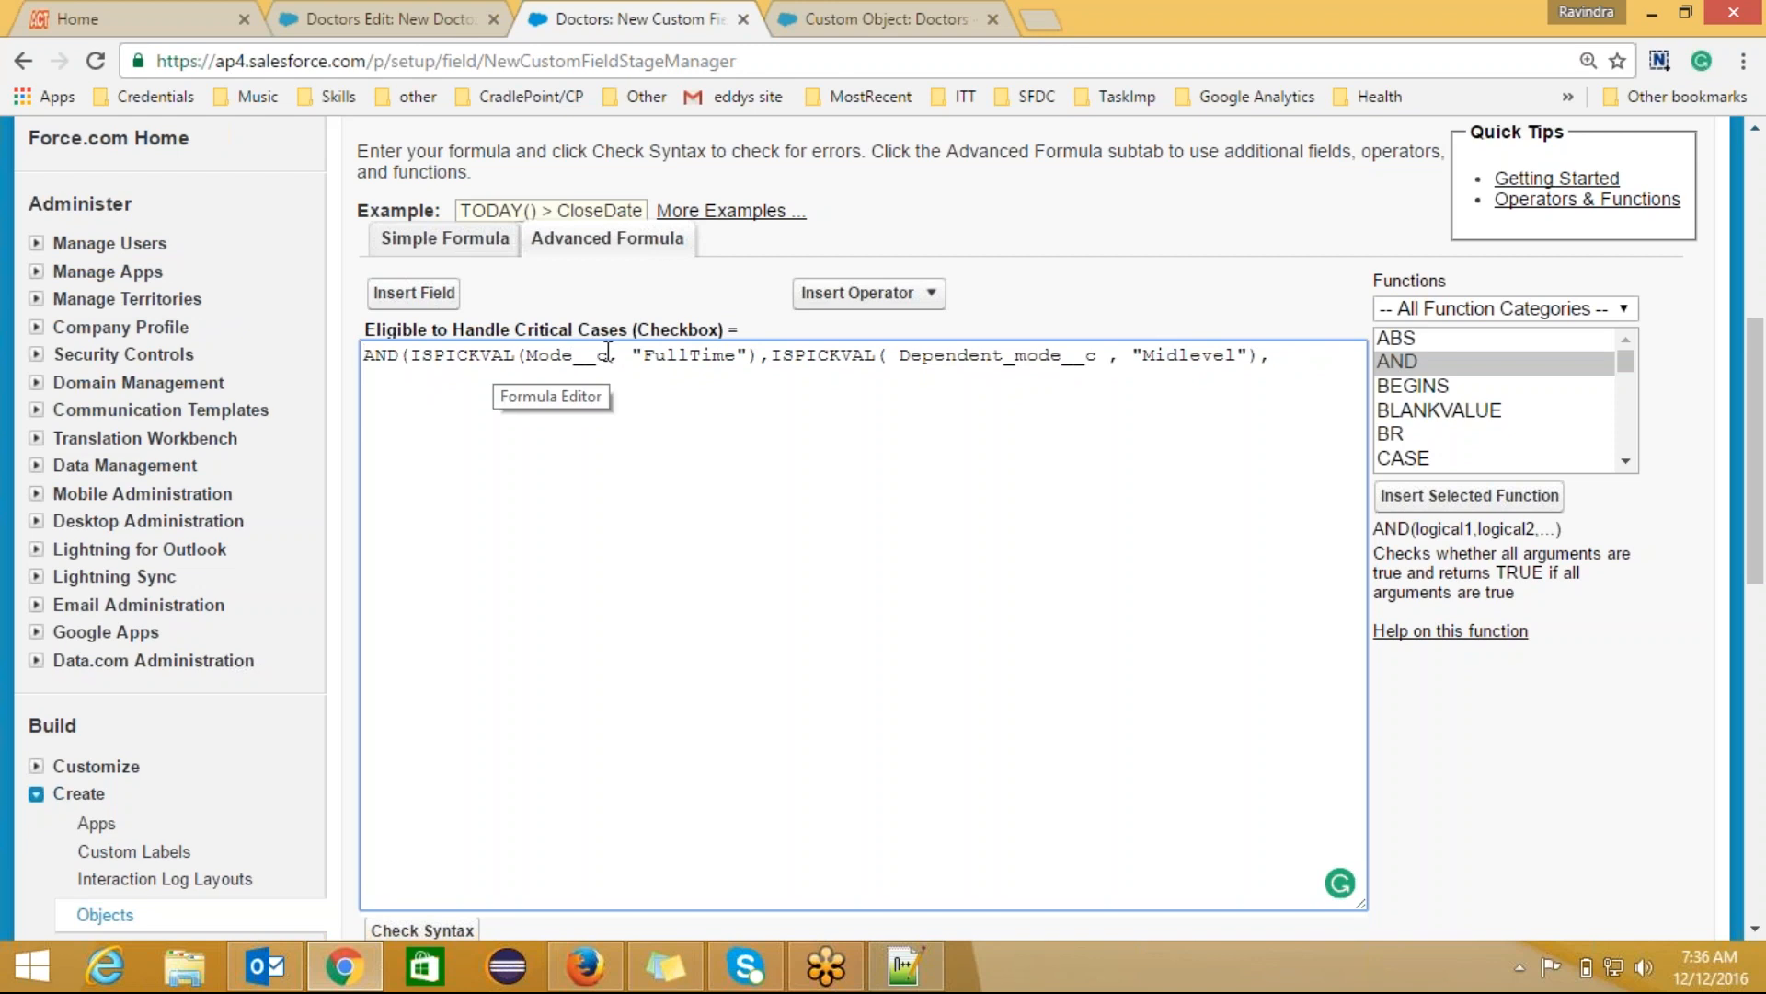
left_click(1280, 352)
key("BackSpace")
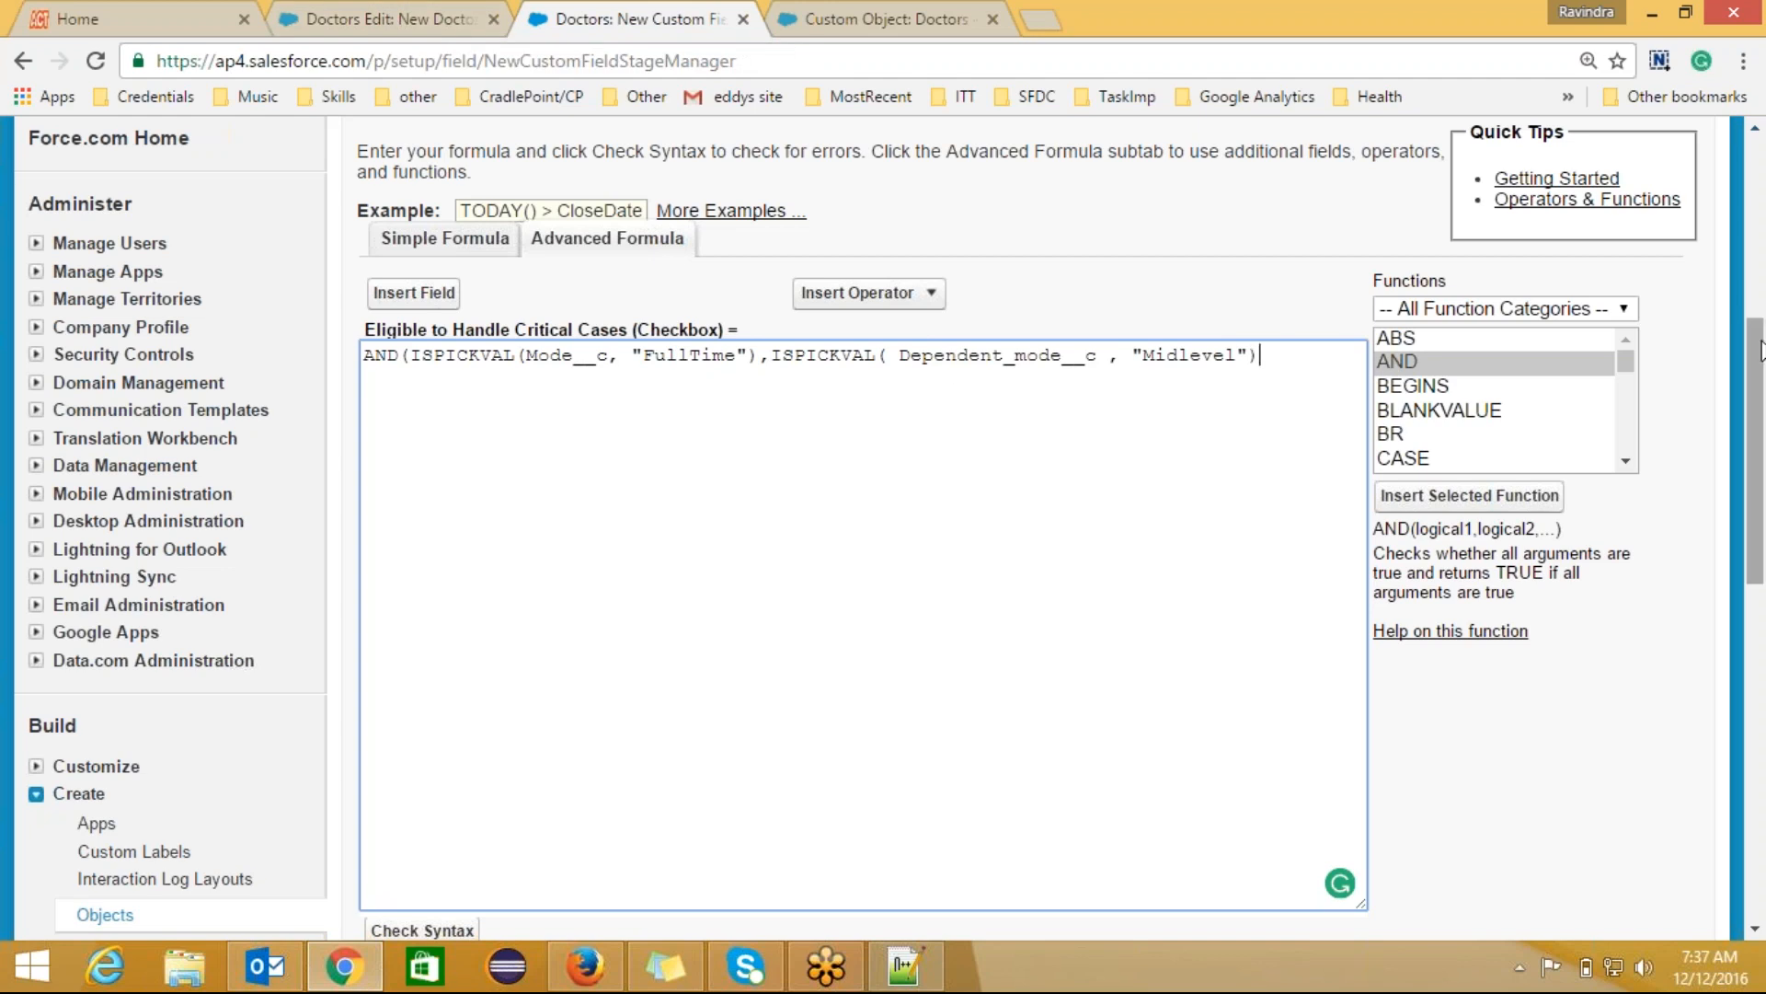
left_click_drag(1760, 350, 1760, 438)
left_click(440, 664)
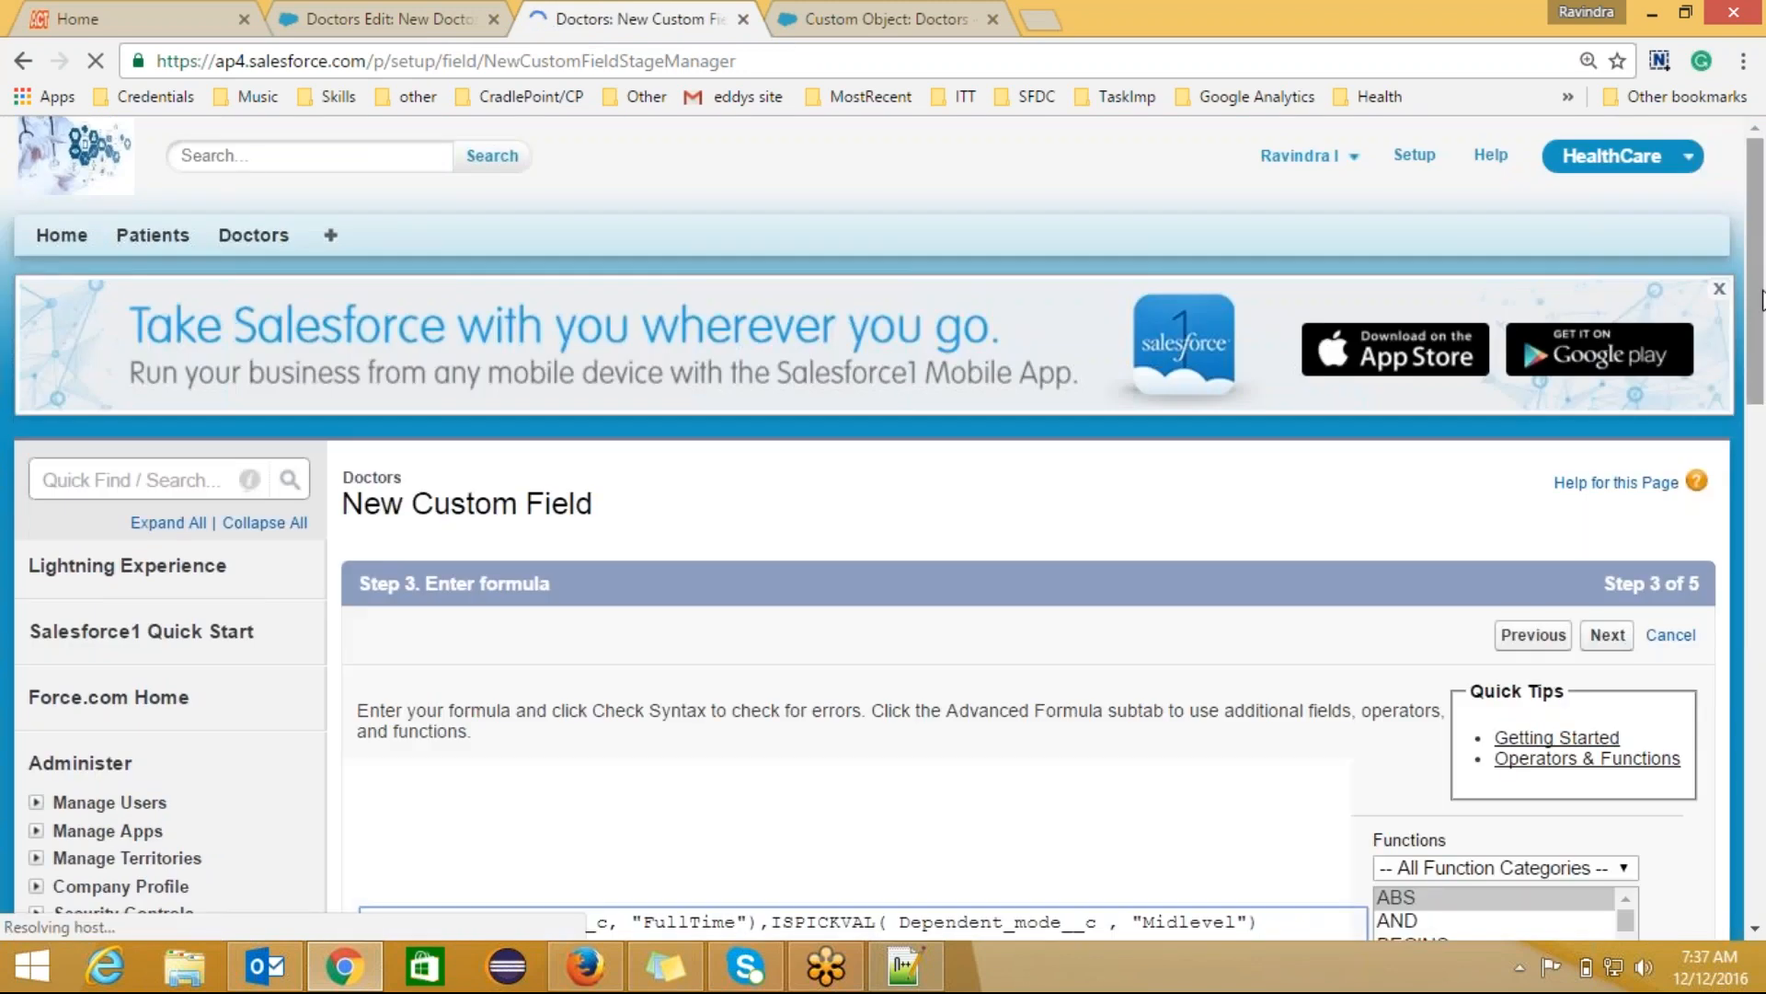
Step: Add the missing closing parenthesis and recheck the formula's syntax
left_click(1760, 532)
left_click_drag(1763, 538, 1761, 515)
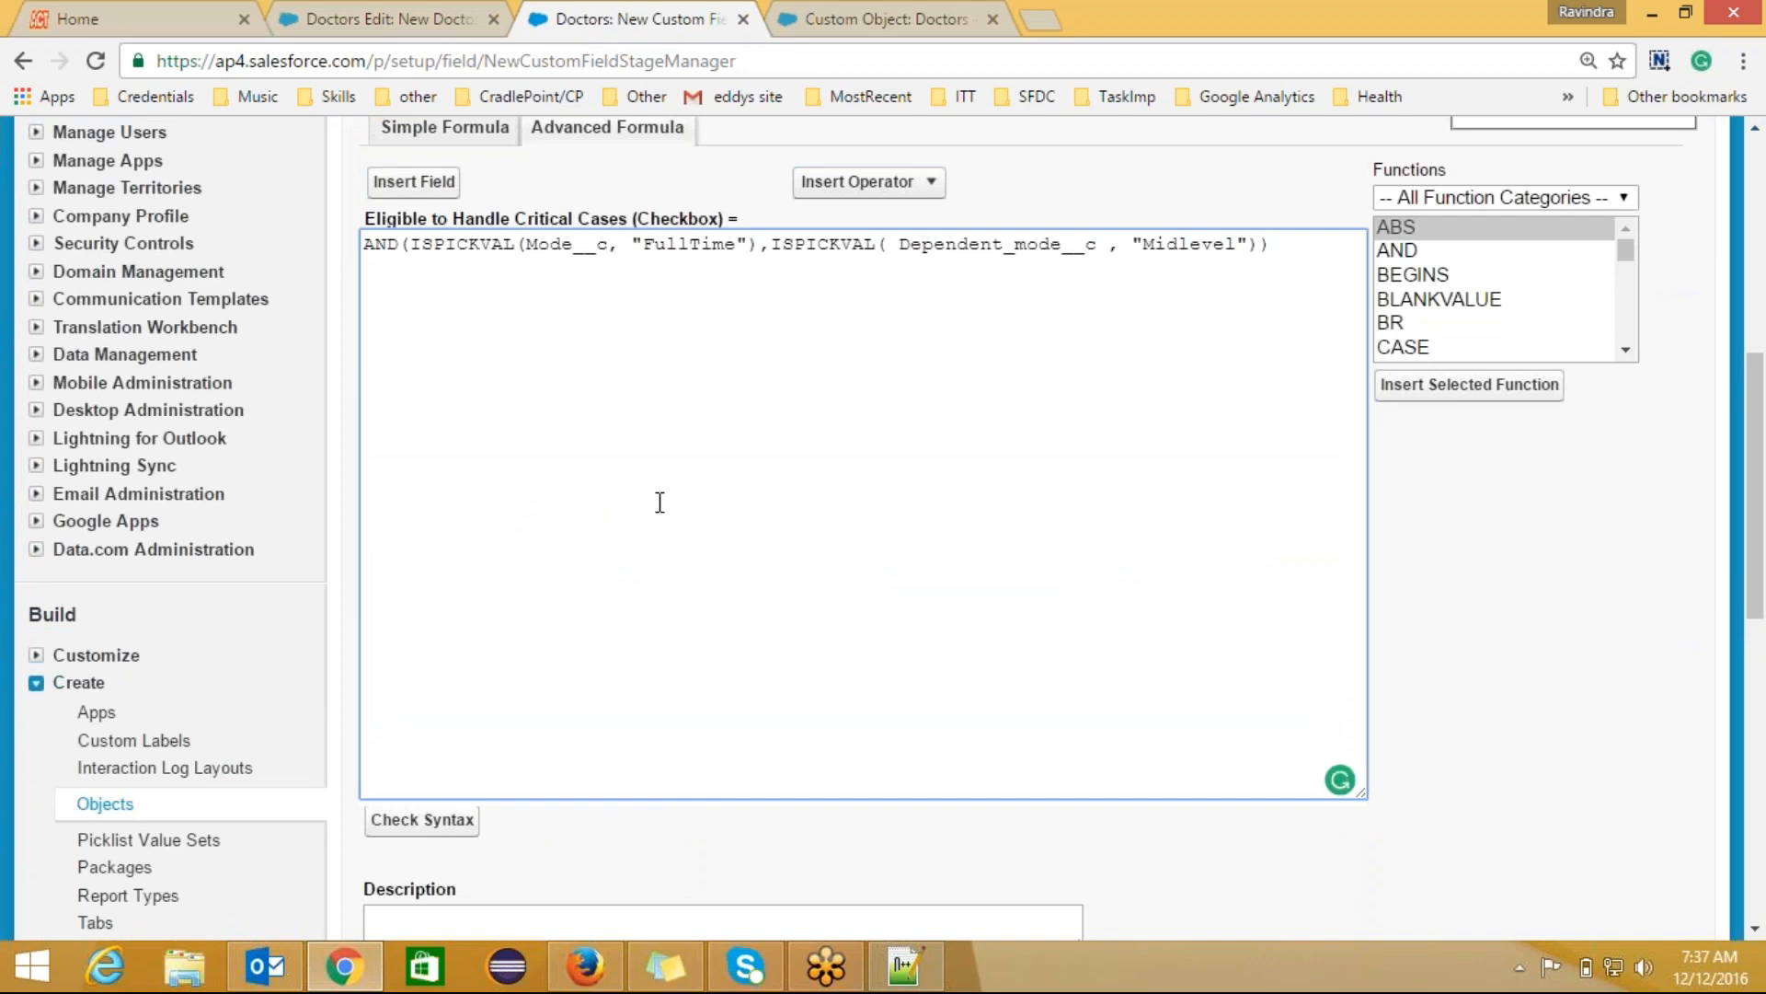
left_click(423, 819)
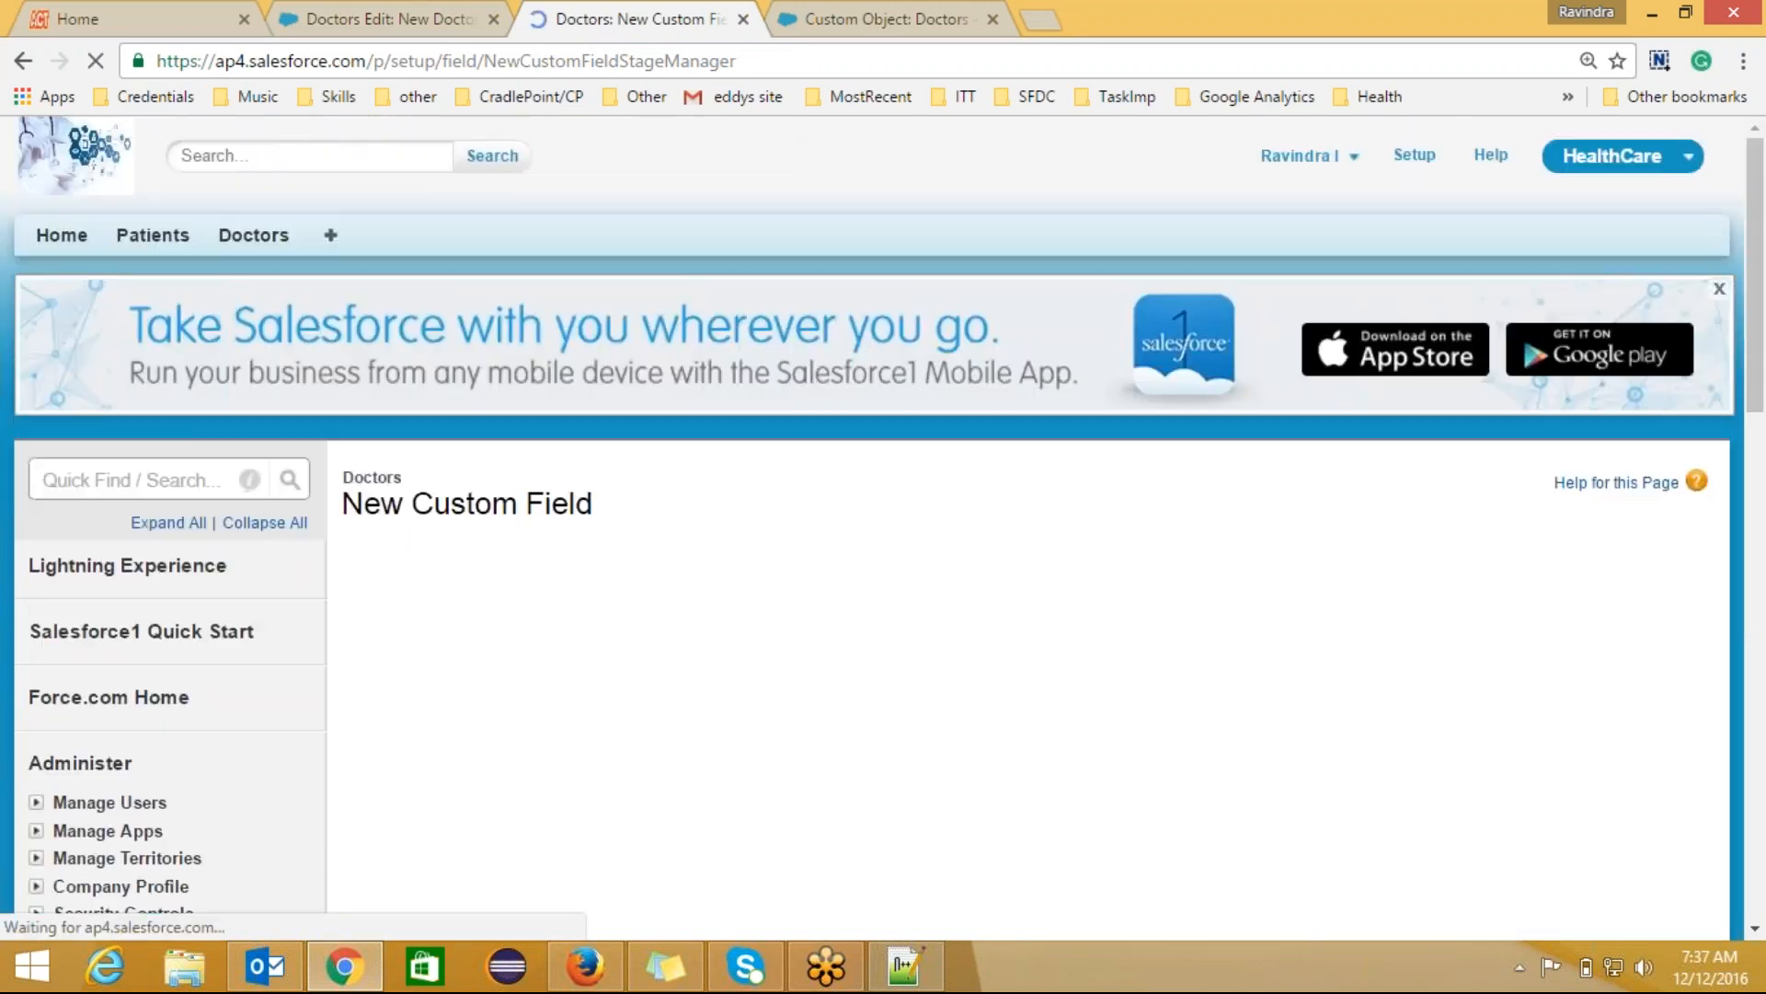
Step: Pass the field-level security and page layout steps and save the formula field
left_click_drag(1764, 318, 1665, 713)
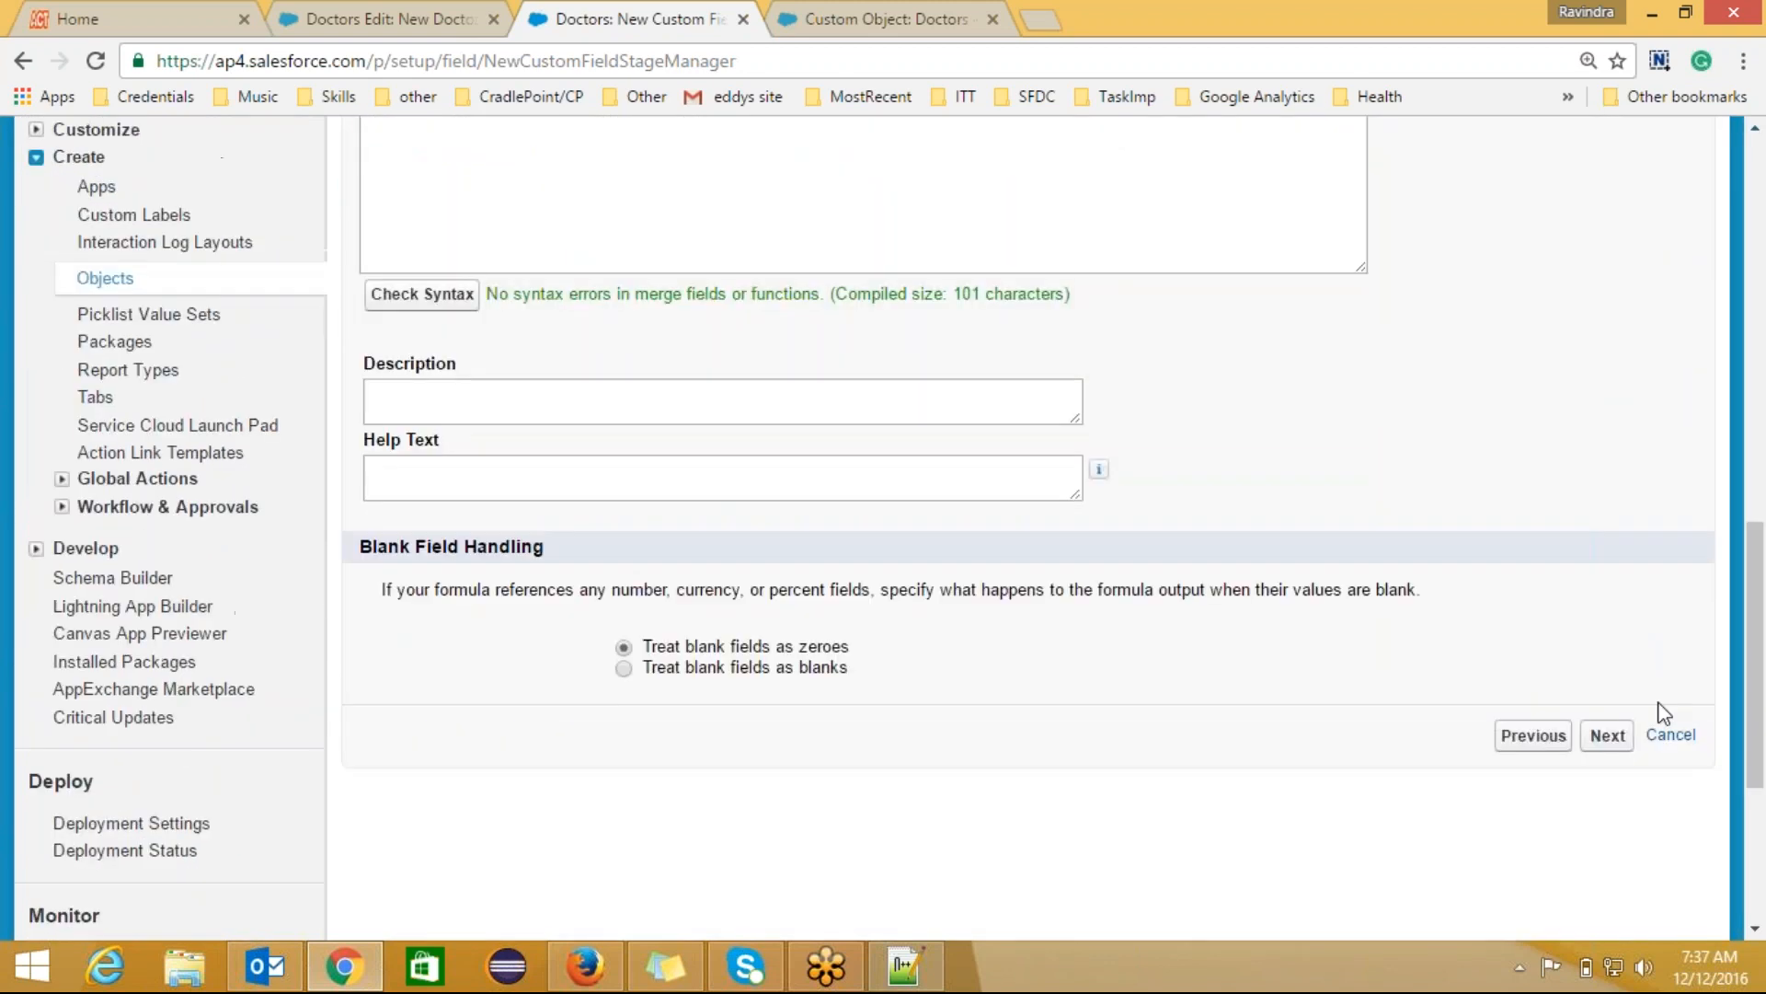
left_click(1609, 746)
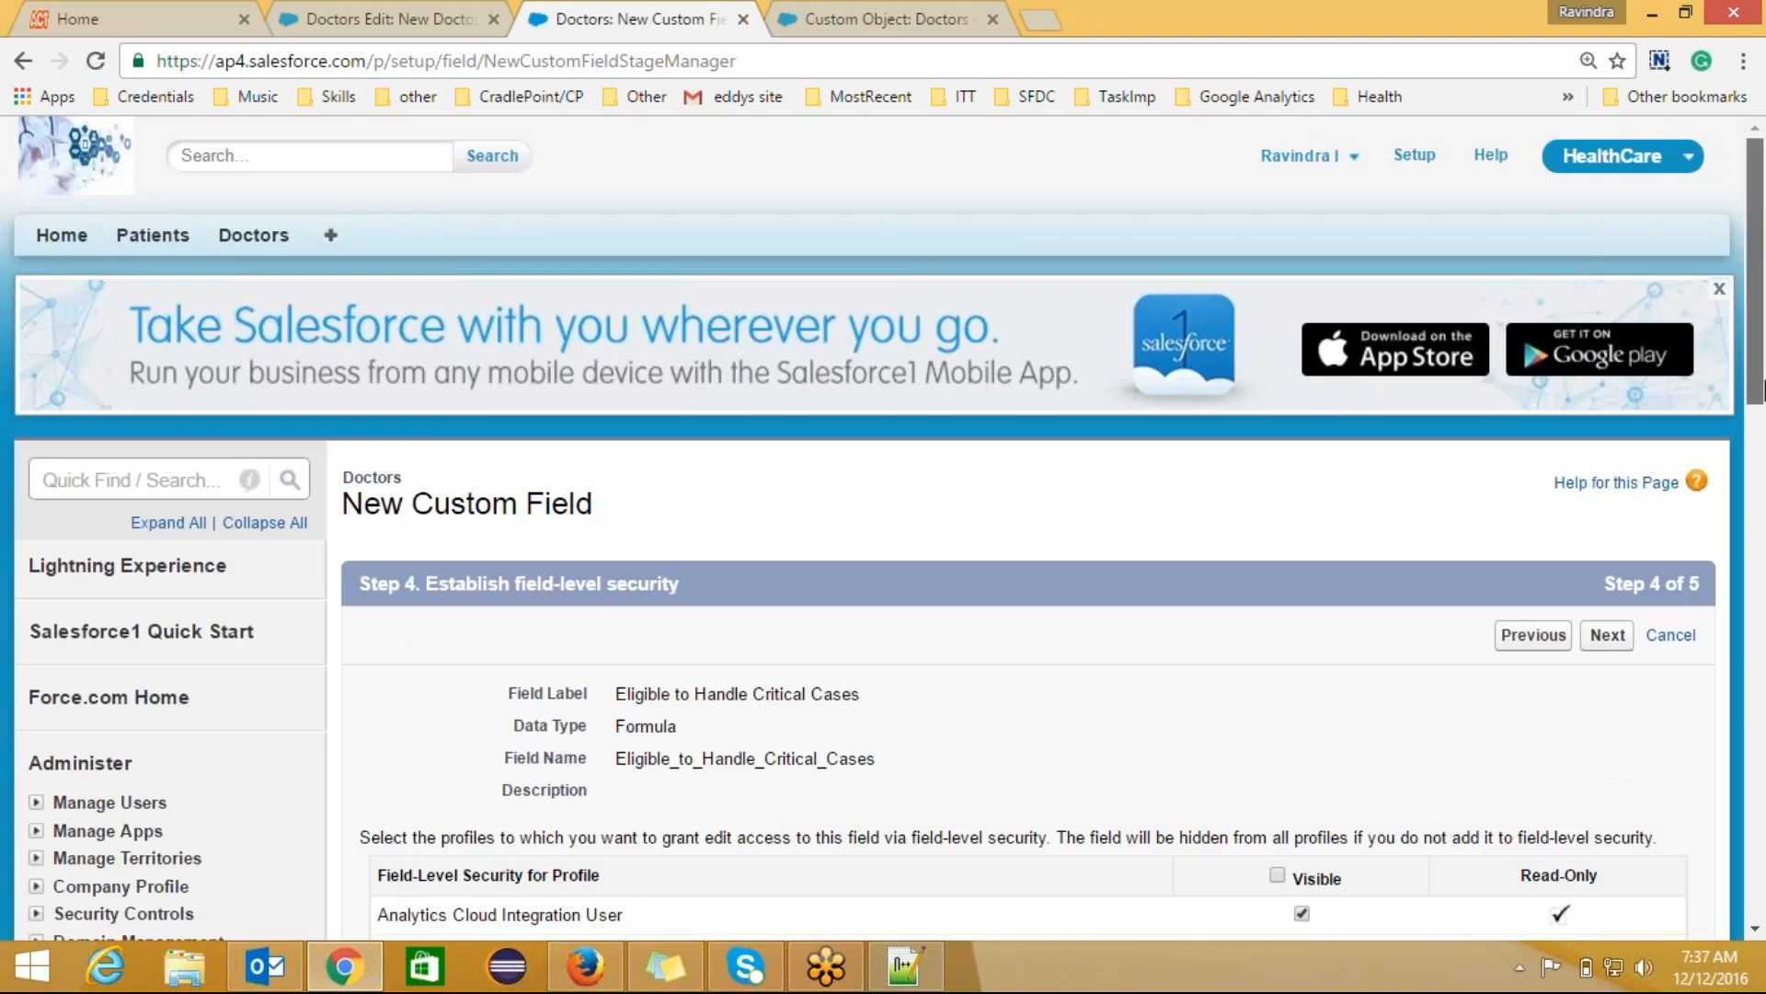
scroll(1764, 387, "down", 3)
left_click(1610, 363)
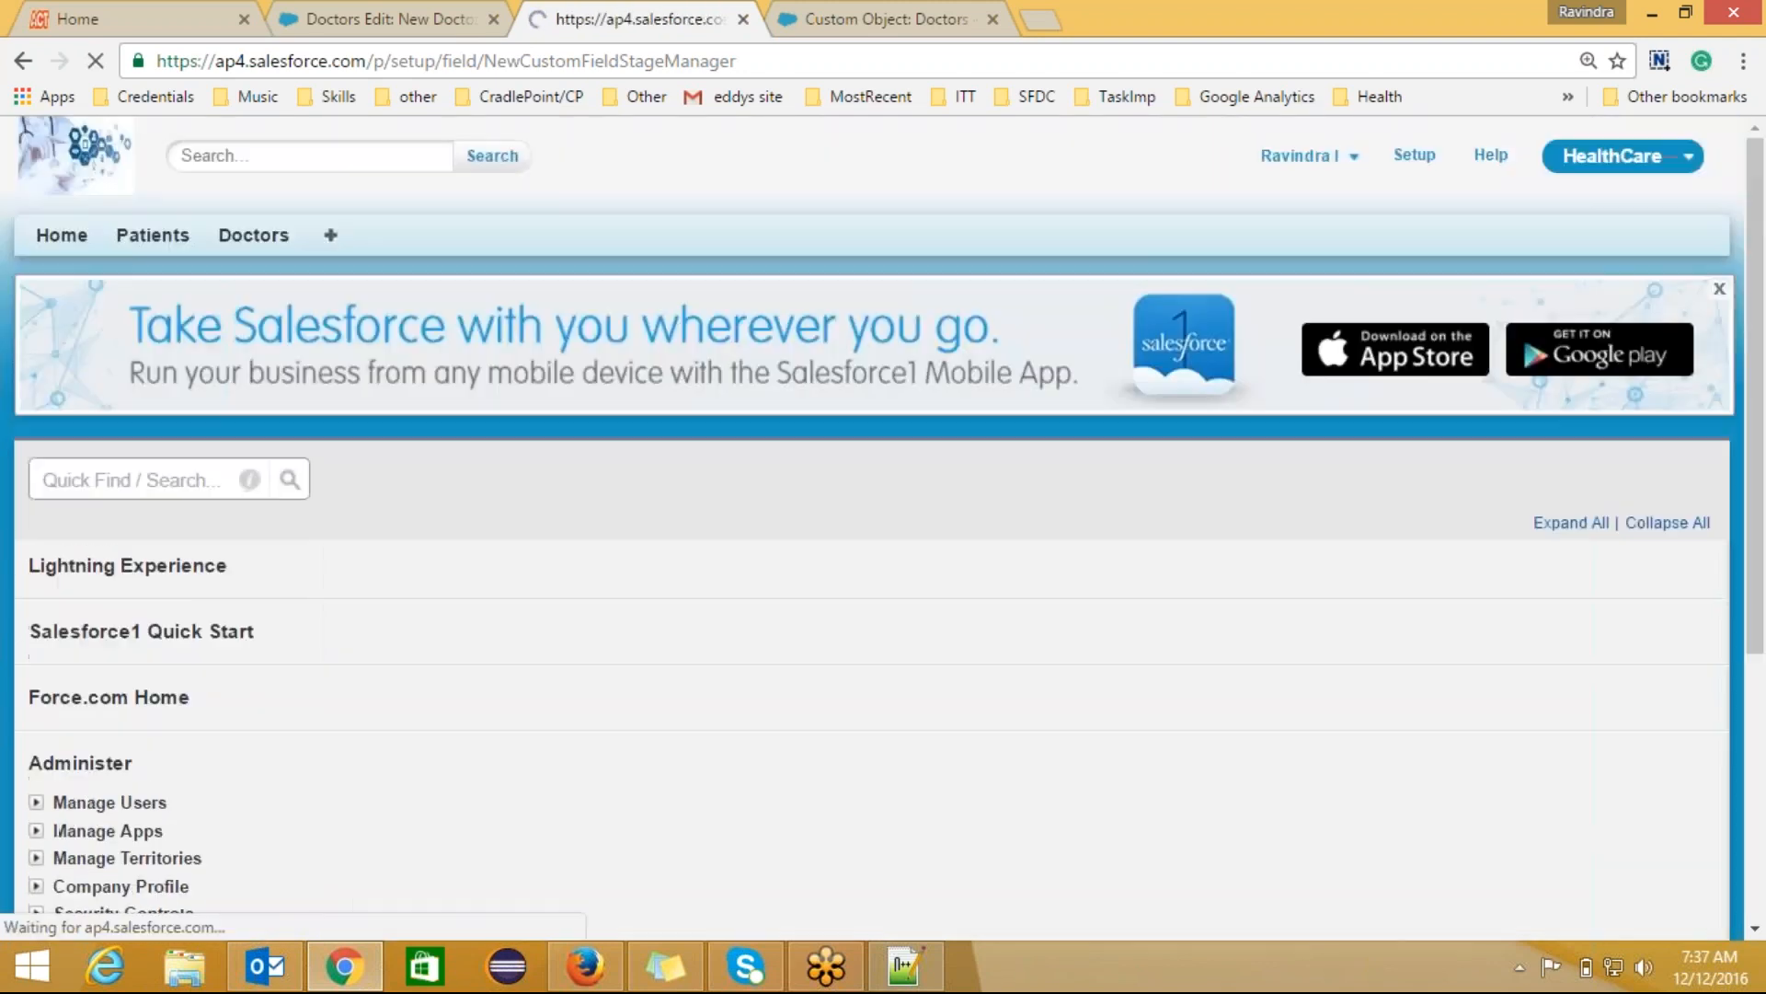
scroll(1599, 457, "down", 6)
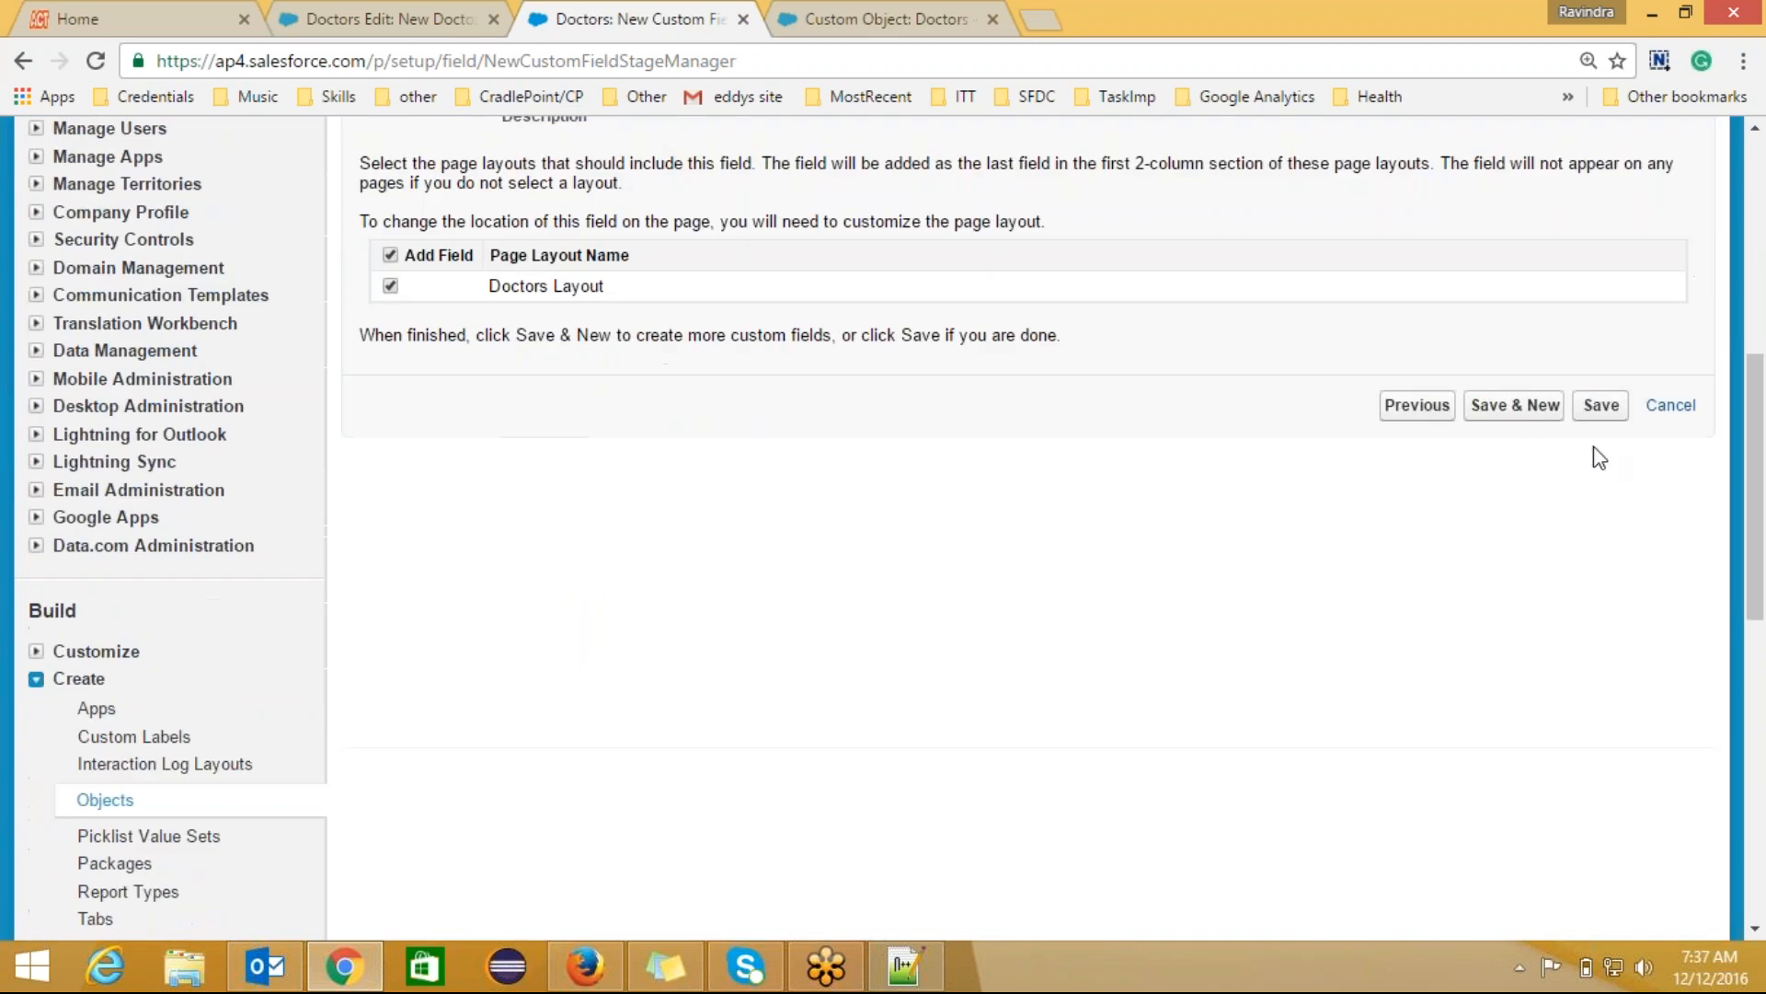
left_click(1601, 407)
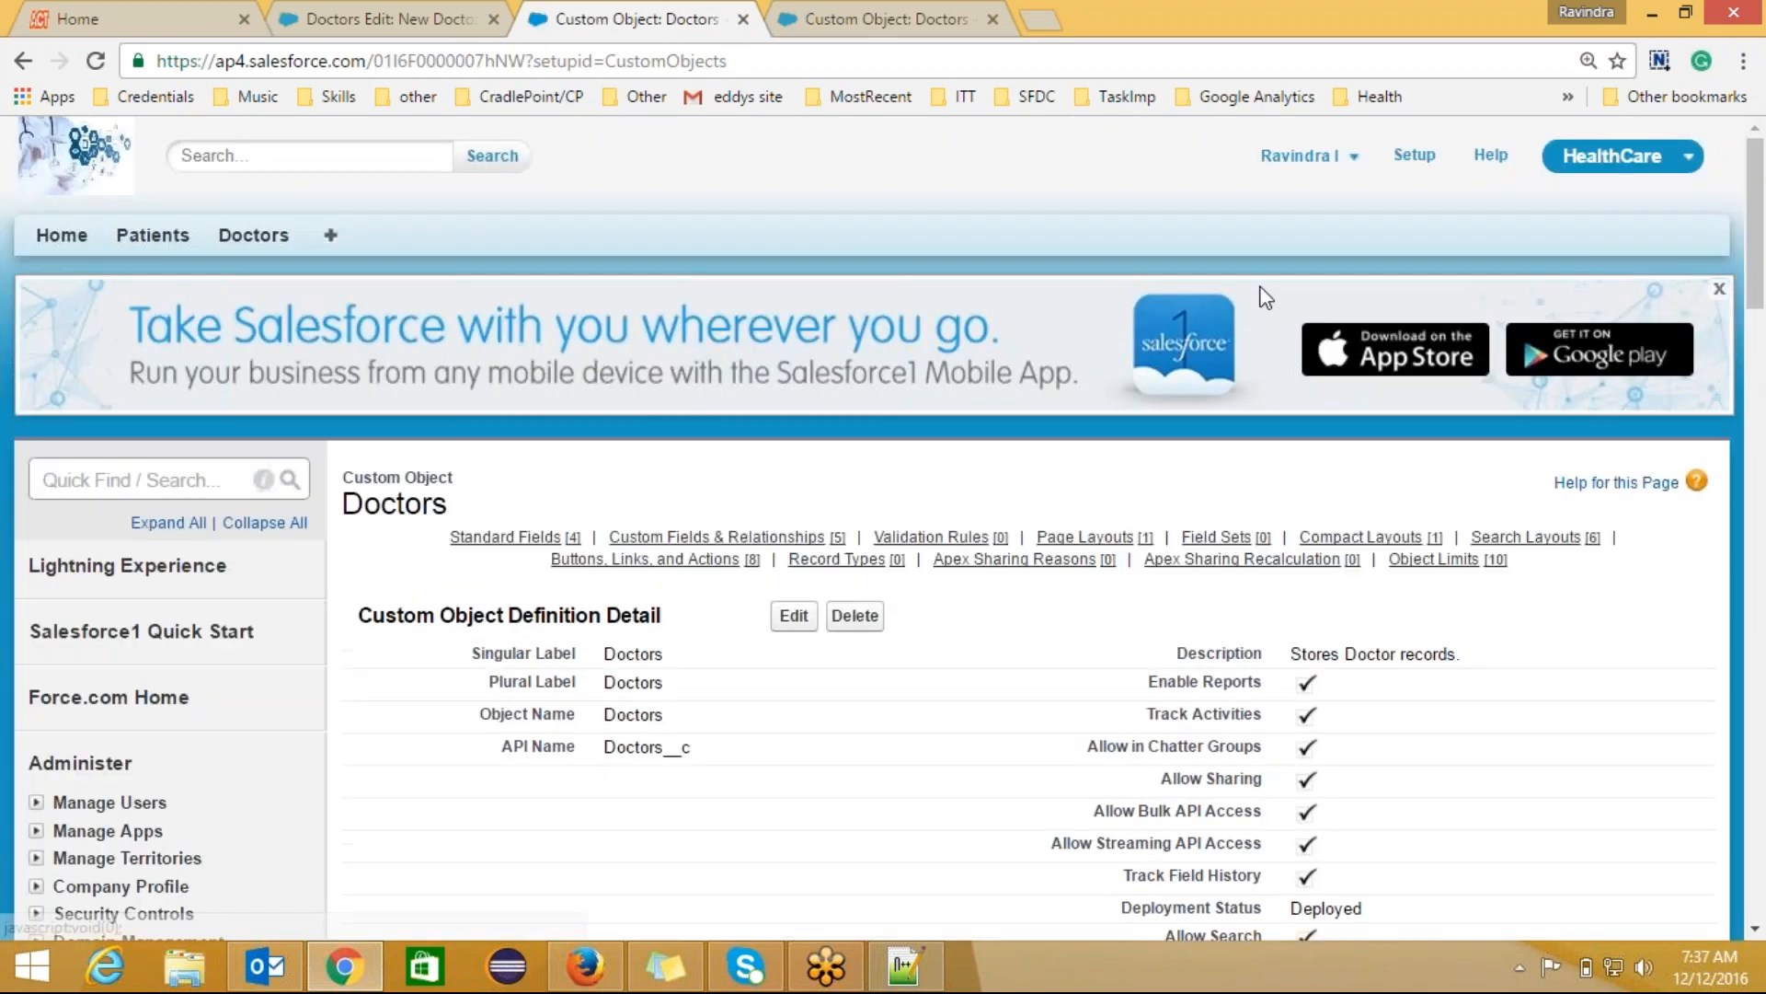
Step: Reload the new Doctors form and set Mode FullTime, Dependent mode Midlevel, join date 12/13/2000
left_click(433, 25)
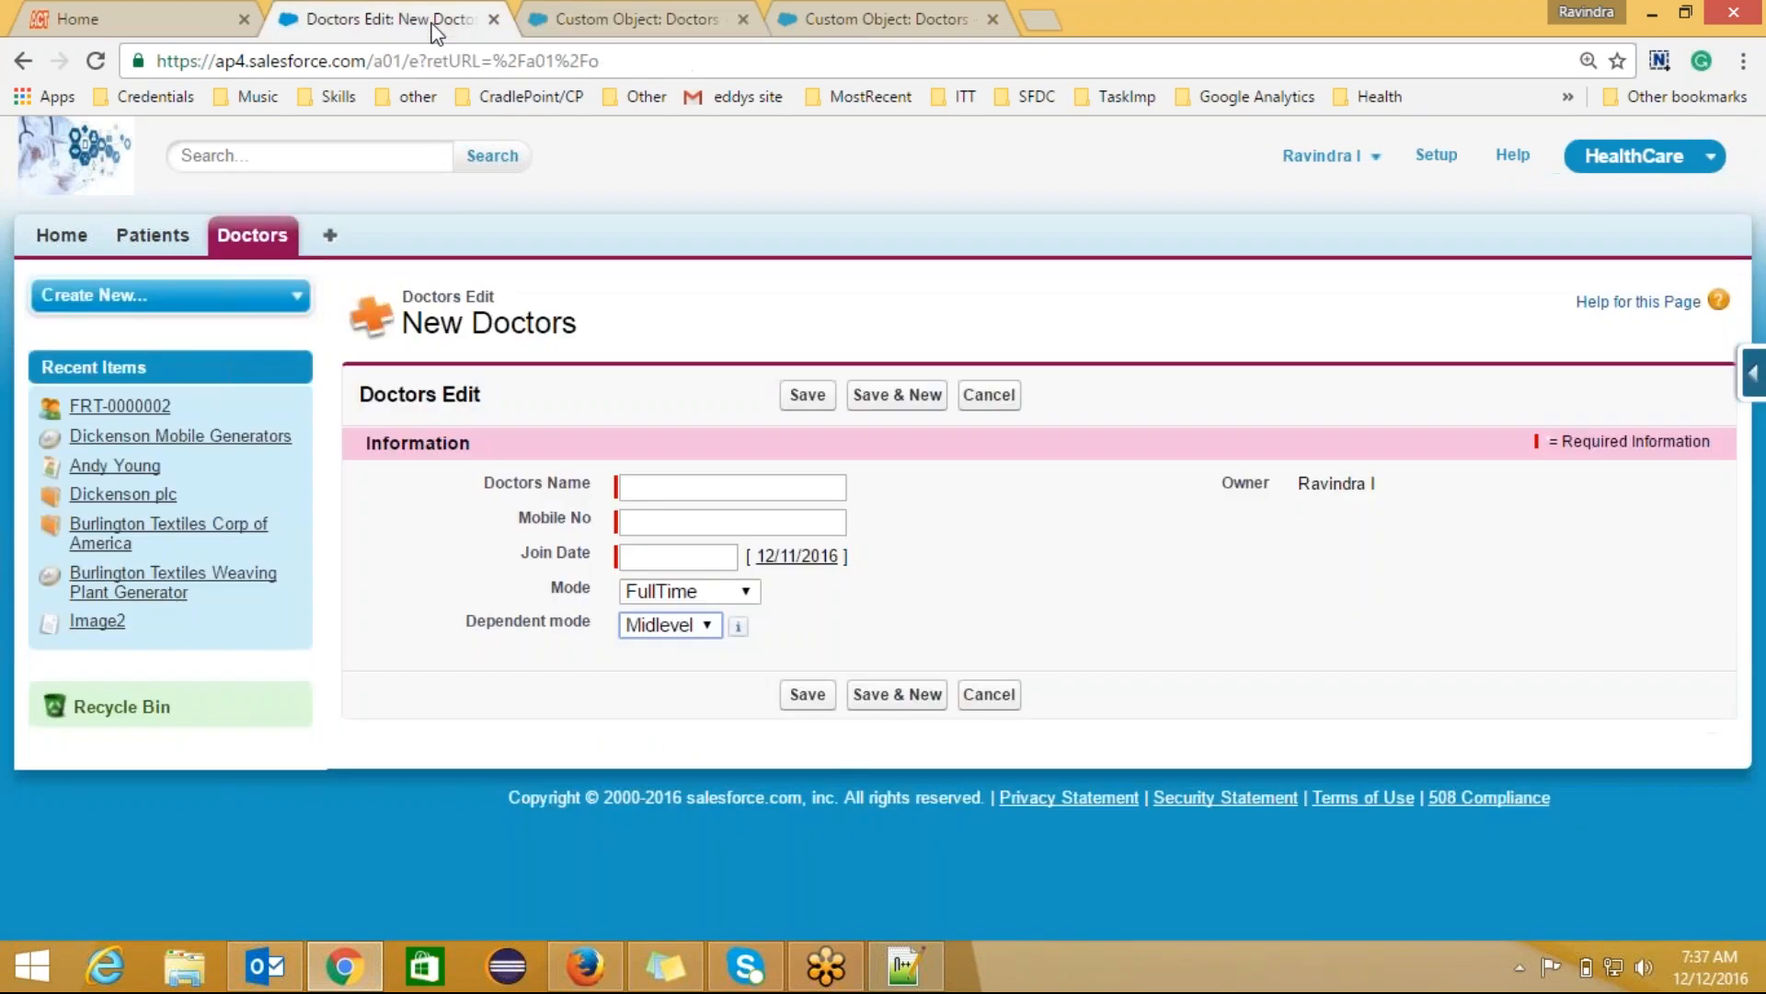
left_click(391, 61)
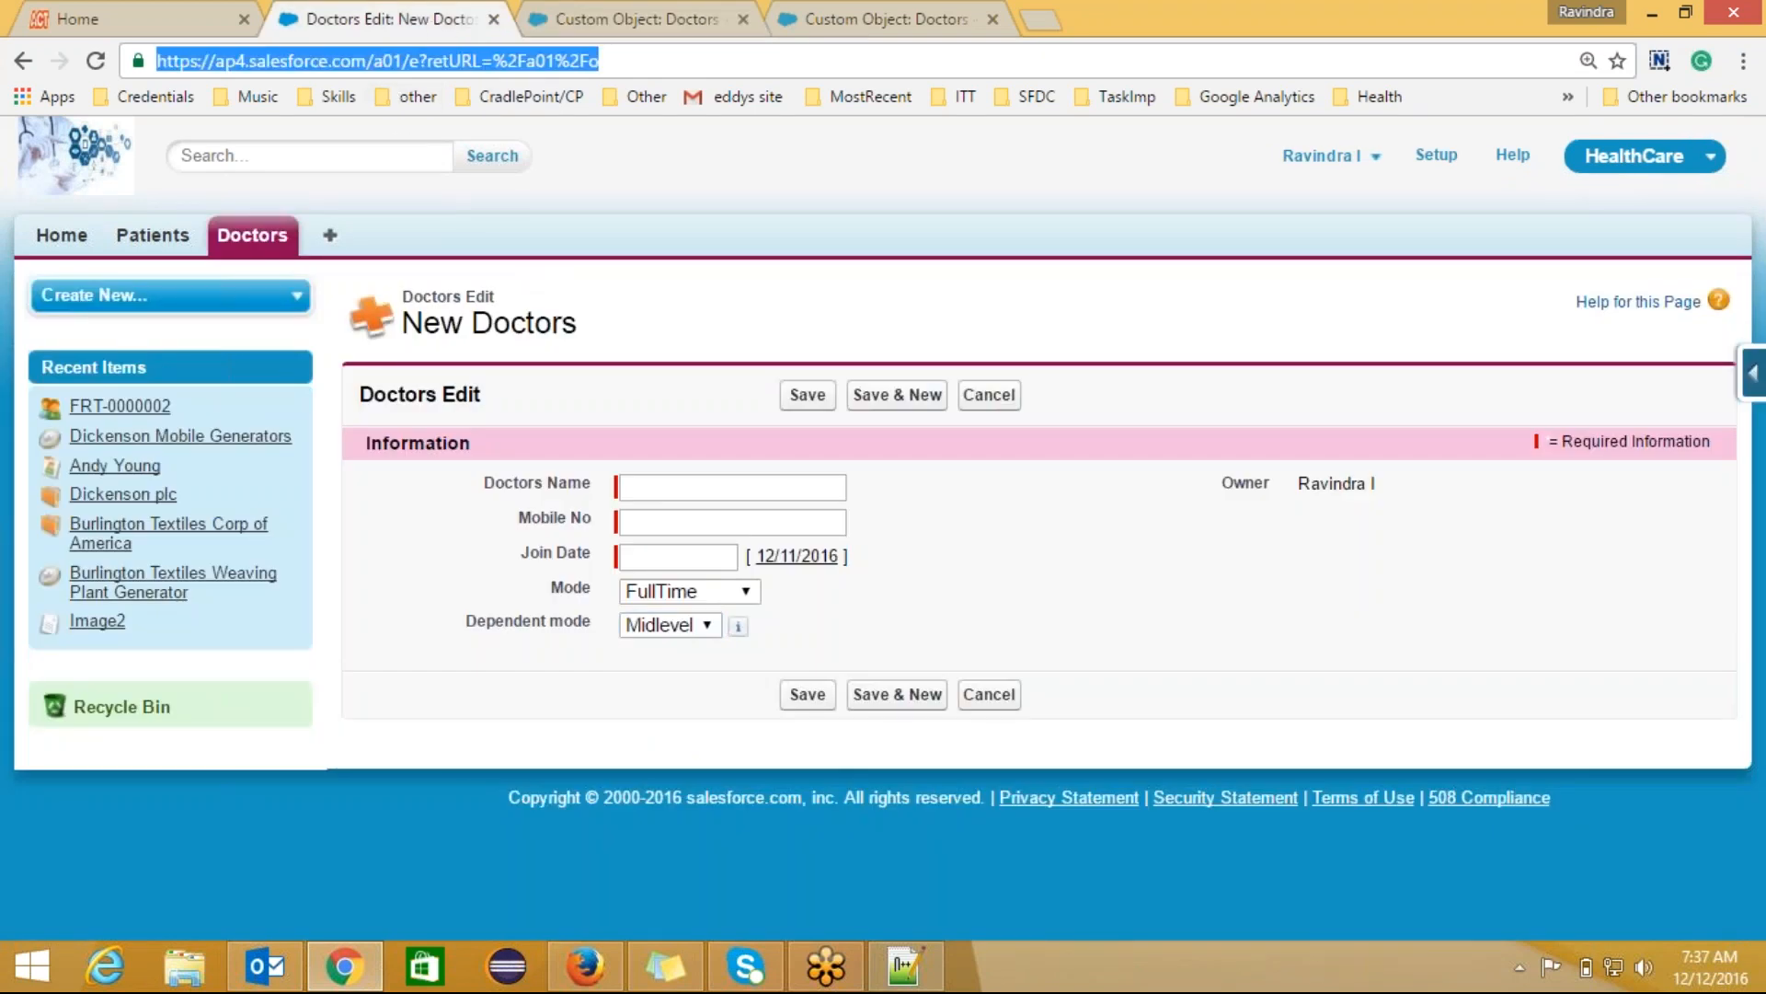
key("Return")
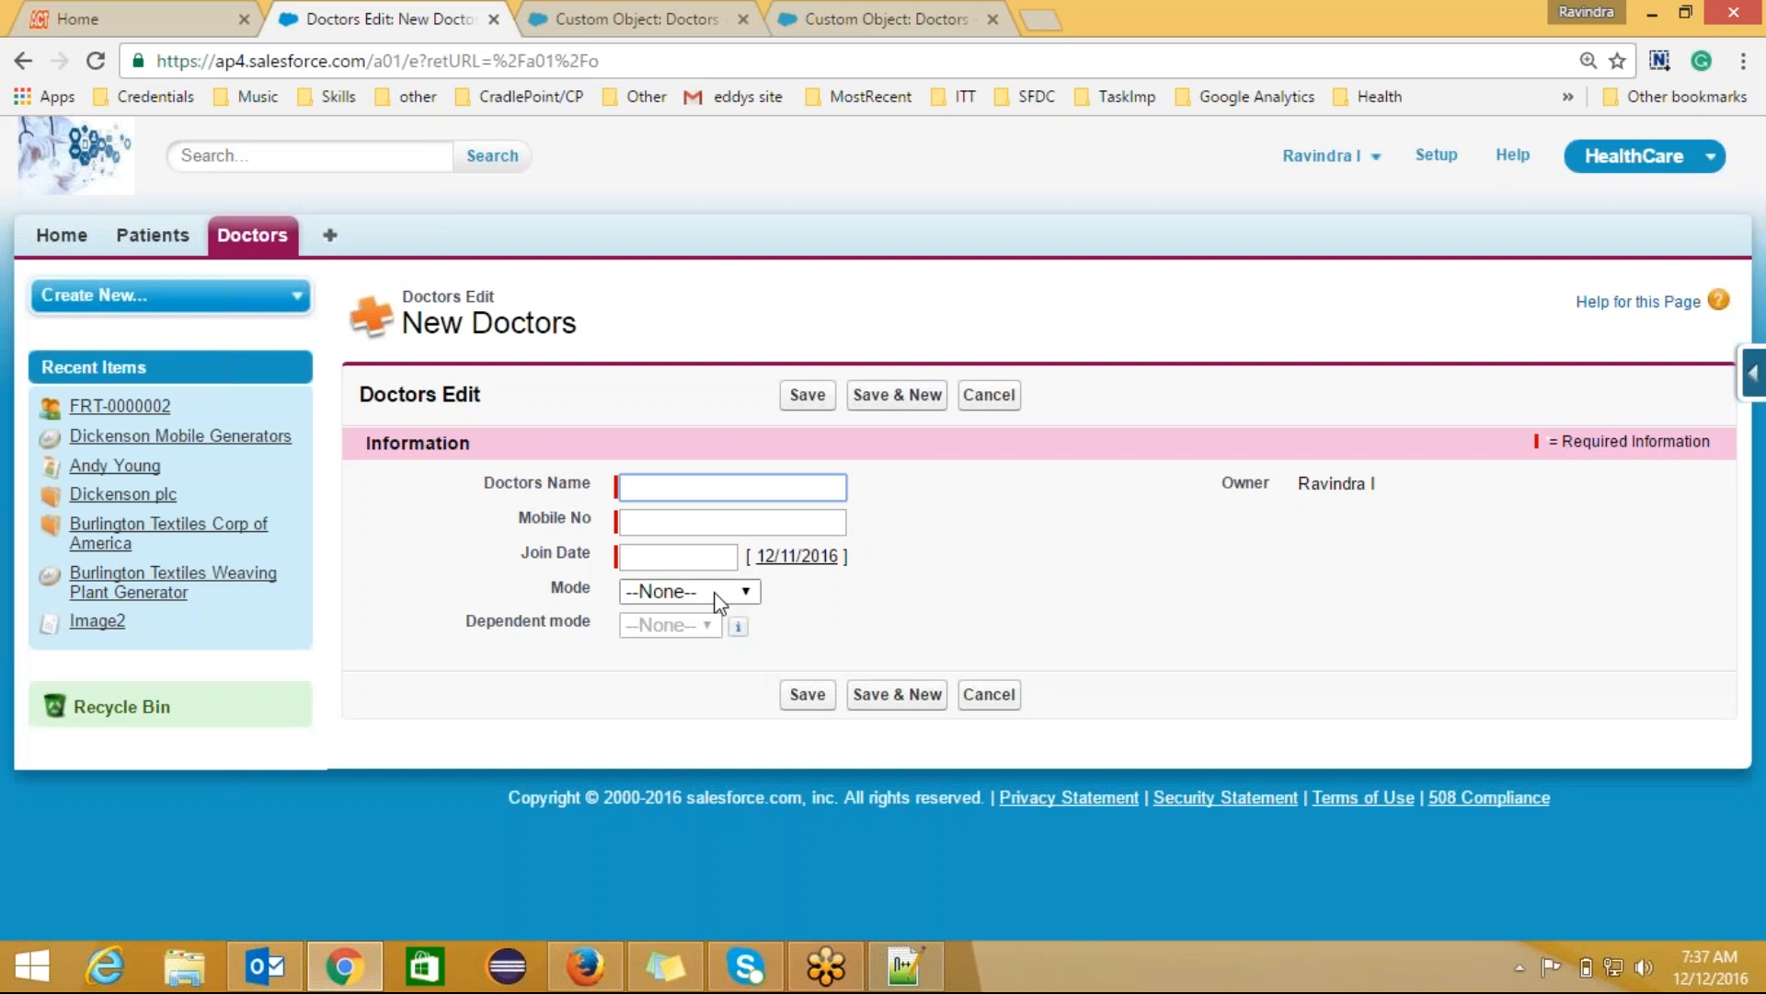
left_click(721, 602)
left_click(716, 670)
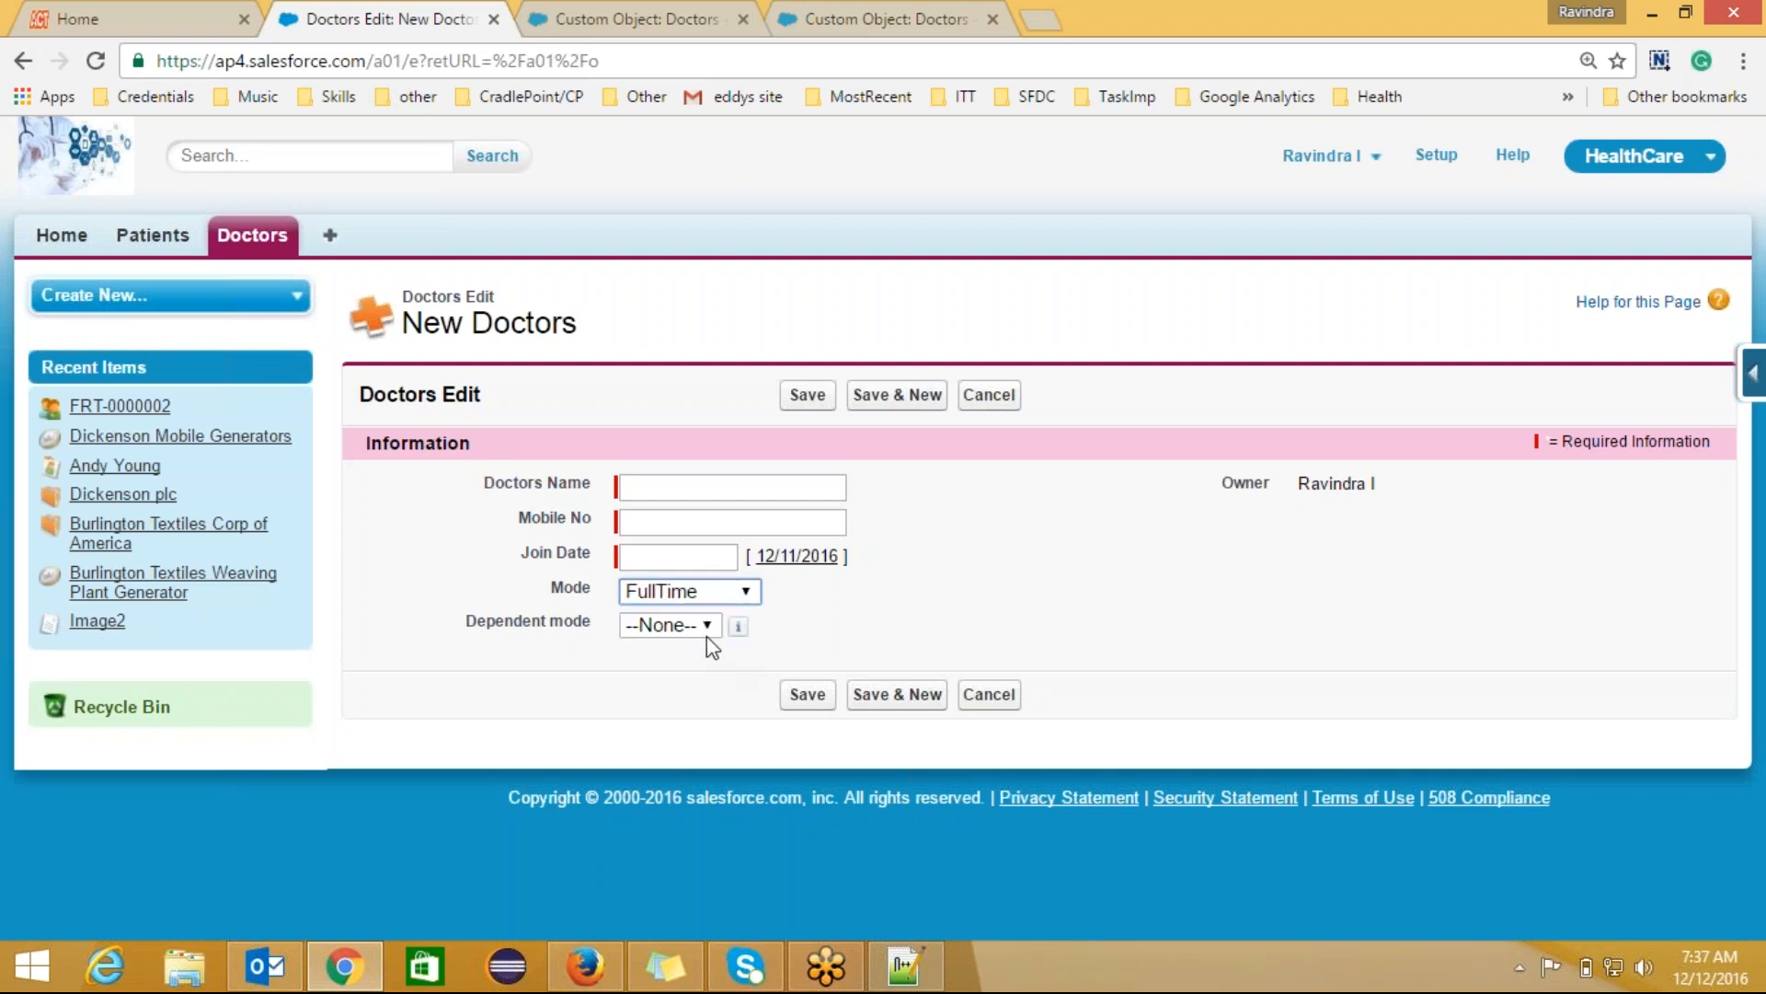
left_click(706, 625)
left_click(697, 690)
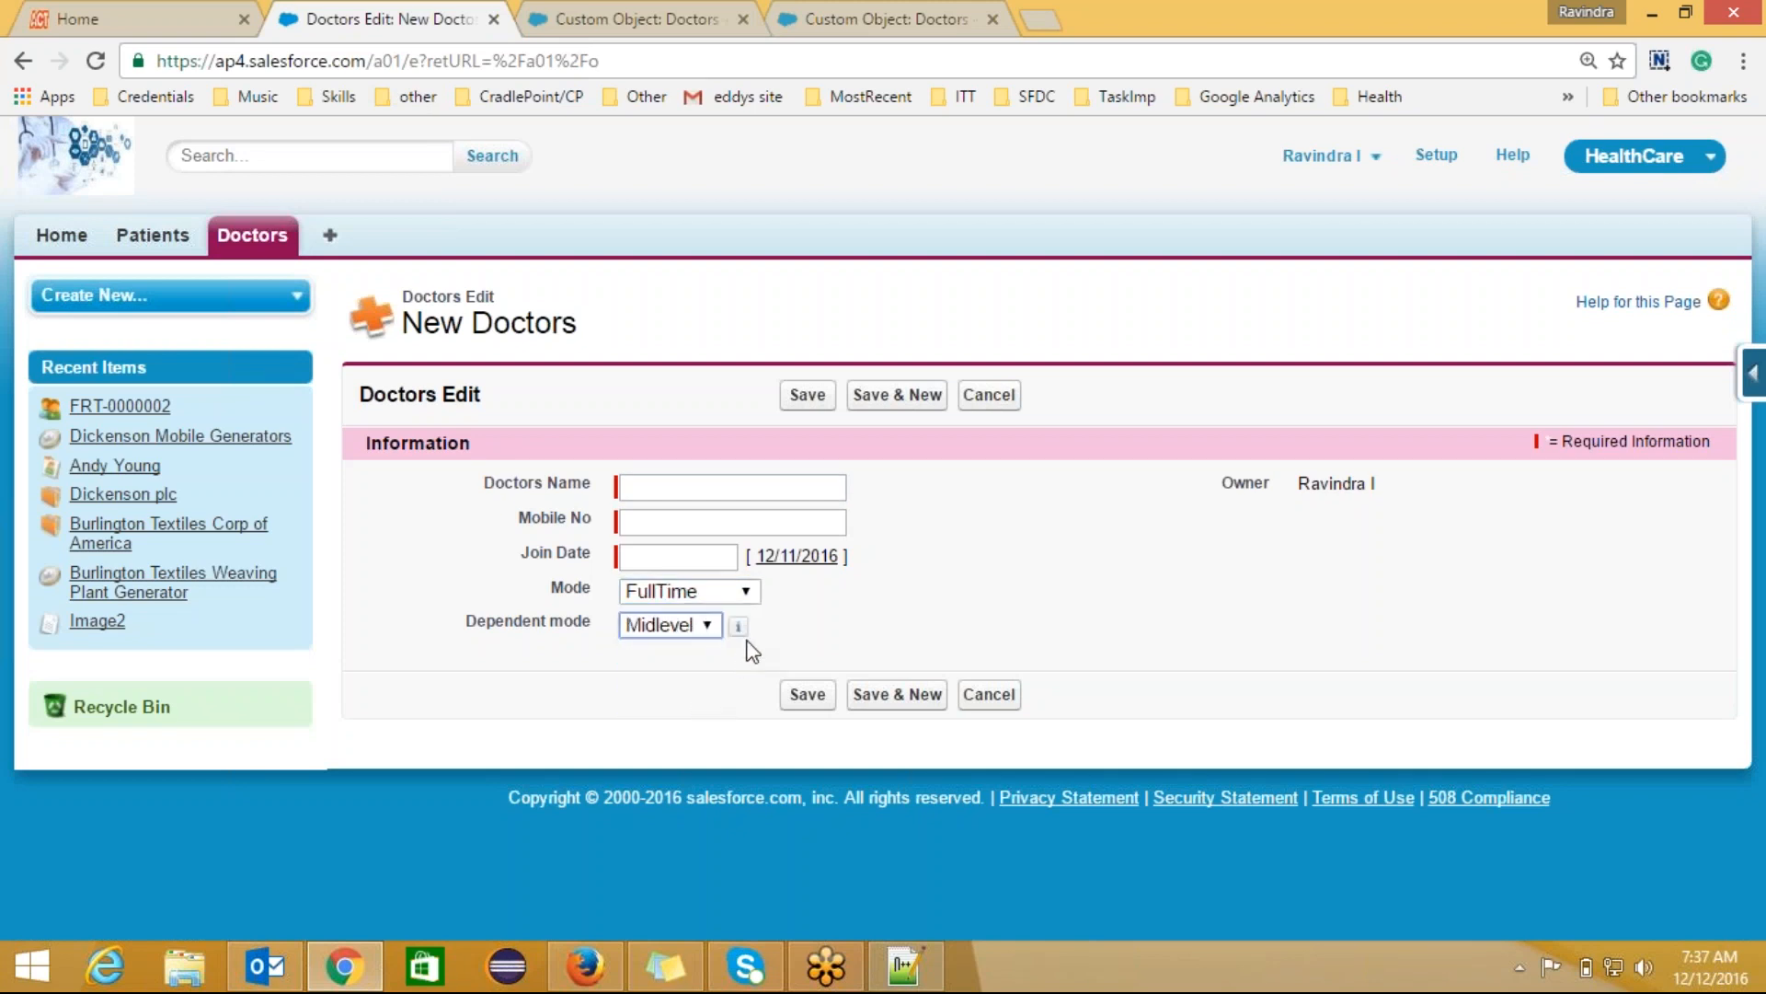
left_click(678, 556)
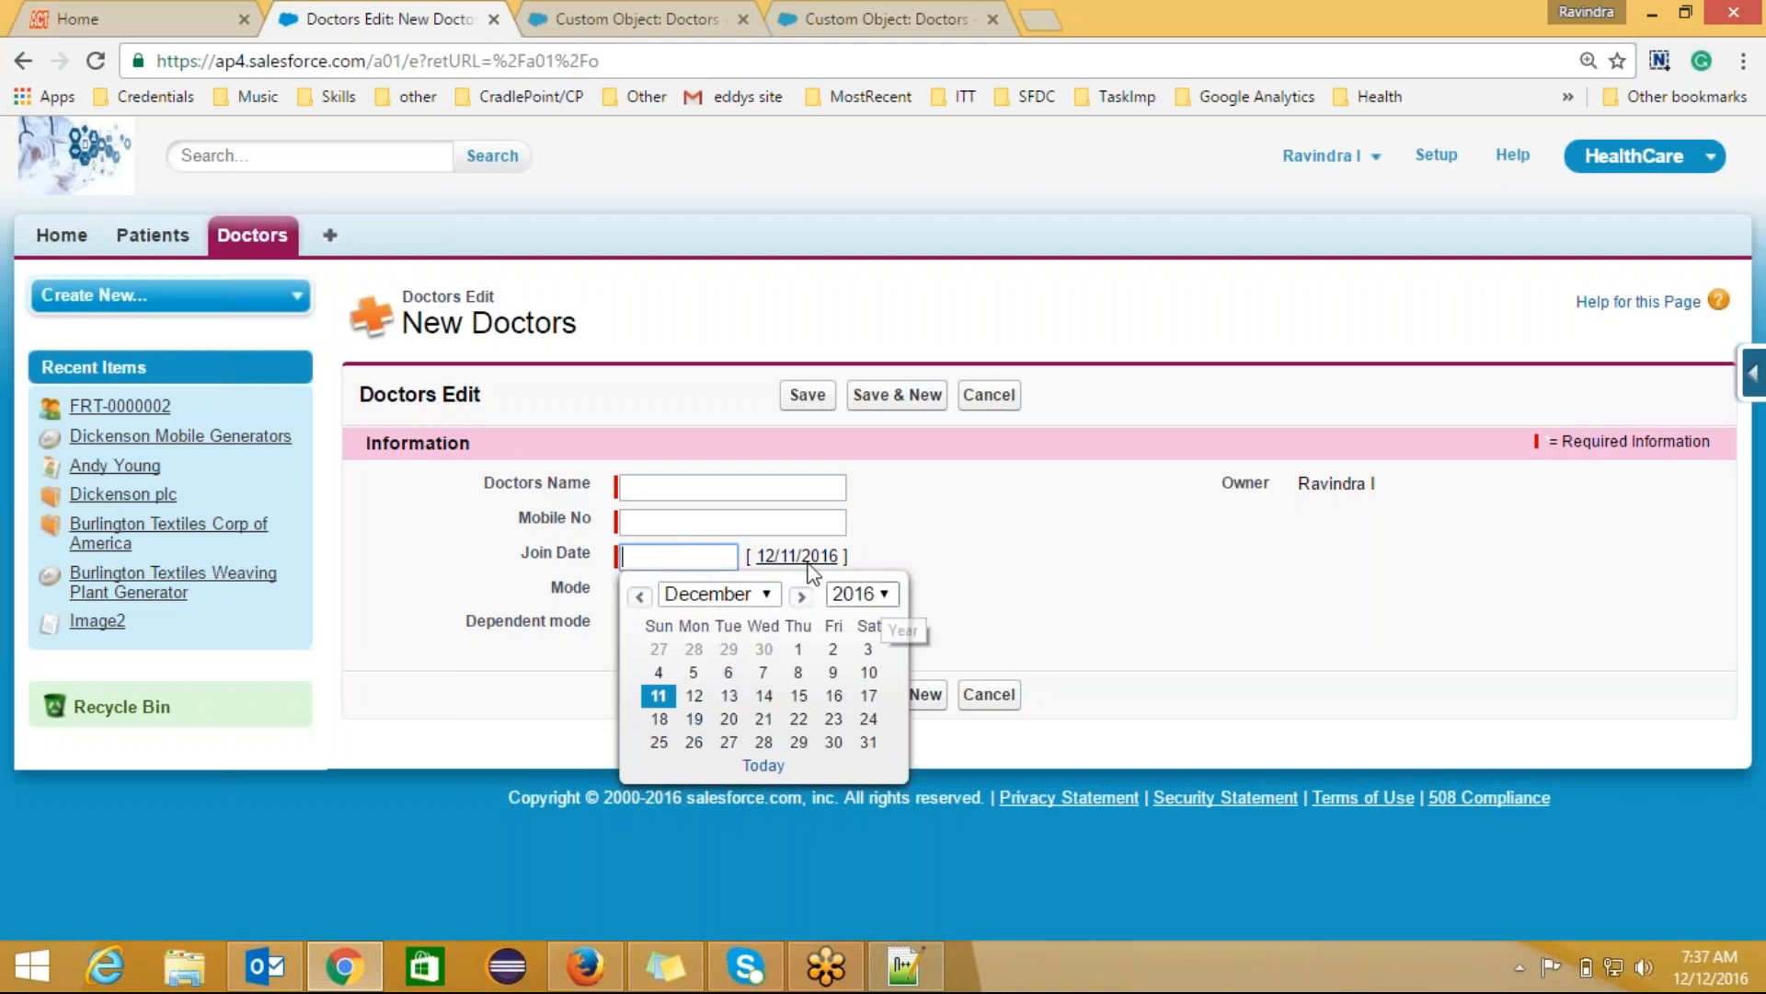
left_click(722, 698)
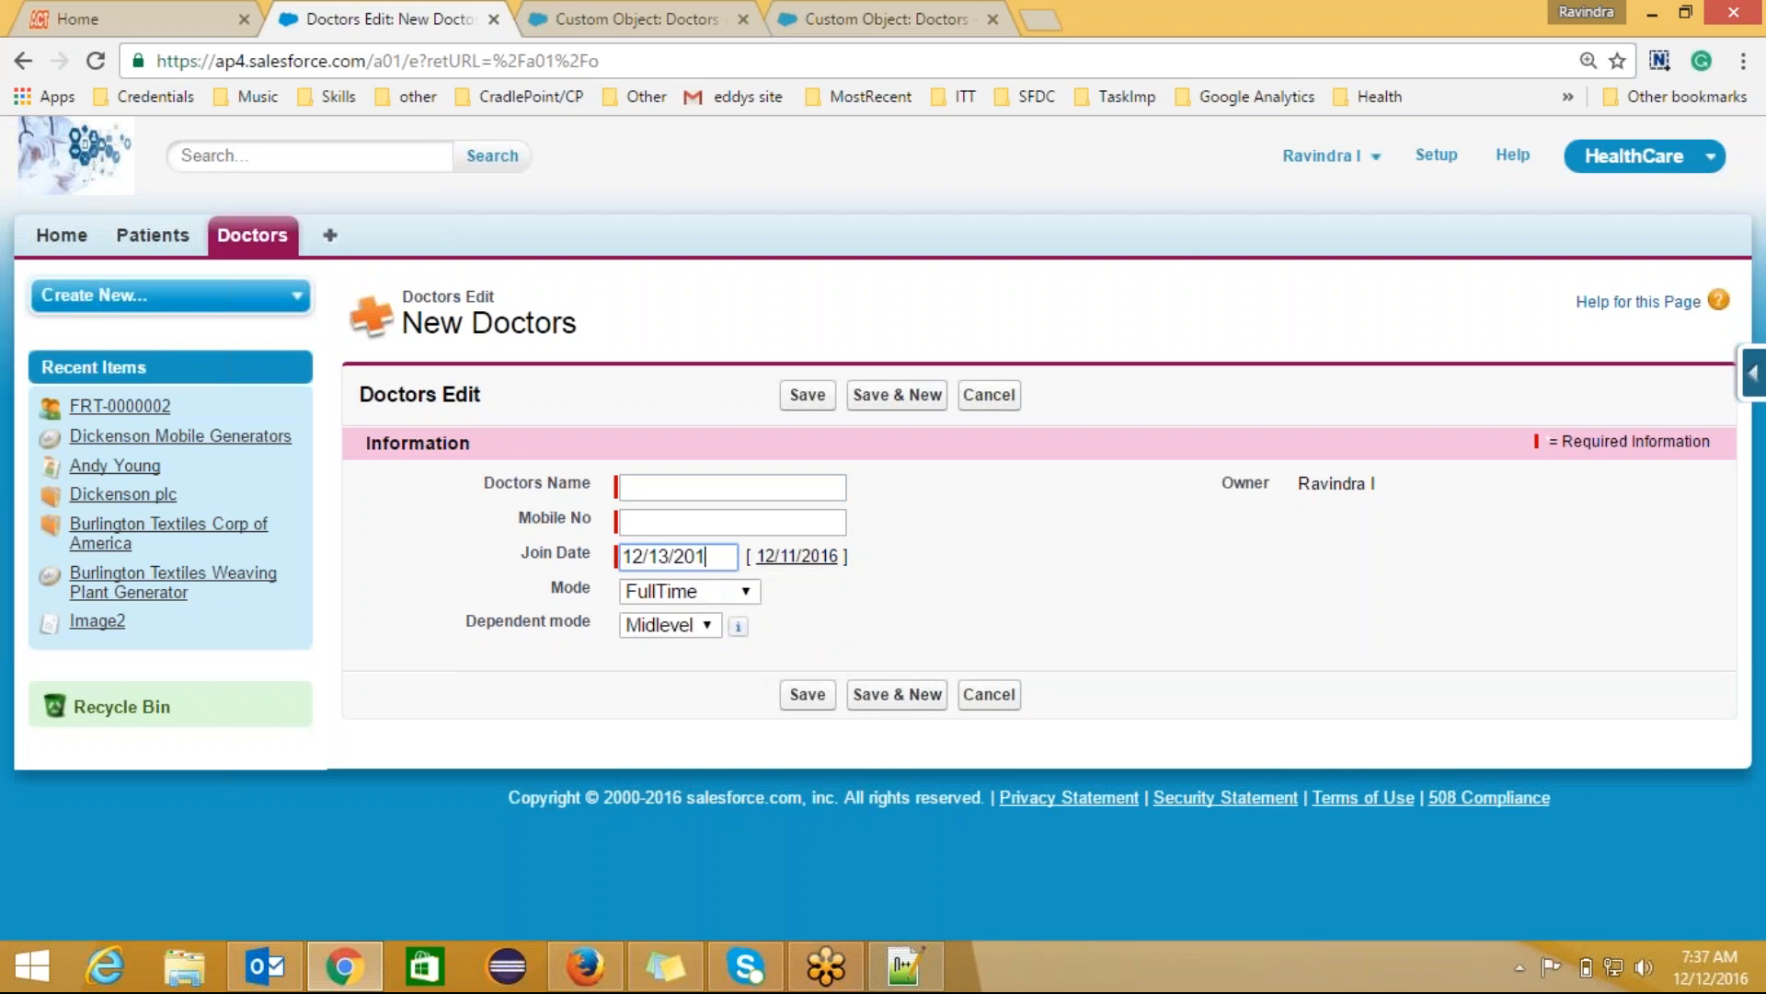
key("BackSpace")
type("00")
Step: Name the doctor Deepika, enter the mobile number, and save the record
left_click(702, 492)
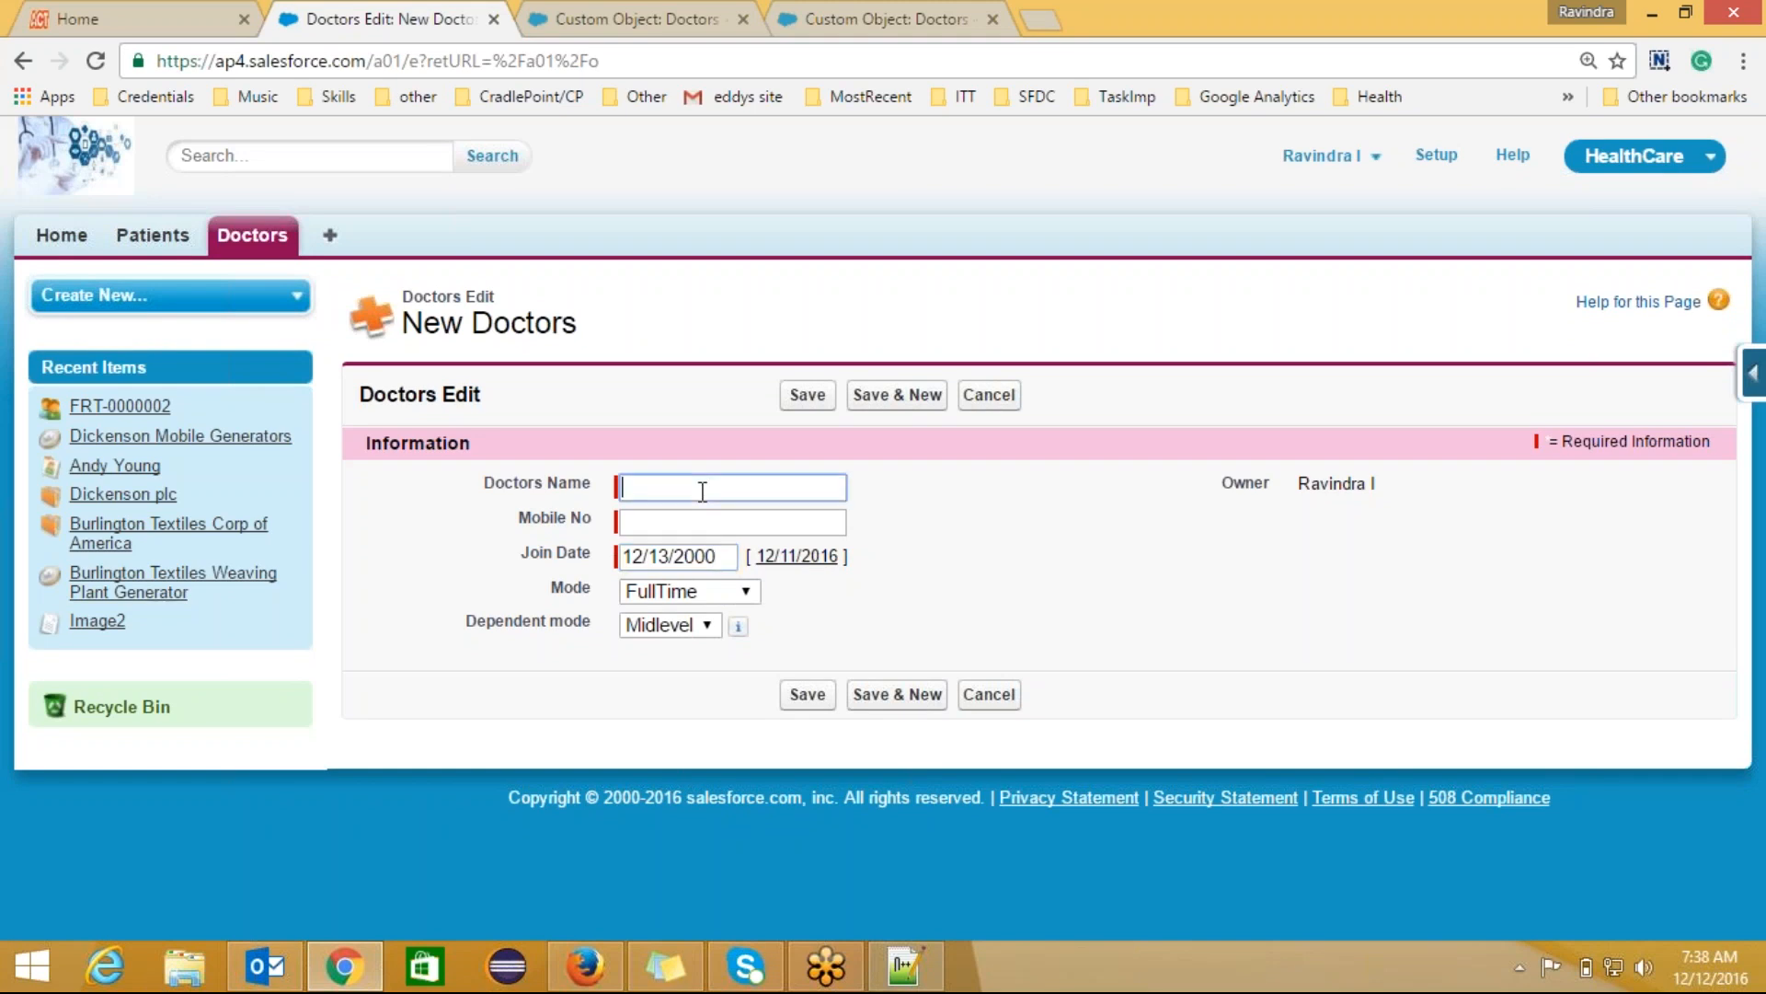
type("Deepika")
left_click(697, 524)
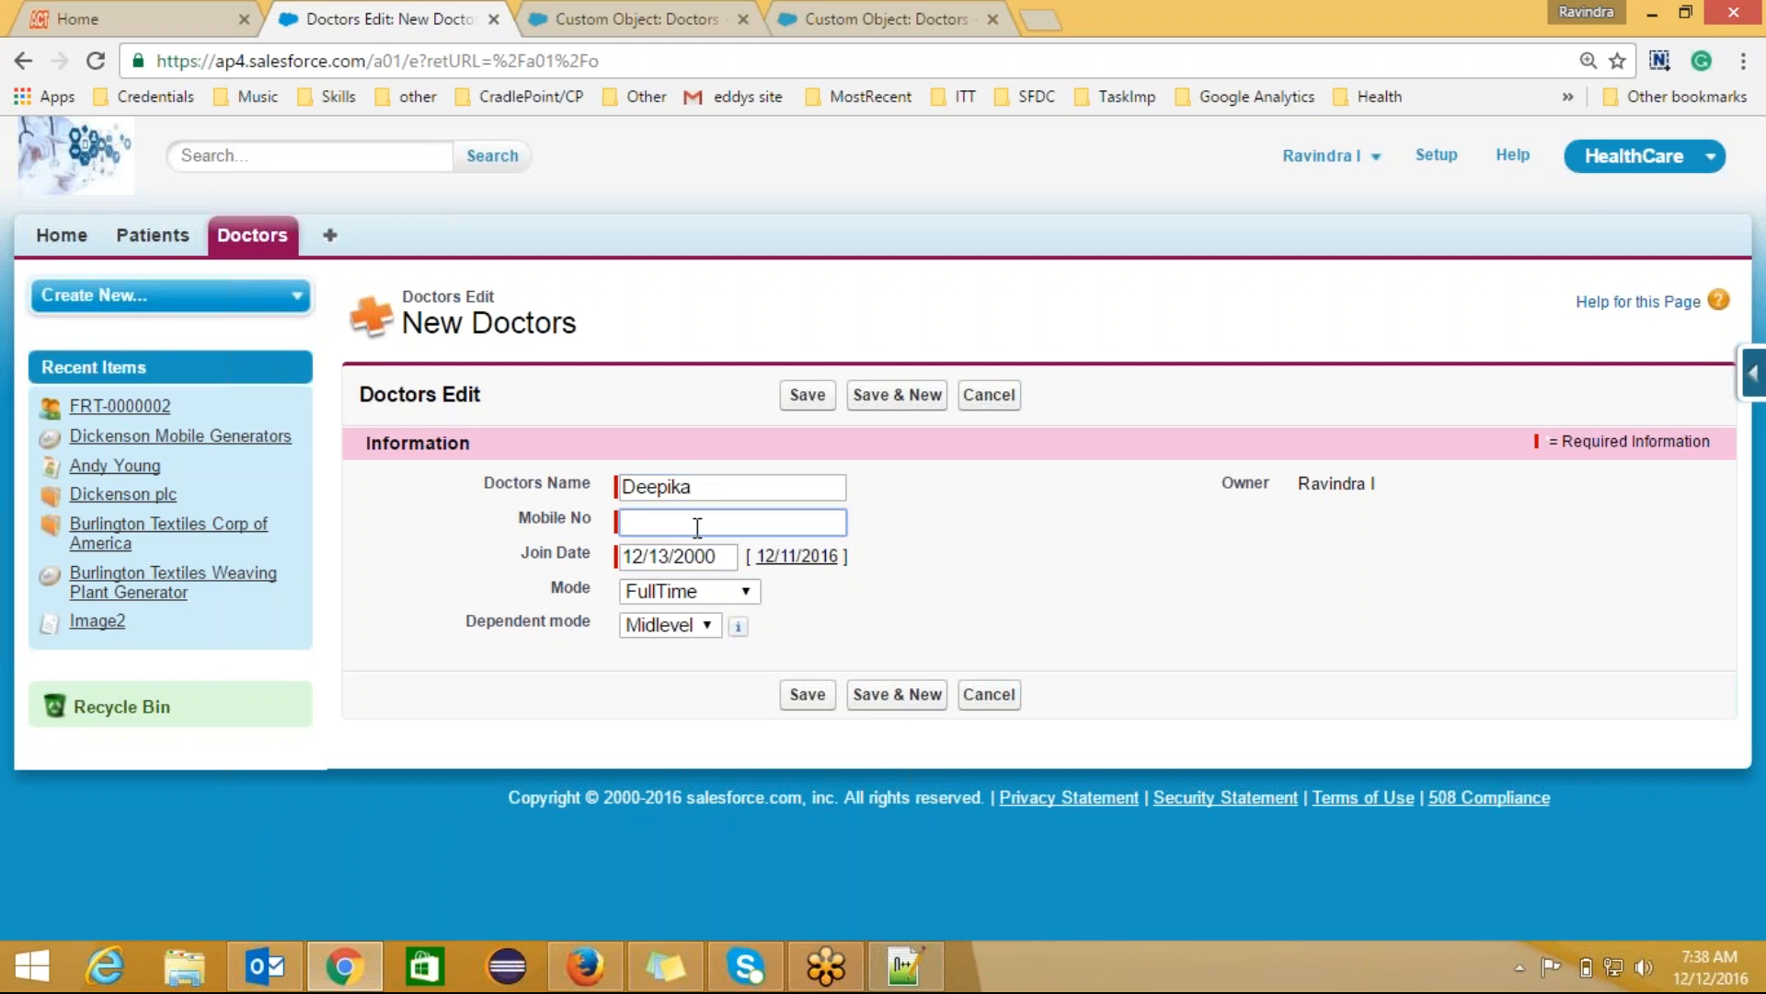
type("995924321")
left_click(808, 695)
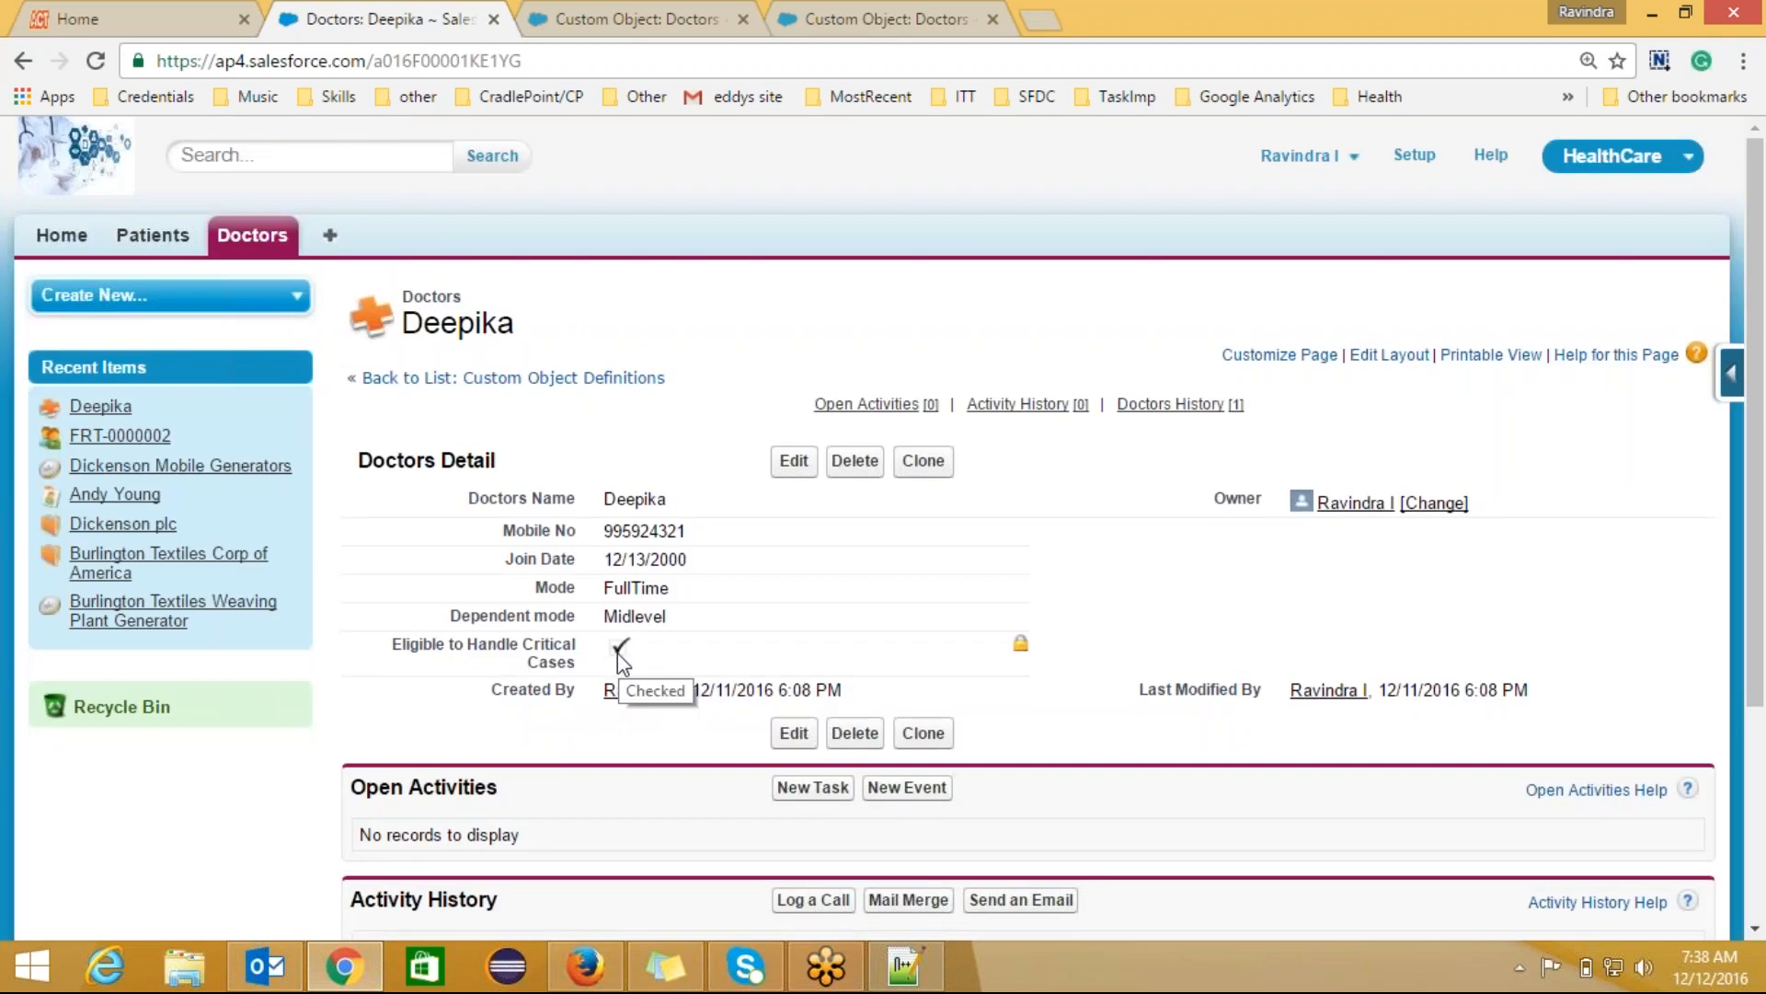
Step: Inline-edit Deepika's Mode to PartTime with Dependent mode Specialists
double_click(734, 600)
left_click(990, 352)
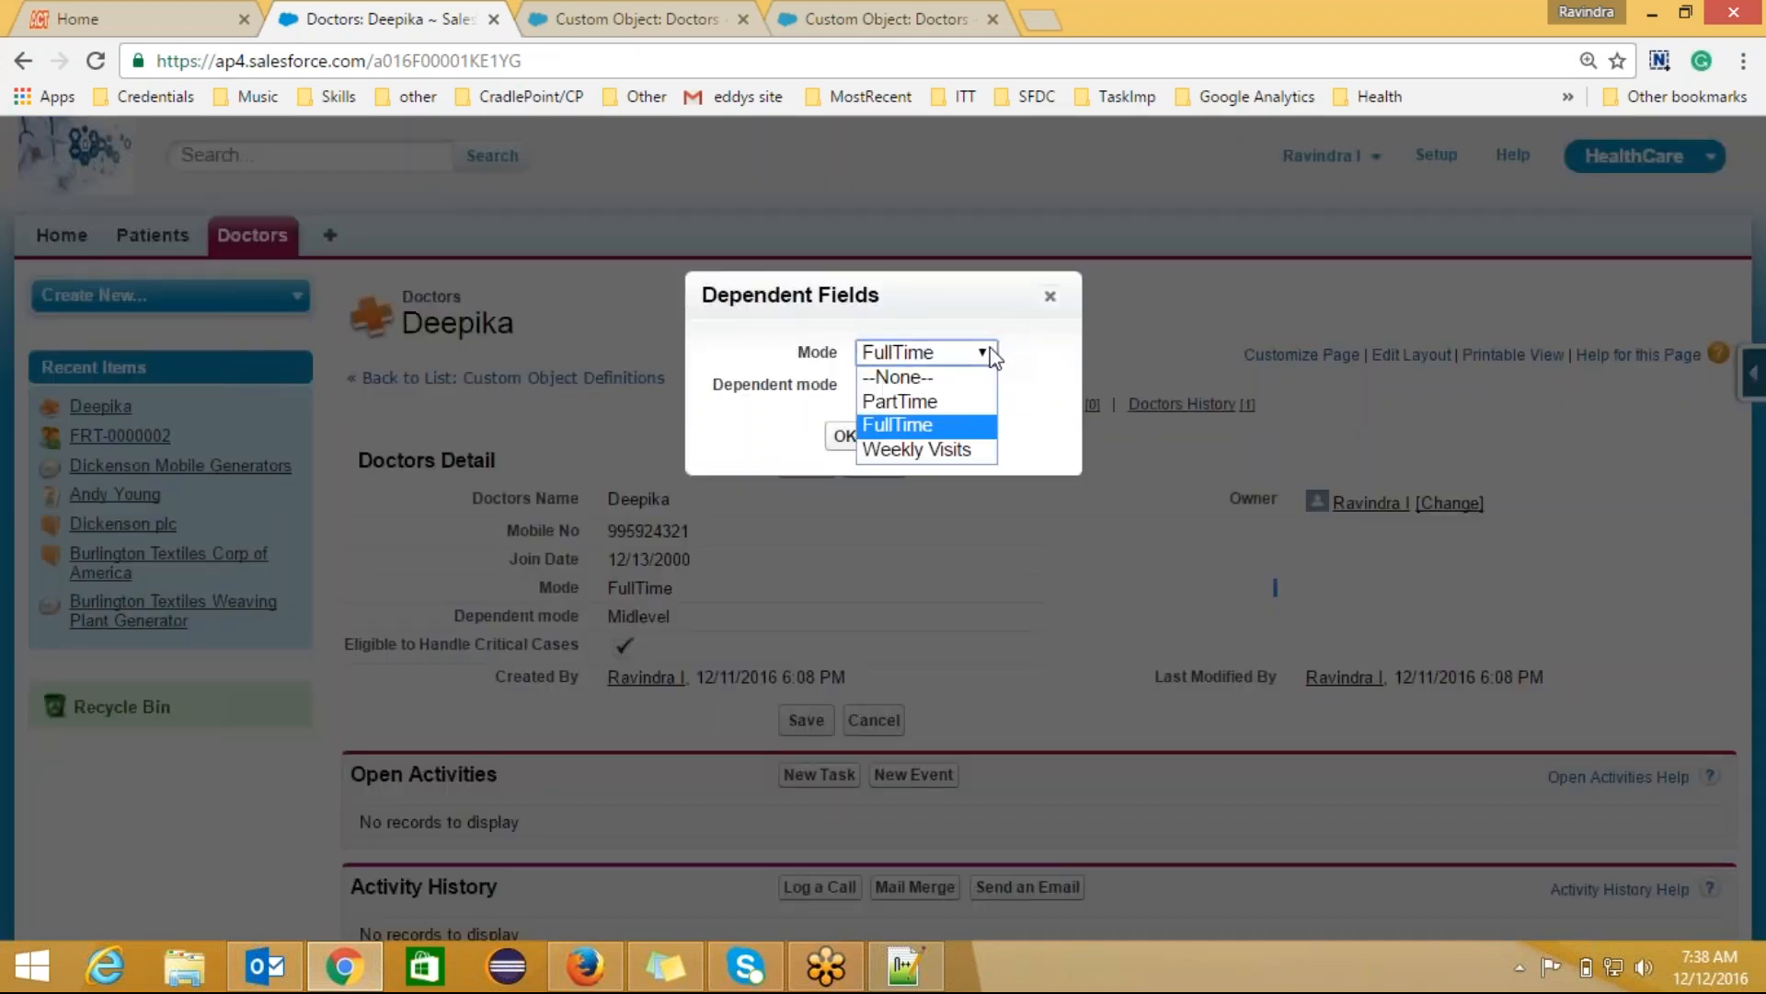
left_click(938, 401)
left_click(930, 386)
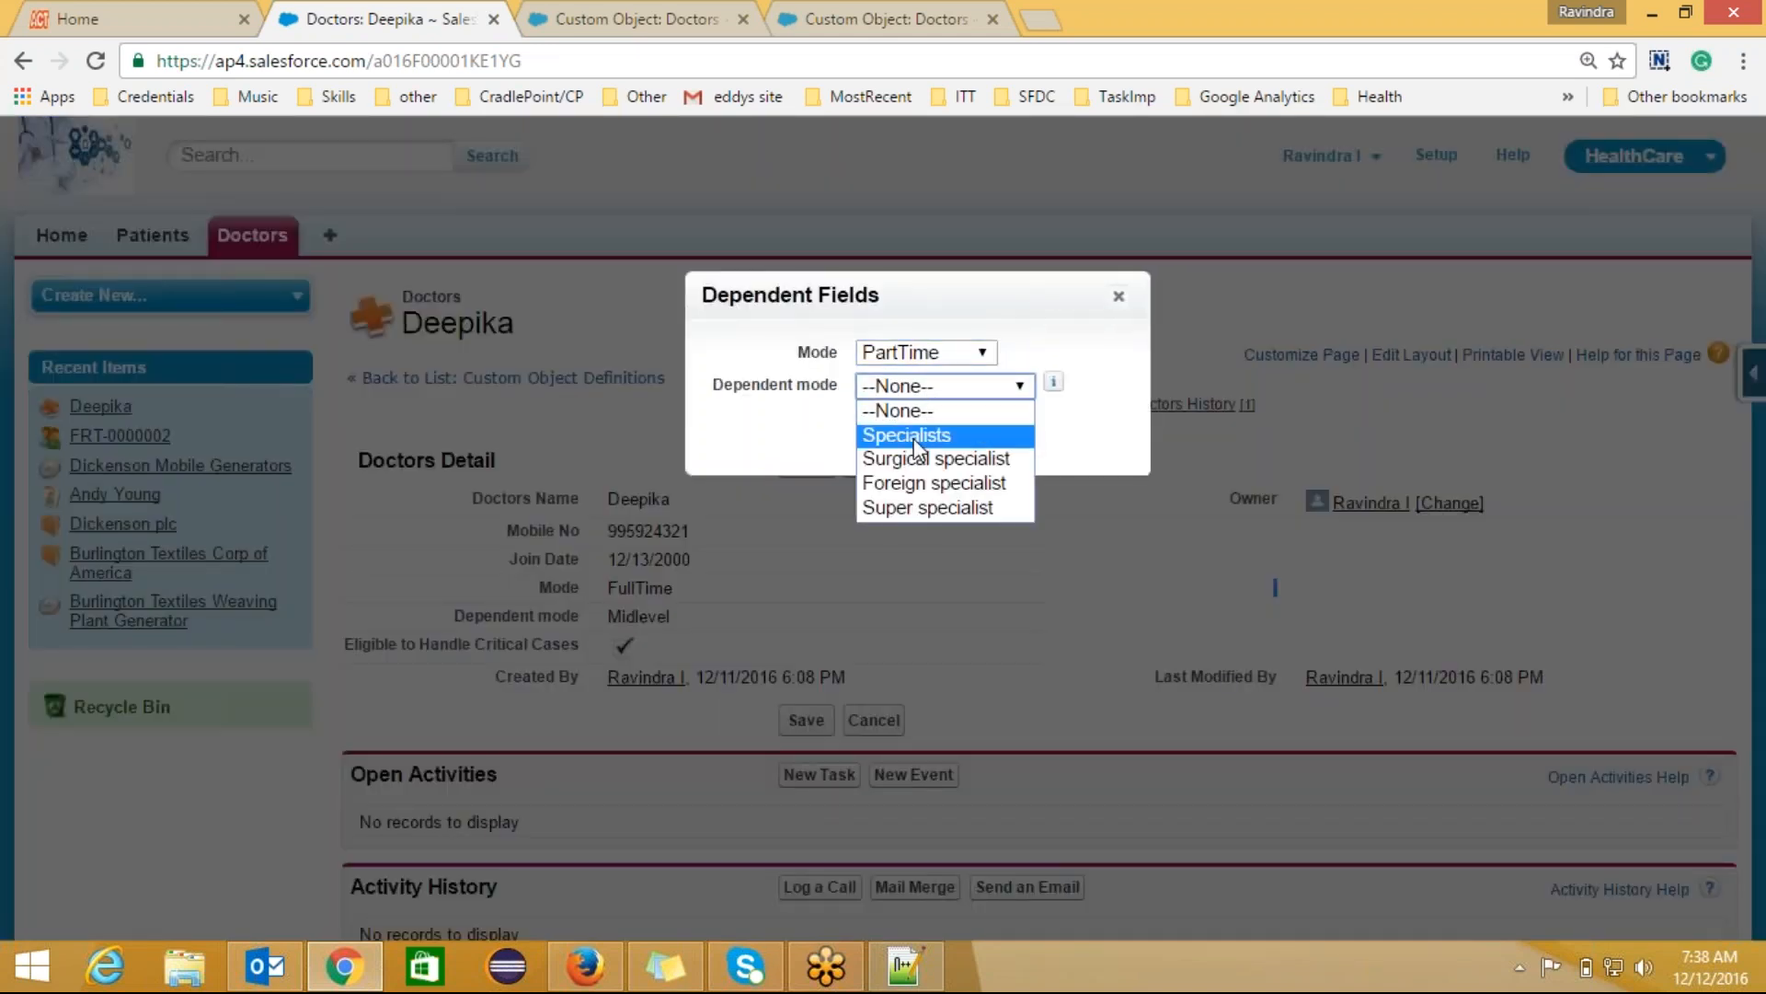
left_click(913, 445)
Step: Save Deepika as PartTime/Specialists and open the Eligible to Handle Critical Cases field definition
left_click(897, 442)
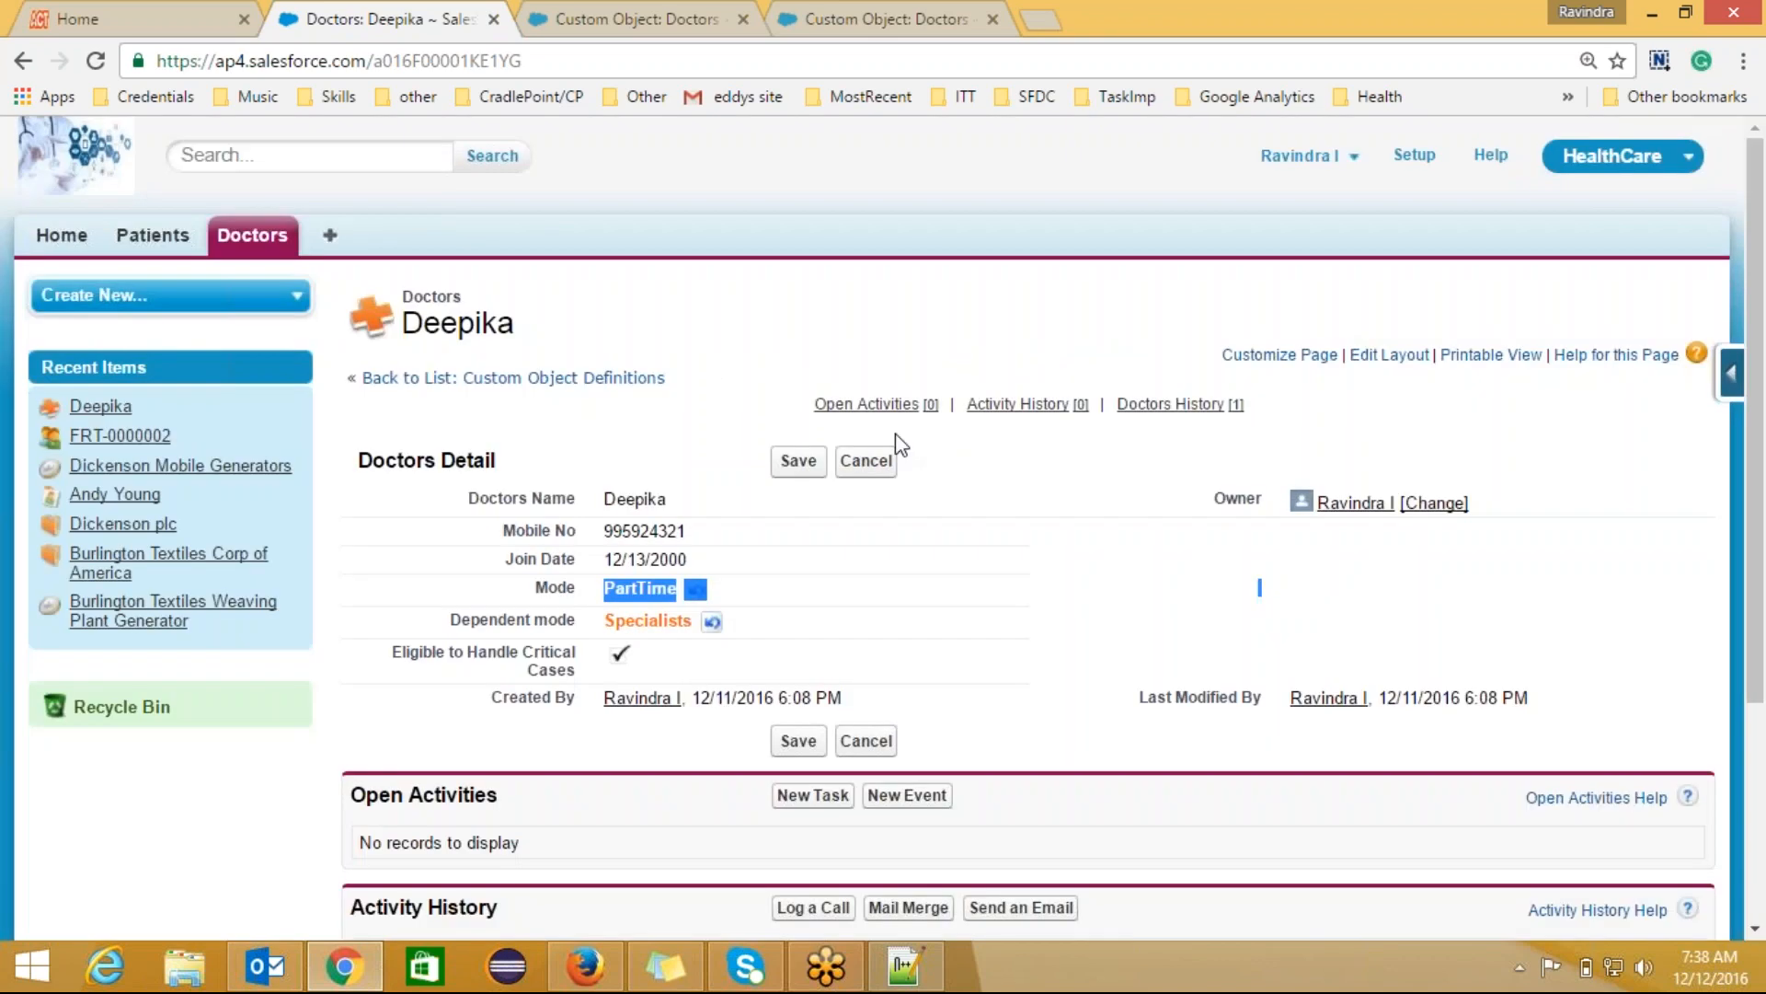
left_click(797, 463)
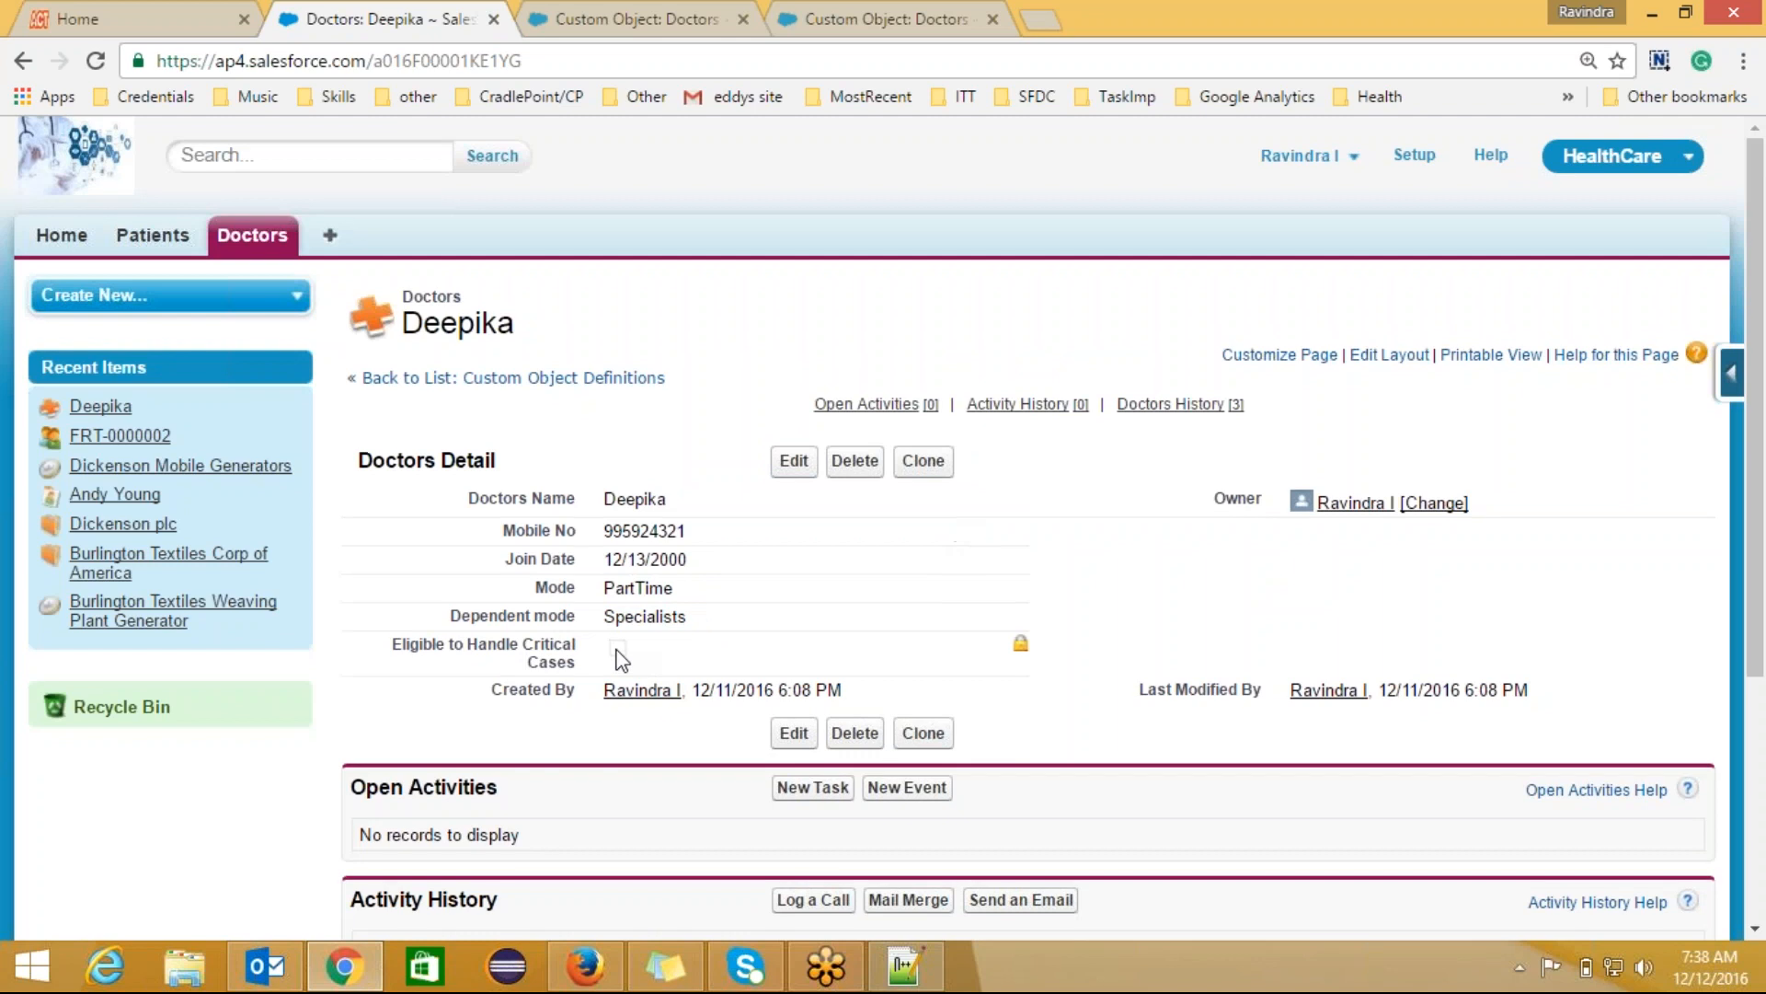
left_click(635, 28)
left_click_drag(1757, 285, 1763, 474)
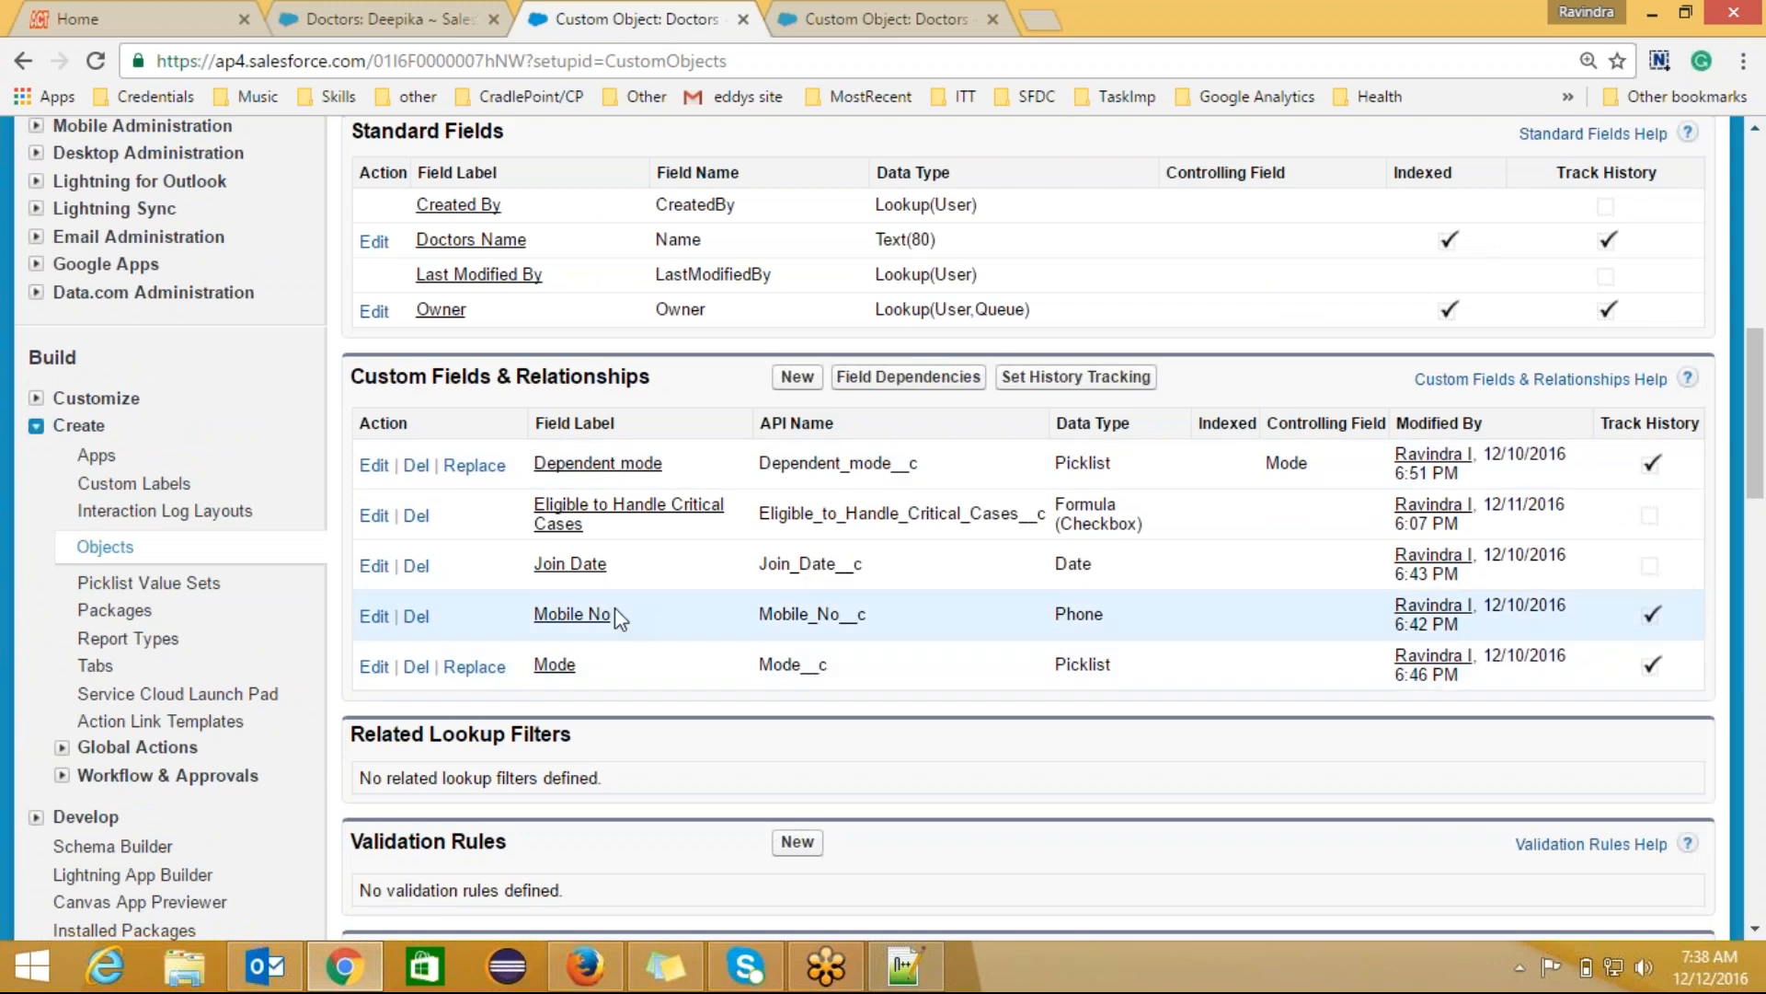
left_click(572, 515)
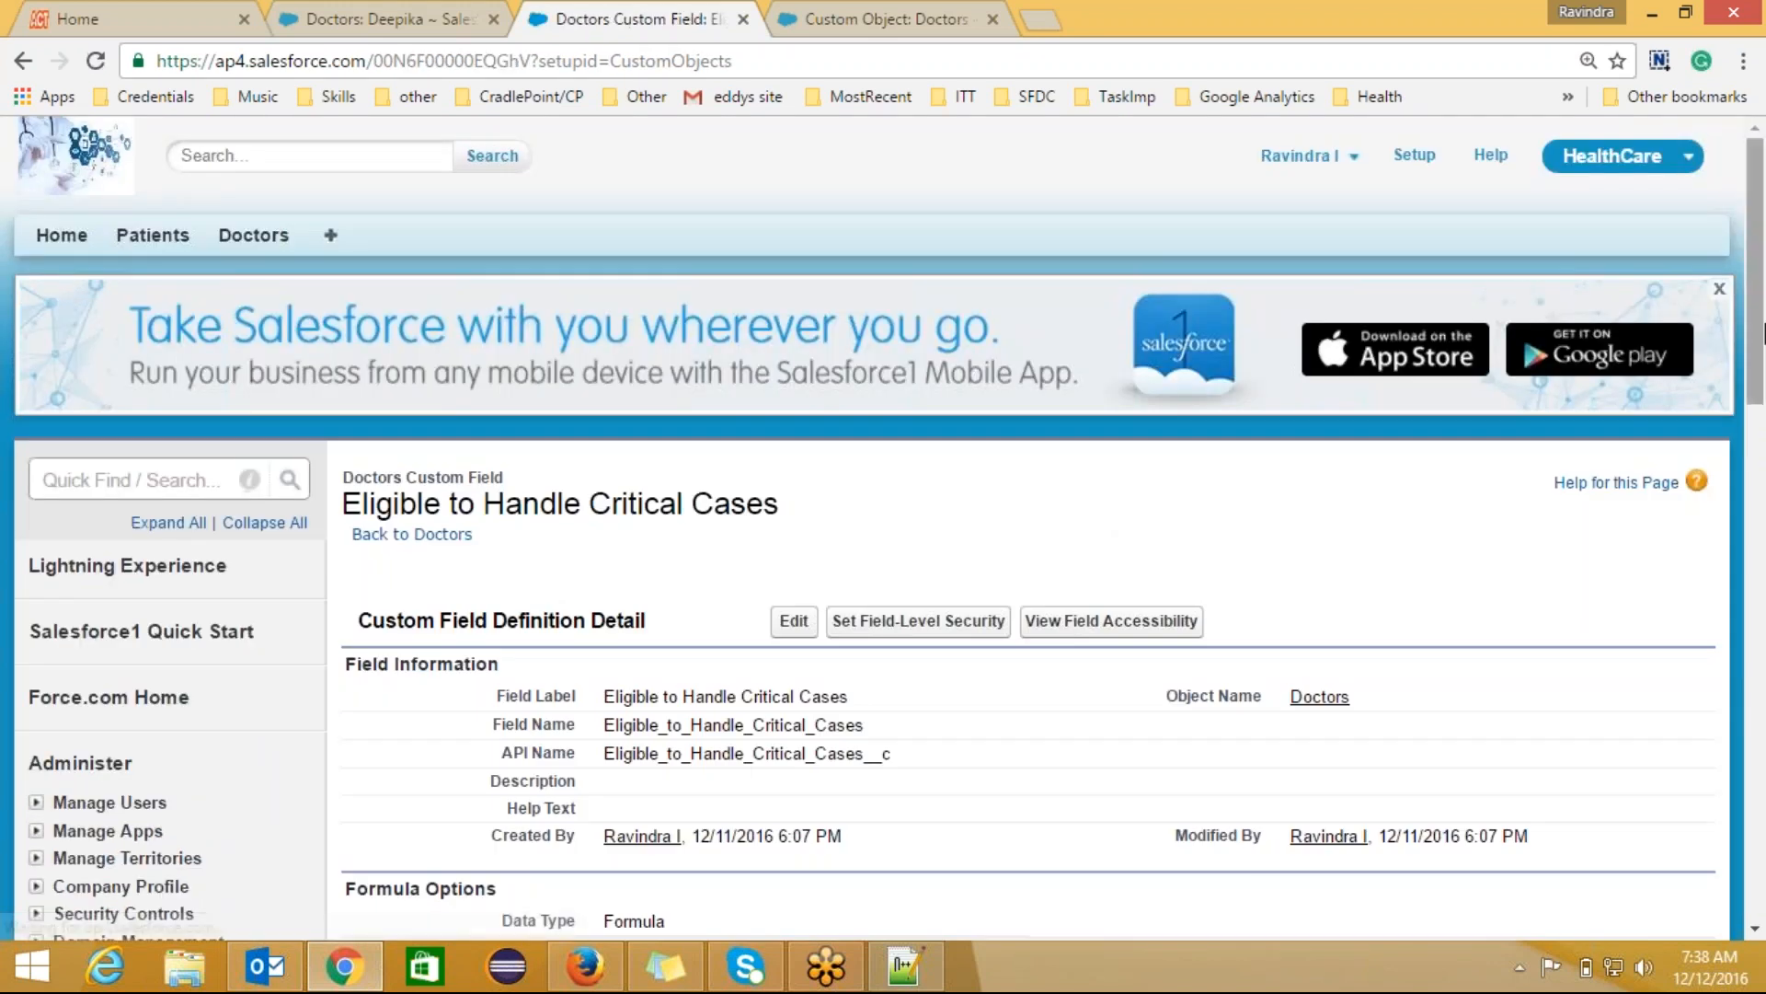
Step: Review the eligibility formula, then return to Deepika's record and start editing it
left_click_drag(1761, 308, 1762, 460)
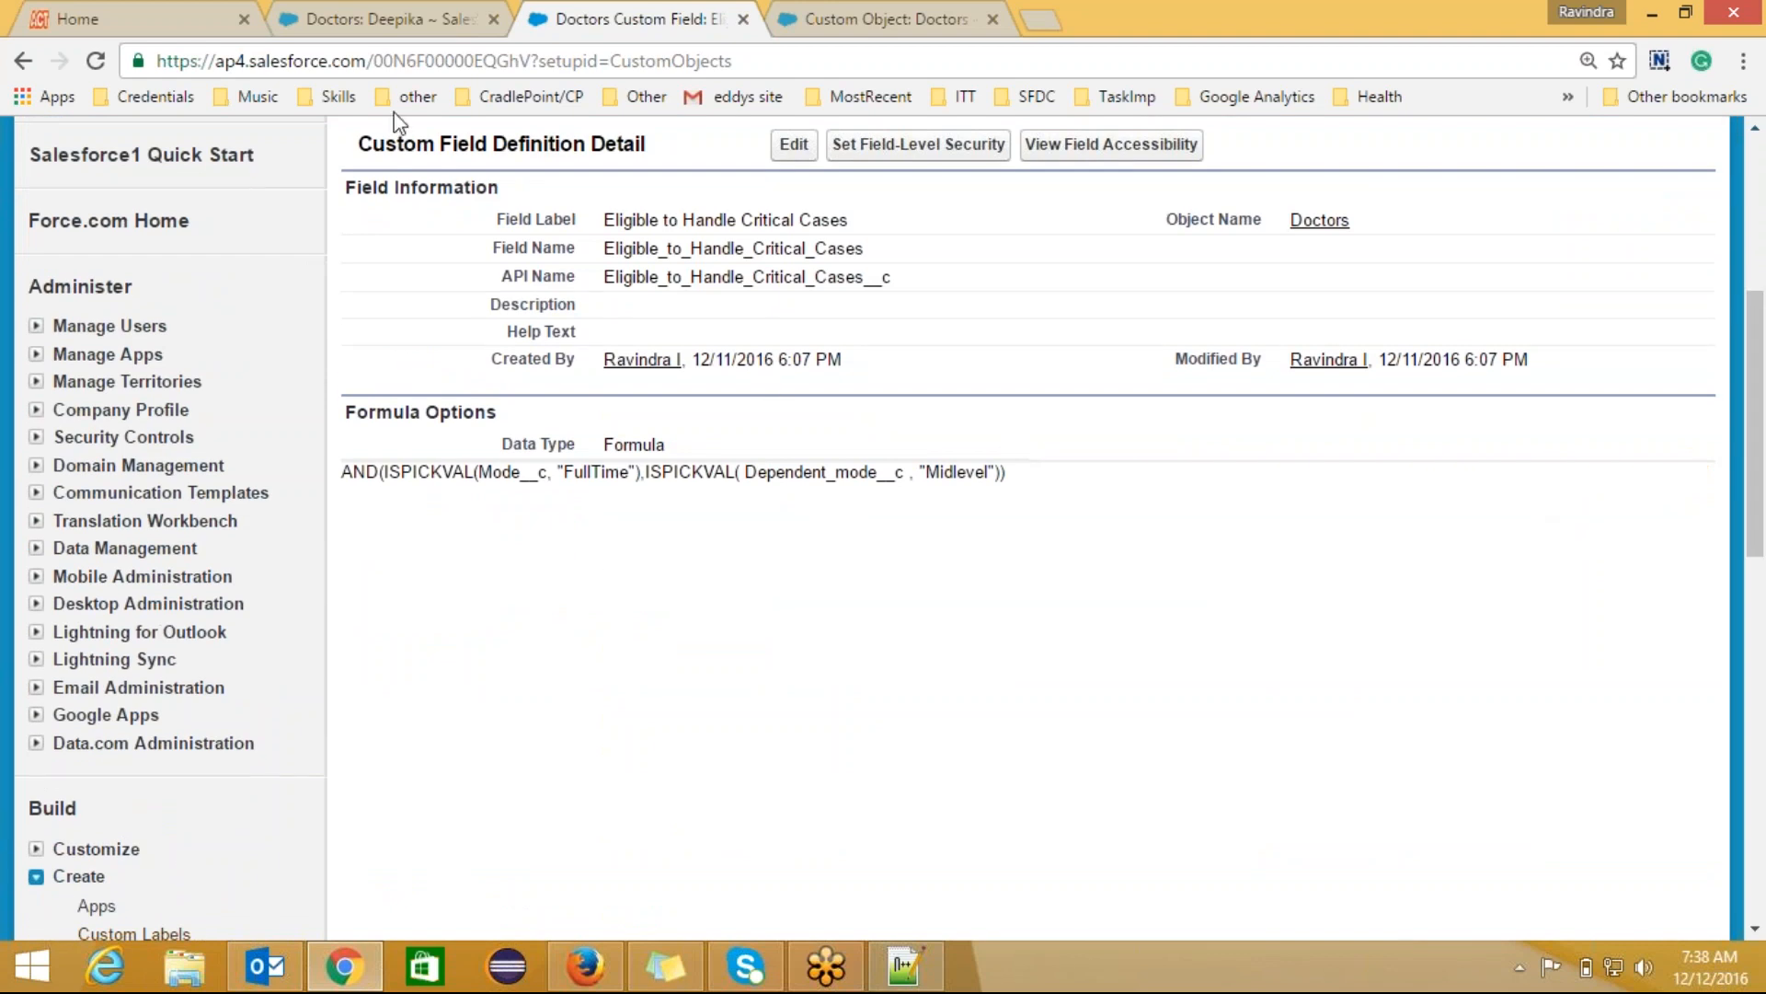
left_click(360, 20)
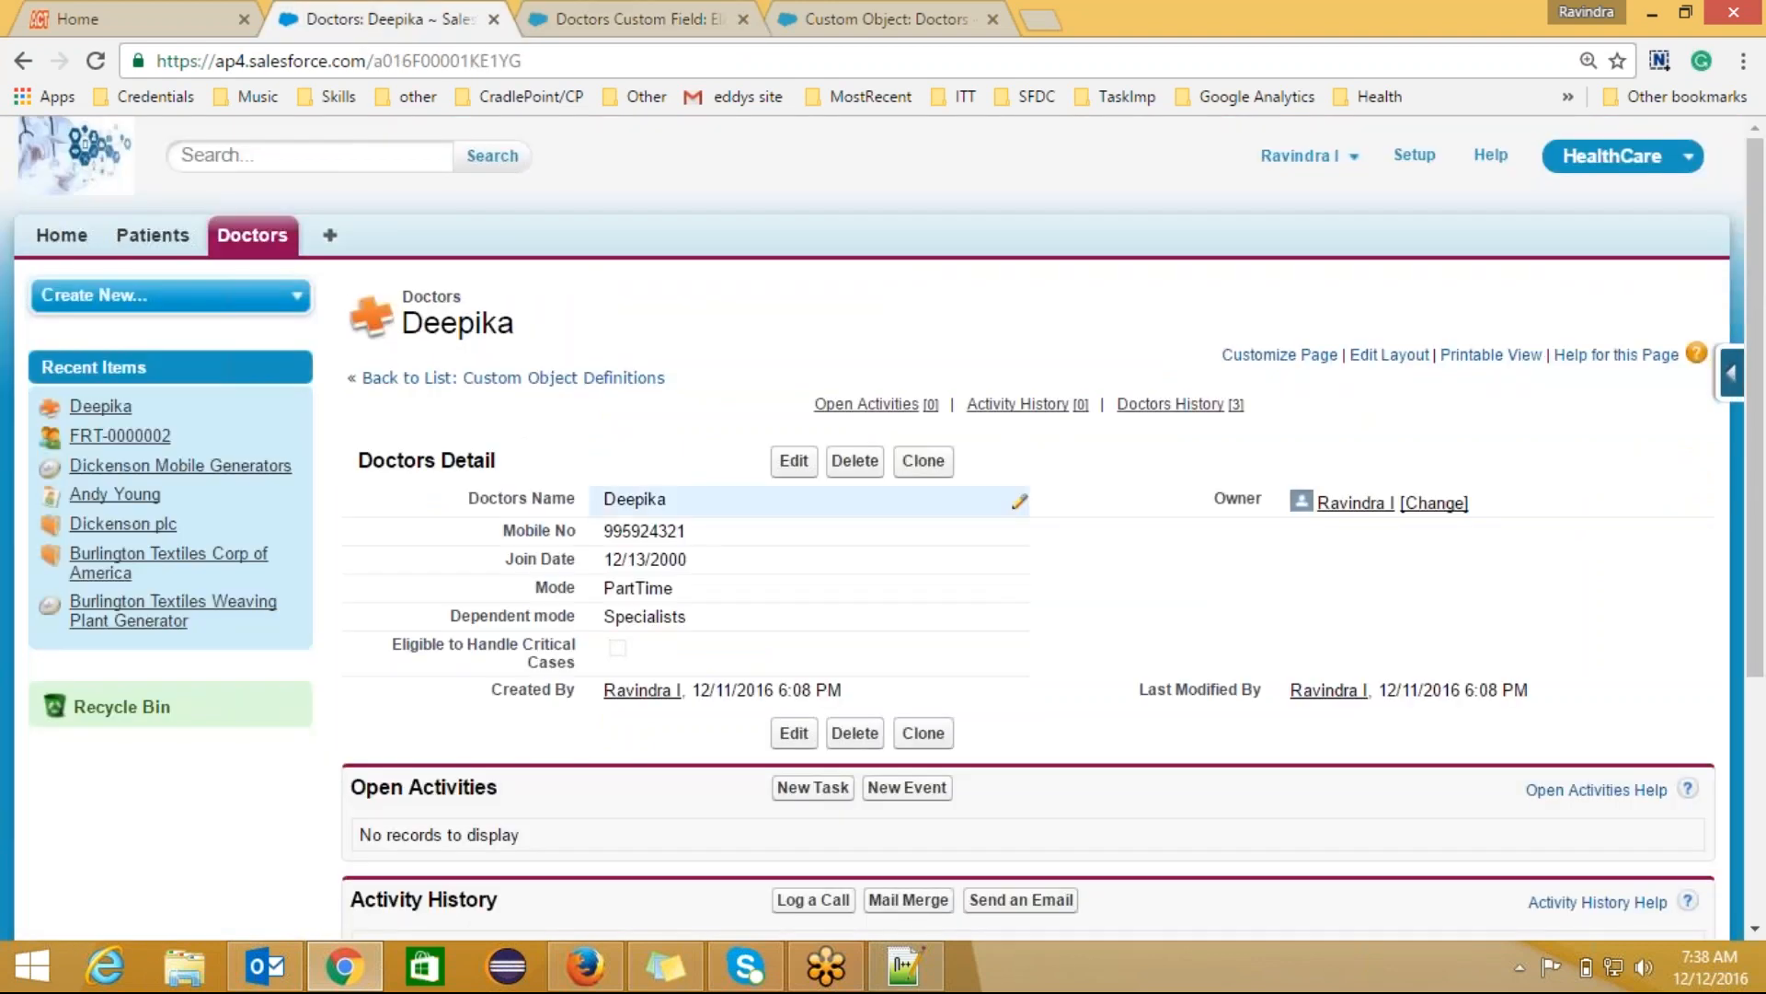
left_click(795, 465)
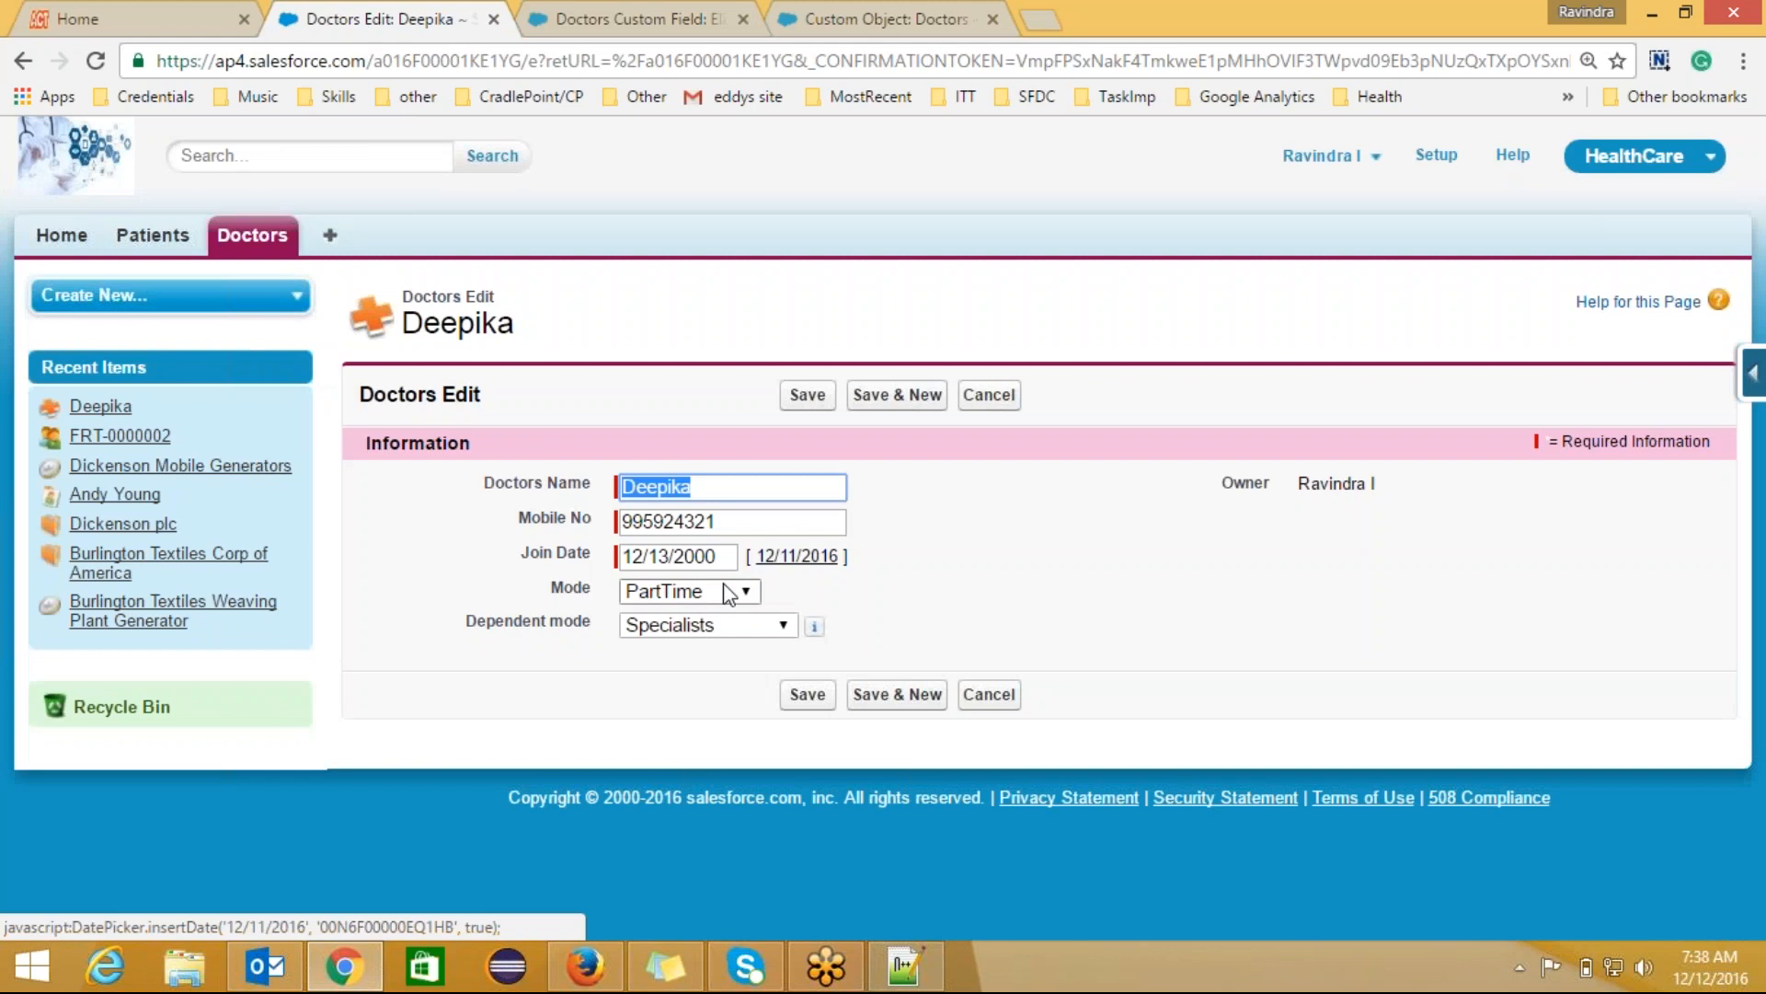
Step: Change Deepika's Mode to Weekly Visits with Dependent mode CrticalCases and save
left_click(726, 593)
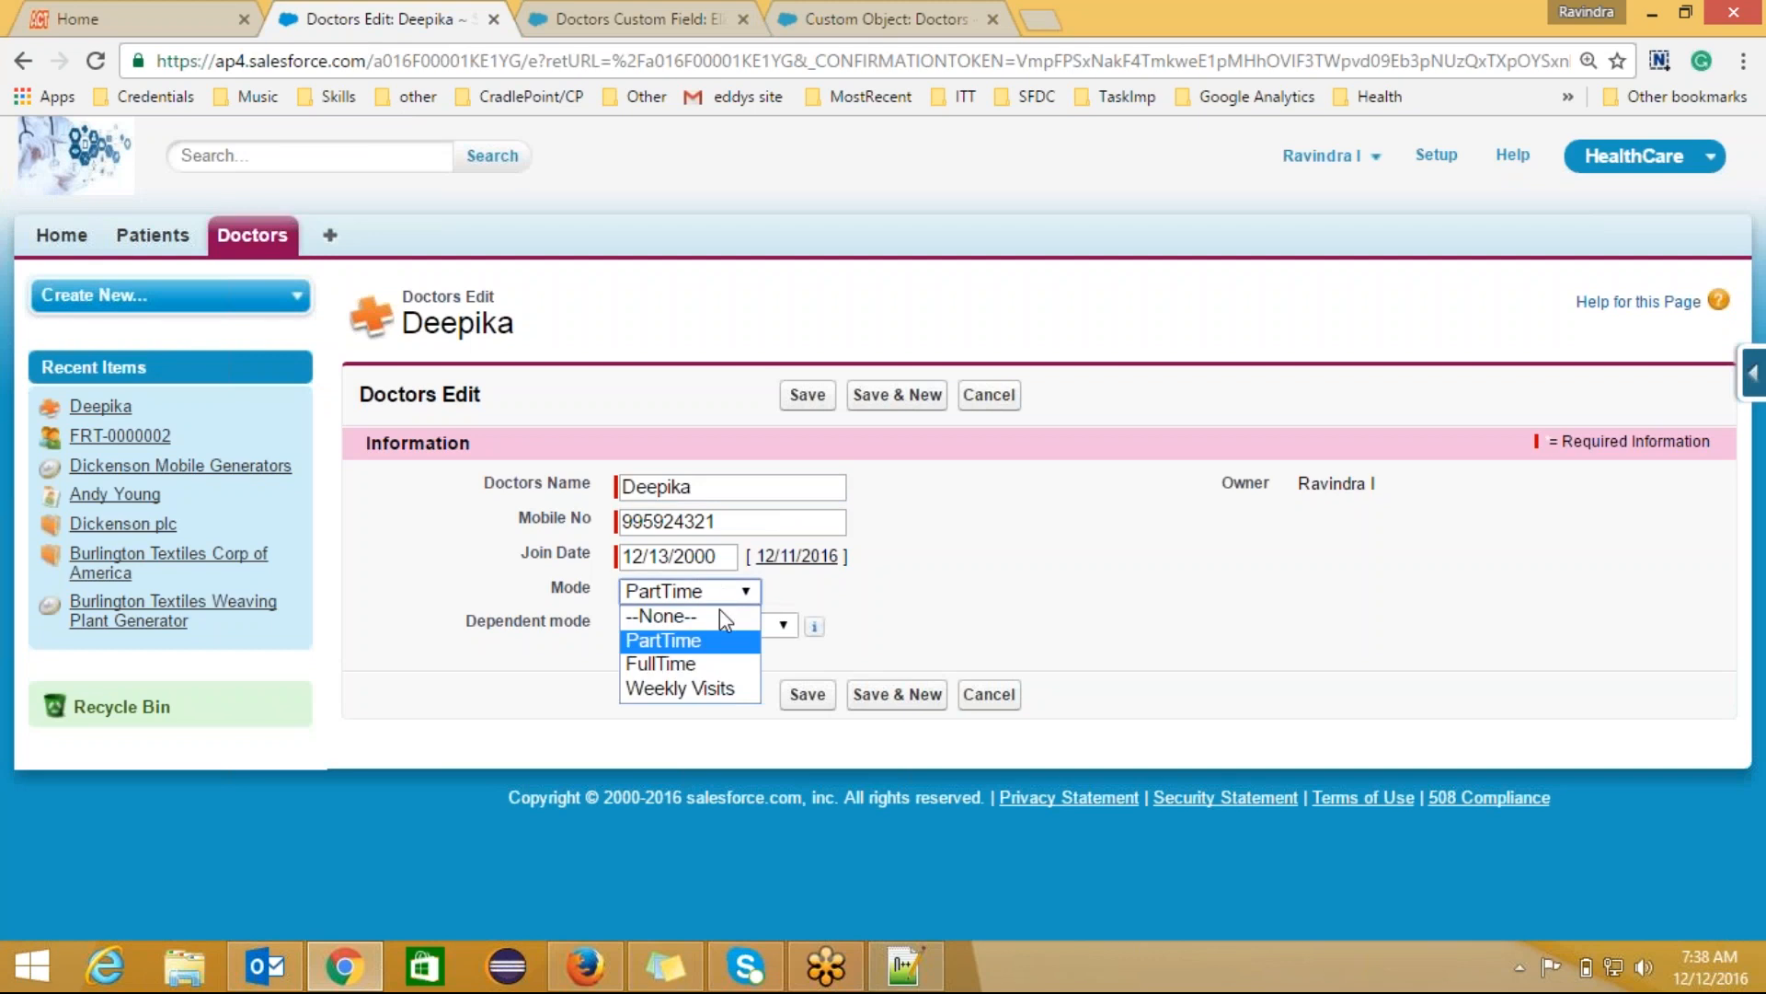
left_click(825, 635)
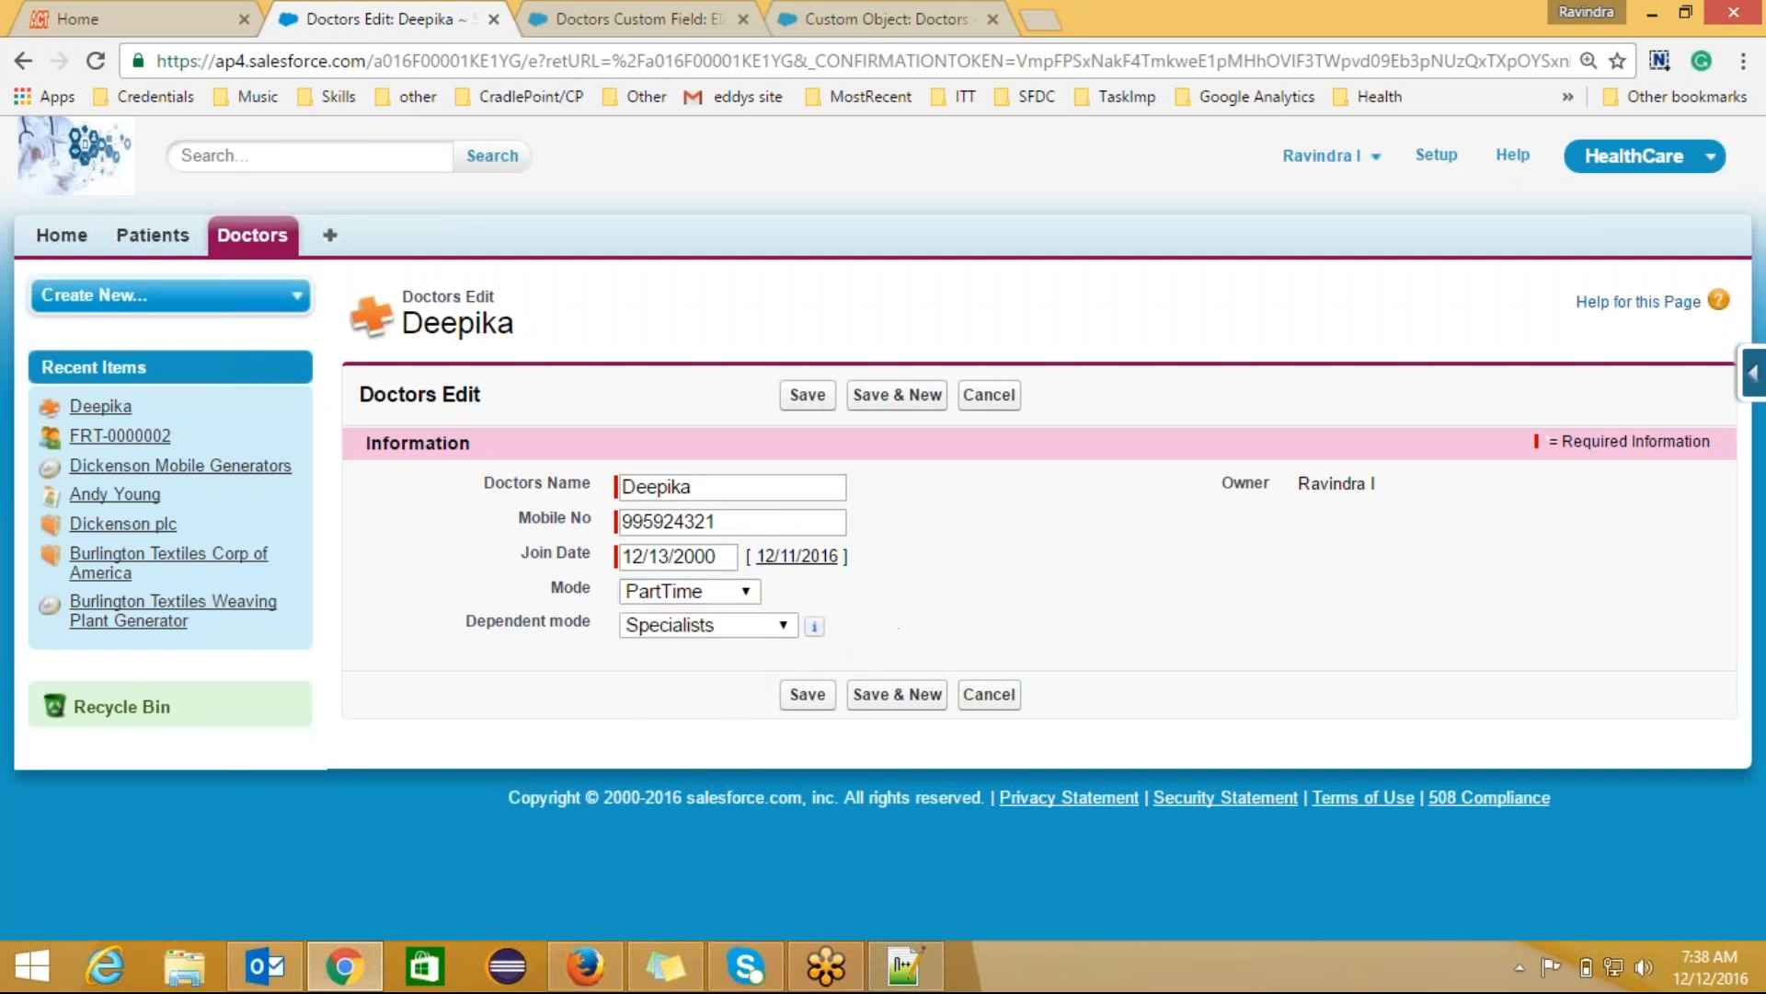
left_click(783, 629)
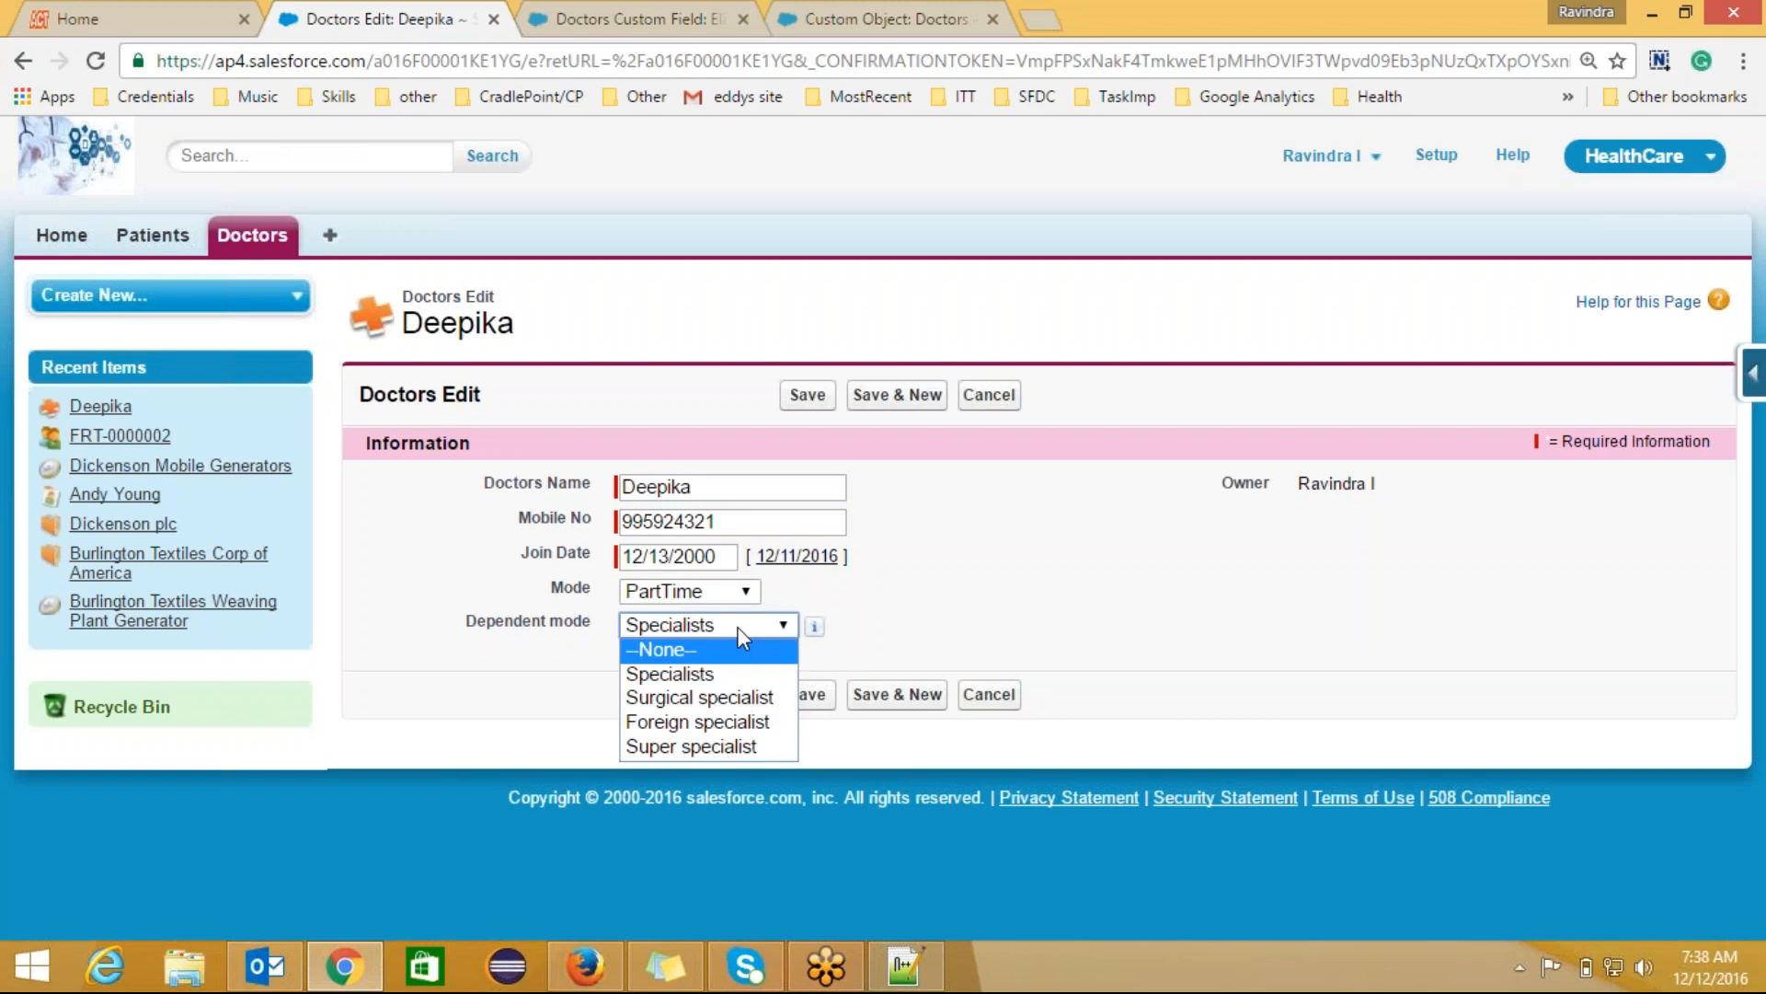
left_click(722, 592)
left_click(708, 688)
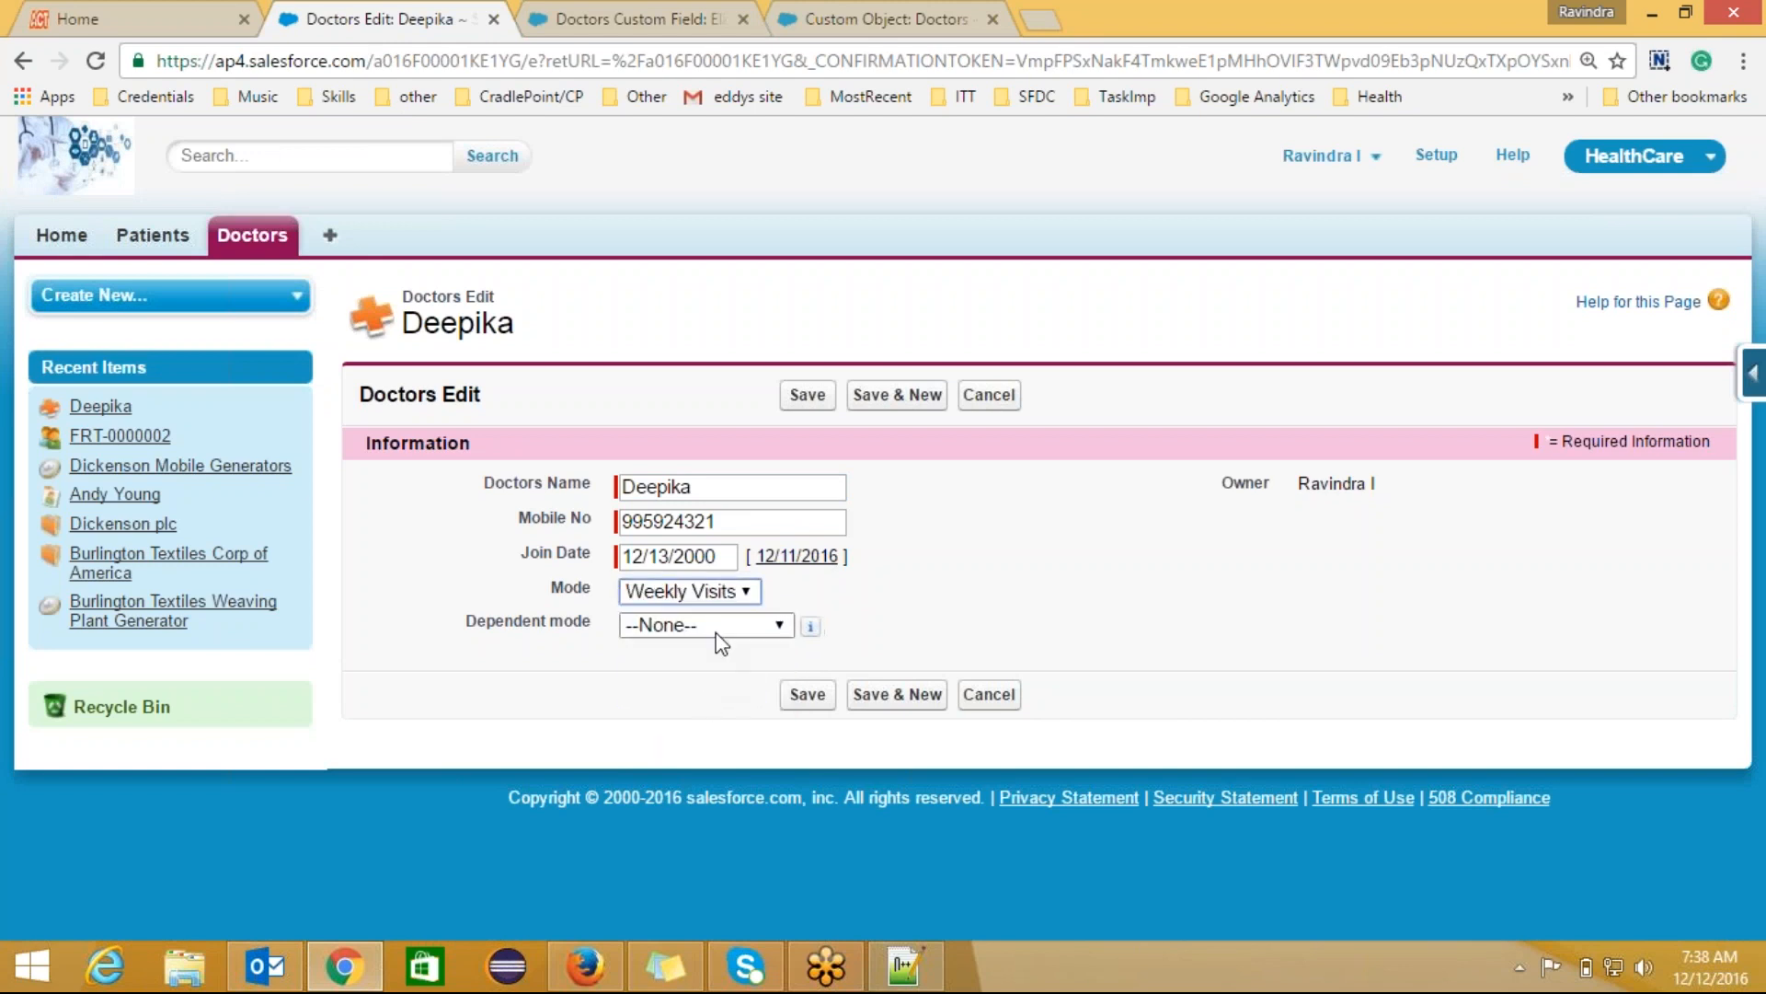
left_click(722, 630)
left_click(720, 673)
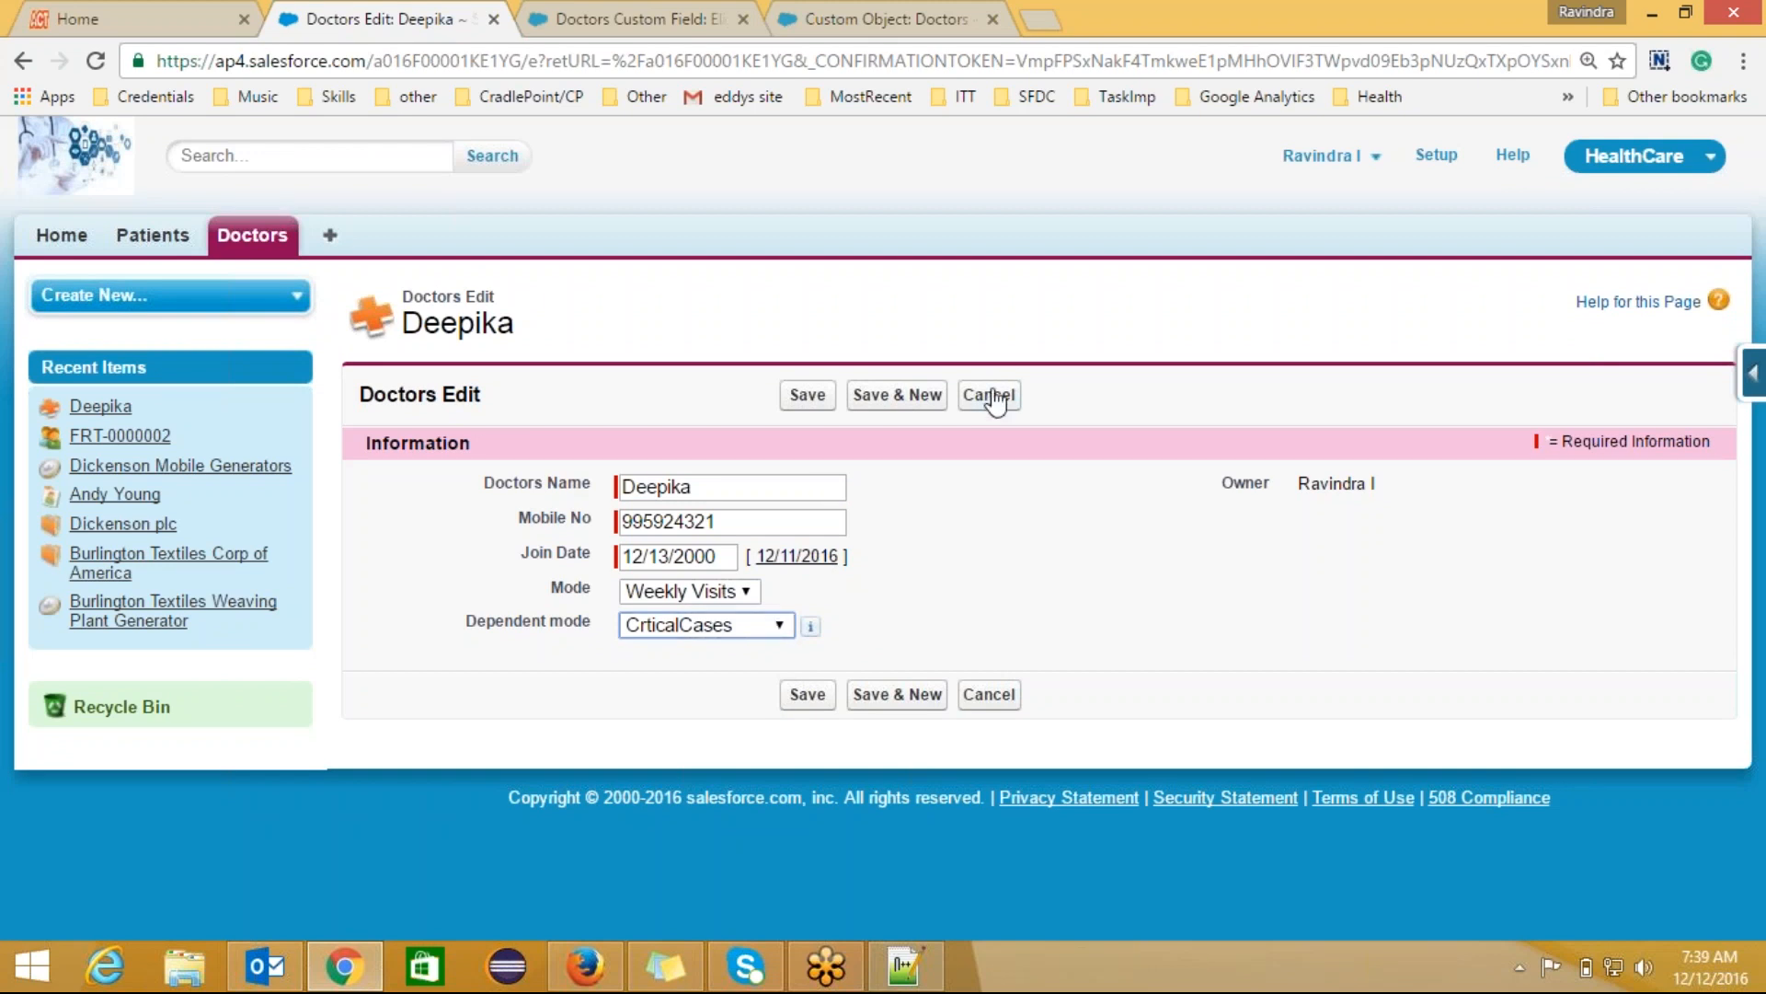
left_click(808, 401)
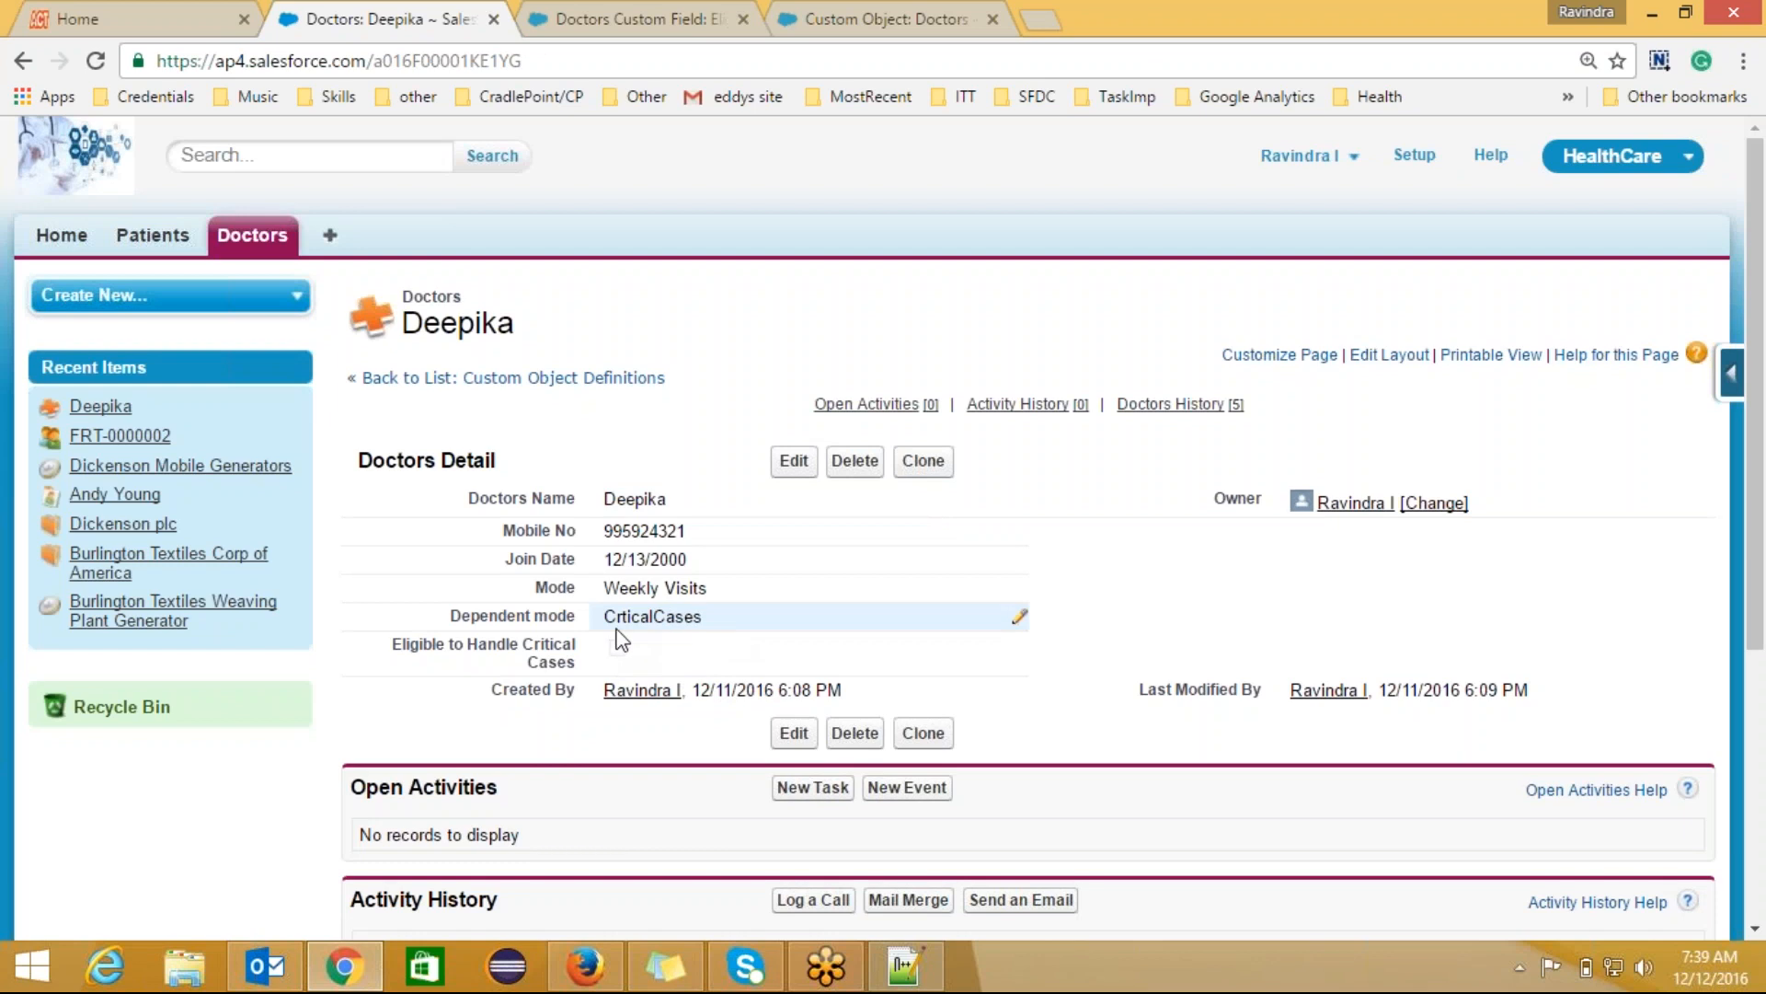
Step: Compare the eligibility formula against Deepika's unchecked result, then edit the formula field
left_click(620, 11)
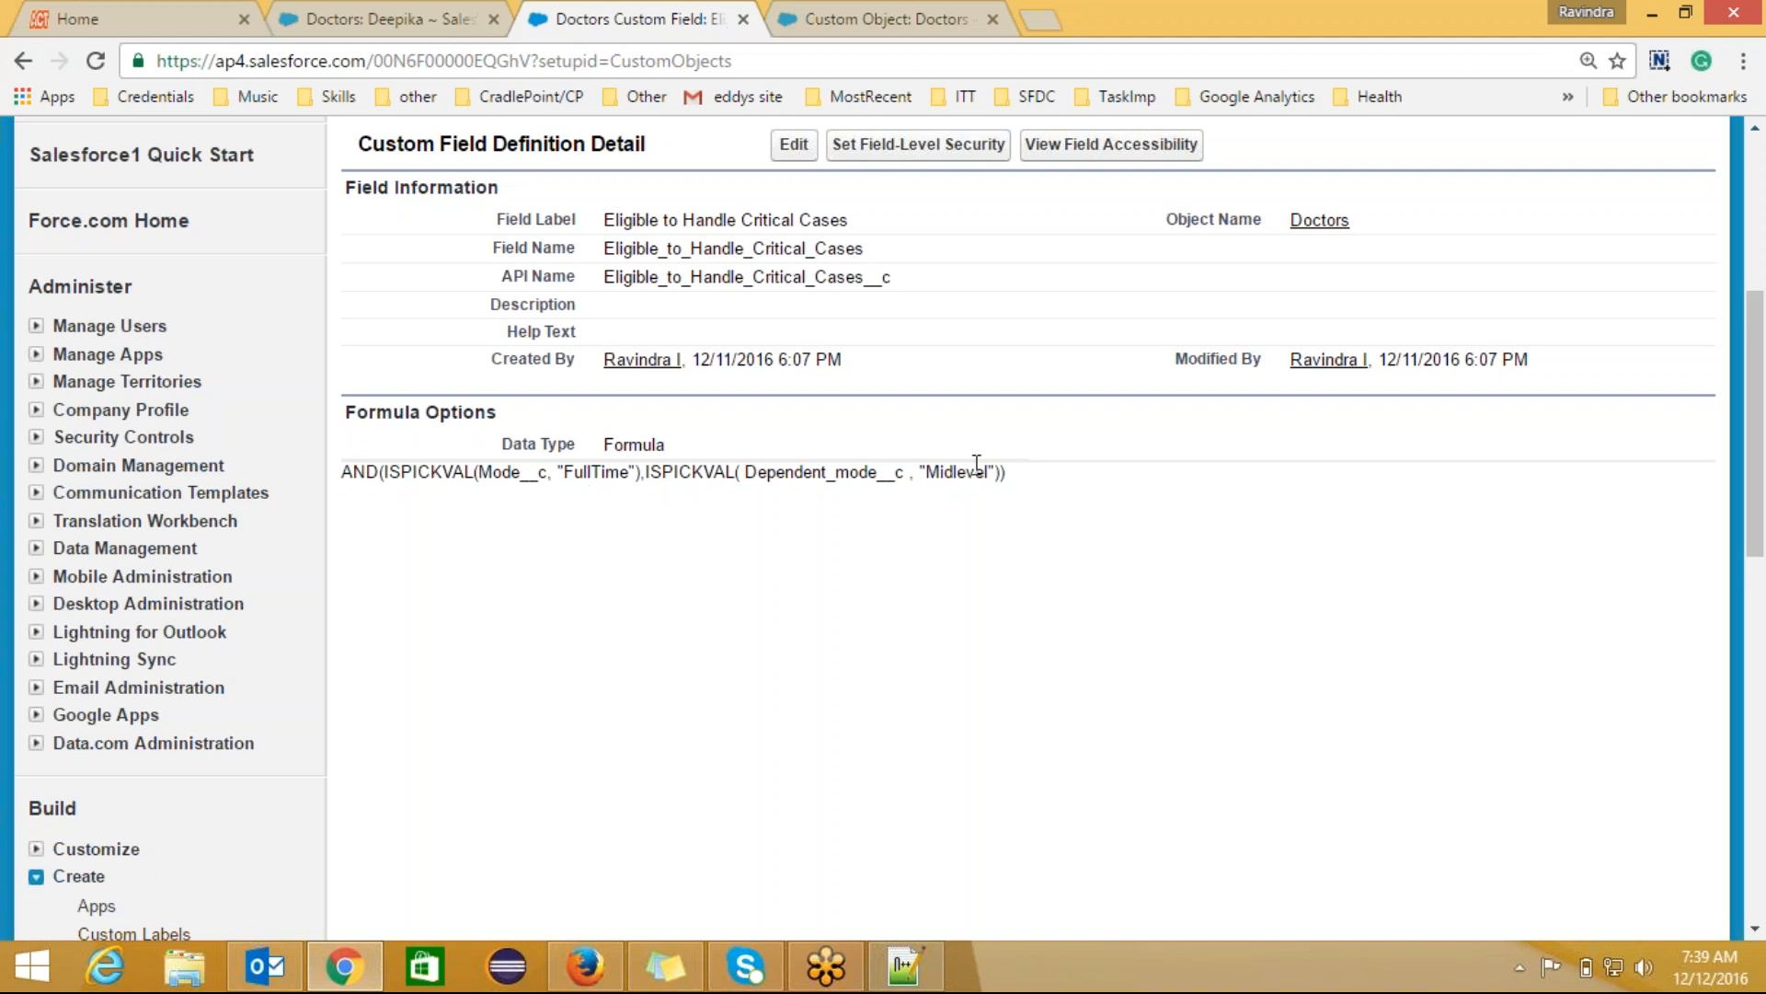
left_click(409, 19)
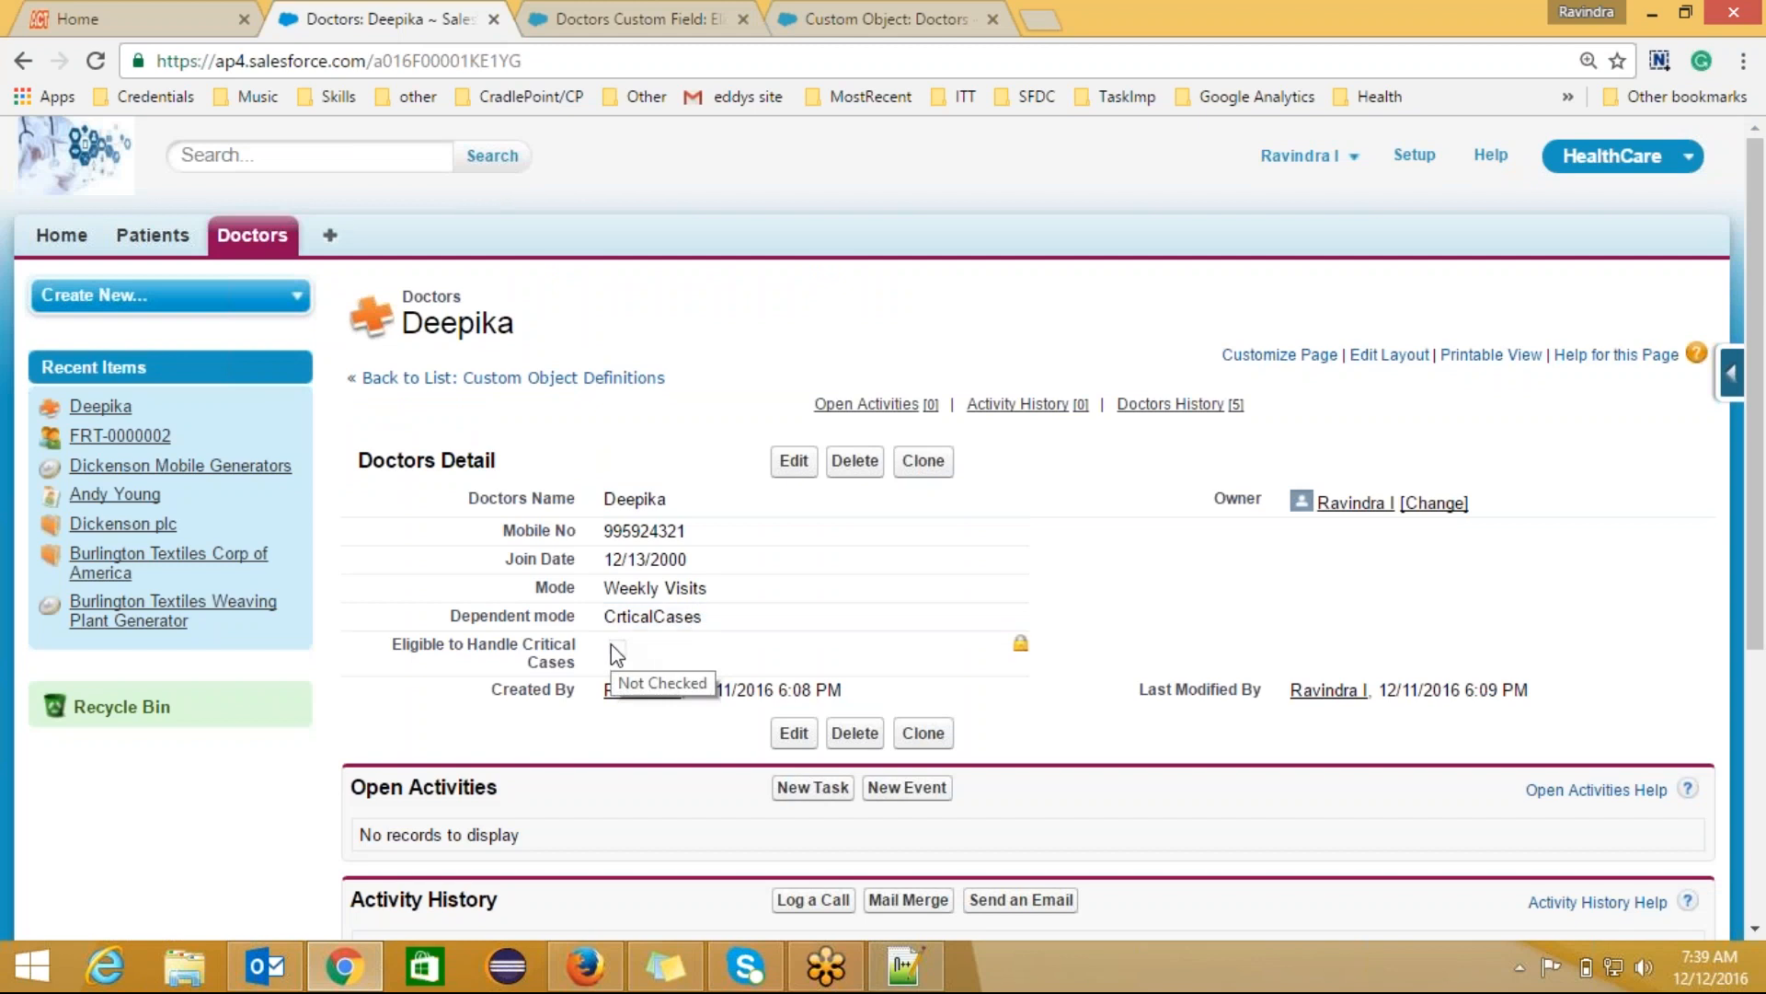
left_click(672, 19)
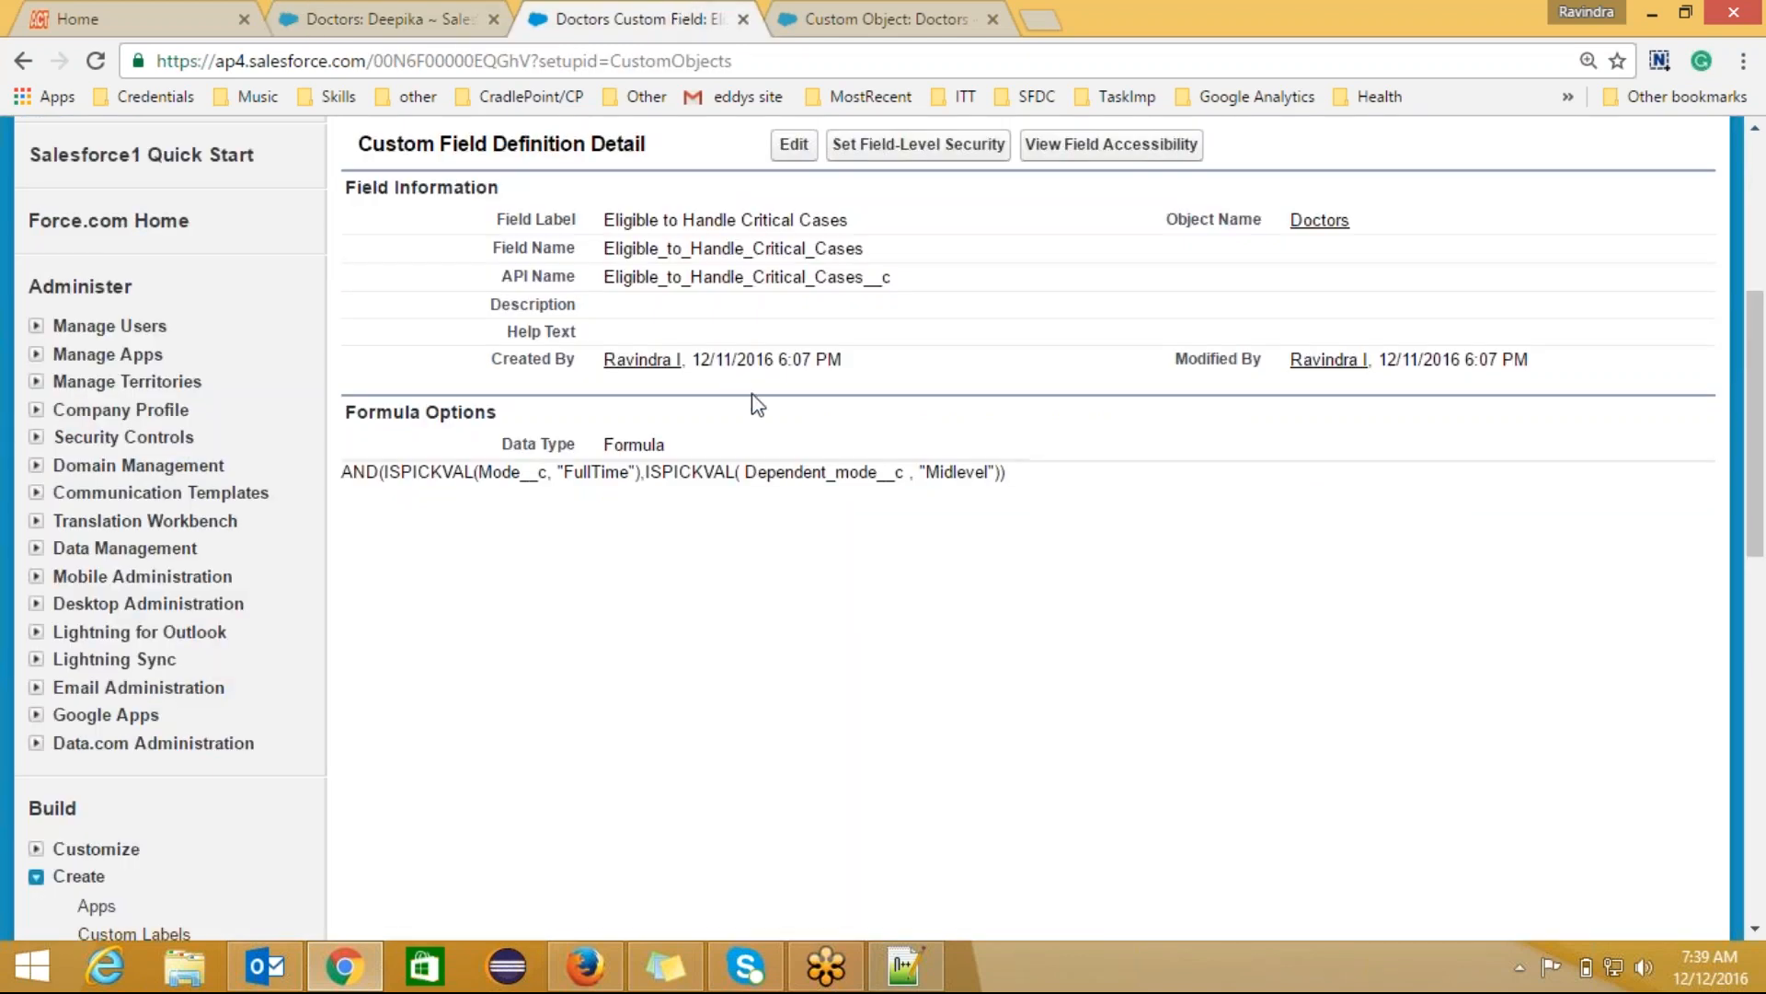
left_click(795, 147)
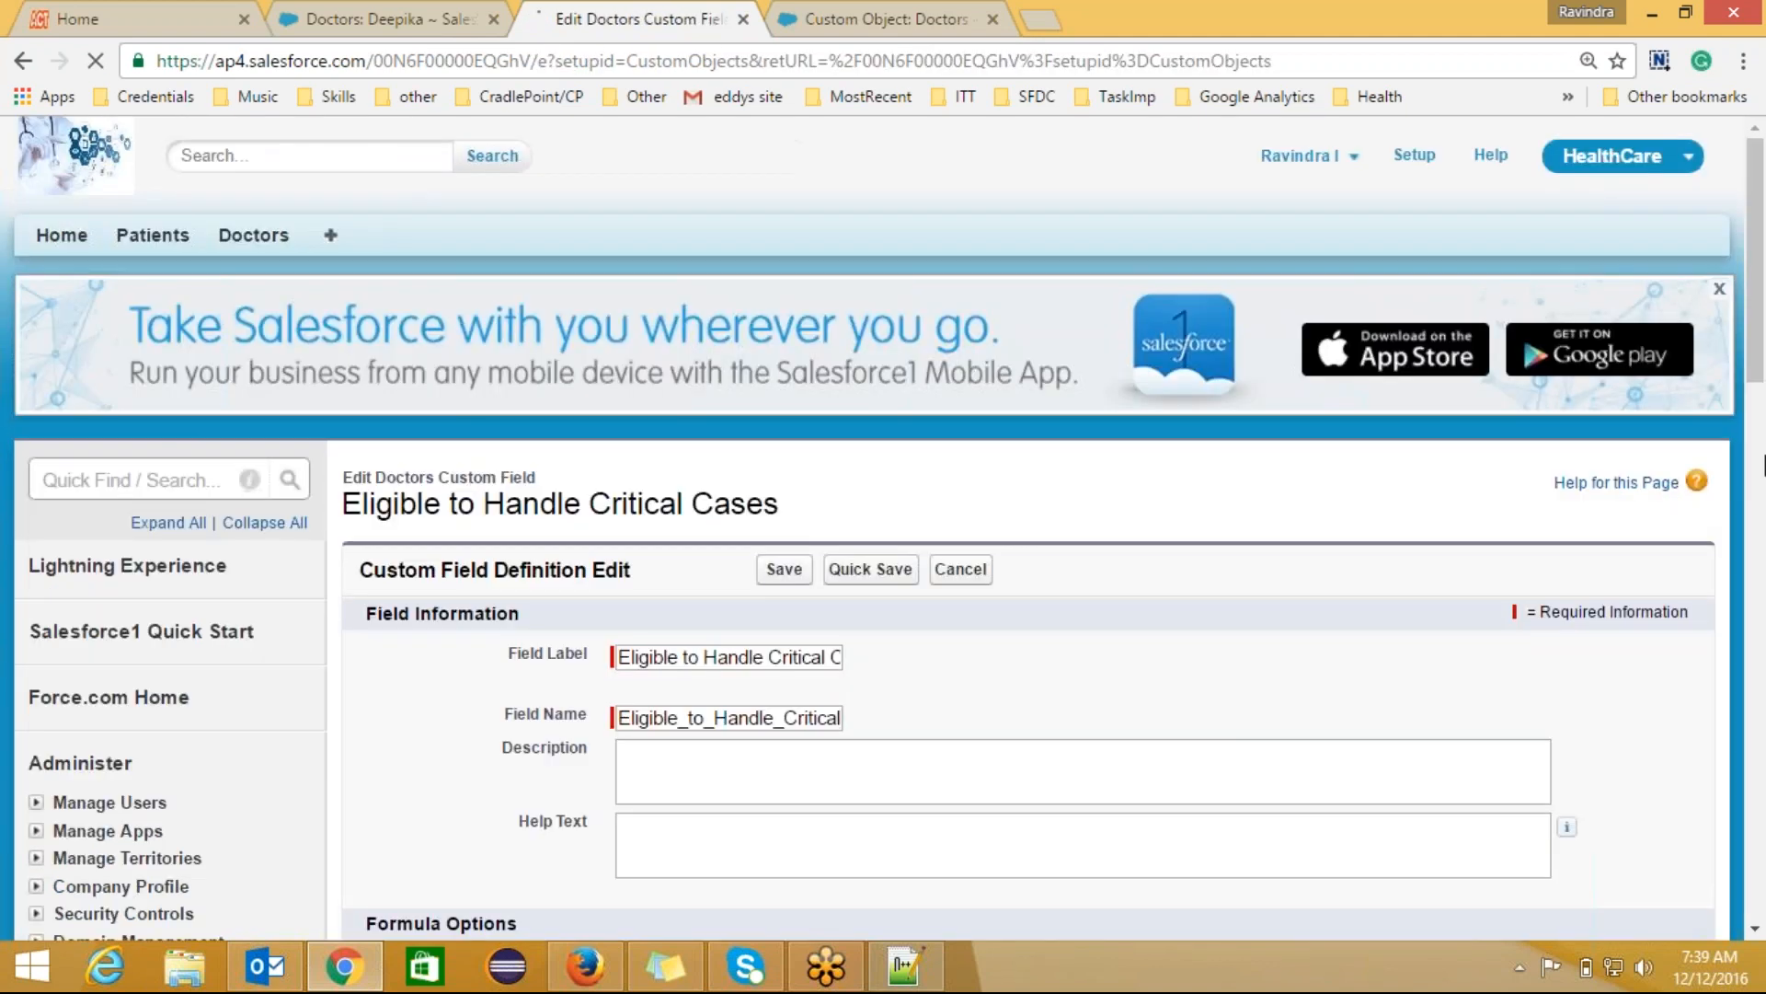
Step: Select the formula text from FullTime onward, then bring up the Notepad++ critical-case notes
scroll(1403, 575, "down", 6)
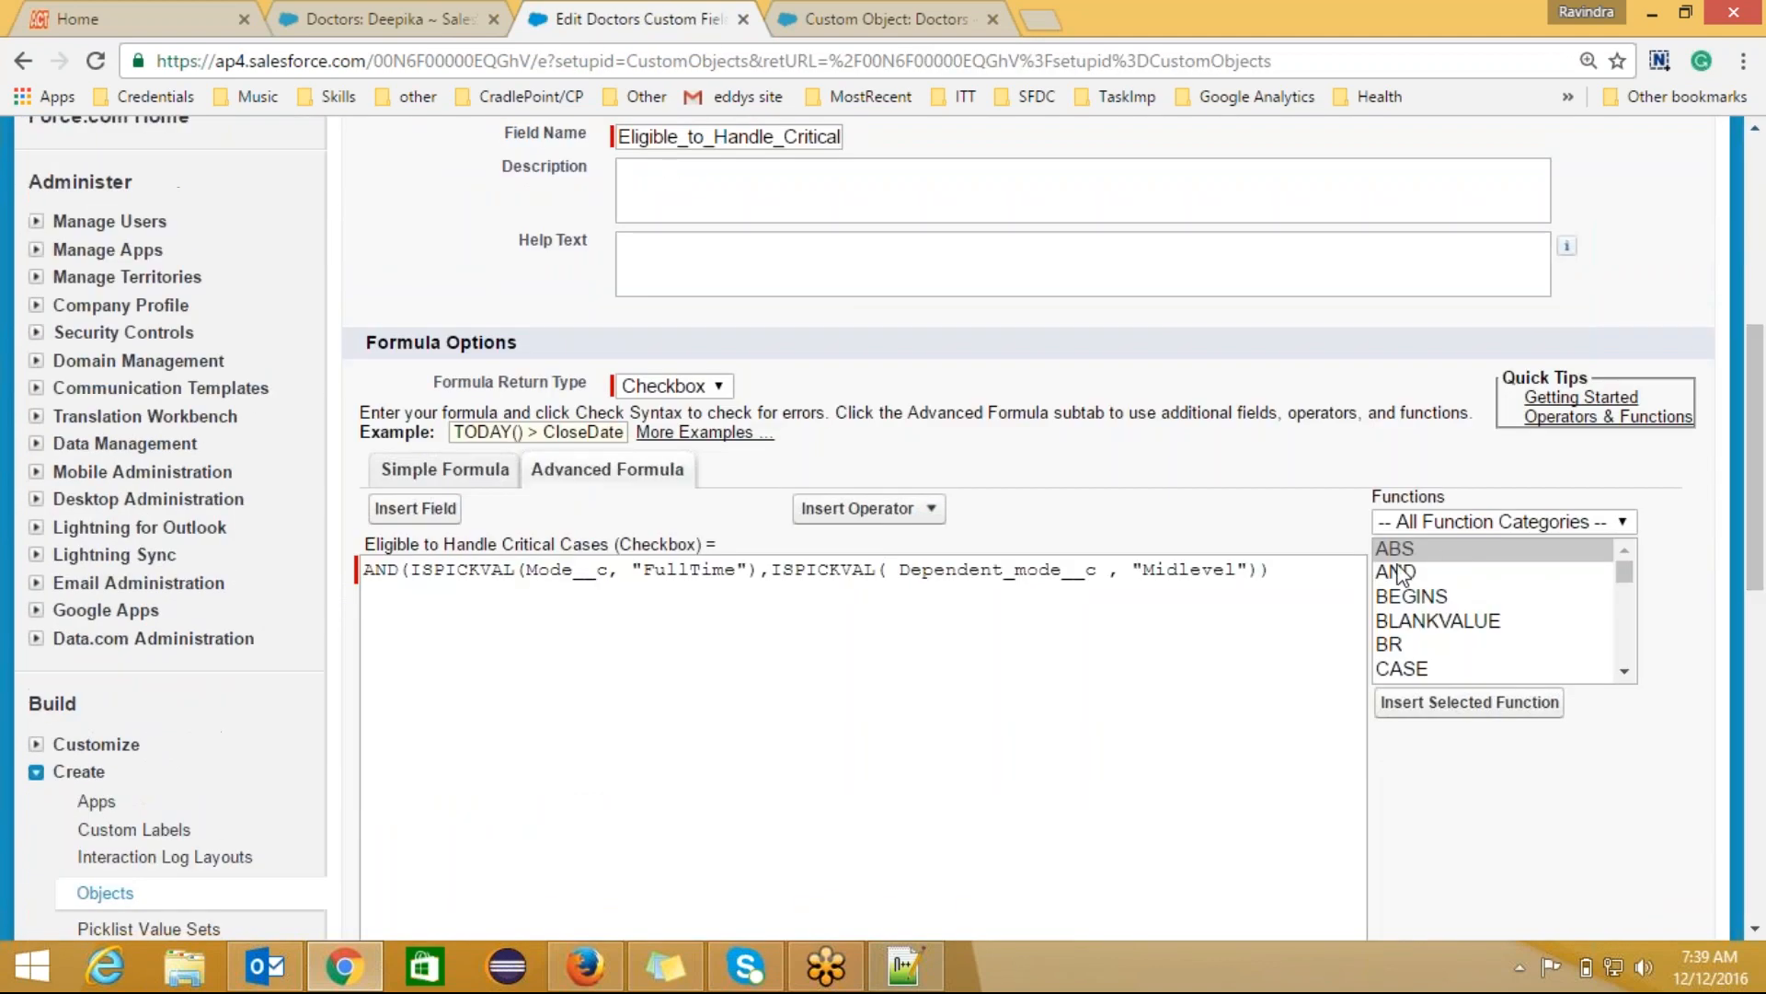
left_click(1272, 570)
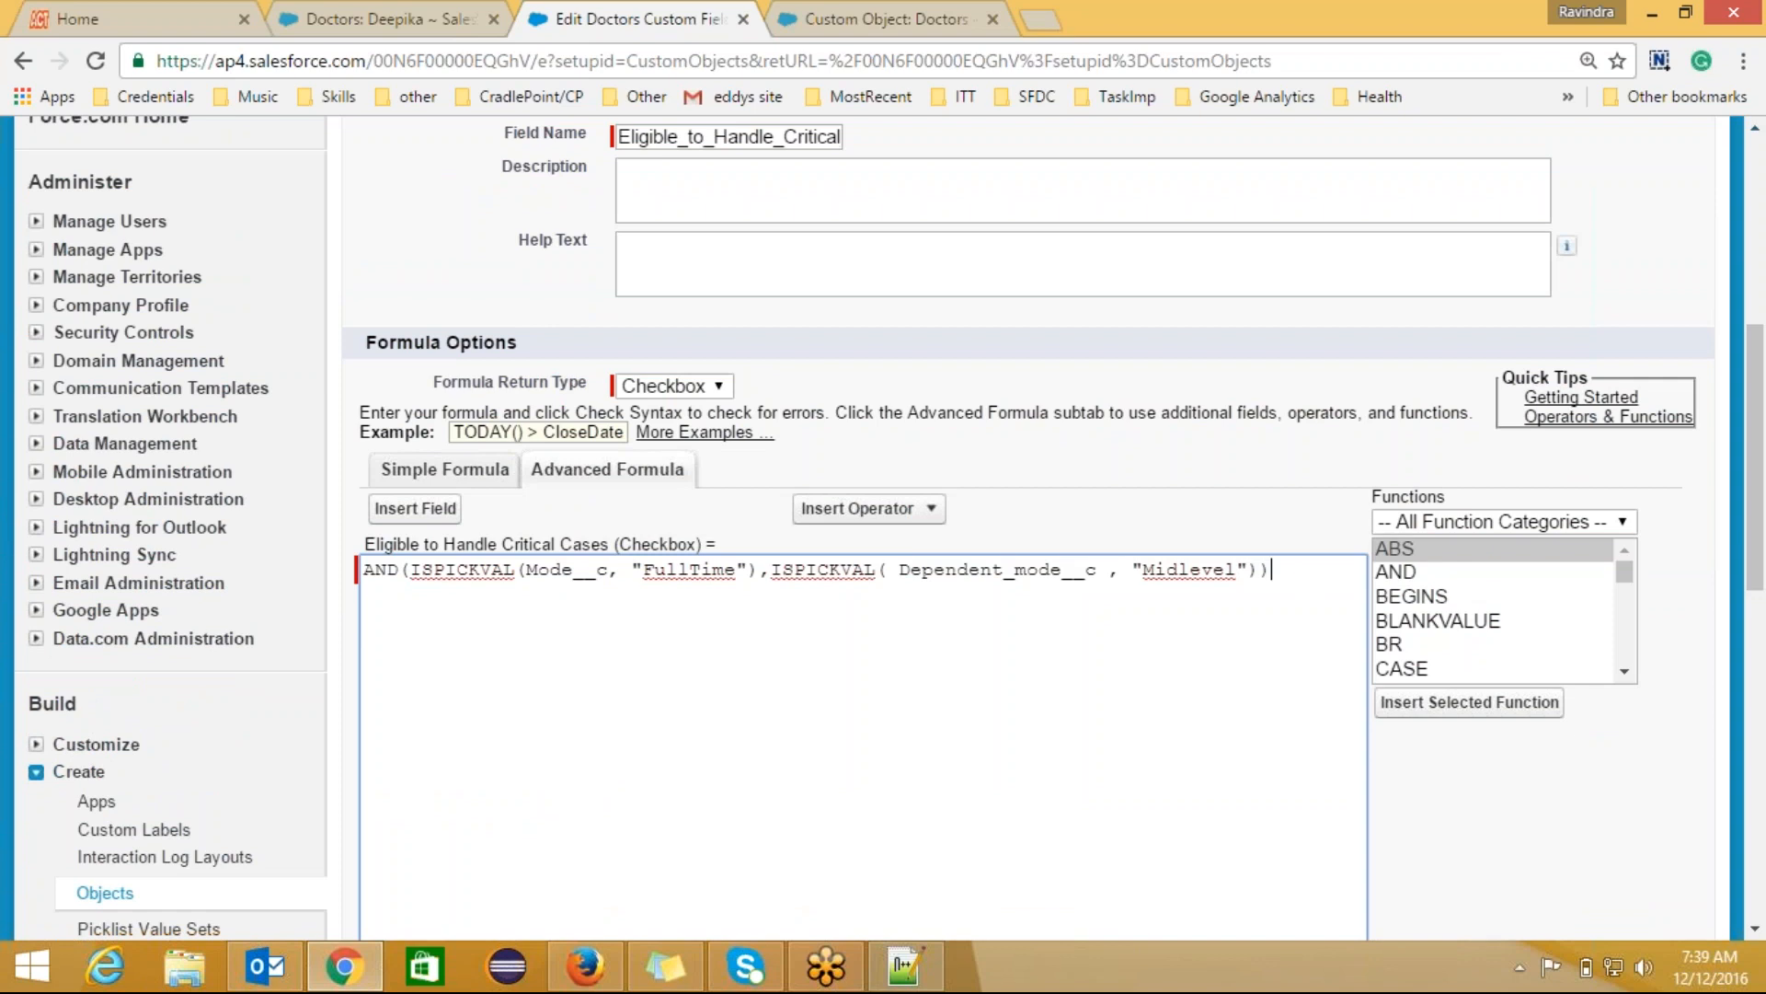
left_click_drag(1272, 570, 363, 565)
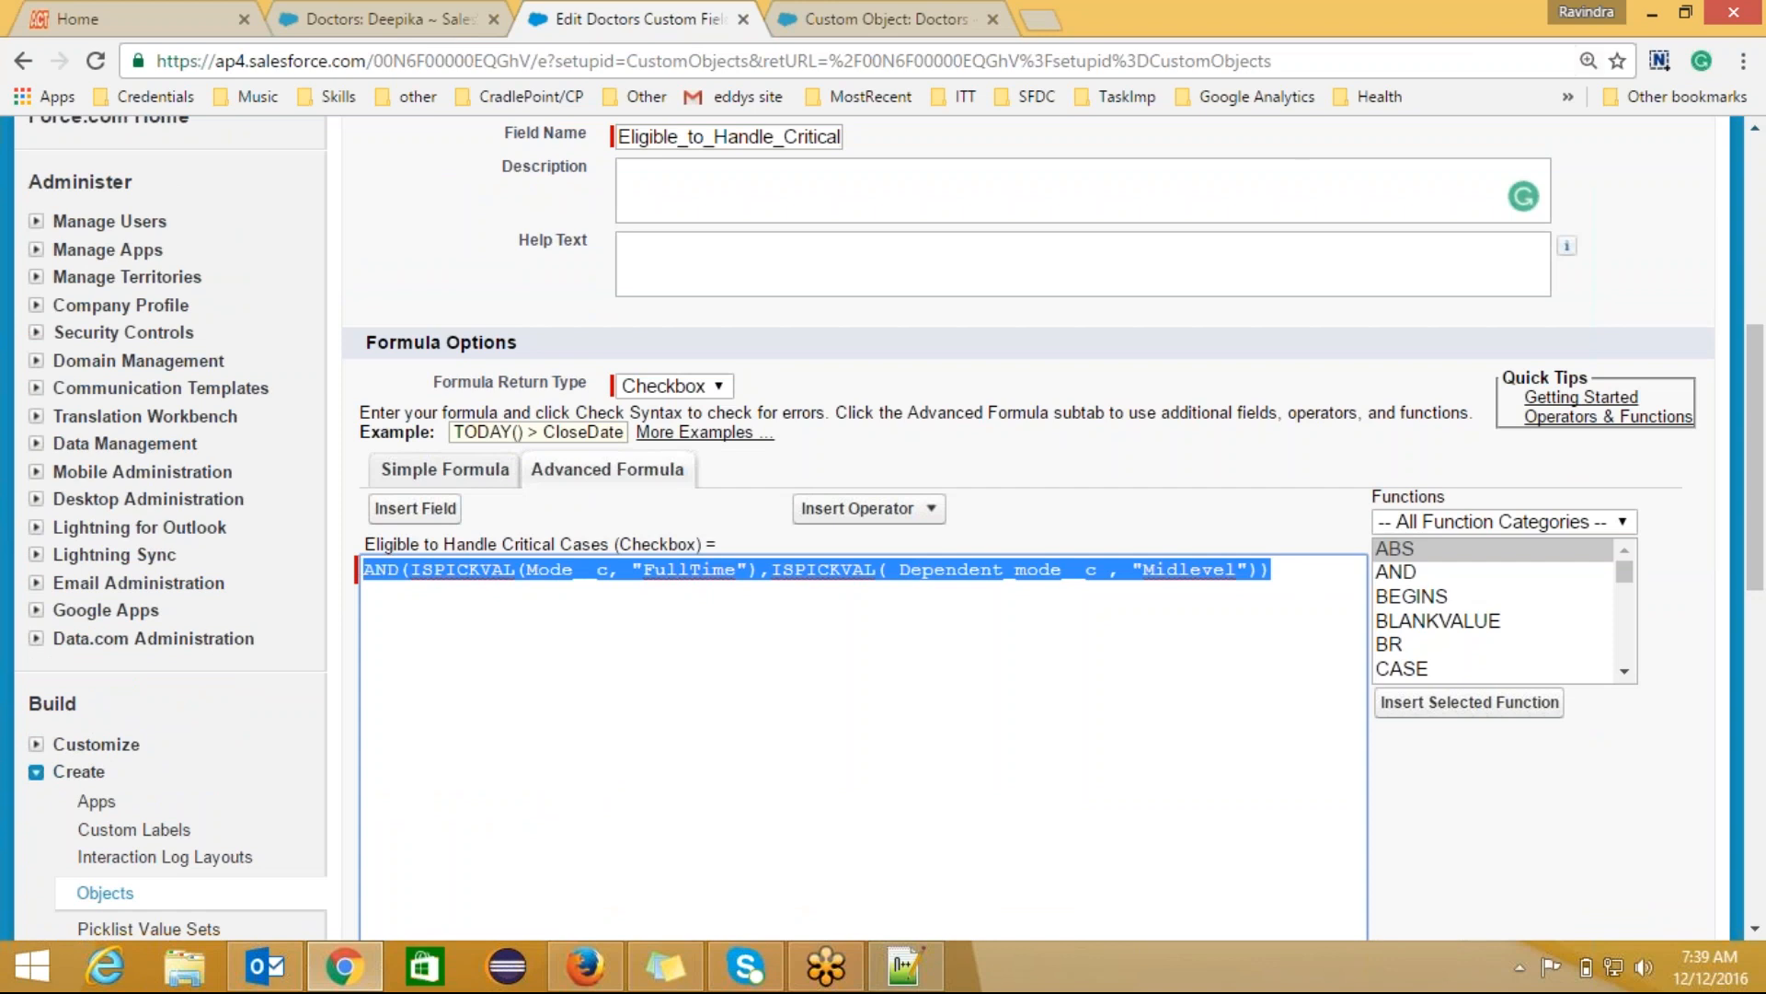
left_click(1736, 38)
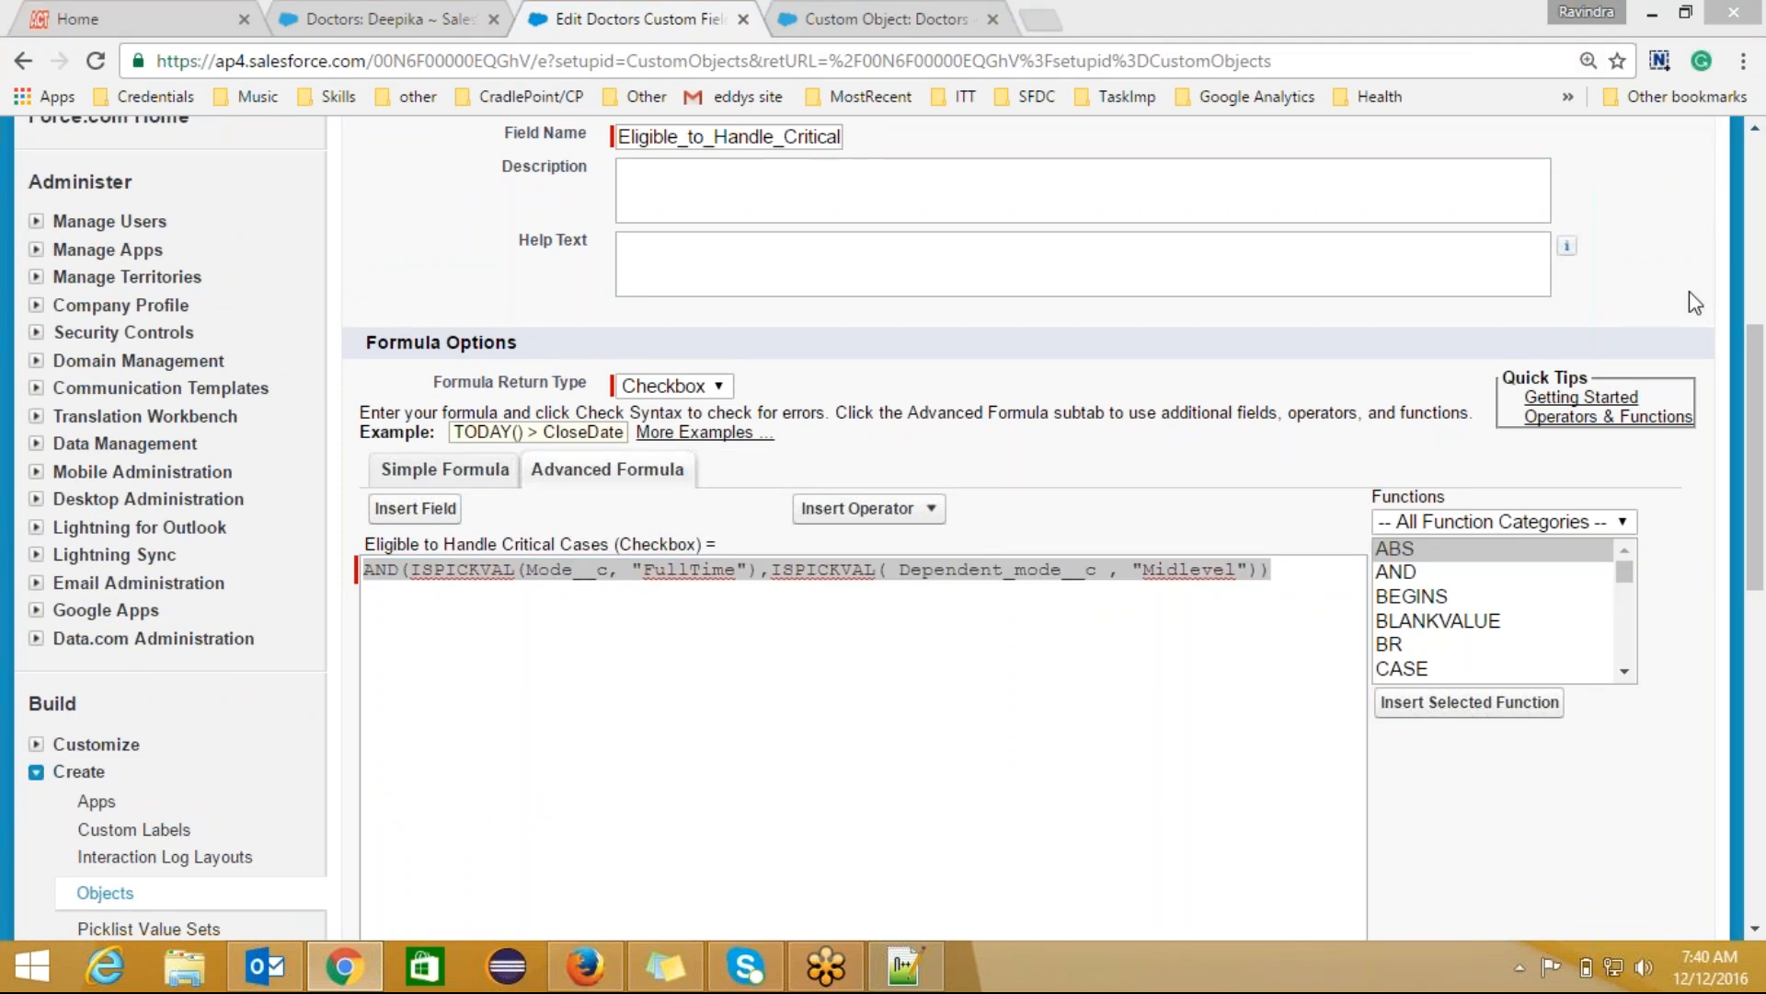
left_click(1749, 497)
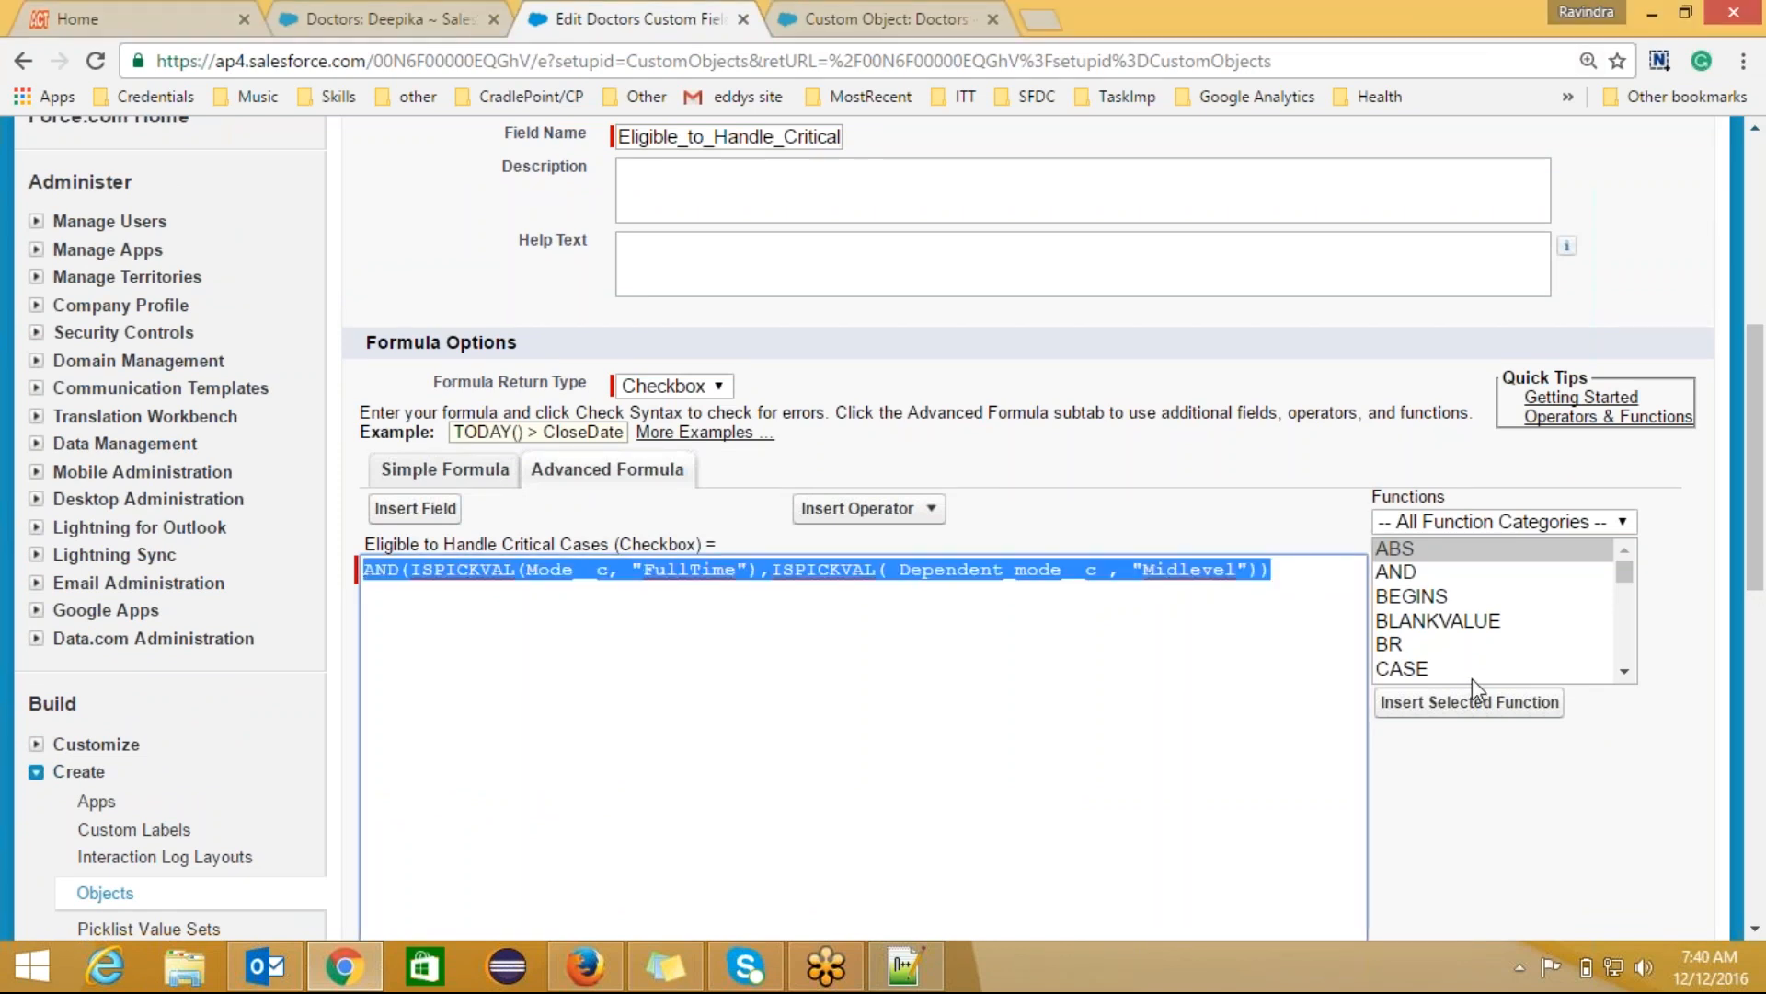
left_click(925, 984)
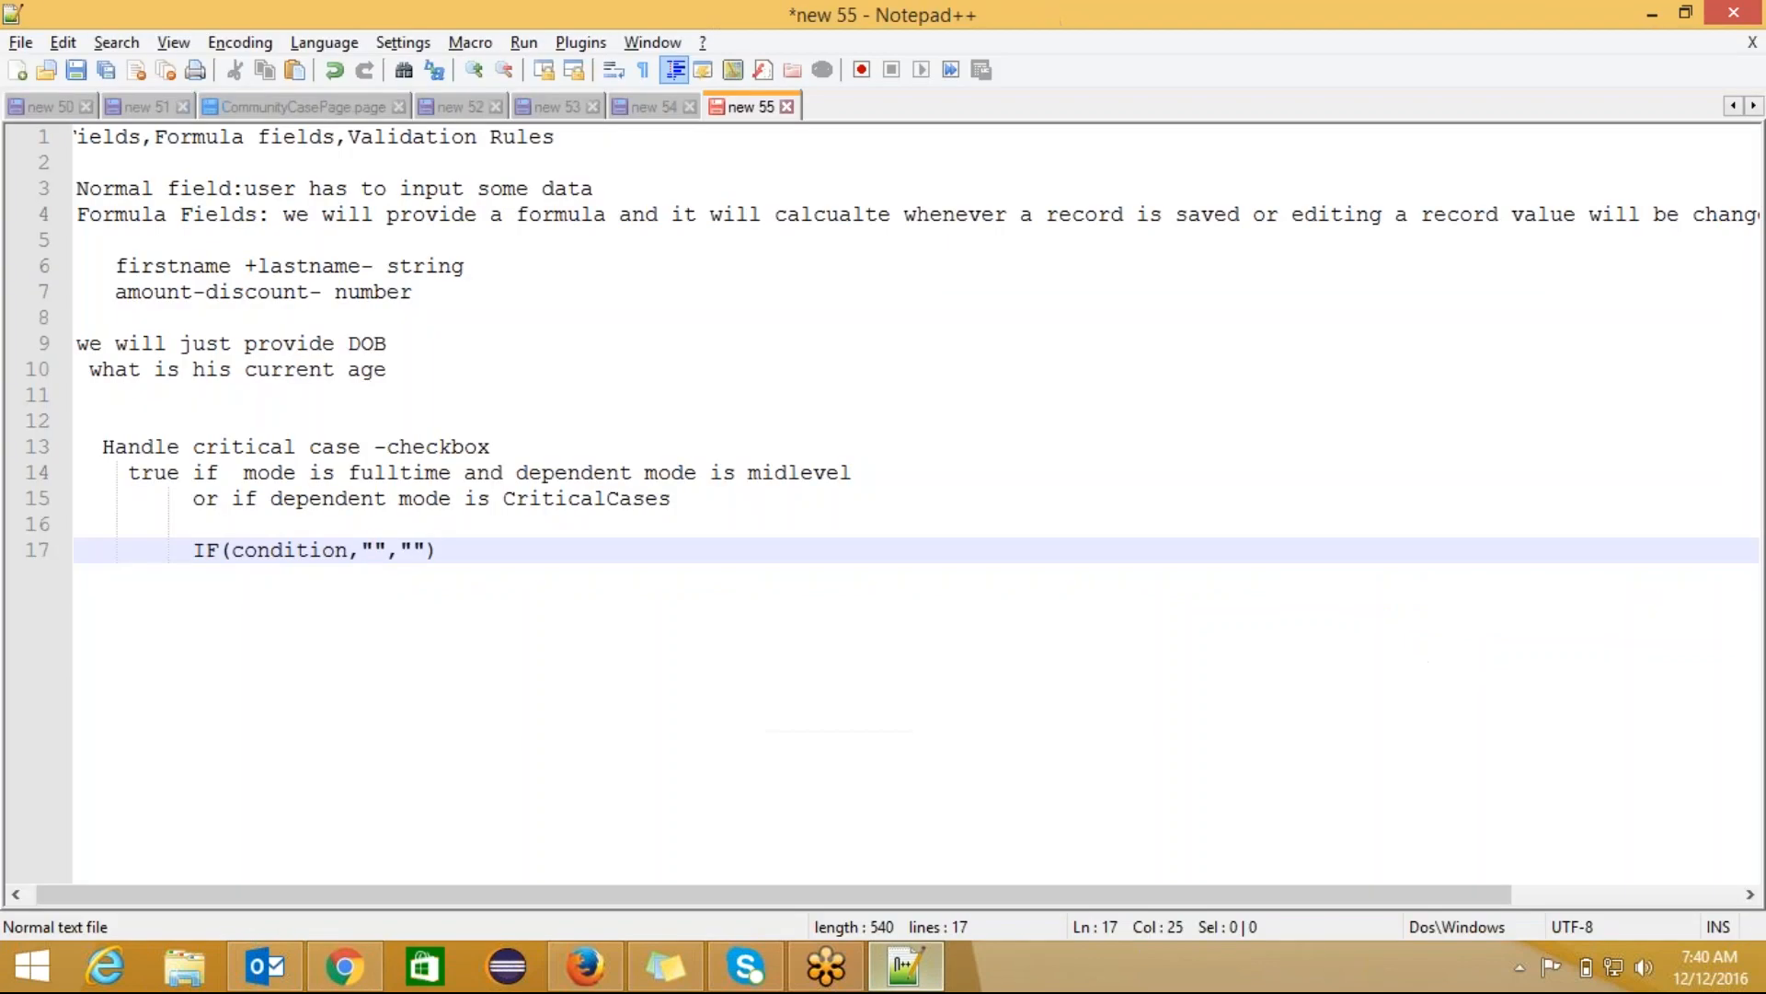
Step: Highlight the critical-case condition lines 14–15 in the notes, then go back to the formula editor
left_click_drag(679, 505, 122, 473)
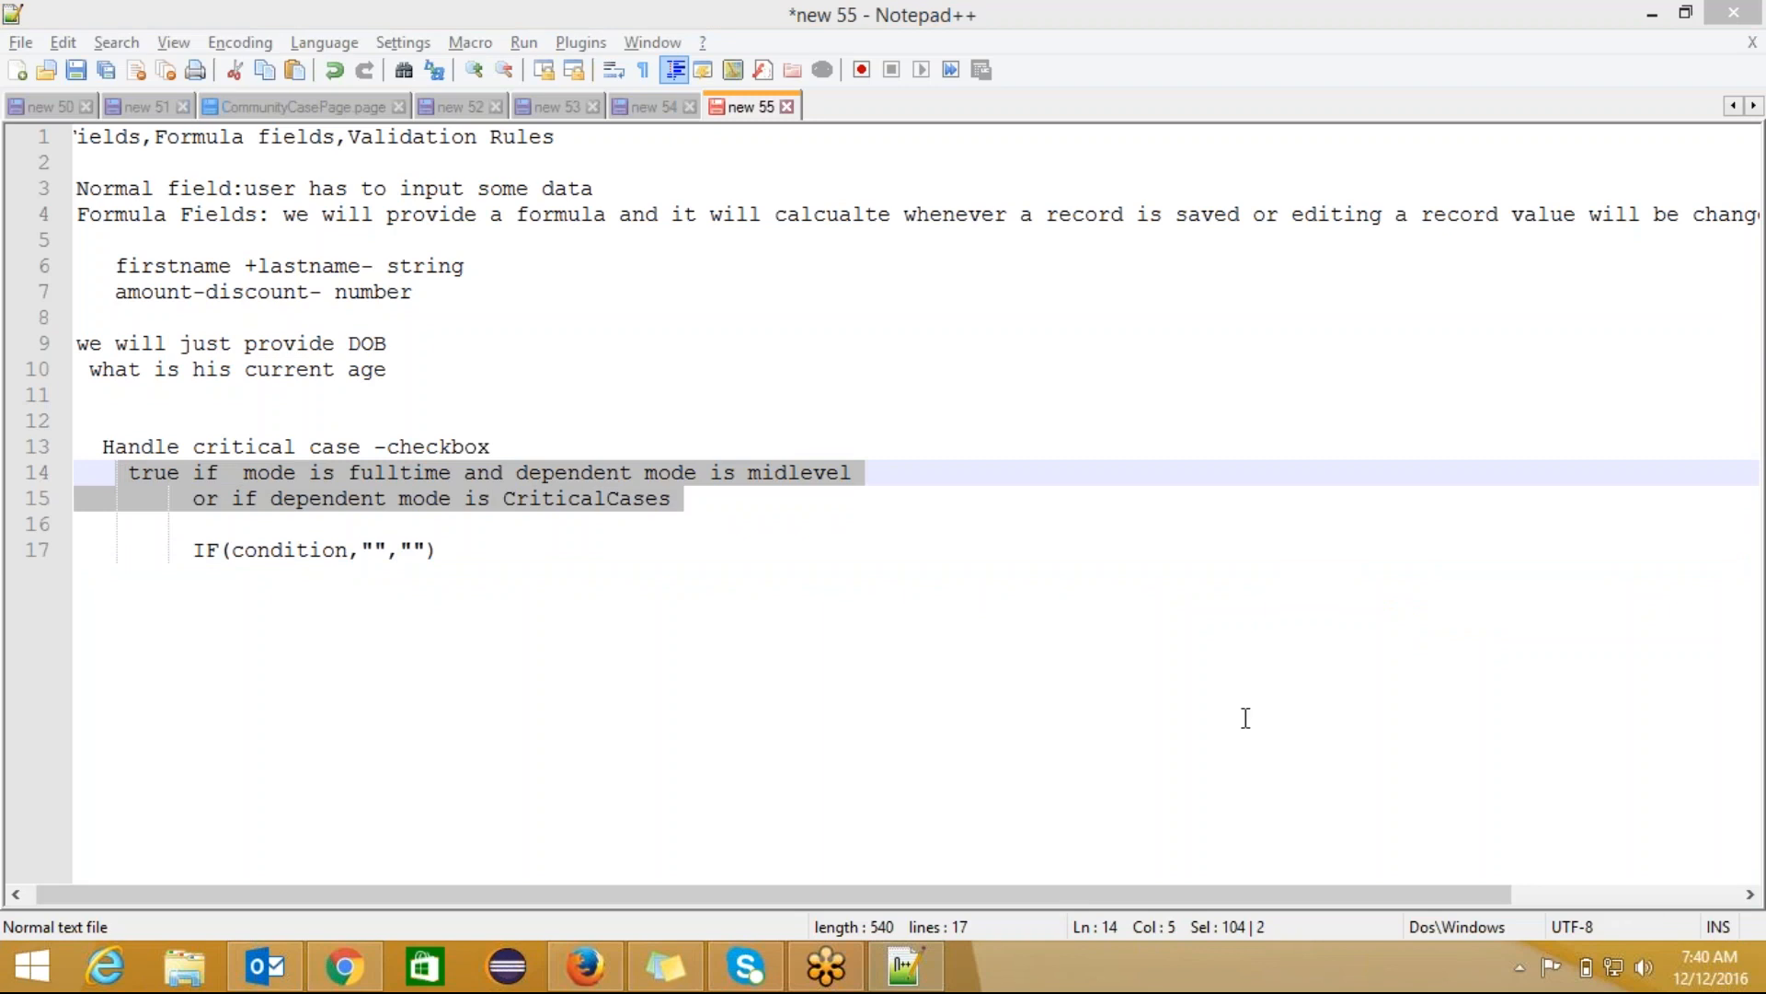
left_click(362, 975)
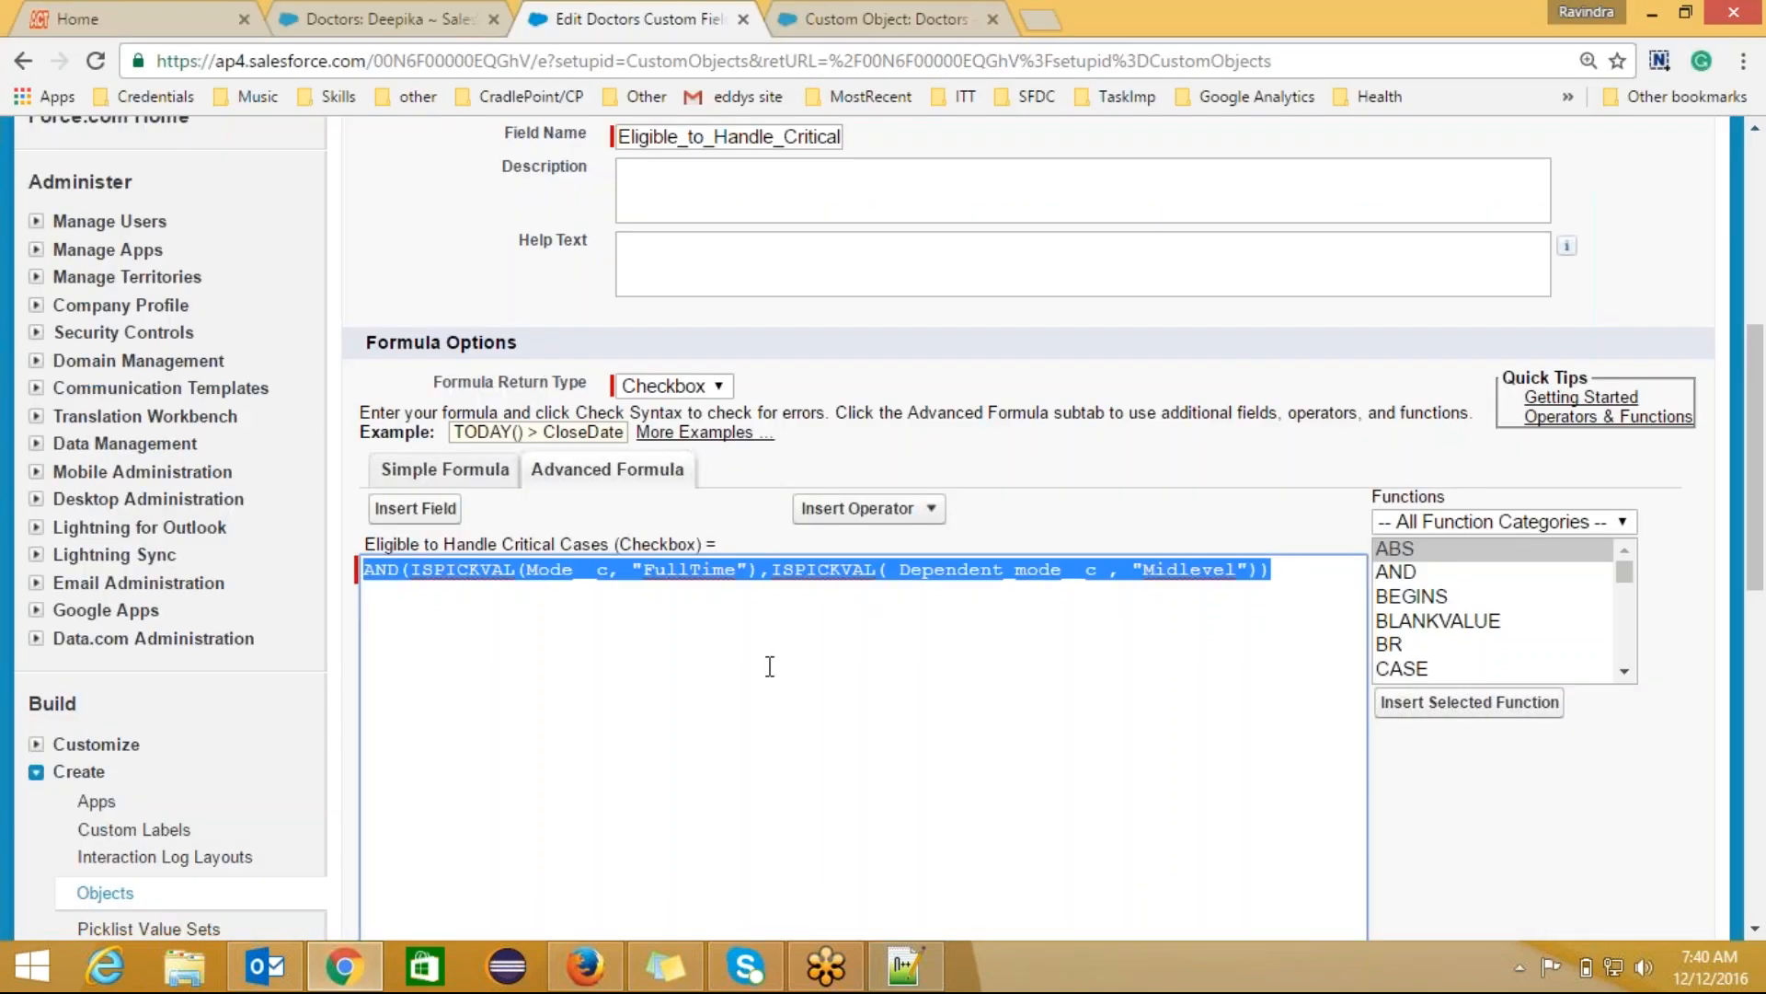
left_click(933, 603)
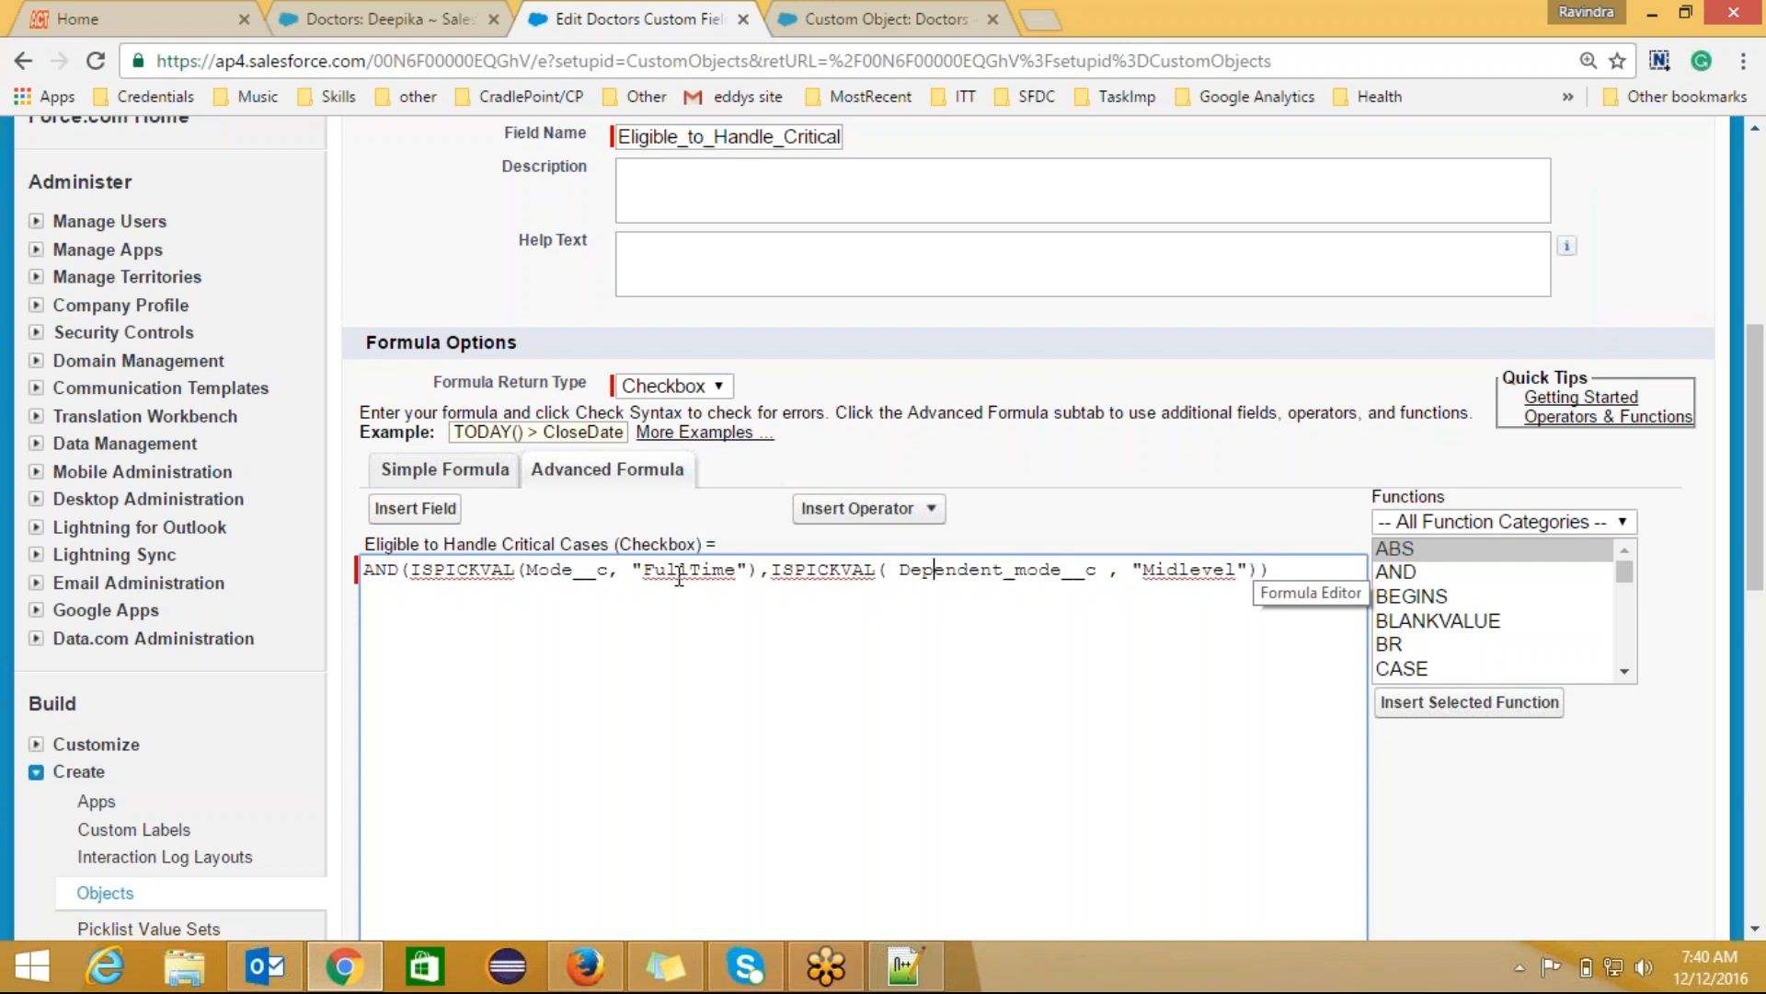
left_click(417, 8)
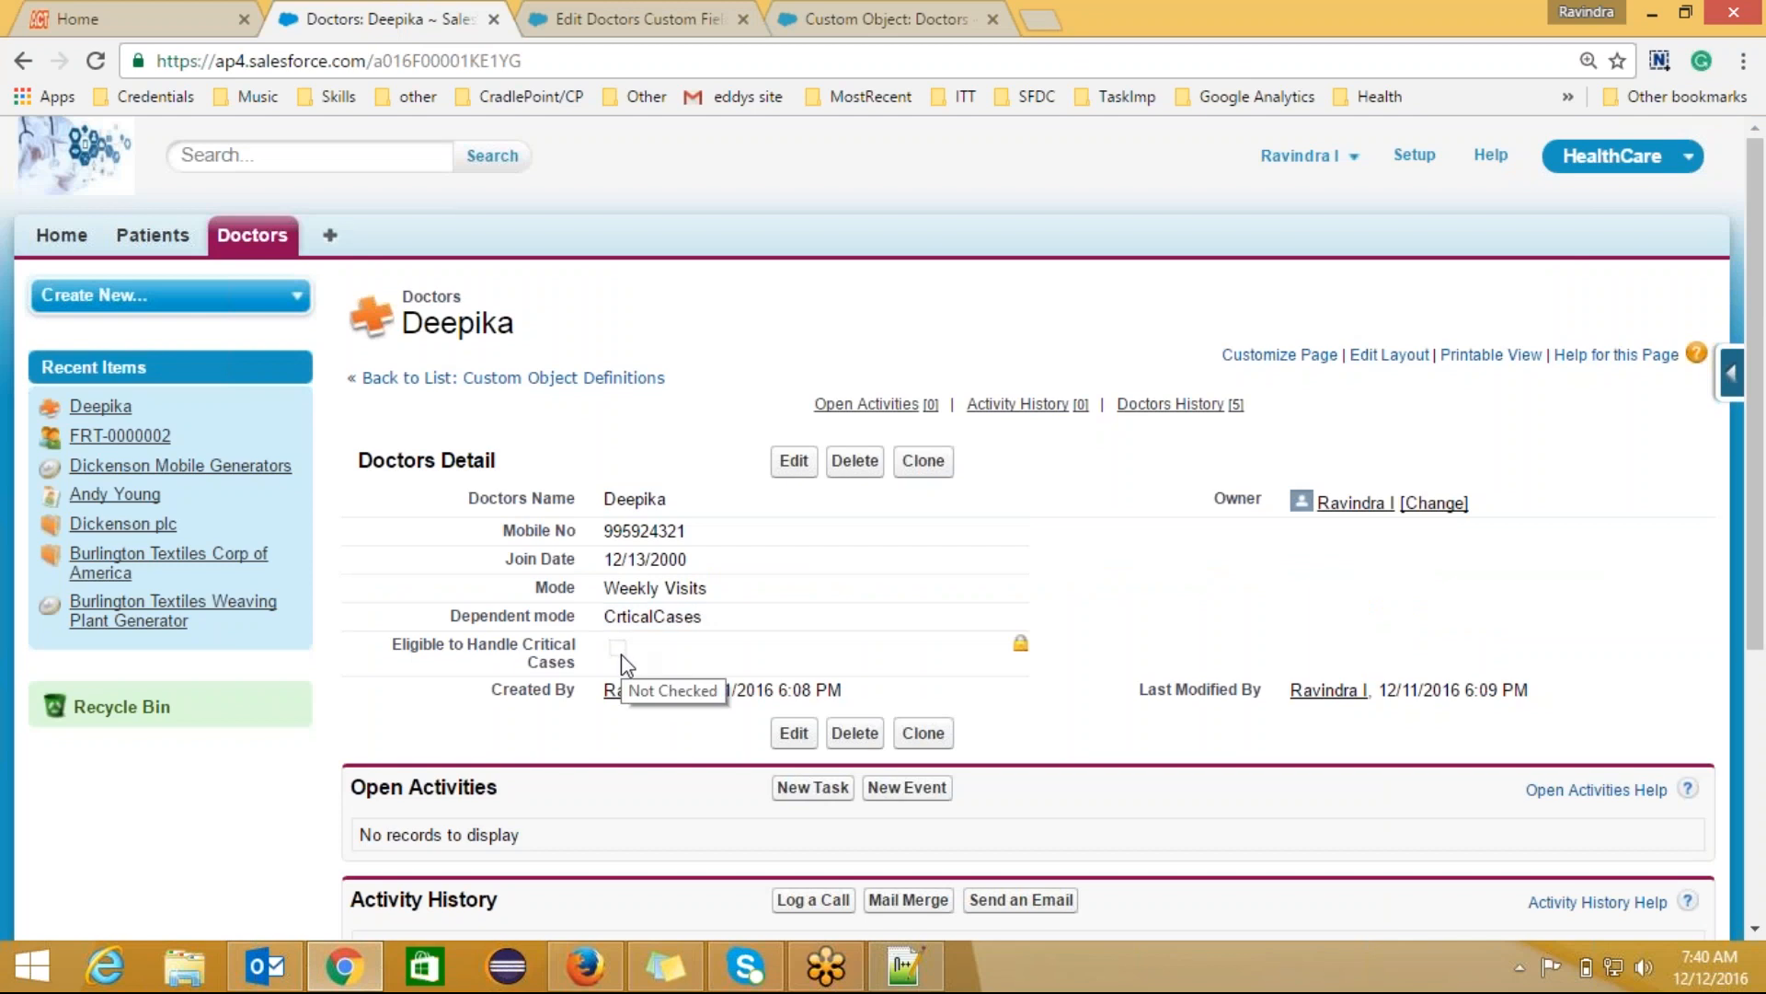
left_click(622, 11)
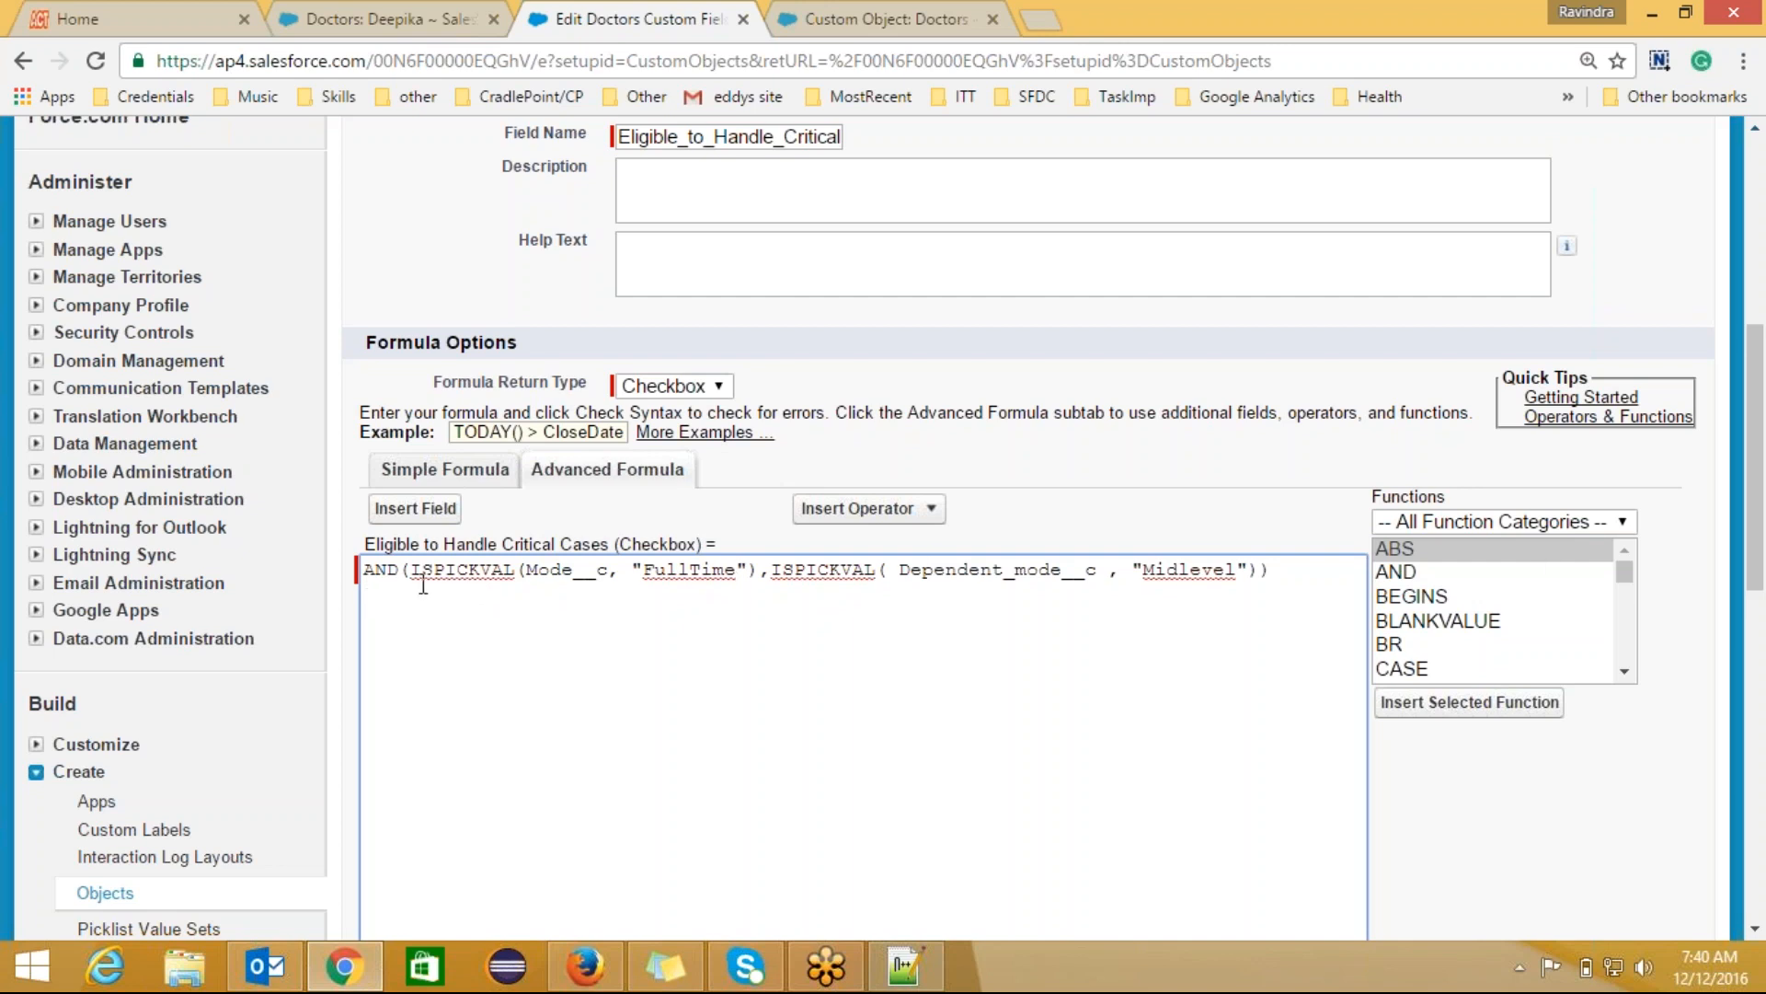
Step: Wrap the AND formula in OR( and paste a copy of the Dependent mode condition on a new line
left_click(365, 570)
type("OR(")
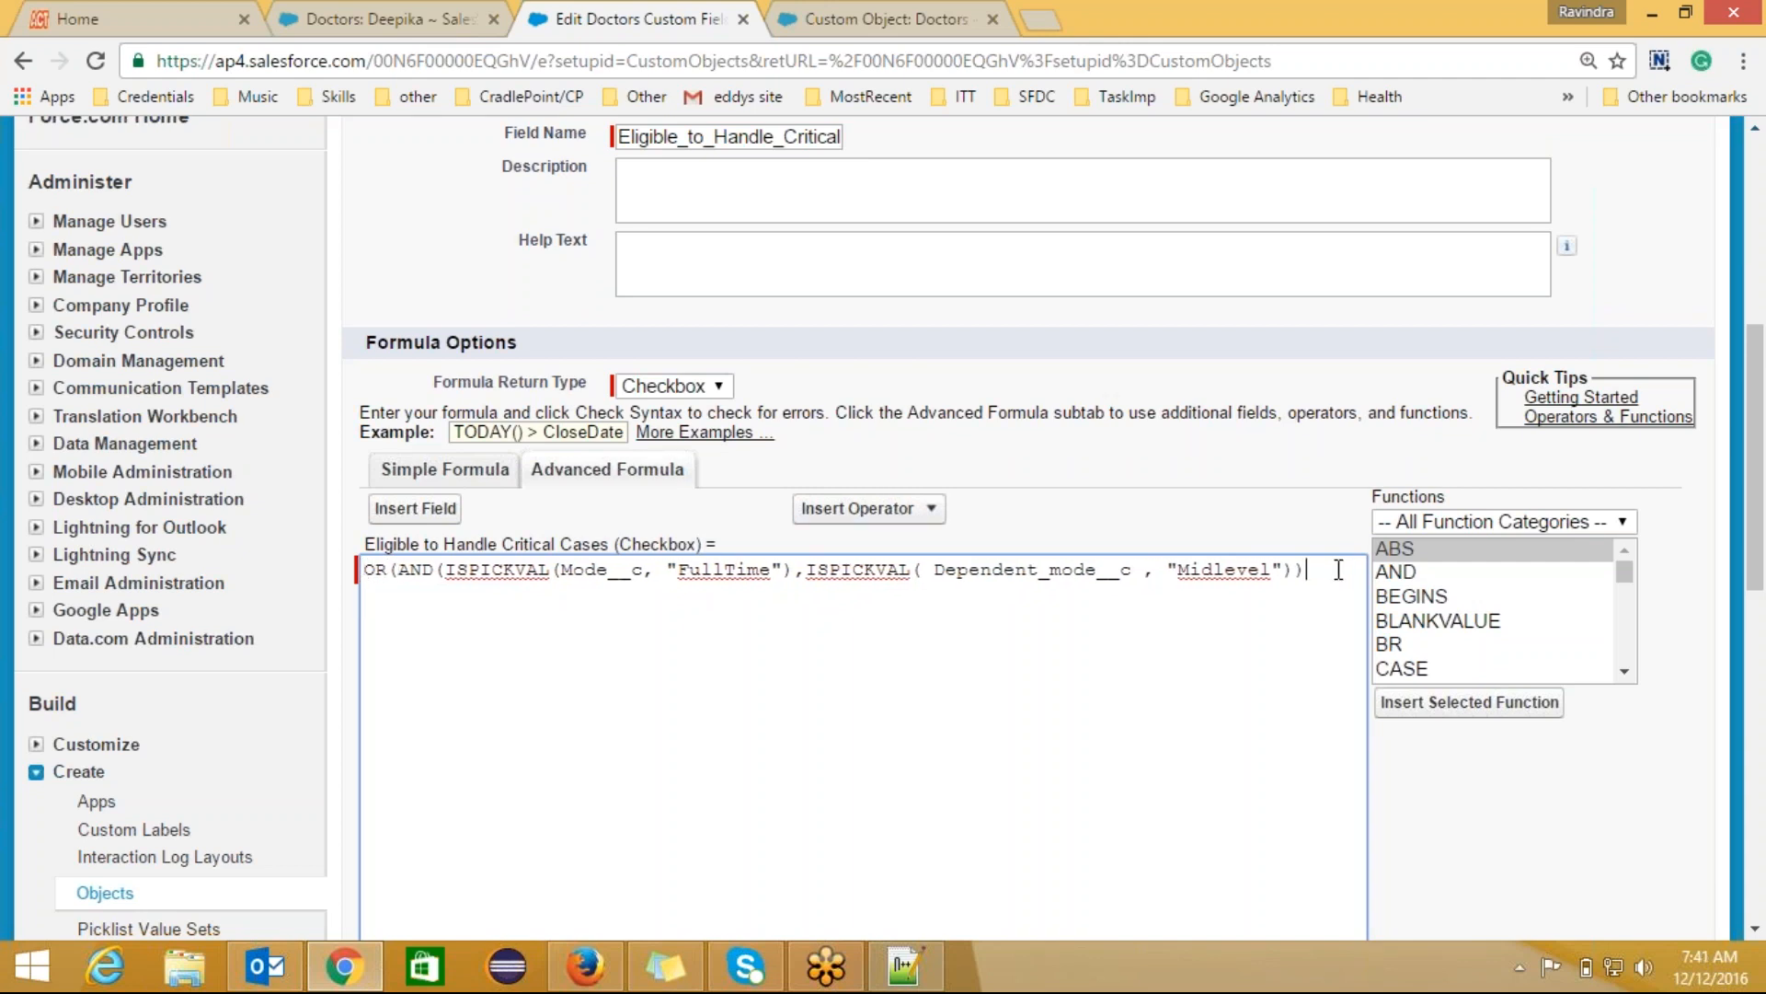
type(")")
left_click(1304, 569)
type(",")
left_click_drag(806, 568, 1293, 572)
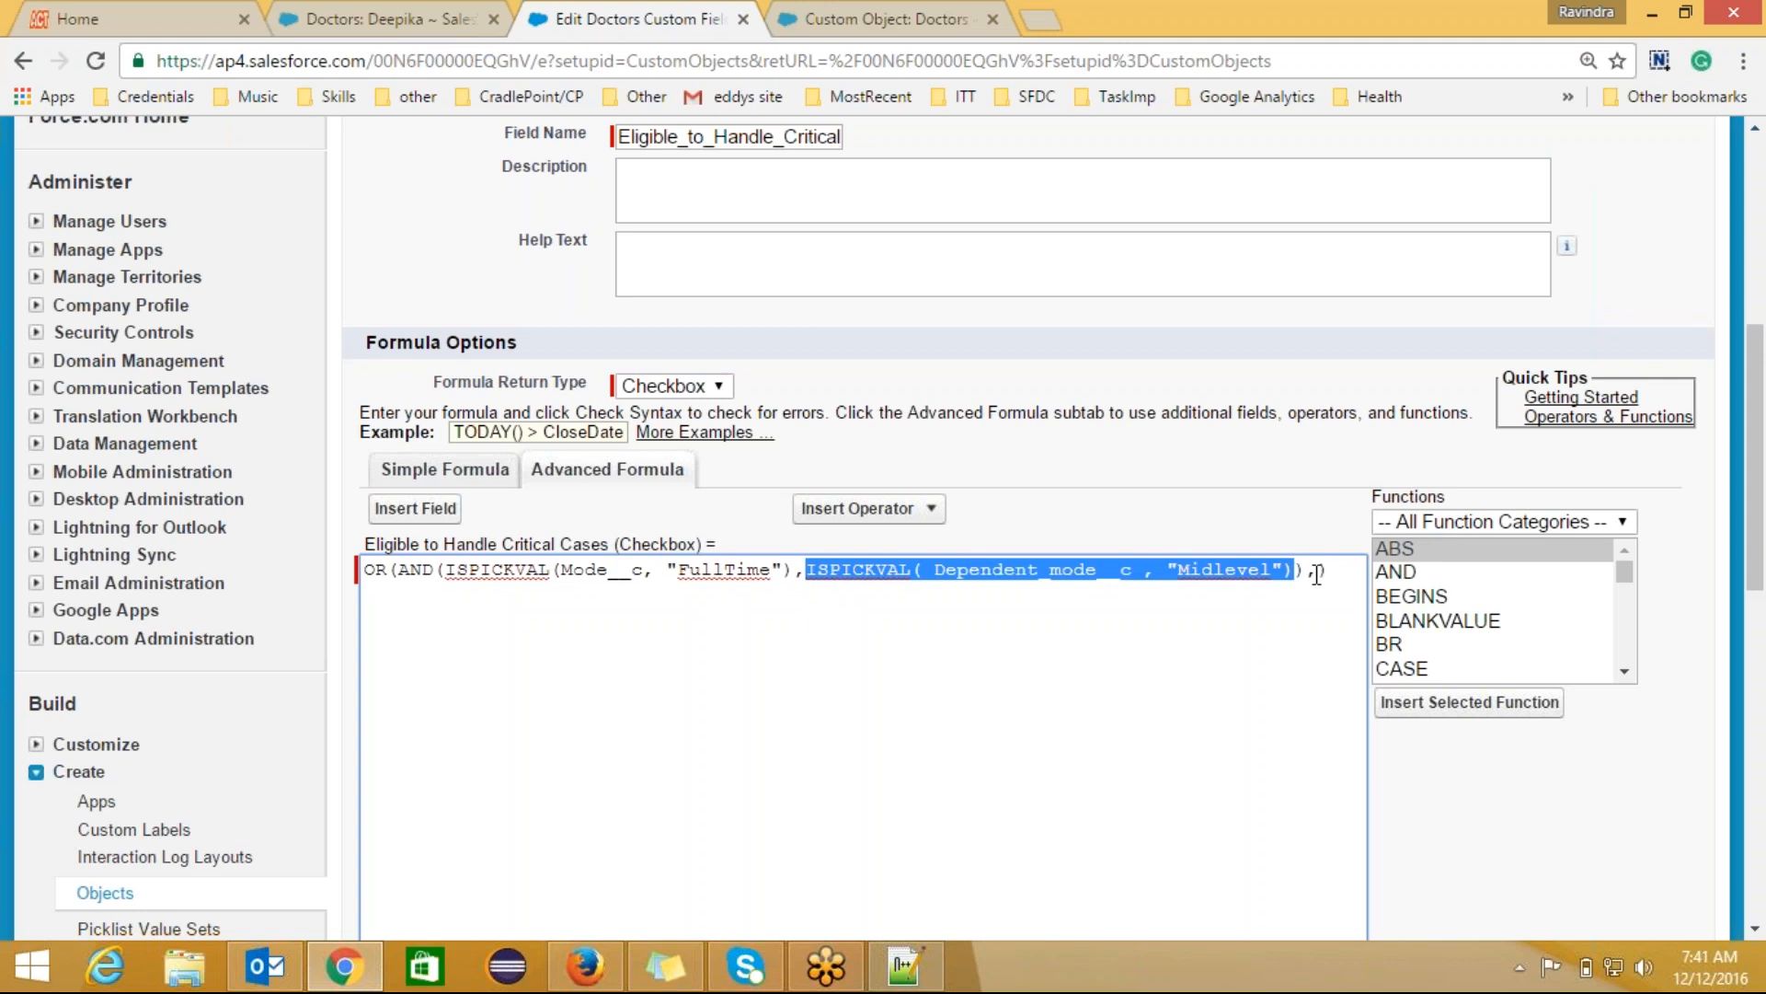
left_click(1319, 570)
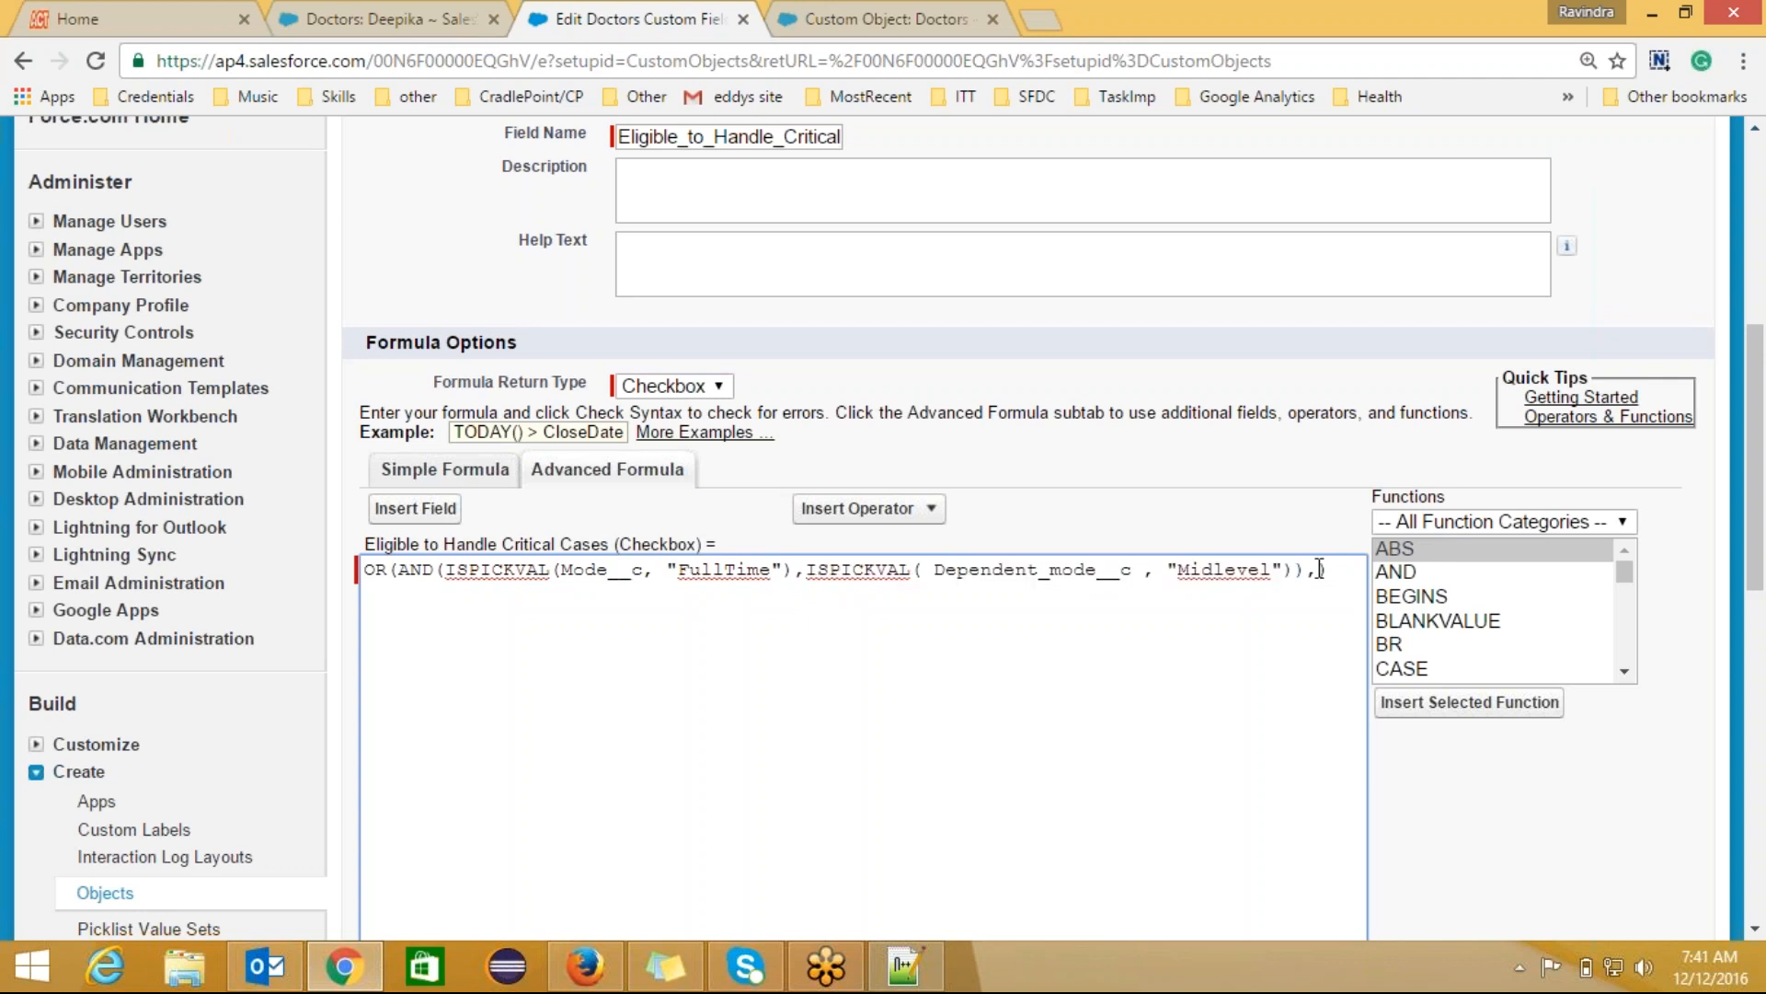
key("Return")
type("ISPICKVAL( Dependent_mode__c , \"Midlevel\"))")
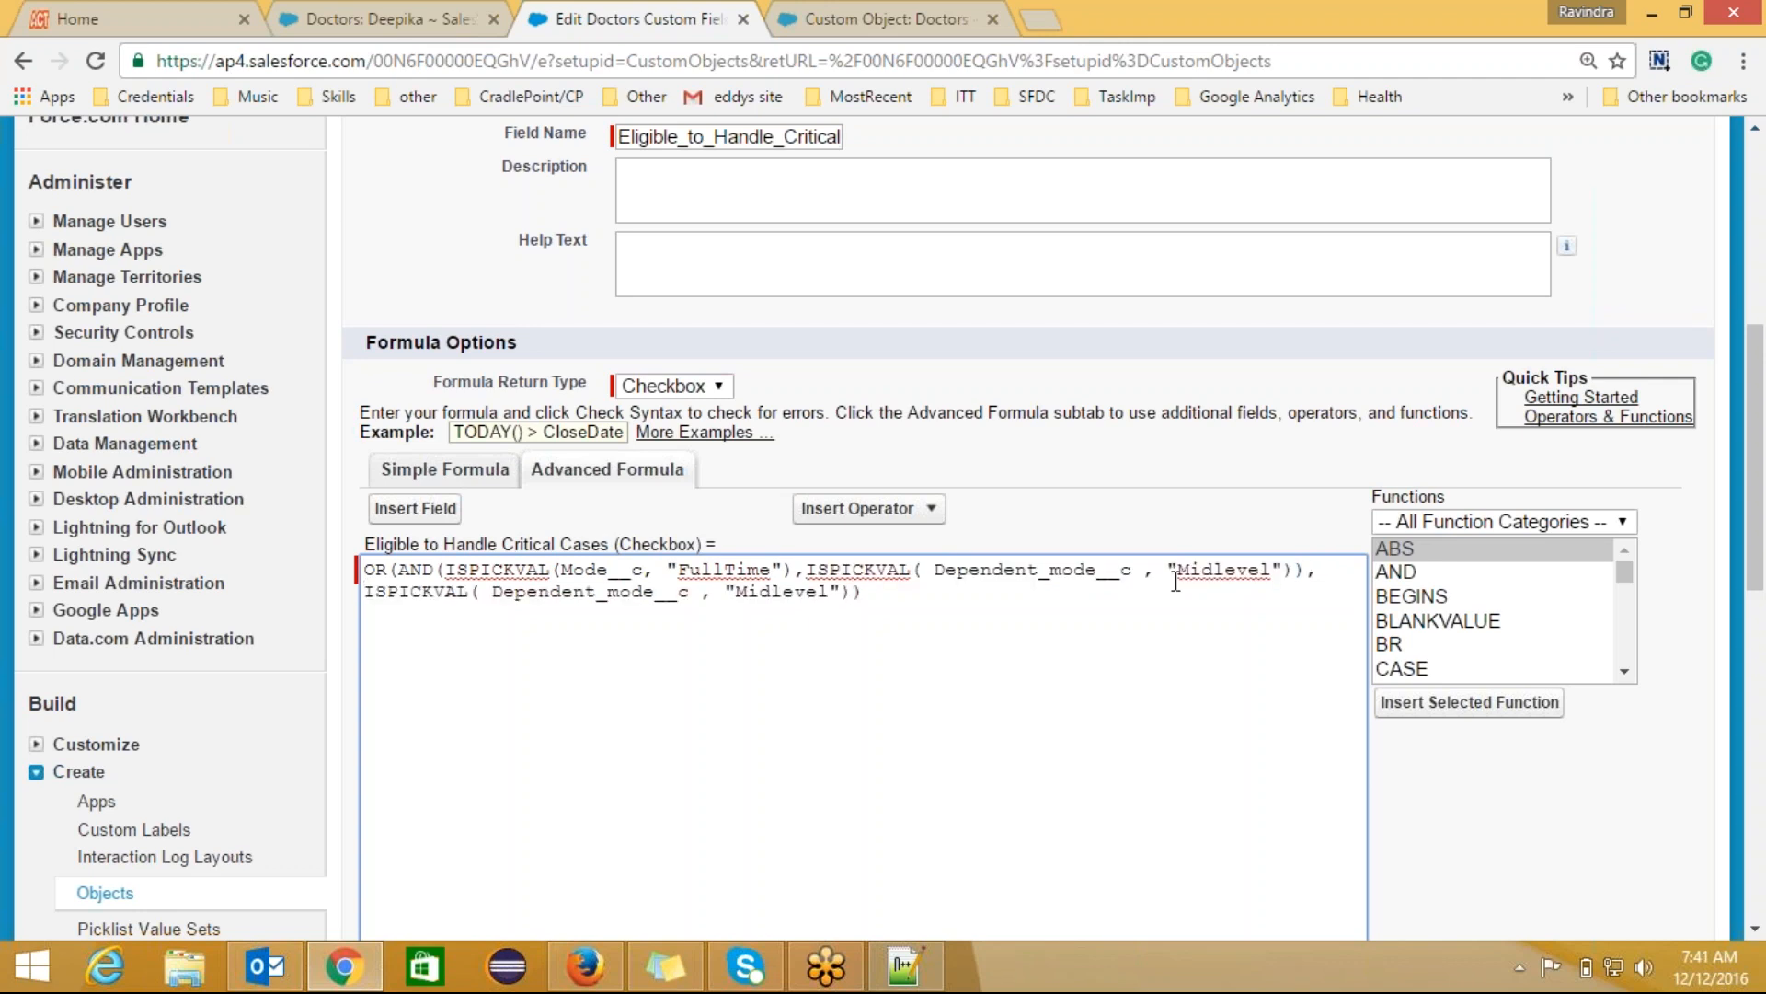
Step: Replace Midlevel in the copied condition with CrticalCases, copied from Deepika's record
left_click(828, 591)
key("BackSpace")
key("BackSpace")
key("BackSpace")
key("BackSpace")
key("BackSpace")
key("BackSpace")
key("BackSpace")
key("BackSpace")
key("alt+Tab")
key("alt+Tab")
left_click(428, 11)
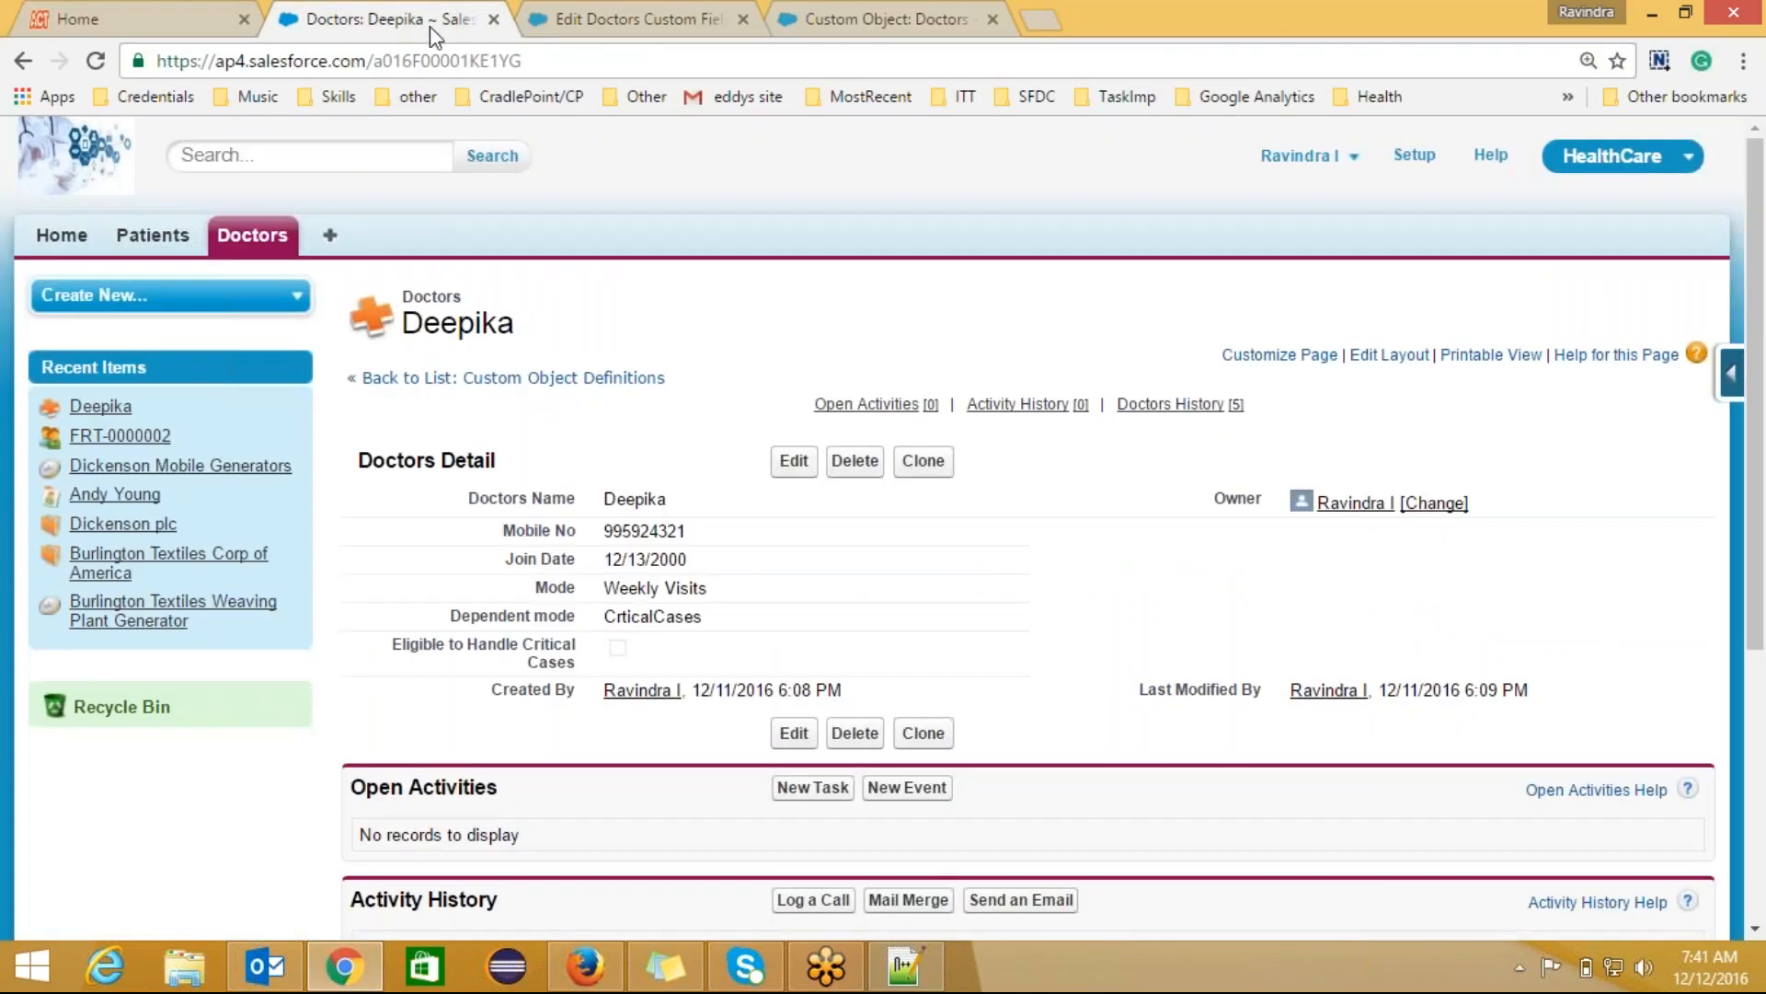
double_click(717, 622)
left_click_drag(711, 619, 603, 612)
key("ctrl+c")
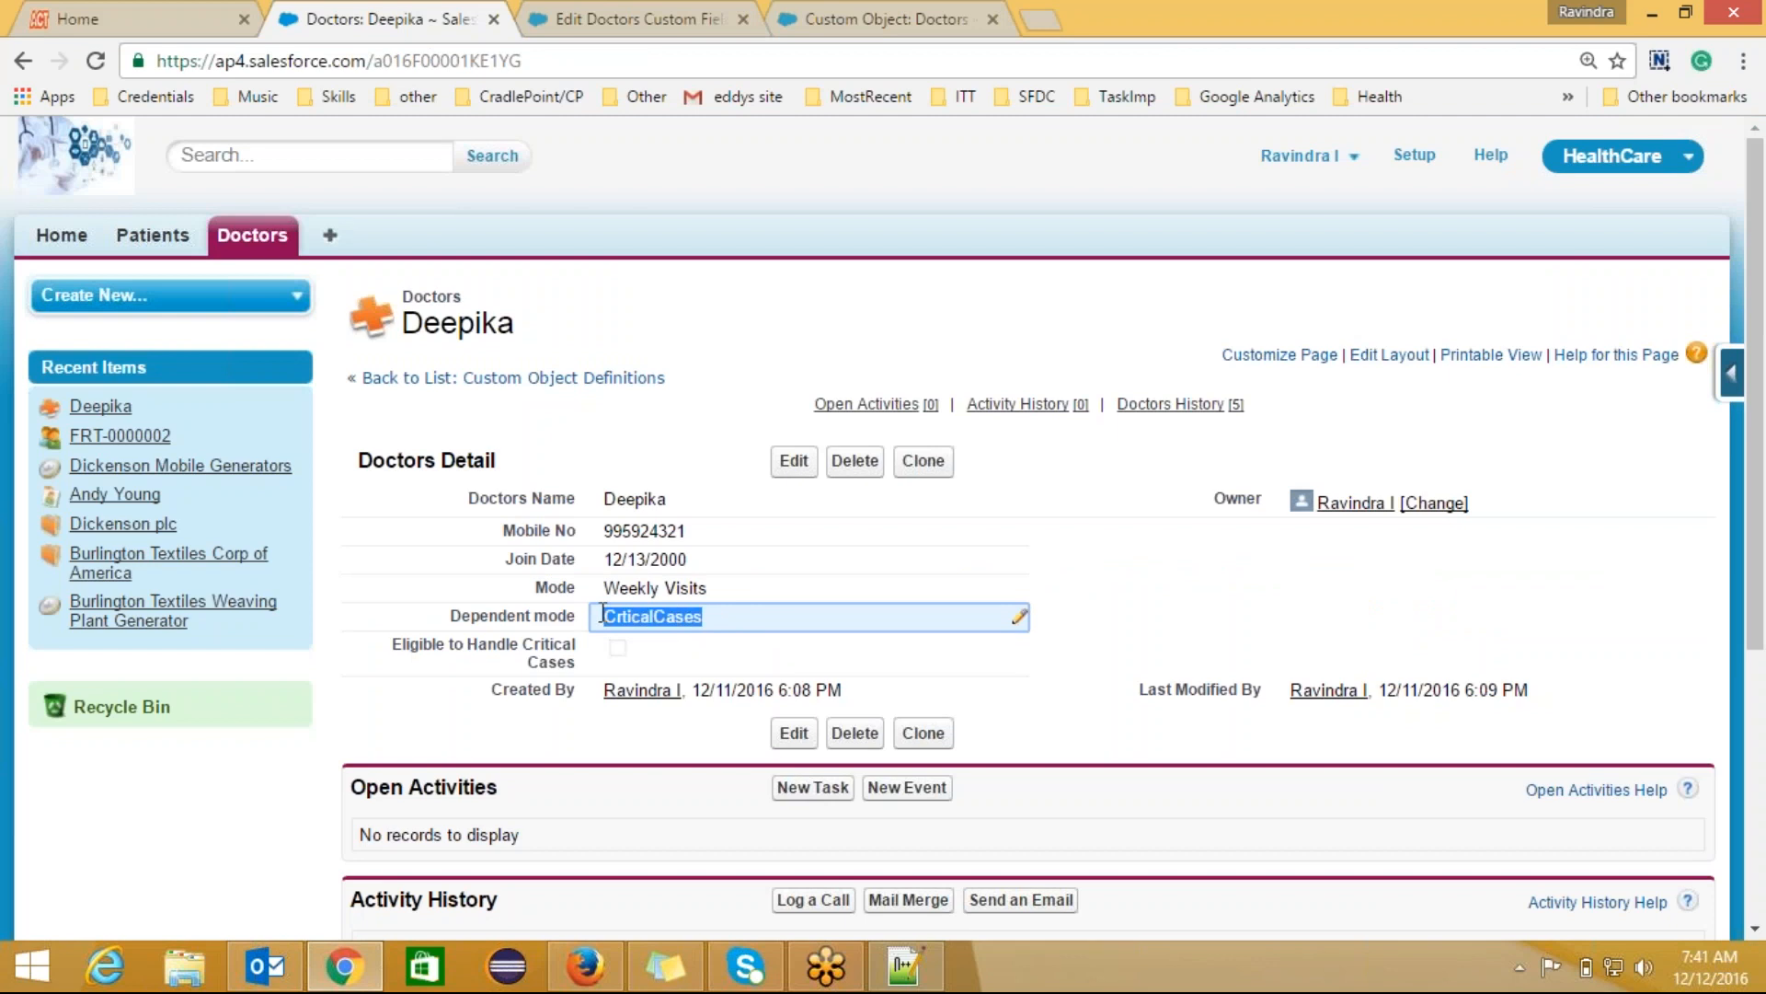
left_click(637, 26)
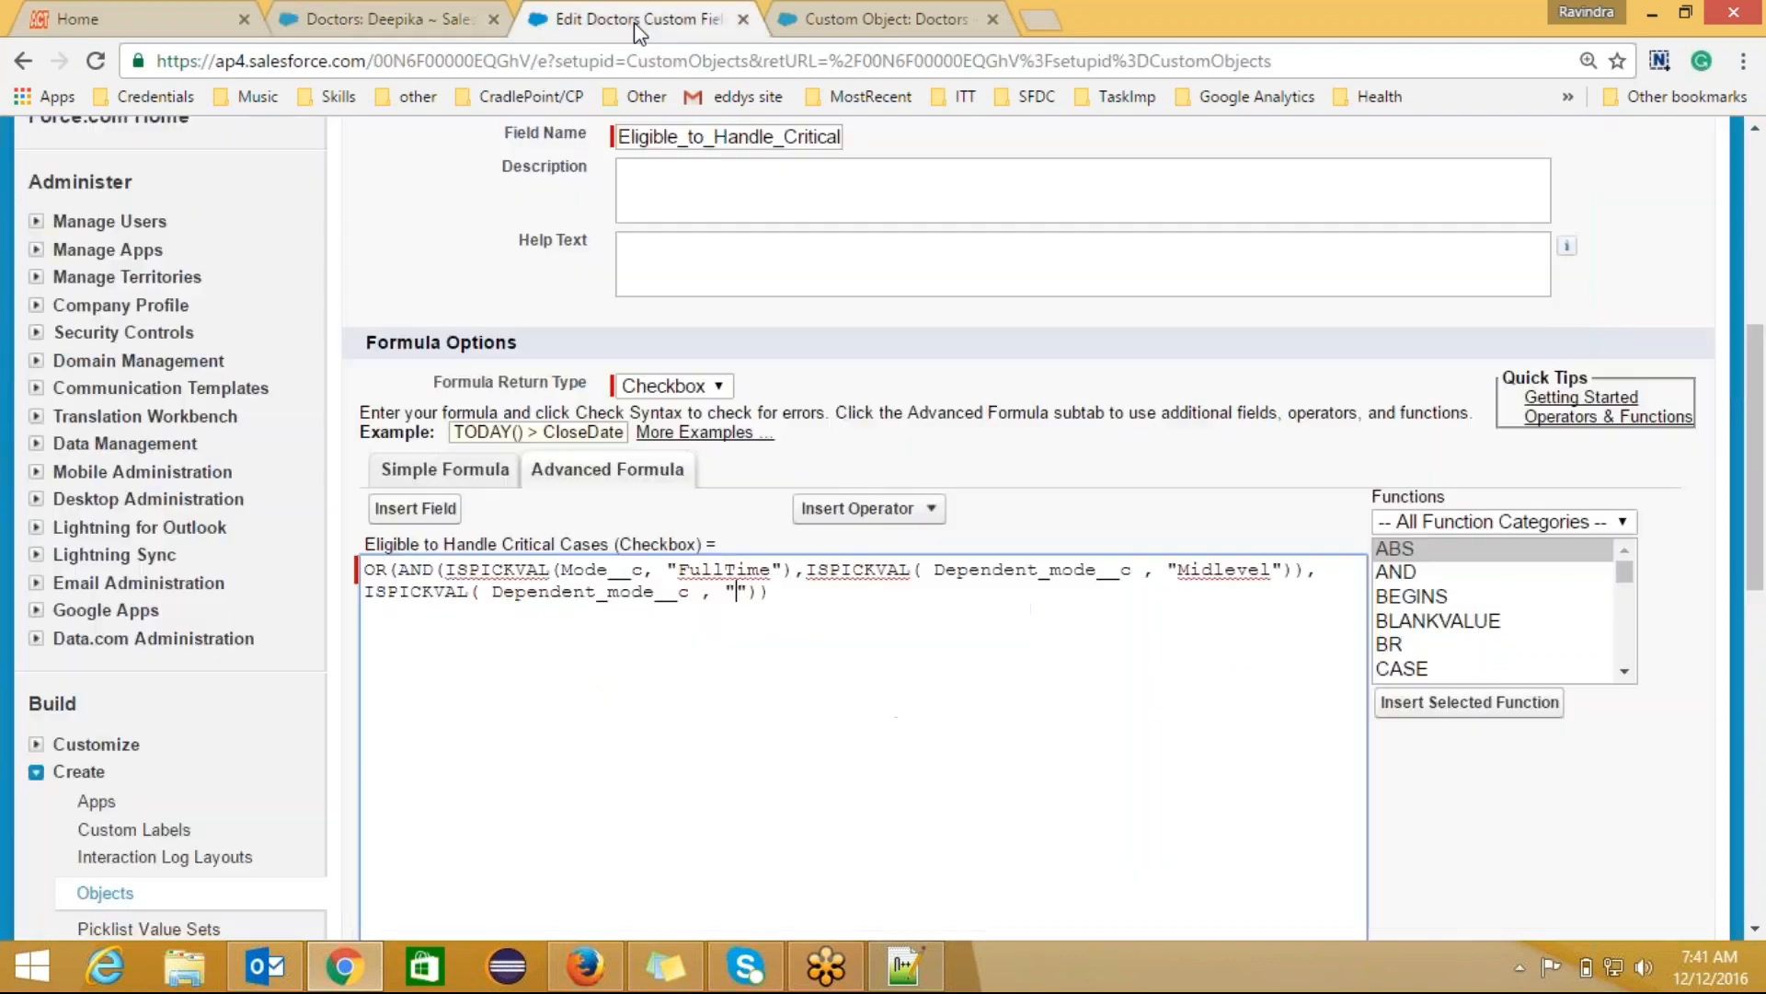
key("ctrl+v")
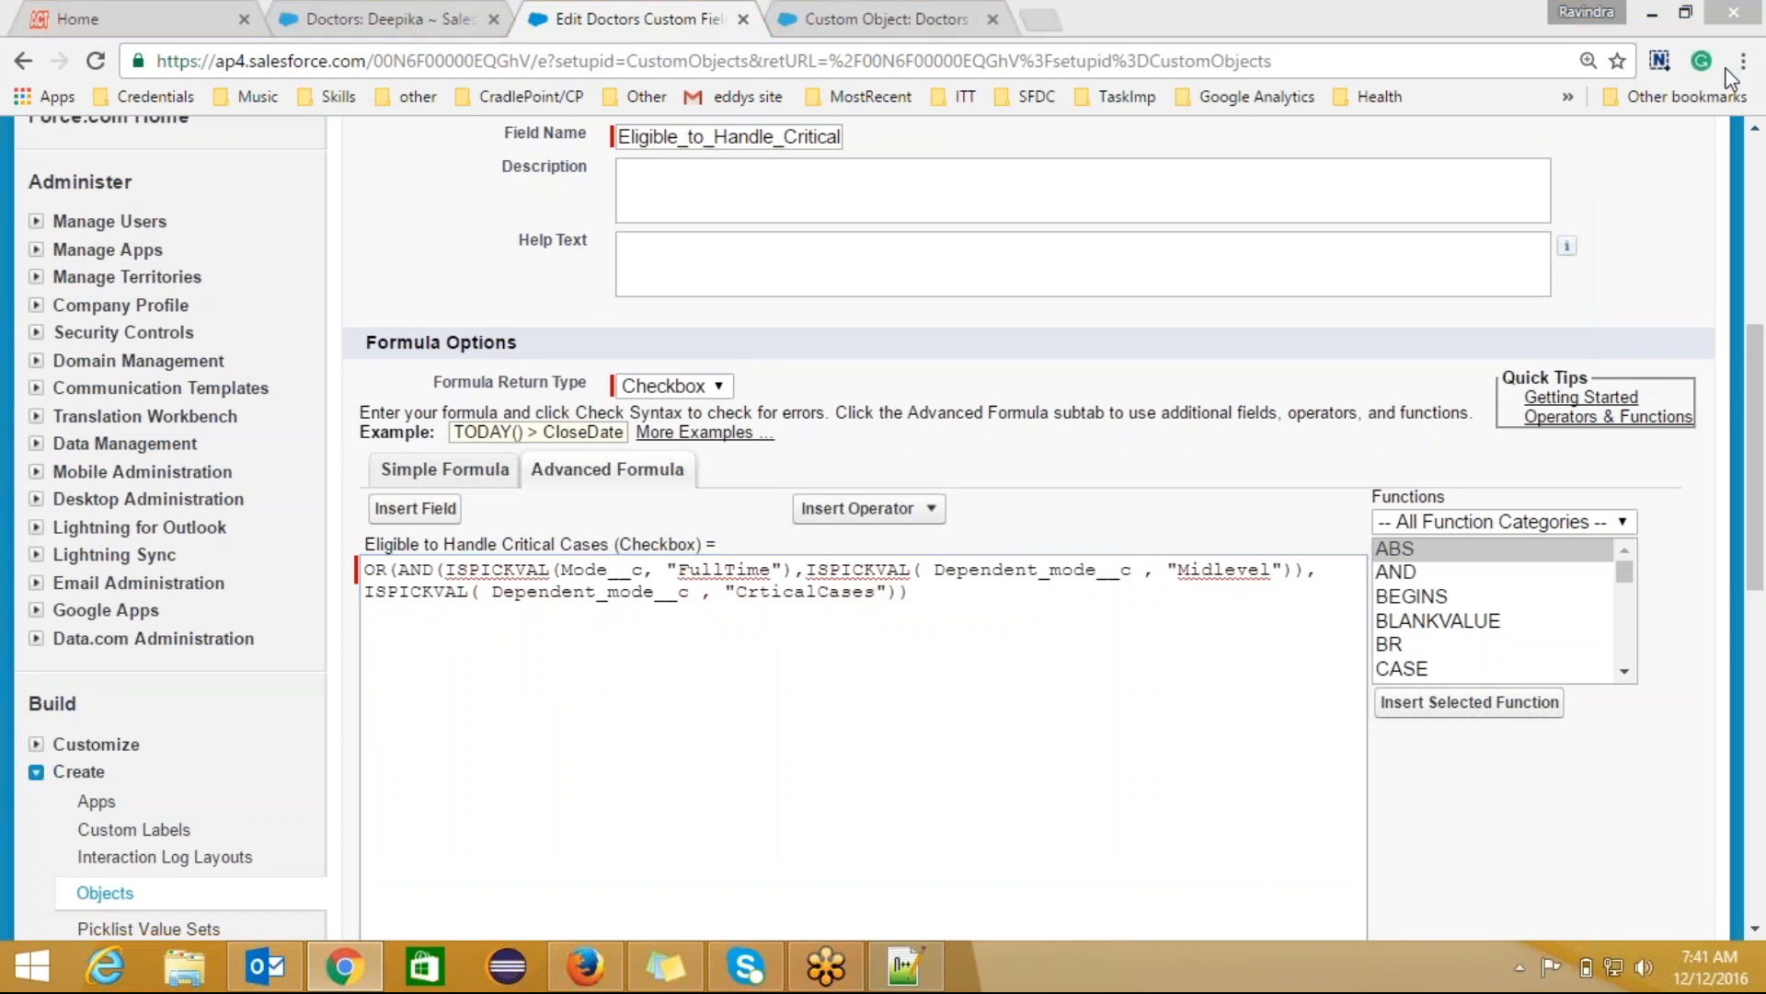
left_click_drag(1756, 414, 1755, 582)
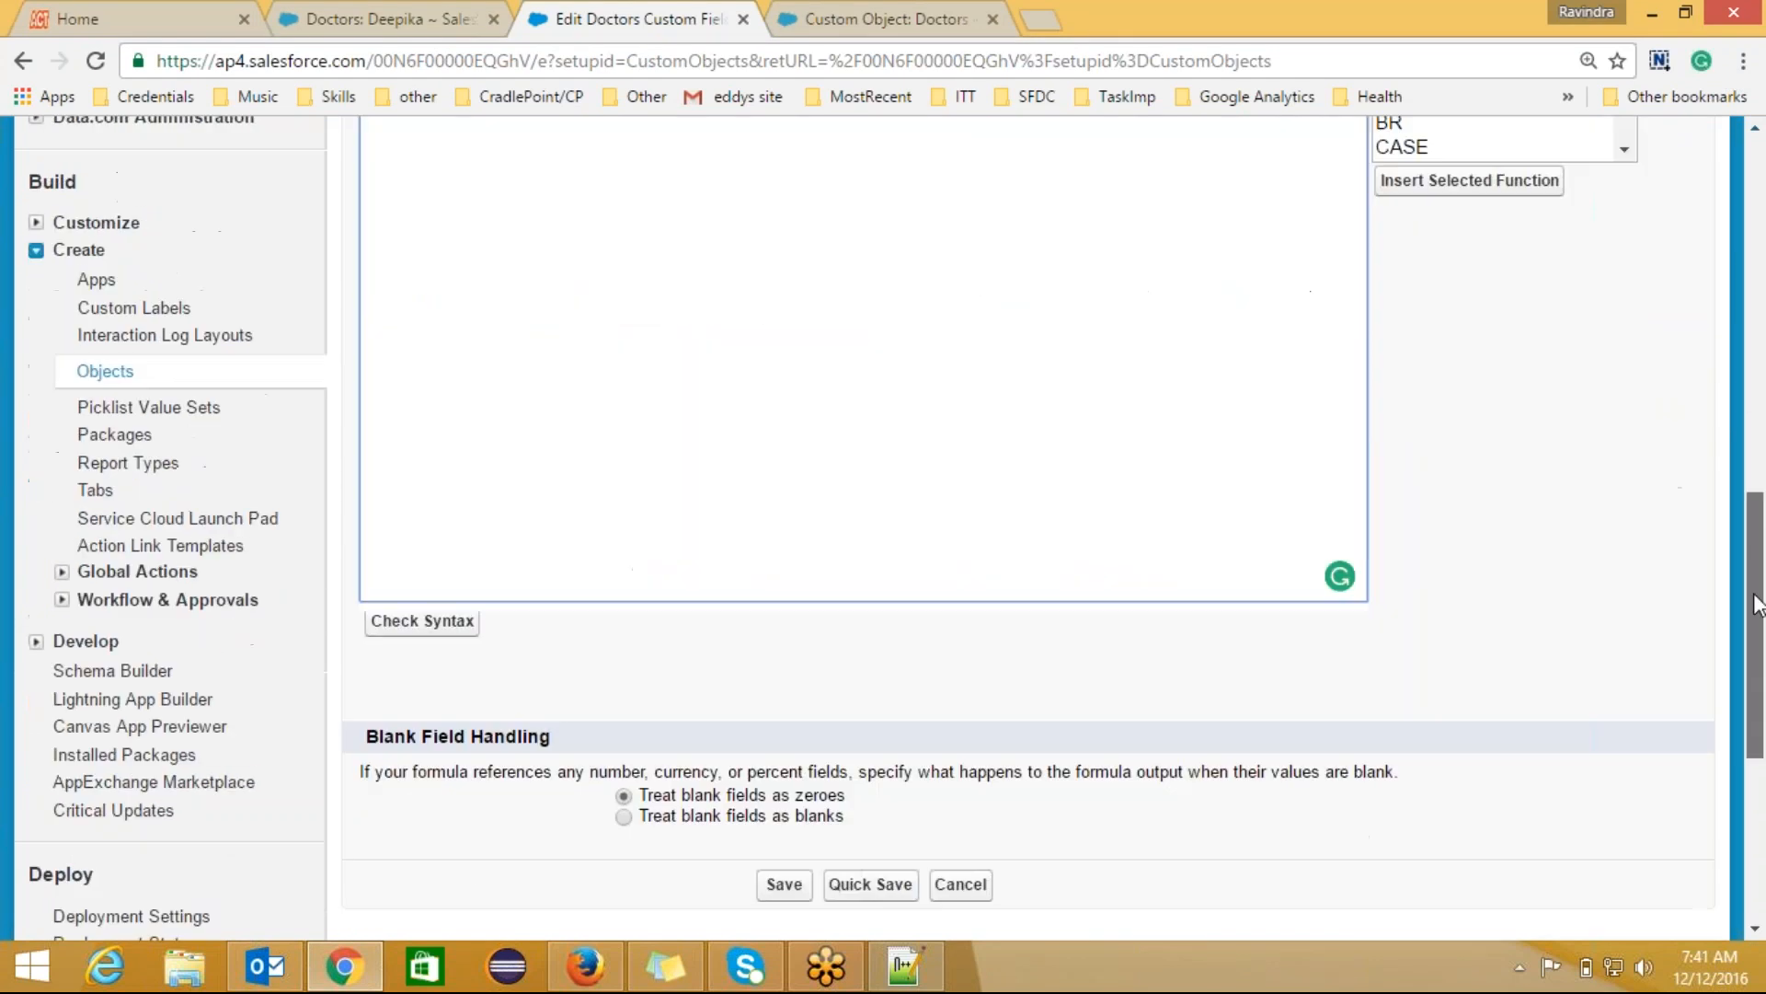
Step: Check the OR formula's syntax, save the field, and switch back to Deepika's record
left_click(445, 622)
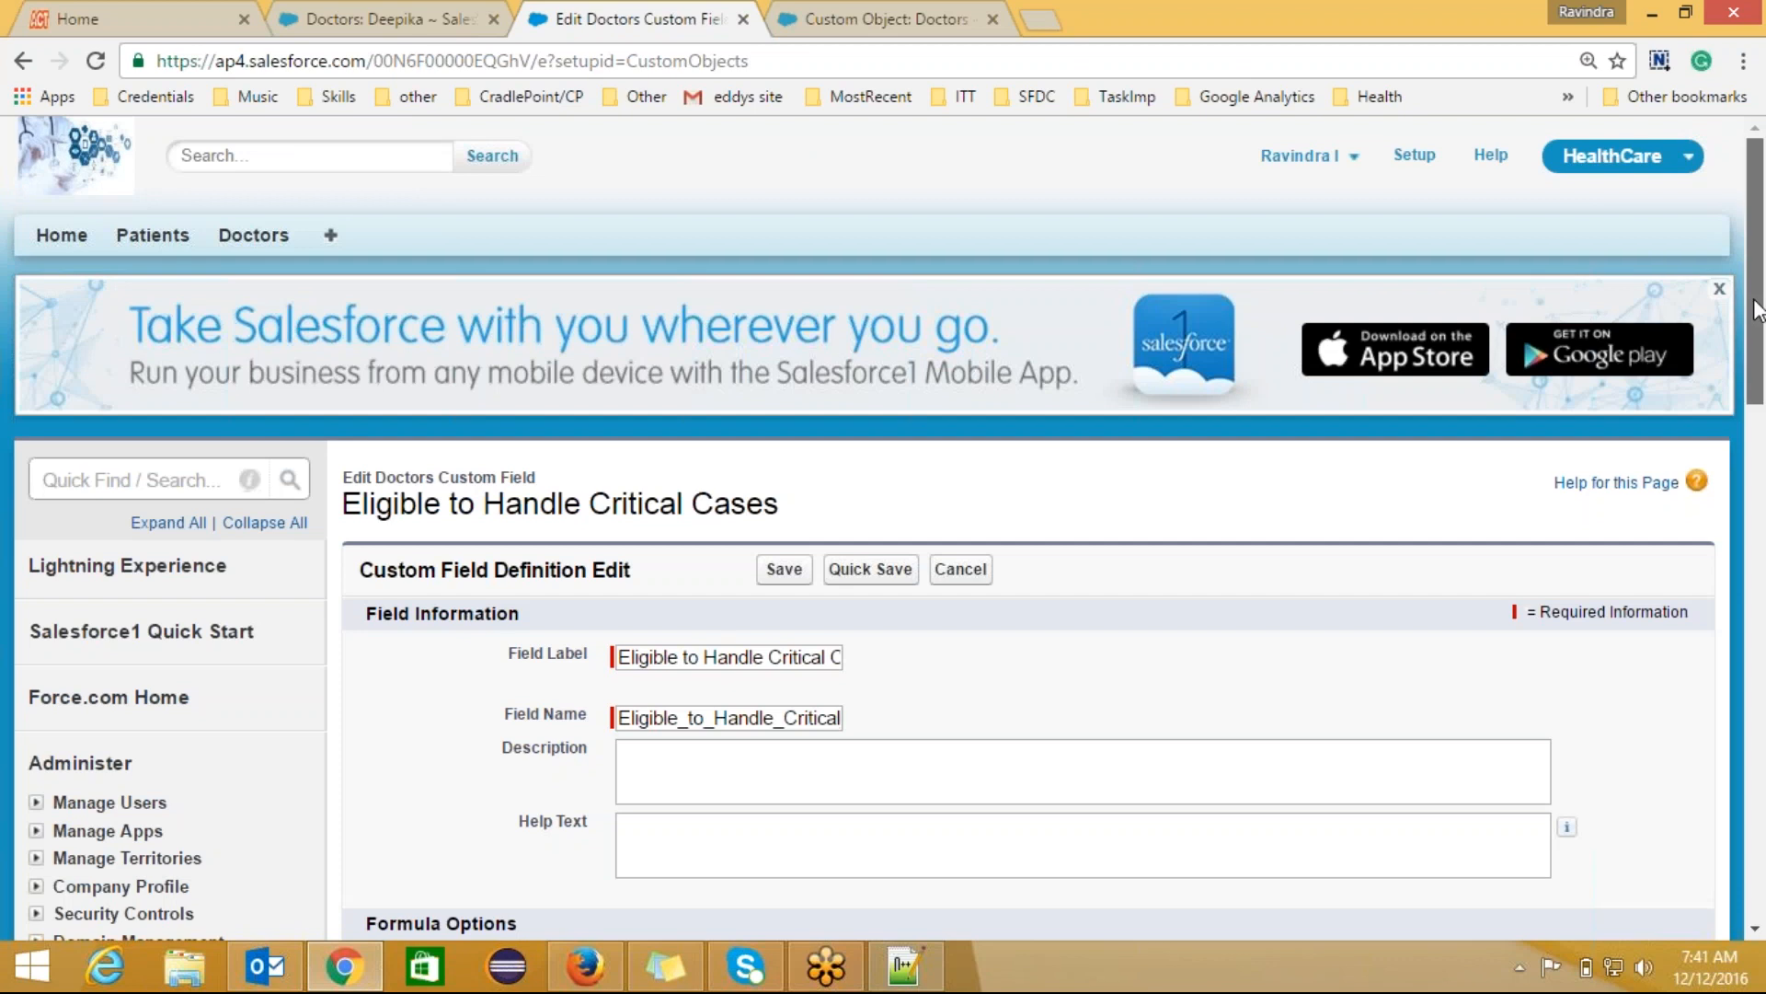
left_click_drag(1757, 350, 1764, 722)
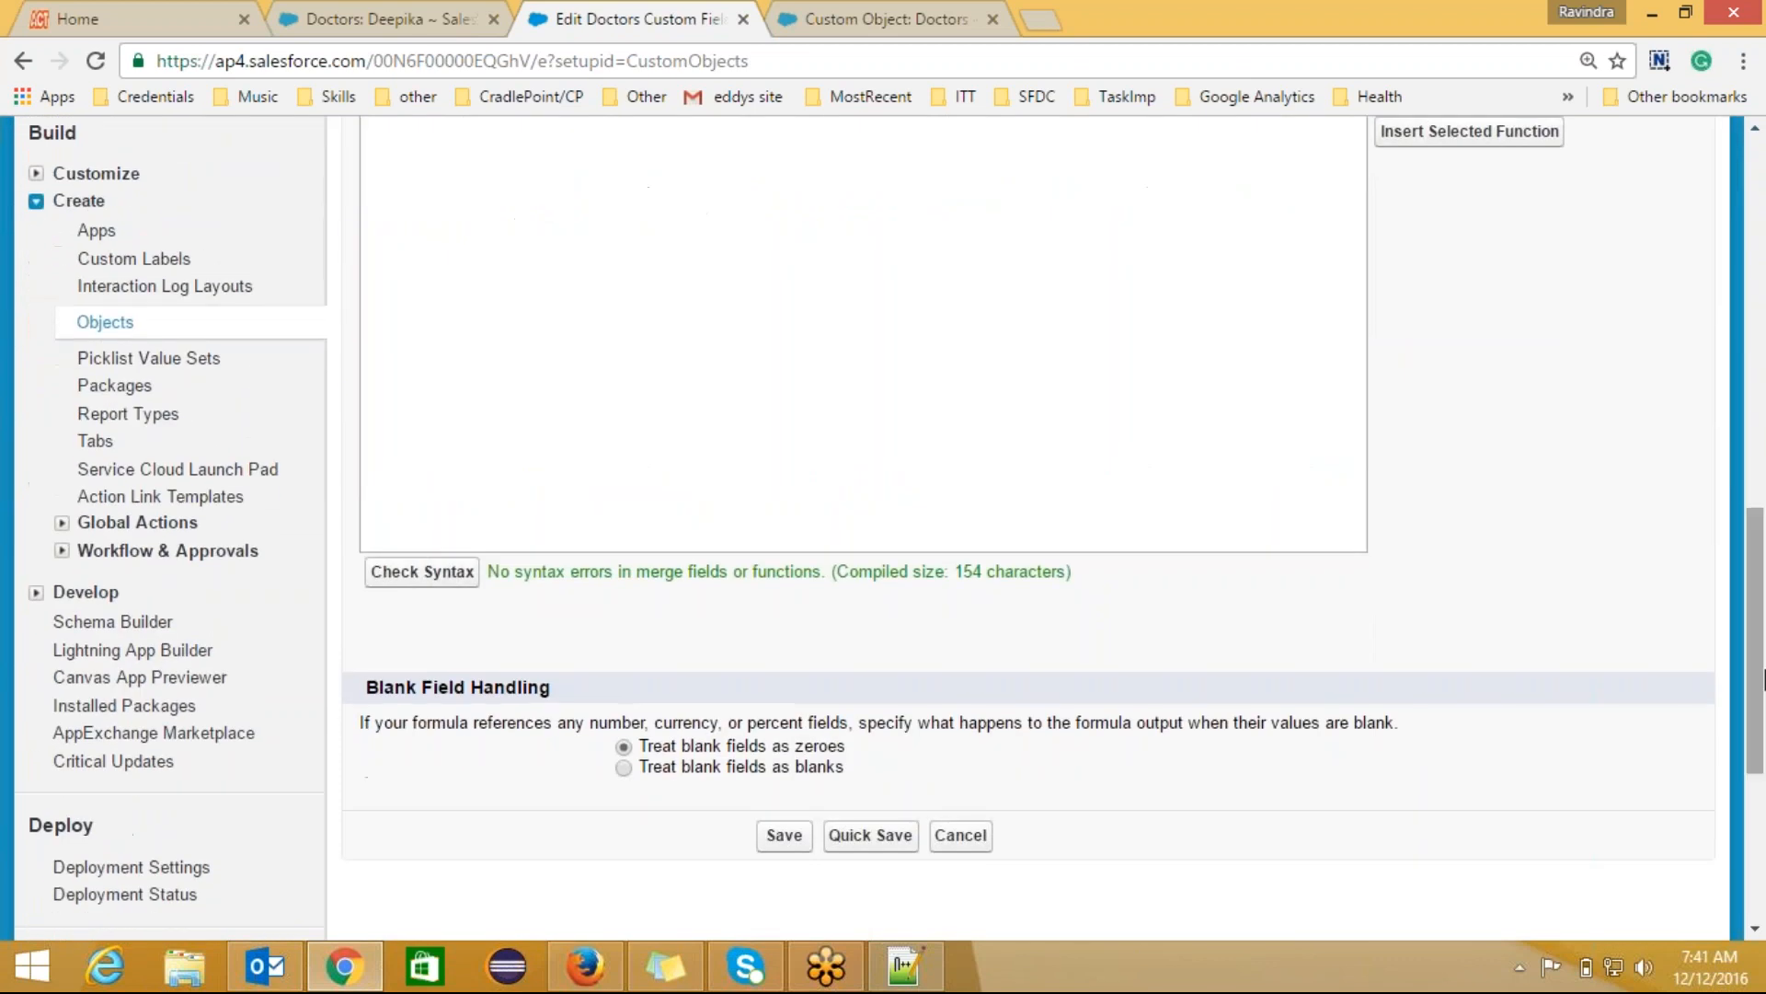
left_click(785, 838)
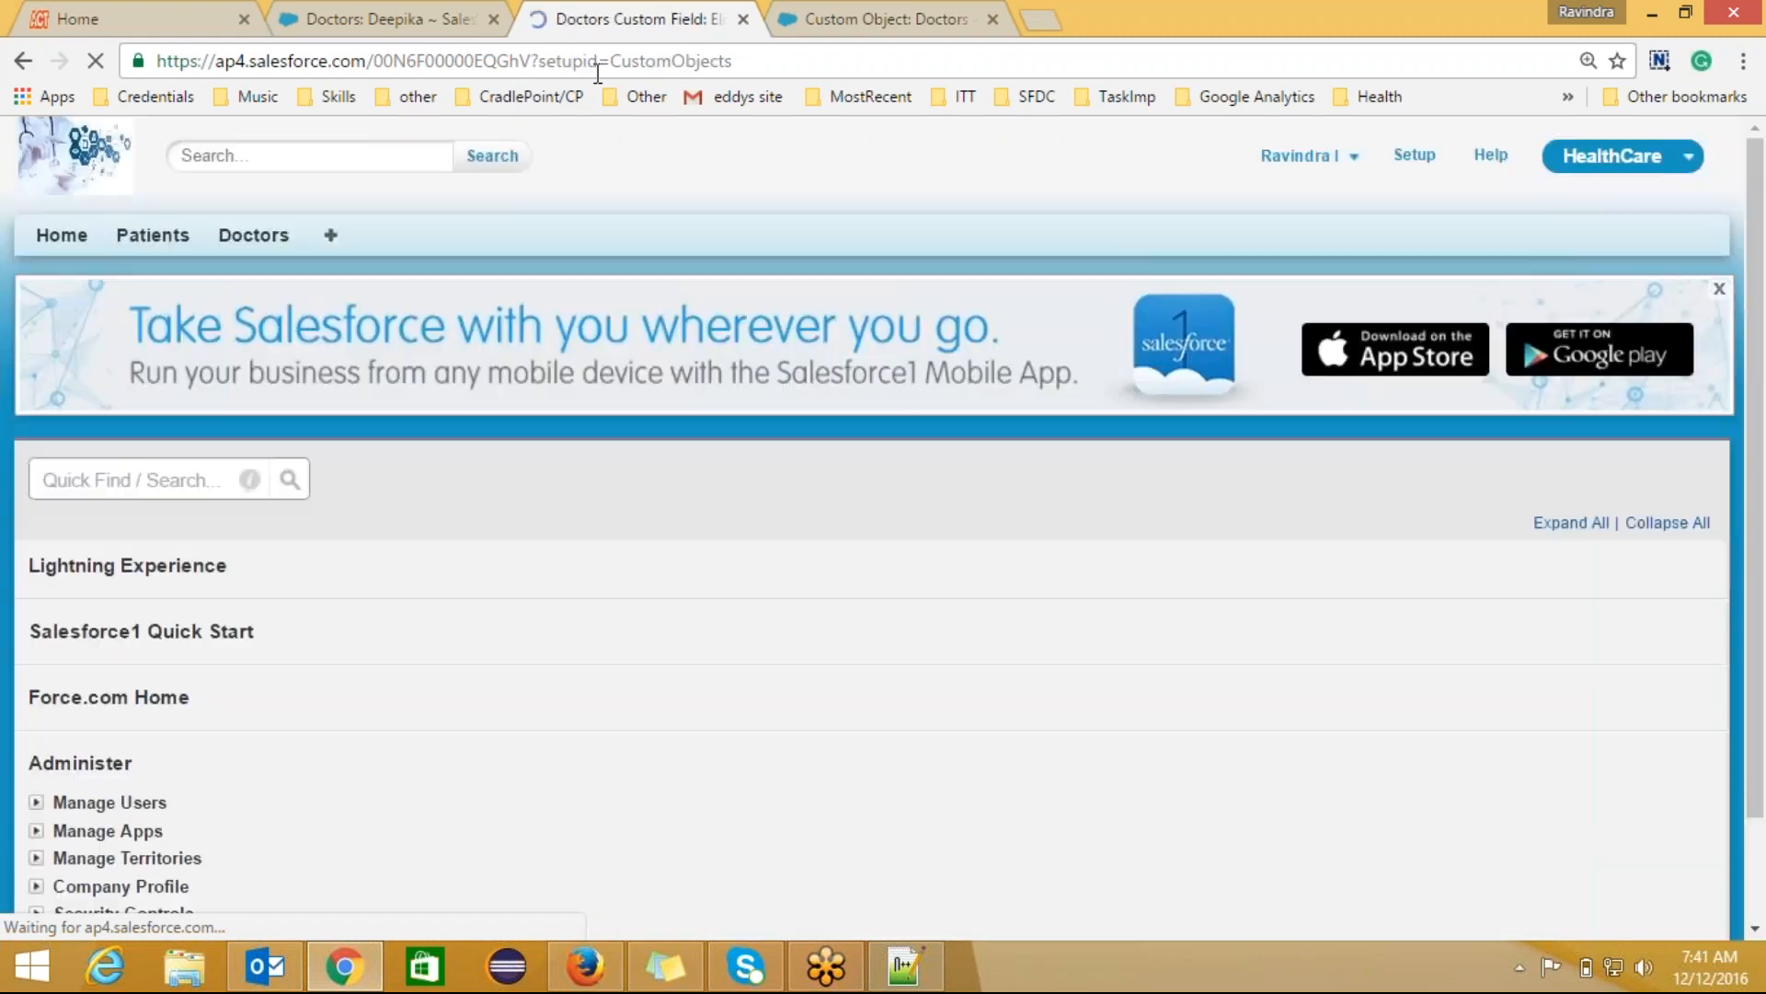
key("ctrl+shift+Tab")
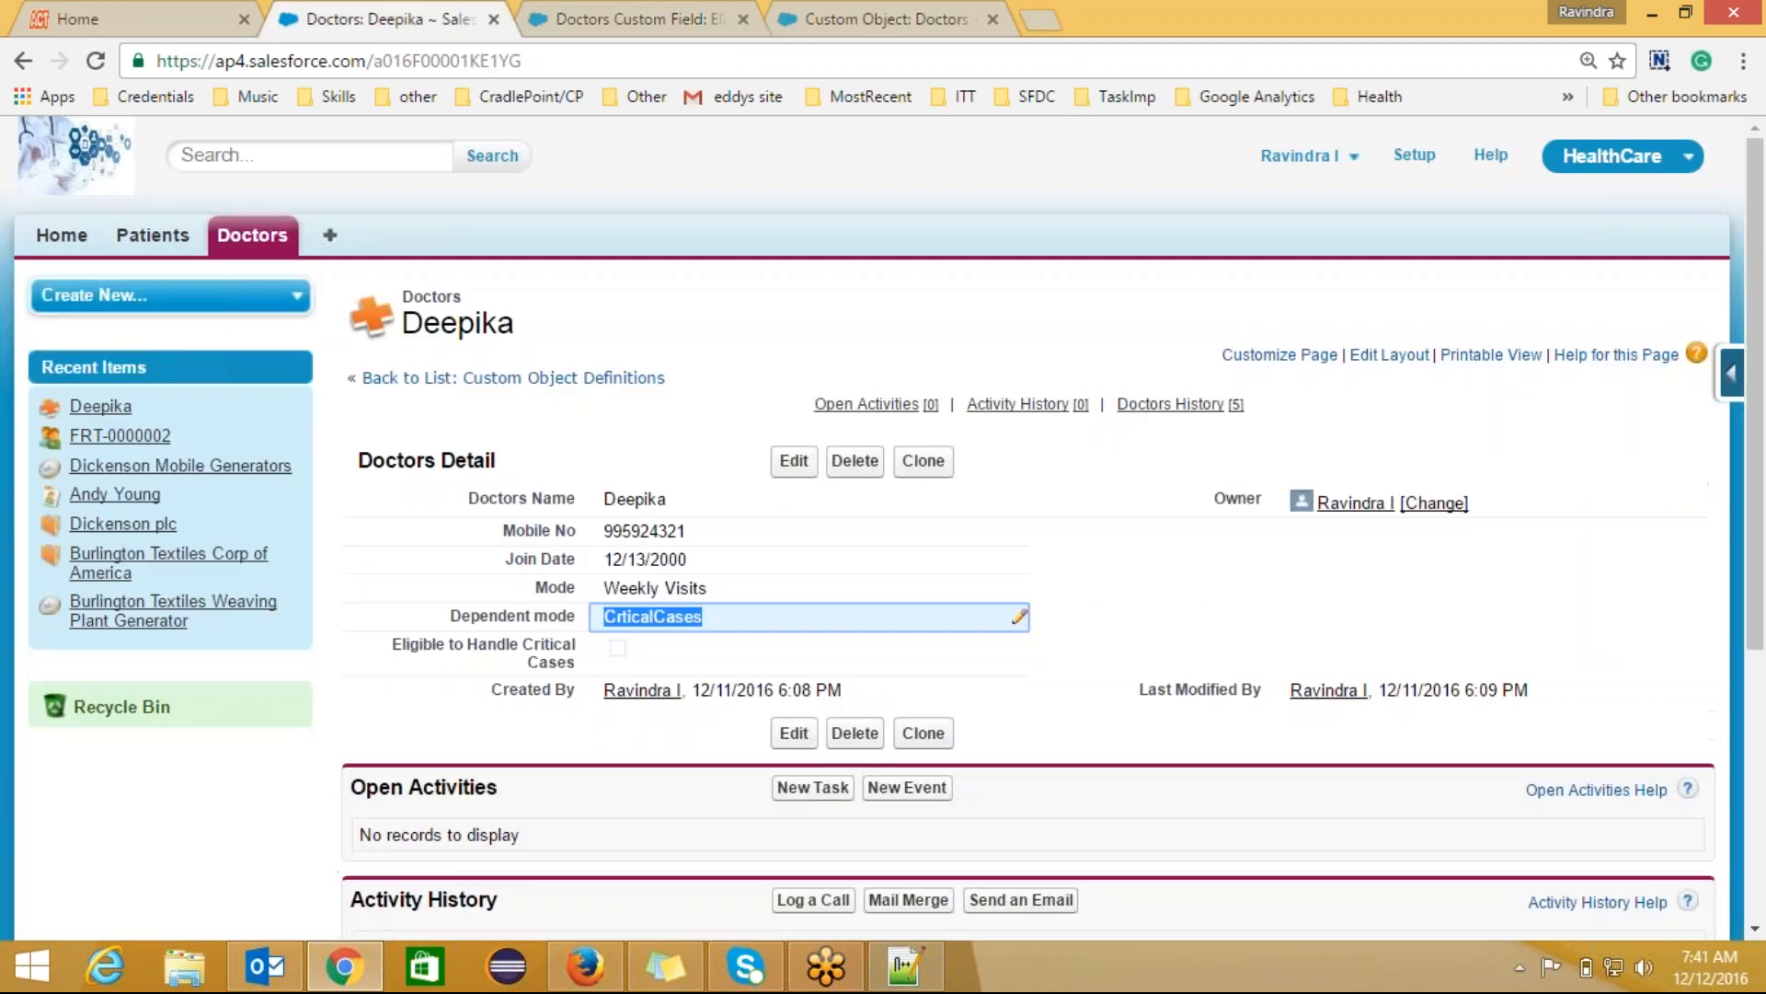
Step: Close the inline edit, then edit and re-save Deepika to recalculate the checkbox
left_click(1098, 641)
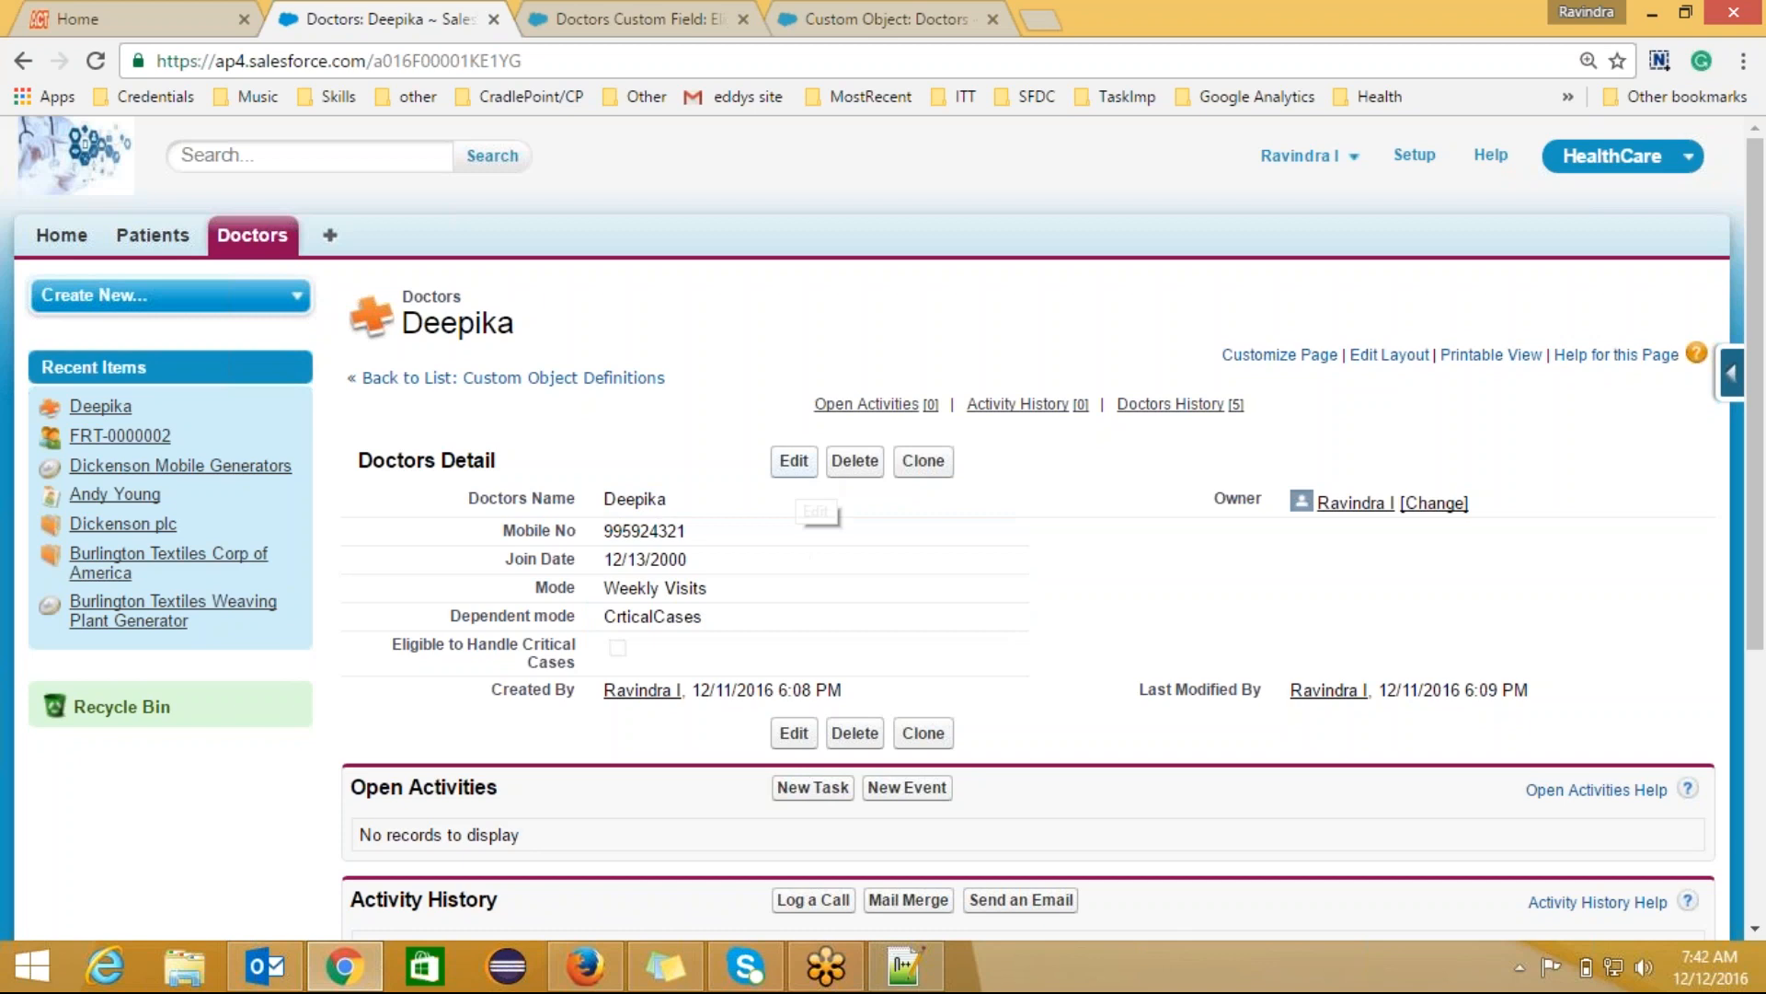
left_click(793, 460)
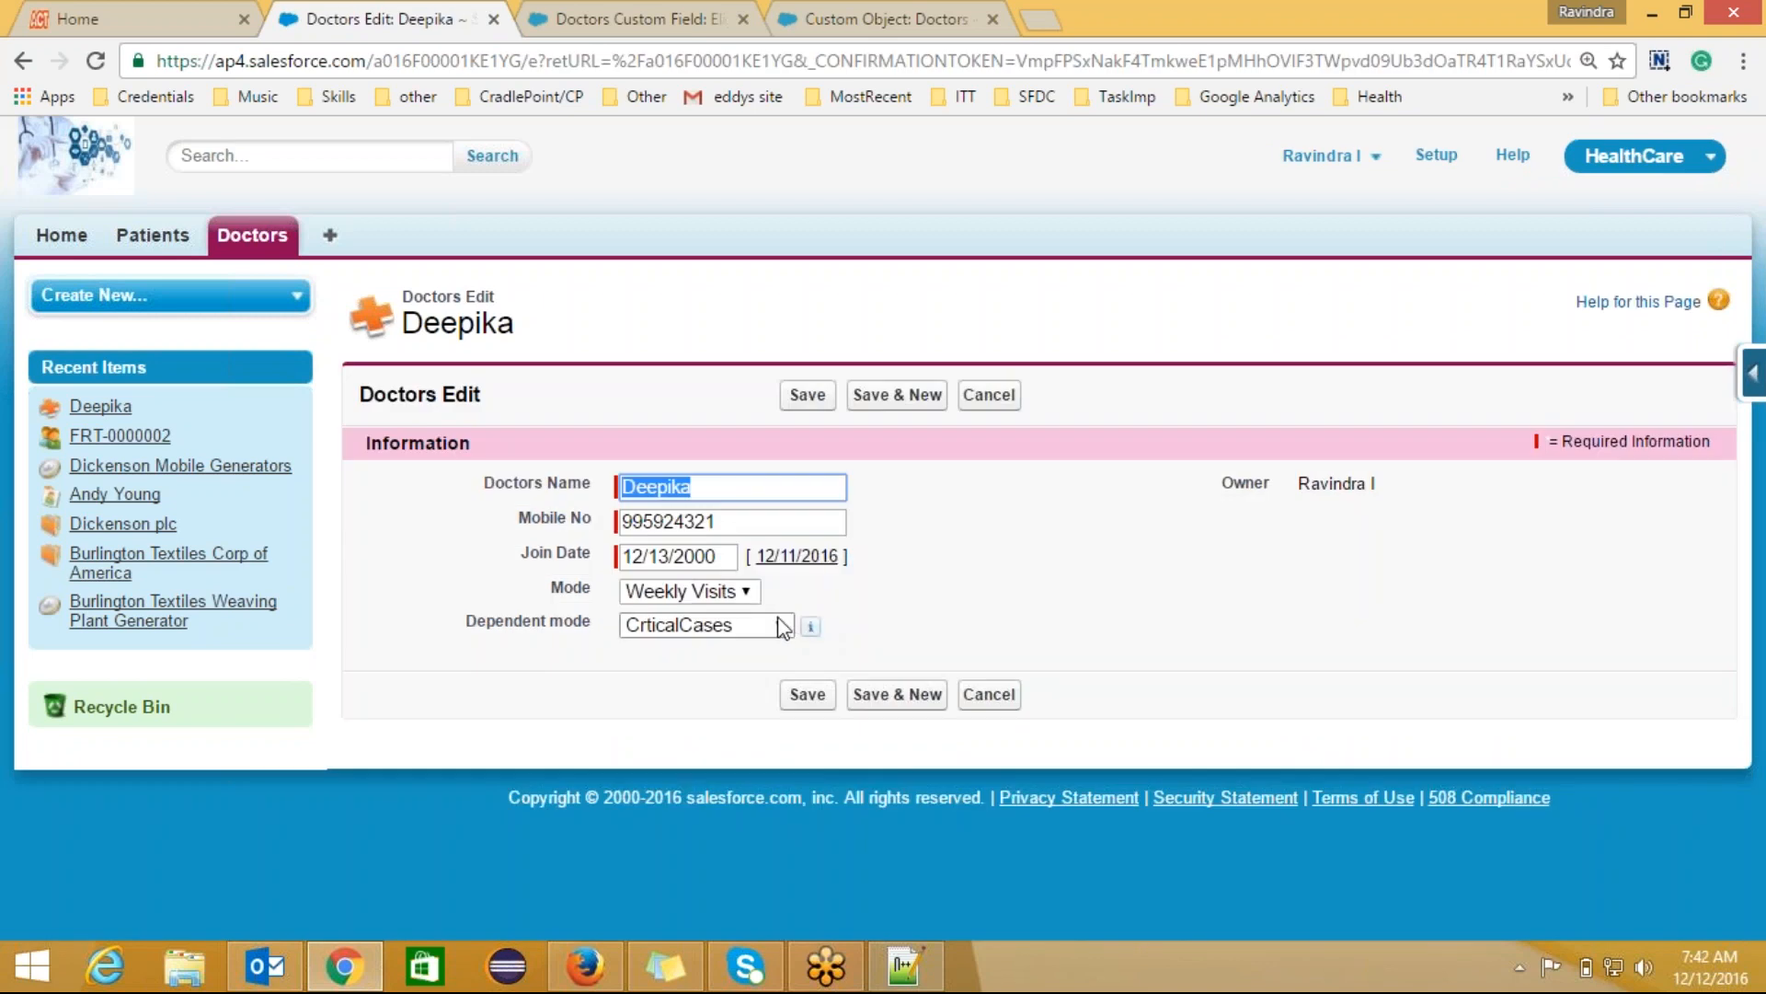
left_click(808, 694)
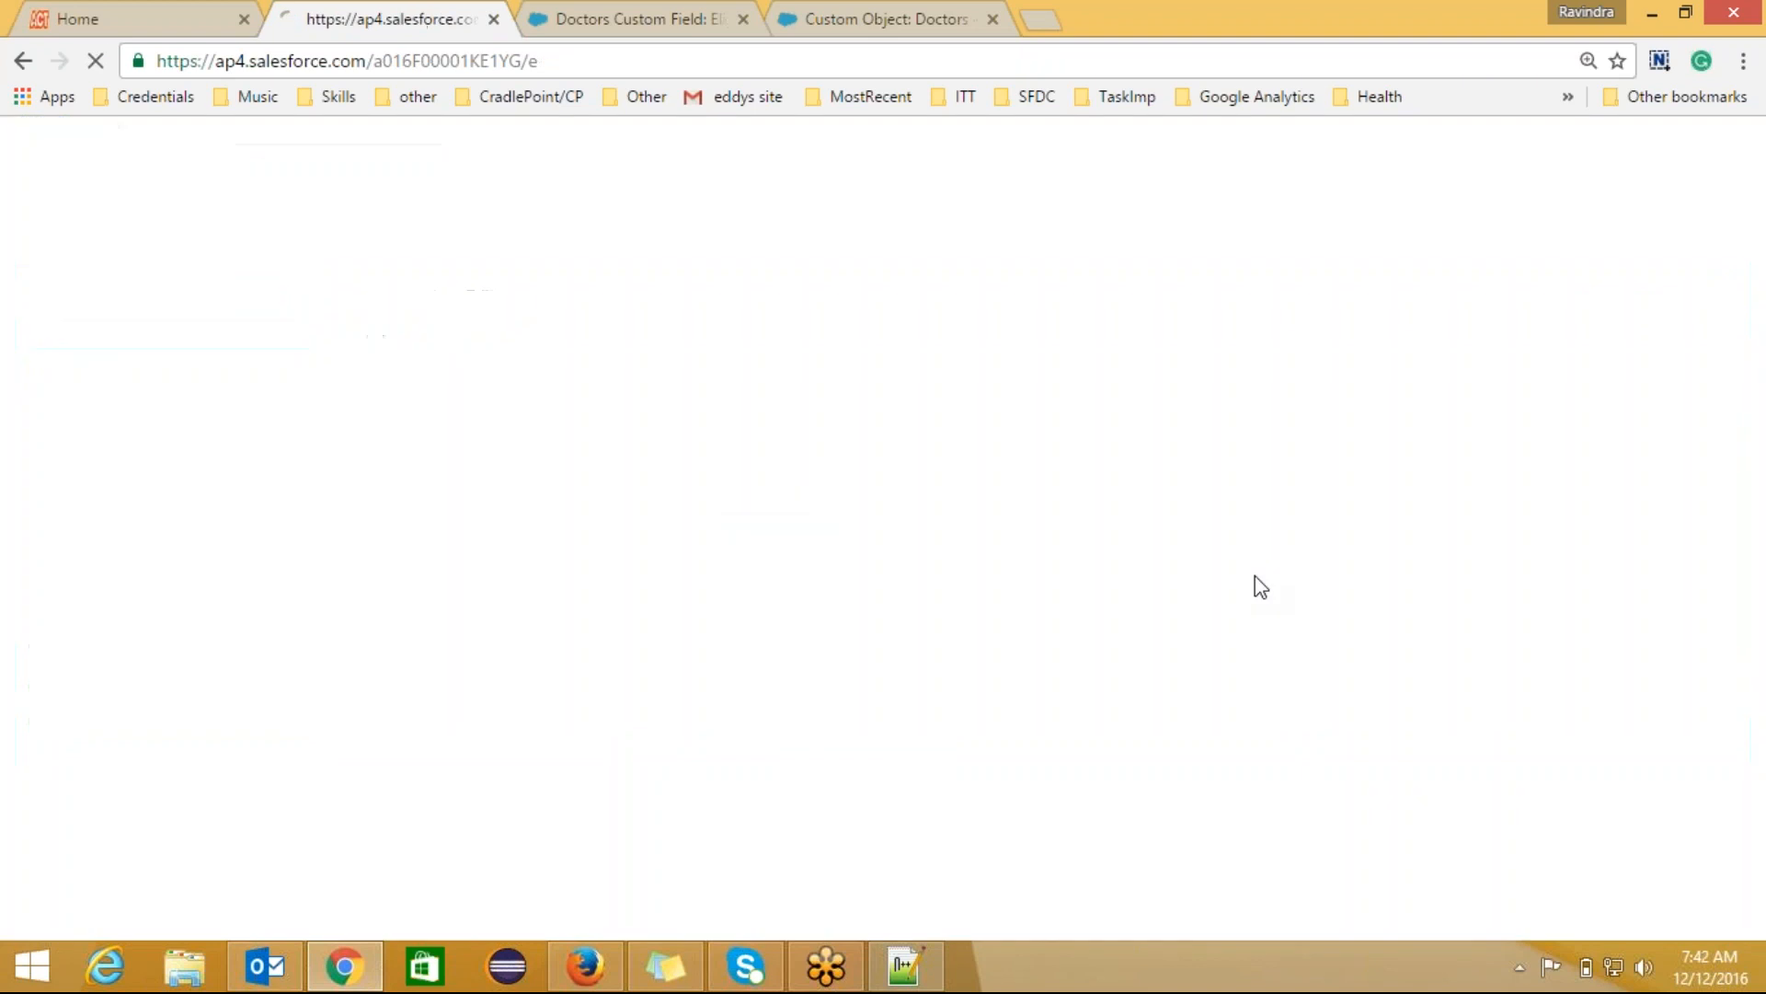
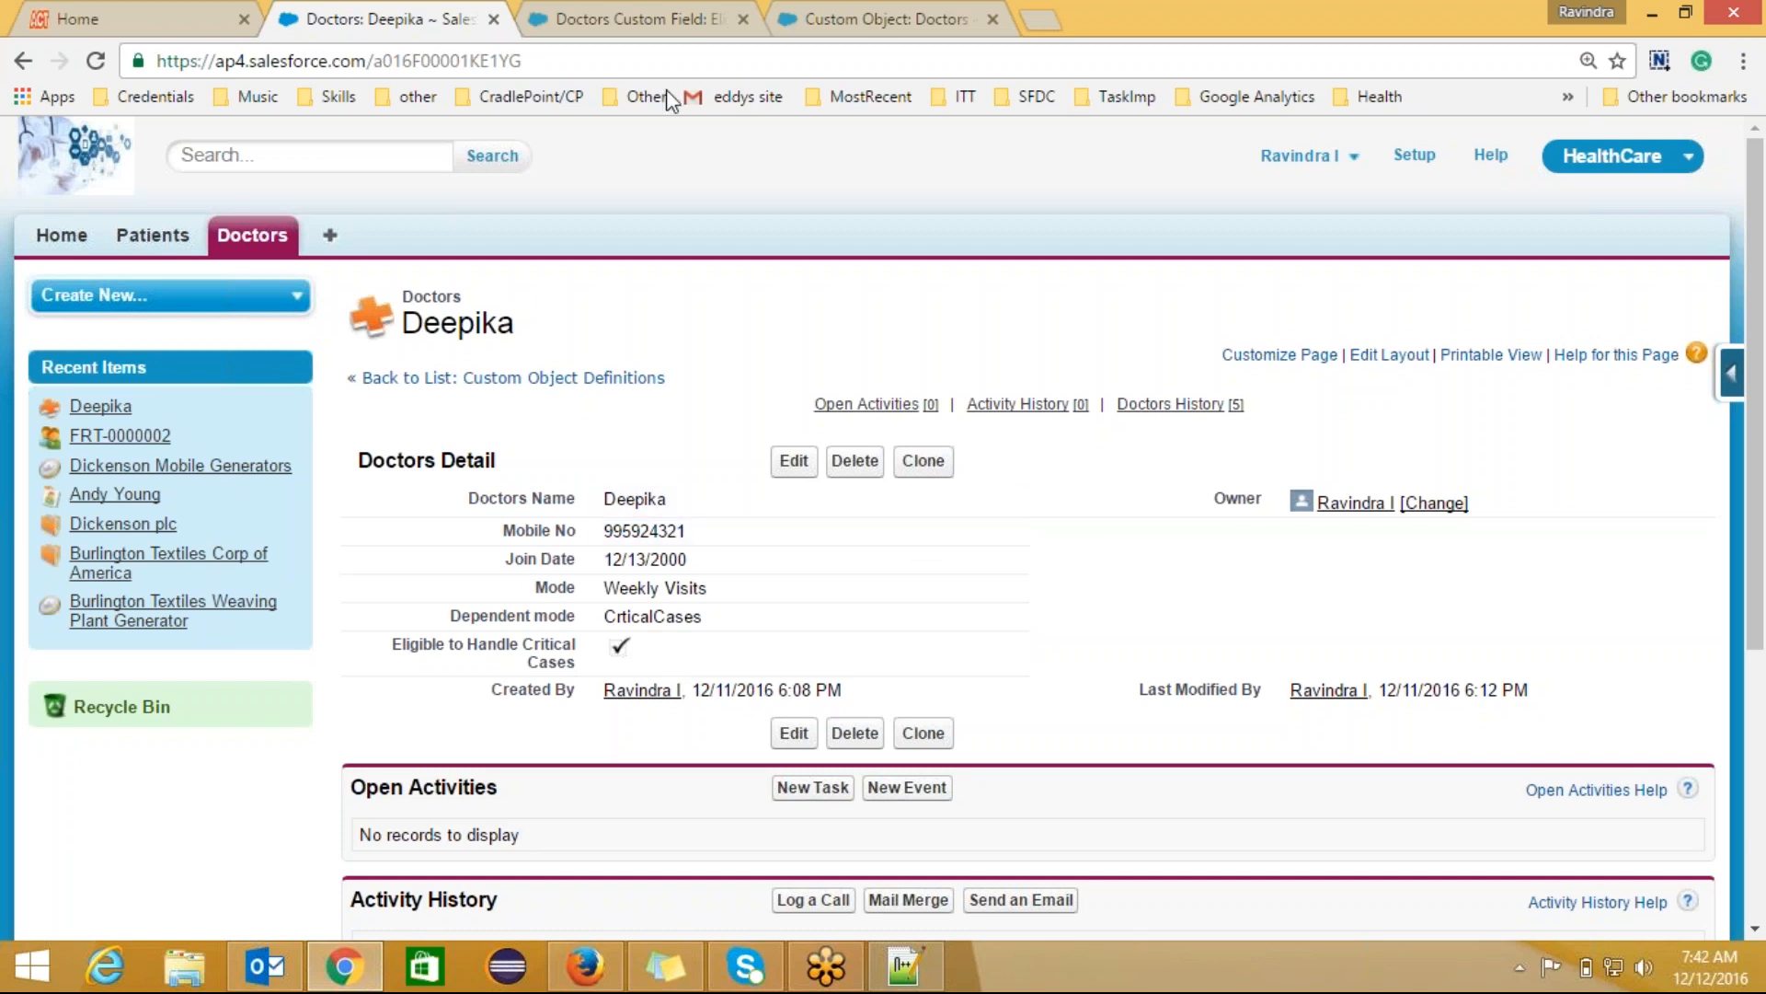
Step: Open the Eligible to Handle Critical Cases field for editing and bring the formula editor into view
left_click(641, 28)
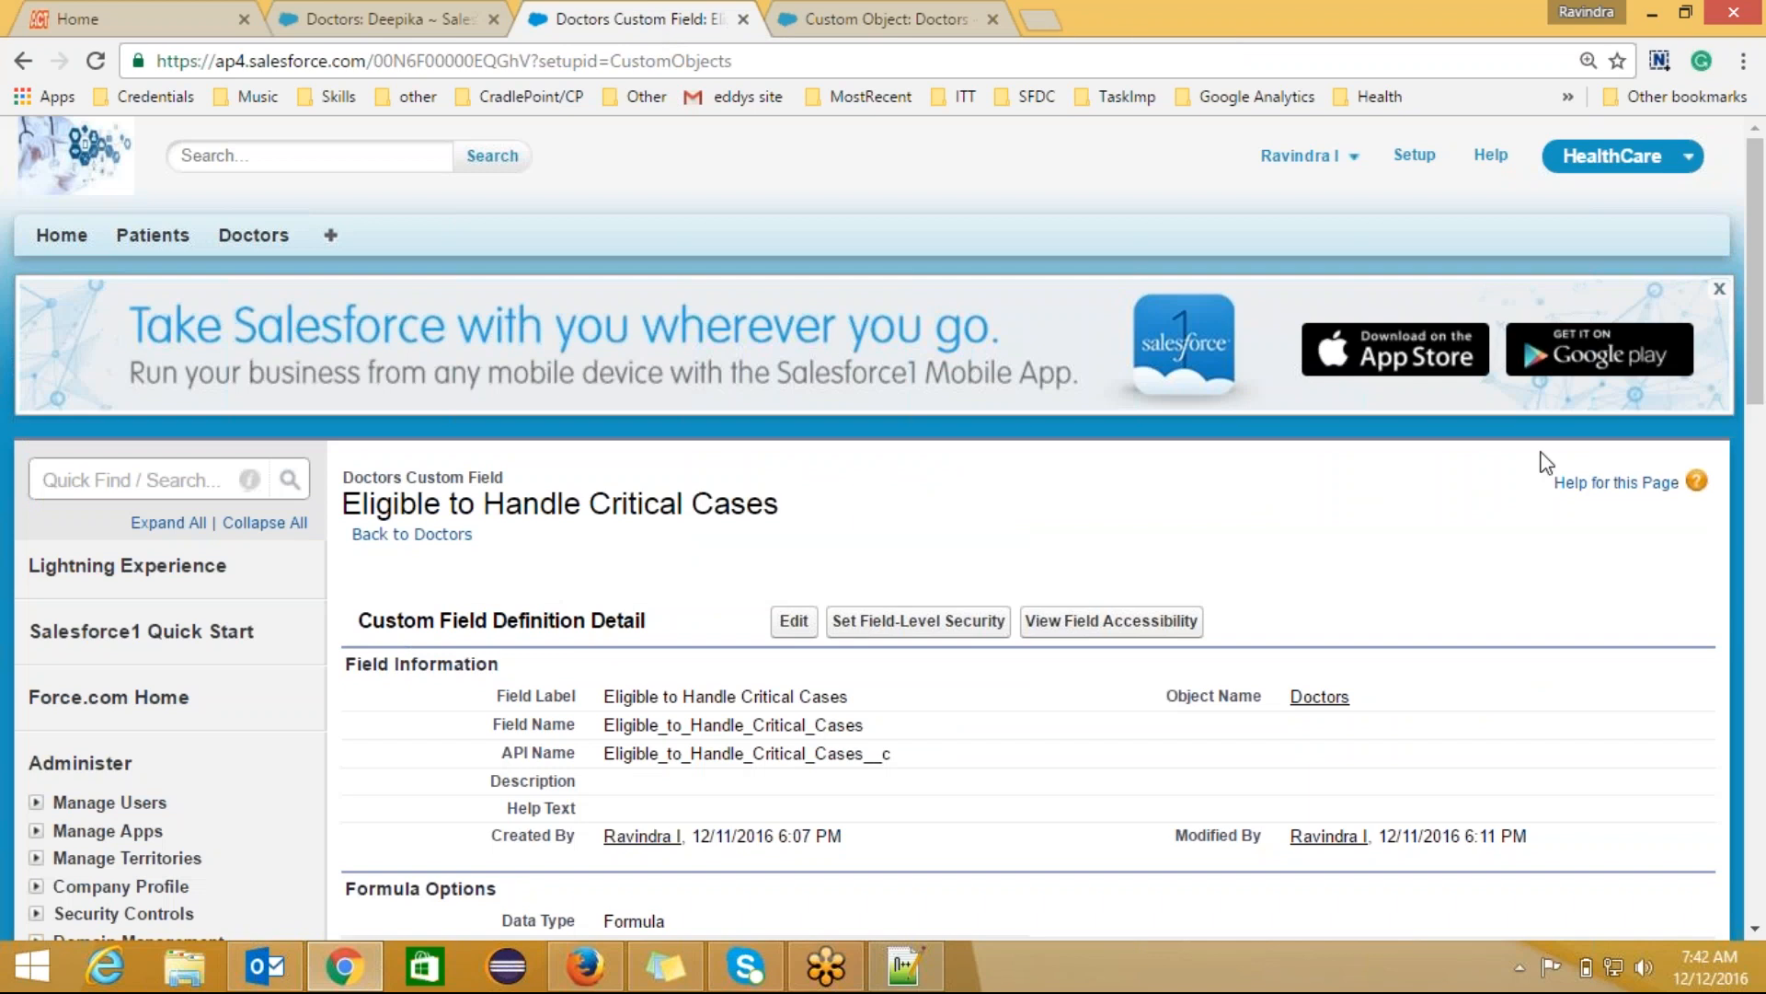
scroll(1755, 260, "down", 5)
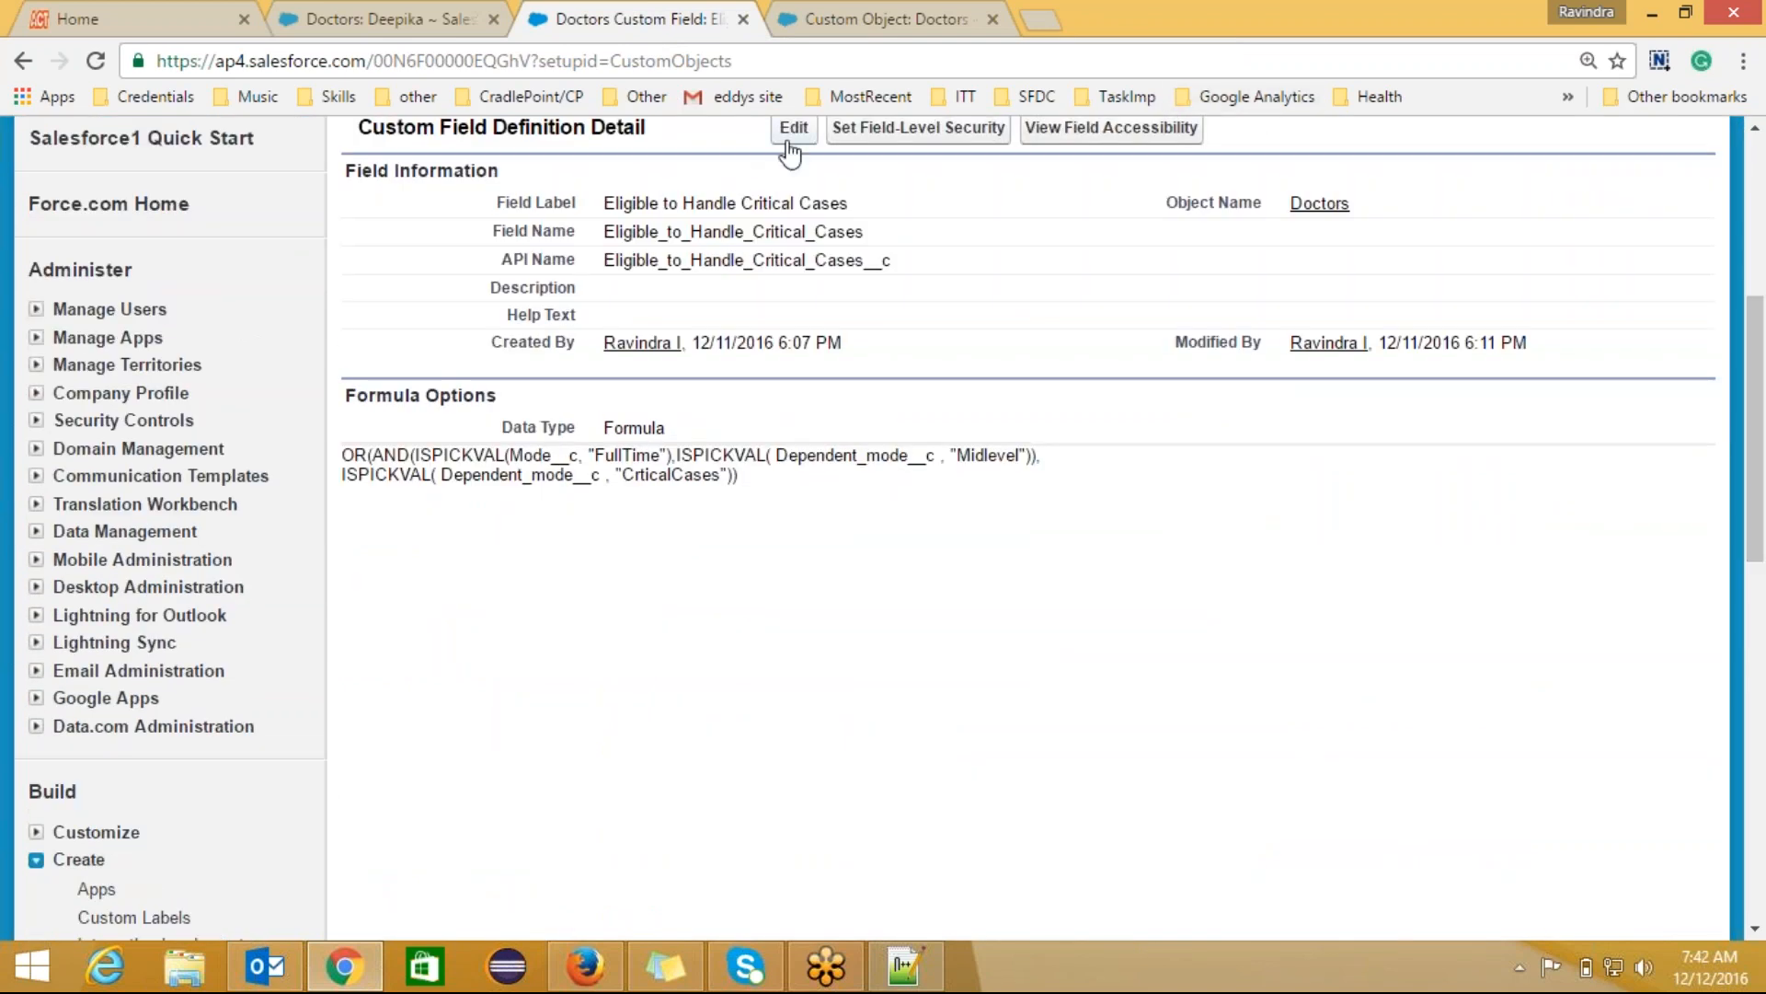
left_click(793, 129)
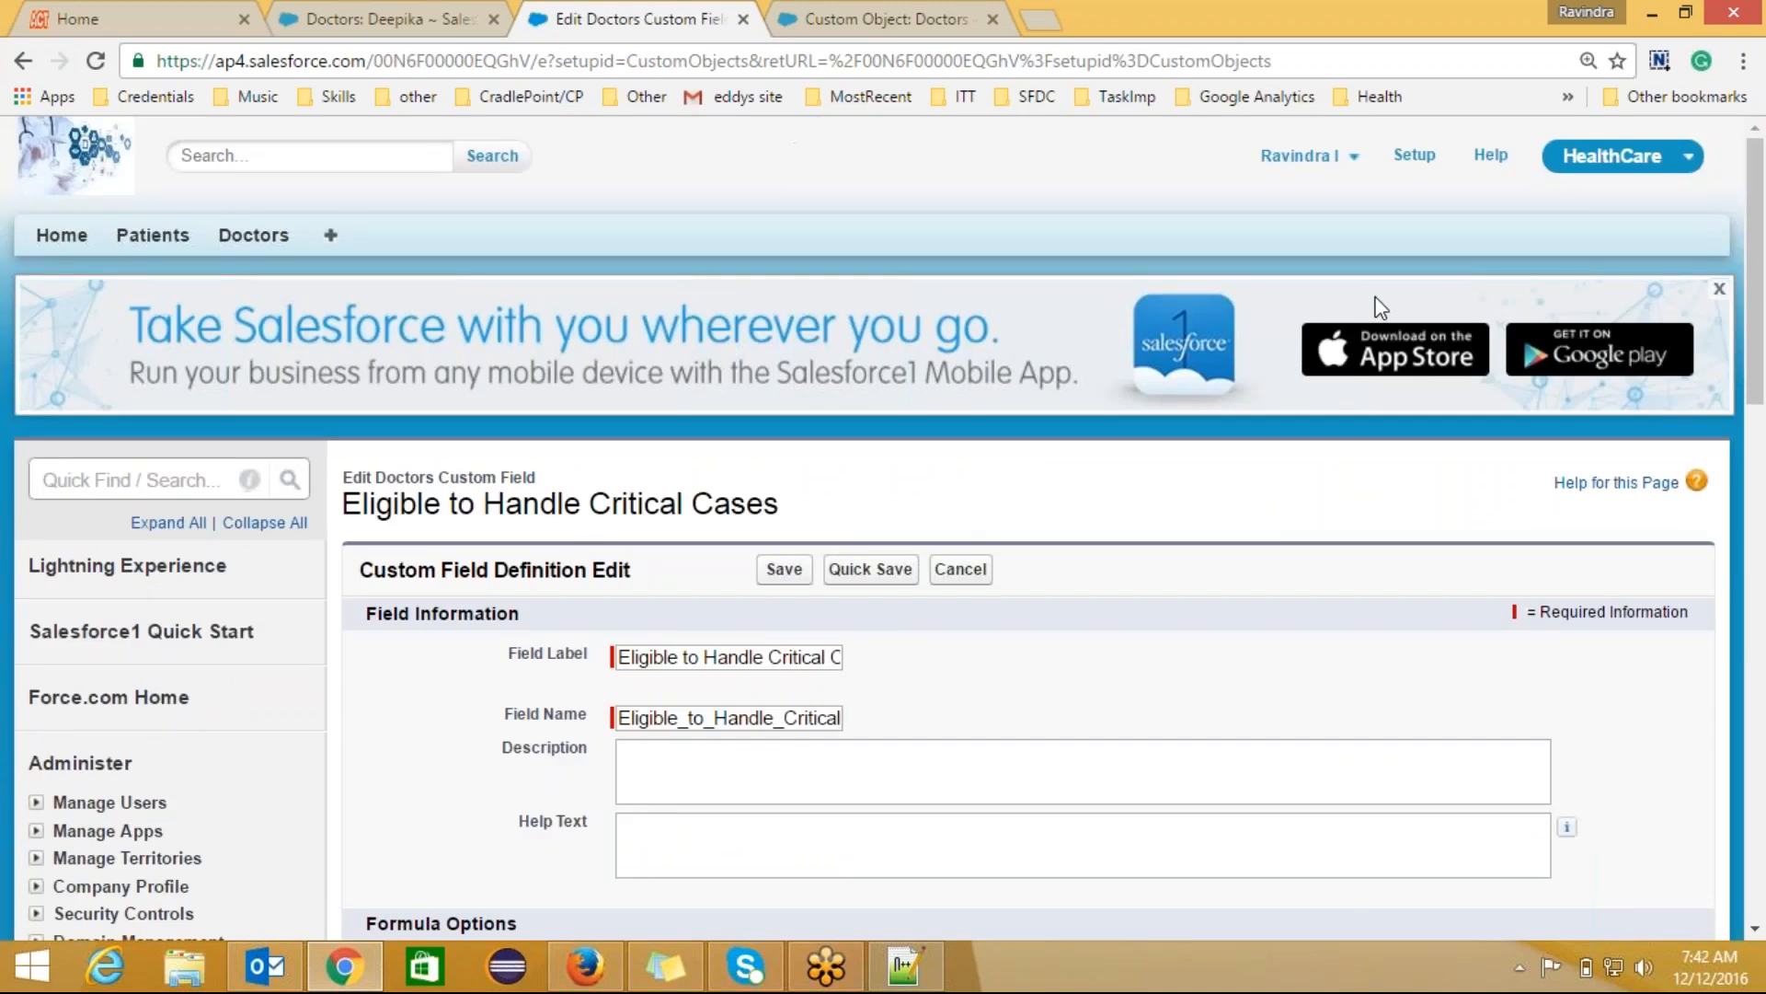
left_click_drag(1757, 317, 1759, 509)
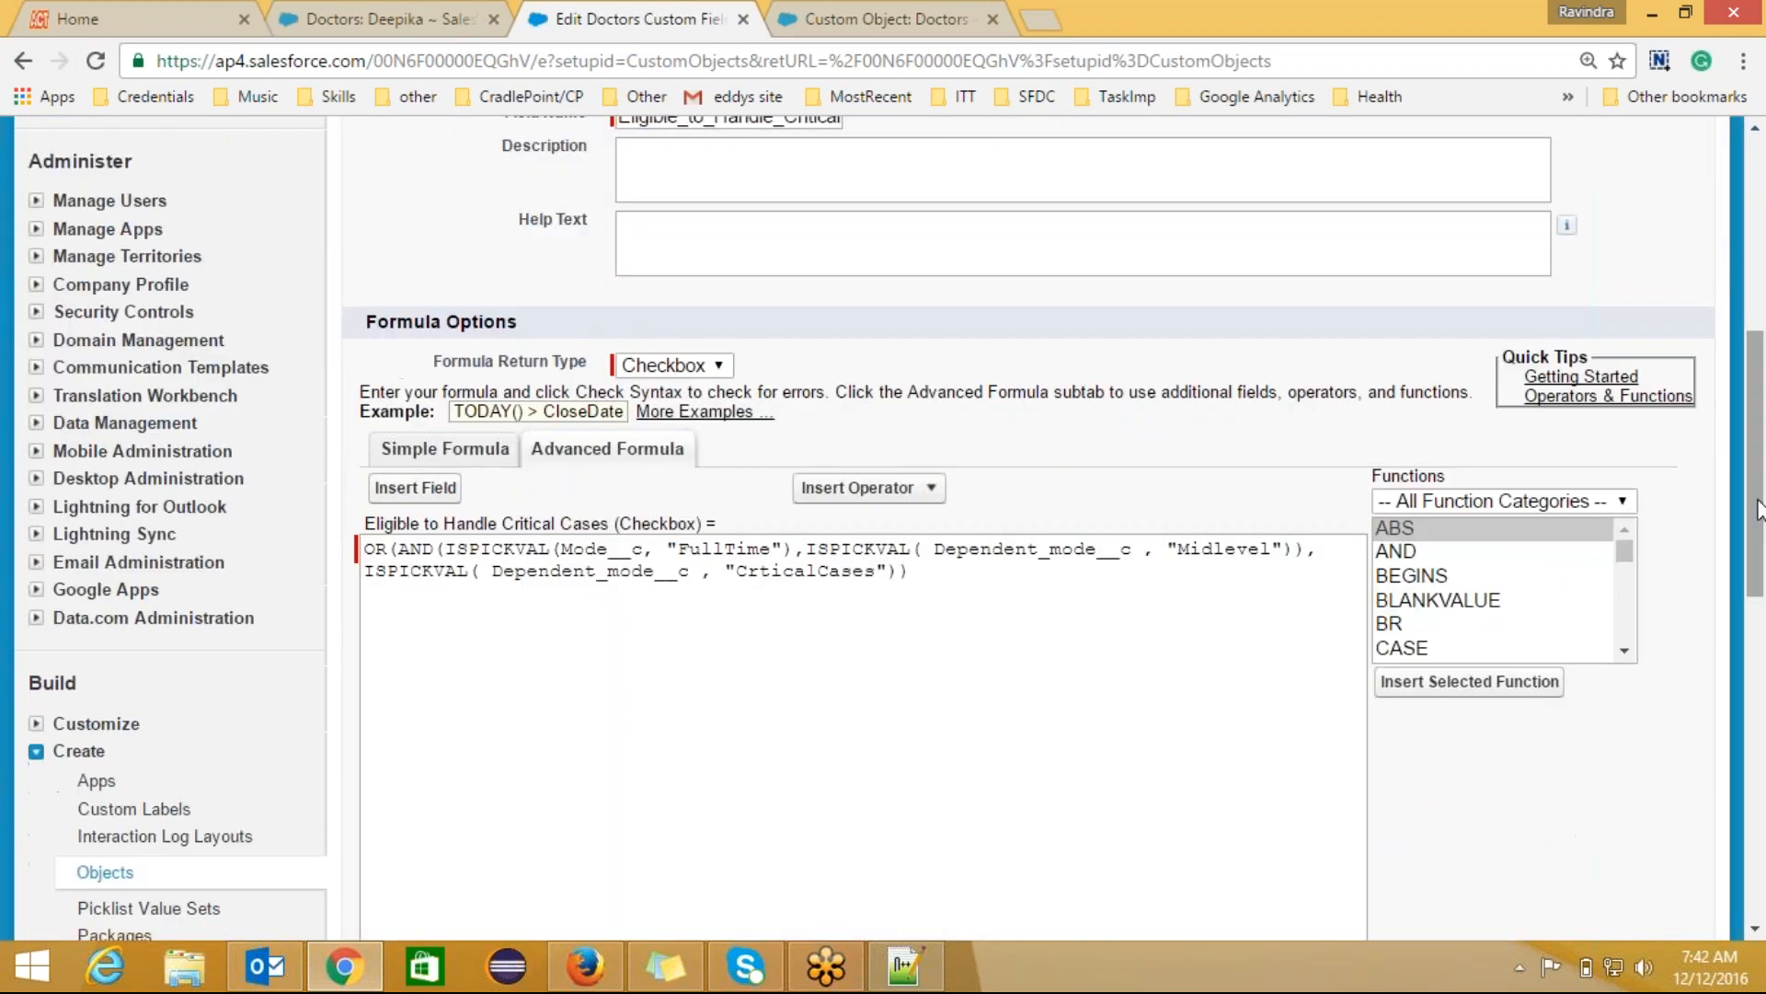
left_click(1628, 550)
mouse_move(1628, 544)
left_mouse_down()
mouse_move(1629, 573)
mouse_move(1628, 541)
left_mouse_up()
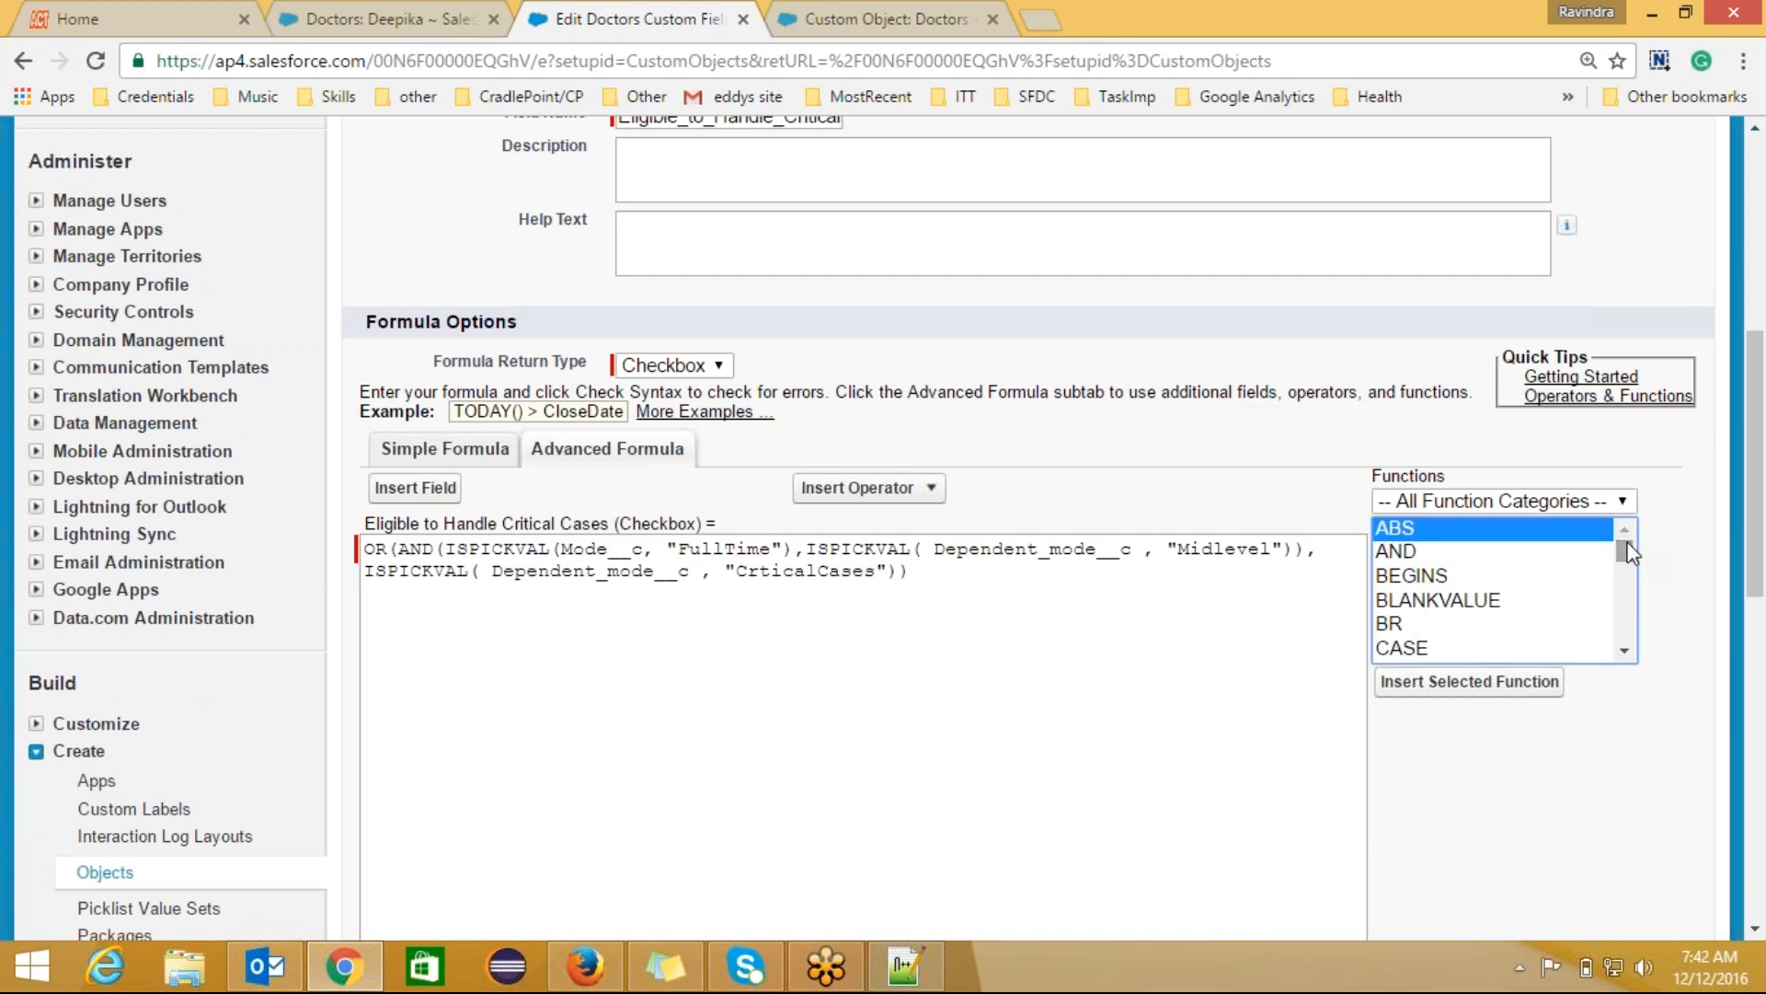
Step: Read the descriptions of the AND, BEGINS, BLANKVALUE, BR and CASE functions
left_click(1450, 557)
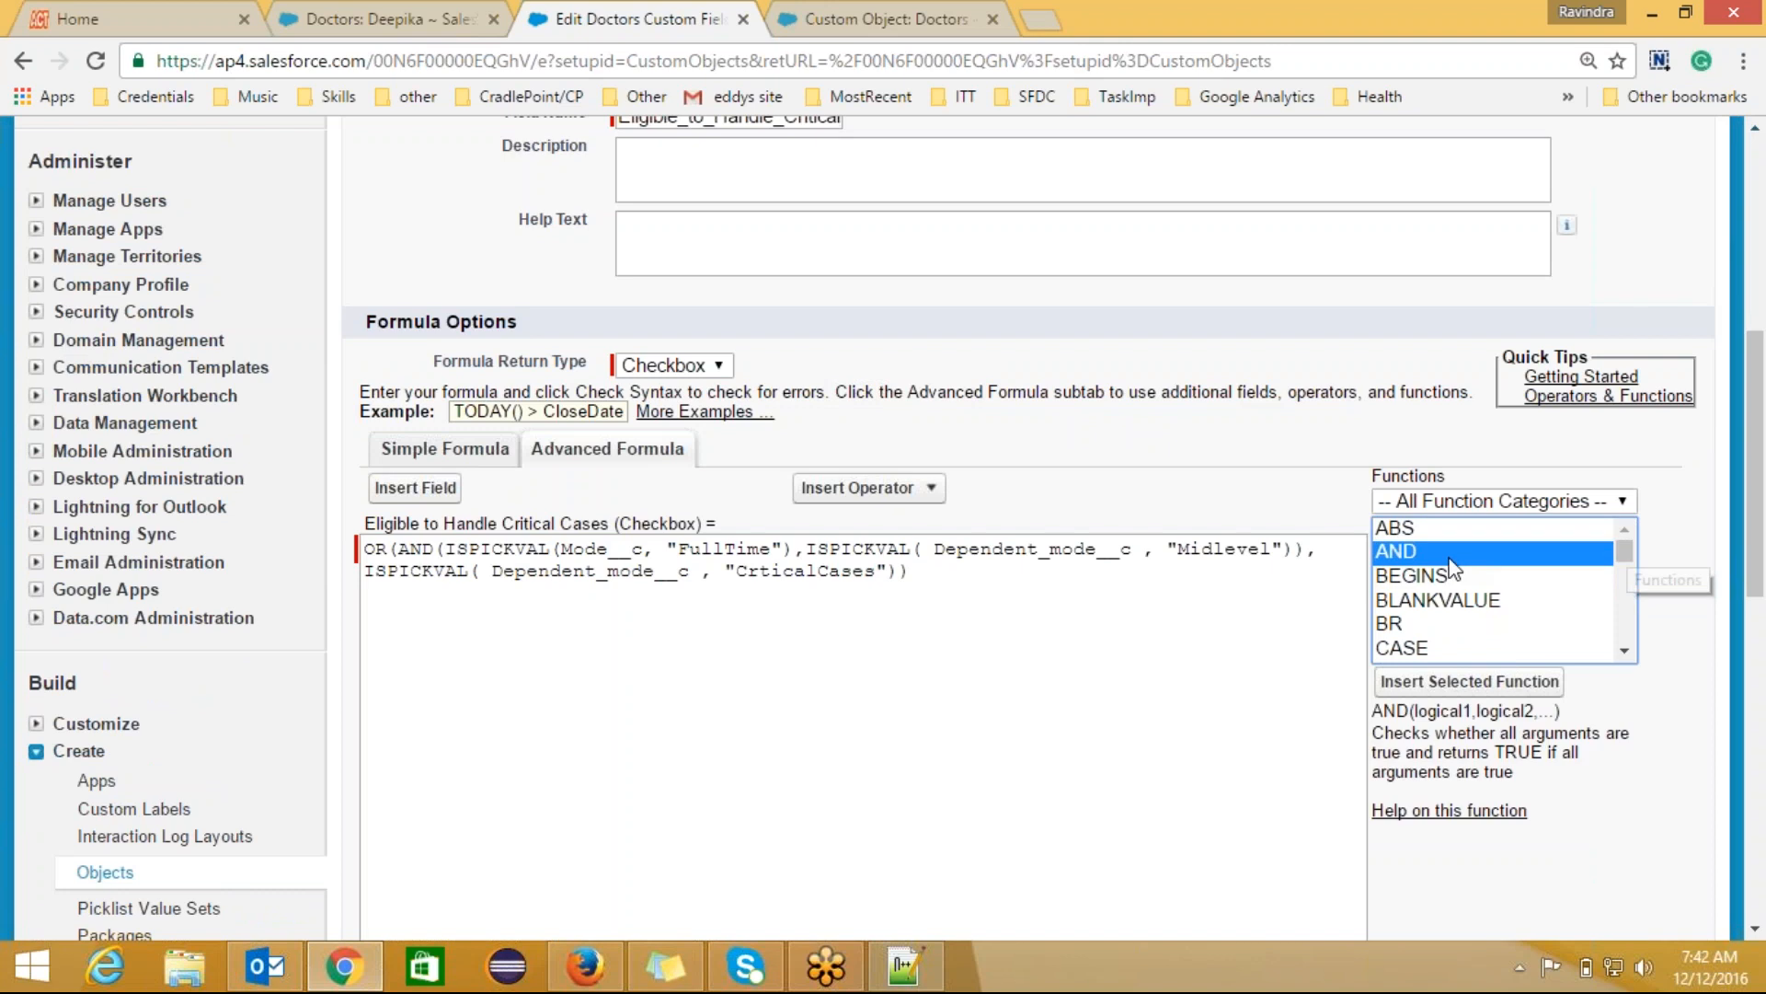
left_click(1461, 577)
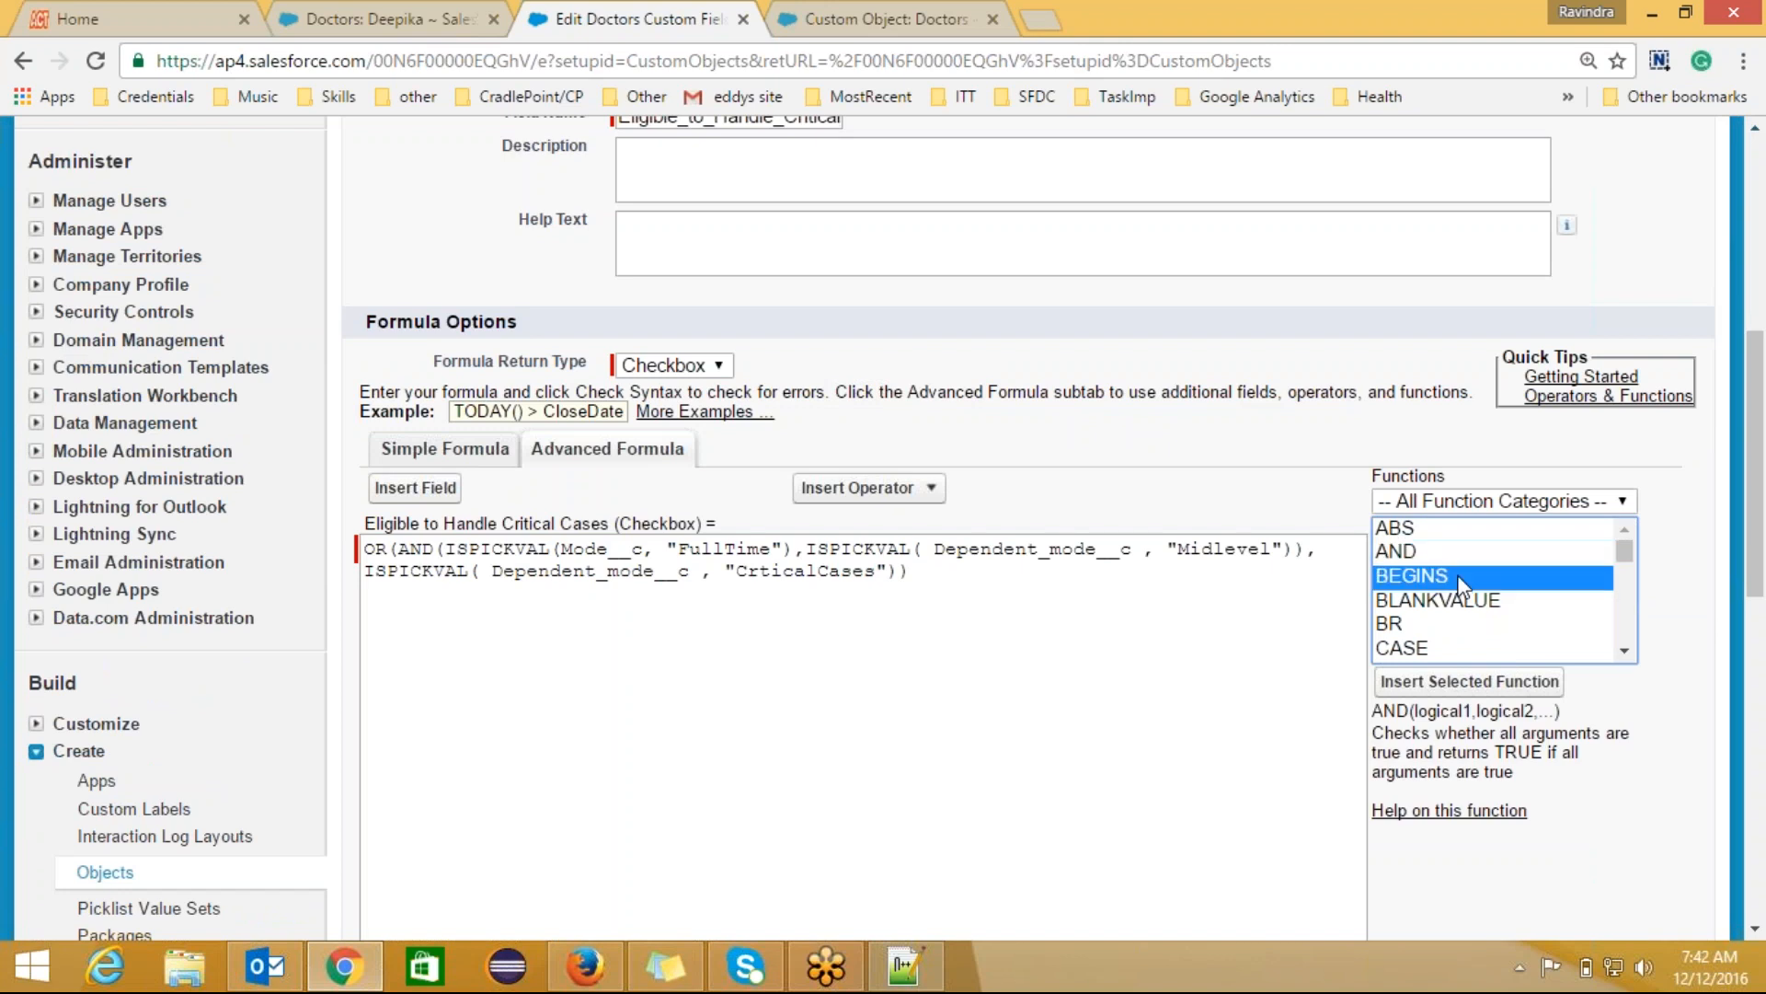
left_click(1466, 600)
left_click(1469, 625)
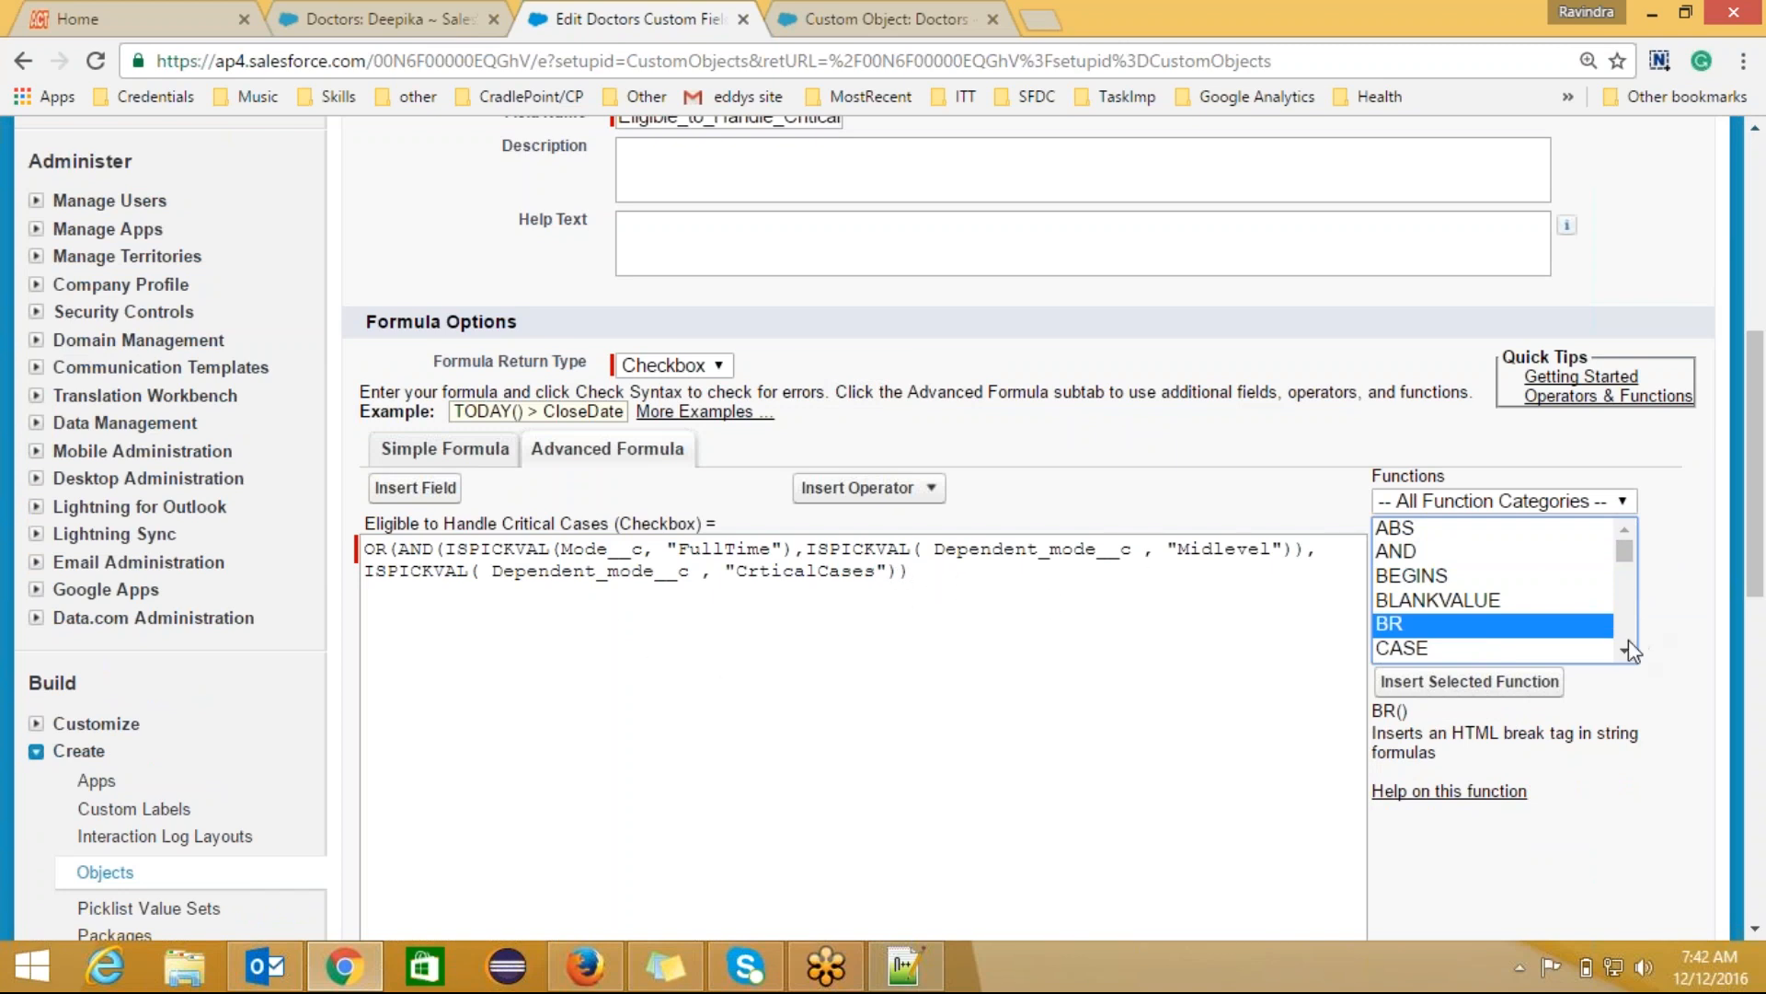
scroll(1564, 635, "down", 1)
left_click(1417, 598)
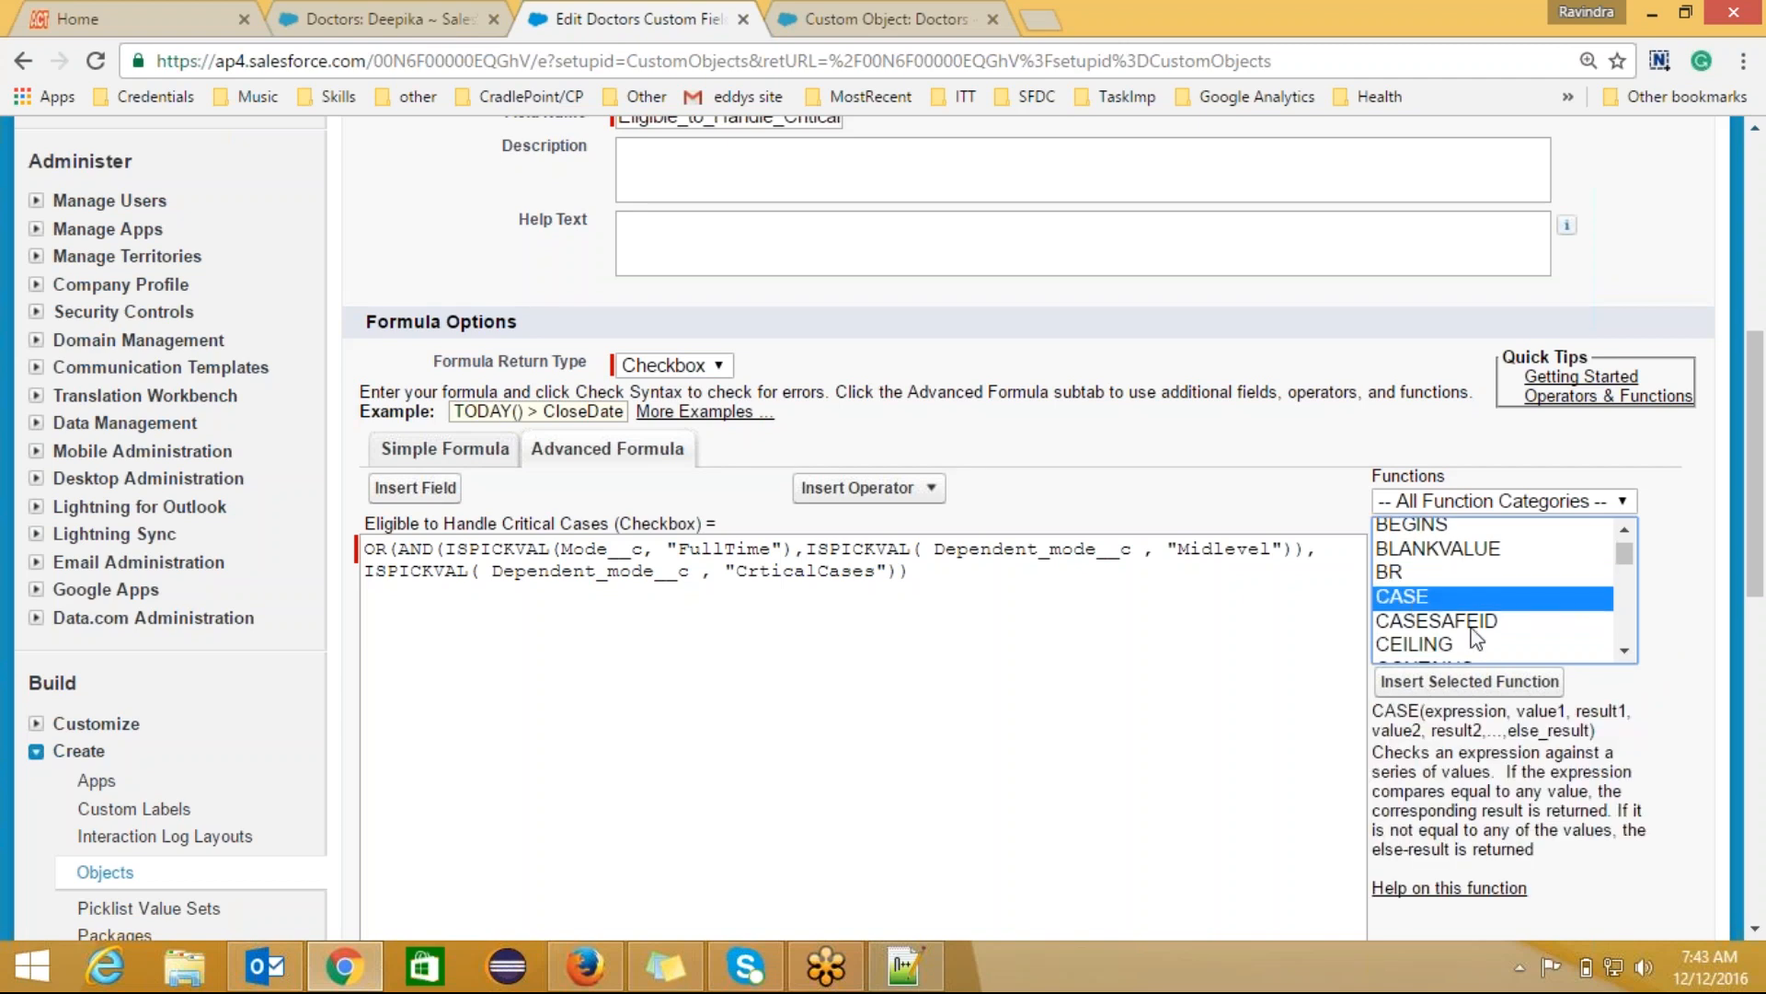
left_click(1624, 650)
left_click(1625, 652)
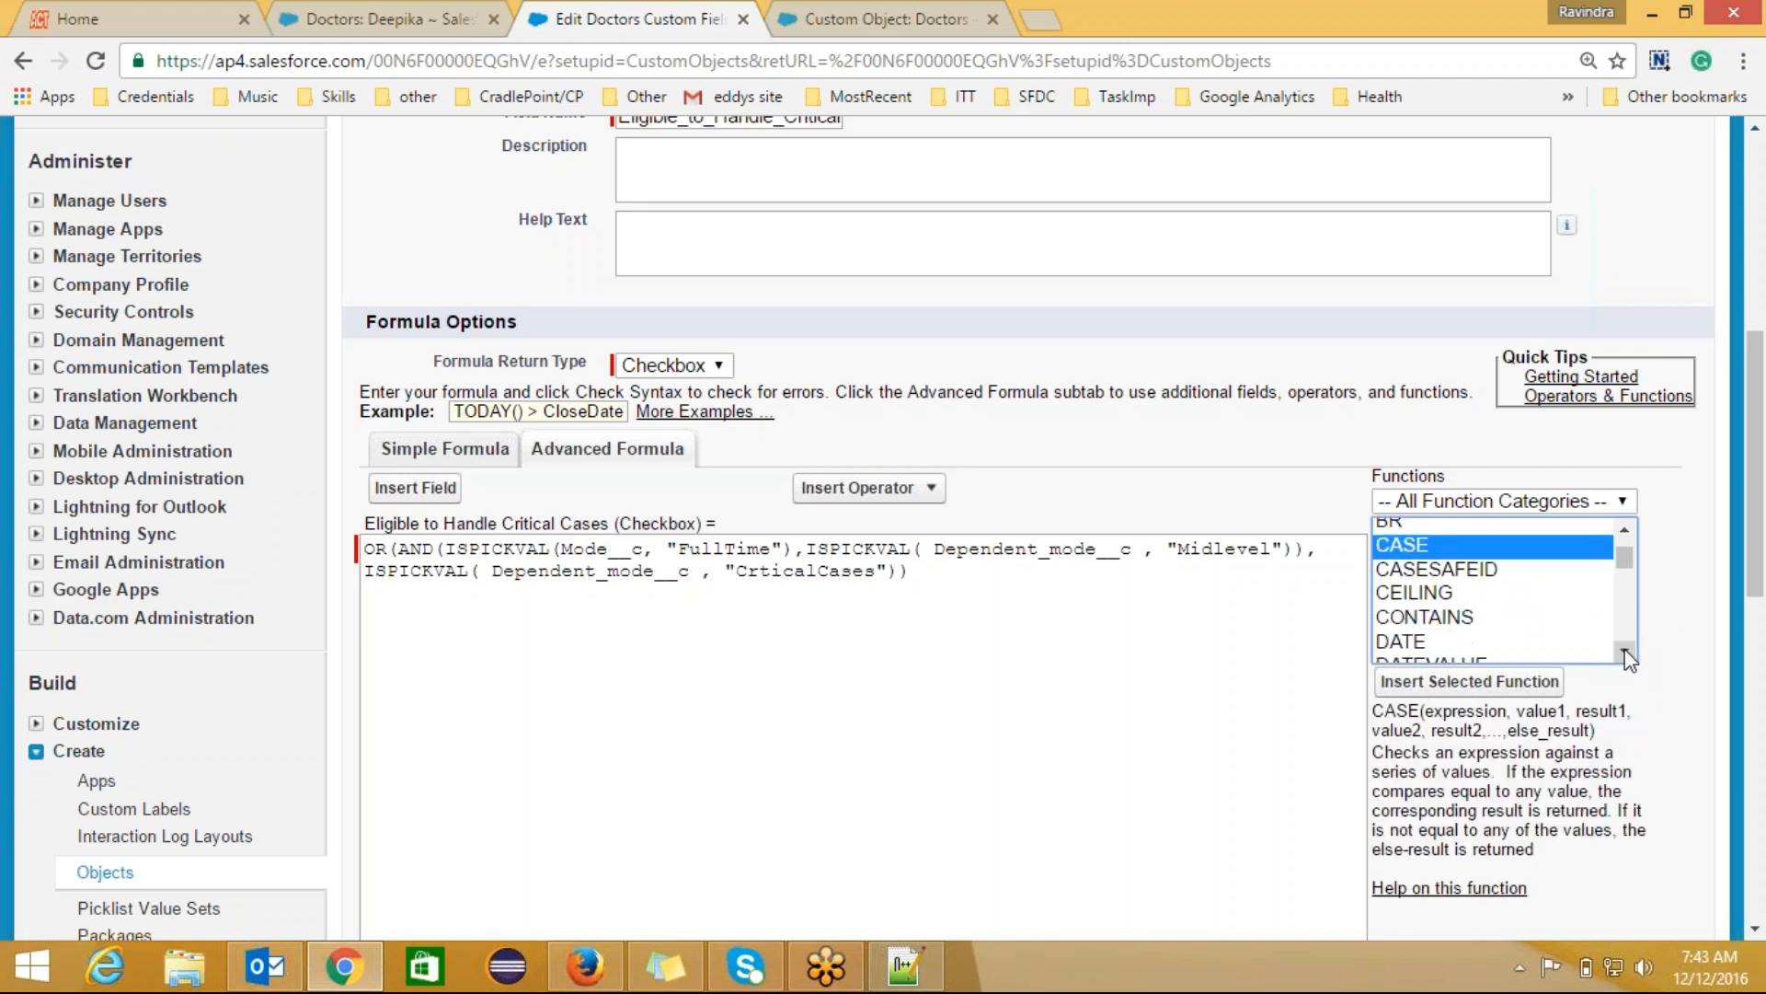
left_click(1626, 653)
left_click(1626, 653)
left_click(1626, 653)
left_click(1626, 654)
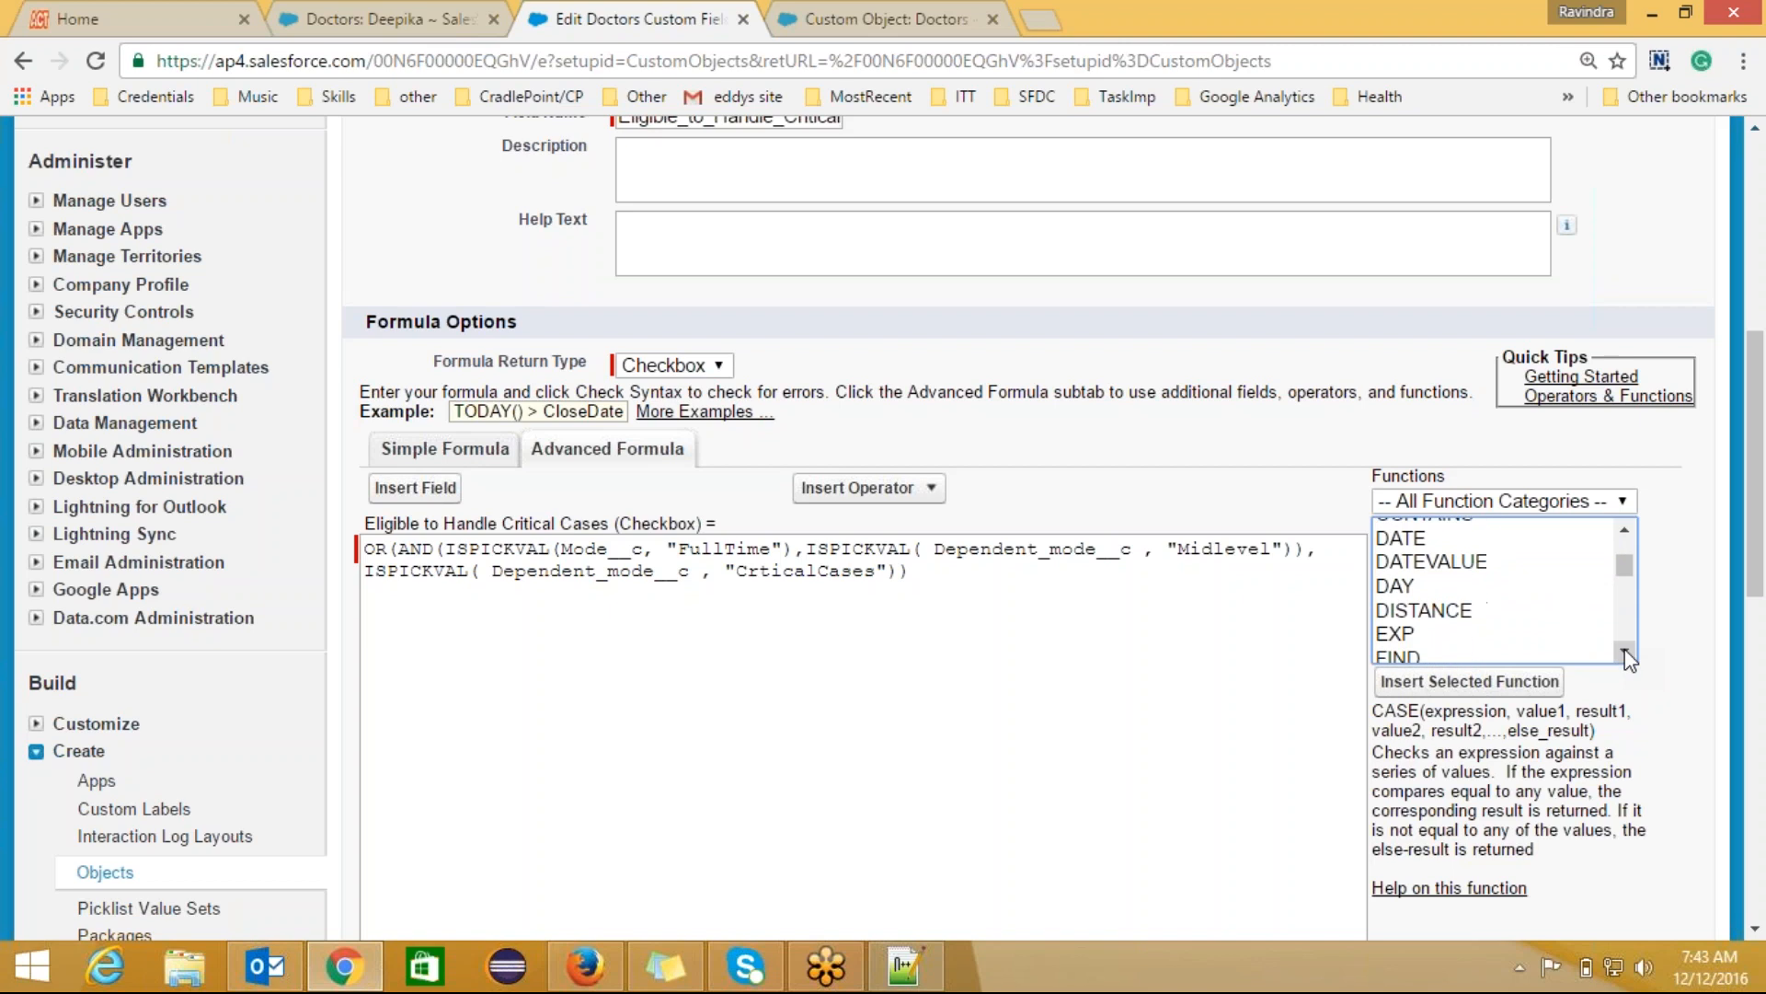
left_click(1626, 653)
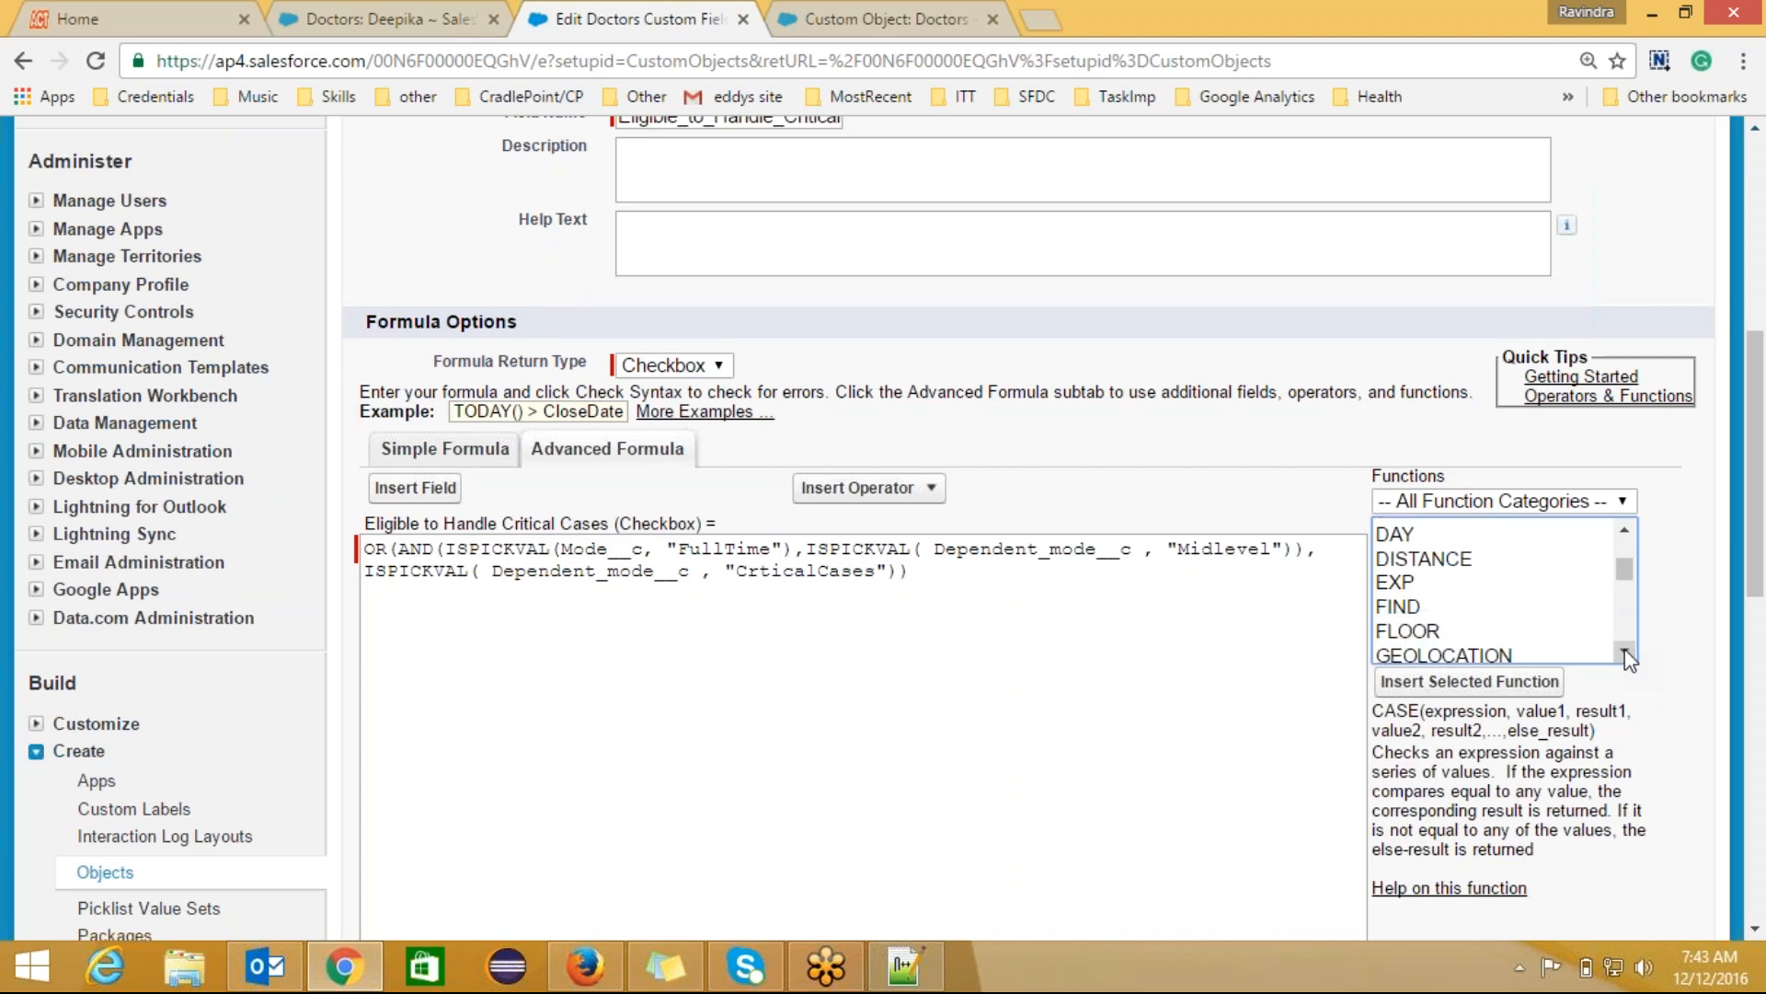
Step: Read the YEAR, VALUE, UPPER, TRIM, TODAY, TEXT and SUBSTITUTE function descriptions further down the list
left_click(1627, 531)
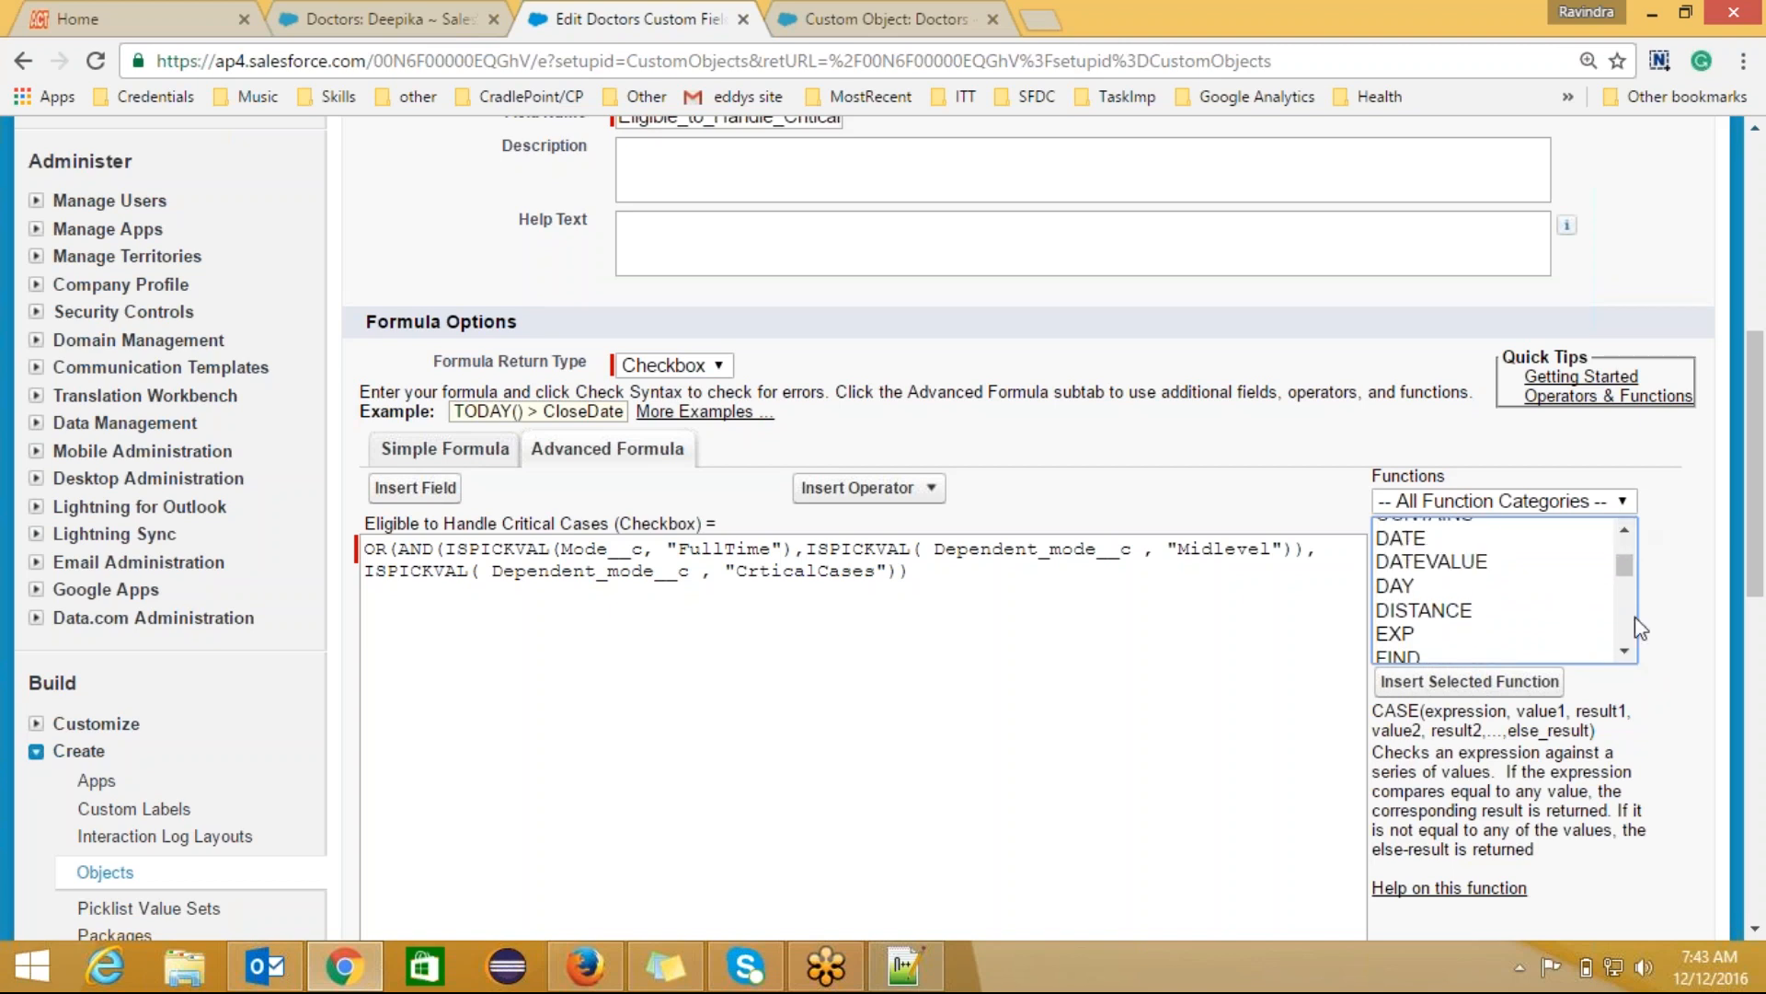
left_click_drag(1625, 555, 1630, 637)
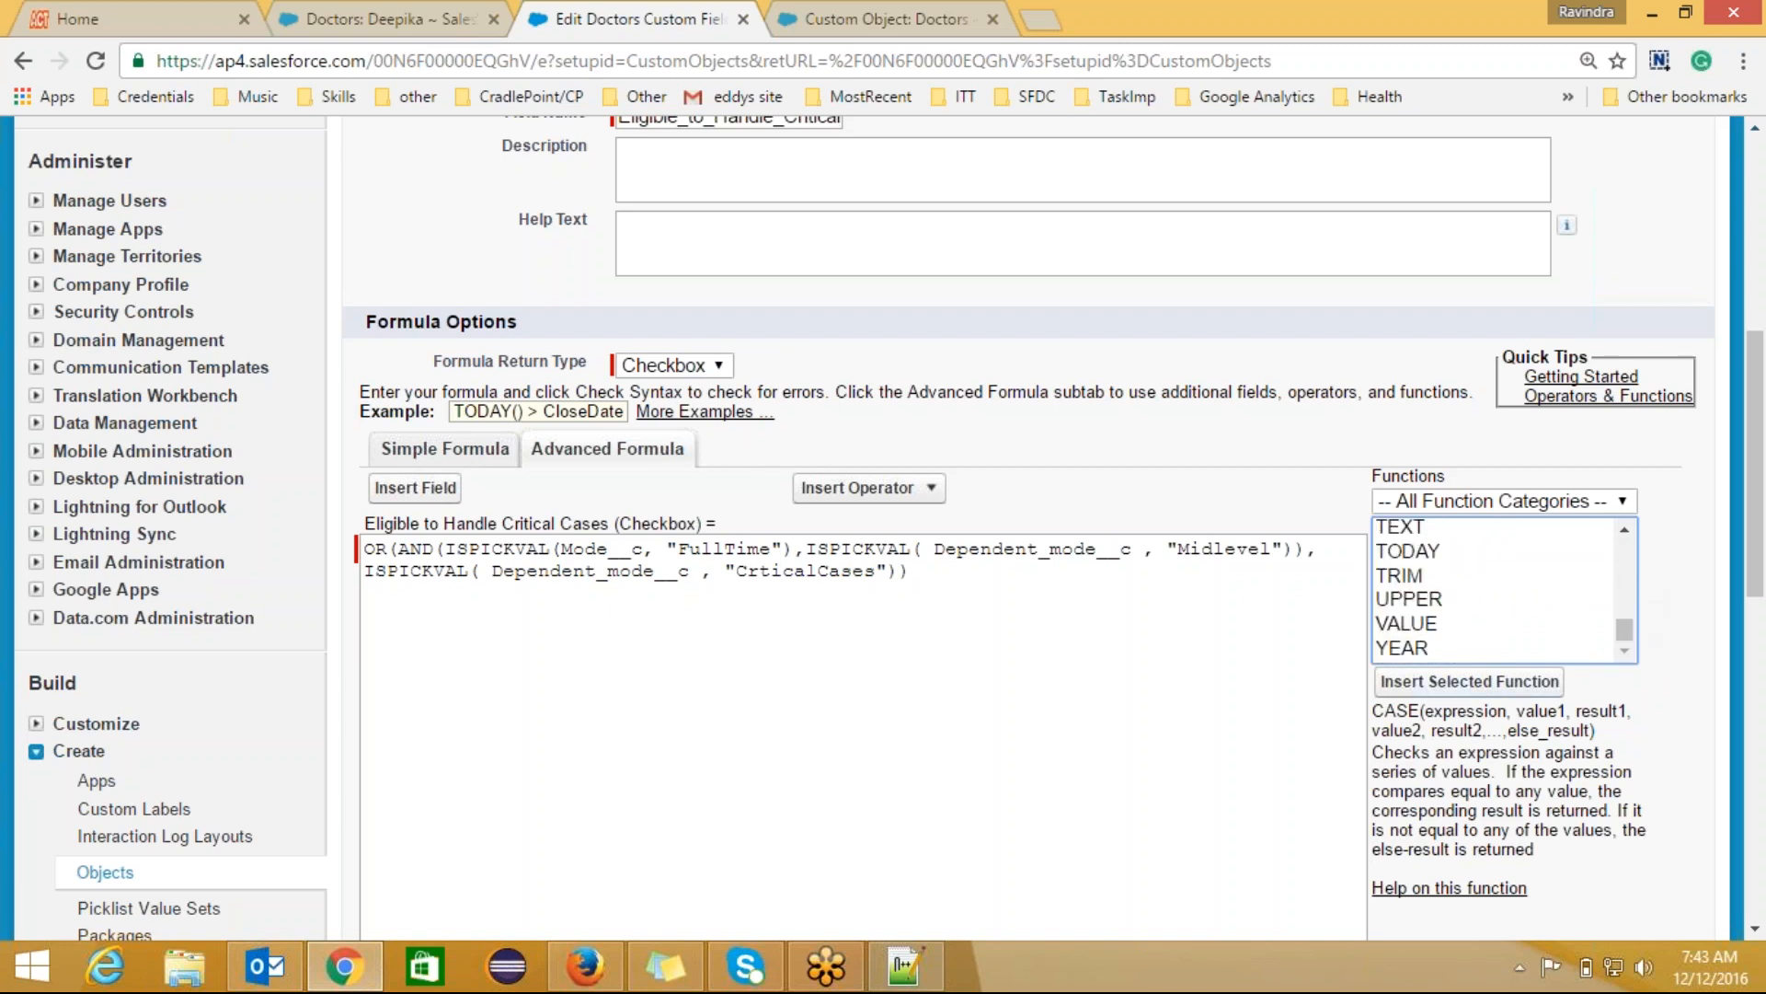
left_click(1428, 650)
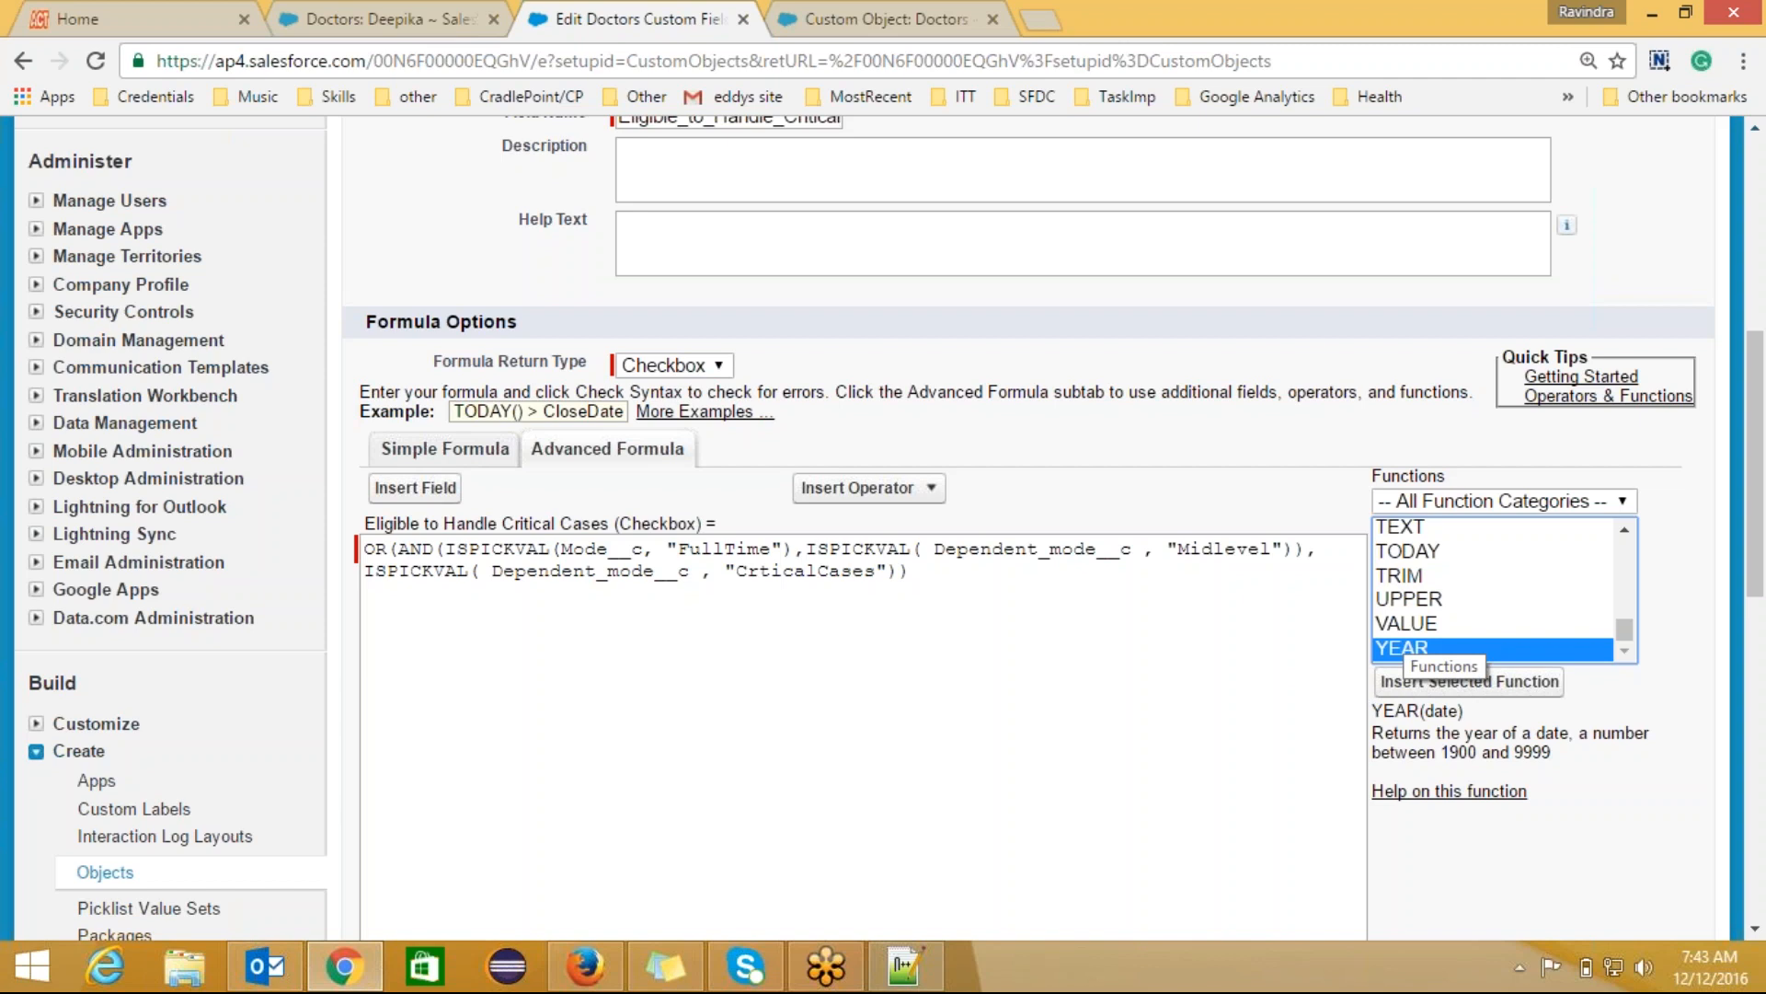
left_click(1408, 624)
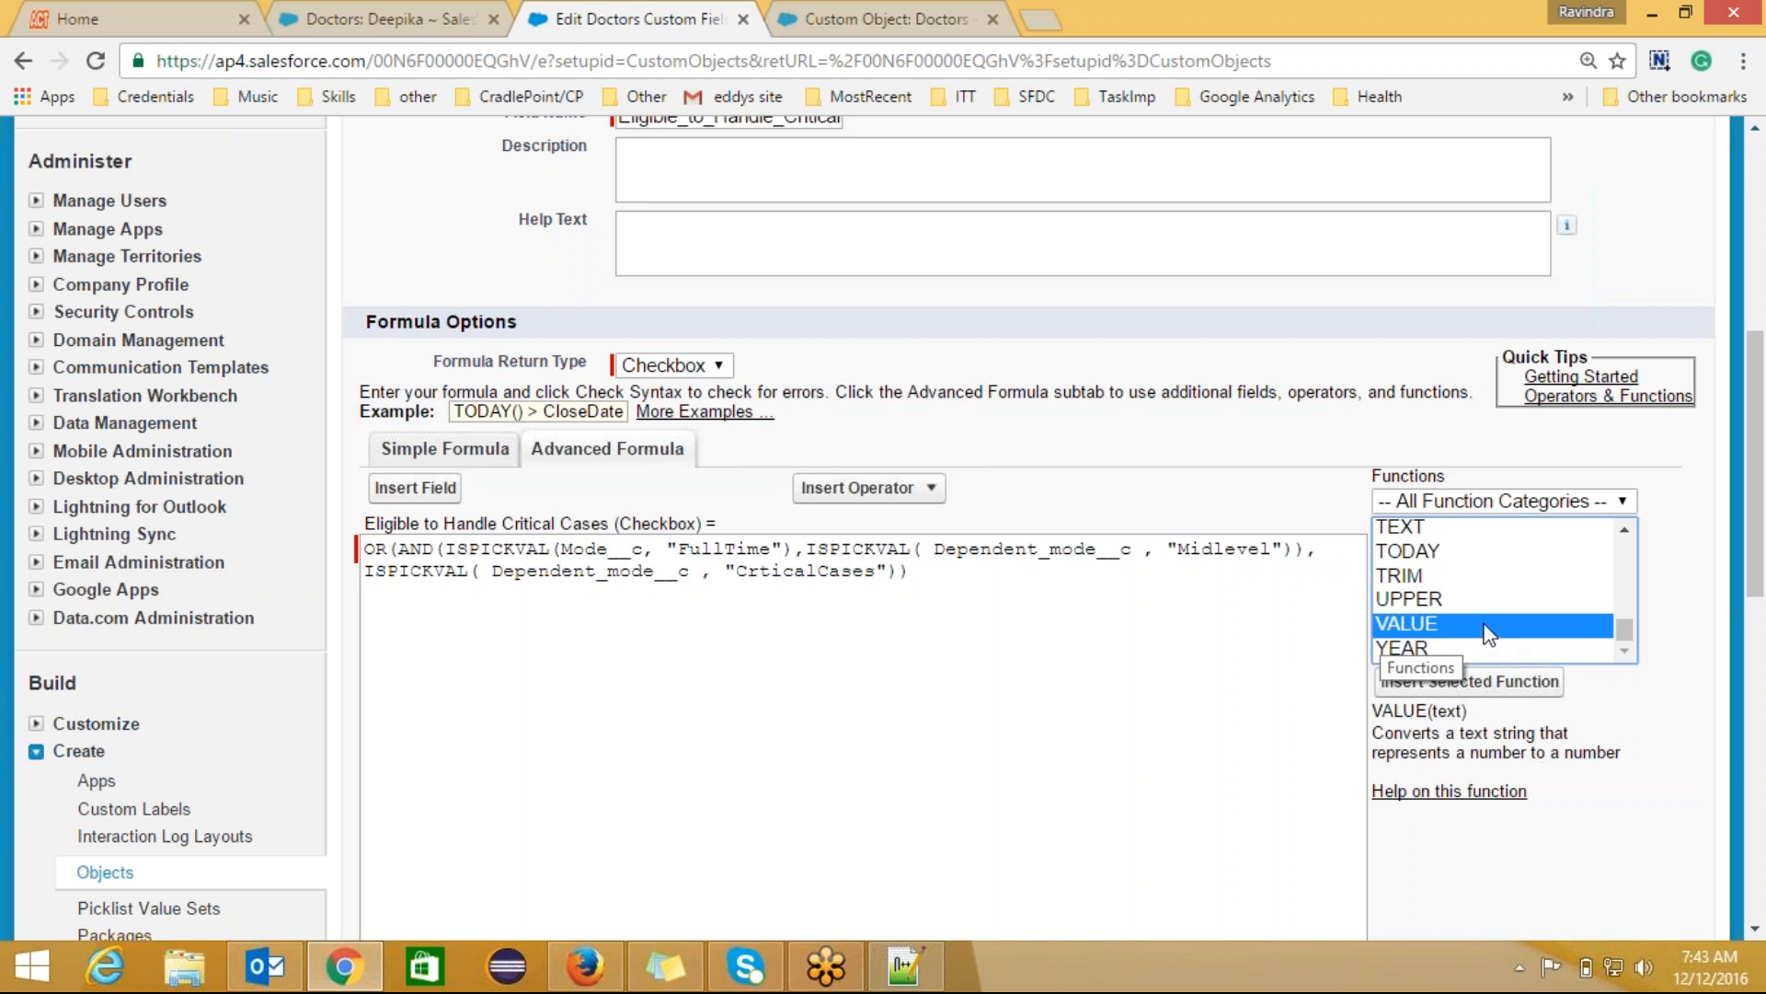
left_click(1441, 599)
left_click(1427, 576)
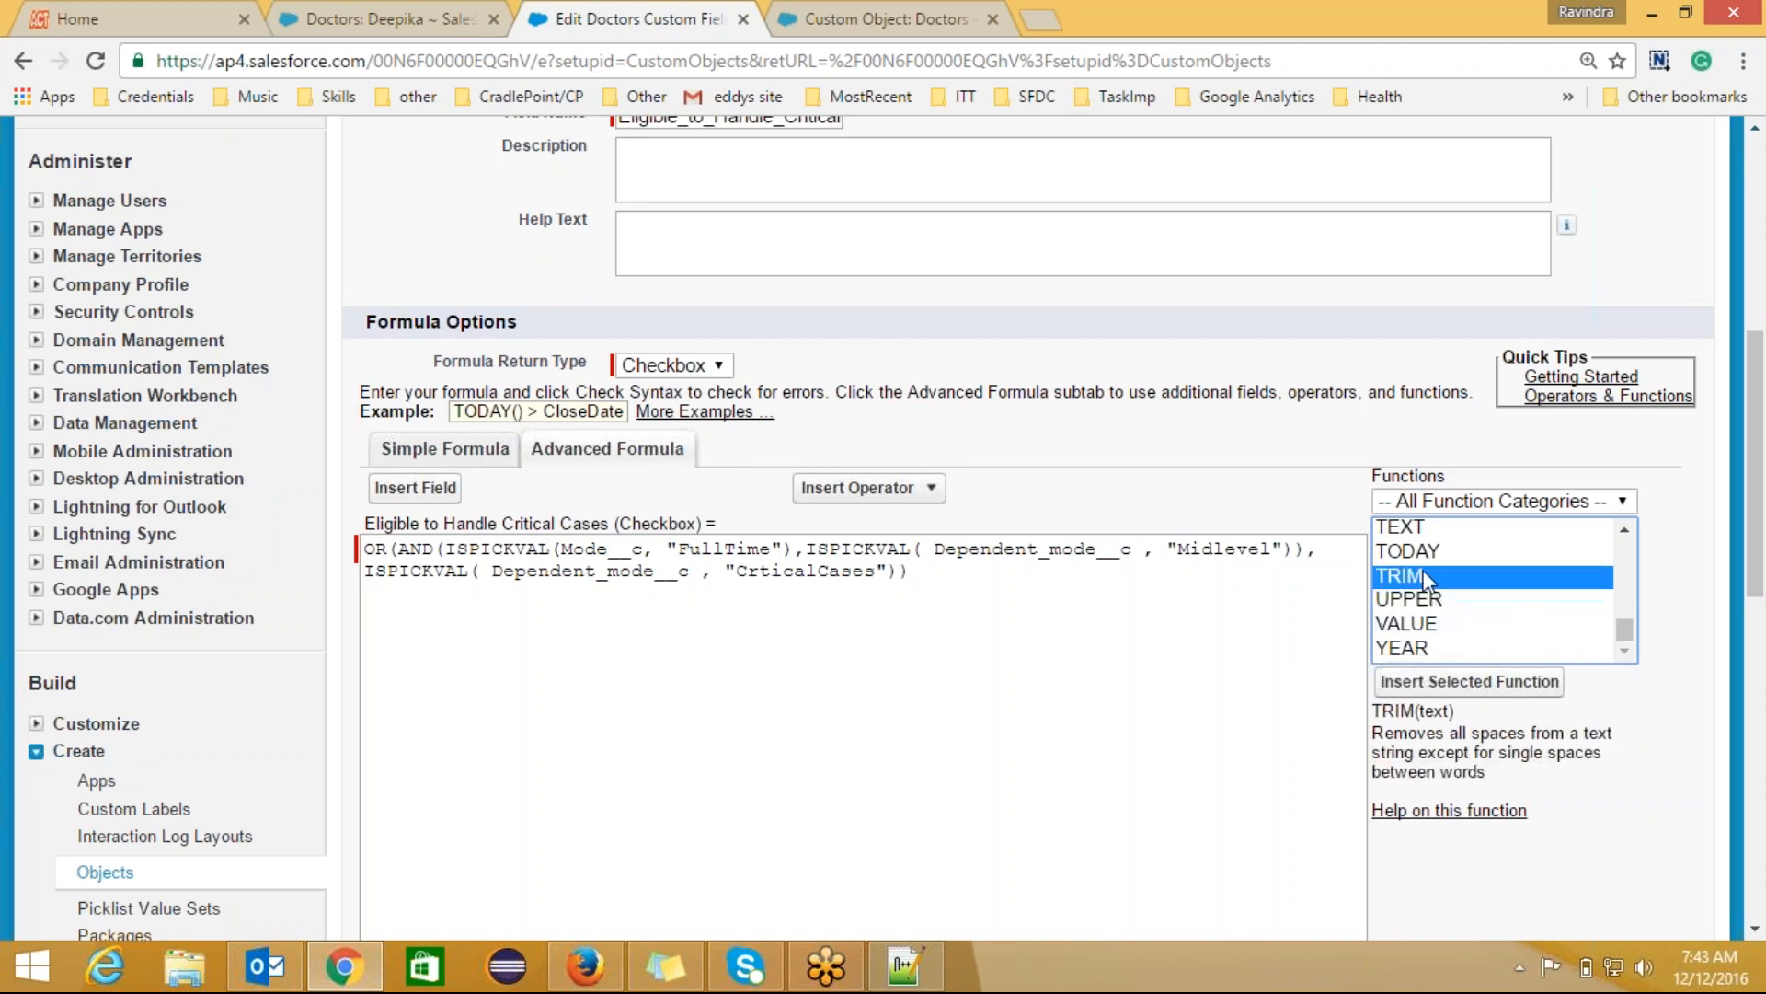
left_click(1415, 552)
left_click(1409, 528)
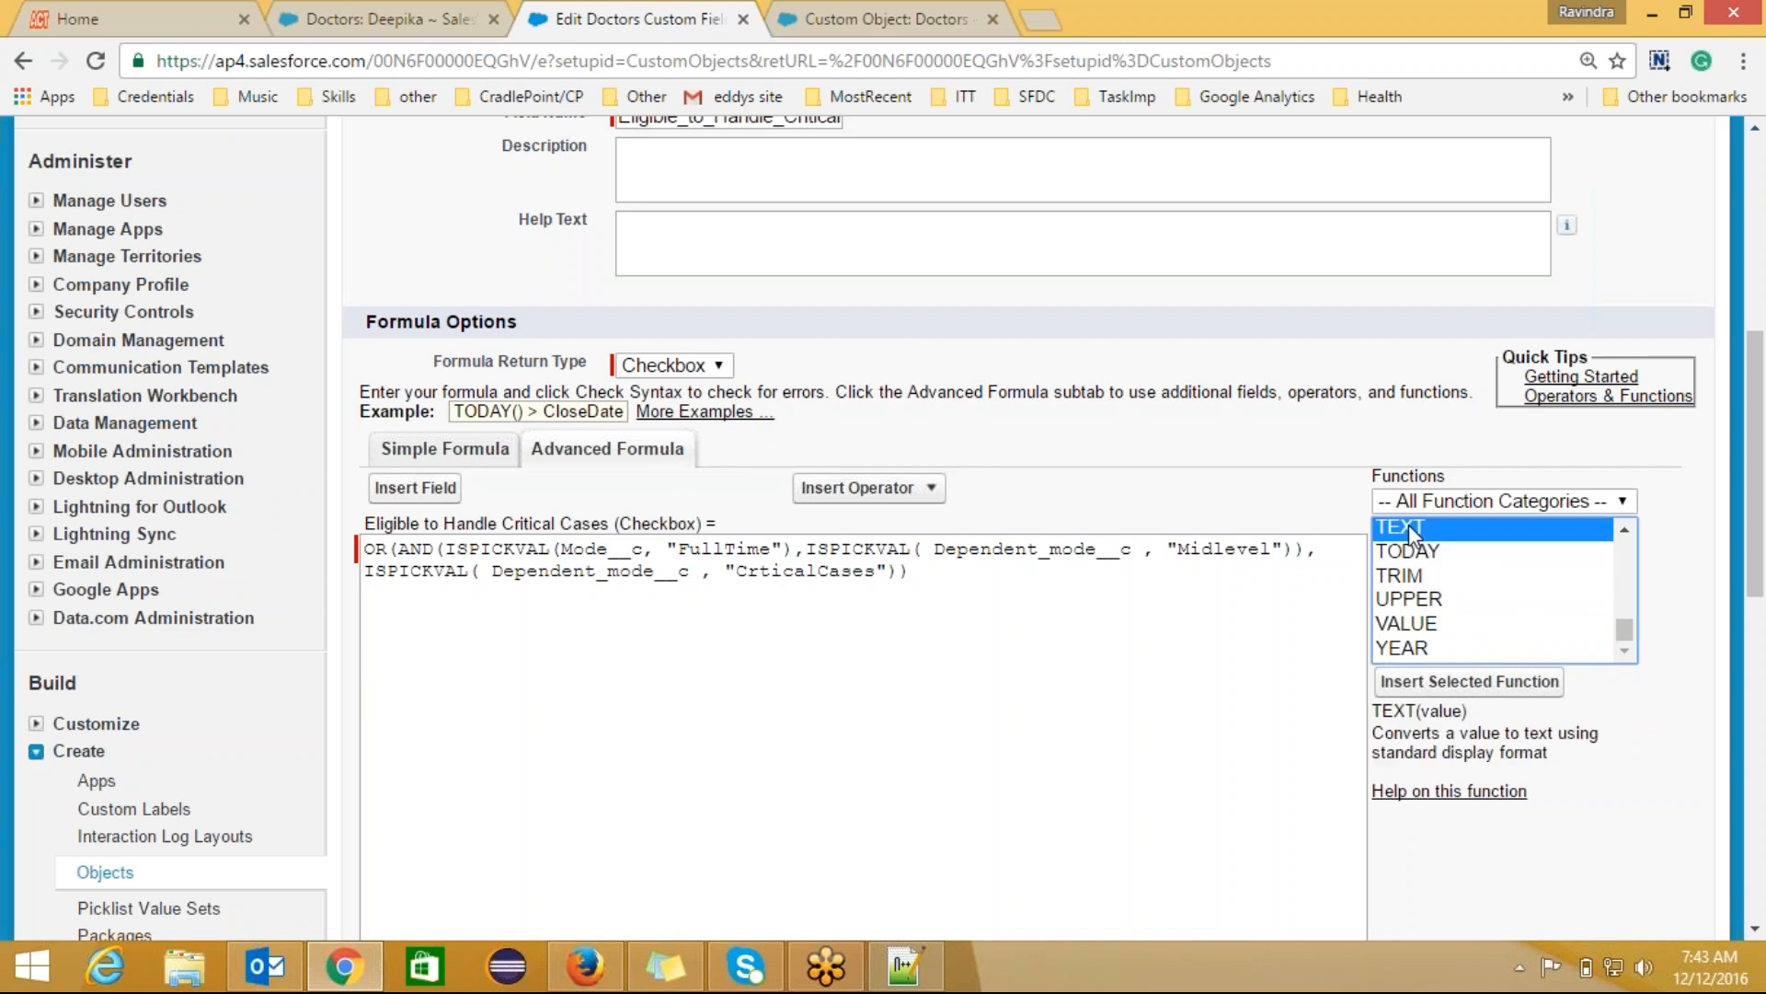
left_click(1624, 531)
left_click(1625, 536)
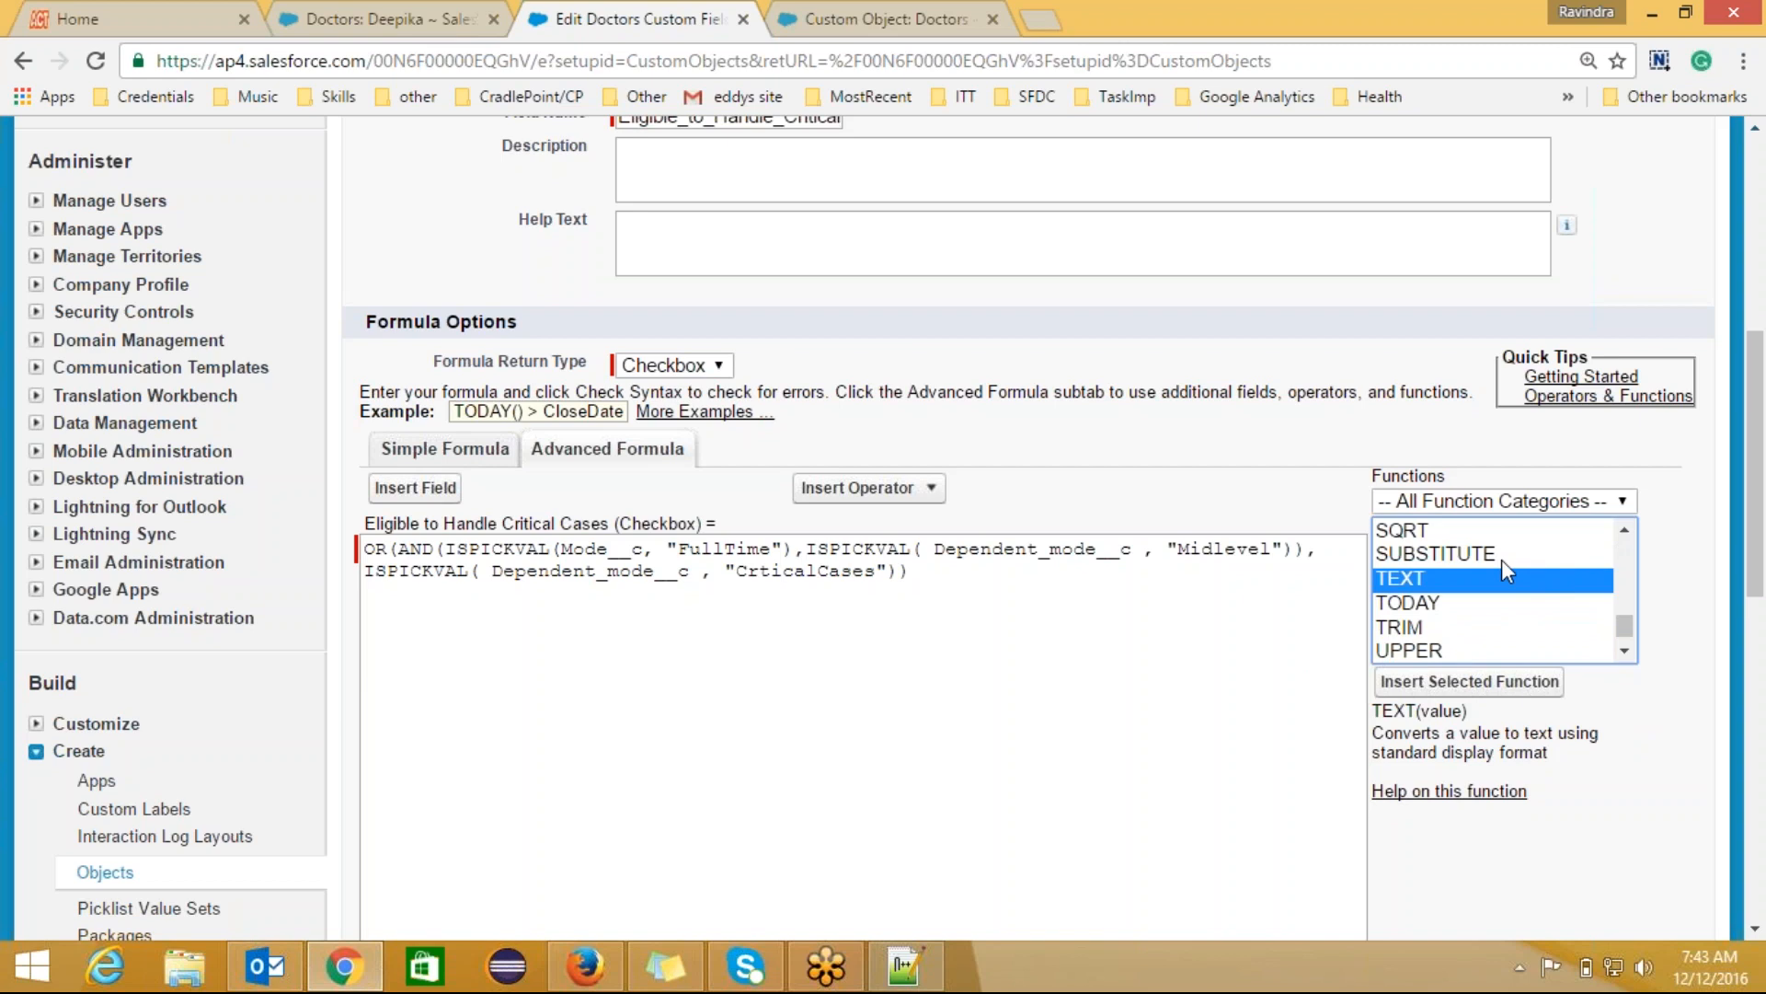
left_click(1502, 554)
left_click_drag(1625, 536, 1623, 531)
left_click(1622, 531)
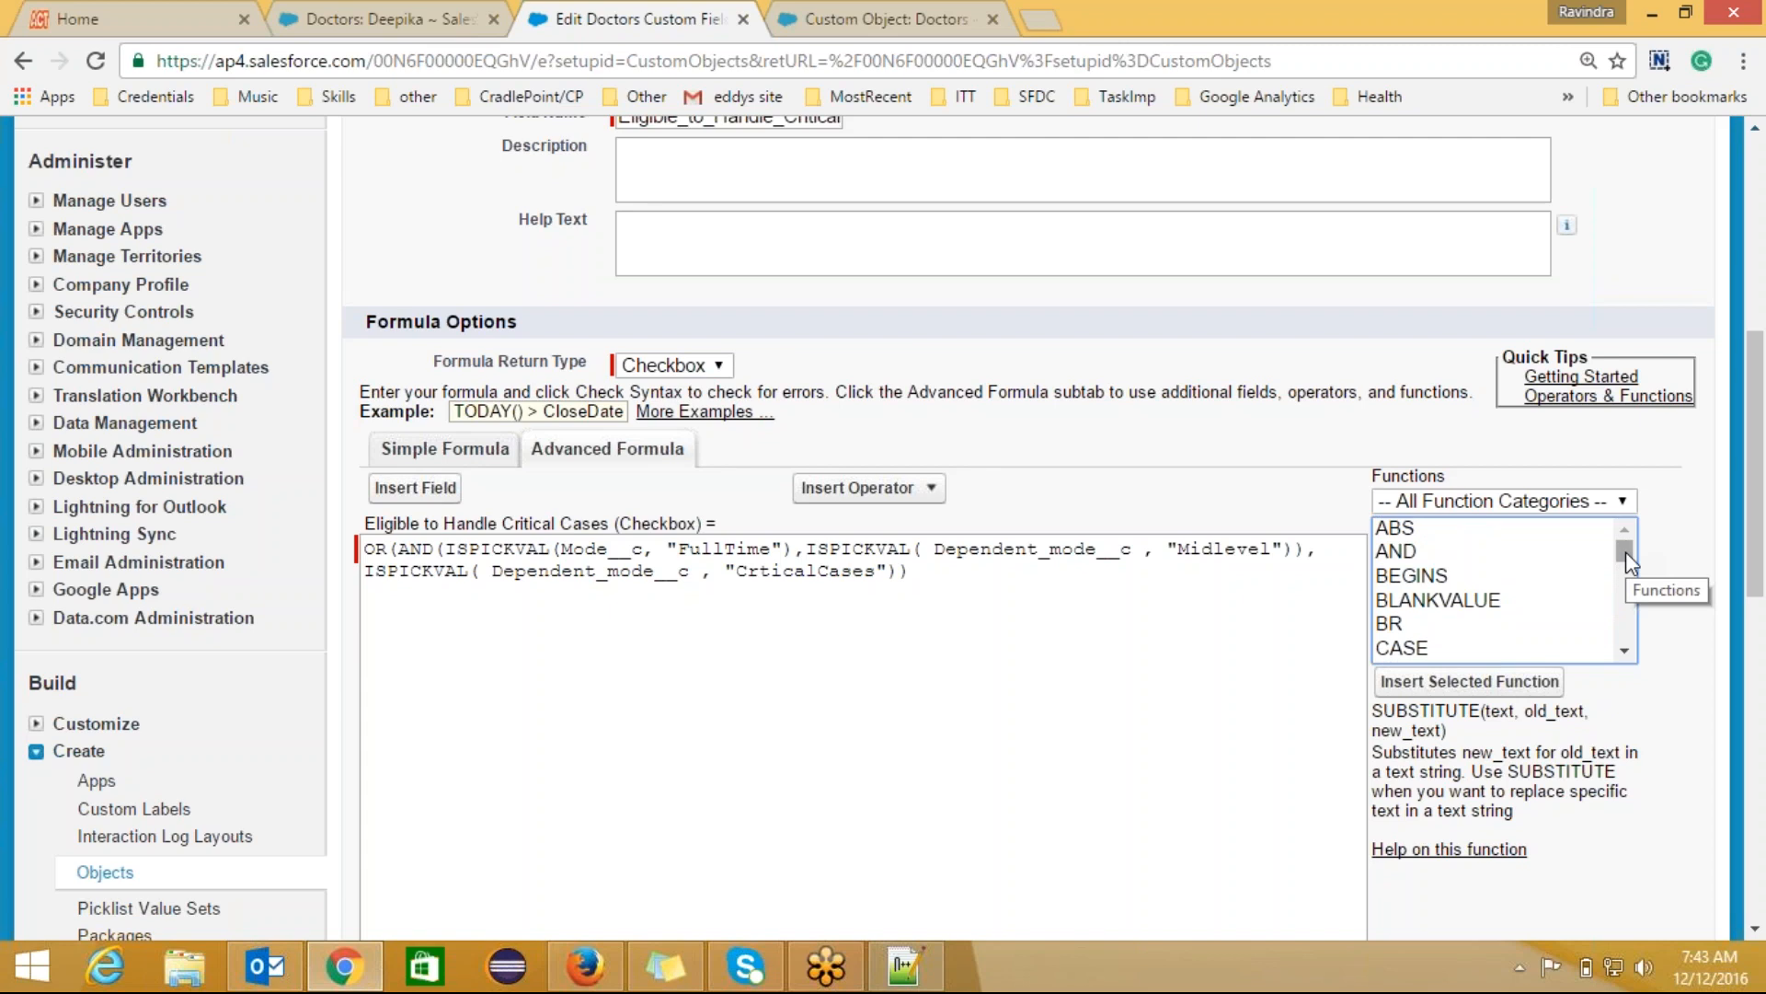
Step: Highlight the ISPICKVAL calls and the Midlevel value within the OR formula
mouse_move(1625, 550)
left_mouse_down()
mouse_move(1628, 573)
mouse_move(1626, 552)
left_mouse_up()
double_click(862, 551)
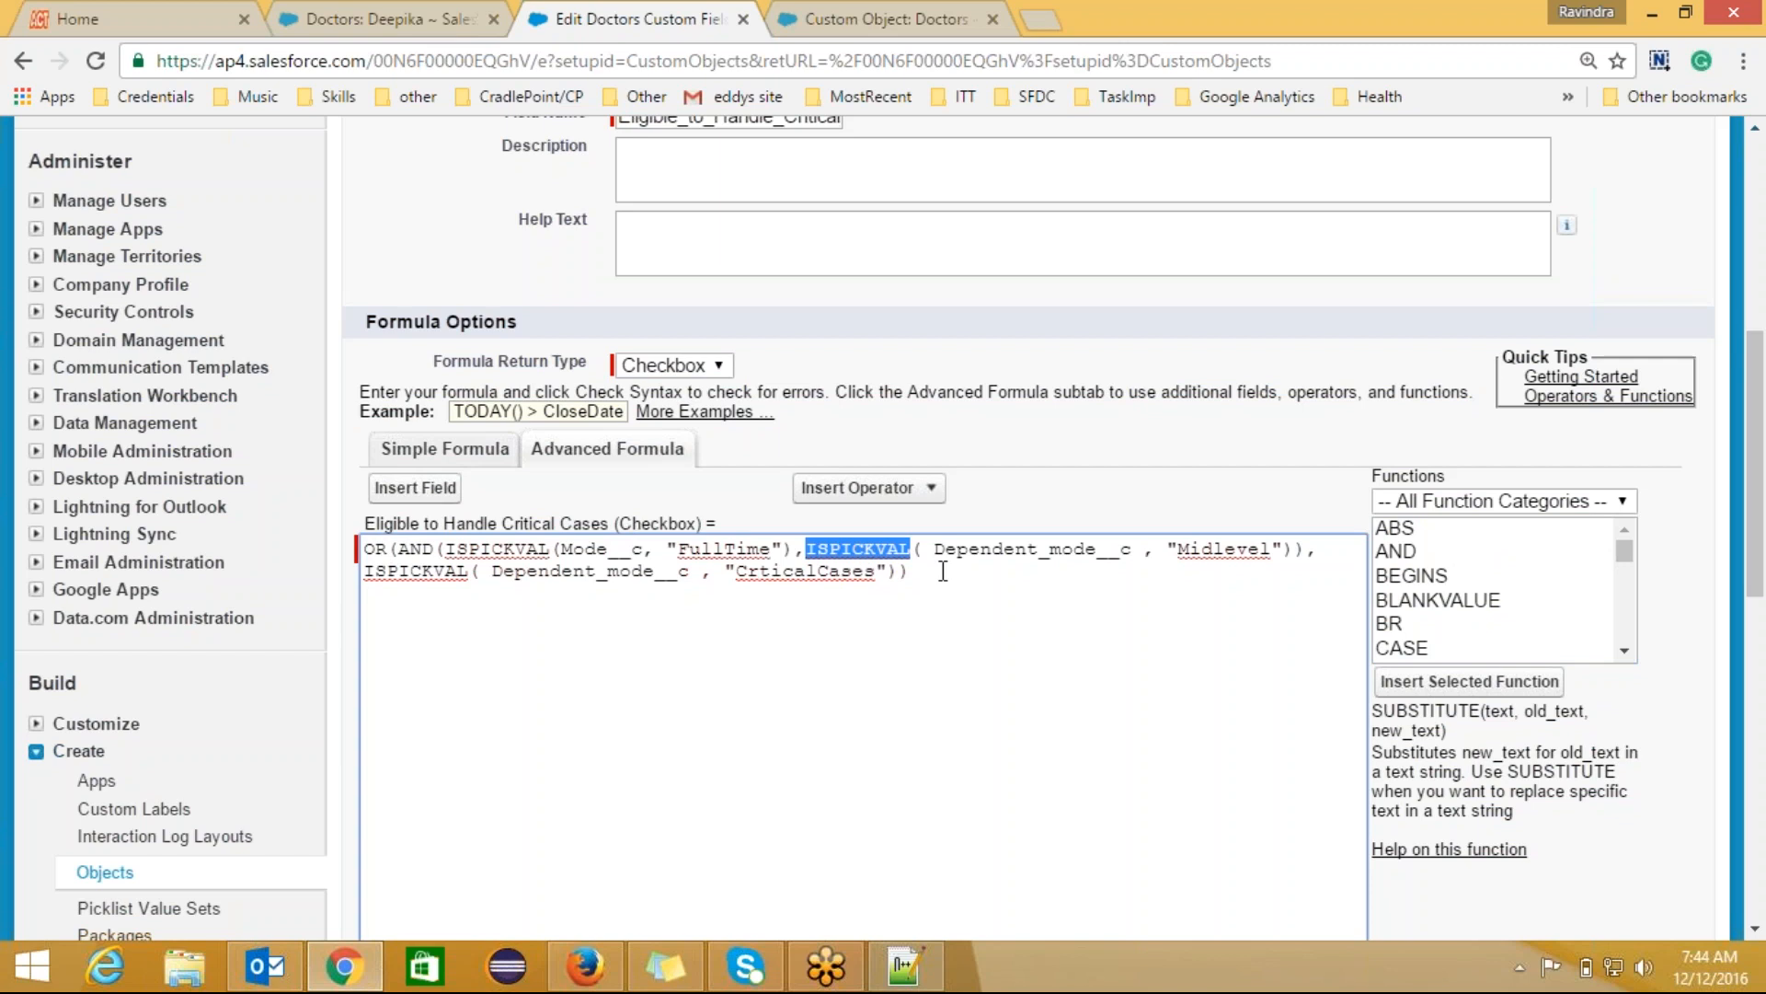
left_click(865, 556)
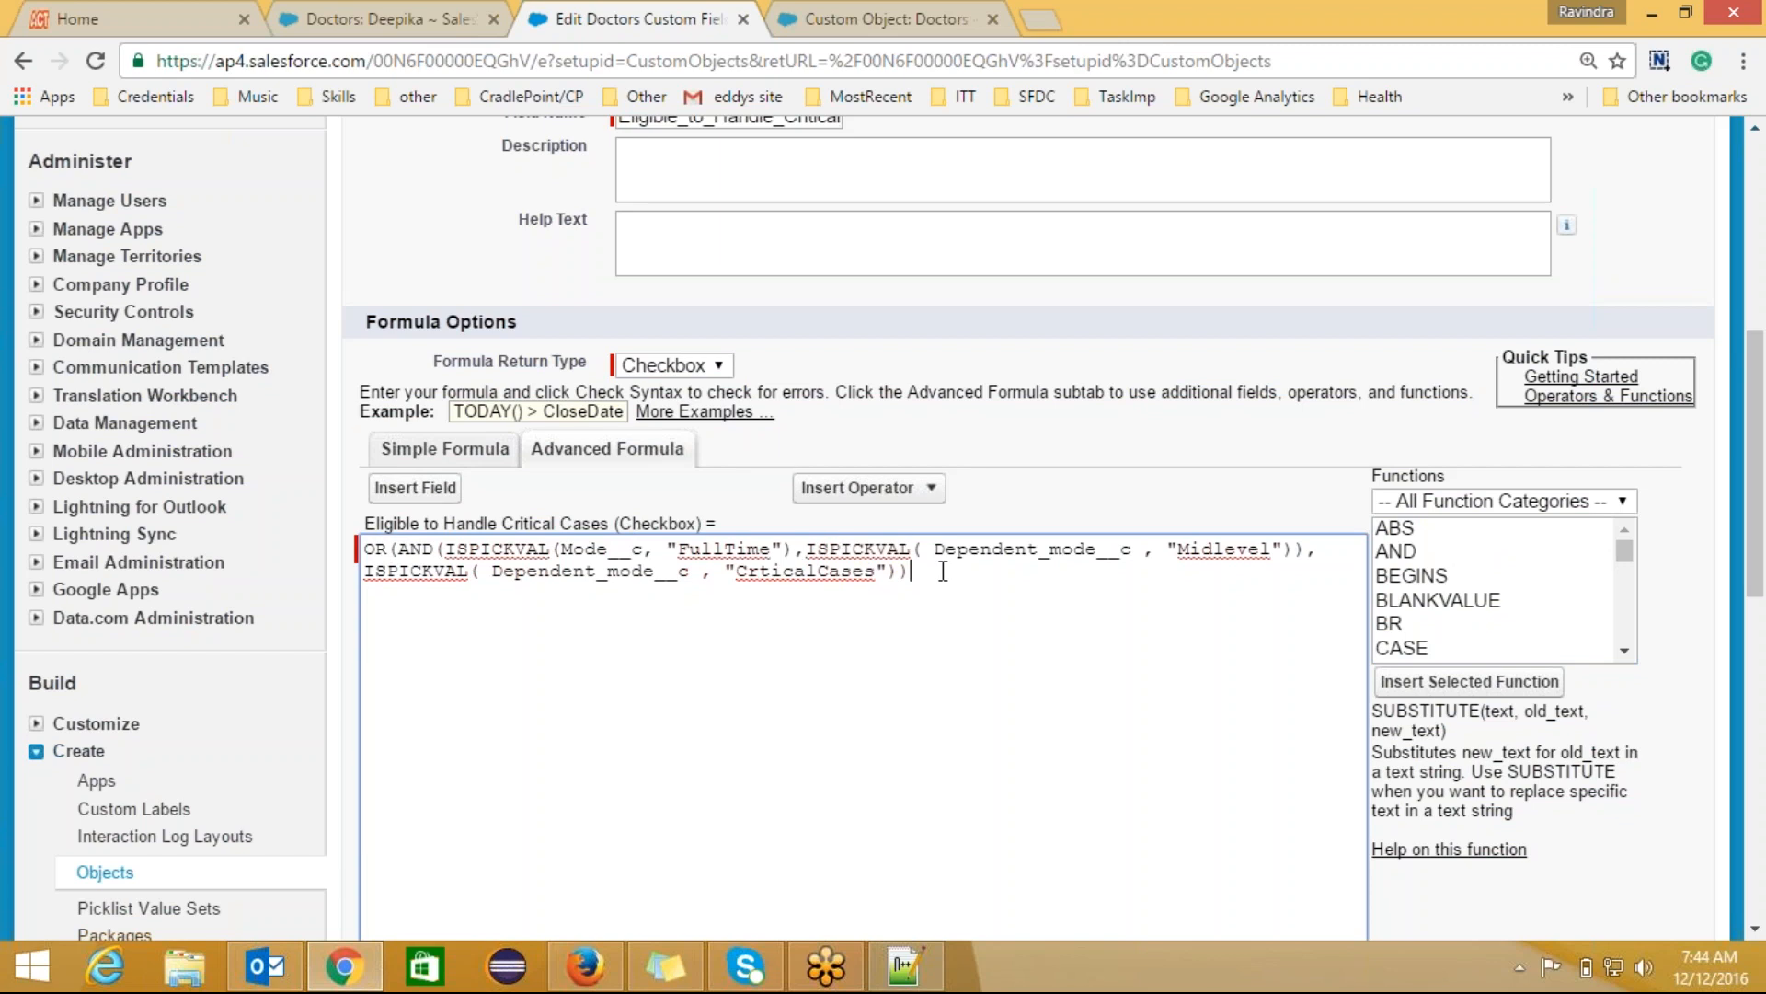
double_click(1228, 550)
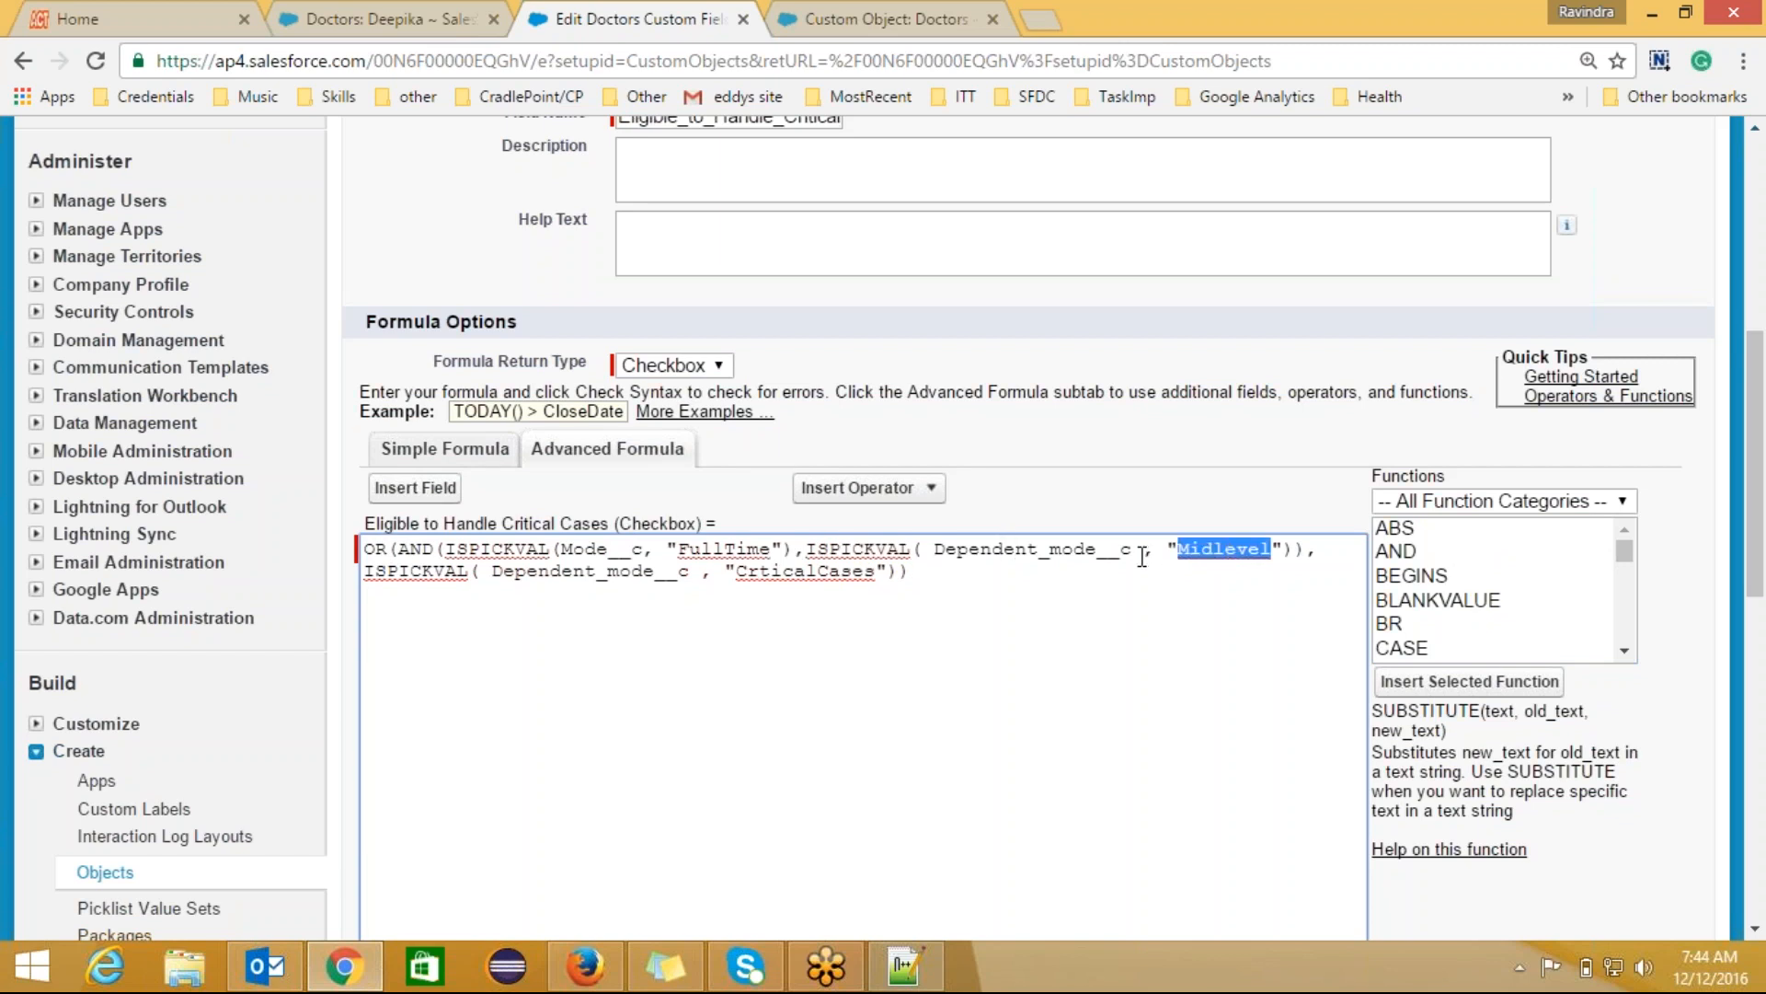
double_click(865, 552)
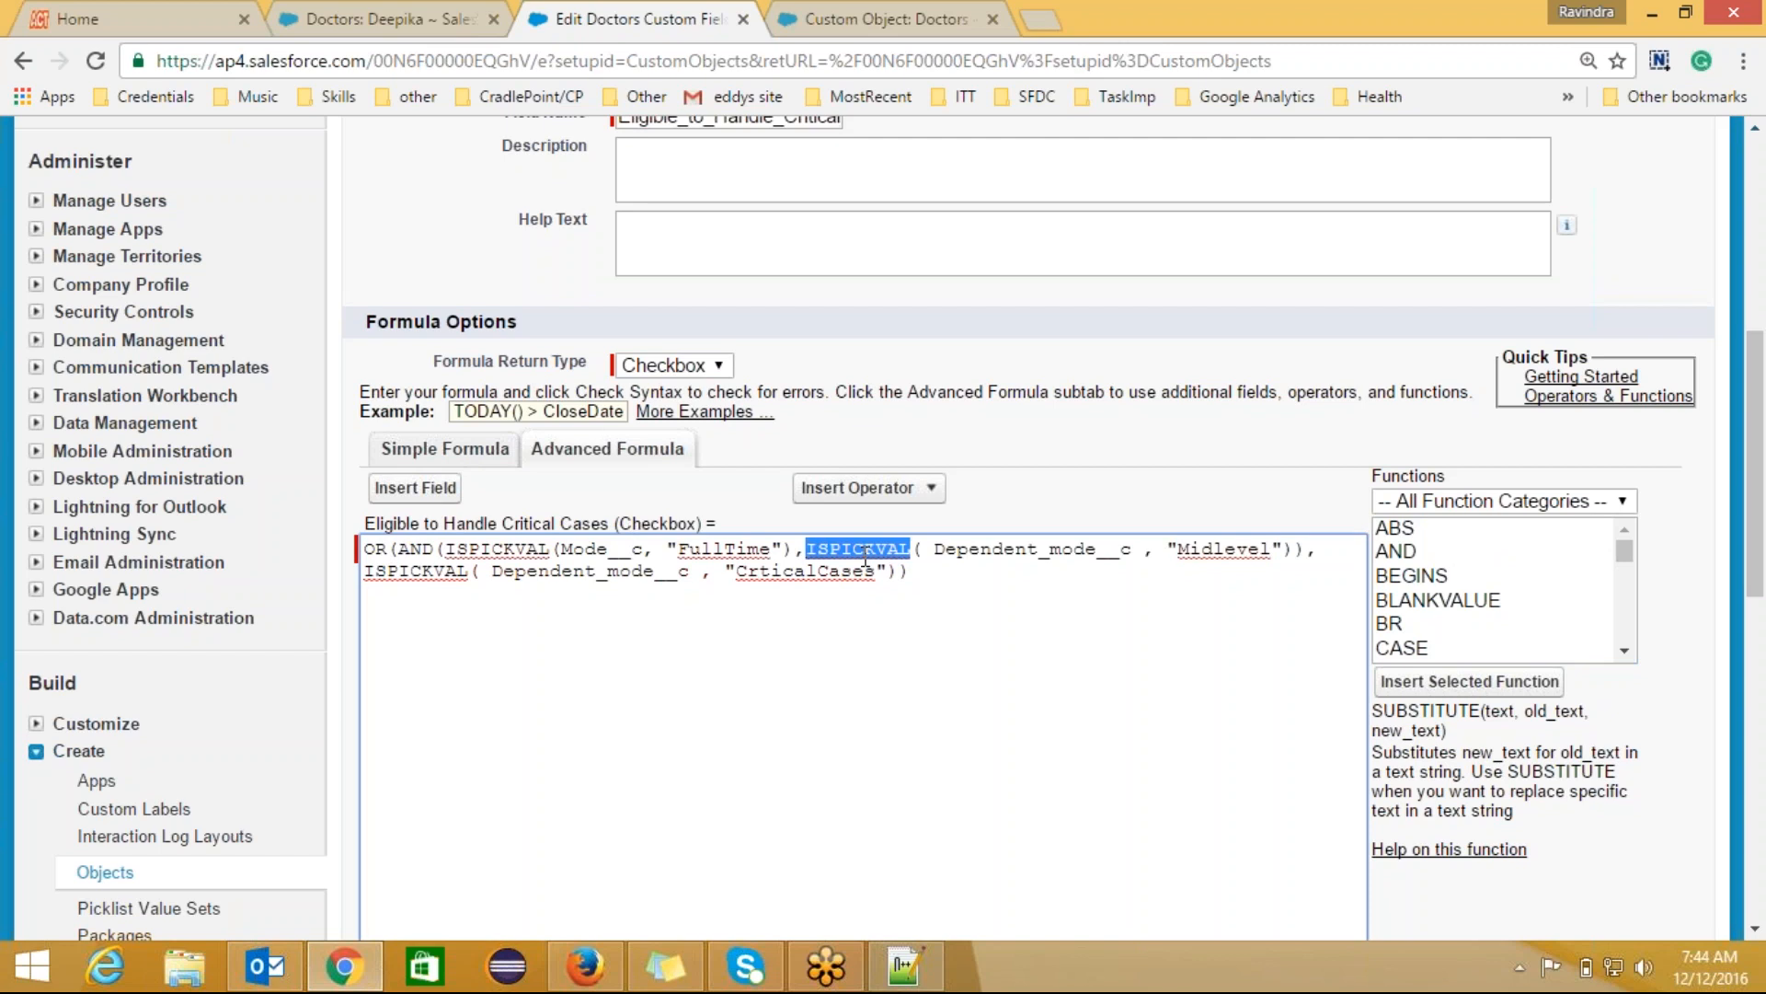
left_click(924, 577)
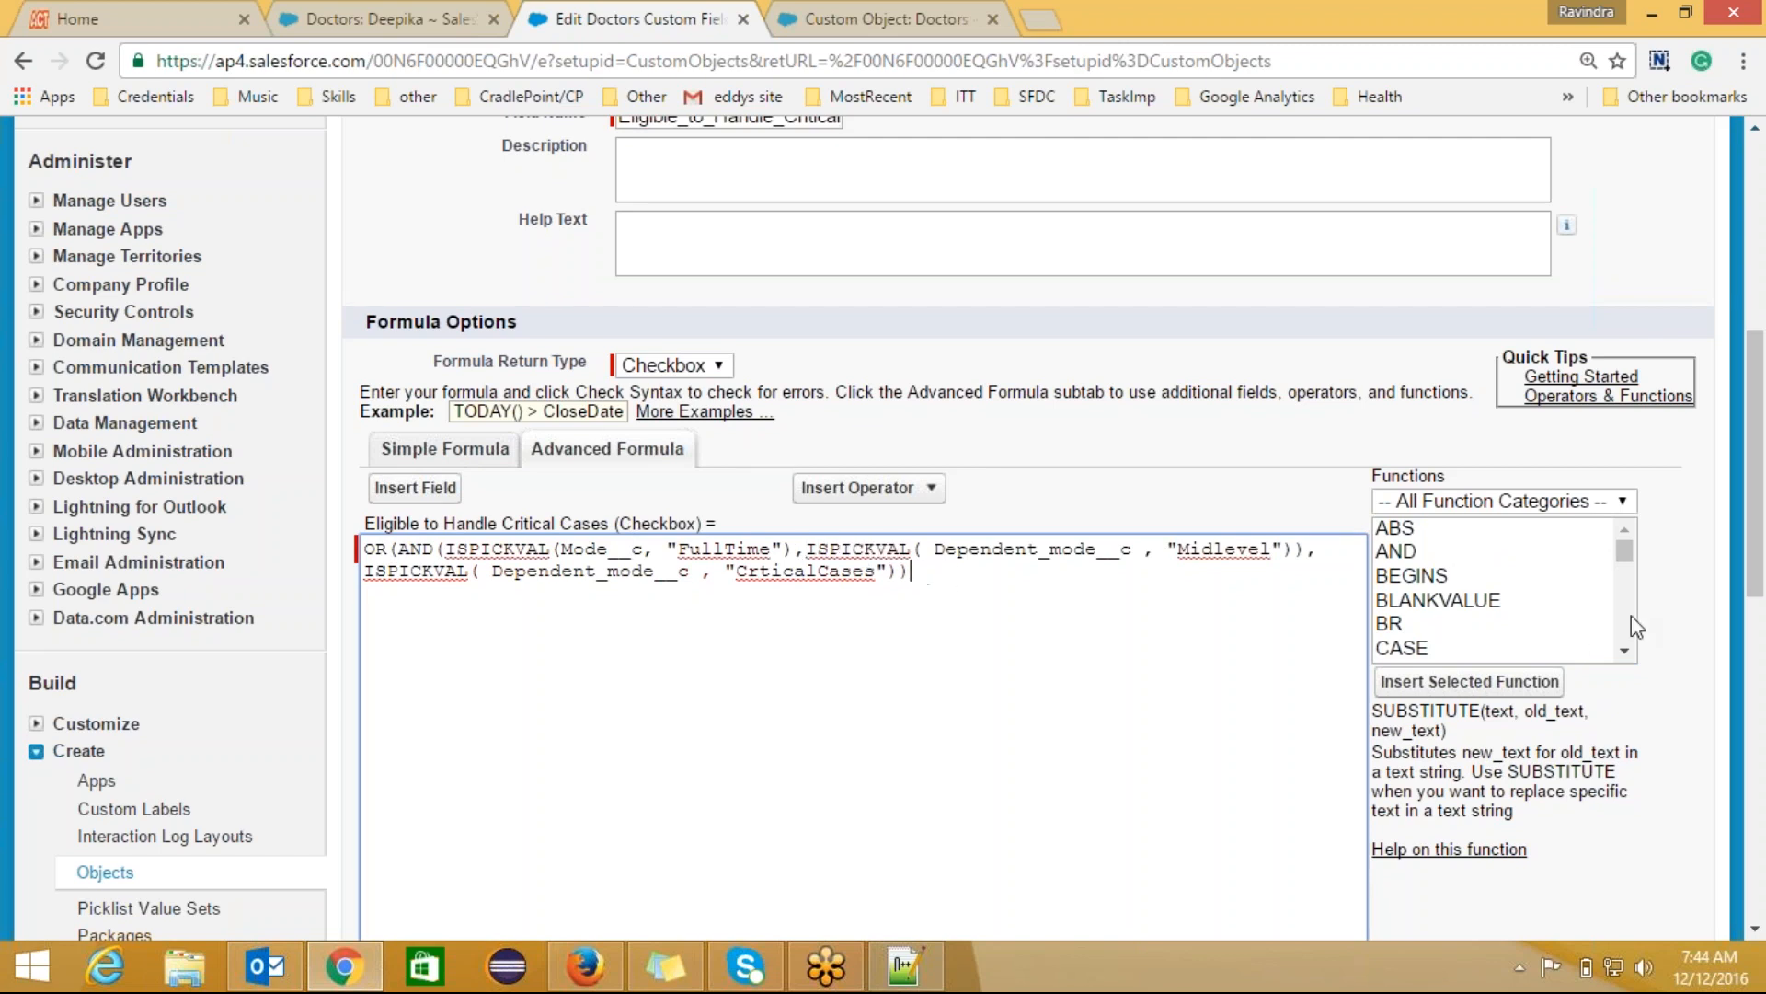
Step: Browse the formula operator list without inserting anything, then glance at the Notepad++ notes and return
left_click_drag(1626, 550, 1625, 549)
left_click(865, 487)
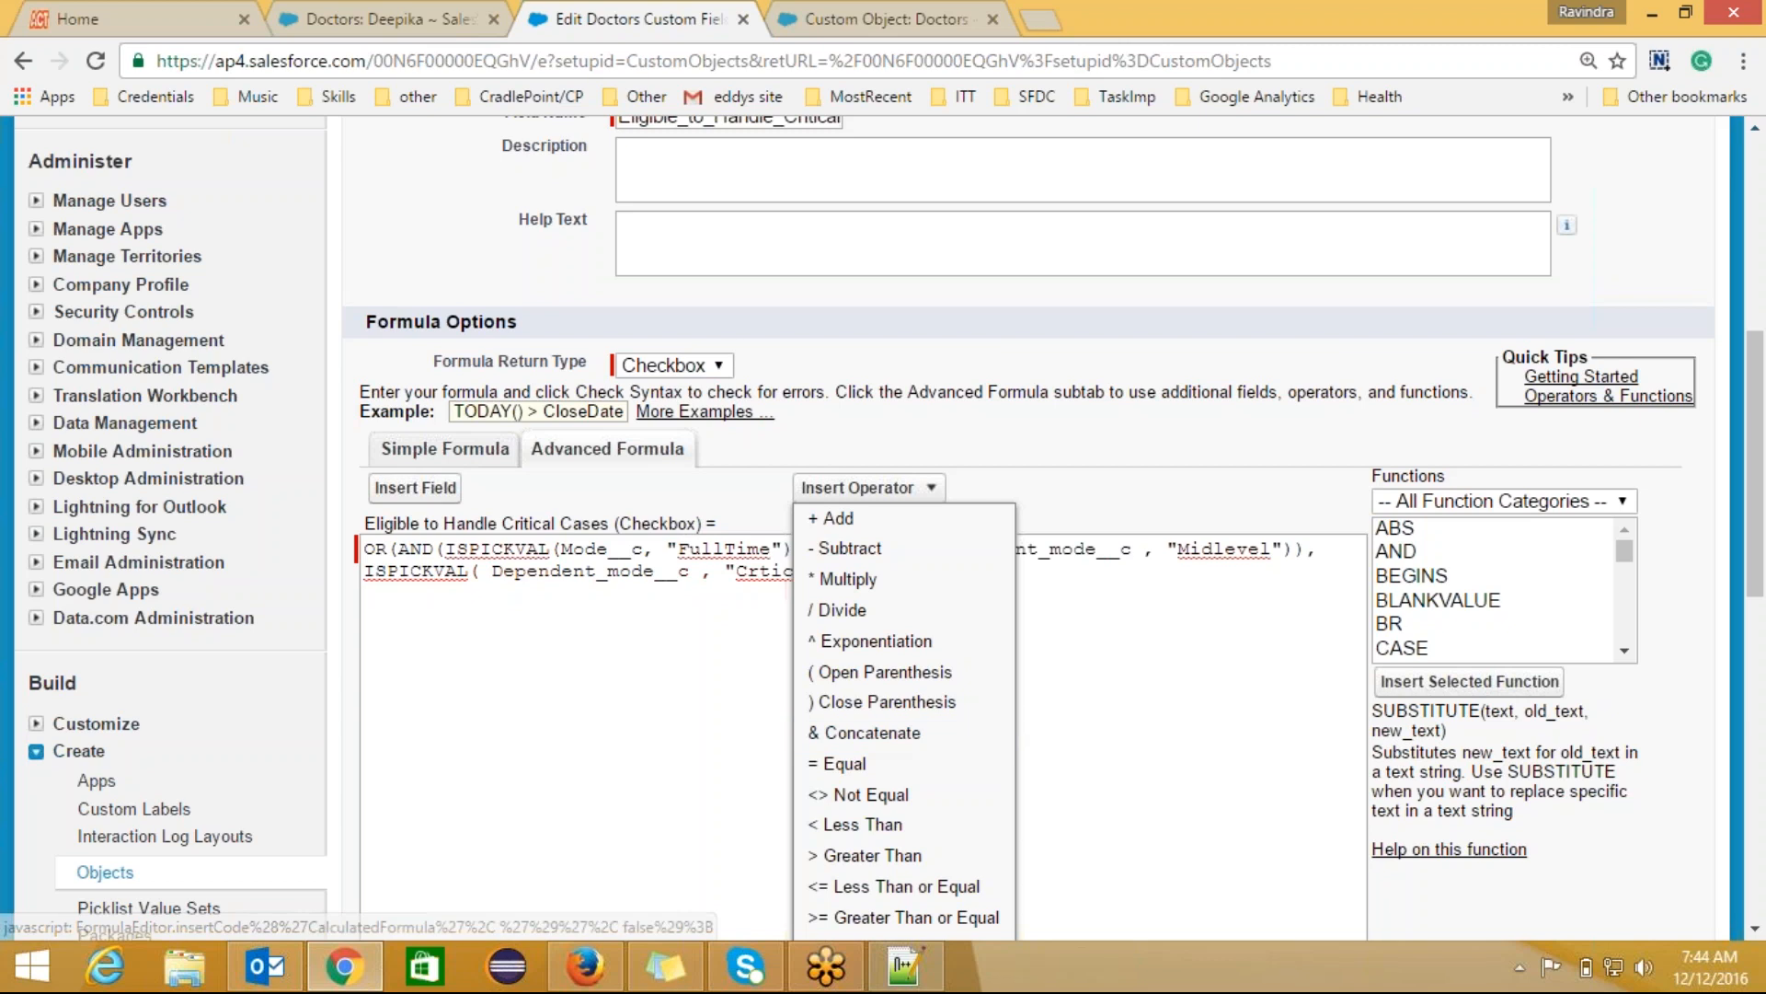
left_click(1078, 694)
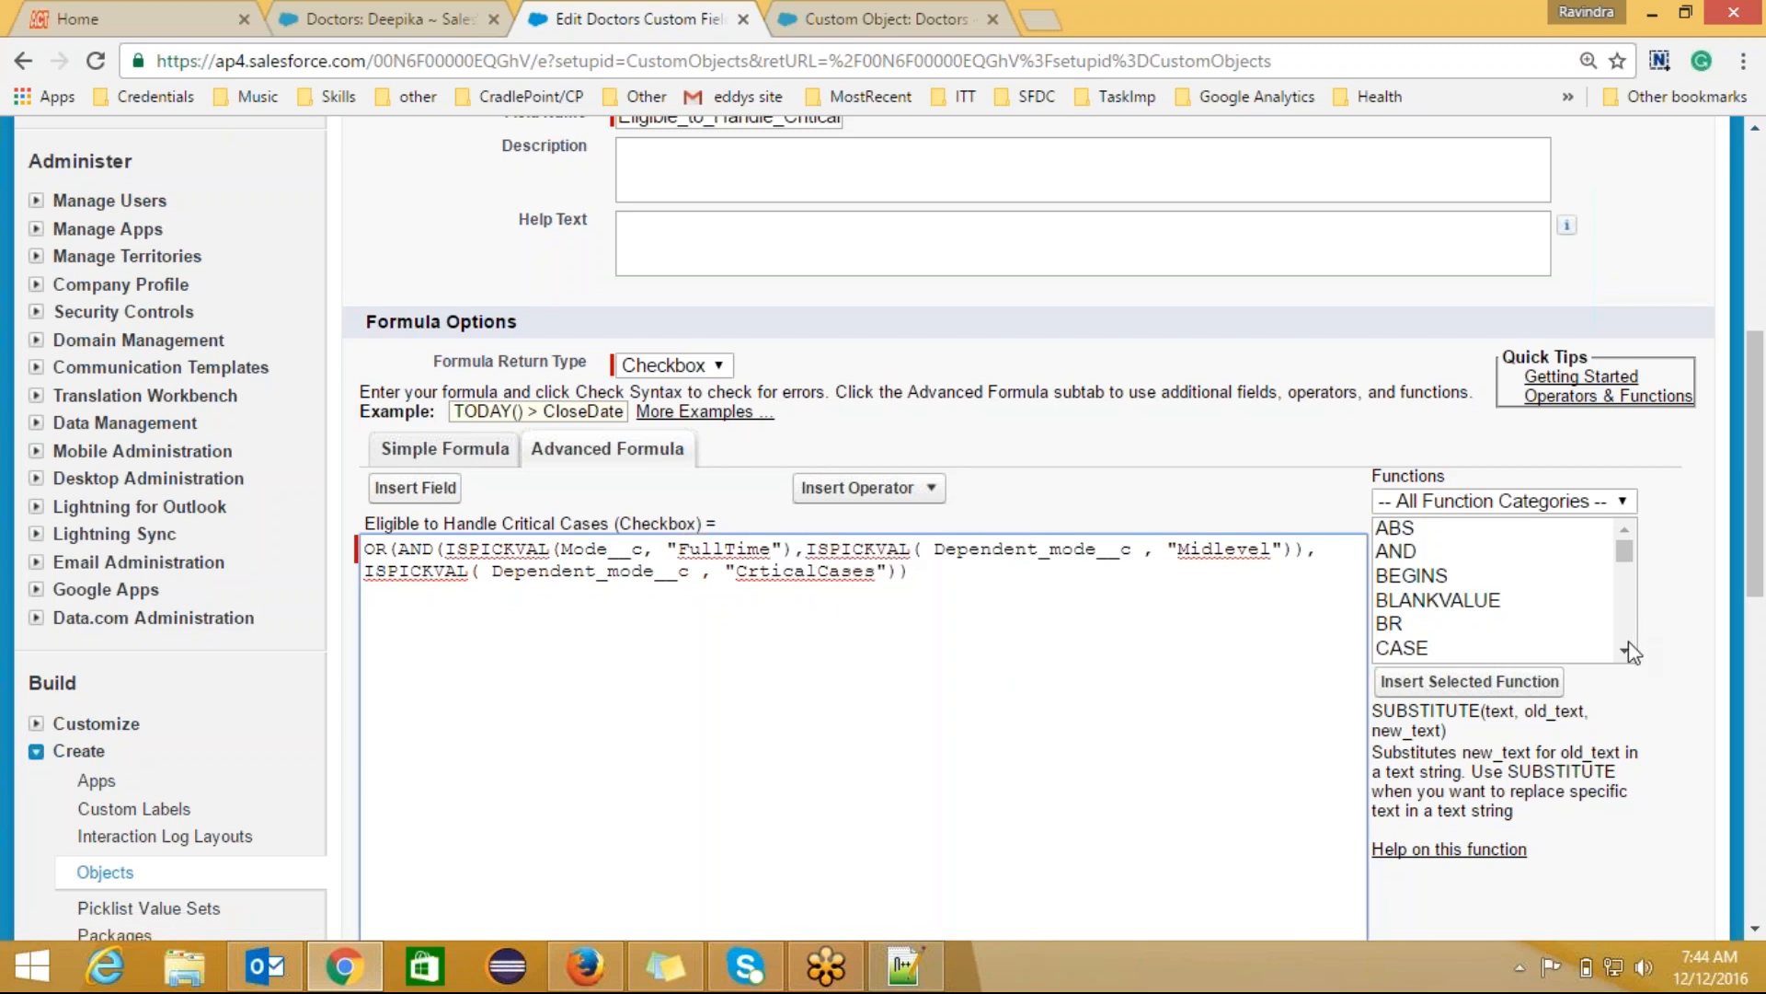
left_click_drag(1626, 651, 1627, 549)
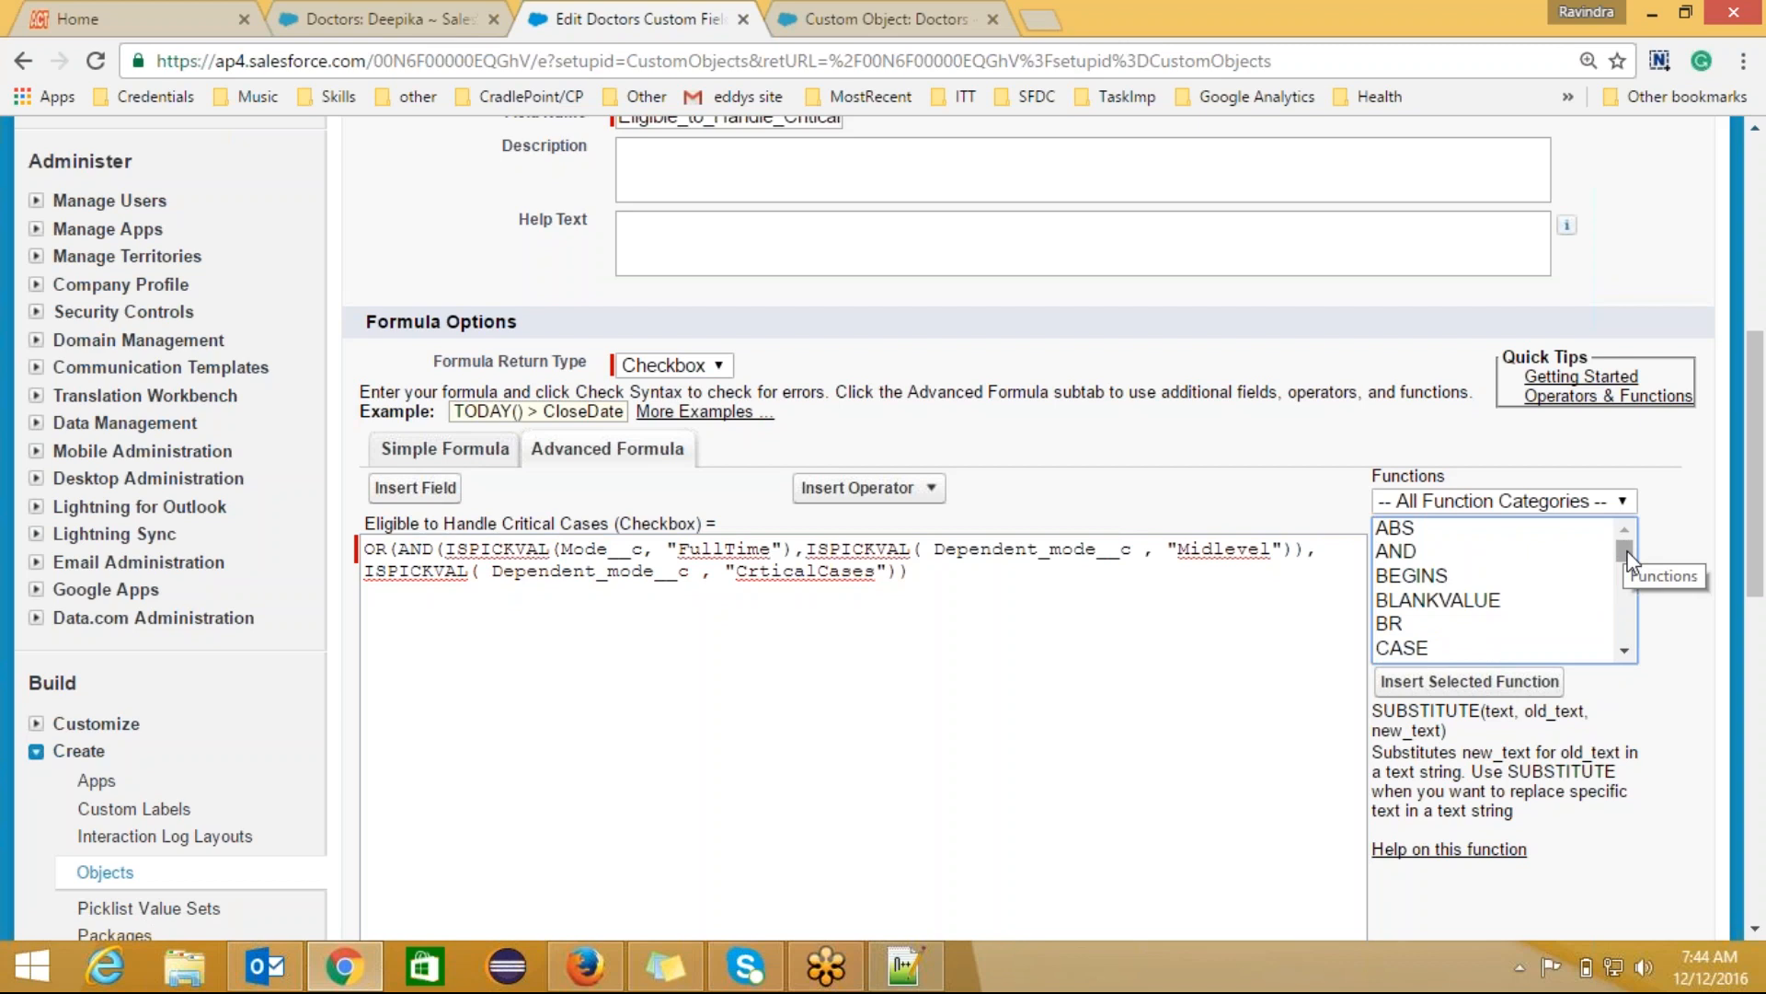
left_click(1006, 173)
left_click(865, 271)
left_click(924, 977)
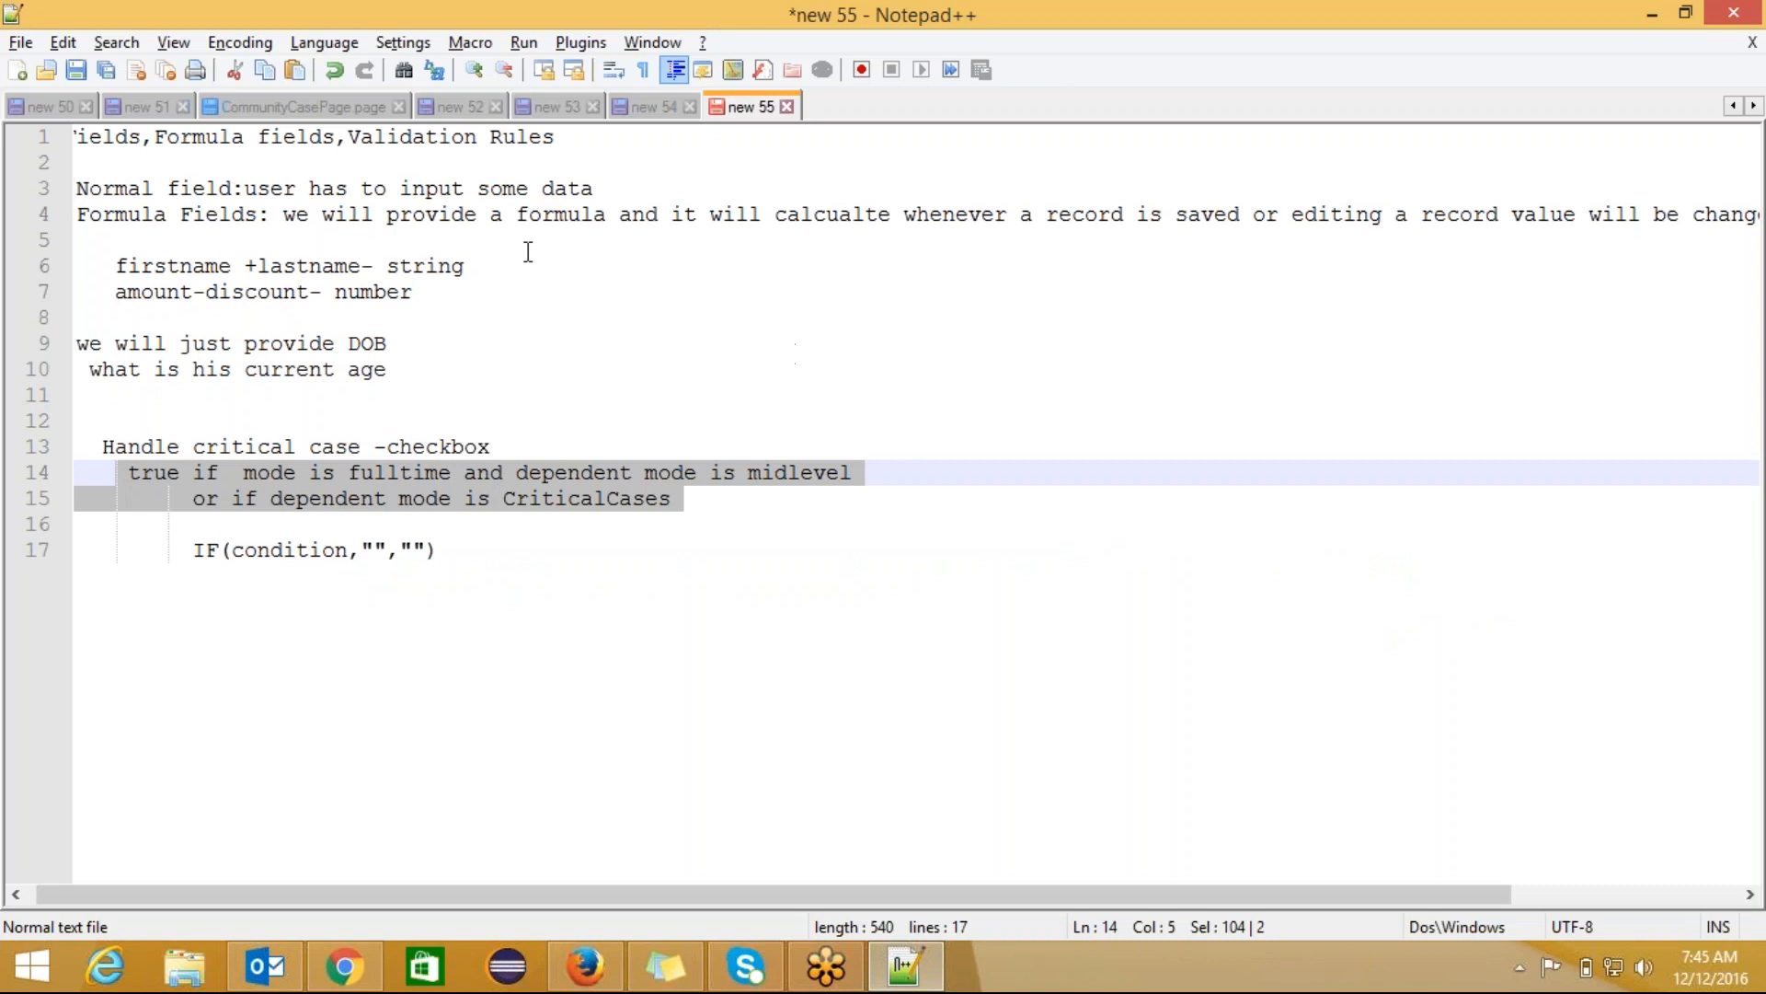
key("alt+Tab")
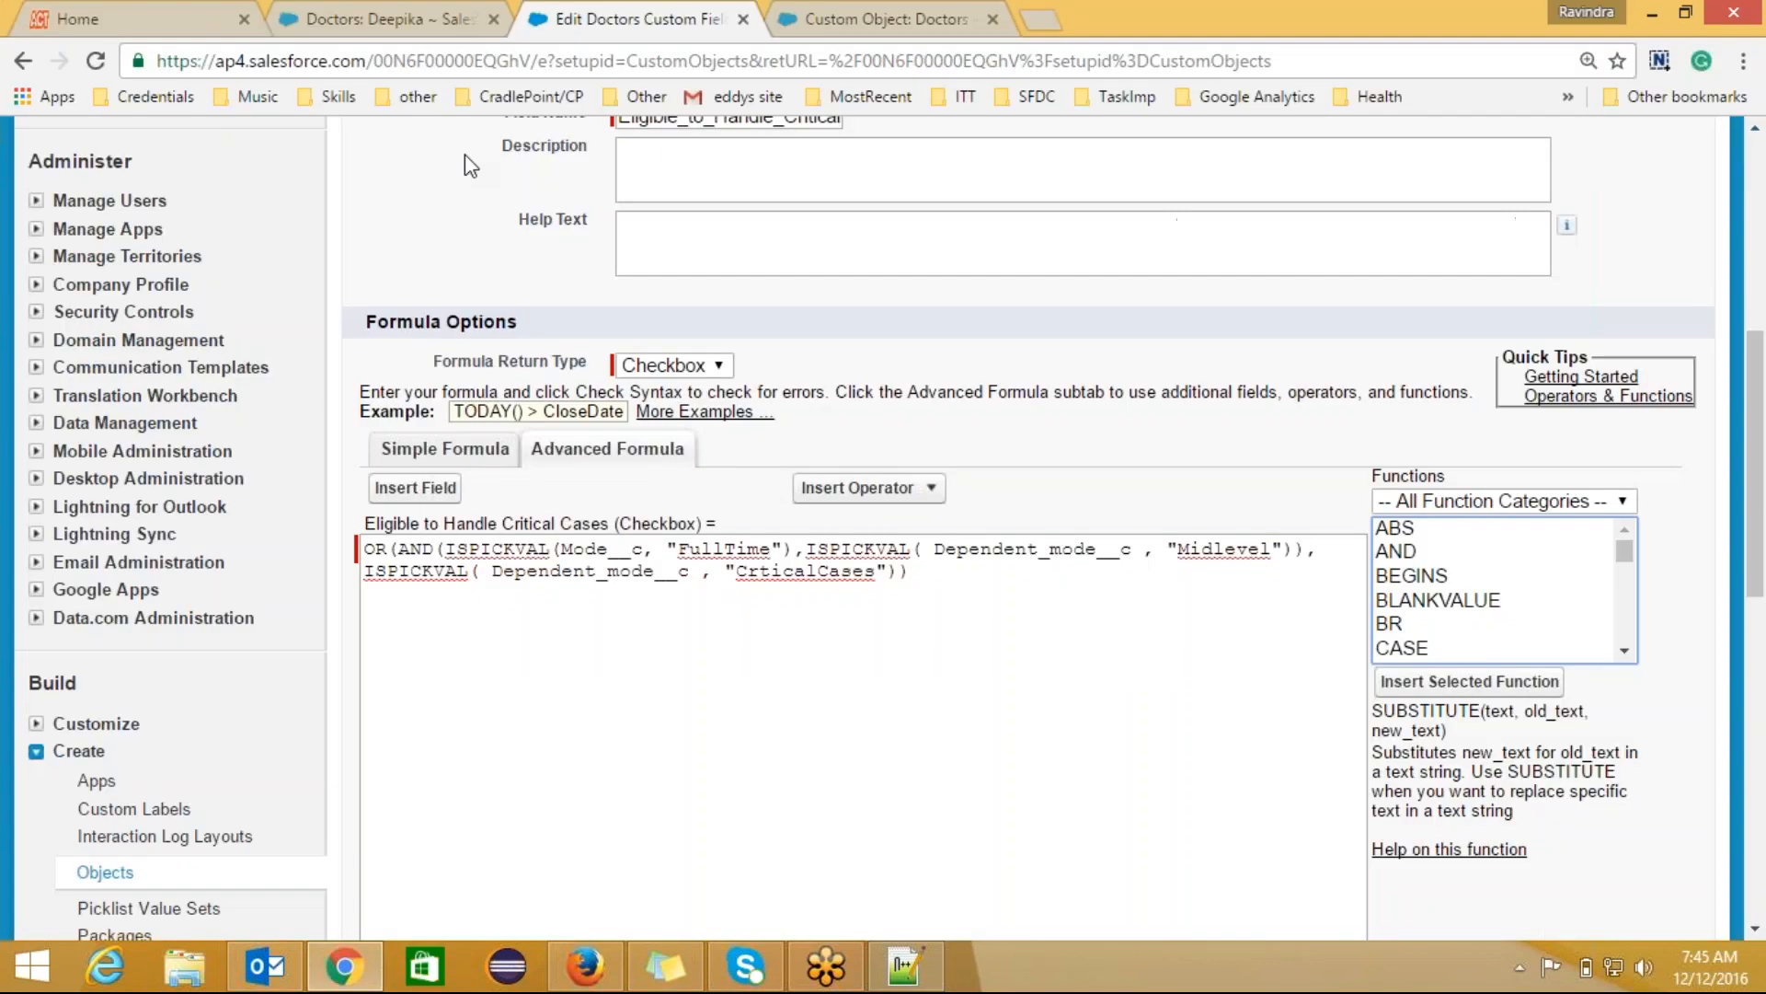
Step: Set the doctor's Join Date to 22 December 2016 using the calendar and save it
left_click(400, 19)
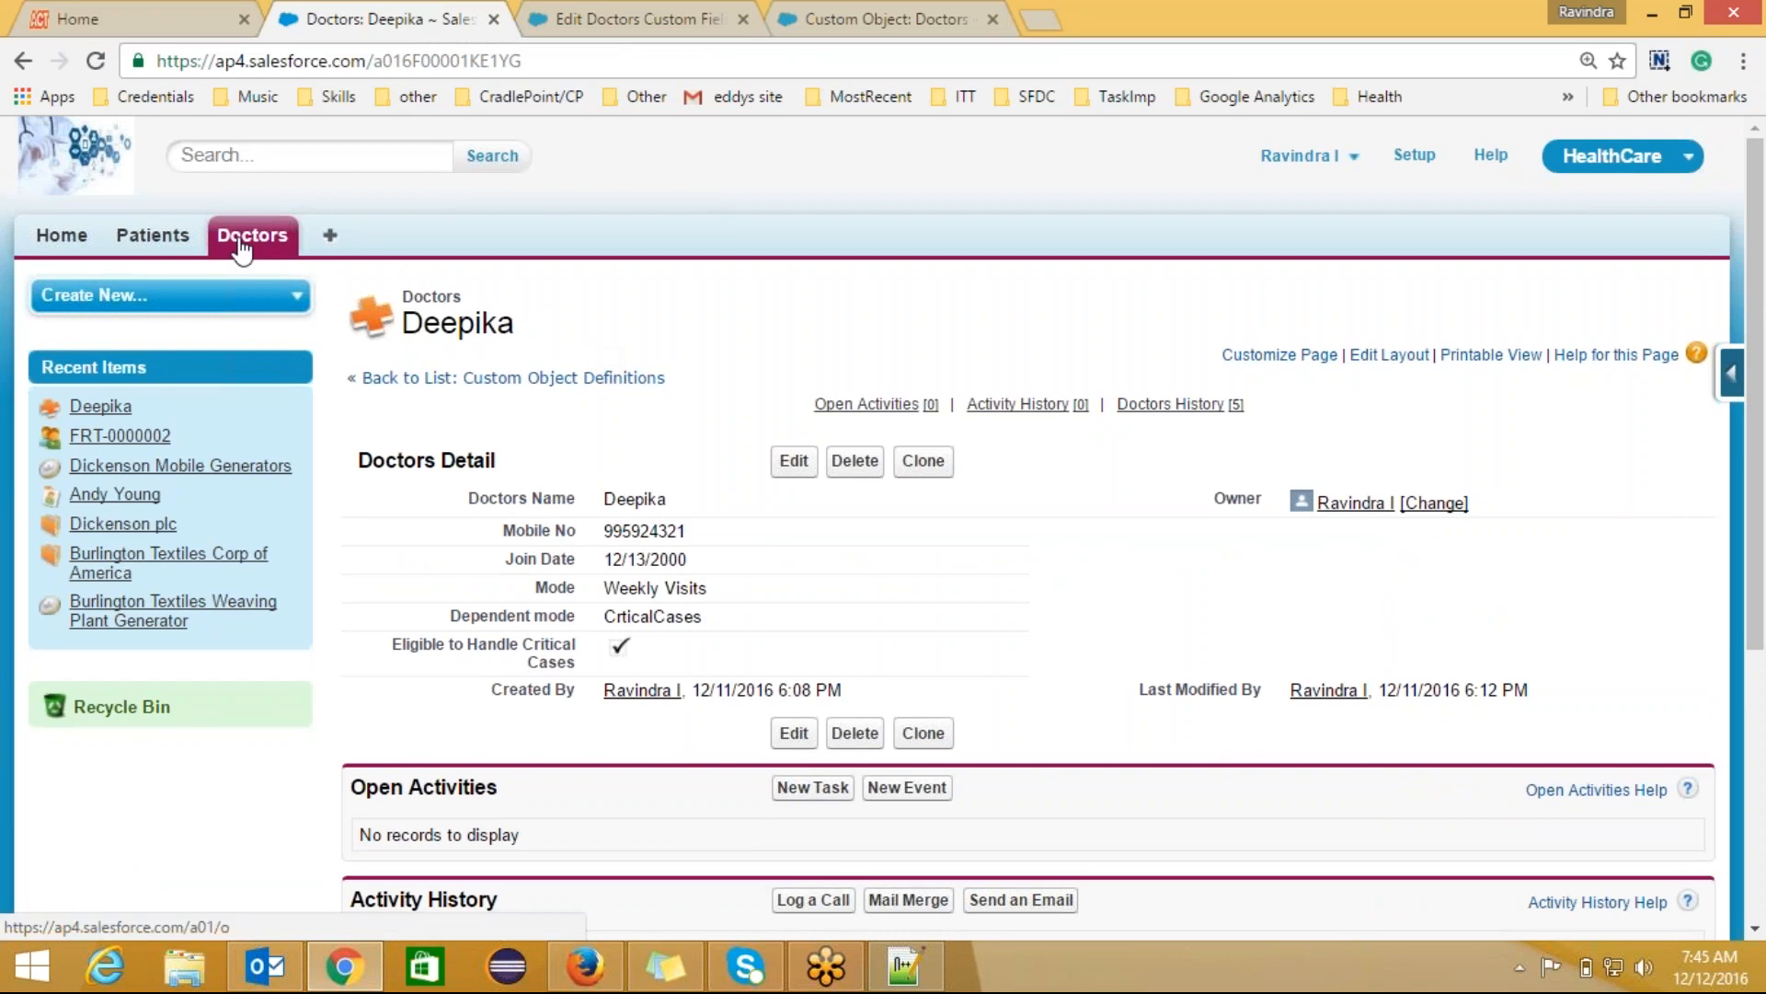
double_click(782, 572)
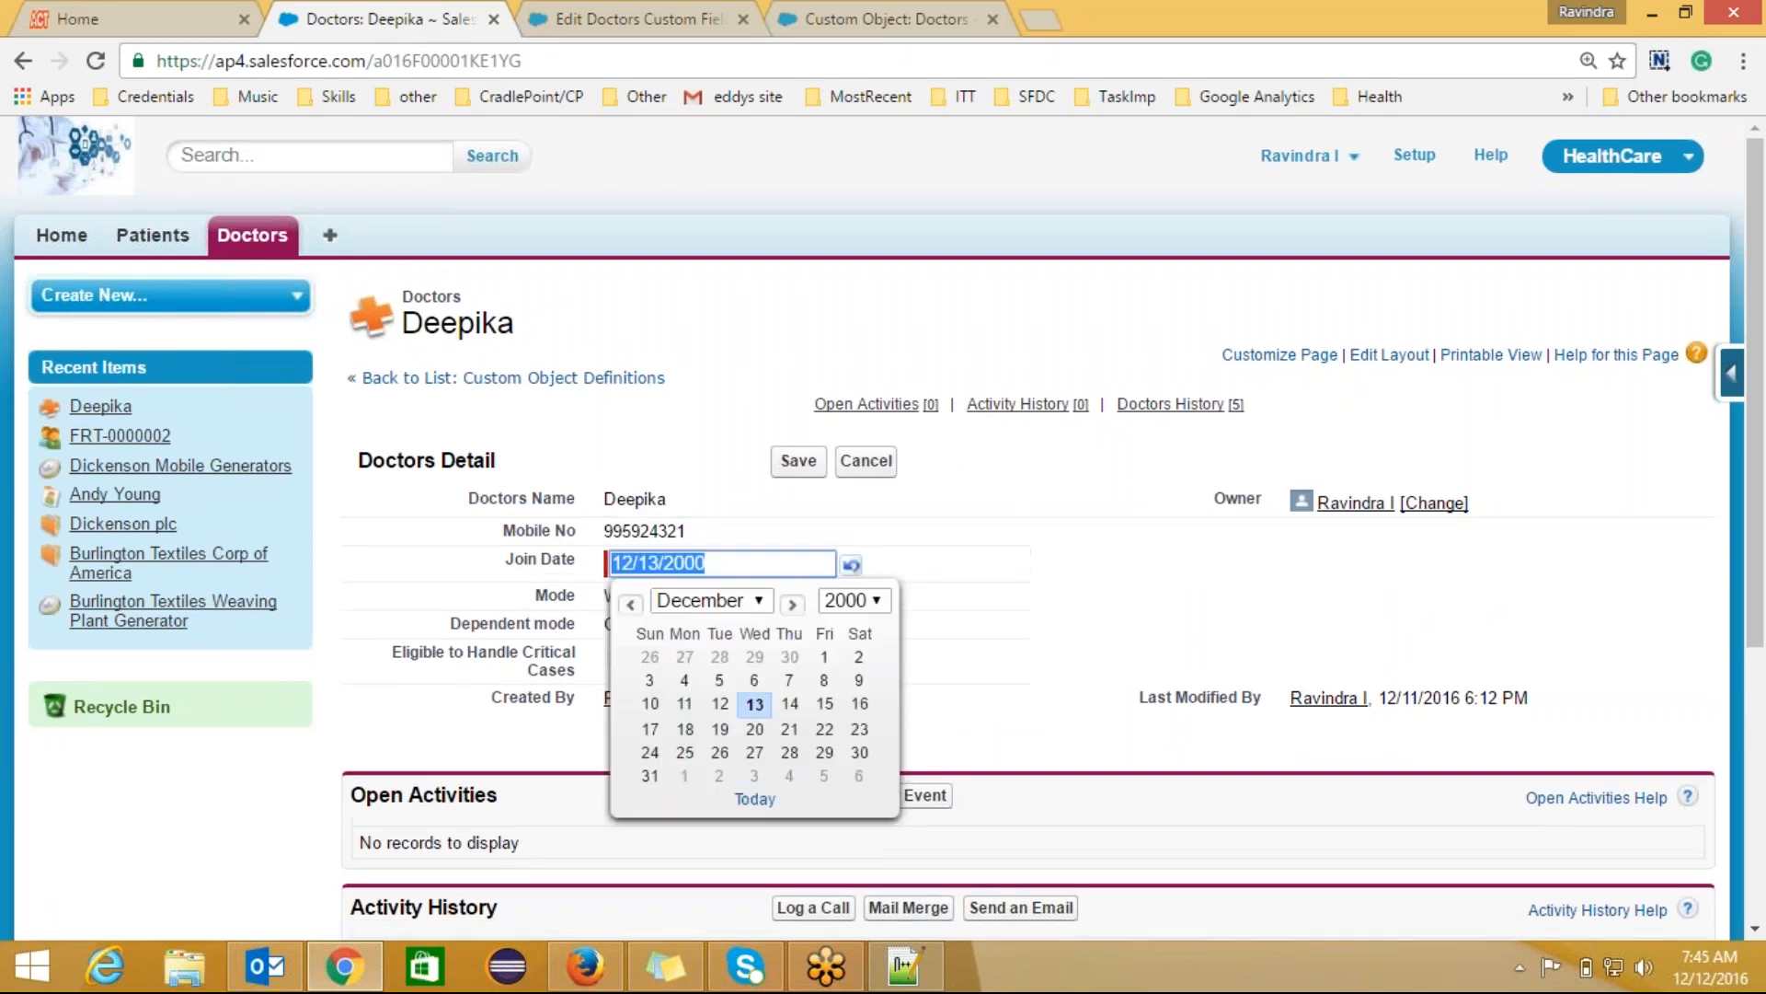
left_click(879, 604)
left_click(855, 671)
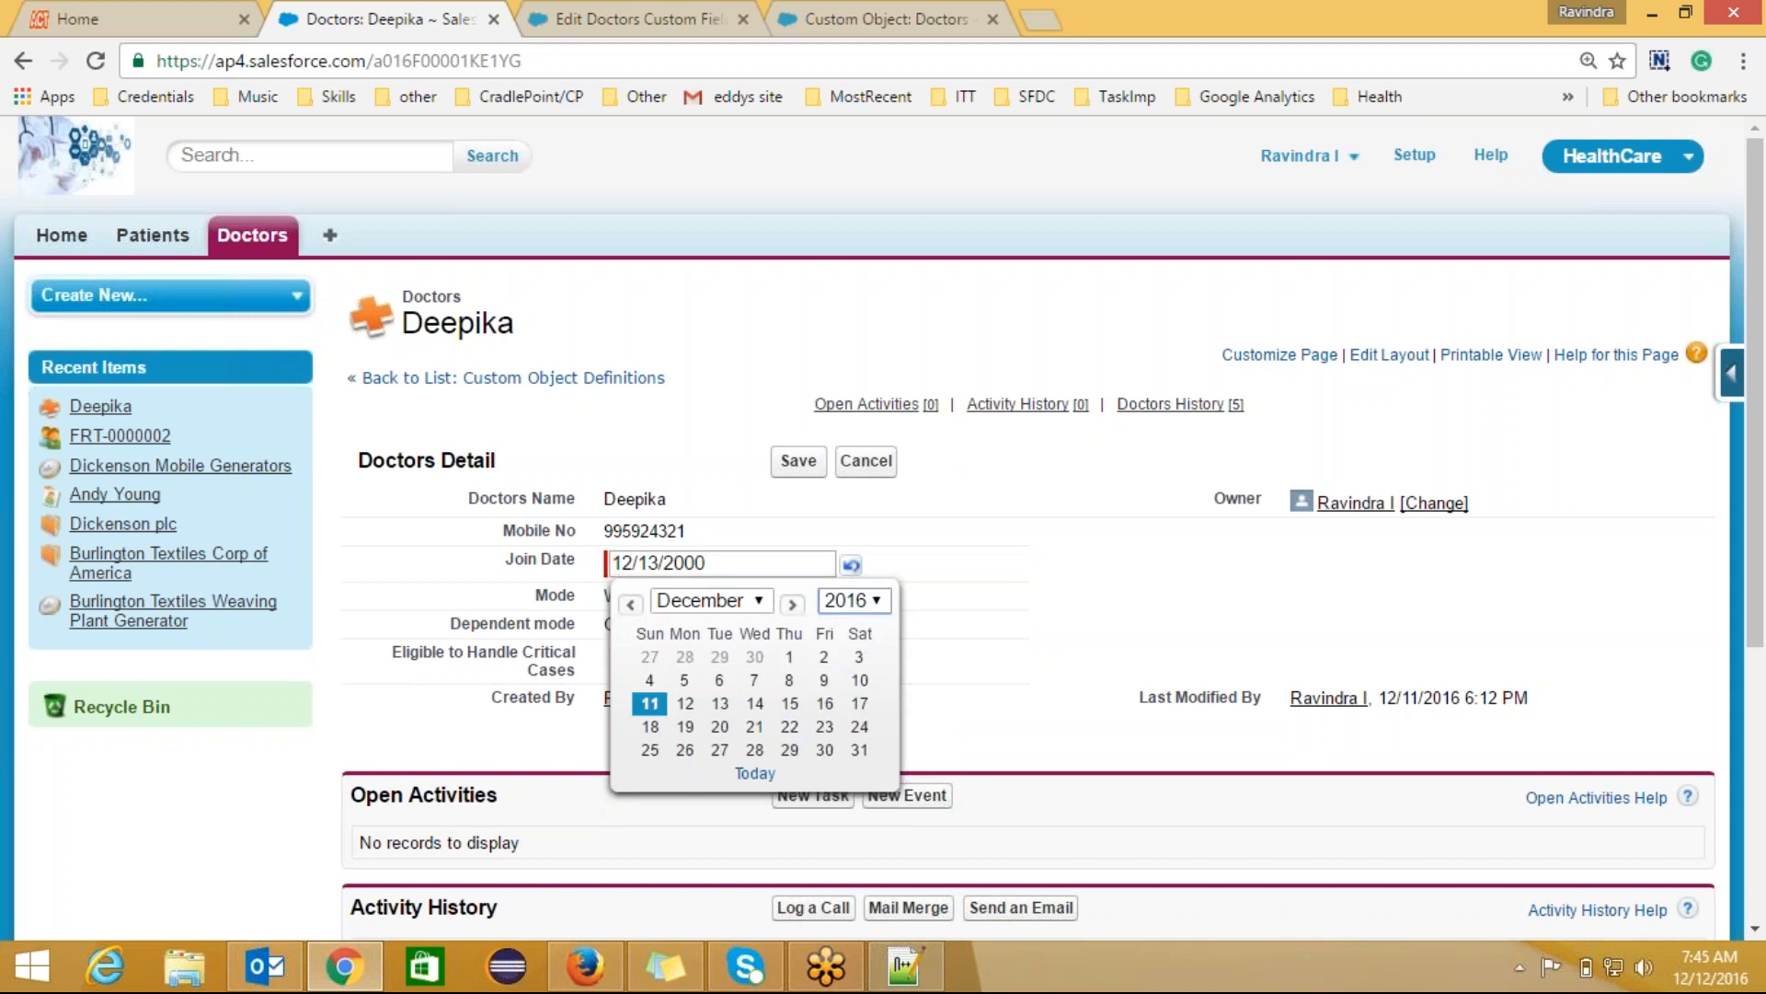
left_click(791, 728)
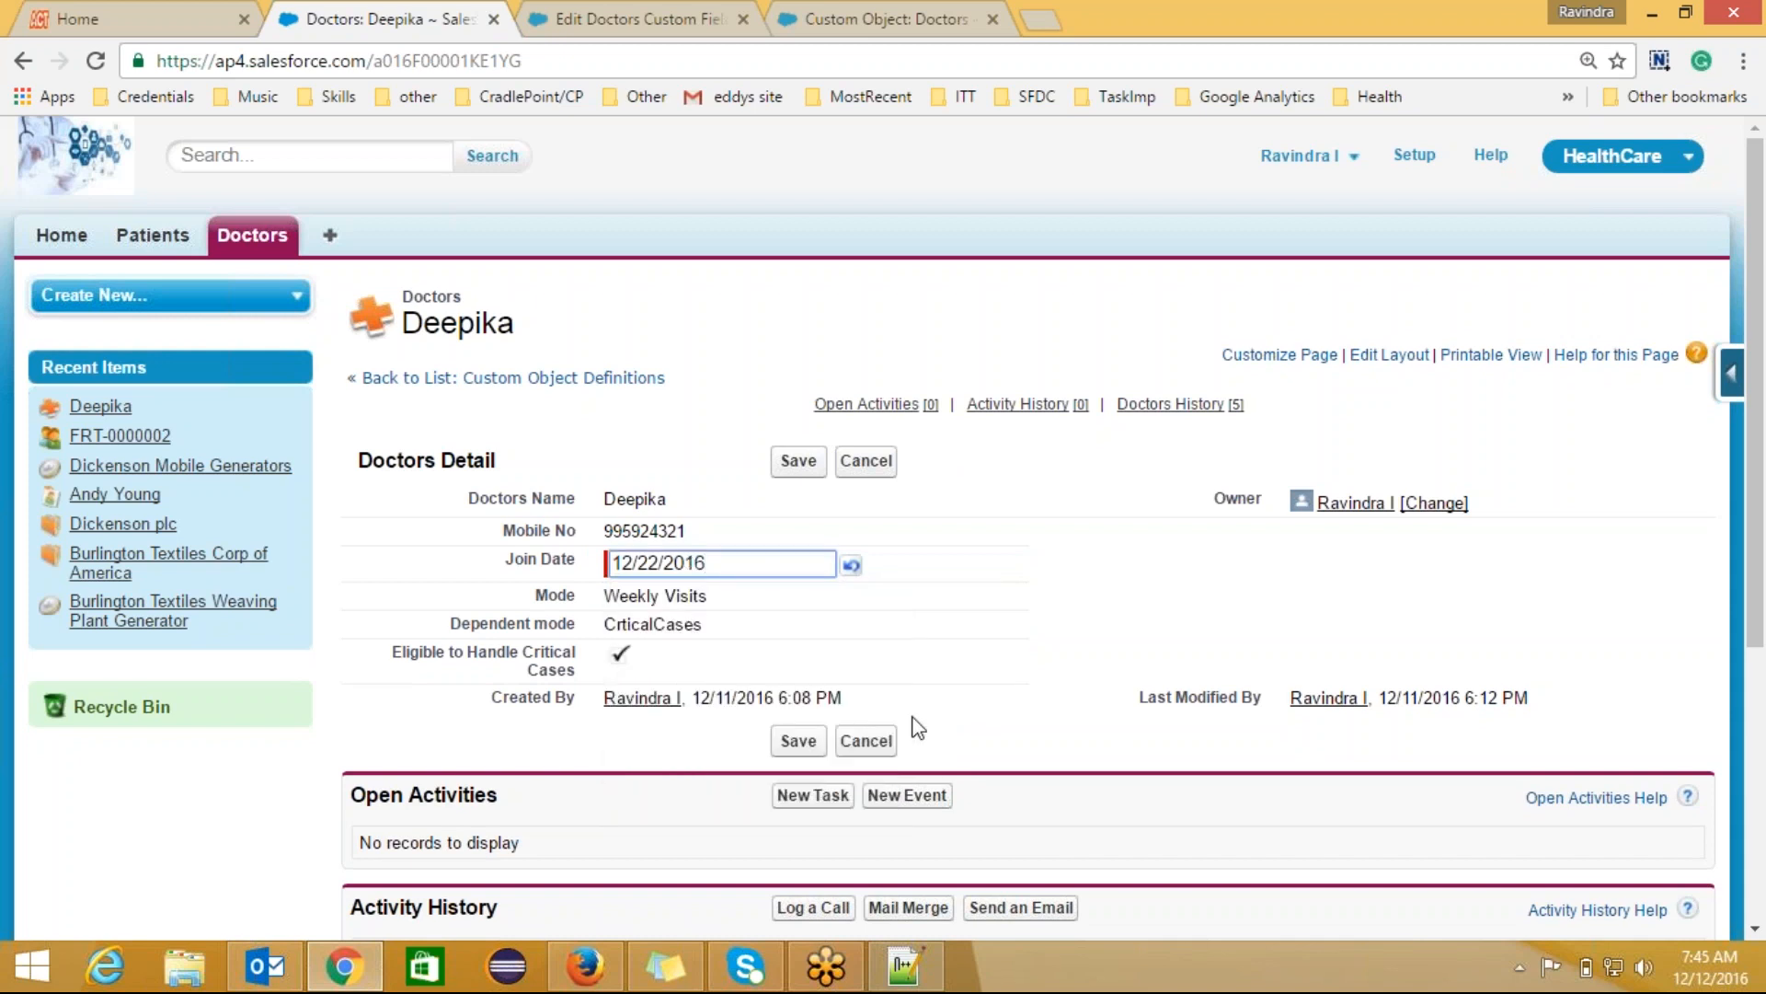
left_click(789, 745)
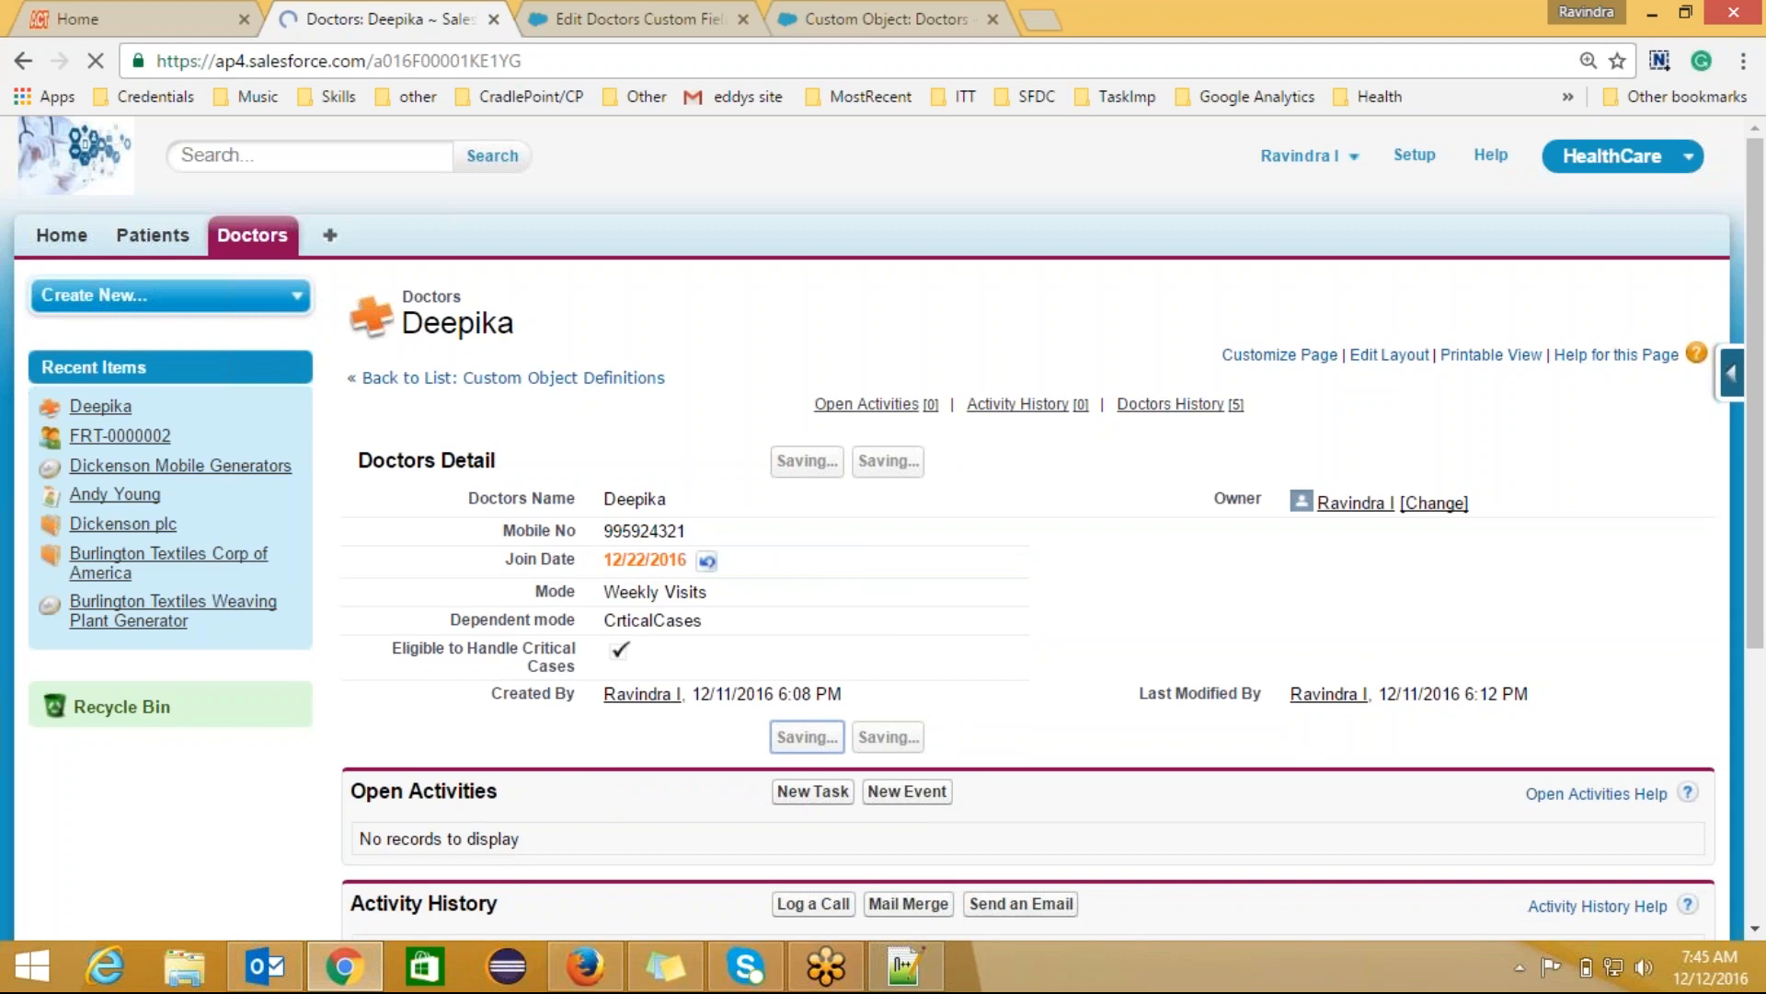
double_click(619, 563)
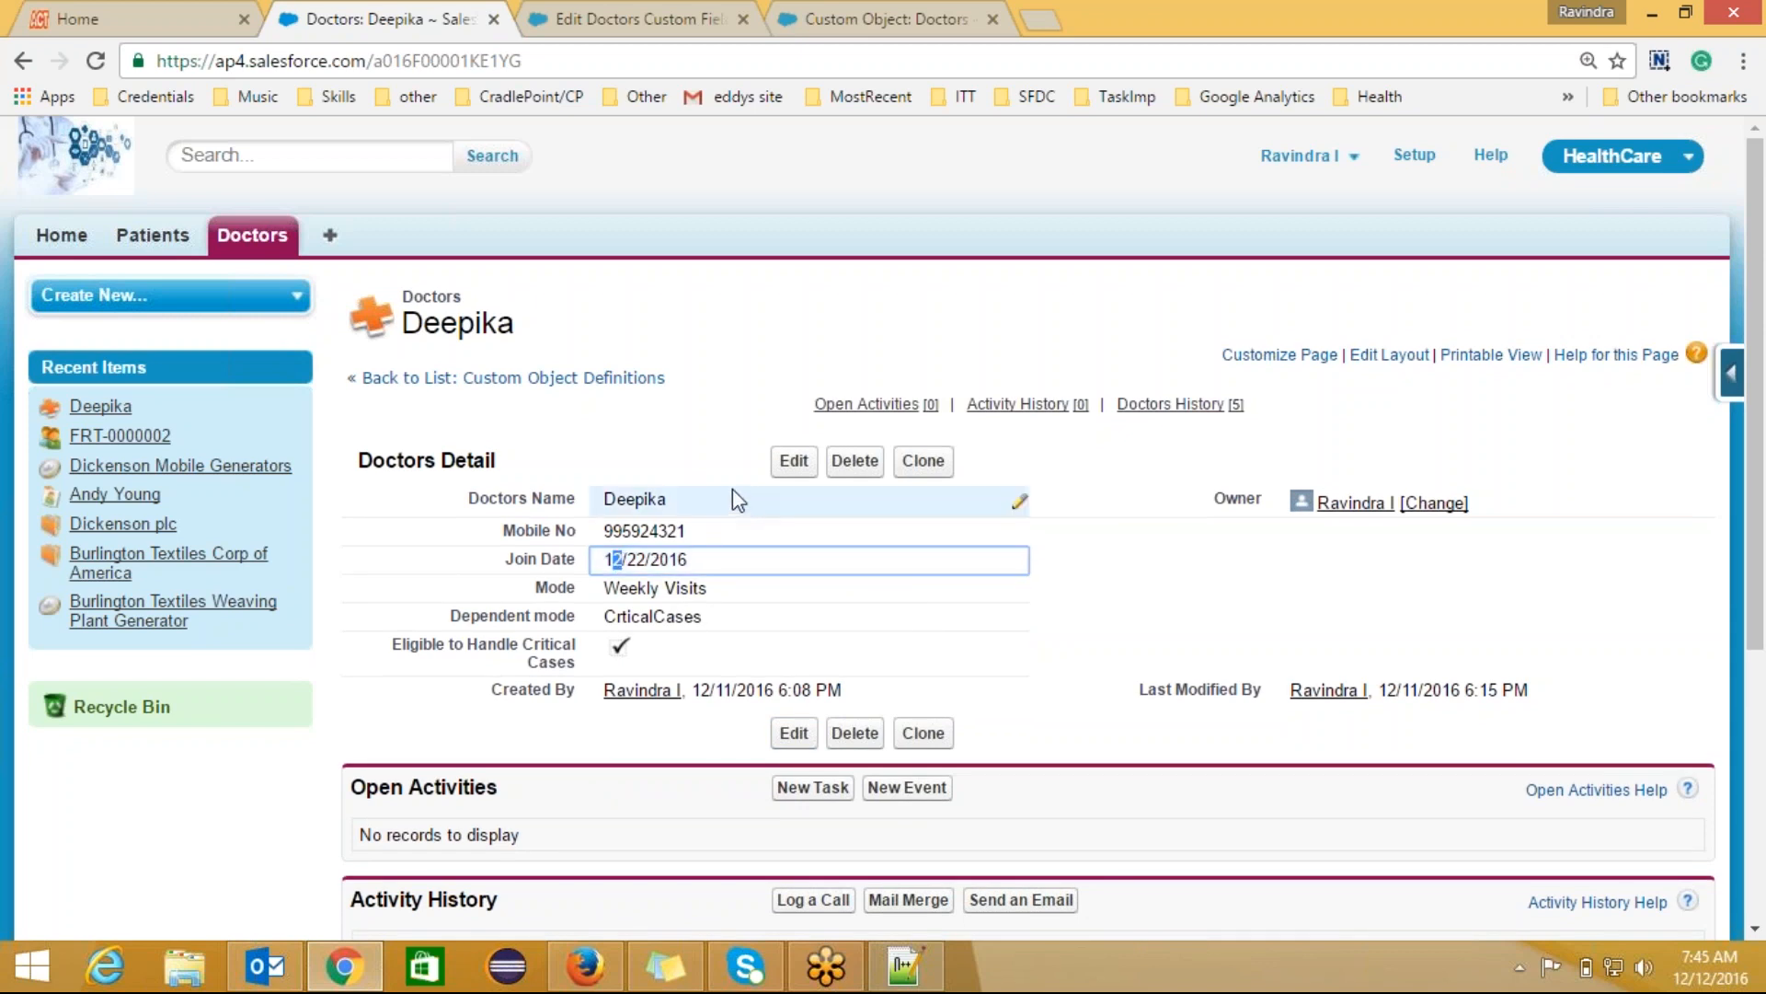
left_click(681, 456)
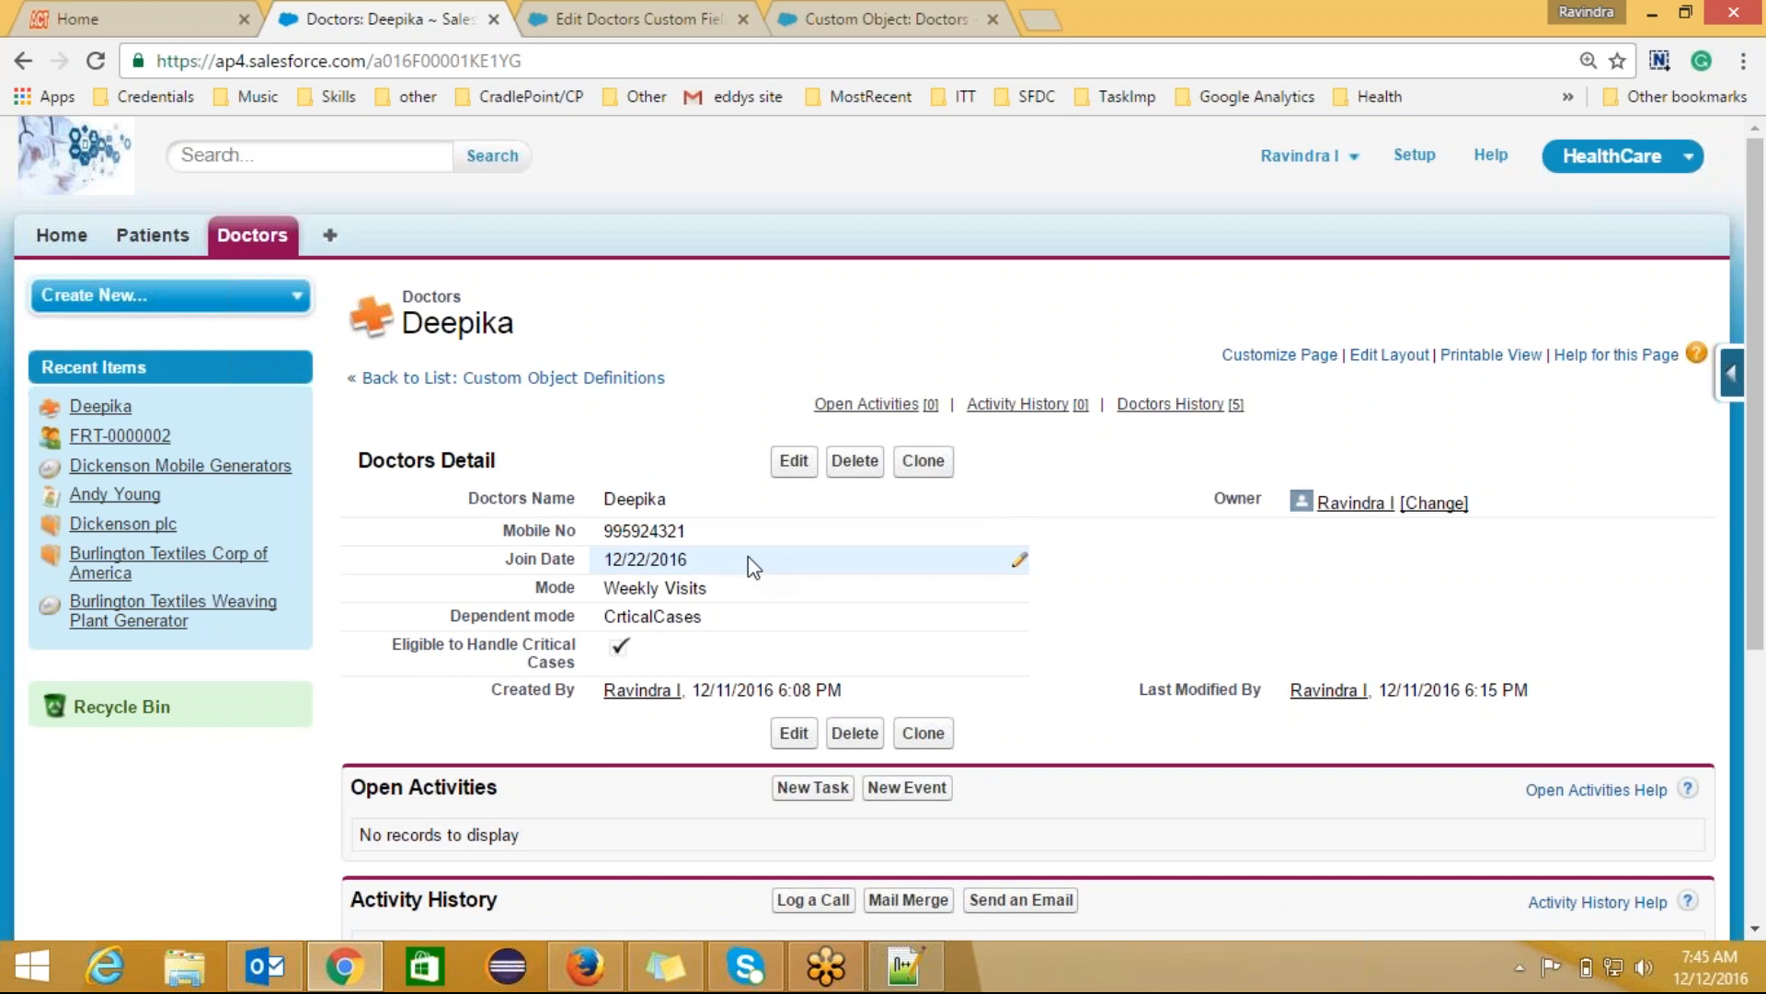
Step: Append 234567889 to the doctor's mobile number, save it, then select 'Validation Rules' in Notepad++
double_click(699, 527)
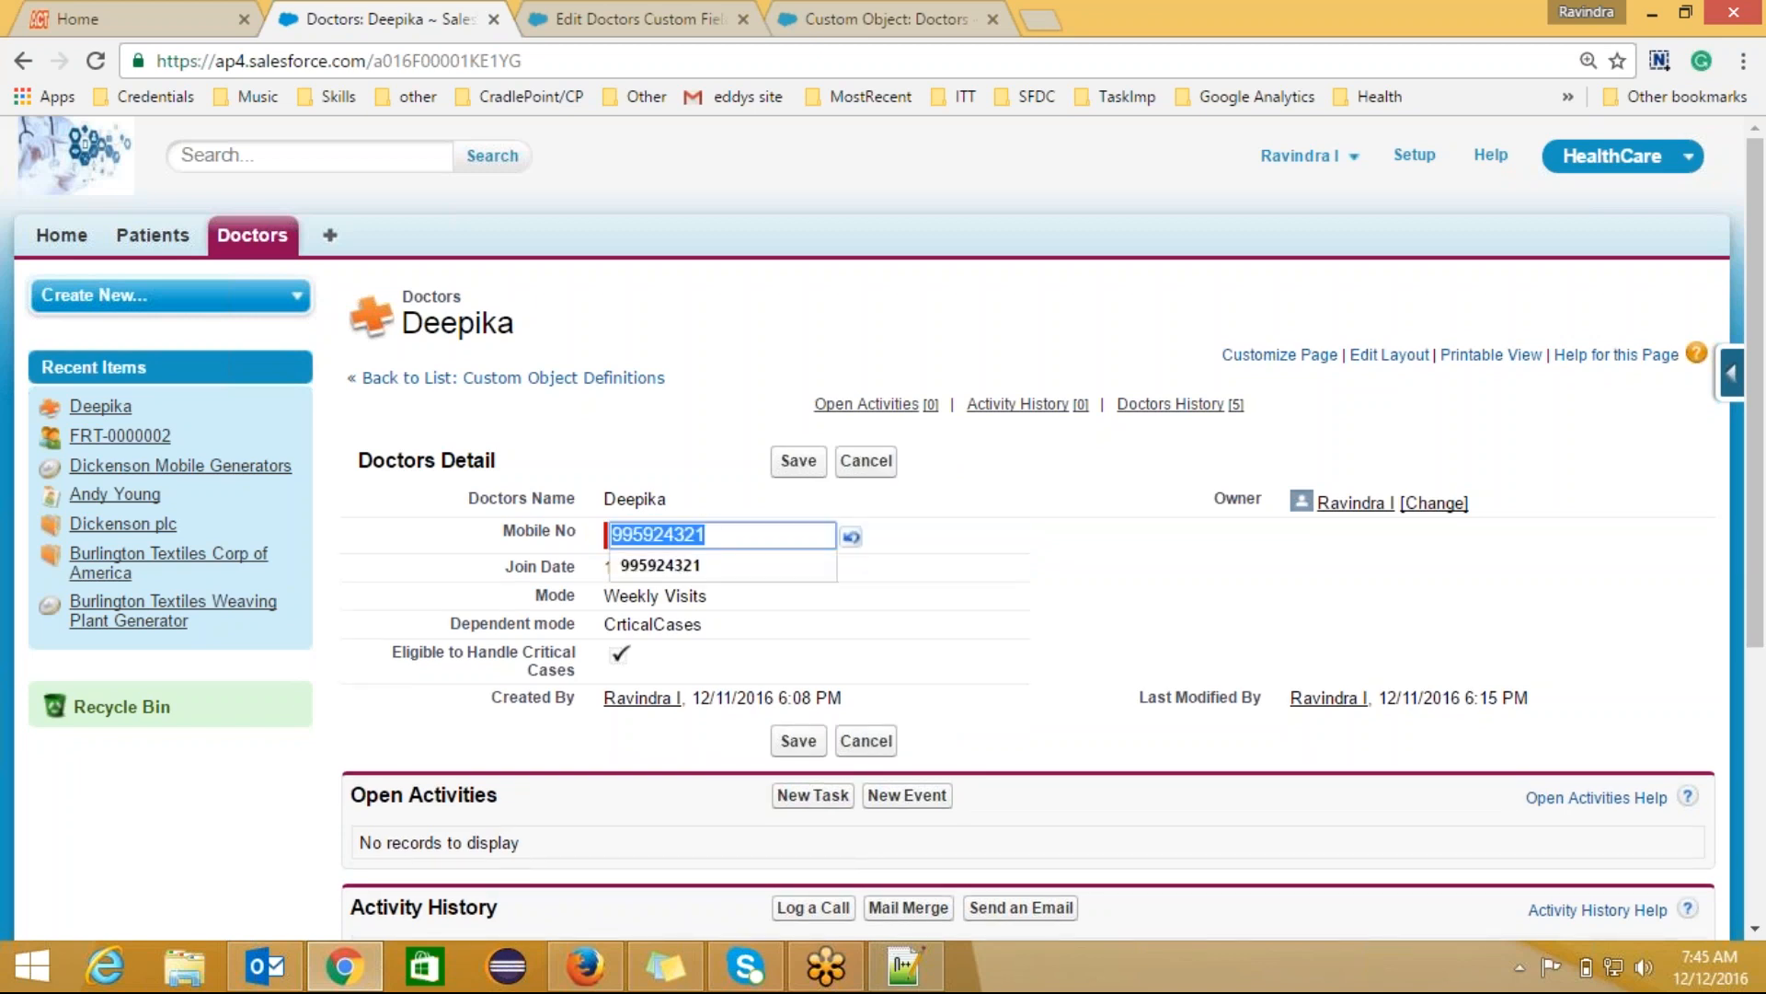
left_click(707, 535)
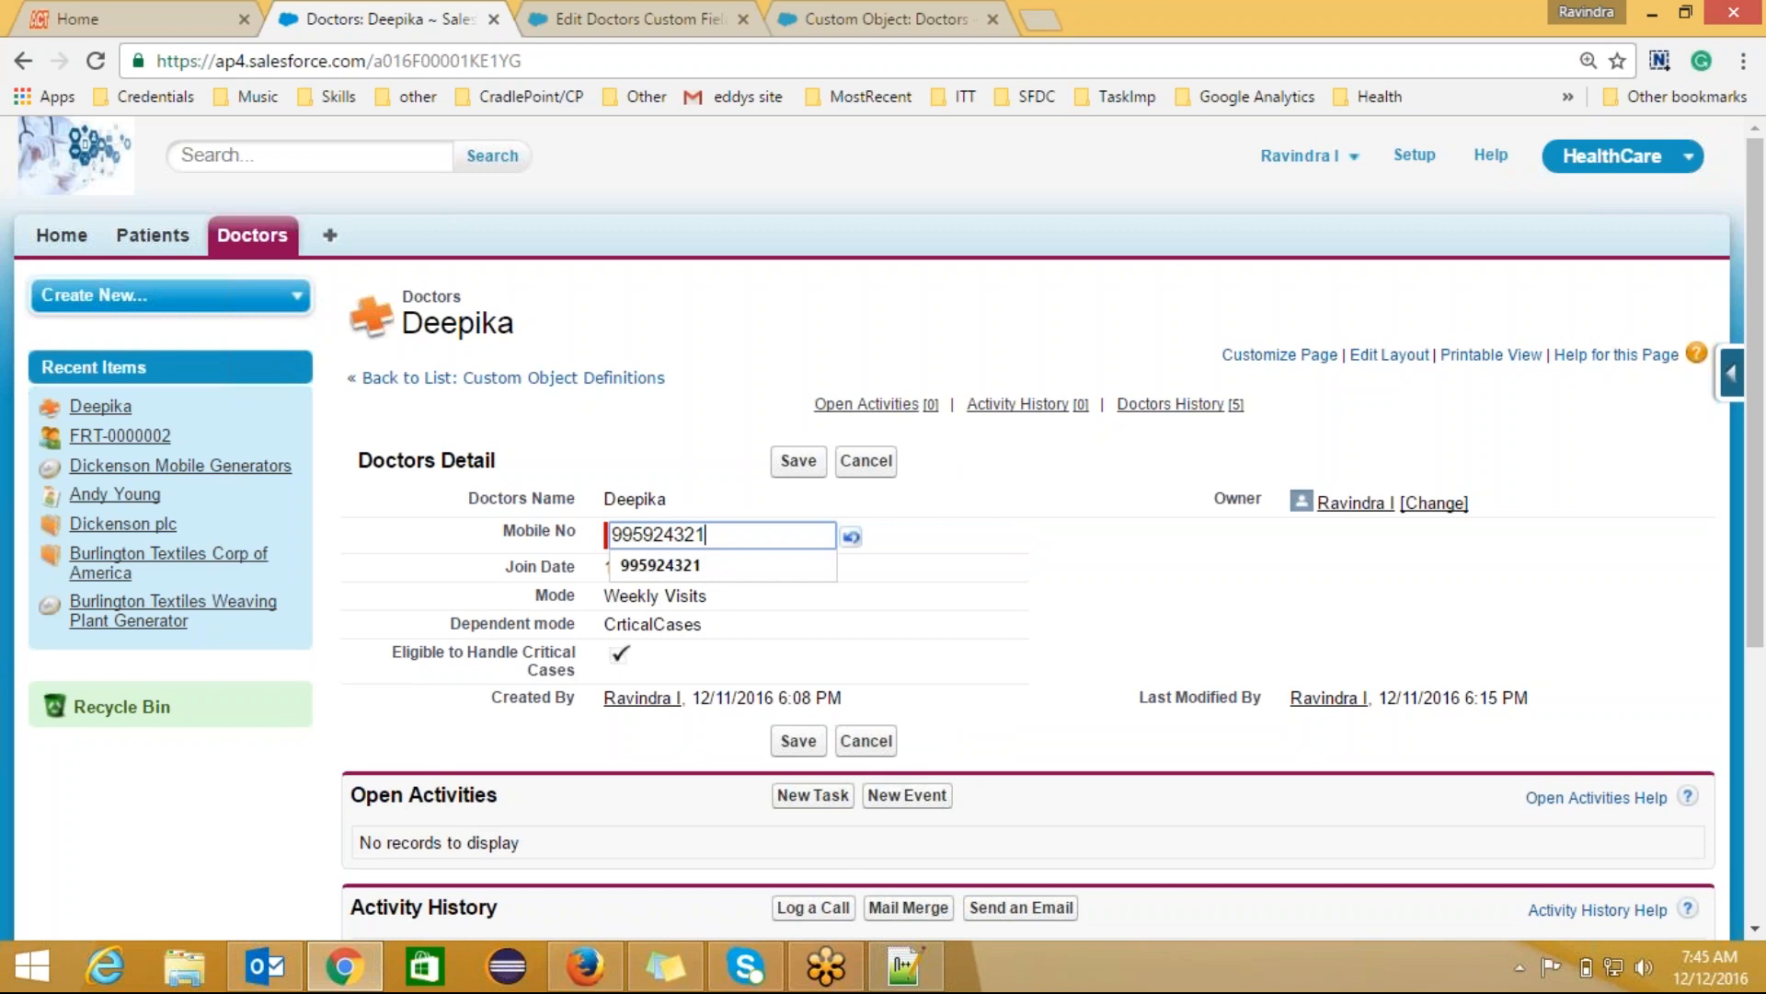
type("234567889")
key("Return")
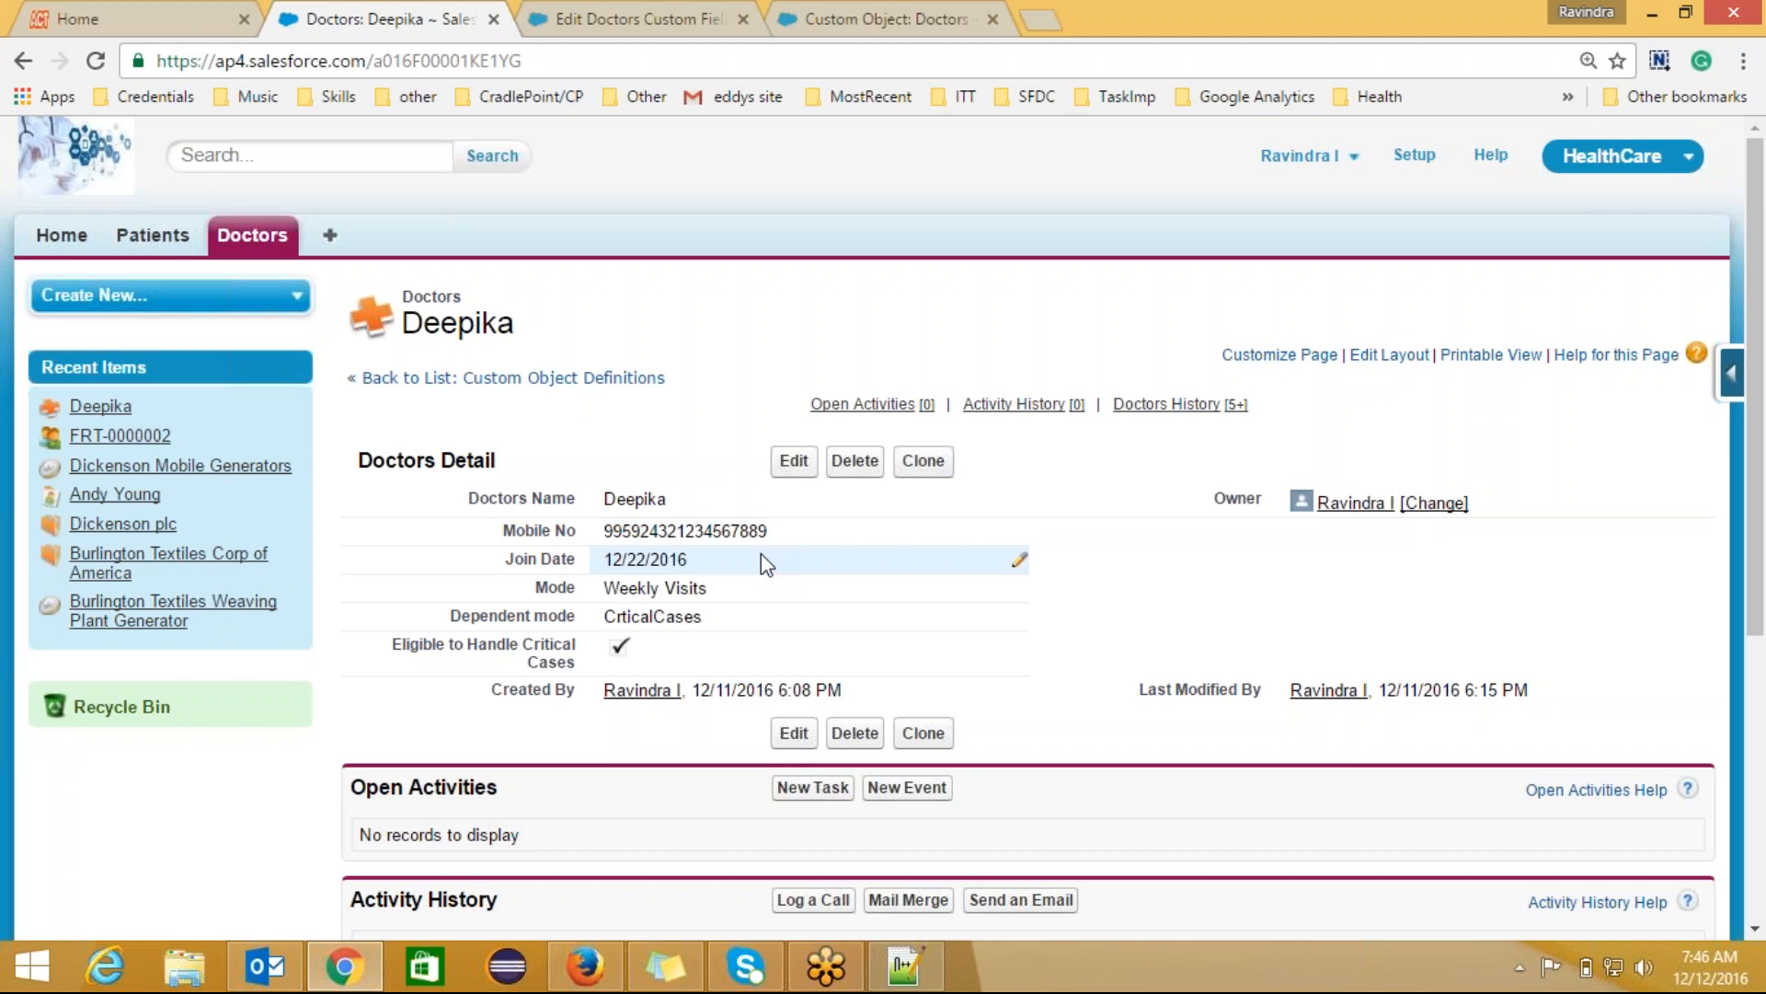
left_click(905, 966)
left_click_drag(556, 137, 347, 140)
key("ctrl+c")
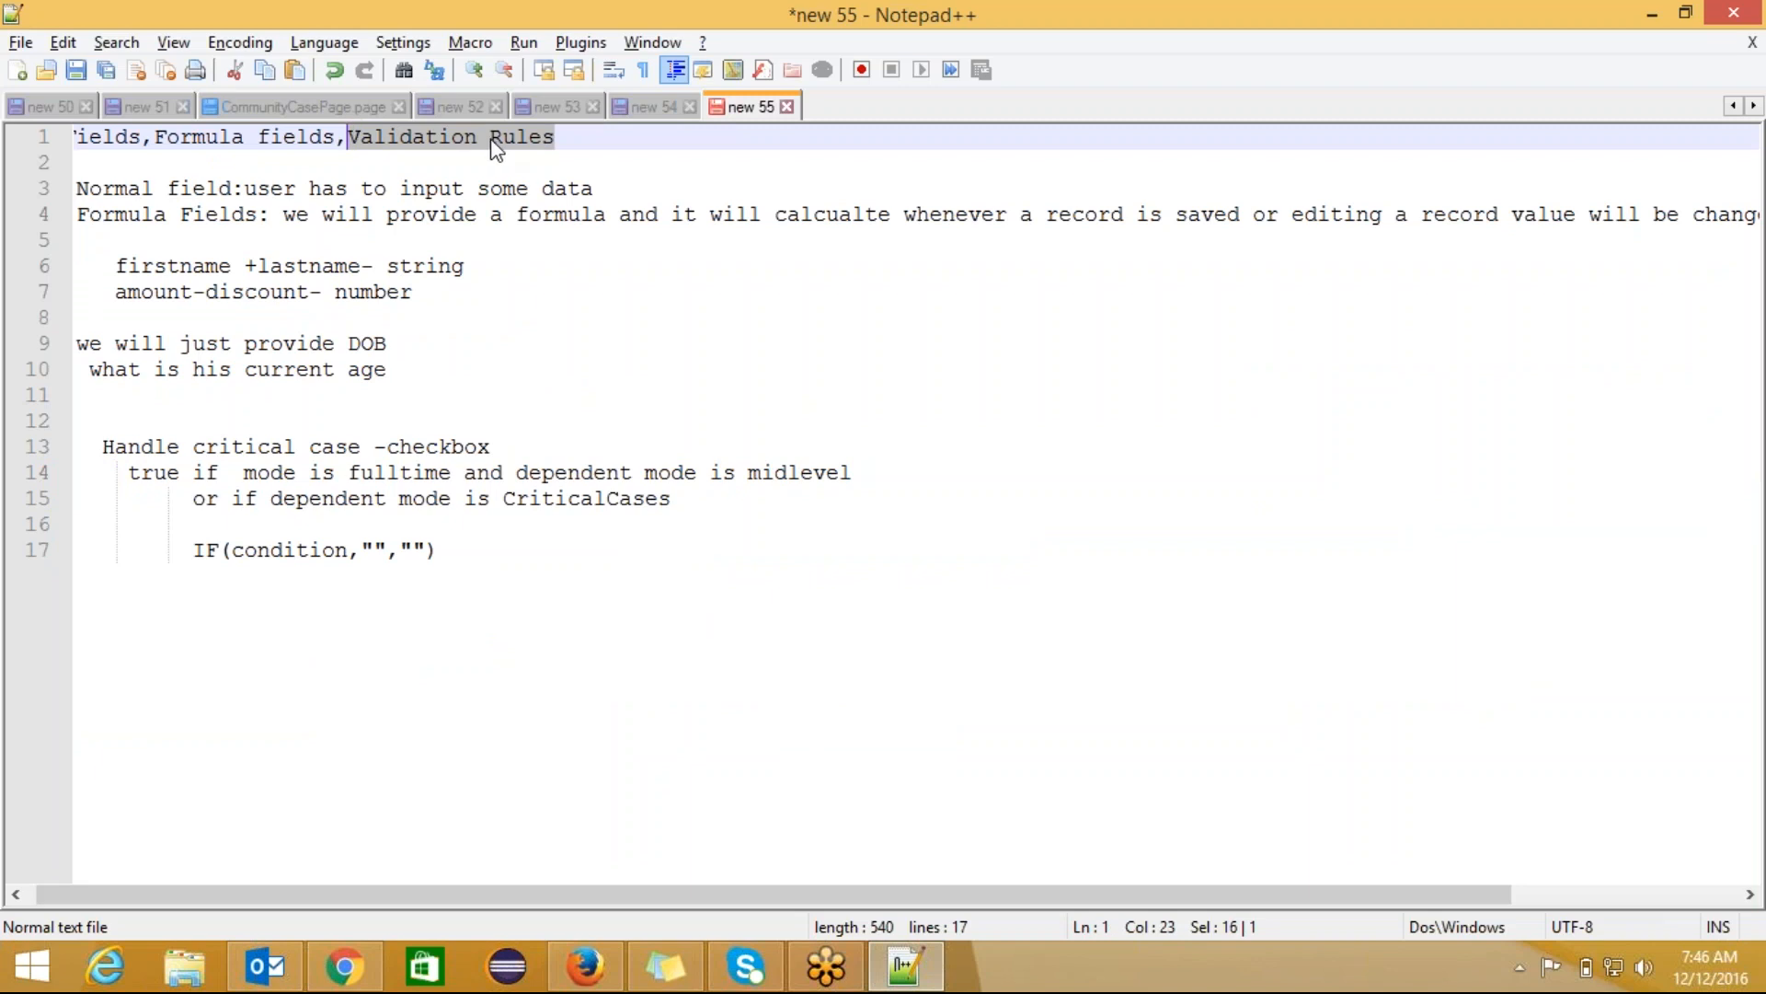
Step: Return from Notepad++ to the Salesforce doctor record
key("alt+Tab")
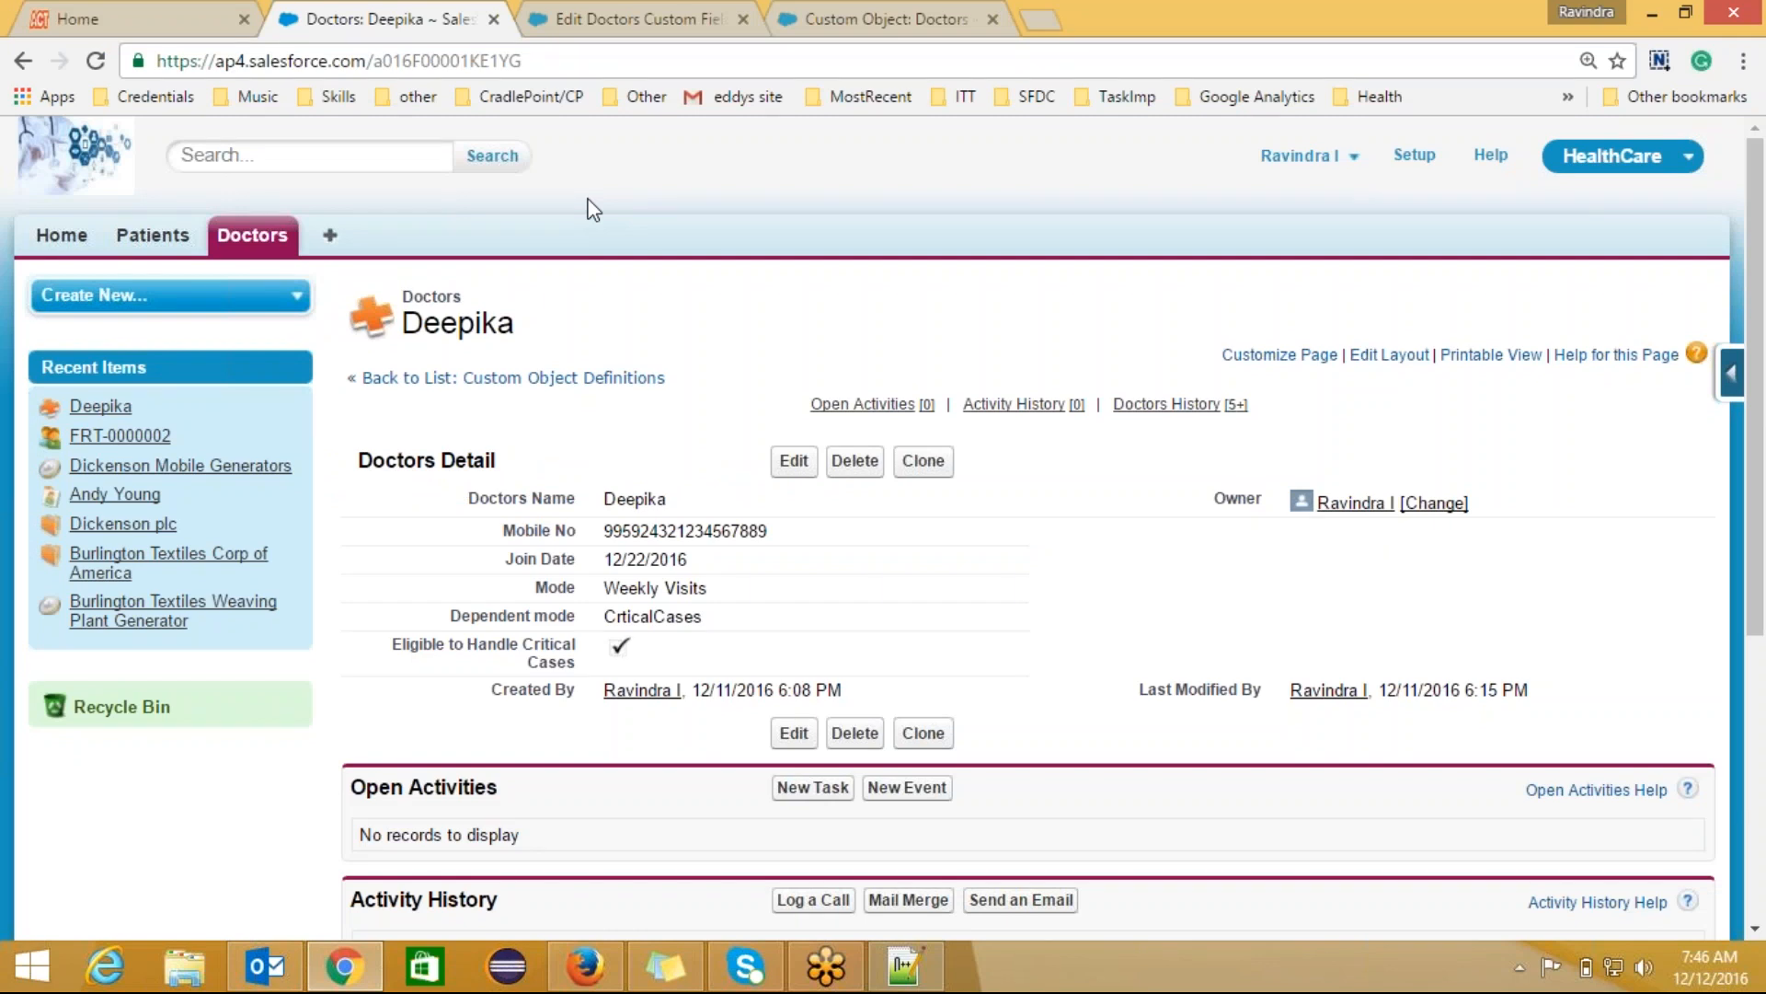
Step: Open the doctor's Mobile No value inline to inspect it
double_click(794, 532)
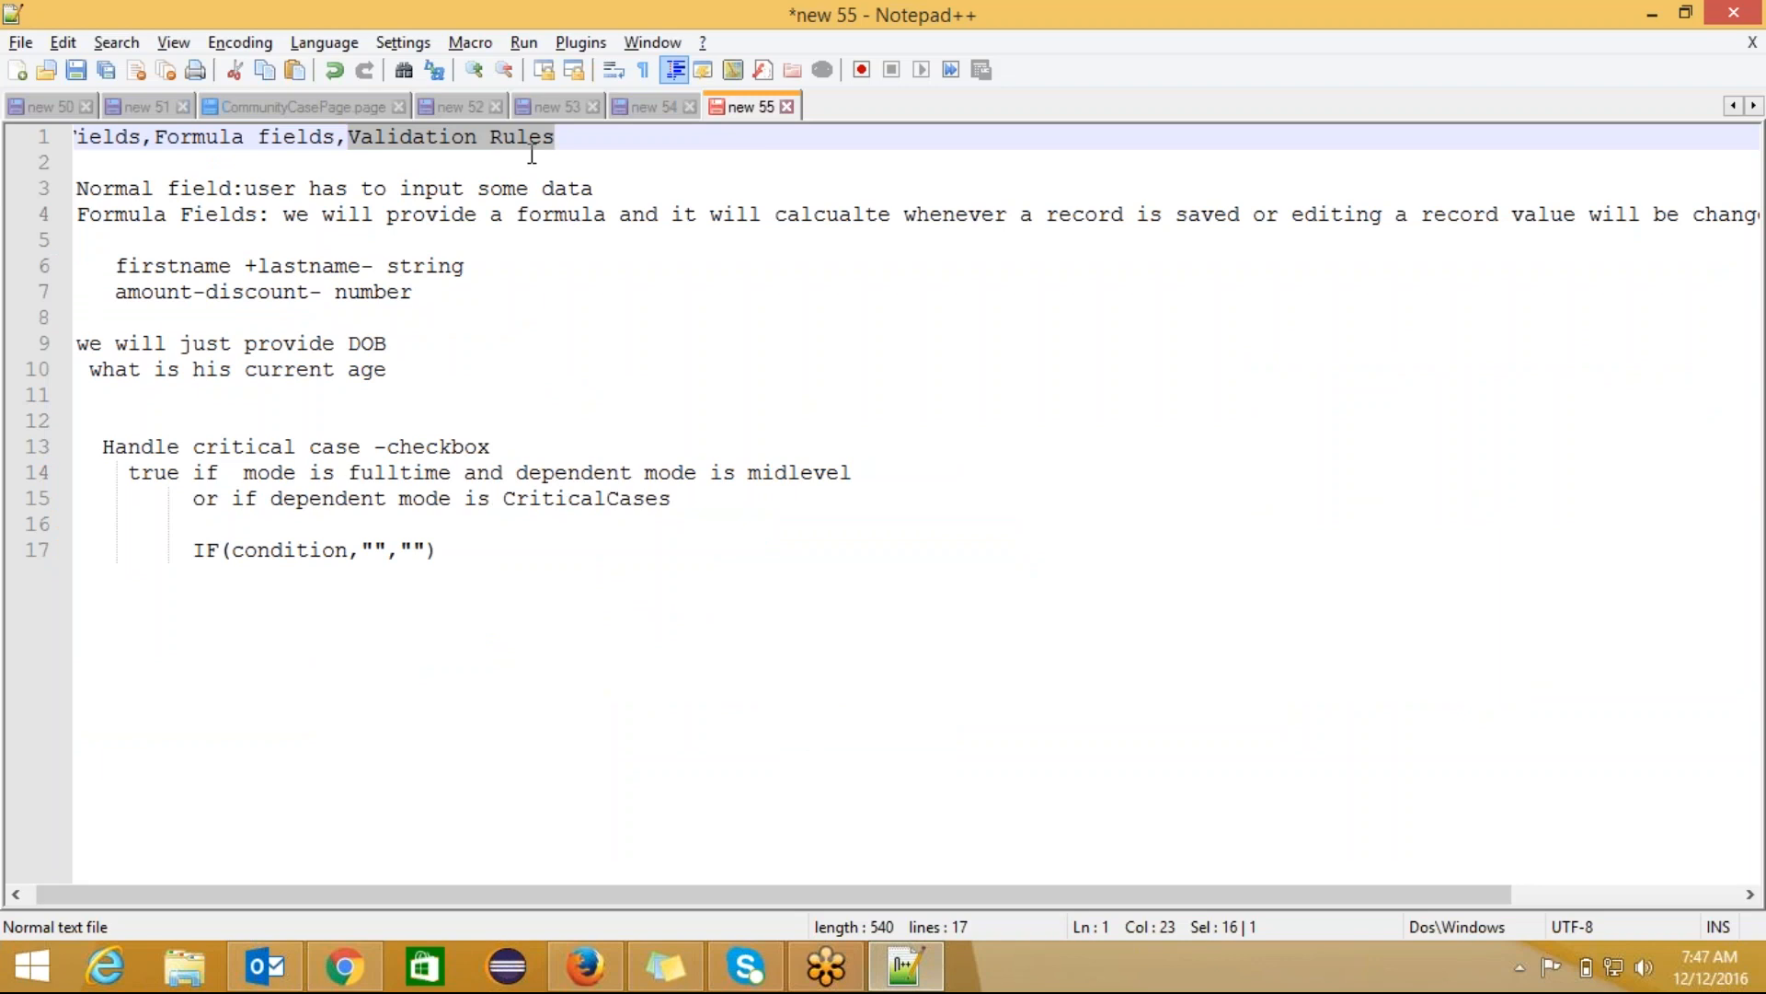
Step: Paste 'Validation Rules' below the IF line, add ': used for checking data restrictions', and begin the next line
left_click(503, 565)
key("Return")
key("Return")
key("Return")
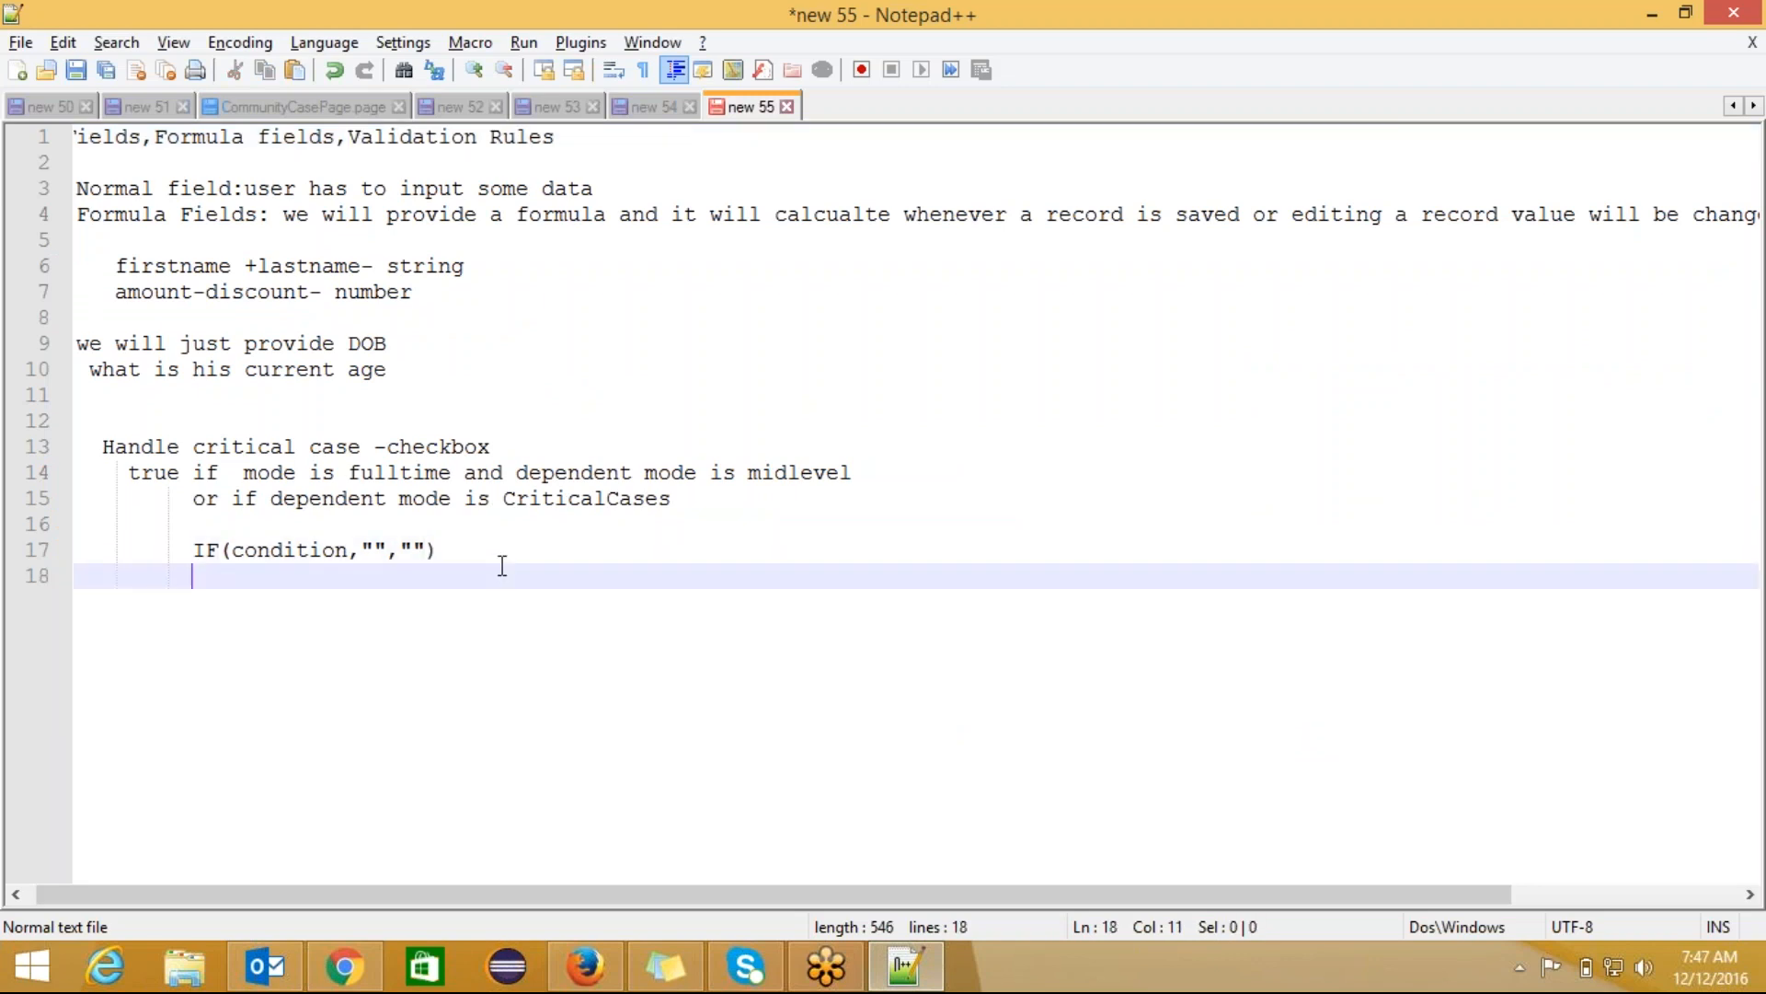
key("Left")
key("Left")
key("Left")
key("Left")
key("Left")
key("Left")
key("Left")
key("Left")
key("Left")
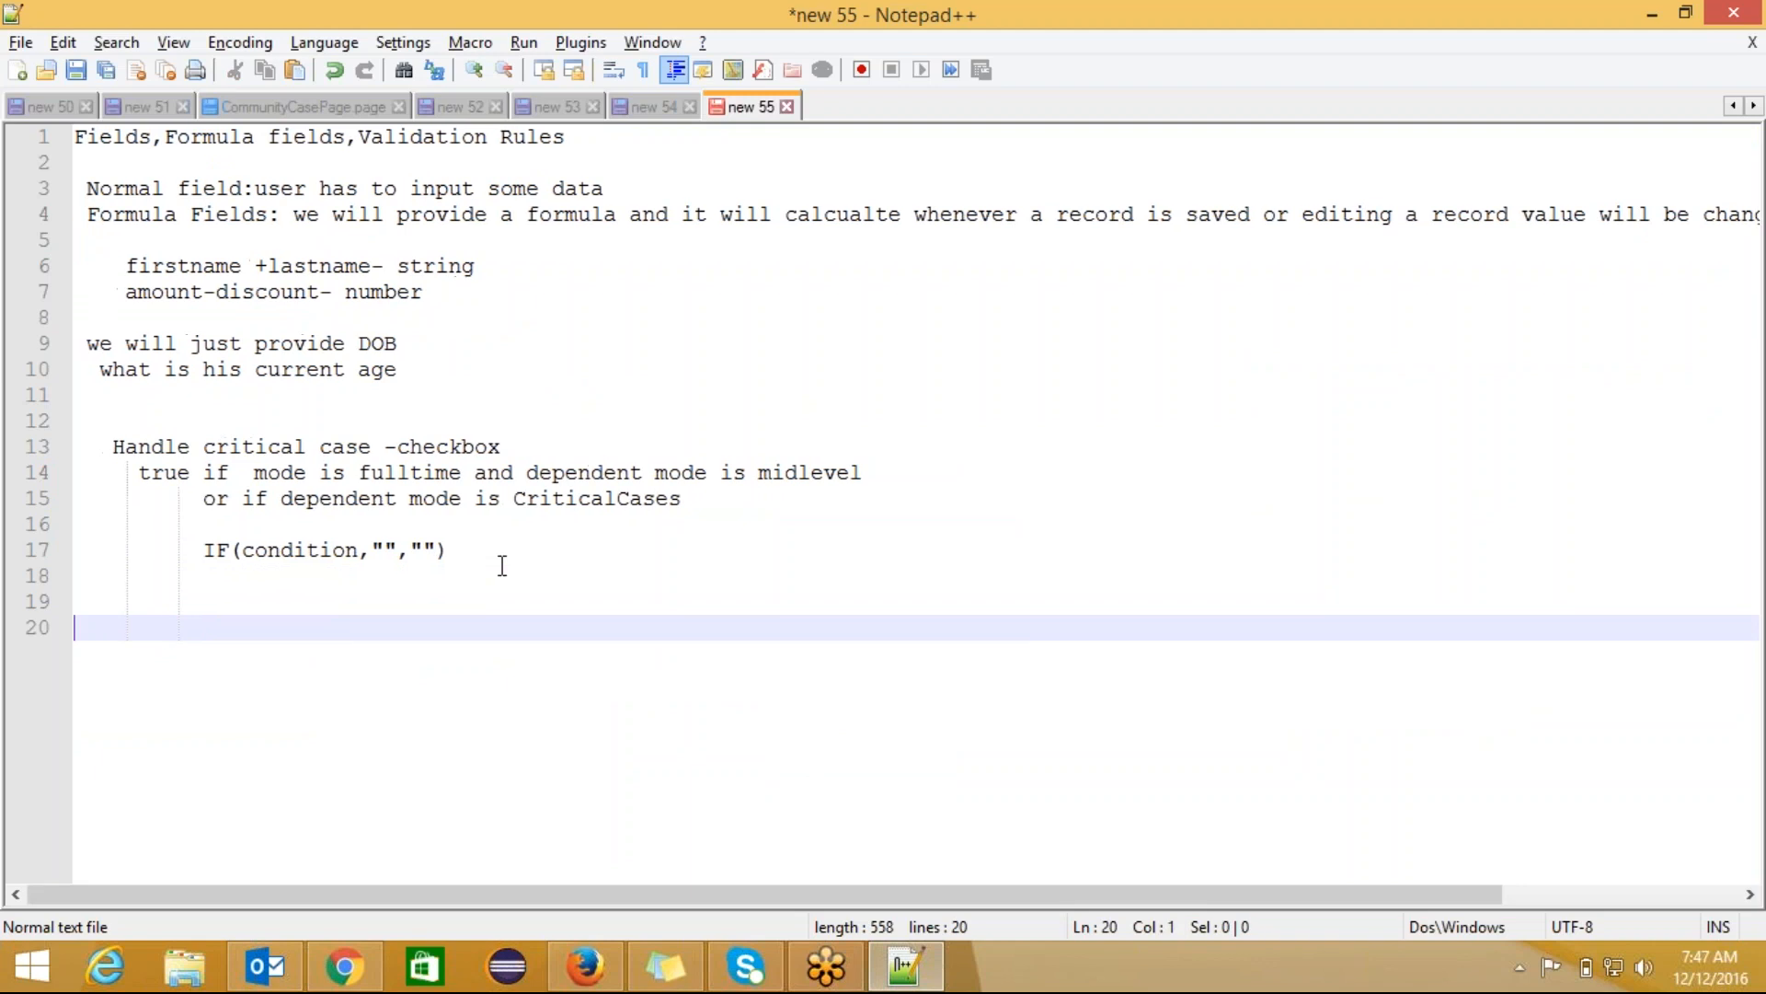
key("ctrl+v")
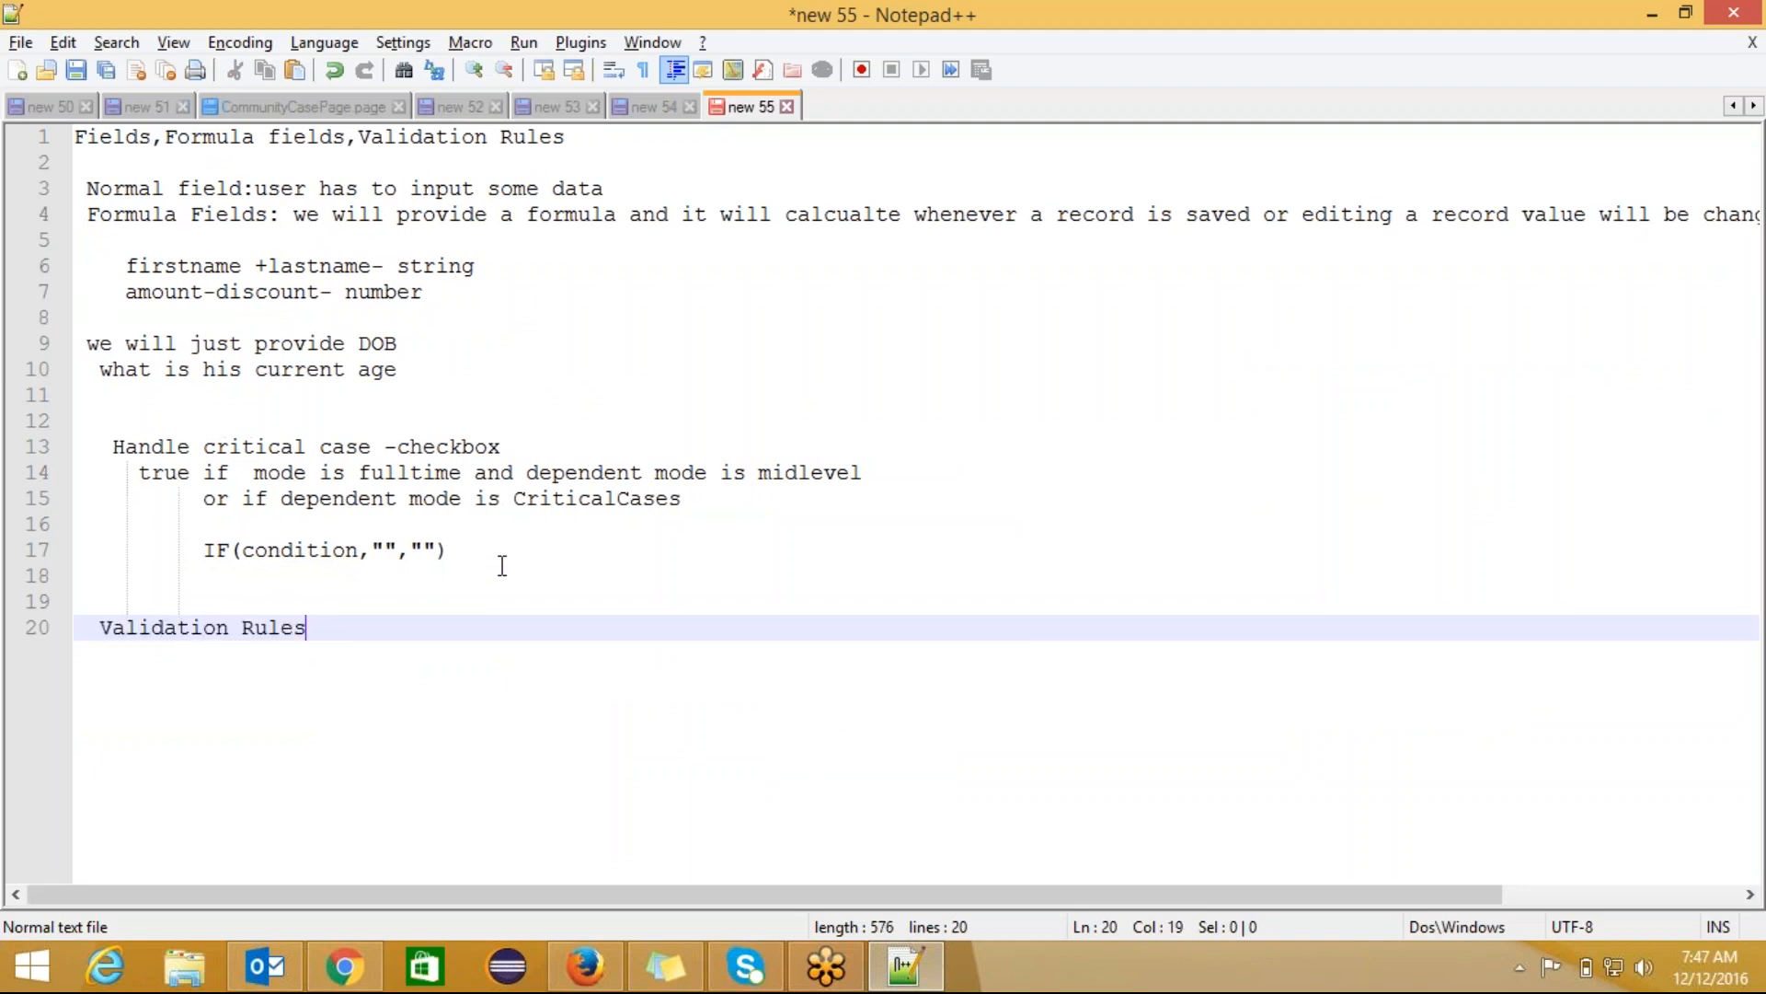
type(": use")
key("BackSpace")
type("d for allowin")
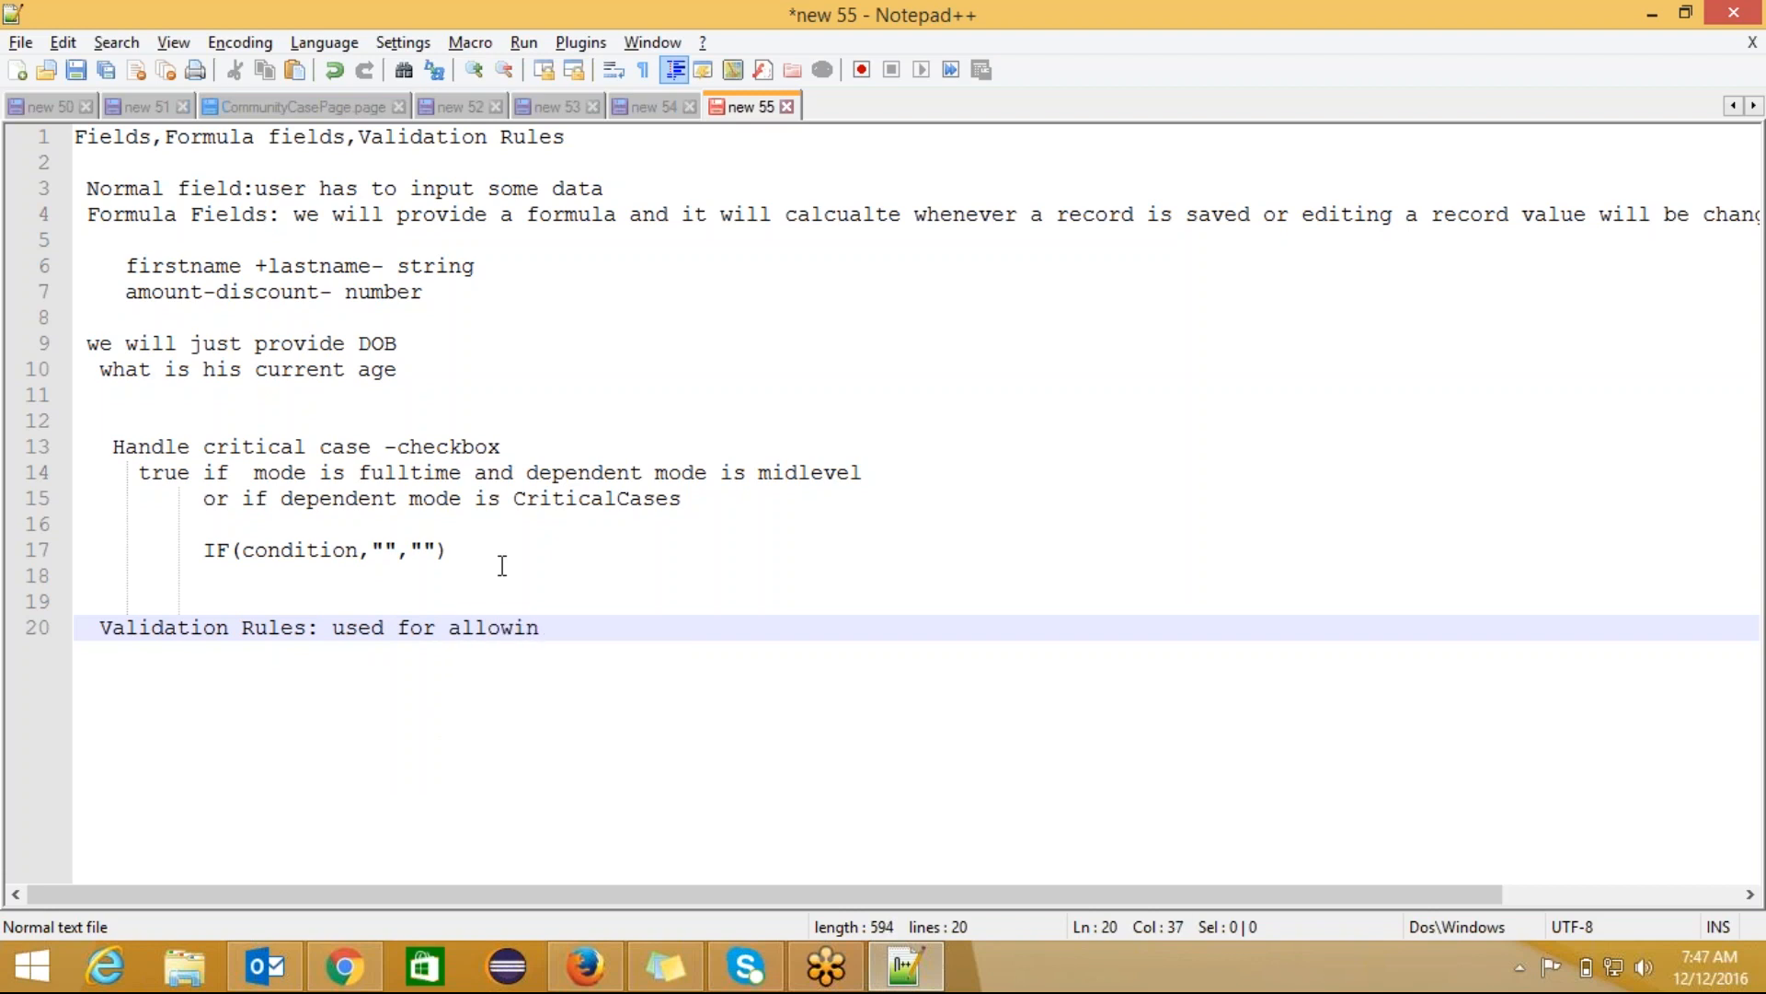
type("g")
key("BackSpace")
key("BackSpace")
key("BackSpace")
key("BackSpace")
key("BackSpace")
key("BackSpace")
key("BackSpace")
key("BackSpace")
type("checking")
type("data ")
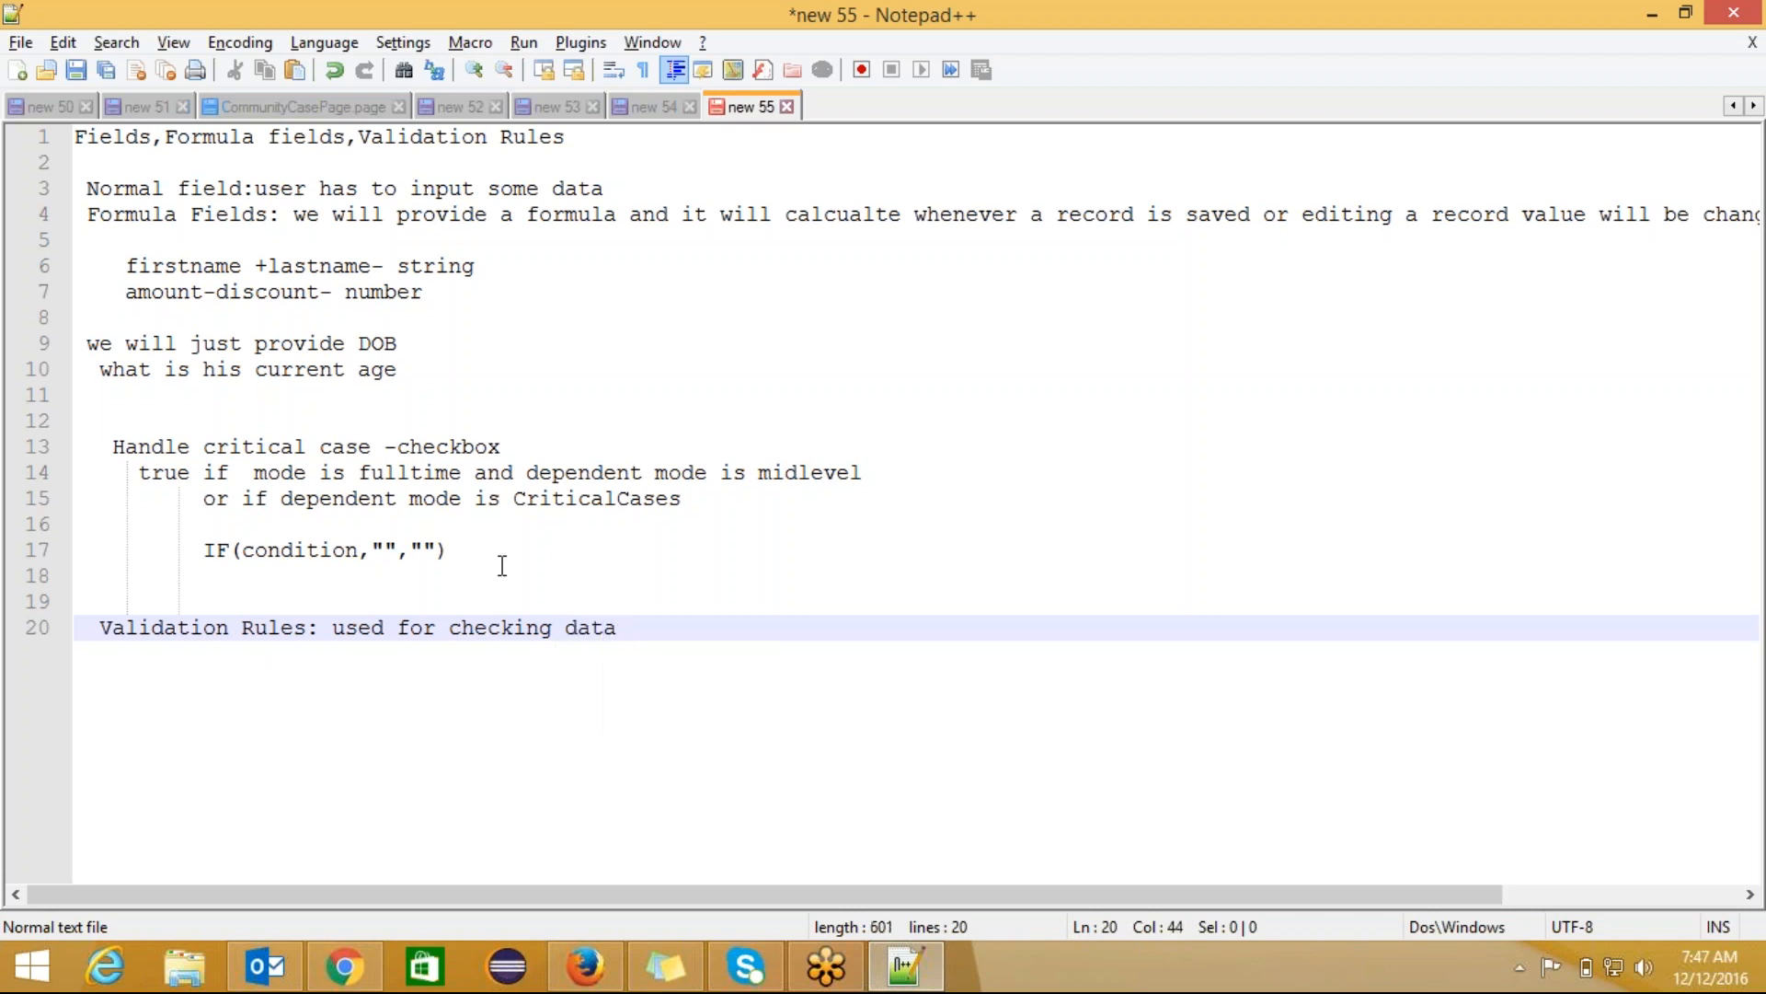
type("restricy")
key("BackSpace")
type("tions ")
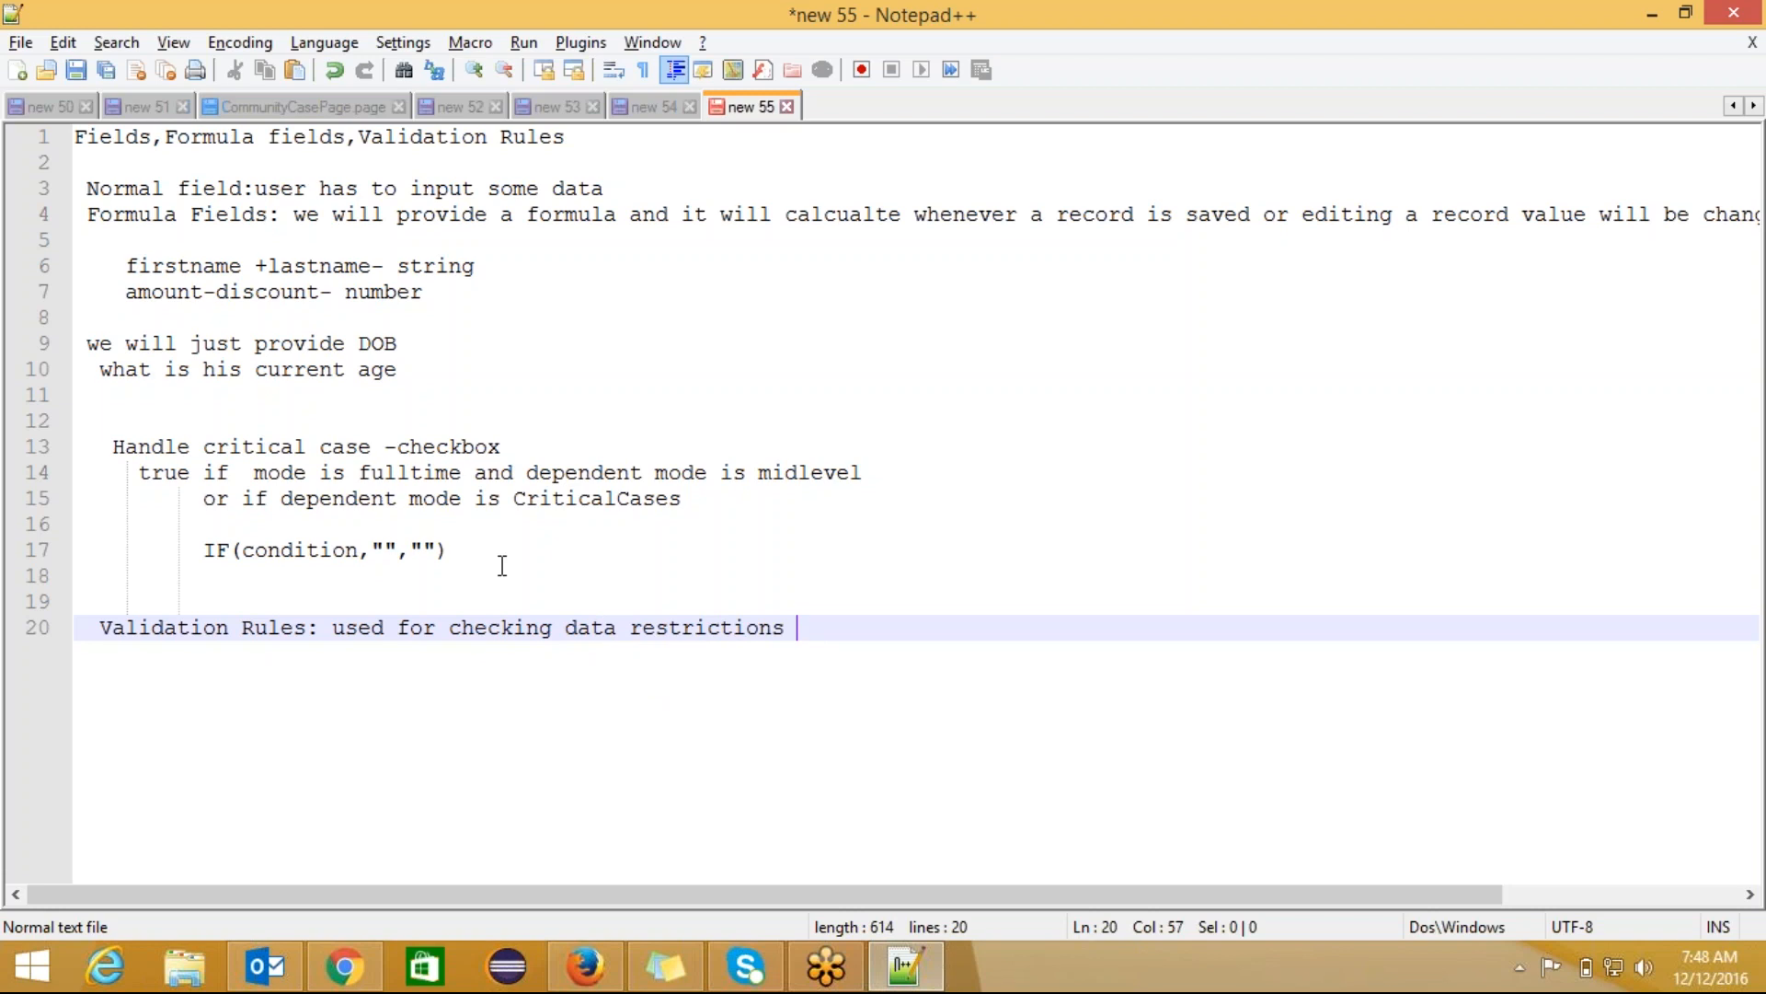
type("on")
key("BackSpace")
key("BackSpace")
key("BackSpace")
key("Return")
type("Whene")
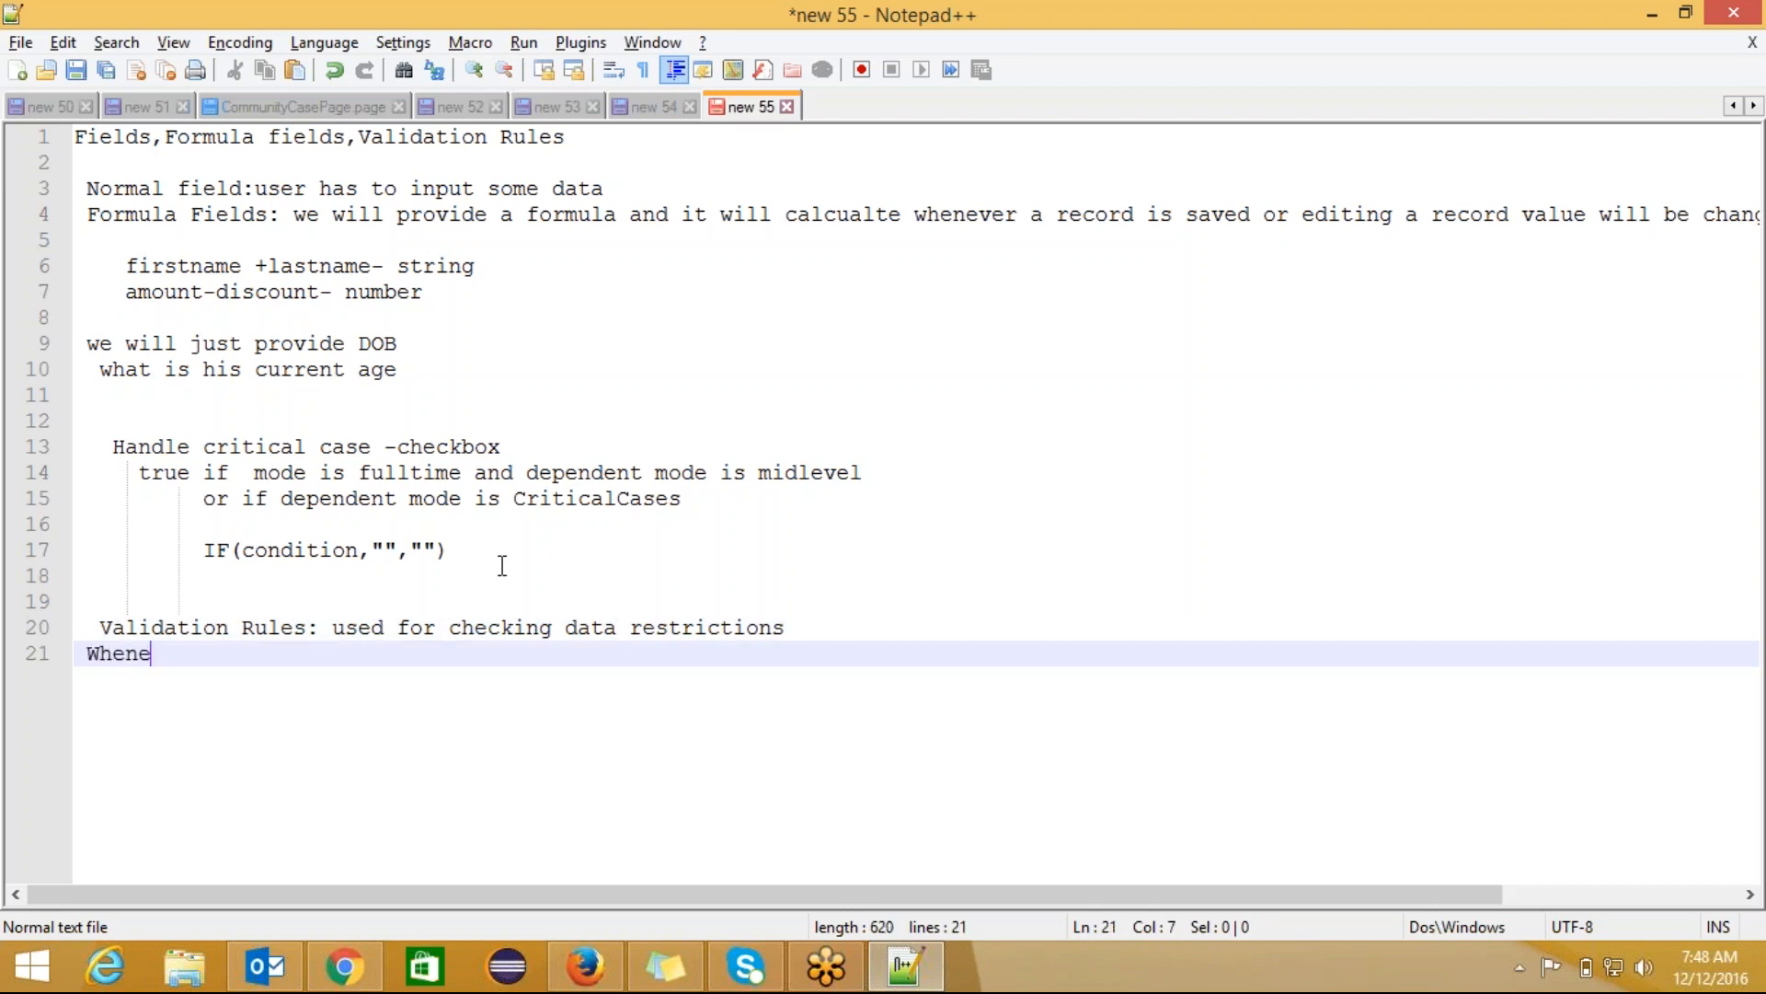
type("ver user save")
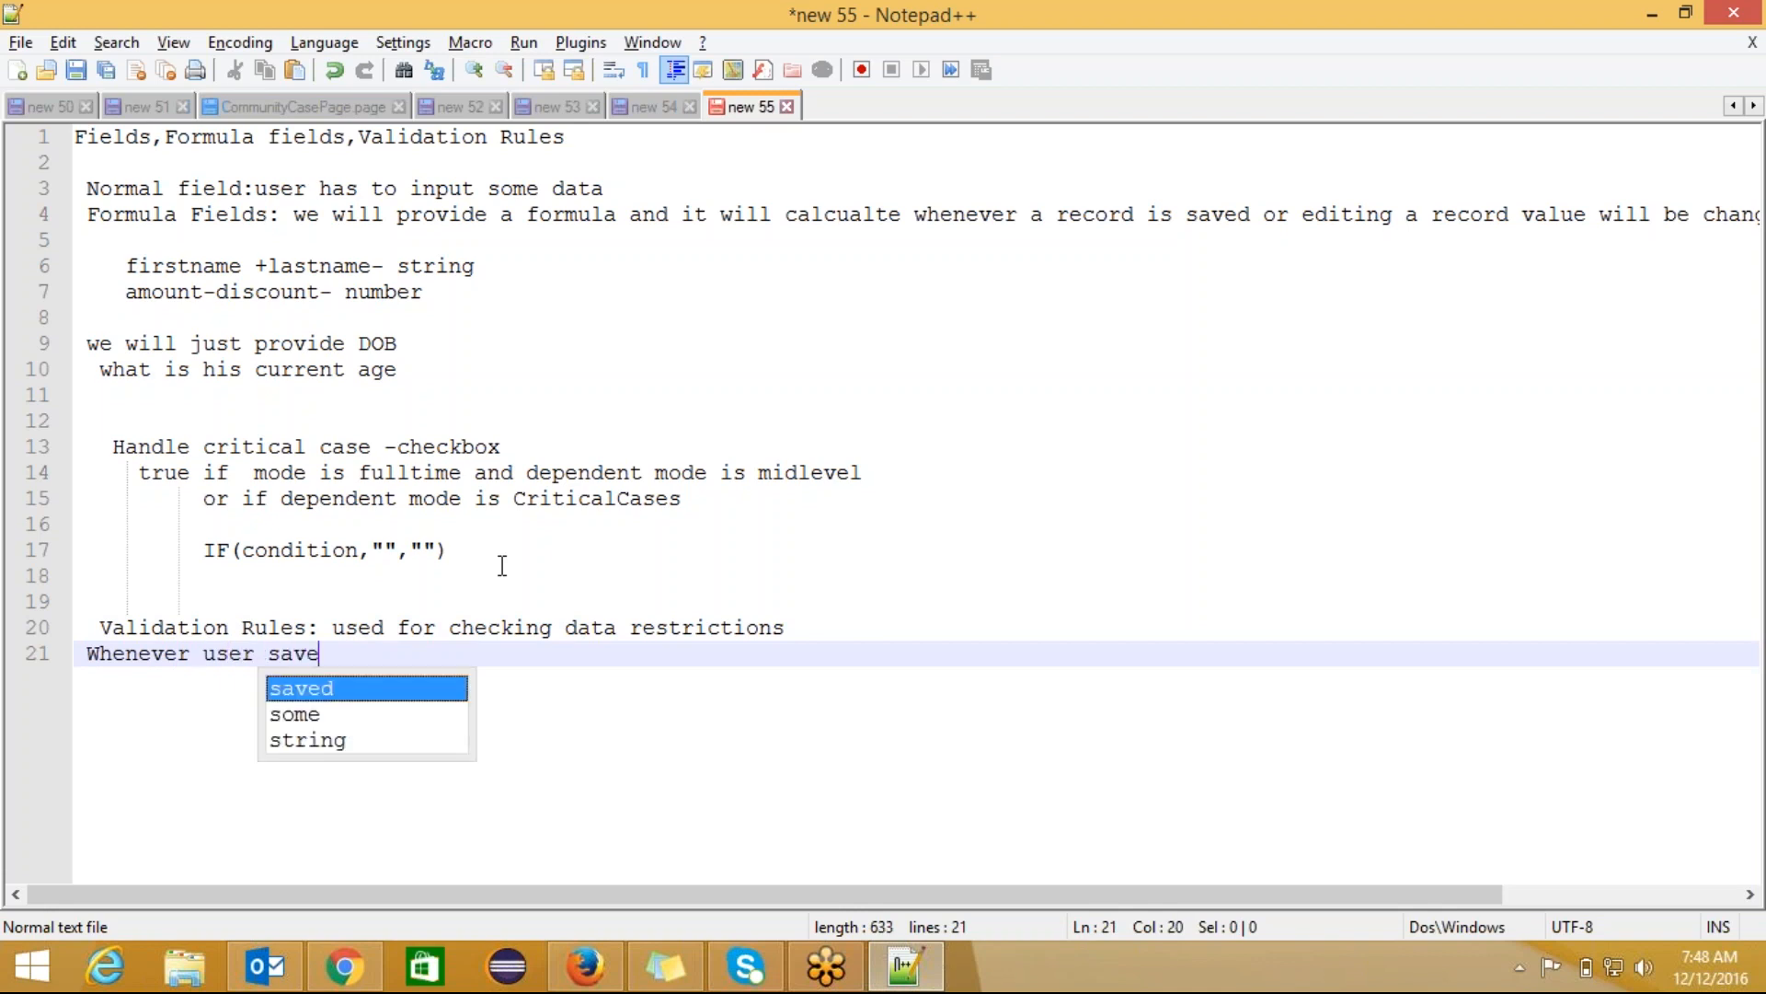
type("s a record")
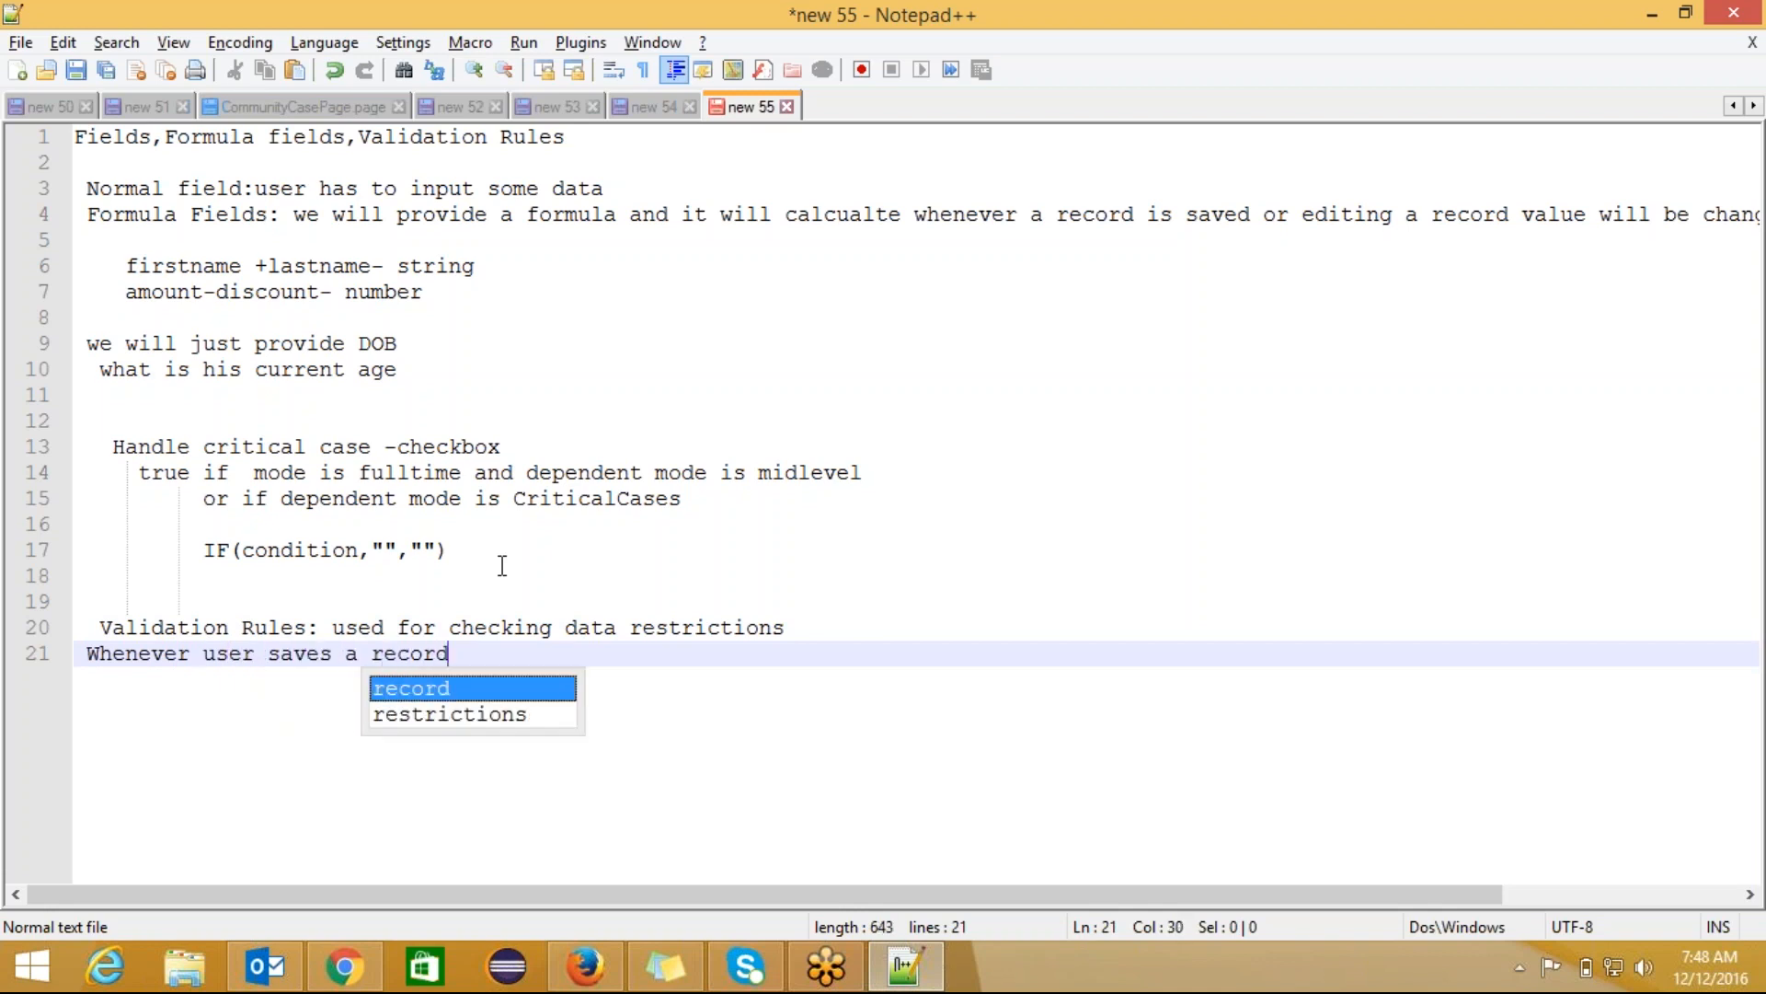
type(" vsli")
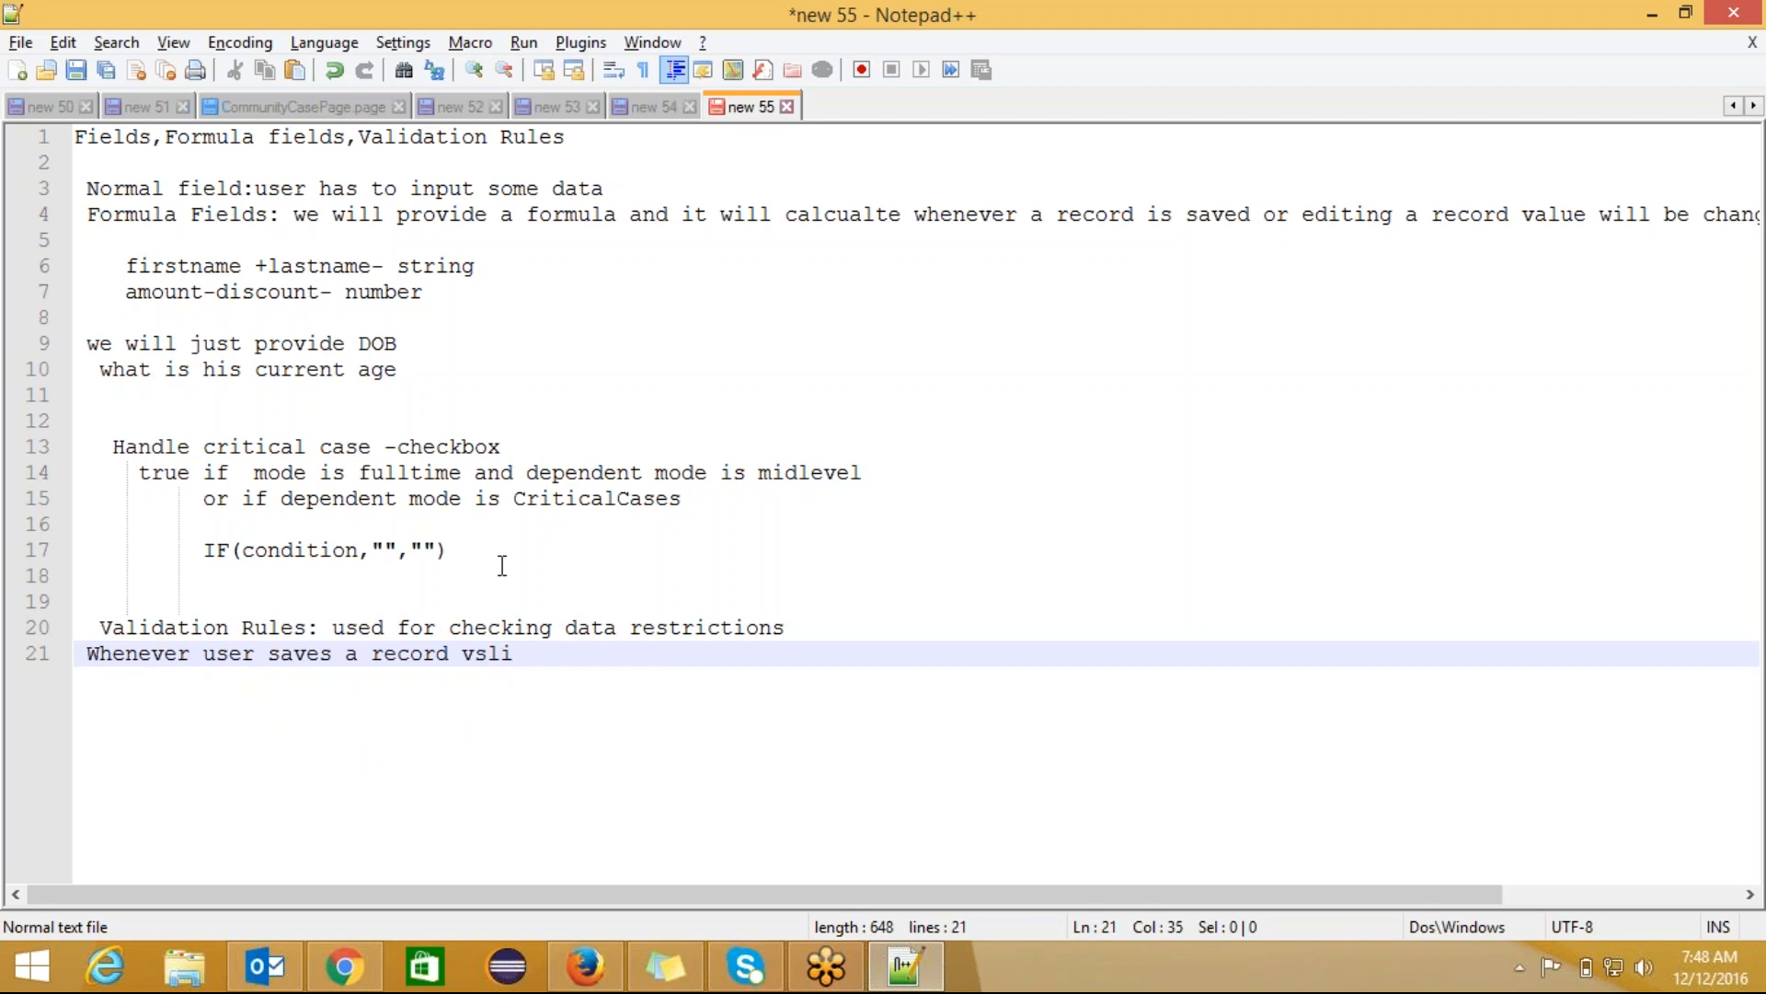
Step: Complete line 21: 'Whenever user saves a record validation rules will check whether data inputed is correct or not.'
key("BackSpace")
key("BackSpace")
key("BackSpace")
type("a")
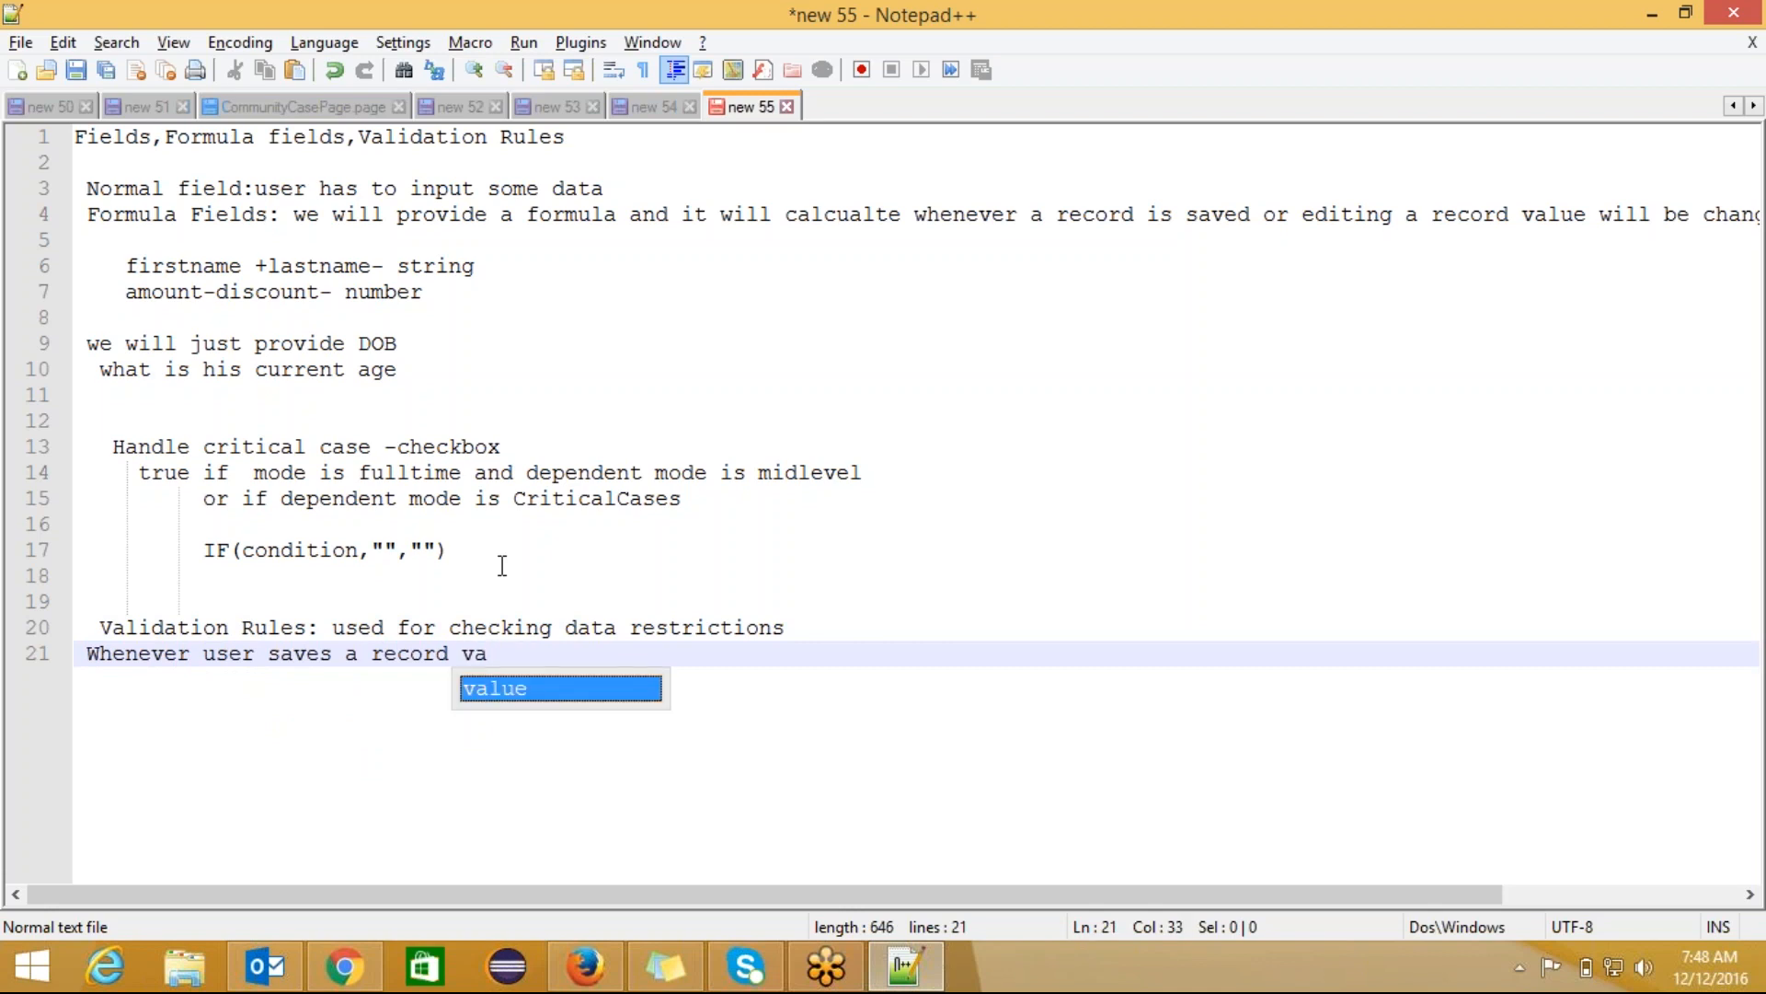
type("lidation ")
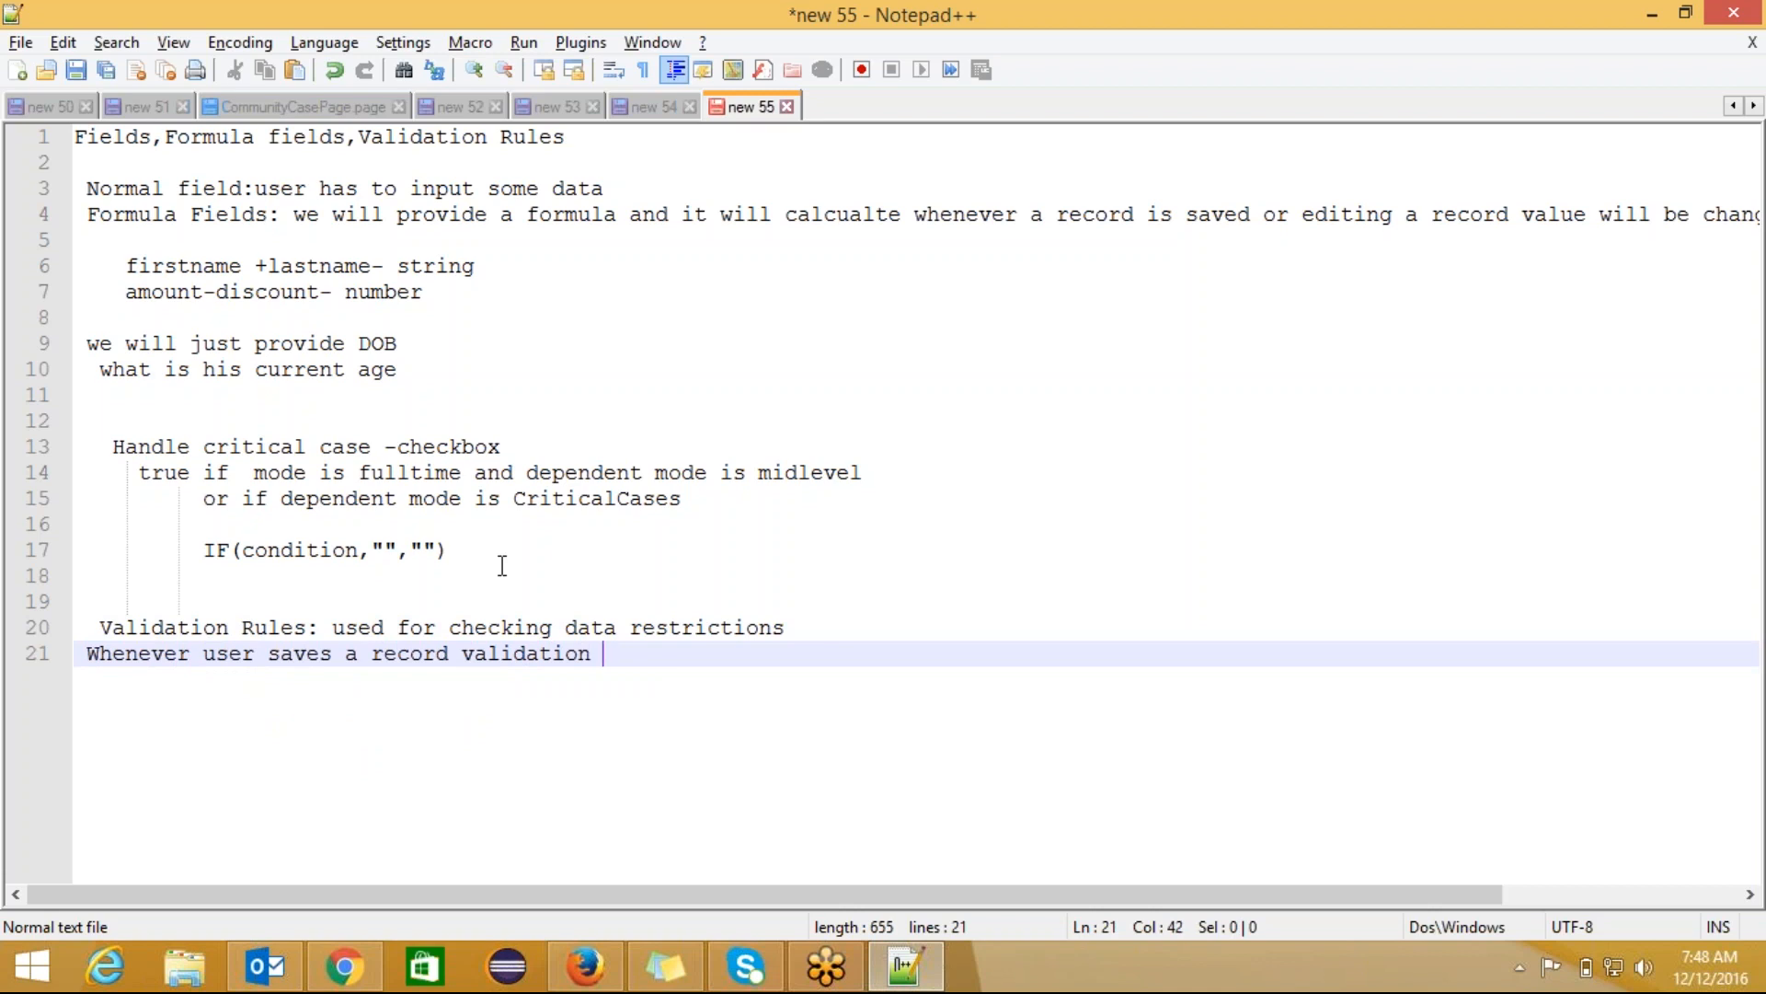
type("rules wi")
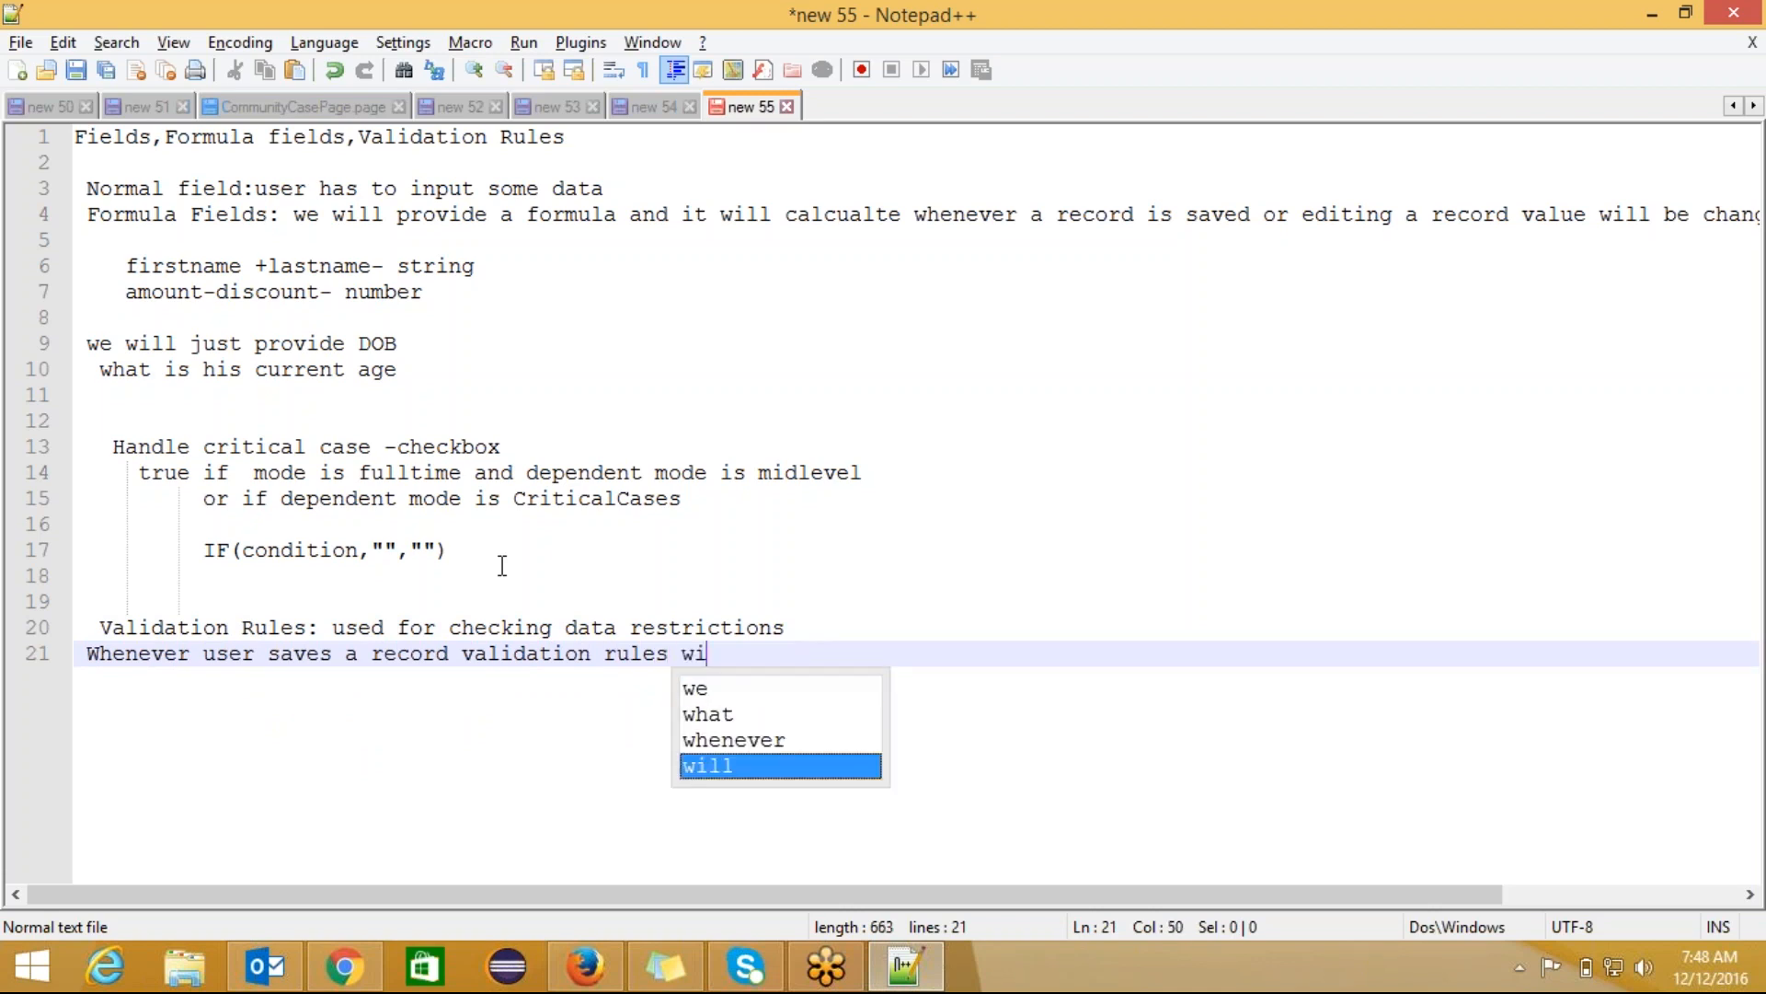
type("ll check ")
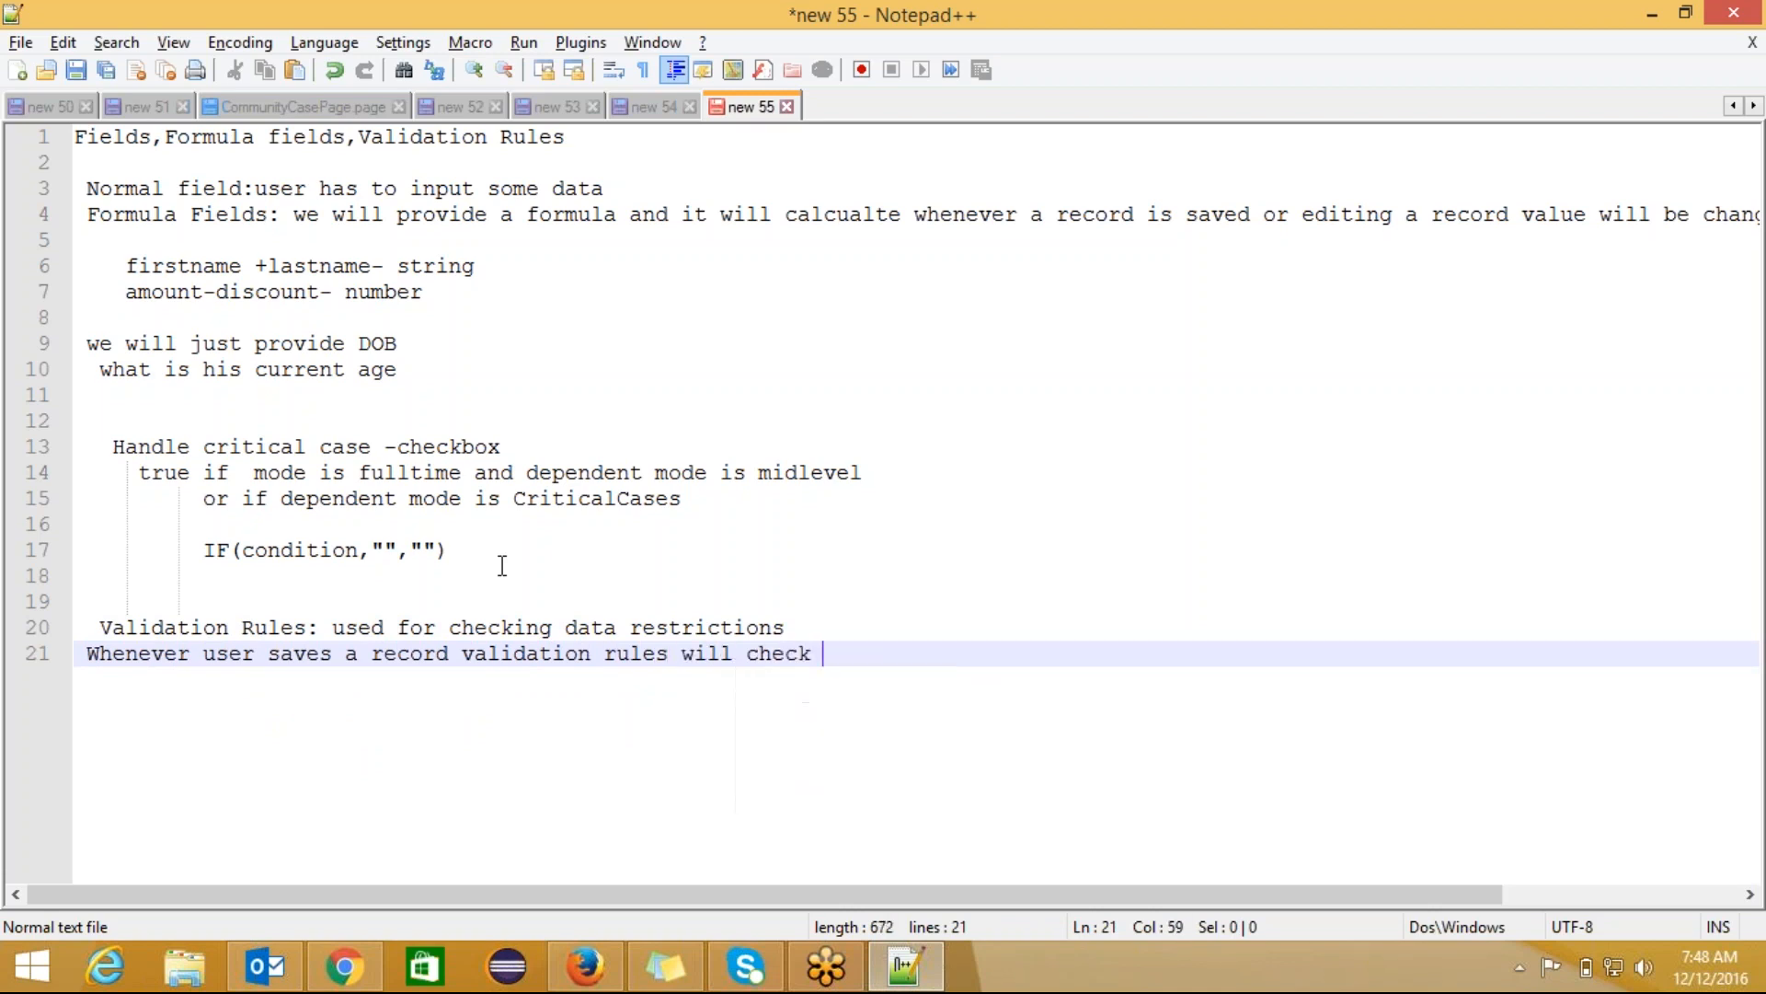
type("whe")
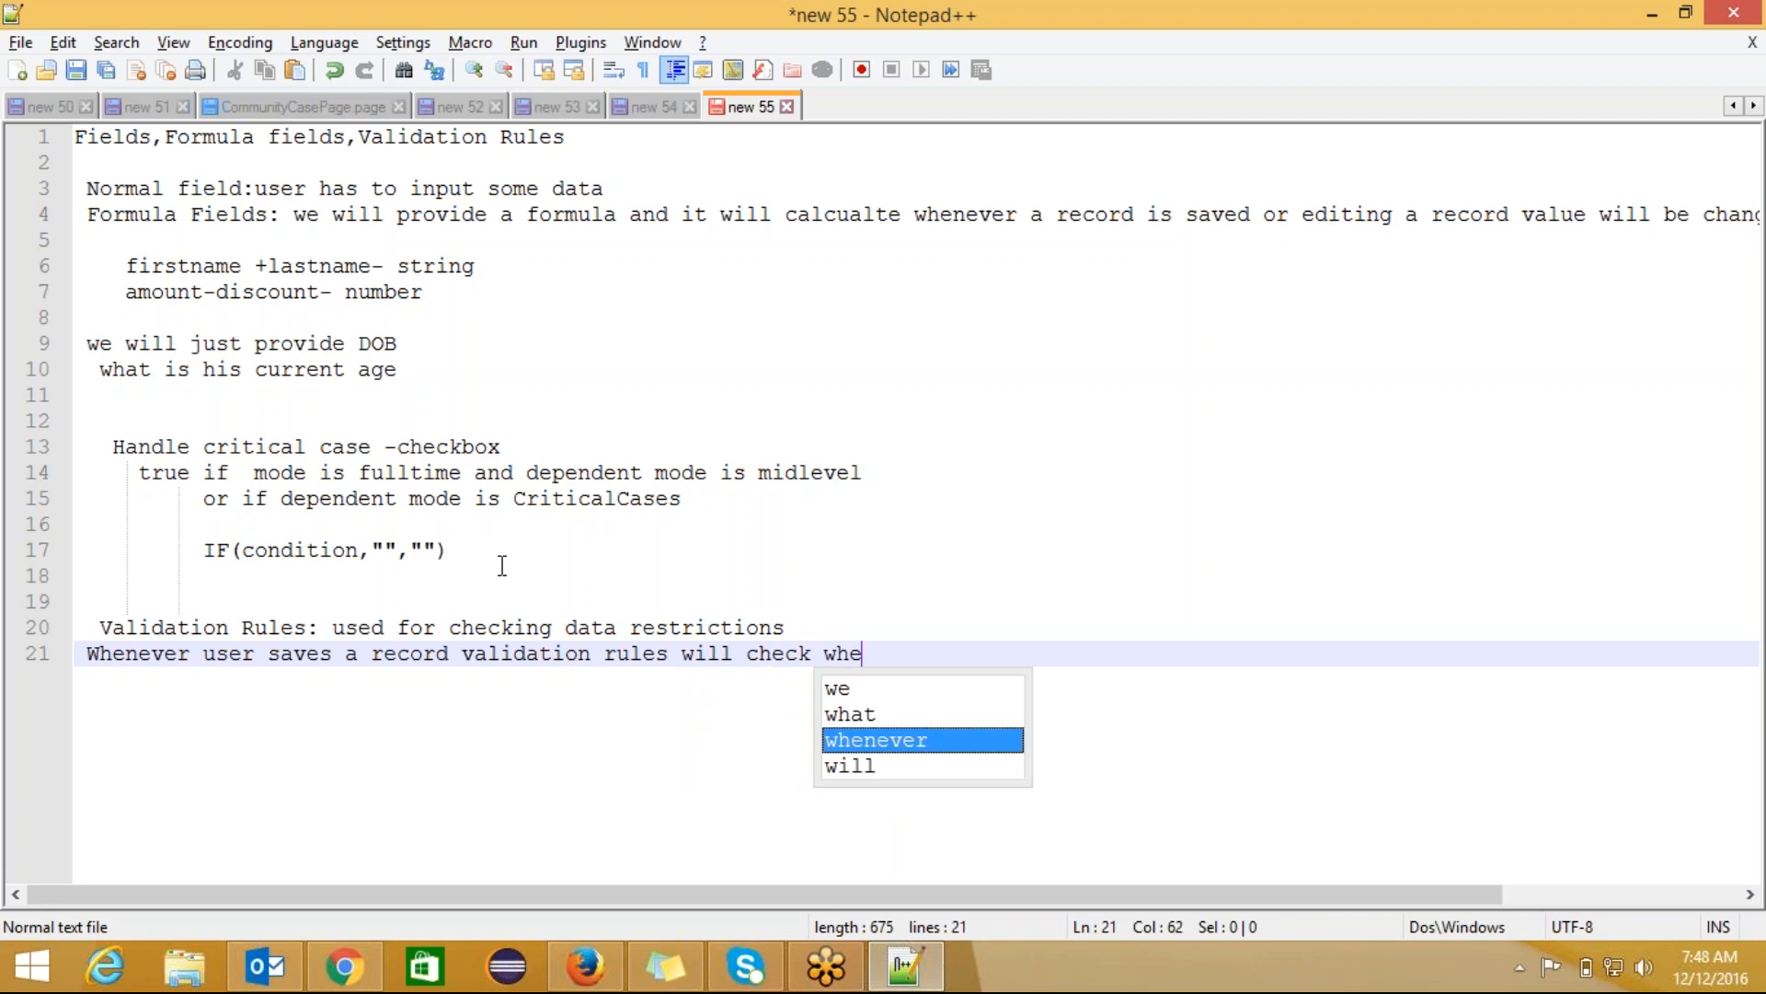
type("ther dat")
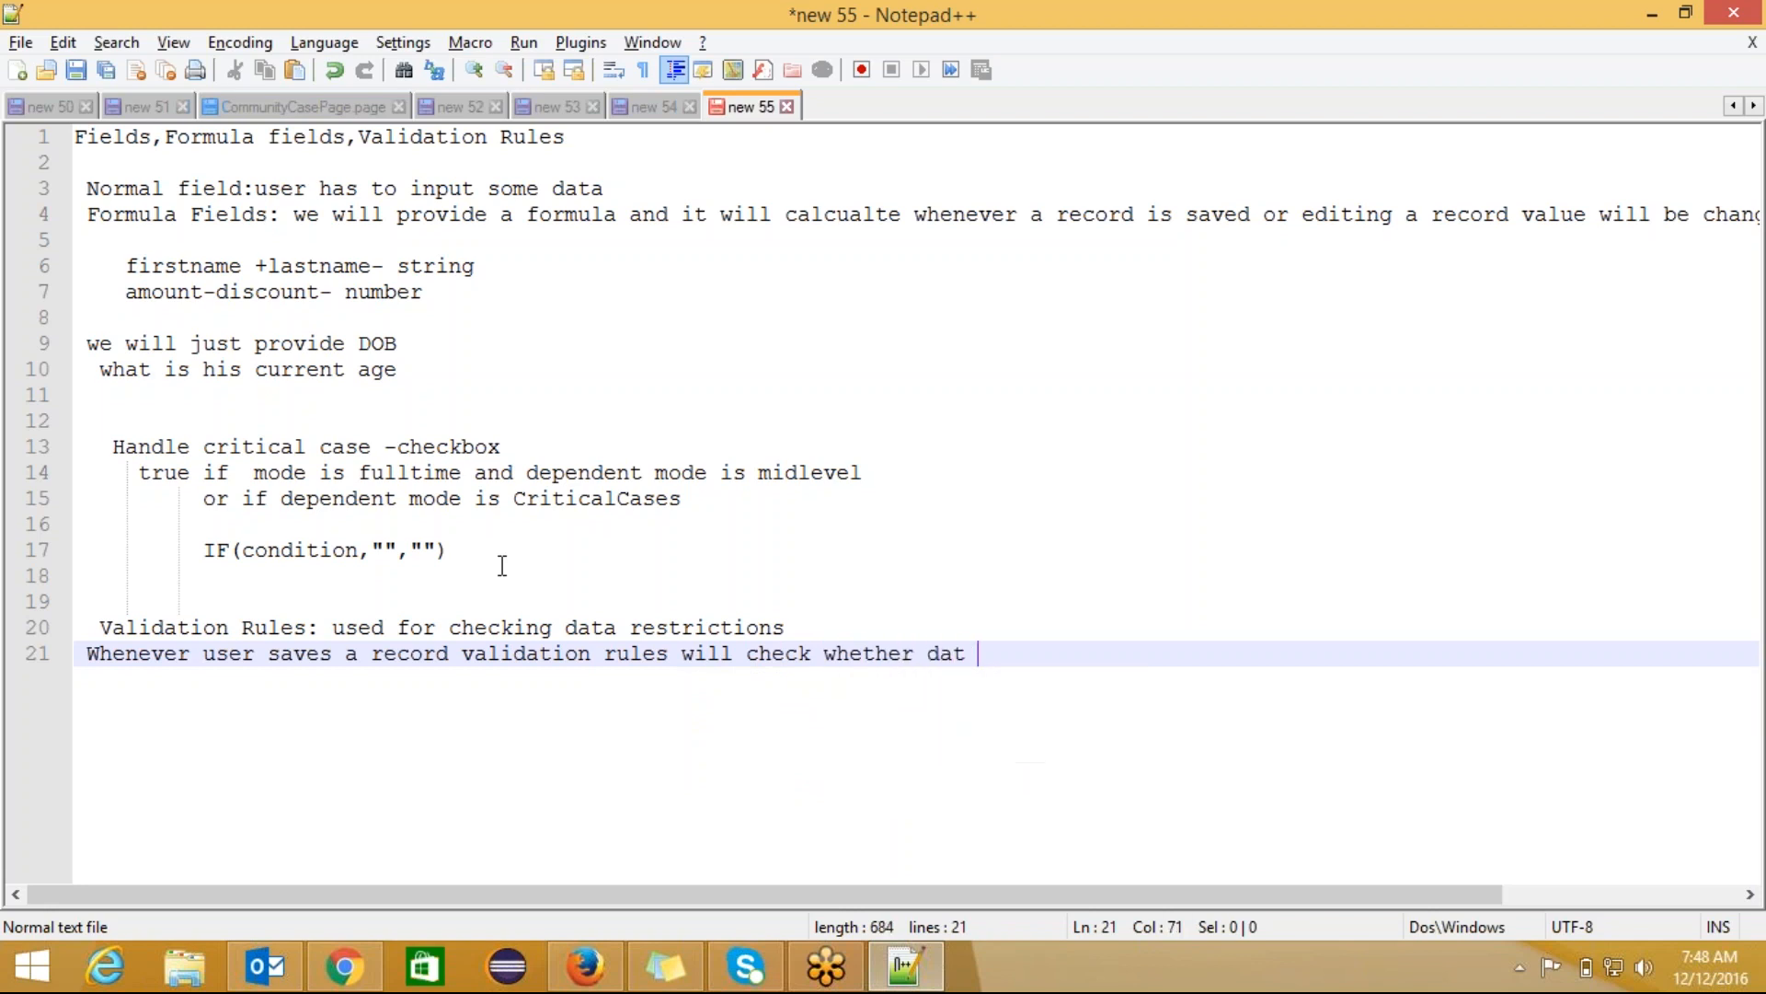
key("BackSpace")
type("a inouted is")
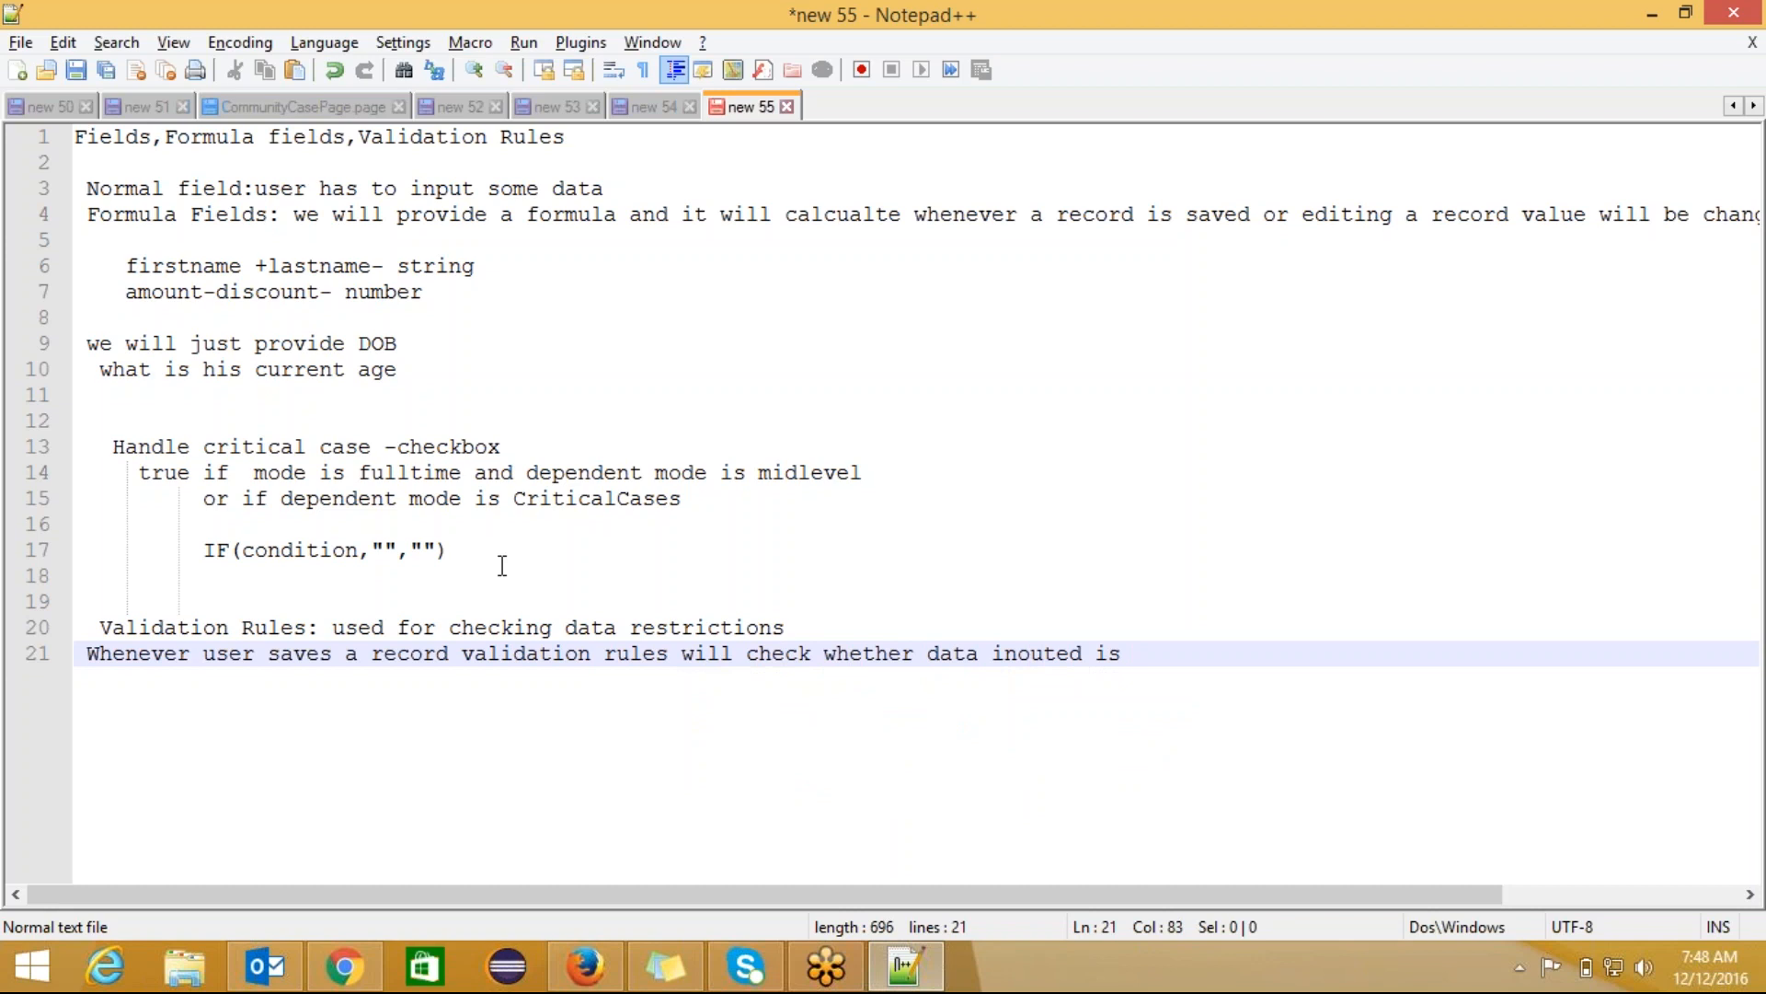
key("Left")
key("Left")
key("Left")
key("Left")
key("Left")
key("Left")
key("BackSpace")
type("p")
key("End")
type("correct or not")
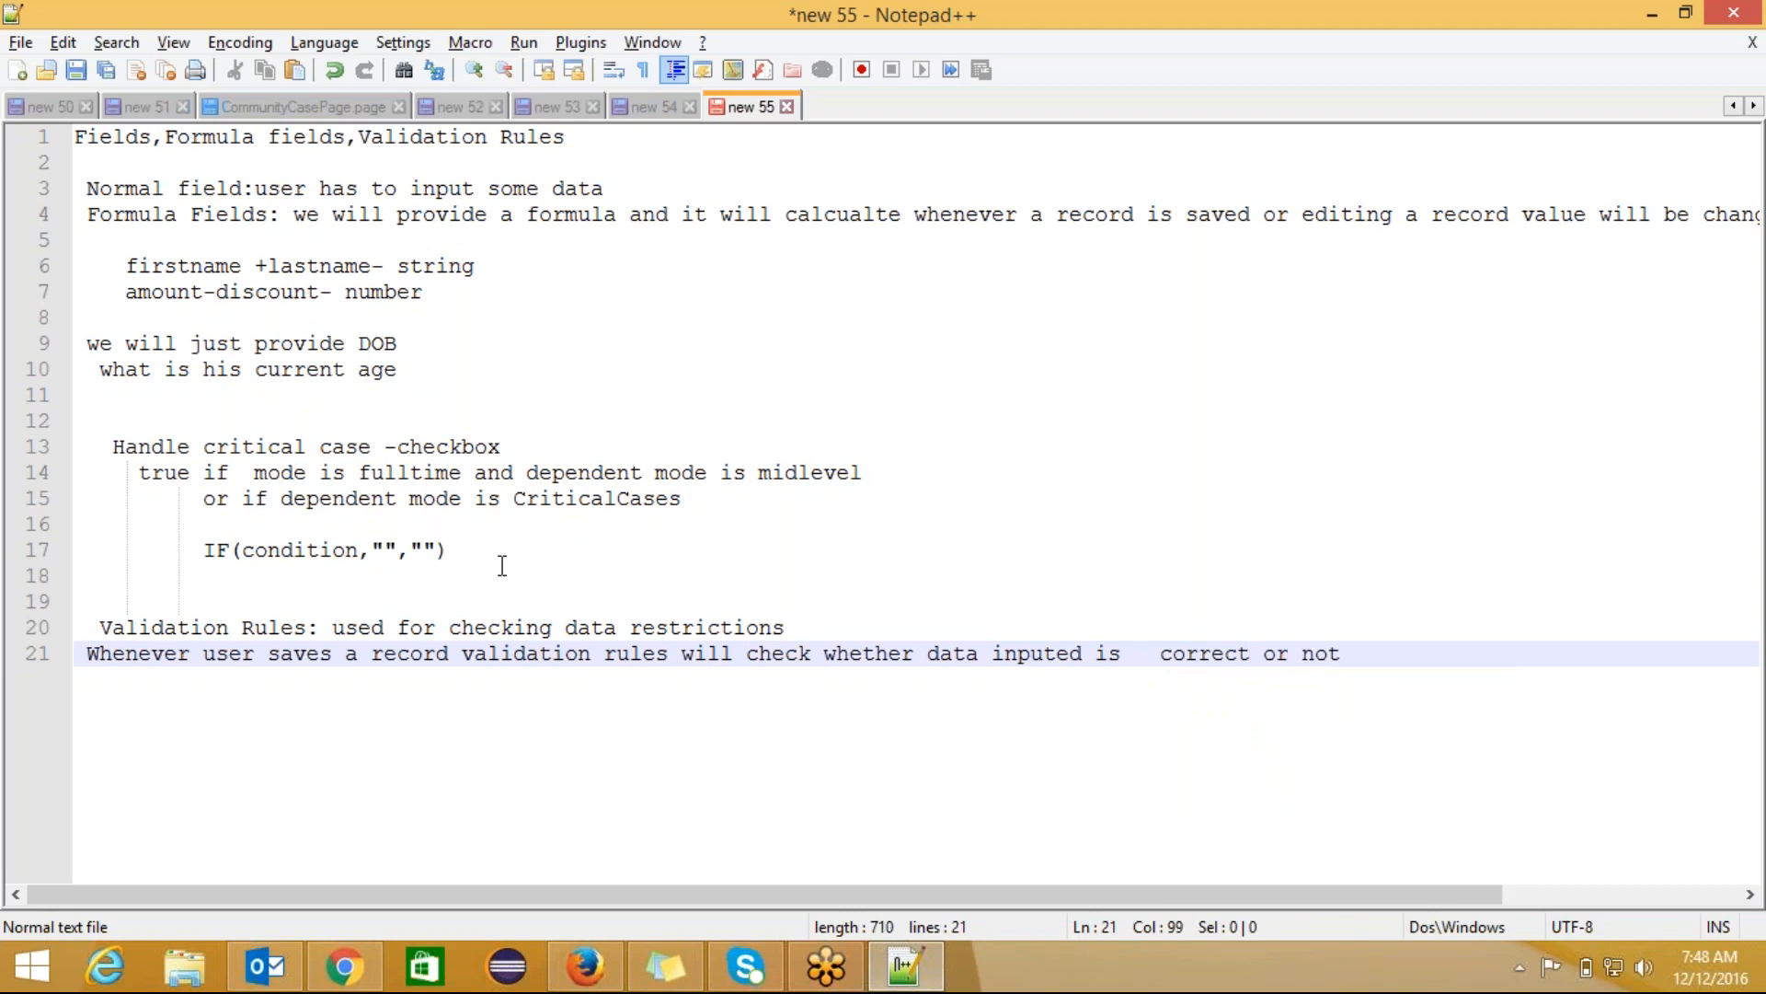
type(".")
Step: Add line 22: 'if it is correct saves the record or shows error message to end suer to enter correct data.'
key("Return")
type("if ")
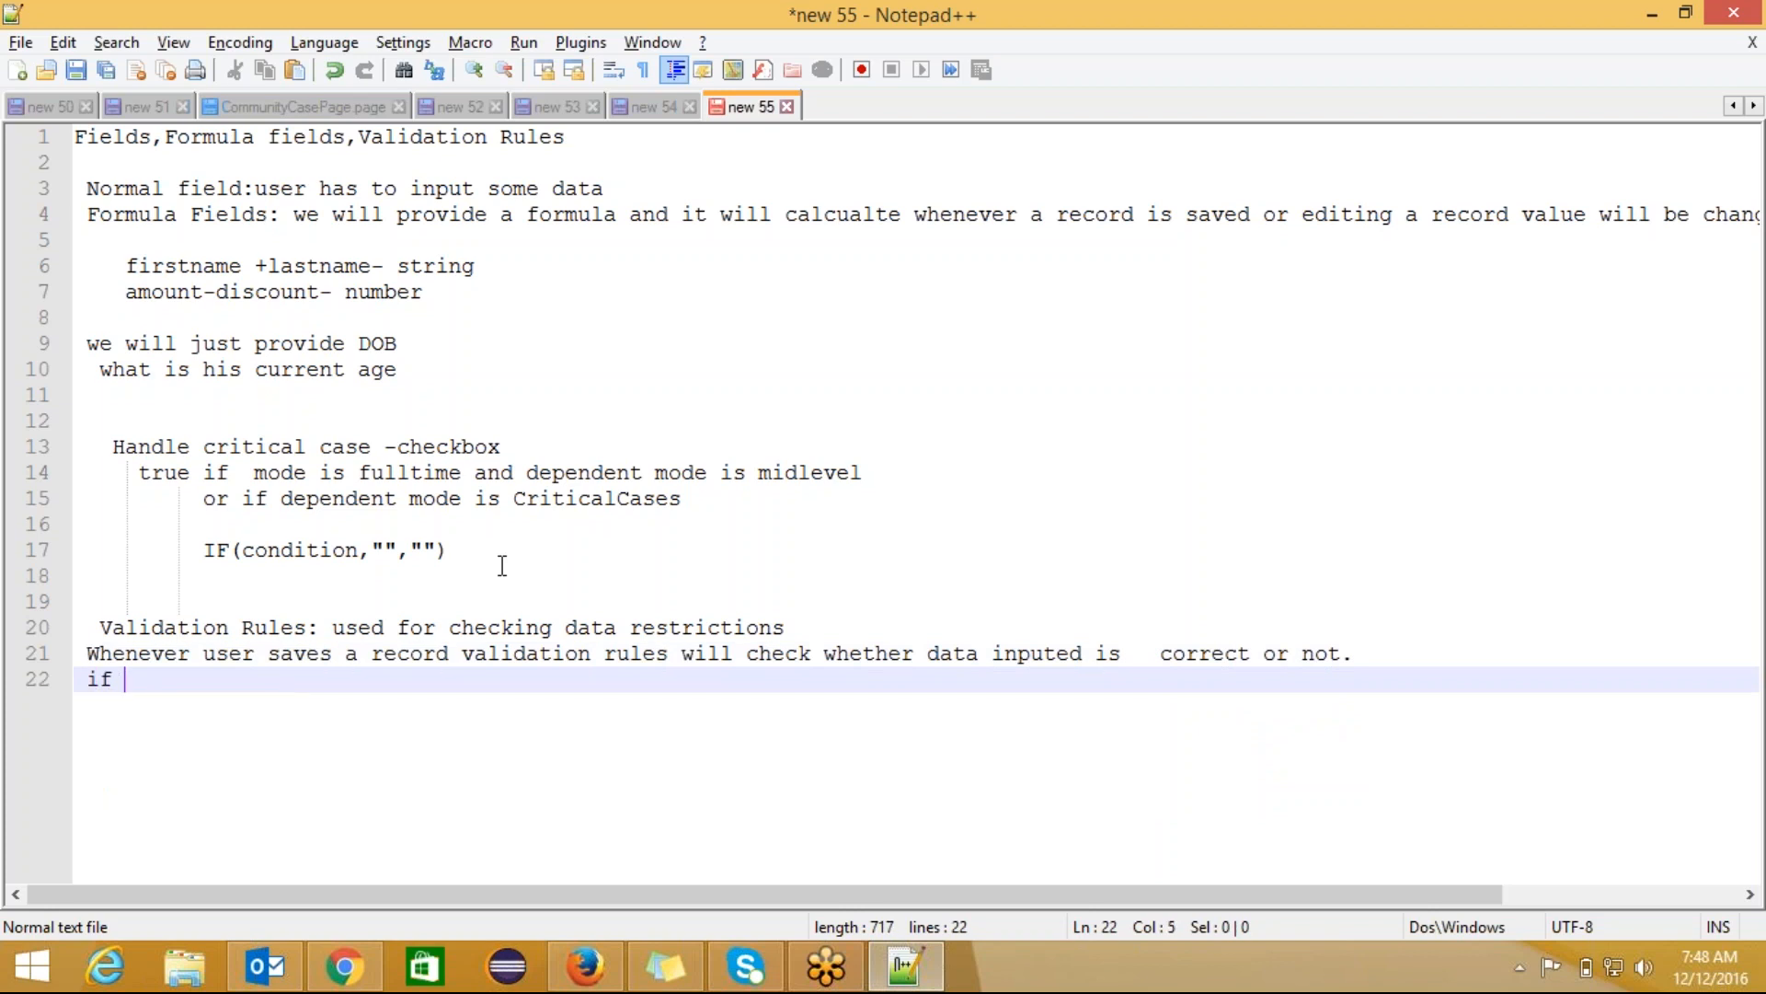
type("it is corre")
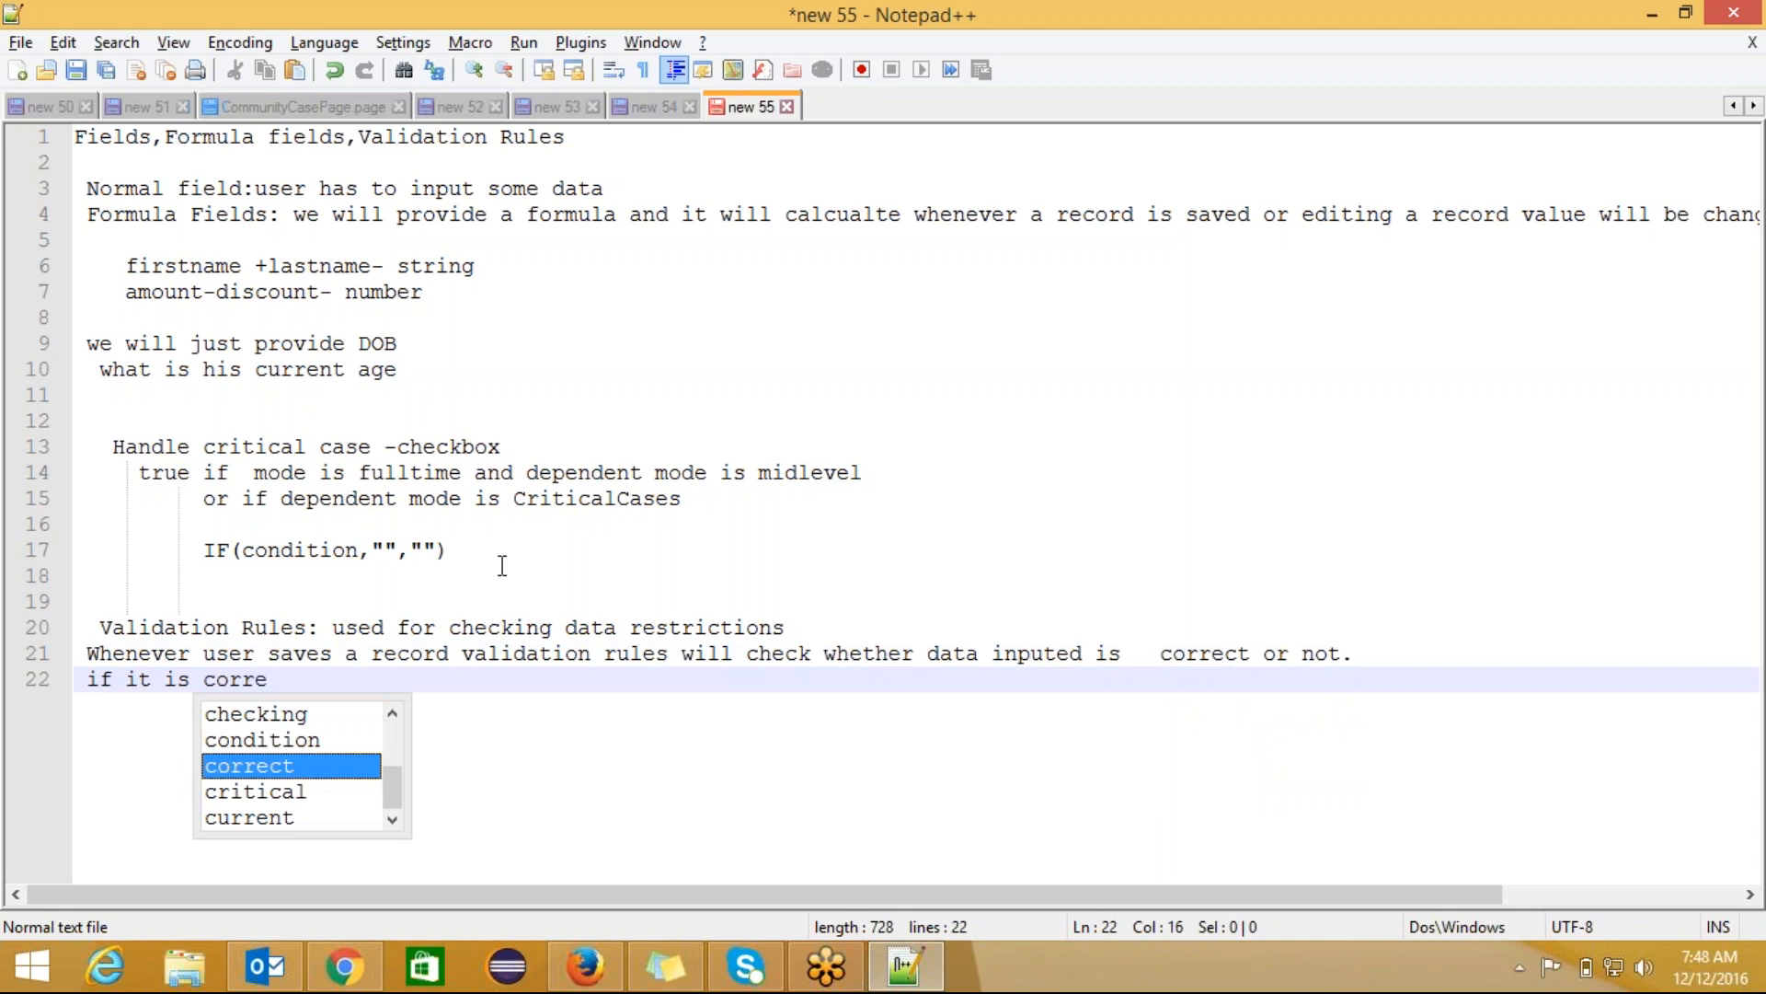
type("ct saves ")
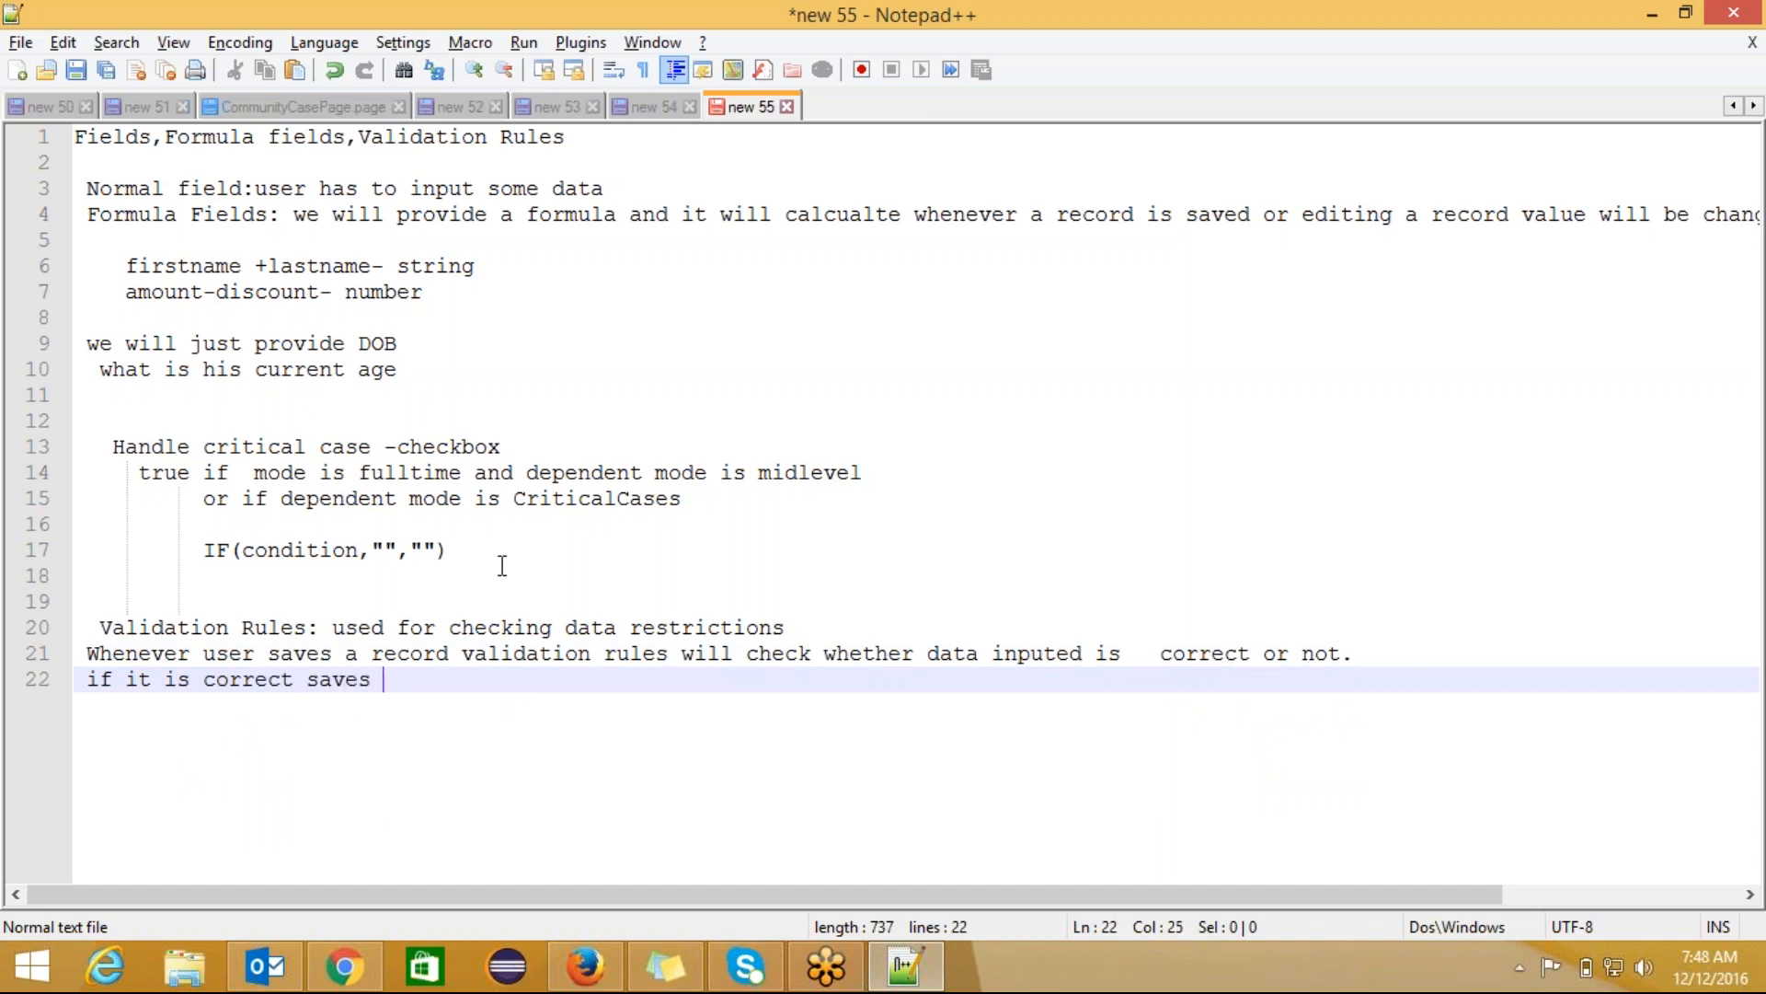
type("the record")
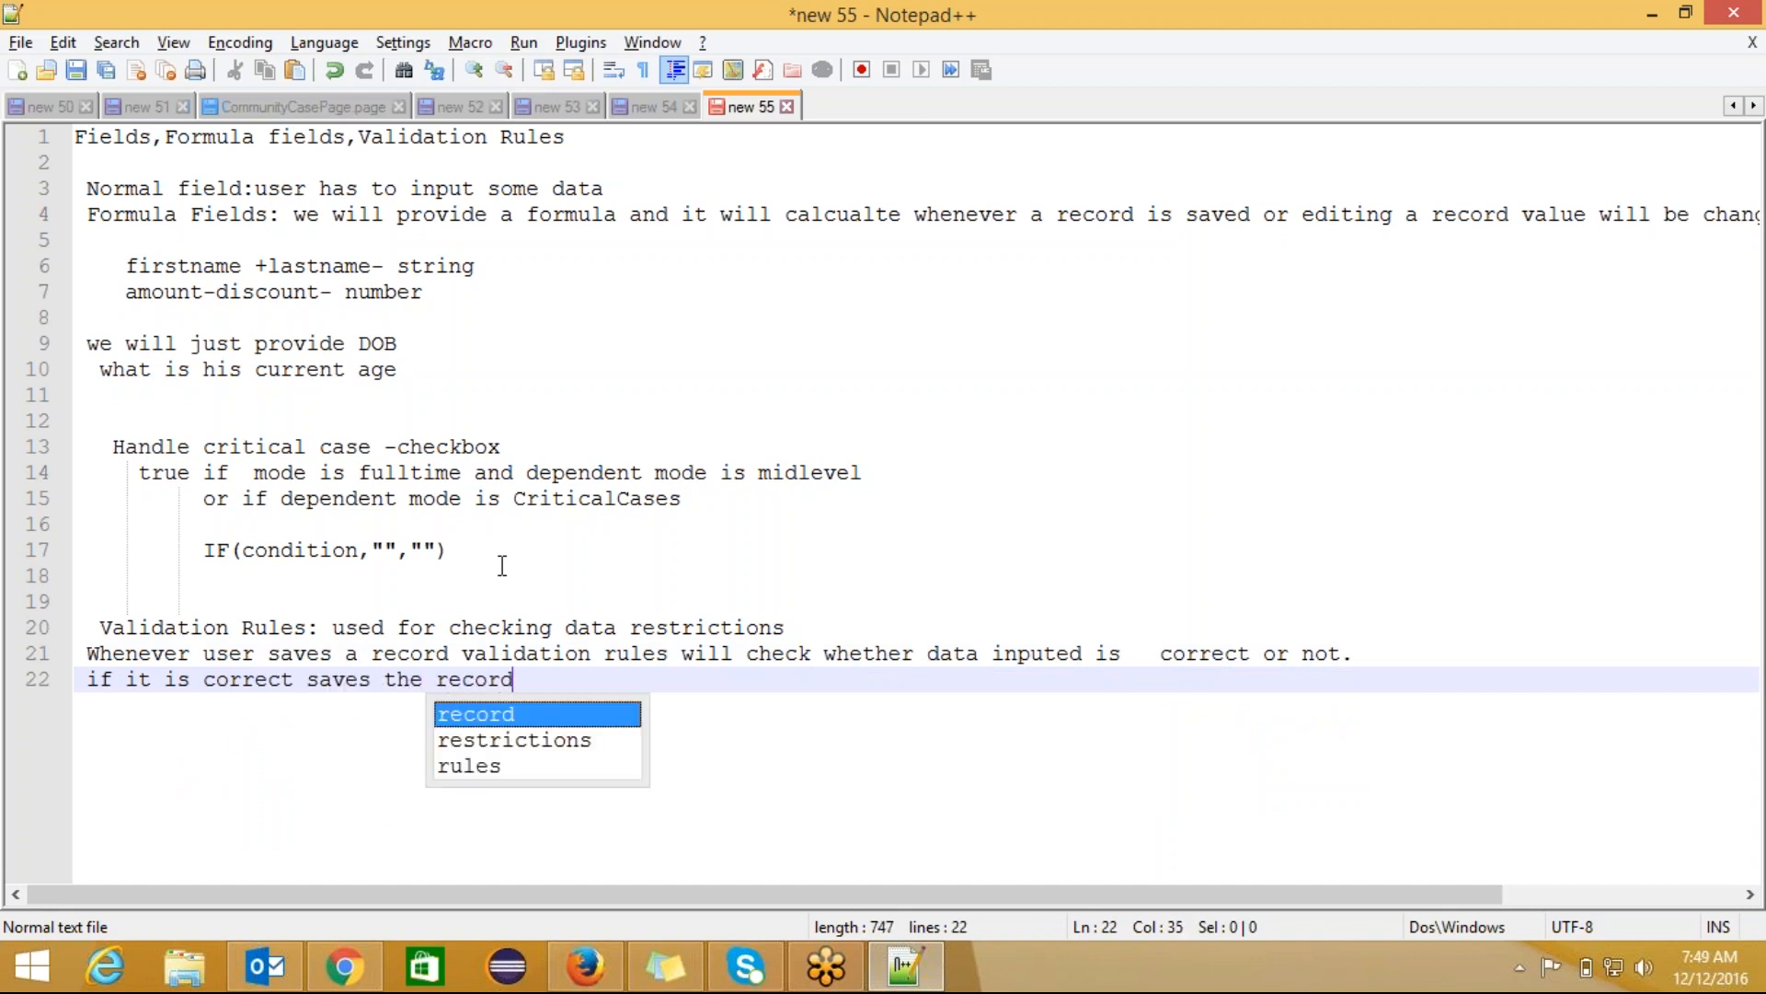
type(" or ")
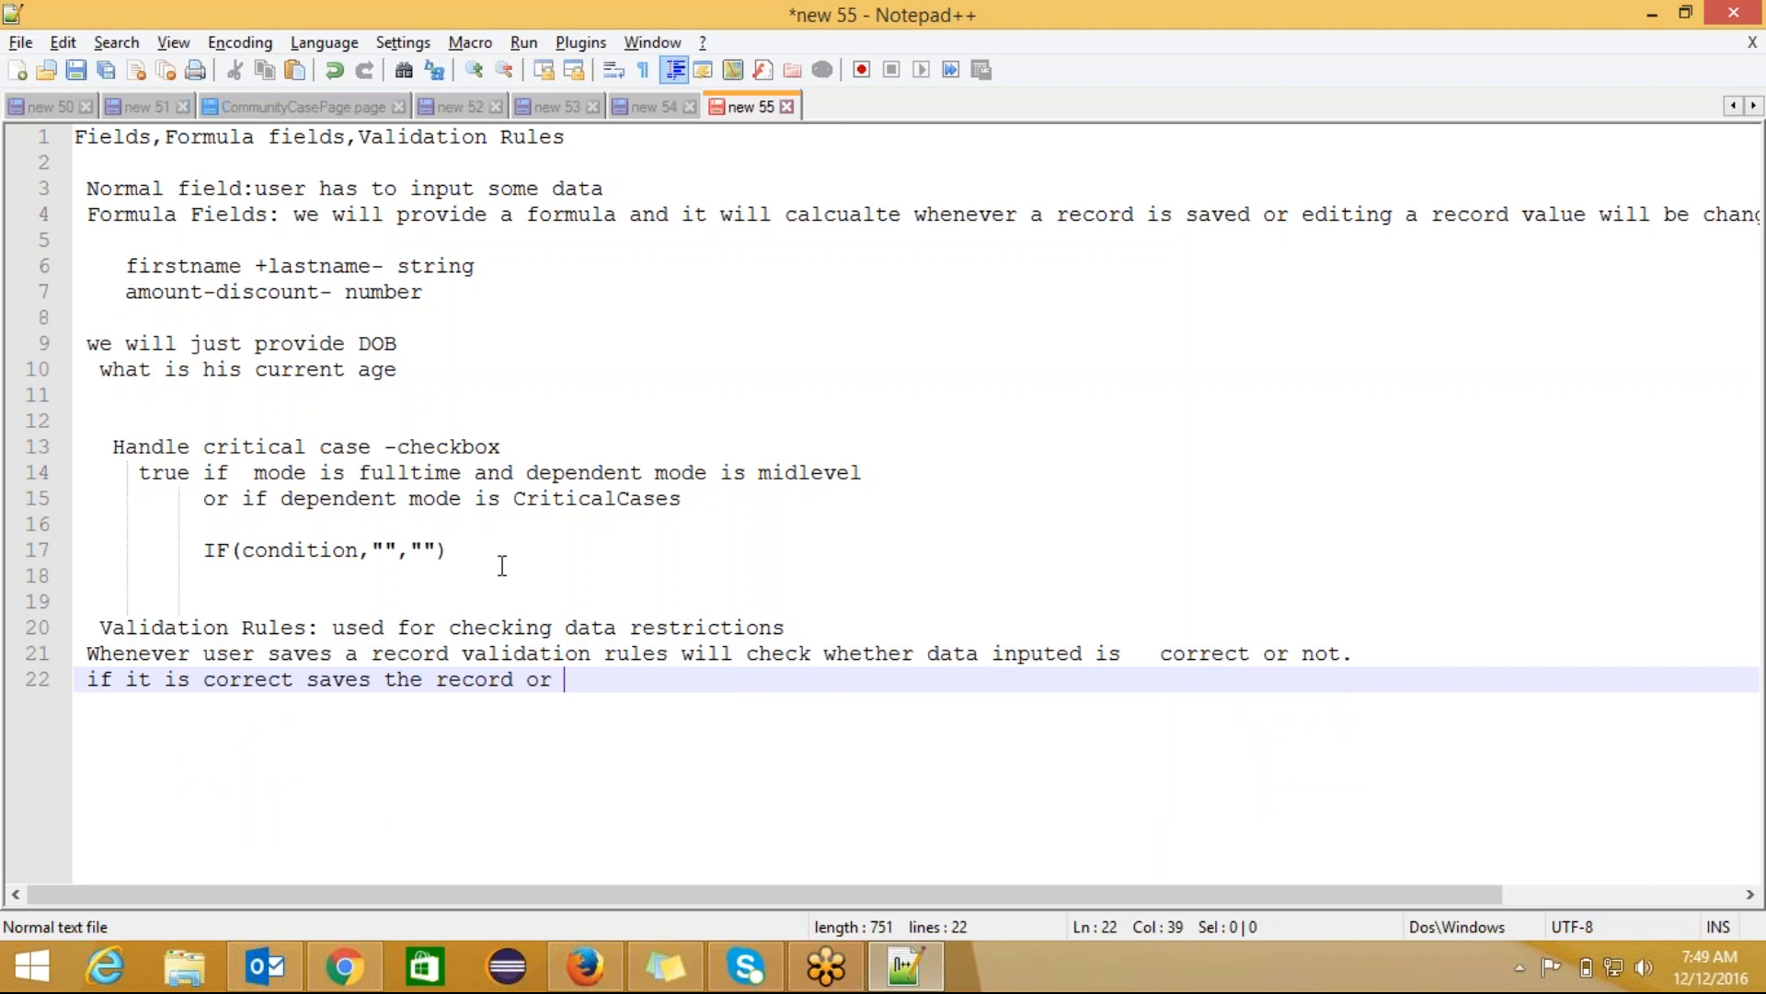
type("shows error me")
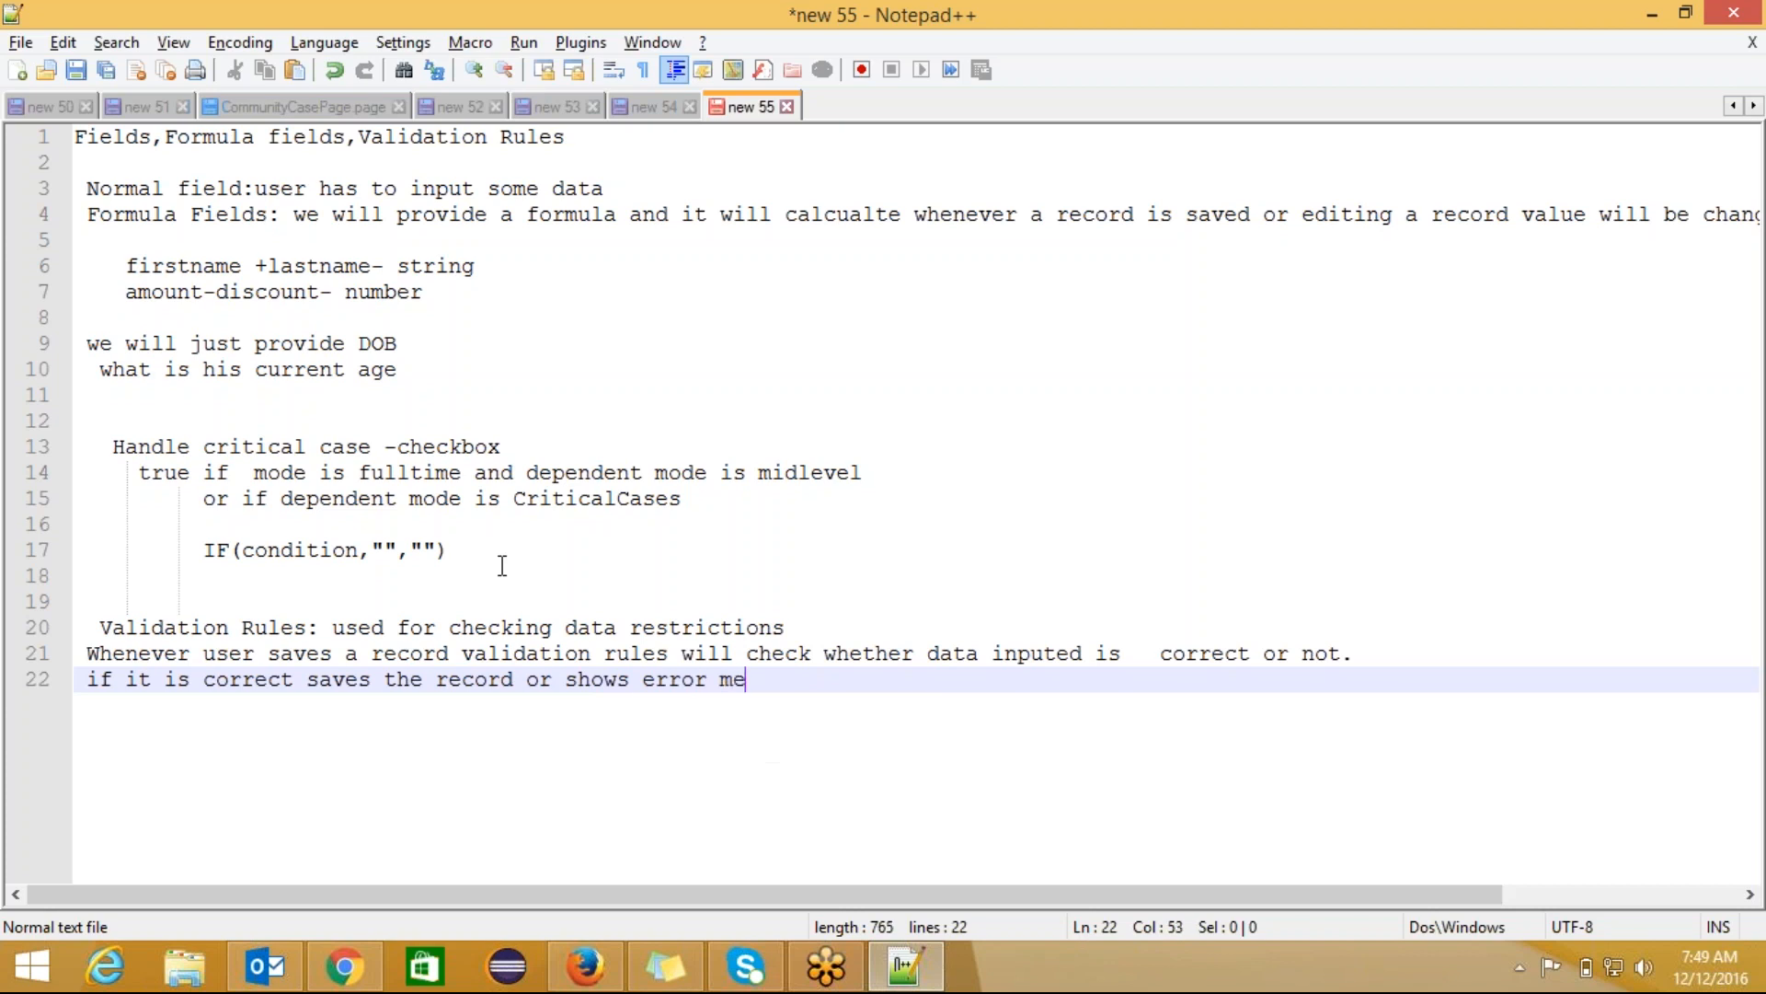
type("ssage t")
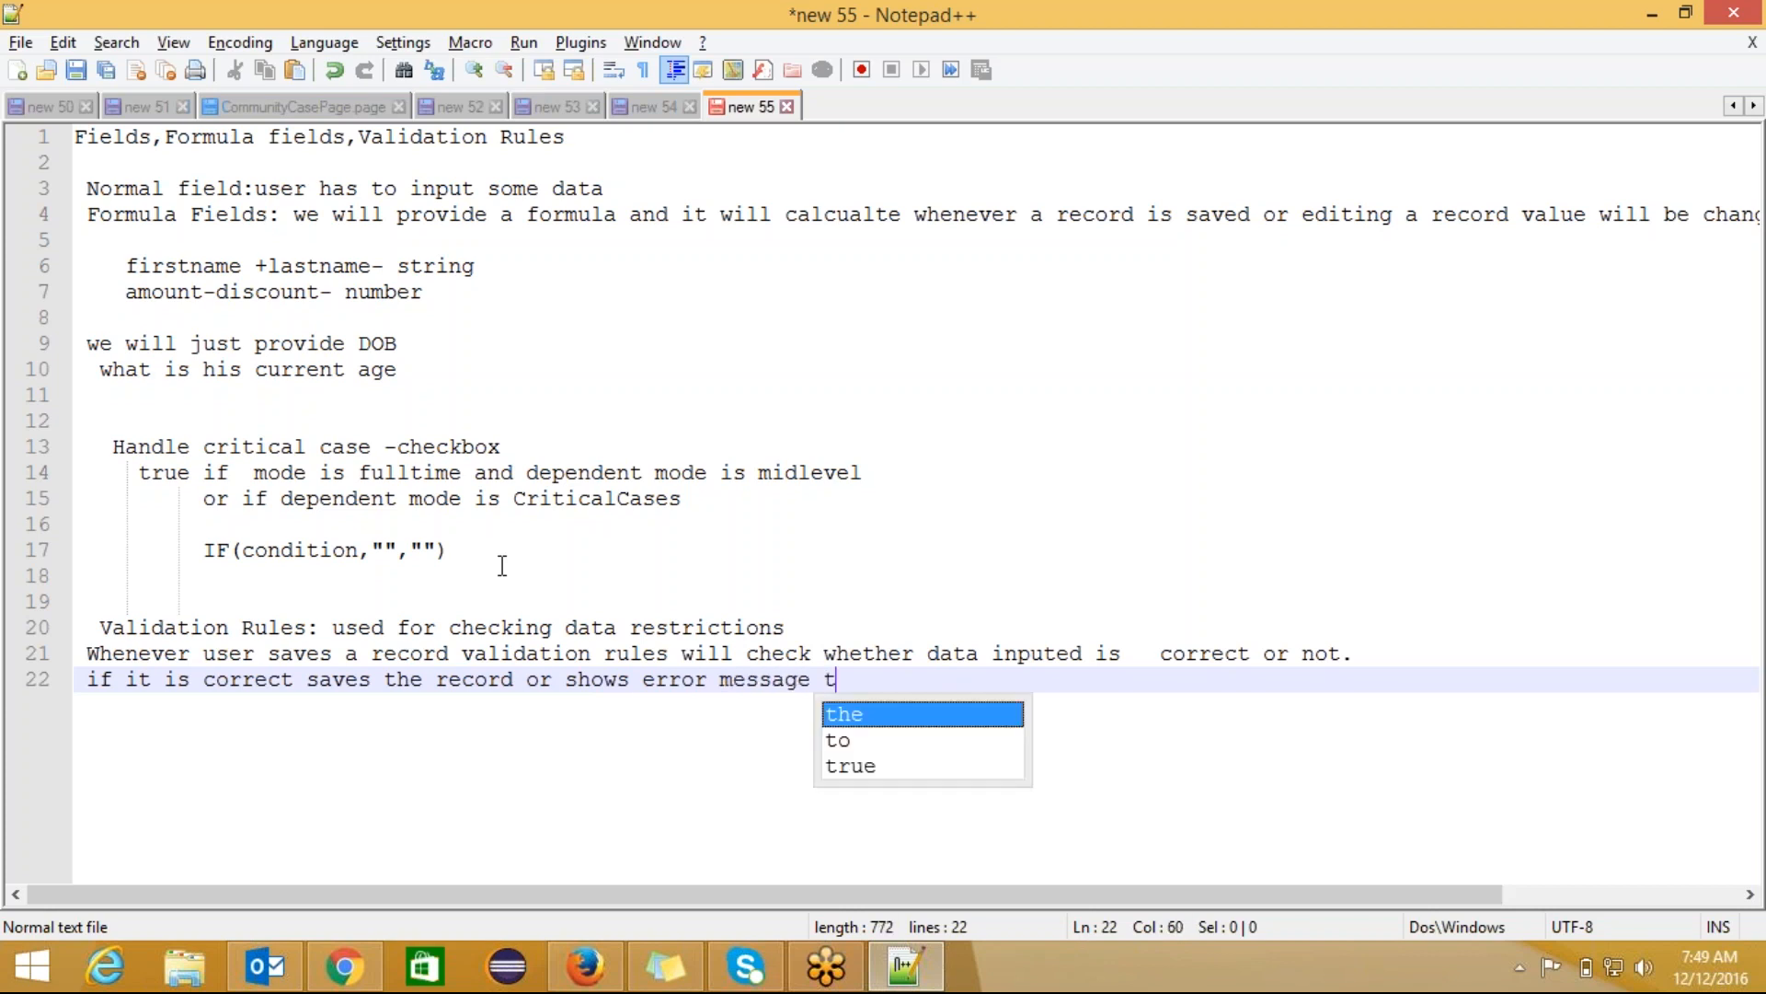
type("o end ")
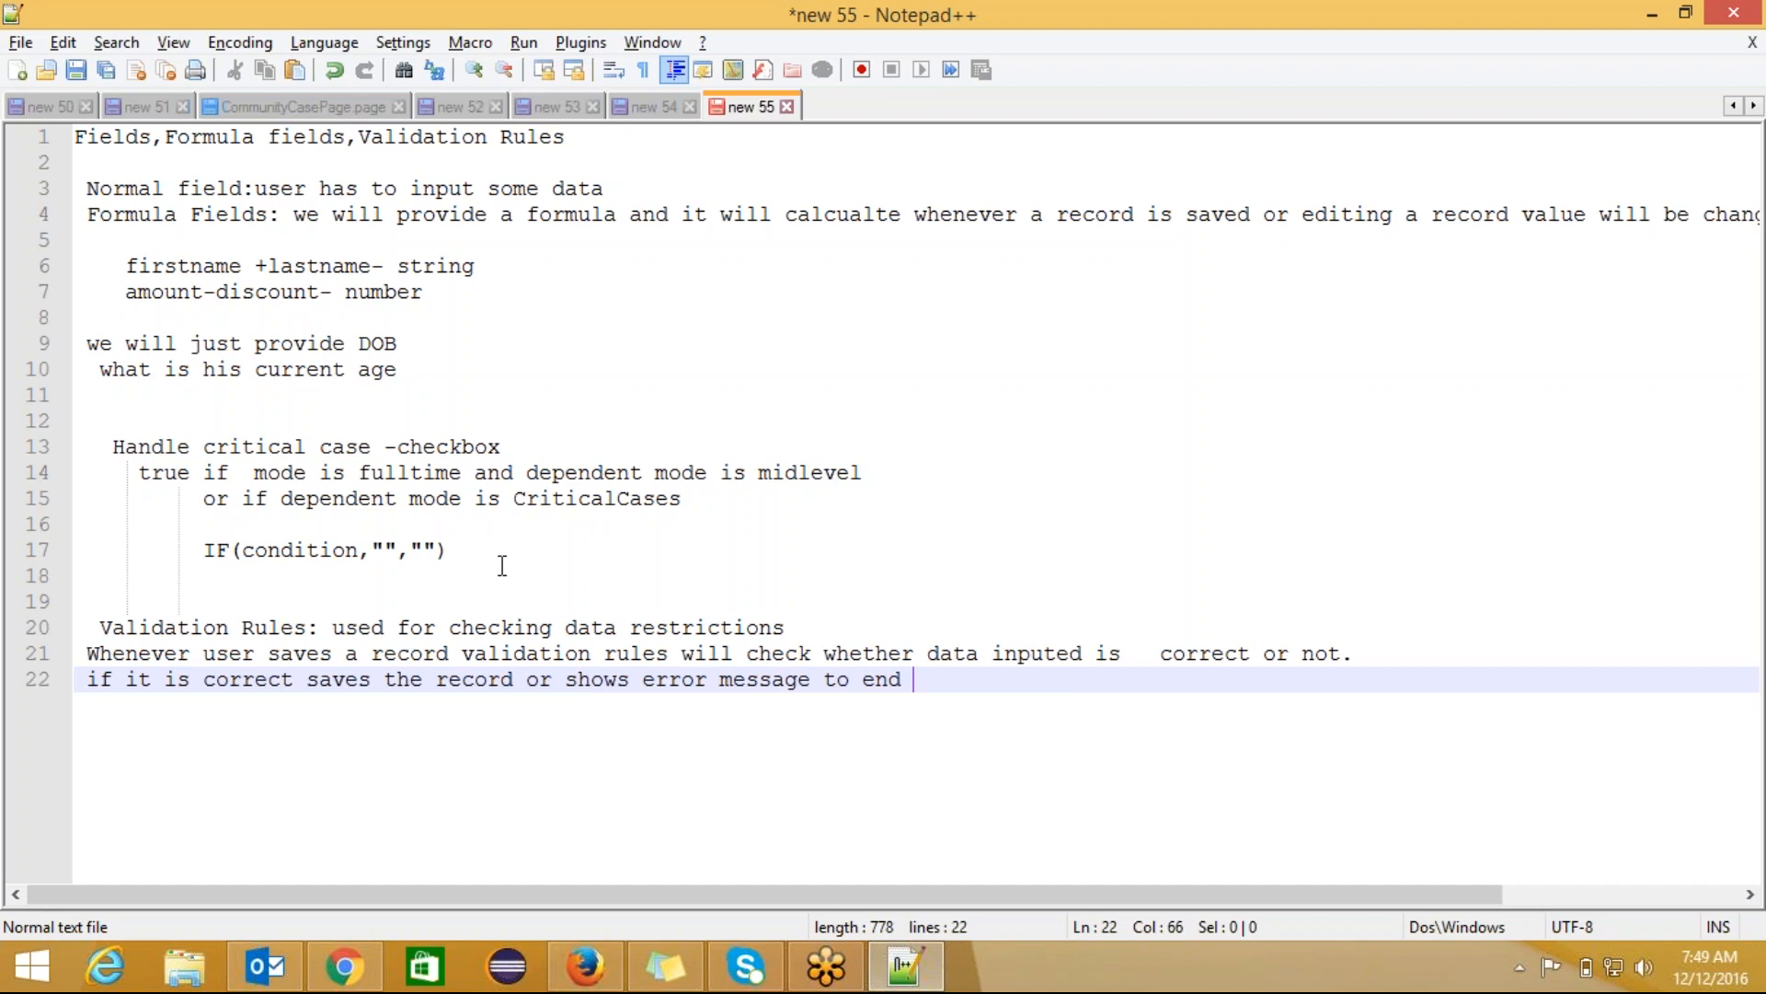
type("suer to enter ")
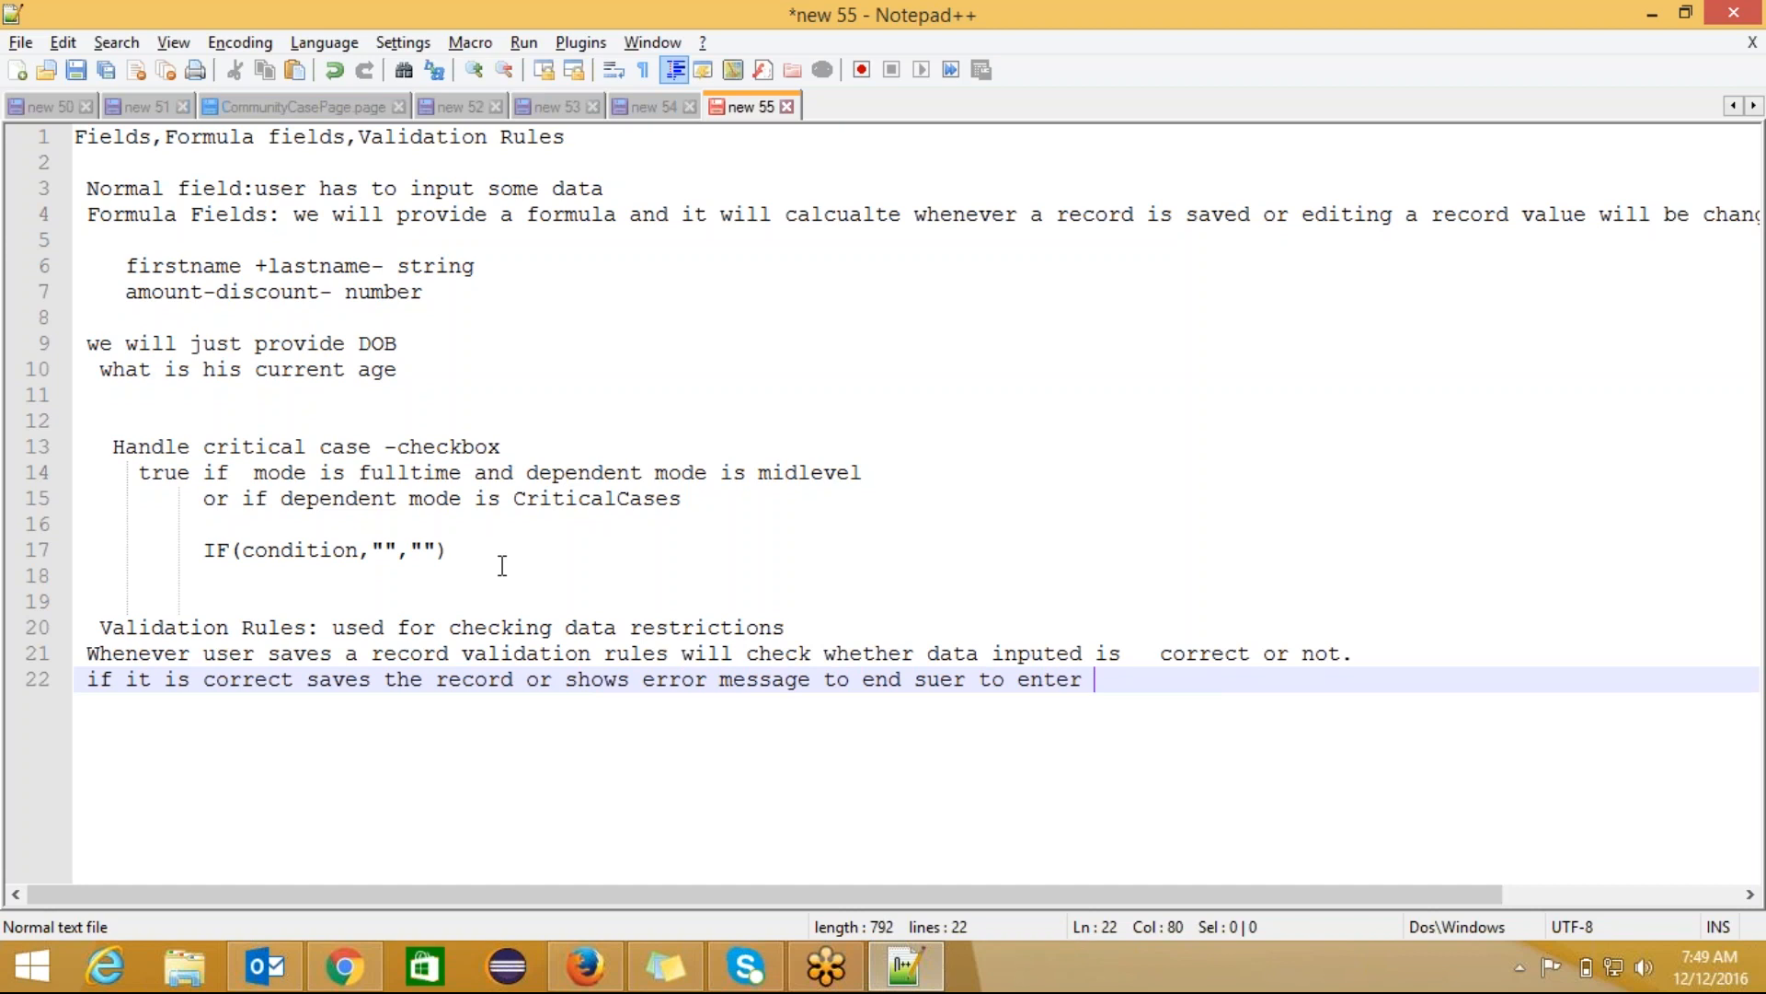
type("corr")
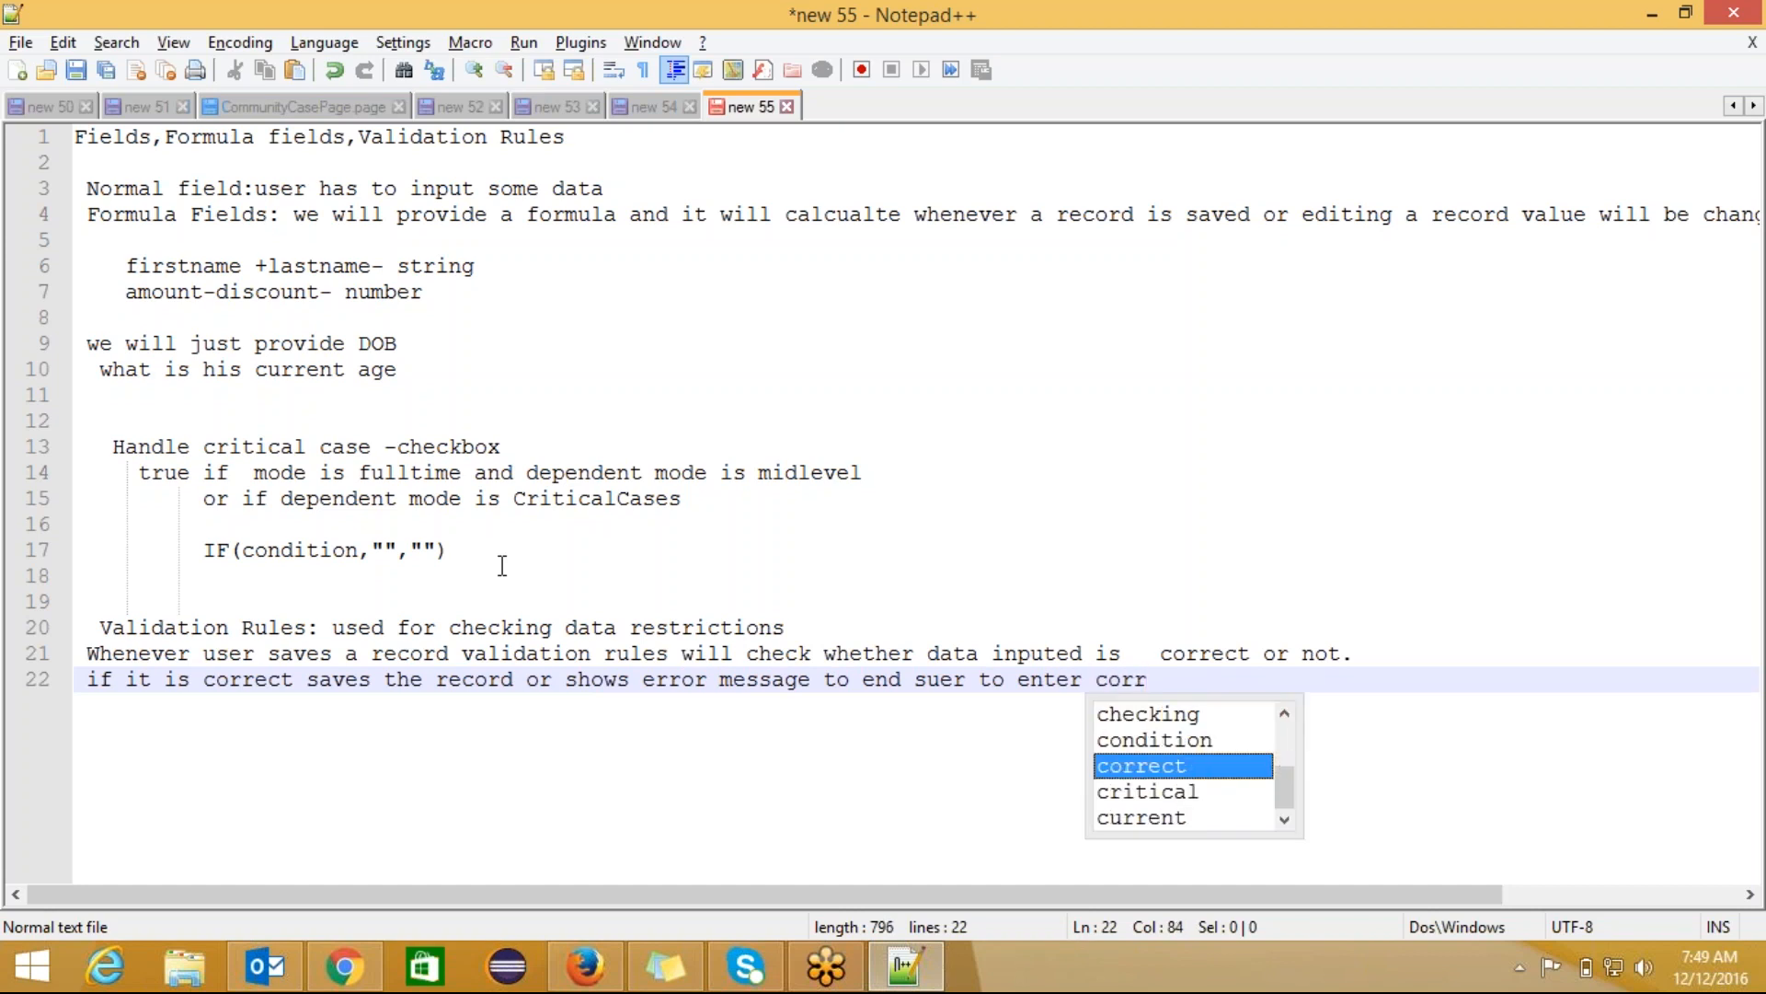
type("o")
key("BackSpace")
type("ect ")
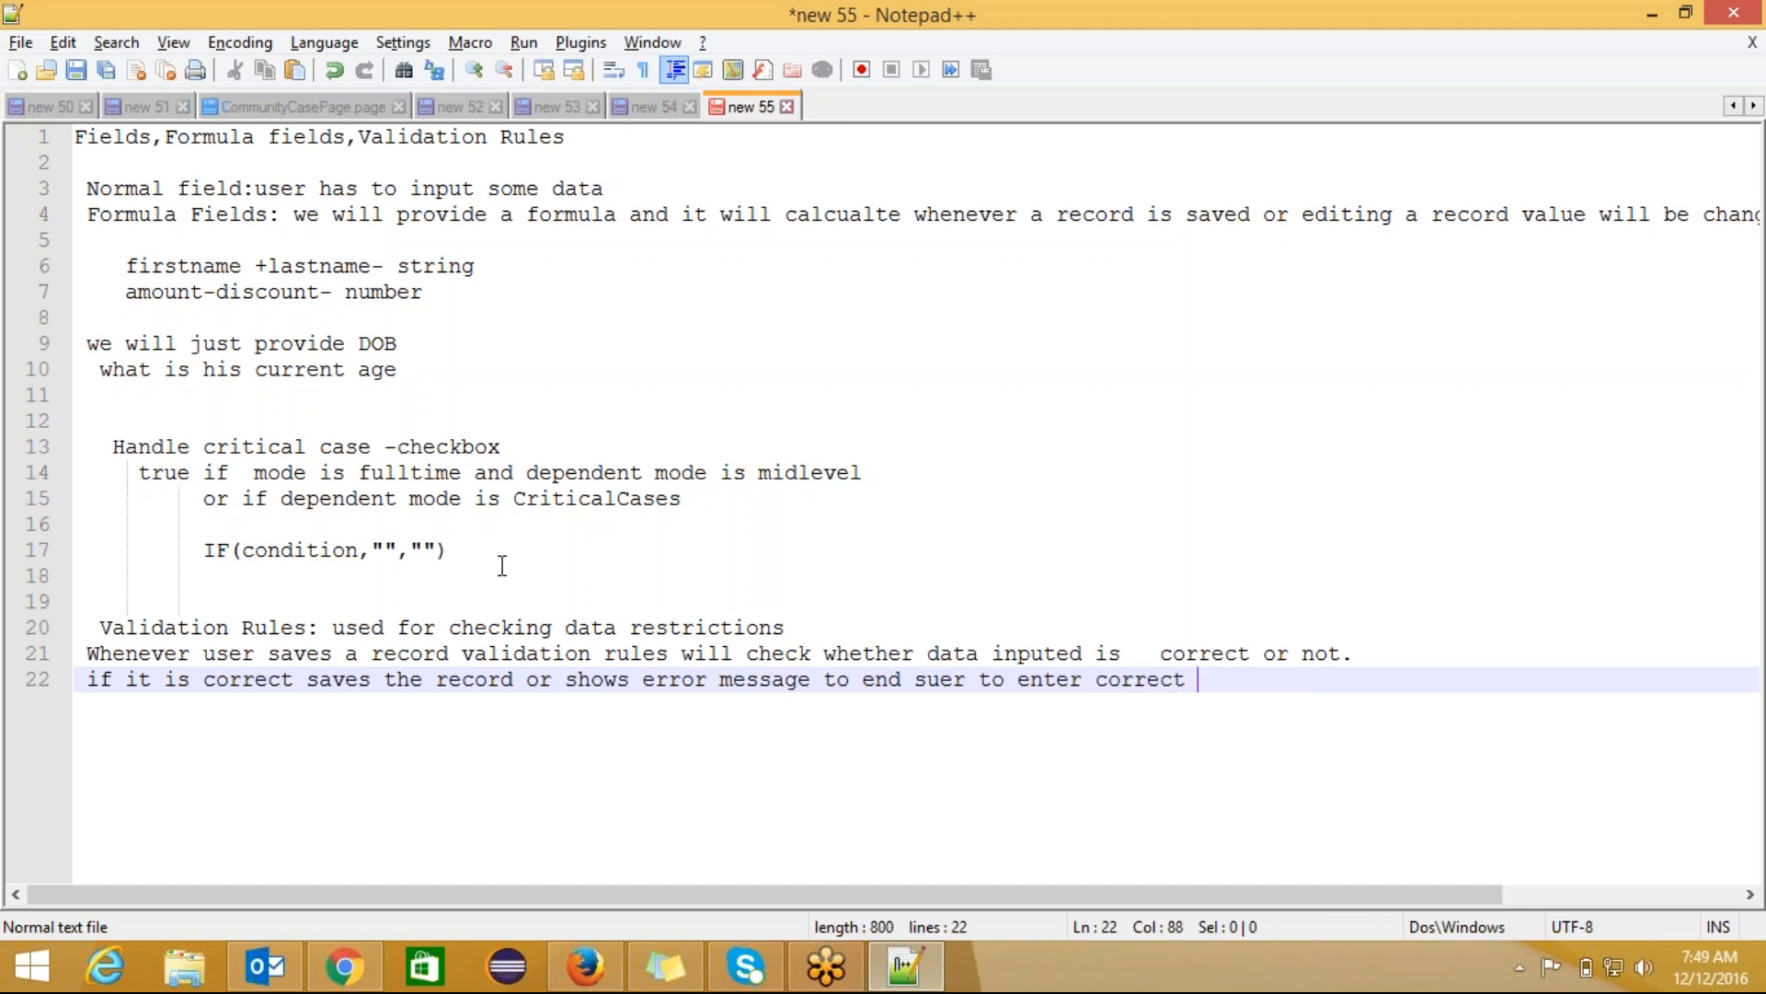
type("data.")
key("alt+Tab")
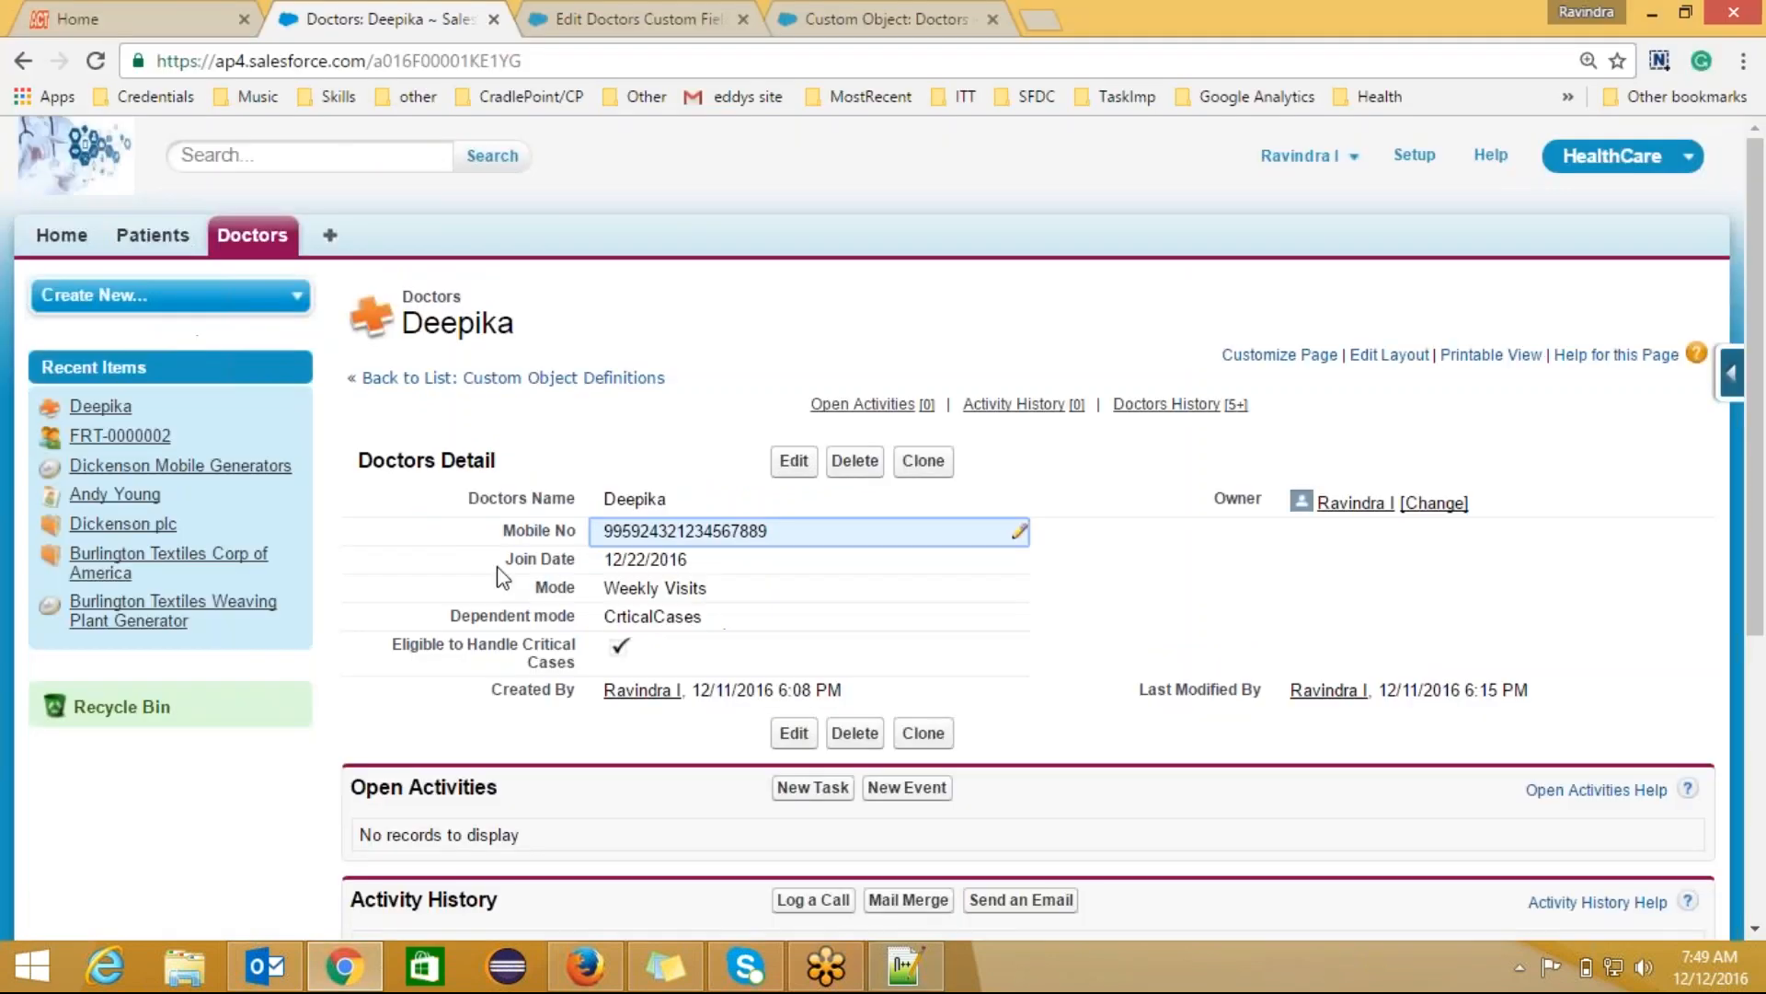
Step: Clear Doctors Name in edit mode and try saving, triggering the required-value error
left_click(794, 460)
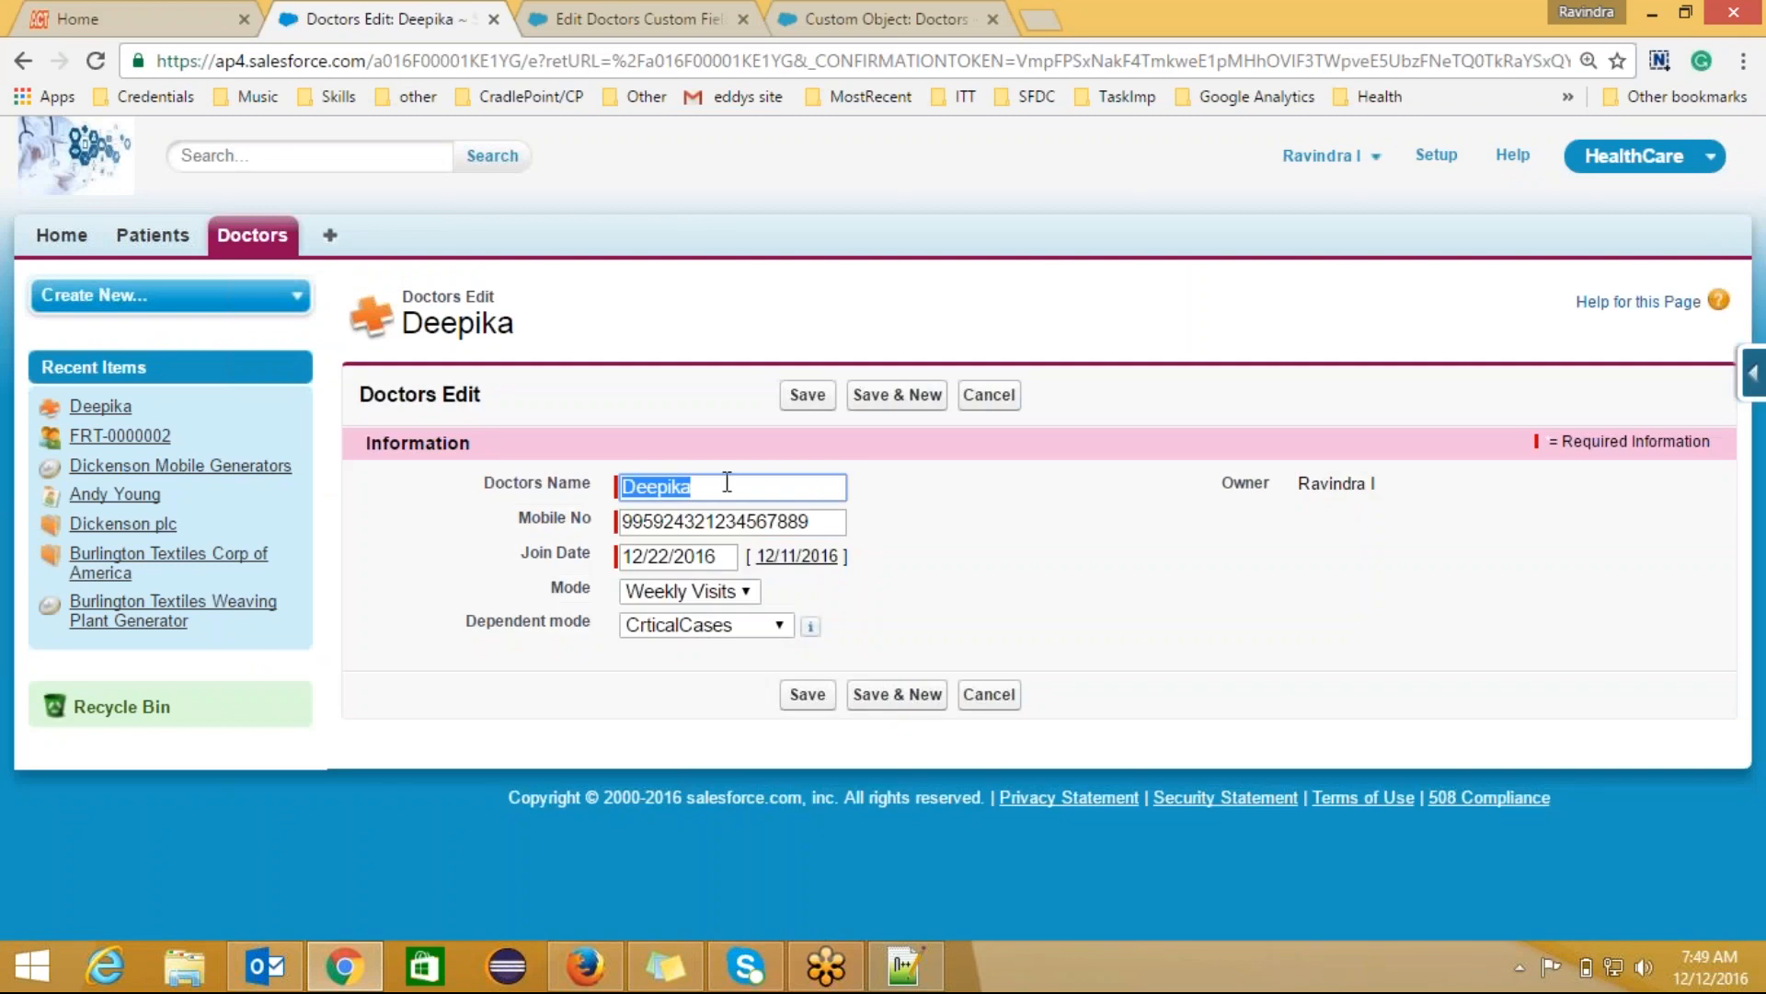
key("BackSpace")
left_click(807, 395)
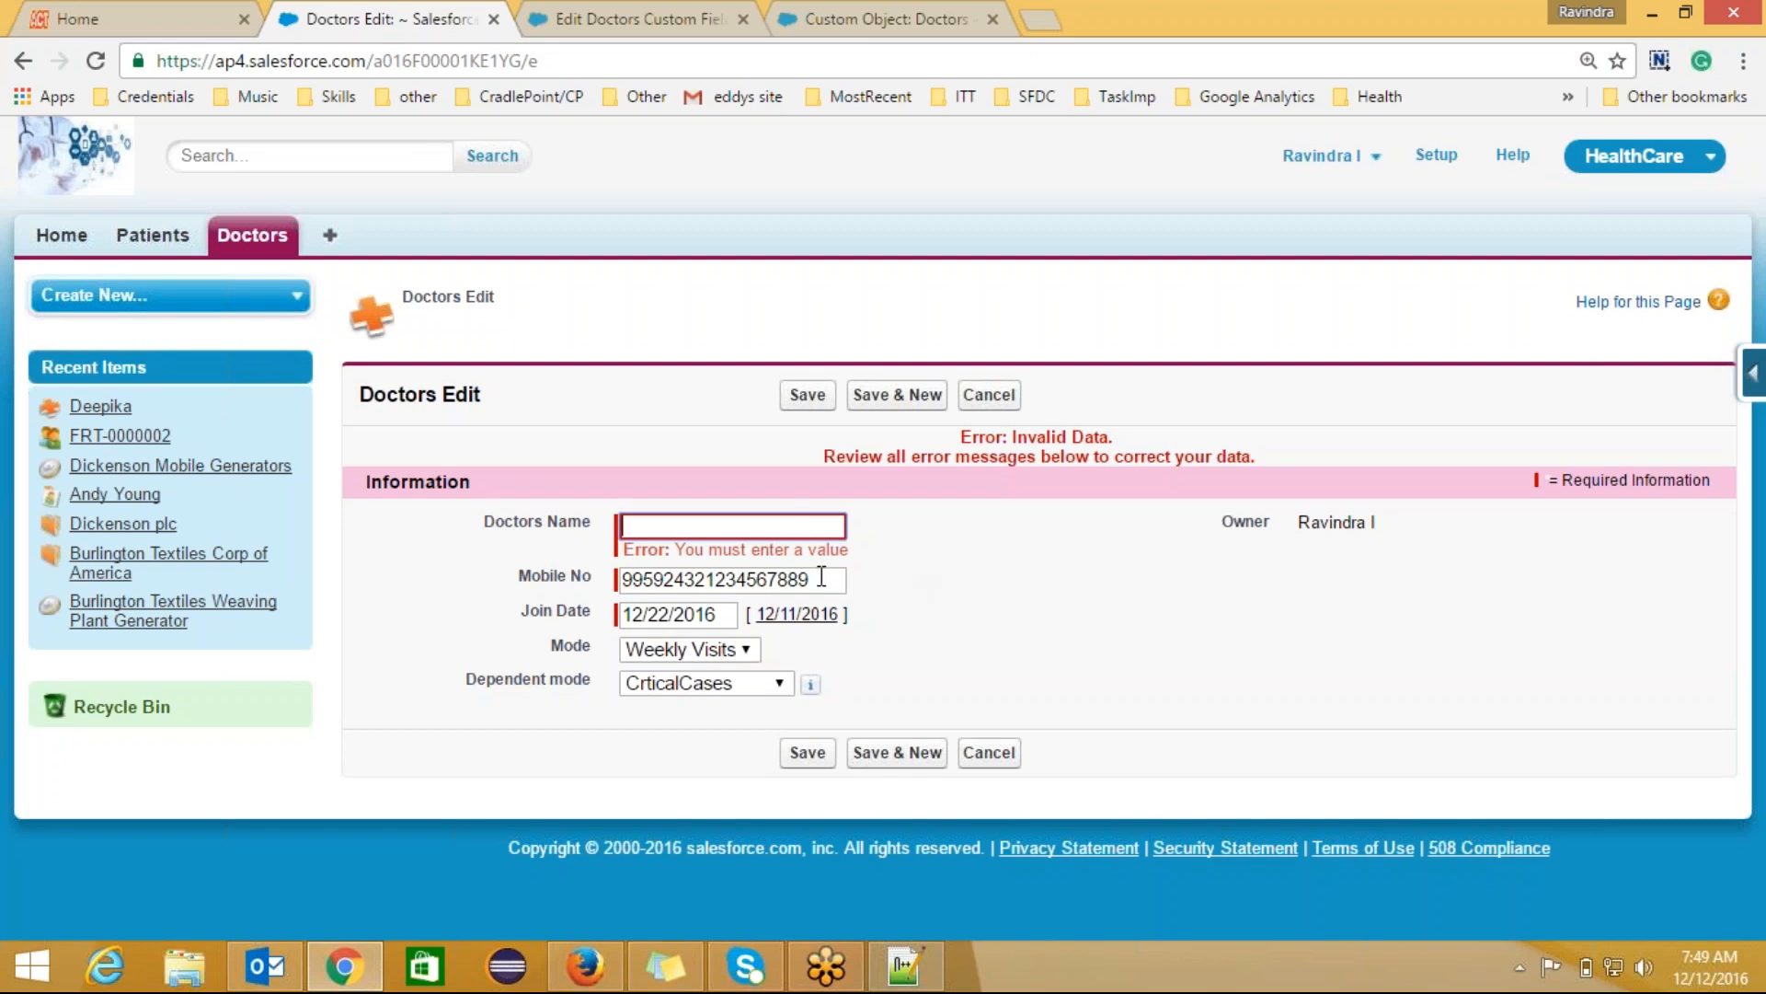
Step: Point out the Mobile No number and Join Date 12/22/2016 on the edit form
left_click_drag(812, 579, 633, 581)
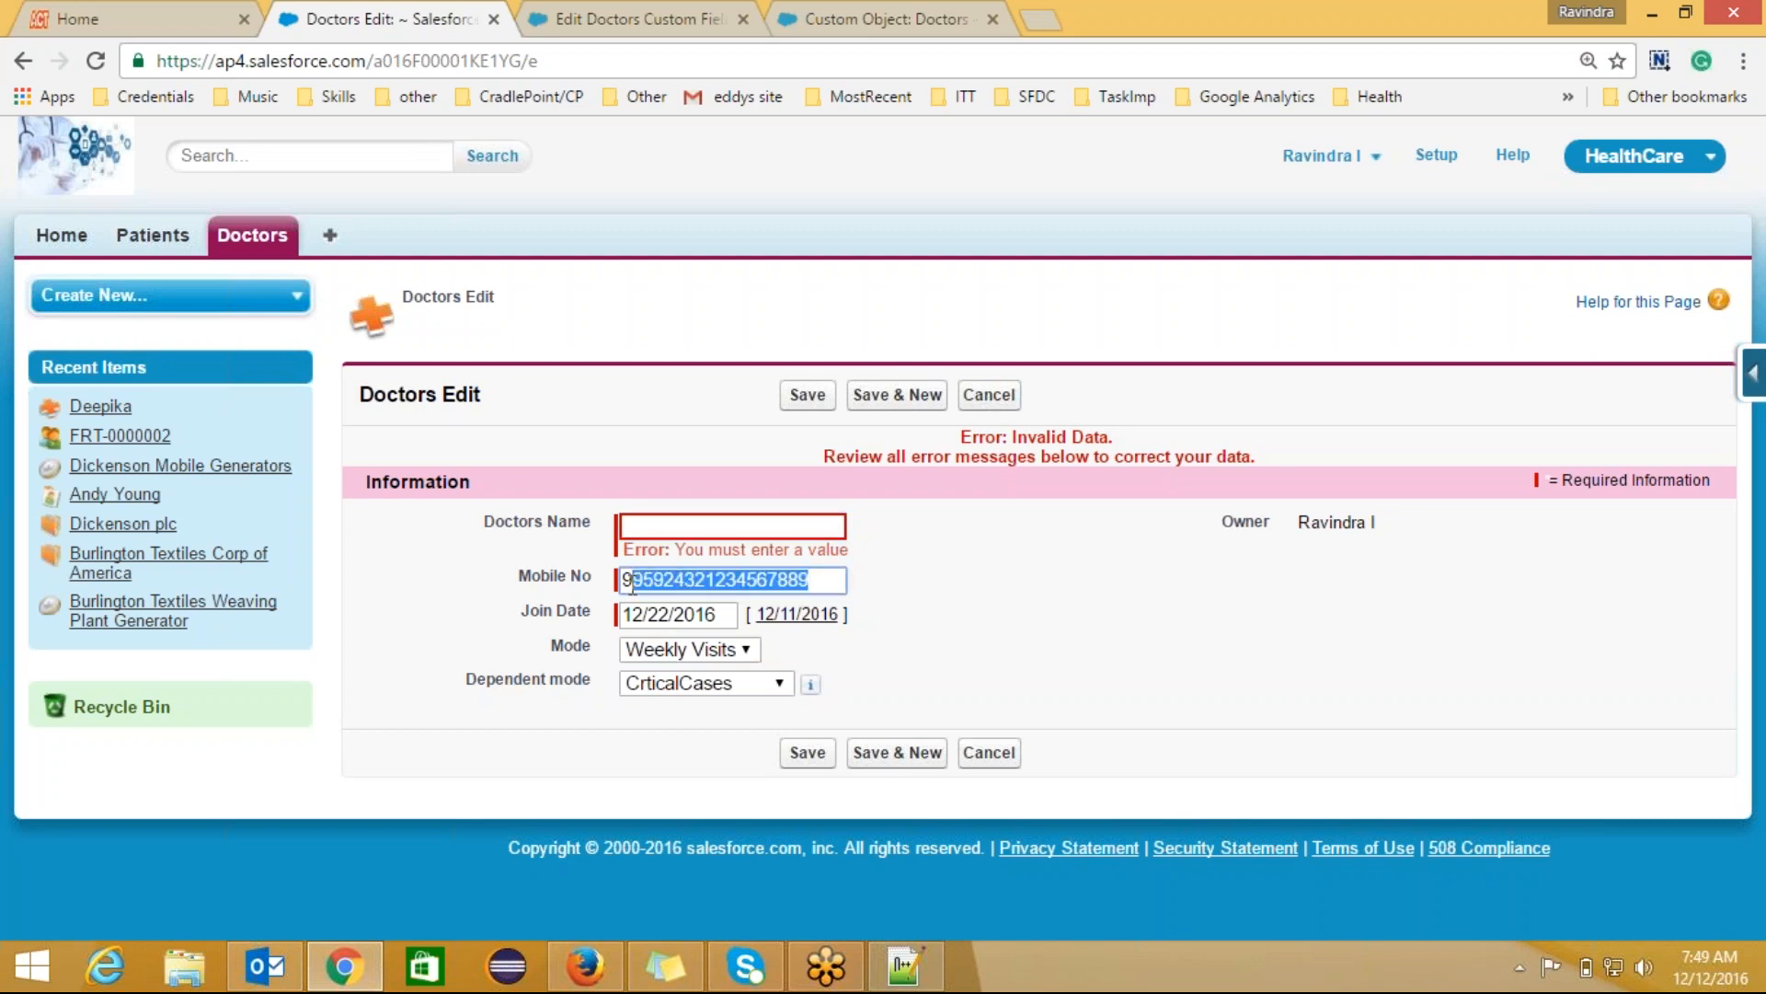
left_click(885, 595)
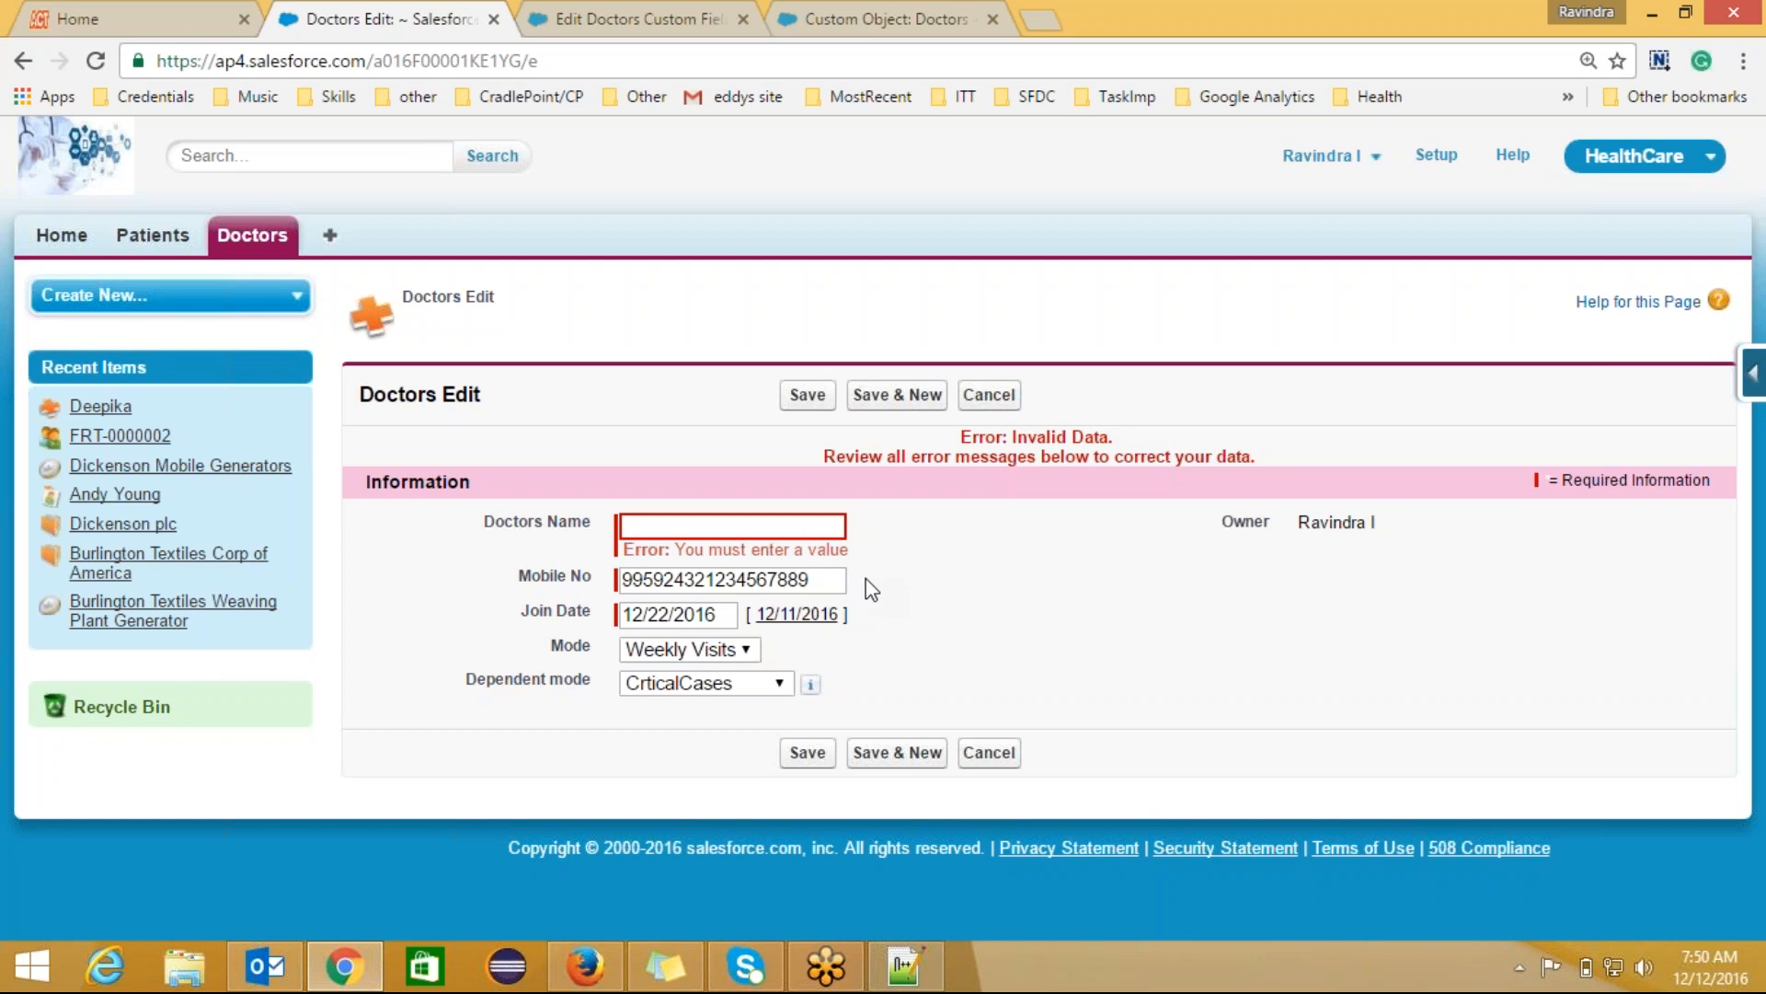
left_click_drag(722, 612, 621, 613)
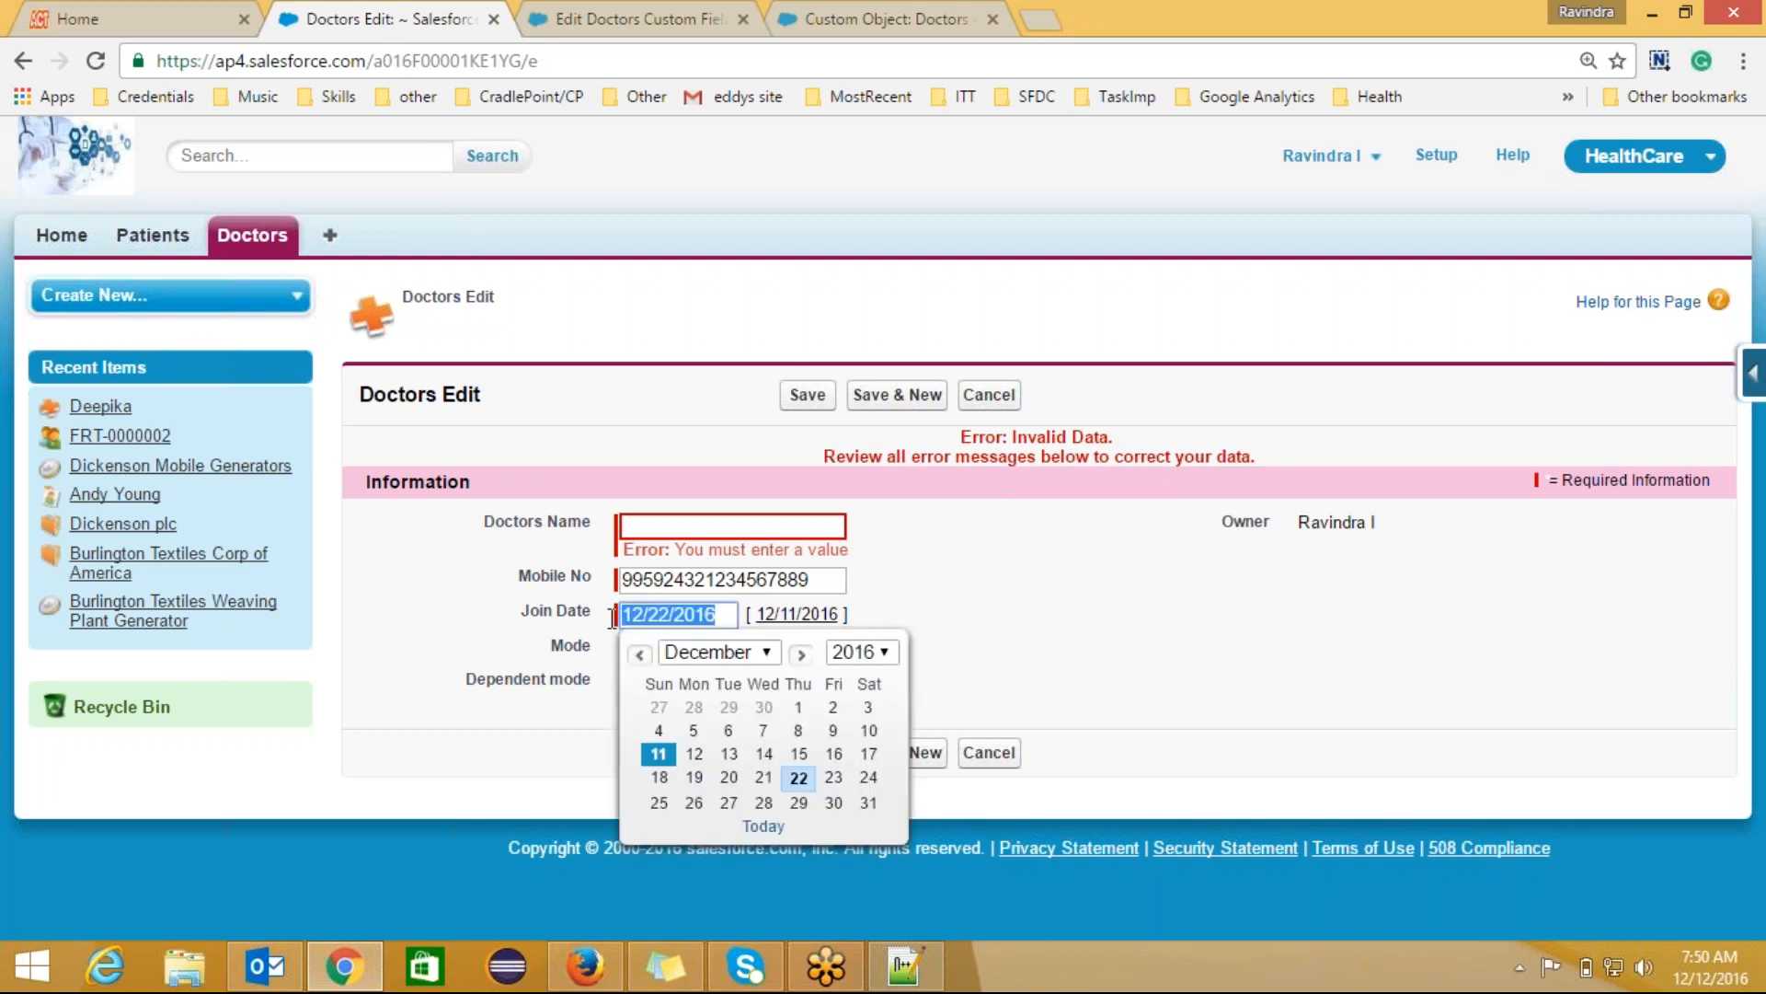
left_click(962, 620)
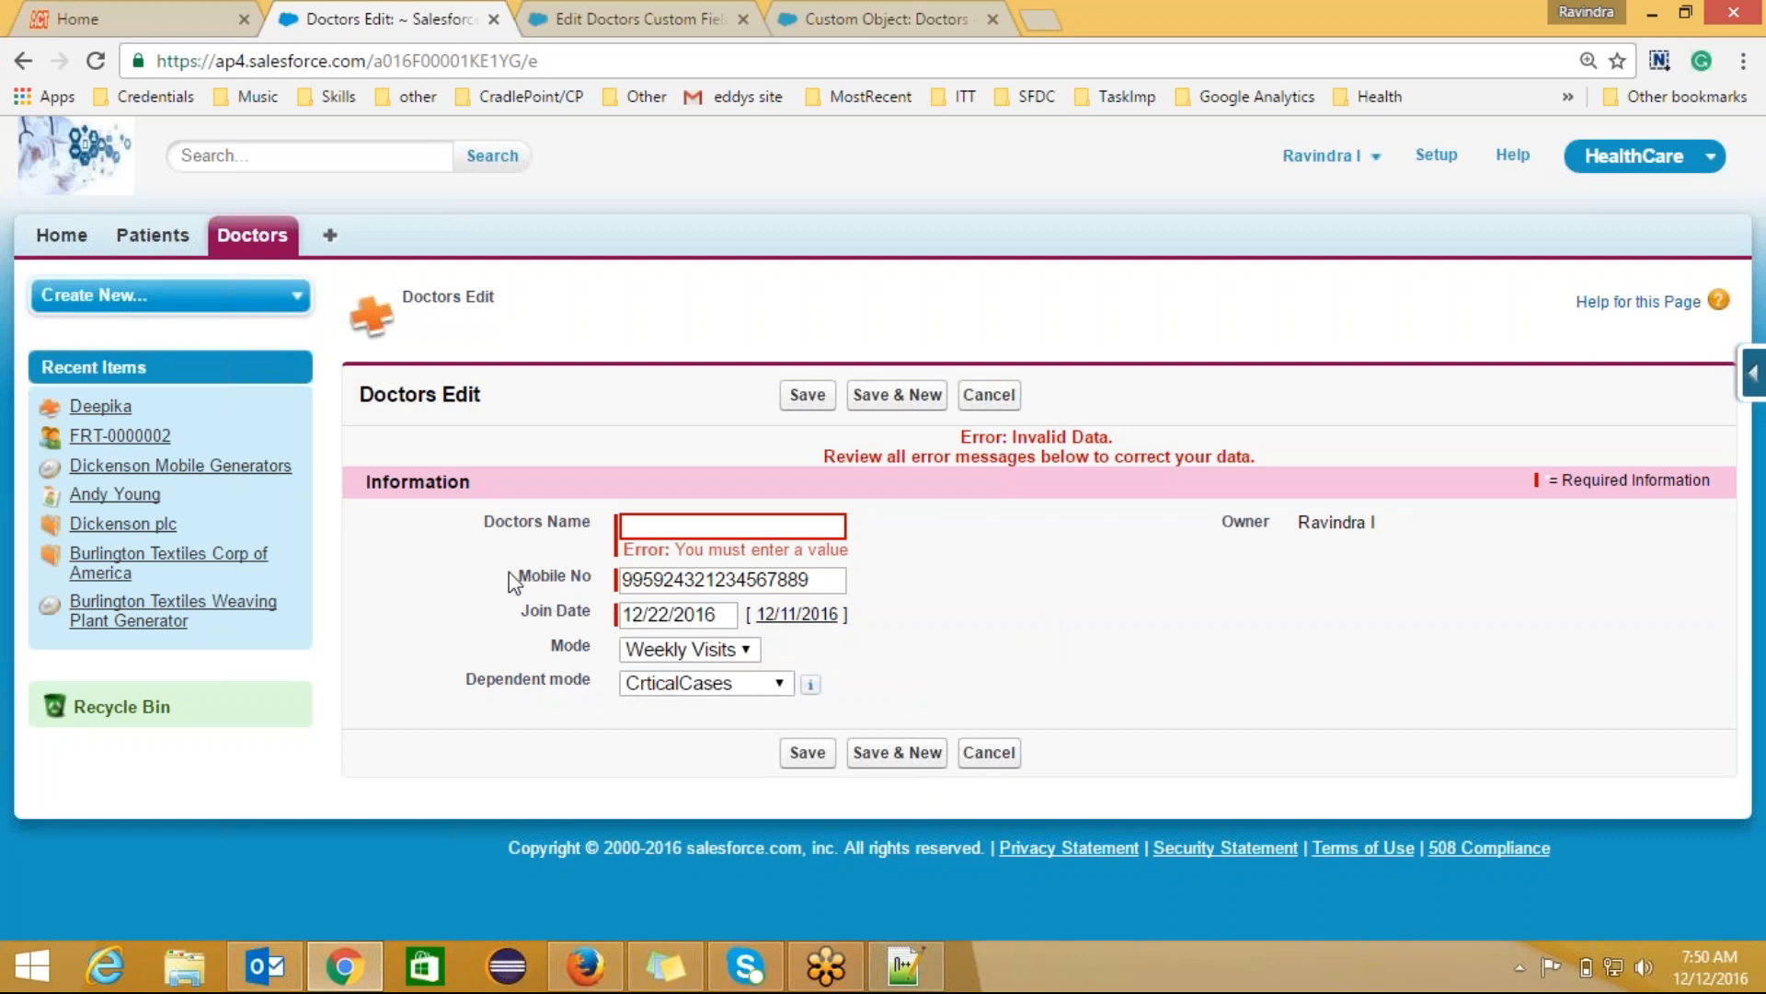
left_click_drag(510, 572, 592, 612)
Step: Set the Mode picklist to --None--, leaving Dependent mode empty
left_click_drag(550, 655, 570, 646)
left_click(720, 651)
left_click(720, 676)
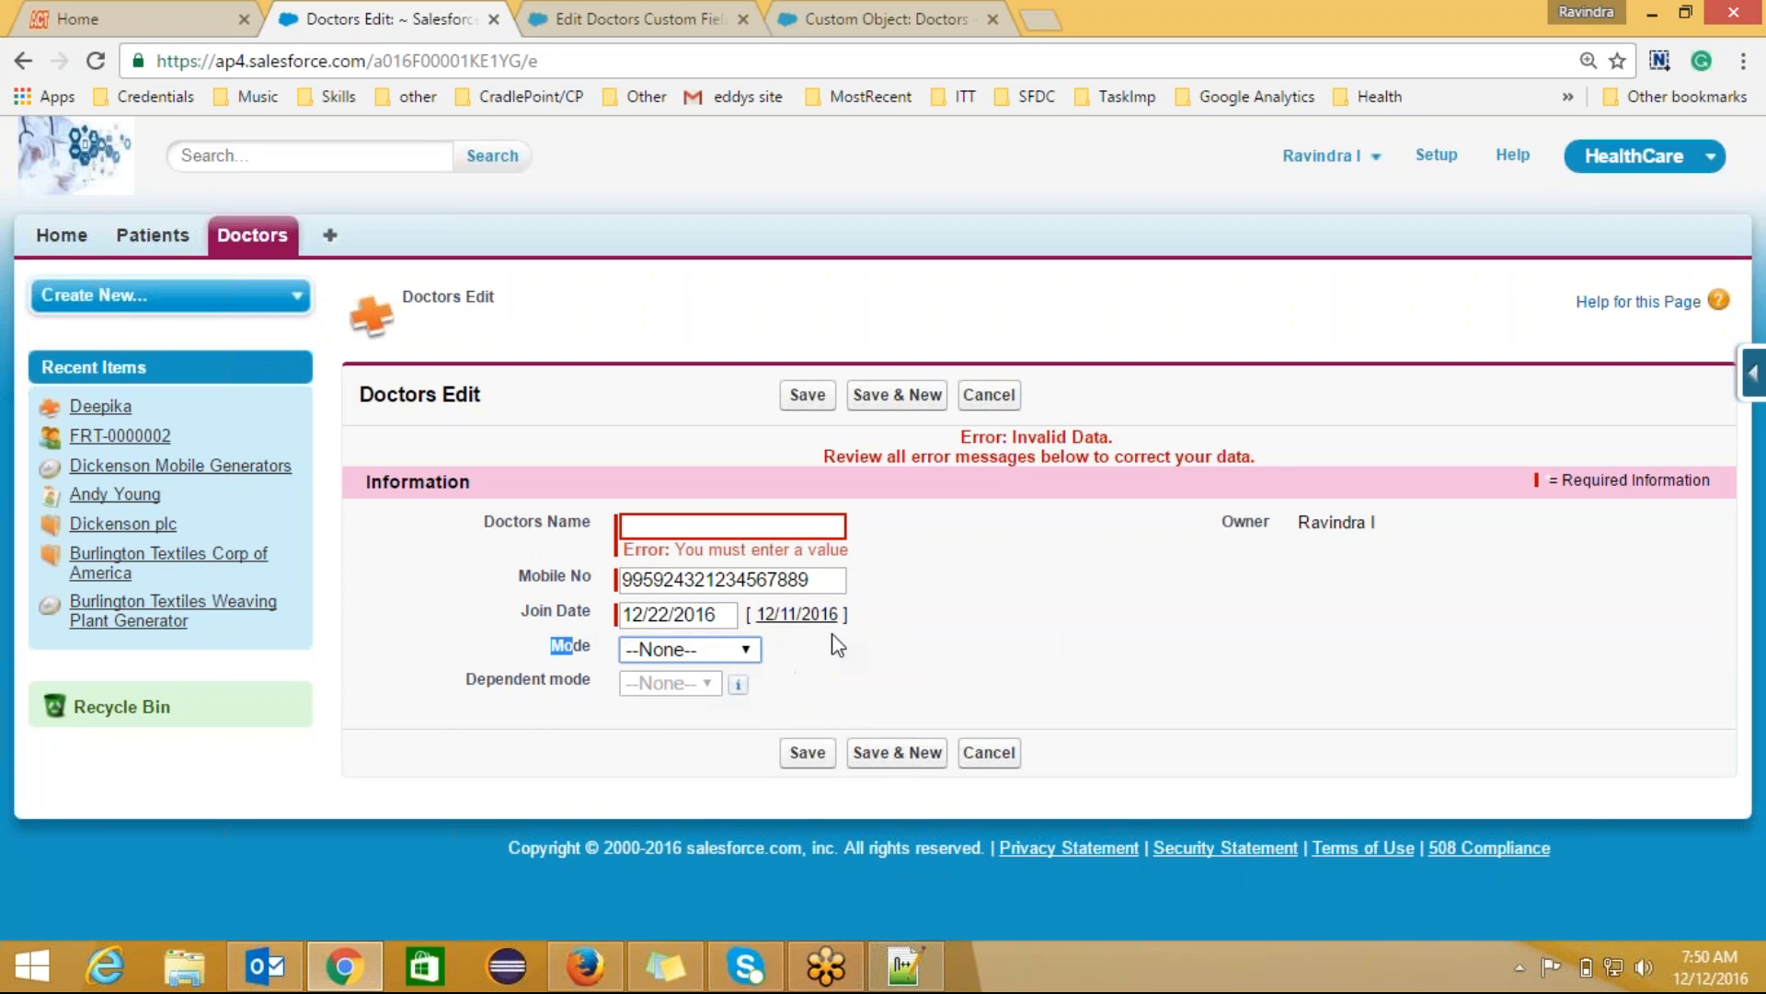
left_click(790, 661)
double_click(570, 646)
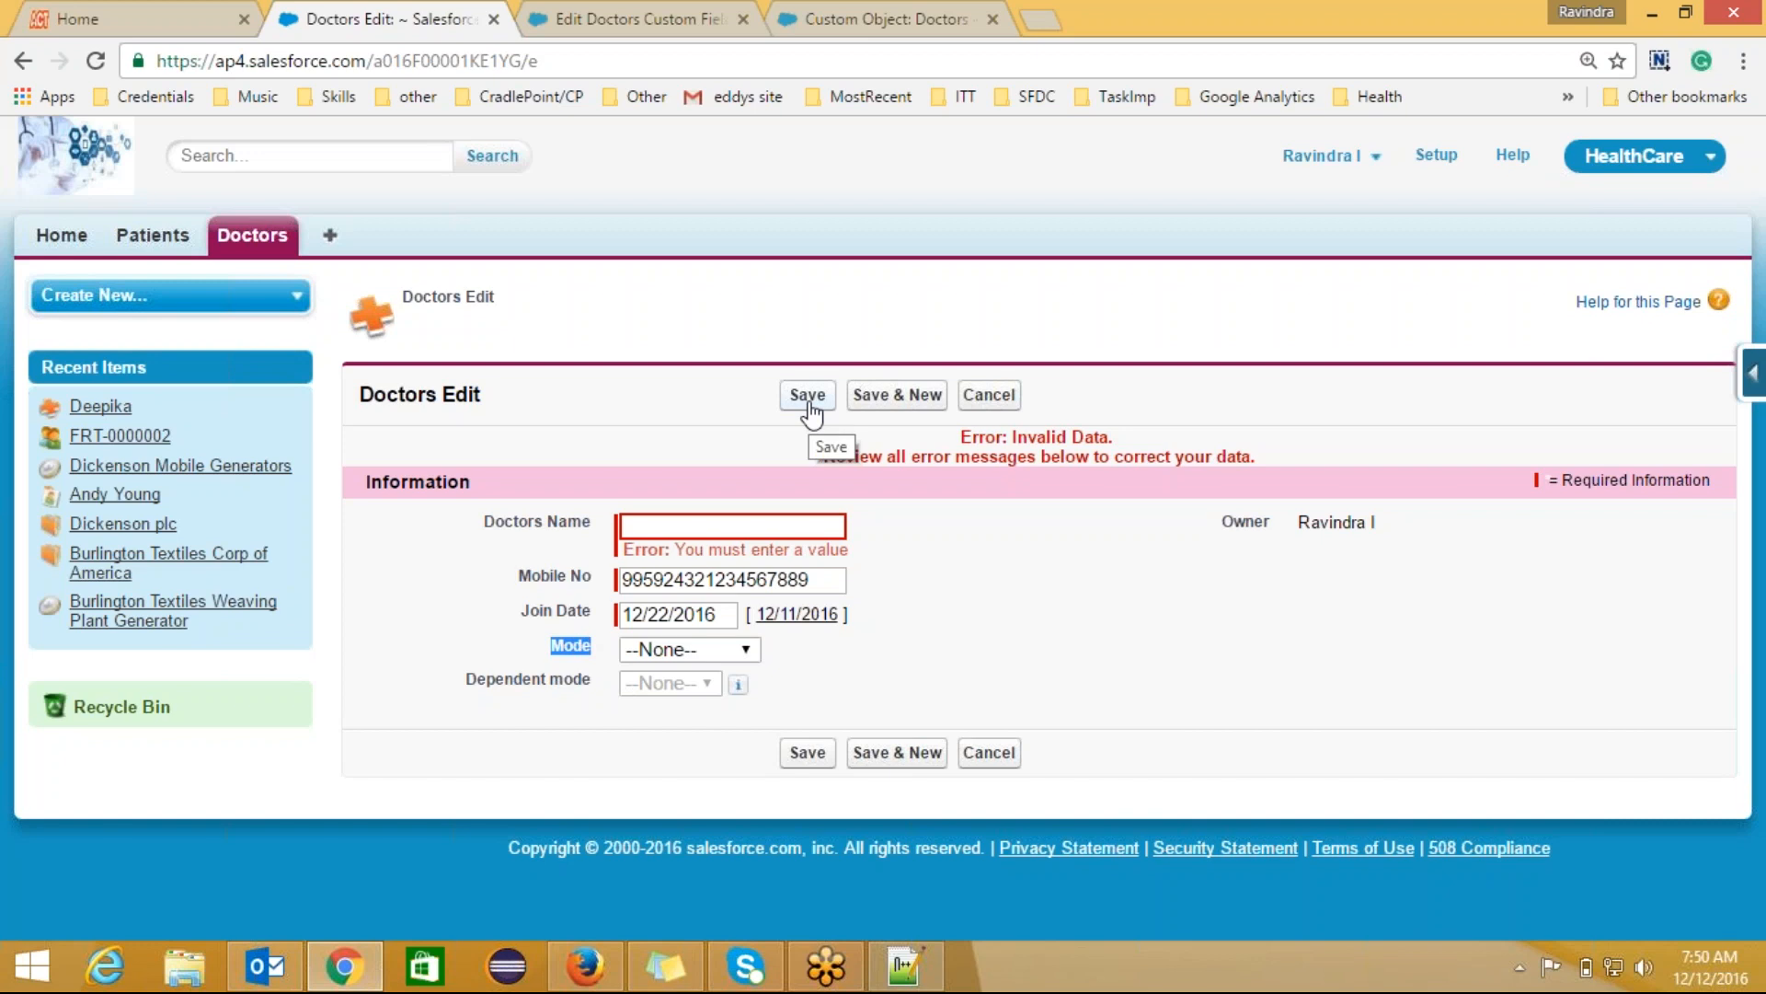
Step: Save the Eligible to Handle Critical Cases formula field and return to the Doctors edit form
left_click(703, 33)
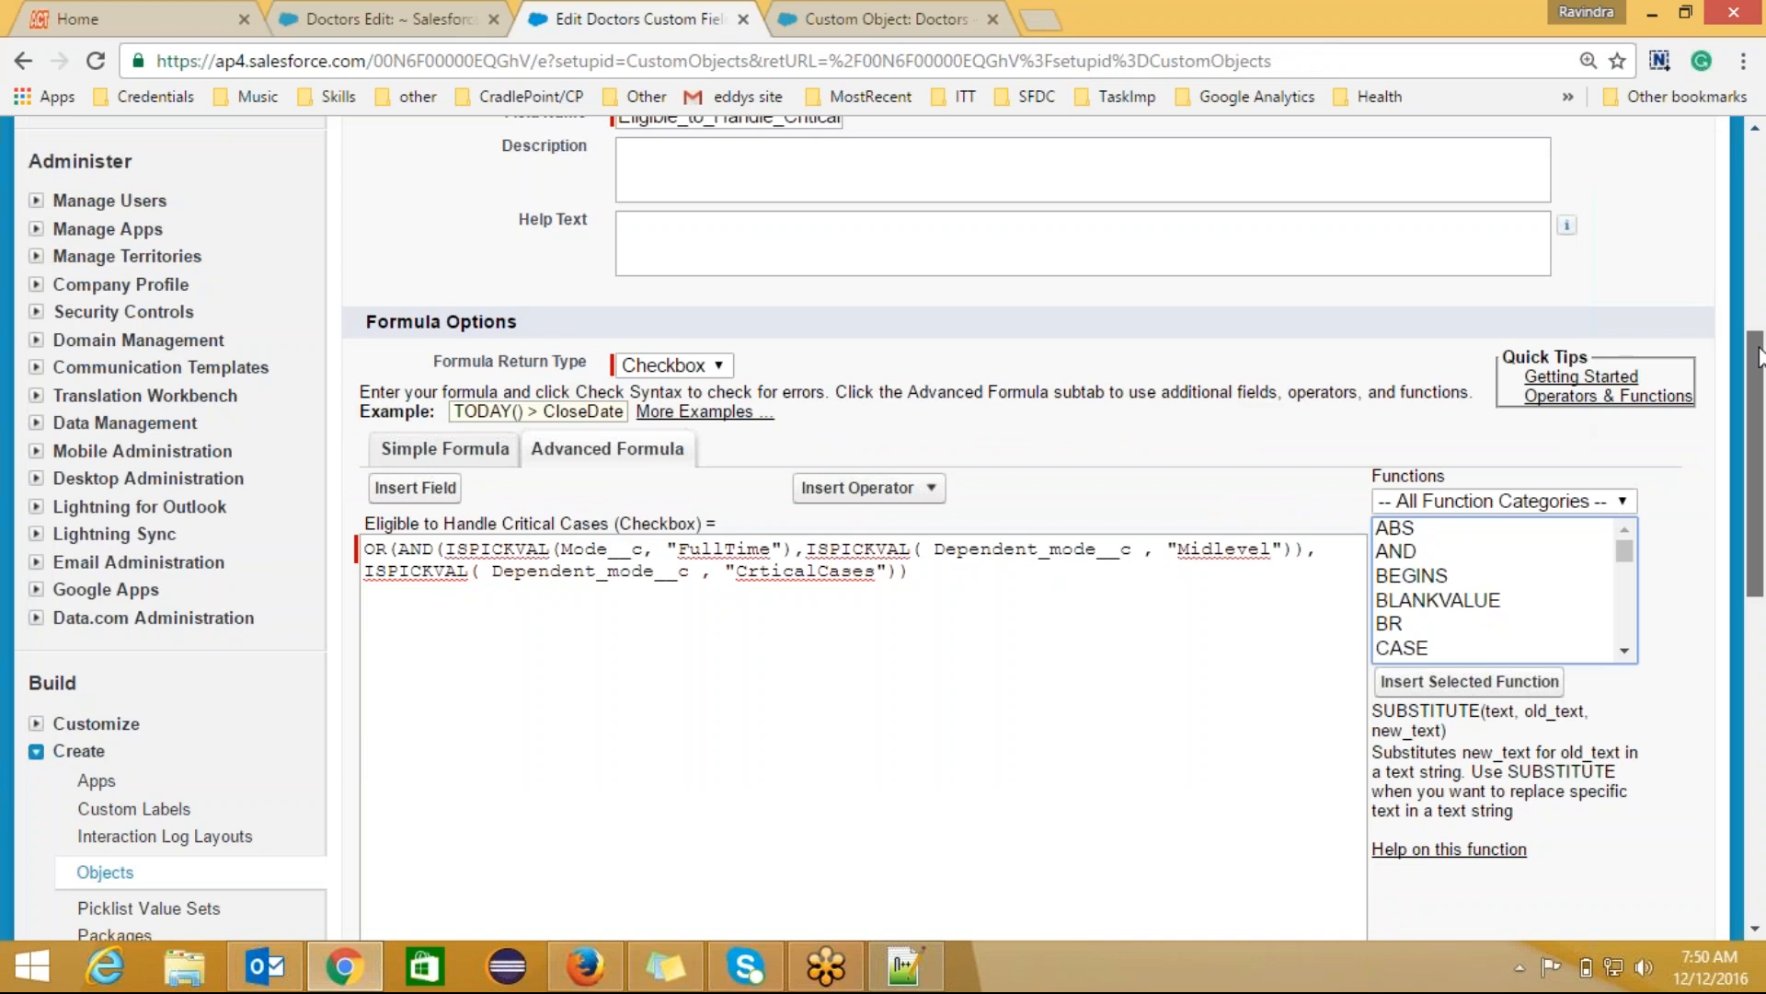
left_click_drag(1759, 357, 1759, 283)
left_click(780, 203)
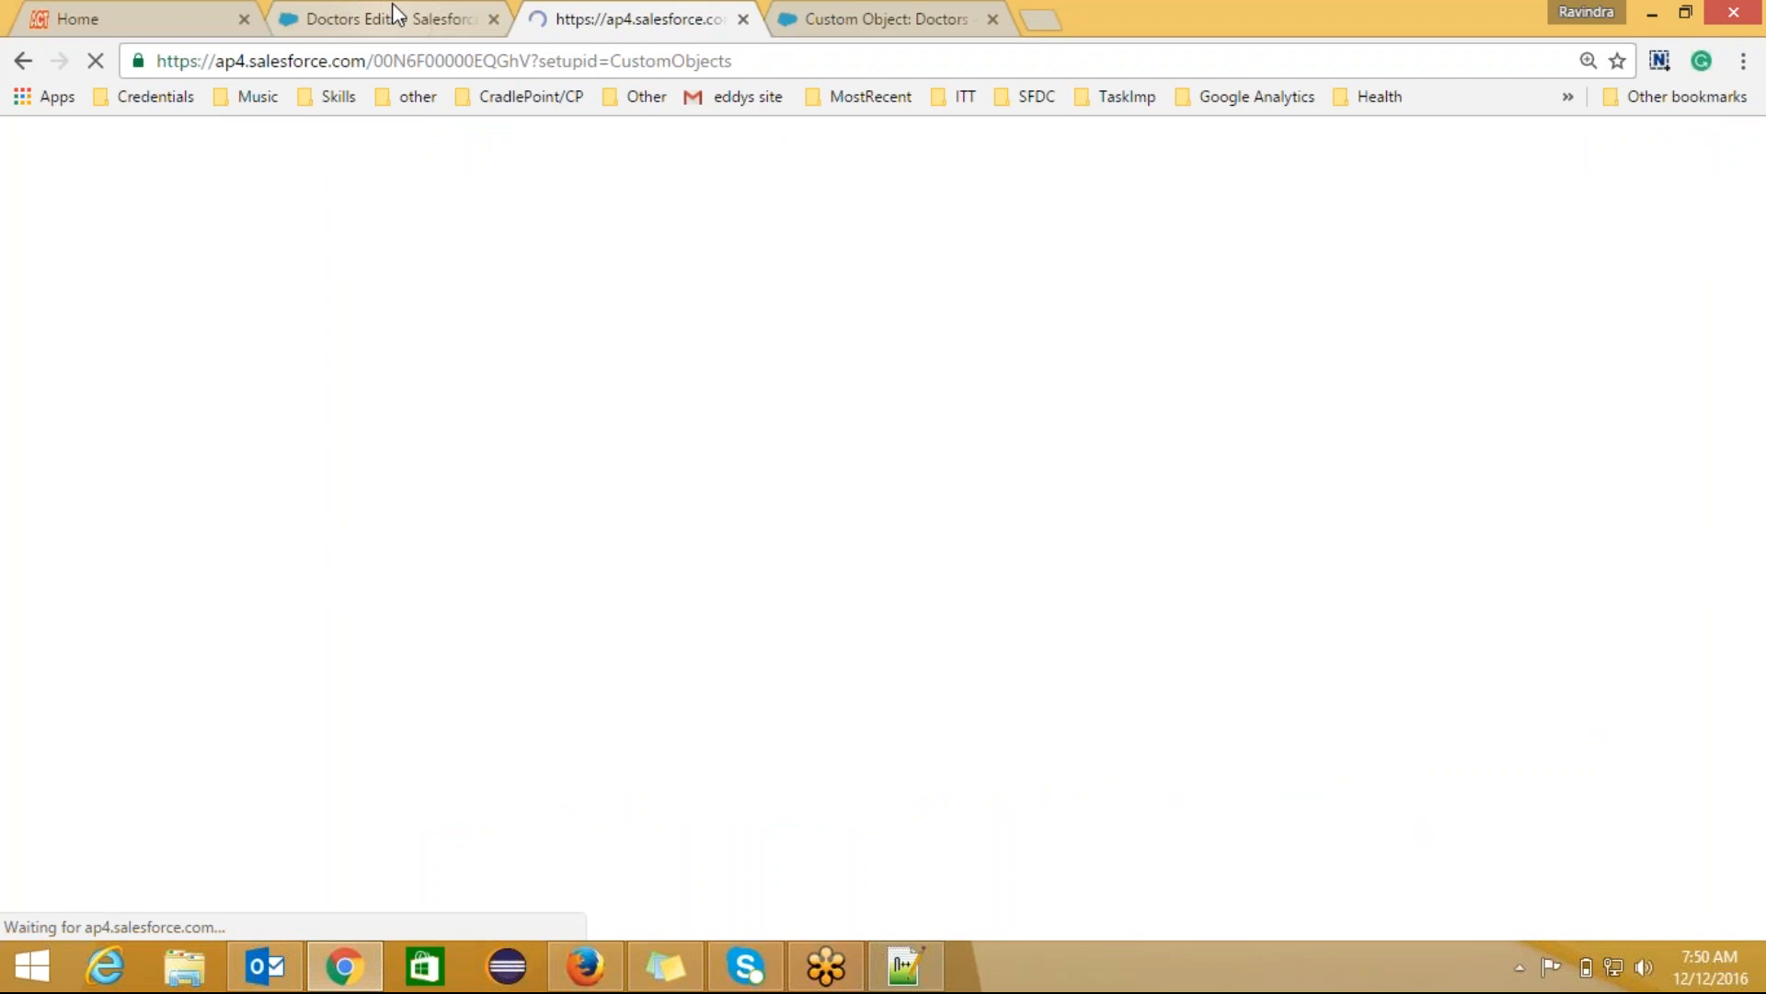
left_click(394, 11)
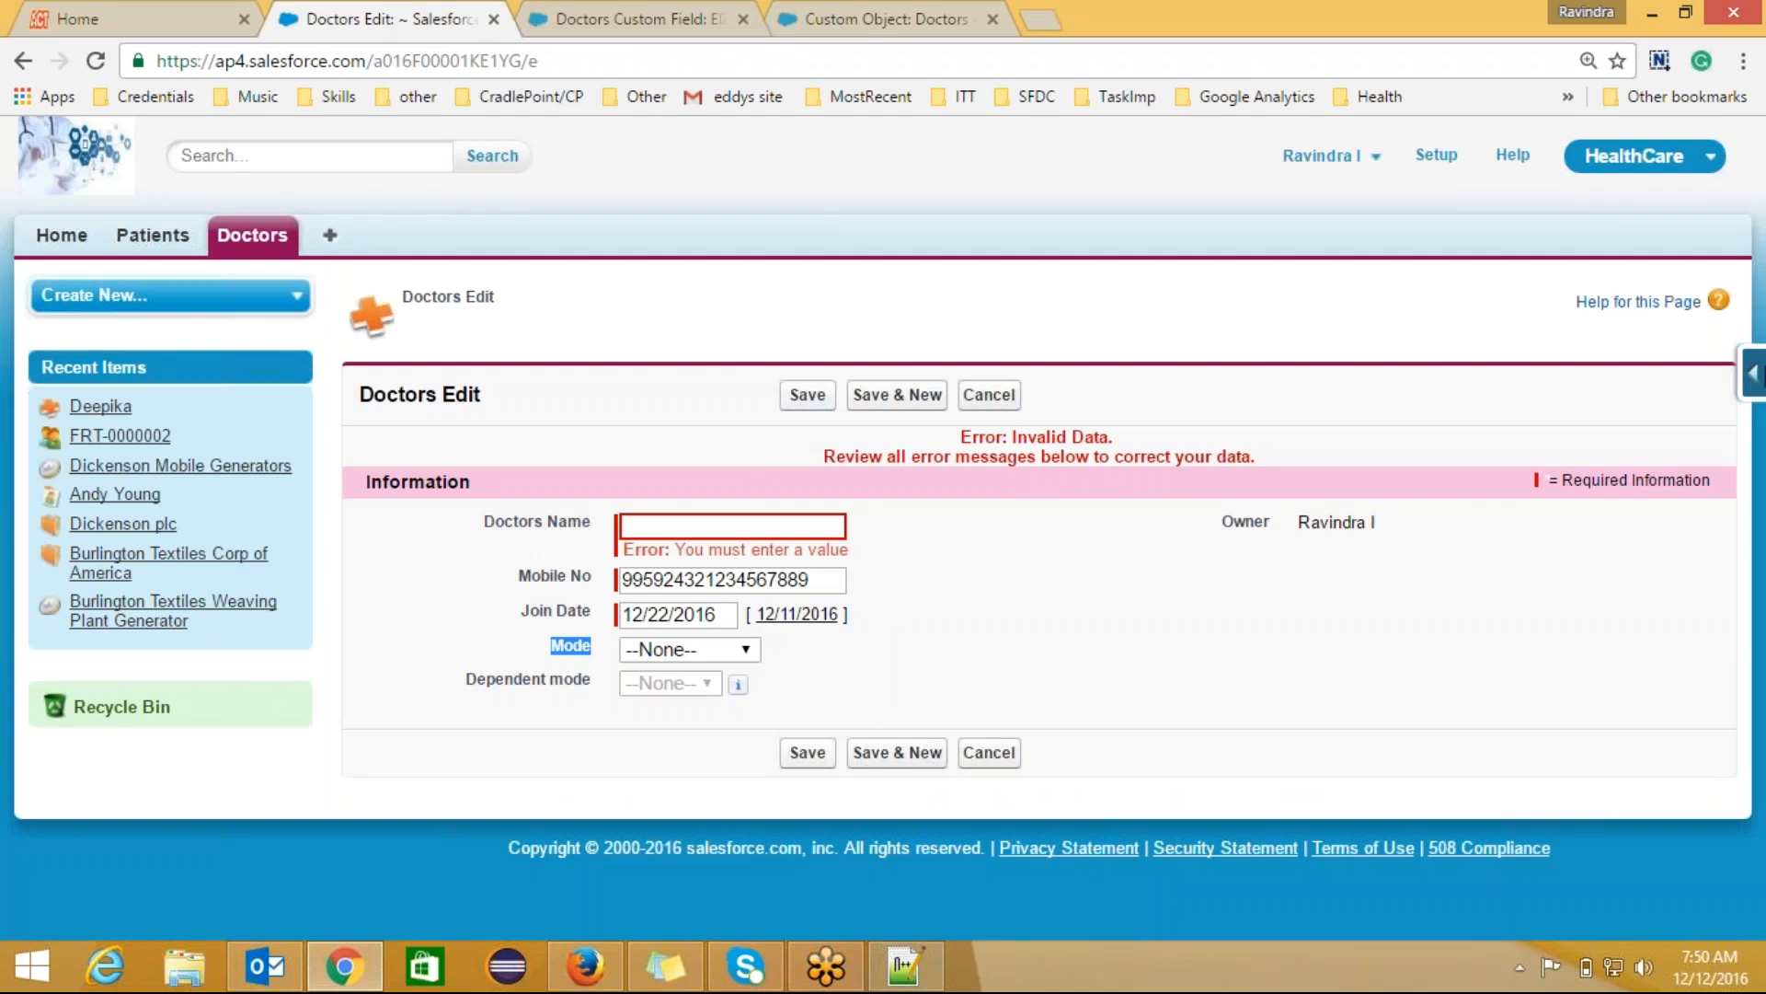
left_click(1753, 372)
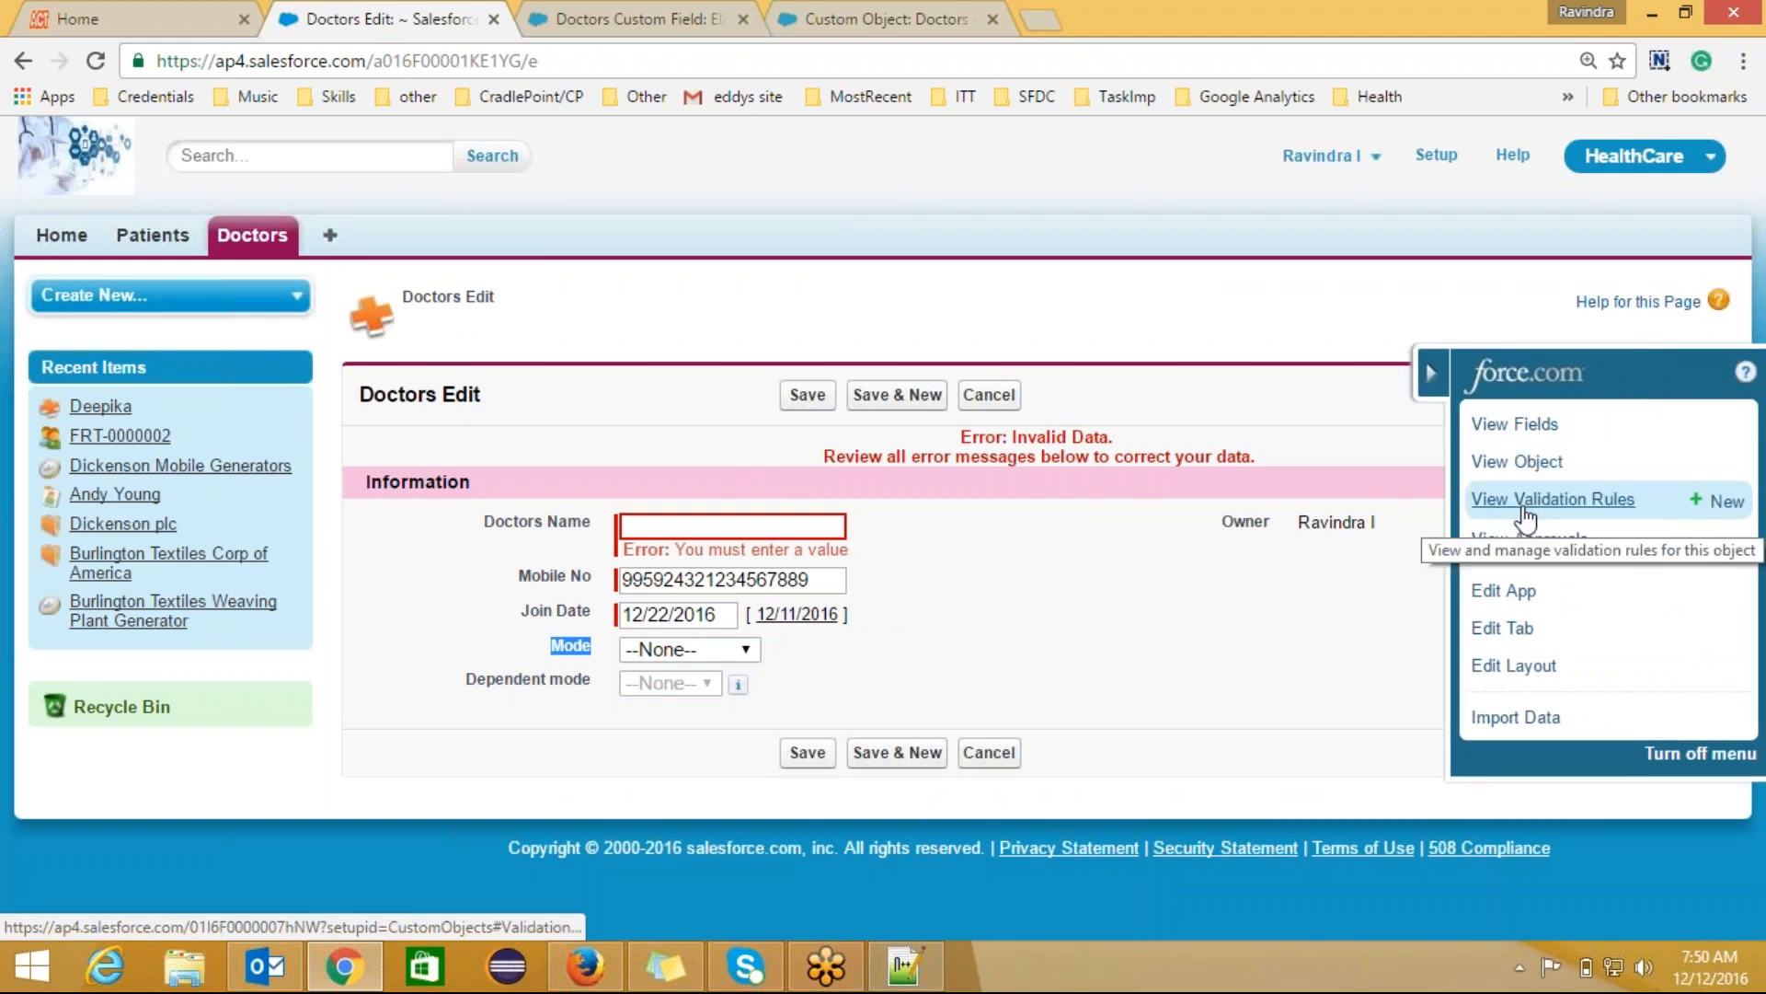
Step: Go back to the Doctors object definition and click New under Validation Rules
left_click(622, 22)
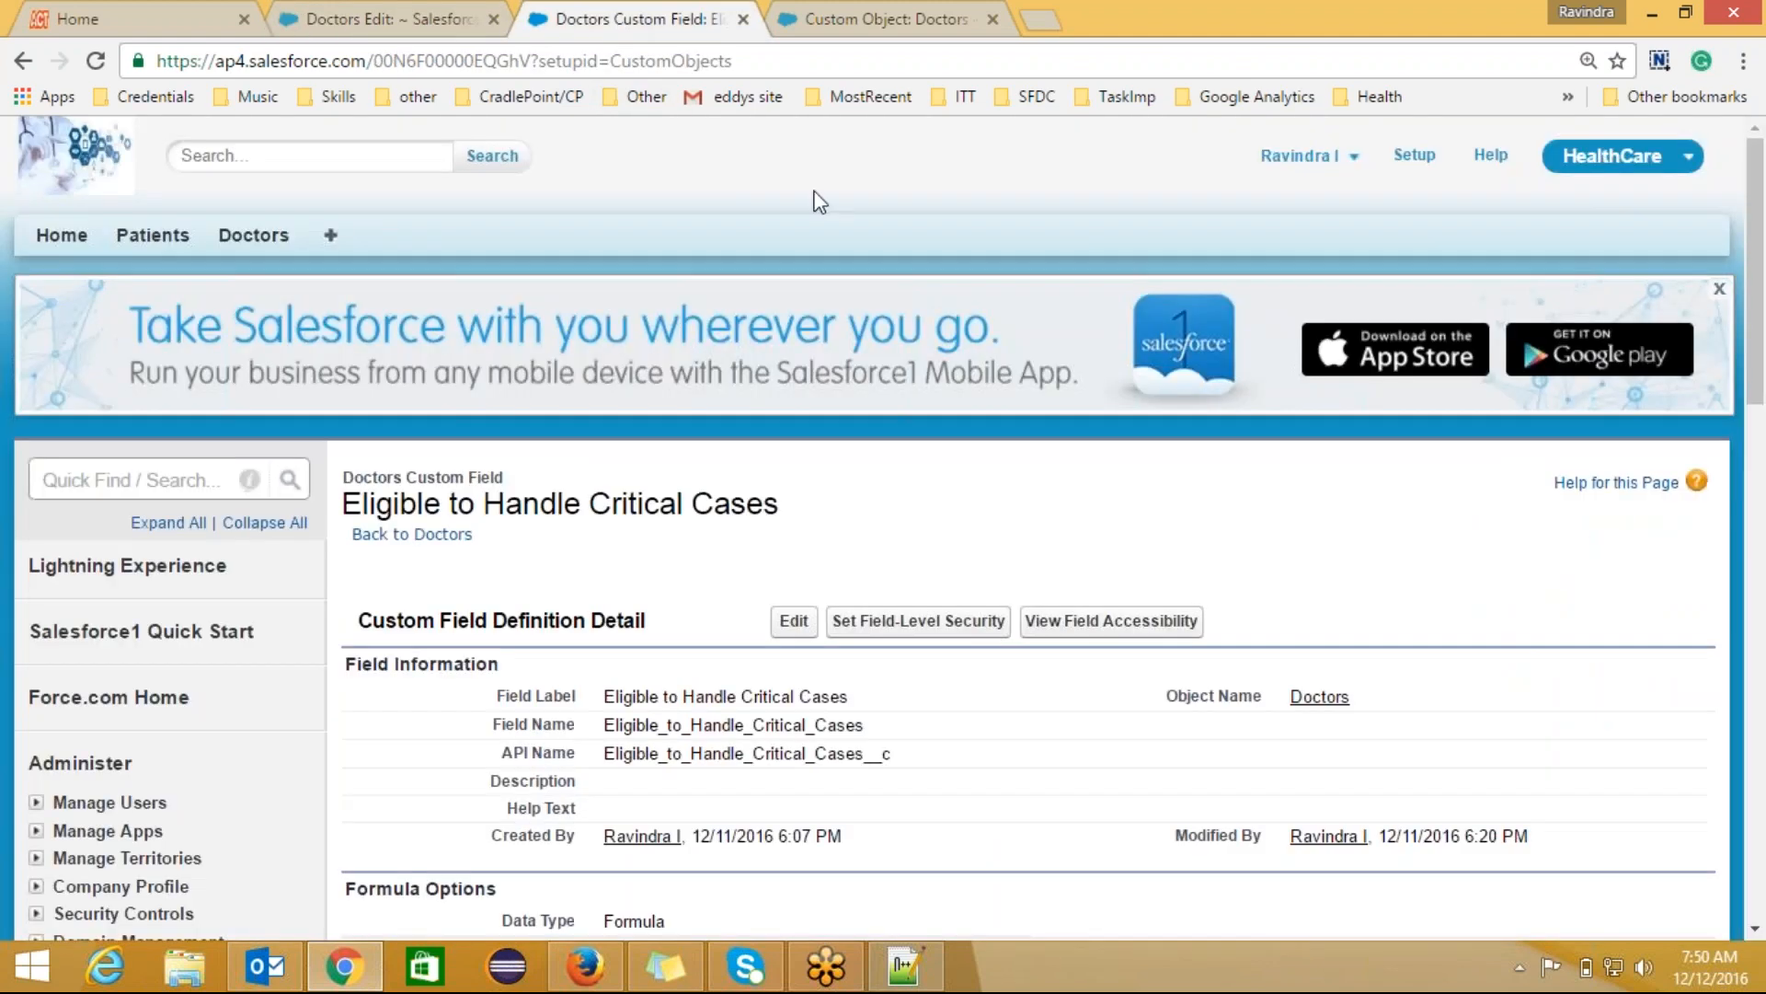
left_click(396, 535)
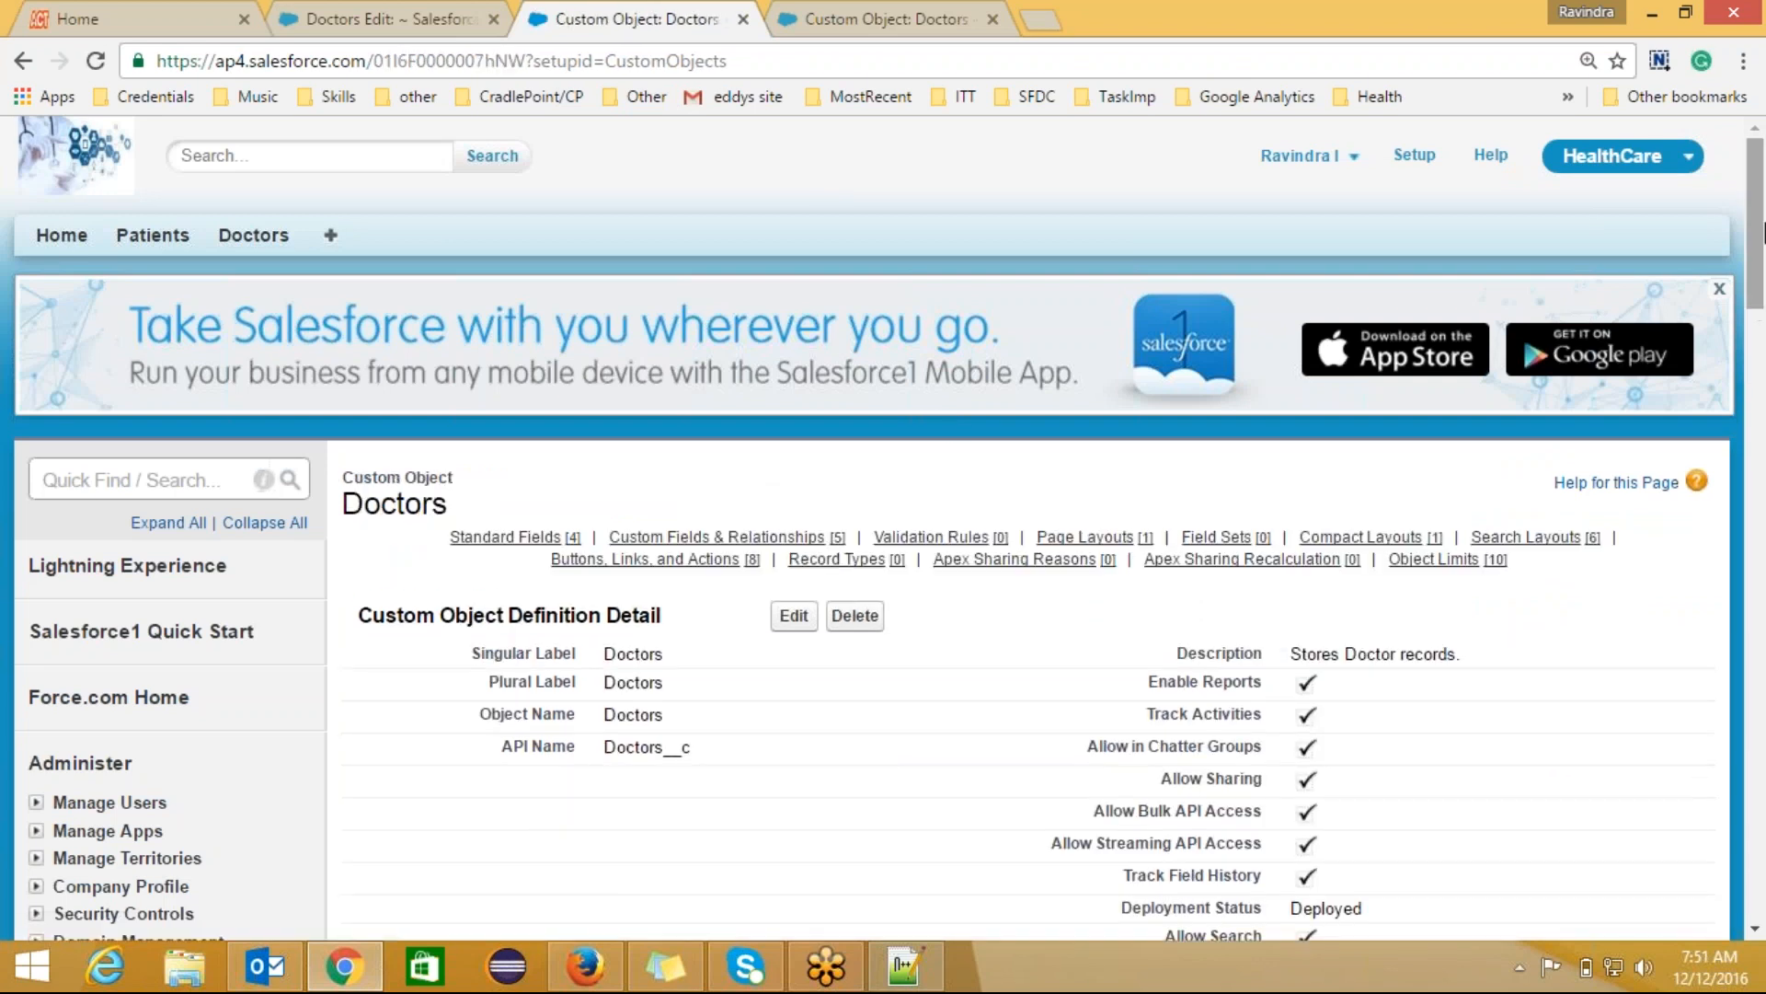
left_click_drag(1761, 232, 1761, 520)
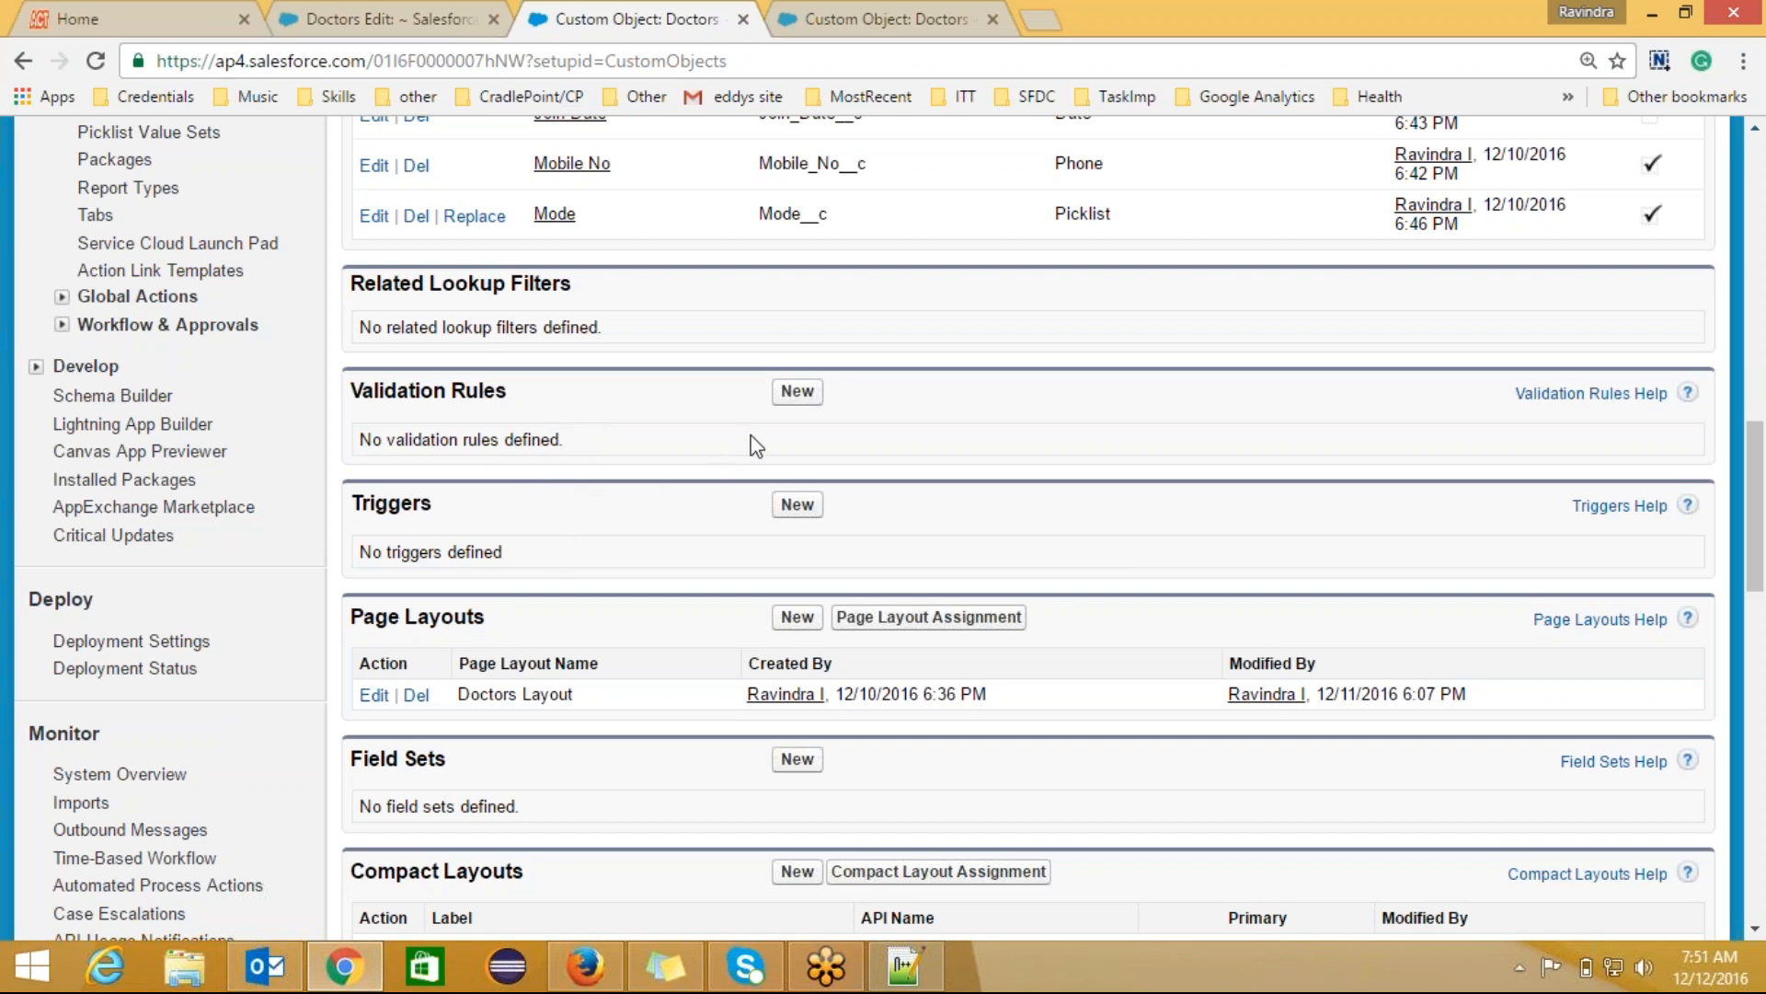
left_click(797, 402)
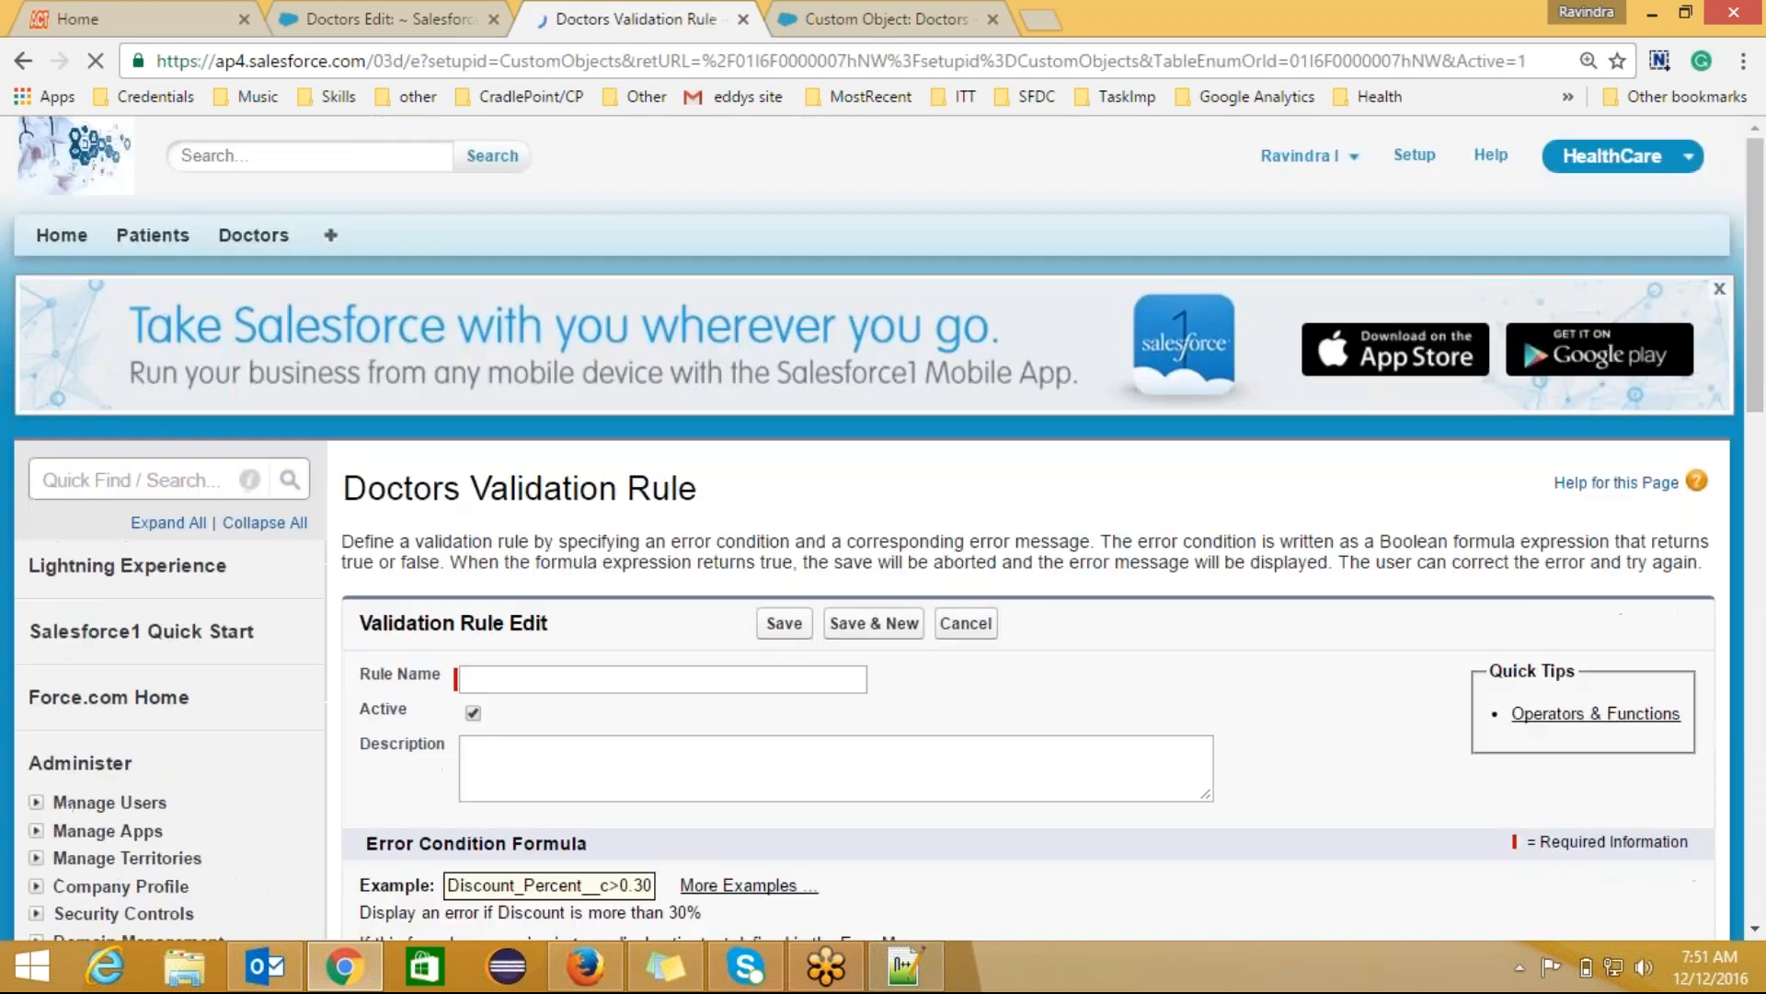
Step: Enter 'Mobile number validation' as the rule name
left_click_drag(1762, 321, 1762, 386)
left_click(770, 499)
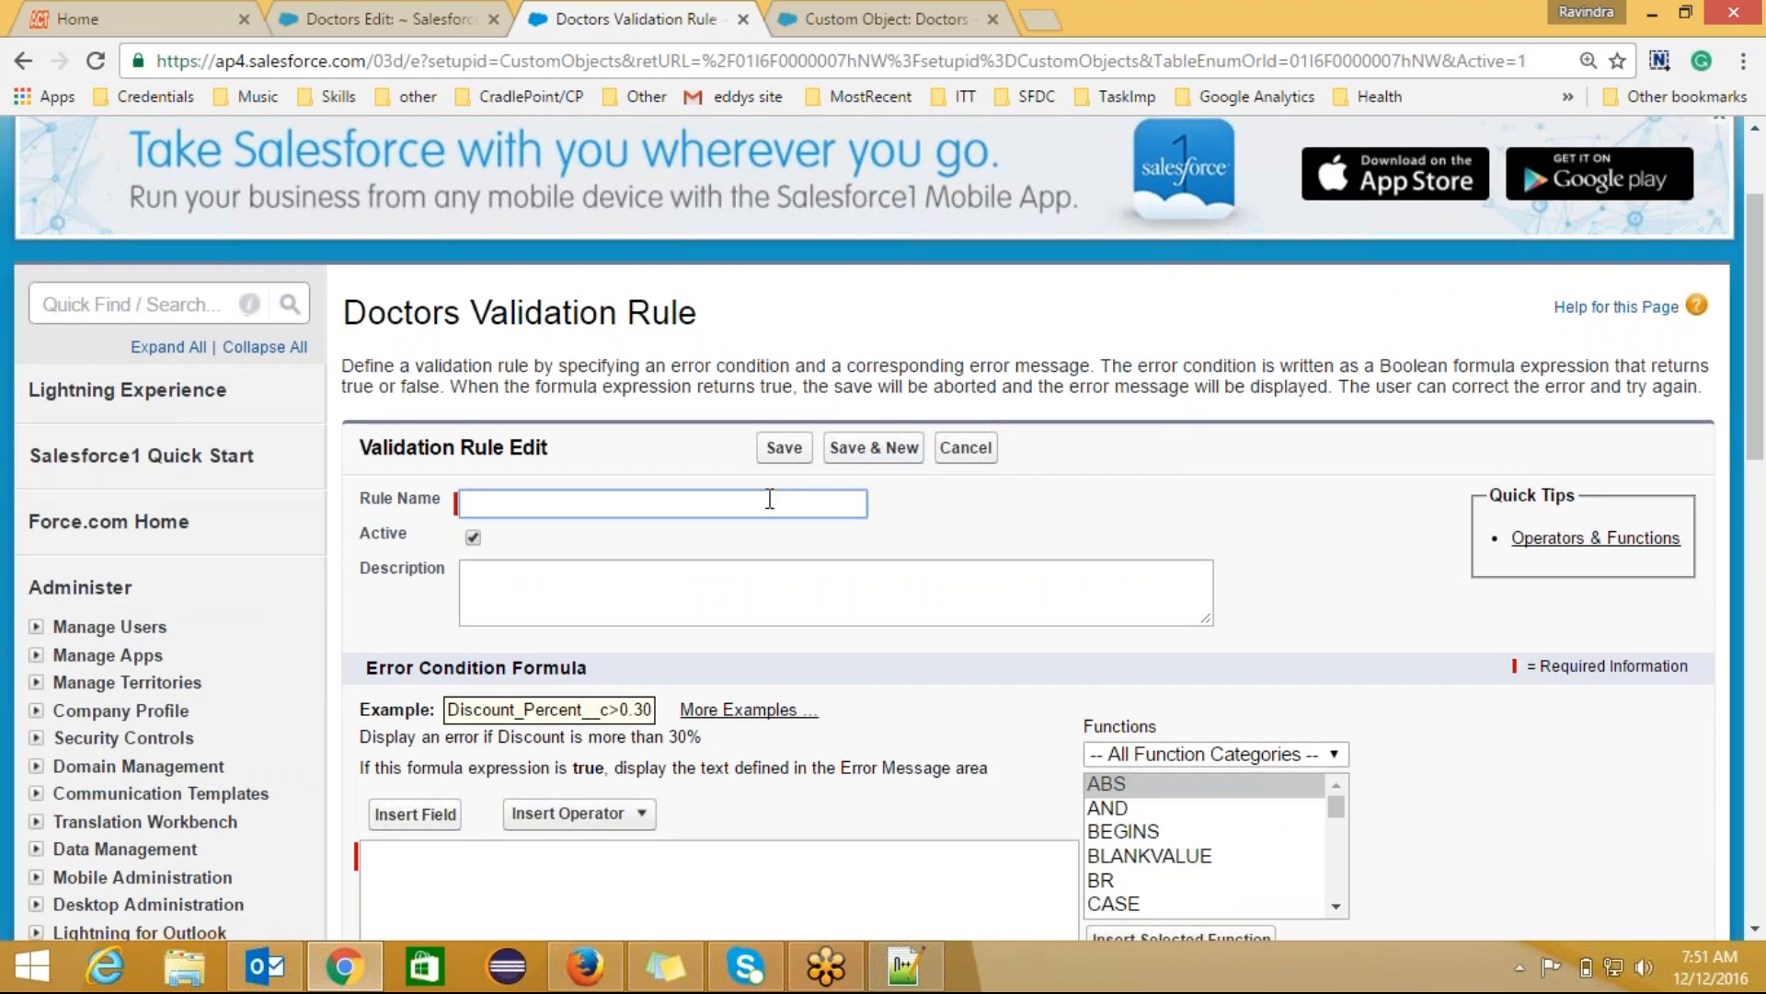
type("Mobile number va")
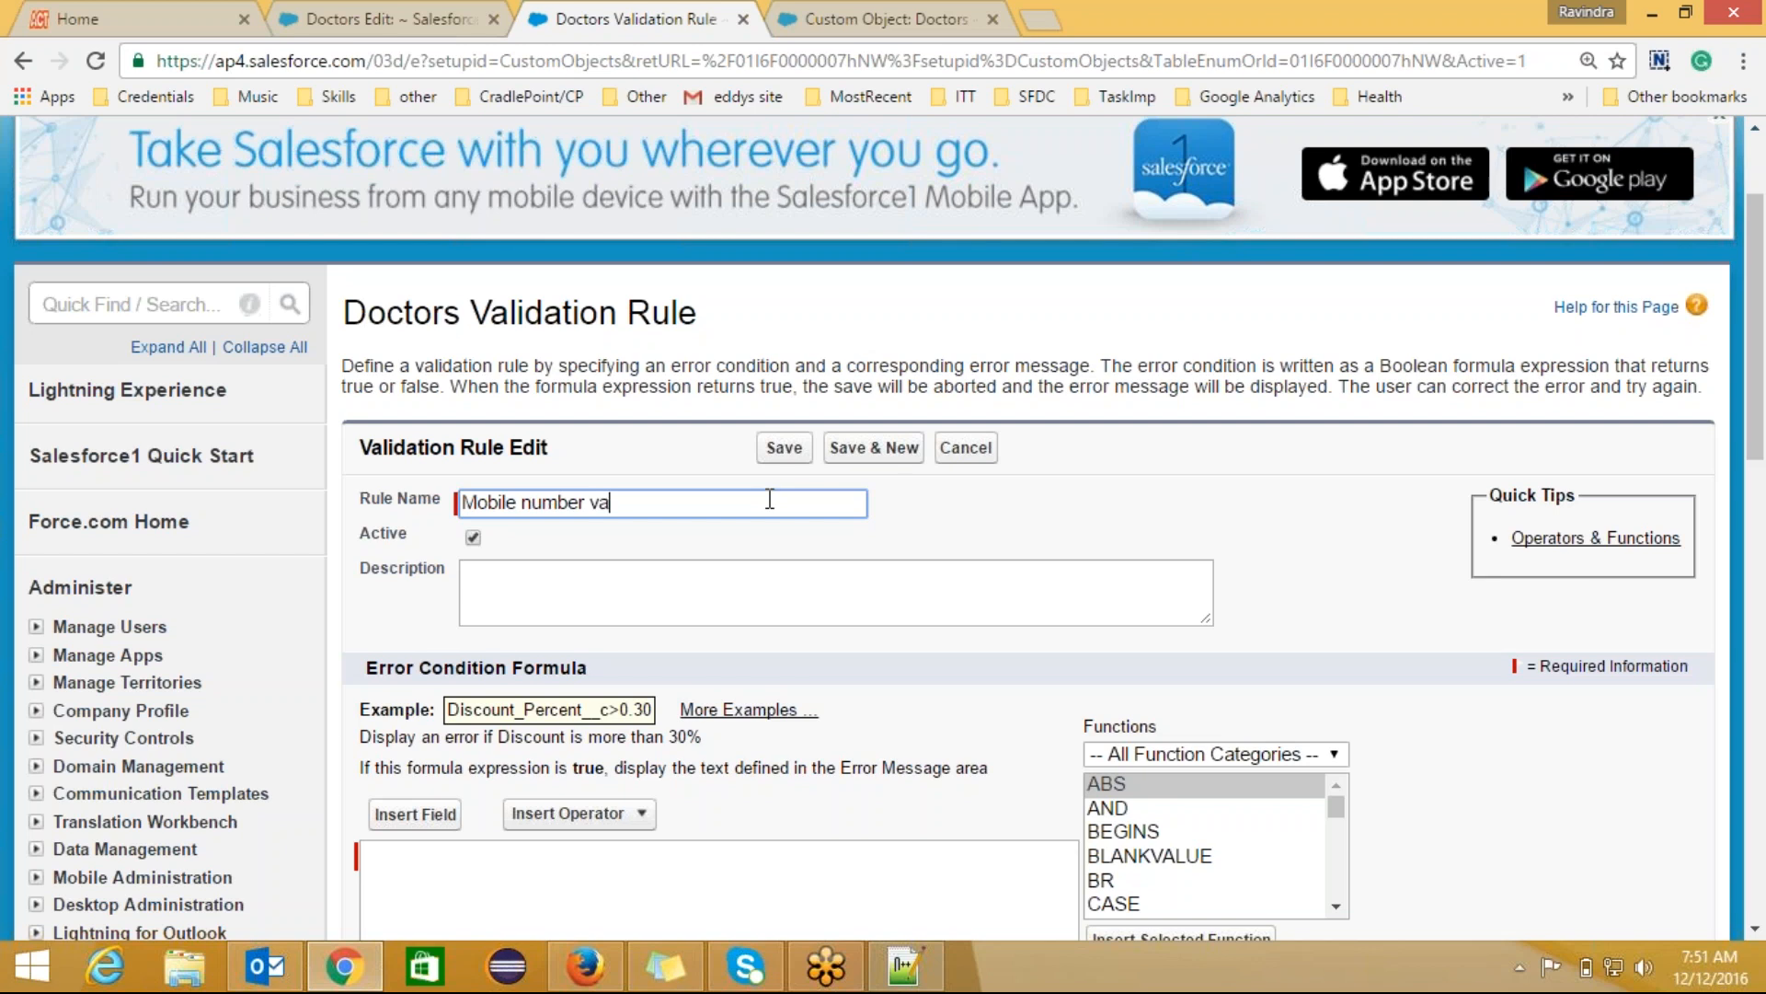
type("lidation")
Step: Write the description 'Condition to check whether mobile number entered is 10 digits or not'
left_click(700, 561)
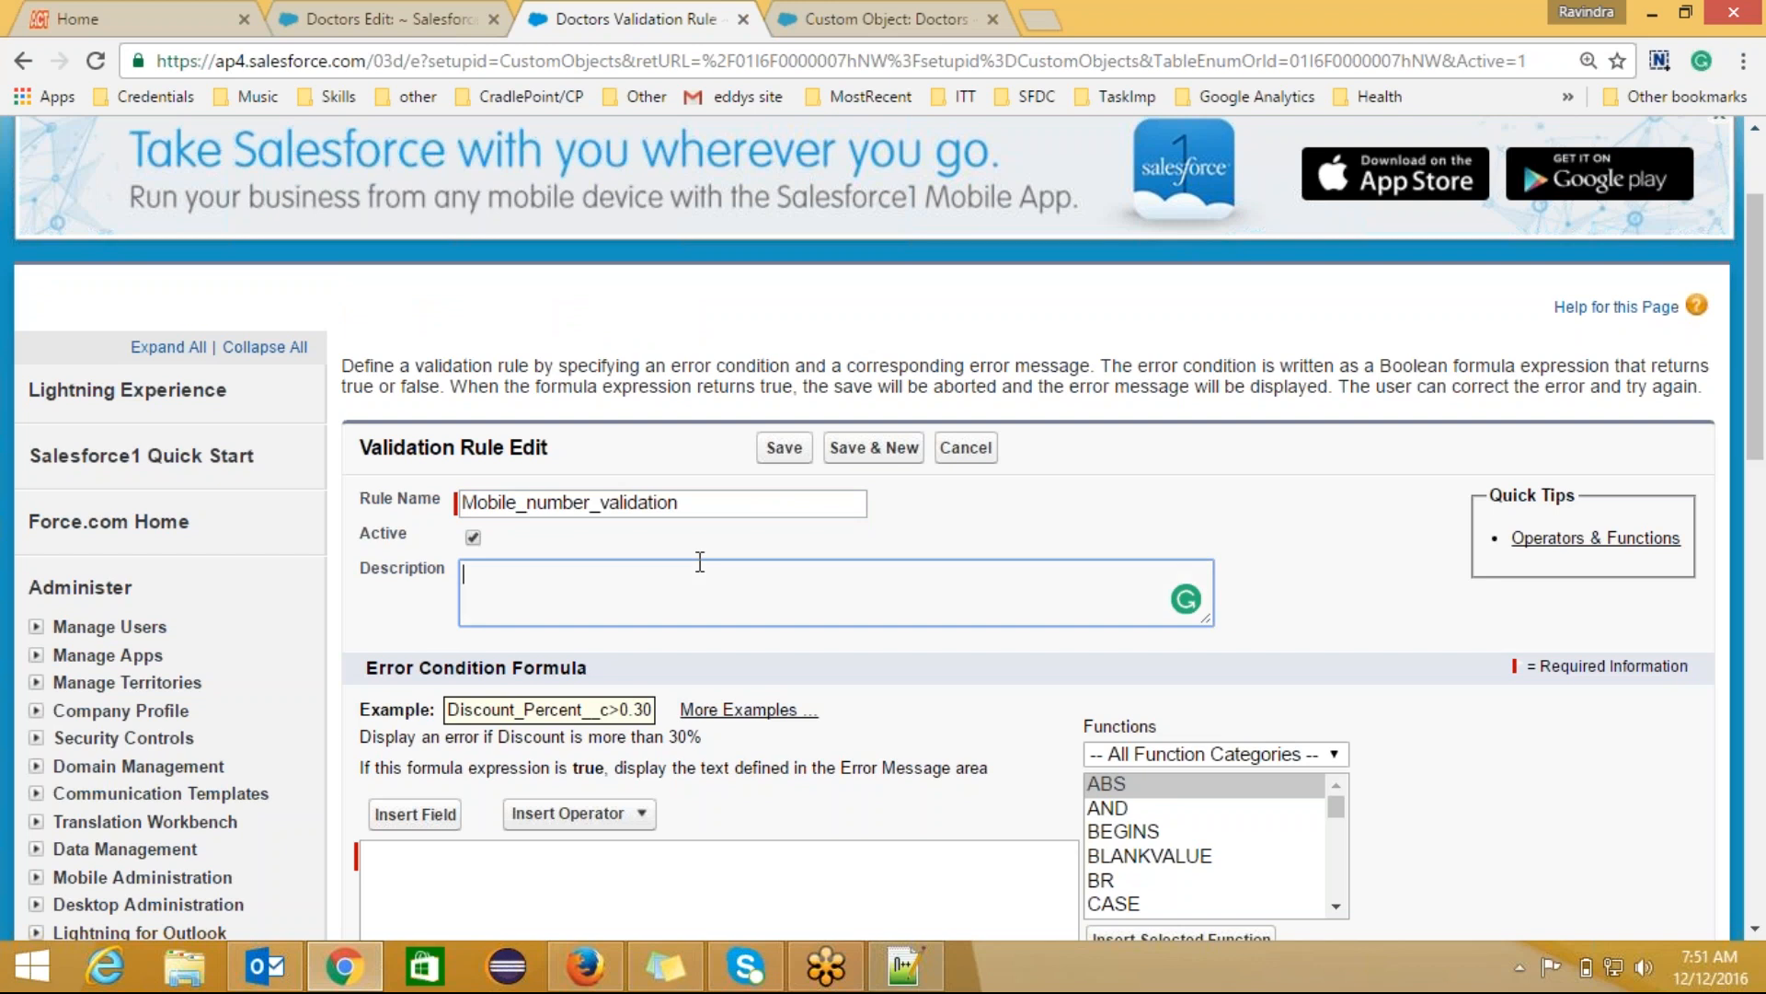
type("Mobile")
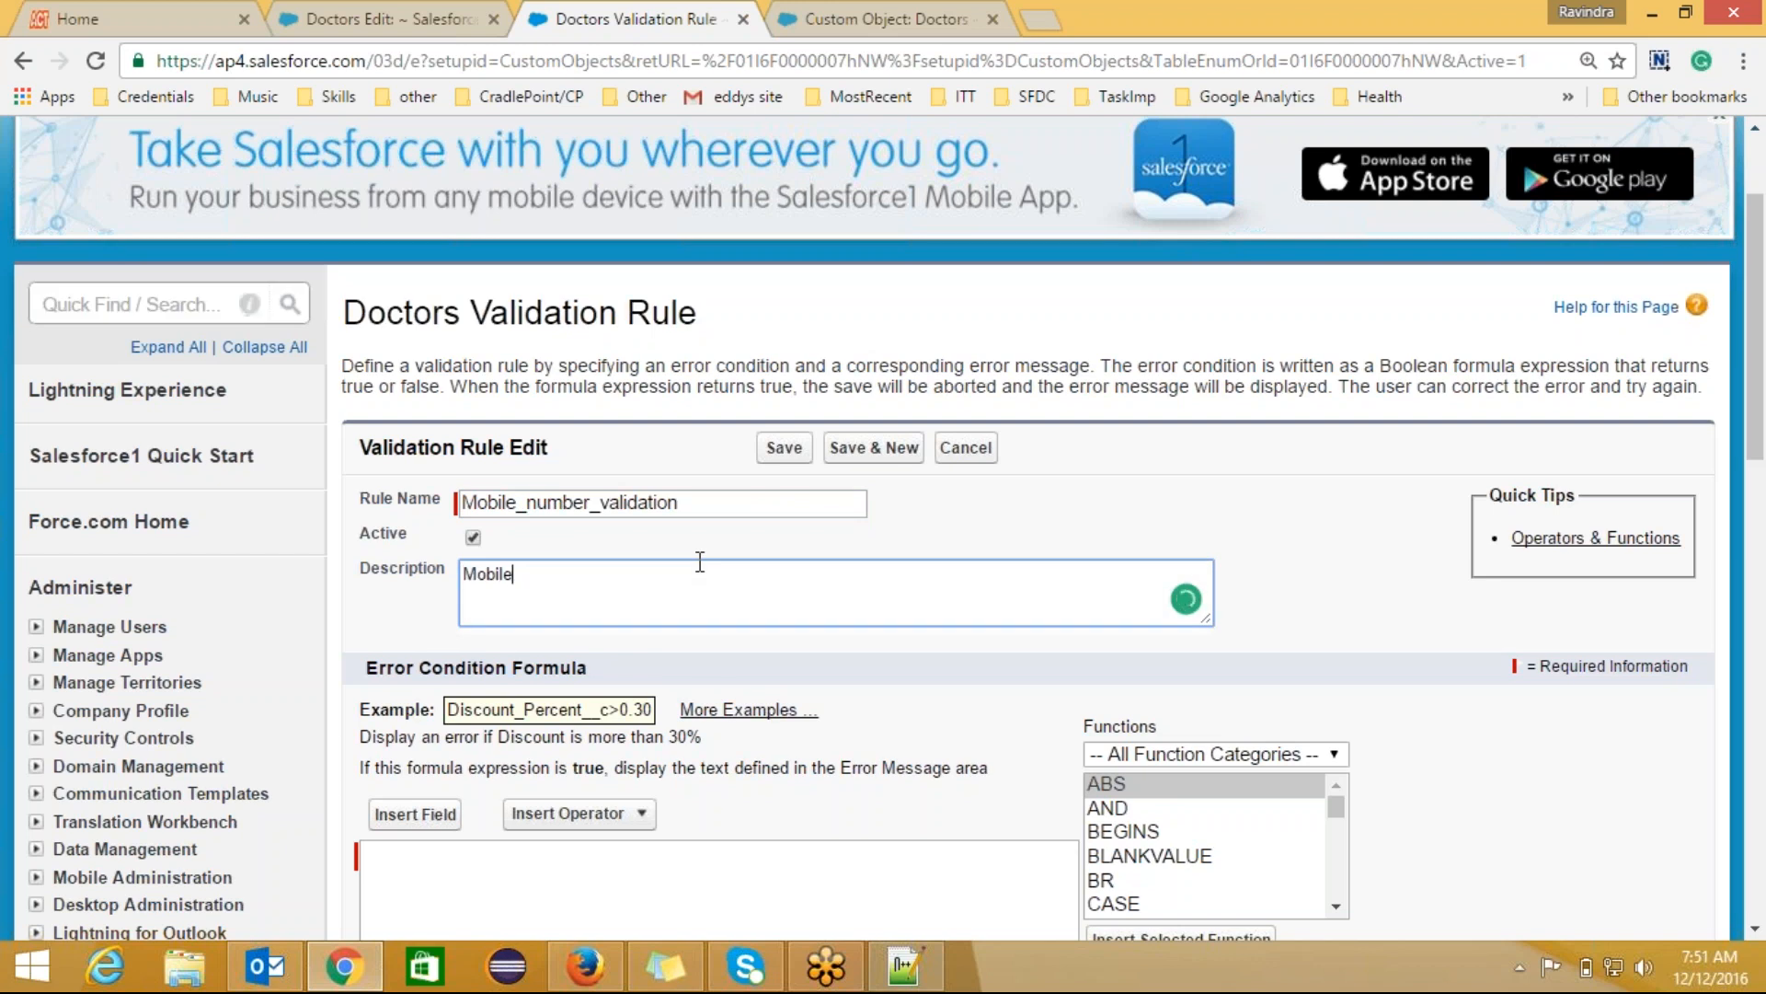
key("BackSpace")
key("BackSpace")
key("BackSpace")
key("BackSpace")
key("BackSpace")
key("BackSpace")
type("C")
type("Co")
type("ndition t")
type("o check ")
type("m")
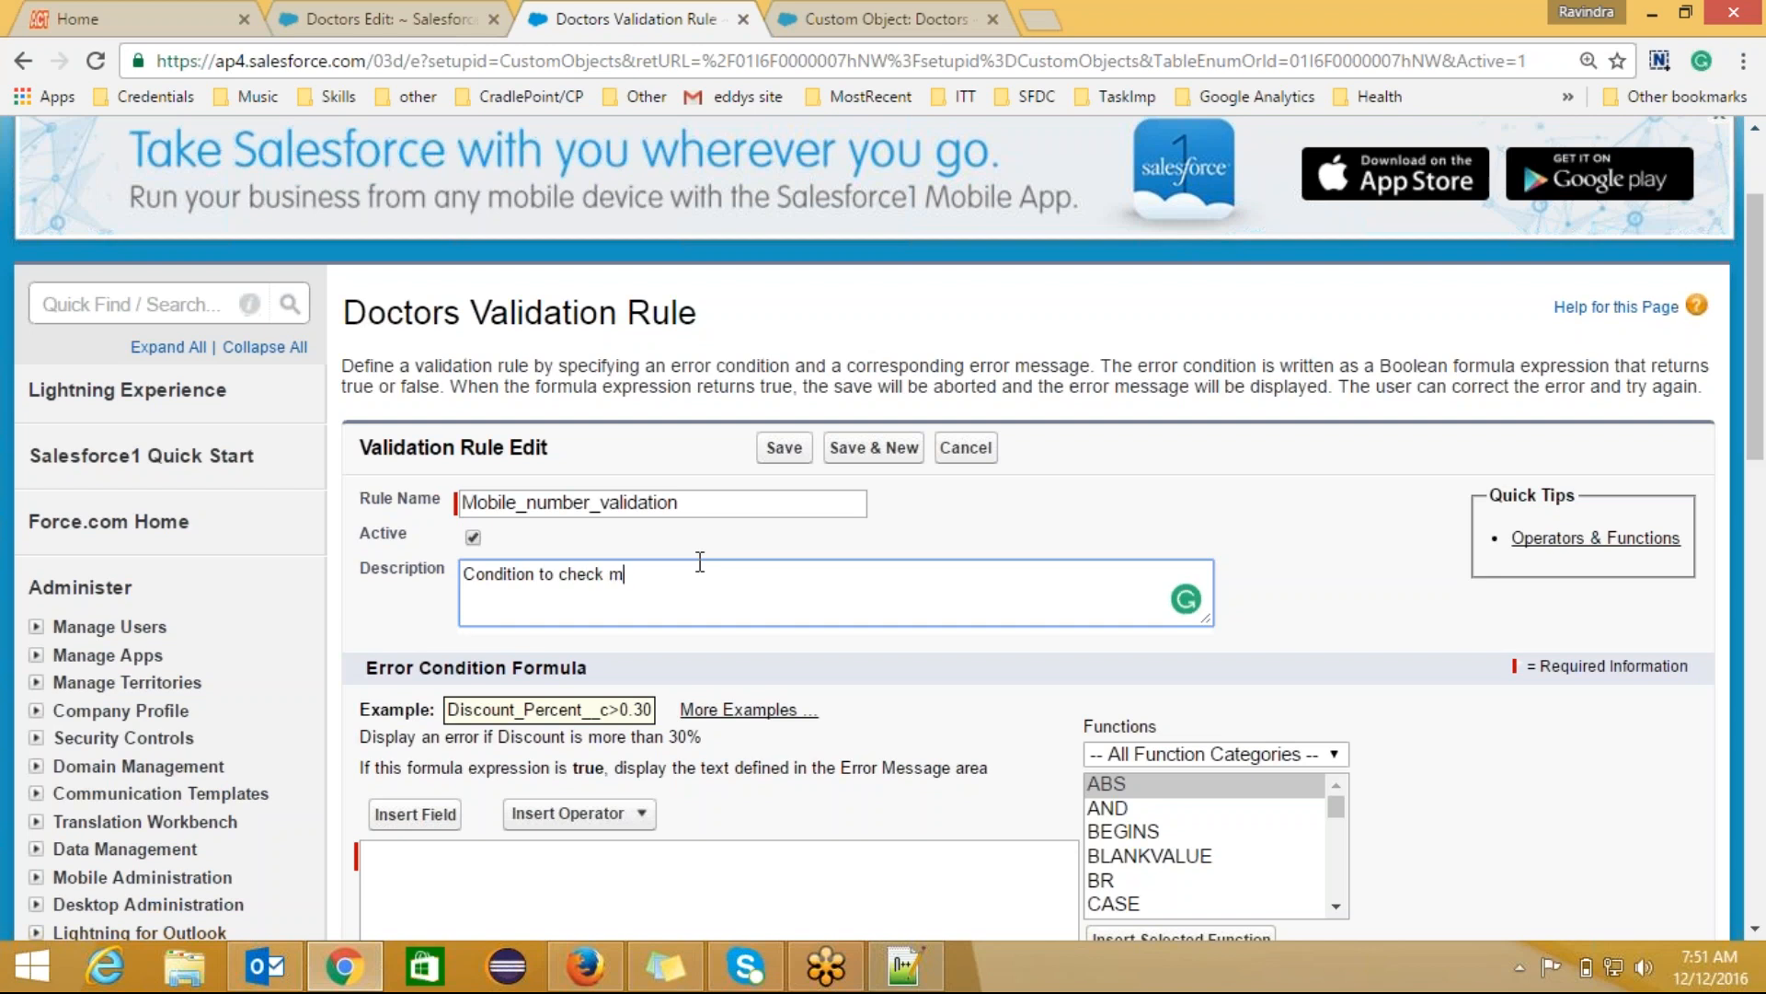
key("BackSpace")
type("whether mob")
right_click(700, 562)
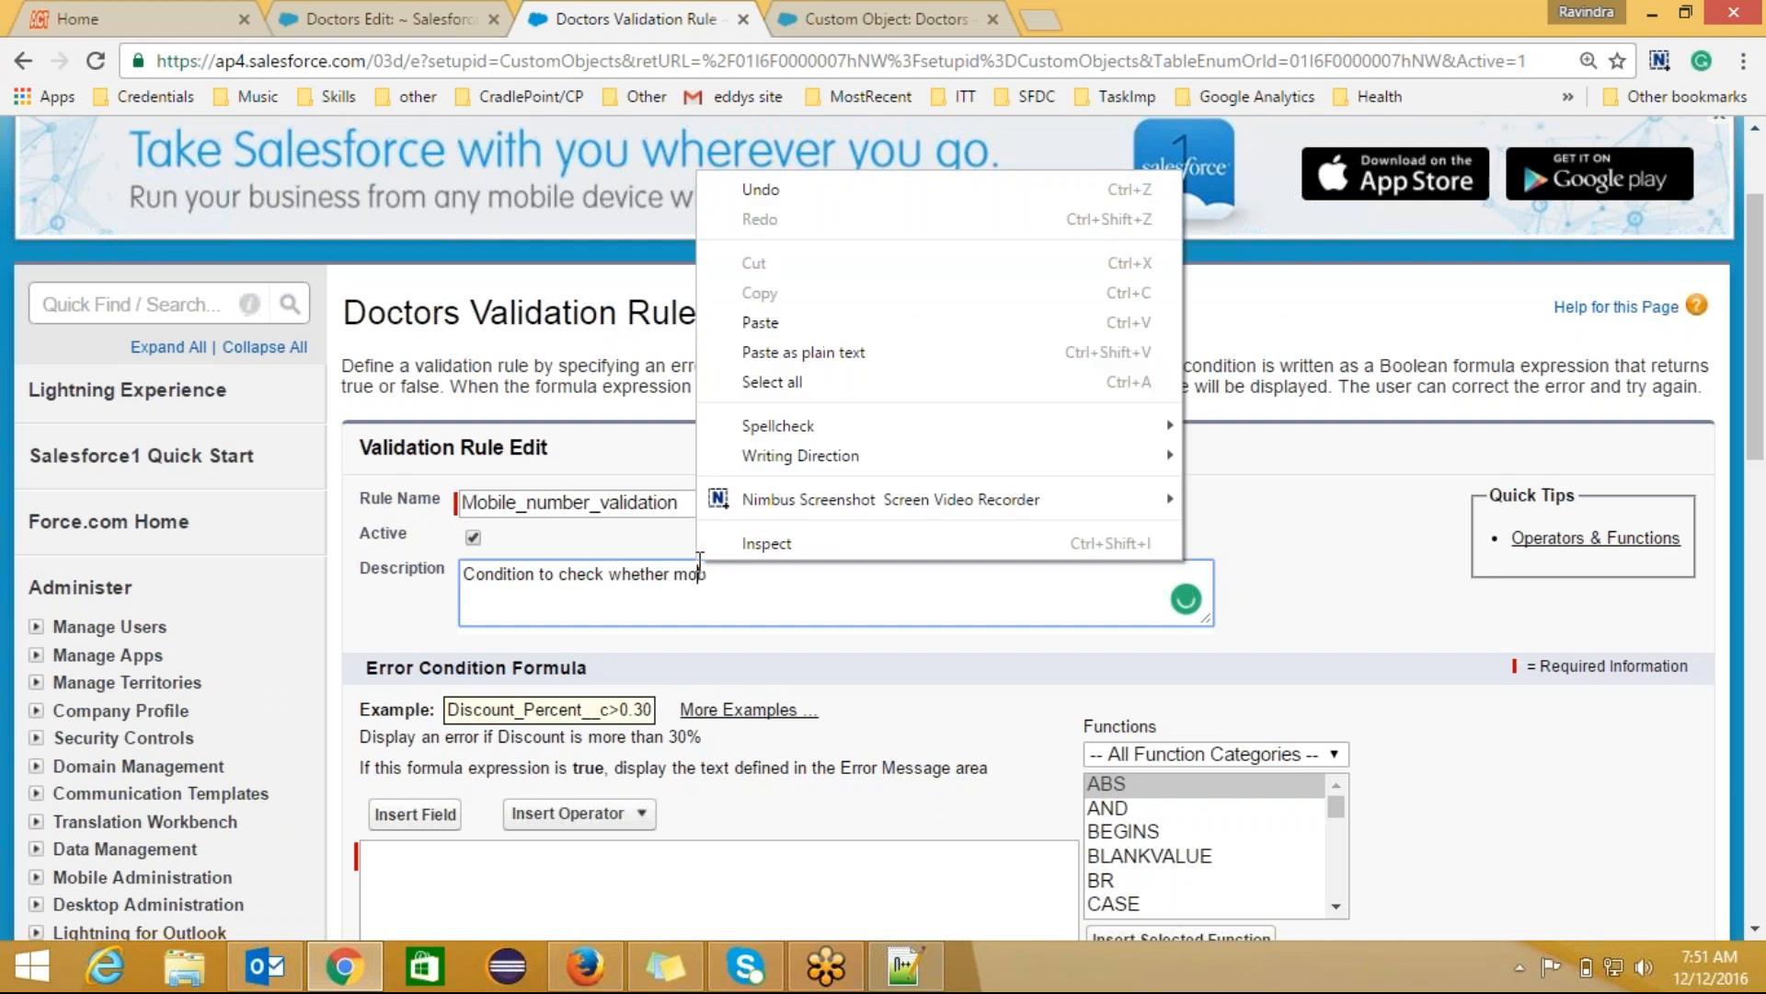
mouse_move(920, 499)
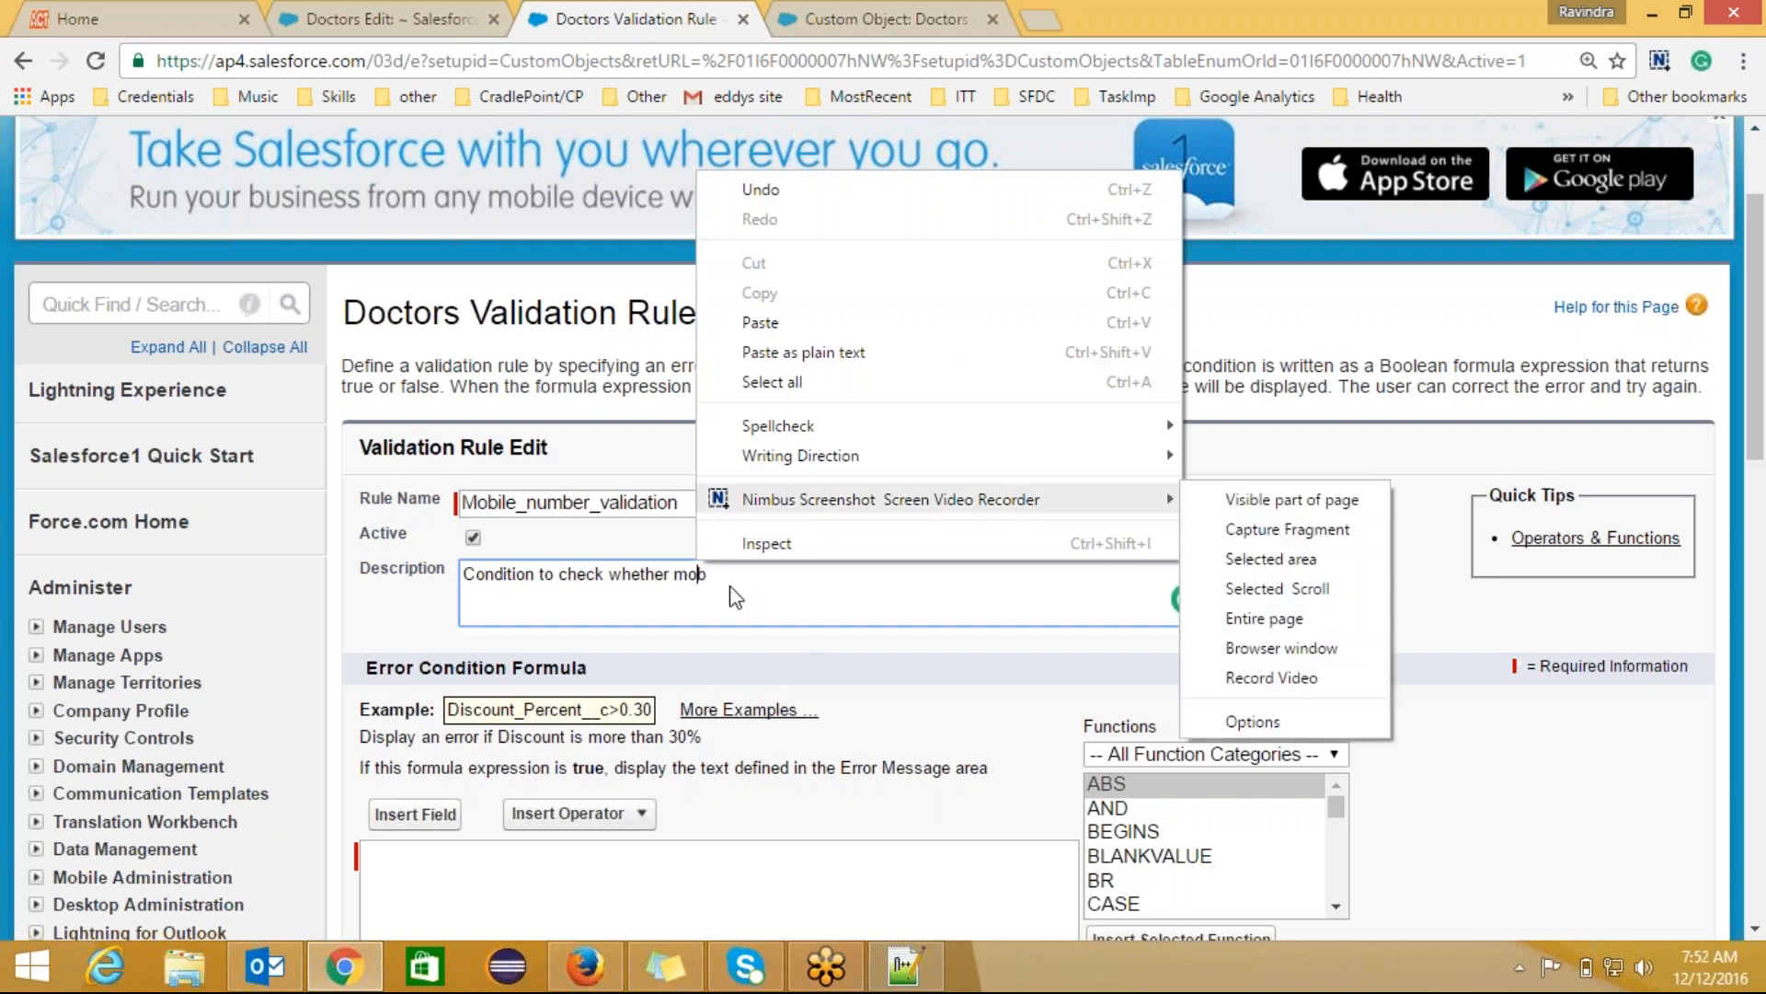
key("Escape")
key("BackSpace")
type("ile")
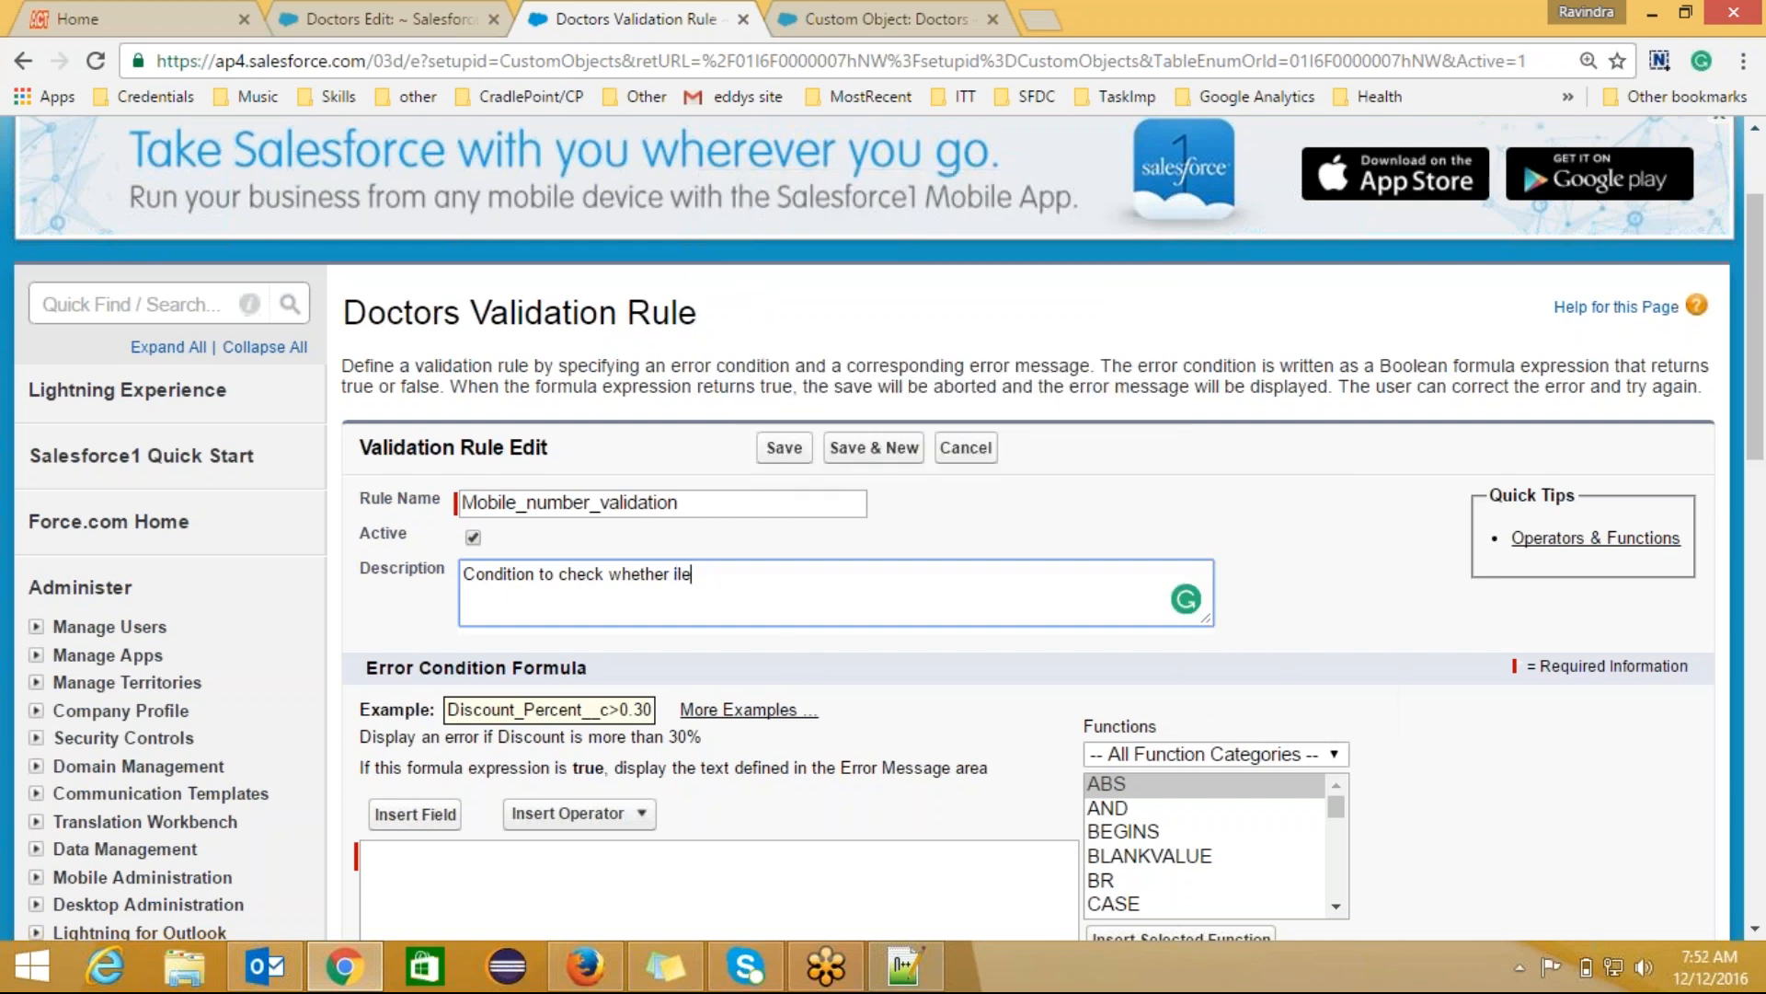
type(" number en")
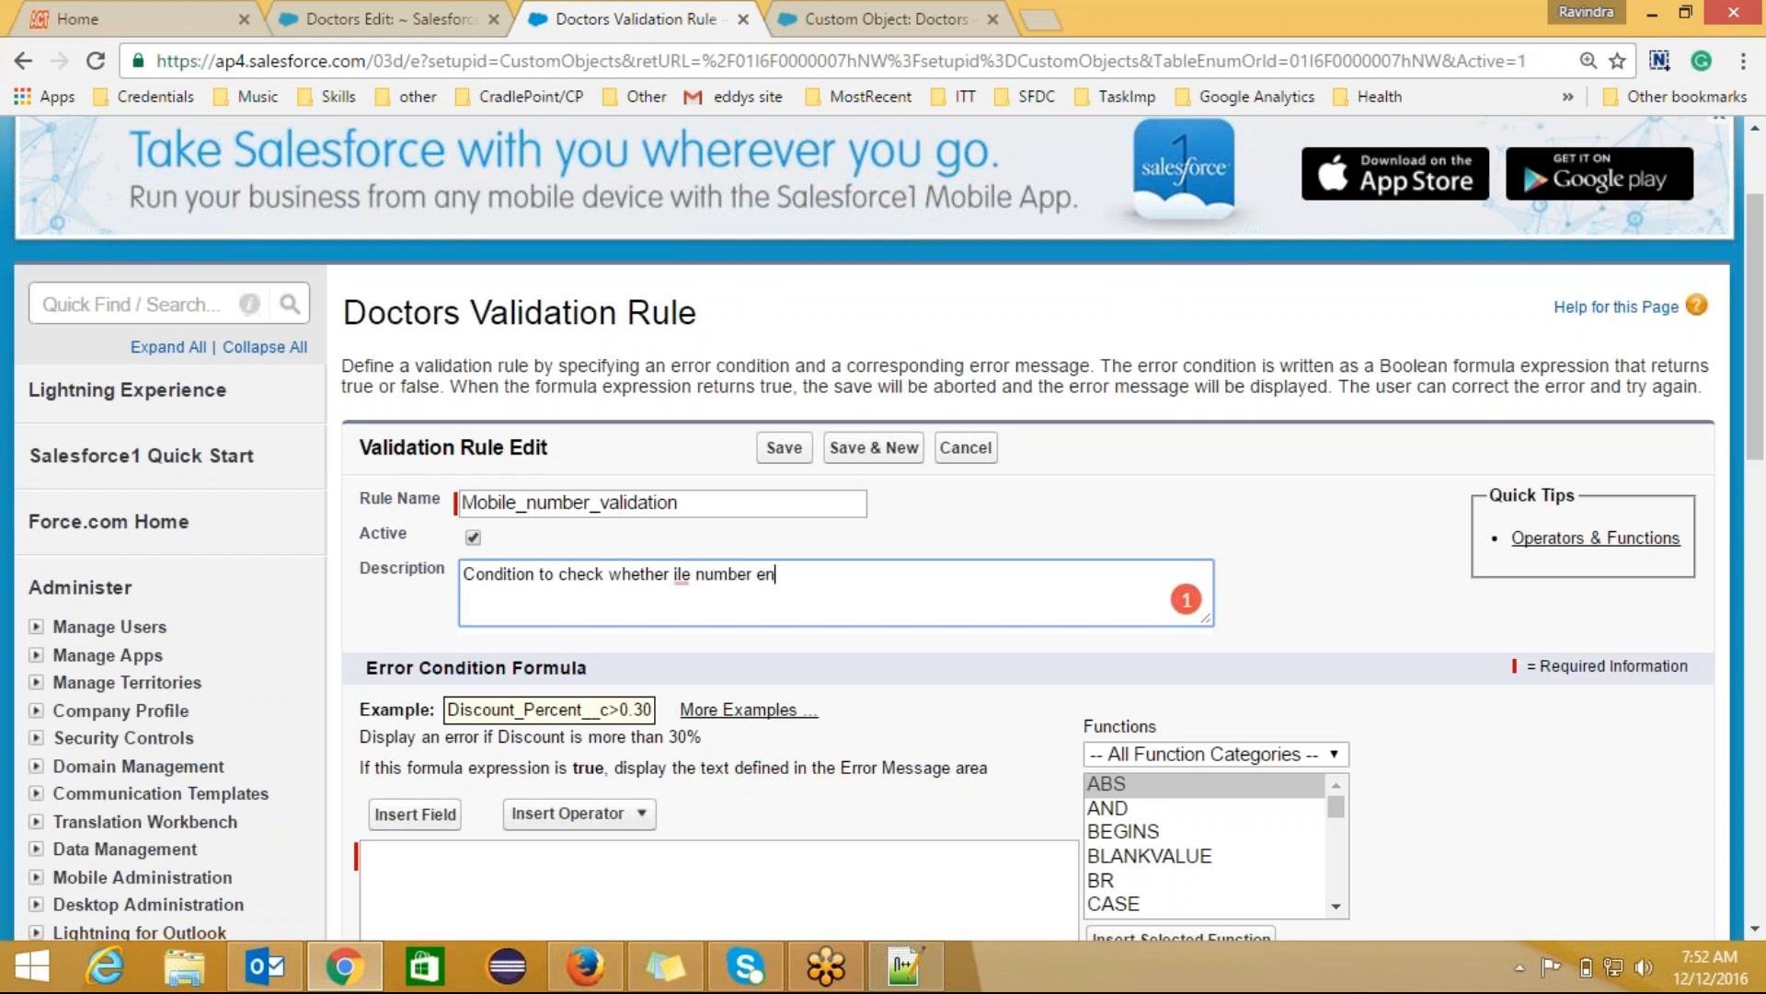
type("tere is 10 digits or ")
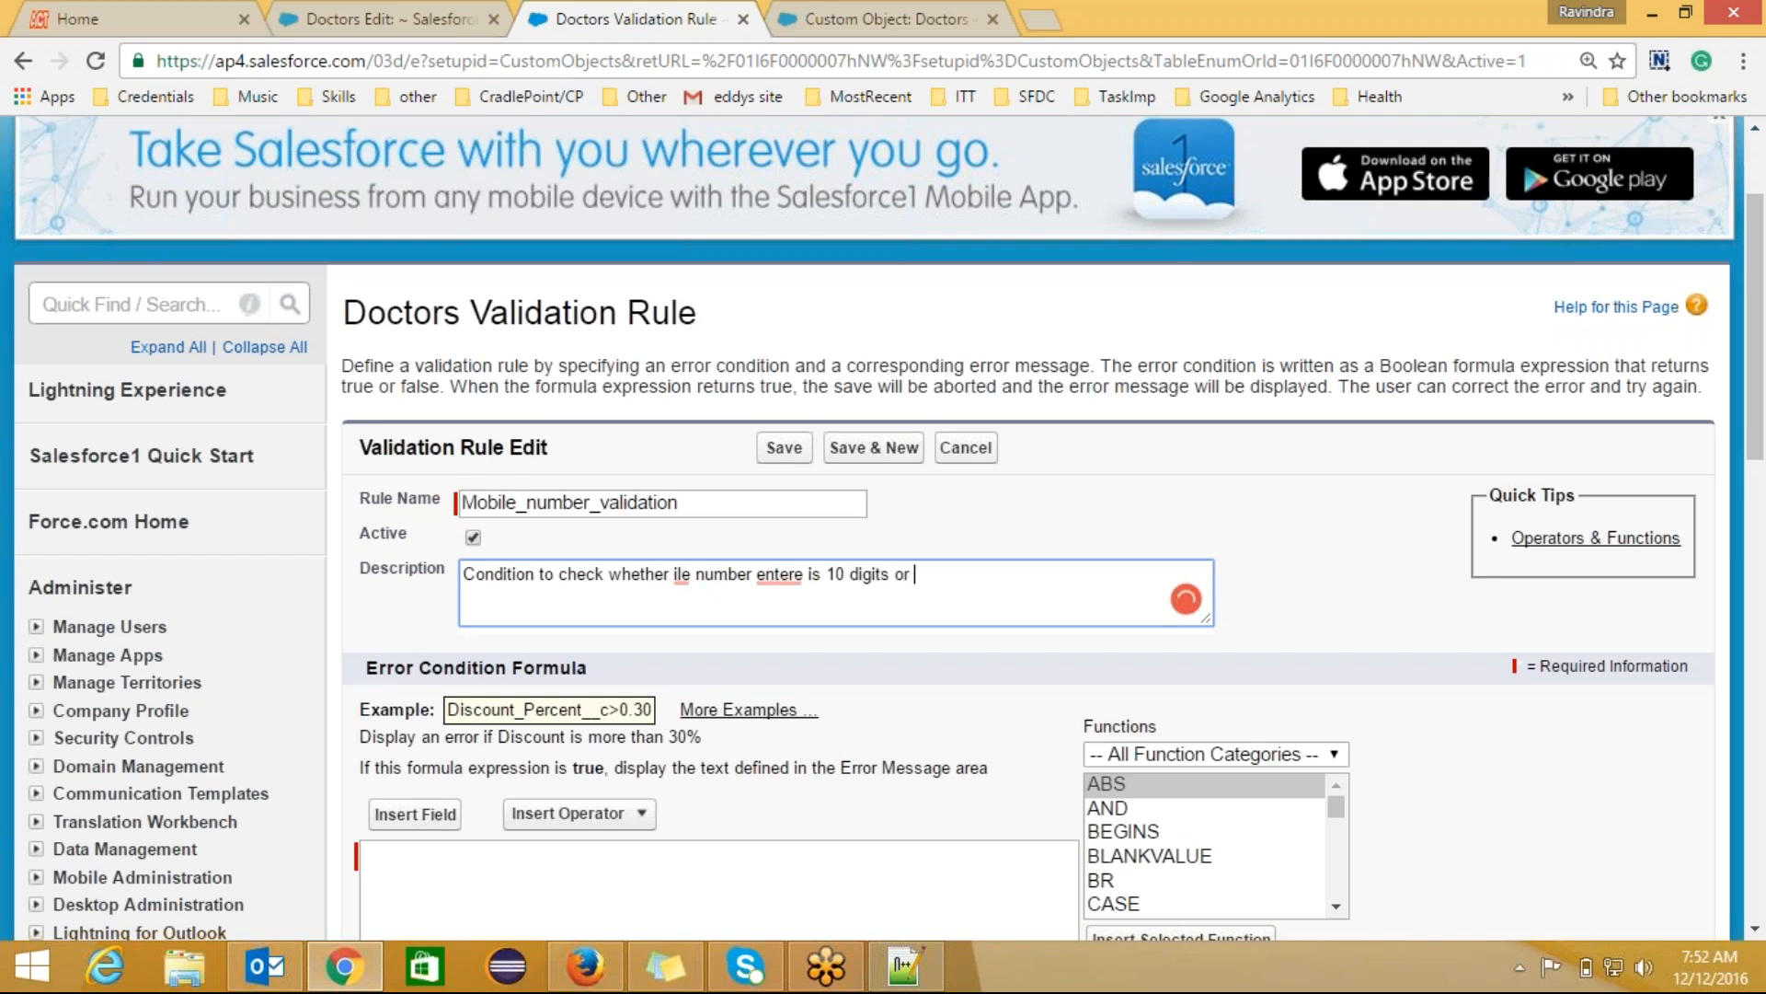
type("not.")
left_click(806, 577)
type("d")
left_click_drag(1763, 441, 1577, 552)
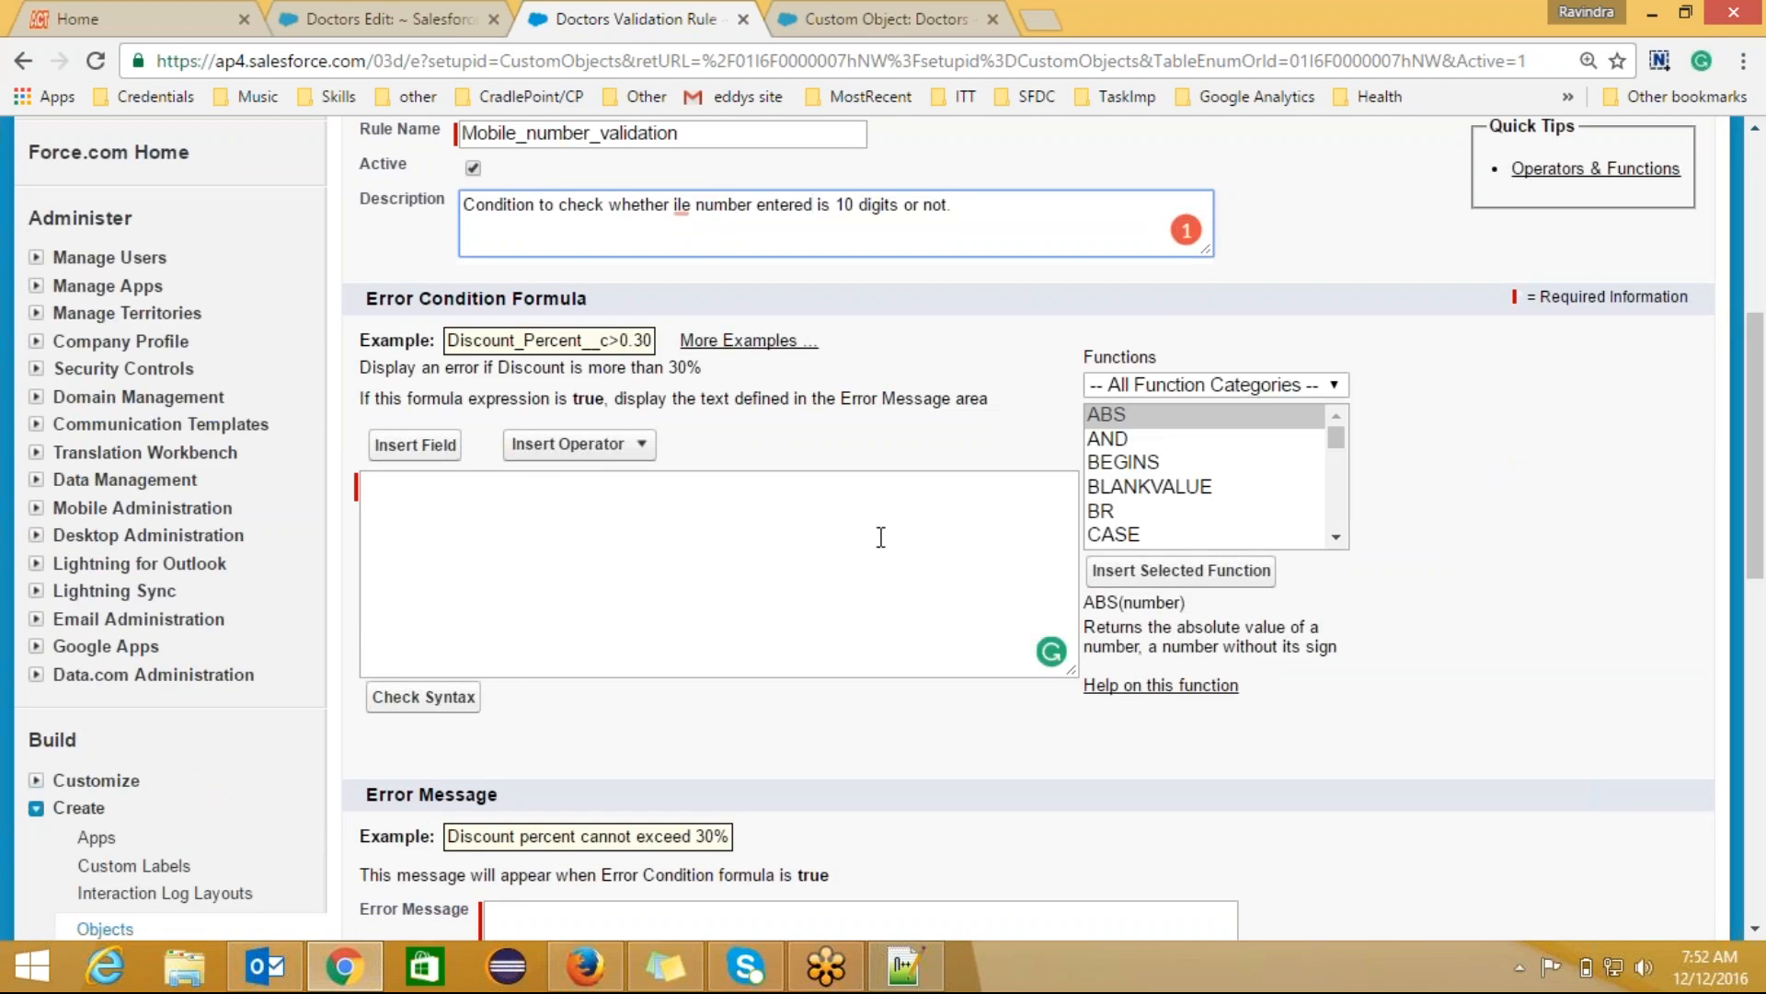
Step: Build the error condition formula Mobile_No__c <> 10 from Insert Field and Insert Operator
mouse_move(1310, 427)
left_mouse_down()
mouse_move(1334, 436)
mouse_move(1339, 522)
mouse_move(1342, 419)
left_mouse_up()
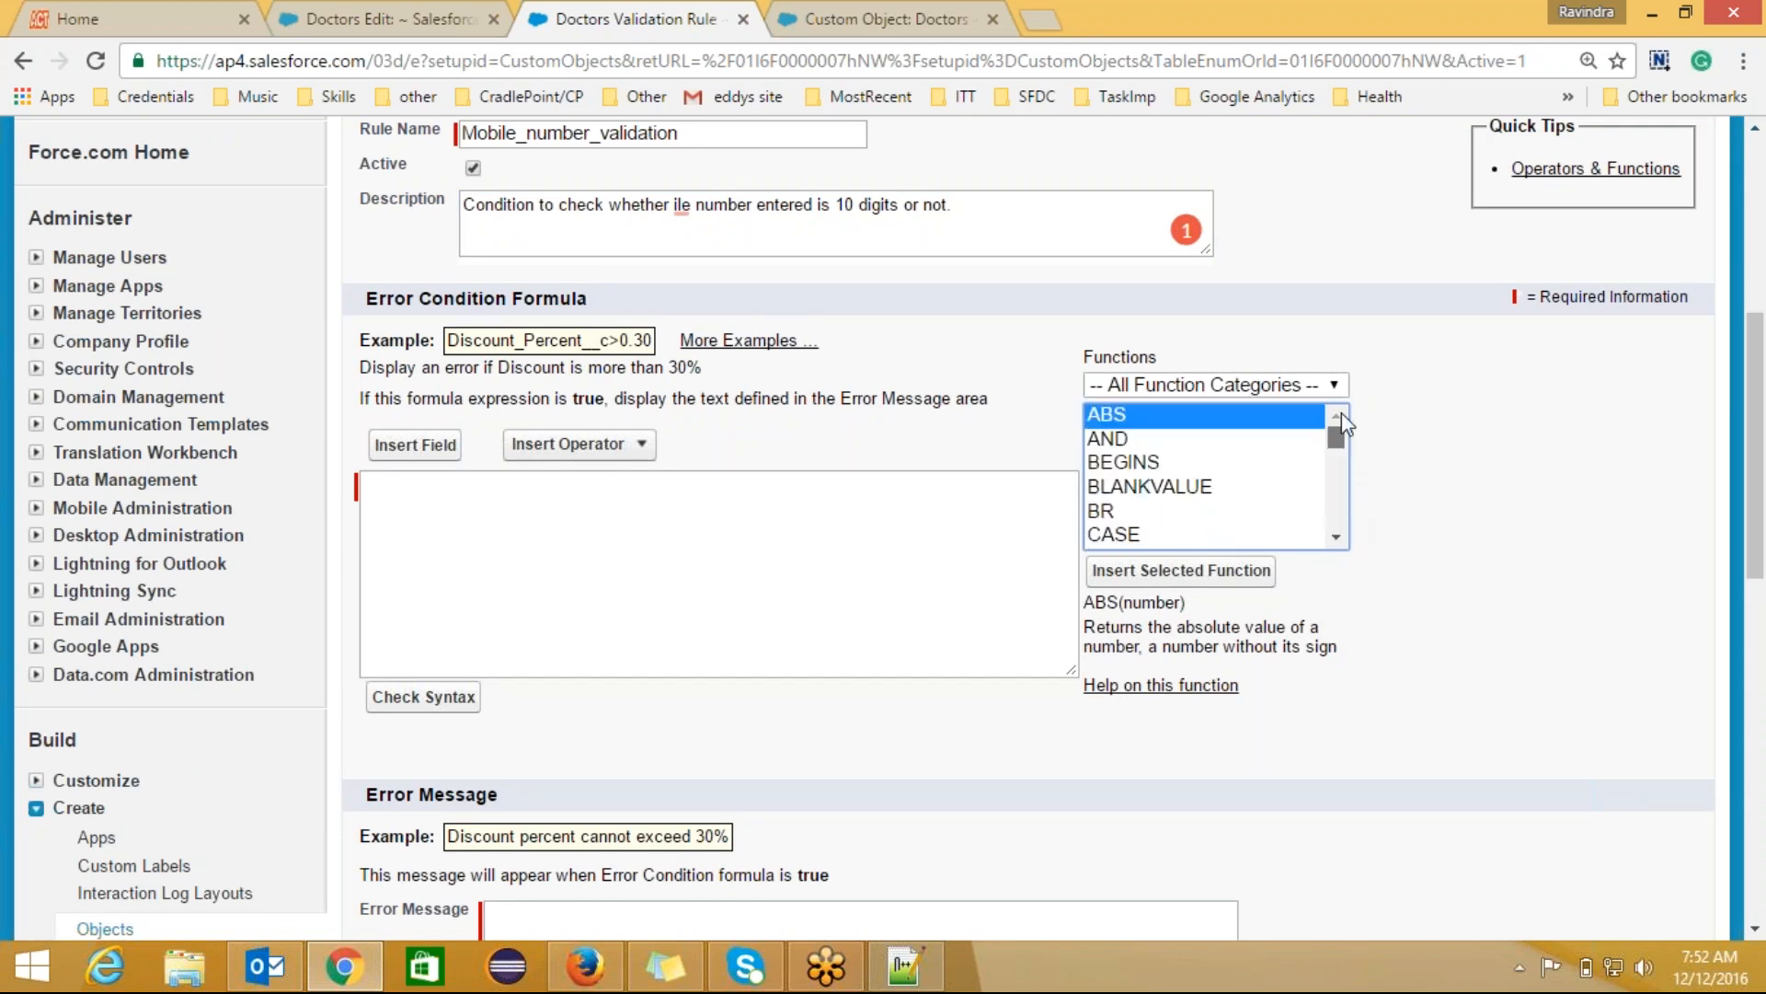
left_click(416, 445)
left_click_drag(809, 481, 813, 554)
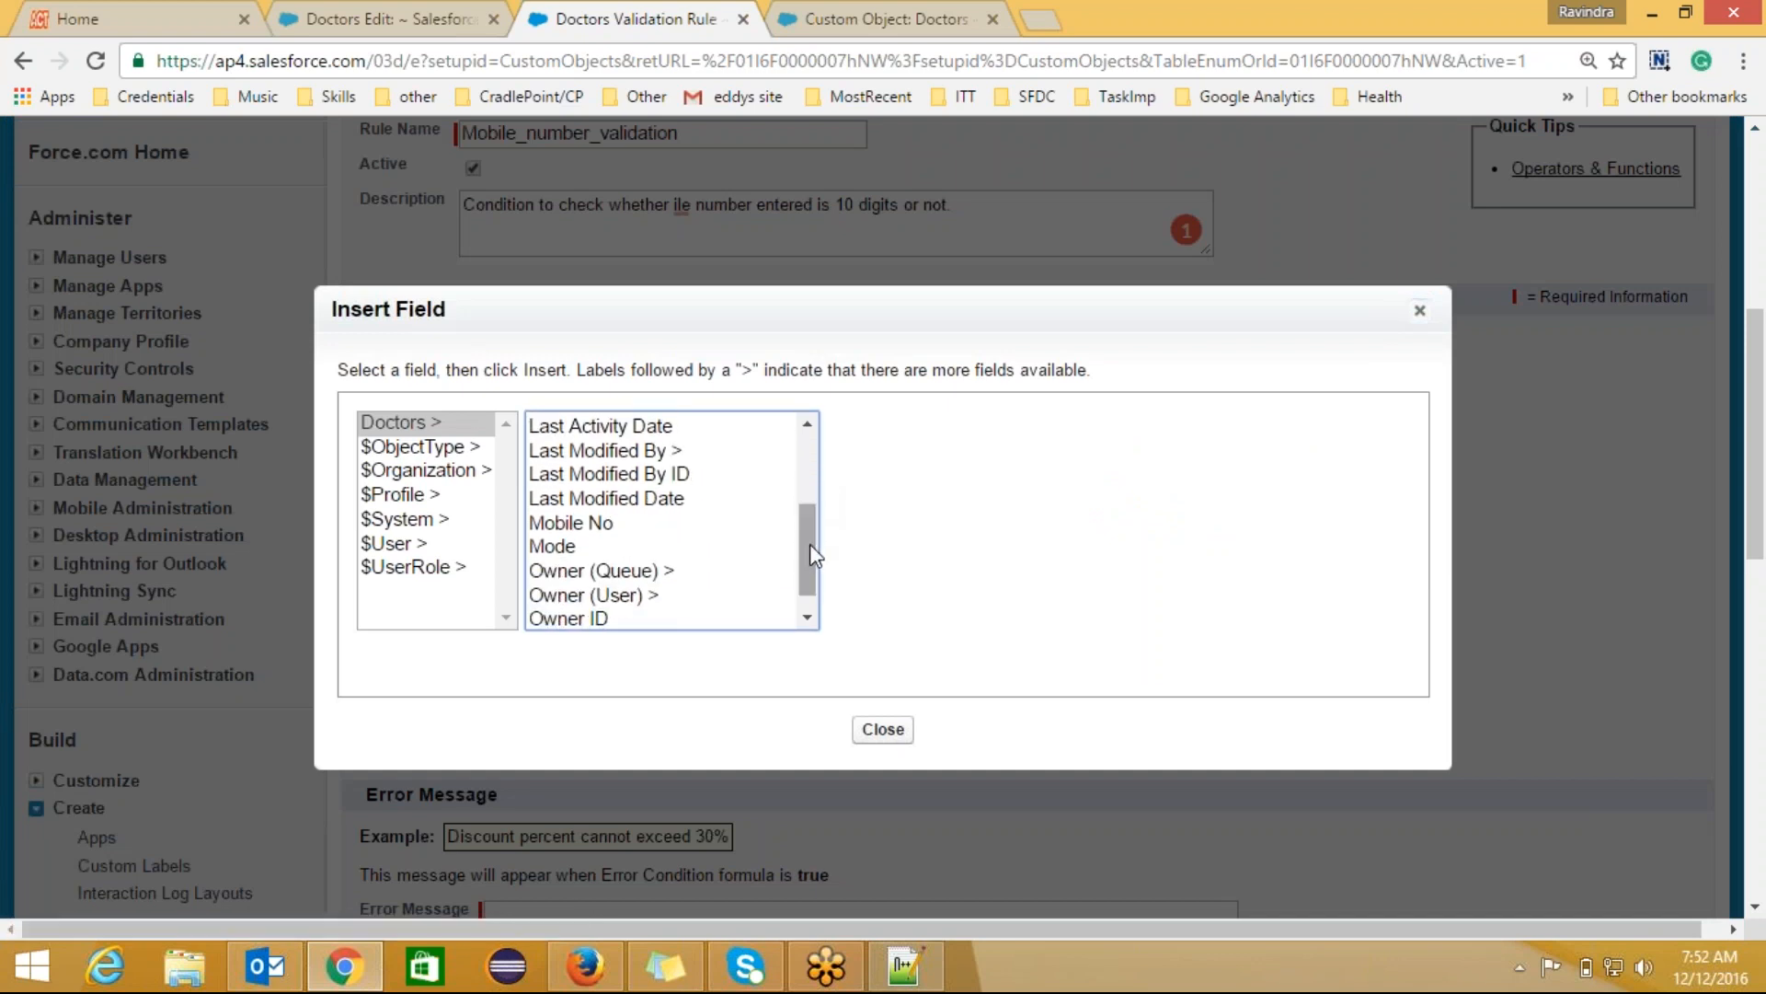
left_click(589, 522)
left_click(929, 575)
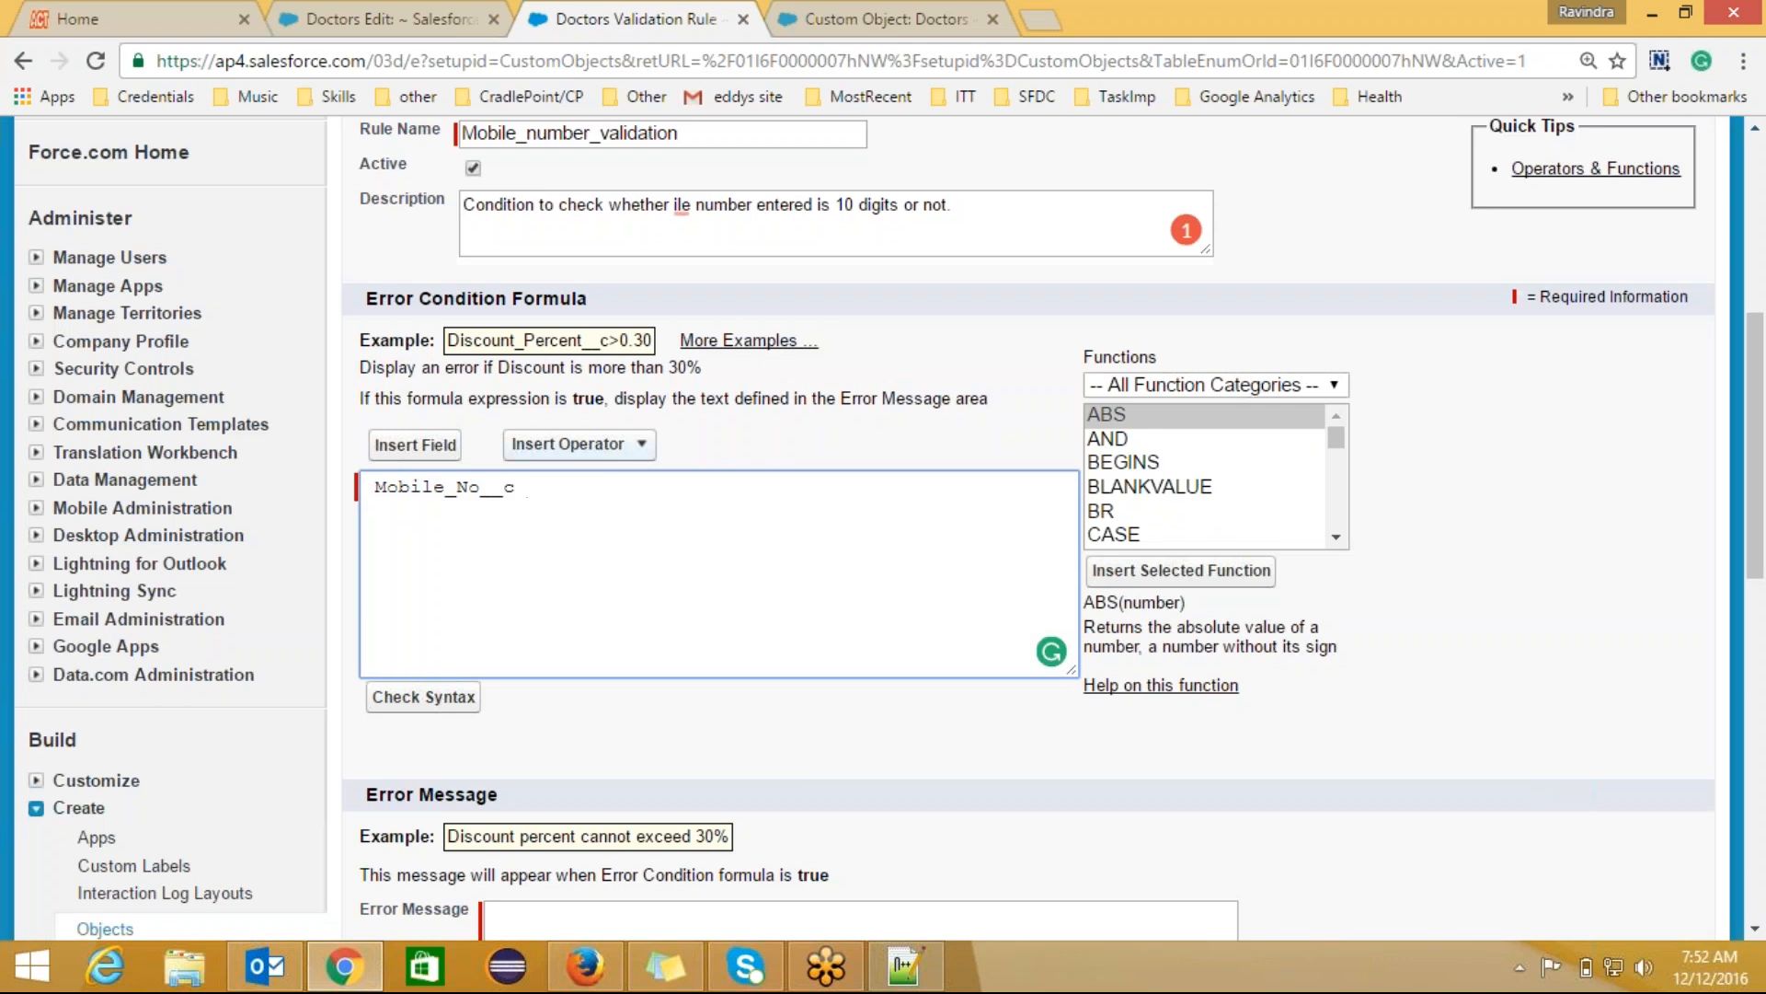
left_click(605, 444)
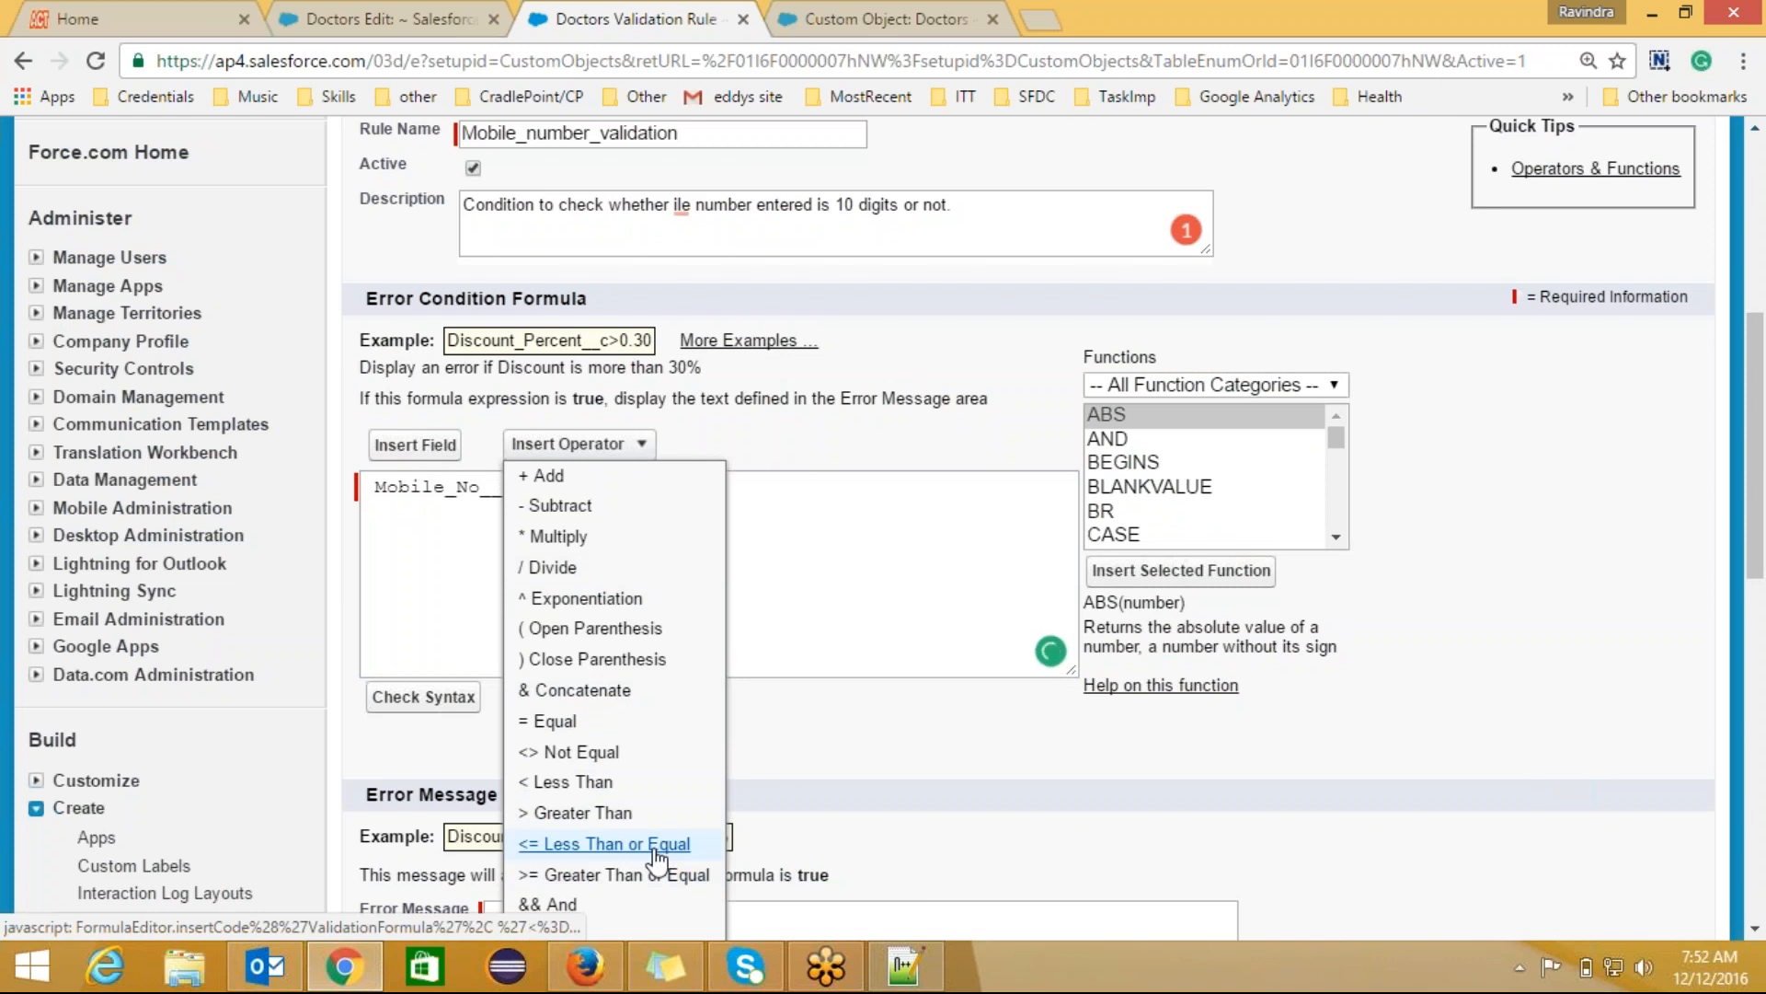
left_click(596, 753)
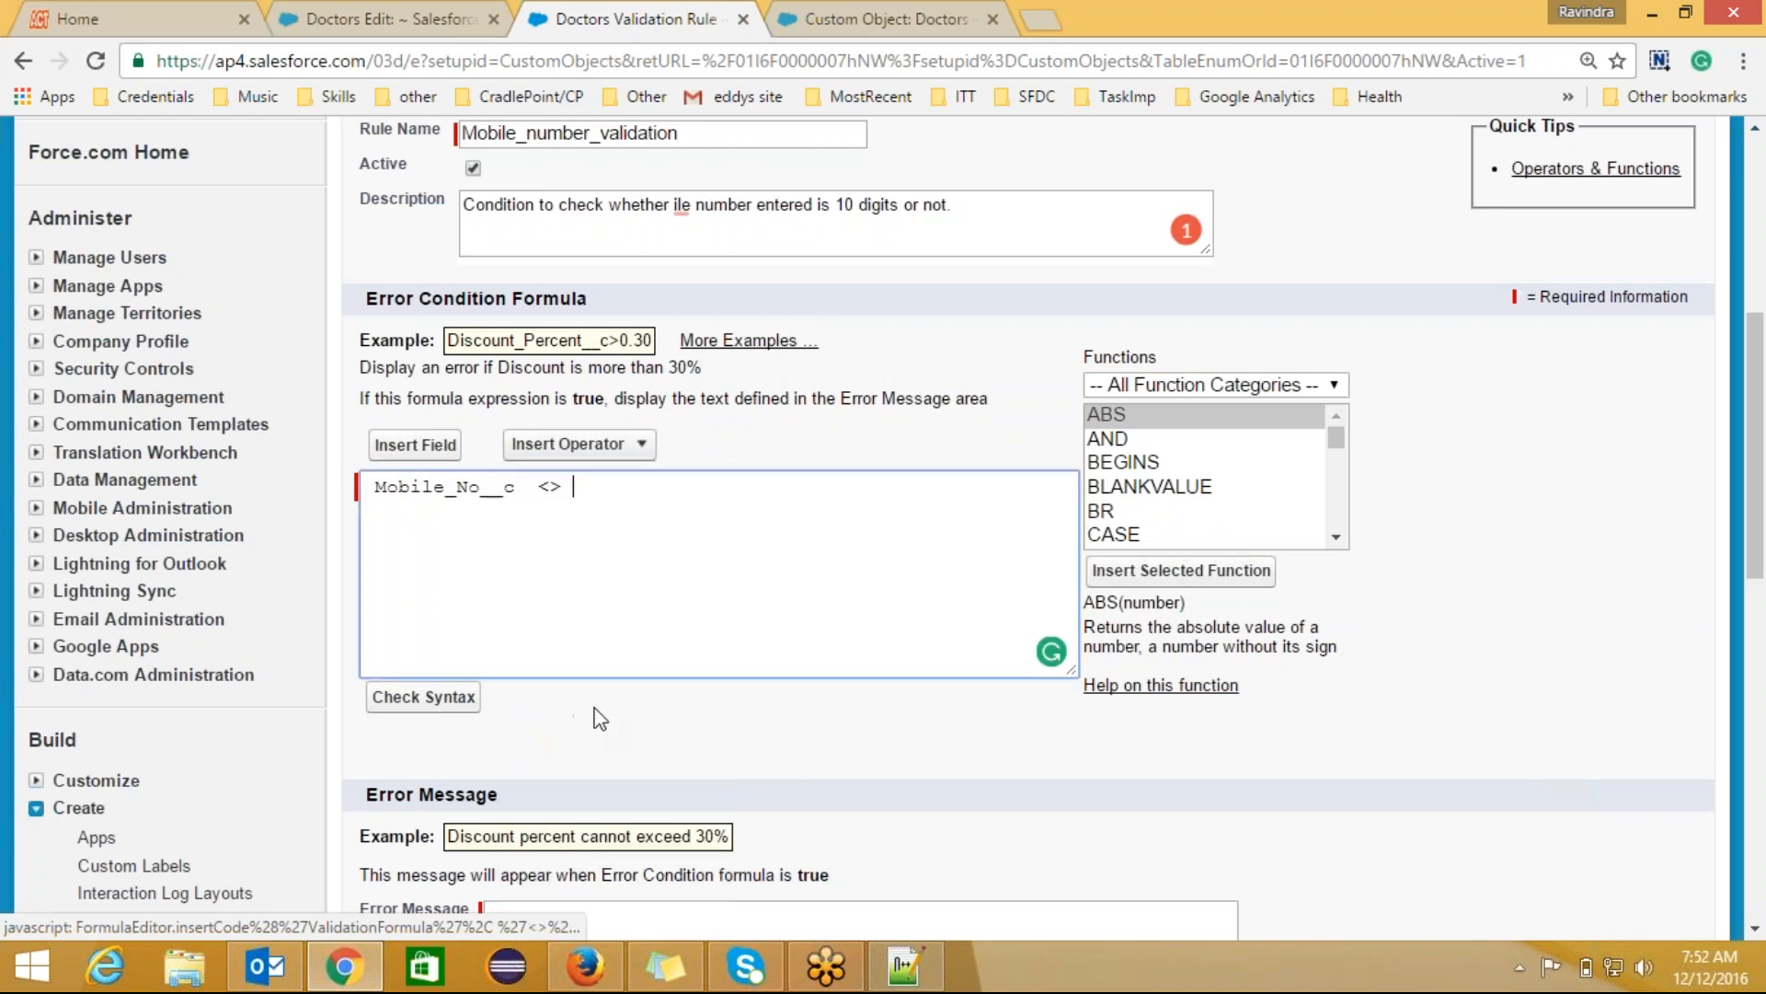
type("10")
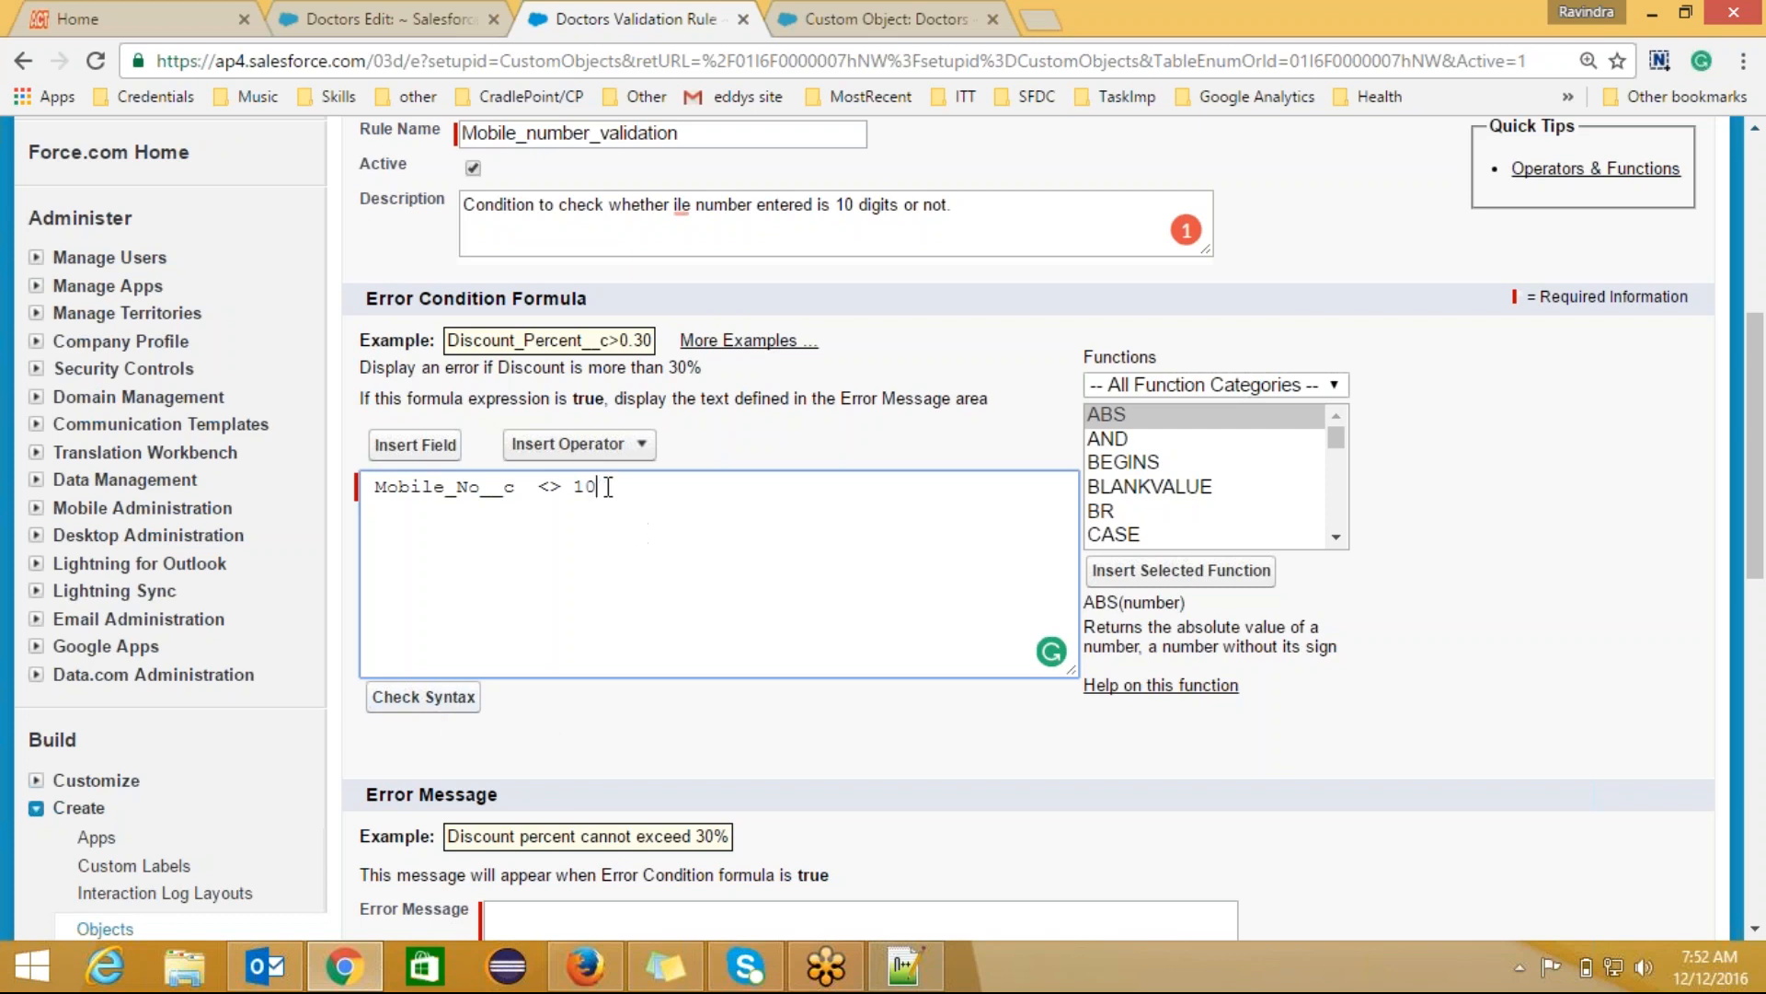
left_click_drag(599, 486, 380, 499)
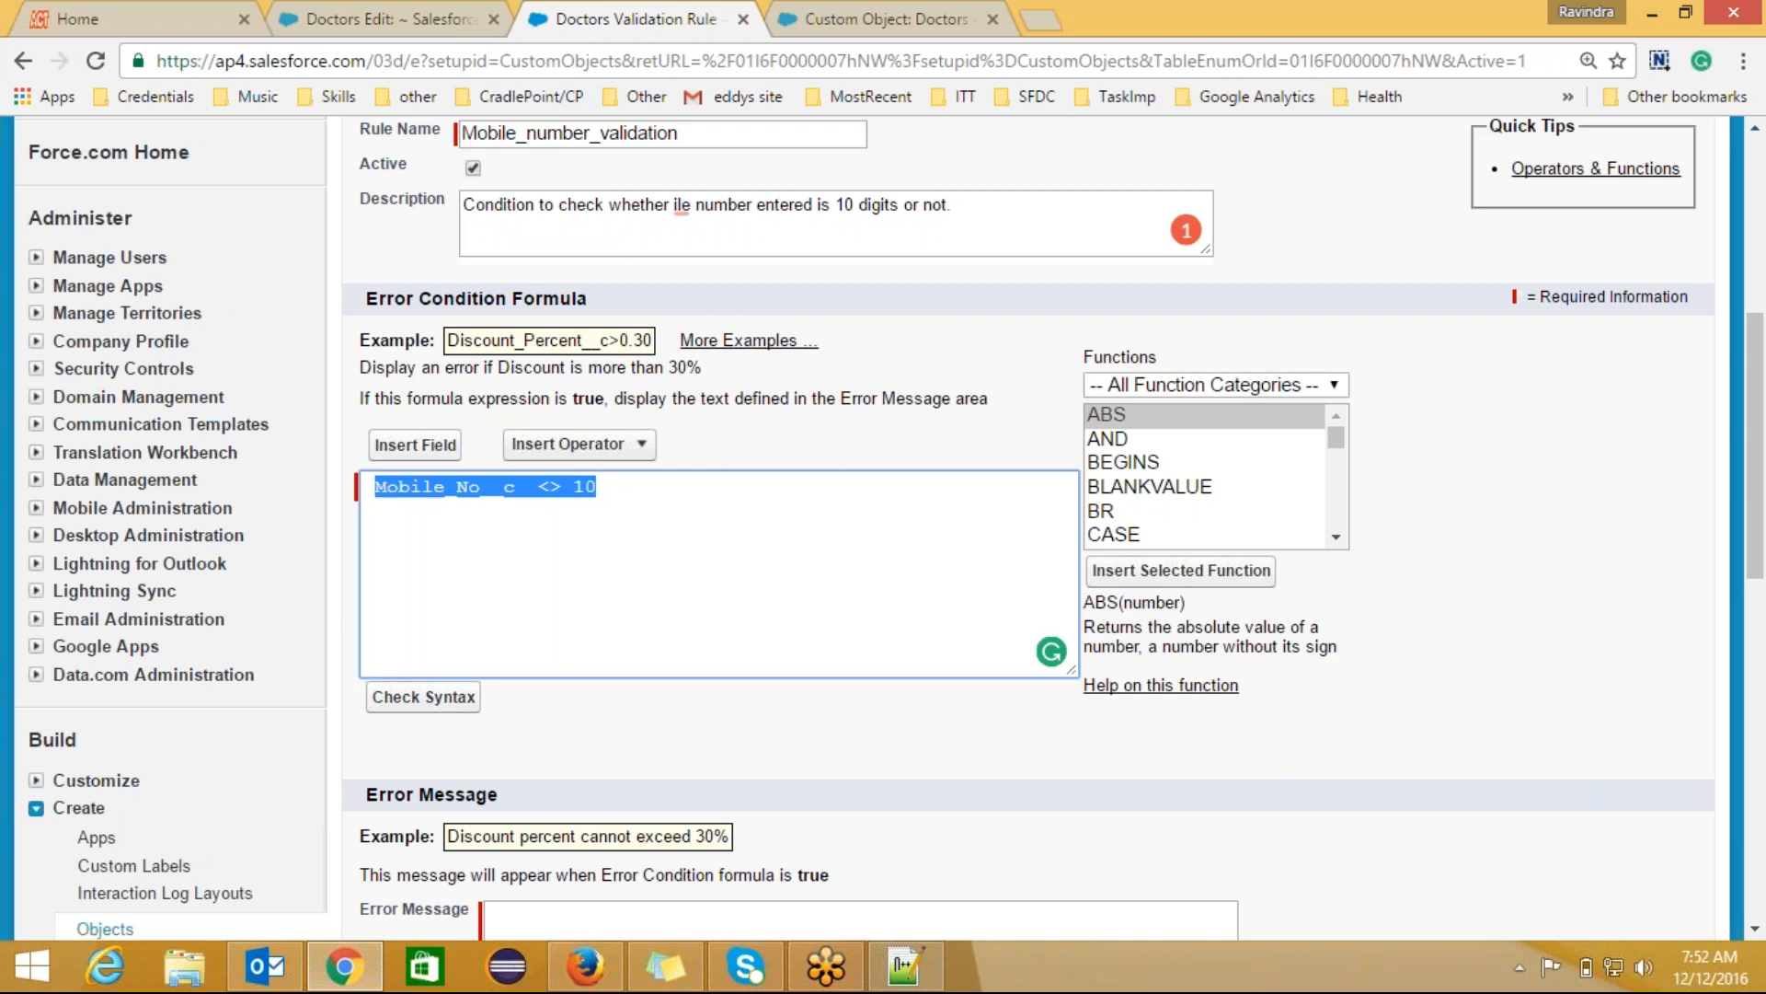
left_click(603, 486)
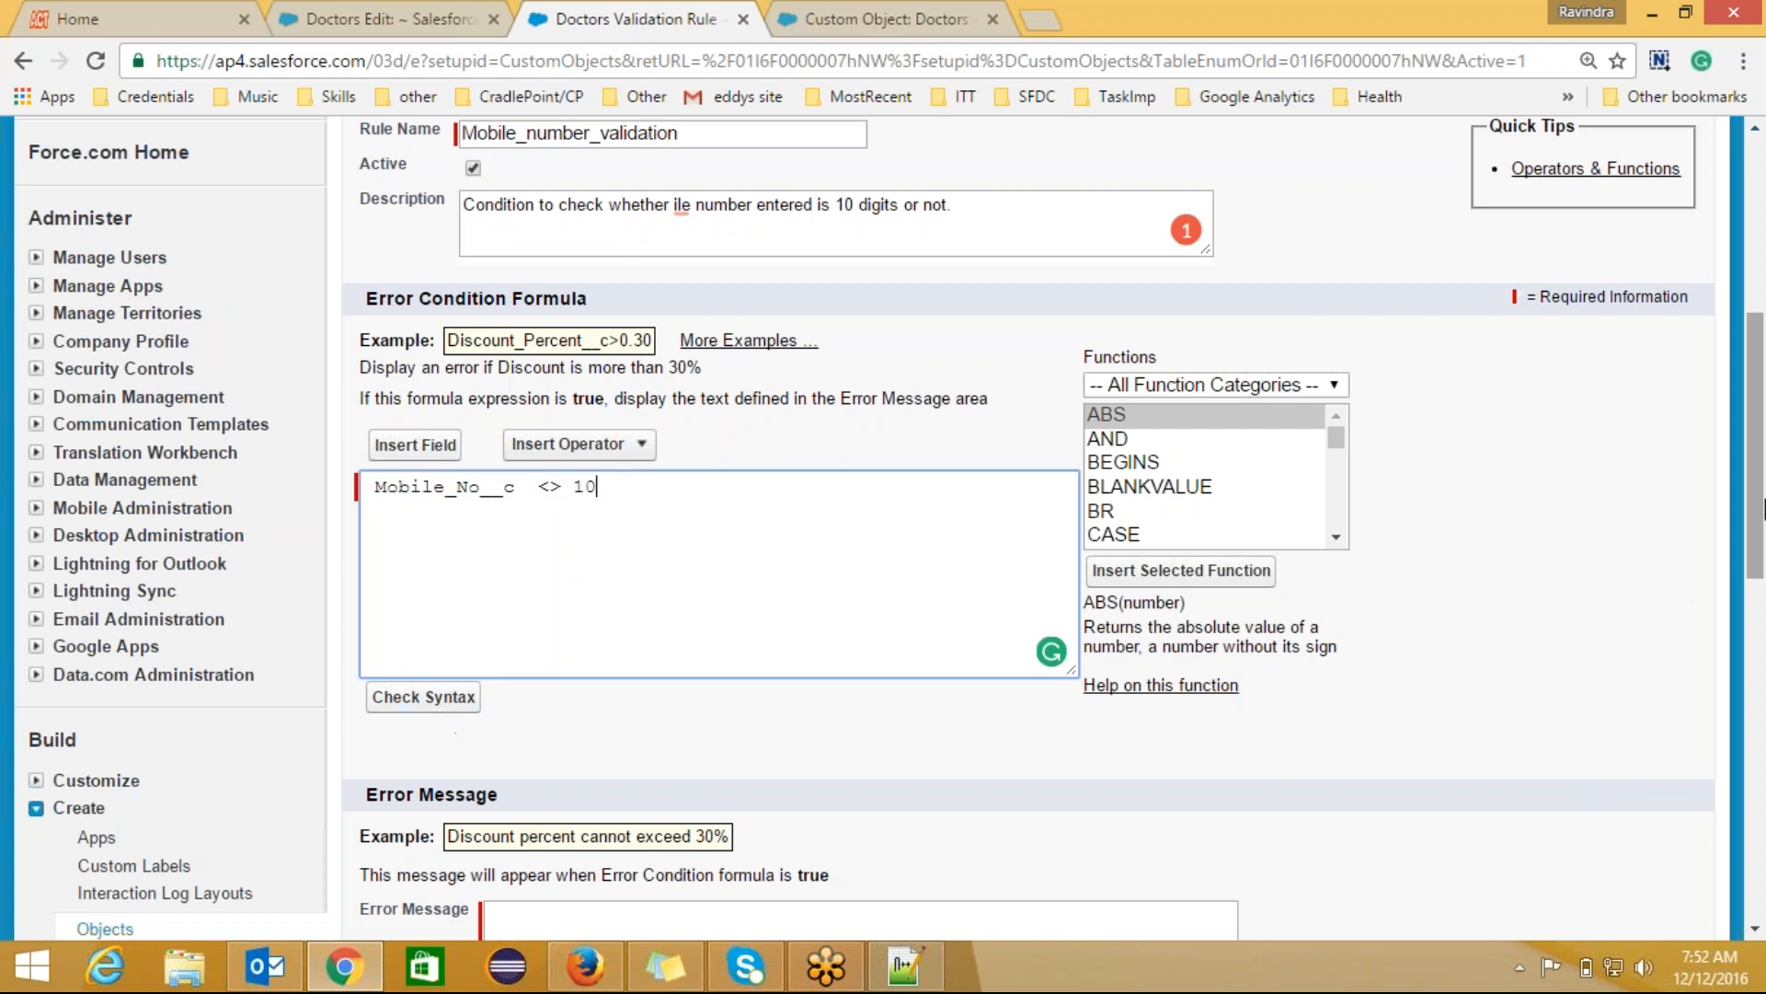
scroll(1764, 510, "down", 3)
Step: Type an error message saying the mobile number must be valid
left_click(780, 637)
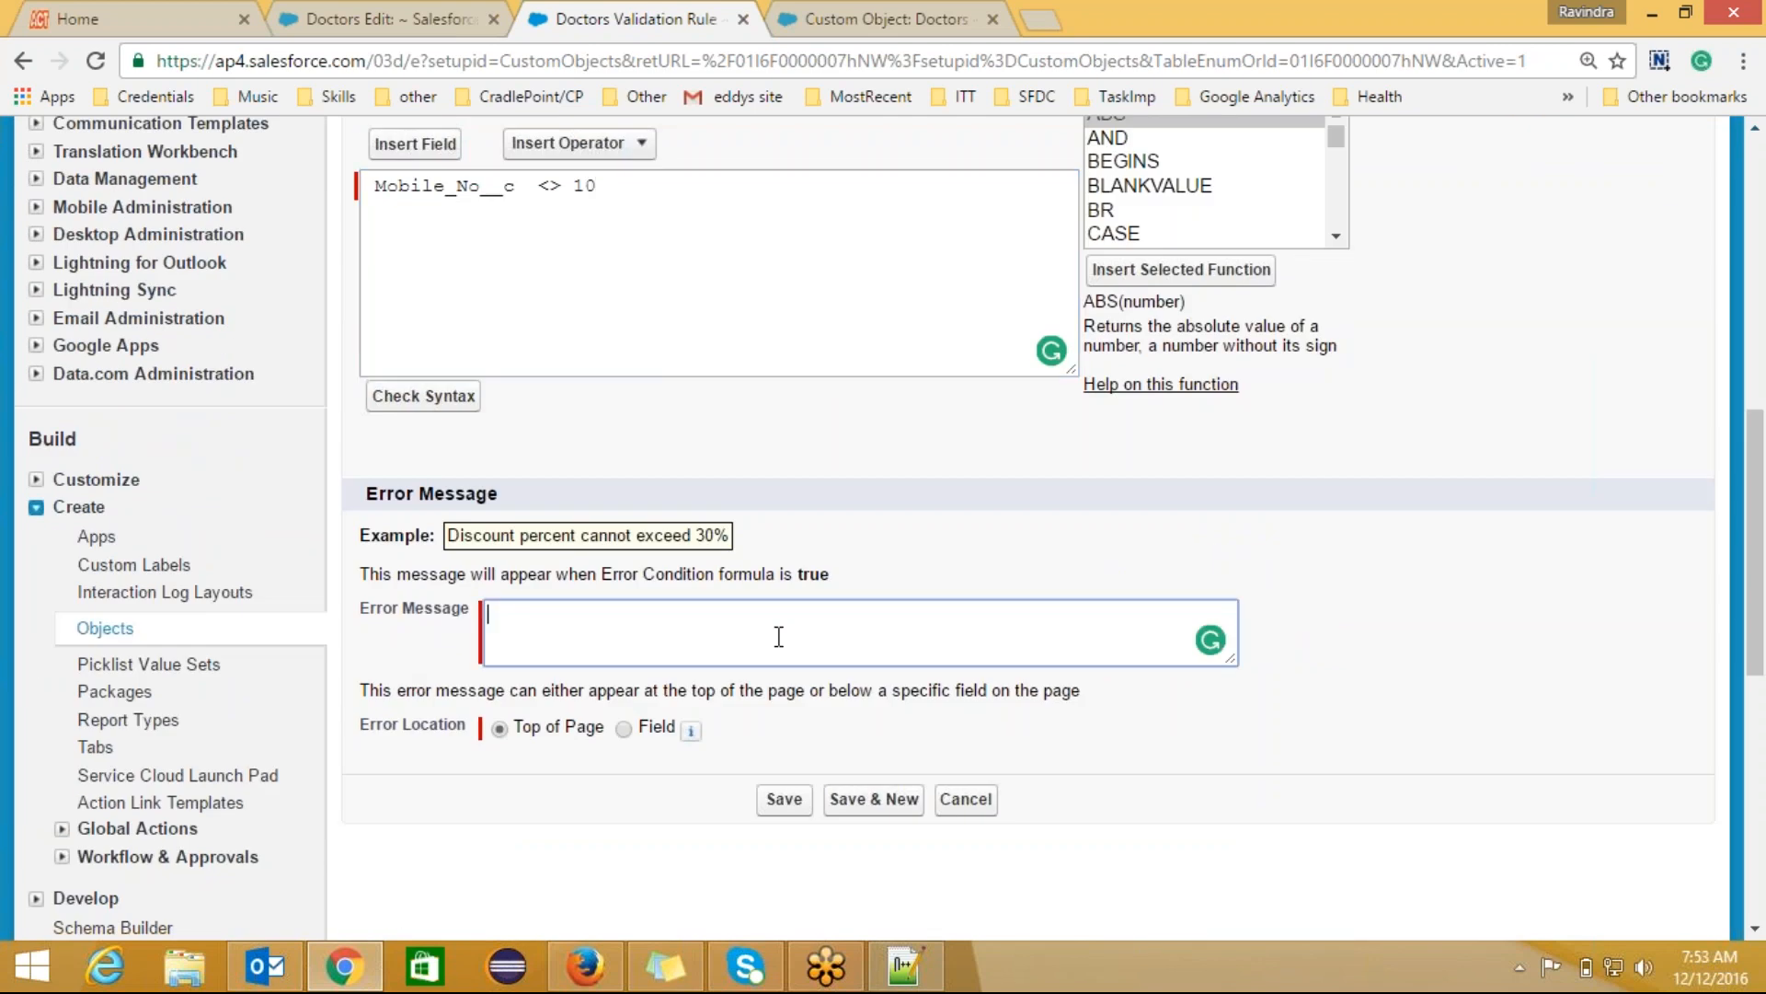
type("Please Make sure thsat")
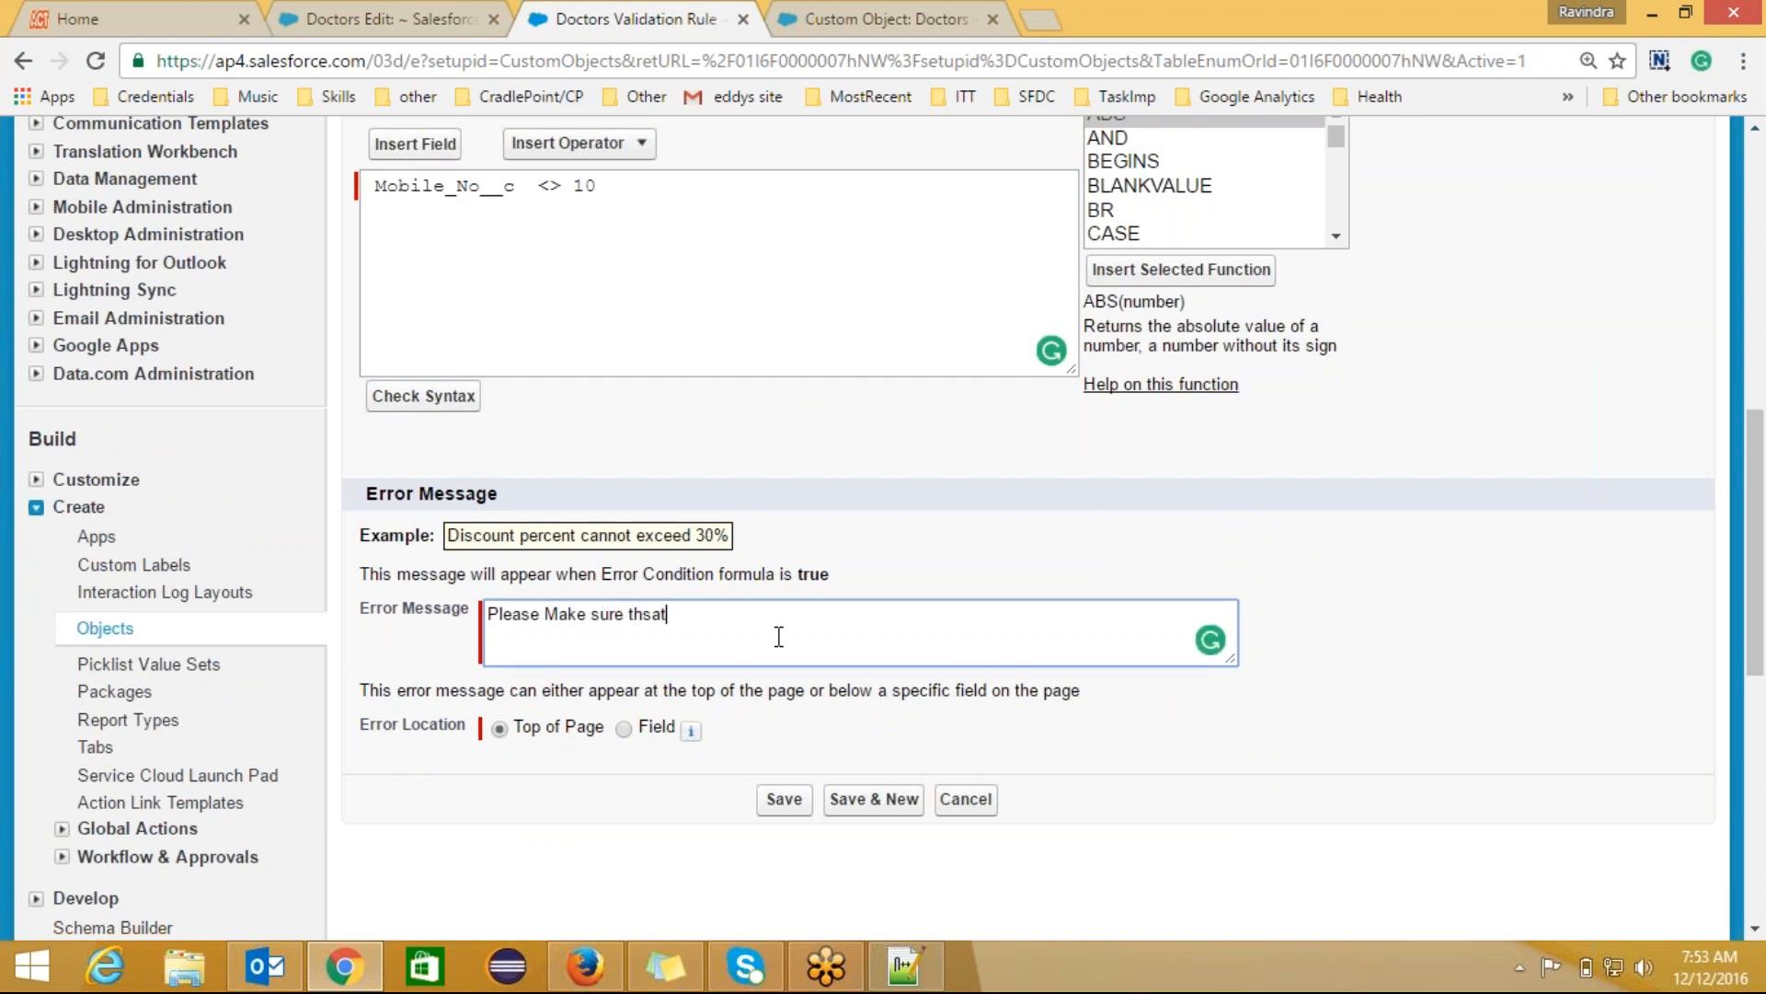
key("BackSpace")
key("BackSpace")
key("BackSpace")
key("BackSpace")
type("hat mobilenumber en")
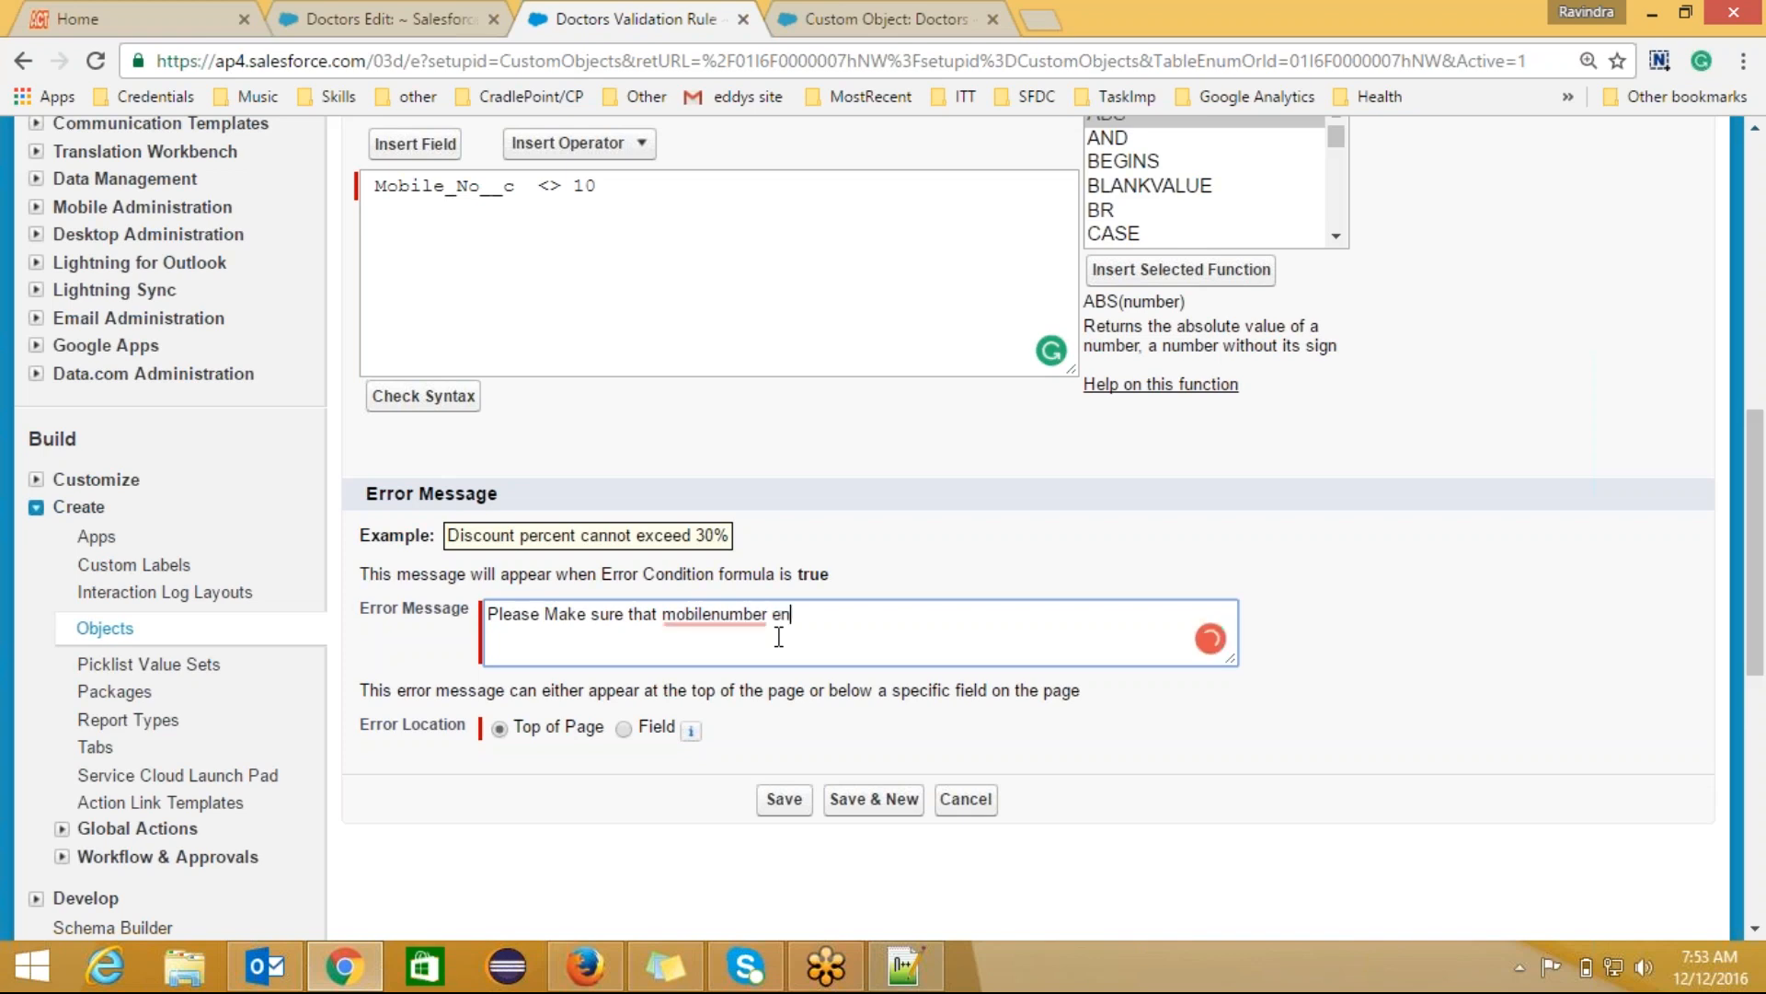
type("tere has 10 digits")
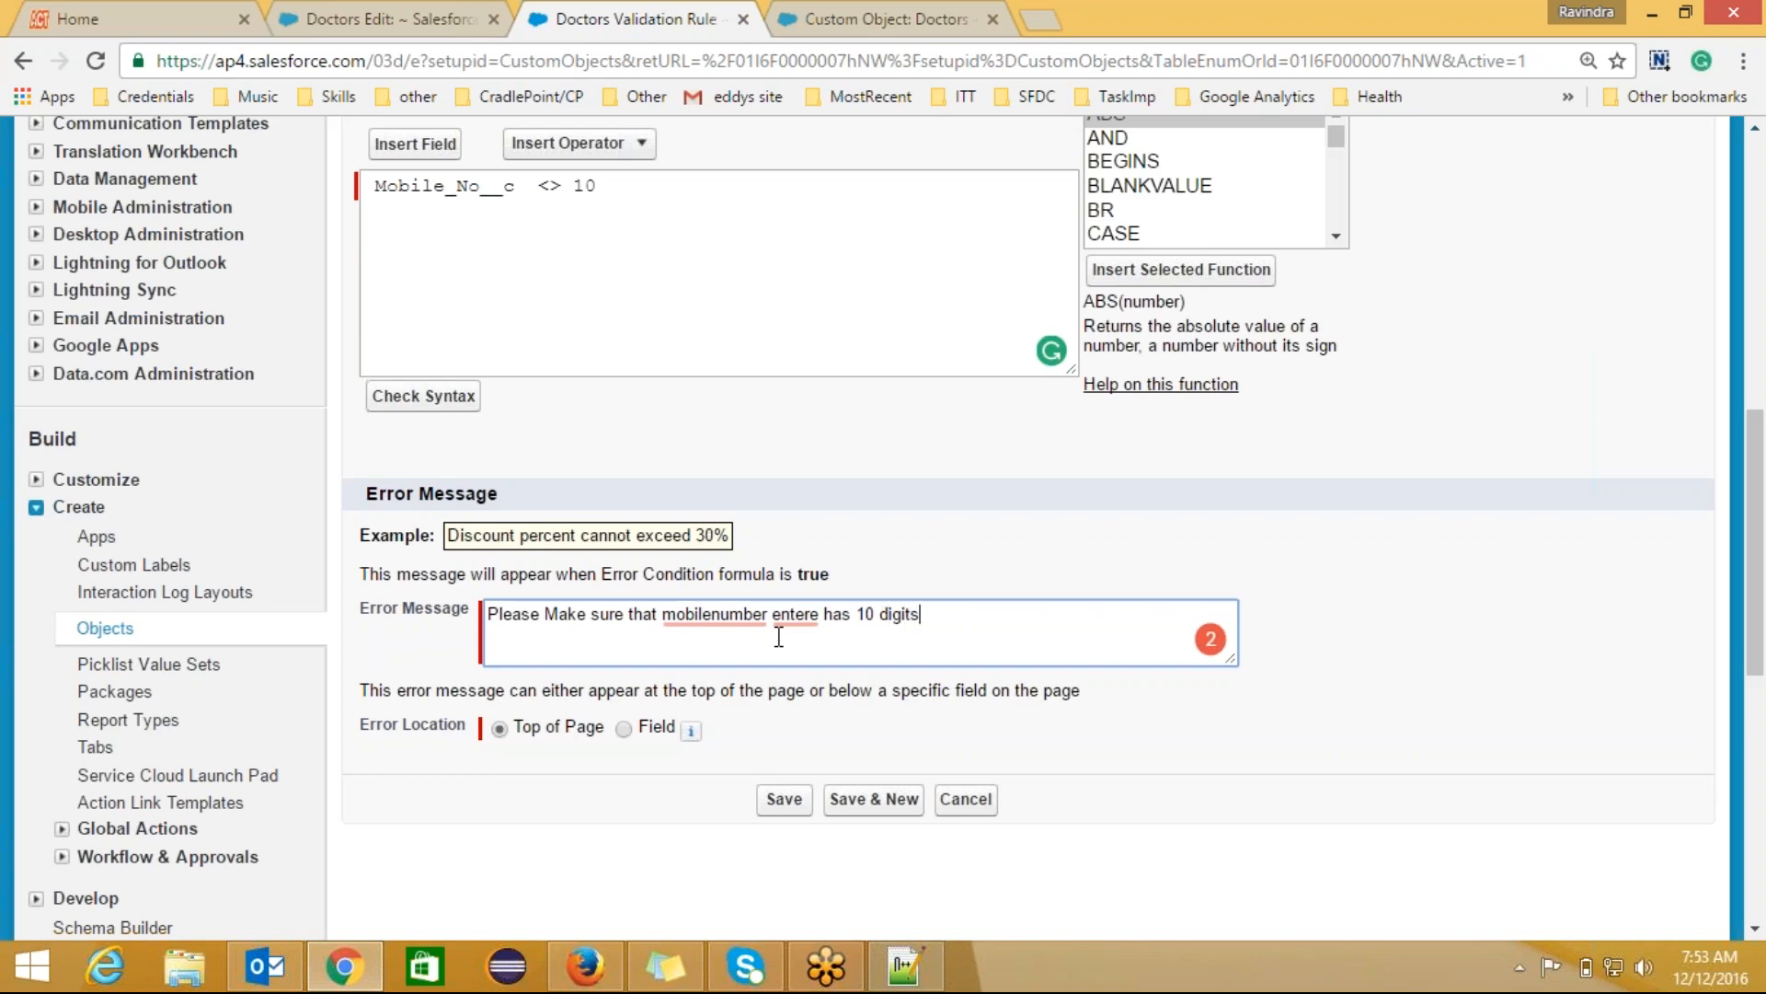
key("BackSpace")
key("BackSpace")
key("BackSpace")
key("BackSpace")
key("BackSpace")
key("BackSpace")
key("BackSpace")
key("BackSpace")
key("BackSpace")
key("BackSpace")
key("BackSpace")
key("BackSpace")
key("BackSpace")
key("BackSpace")
key("BackSpace")
key("BackSpace")
key("BackSpace")
key("BackSpace")
key("BackSpace")
type("is valid one.")
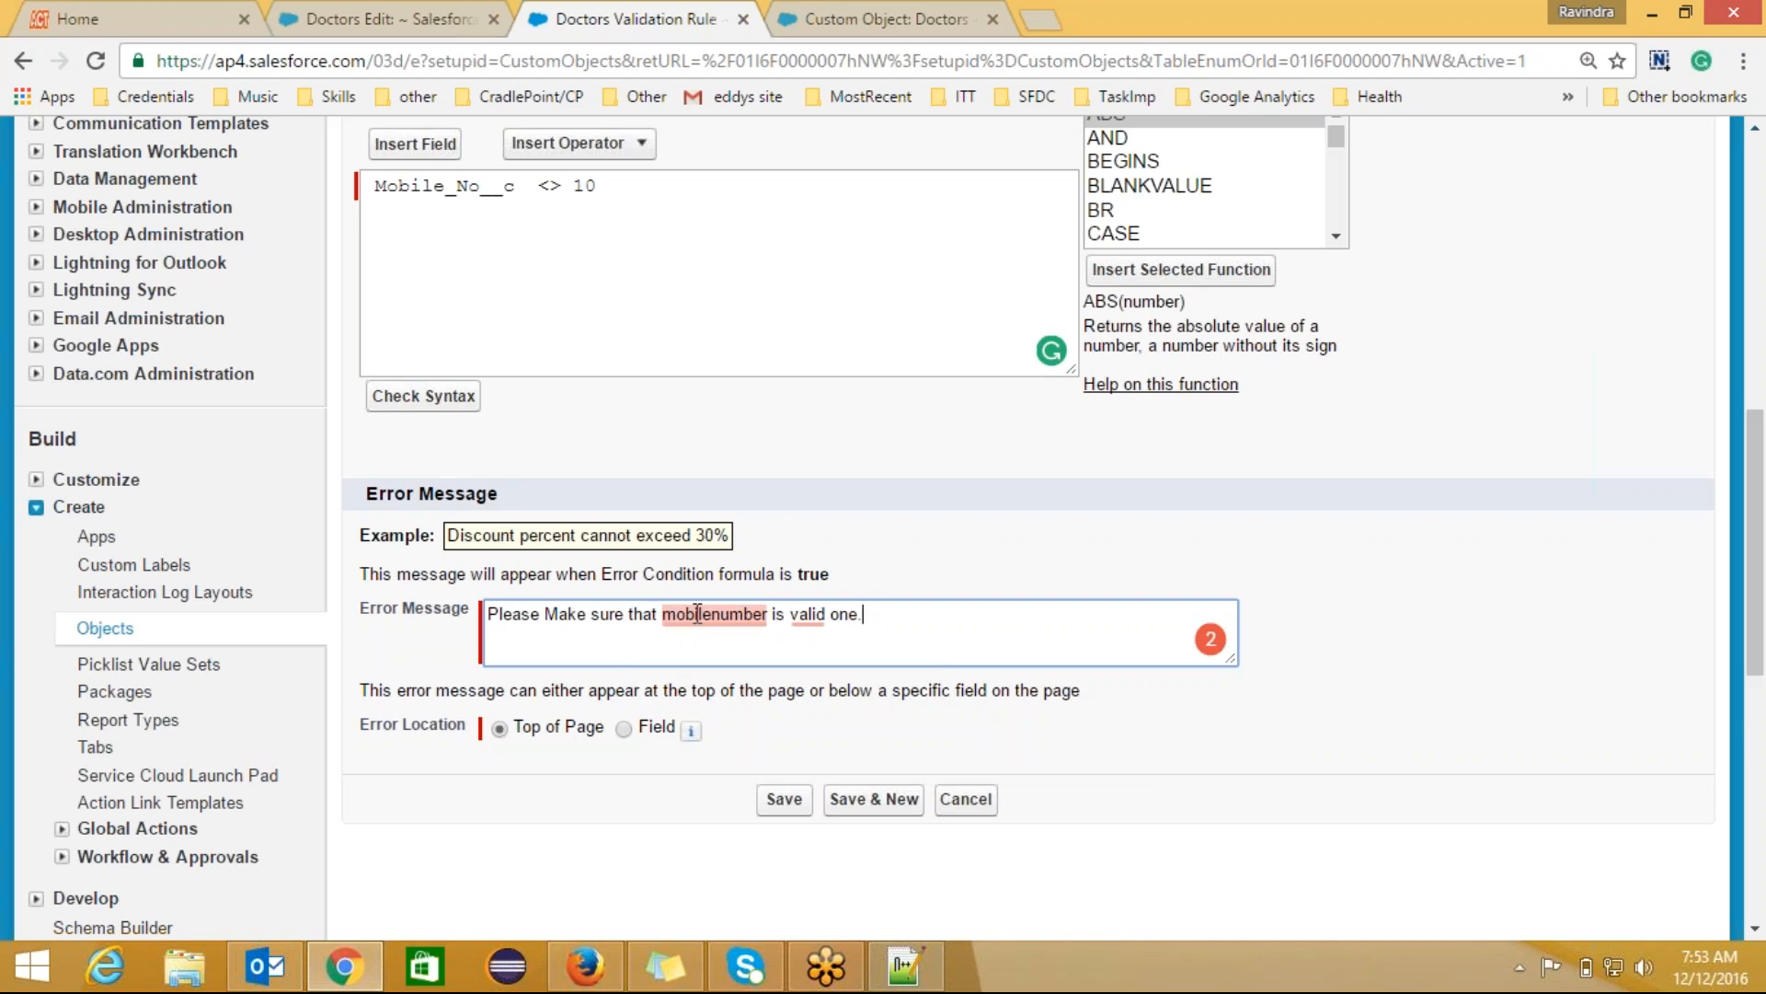
Step: Correct the message to 'Please Make sure that mobile number is a valid one.' and return to the Doctors form
left_click(695, 614)
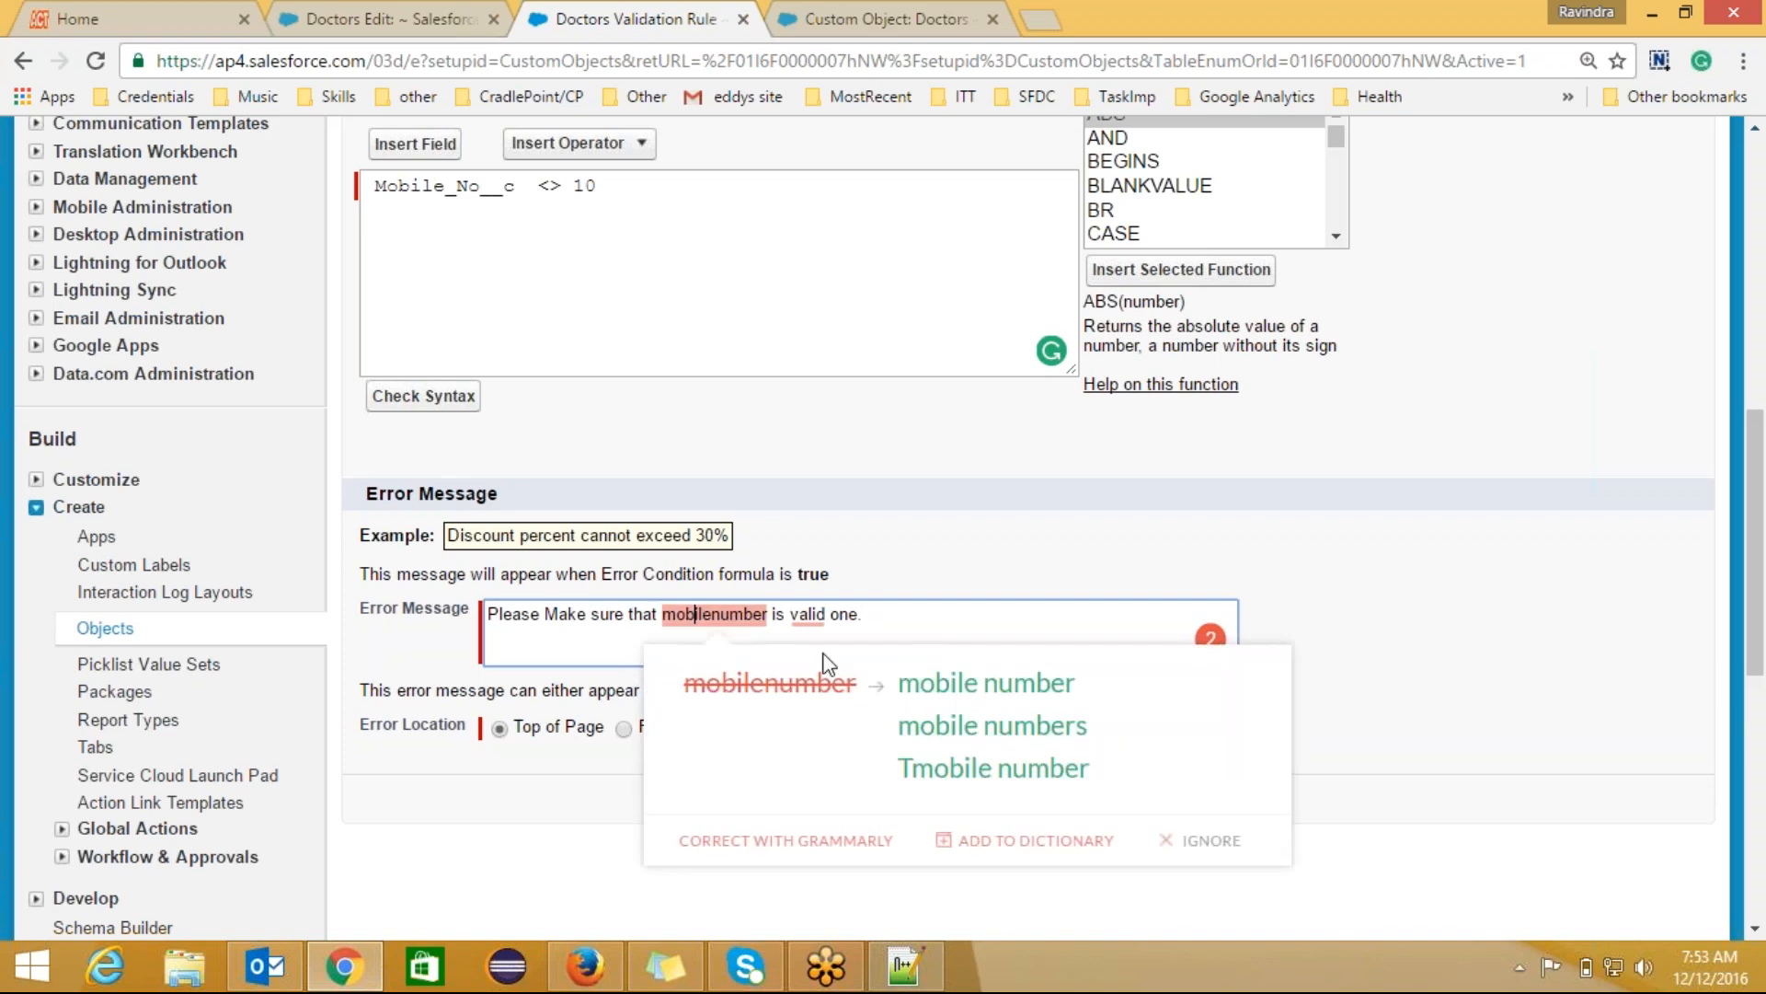
left_click(973, 690)
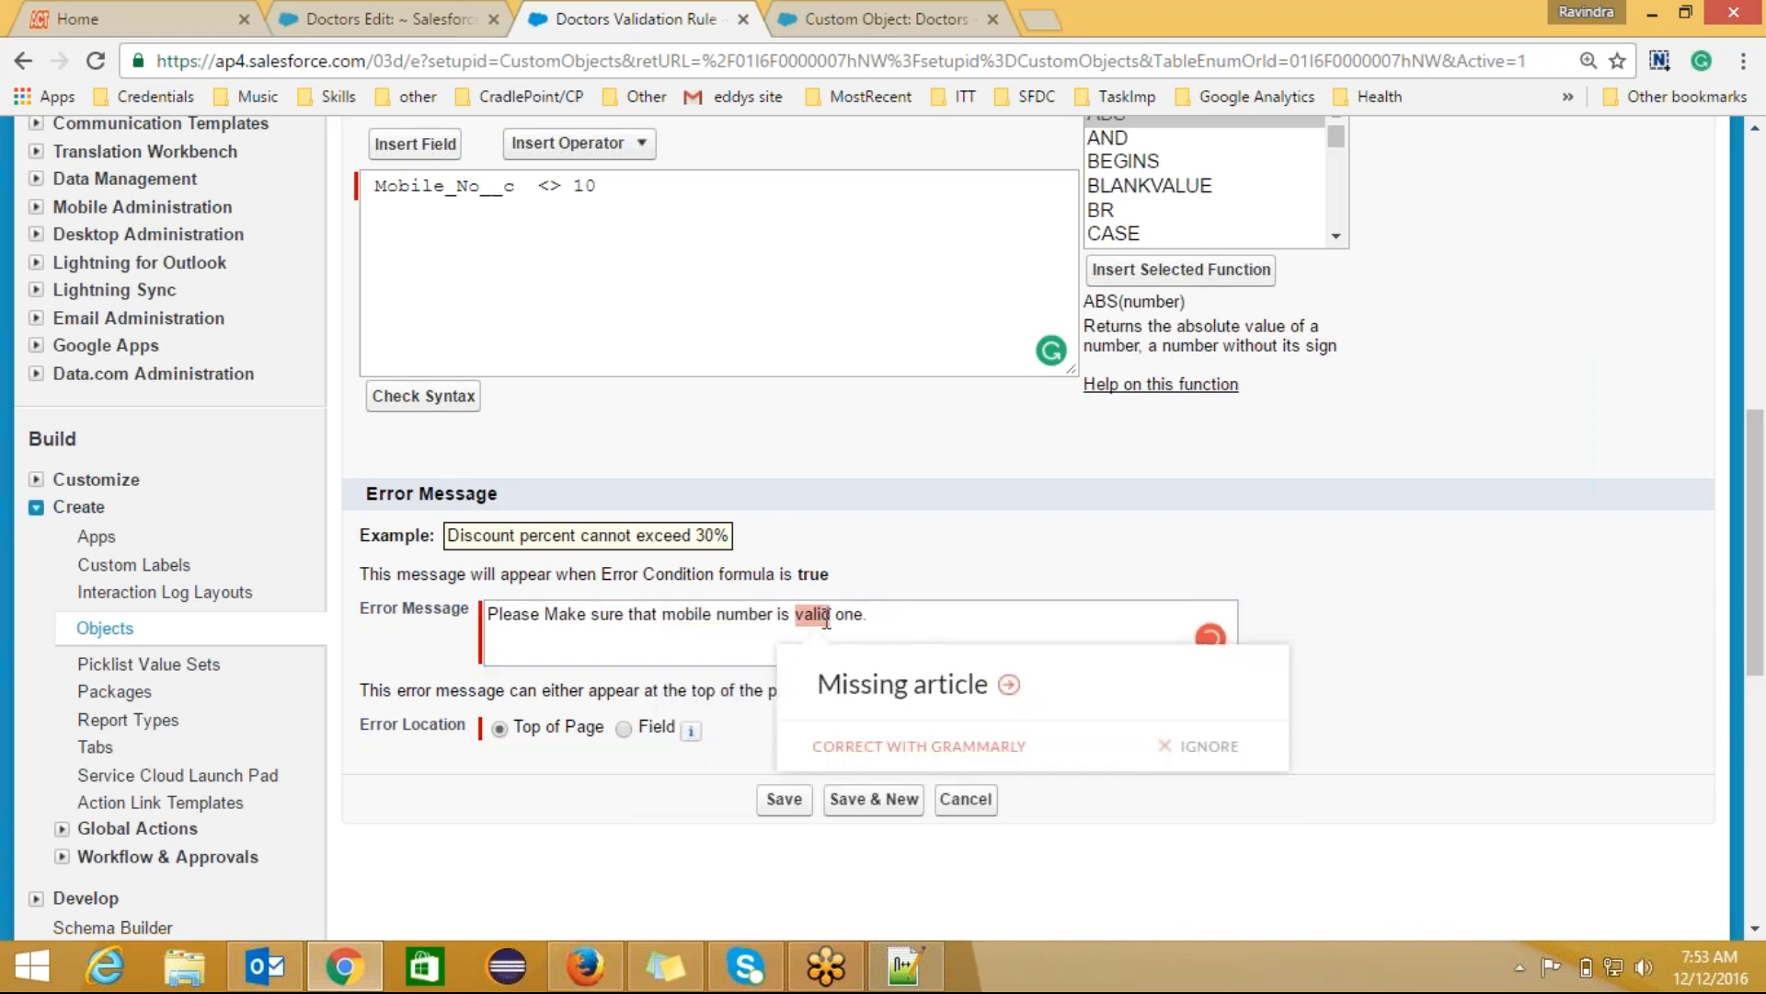
left_click(794, 614)
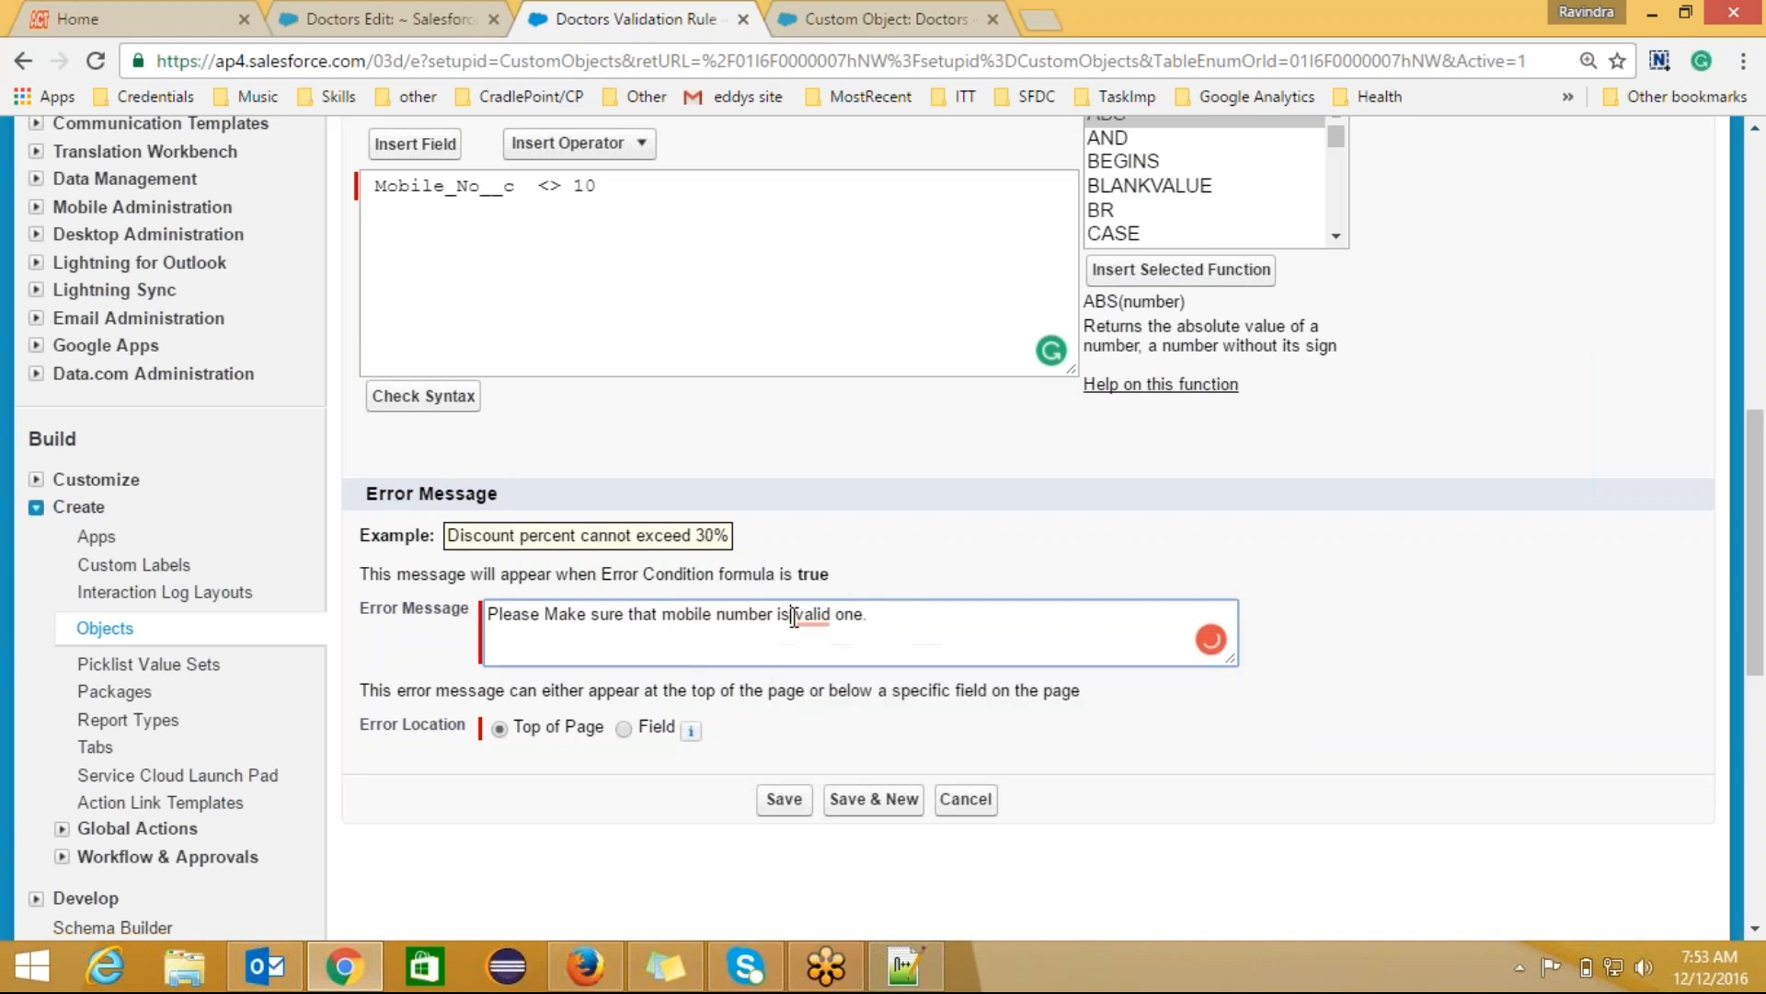
type("a")
key("End")
mouse_move(814, 614)
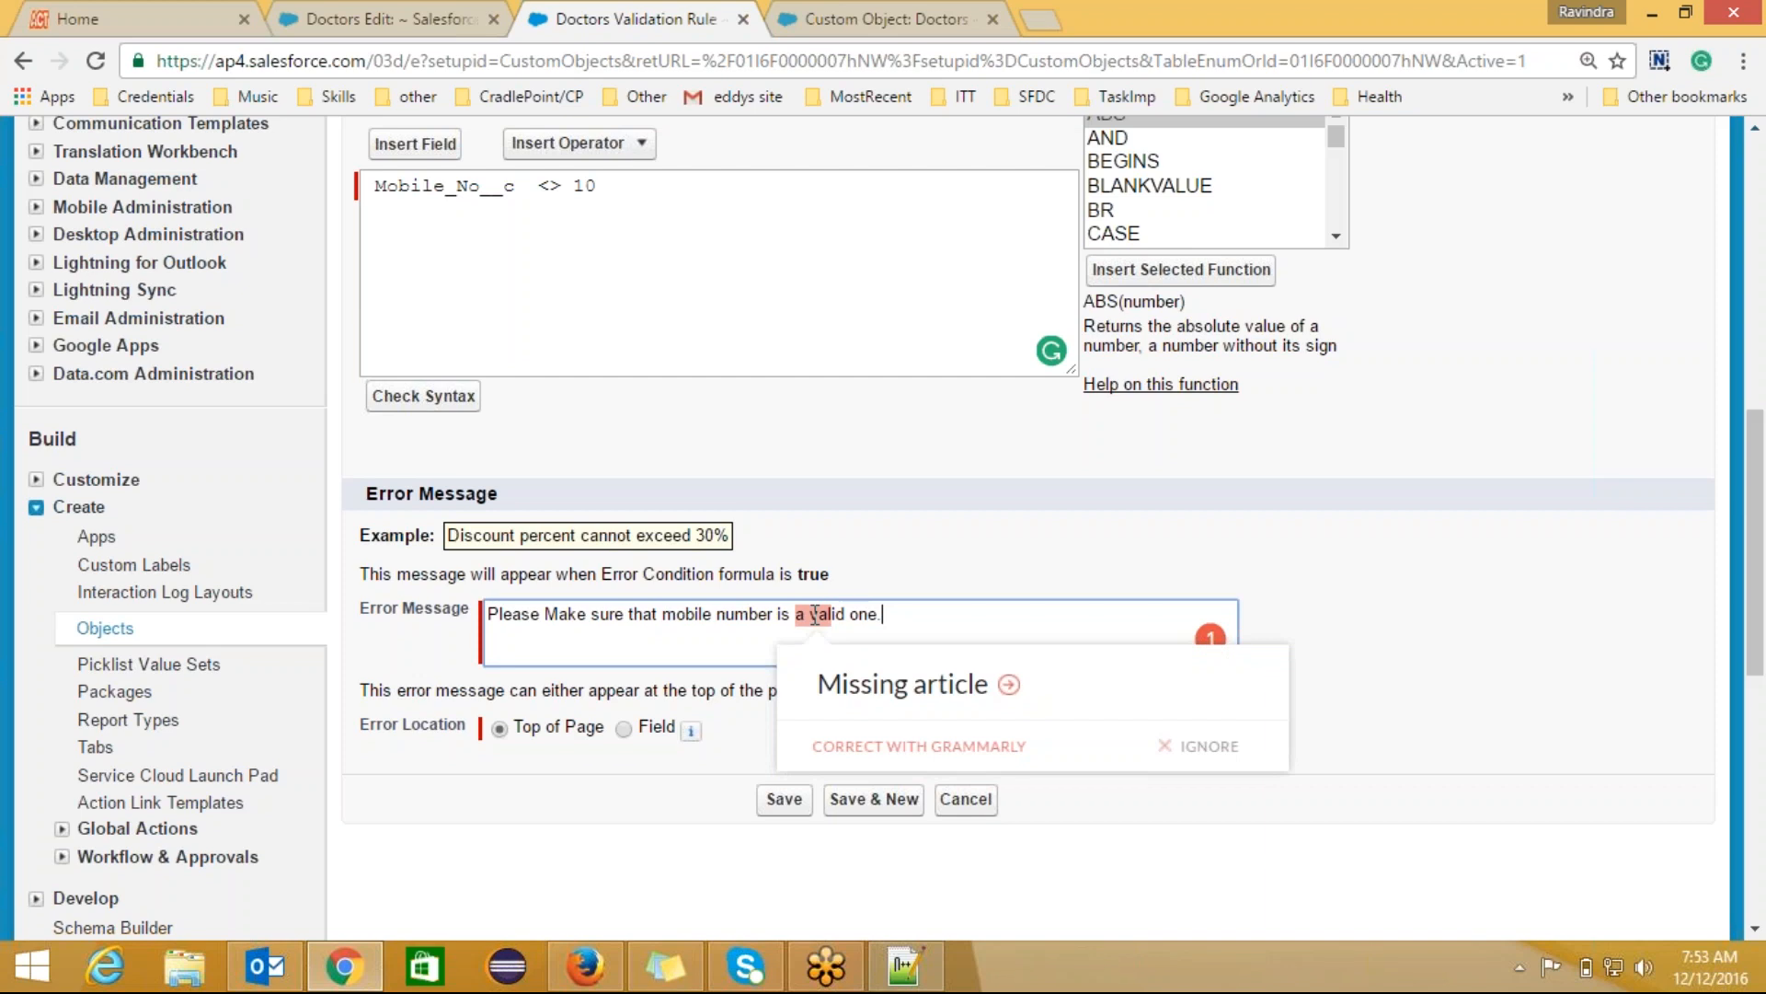
left_click(1211, 753)
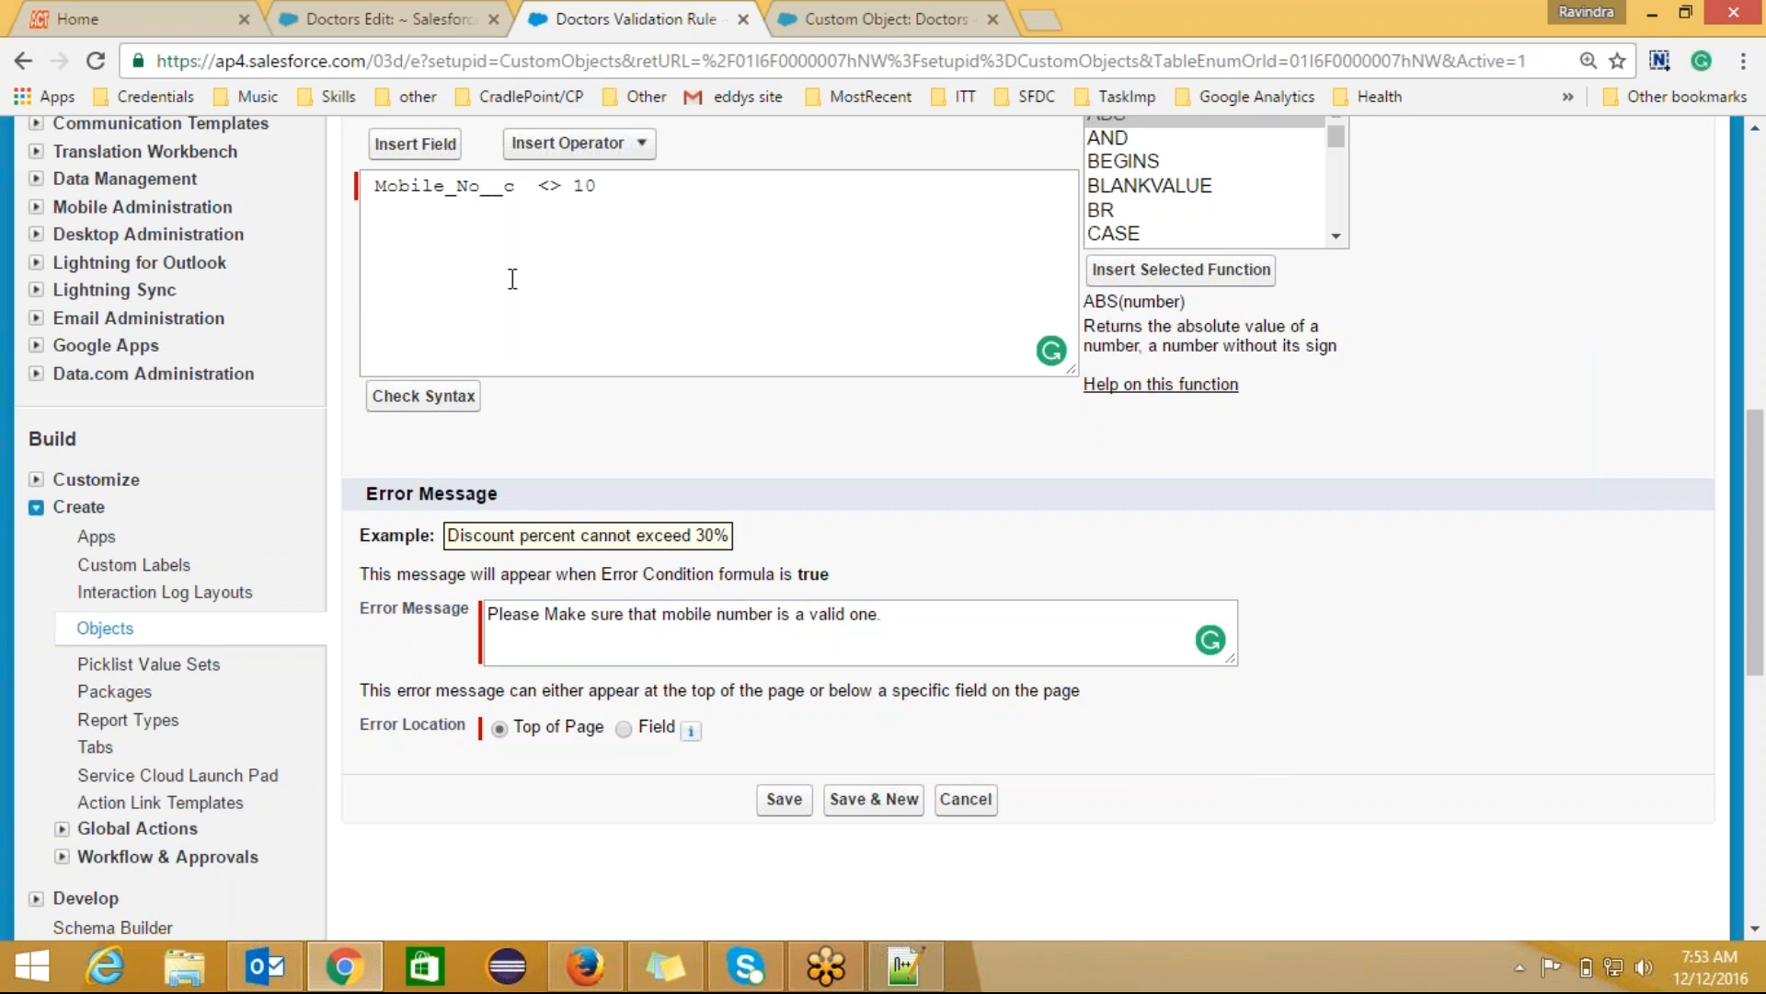
left_click(412, 19)
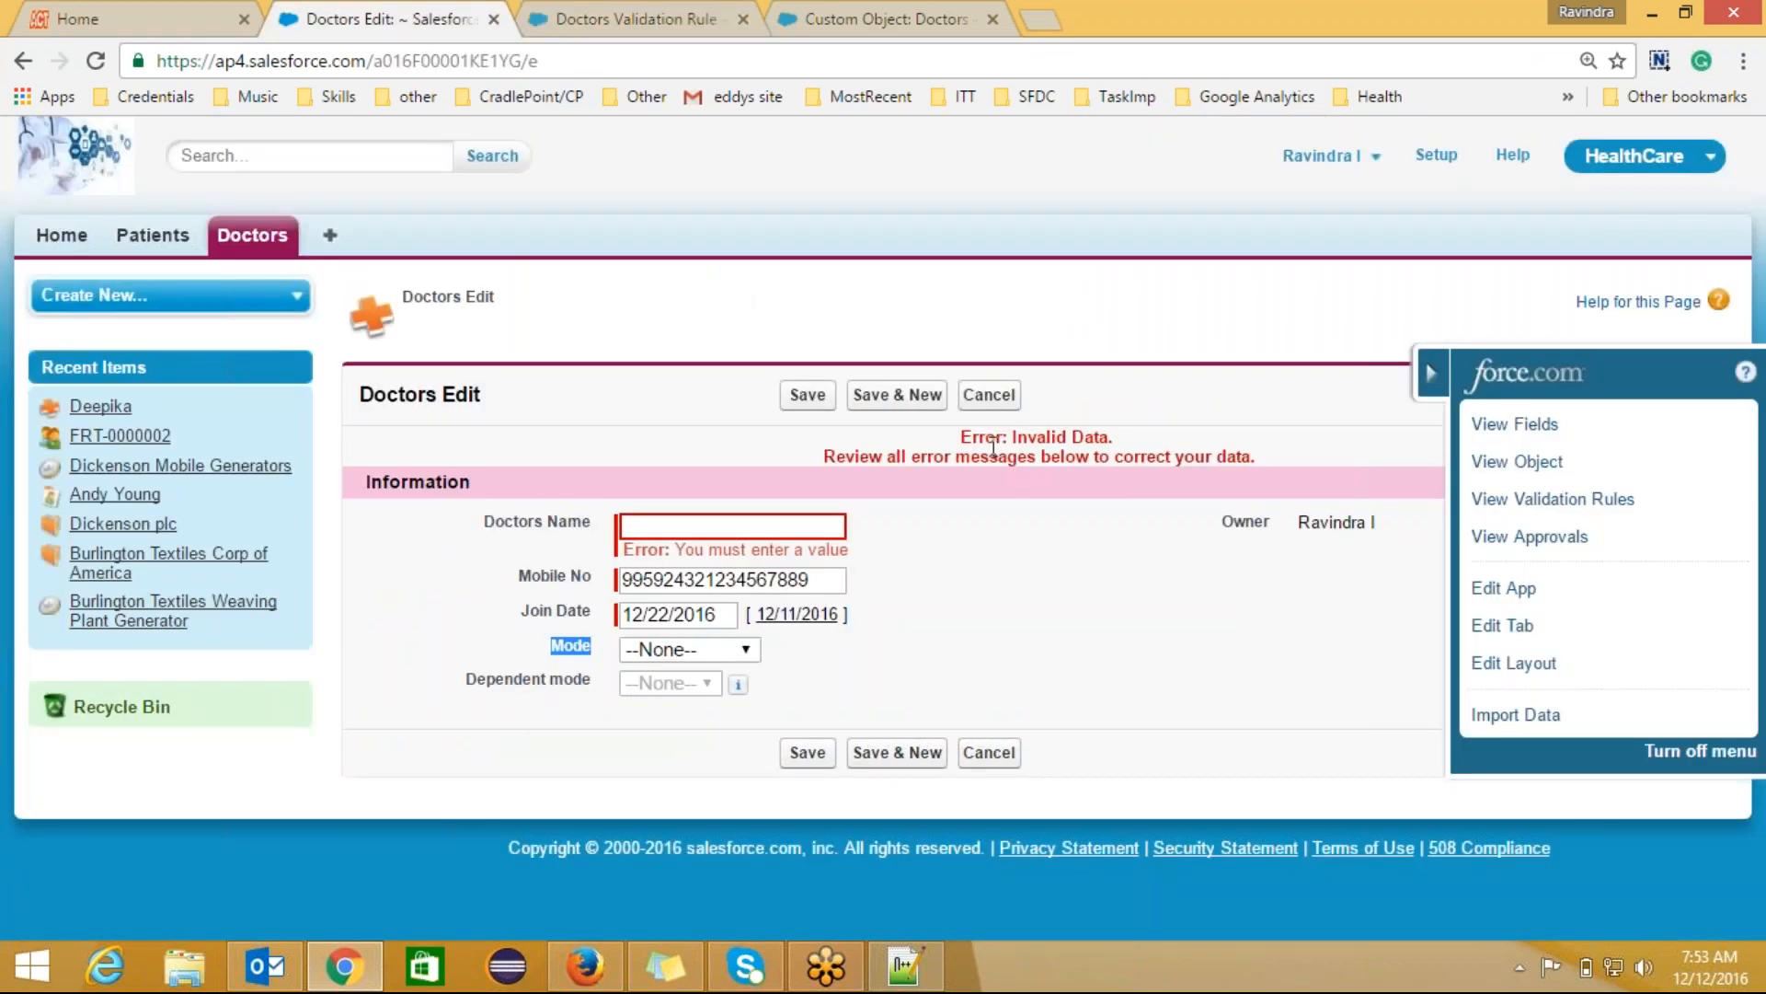
Step: Highlight the Doctors Name 'You must enter a value' error, then switch windows
left_click_drag(675, 549, 851, 549)
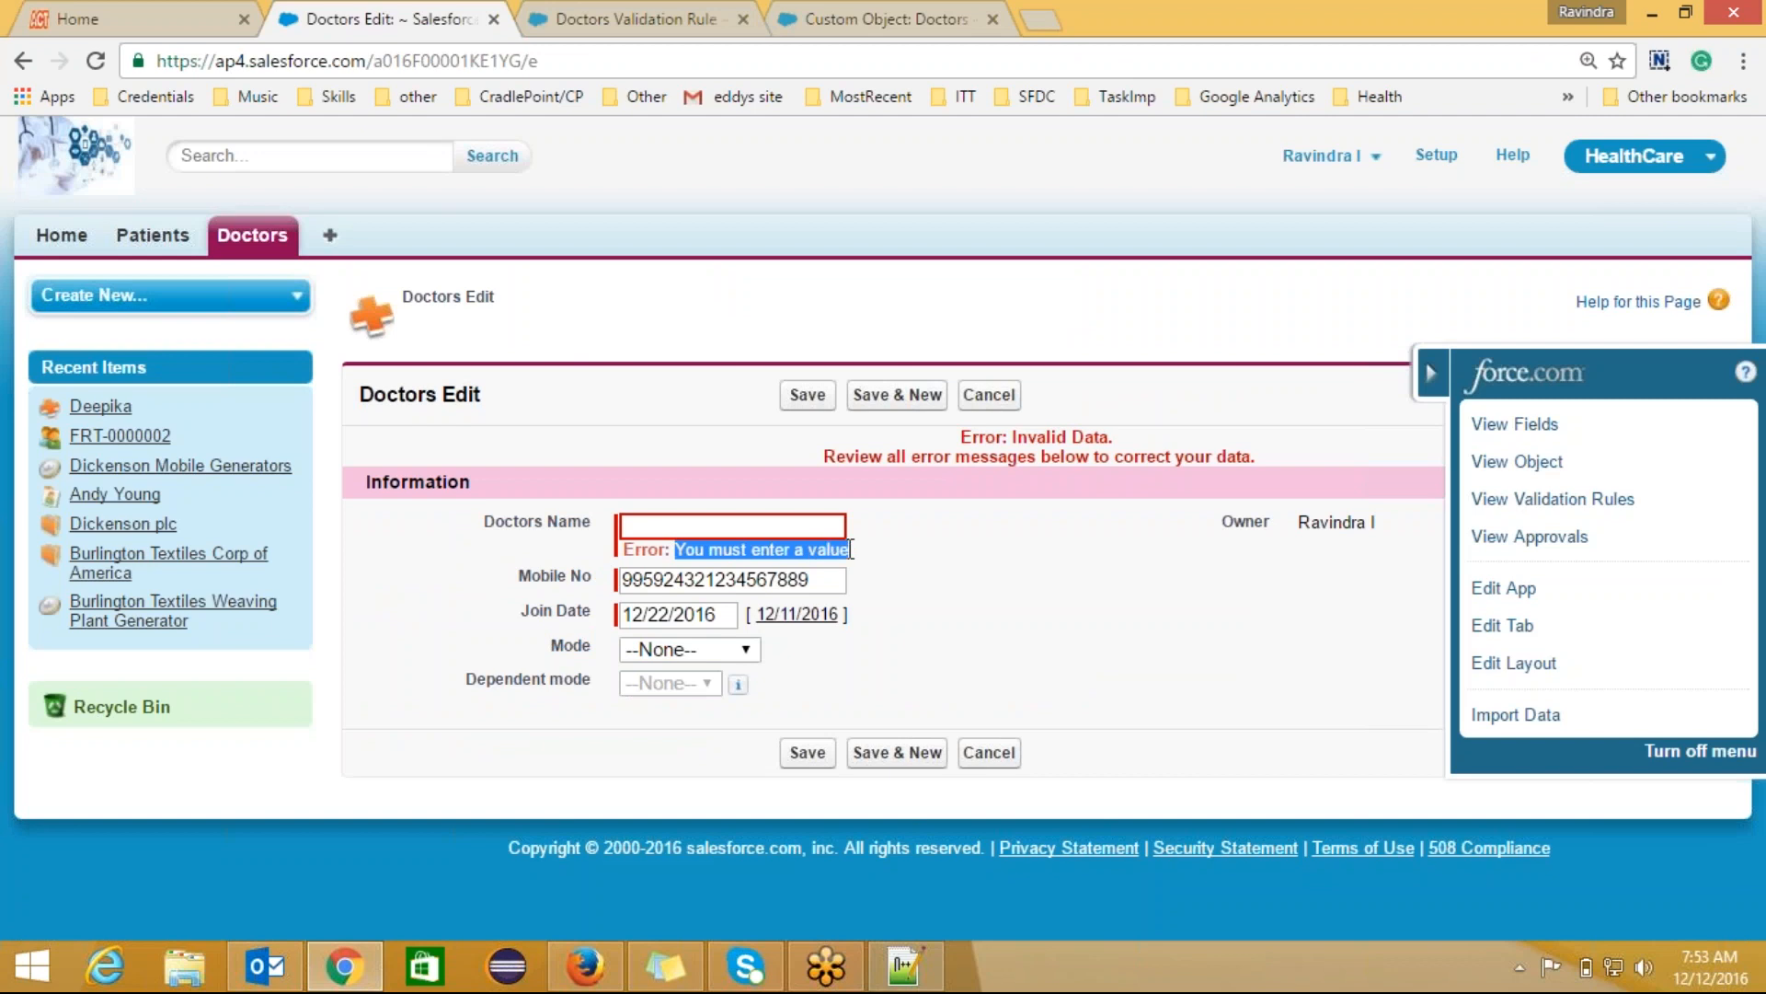
key("alt+Tab")
key("alt+Tab")
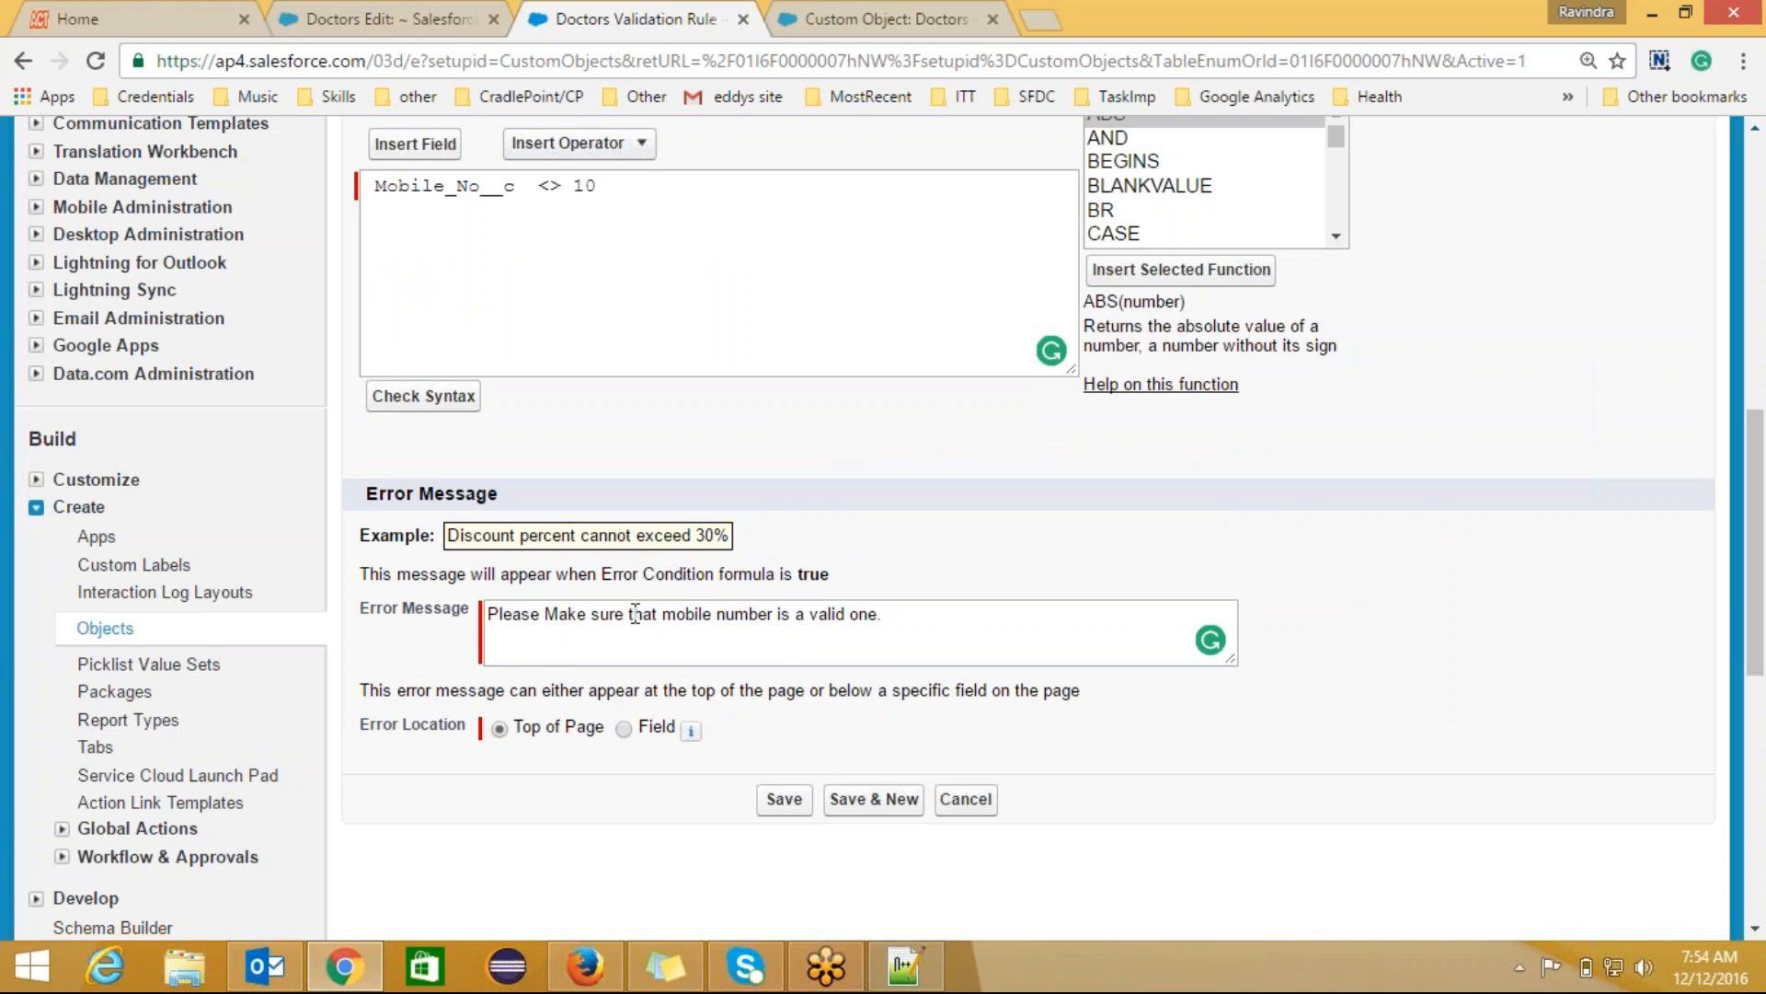
Step: Set the error location to the Mobile No field and save the rule
left_click(623, 730)
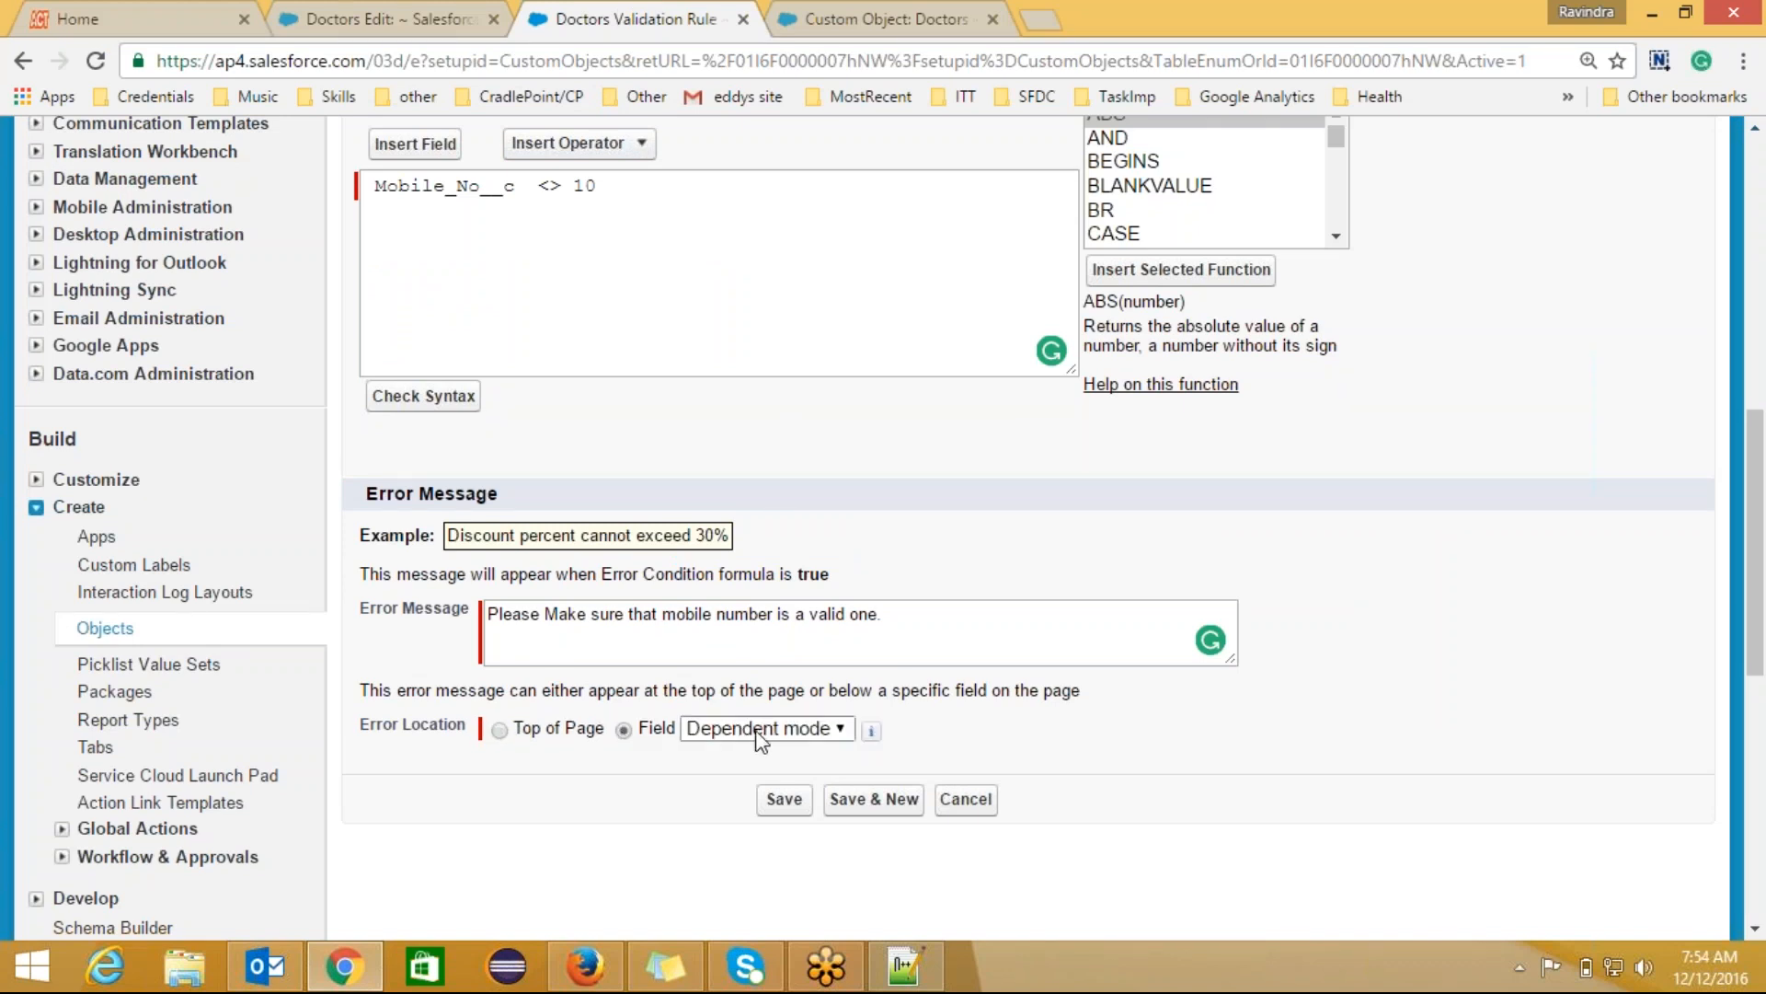
left_click(841, 728)
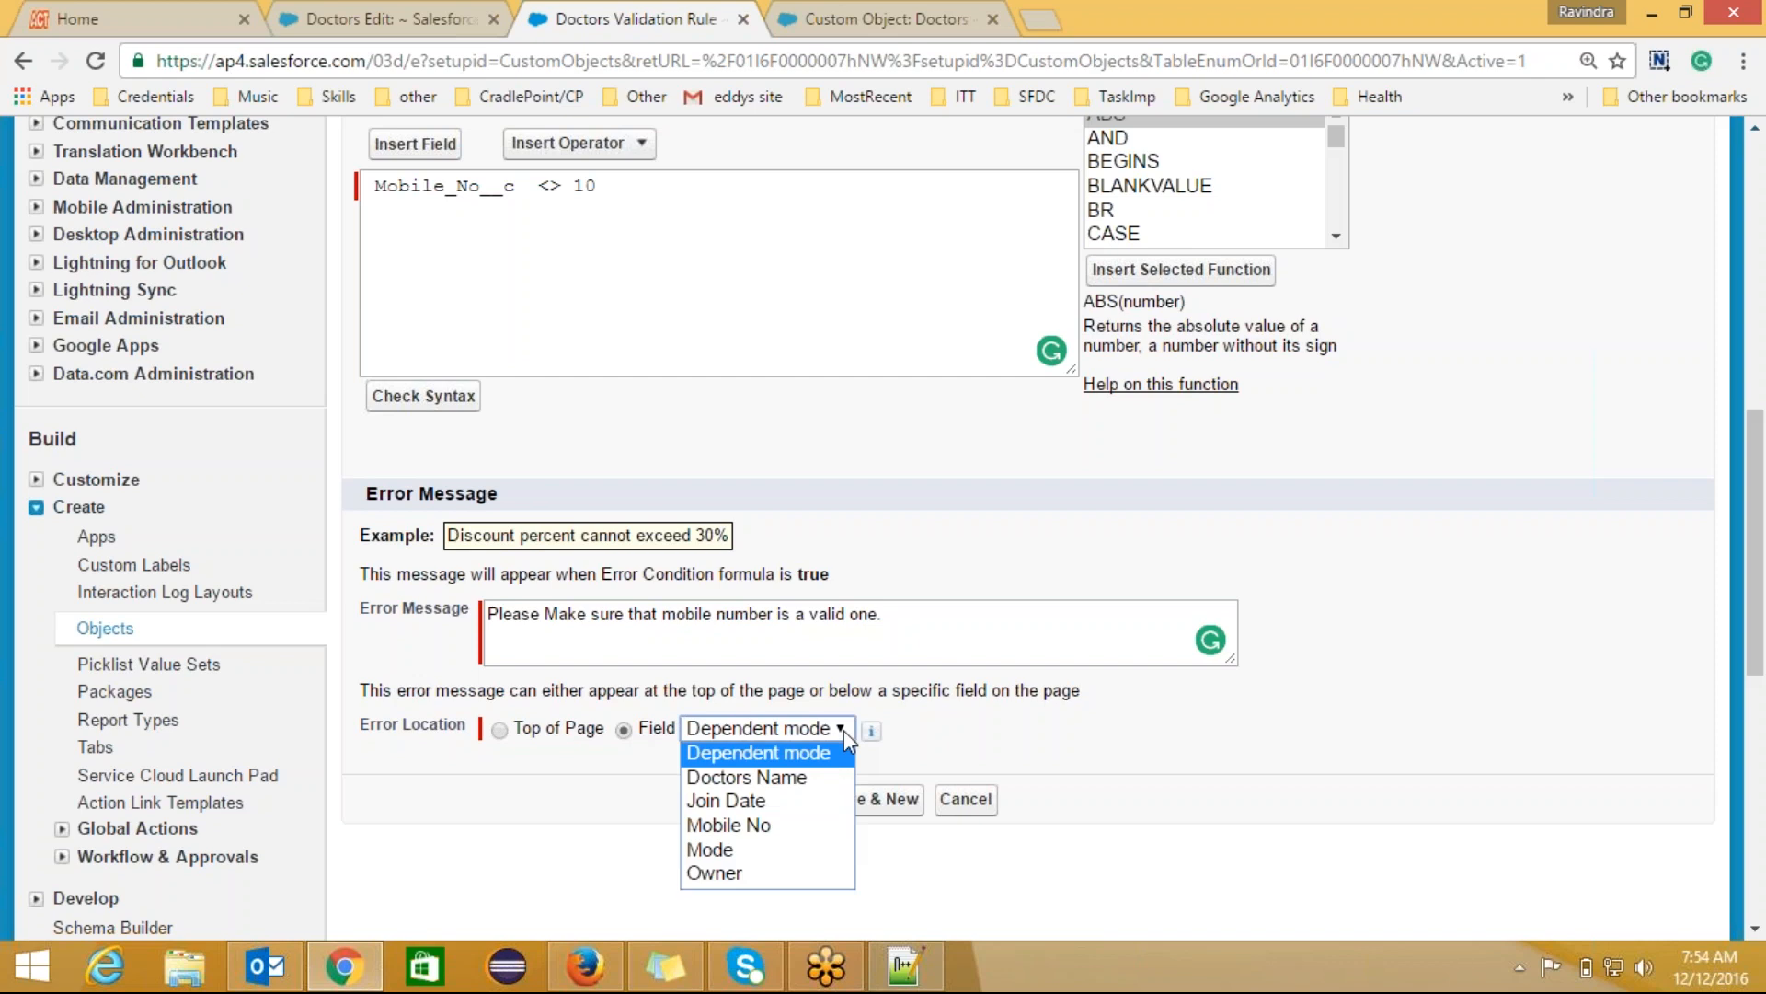
left_click(775, 823)
left_click(925, 752)
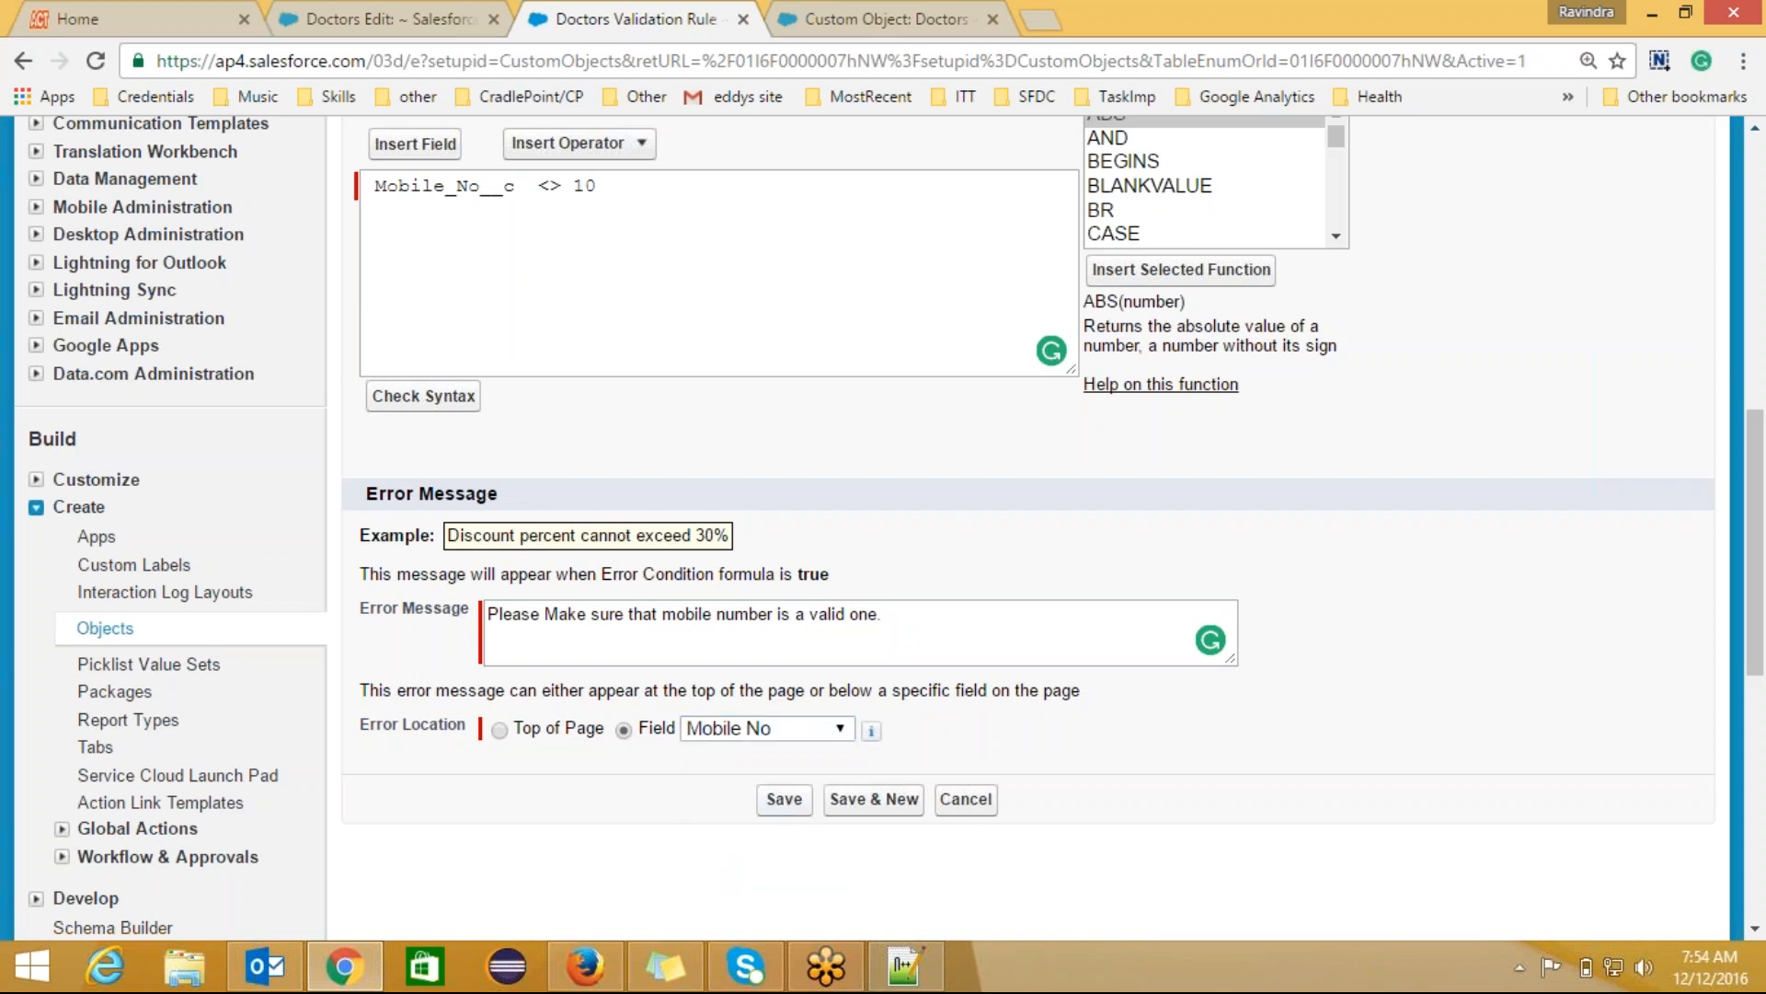
left_click(791, 802)
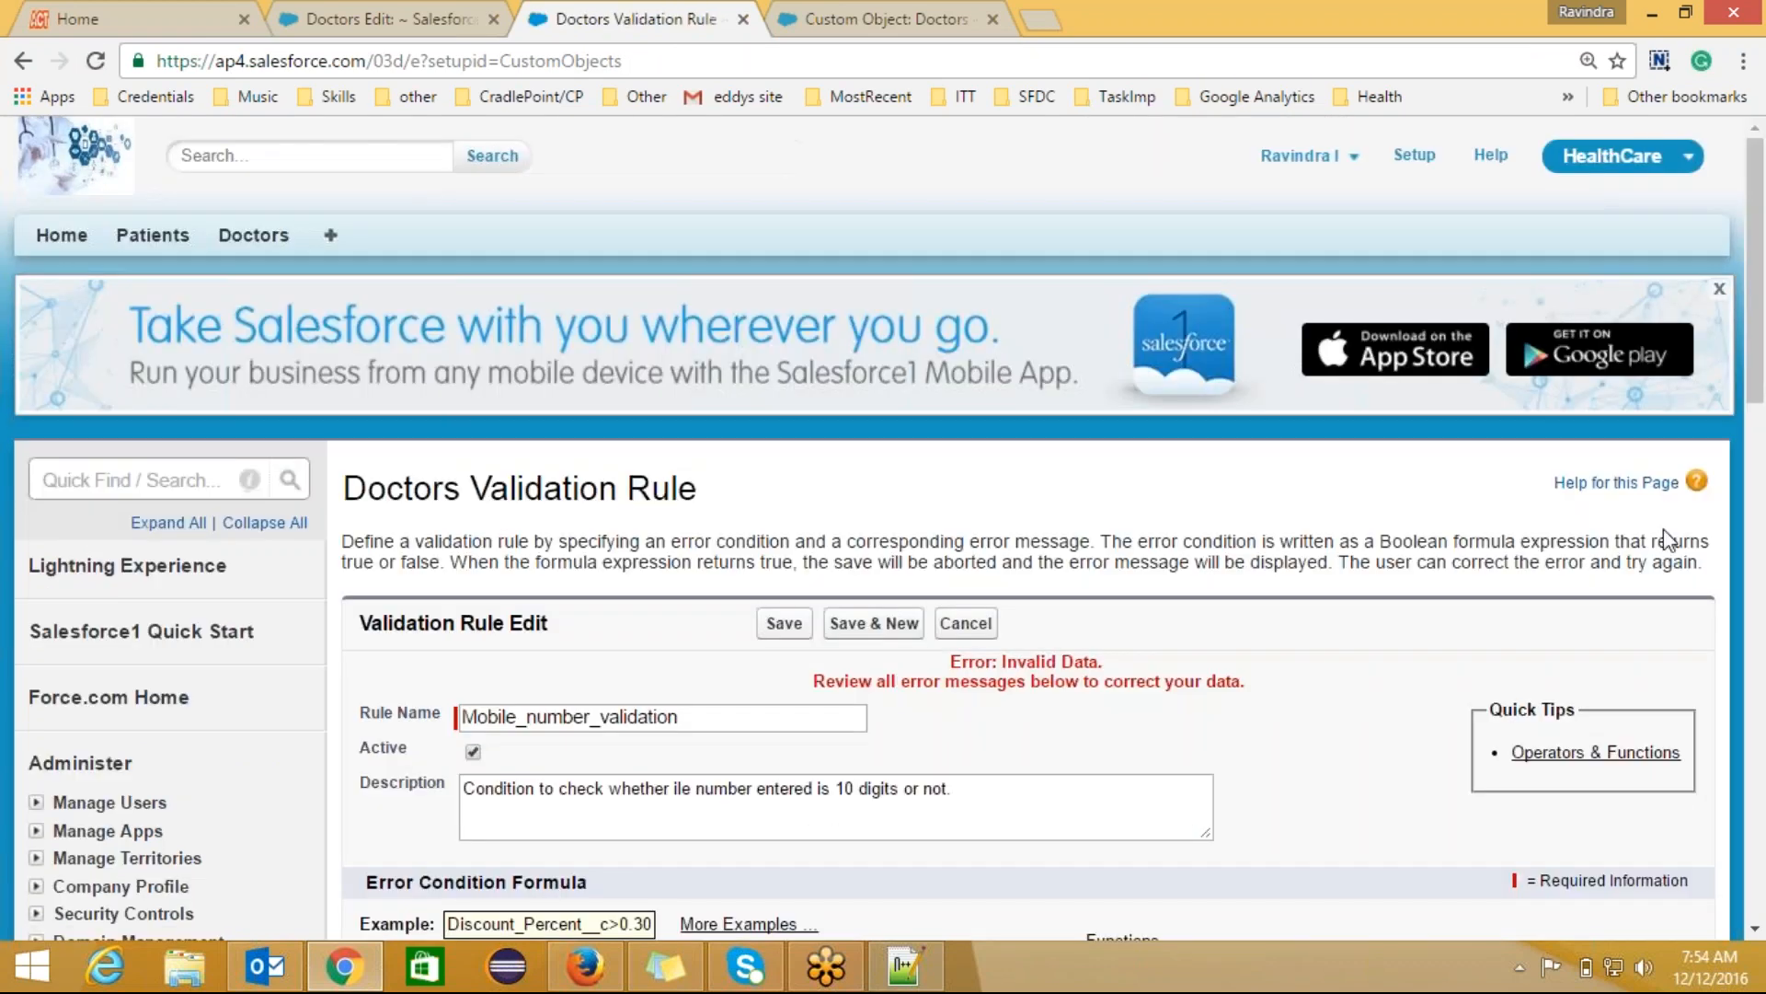
Step: Replace the field name in the formula with an empty LEN() function
scroll(1757, 414, "down", 5)
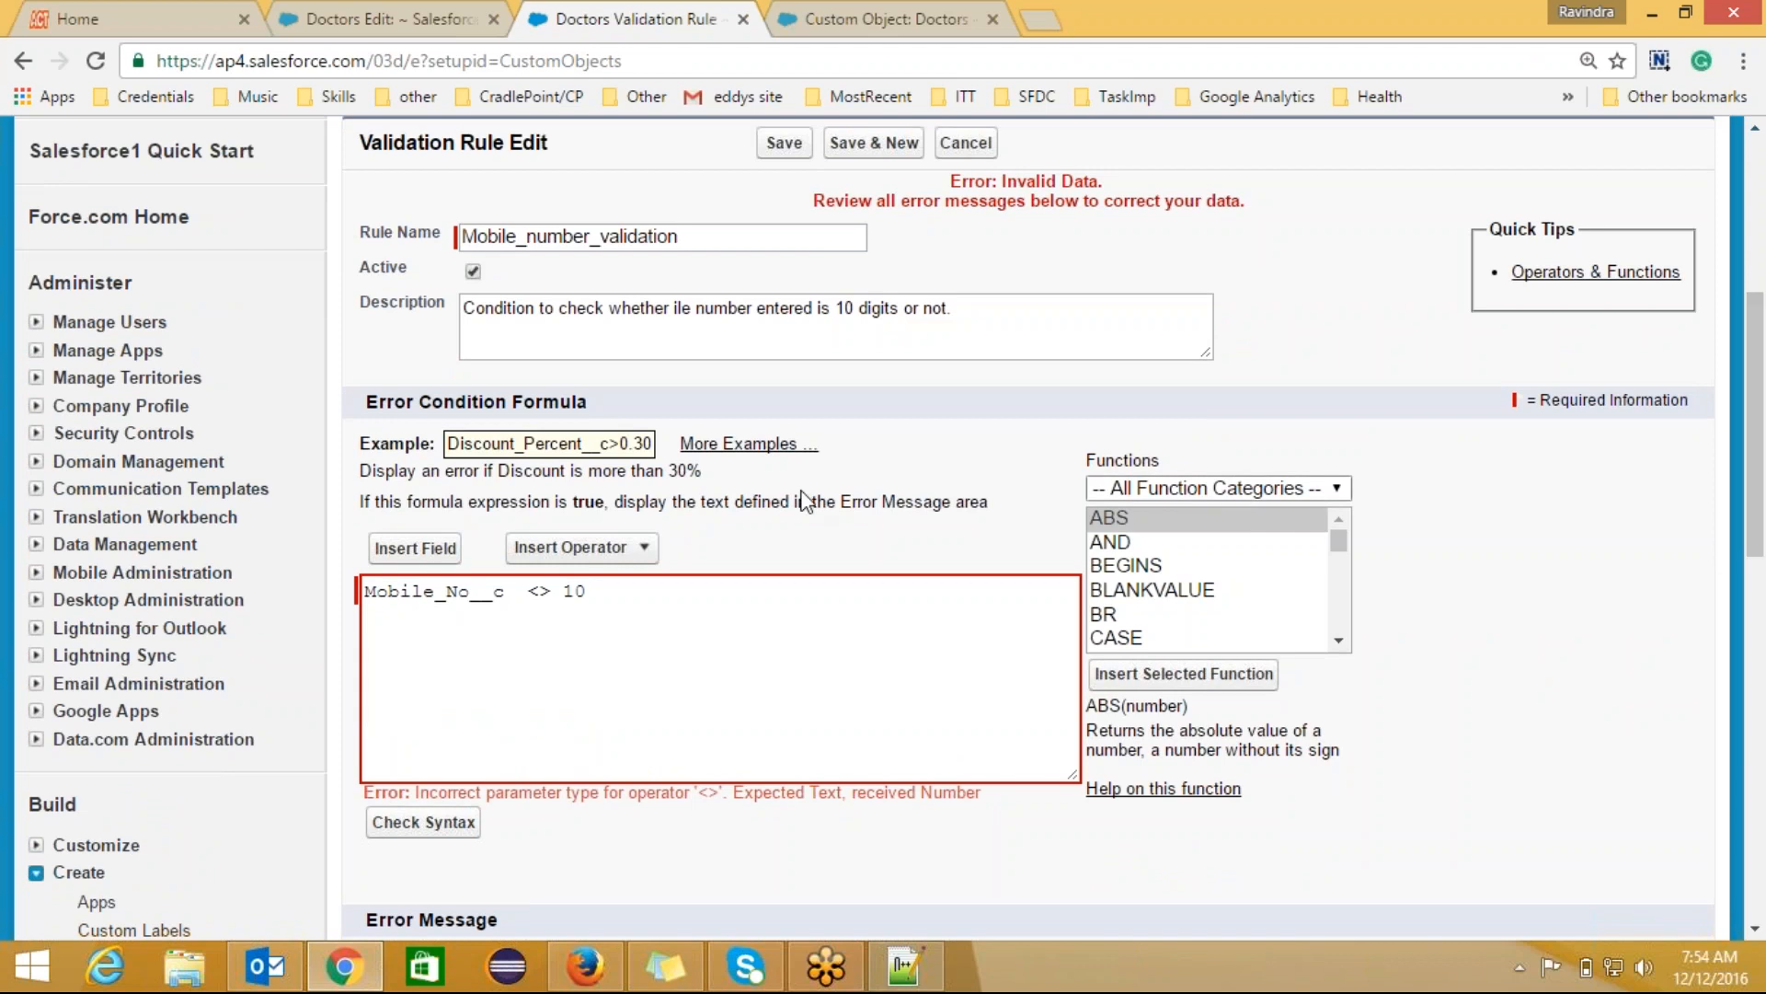
left_click(471, 595)
left_click_drag(471, 593, 364, 591)
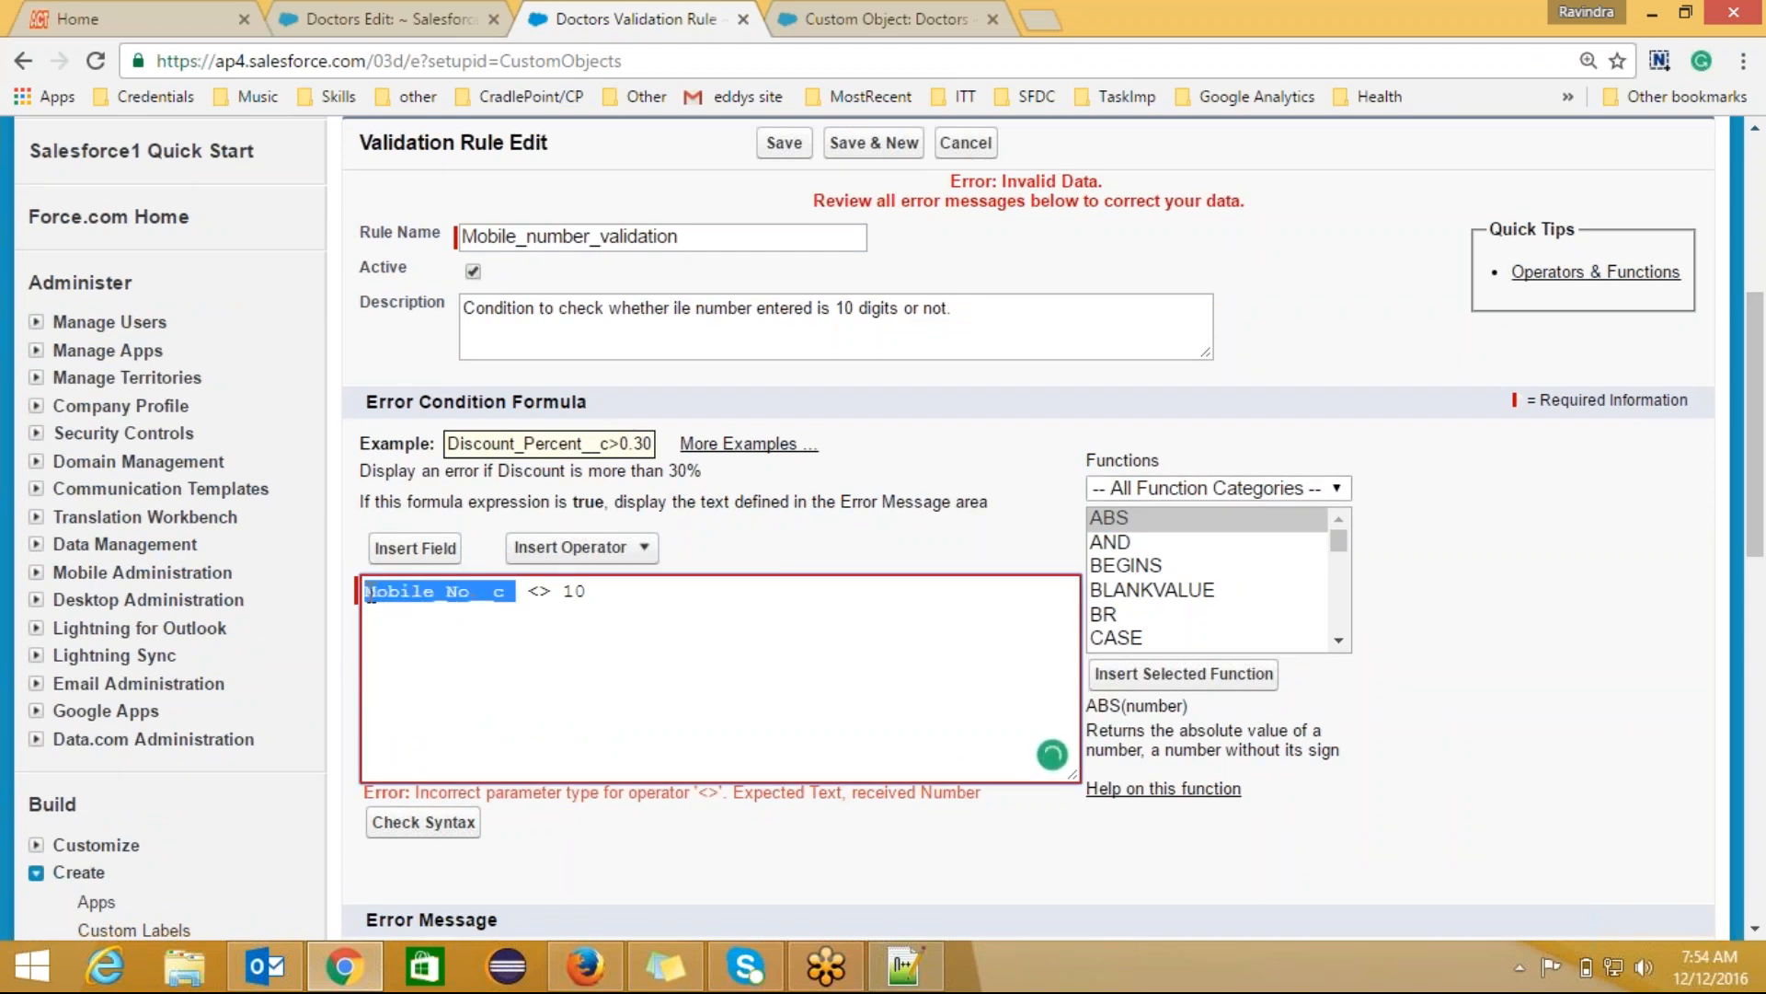
left_click(1340, 642)
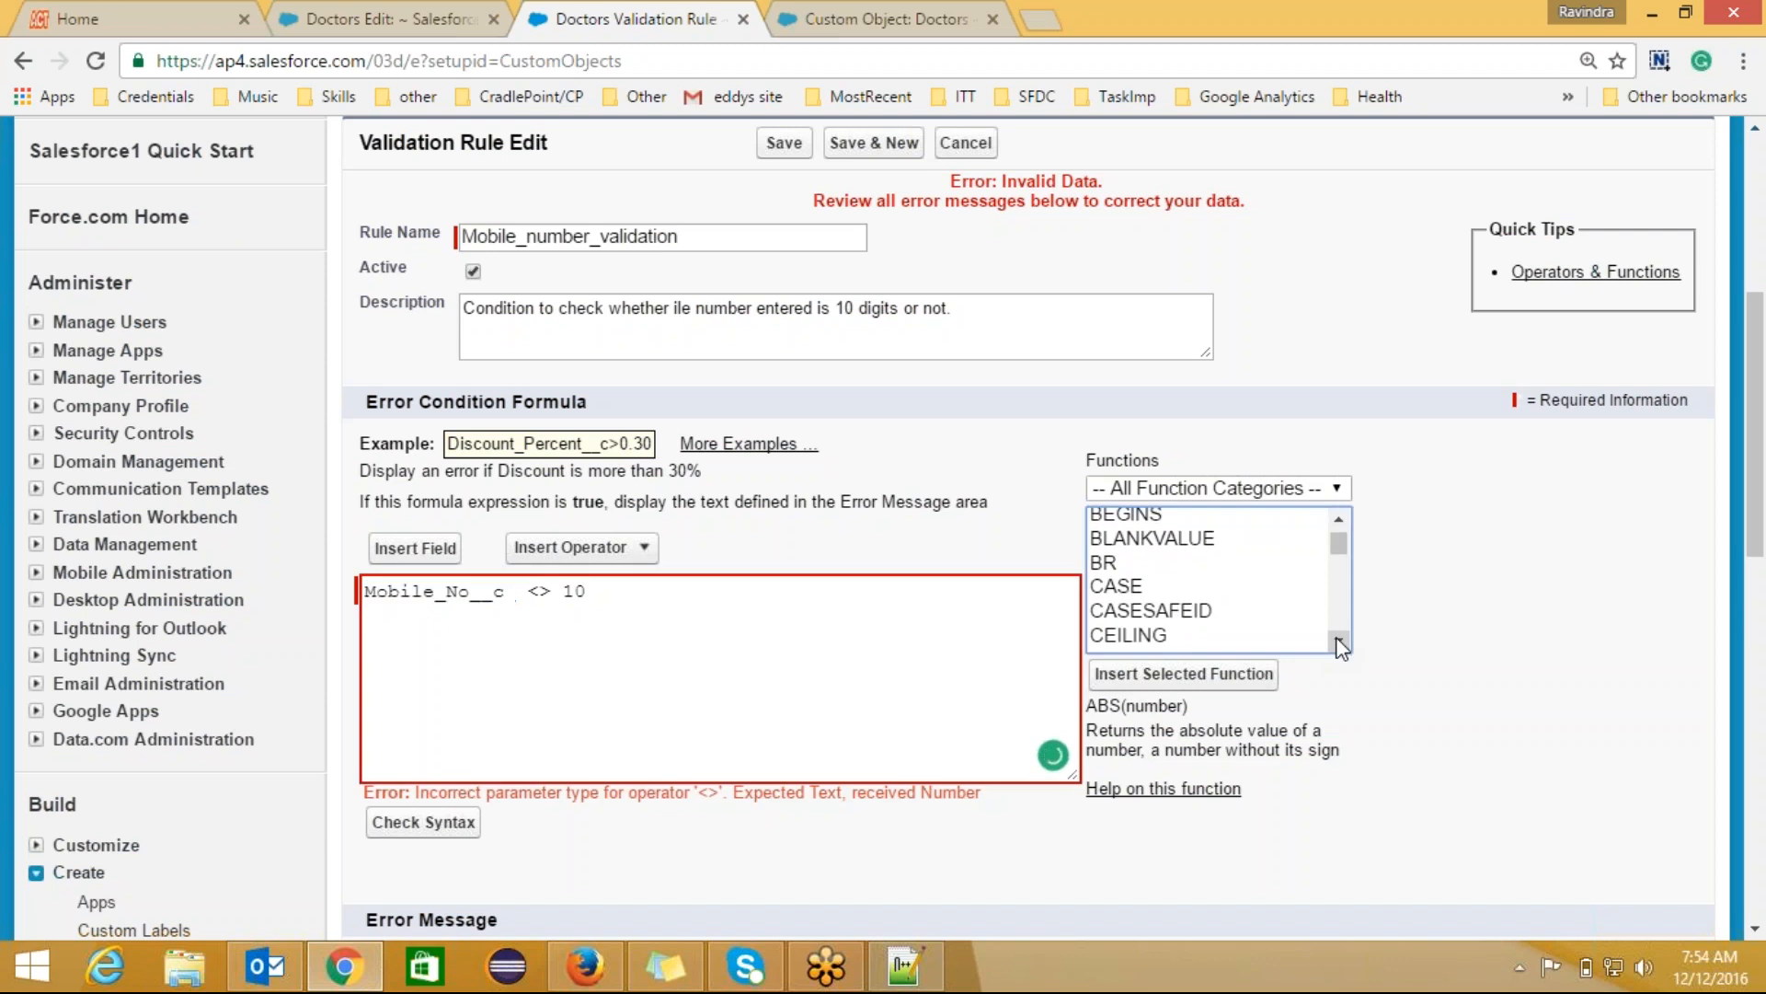
left_click(1340, 641)
left_click(1340, 641)
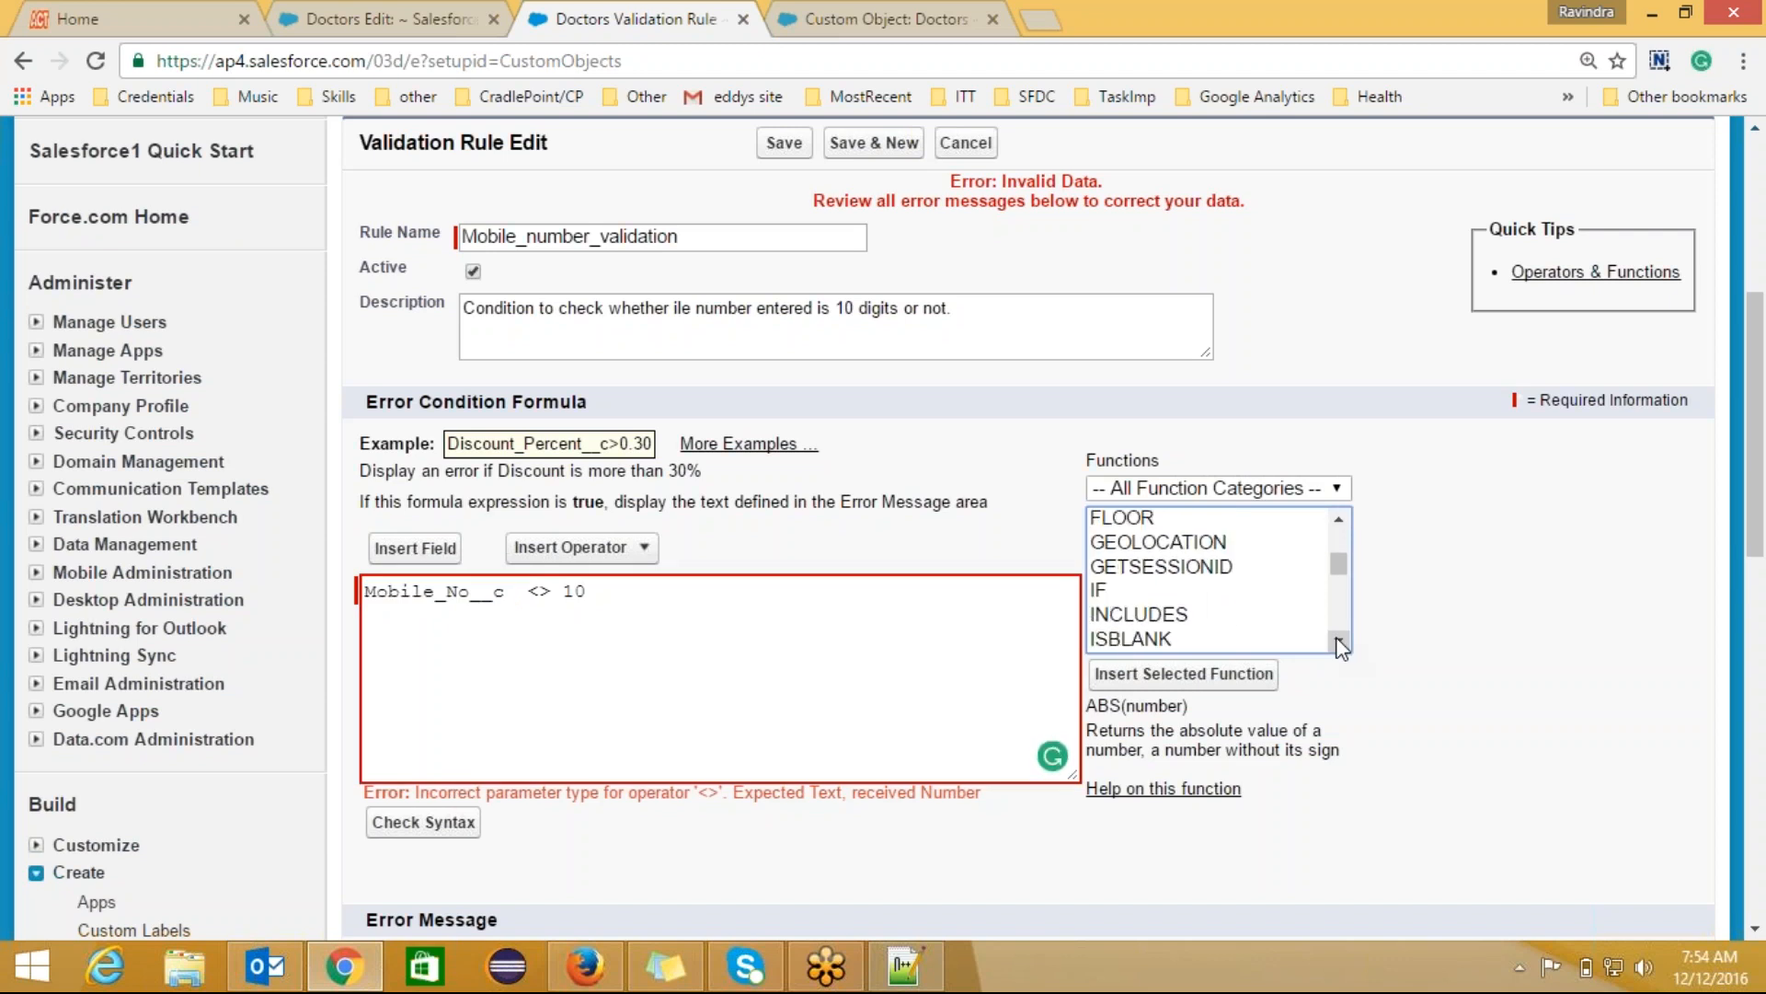
left_click(1340, 641)
left_click(1339, 641)
left_click(1340, 641)
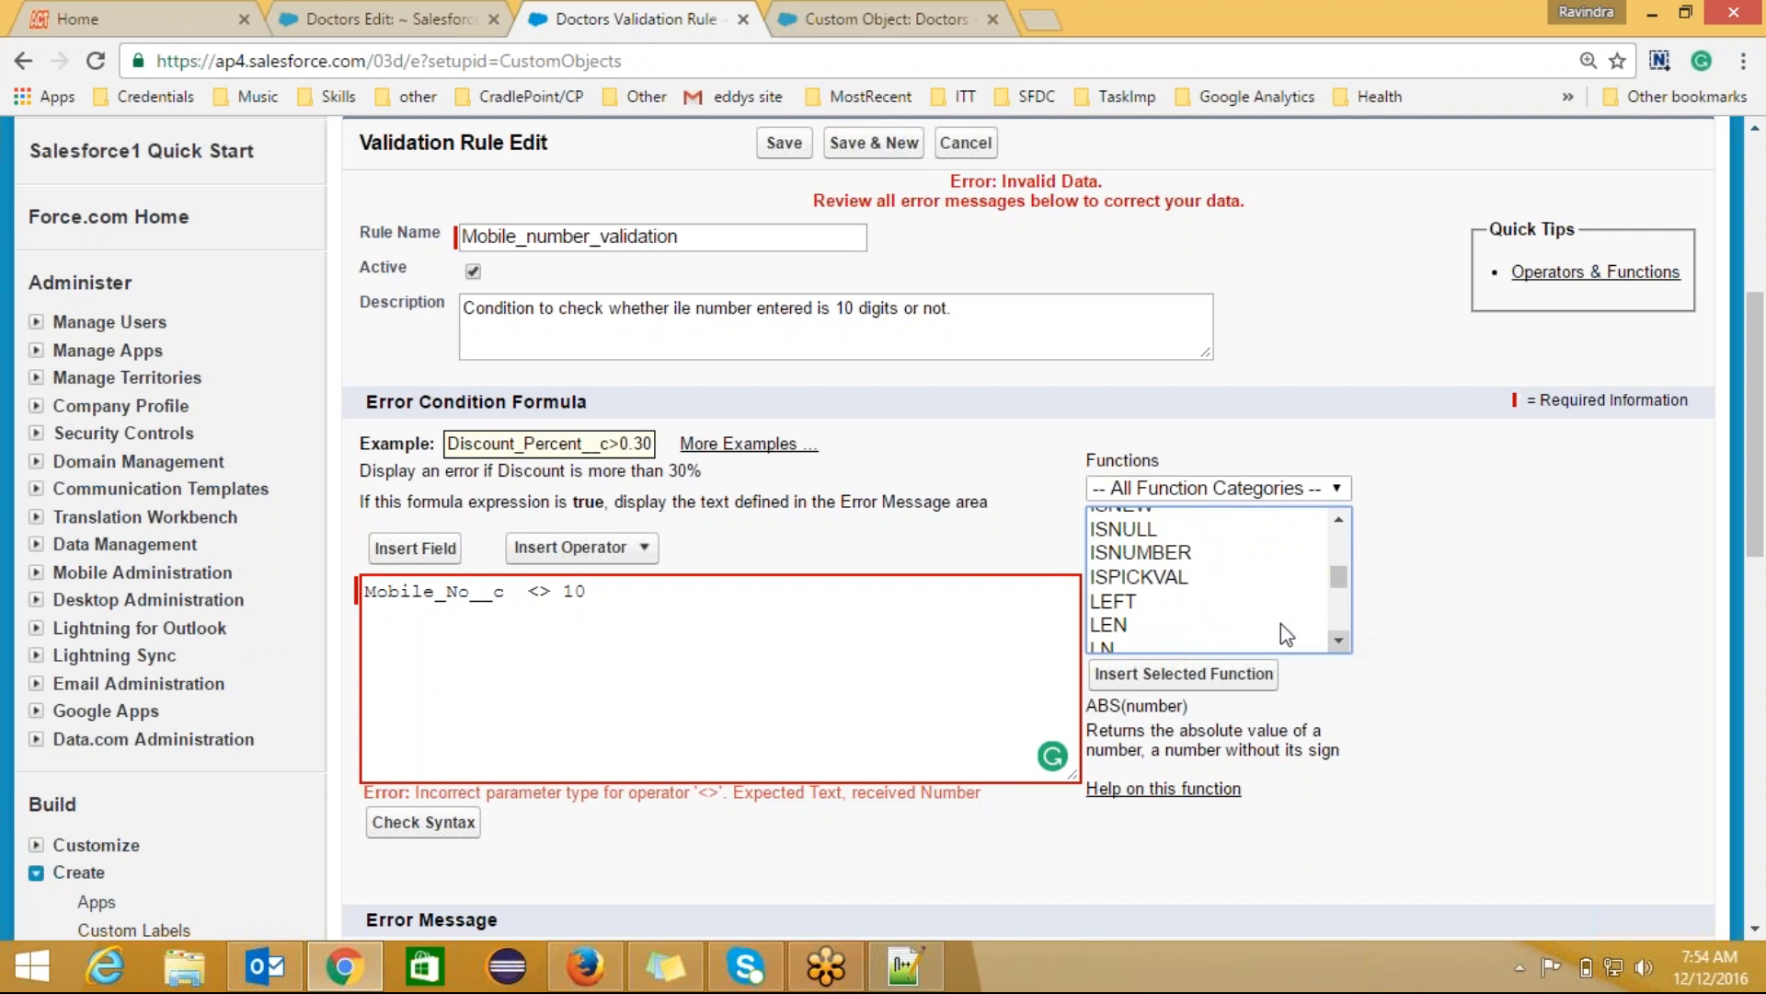
left_click(1118, 626)
left_click(1183, 673)
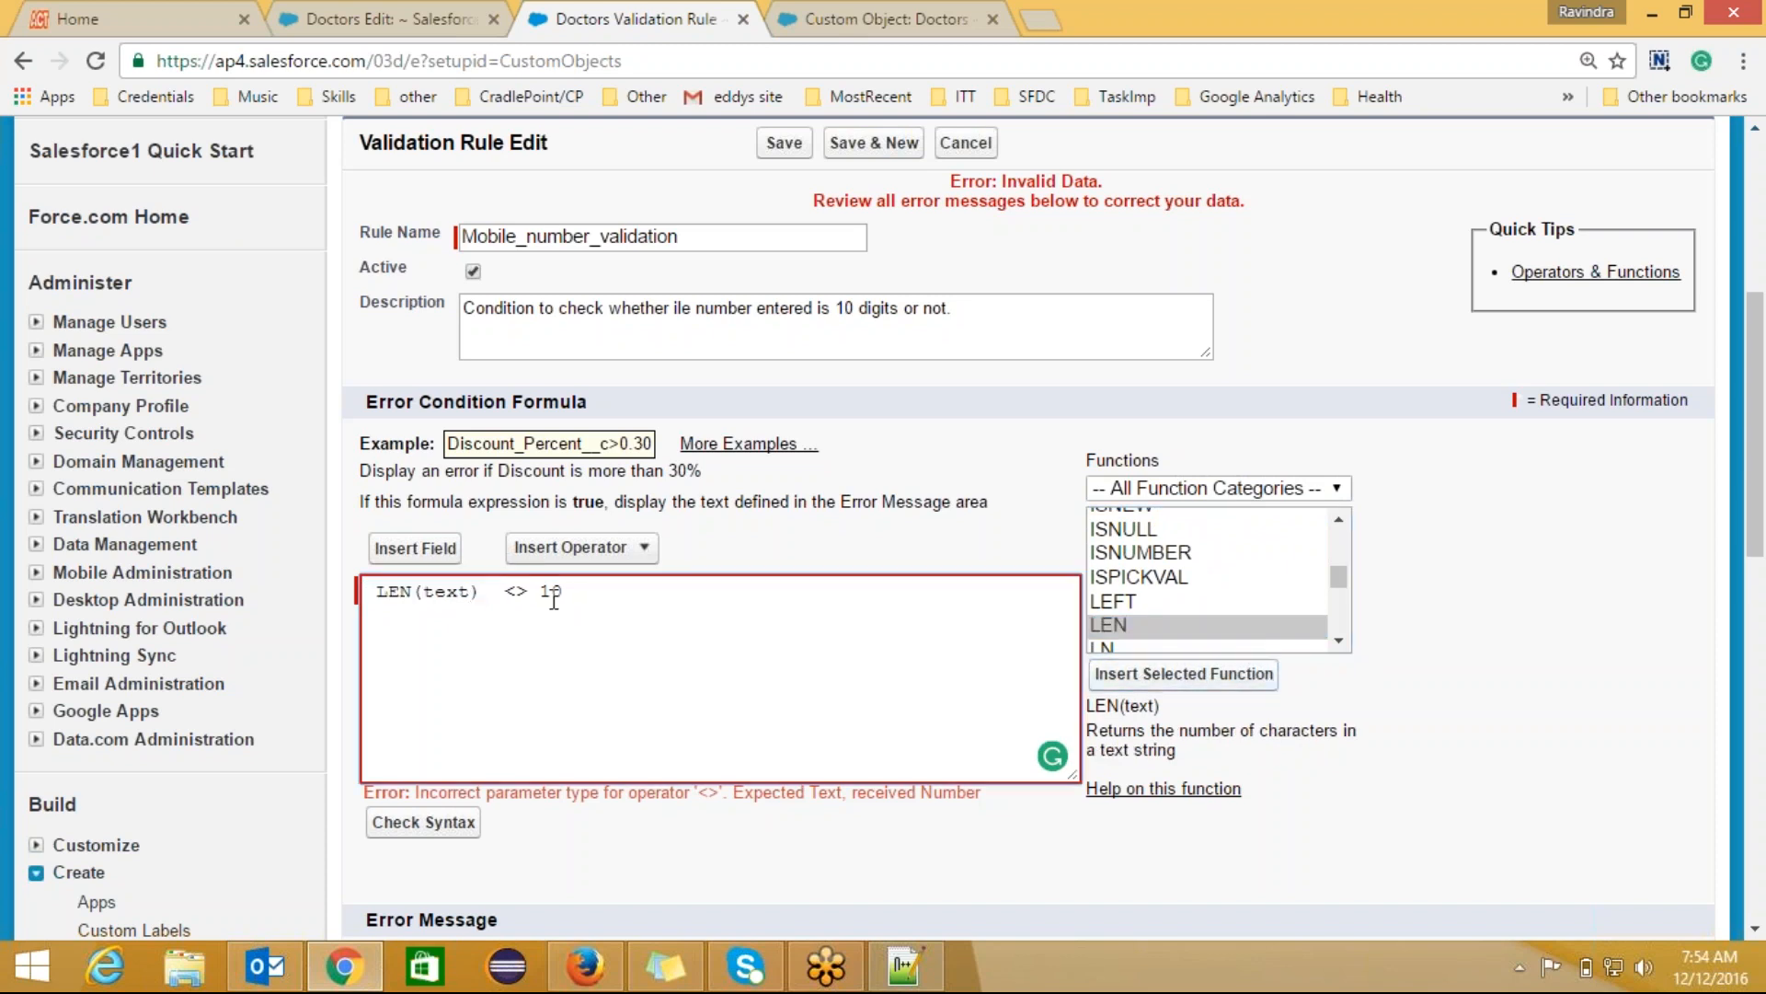
left_click(470, 593)
key("BackSpace")
key("BackSpace")
key("BackSpace")
key("BackSpace")
Step: Insert Mobile_No__c inside LEN and run the syntax check
left_click(415, 549)
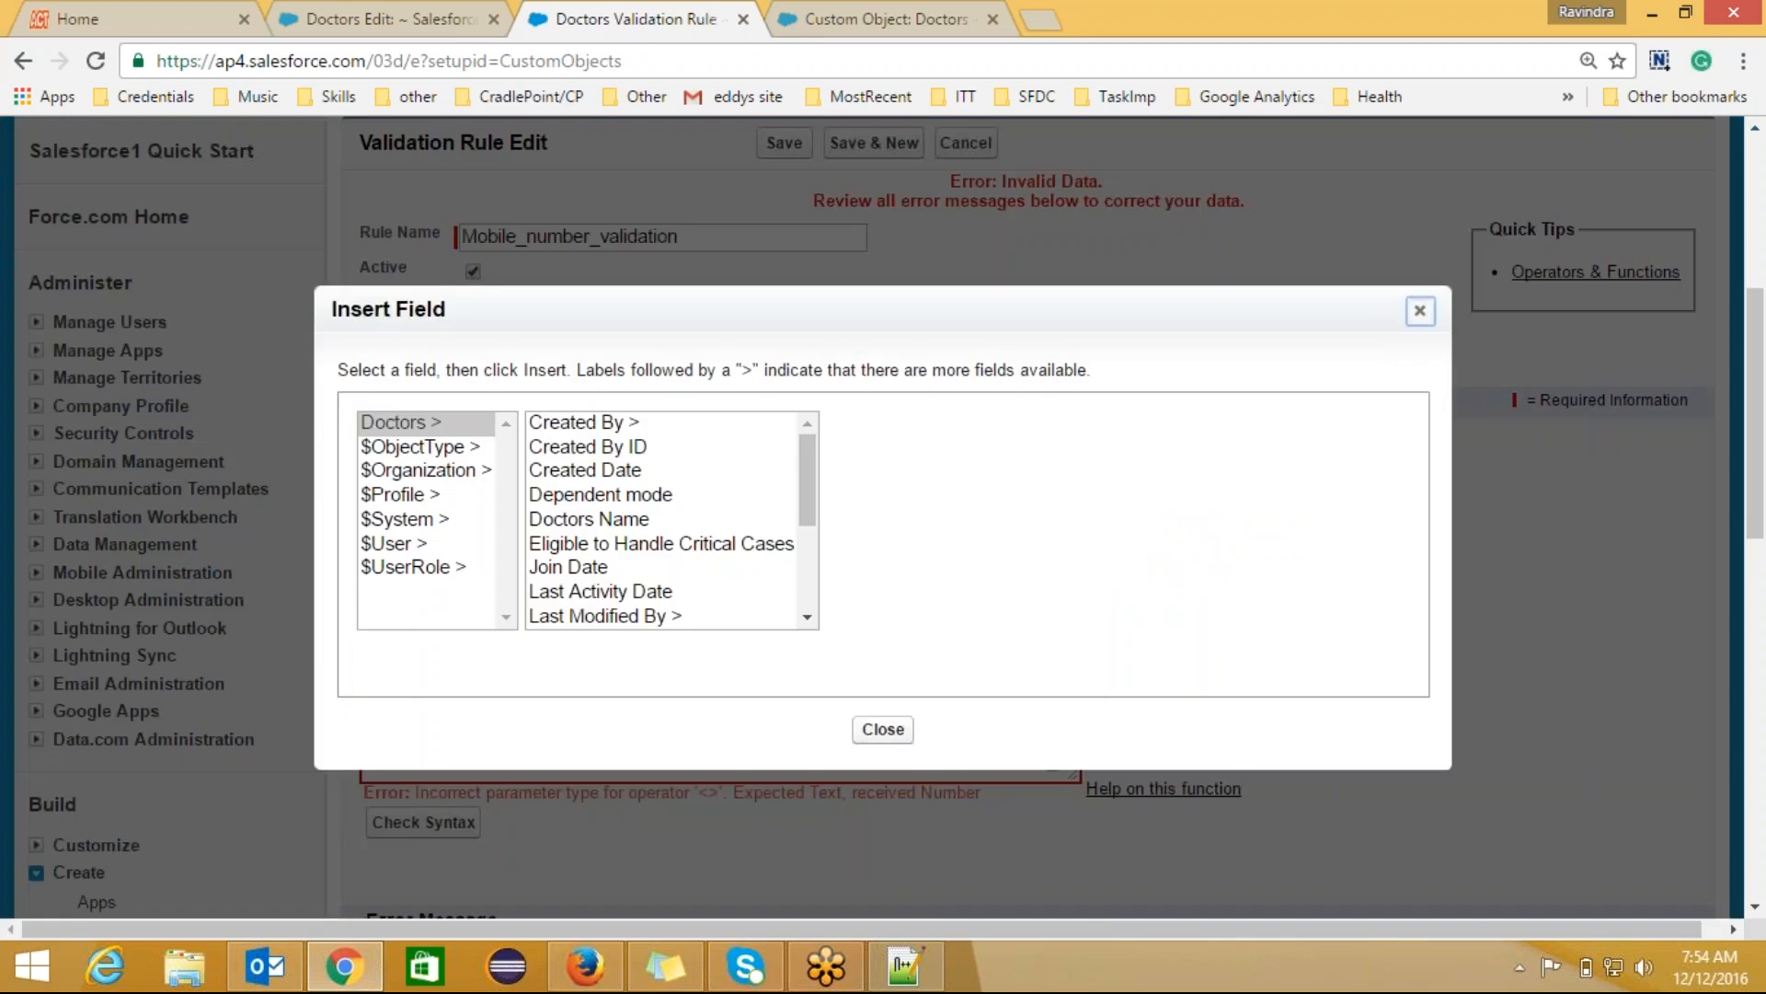
left_click_drag(805, 517, 809, 563)
left_click(572, 599)
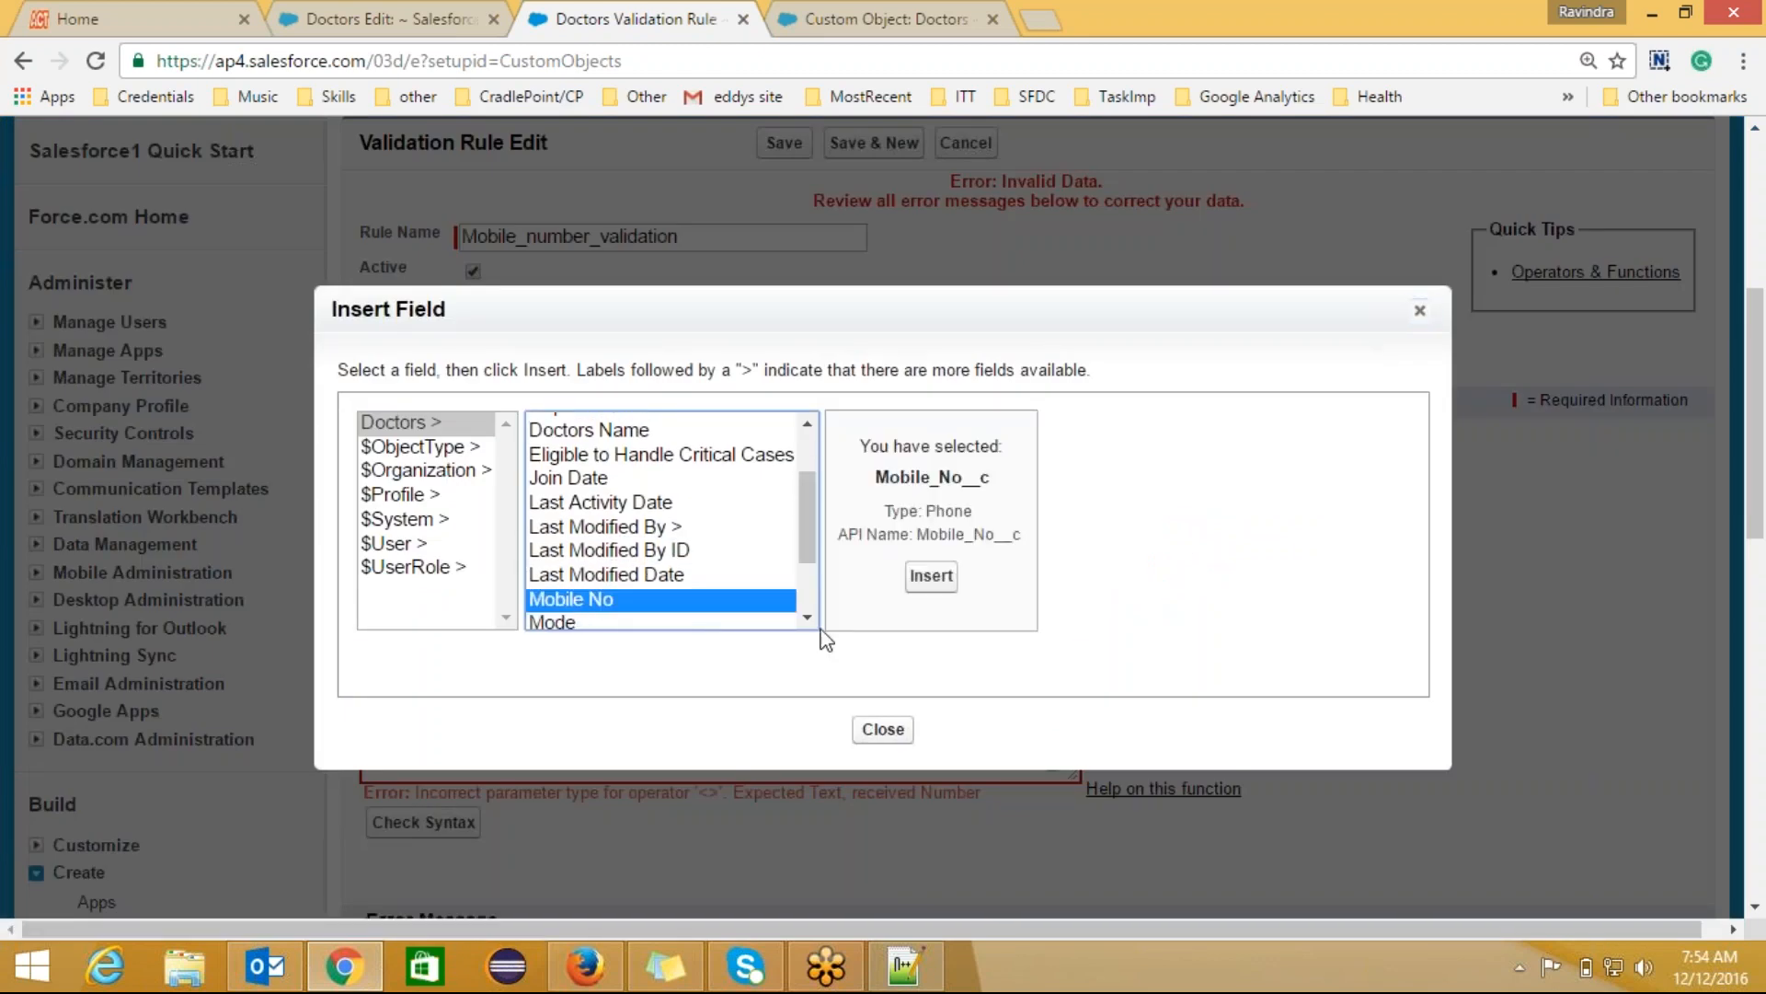
left_click(925, 588)
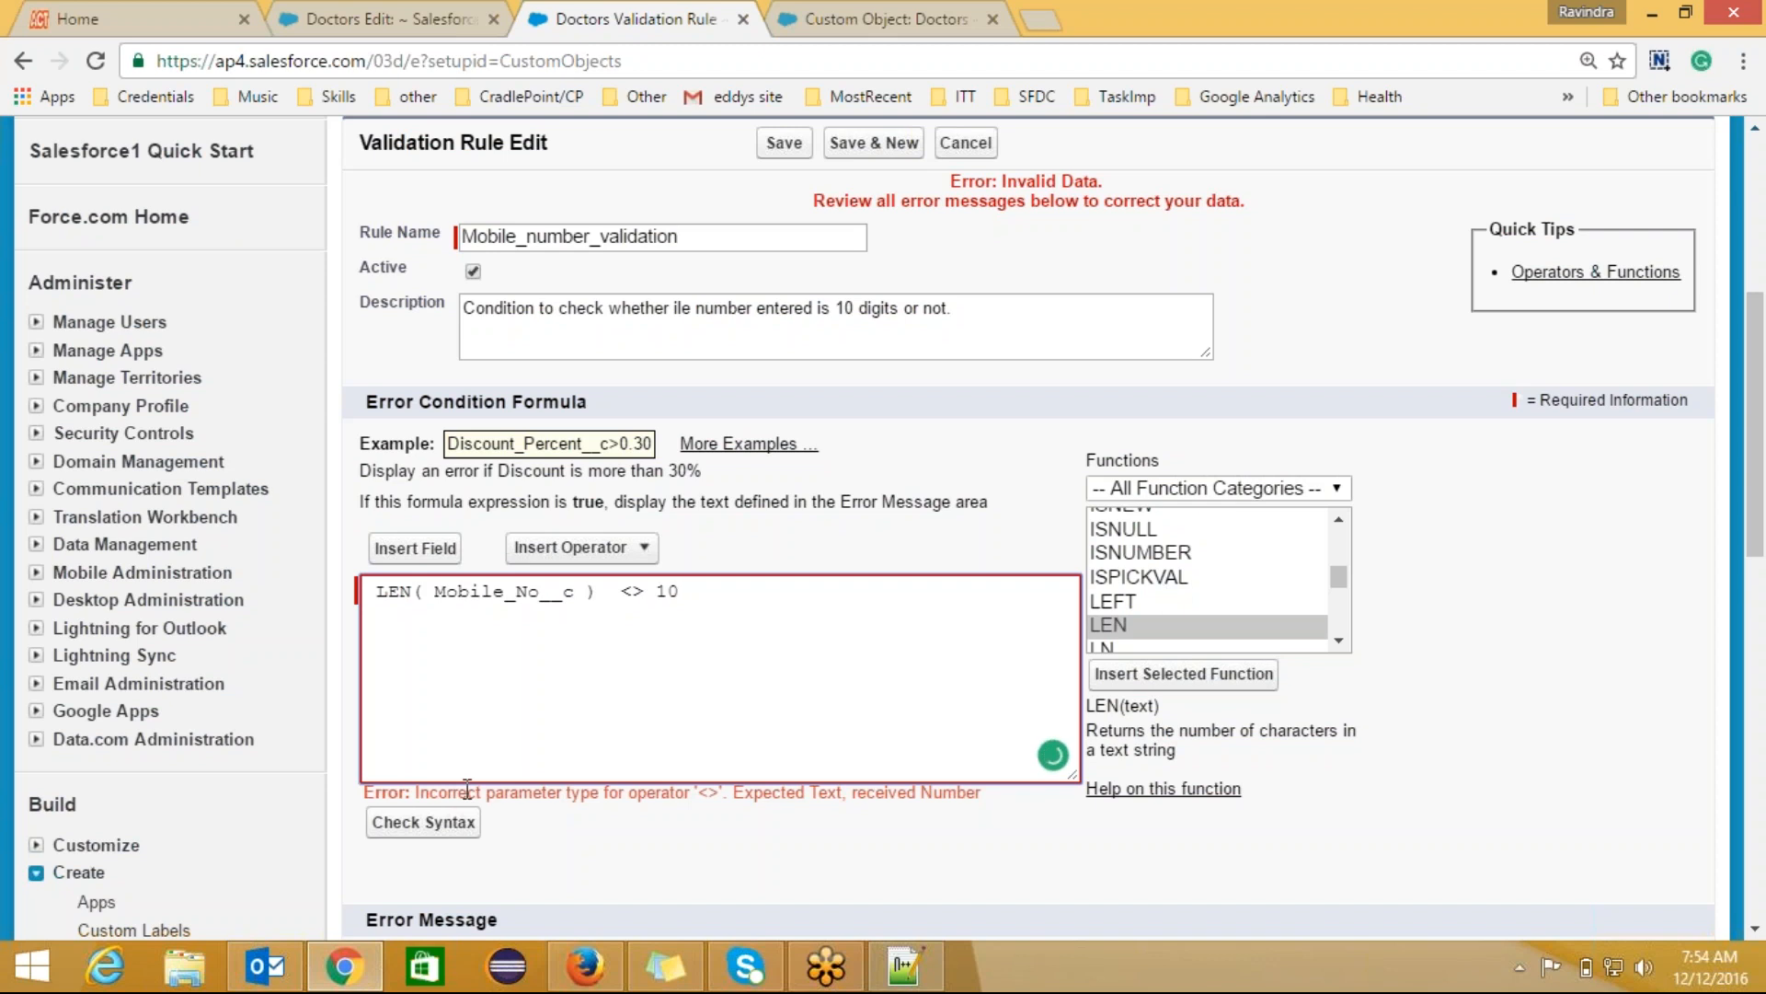
key("Tab")
key("Return")
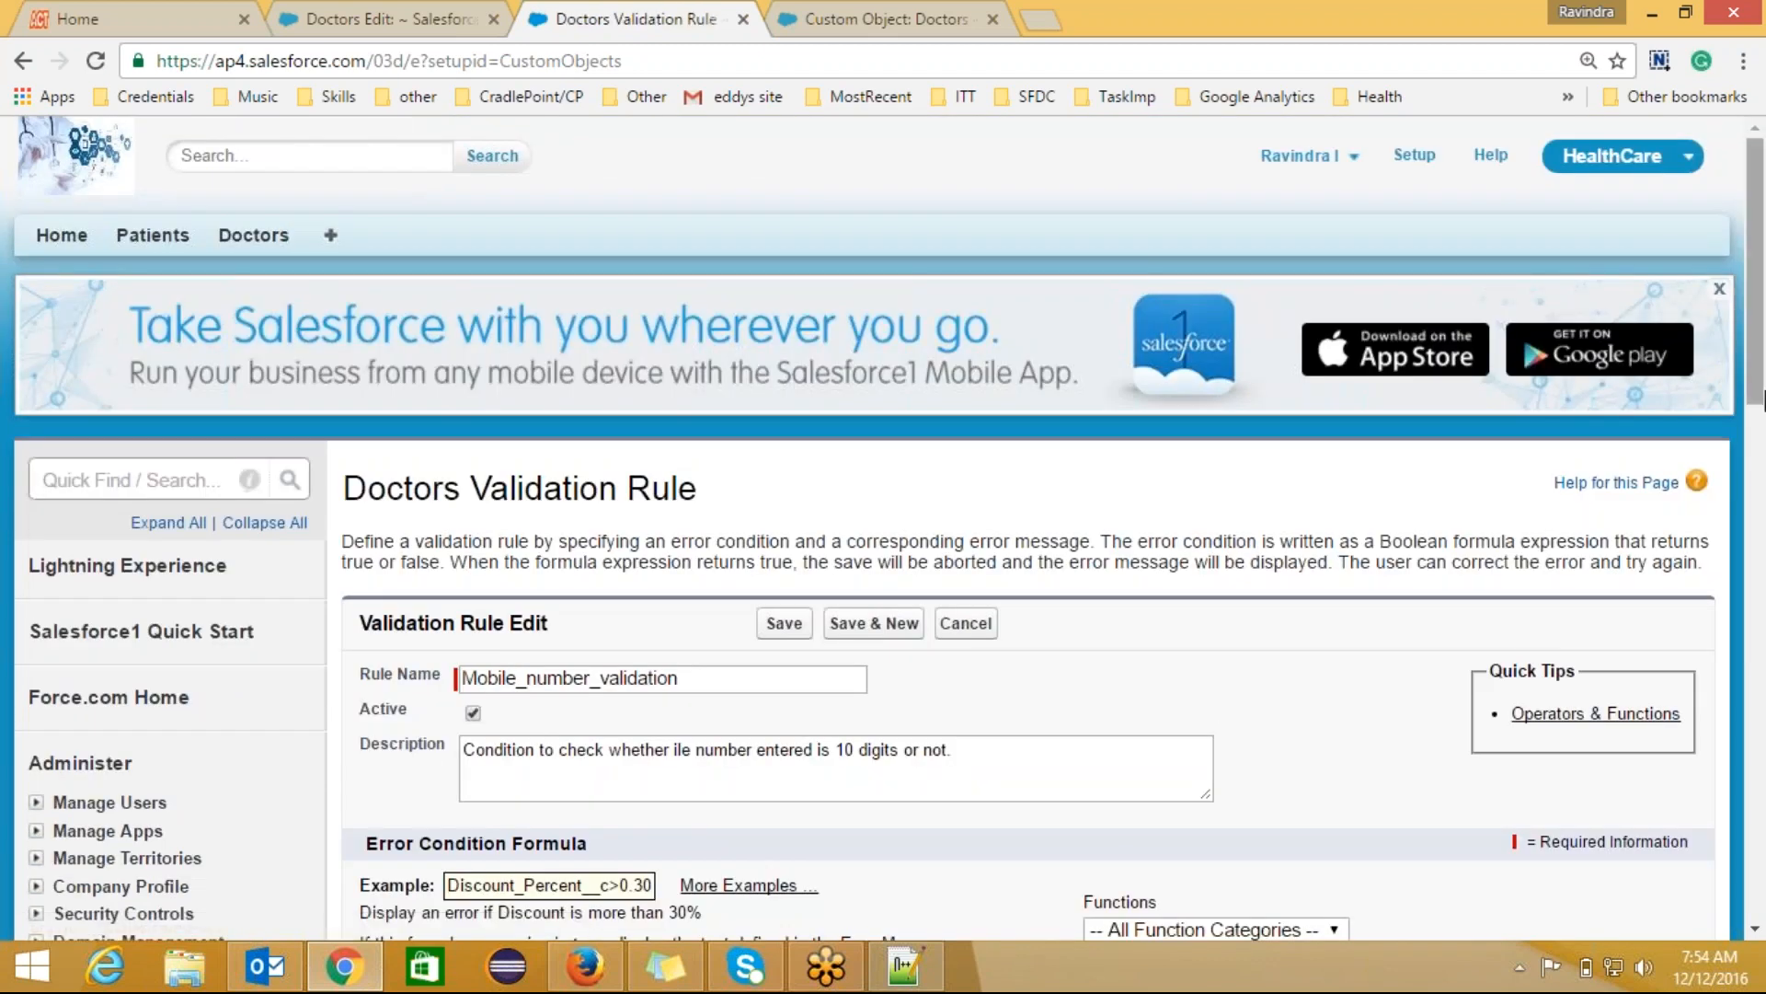
Step: Save the rule, re-edit it to toggle Active off and on, save again, then return to the Doctors form
scroll(1159, 731, "down", 9)
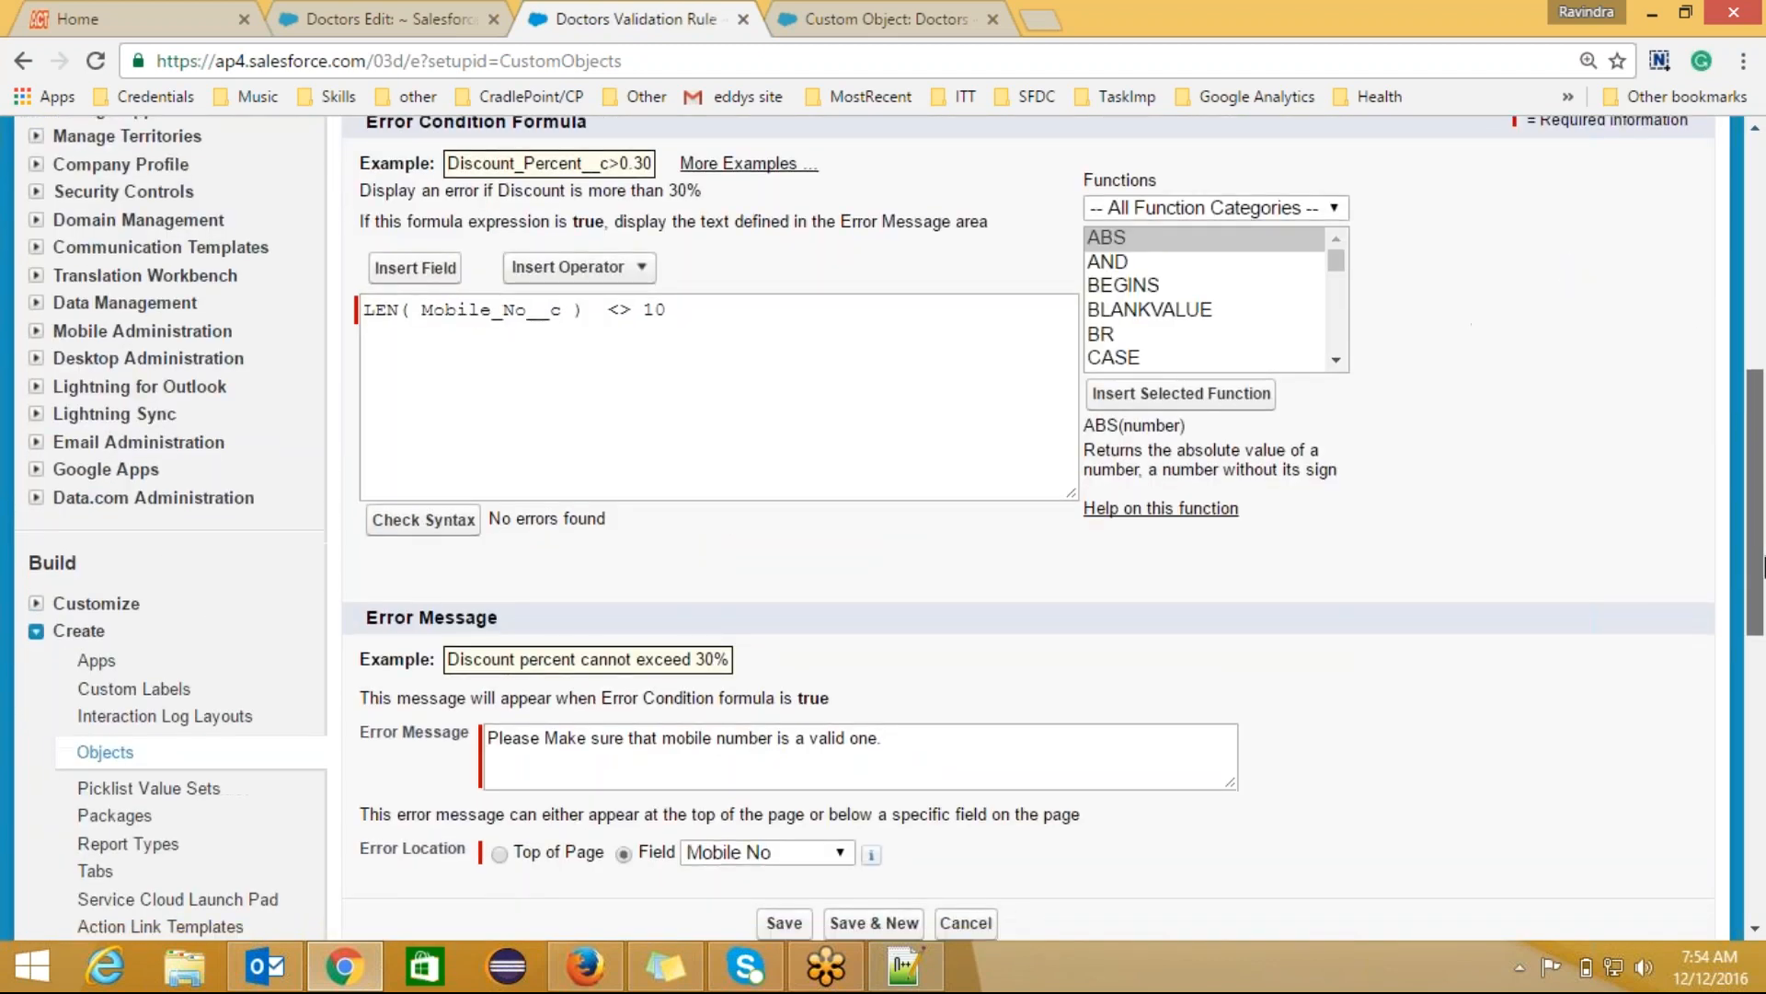
left_click(797, 786)
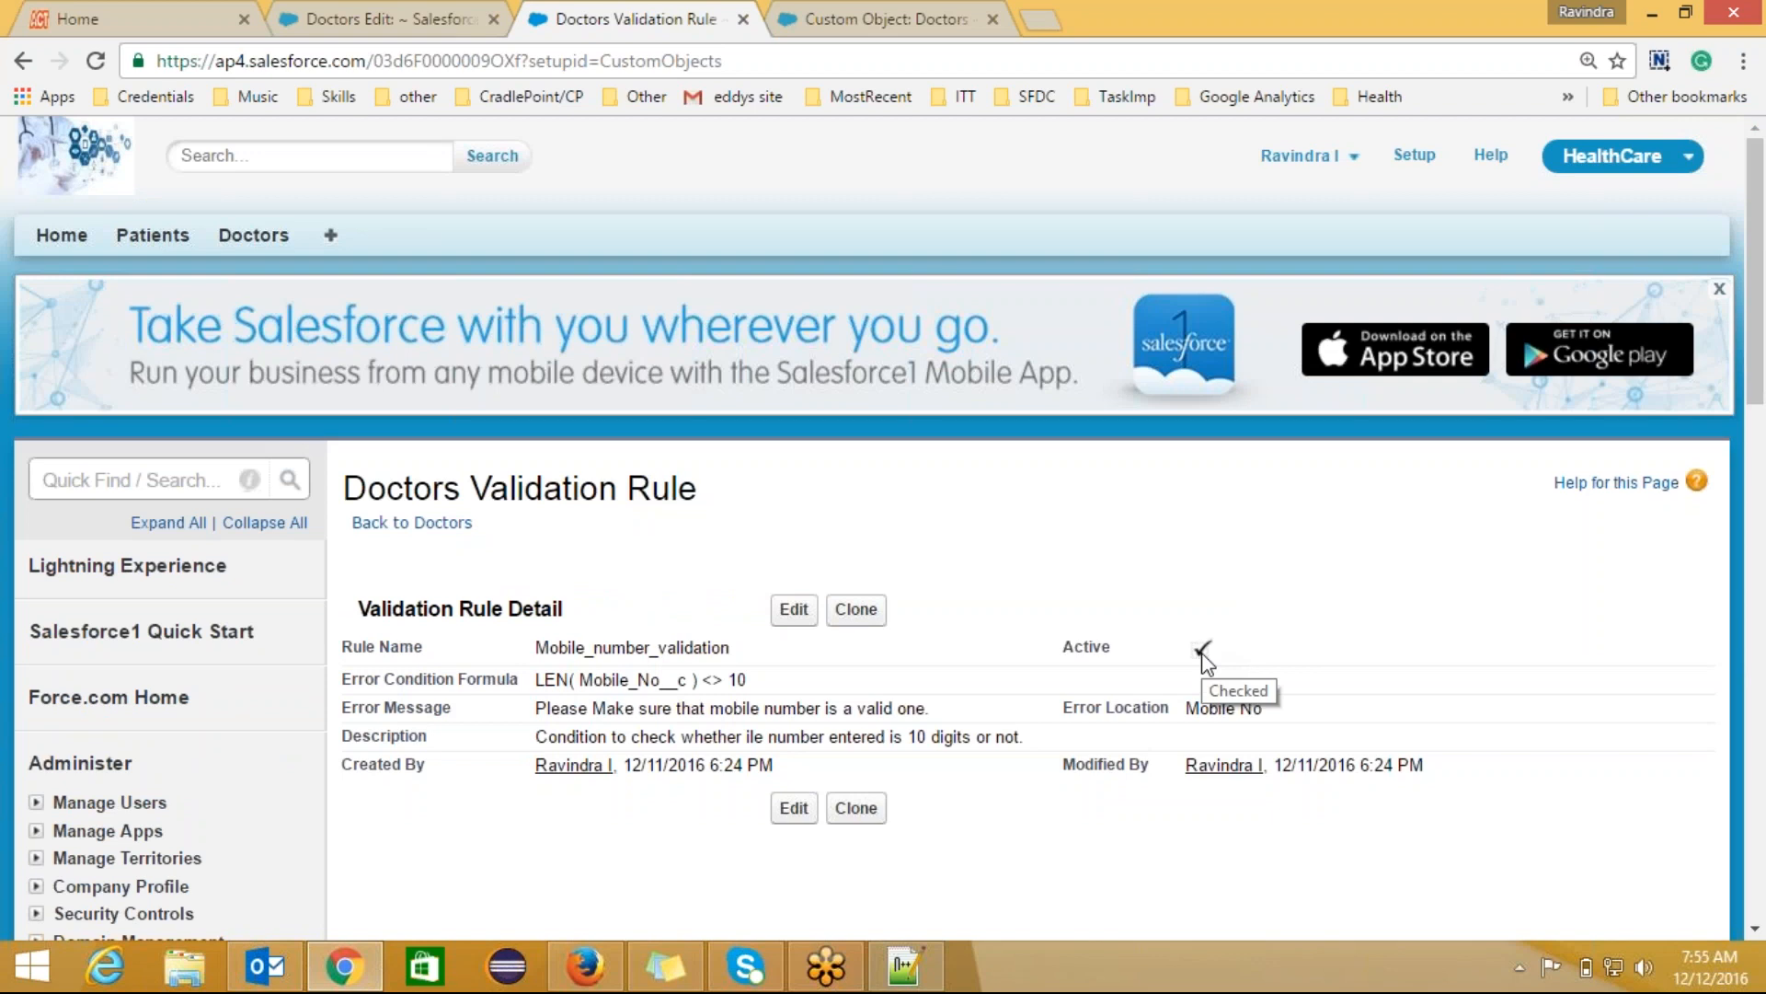
left_click(793, 610)
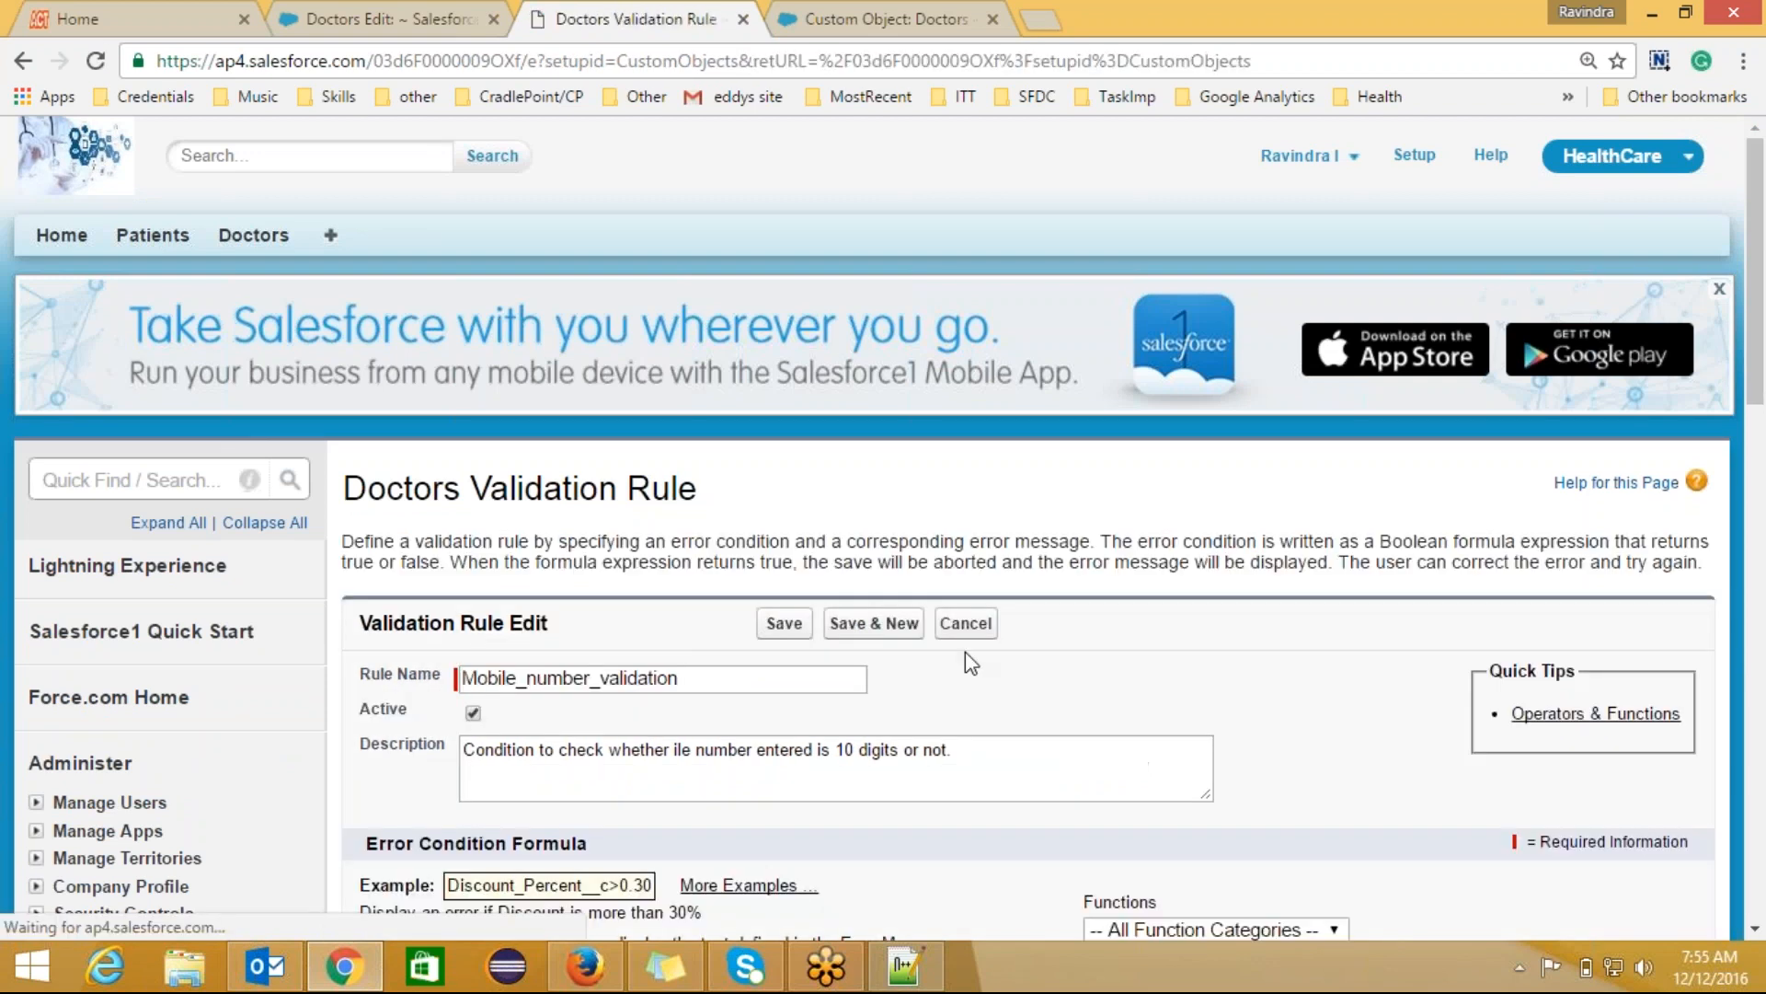
left_click(474, 714)
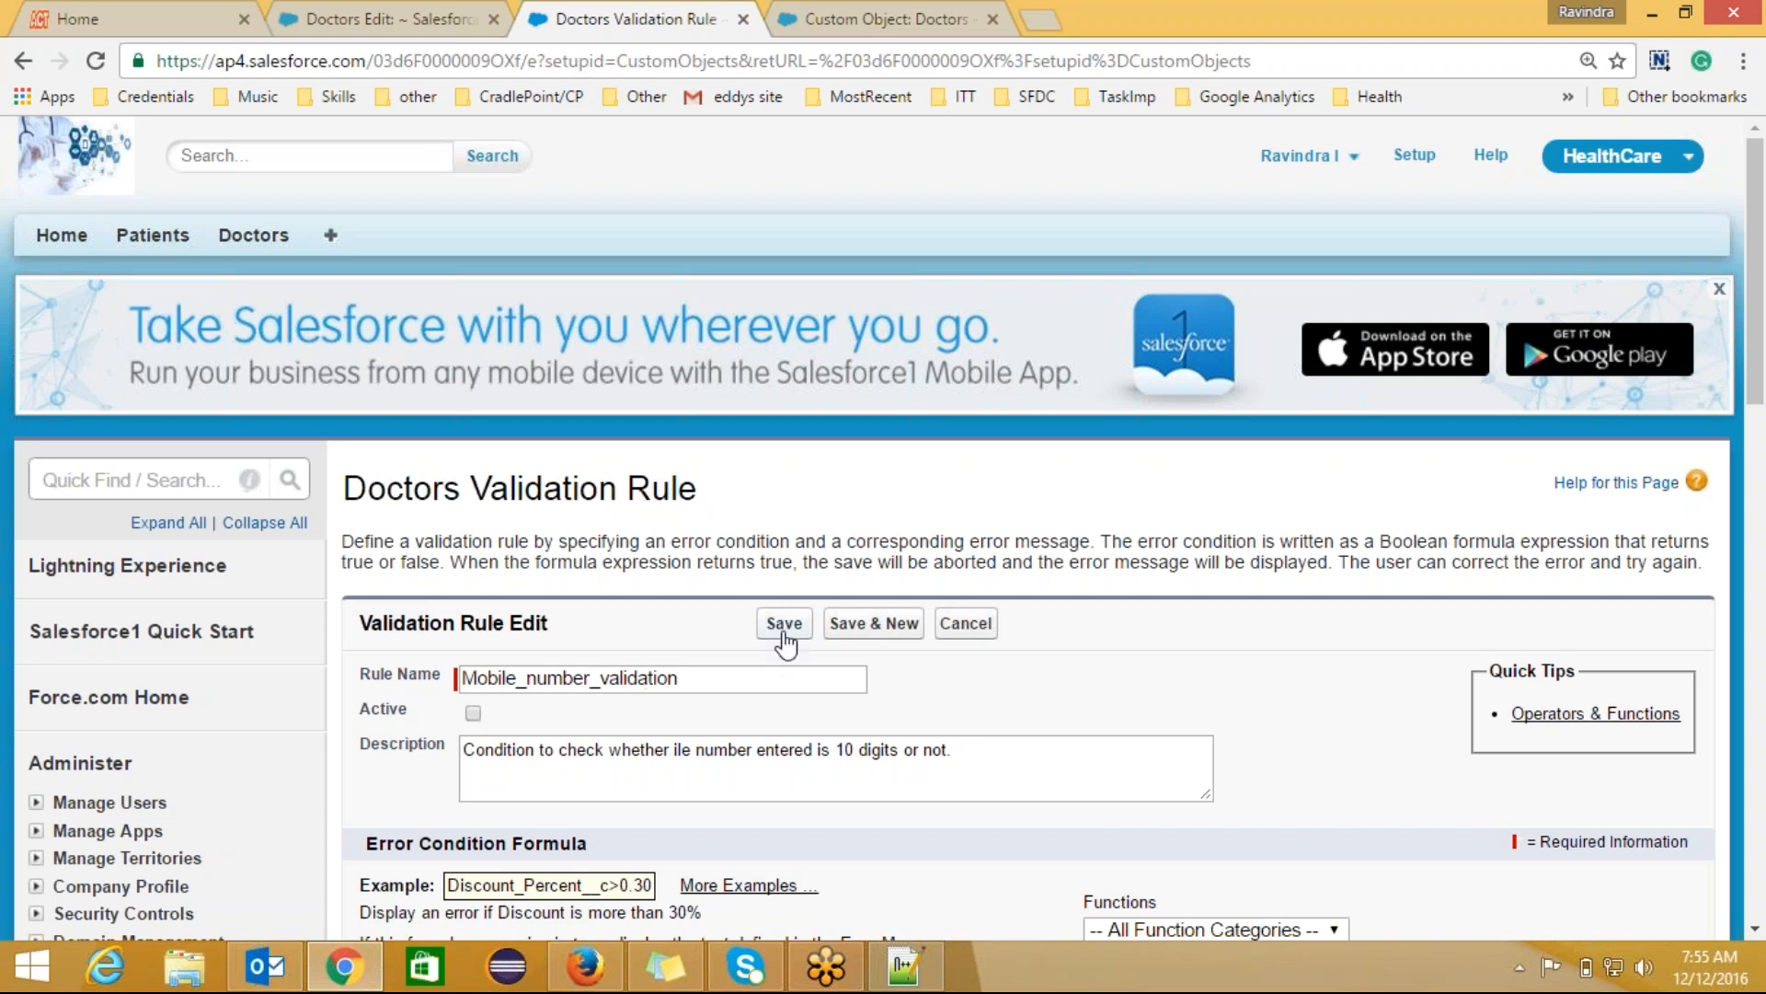
left_click(474, 713)
left_click(785, 624)
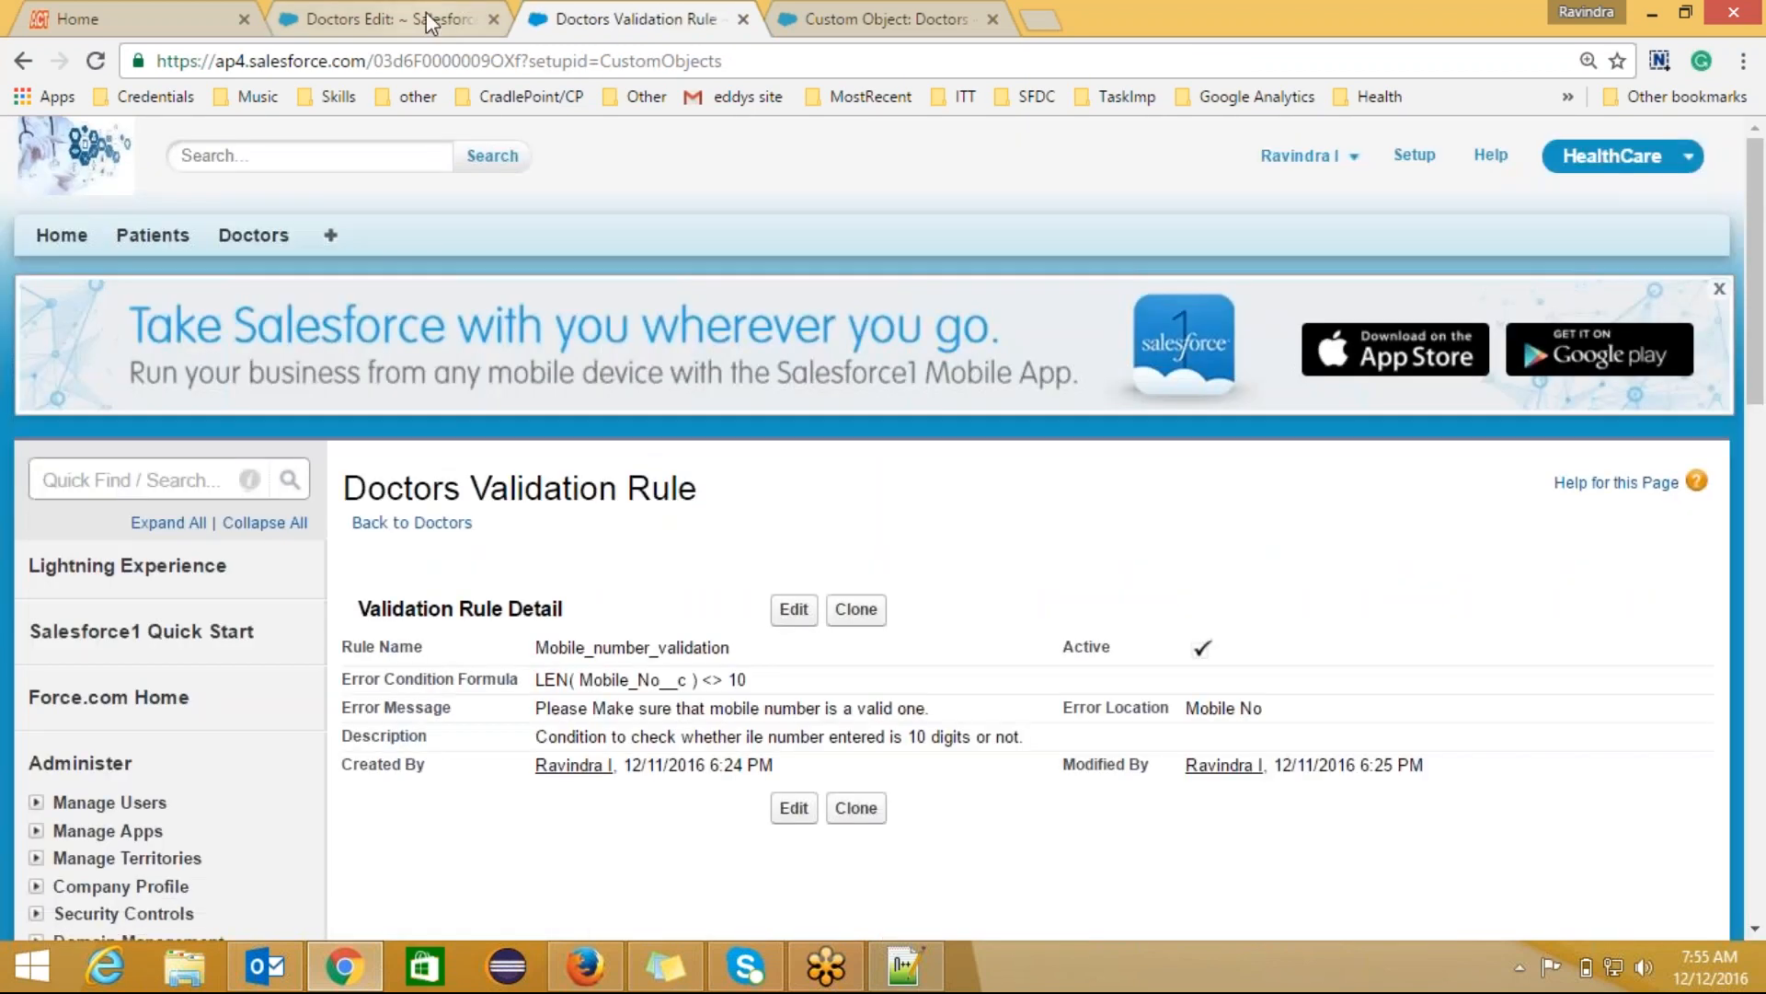
left_click(428, 21)
Step: Fill in the Doctors Name field and save the record to test the rule
left_click(575, 61)
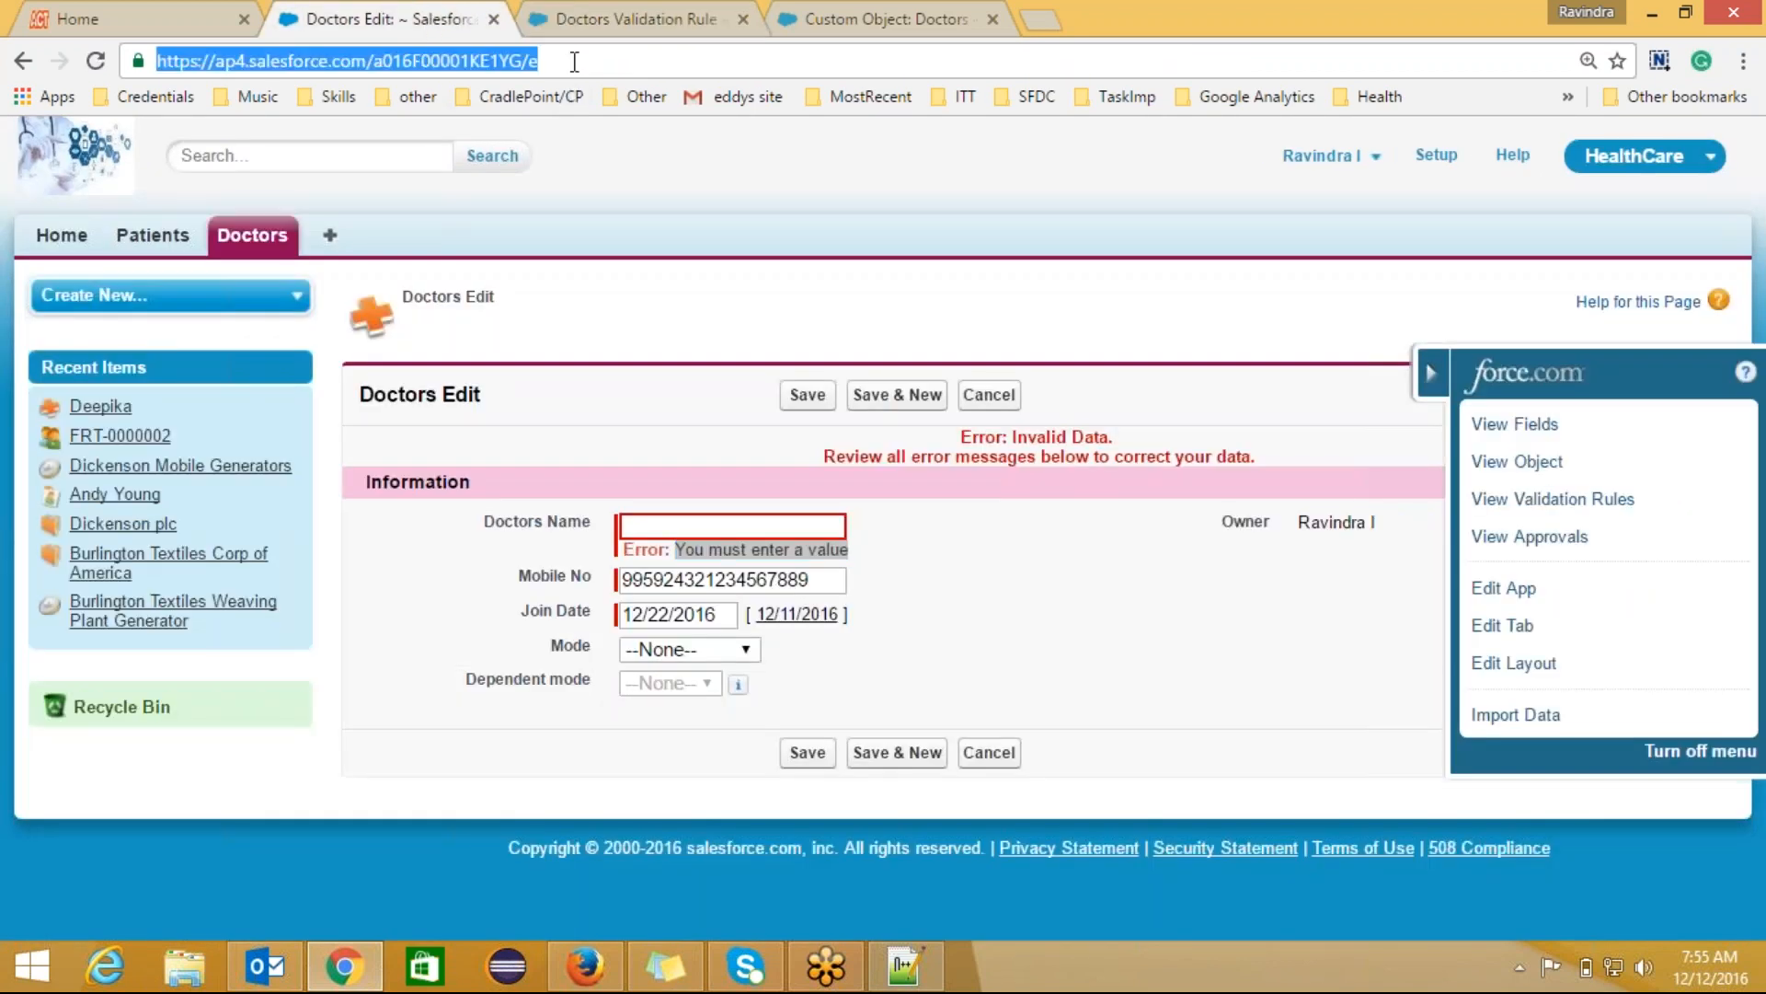
left_click(727, 525)
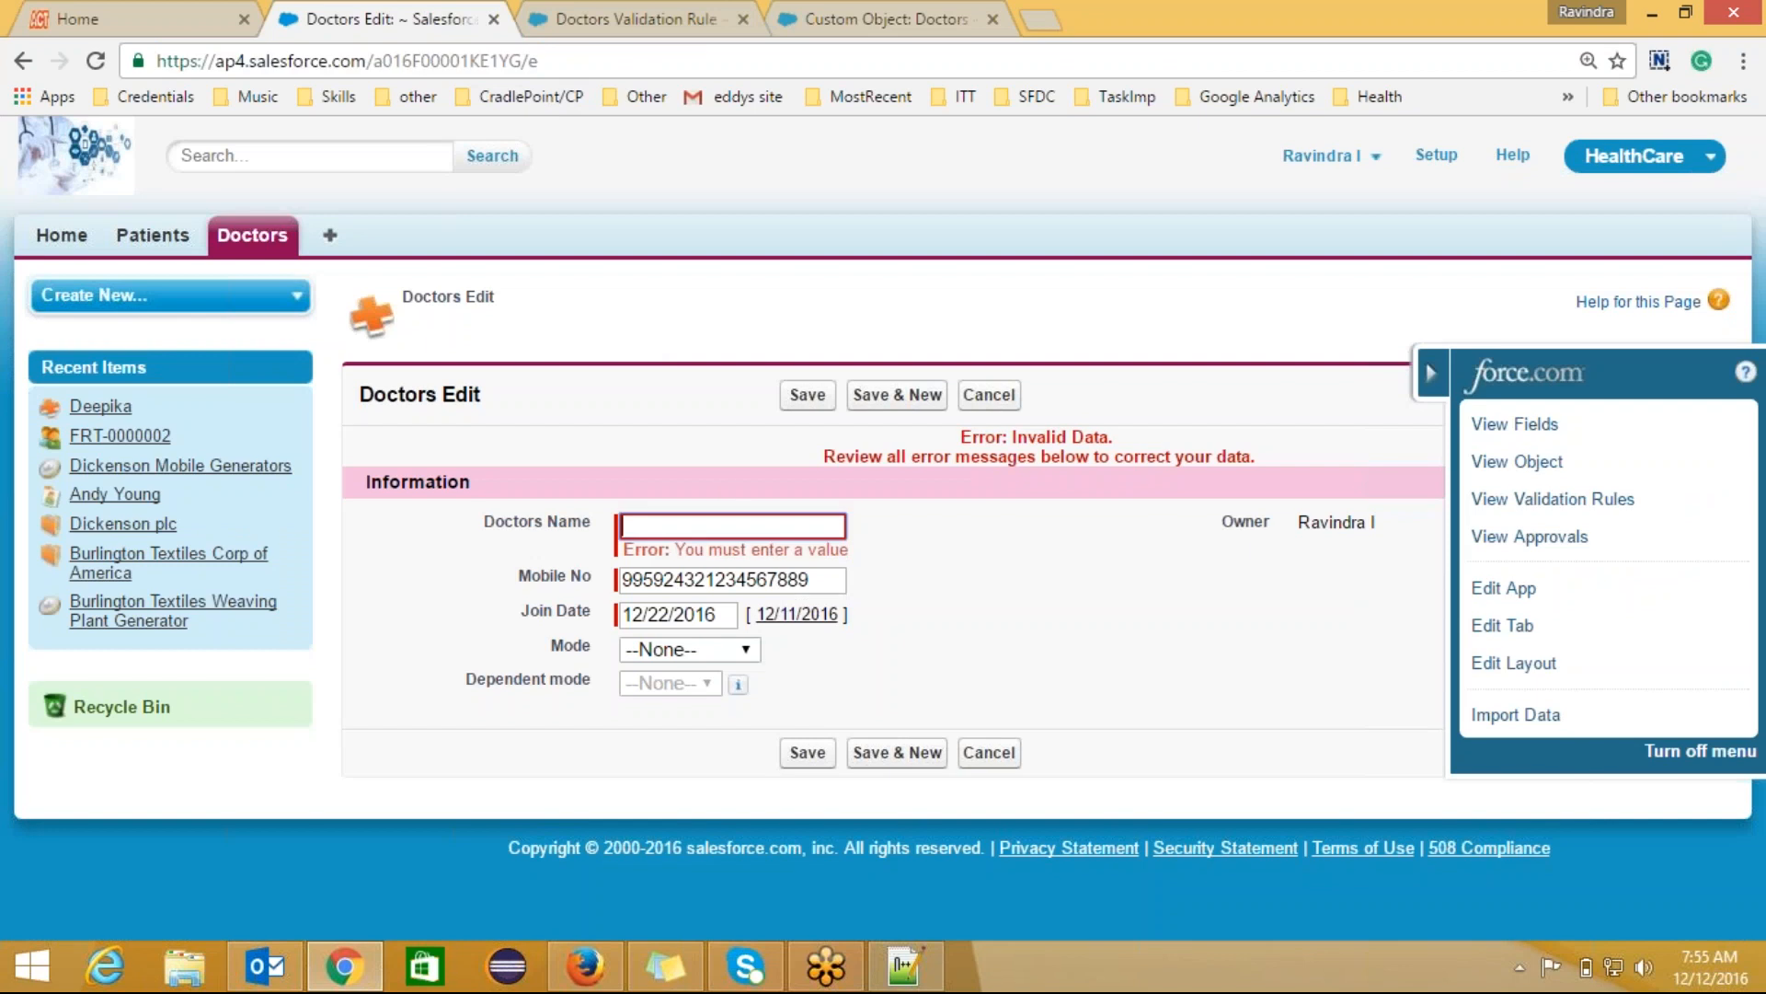
type("De")
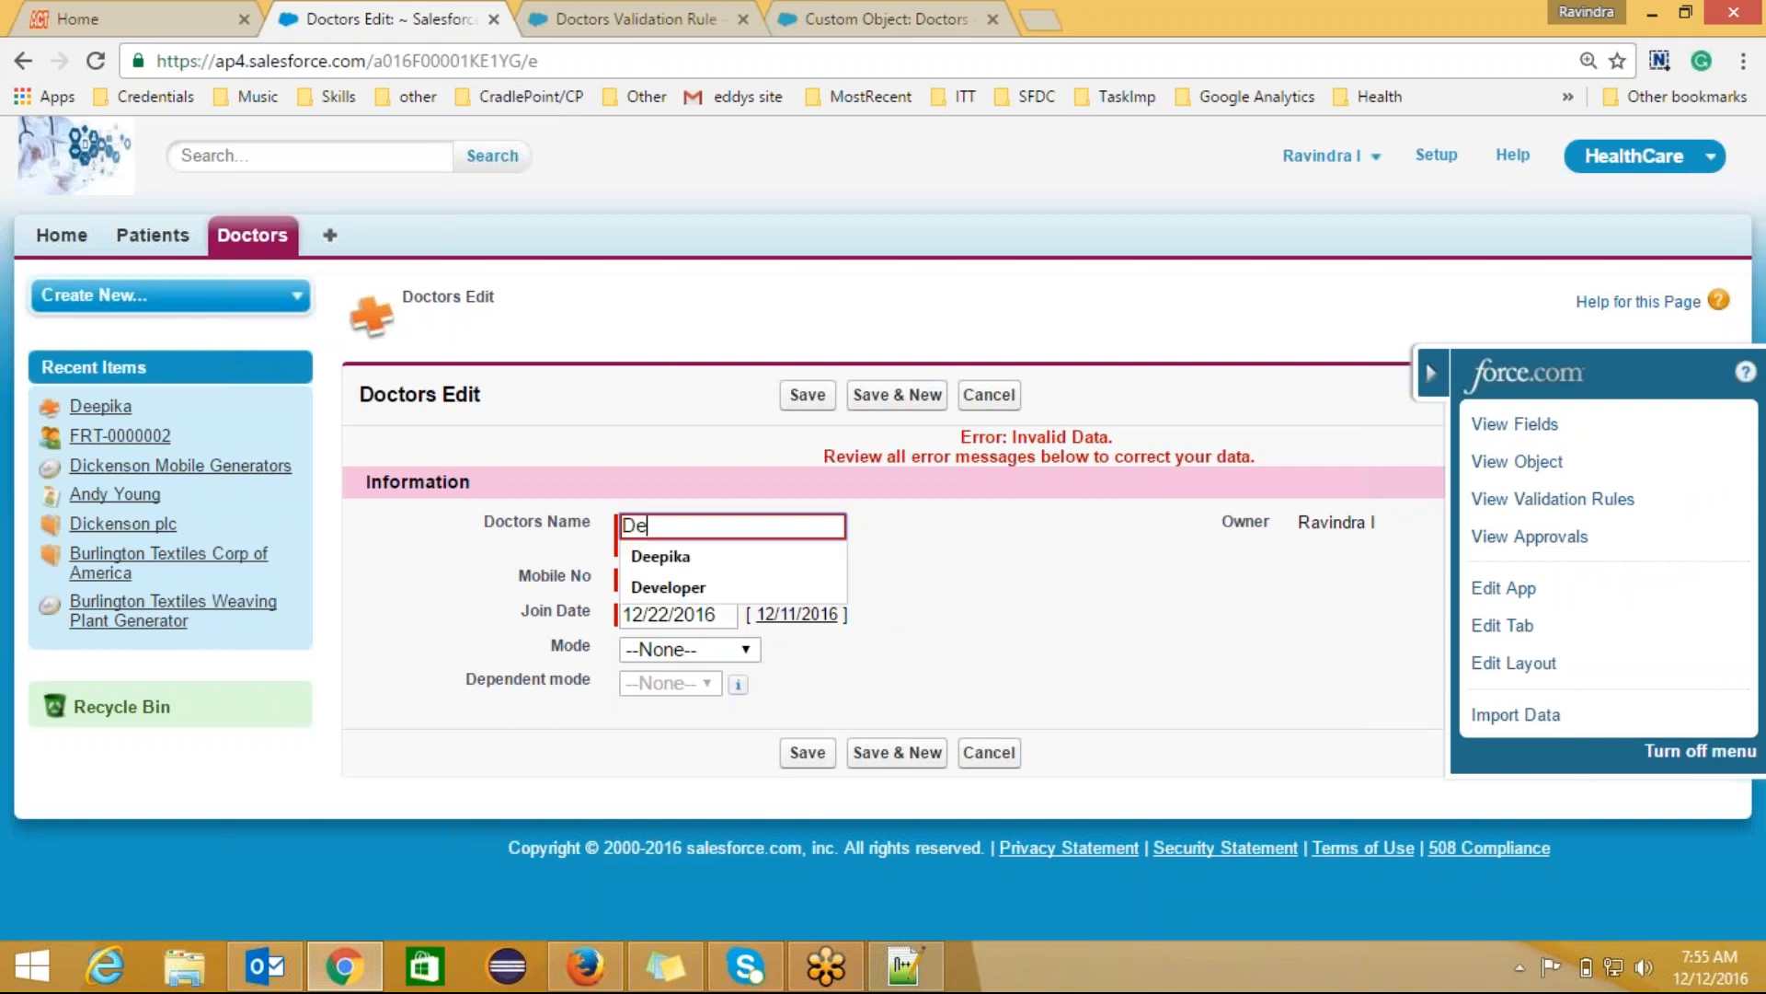
type("epak")
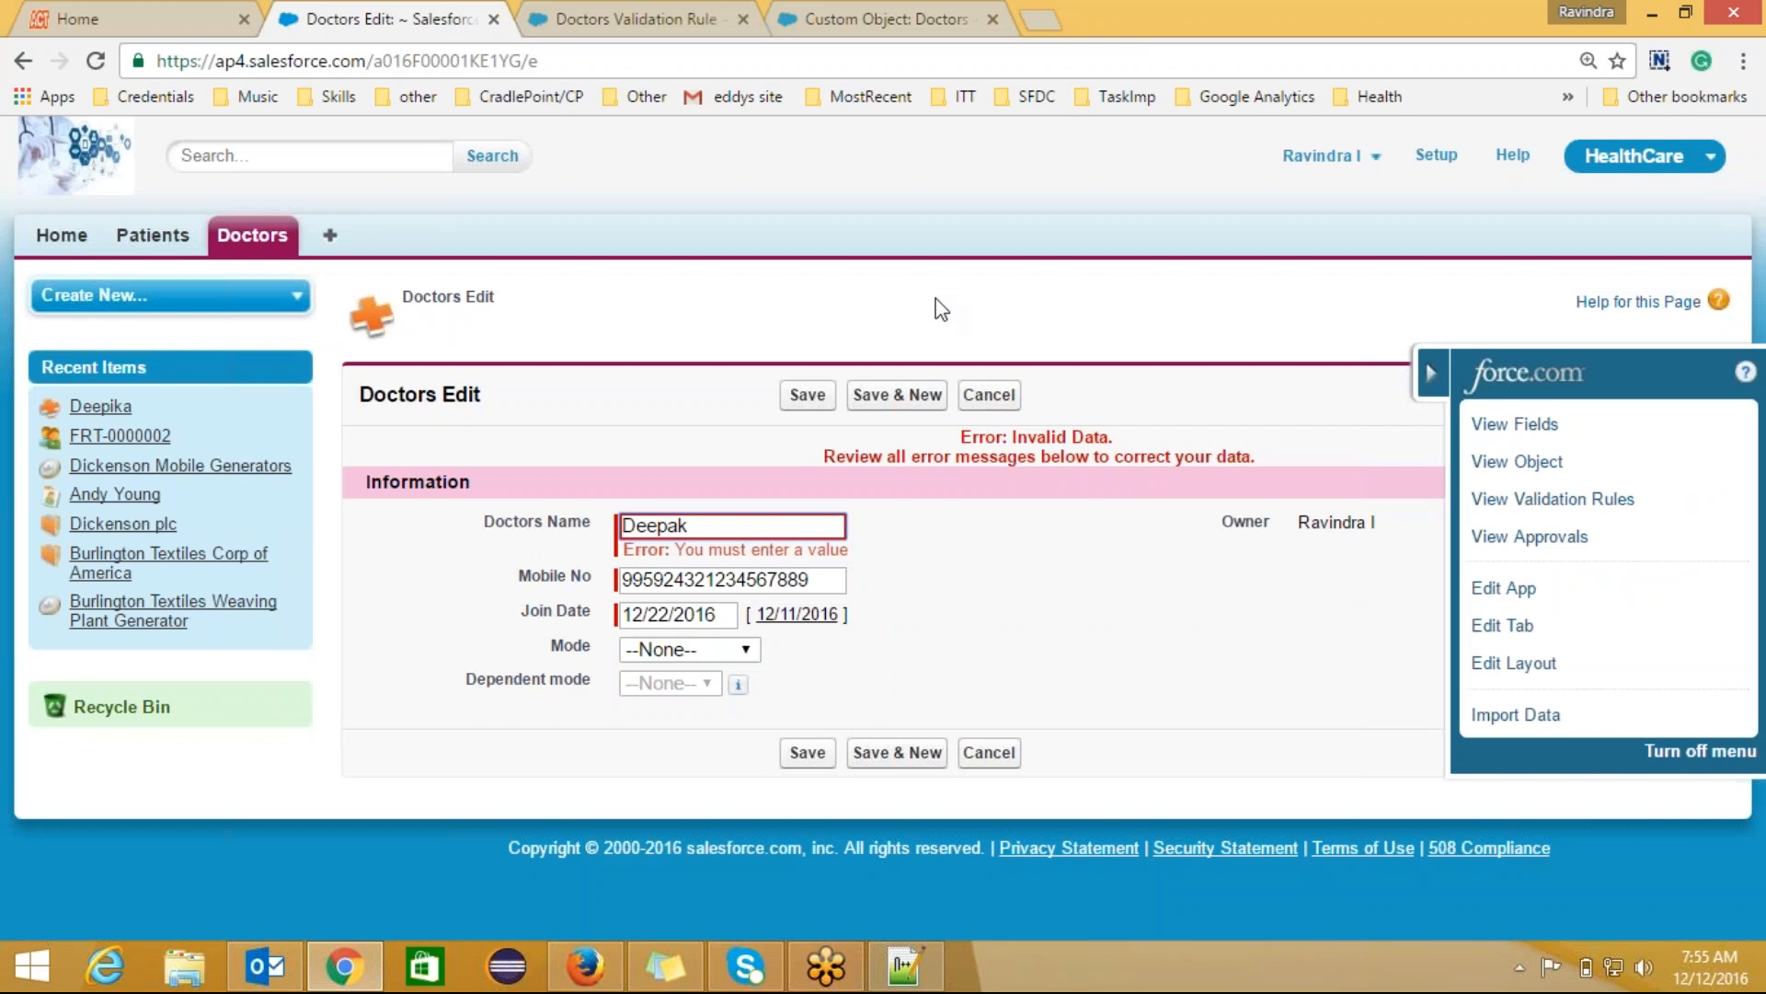
left_click(808, 395)
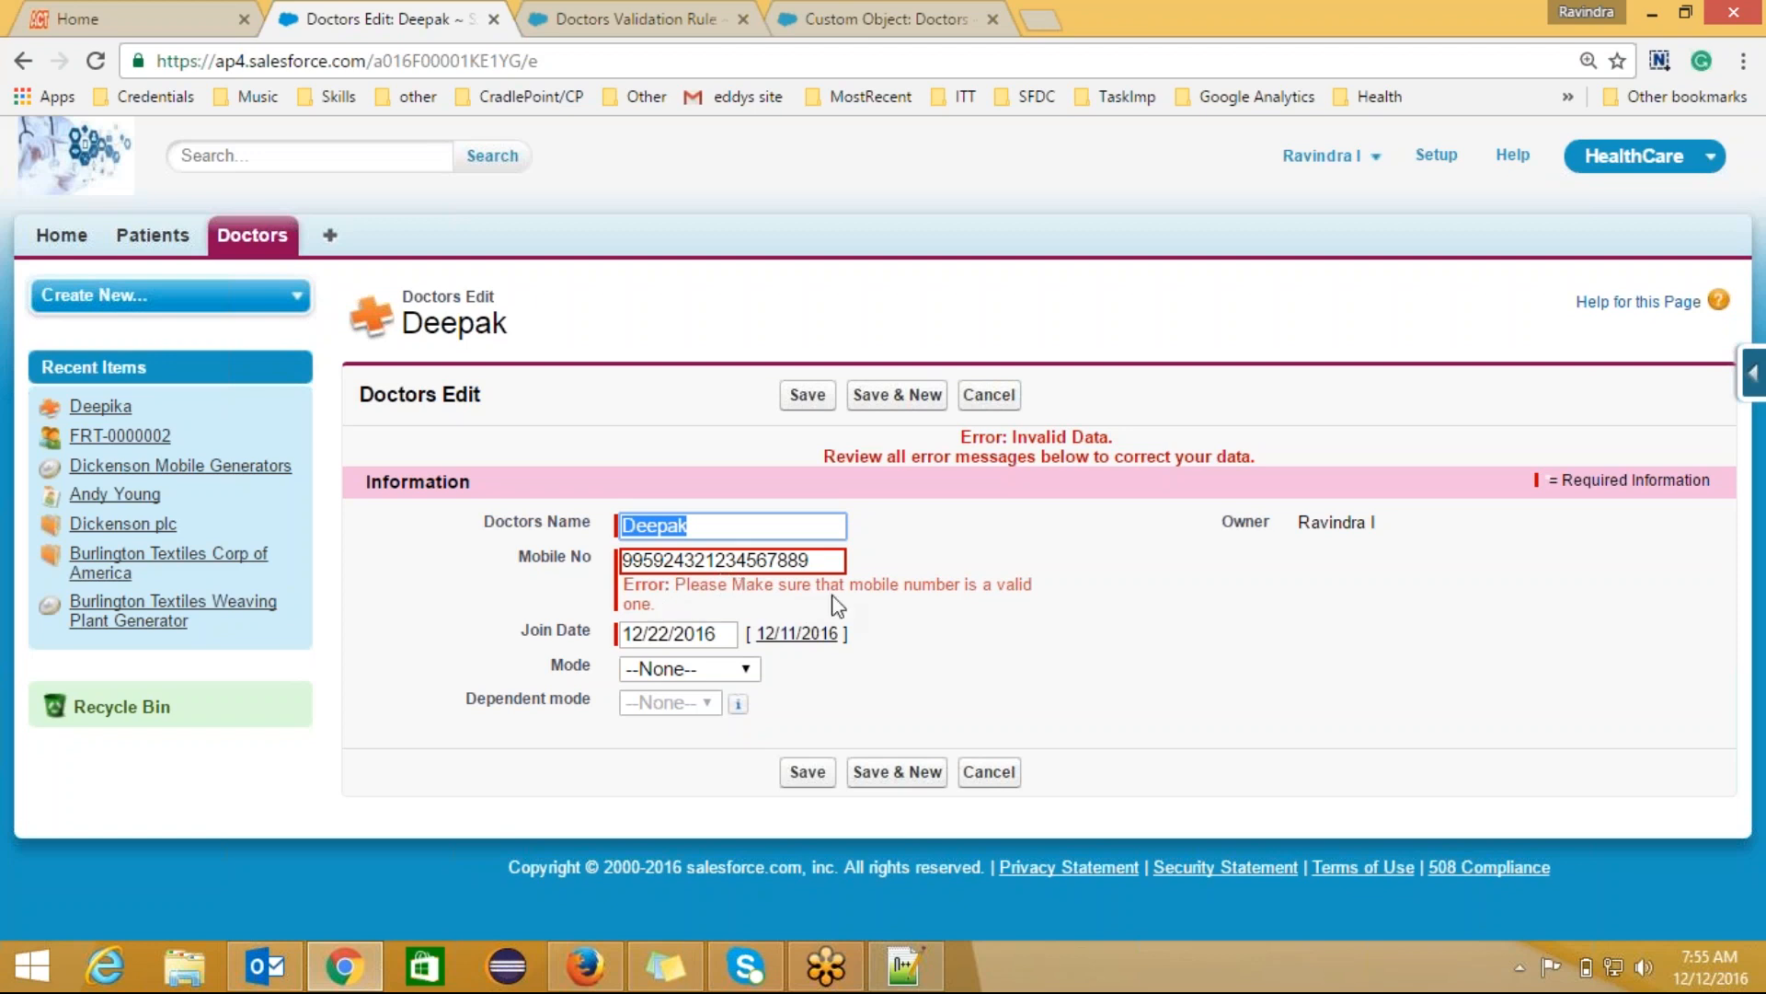
Step: Adjust the mobile number to ten digits, appending a 1, and retry saving
left_click(683, 608)
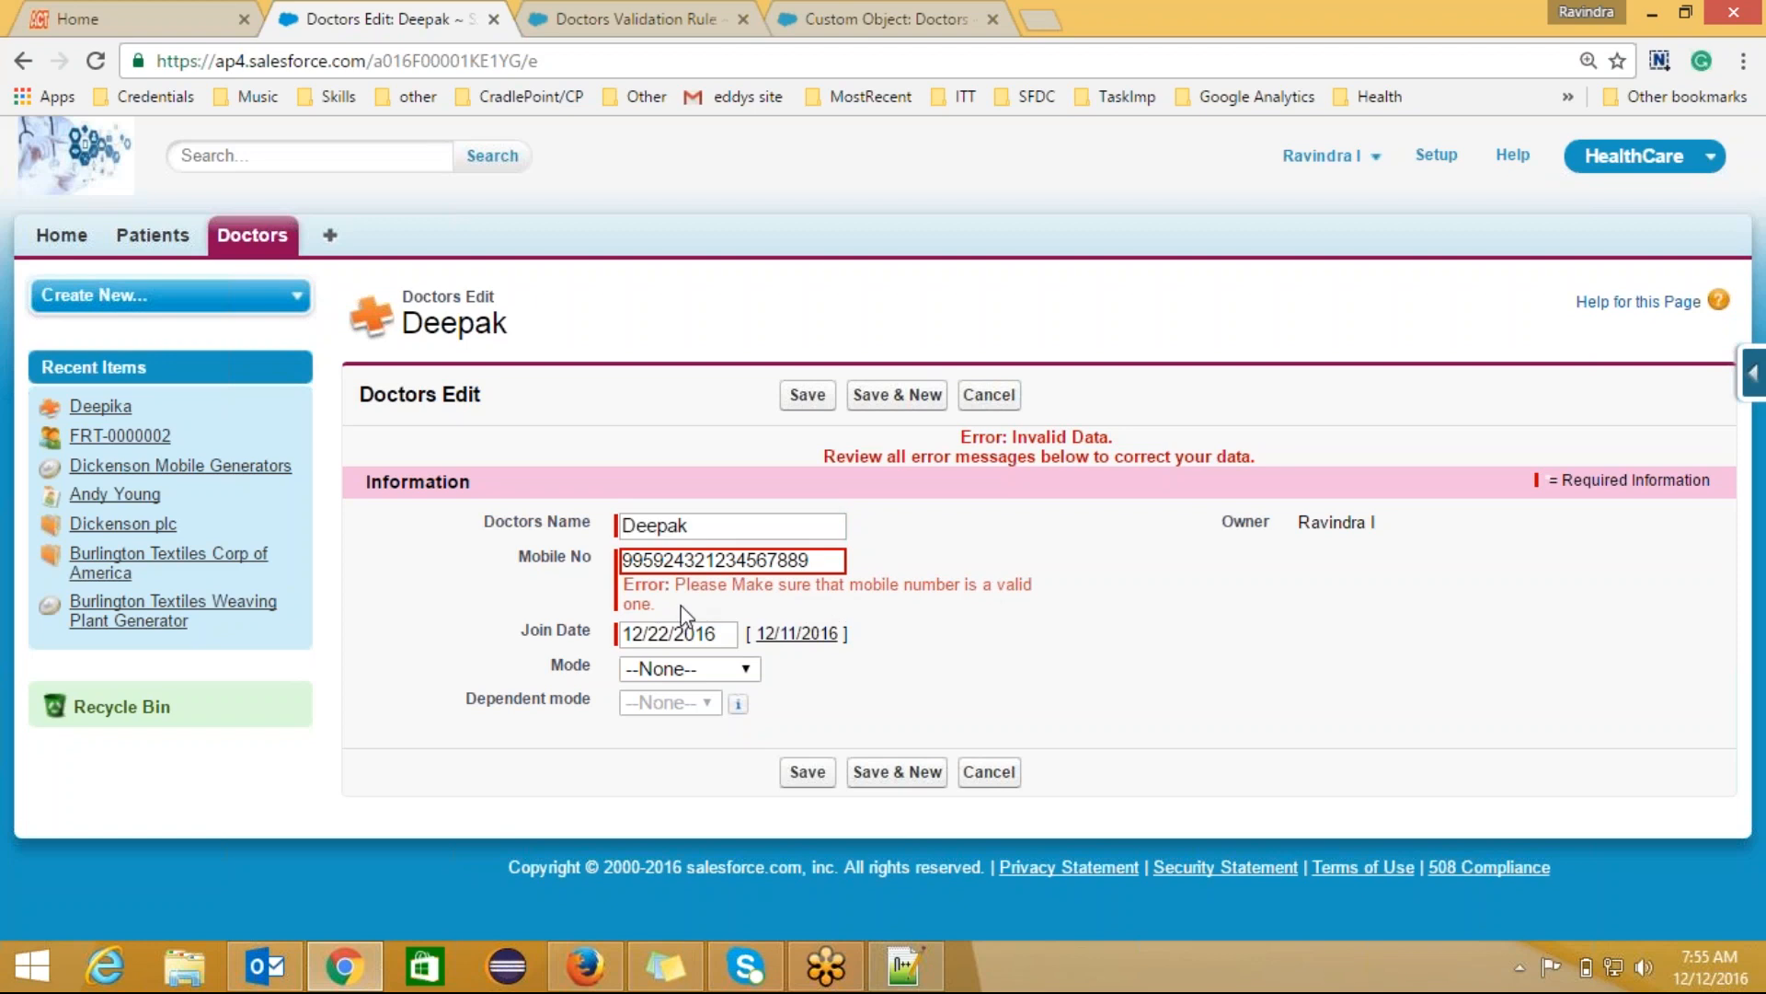
left_click(816, 558)
key("BackSpace")
key("BackSpace")
key("BackSpace")
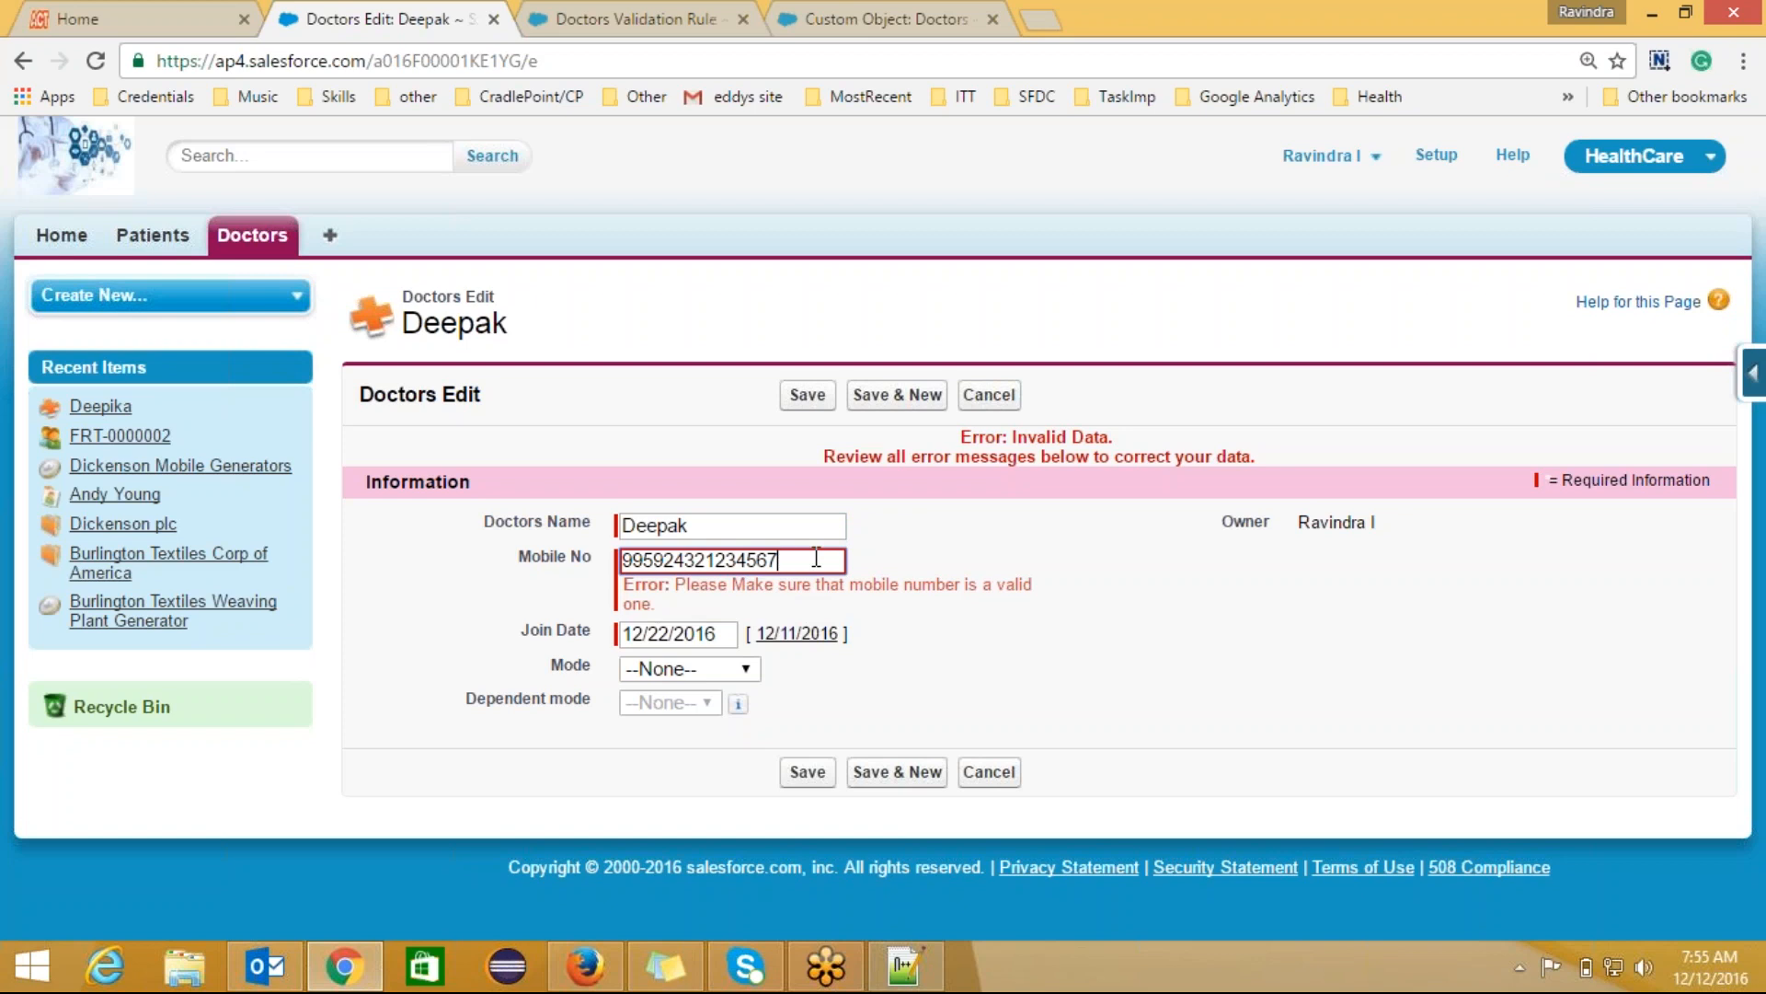
key("BackSpace")
key("BackSpace")
key("BackSpace")
key("BackSpace")
key("BackSpace")
key("BackSpace")
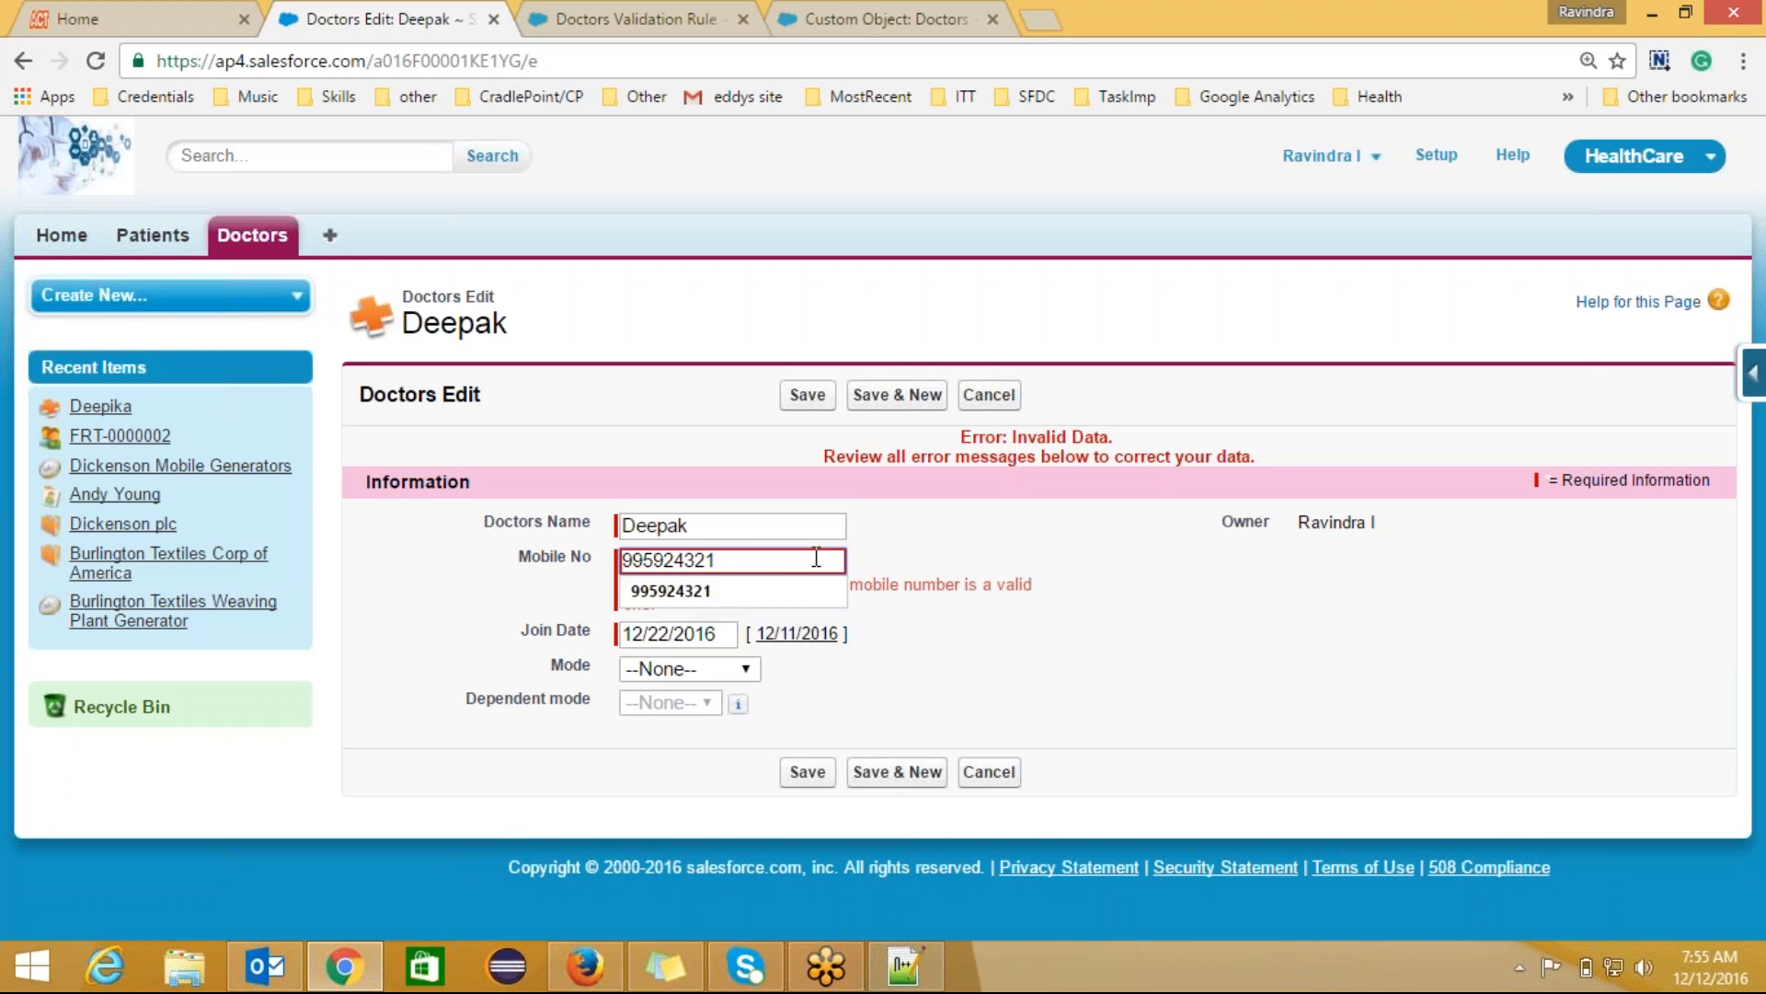
left_click(808, 394)
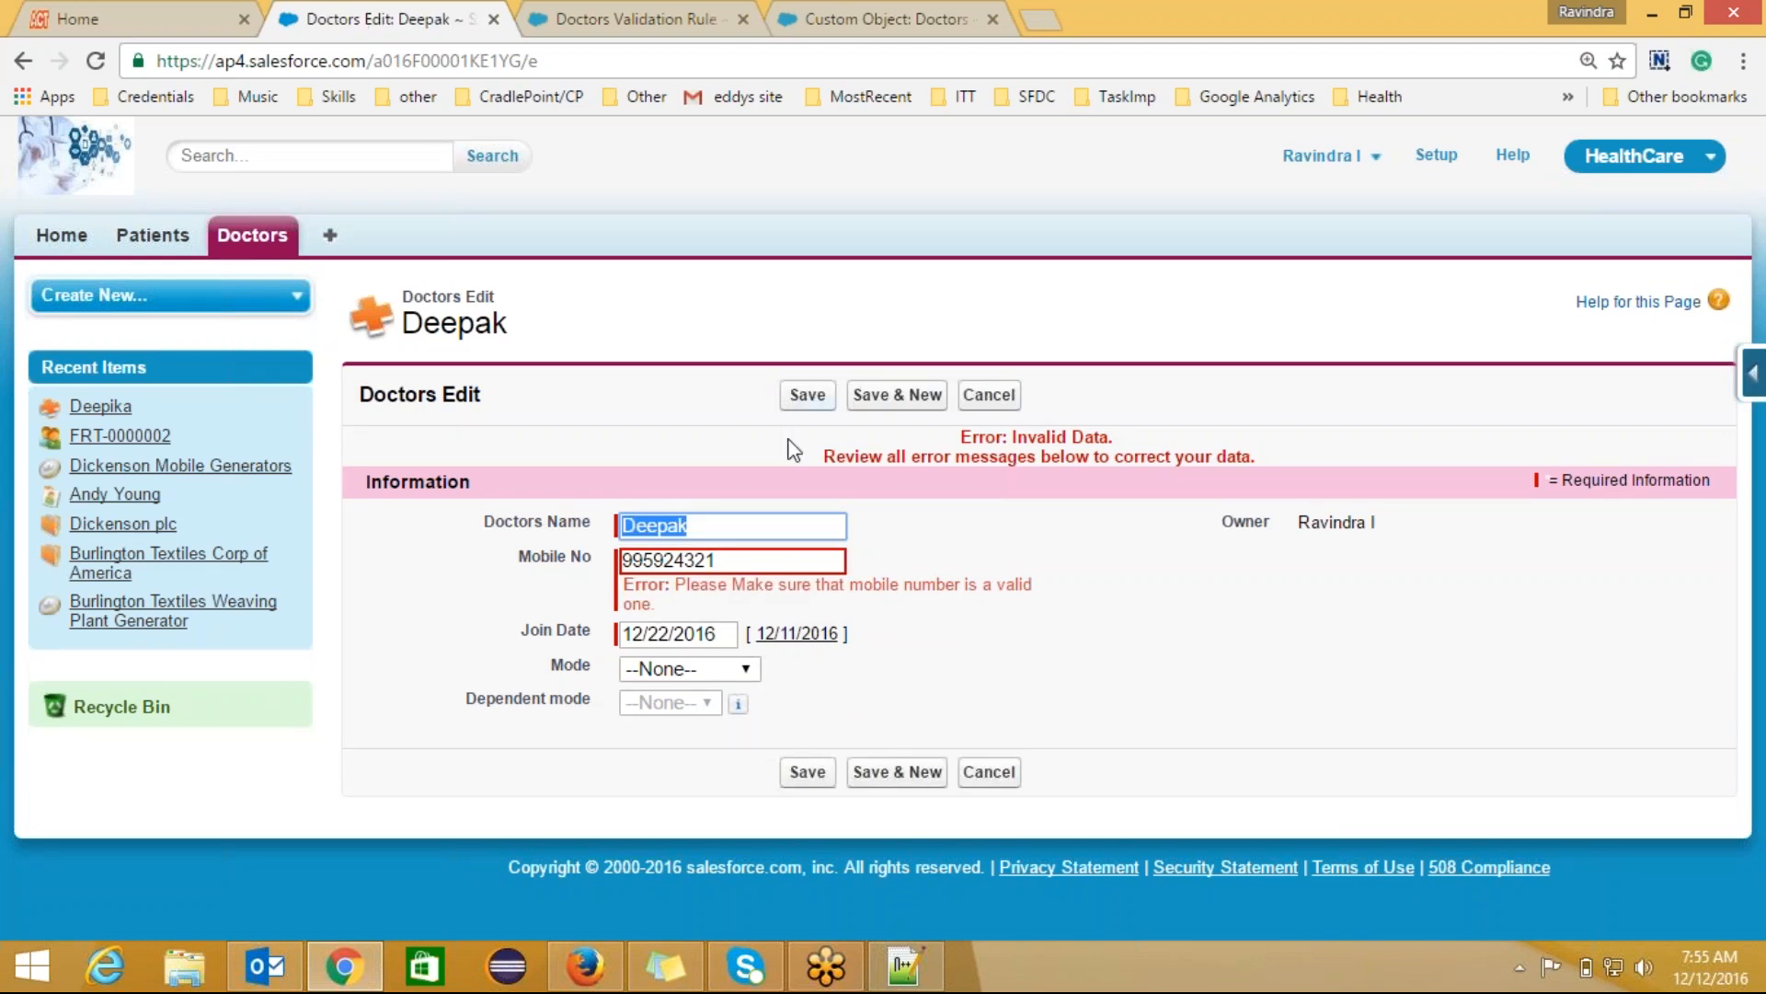
left_click(720, 555)
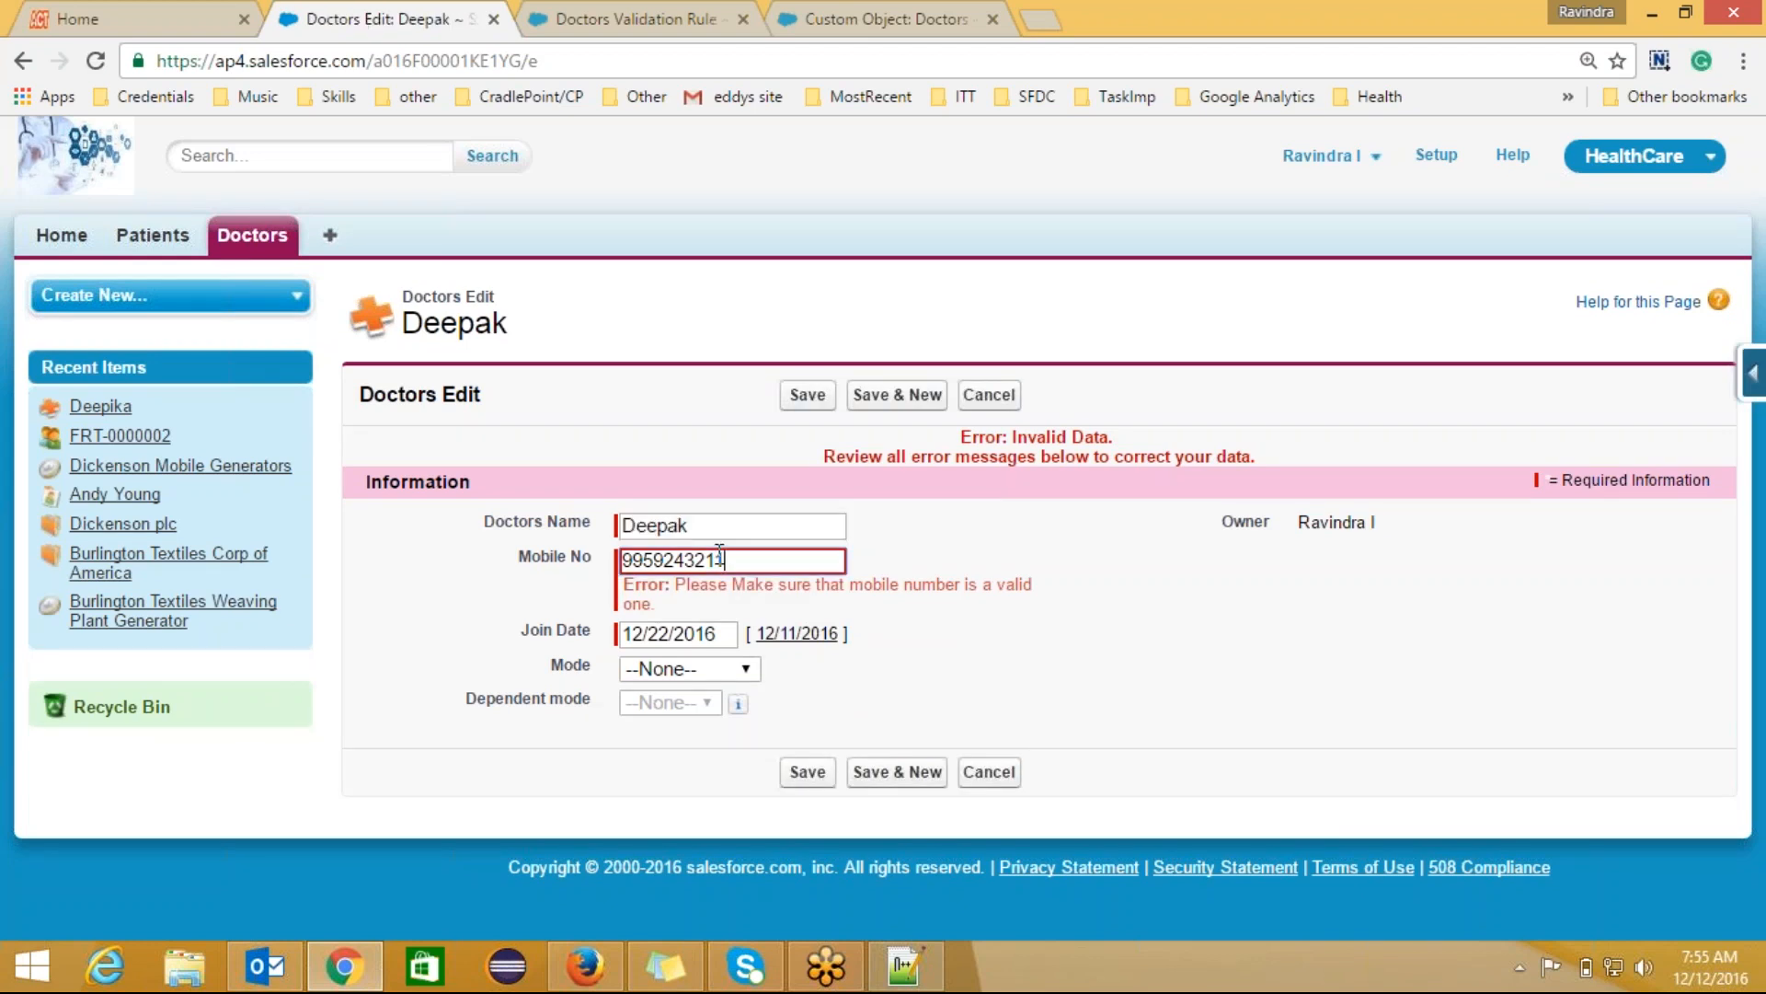
type("1")
left_click(808, 396)
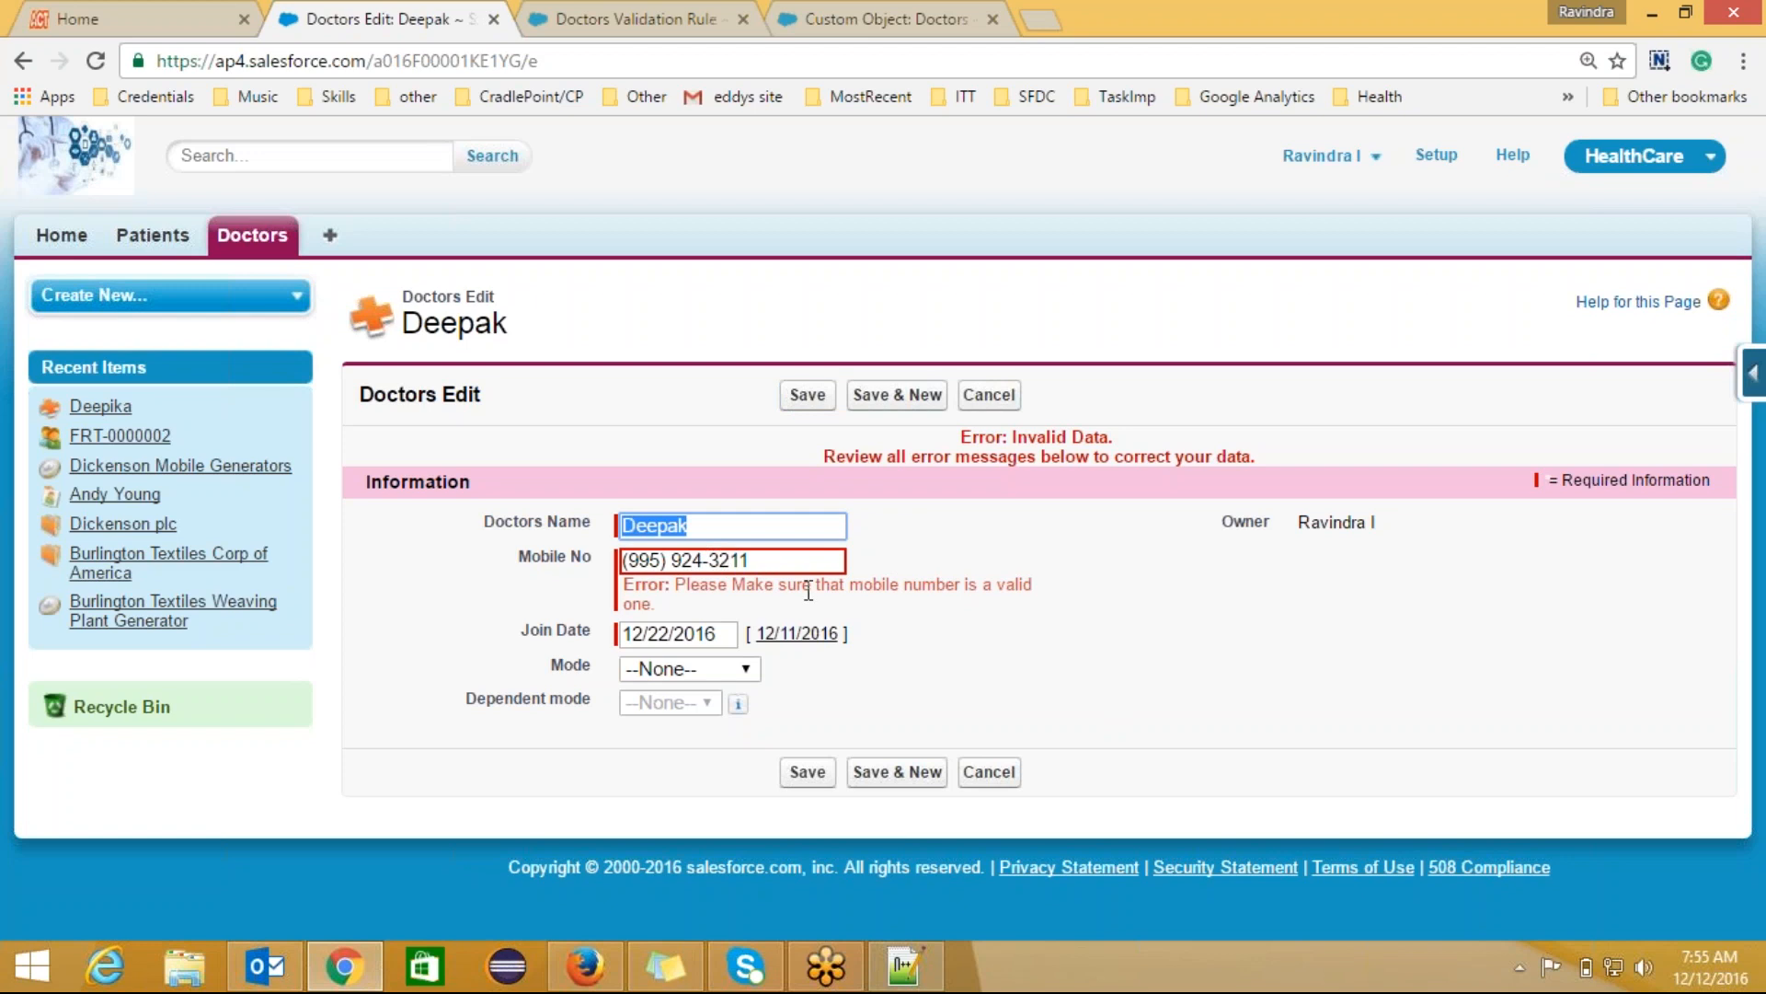
Step: Edit Mobile_number_validation, remove the trailing 0 from its length limit, and save the rule
left_click(665, 17)
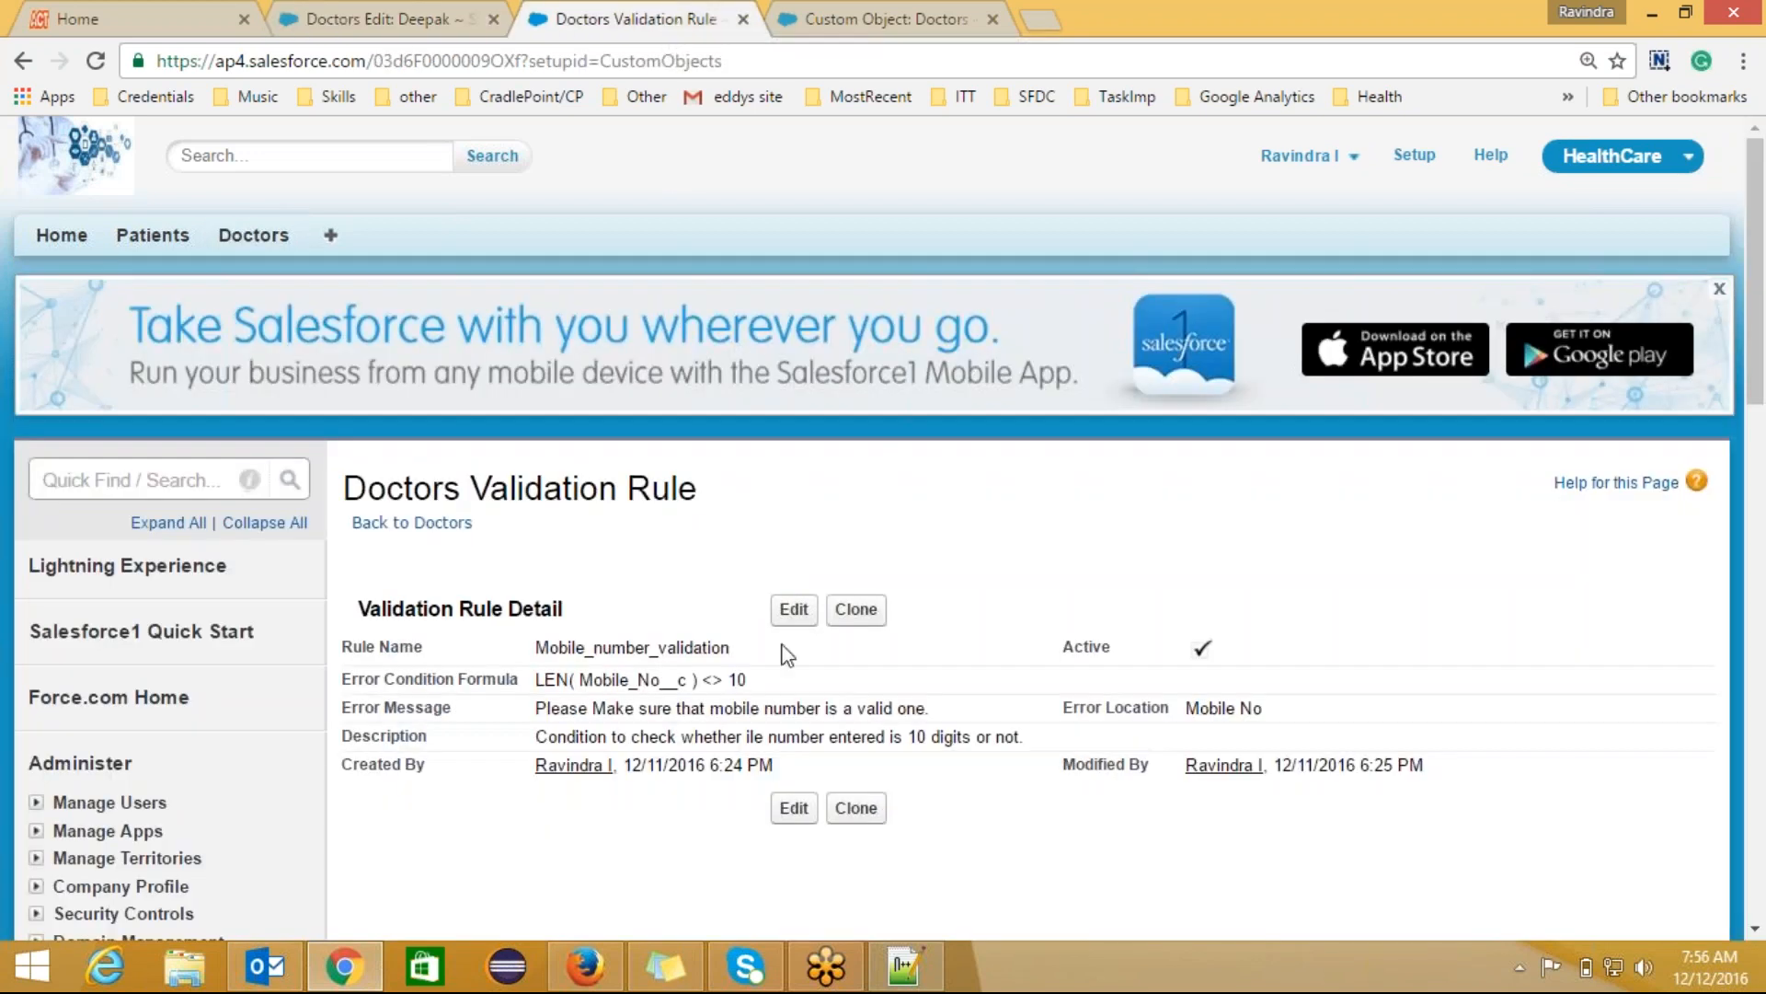
left_click(793, 609)
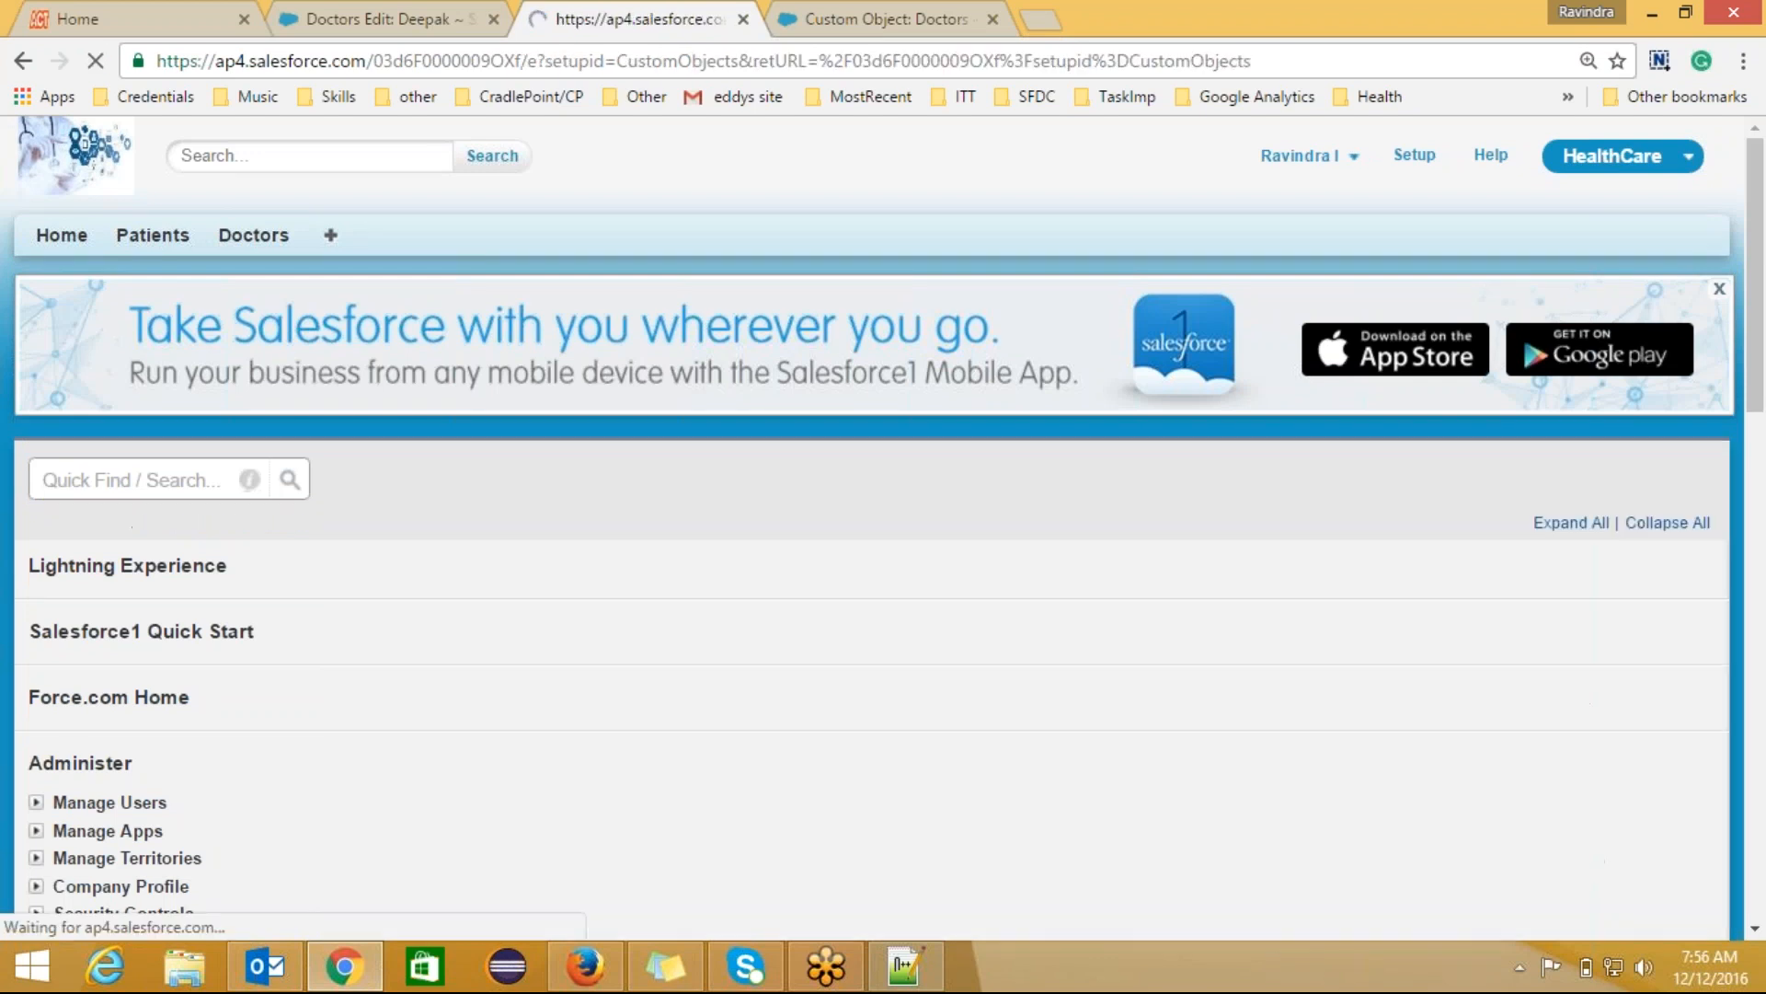
left_click_drag(1763, 319, 1763, 442)
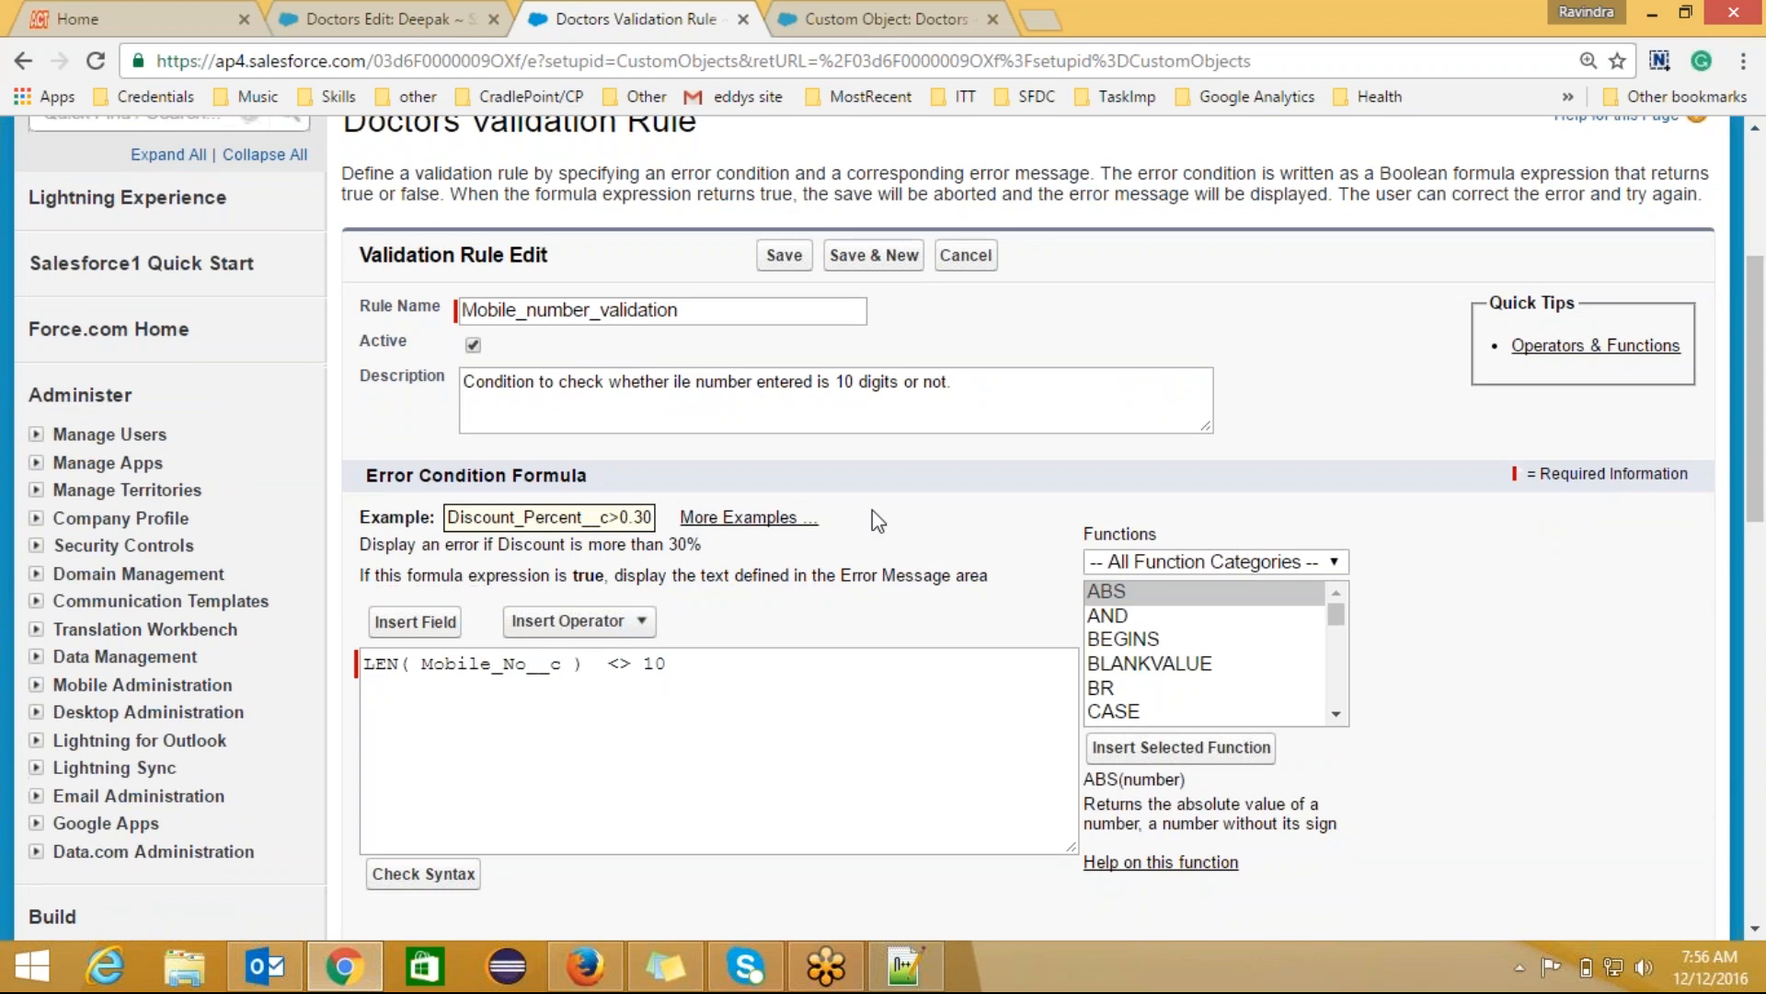
left_click(468, 13)
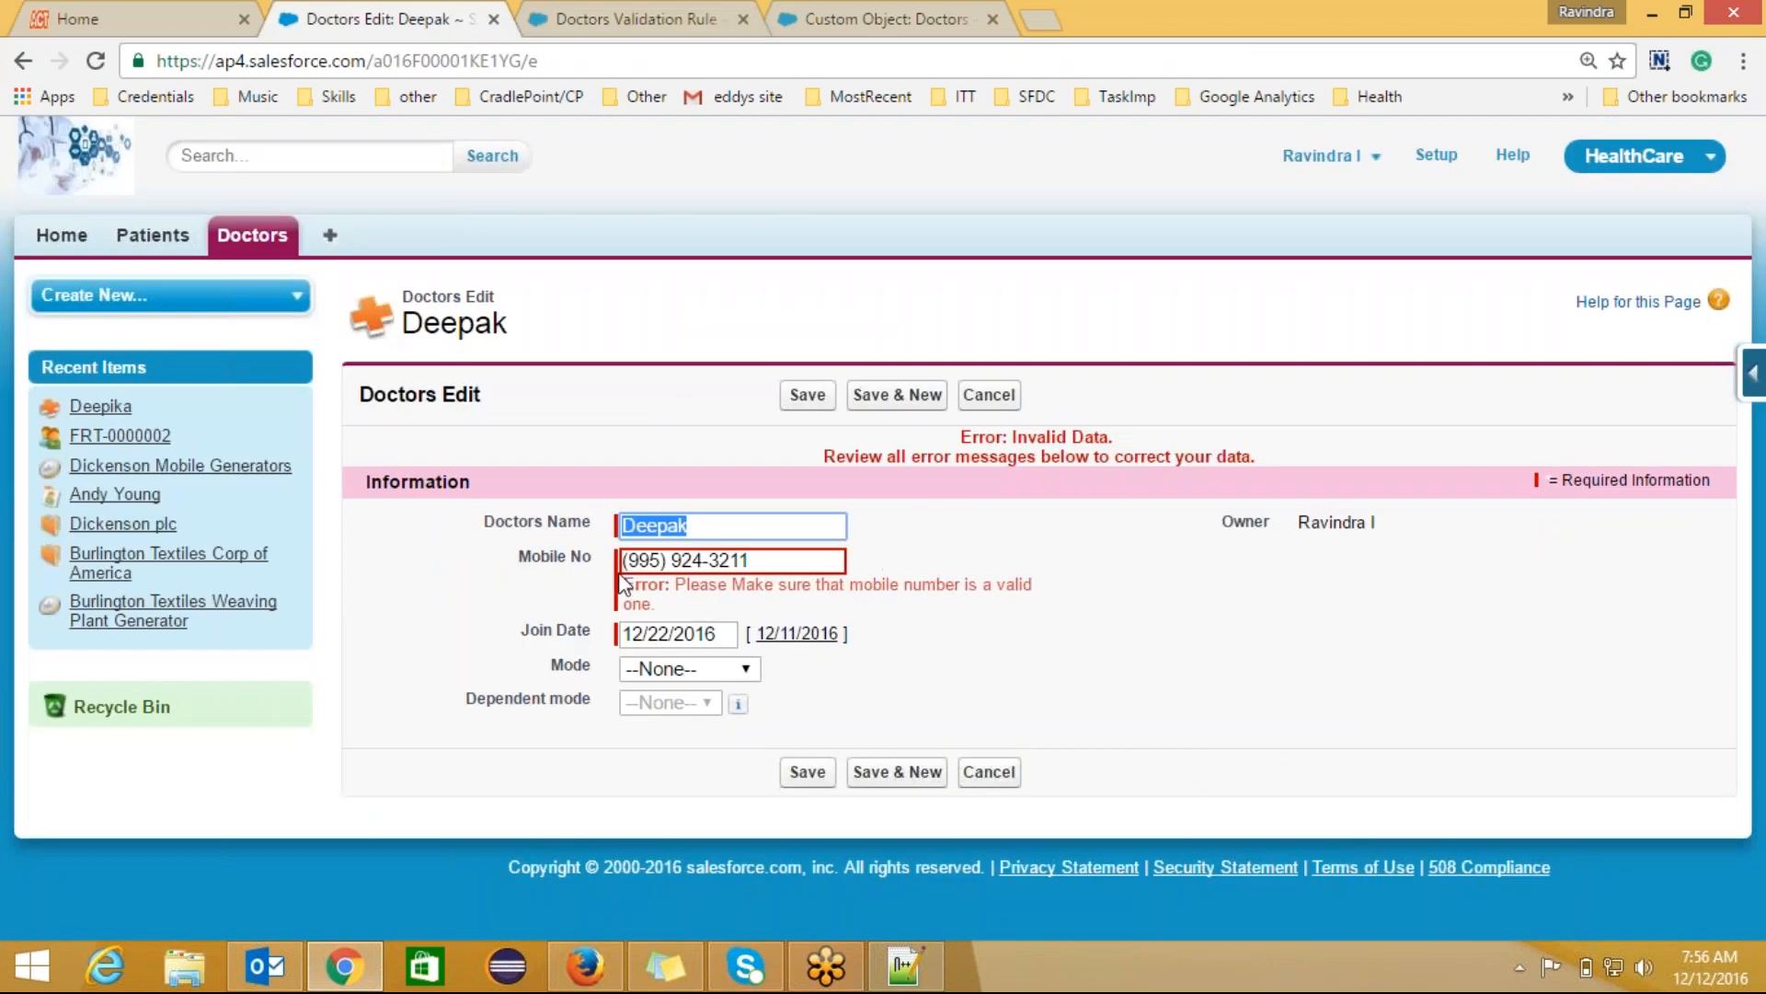
left_click(644, 16)
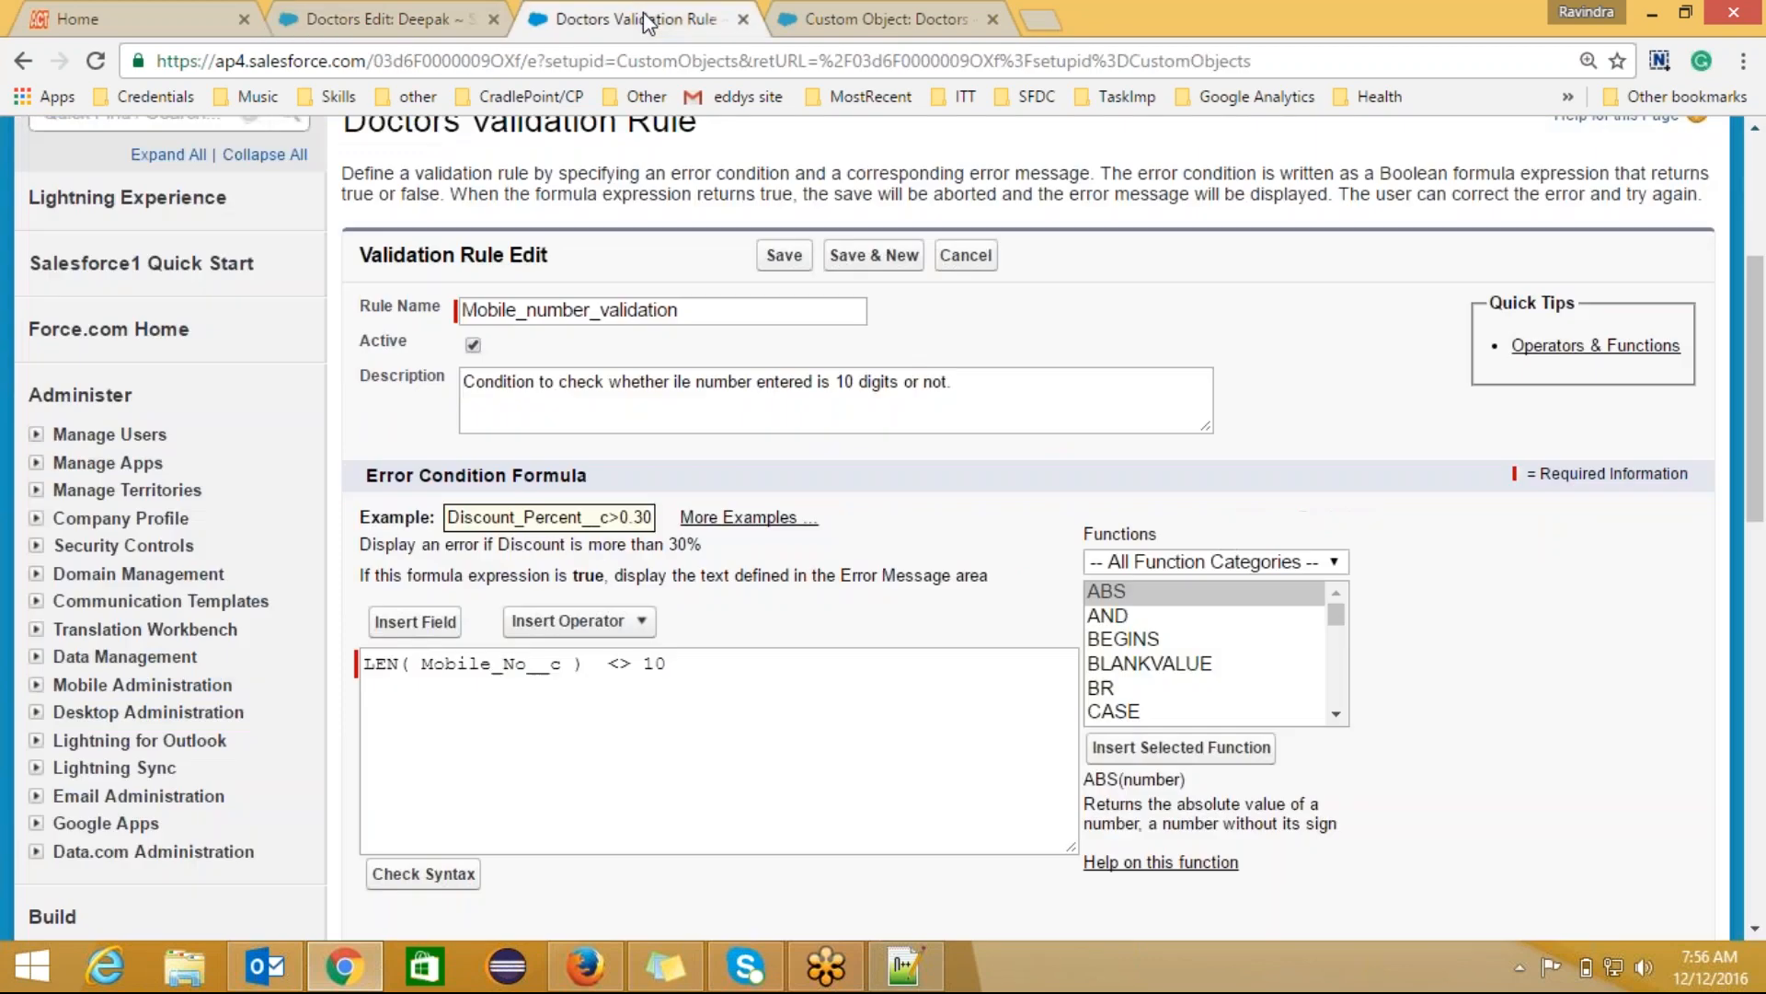
left_click(670, 662)
key("BackSpace")
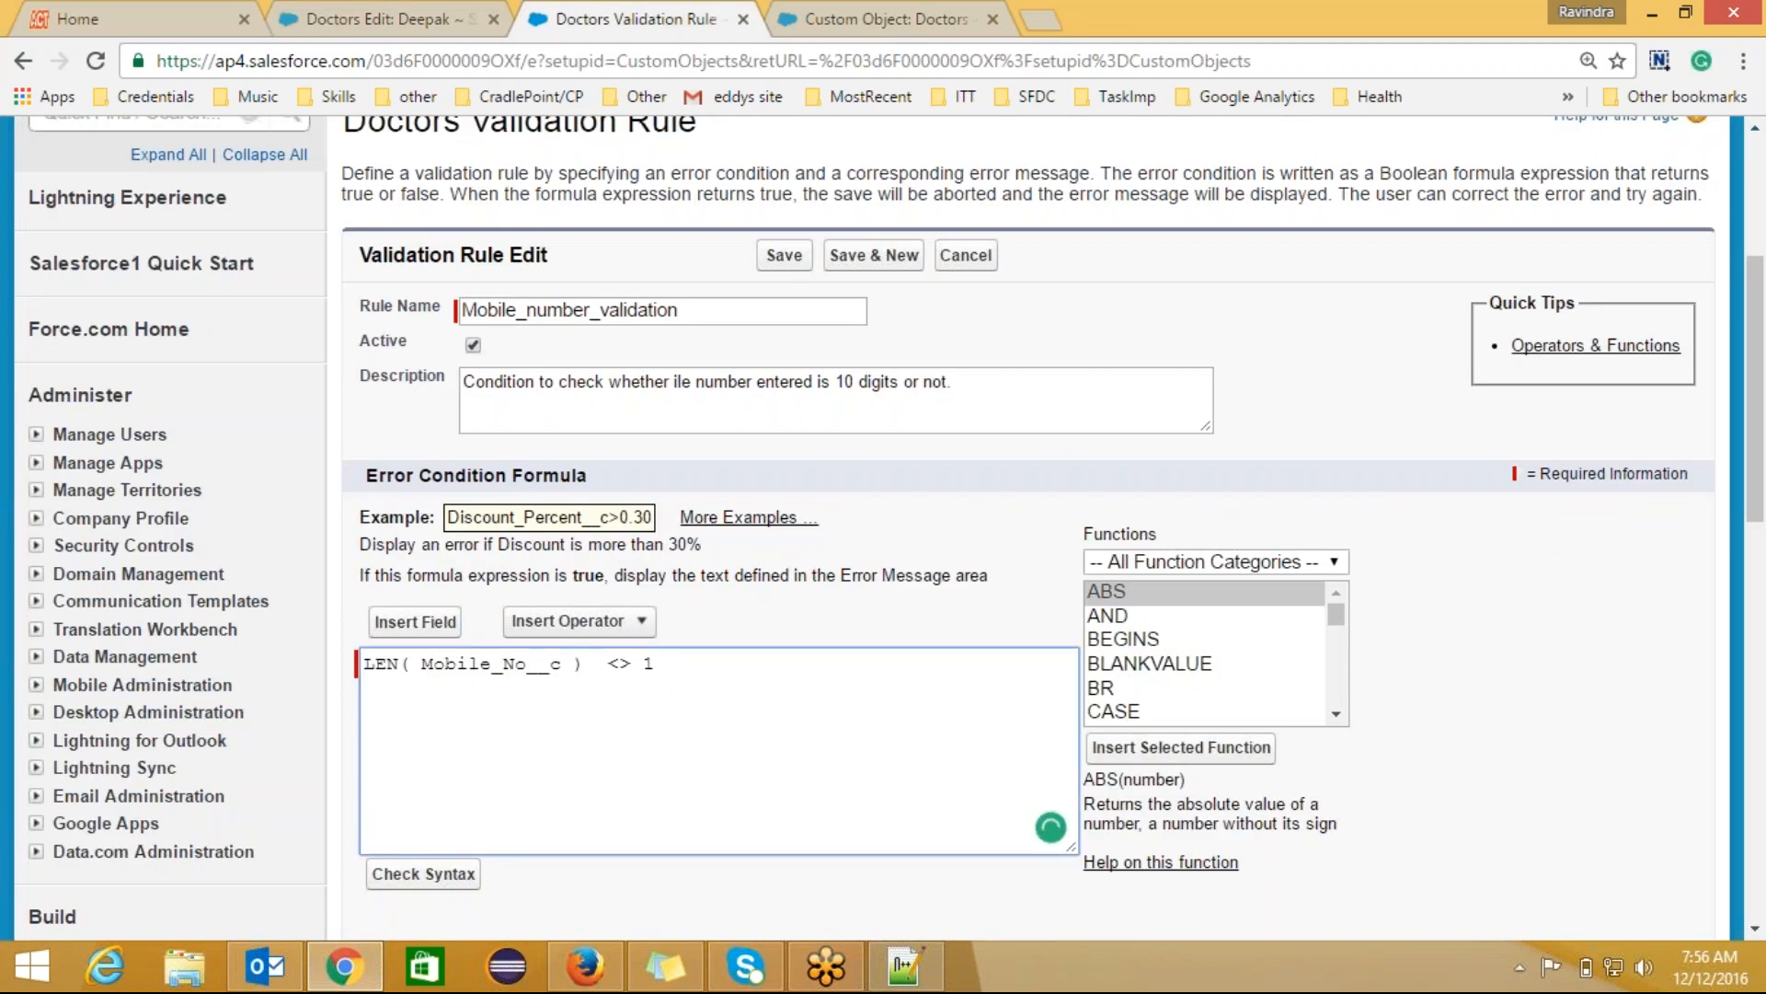
left_click(451, 875)
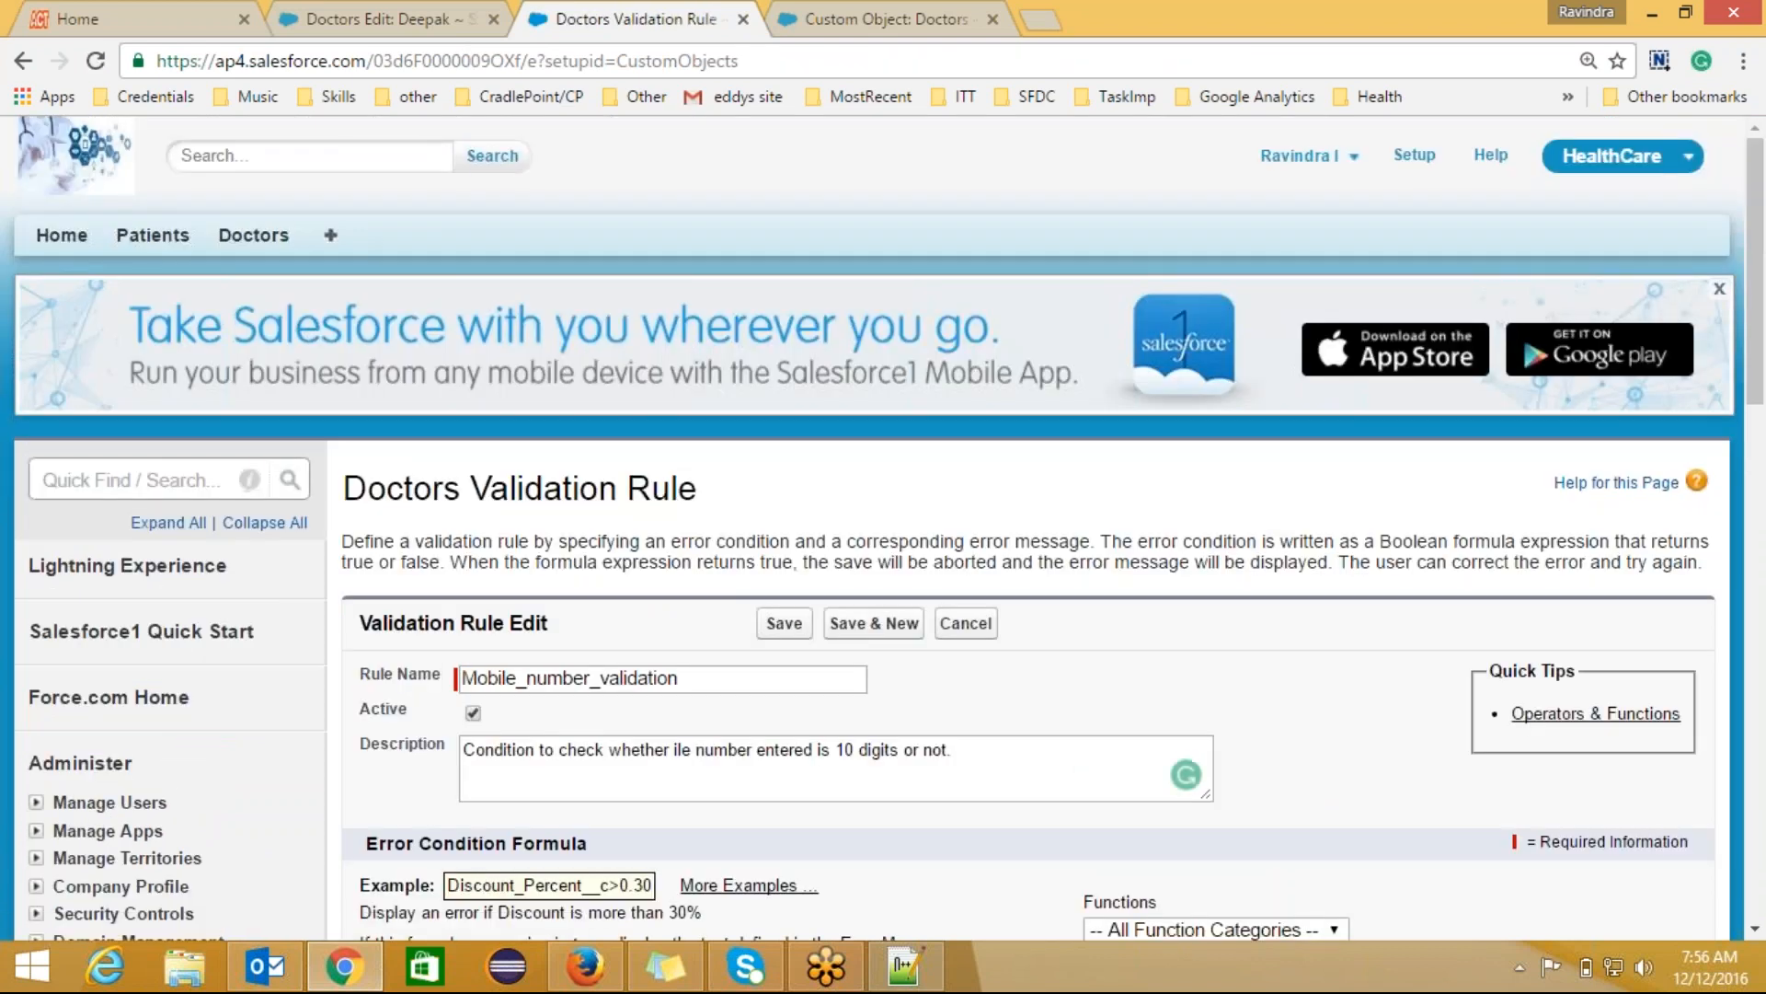
Step: Retry saving the doctor record, then change the rule to LEN(Mobile_No__c) <> 14 and save it
left_click(425, 28)
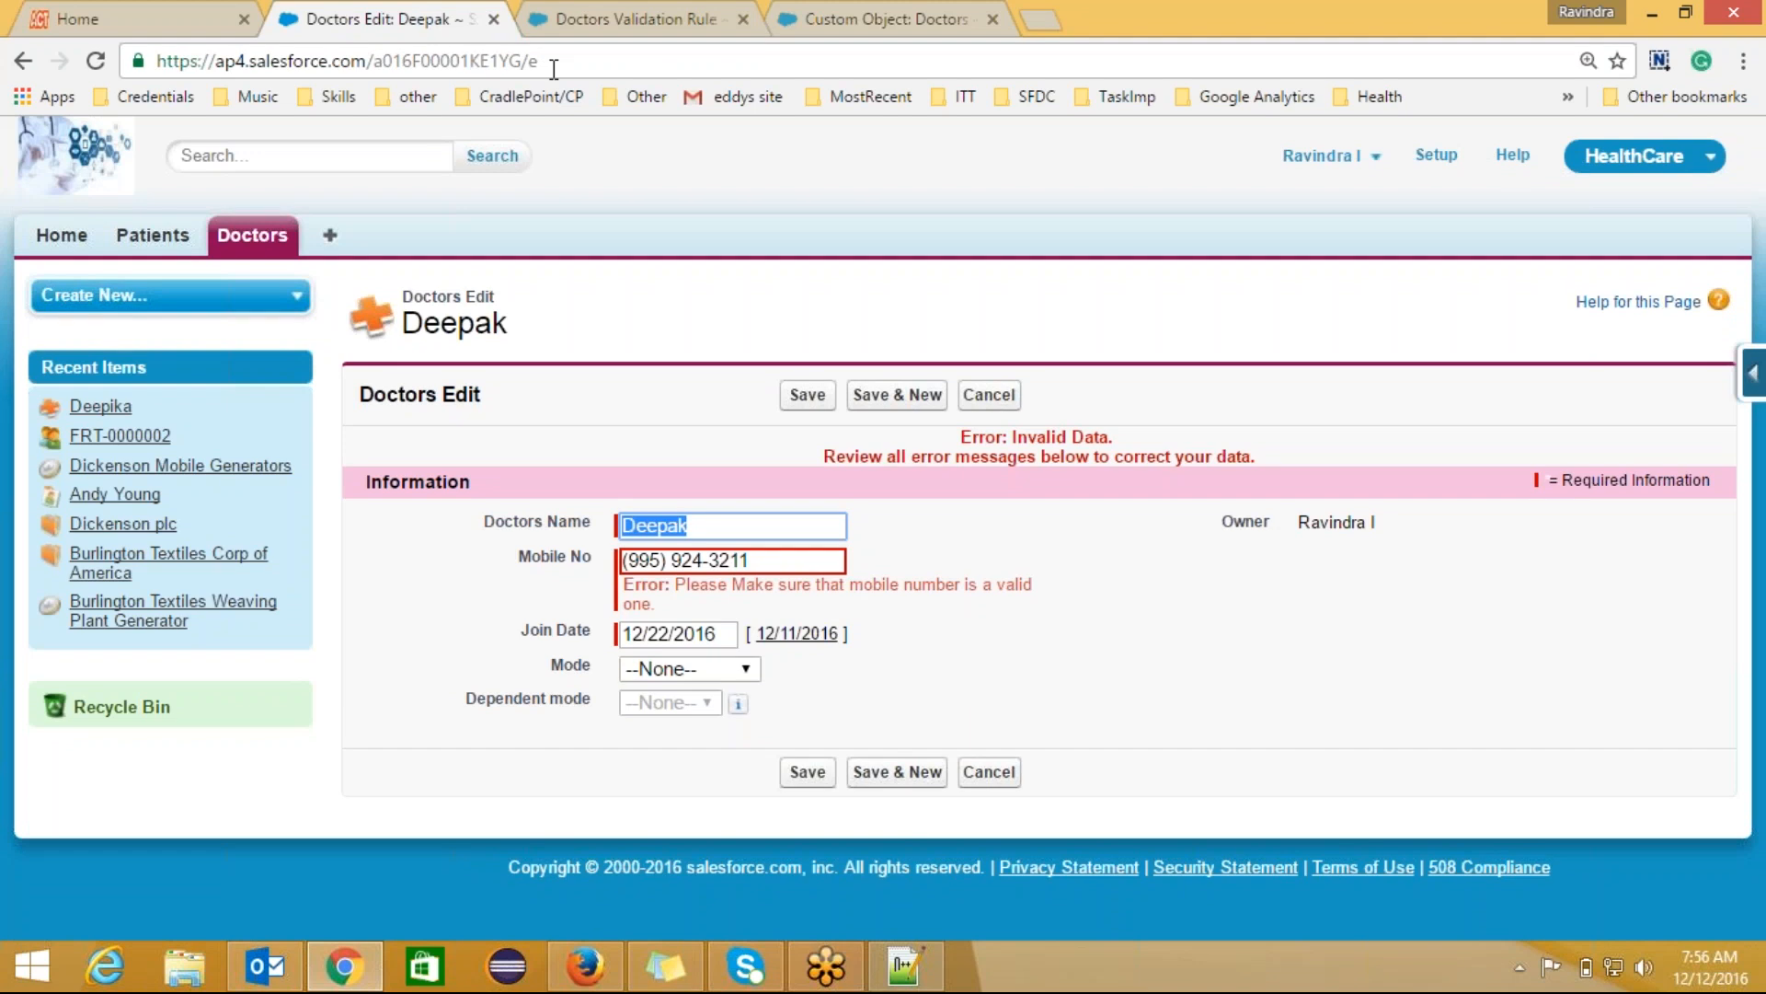
left_click(808, 398)
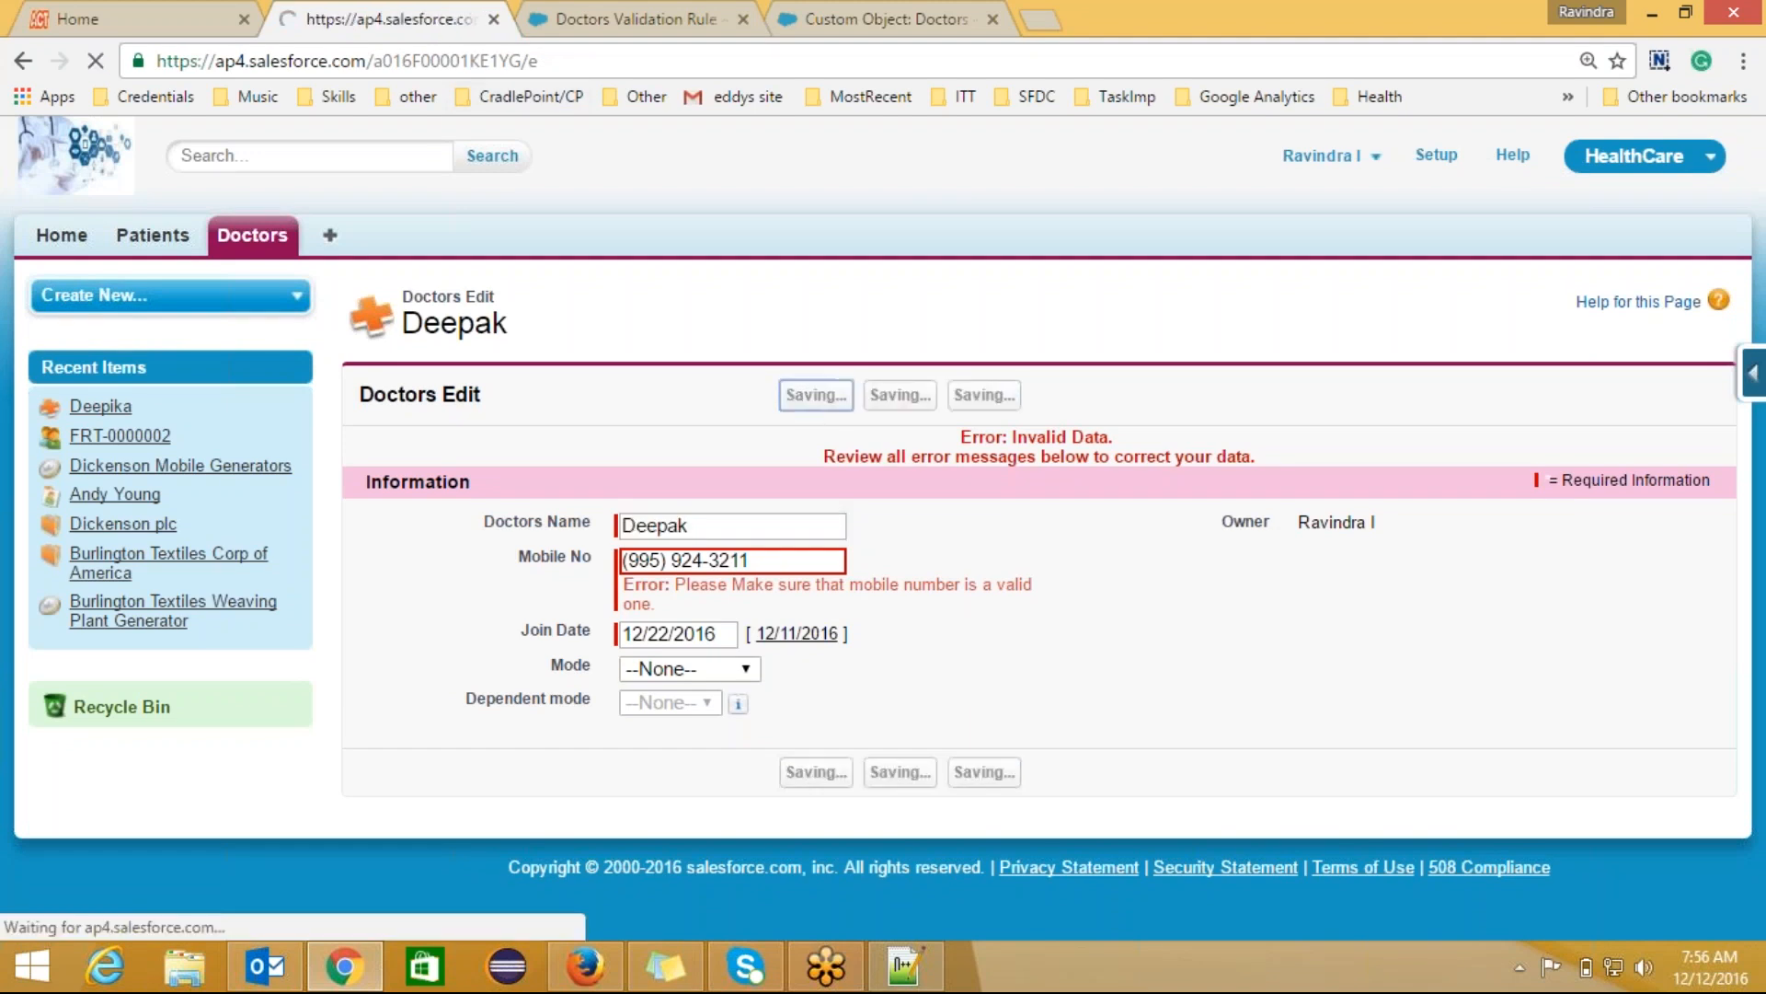
left_click(644, 13)
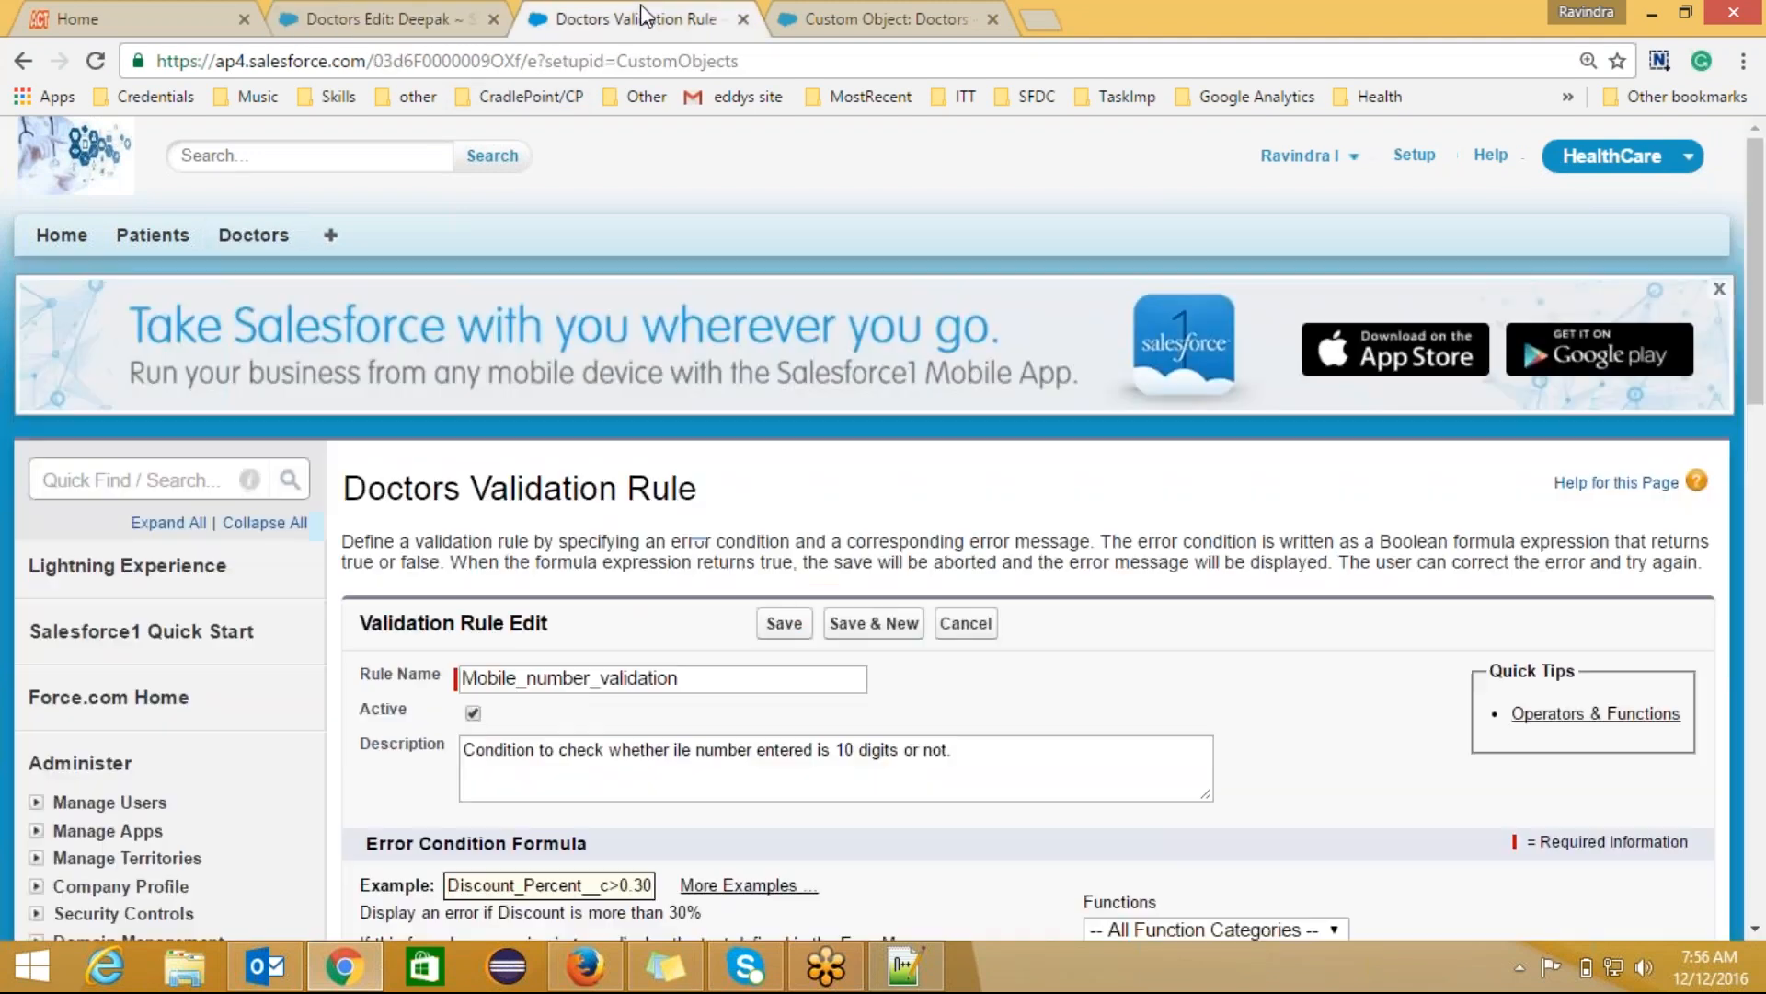
left_click_drag(1761, 379, 1761, 472)
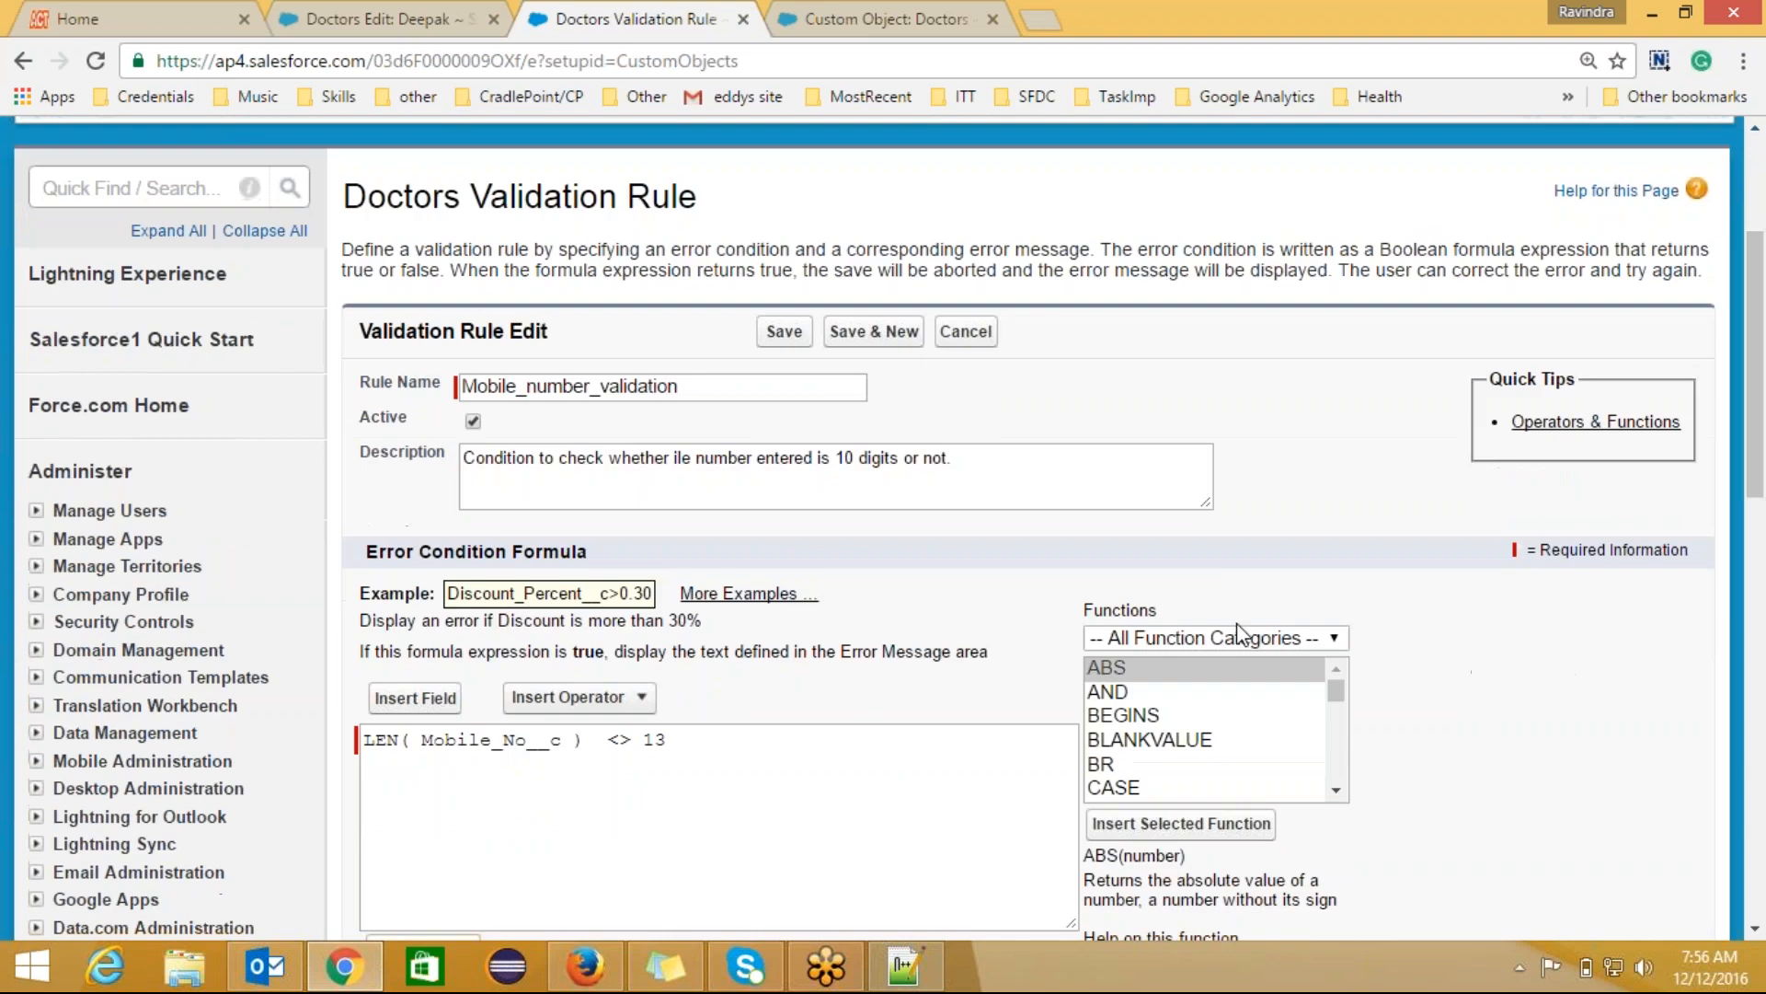
left_click(671, 742)
key("BackSpace")
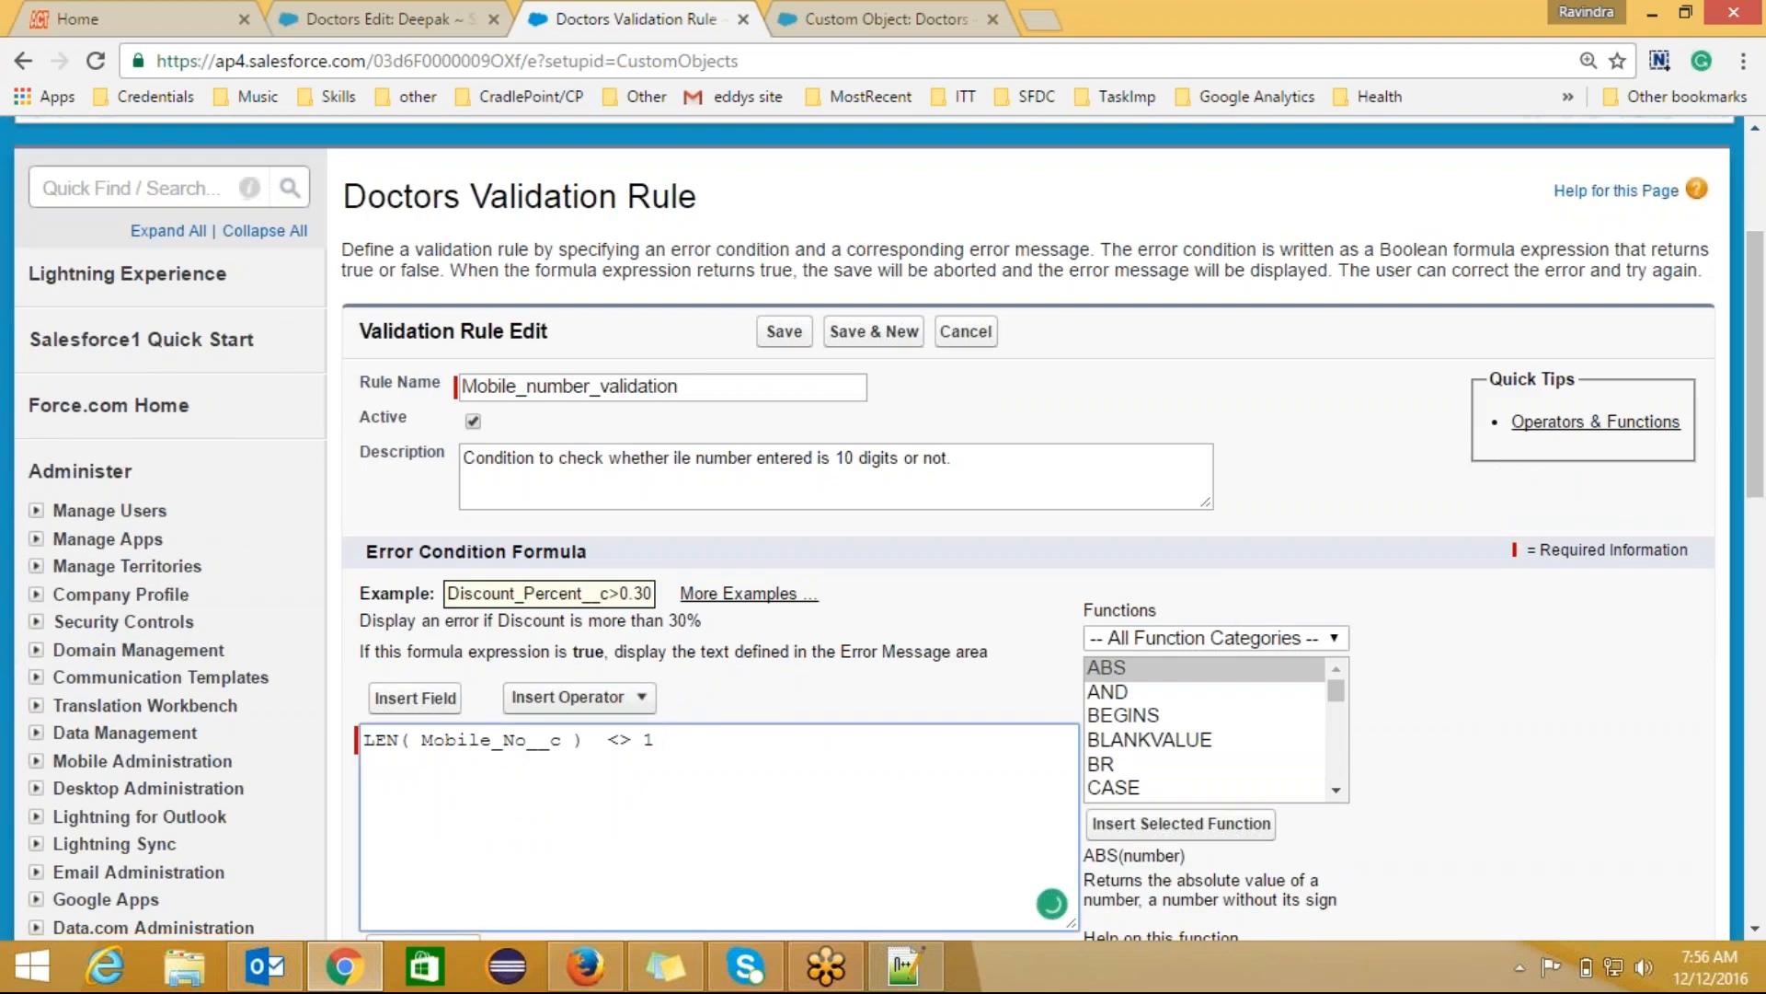
type("4")
left_click(784, 331)
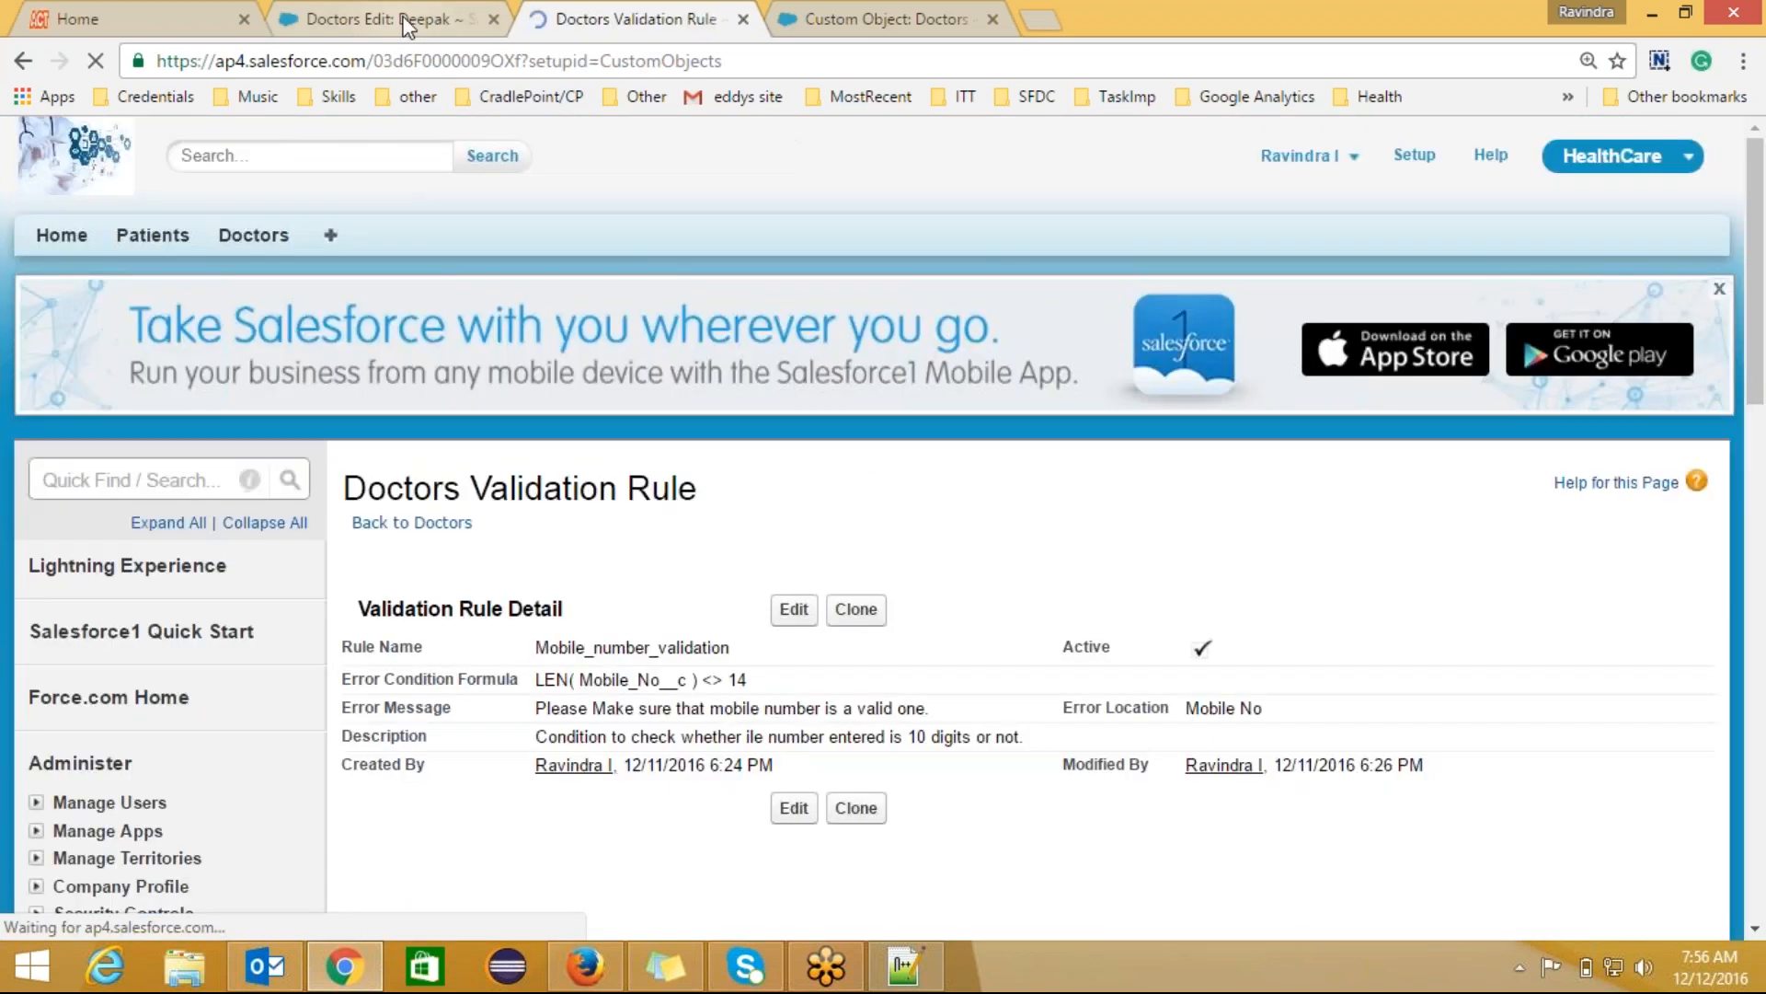
Step: Save the doctor record, review the updated rule, and go back to the Doctors object
left_click(405, 18)
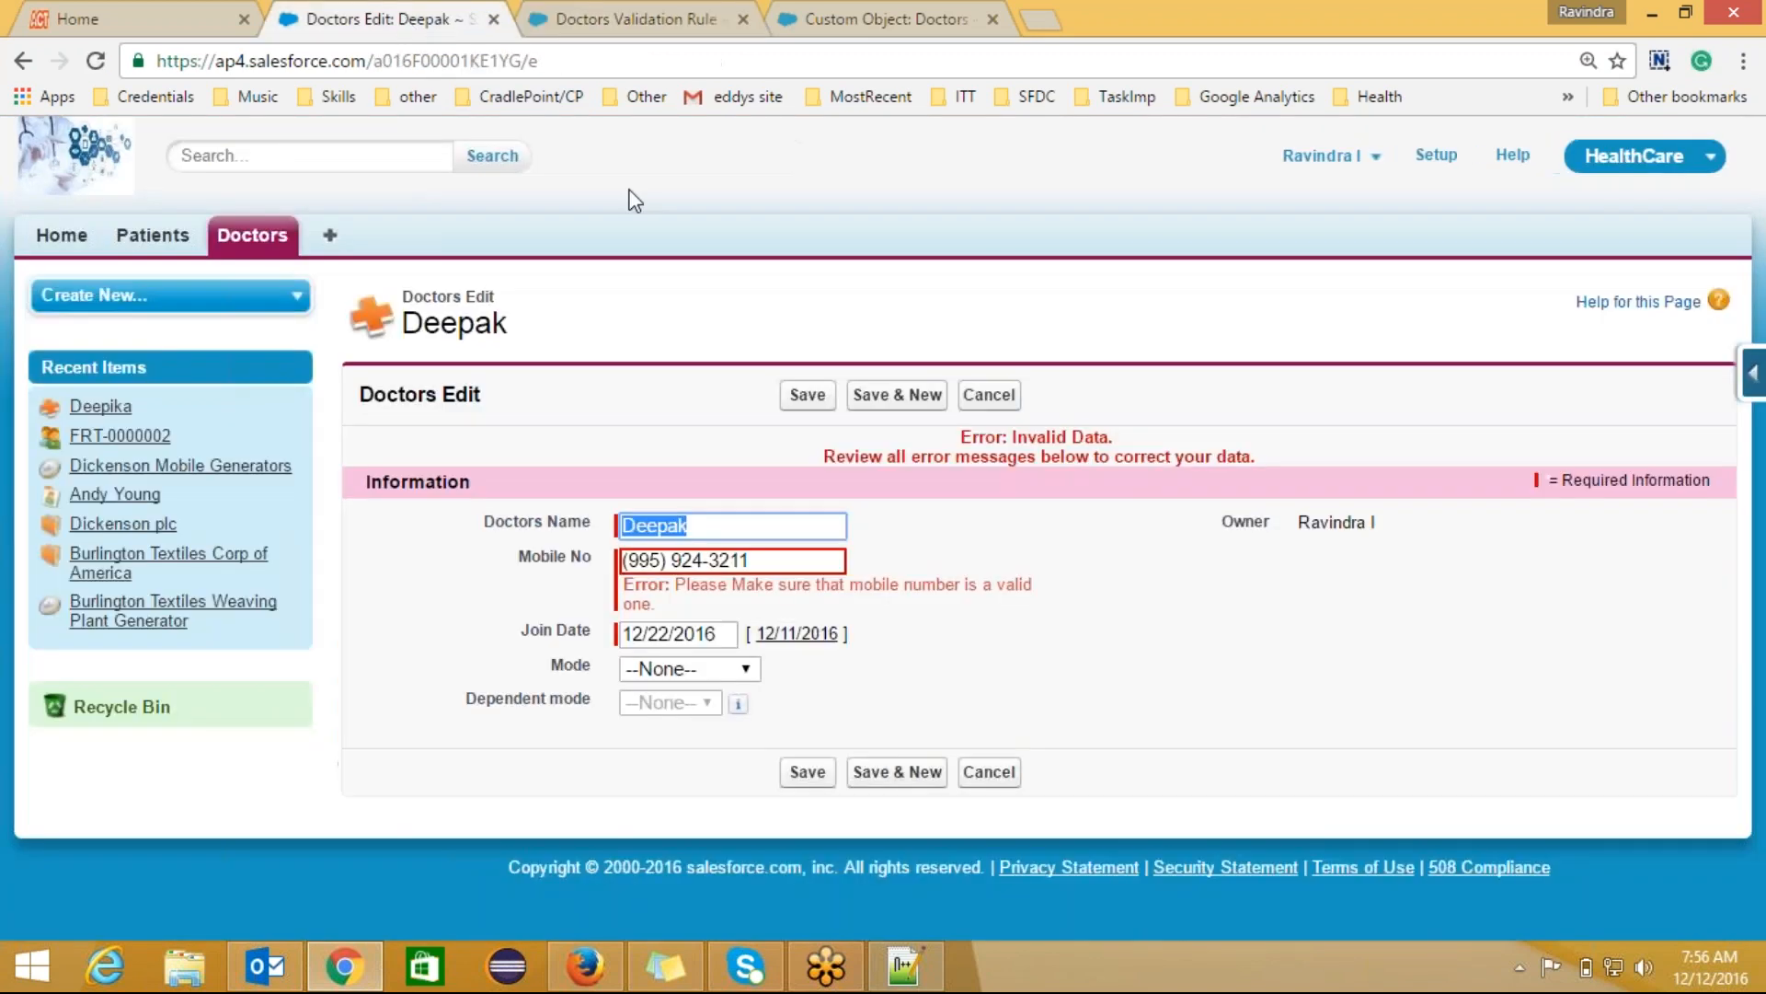
left_click(791, 403)
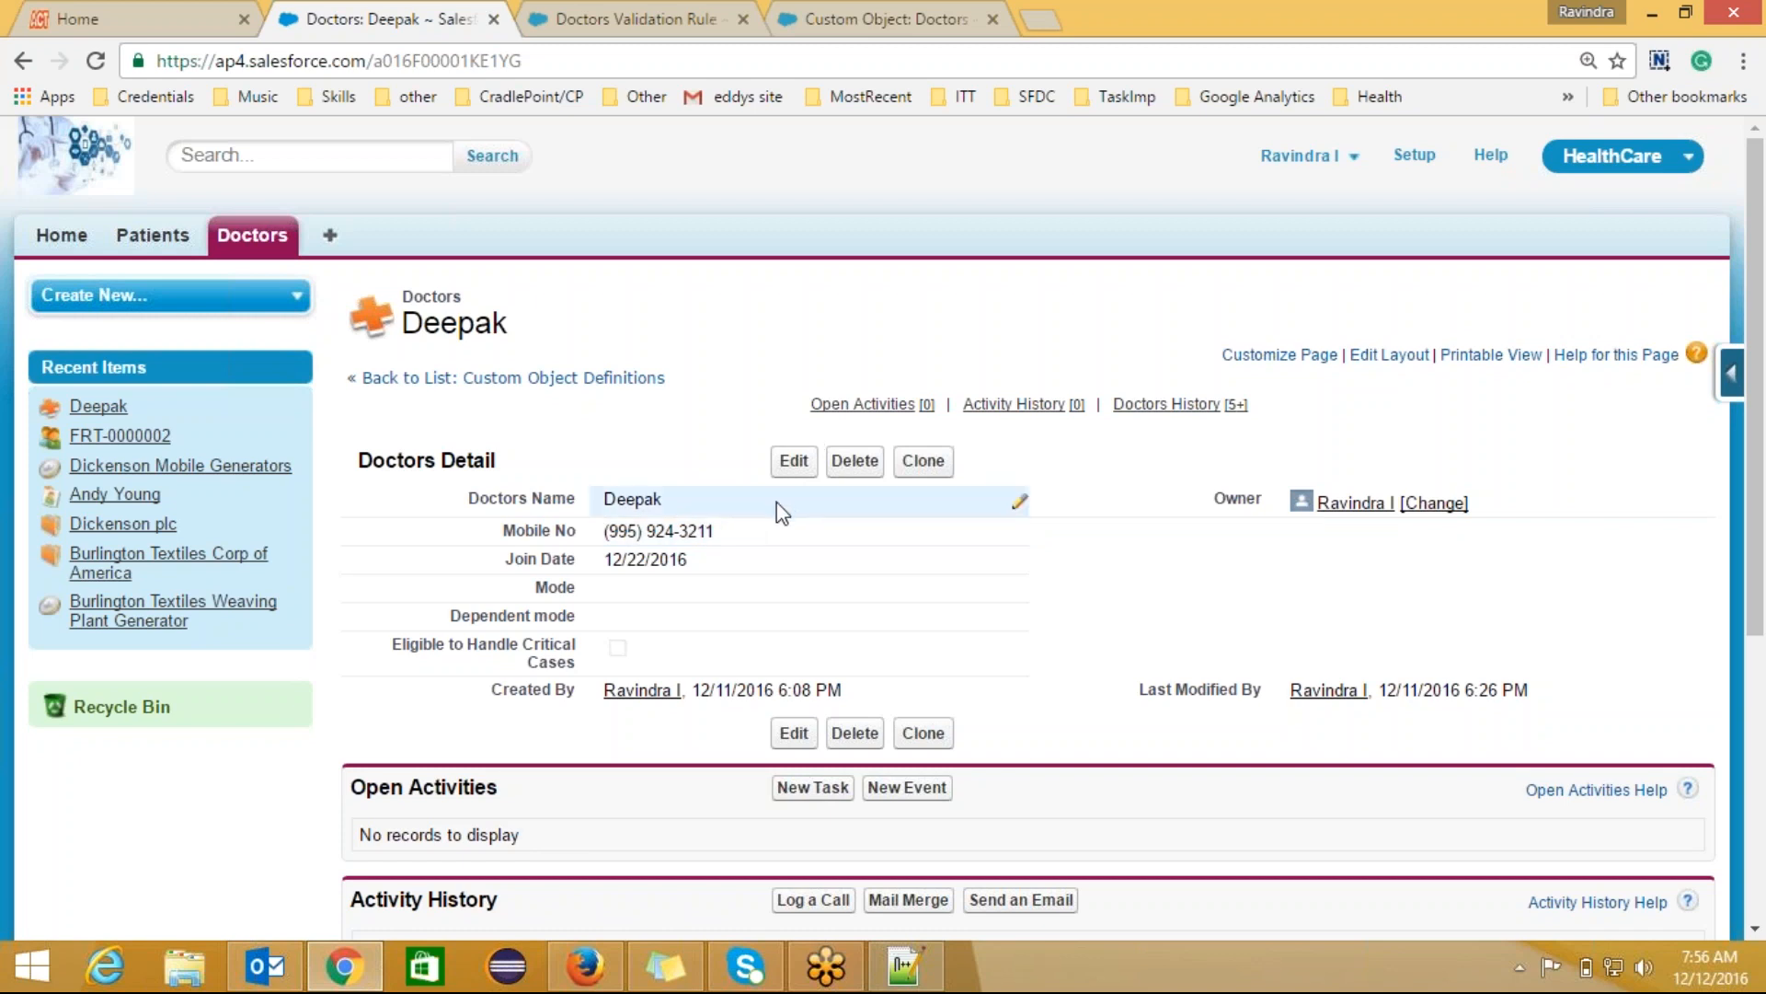
left_click(676, 11)
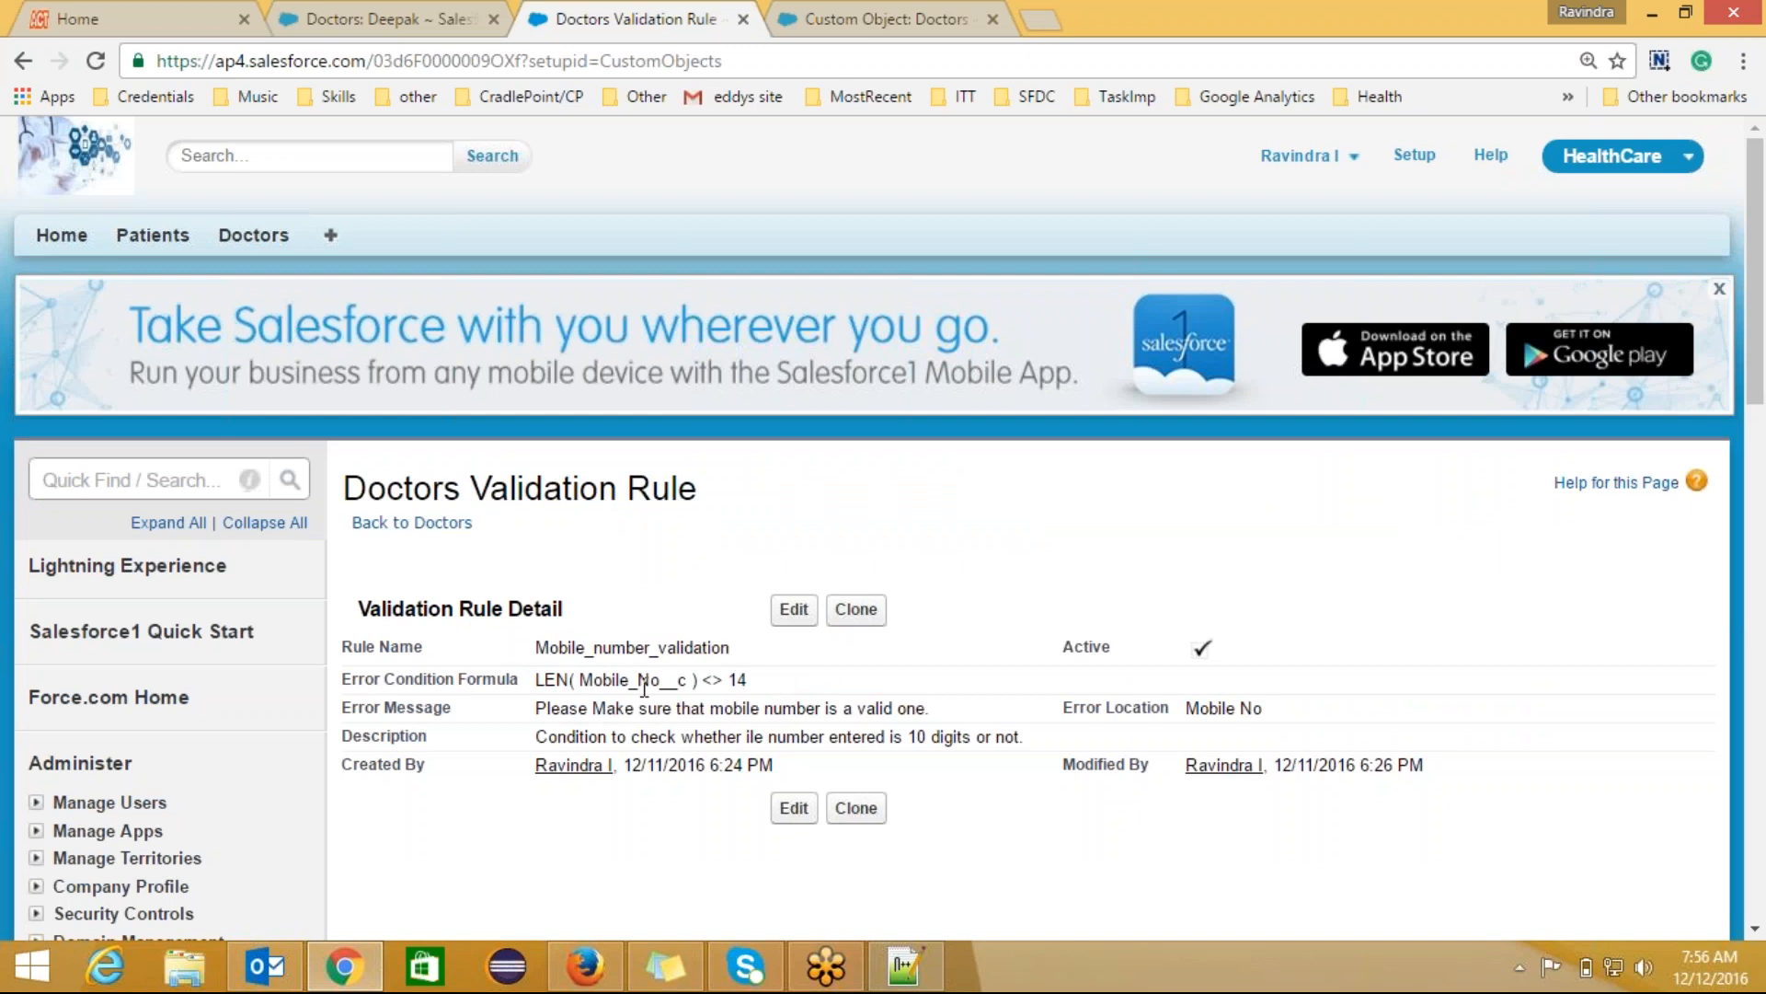
left_click(416, 20)
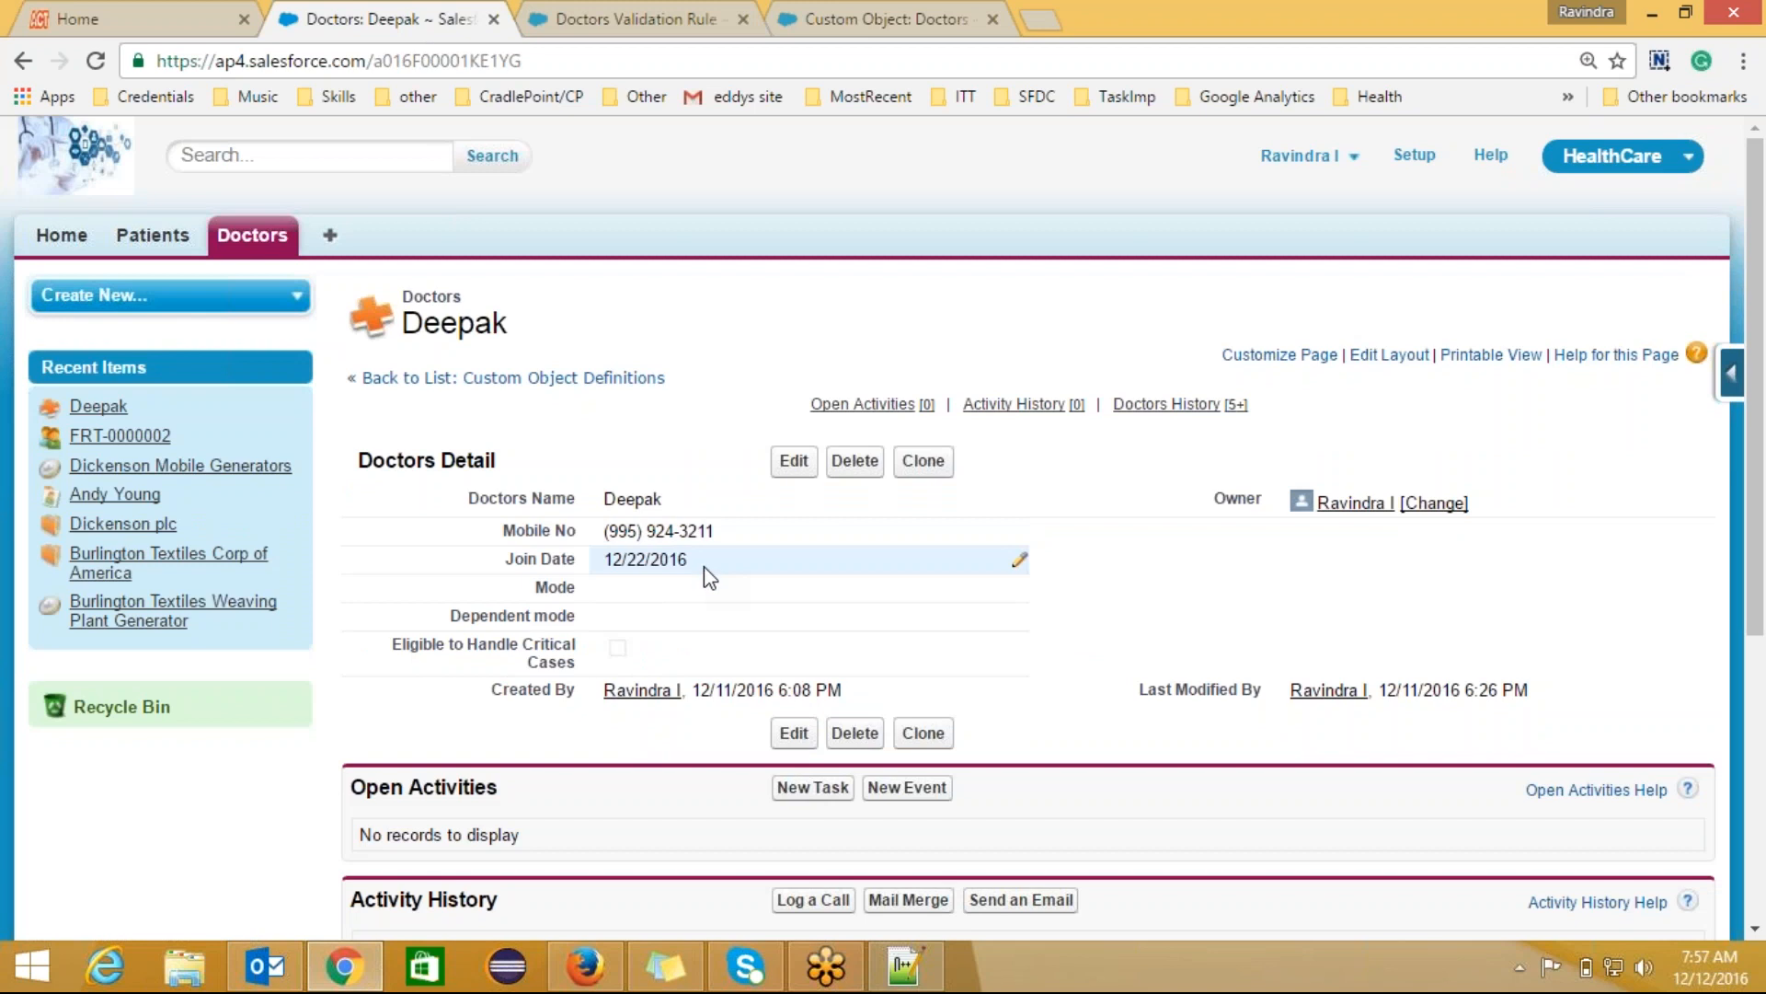
left_click(698, 11)
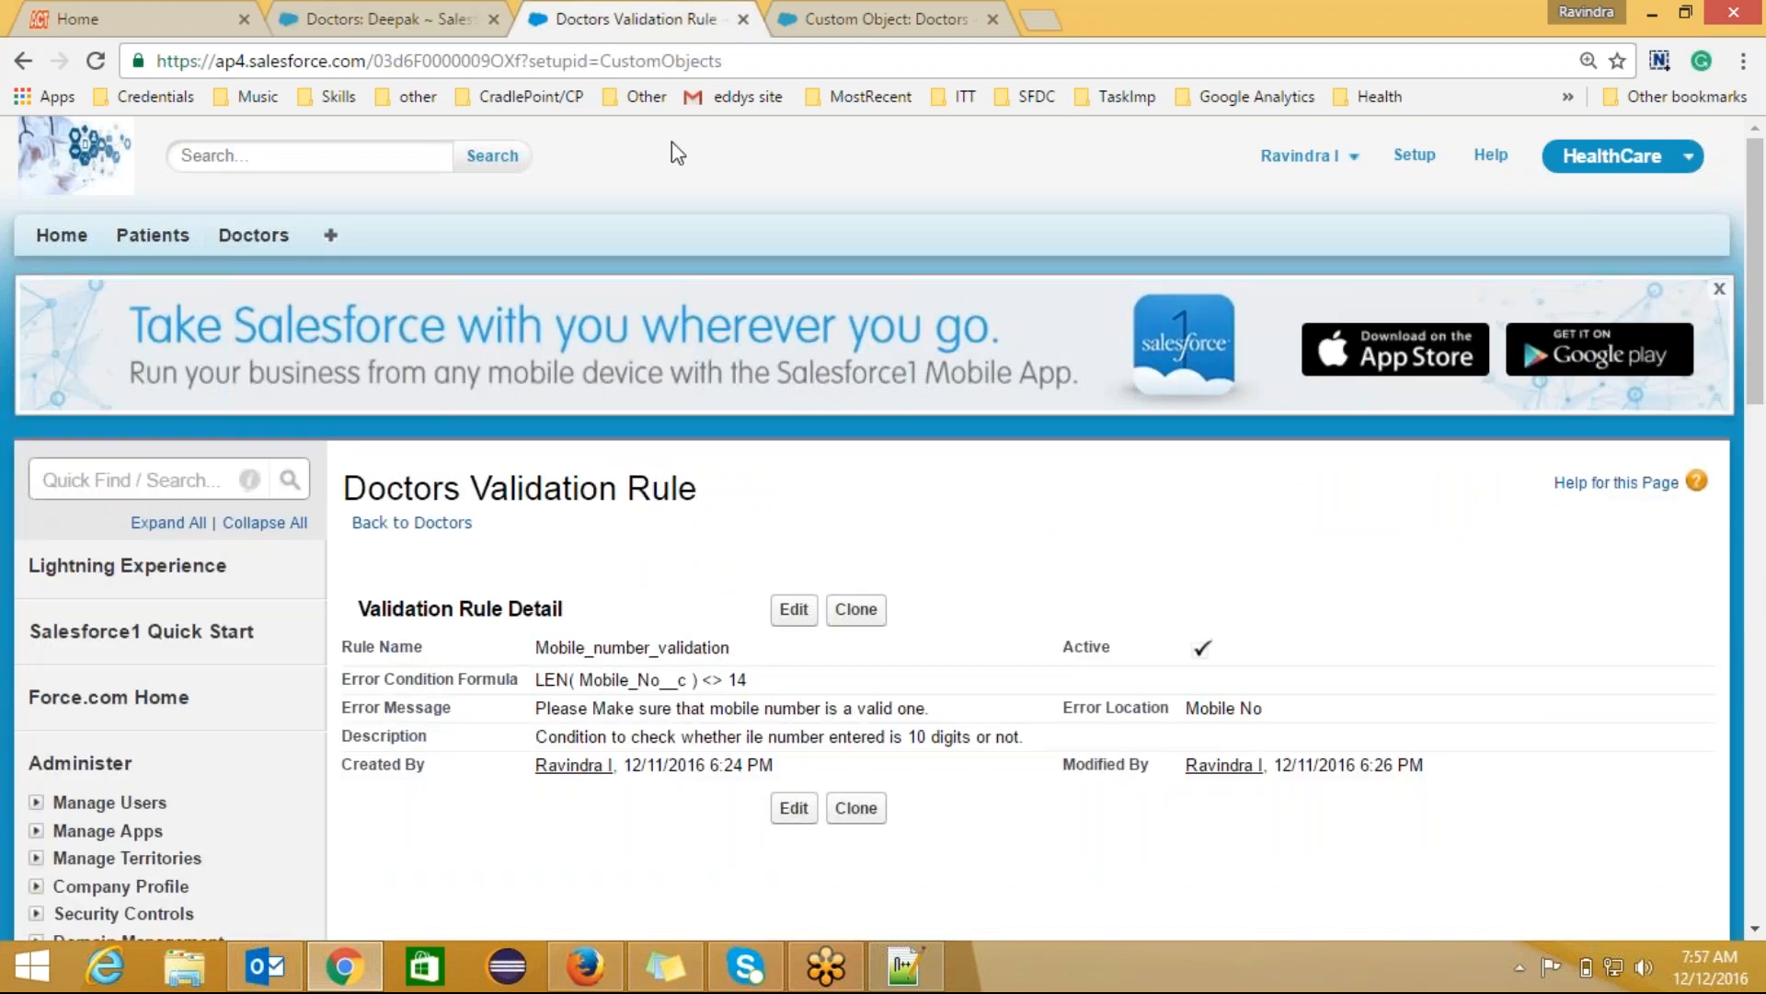
left_click(451, 529)
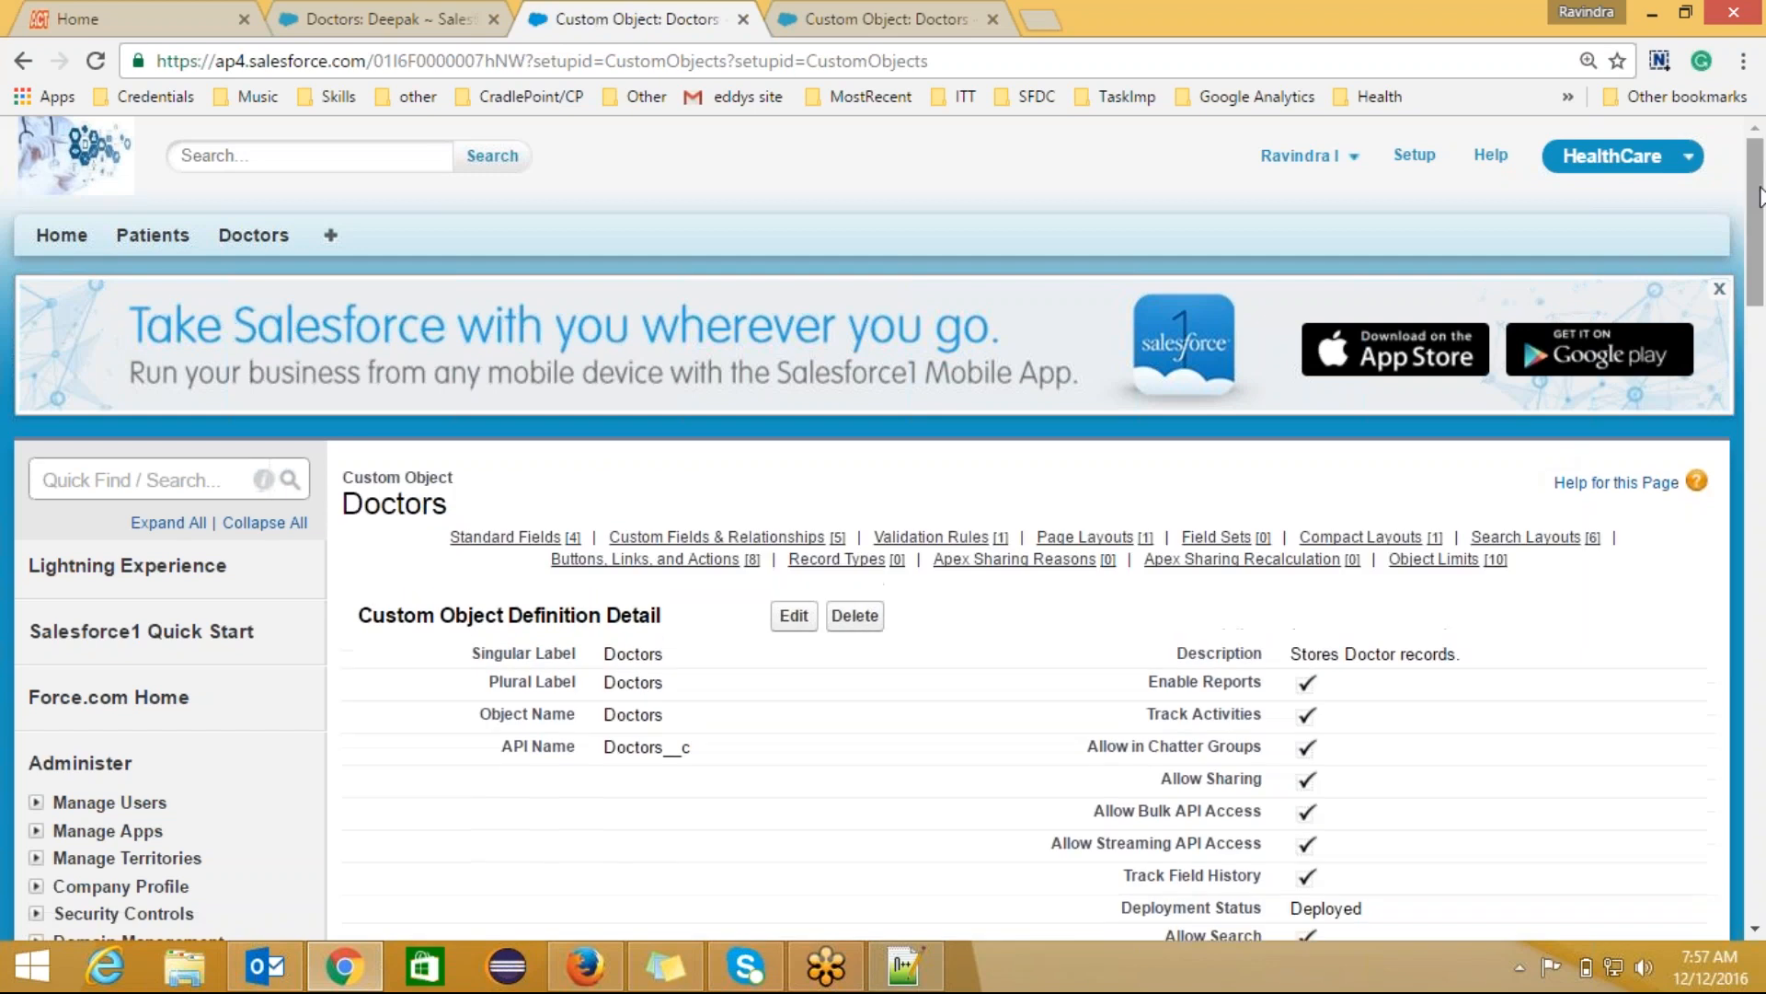
Step: Create a new rule named Joining_date_validation, described 'Joining date should not be greater than today'
scroll(1290, 549, "down", 12)
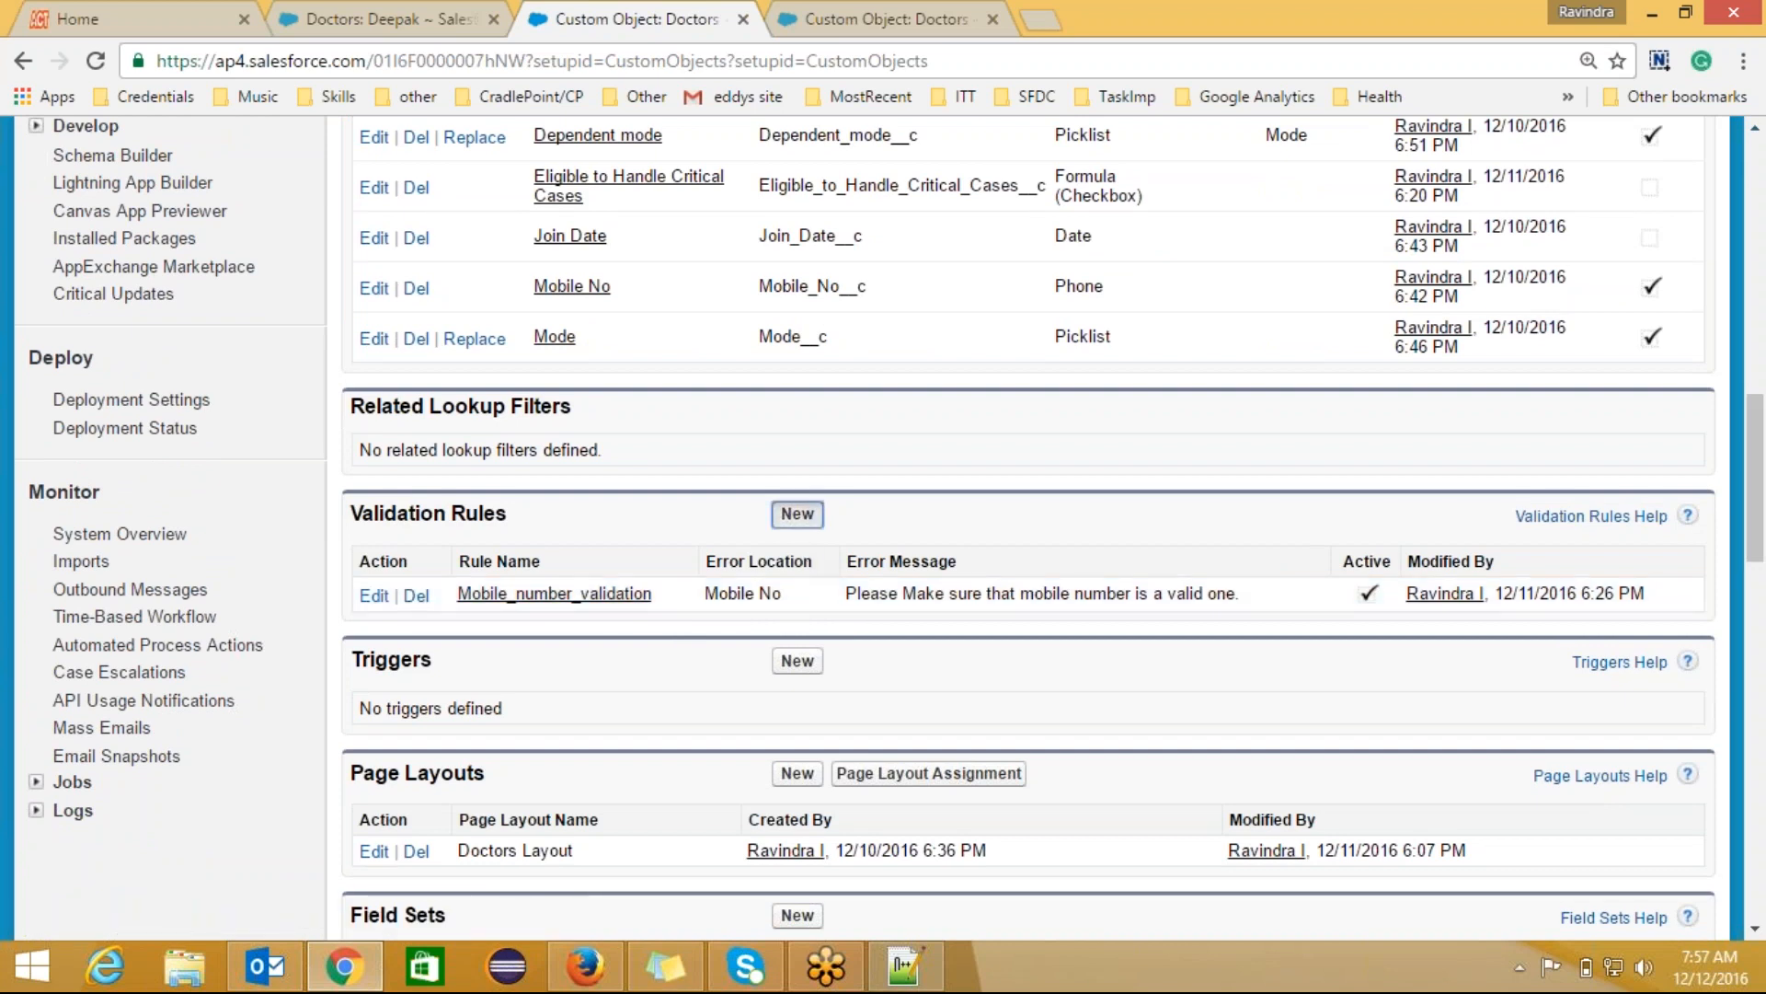
left_click(798, 514)
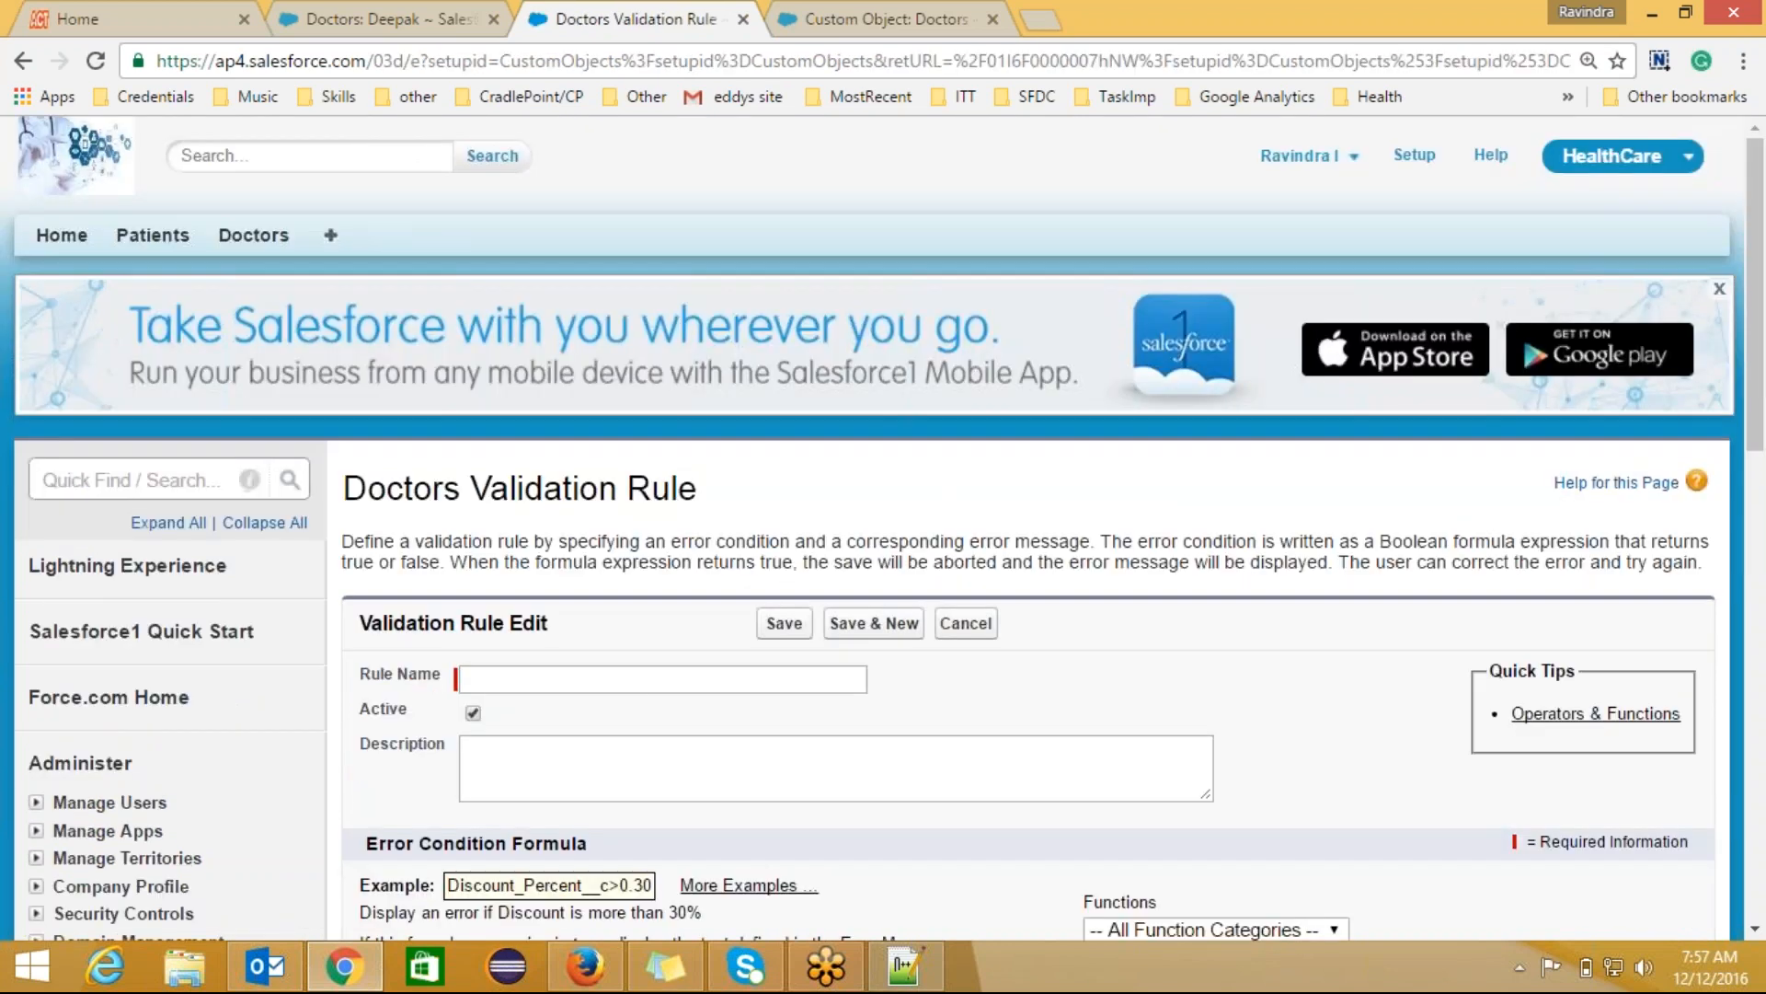
left_click(643, 682)
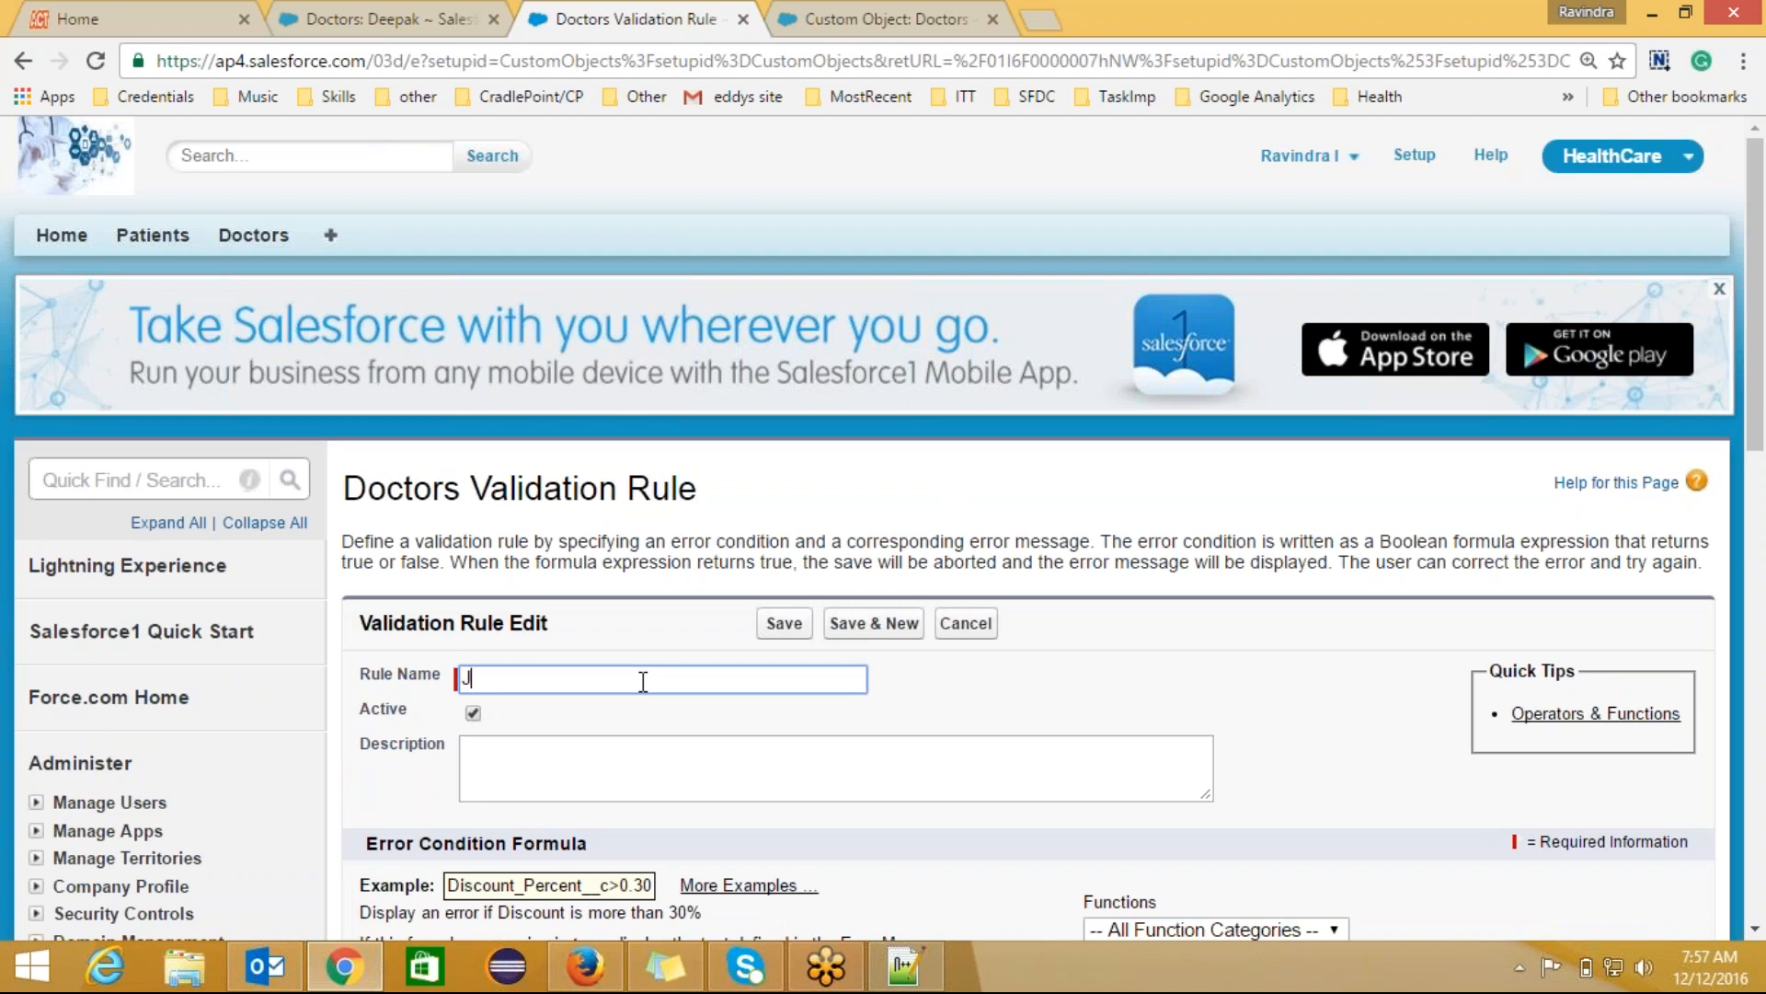
type("Joinin")
type("dal")
key("BackSpace")
type("te validation")
left_click(610, 751)
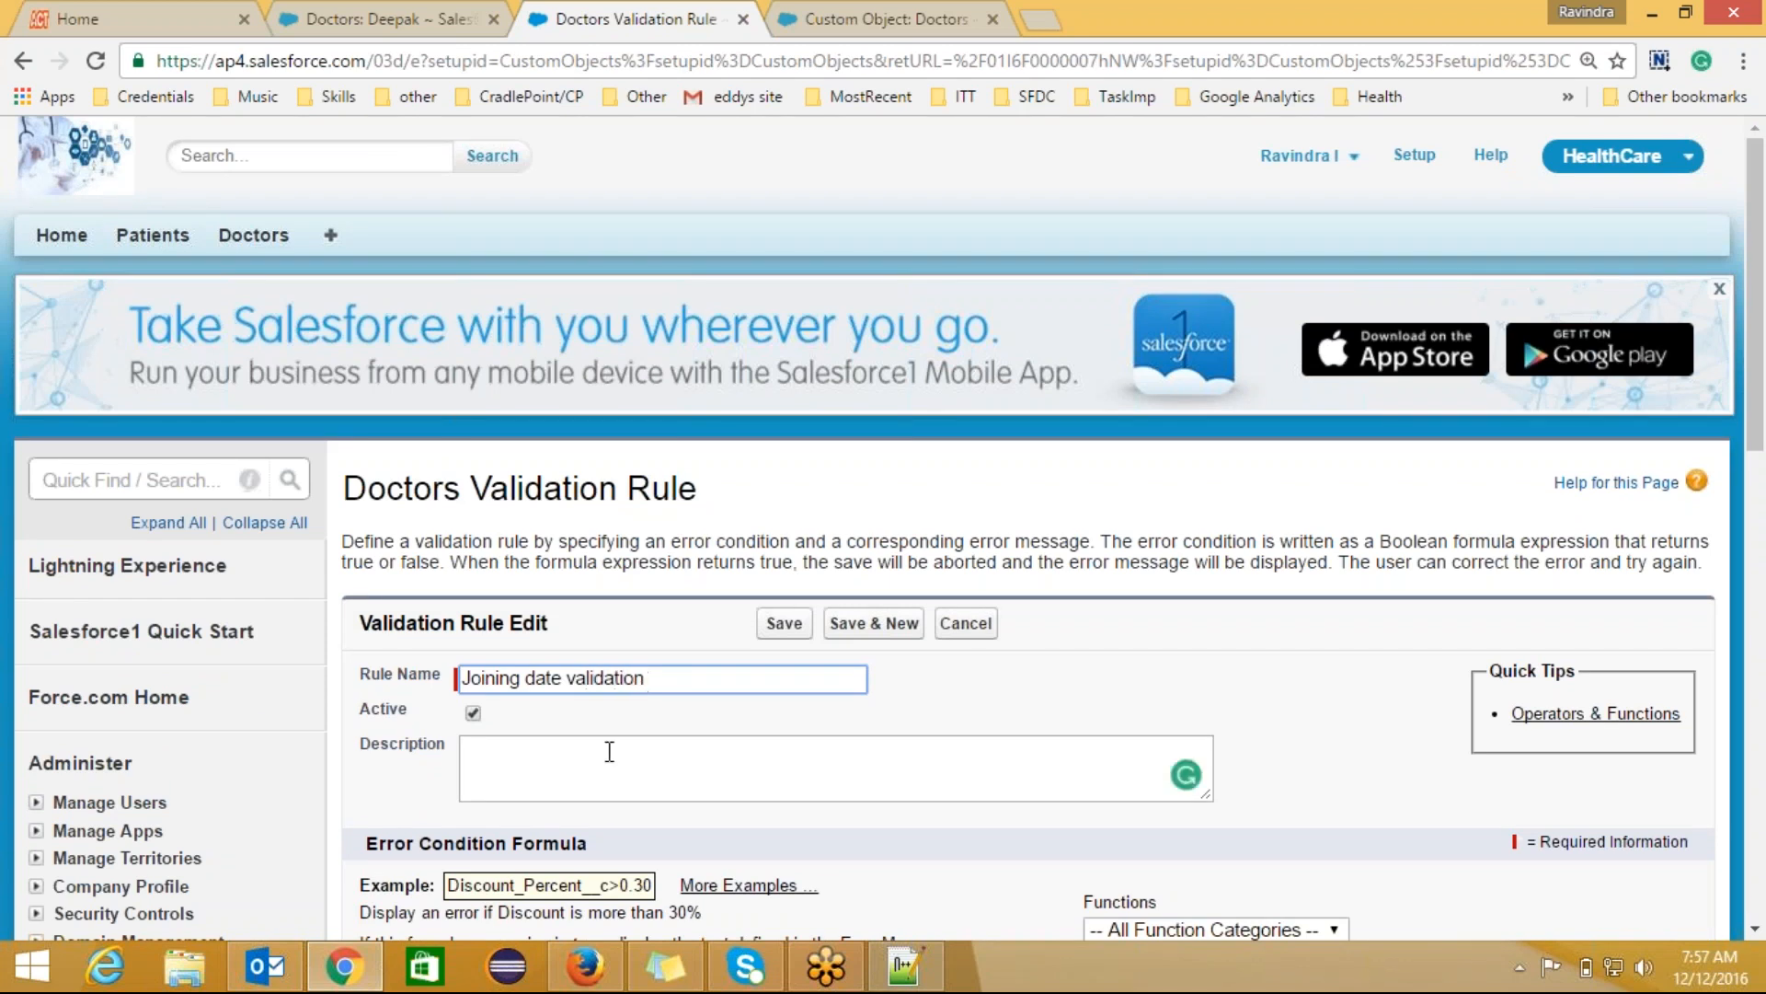
left_click(609, 750)
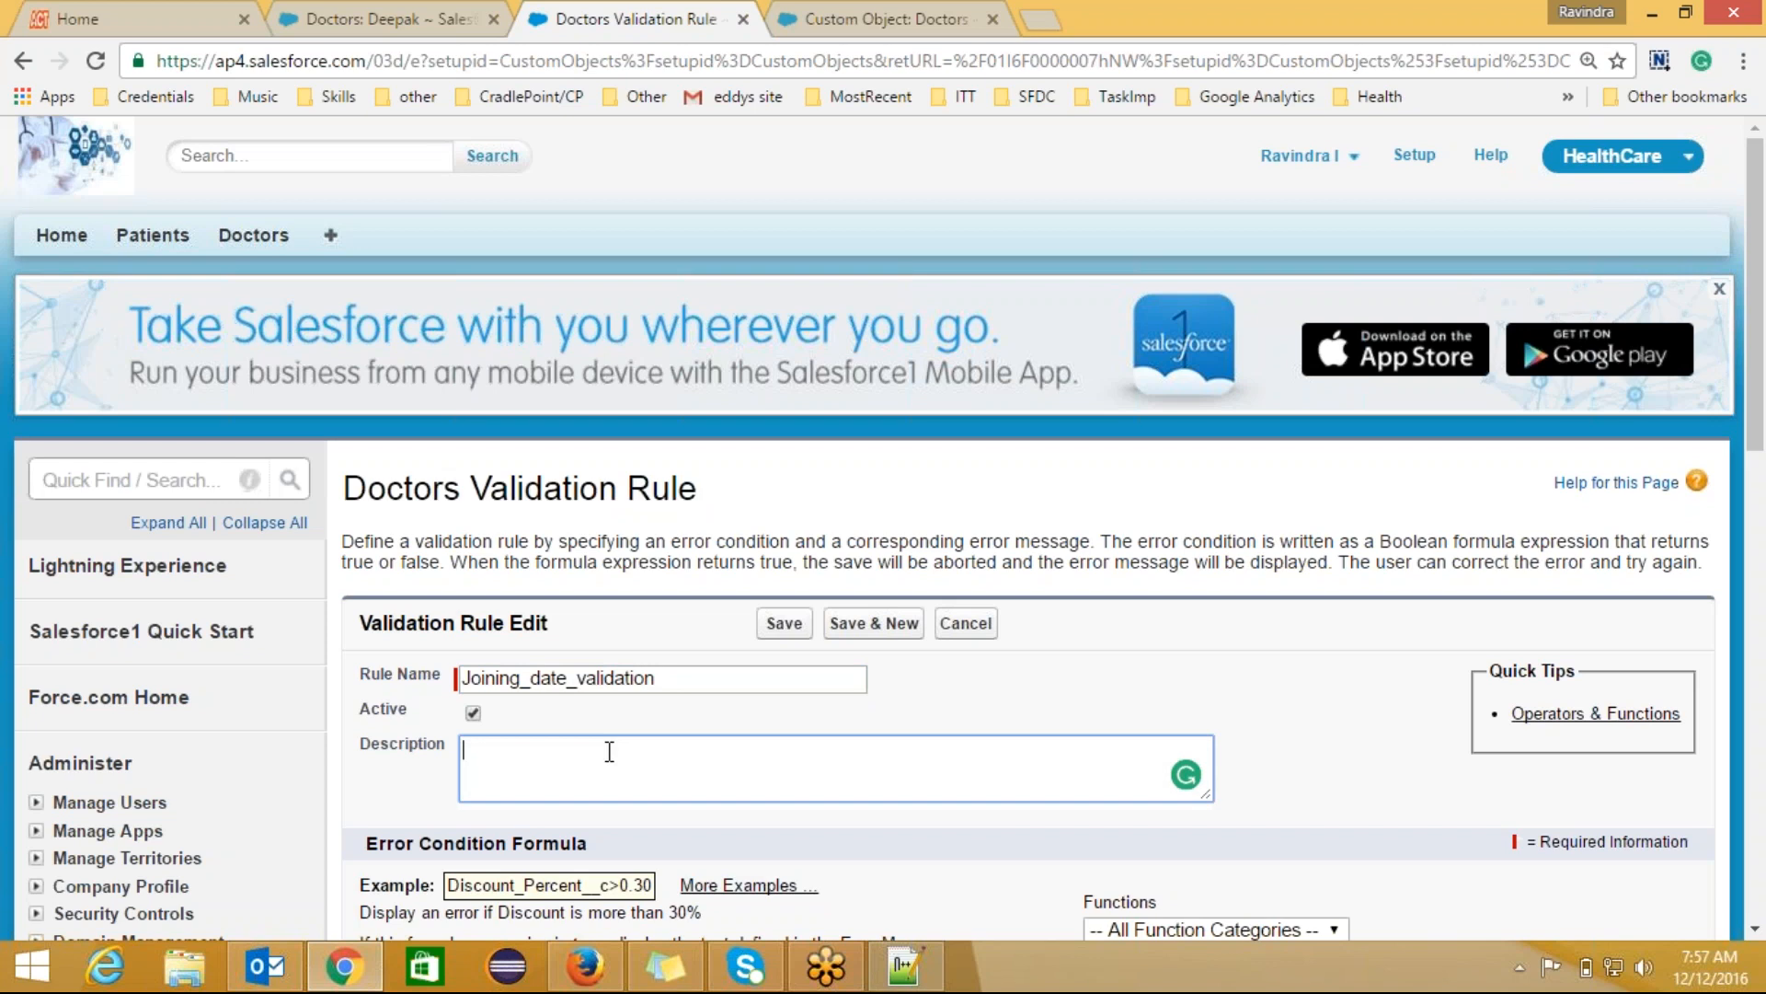
type("Joining date should not be gr")
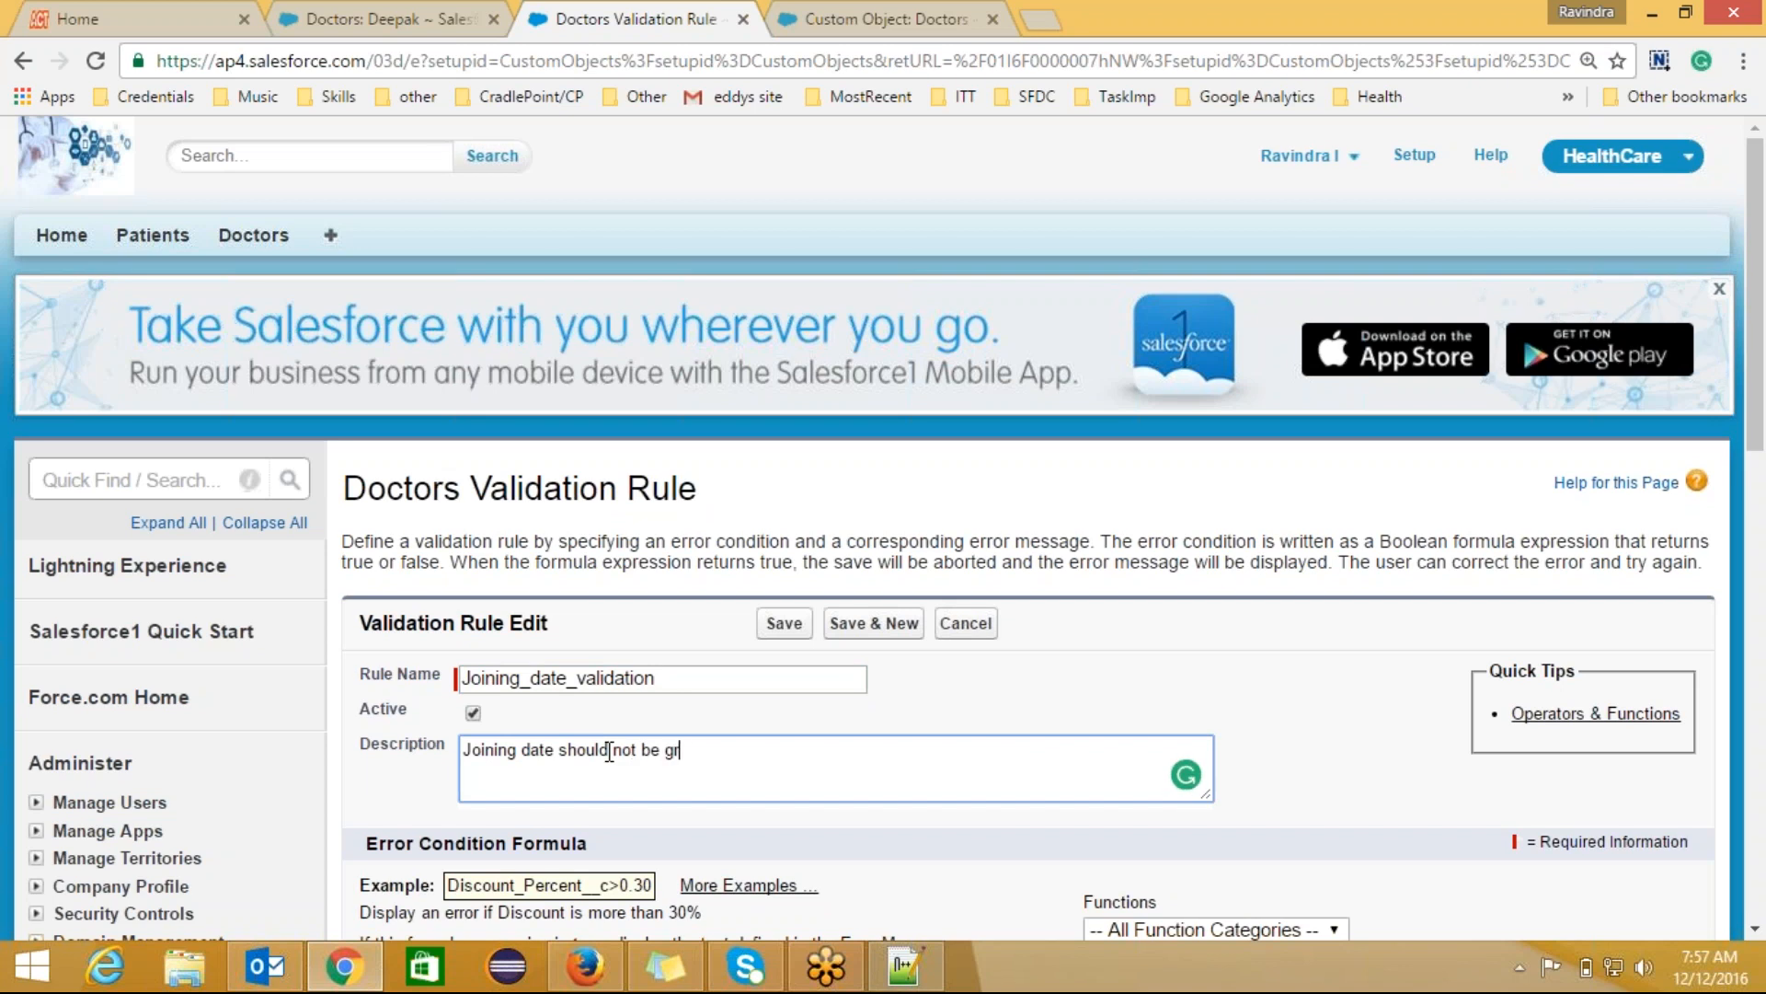
type("eater than today")
scroll(1763, 512, "down", 5)
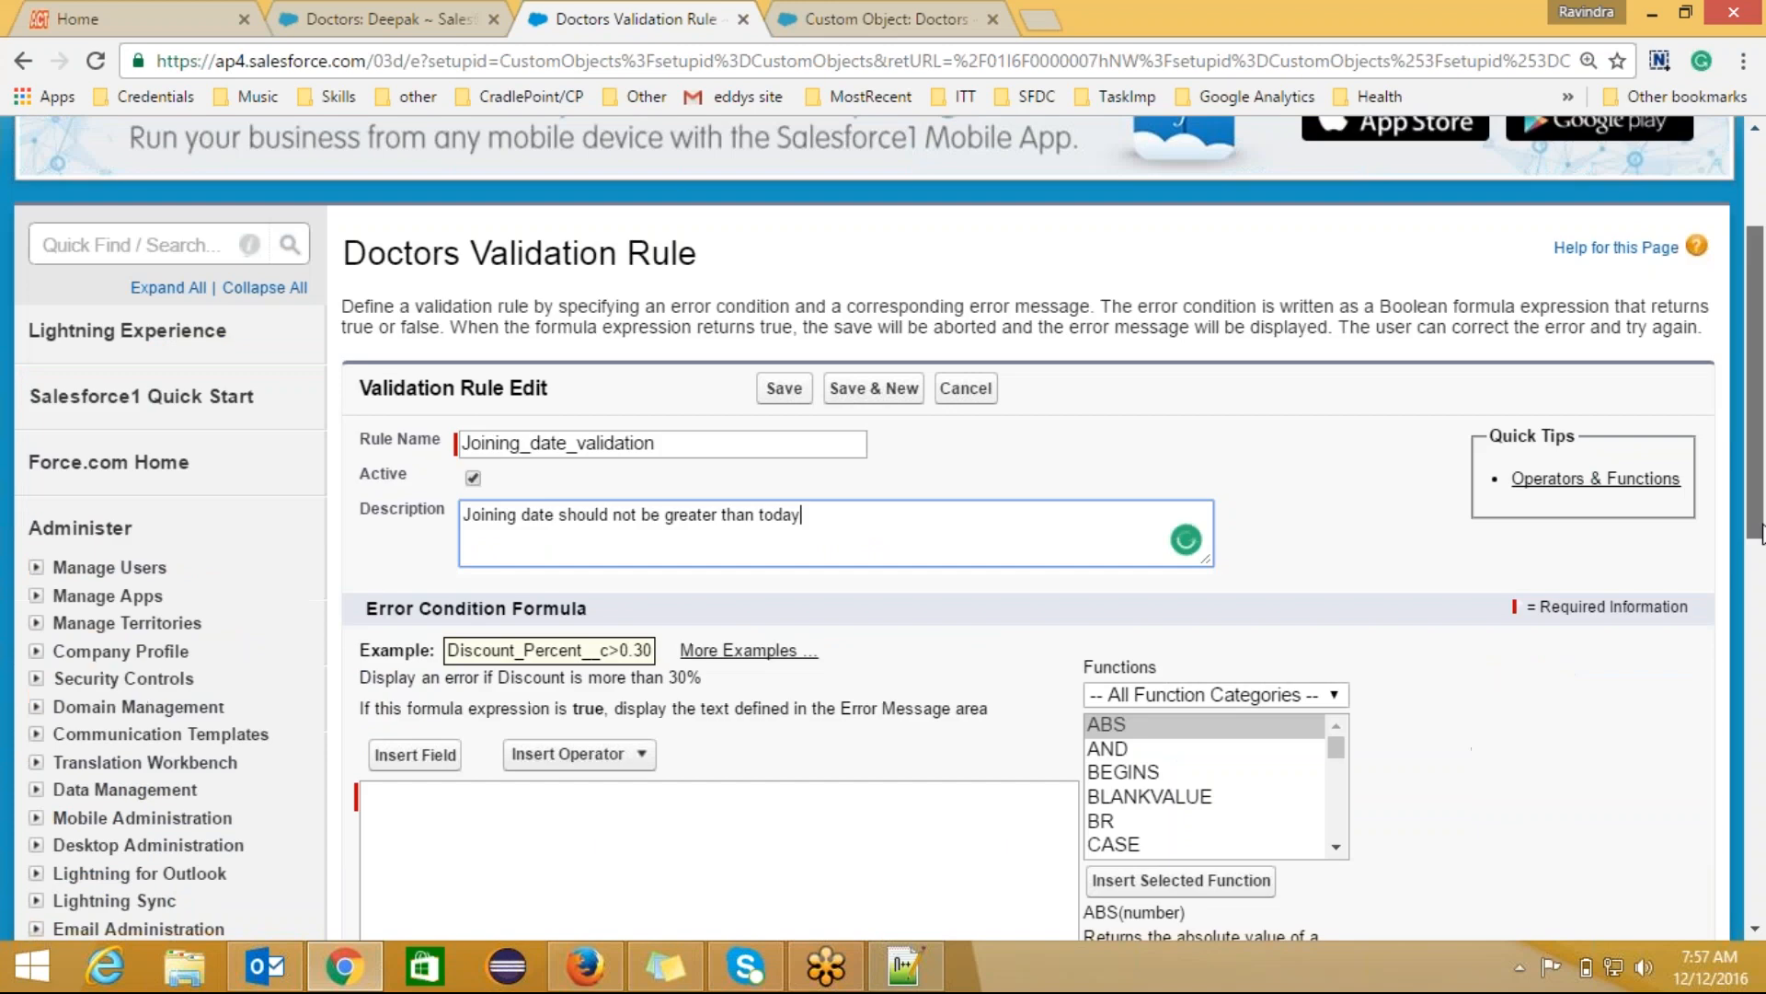
Step: Insert the Join Date field followed by a greater-than operator into the error condition formula
left_click(806, 631)
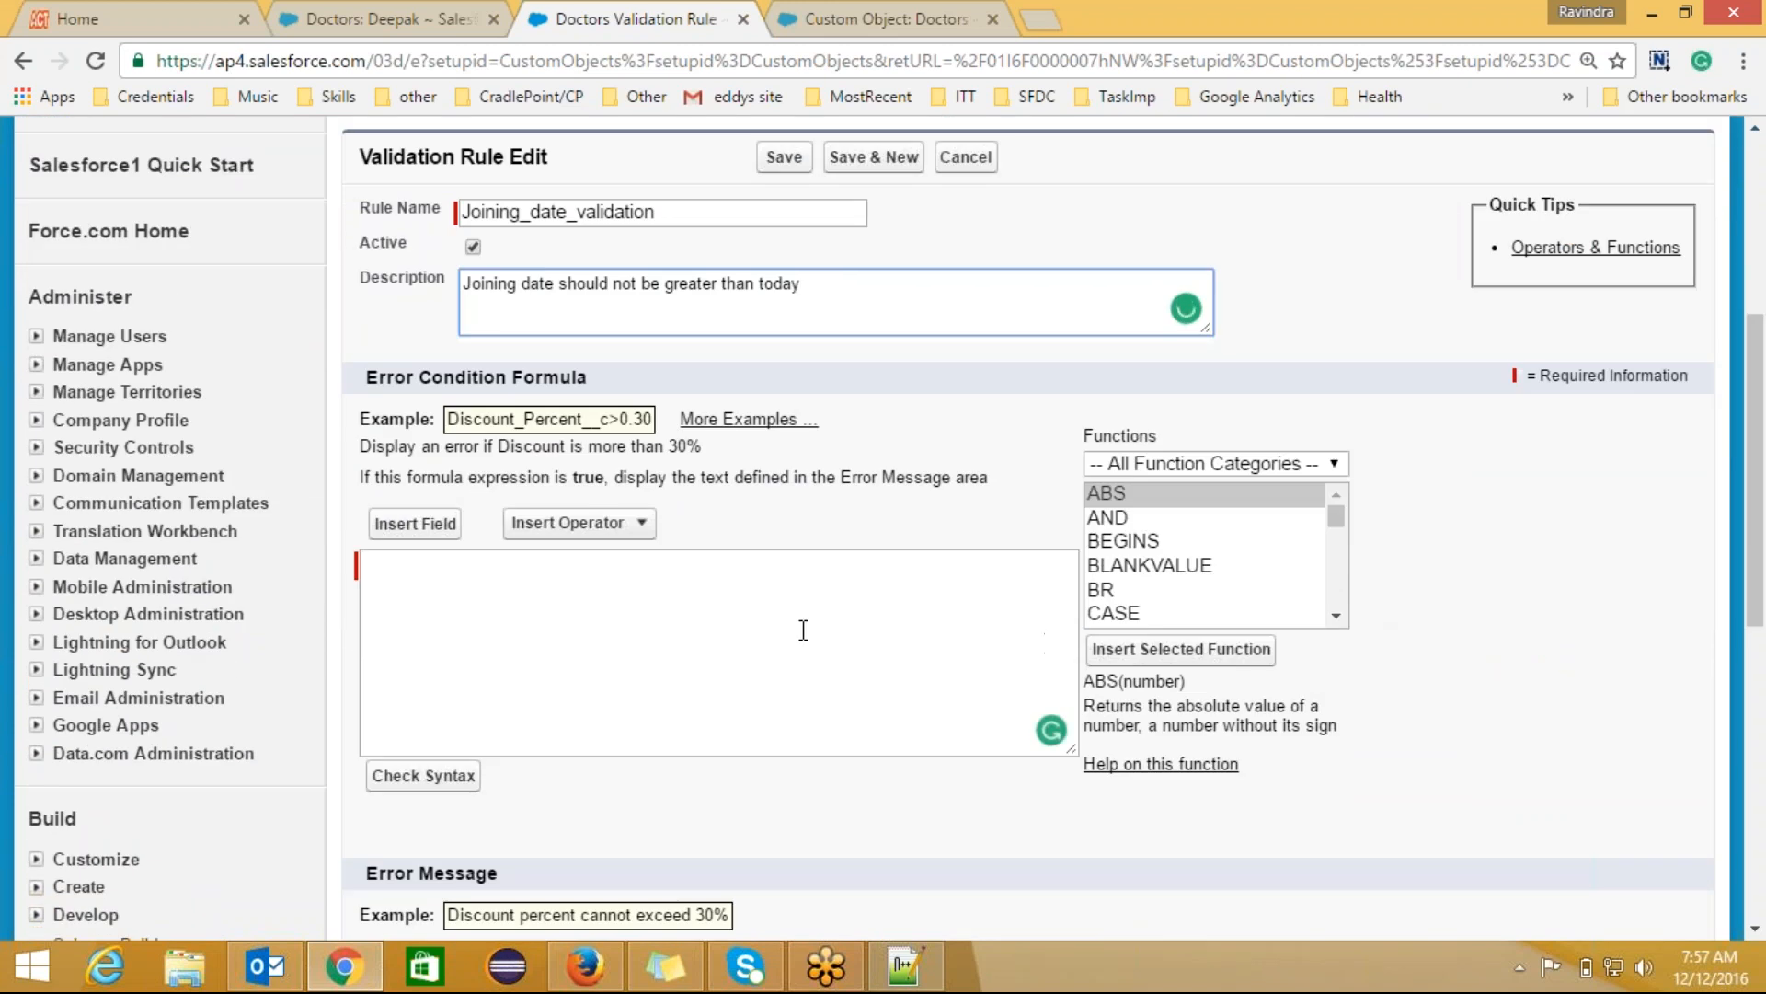
left_click(1342, 618)
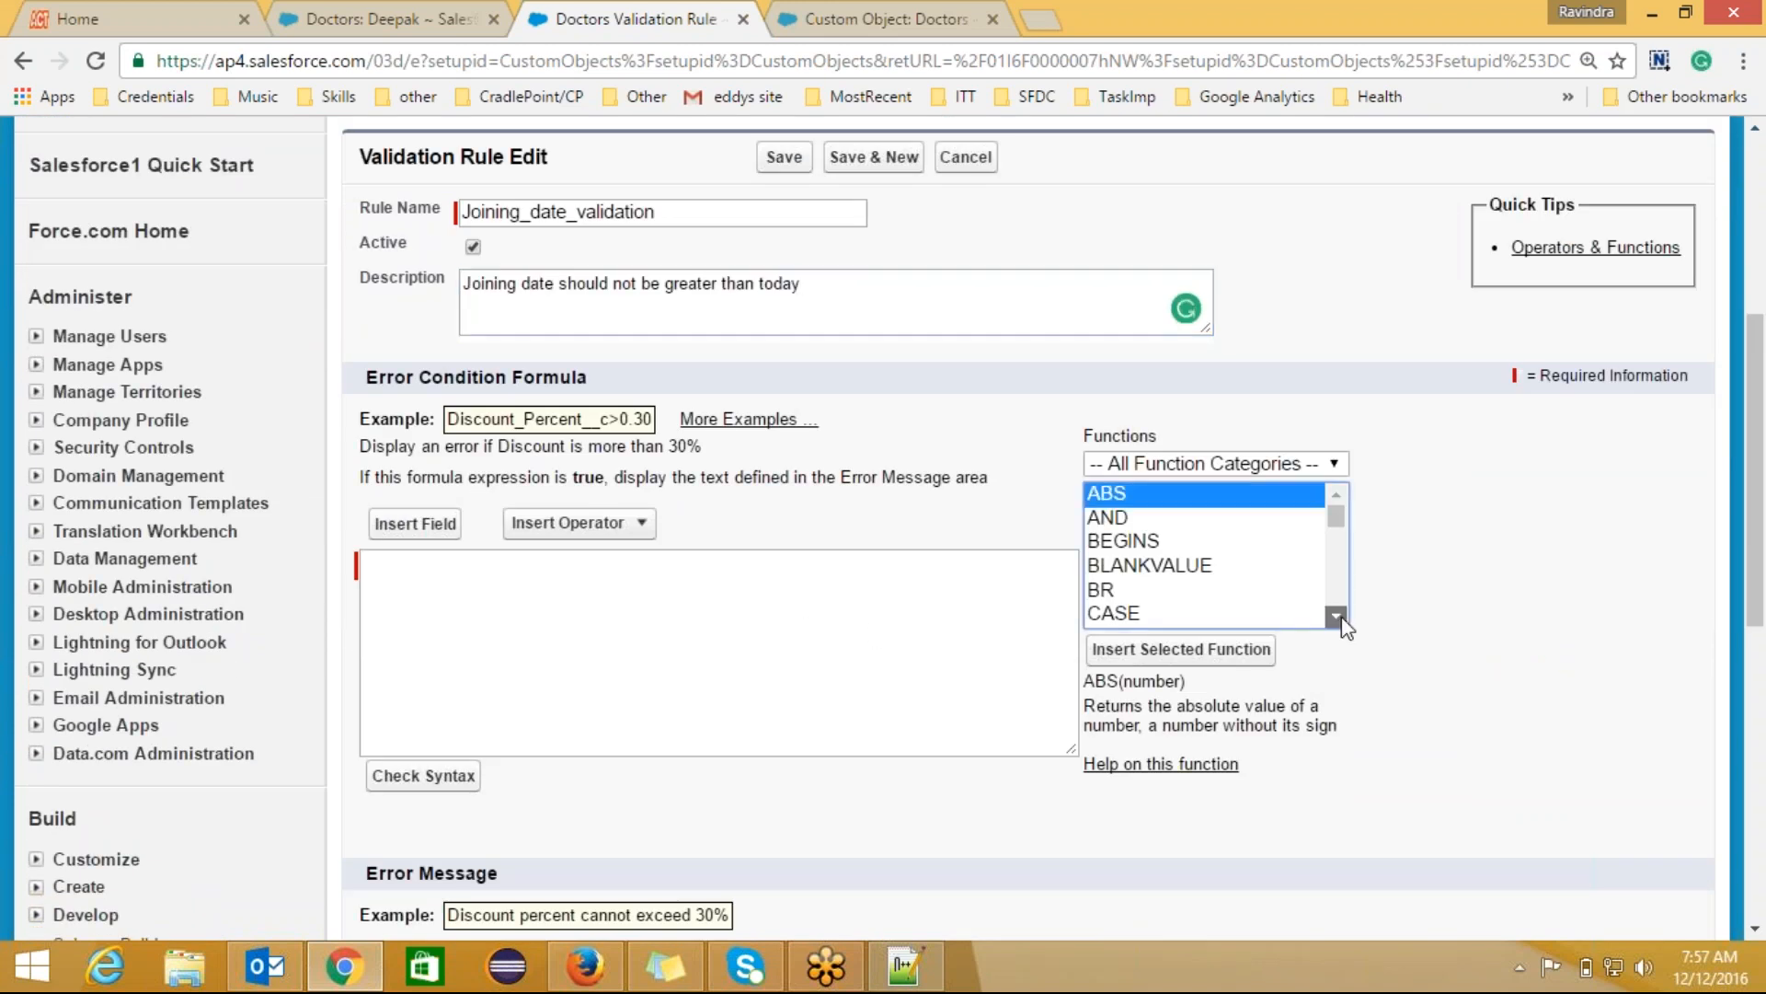
left_click(1342, 618)
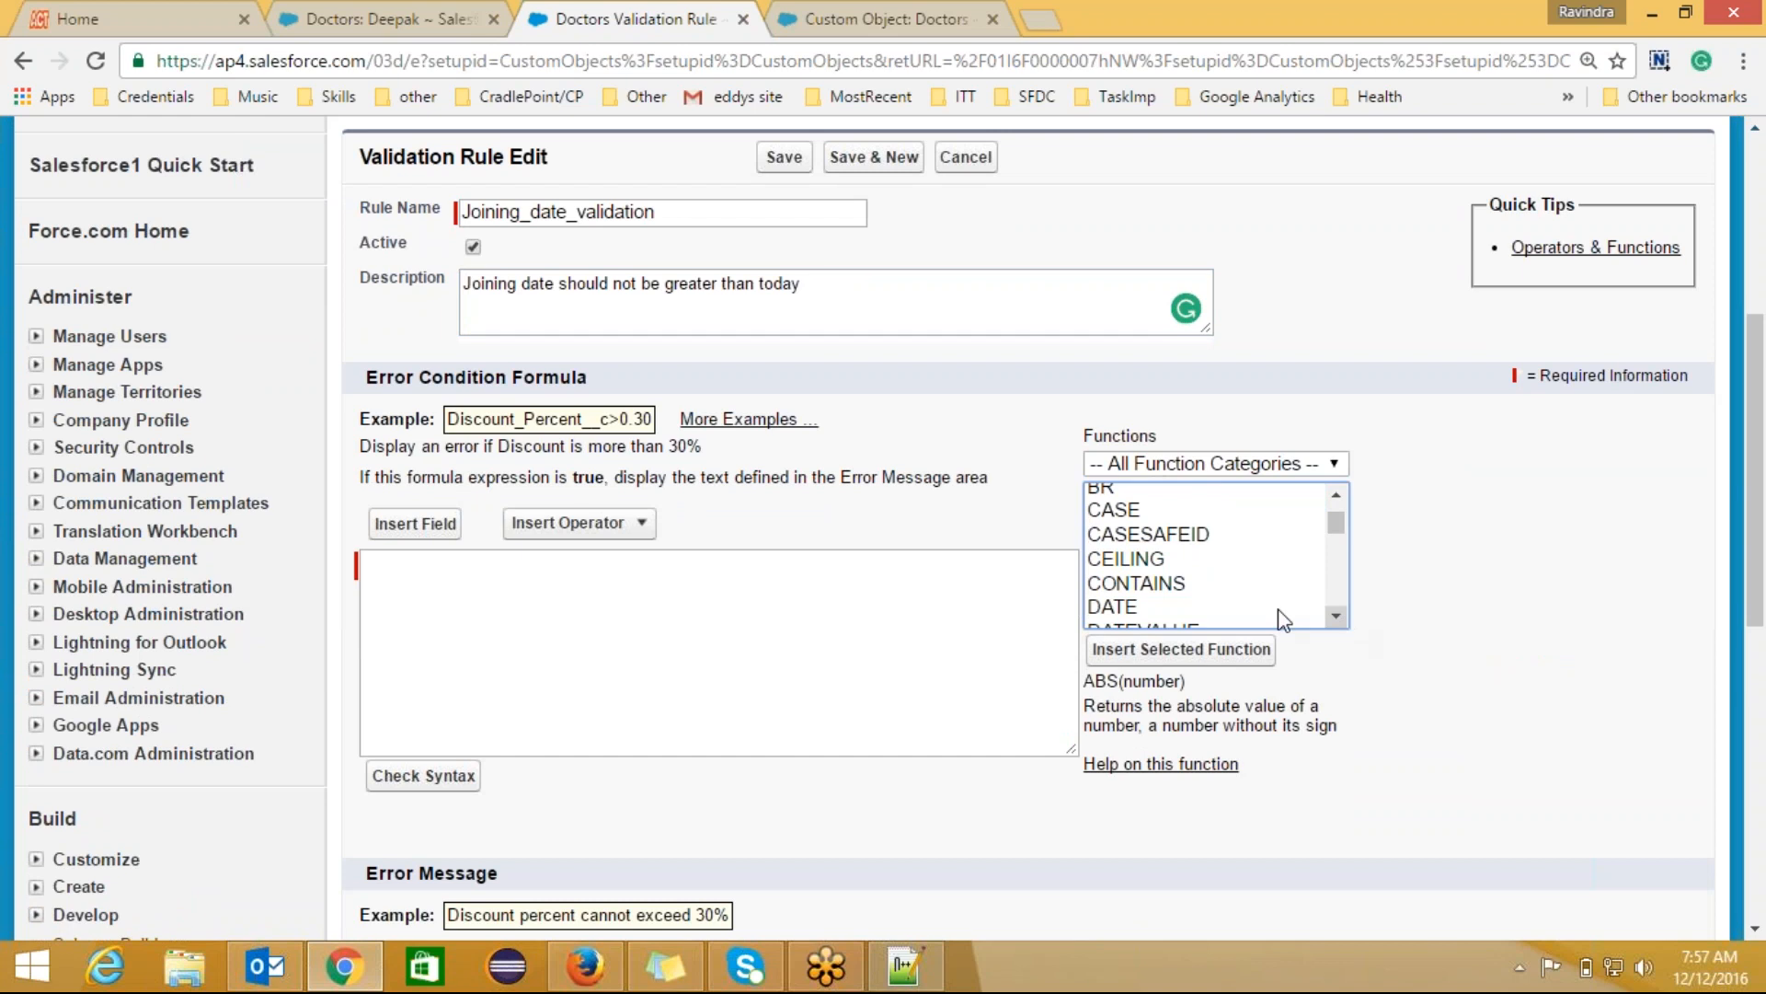
left_click(418, 525)
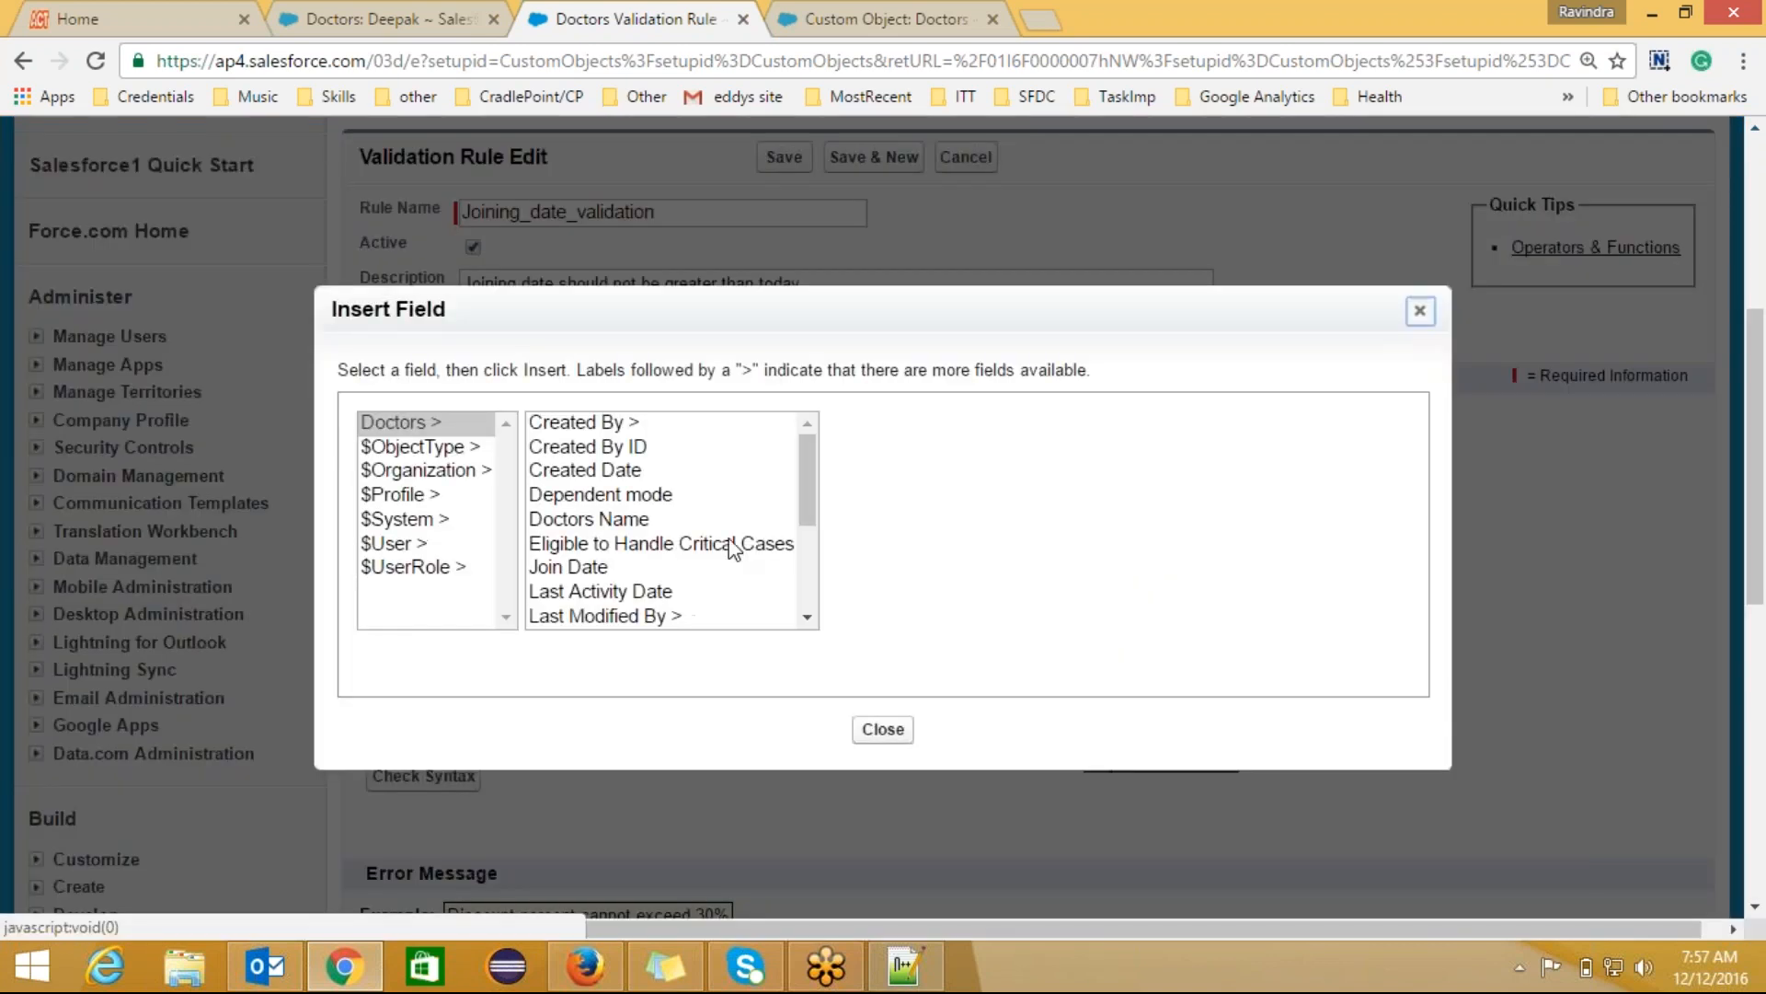
left_click(607, 568)
left_click(928, 580)
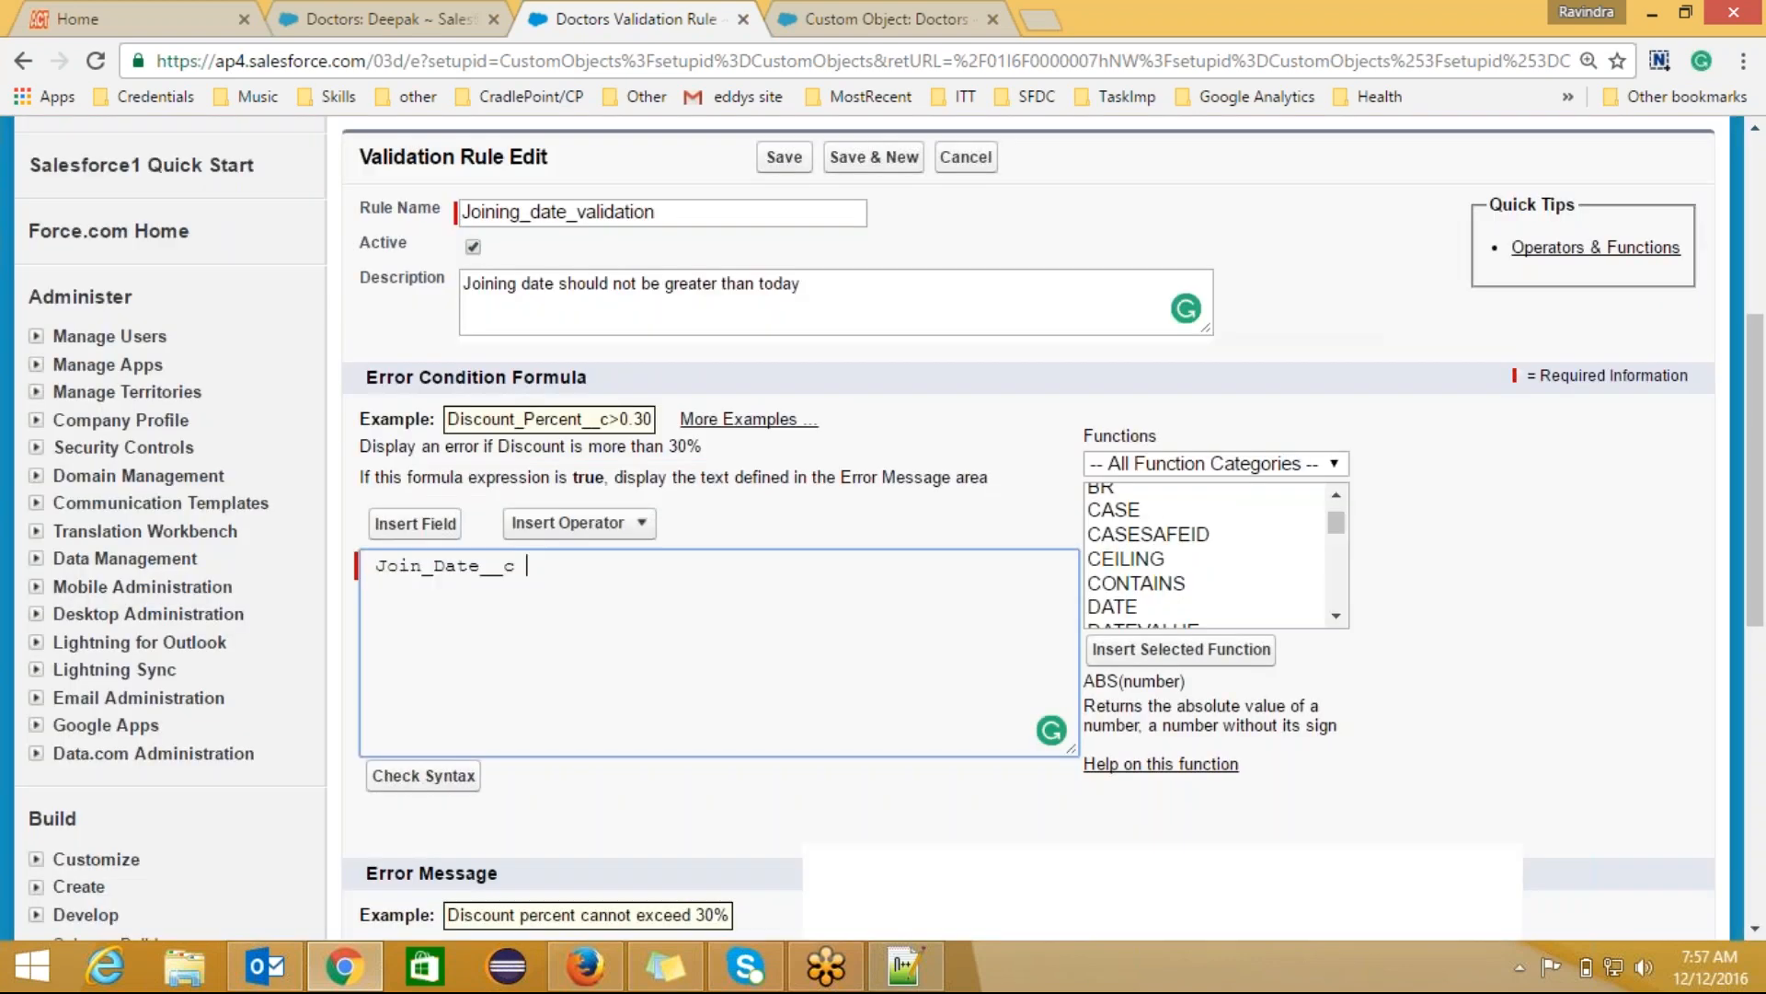
left_click(600, 527)
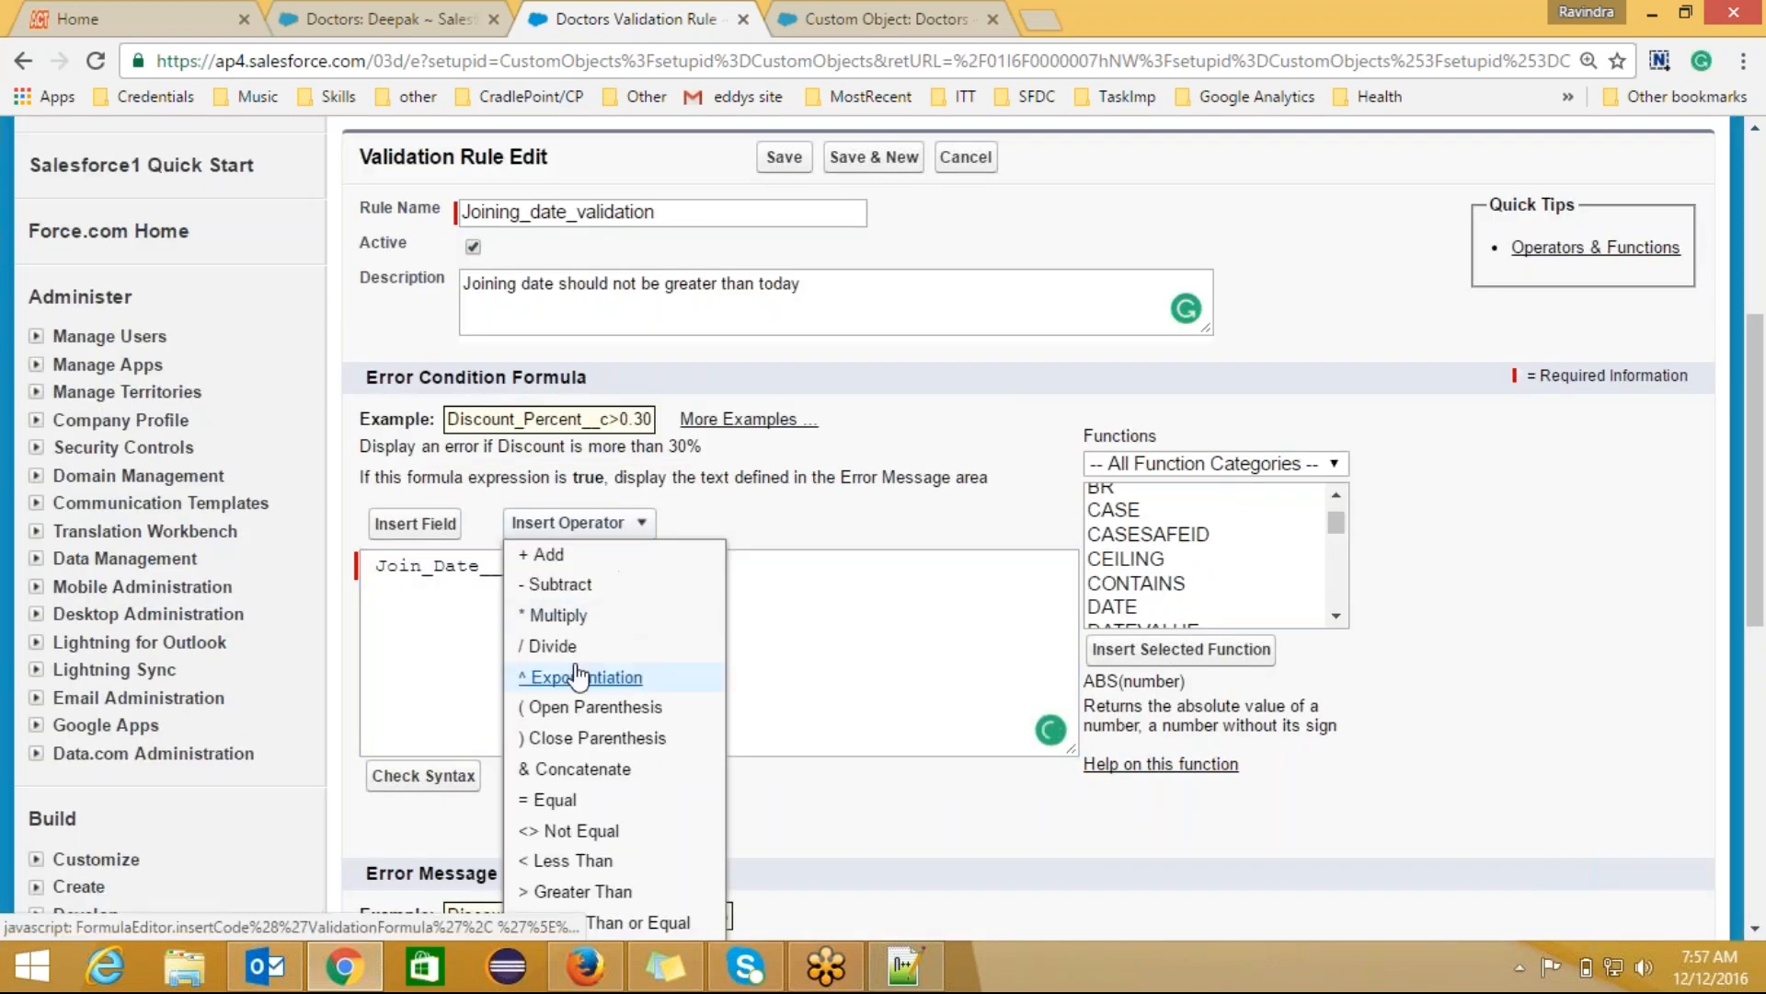
left_click(594, 892)
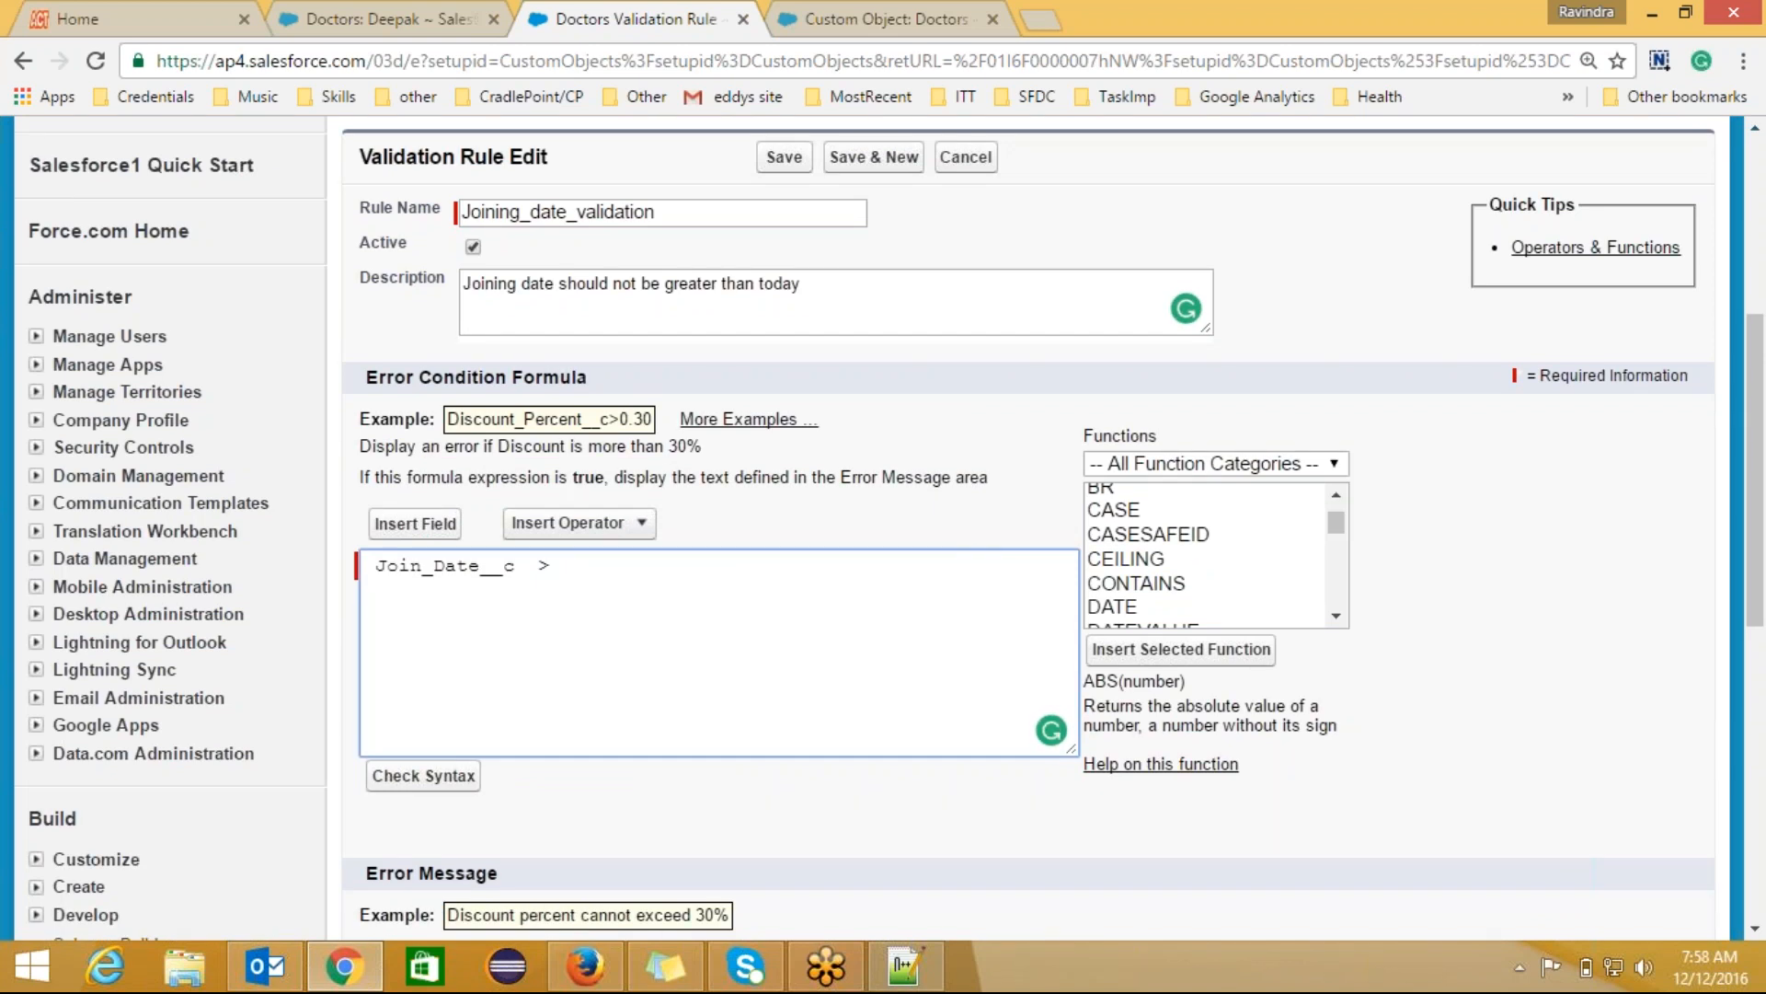
Step: Look at the record's join date, append TODAY() to make Join_Date__c > TODAY(), and check syntax
left_click(1732, 27)
left_click(405, 25)
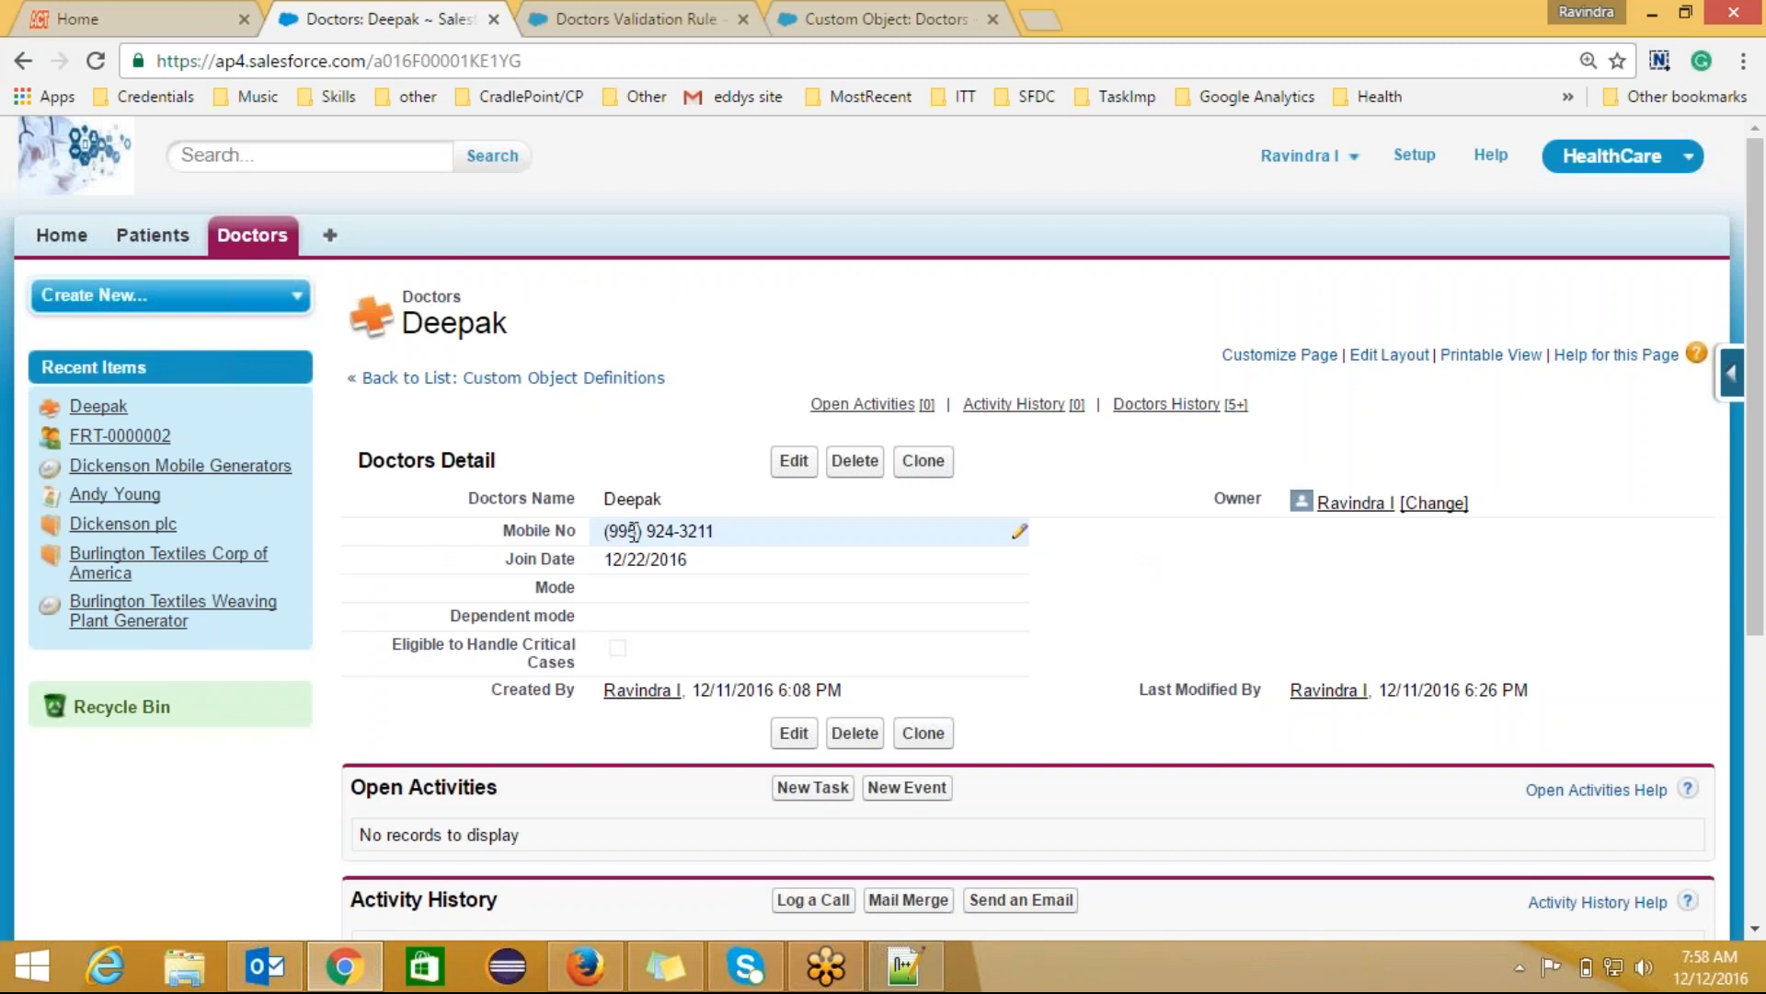
left_click(665, 21)
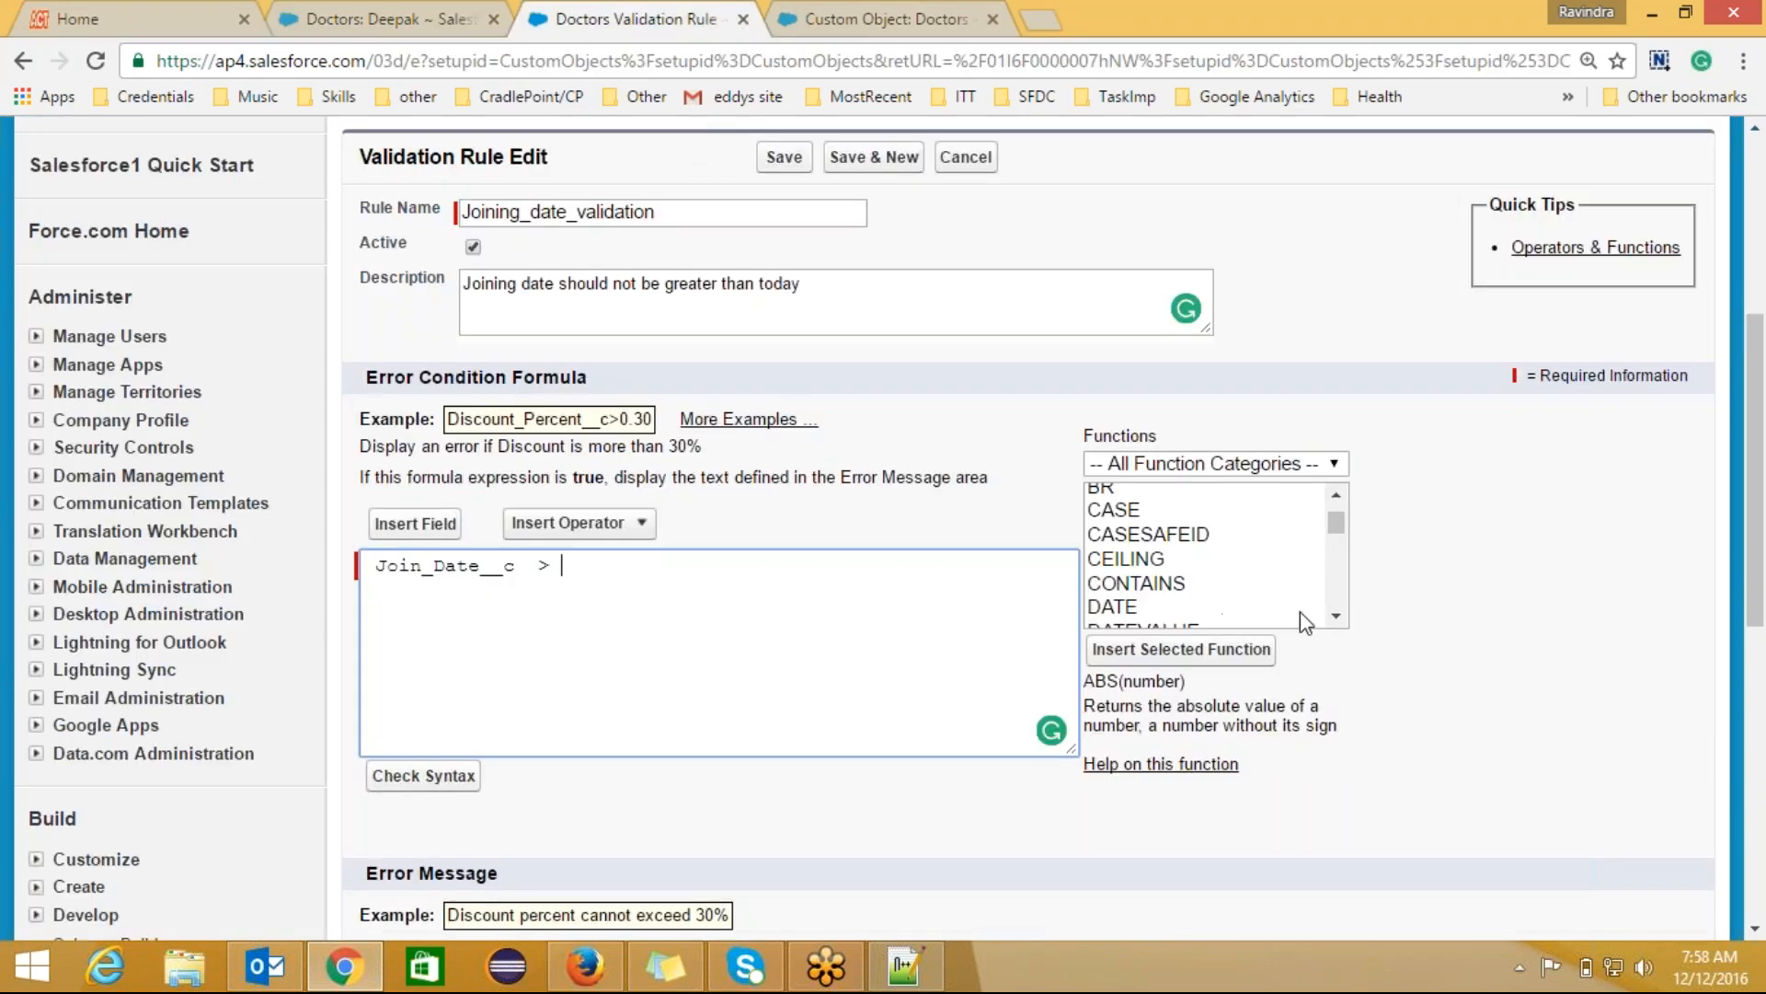
left_click(1336, 617)
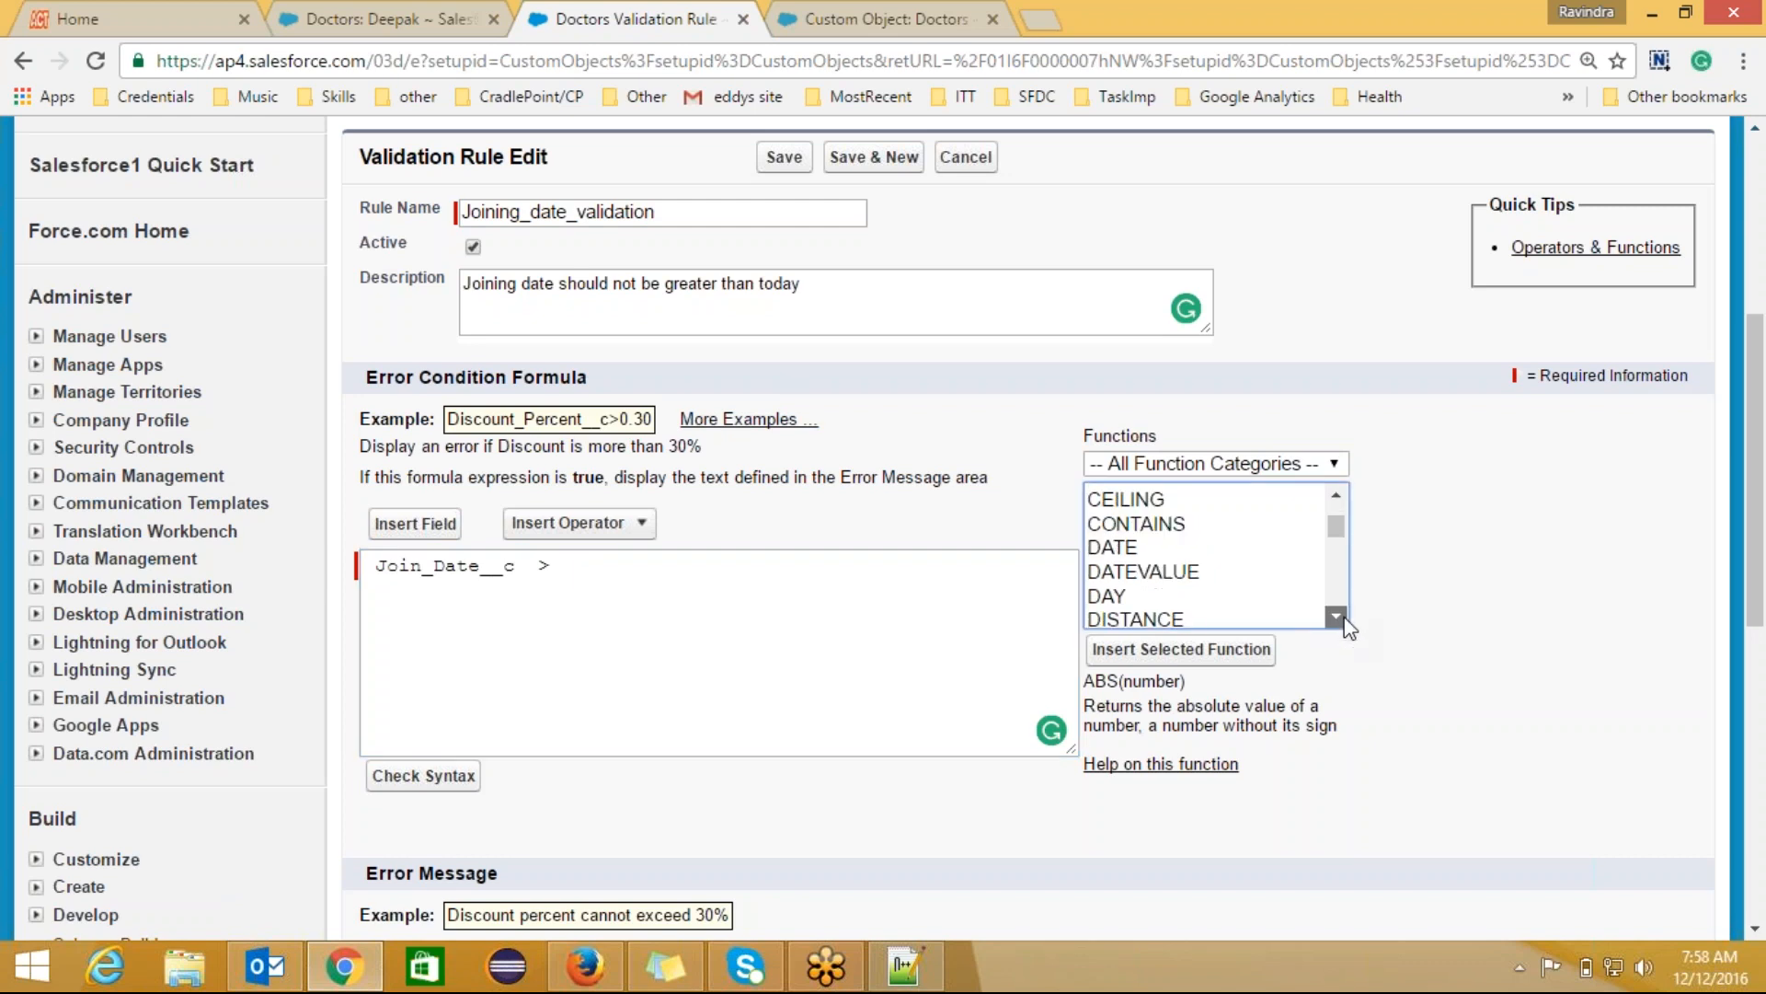
left_click_drag(1336, 616, 1336, 615)
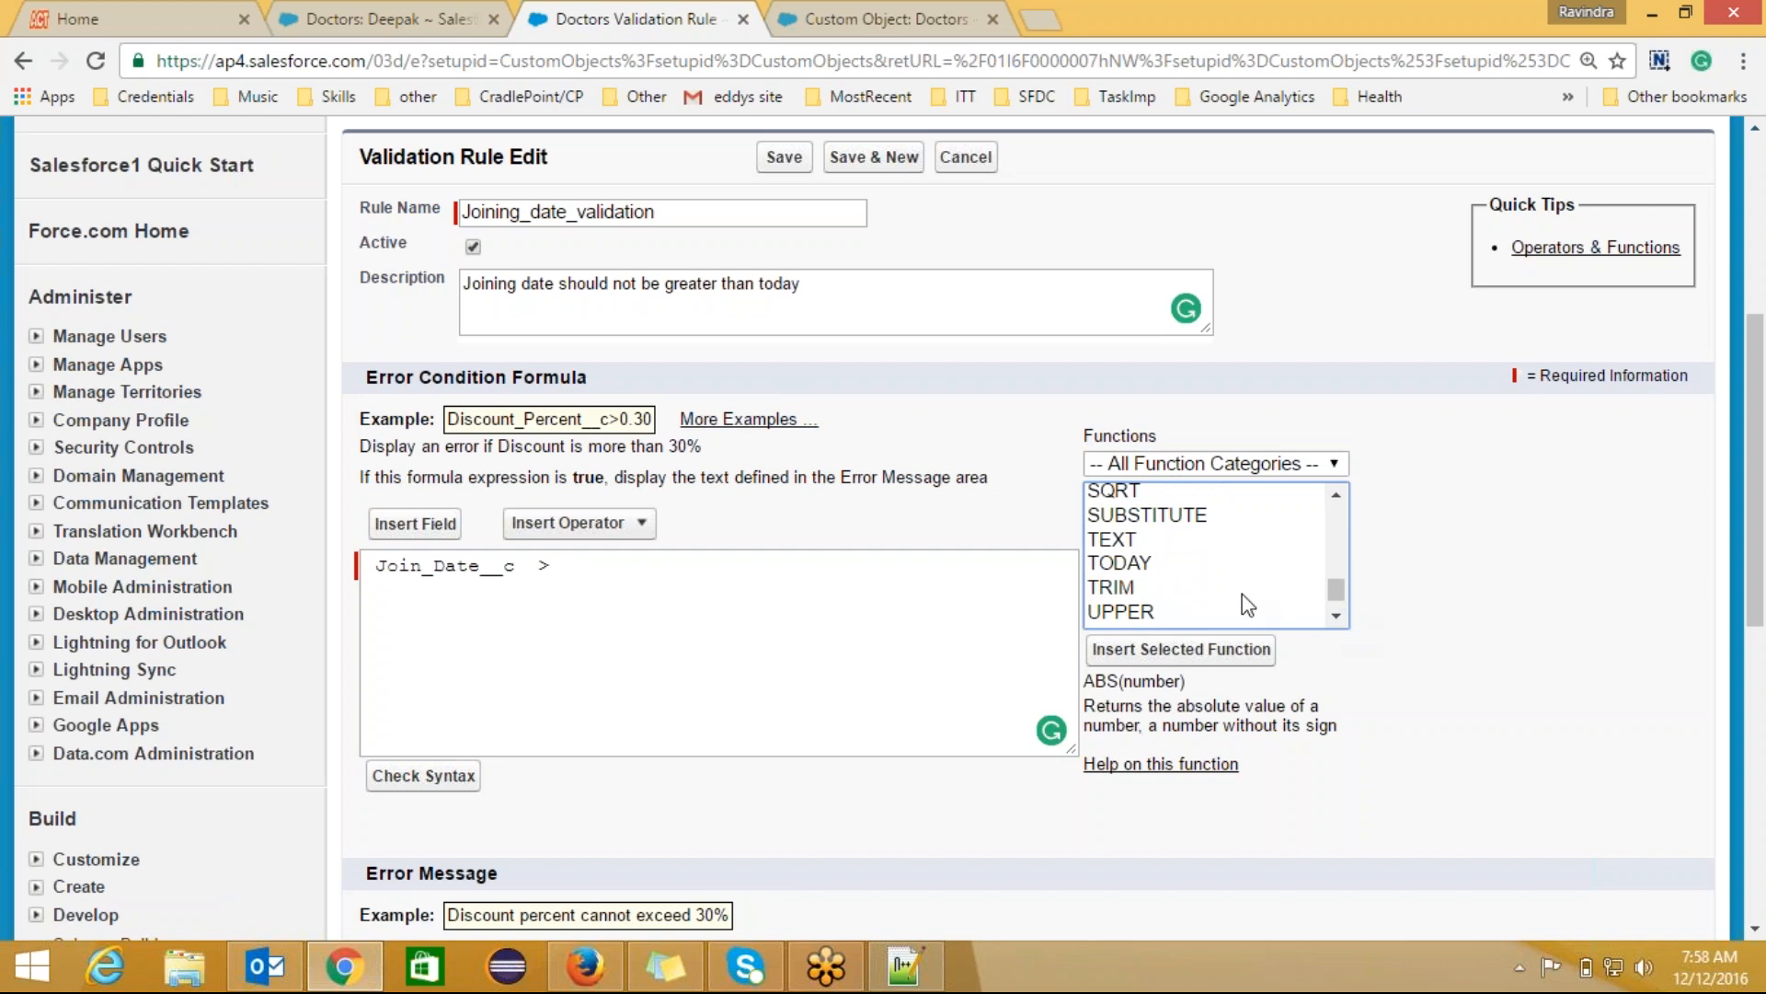
left_click(1150, 565)
left_click(1149, 649)
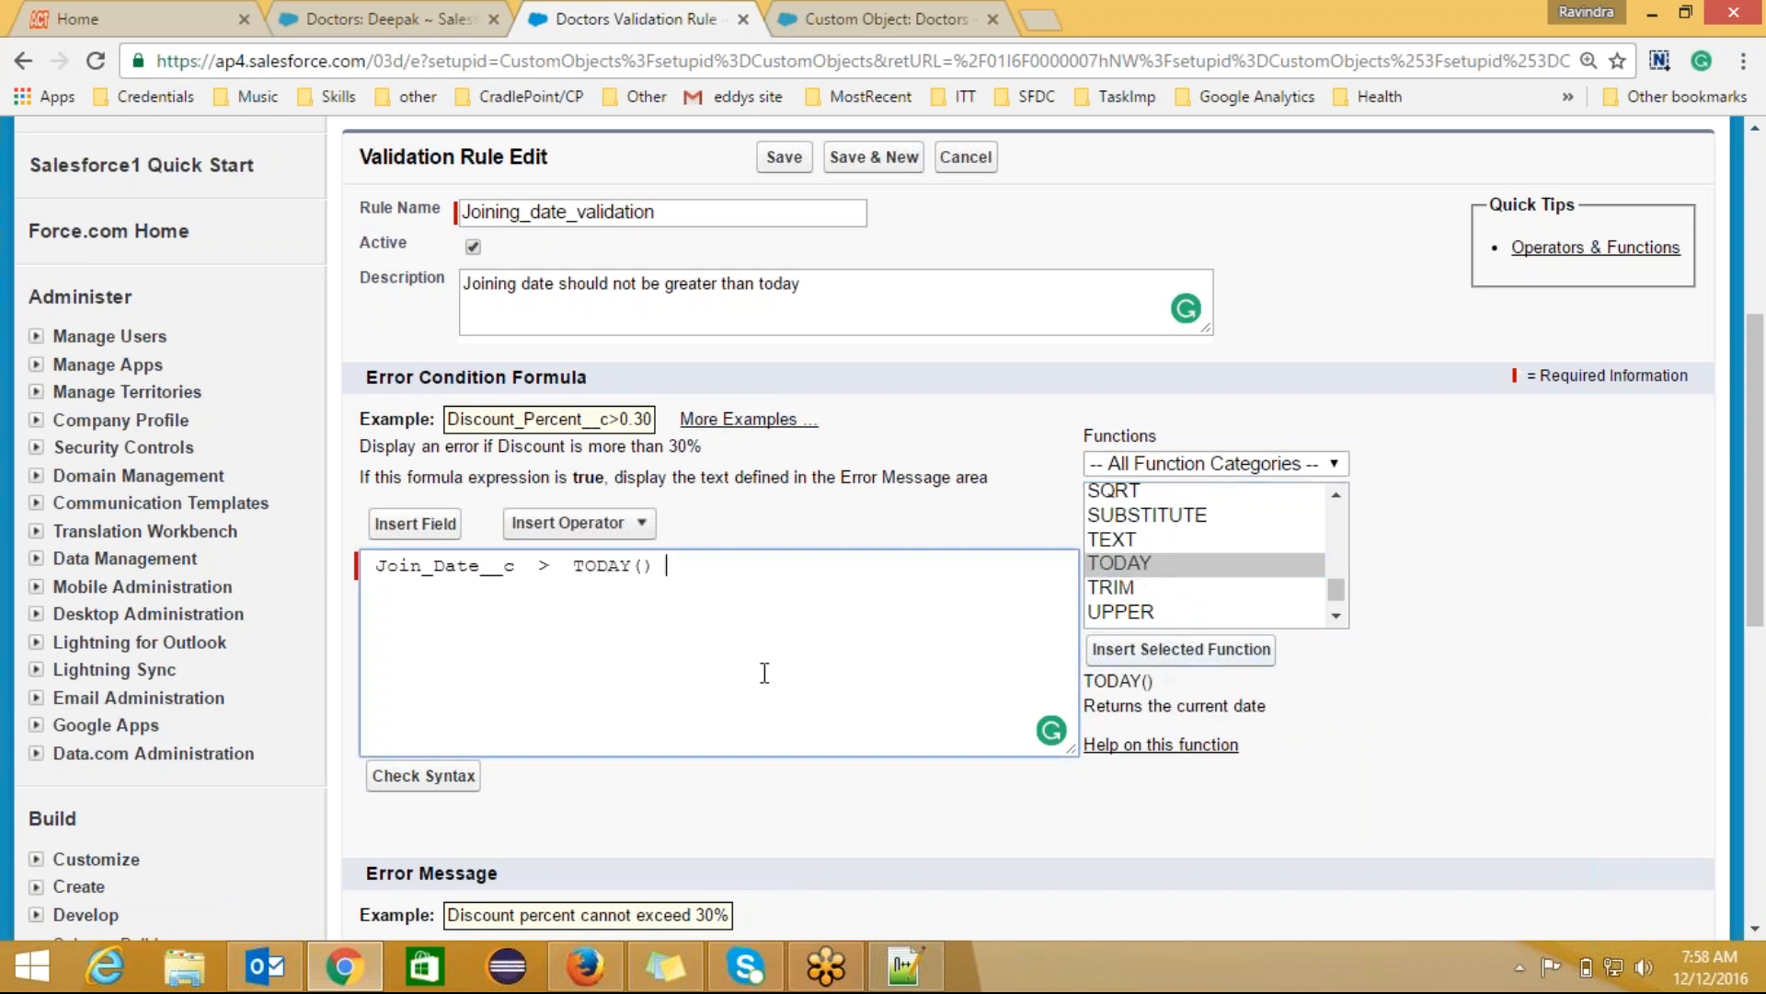
left_click(423, 775)
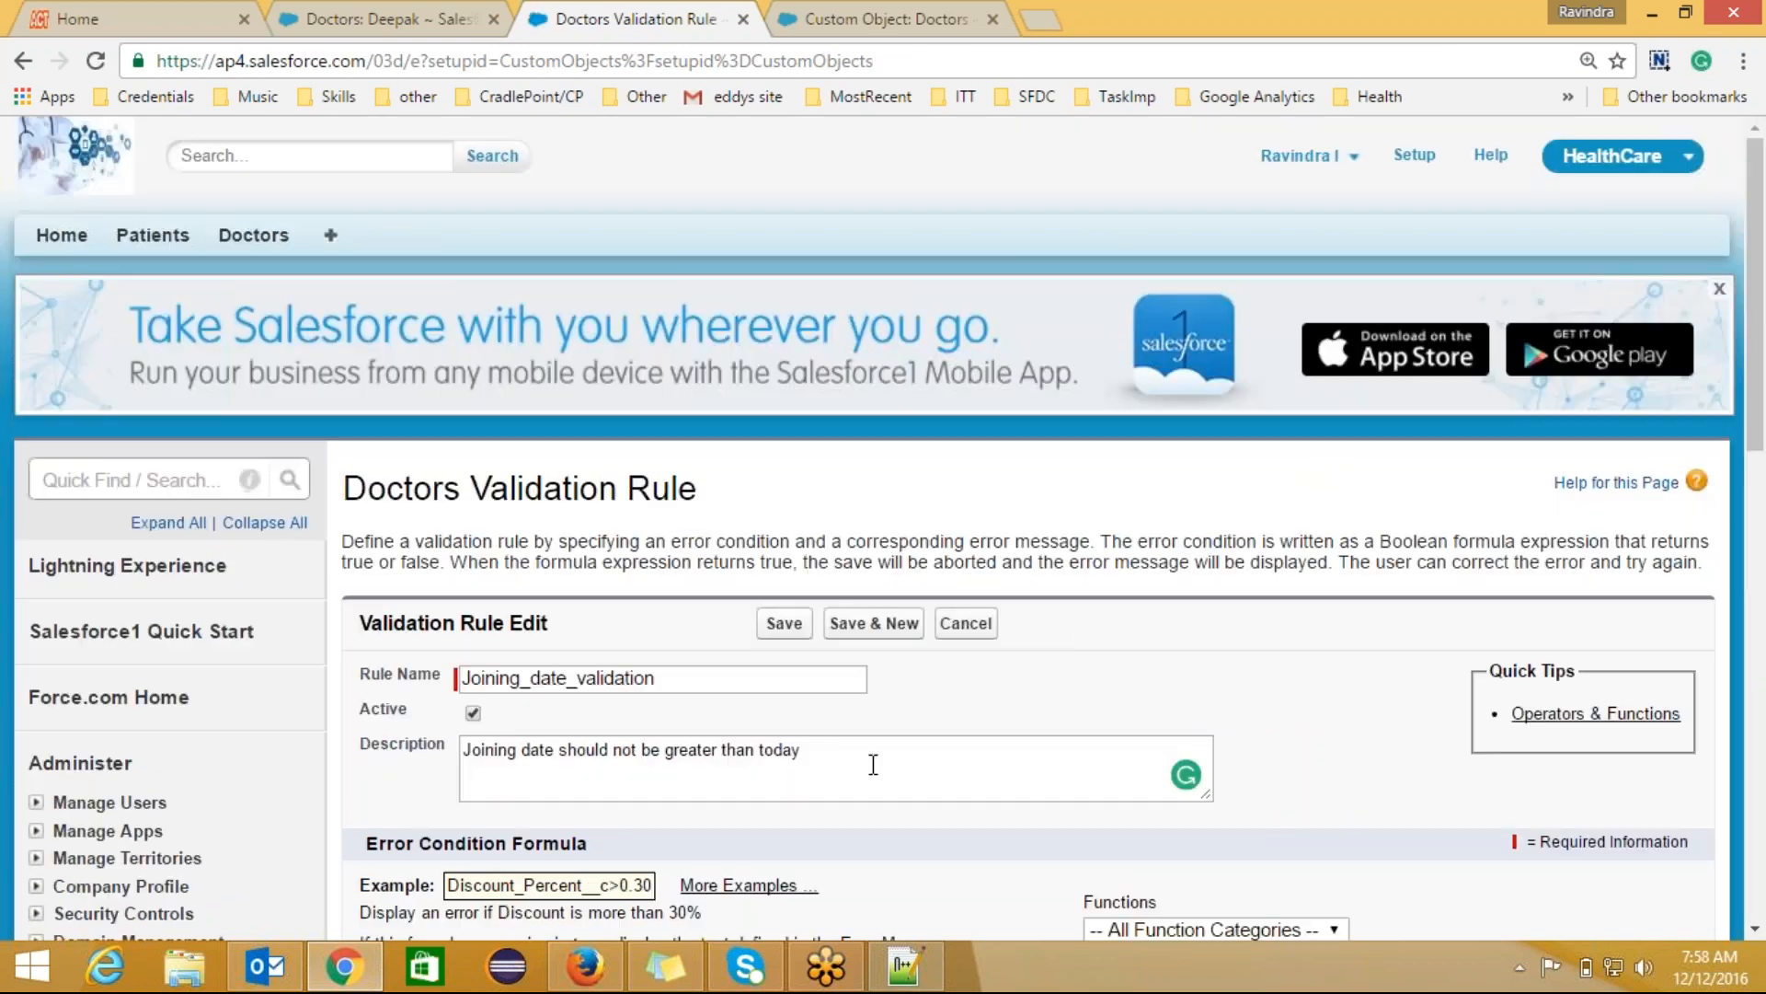
Step: Enter the error message 'Joining date cannot be greater than today.' and save the rule
scroll(882, 528, "down", 10)
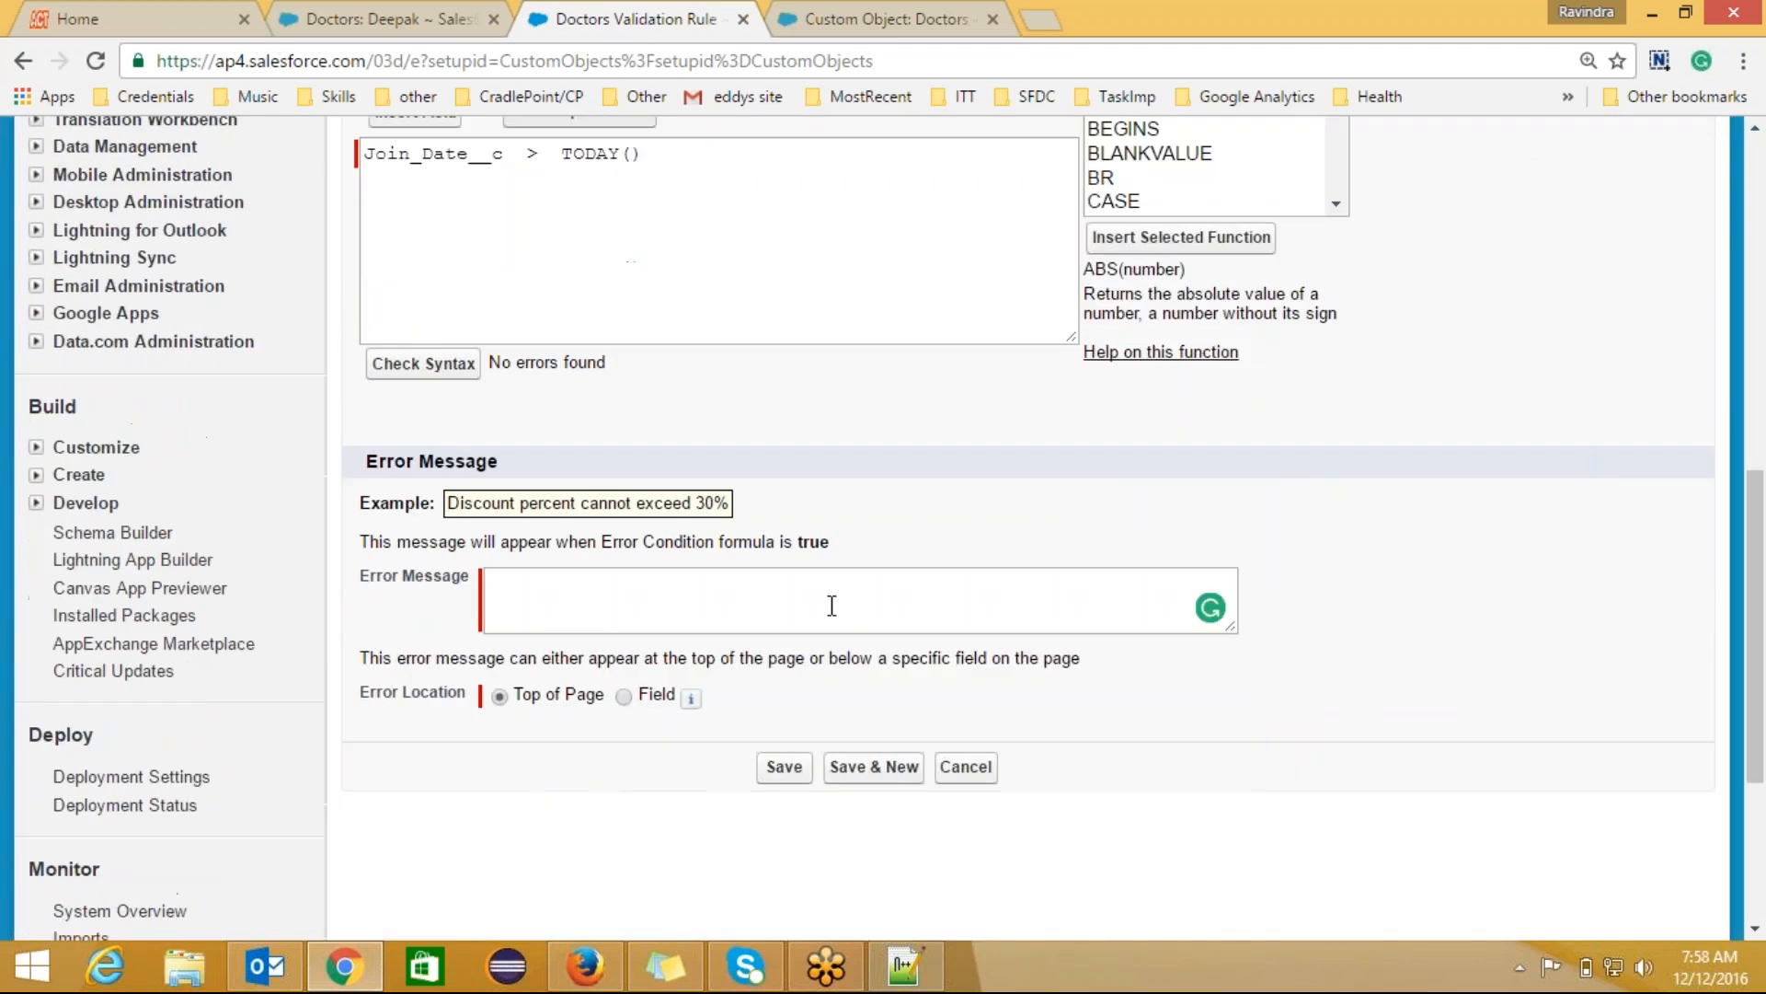
left_click(832, 606)
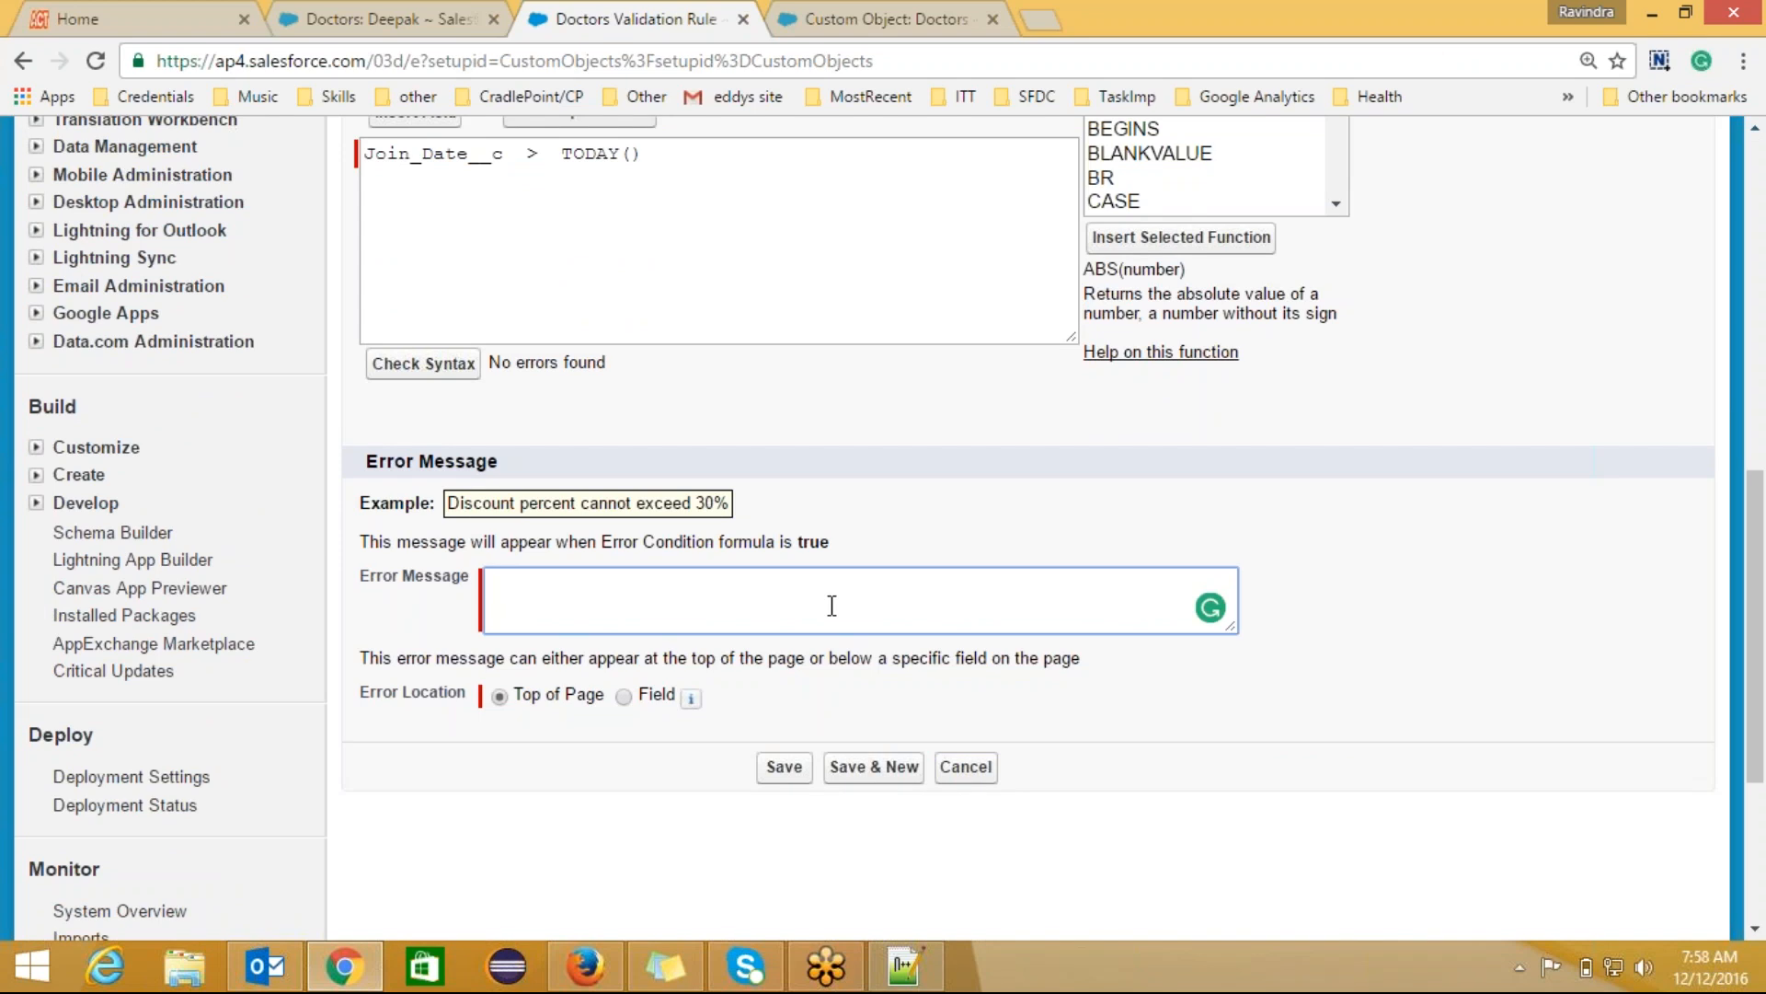
type("Joining date cannot b")
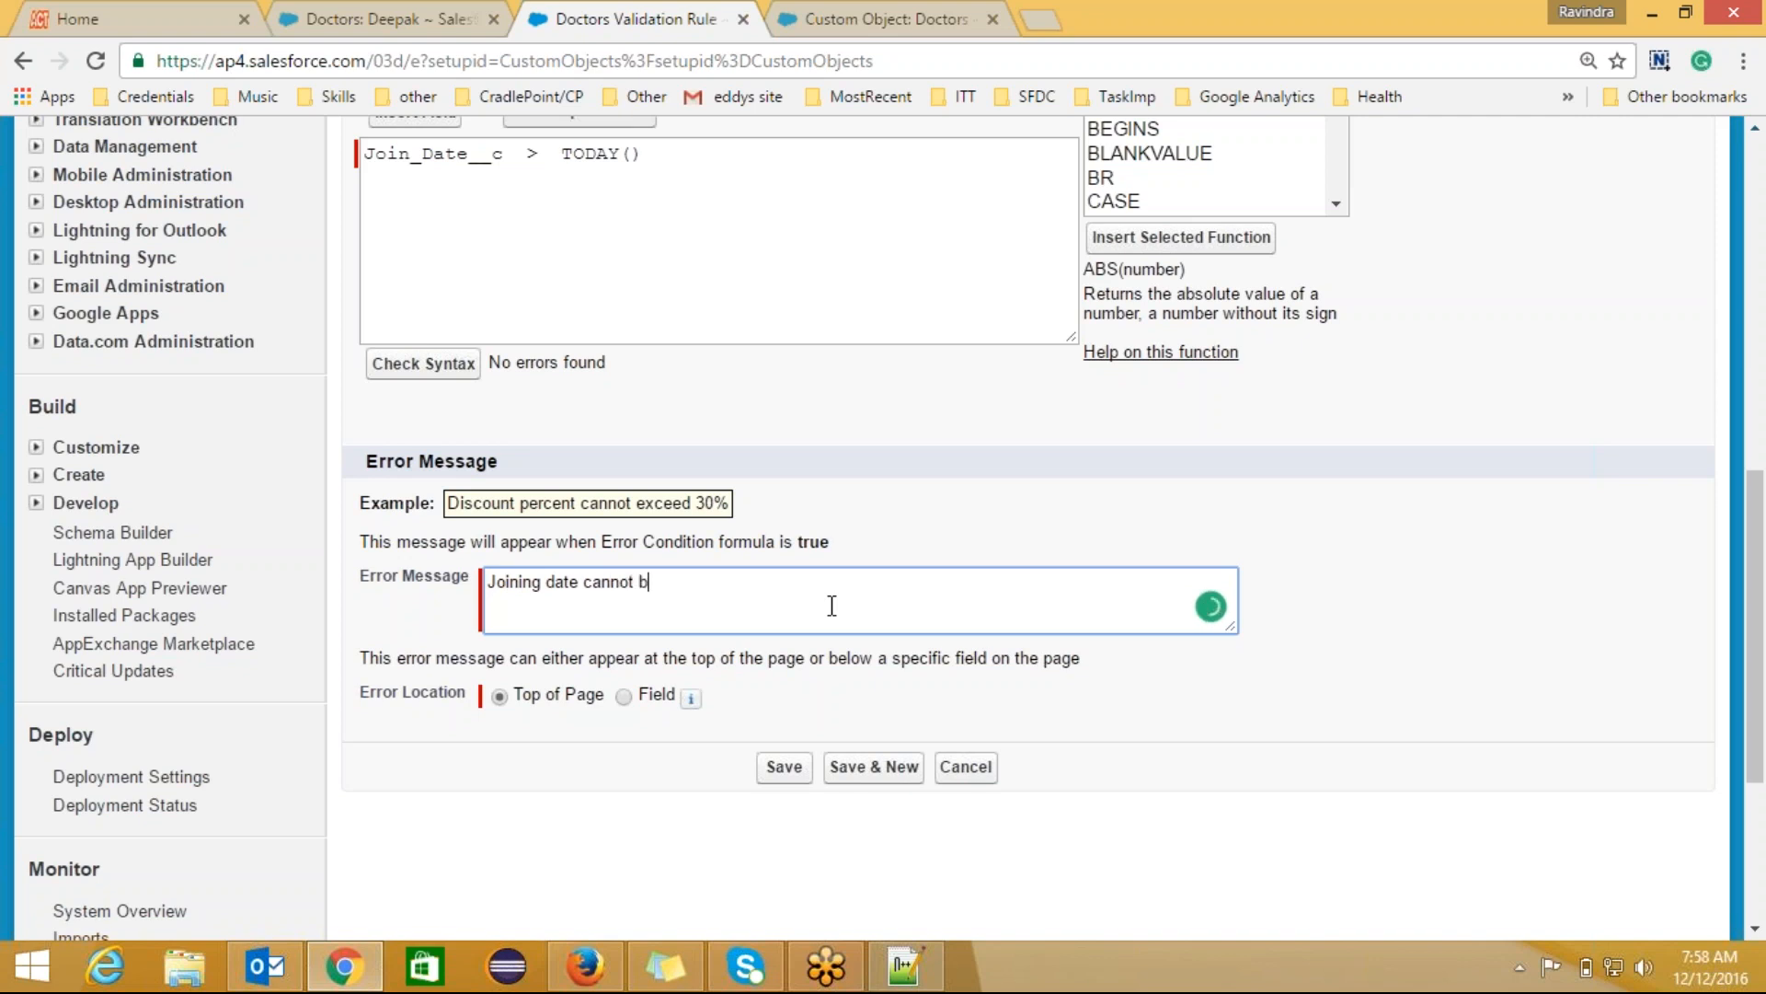
type("e greater than today")
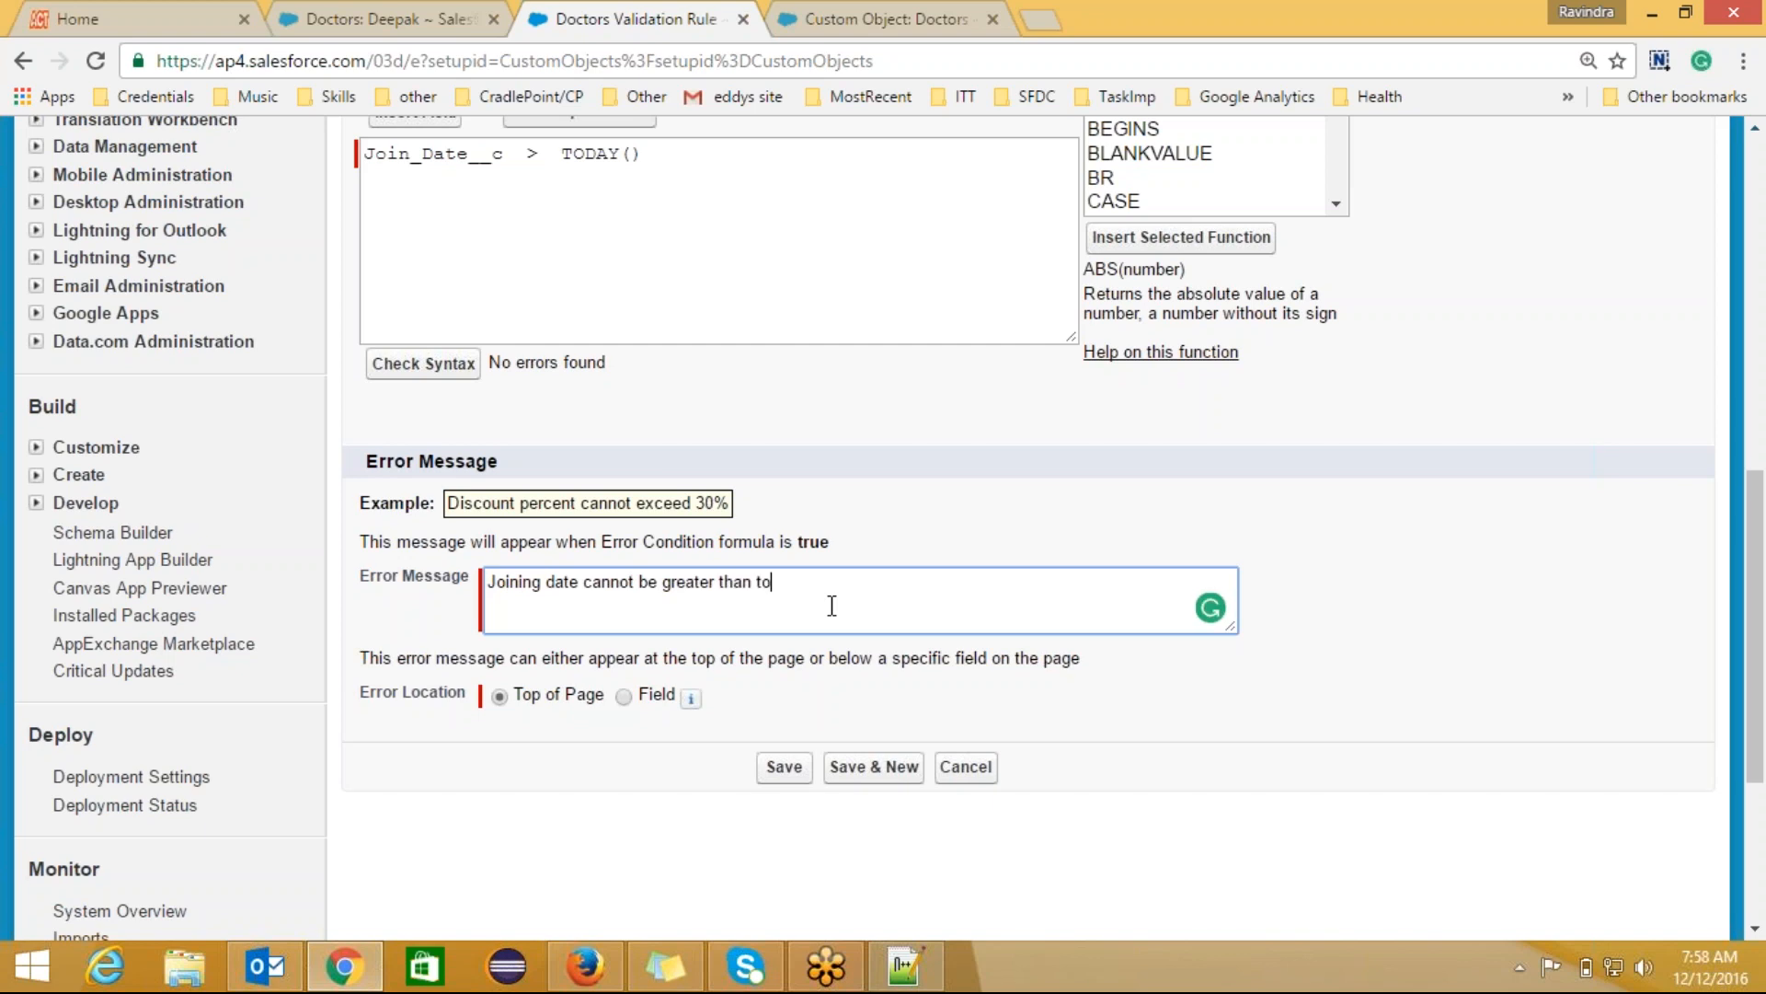
type(".")
left_click(786, 769)
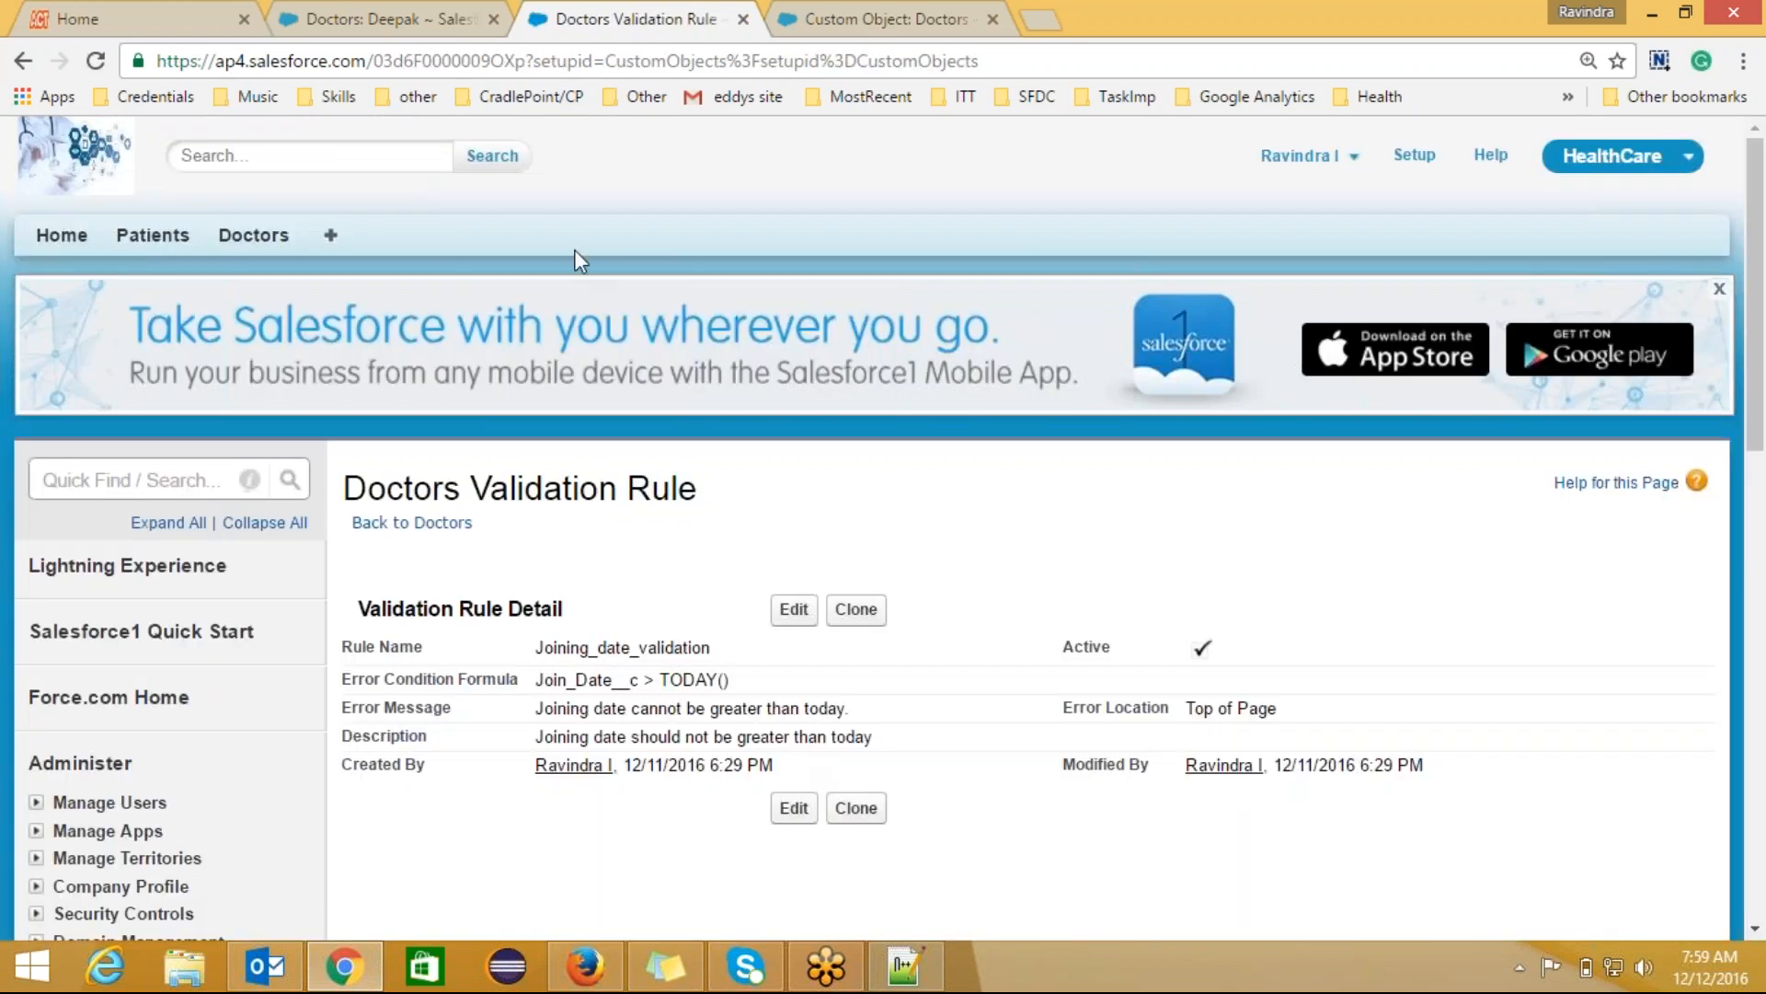
Step: Edit the doctor record and save it to trigger the future join date error
left_click(414, 19)
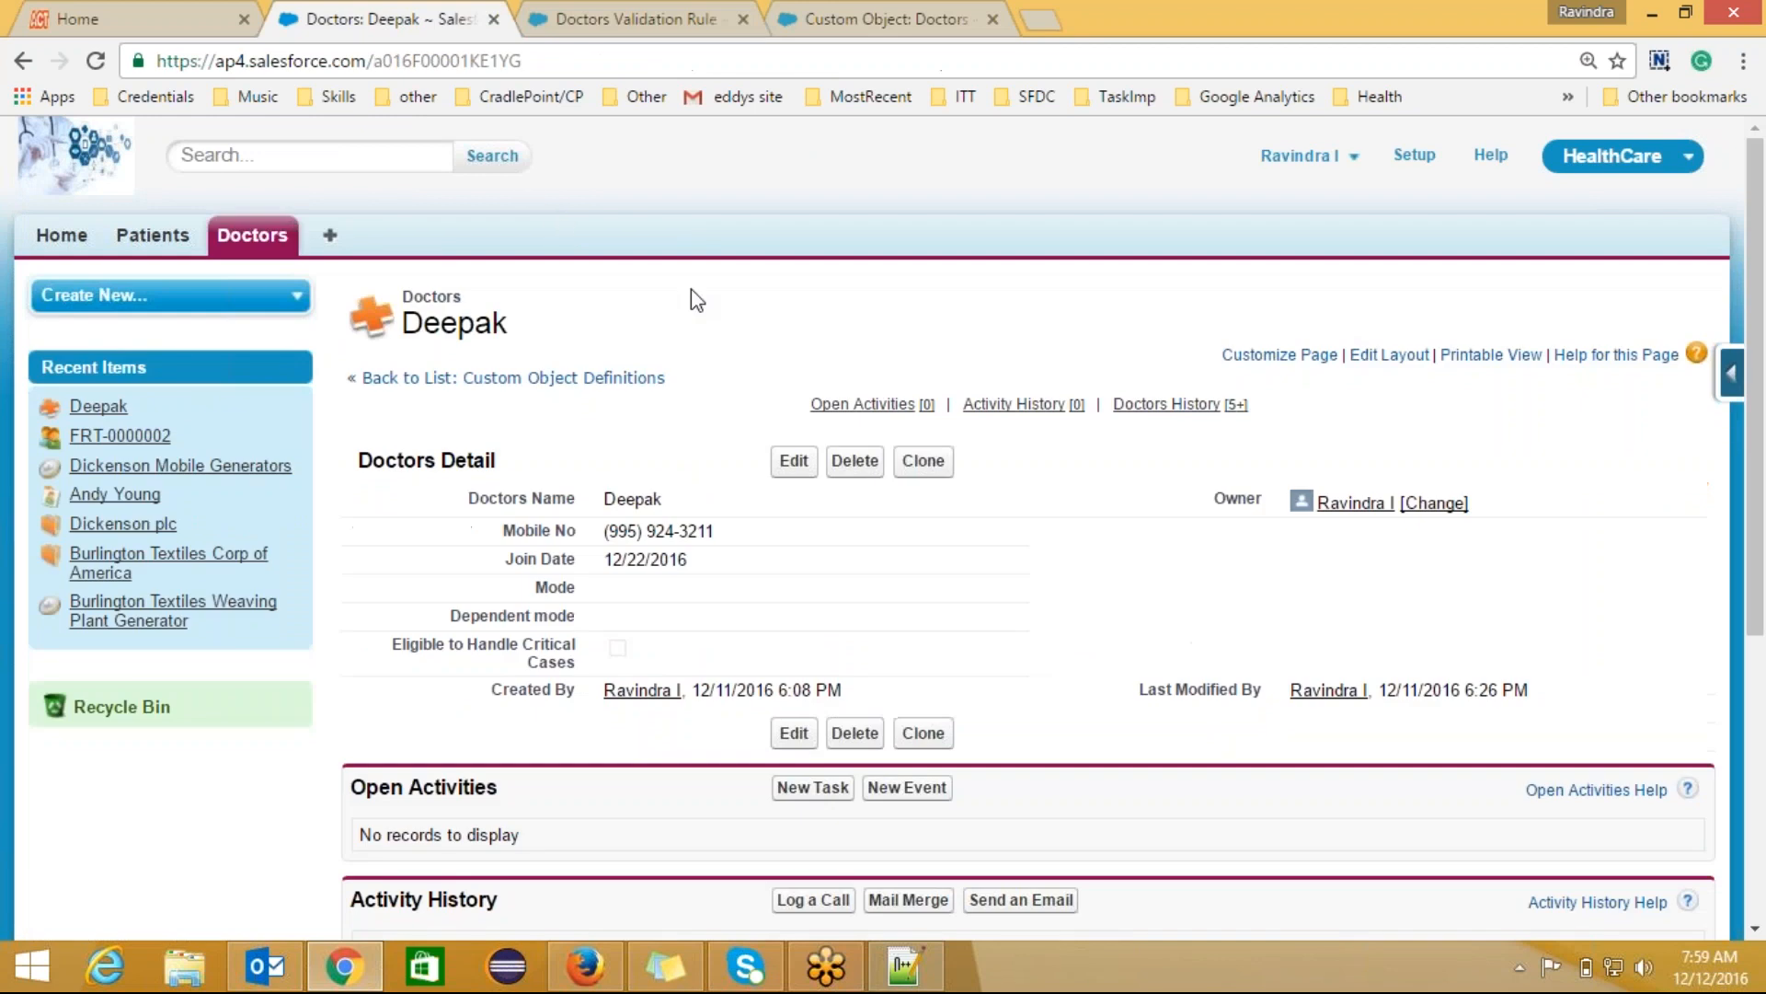
left_click(794, 465)
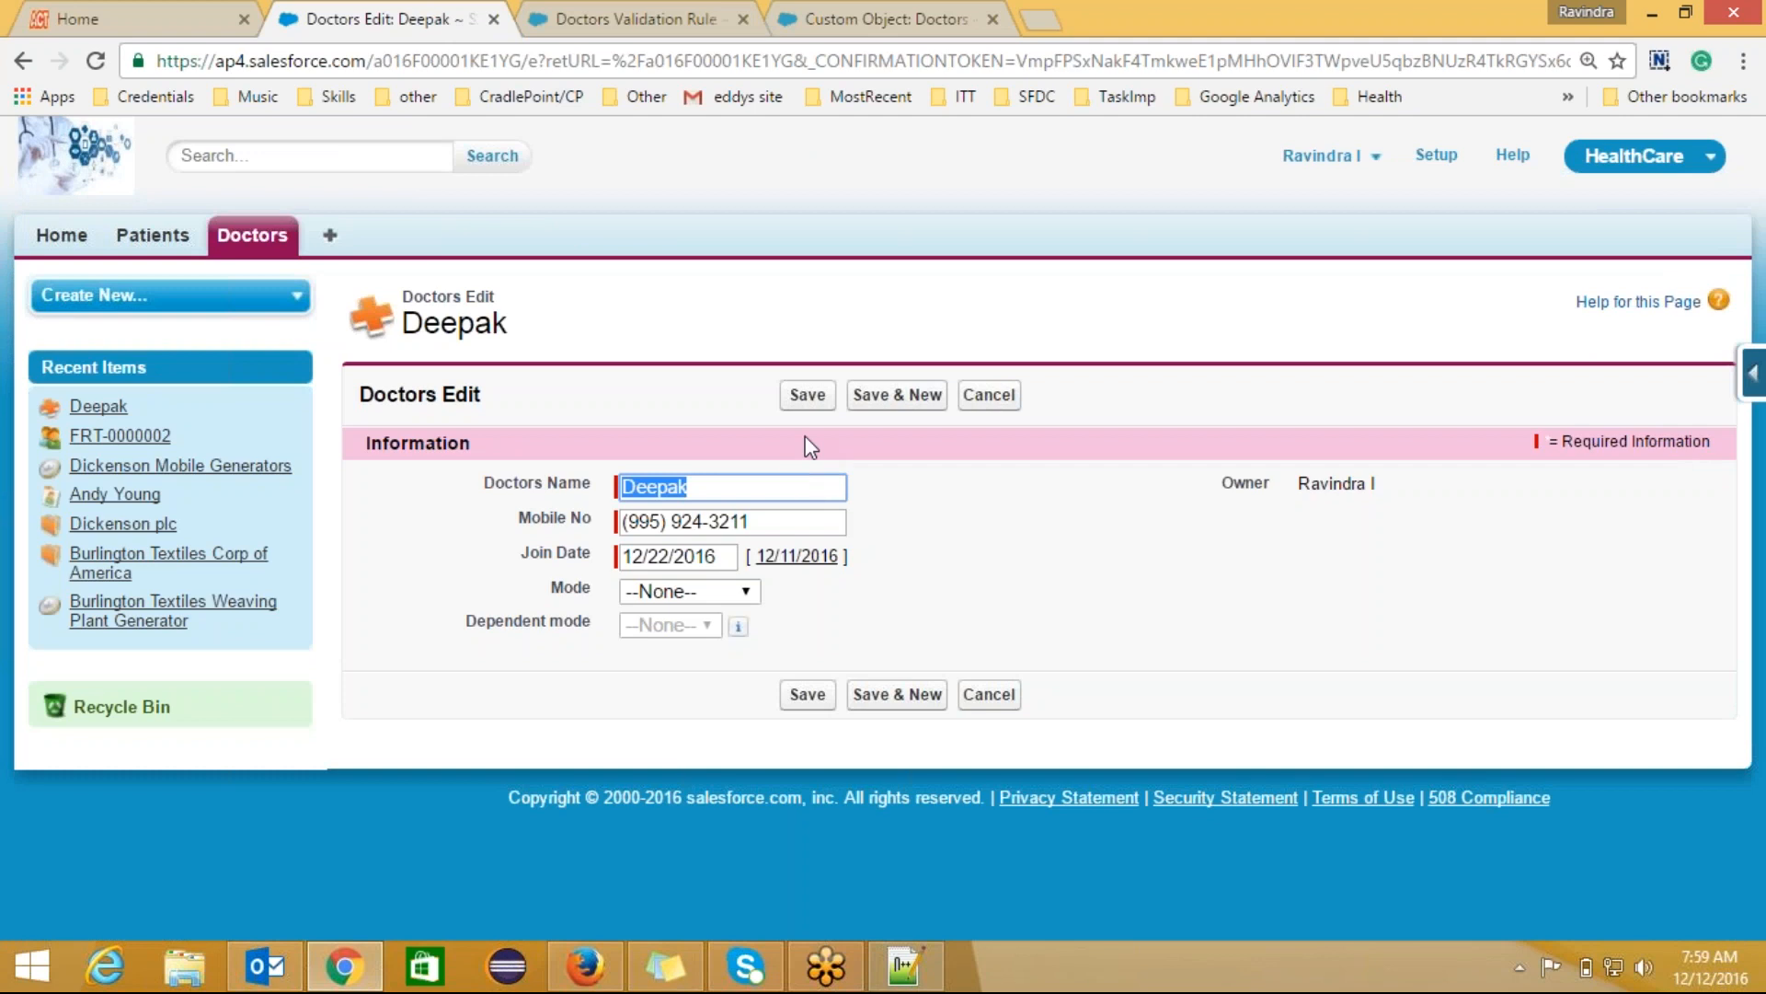
left_click(809, 397)
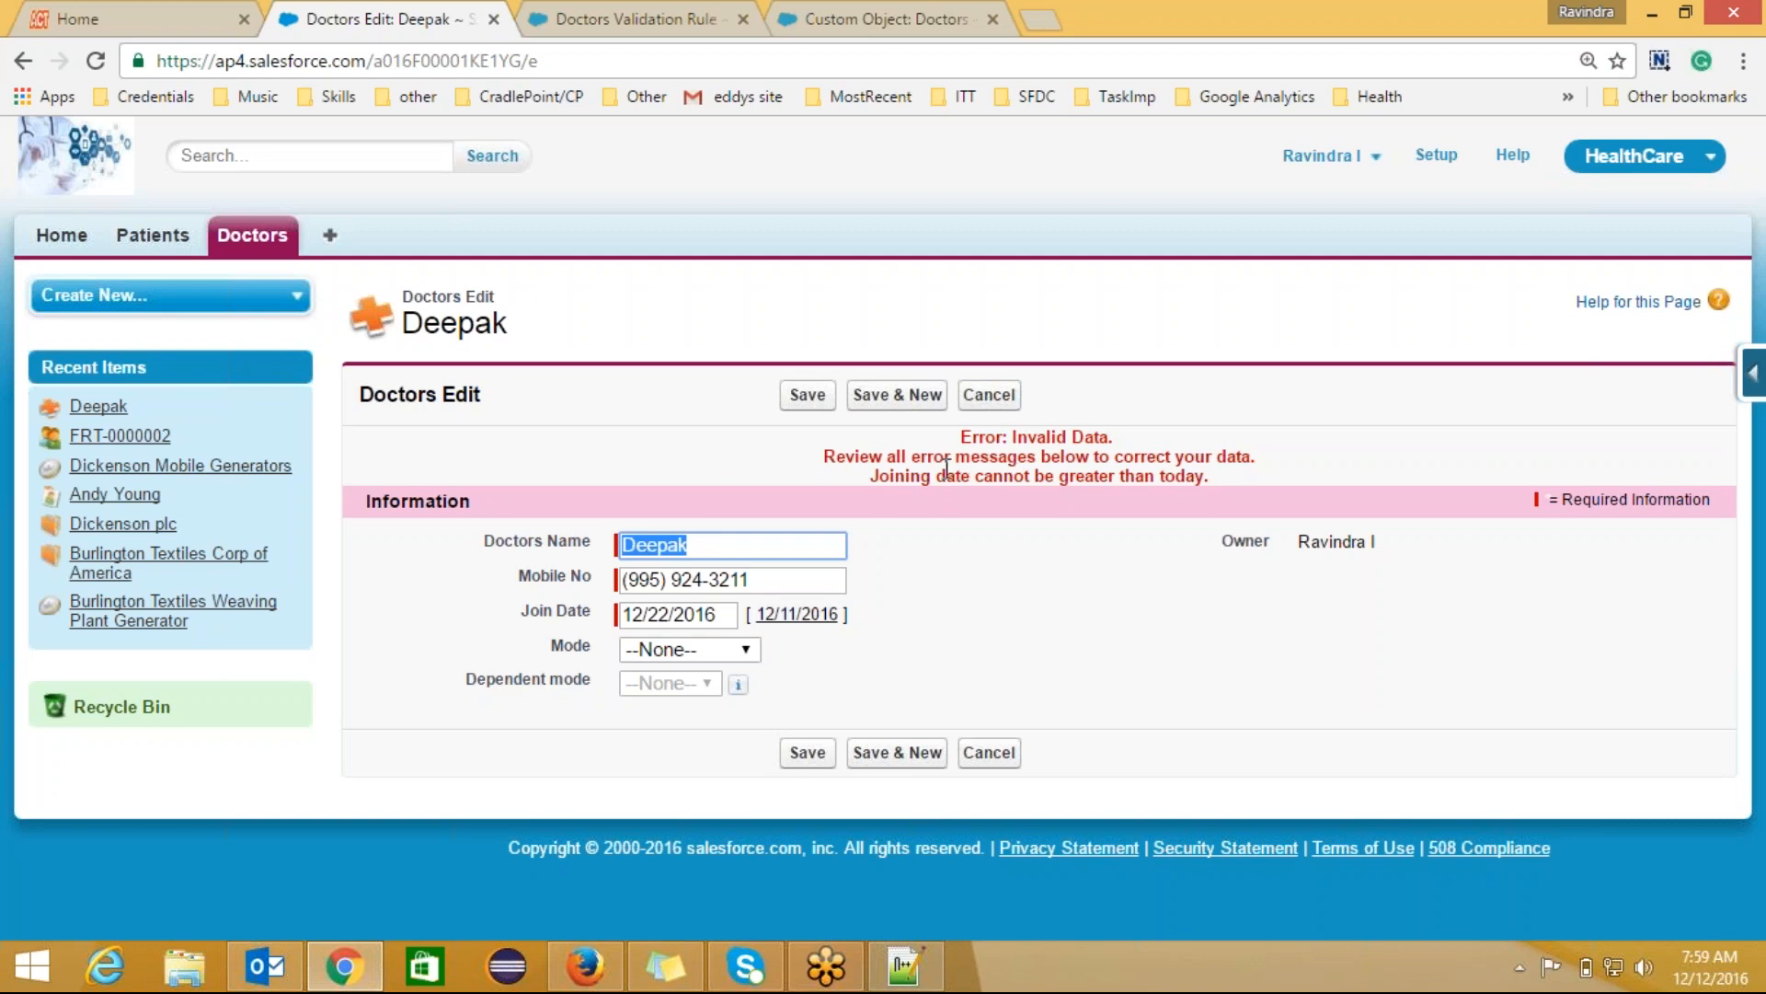
Step: Change the Join Date to 12/10/2016 and save the doctor record
left_click(771, 624)
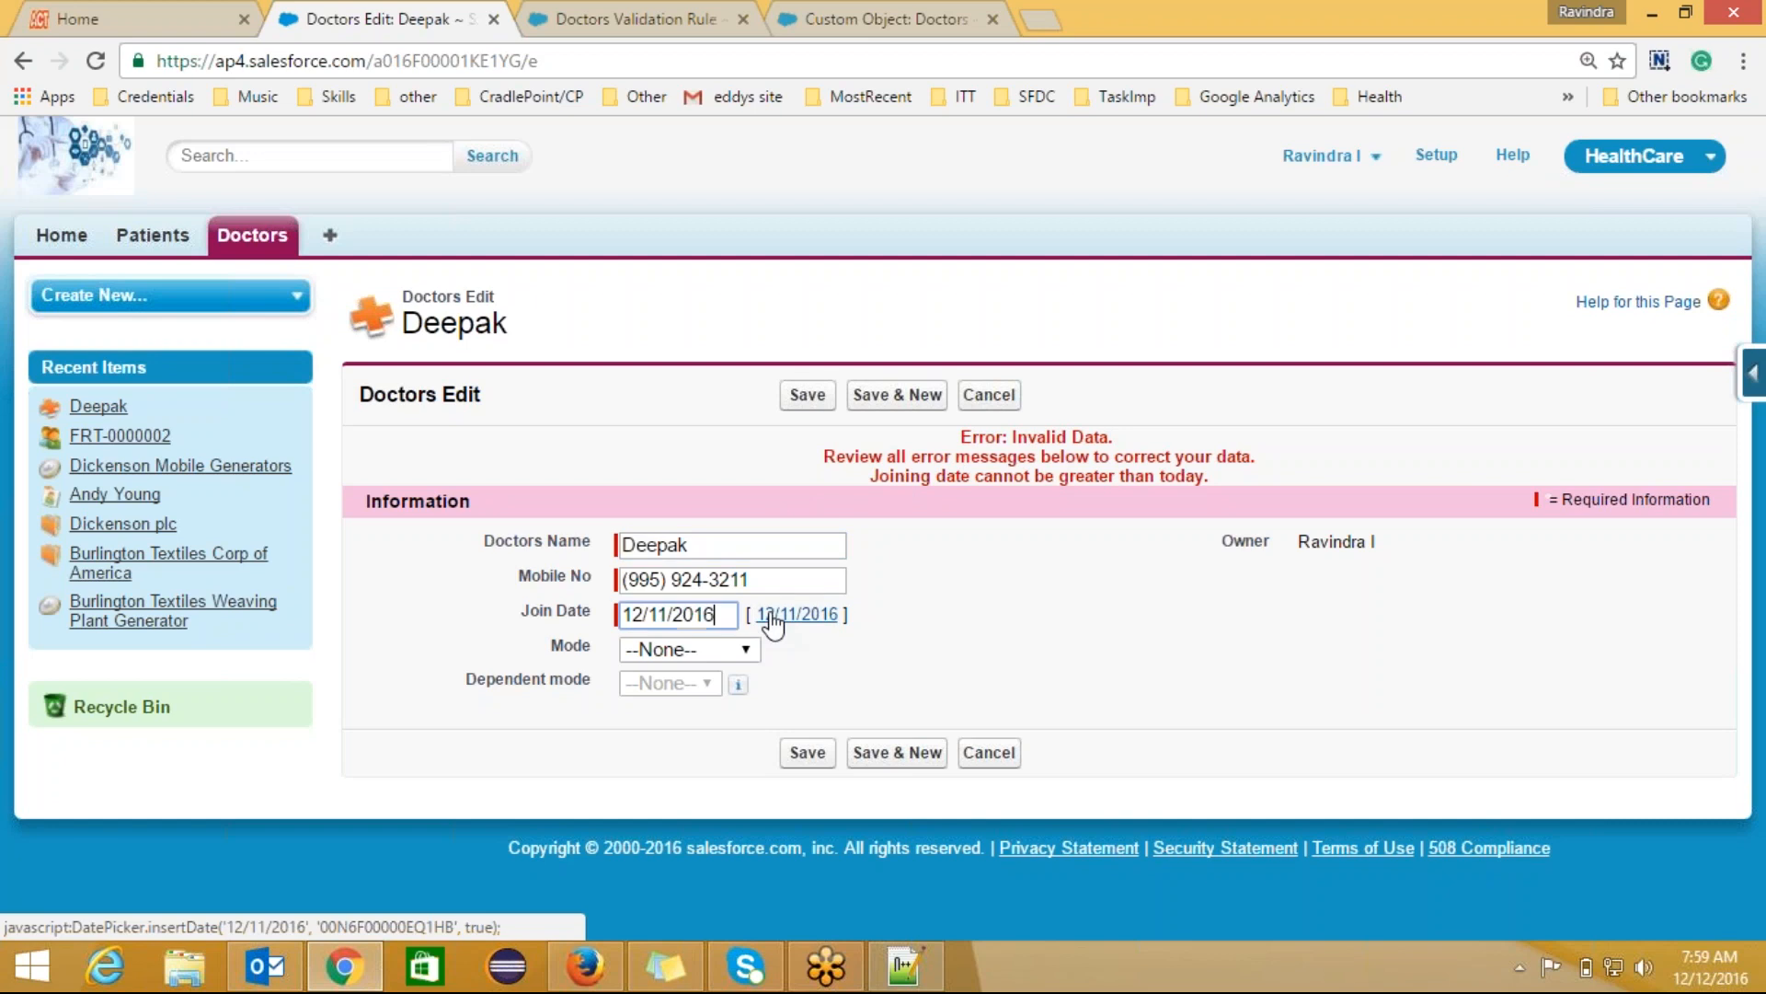
left_click(669, 615)
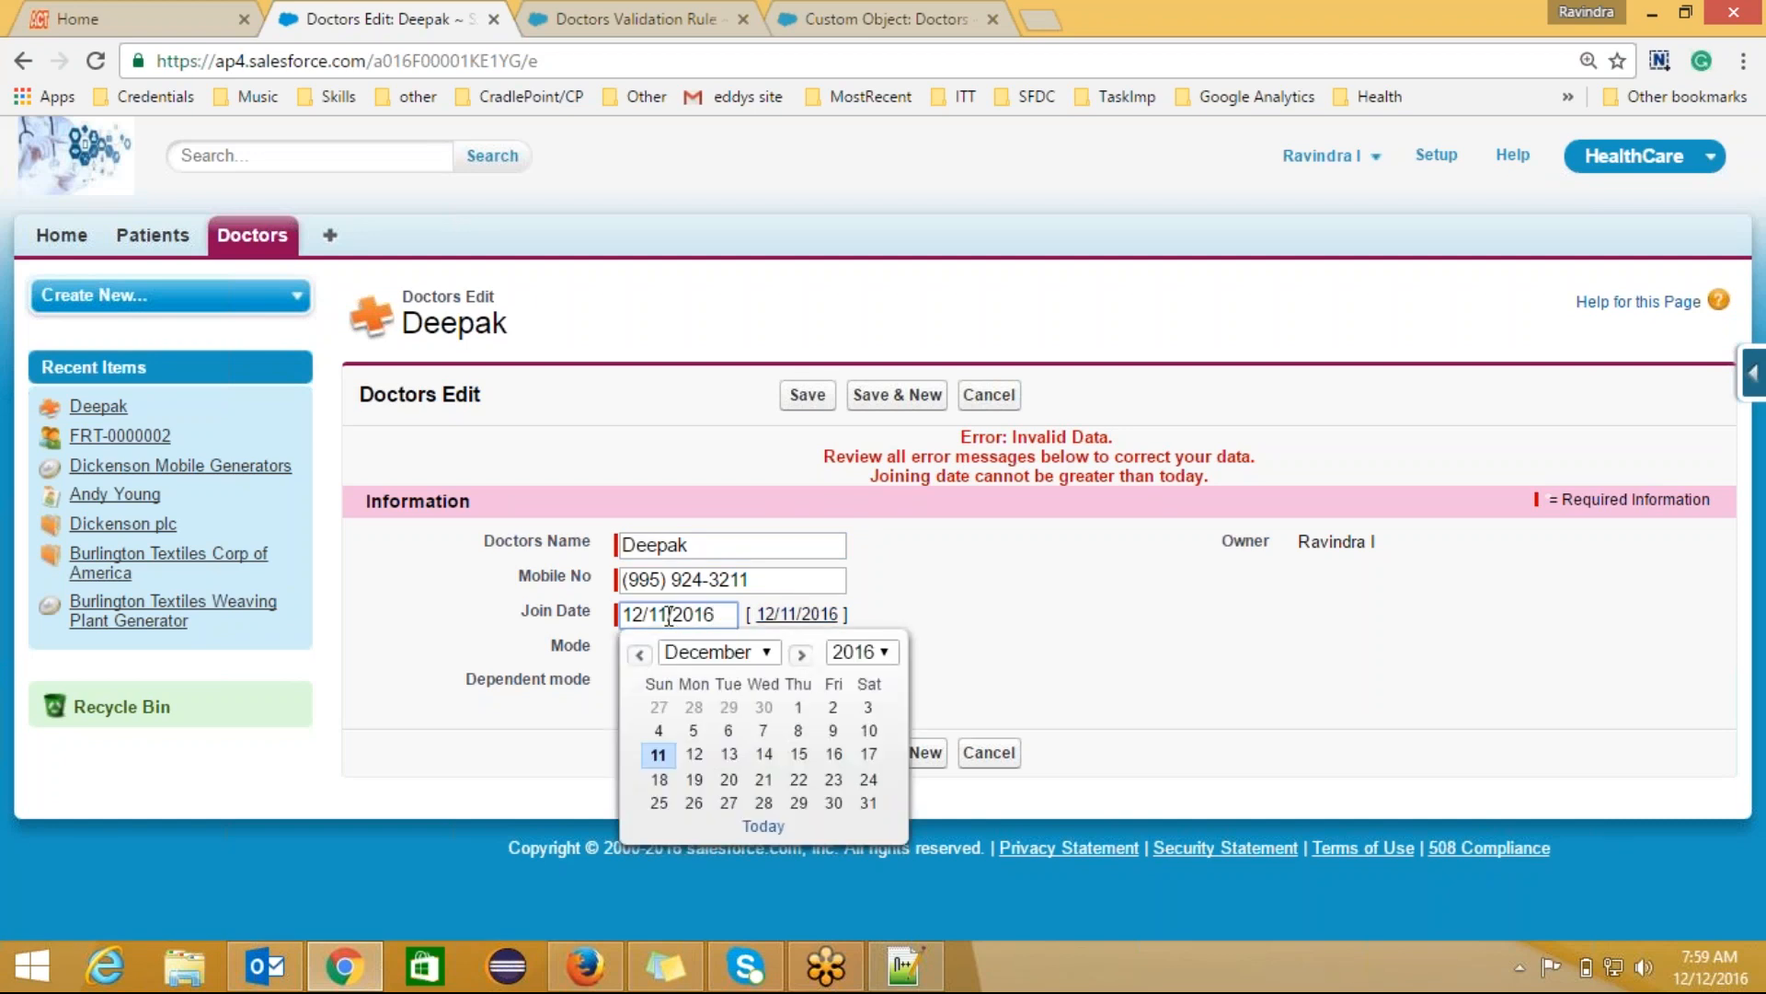
key("Delete")
type("0")
left_click(808, 394)
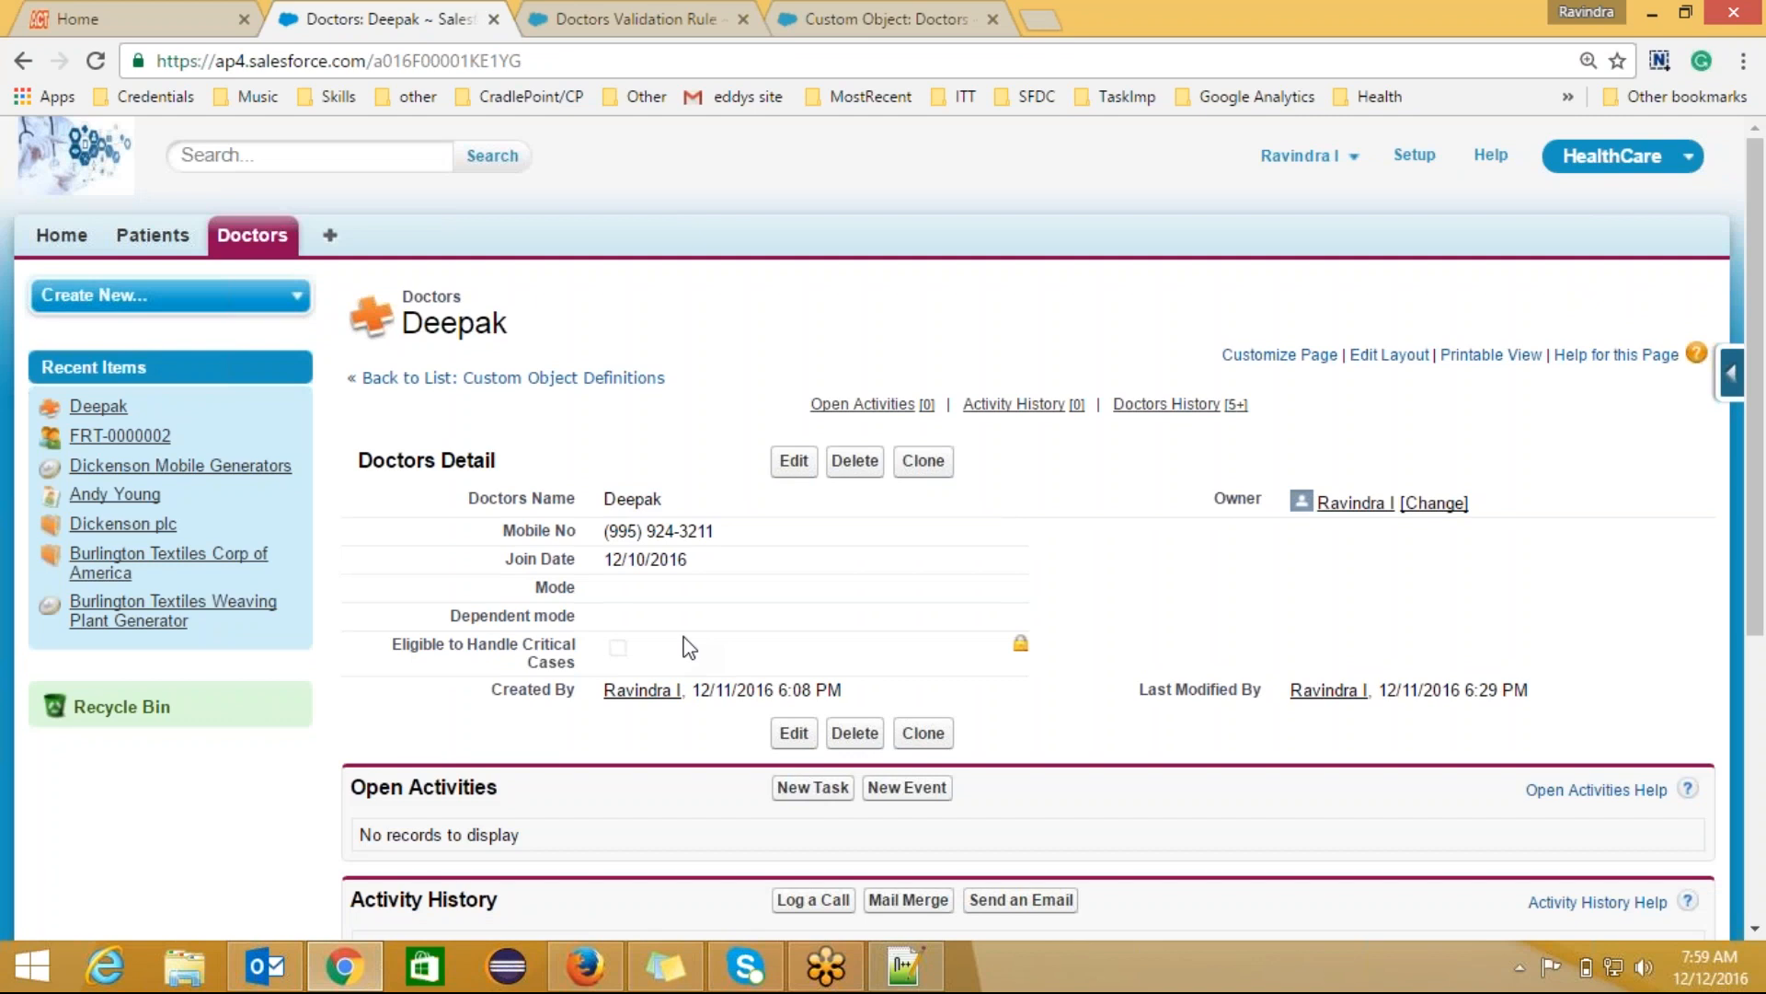
left_click(648, 25)
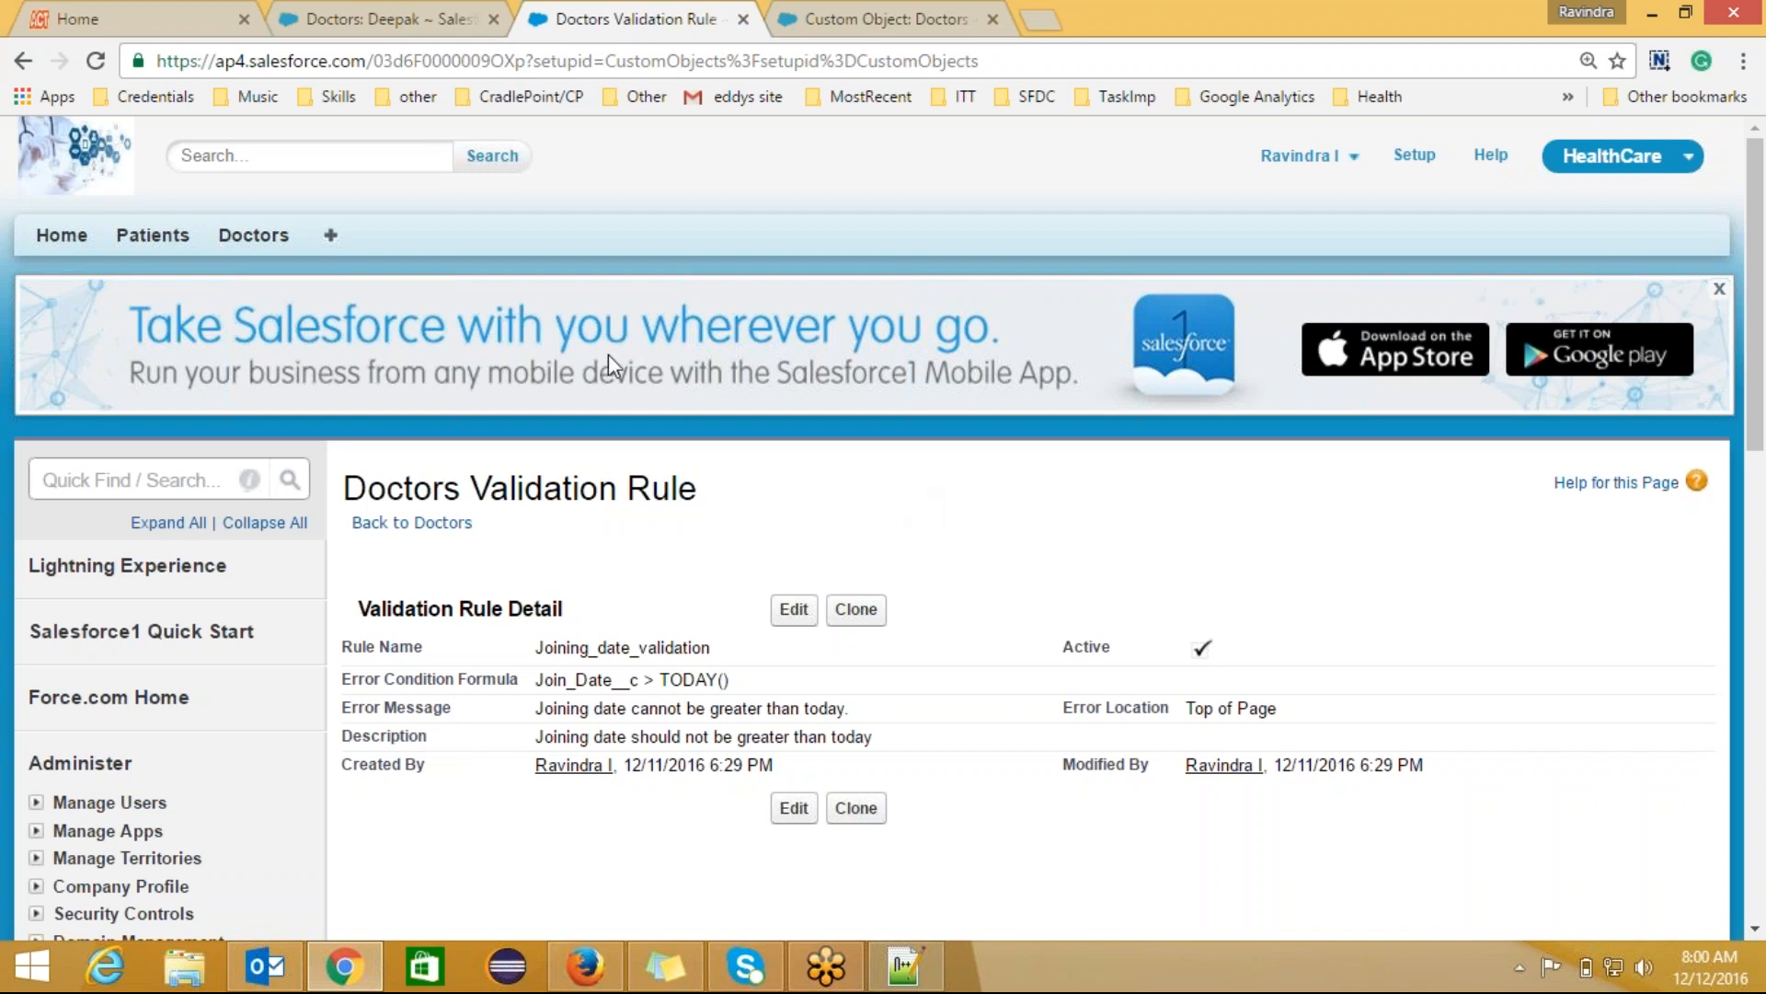
left_click(351, 31)
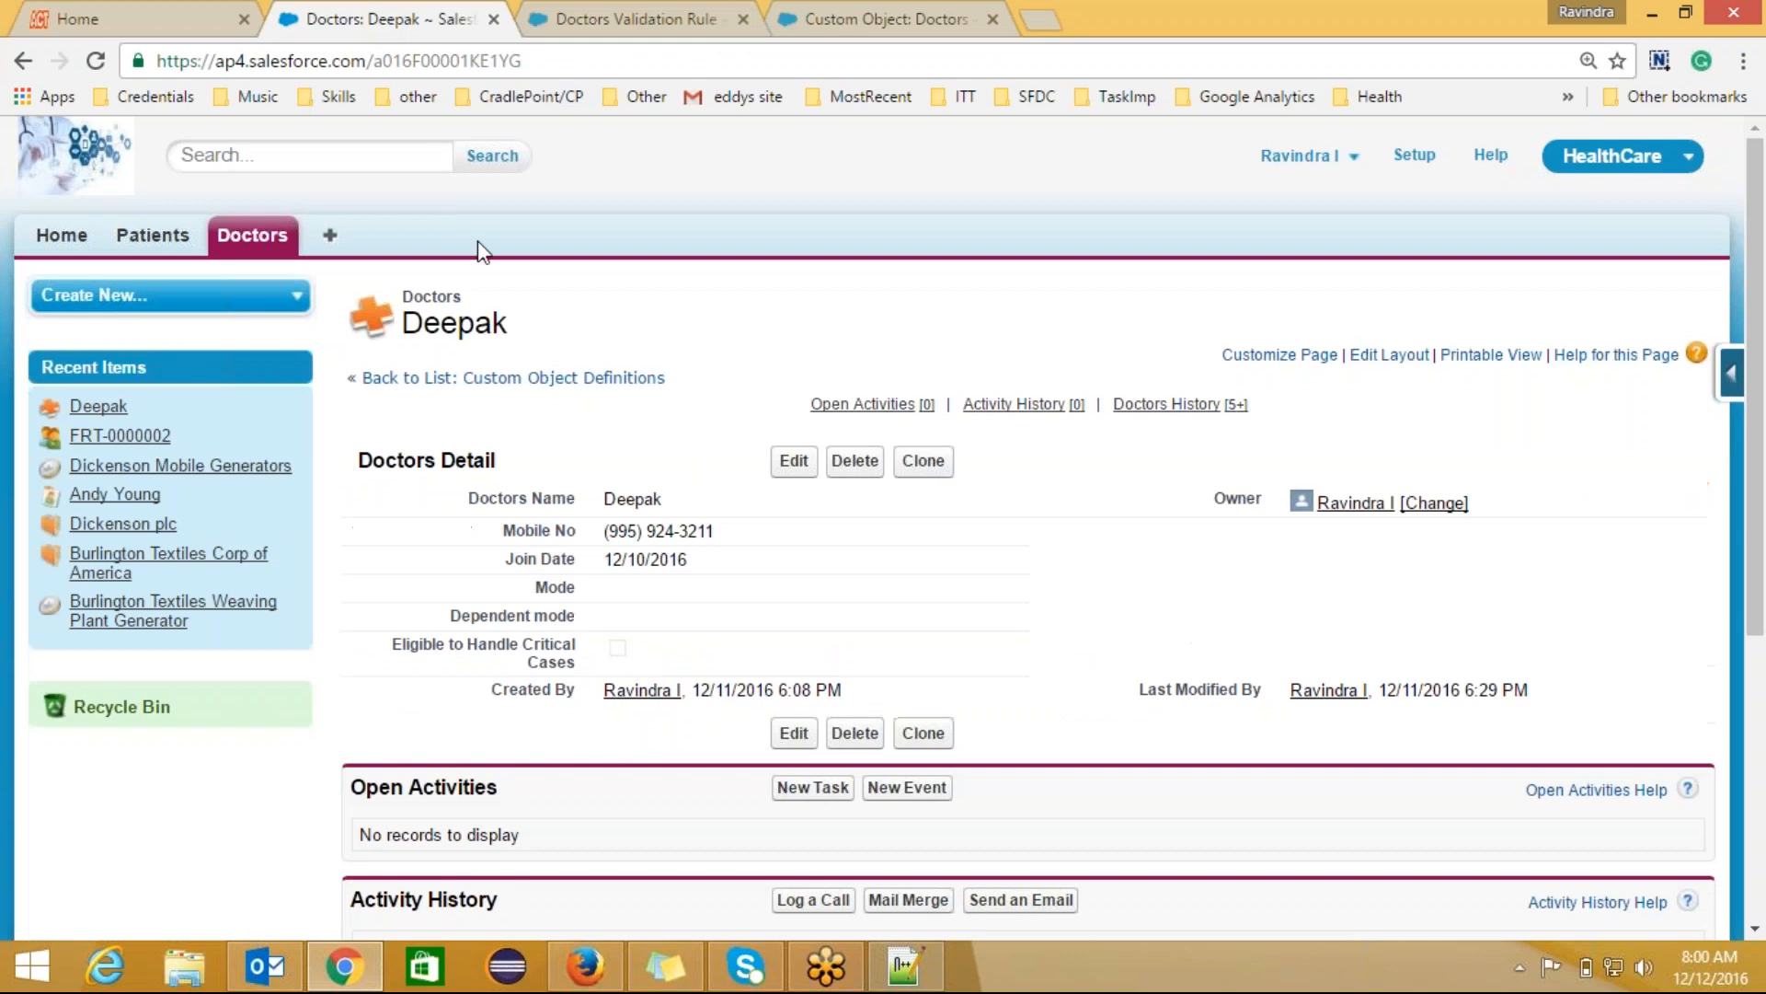
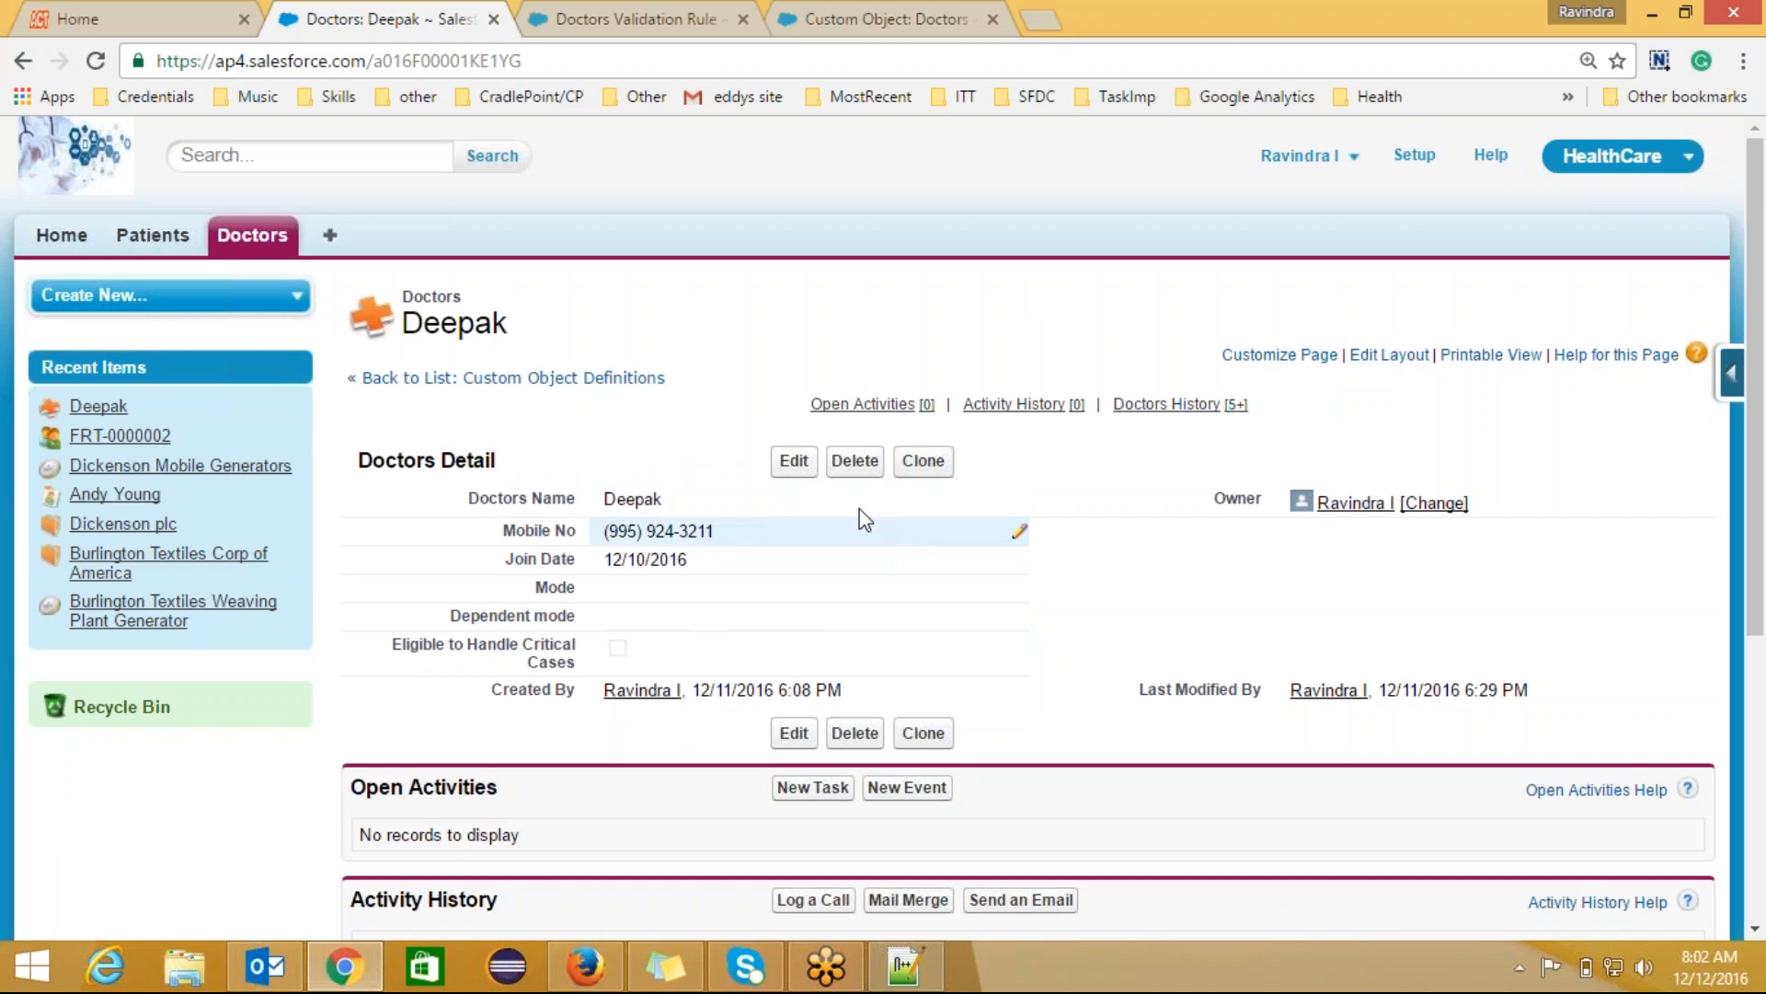
Step: Replace the doctor record's Mobile No with a new ten-digit number and save it
left_click(794, 461)
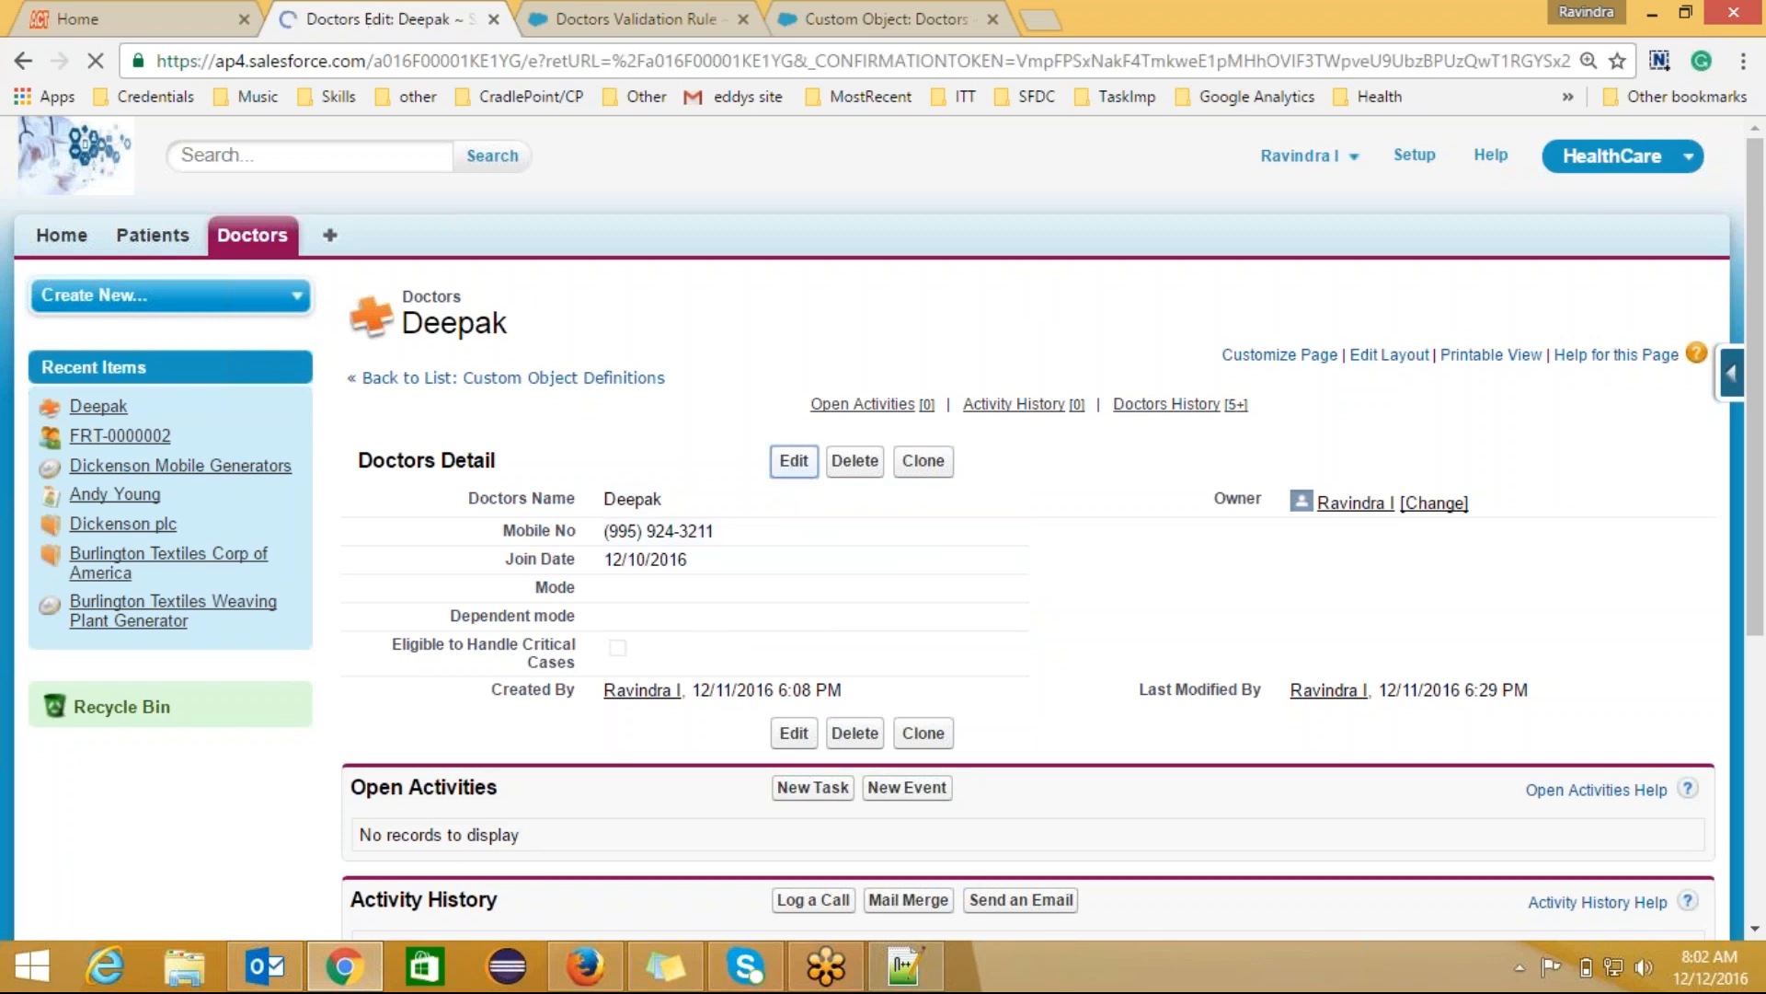
left_click(778, 523)
key("BackSpace")
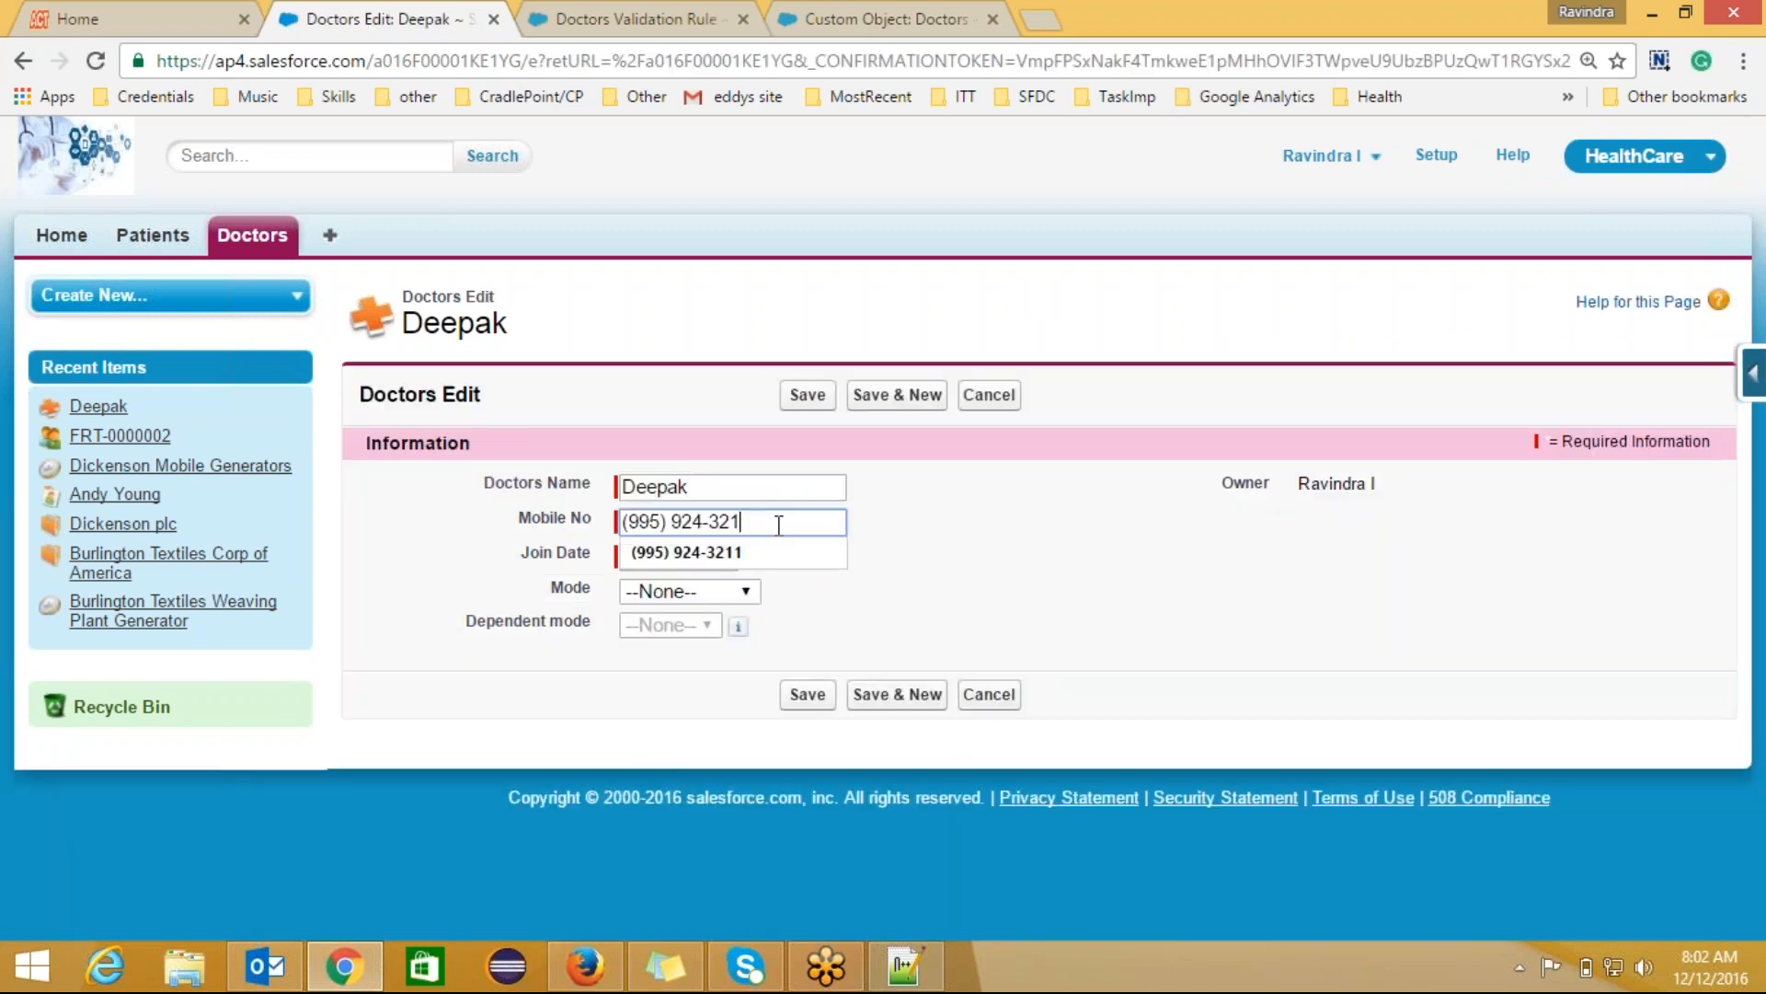
key("BackSpace")
key("BackSpace")
key("BackSpace")
key("BackSpace")
key("BackSpace")
key("BackSpace")
key("BackSpace")
key("BackSpace")
key("BackSpace")
key("BackSpace")
key("BackSpace")
key("BackSpace")
key("BackSpace")
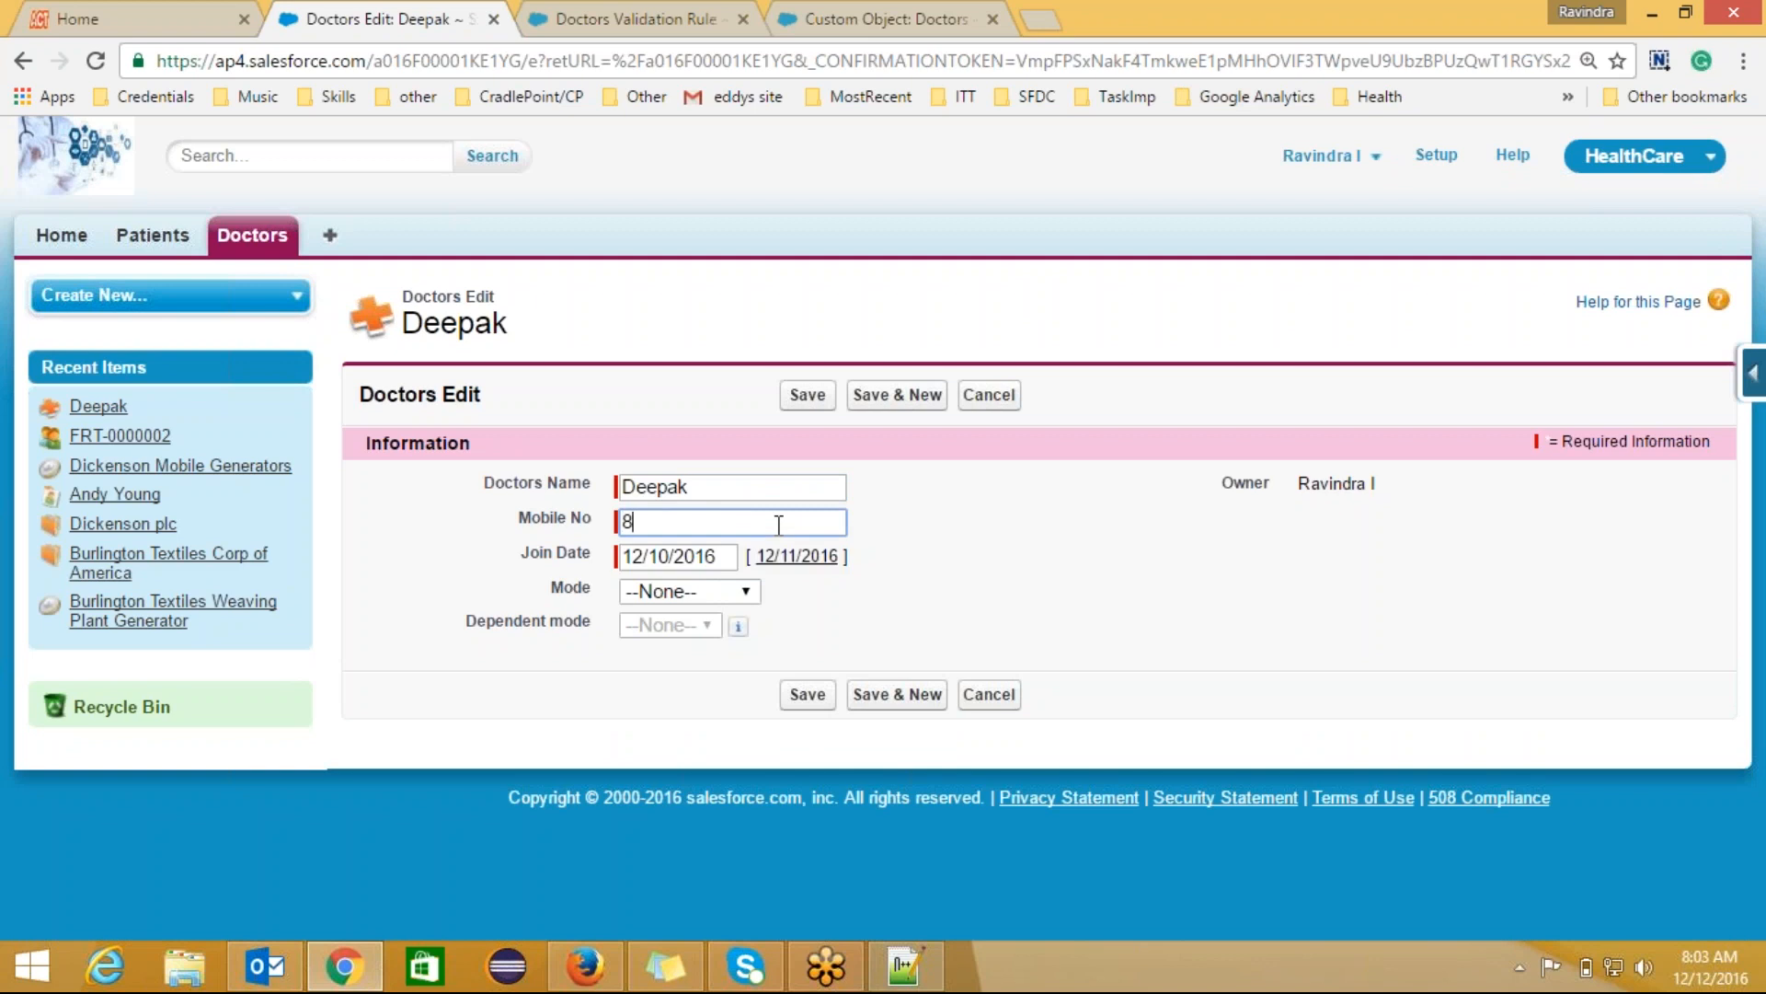
left_click(803, 410)
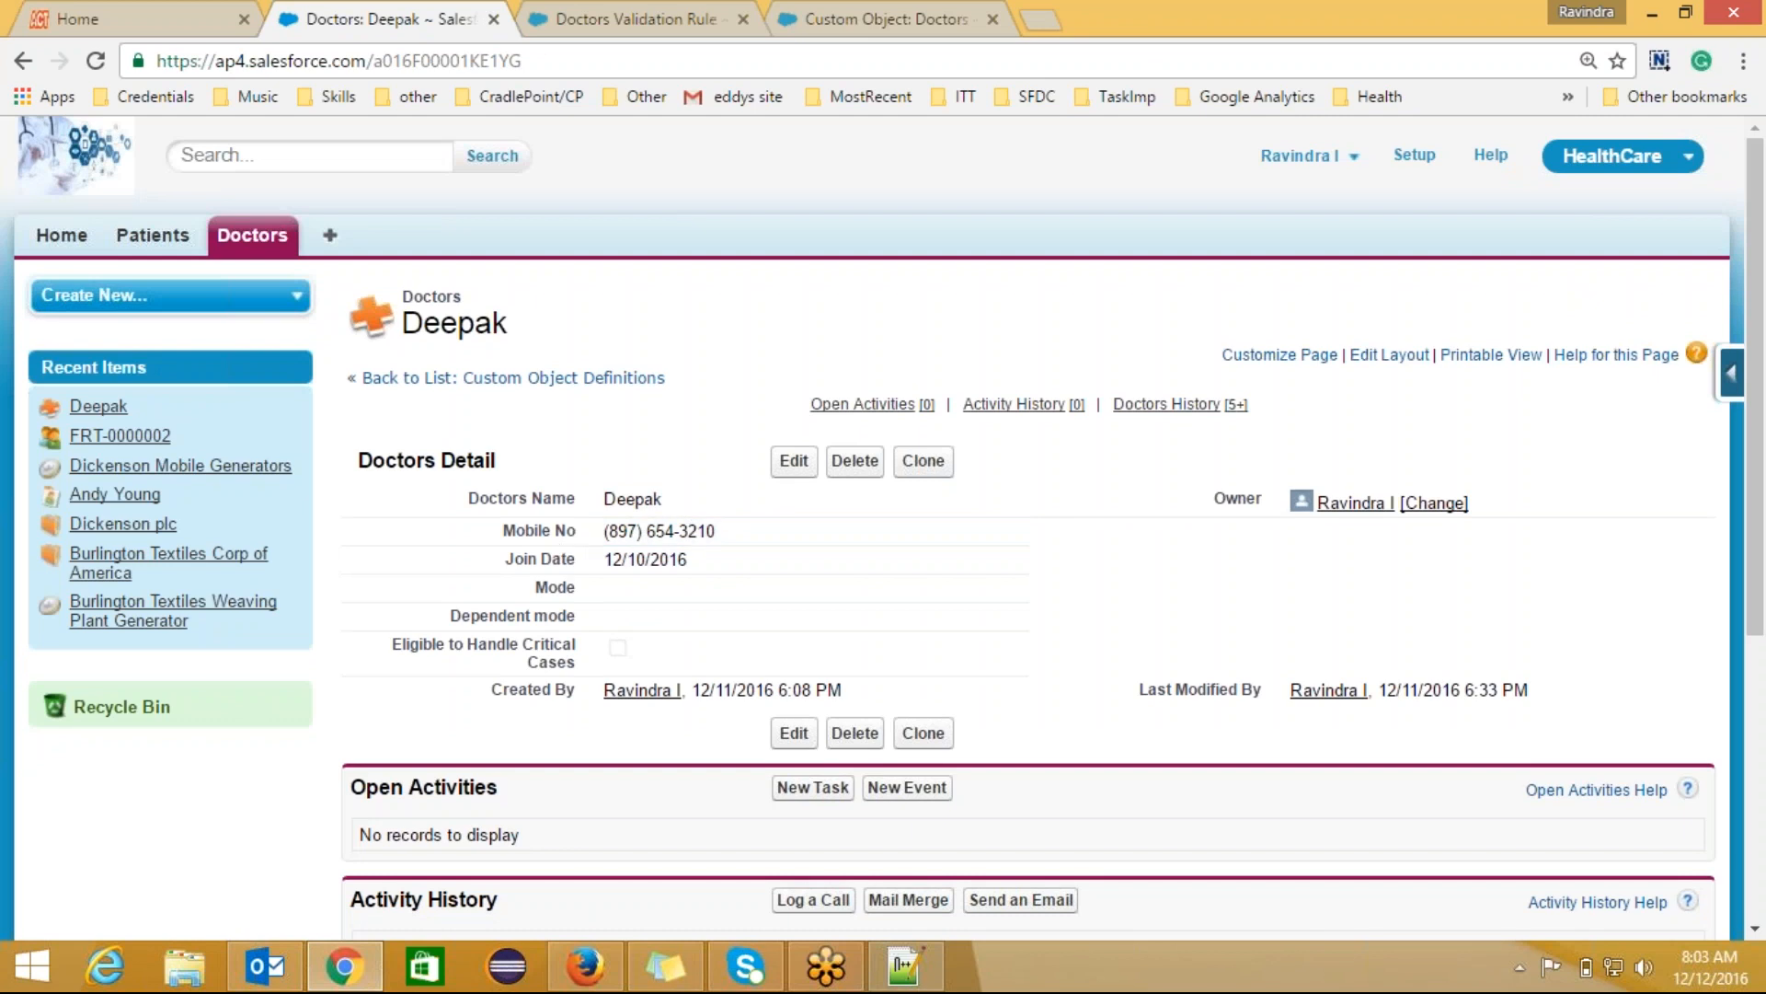
left_click(642, 533)
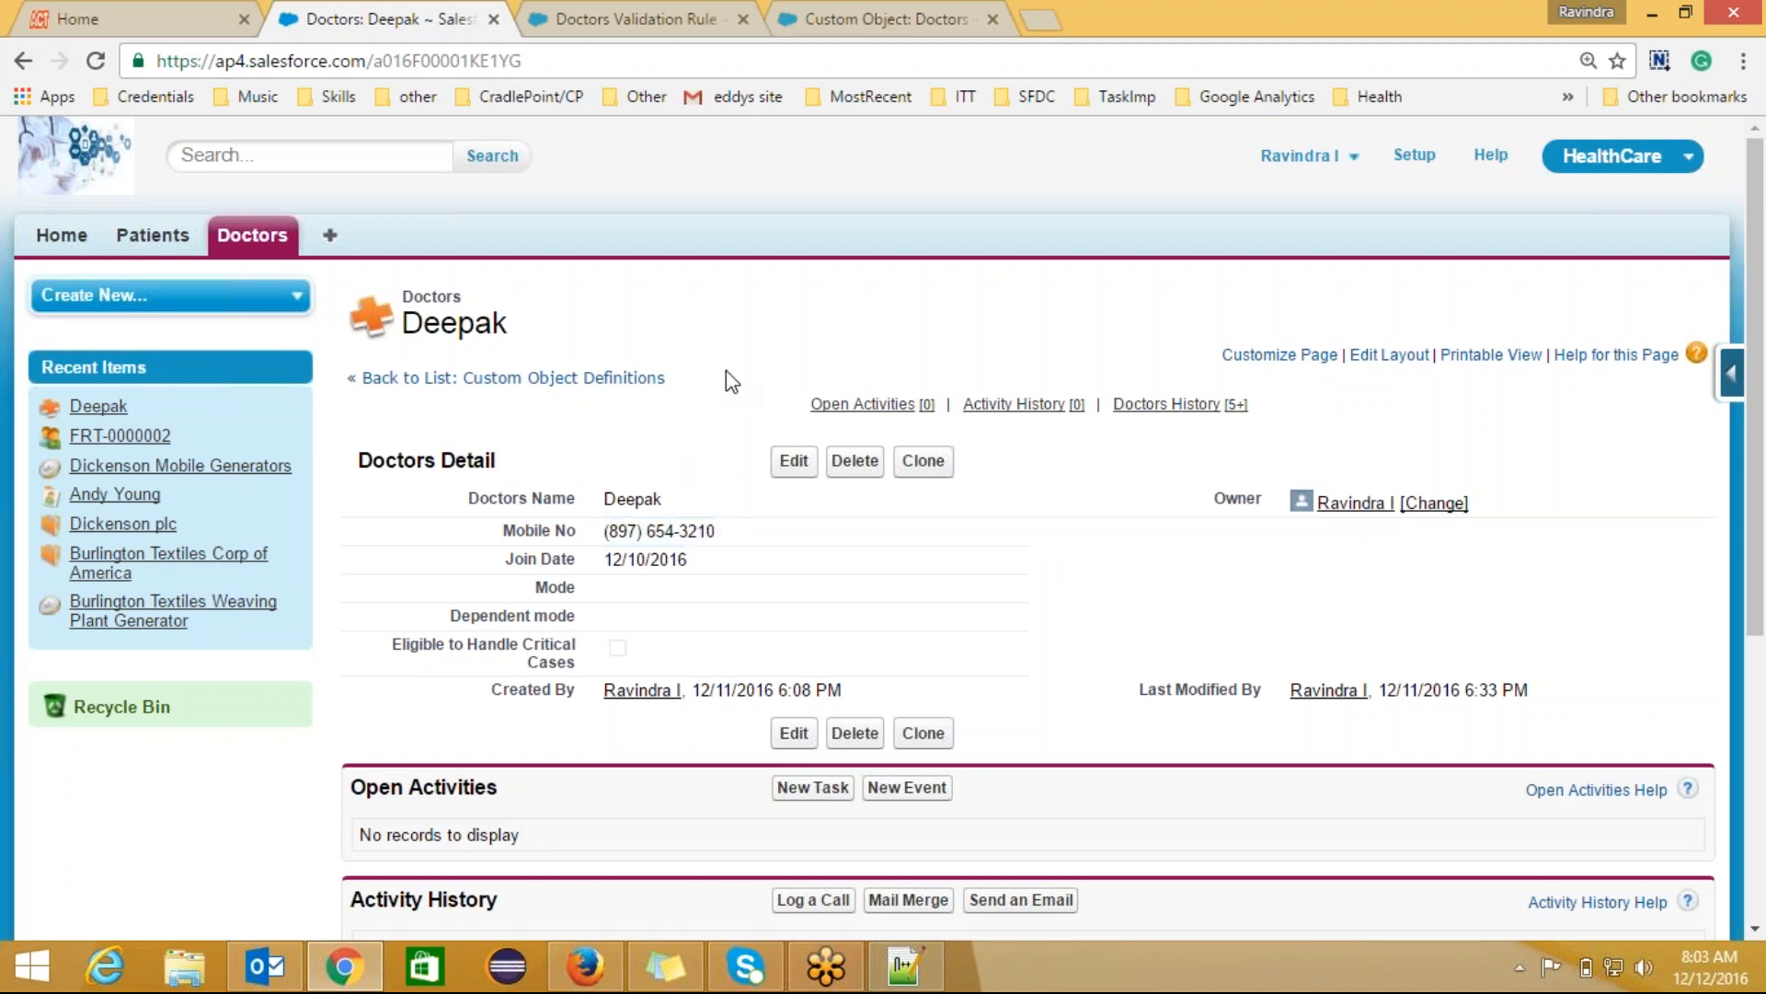
Step: Go from the Doctors validation rule back to the Doctors object definition and scroll to its fields
left_click(623, 19)
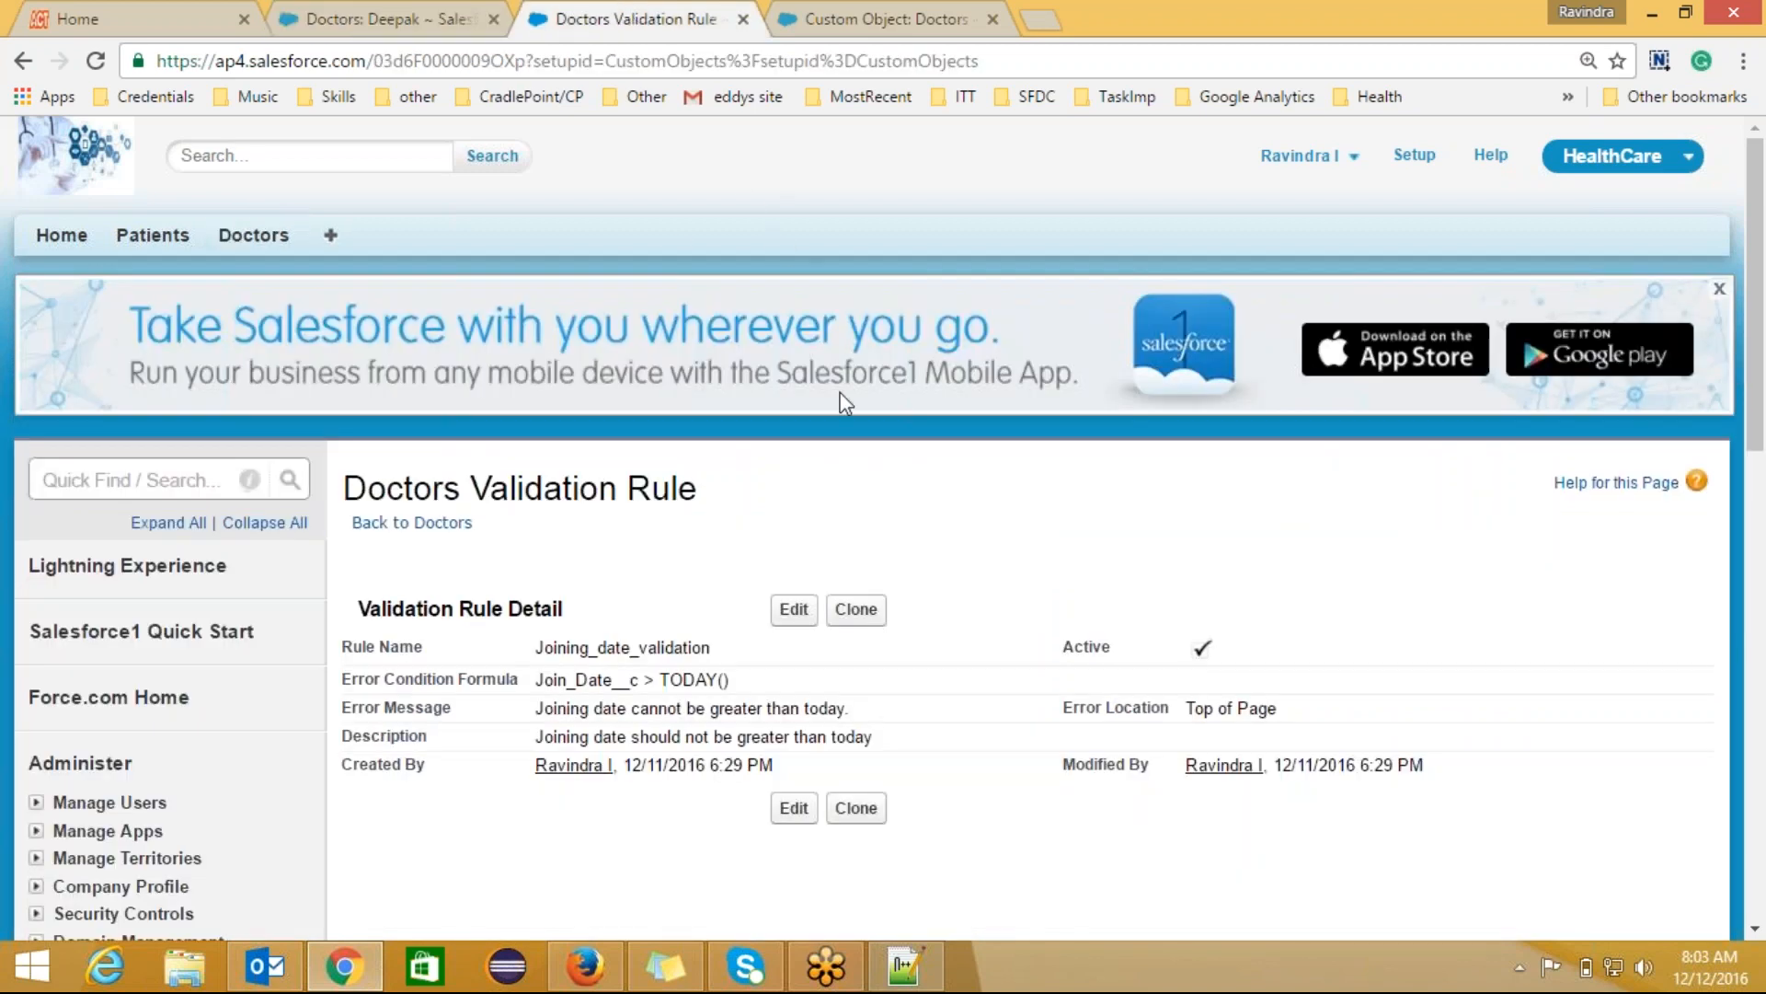
scroll(1762, 625, "down", 8)
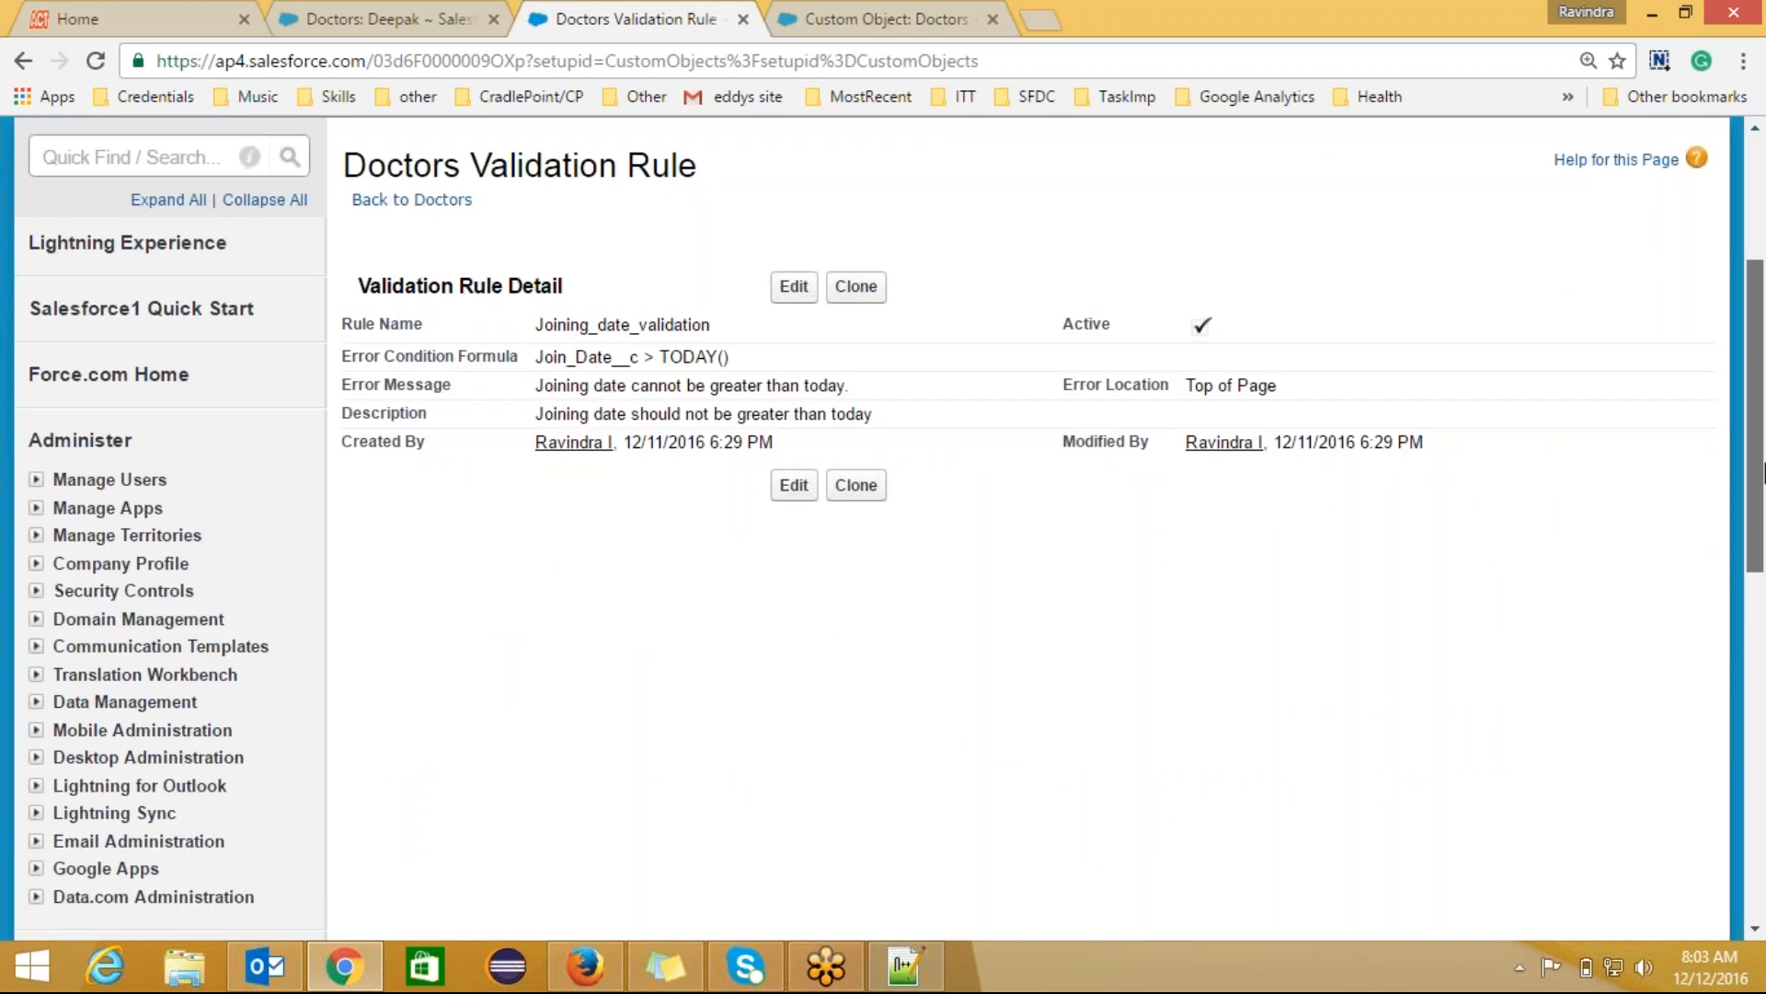
scroll(1762, 626, "down", 1)
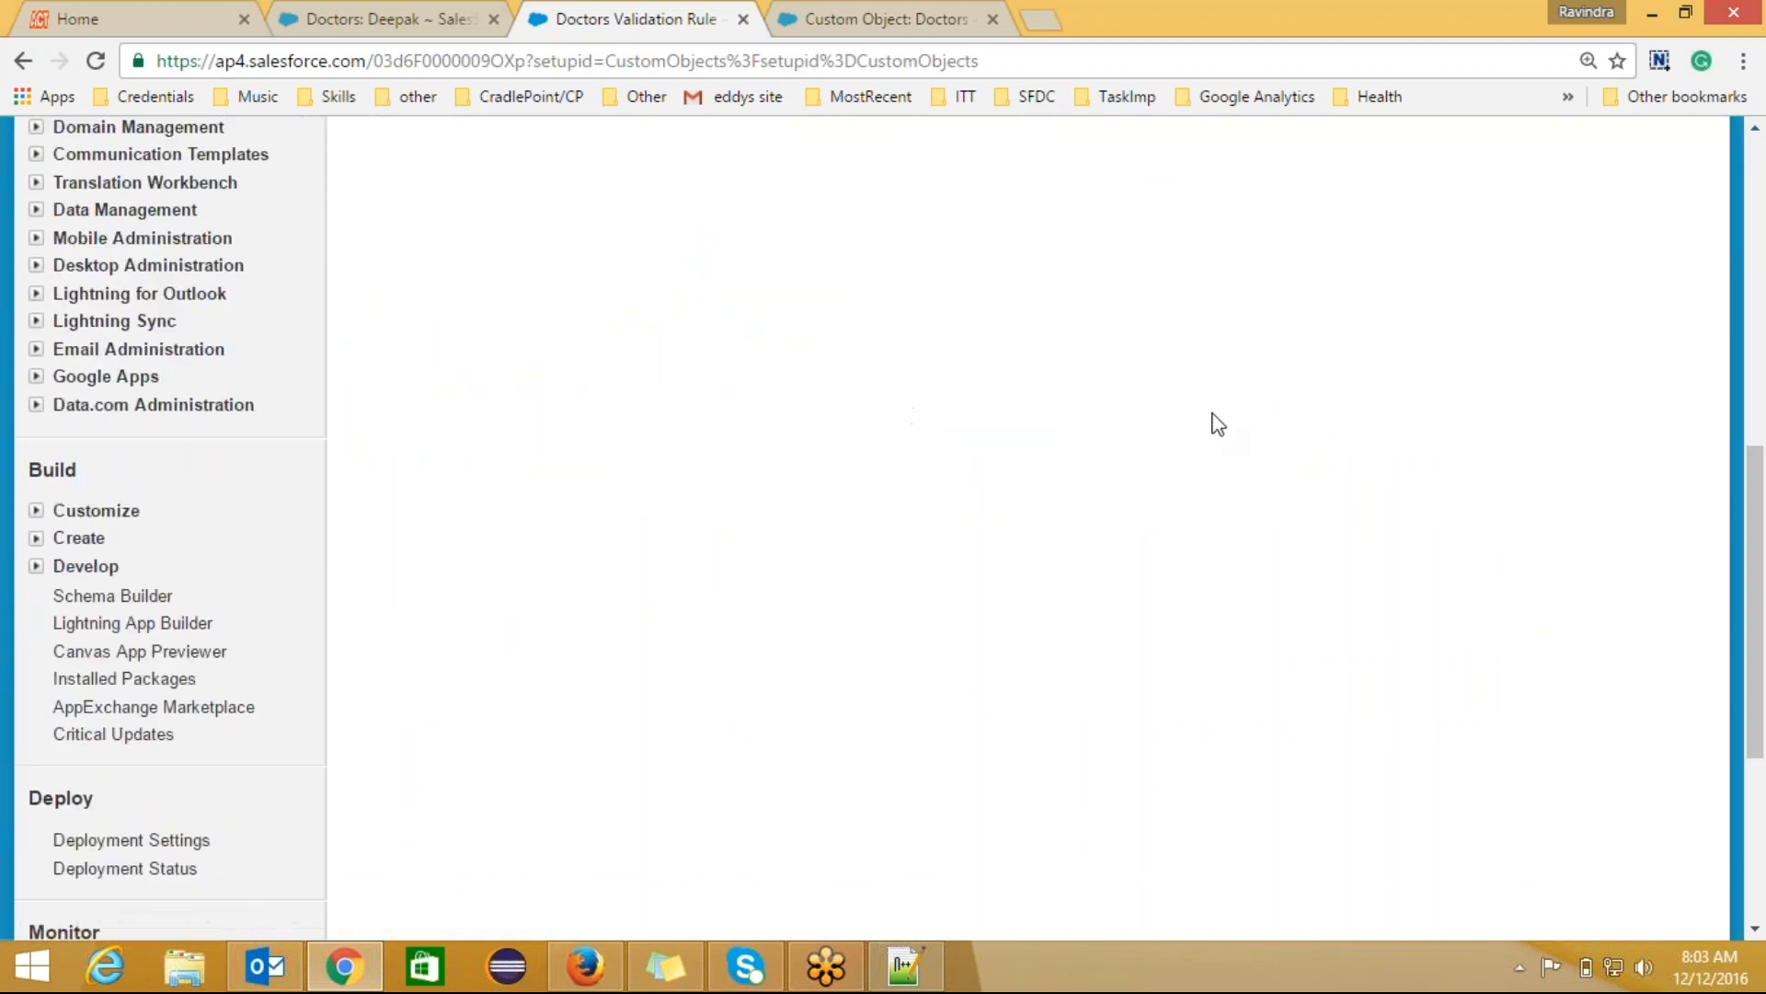
scroll(1758, 525, "up", 8)
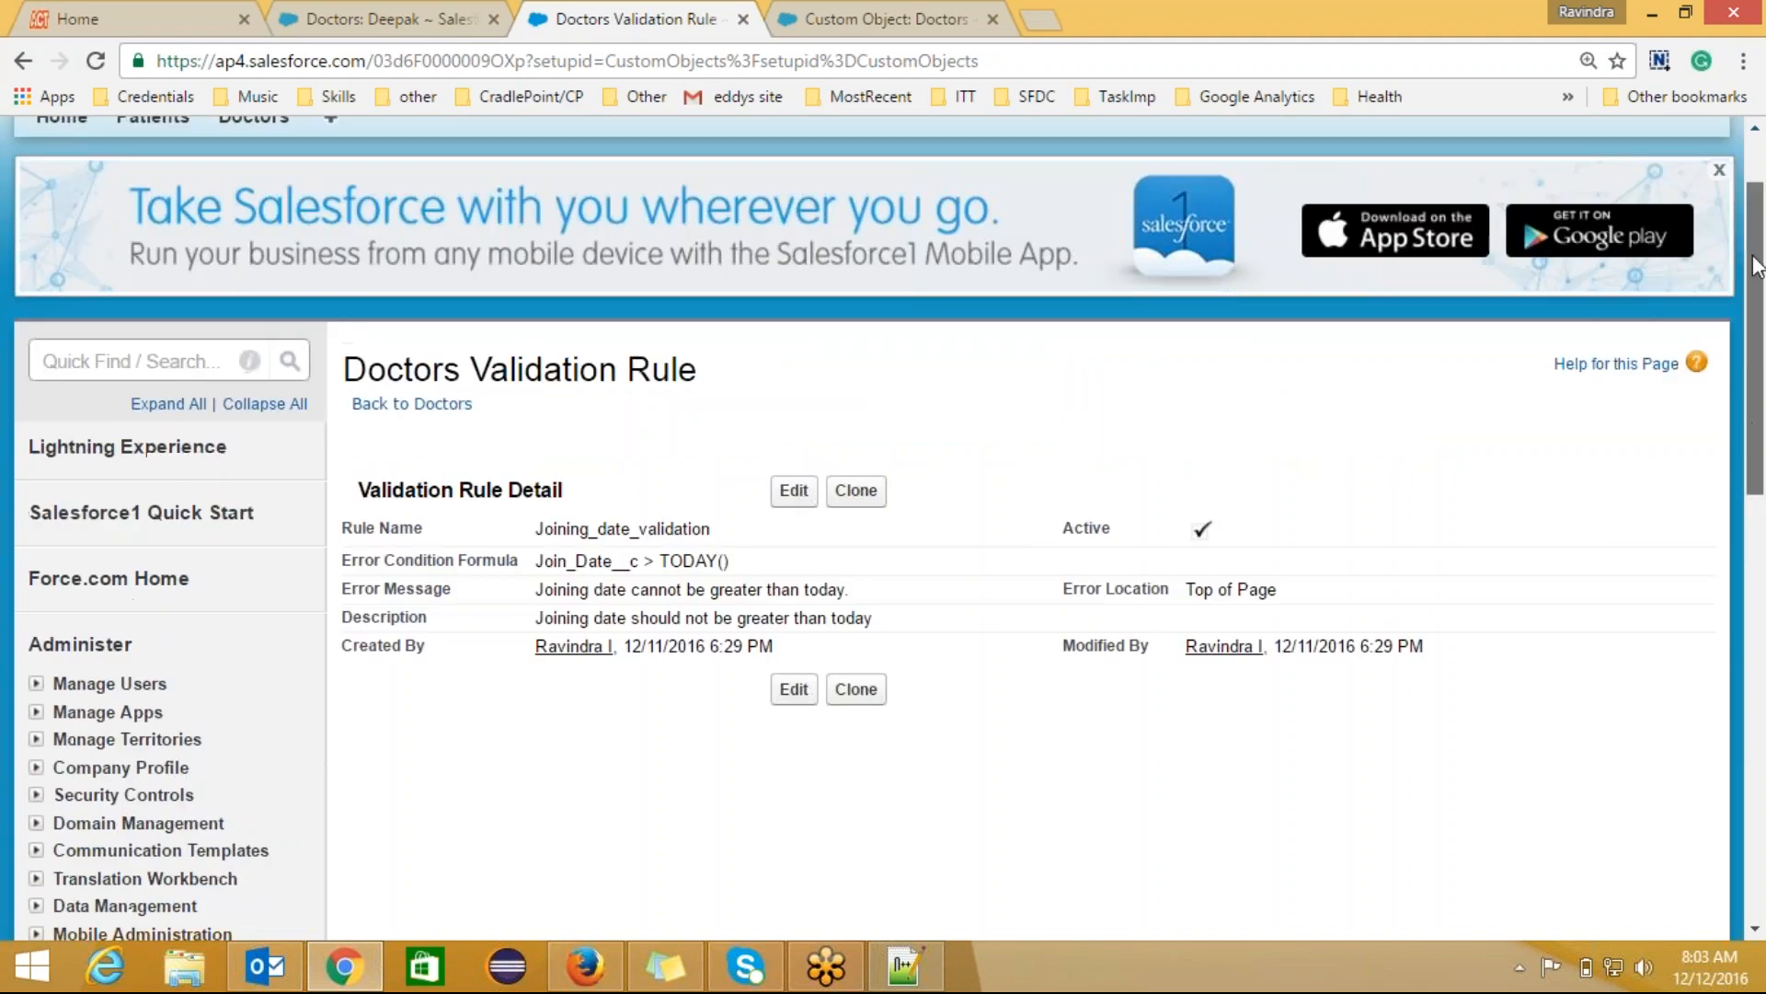
left_click(367, 407)
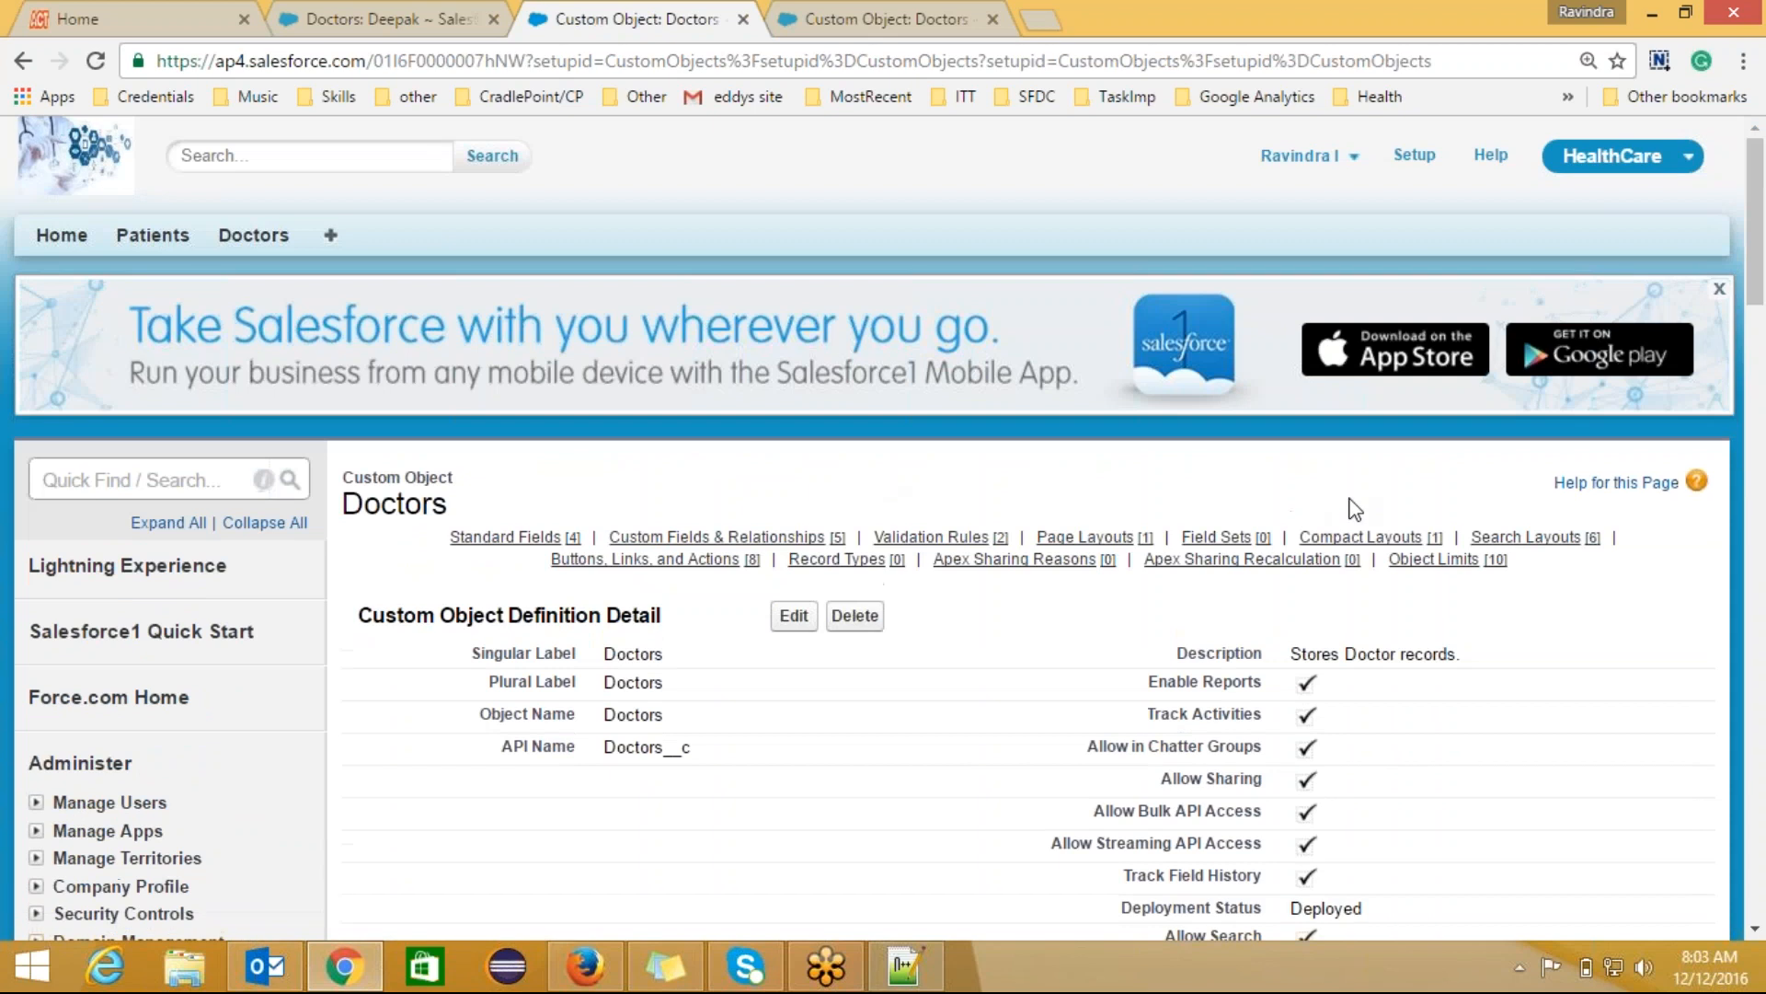
left_click_drag(1763, 274, 1763, 459)
Step: Start a new custom field on Doctors with the Formula data type
left_click(796, 386)
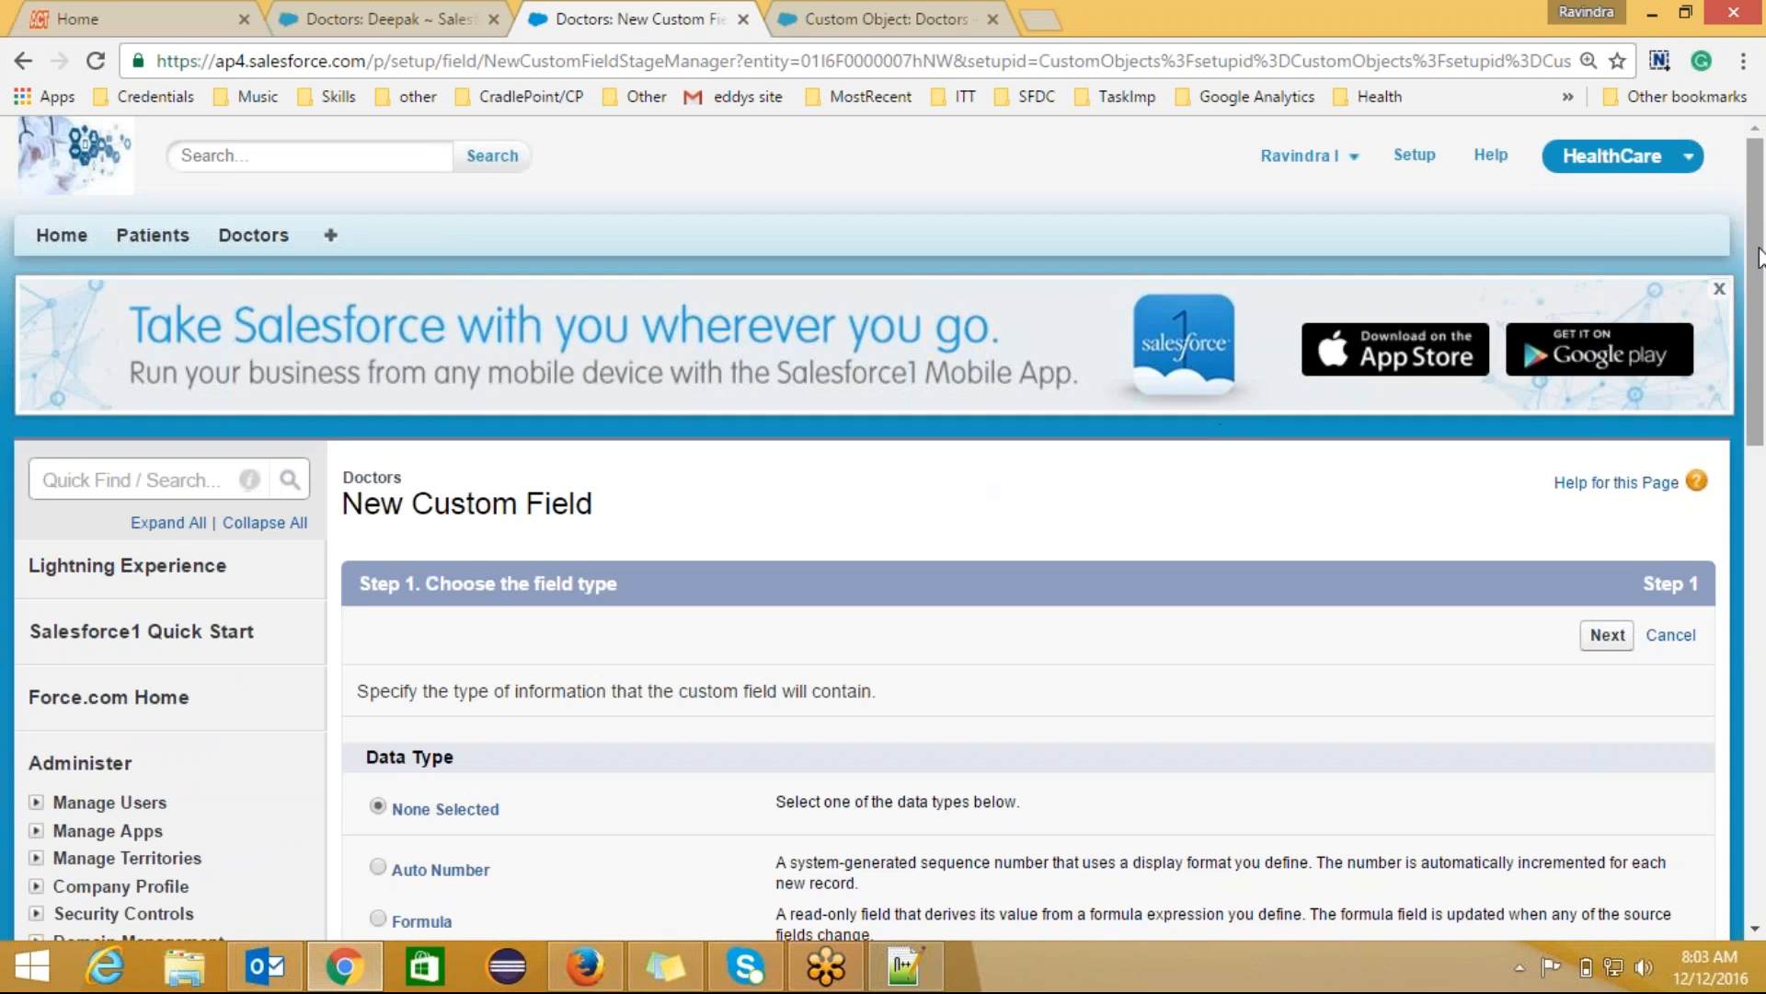
left_click_drag(1762, 261, 1763, 393)
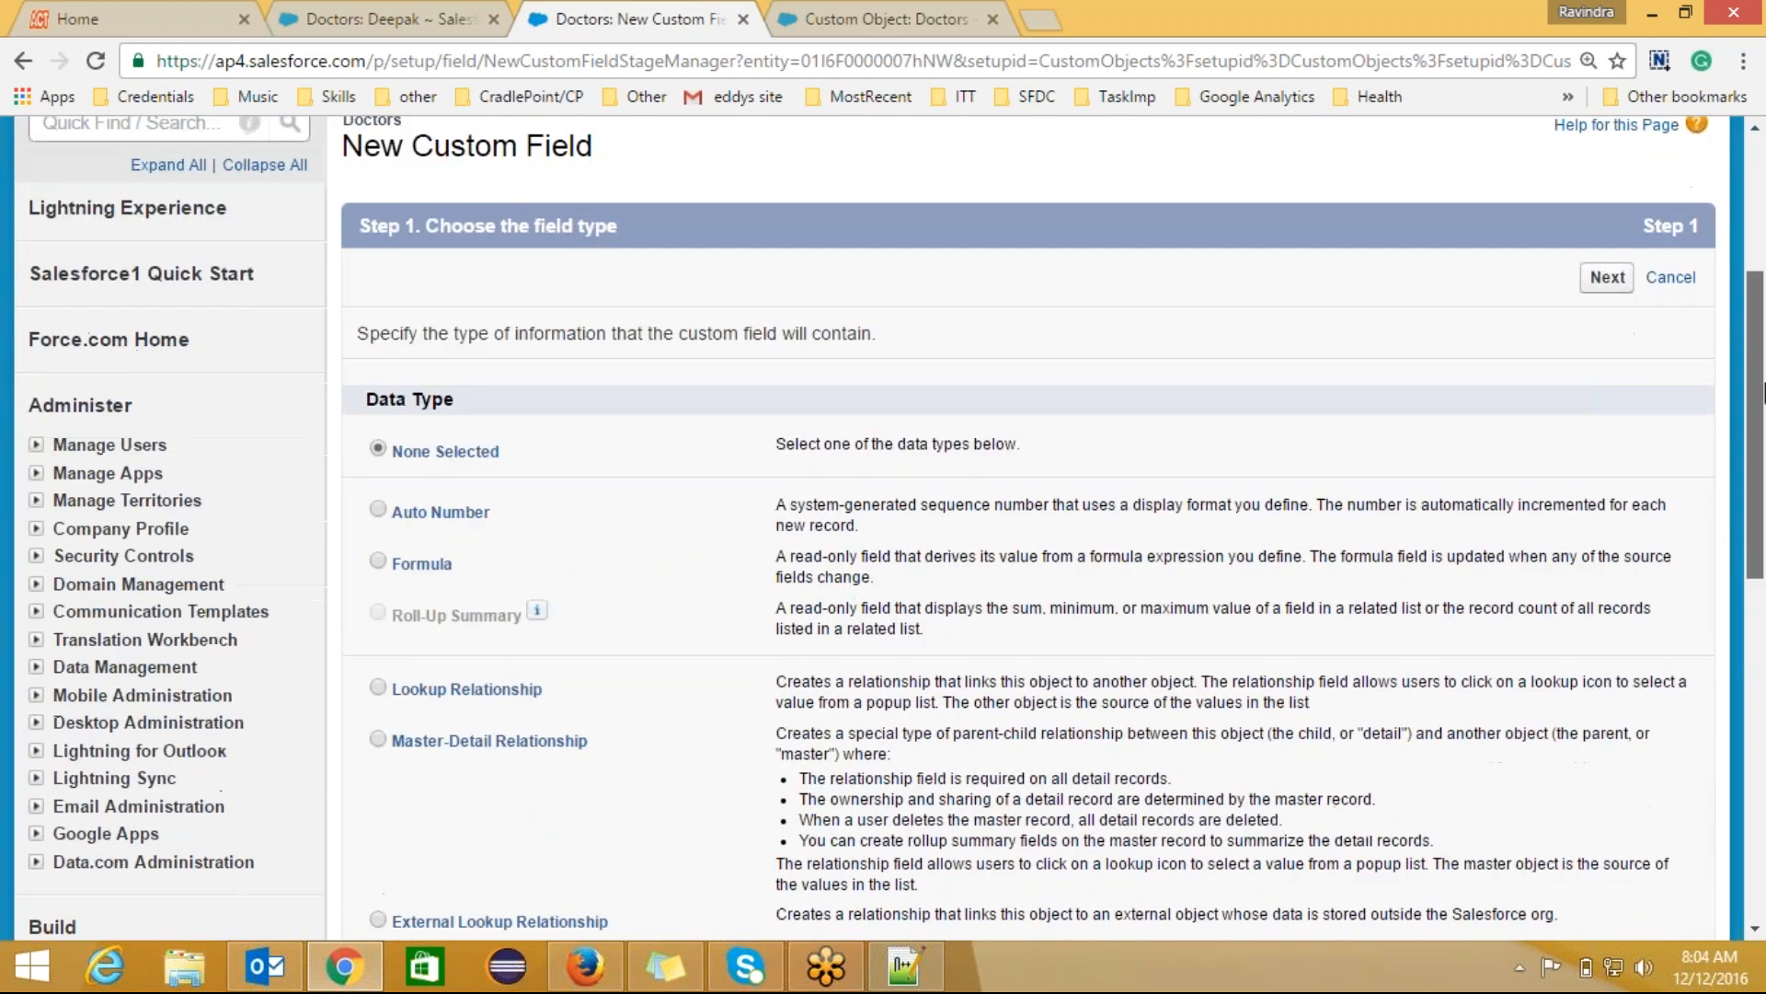
left_click(378, 562)
left_click(1606, 276)
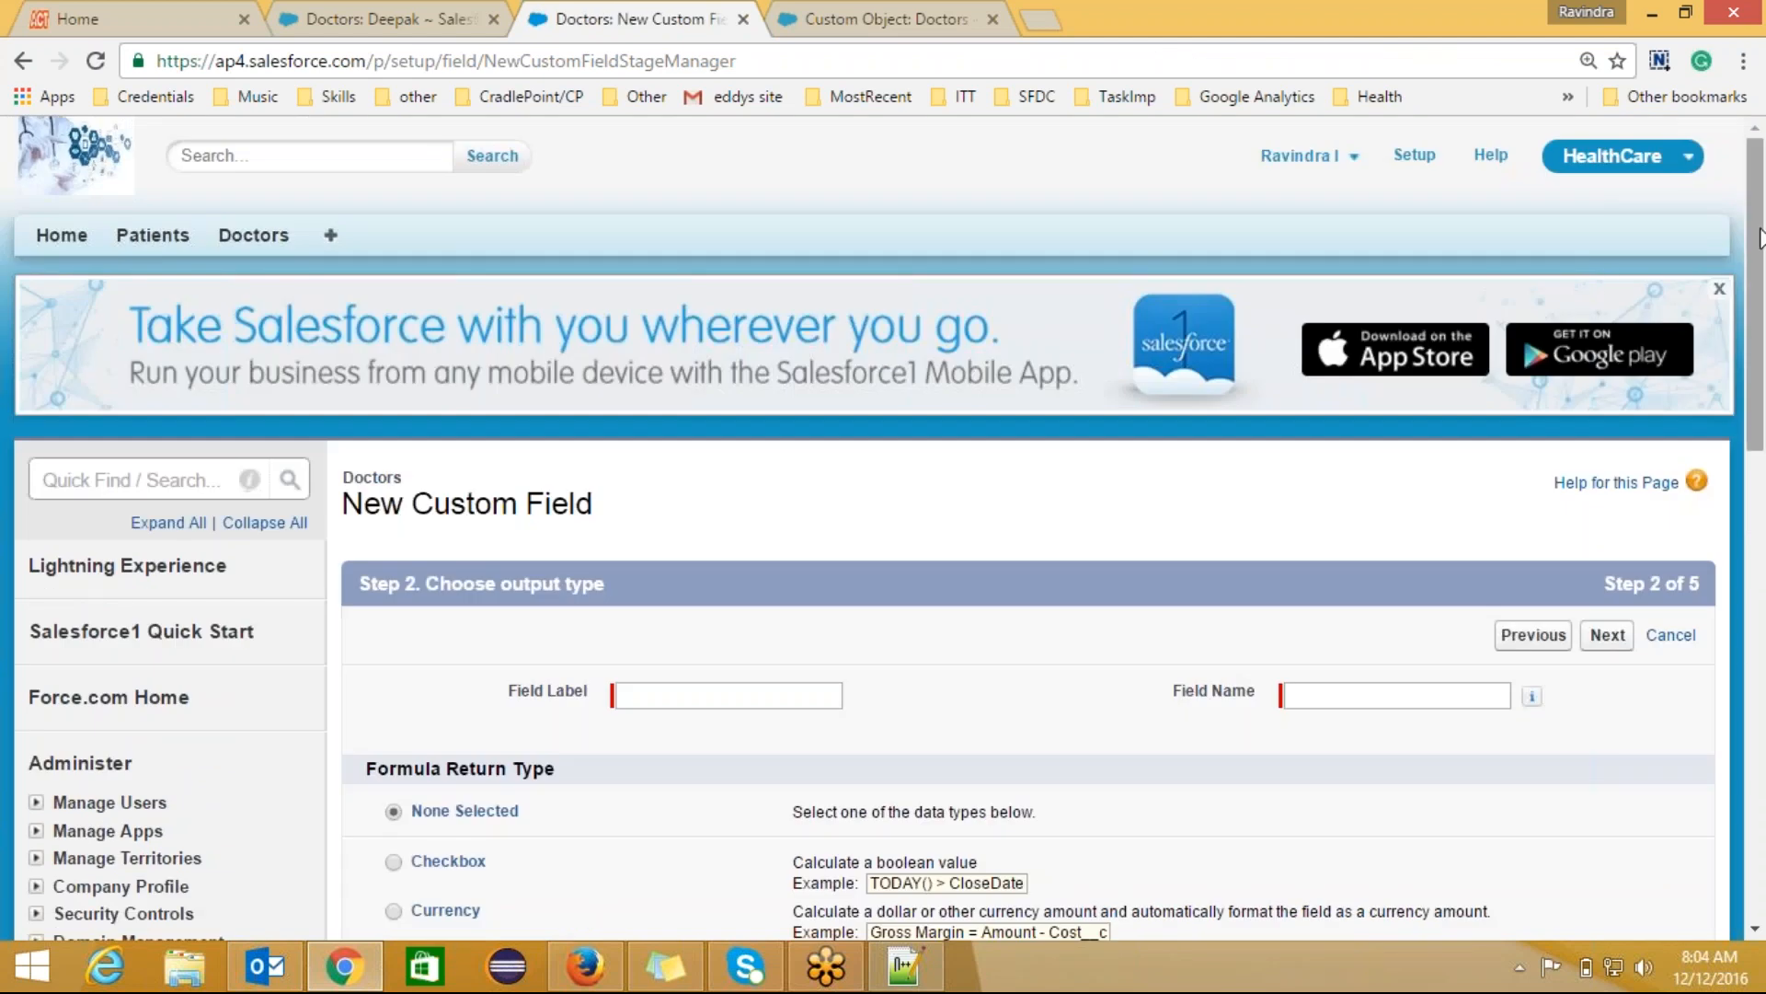
Step: Label the field lengthOfMobile and give it the Number return type
scroll(1047, 399, "down", 3)
left_click(724, 417)
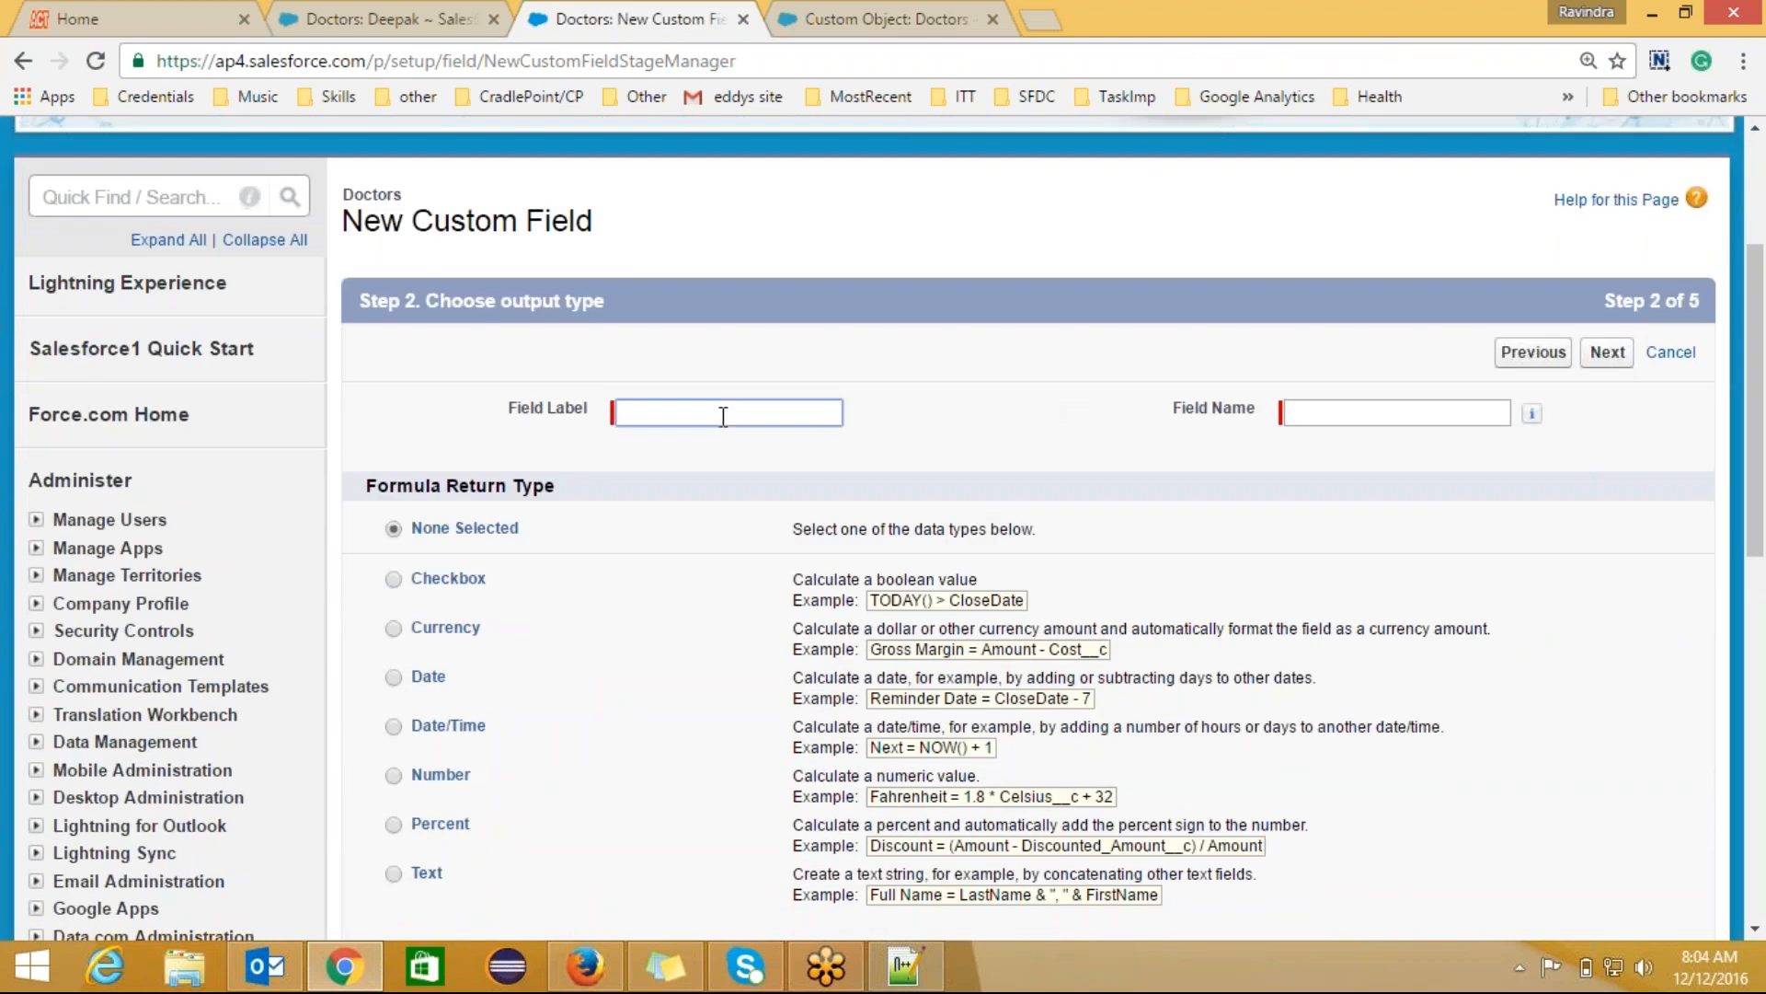
type("lengthOfMobile")
key("ctrl+plus")
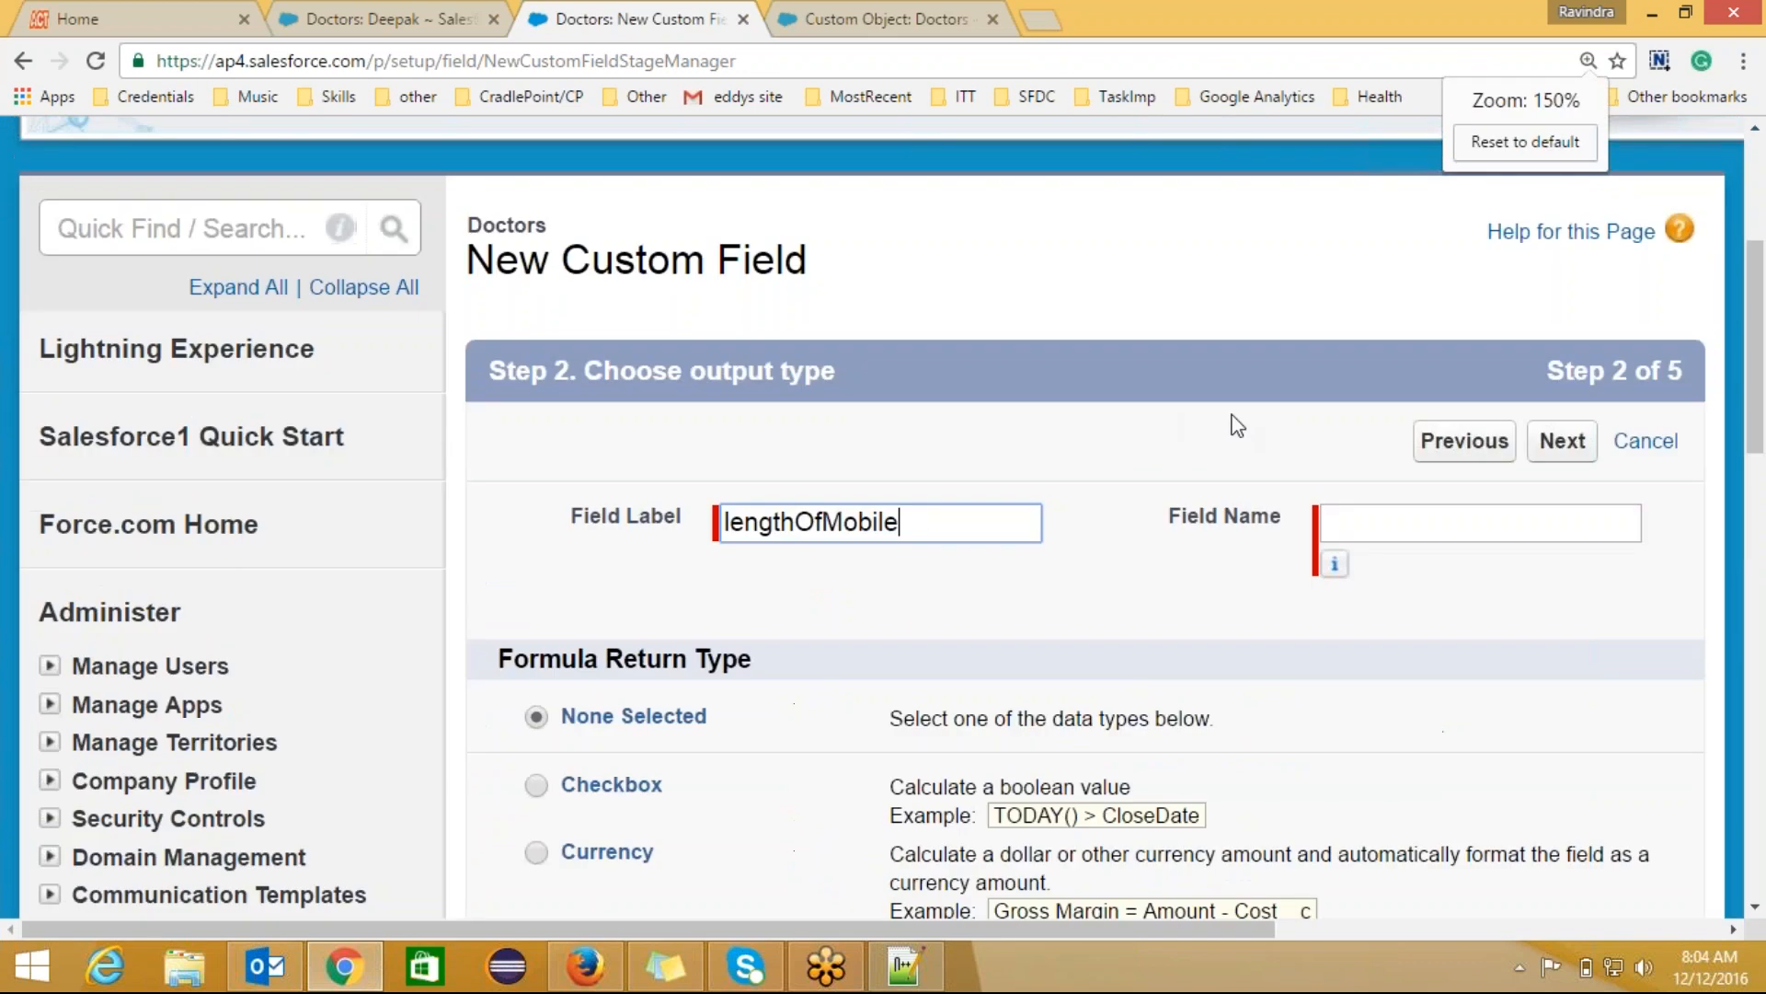
left_click(1588, 61)
left_click(1543, 148)
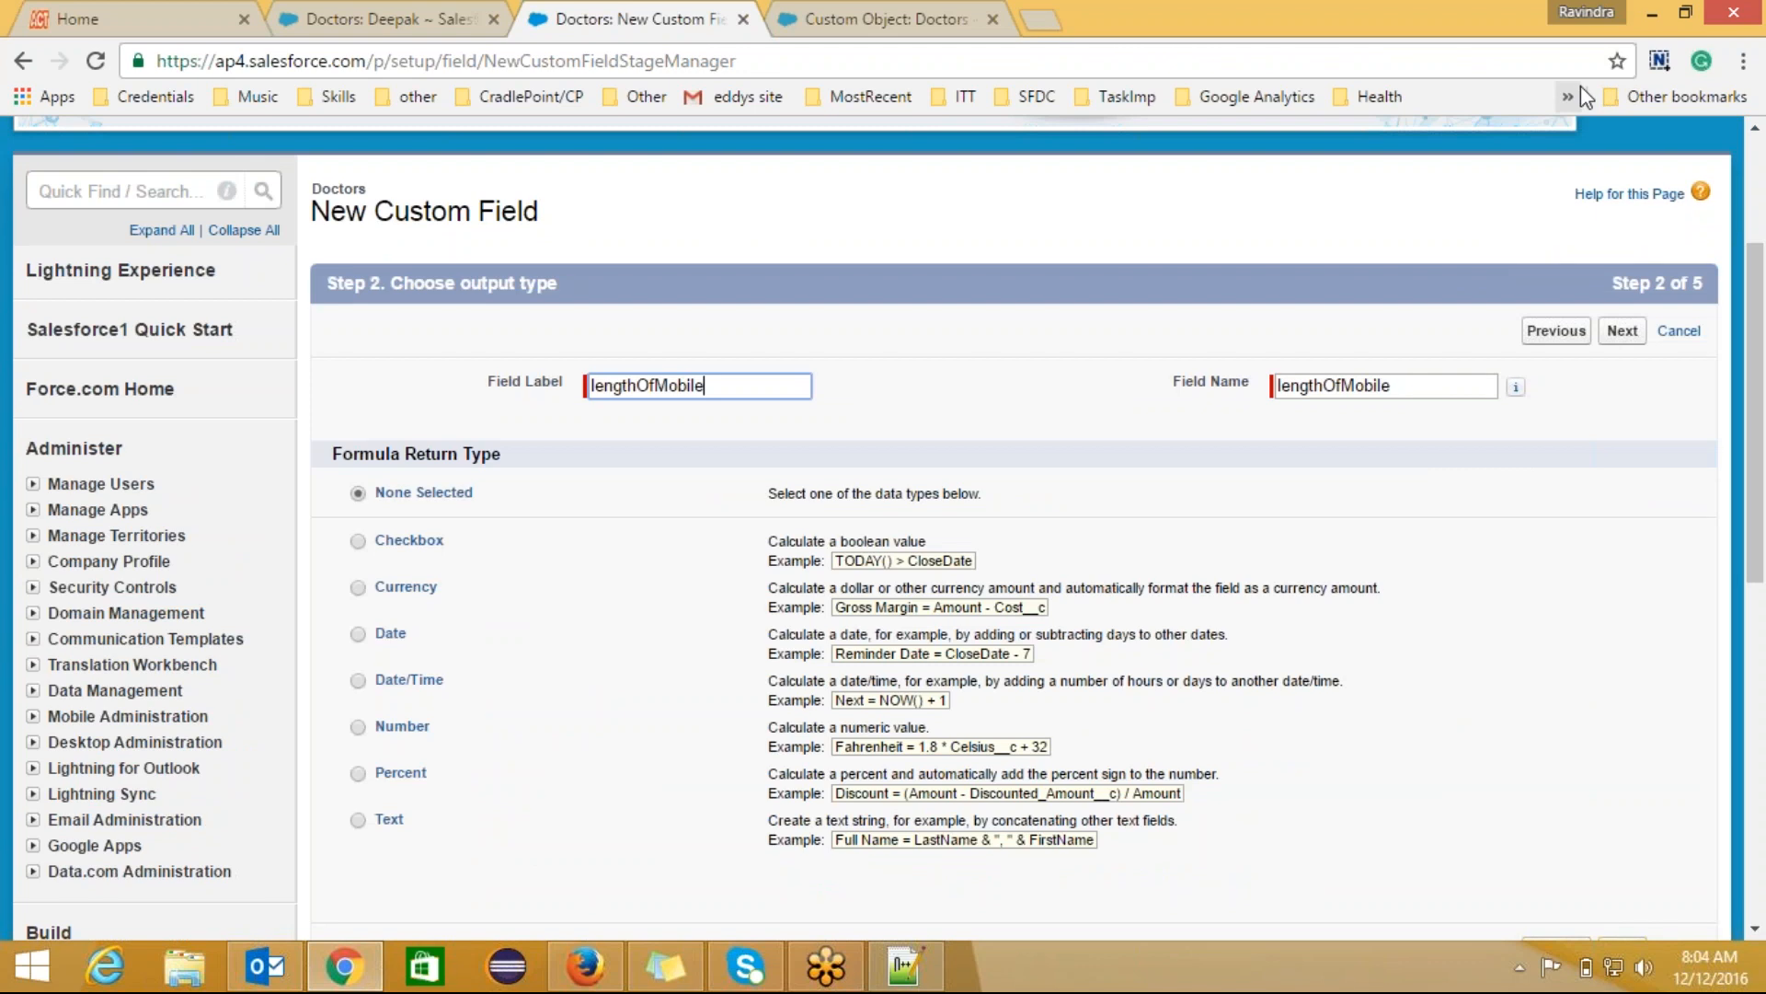
key("ctrl+plus")
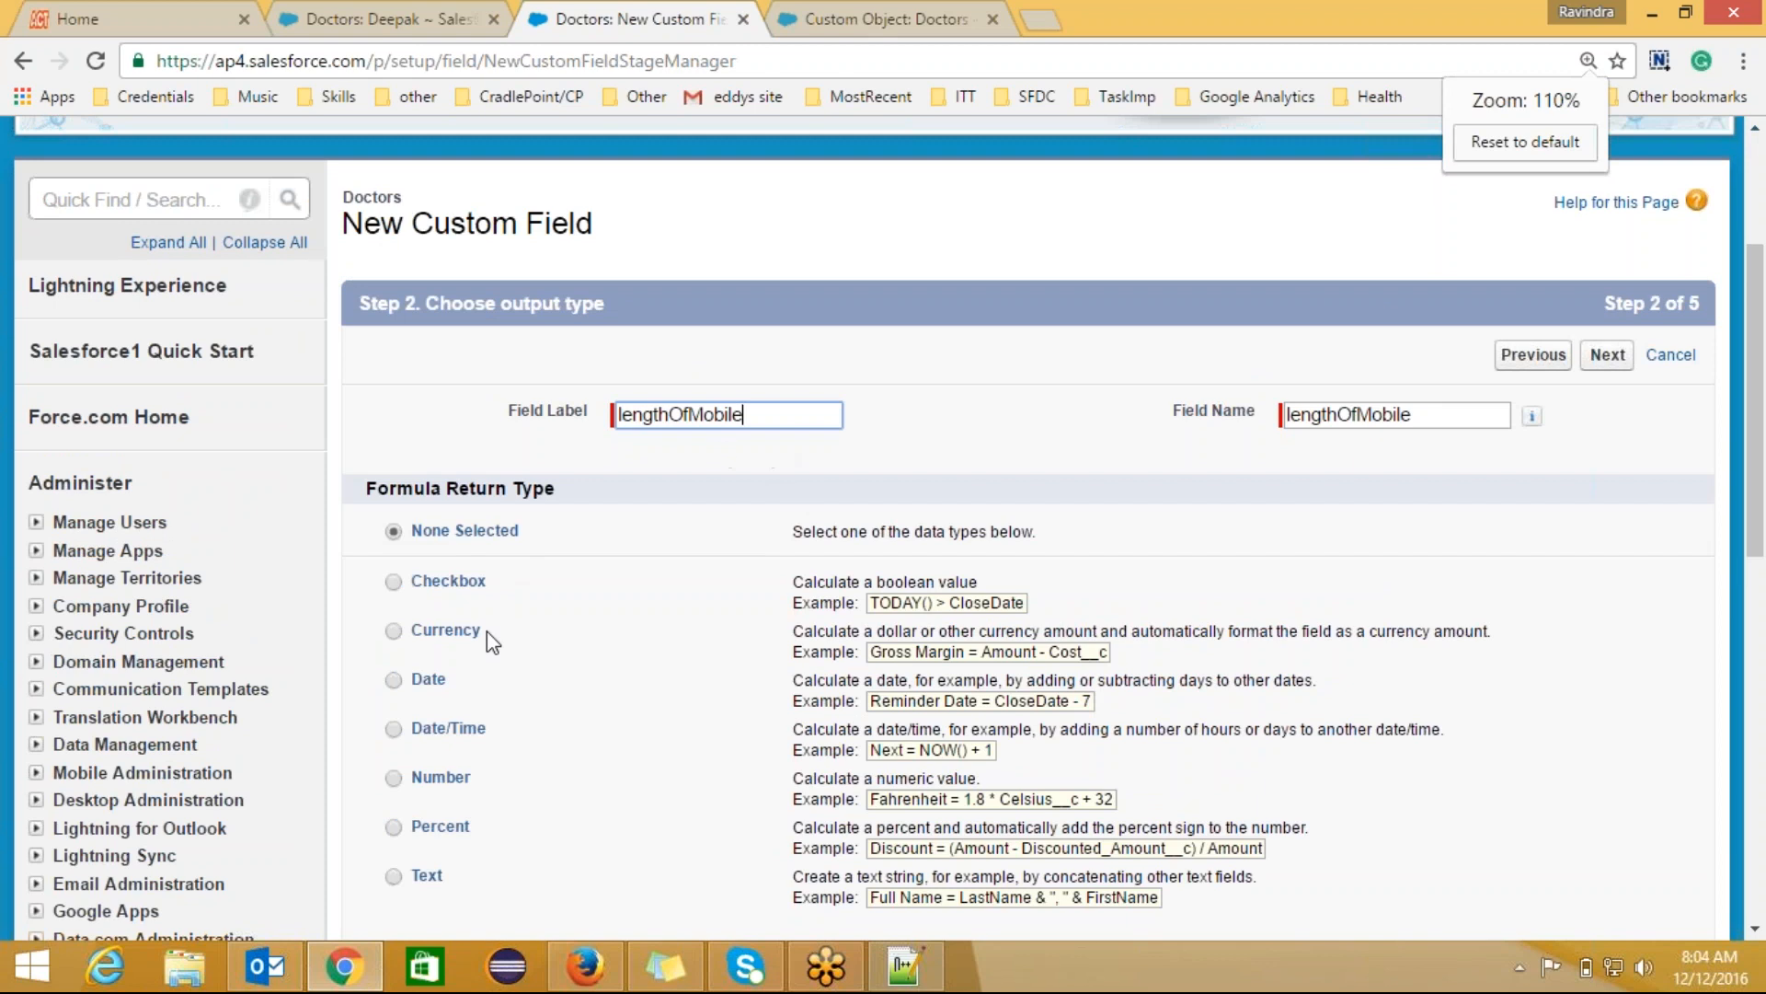
left_click(395, 778)
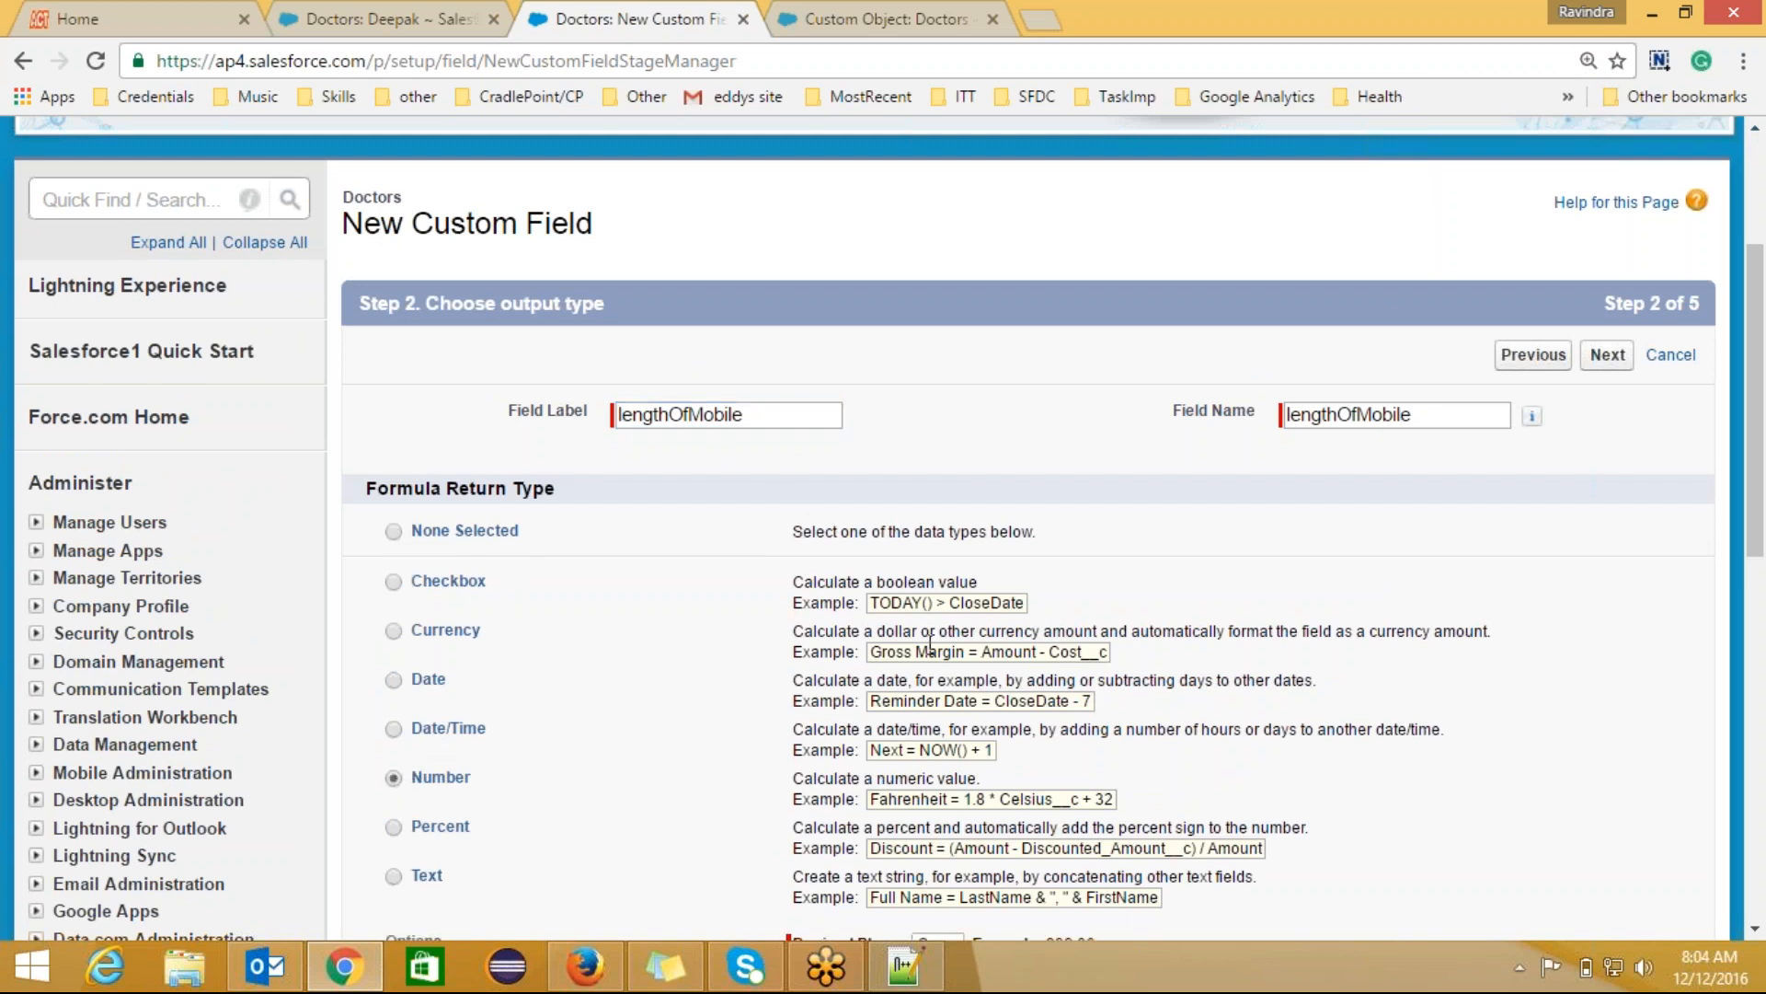
left_click(1607, 355)
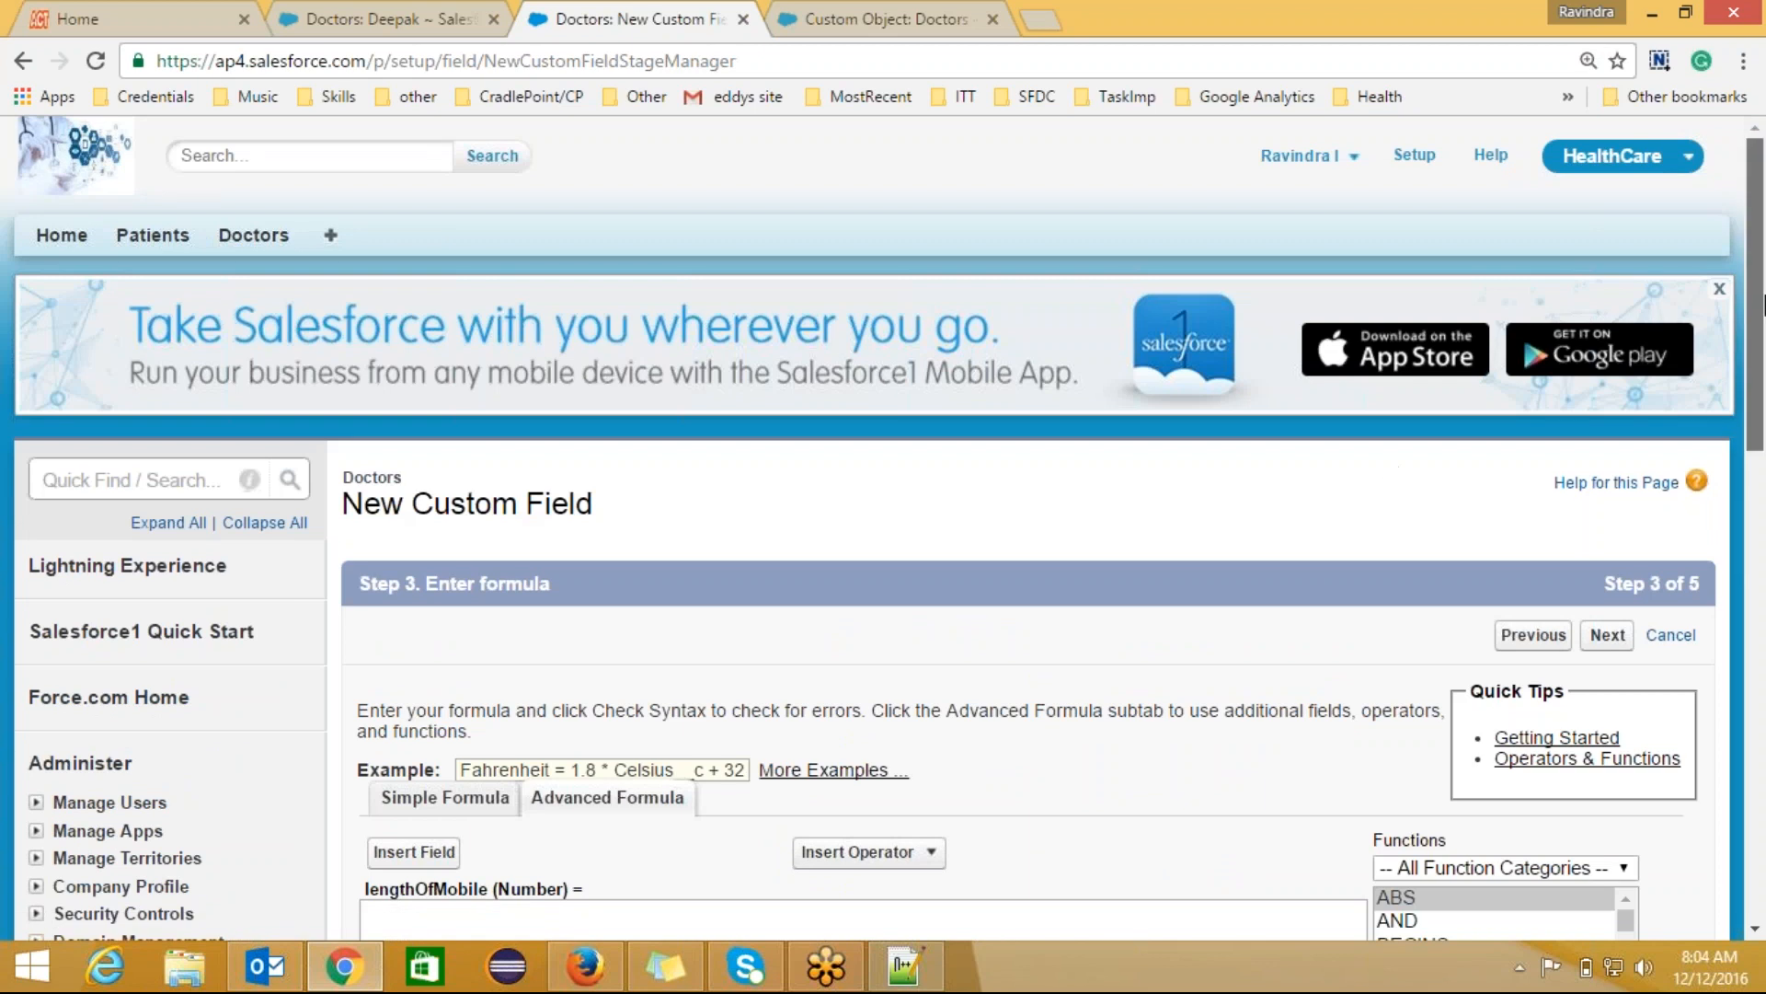
Step: Write the formula LEN(Mobile_No__c), inserting the Mobile No field inside LEN
scroll(1119, 490, "down", 5)
left_click(891, 474)
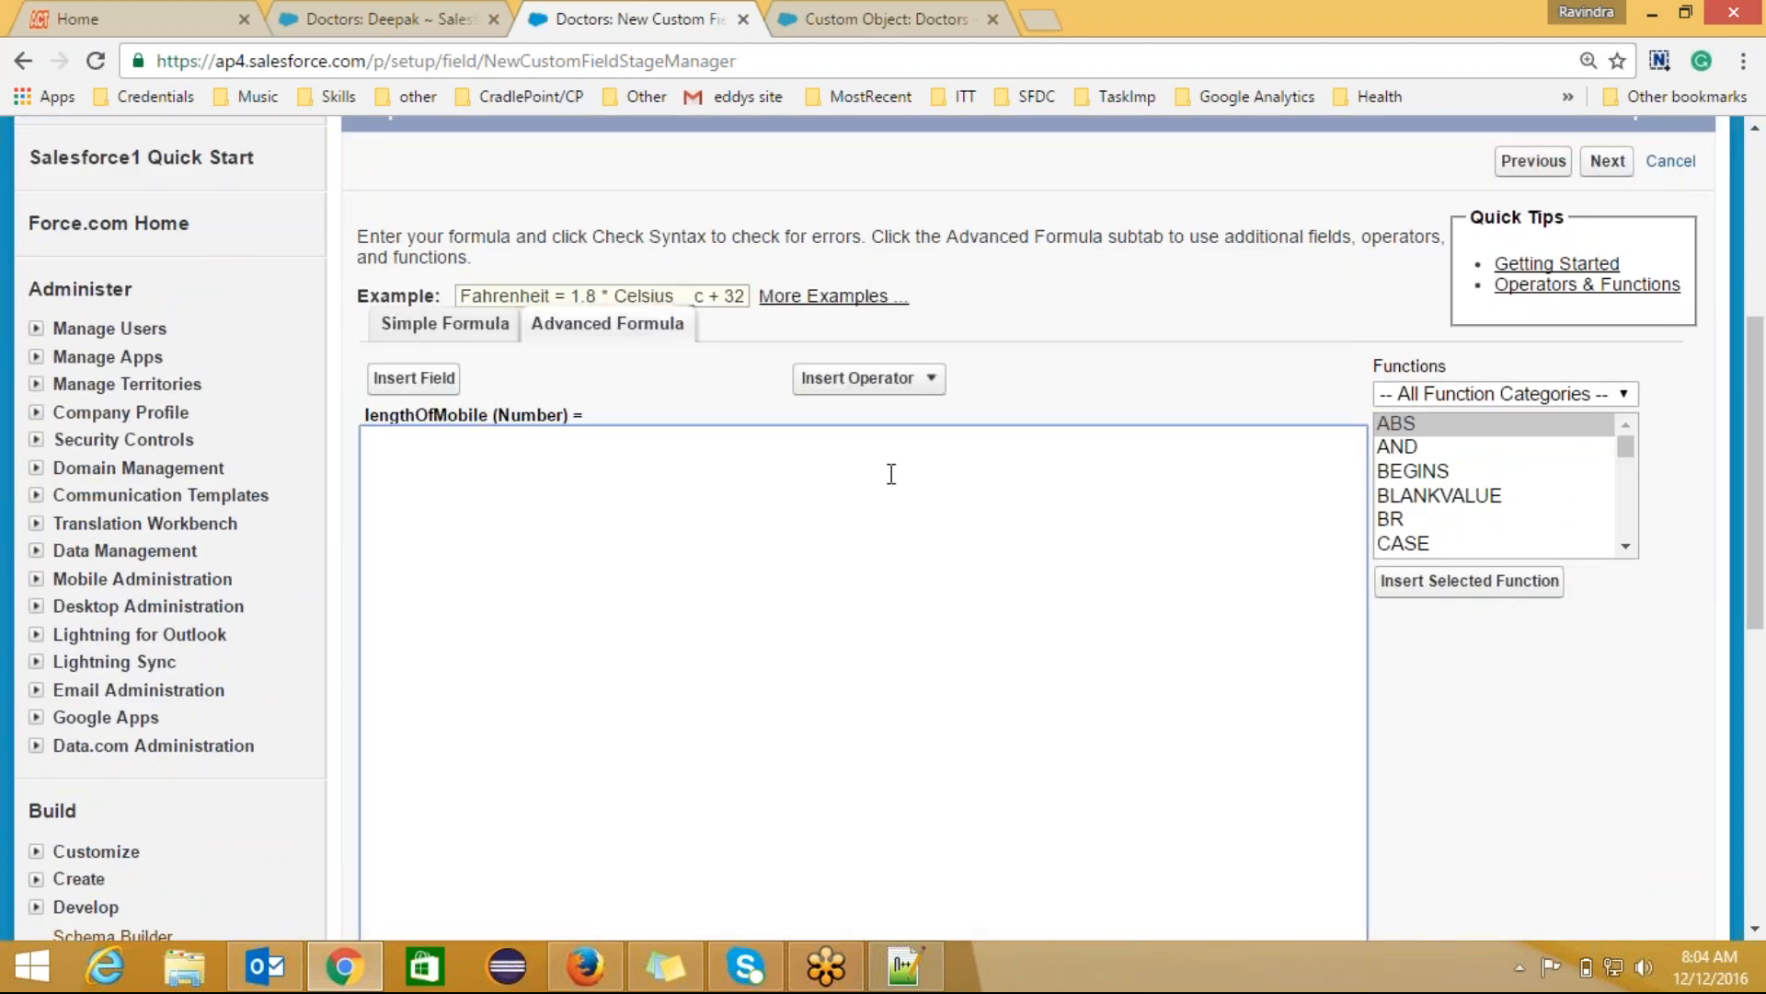
type("LEN()")
left_click(412, 378)
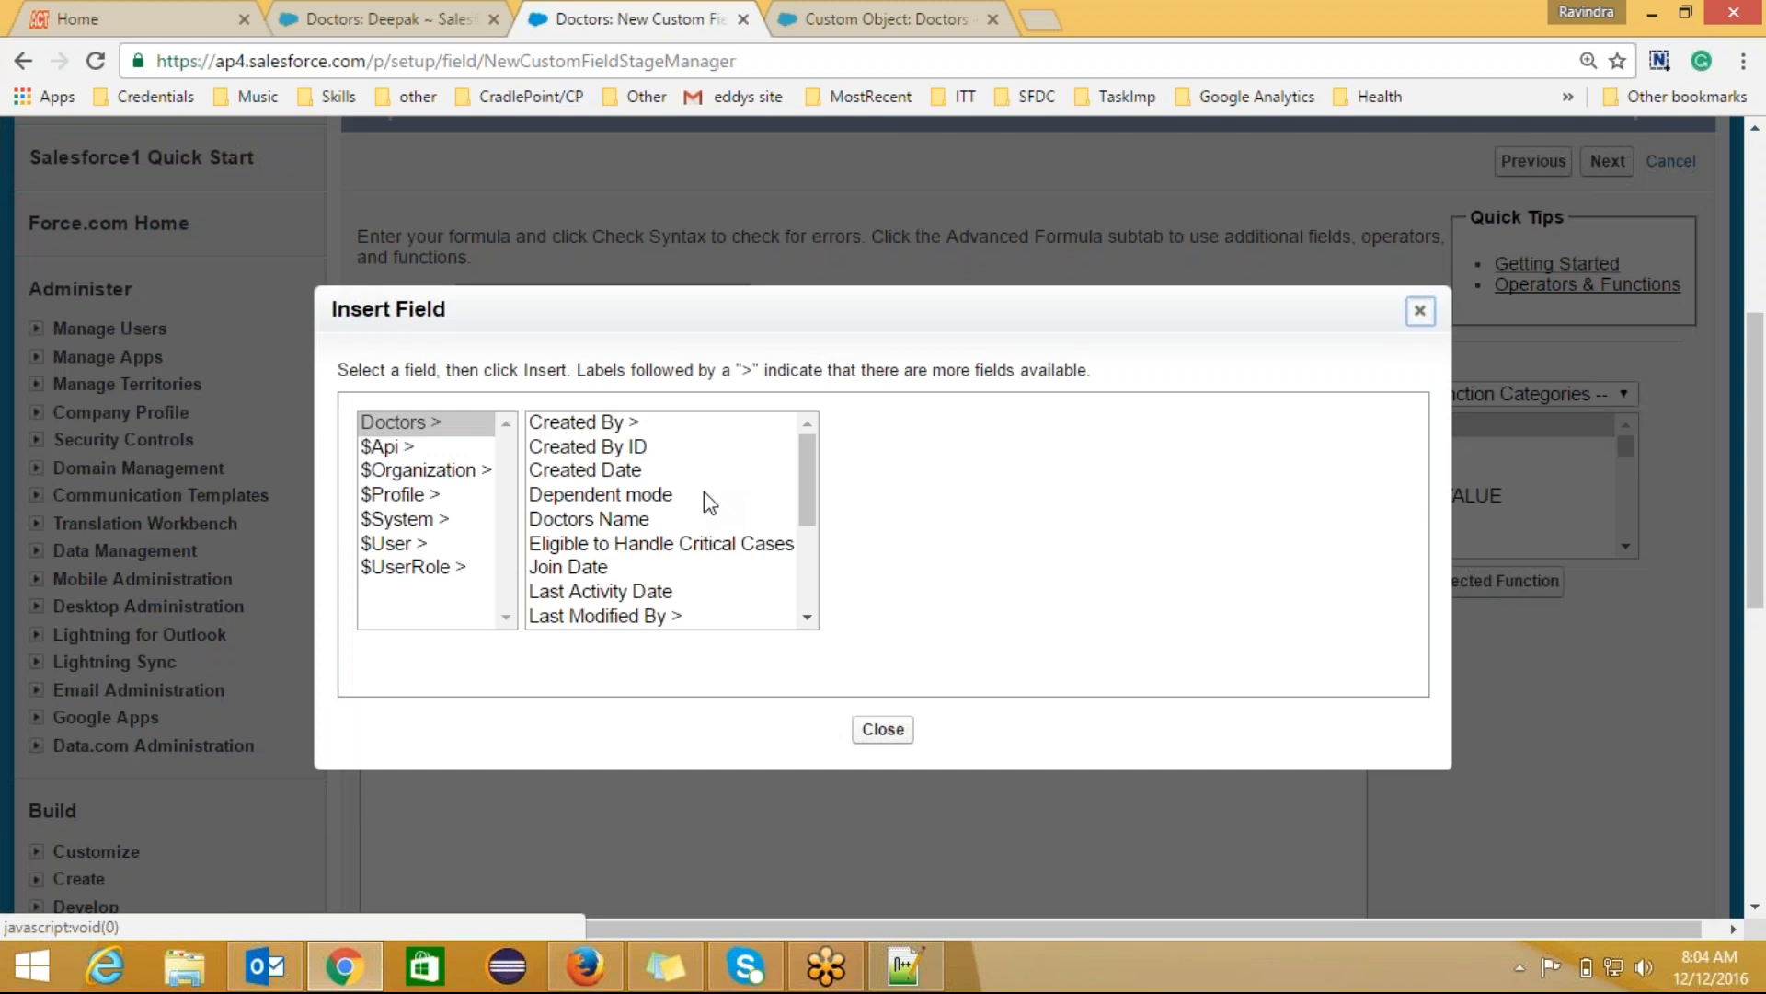
left_click_drag(810, 492, 810, 524)
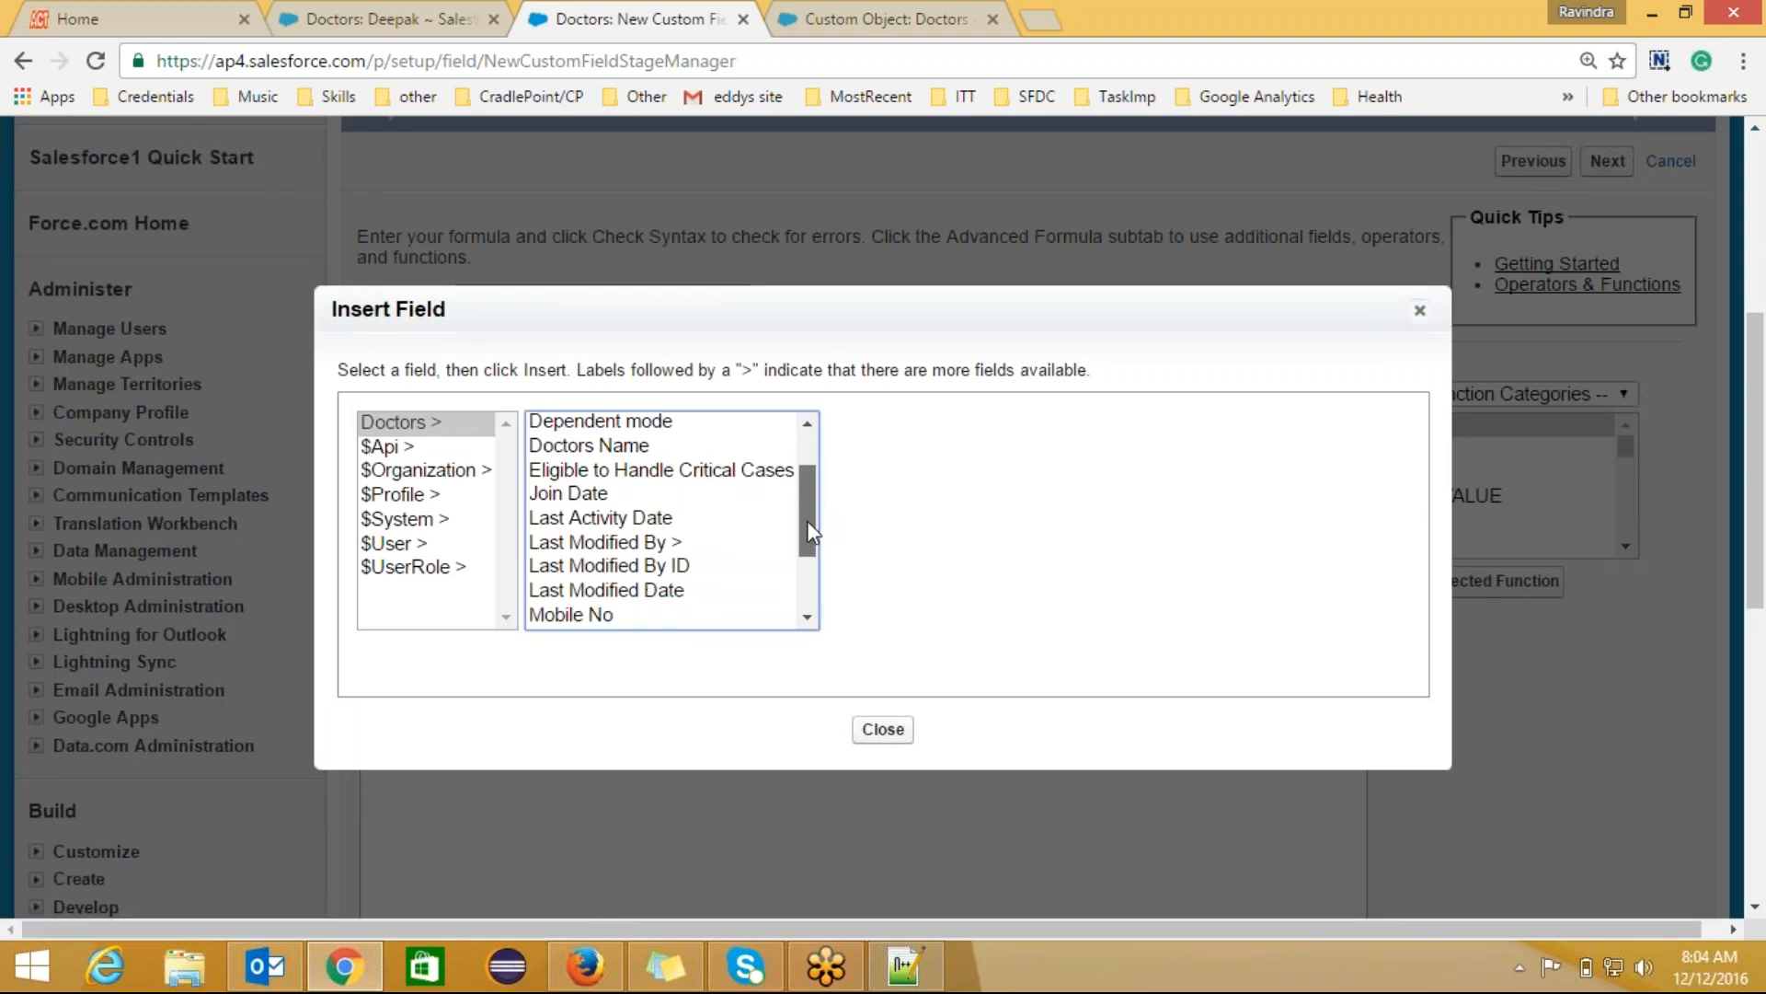
scroll(659, 552, "down", 1)
left_click(659, 566)
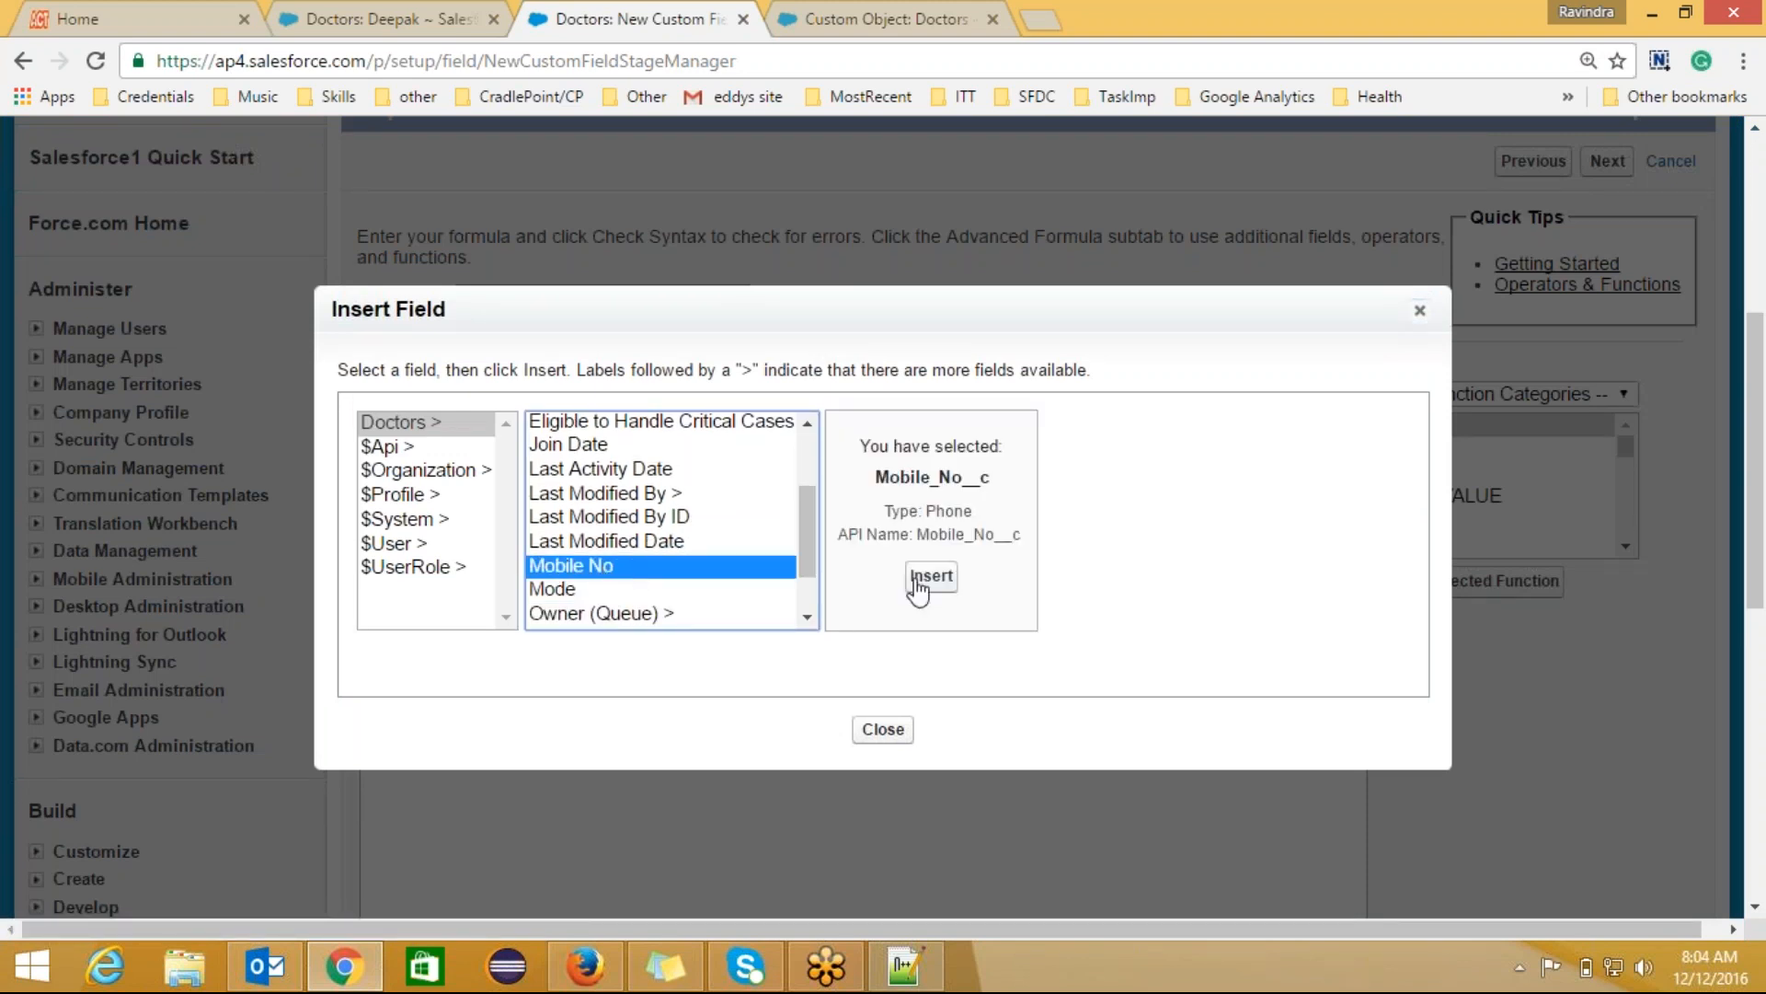
left_click(925, 578)
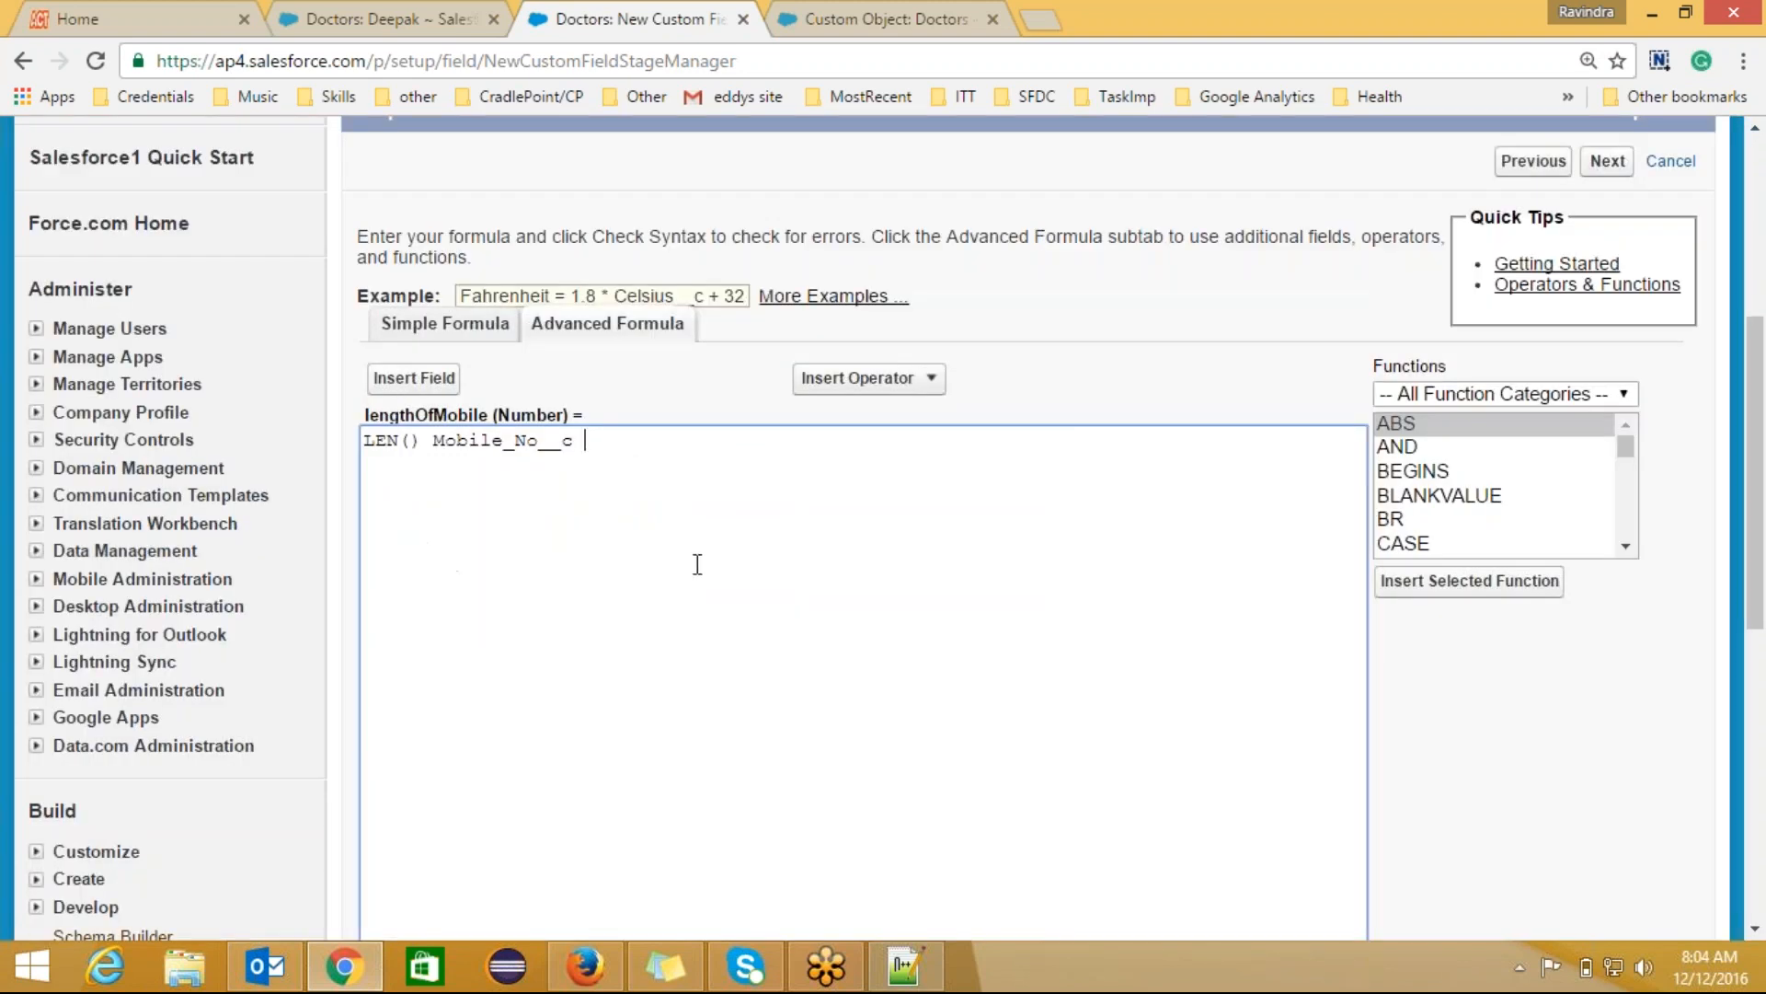
left_click(431, 439)
key("BackSpace")
key("BackSpace")
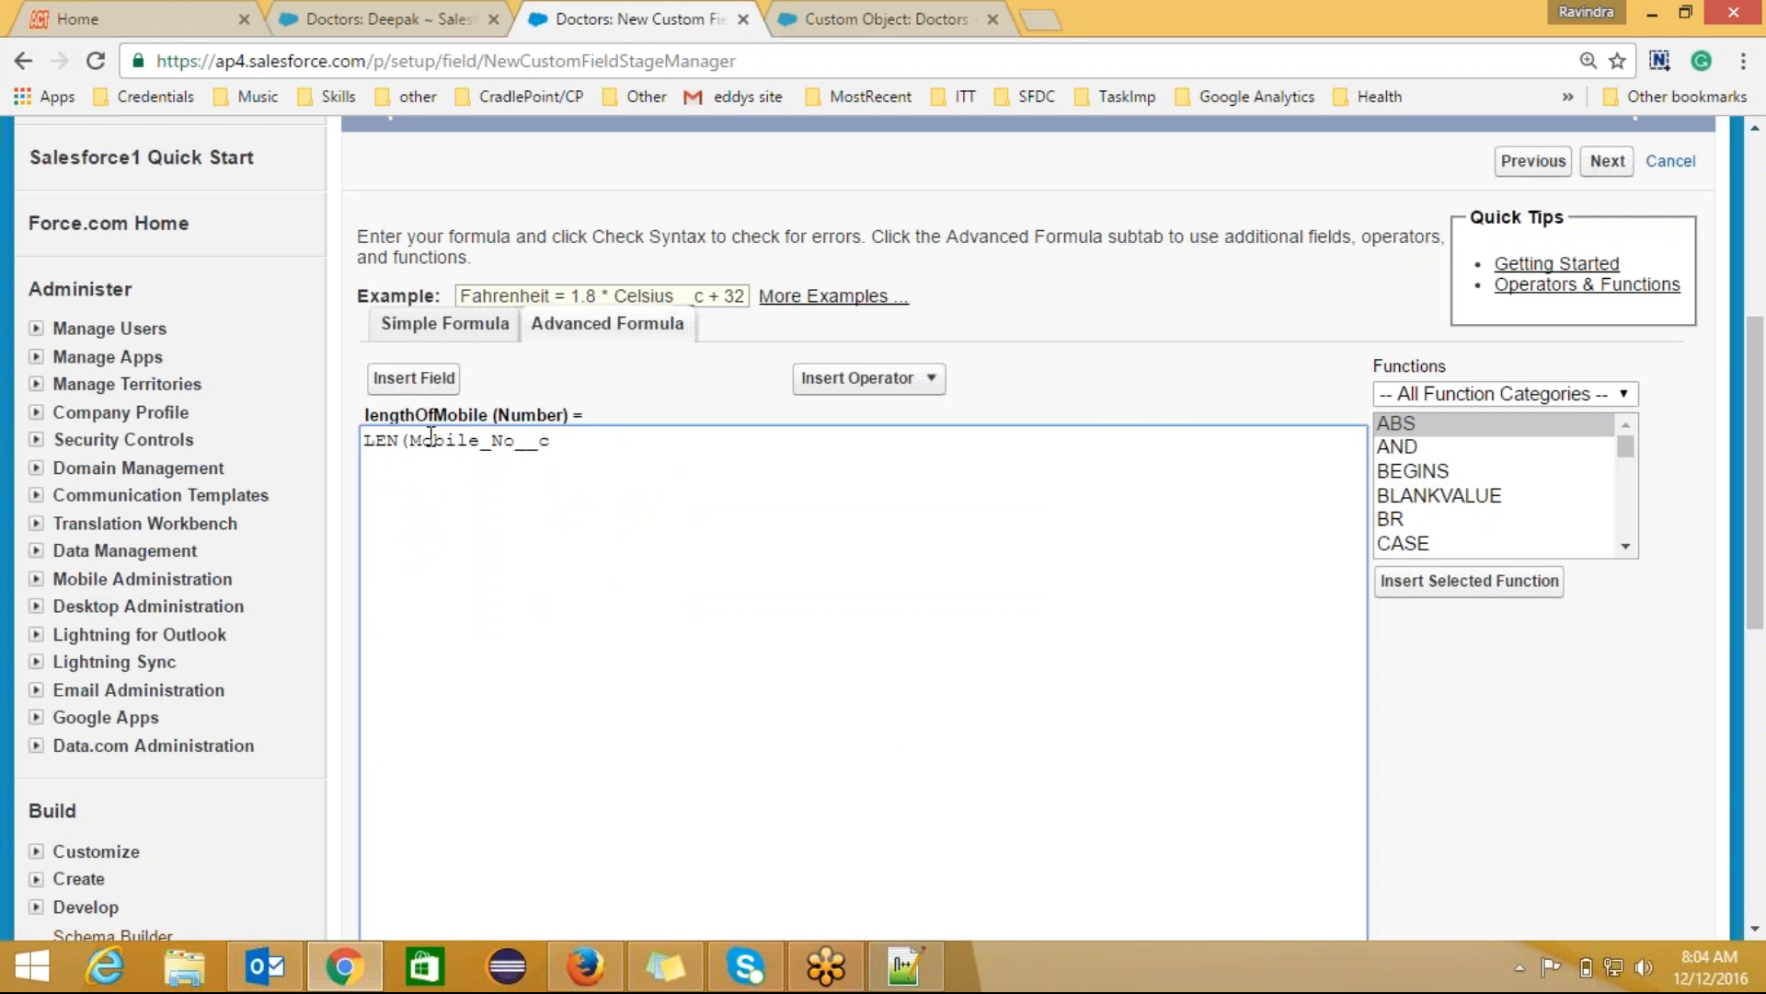
type(")")
Step: Check the formula syntax, with no errors at 27 characters, and advance to field-level security
scroll(1758, 441, "down", 3)
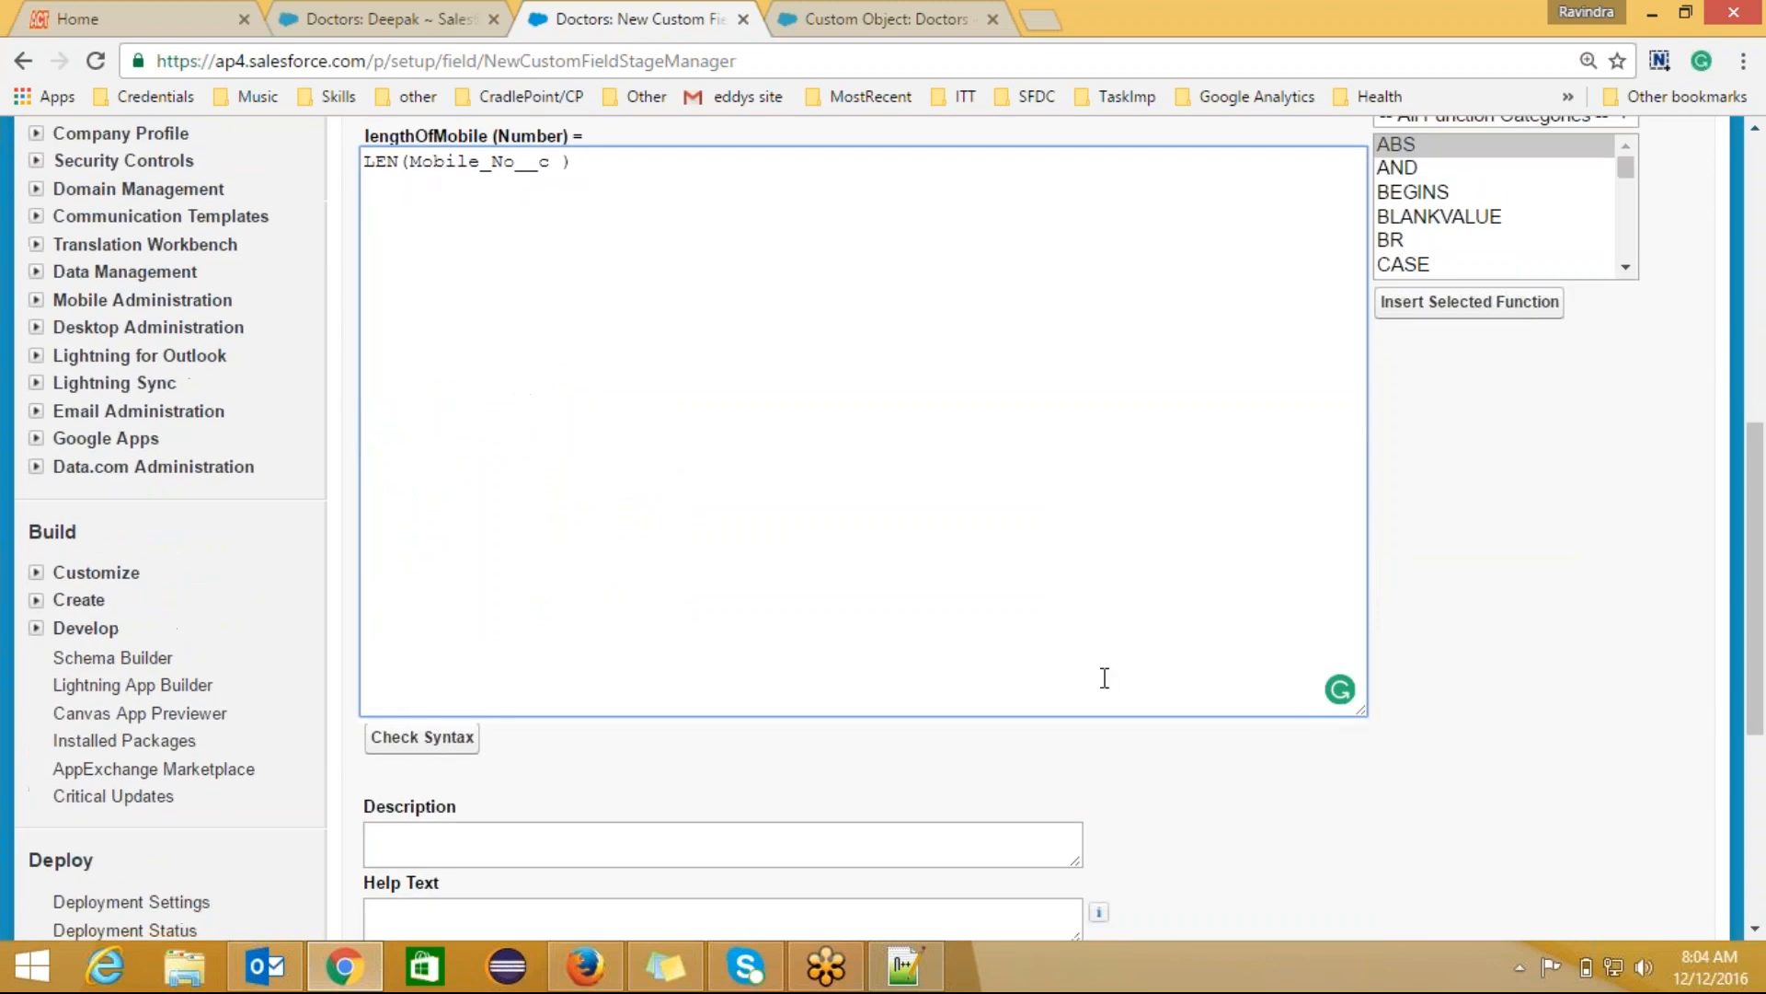
left_click(442, 741)
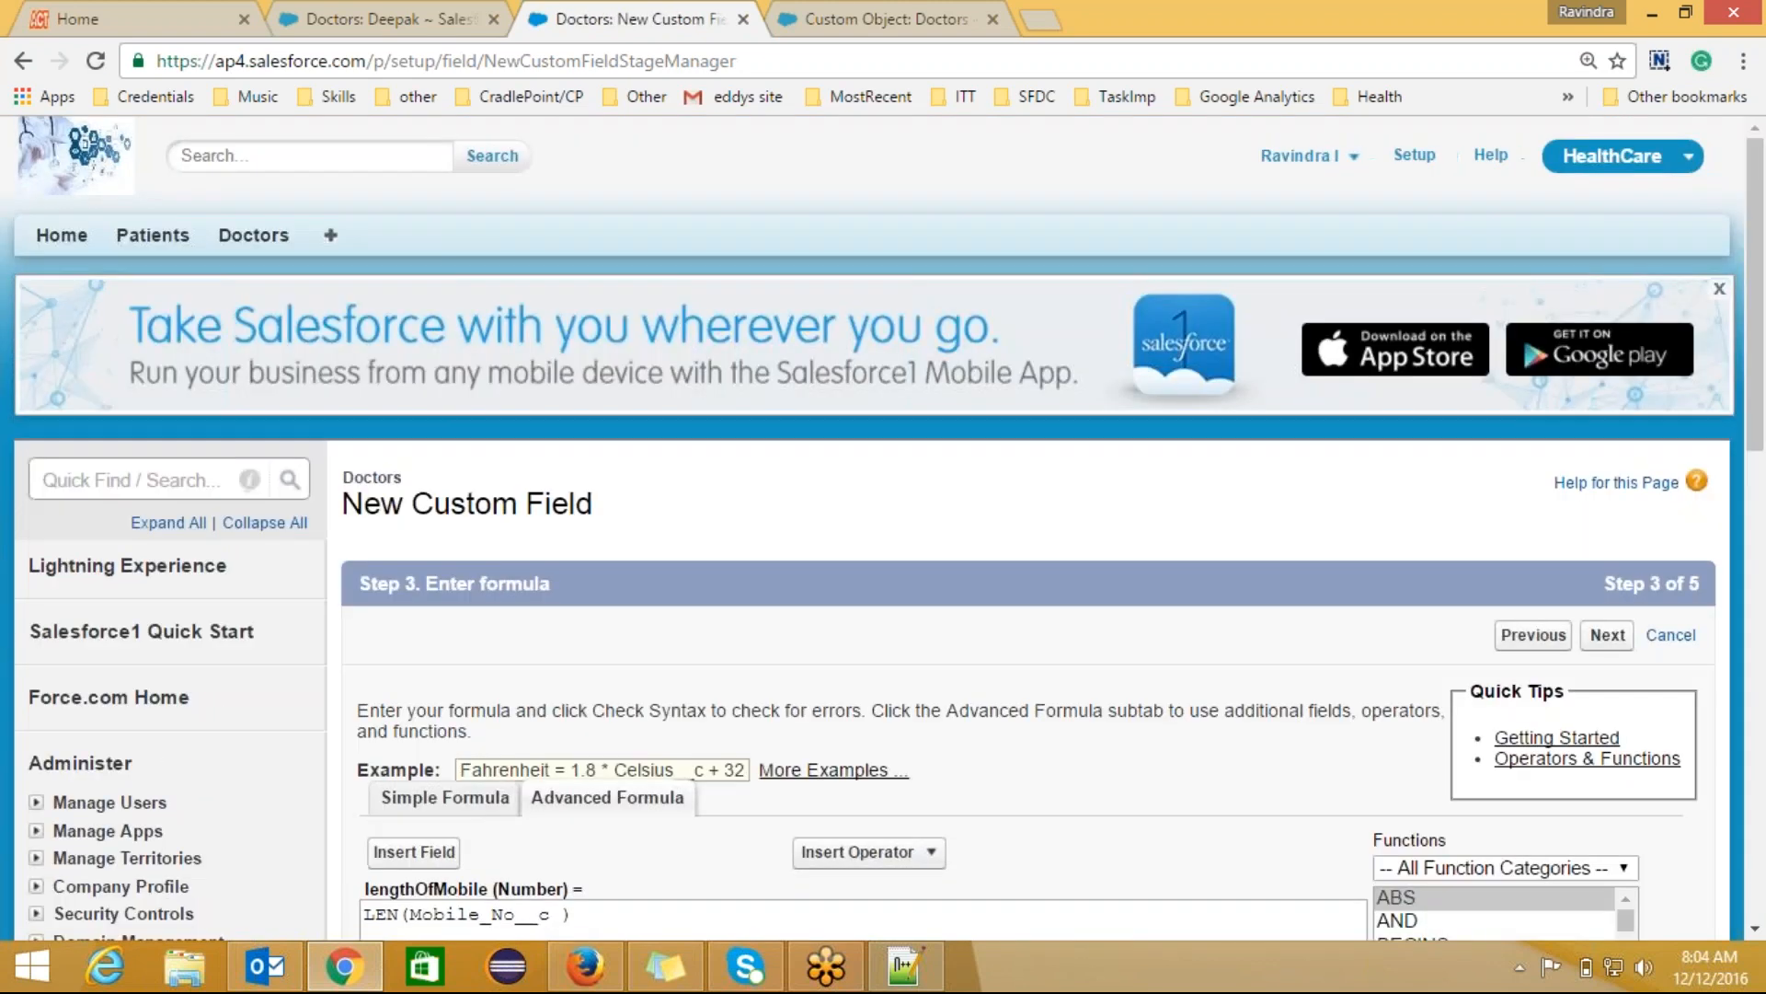
left_click_drag(1761, 309, 1763, 693)
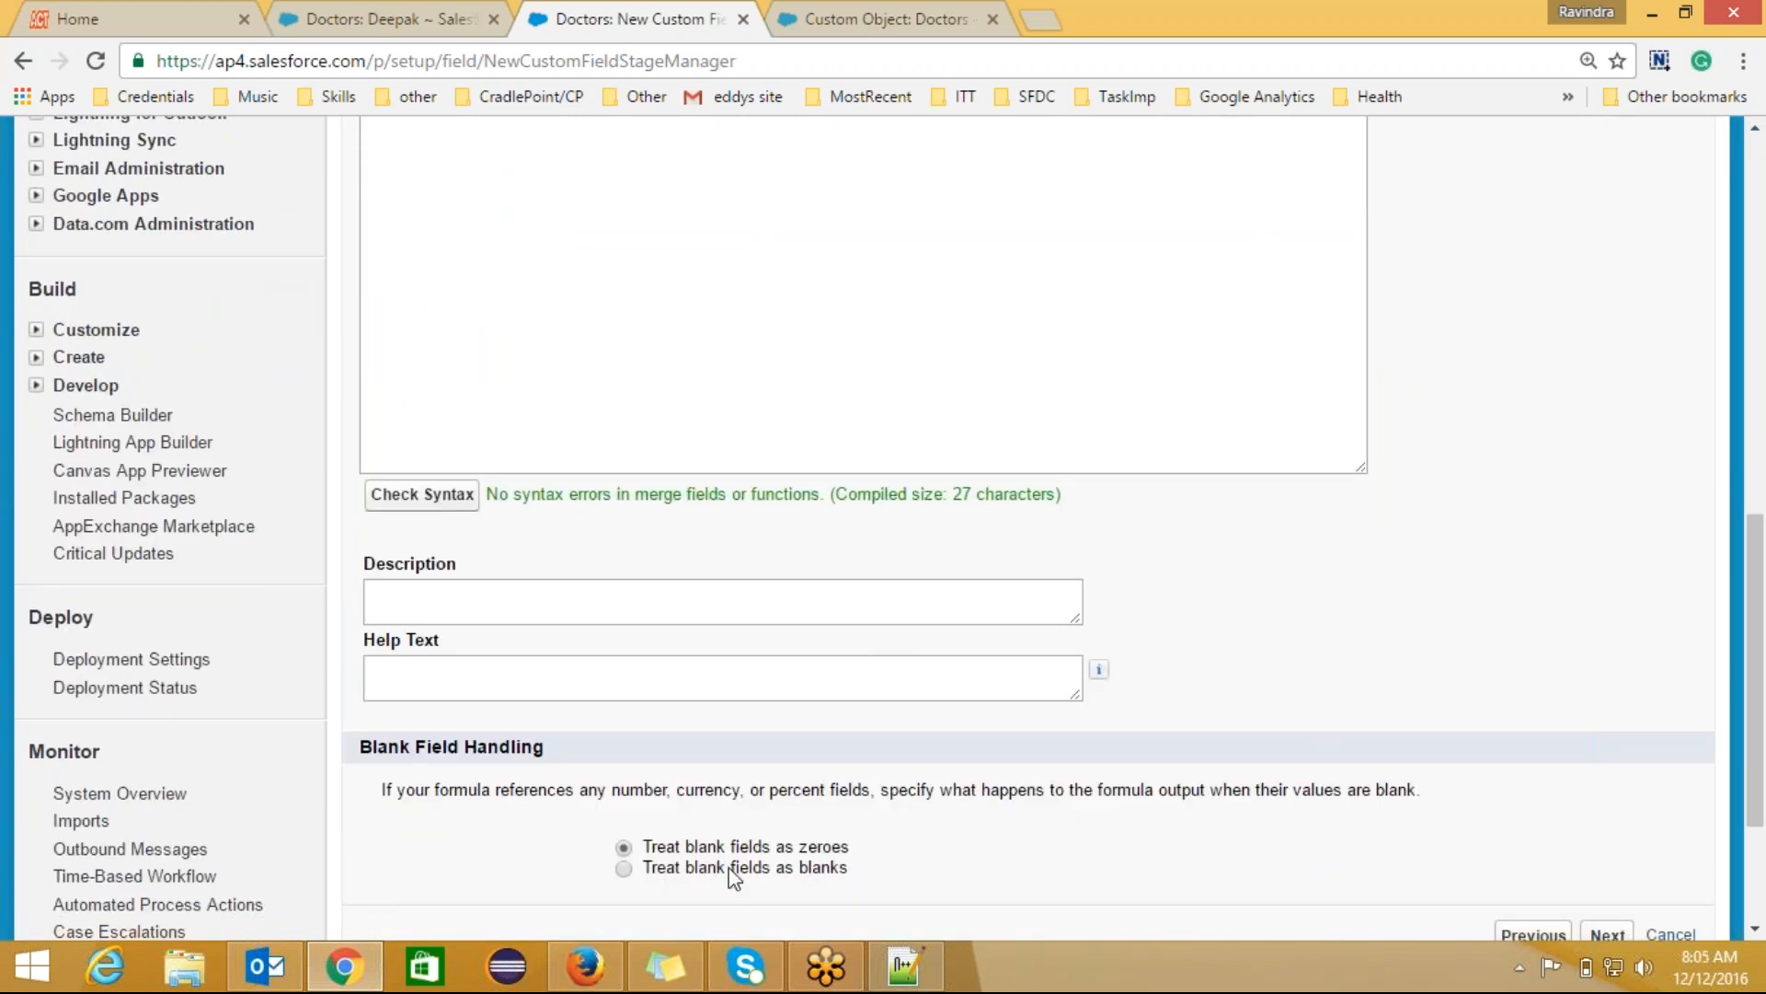
left_click_drag(1761, 651, 1761, 734)
left_click(1603, 718)
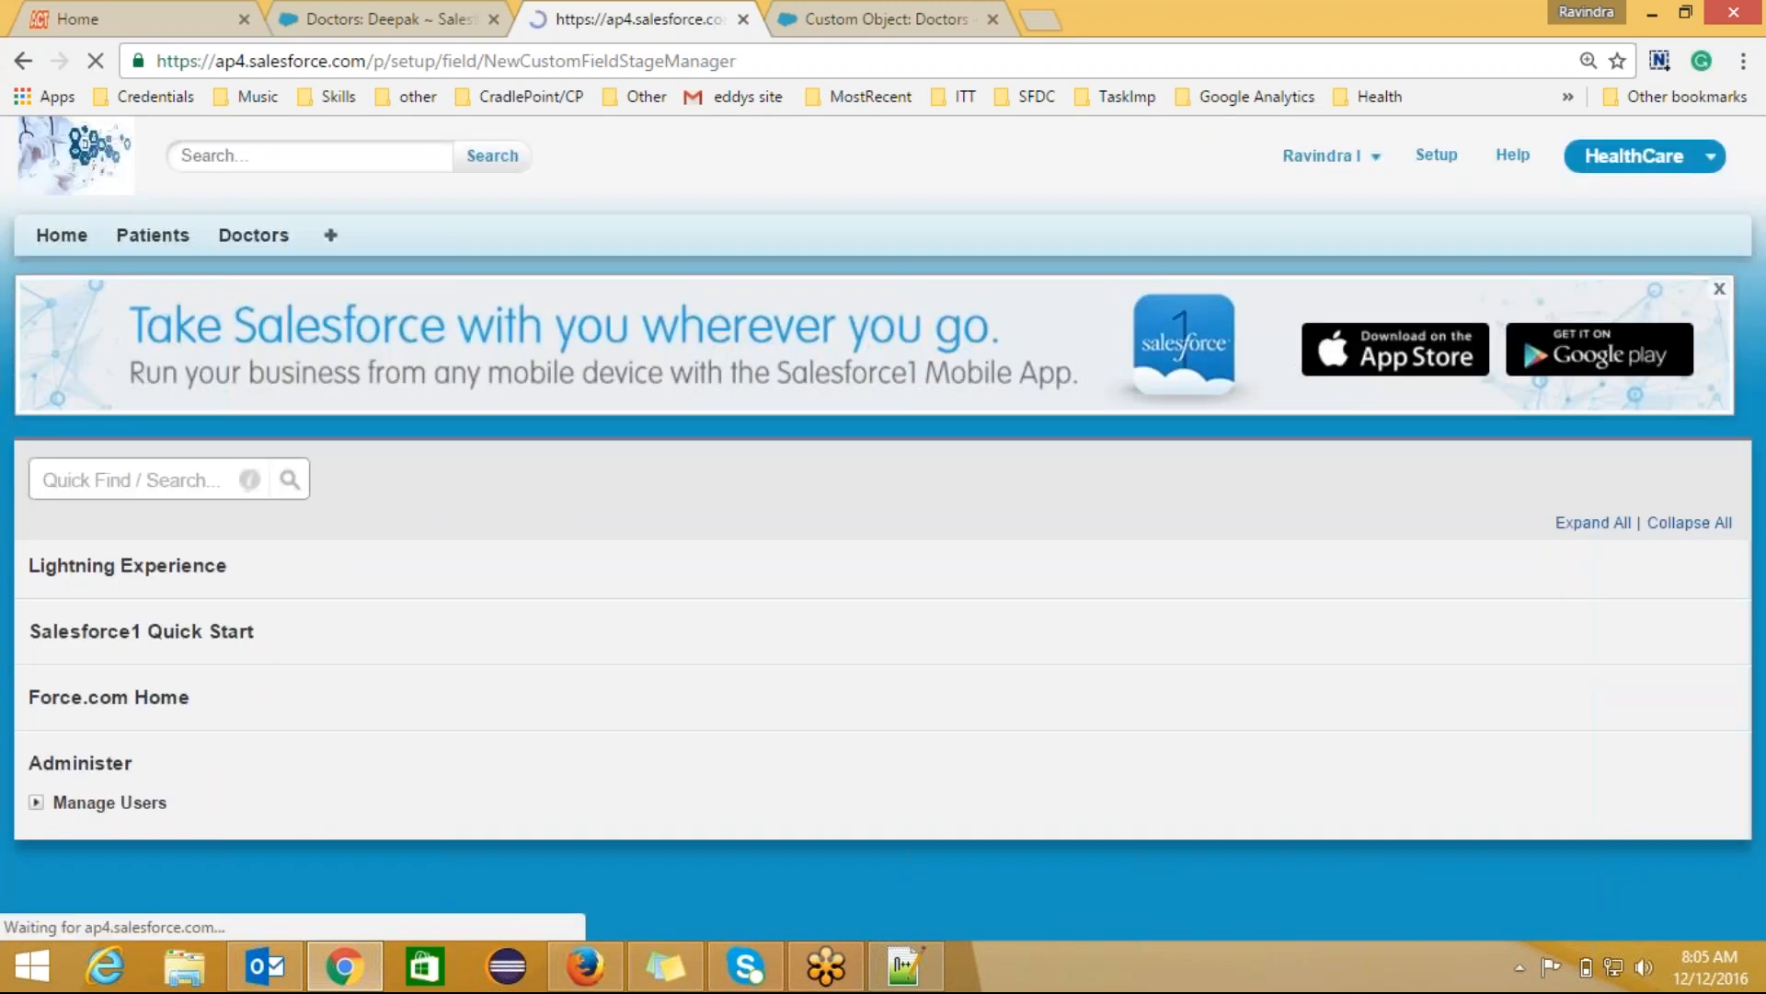
Step: Pass the page layout step and save the lengthOfMobile field, returning to the doctor record
scroll(1759, 451, "down", 3)
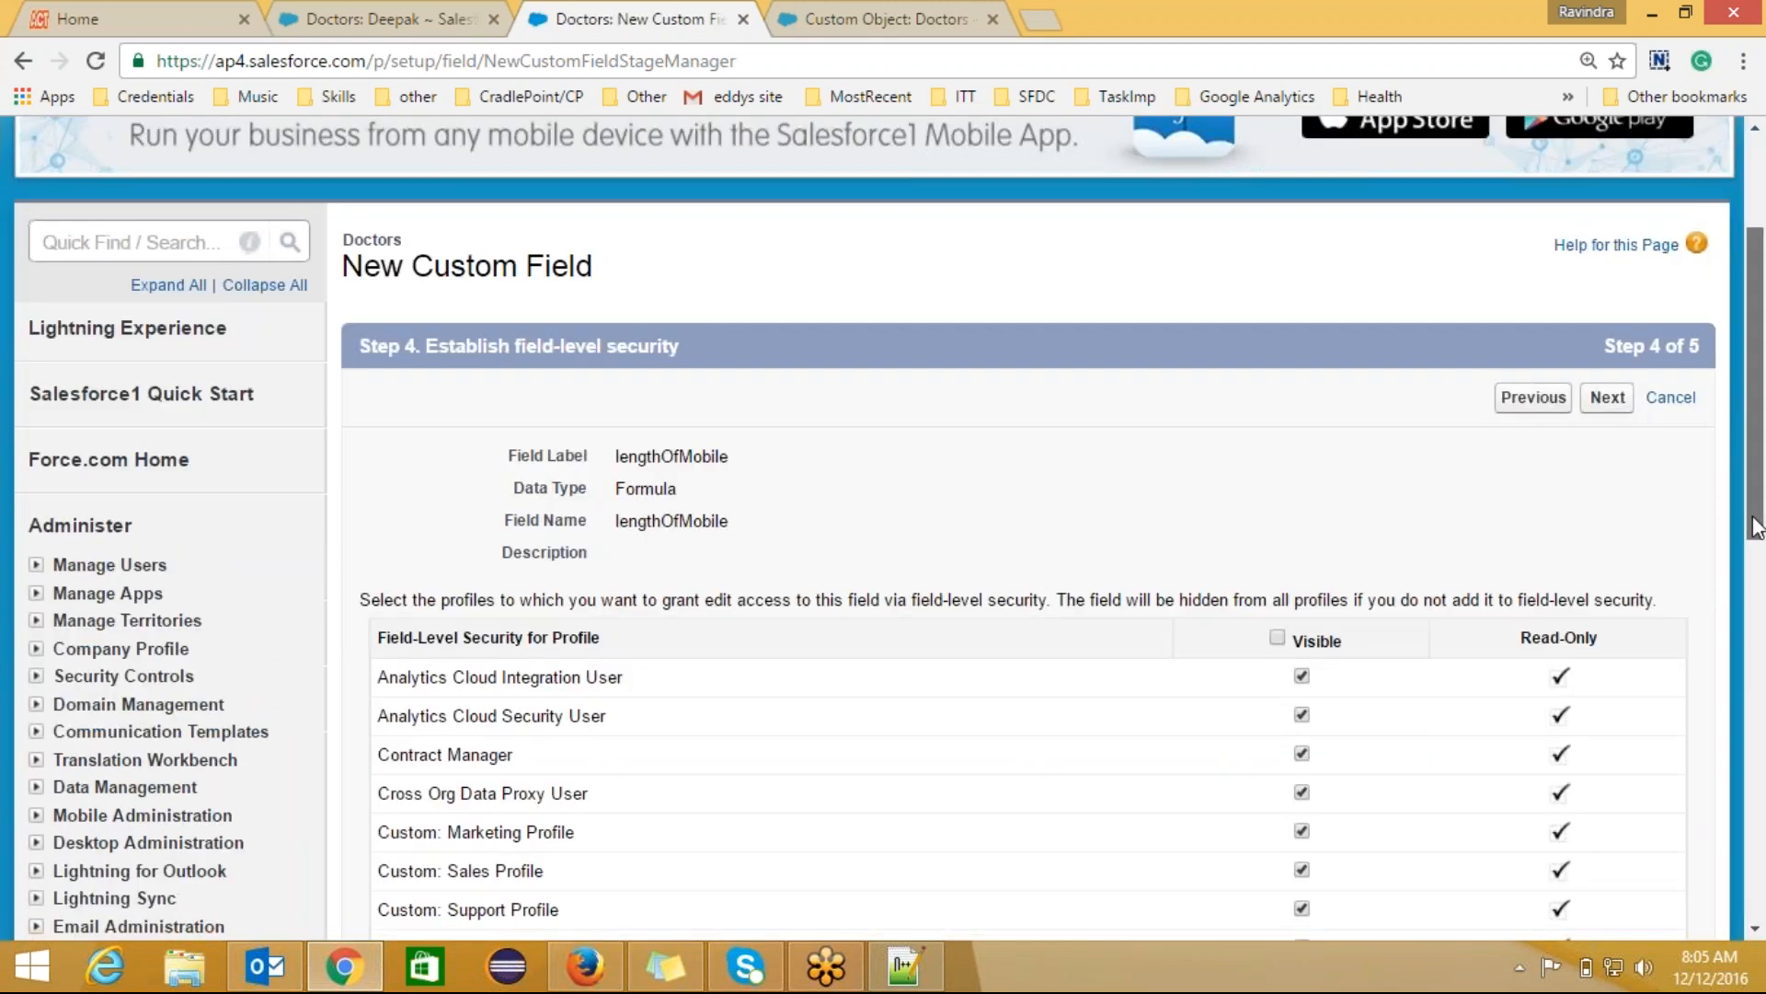
left_click(1607, 393)
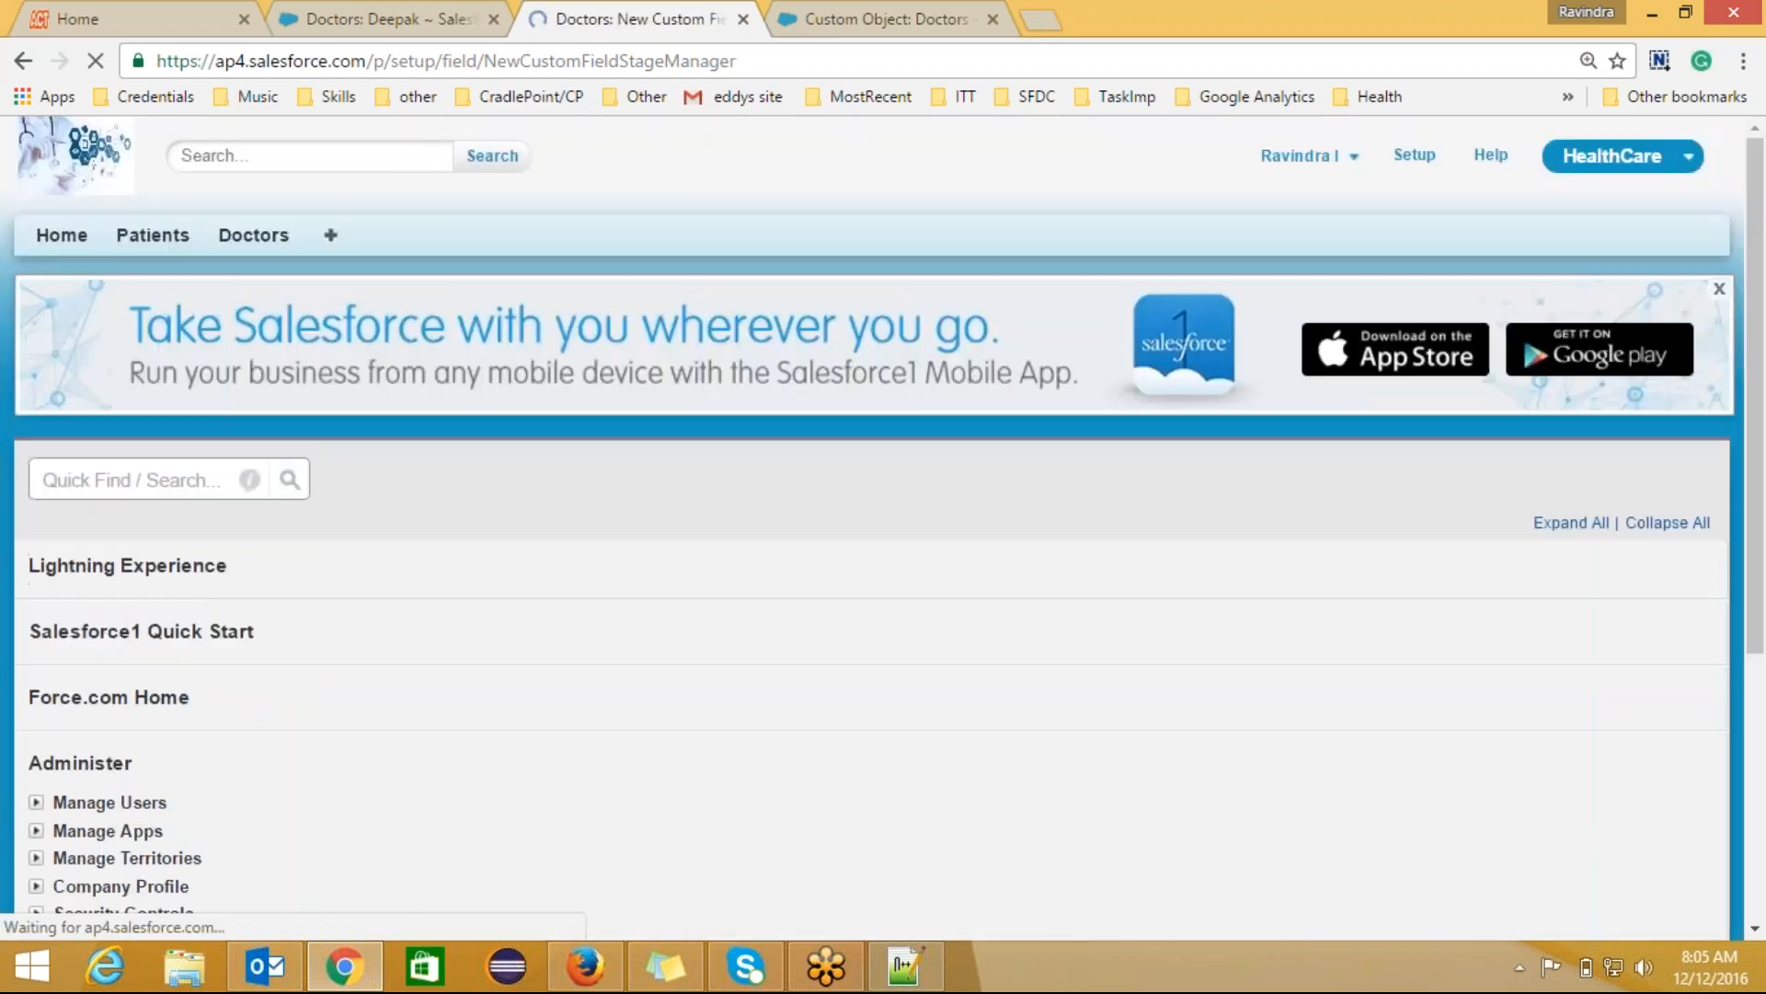
left_click(1603, 637)
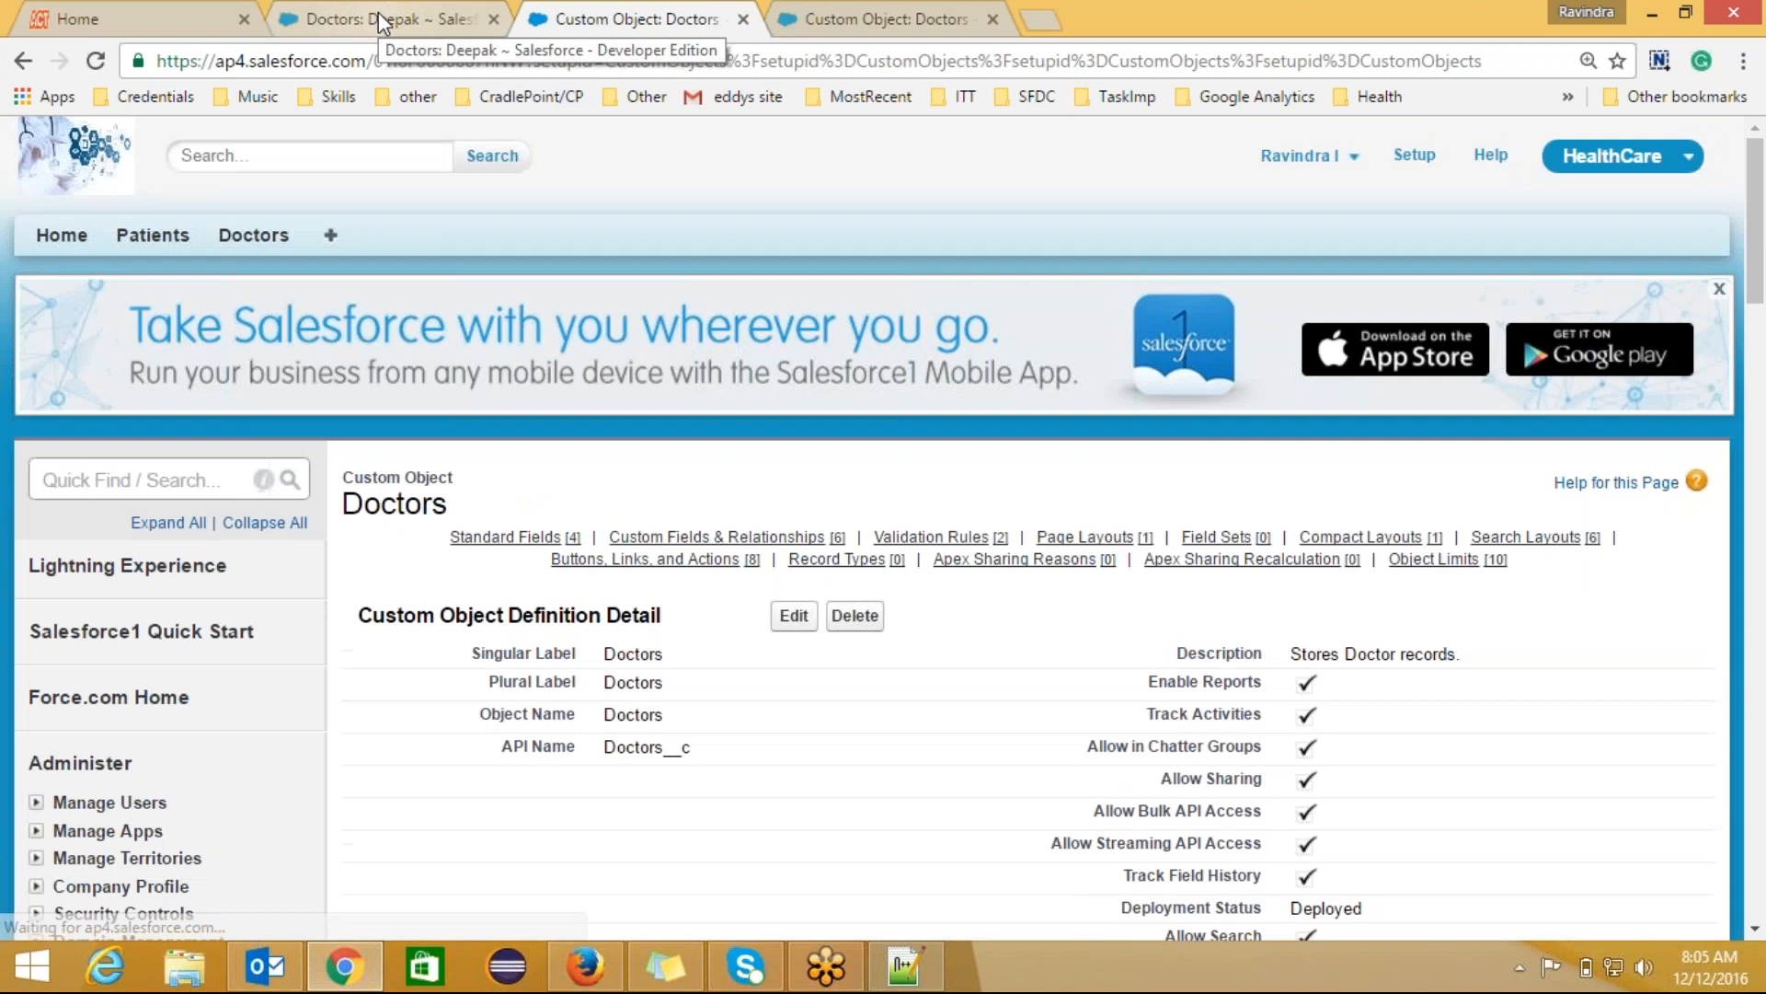
left_click(378, 14)
Step: Reload the doctor record and inspect its Mobile No value
left_click(463, 63)
key("Return")
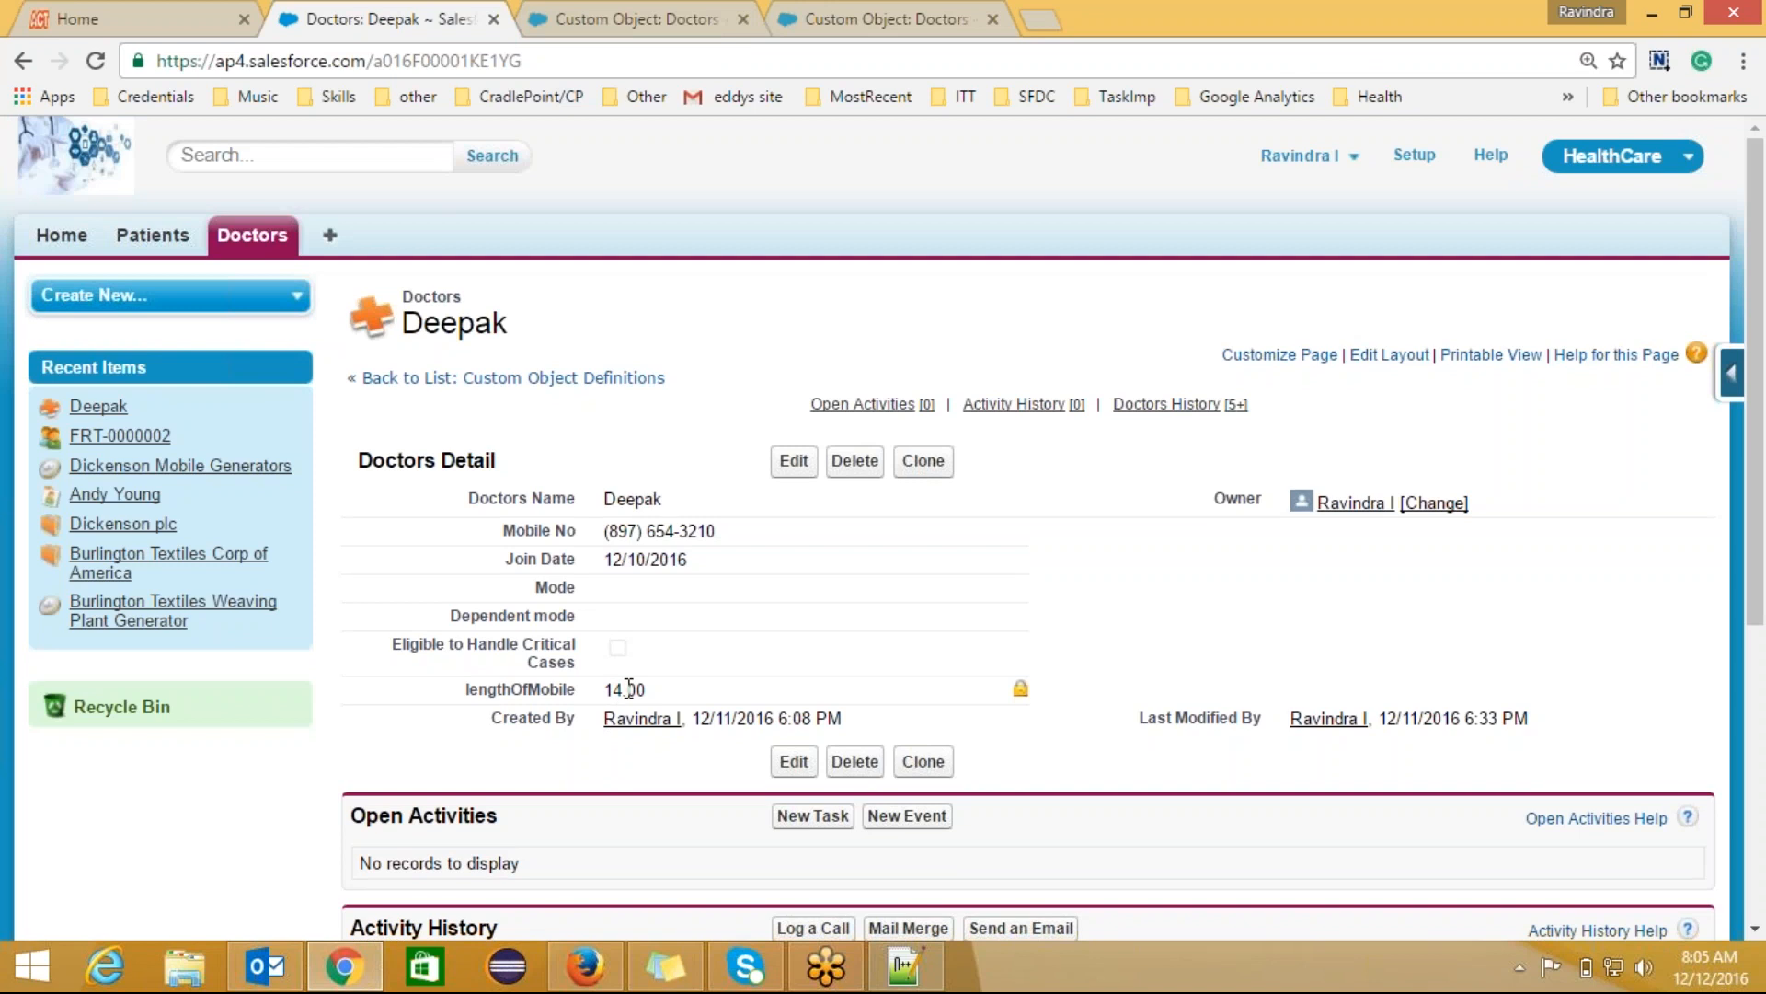
double_click(729, 530)
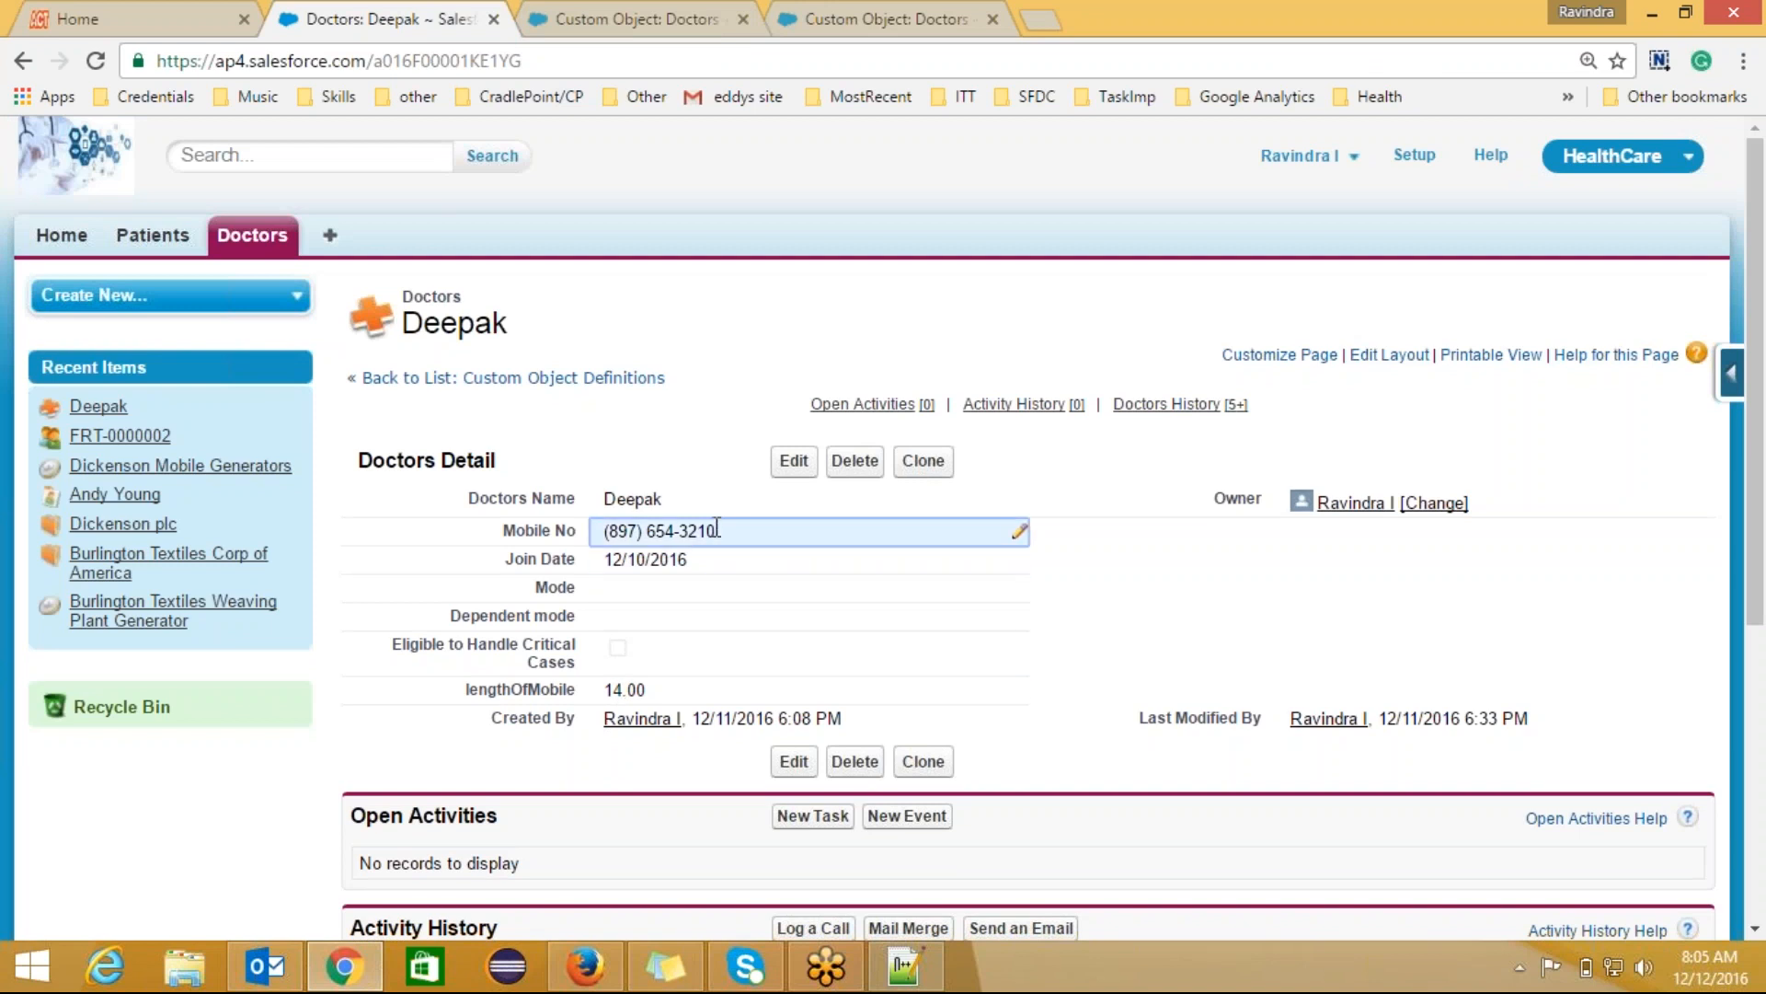
left_click_drag(722, 531, 600, 531)
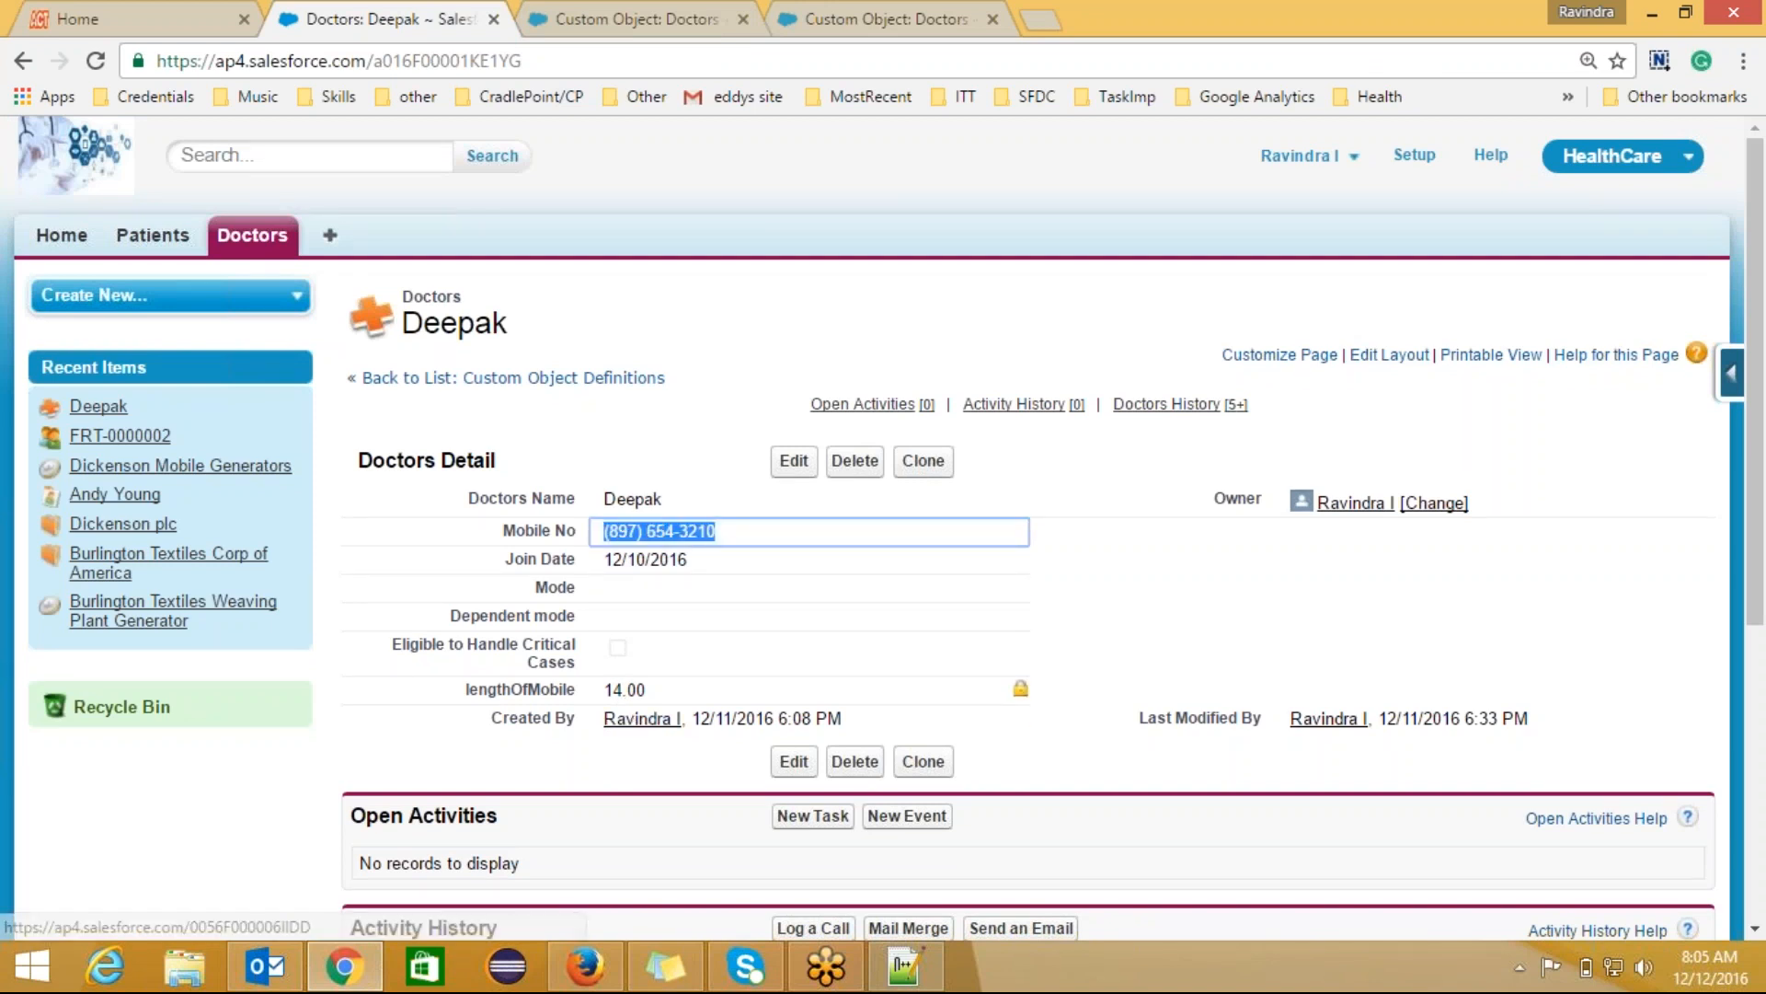
left_click(667, 698)
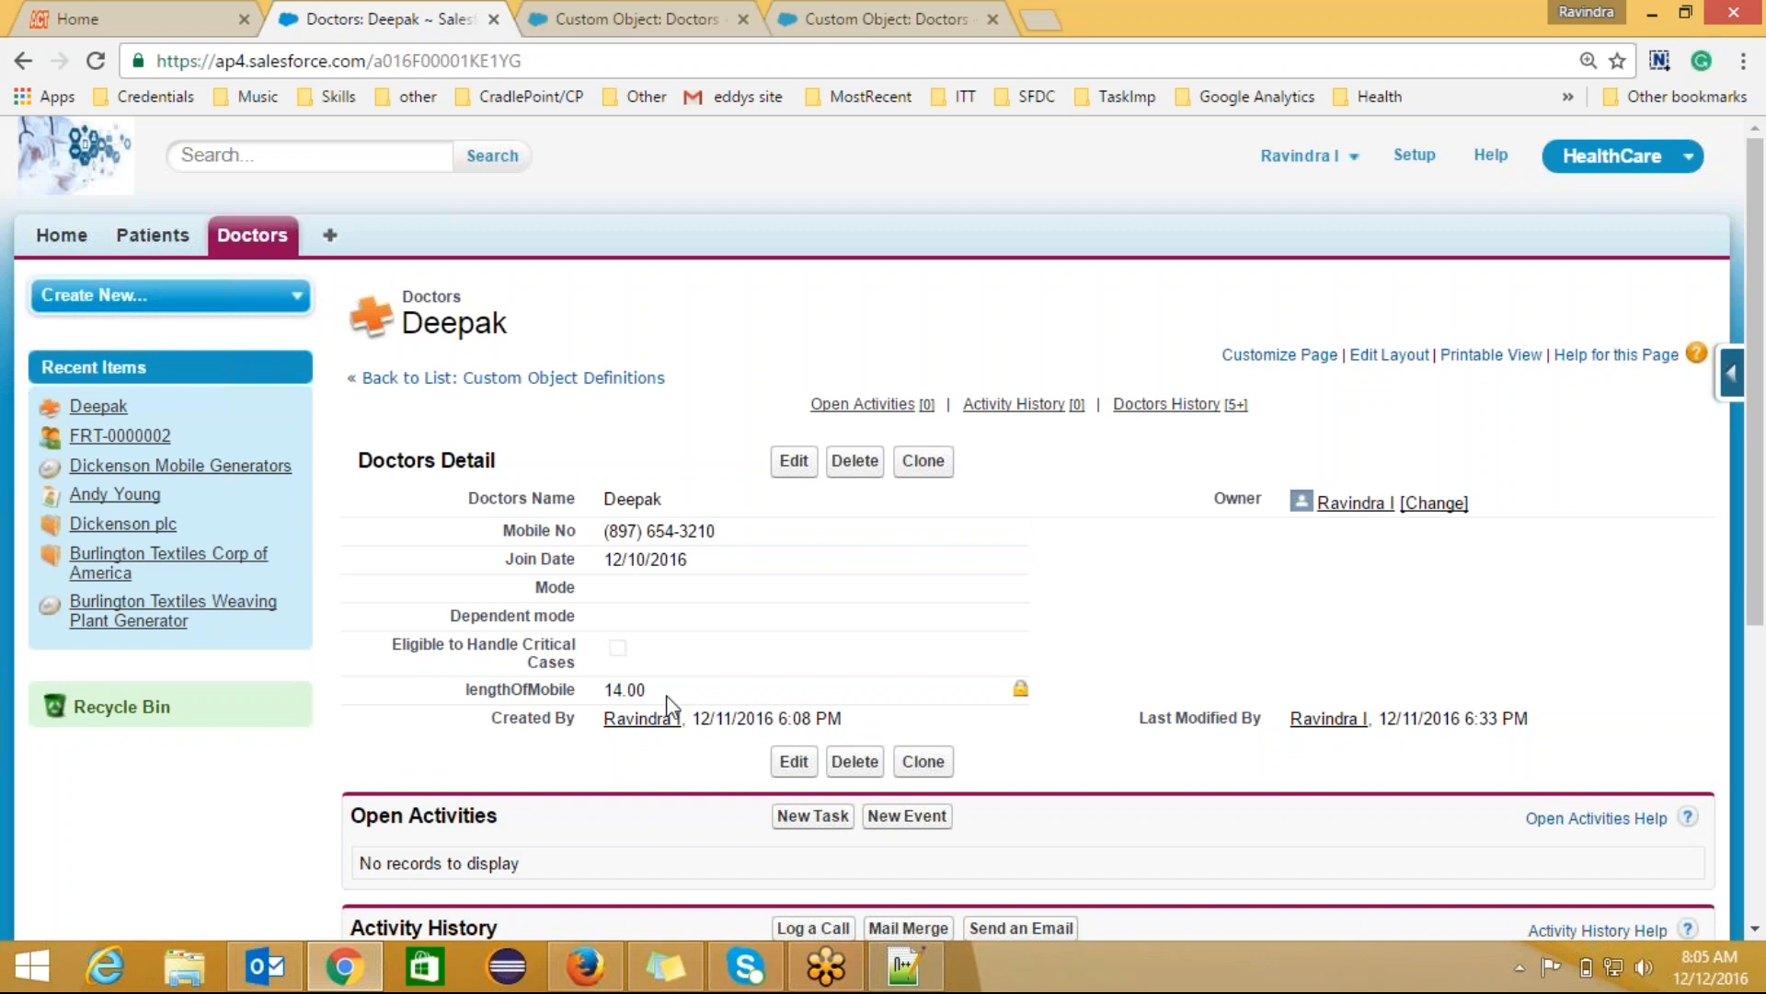
left_click(721, 528)
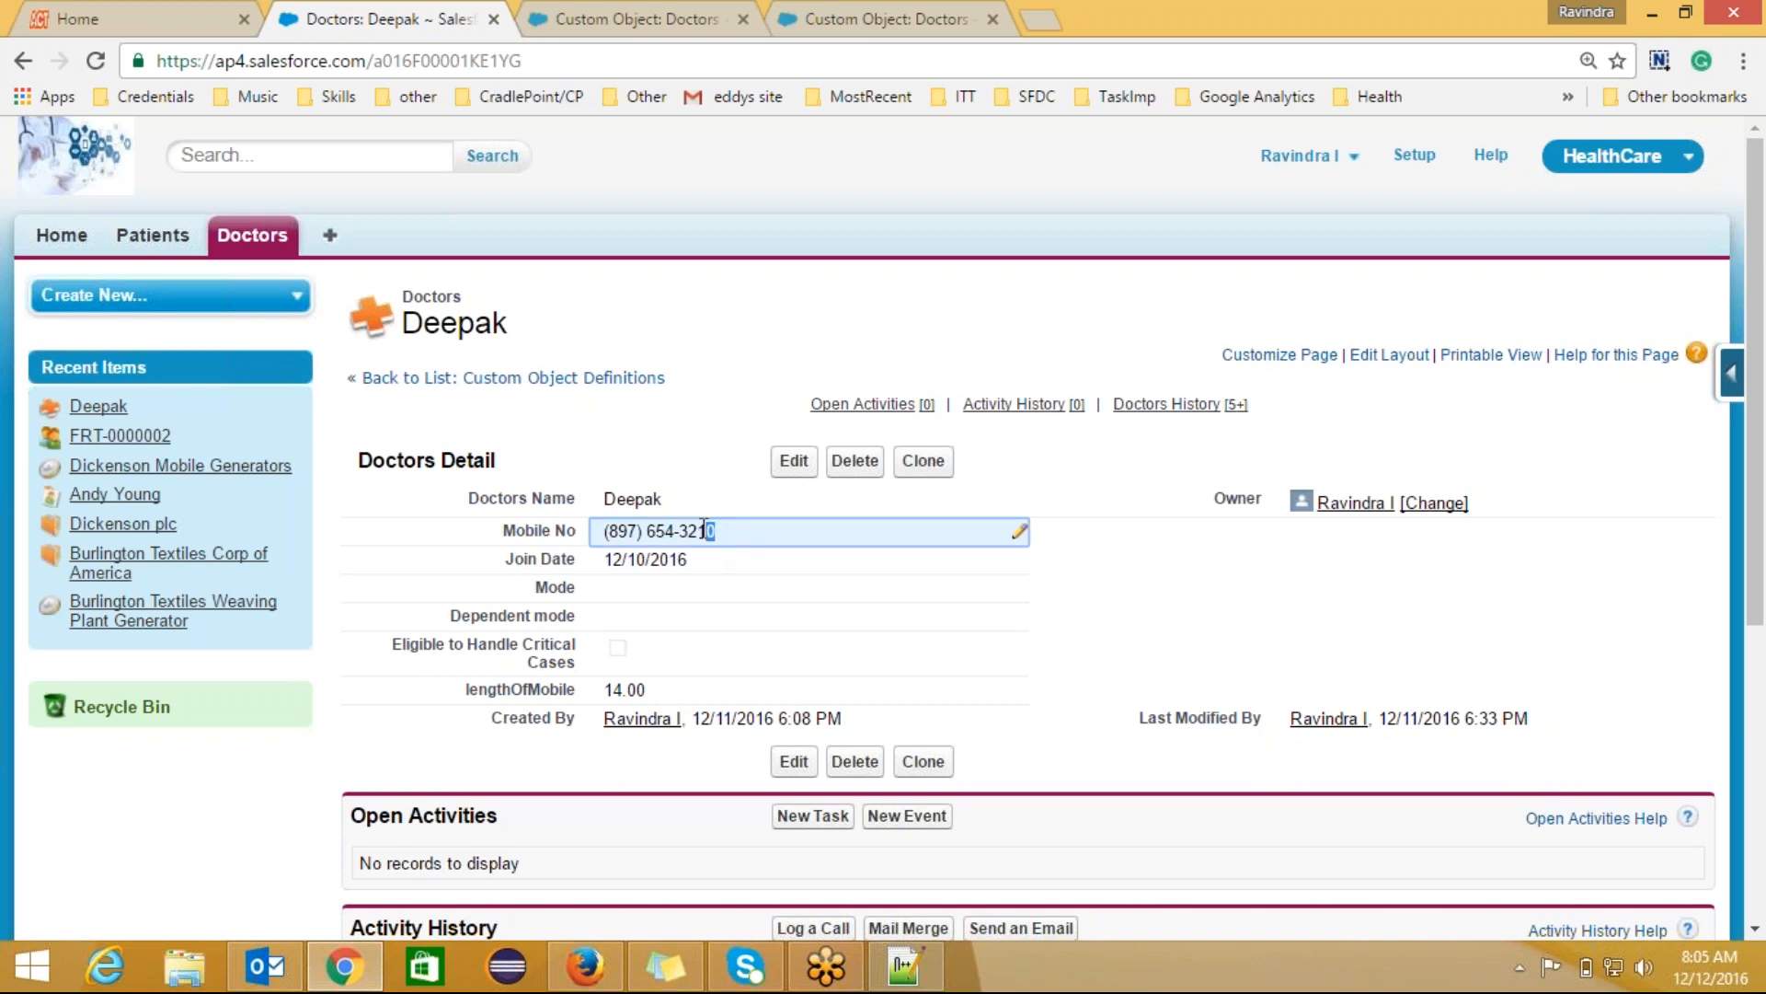
double_click(717, 533)
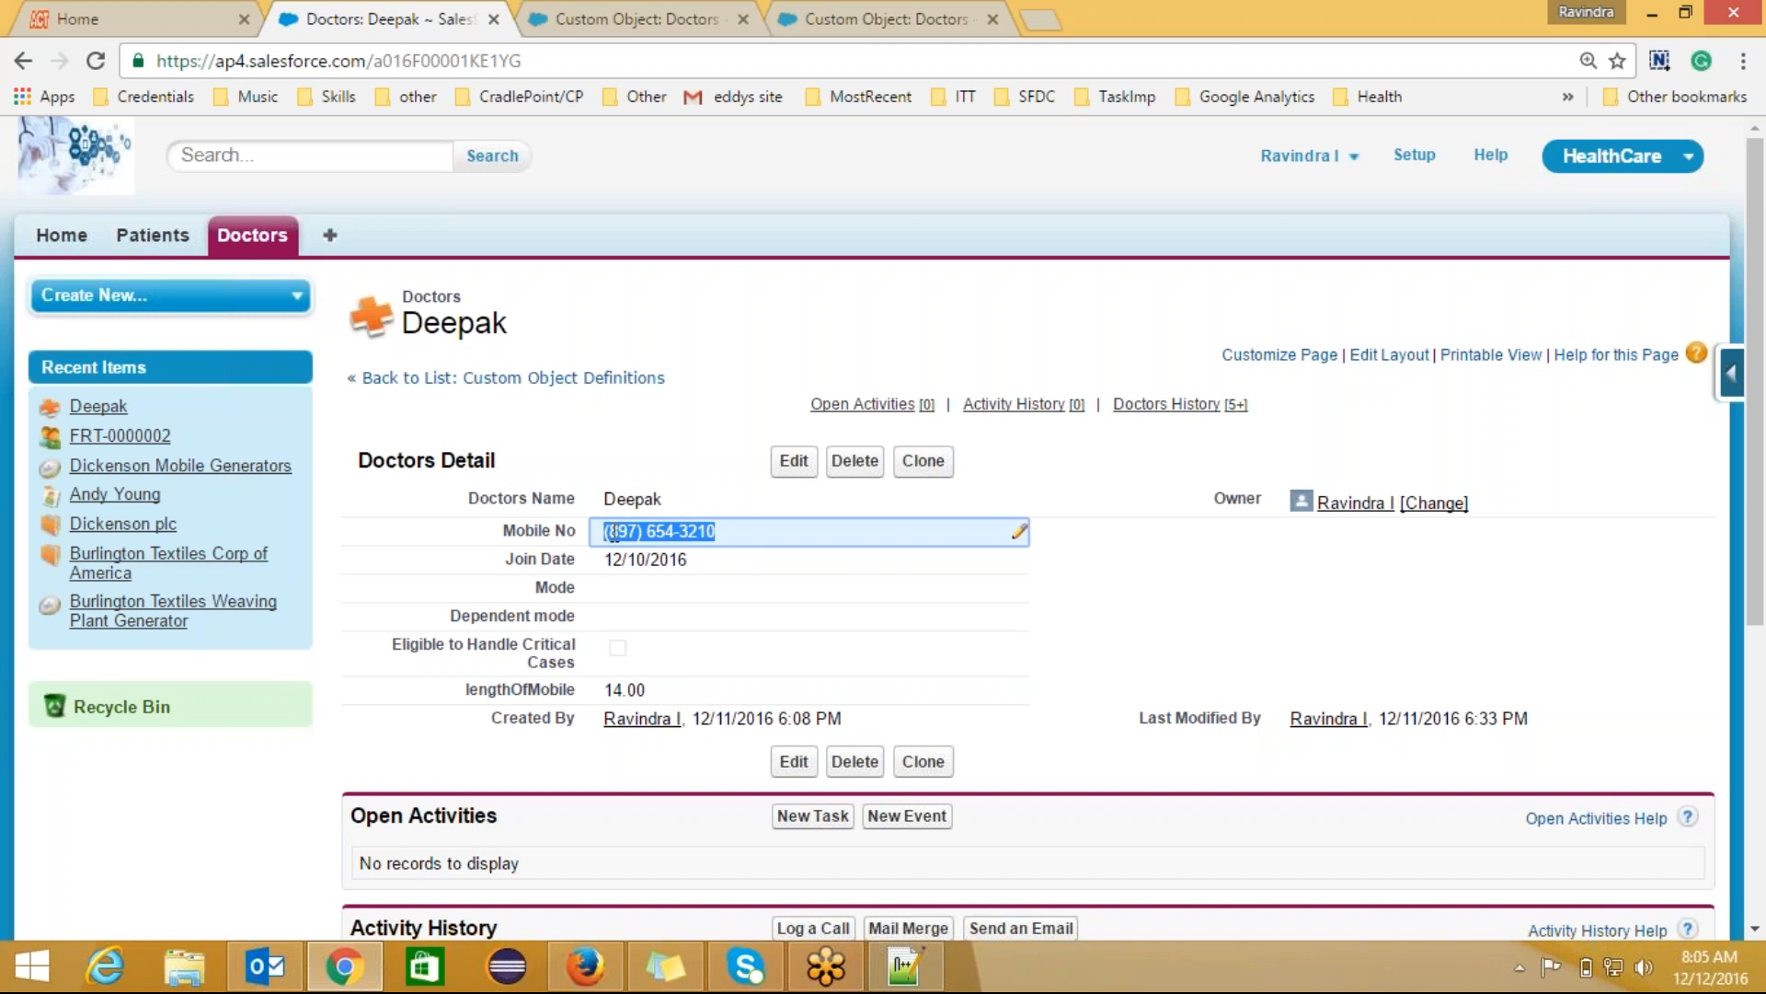
left_click(607, 527)
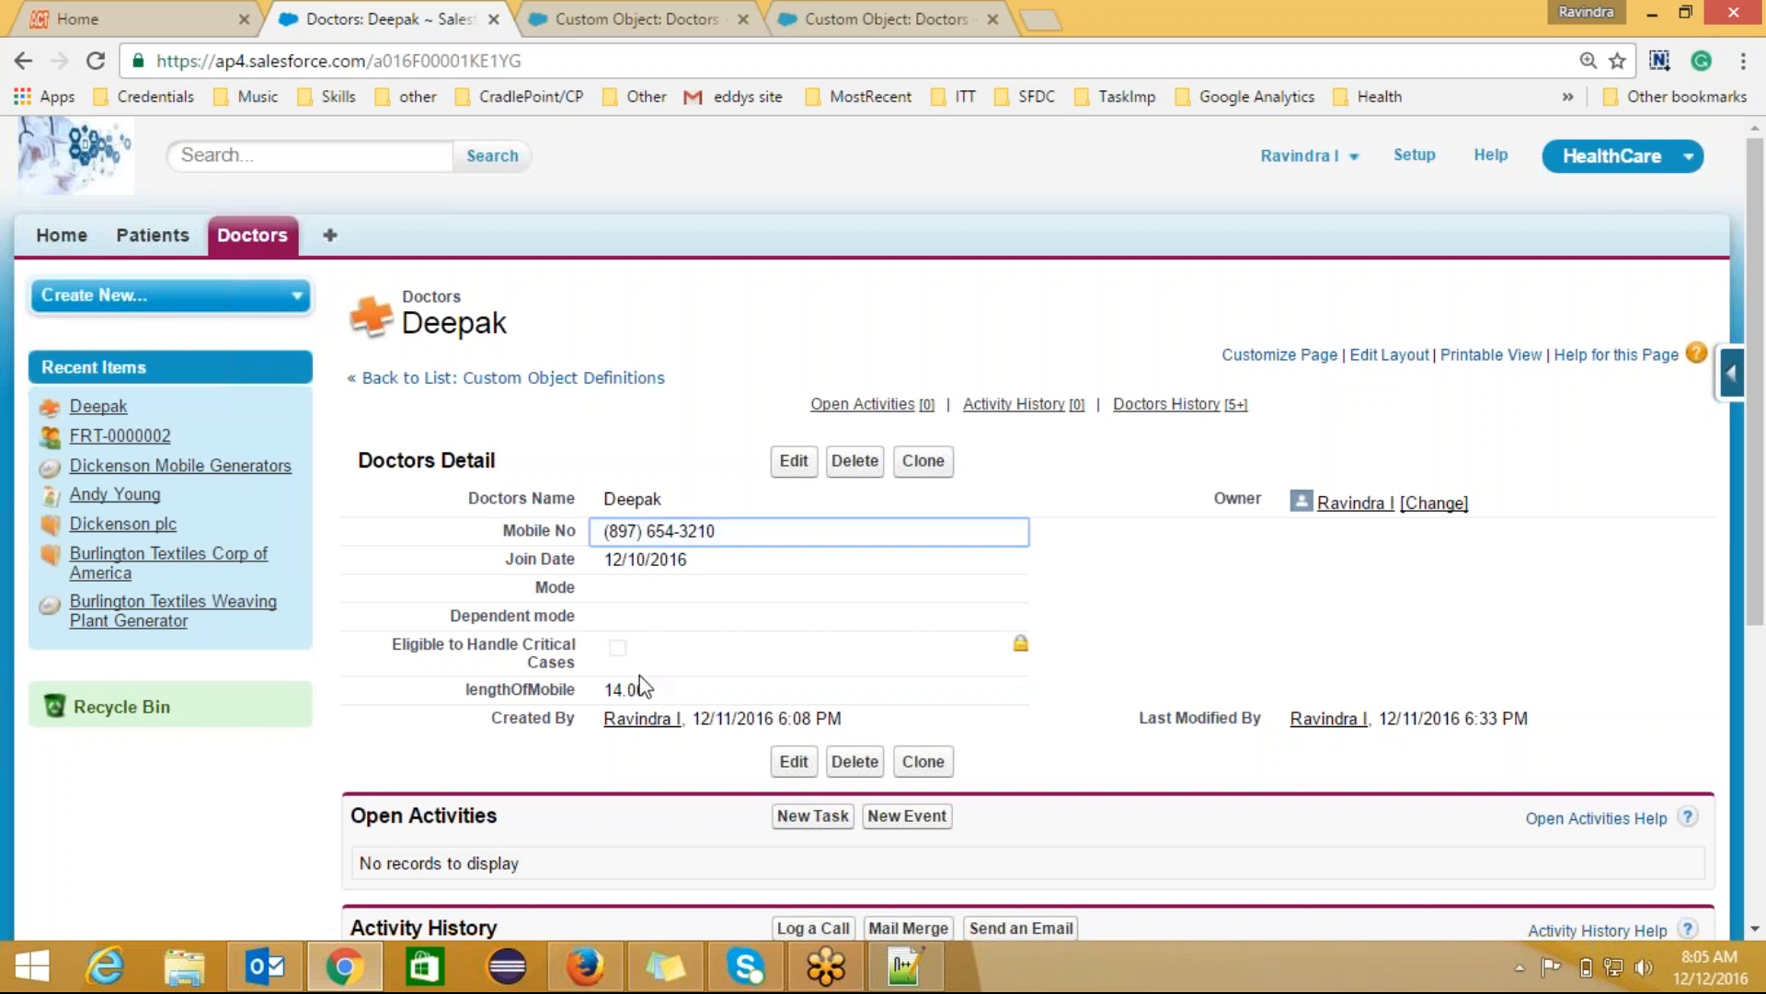
Step: Highlight the lengthOfMobile value 14.00 to compare it with the mobile number
left_click_drag(622, 688, 603, 688)
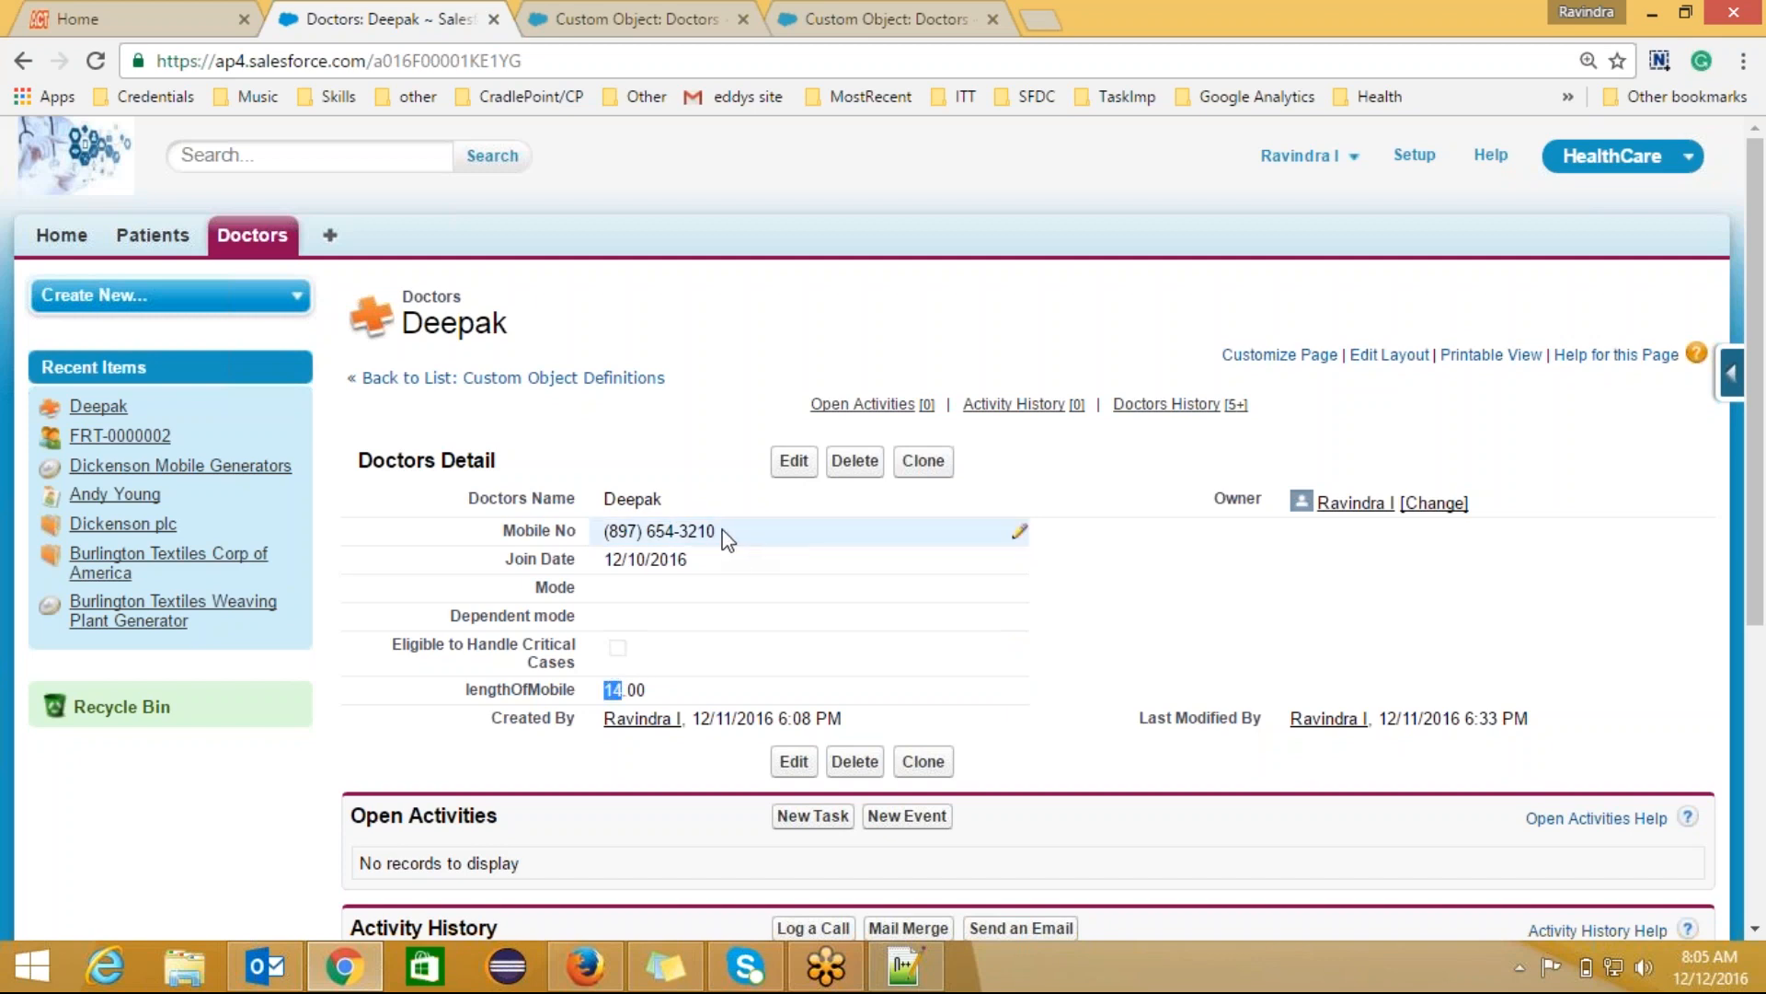
left_click(621, 685)
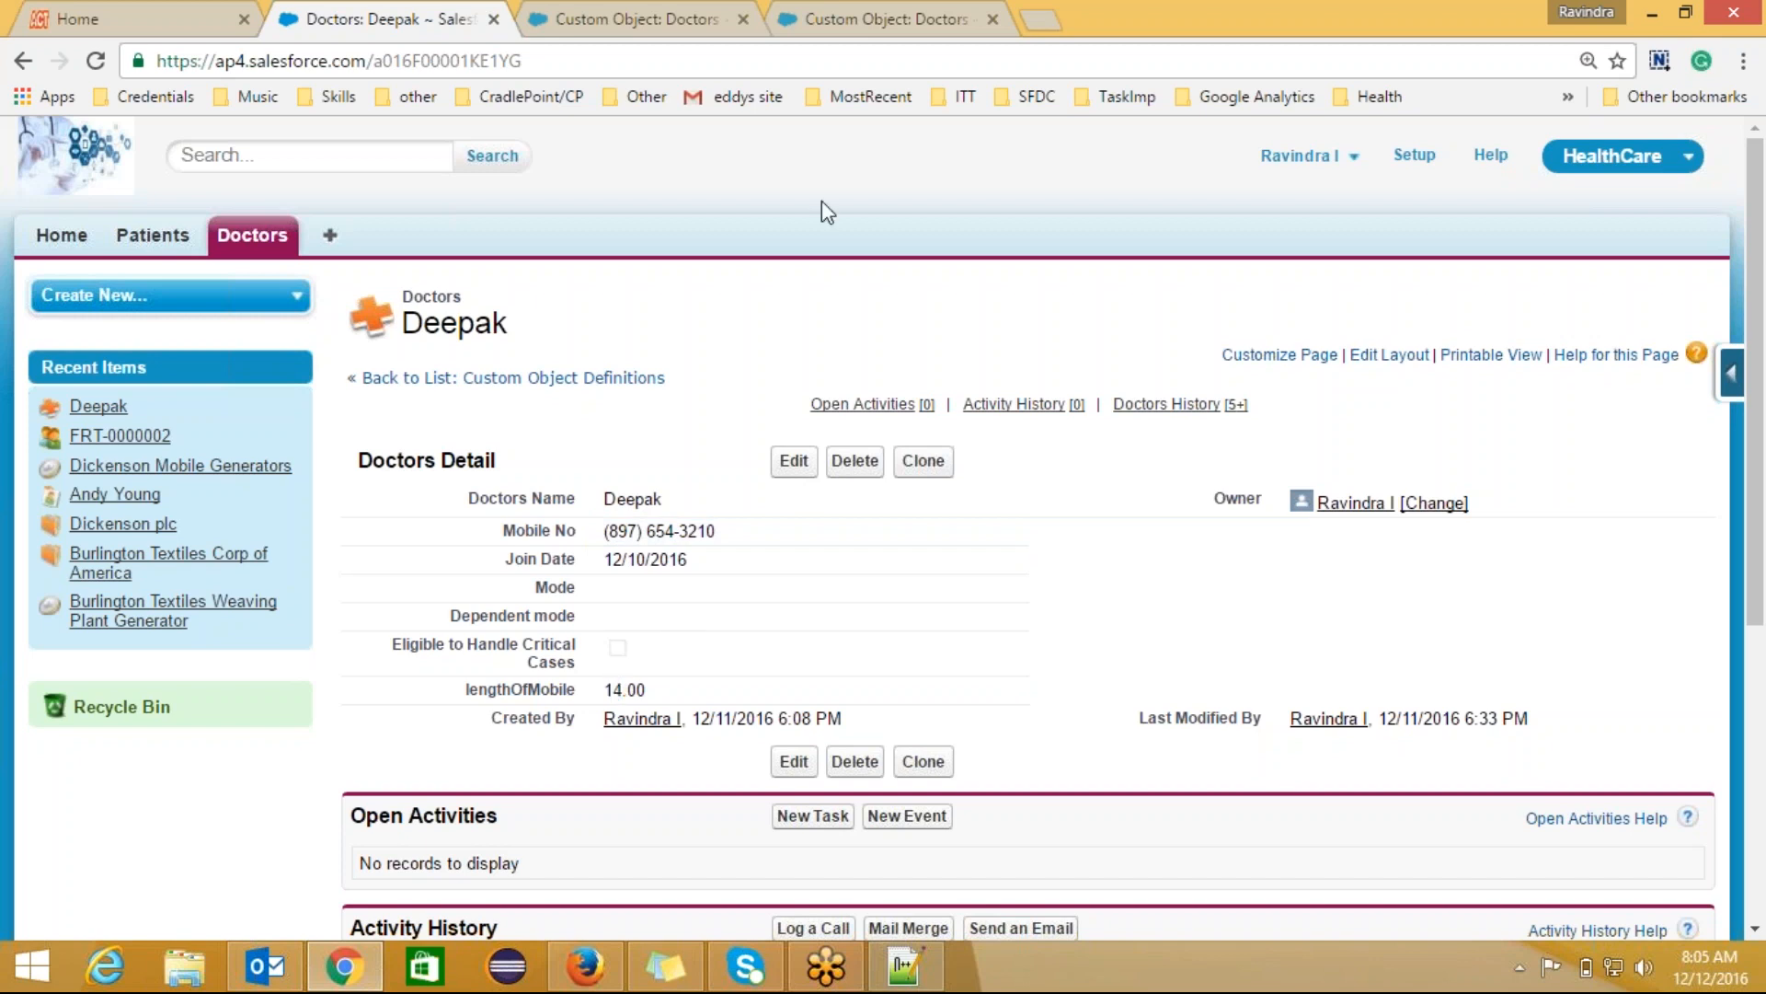
left_click(740, 528)
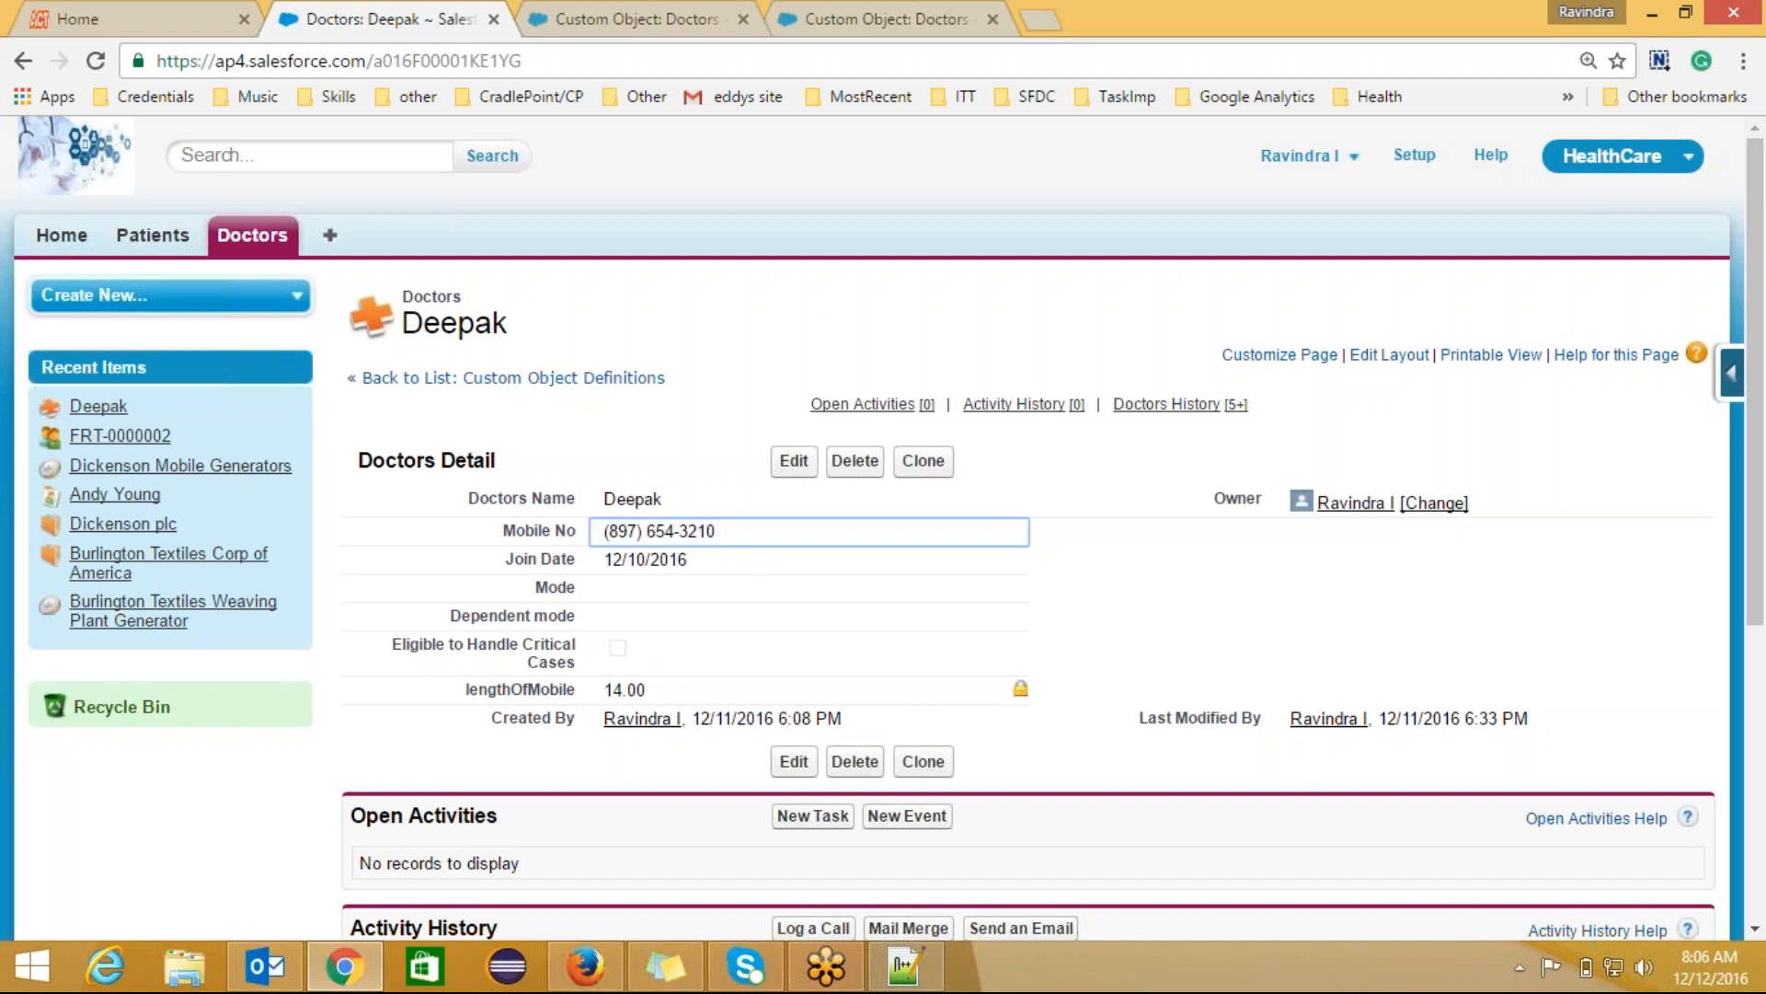
left_click_drag(622, 689, 601, 689)
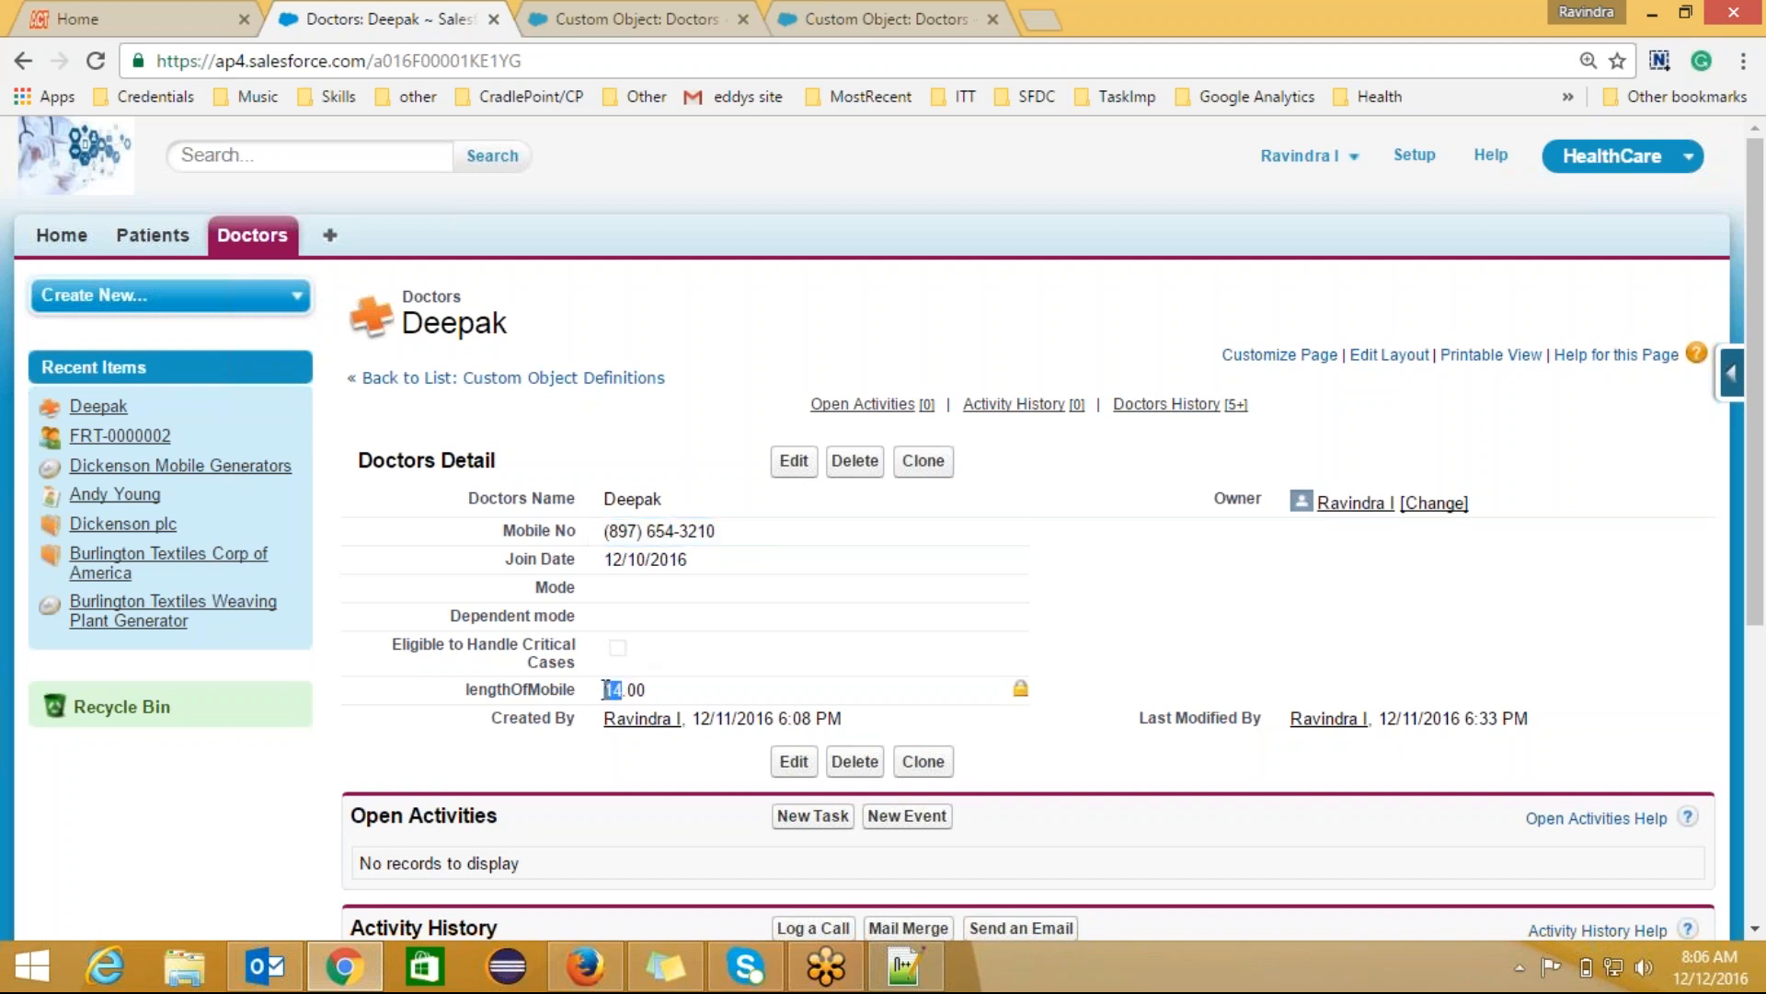
left_click(810, 682)
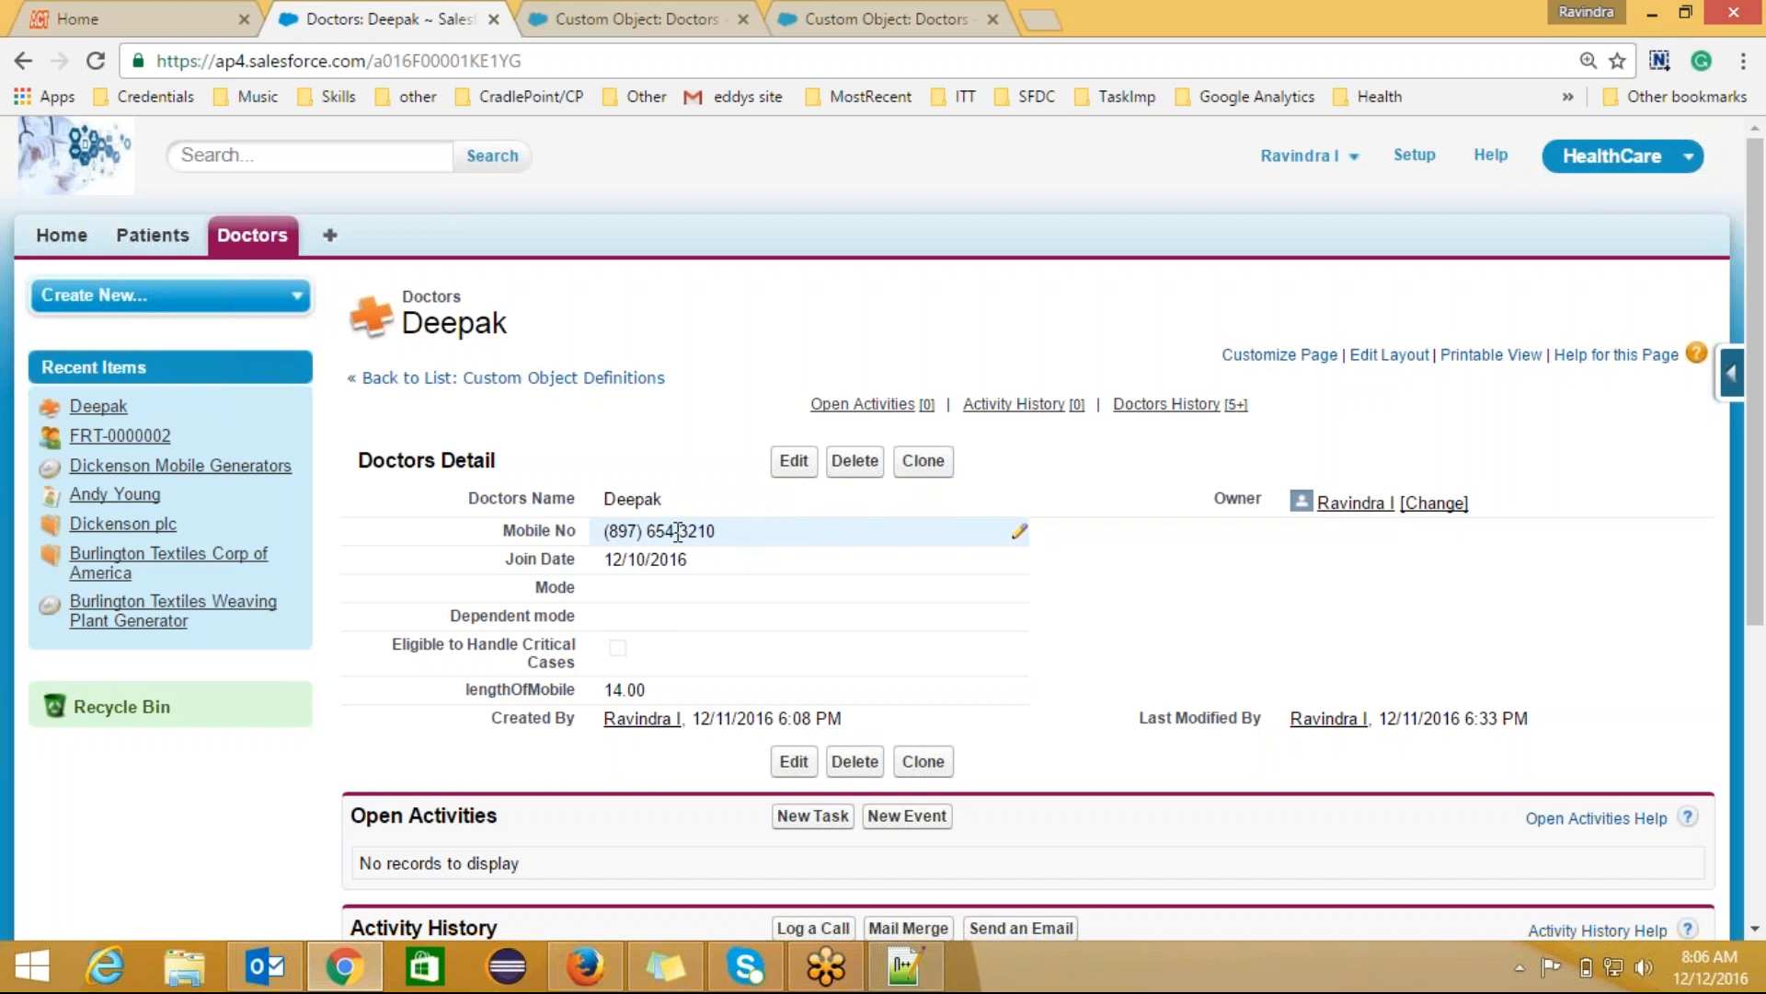
Step: Try saving a plain ten-digit Mobile No, which triggers the Invalid Data validation error
double_click(793, 531)
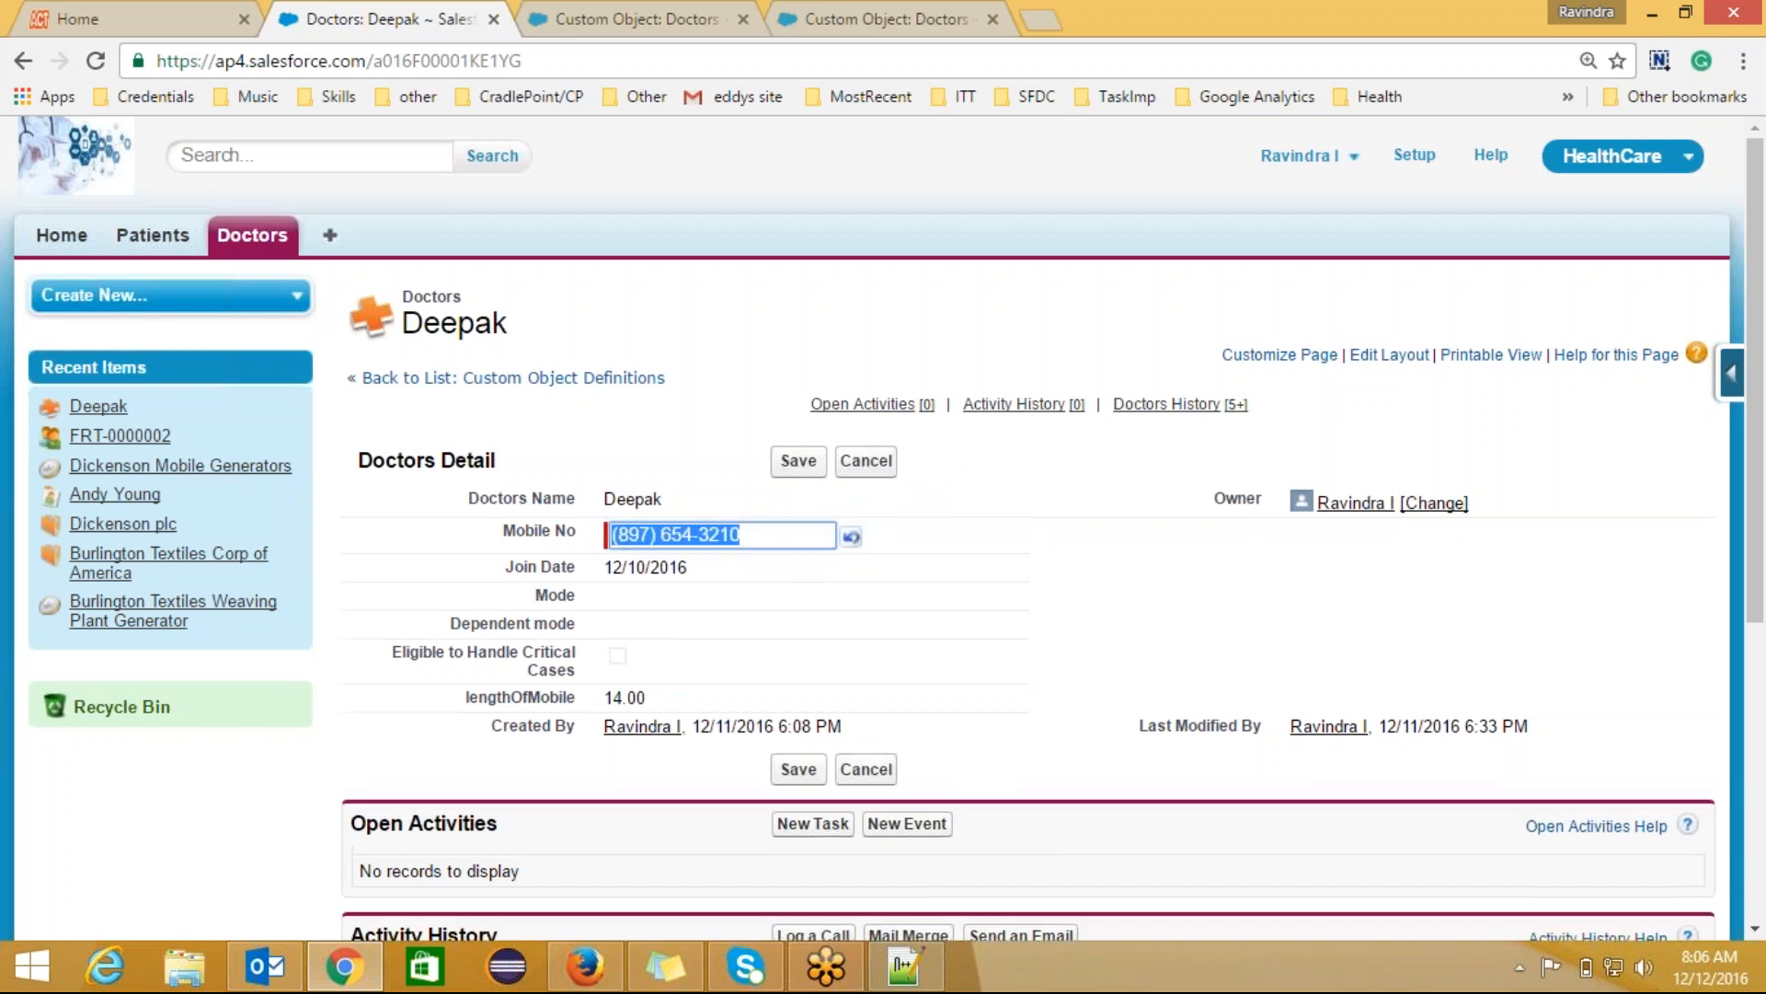
key("BackSpace")
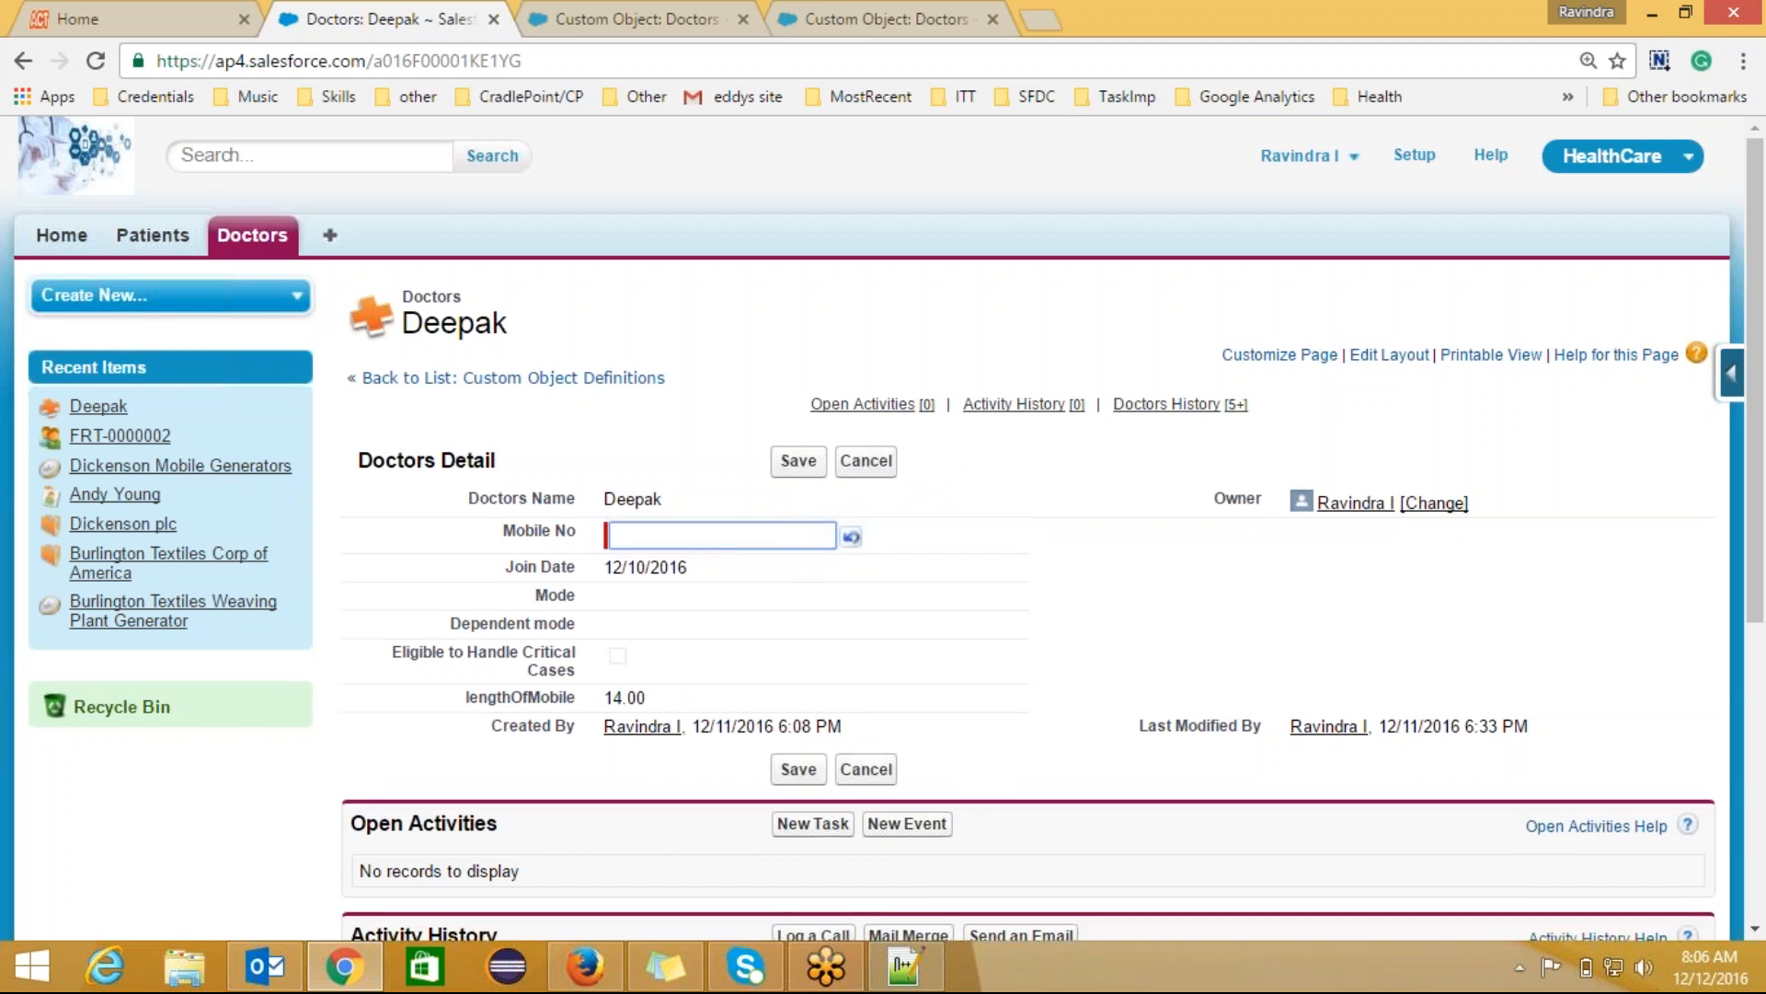
type("1234567890")
left_click(798, 461)
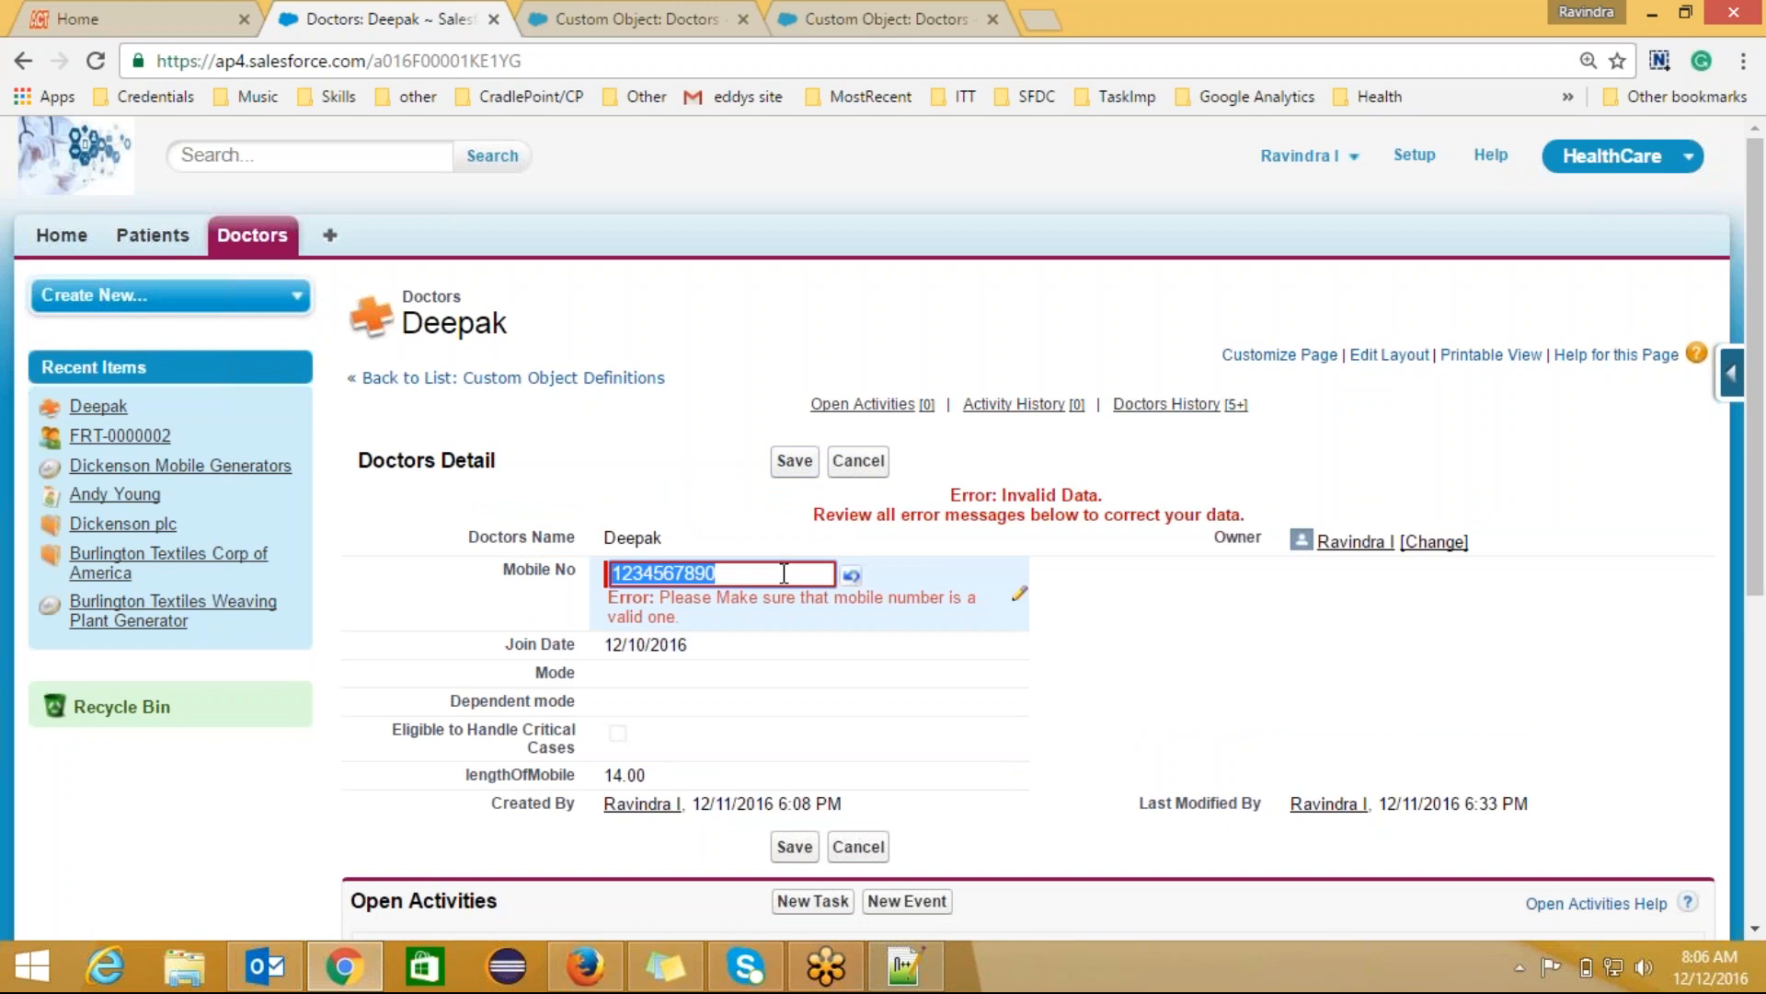
Step: Retry saving several shorter and longer Mobile No values, each rejected by the validation rule
key("BackSpace")
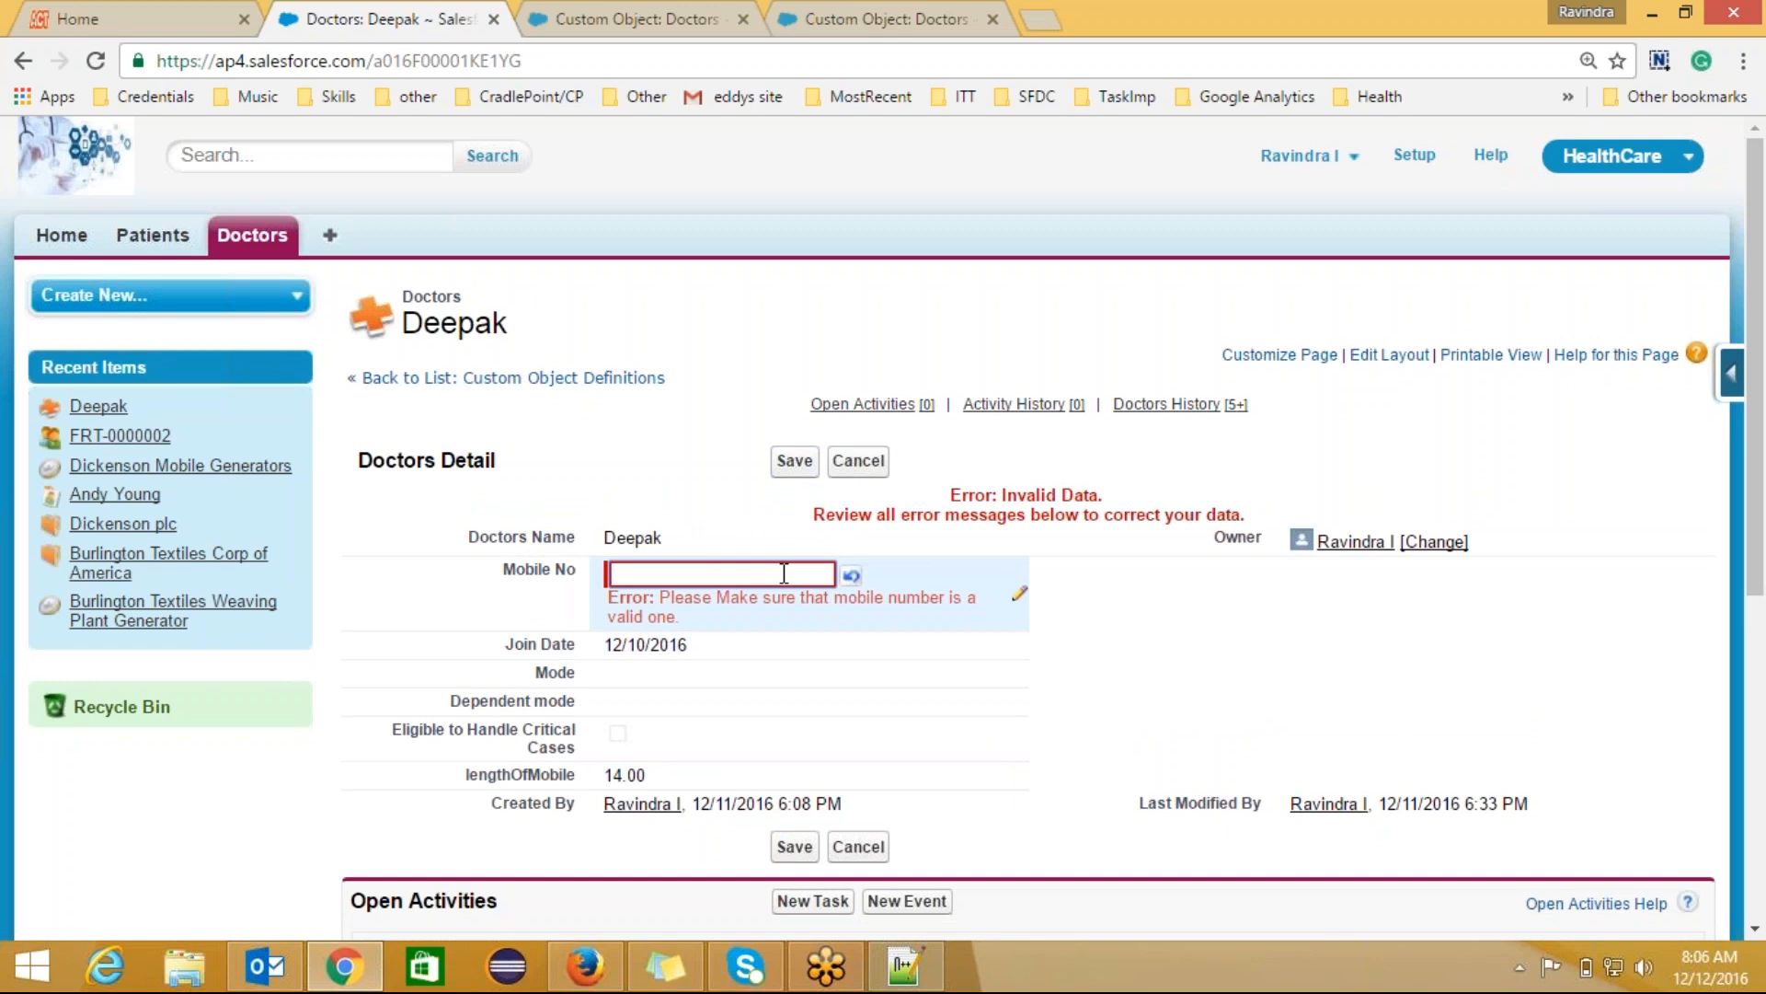
type("1234567")
key("BackSpace")
left_click(802, 469)
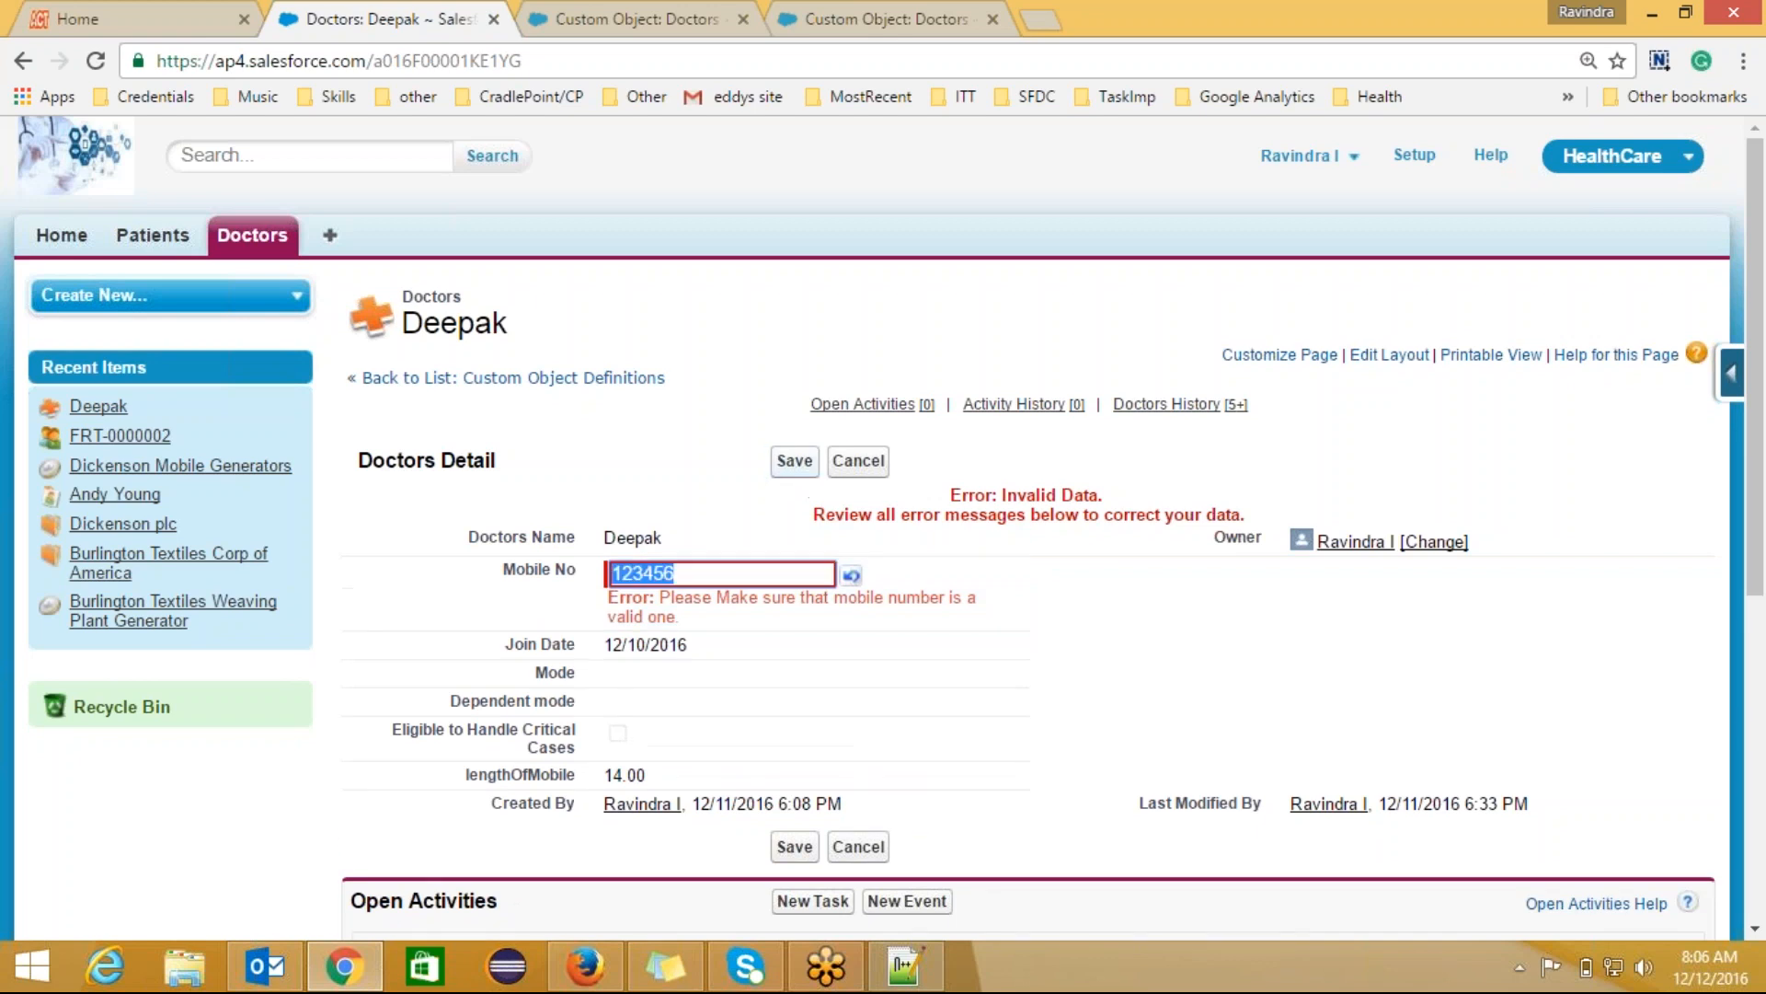
left_click(699, 571)
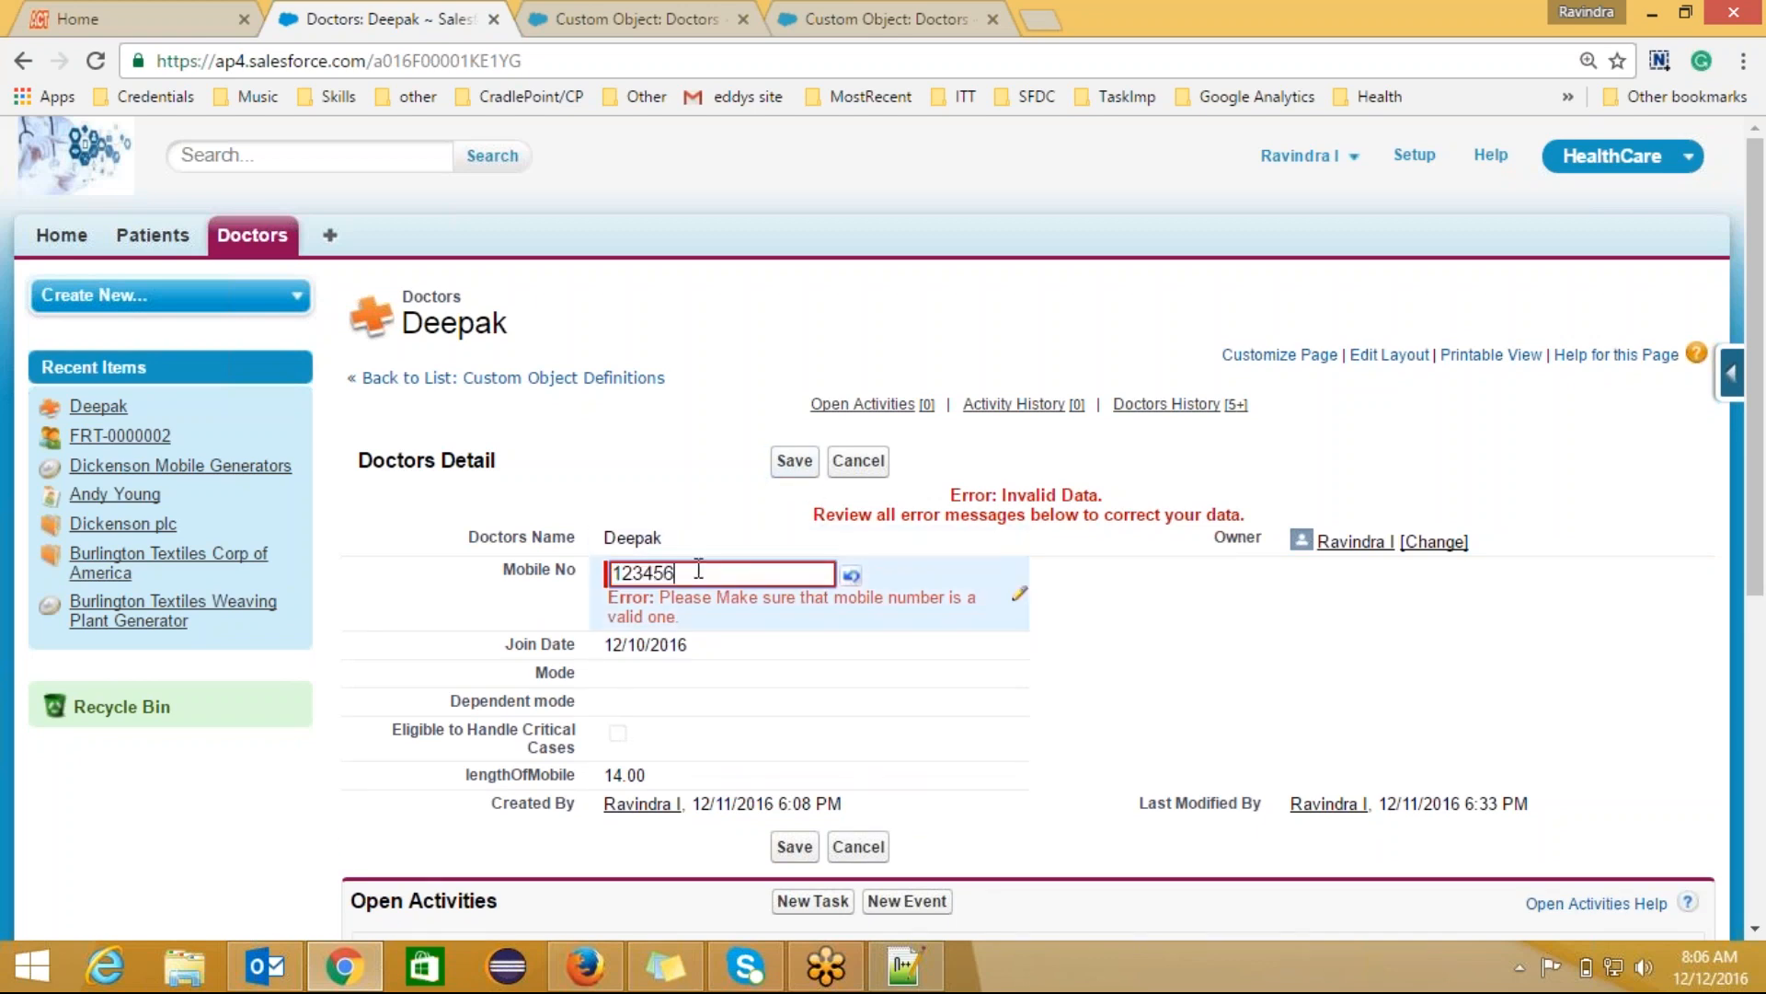
type("7")
left_click(802, 465)
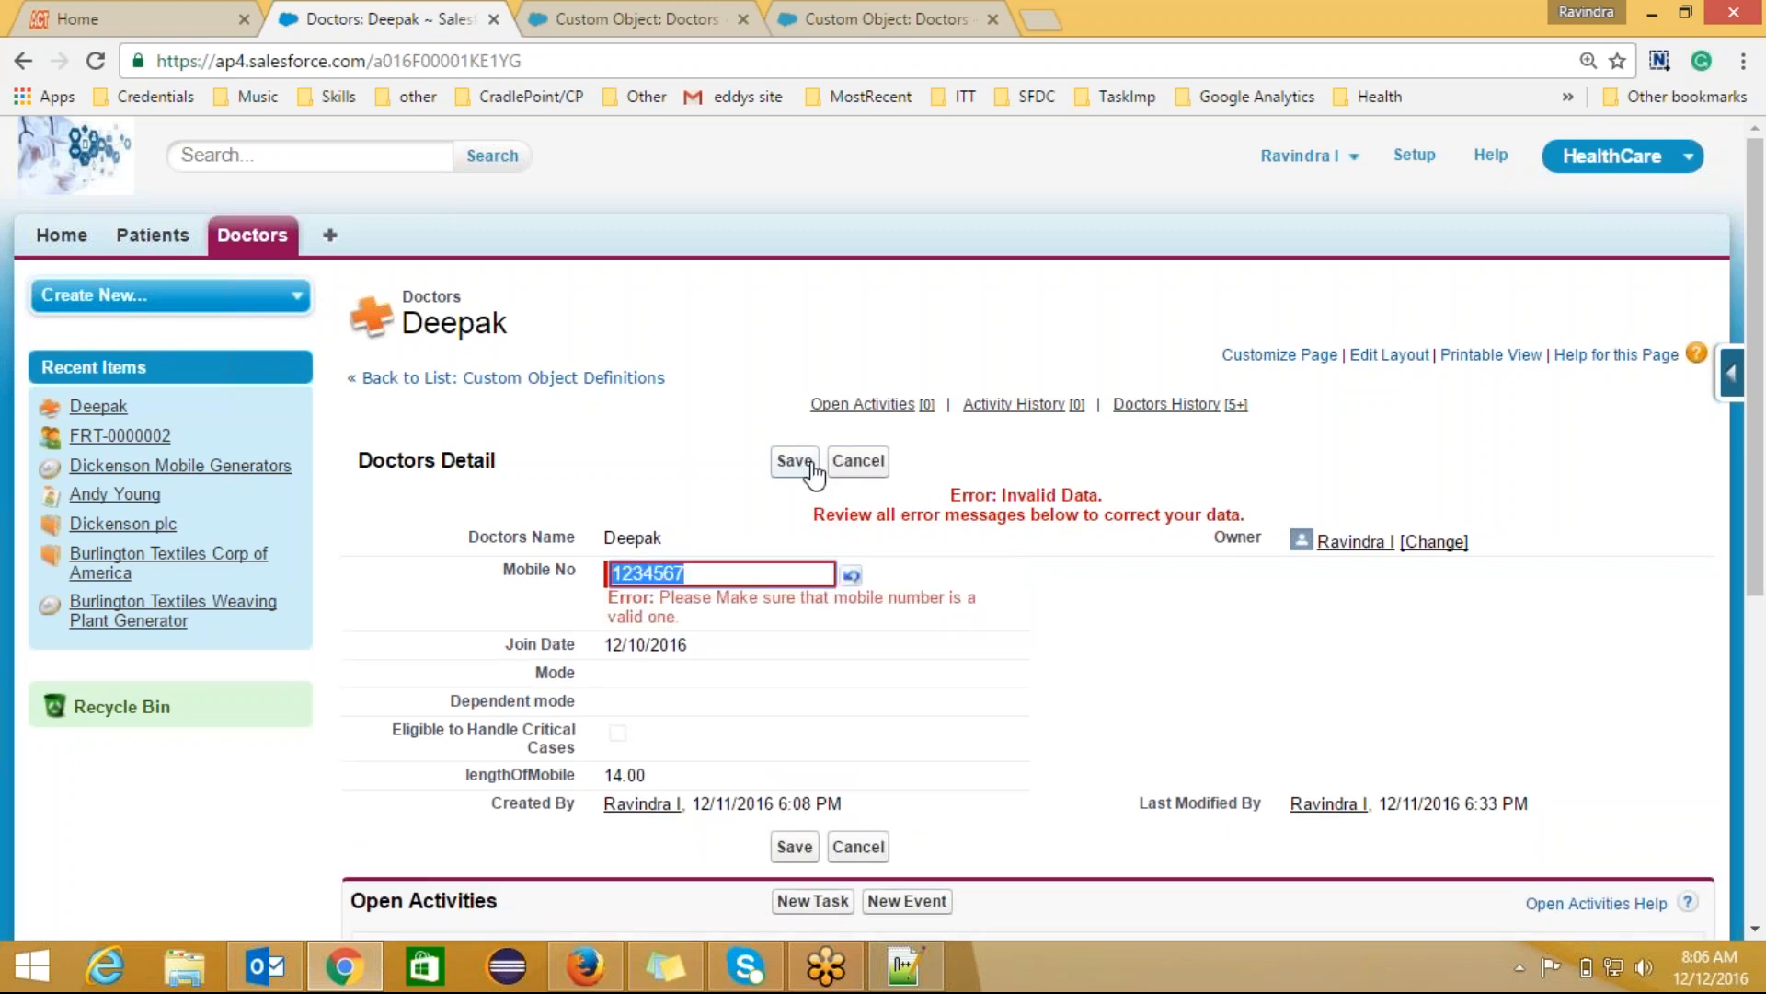
left_click(736, 571)
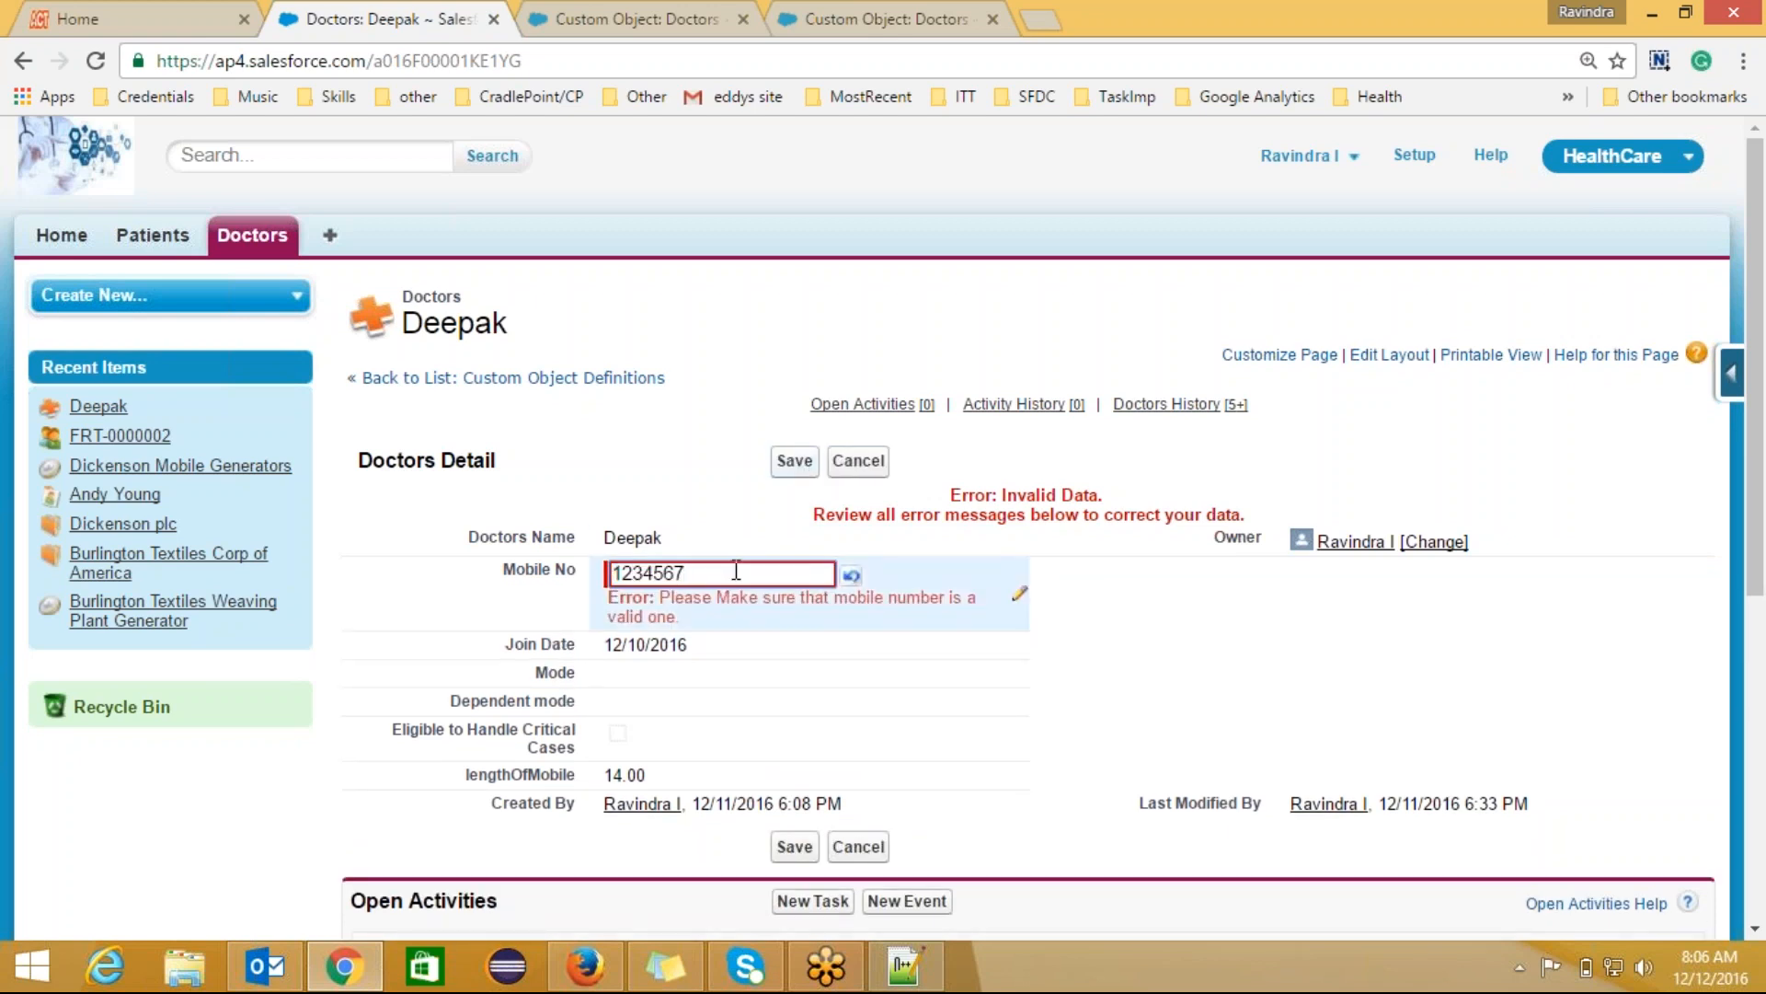
type("890")
left_click(793, 460)
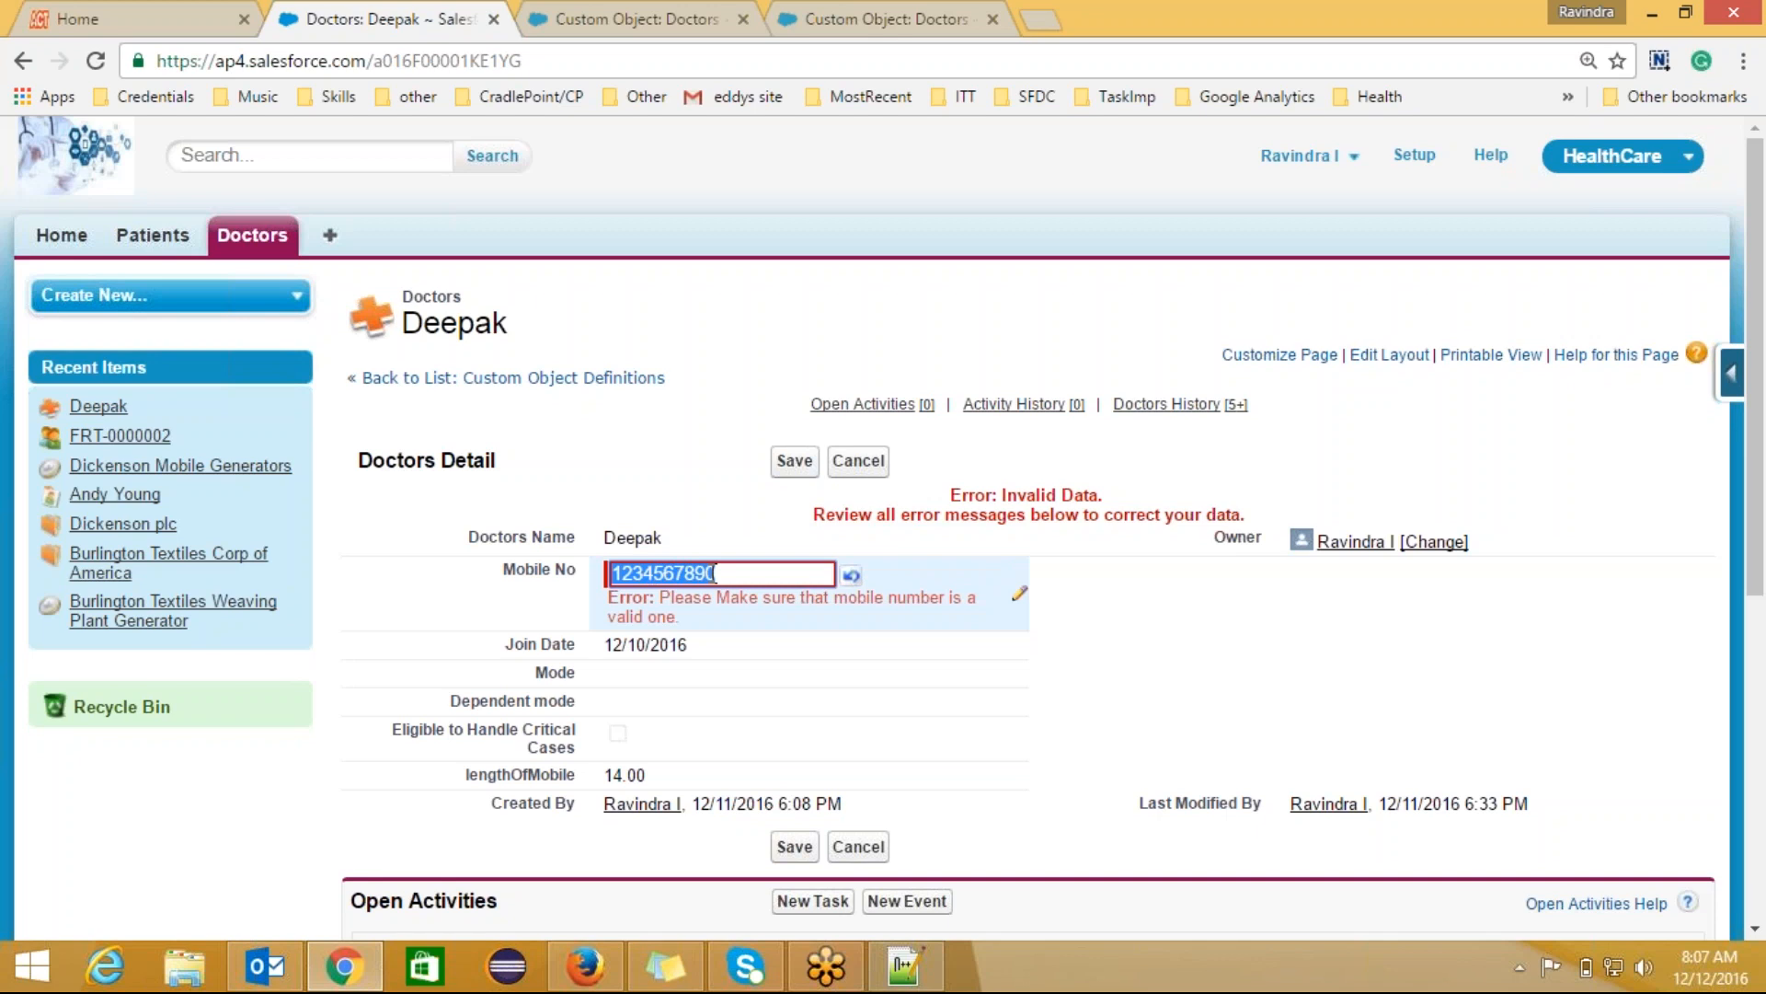
Step: Enter another ten-digit Mobile No, save the record, and return to the Doctors object
key("BackSpace")
type("987654321")
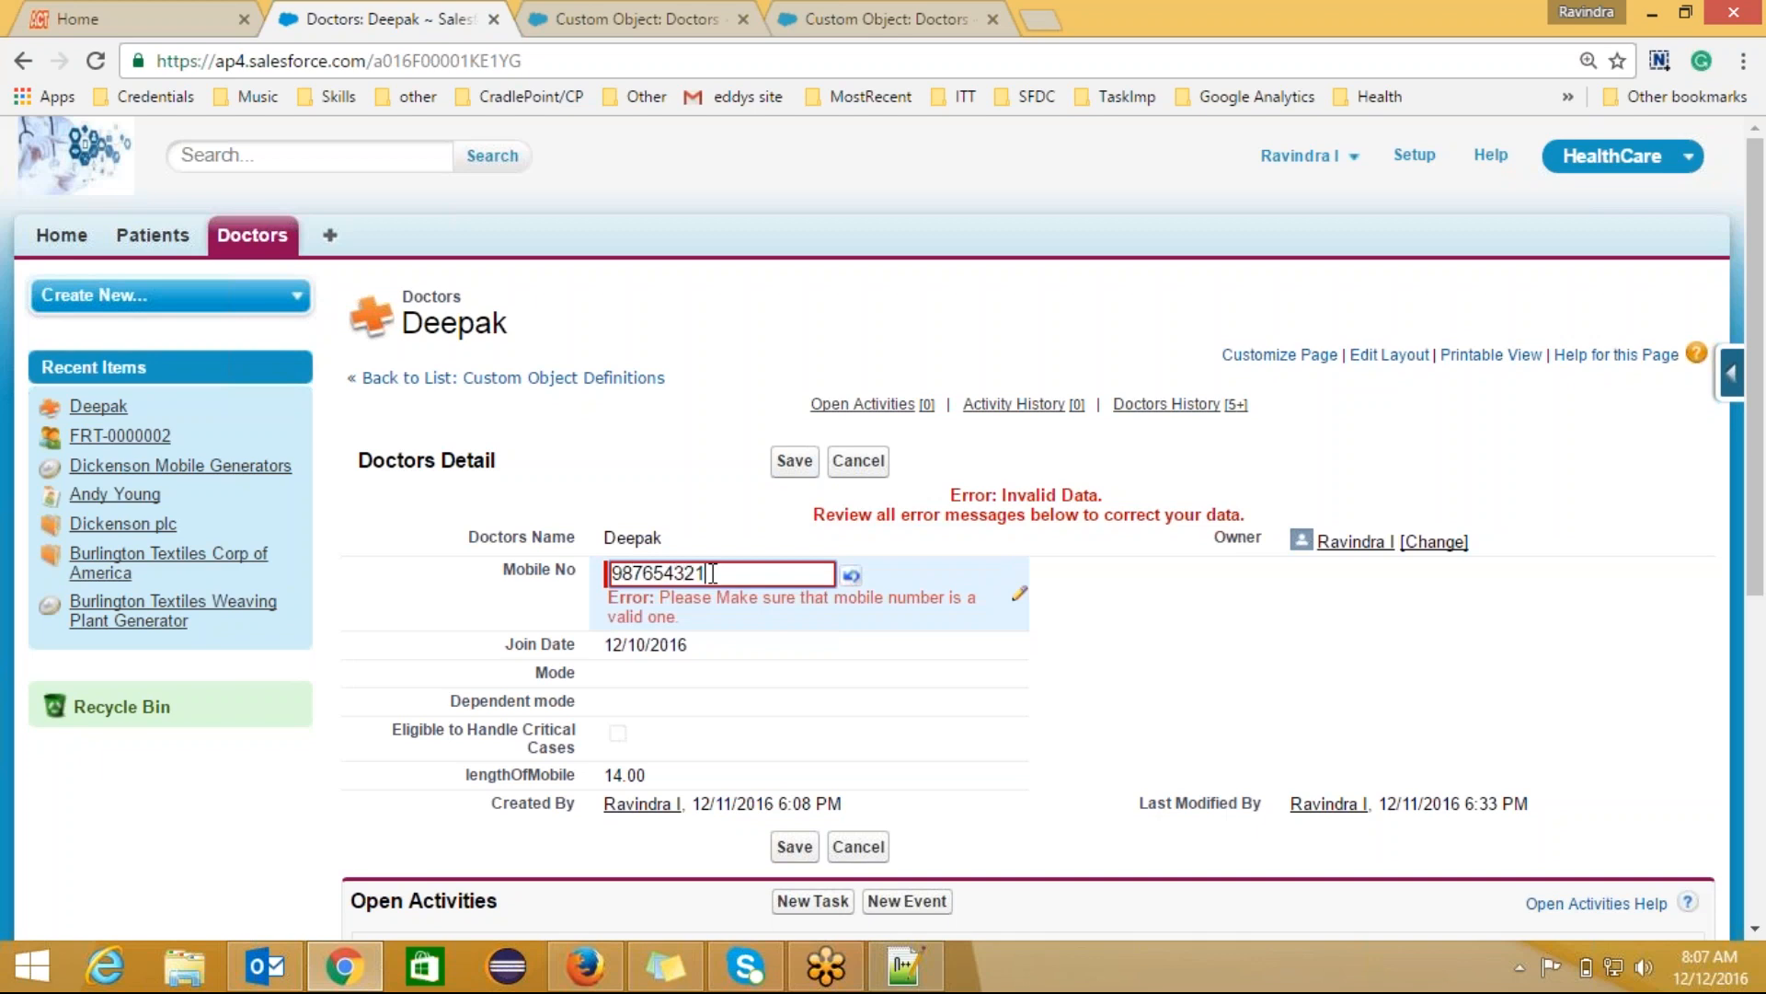
type("0")
left_click(794, 460)
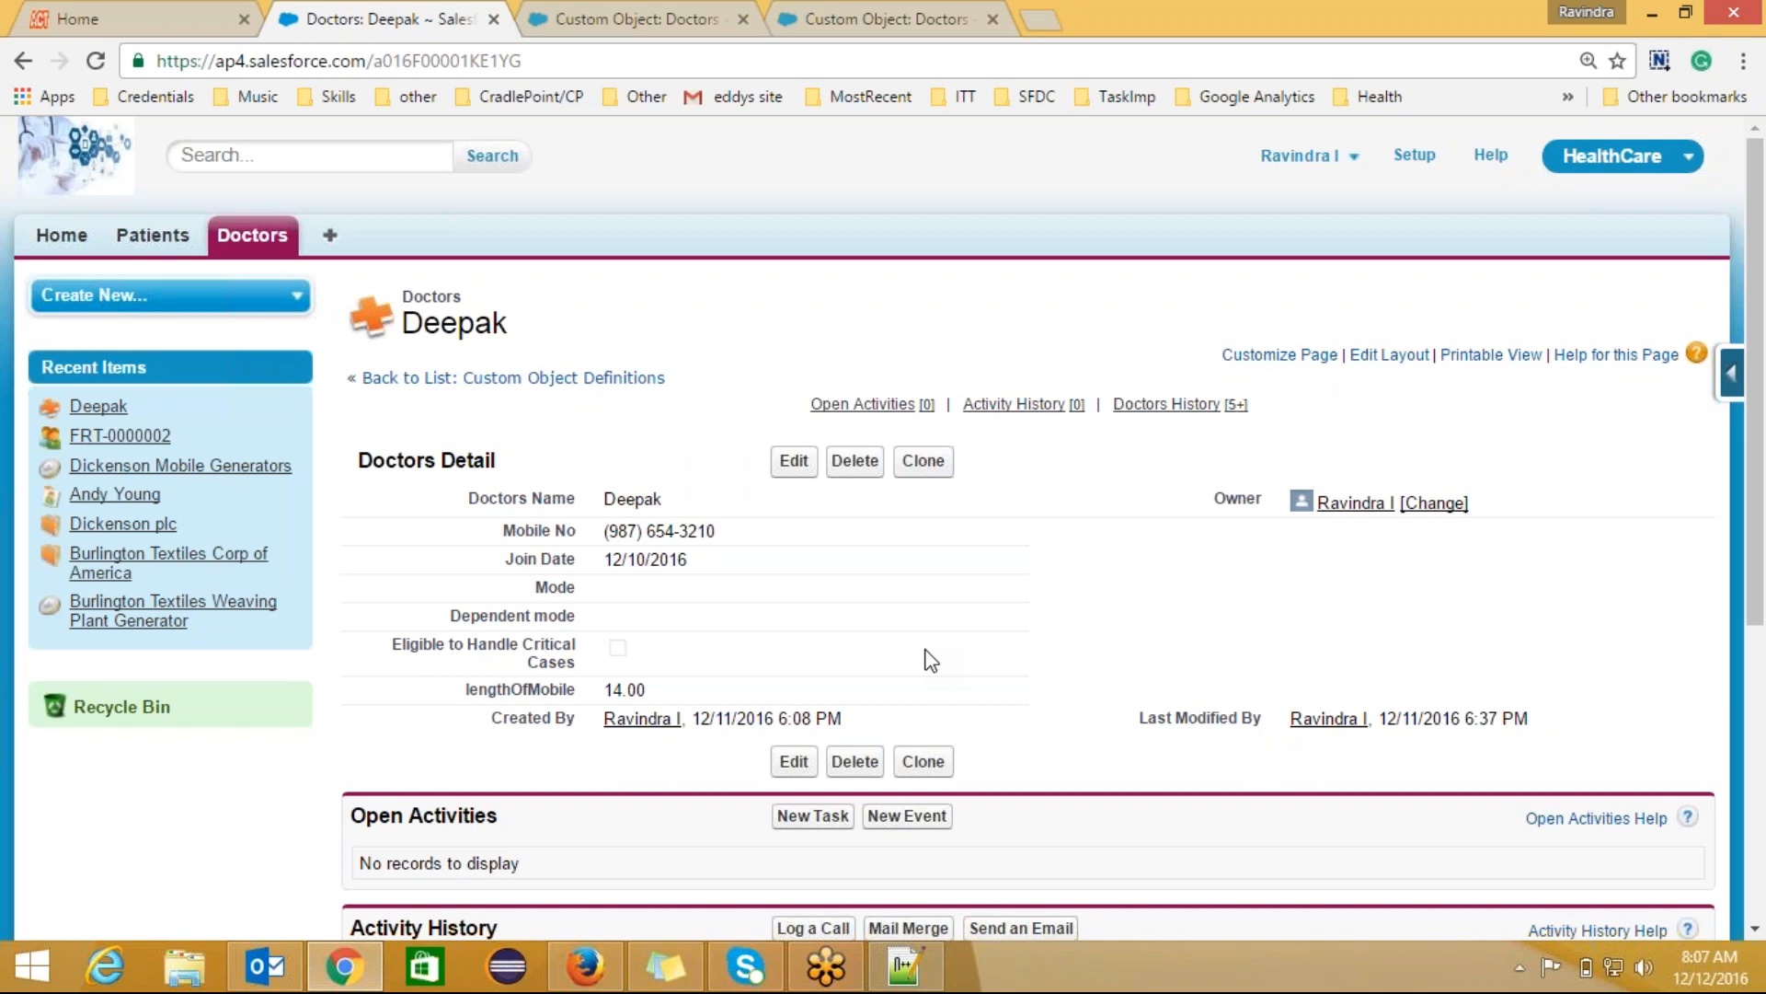
left_click(649, 16)
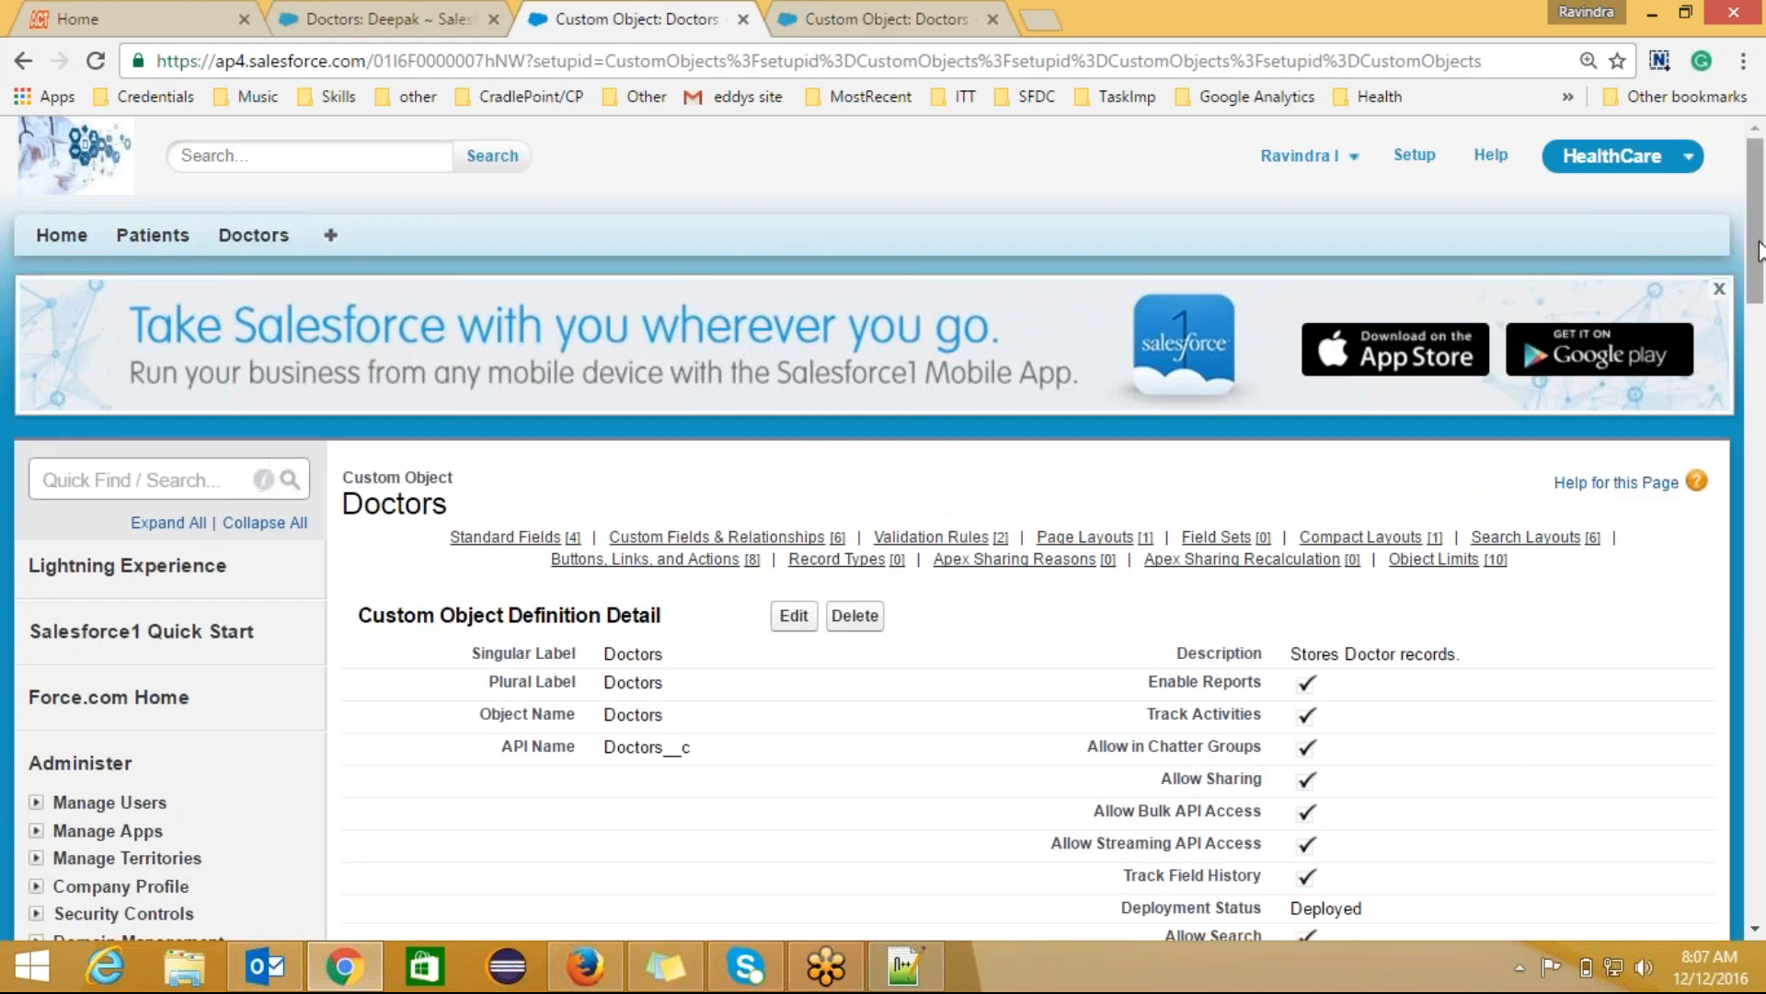
Step: Edit the Eligible to Handle Critical Cases formula field and open the Operators & Functions help
left_click_drag(1758, 250, 1761, 436)
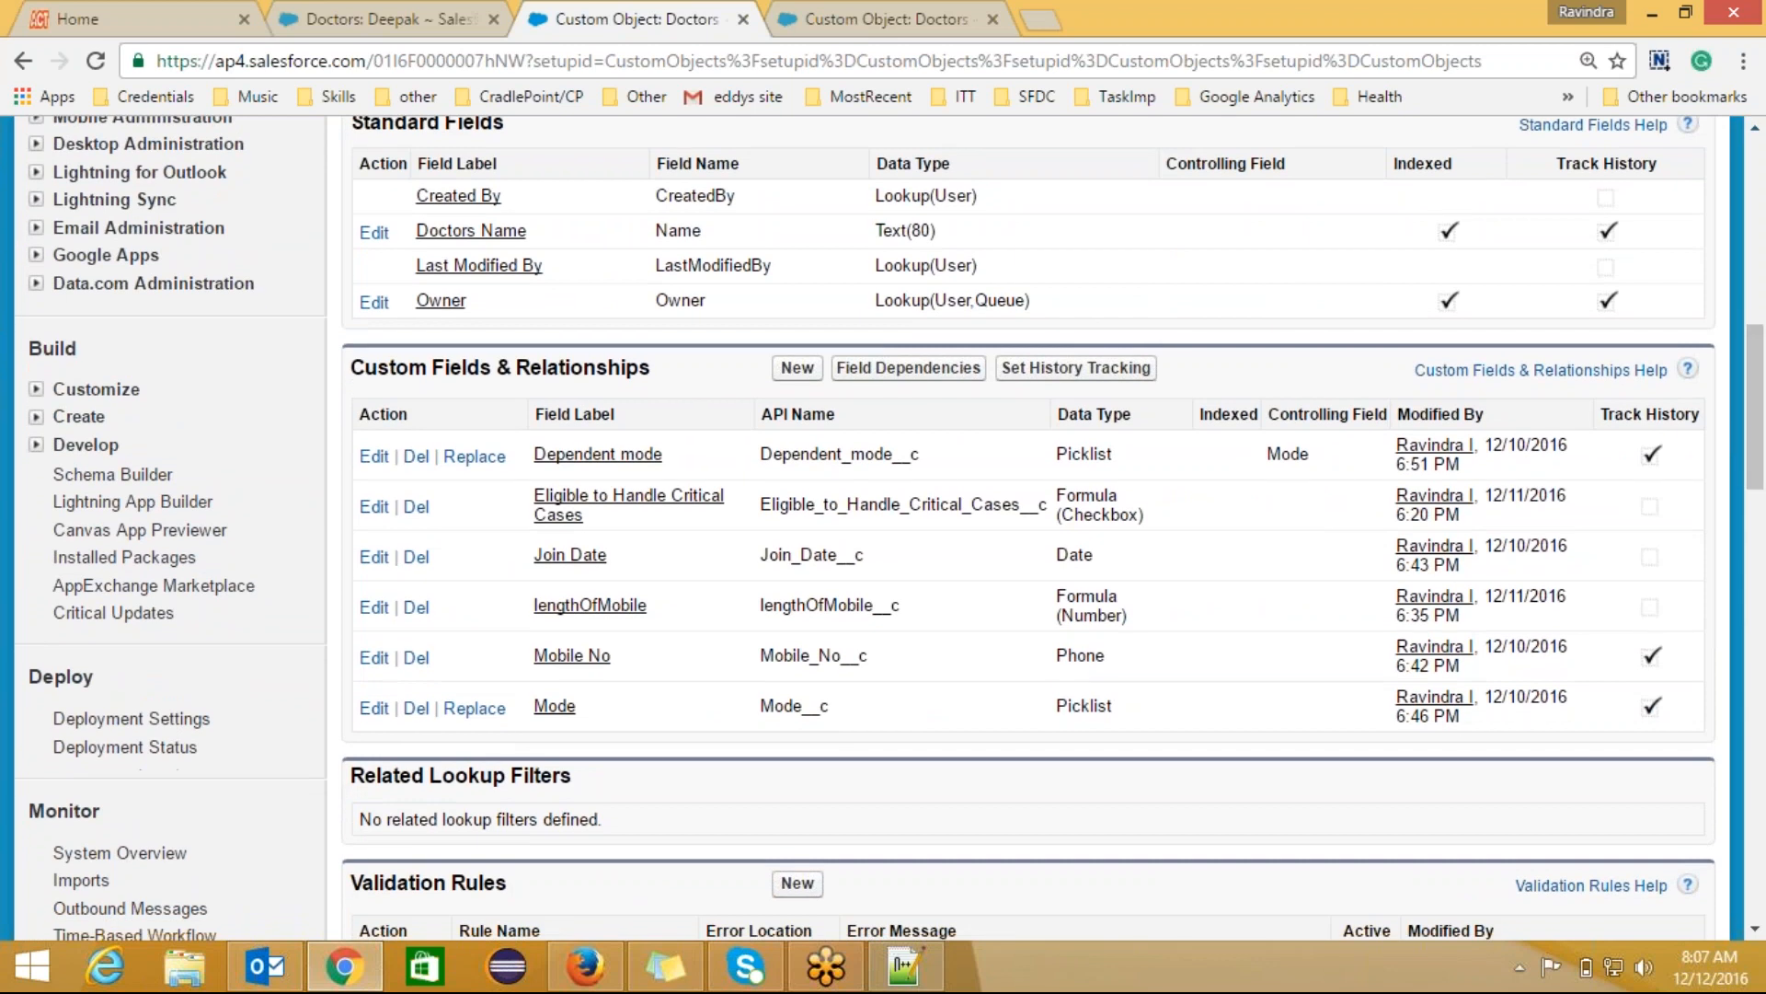
left_click(639, 508)
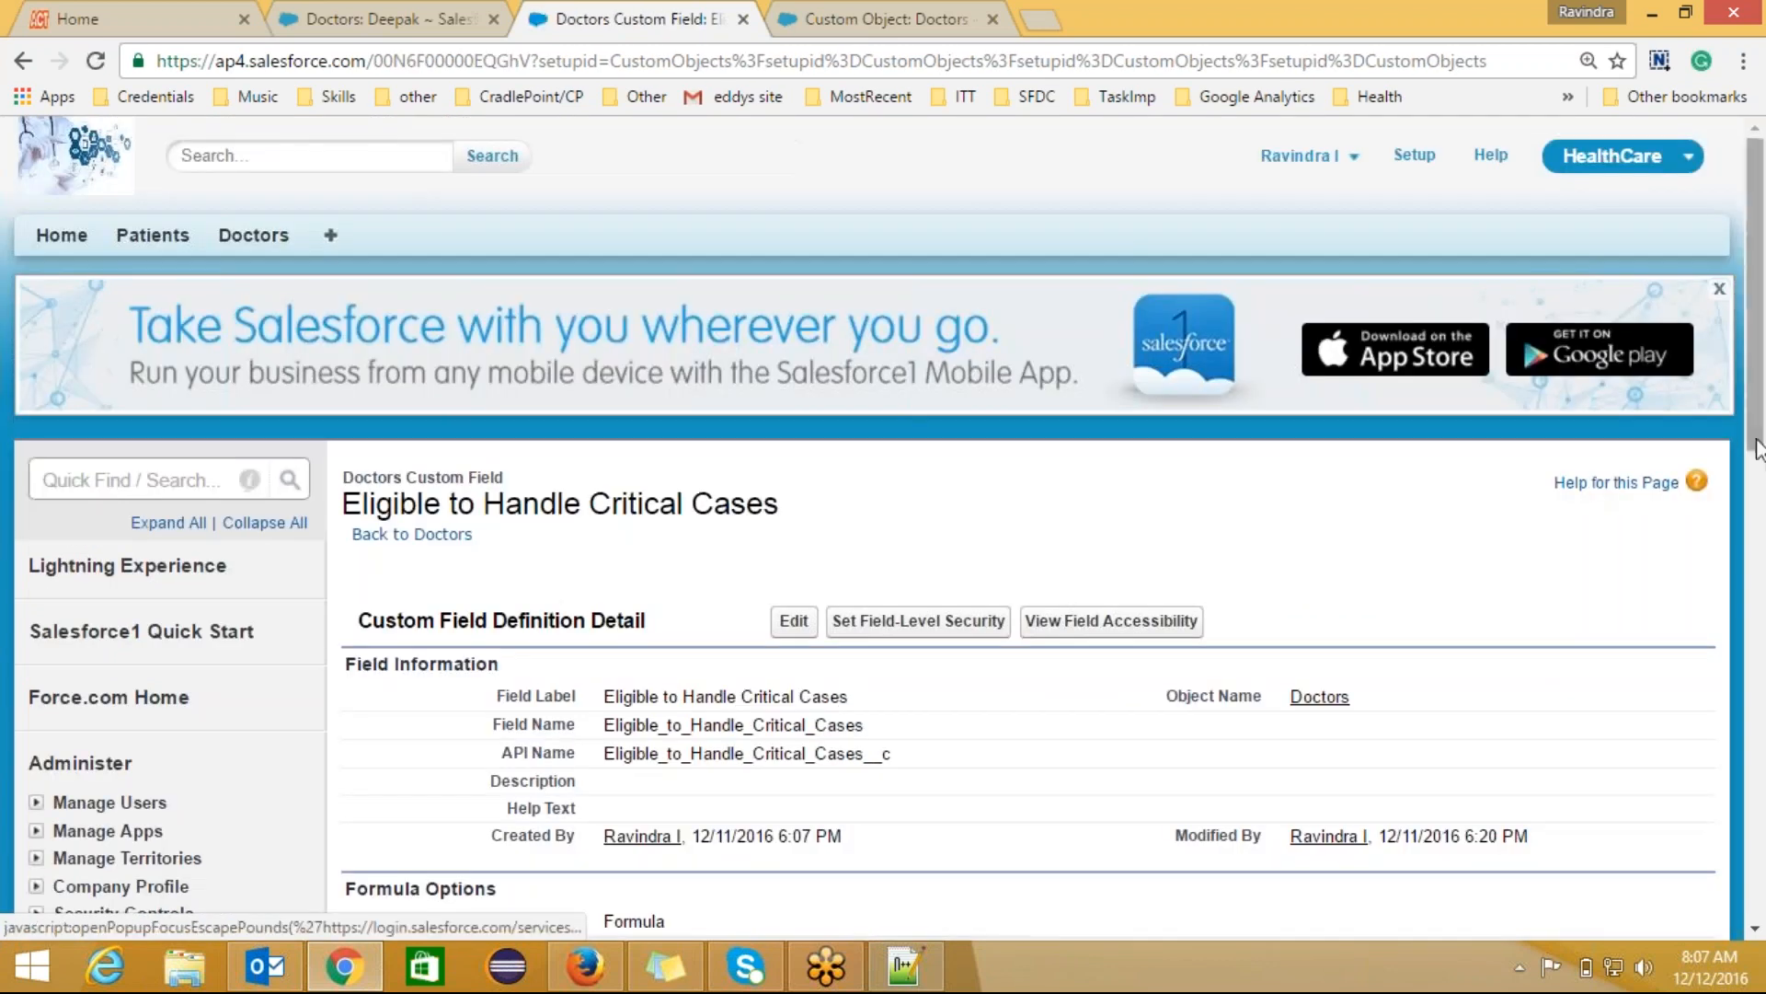
left_click_drag(1763, 363, 1762, 497)
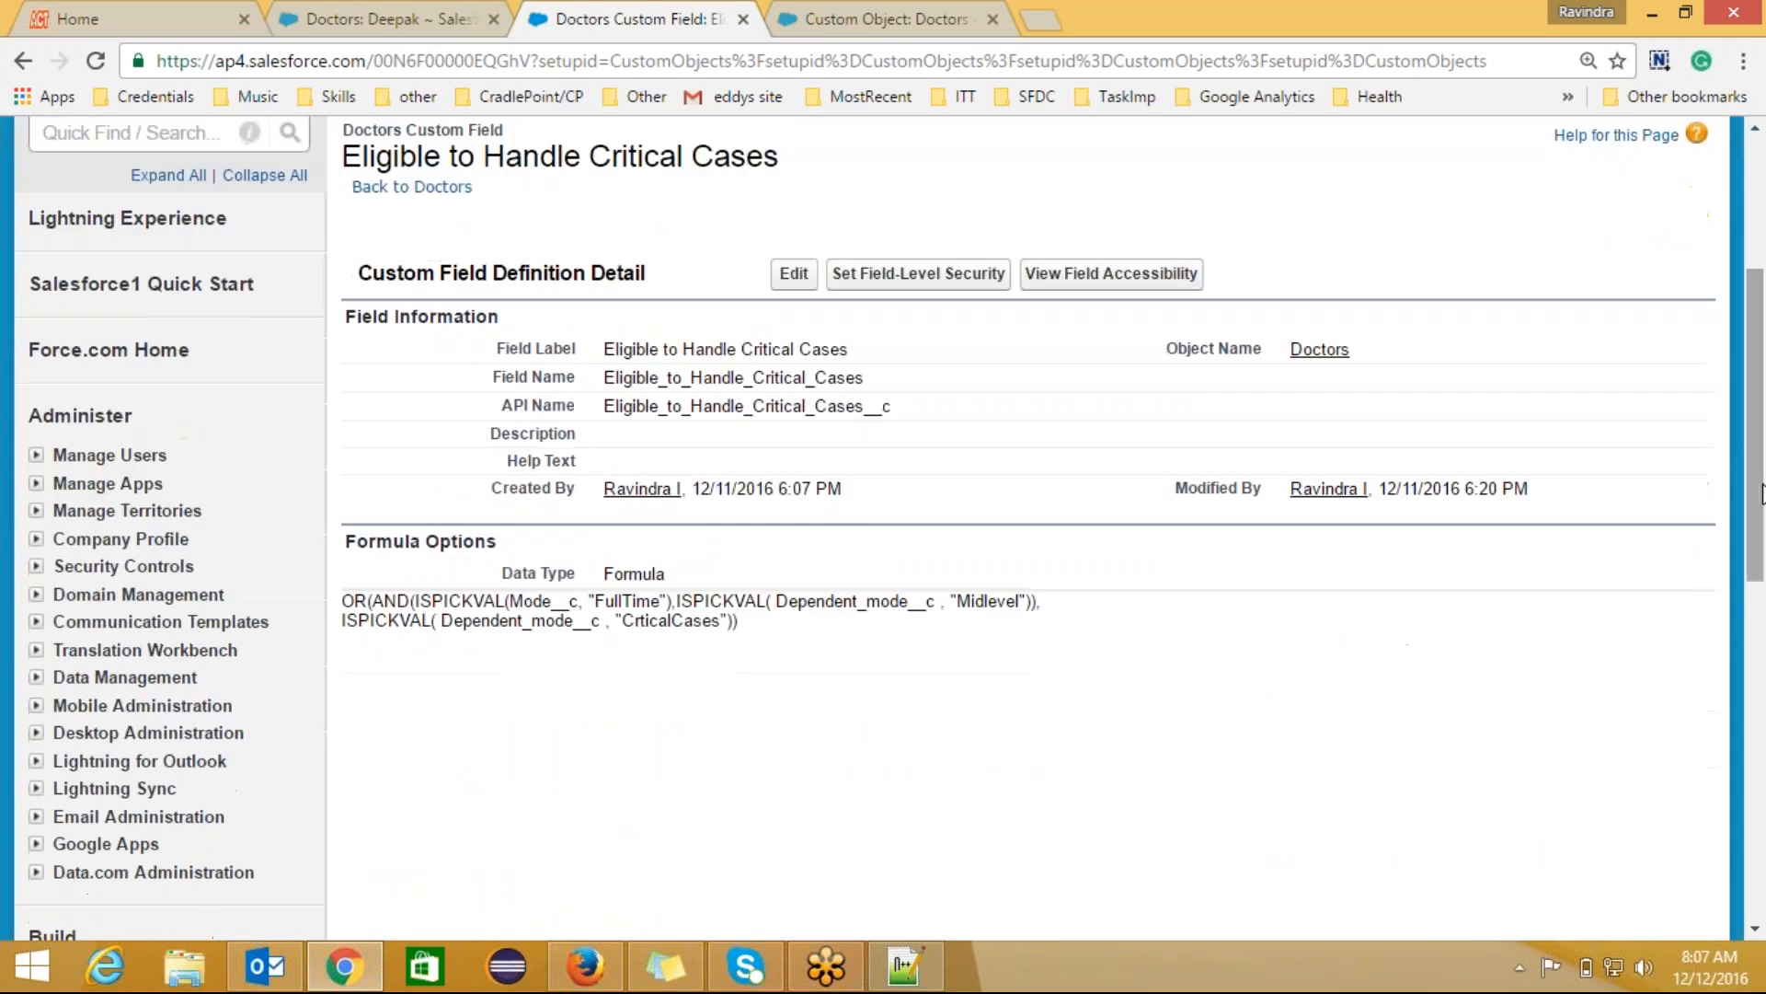
left_click(795, 274)
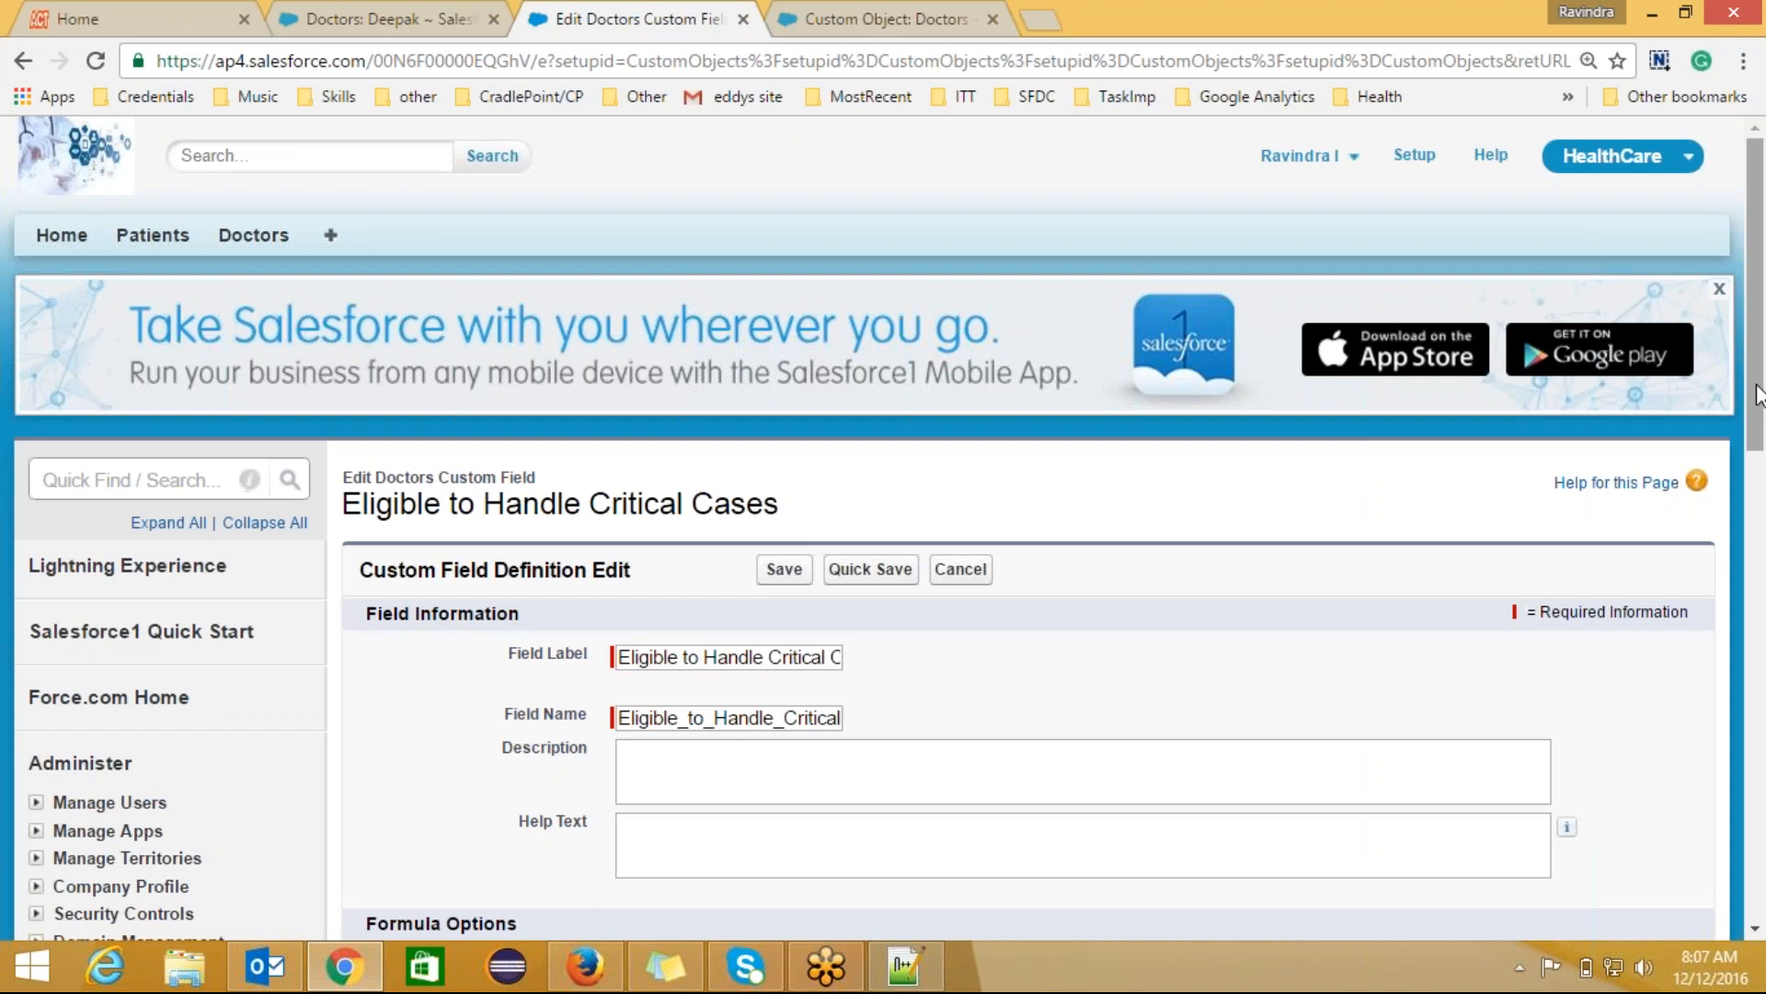
left_click_drag(1760, 394, 1762, 593)
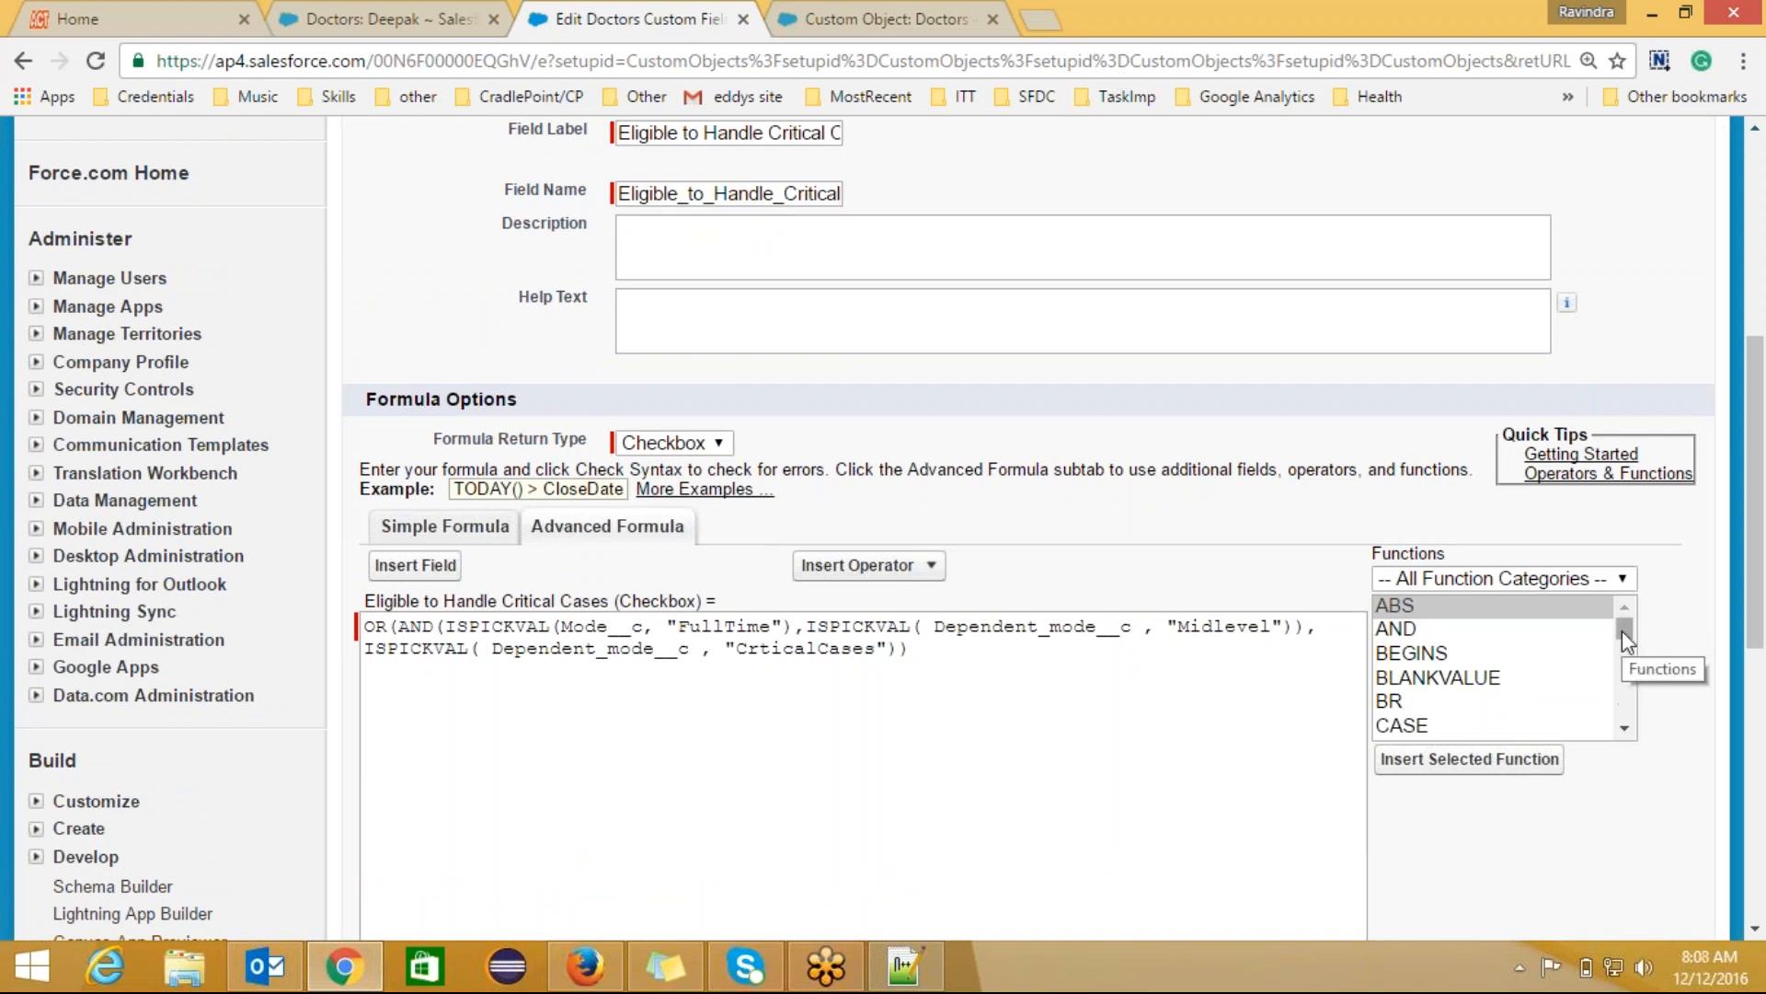
mouse_move(1624, 631)
left_mouse_down()
mouse_move(1625, 670)
mouse_move(1625, 633)
left_mouse_up()
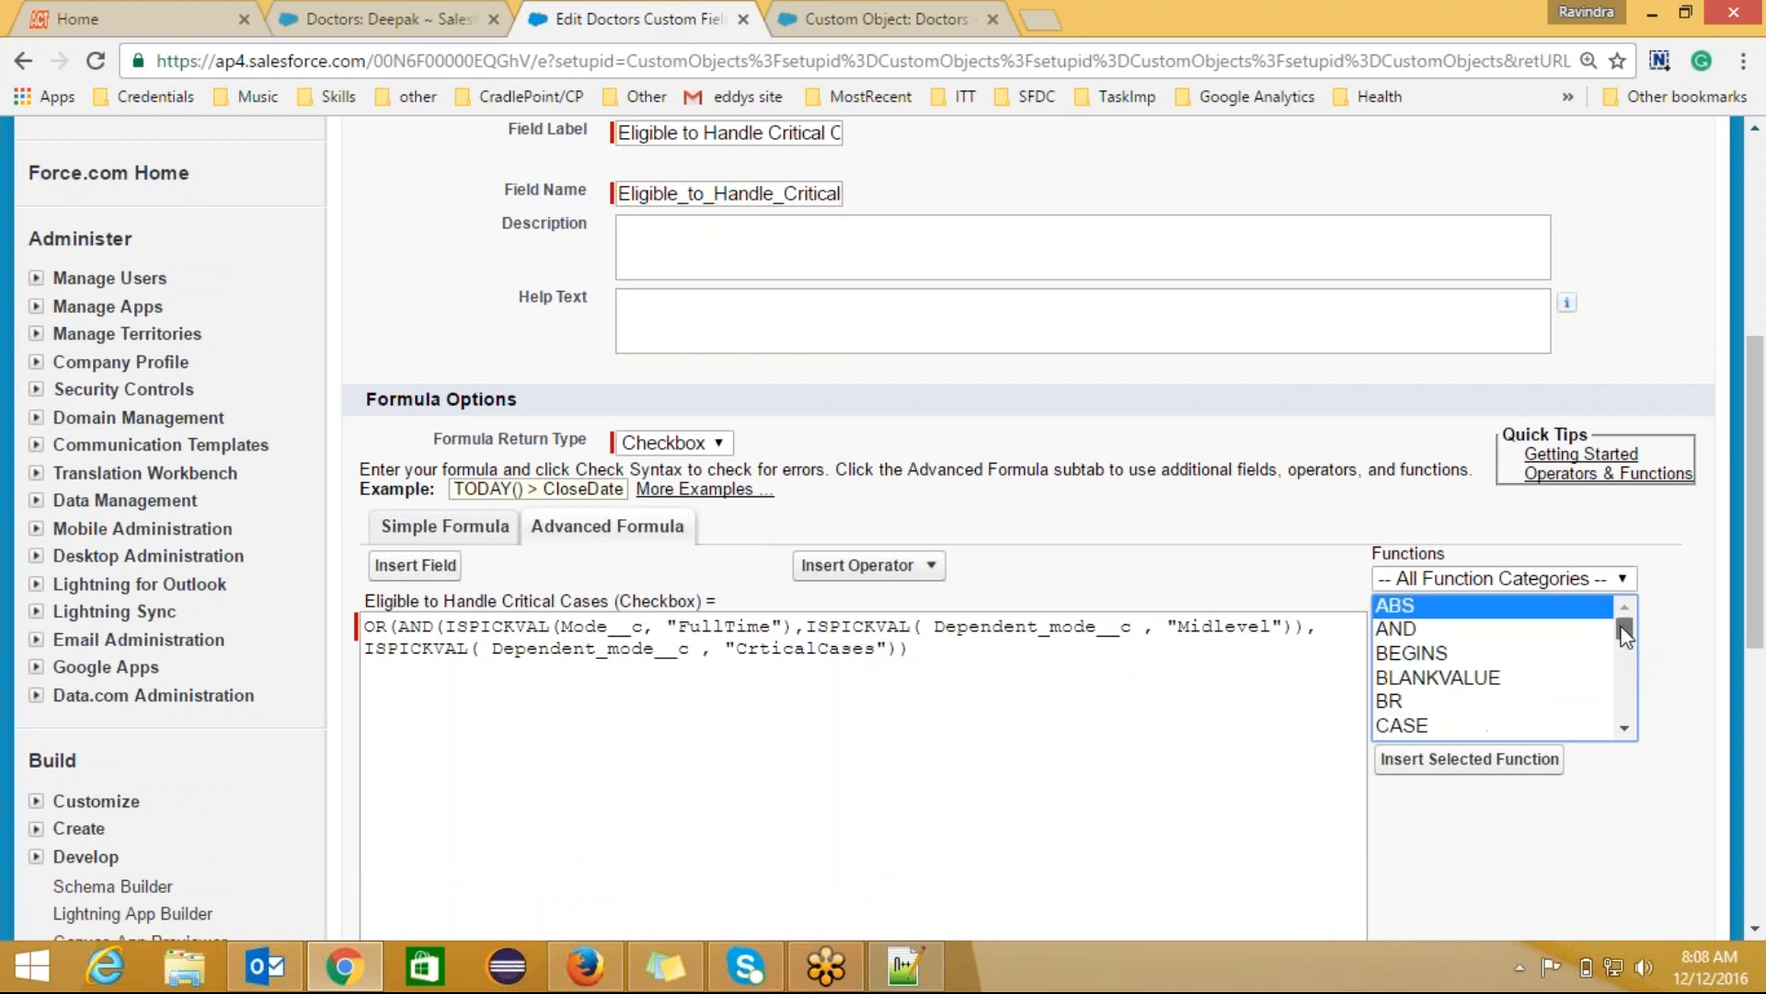
left_click(1583, 491)
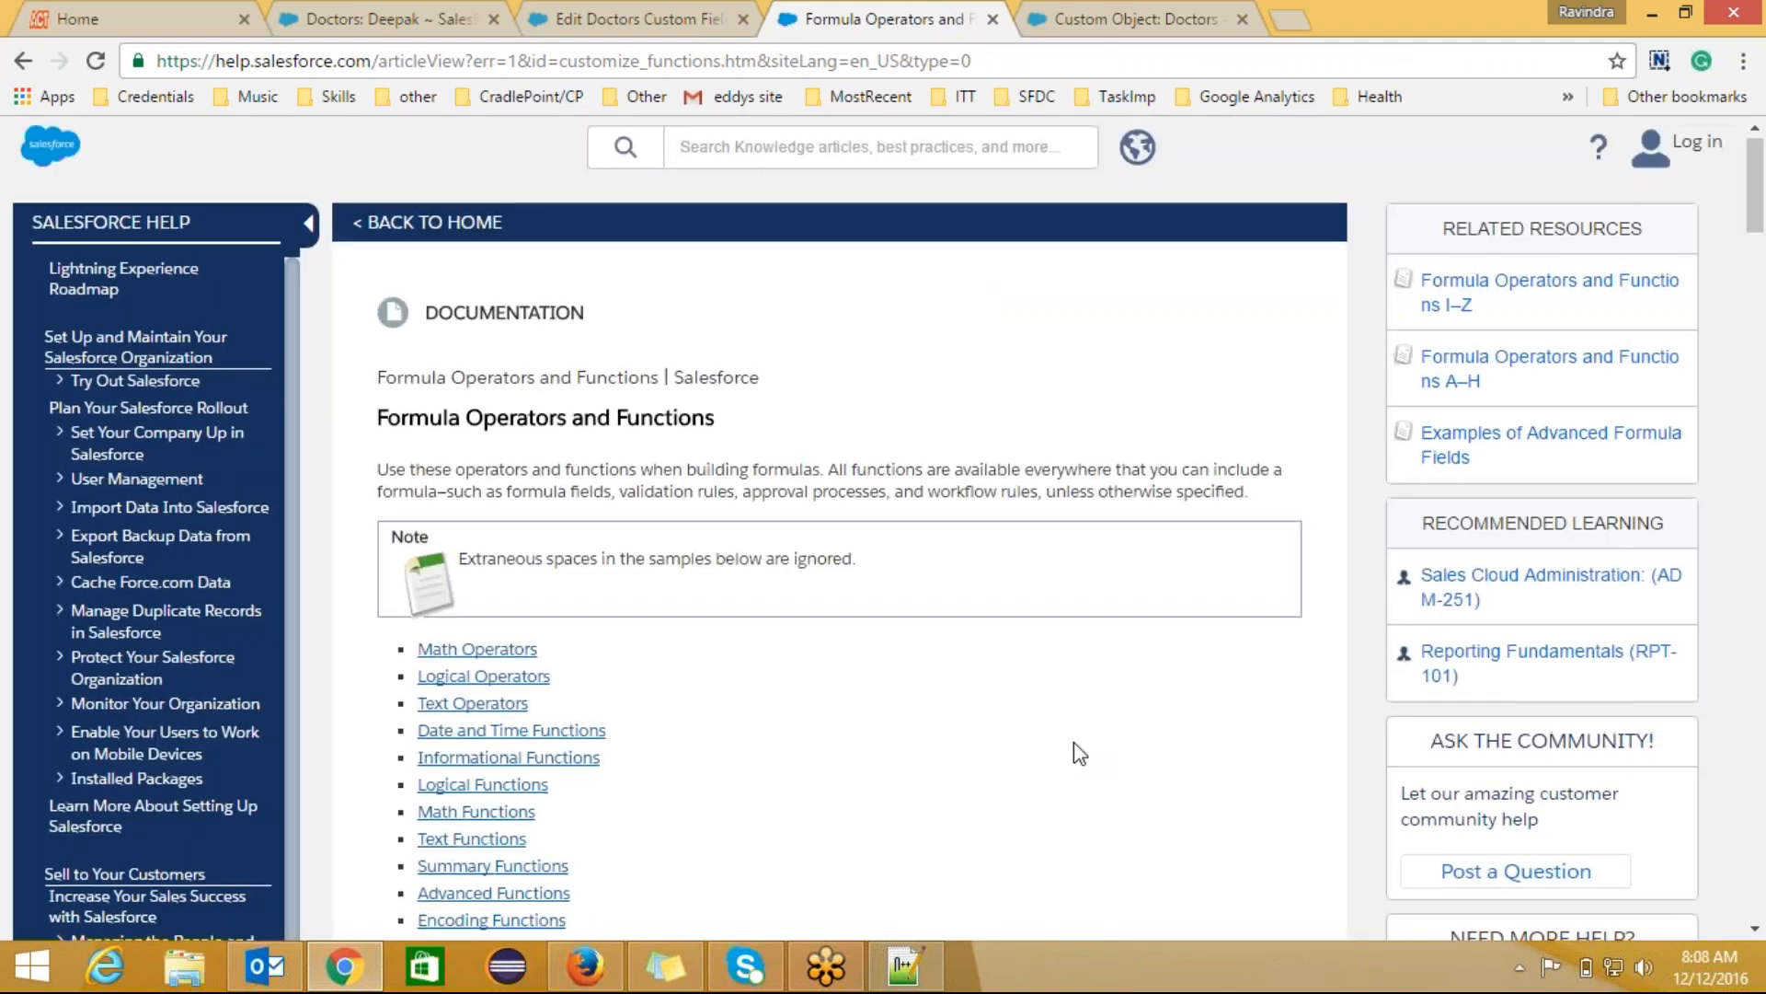
Step: Scroll through the operator and function tables from Math Operators down to Encoding Functions and back
scroll(1073, 742, "down", 3)
scroll(1074, 741, "down", 2)
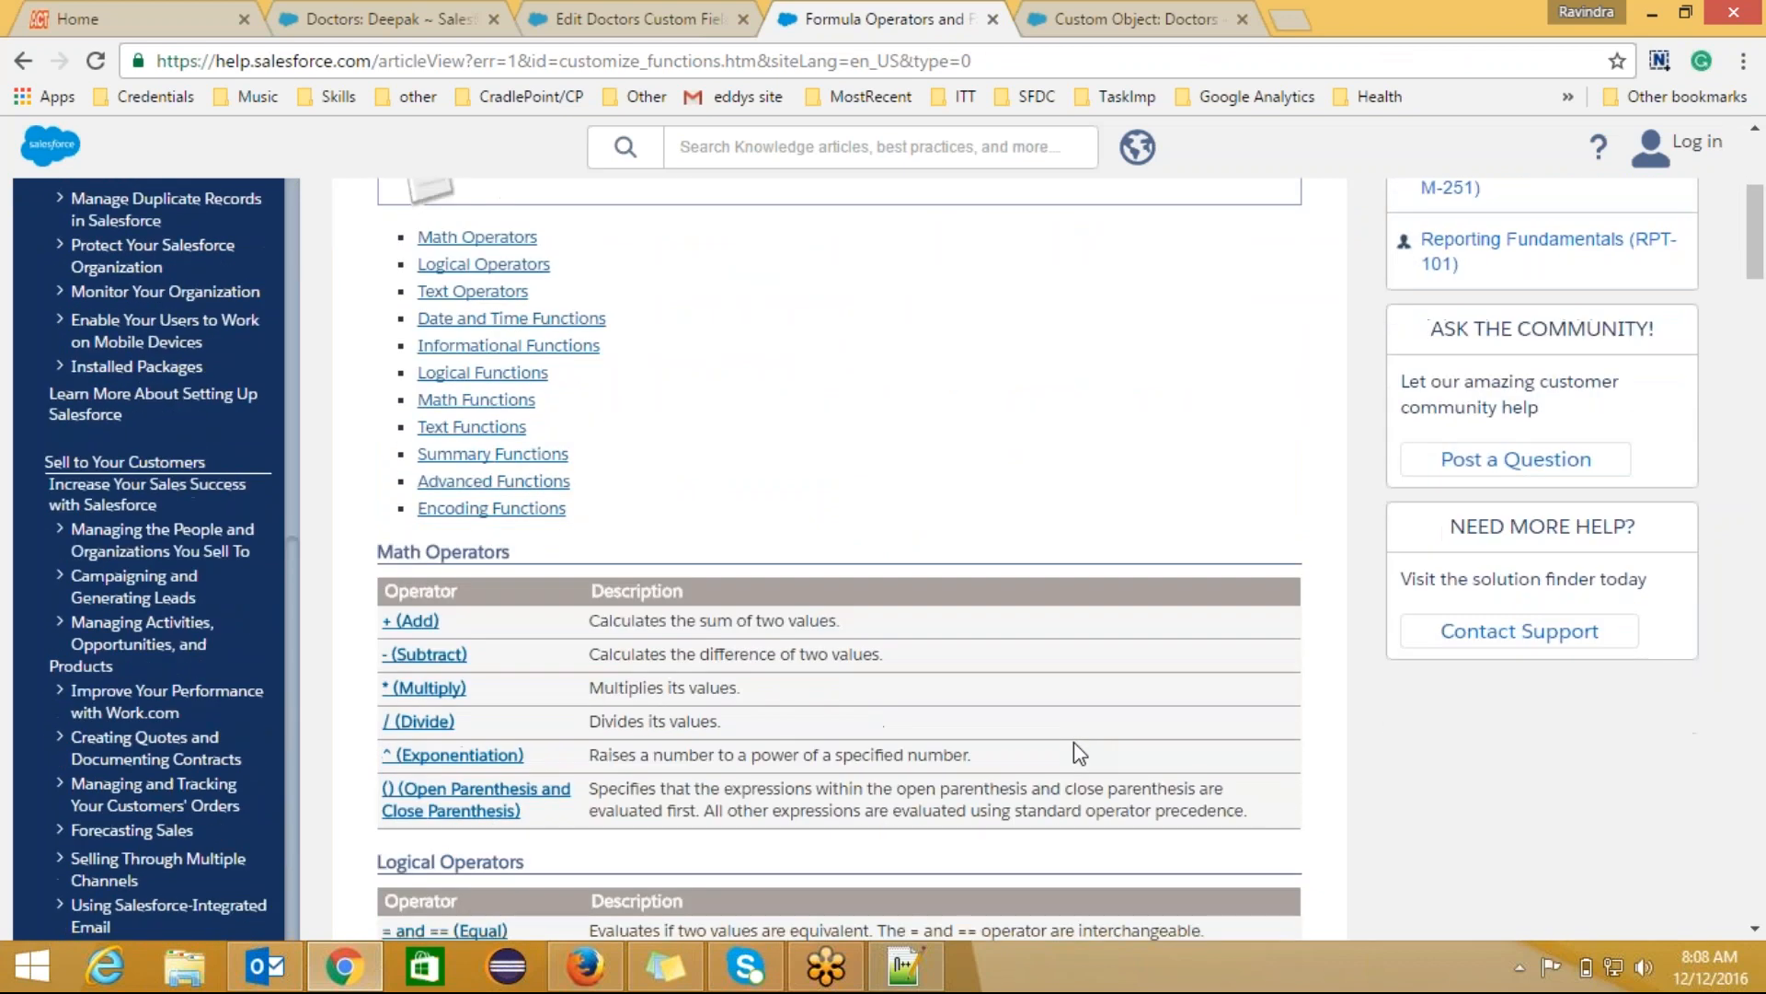
scroll(1074, 742, "up", 1)
scroll(1073, 742, "down", 3)
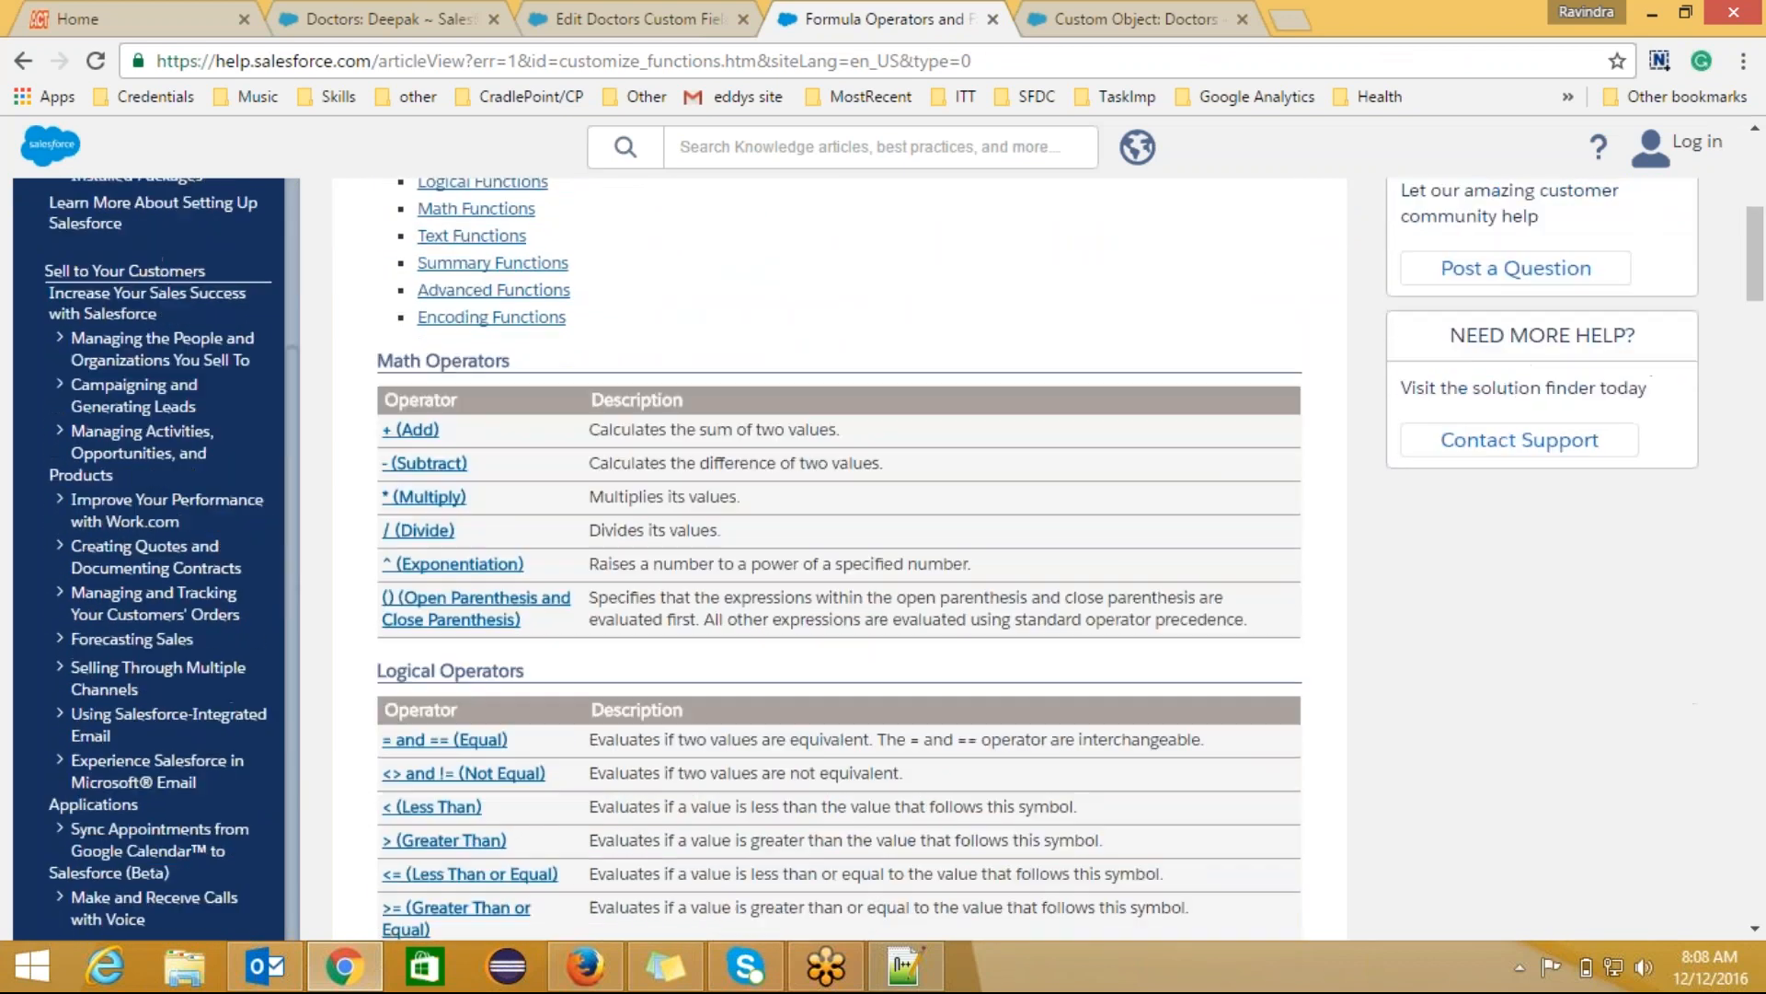
scroll(1074, 742, "down", 13)
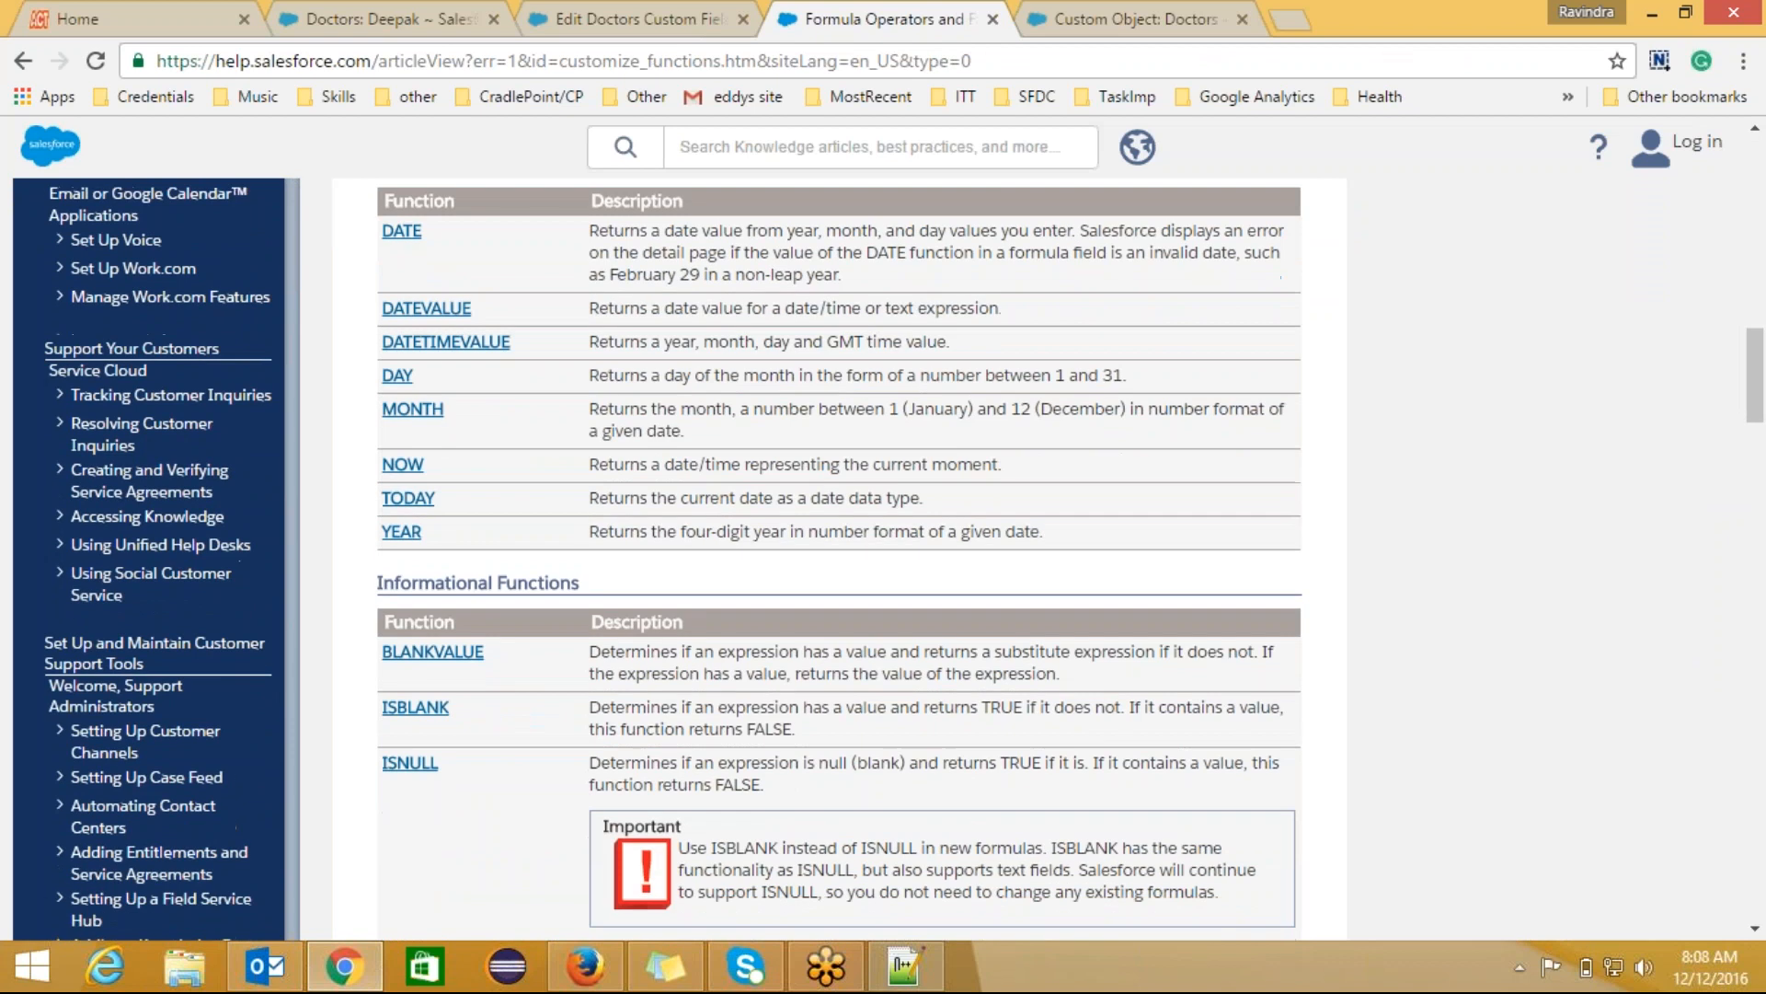
scroll(1074, 742, "down", 8)
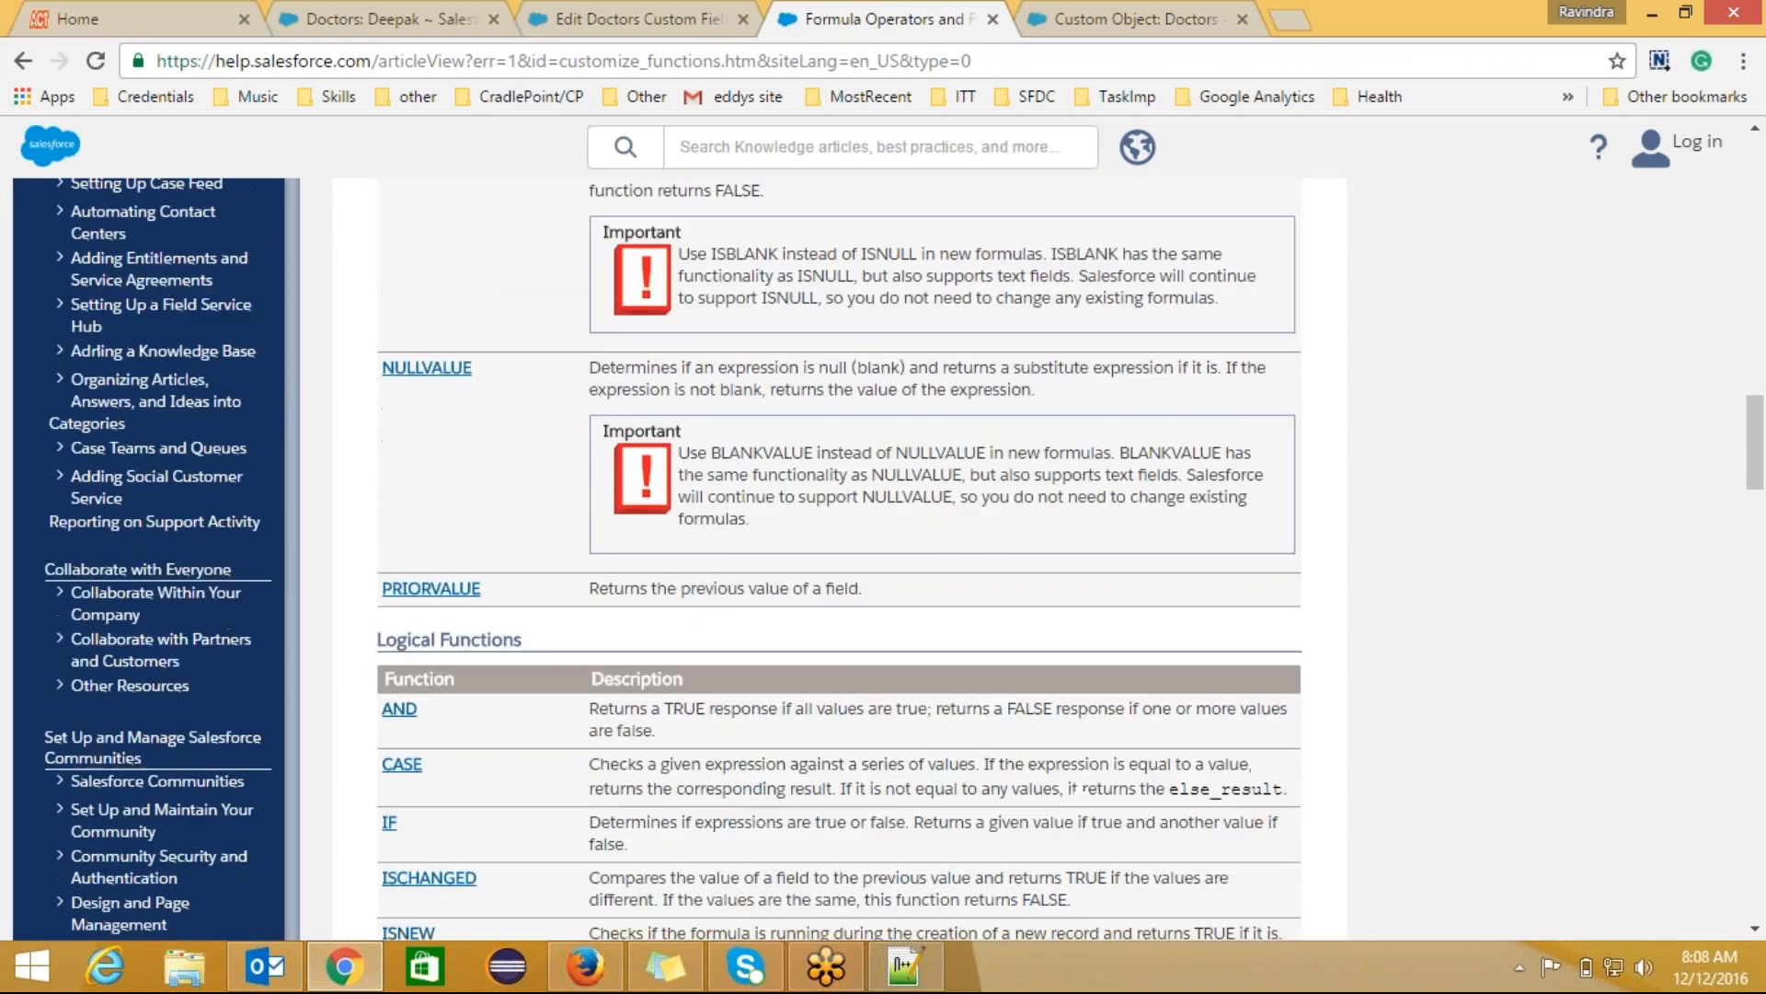
scroll(1074, 742, "down", 9)
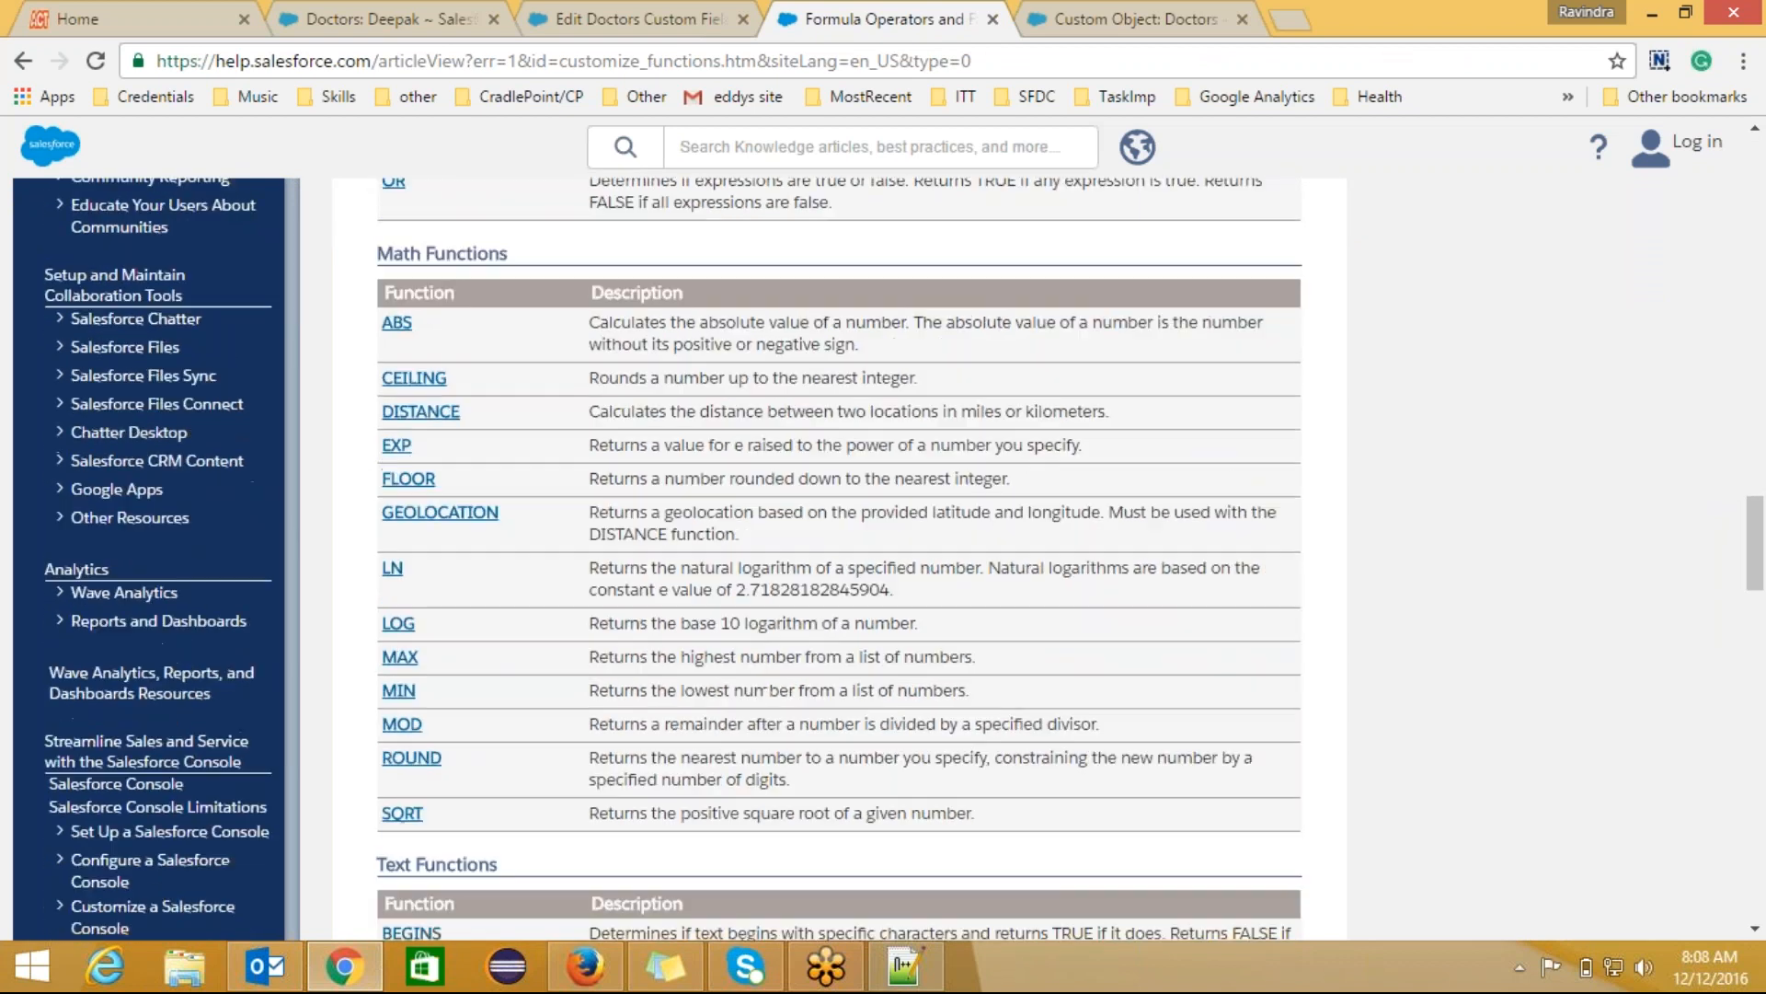
scroll(1074, 742, "down", 16)
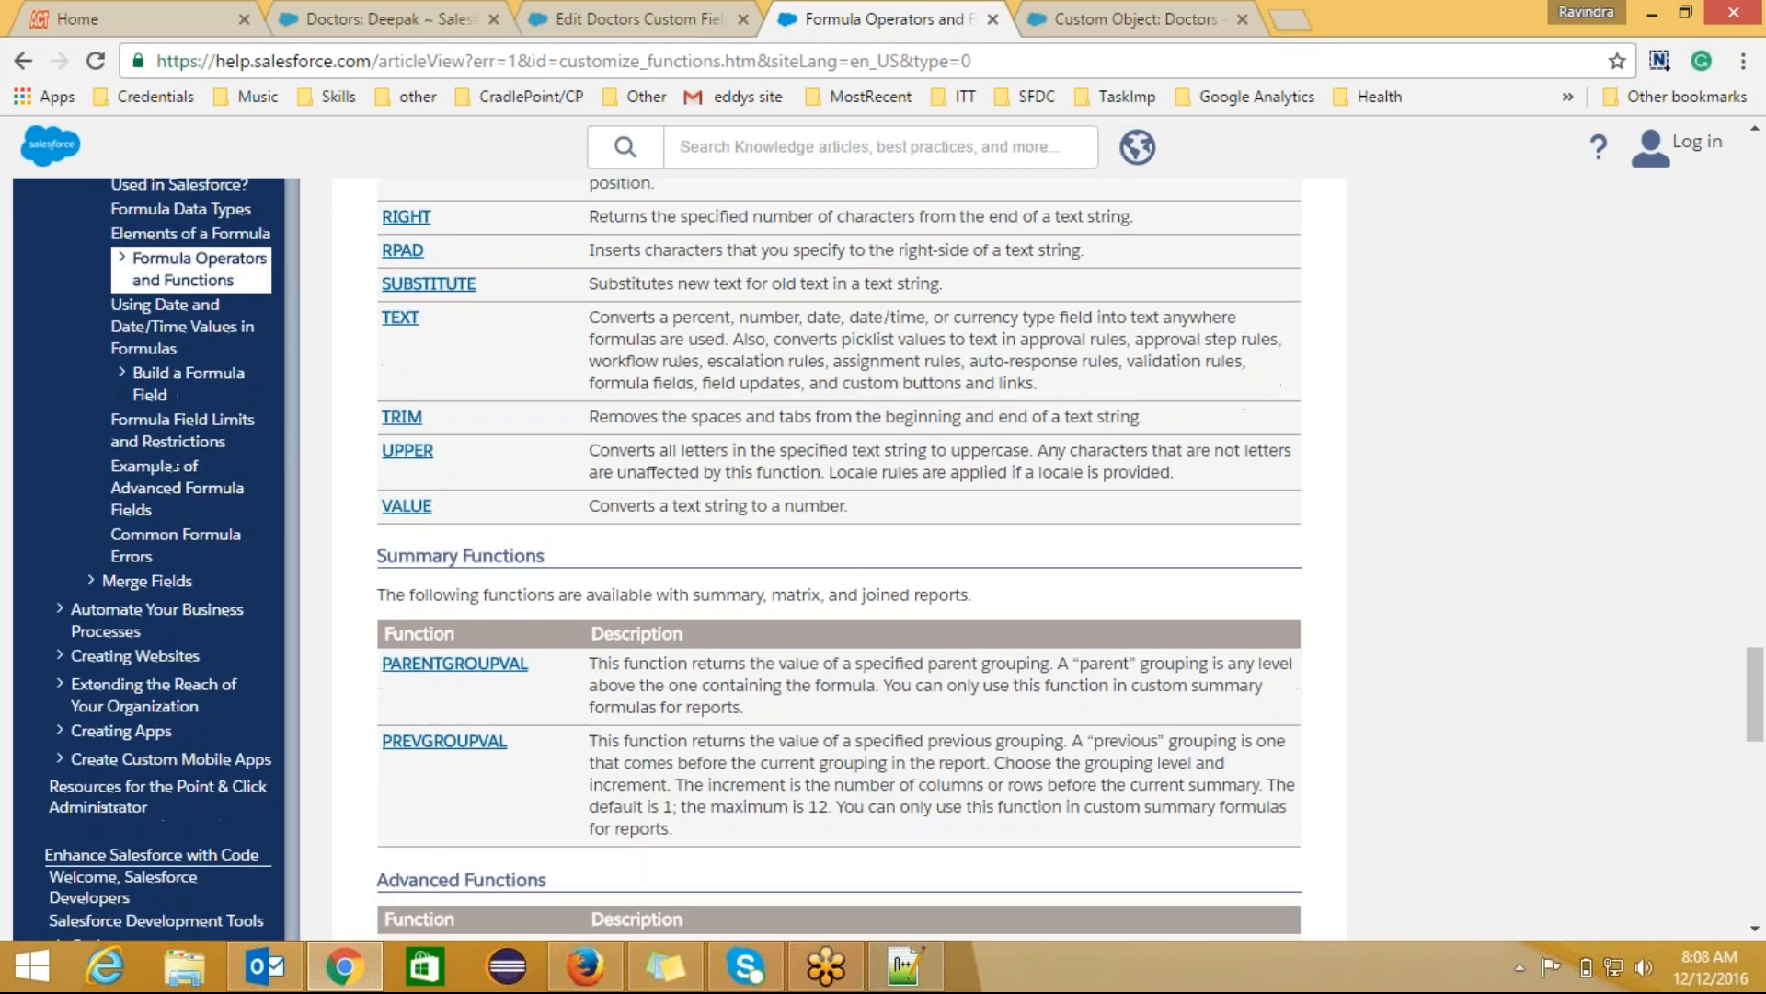
scroll(1074, 741, "down", 16)
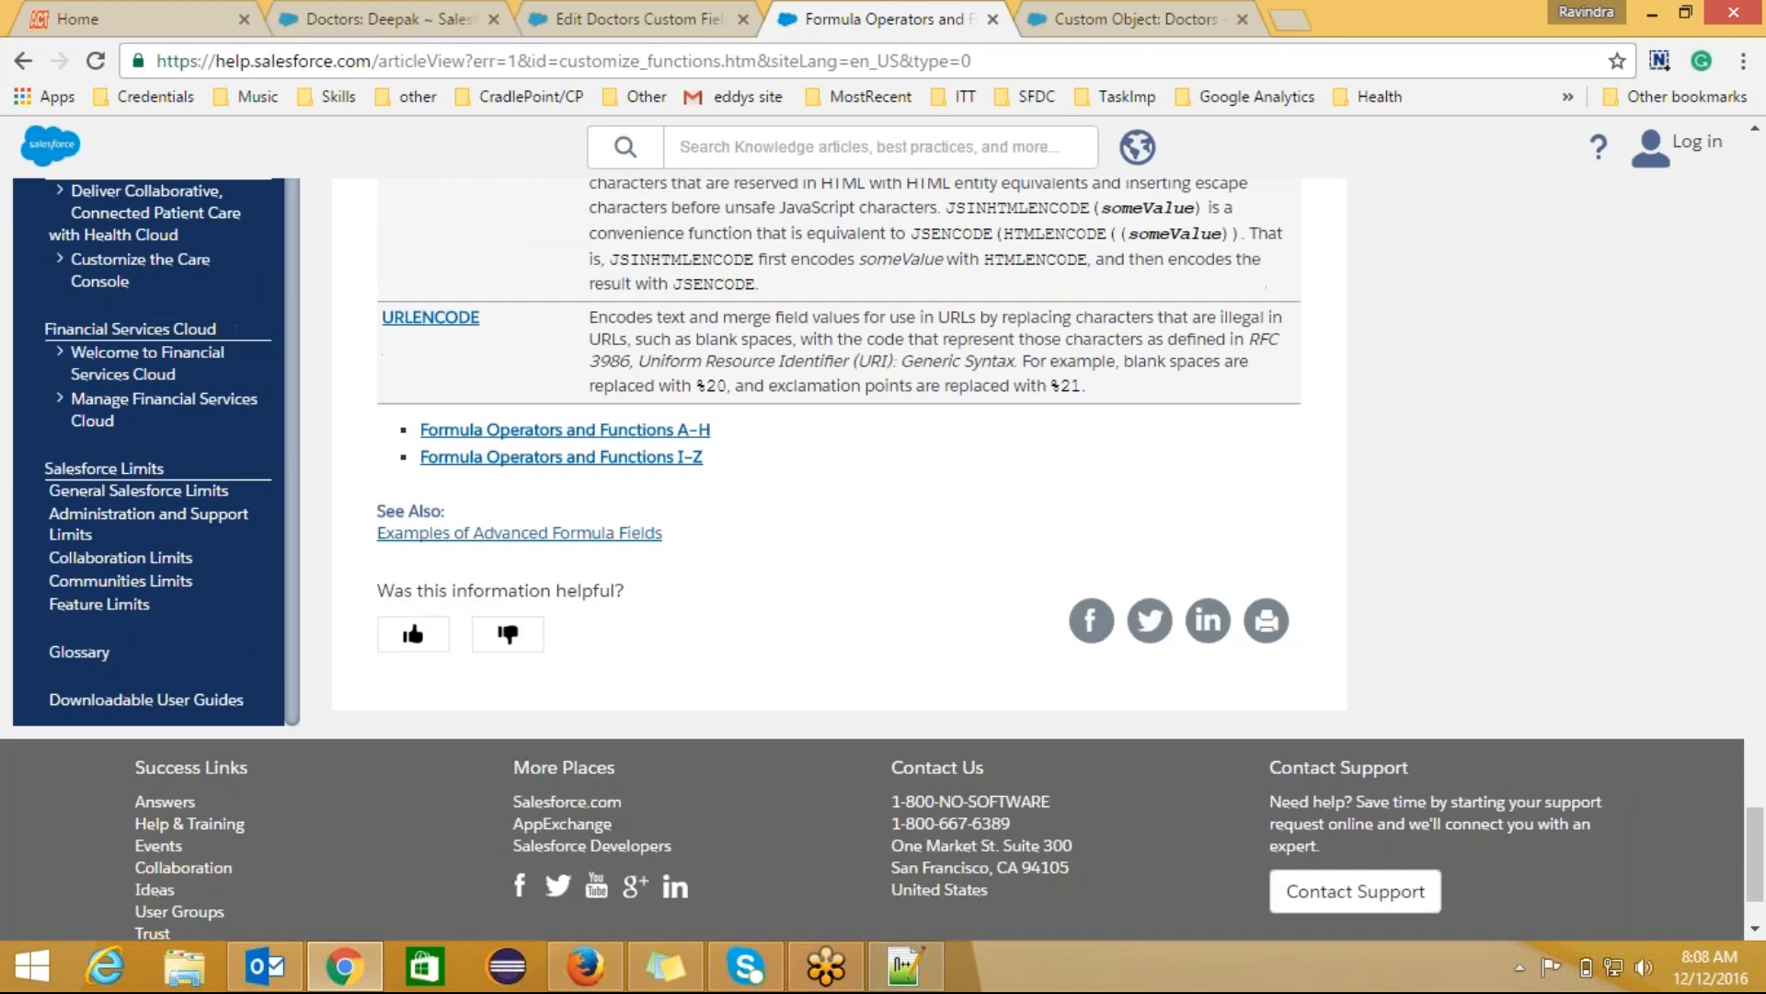
scroll(881, 558, "down", 1)
scroll(882, 558, "up", 1)
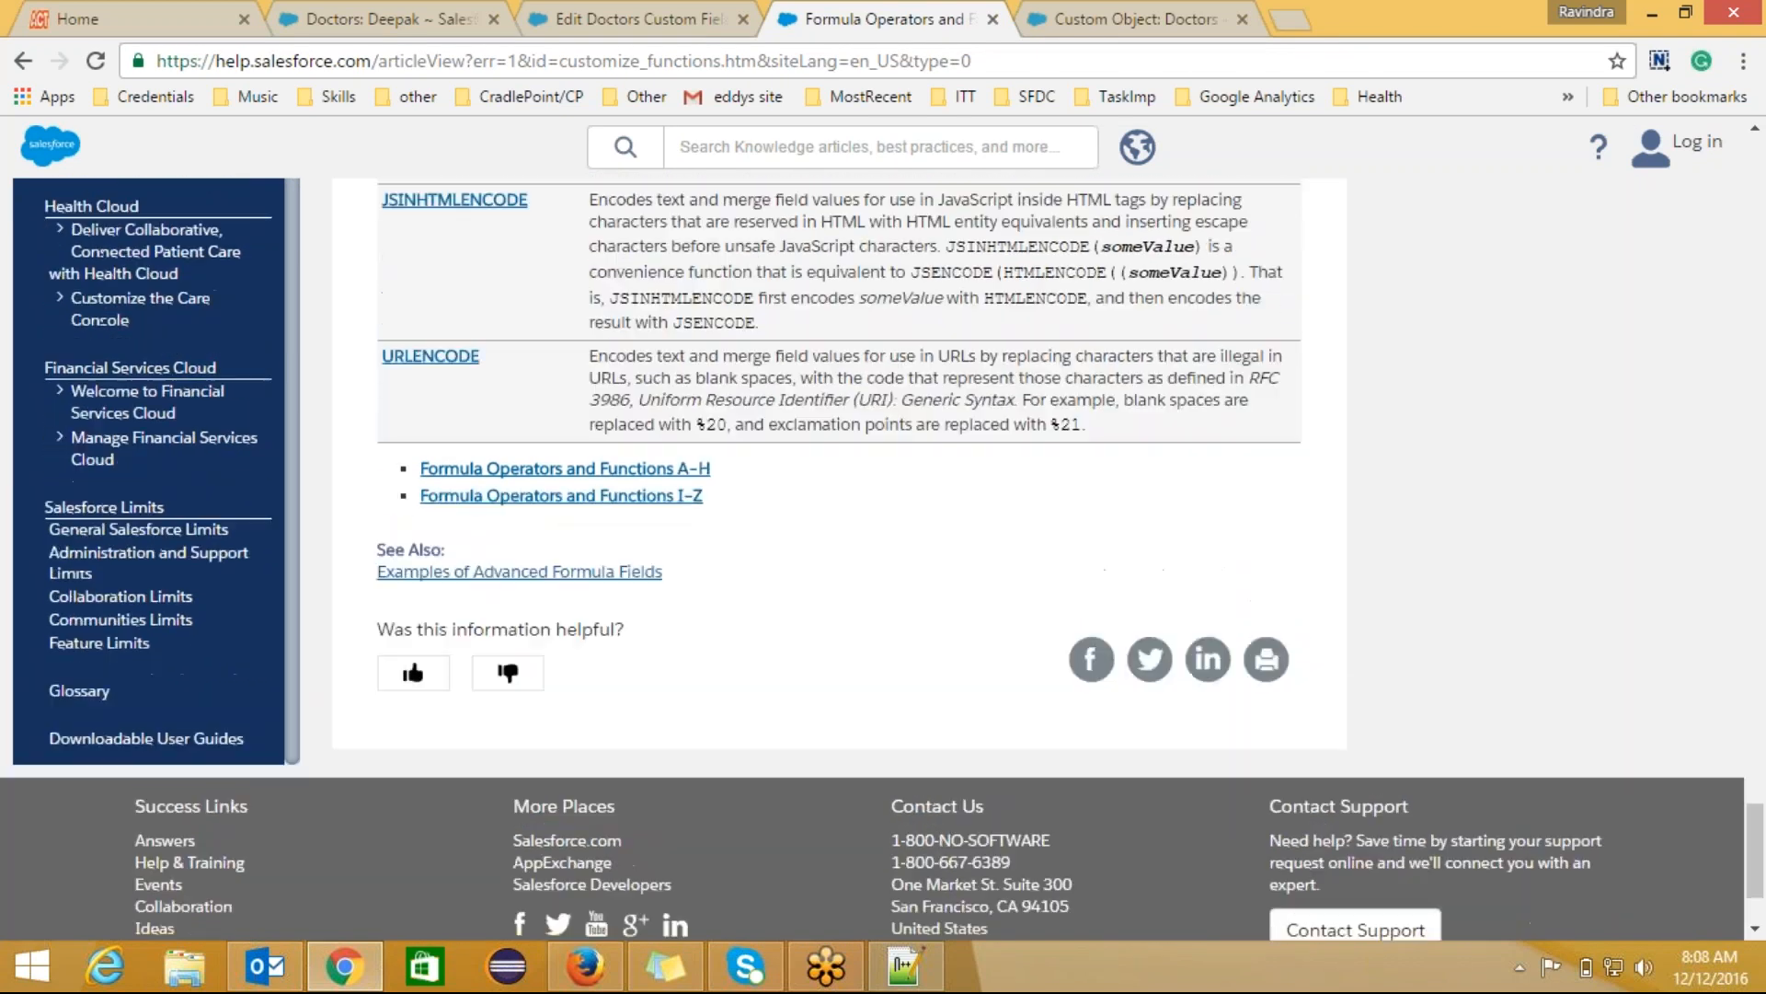
scroll(882, 559, "up", 1)
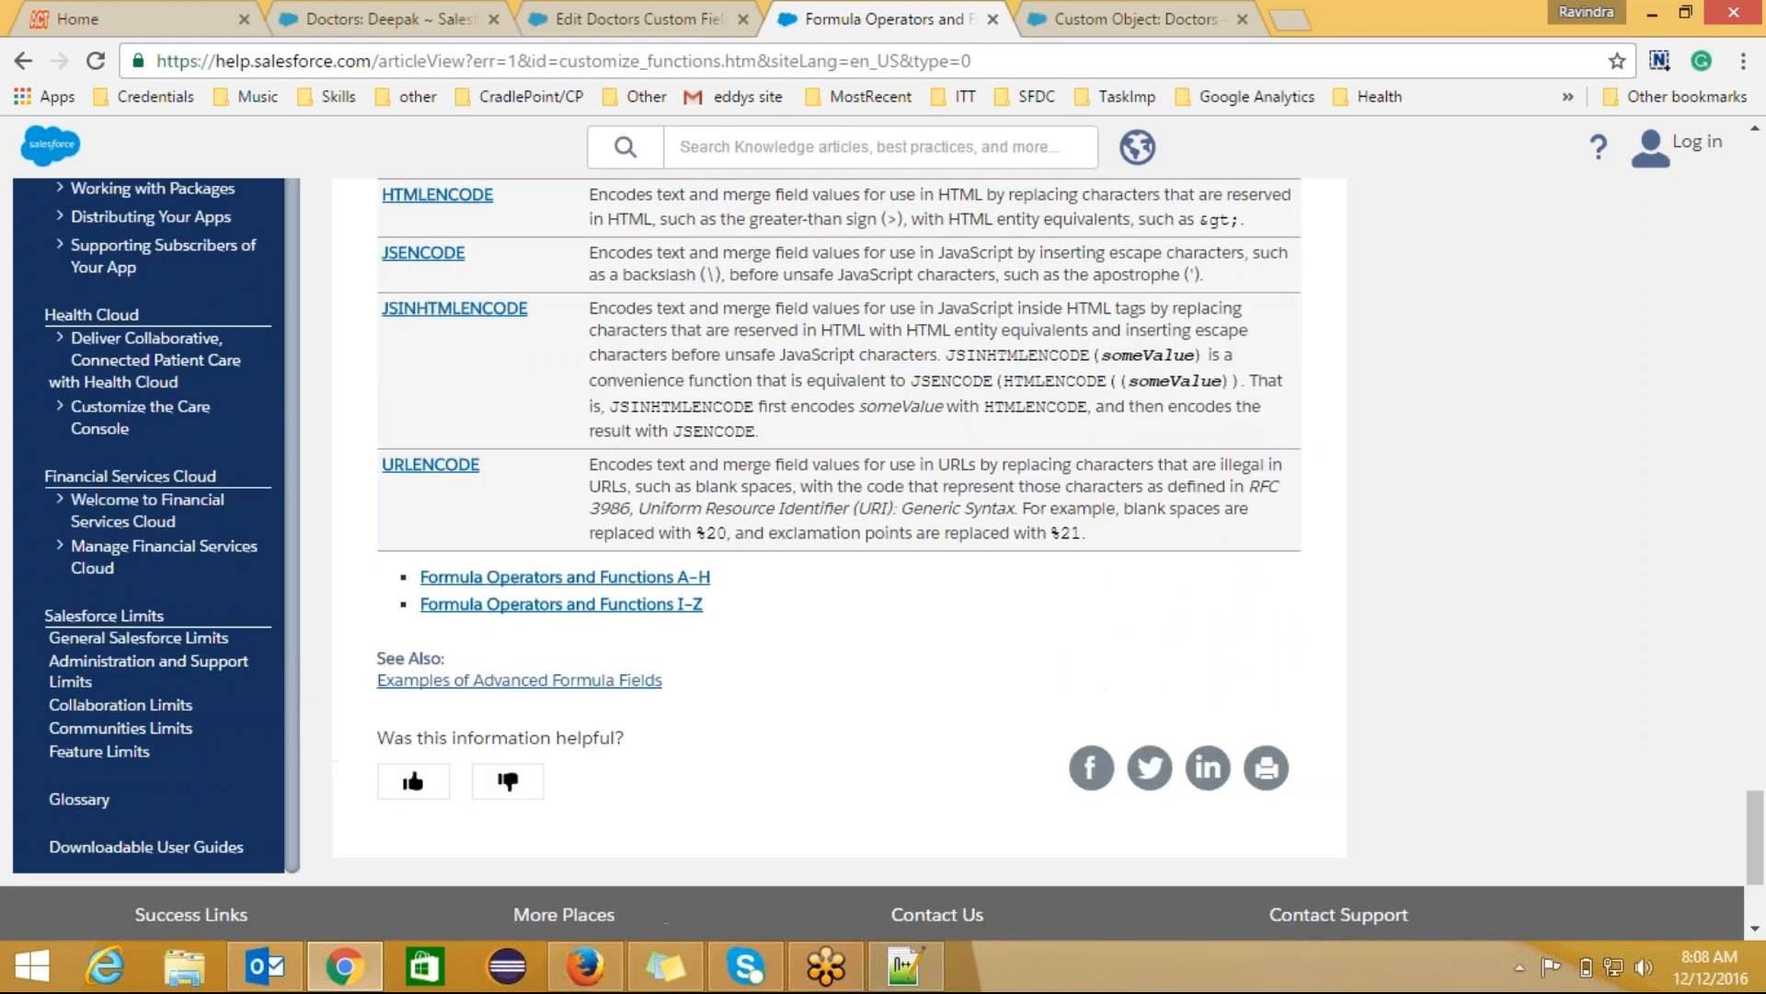
scroll(881, 558, "up", 4)
scroll(882, 559, "up", 5)
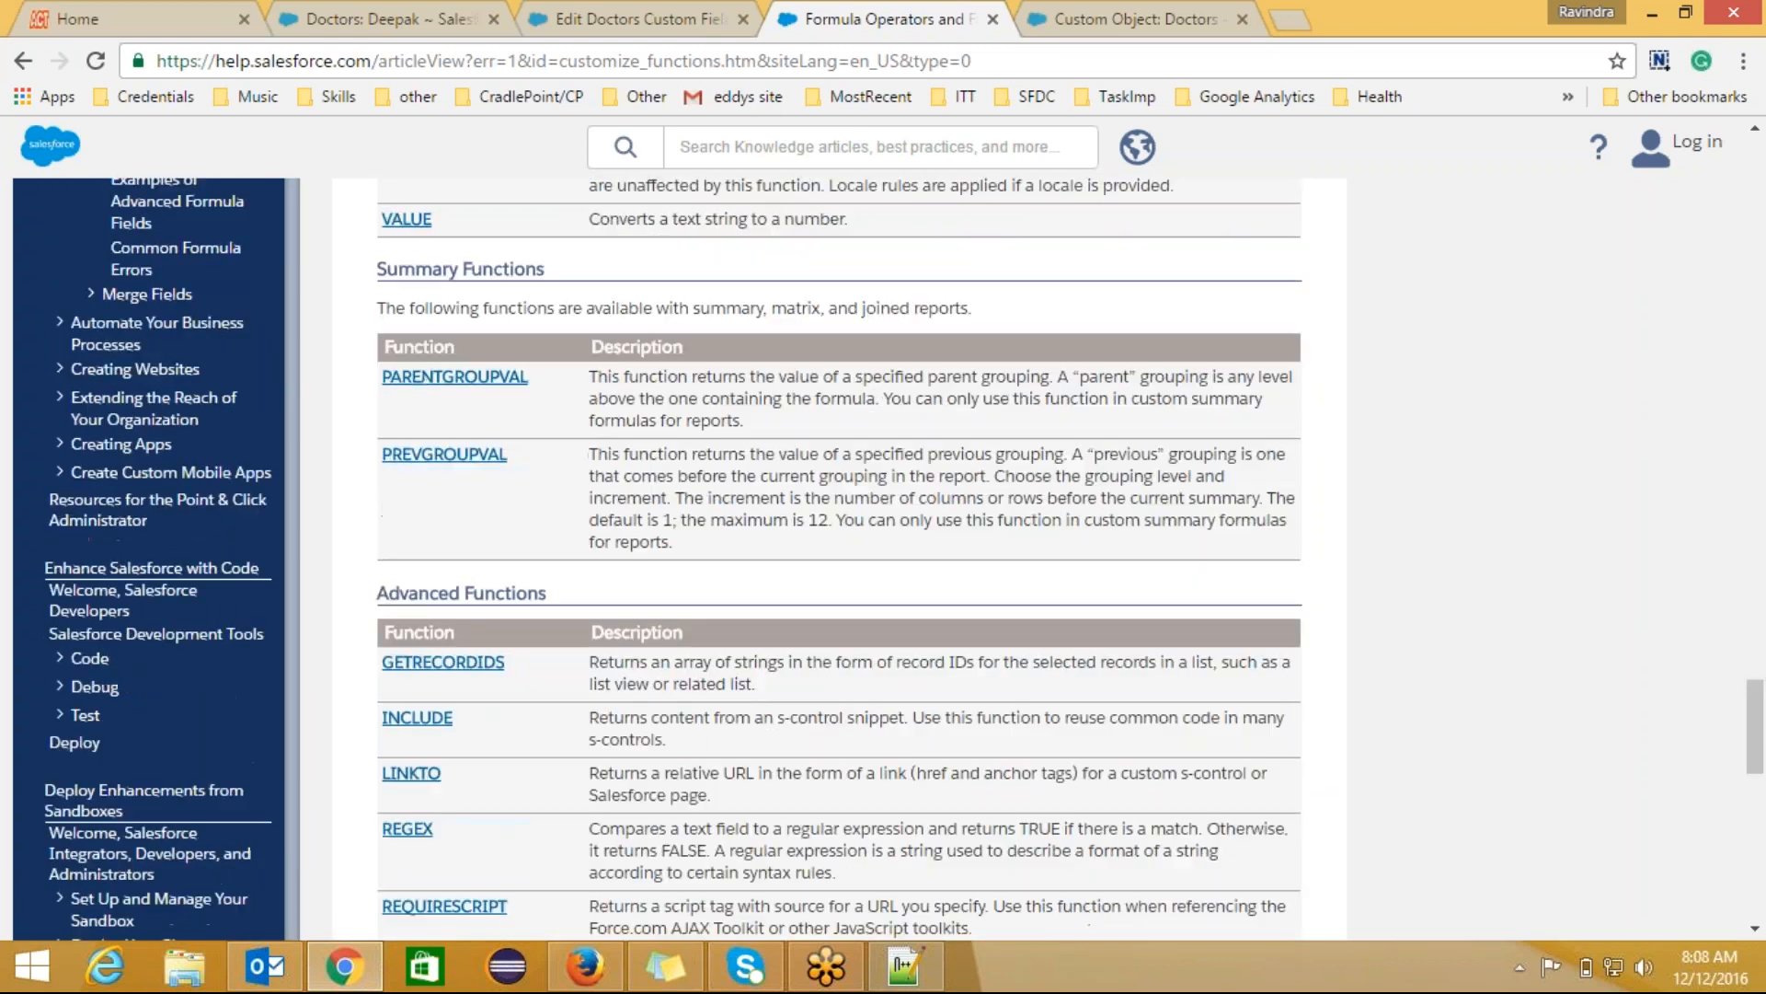
scroll(881, 559, "up", 5)
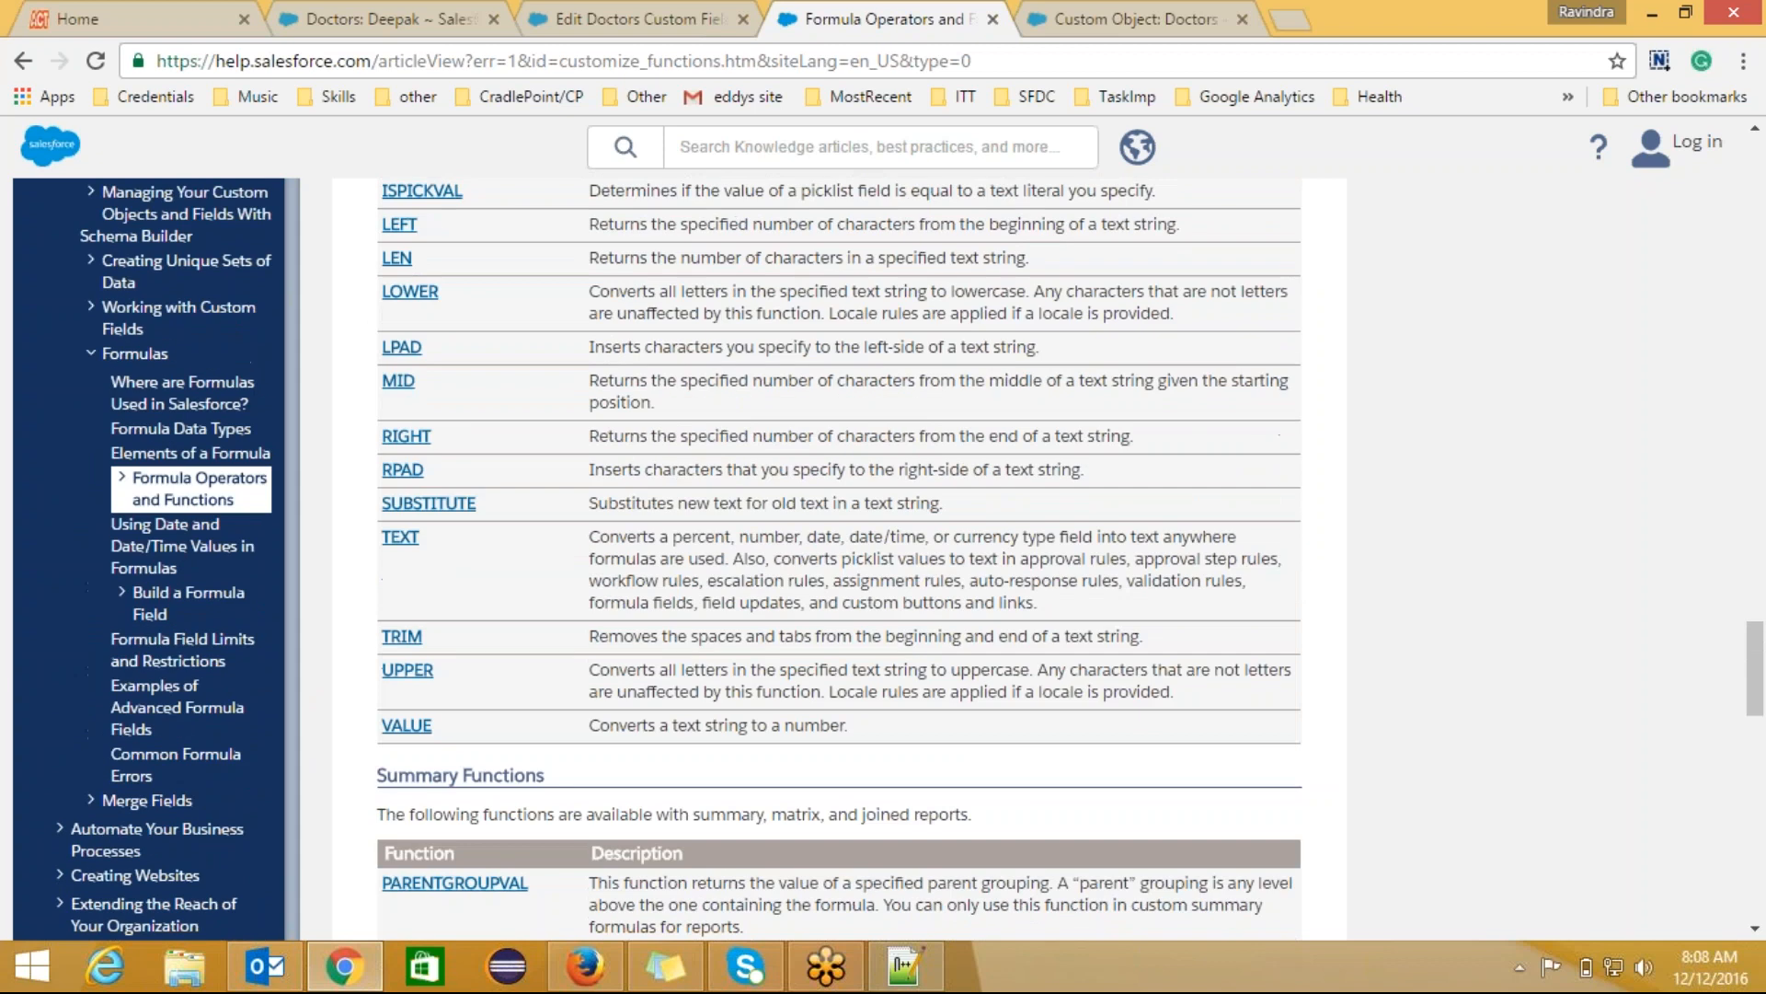
scroll(882, 559, "up", 3)
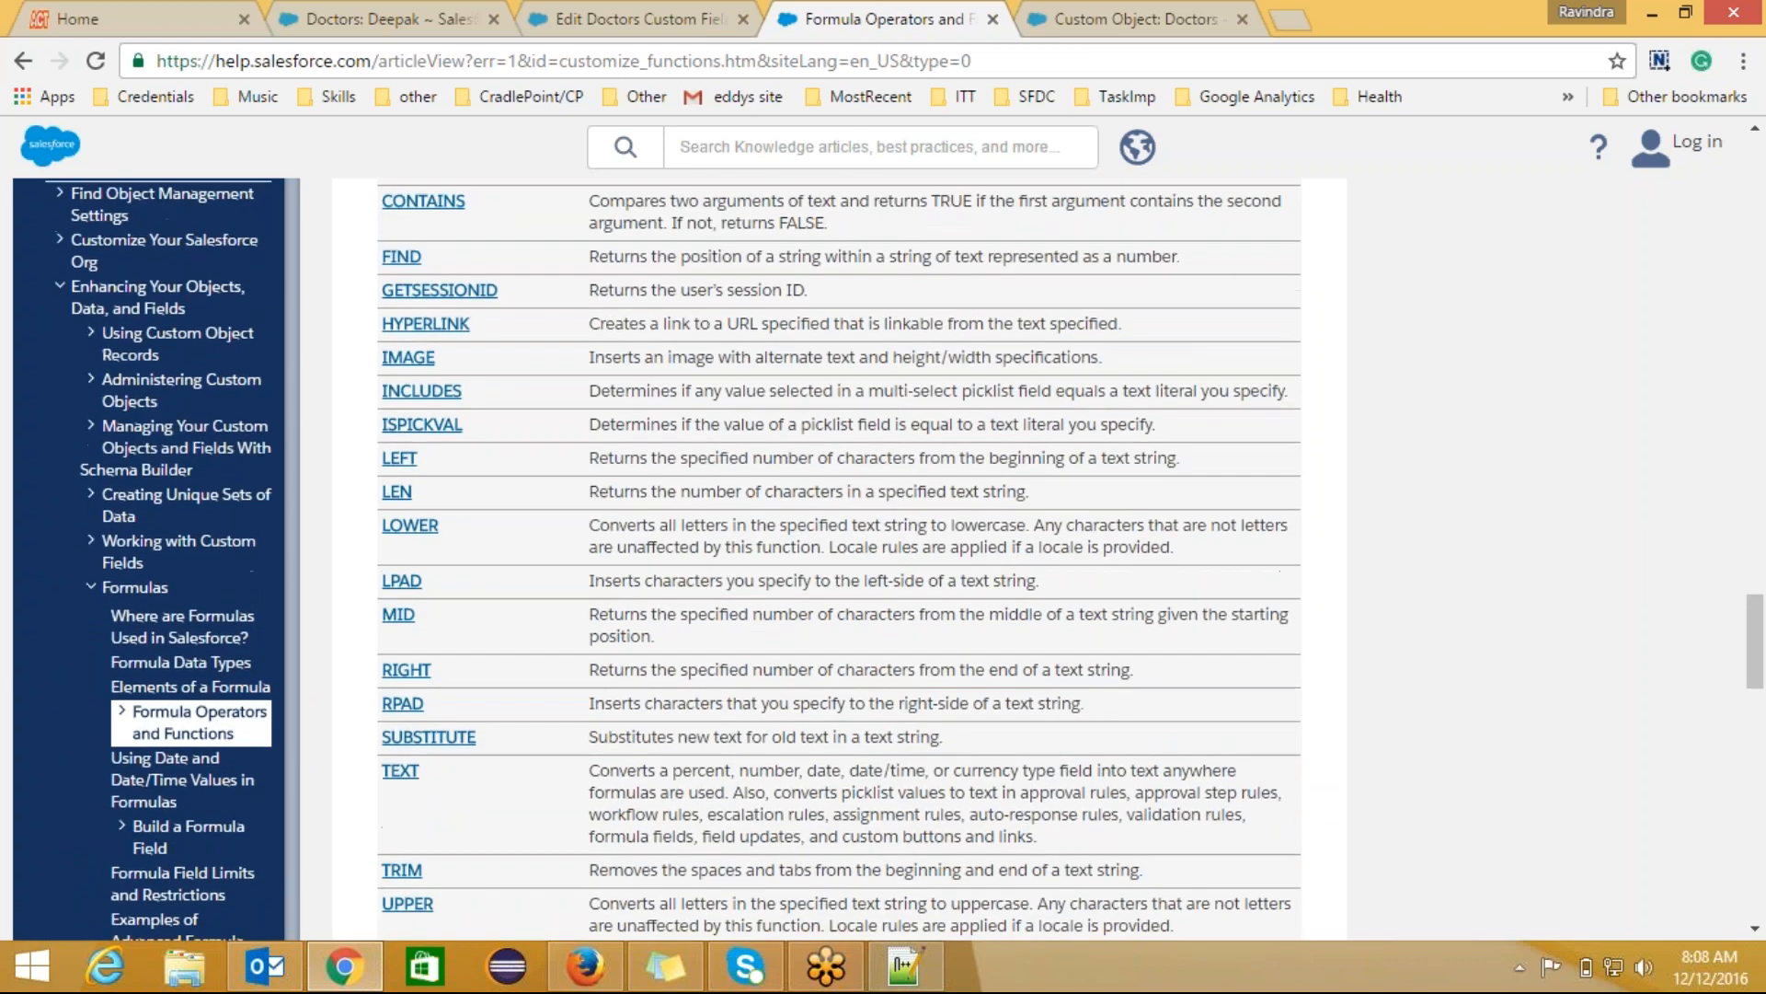
scroll(882, 558, "up", 4)
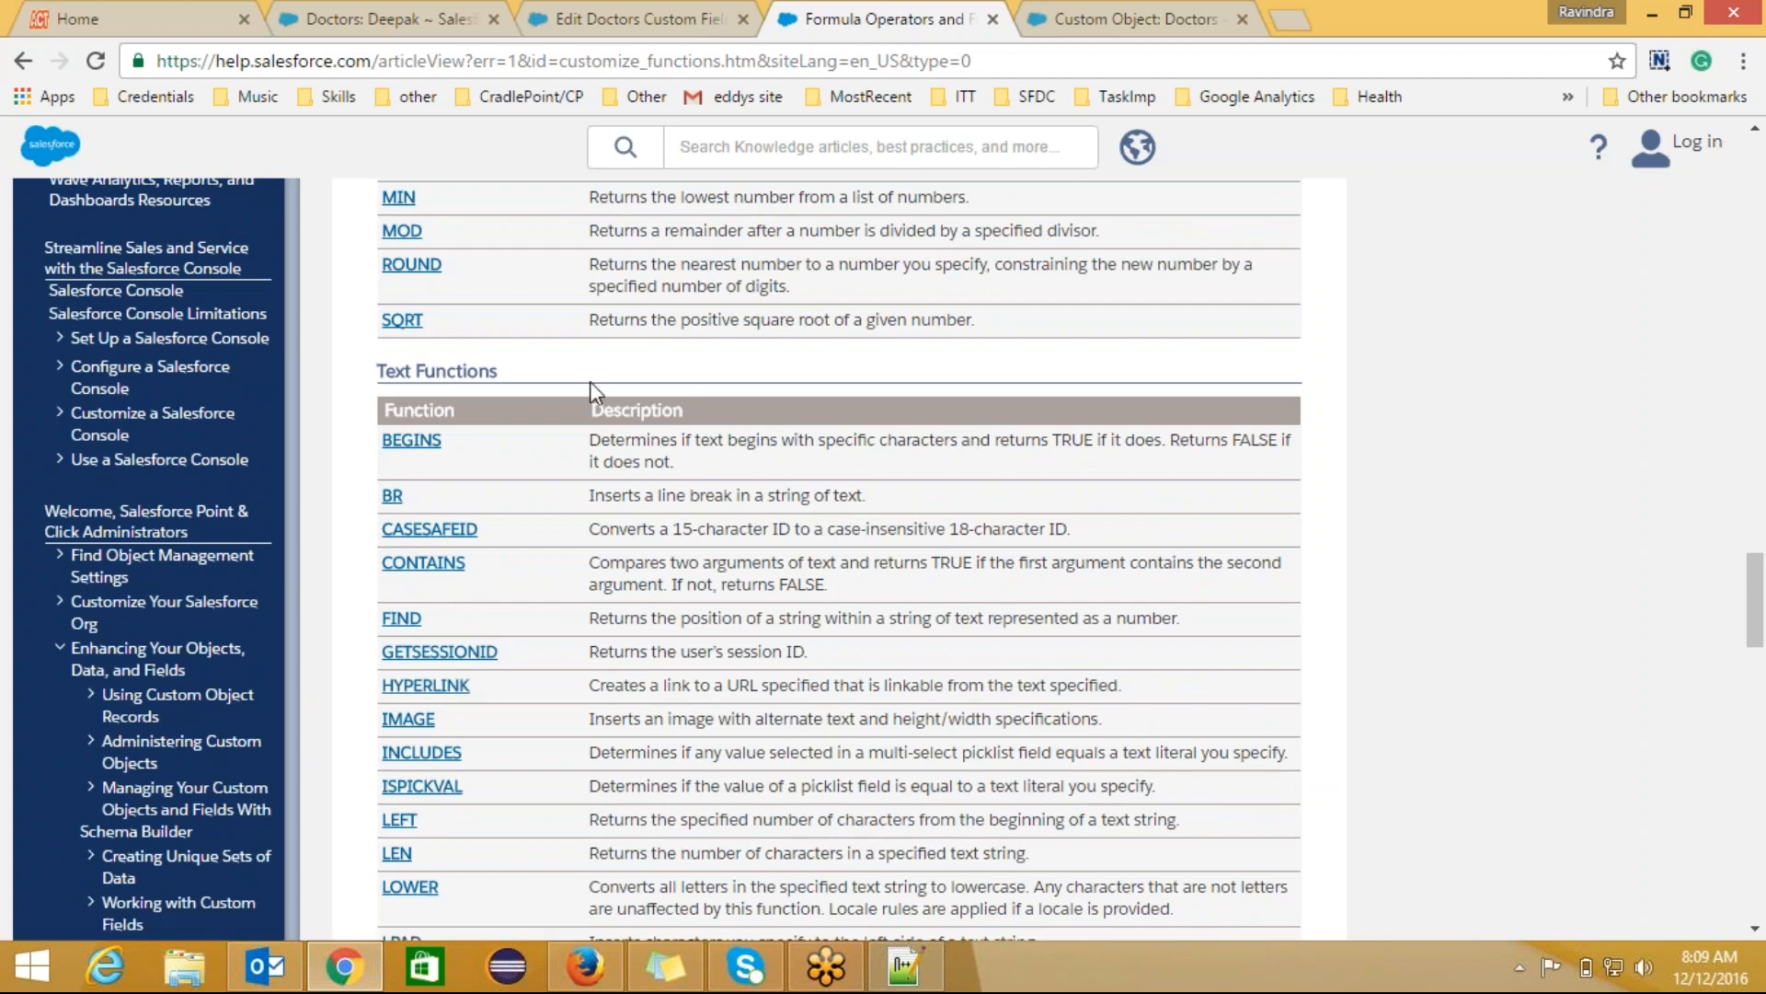
scroll(588, 390, "up", 6)
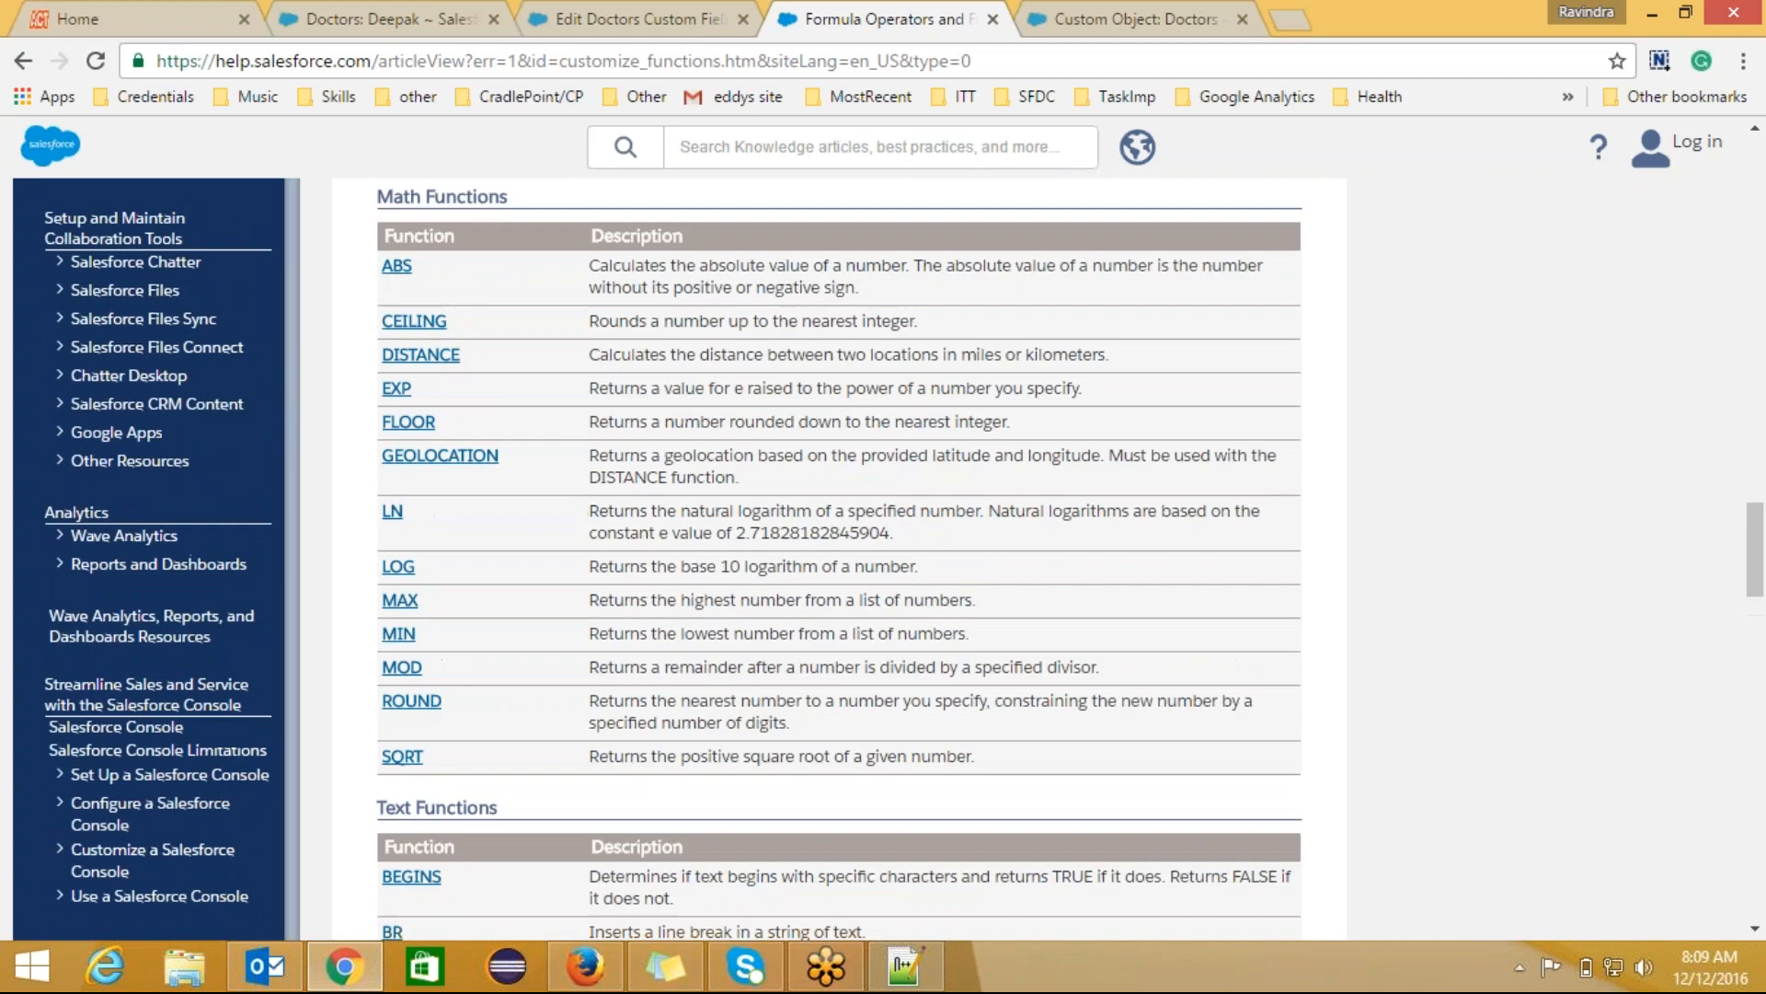
scroll(385, 505, "up", 2)
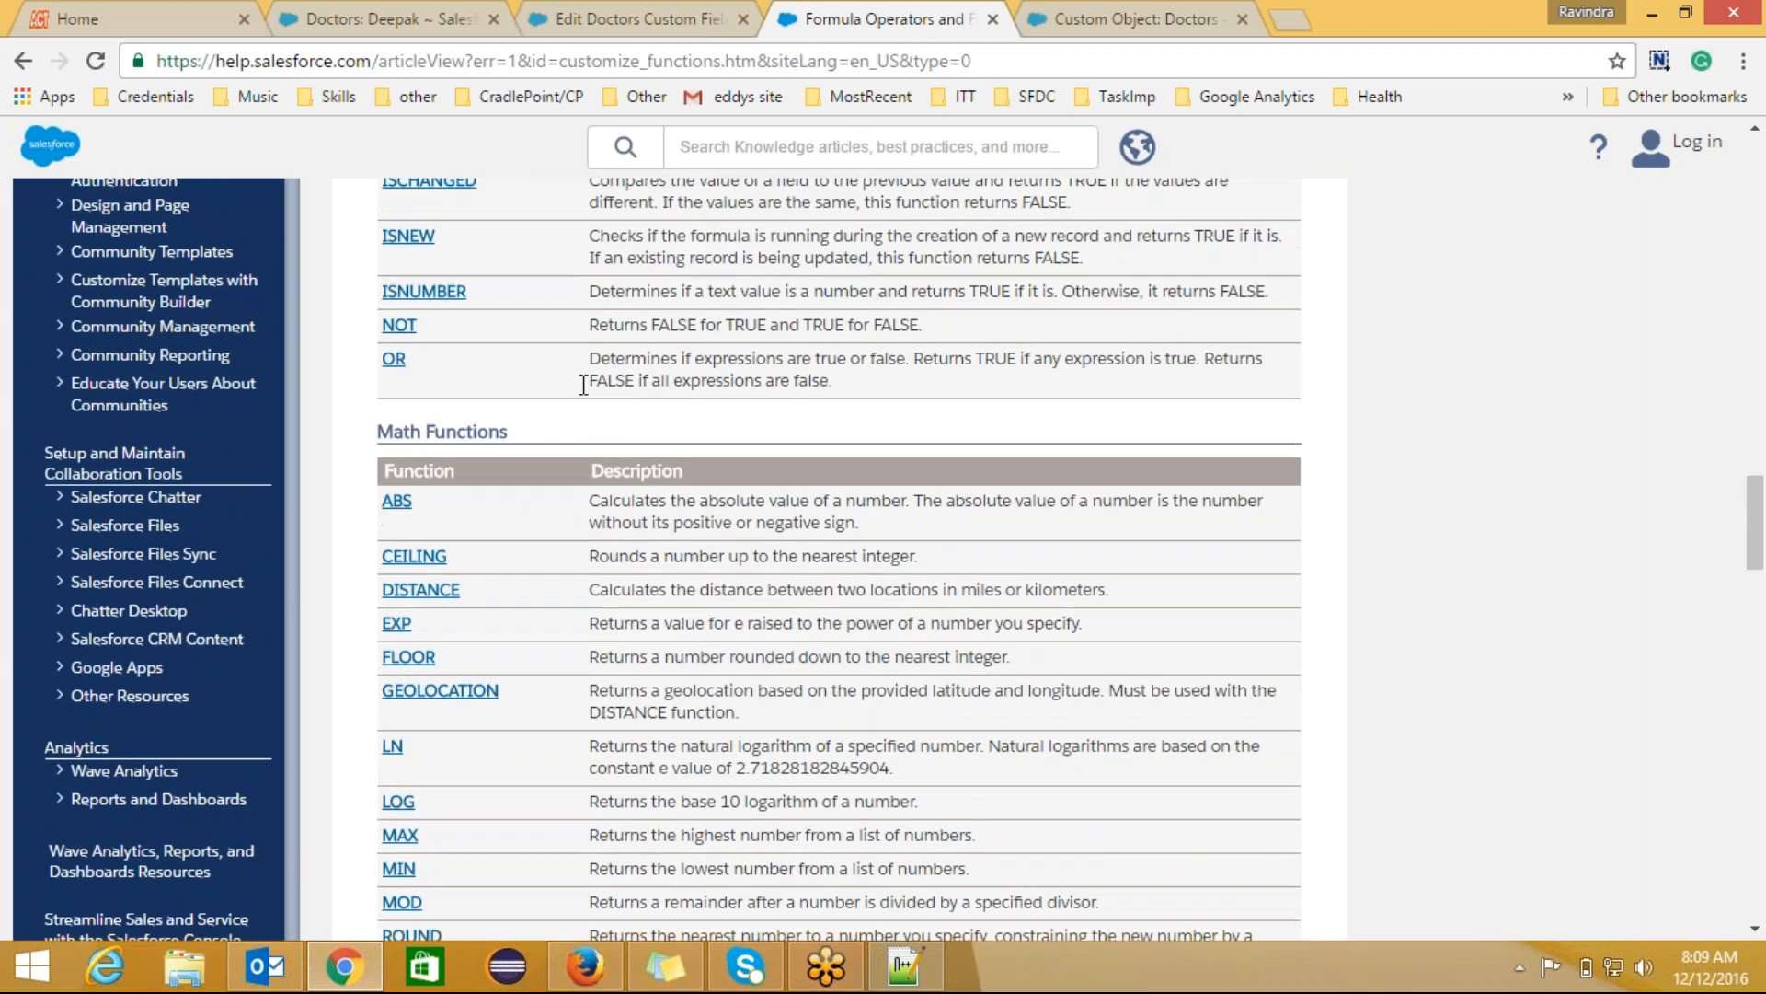
Step: Follow the ABS link from the Math Functions table and scroll the A–H article to the ABS section
left_click(387, 503)
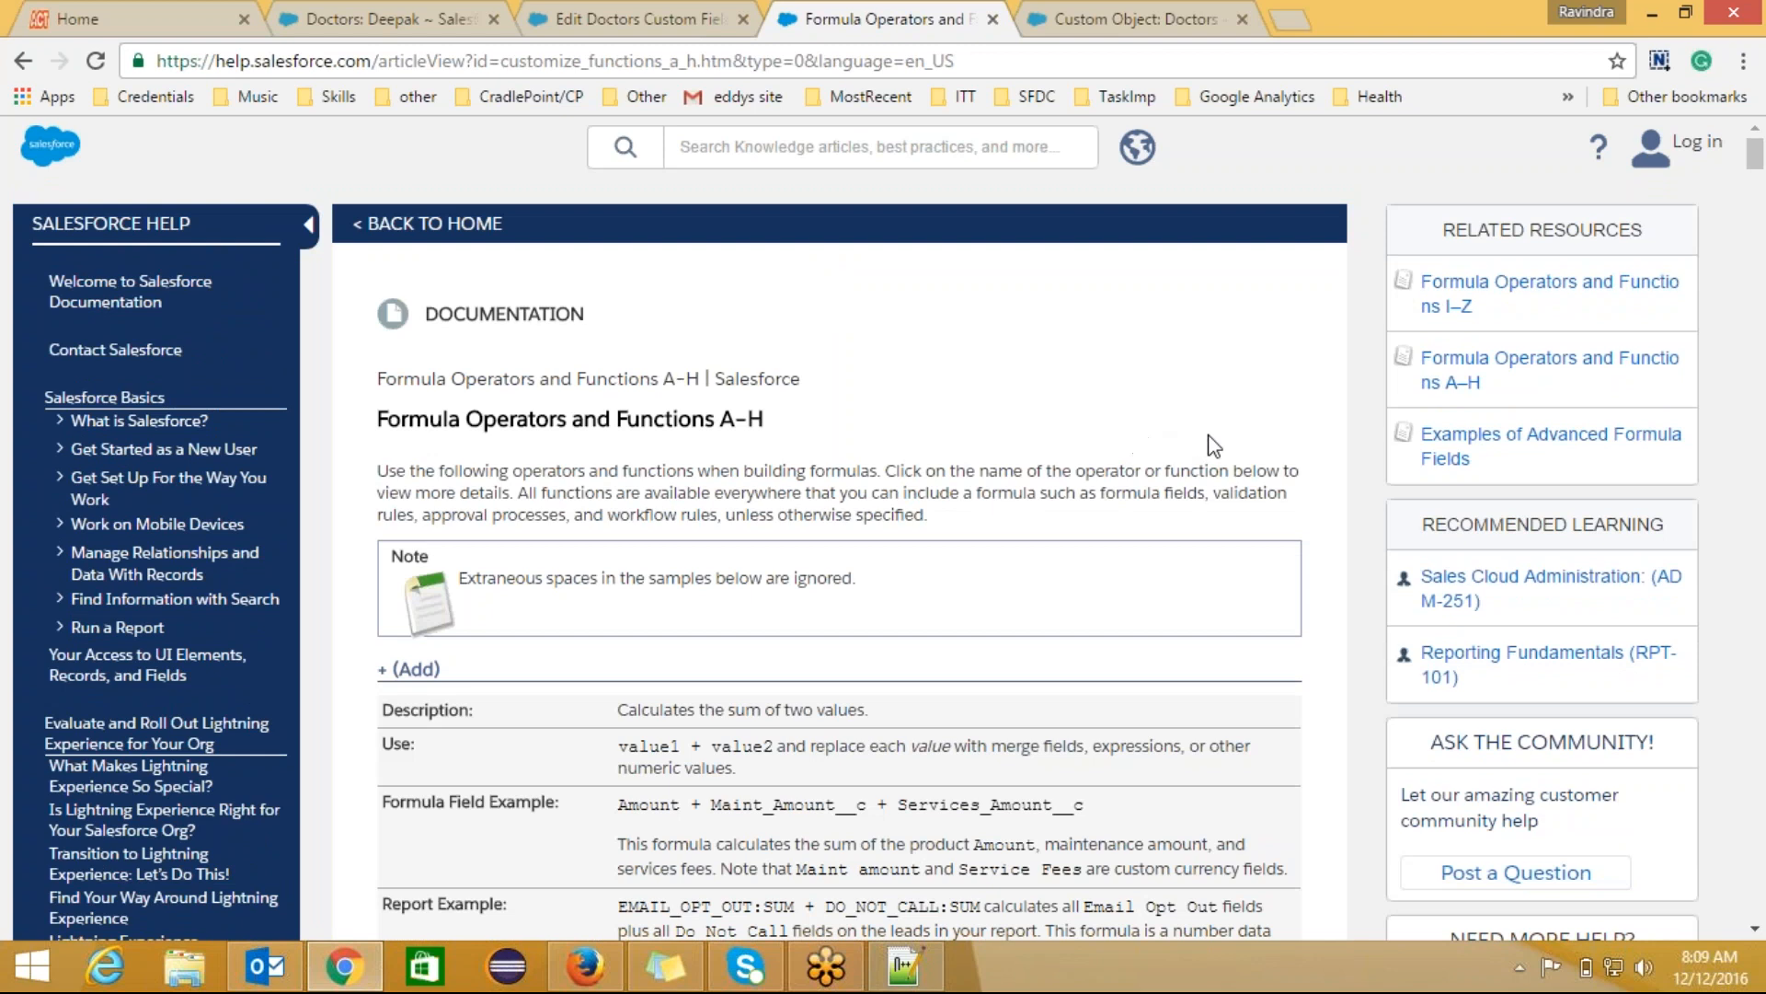
scroll(1207, 435, "down", 4)
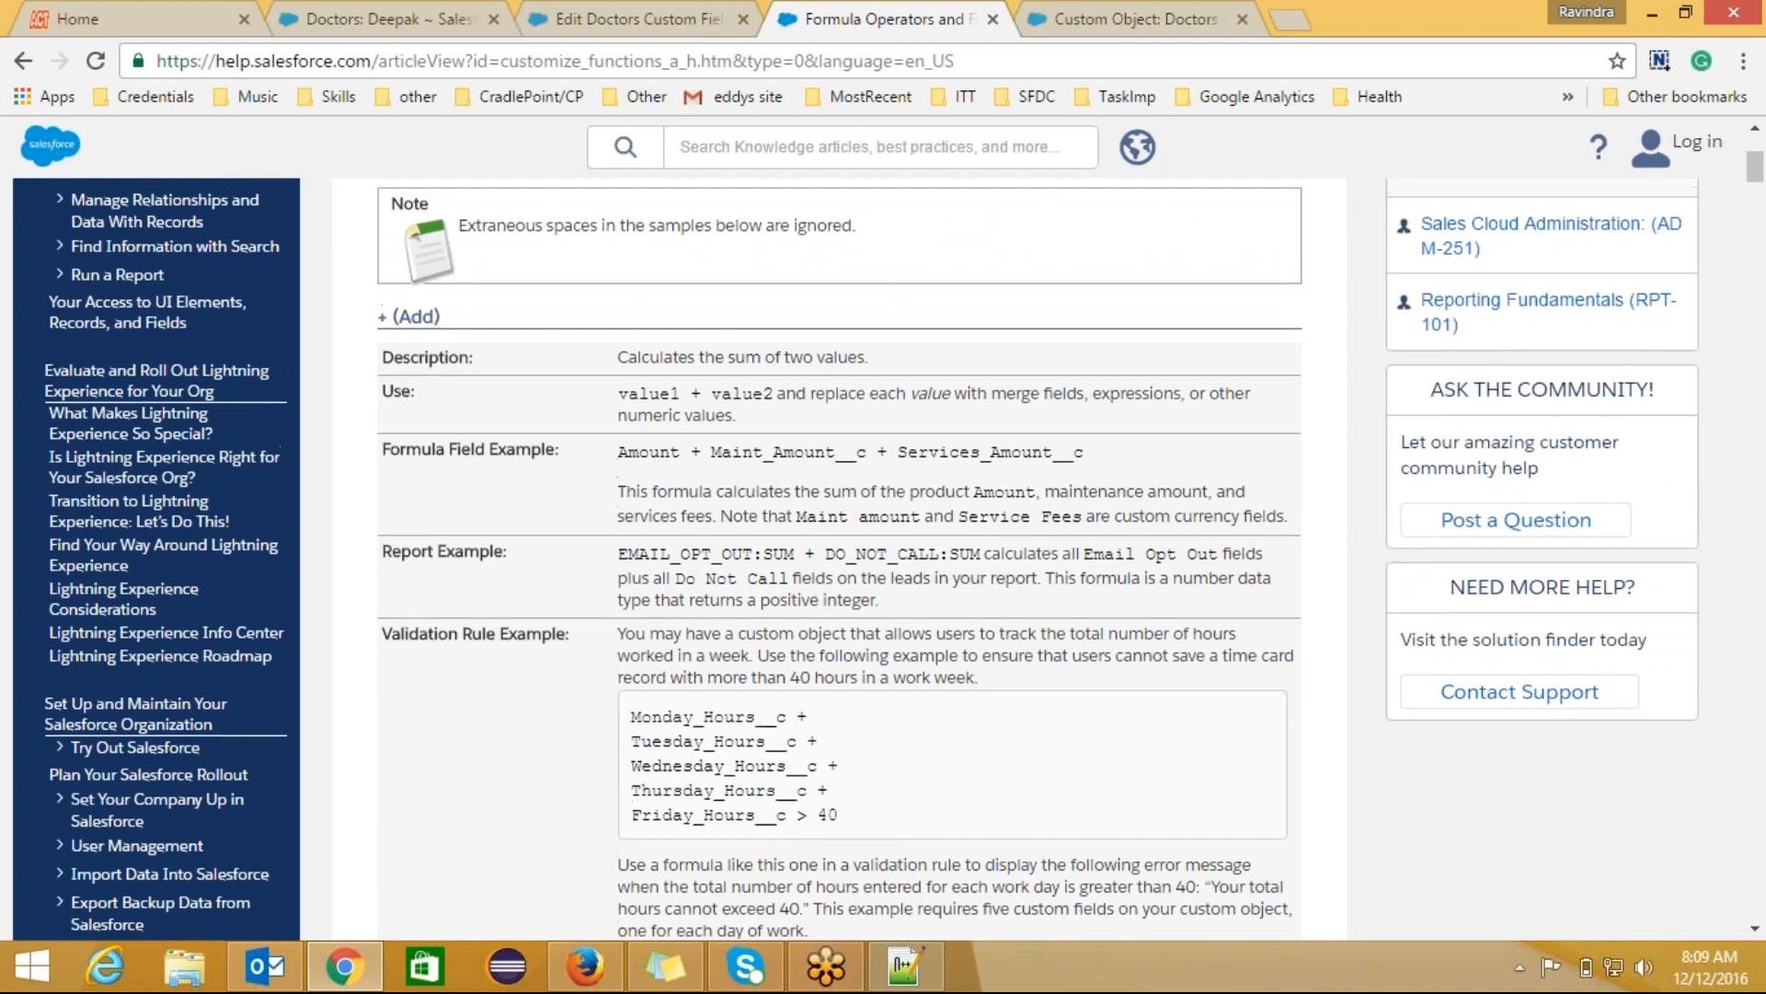
scroll(872, 558, "up", 2)
scroll(839, 552, "down", 8)
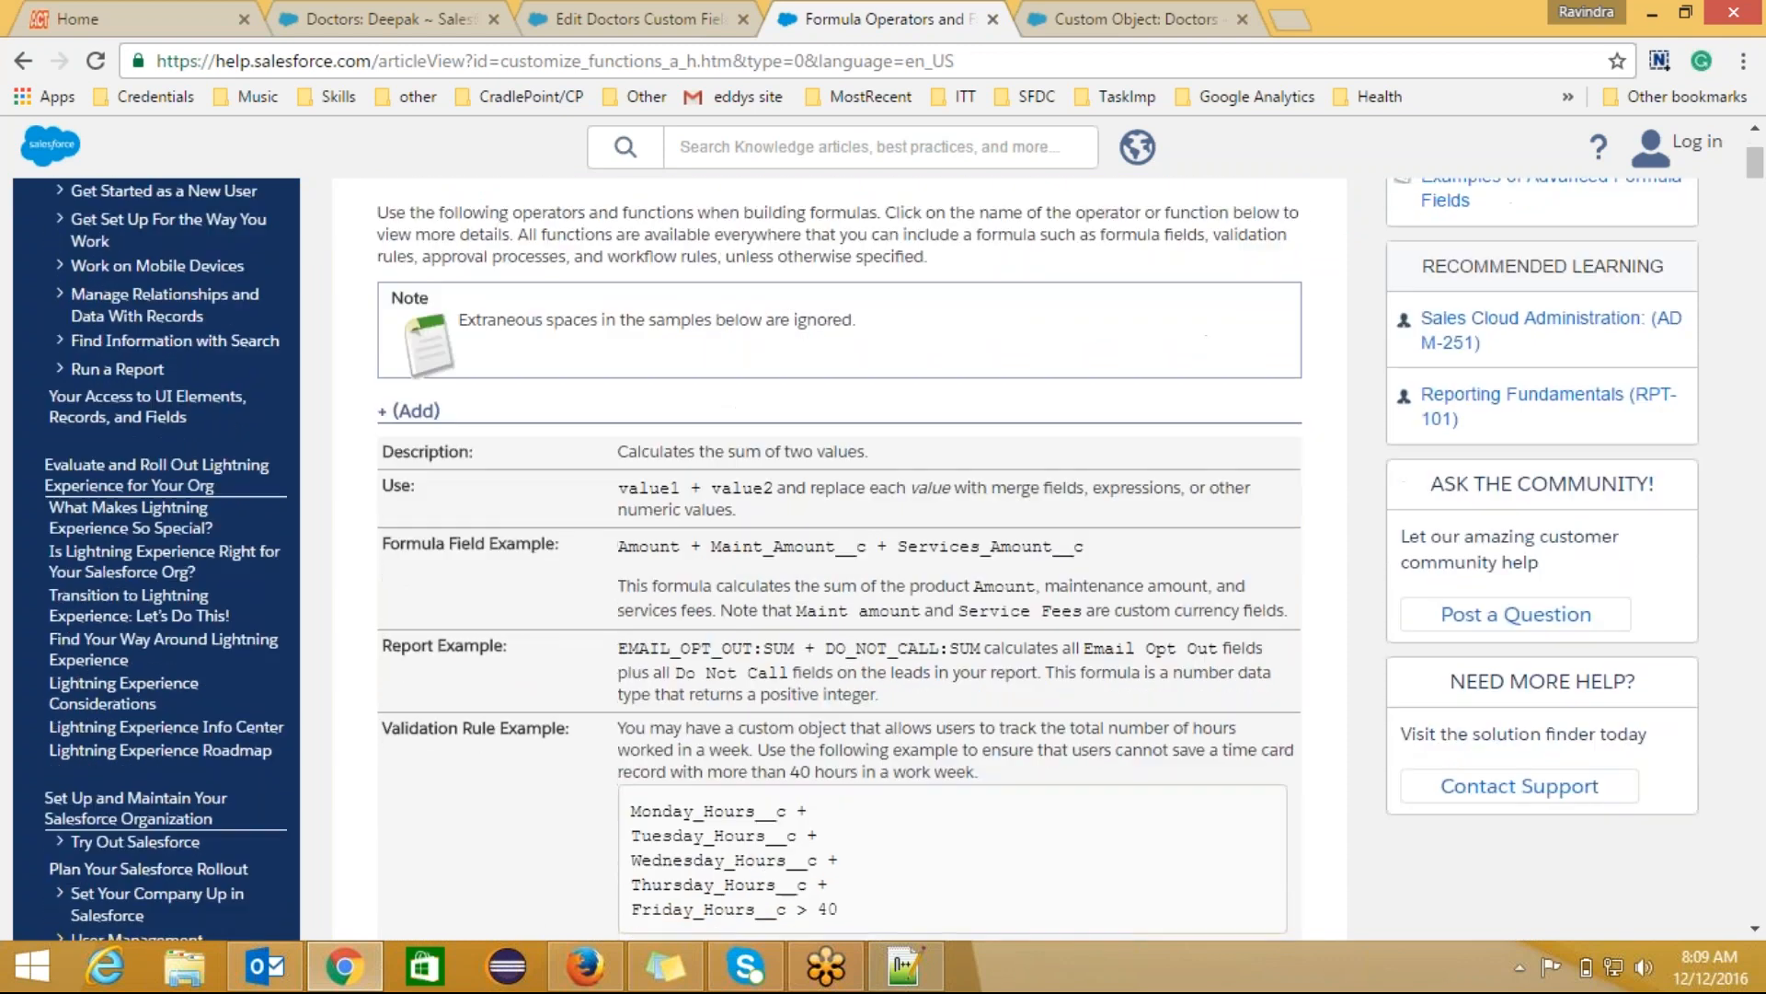
scroll(839, 552, "down", 15)
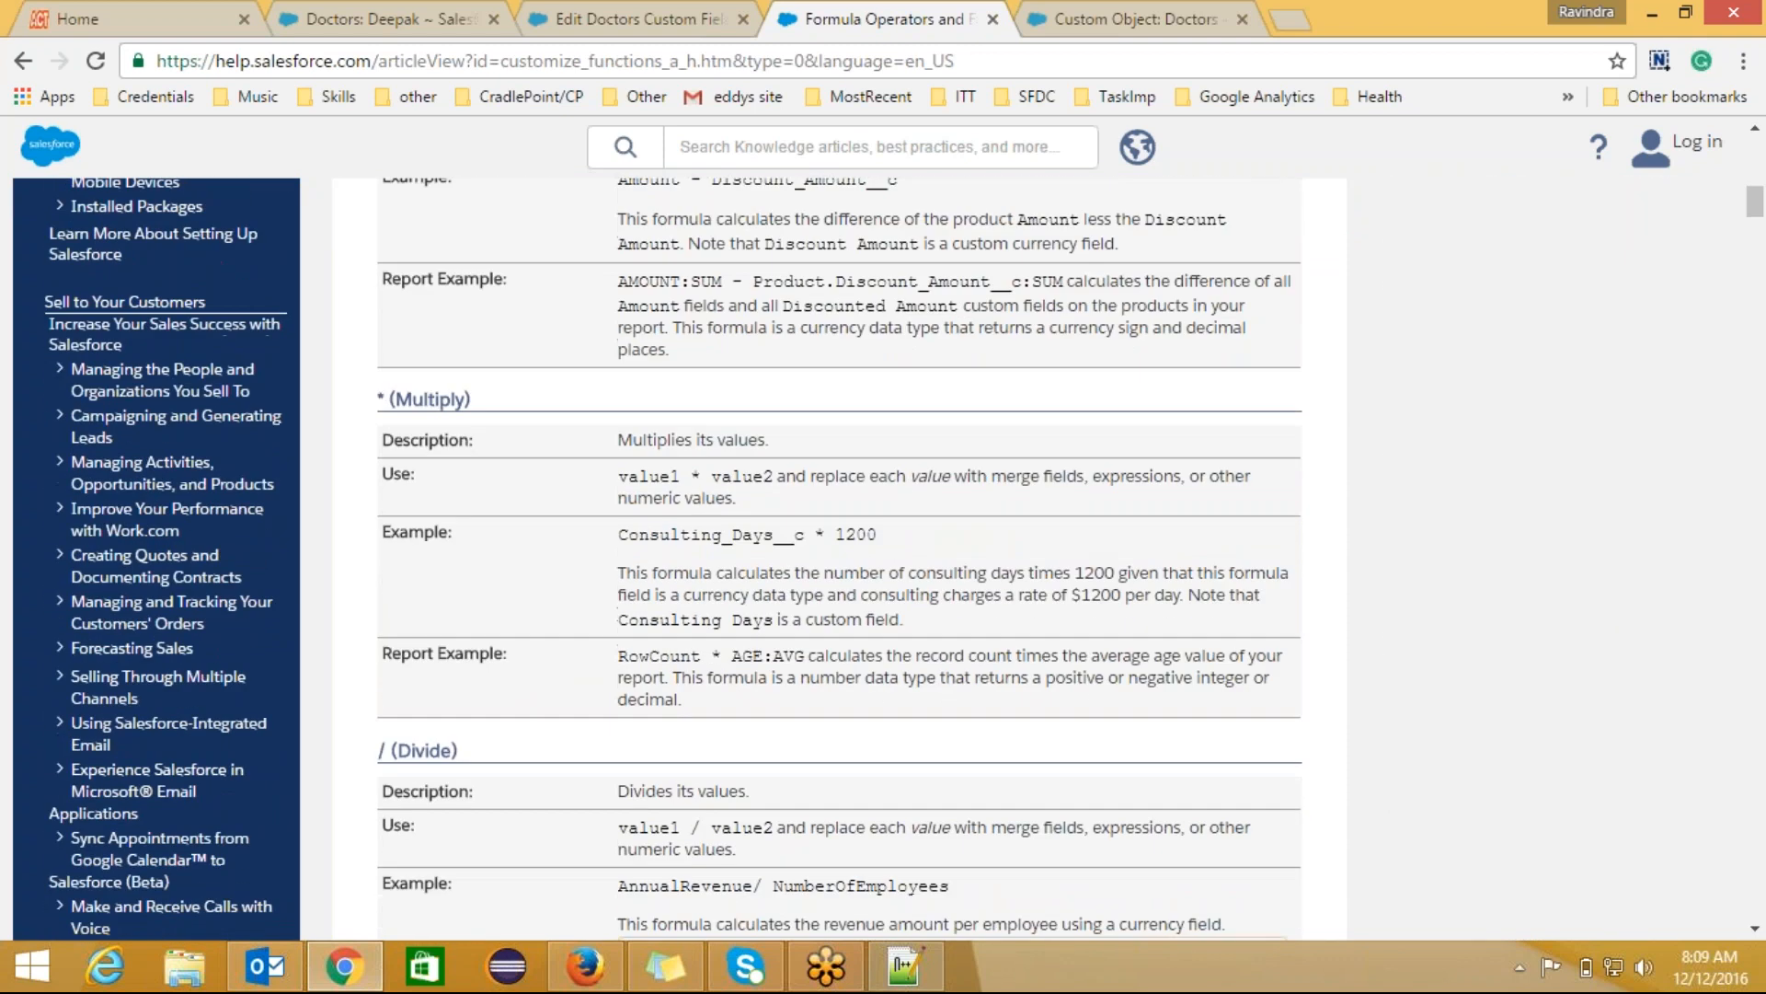
scroll(839, 552, "down", 20)
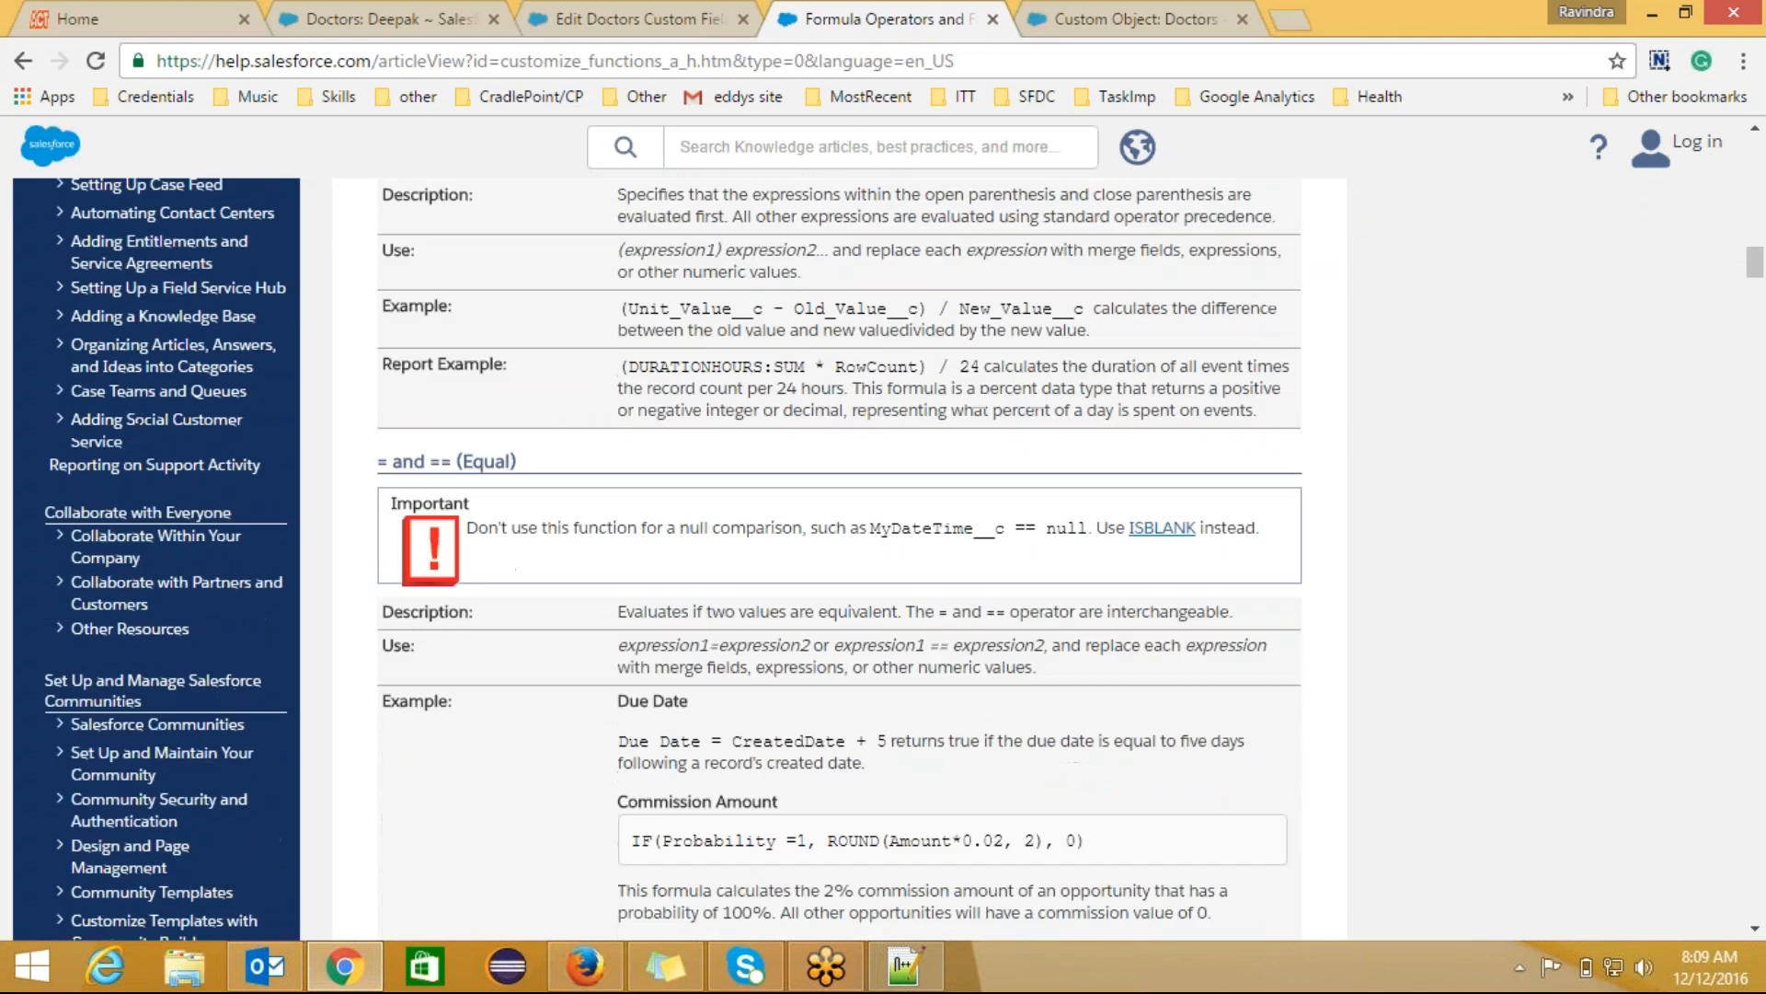
scroll(839, 552, "down", 12)
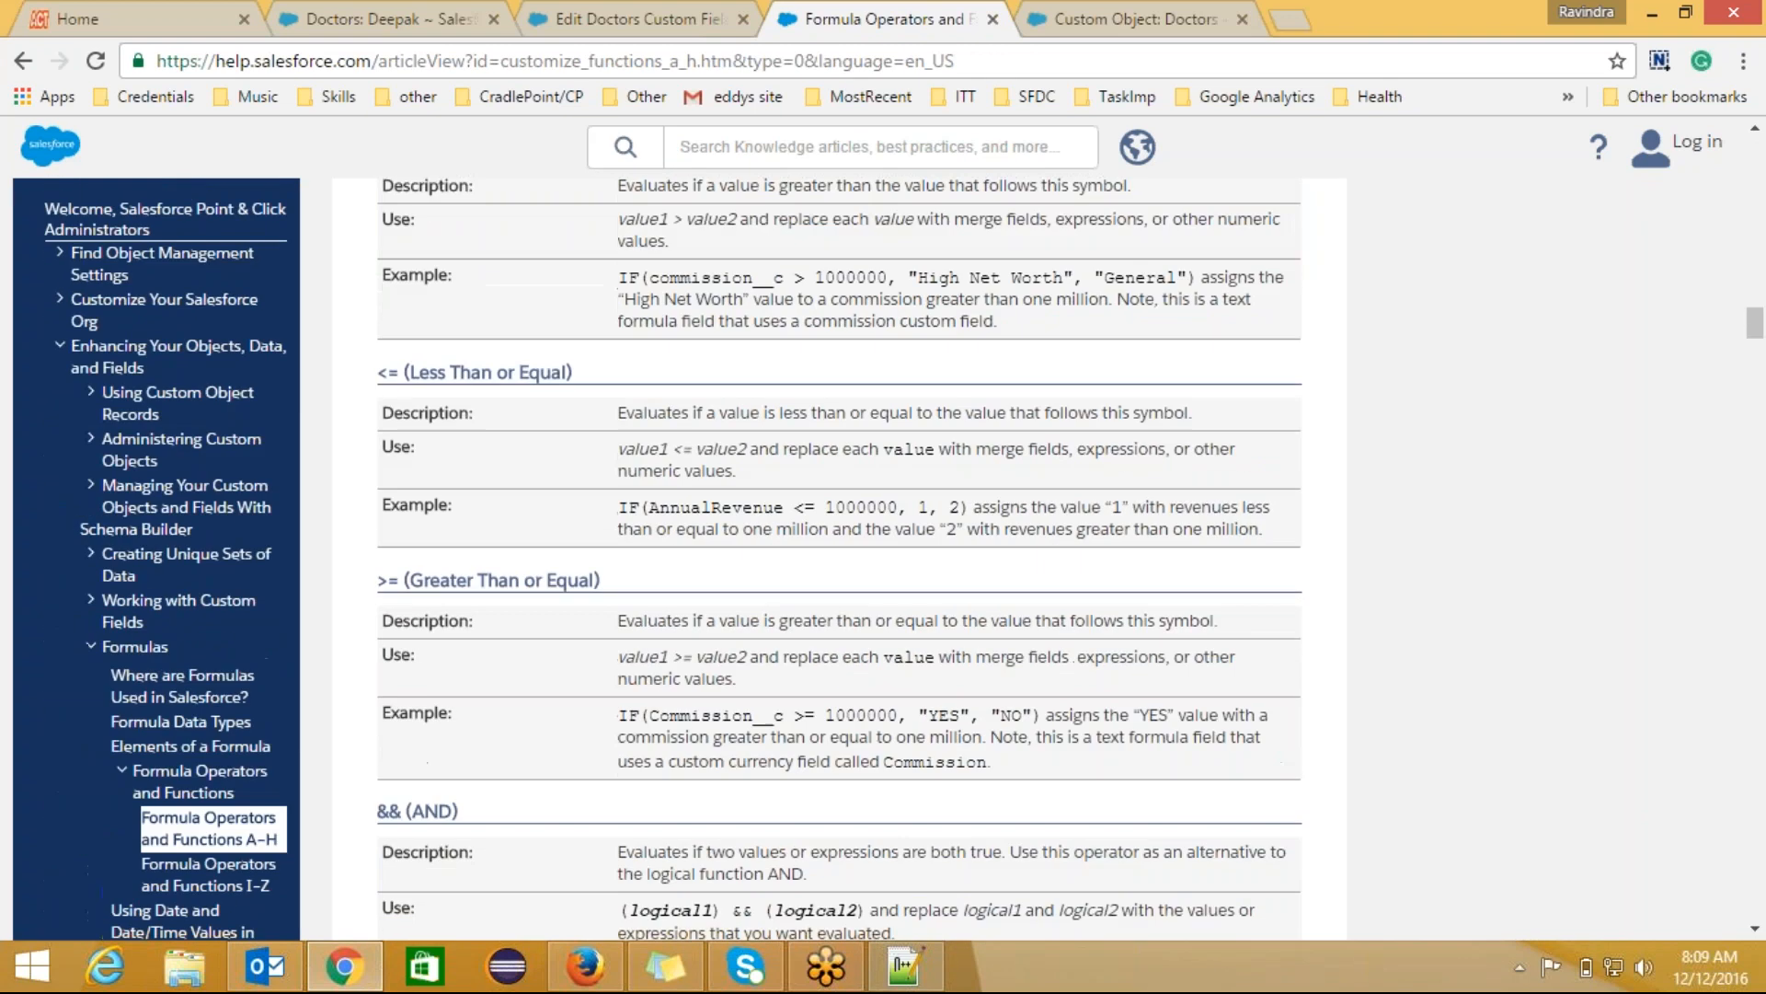
scroll(839, 552, "down", 10)
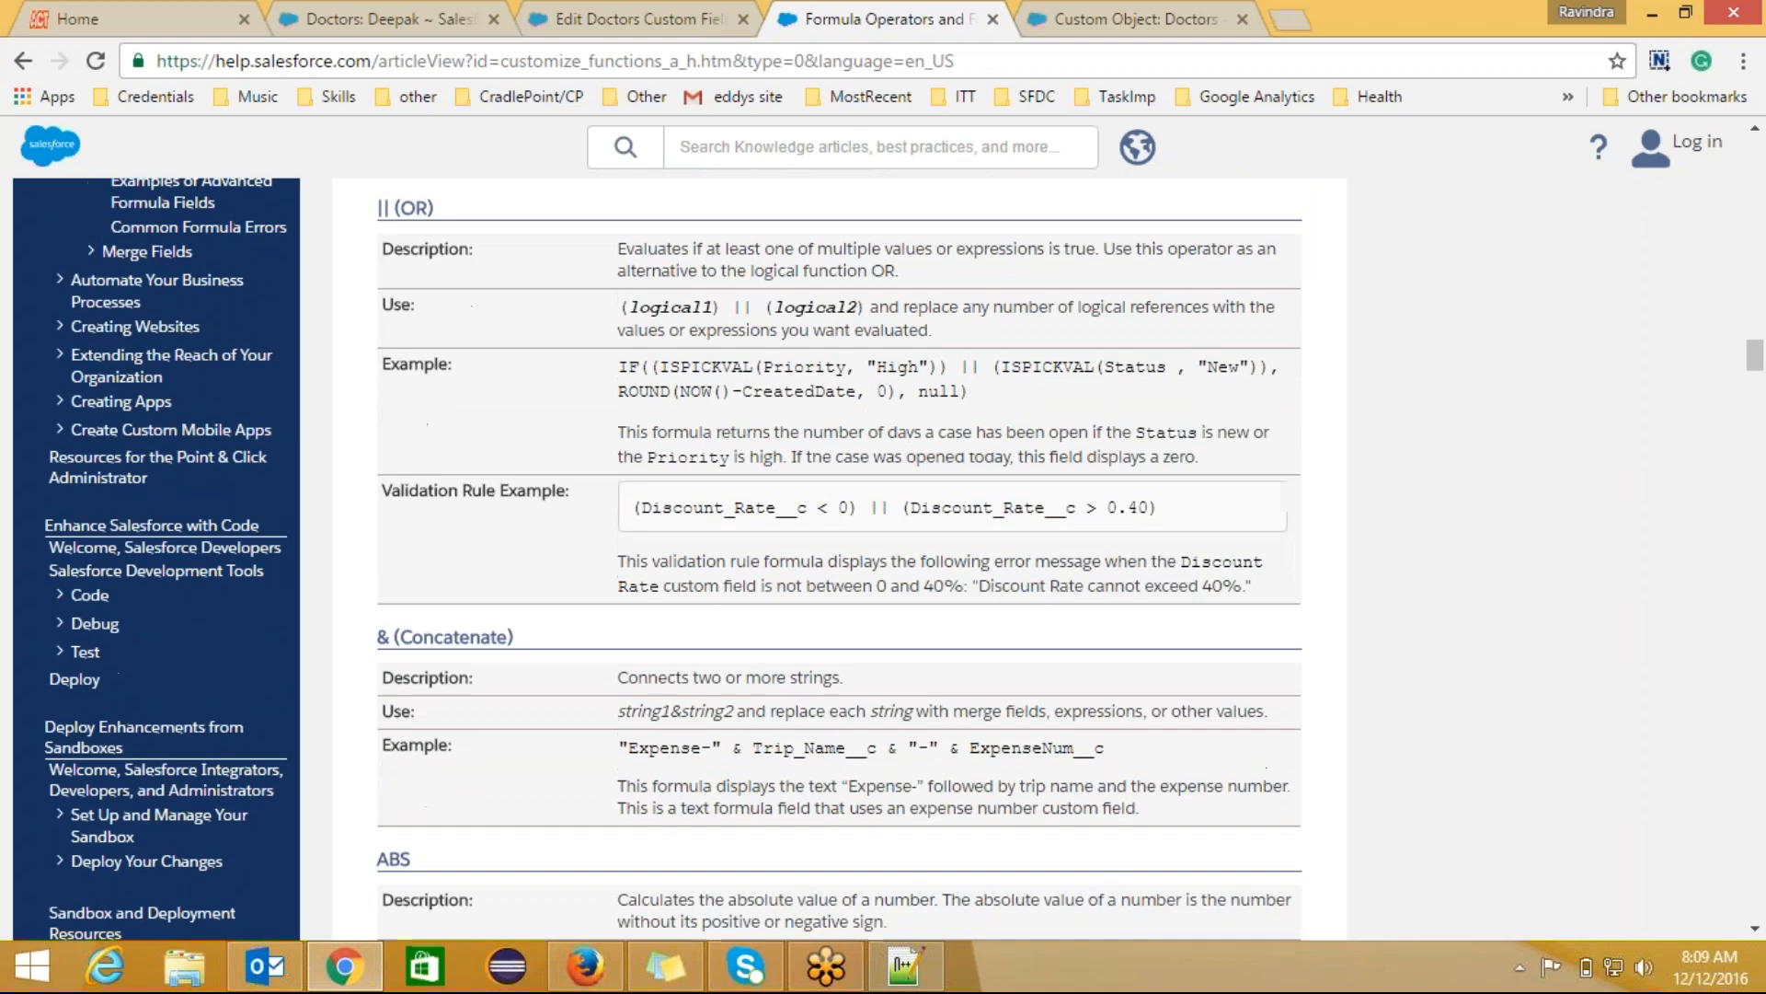
scroll(975, 374, "up", 1)
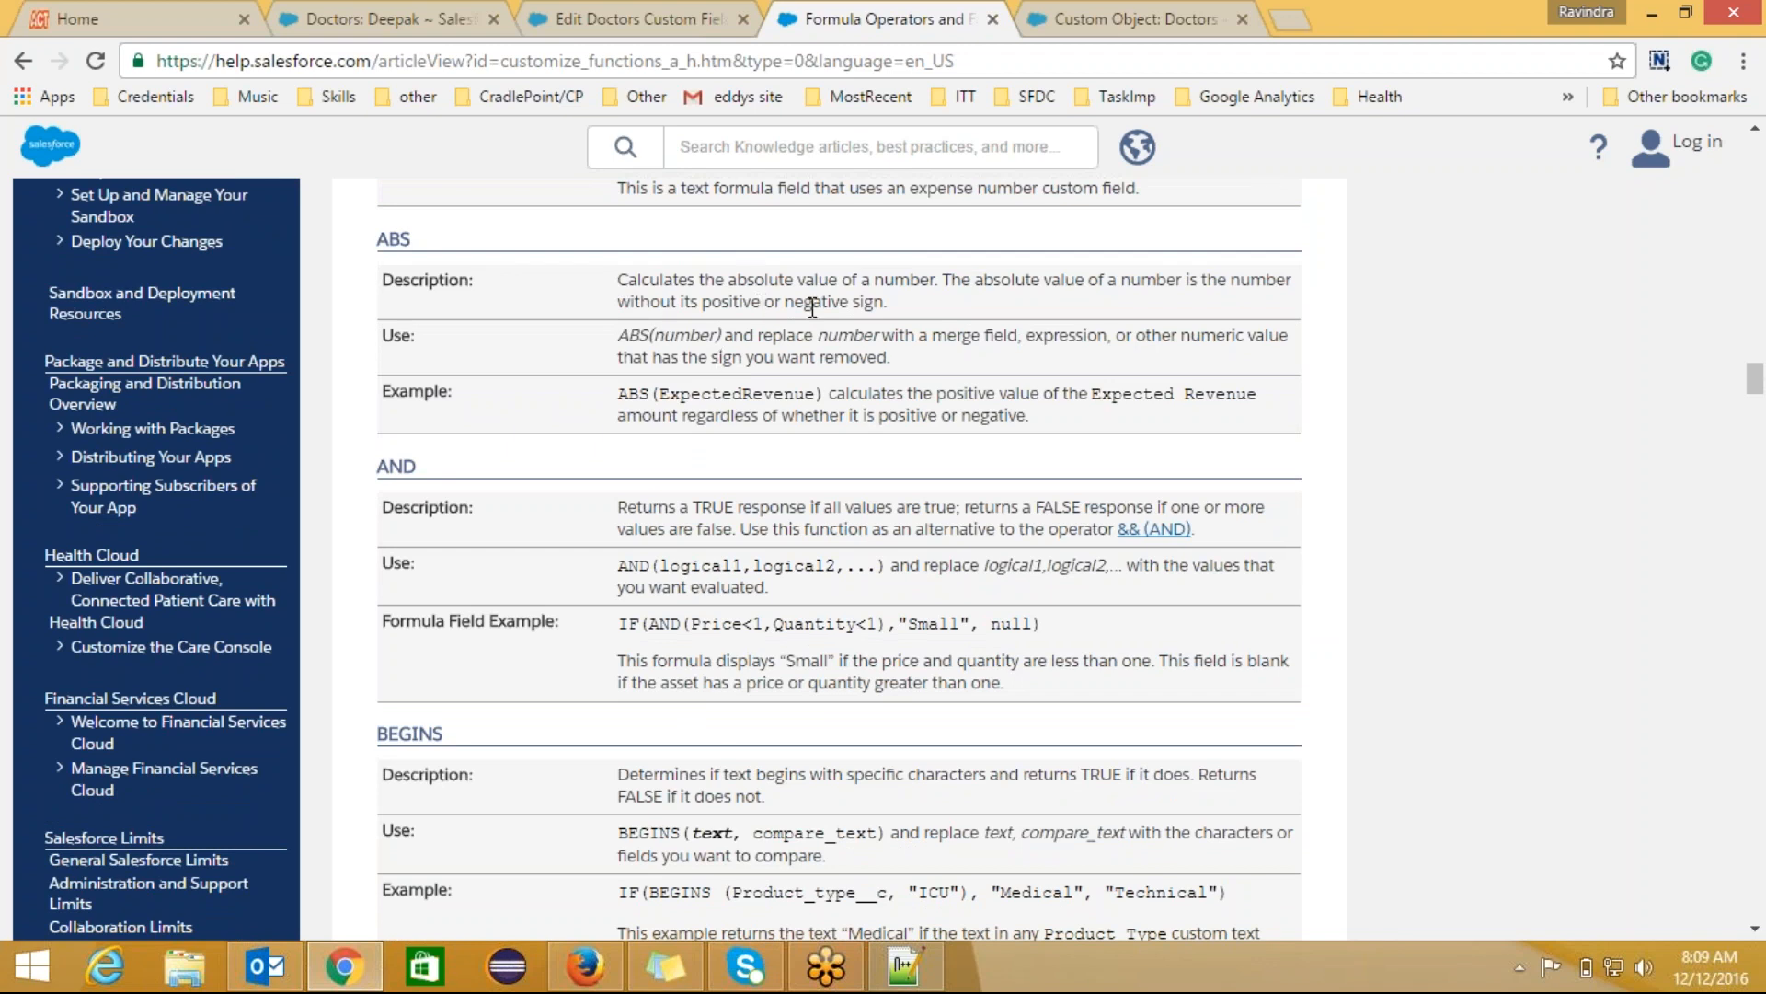
Step: Highlight the ABS(ExpectedRevenue) example expression in the ABS entry
double_click(737, 396)
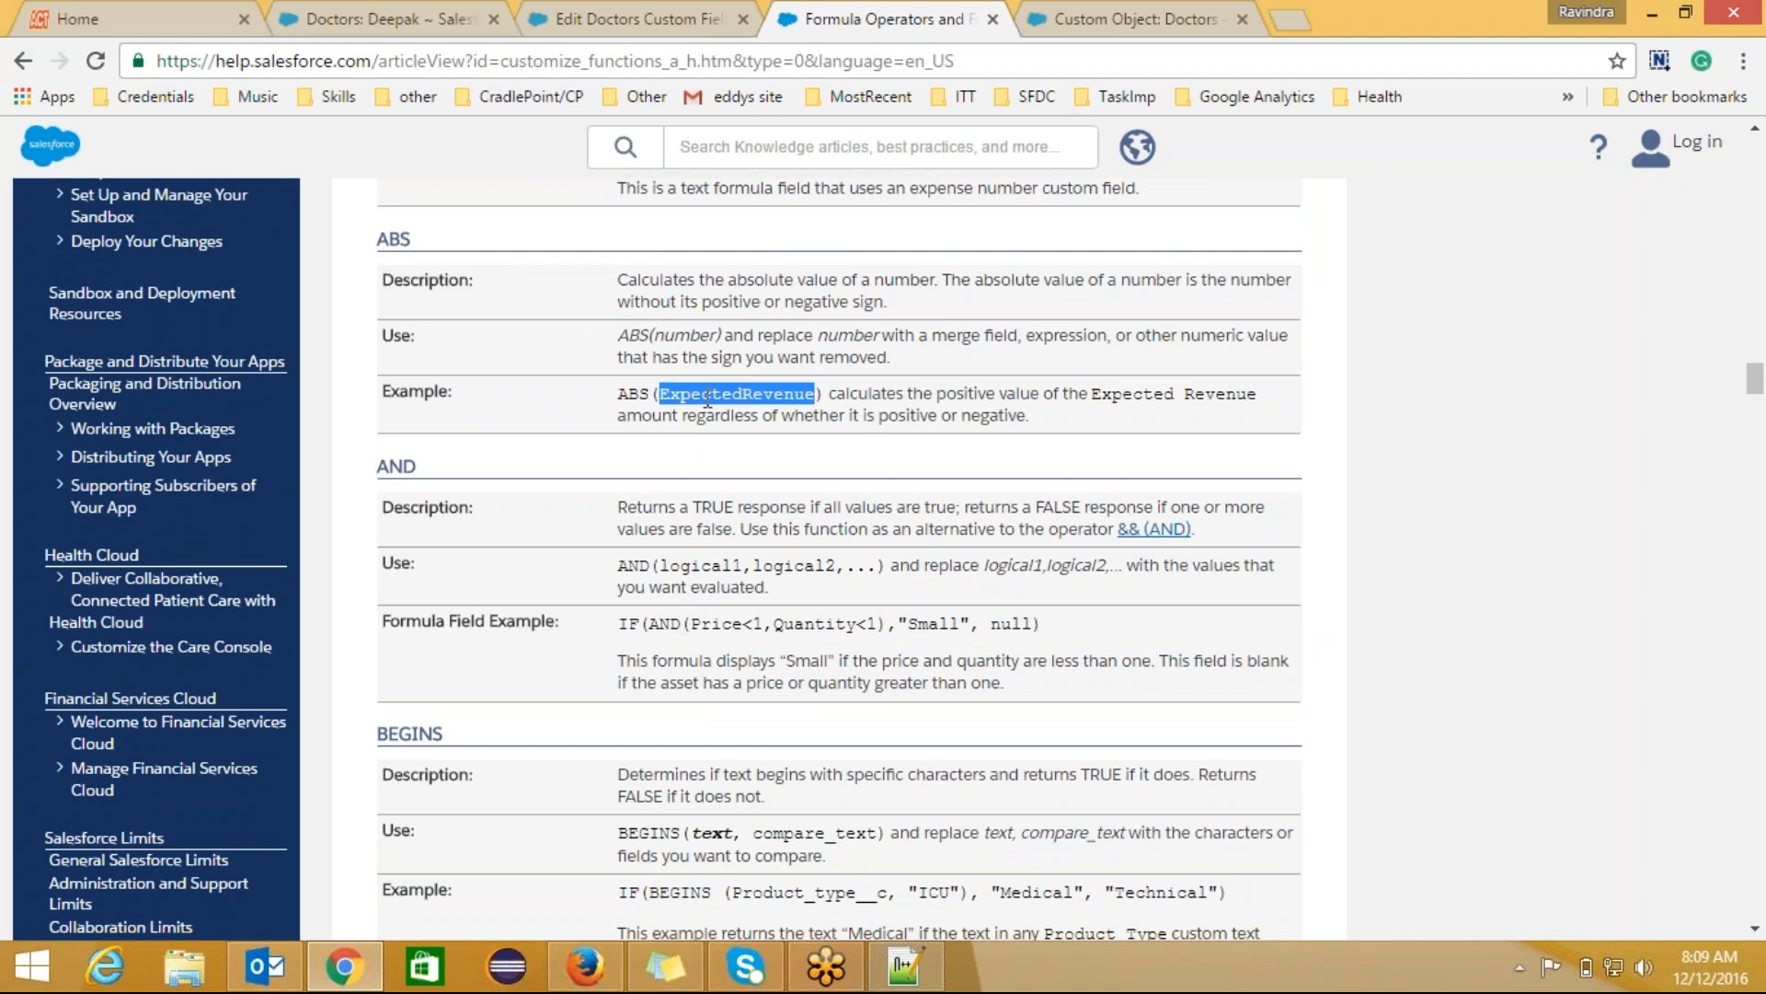
left_click_drag(614, 394, 826, 395)
left_click(977, 446)
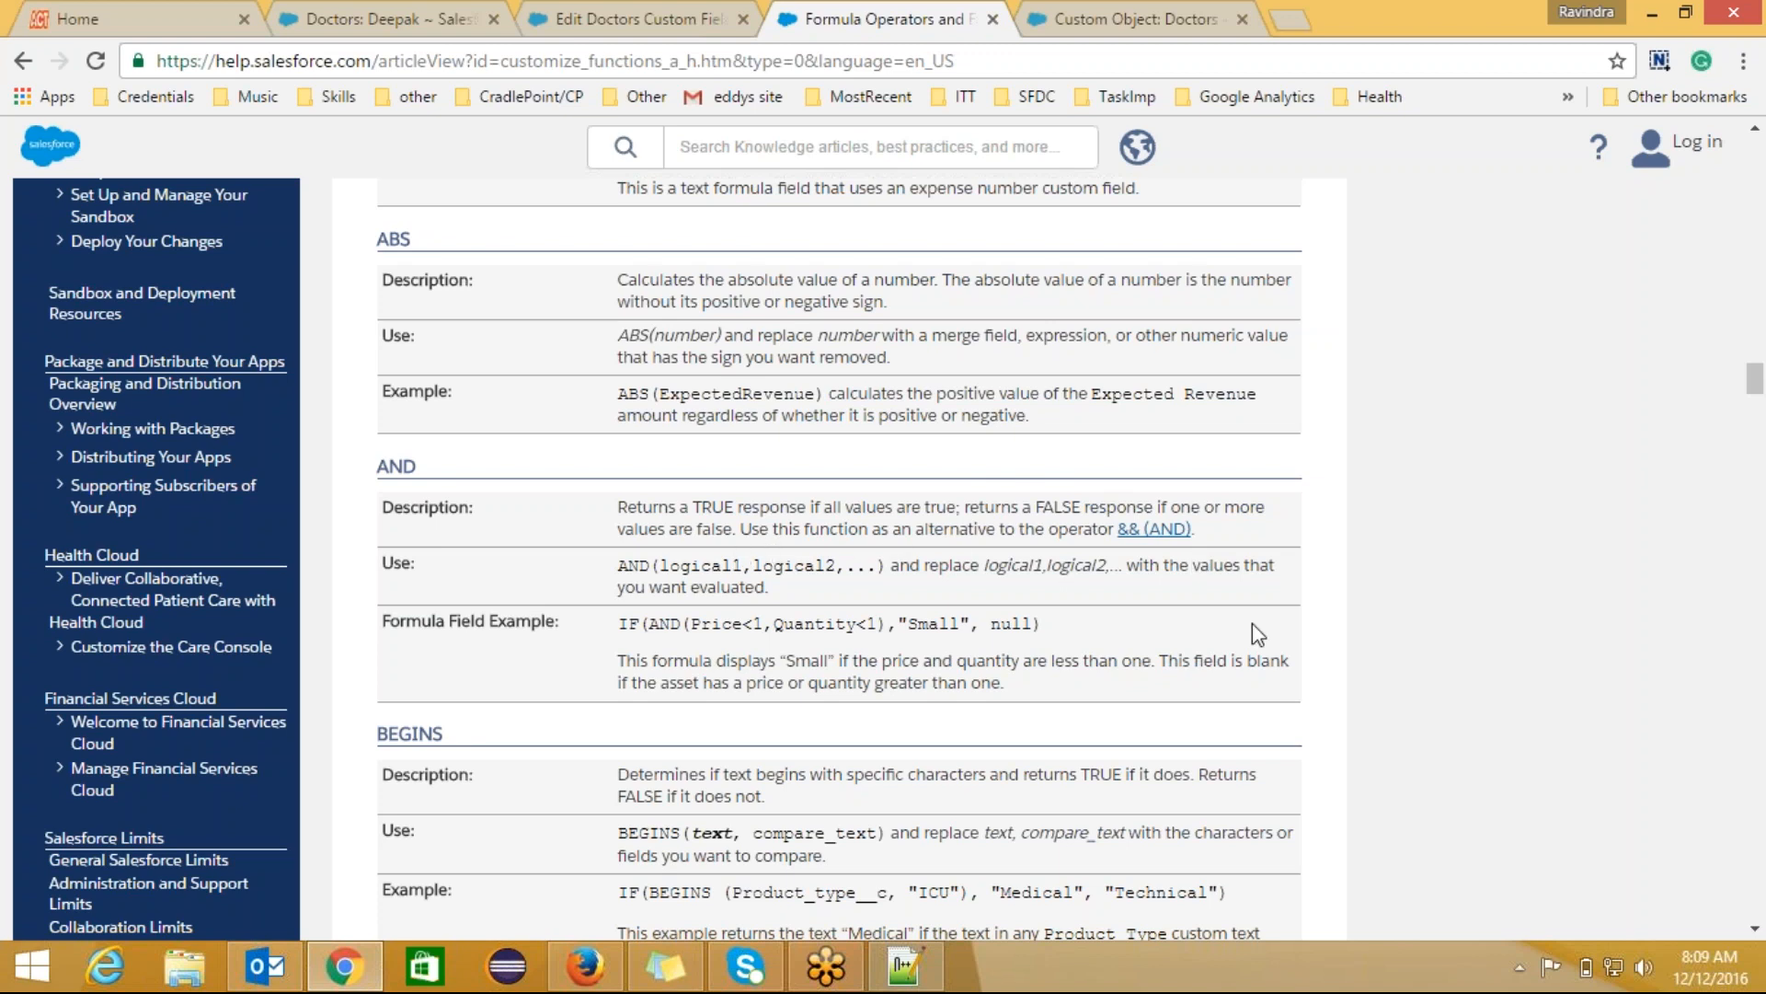
Step: Highlight BEGINS' text and compare_text arguments and its Product_type, Medical, Technical example, then move toward BLANKVALUE
scroll(1251, 622, "down", 3)
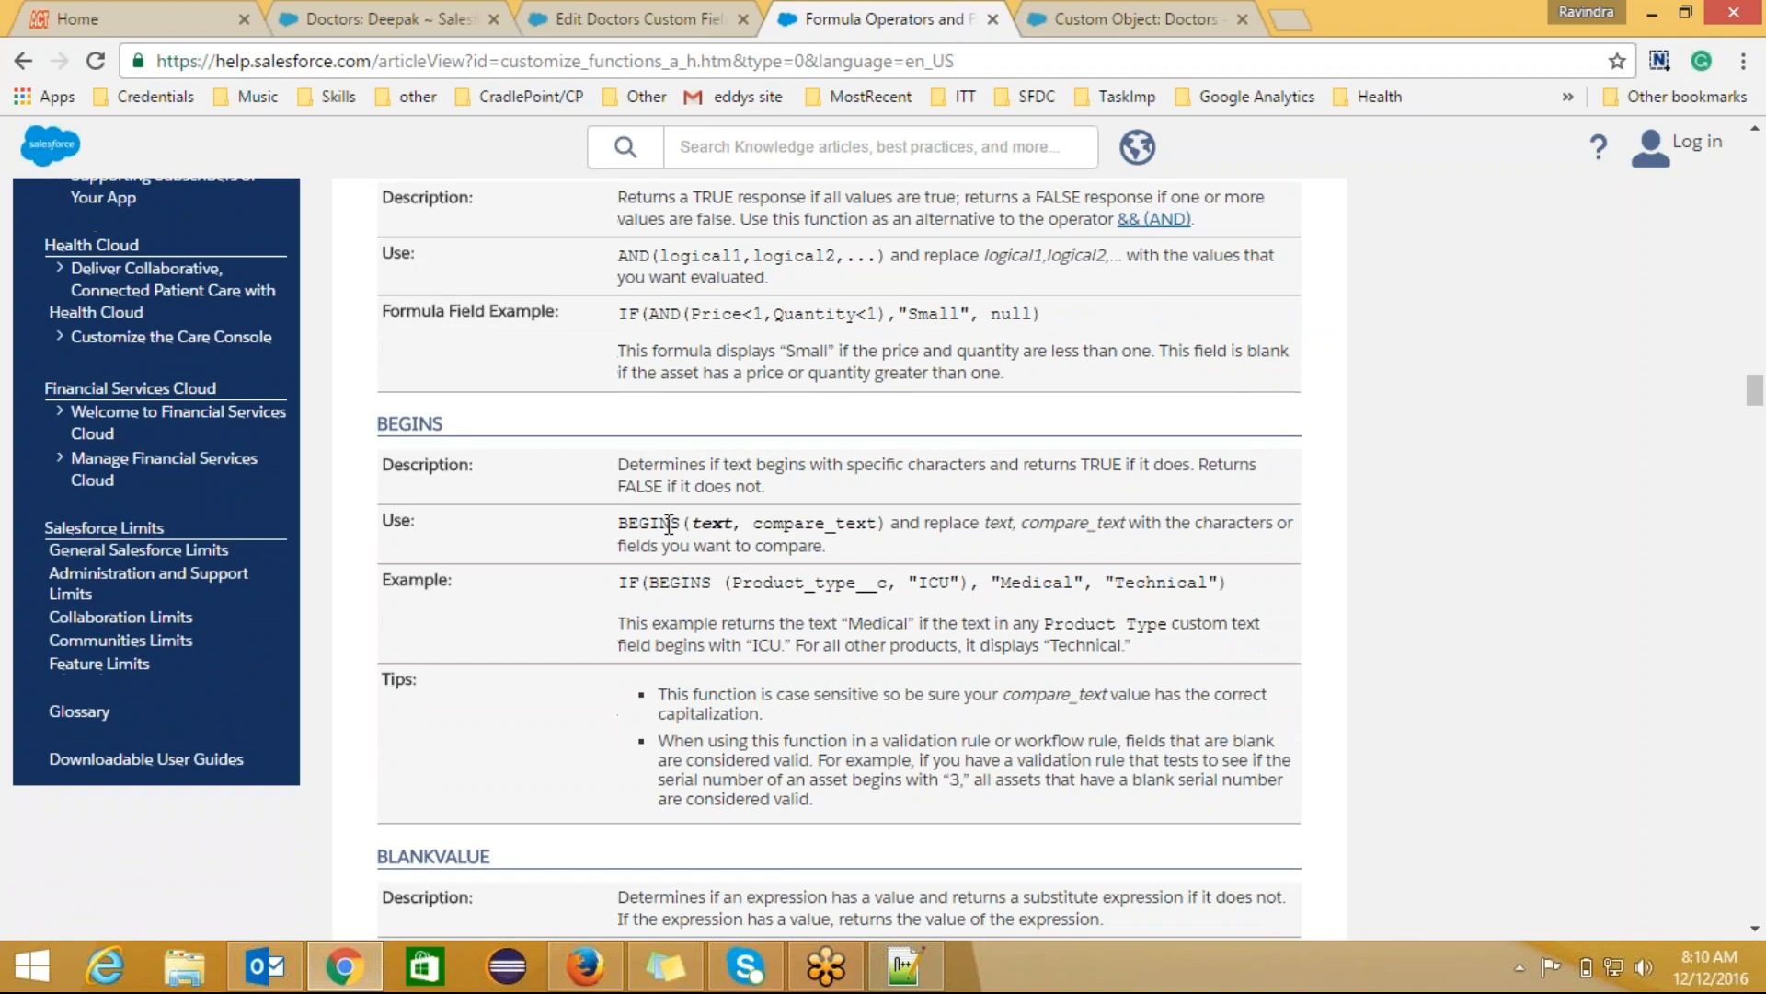
double_click(724, 522)
left_click_drag(755, 522, 879, 519)
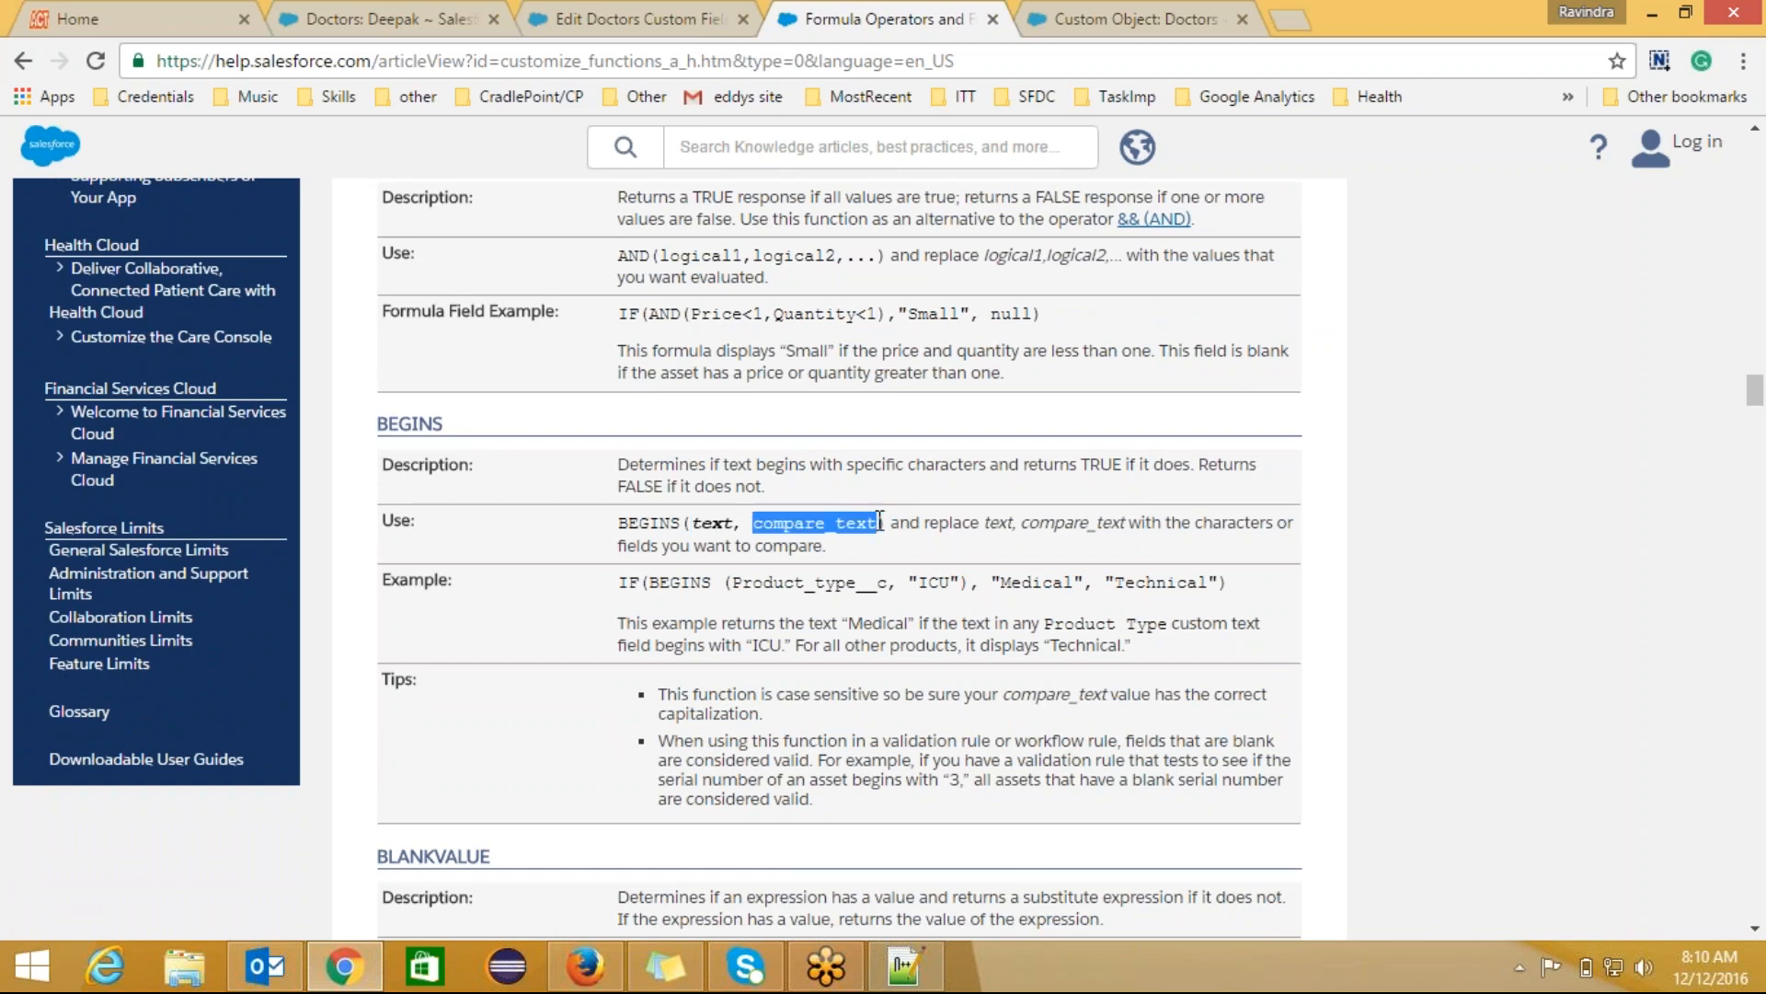
left_click(1017, 555)
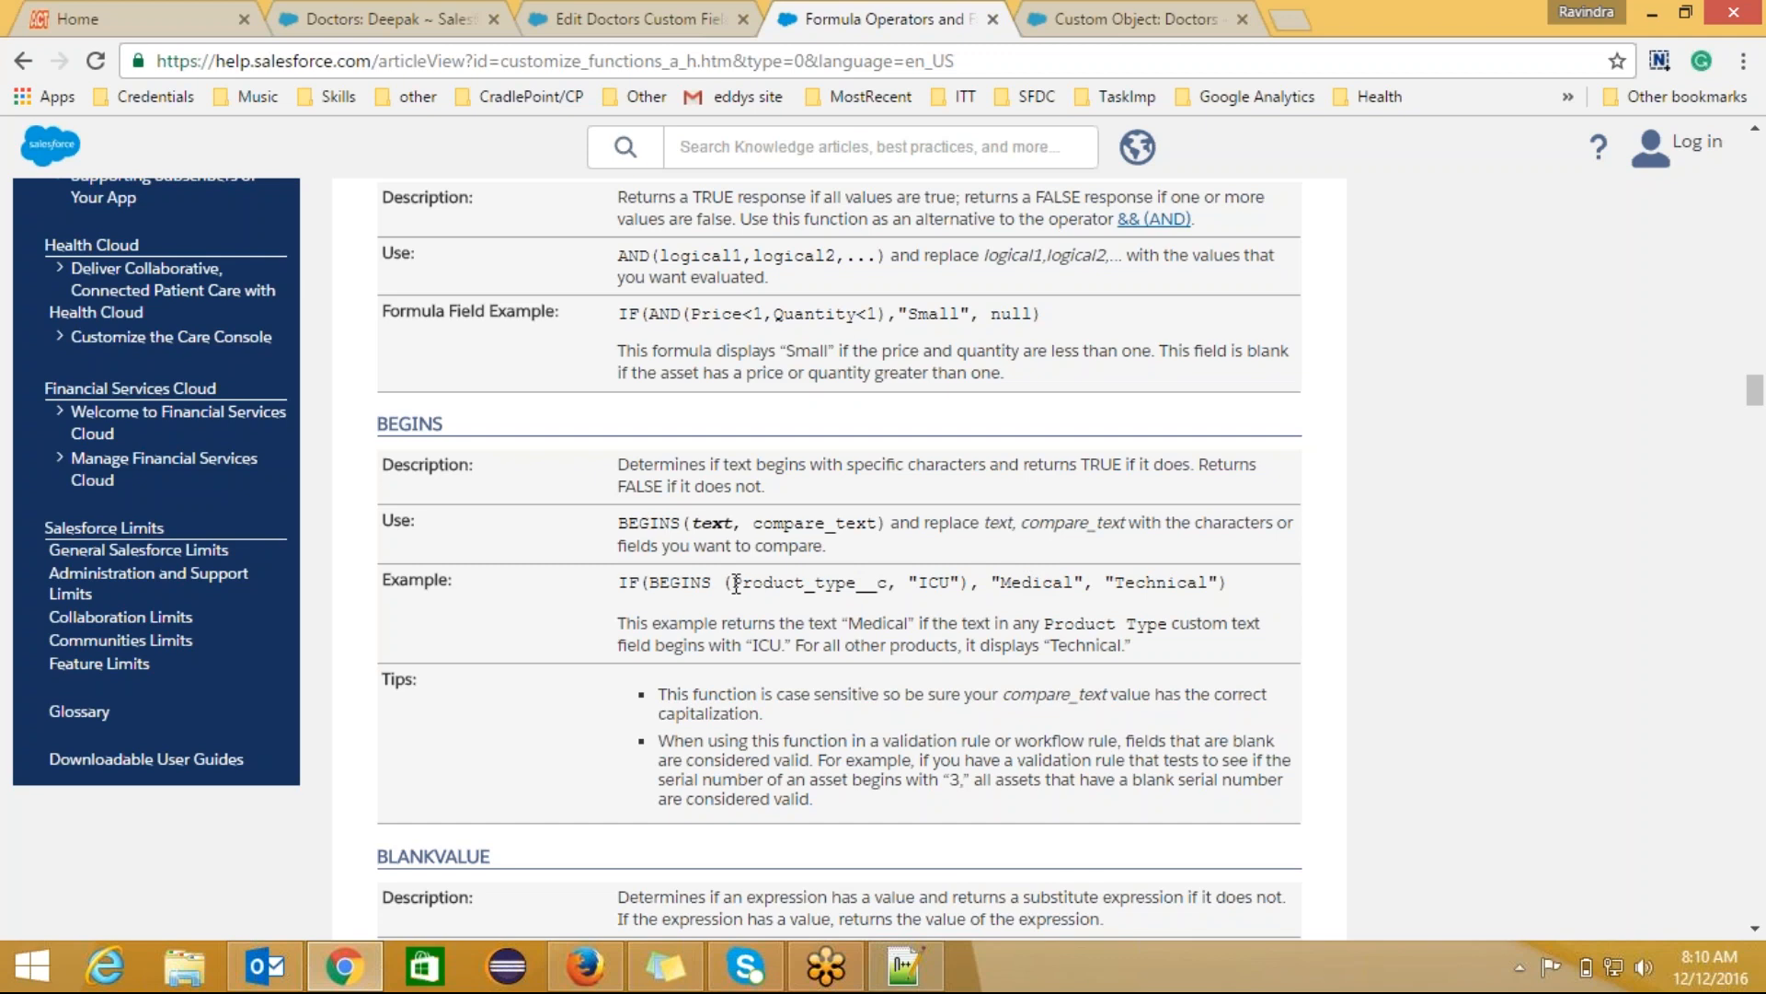
left_click_drag(736, 585, 883, 589)
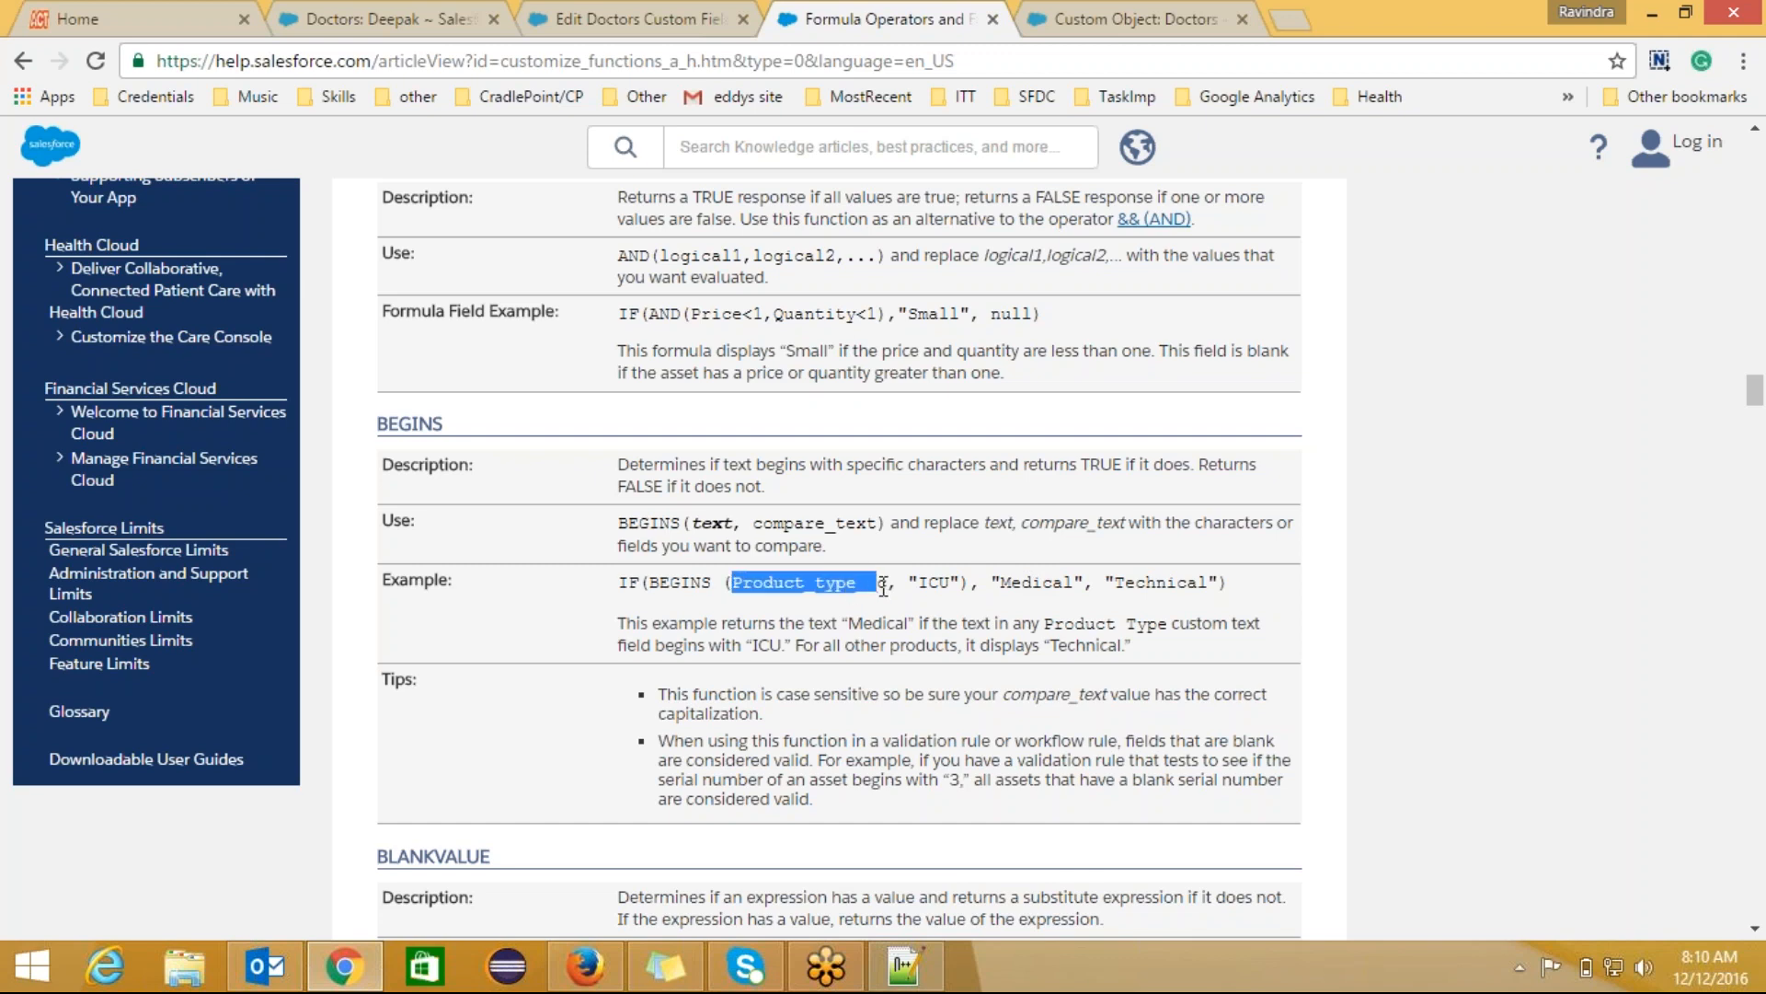
left_click(936, 589)
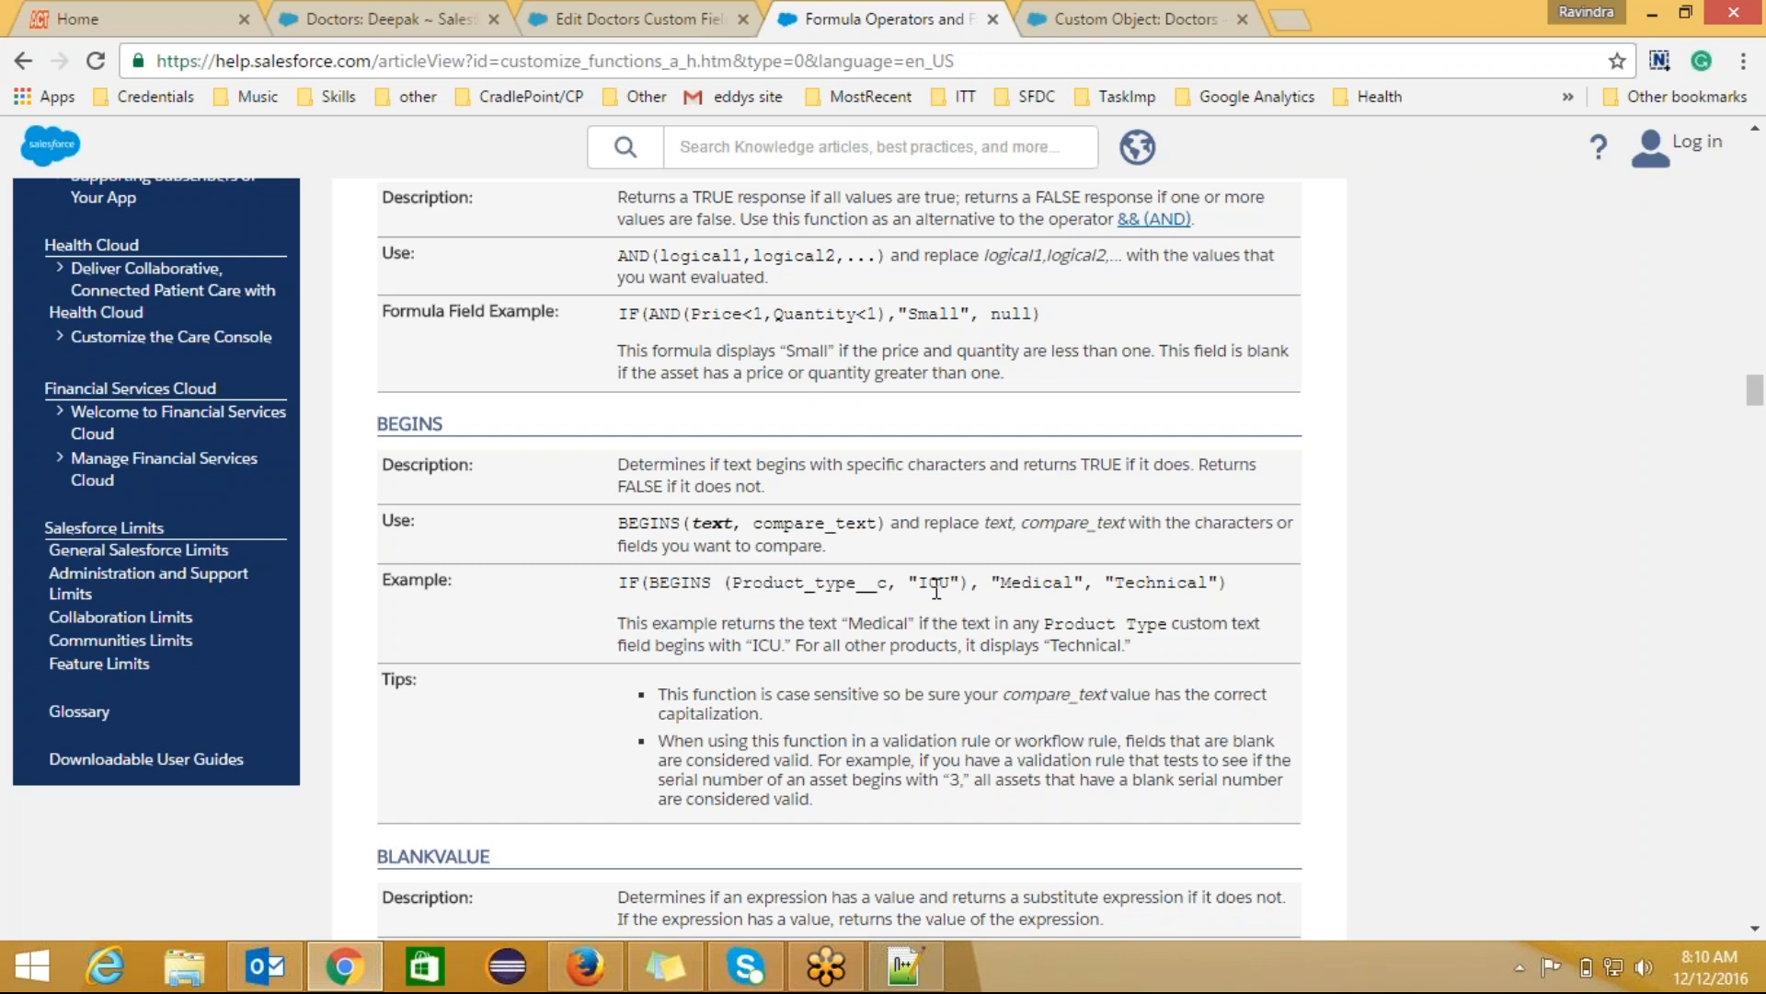
double_click(1033, 589)
double_click(1149, 581)
left_click(1755, 931)
scroll(1752, 939, "down", 1)
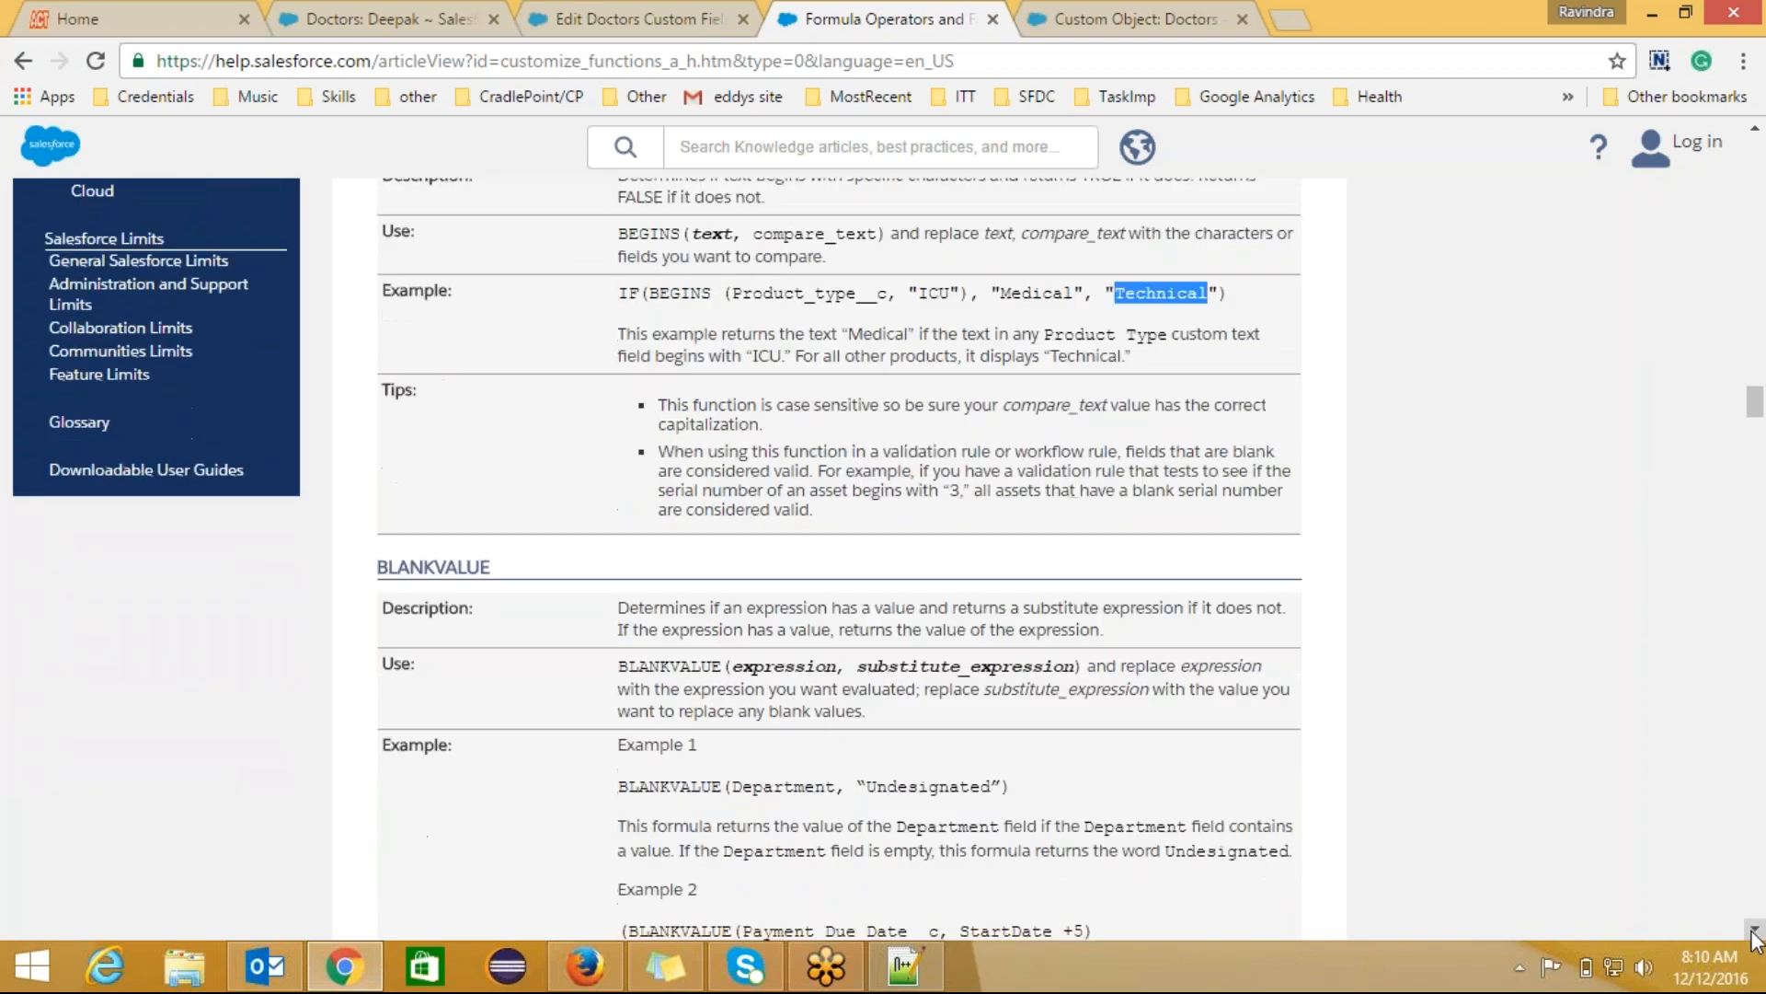
Step: Highlight BLANKVALUE's expression argument and the 'Undesignated' substitute value in Example 1
double_click(793, 650)
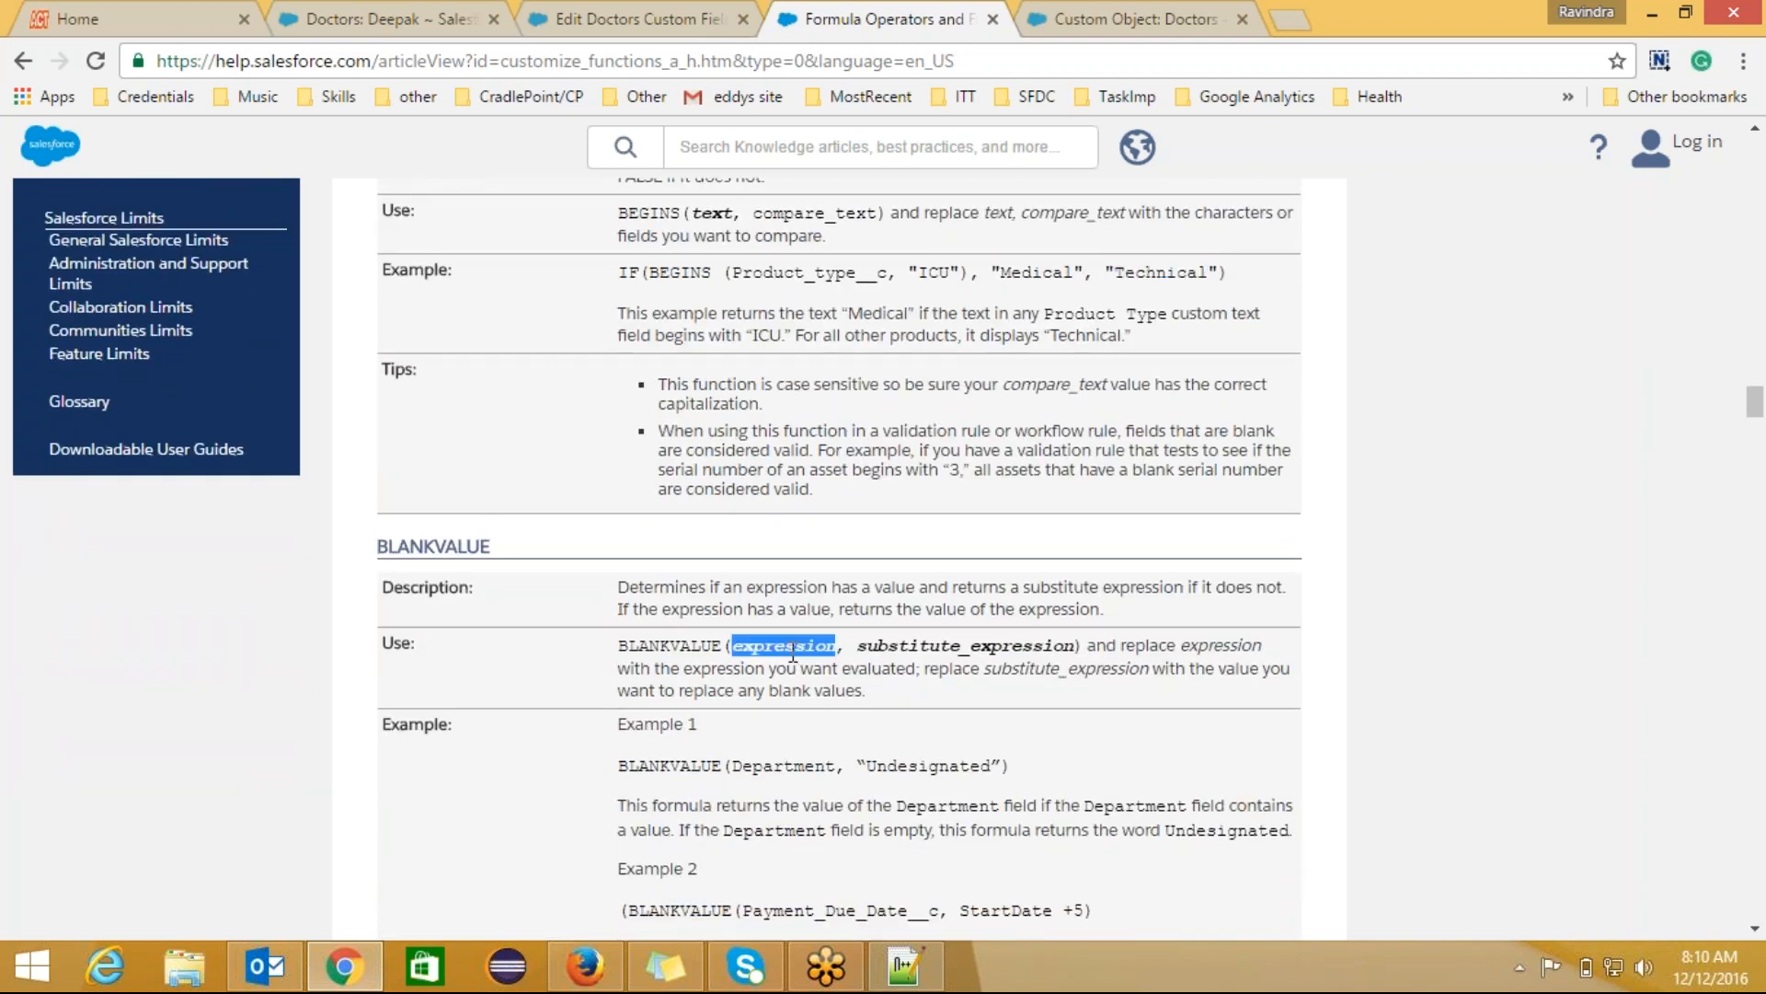
double_click(931, 770)
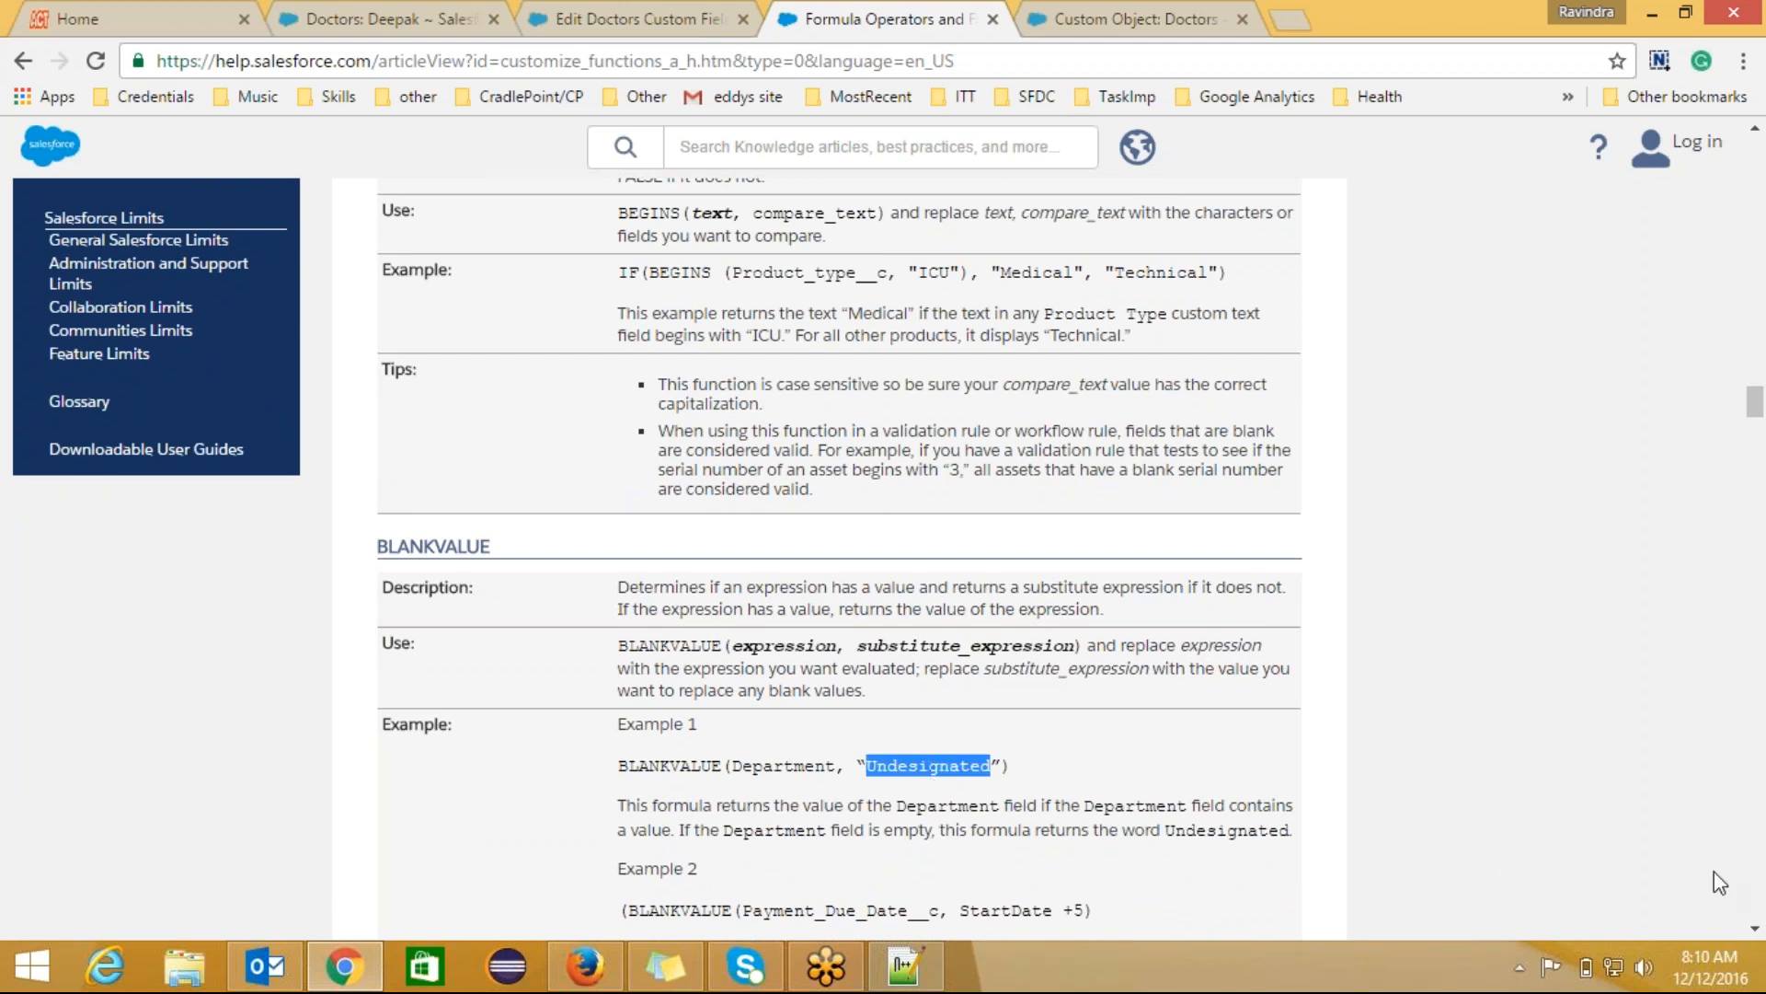
left_click(1756, 928)
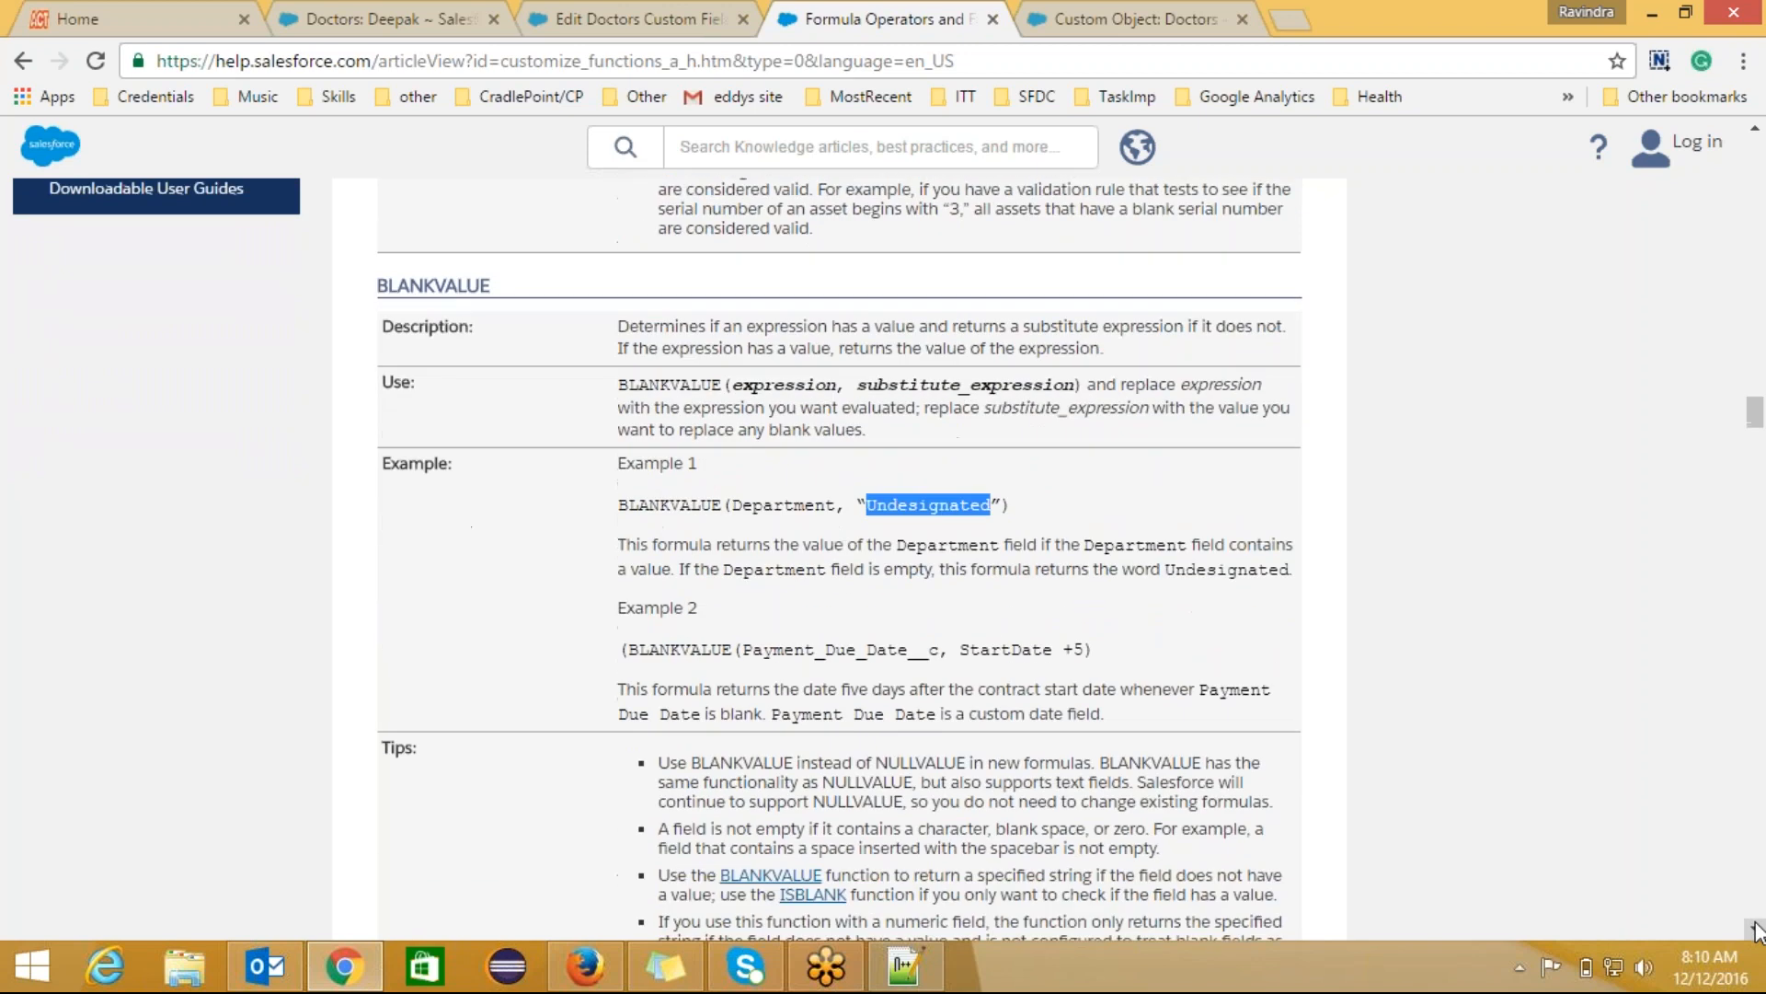
left_click(1755, 929)
left_click(1756, 929)
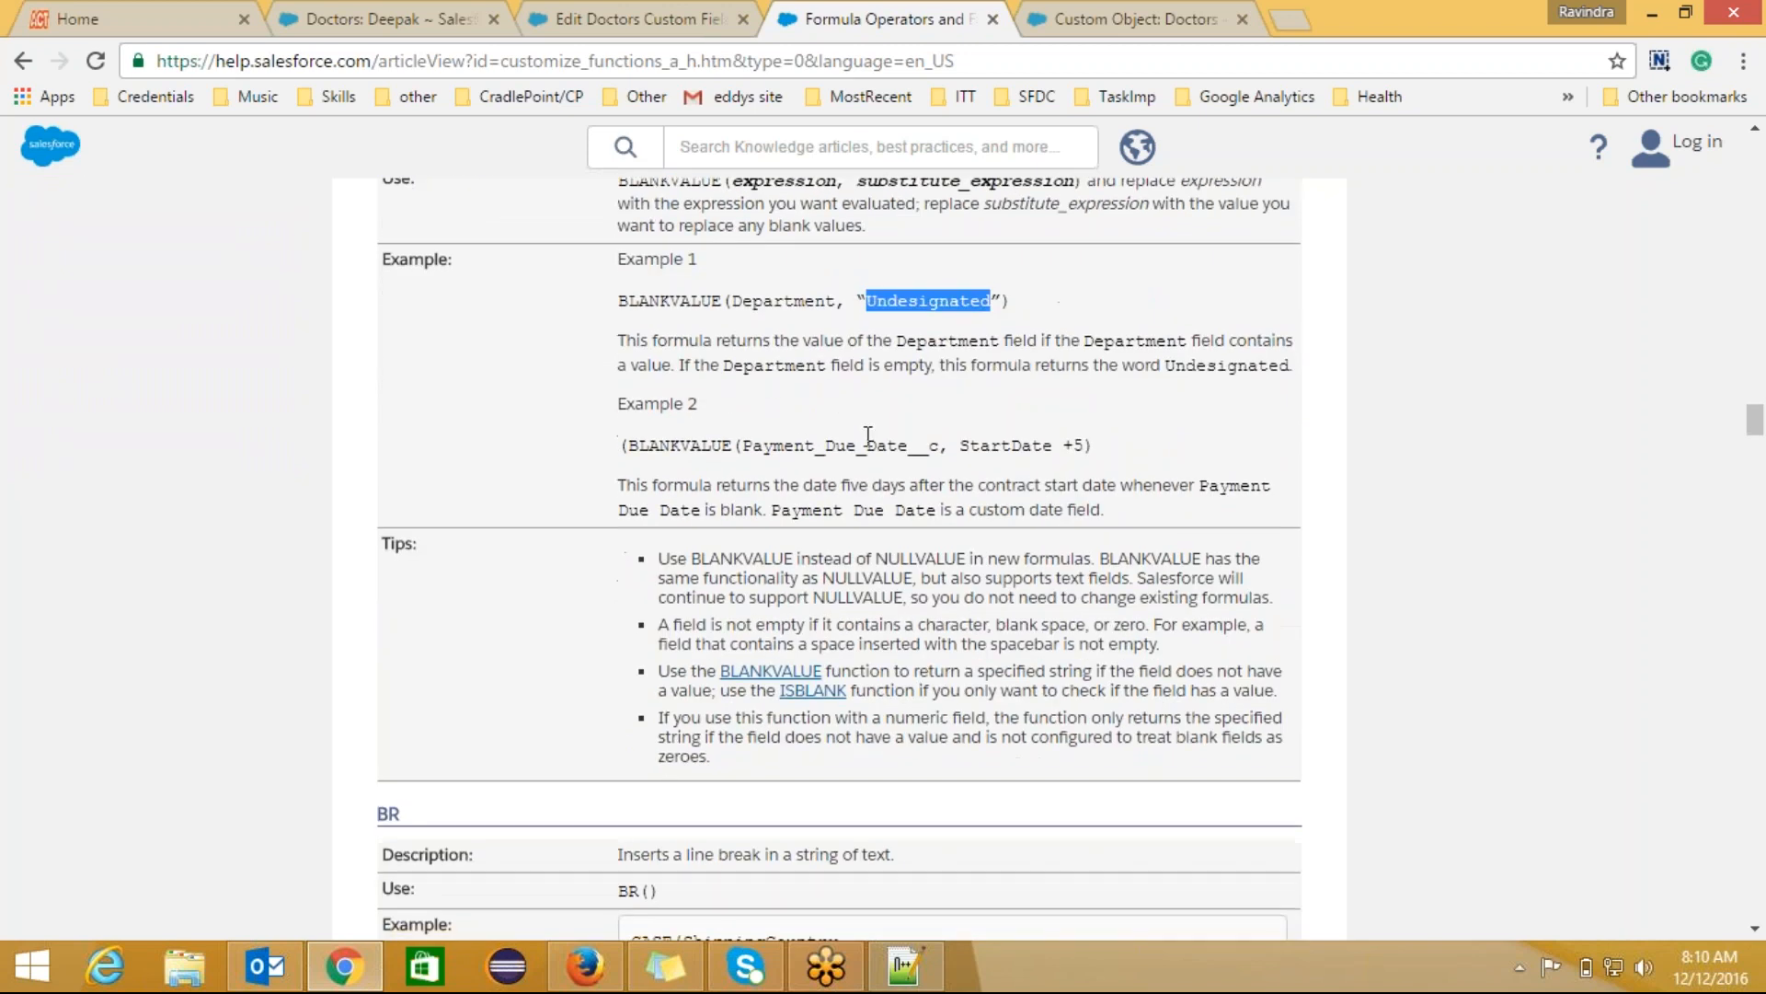
Step: Highlight Payment_Due_Date__c and StartDate in BLANKVALUE Example 2
left_click(745, 443)
left_click_drag(746, 443, 1084, 443)
left_click(963, 443)
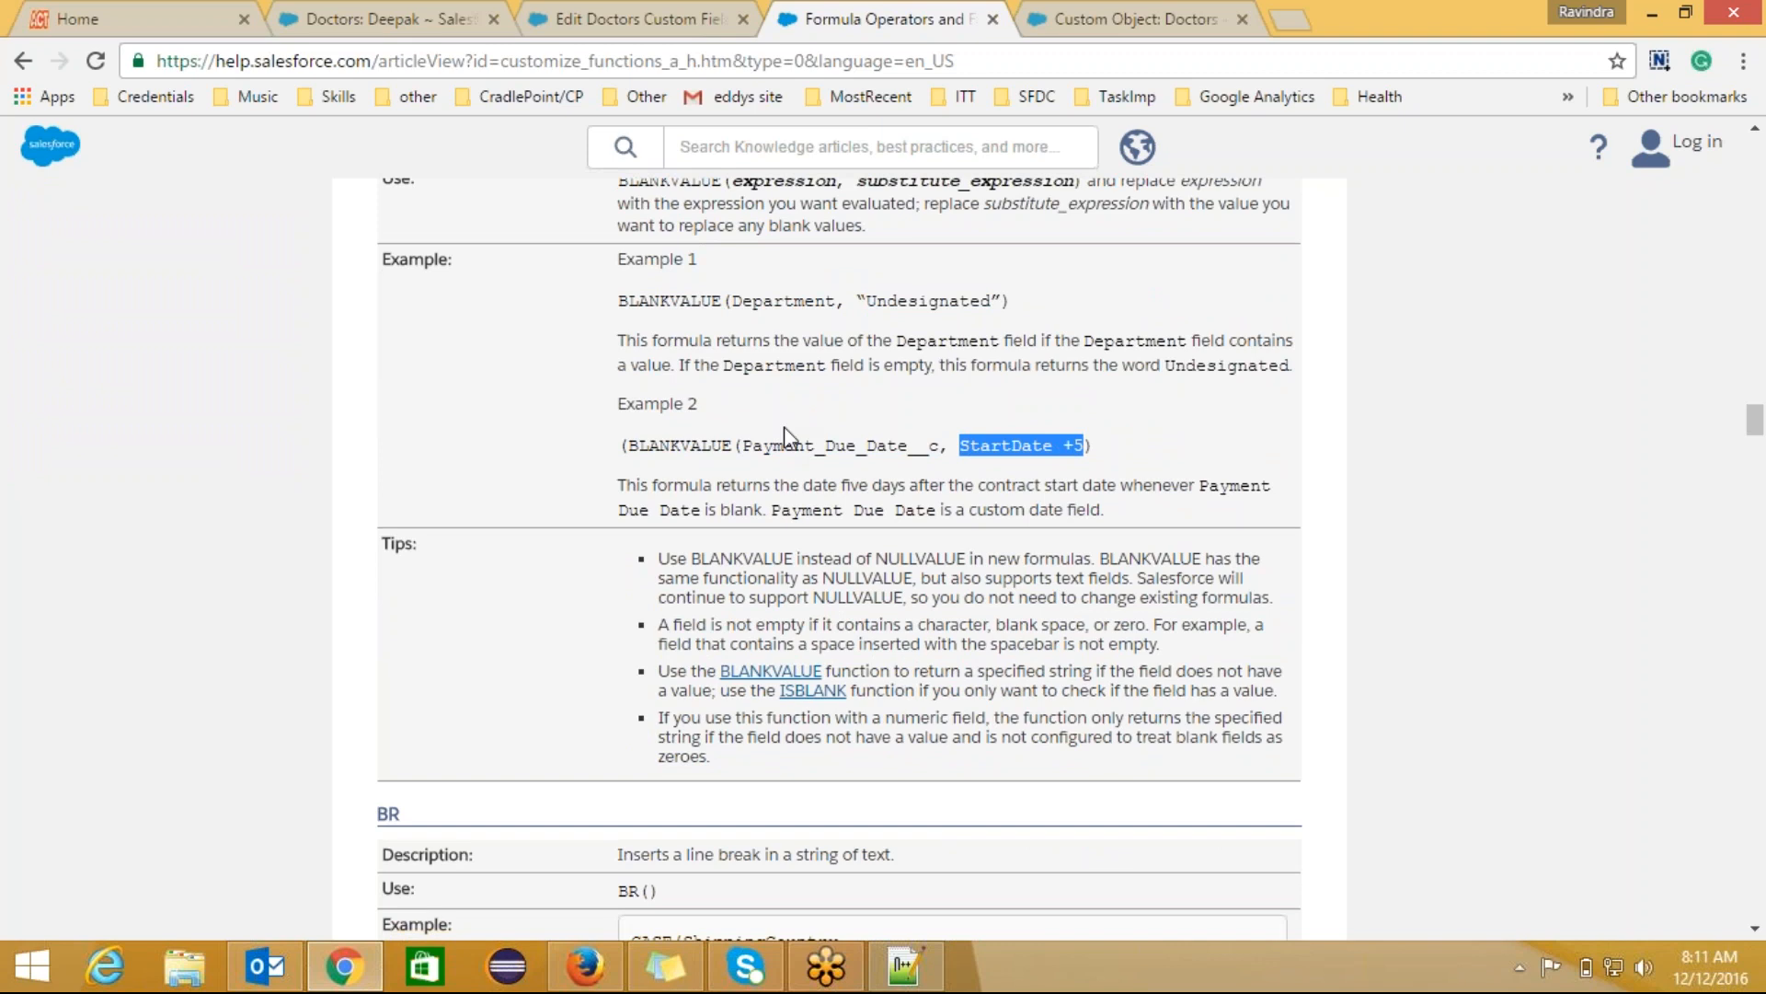
double_click(785, 440)
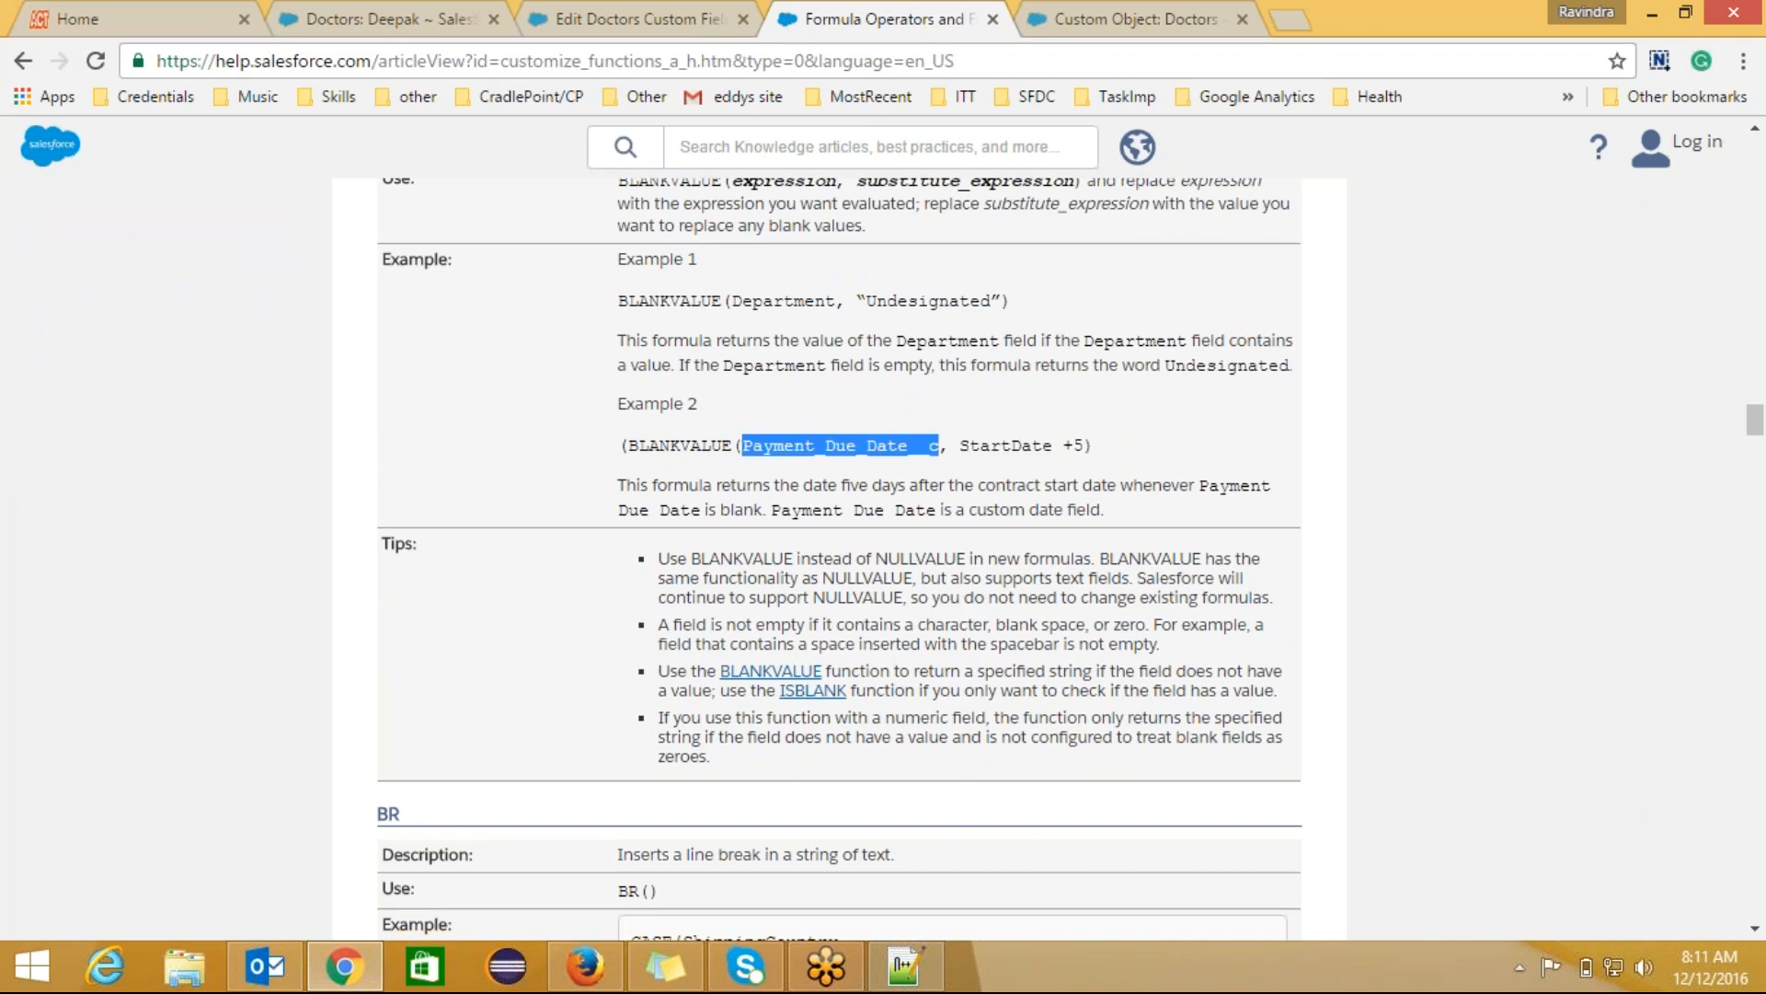
double_click(999, 446)
left_click(1074, 446)
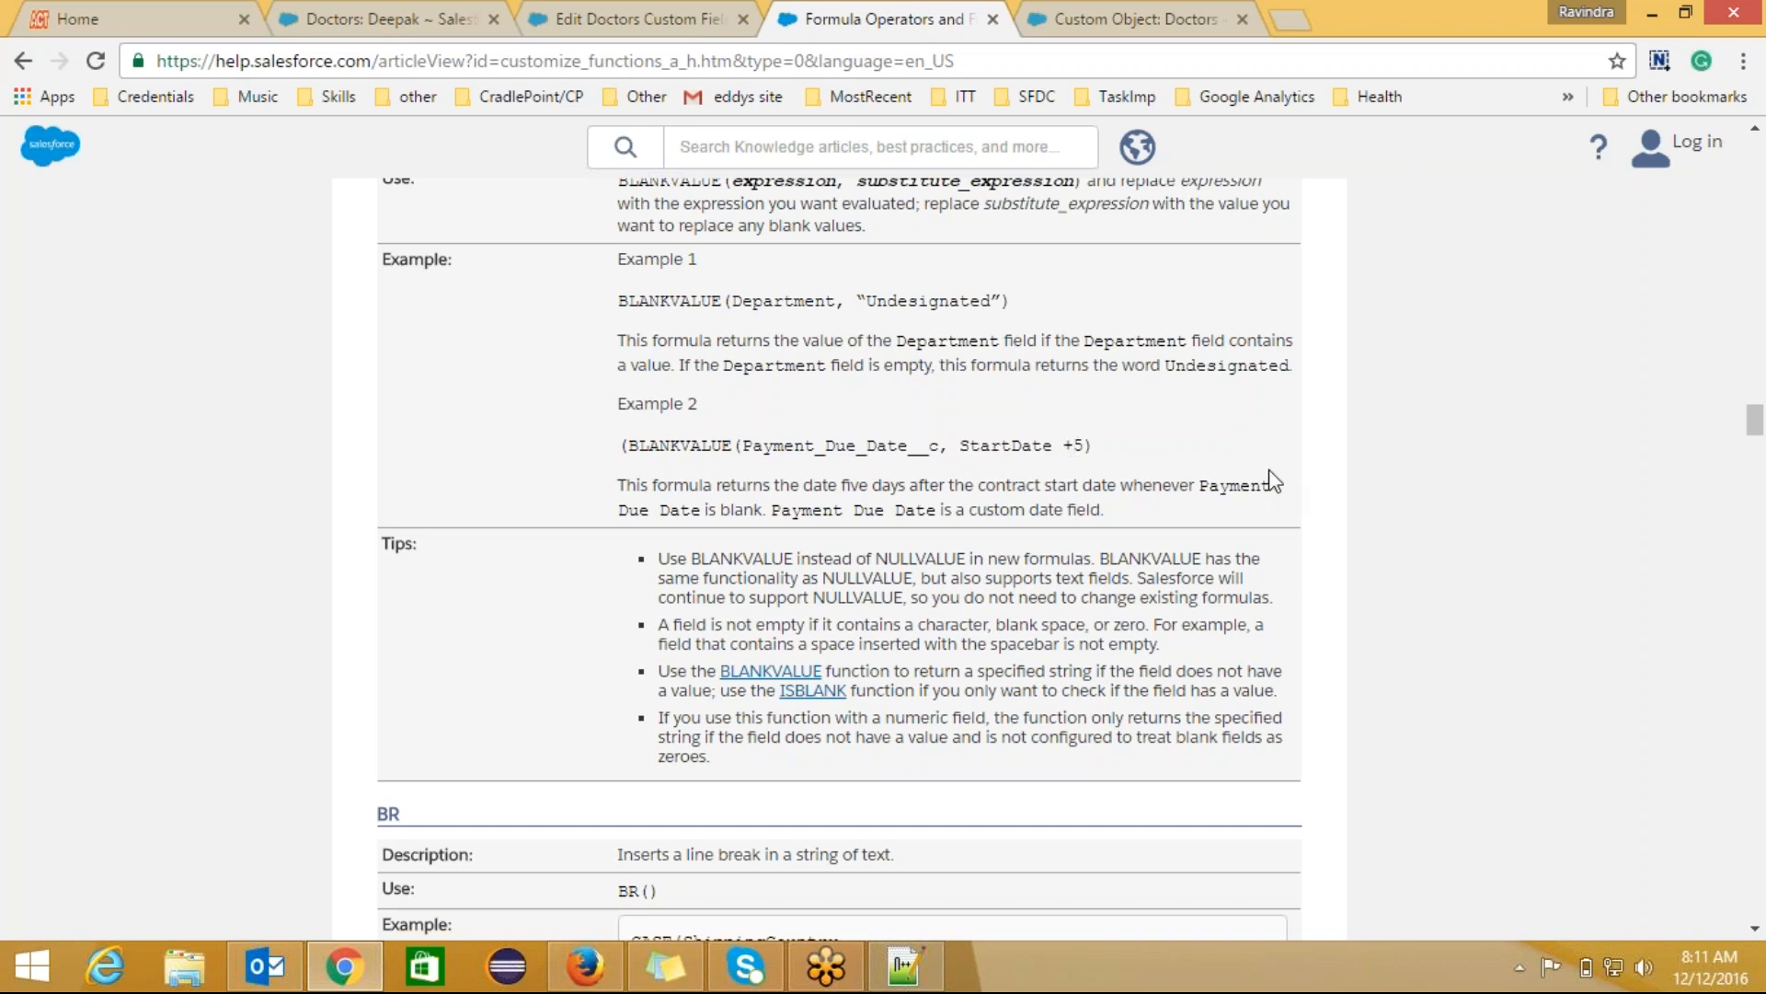
scroll(1377, 505, "down", 8)
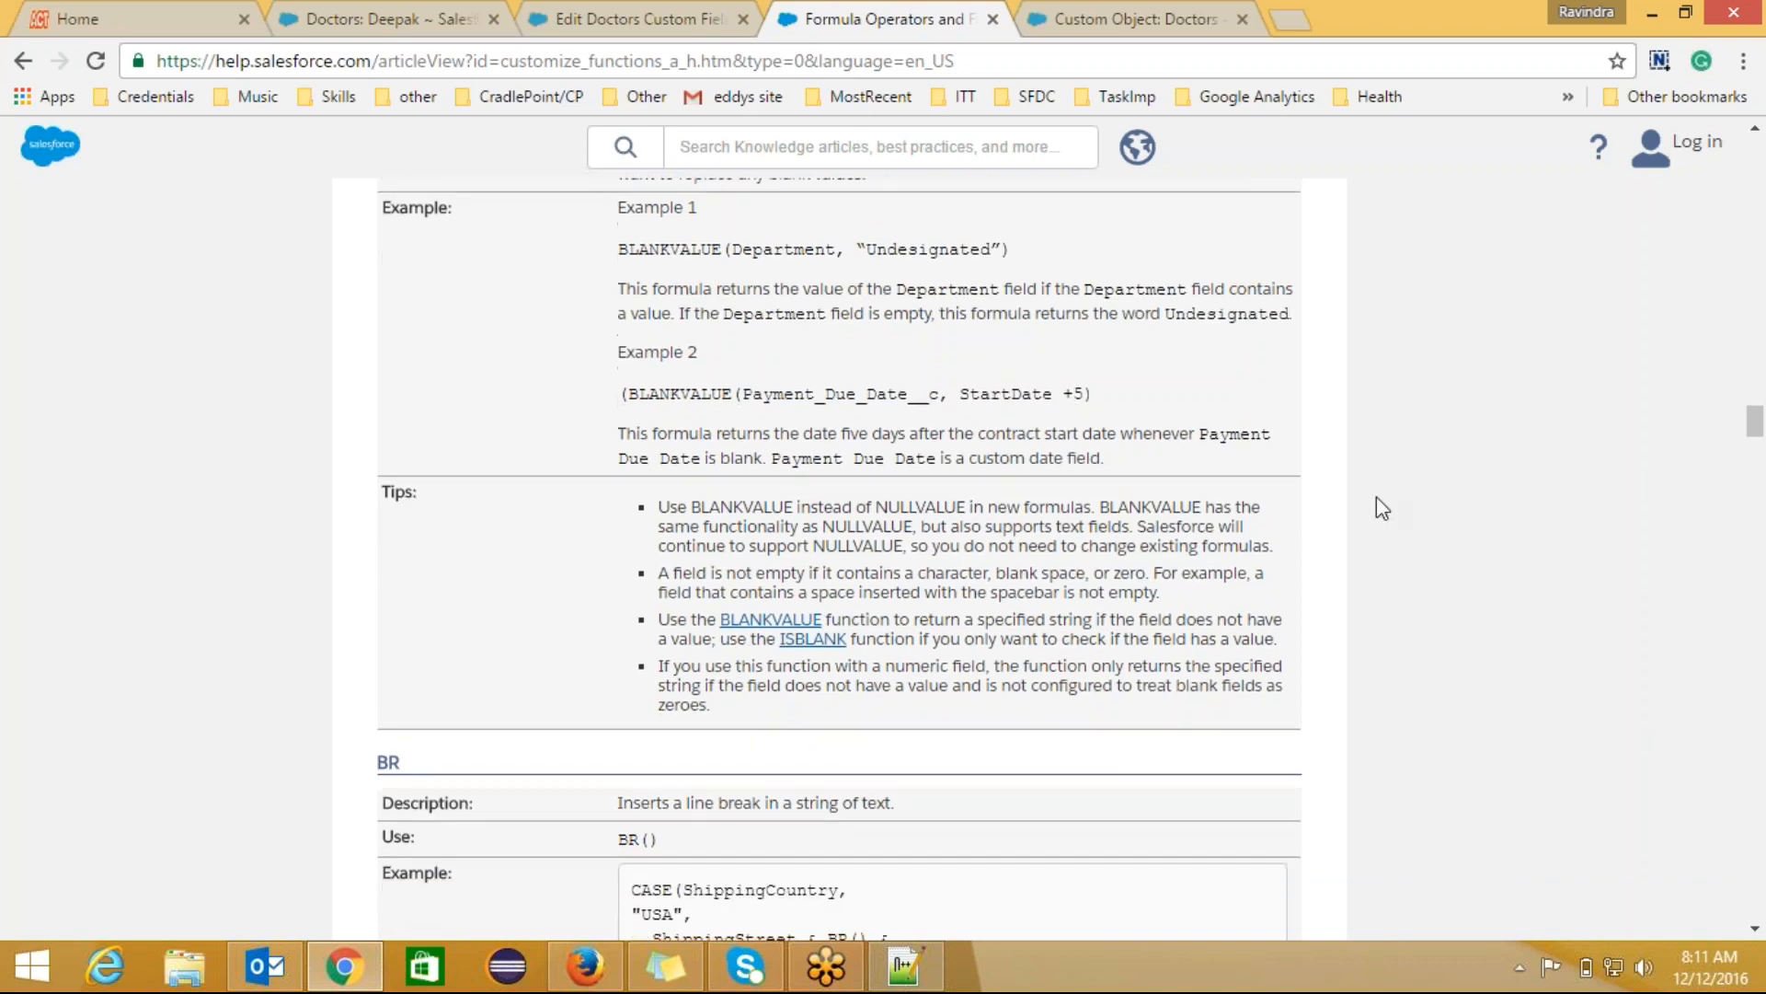
scroll(1376, 504, "down", 10)
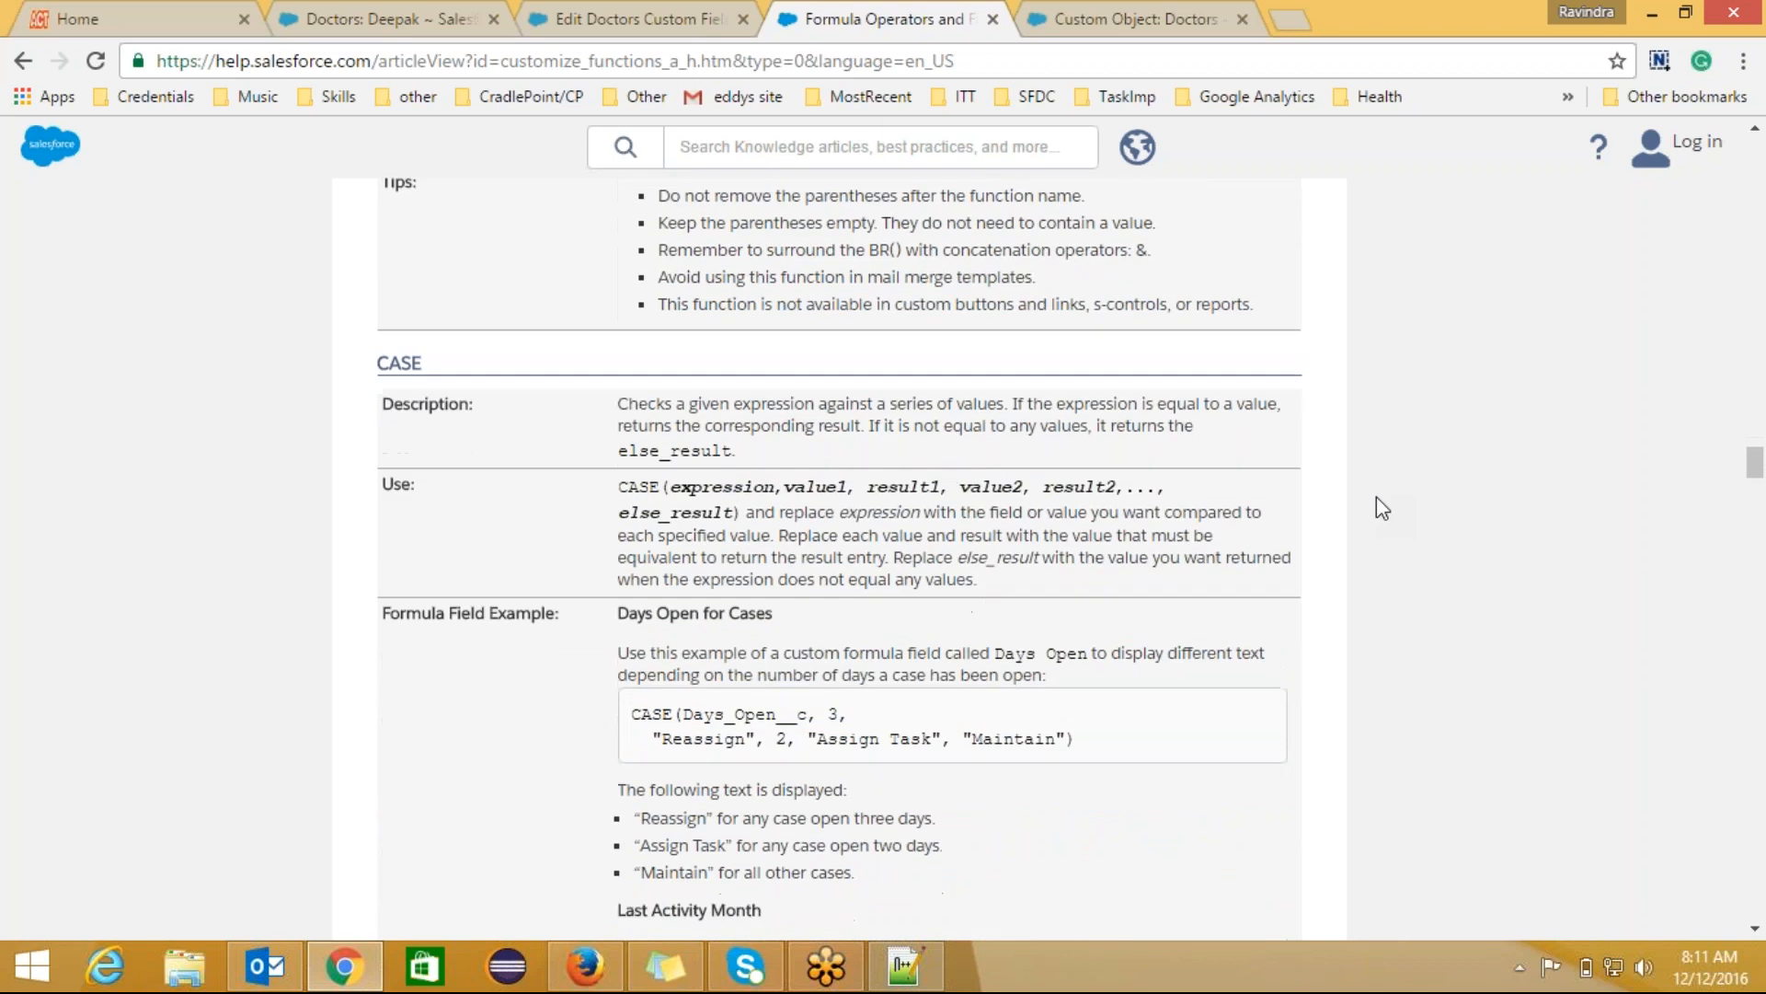
scroll(1380, 506, "down", 7)
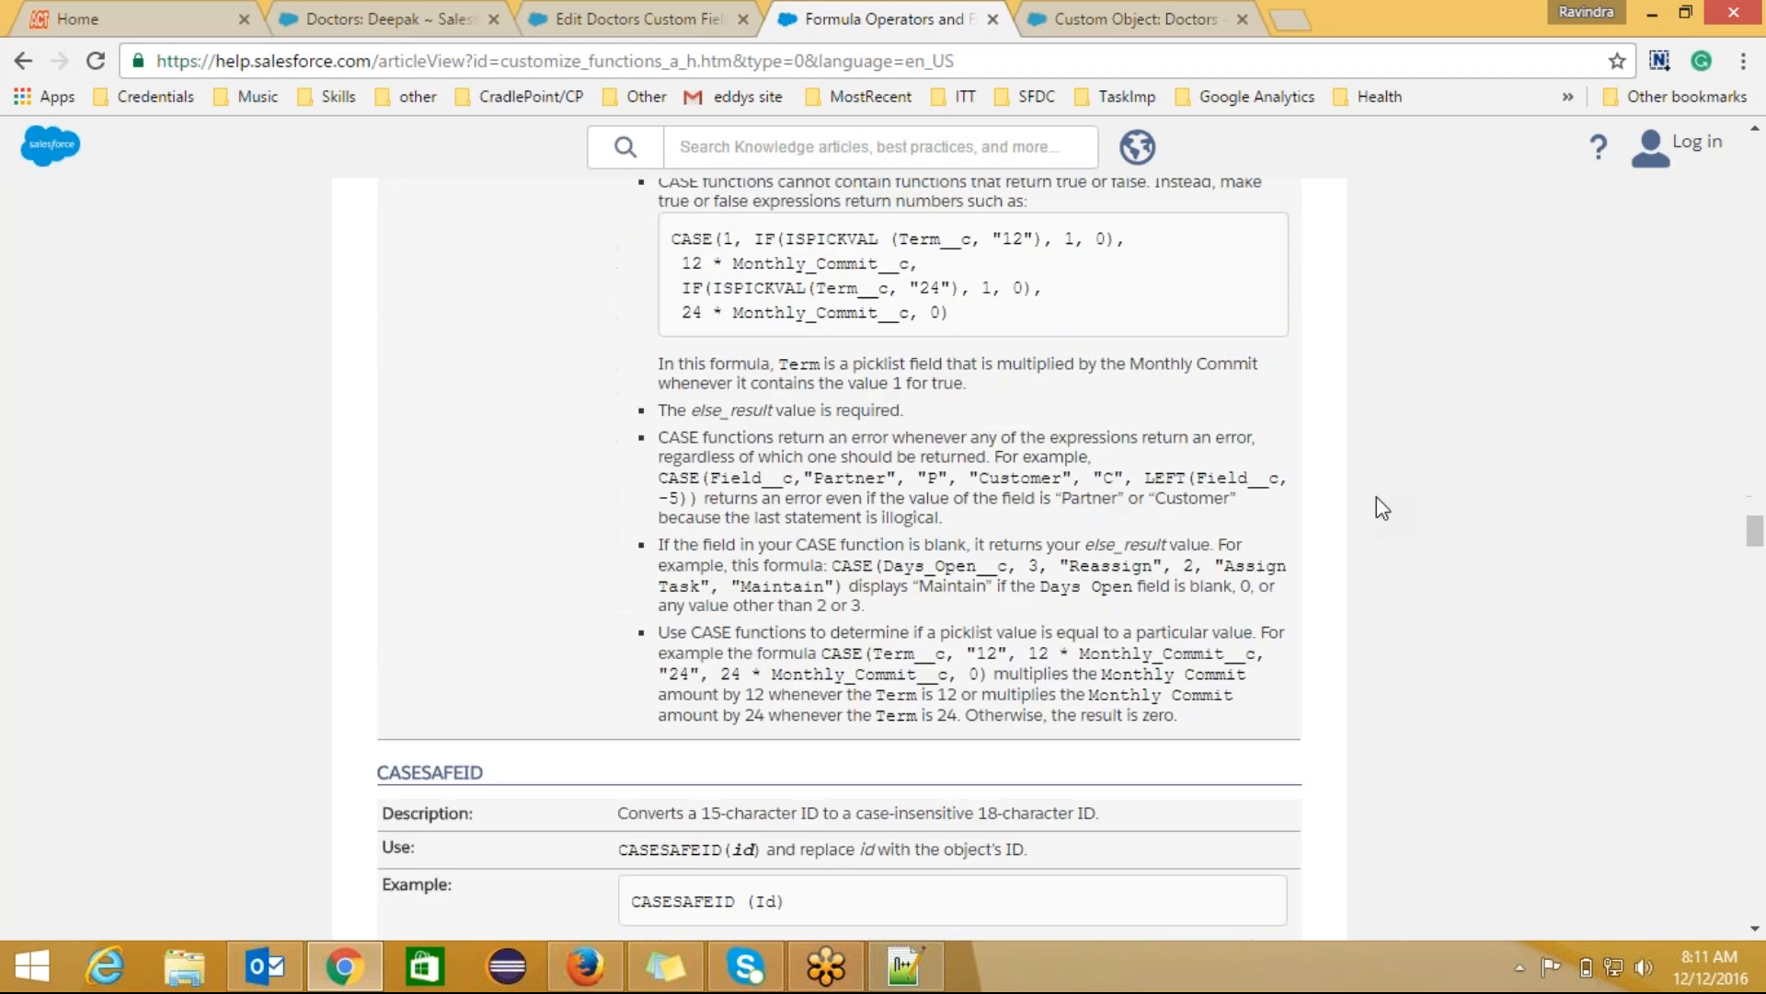
scroll(1380, 506, "up", 5)
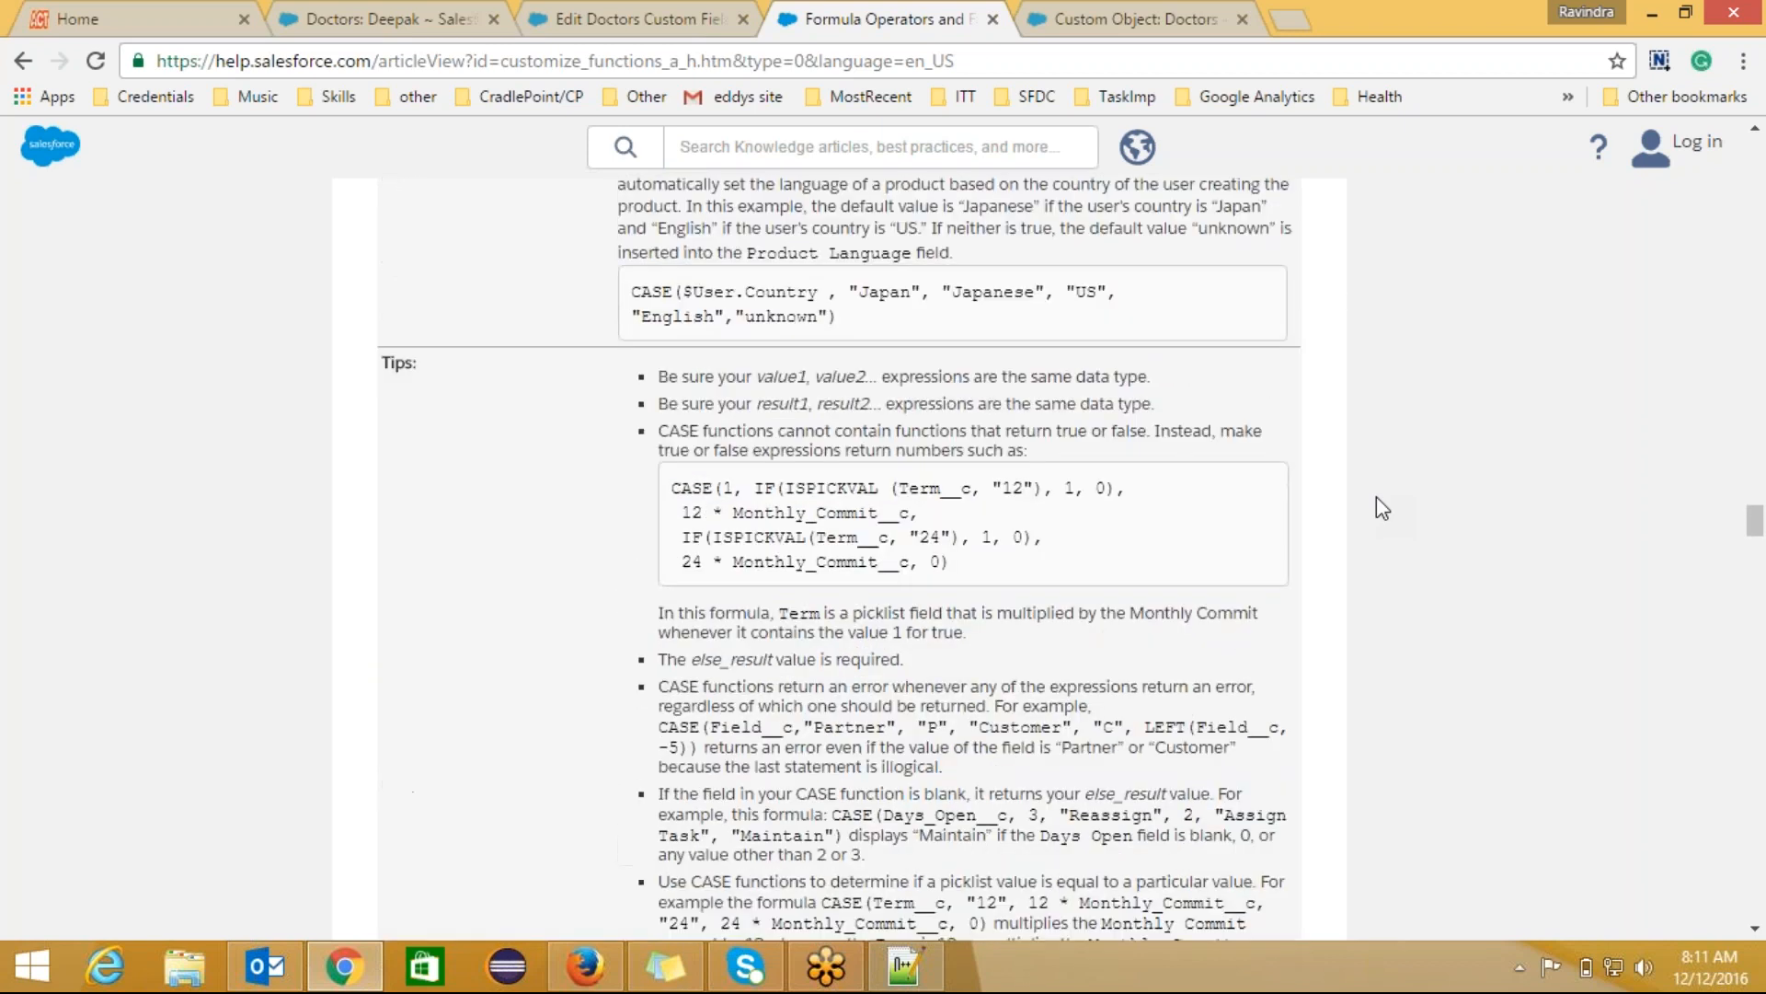
scroll(1380, 508, "up", 1)
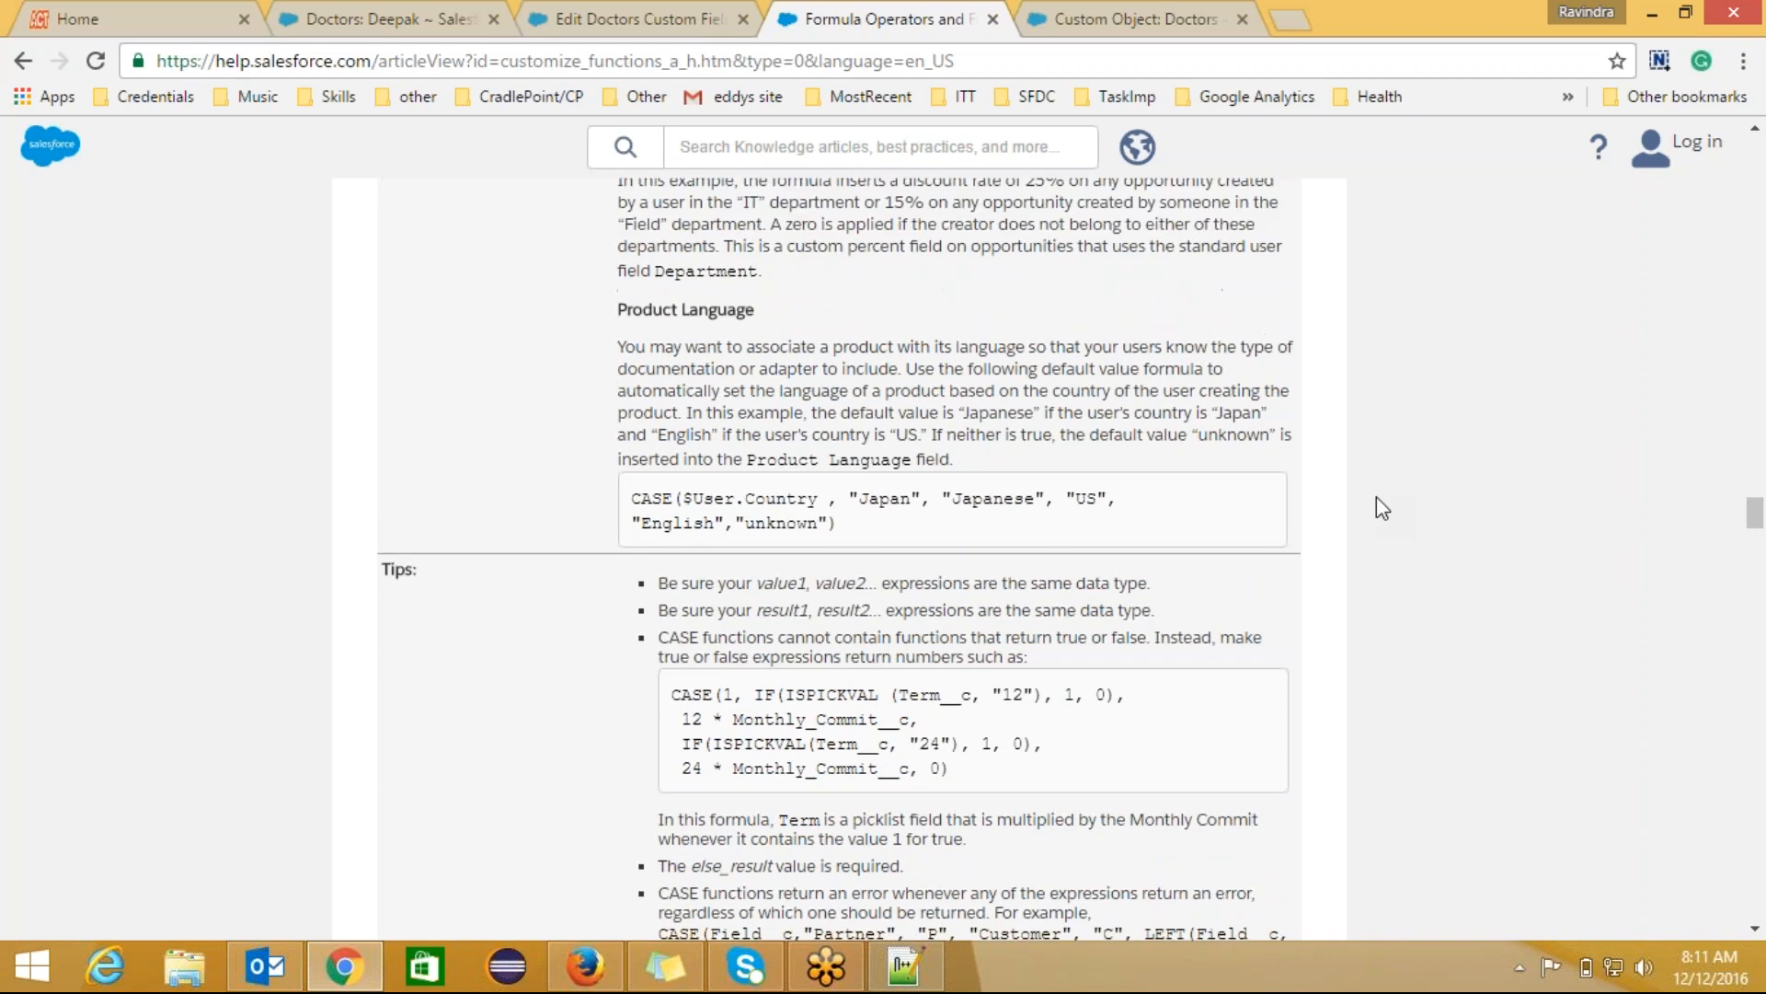
scroll(1382, 508, "up", 3)
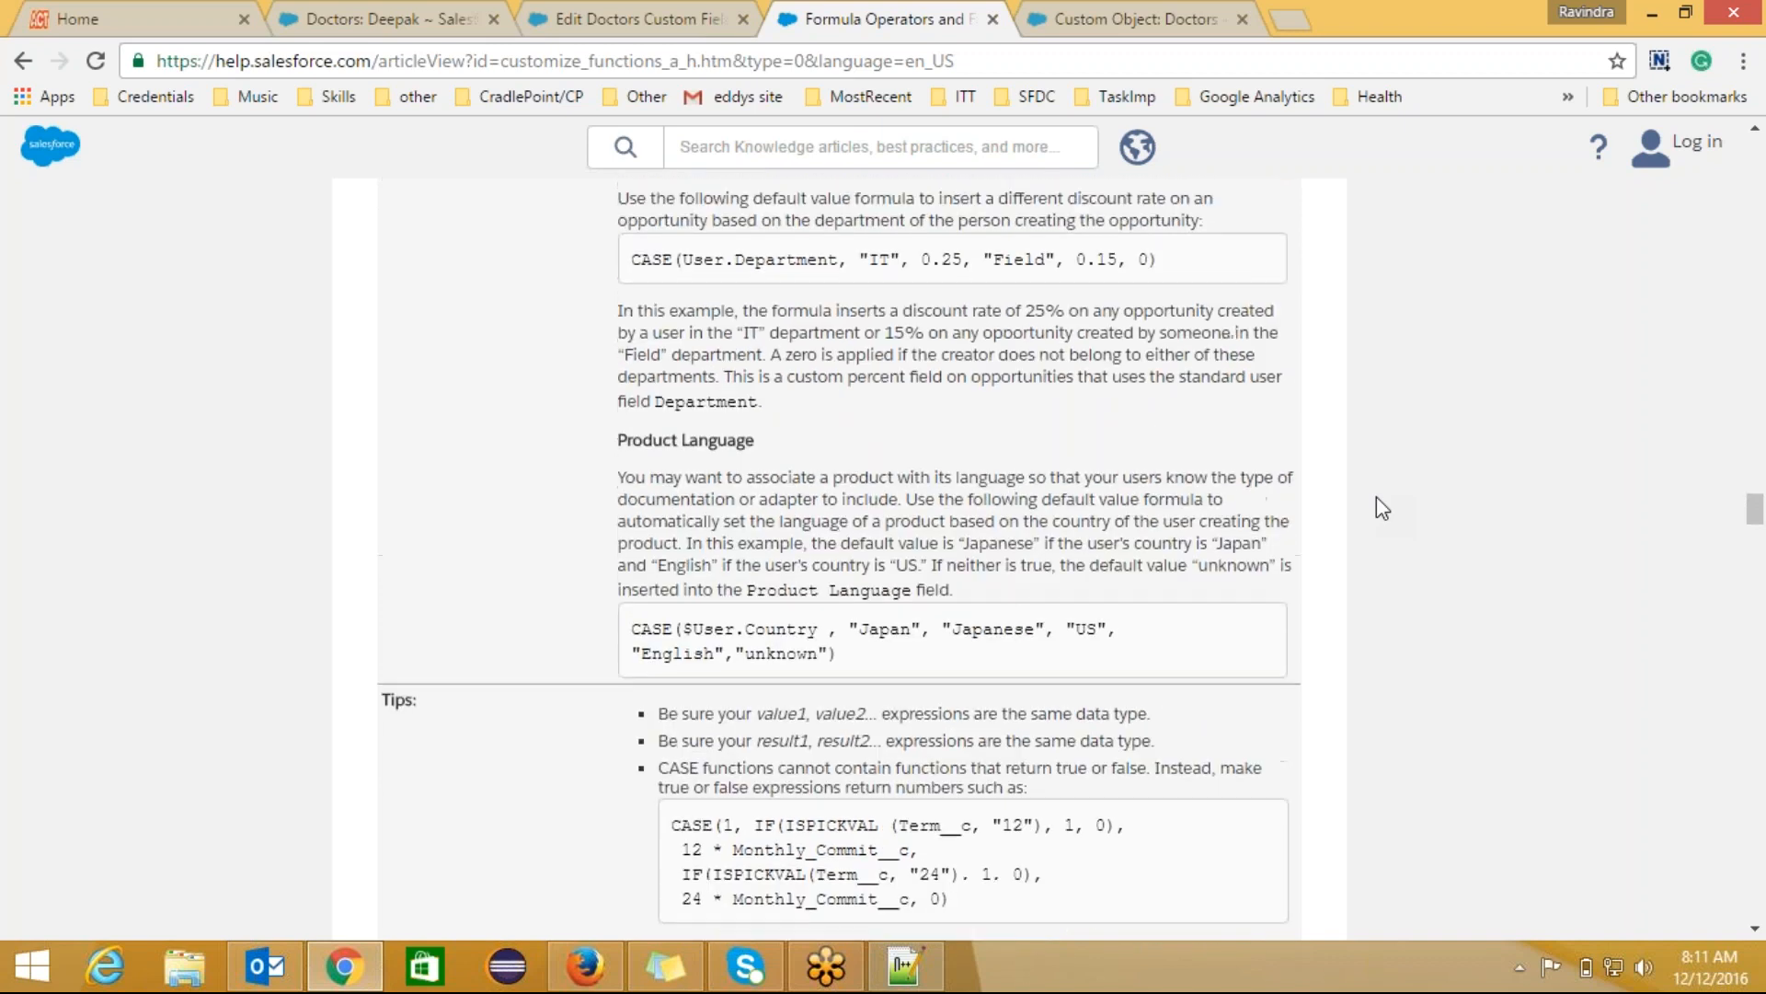
scroll(1382, 508, "up", 1)
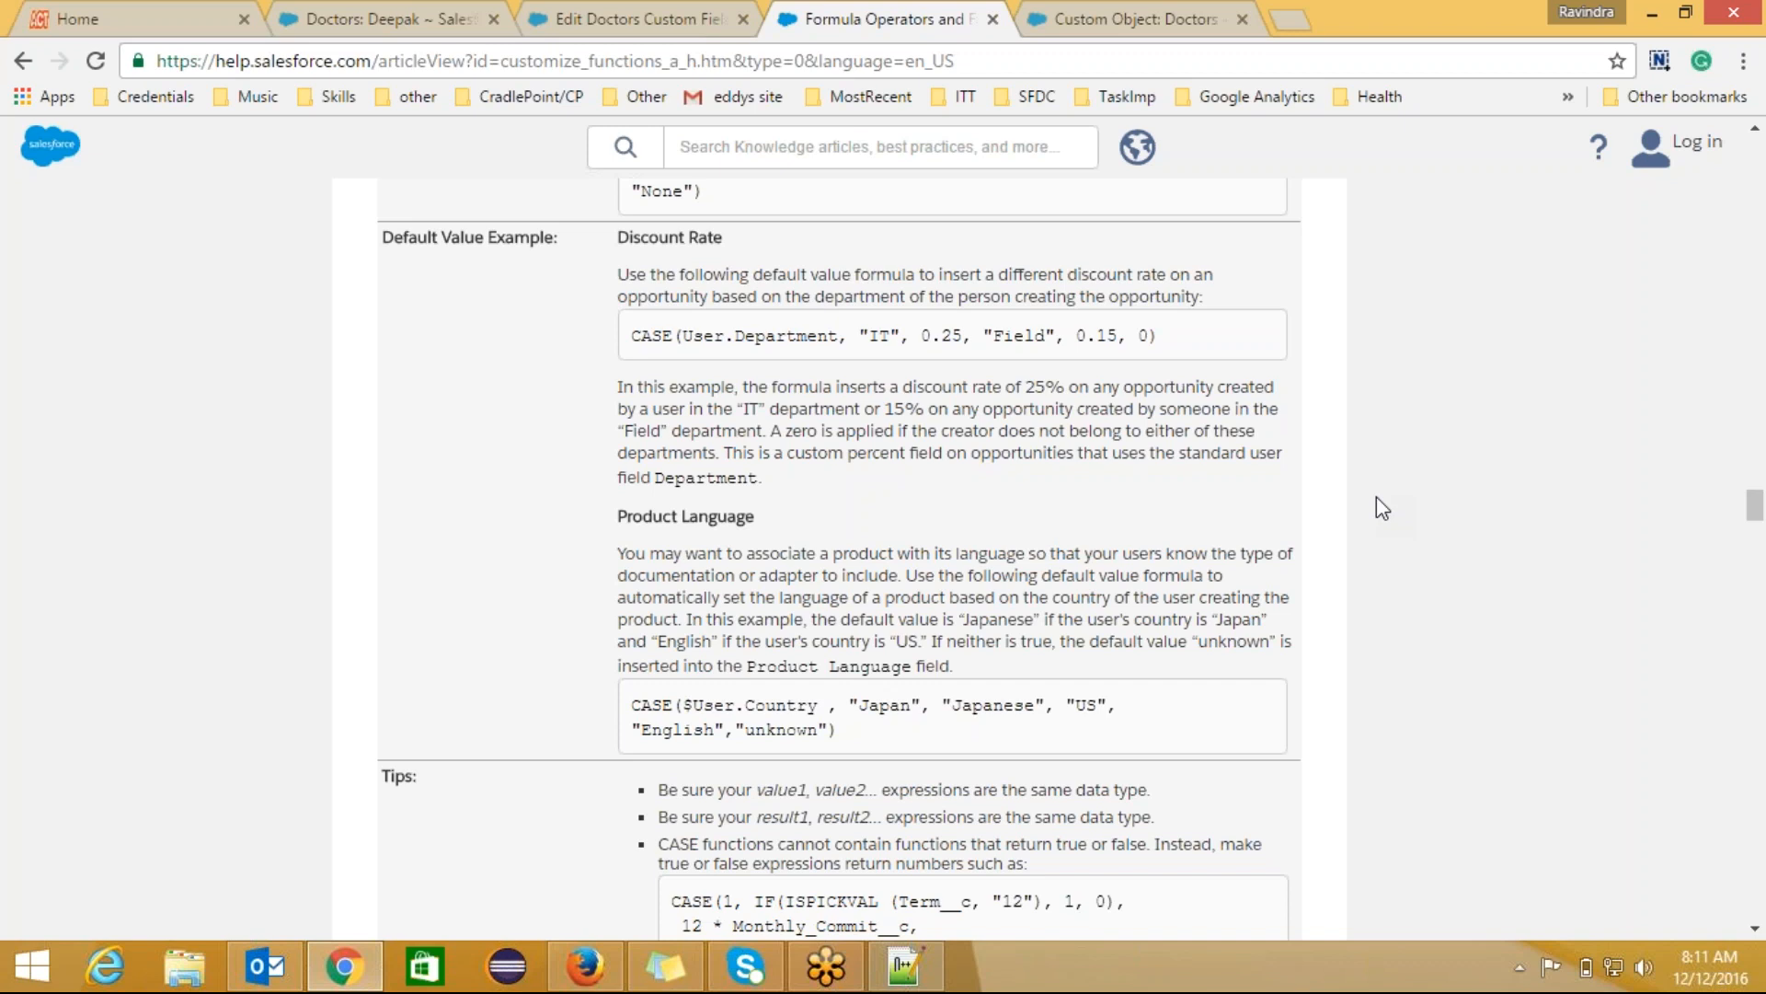
scroll(1378, 498, "down", 7)
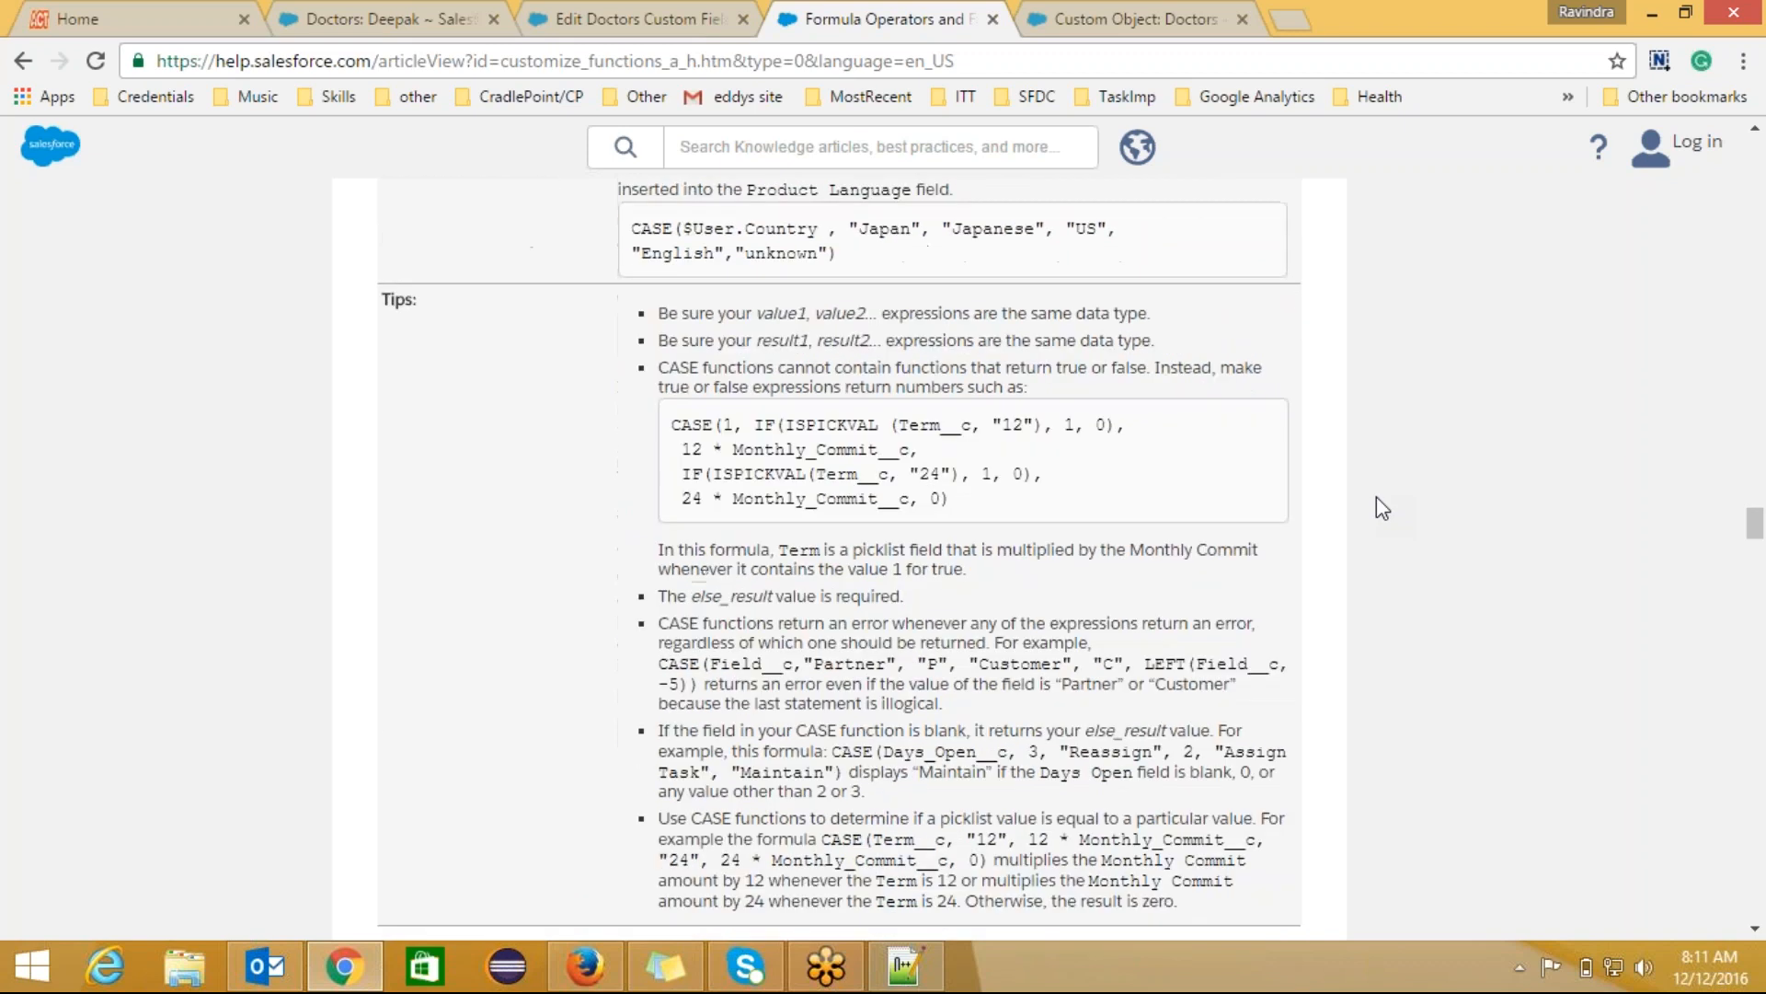
scroll(1377, 498, "down", 8)
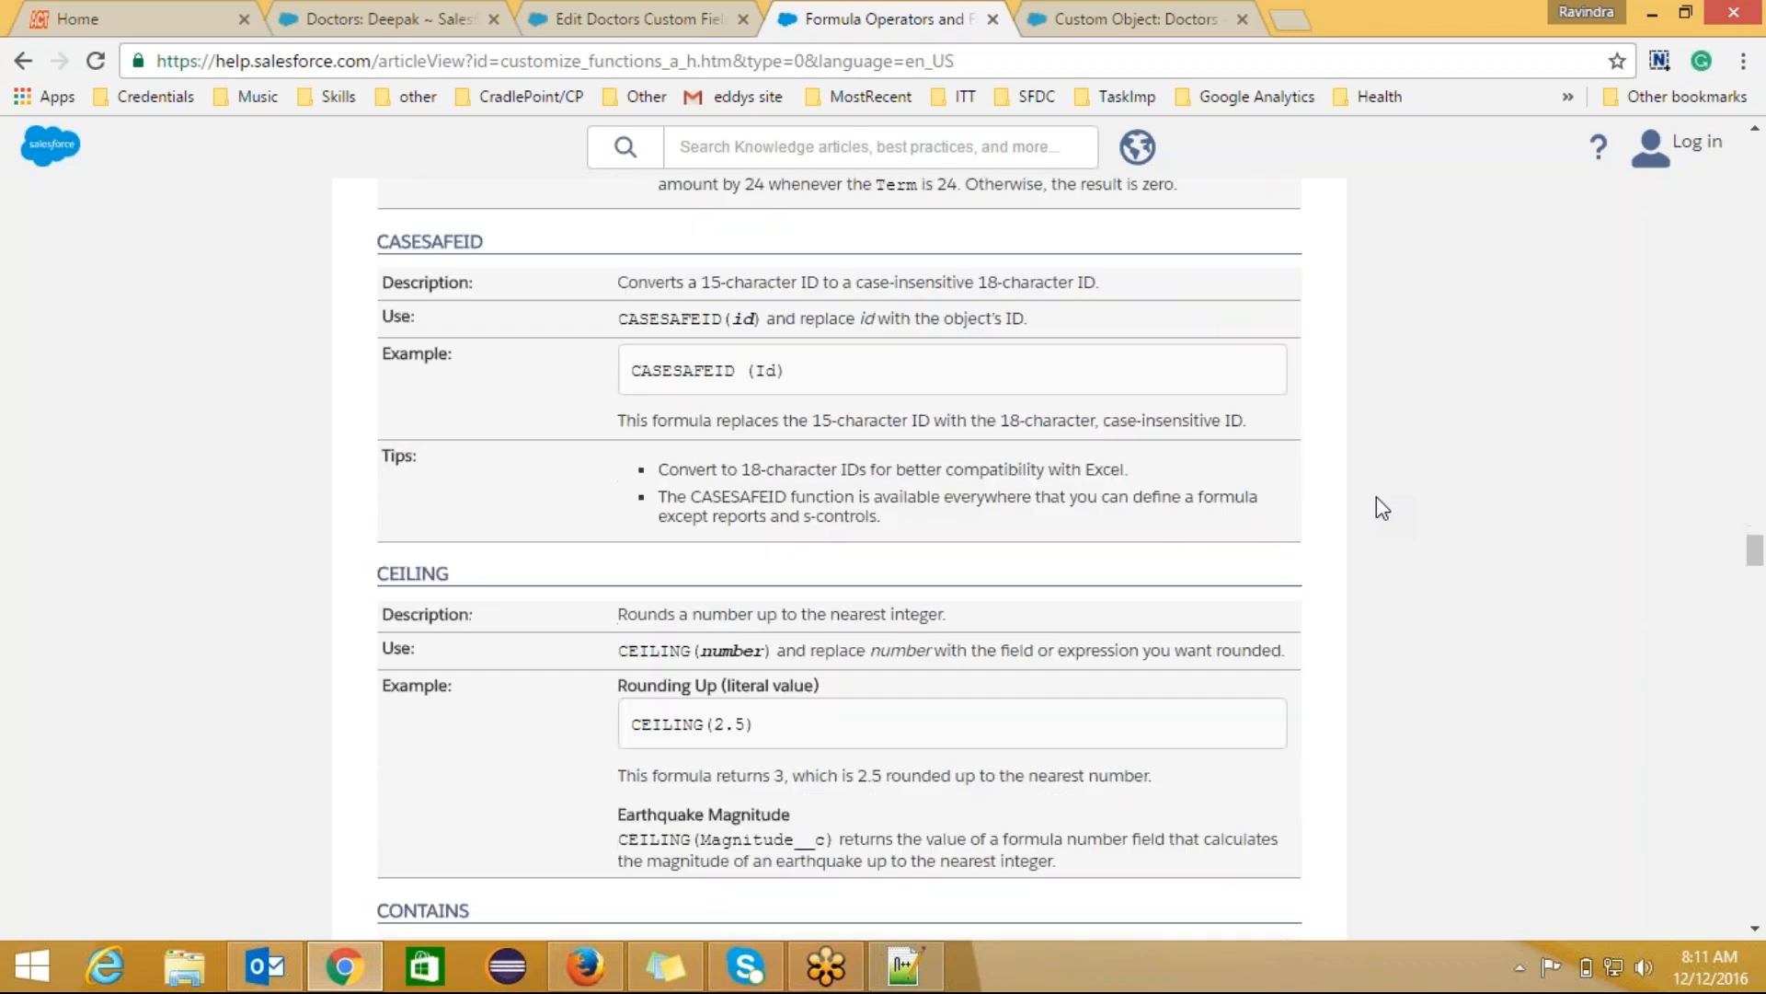
scroll(1377, 498, "down", 6)
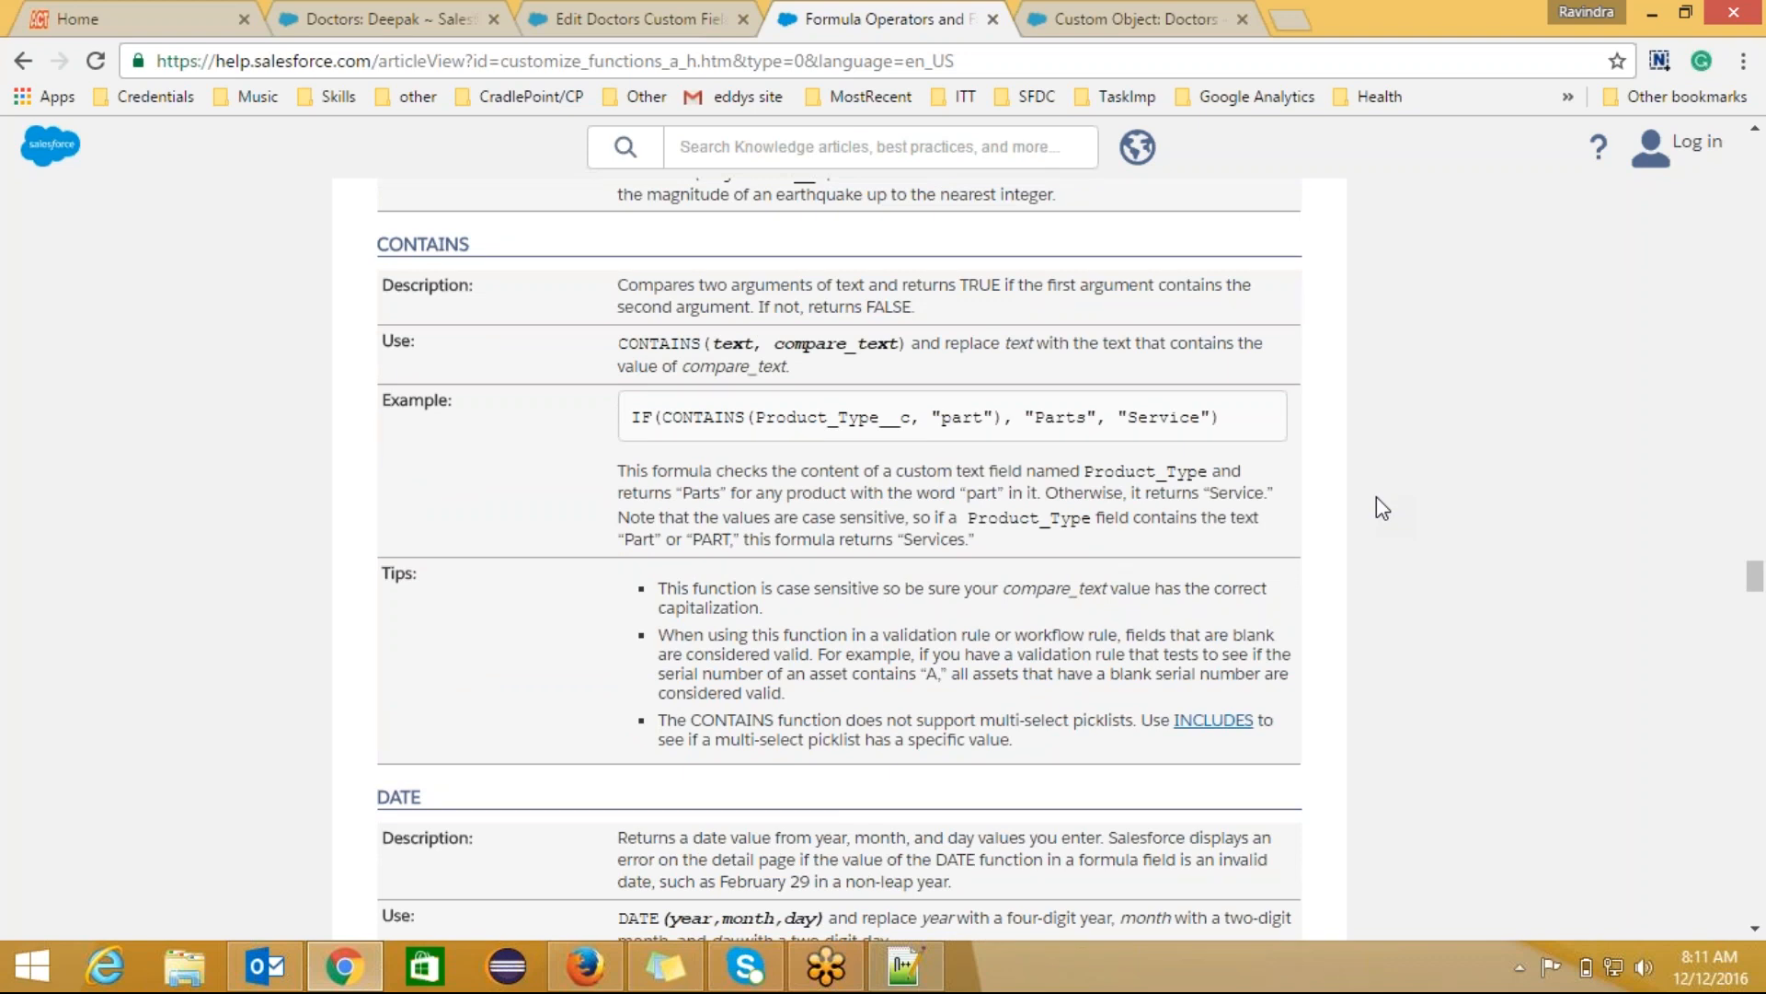
scroll(1383, 508, "down", 5)
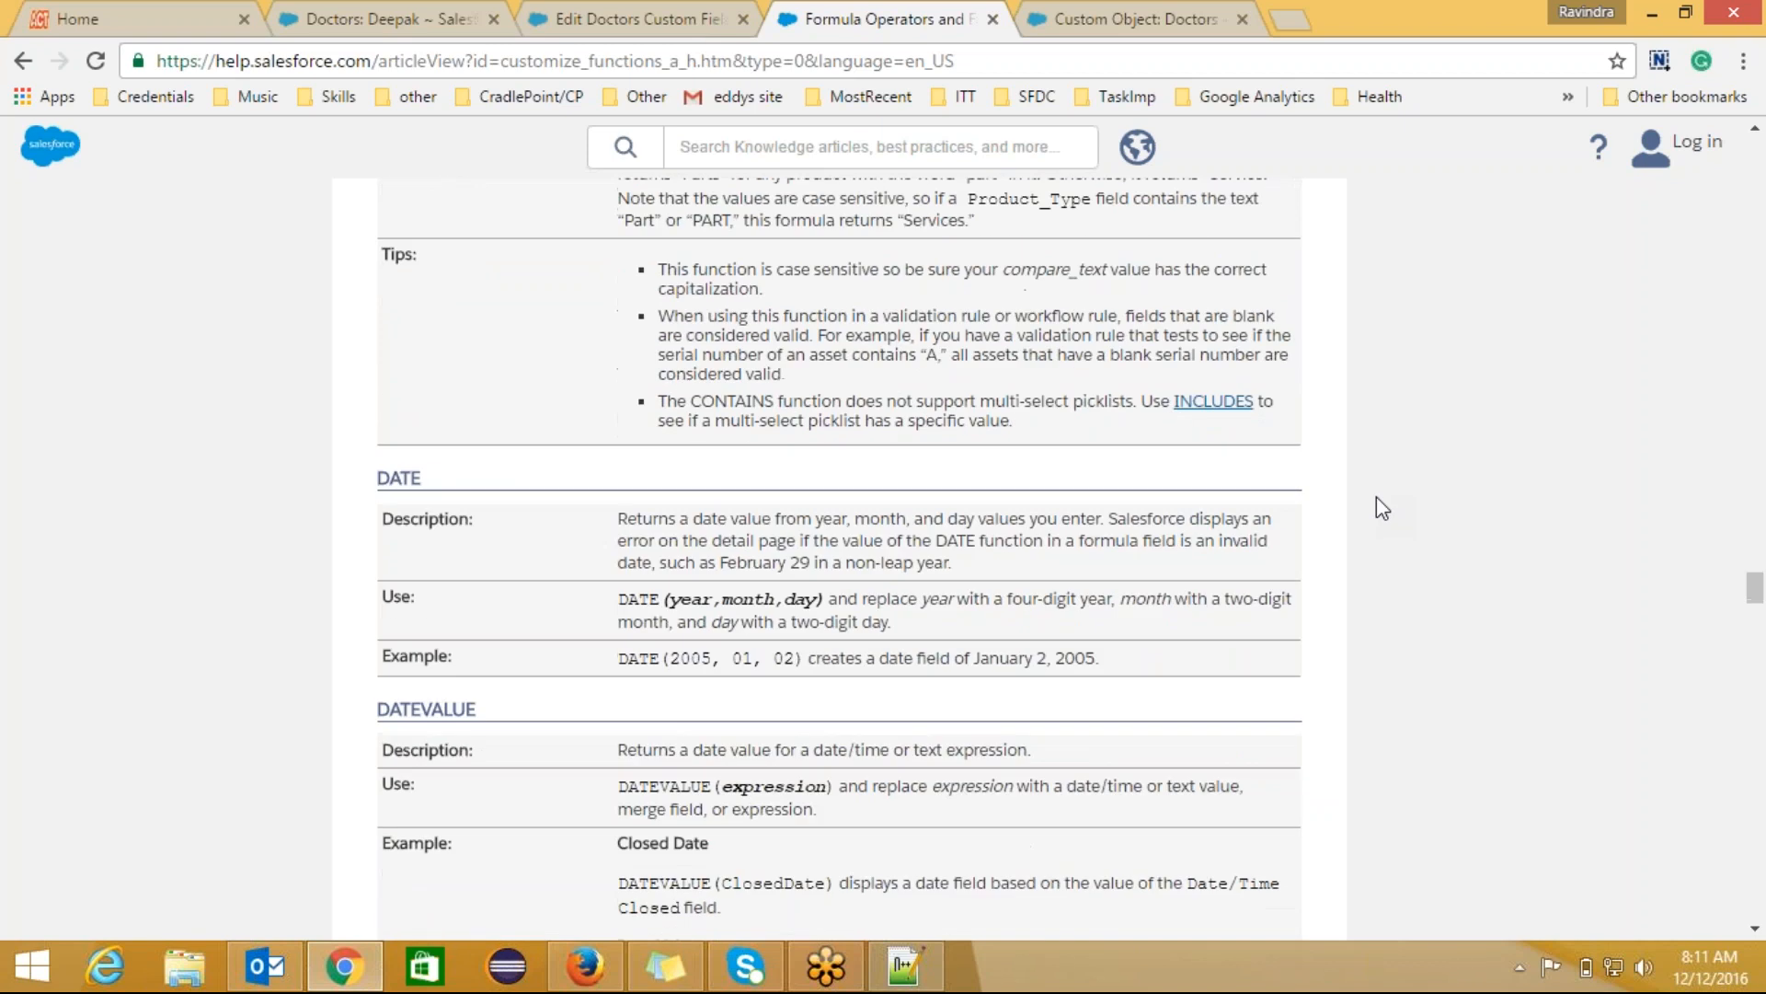
scroll(1377, 499, "down", 7)
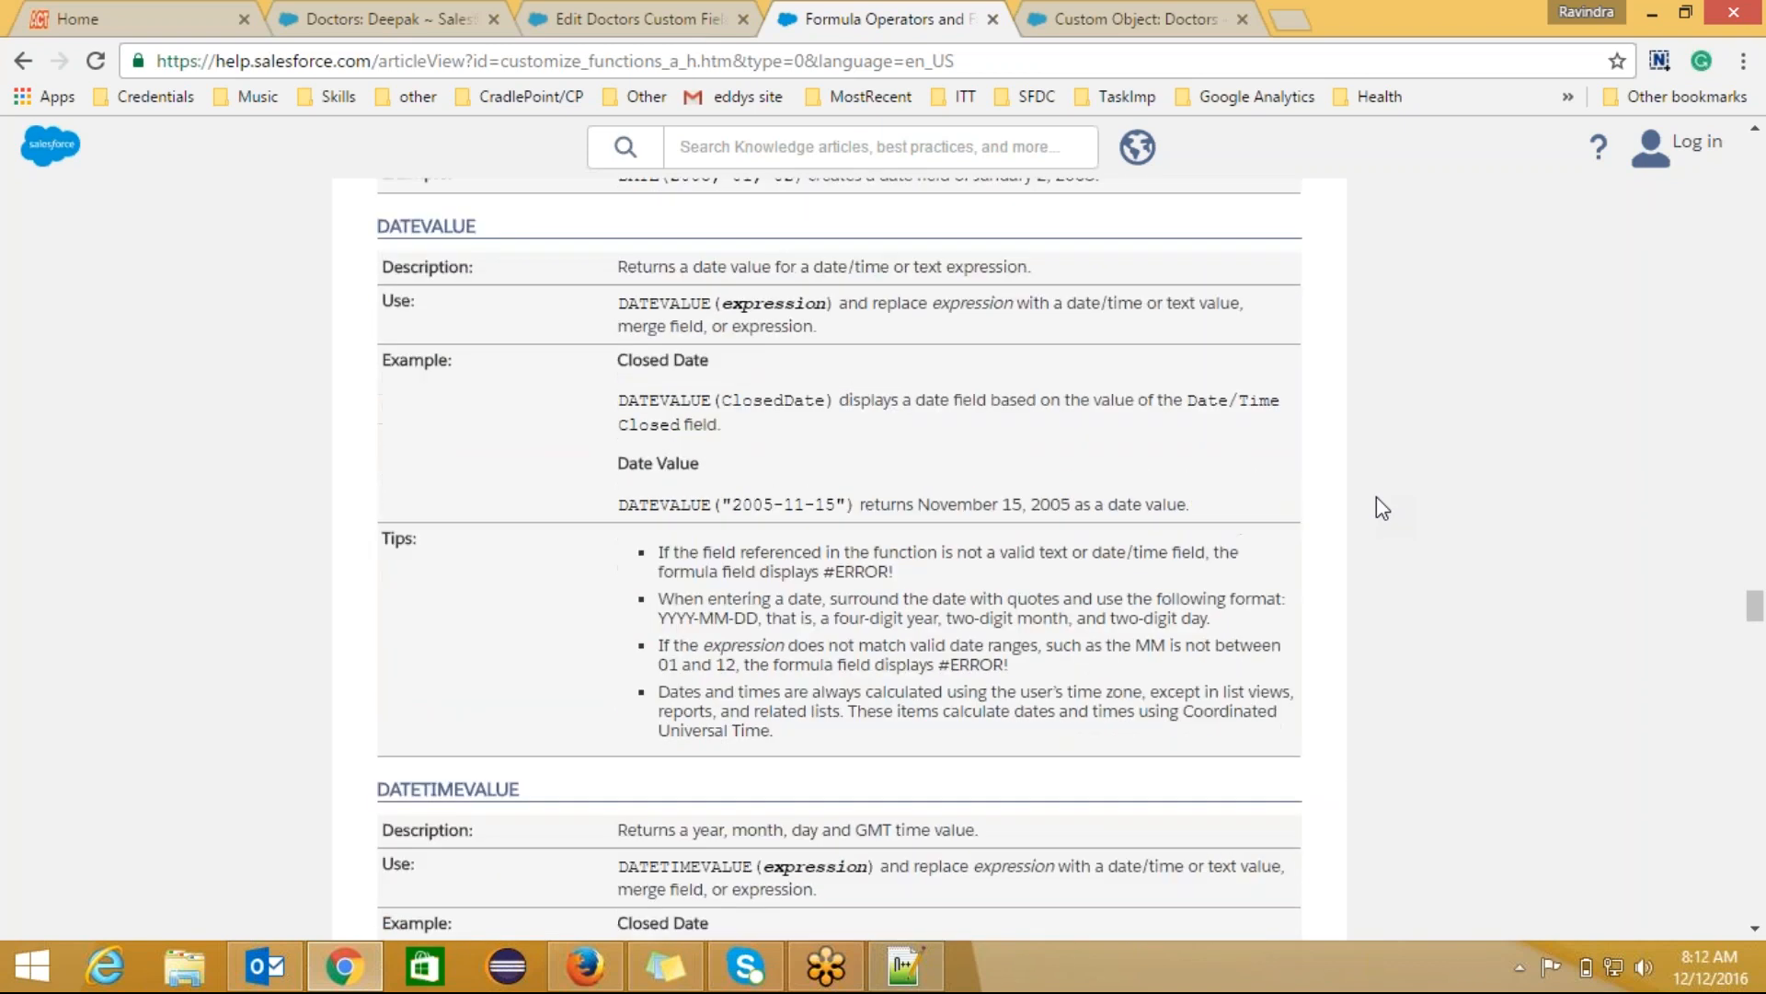
scroll(1377, 497, "down", 7)
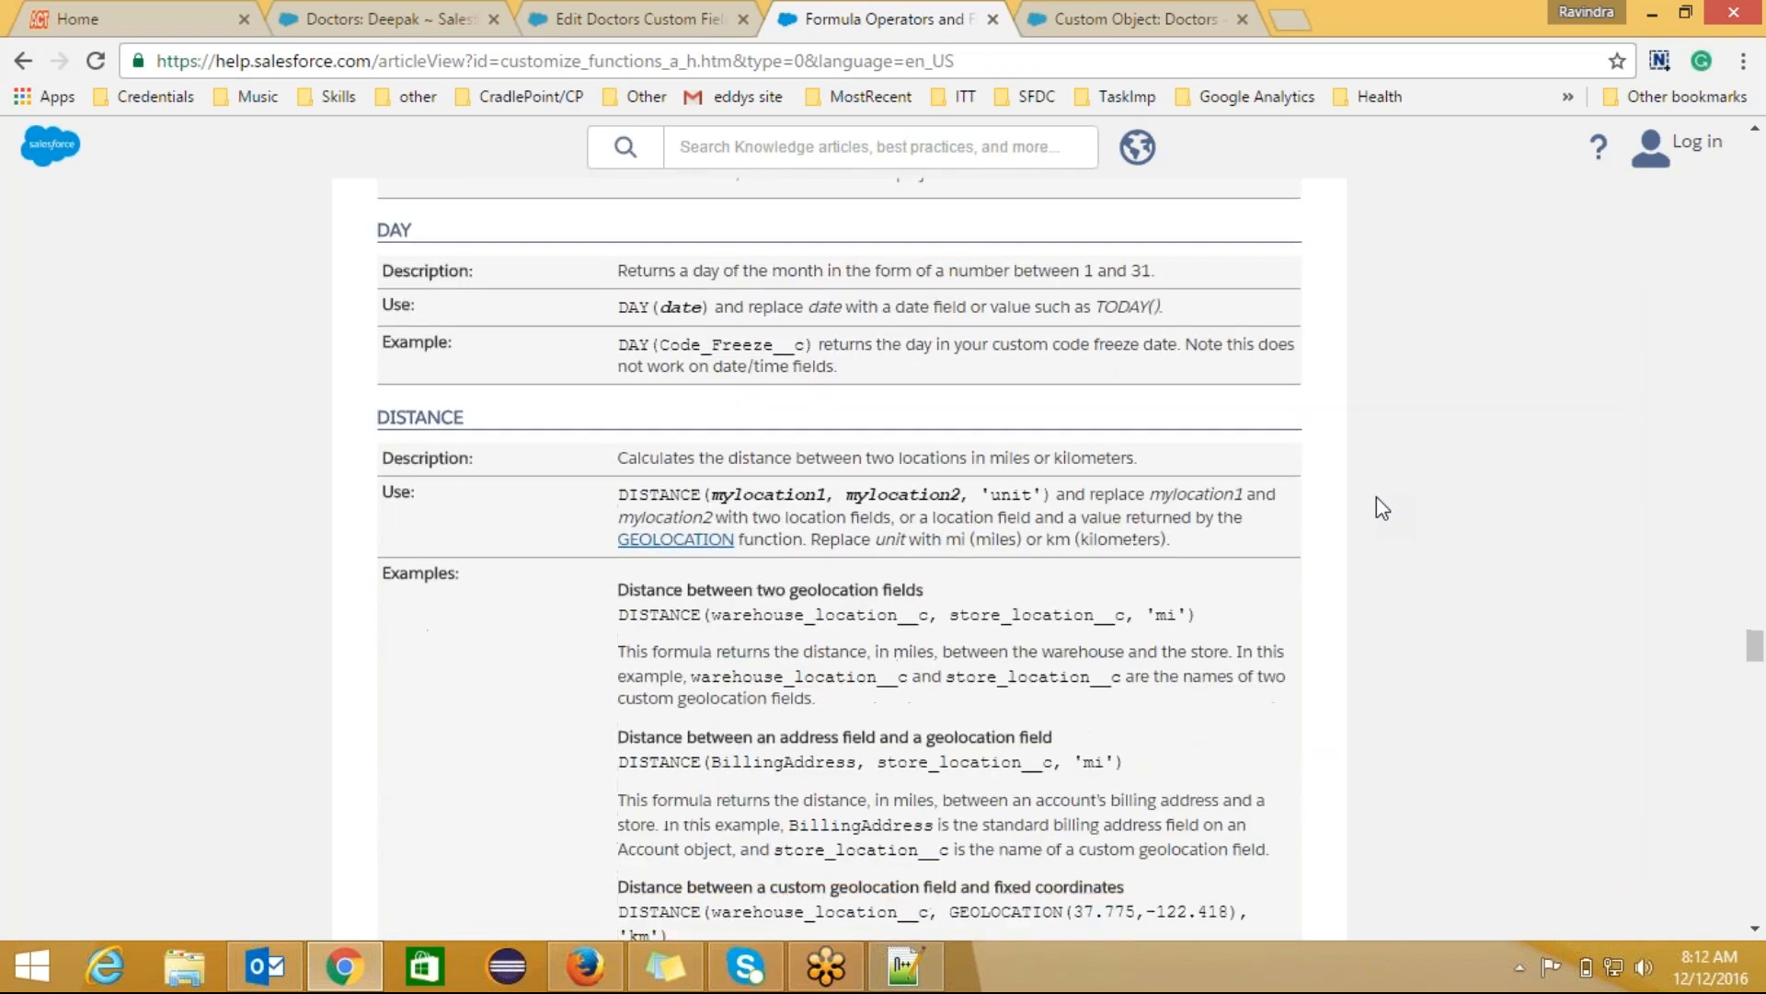
scroll(1376, 497, "up", 1)
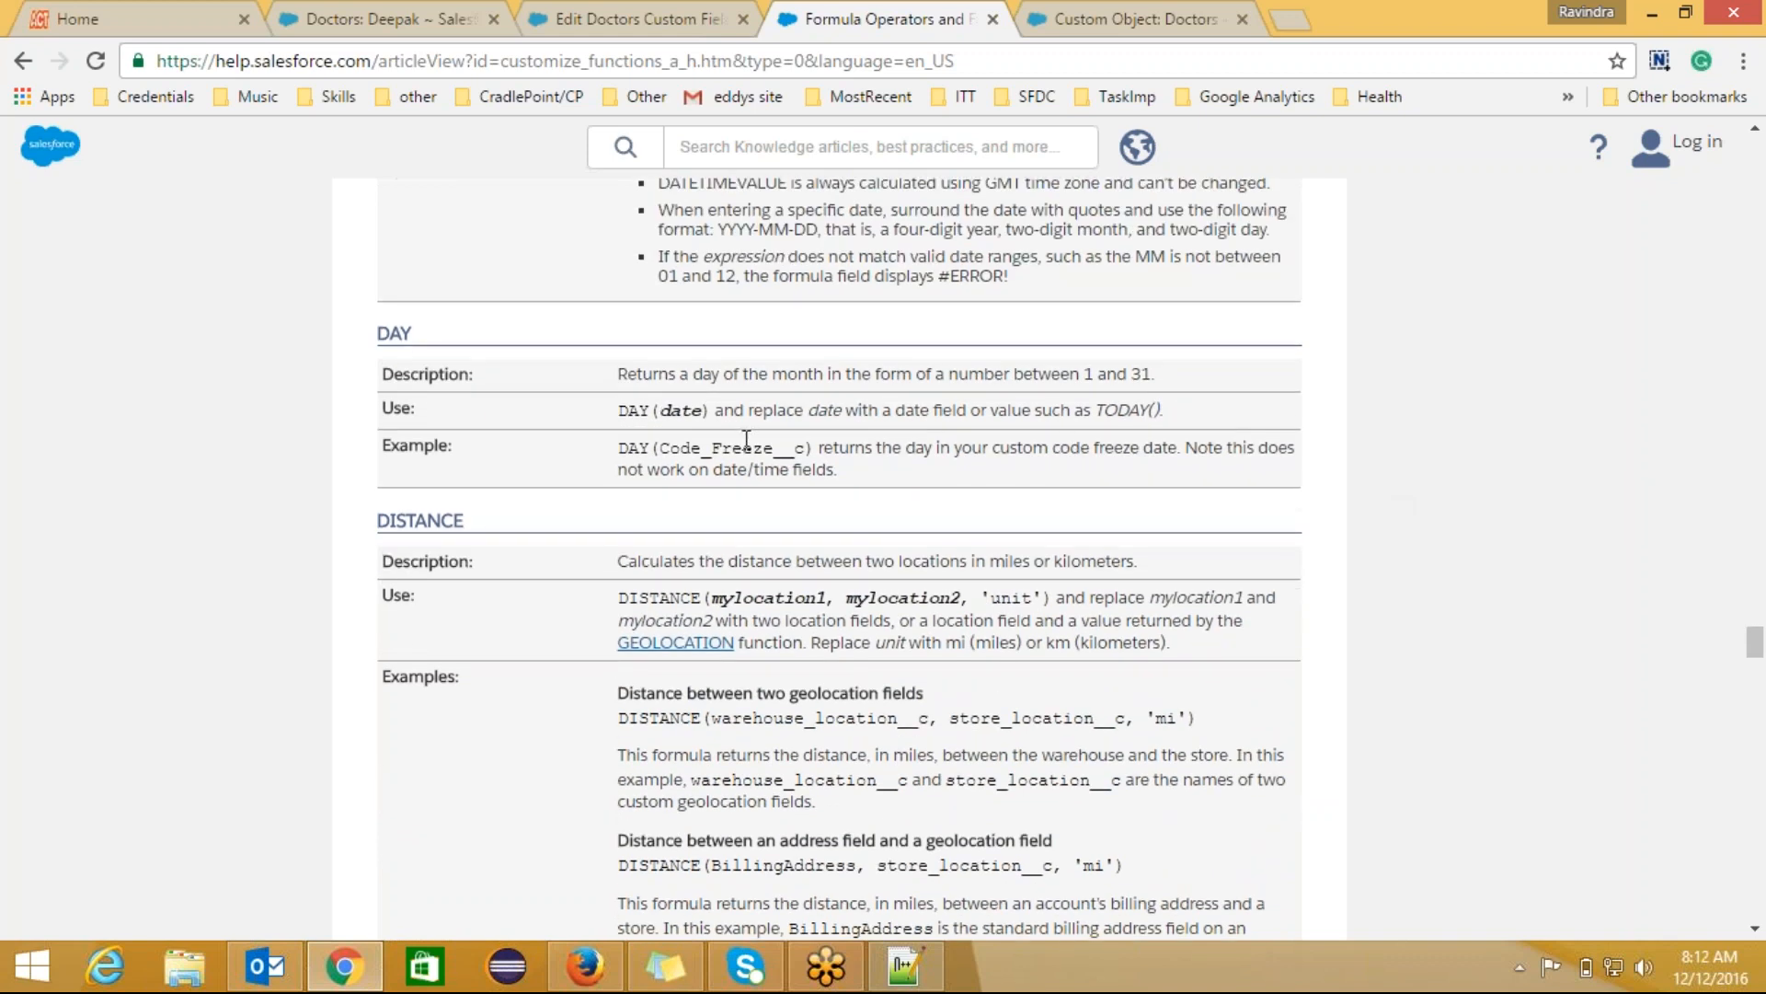
double_click(746, 445)
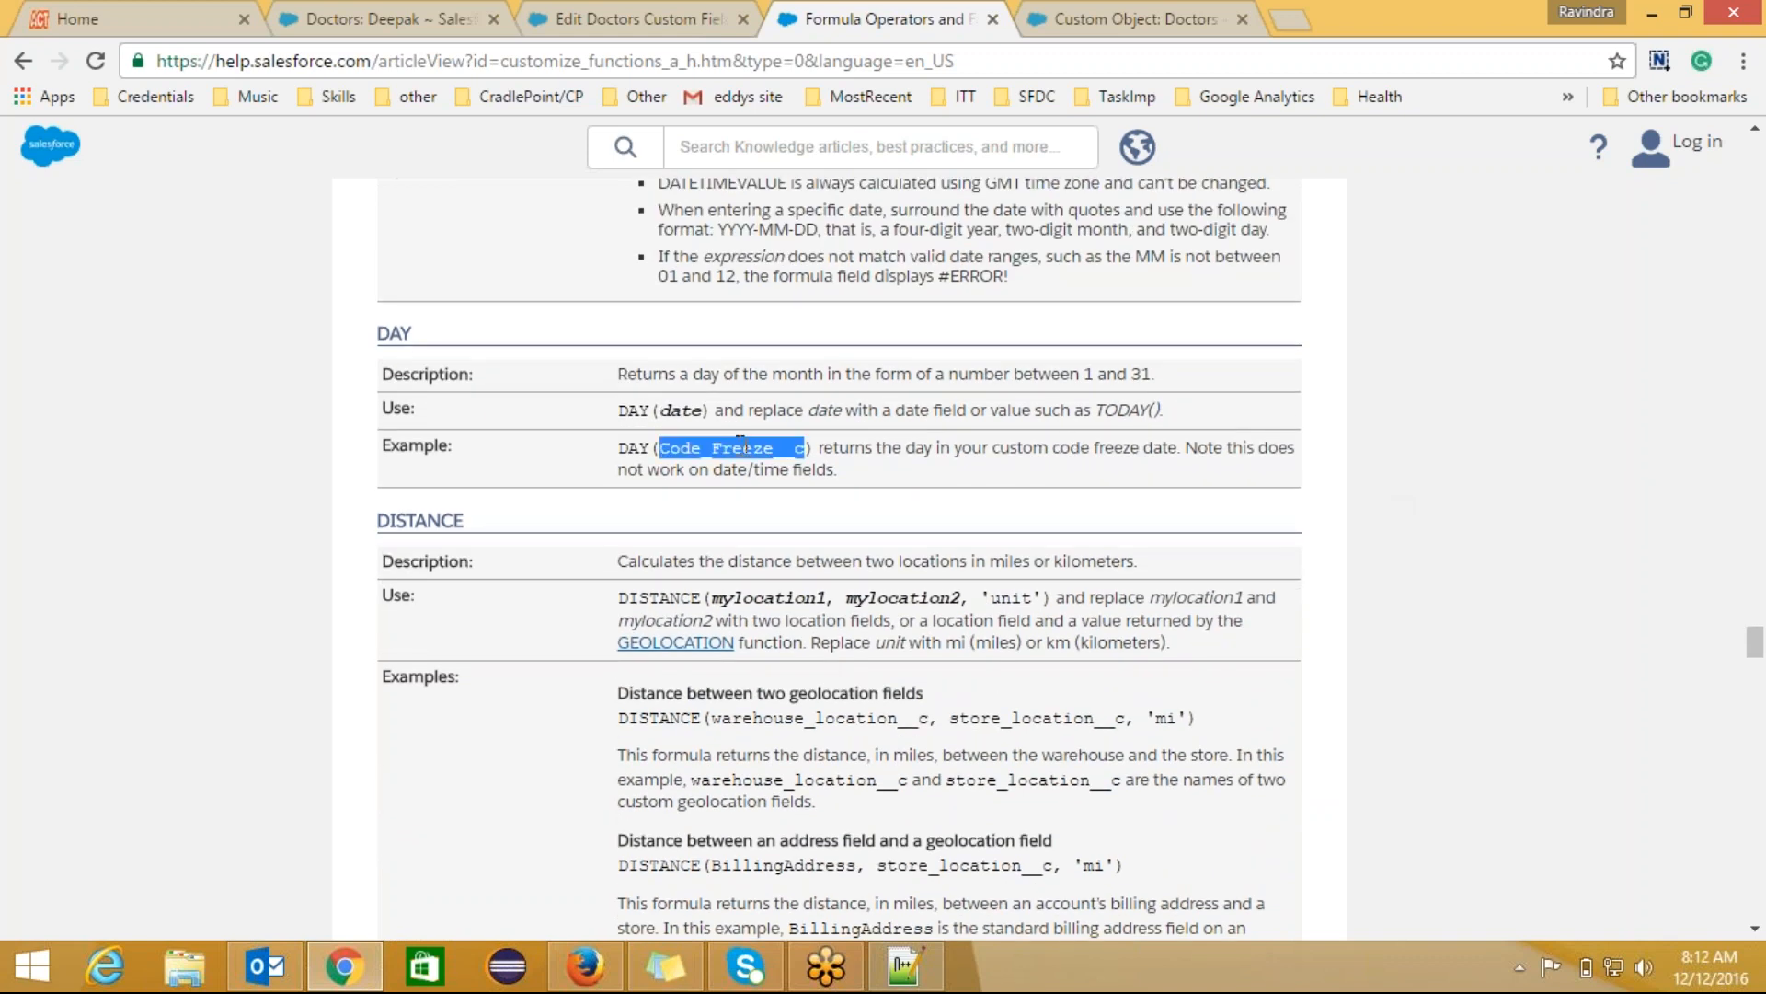
double_click(678, 411)
double_click(720, 448)
left_click(785, 541)
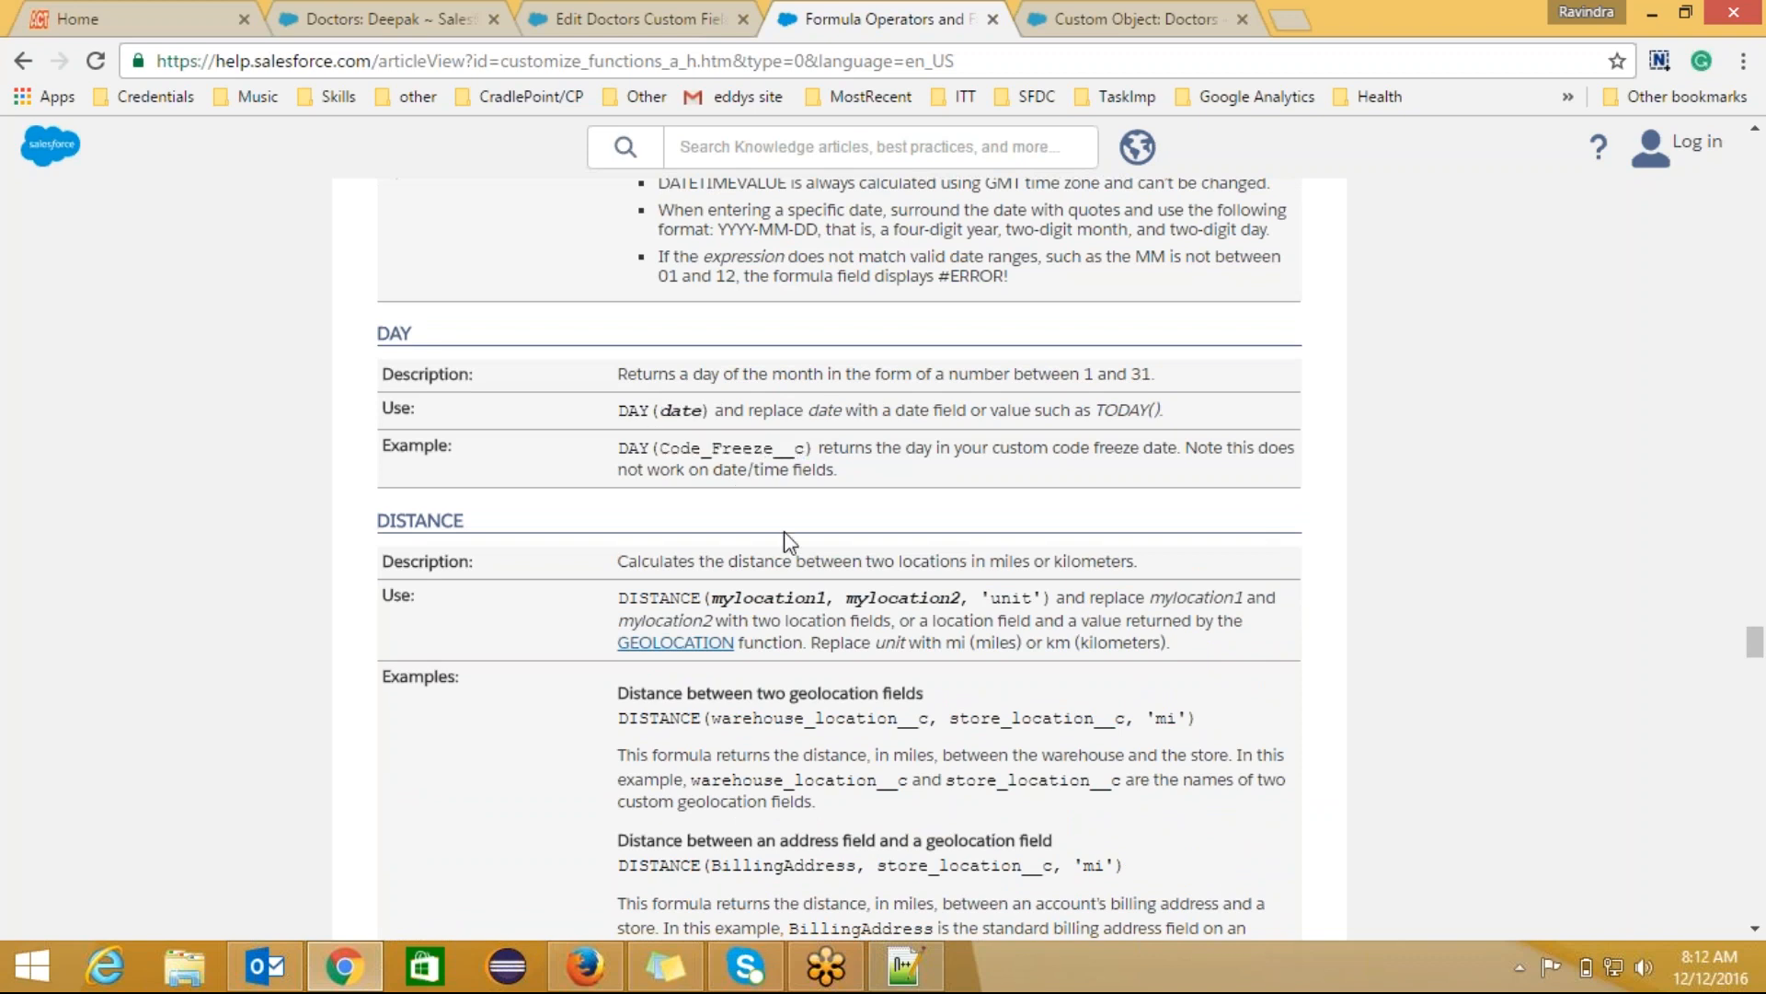
Step: Scroll the A–H article down to GETSESSIONID and back up to the article title
scroll(785, 541, "down", 8)
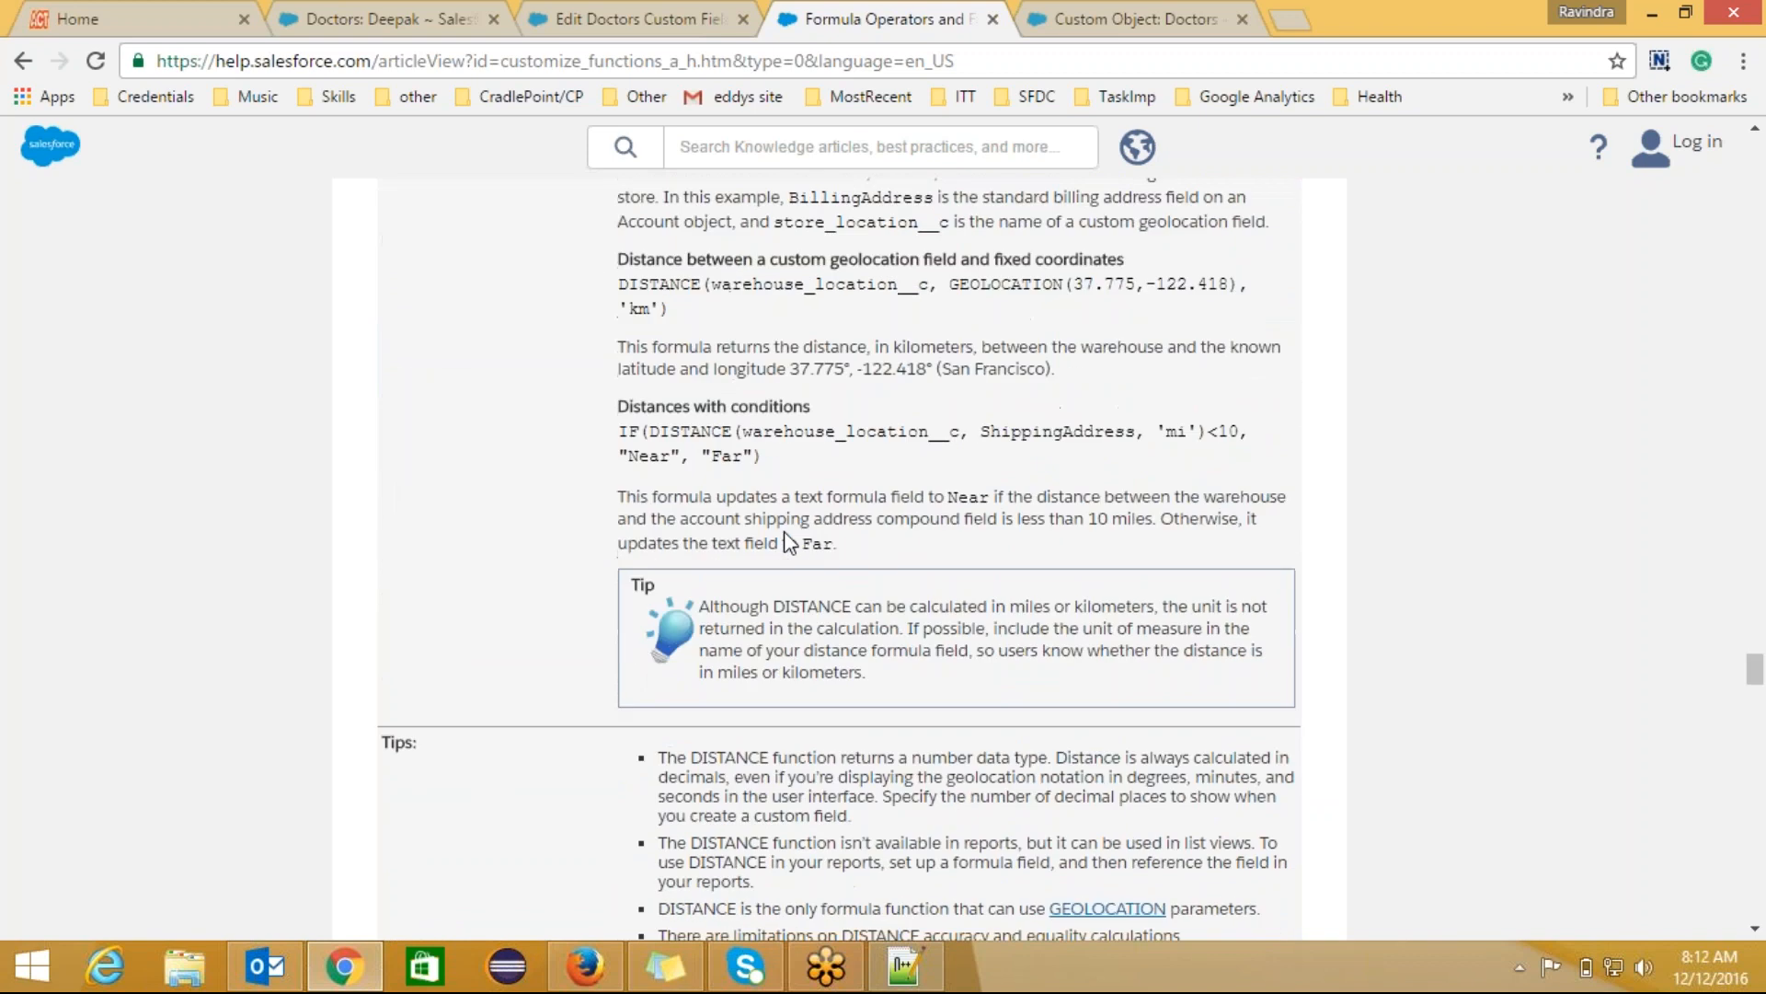
scroll(788, 541, "down", 11)
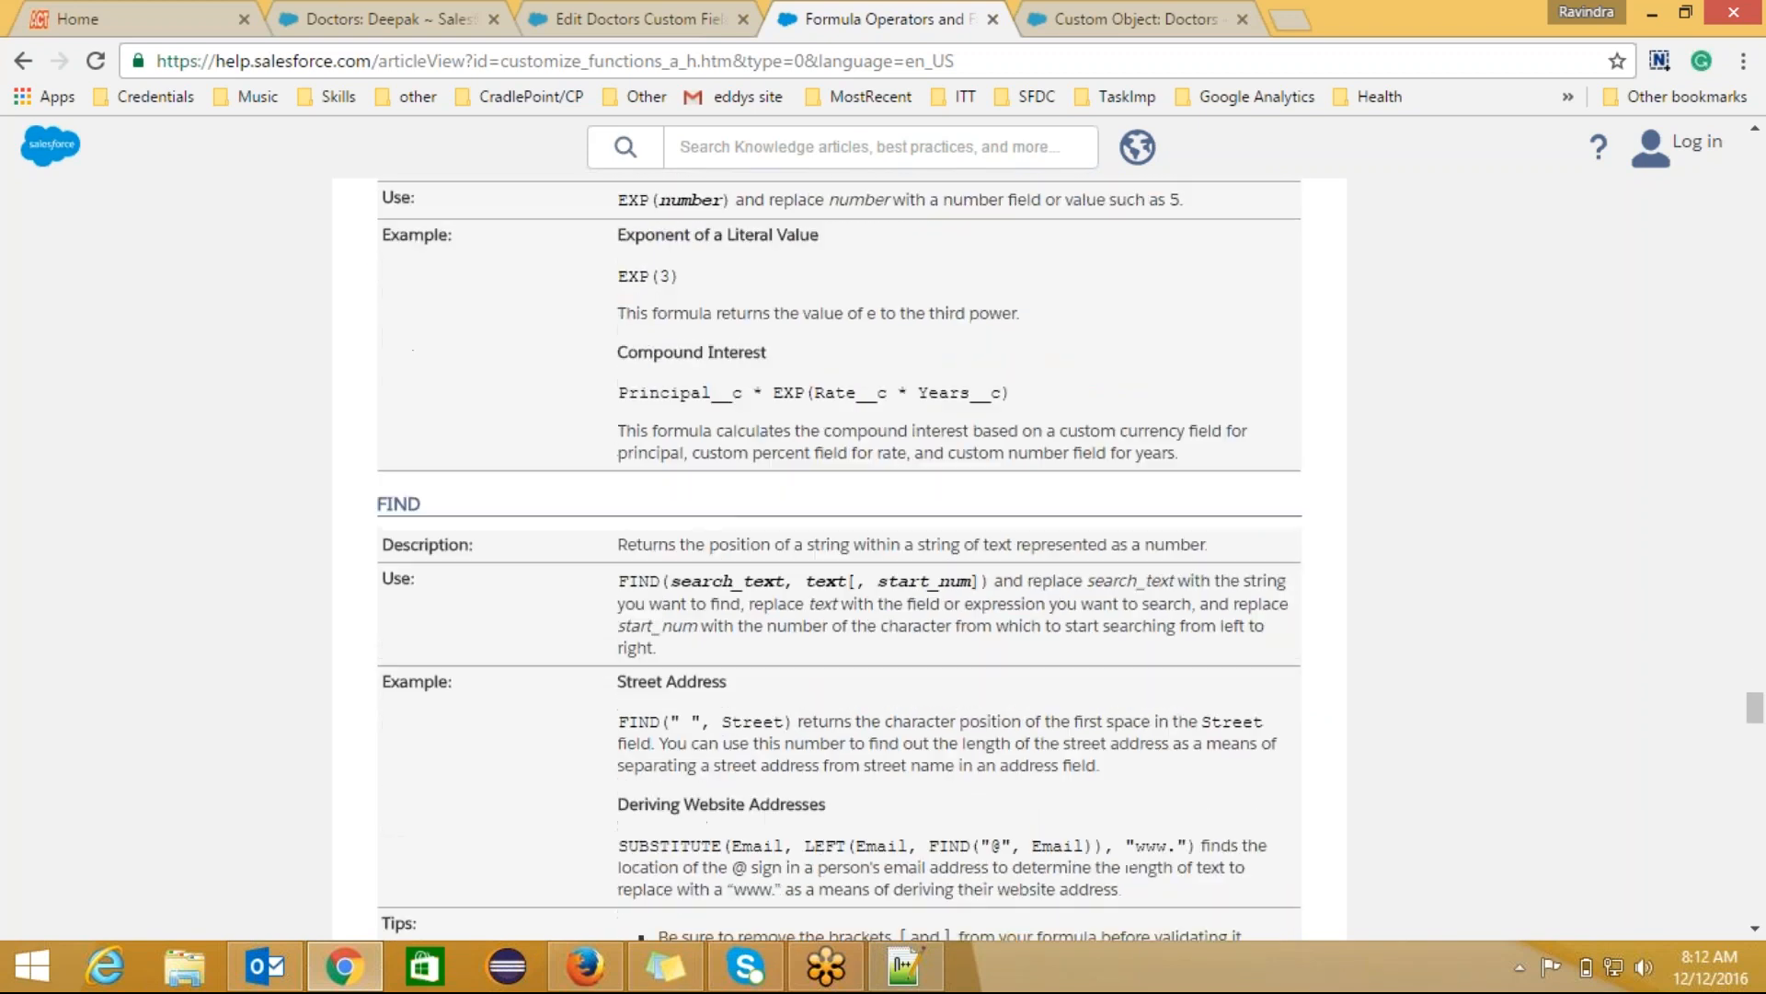
scroll(839, 556, "down", 11)
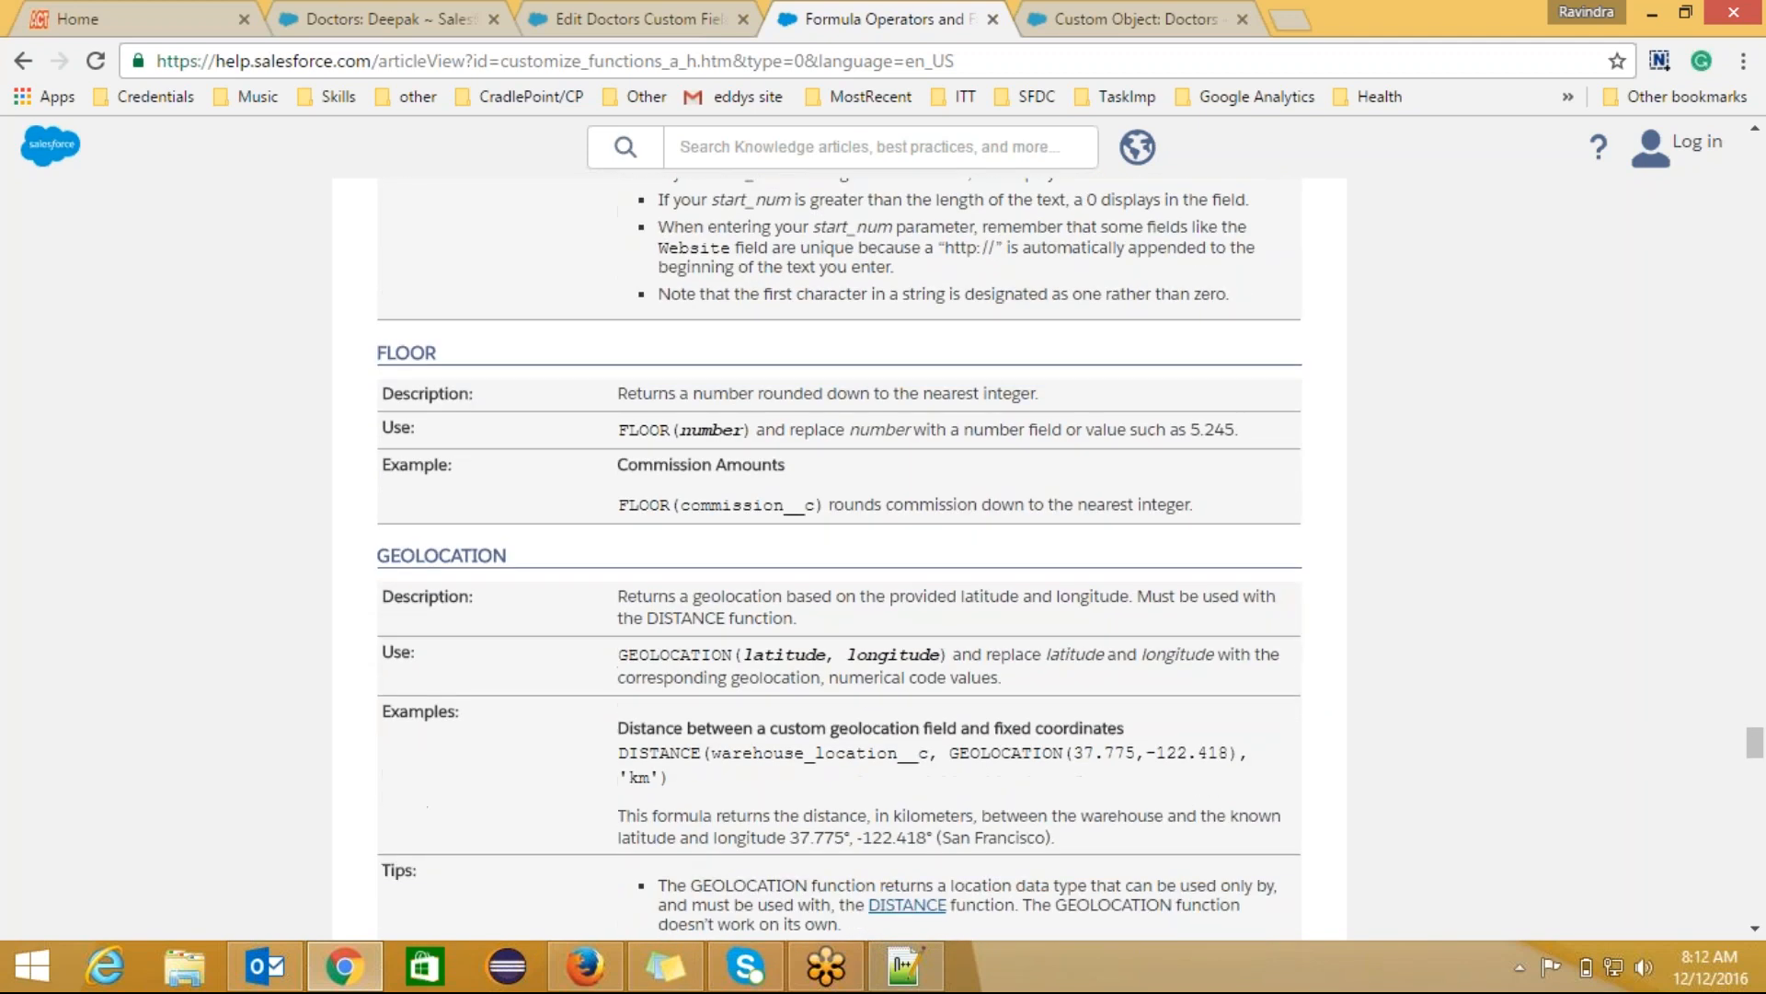
scroll(839, 556, "down", 7)
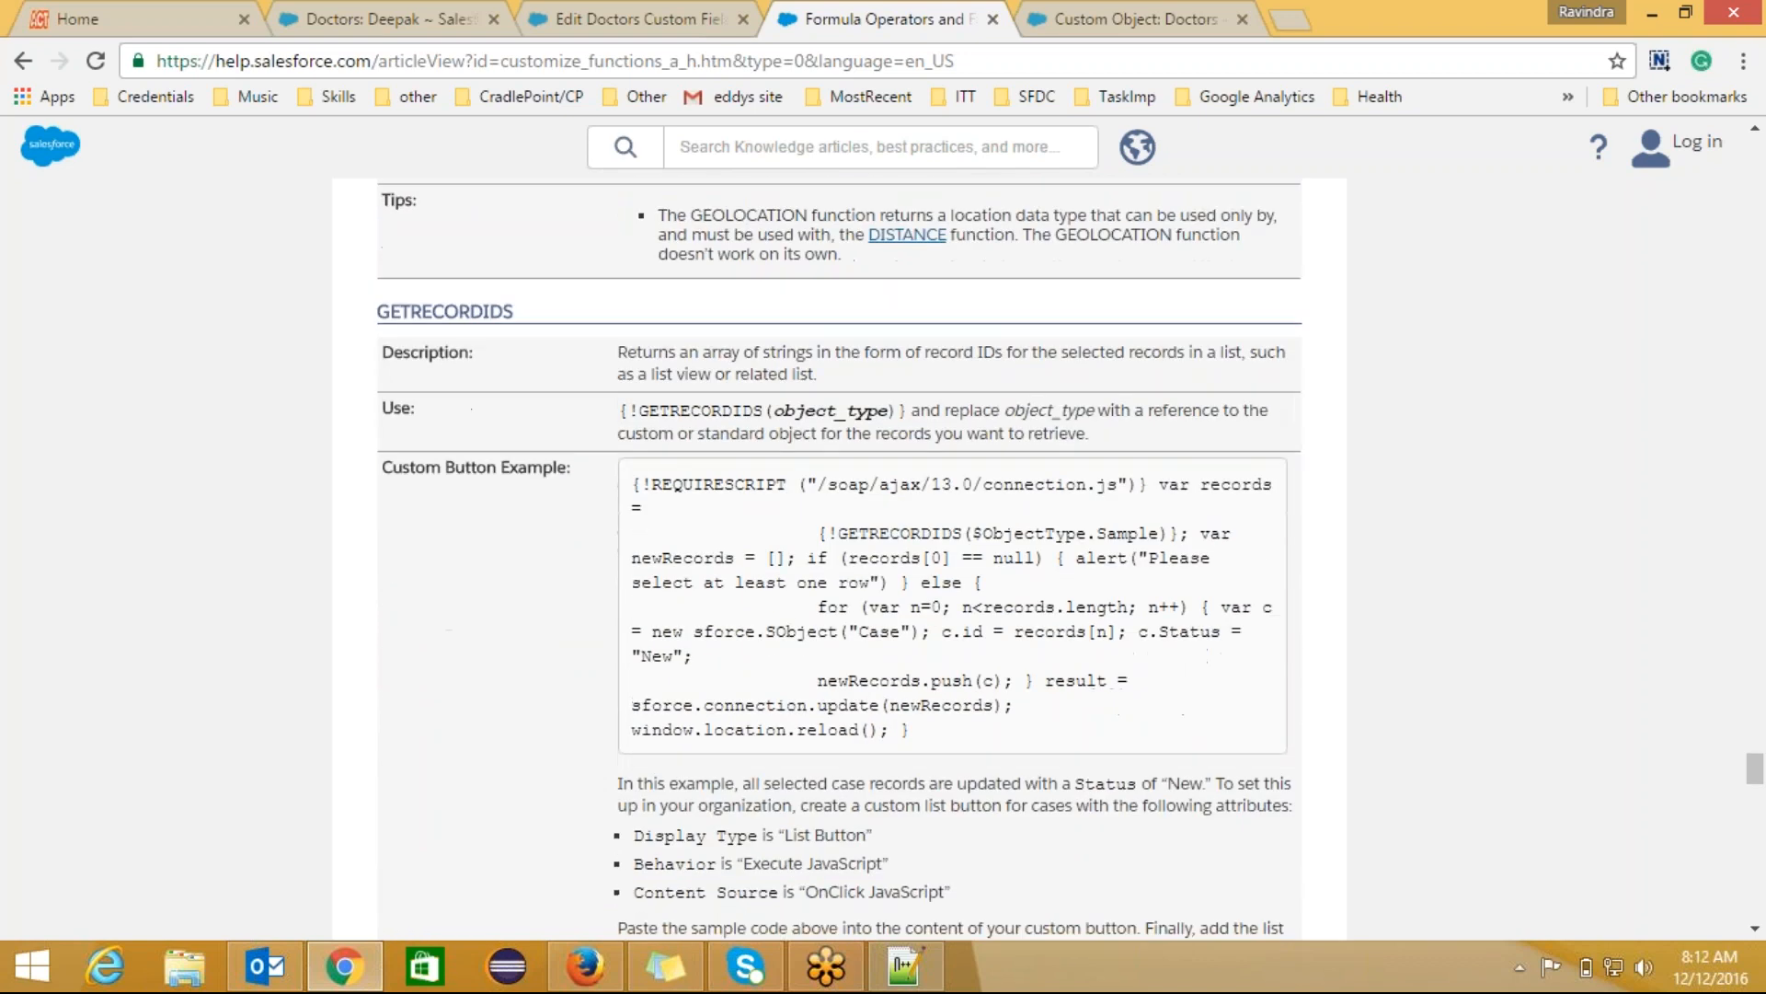
scroll(839, 556, "down", 10)
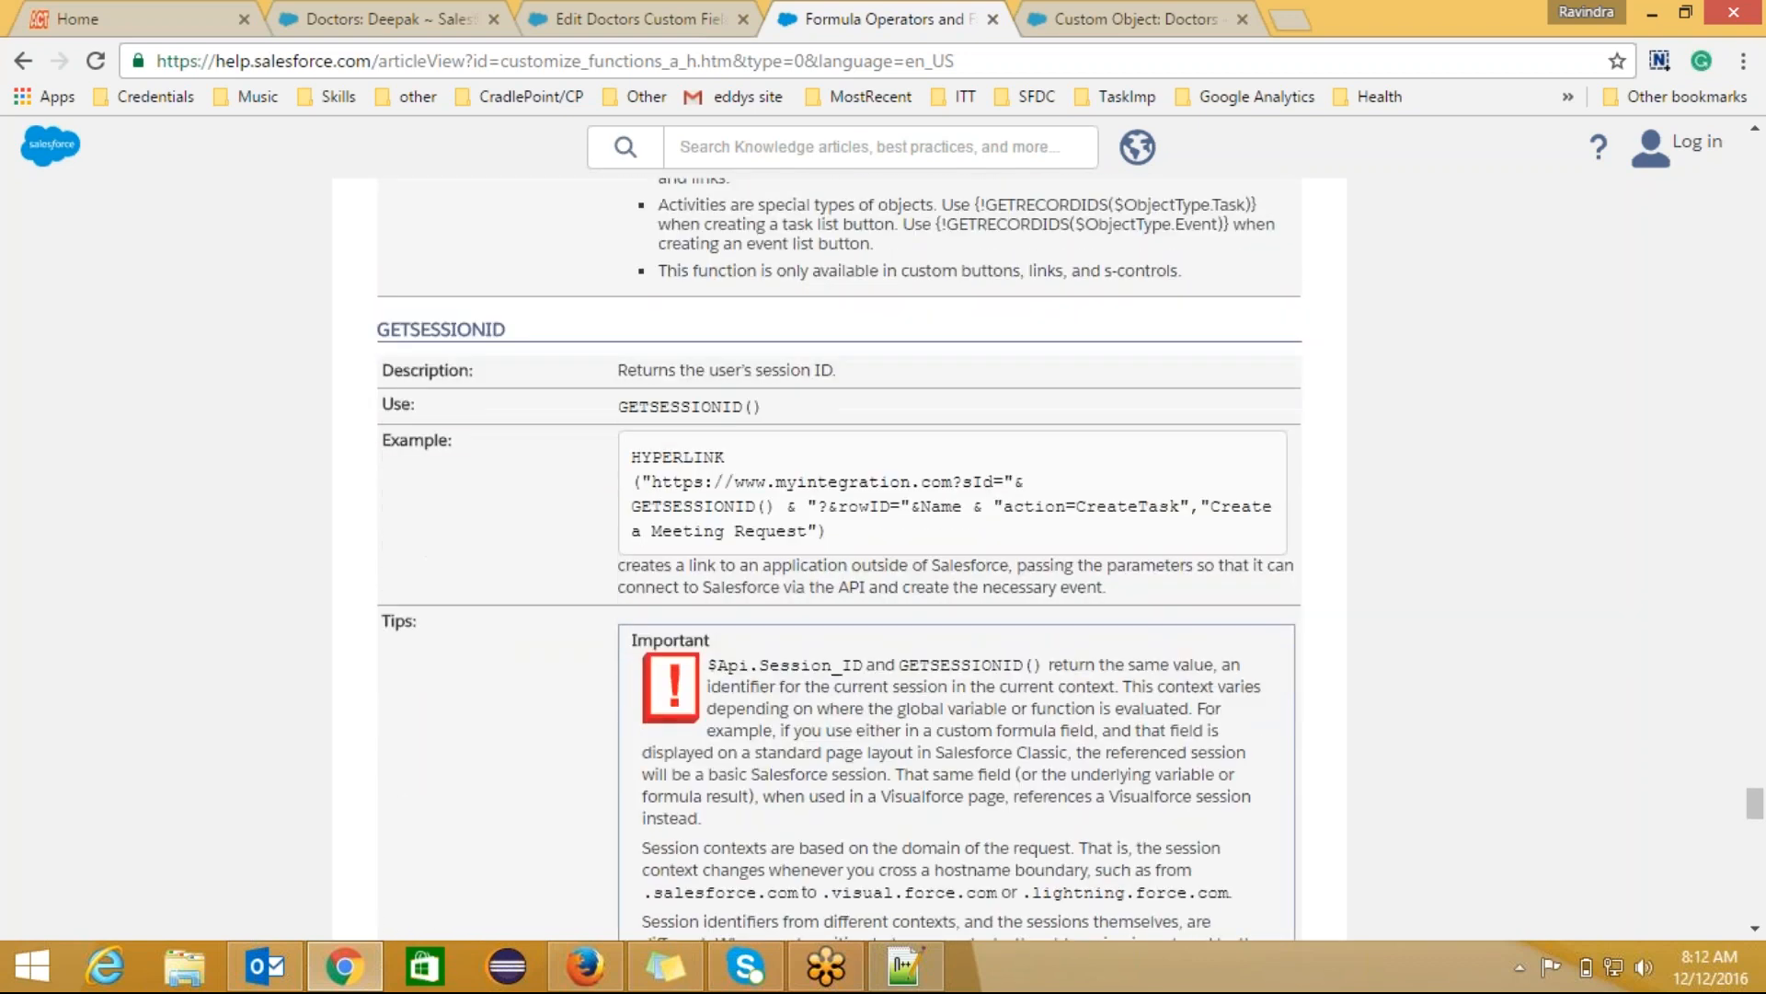
scroll(839, 556, "up", 15)
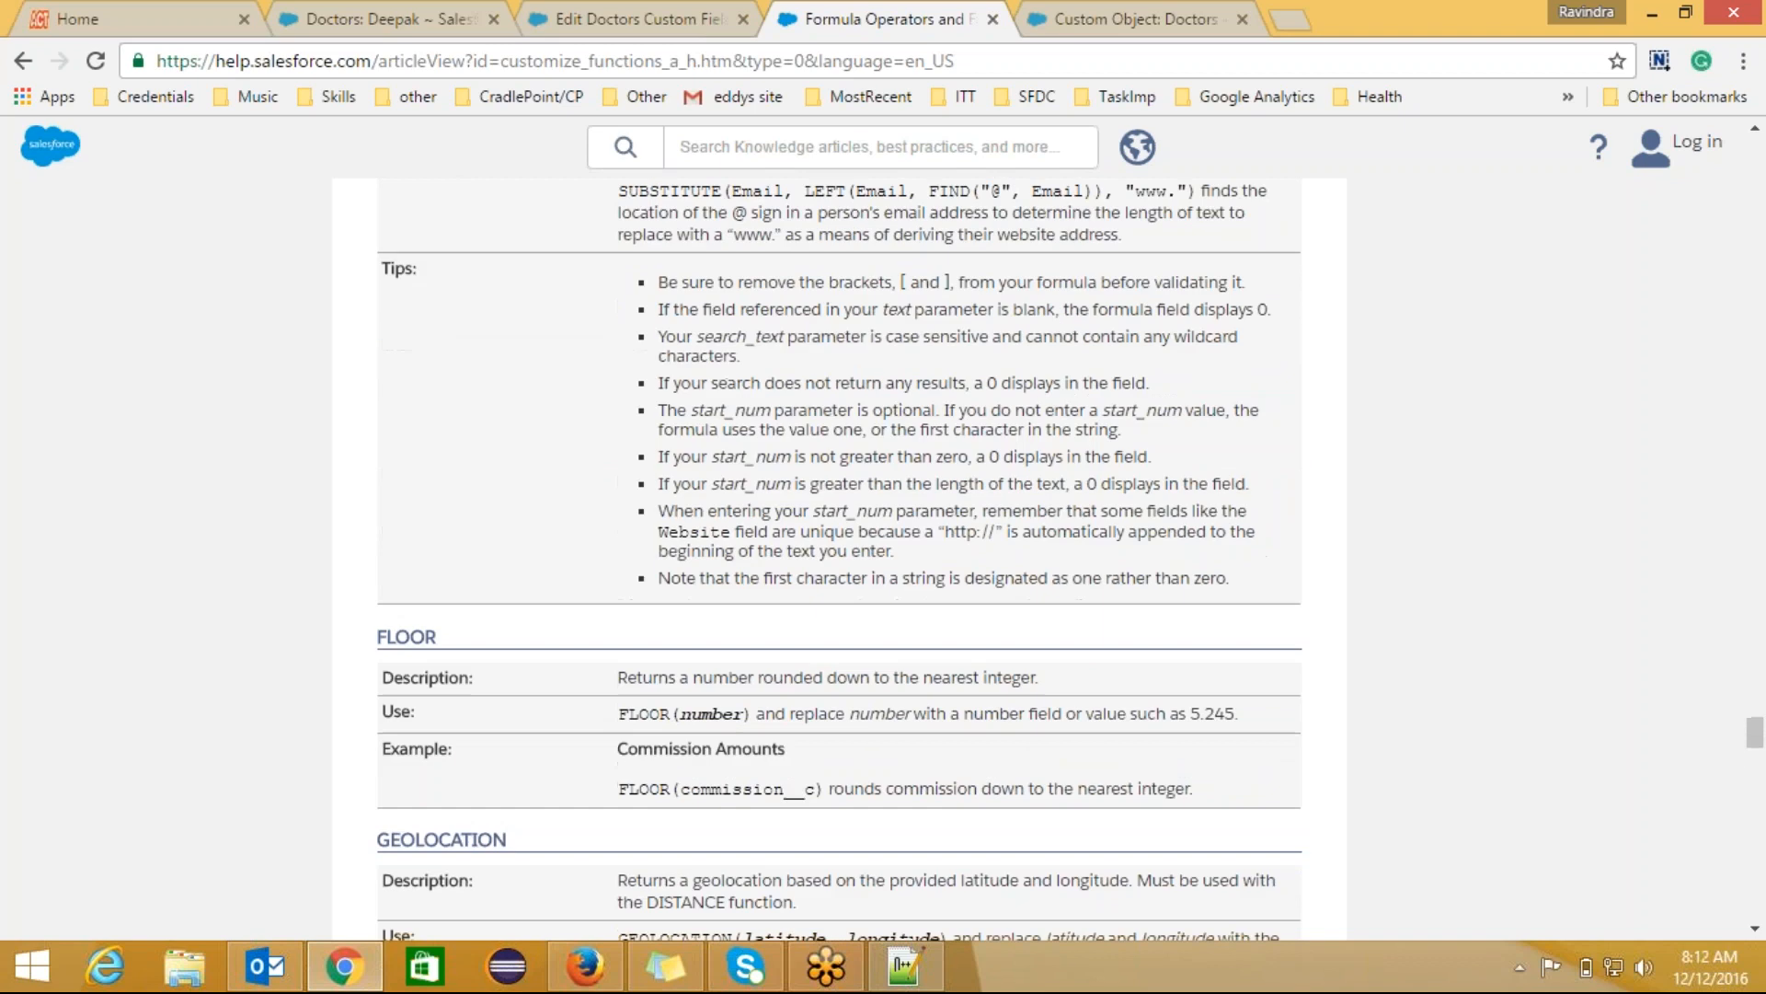
scroll(839, 556, "up", 20)
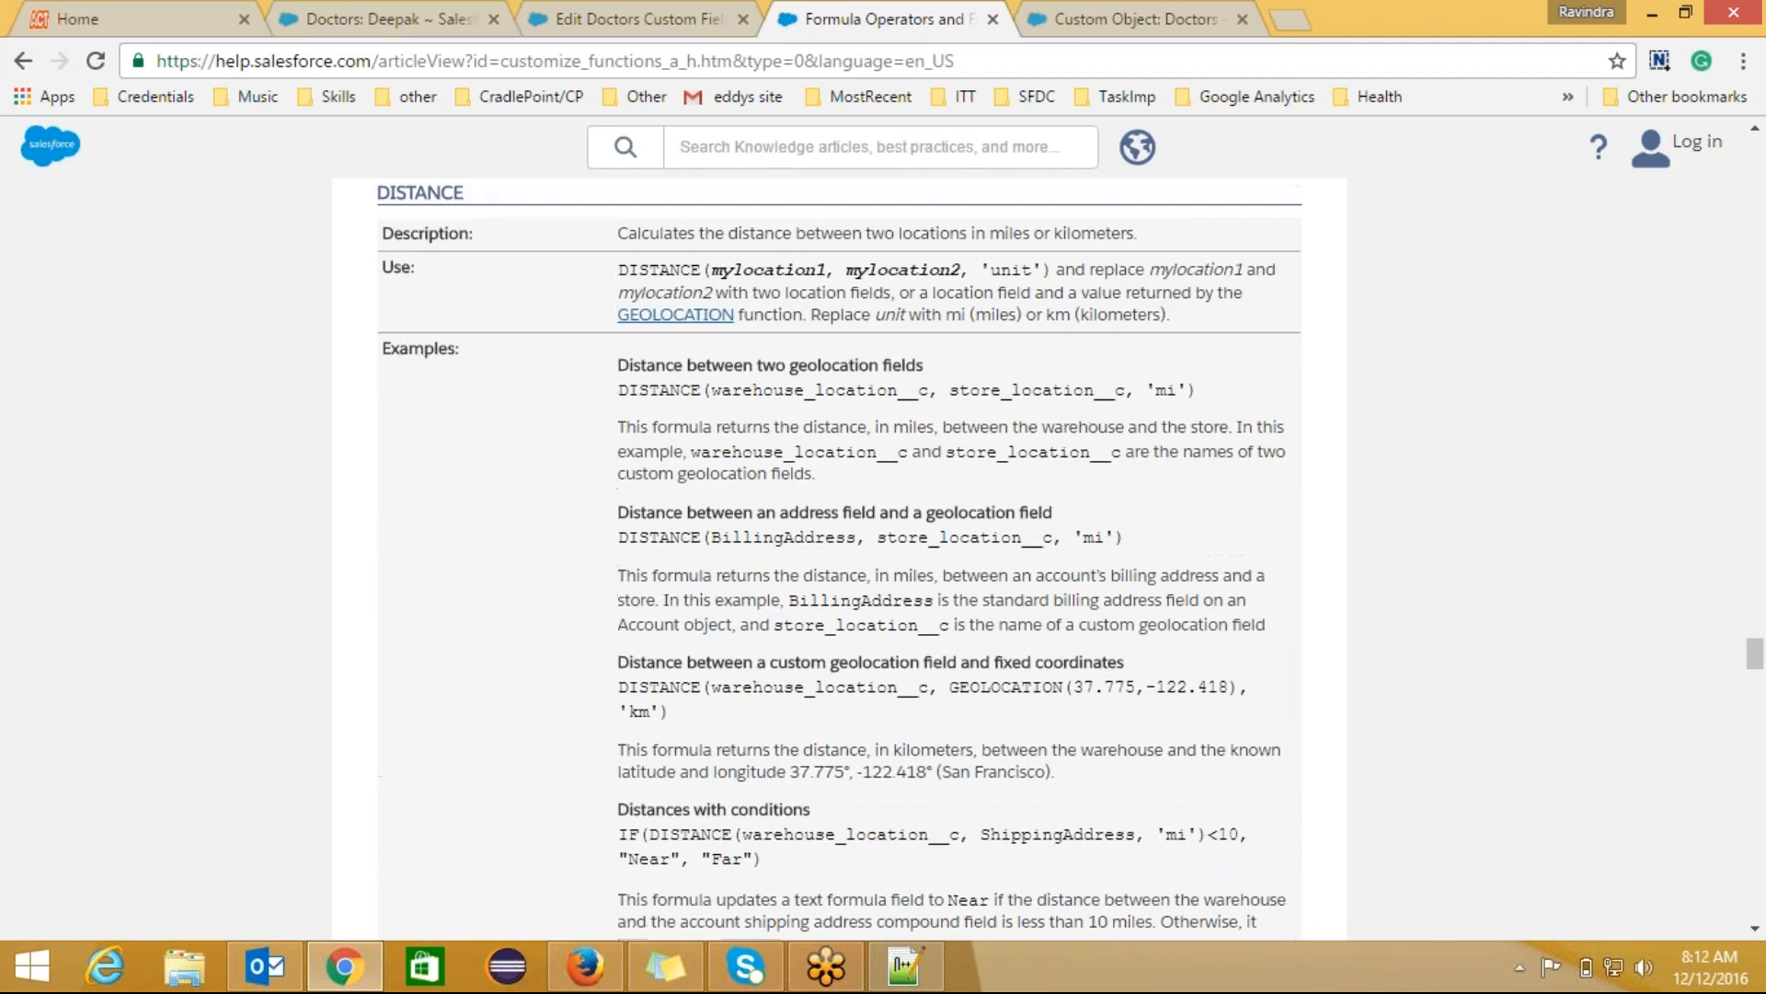
scroll(839, 556, "up", 20)
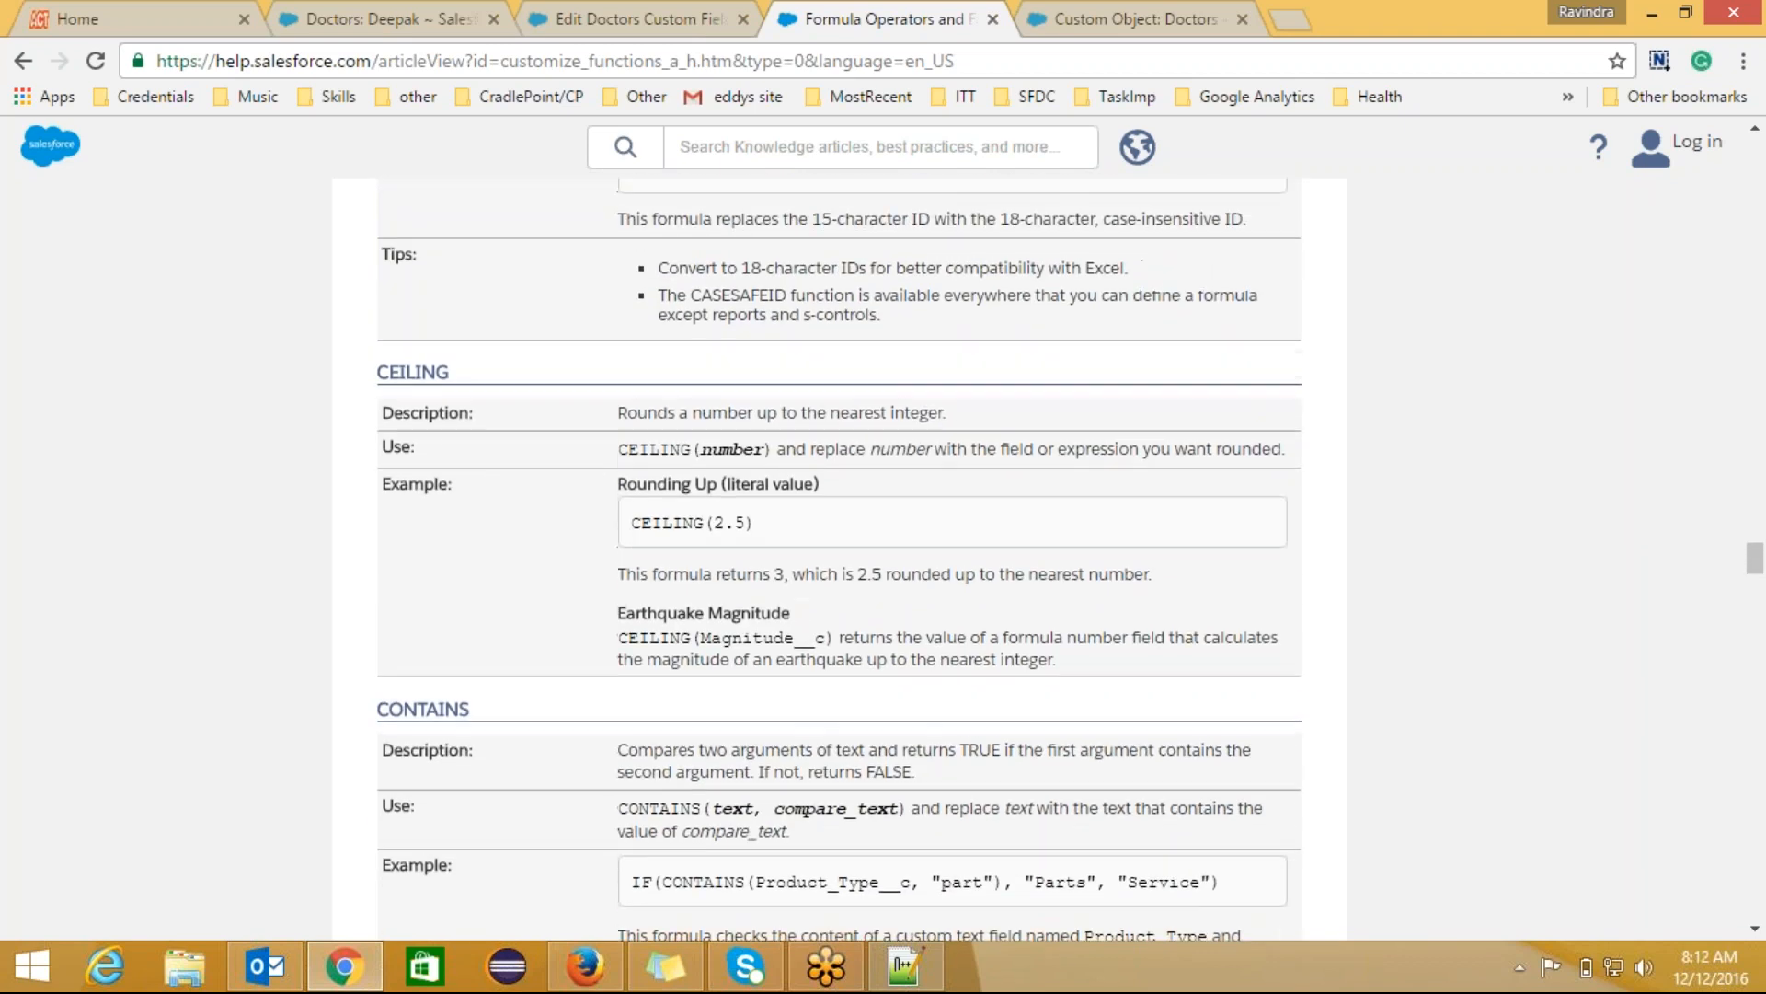
scroll(839, 557, "up", 20)
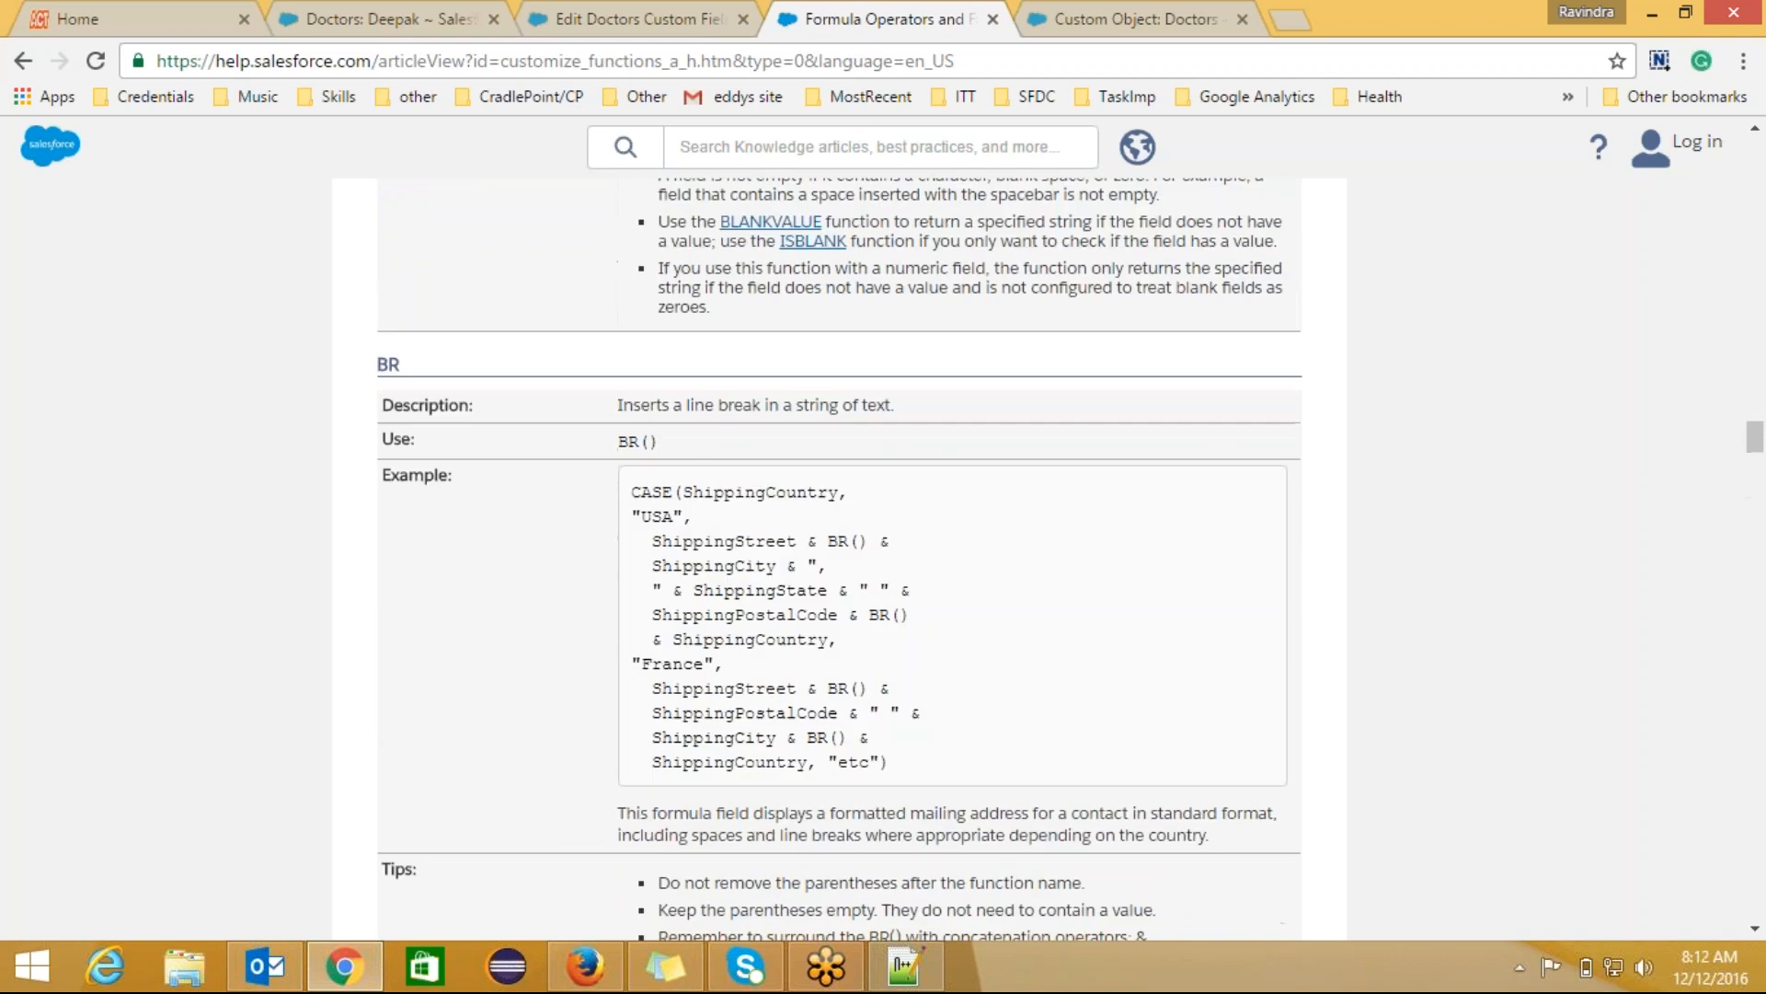
scroll(839, 556, "up", 20)
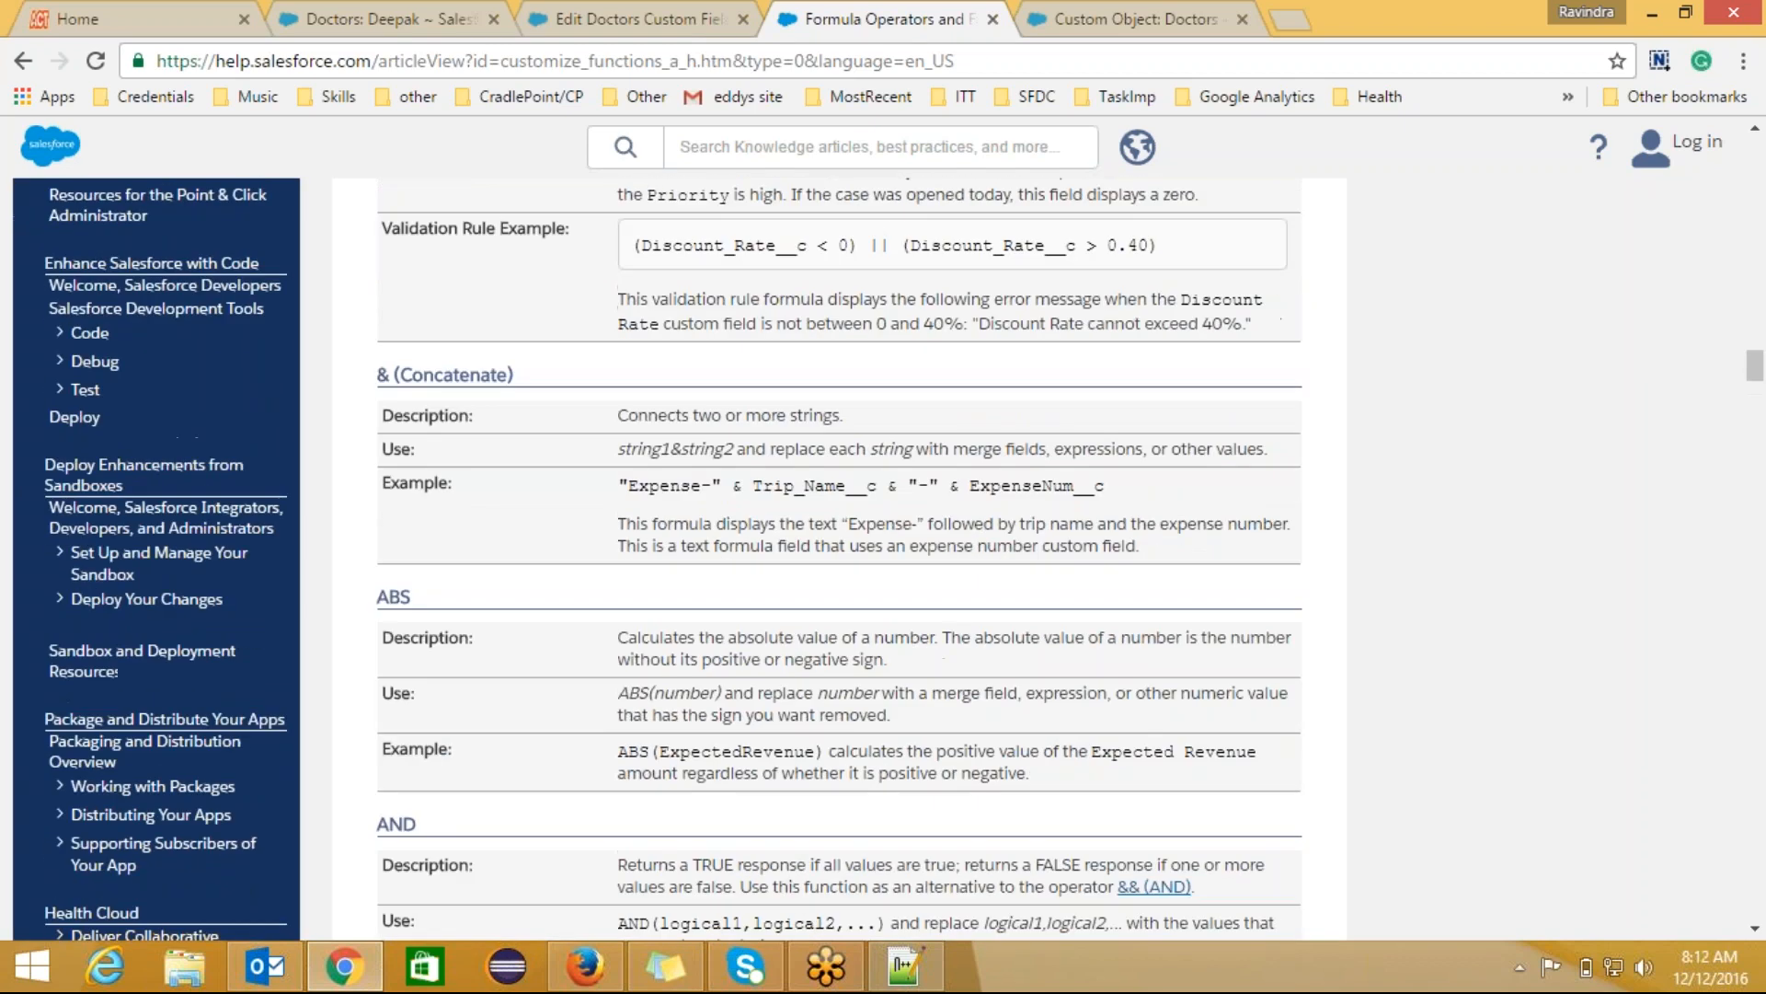
scroll(839, 557, "up", 20)
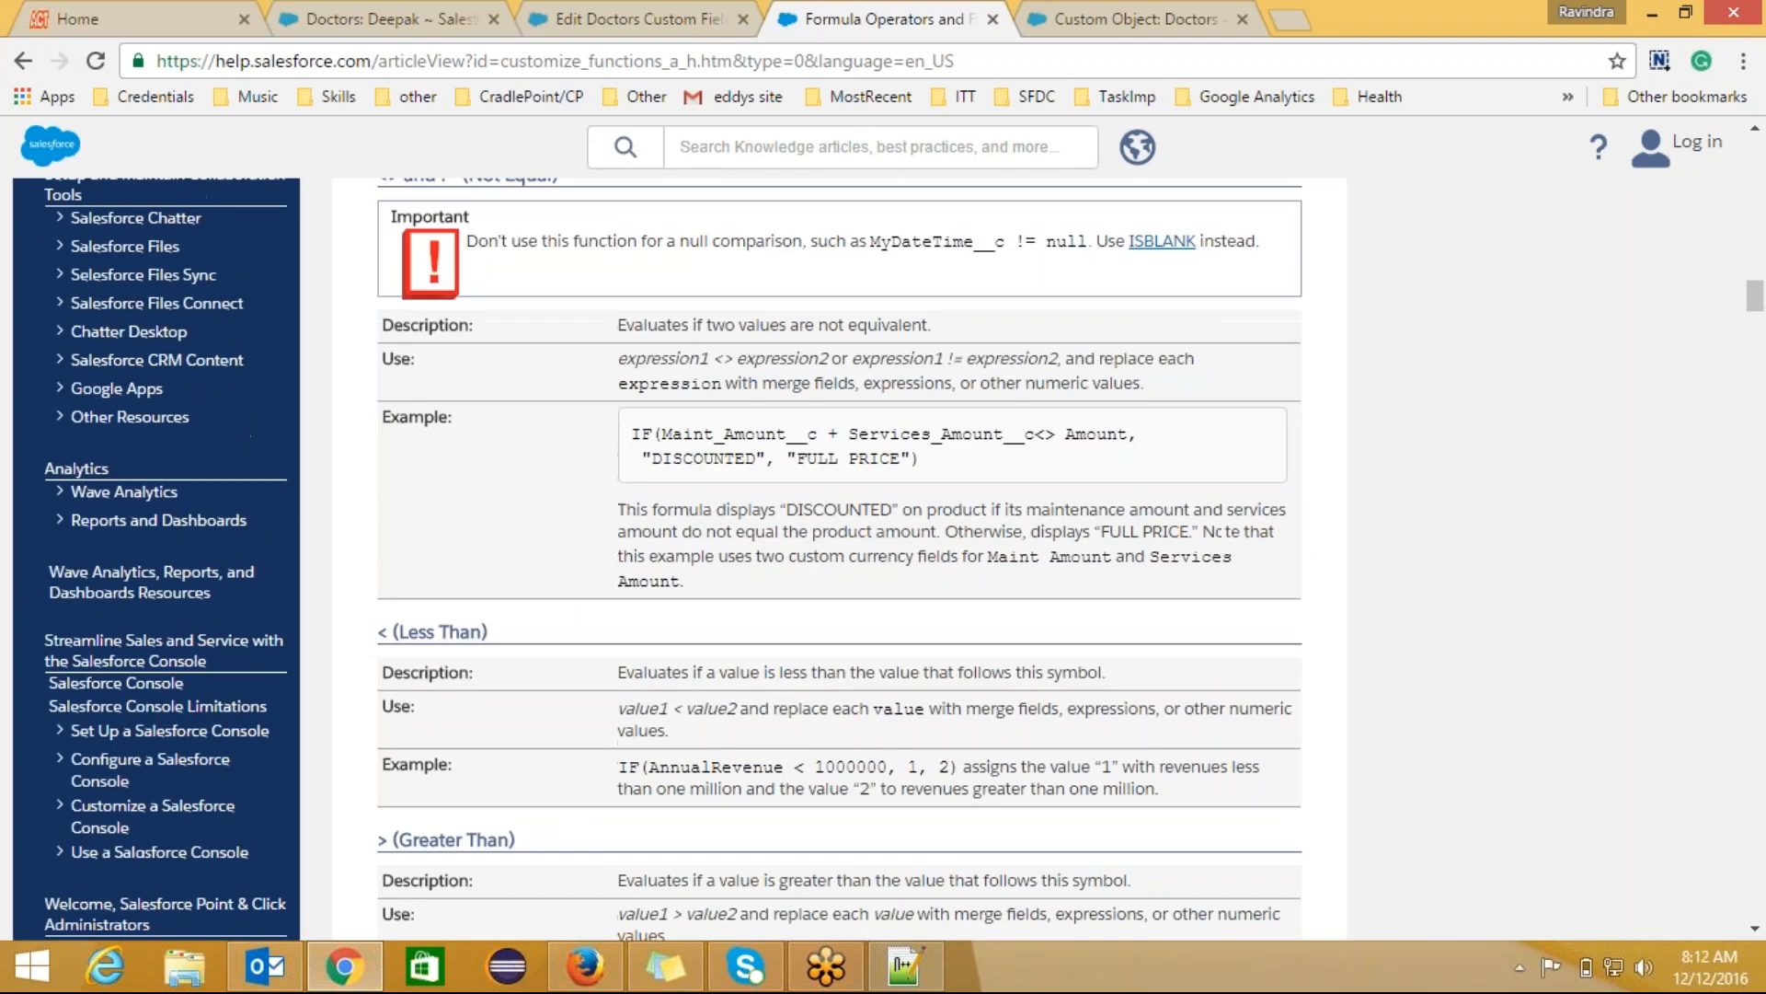
scroll(839, 556, "up", 20)
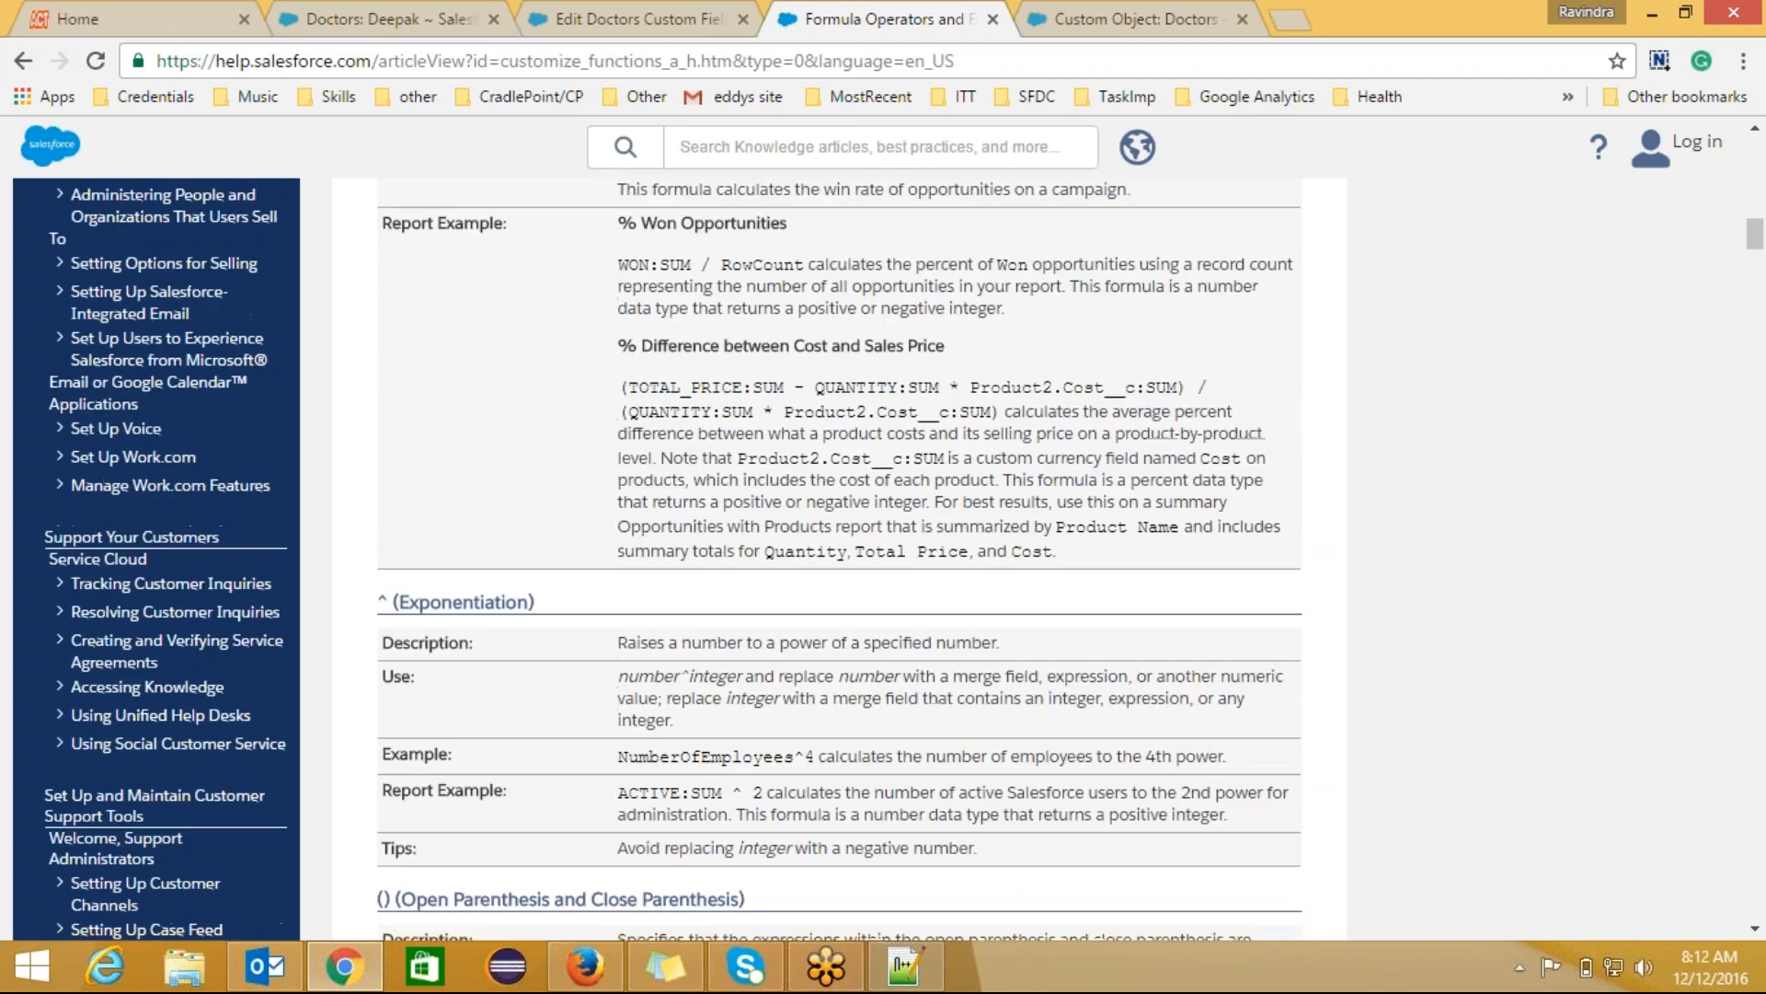
scroll(839, 557, "up", 20)
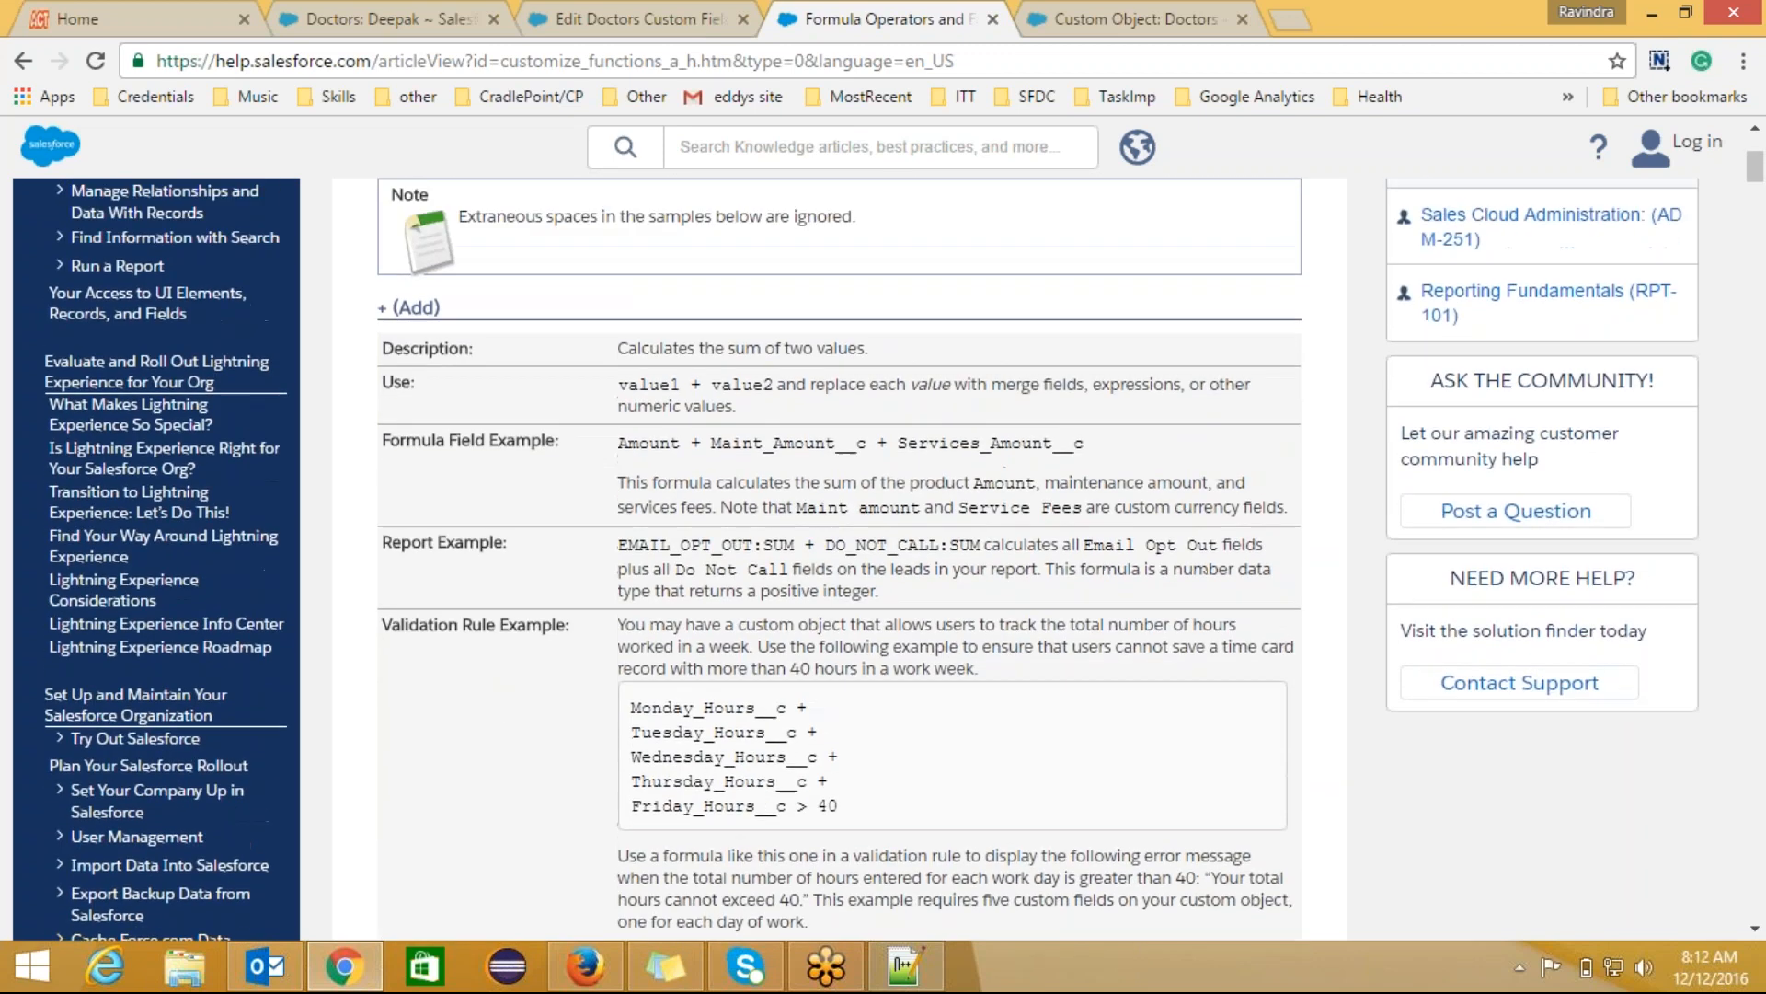
scroll(839, 557, "up", 5)
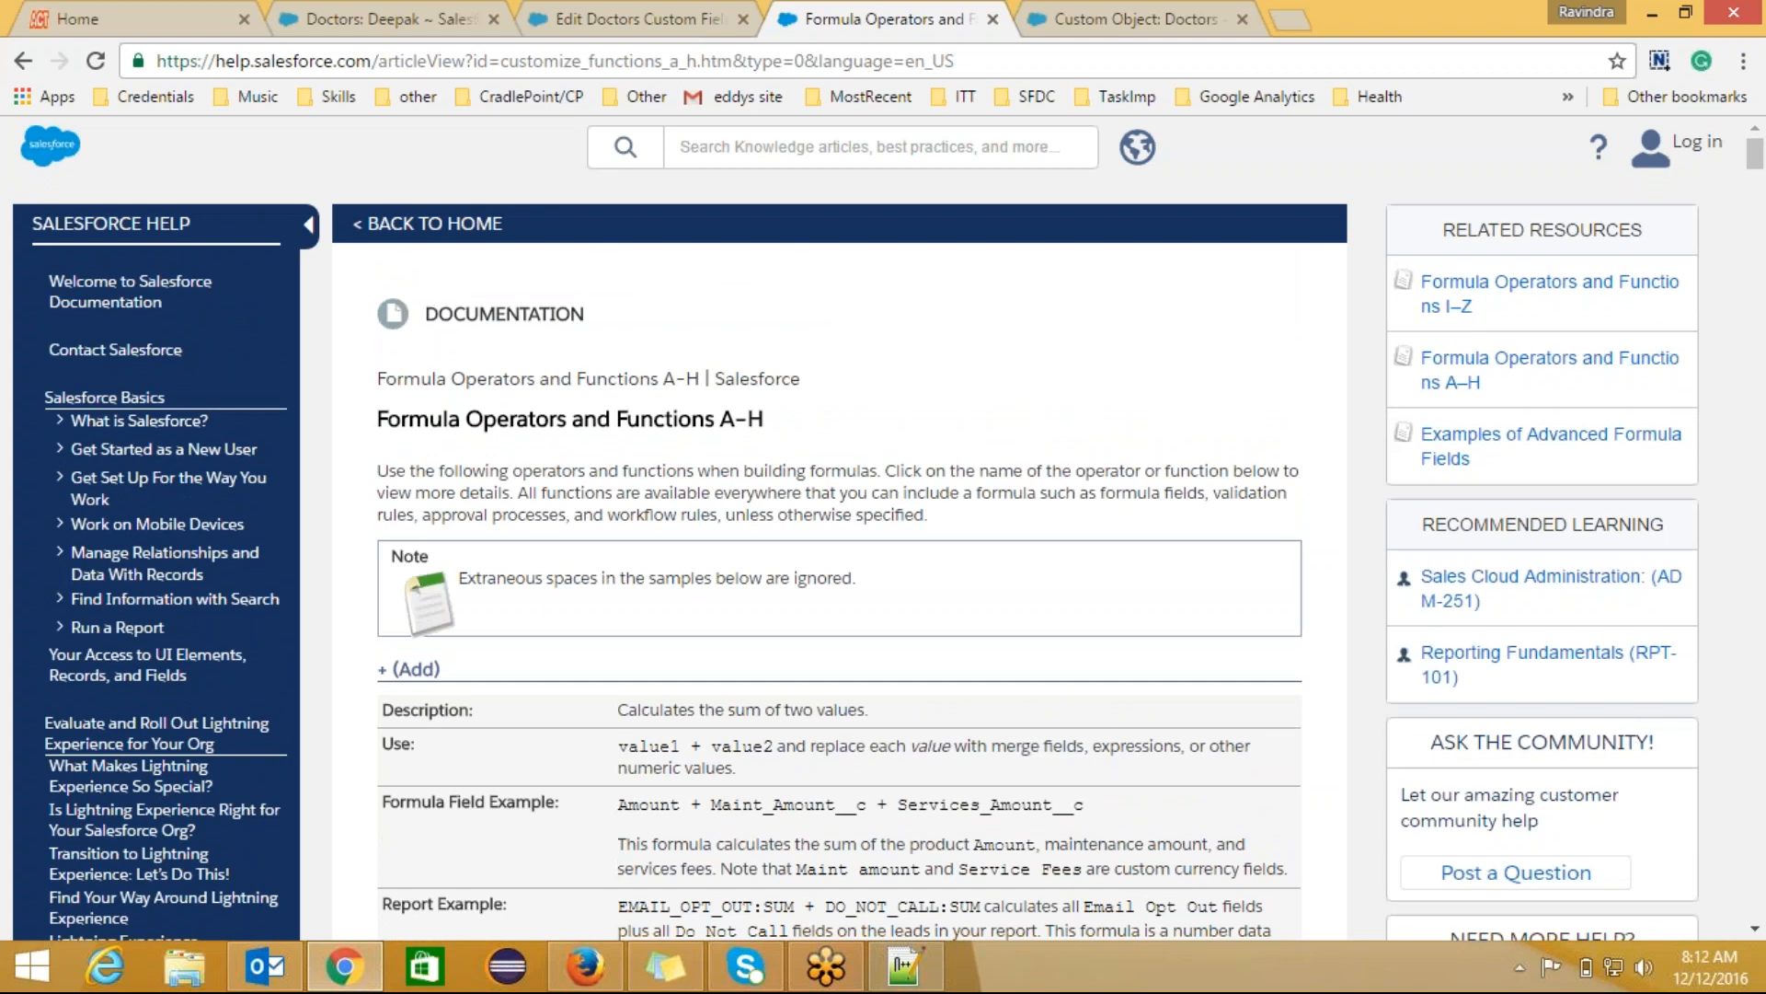
scroll(839, 557, "down", 1)
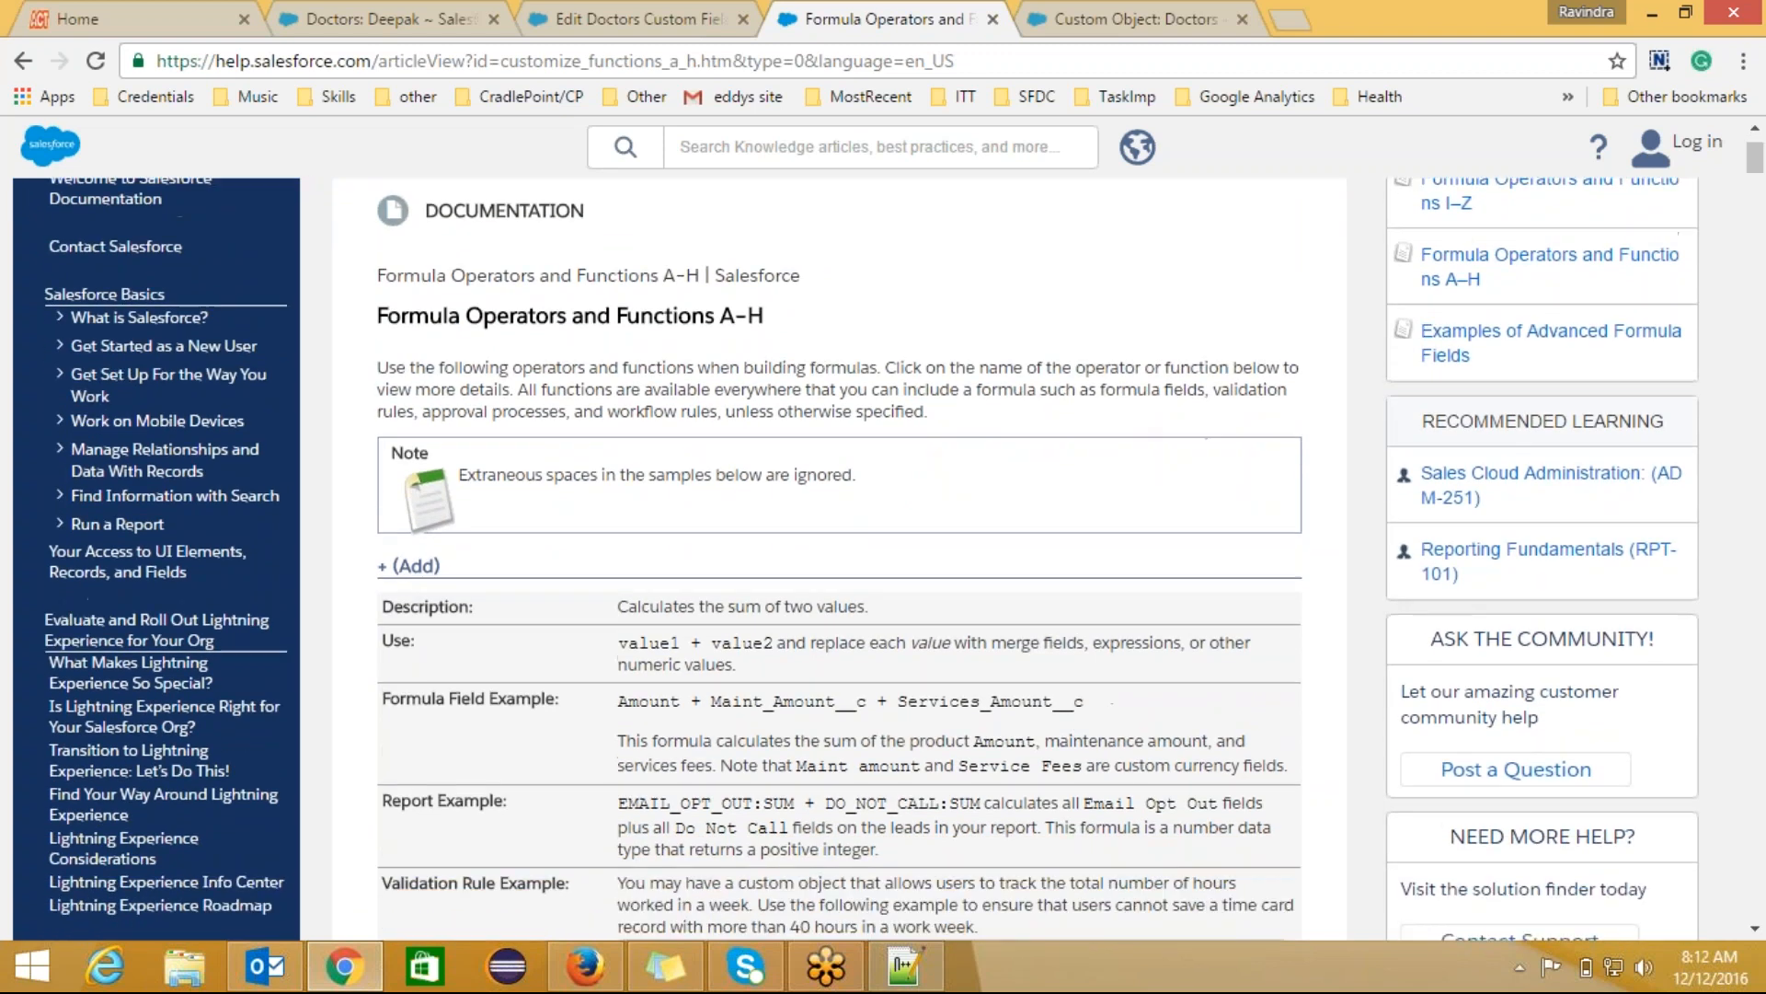
Step: Open Examples of Advanced Formula Fields from Related Resources and scroll to its sample formulas list
left_click(1575, 350)
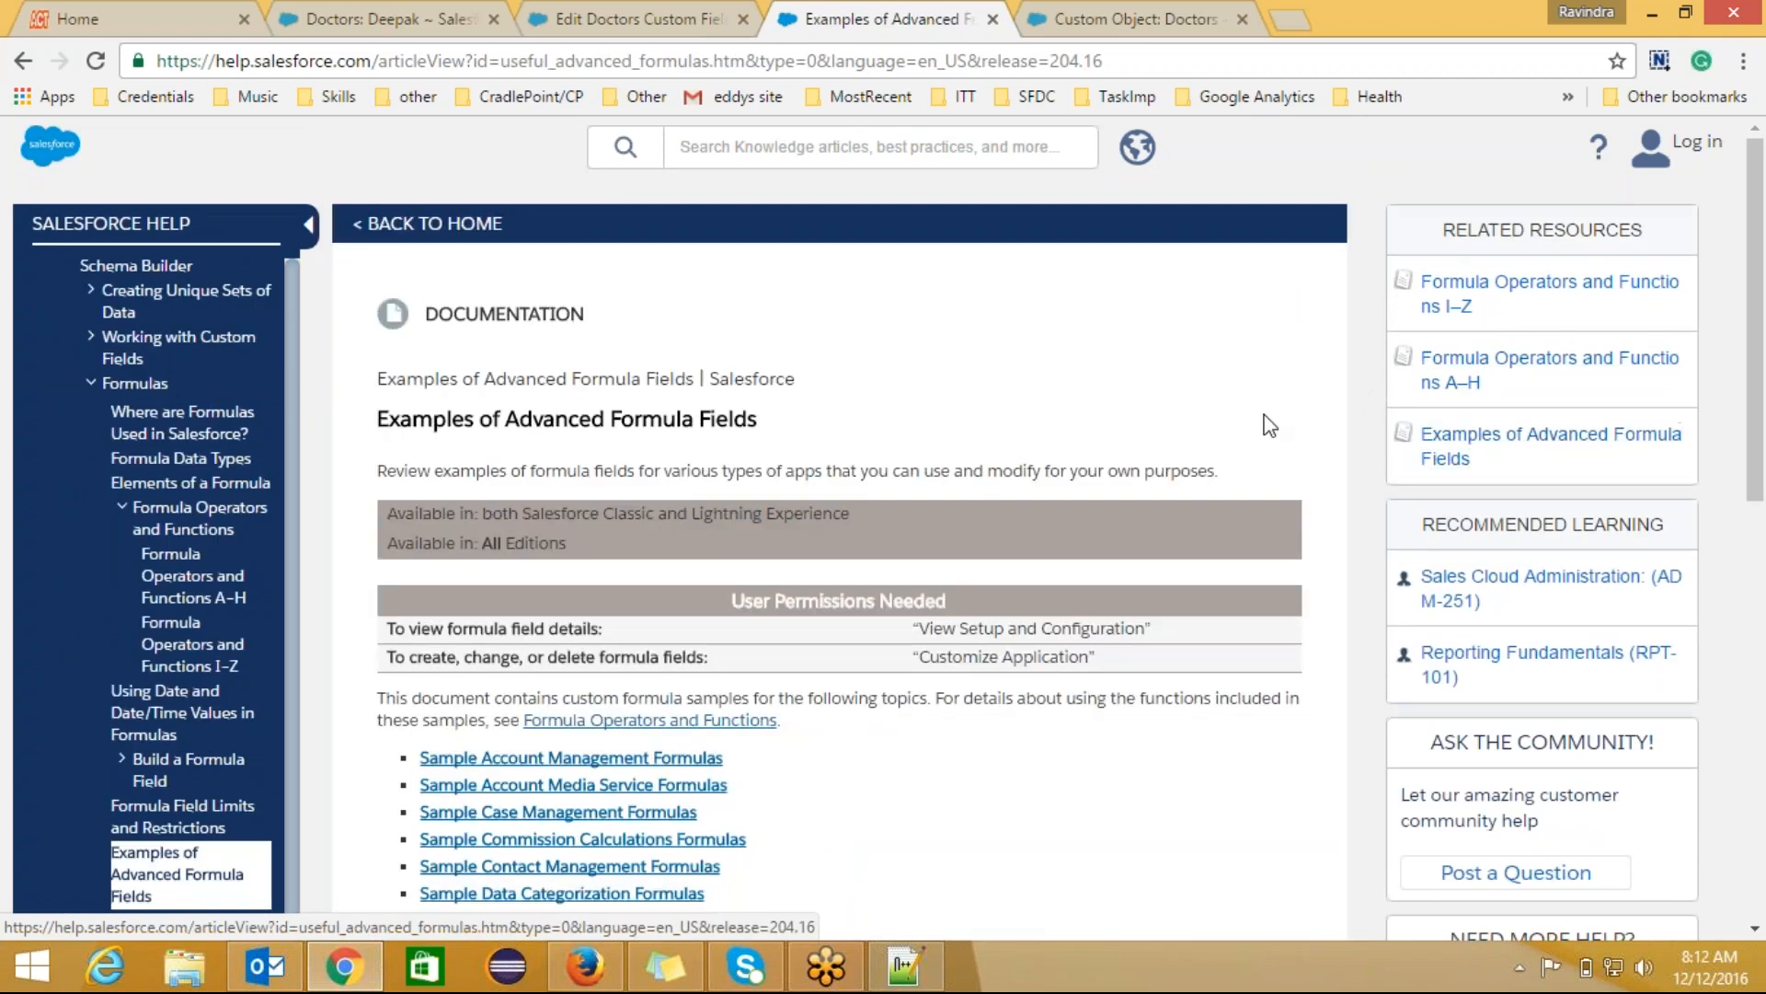
scroll(1268, 425, "down", 4)
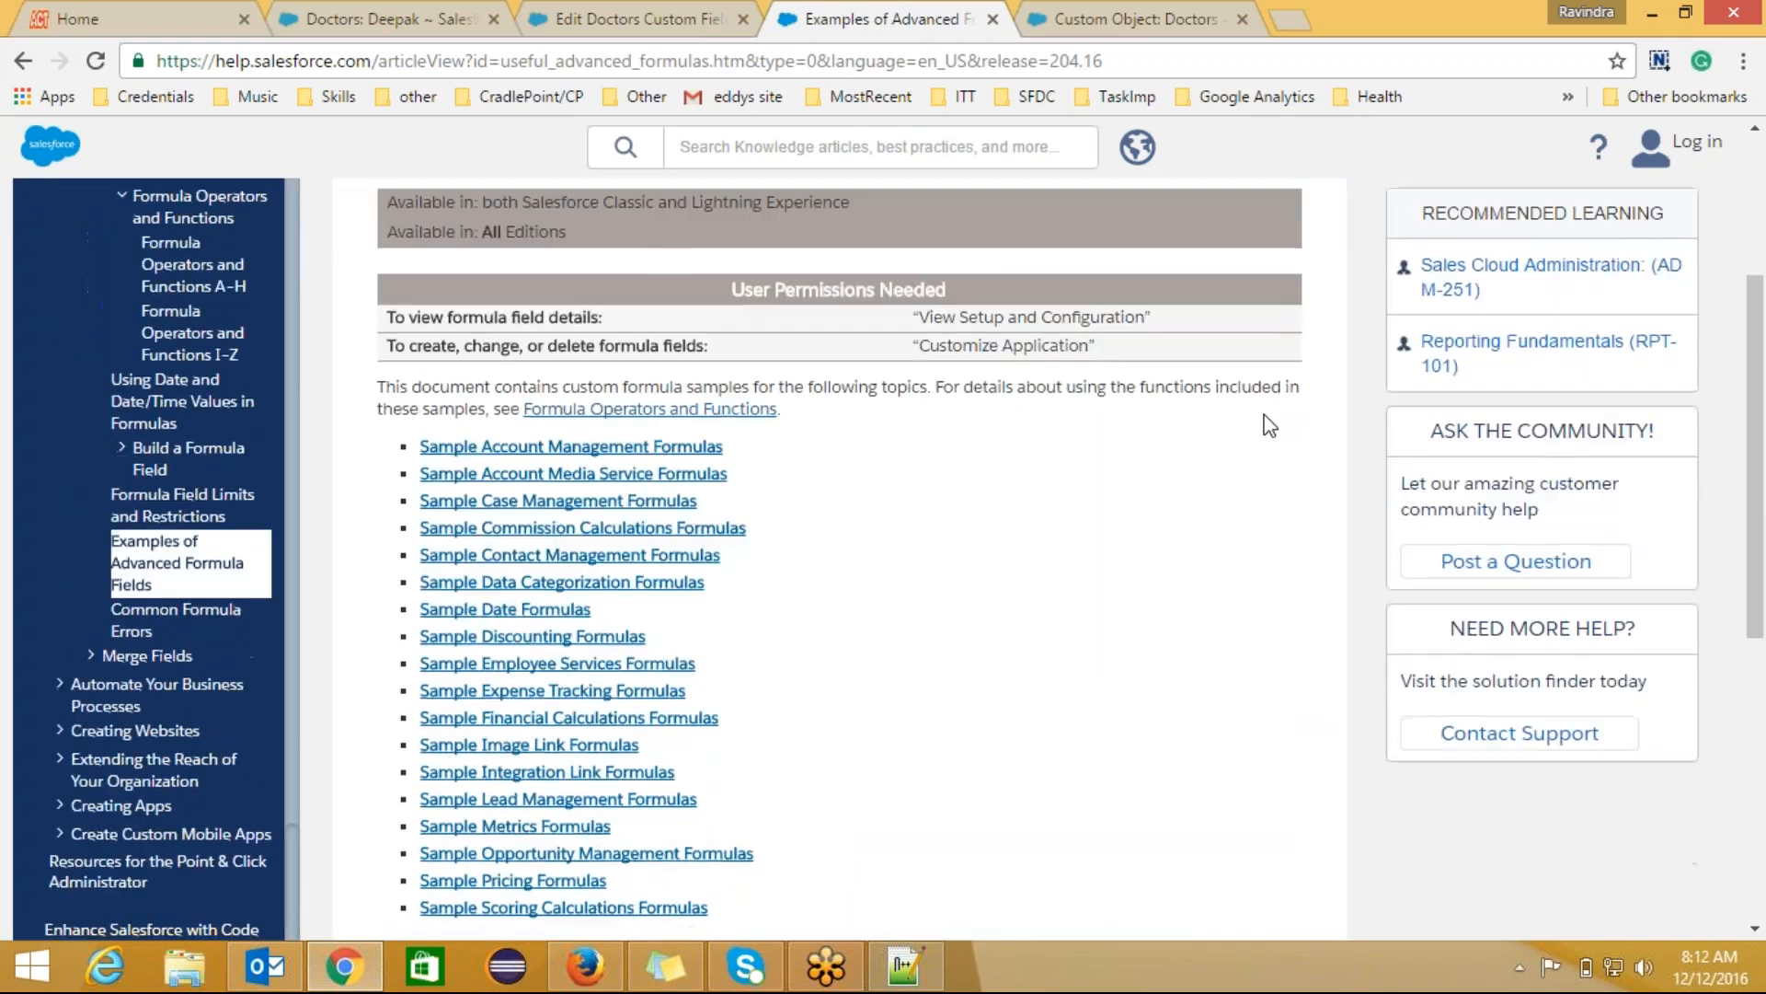
scroll(1270, 425, "down", 1)
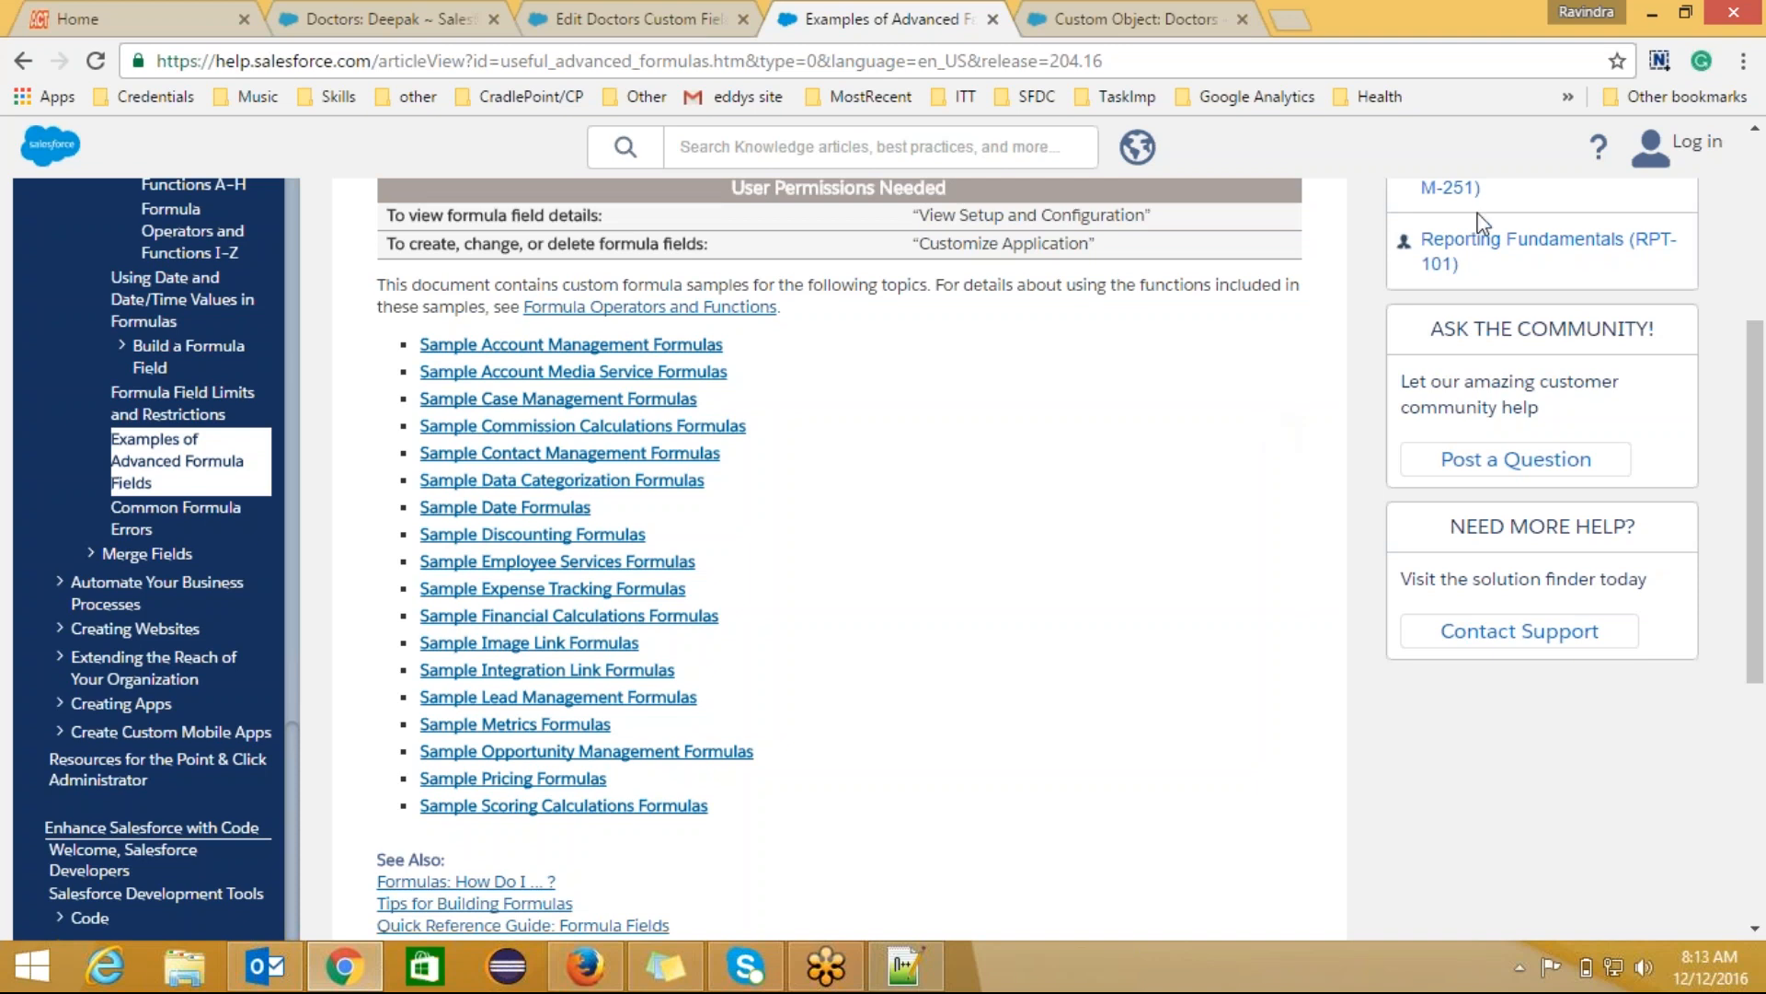
Step: Select the Examples of Advanced Formula Fields article's full web address in the address bar
left_click(1739, 33)
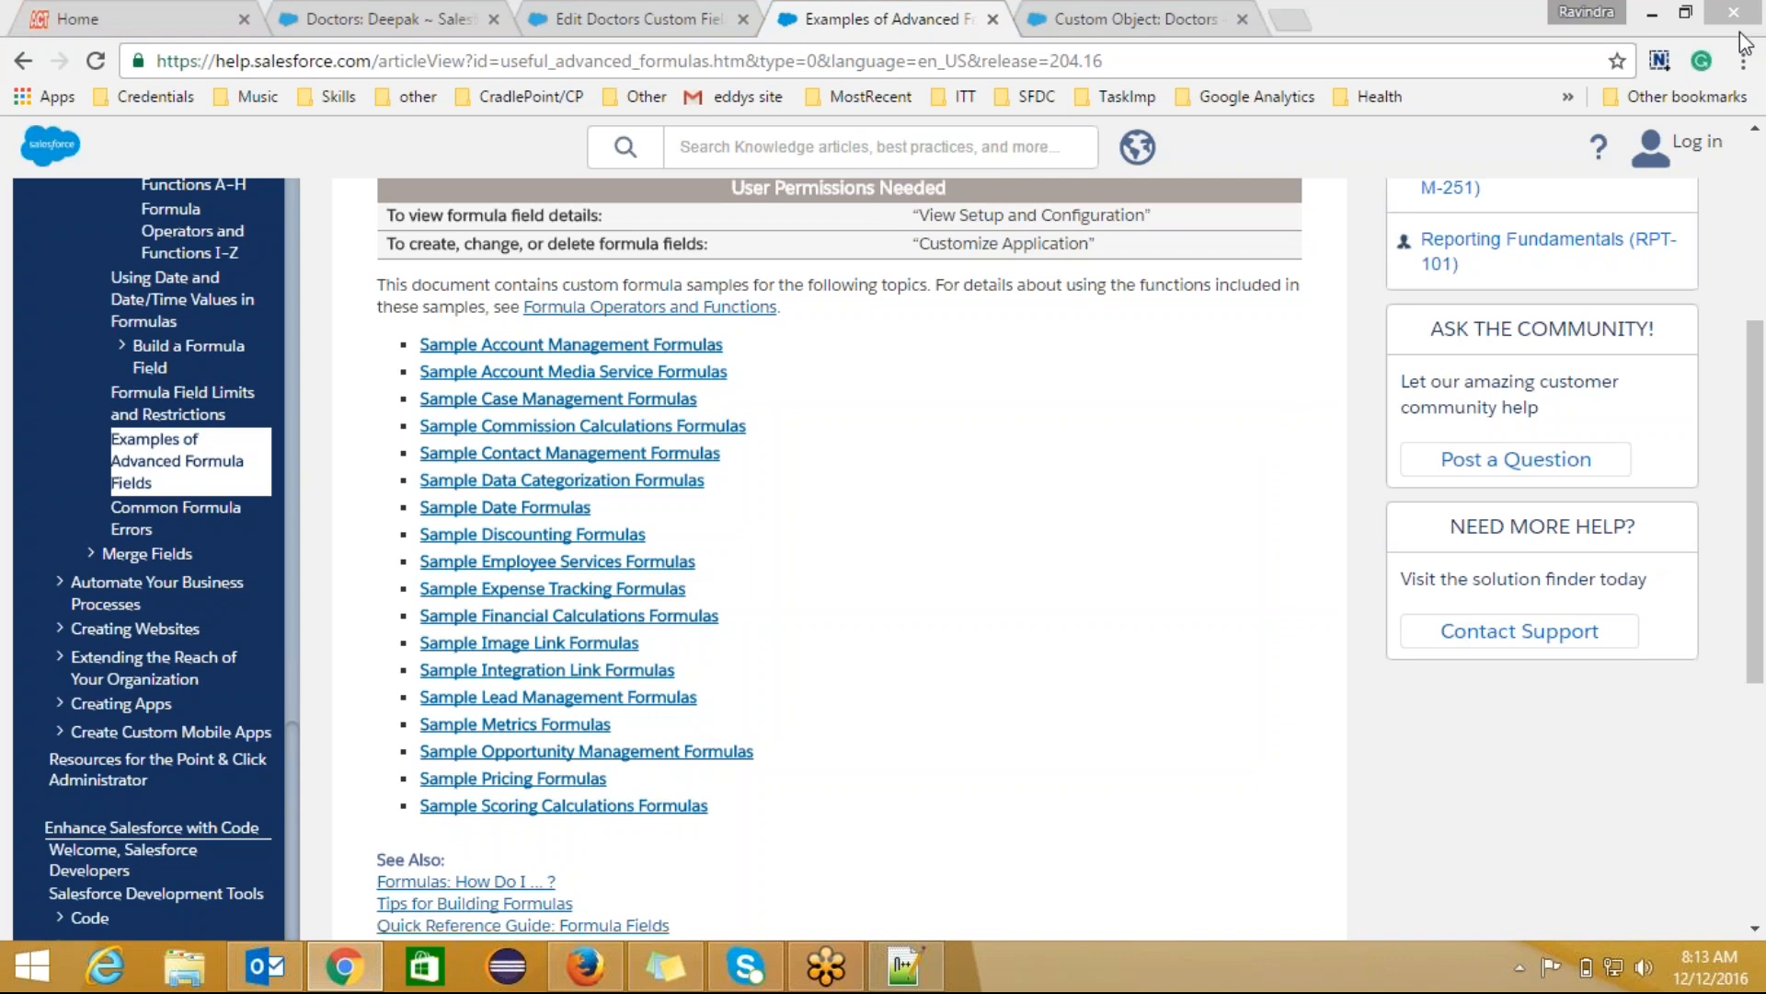
left_click(1658, 346)
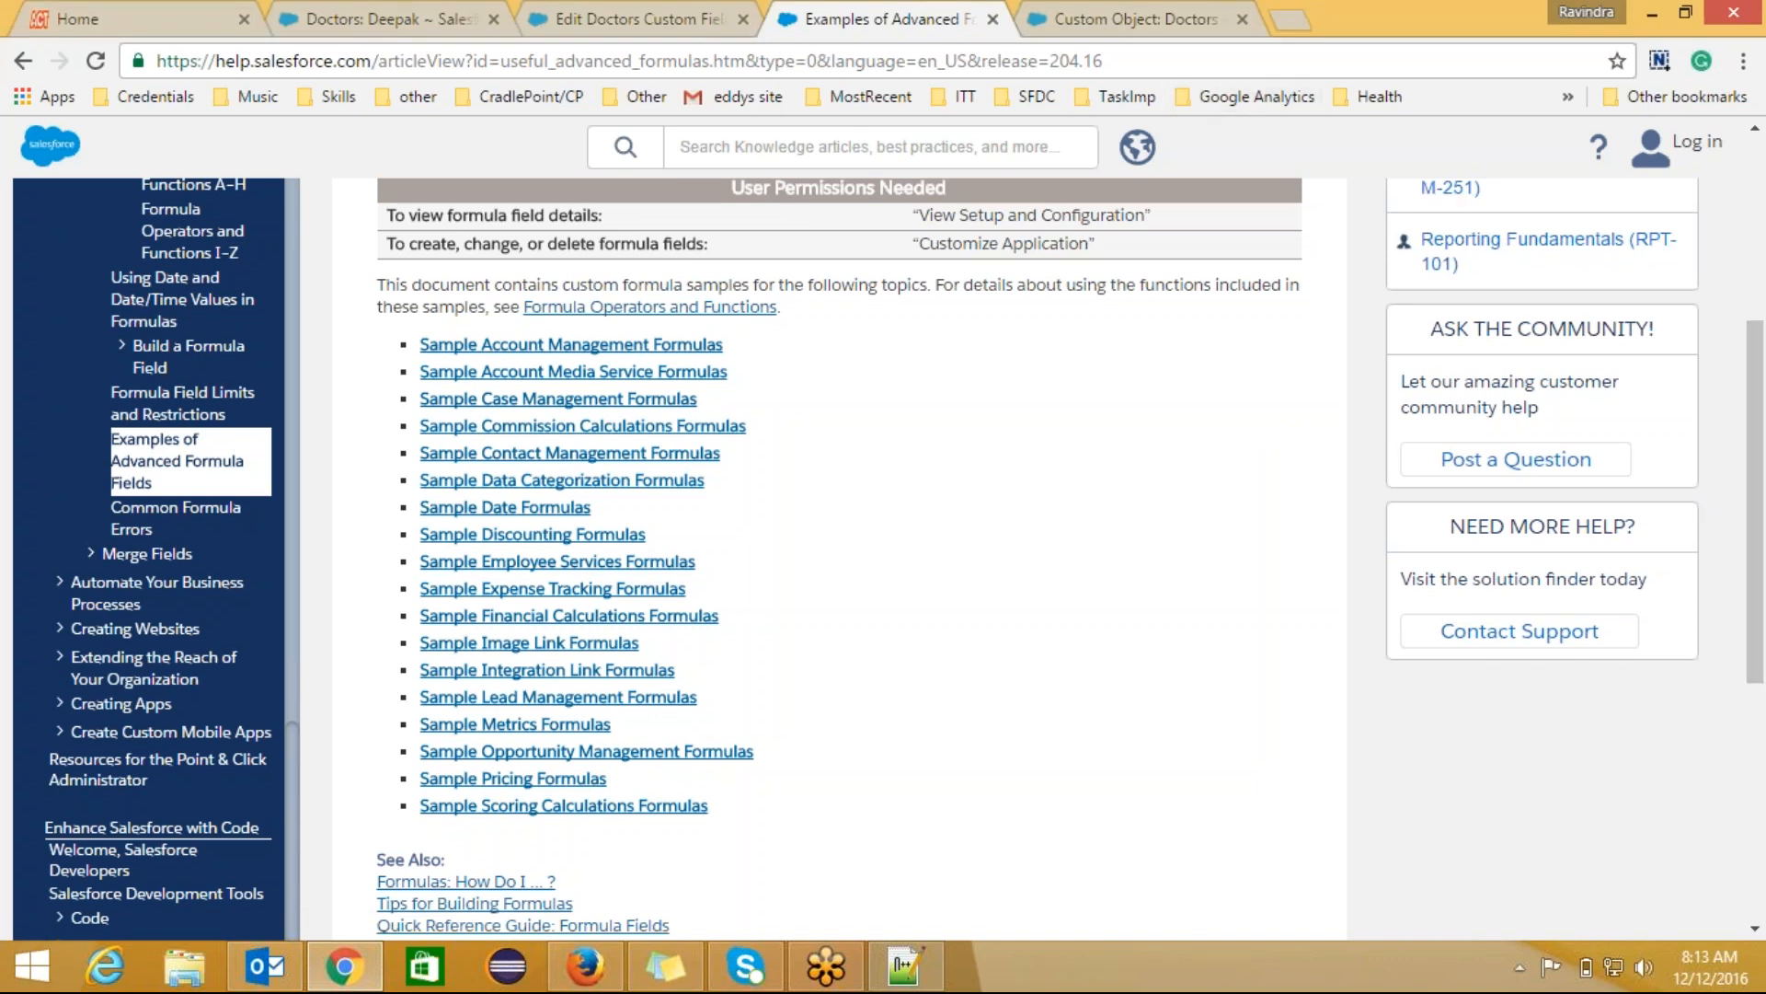
left_click(1017, 60)
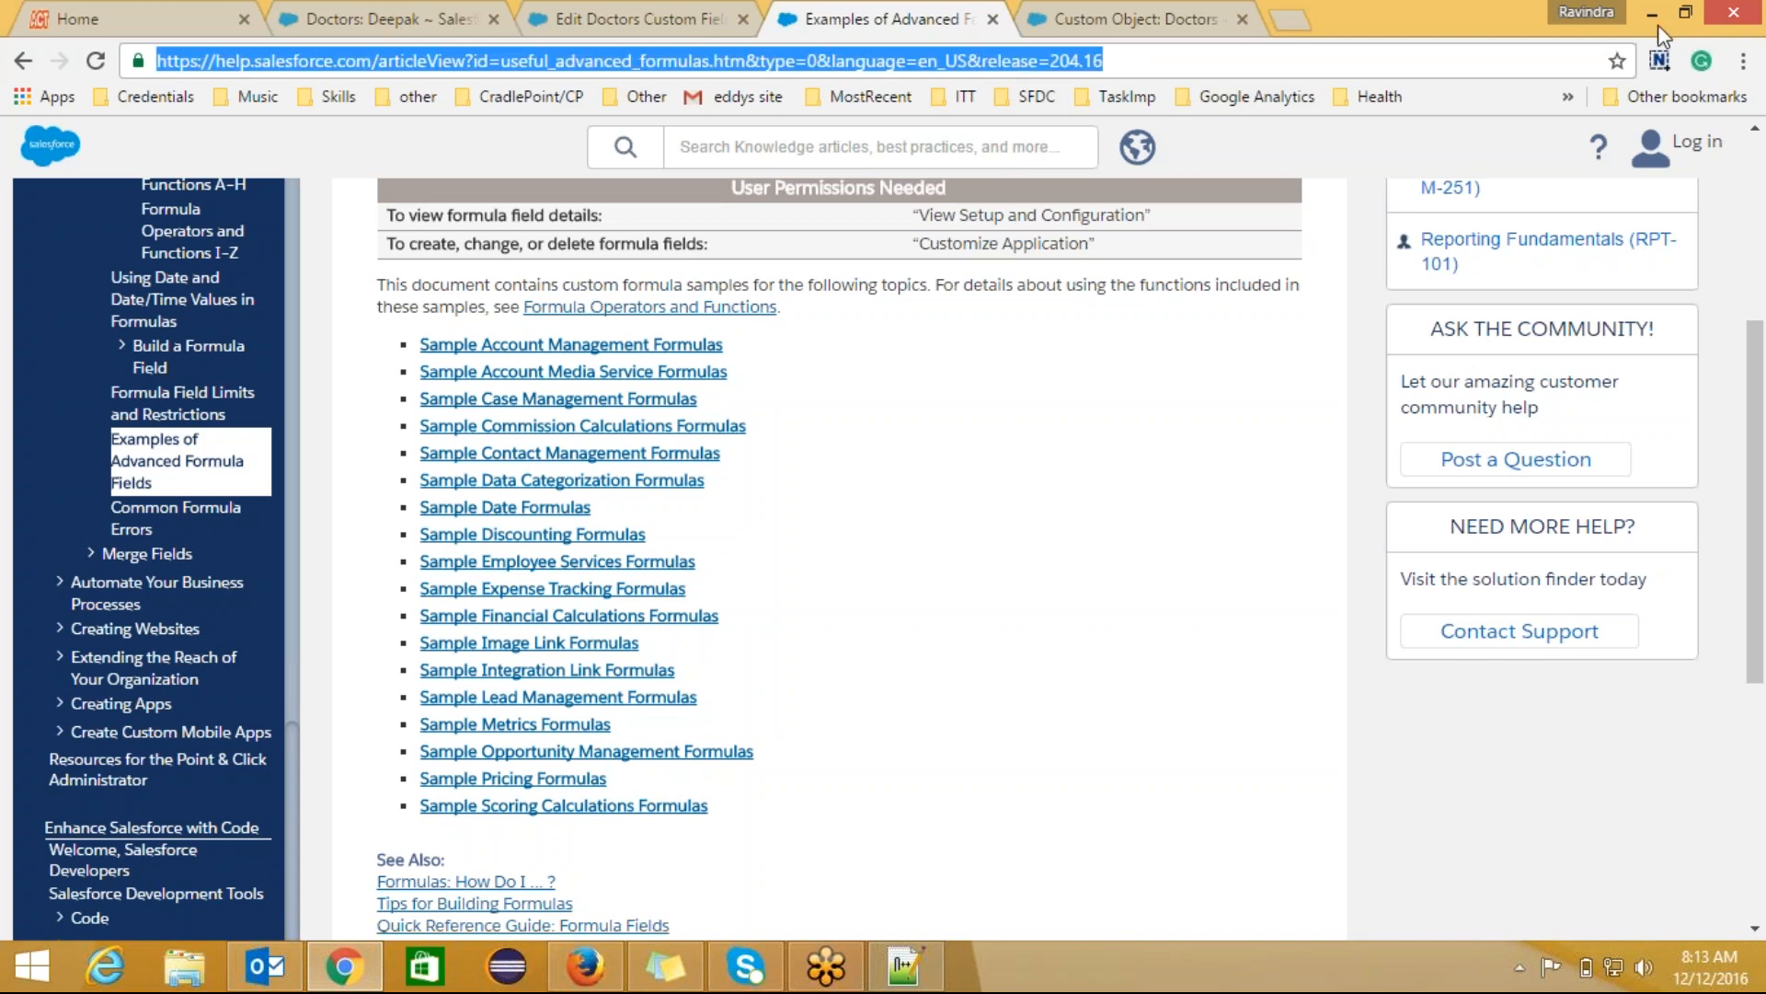
left_click(1739, 26)
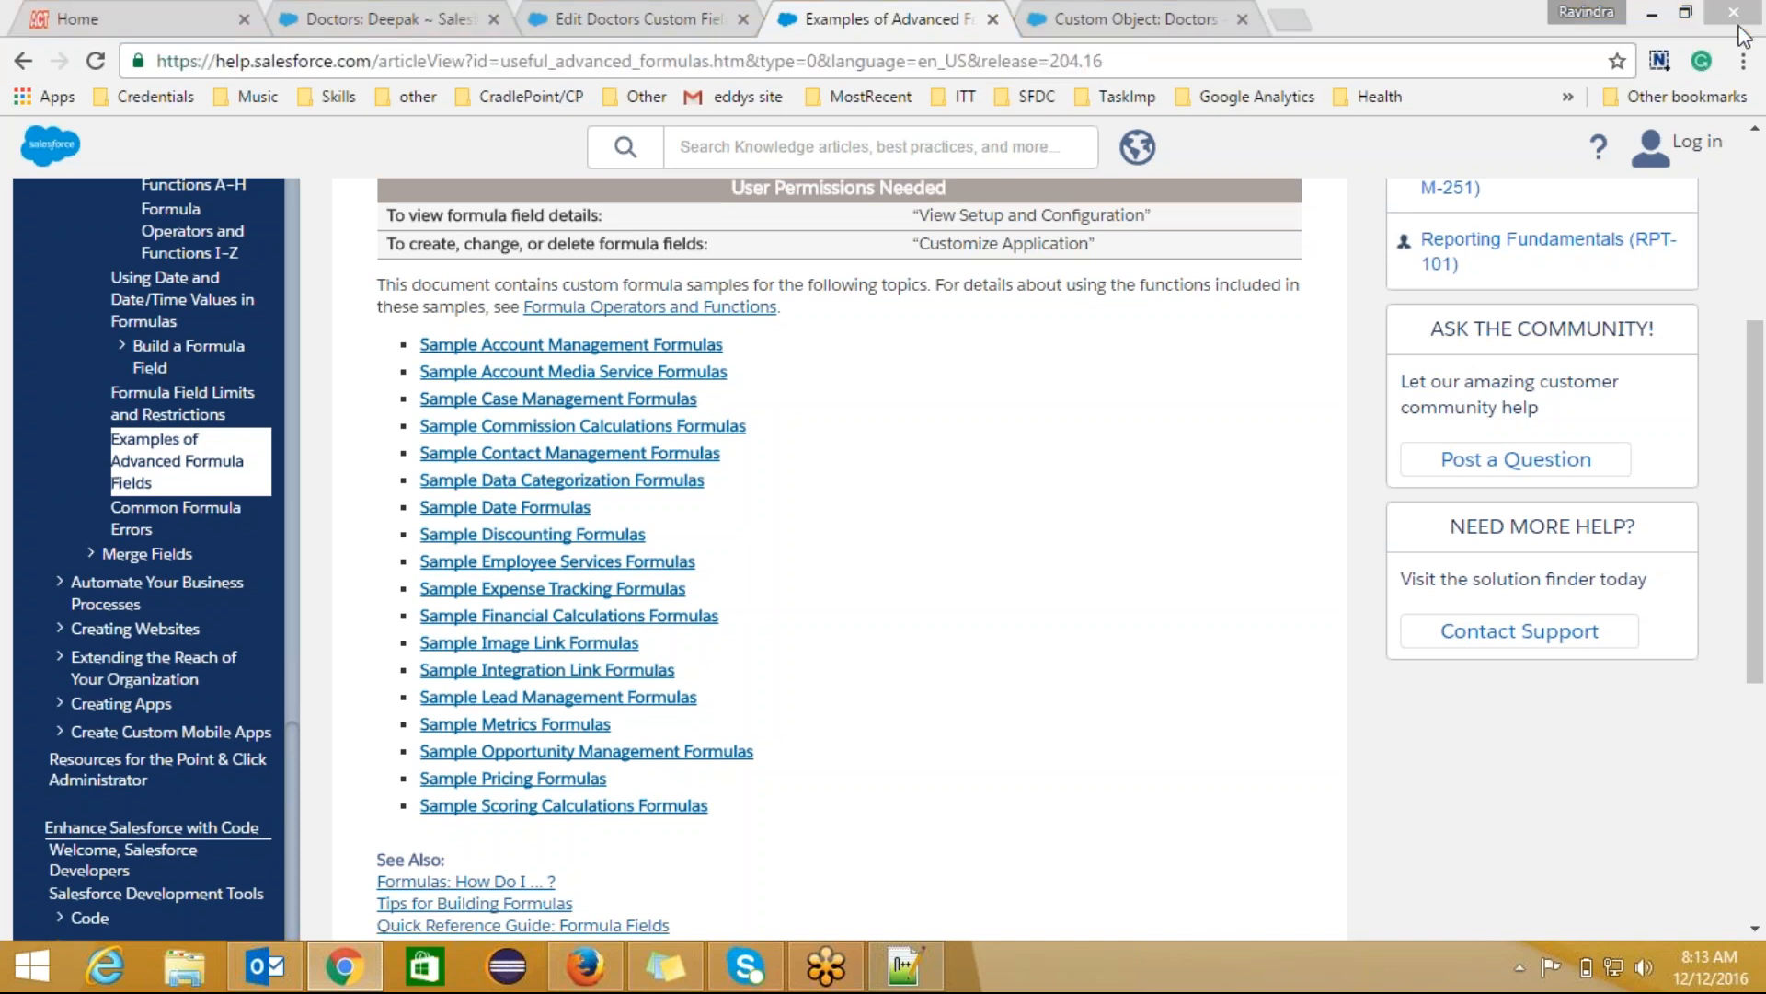
left_click(1541, 715)
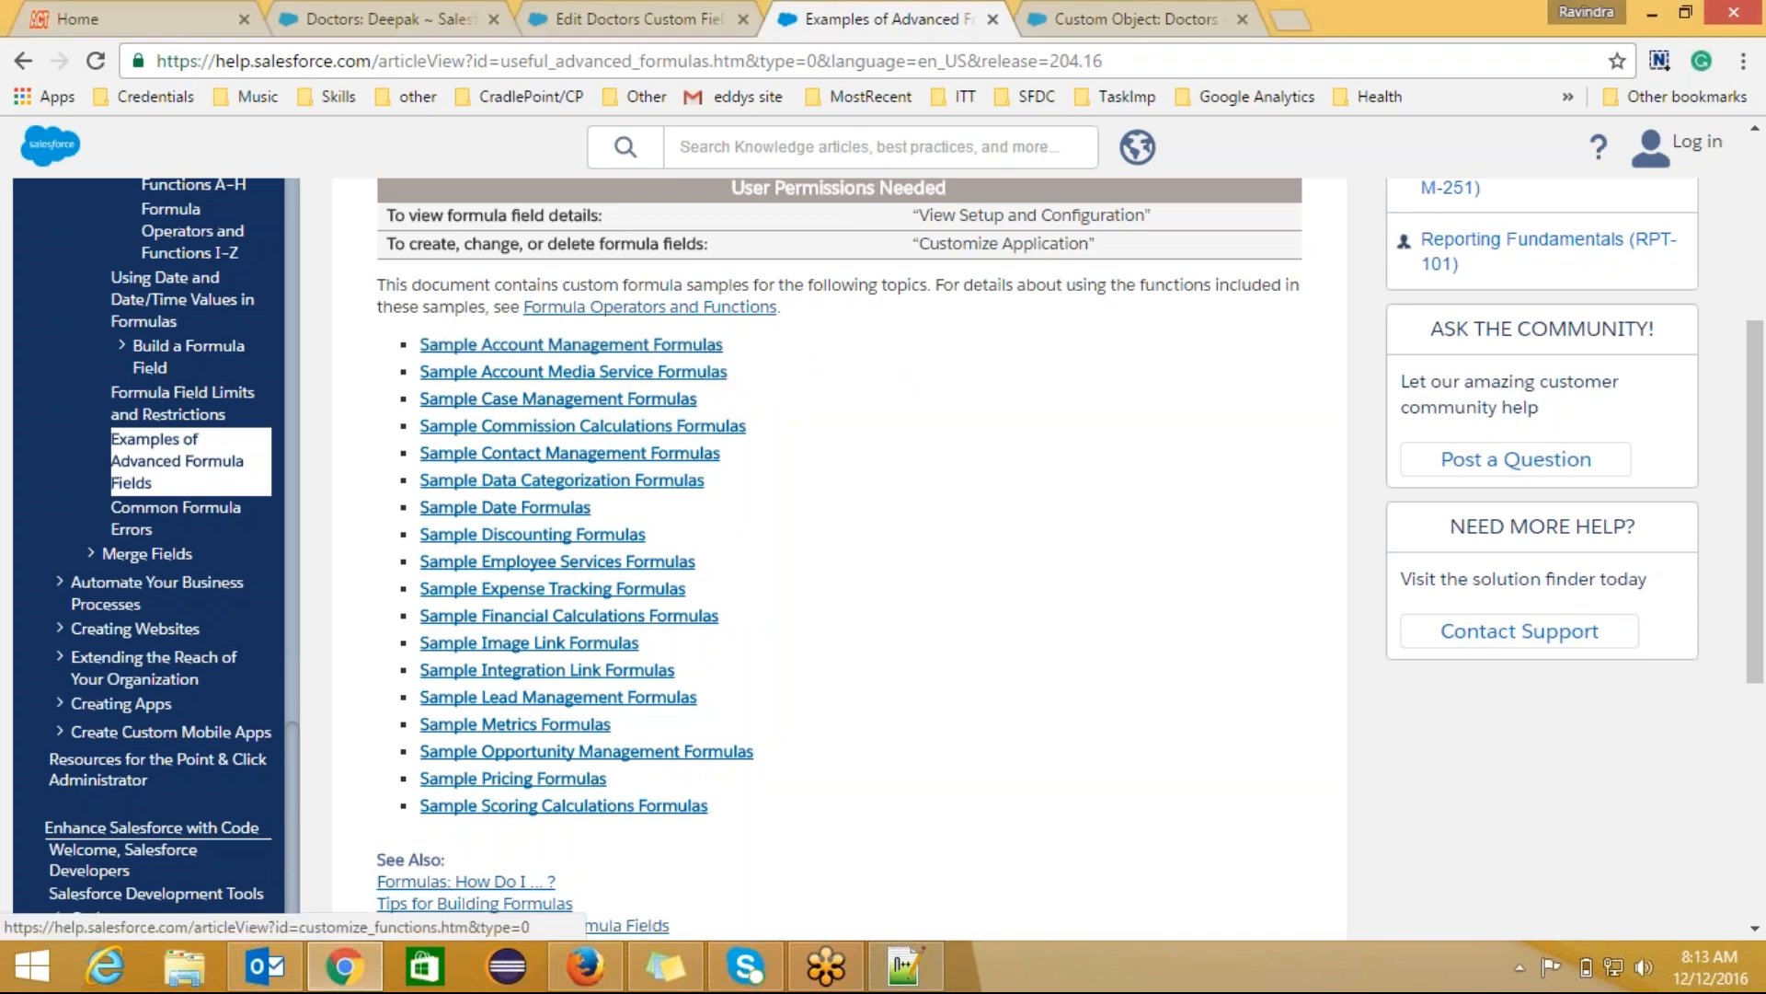
Step: Open the Formula Operators and Functions index and scroll to its Math Operators table
left_click(717, 307)
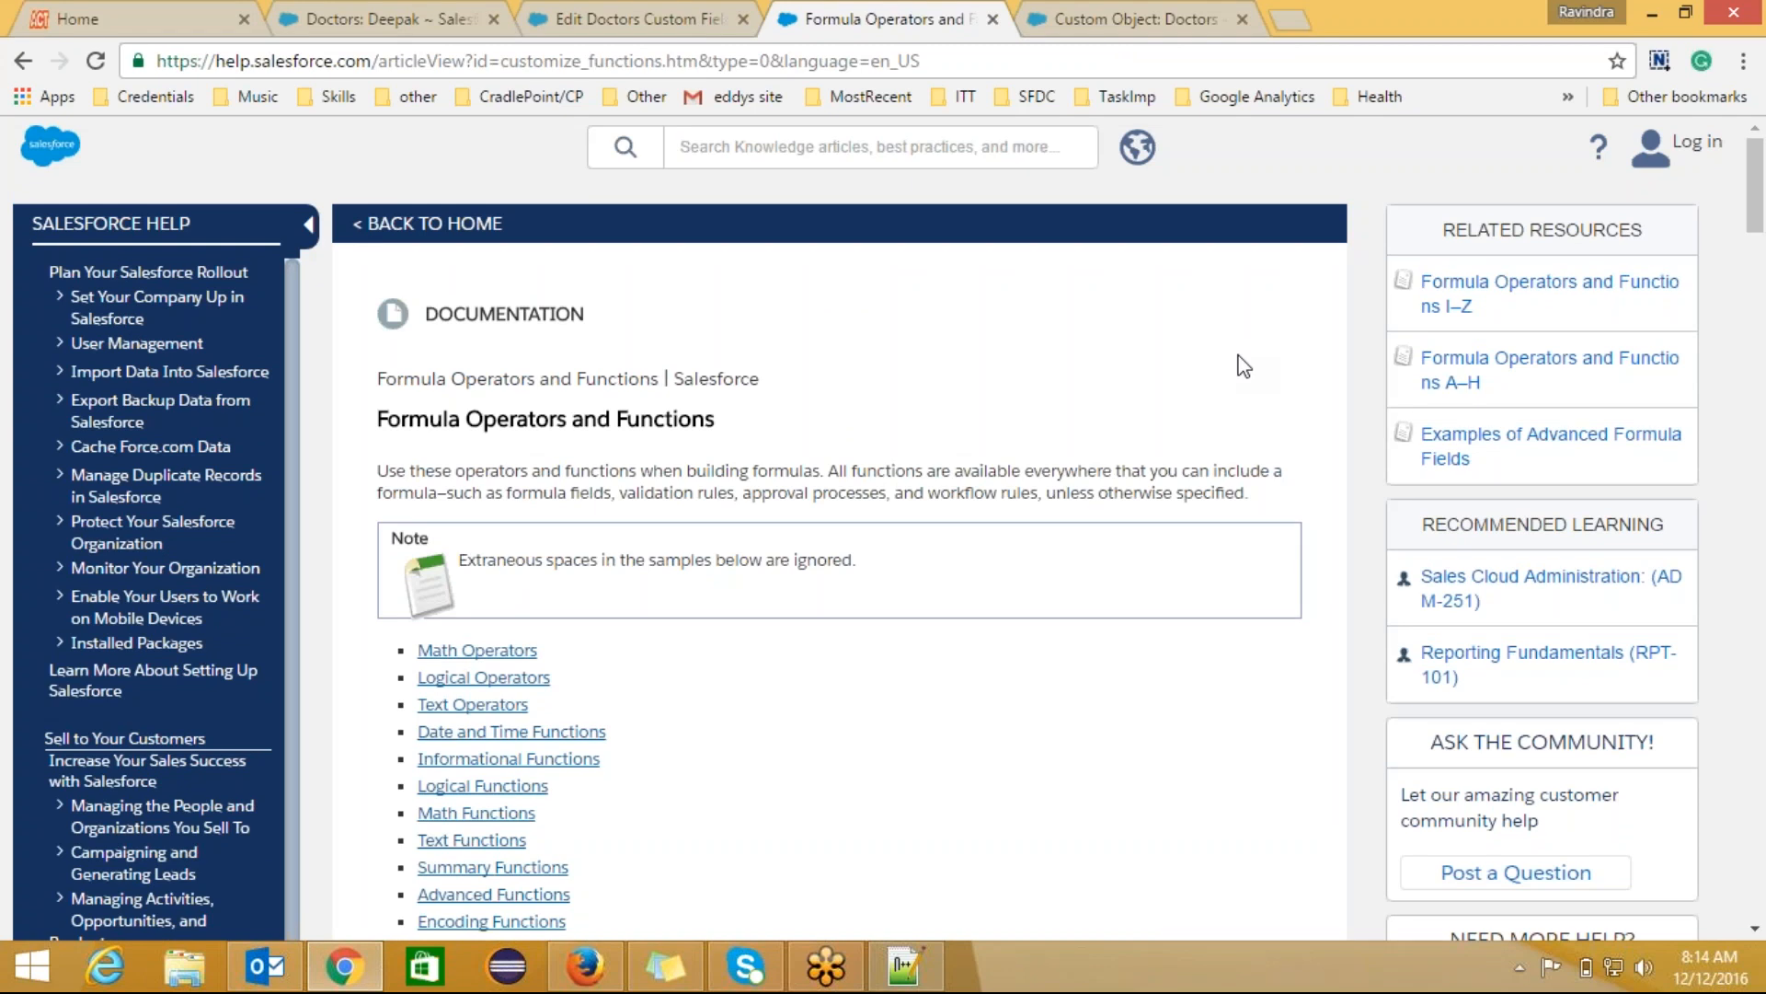
scroll(1244, 366, "down", 3)
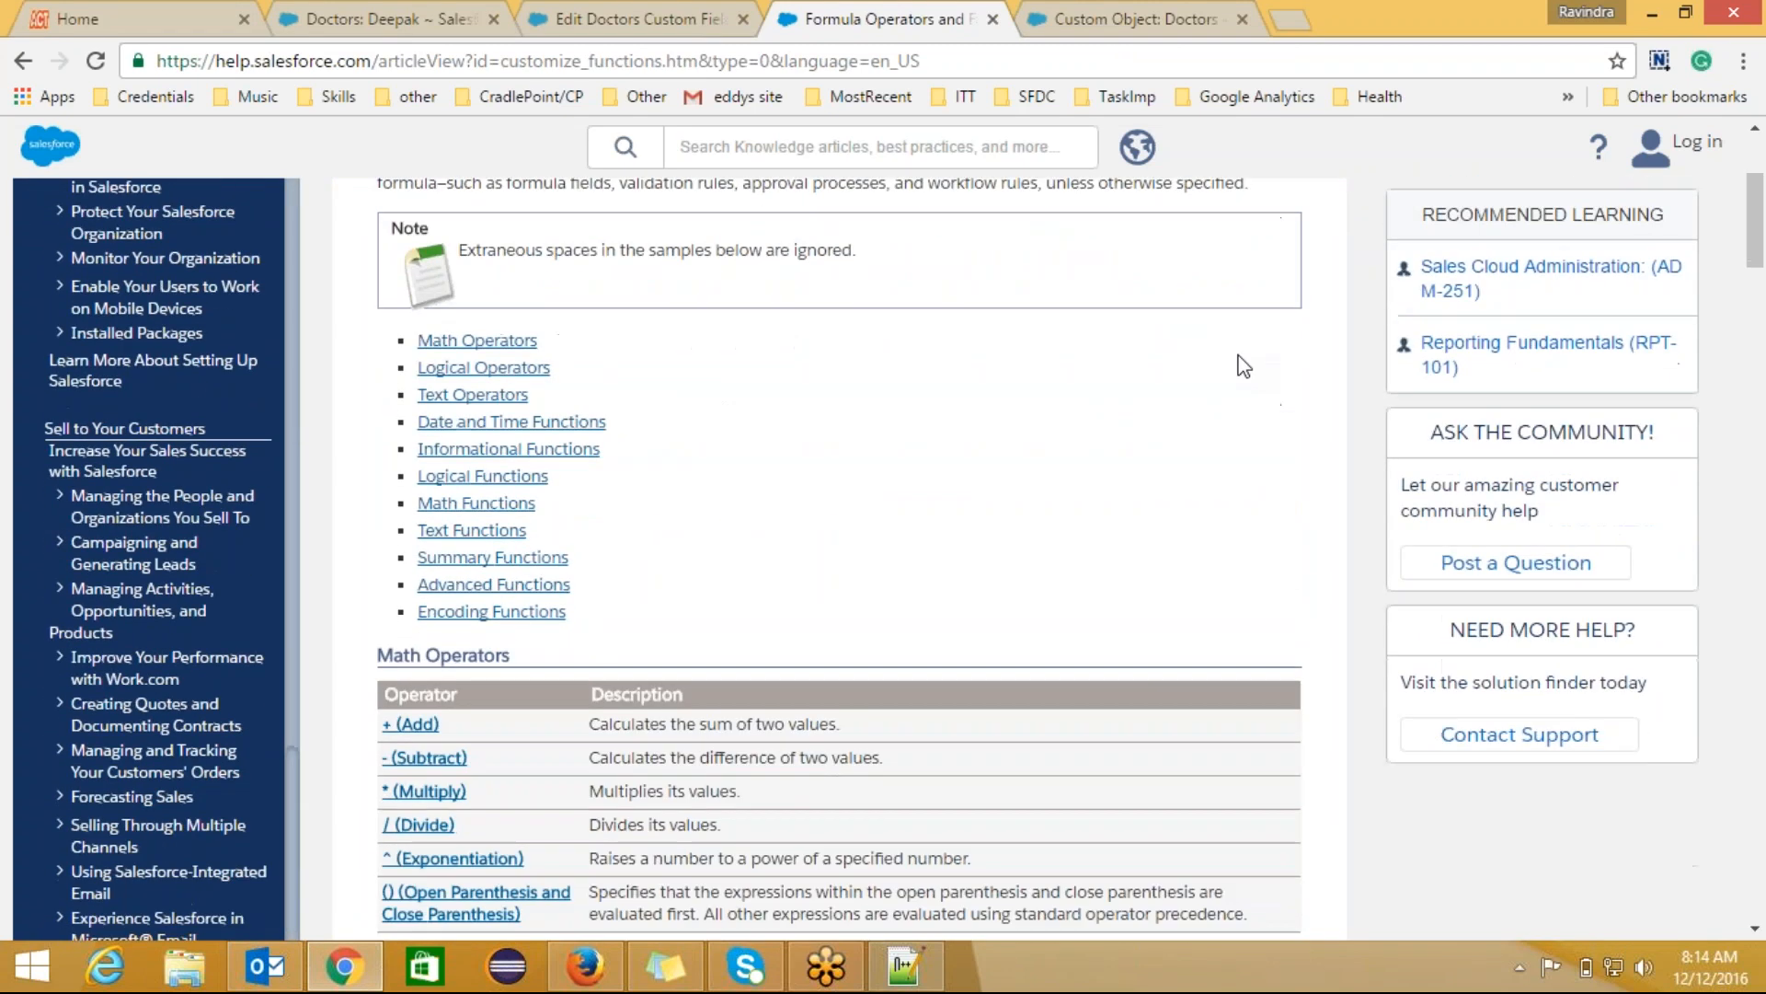
scroll(1244, 366, "down", 1)
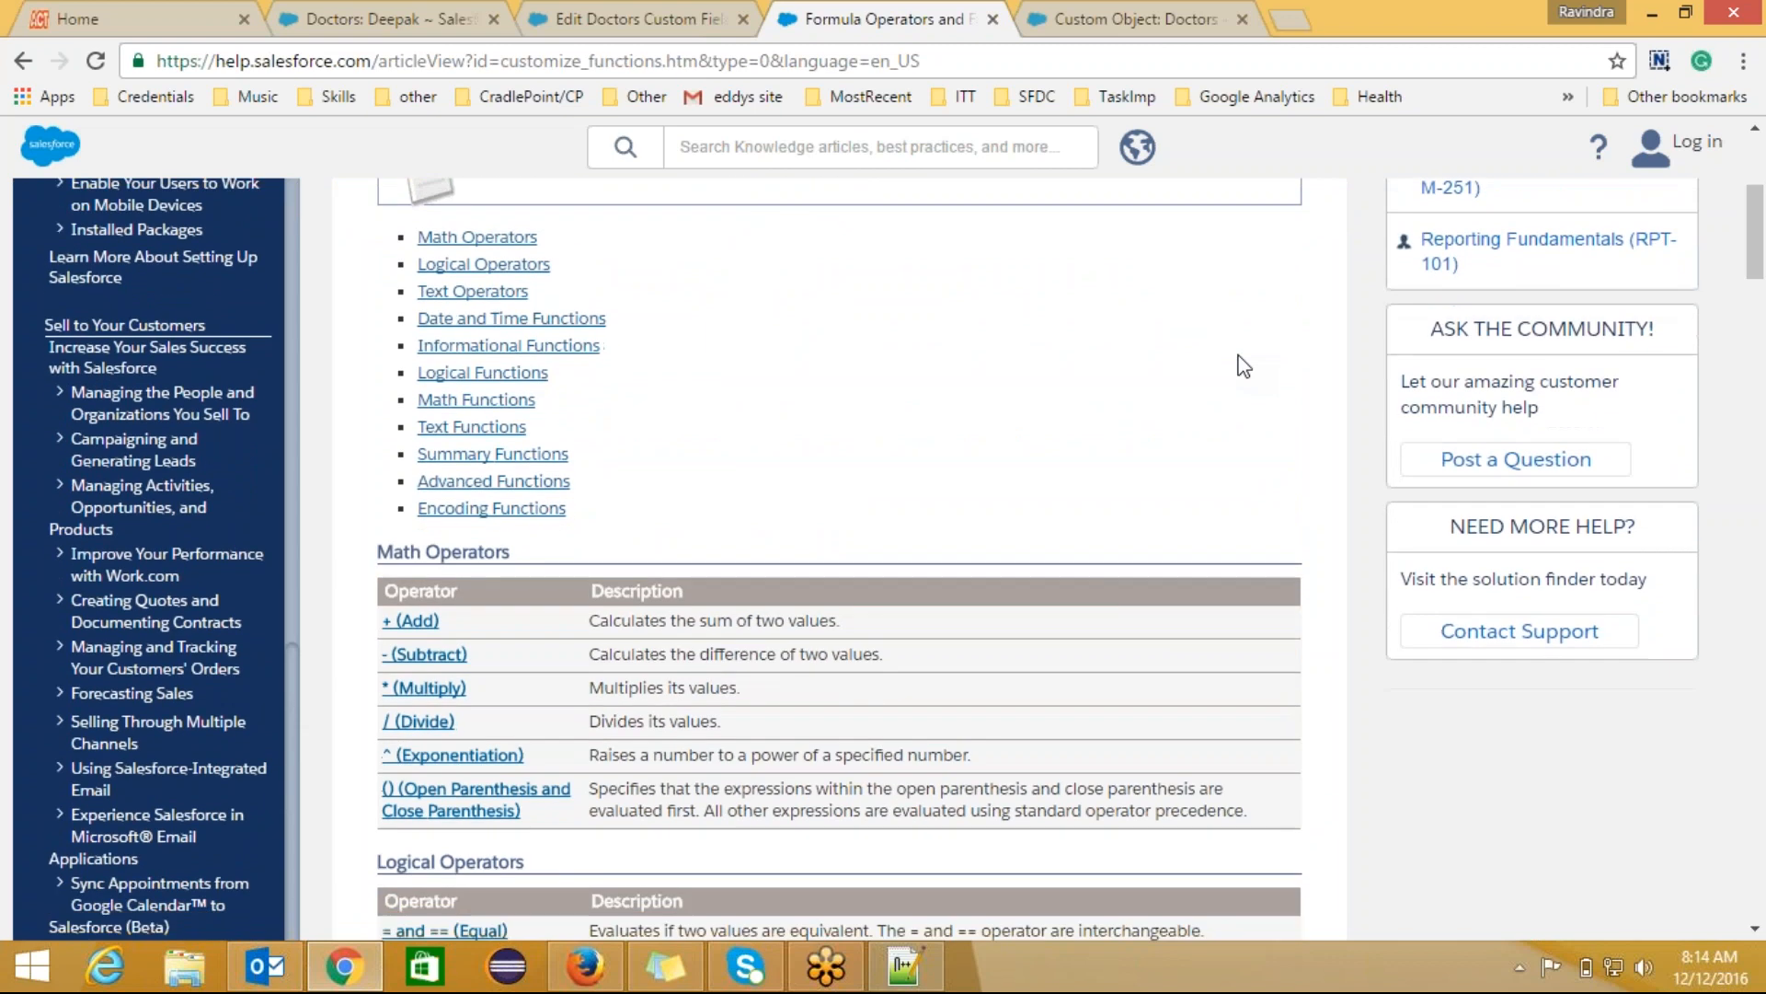